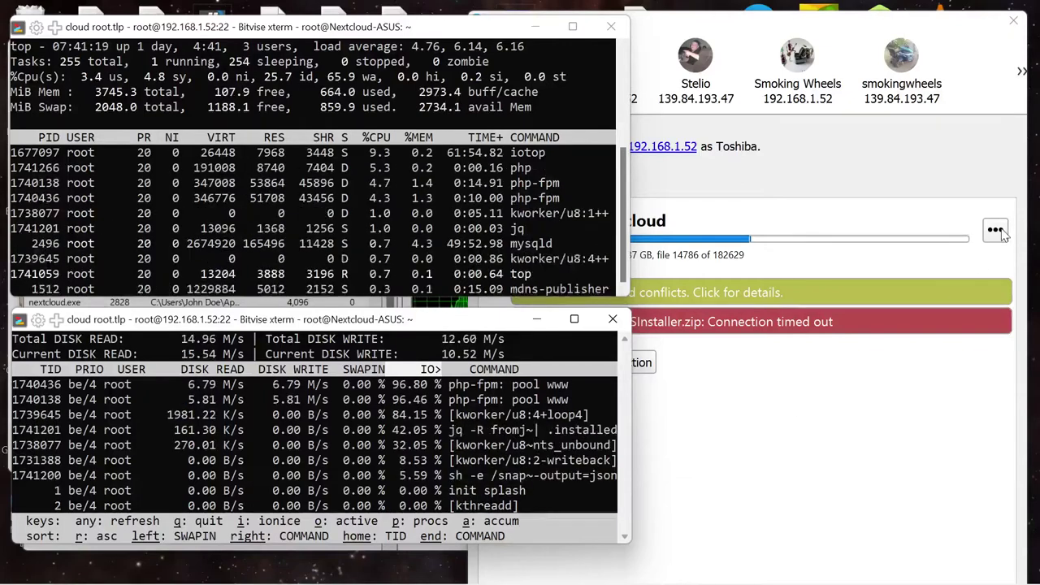
Focus the Nextcloud client window, then bring Resource Monitor to the front
click(833, 439)
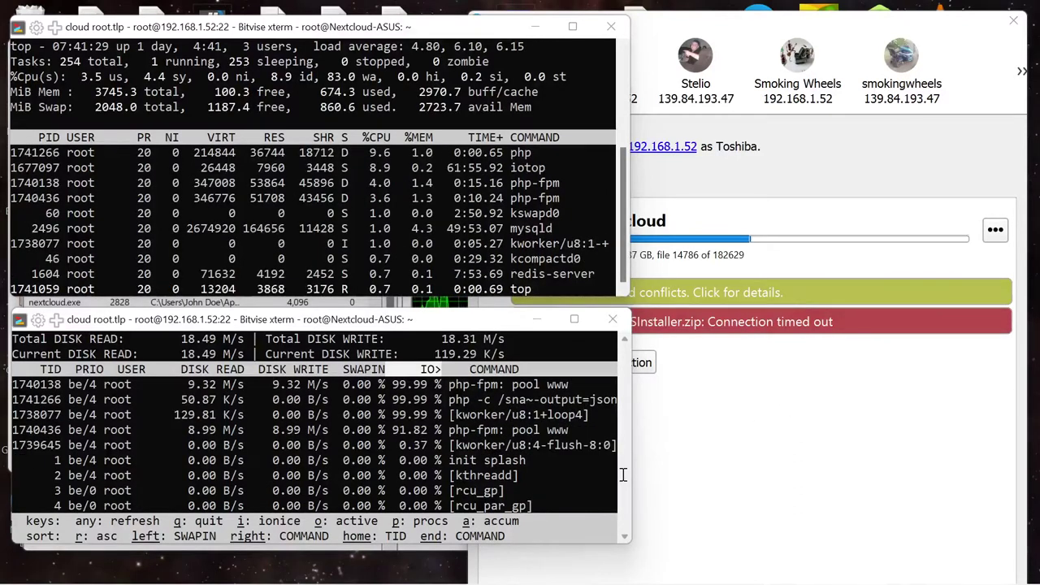
mouse_move(506, 578)
mouse_move(581, 568)
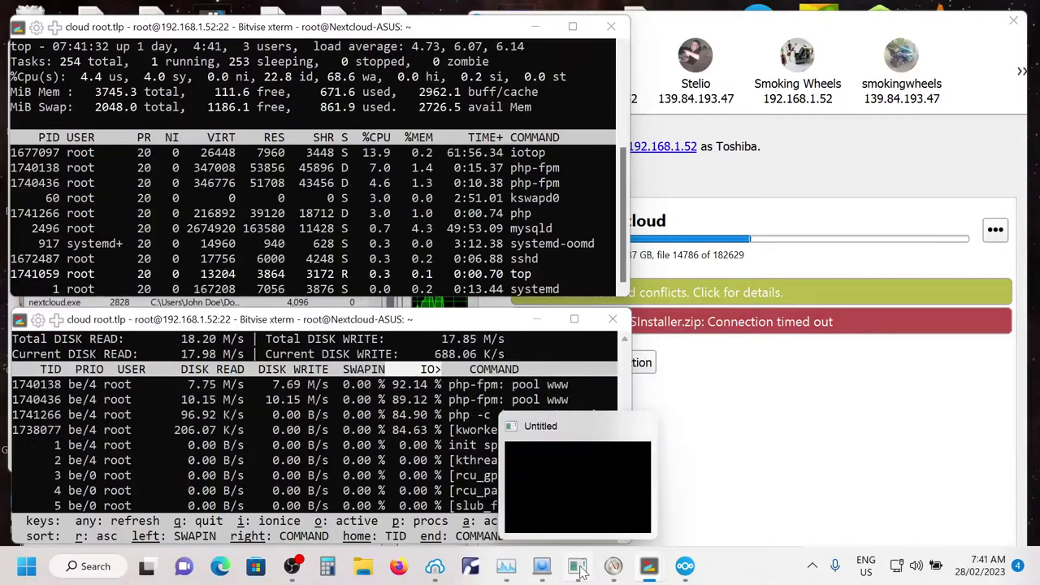
click(613, 566)
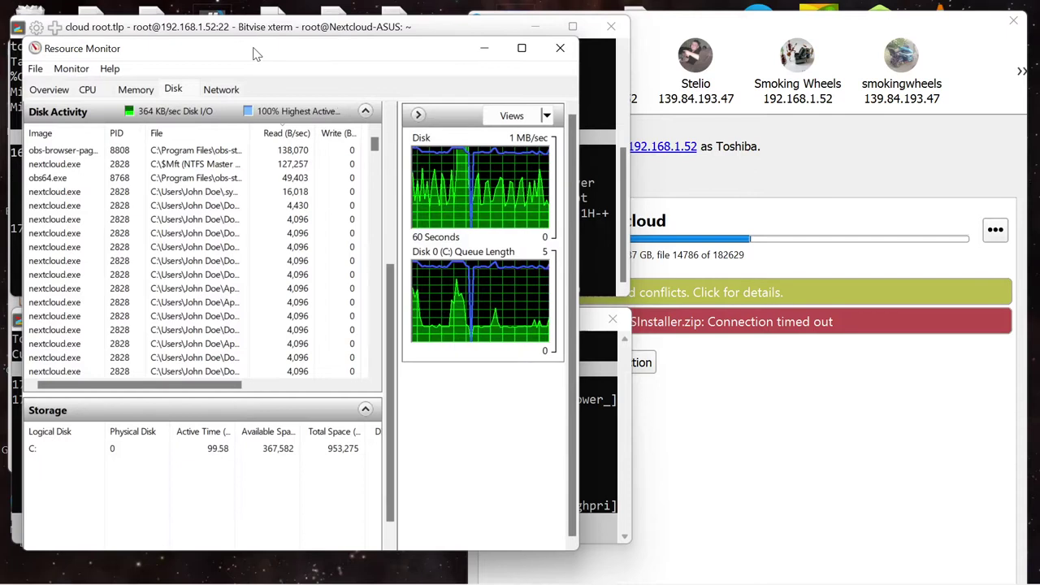
Compare per-process Disk and Network activity, finishing on Network with nextcloud.exe near 12 B/s
click(224, 91)
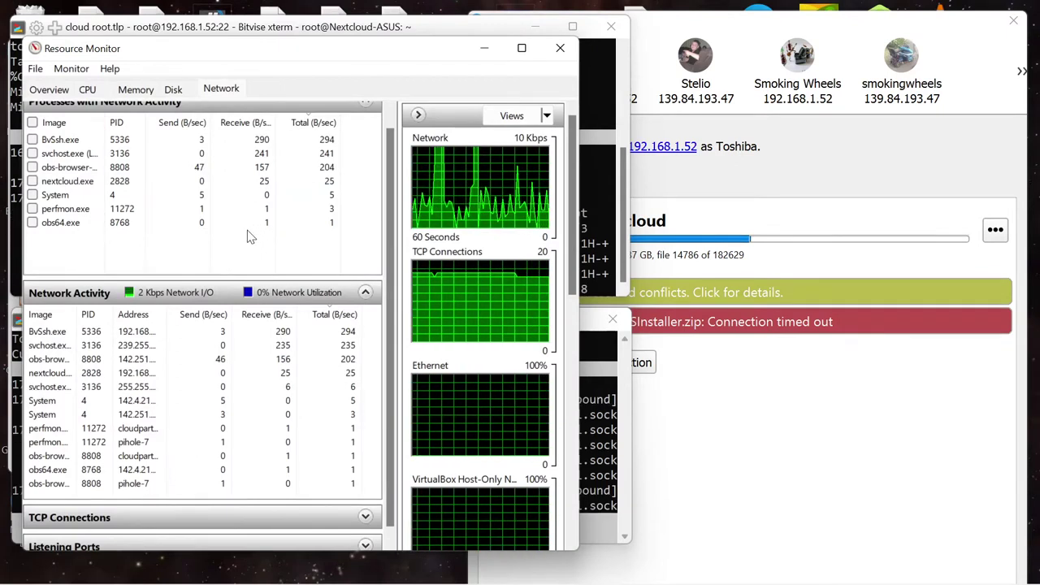
click(174, 90)
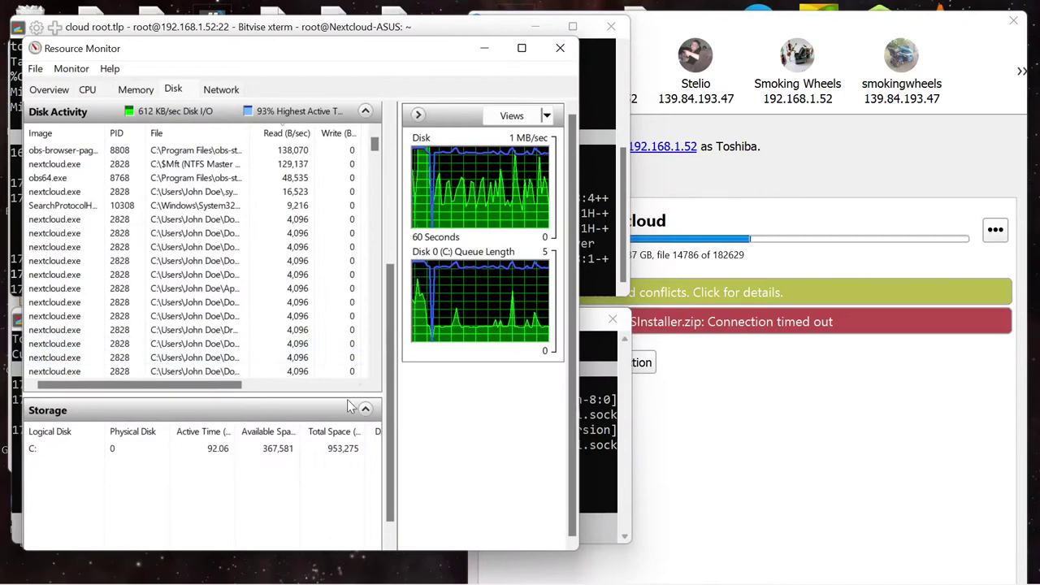
drag(386, 386, 391, 228)
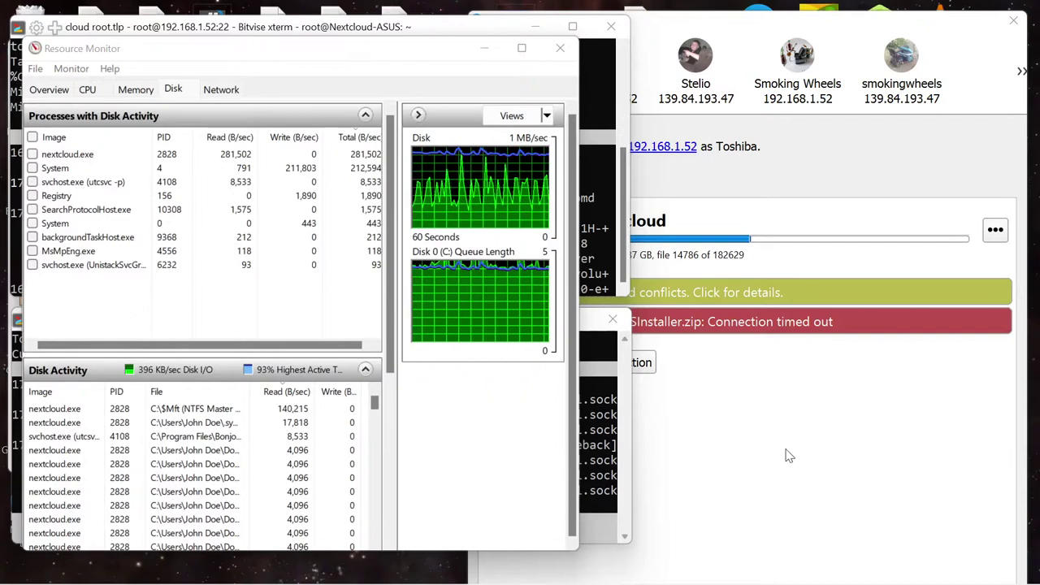
click(221, 90)
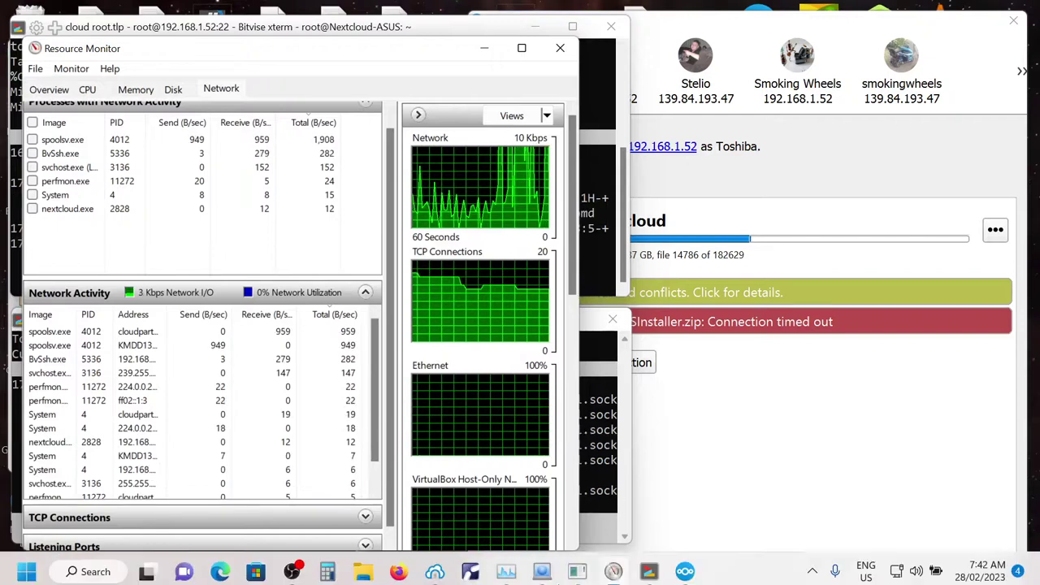
mouse_move(579, 573)
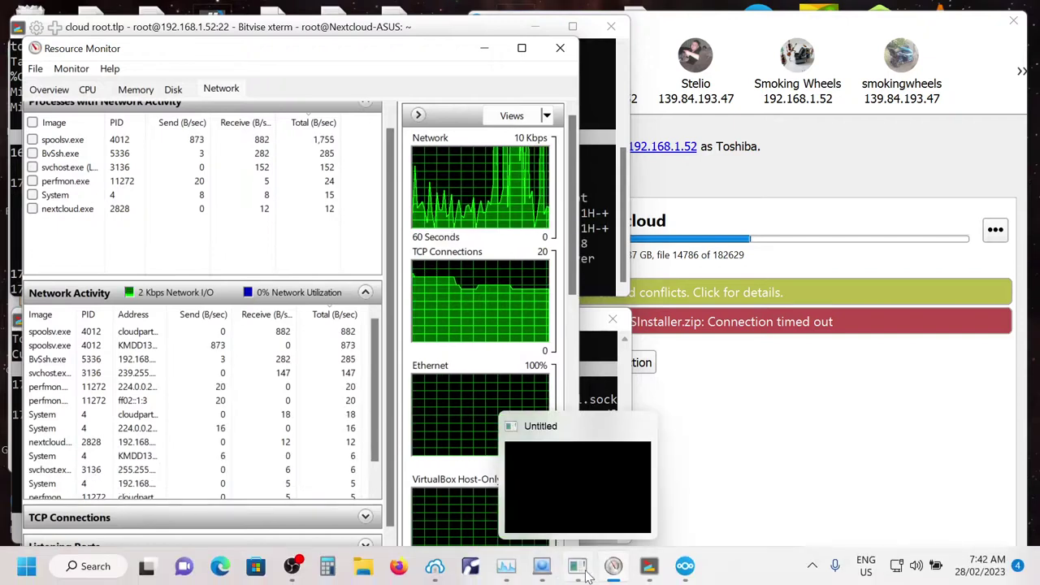
Bring Task Manager forward, shift it down-right, and open the Nextcloud jump list
click(518, 569)
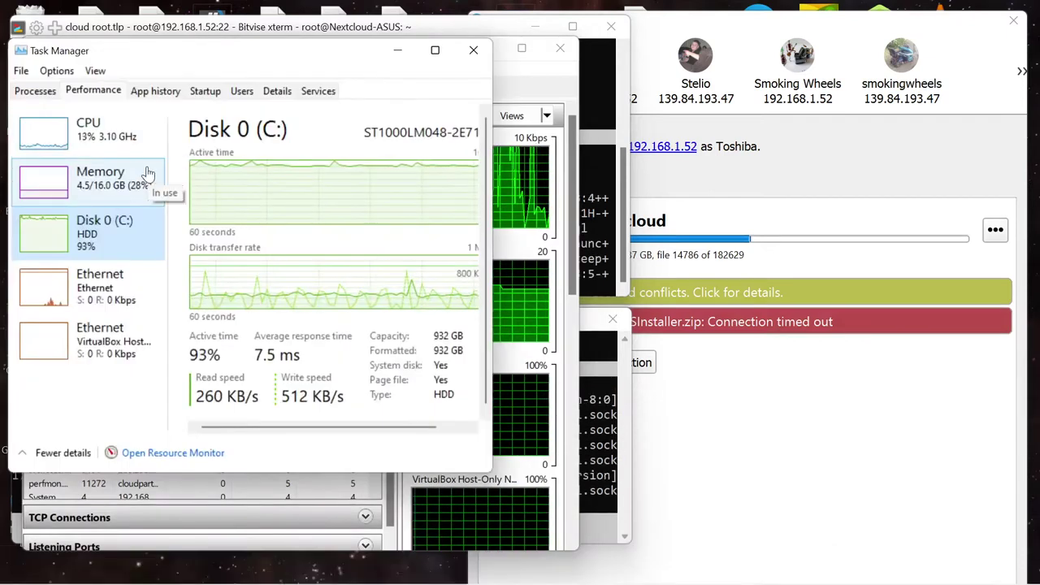
drag(224, 50, 276, 79)
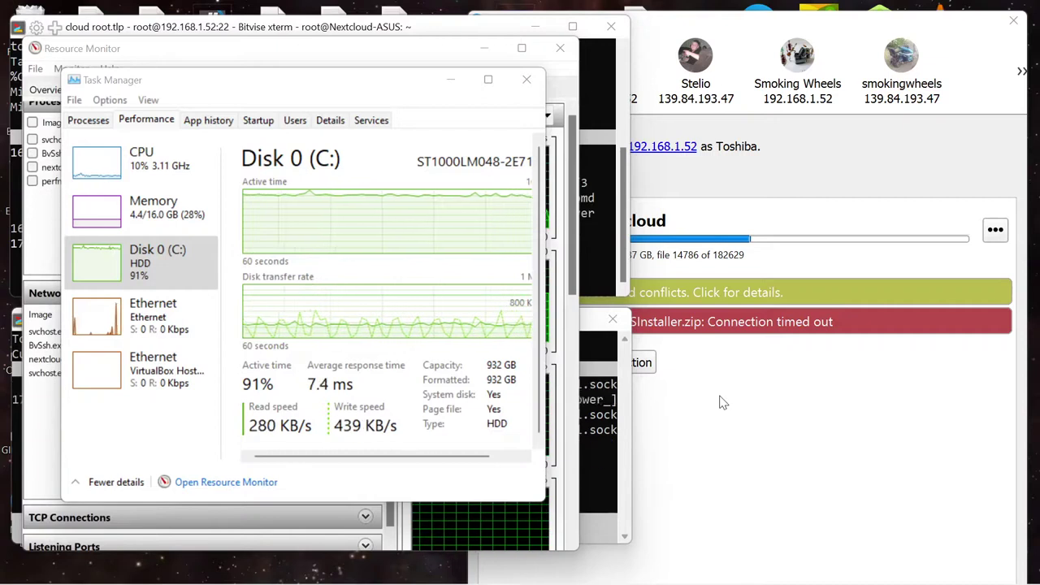
mouse_move(678, 579)
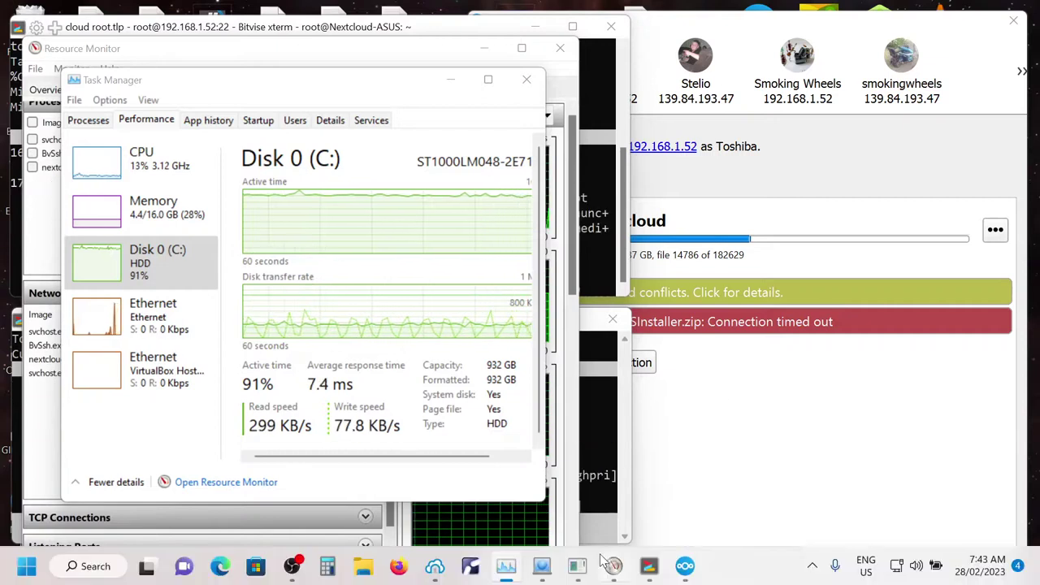
right_click(689, 576)
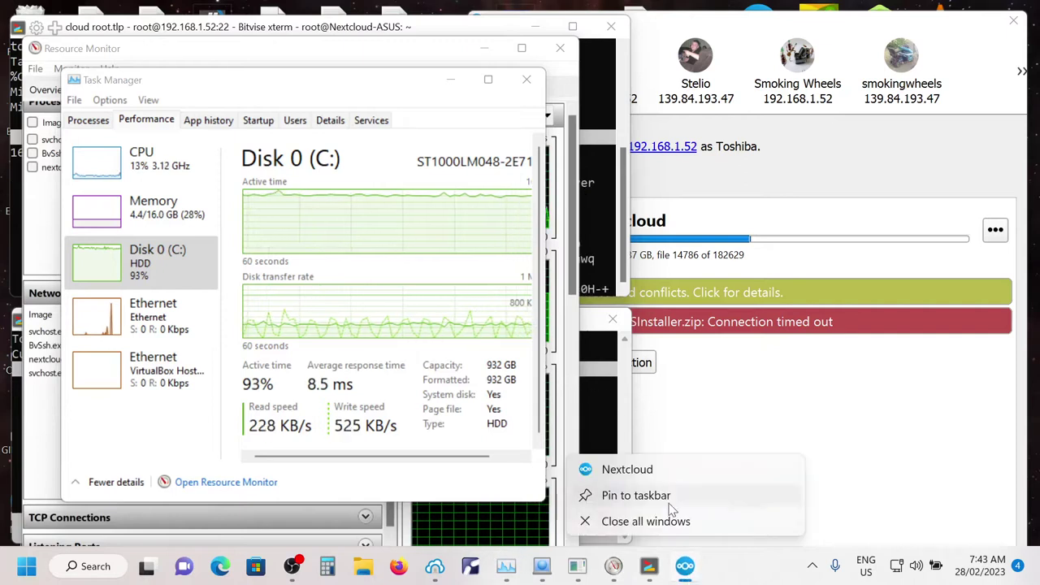
Check the hidden tray icons, then return to Task Manager's Disk 0 (C:) graphs
click(814, 566)
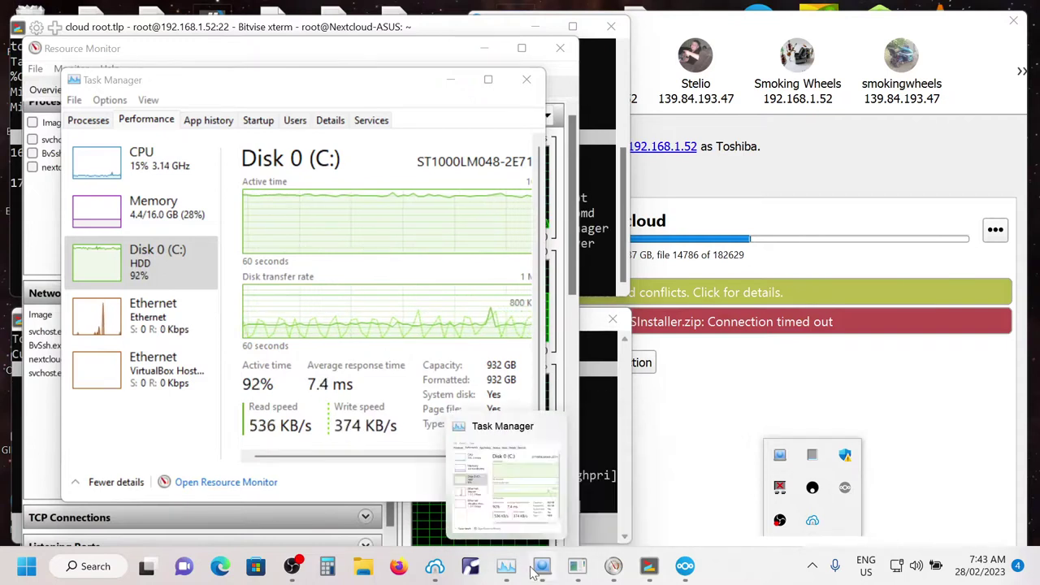
mouse_move(550, 573)
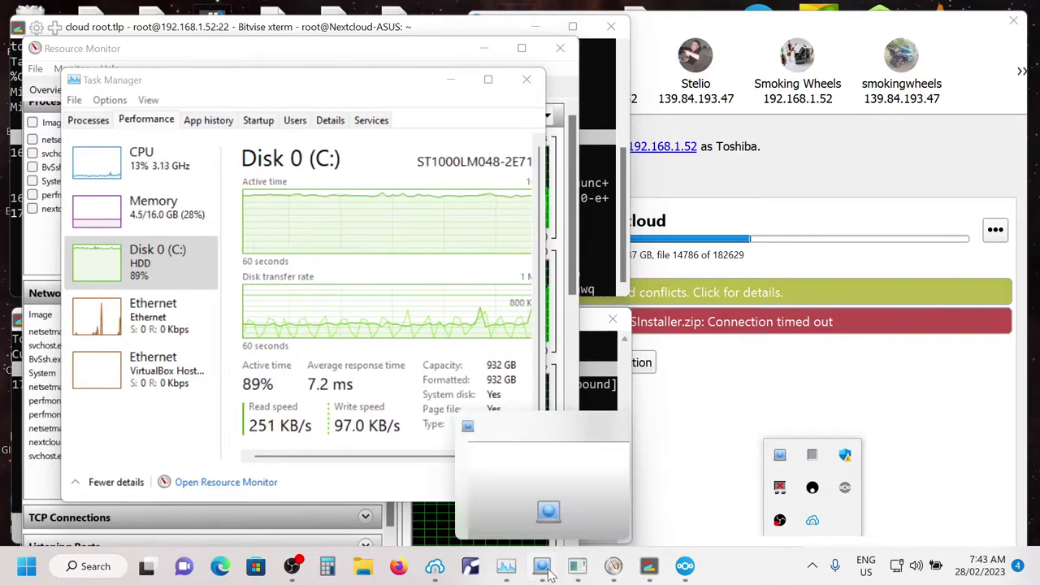
click(542, 569)
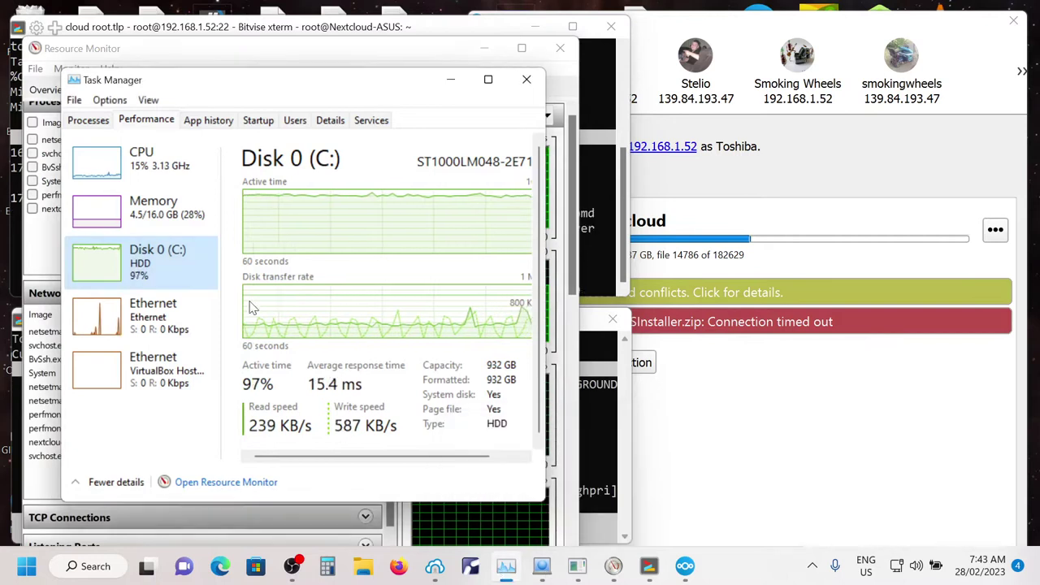
End the 'Not responding' Nextcloud (2) process from the Processes list
click(89, 121)
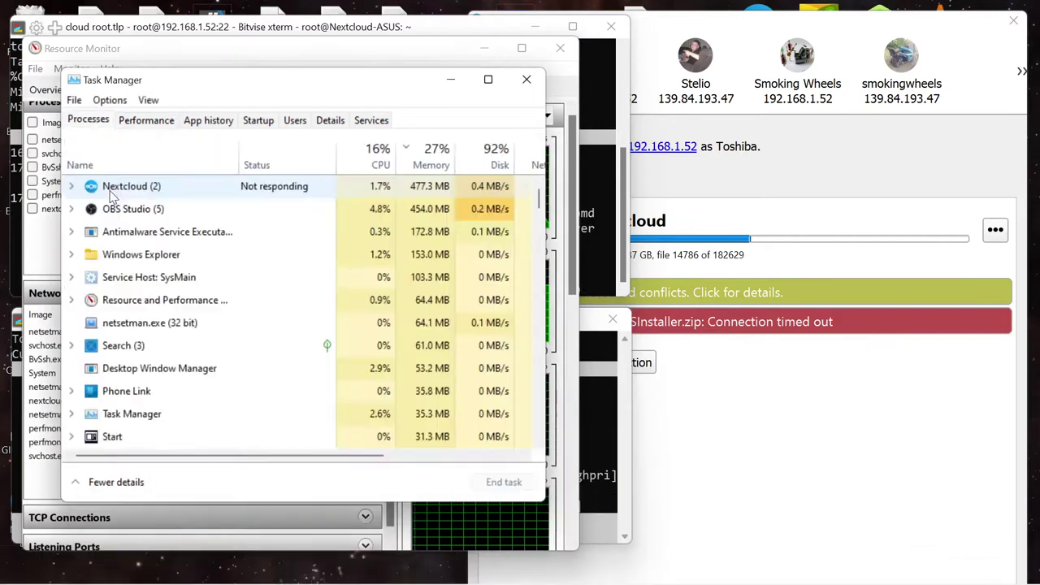
click(126, 188)
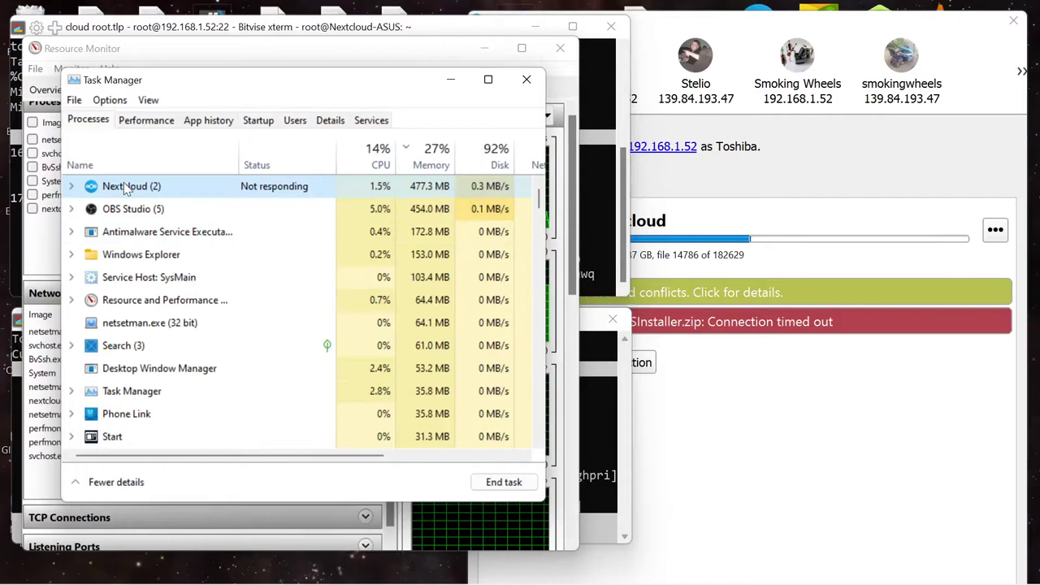
click(494, 481)
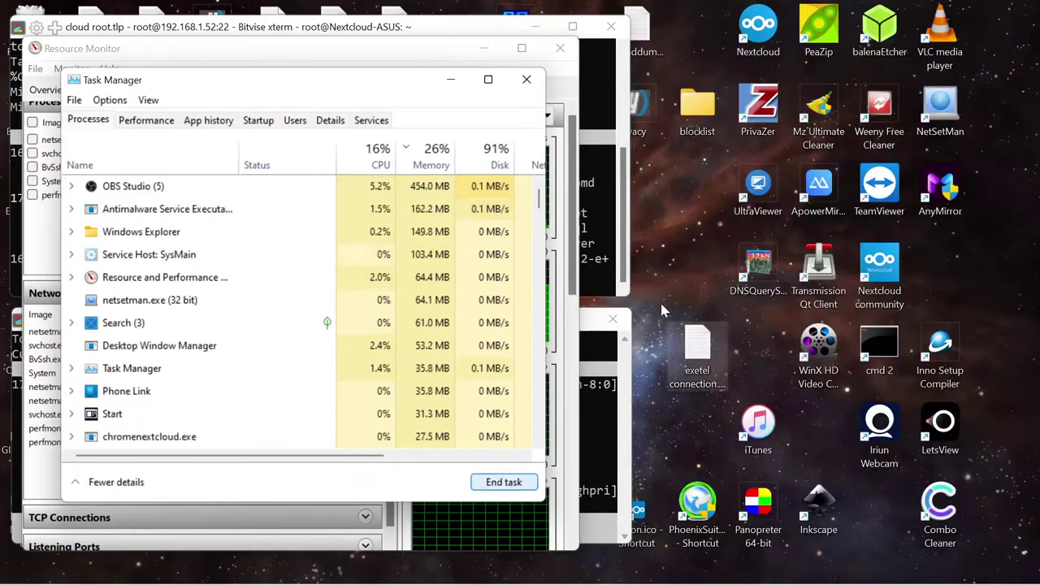
Relaunch Nextcloud from its desktop shortcut and dismiss its profile-information notification
click(754, 26)
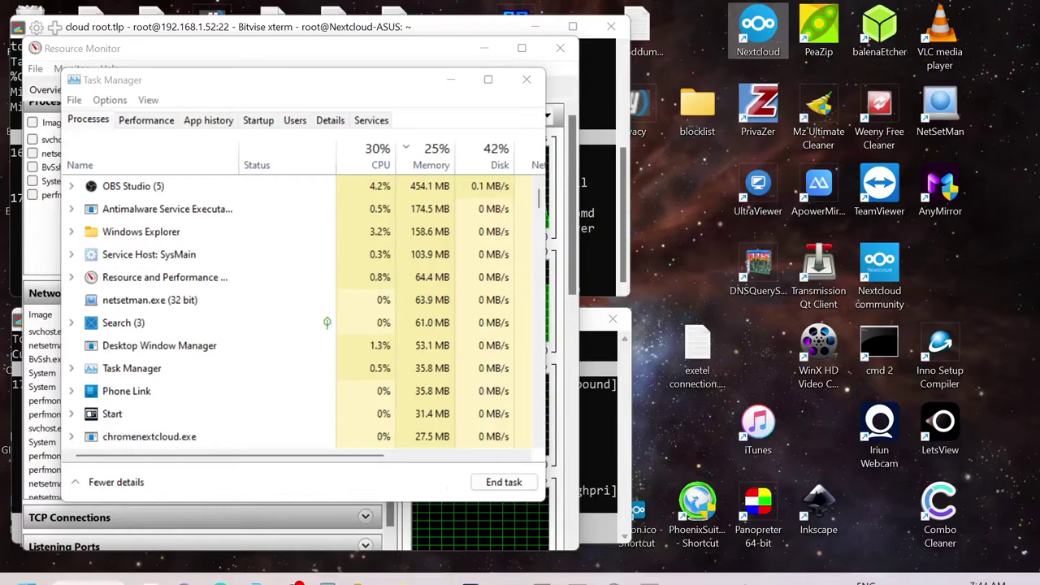
mouse_move(743, 582)
click(813, 569)
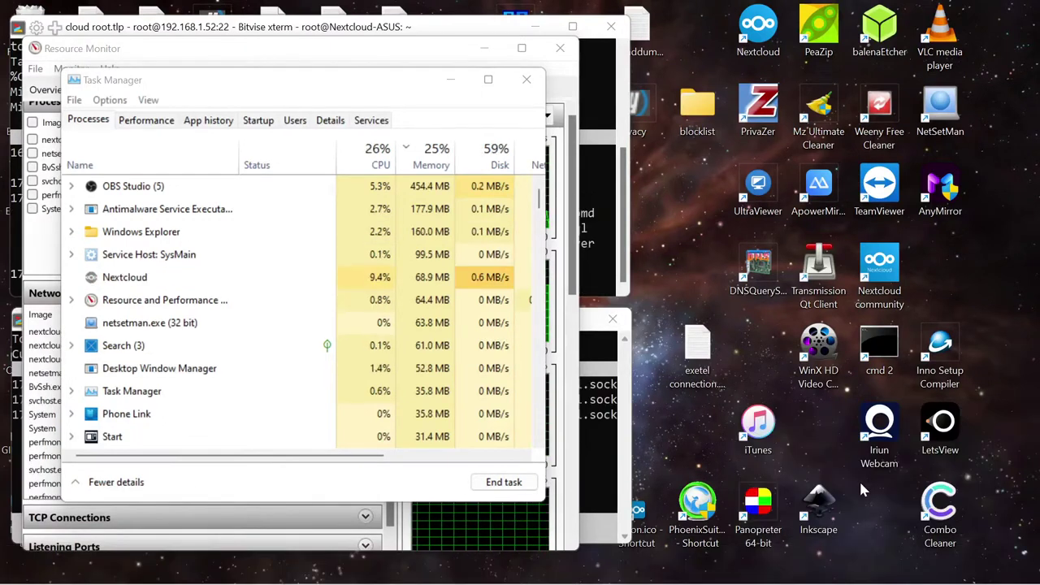
click(863, 489)
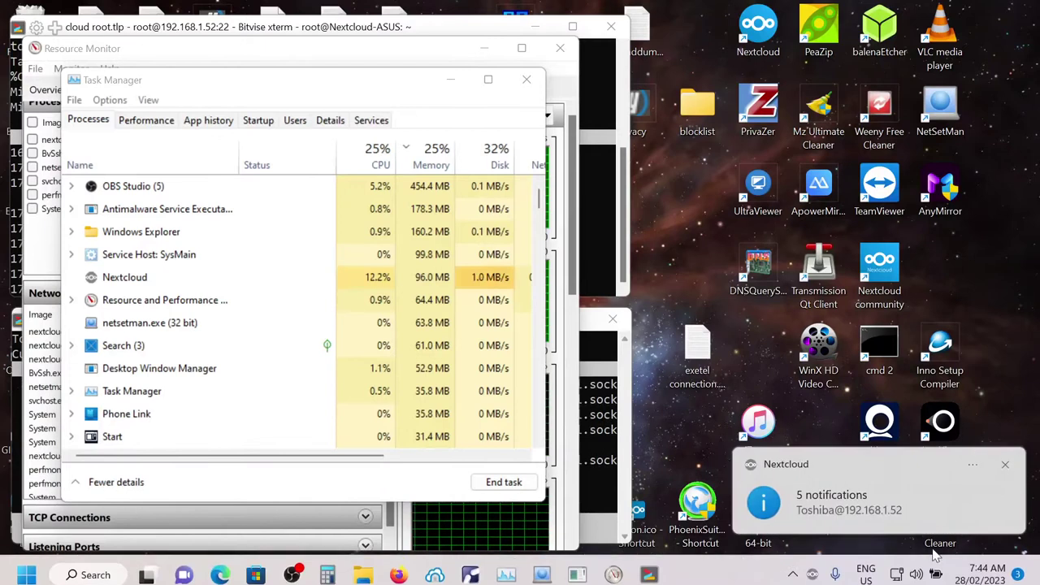
Dismiss the 5 notifications alert and browse the grouped Nextcloud notifications in the notification panel
click(871, 492)
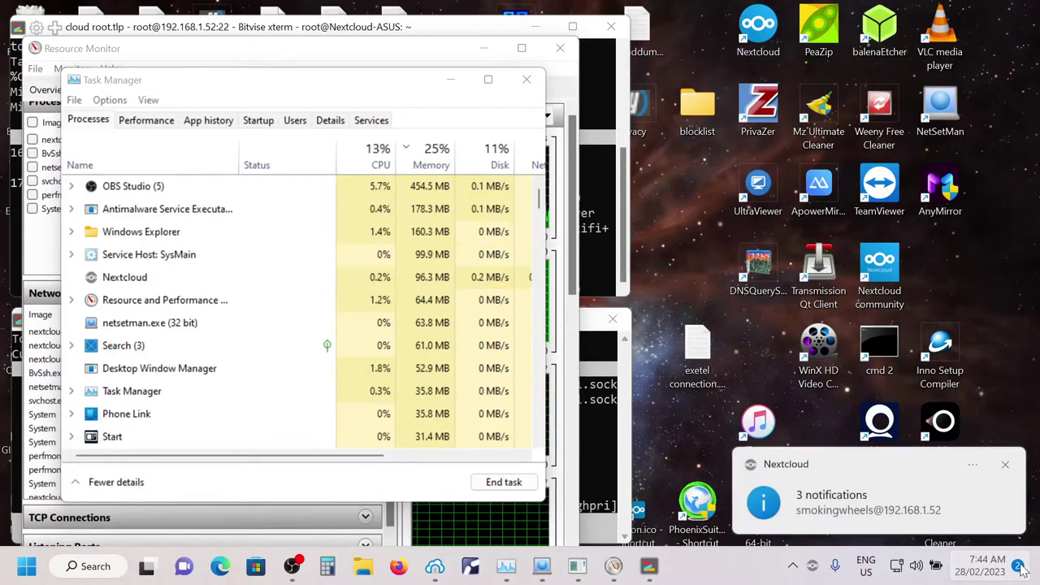
click(1020, 567)
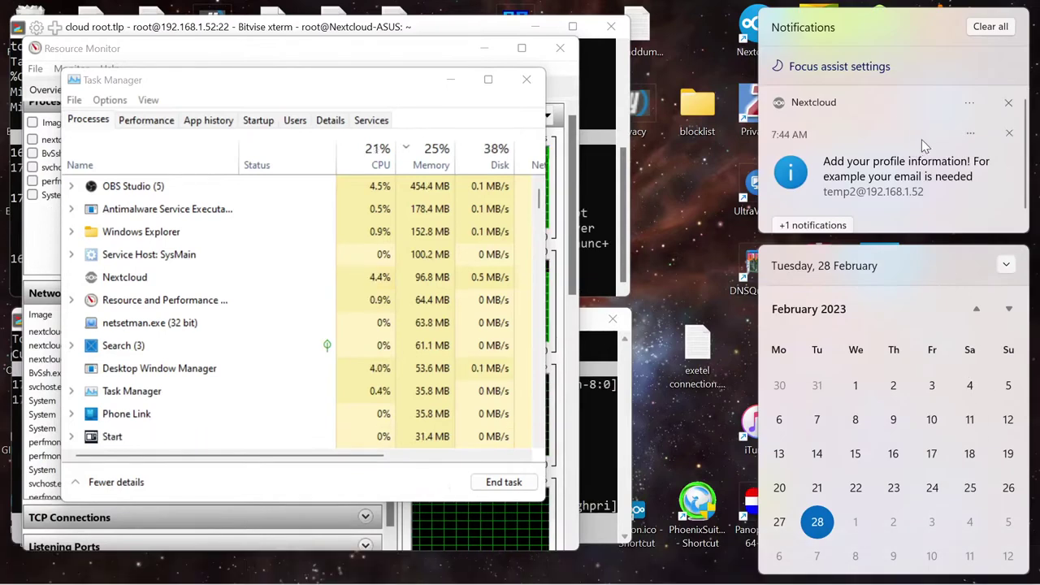
click(833, 225)
scroll(839, 188, down, 1)
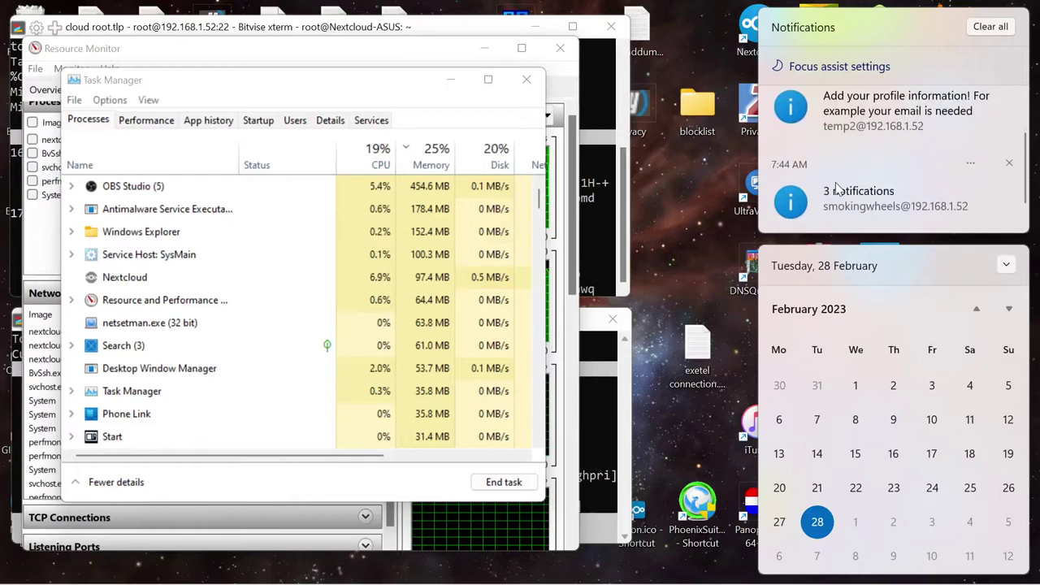
scroll(836, 183, down, 1)
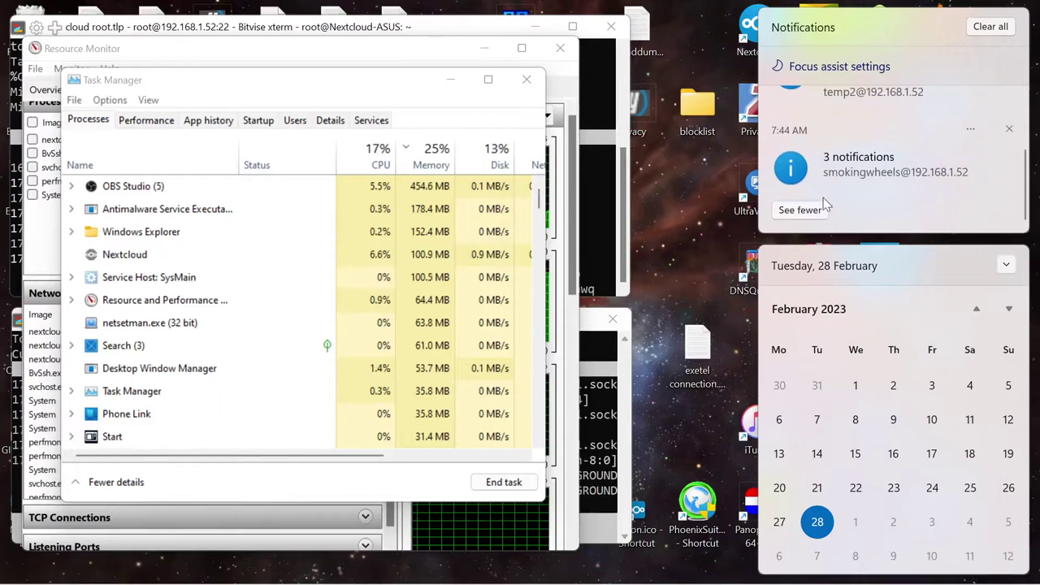
scroll(884, 184, up, 1)
scroll(884, 188, up, 1)
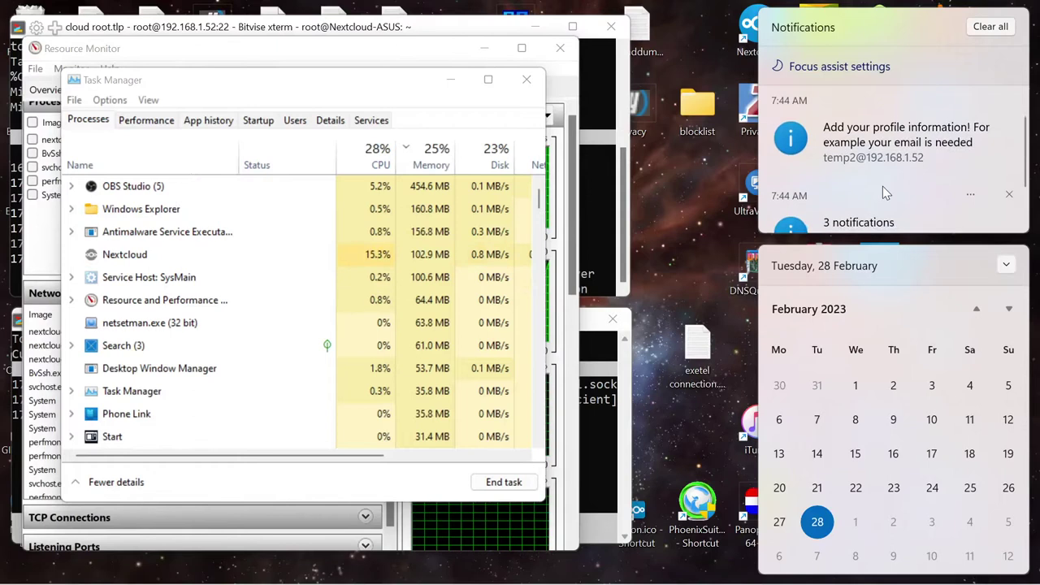
scroll(882, 188, up, 1)
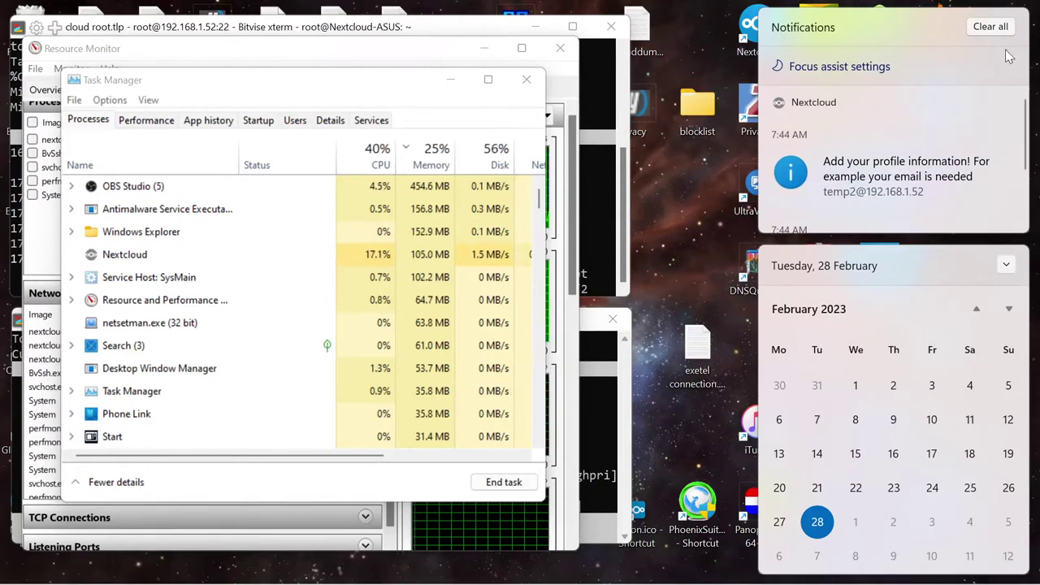
Clear all notifications, close the calendar flyout, and show the hidden tray icons
click(991, 26)
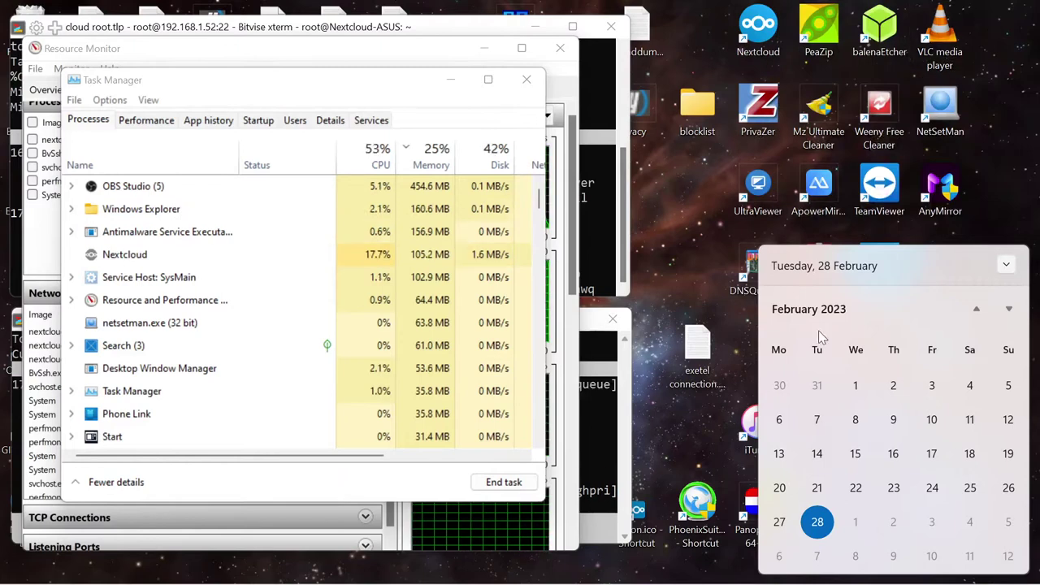
click(675, 236)
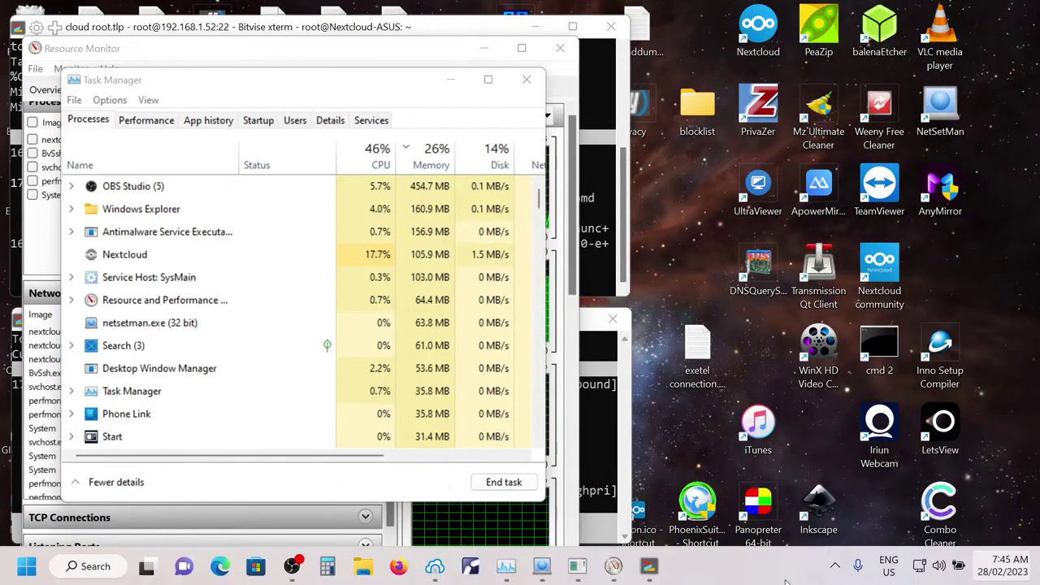
click(835, 566)
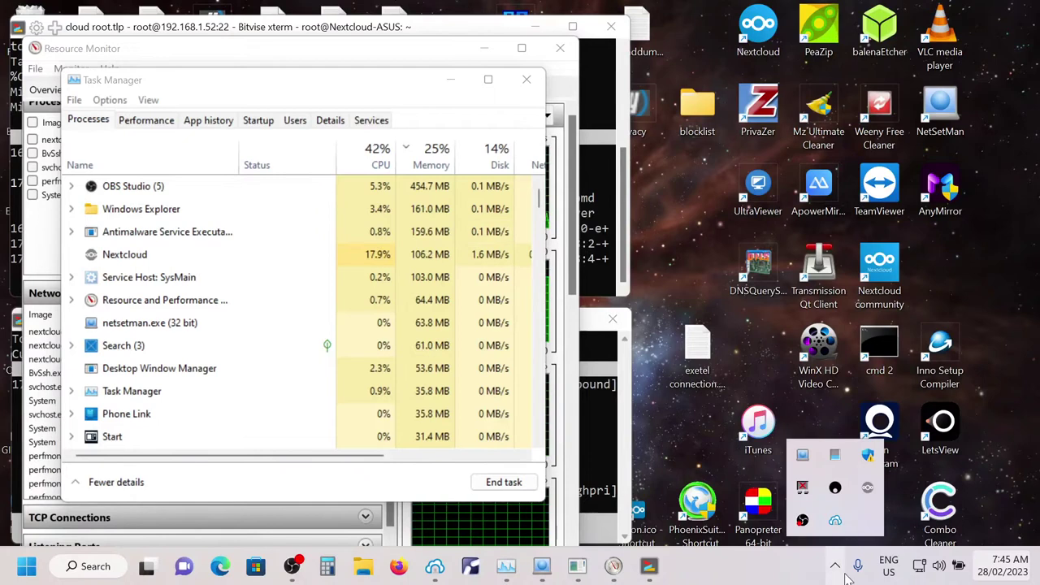
right_click(868, 490)
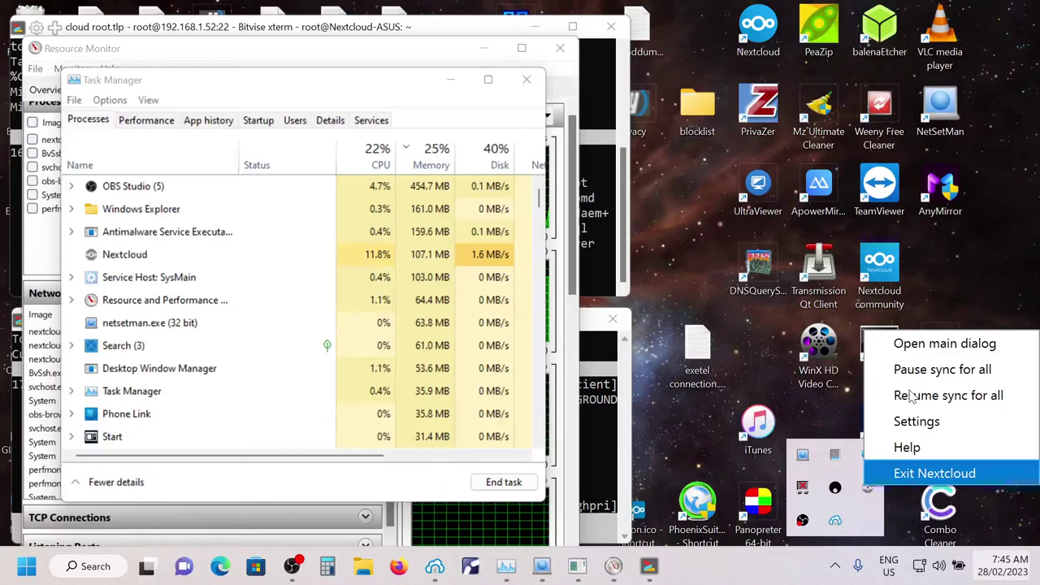
click(927, 345)
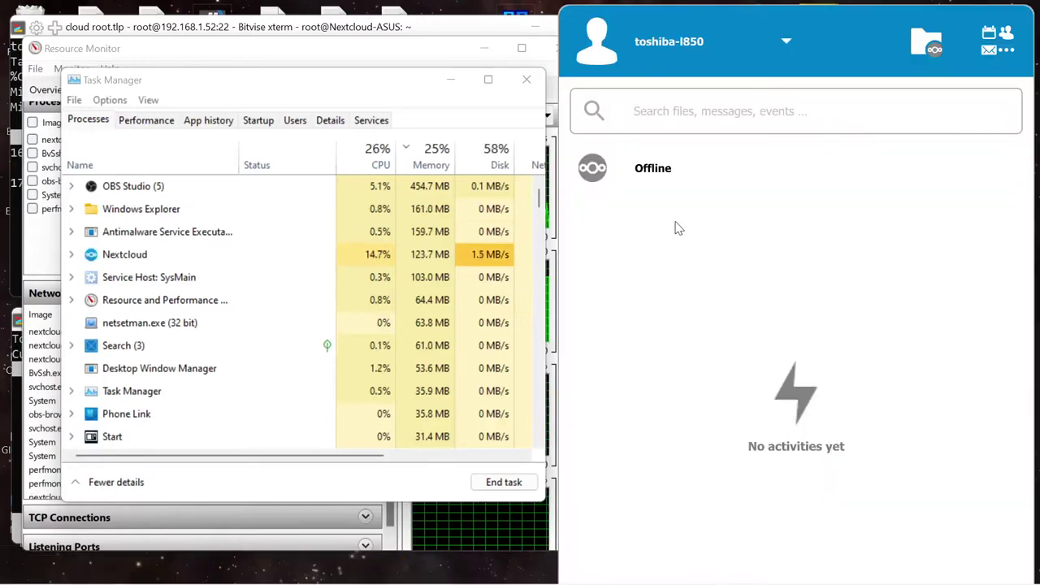
click(665, 34)
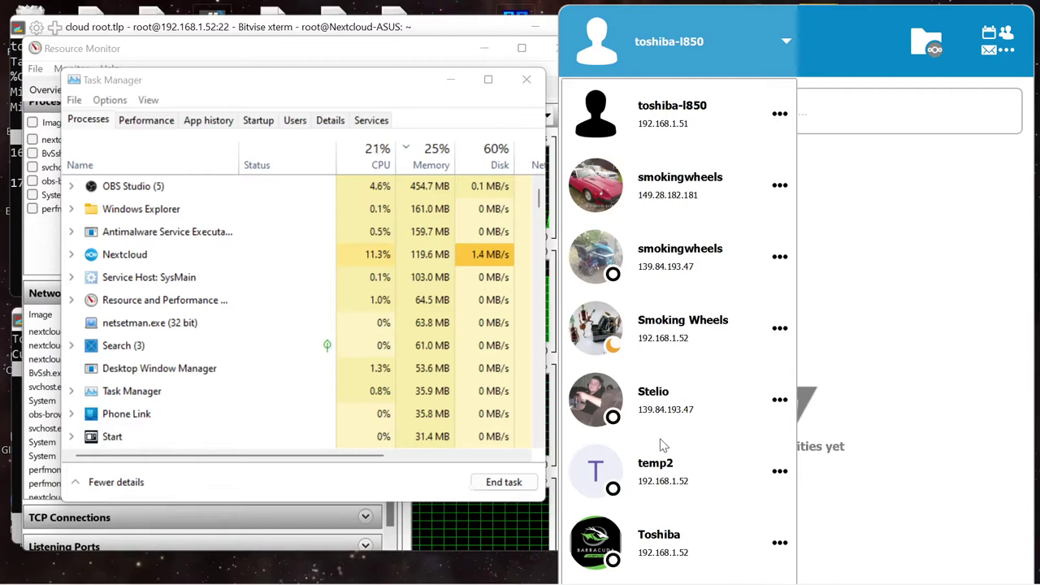
scroll(650, 537, down, 1)
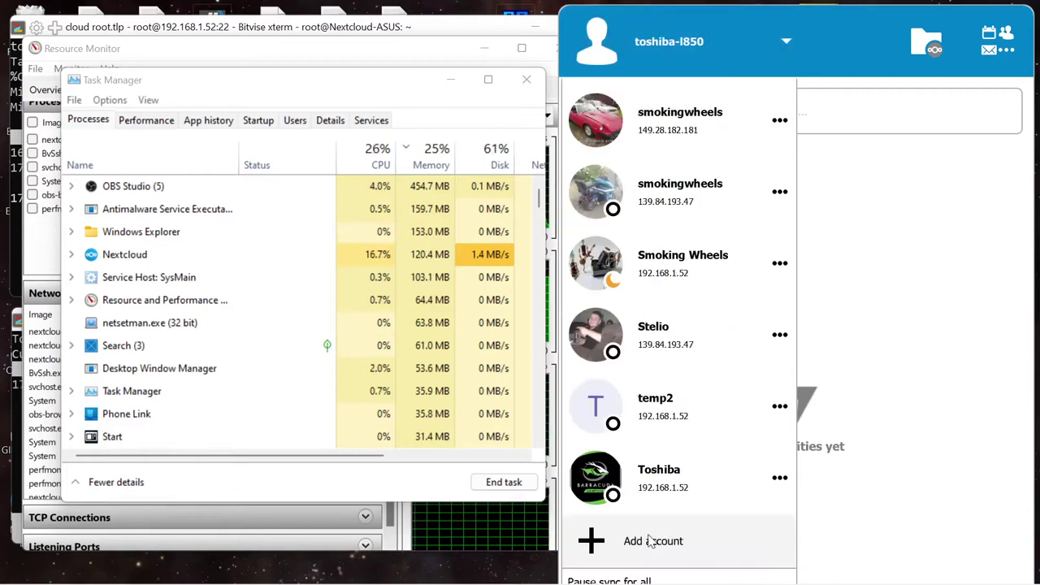
click(650, 541)
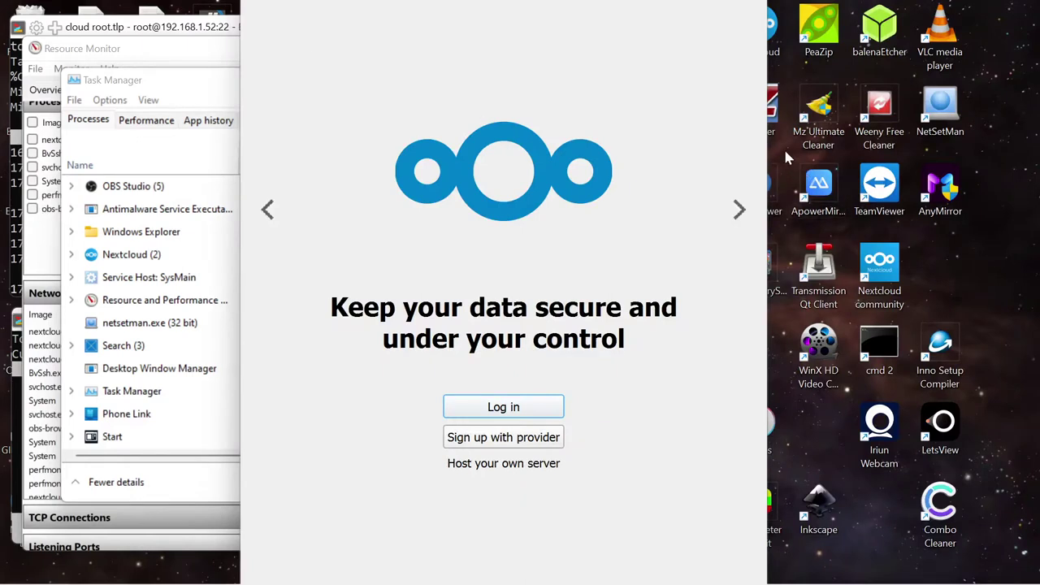
key(Escape)
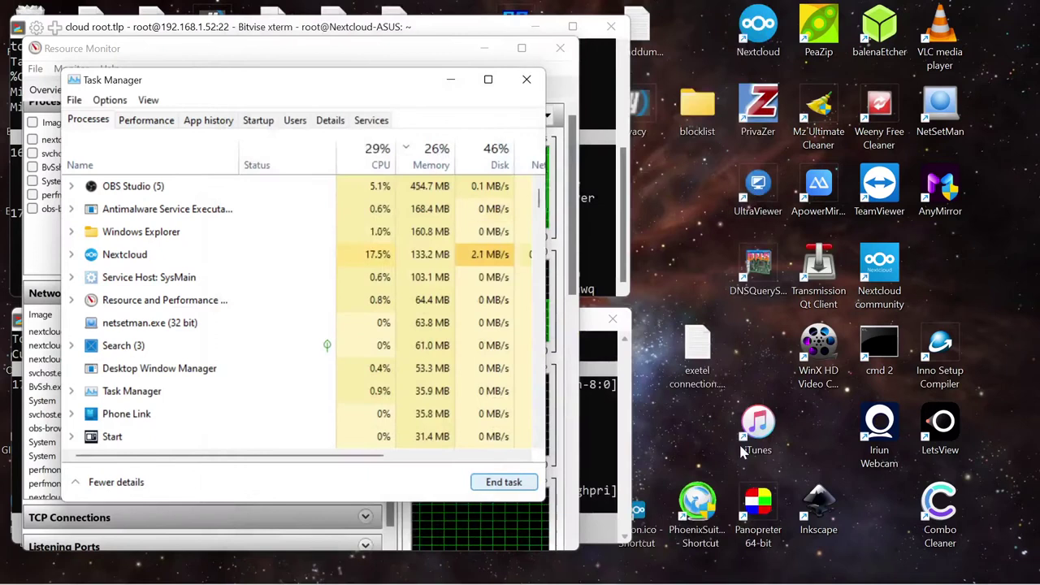
click(836, 567)
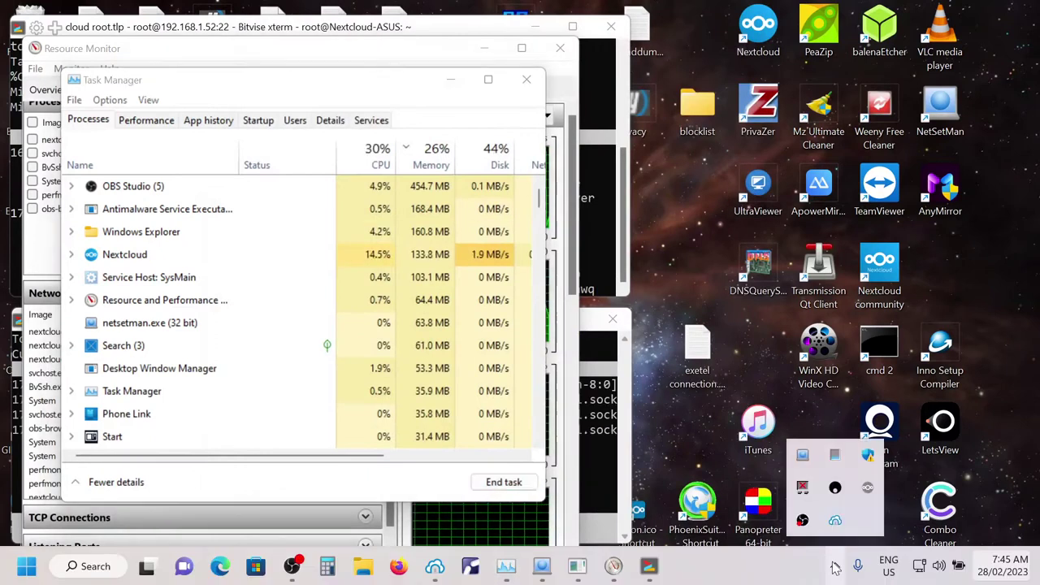
Open Nextcloud Settings from the tray menu and drag it right to expose Task Manager
right_click(868, 489)
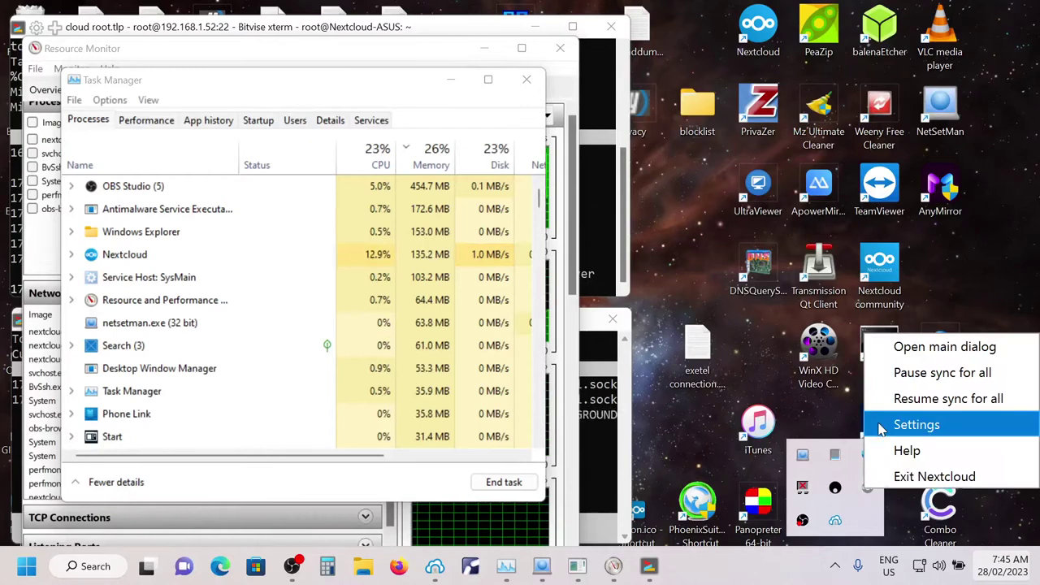
click(883, 425)
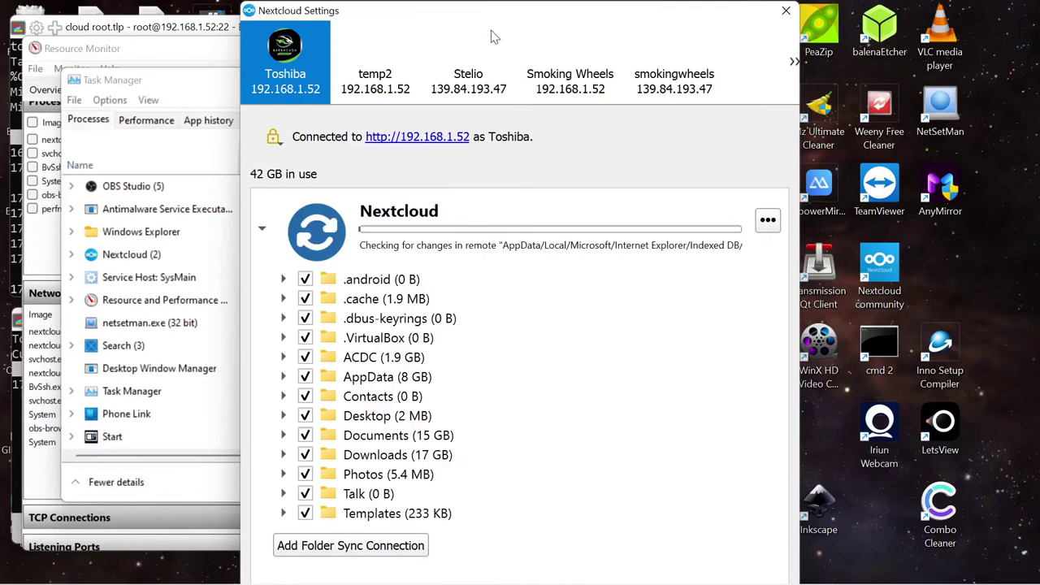
drag(491, 26, 689, 40)
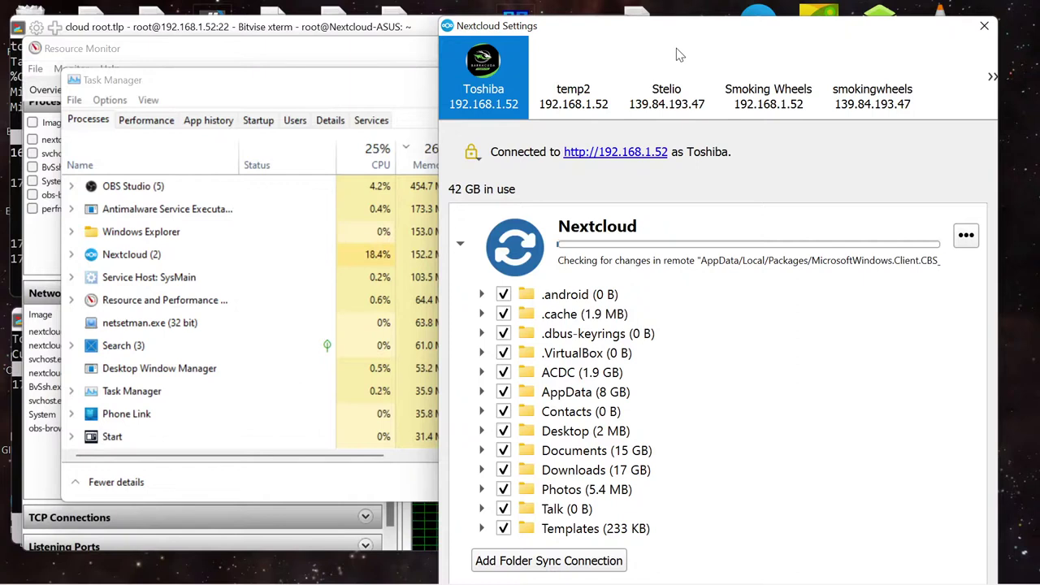
Show Task Manager's drive C: performance graphs, then raise Resource Monitor's network view
click(157, 120)
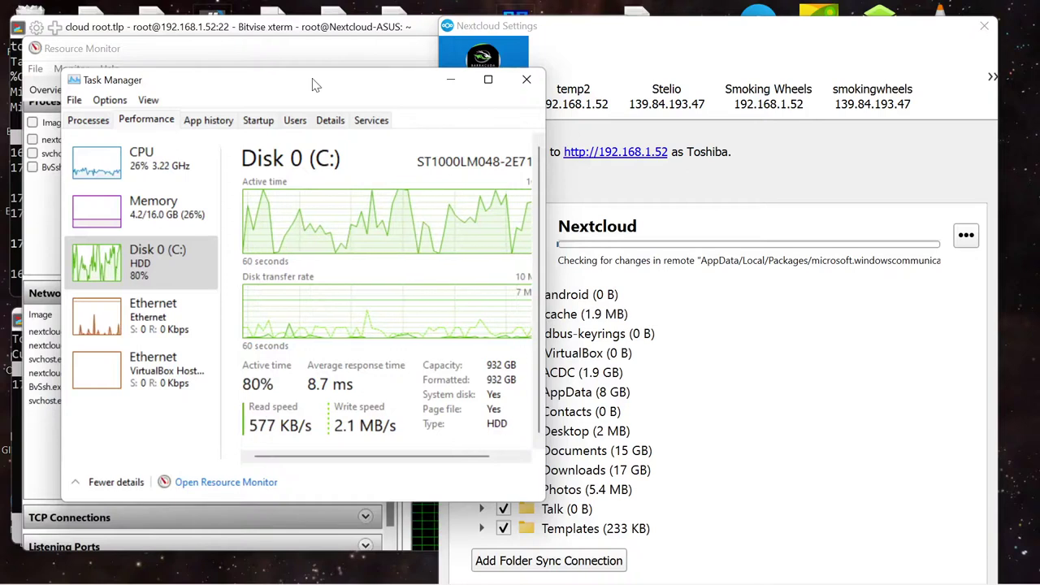
drag(317, 85, 307, 100)
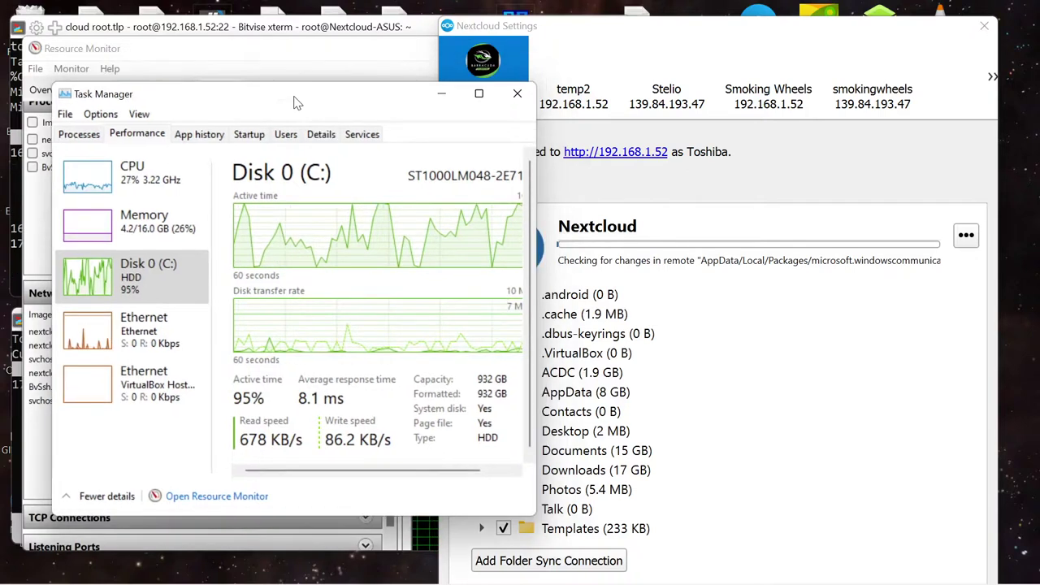
click(286, 65)
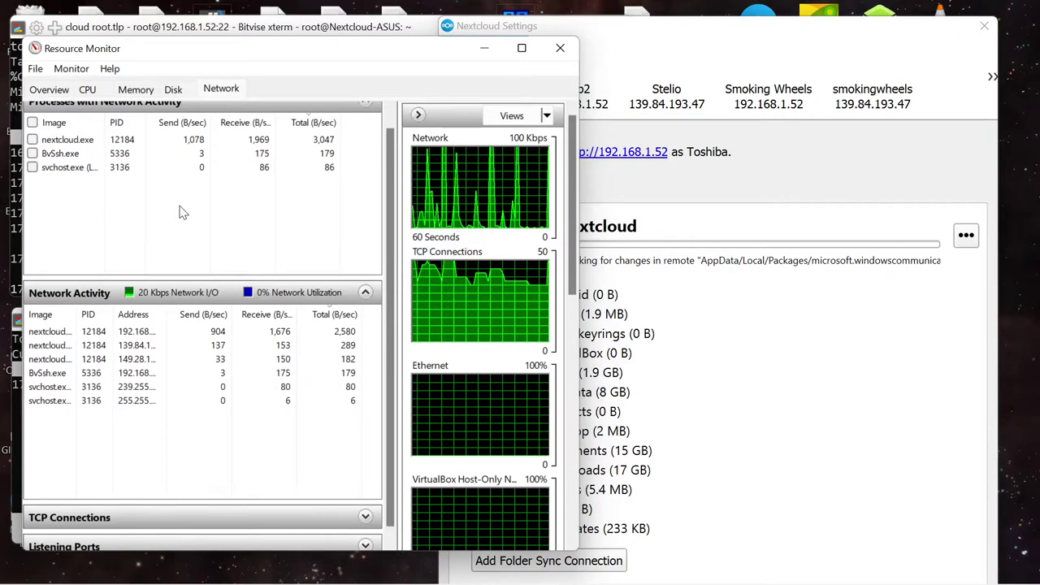
Switch Resource Monitor to the Disk tab, scrolled to the top, with Nextcloud Settings moved to its right
click(171, 90)
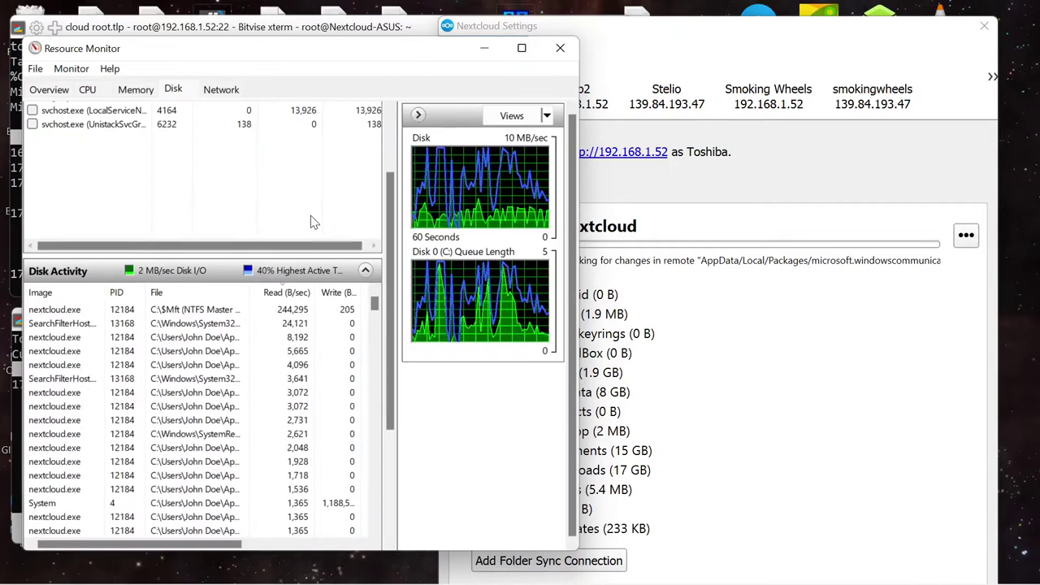
scroll(391, 241, up, 3)
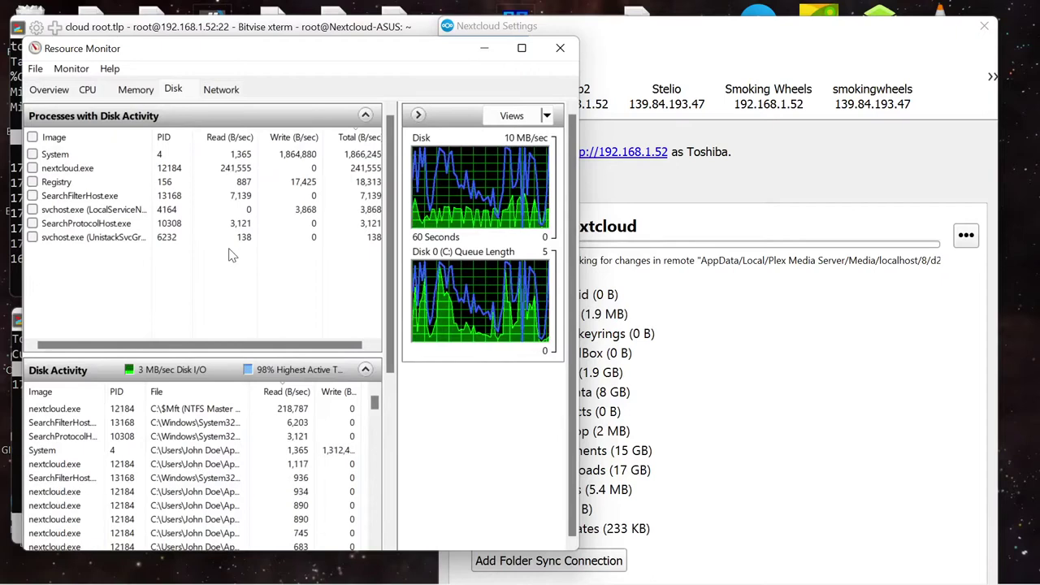
click(687, 47)
drag(631, 35, 764, 49)
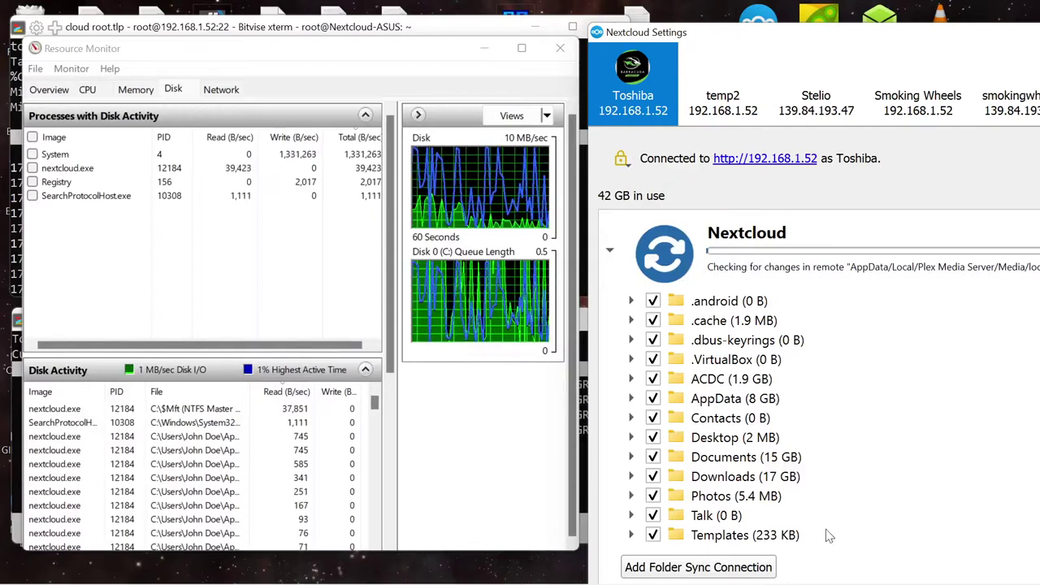
Raise the server's top and iotop xterm windows and stretch the top terminal taller
mouse_move(638, 582)
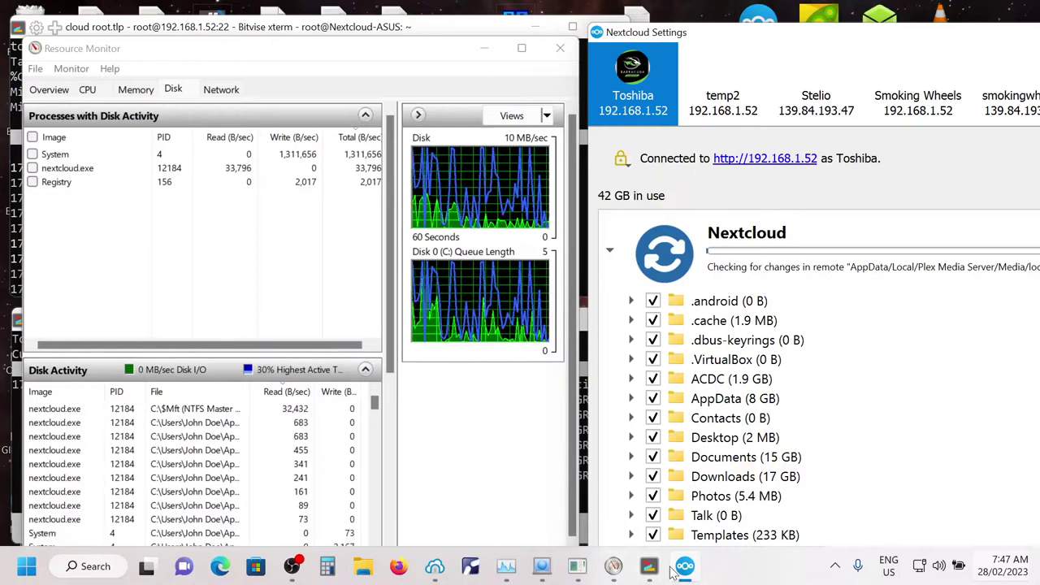
click(583, 479)
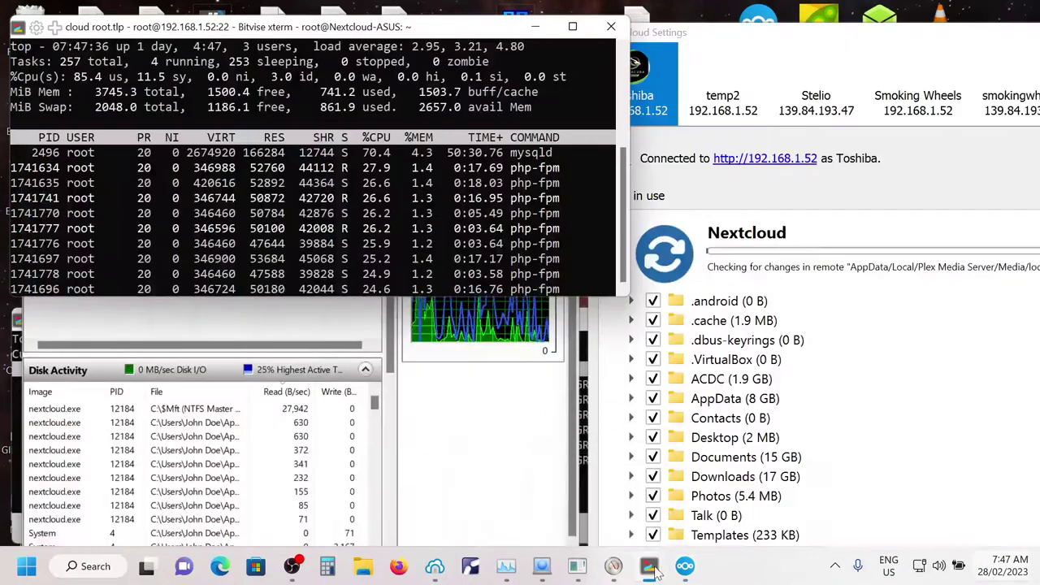
click(743, 479)
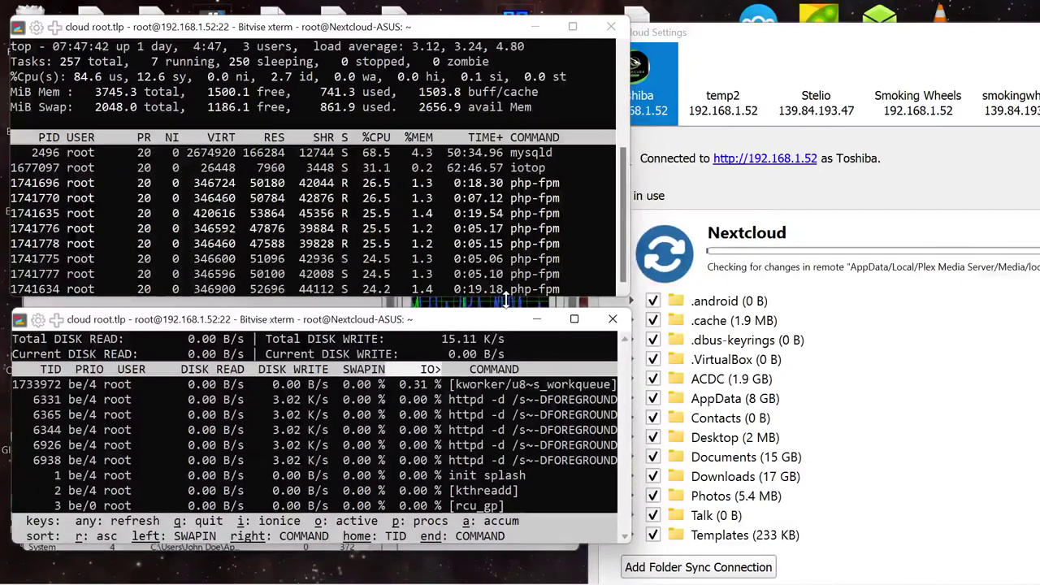
drag(505, 297, 493, 538)
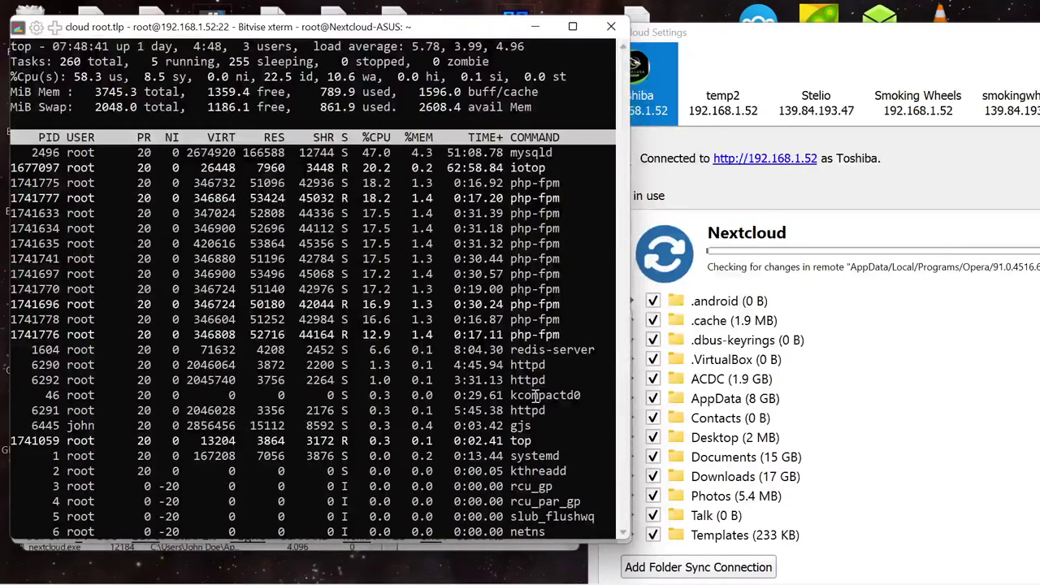
Raise the top terminal and then the iotop terminal from the Bitvise taskbar previews
mouse_move(589, 577)
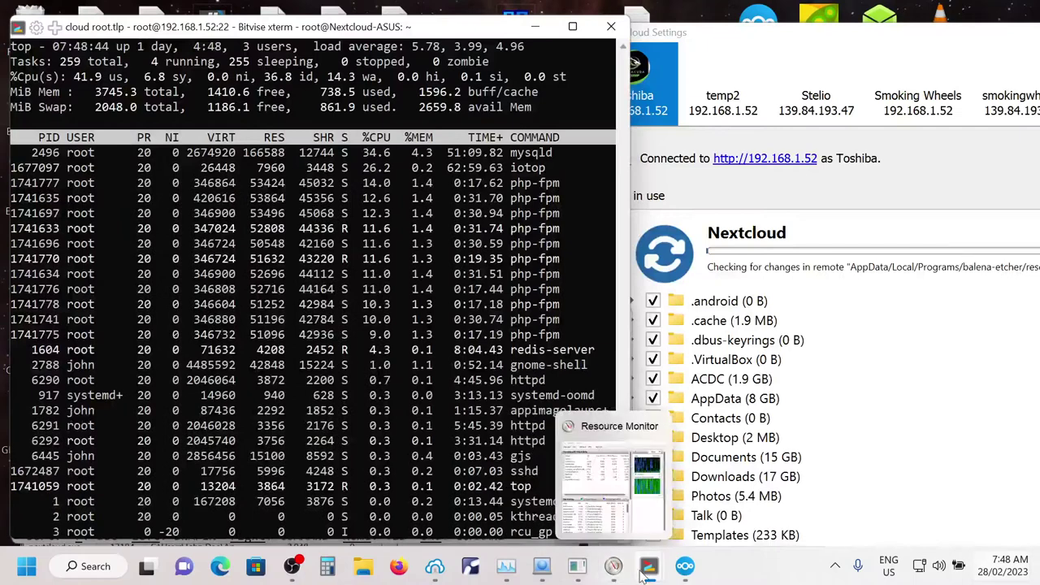
mouse_move(649, 567)
click(558, 487)
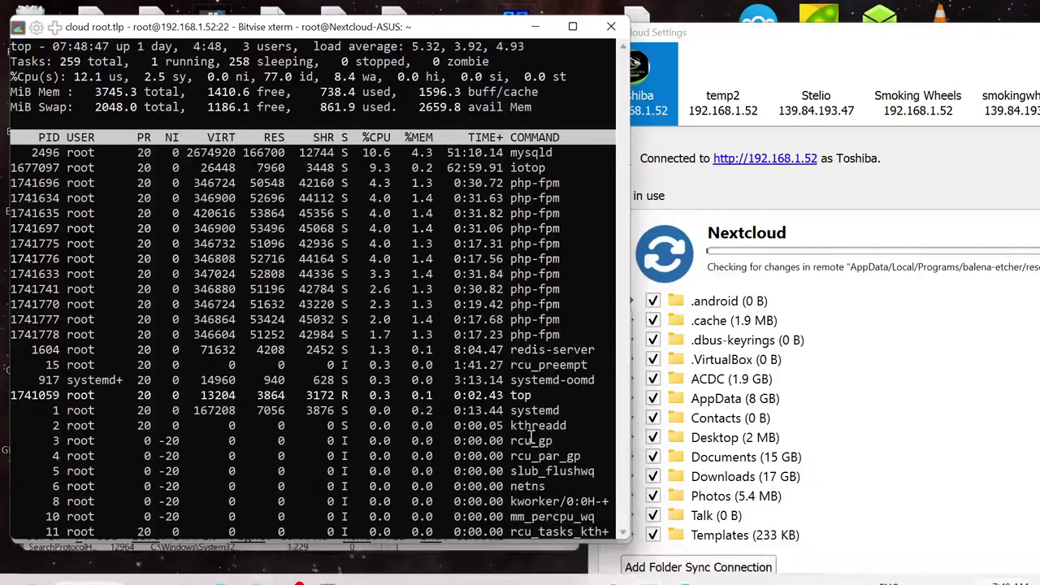
mouse_move(662, 575)
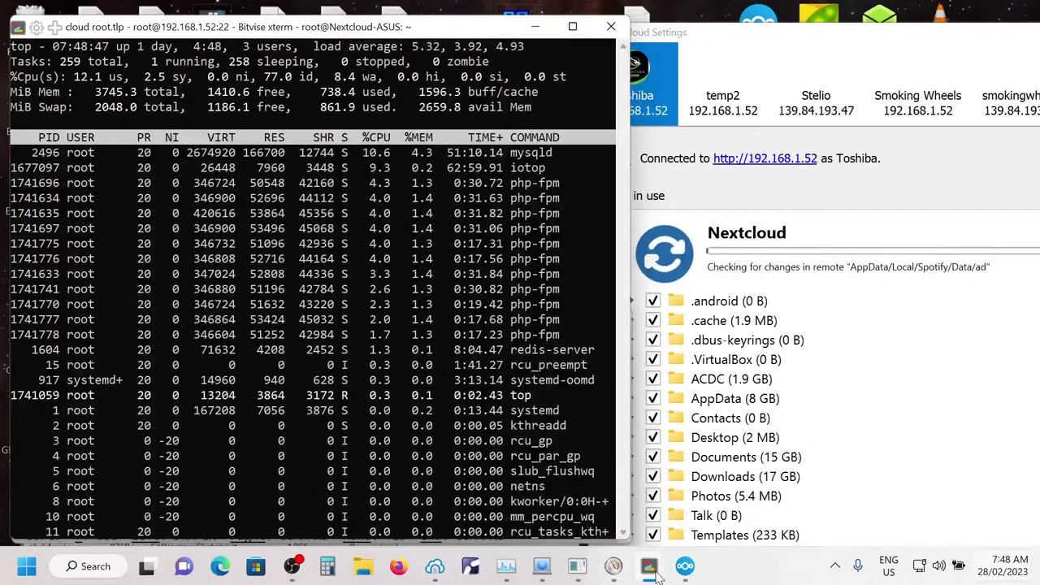
click(688, 482)
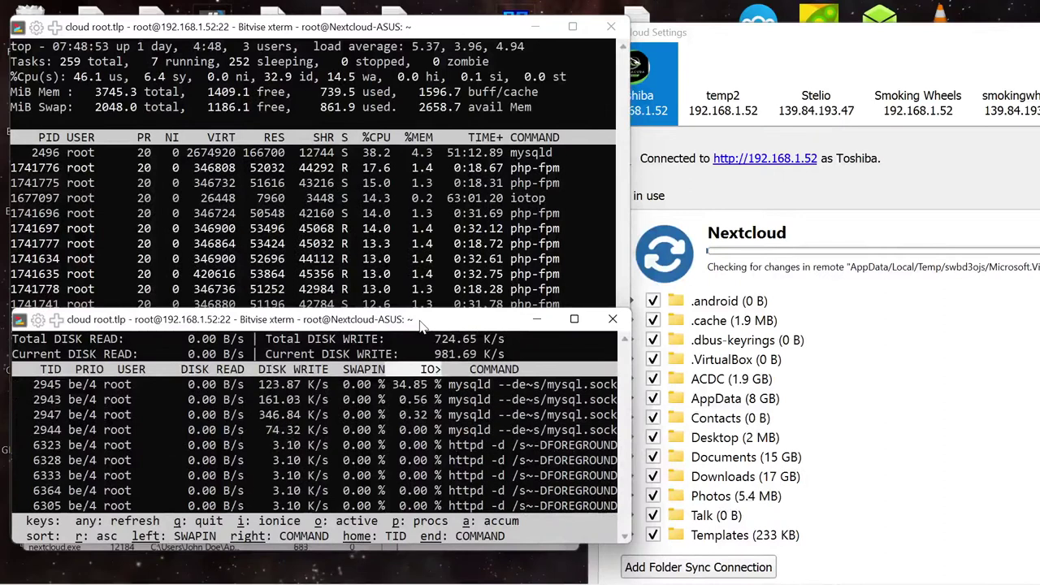
Resize and reposition the iotop window, then raise top and show the Smoking Wheels account's folders
drag(421, 325, 419, 335)
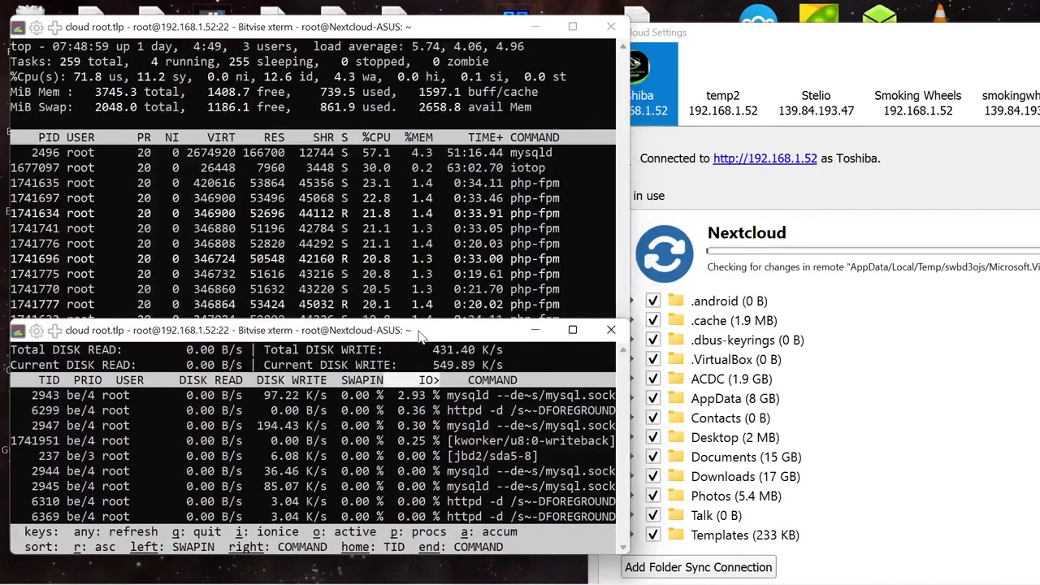
drag(440, 332, 456, 104)
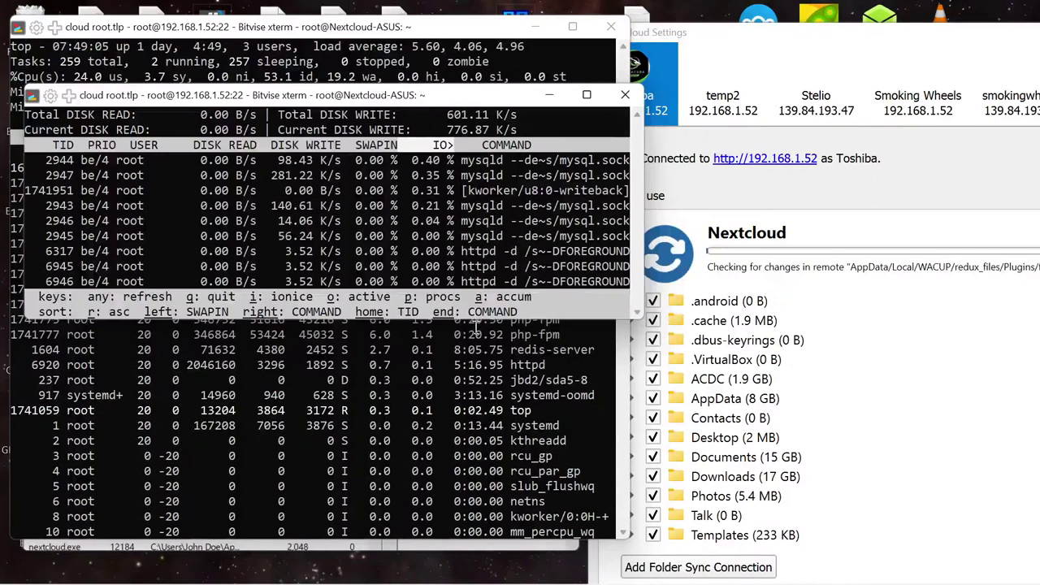
drag(475, 324, 455, 546)
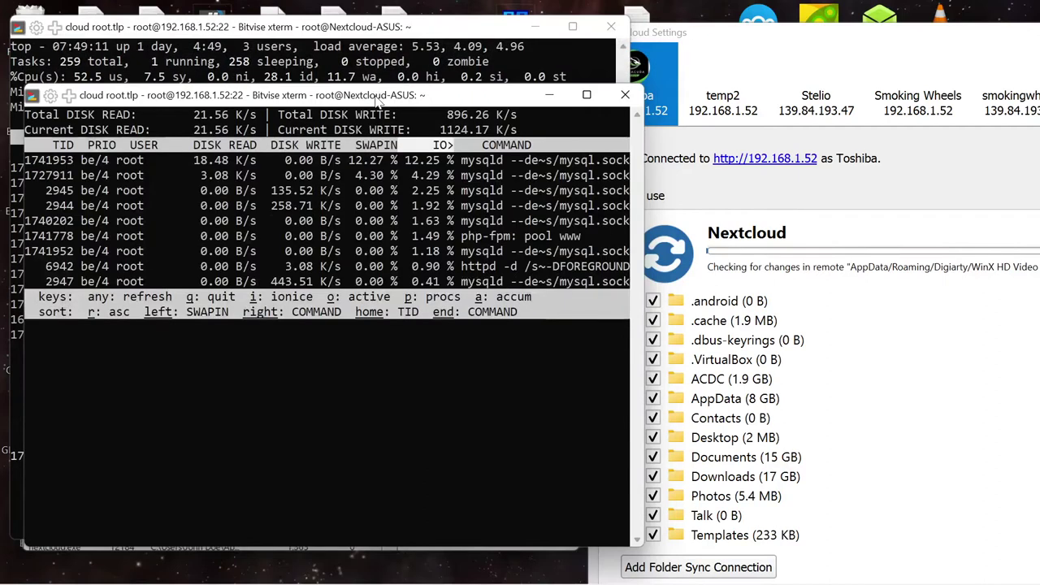
drag(377, 97, 378, 147)
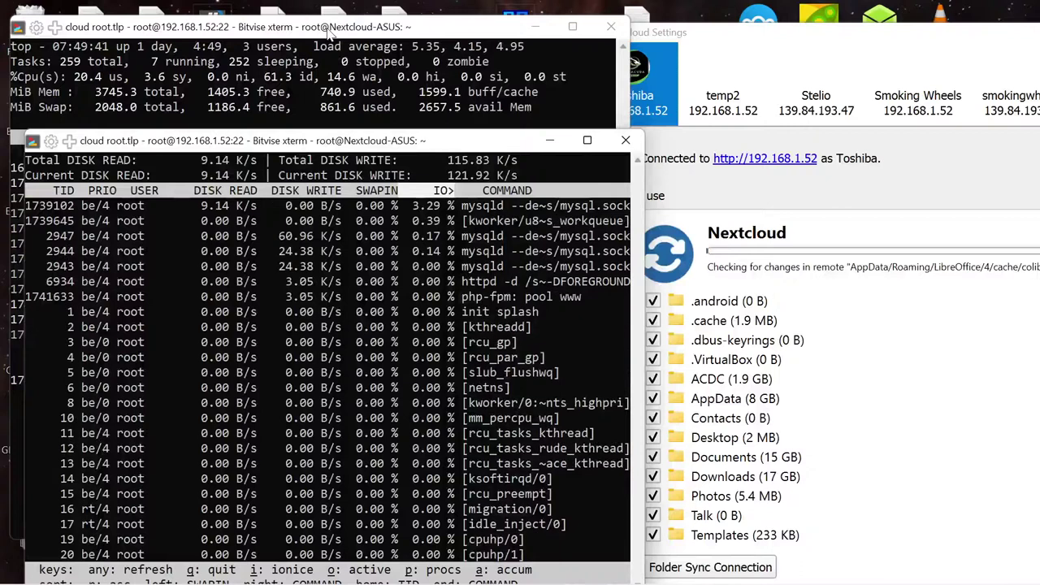
click(330, 32)
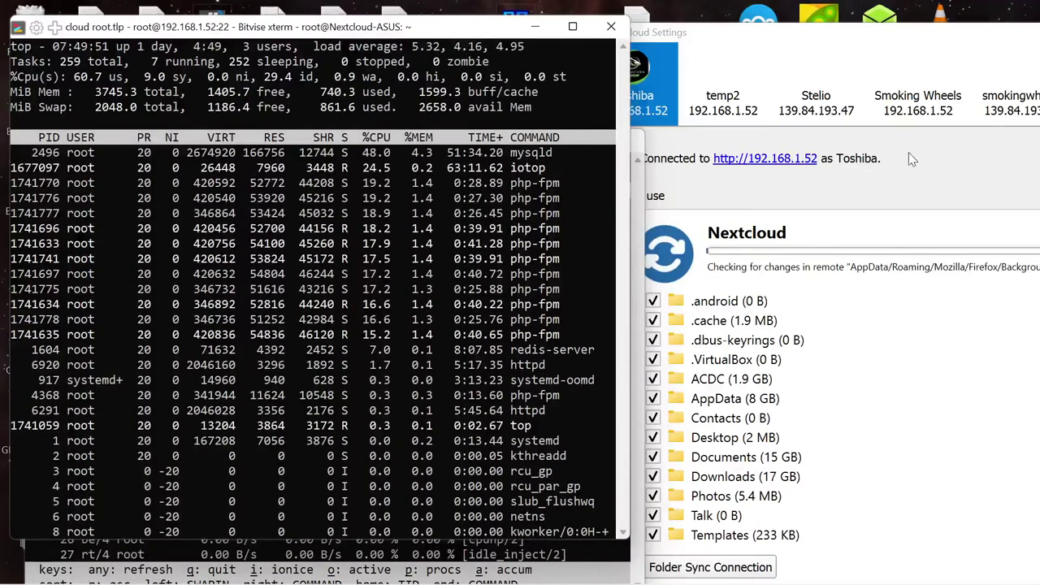
click(898, 51)
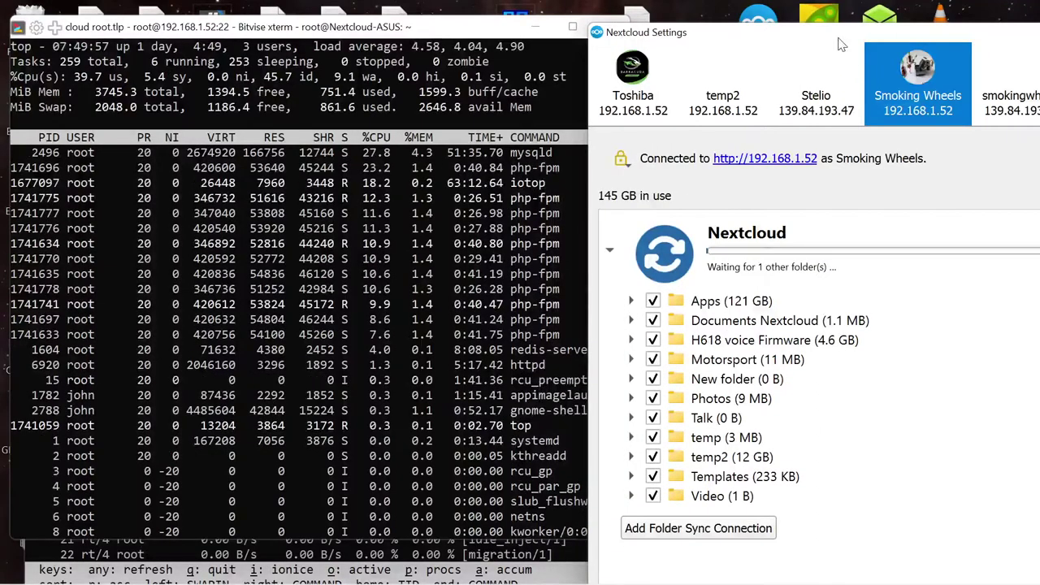
Move Nextcloud Settings fully on screen and view the sync folder's action menu without choosing anything
drag(841, 44, 629, 29)
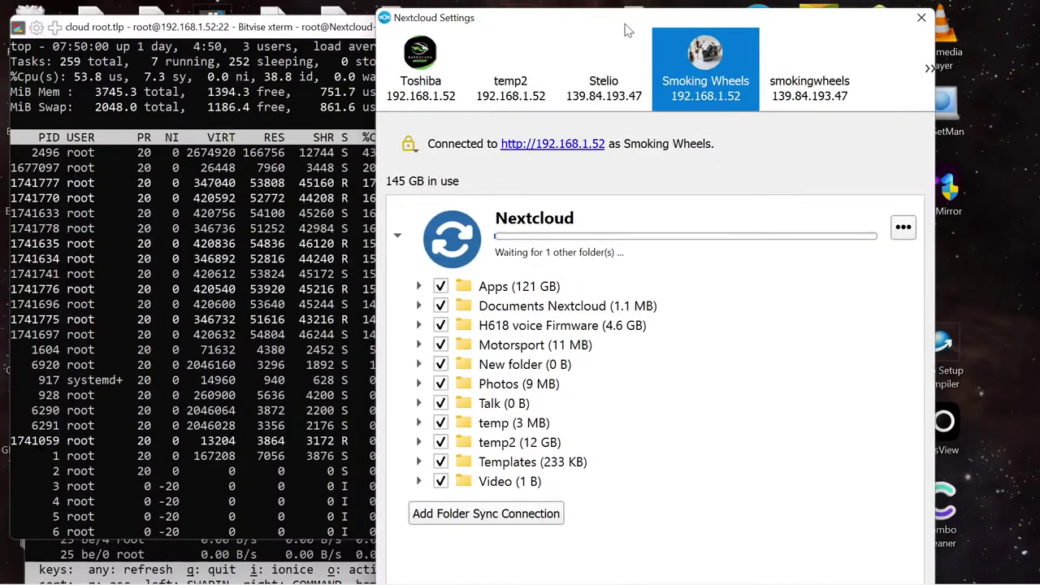
click(905, 229)
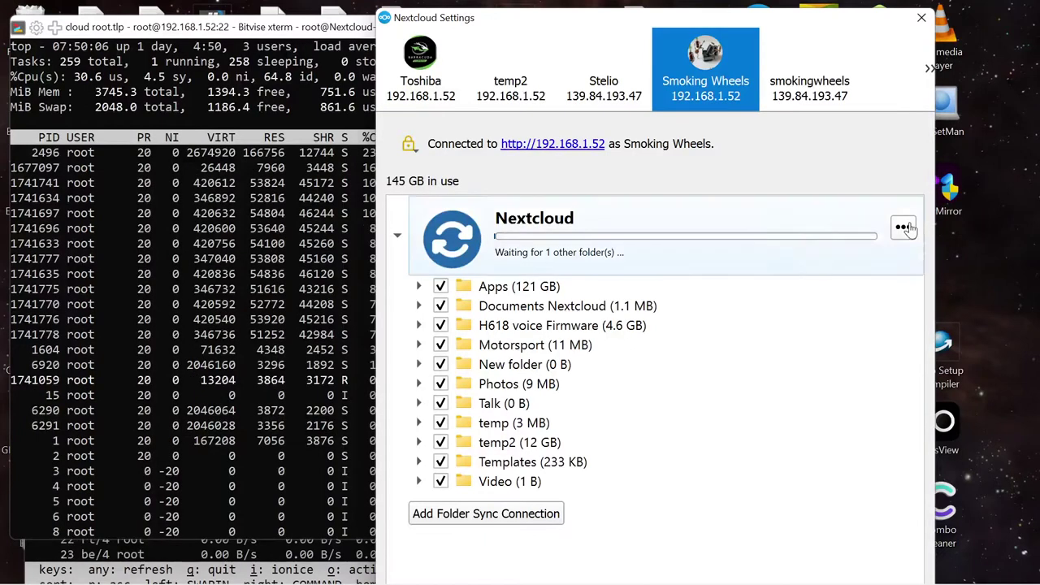
click(906, 228)
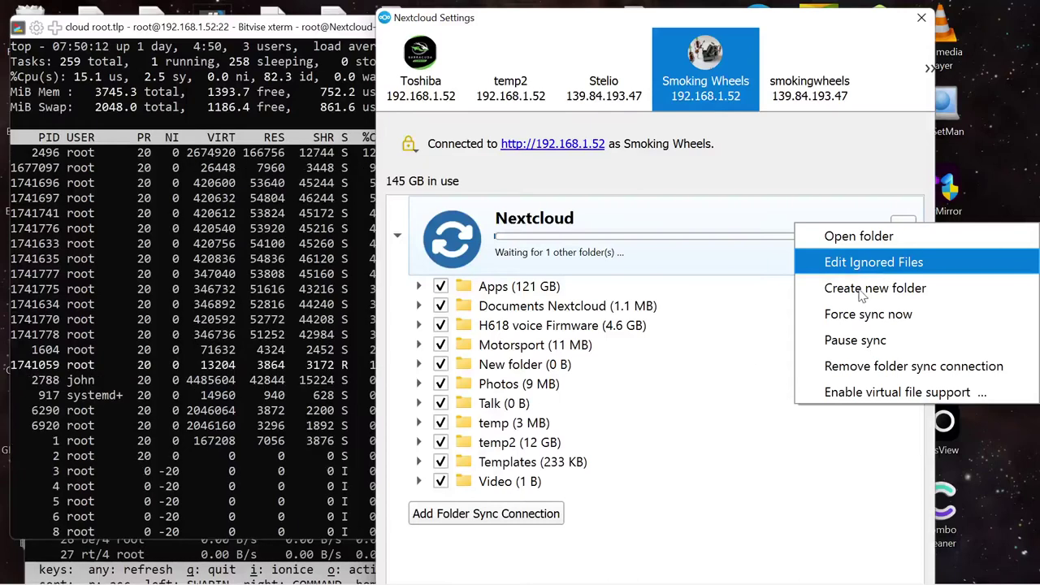
click(731, 355)
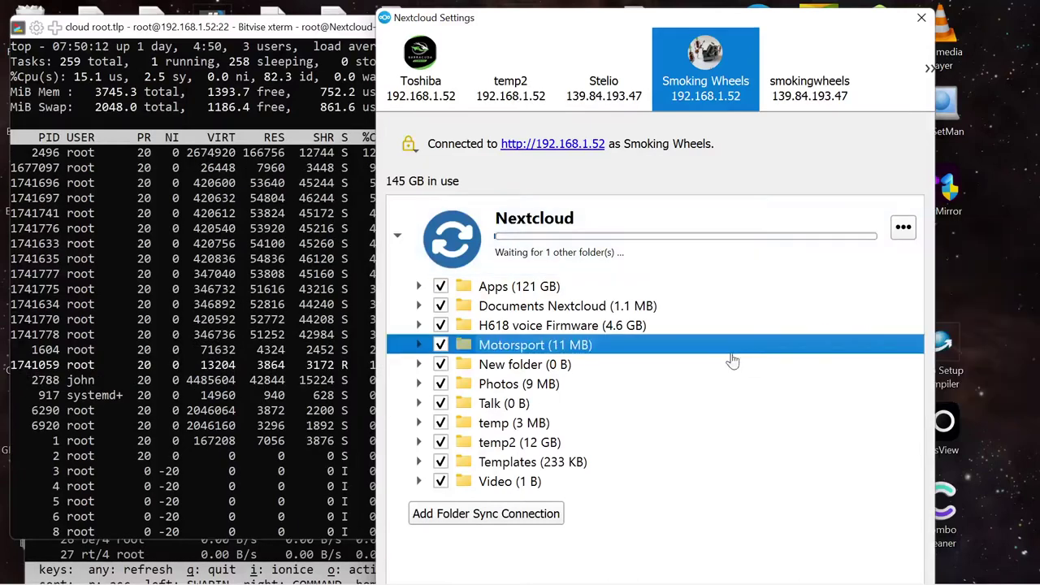
Alternate between the Toshiba and Smoking Wheels accounts, then expand the 121 GB Apps folder
click(421, 59)
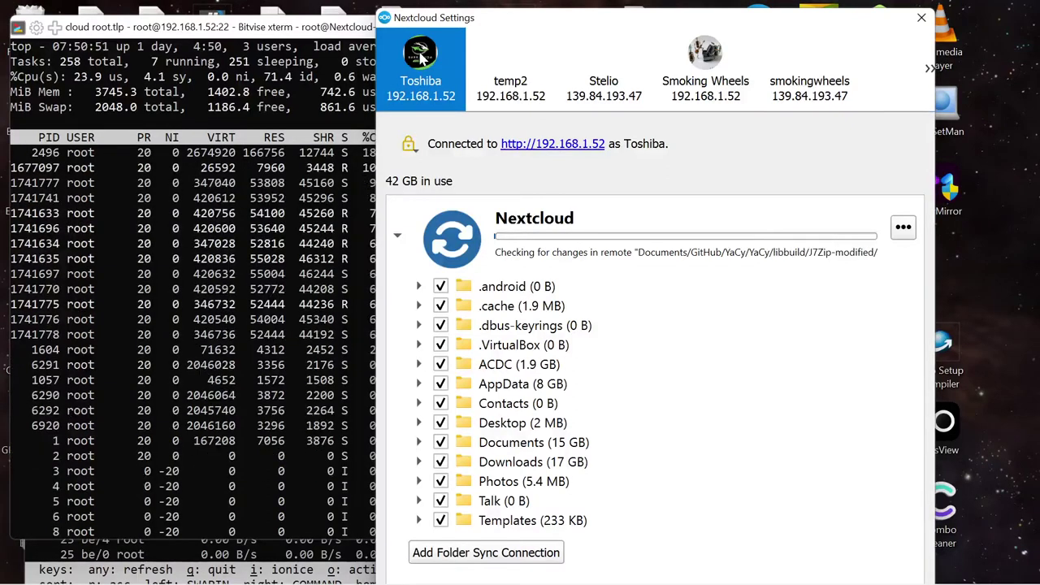
click(710, 75)
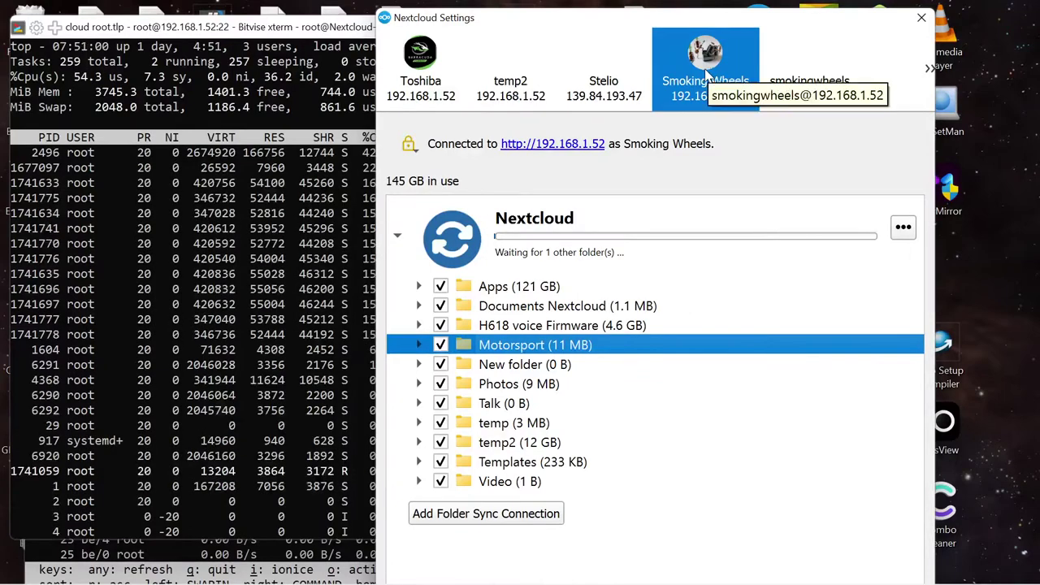
click(412, 55)
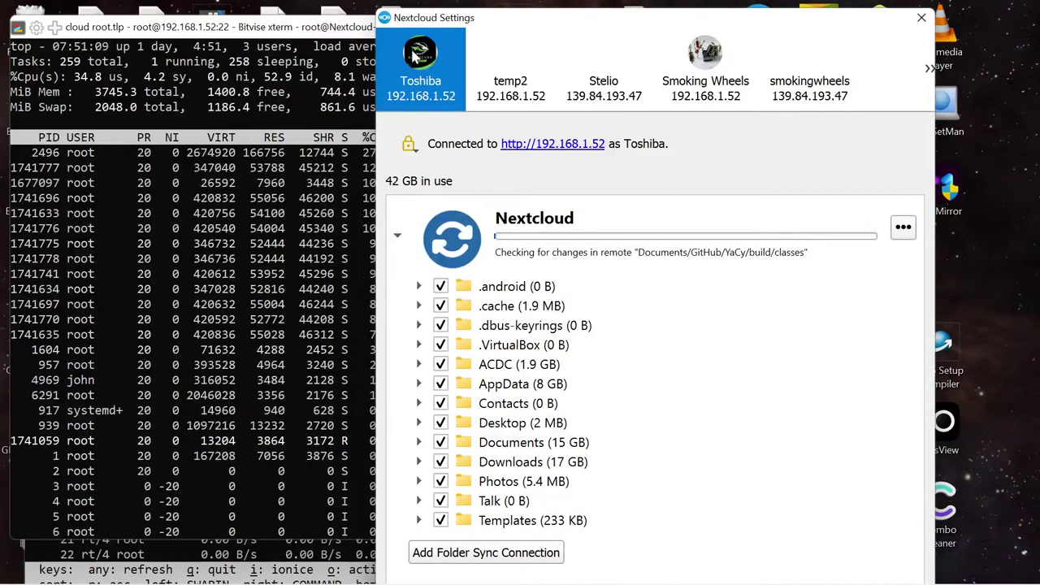
click(705, 65)
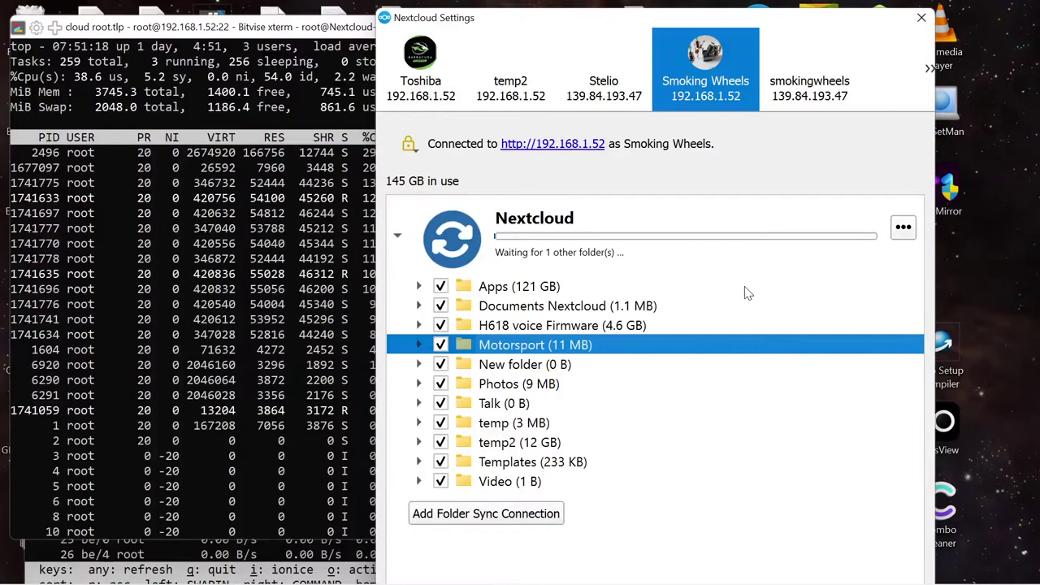
click(419, 287)
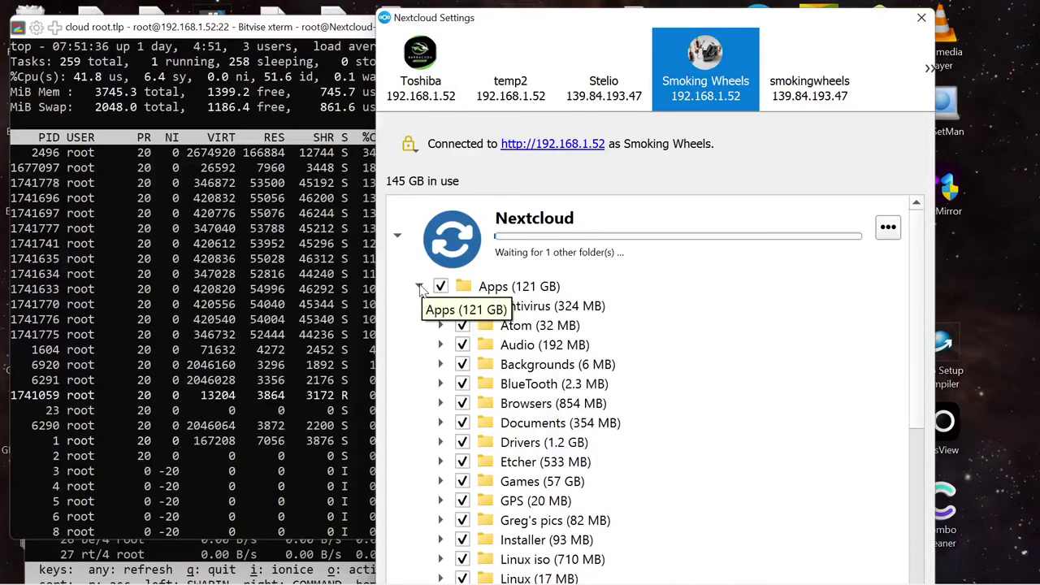
Switch to Toshiba, expand AppData into Local, LocalLow and Roaming, and raise the xterm
click(421, 288)
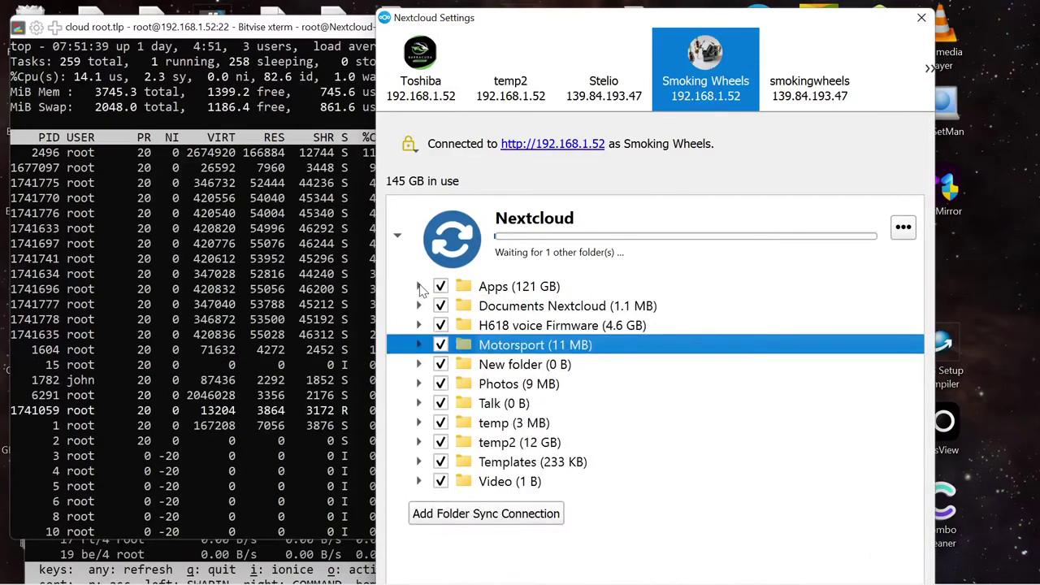
click(420, 288)
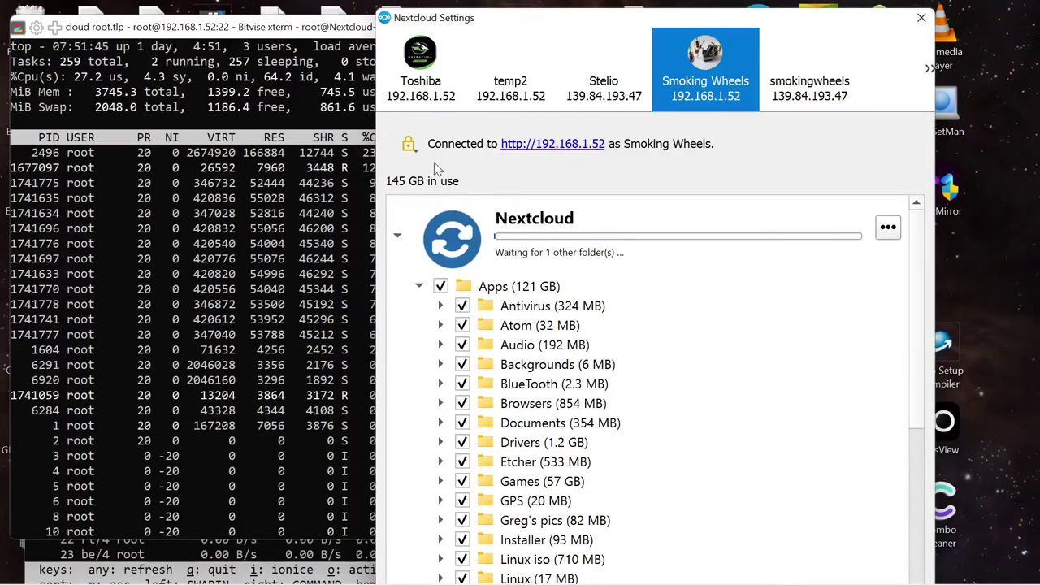
click(415, 87)
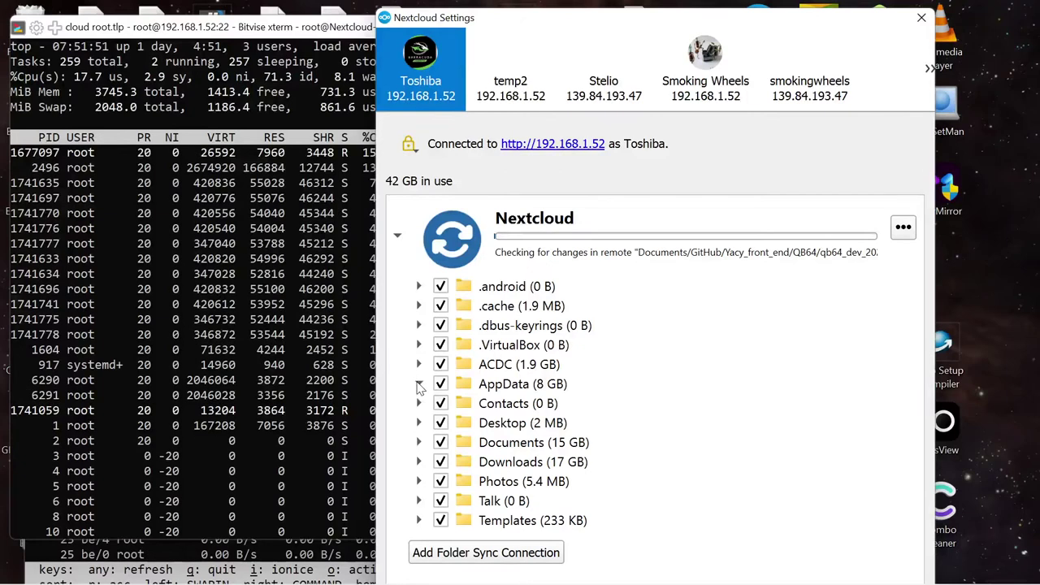
click(420, 384)
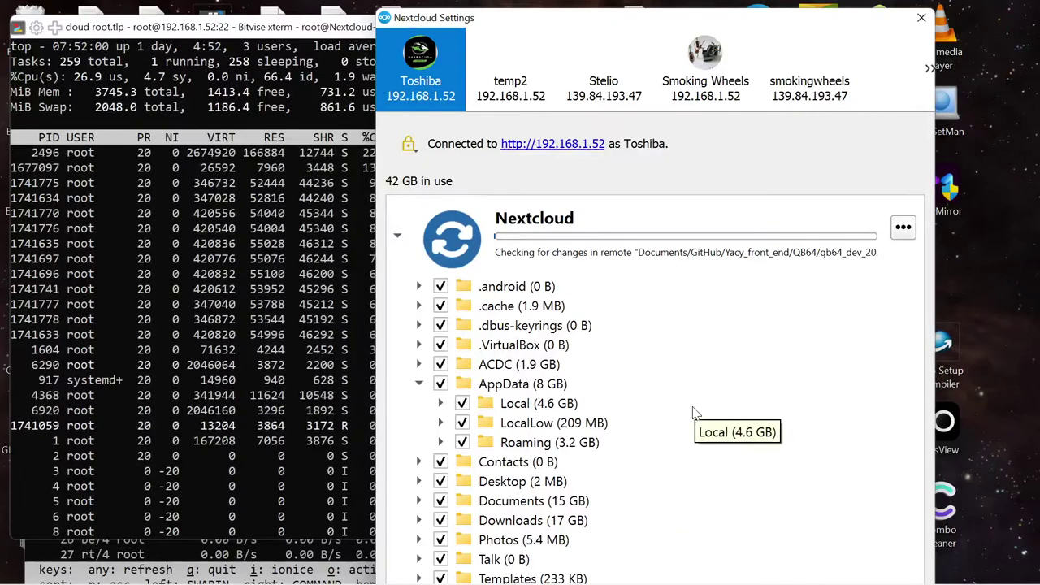
click(245, 31)
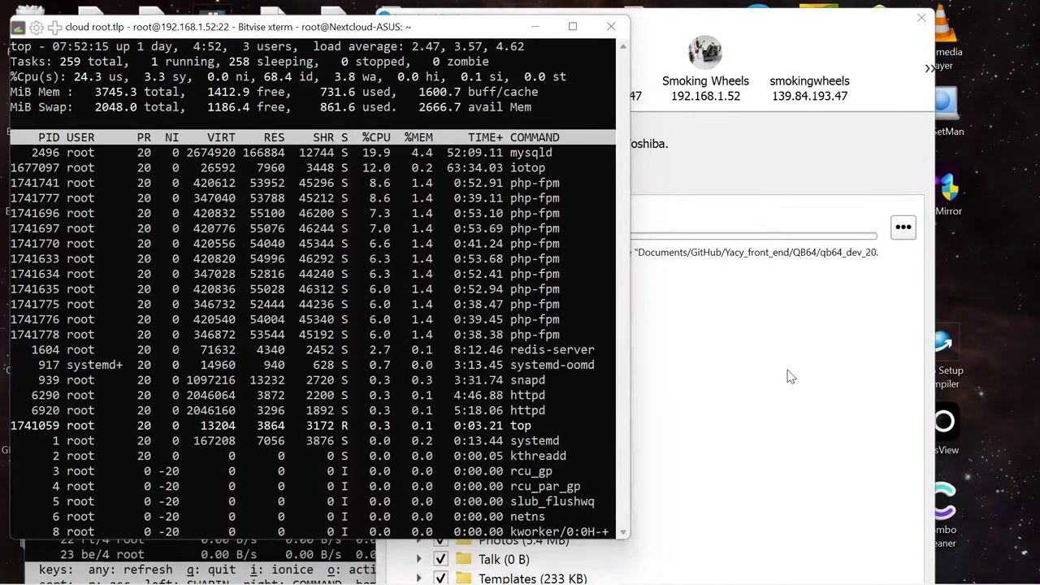
Bring Nextcloud Settings forward, then open Resource Monitor from the taskbar
click(791, 376)
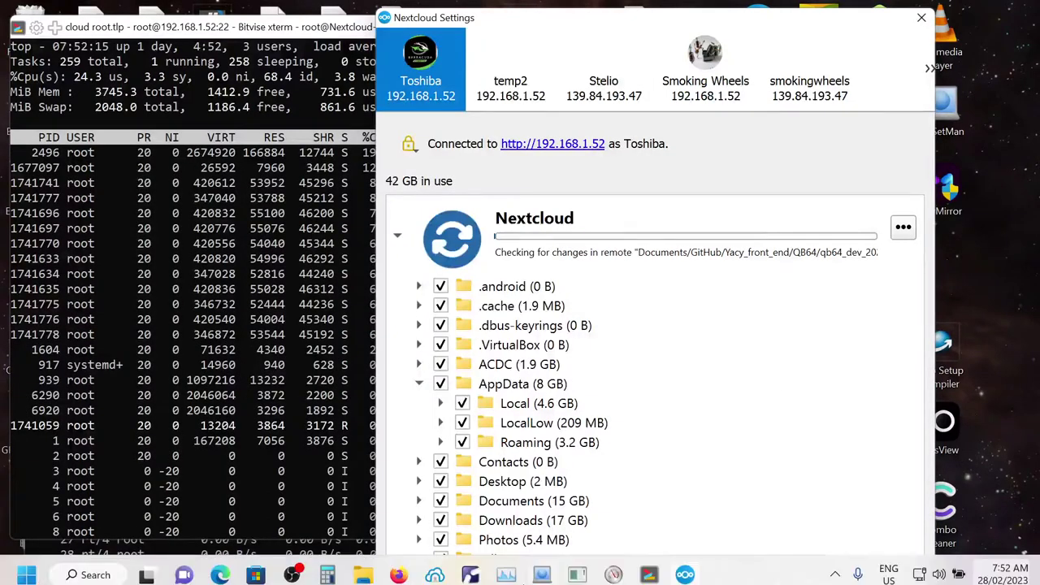
mouse_move(577, 573)
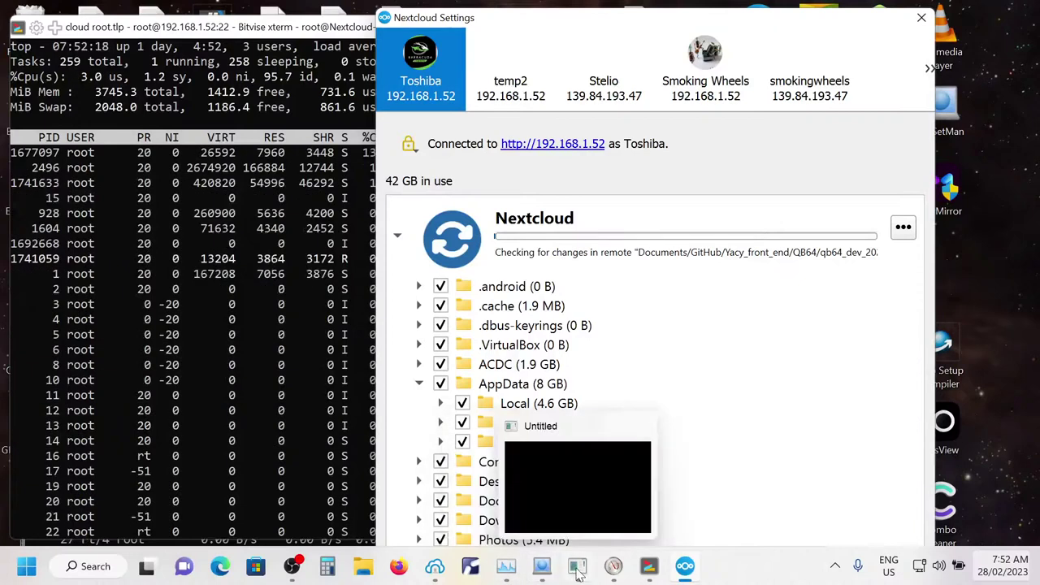
click(614, 567)
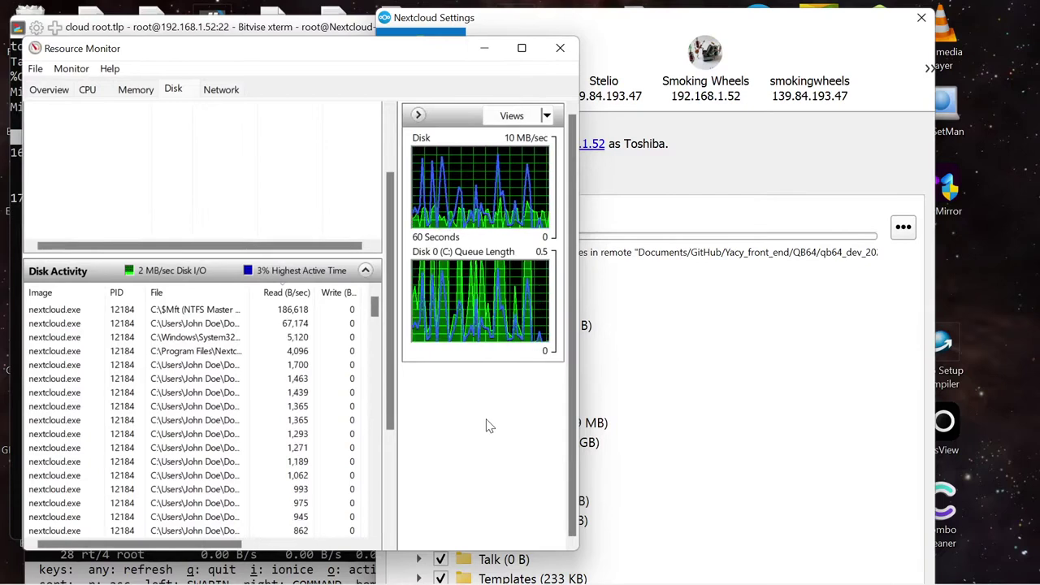
Reposition Resource Monitor and enlarge the Disk Activity list above the Storage summary
drag(283, 51, 313, 60)
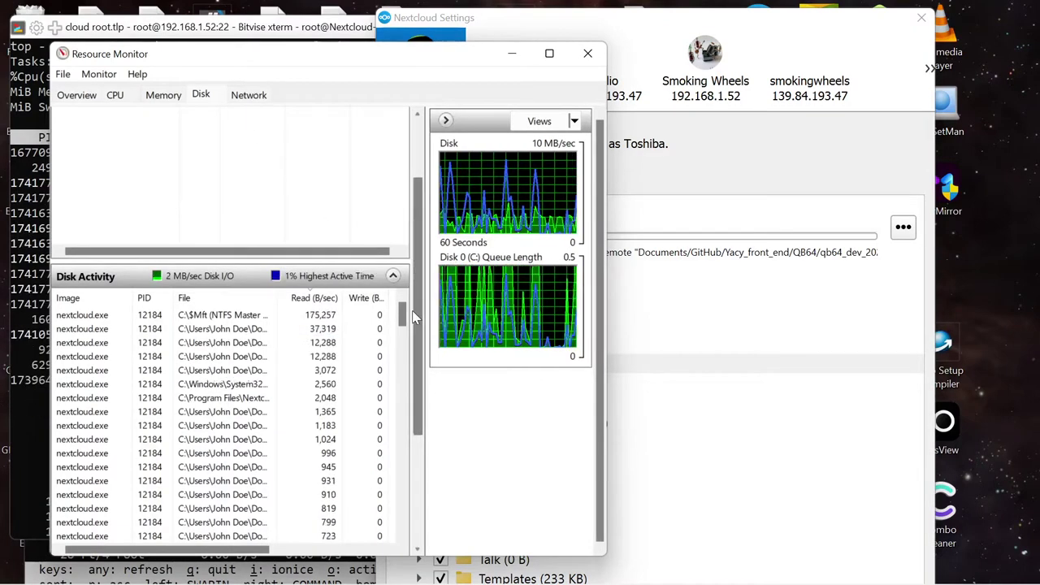
drag(416, 306, 414, 387)
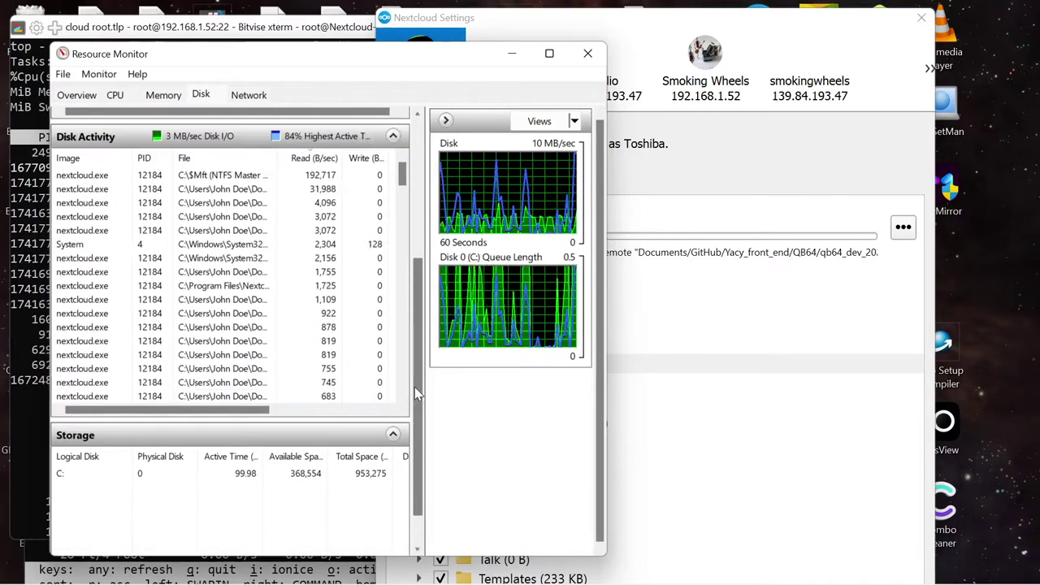
drag(301, 419, 295, 483)
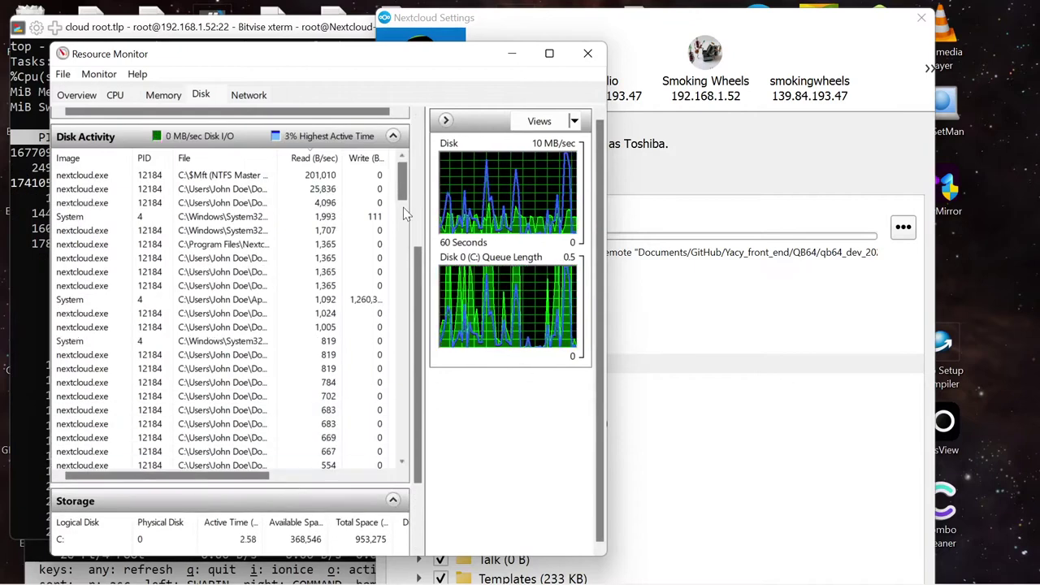
drag(403, 175, 381, 337)
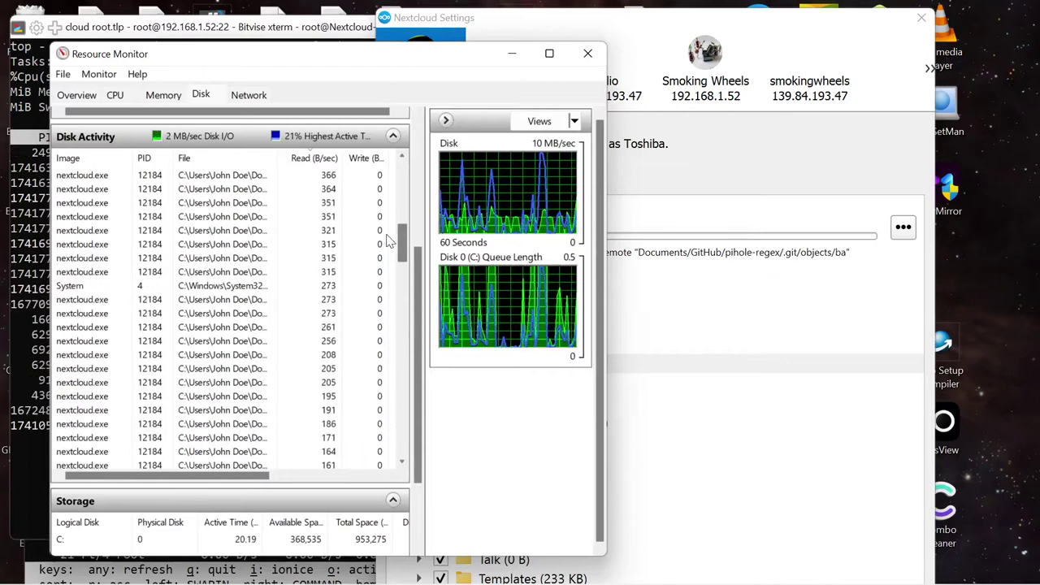
scroll(389, 244, up, 5)
scroll(389, 195, up, 2)
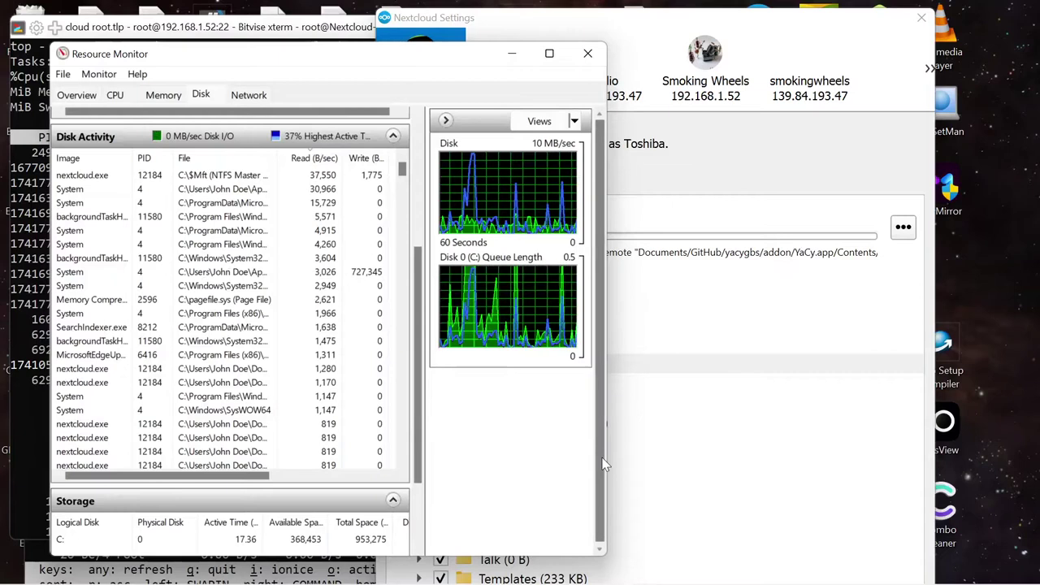
mouse_move(524, 569)
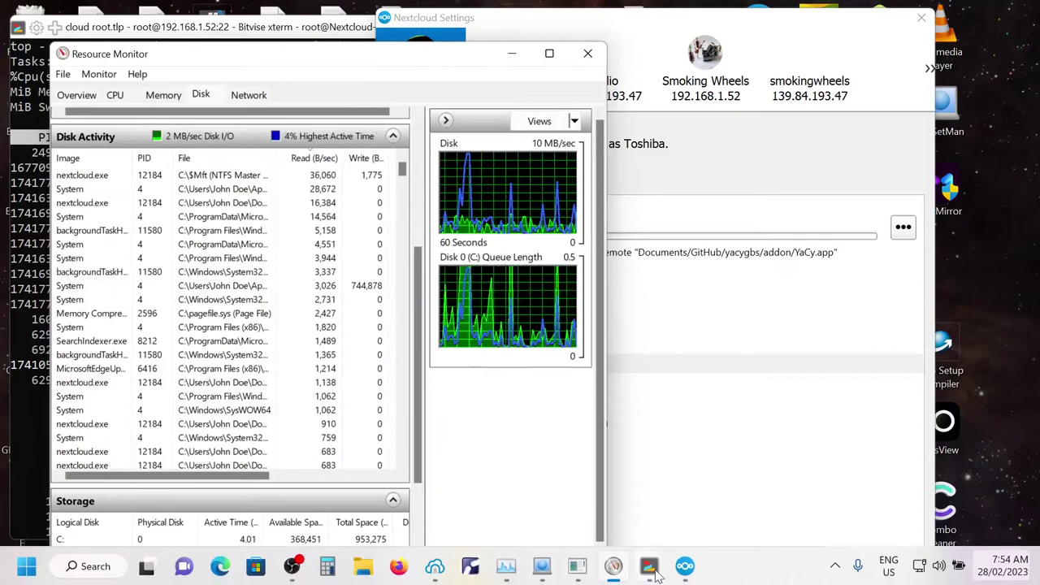
mouse_move(650, 571)
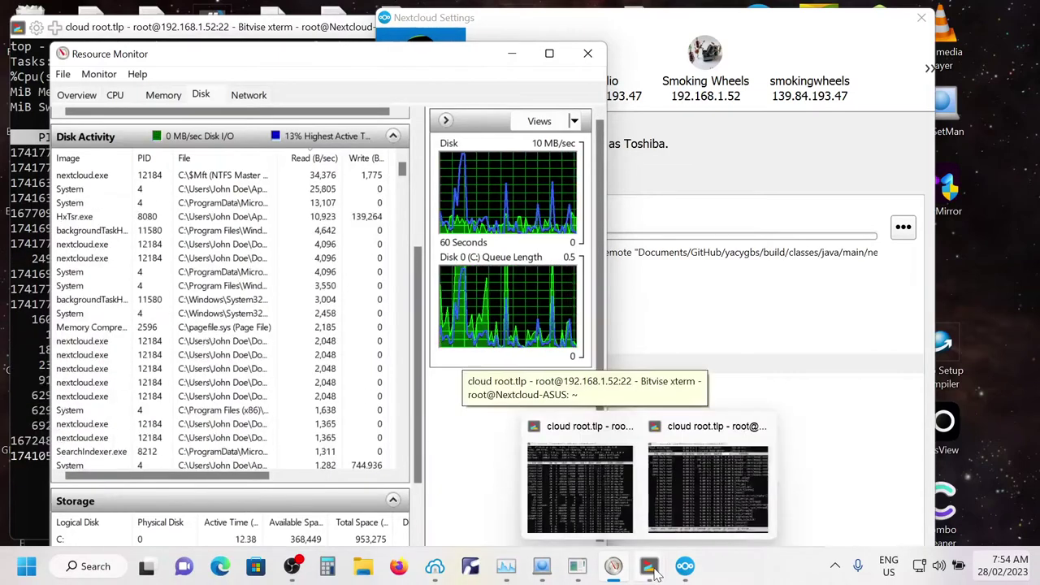
Bring the Bitvise top terminal forward, then the iotop terminal in front of it
mouse_move(707, 501)
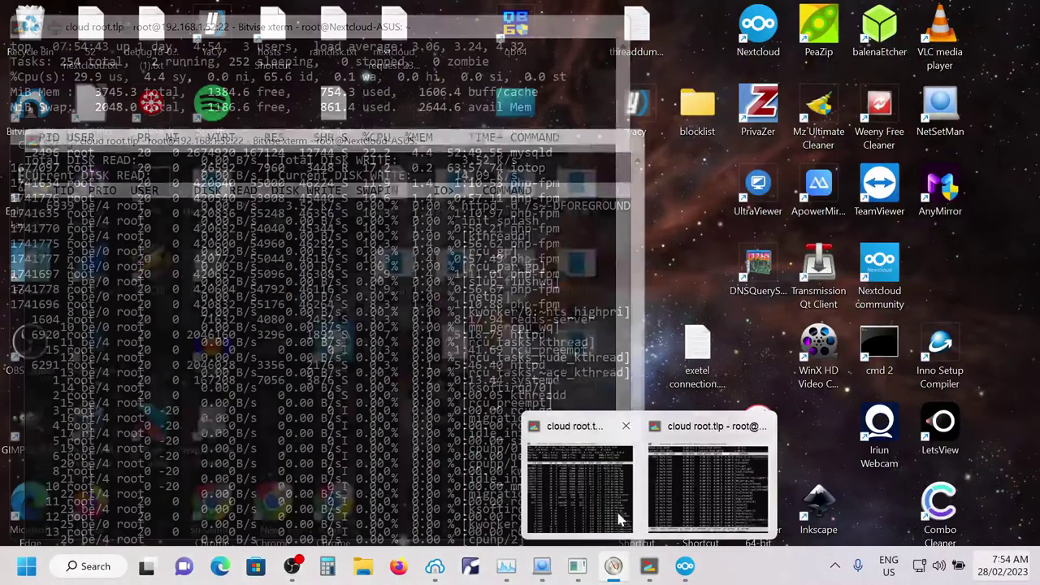
mouse_move(578, 493)
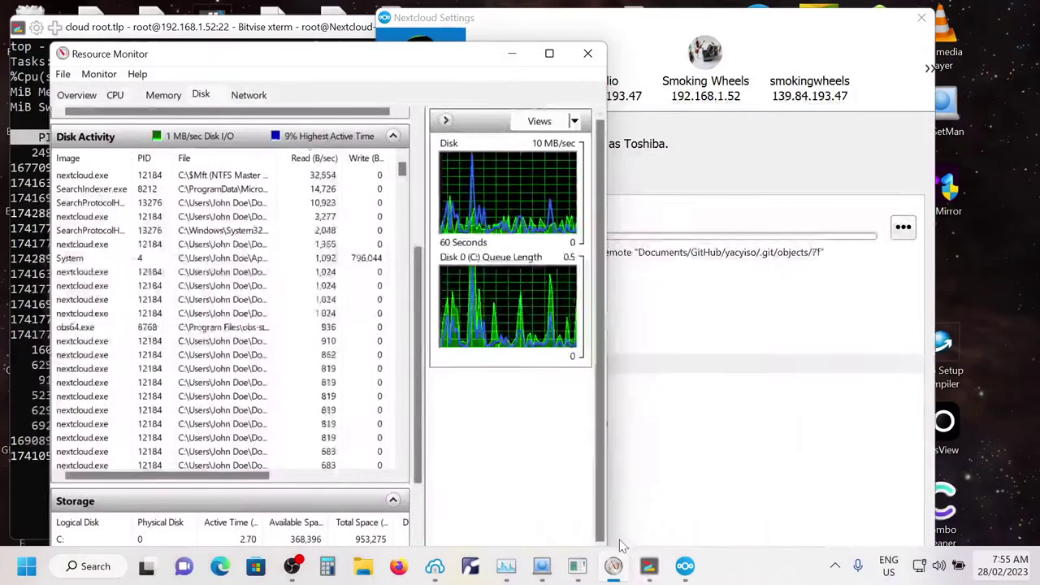
mouse_move(647, 562)
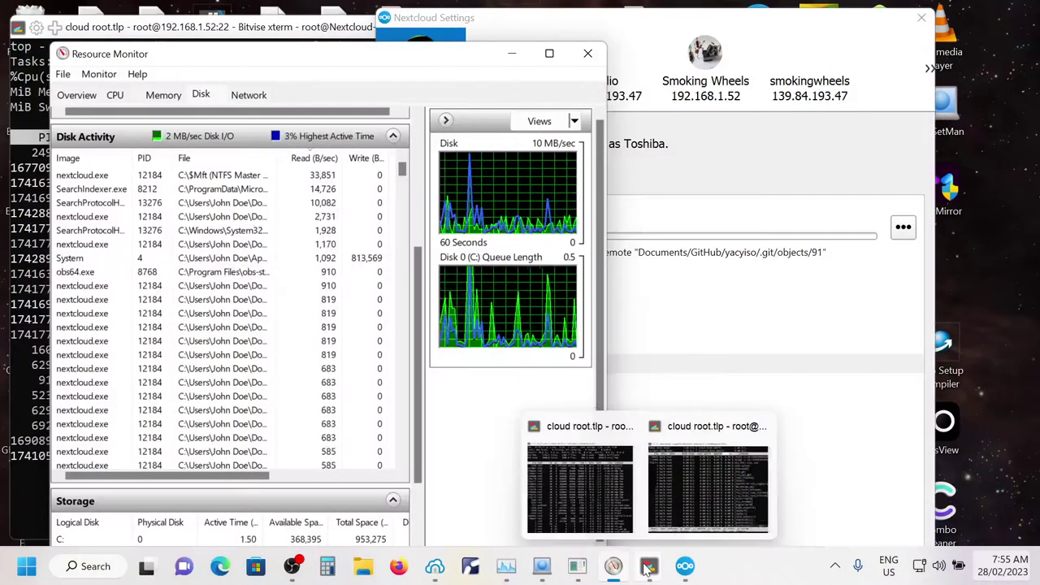
click(567, 472)
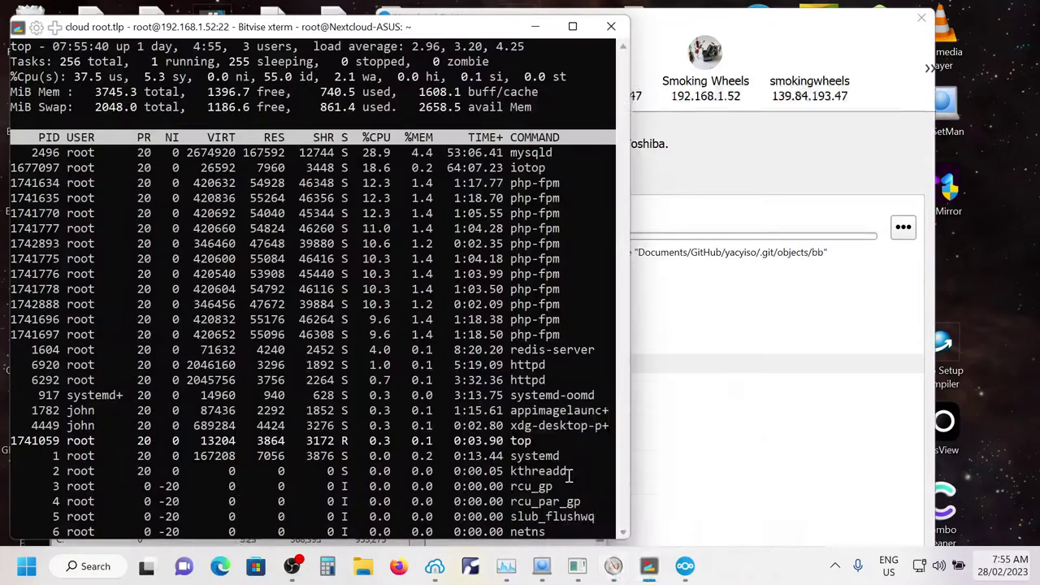
mouse_move(646, 569)
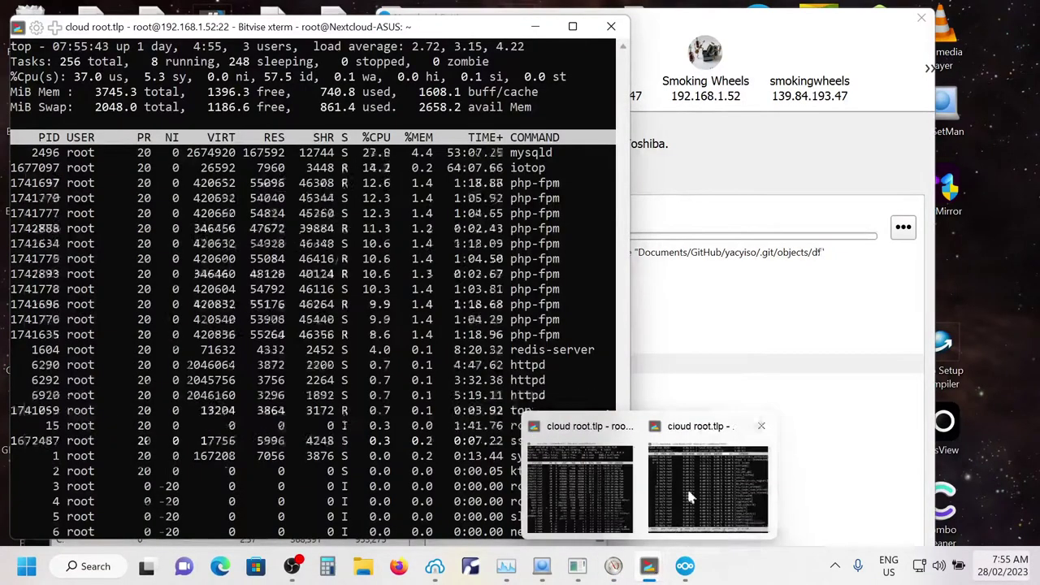
click(691, 489)
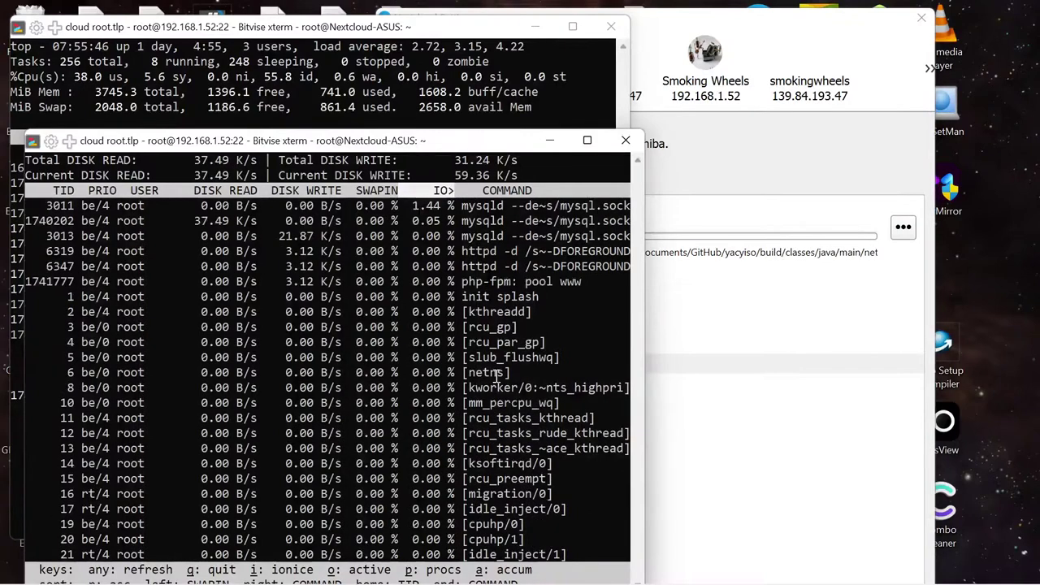
Quit iotop with q, move the shell terminal aside, and raise the top process list
key(q)
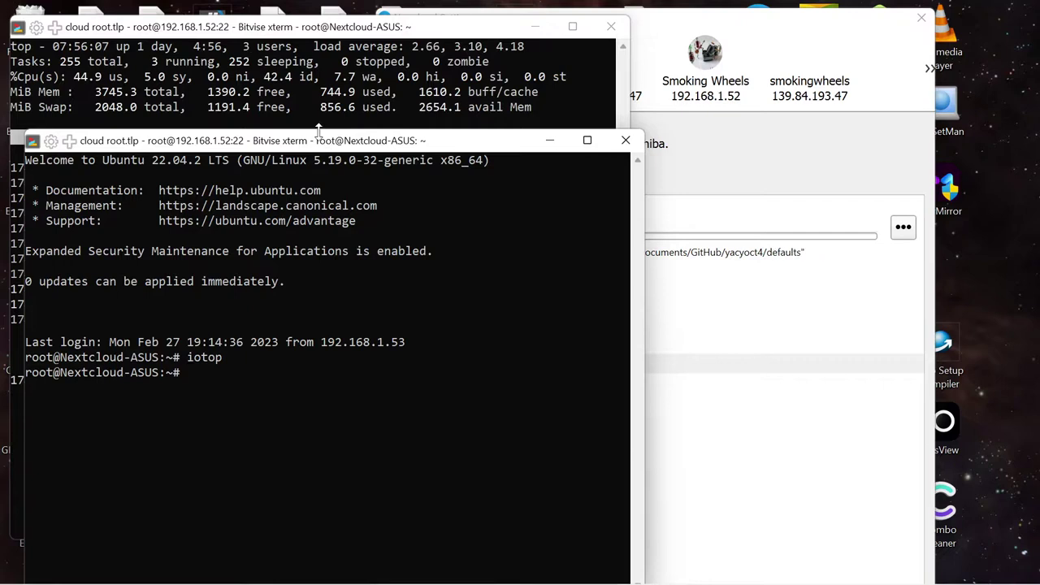
drag(330, 146, 379, 152)
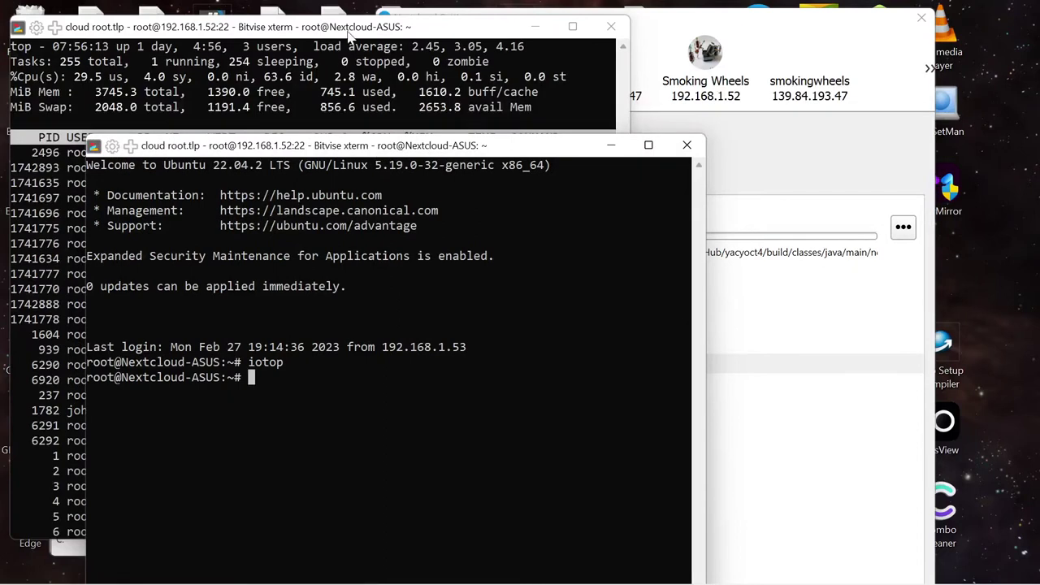
click(350, 32)
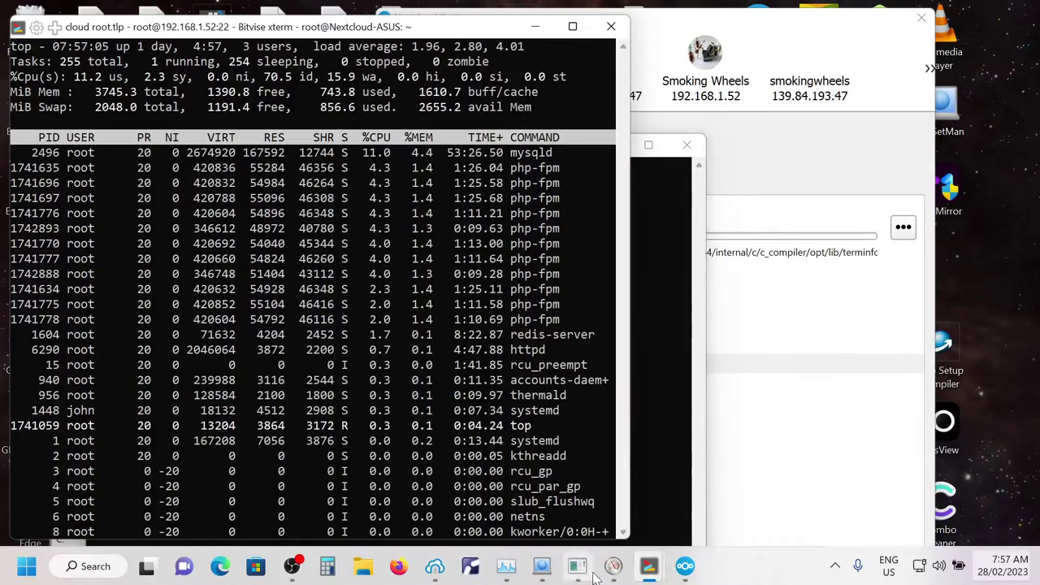
mouse_move(650, 575)
mouse_move(686, 569)
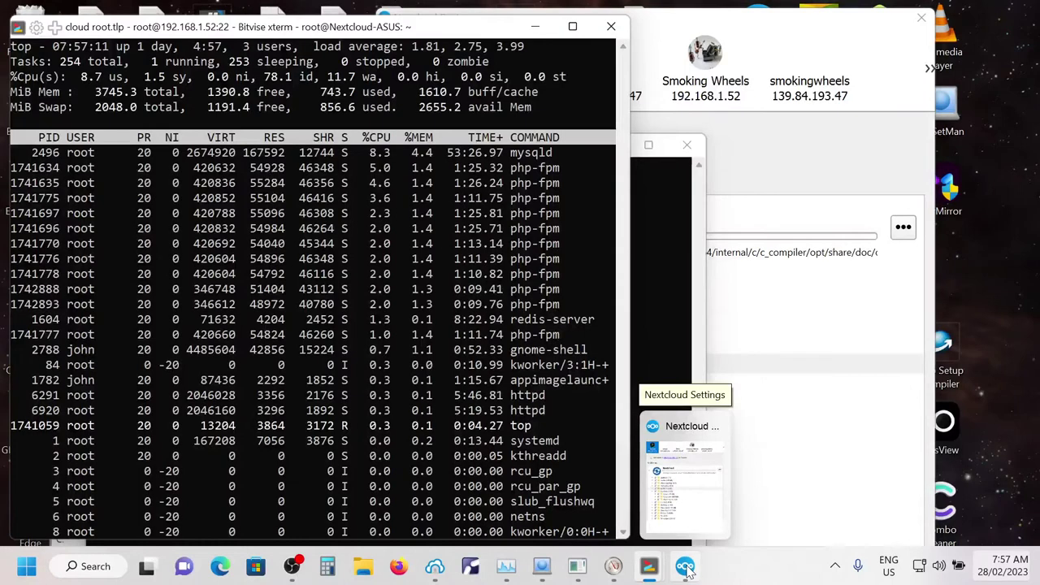
Restore Resource Monitor's Disk view to watch disk reads, then raise Nextcloud Settings
click(614, 567)
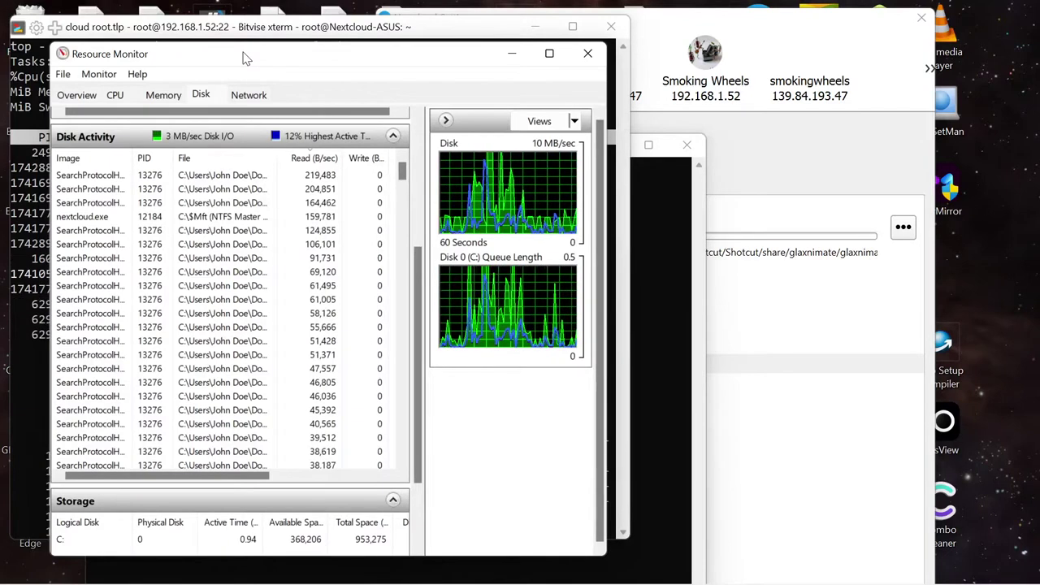
mouse_move(543, 578)
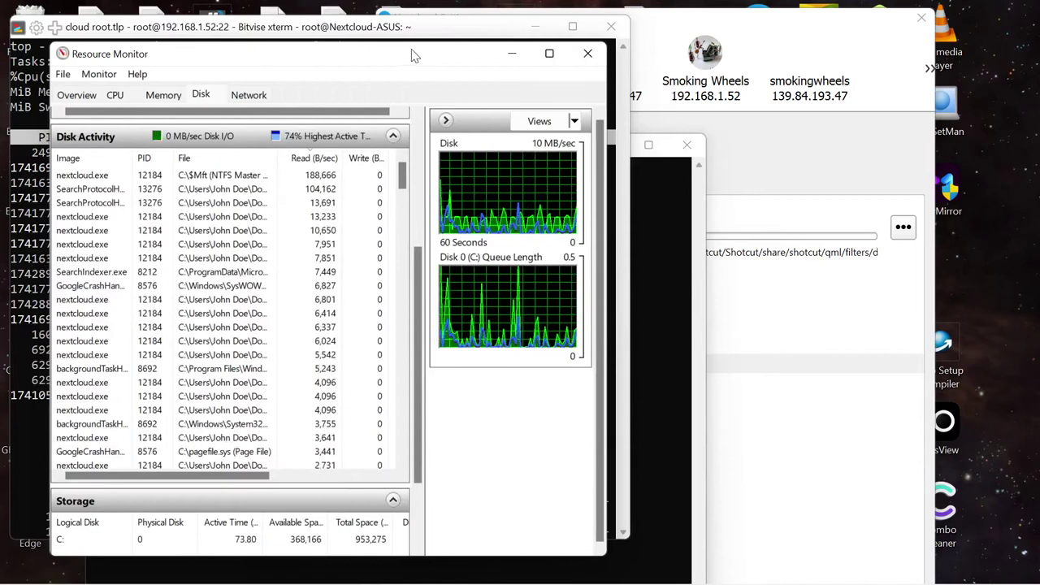
click(785, 306)
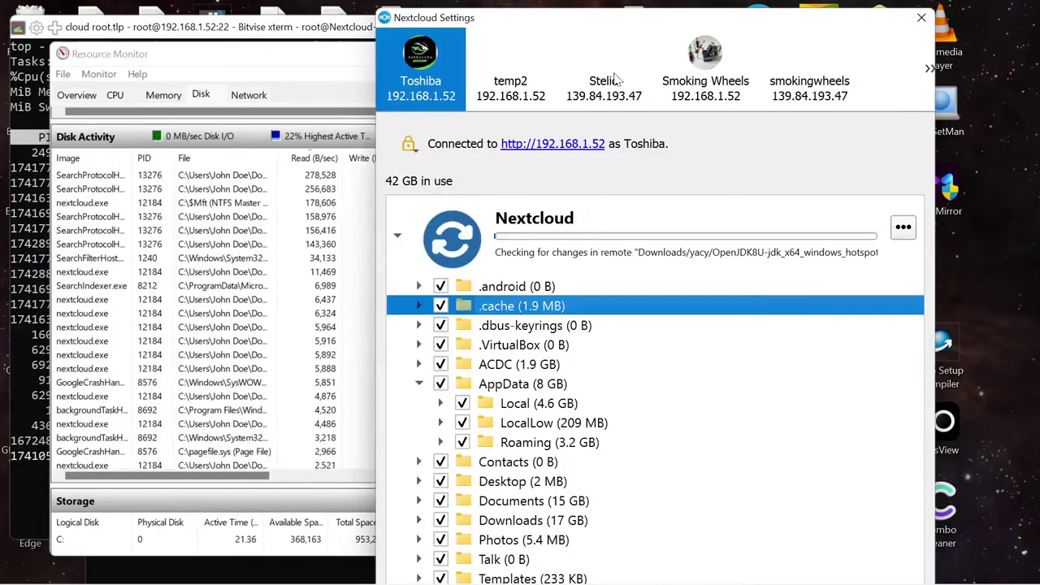
Check the Smoking Wheels and Toshiba sync status and move Settings right to reveal Resource Monitor
click(694, 65)
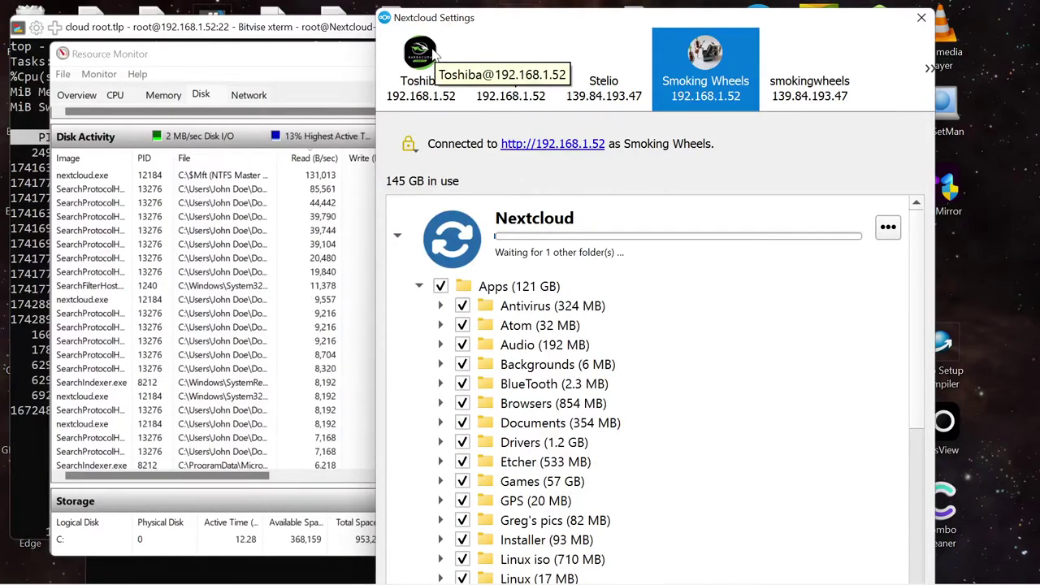
click(435, 54)
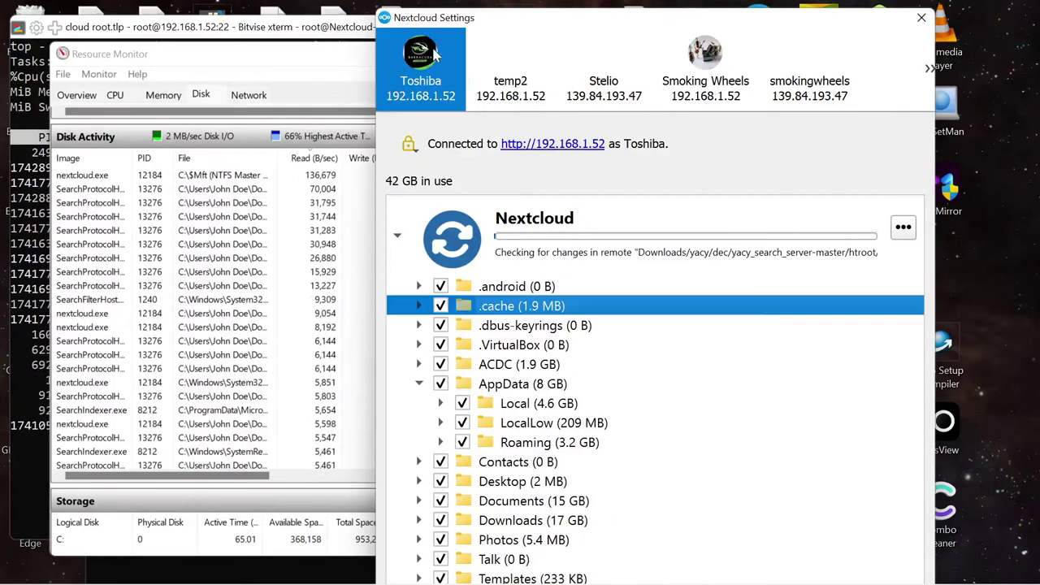
drag(570, 21, 688, 41)
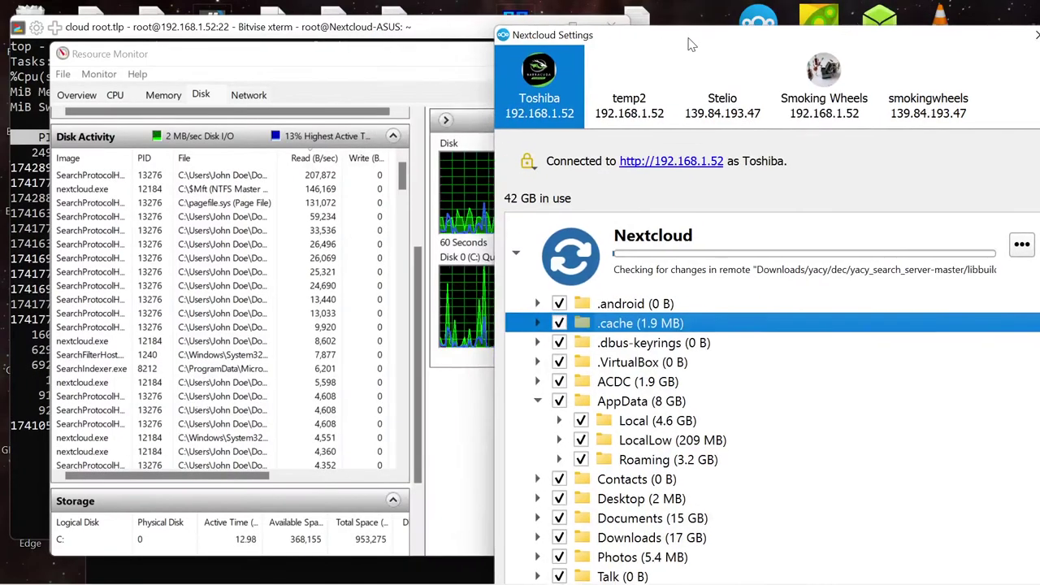
Check temp2, then open smokingwheels on 139.84.193.47 and expand Stelio into its six subfolders
click(625, 82)
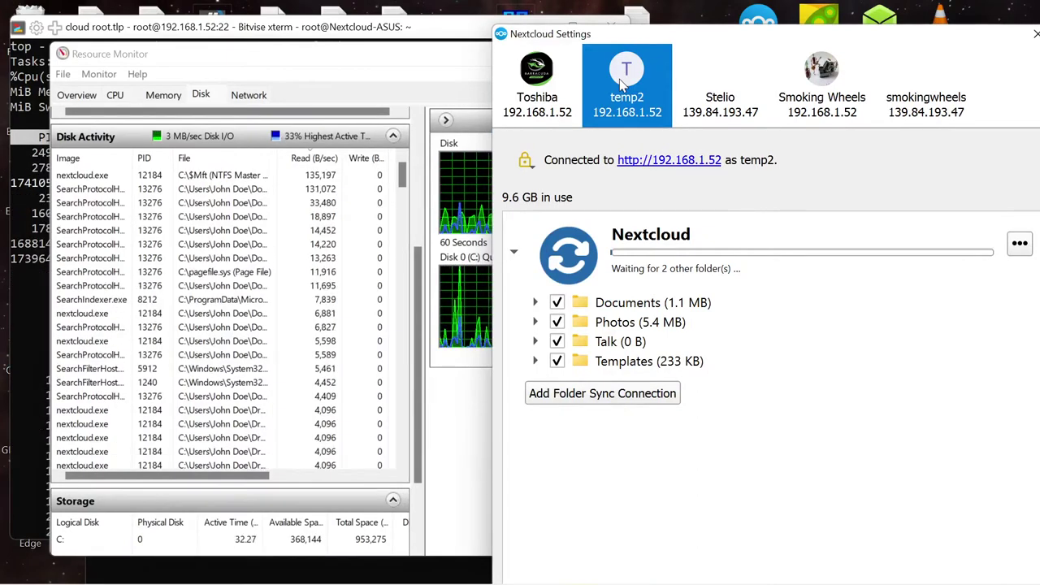
click(800, 78)
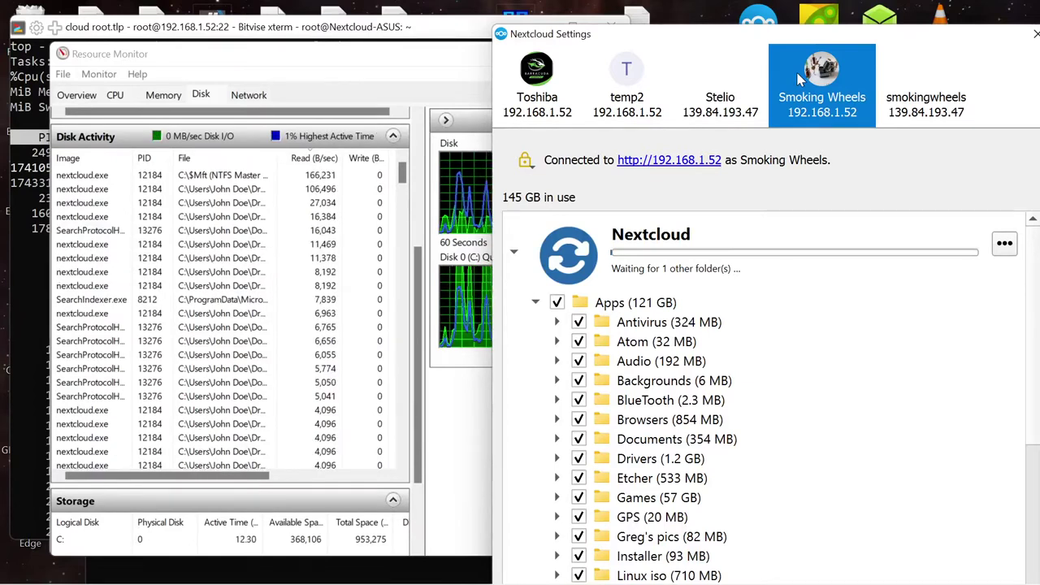
click(913, 82)
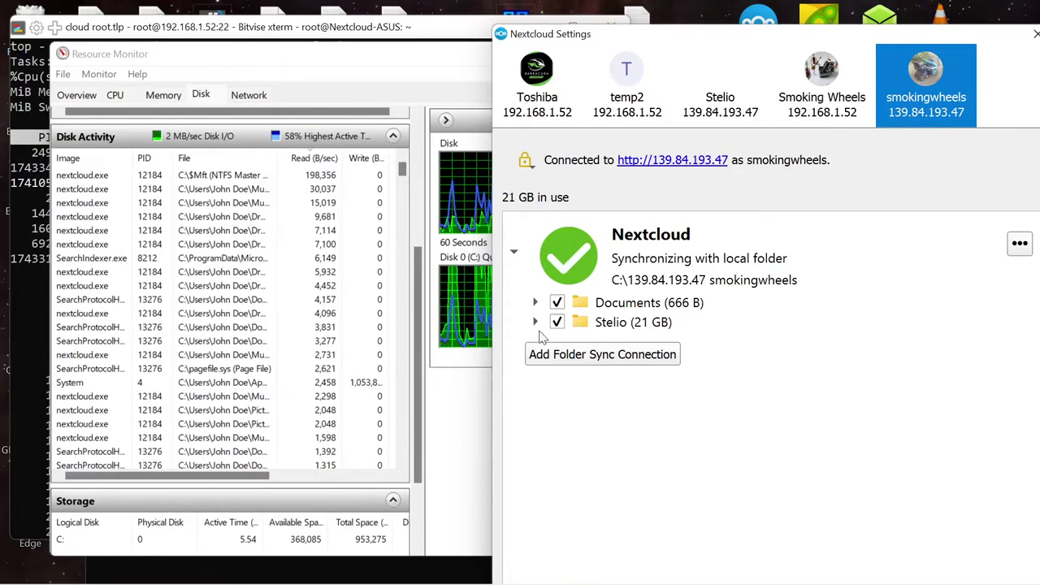
click(535, 322)
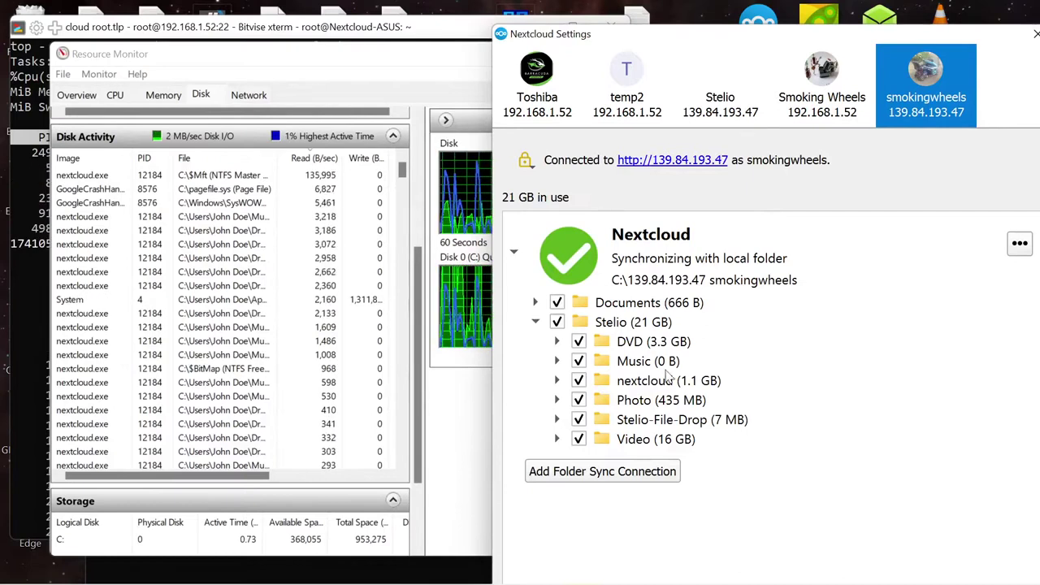
Switch Resource Monitor to the Network tab to watch nextcloud.exe traffic, then raise Nextcloud Settings
click(251, 95)
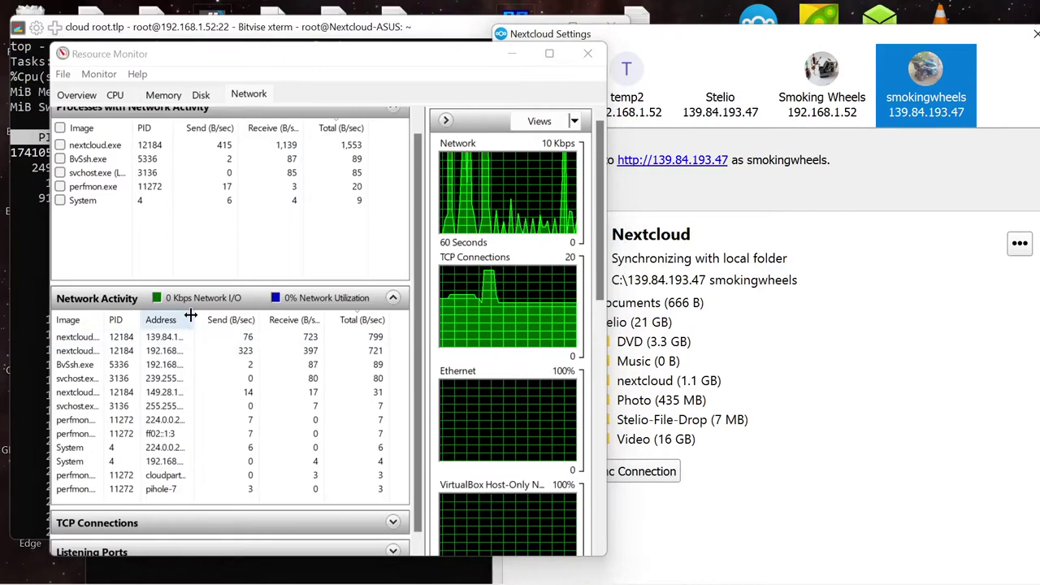
drag(190, 315, 235, 319)
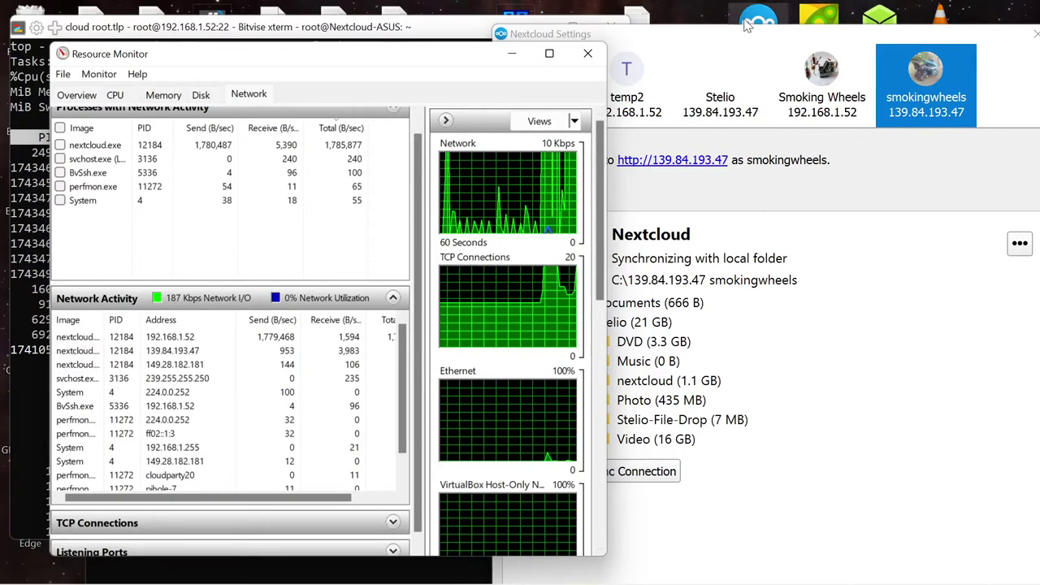
click(737, 44)
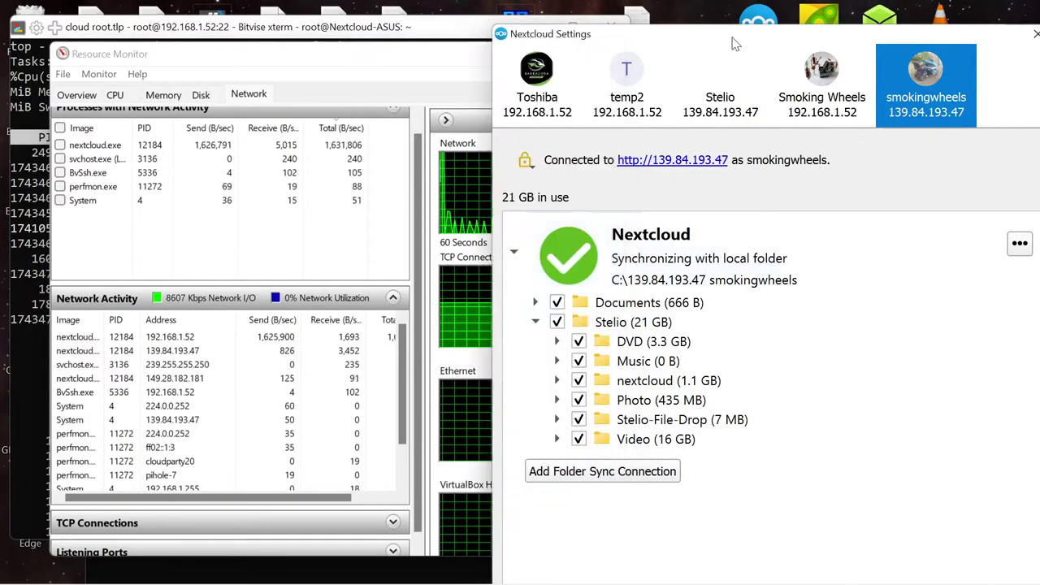
Show the Toshiba account on 192.168.1.52 and nudge the settings window slightly left
click(534, 71)
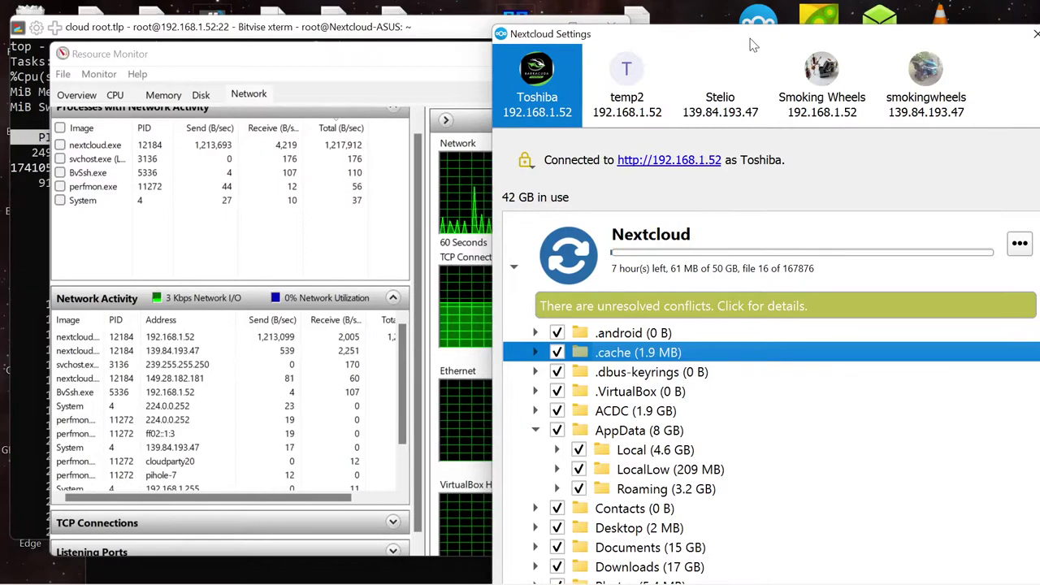
drag(712, 43, 696, 38)
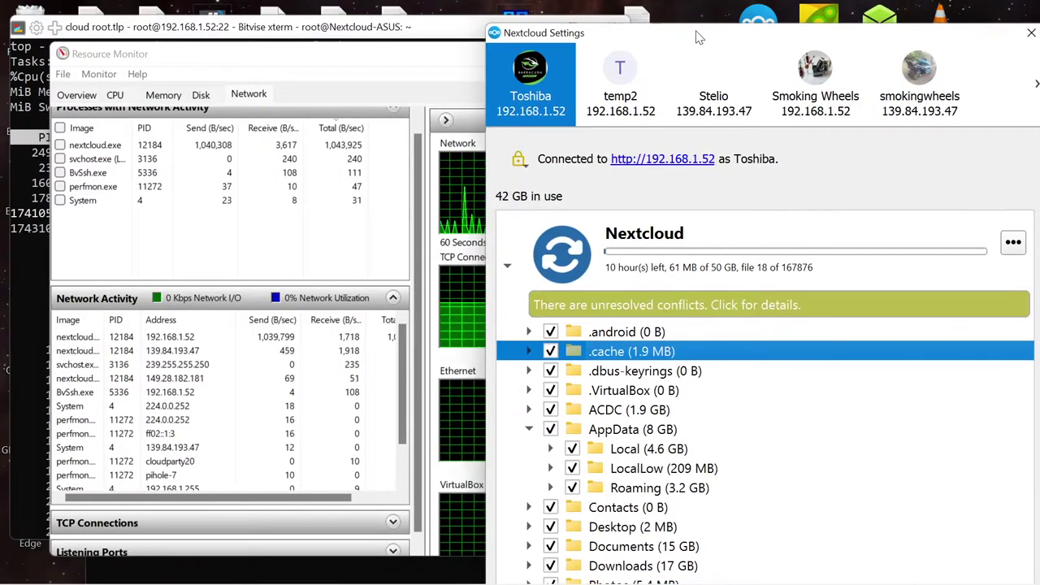
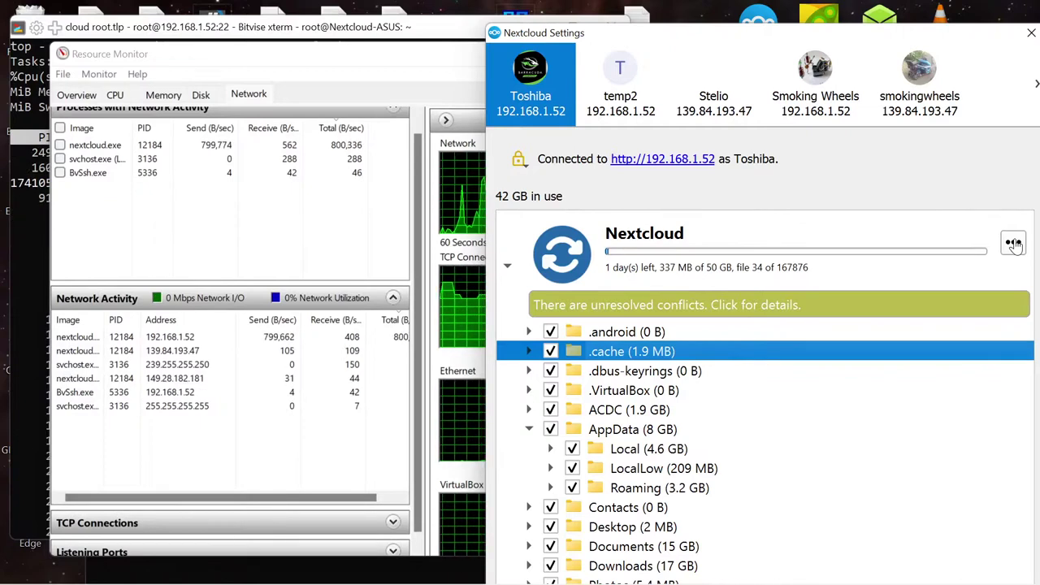
Switch Resource Monitor to its Disk activity view, then bring Task Manager in front
click(200, 95)
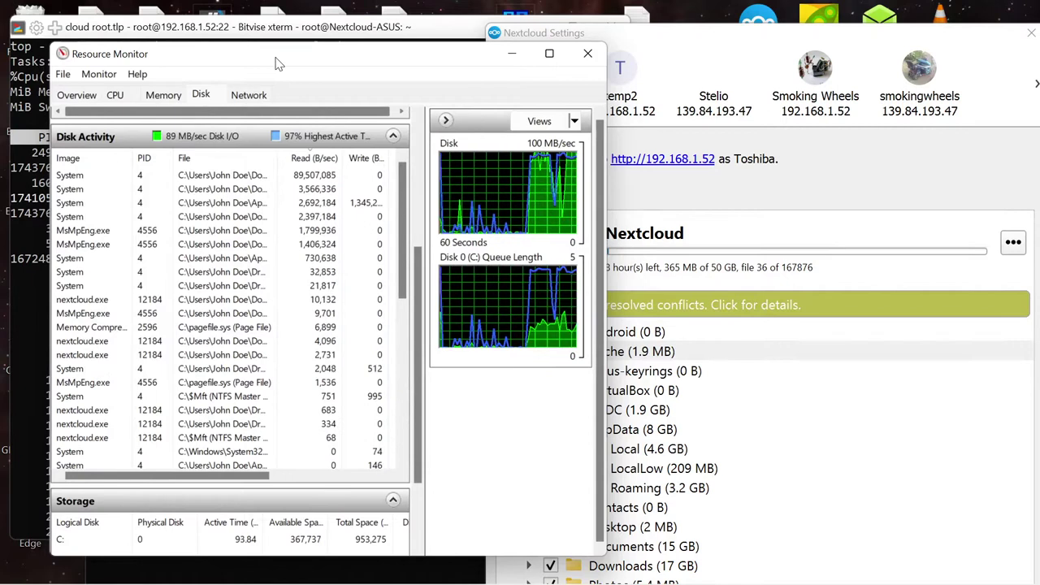
mouse_move(571, 579)
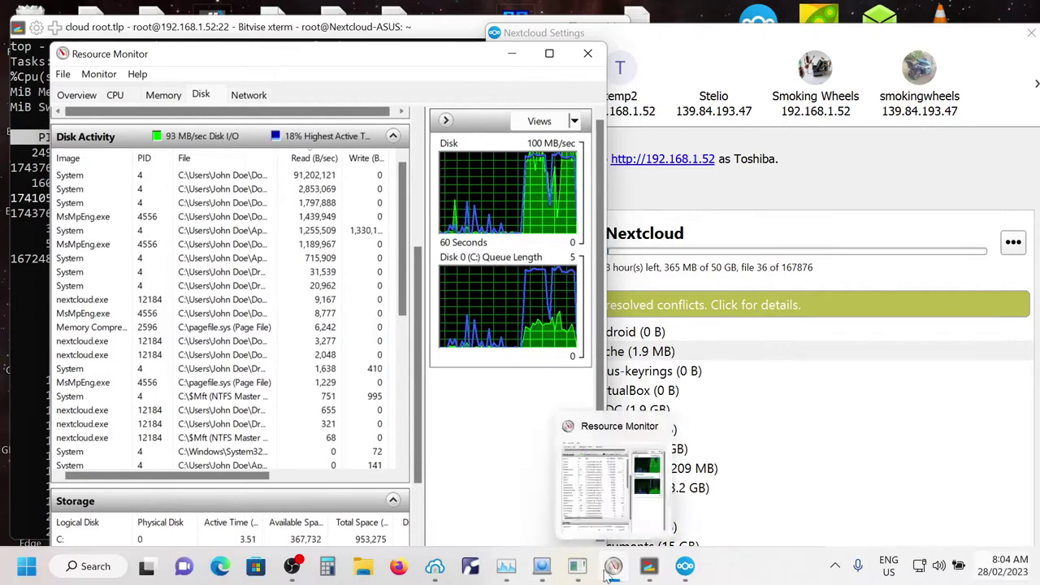
click(500, 570)
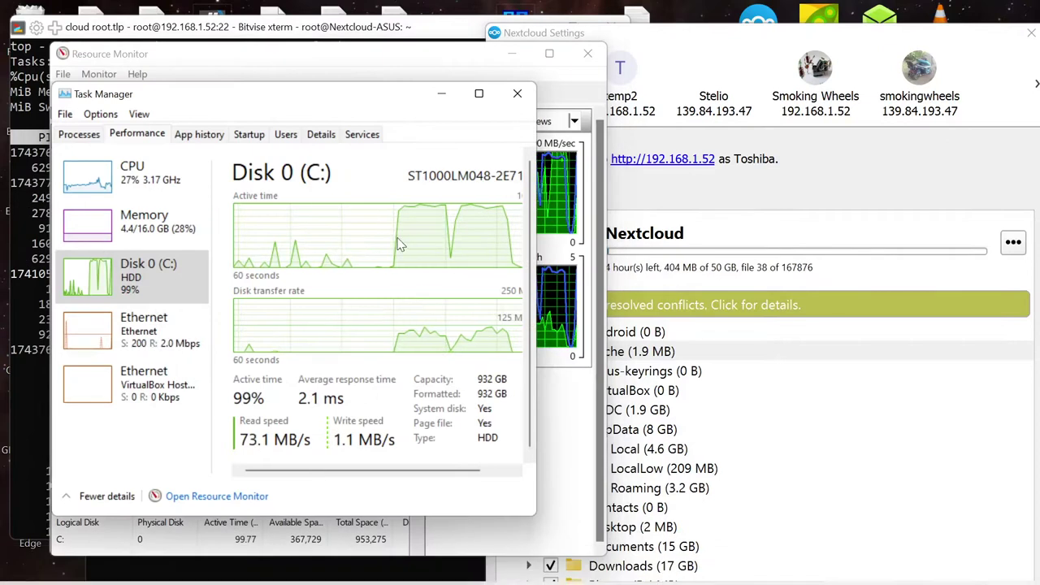
Reposition the Task Manager window up and to the left, then bring Nextcloud Settings forward
drag(329, 101, 330, 96)
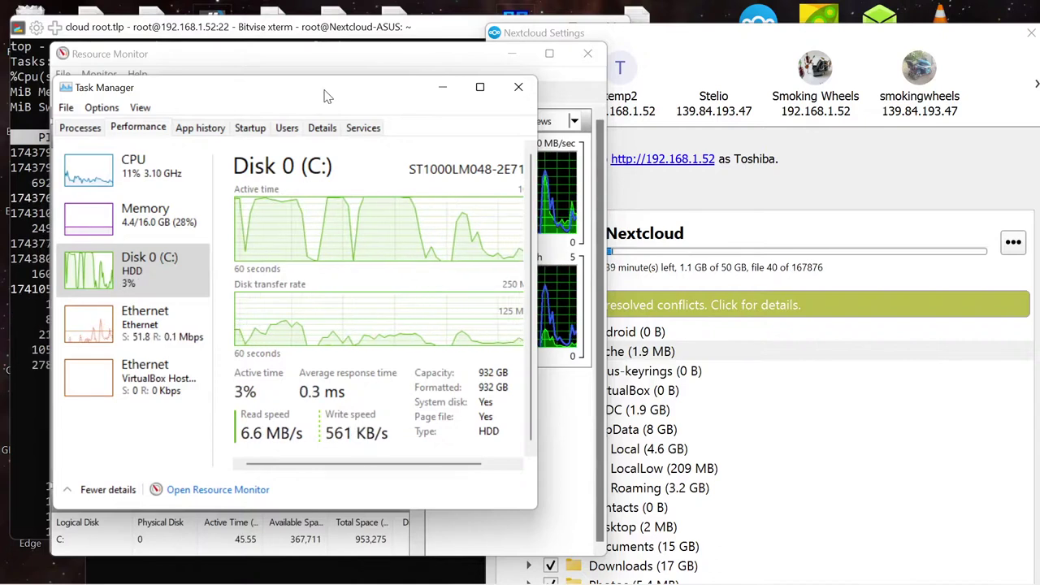
drag(329, 97, 292, 96)
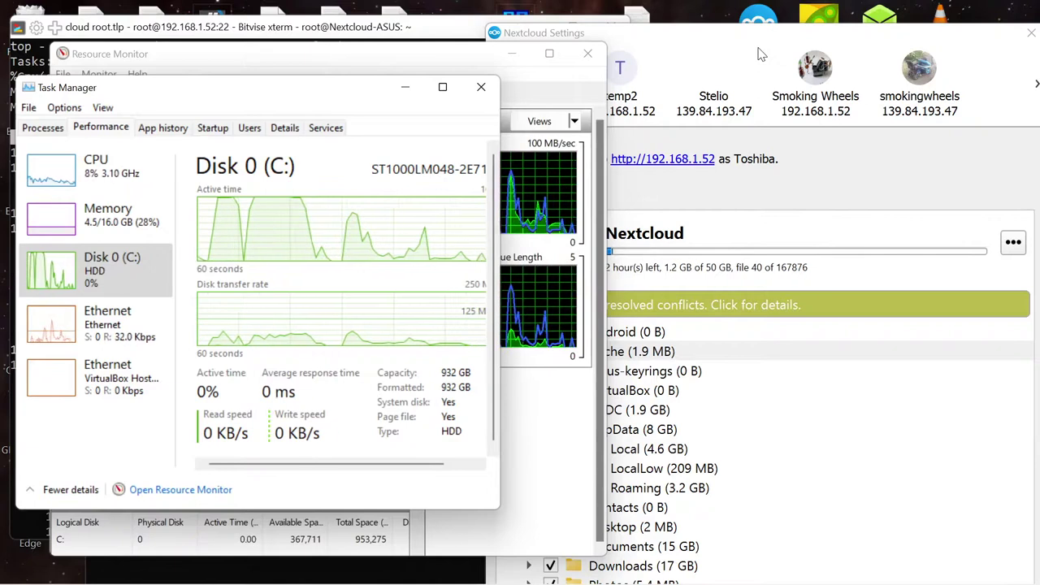
click(758, 54)
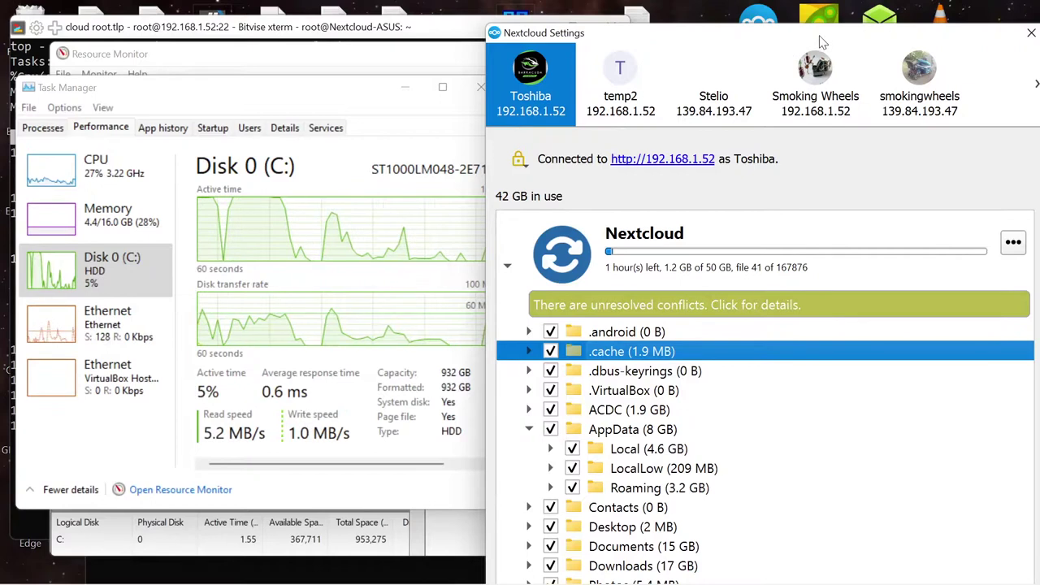
Line up the Nextcloud Settings window beside Task Manager, then bring Task Manager back in front
drag(707, 38, 757, 38)
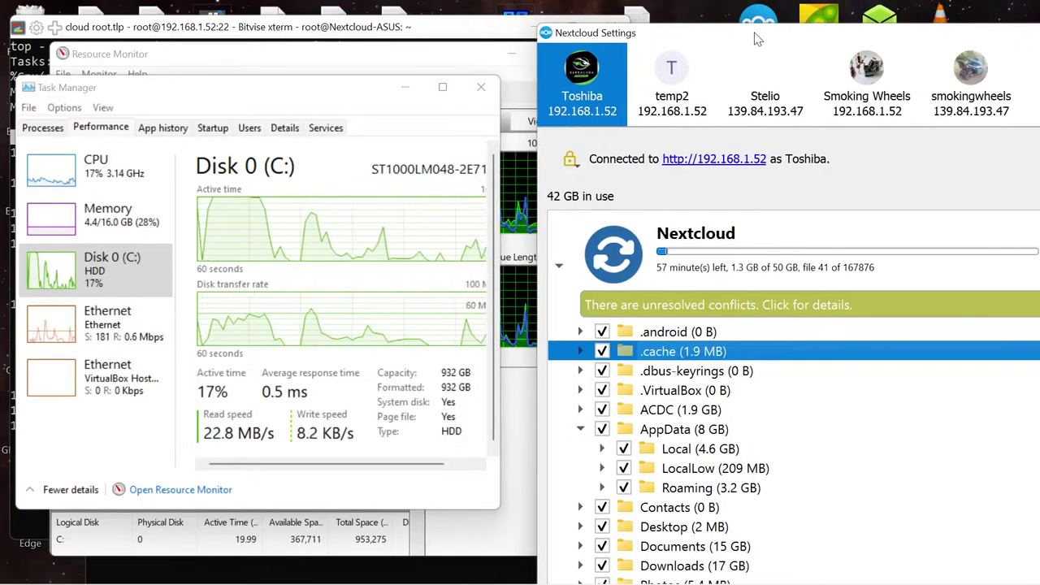
drag(755, 38, 695, 34)
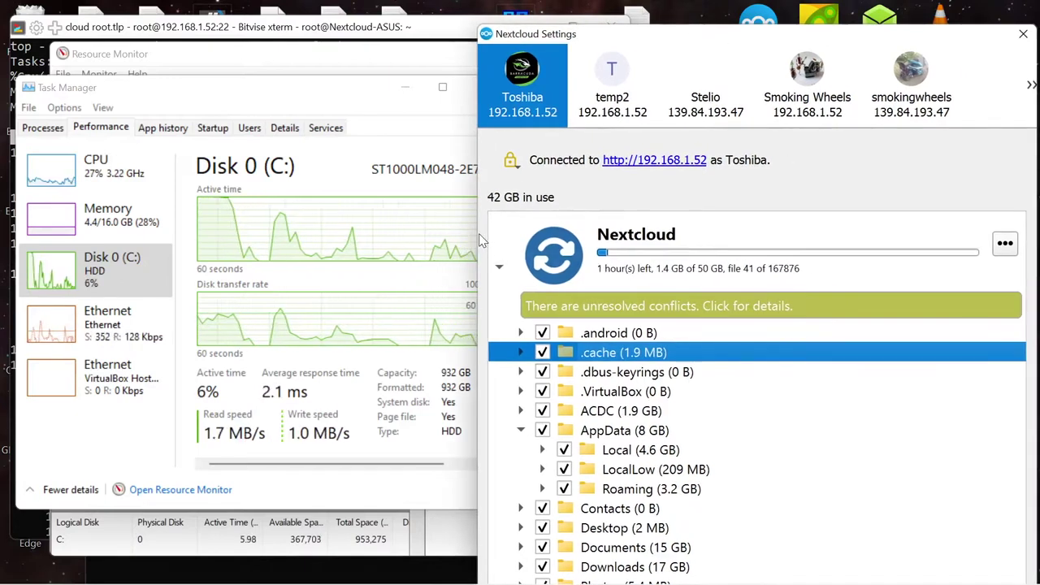
click(284, 97)
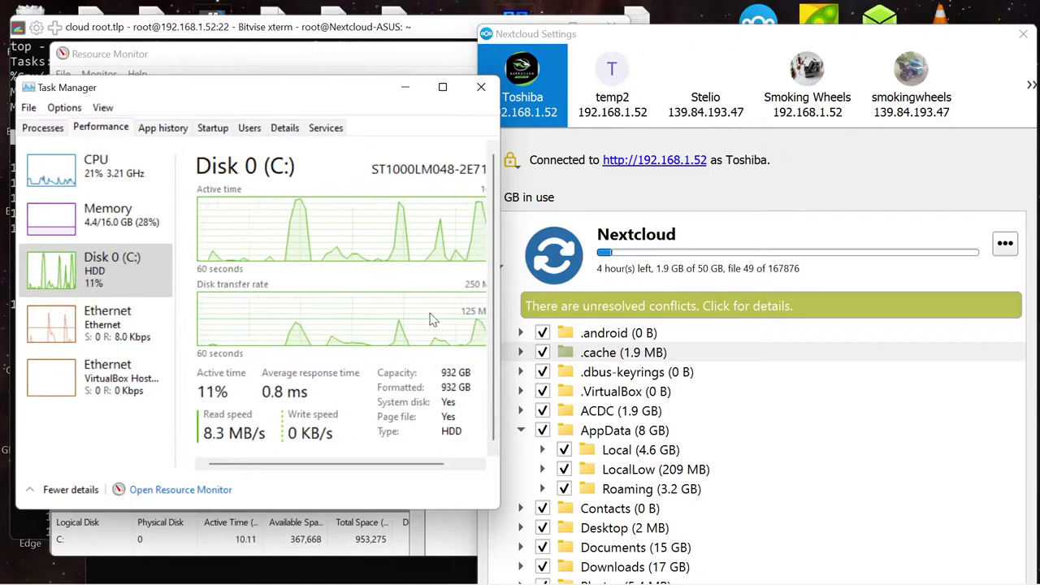
Collapse AppData and briefly expand Desktop, Documents and Downloads in the Nextcloud sync folder tree
click(525, 433)
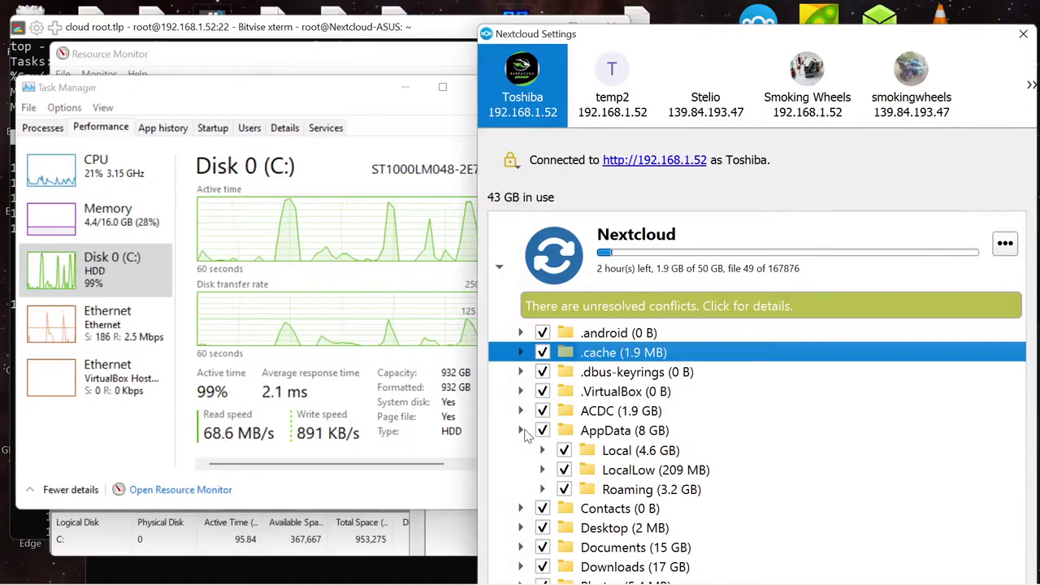
click(521, 431)
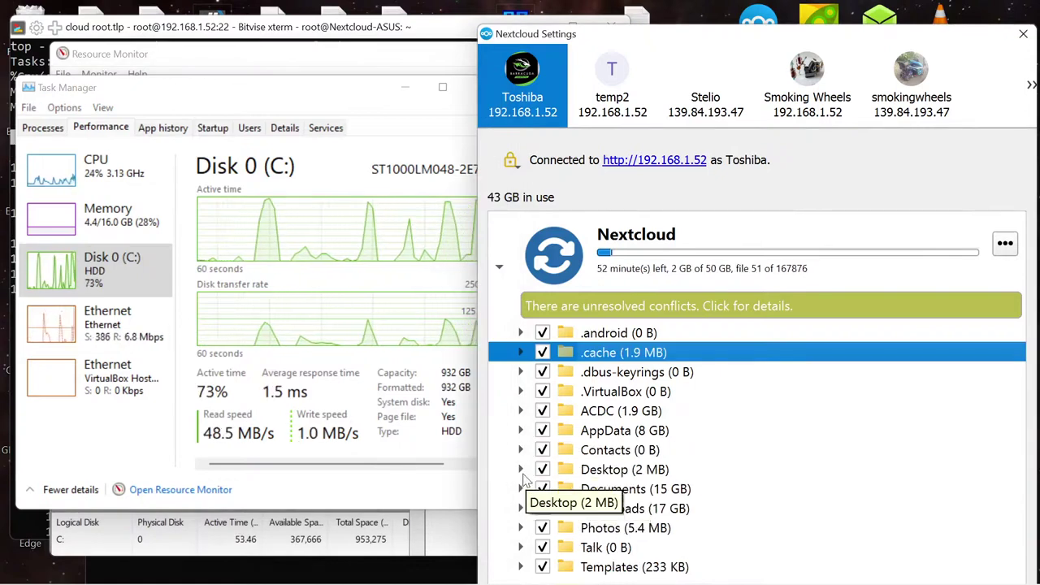
click(521, 470)
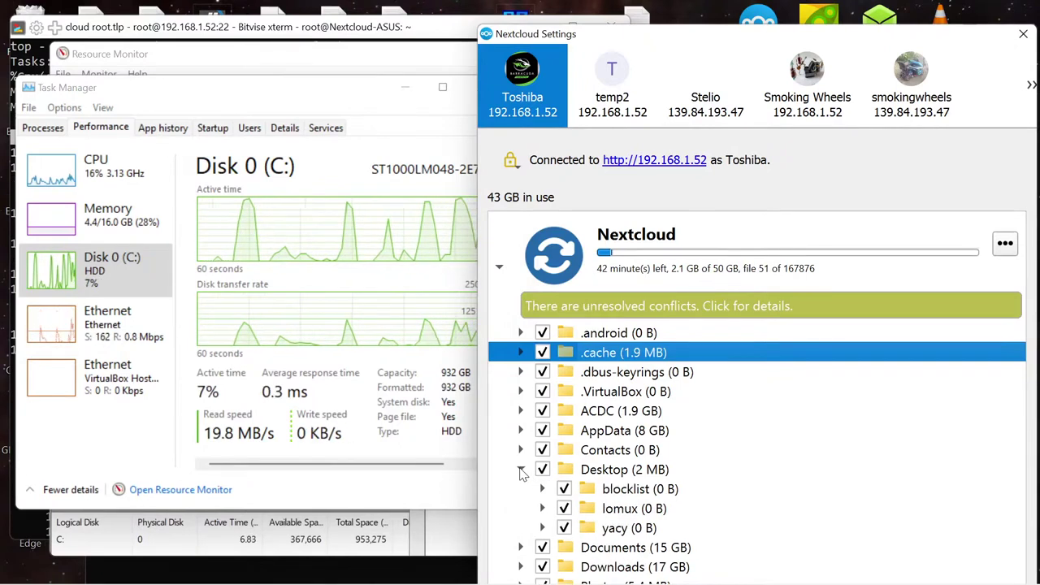
click(521, 470)
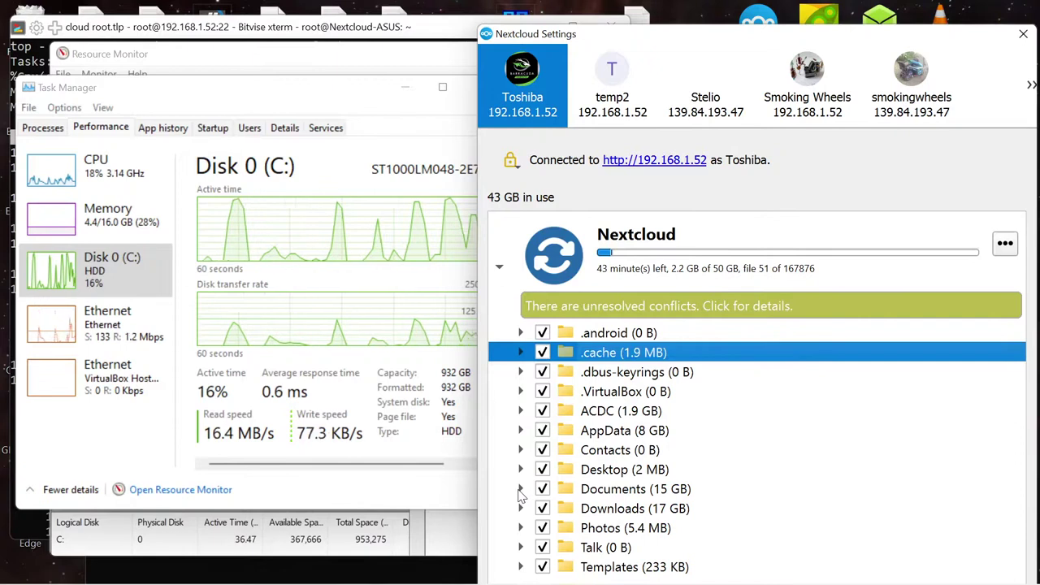
click(521, 491)
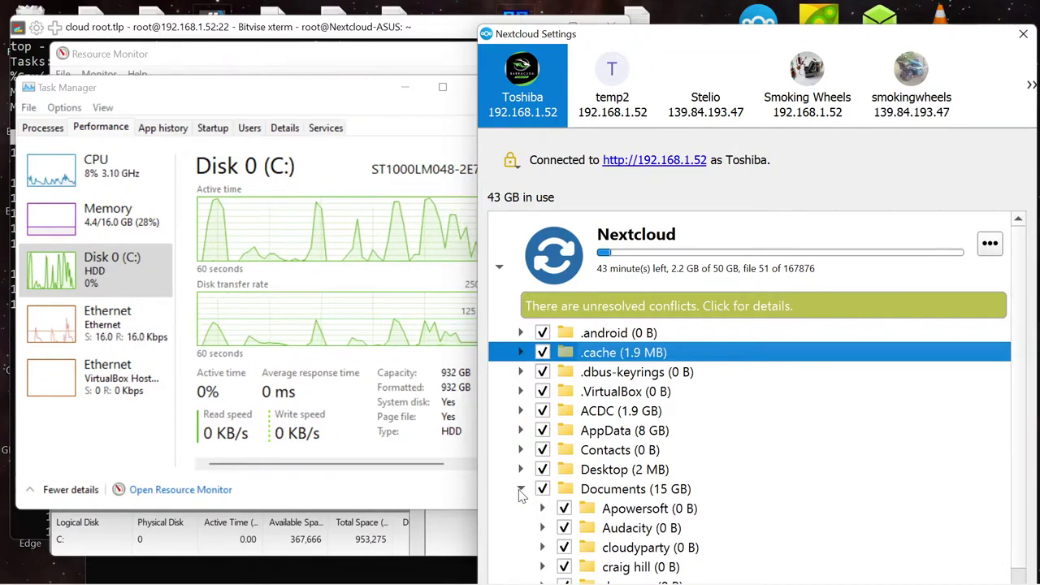
click(521, 491)
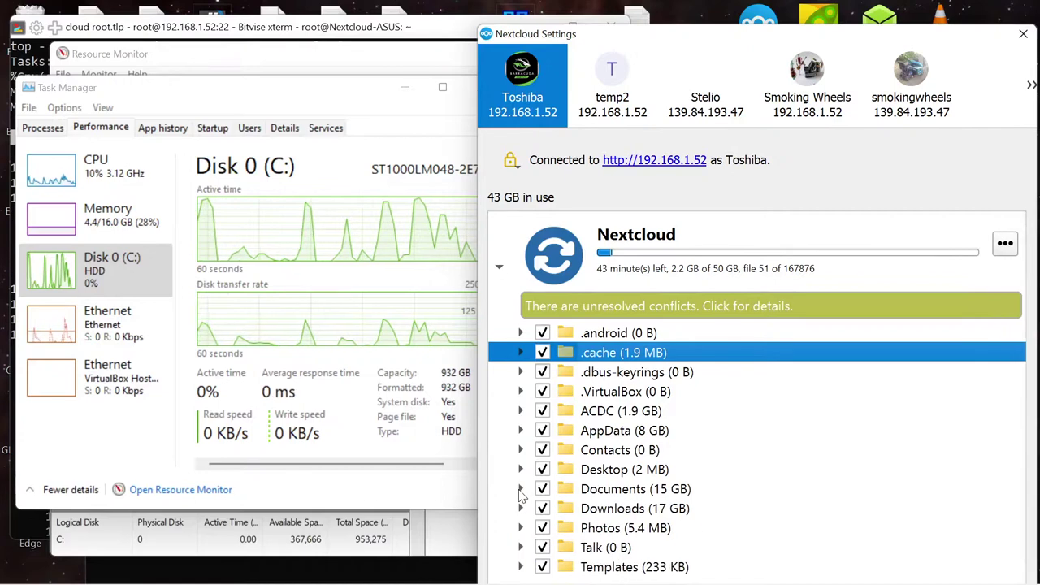
click(521, 509)
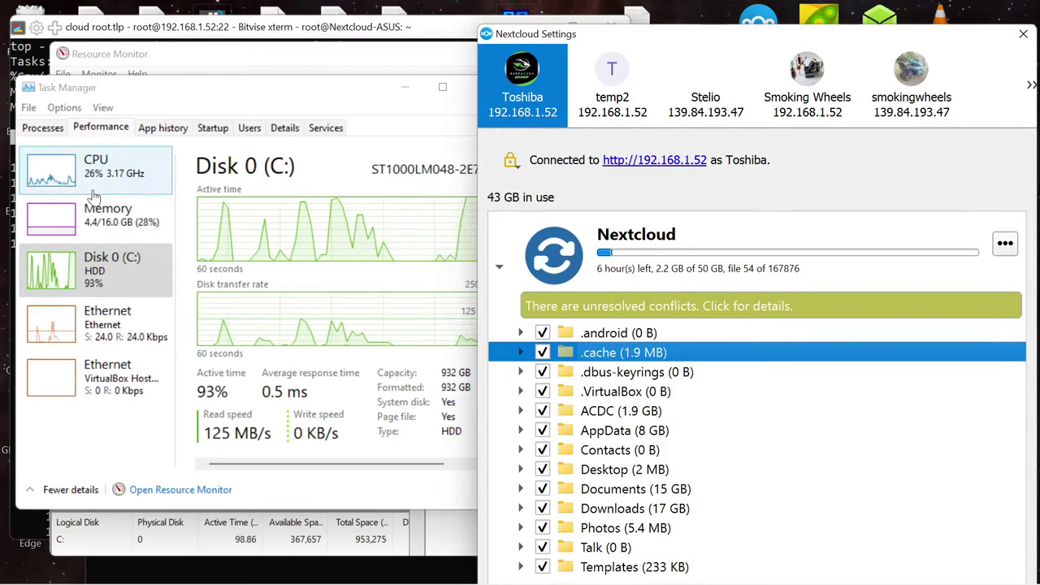
Cycle Task Manager's Performance view through Memory, CPU and Ethernet, ending on Disk 0 (C:)
click(55, 221)
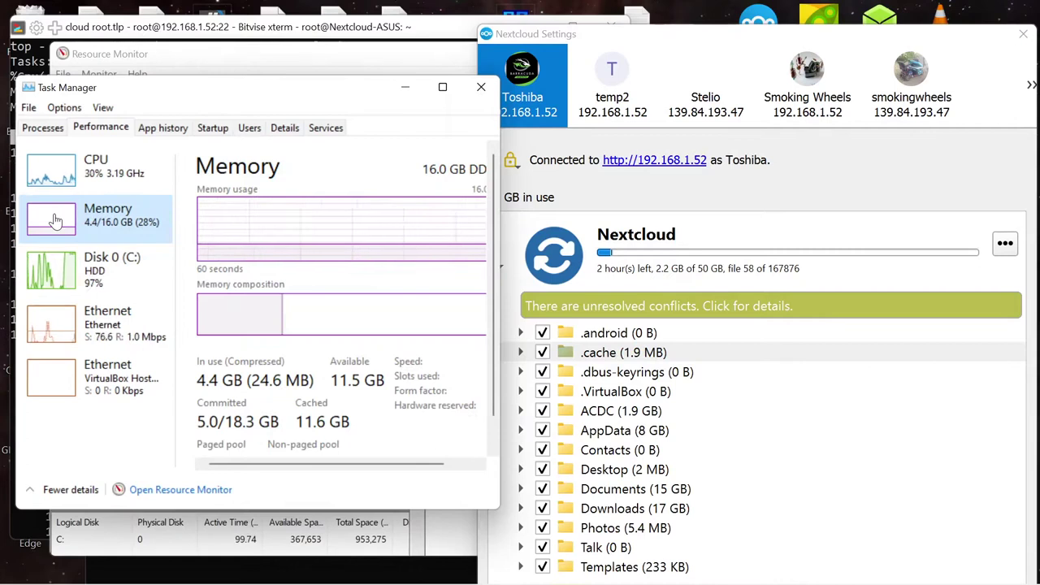
click(57, 179)
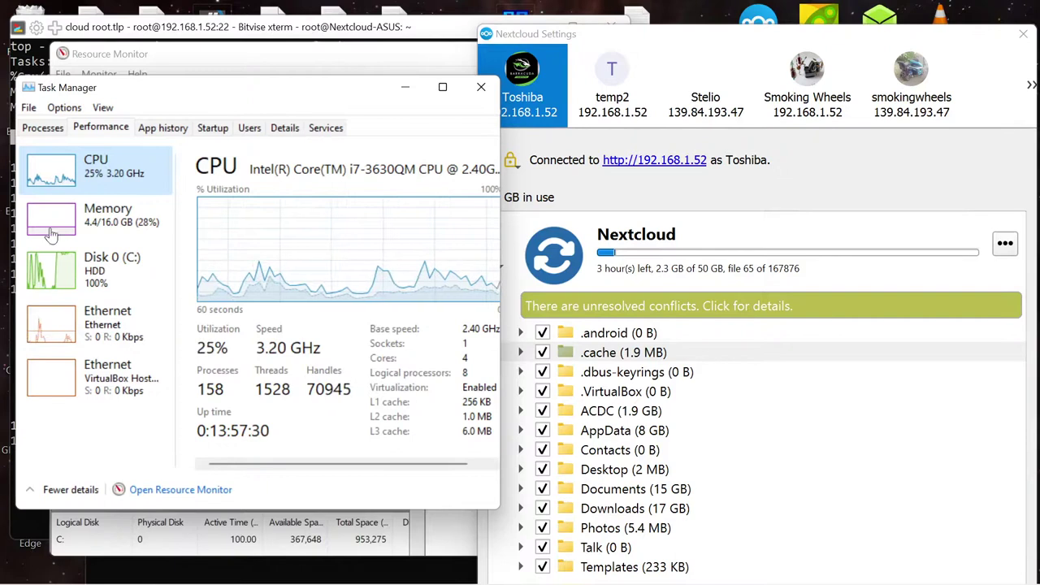
click(43, 317)
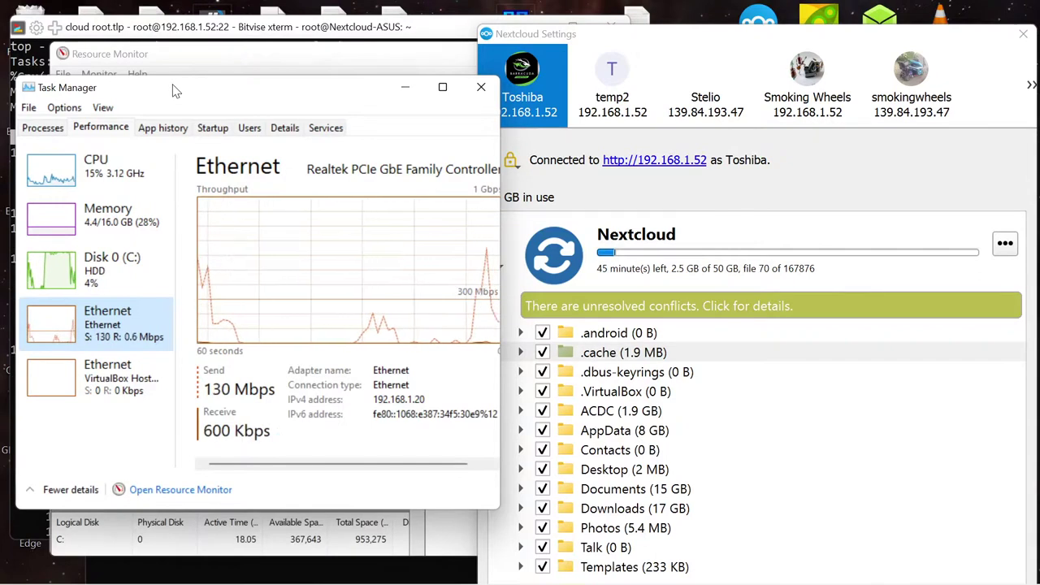
click(63, 269)
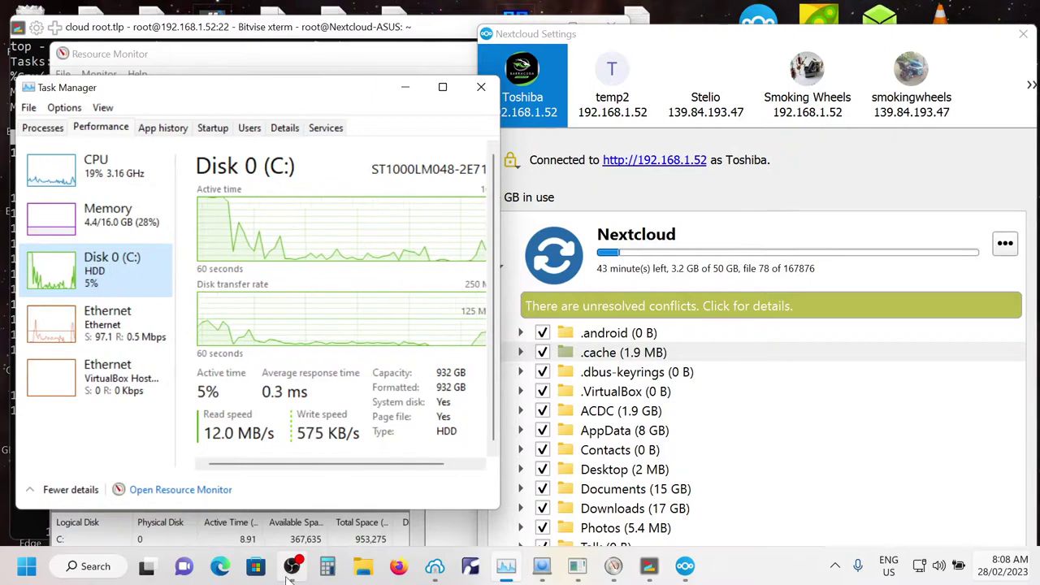
Switch Task Manager's Performance view from Memory to the Ethernet send/receive throughput graph
mouse_move(293, 568)
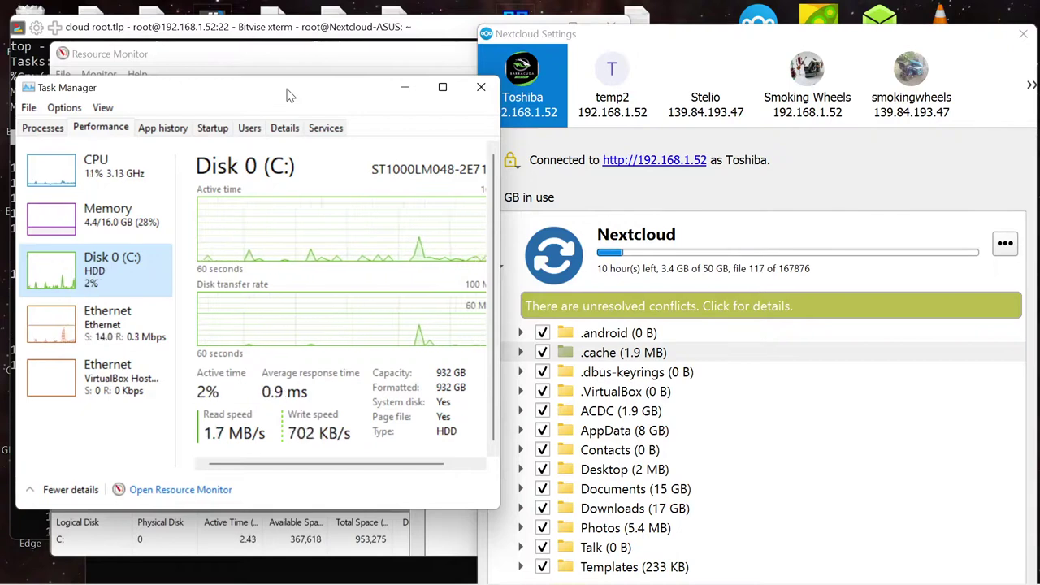
click(57, 230)
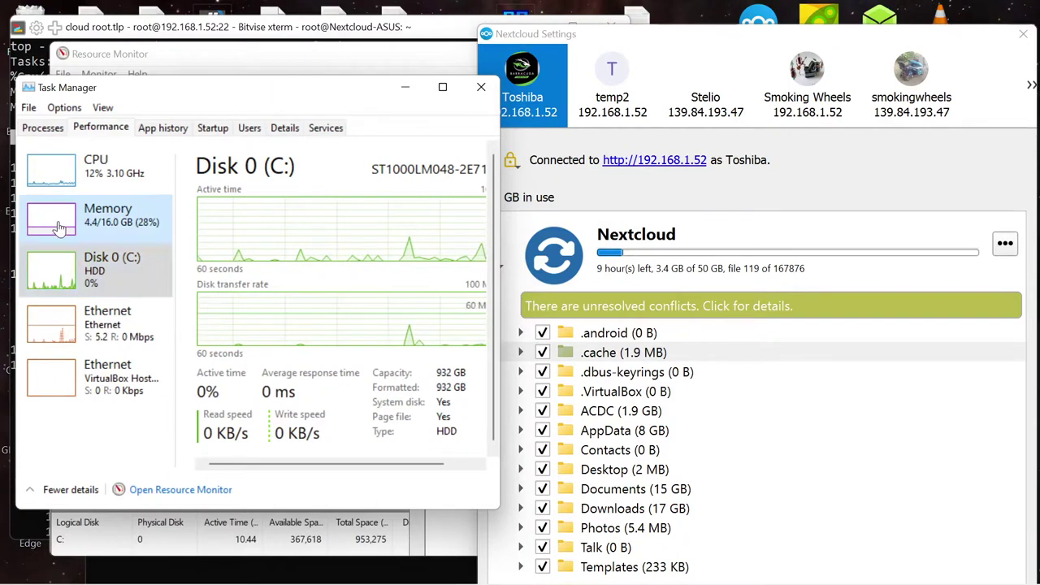
click(57, 329)
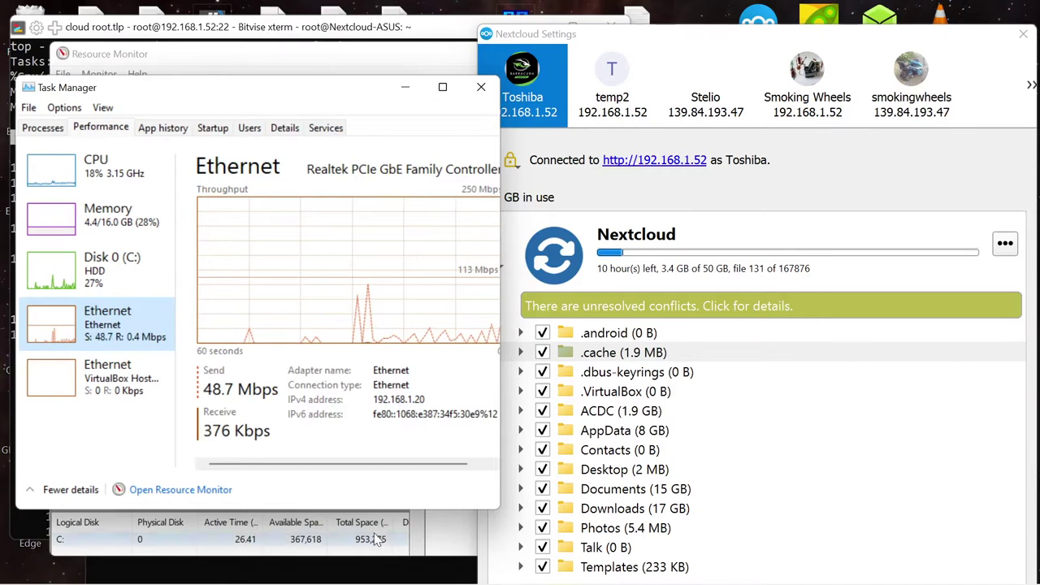
Bring the top and iotop terminals forward, shift the second one right, and run df
mouse_move(638, 582)
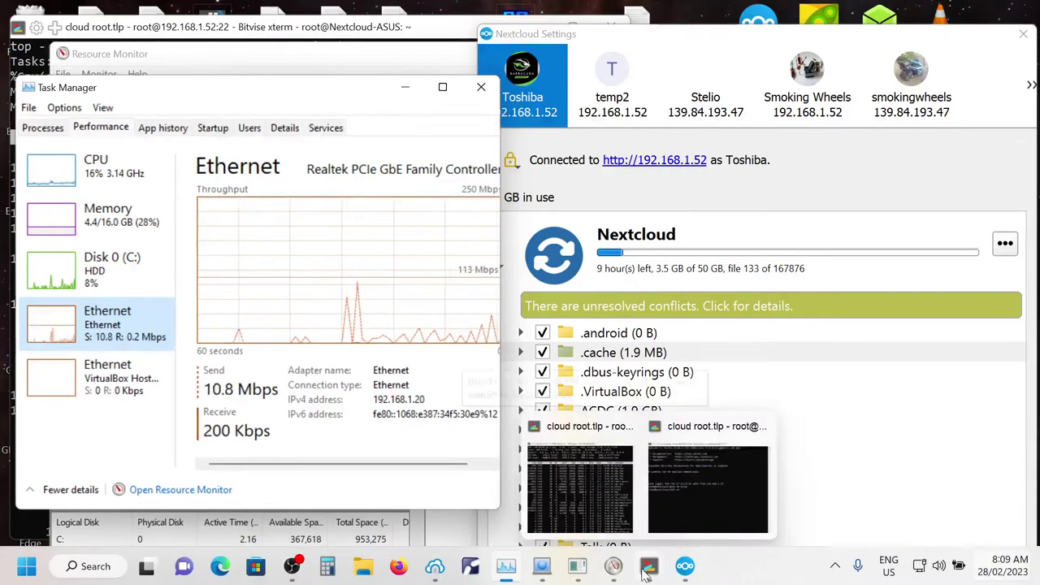
click(577, 483)
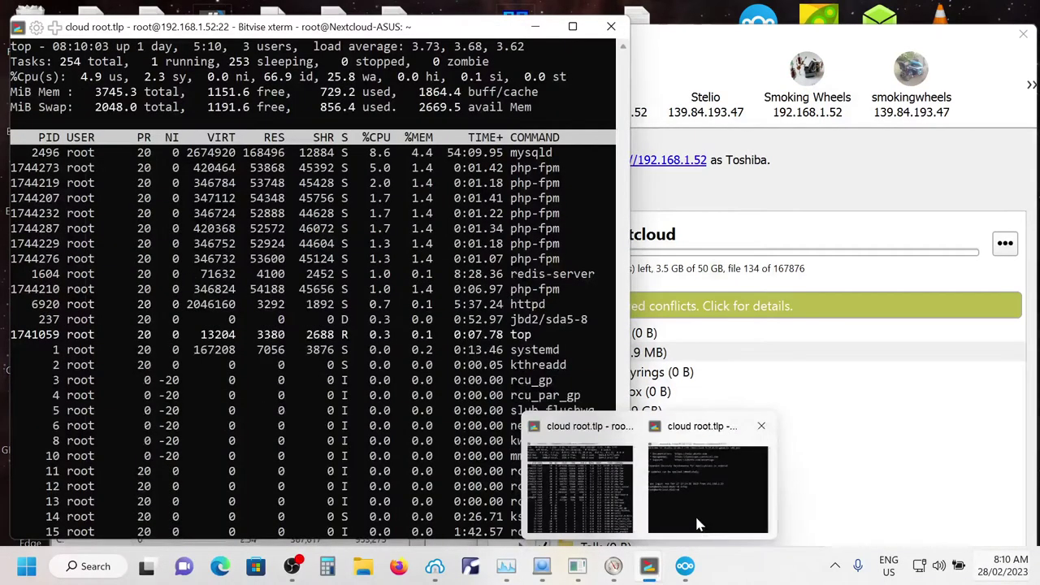
click(707, 486)
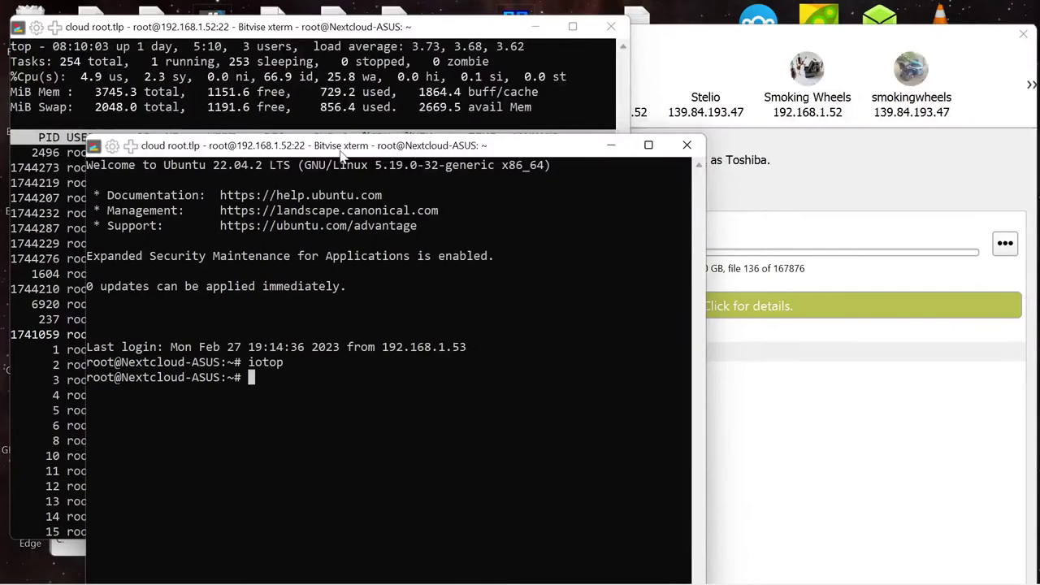
drag(340, 149, 449, 150)
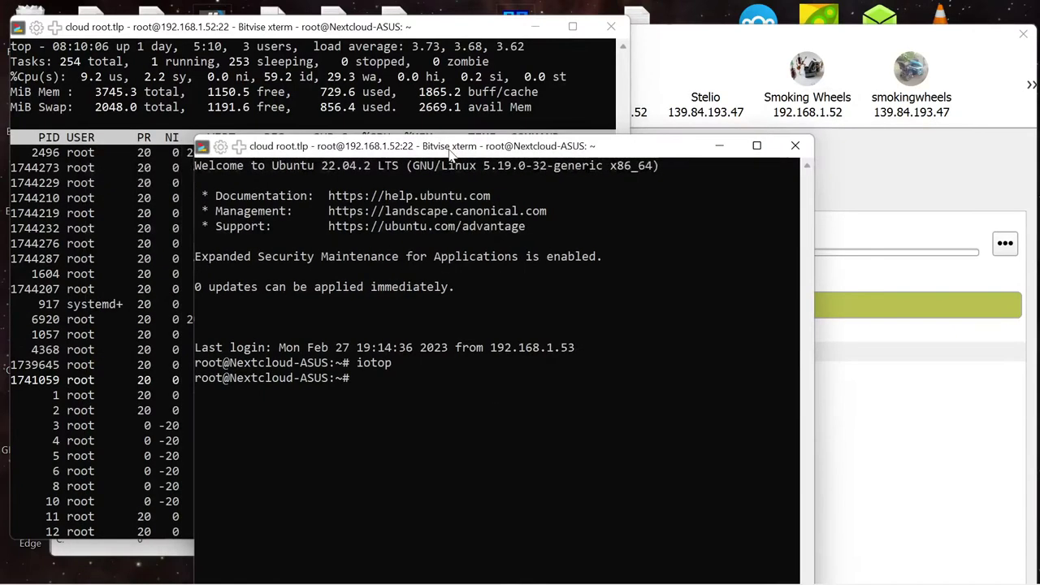
text(df)
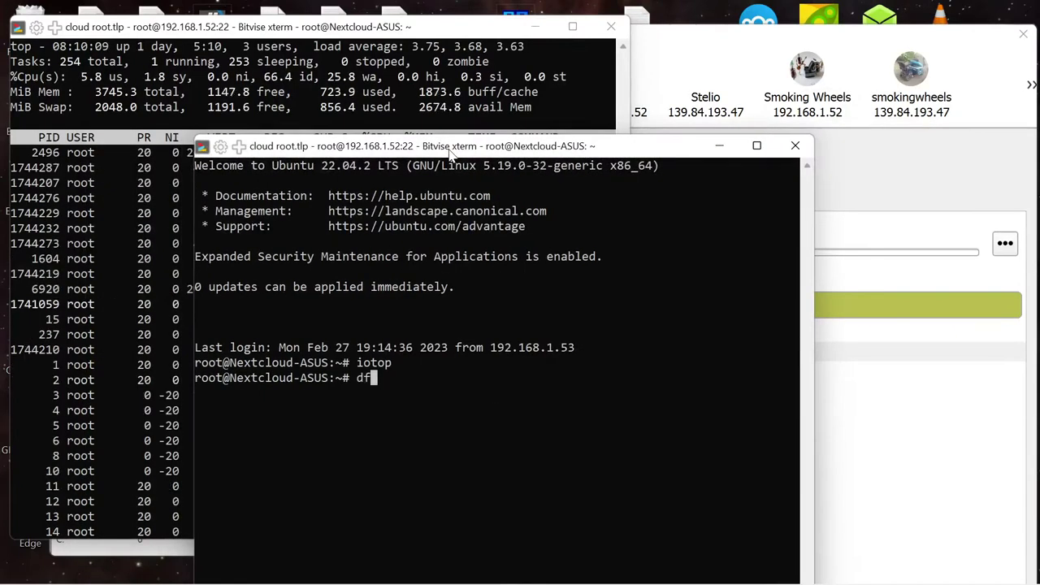
key(Return)
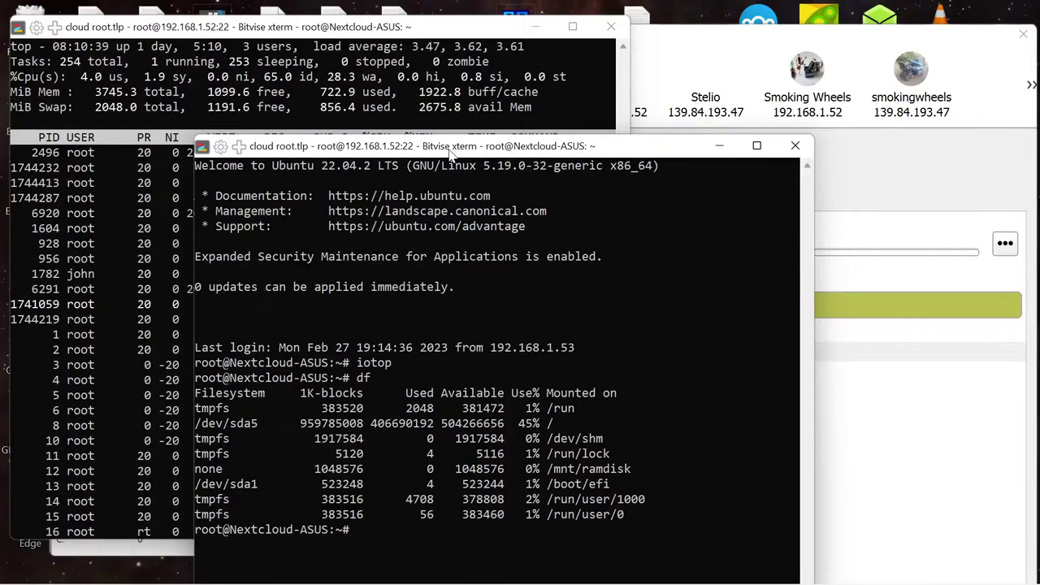
Rerun df, glance at the top process list, then return the df shell and move it up-left
text(df)
key(Return)
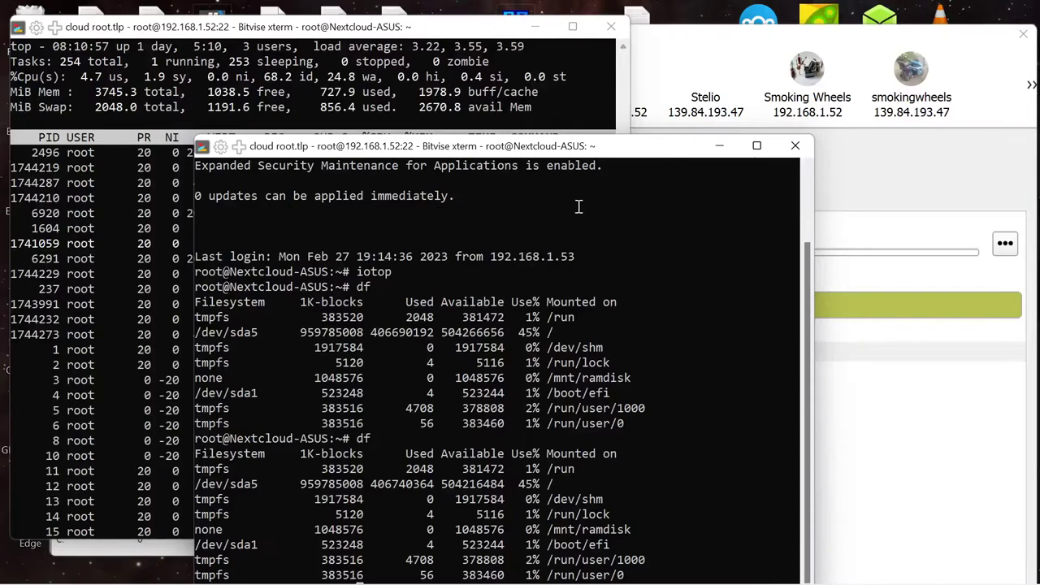
scroll(352, 215, up, 2)
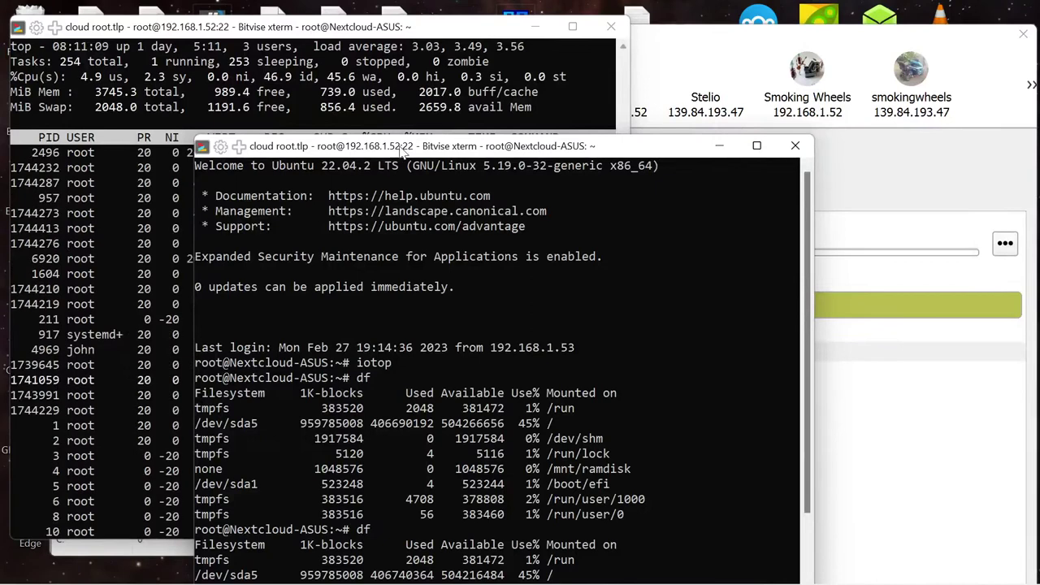
click(376, 31)
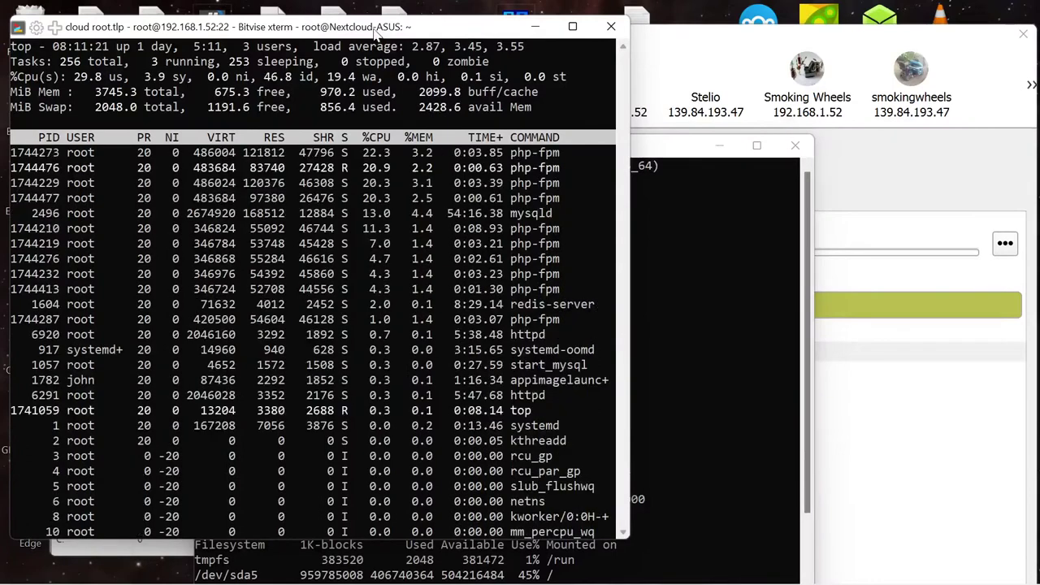
click(727, 395)
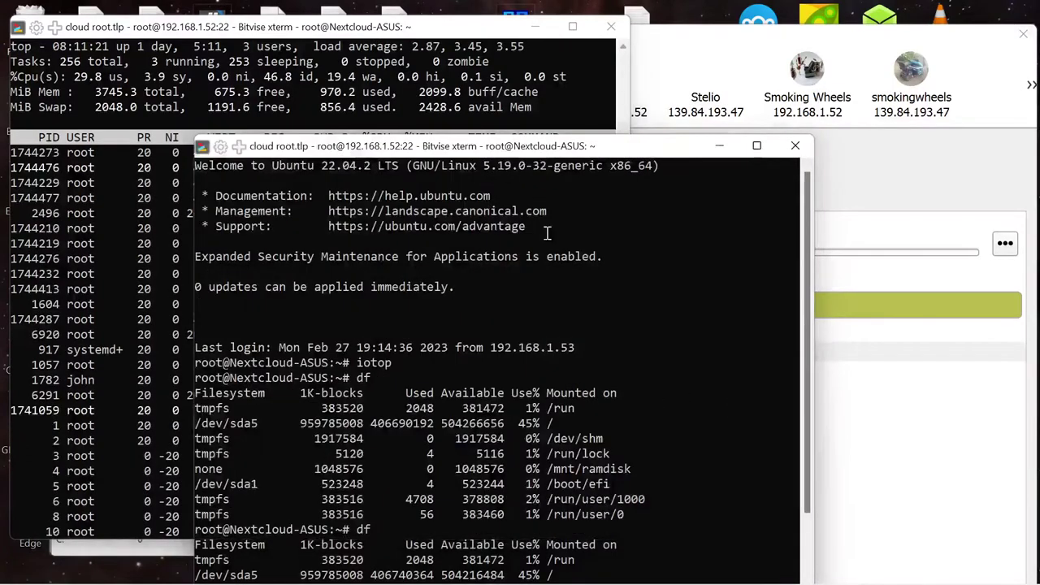
drag(497, 147, 473, 83)
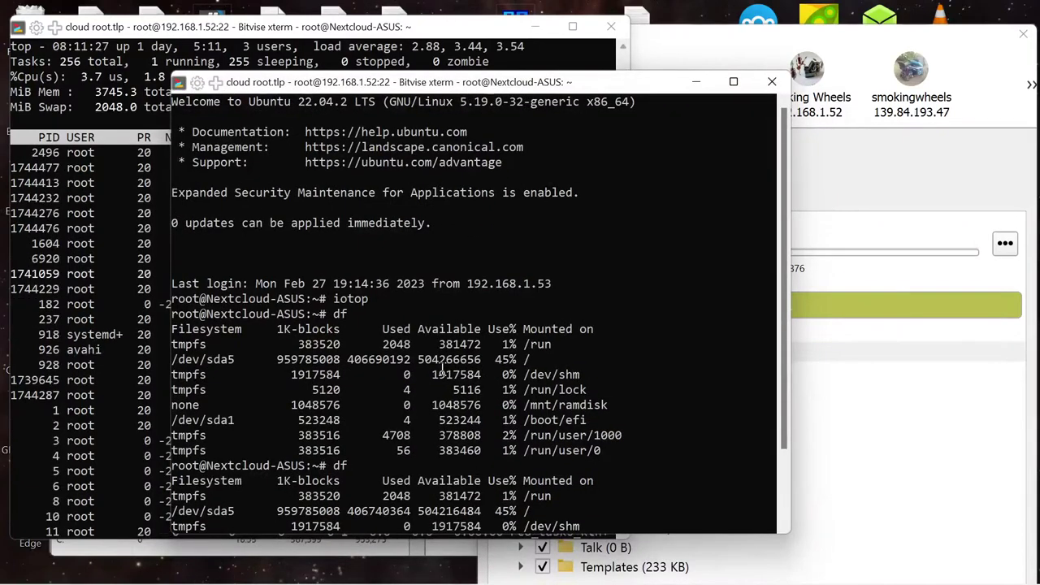
Run lscpu and scroll back through its output showing the Intel Core i5-4210U with 4 CPUs
text(lsc)
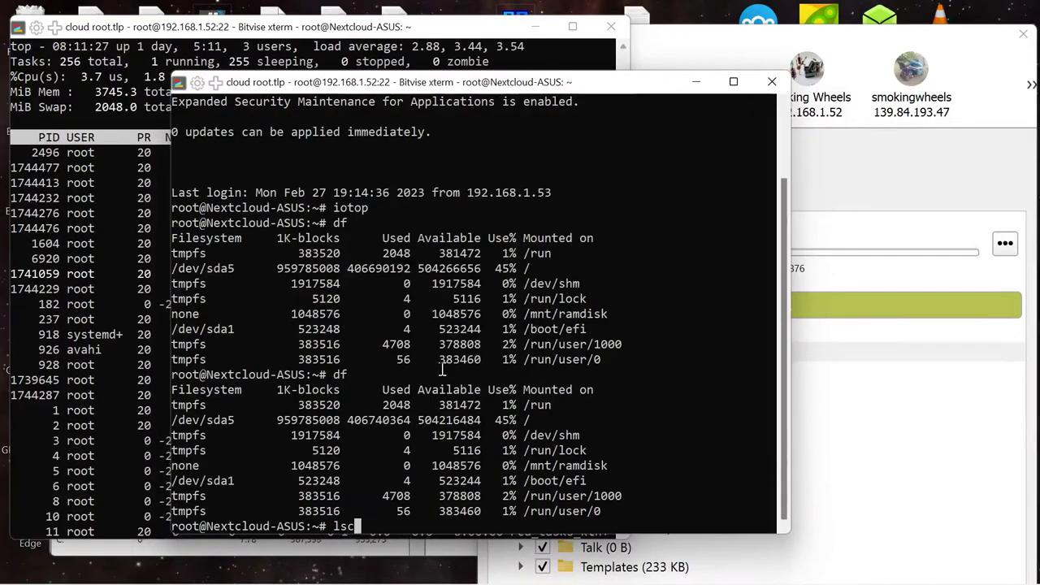
text(pu)
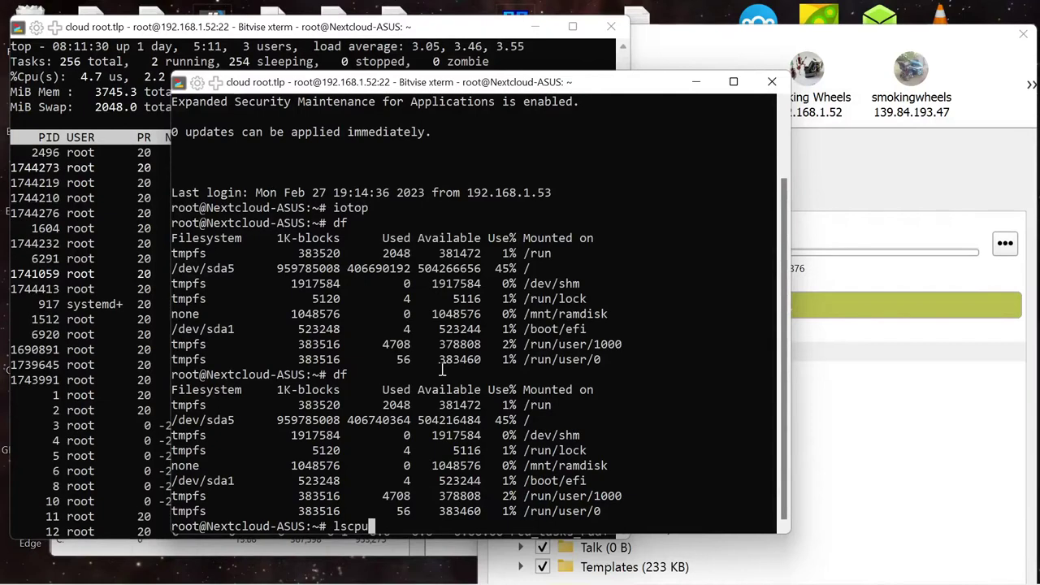
key(Return)
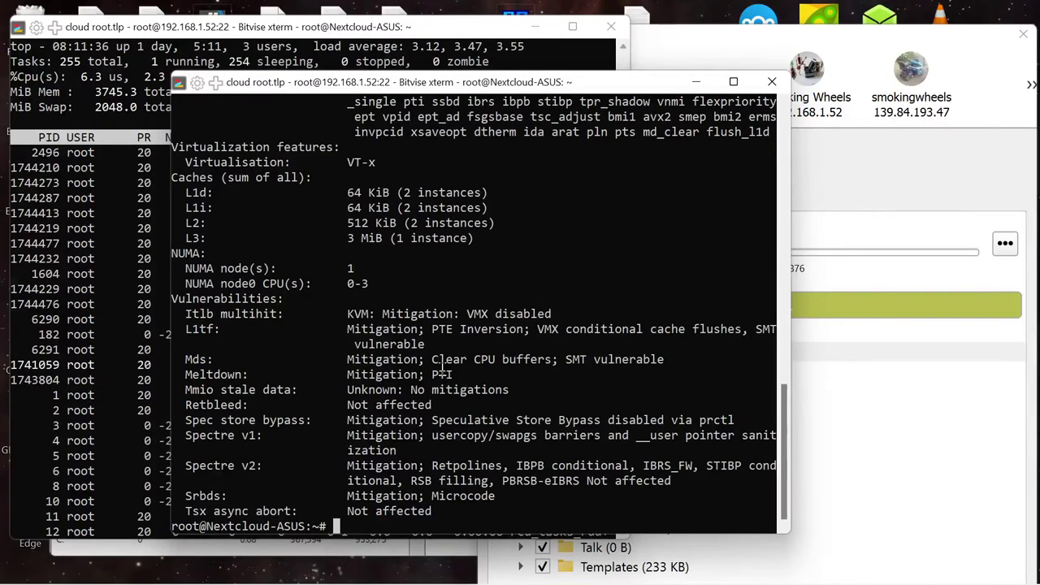
scroll(404, 369, up, 1)
scroll(404, 369, up, 9)
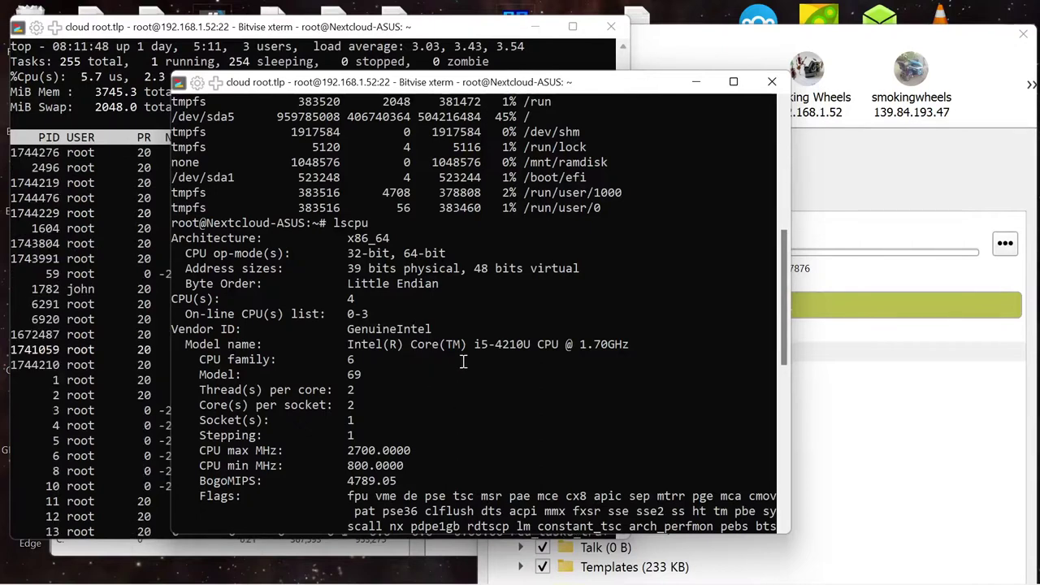
double_click(434, 85)
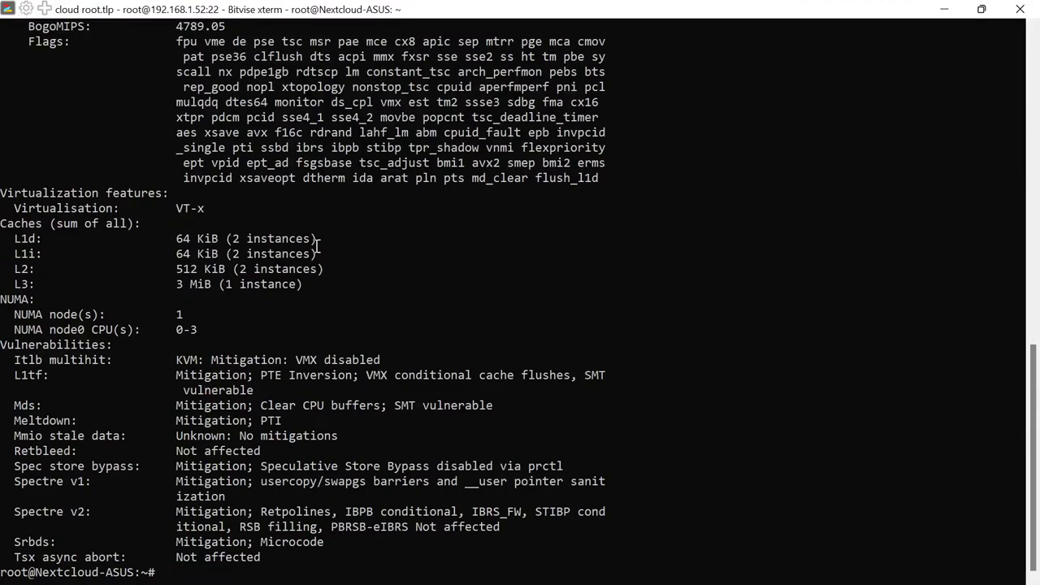
scroll(318, 252, up, 7)
scroll(320, 259, up, 1)
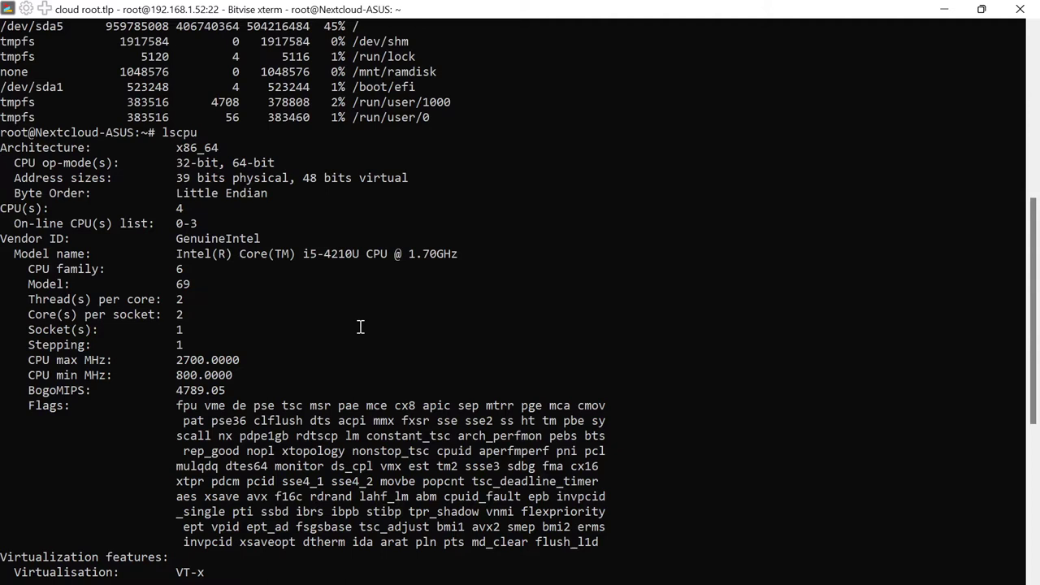
scroll(360, 327, down, 8)
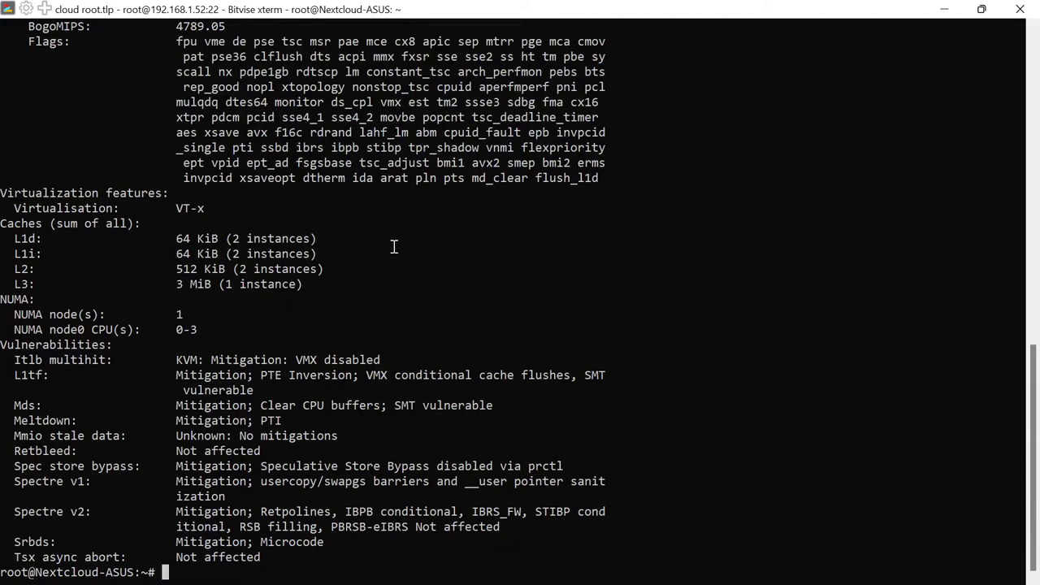
scroll(394, 246, up, 3)
scroll(394, 246, up, 7)
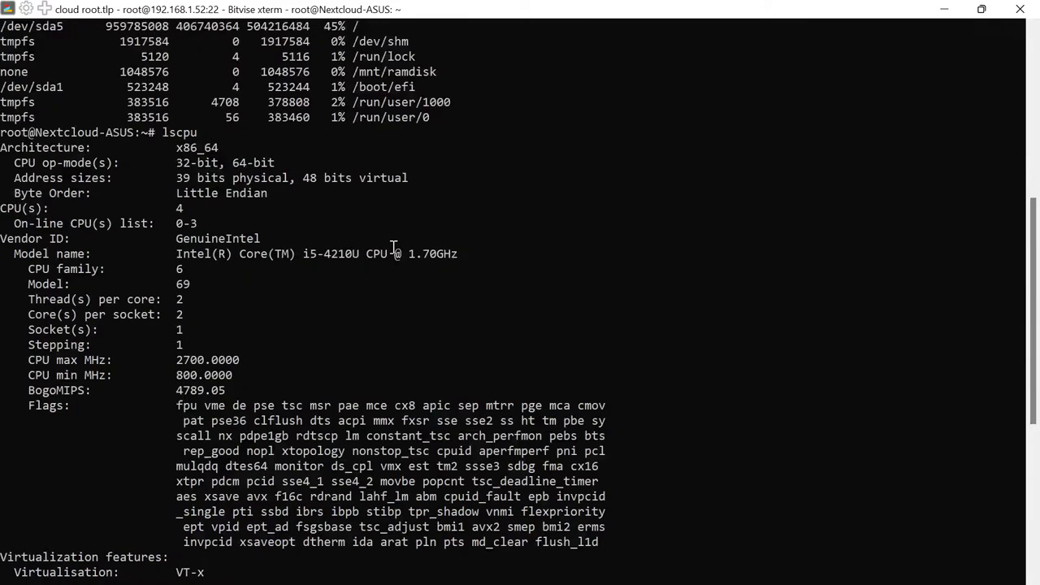
scroll(392, 247, down, 1)
scroll(392, 247, up, 1)
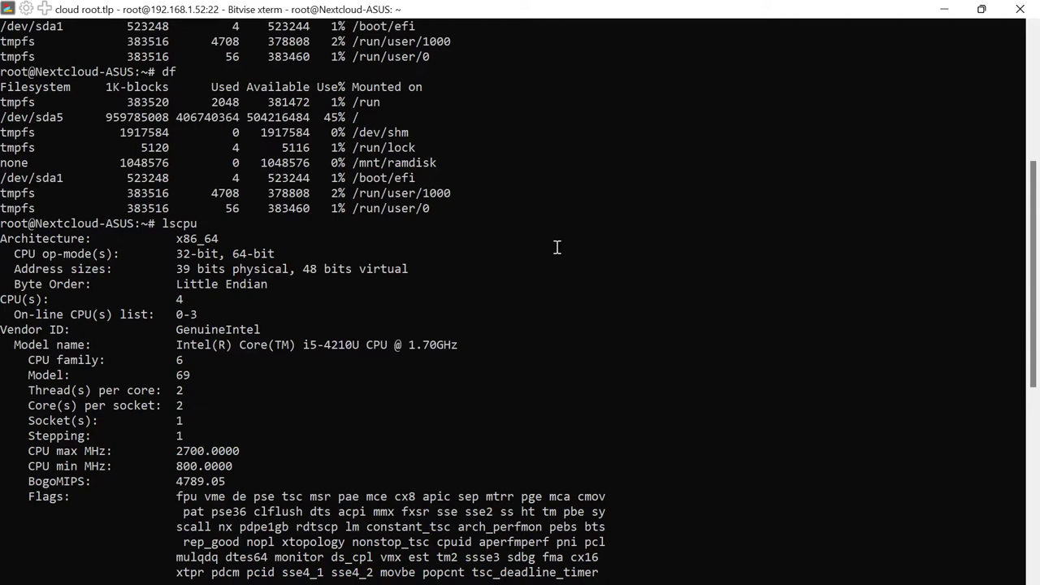
double_click(599, 12)
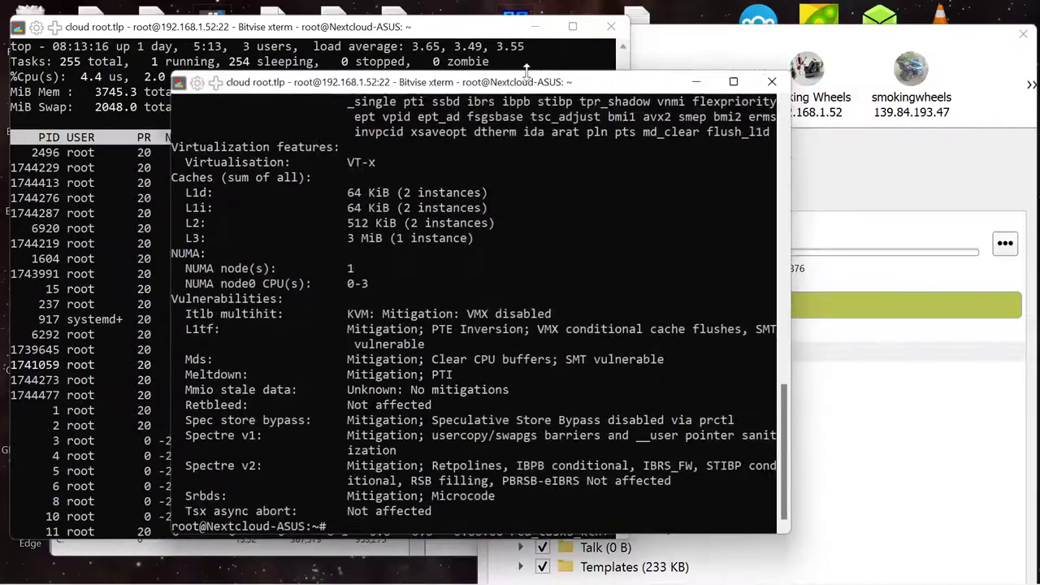
Shrink the xterm window from the top edge in two drags, exposing top and Nextcloud Settings
drag(526, 75, 295, 192)
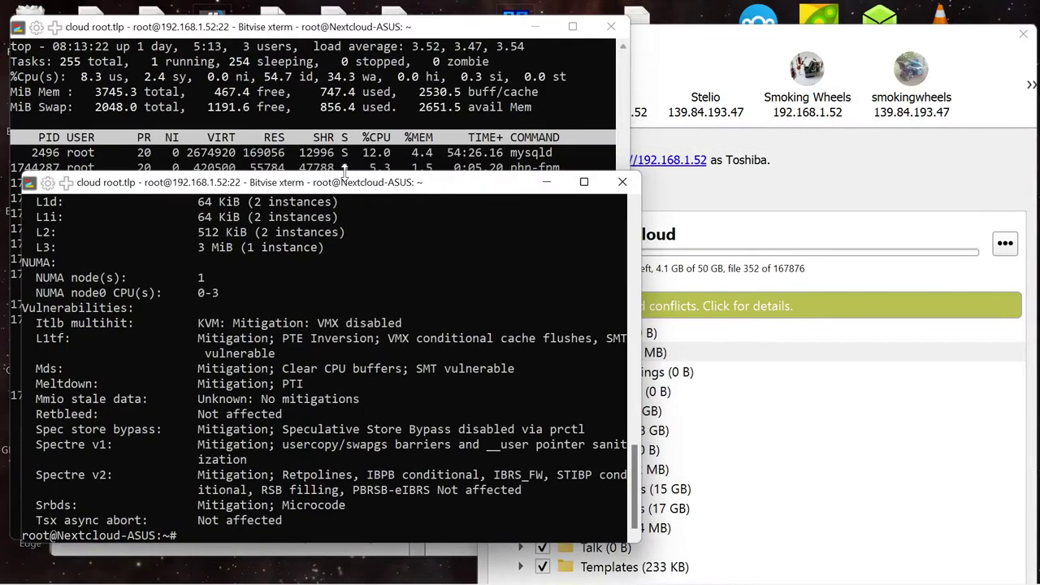
drag(348, 177, 328, 337)
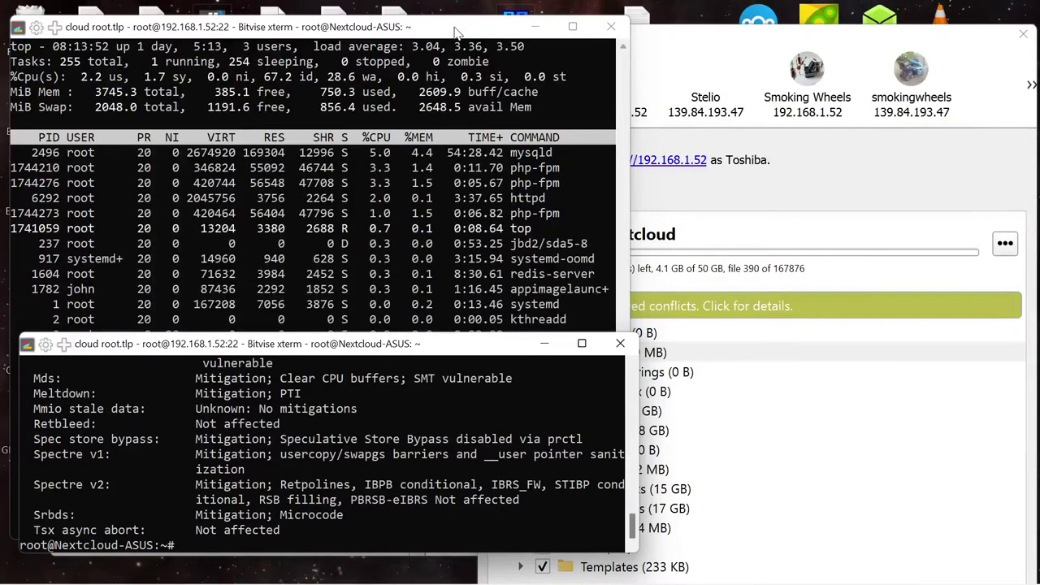
Check the Stelio account's synced folders in Nextcloud settings, then return to the Toshiba account's sync status
click(738, 36)
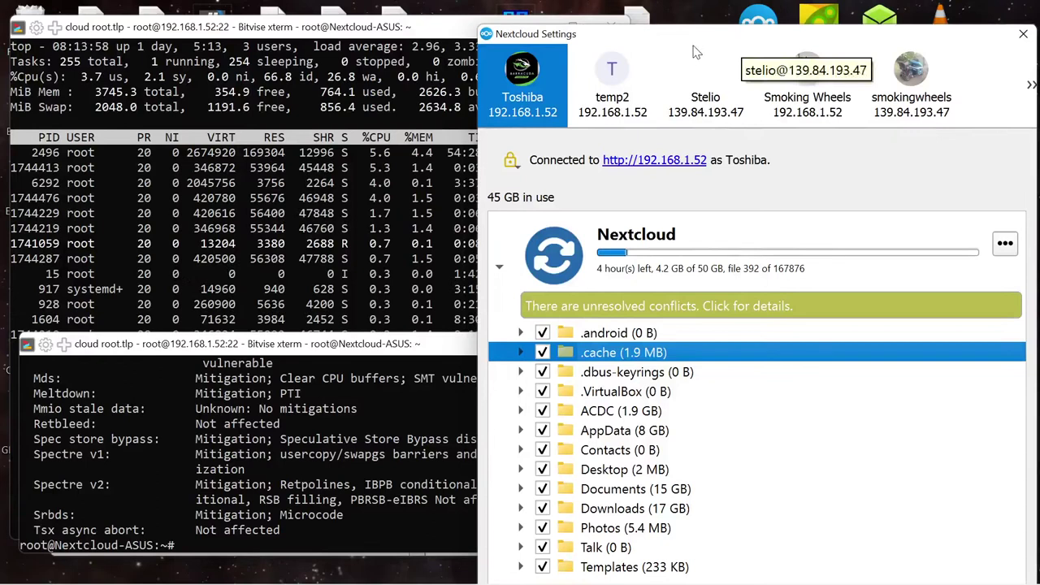
click(718, 51)
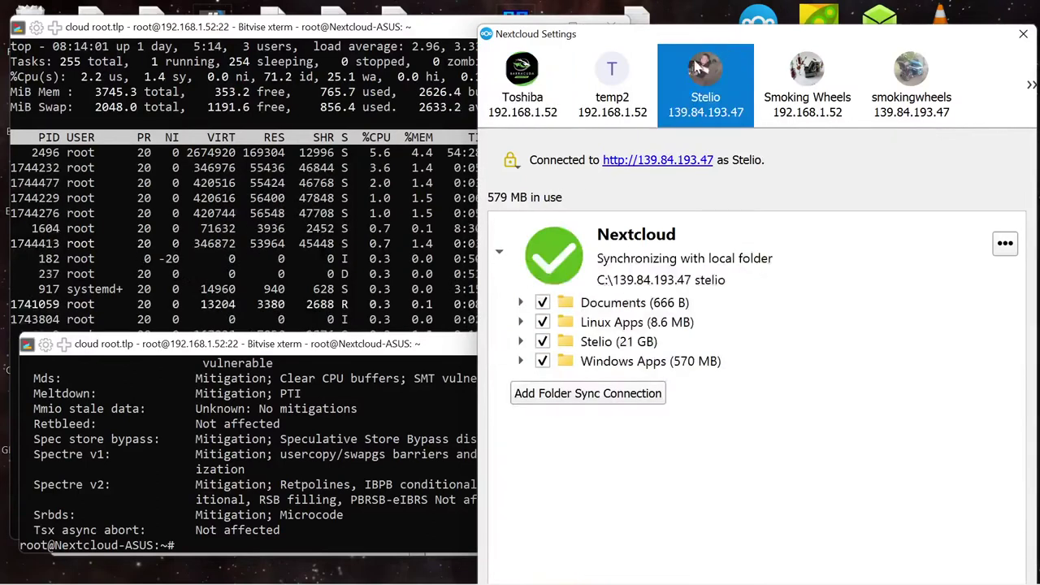
click(524, 74)
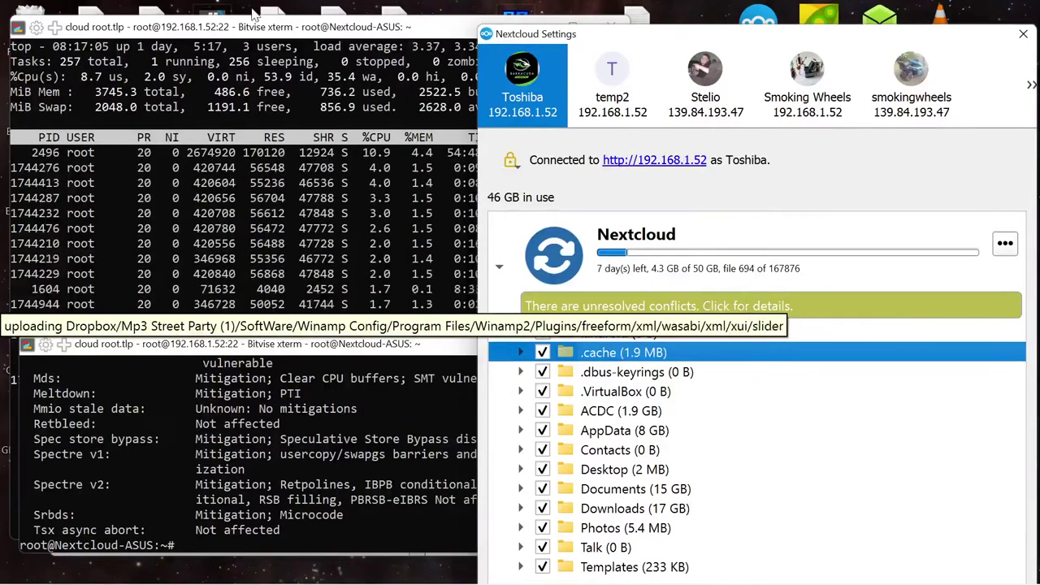
click(305, 32)
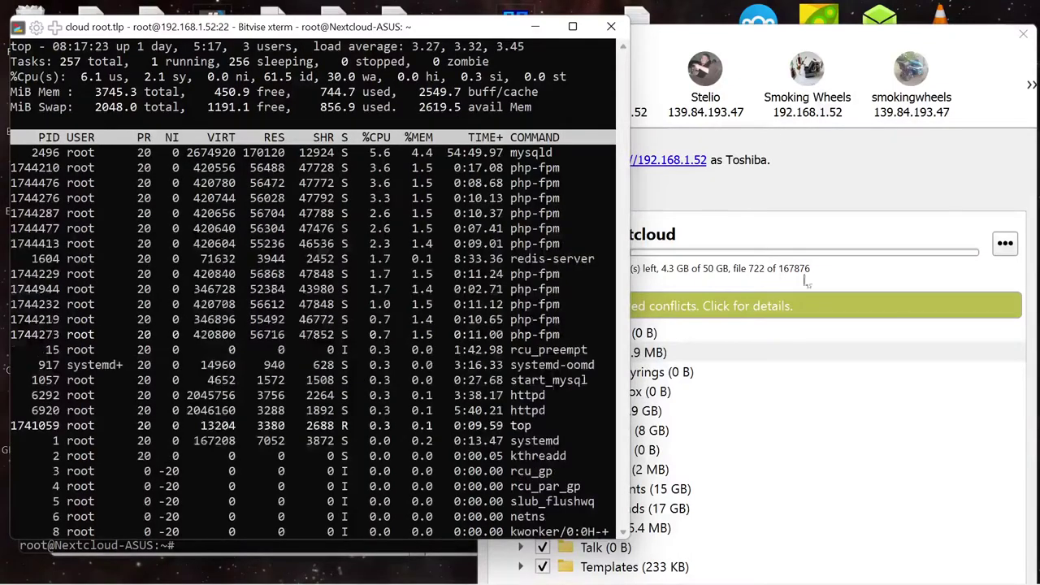
click(808, 83)
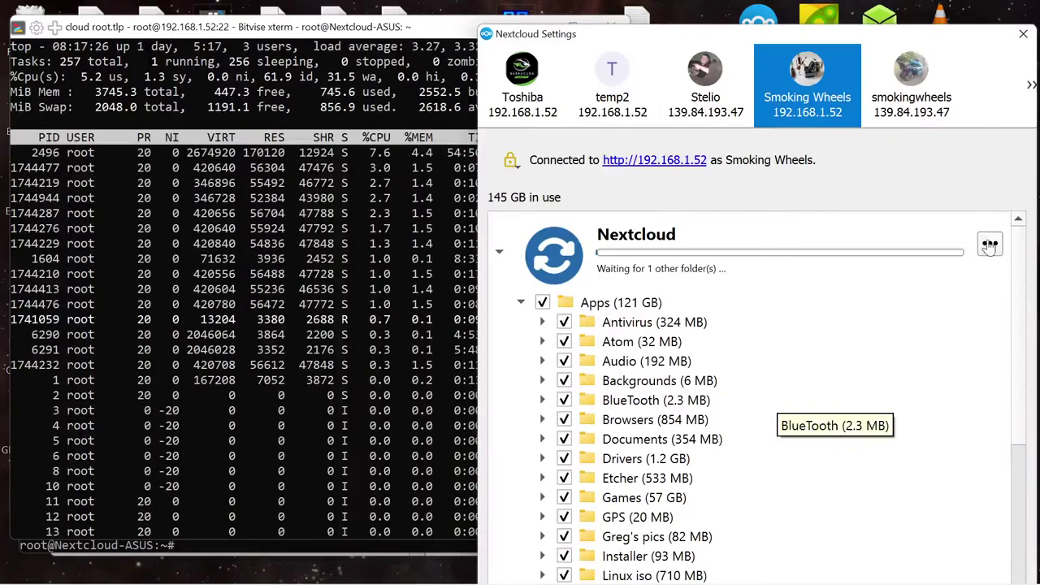
click(520, 71)
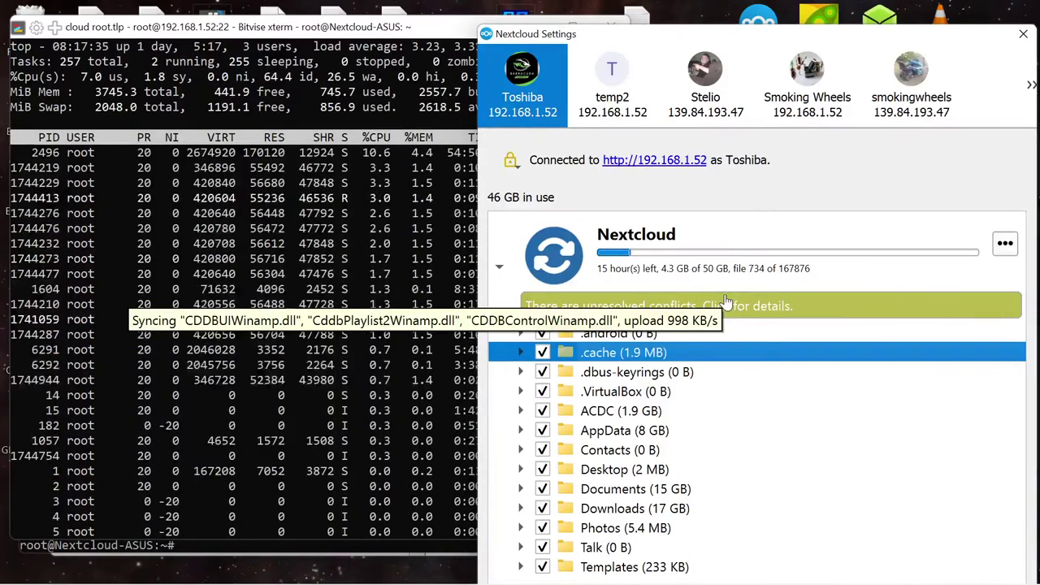
mouse_move(561, 575)
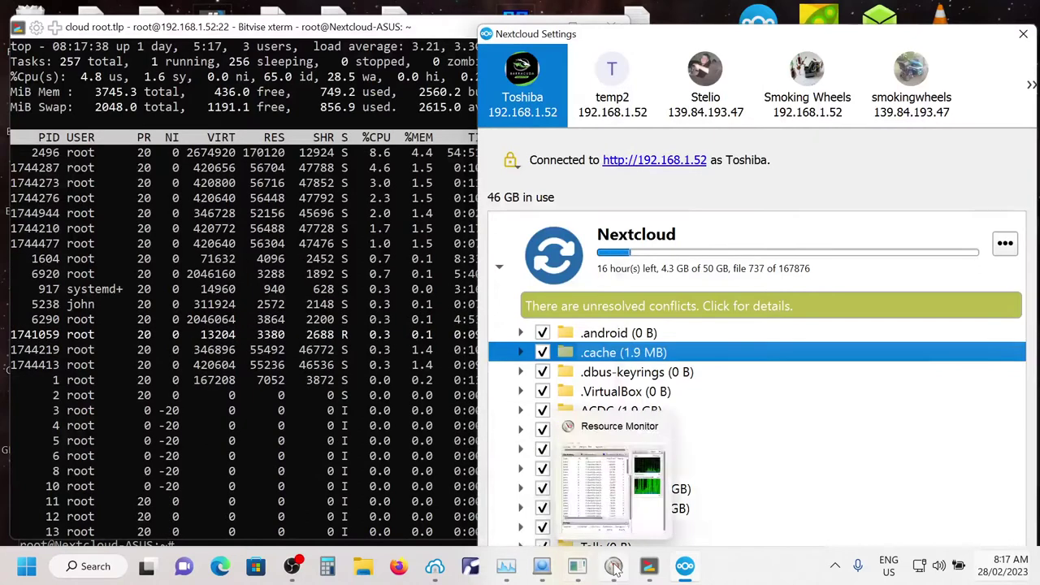
Show Resource Monitor's Network view, where nextcloud.exe sends data to 192.168.1.52
click(615, 569)
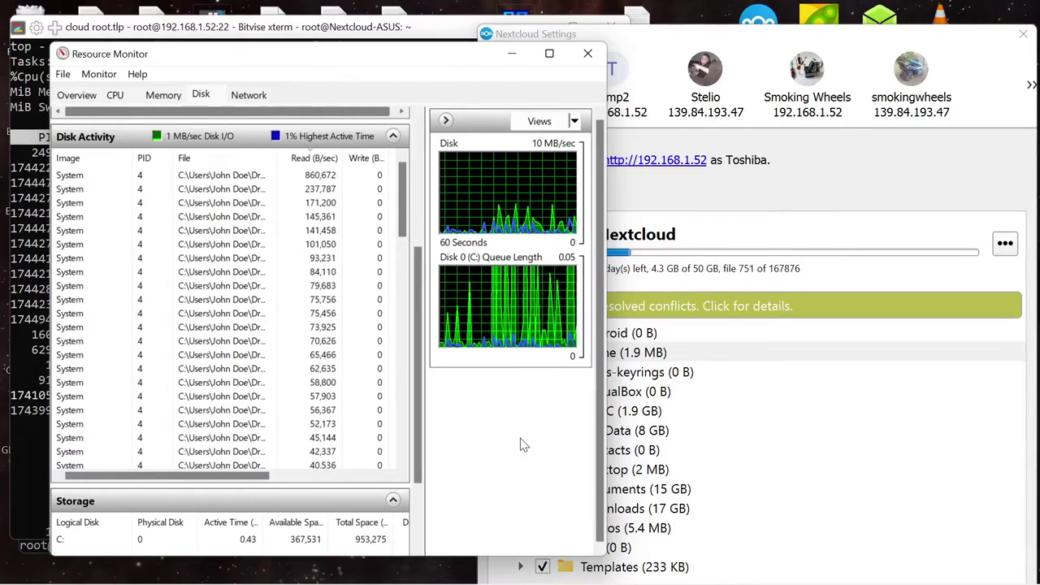
click(249, 95)
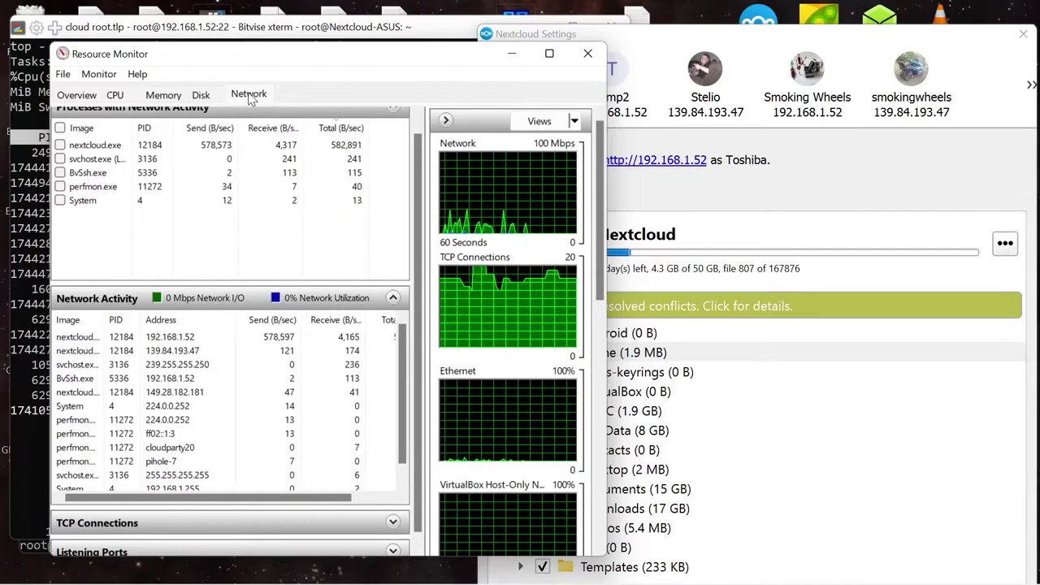
Look through Resource Monitor's Memory, CPU and Overview tabs for nextcloud.exe activity
click(165, 95)
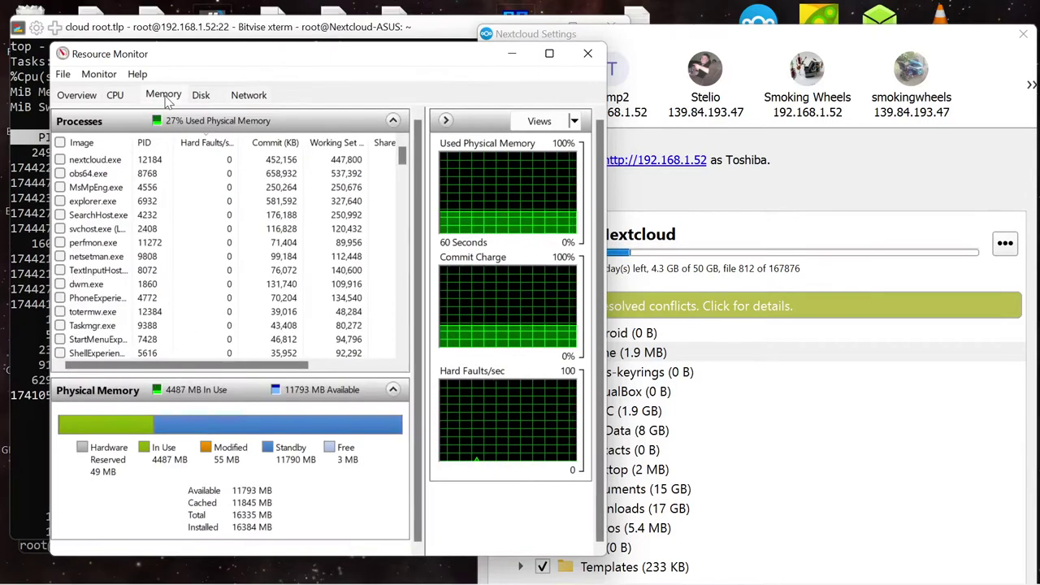
click(115, 96)
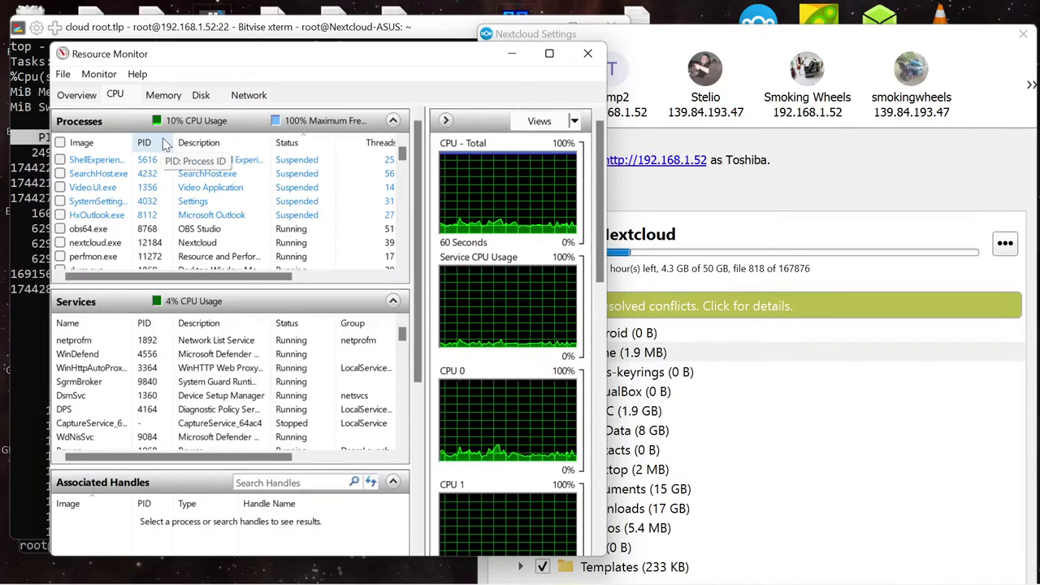
click(77, 95)
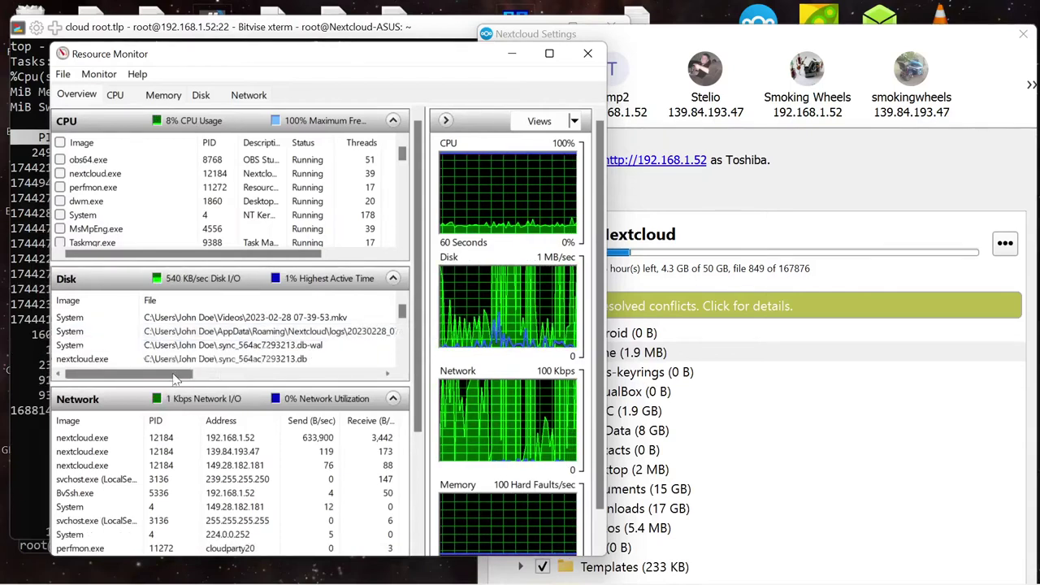
drag(173, 375, 336, 377)
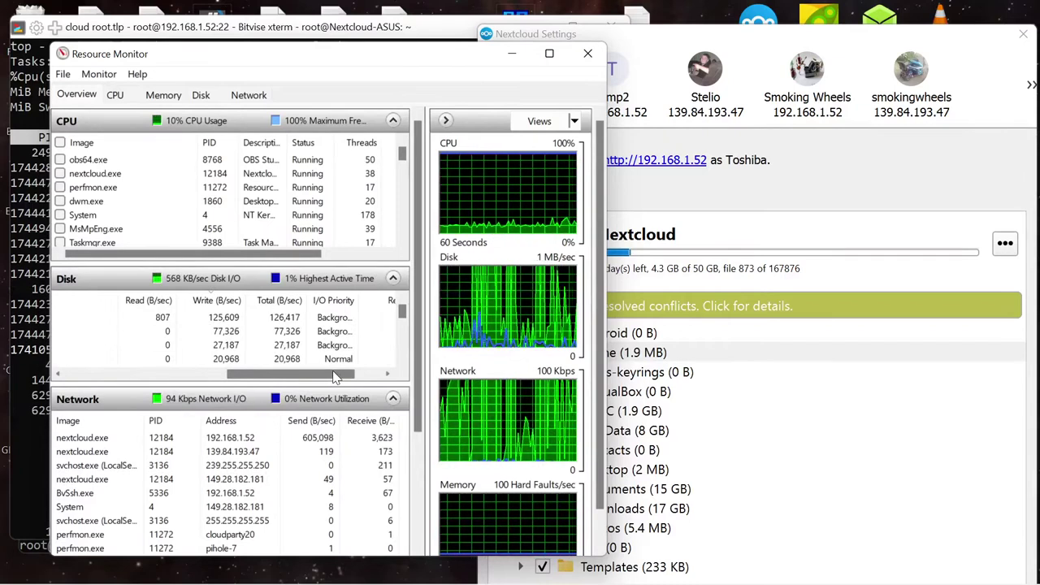
drag(335, 378, 197, 390)
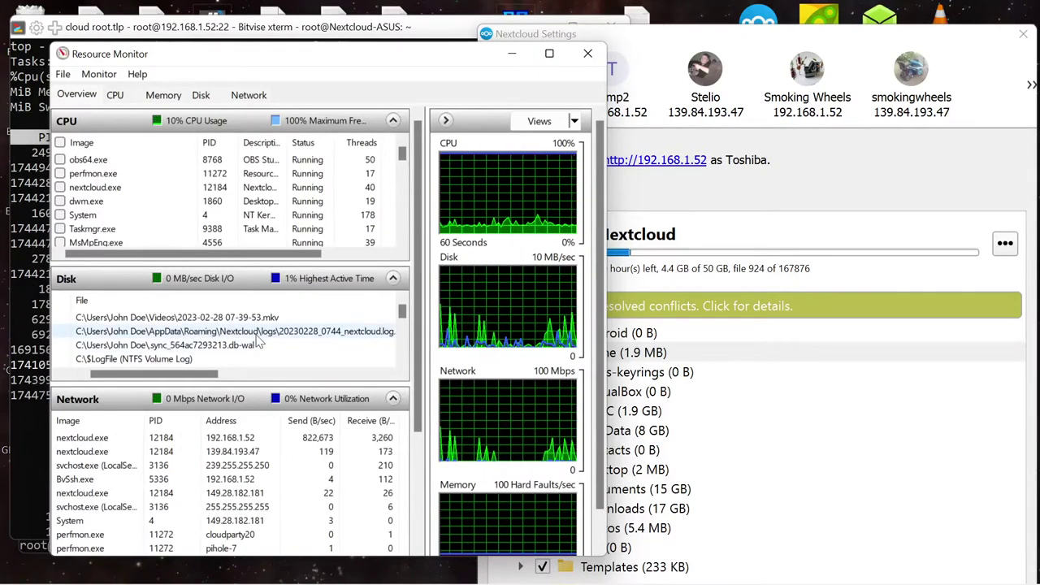
mouse_move(360, 567)
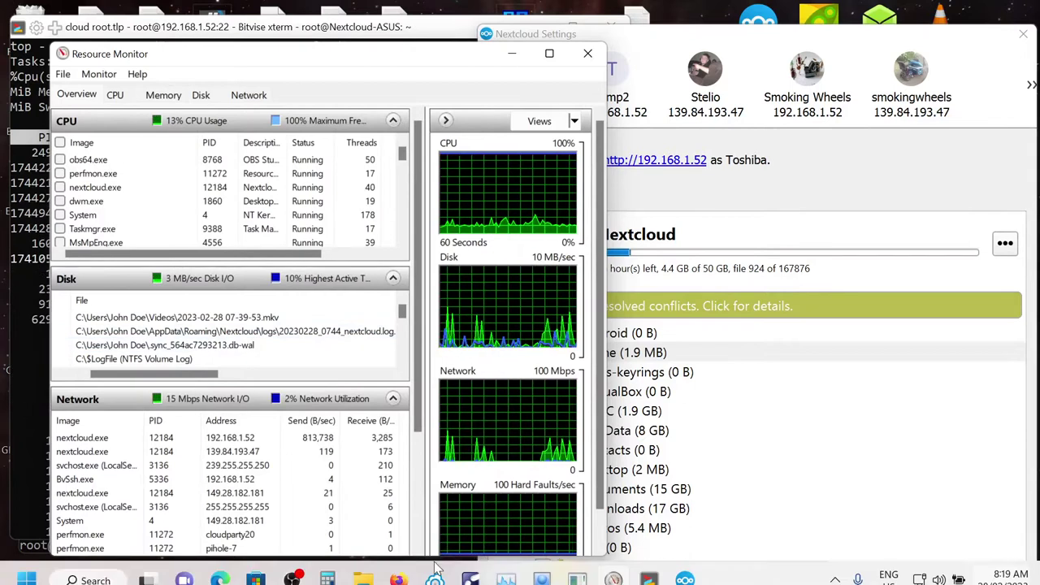
Open a File Explorer window, reposition it, and open Local Disk (C:)
click(364, 569)
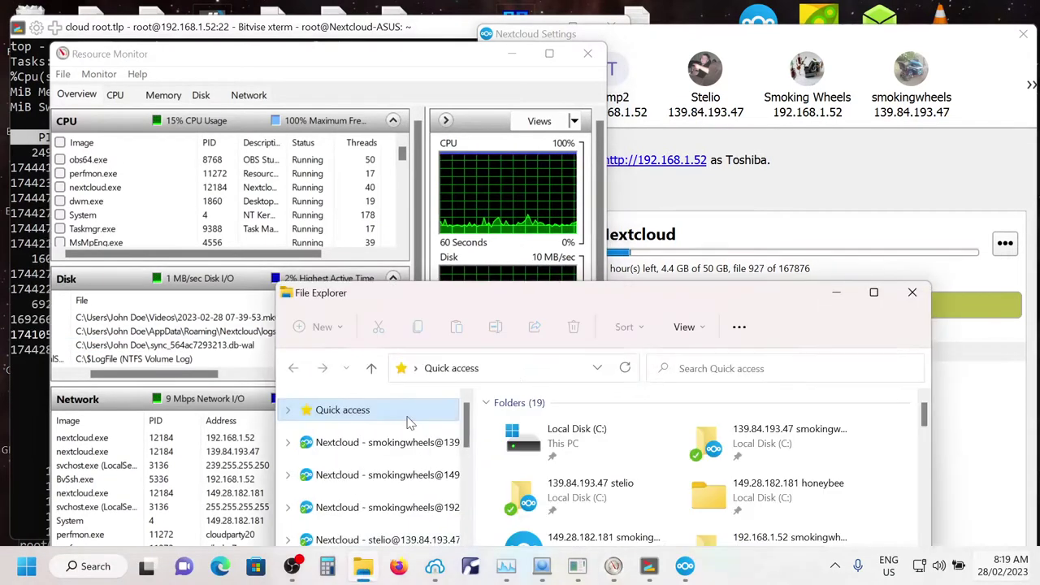
drag(543, 301, 435, 220)
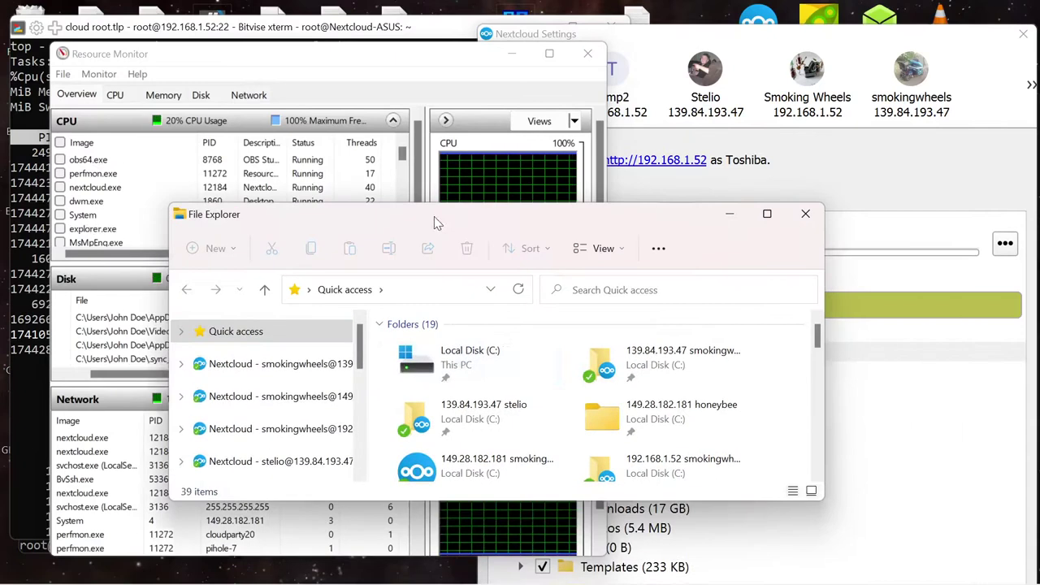
double_click(417, 360)
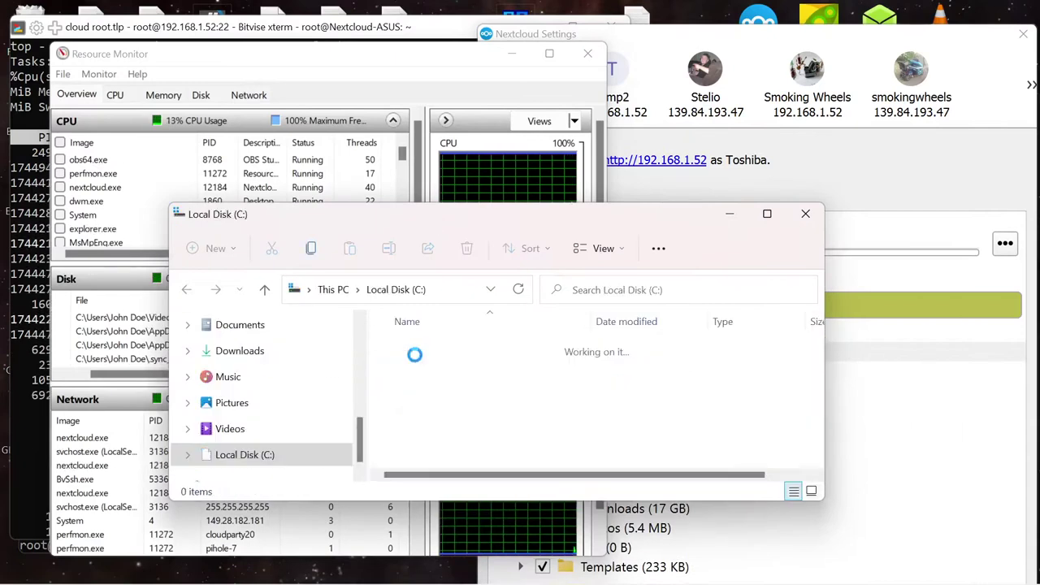
scroll(494, 428, down, 3)
scroll(485, 431, down, 3)
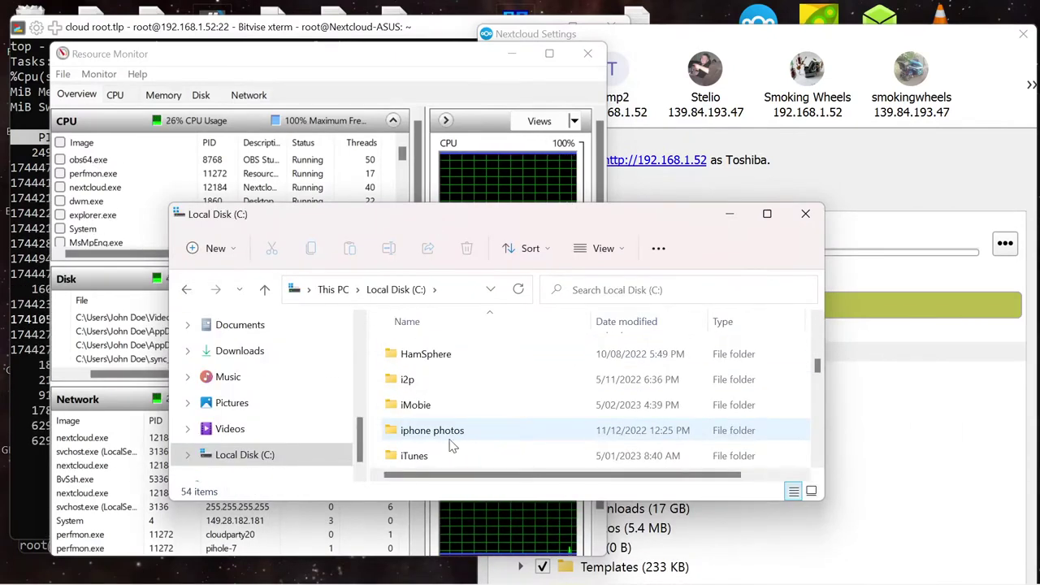
scroll(452, 445, down, 5)
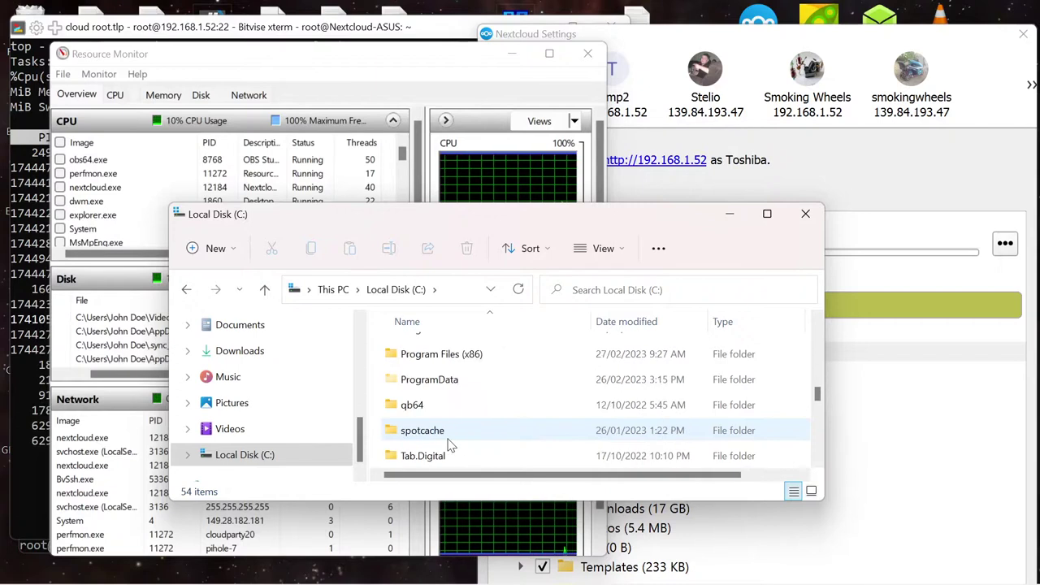
scroll(451, 445, down, 4)
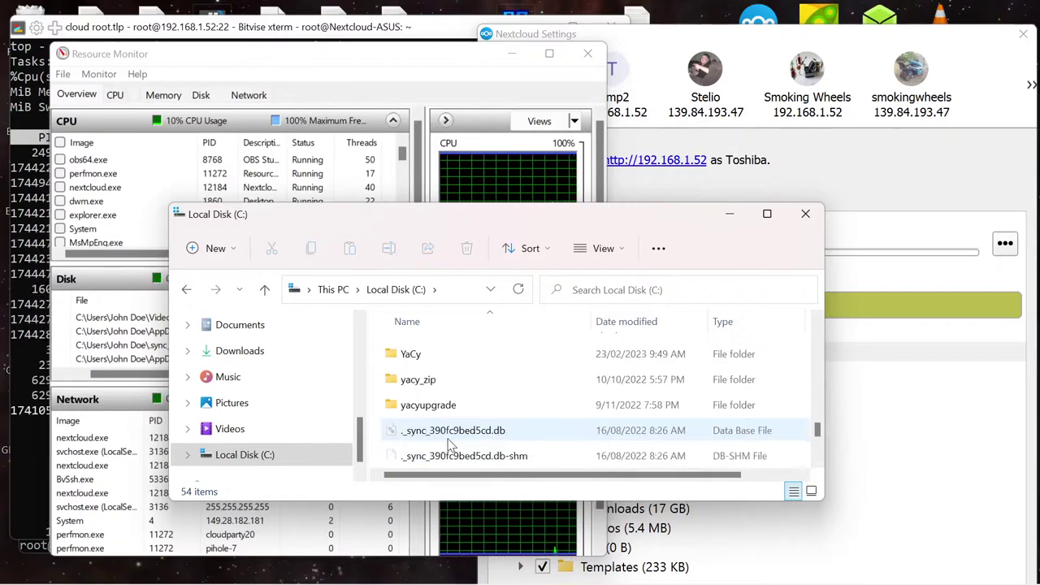
scroll(450, 443, up, 3)
Go through Users and the user's home folder into AppData
double_click(418, 399)
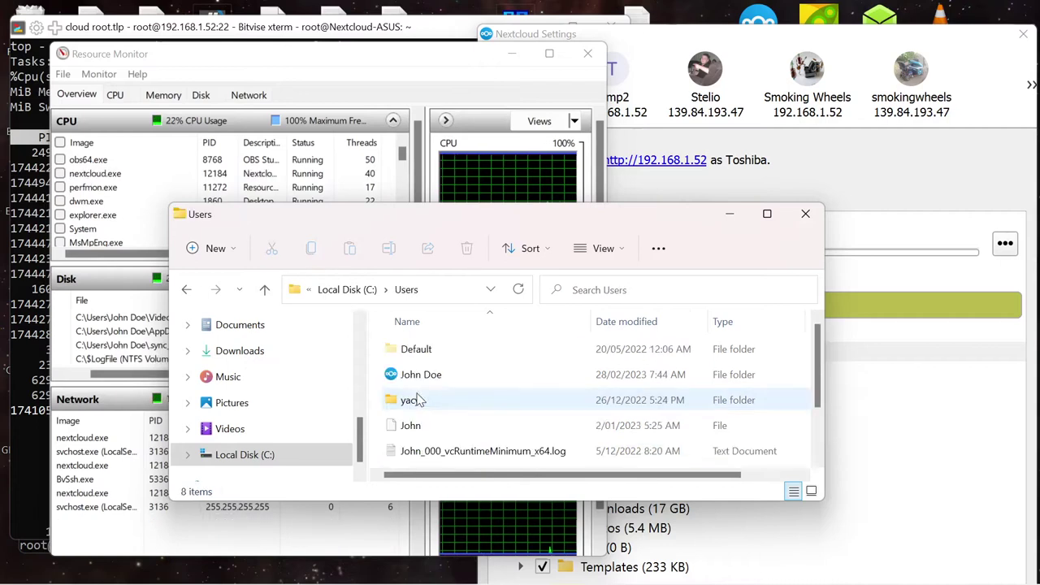
double_click(418, 374)
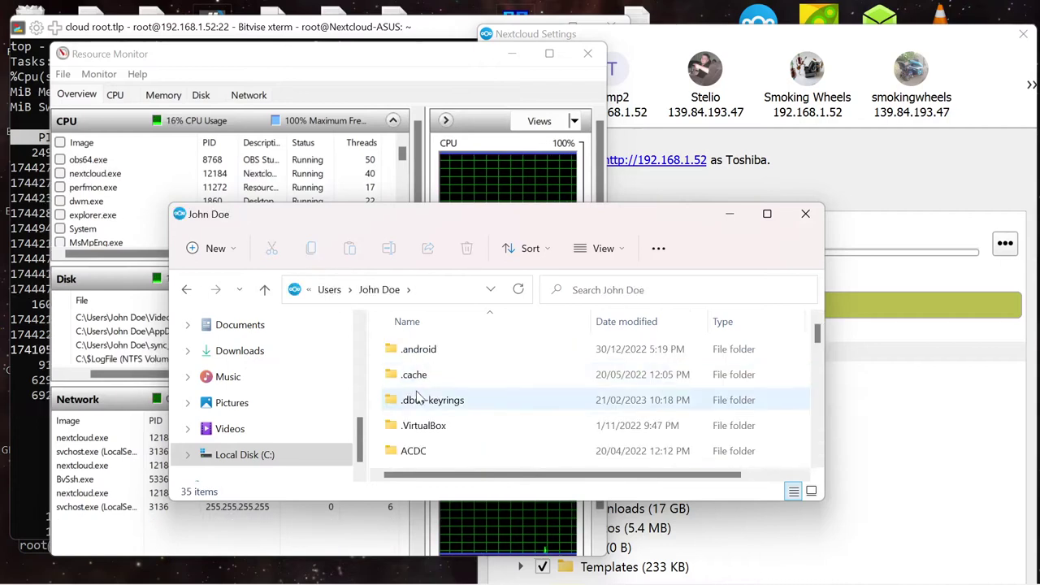
scroll(418, 411, down, 3)
scroll(419, 415, up, 2)
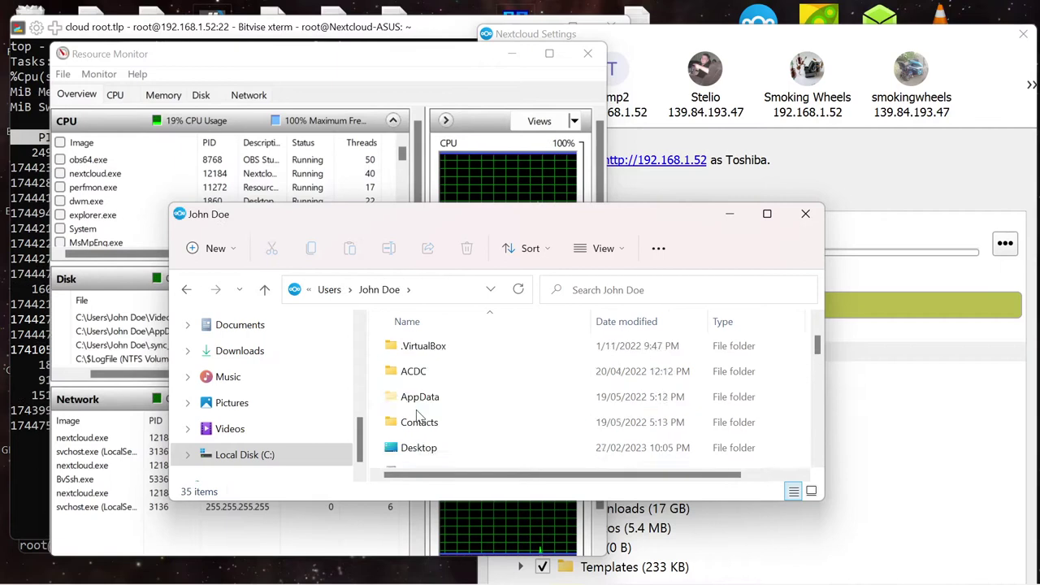
scroll(418, 415, down, 1)
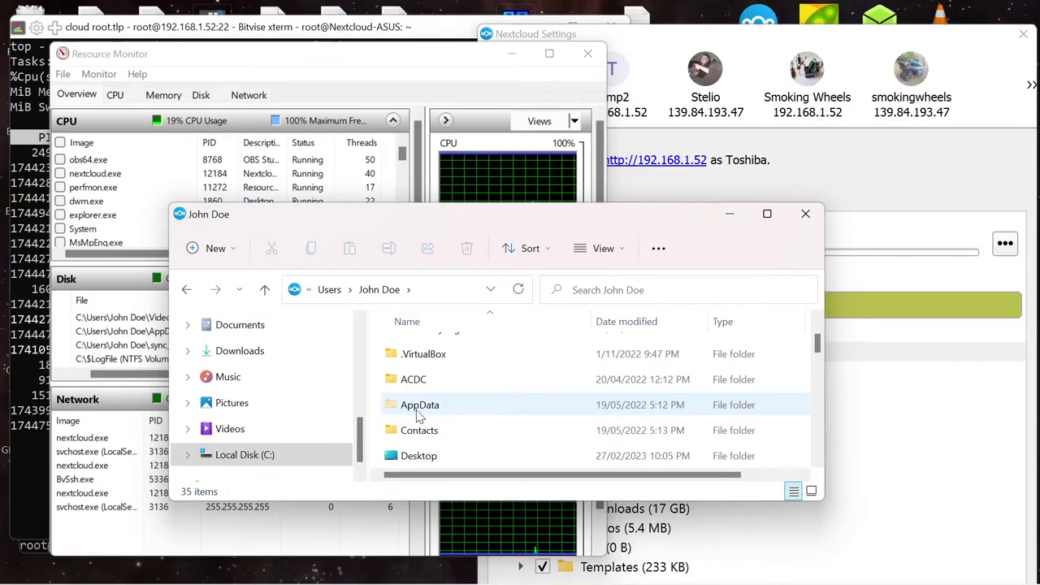
double_click(418, 406)
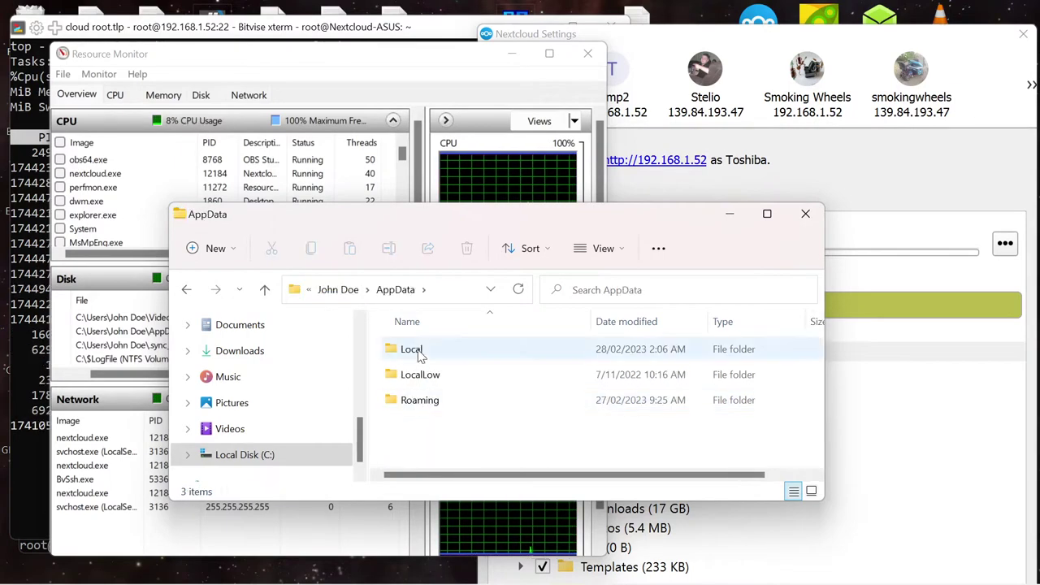
drag(425, 220, 583, 219)
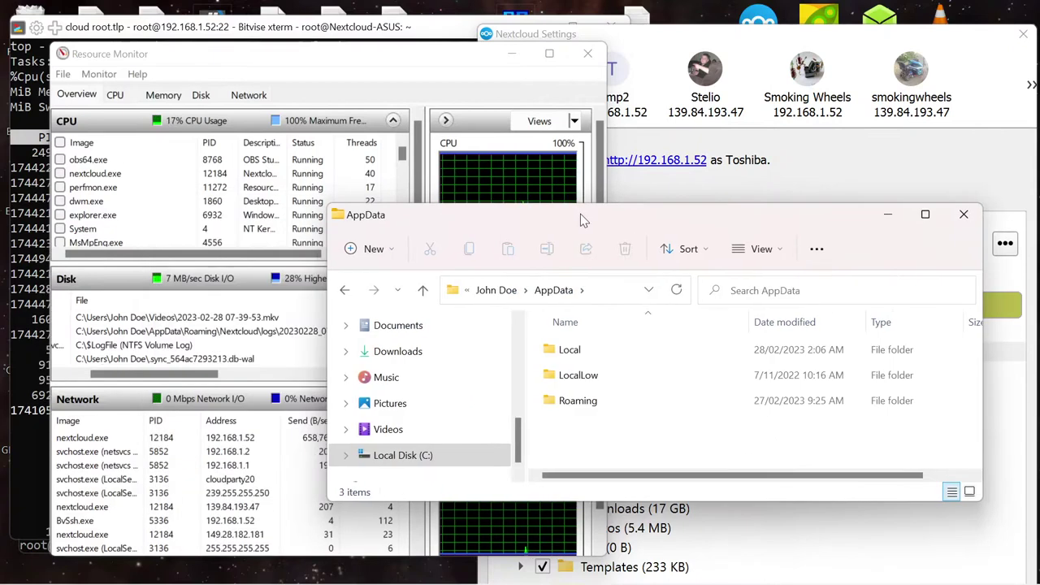
Open AppData's Roaming folder and scroll to find the Nextcloud folder
double_click(591, 401)
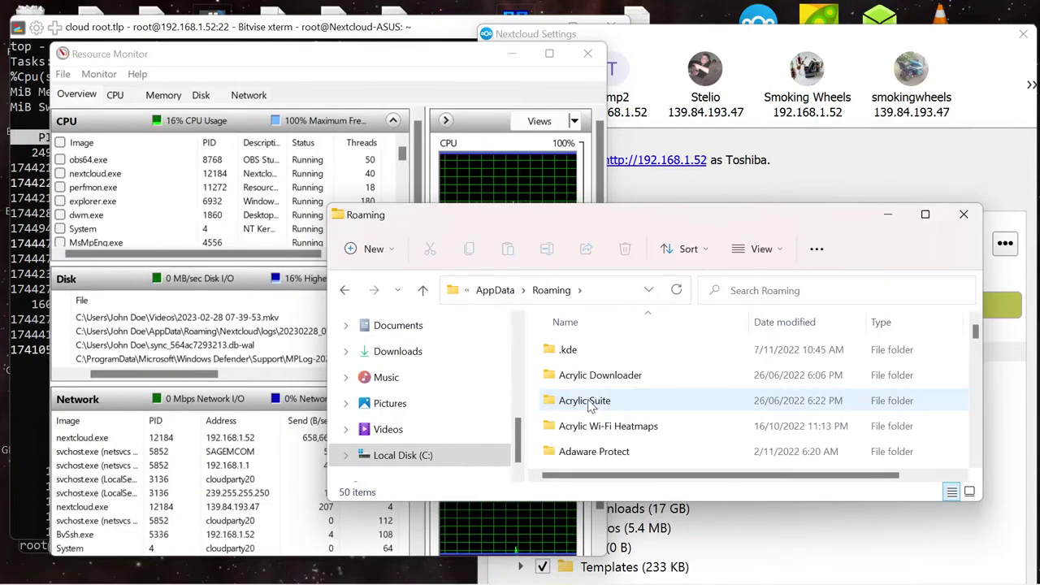
scroll(591, 406, down, 3)
scroll(590, 406, down, 10)
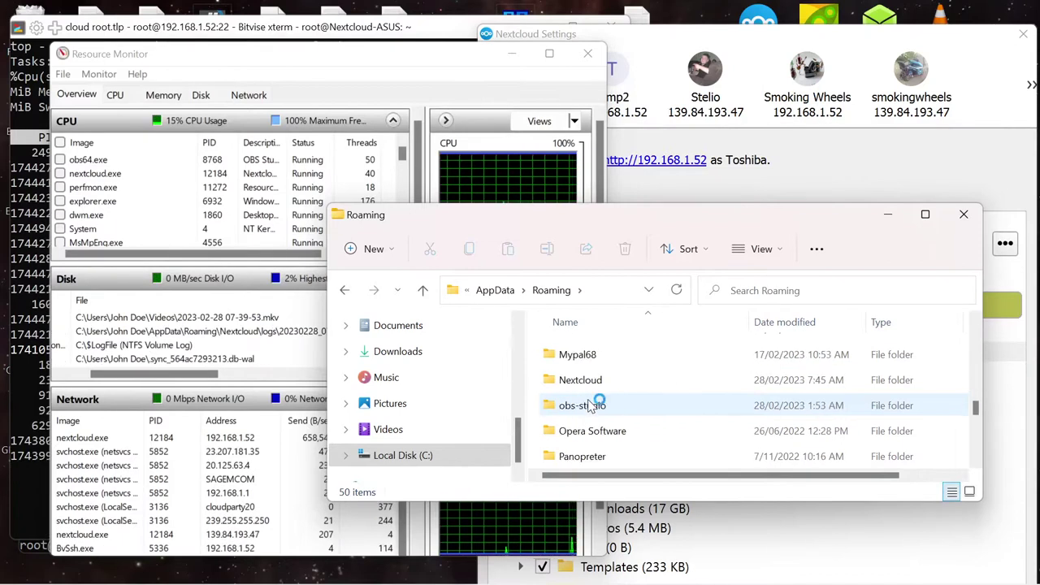
scroll(591, 406, down, 3)
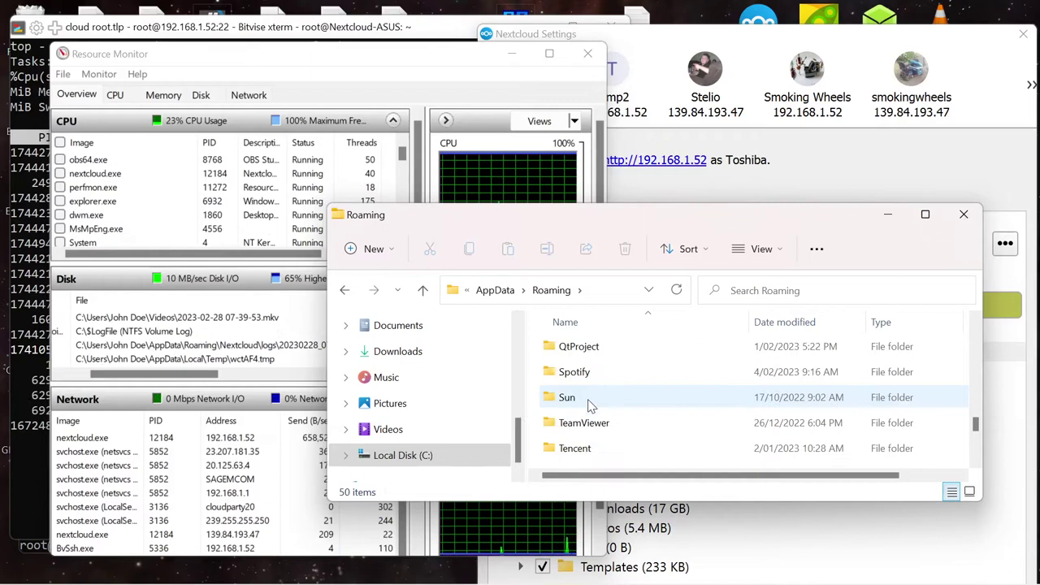
scroll(591, 406, down, 2)
scroll(591, 407, up, 2)
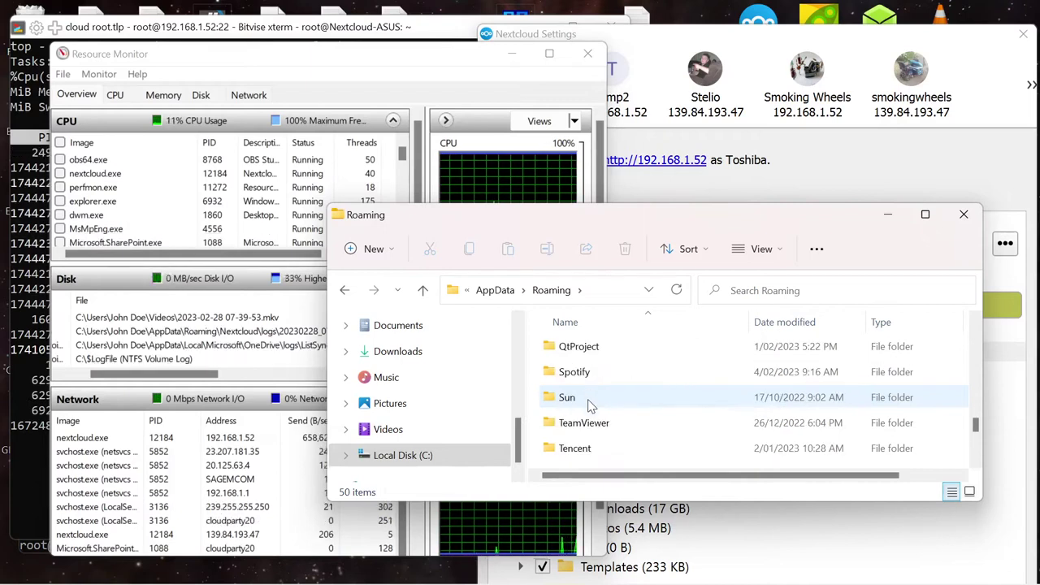
scroll(591, 407, down, 1)
scroll(590, 406, up, 2)
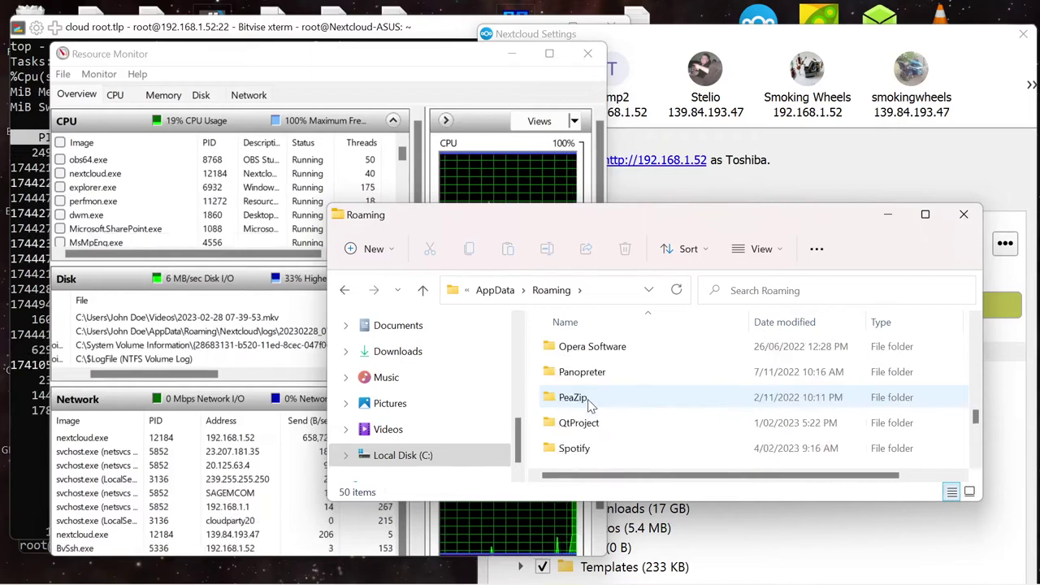
scroll(590, 407, down, 1)
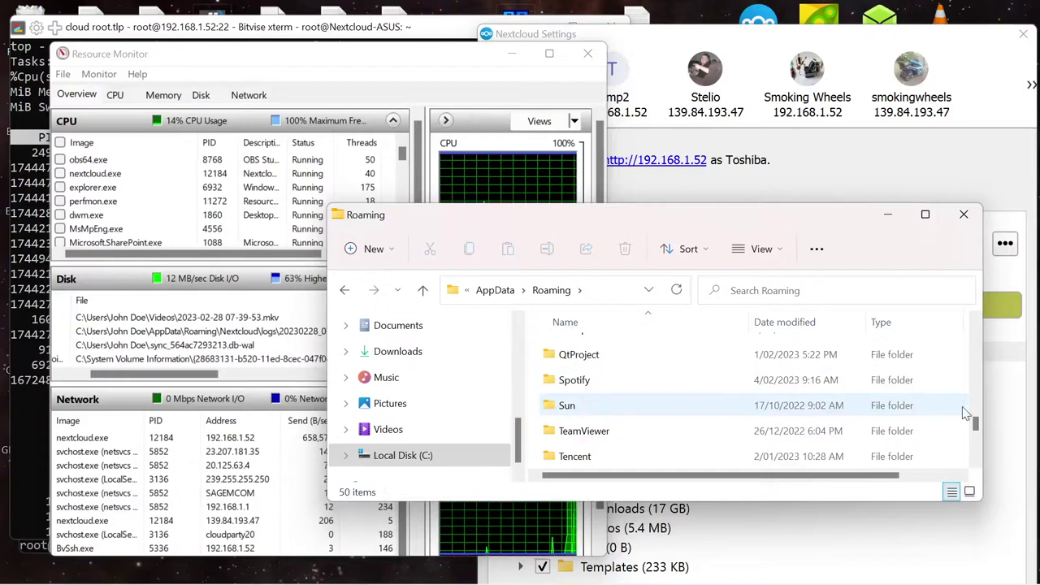
scroll(977, 421, up, 1)
drag(977, 420, 969, 394)
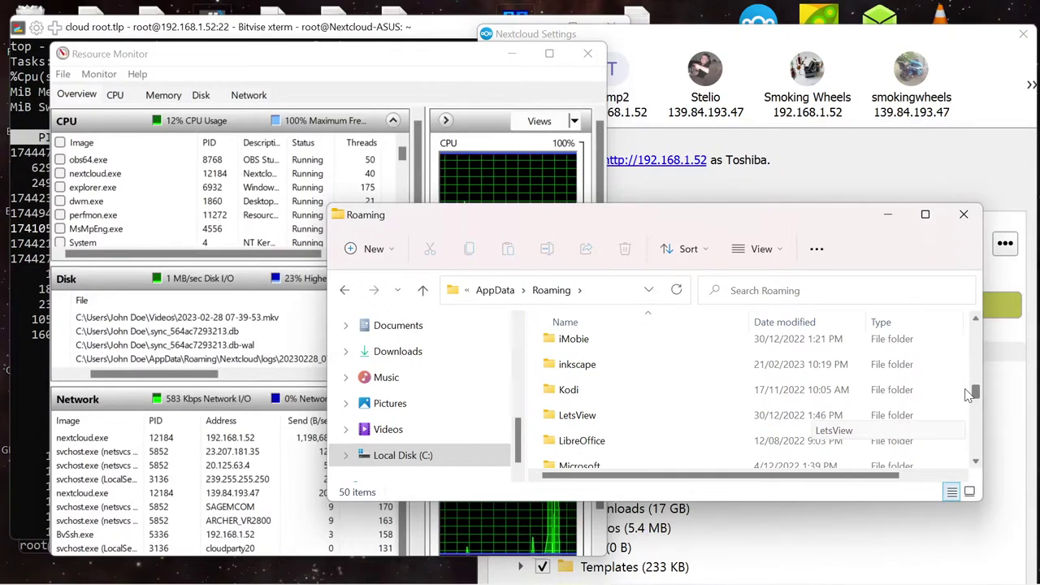
drag(971, 394, 969, 411)
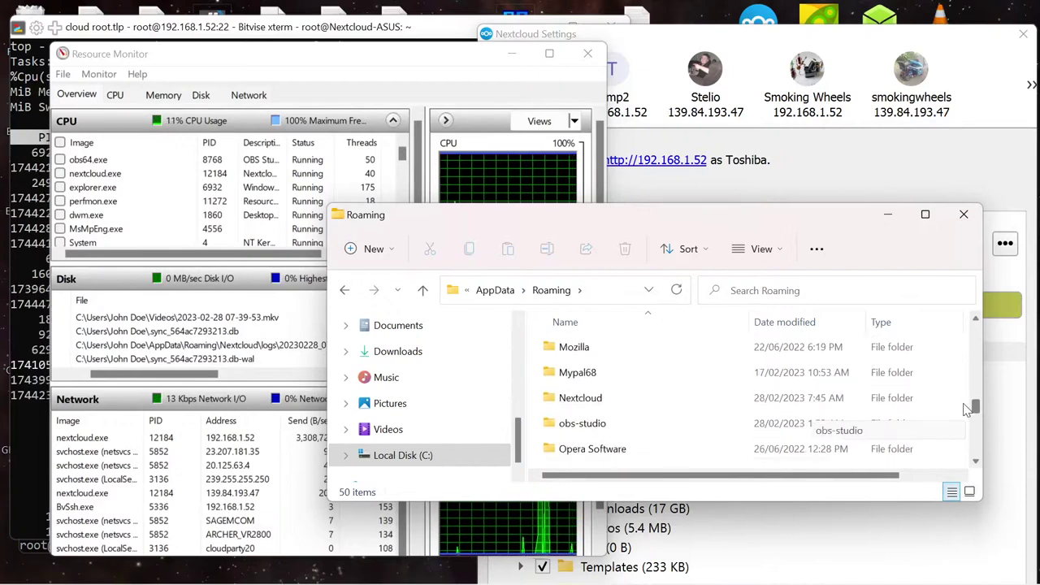
Open the Nextcloud folder, check its file sizes, and enter the logs folder
double_click(577, 398)
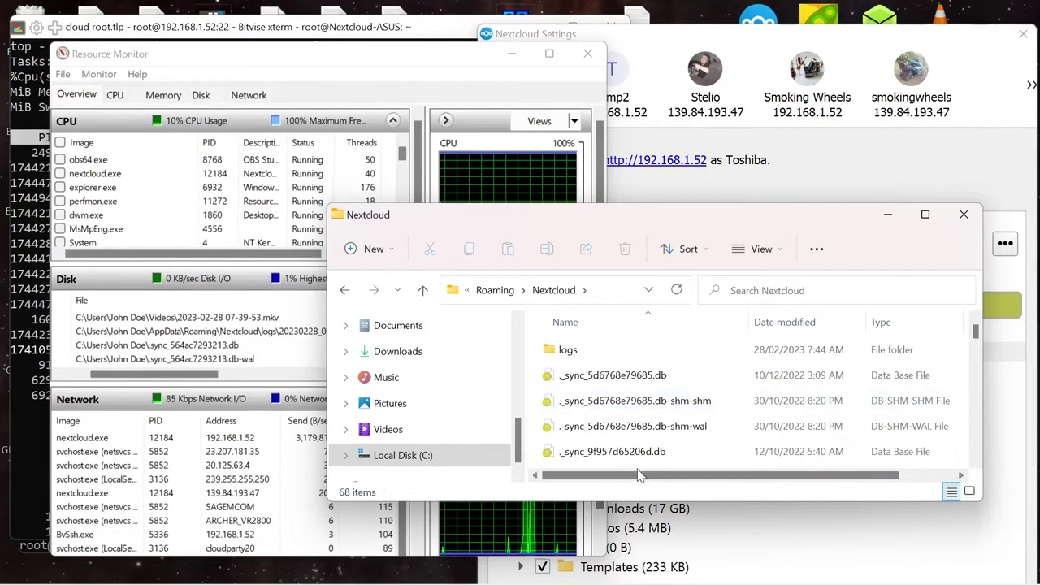
drag(638, 479, 773, 490)
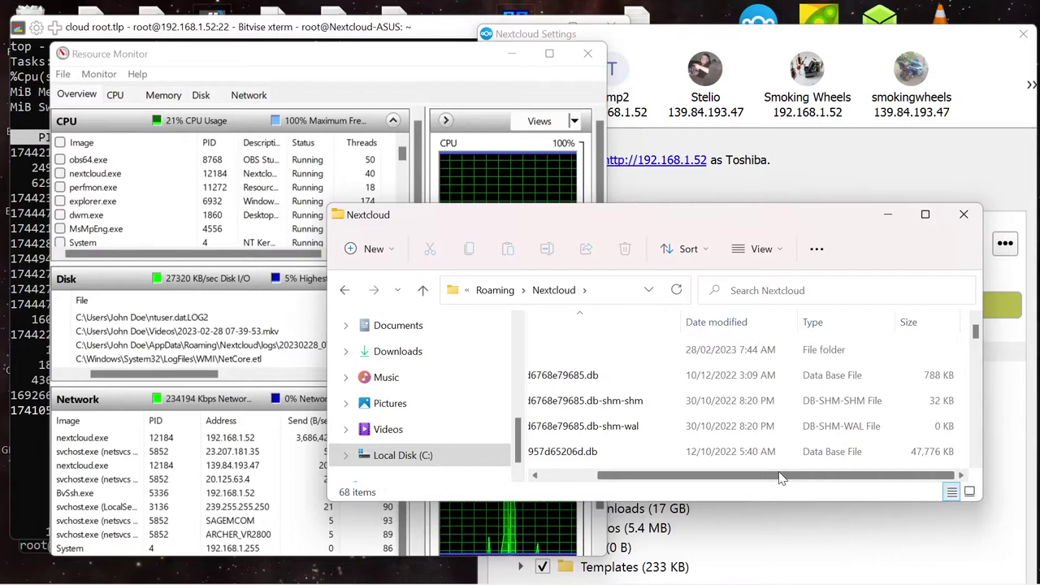
drag(779, 478, 716, 485)
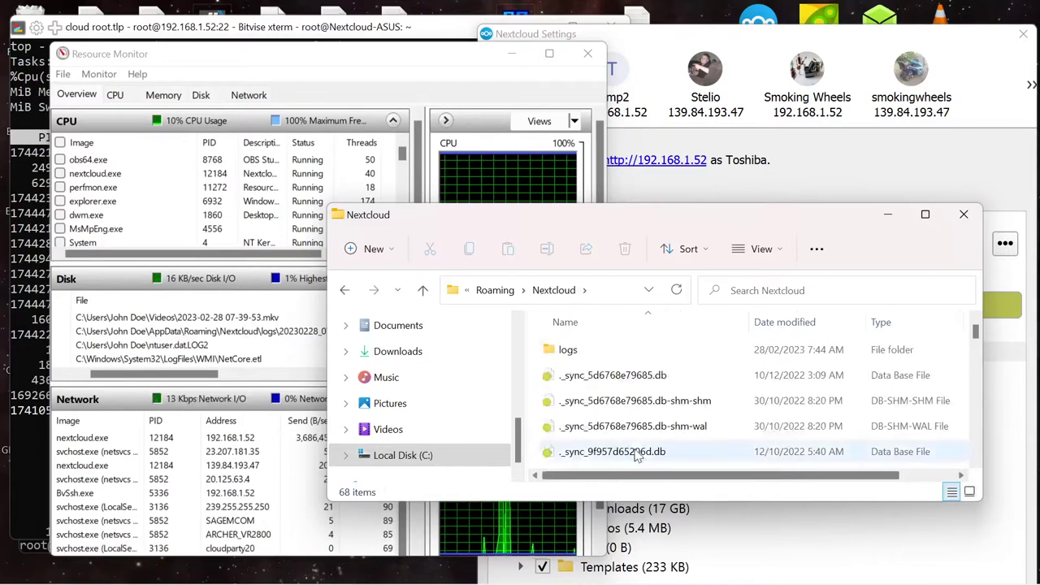
double_click(570, 350)
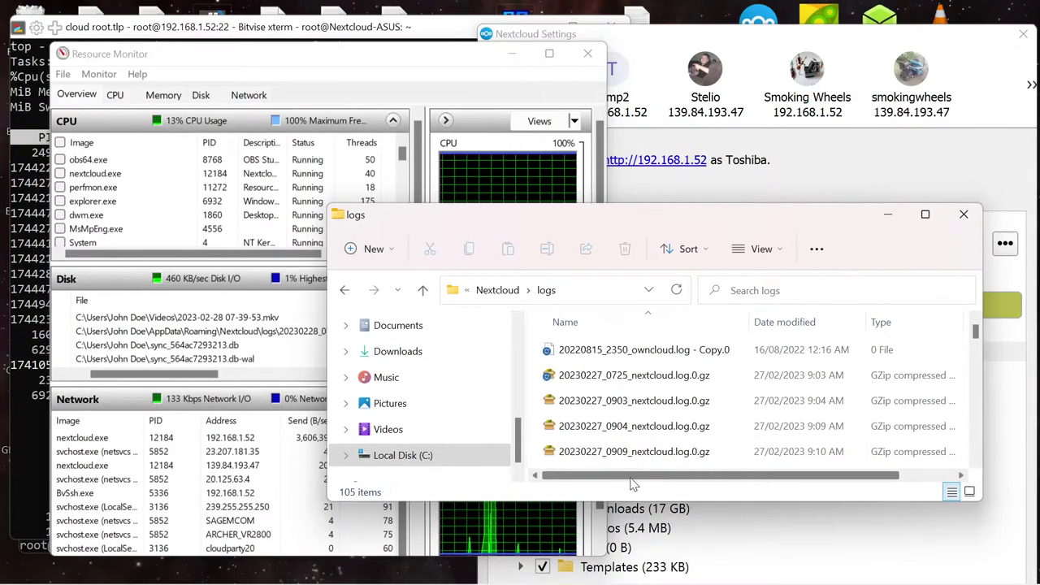
Scroll to the bottom of the logs and confirm 20230228_0744_nextcloud.log.3 is 1.20 GB
drag(631, 479, 832, 488)
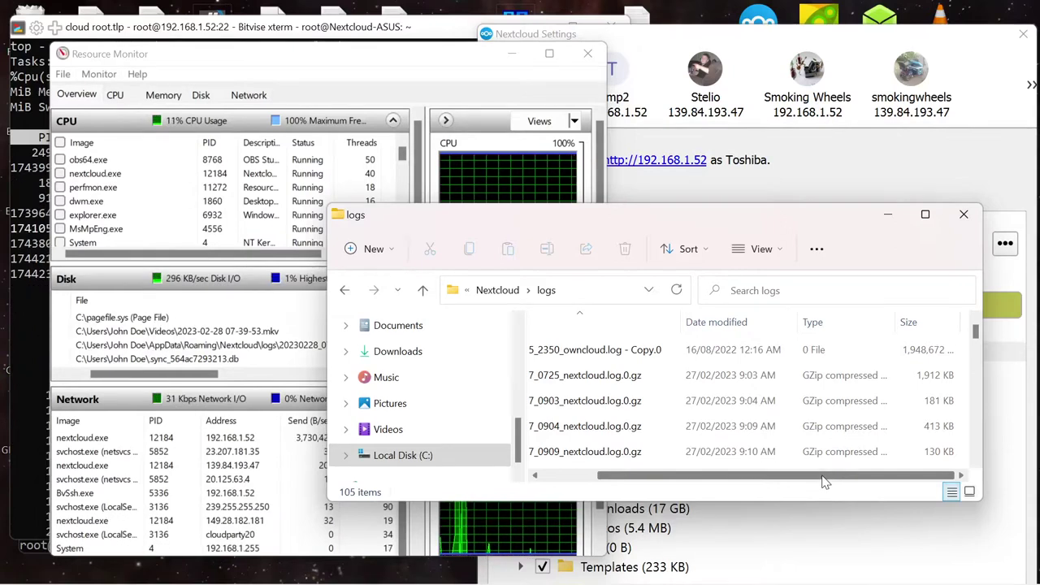
drag(823, 476, 674, 483)
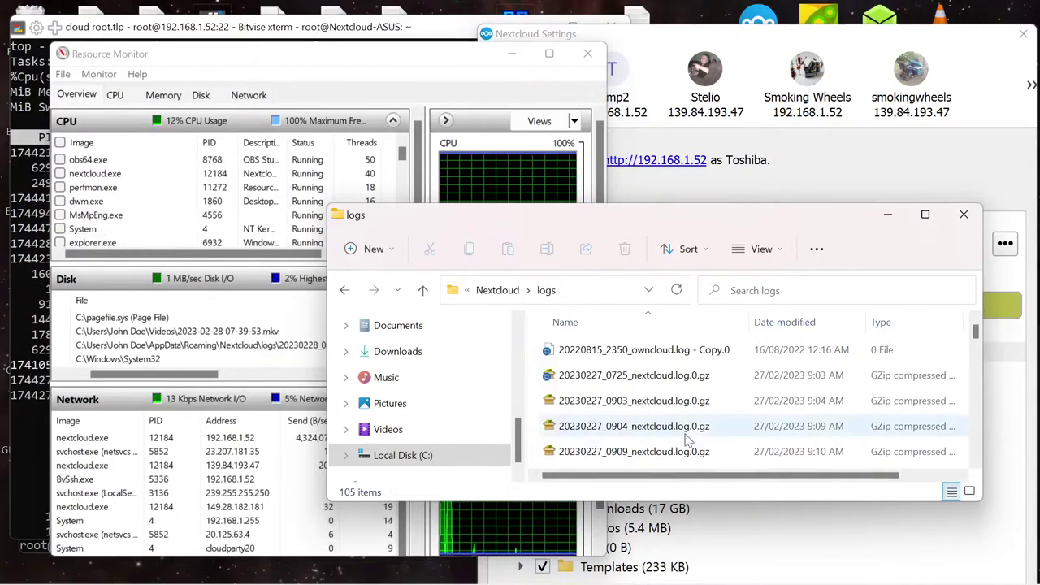
scroll(685, 439, down, 3)
scroll(685, 439, down, 10)
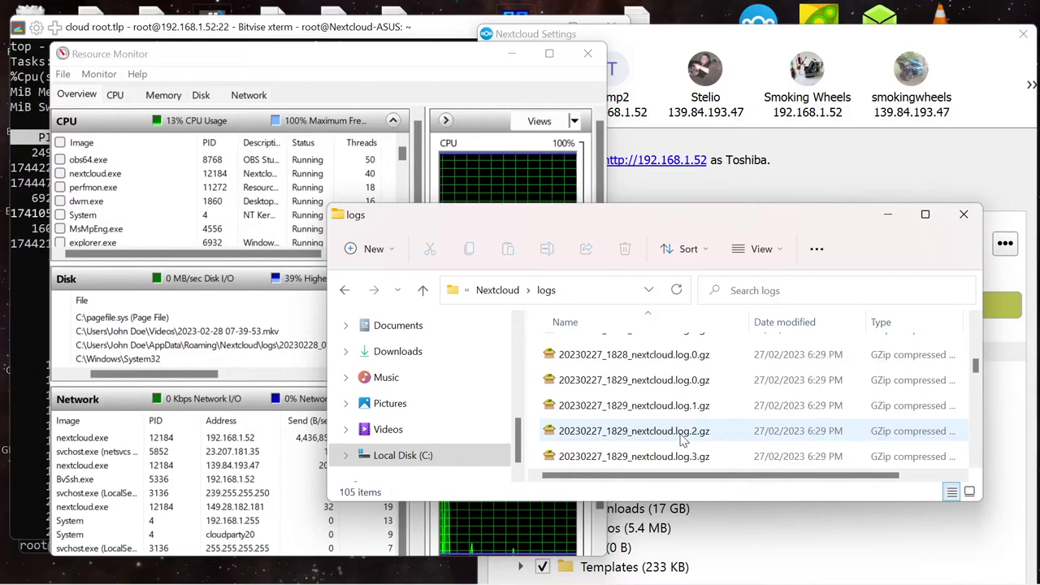
scroll(683, 440, down, 10)
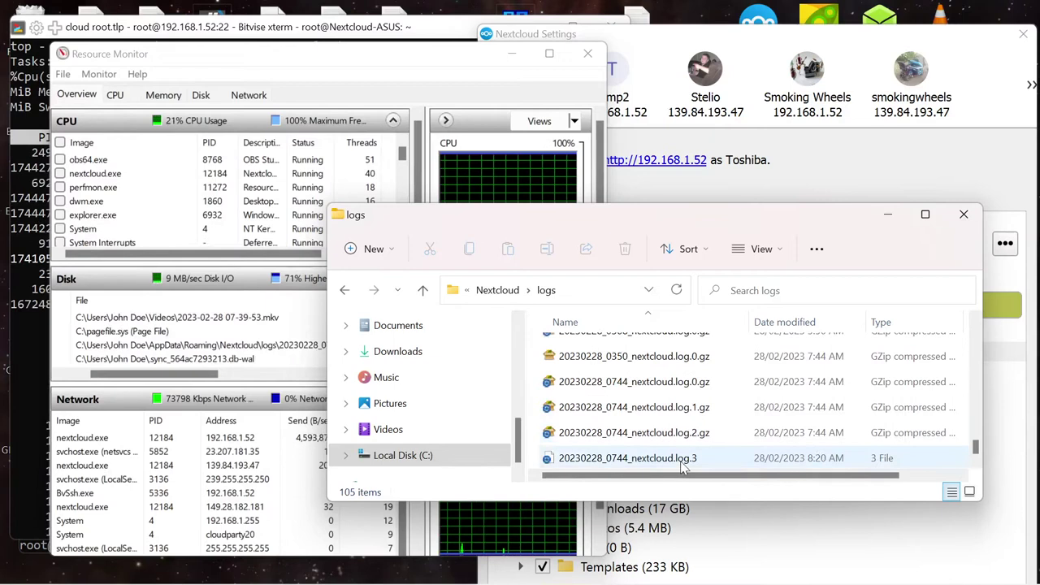
mouse_move(682, 473)
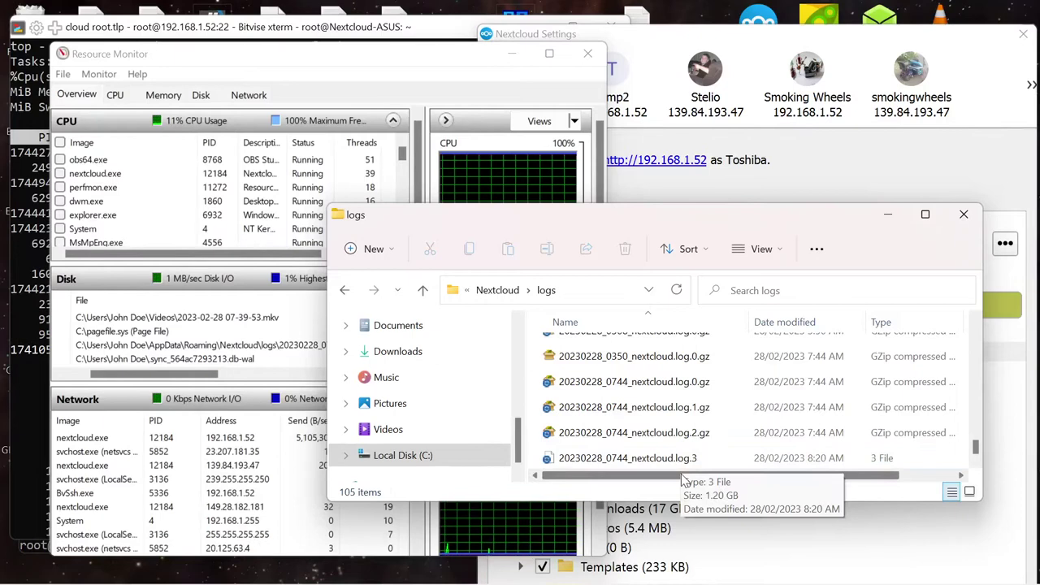
drag(682, 480, 812, 480)
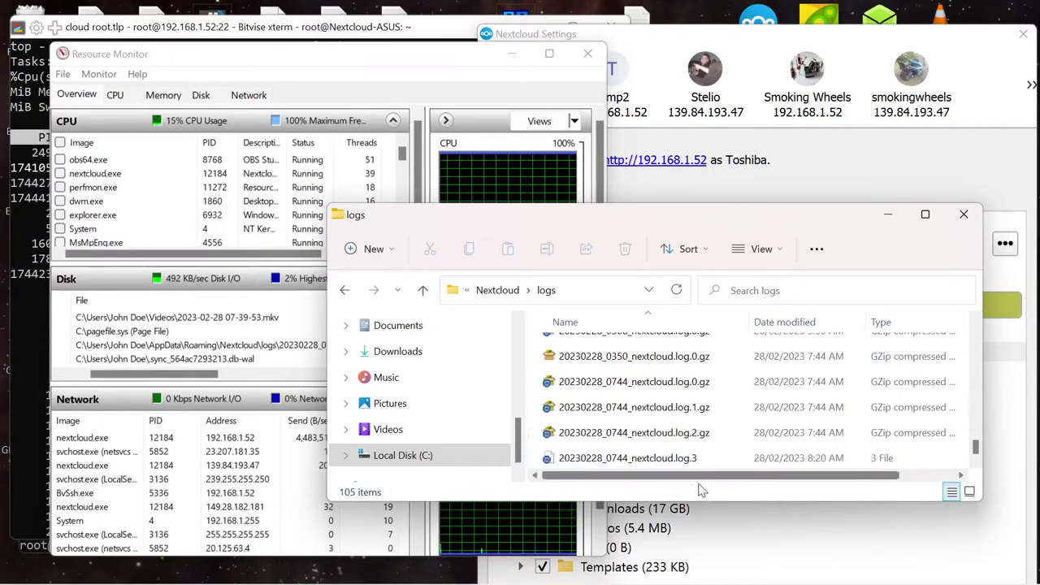
Sort the log files by Date modified, newest first, and bring the Size column into view
click(785, 323)
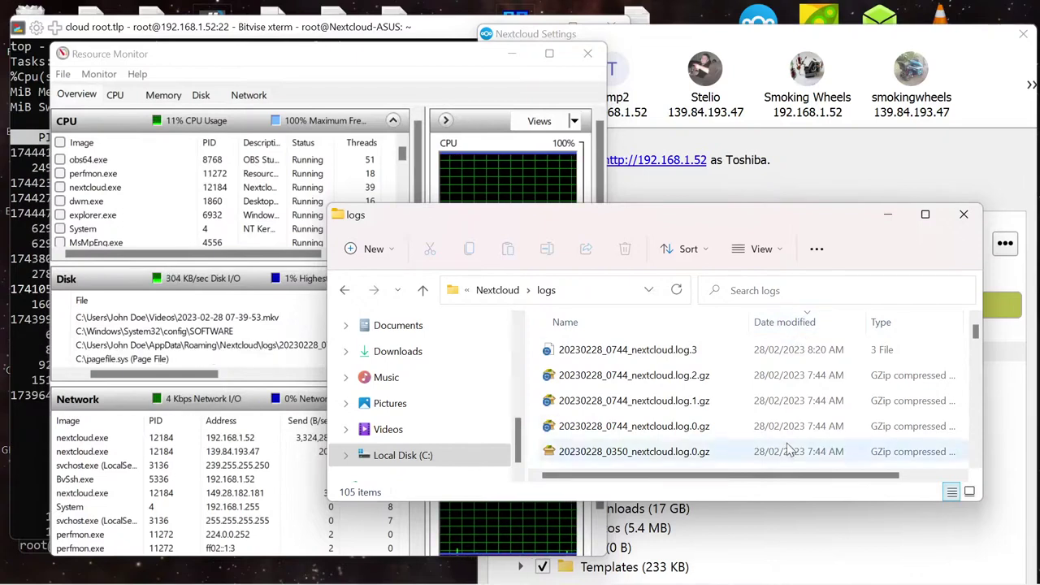
drag(812, 476, 868, 480)
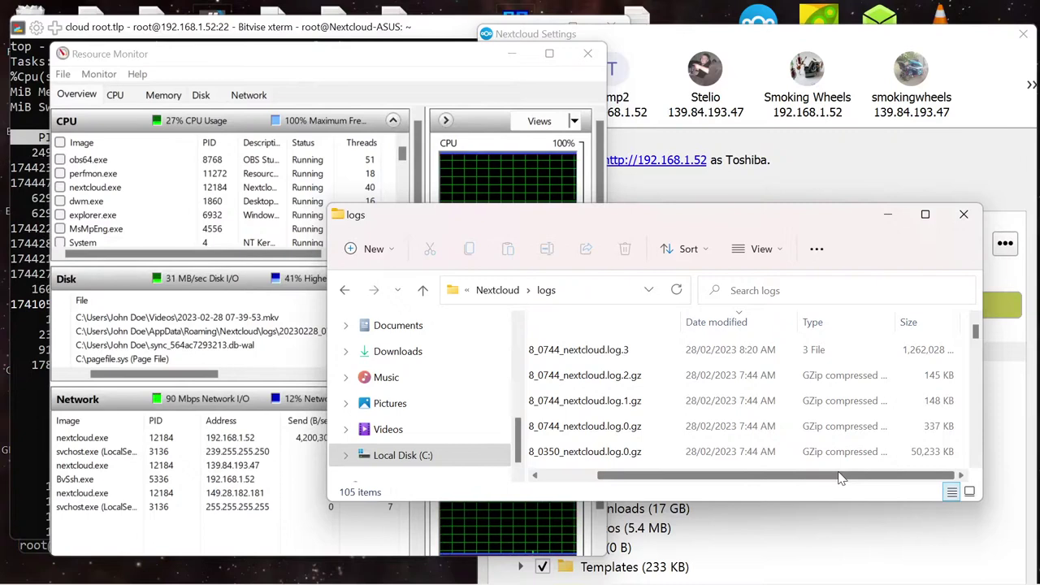
drag(841, 478, 786, 478)
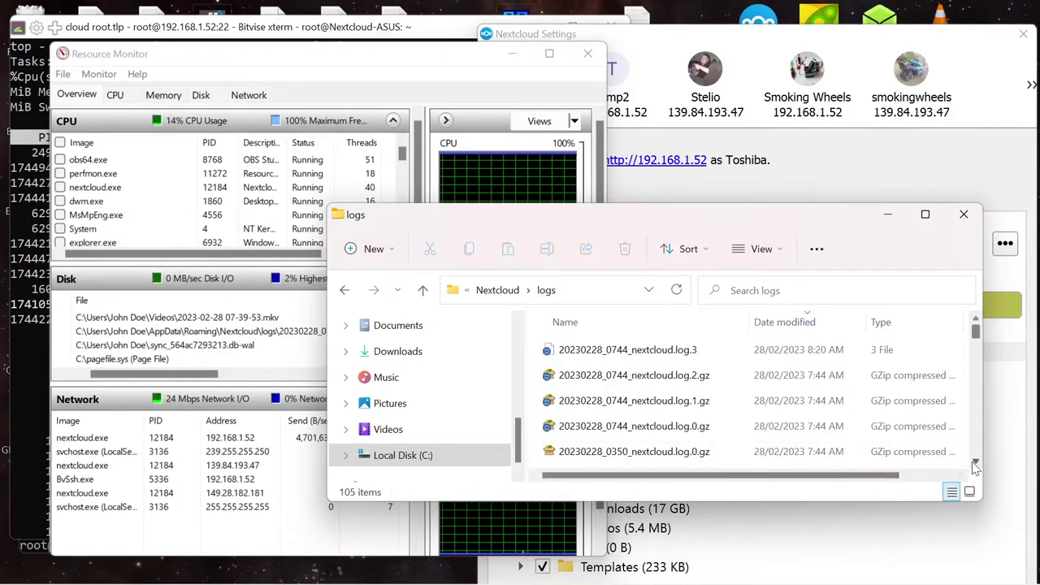
Scroll down through the gzipped nextcloud.log archives dated 28/02/2023
click(977, 465)
click(976, 465)
click(976, 464)
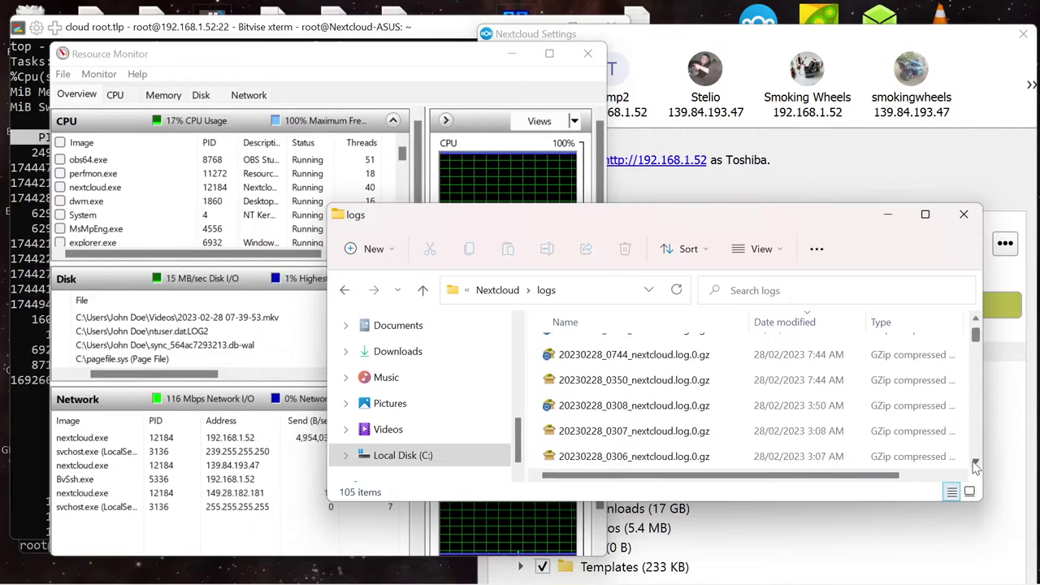
click(976, 465)
click(976, 465)
click(976, 465)
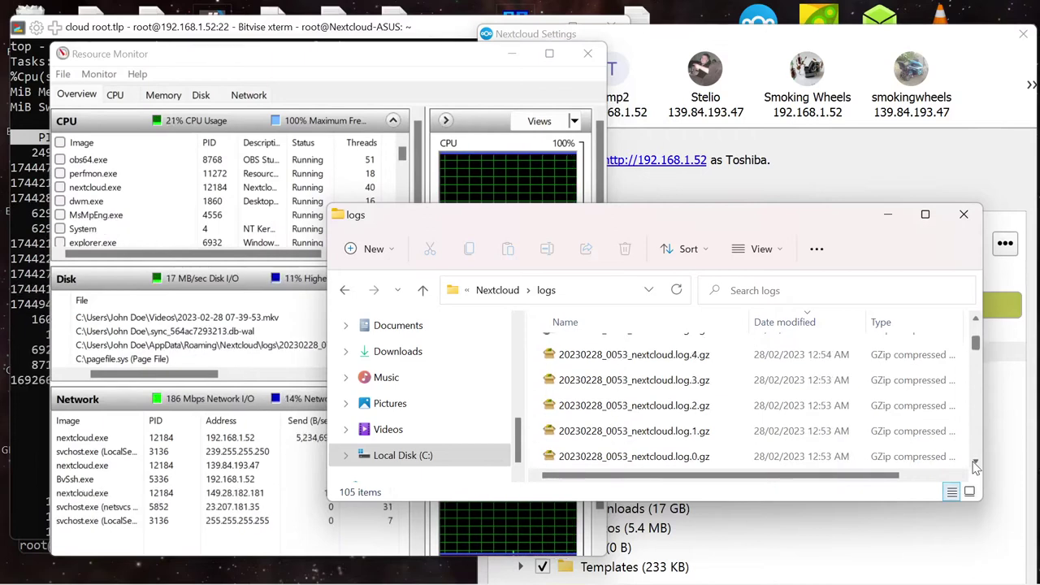
click(976, 465)
click(976, 465)
click(976, 465)
click(976, 465)
click(976, 465)
click(976, 465)
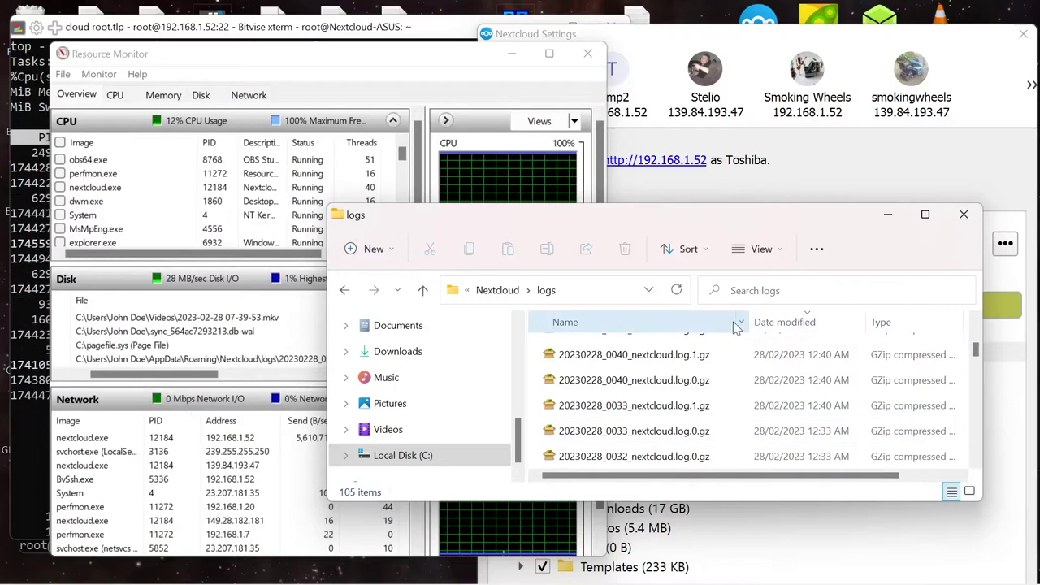
Shrink the Name, Date modified and Type columns until log sizes (306 KB, 149 KB, 460 KB…) show
drag(753, 314, 690, 323)
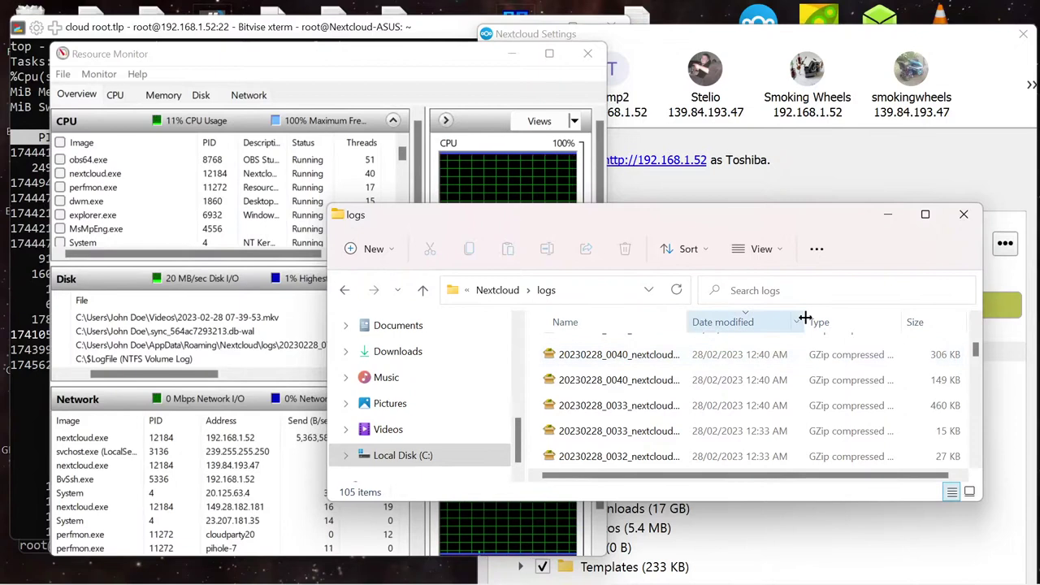
drag(805, 319, 773, 322)
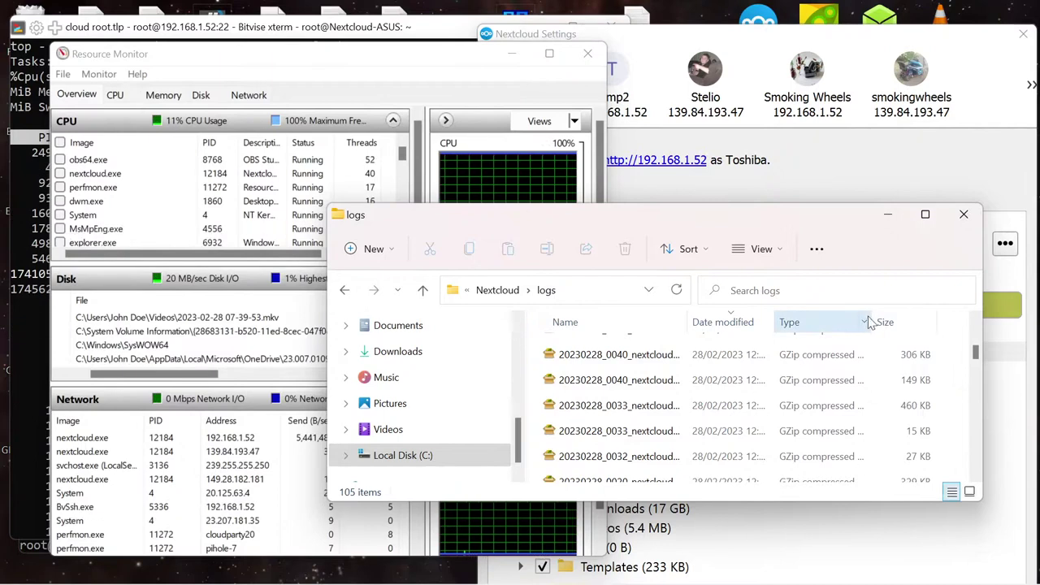
drag(870, 315, 833, 321)
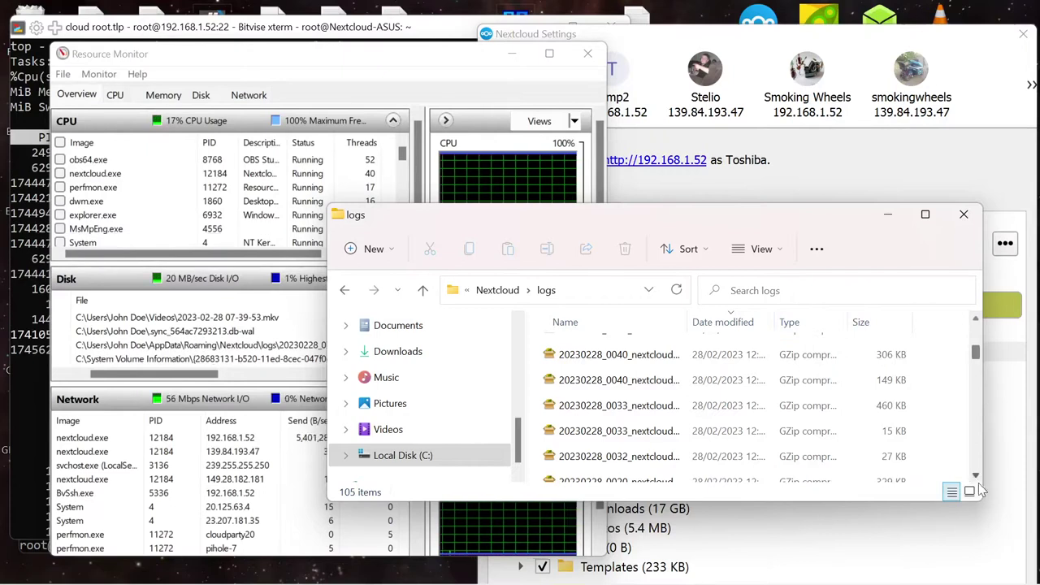
Scroll down to the oldest entry, the 1,948,672 KB 20220815_2350_owncloud log from 16/08/2022
click(976, 476)
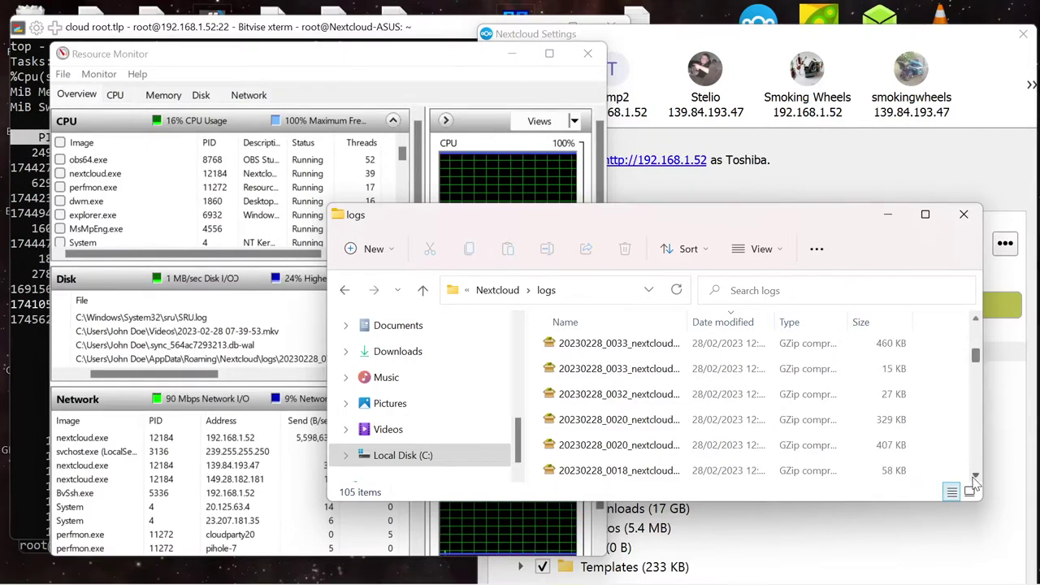
click(975, 476)
click(975, 477)
click(975, 476)
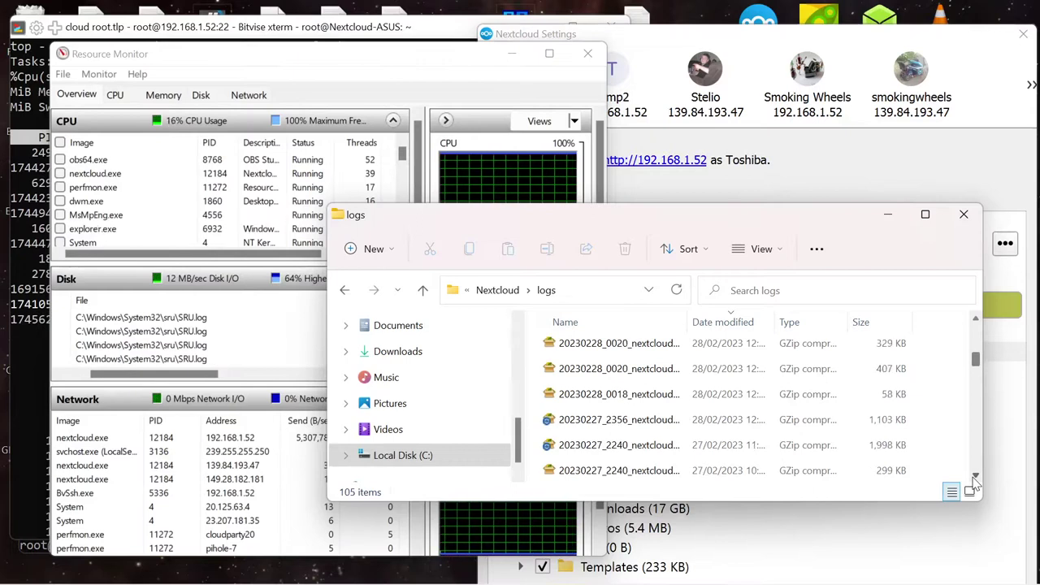
click(975, 476)
click(975, 476)
click(975, 476)
click(976, 476)
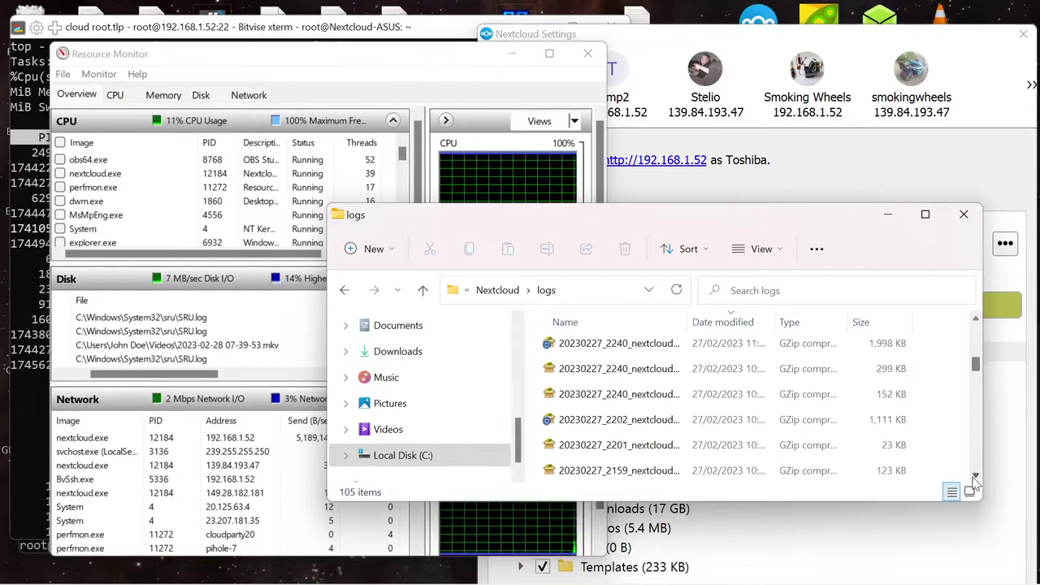
click(975, 477)
click(975, 476)
click(975, 476)
click(975, 477)
click(975, 476)
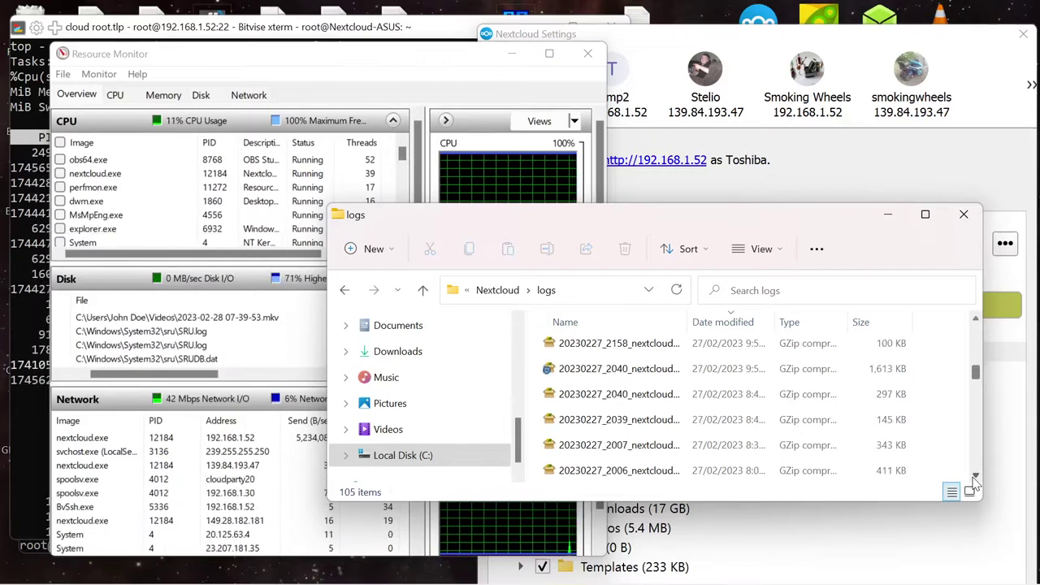
click(975, 477)
click(975, 477)
click(975, 476)
click(976, 476)
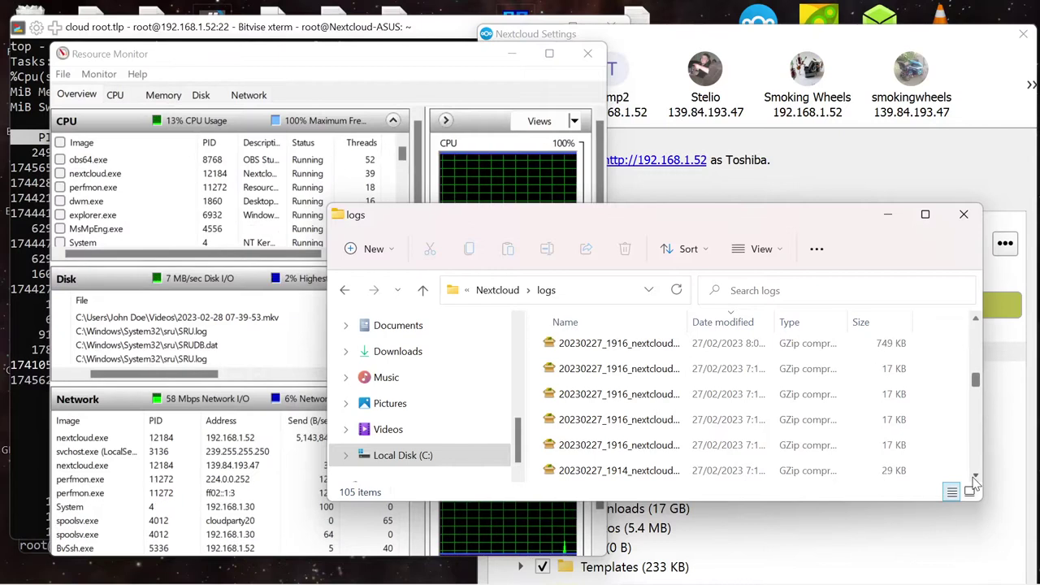
click(975, 476)
click(975, 476)
click(975, 476)
click(976, 477)
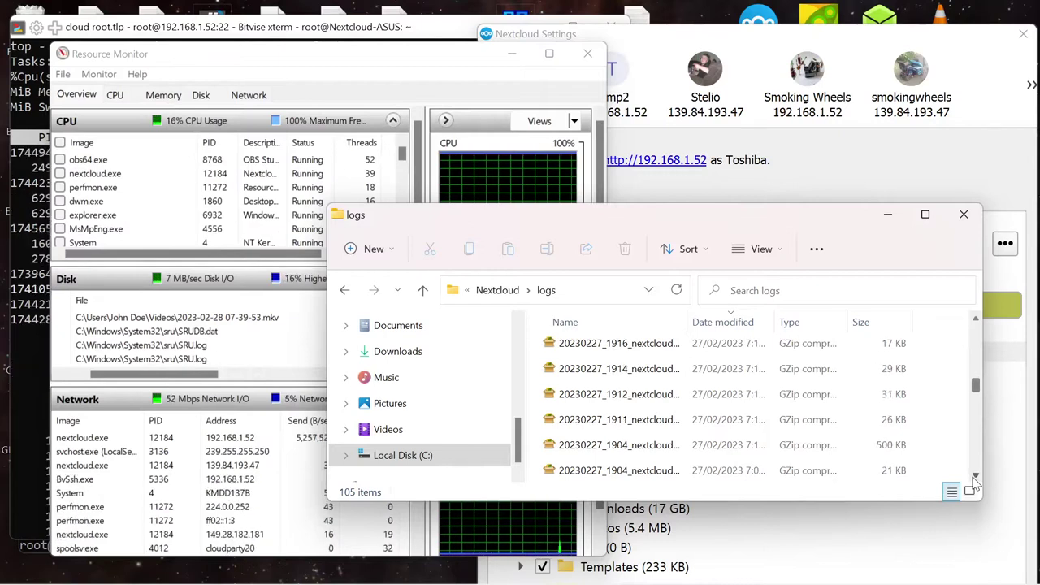
click(975, 476)
click(975, 476)
click(976, 476)
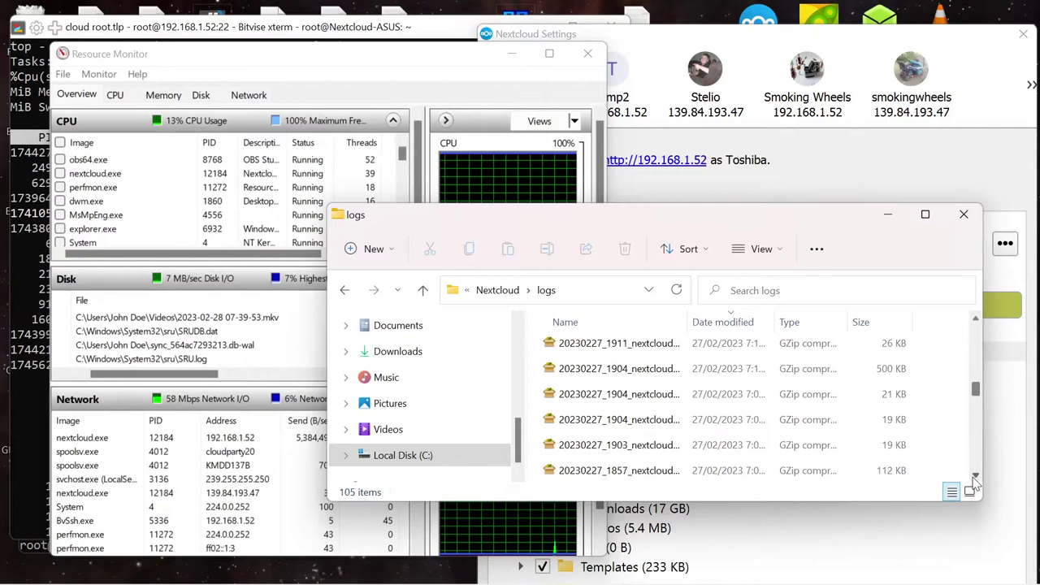
click(975, 476)
click(975, 476)
click(976, 476)
click(976, 476)
click(975, 476)
click(976, 476)
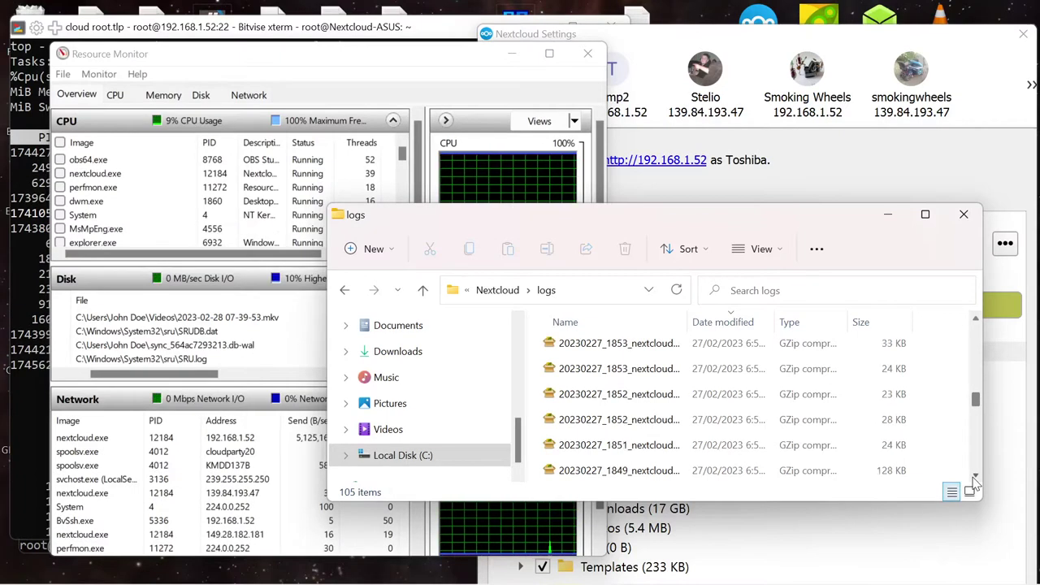
click(975, 476)
click(976, 477)
click(975, 477)
click(976, 476)
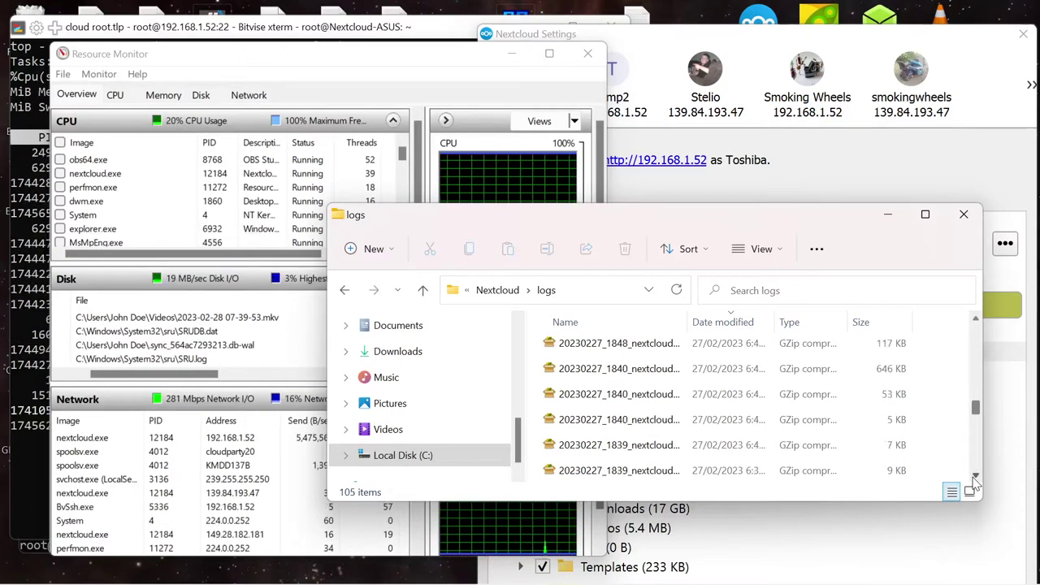
click(975, 476)
click(975, 476)
click(975, 476)
click(975, 478)
click(975, 478)
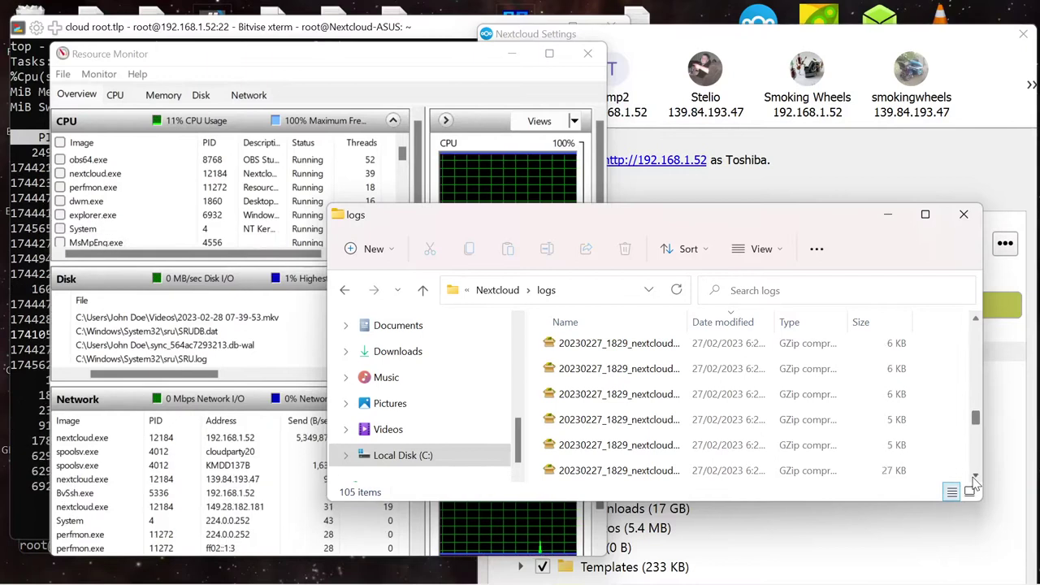
click(976, 478)
click(975, 478)
click(975, 478)
click(975, 478)
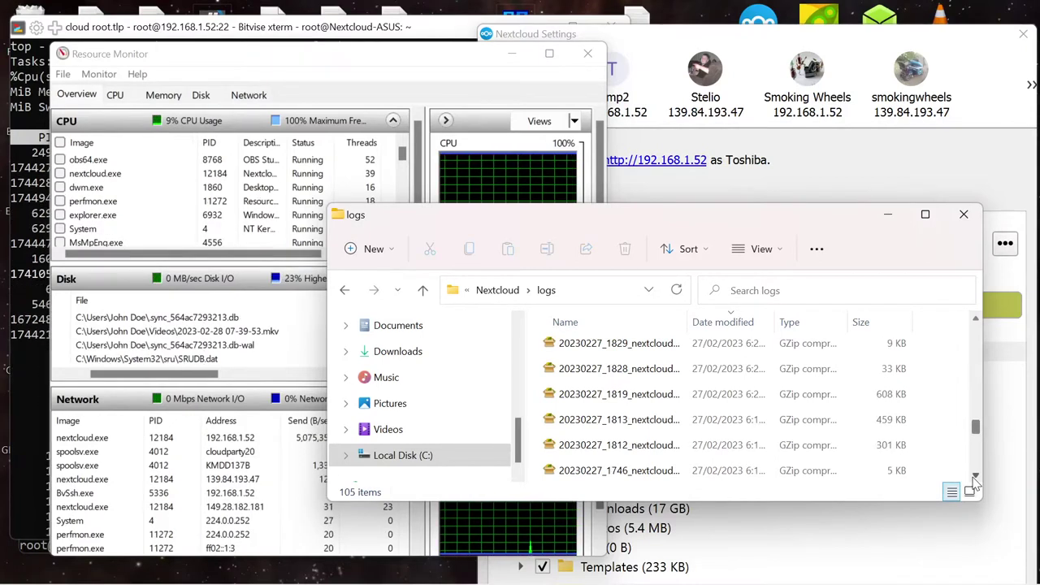
click(975, 478)
click(975, 478)
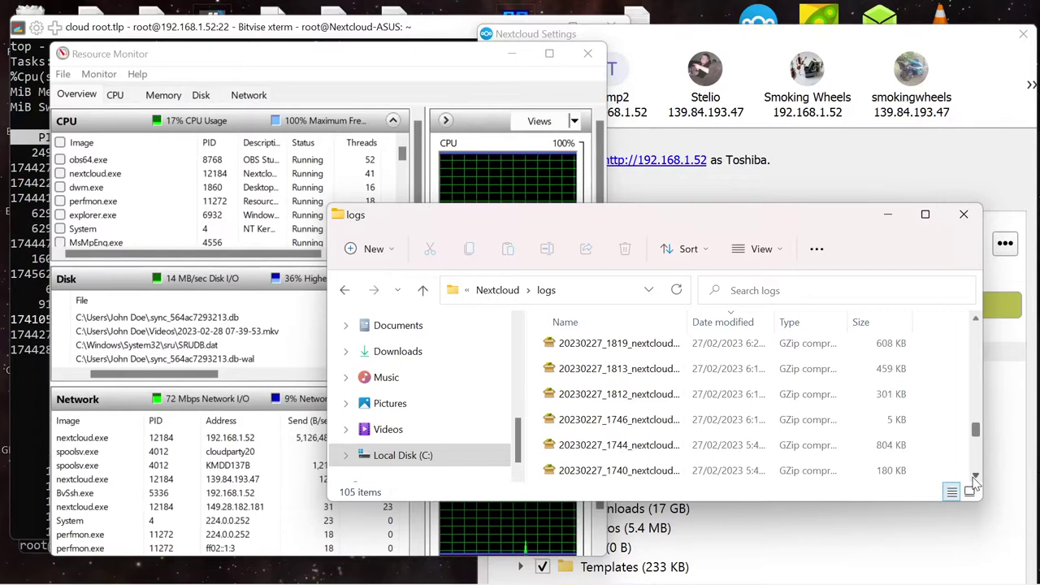
click(975, 478)
click(975, 478)
click(976, 478)
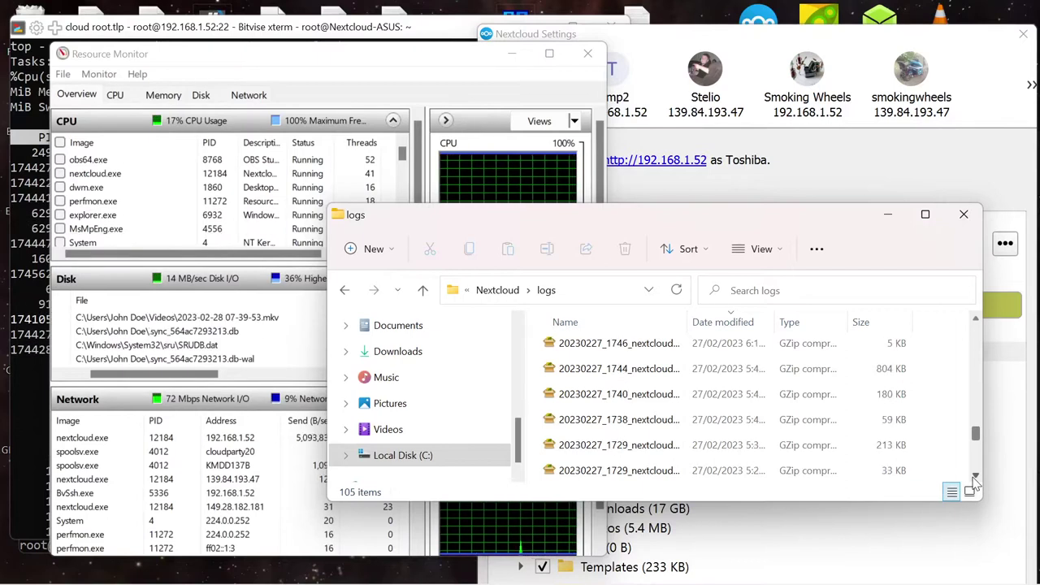
click(975, 478)
click(975, 478)
click(975, 478)
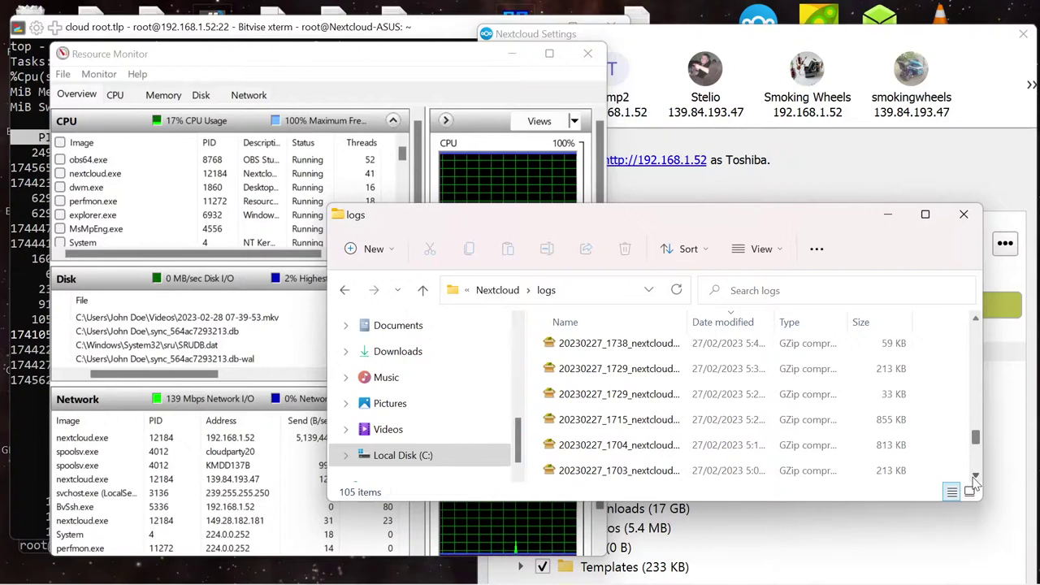
click(975, 477)
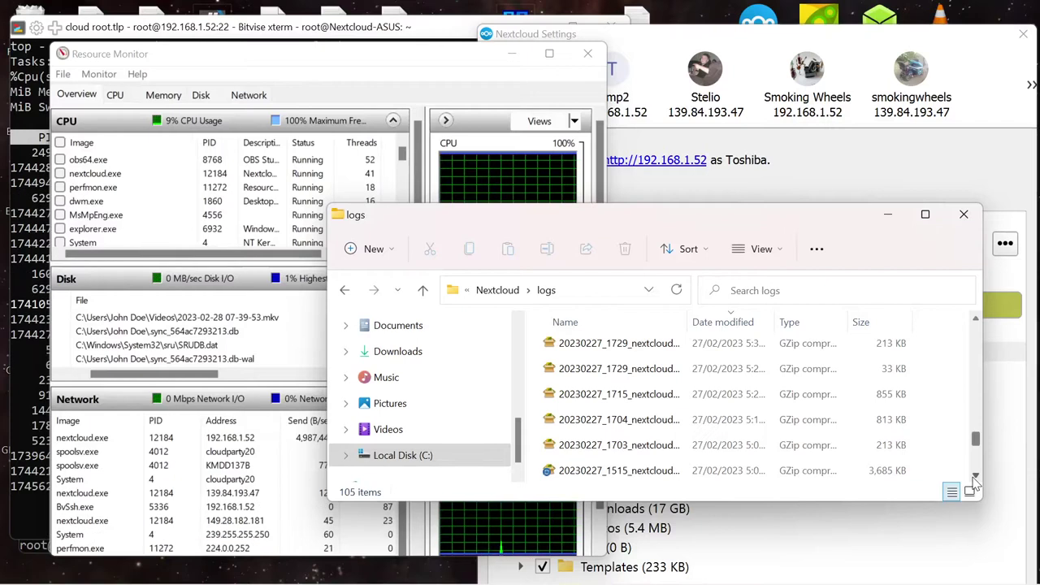
click(975, 477)
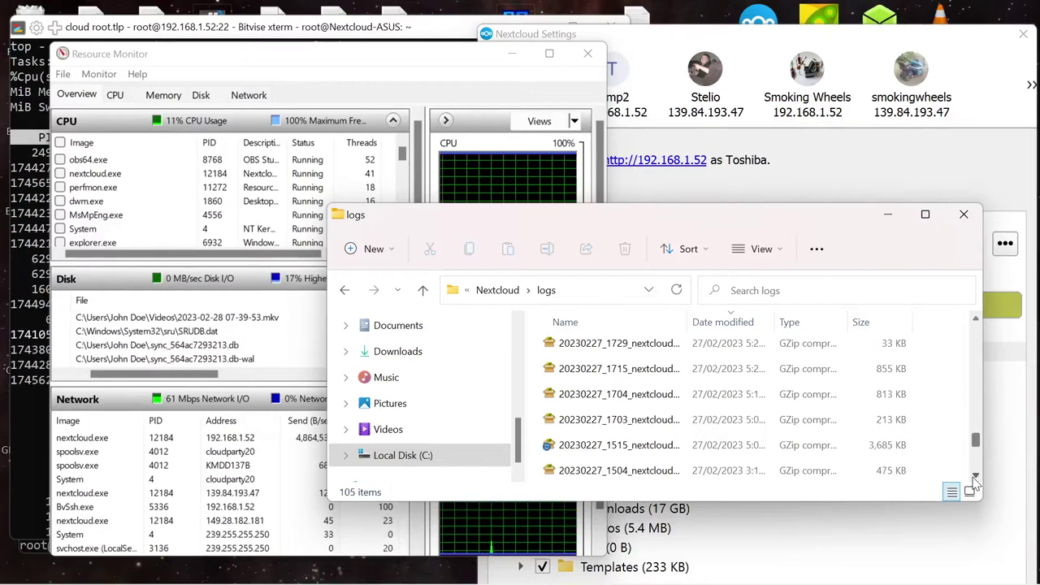
click(975, 476)
click(975, 476)
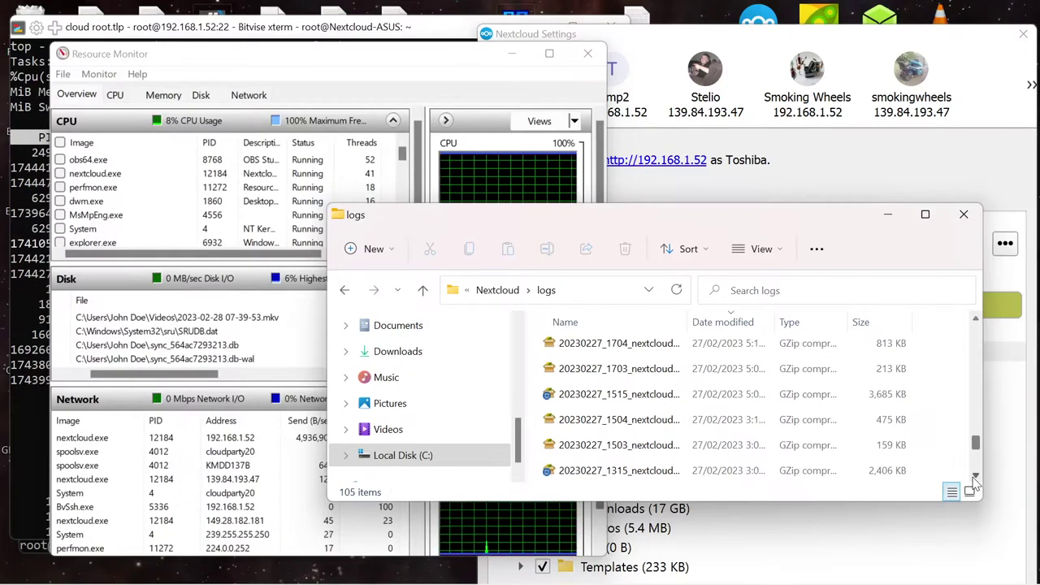
click(975, 476)
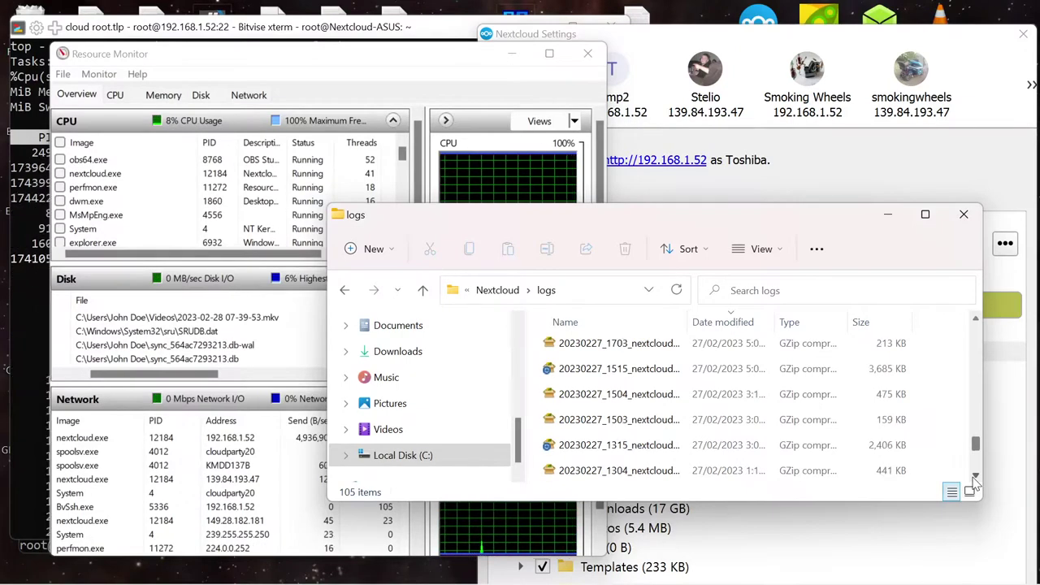
click(975, 476)
click(975, 477)
click(975, 477)
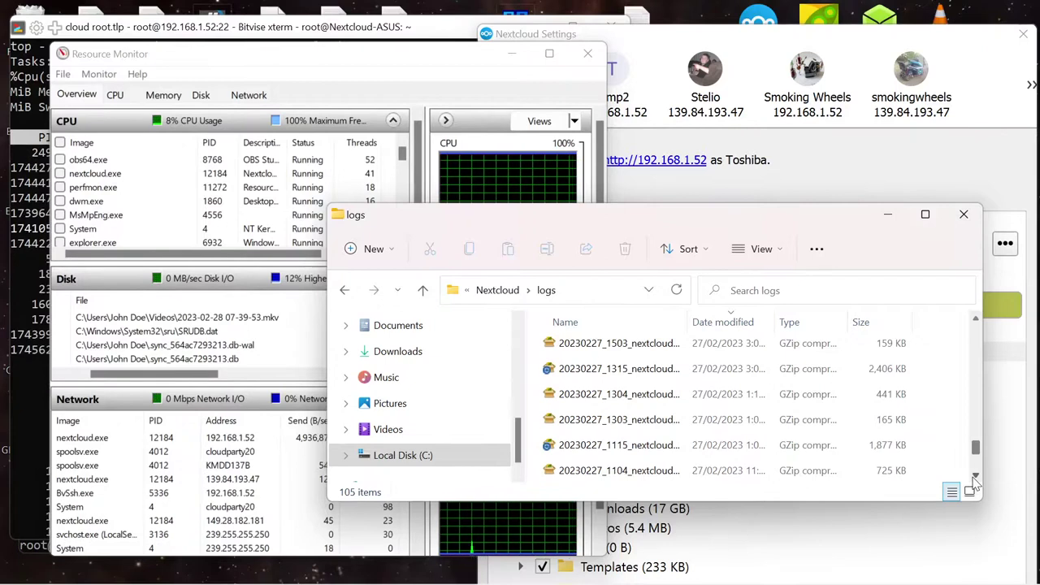
click(975, 476)
click(976, 476)
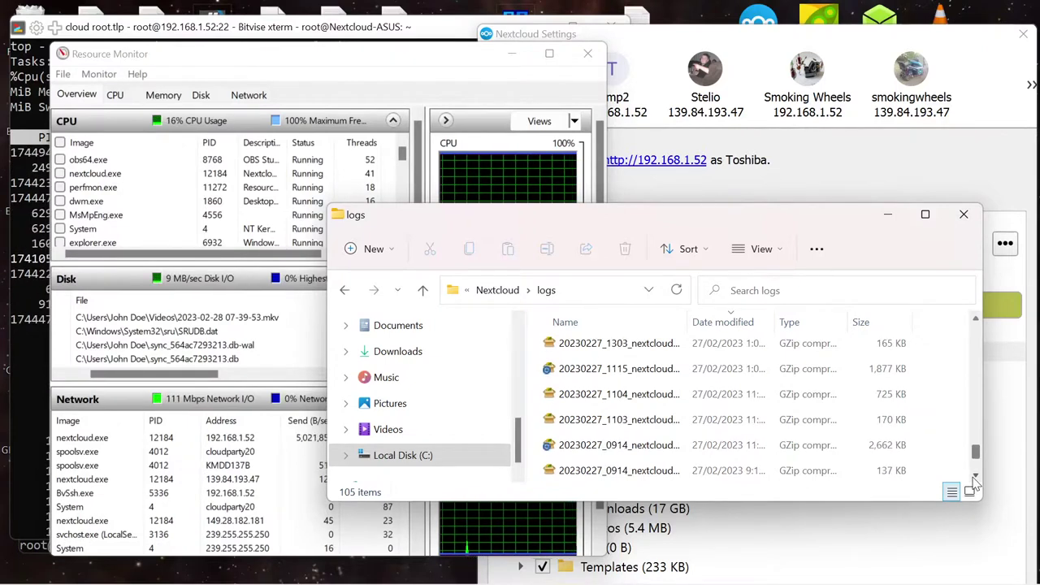
click(975, 477)
click(976, 477)
click(975, 476)
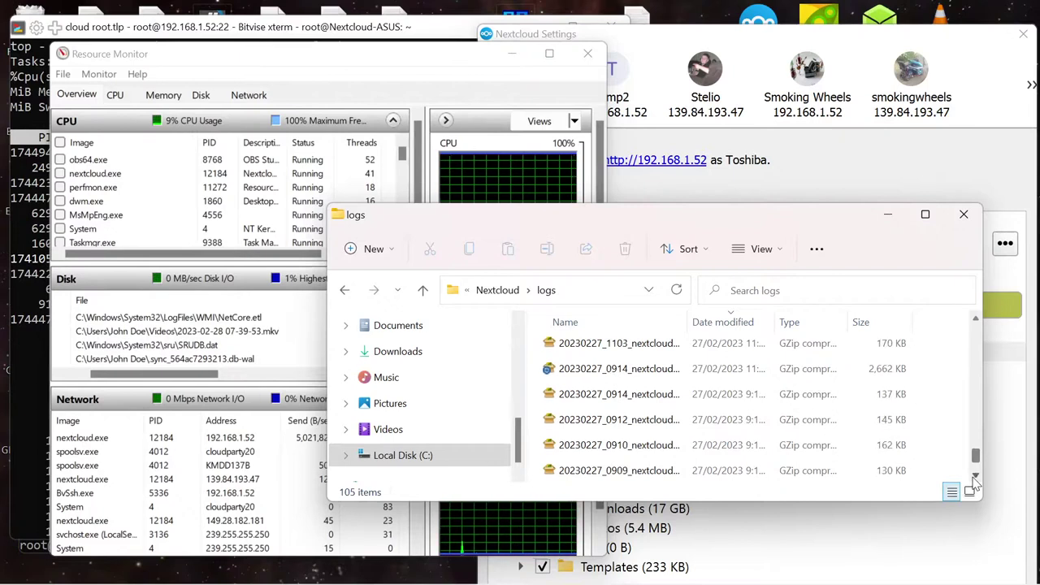
click(975, 476)
click(976, 476)
click(975, 476)
click(975, 477)
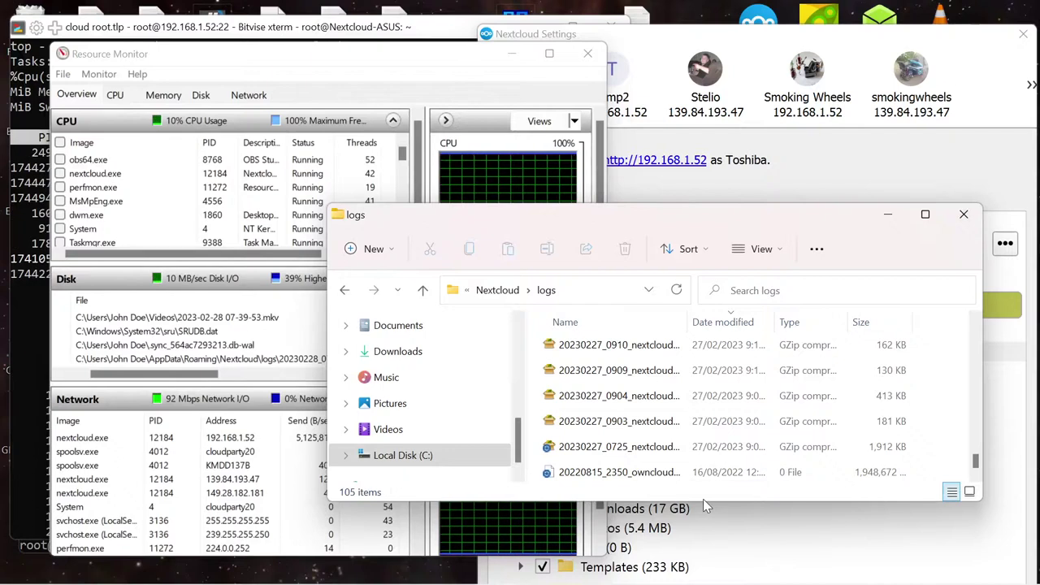
Copy the 1.85 GB 20220815_2350_owncloud log and paste it onto the Desktop
click(642, 476)
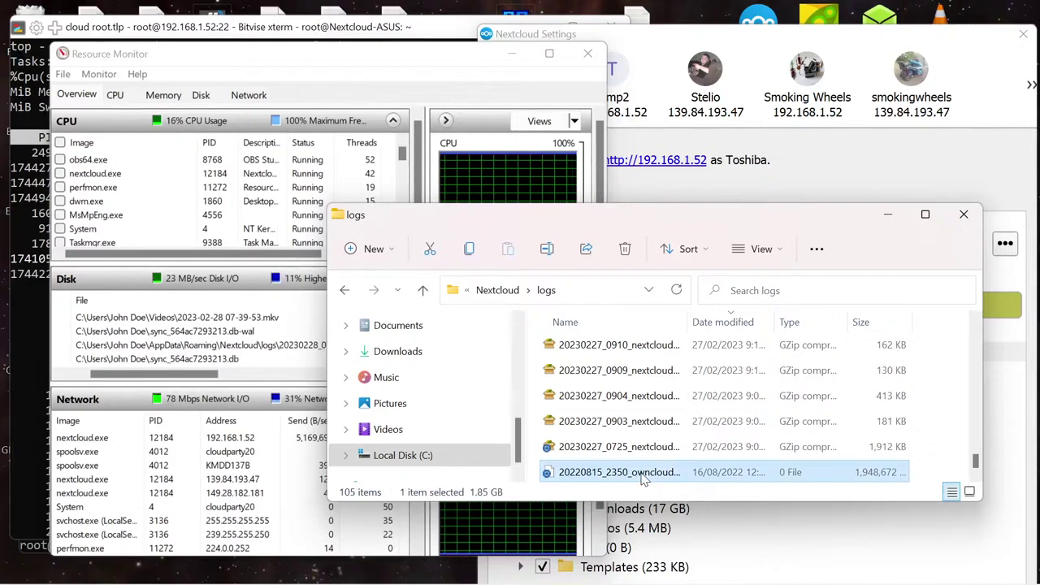
right_click(643, 478)
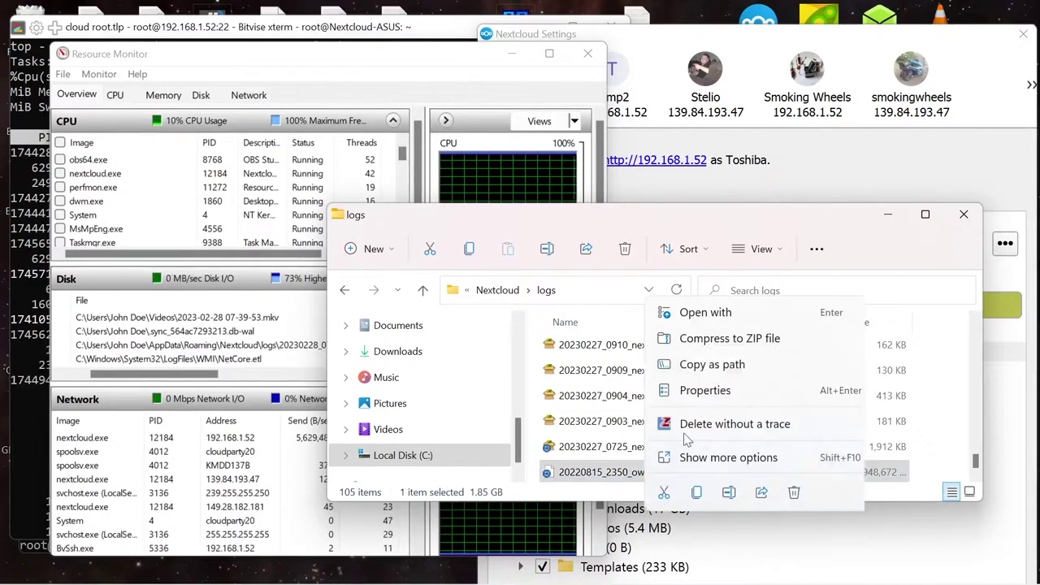
click(687, 458)
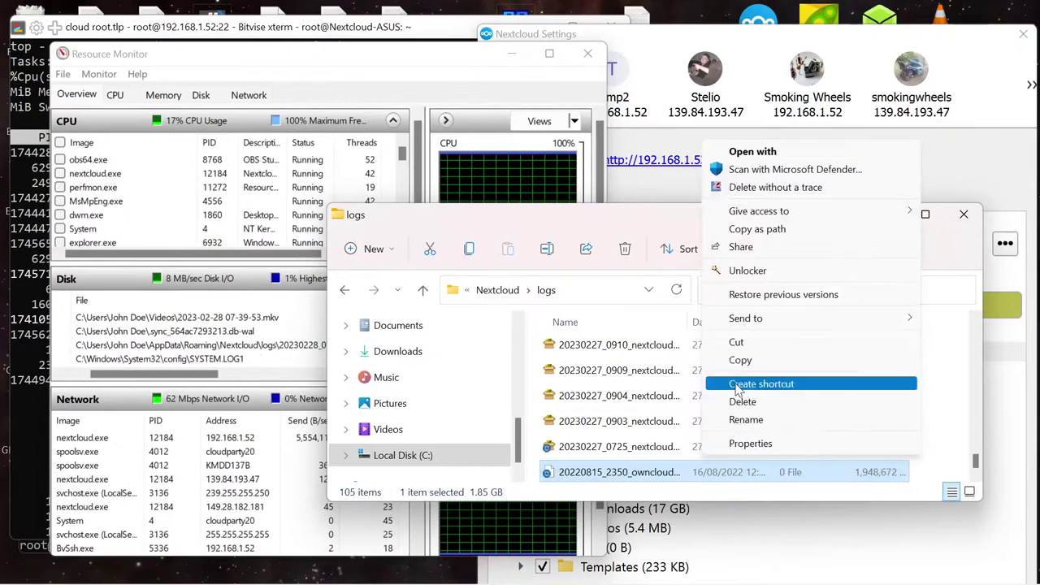
click(741, 361)
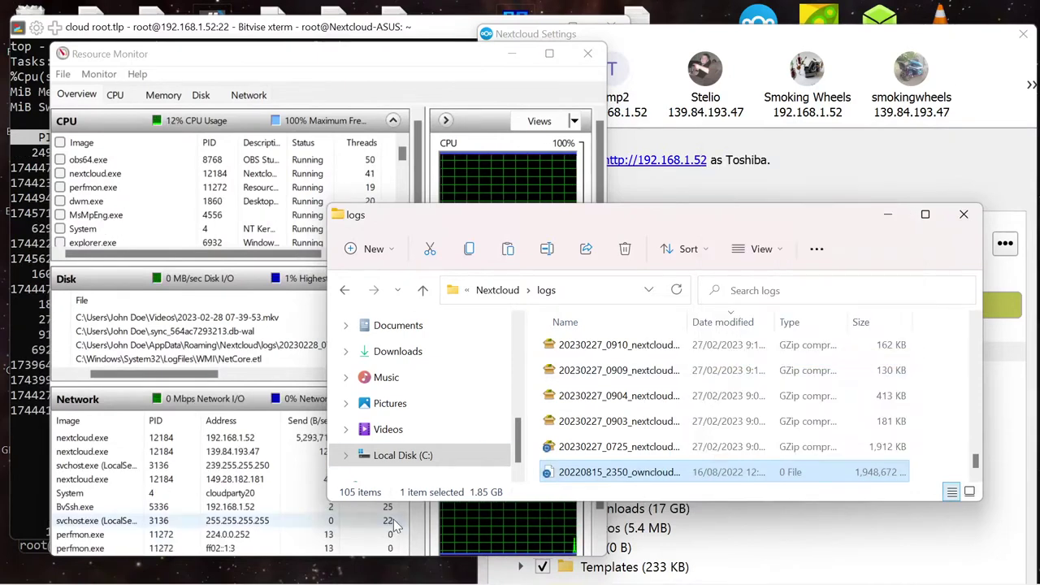
click(383, 564)
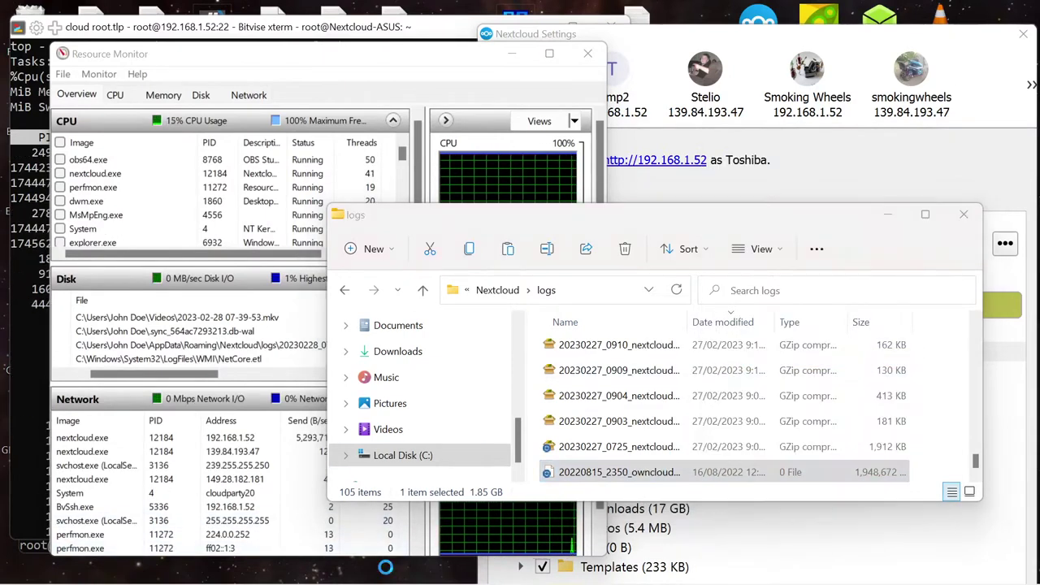
right_click(388, 572)
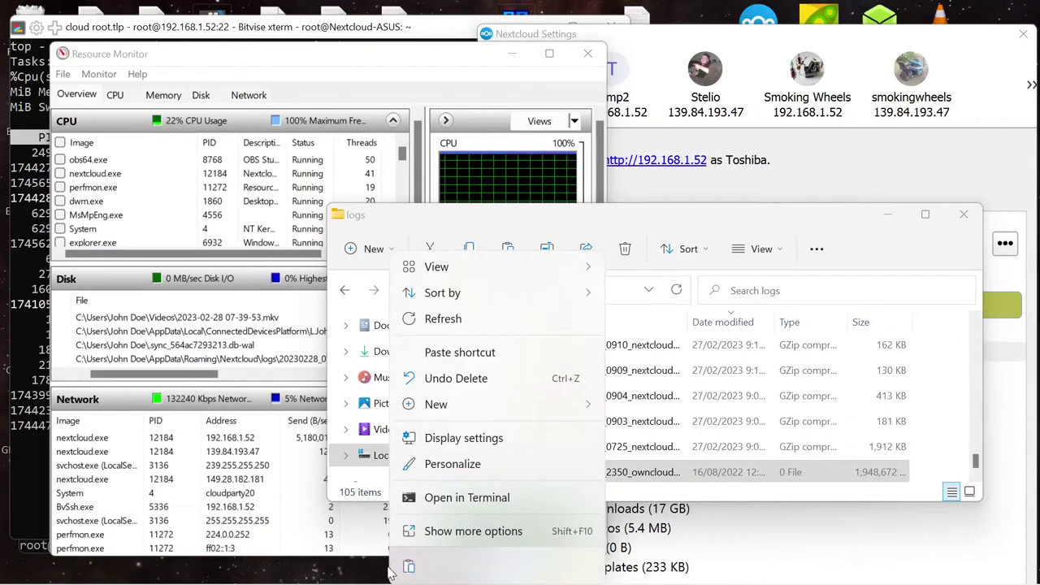
click(443, 530)
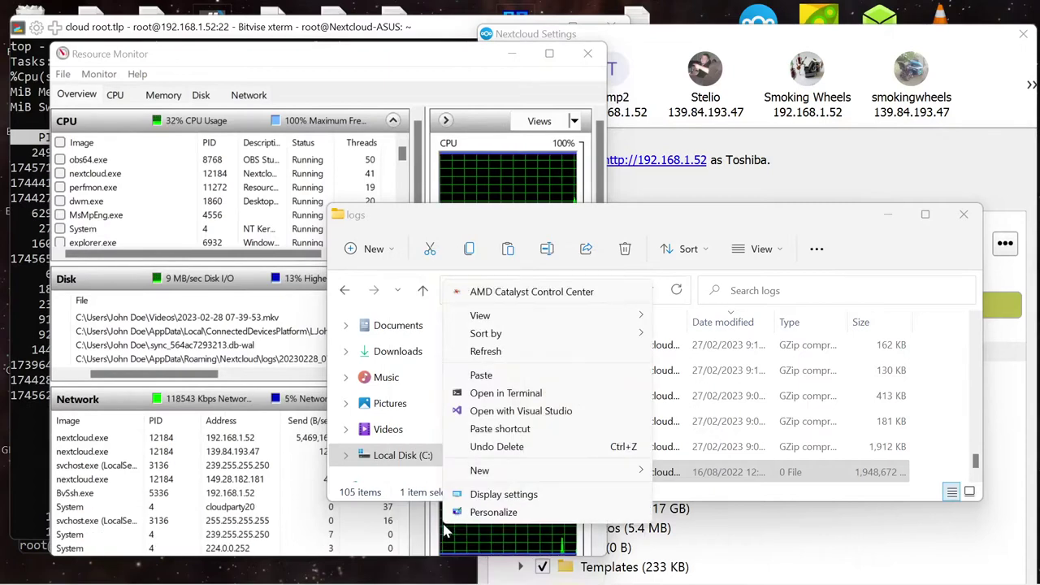
click(516, 377)
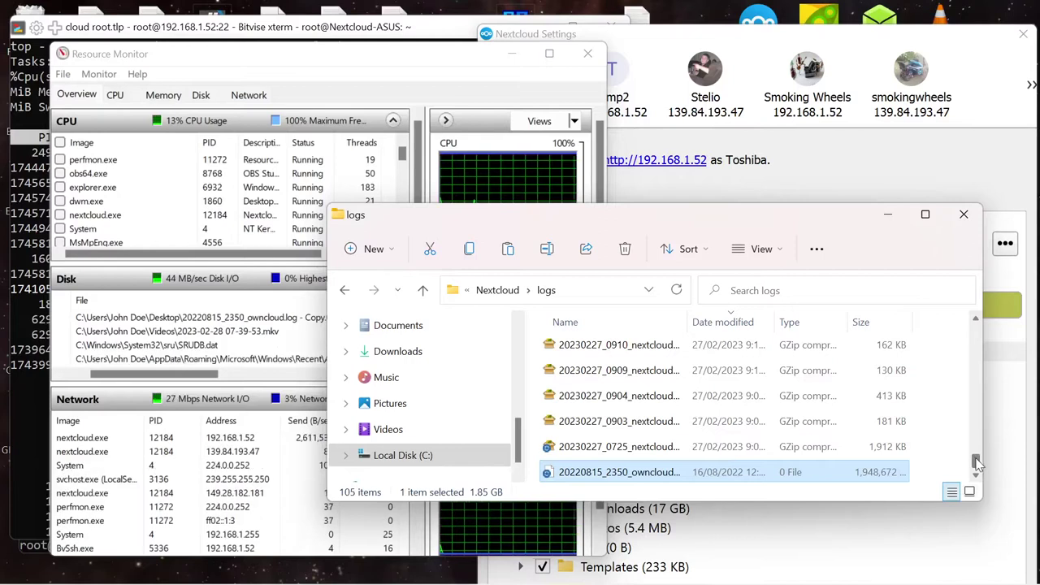
Copy the newest 1.20 GB 20230228_0744 Nextcloud log file to the clipboard
drag(978, 461, 985, 307)
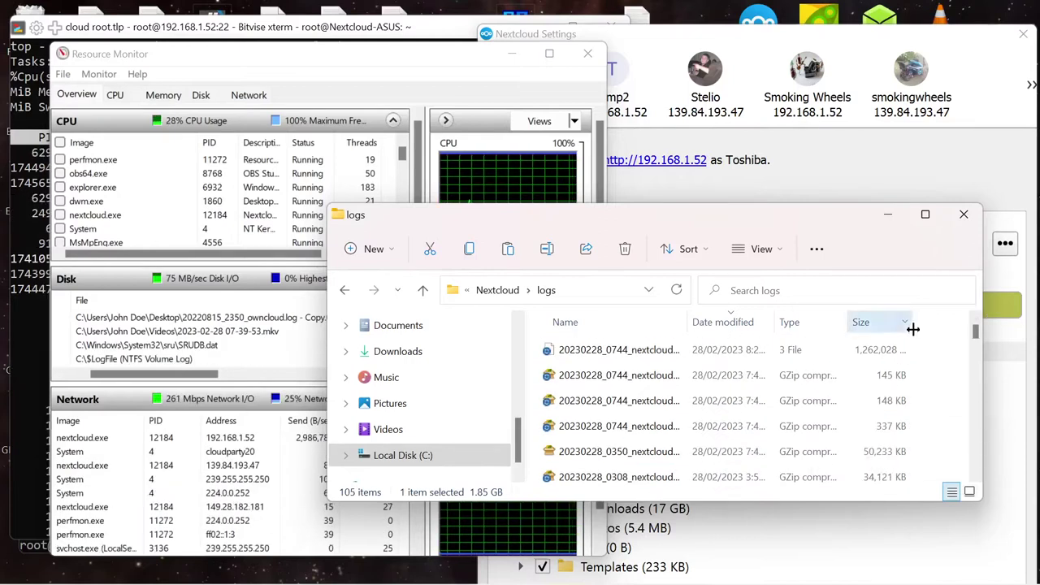
click(615, 352)
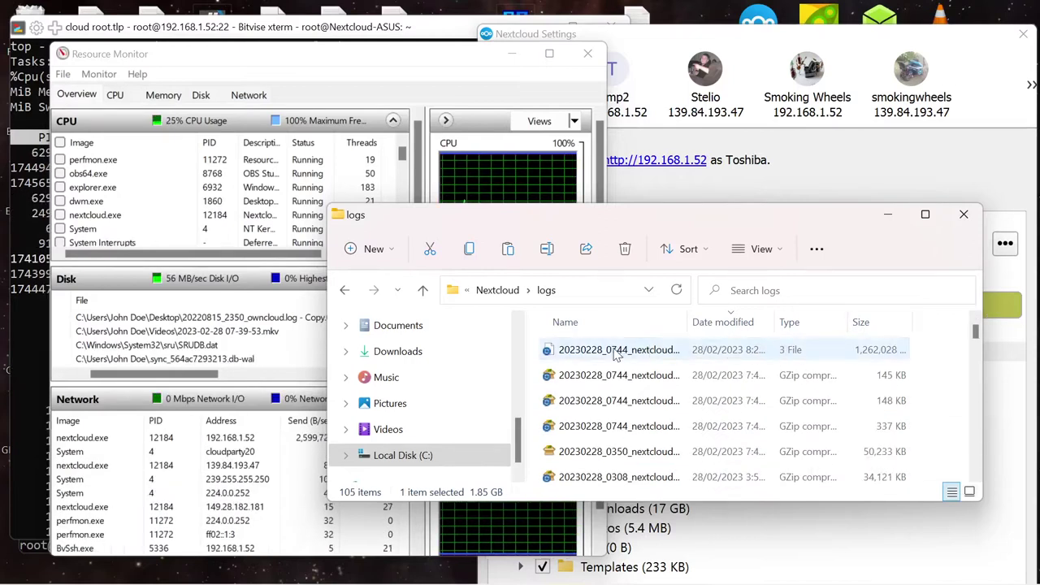
right_click(615, 358)
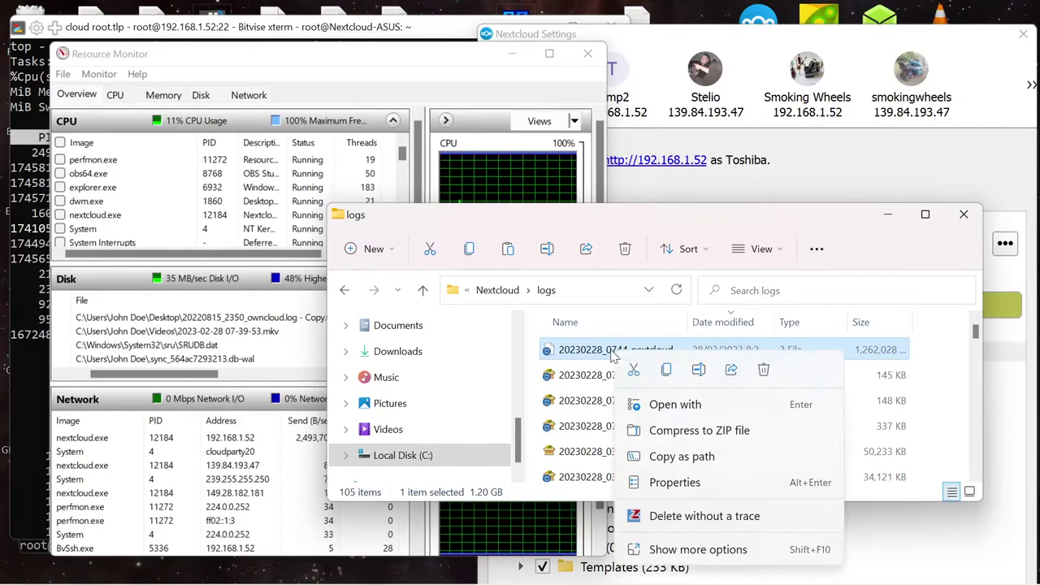
click(672, 550)
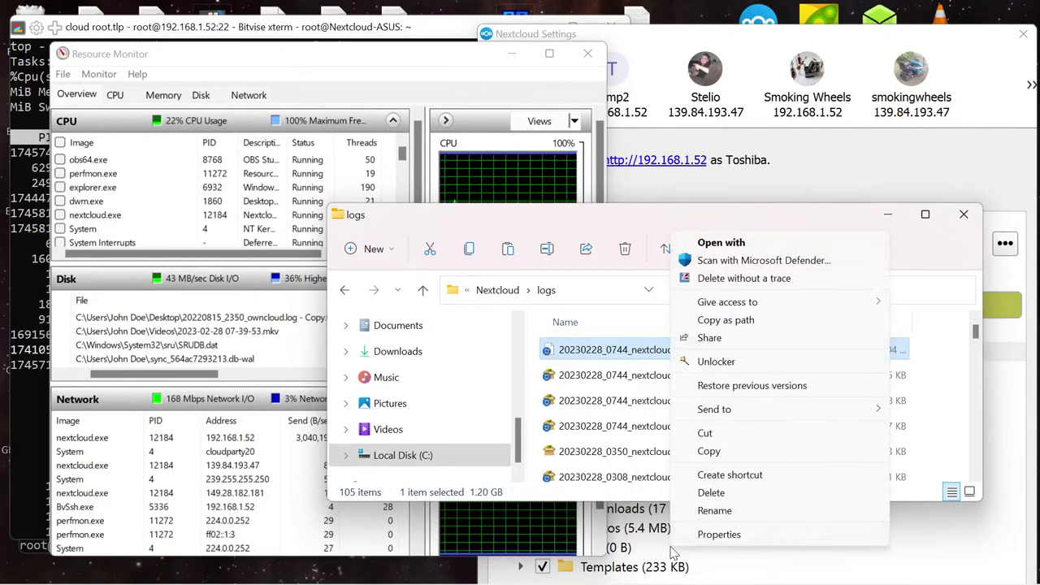
click(701, 455)
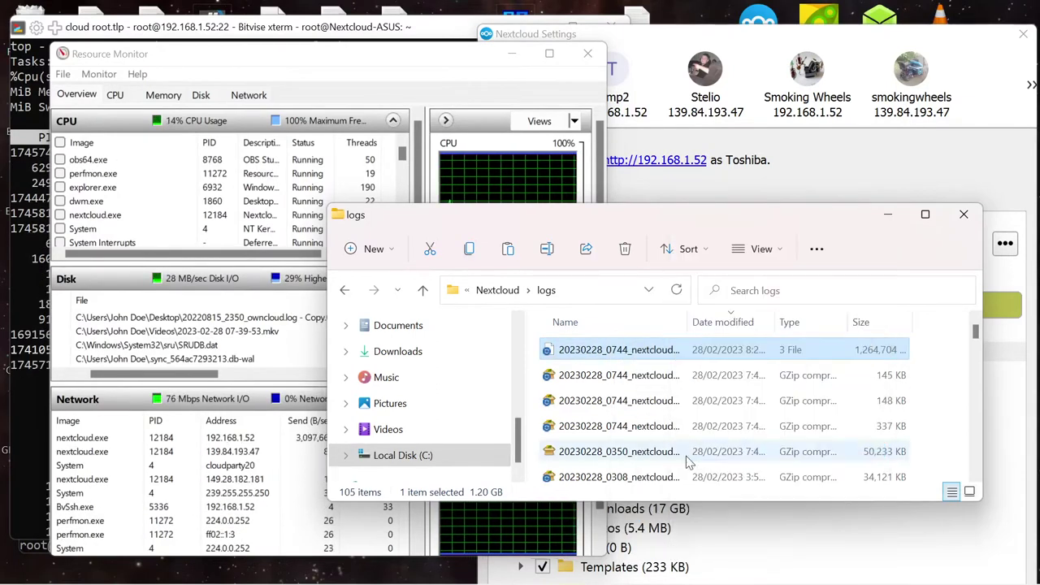
Paste the copied 20230228_0744_nextcloud.log.3 file onto the desktop
right_click(387, 575)
click(441, 533)
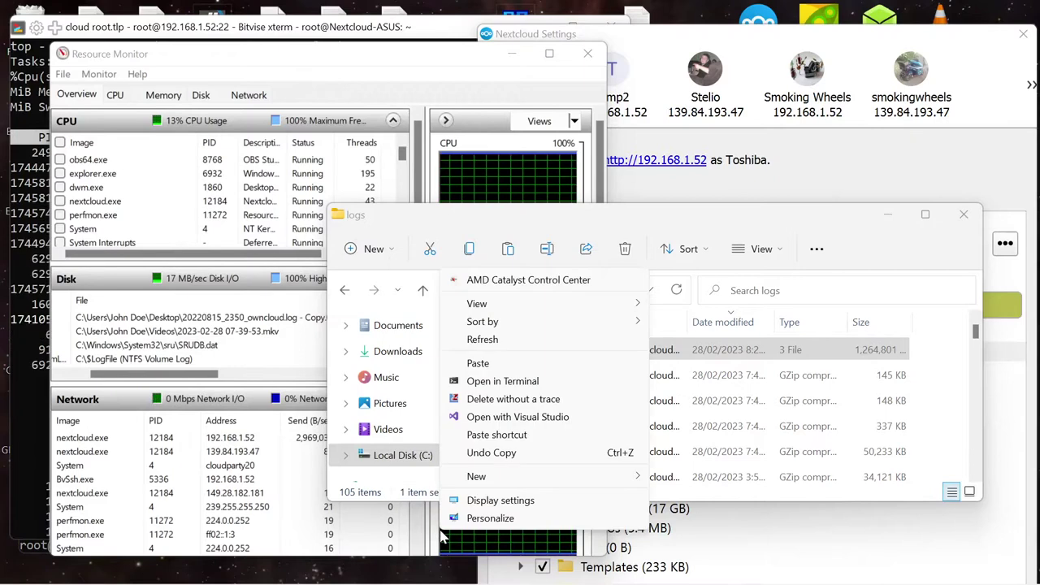
click(460, 364)
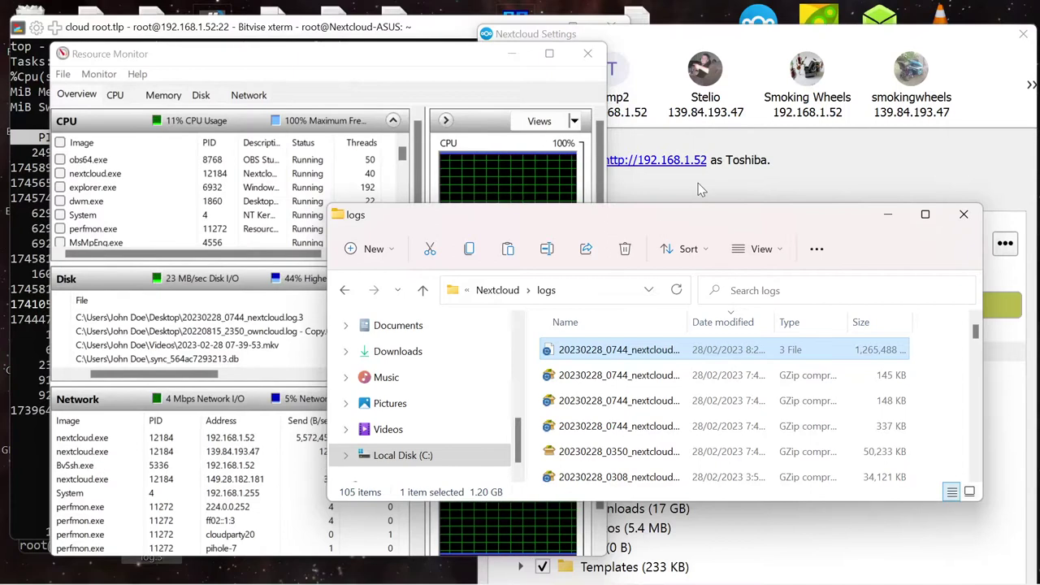
Close the logs folder window and bring up Task Manager's Ethernet throughput page
click(964, 216)
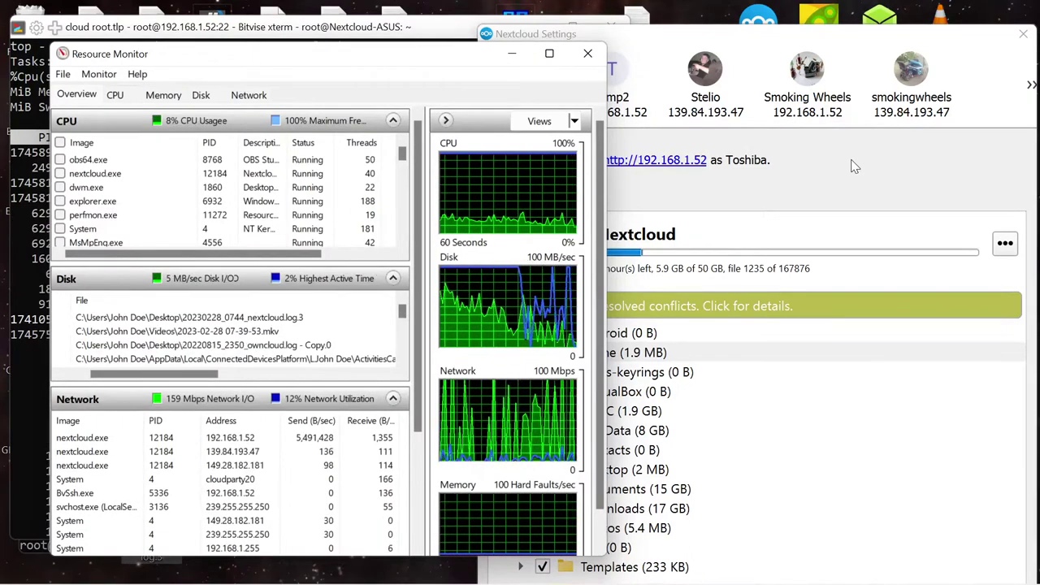
mouse_move(582, 583)
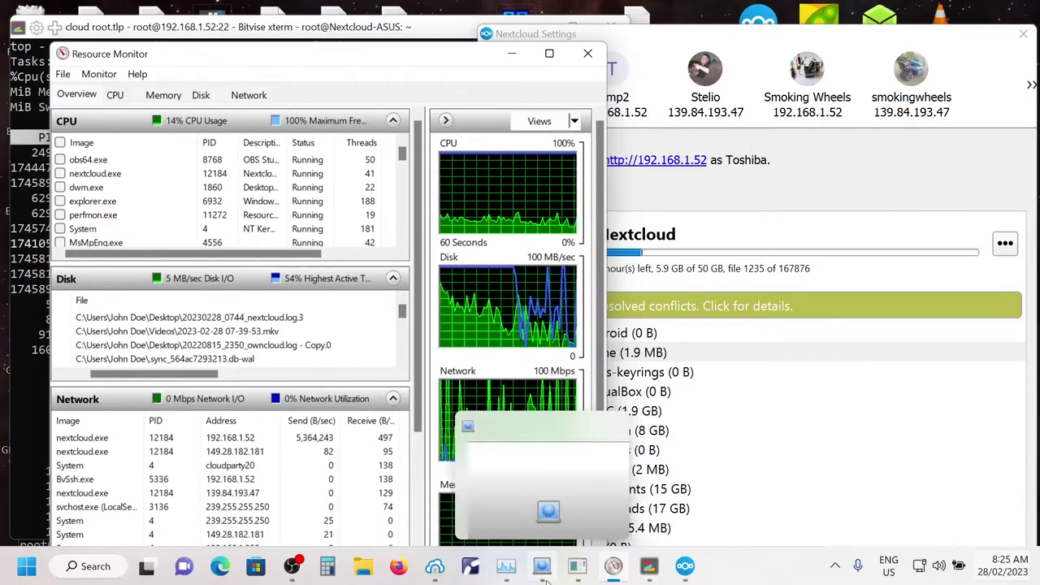
mouse_move(617, 569)
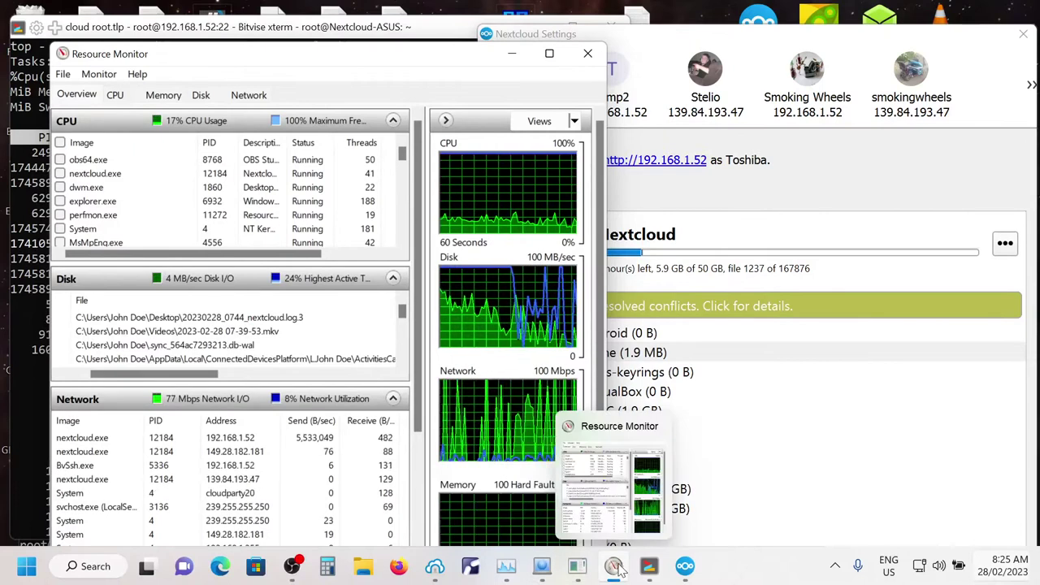
click(520, 573)
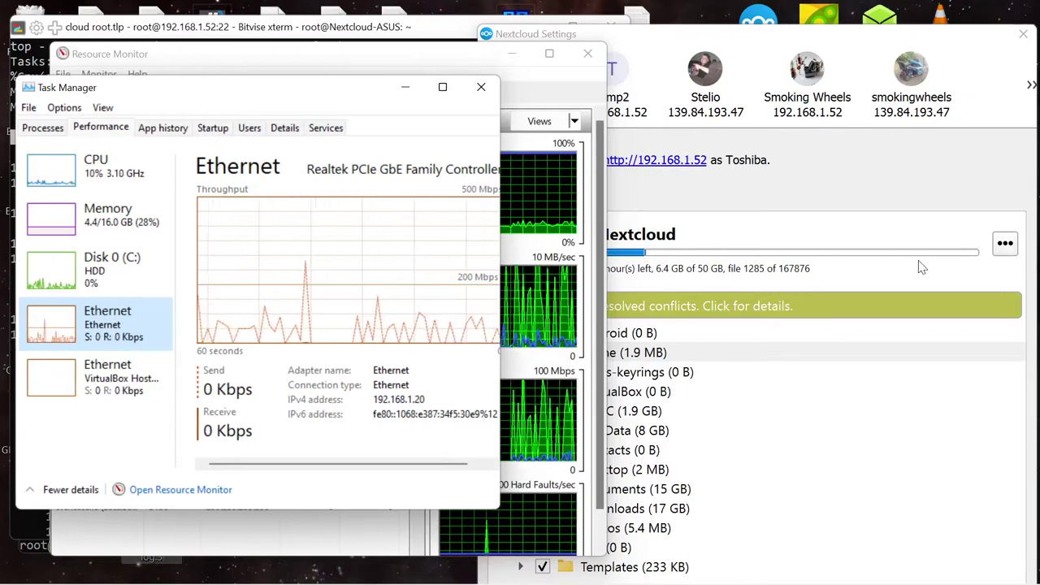
Bring Nextcloud Settings in front of Task Manager to check the folder's sync progress
click(992, 54)
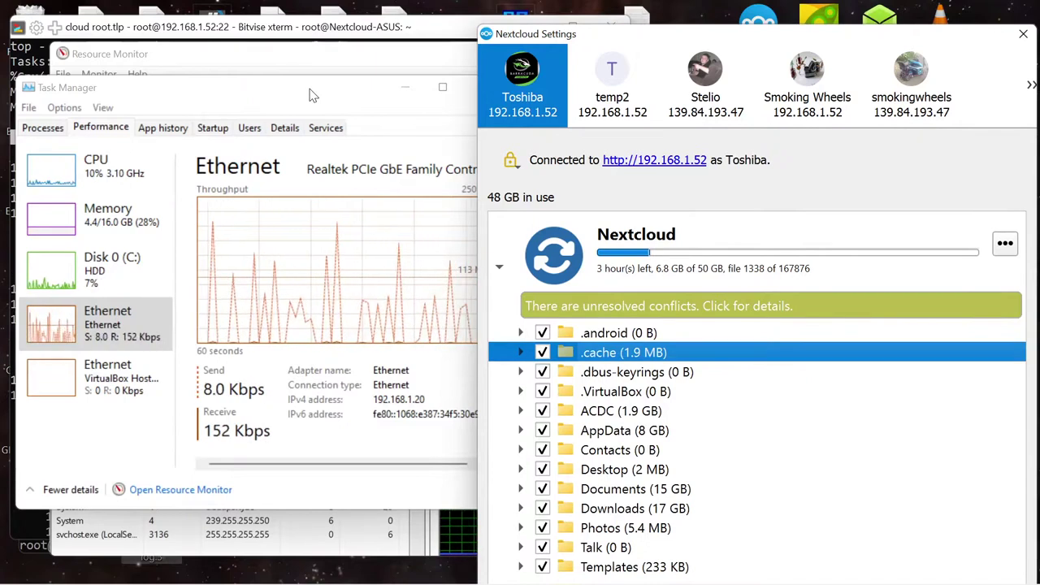
Show the Disk 0 (C:) graphs in Task Manager, then open the Nextcloud activity list
click(321, 93)
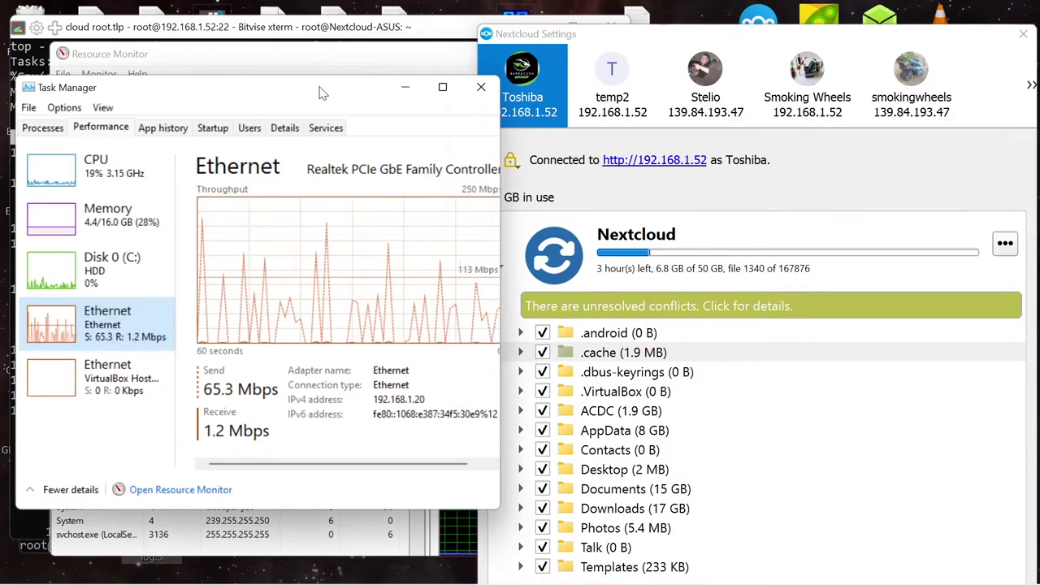
click(317, 57)
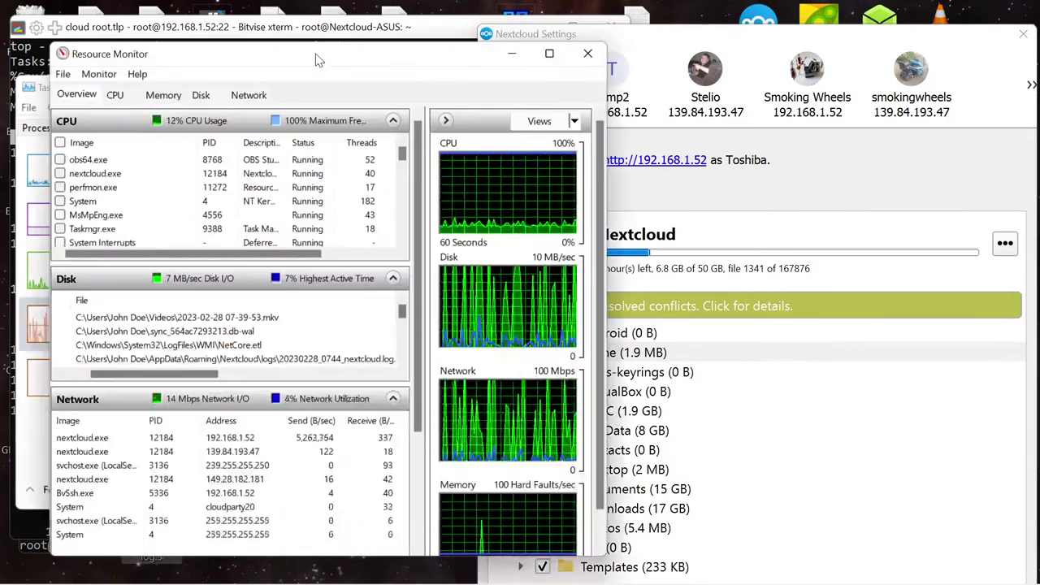
click(39, 89)
click(42, 276)
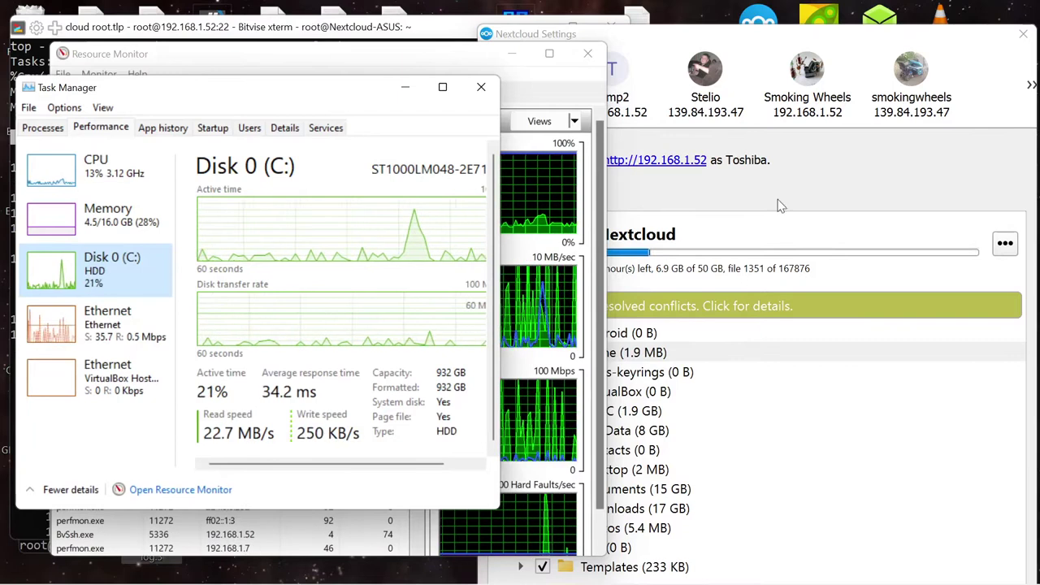
click(746, 309)
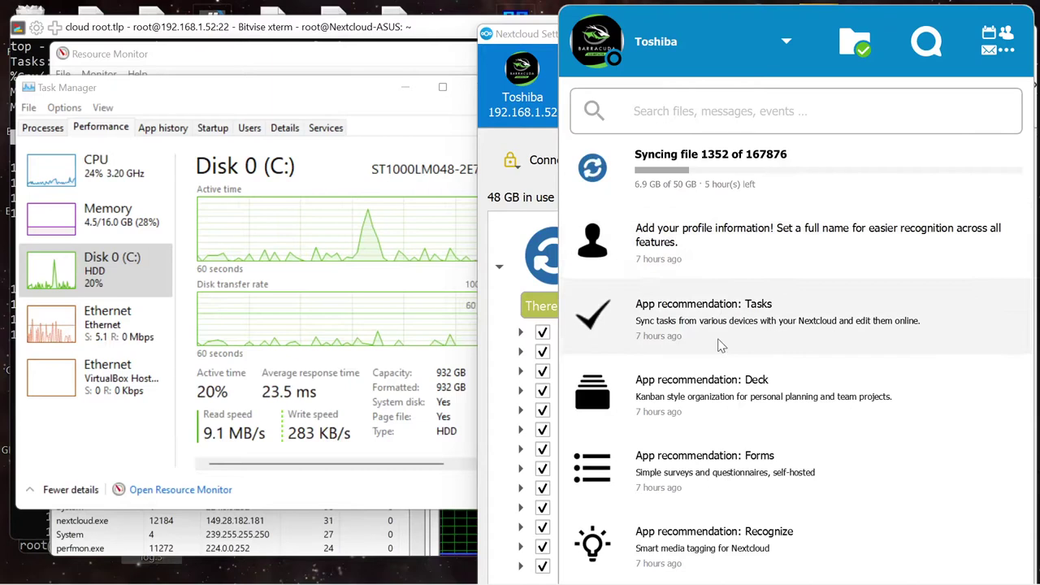
Scroll through the unresolved conflict entries and start resolving the JSON.class conflict
scroll(719, 346, down, 5)
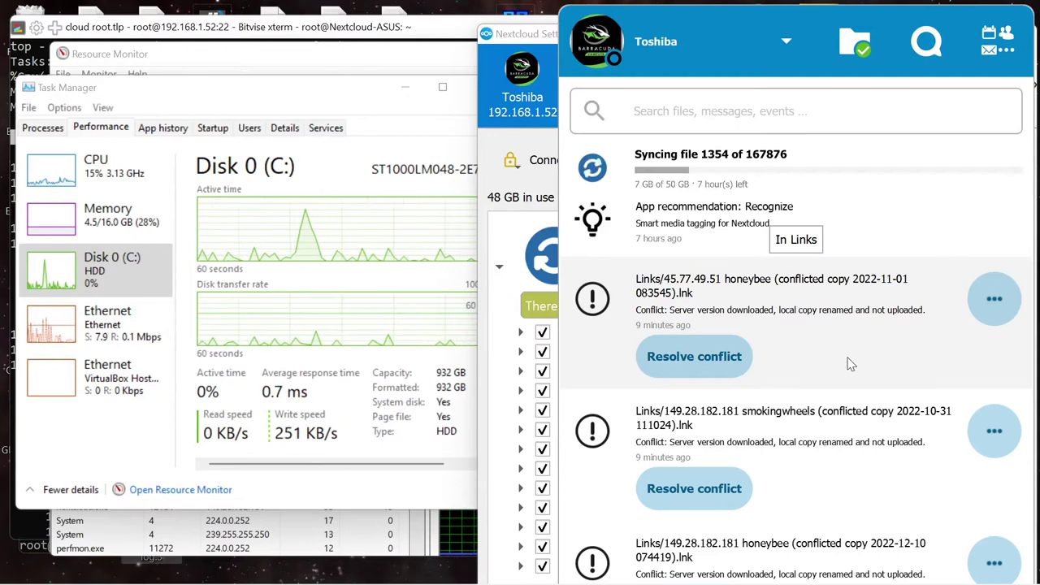
scroll(851, 365, down, 3)
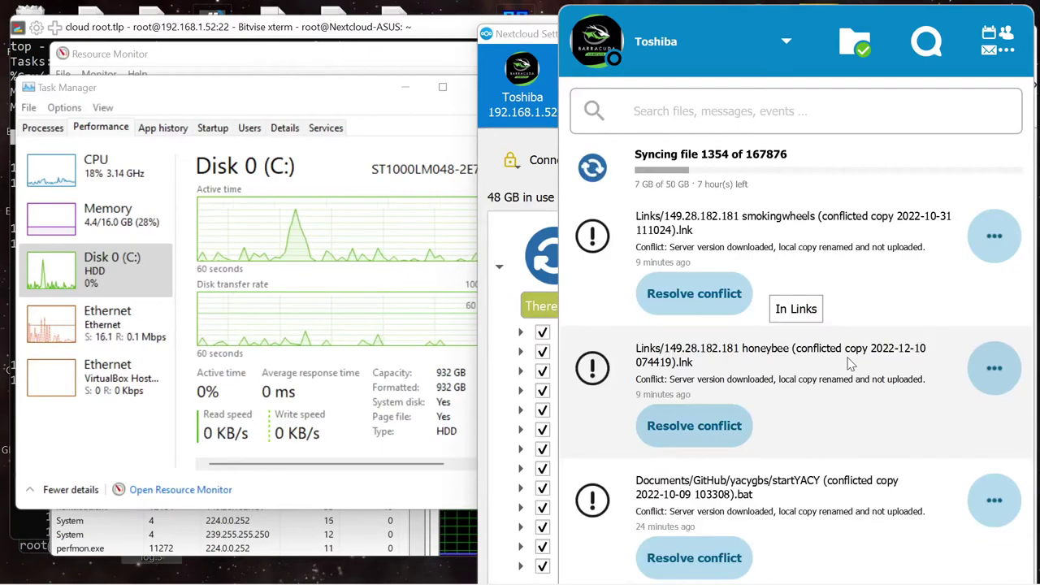
scroll(851, 365, down, 3)
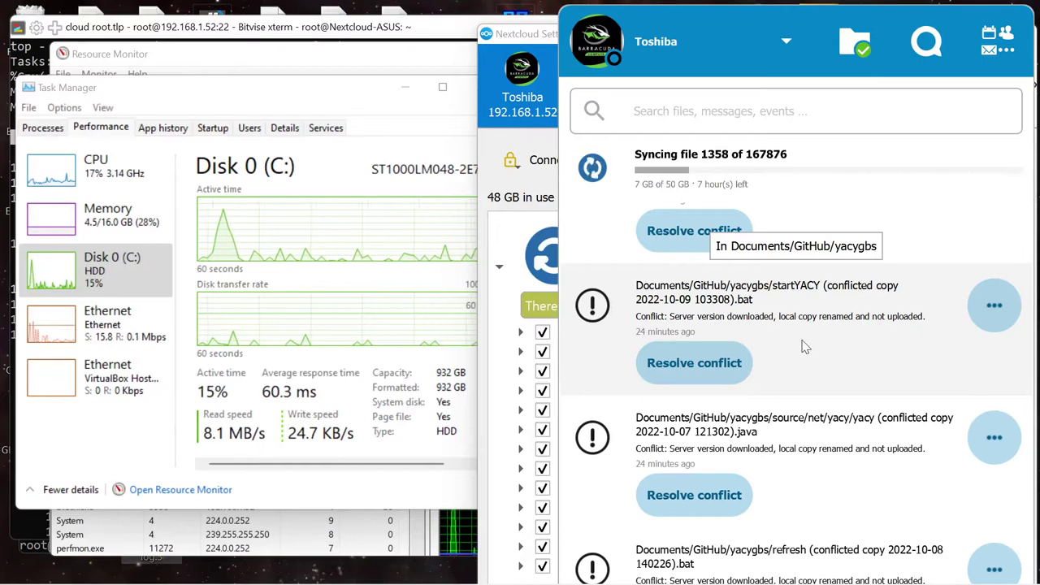
scroll(805, 347, down, 2)
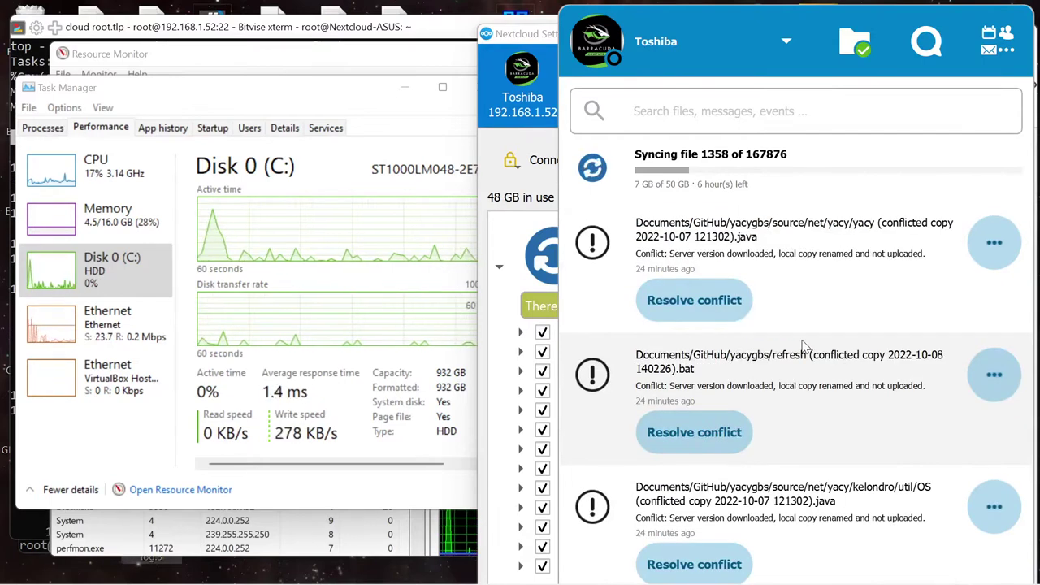
scroll(803, 345, down, 1)
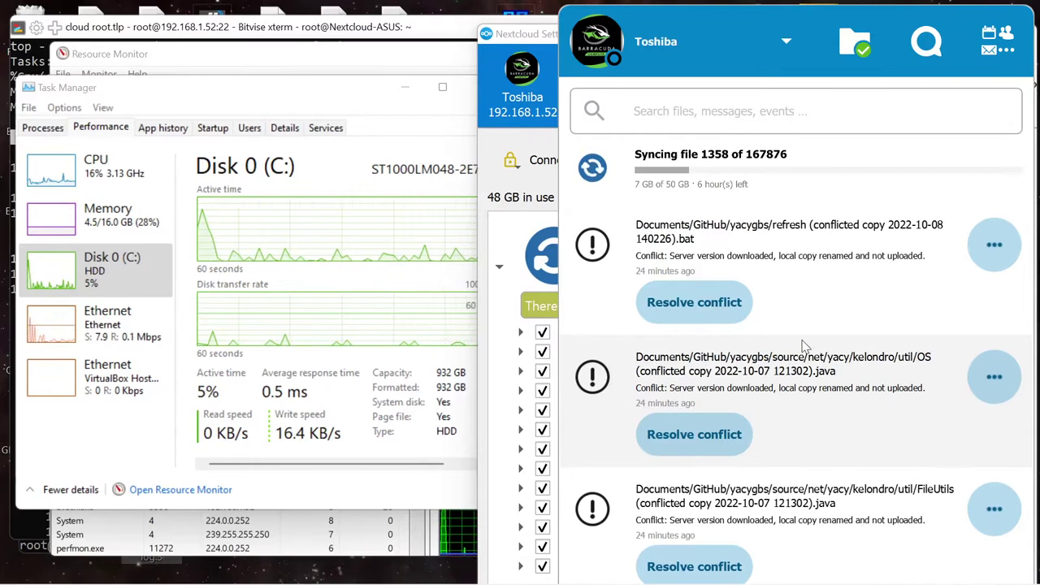
scroll(789, 341, down, 4)
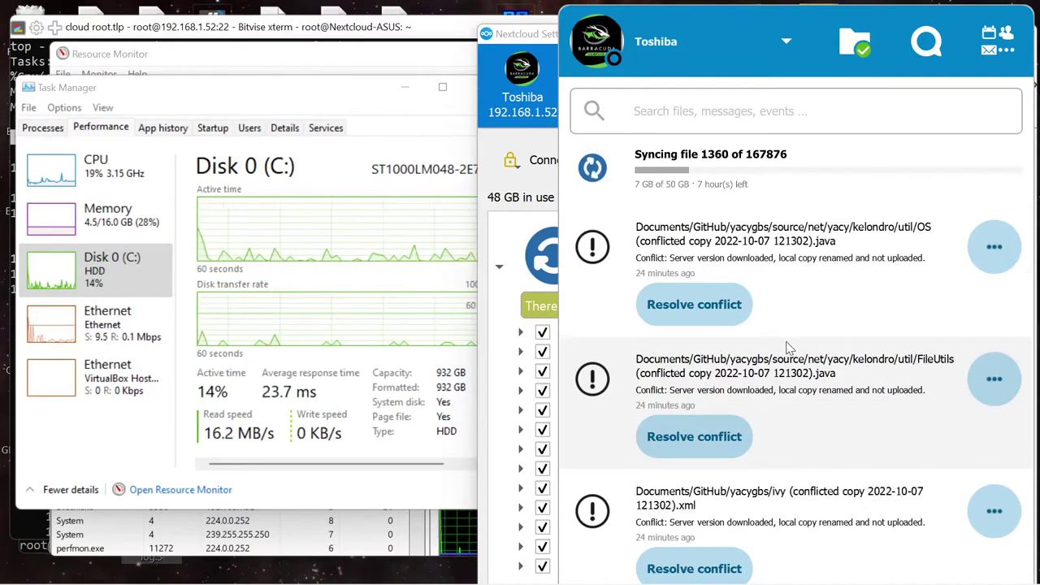
scroll(788, 348, down, 9)
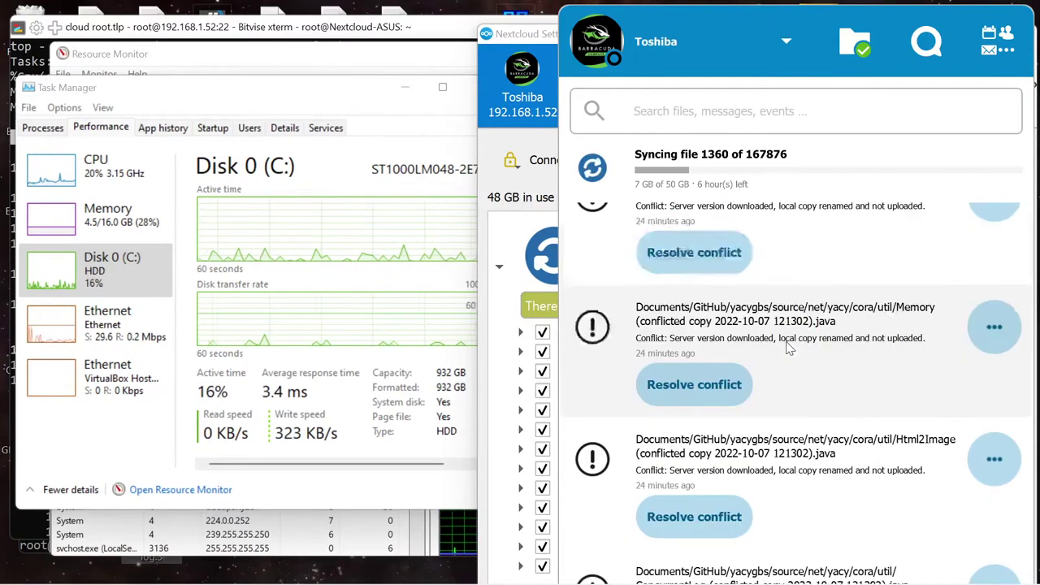
scroll(787, 348, down, 5)
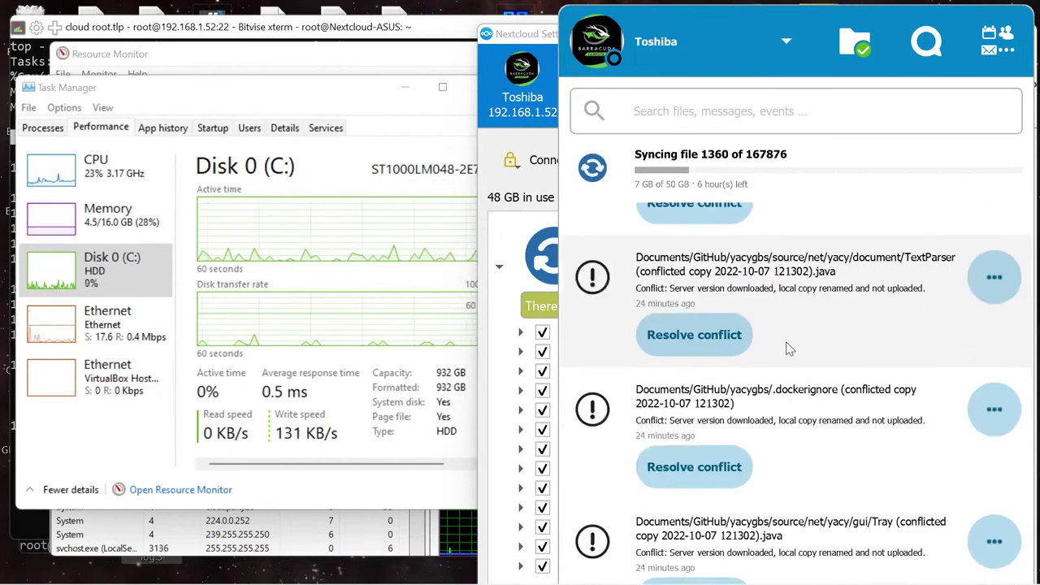
scroll(804, 359, down, 6)
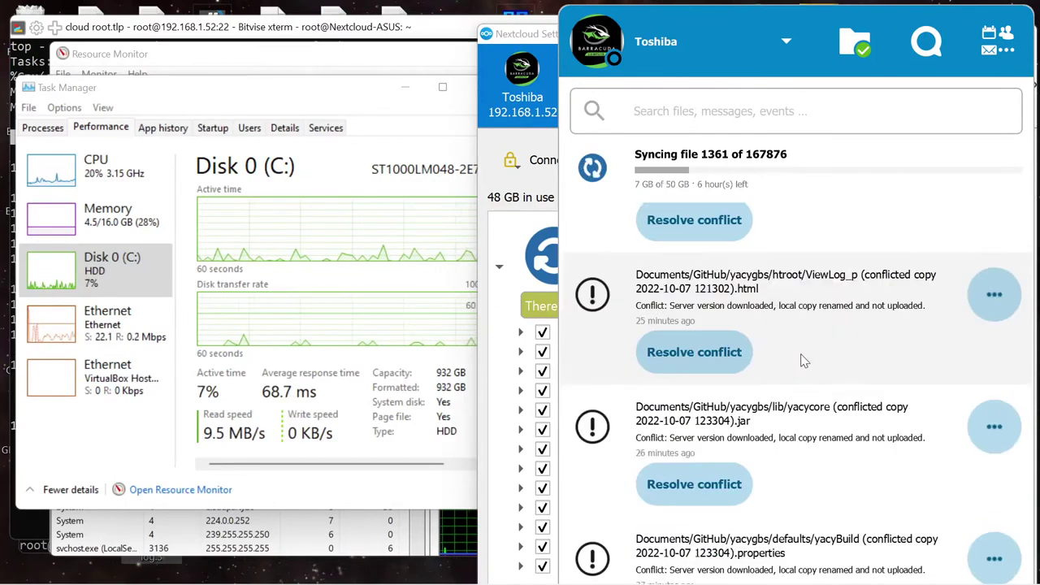
scroll(804, 359, down, 5)
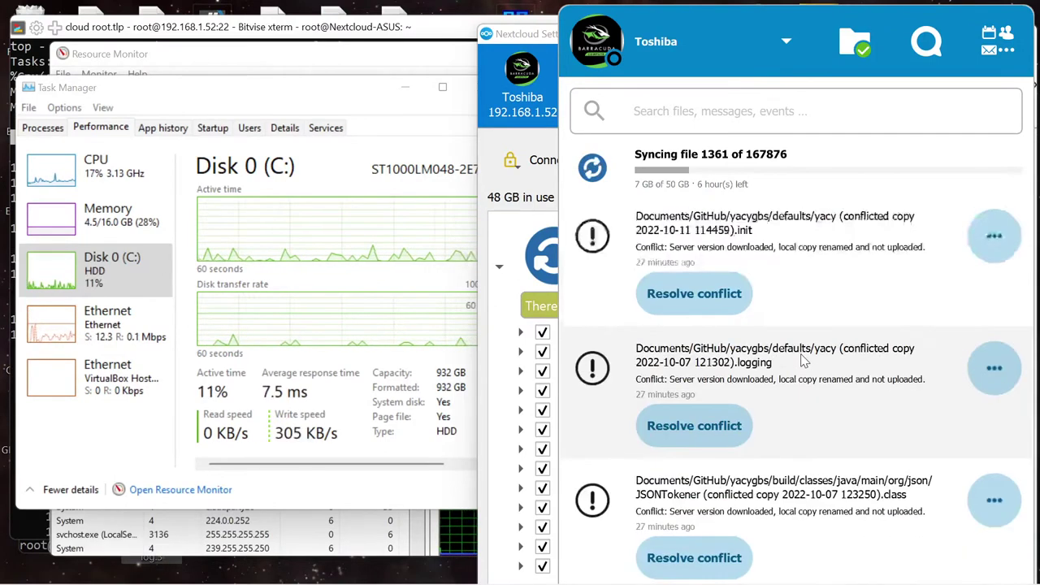
scroll(805, 360, down, 3)
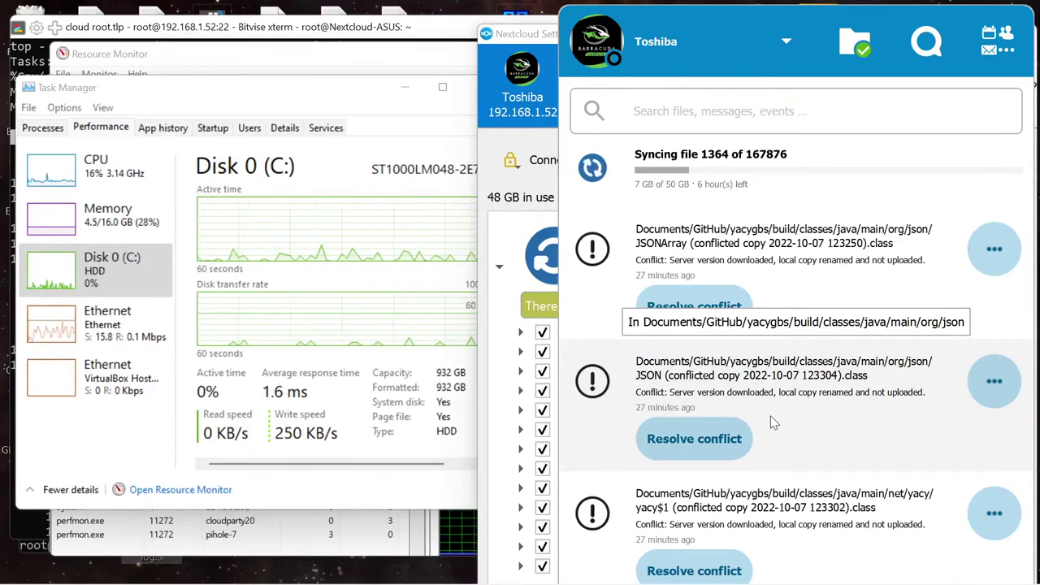
click(697, 434)
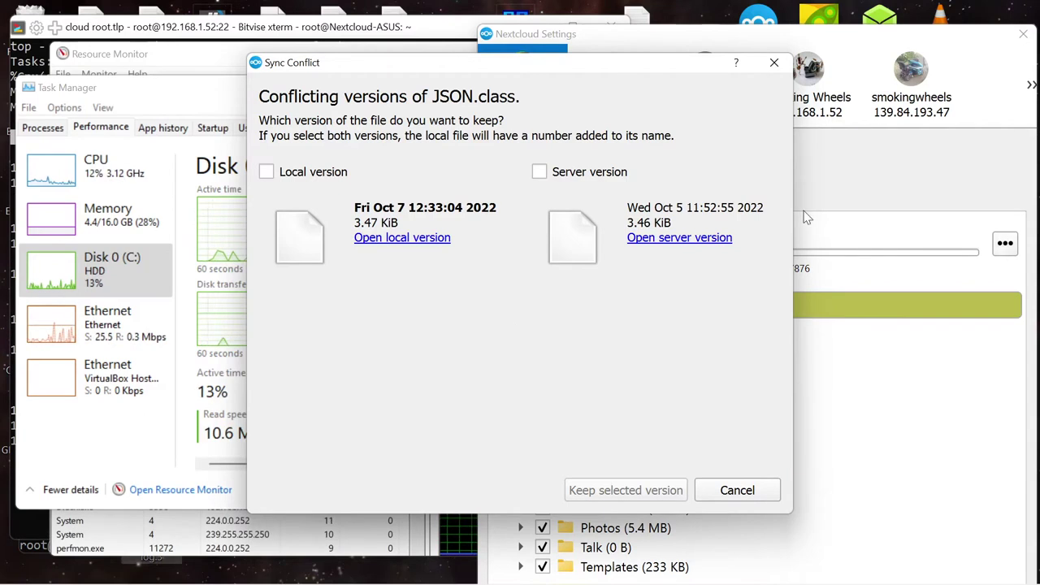
Close the JSON.class Sync Conflict dialog without keeping either version
click(768, 67)
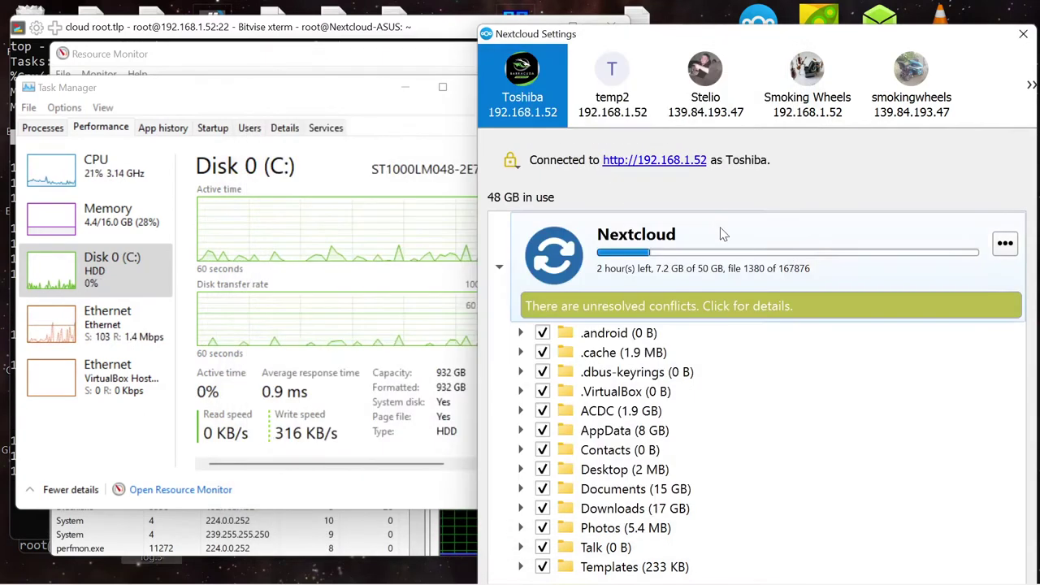
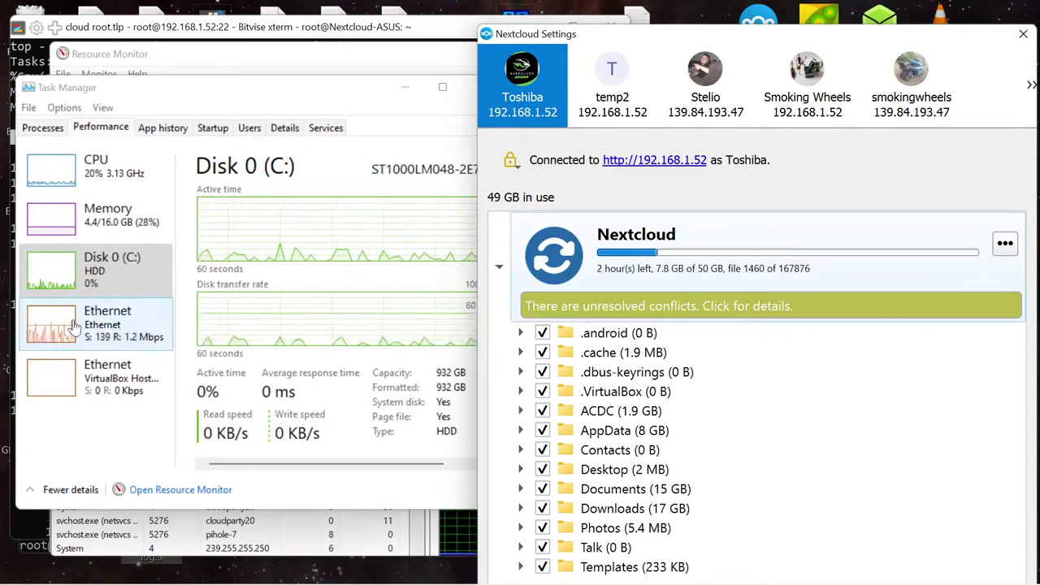
Show the Ethernet throughput graph in Task Manager, nudge the window left, and return to Nextcloud Settings
click(47, 321)
click(47, 321)
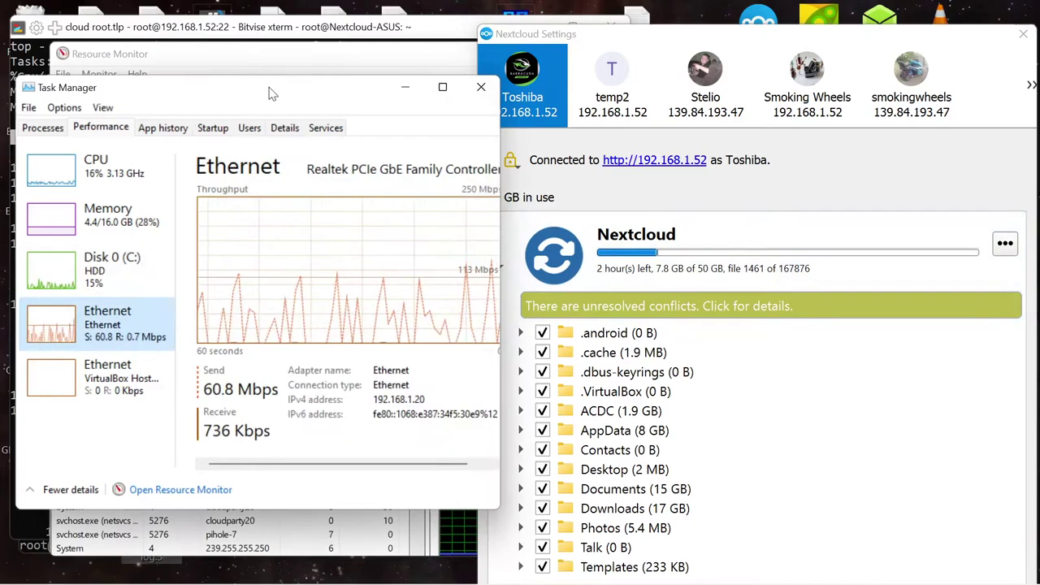
drag(274, 96, 262, 98)
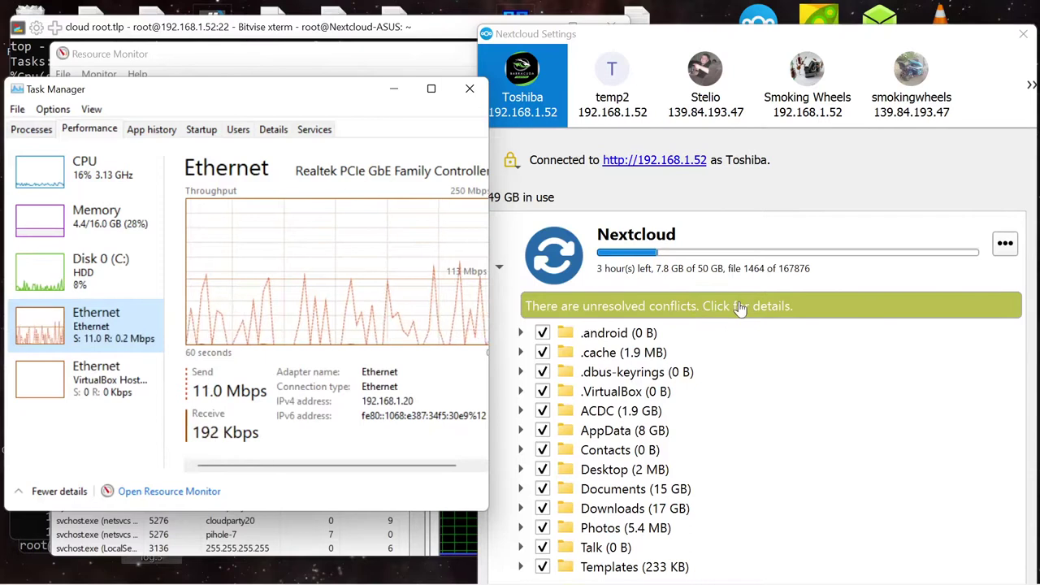
click(764, 376)
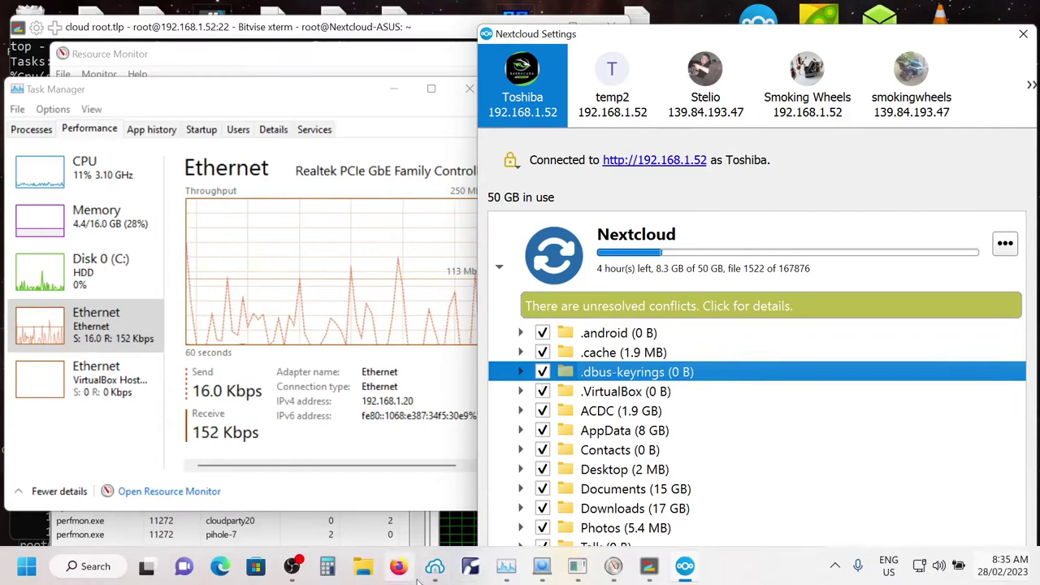
Log in to the ThinLinc server 192.168.1.53 with the account password
click(434, 566)
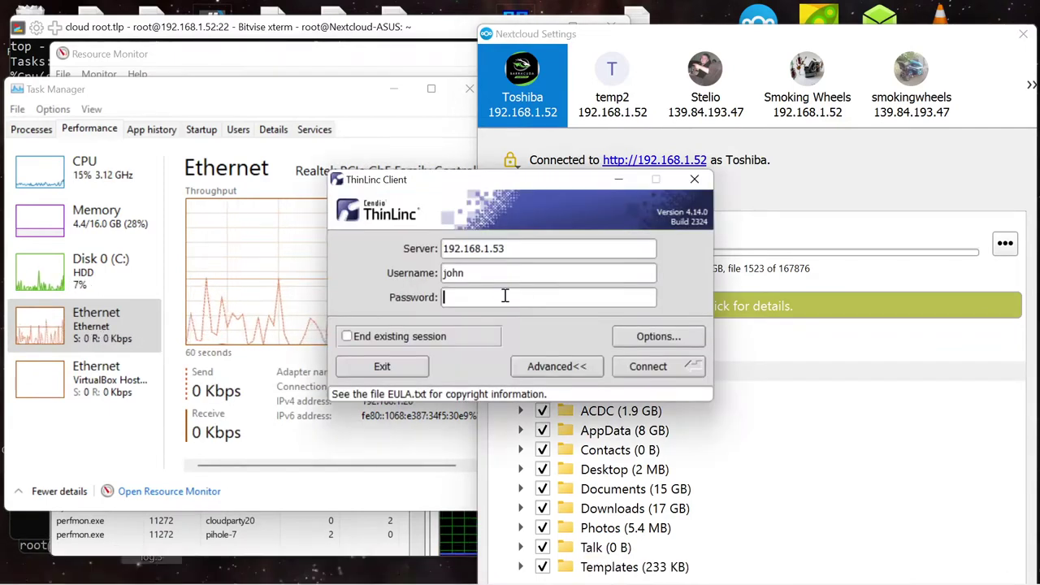
text(••)
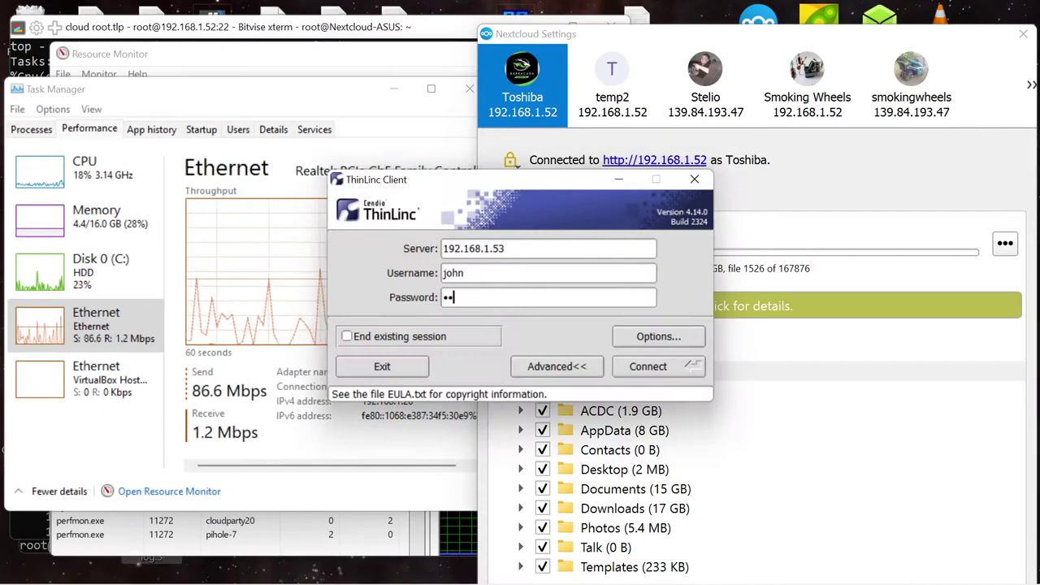
text(••••)
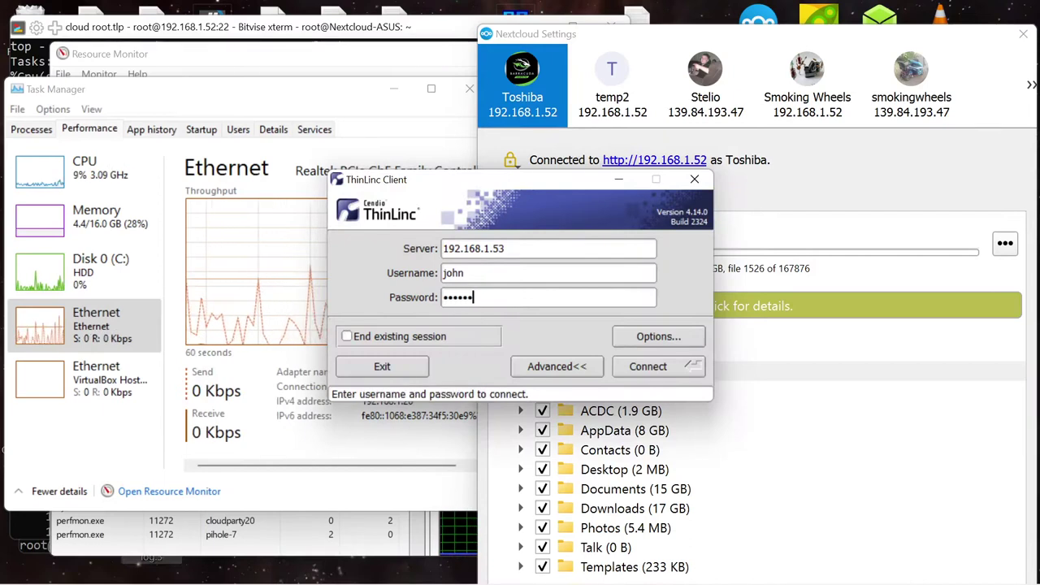
text(••)
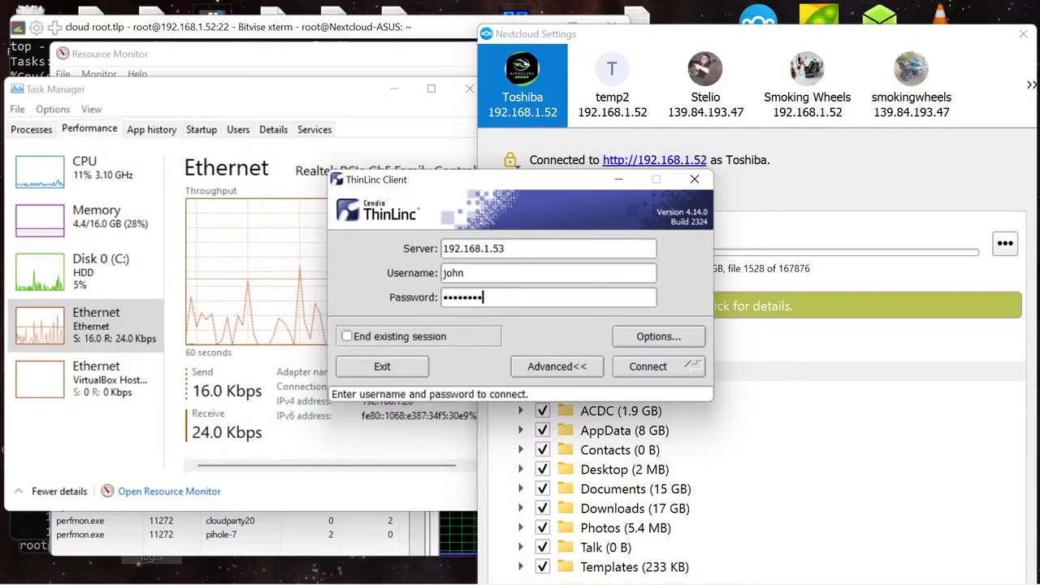
text(•)
key(Return)
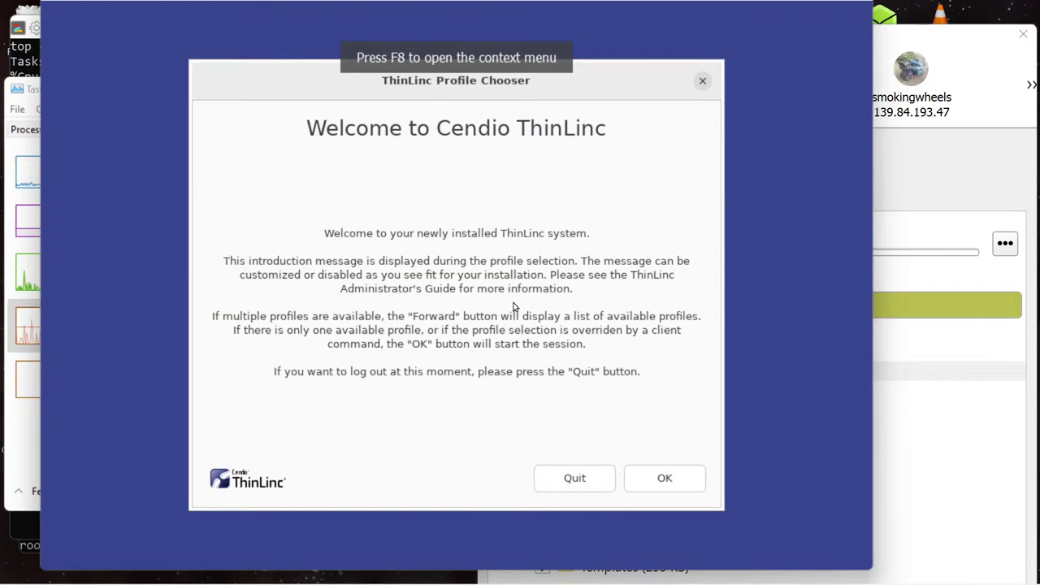
Confirm the ThinLinc Profile Chooser with OK to launch the remote Ubuntu desktop
click(673, 480)
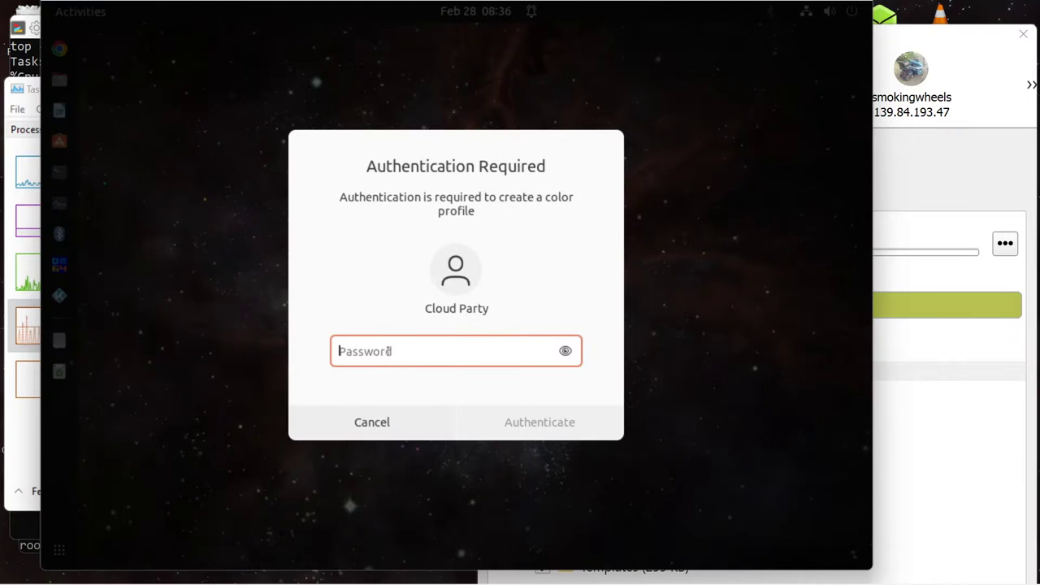
Enter the account password in the Authentication Required dialog to approve the colour profile
text(***)
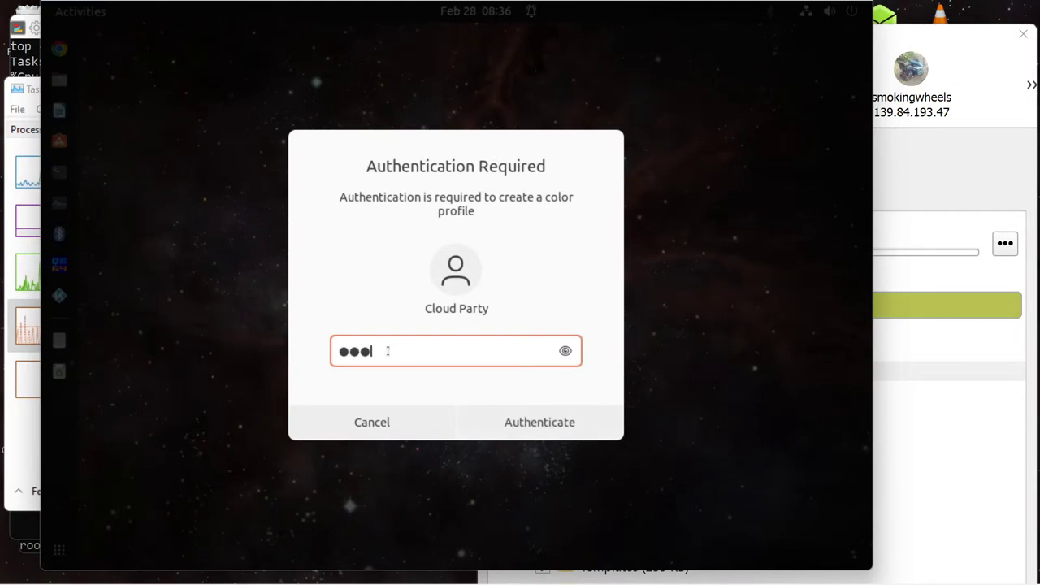
text(****)
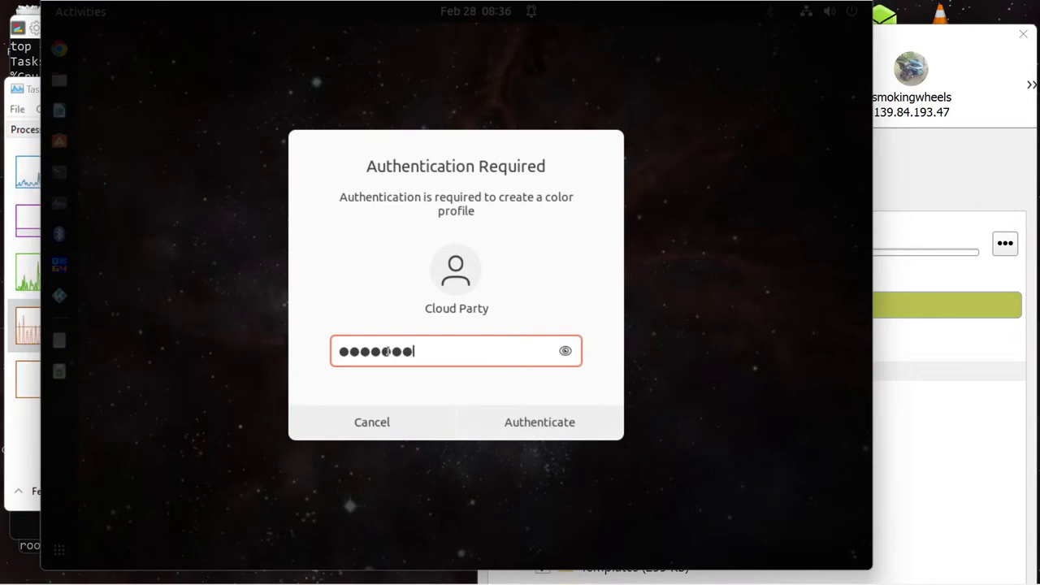
text(***)
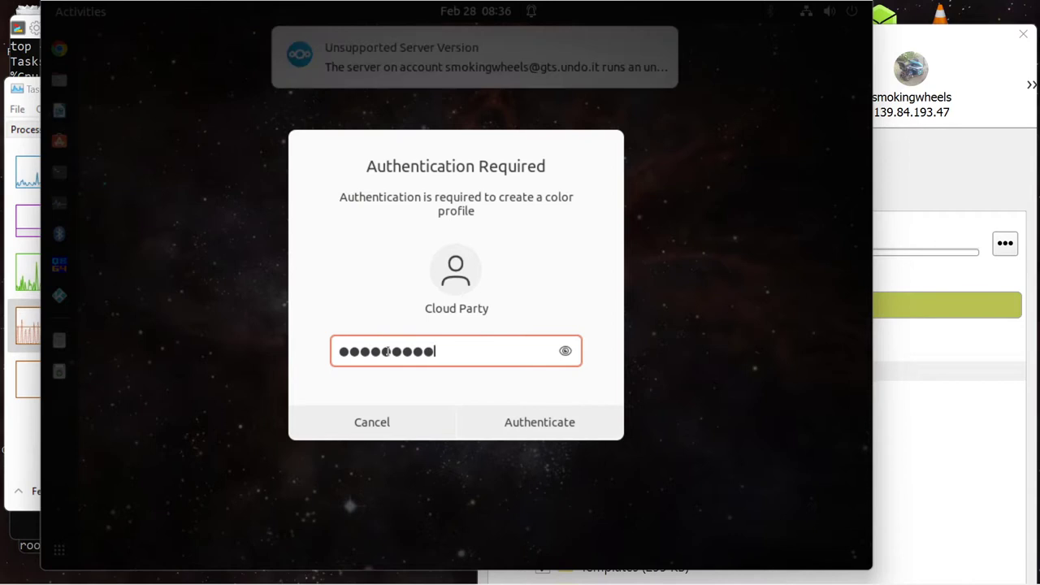
key(Return)
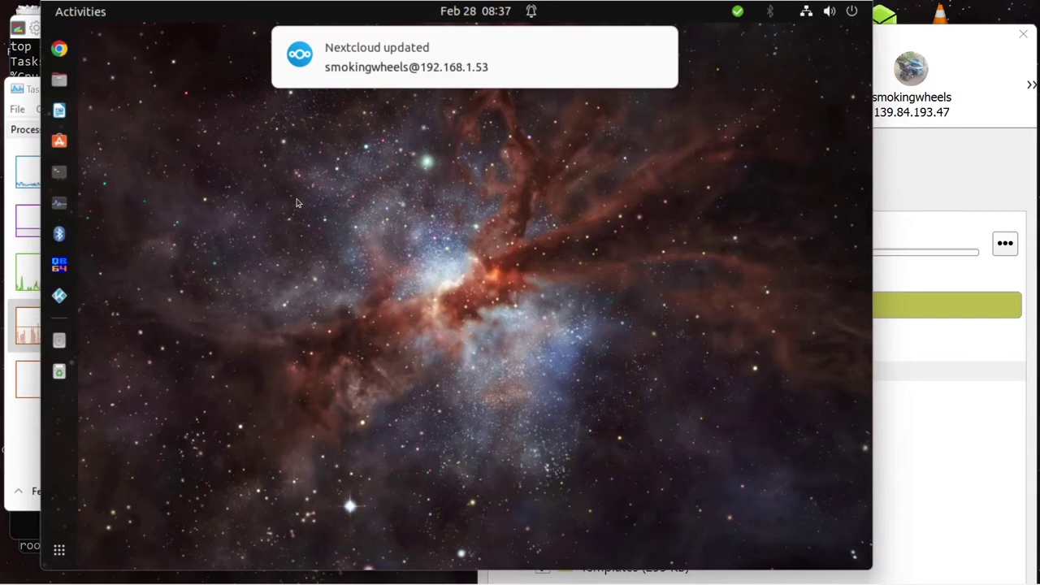
Open the Nextcloud main window from the tray and switch to the other 192.168.1.53 account
click(736, 12)
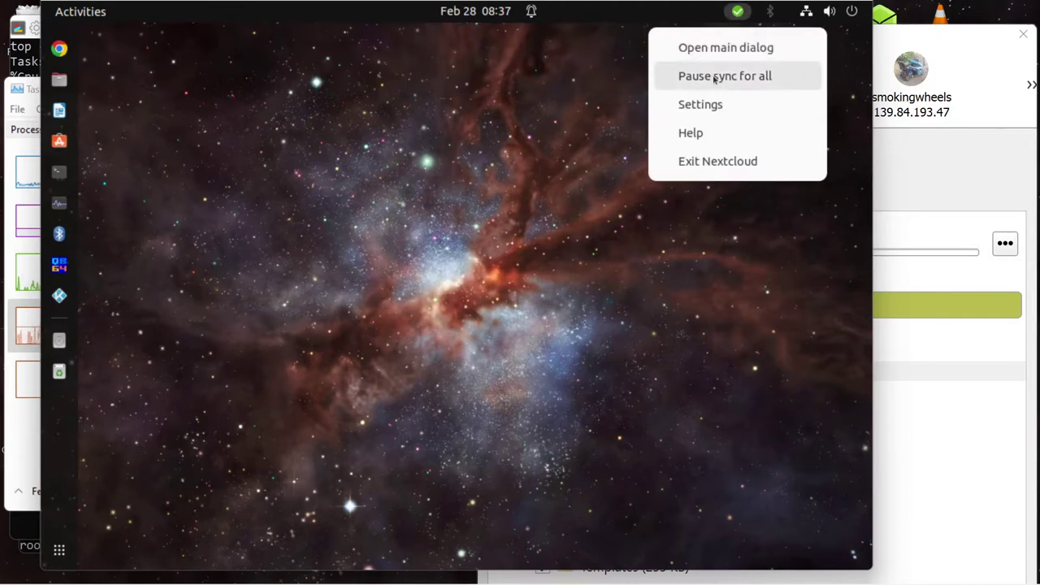
click(705, 46)
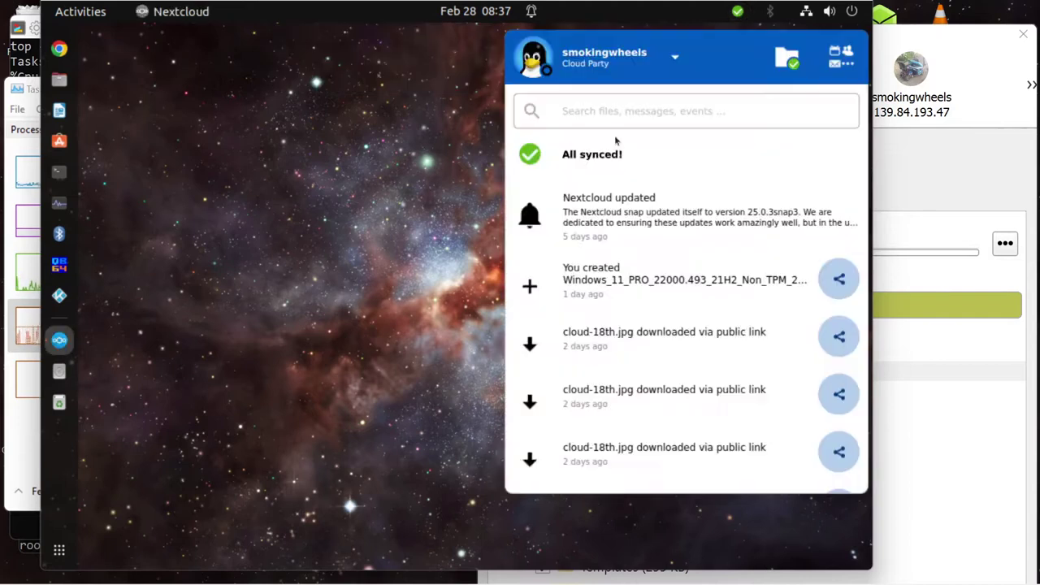
click(601, 64)
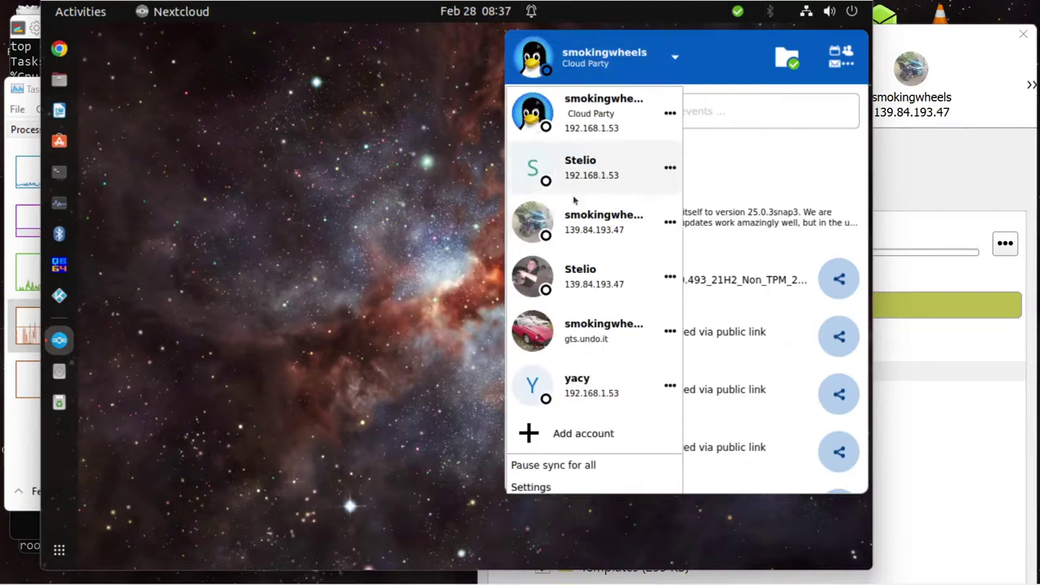
click(579, 159)
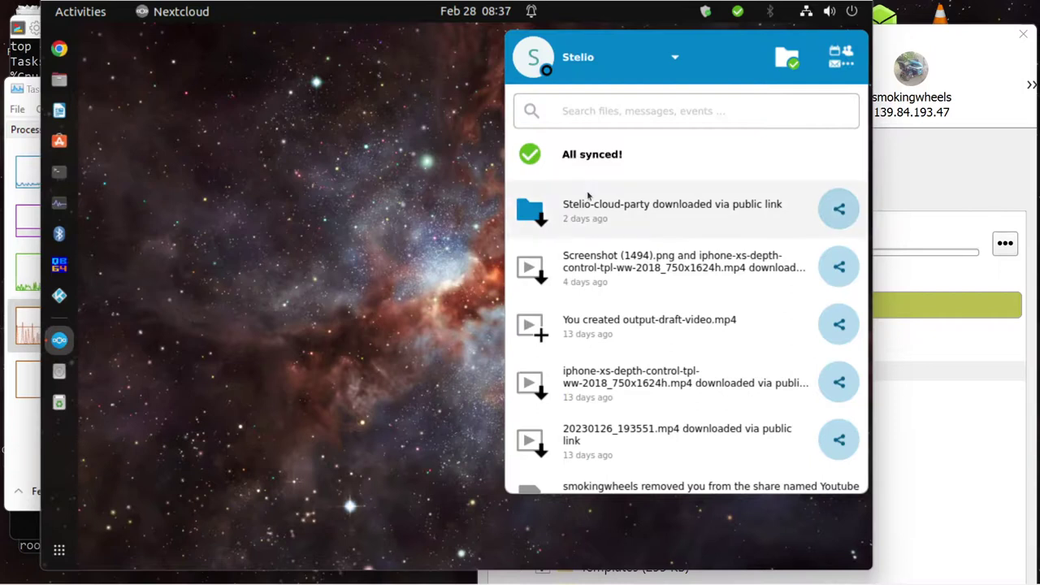
Scroll down through the current account's recent sync activity feed
scroll(588, 200, down, 2)
scroll(590, 199, down, 3)
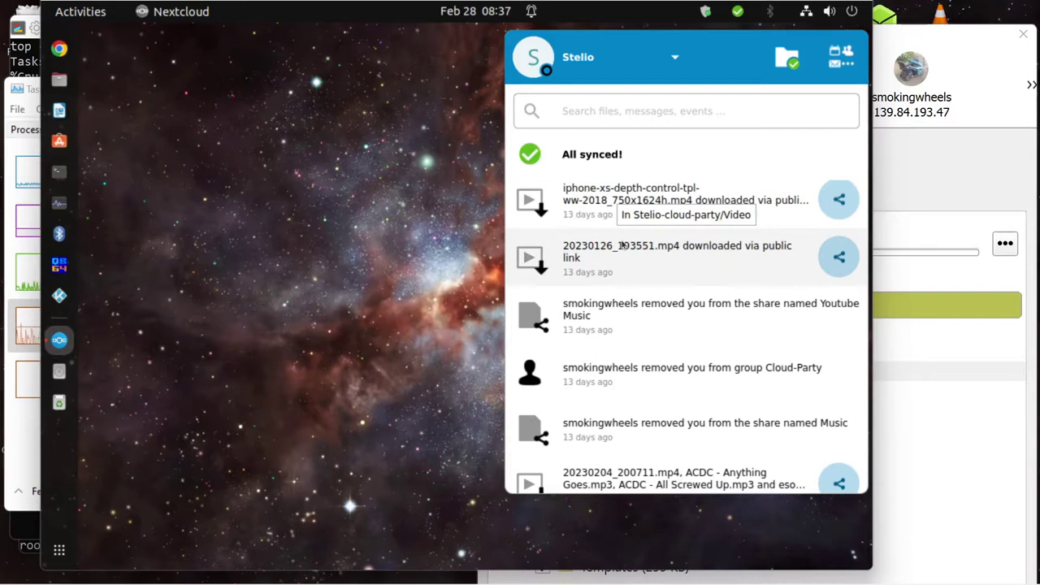
scroll(622, 244, down, 2)
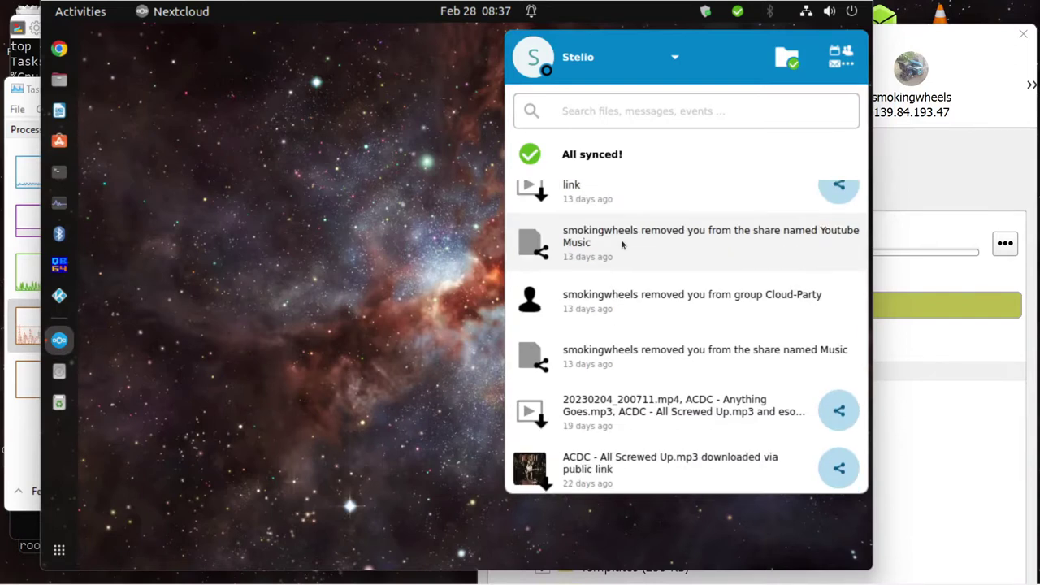
scroll(621, 239, down, 2)
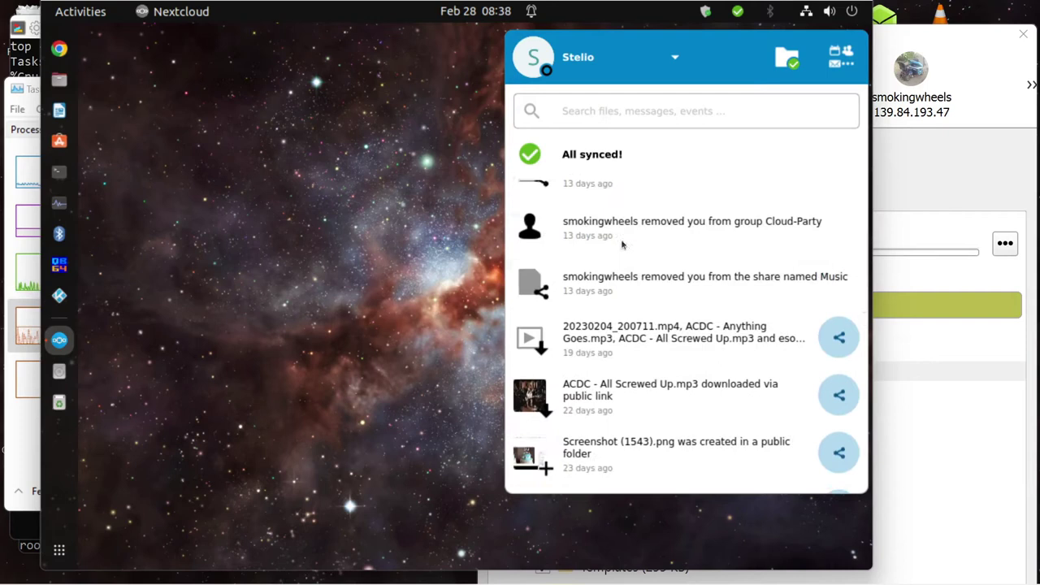
scroll(622, 242, down, 1)
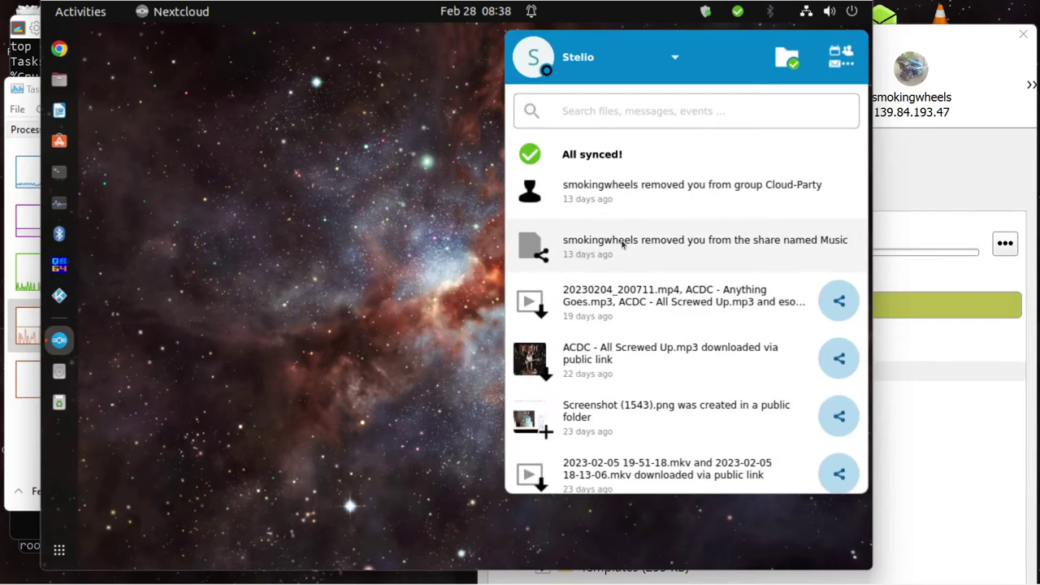
scroll(622, 244, down, 1)
scroll(622, 243, down, 1)
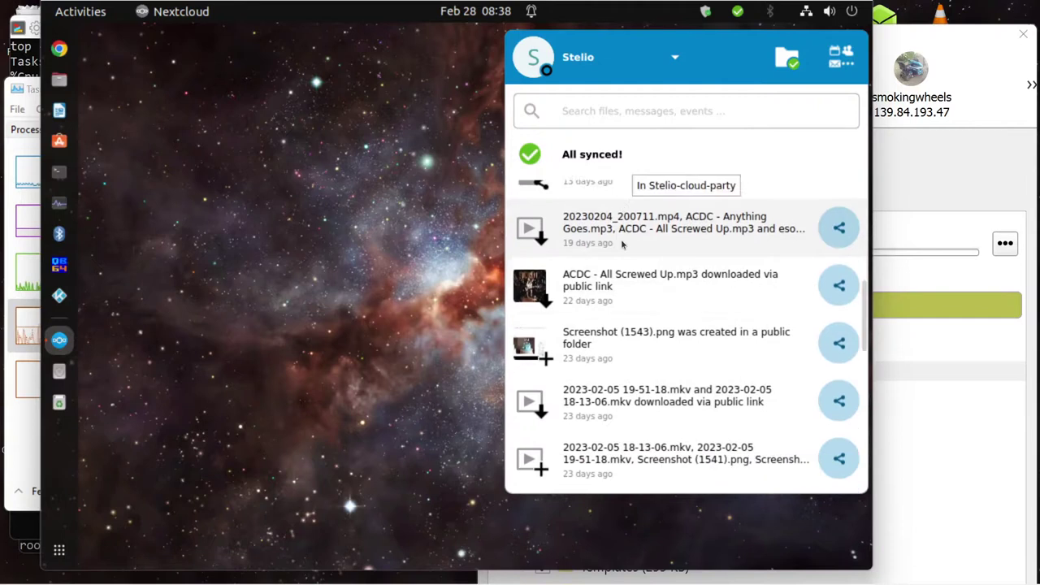
scroll(620, 239, down, 1)
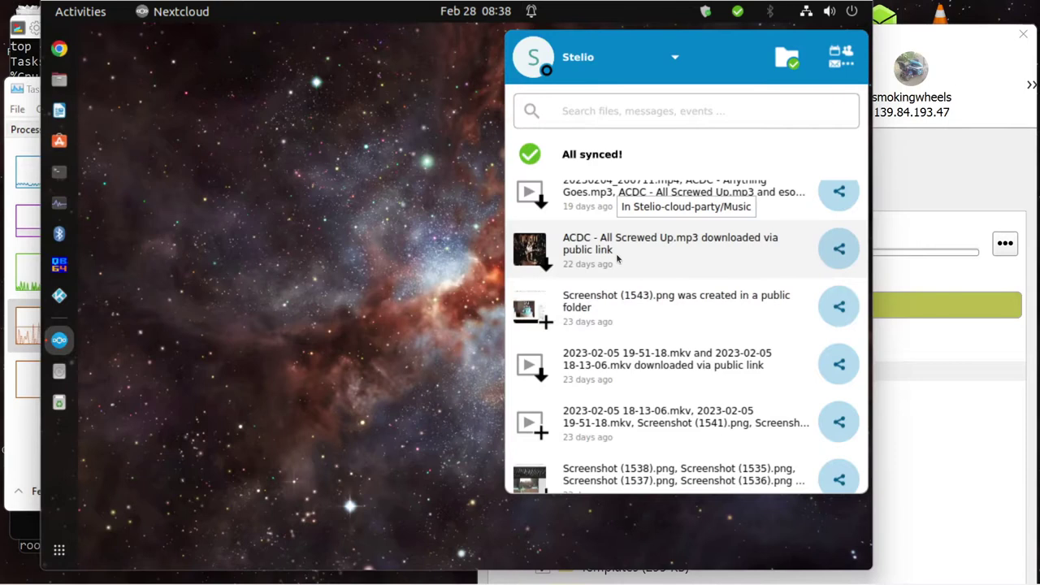
scroll(616, 258, down, 2)
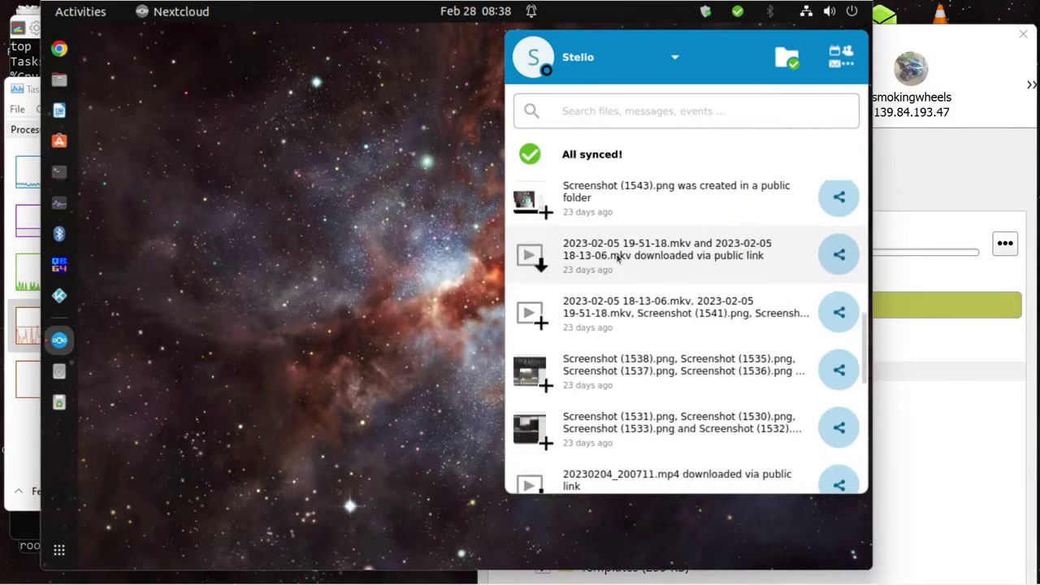
scroll(616, 257, down, 2)
scroll(616, 258, down, 12)
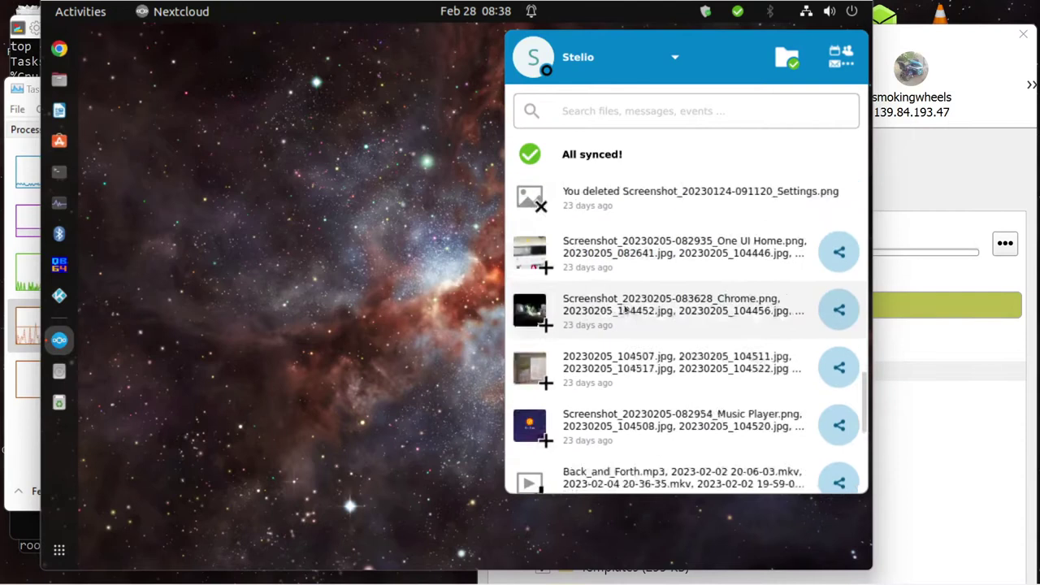
scroll(646, 314, down, 10)
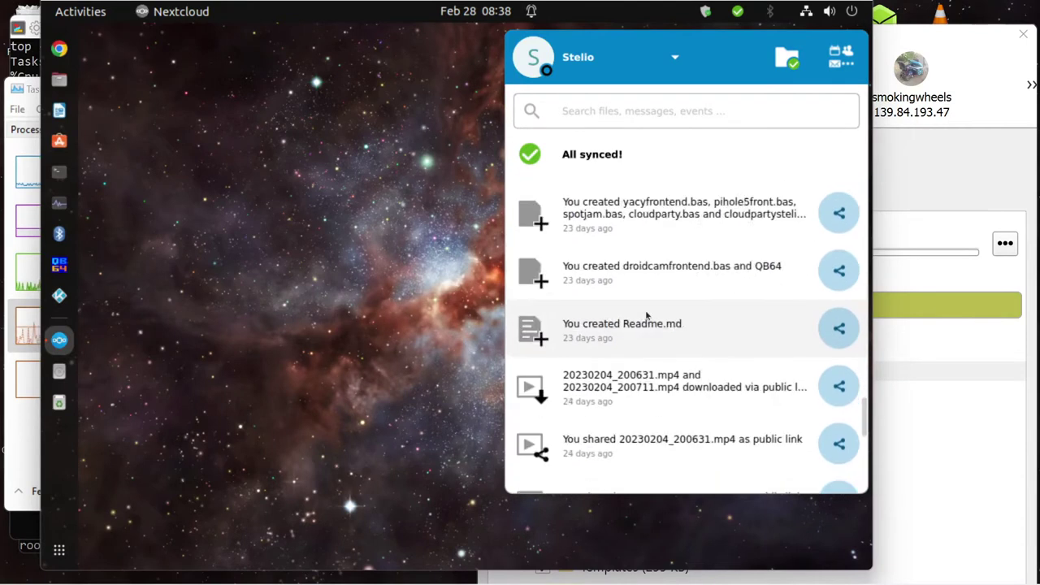
scroll(643, 320, down, 12)
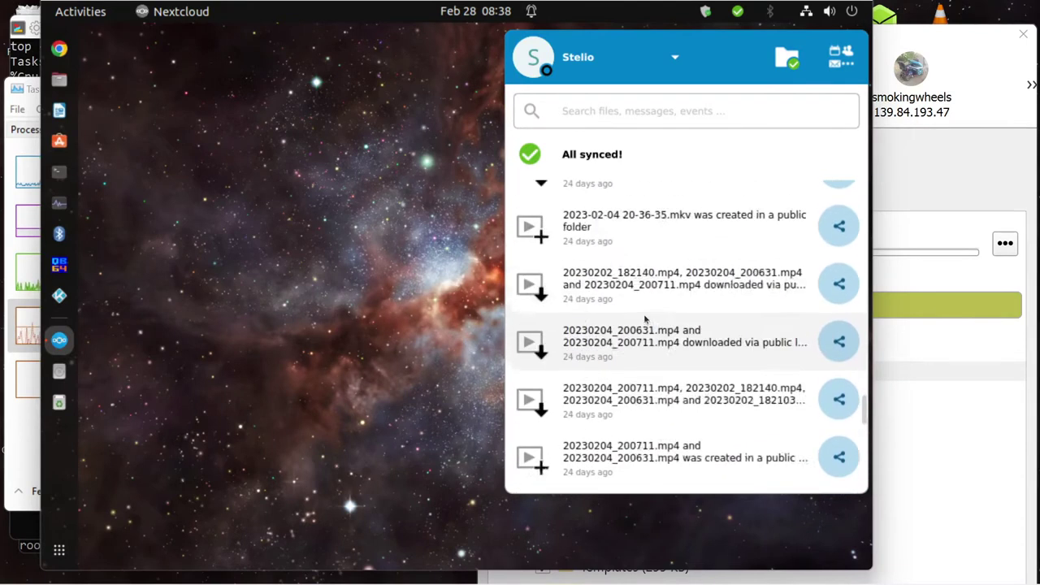
scroll(640, 323, down, 6)
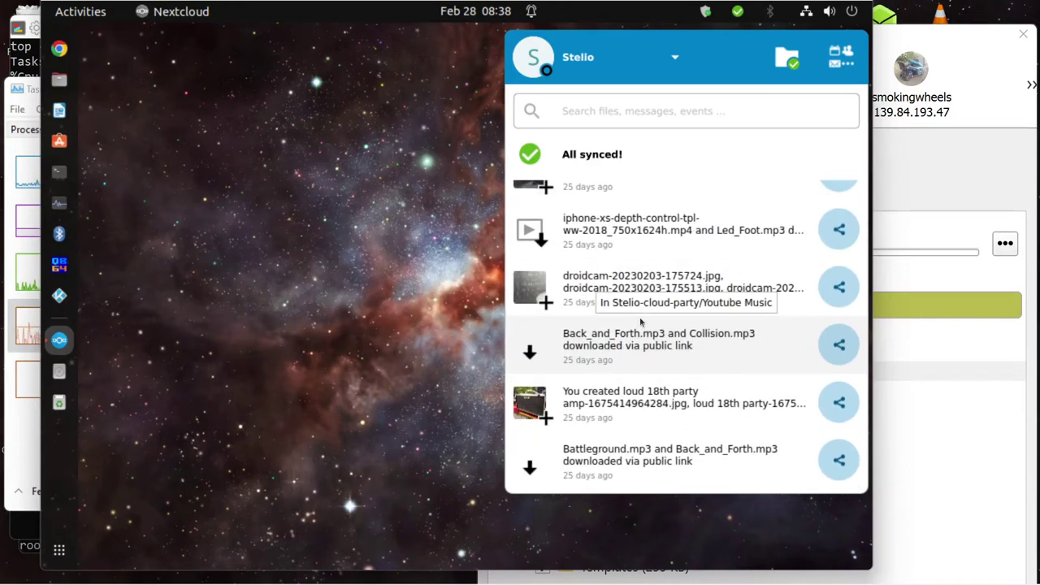
scroll(638, 321, down, 1)
scroll(635, 321, down, 1)
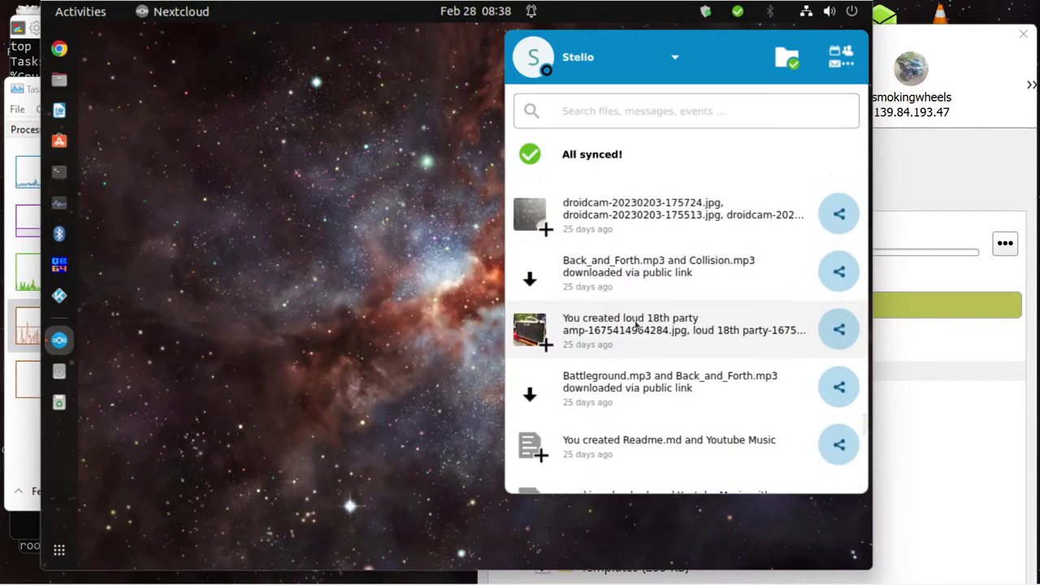
scroll(636, 324, down, 3)
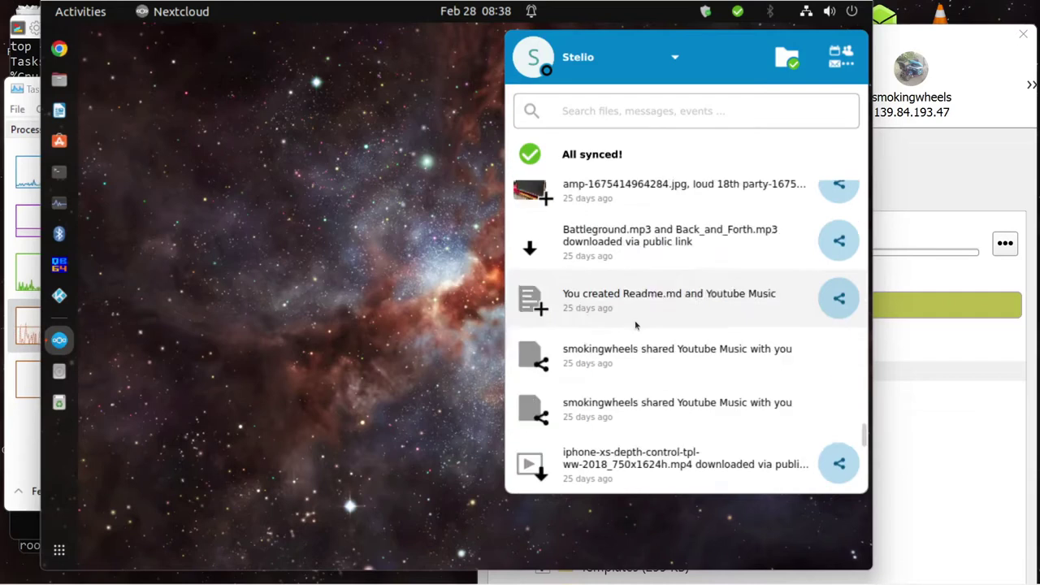
scroll(635, 321, down, 2)
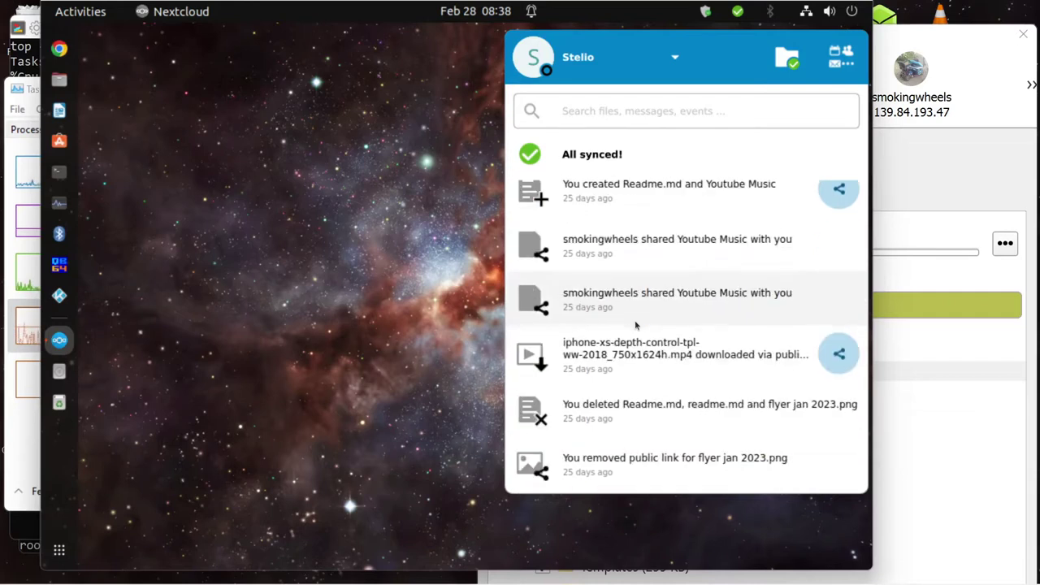
scroll(634, 320, down, 2)
scroll(637, 325, down, 2)
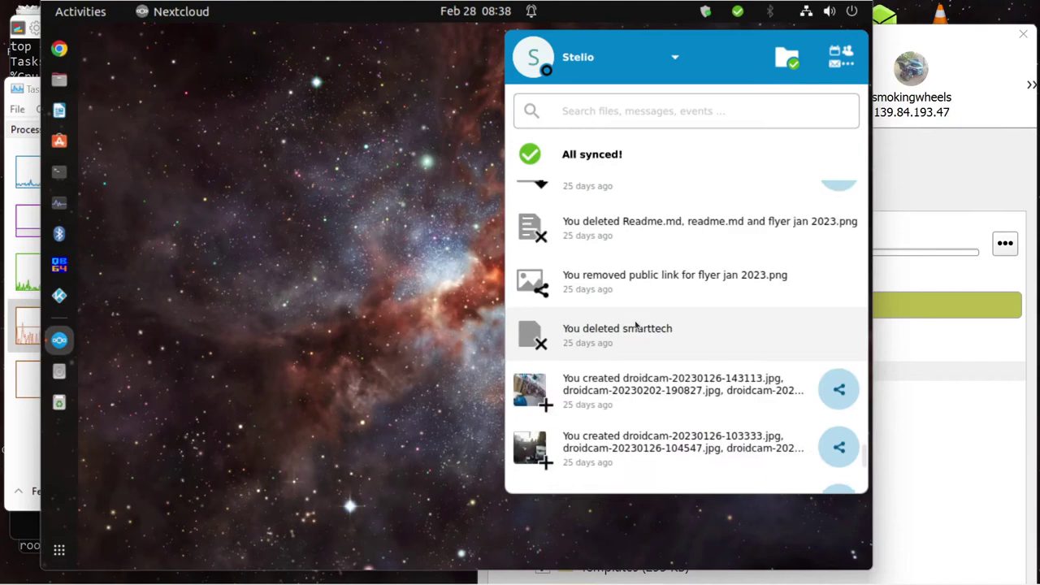
scroll(636, 325, down, 3)
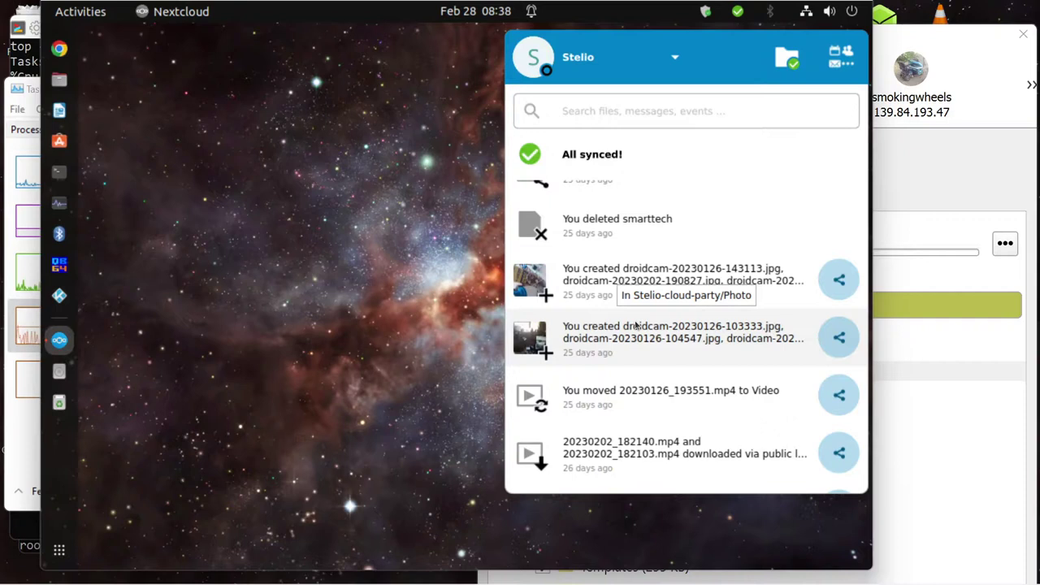
scroll(637, 325, down, 3)
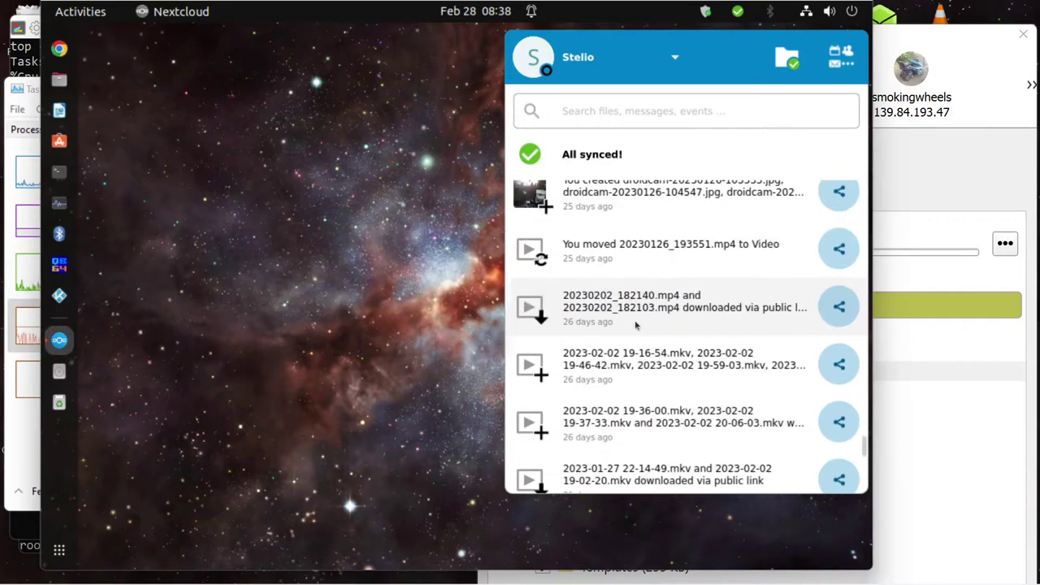
scroll(668, 301, down, 3)
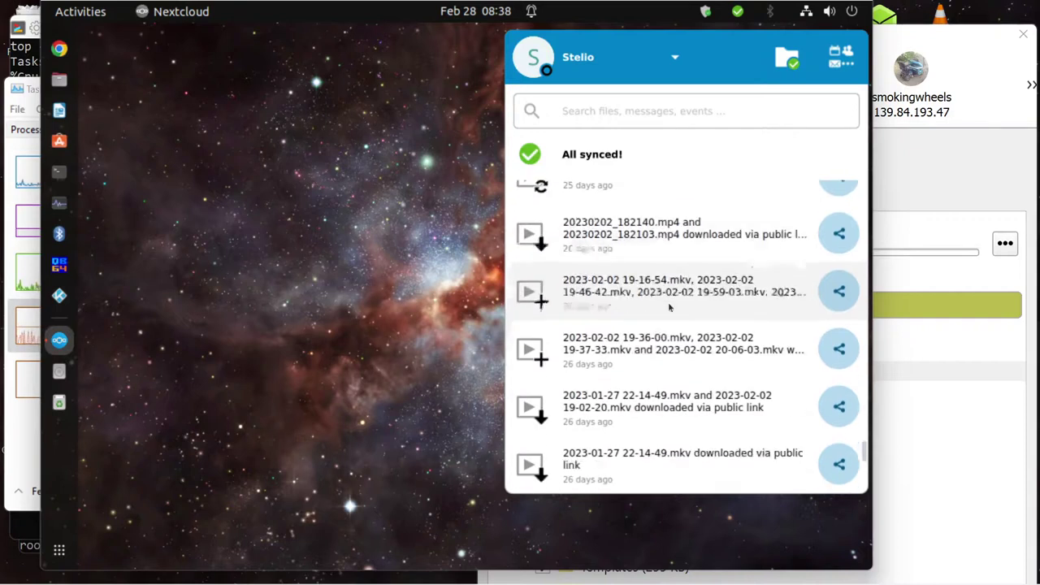
scroll(667, 303, down, 5)
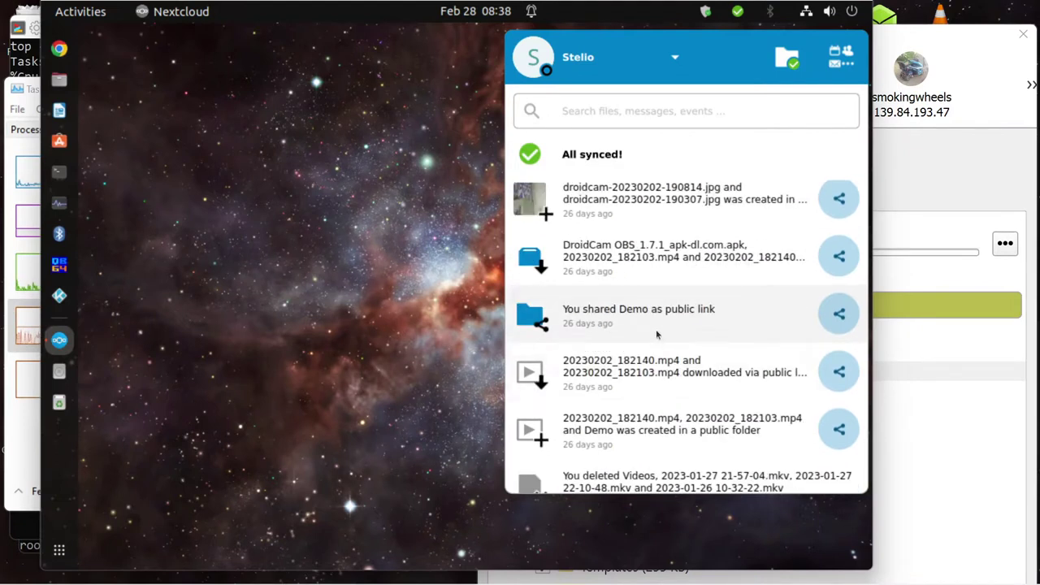
scroll(656, 333, down, 2)
scroll(655, 333, down, 3)
scroll(657, 336, down, 5)
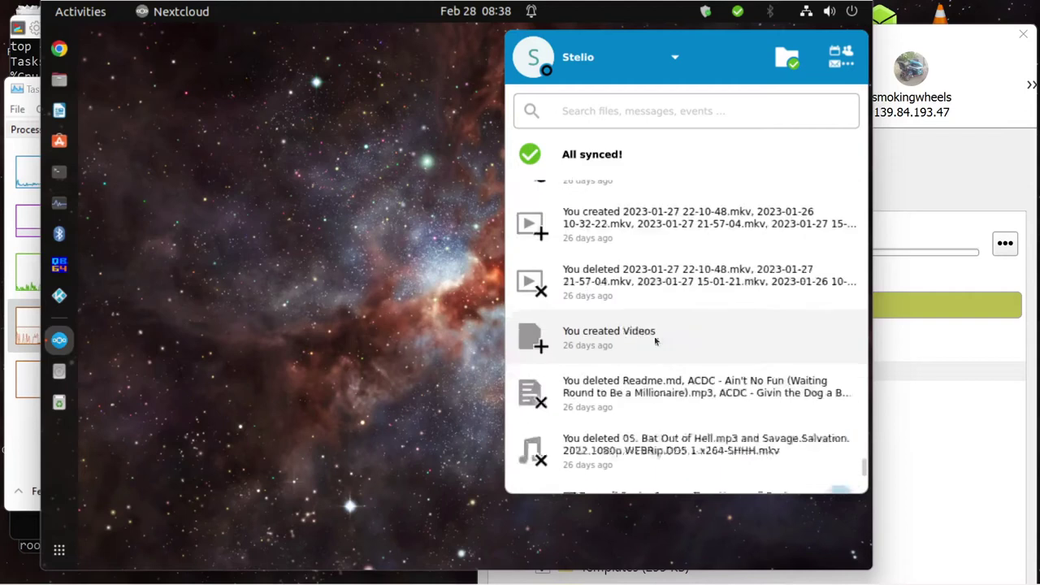
scroll(660, 343, down, 10)
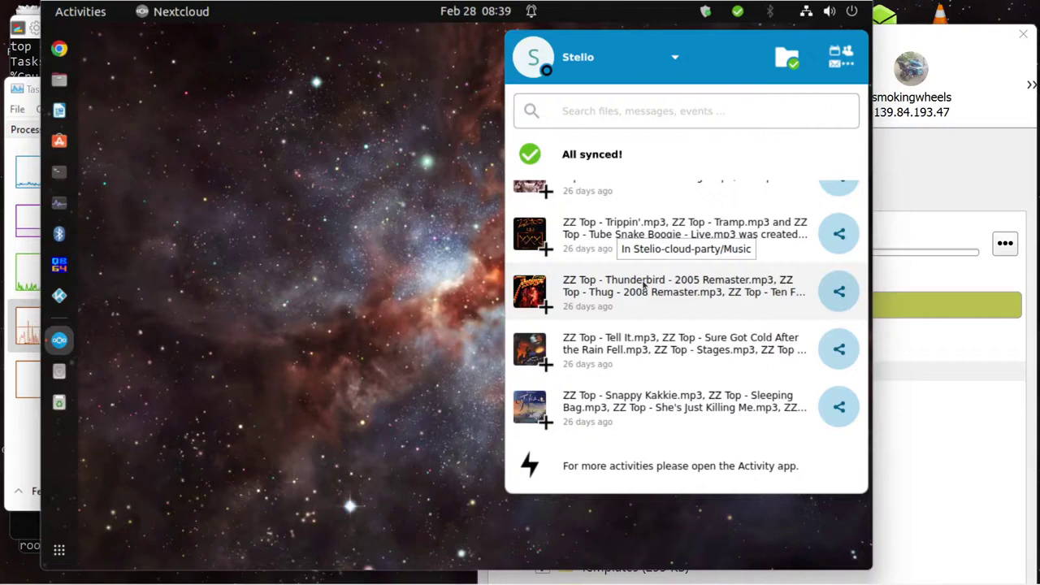
View the gts.undo.it account's activity, then switch to the other 192.168.1.53 account
click(579, 58)
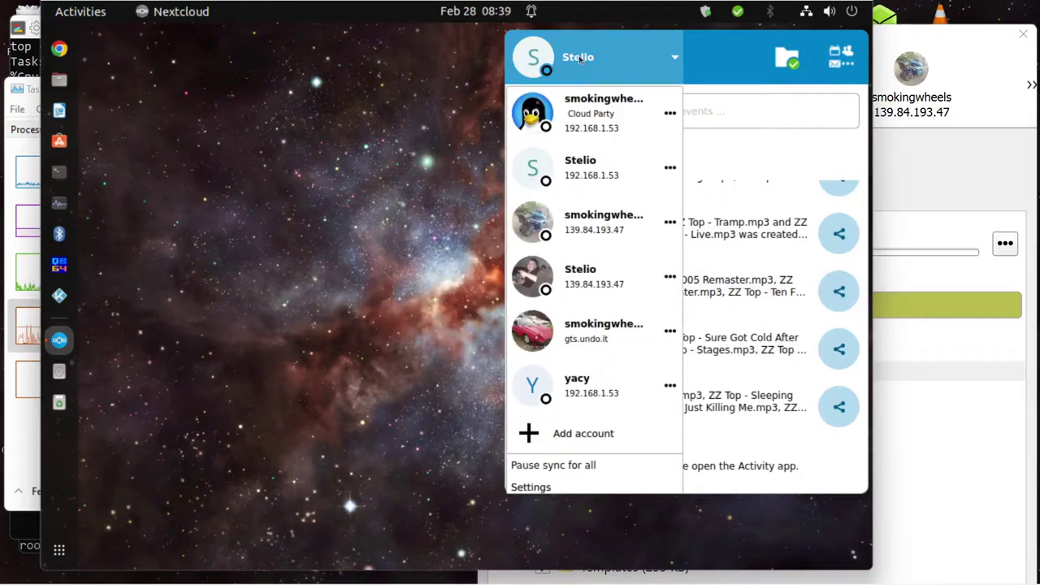
click(574, 328)
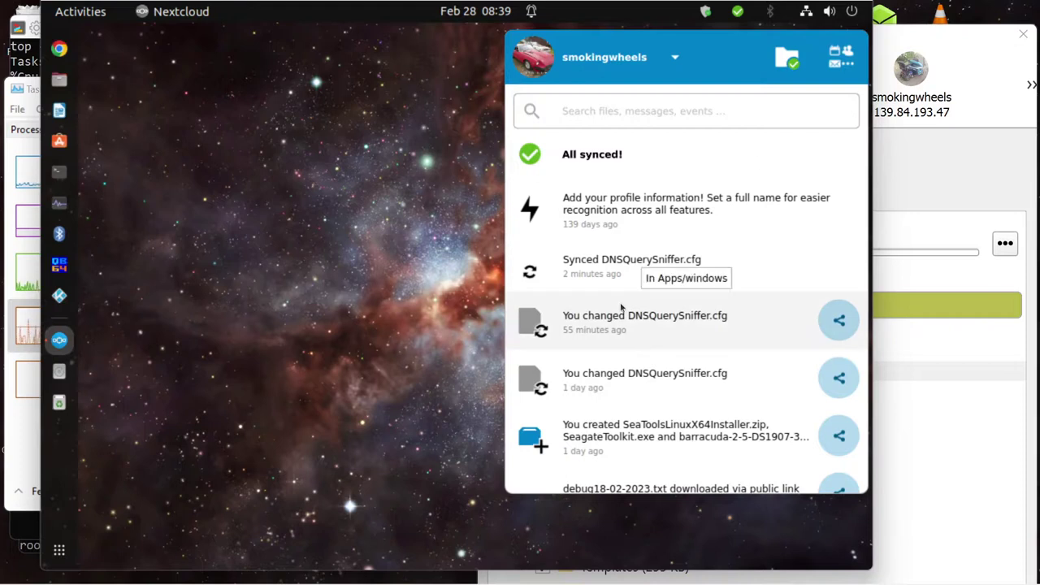
click(571, 56)
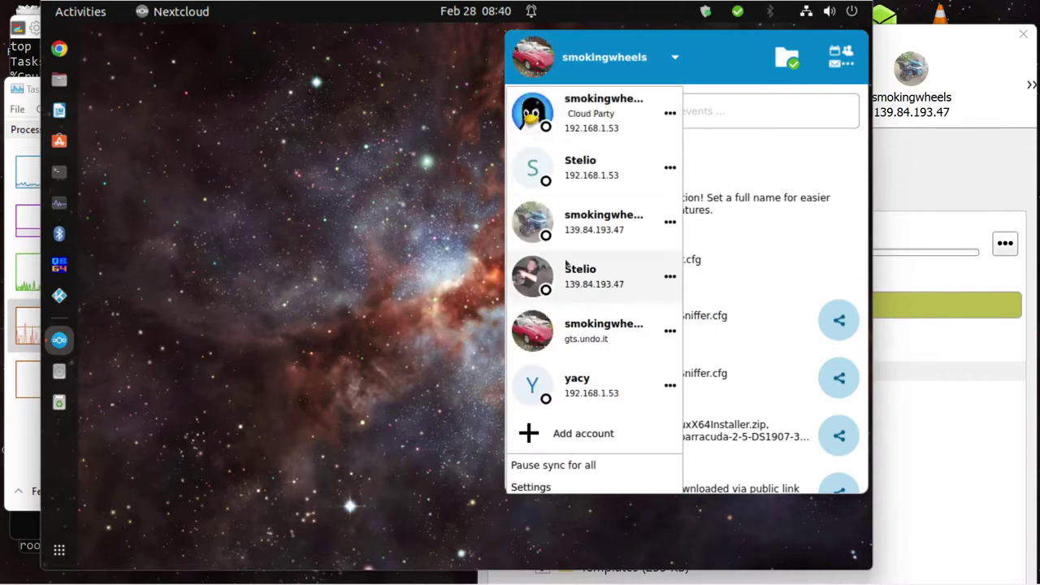
click(582, 166)
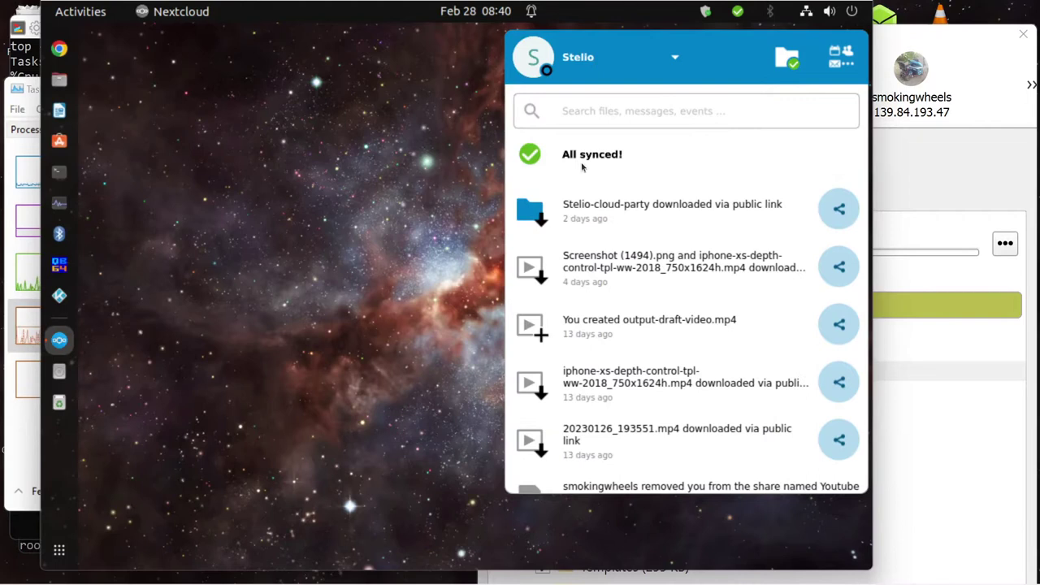
Switch to the Cloud Party account and open the folder of its newly created Windows 11 file
click(557, 75)
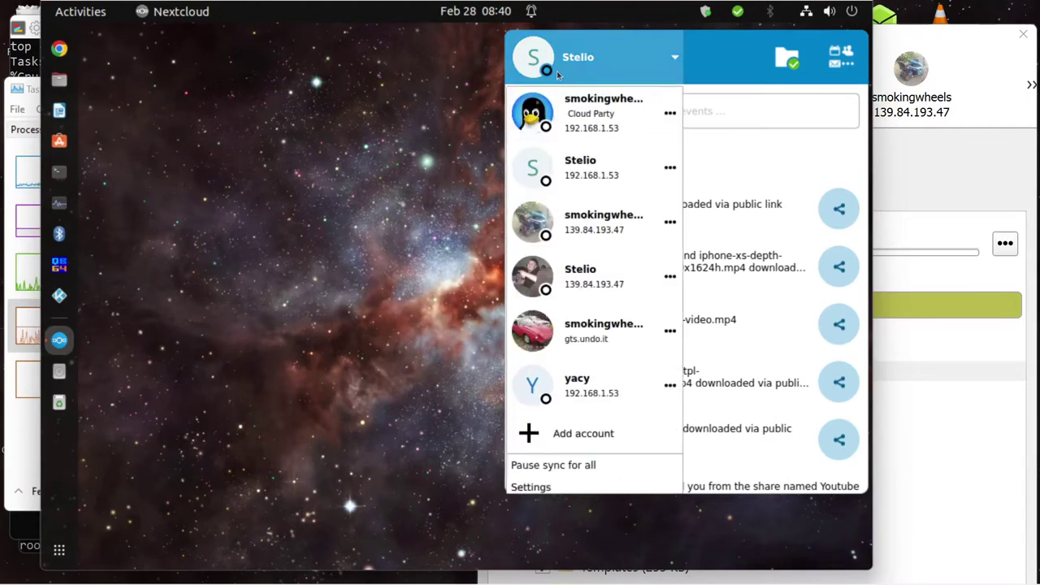
click(559, 118)
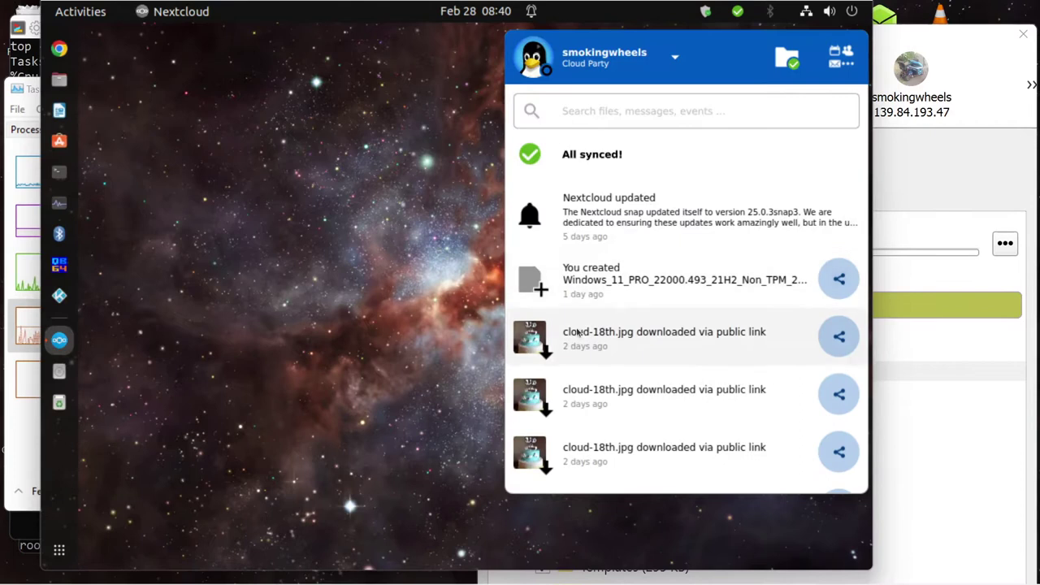
click(606, 276)
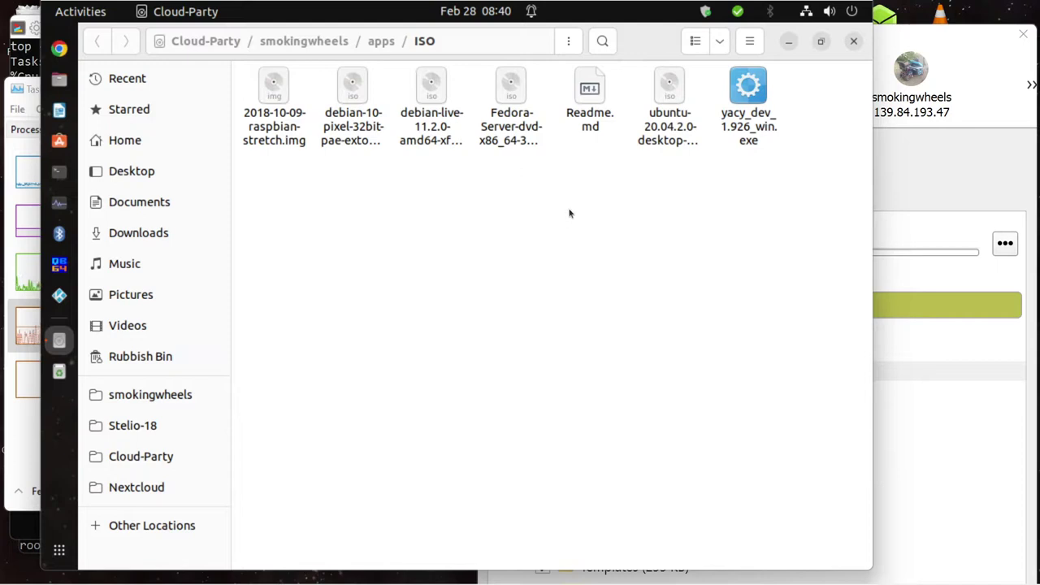
Select the six files from the raspbian-stretch image through the ubuntu ISO and copy them
click(274, 96)
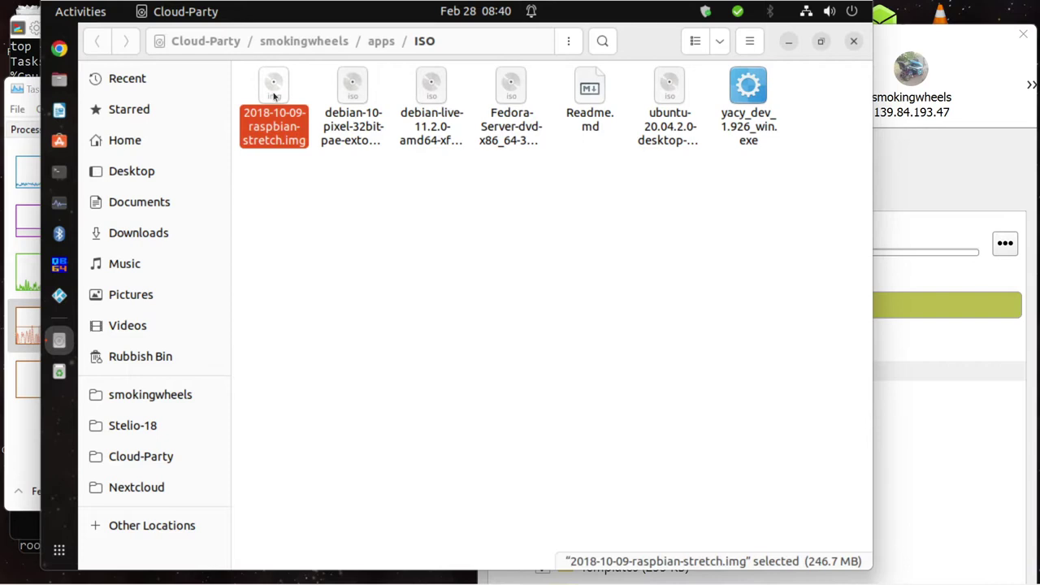
shift+click(660, 85)
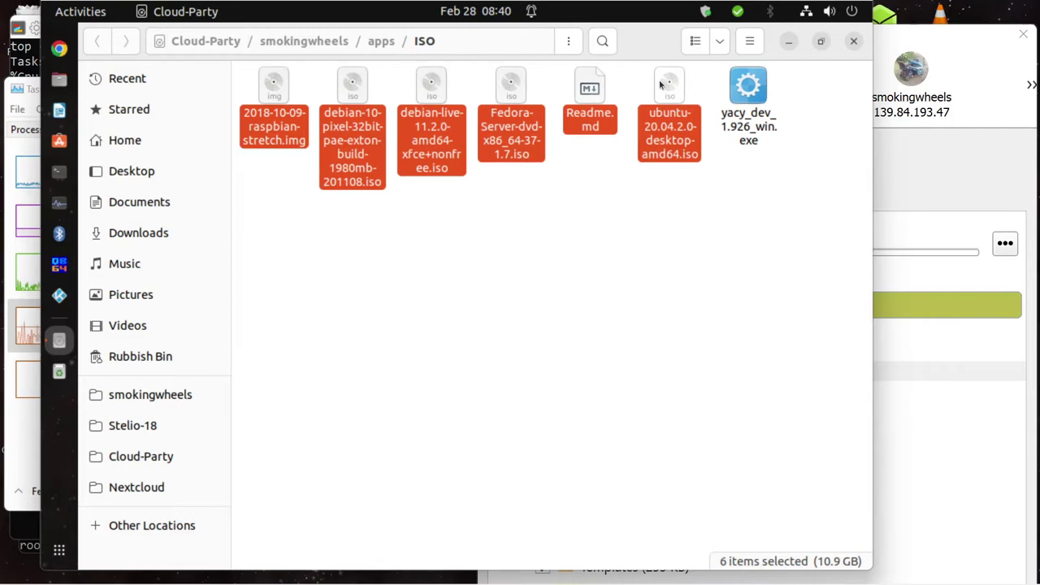
right_click(660, 84)
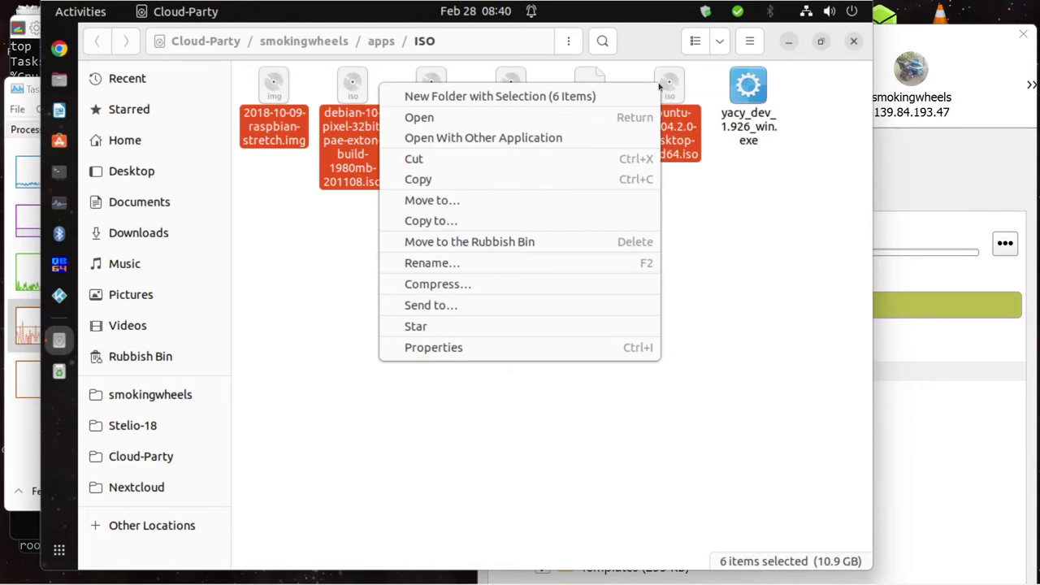
click(536, 160)
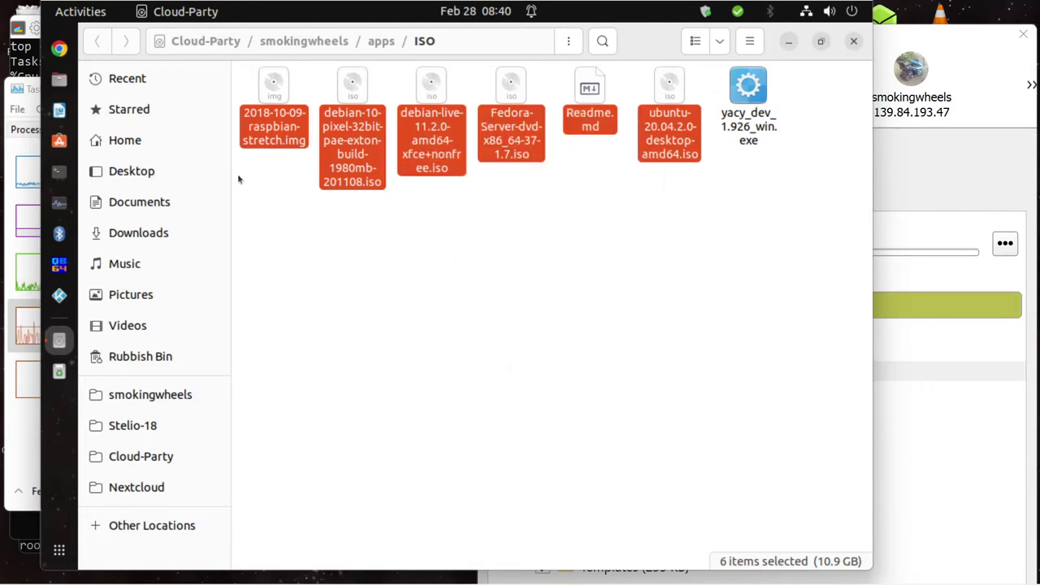
Paste the copied files into the Downloads folder and minimise the Files window
click(122, 234)
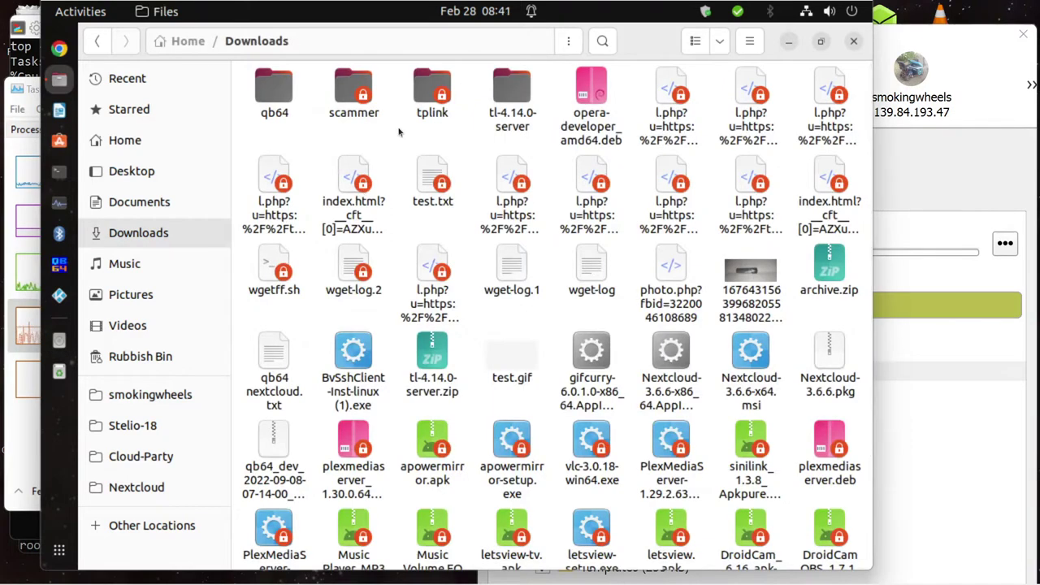
right_click(400, 132)
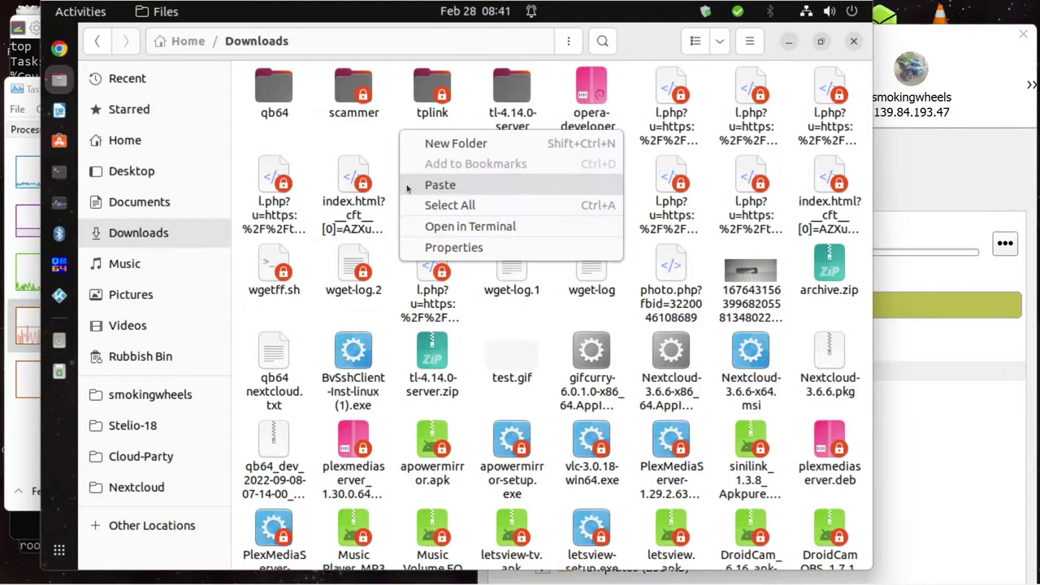
click(440, 185)
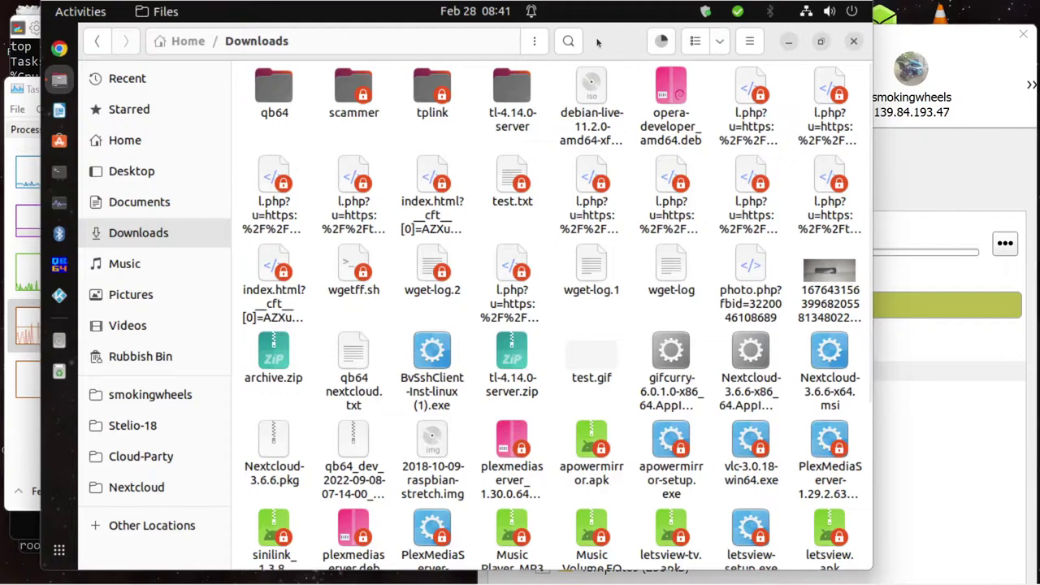
click(788, 46)
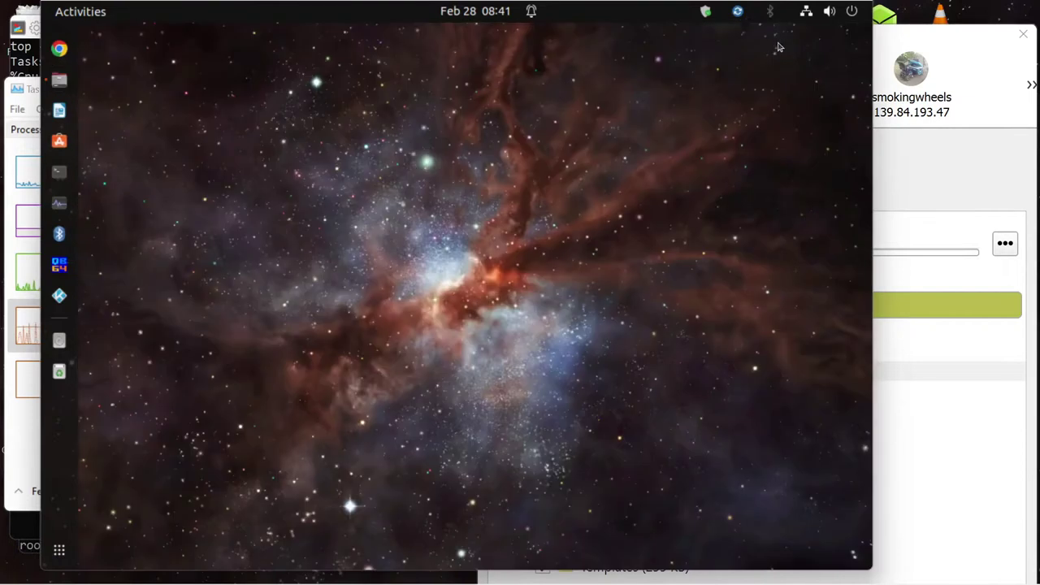
Open the Nextcloud main window from the tray icon's quick menu
click(738, 13)
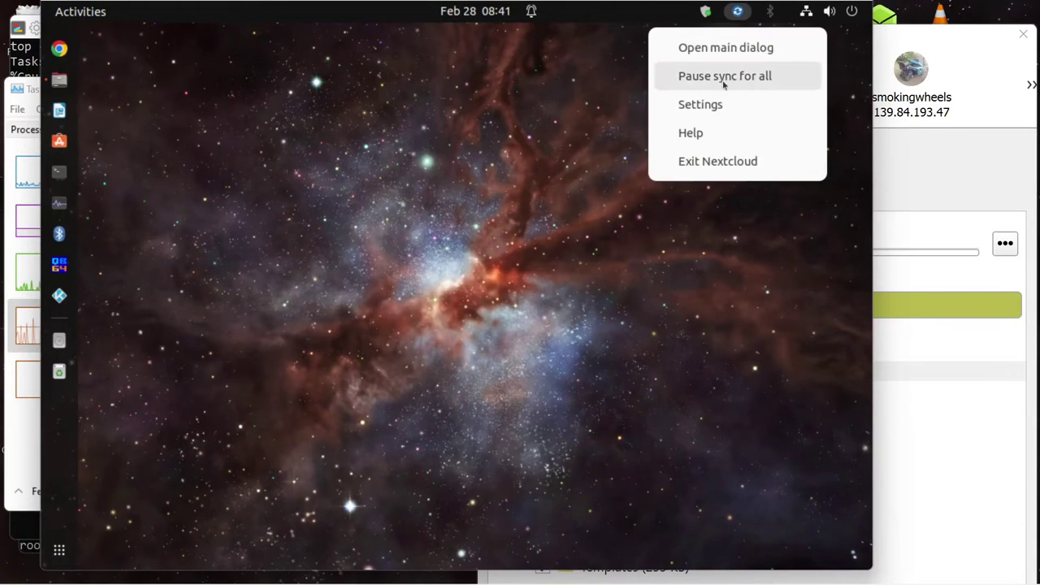
click(714, 103)
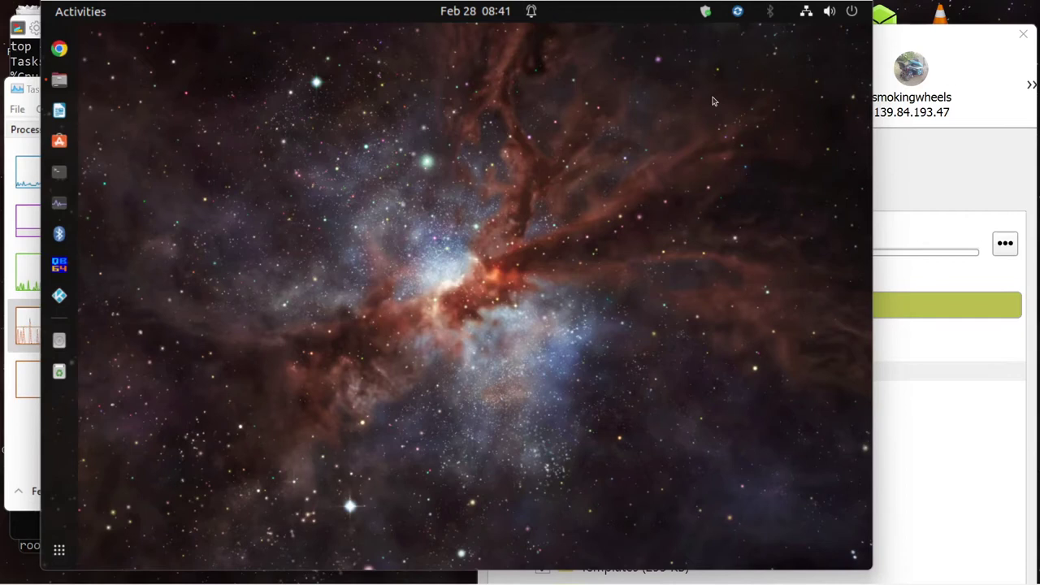
click(738, 13)
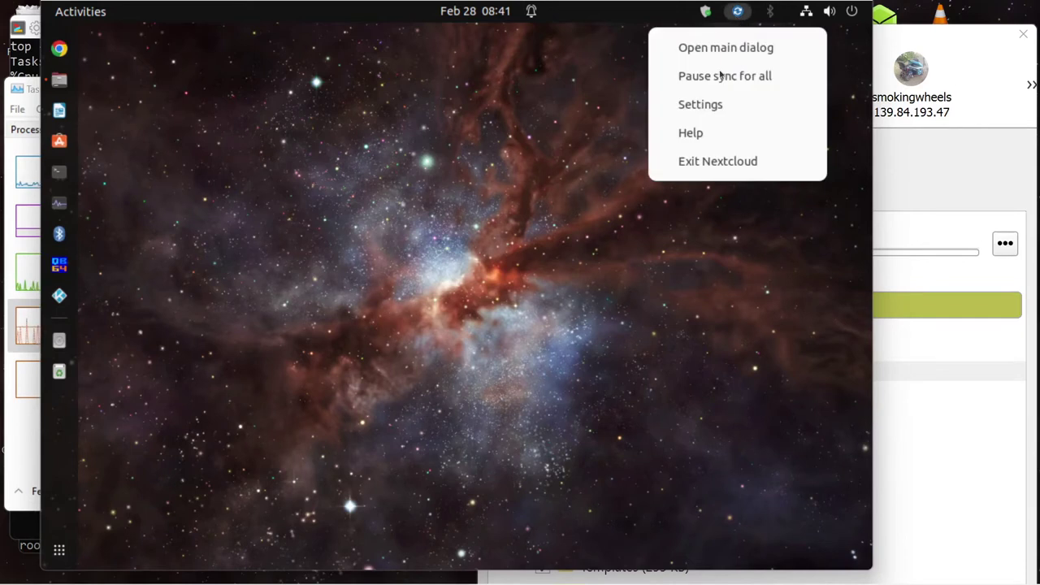
click(721, 48)
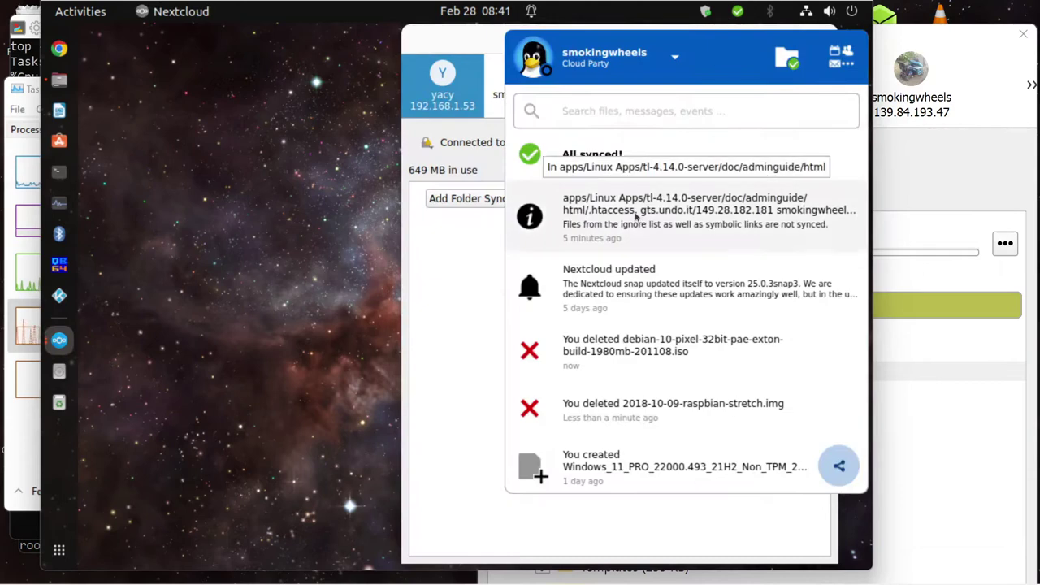
Check the other 192.168.1.53 account's and Cloud Party's activity, then open the 139.84.193.47 account settings
click(618, 57)
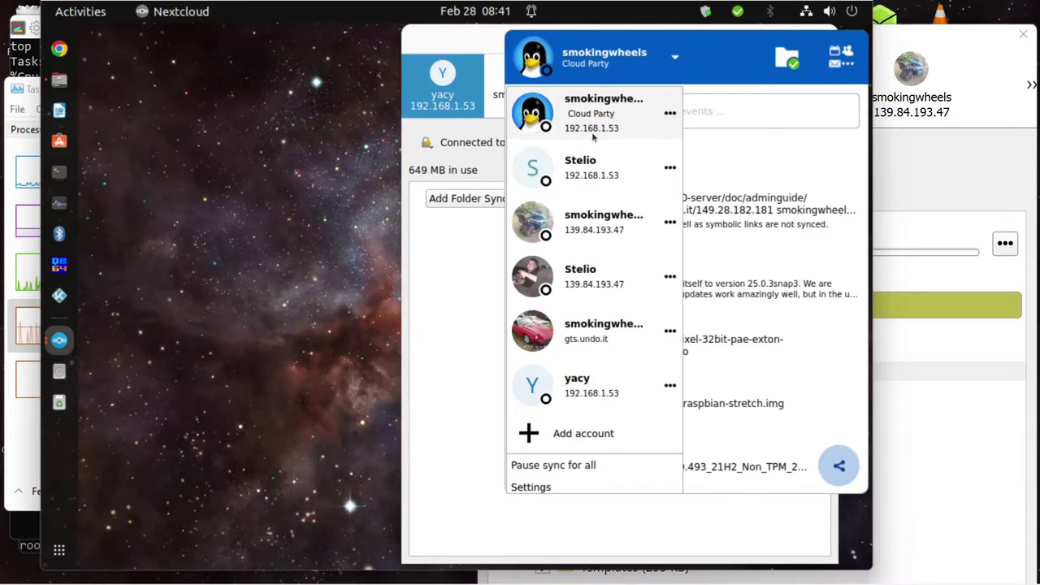
click(580, 162)
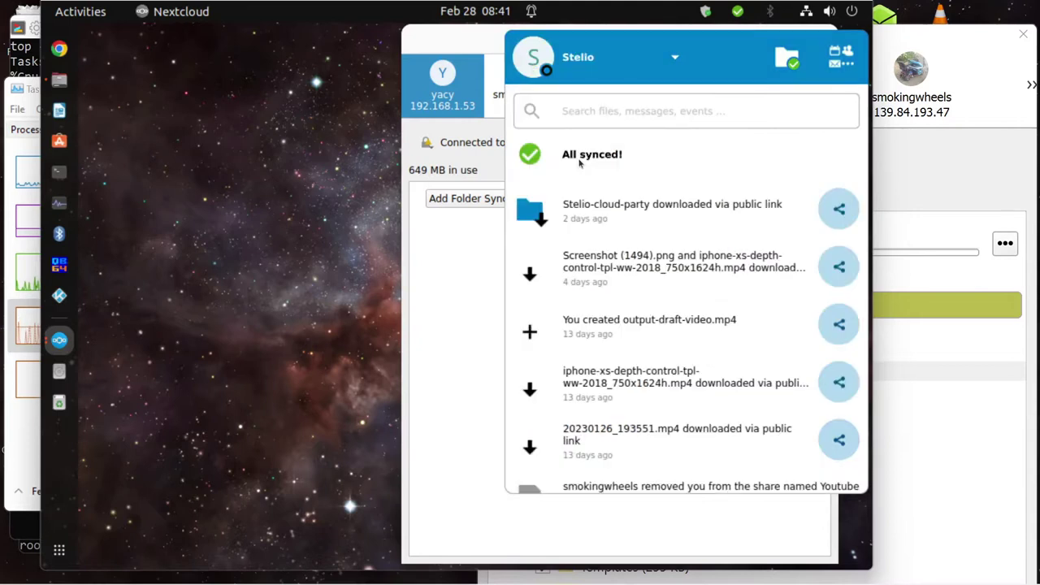
click(588, 62)
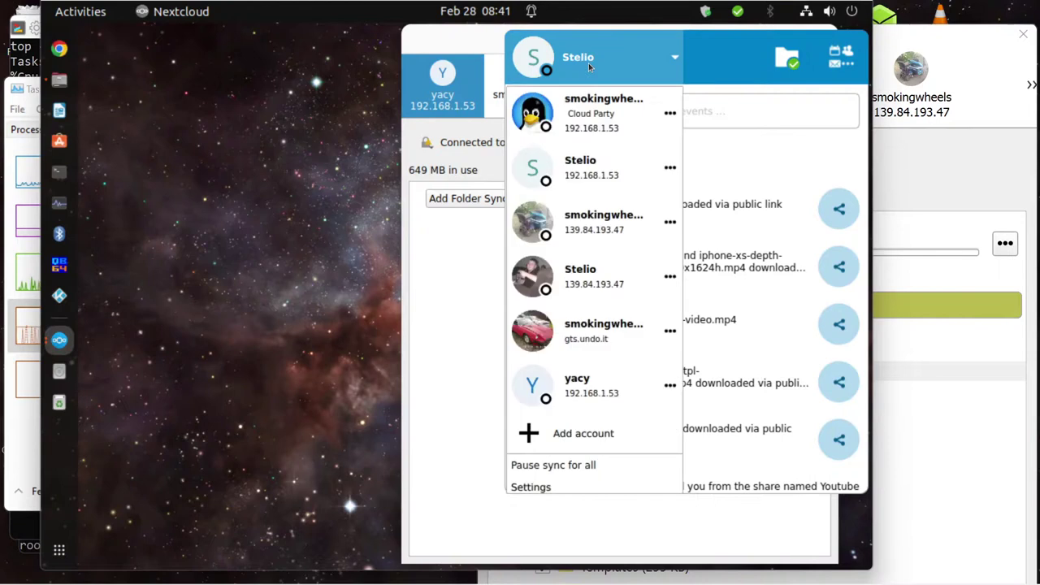
click(581, 120)
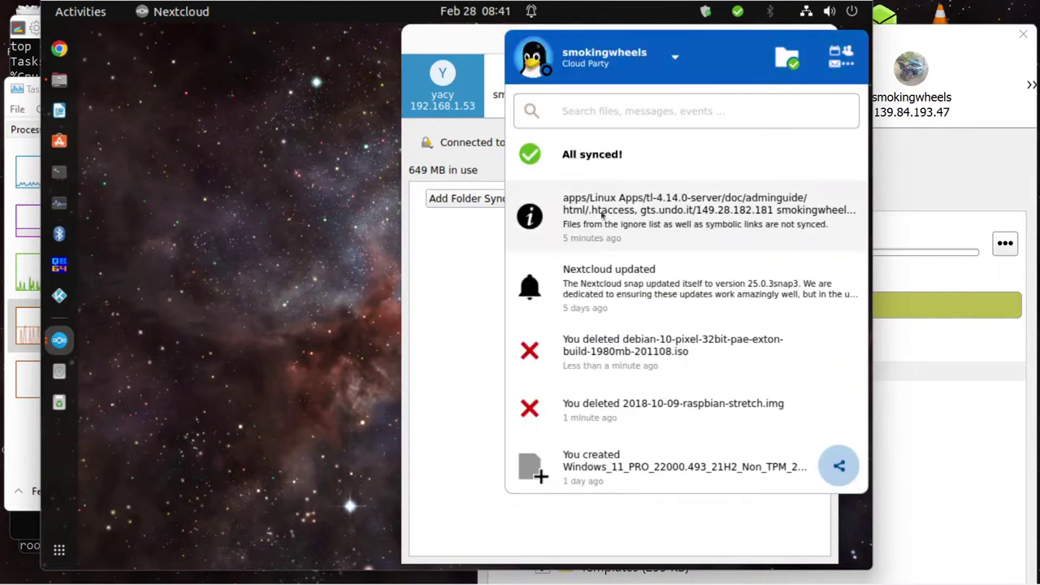
scroll(611, 254, down, 3)
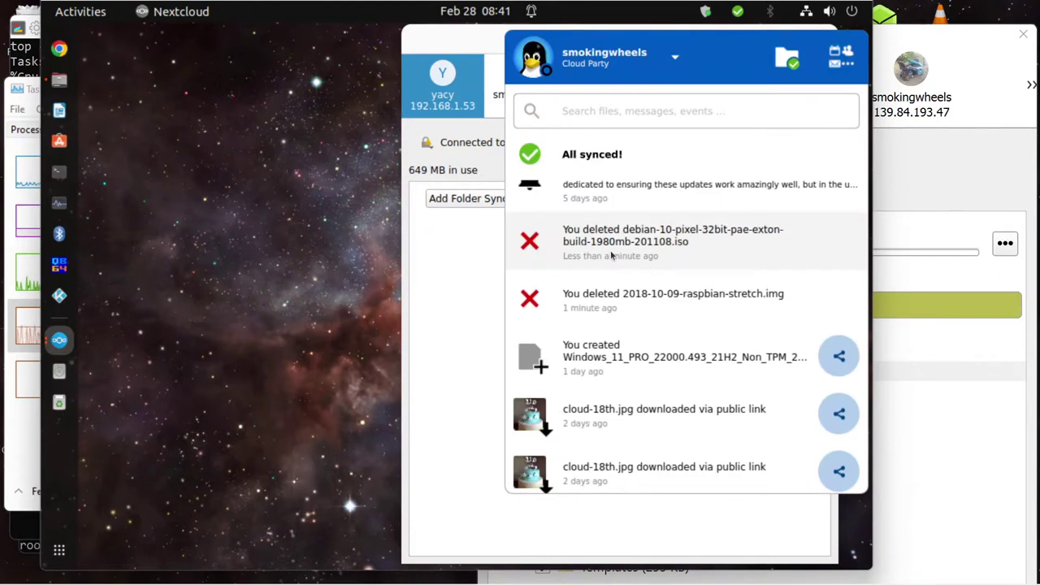
scroll(611, 255, up, 2)
scroll(611, 255, up, 1)
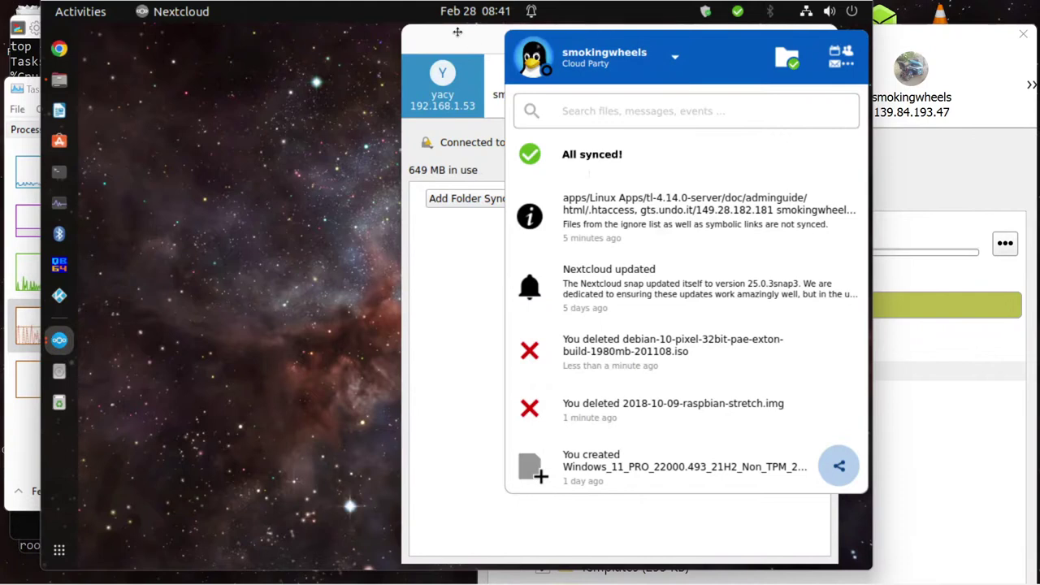
click(596, 57)
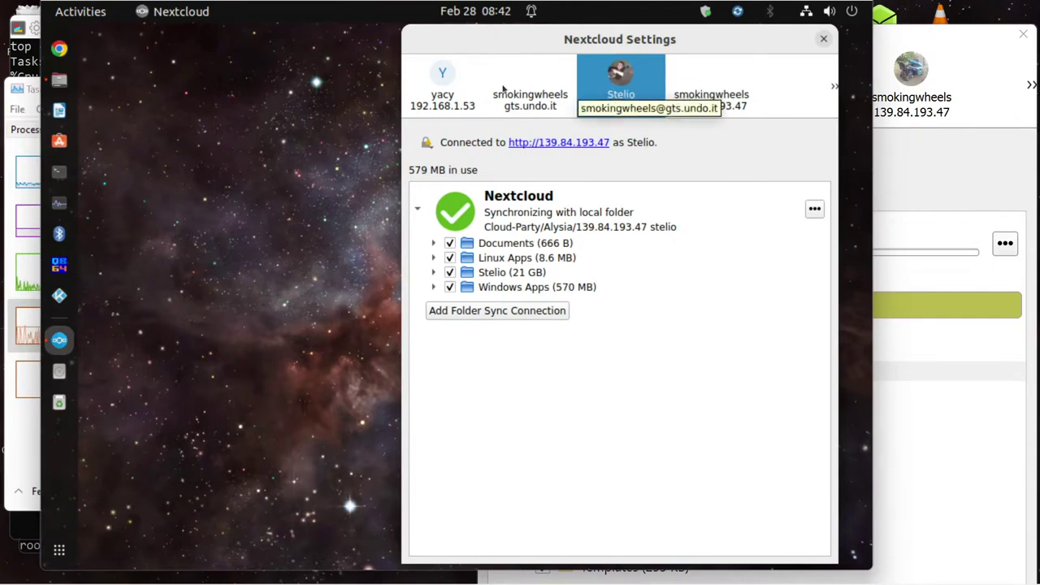
click(693, 92)
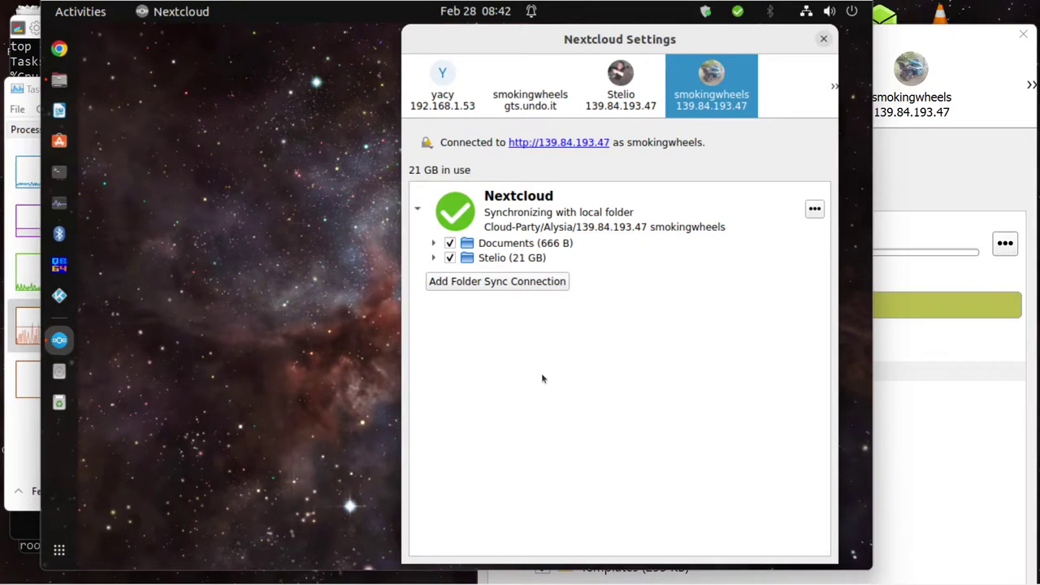
click(62, 210)
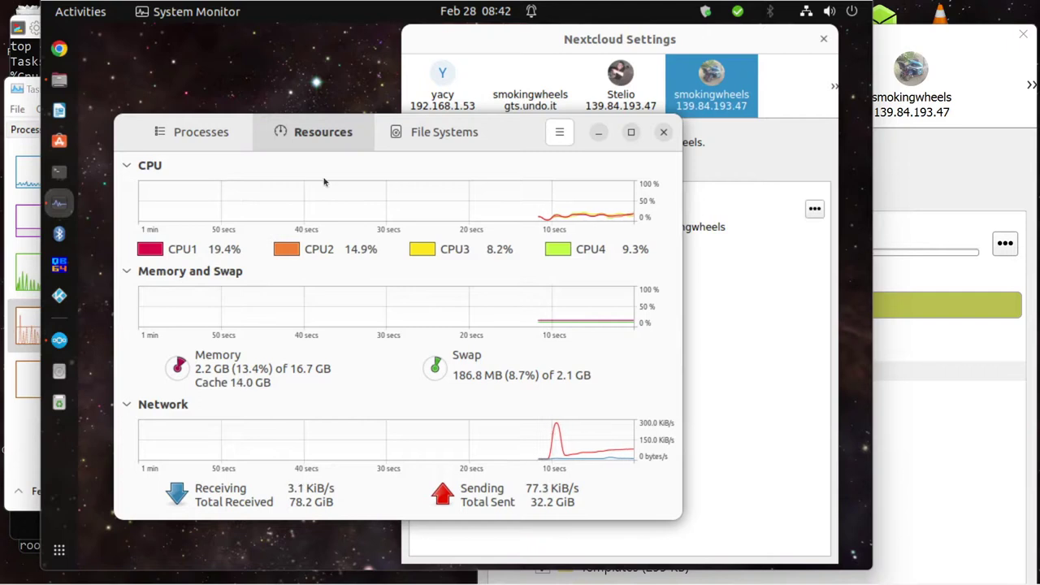
click(663, 133)
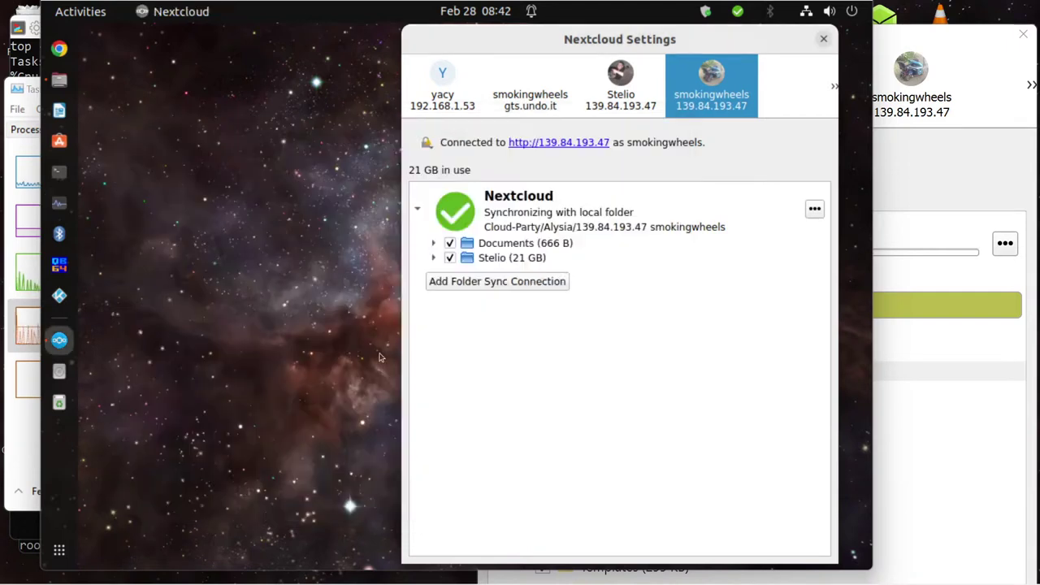
click(59, 267)
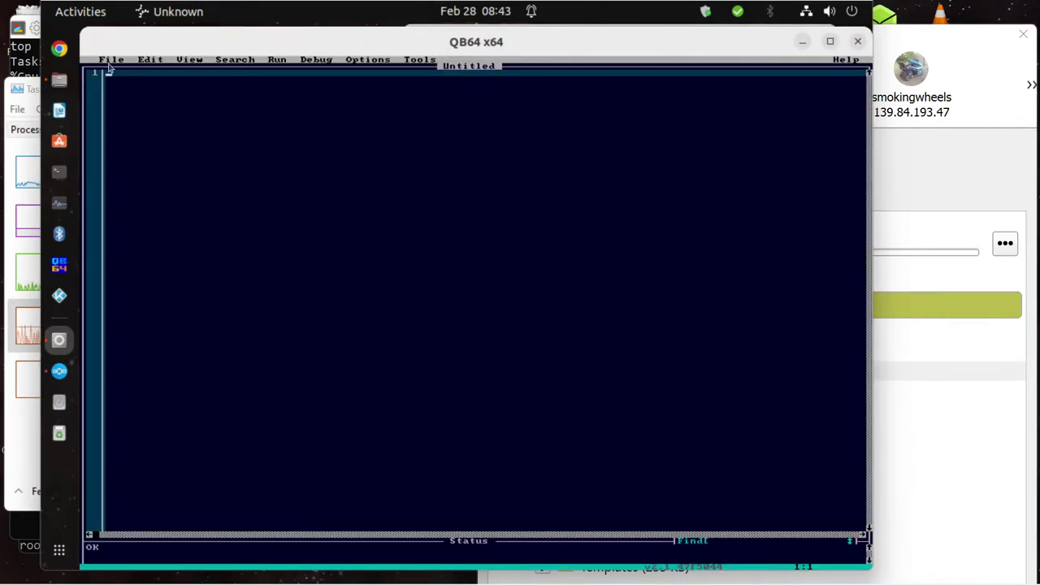
click(113, 60)
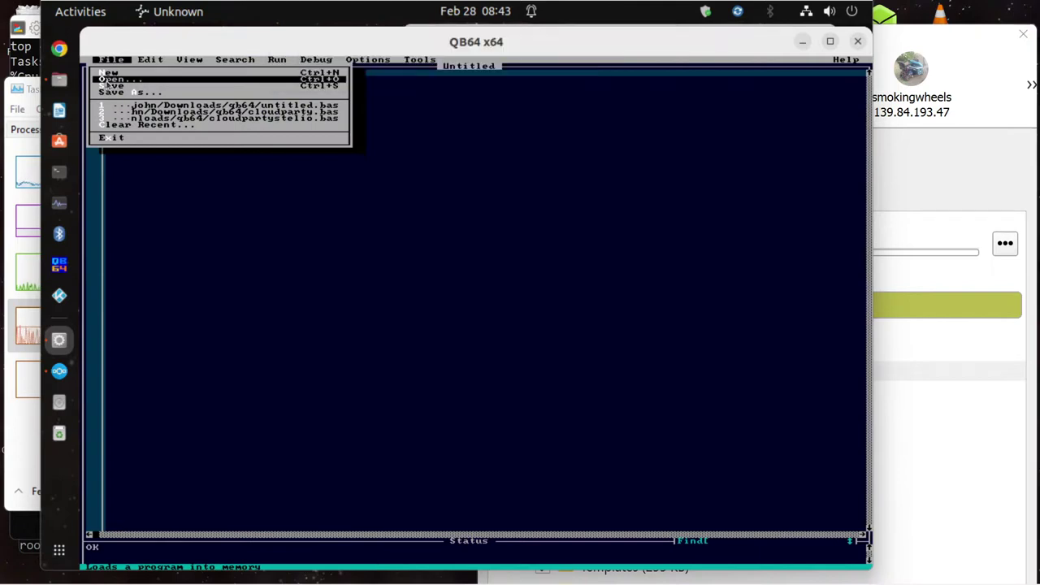
click(107, 80)
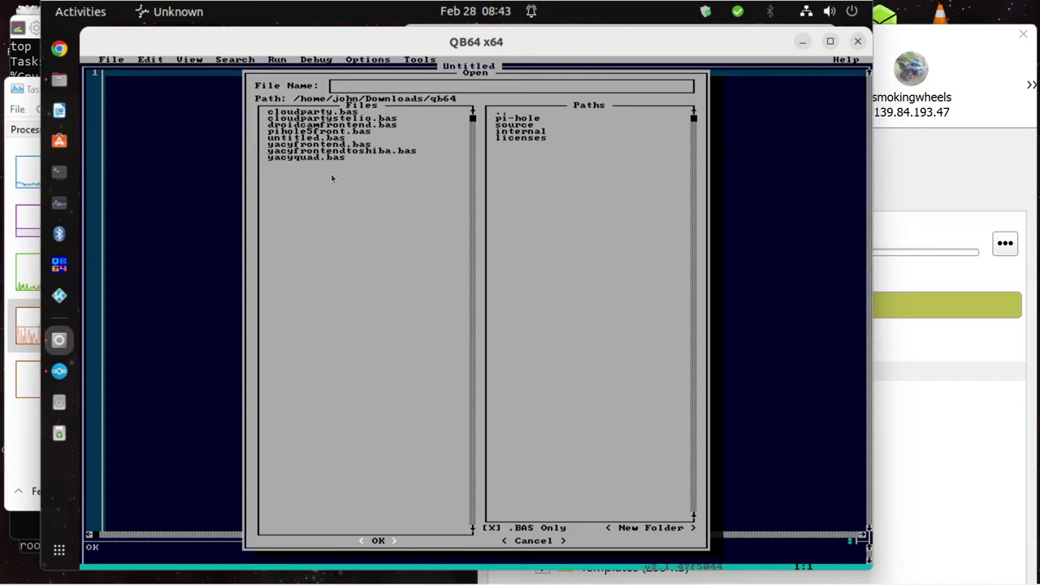
click(530, 542)
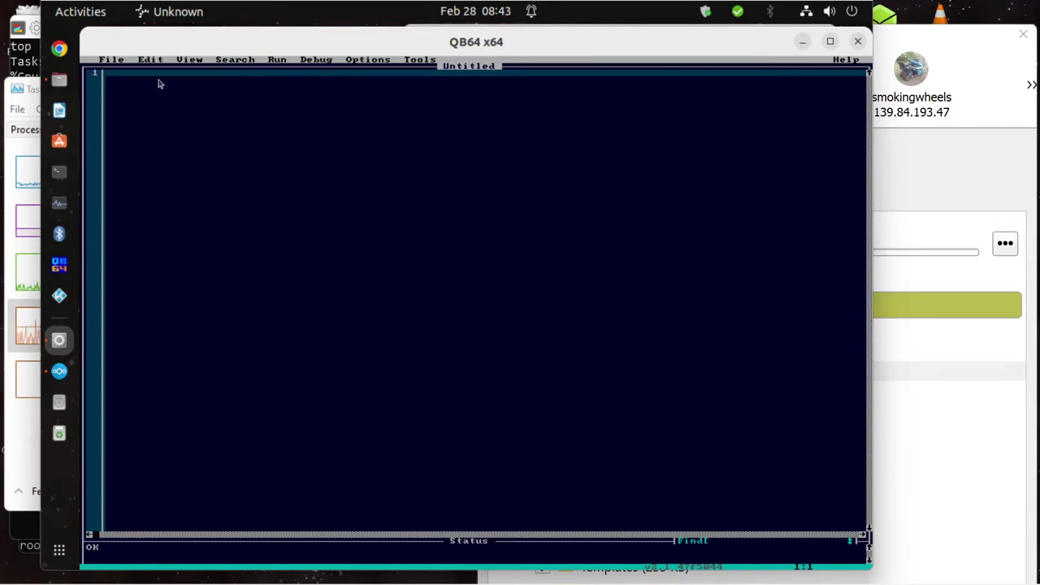
click(114, 62)
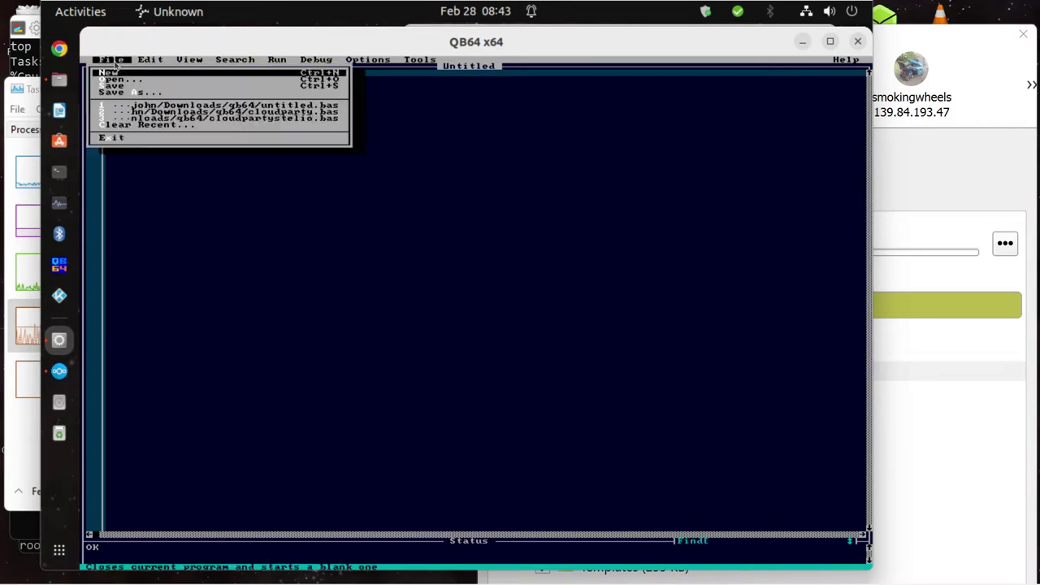
click(132, 140)
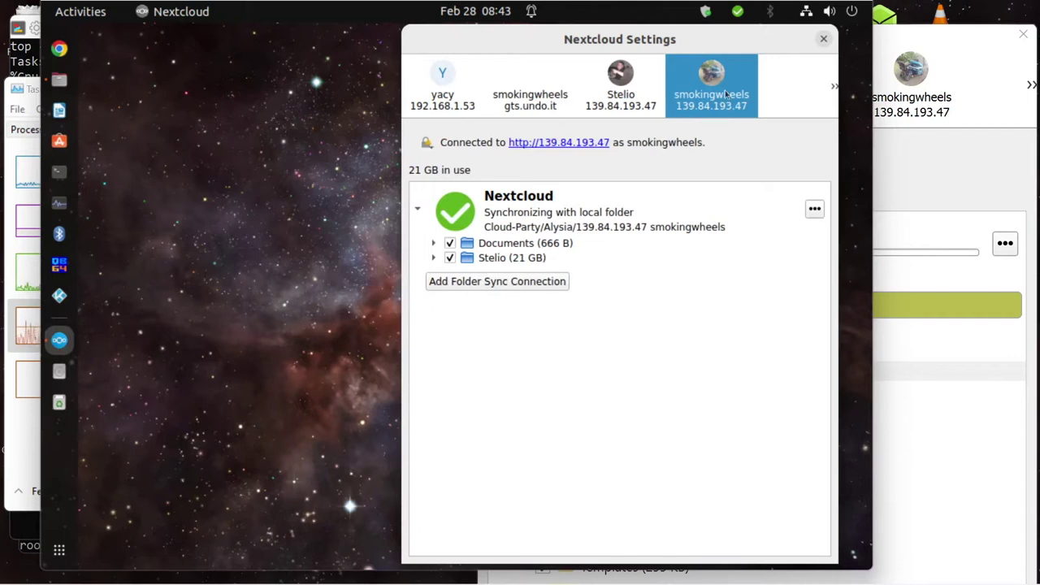
Open File Explorer on the Windows host and browse the root of Local Disk (C:)
mouse_move(715, 581)
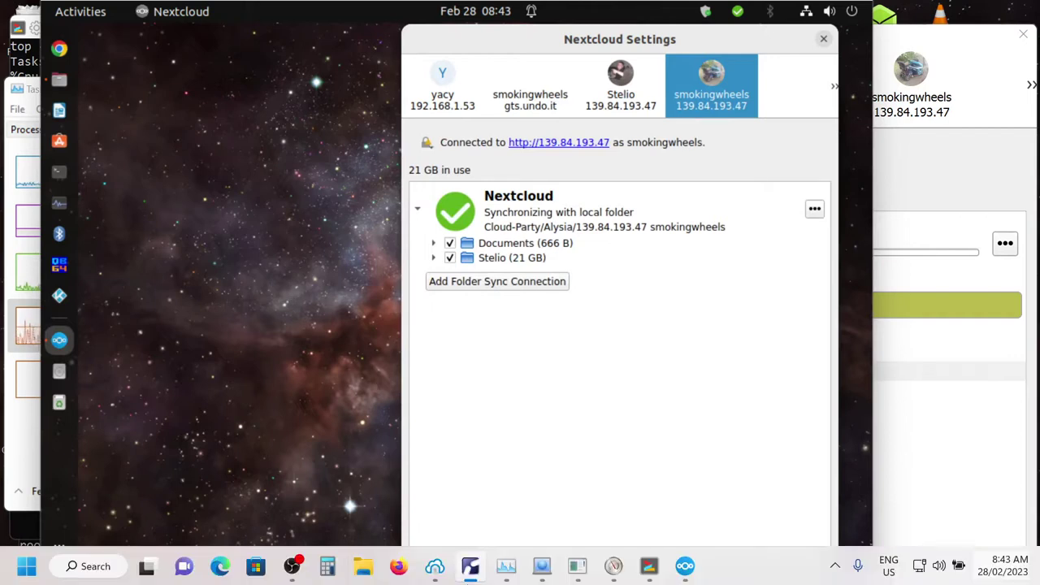
click(363, 569)
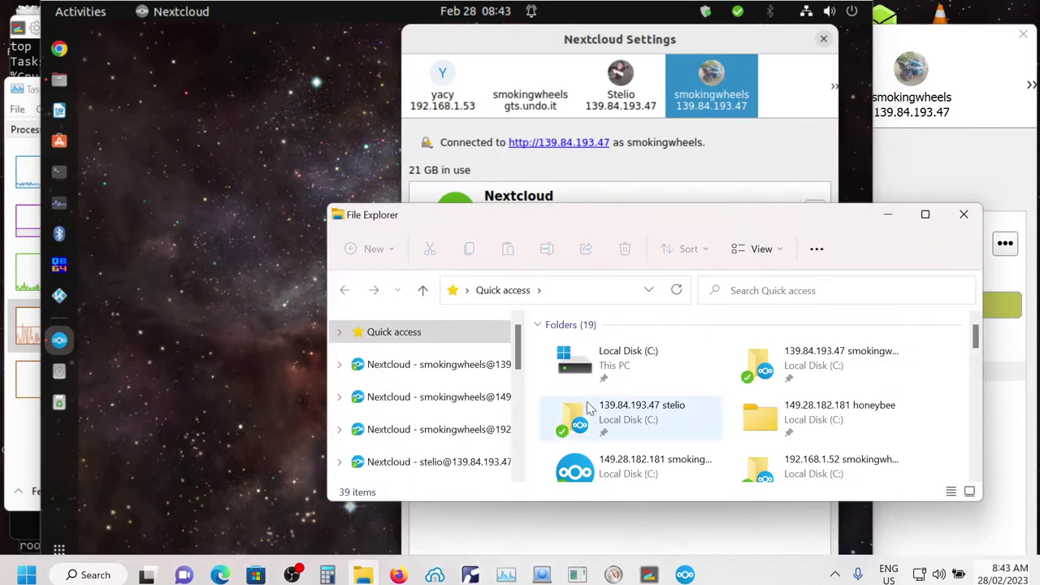
double_click(599, 365)
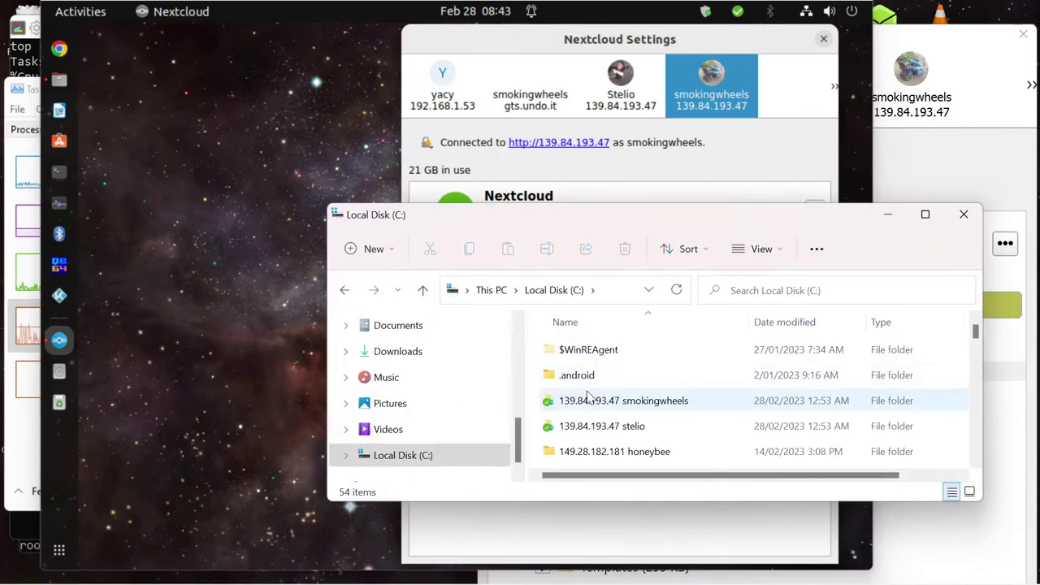
scroll(587, 406, down, 4)
scroll(585, 407, up, 1)
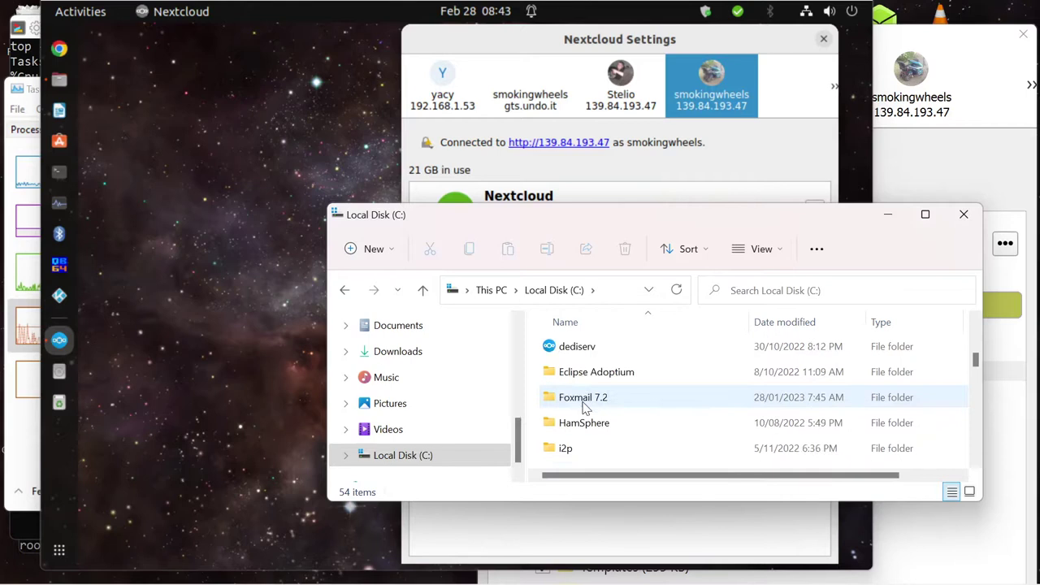
scroll(585, 406, down, 5)
scroll(583, 408, down, 5)
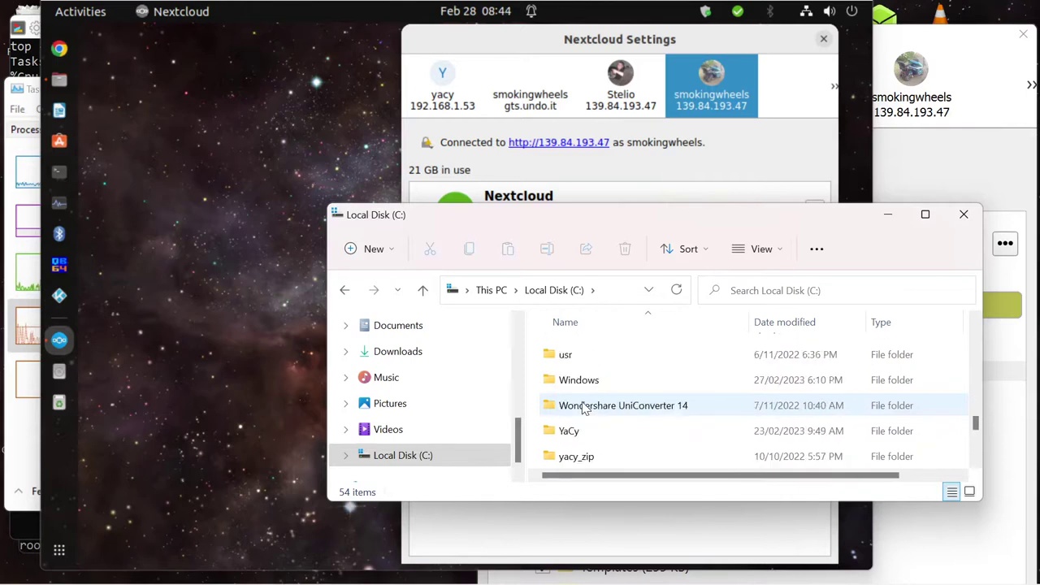
scroll(582, 408, up, 3)
scroll(582, 408, up, 1)
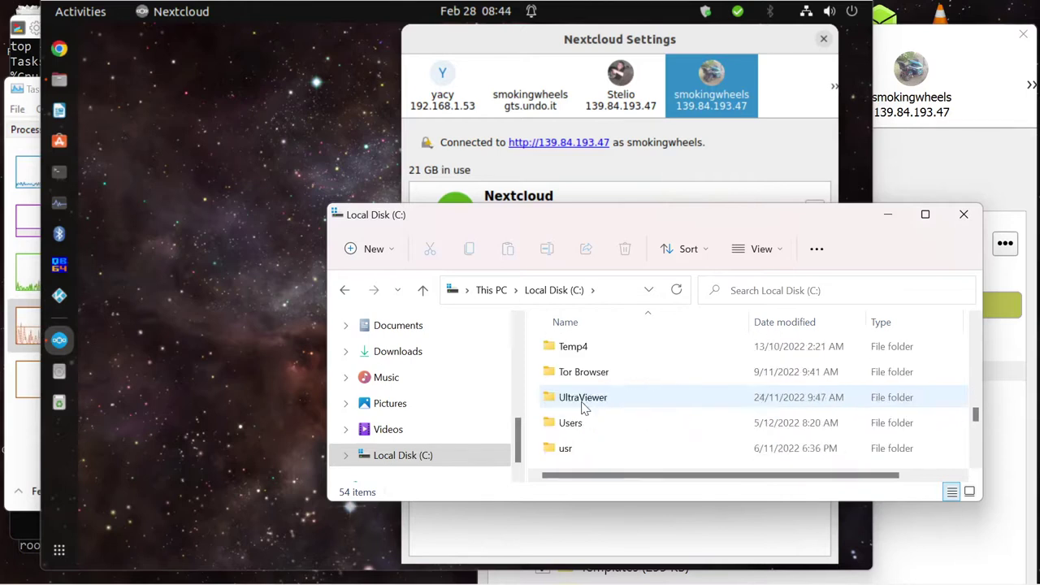
scroll(583, 408, down, 2)
scroll(583, 407, up, 1)
scroll(583, 408, up, 2)
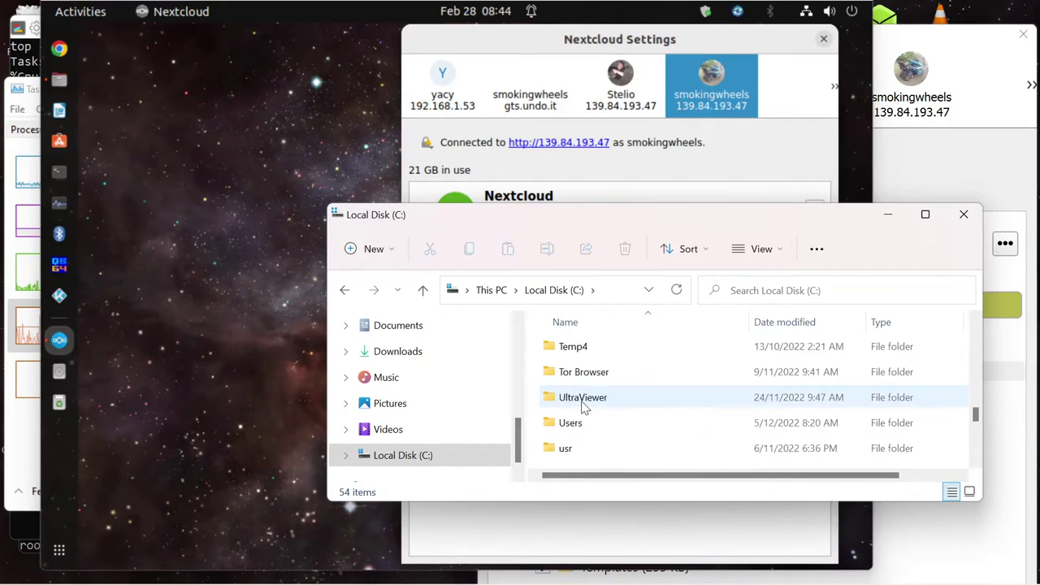
scroll(583, 408, up, 1)
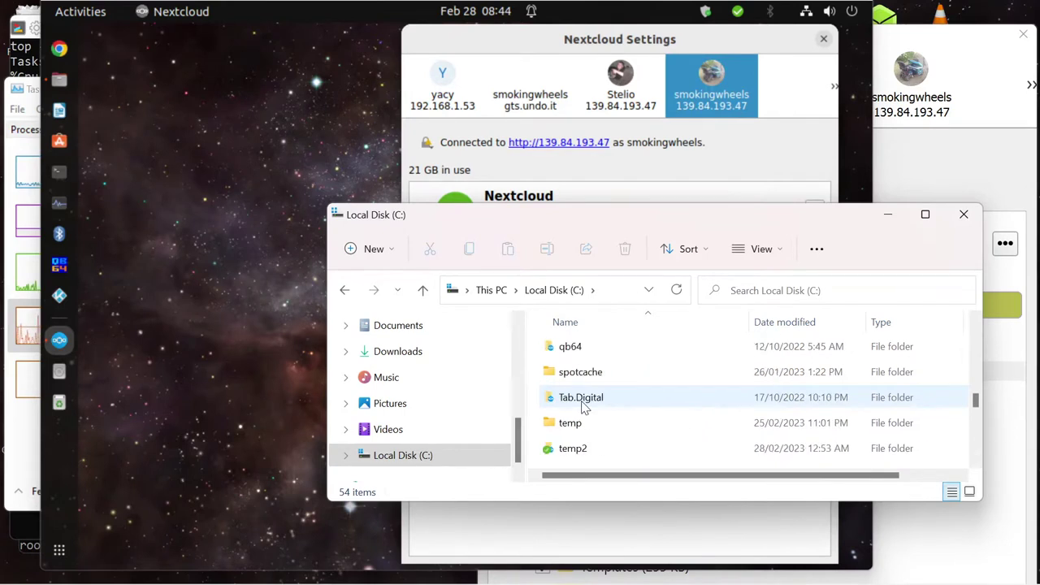
scroll(582, 406, down, 1)
Look inside the temp2 sync folder, then return to the root of drive C
double_click(562, 379)
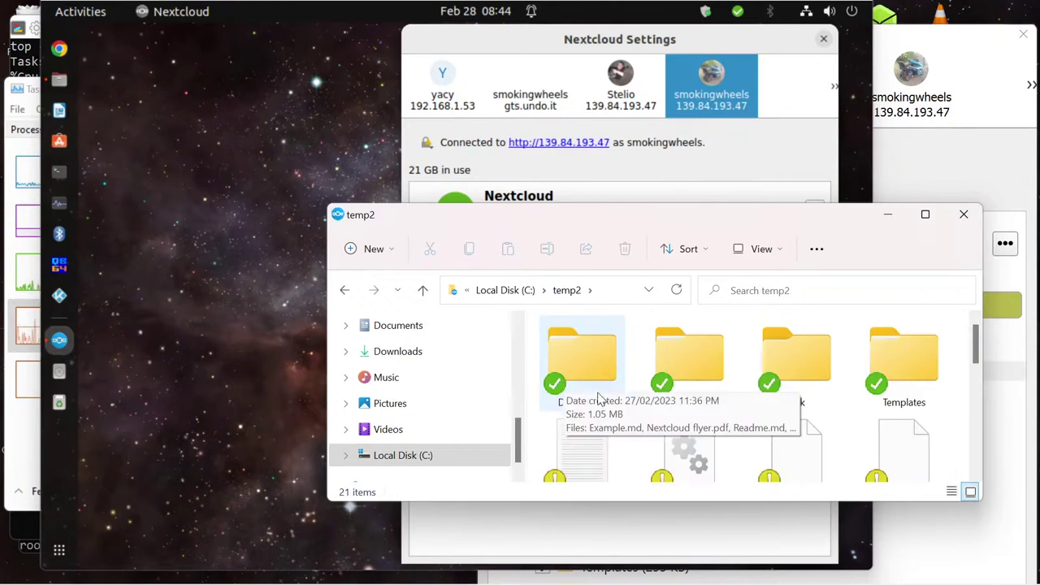
scroll(626, 443, down, 1)
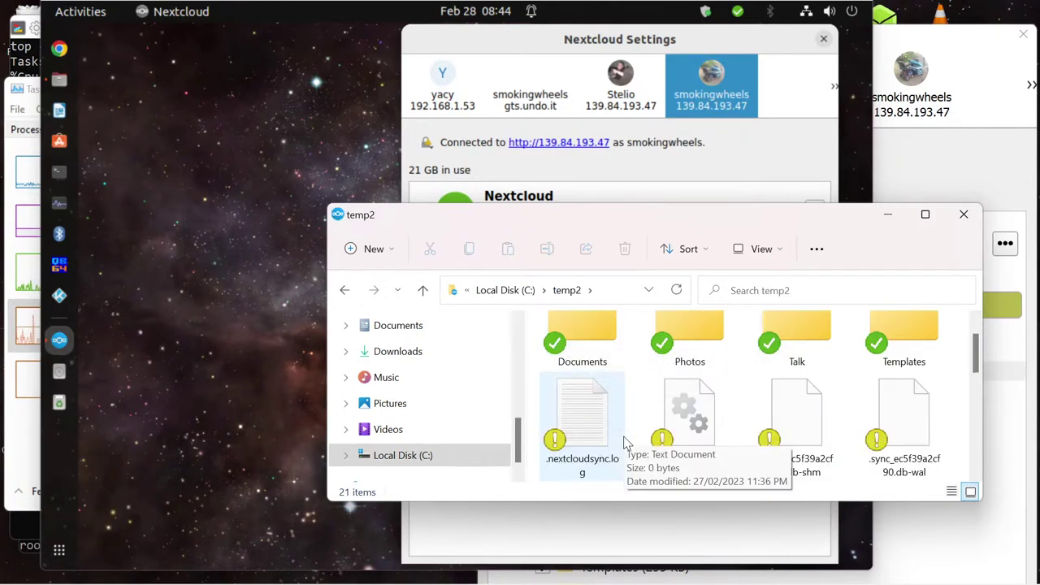
scroll(623, 442, up, 1)
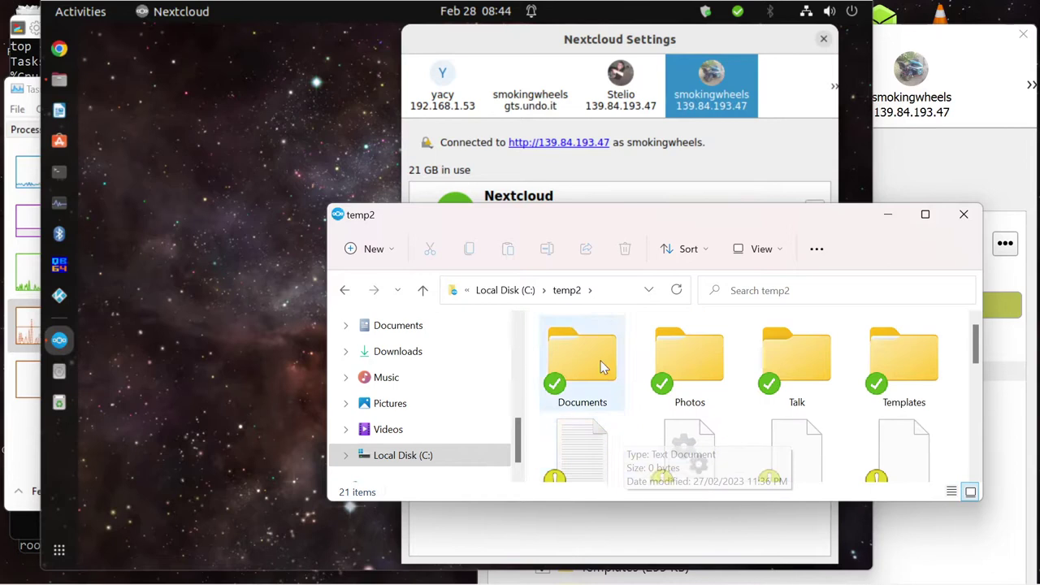
click(505, 290)
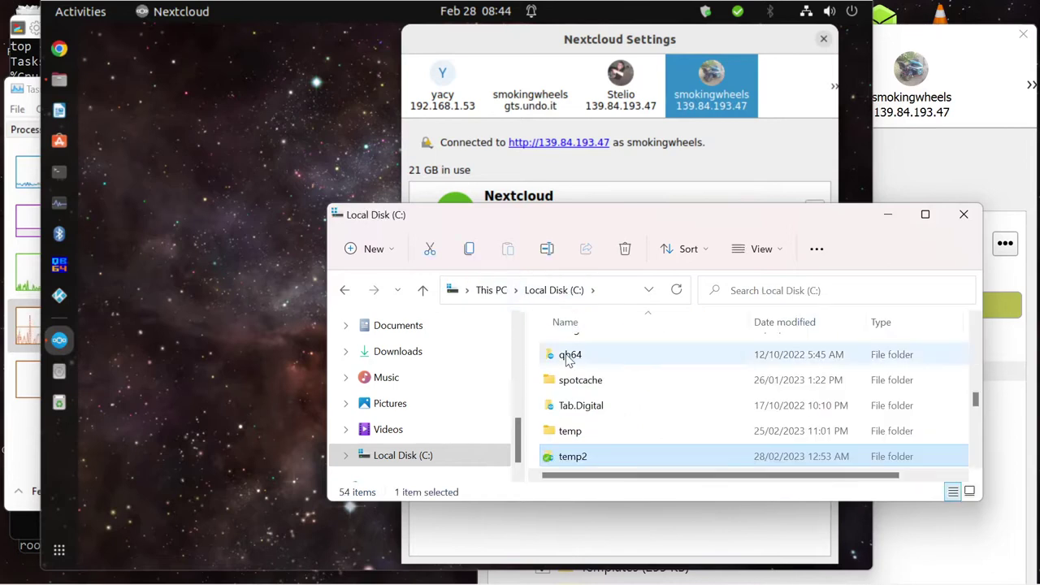
Open the qb64 folder on drive C, then its inner qb64 subfolder
click(569, 358)
double_click(569, 358)
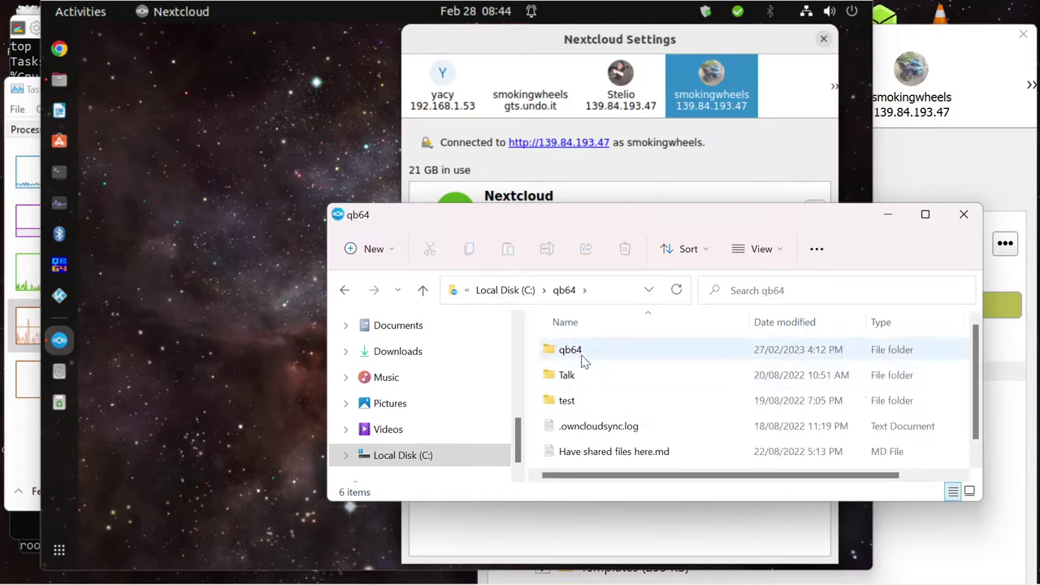
click(575, 352)
double_click(574, 351)
scroll(595, 379, down, 3)
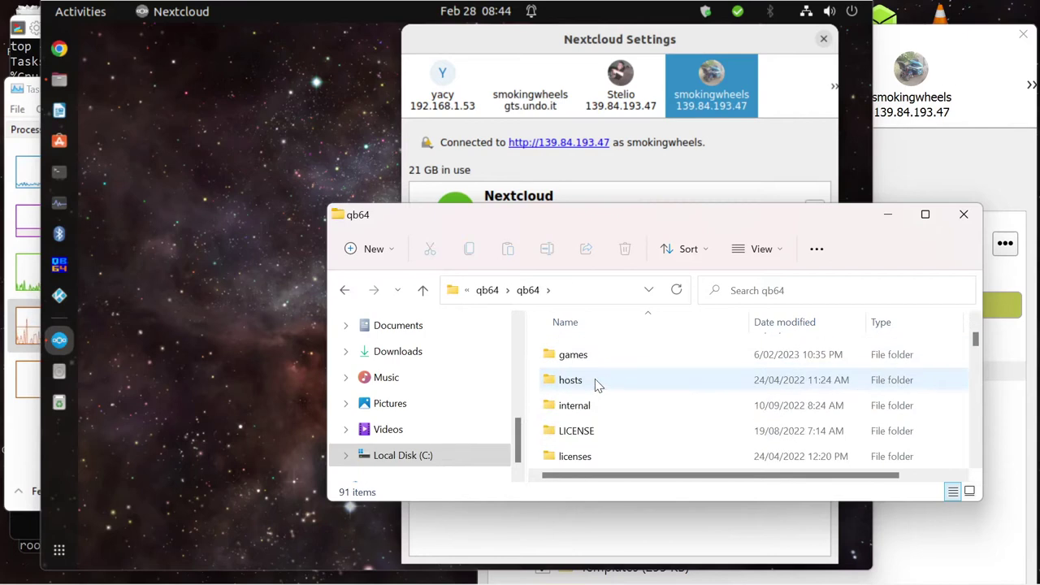
scroll(595, 379, down, 5)
scroll(595, 379, up, 2)
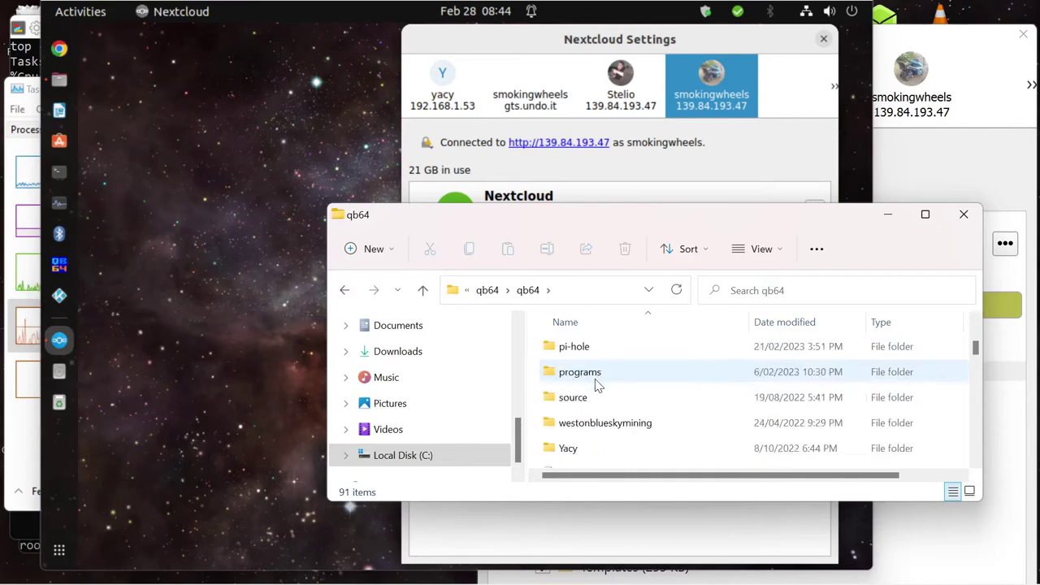
scroll(595, 378, down, 1)
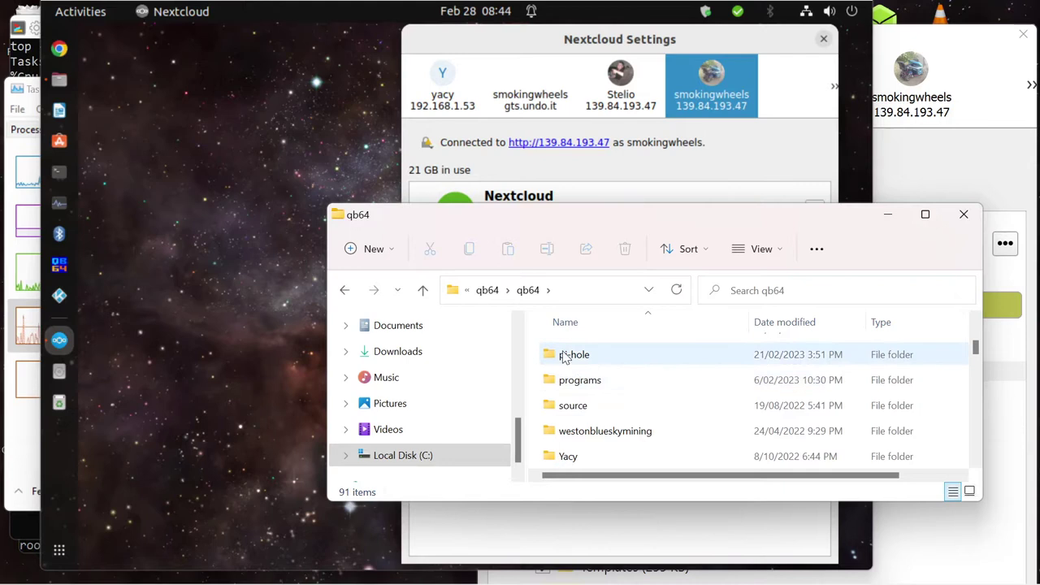
Look through the pi-hole folder and its piholecloud subfolder
double_click(564, 354)
scroll(572, 379, down, 6)
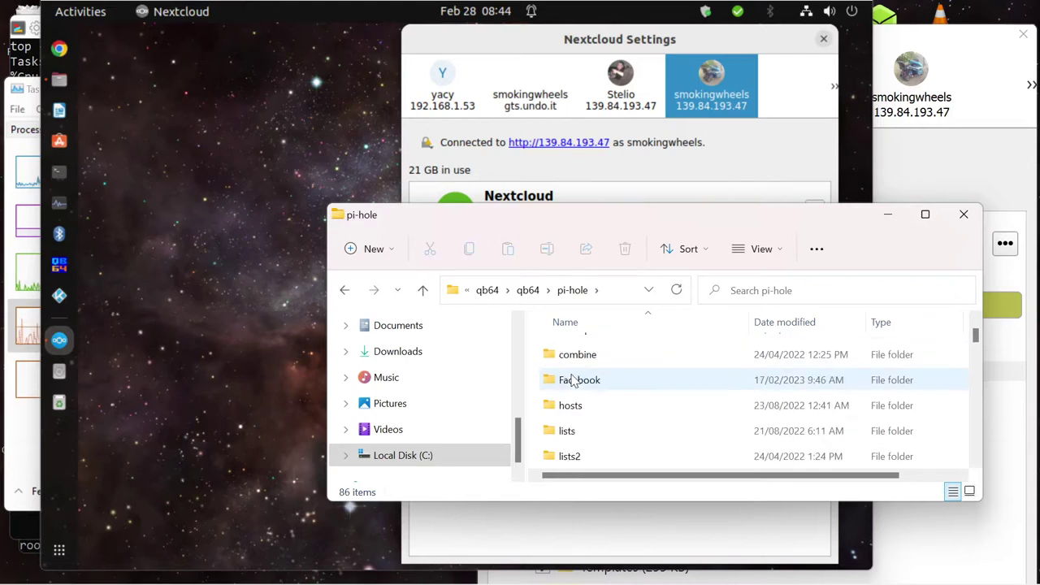
scroll(572, 379, down, 8)
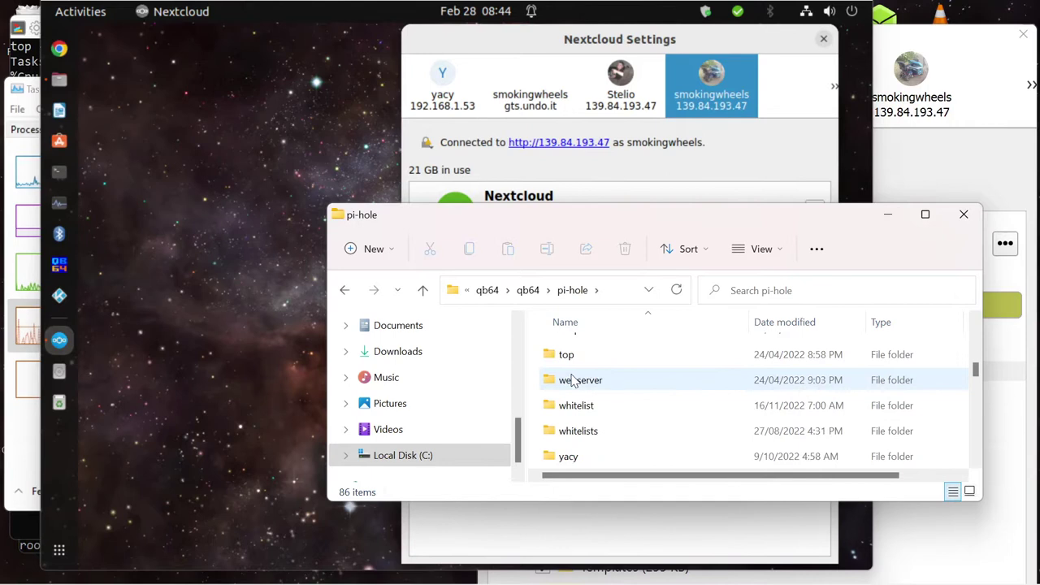
scroll(573, 380, down, 2)
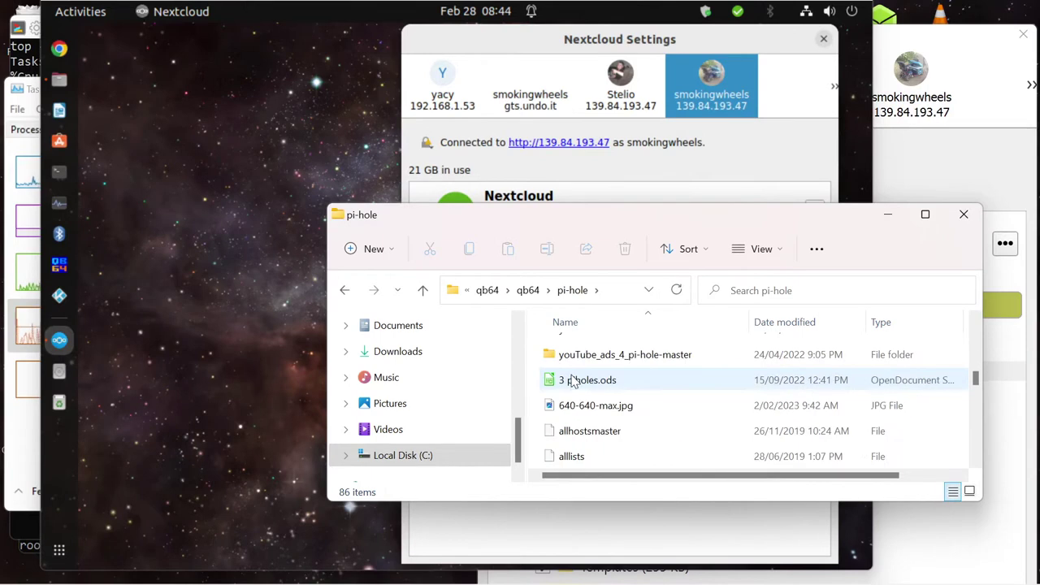
scroll(572, 379, up, 3)
scroll(571, 371, up, 2)
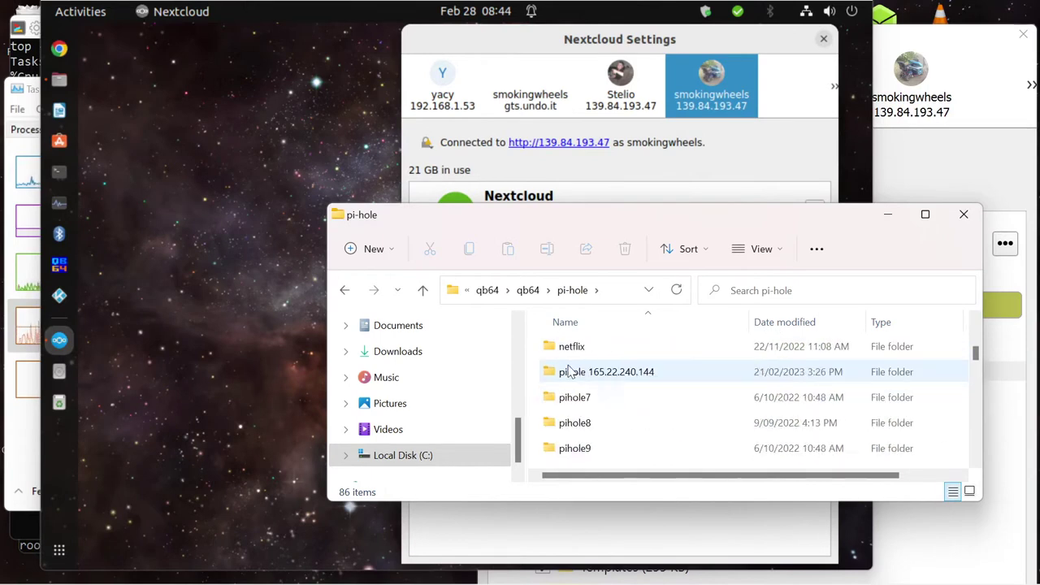
scroll(573, 366, down, 2)
double_click(579, 359)
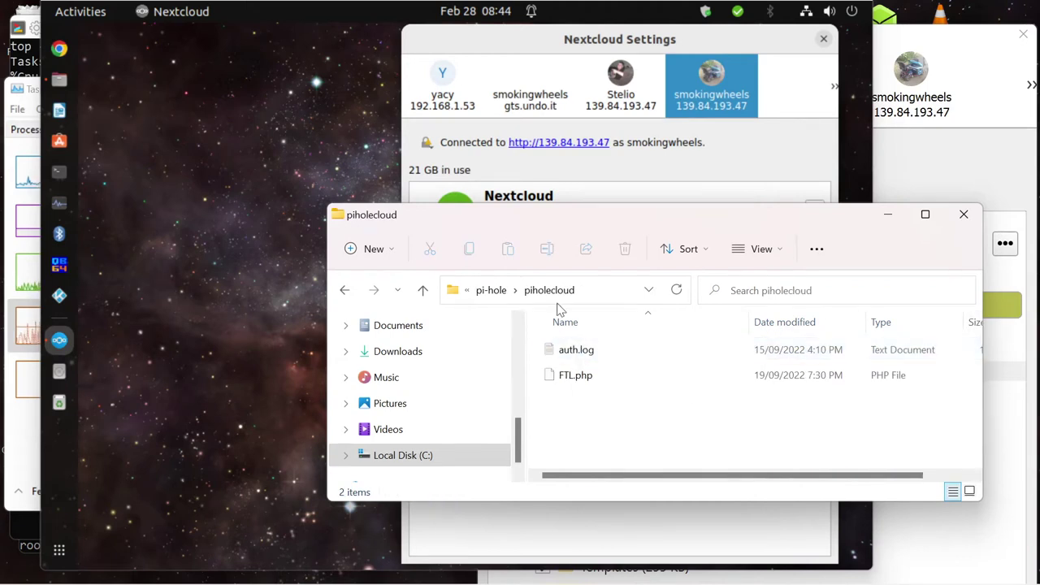
Return through pi-hole to the inner qb64 folder listing 91 items
click(491, 290)
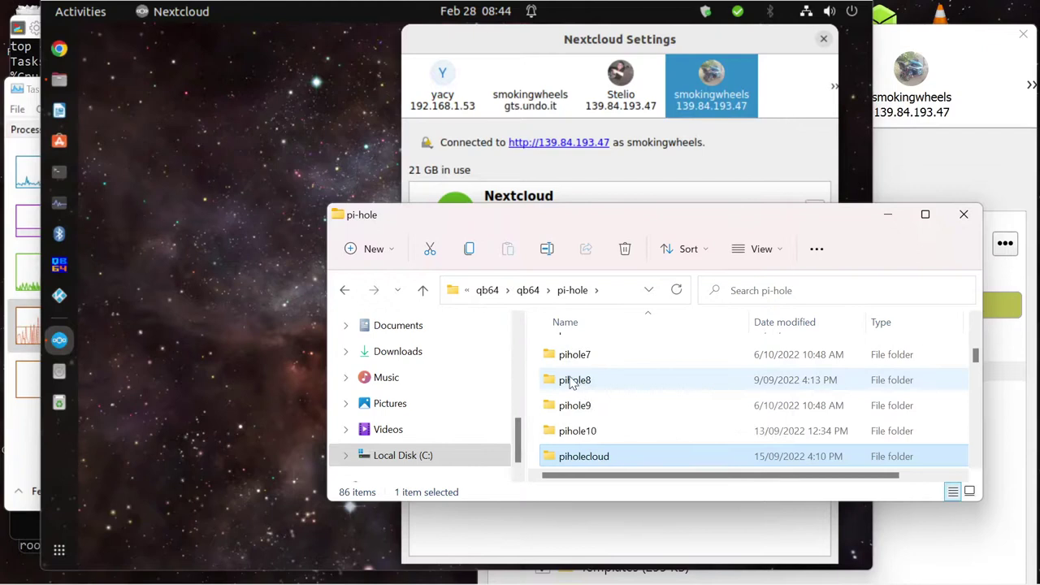
scroll(572, 381, up, 4)
scroll(572, 382, up, 2)
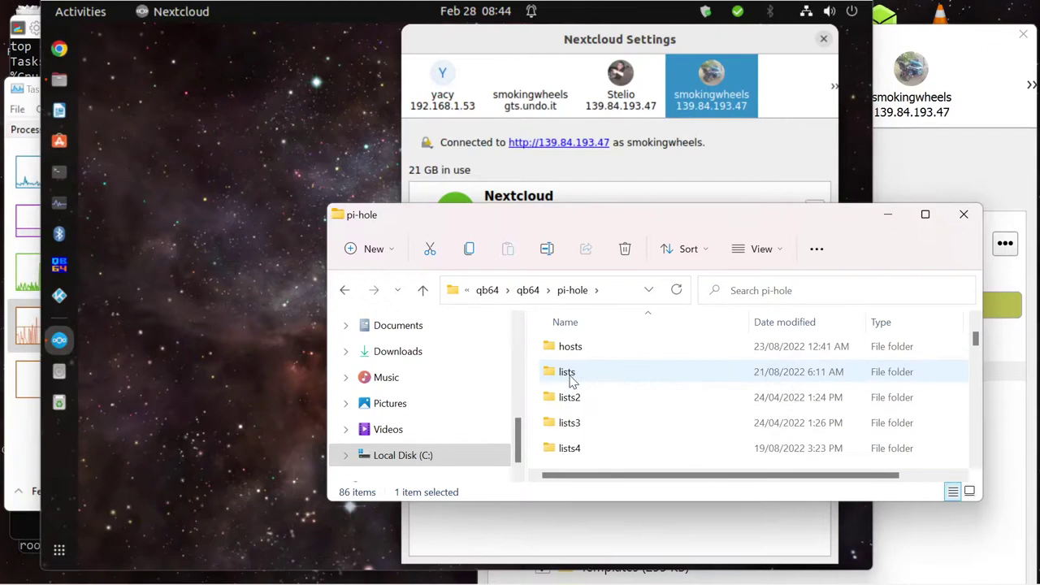
scroll(572, 382, up, 3)
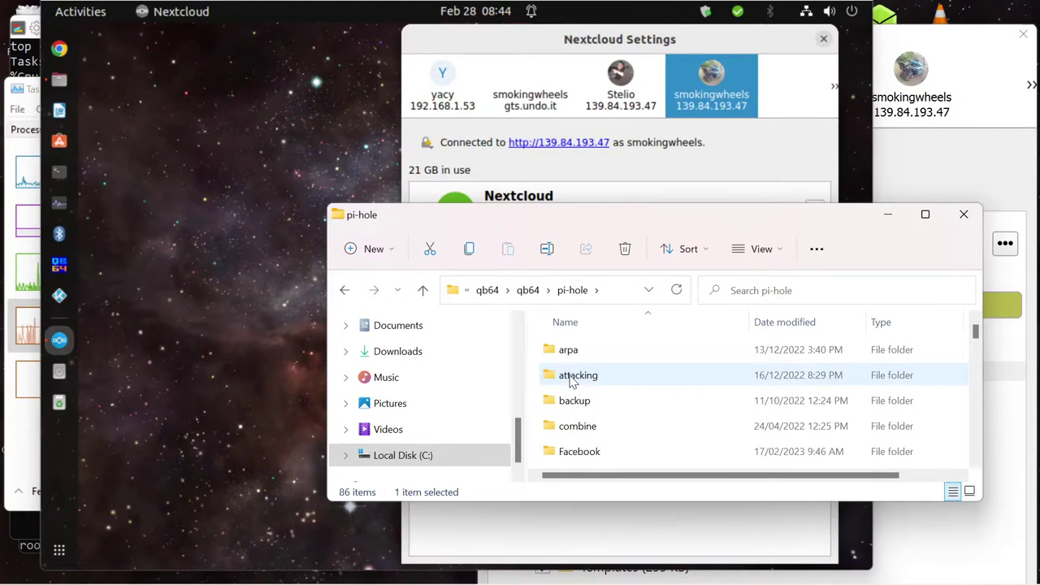
click(527, 290)
scroll(579, 372, down, 2)
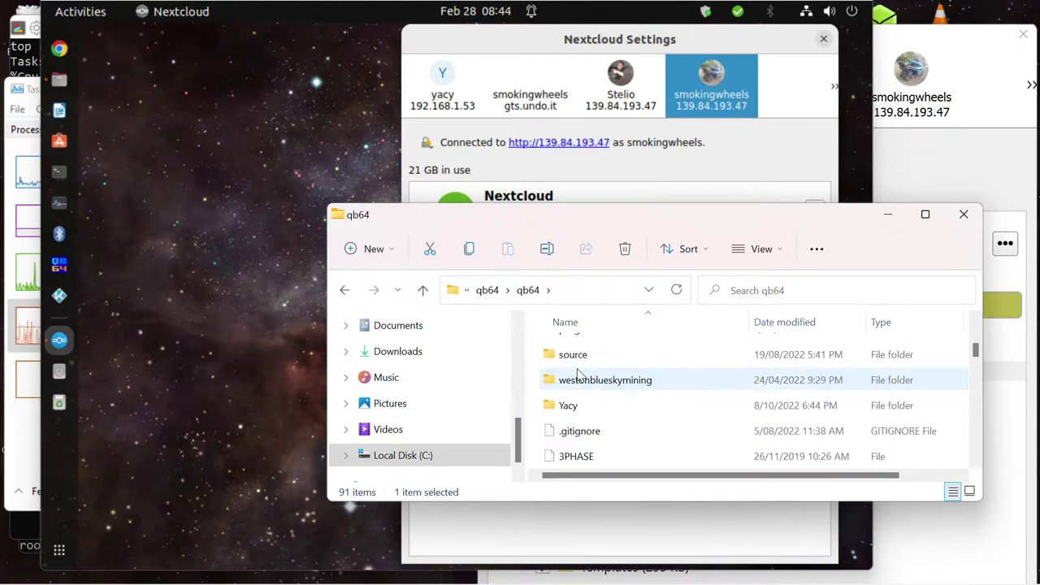
scroll(579, 374, up, 6)
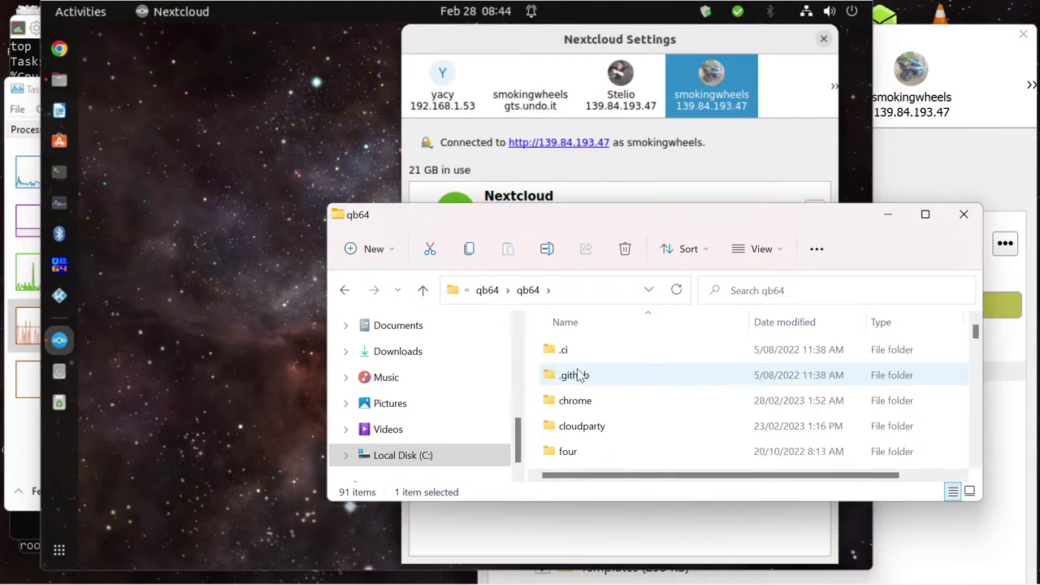
scroll(579, 373, down, 1)
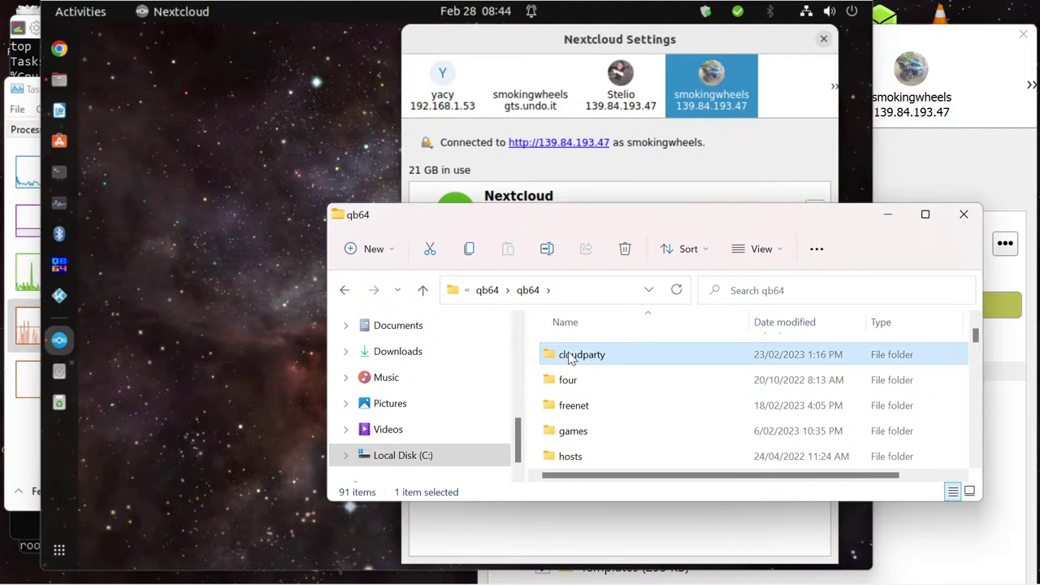
In the cloudparty folder, copy cloudpartysteliowagin.bas to the clipboard via Show more options > Copy
double_click(570, 353)
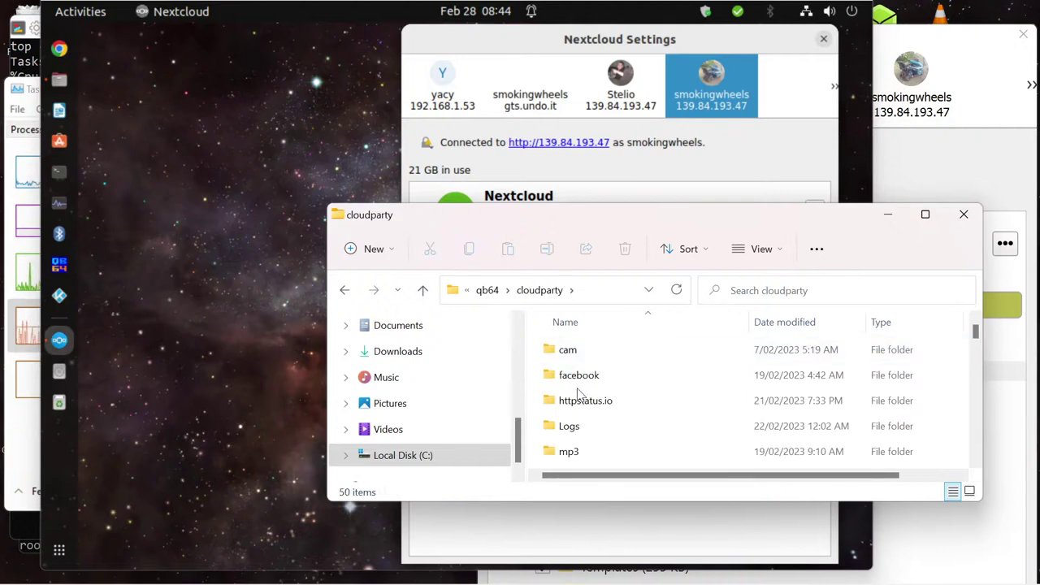
scroll(580, 393, down, 3)
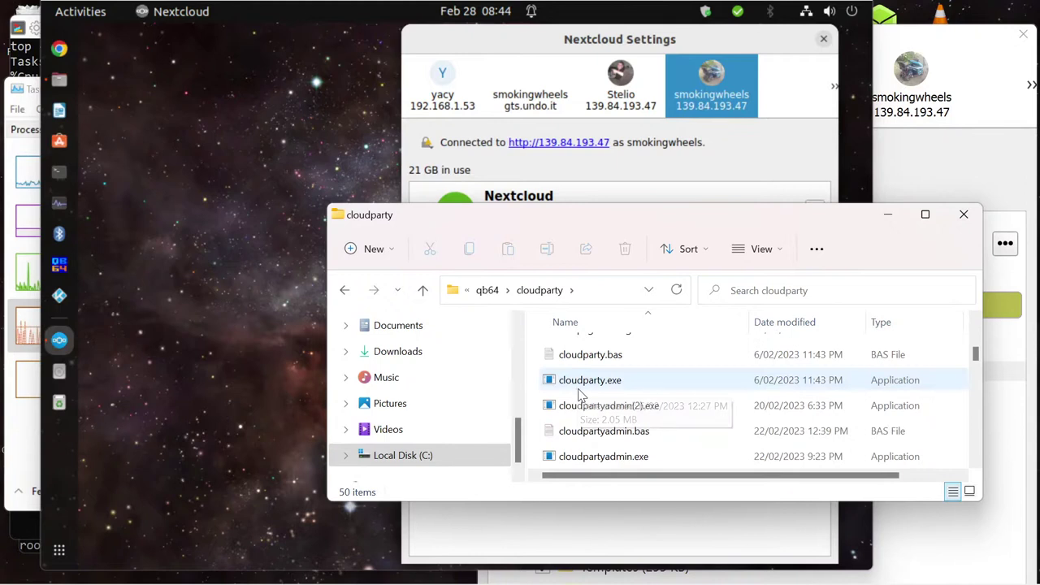
scroll(584, 398, down, 1)
scroll(615, 439, down, 1)
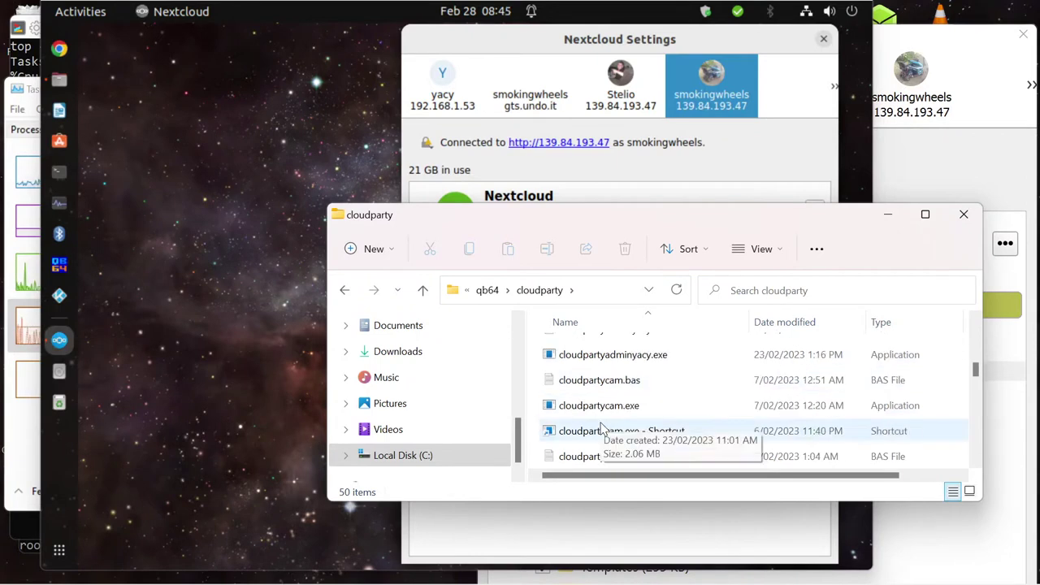
scroll(602, 428, down, 3)
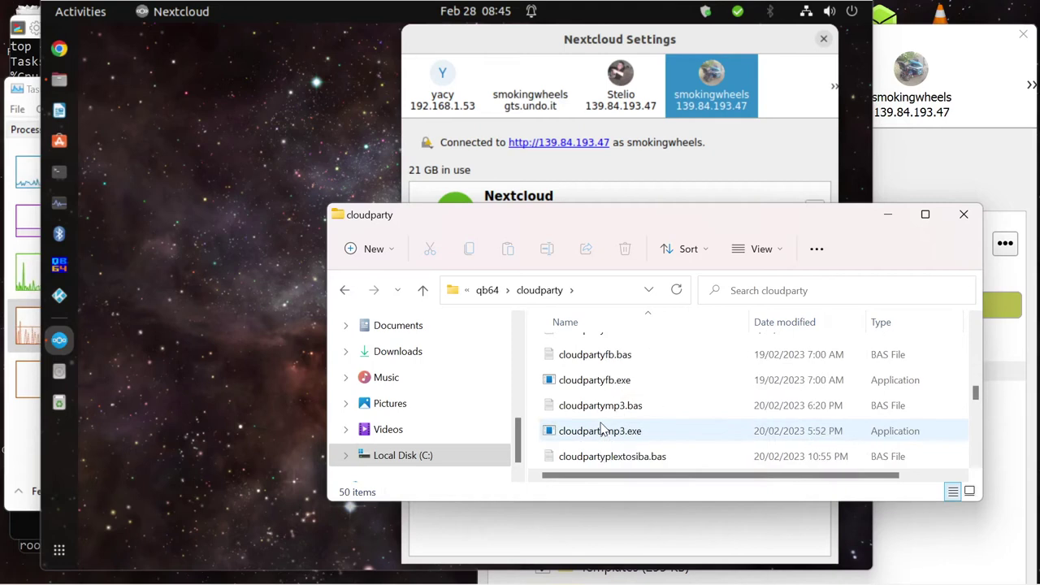
scroll(601, 428, down, 2)
scroll(601, 429, down, 3)
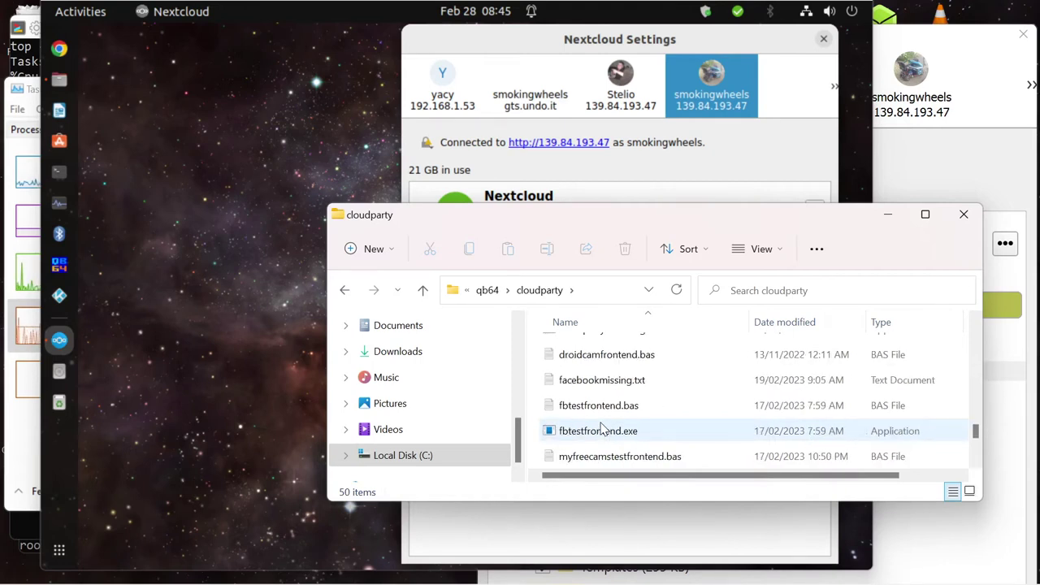
scroll(601, 428, up, 1)
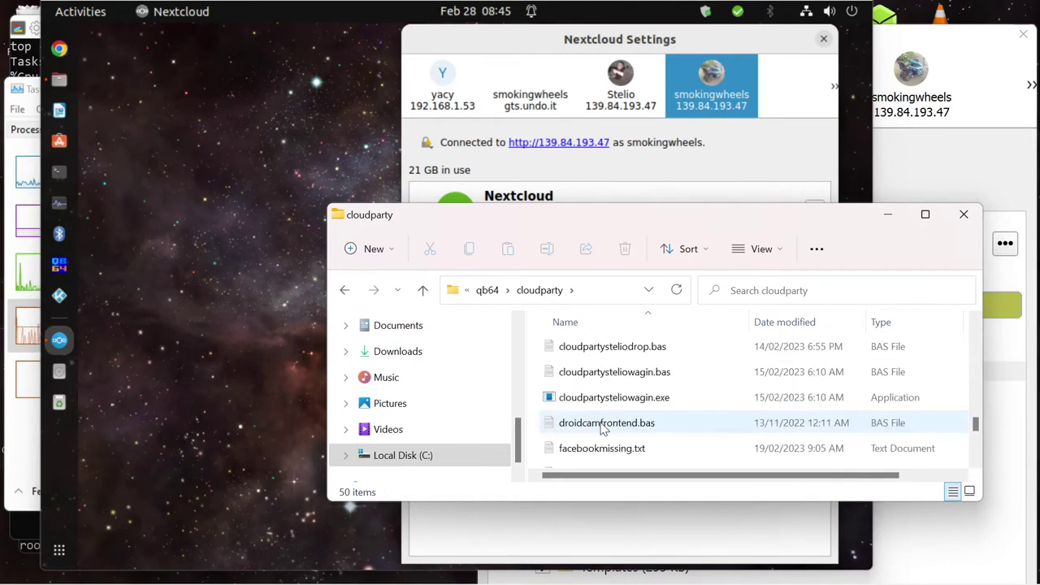
click(598, 378)
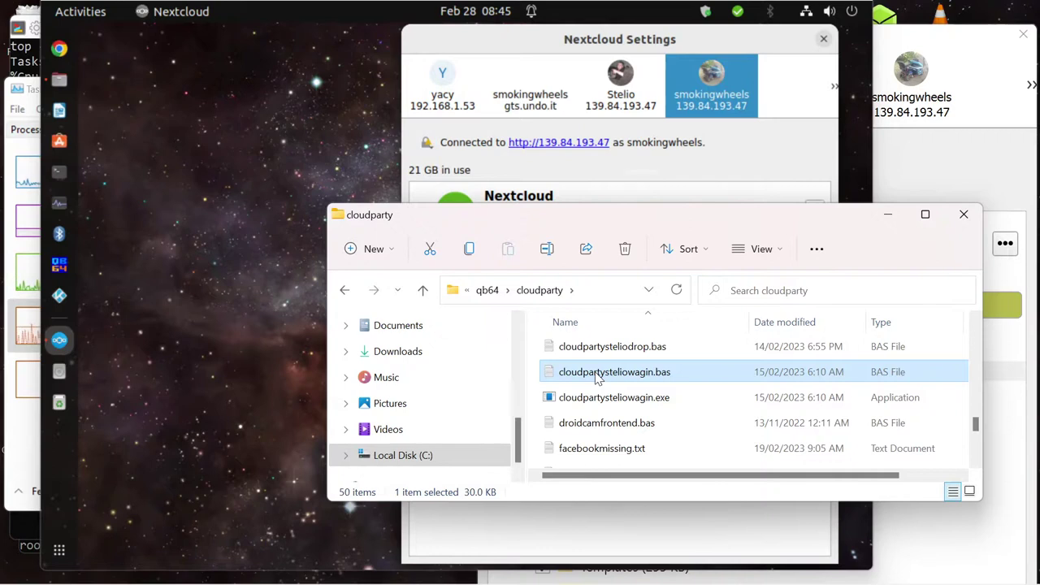
right_click(598, 376)
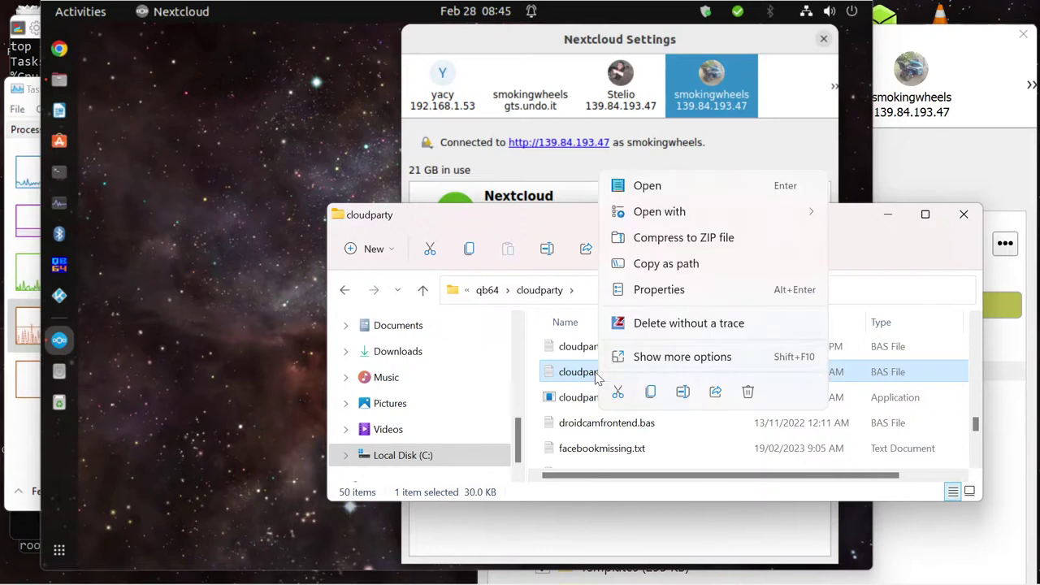
click(646, 358)
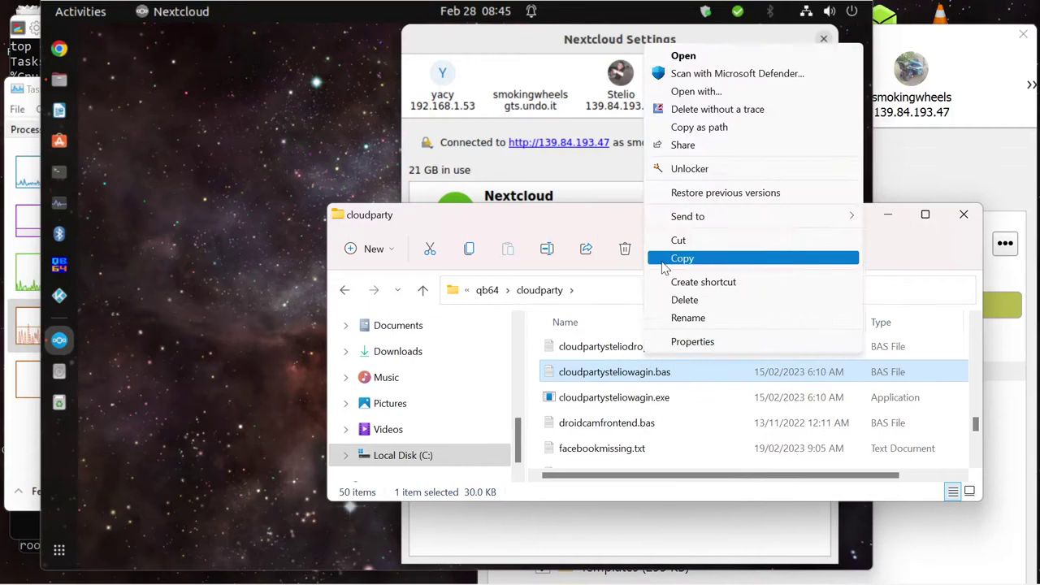
click(665, 259)
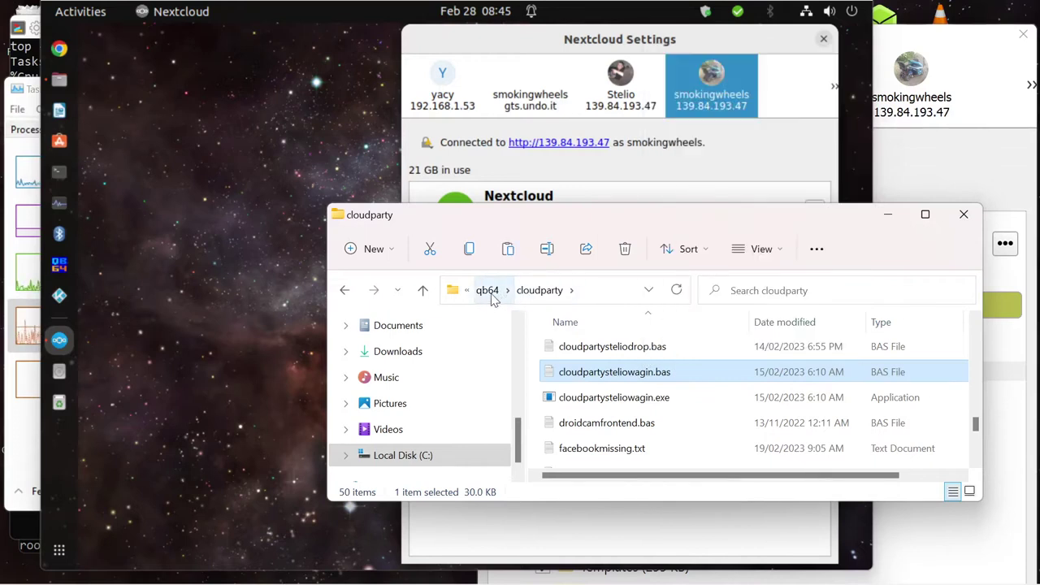
From Nextcloud Settings, open the 139.84.193.47 server dashboard in Chrome
click(528, 39)
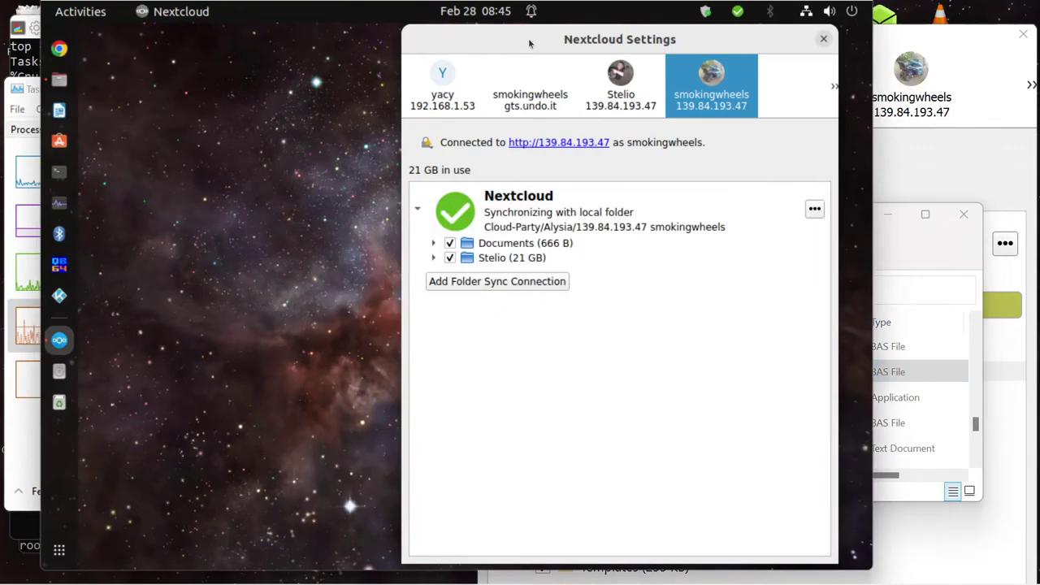
click(572, 143)
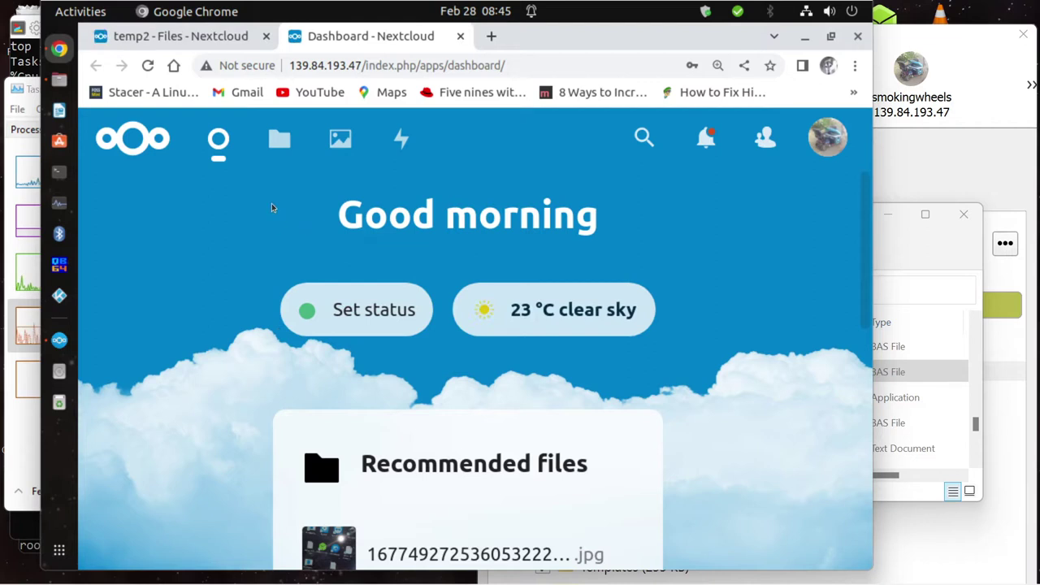
Go to Files, dismiss both storage-almost-full warnings, and return to the home folder
click(279, 136)
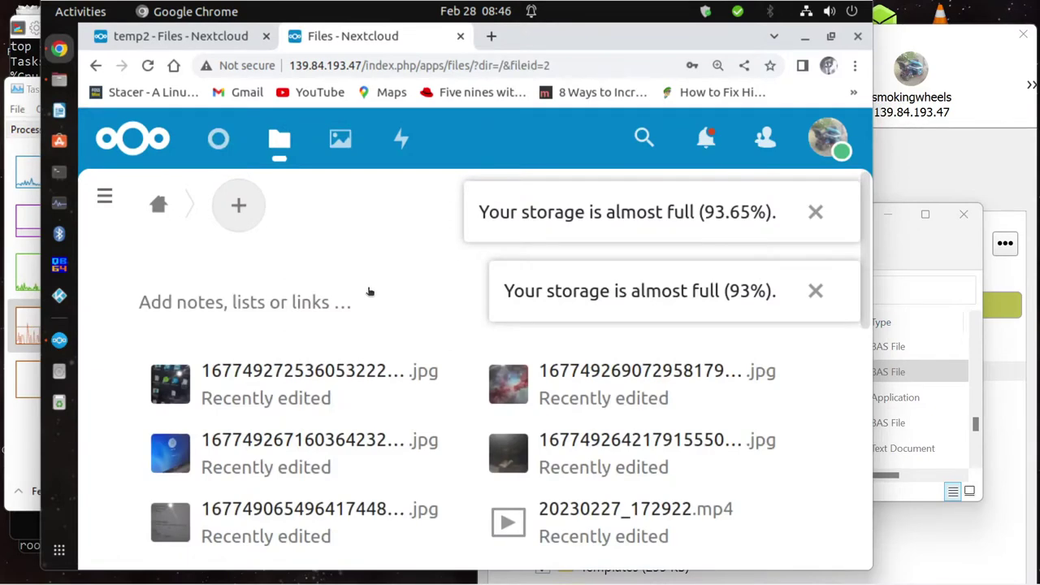
click(813, 213)
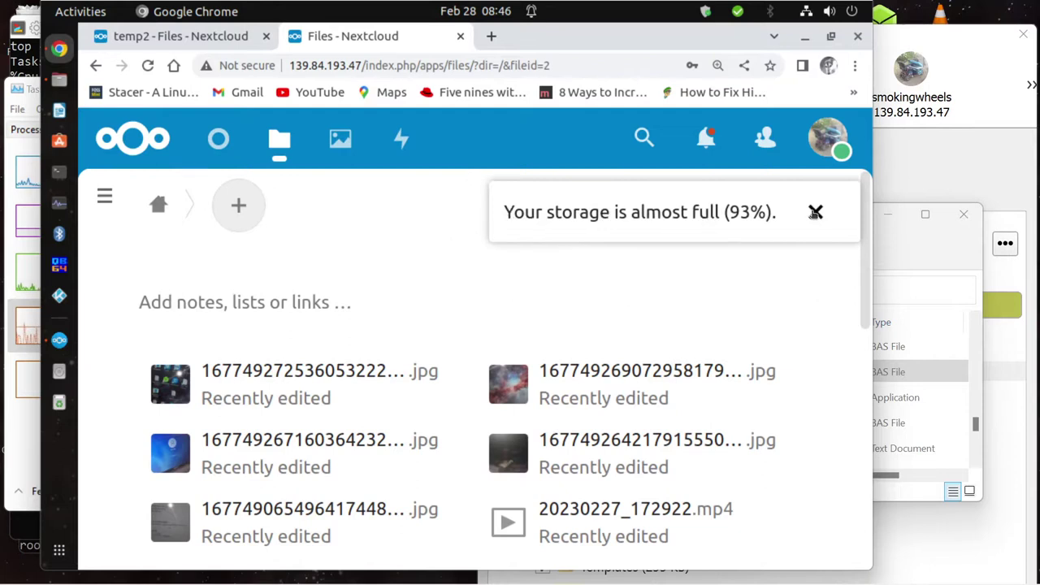
click(814, 213)
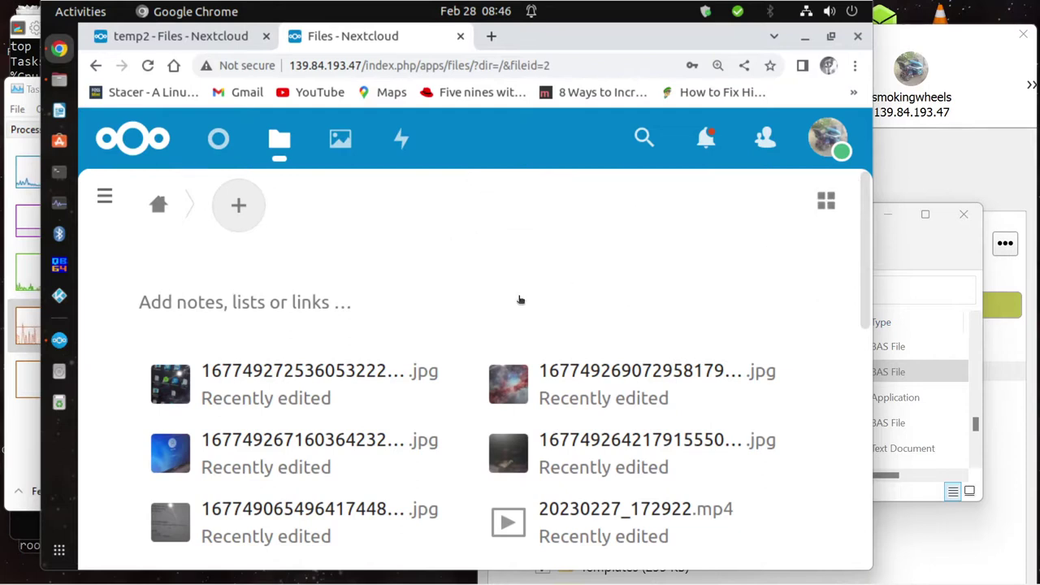
click(159, 204)
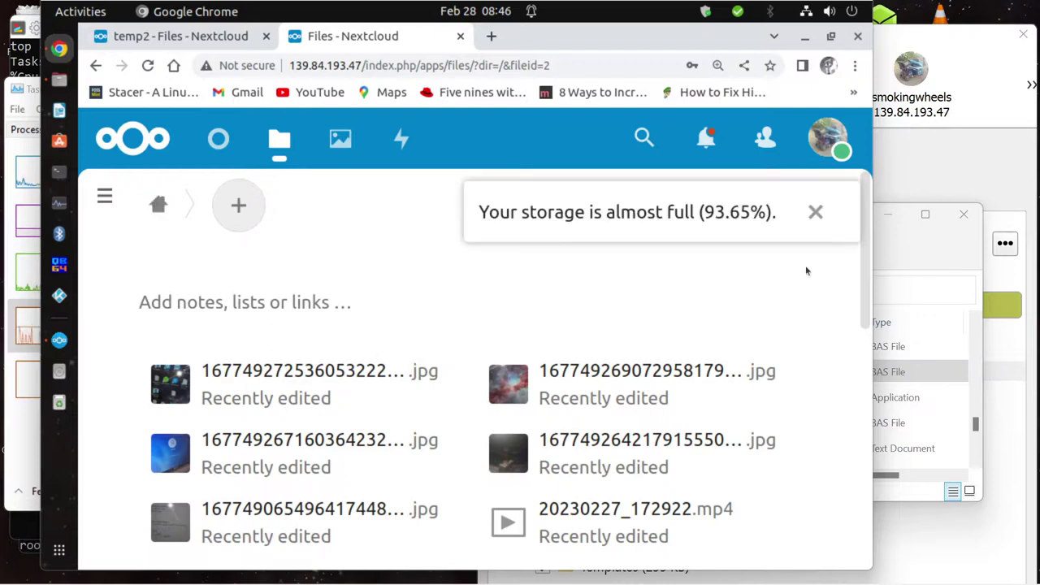
Dismiss the reappeared storage warning and open the Documents folder
click(787, 230)
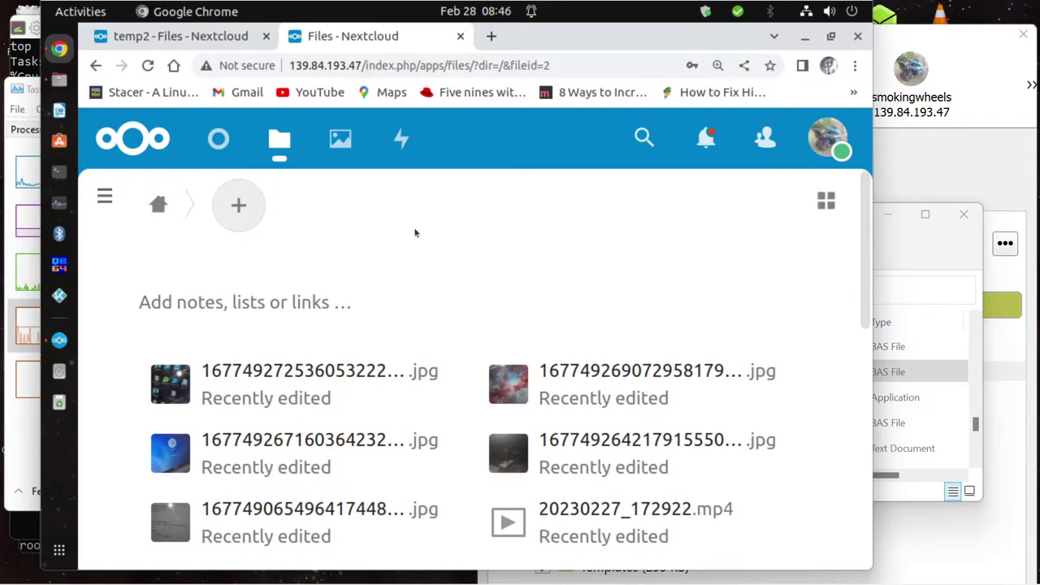
scroll(450, 344, down, 3)
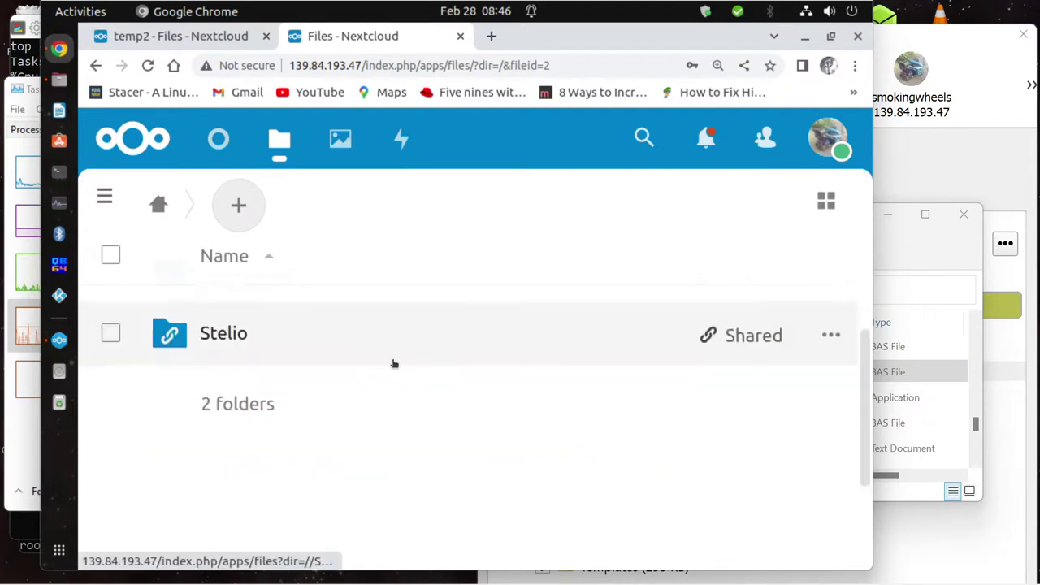
scroll(392, 364, down, 2)
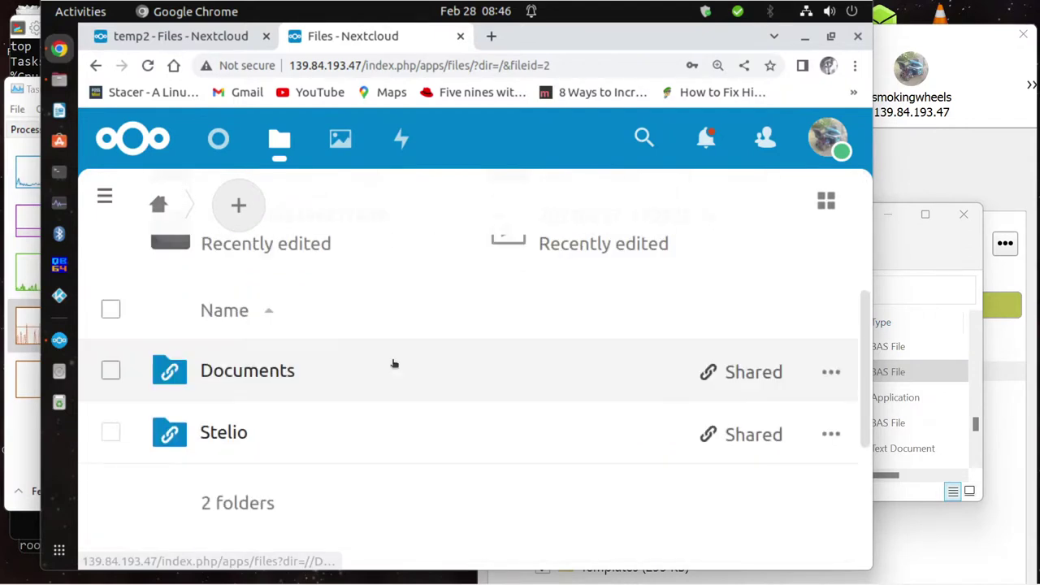
click(268, 375)
scroll(375, 403, down, 2)
scroll(376, 403, up, 2)
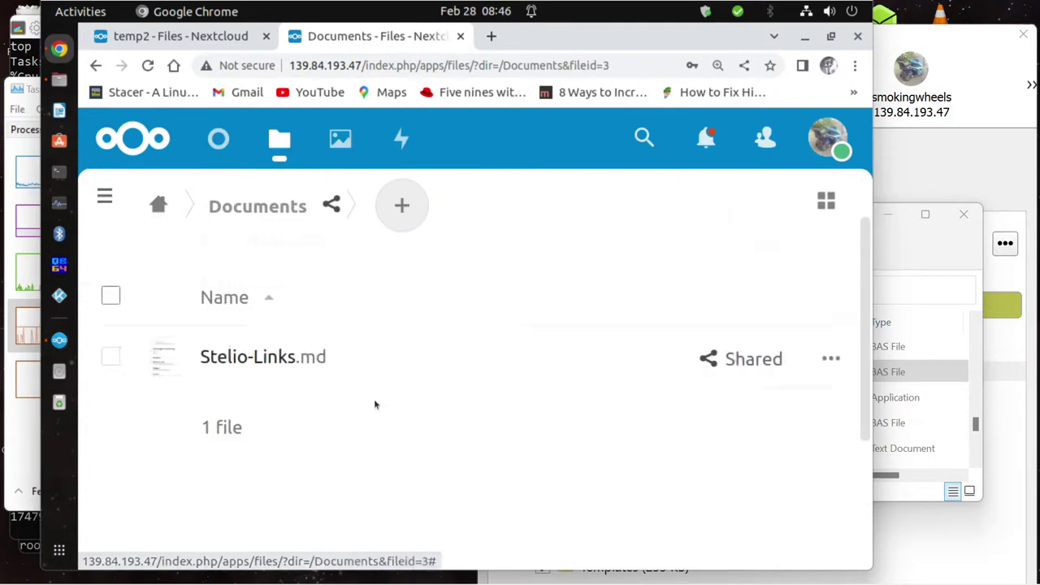
scroll(376, 404, down, 2)
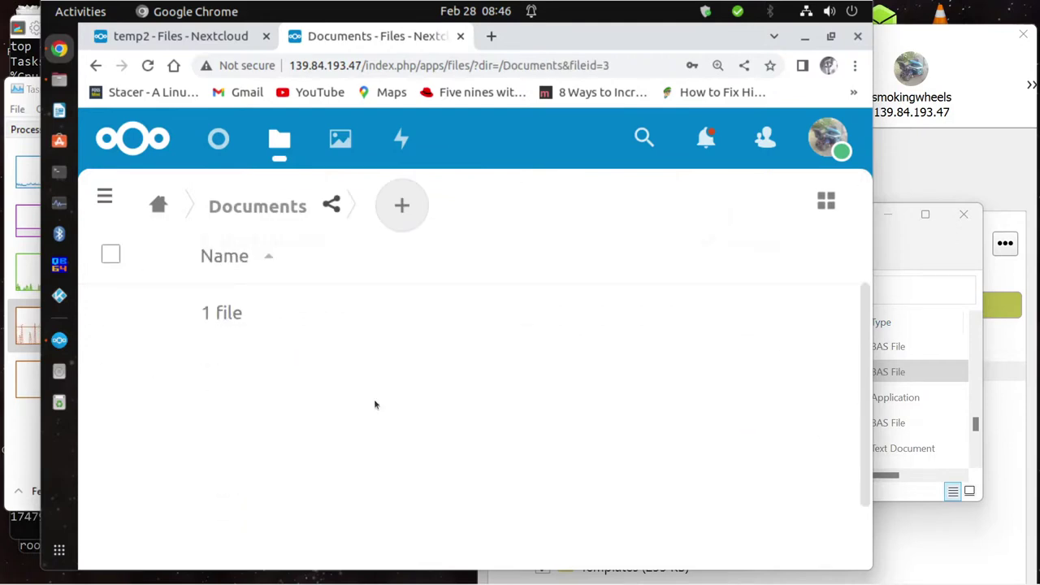
scroll(375, 403, up, 1)
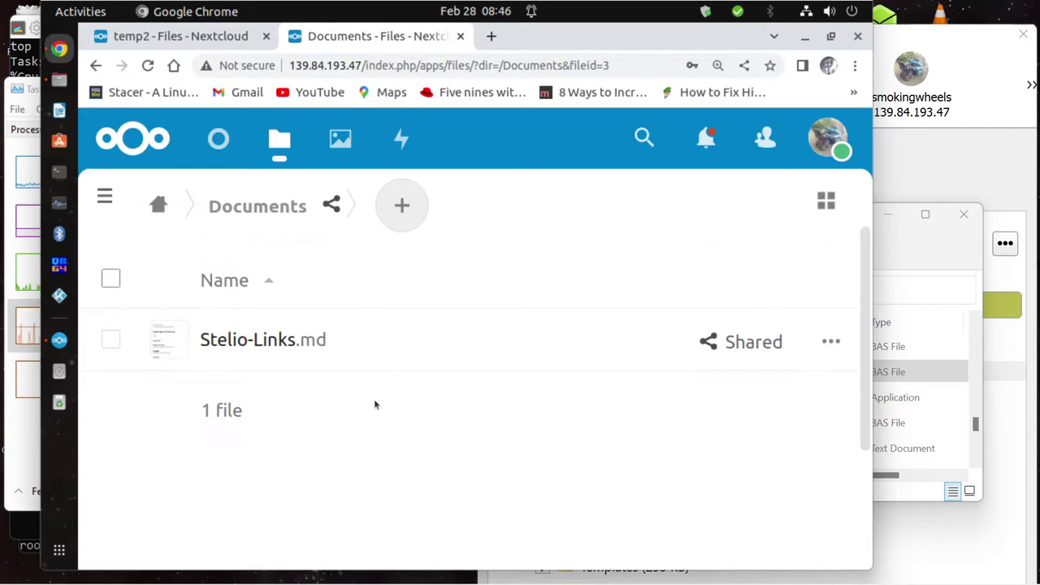
Upload the AAA Duracell.jpg photo into Documents
click(404, 207)
click(409, 273)
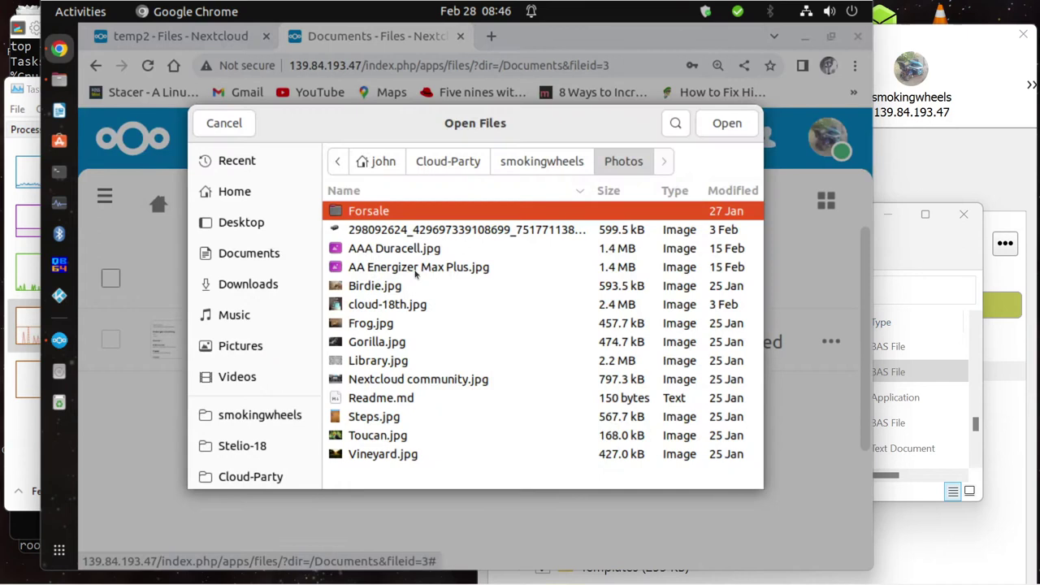
click(411, 250)
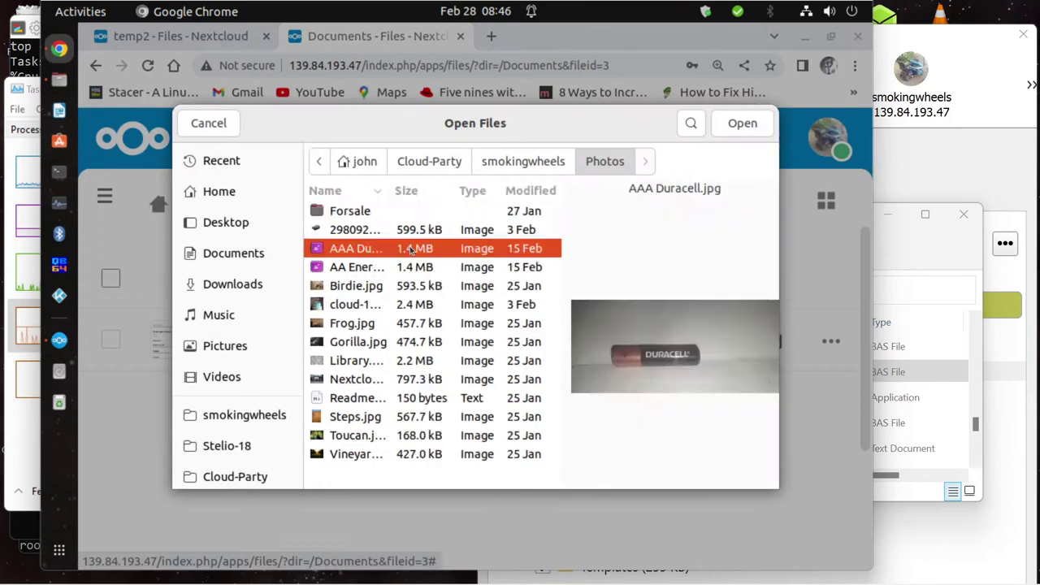
click(727, 122)
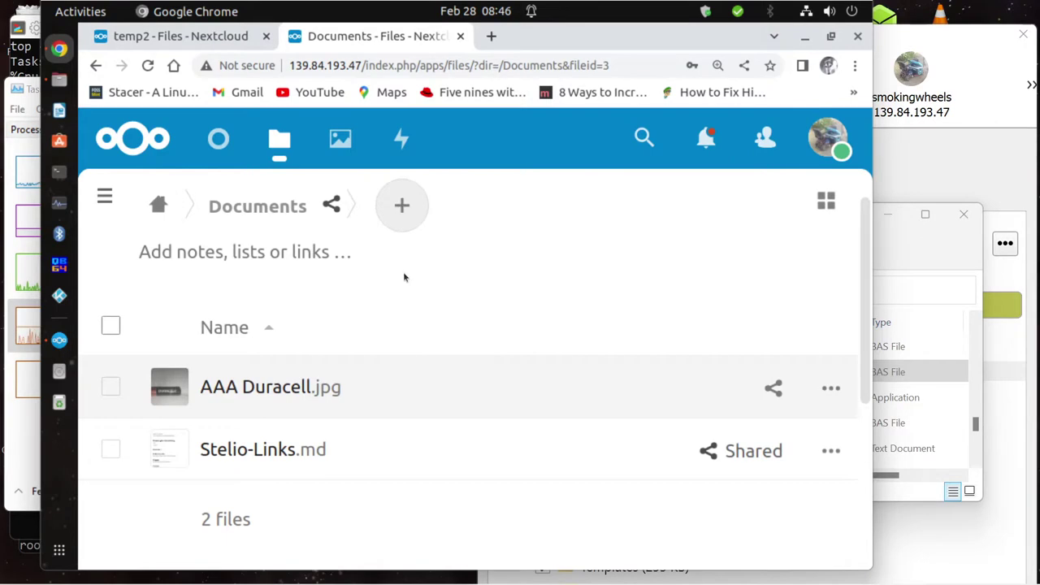
click(62, 171)
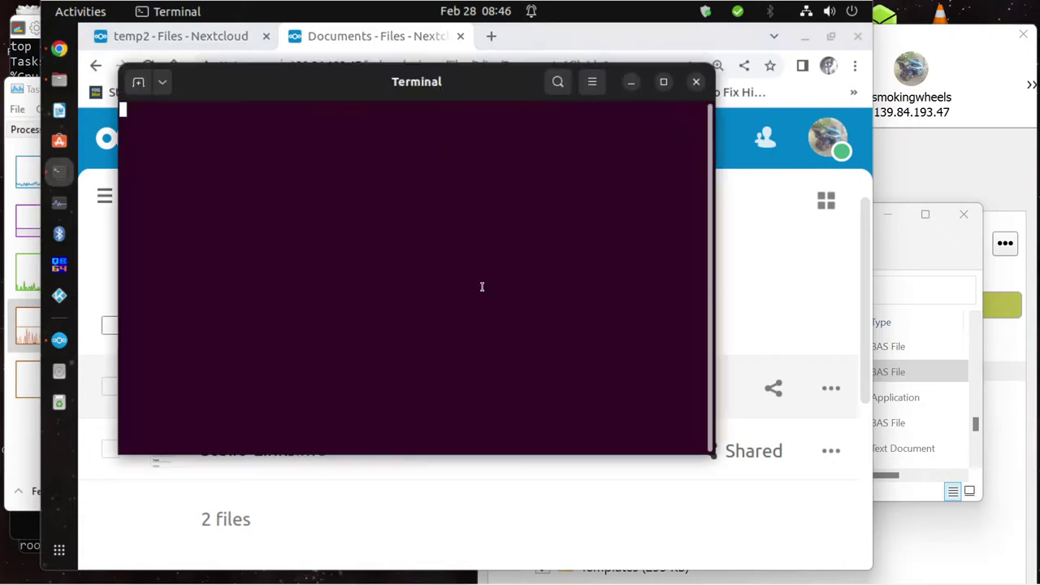
Rerun 'pkill chrome' to close Chrome, then reopen the server dashboard from Nextcloud Settings
key(Up)
key(Up)
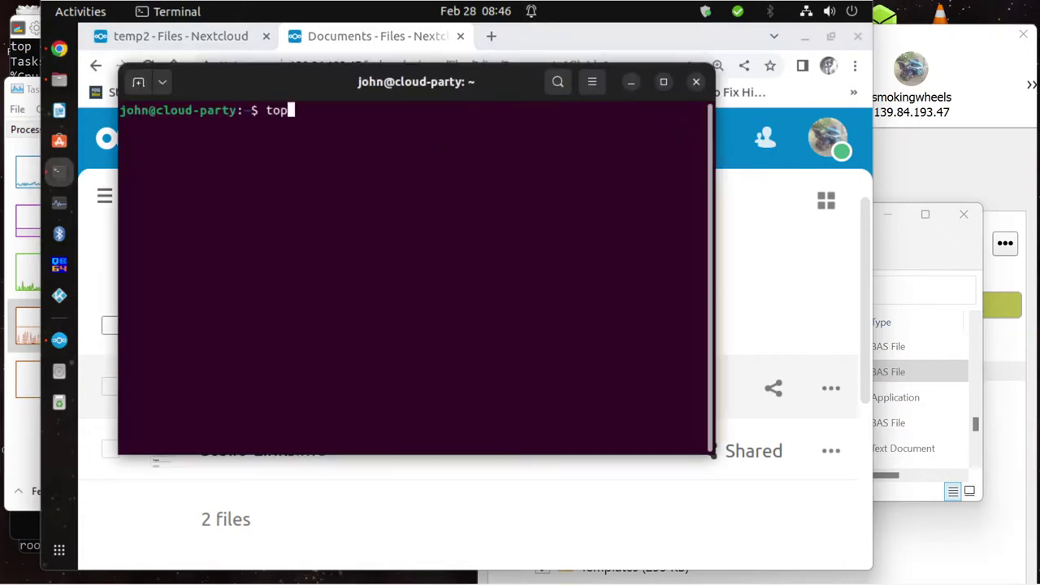
key(Return)
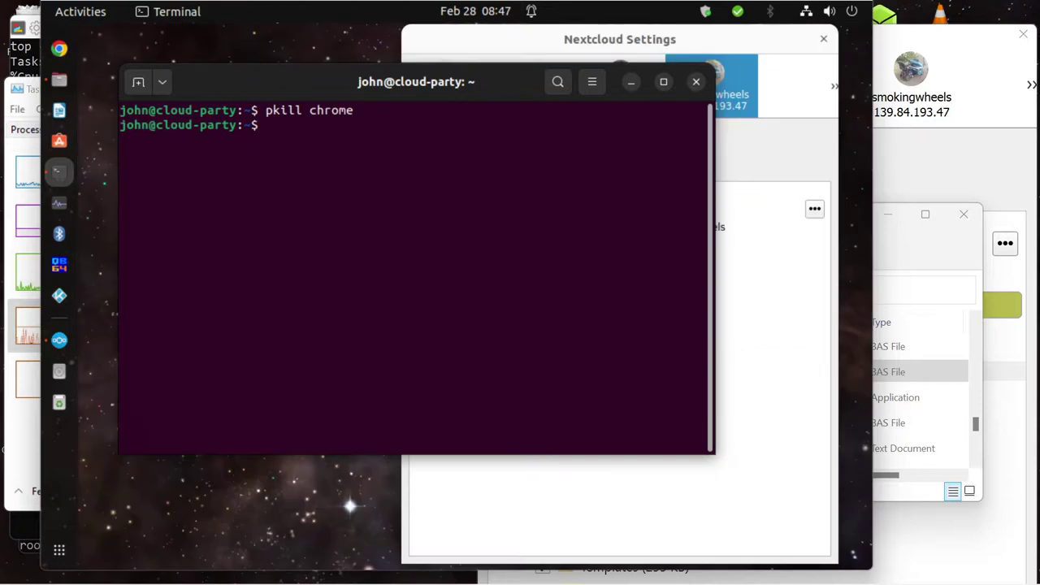
click(784, 319)
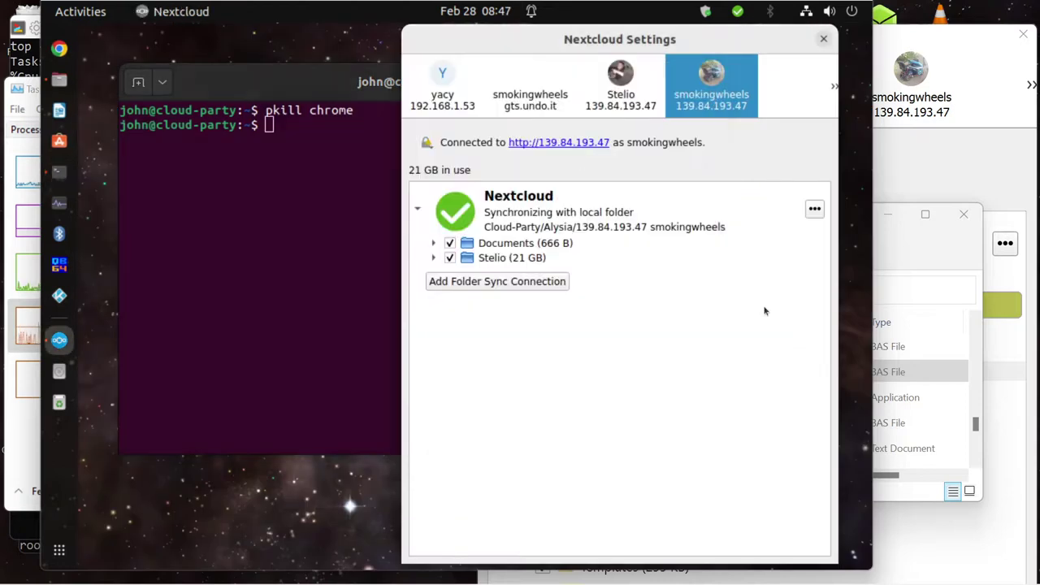
click(565, 143)
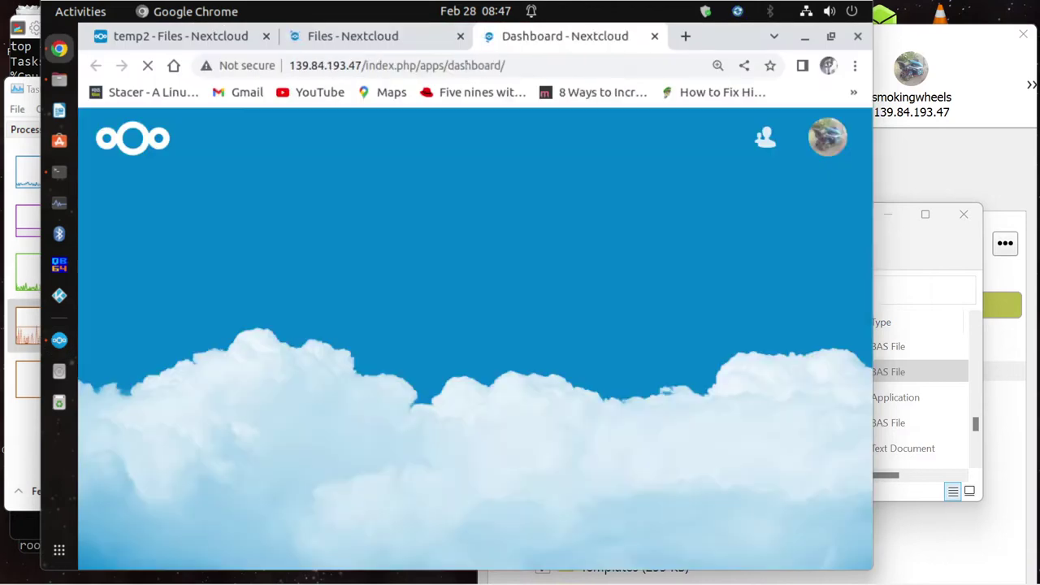
Close the old Files and temp2 tabs, open Documents, and start a file upload
click(460, 35)
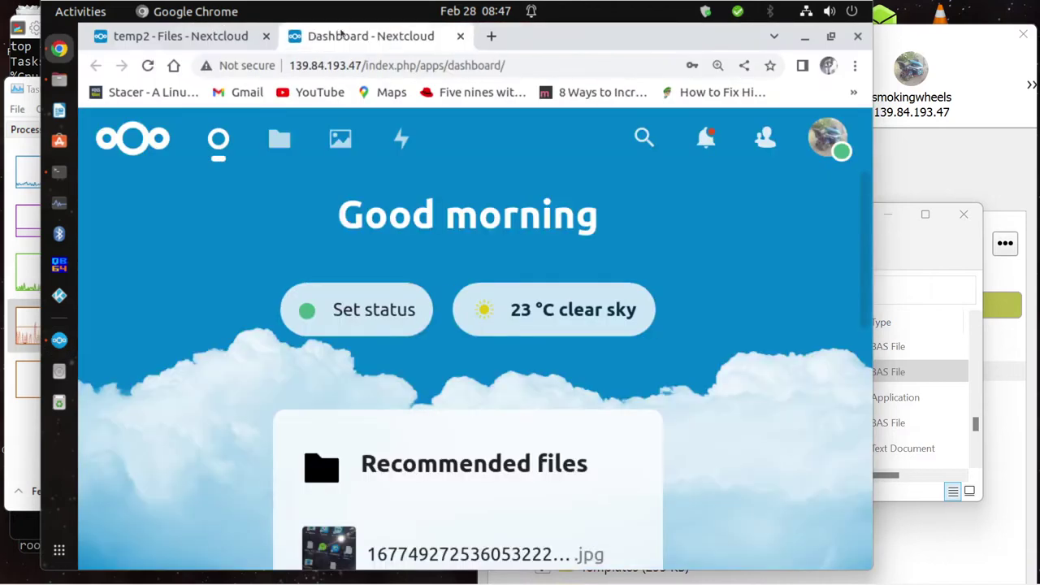
click(266, 36)
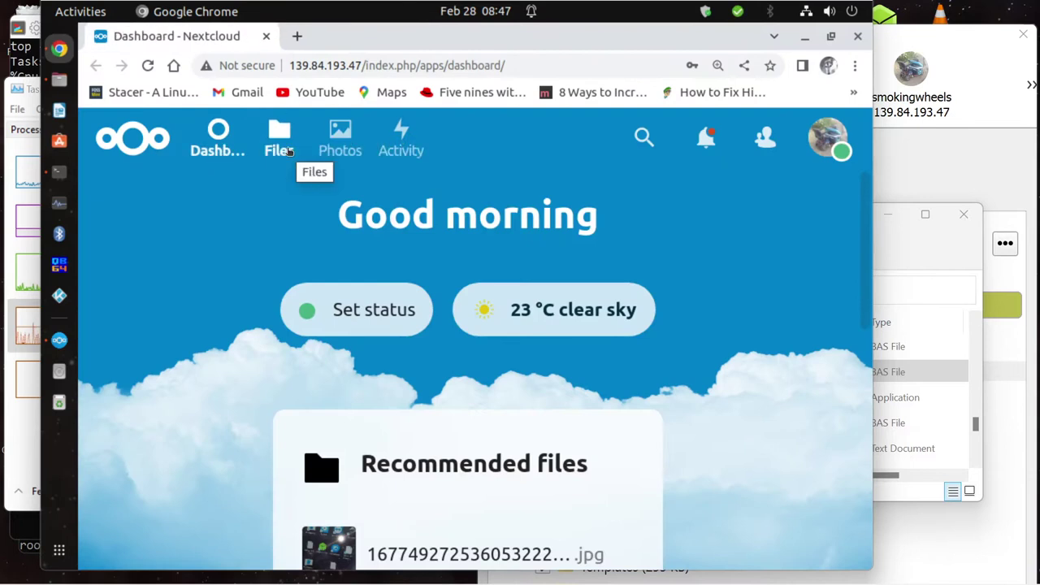
click(279, 135)
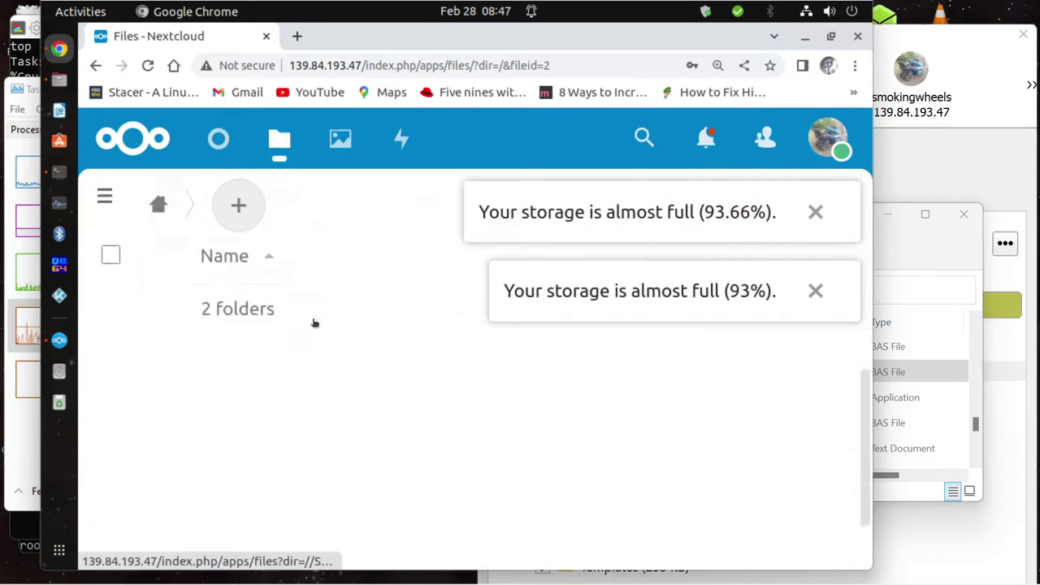
click(269, 370)
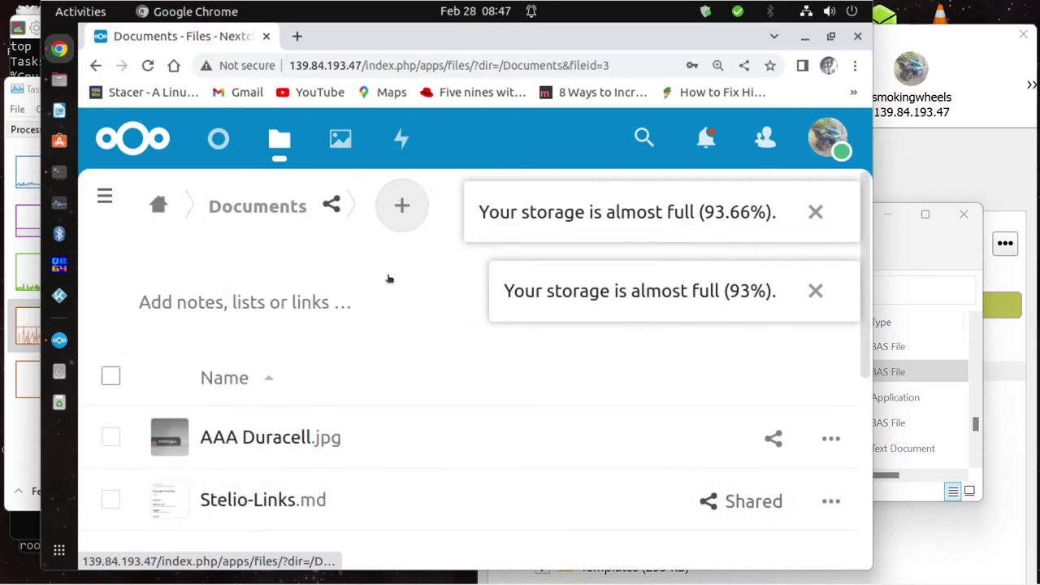
click(402, 205)
click(410, 276)
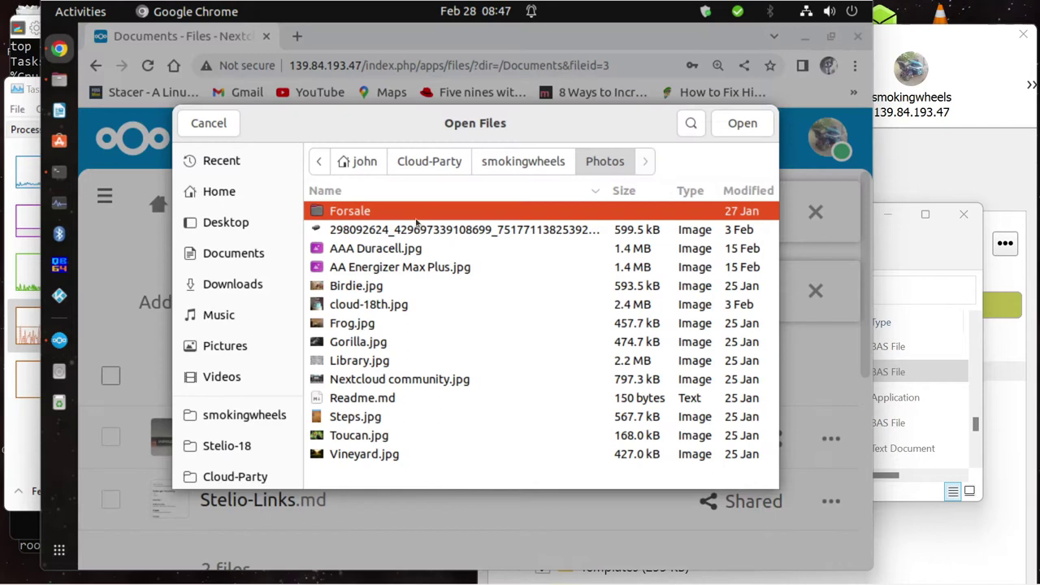
Navigate the picker up to the Nextcloud folder, then over to local Downloads
click(521, 162)
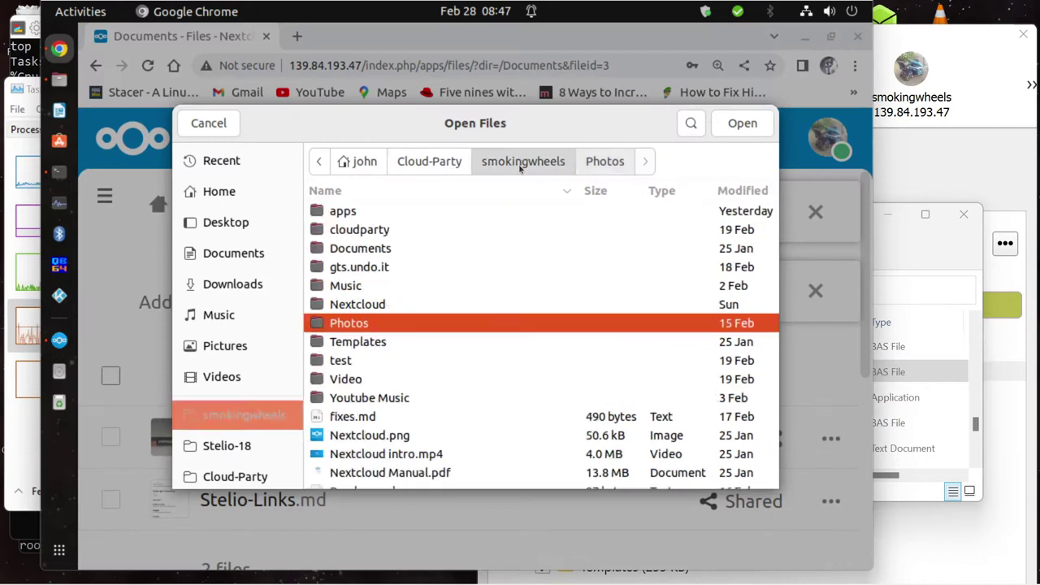
double_click(361, 304)
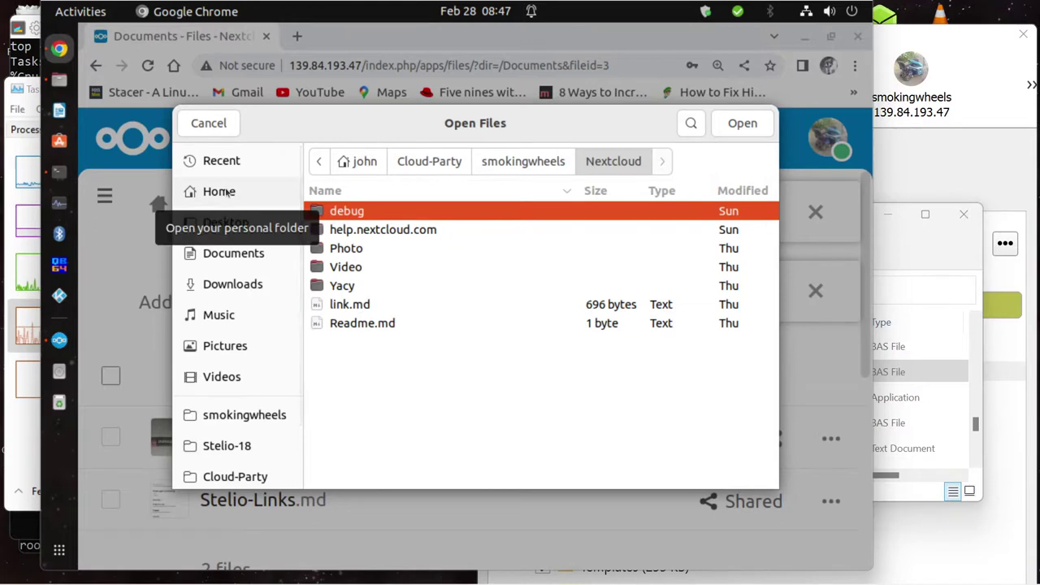
click(232, 292)
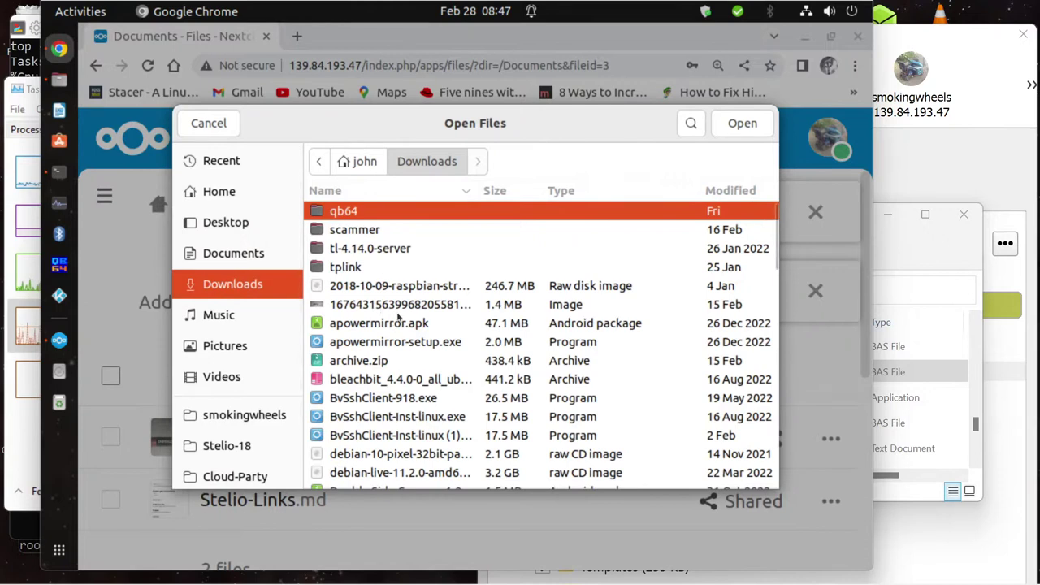
Open the qb64 folder in the picker and look through its files
double_click(351, 213)
scroll(366, 334, down, 1)
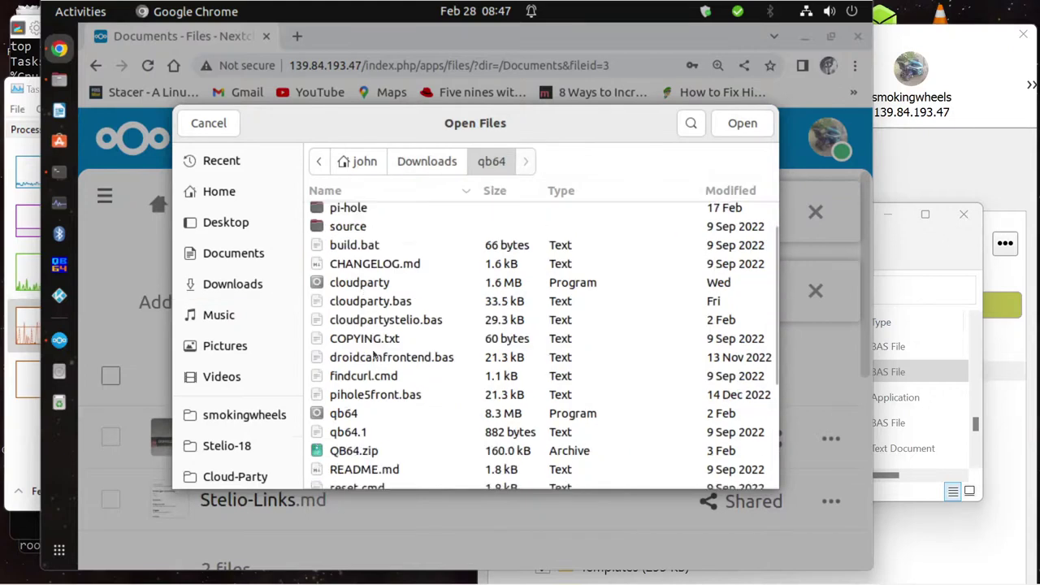
scroll(375, 356, down, 1)
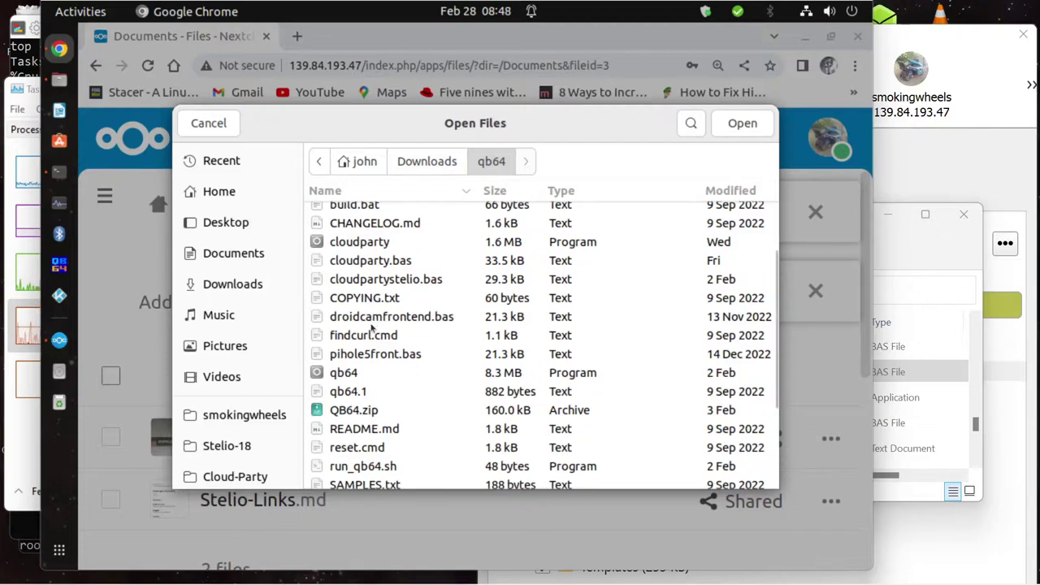
scroll(371, 333, down, 3)
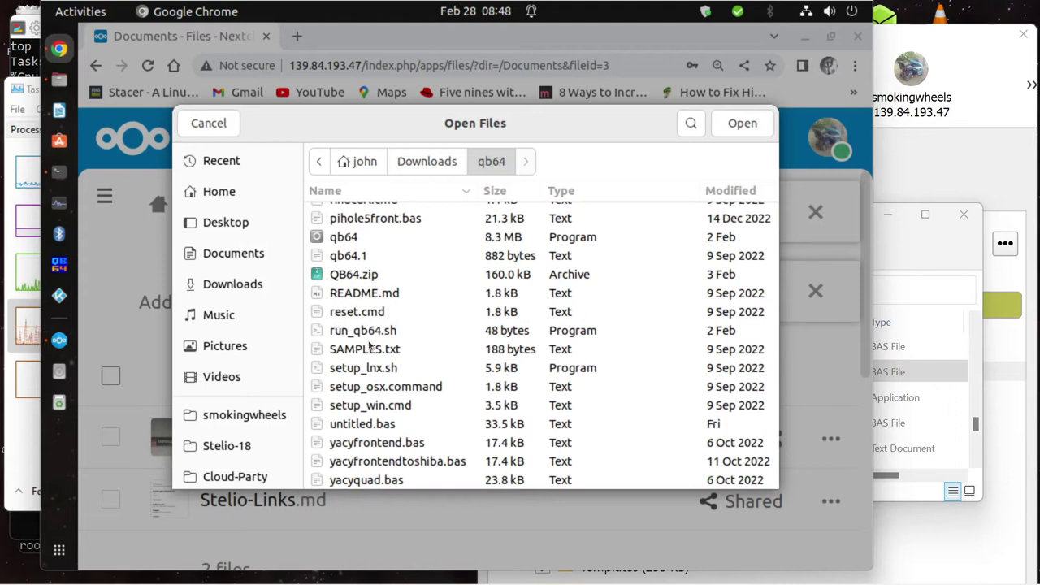
scroll(368, 346, up, 2)
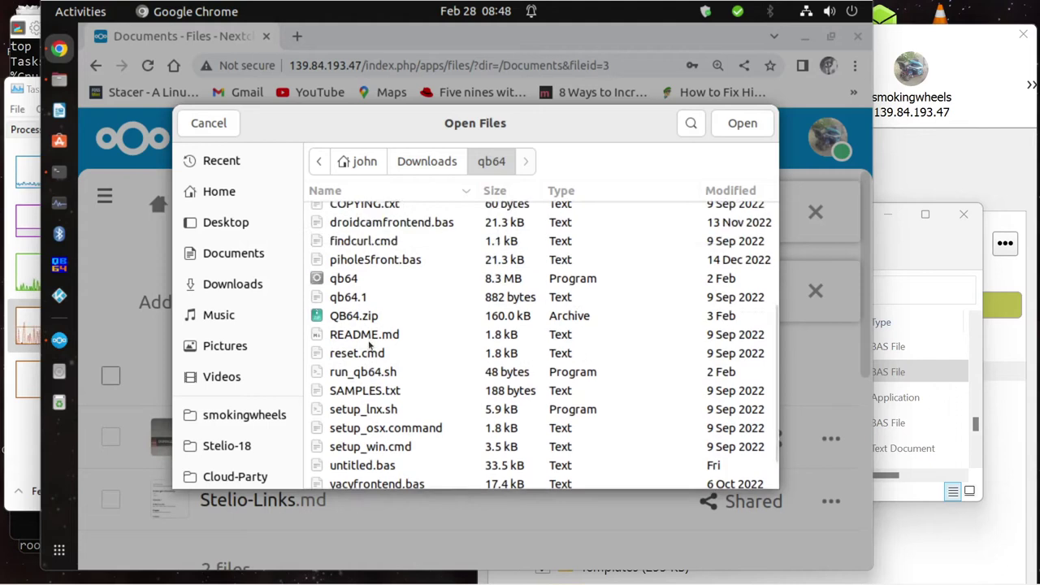
scroll(368, 346, up, 2)
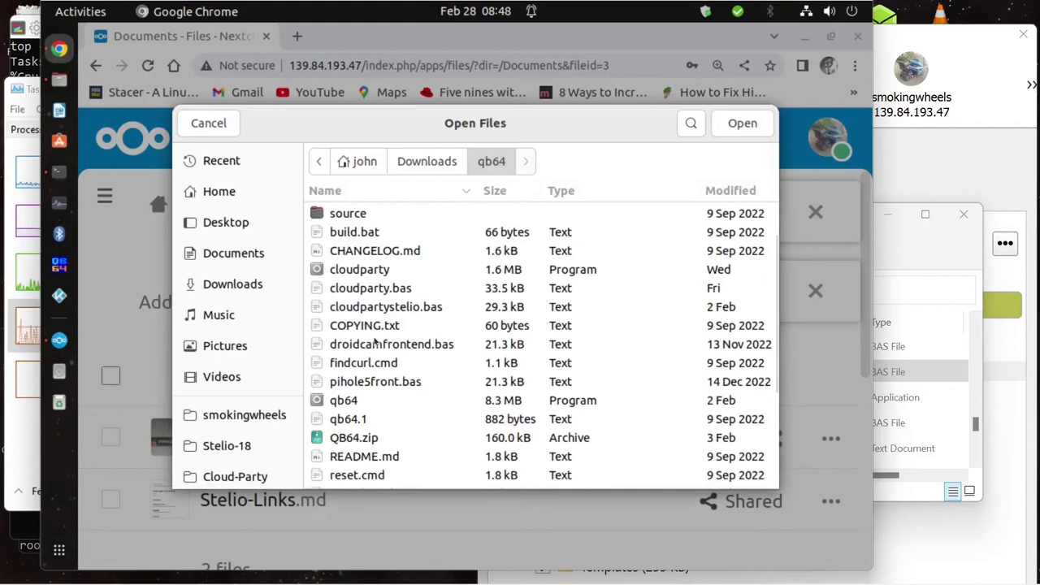
scroll(375, 340, up, 2)
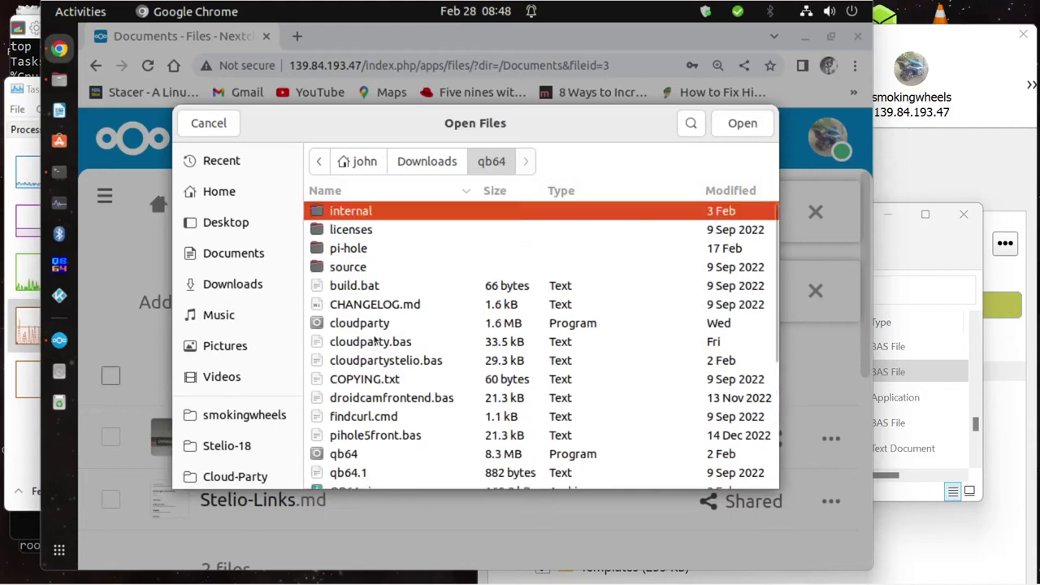
scroll(376, 342, down, 1)
scroll(377, 342, down, 1)
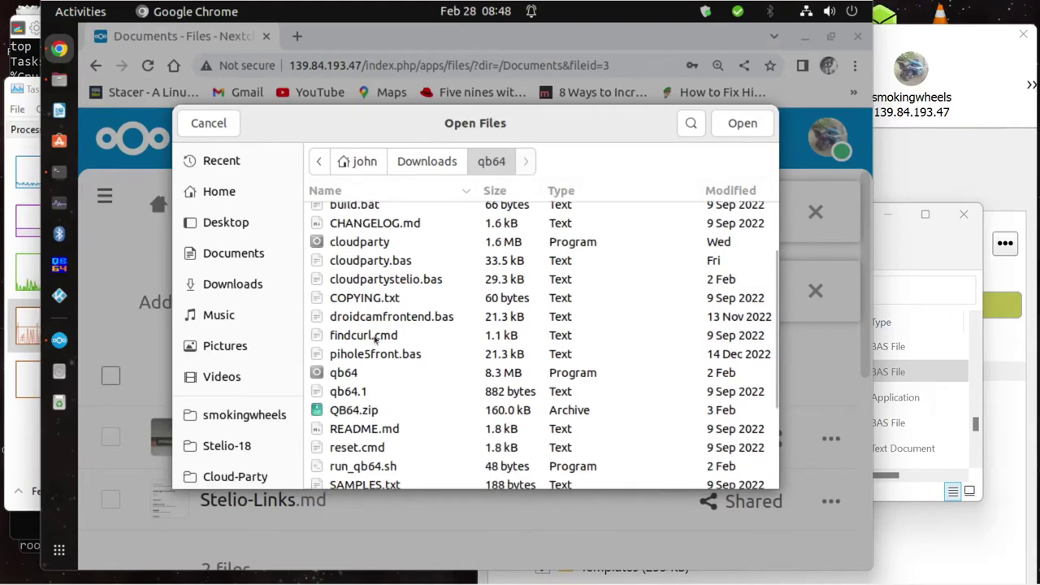
Upload cloudpartystelio.bas, droidcamfrontend.bas, cloudparty.bas, pihole5front.bas and QB64.zip together
click(372, 281)
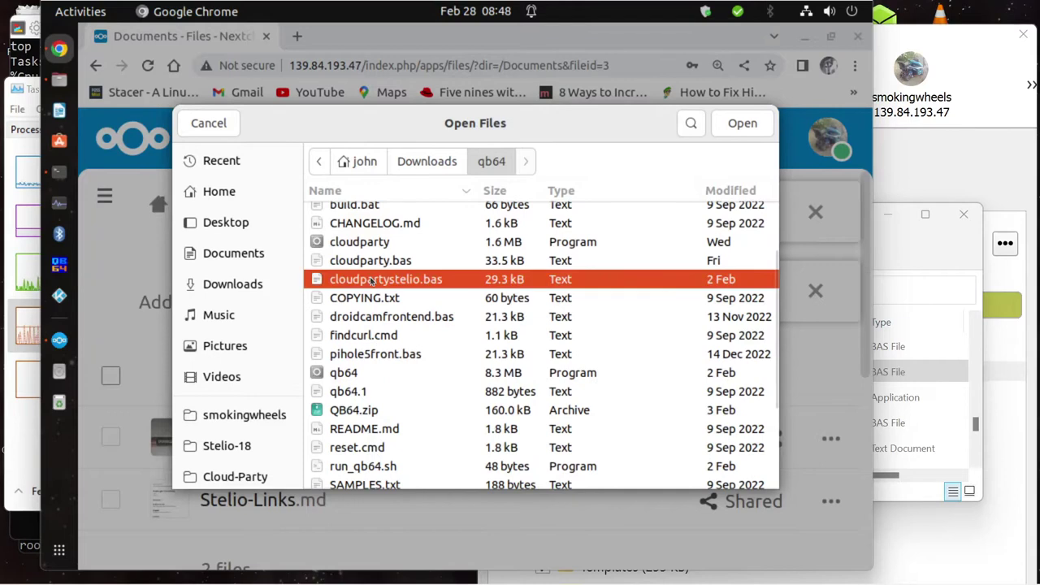
ctrl+click(369, 317)
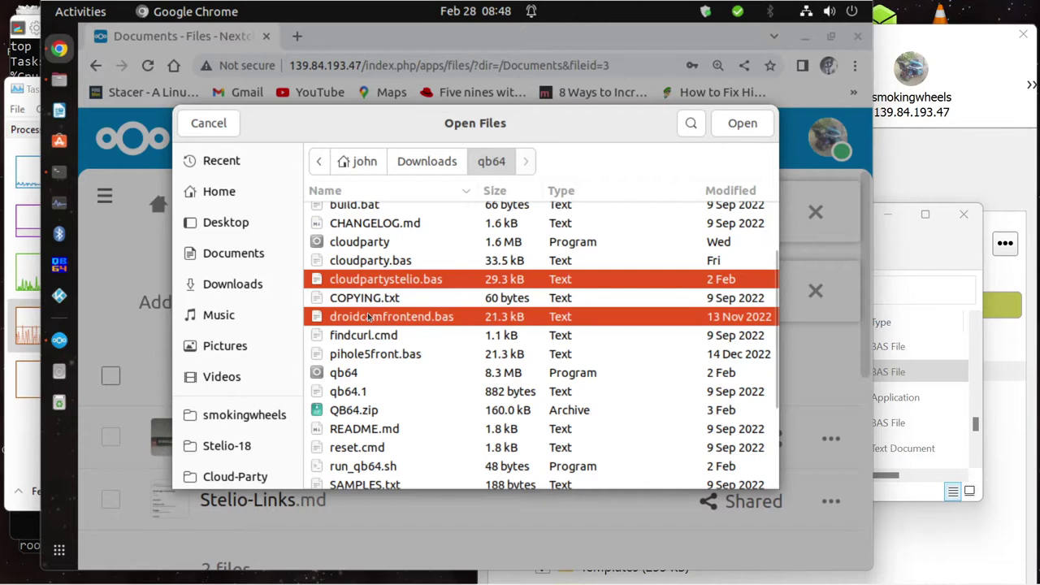
ctrl+click(370, 260)
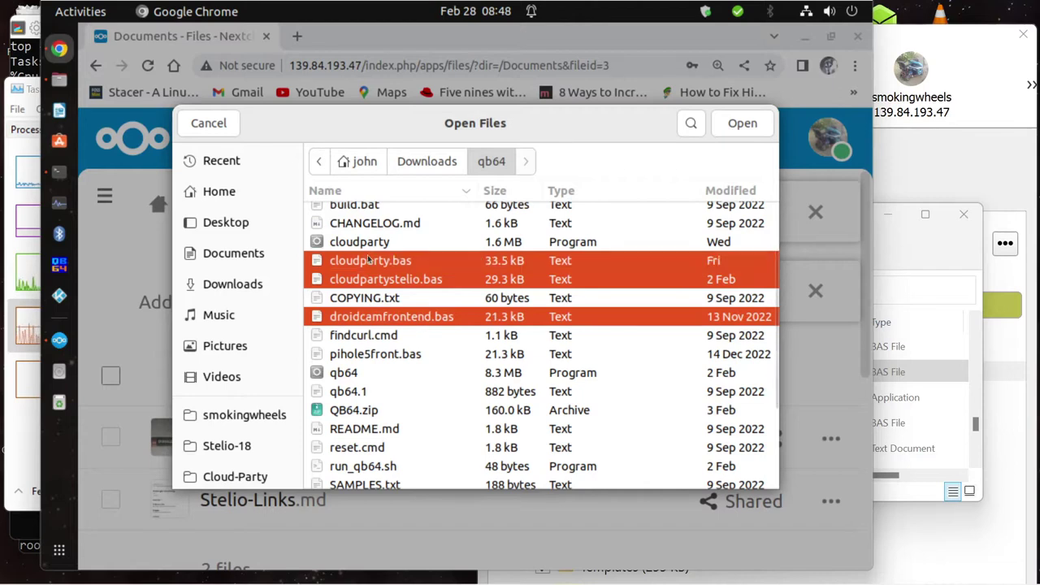
ctrl+click(373, 355)
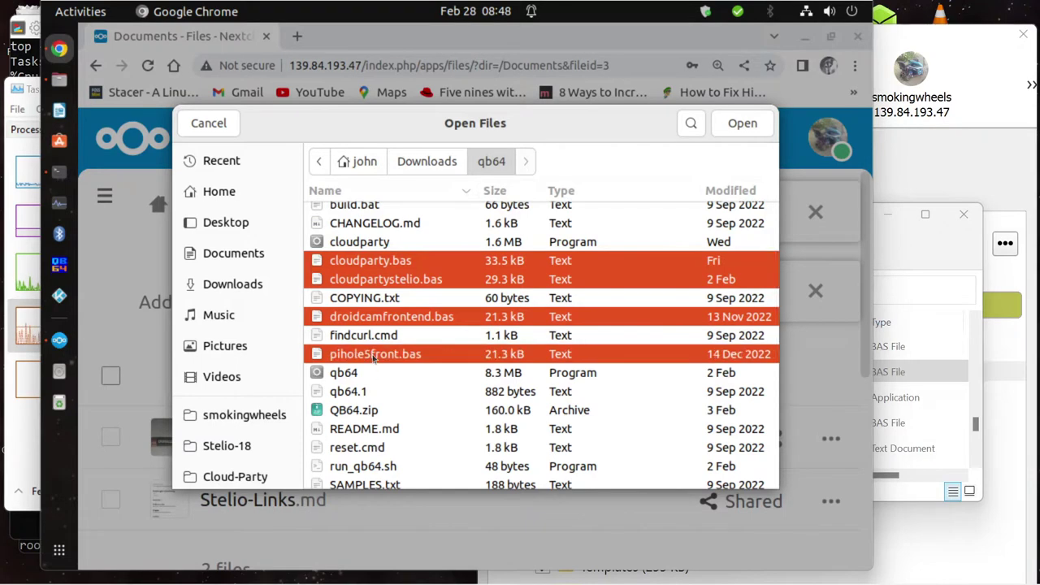
scroll(371, 396, down, 1)
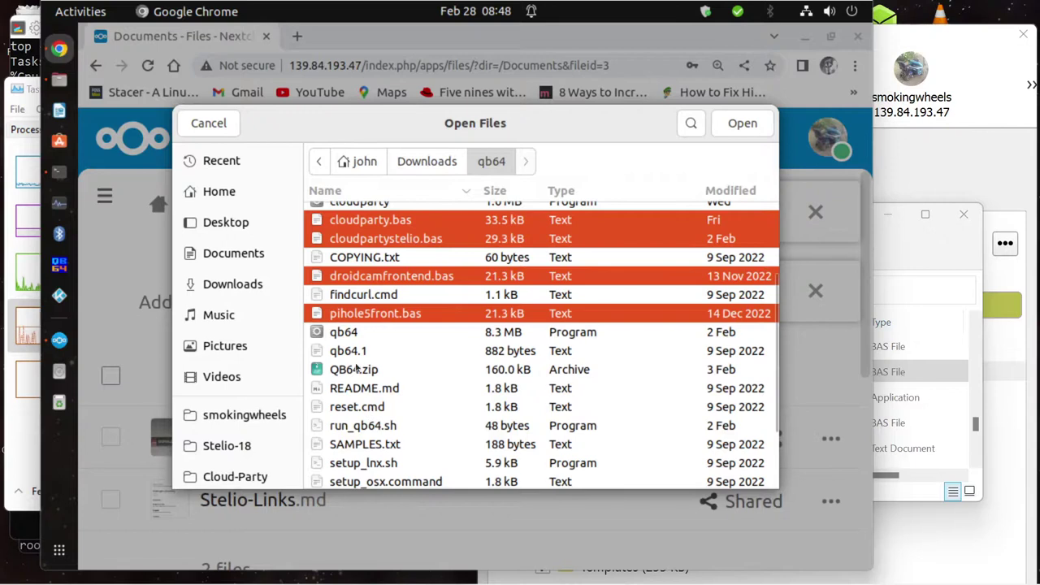
ctrl+click(358, 371)
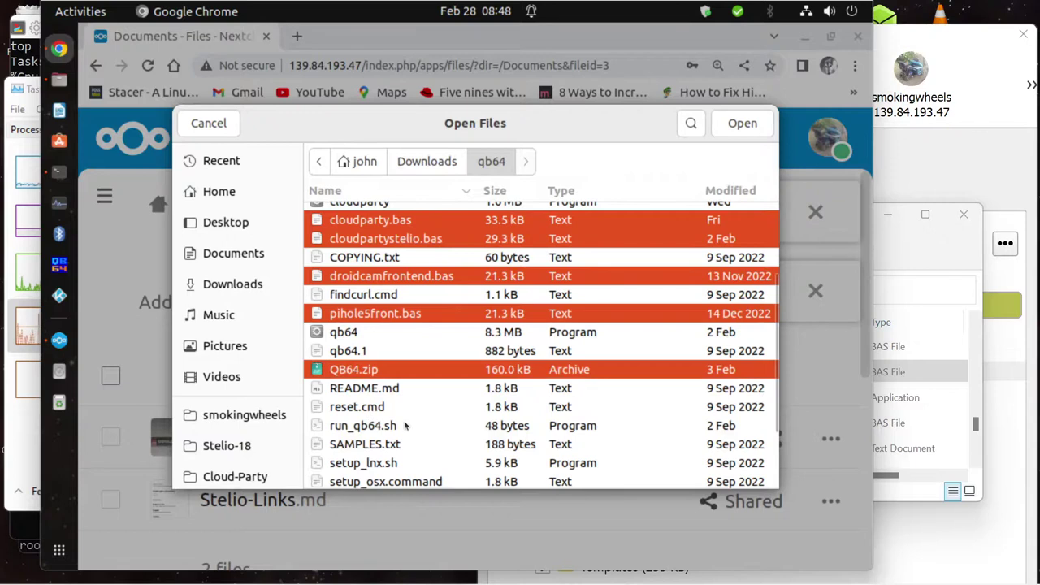
scroll(404, 426, down, 1)
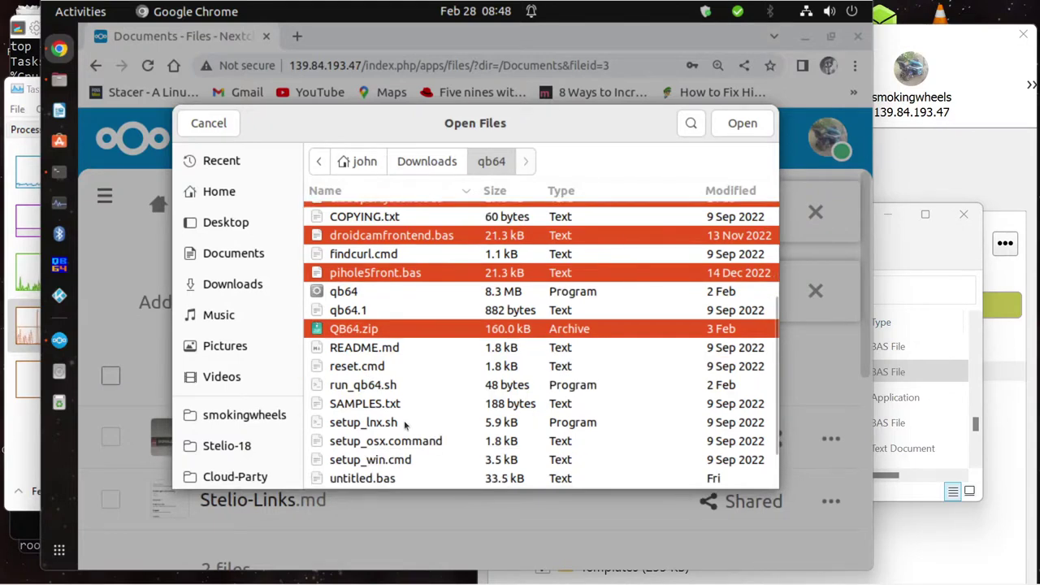
scroll(404, 425, down, 1)
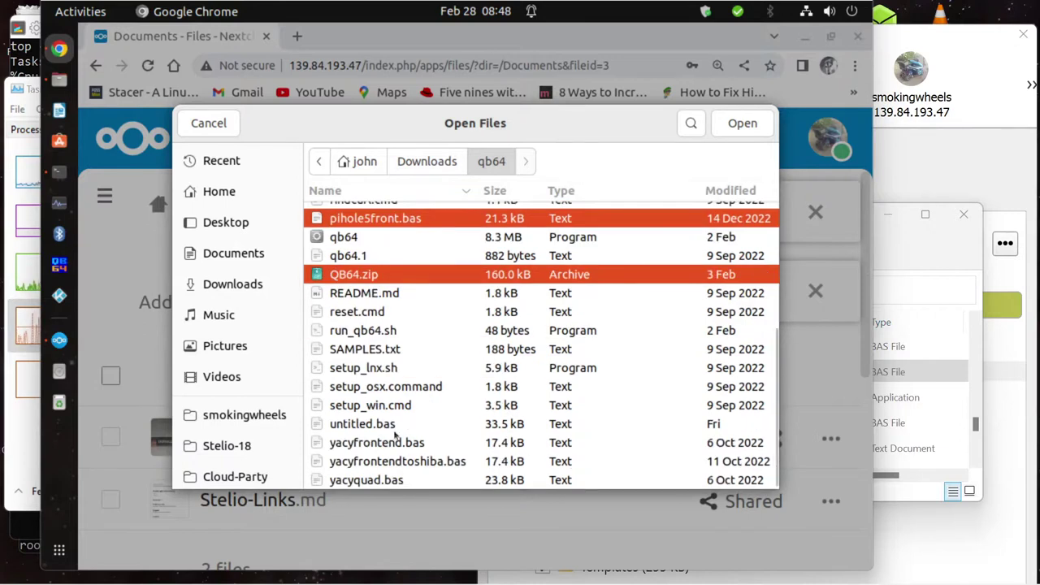
click(743, 123)
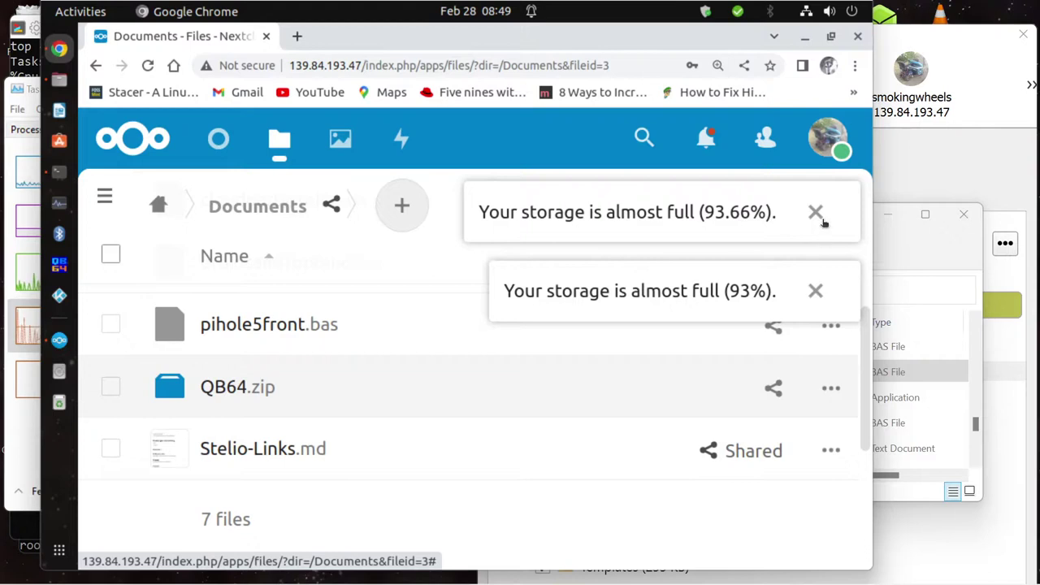
Rerun 'pkill chrome' in Terminal and move the terminal down to reveal the Nextcloud accounts
click(60, 172)
key(Up)
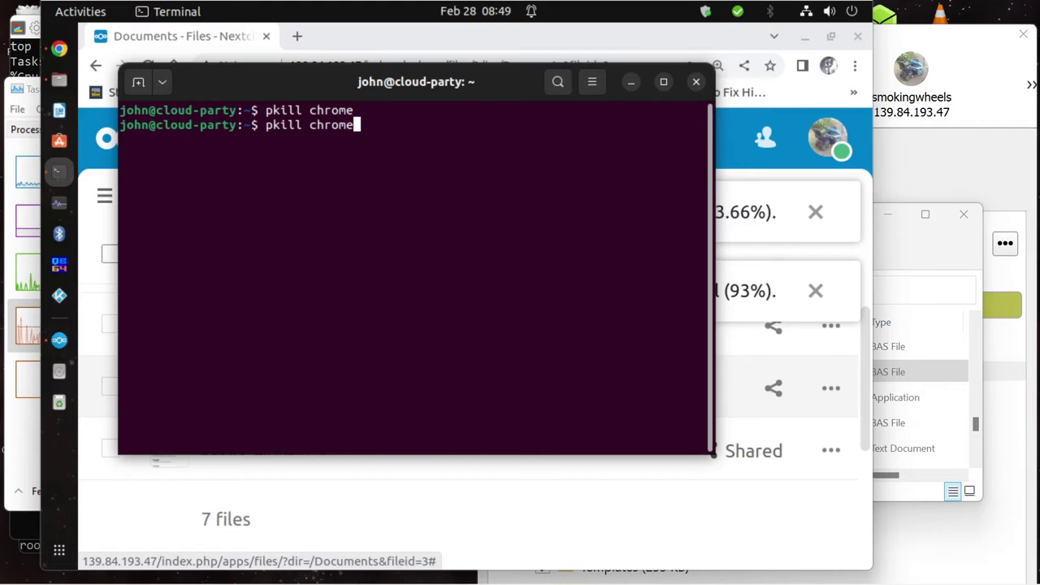
key(Return)
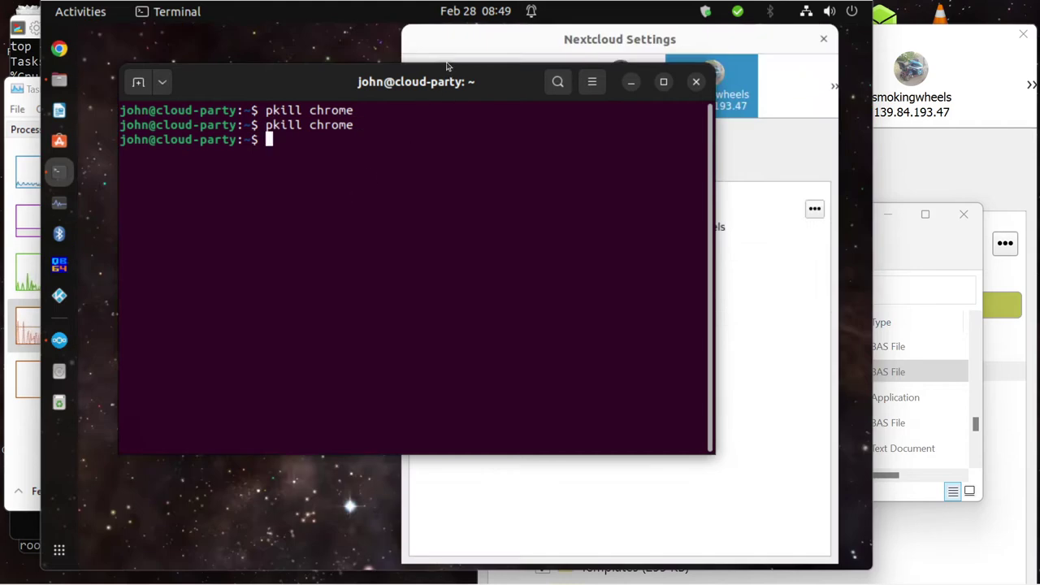
drag(454, 81, 453, 132)
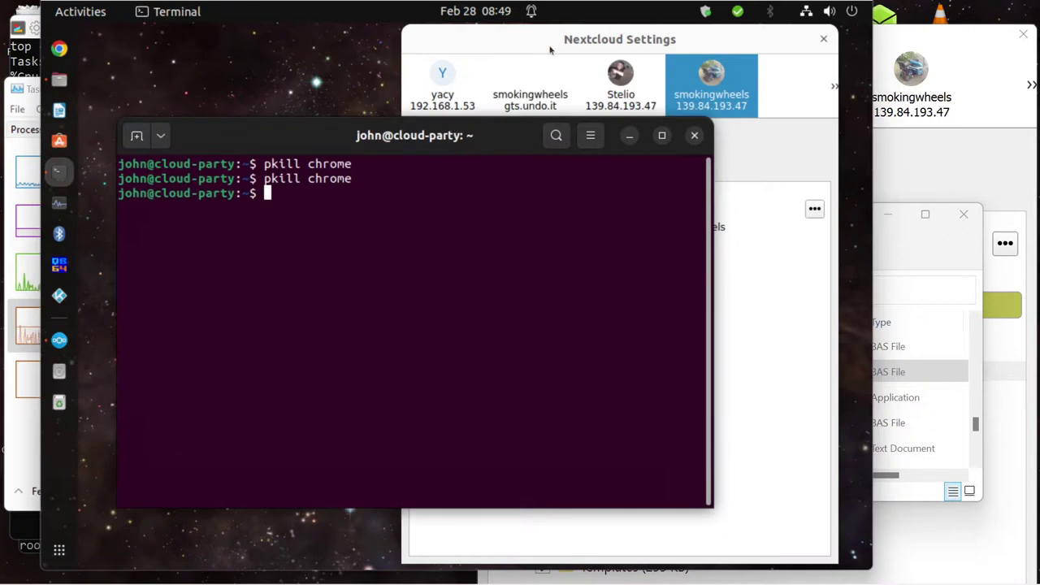
Check all four synced accounts, expand the 21 GB folder's six subfolders, and launch QB64
click(453, 75)
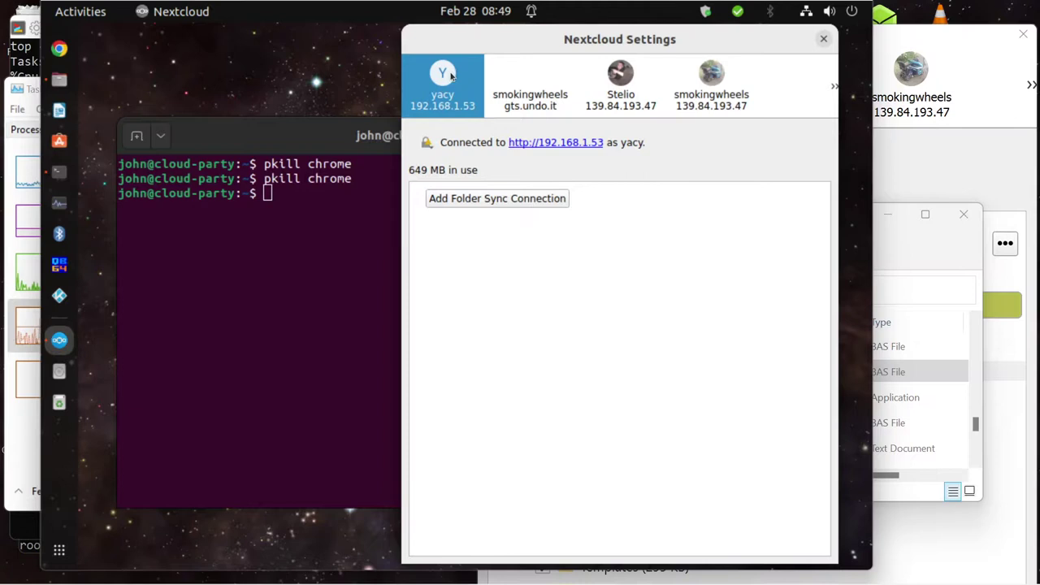
click(532, 78)
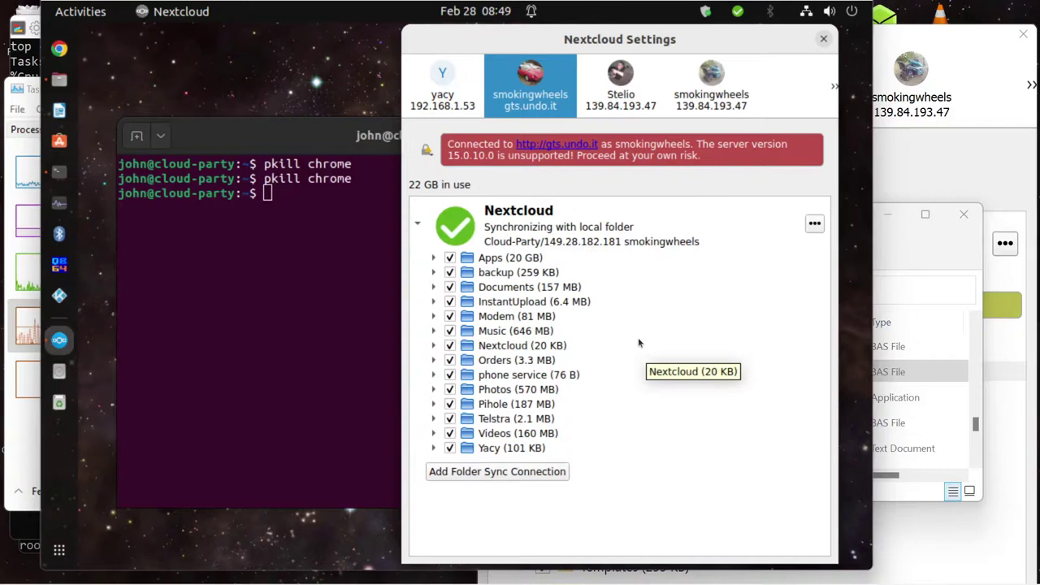
click(621, 93)
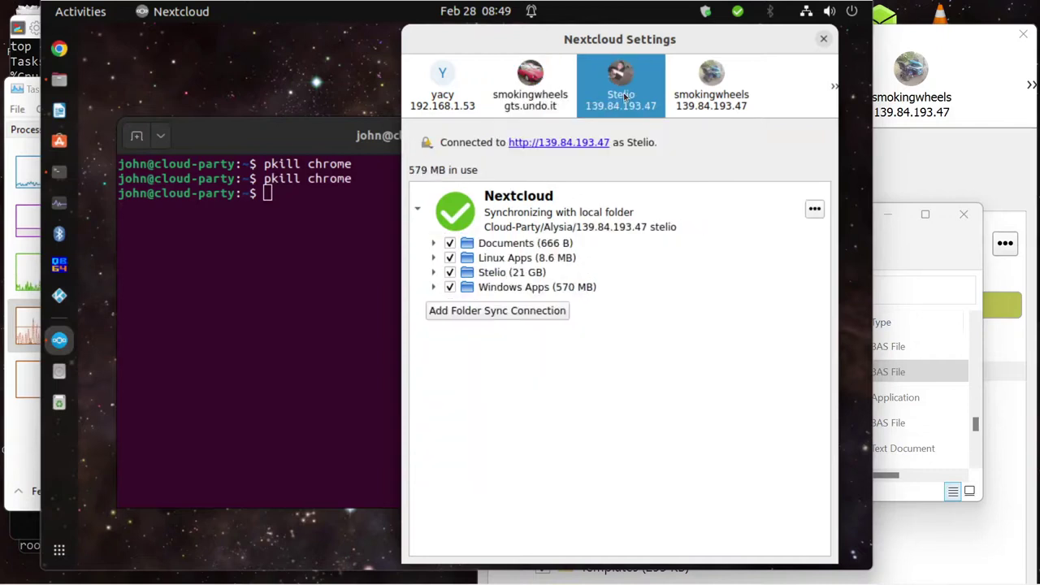
click(693, 91)
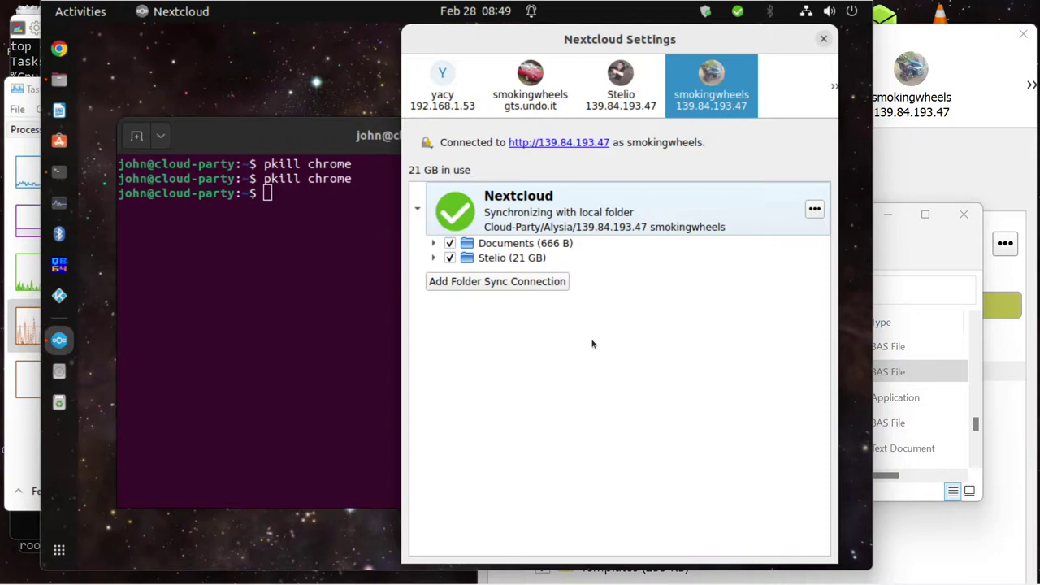
click(433, 258)
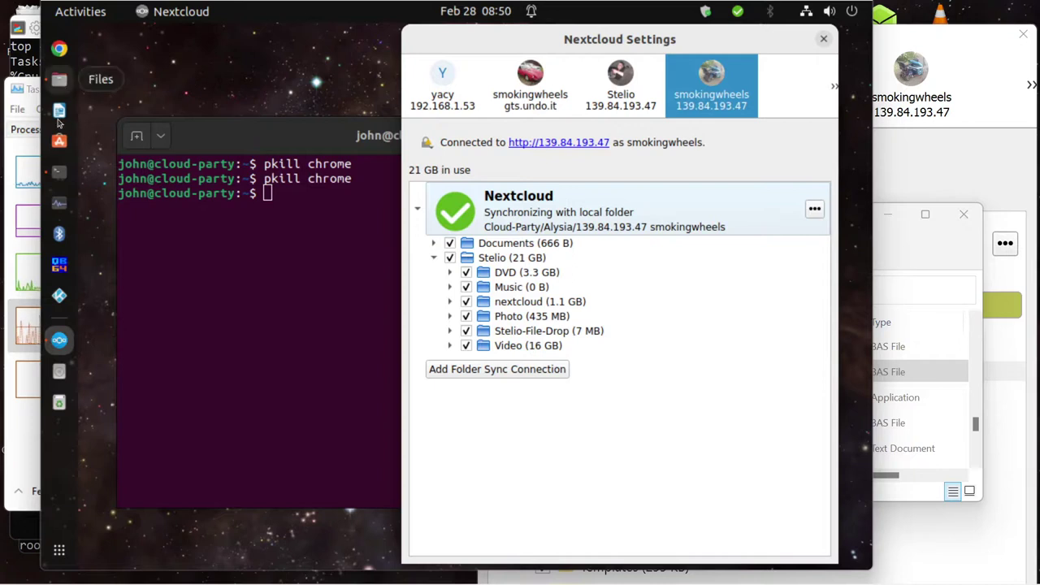
click(58, 267)
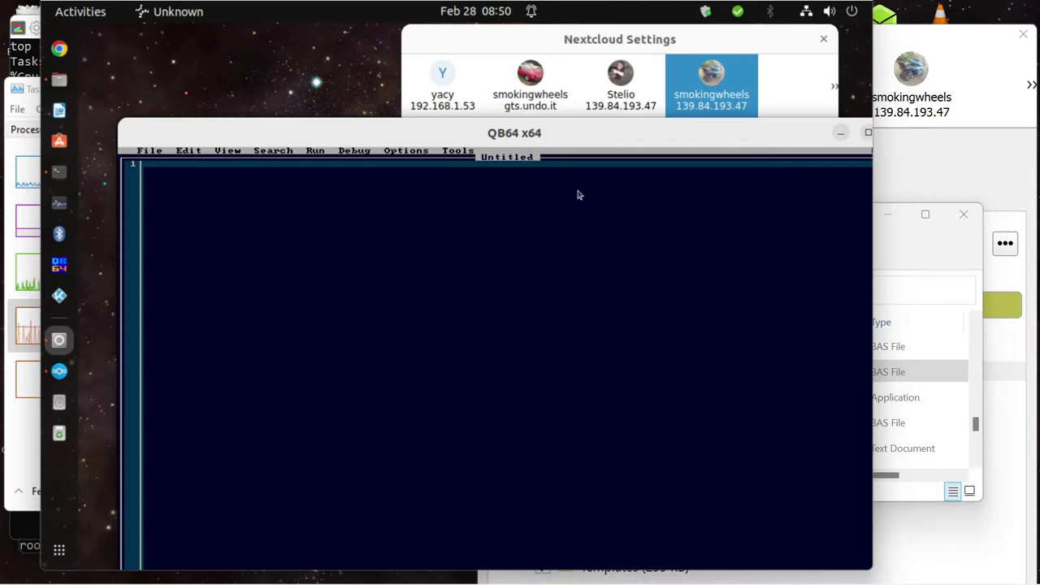
Move the QB64 window left, maximize it, then restore it to a normal size
drag(770, 138, 707, 136)
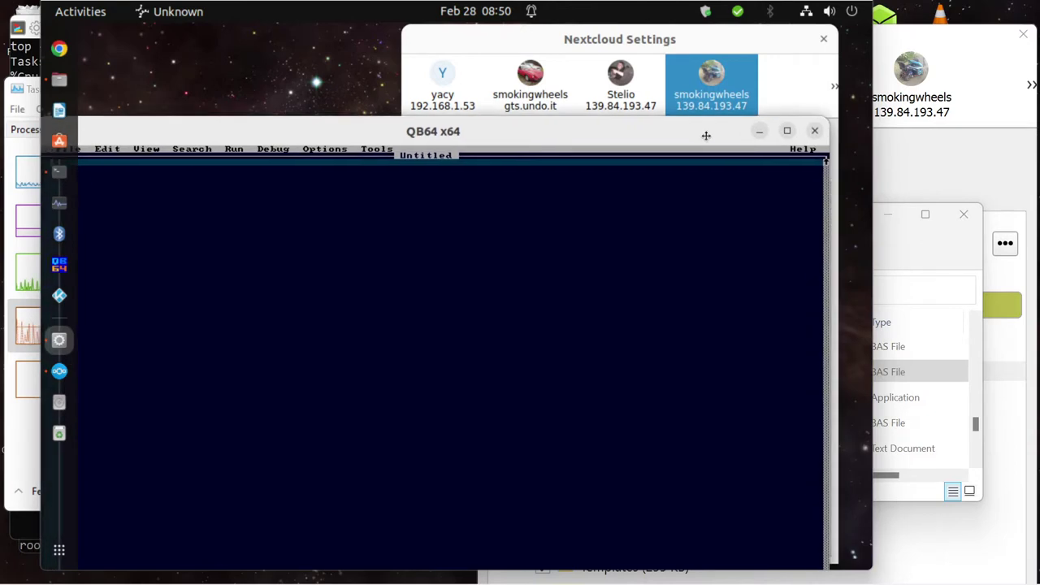
click(785, 130)
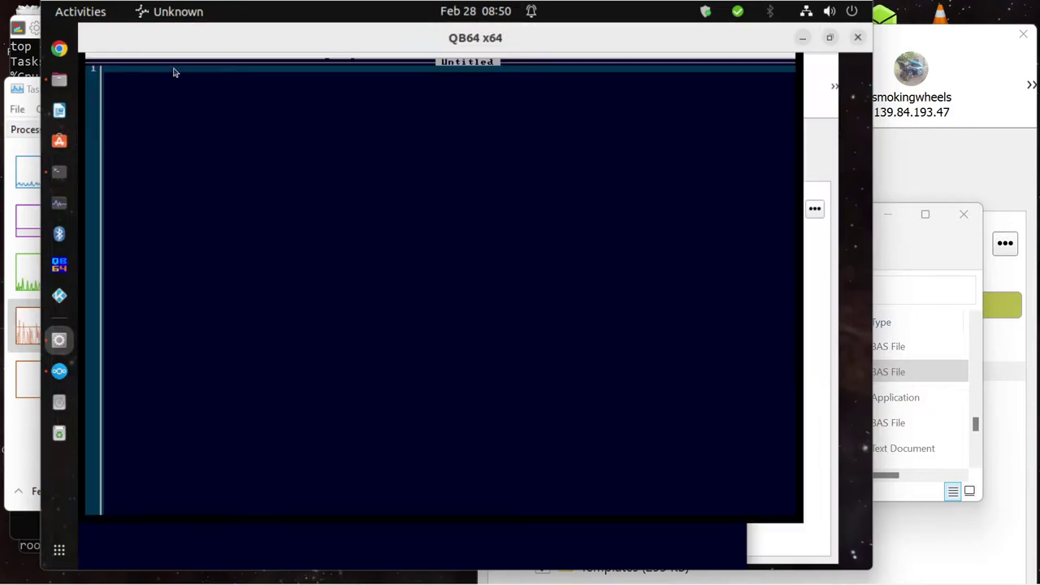
drag(186, 41, 255, 128)
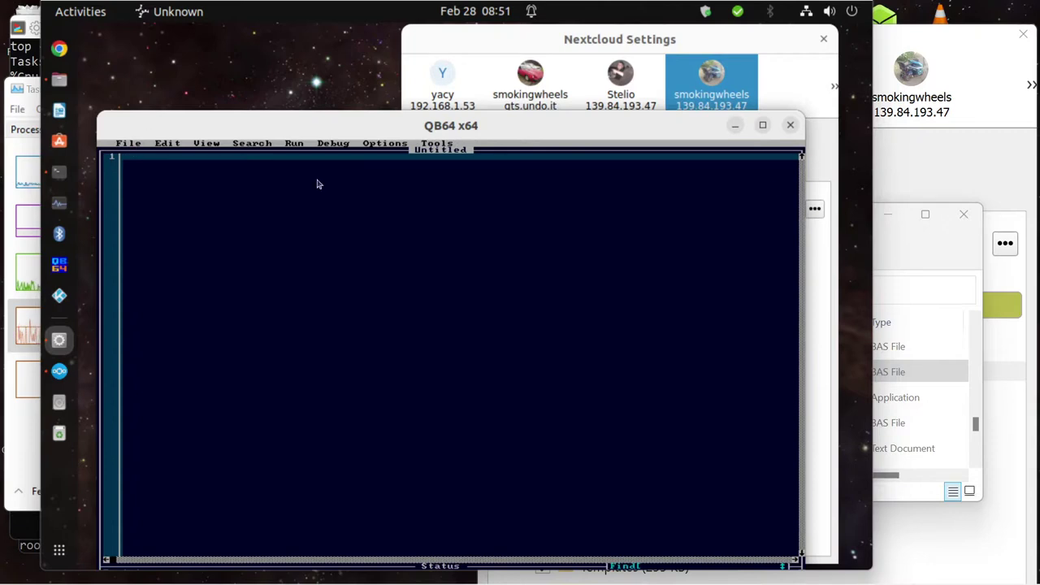
Try repeatedly to close the QB64 window, which stays open
click(789, 126)
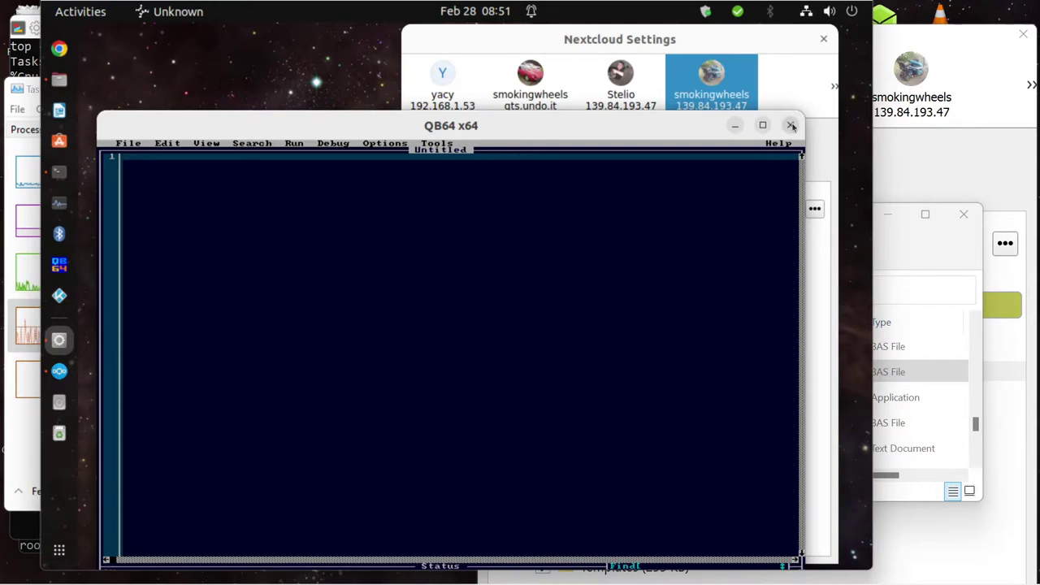
click(790, 126)
click(791, 126)
click(791, 126)
click(791, 126)
In Downloads, check the sizes of archive.zip, the Raspbian image, qb64 archive, gifcurry and Nextcloud AppImages
click(58, 79)
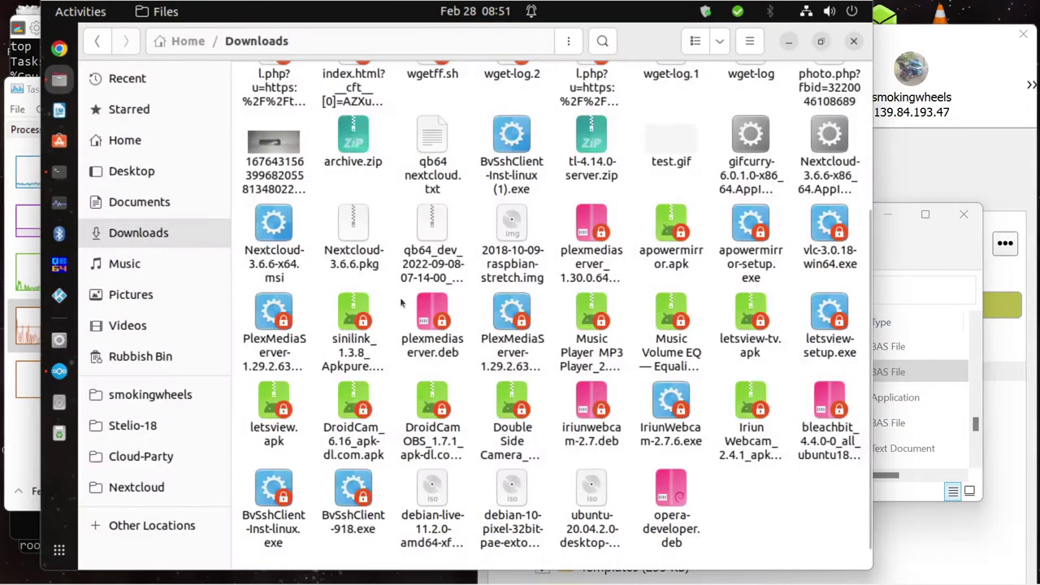
click(352, 134)
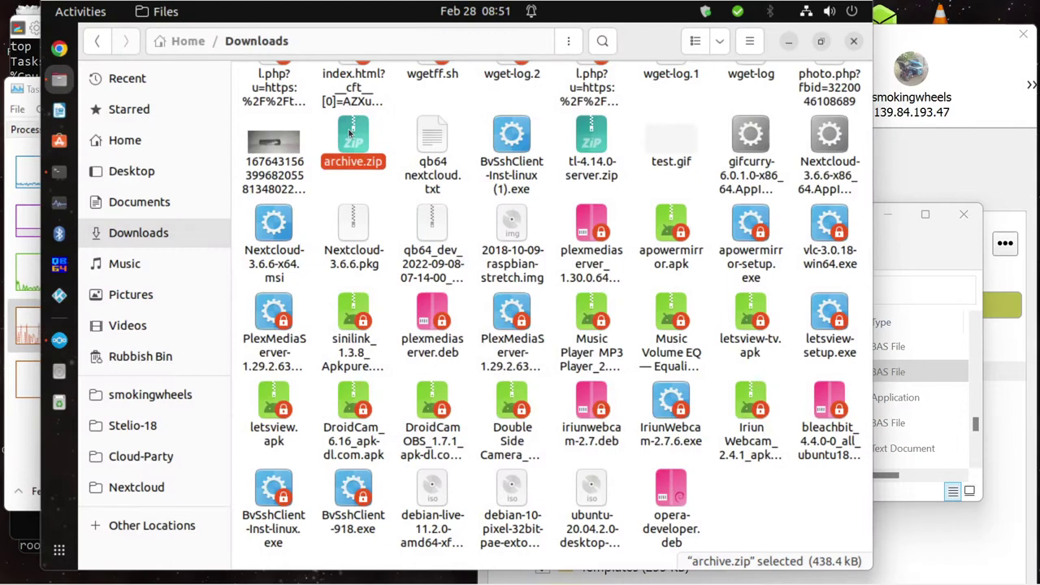
click(512, 225)
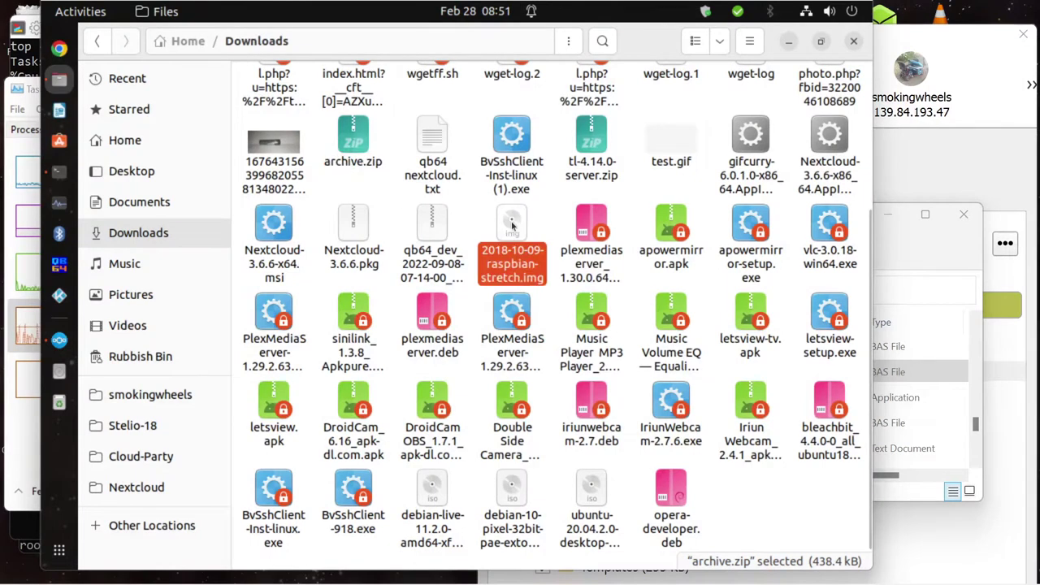
click(434, 230)
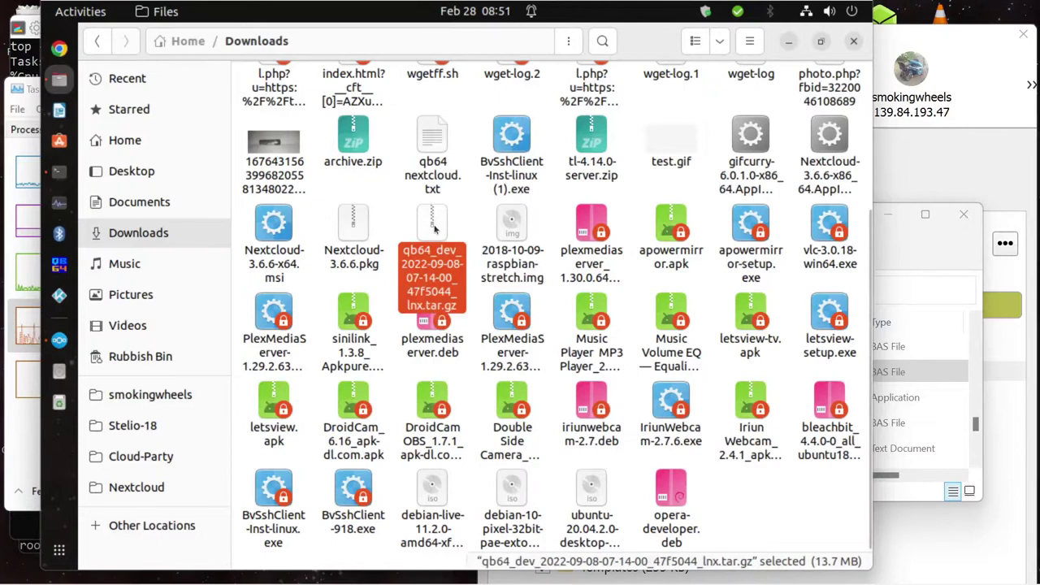
click(741, 137)
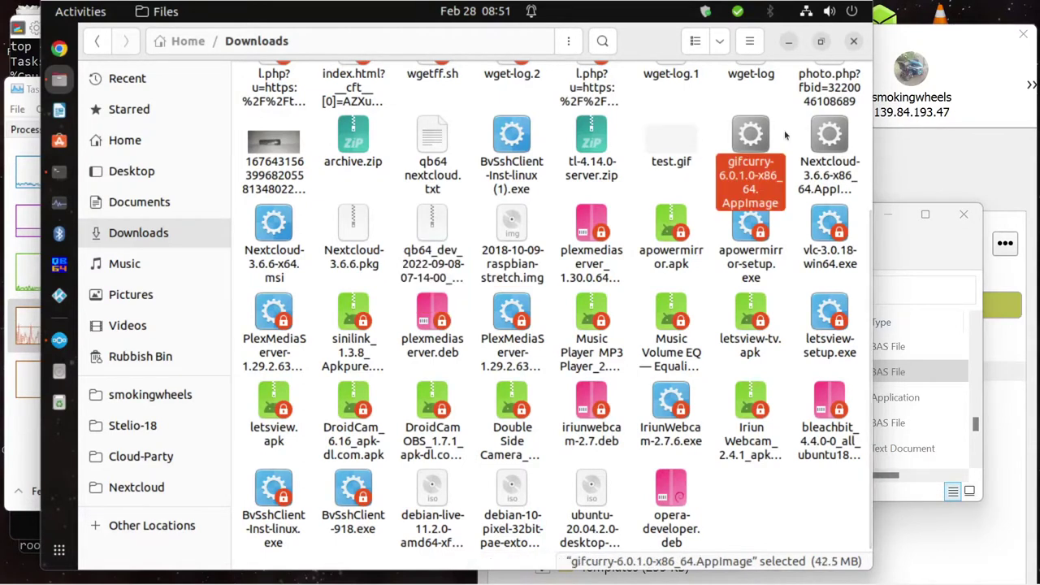
click(825, 134)
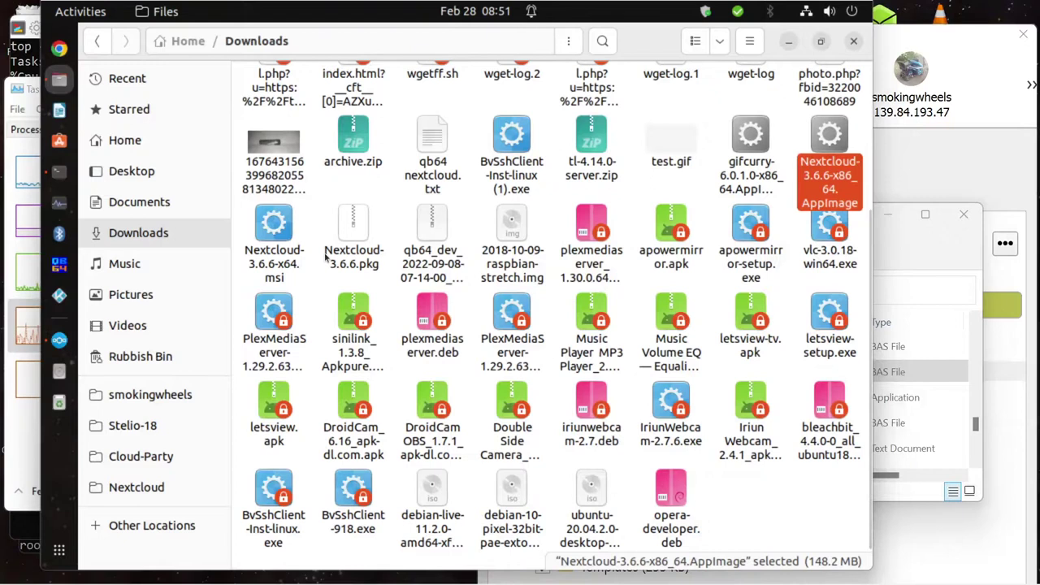
scroll(308, 400, down, 1)
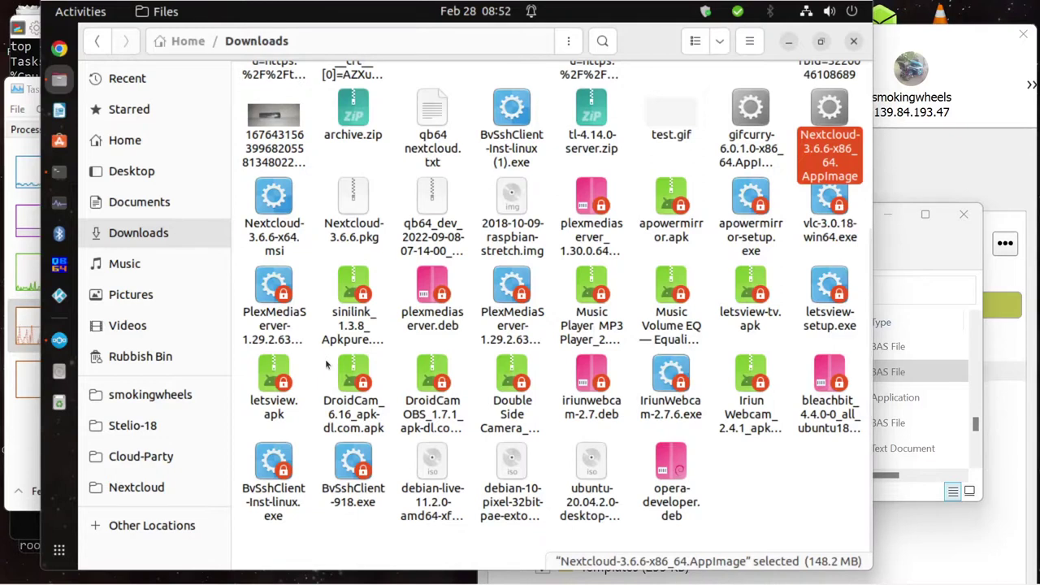
scroll(325, 365, up, 3)
scroll(326, 365, up, 3)
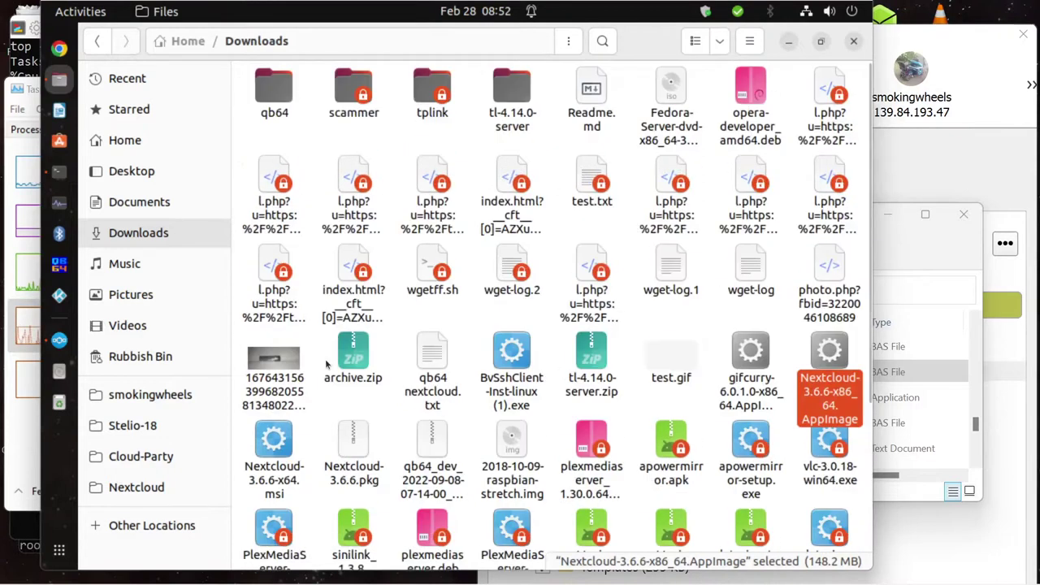
Browse the Music, Pictures, Videos and Rubbish Bin folders
click(123, 264)
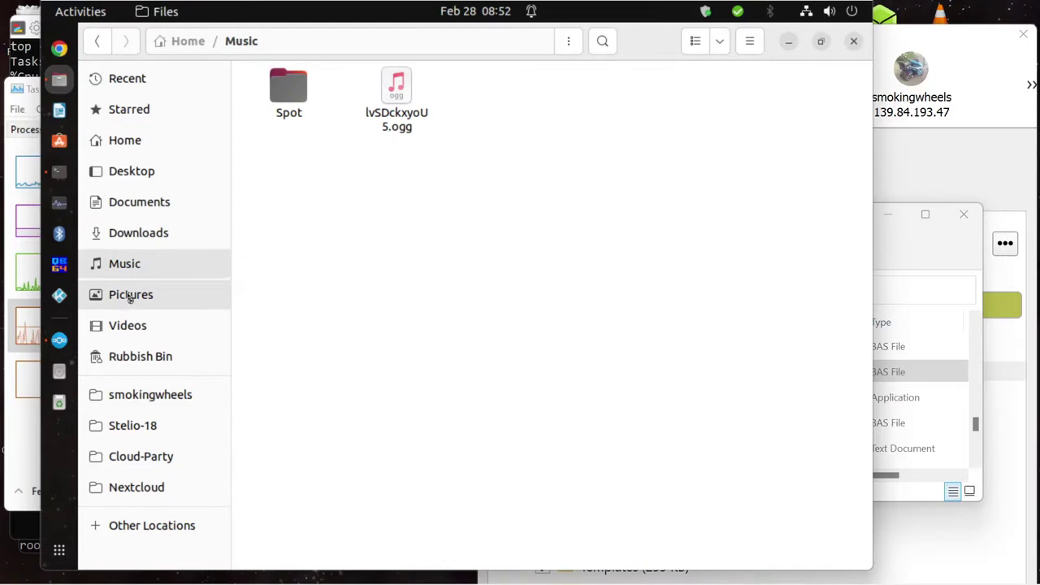
click(129, 297)
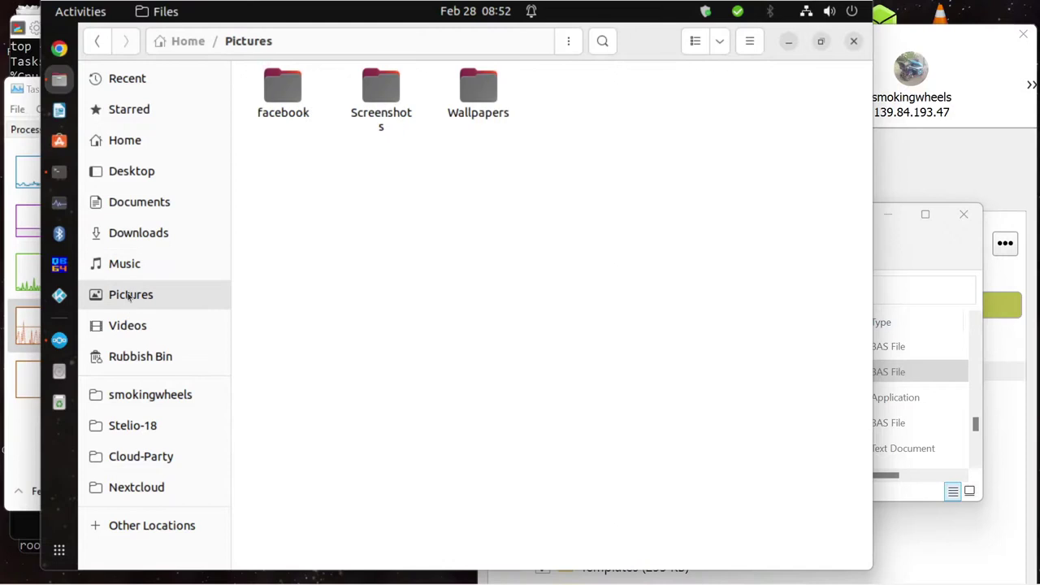
click(126, 327)
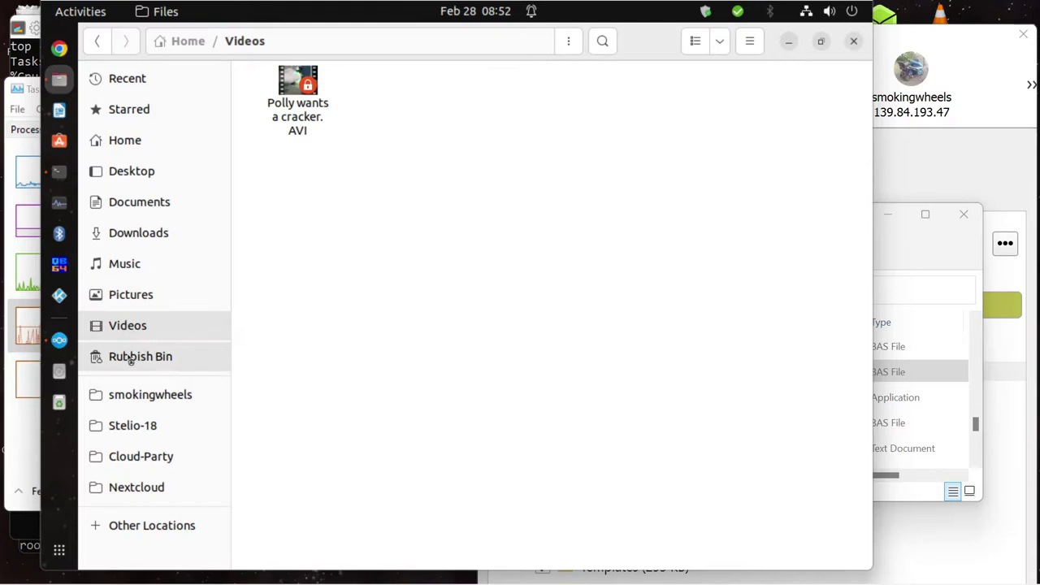
click(128, 358)
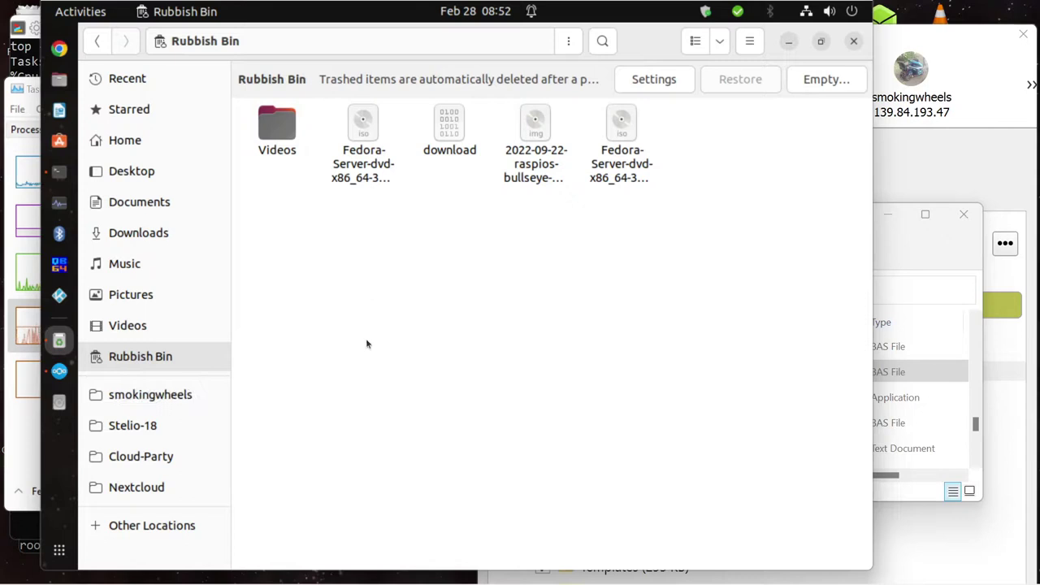
double_click(276, 126)
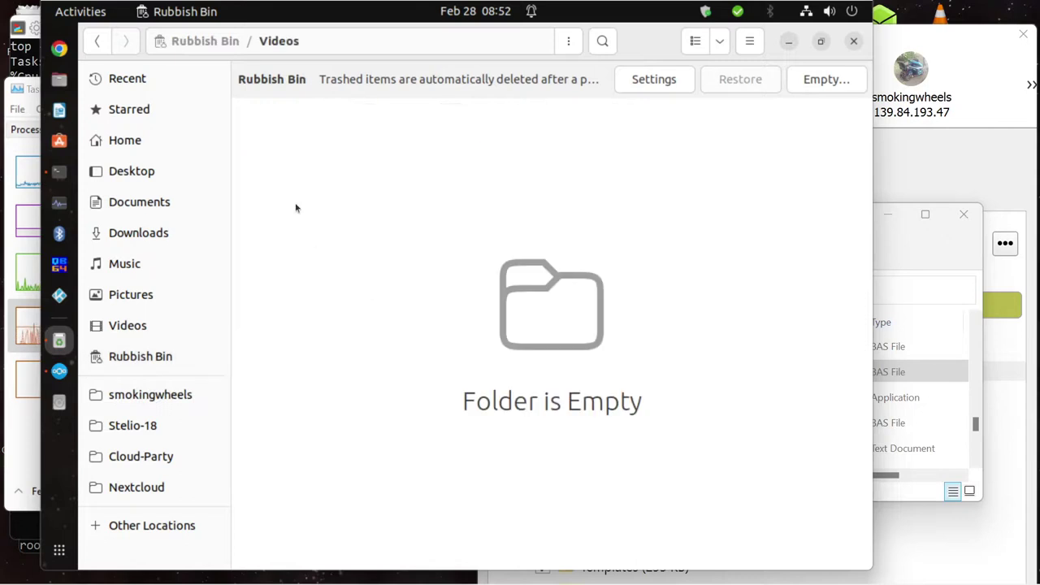
click(203, 40)
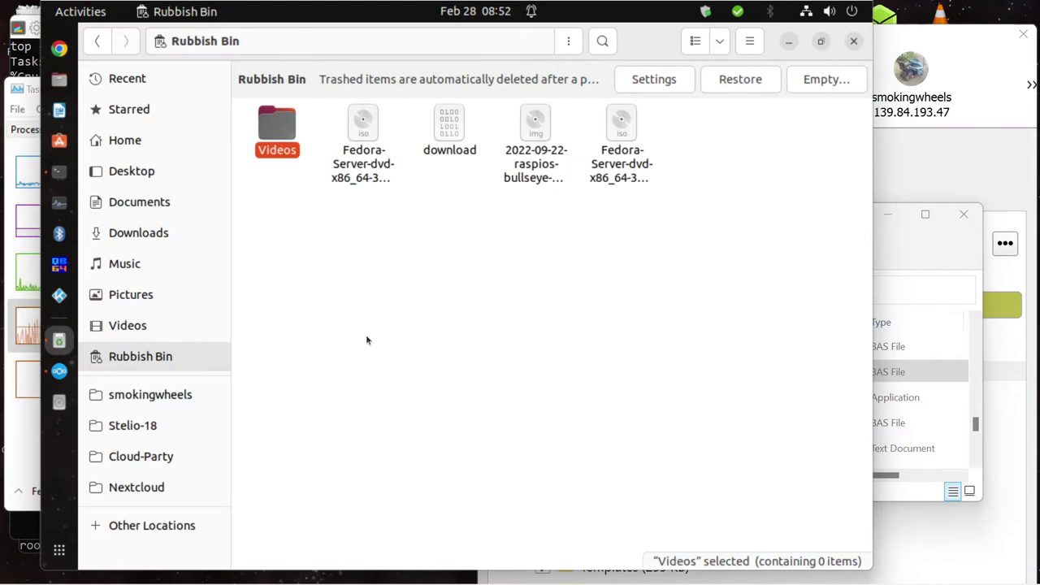
click(654, 81)
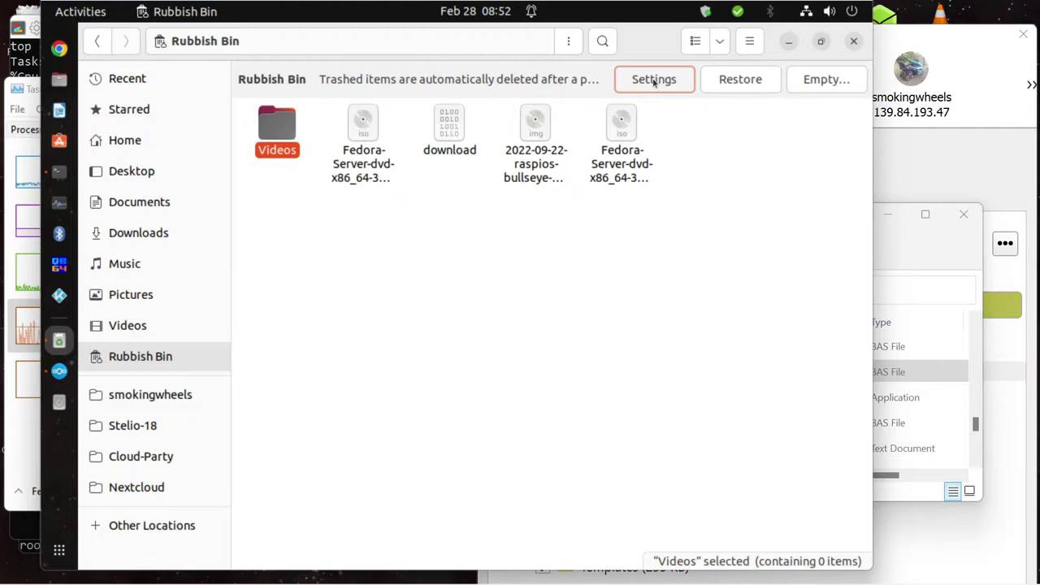
click(654, 80)
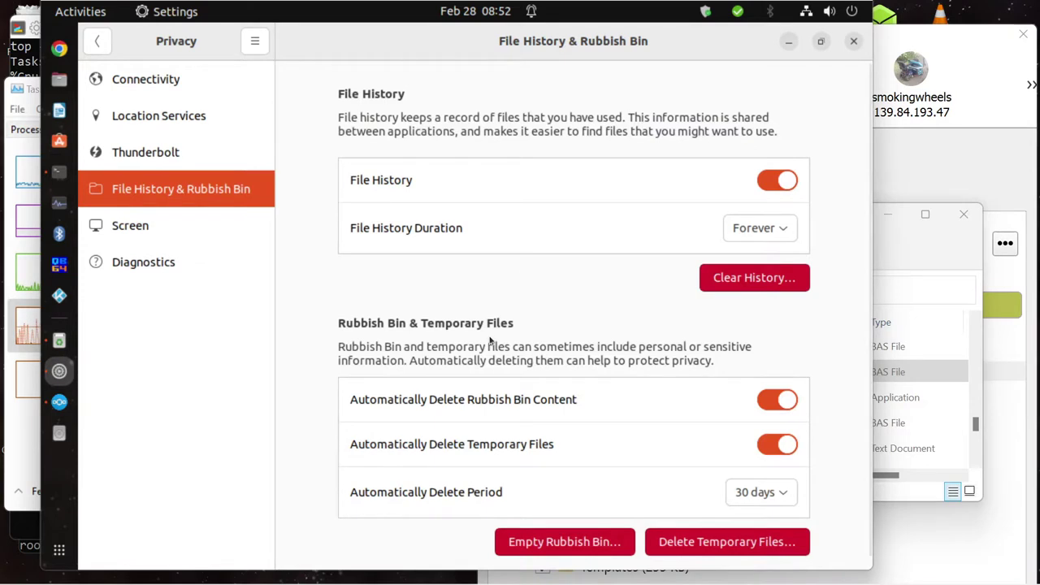
scroll(490, 341, down, 1)
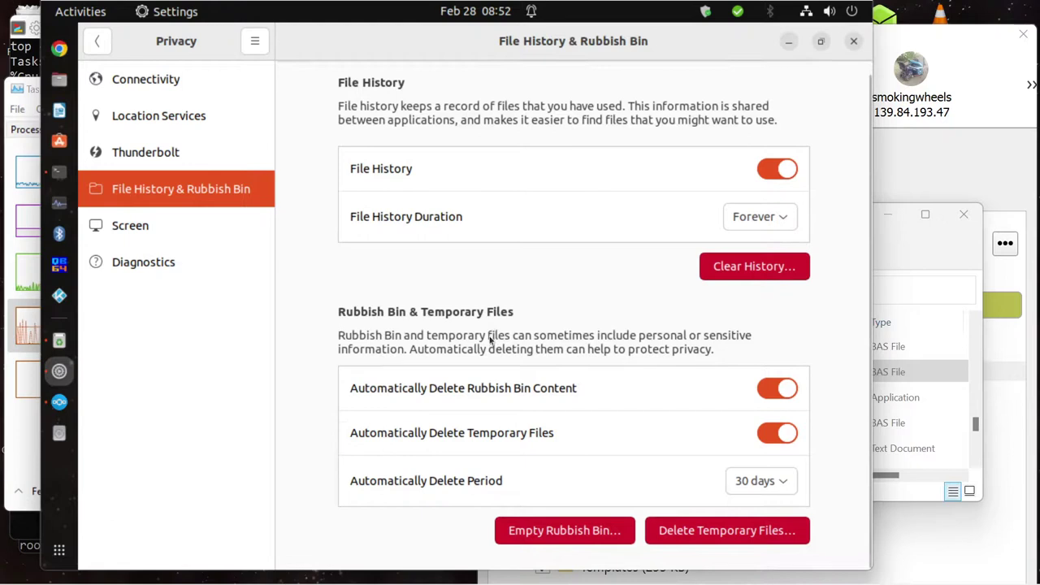
scroll(490, 340, up, 1)
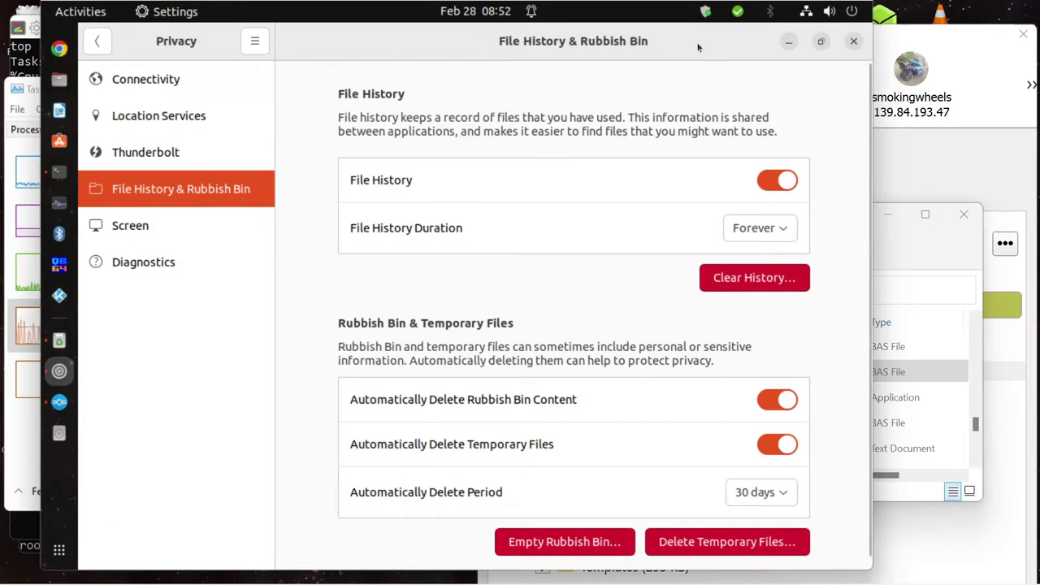
click(854, 41)
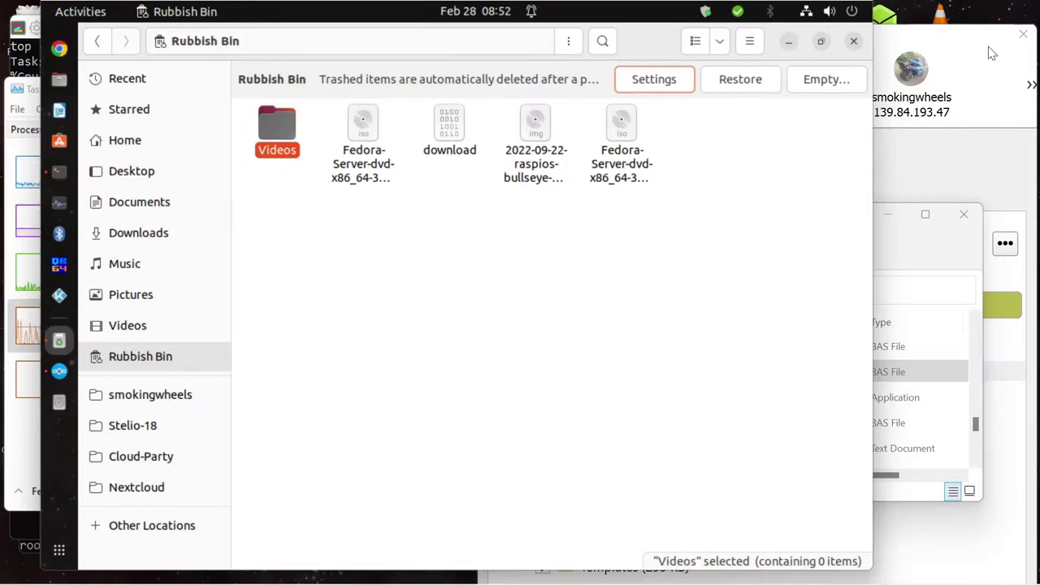
Close the file manager, the Nextcloud account settings window and the old terminal
click(855, 40)
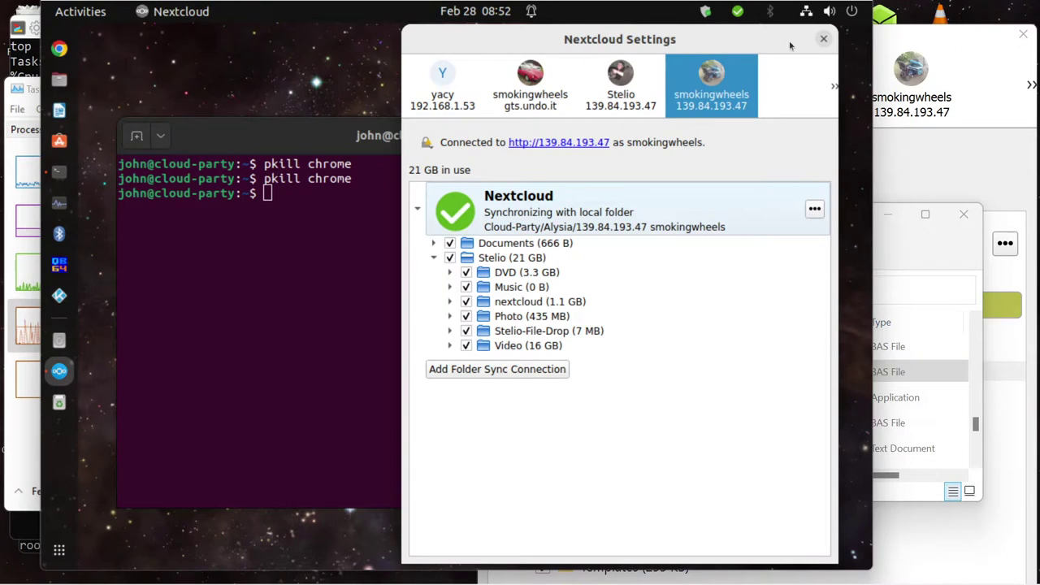
click(823, 38)
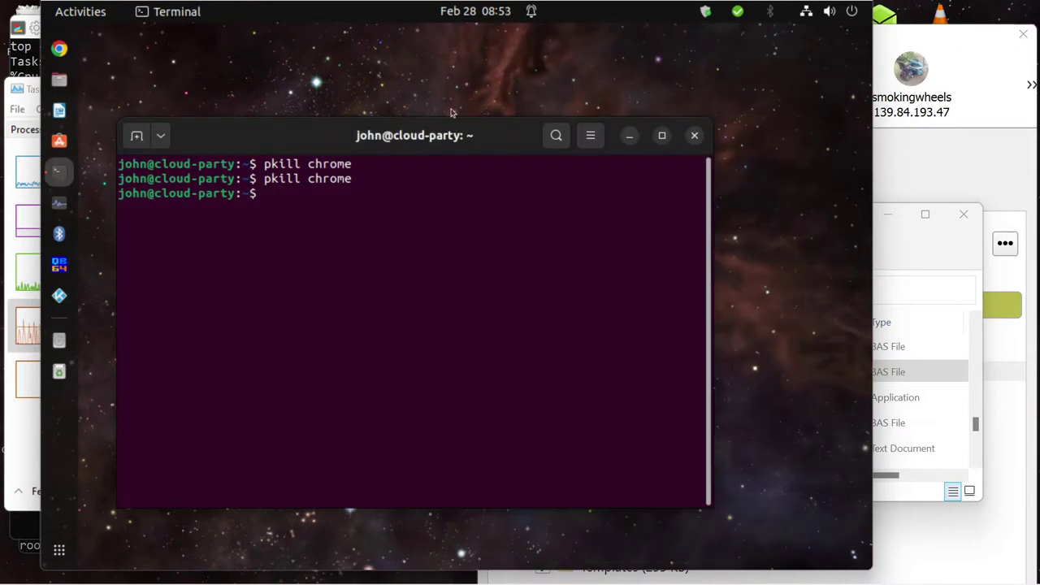
click(695, 135)
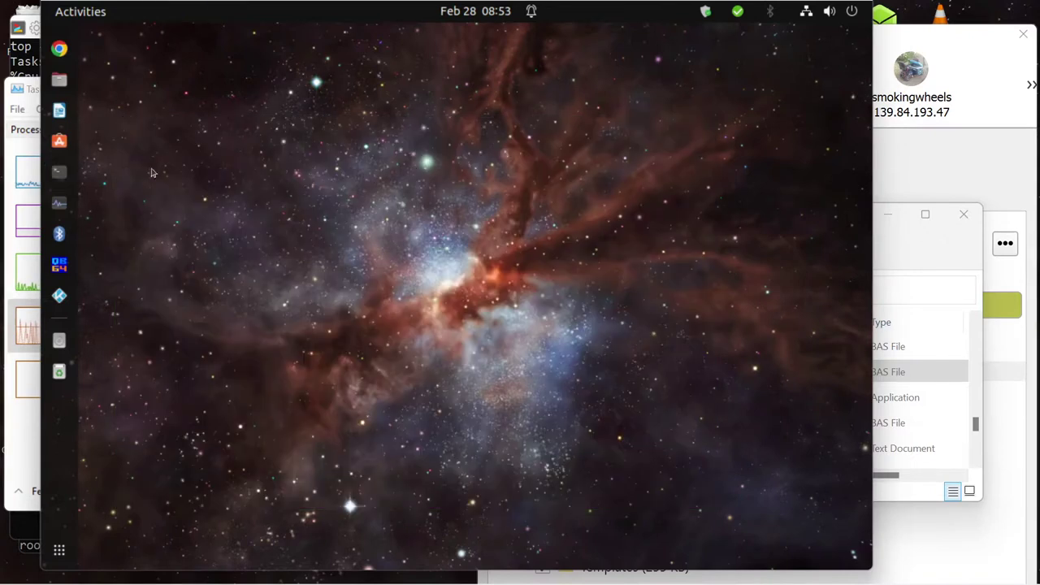
Open a new terminal and run su to become superuser
click(64, 176)
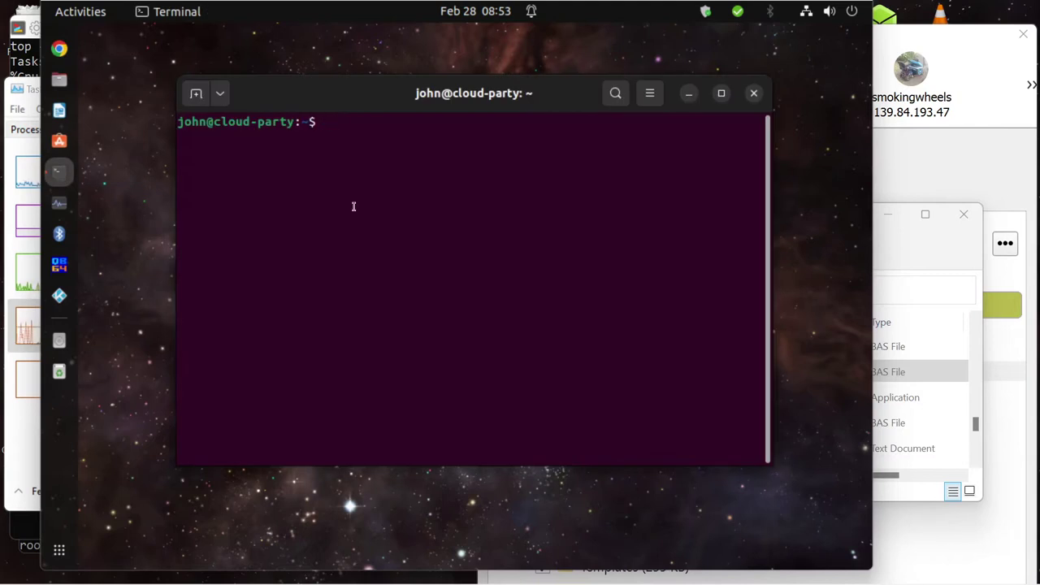
text(su)
key(Return)
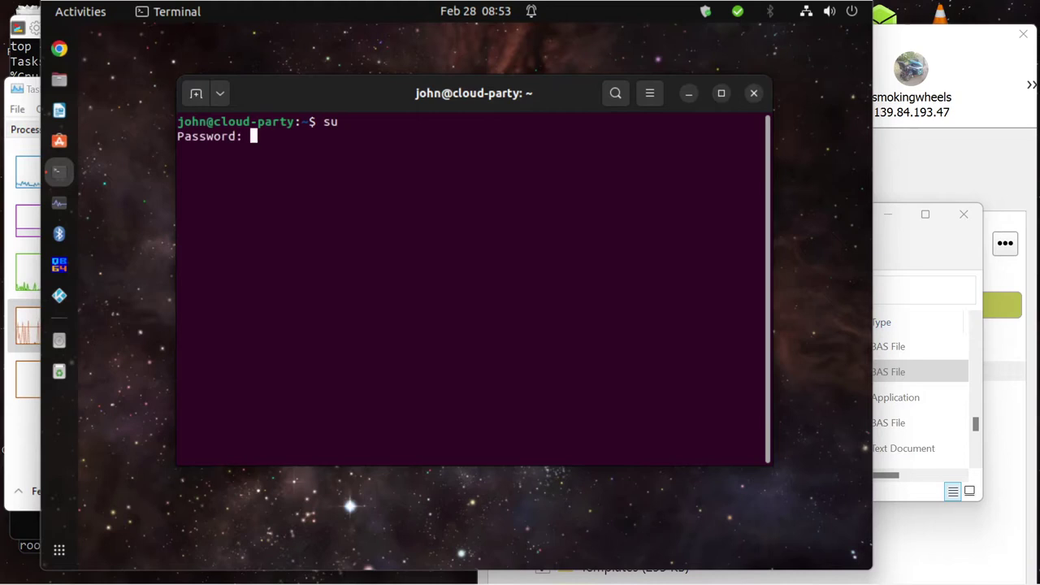
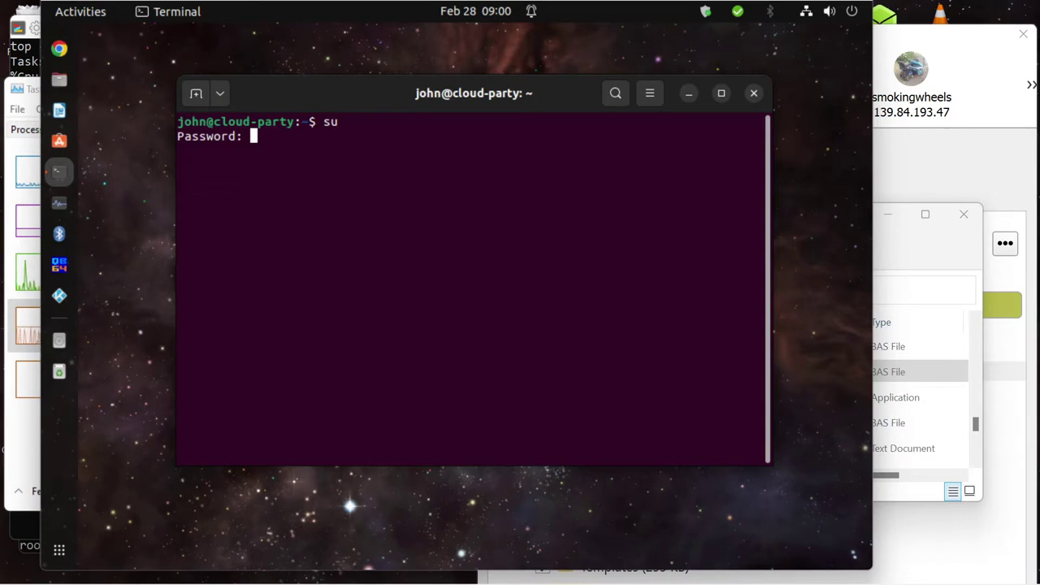
Bring Task Manager forward and show the Disk 0 (C:) performance graphs, moving it right to uncover the dock
click(25, 93)
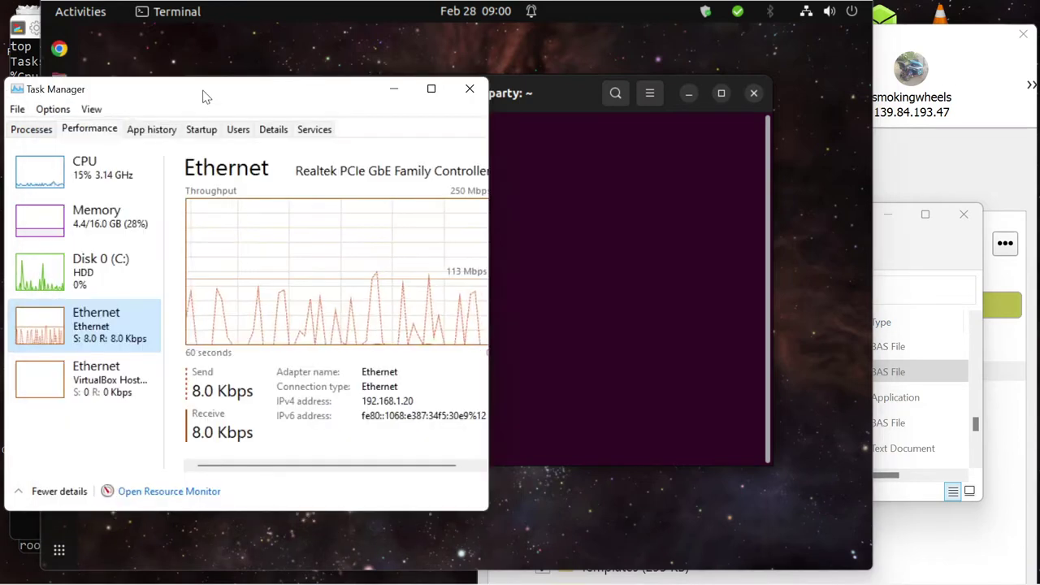
drag(218, 90, 224, 89)
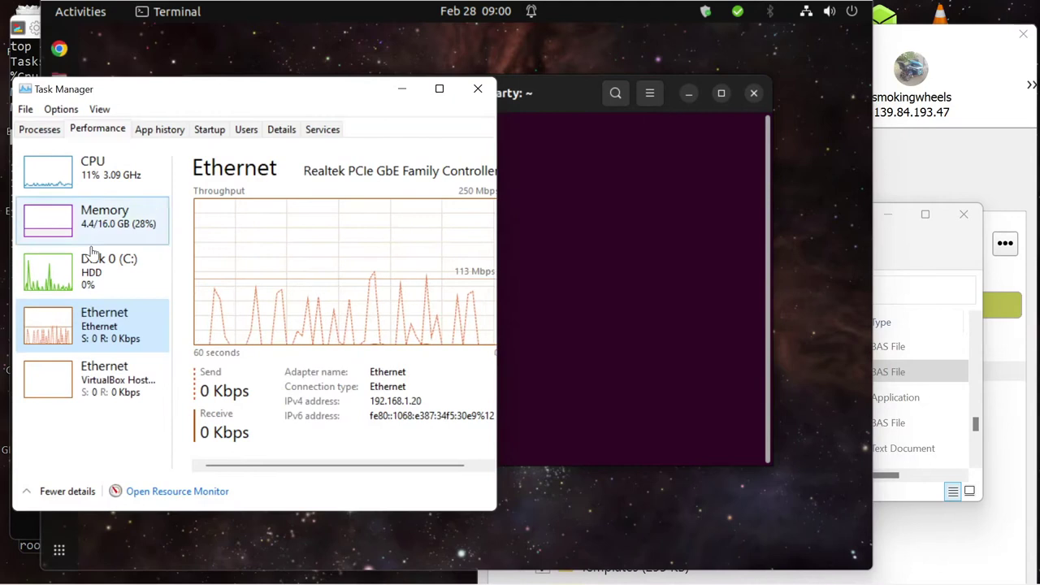
click(57, 270)
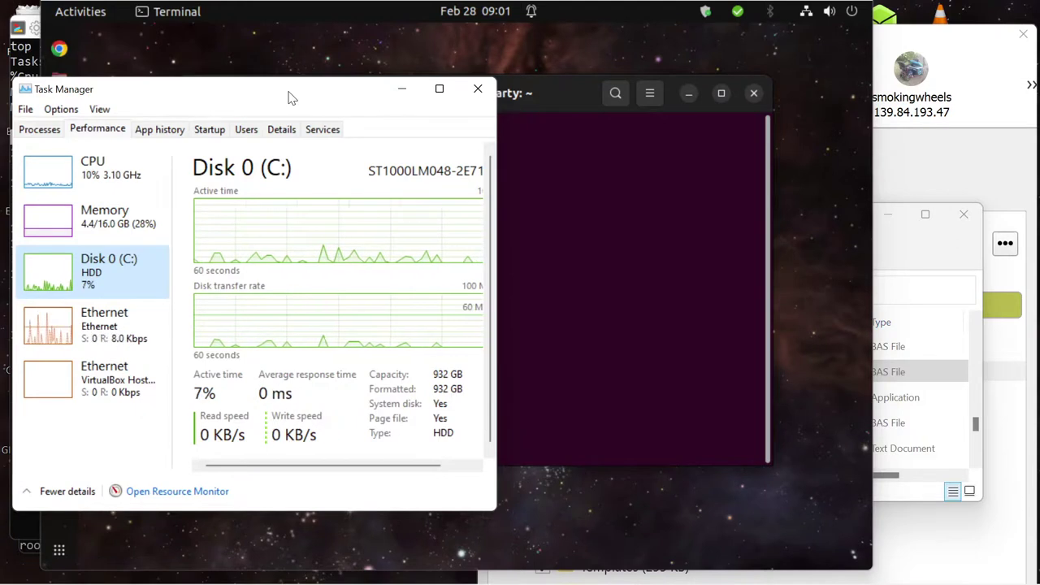
drag(227, 92, 333, 128)
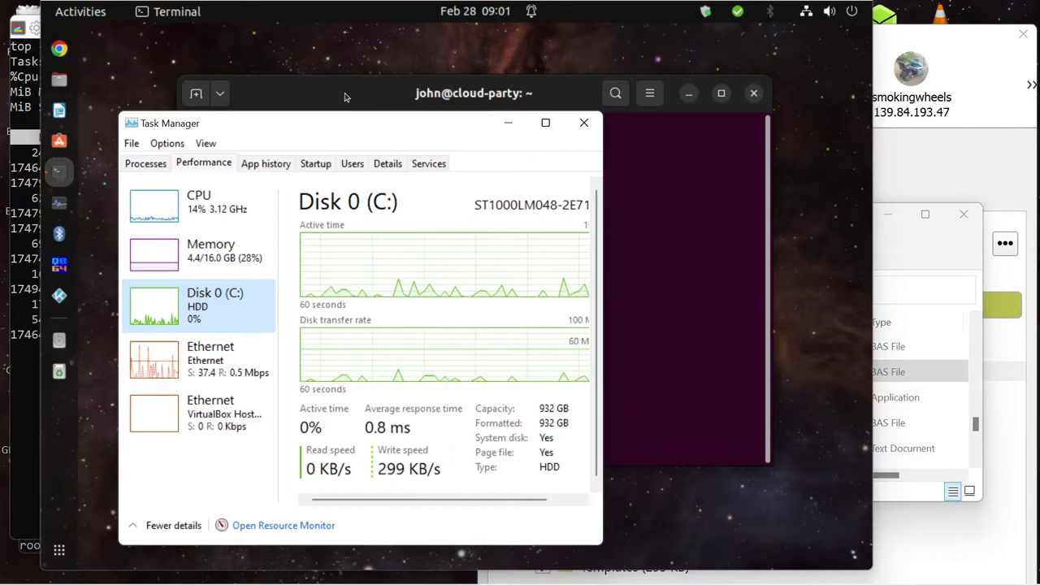
Bring the Ubuntu terminal waiting at the su password prompt in front of Task Manager
click(345, 97)
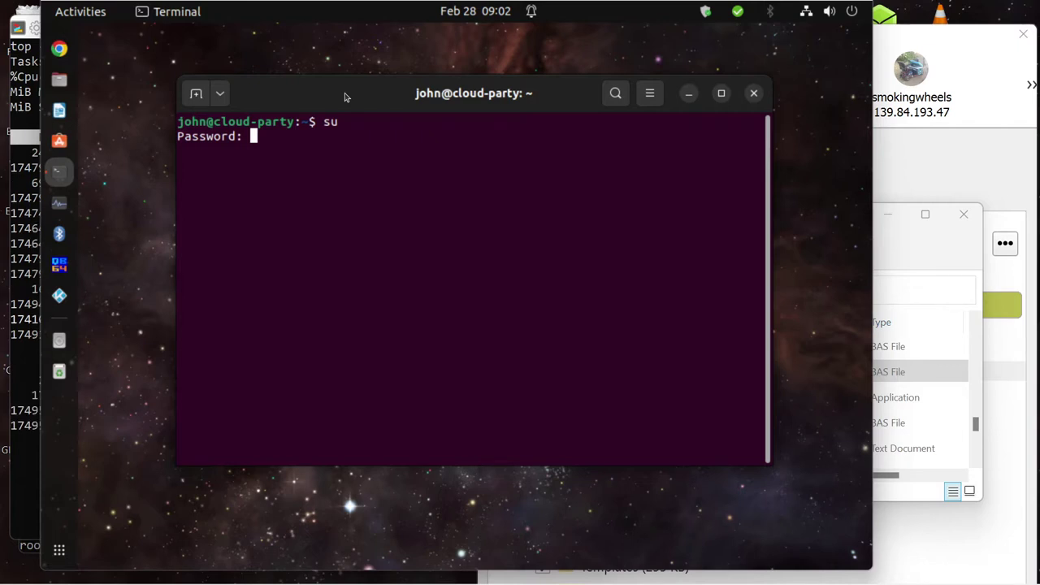
Submit the root password at the su prompt to get a root shell in /home/john
key(Return)
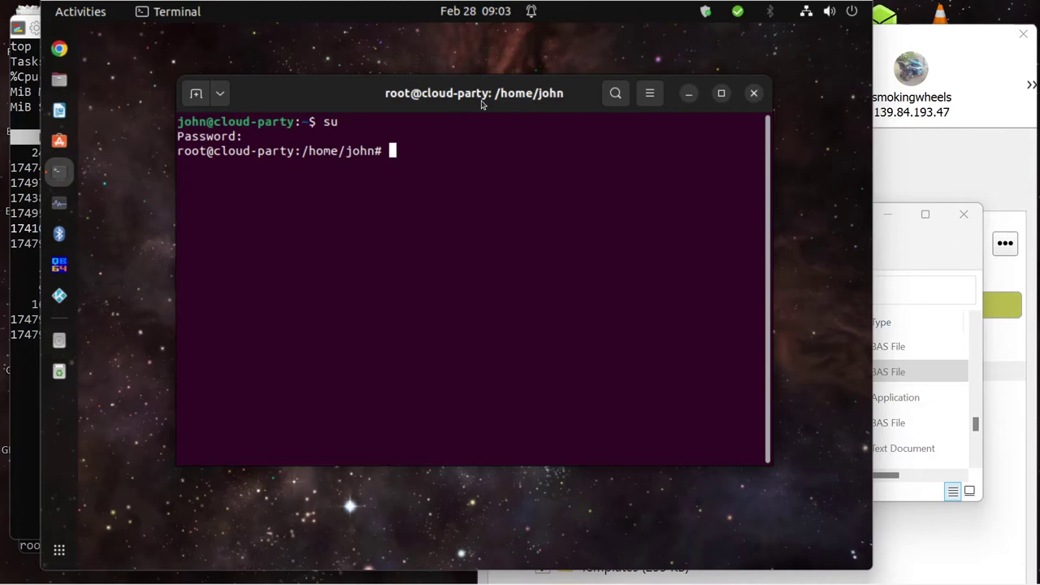
mouse_move(434, 581)
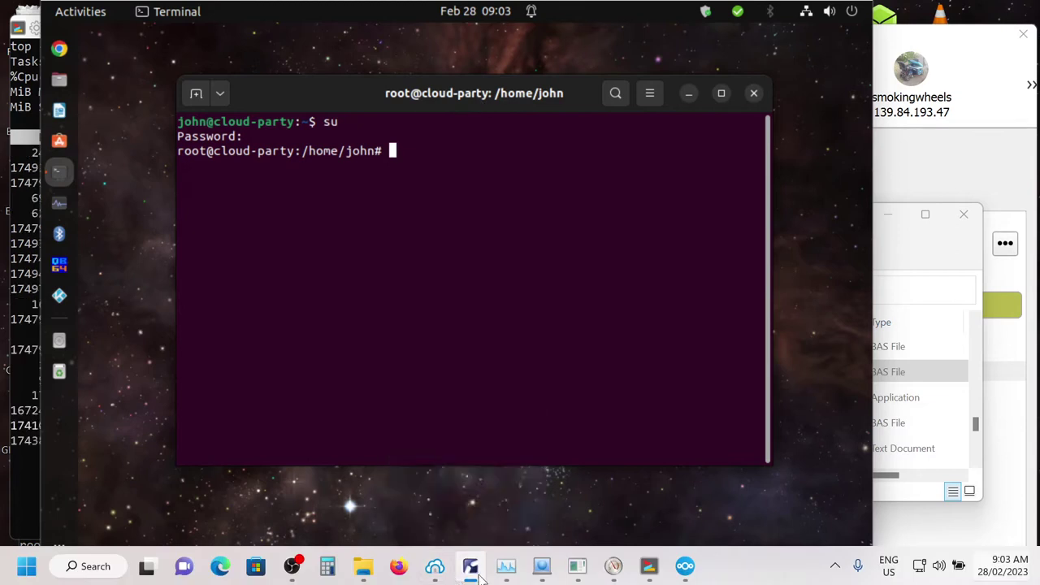
Close the cloudparty File Explorer window so Task Manager's Disk 0 graphs stay visible
click(472, 569)
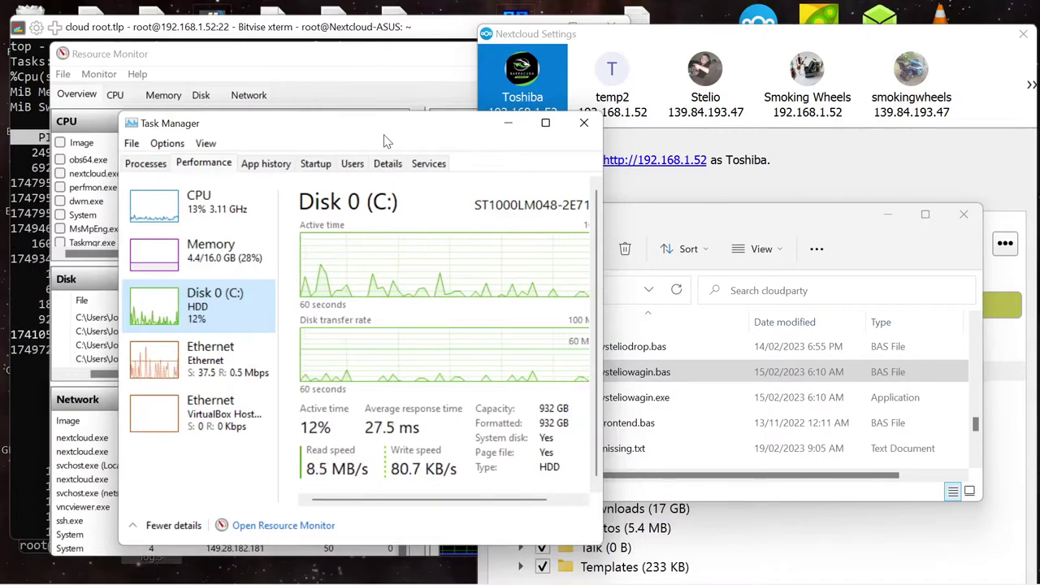
click(678, 222)
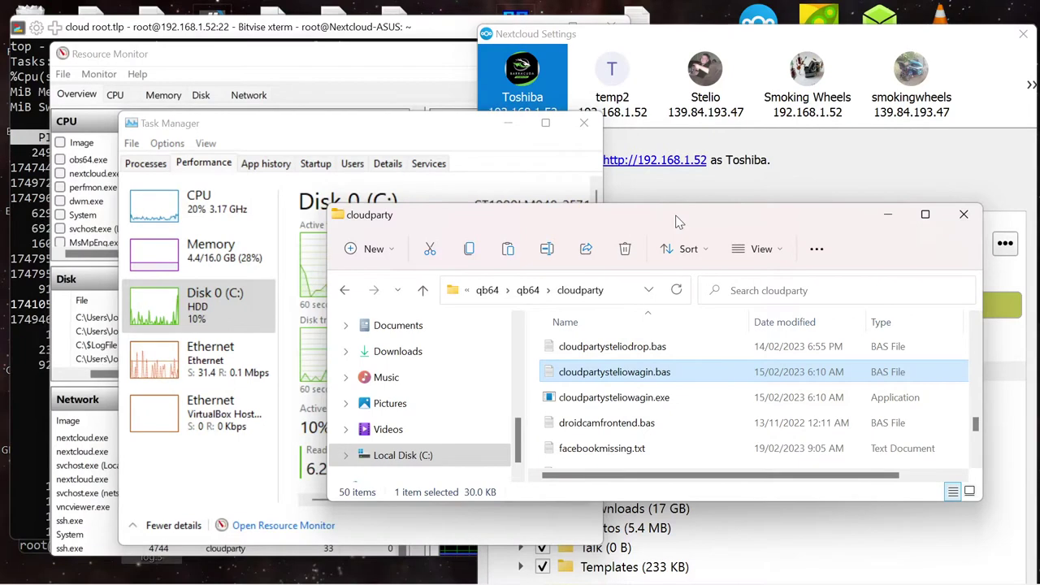
drag(679, 222, 682, 255)
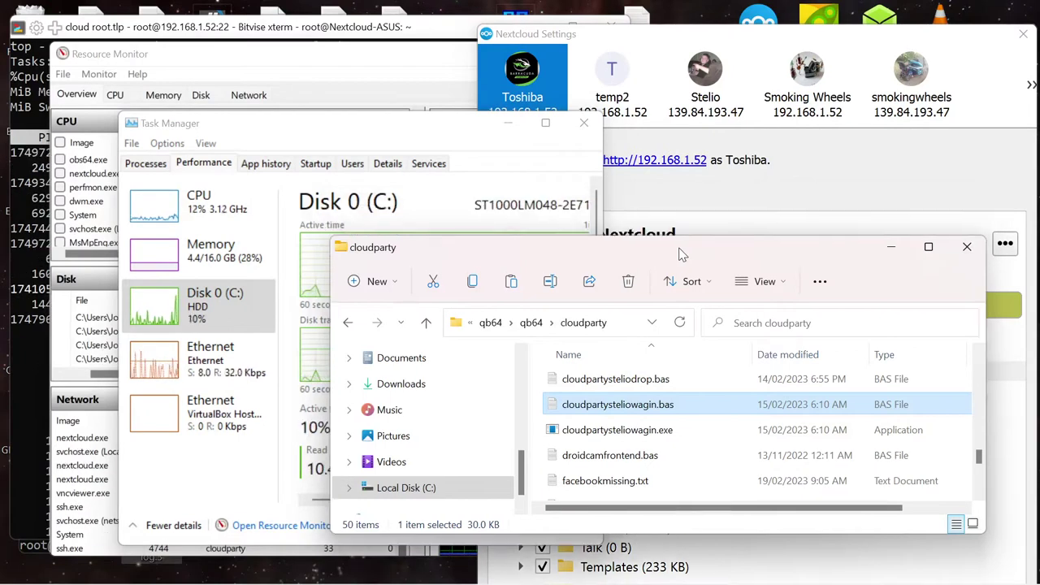
click(967, 246)
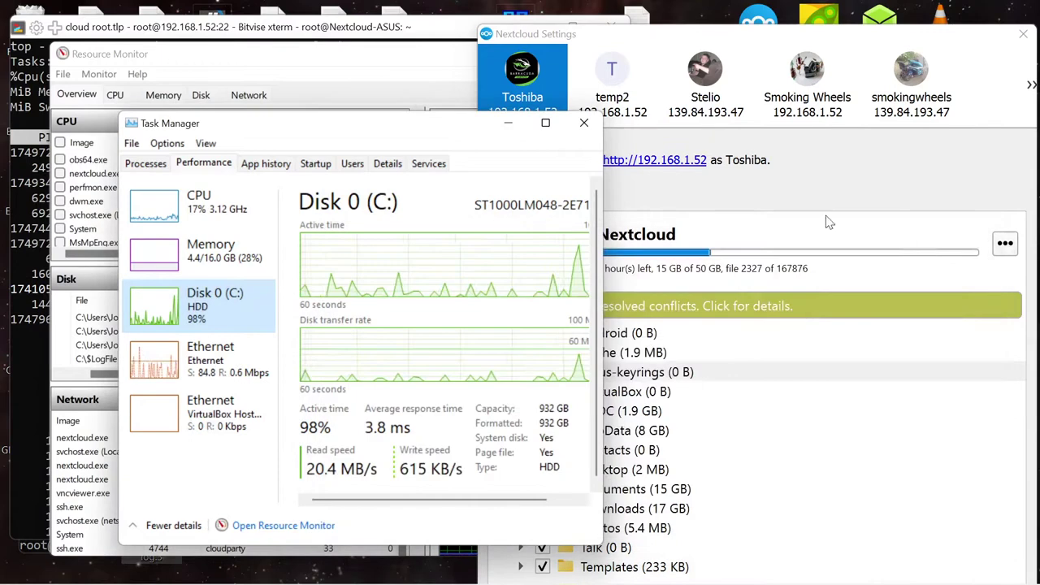
Shift Task Manager left beside the Nextcloud Toshiba sync status at 17 of 50 GB
drag(457, 132, 414, 125)
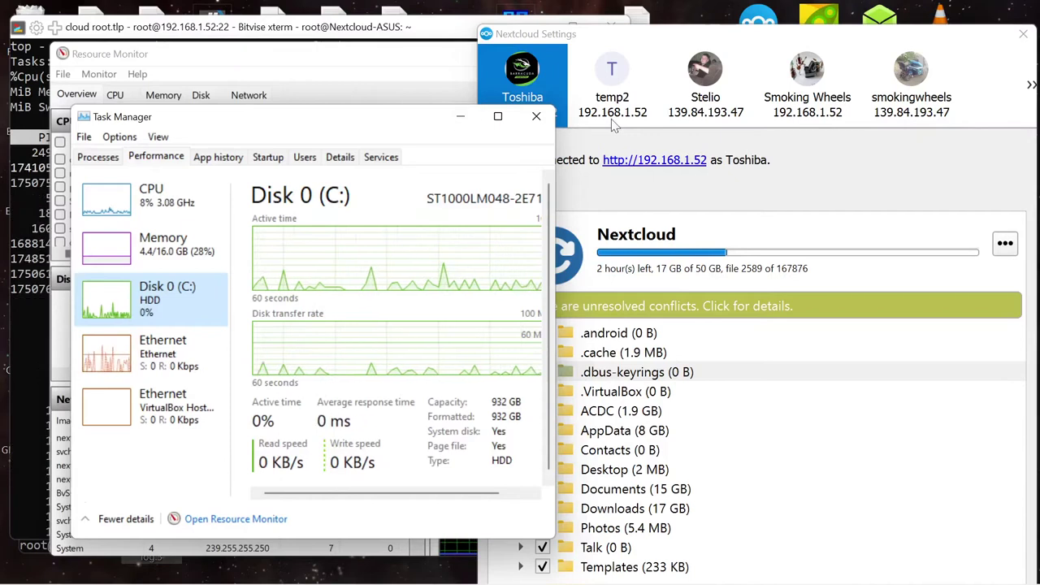
Arrange the Nextcloud sync window and the terminal running top to monitor server load during sync
mouse_move(640, 577)
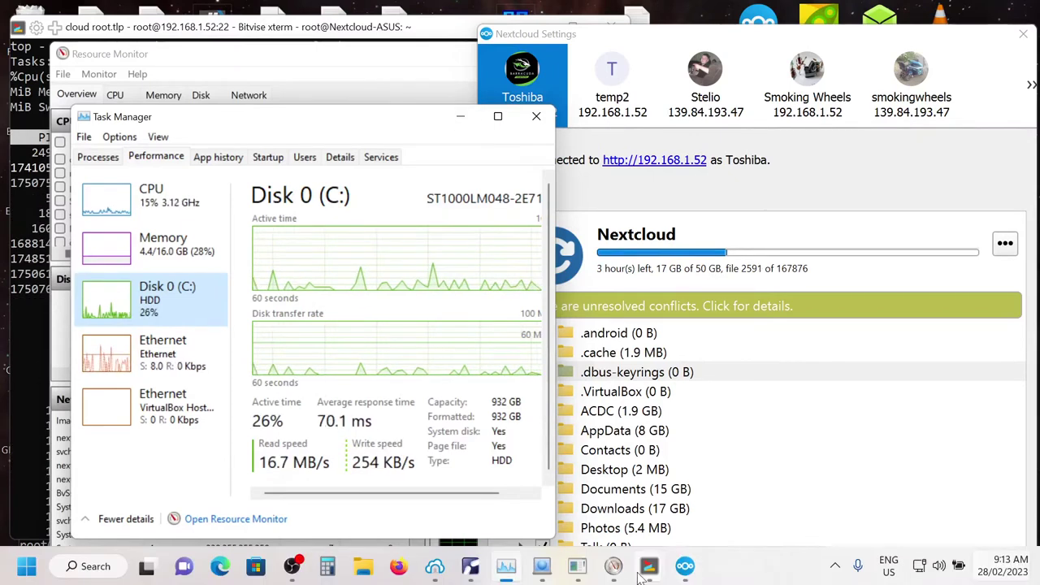
mouse_move(685, 572)
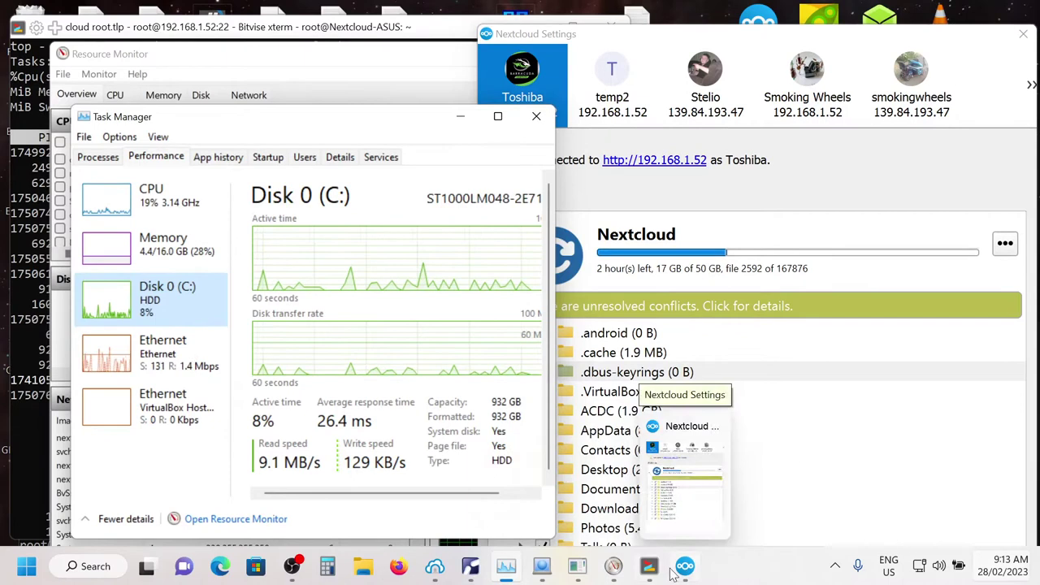
click(685, 569)
mouse_move(642, 577)
click(555, 477)
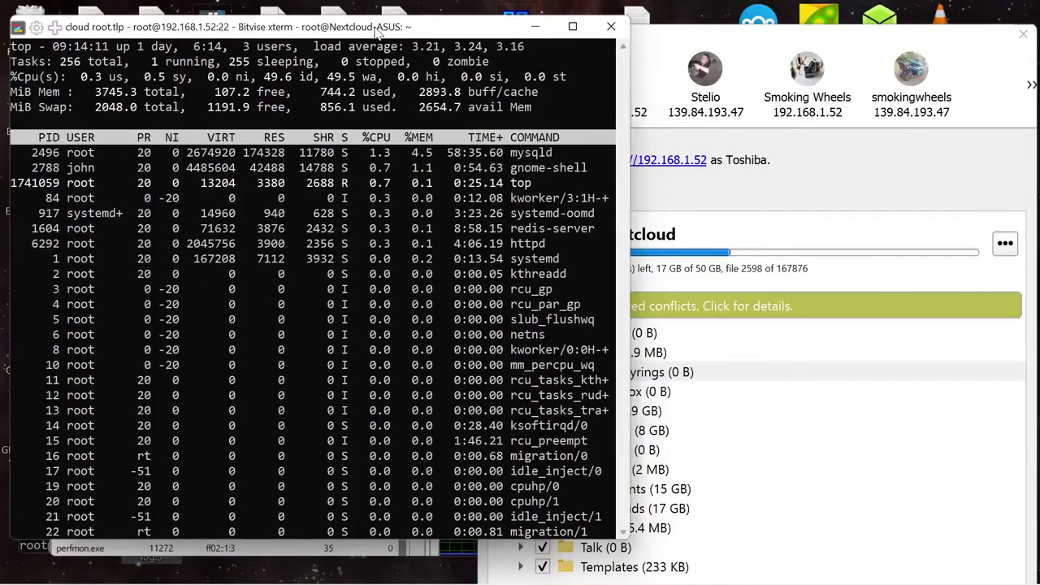
drag(378, 31, 328, 41)
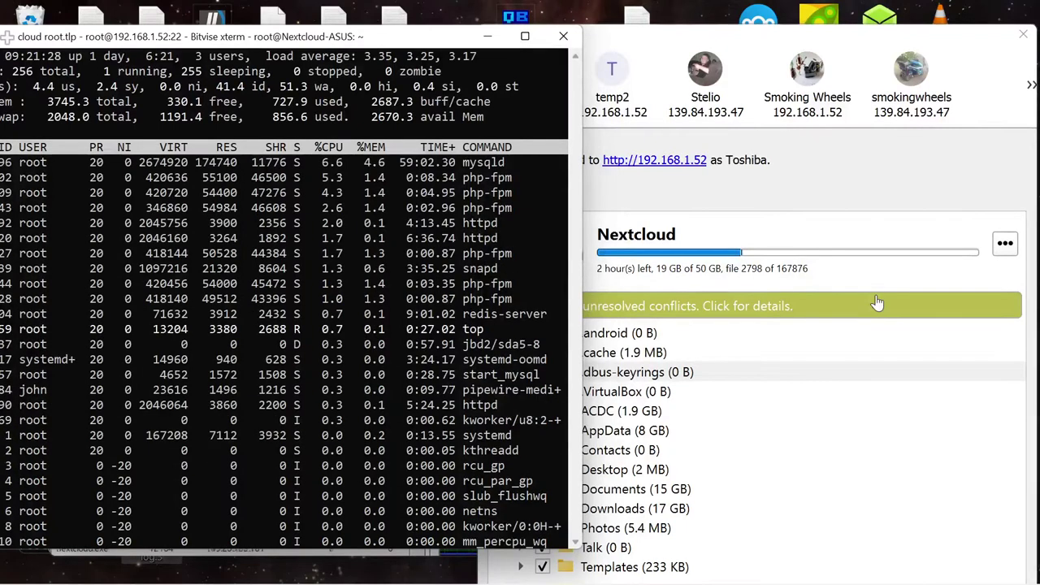
click(779, 46)
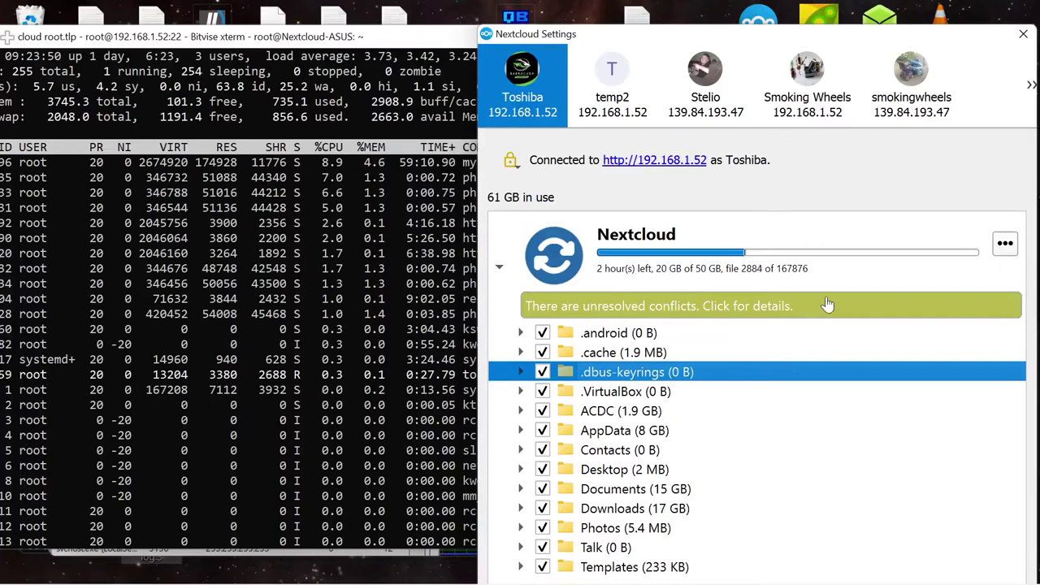
Open a File Explorer window and move it up and to the left
mouse_move(317, 584)
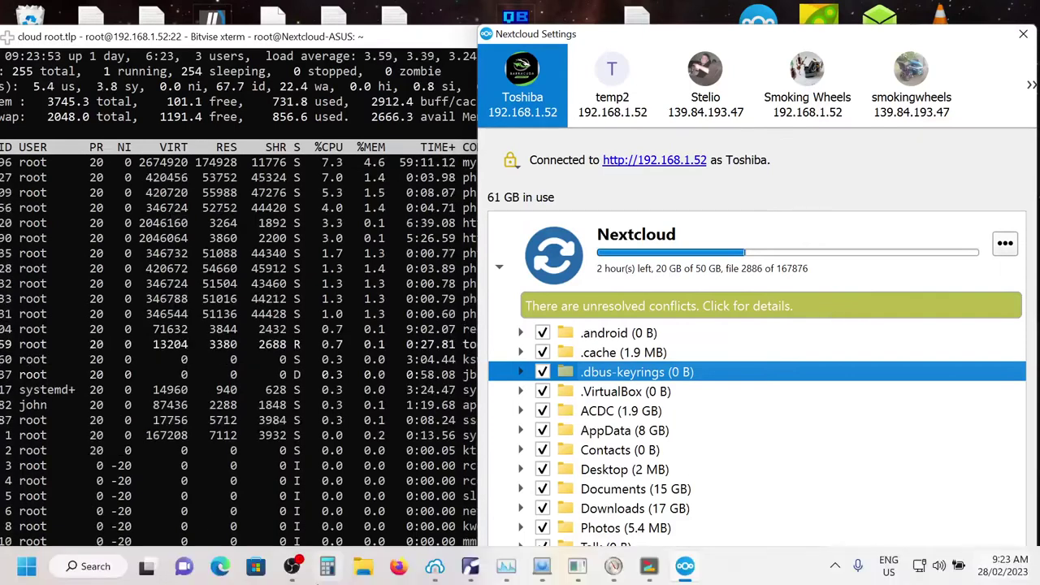
click(364, 567)
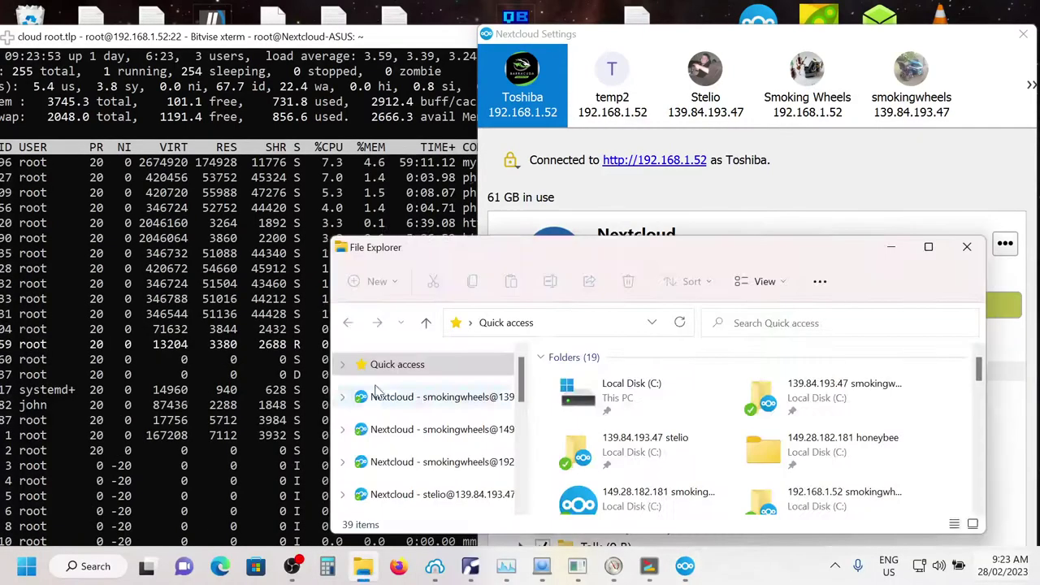
drag(606, 315, 453, 243)
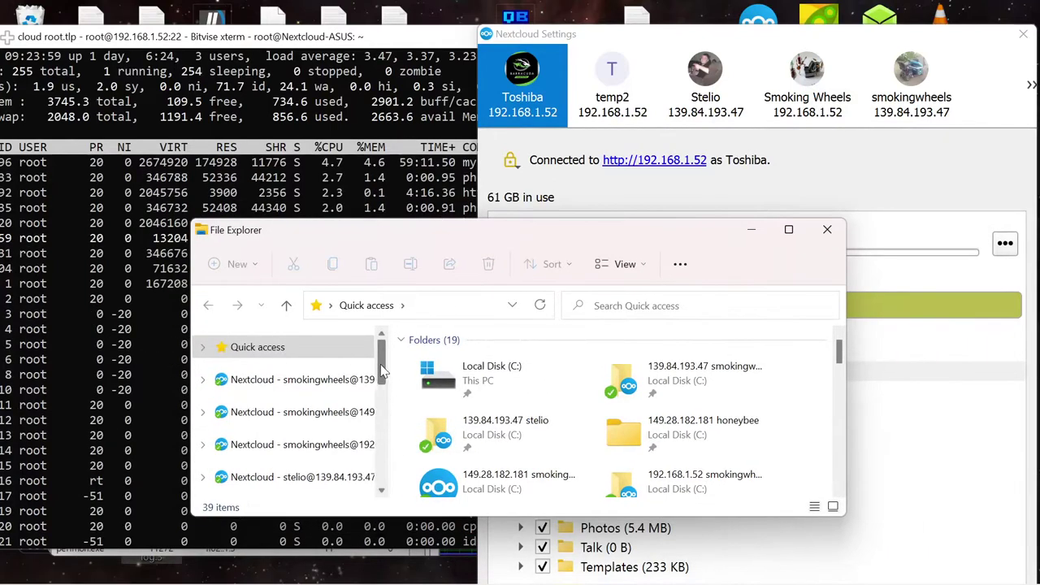
scroll(379, 374, down, 2)
scroll(378, 370, up, 2)
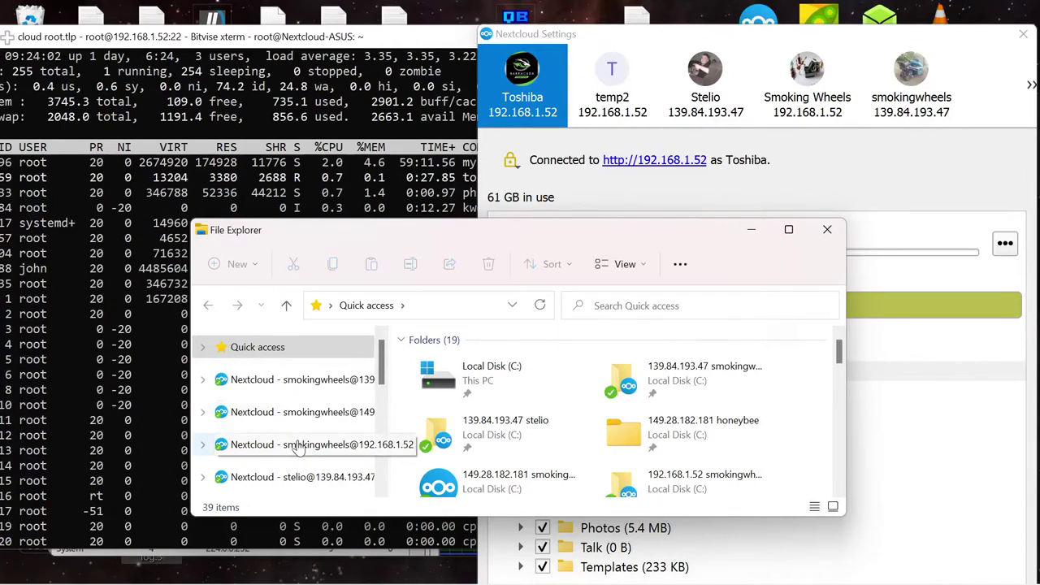
Browse the Documents folders of the 149.28.182.181 and 139.84.193.47 Nextcloud syncs, ending in 149.28.182.181
click(351, 414)
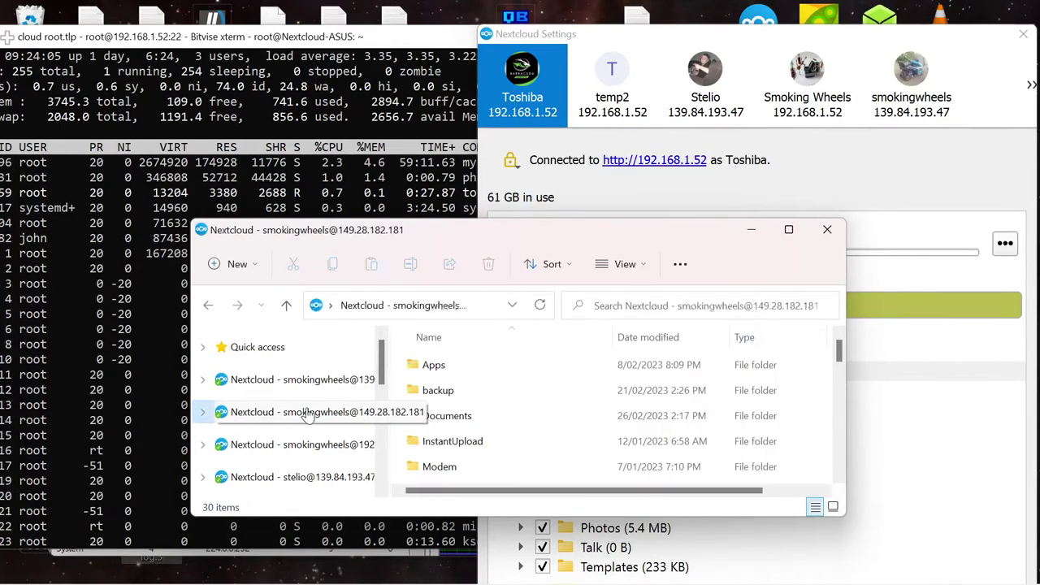
double_click(446, 418)
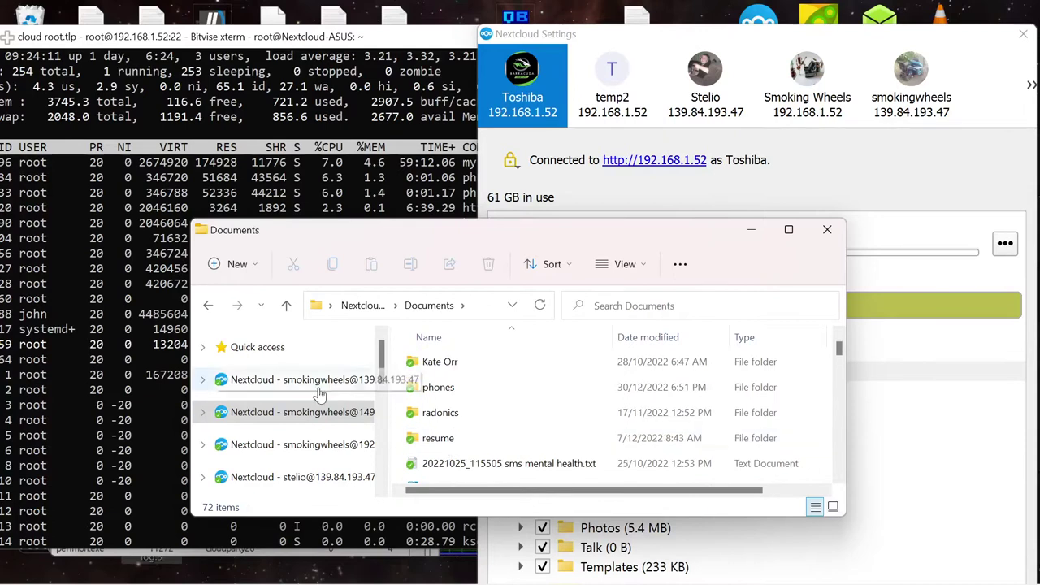
click(360, 384)
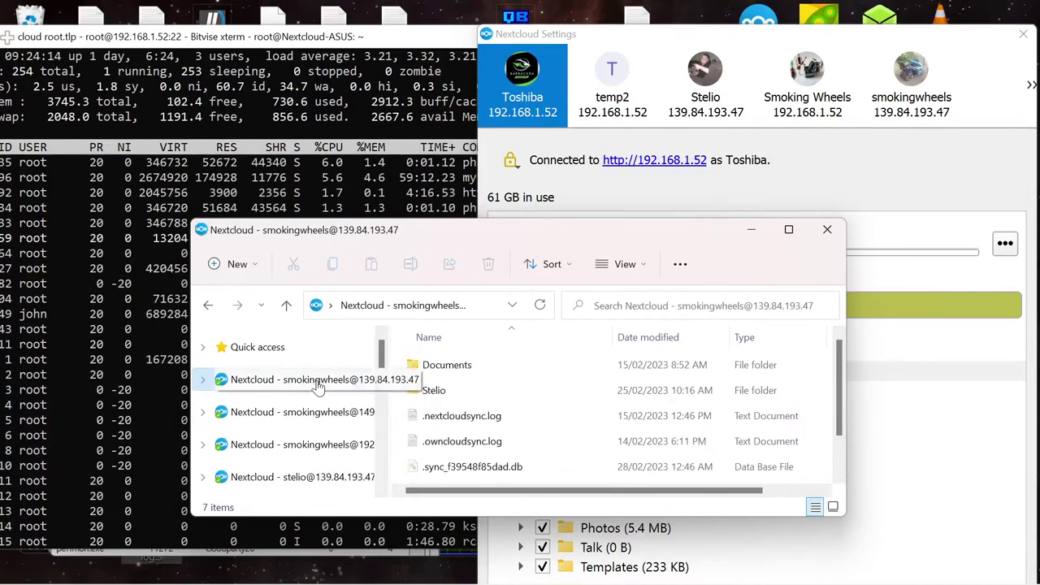
double_click(446, 367)
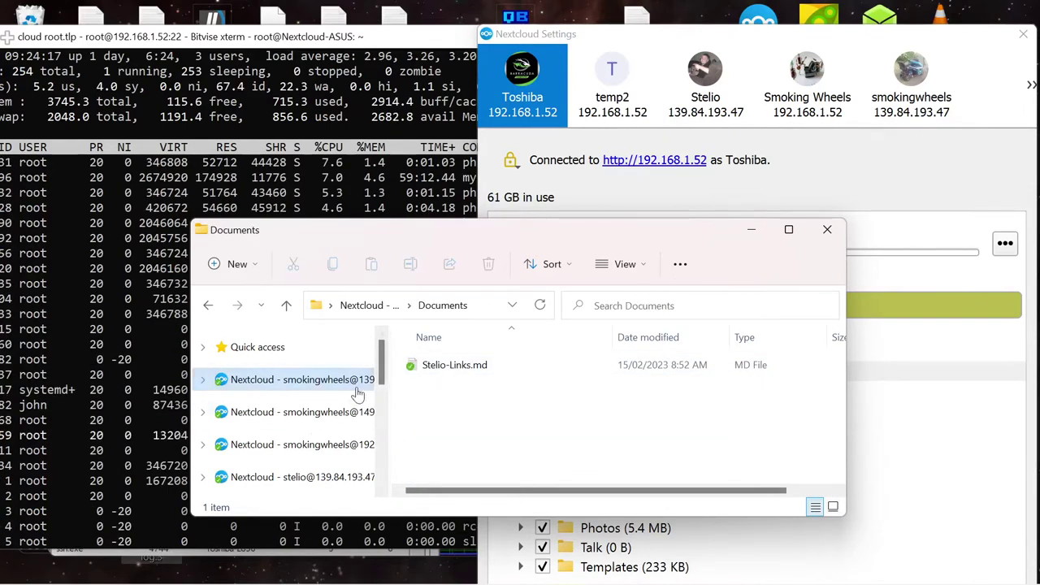
click(314, 416)
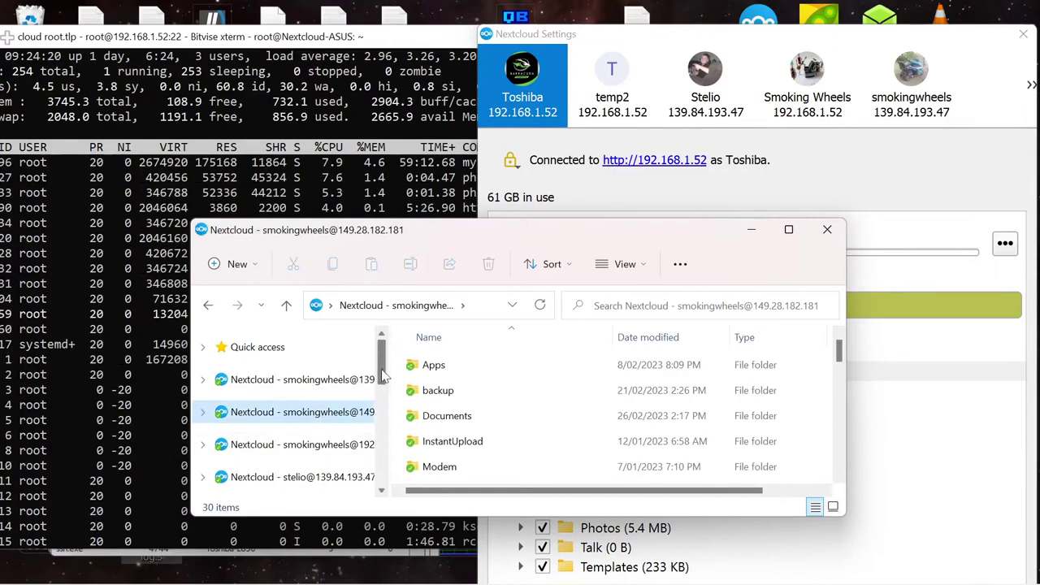
drag(383, 362, 401, 425)
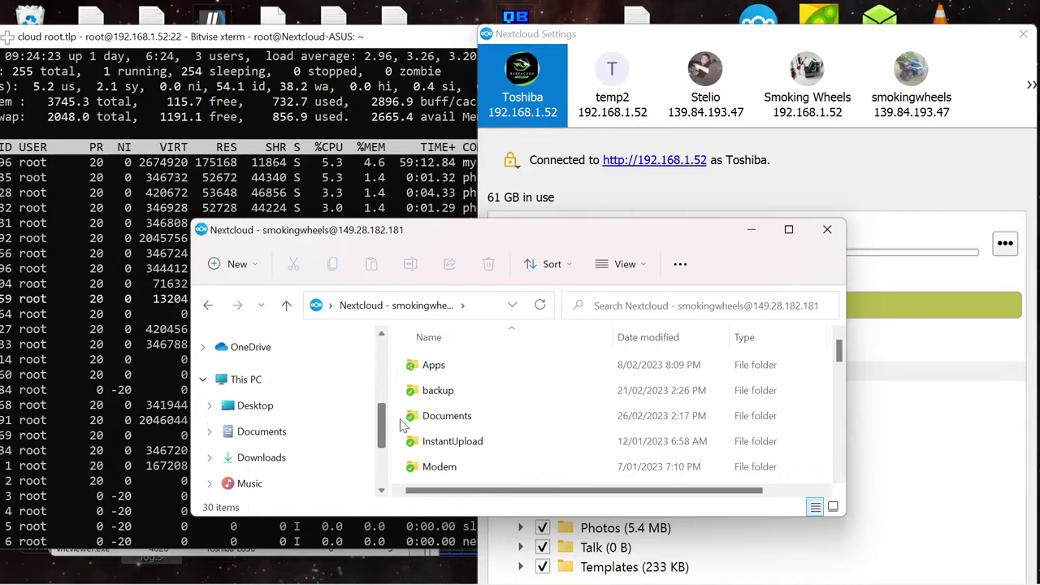
Sort the Desktop by date modified and open the 1.85 GB 20220815_2350_owncloud.log - Copy.0
click(257, 407)
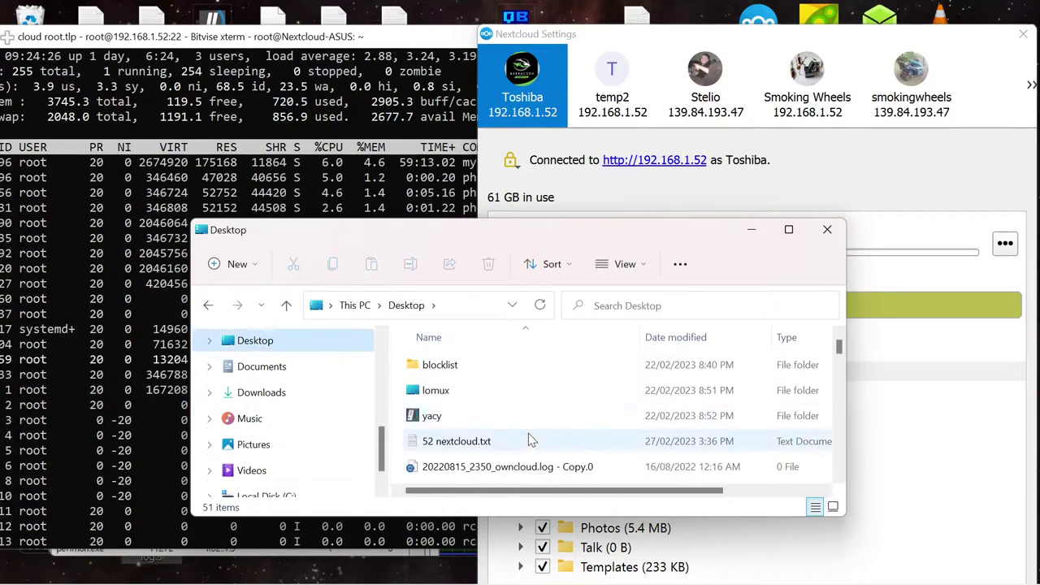
click(679, 337)
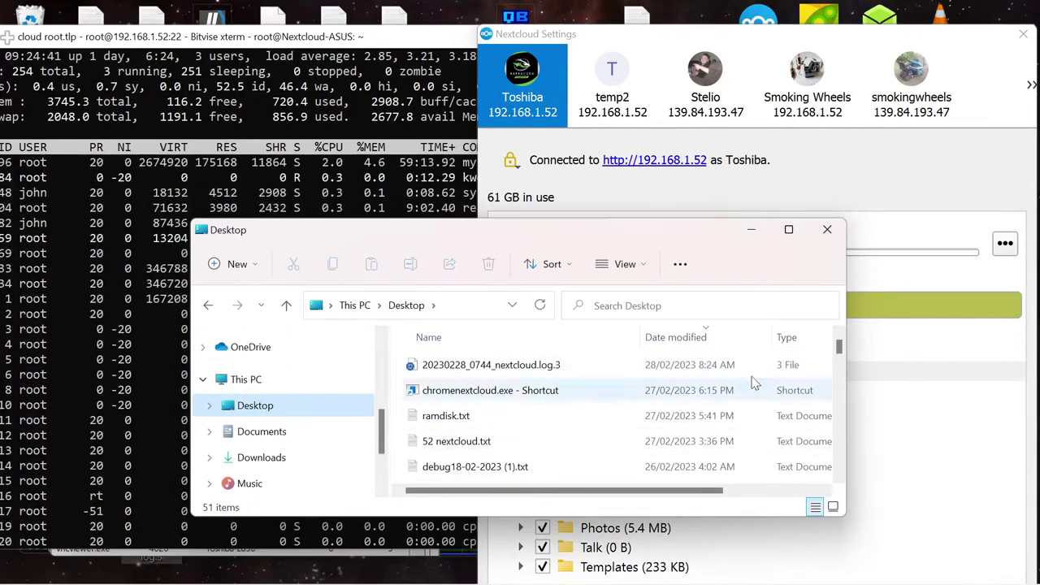
drag(839, 349, 861, 498)
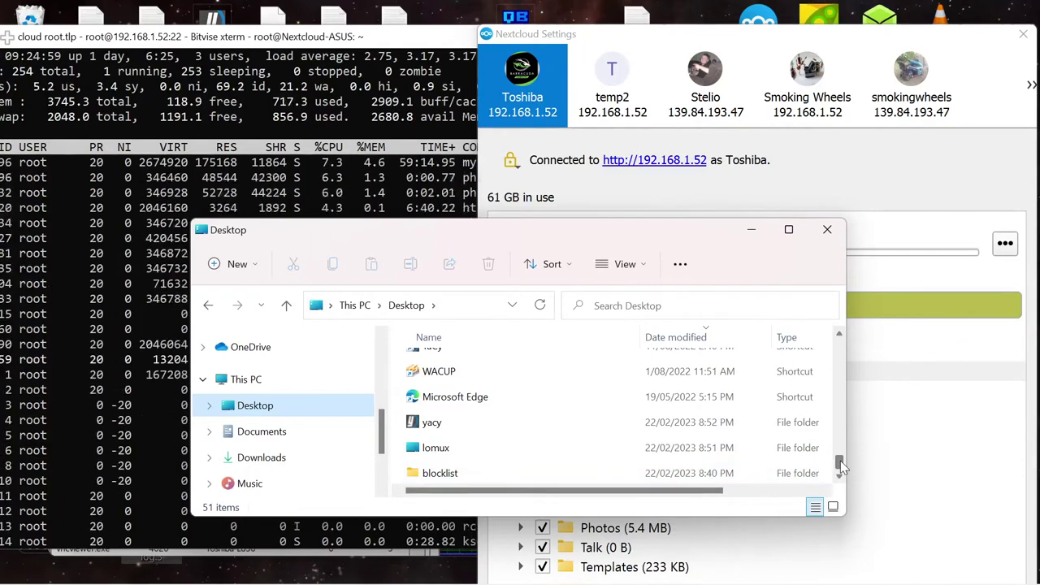
scroll(840, 460, up, 1)
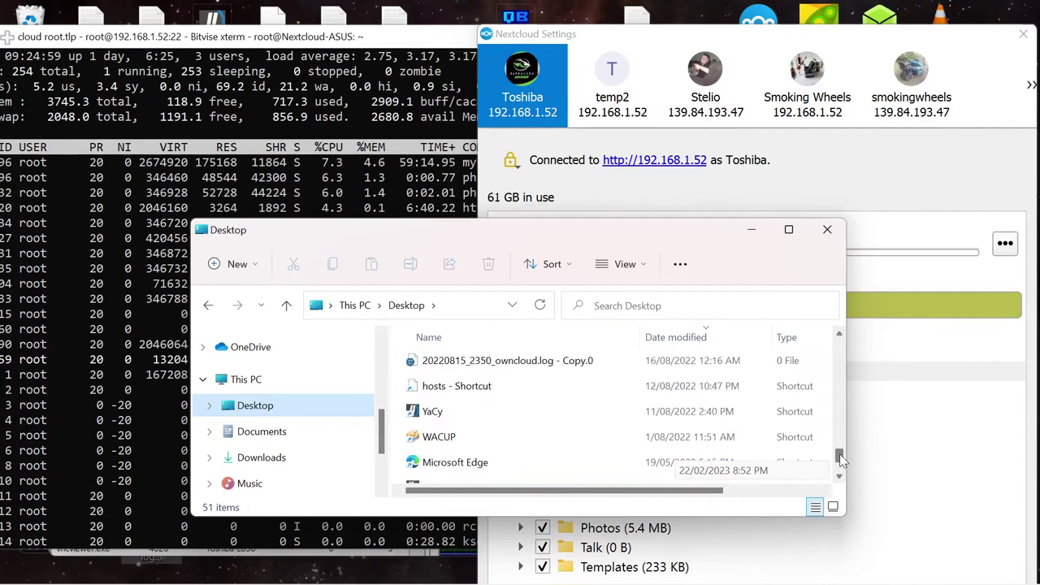
scroll(840, 460, up, 1)
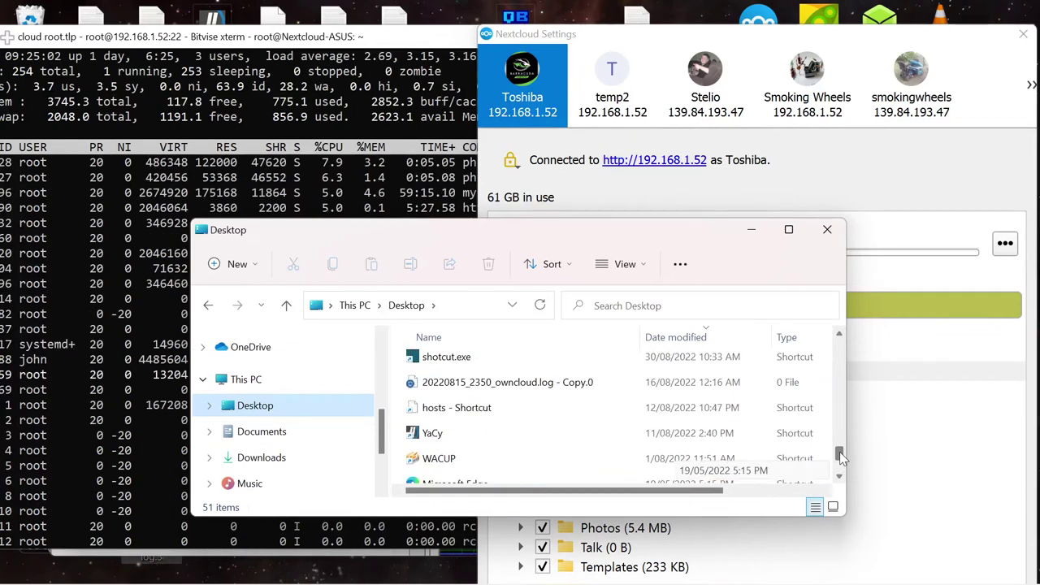
click(490, 389)
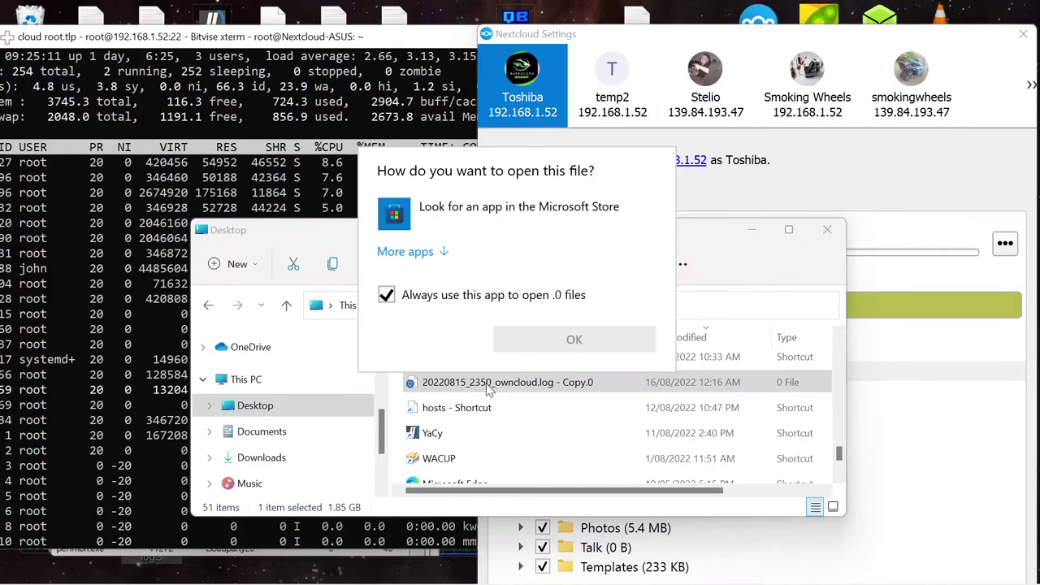
Choose Notepad from the Open with app list for the owncloud log copy
click(406, 307)
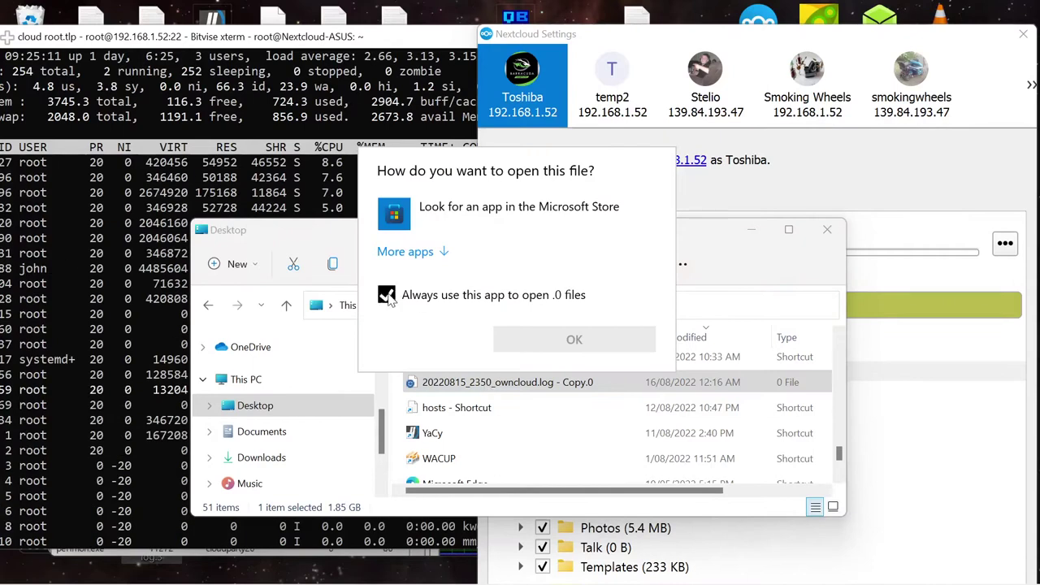
click(412, 252)
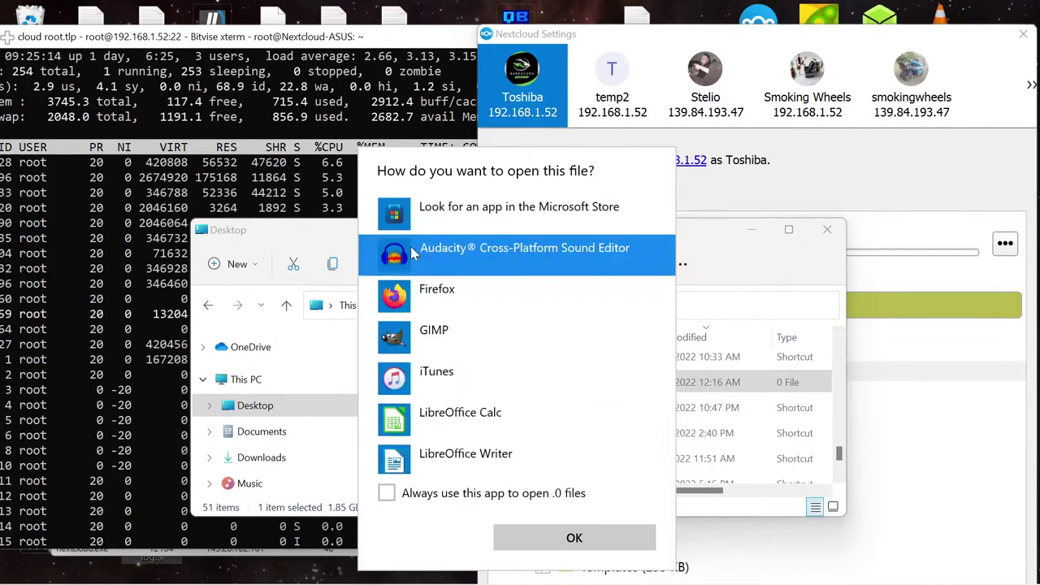
scroll(404, 439, down, 3)
click(407, 419)
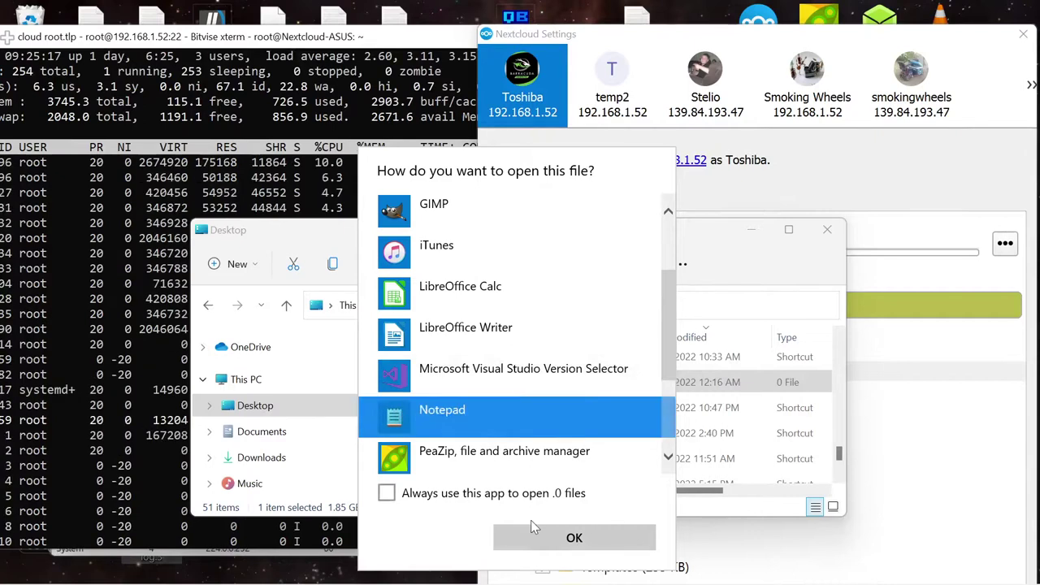
click(533, 540)
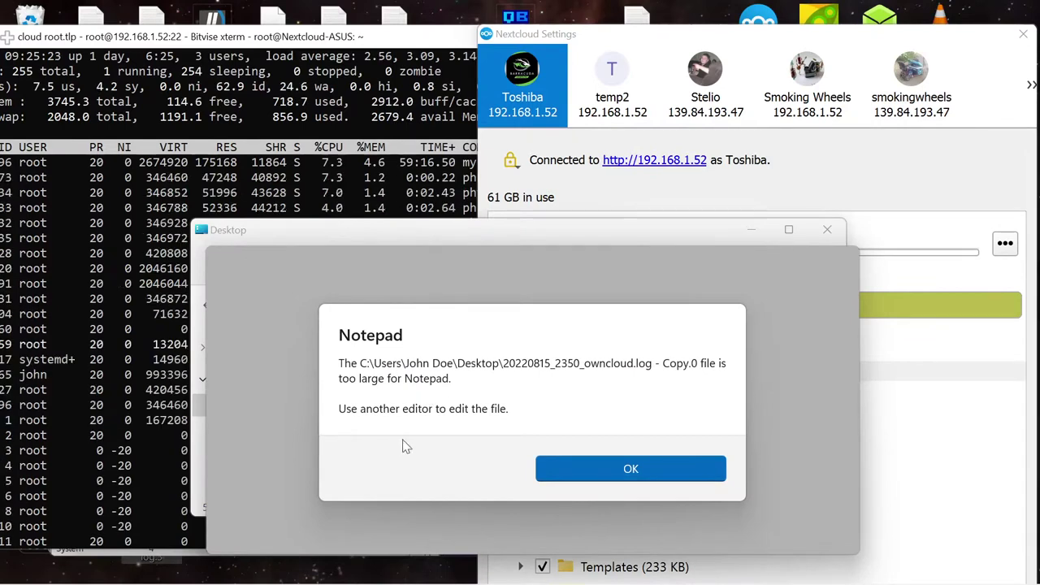
Dismiss the file-too-large and operation-completed messages and close the empty Notepad
click(609, 476)
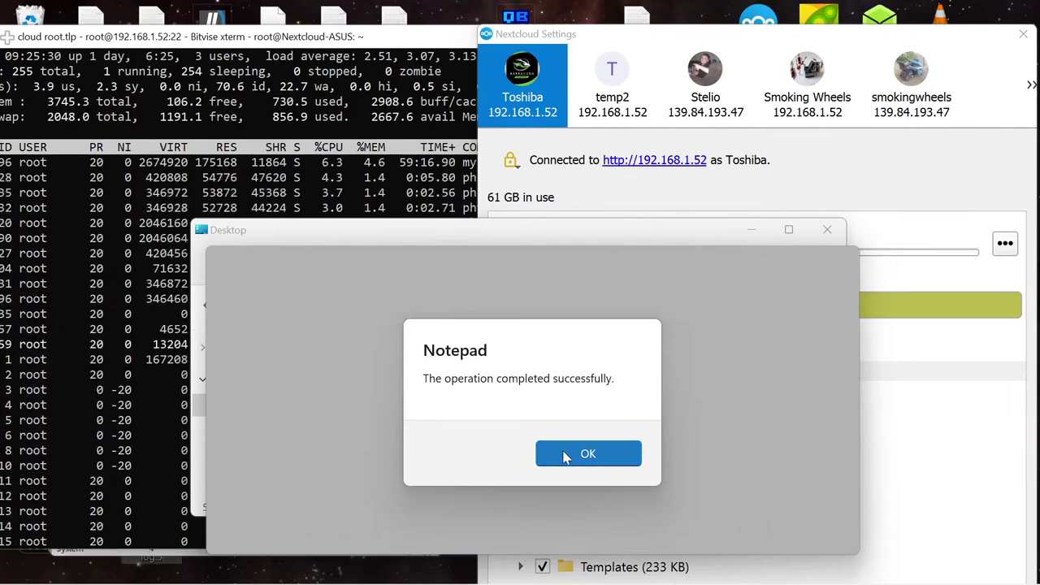
click(567, 458)
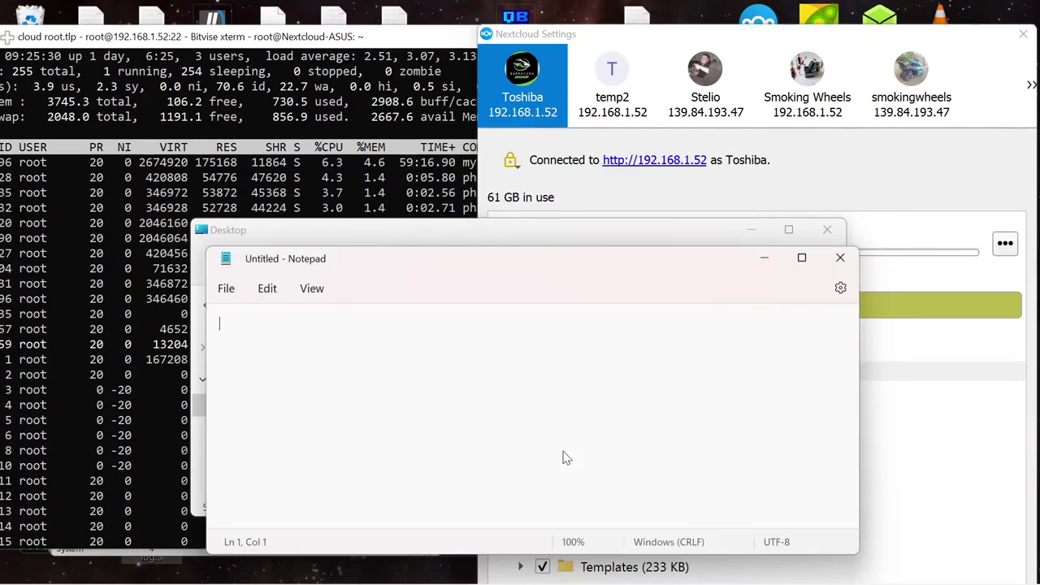
click(840, 258)
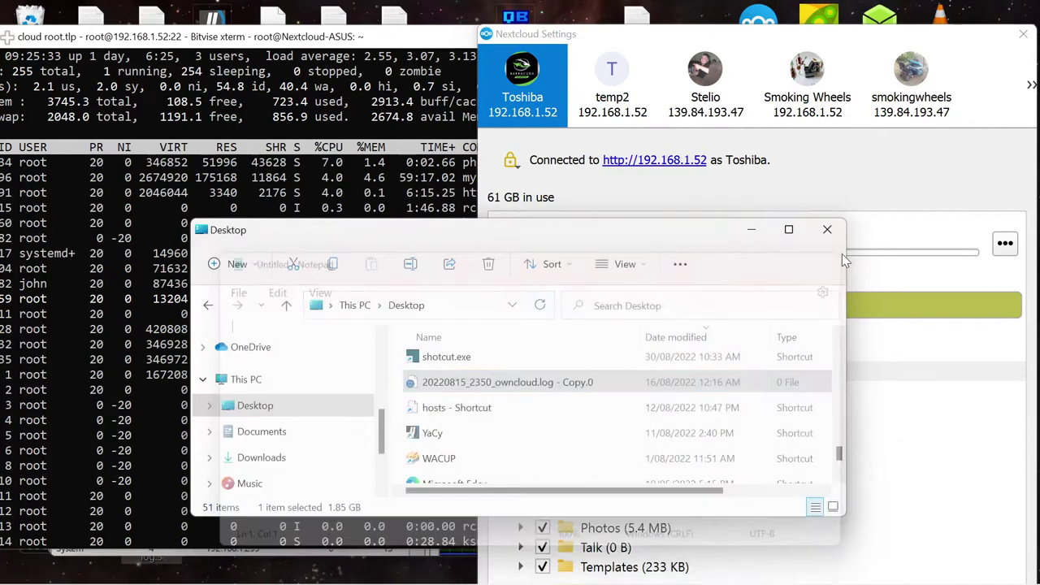
right_click(501, 388)
click(570, 367)
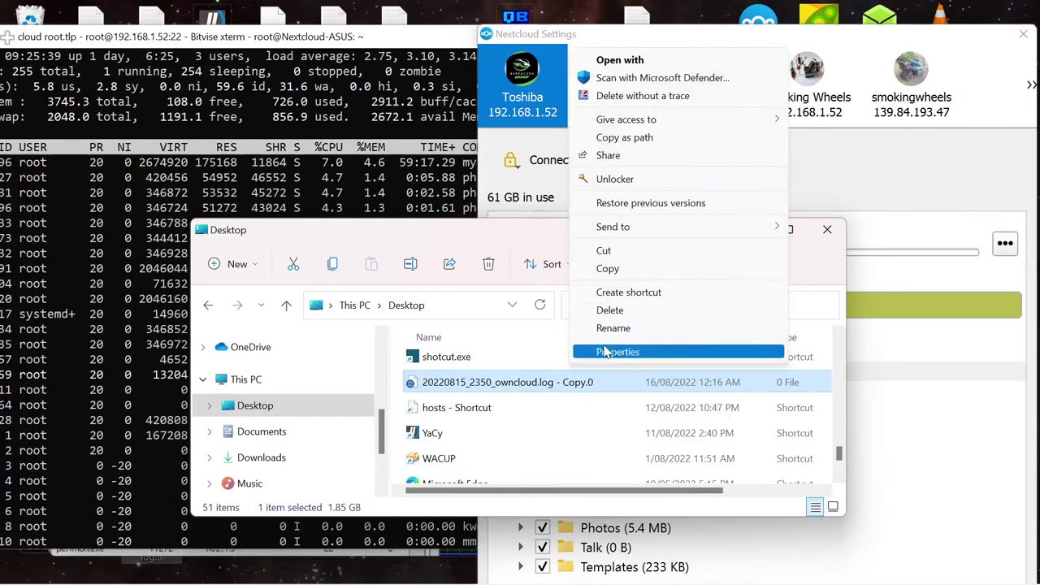
click(604, 352)
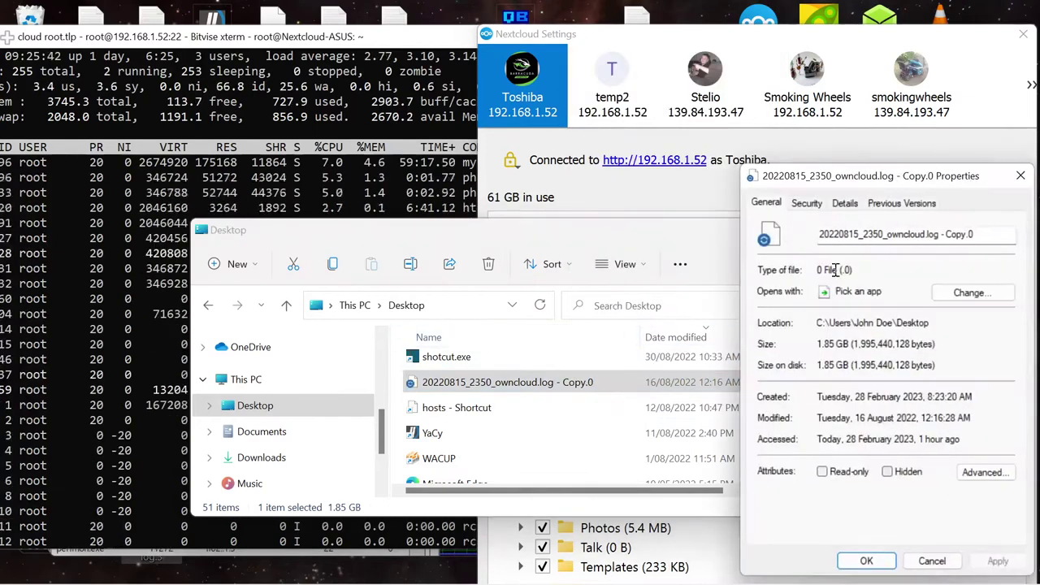
drag(892, 180, 499, 168)
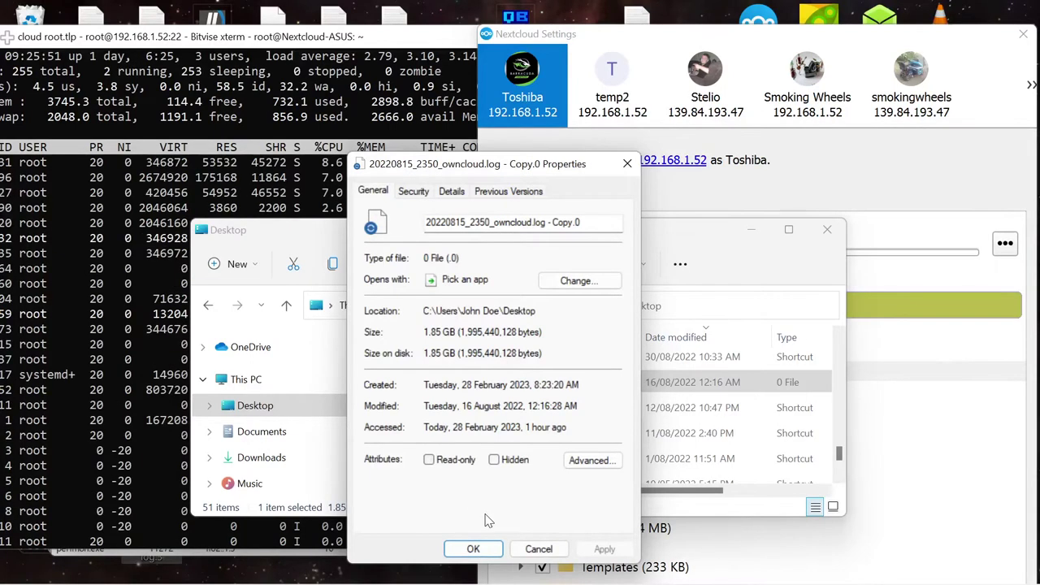
click(539, 550)
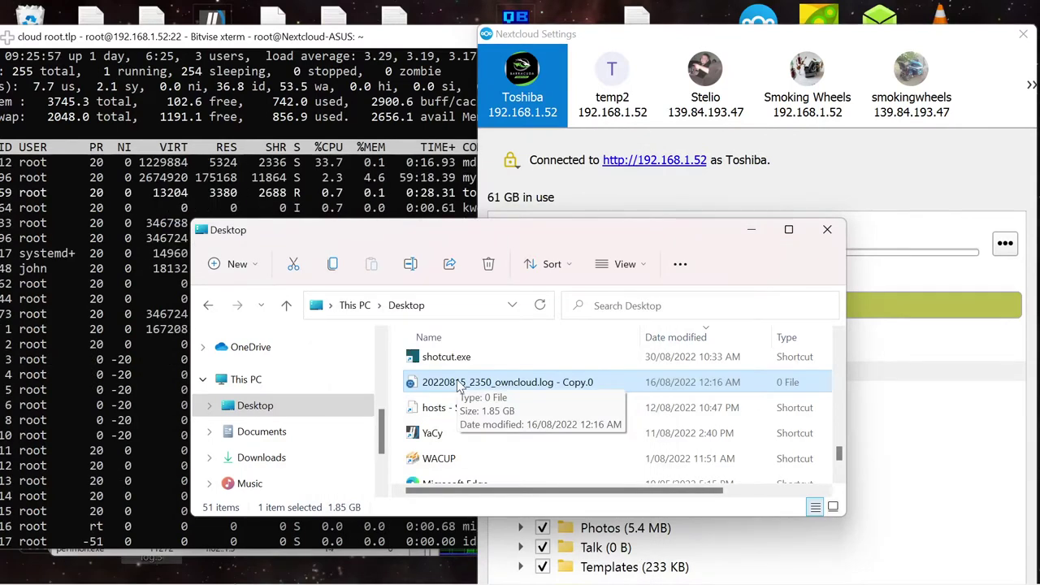
mouse_move(436, 566)
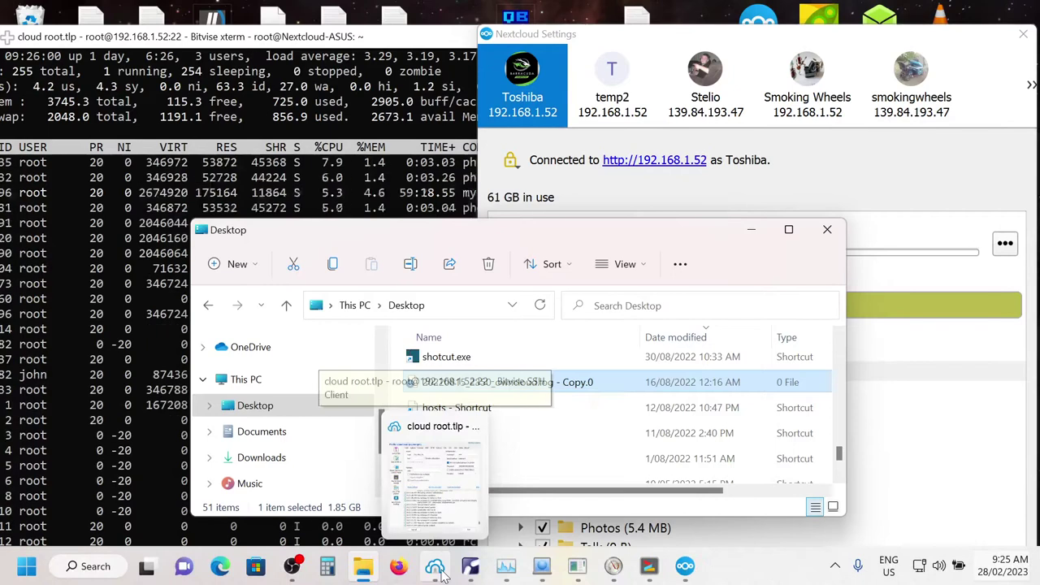
Log out of the current SSH session and reconnect to the server at 192.168.1.53
click(437, 549)
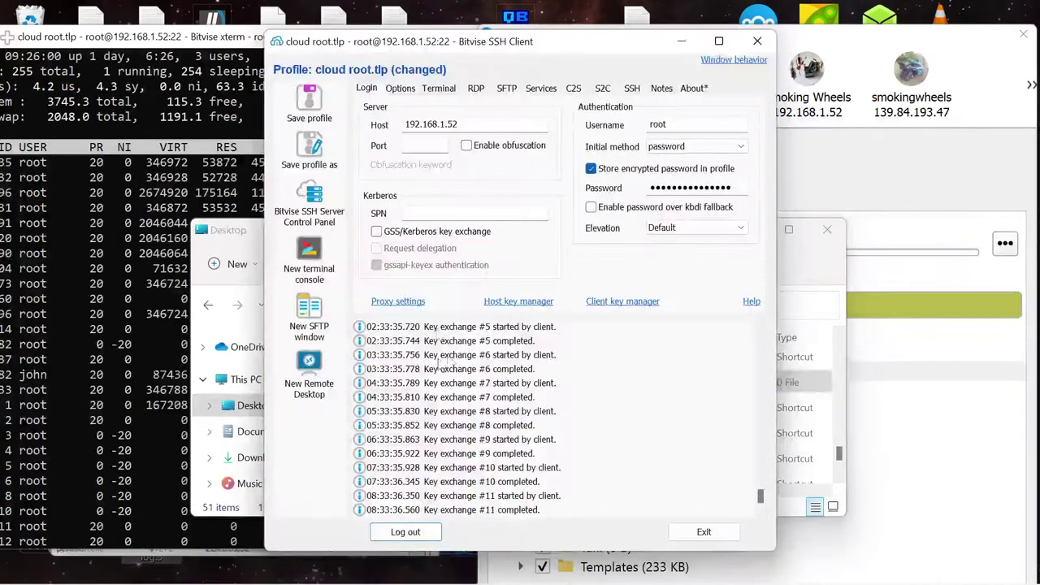
click(402, 532)
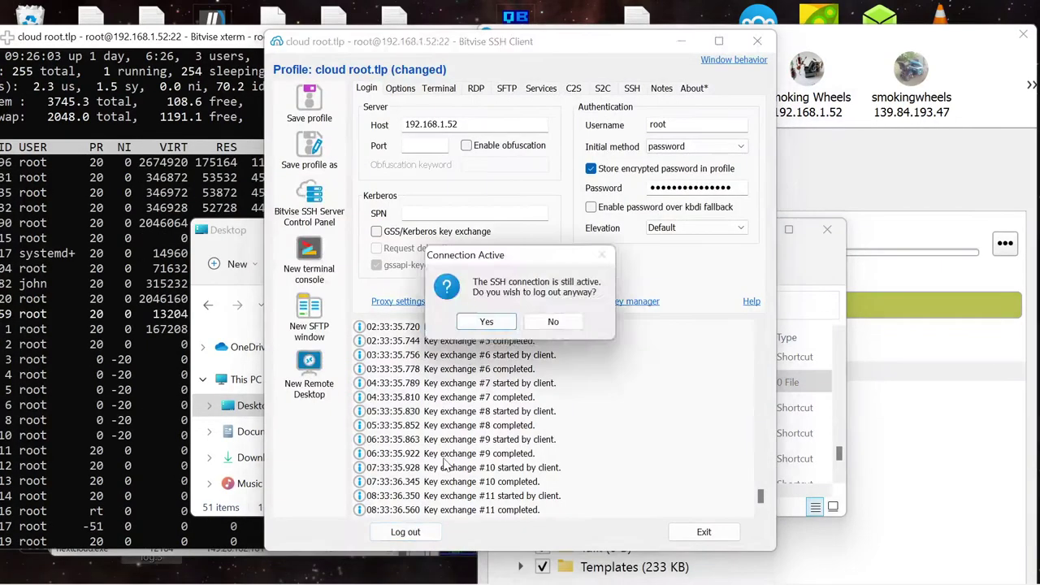
click(486, 322)
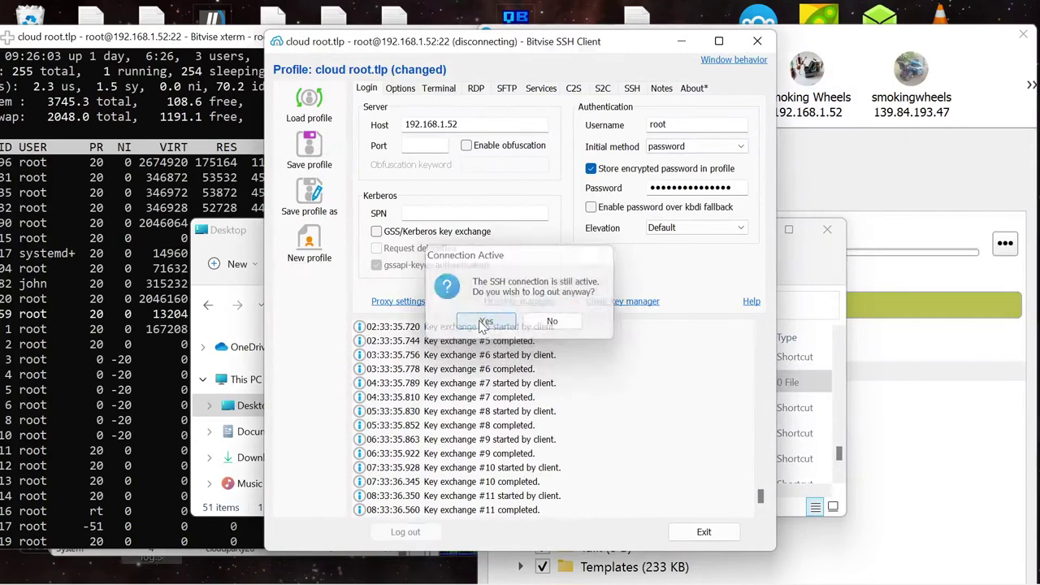
click(461, 126)
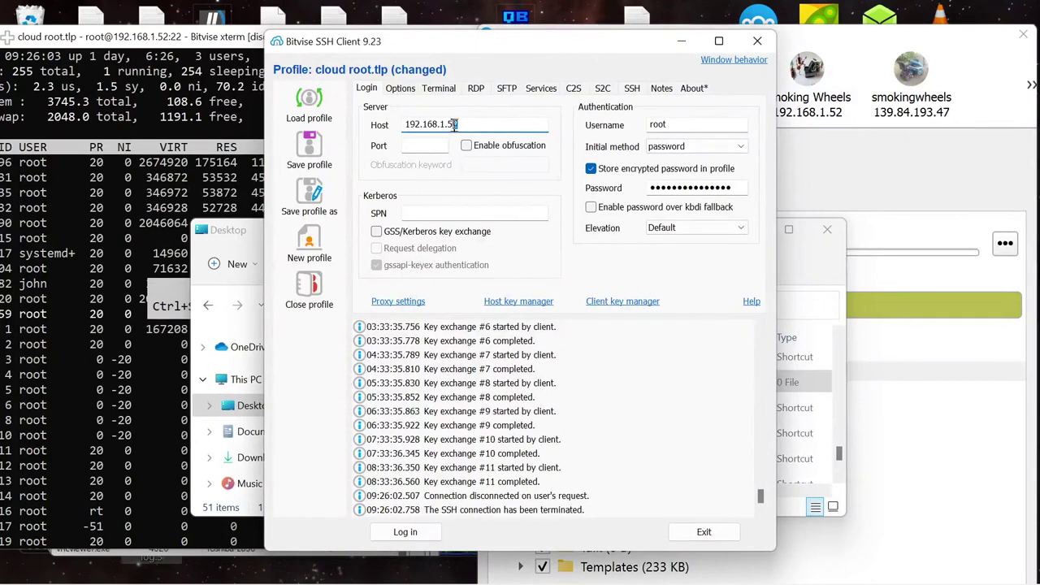
text(3)
mouse_move(363, 566)
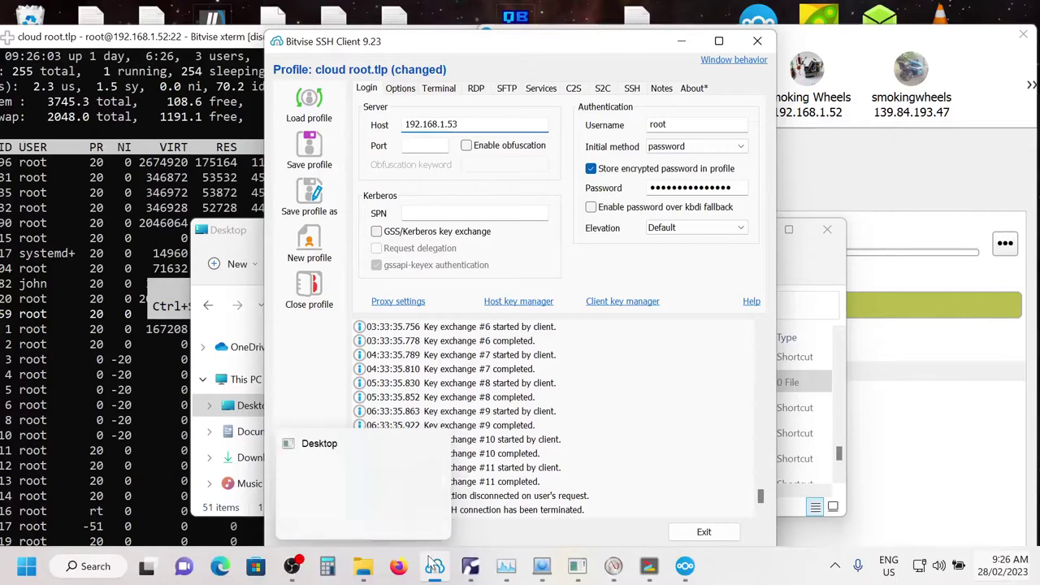
click(396, 534)
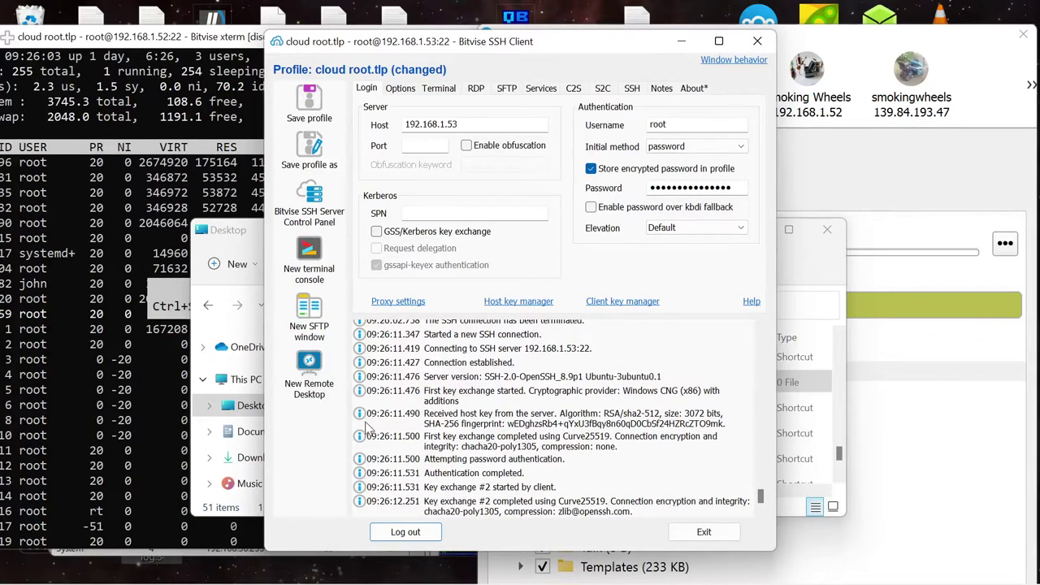
Open a new SFTP window for the connected server
mouse_move(470, 574)
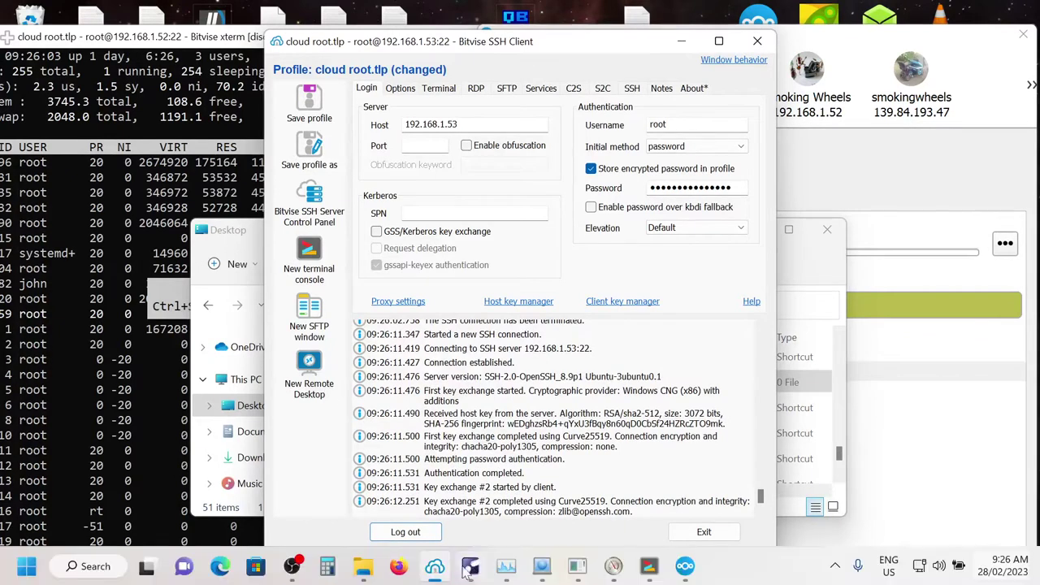
mouse_move(430, 575)
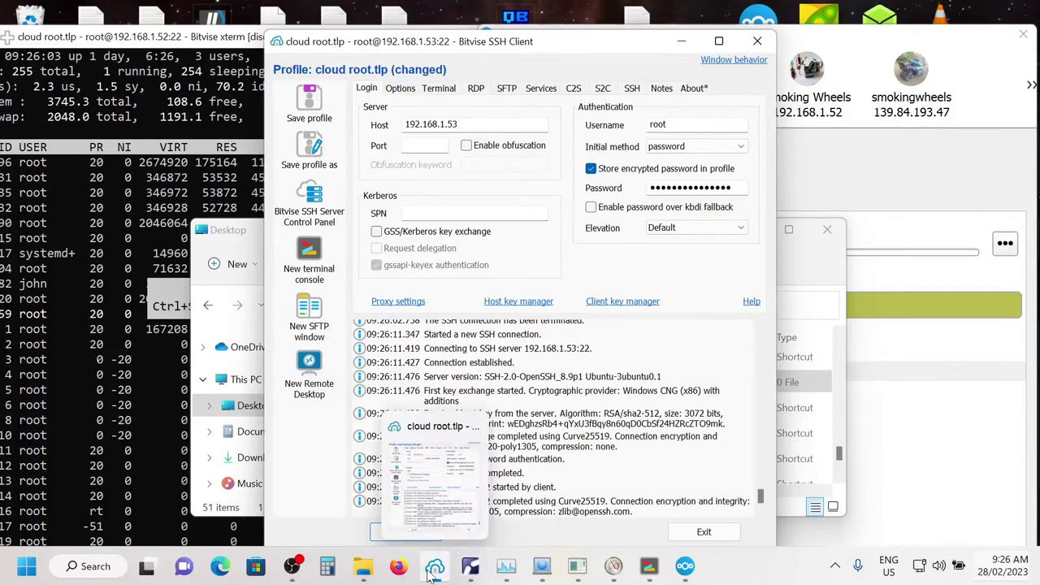
click(307, 311)
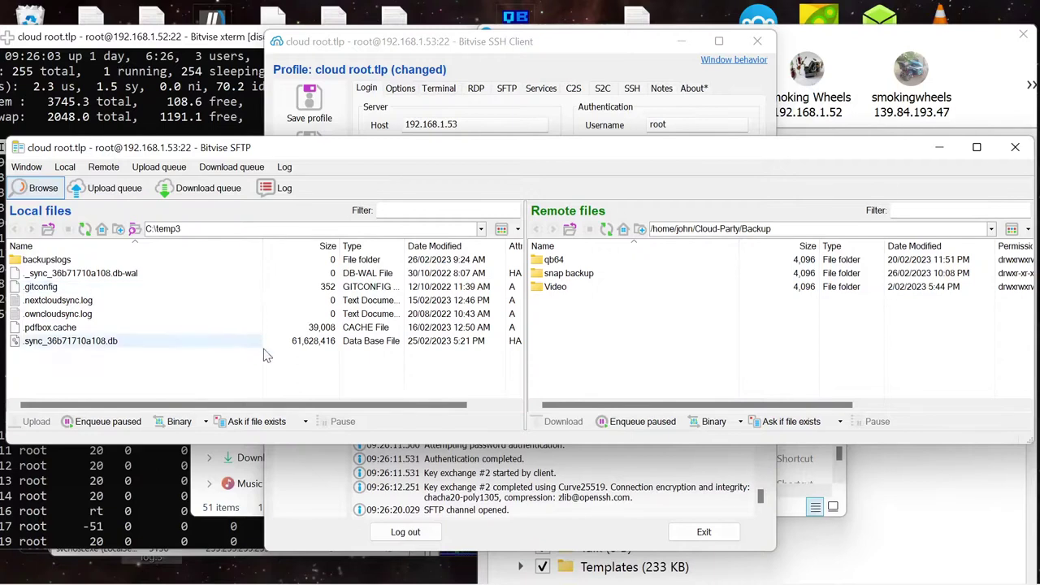
Go to the local Desktop and select the 1.85 GB owncloud log copy
double_click(63, 261)
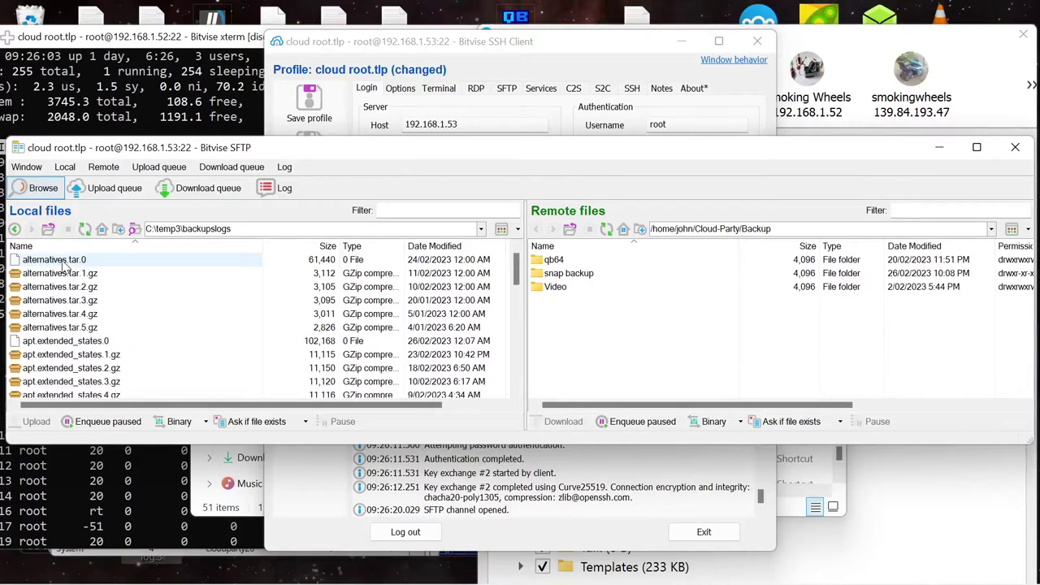
scroll(65, 268, down, 15)
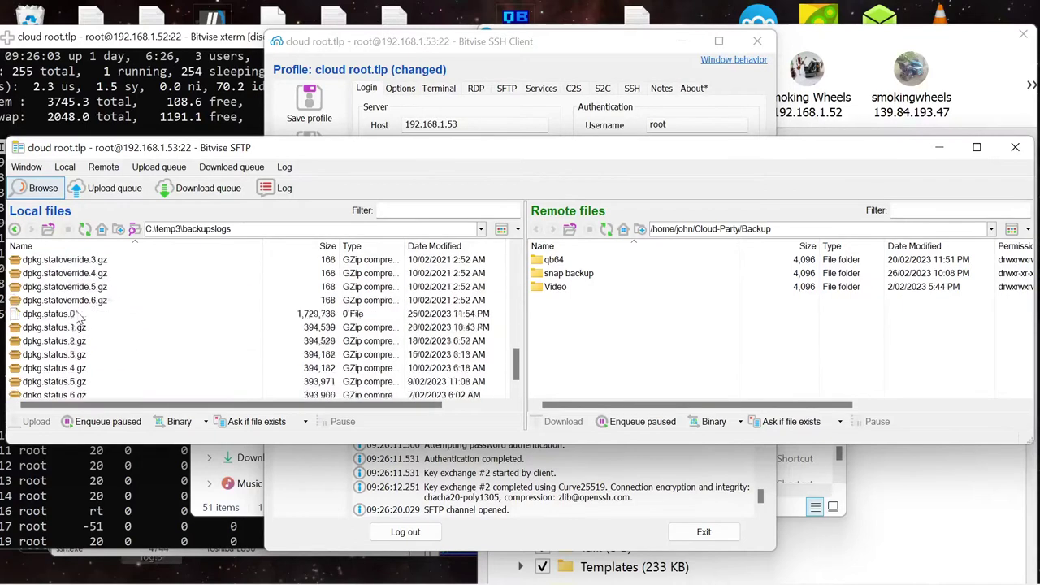
scroll(79, 315, up, 15)
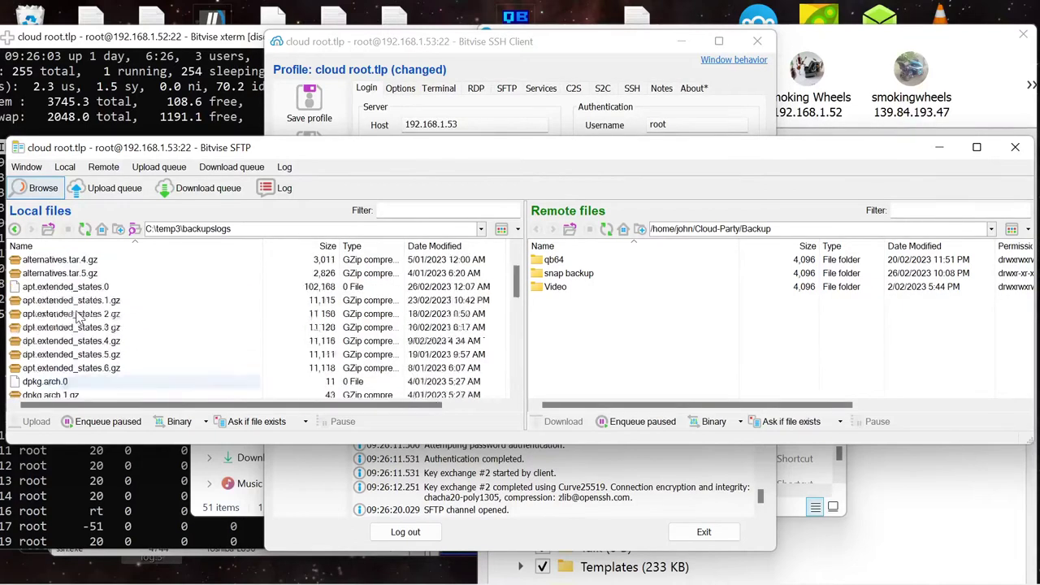
click(49, 229)
click(49, 230)
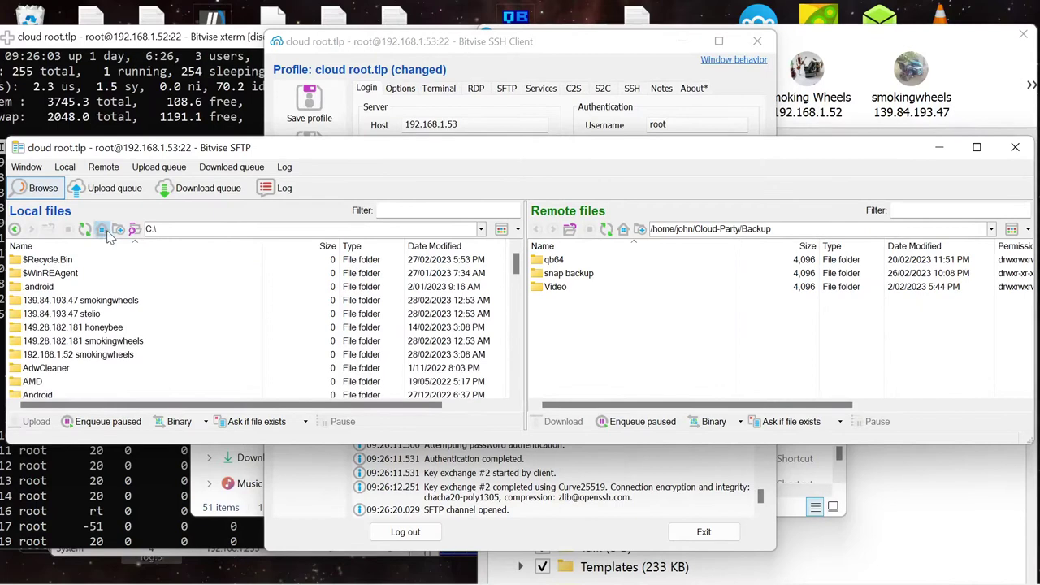
click(102, 230)
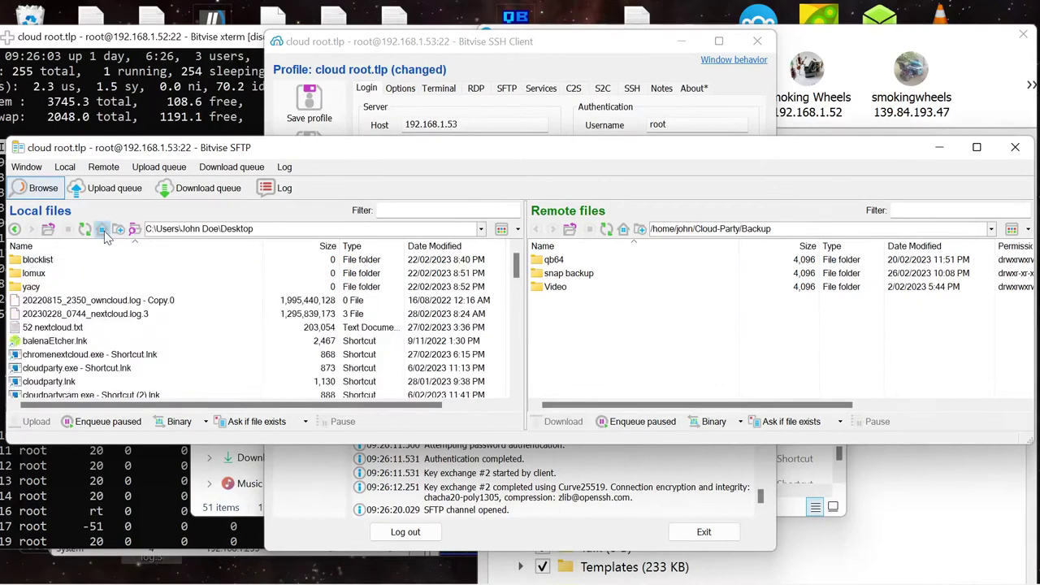
click(92, 301)
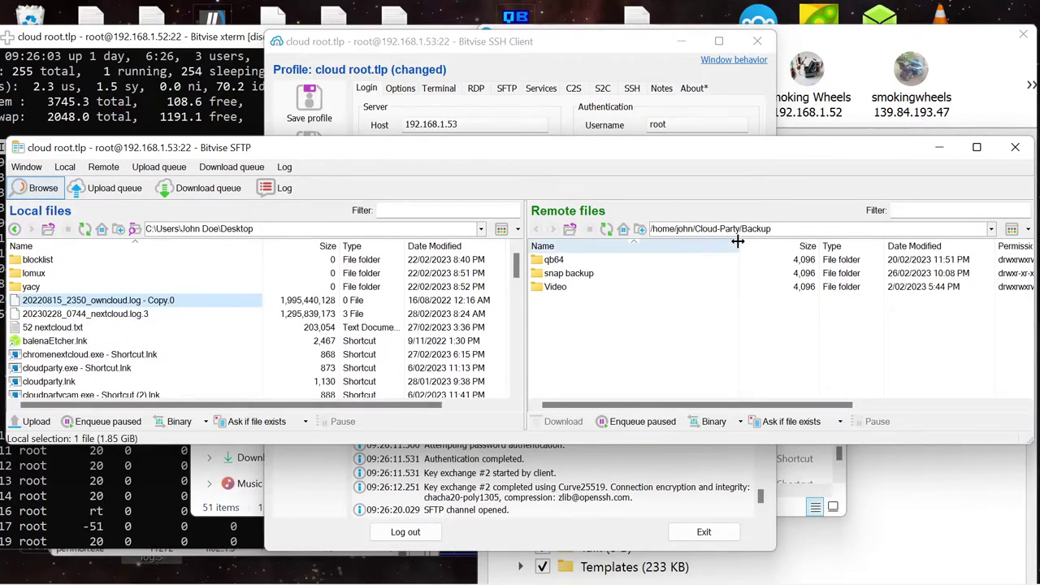
Move the remote pane up to /home/john and open its Downloads folder
click(571, 229)
click(571, 231)
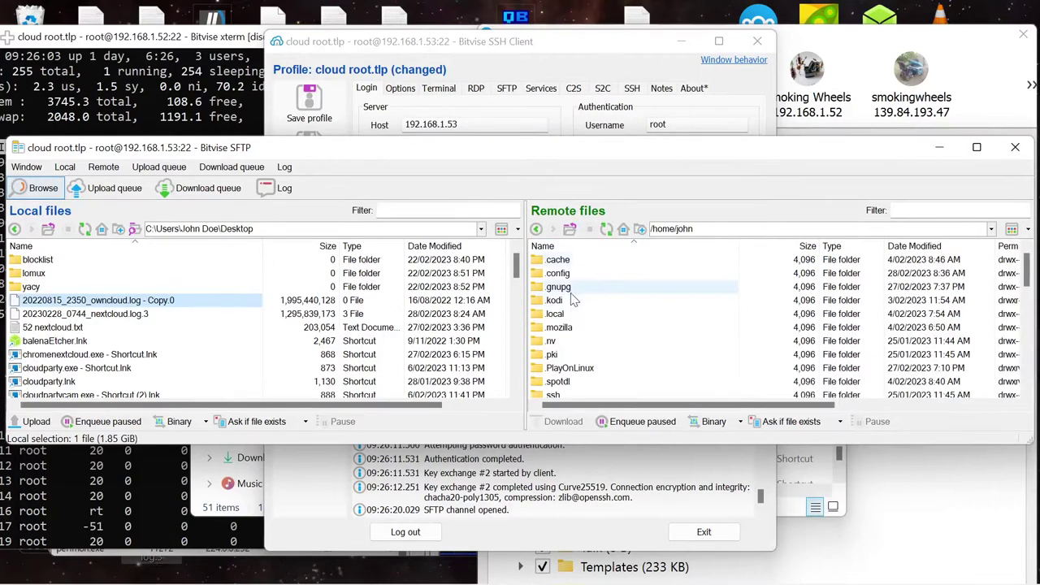
scroll(569, 309, down, 2)
click(565, 327)
scroll(565, 329, down, 1)
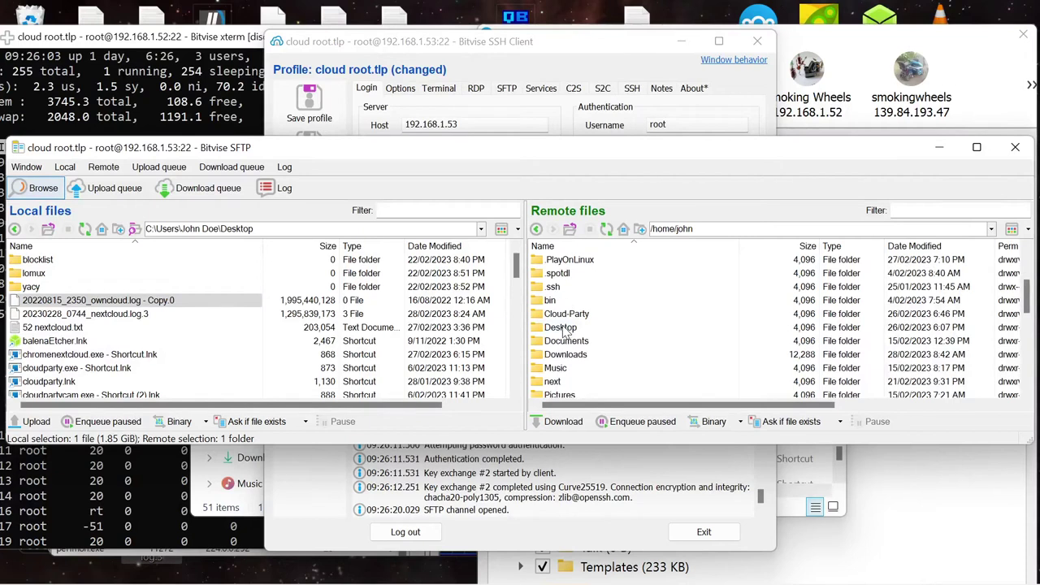
scroll(566, 339, down, 1)
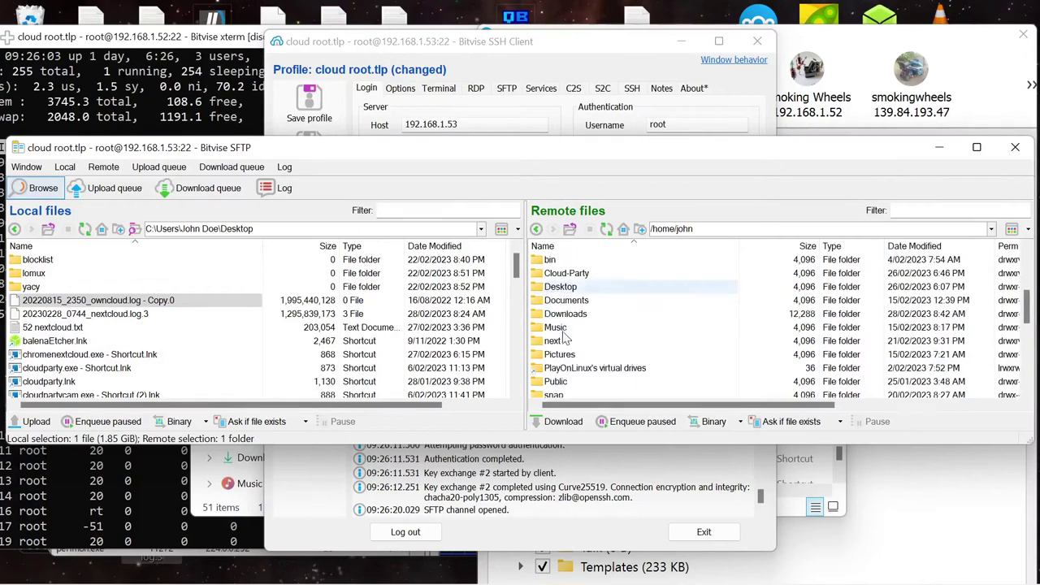
double_click(561, 317)
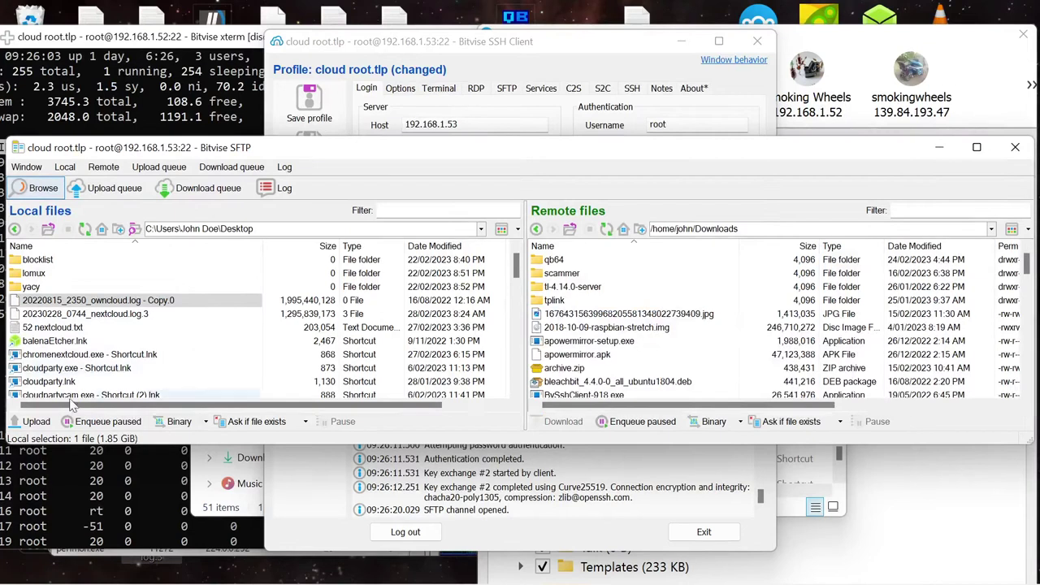
Upload the owncloud log copy to /home/john/Downloads and monitor it in the upload queue
click(33, 421)
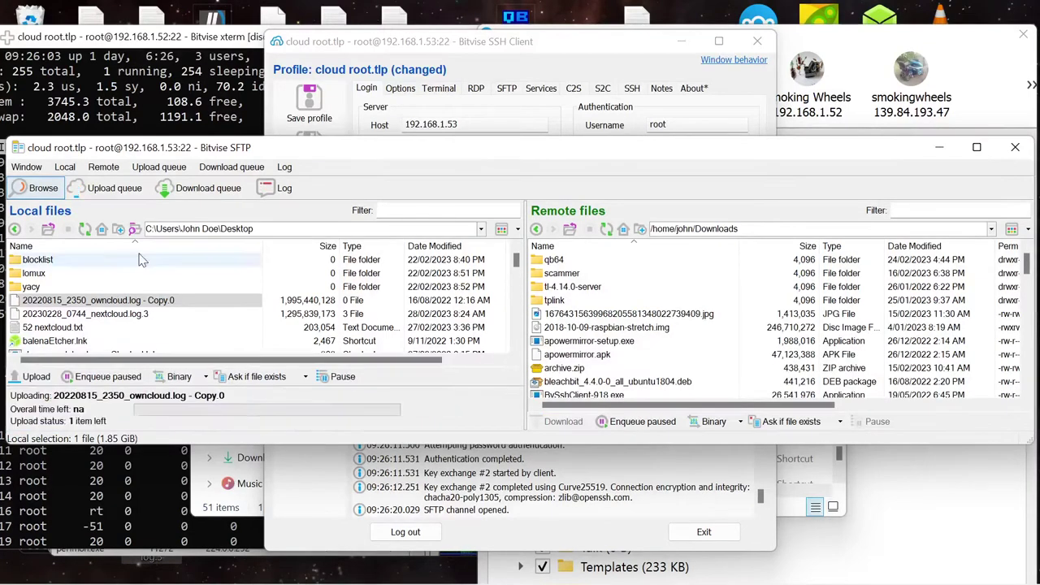
click(112, 188)
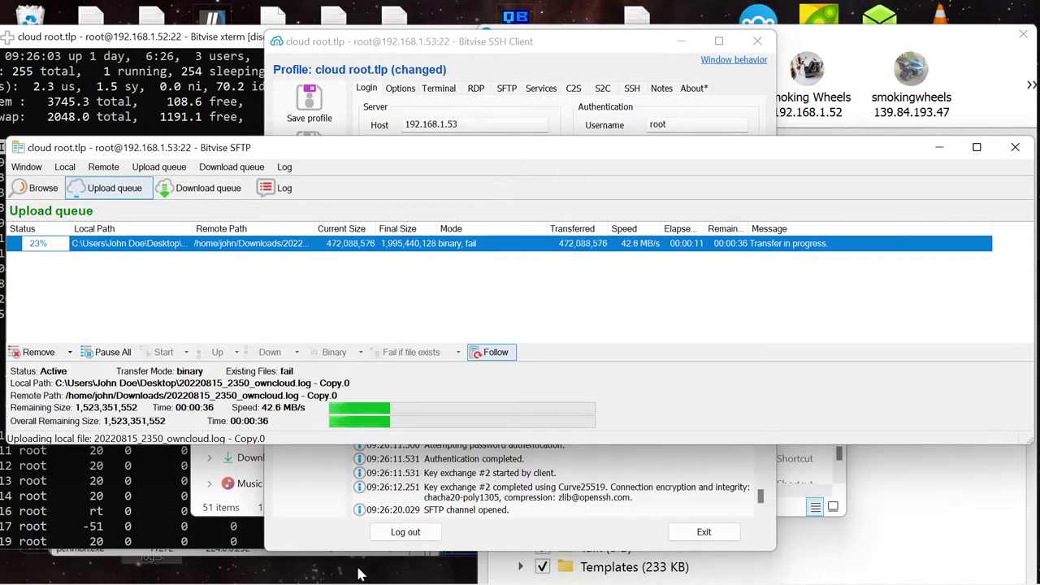
click(504, 573)
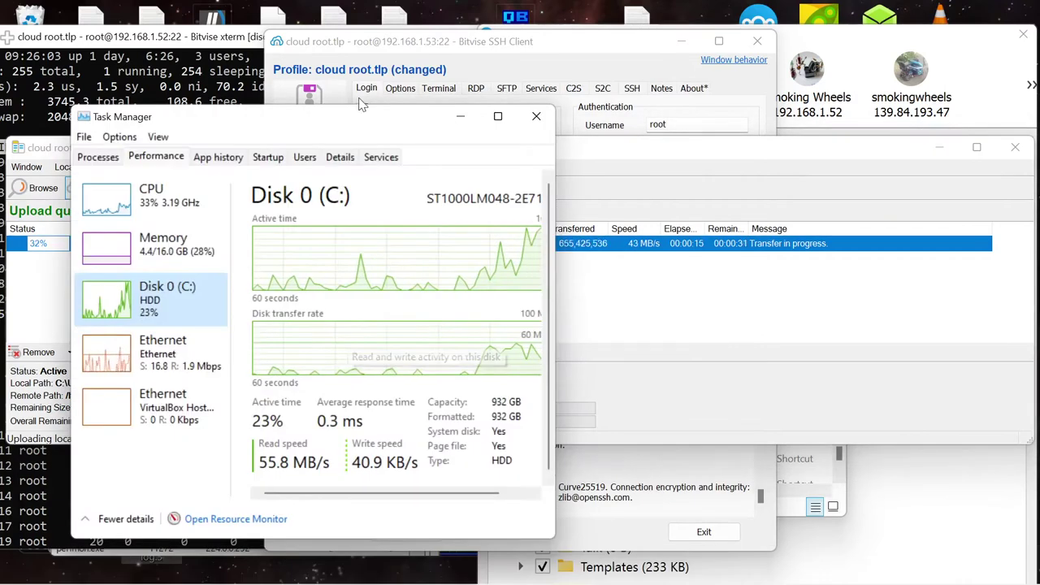
Check Ethernet and Disk 0 (C:) activity in Task Manager, then return to the finished upload
drag(360, 123, 270, 130)
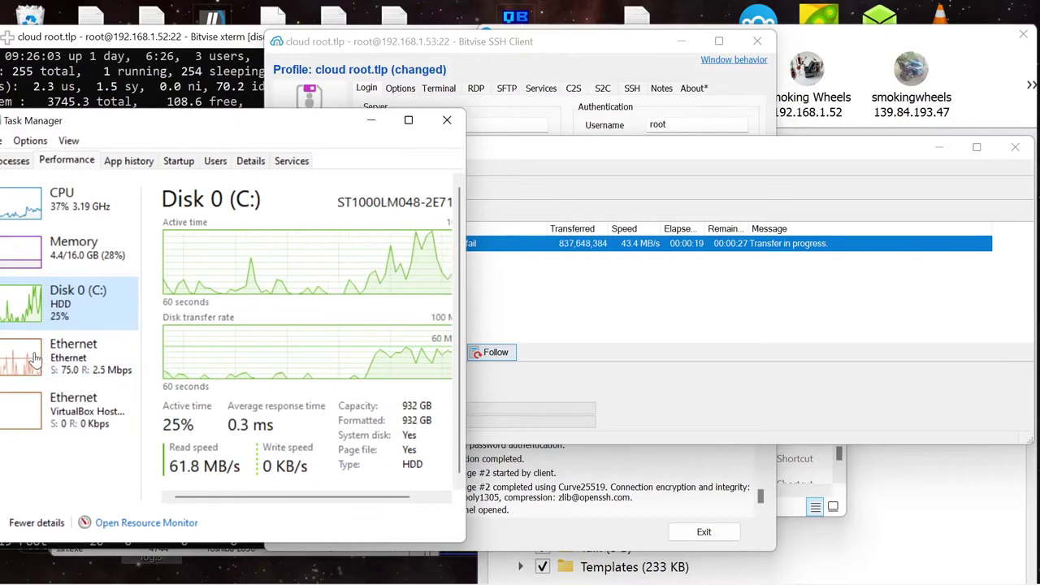
click(102, 344)
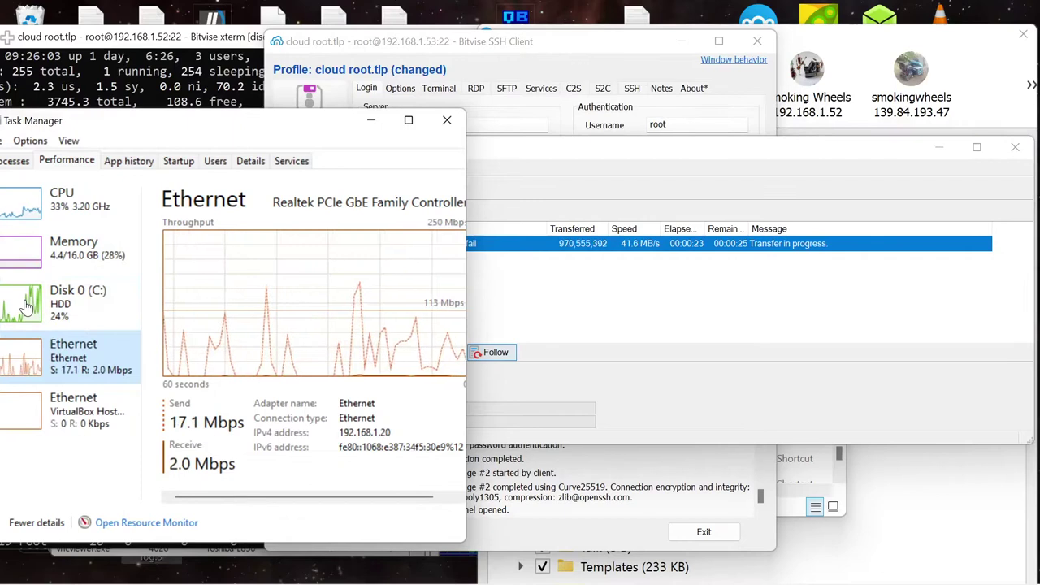
click(27, 305)
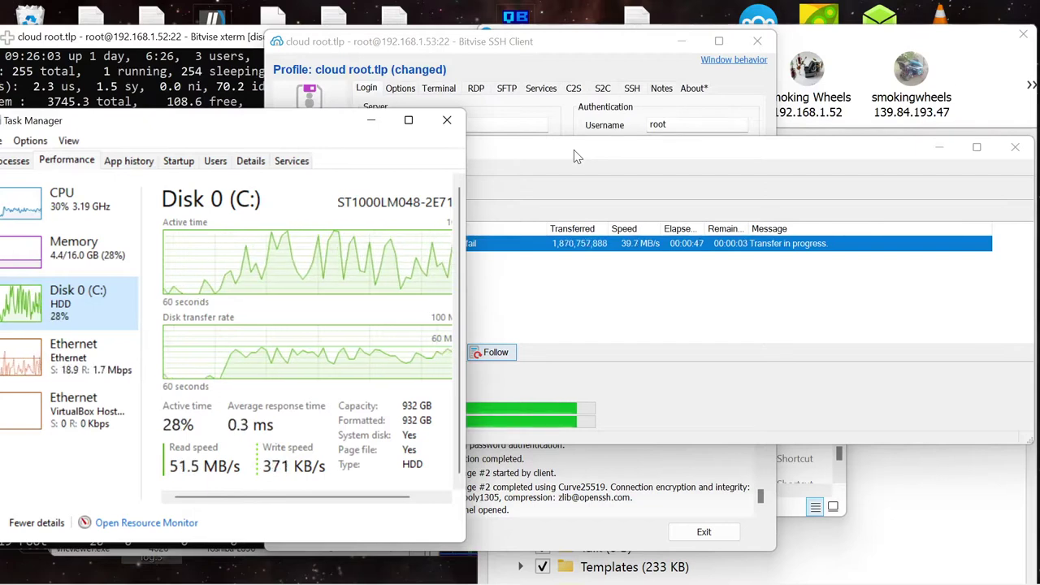
click(574, 149)
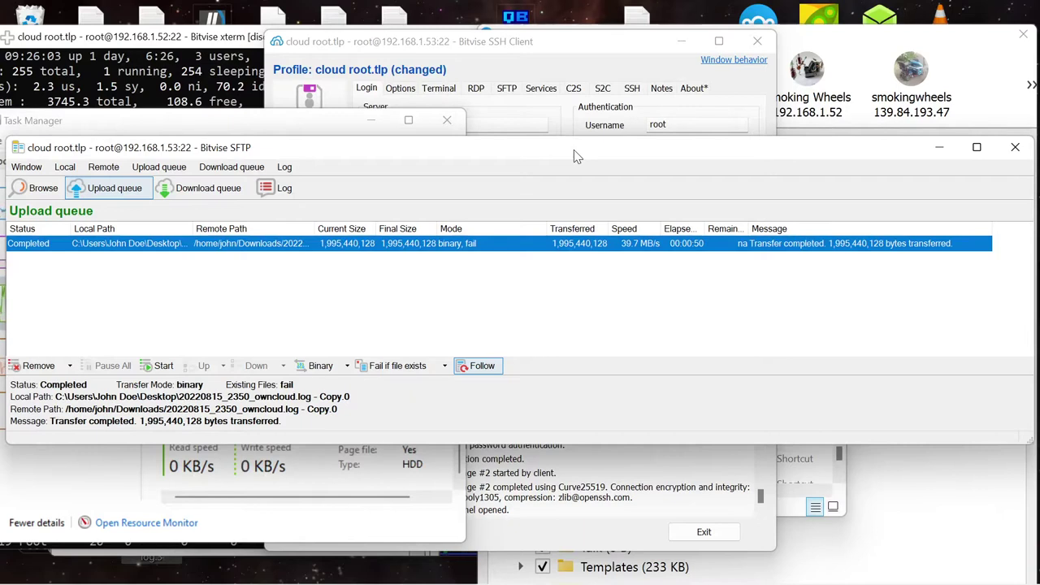
Switch to the session log showing the completed upload and copy it to the clipboard
click(277, 188)
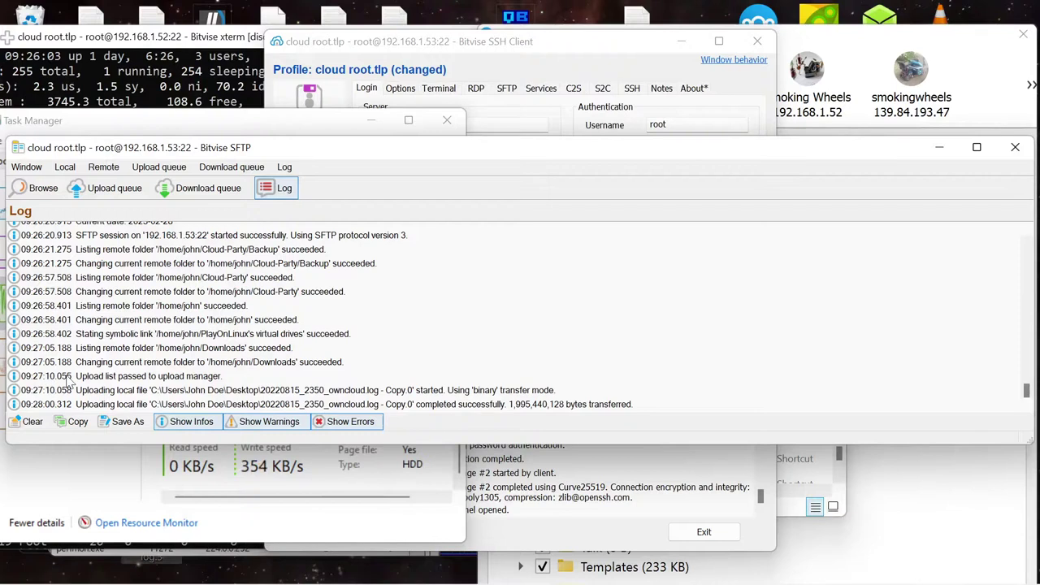
click(77, 422)
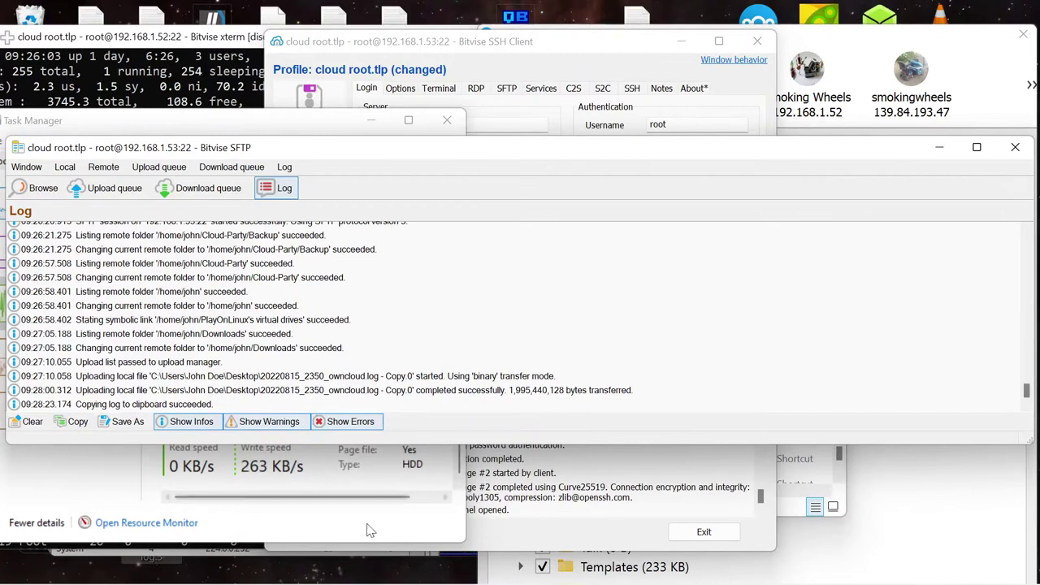
click(386, 573)
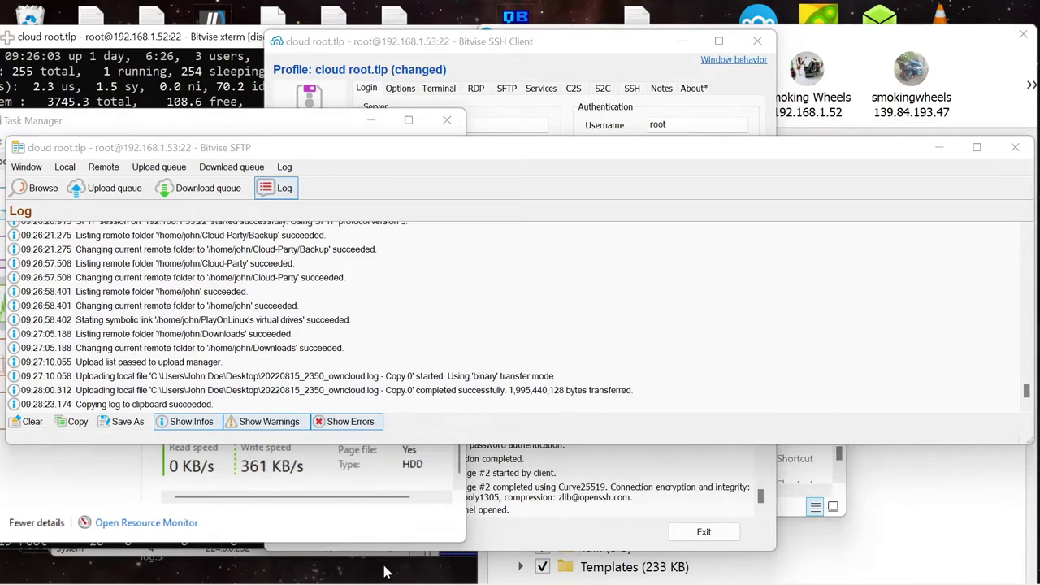
Create a new empty text document on the desktop
right_click(386, 573)
key(Escape)
right_click(386, 573)
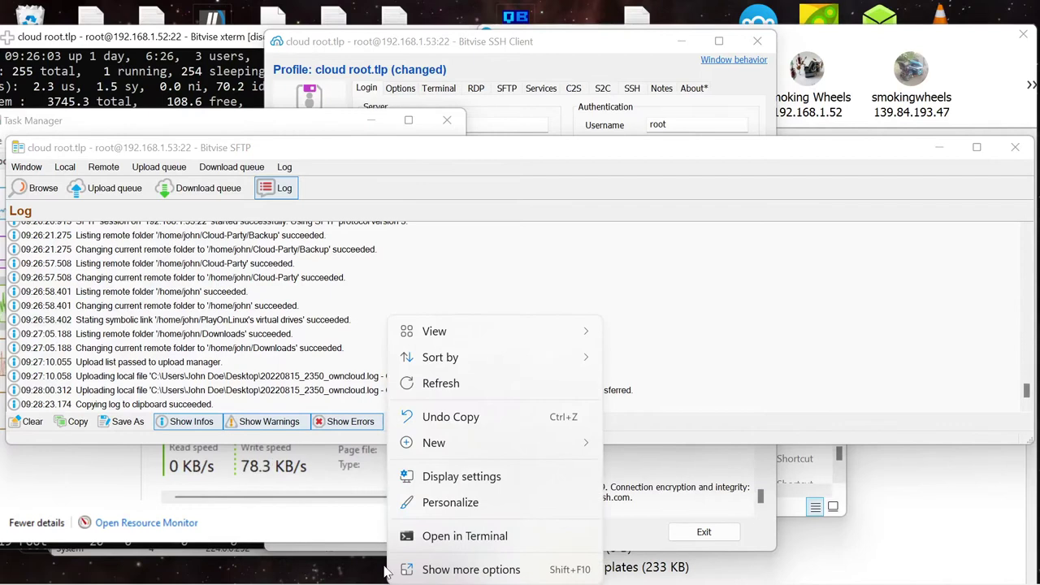
mouse_move(436, 453)
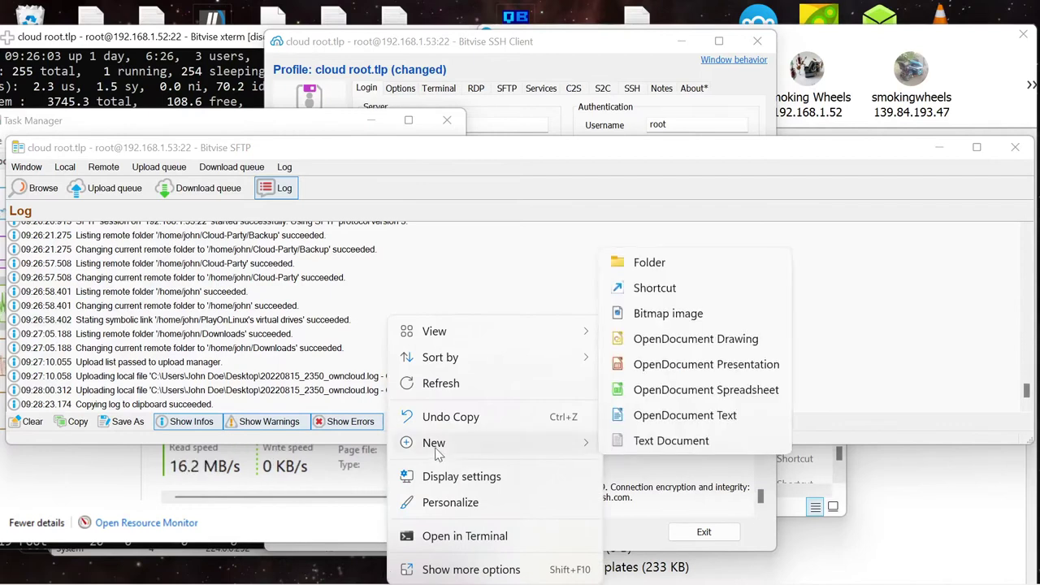
click(671, 441)
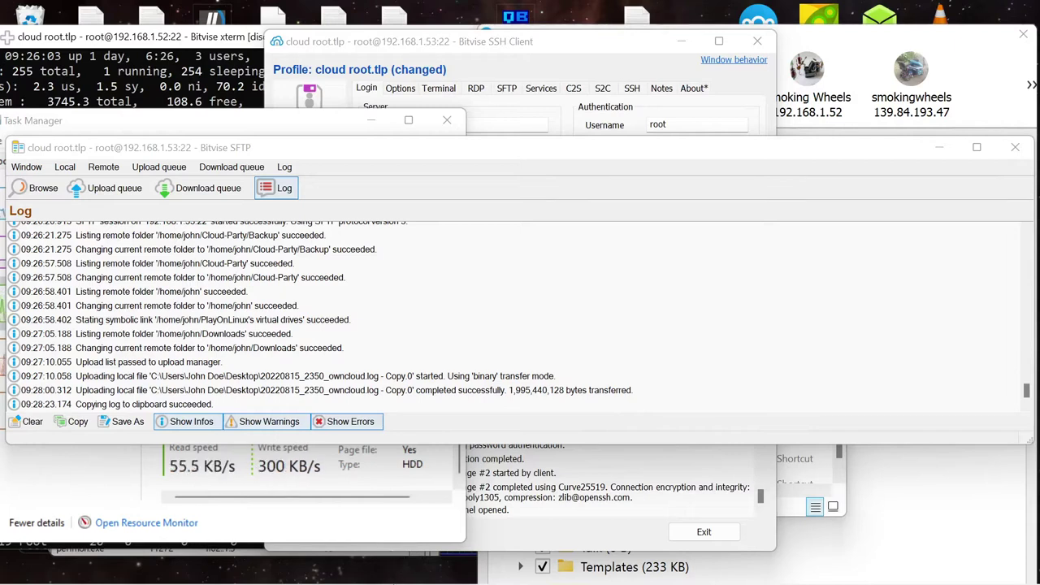
Open New Text Document (2).txt in Notepad and paste the SFTP session log
mouse_move(391, 576)
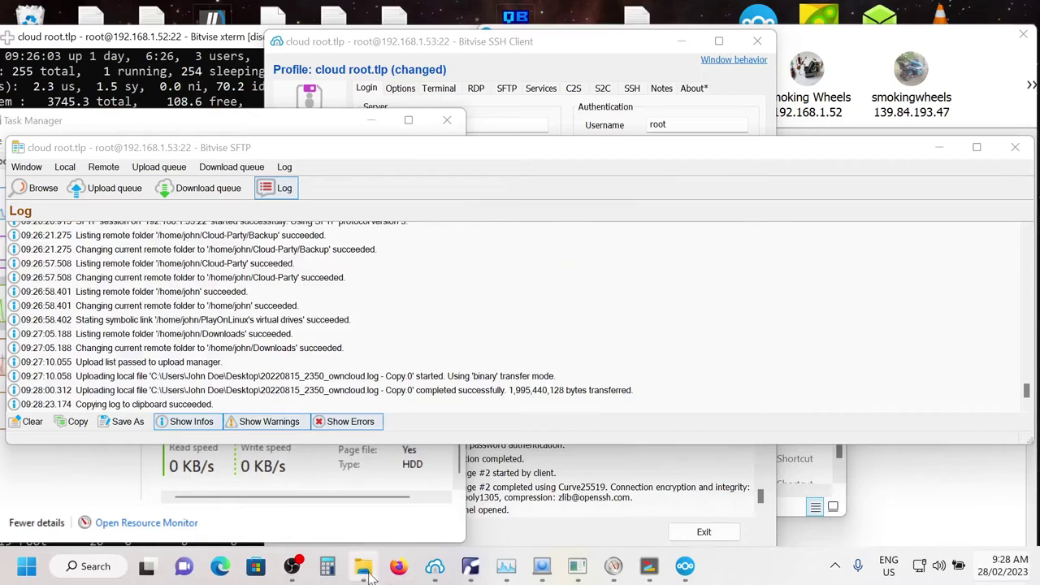
click(368, 569)
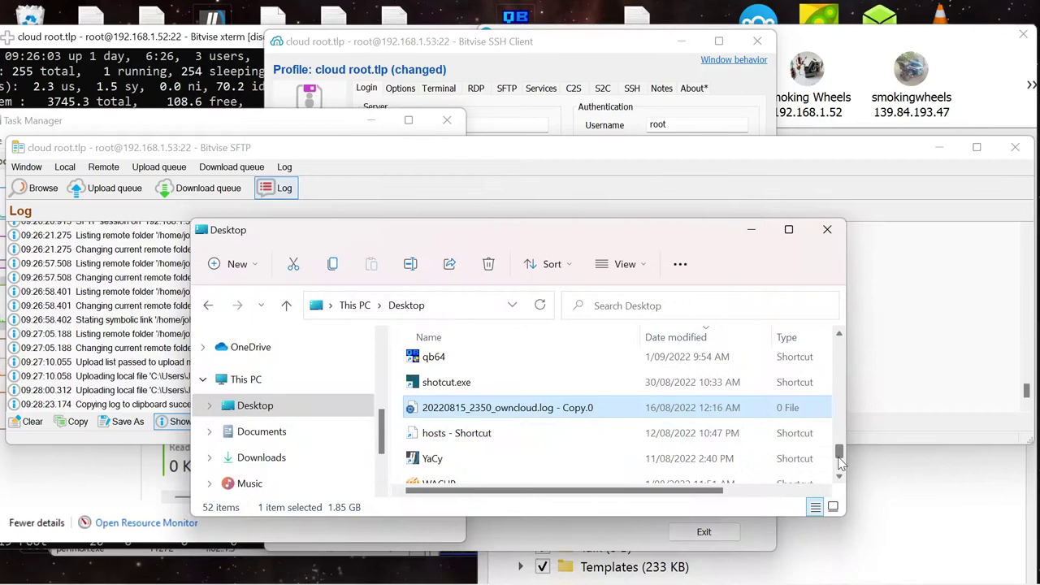
drag(841, 461, 837, 343)
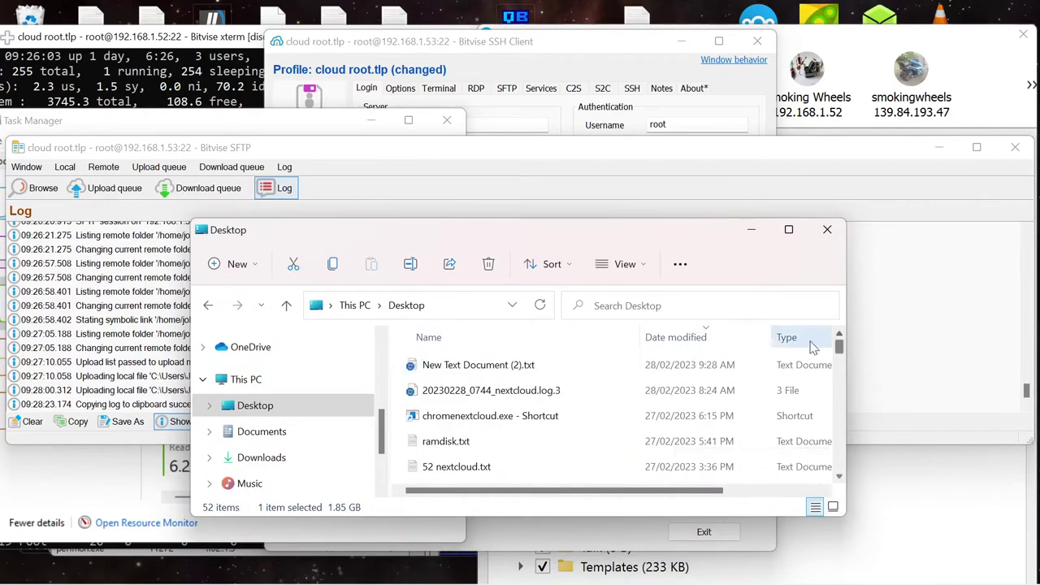
click(469, 371)
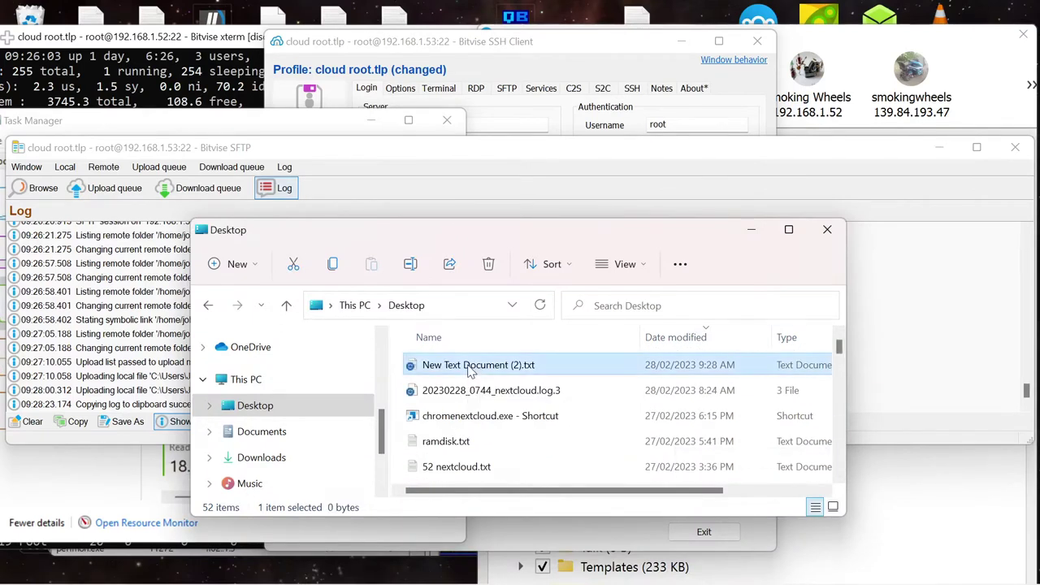
double_click(469, 371)
right_click(325, 343)
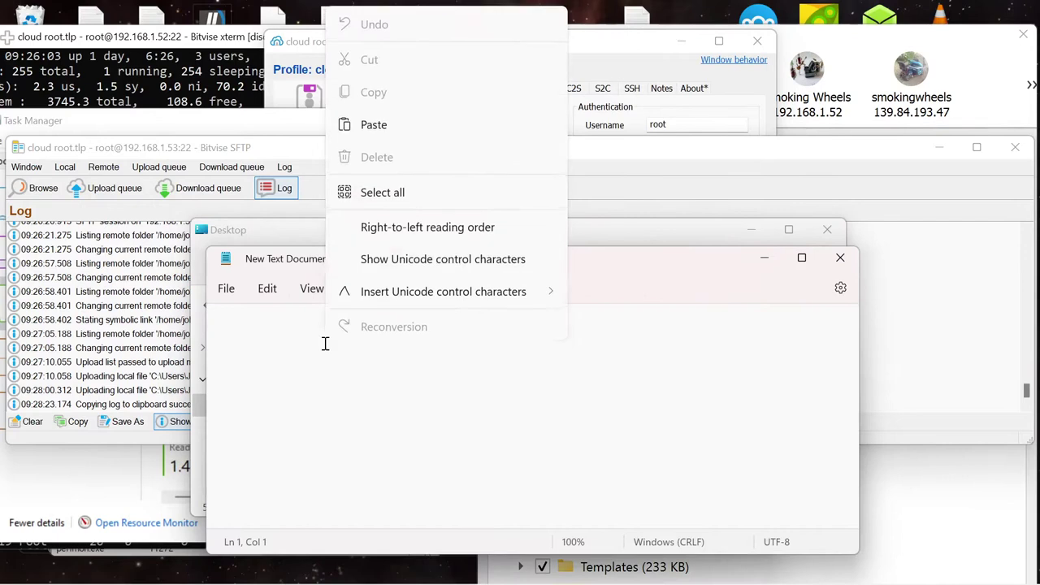
click(373, 123)
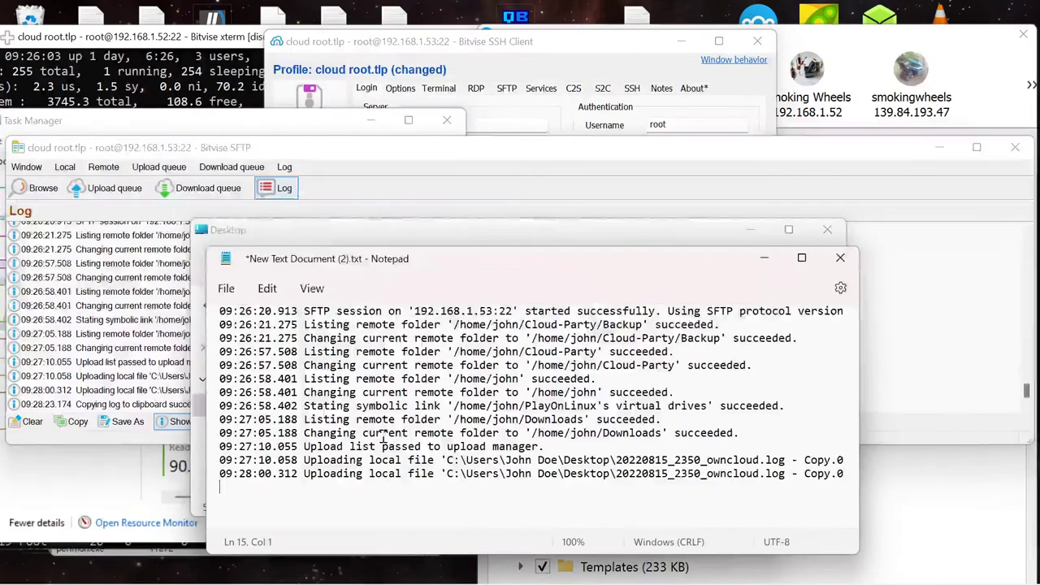
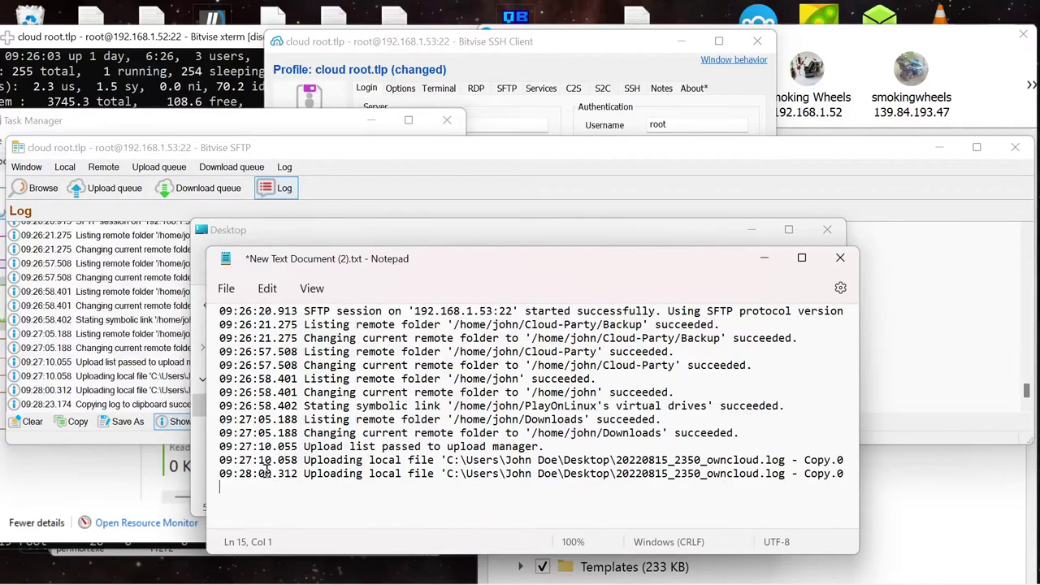
Add blank lines above the upload entry and the Downloads folder entry, then save the file
click(222, 447)
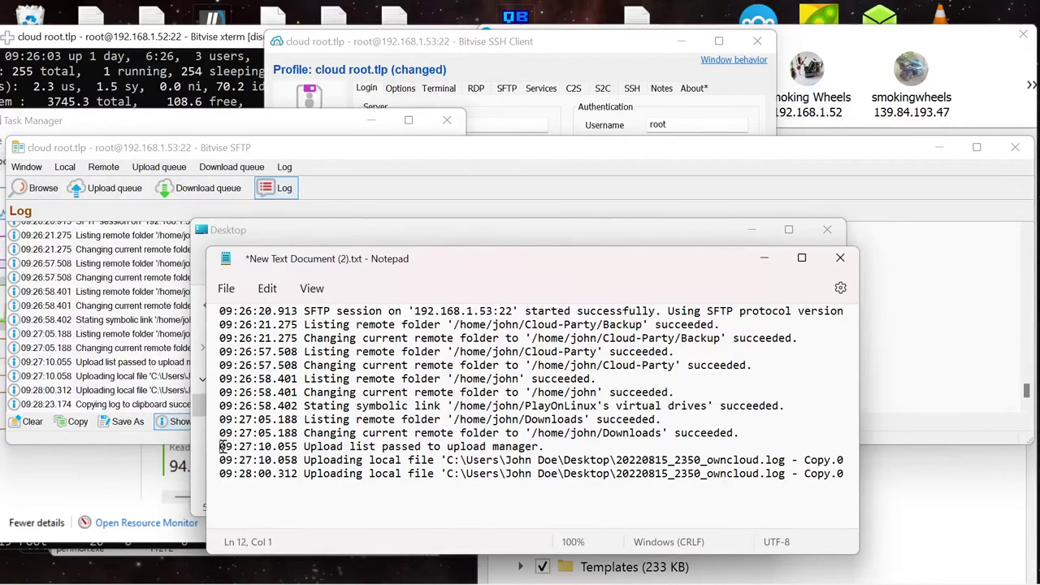
key(Return)
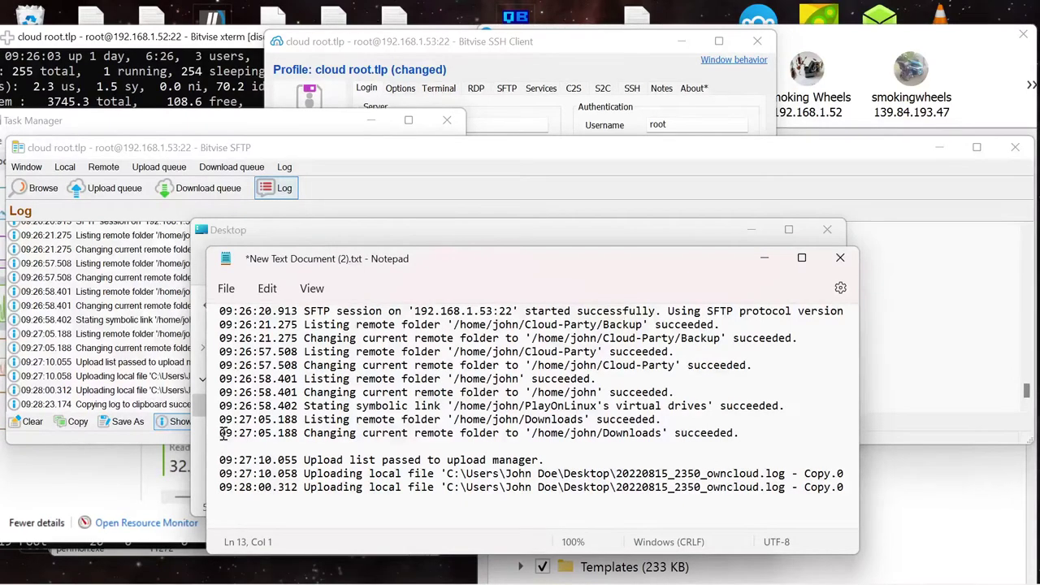
click(221, 436)
key(Return)
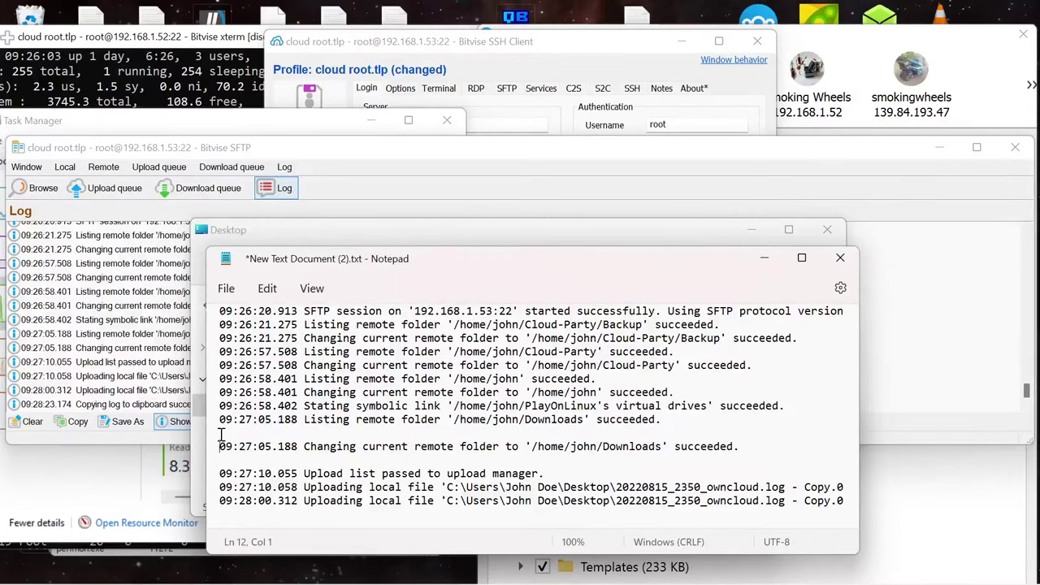
click(226, 291)
click(241, 404)
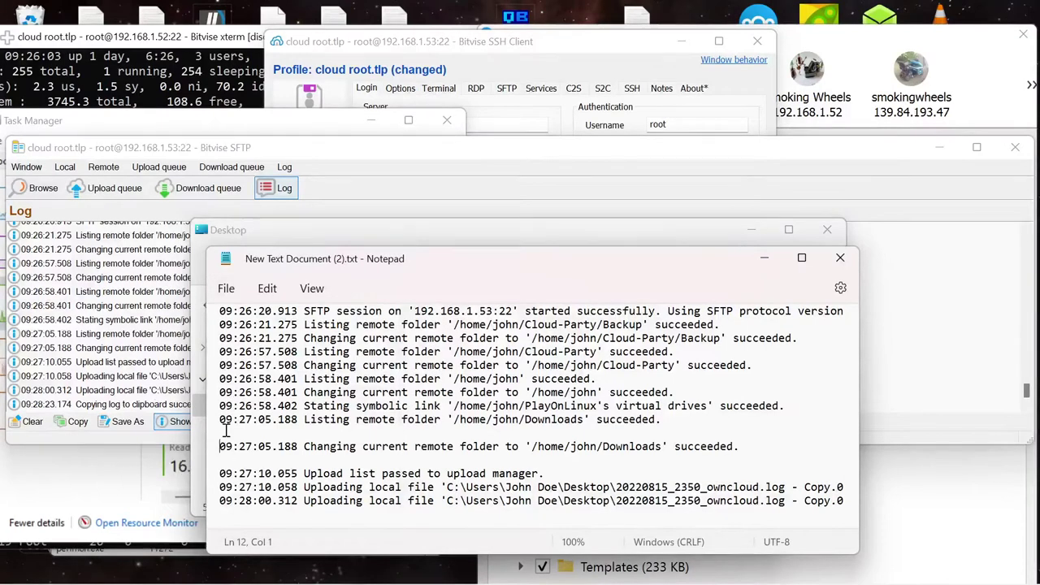
Add the note 'Aug 2022 nc 24 sync log..' on its own line above the entries and save again
text(Aug )
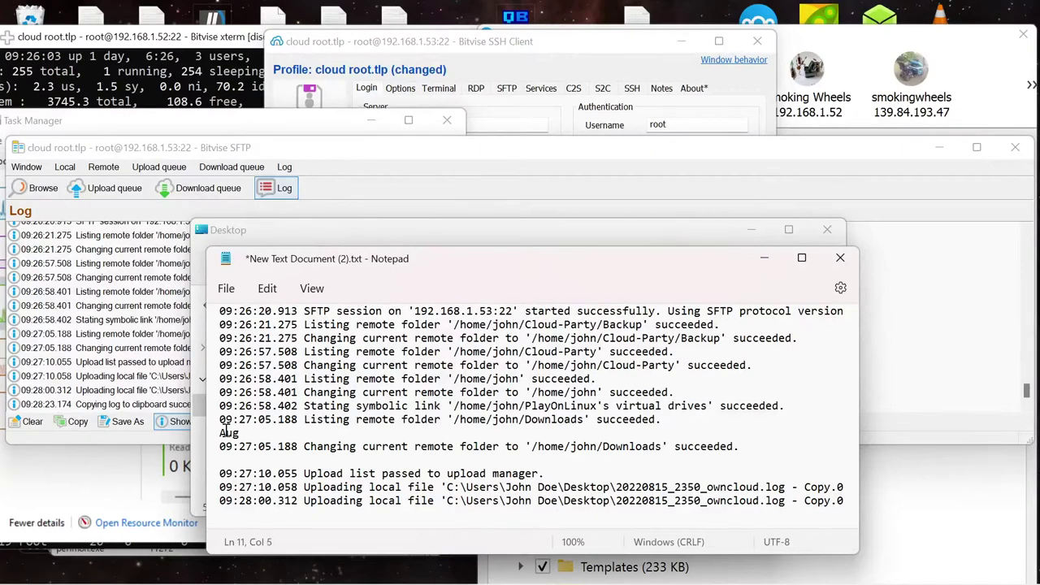
text(nc 24)
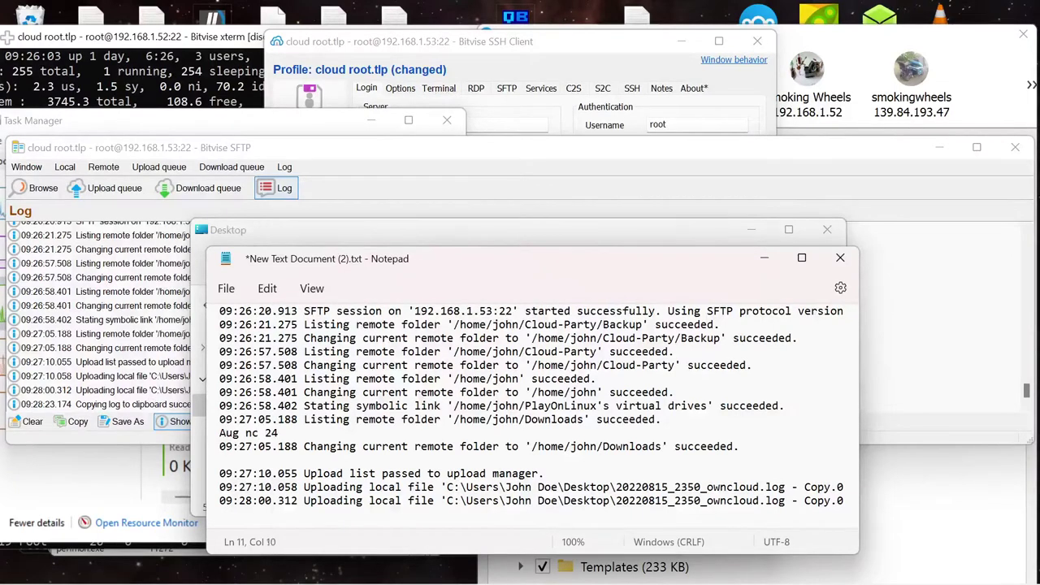
text( s)
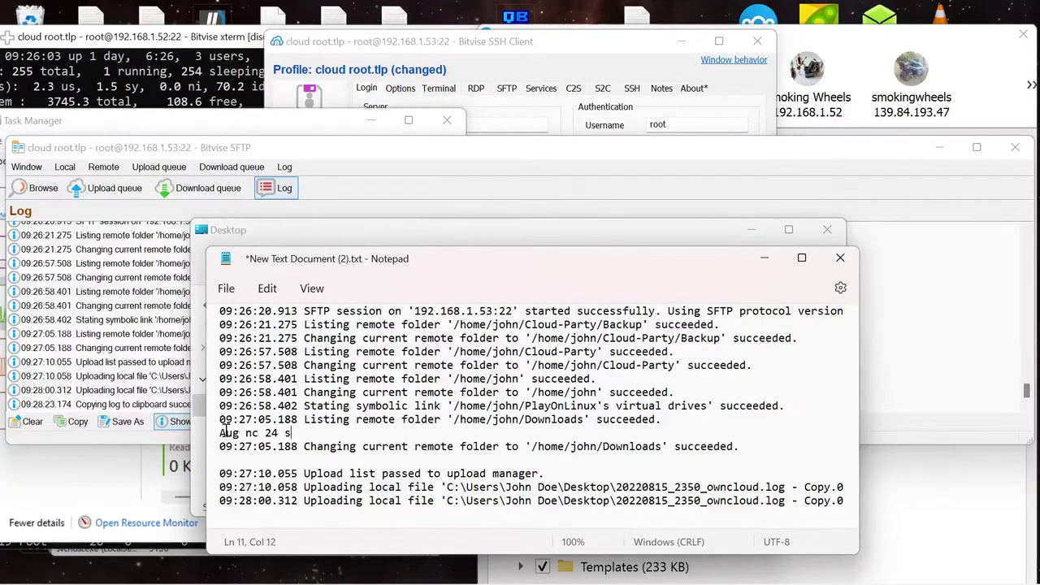
text(ync )
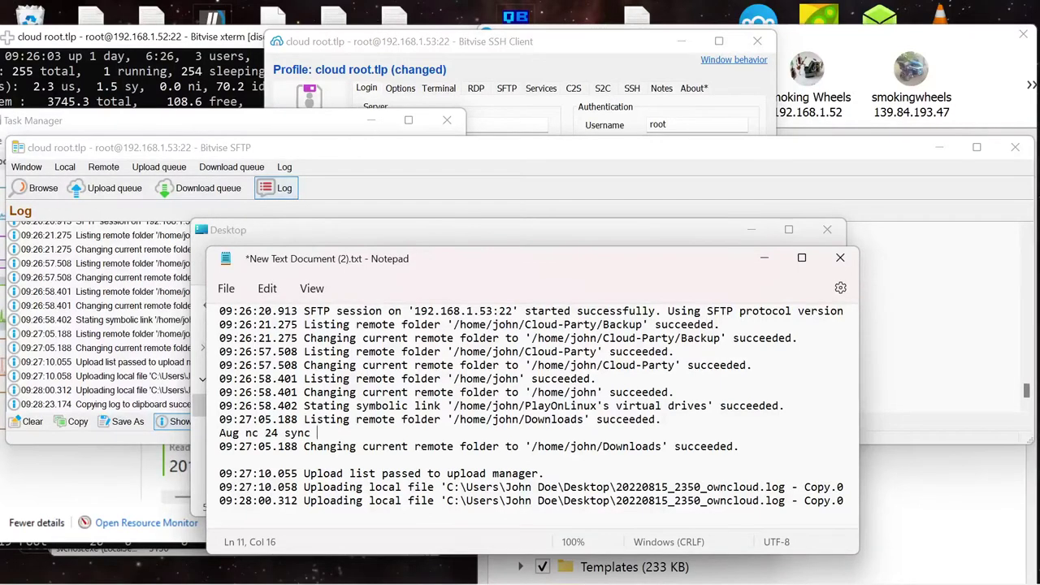
text(lo)
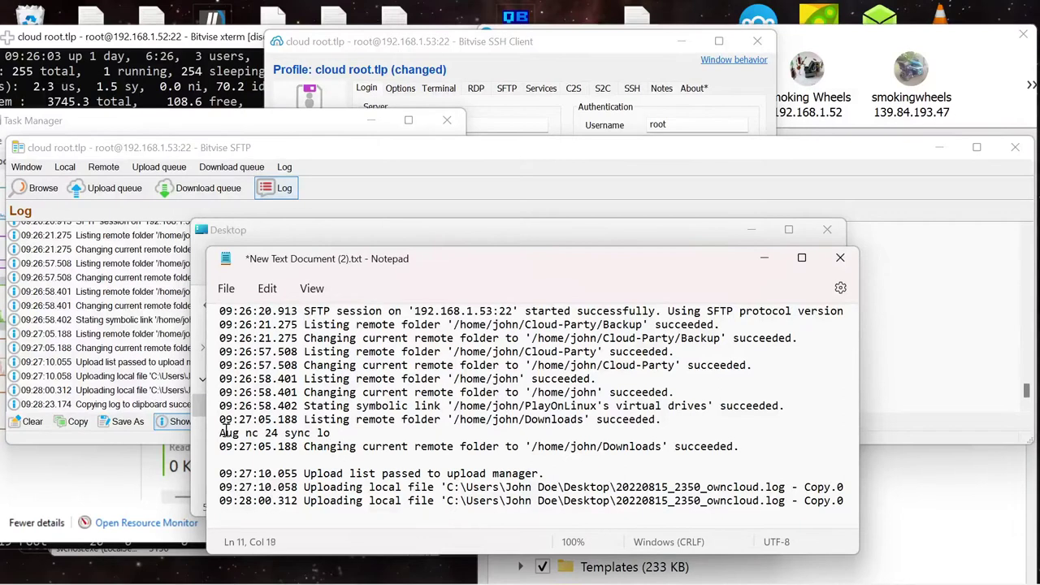
text(g...)
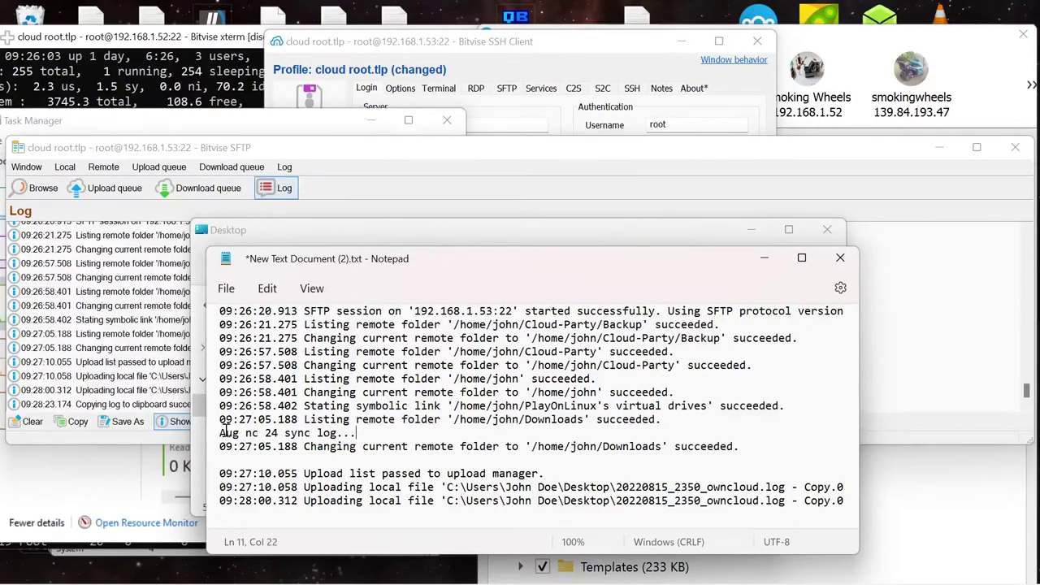
key(BackSpace)
click(226, 433)
key(Return)
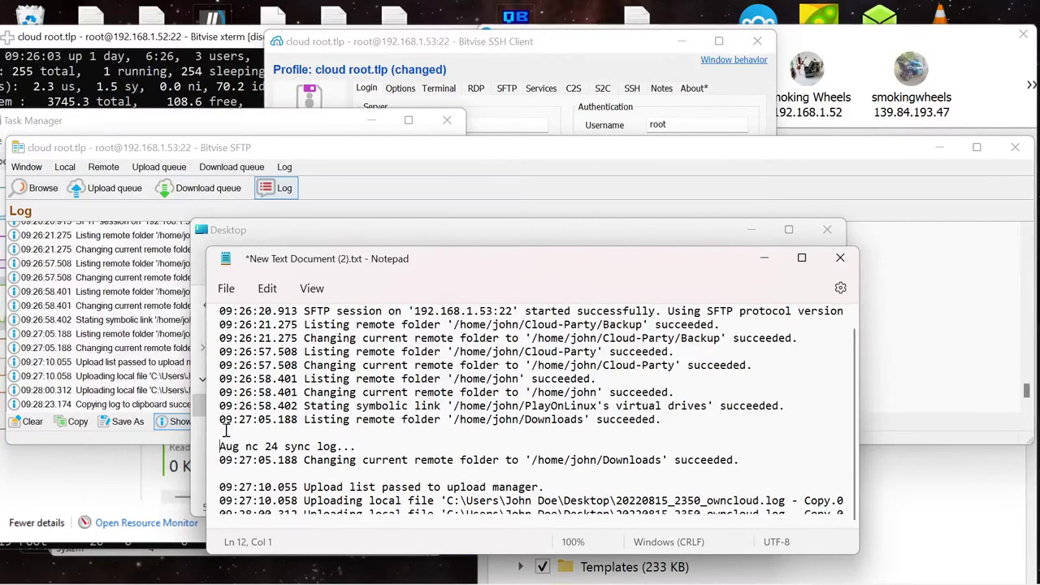
key(Right)
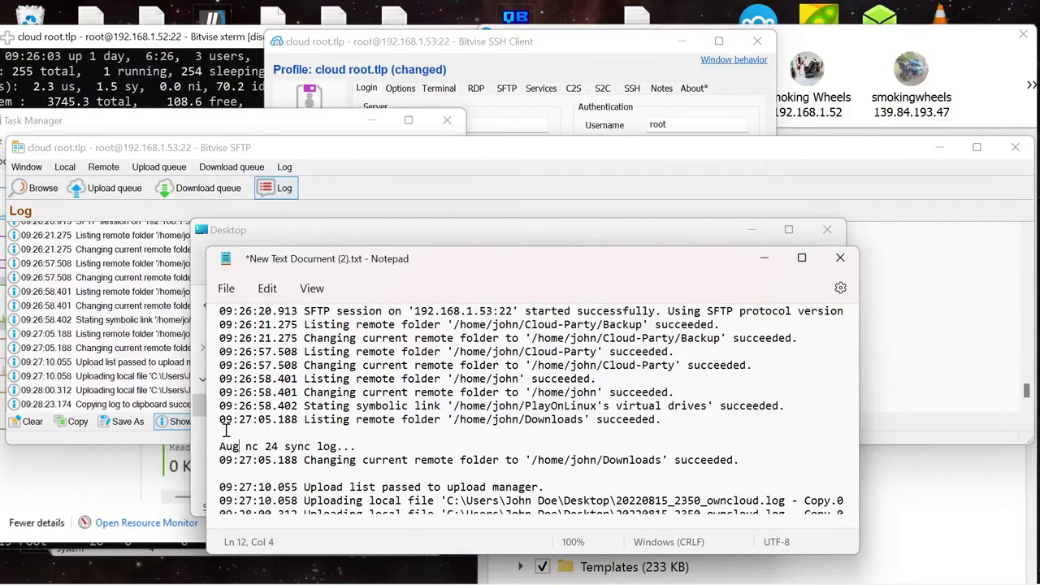
text(2022)
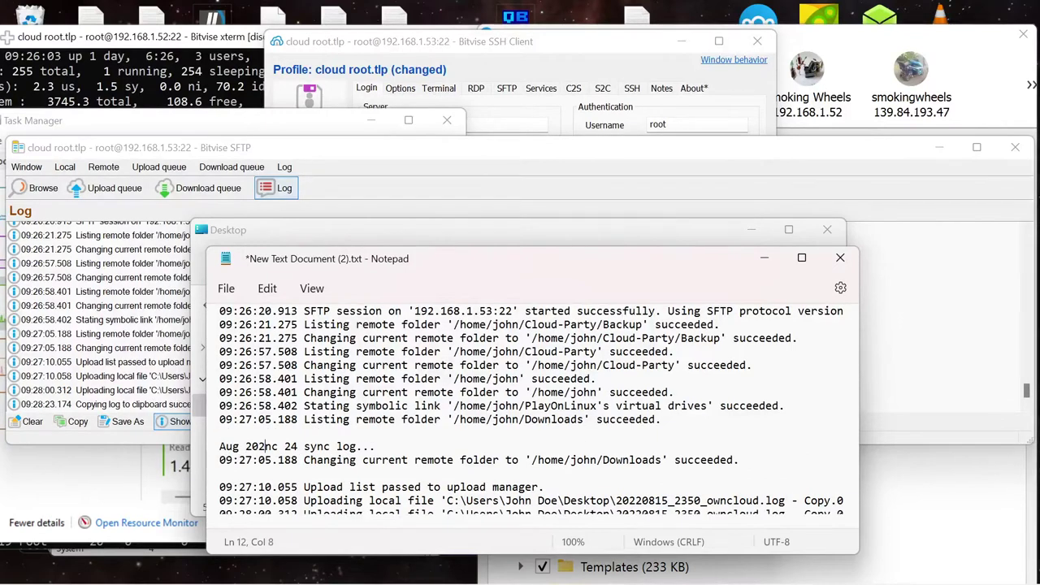
key(Return)
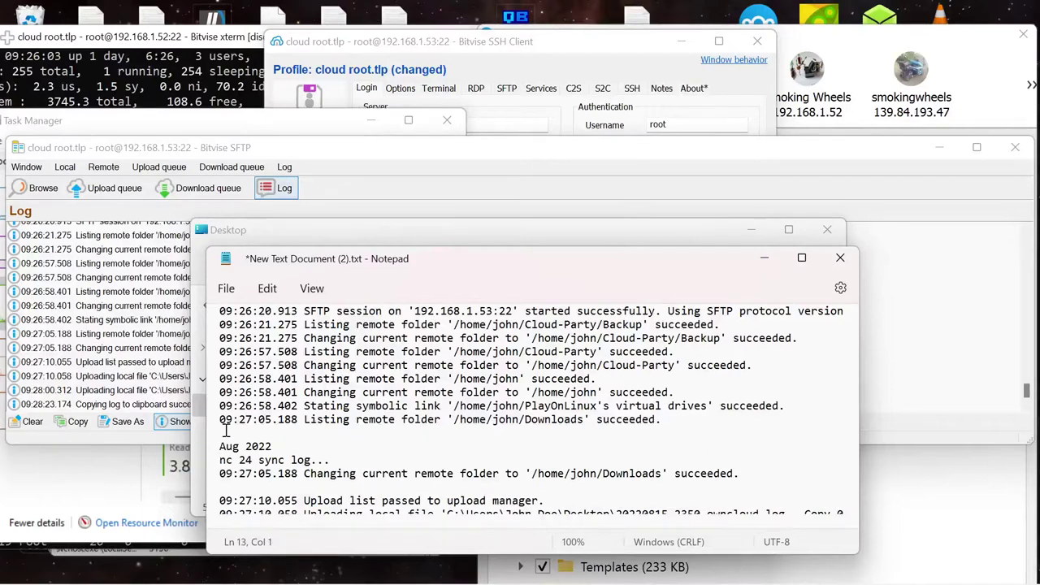
key(BackSpace)
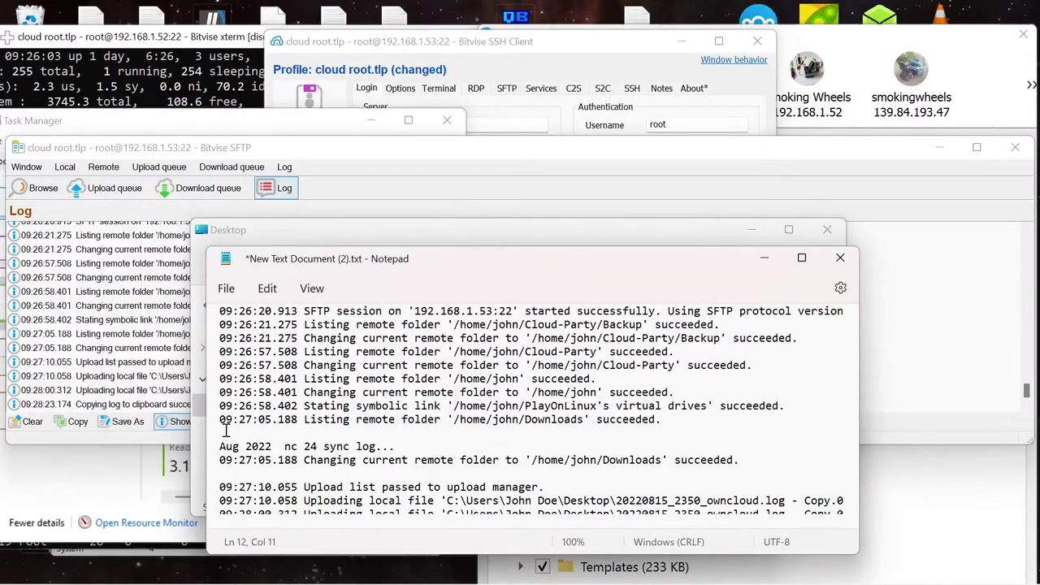
click(226, 289)
click(236, 398)
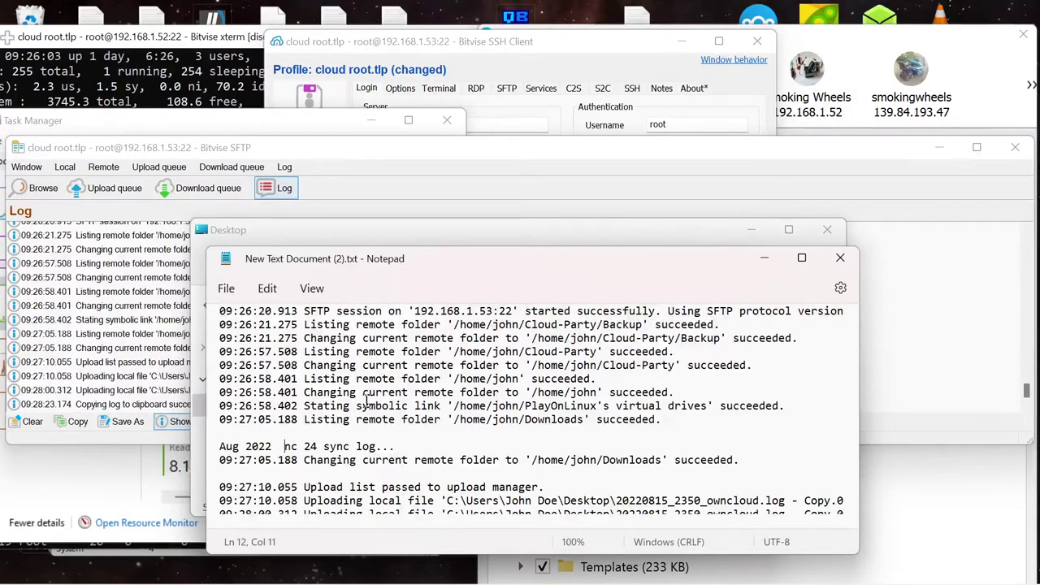
scroll(366, 400, up, 1)
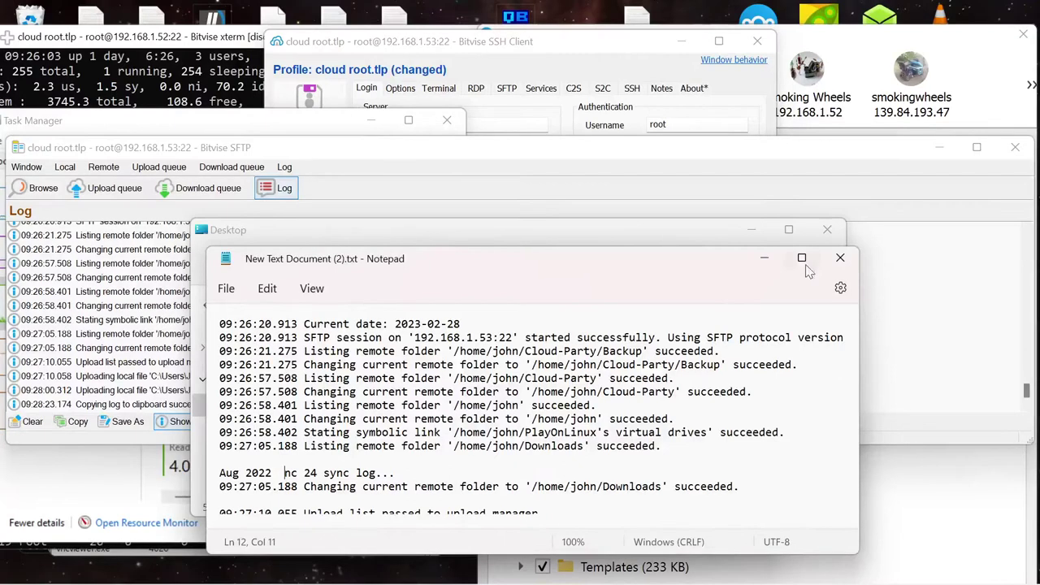
Close Notepad and check the 1.20 GB size of 20230228_0744_nextcloud.log.3 in its Properties
click(849, 259)
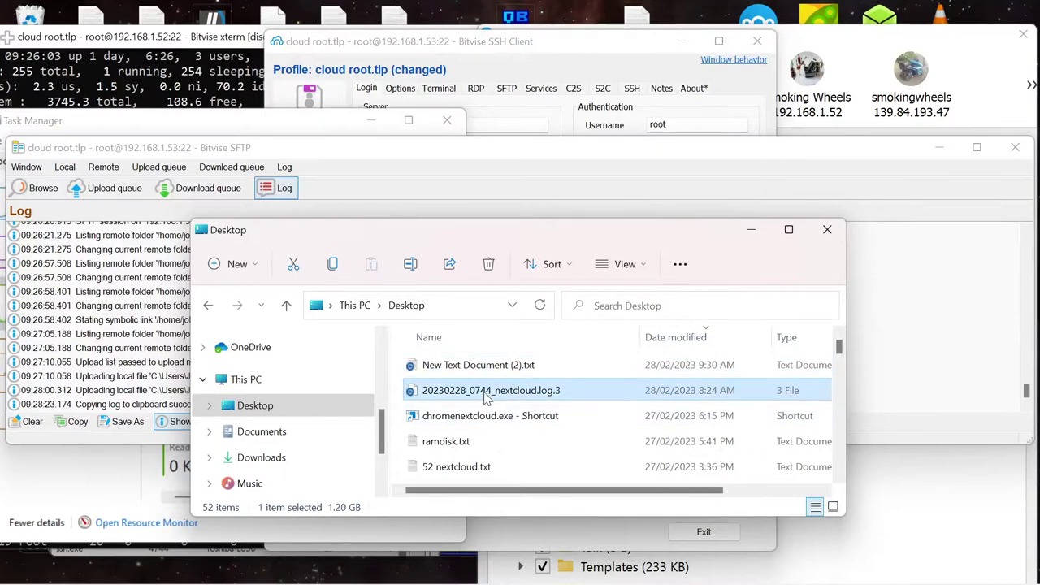
right_click(488, 397)
click(541, 376)
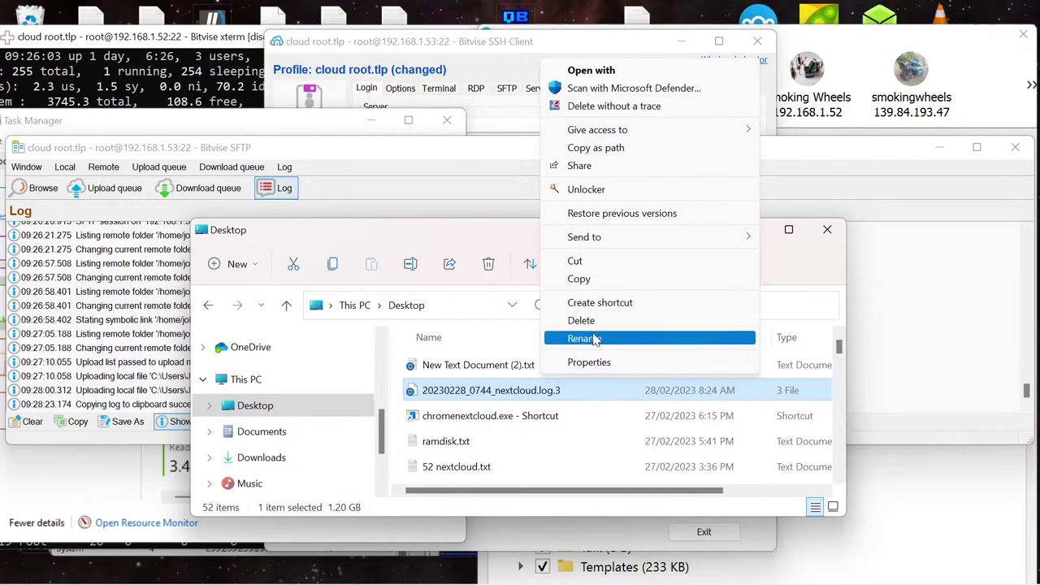
click(589, 362)
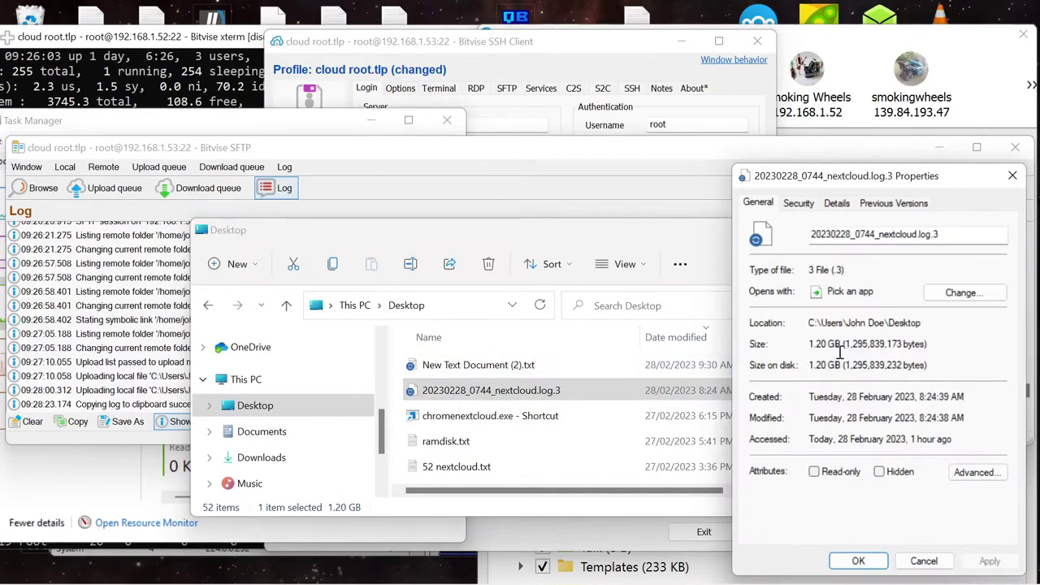
drag(895, 180, 698, 166)
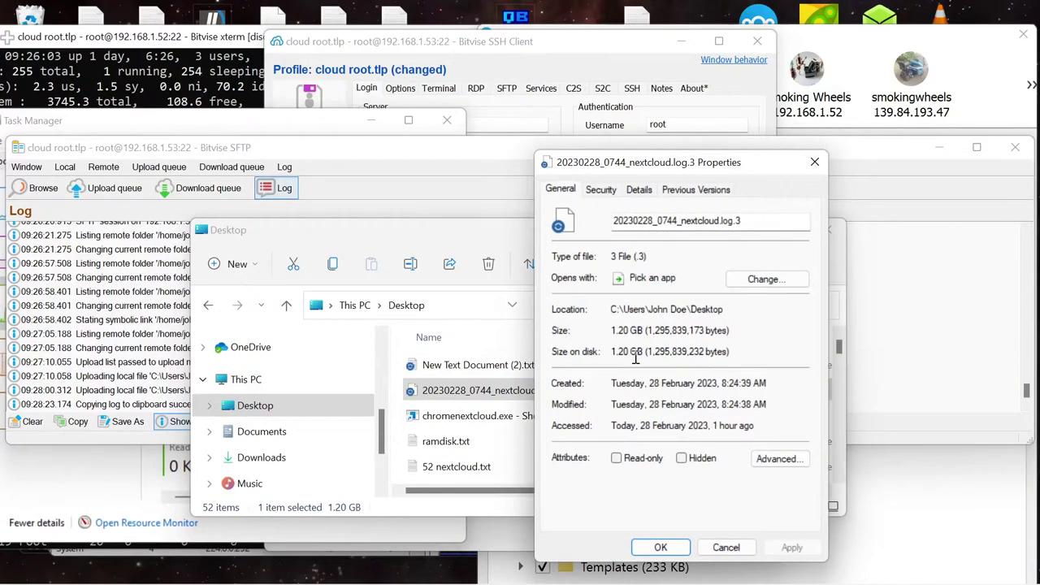
click(727, 547)
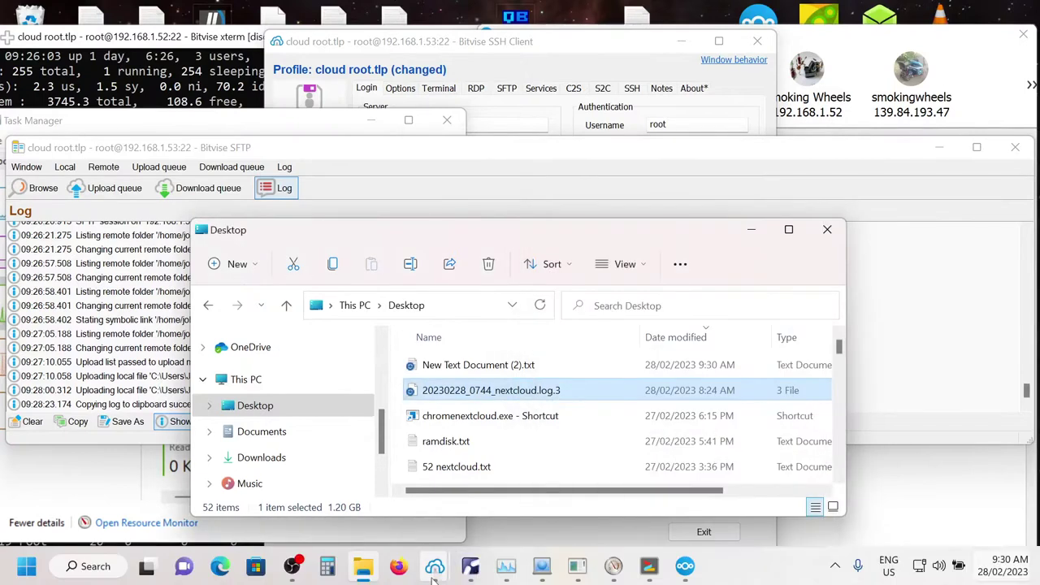
mouse_move(436, 574)
mouse_move(351, 483)
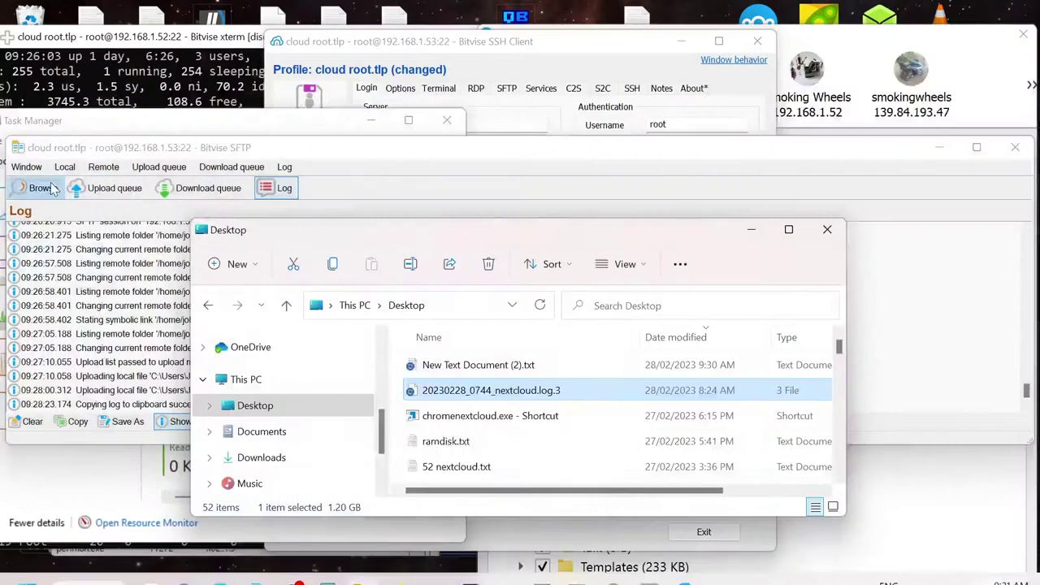
Upload 20230228_0744_nextcloud.log.3 to the remote Downloads folder and check the transfer queue
click(255, 305)
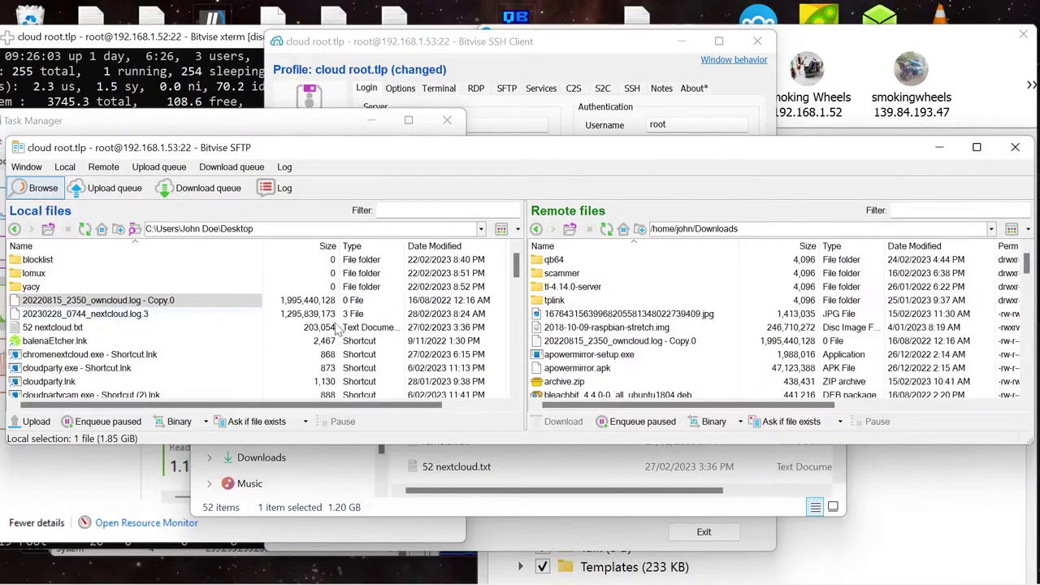
click(80, 316)
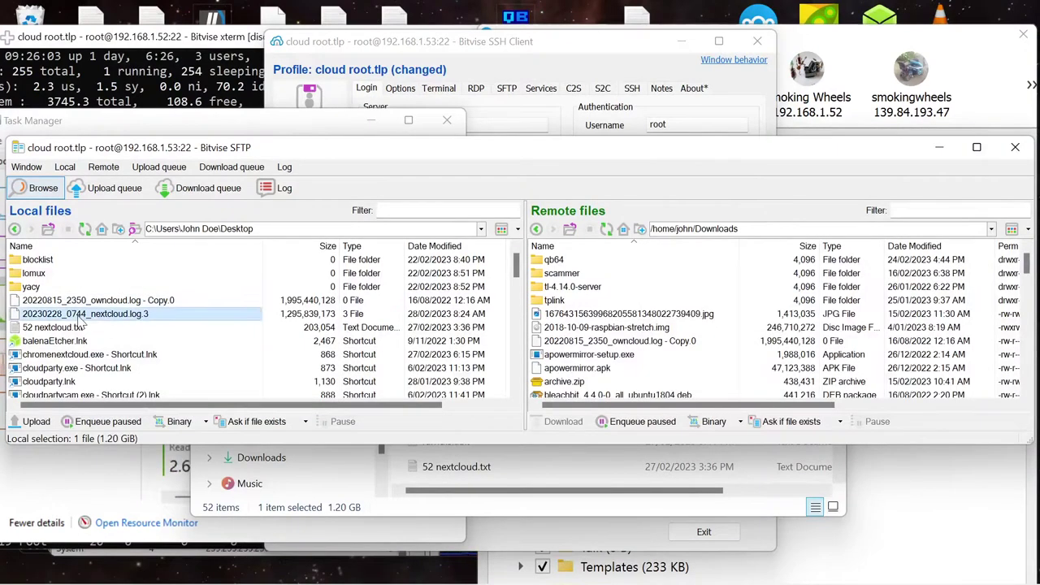
click(36, 422)
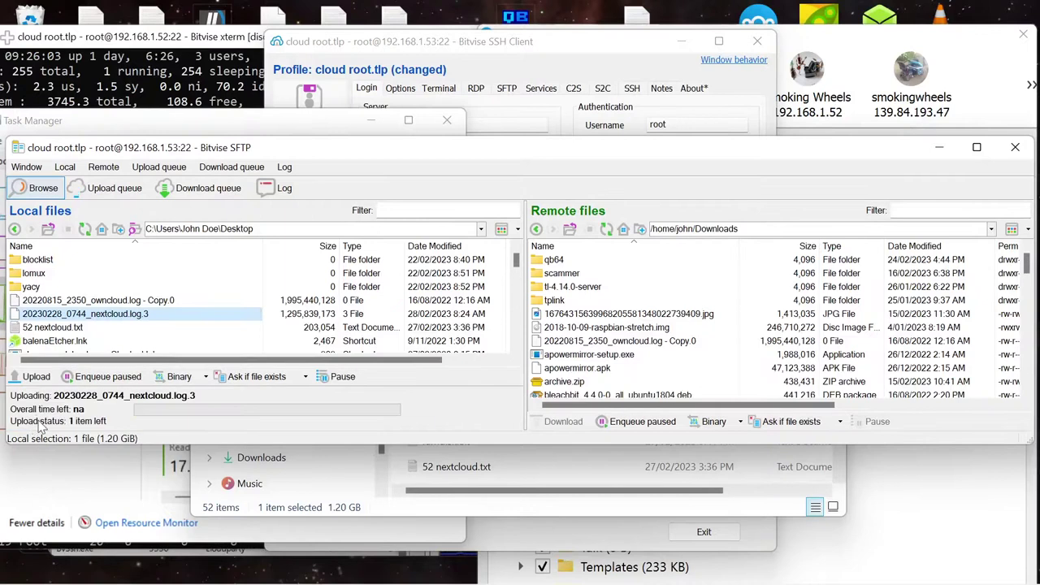
click(110, 193)
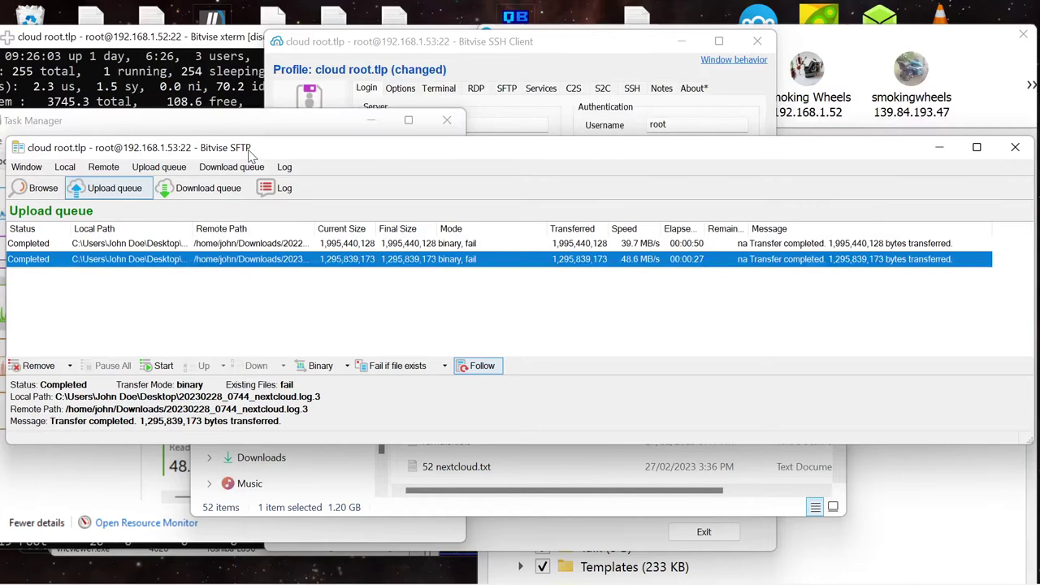
click(36, 188)
Switch Task Manager to the Ethernet throughput graph and move the SFTP window aside
click(143, 118)
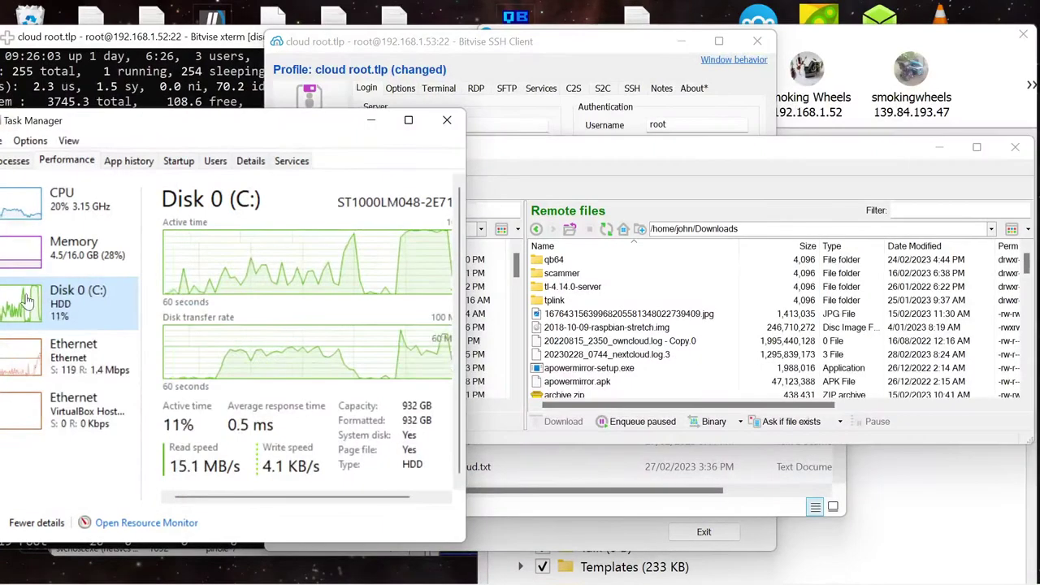
click(32, 365)
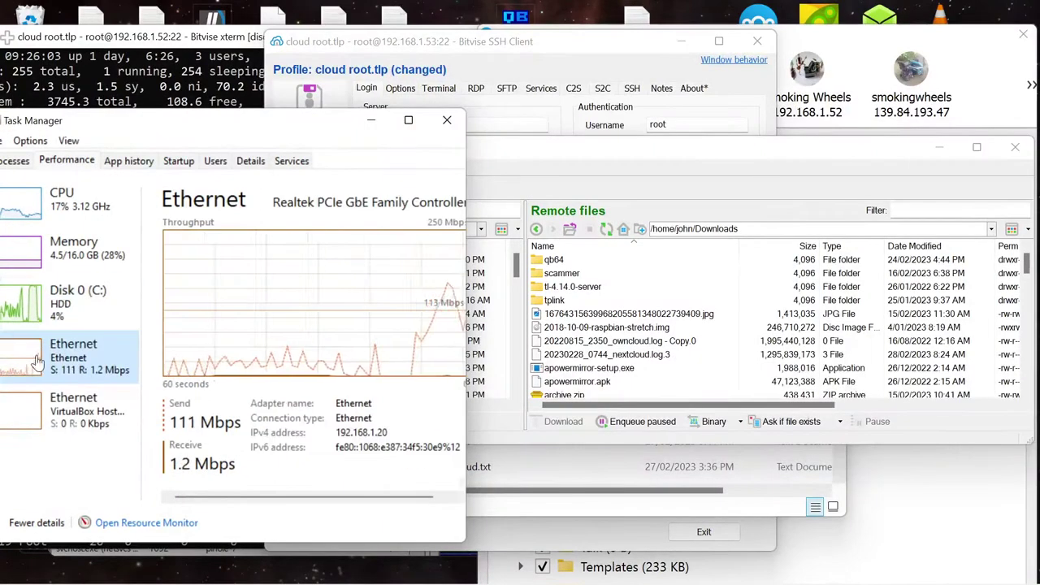
click(574, 152)
drag(532, 163, 795, 157)
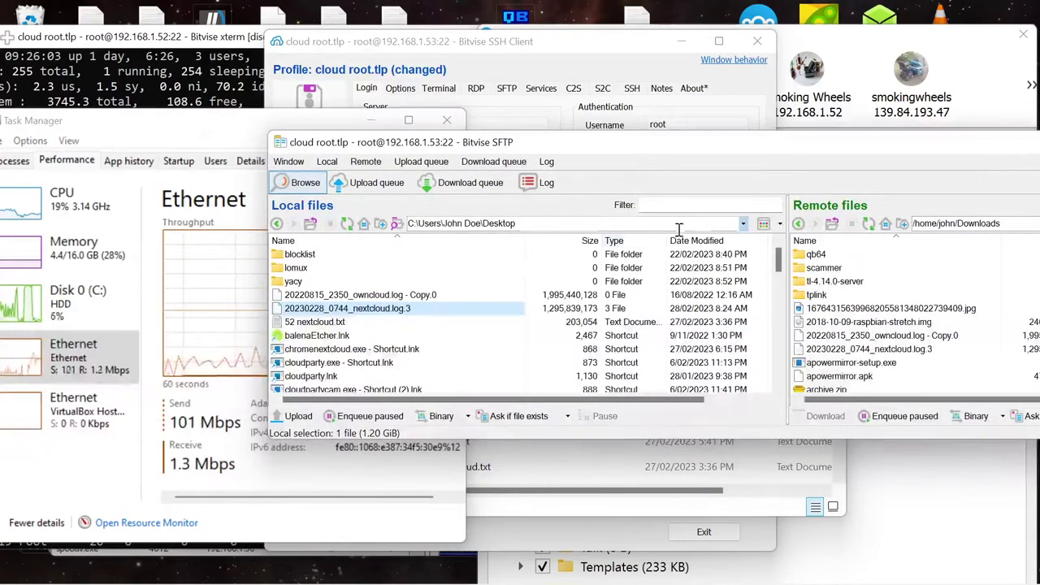
Upload both logs, adding 20220815_2350_owncloud.log - Copy.0, with 'Always take the same action' ticked
ctrl+click(306, 296)
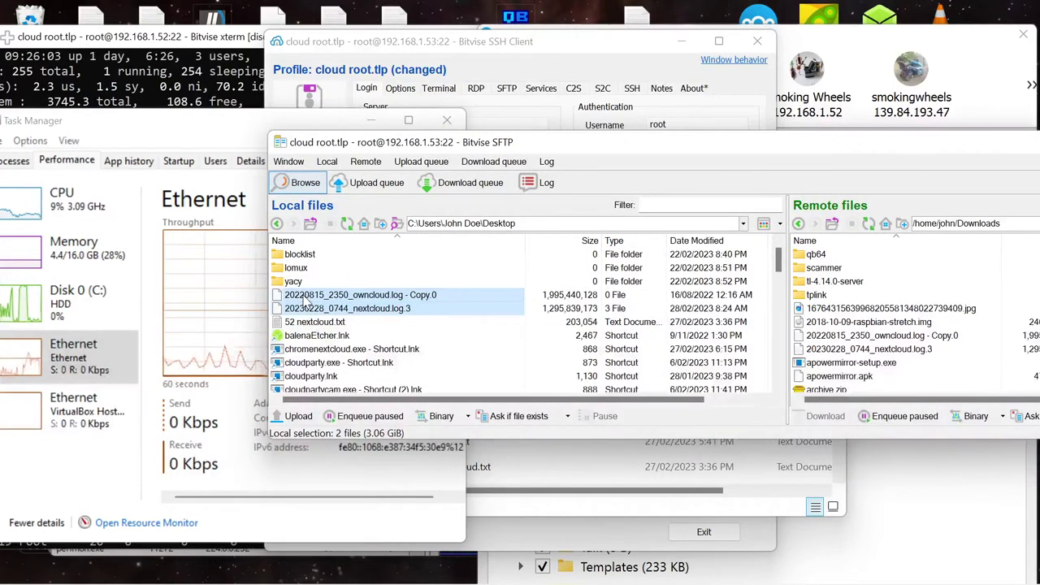
click(294, 417)
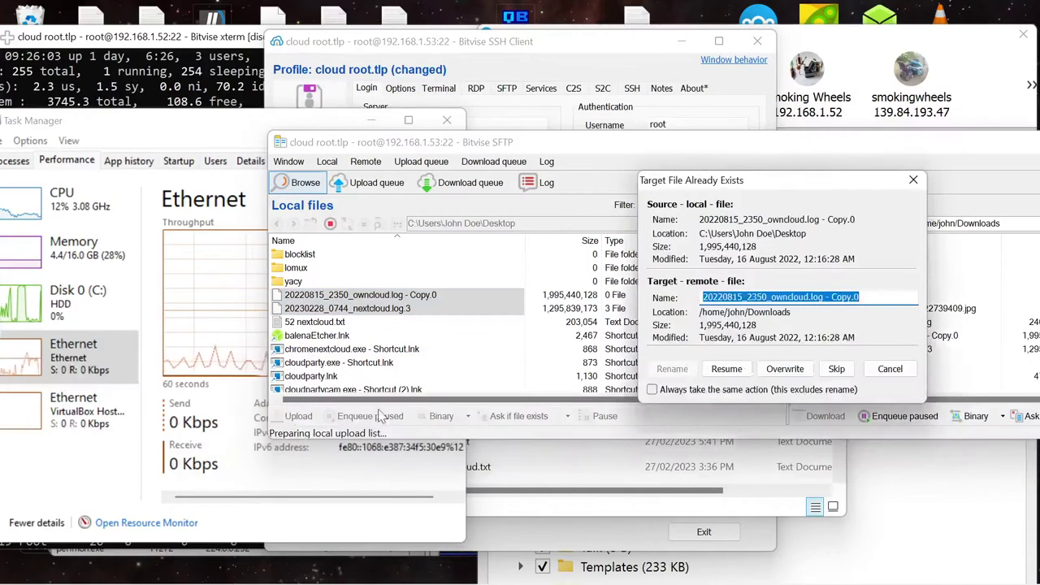
click(652, 390)
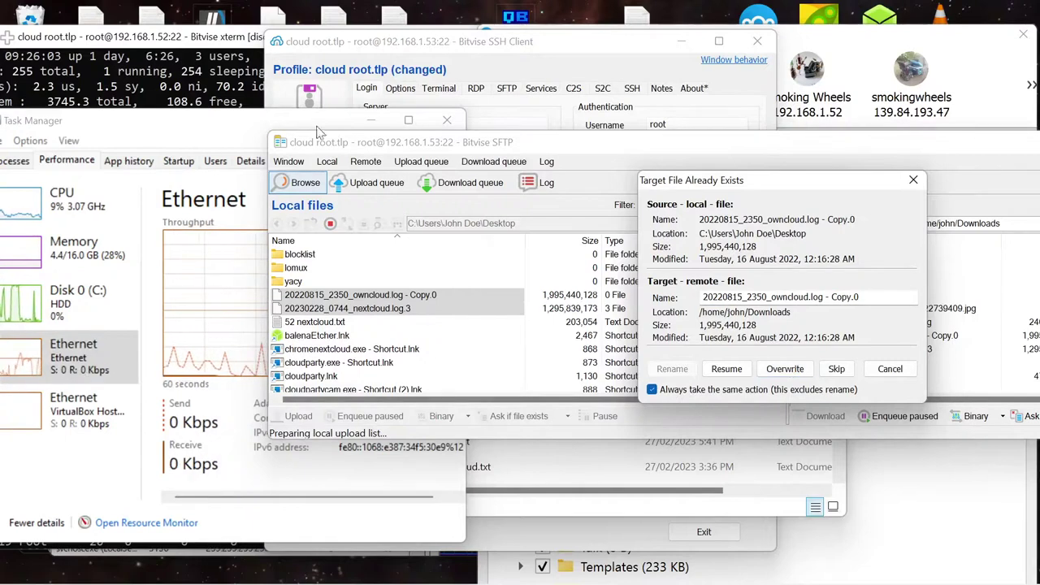
click(205, 139)
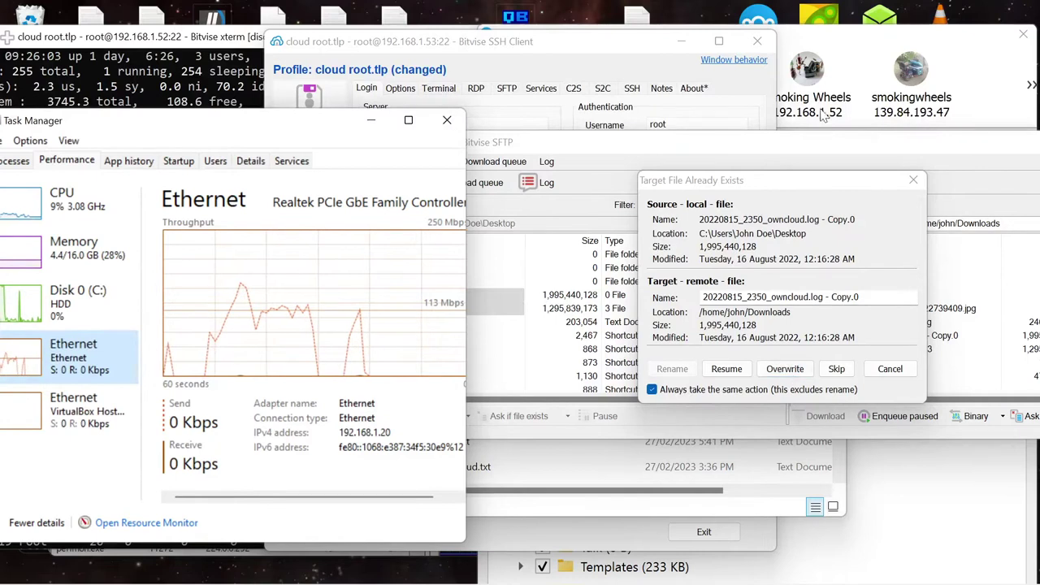
Check Nextcloud's sync status, then choose Overwrite in Bitvise's Target File Already Exists prompt
click(975, 53)
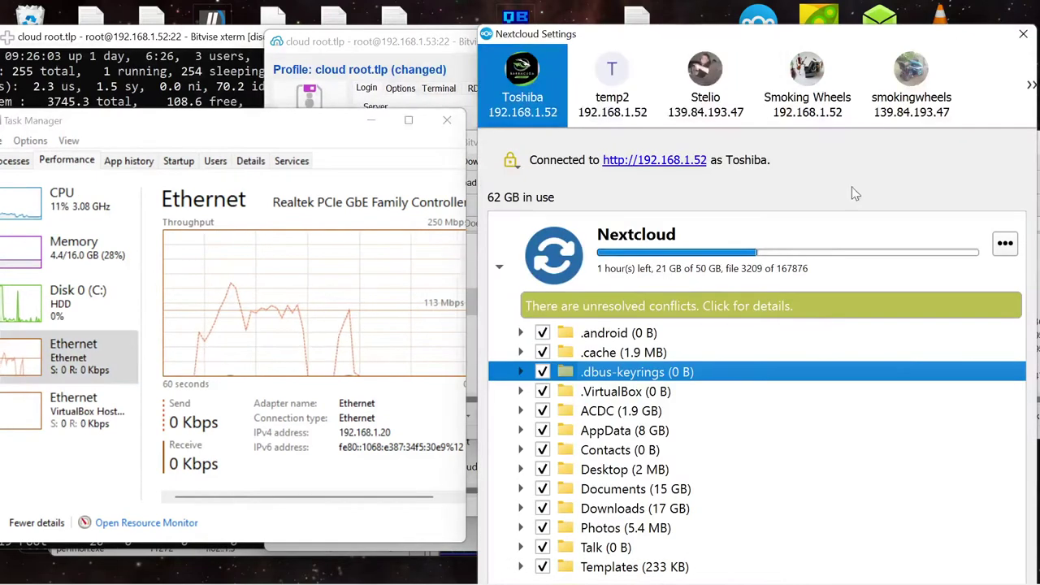
mouse_move(821, 239)
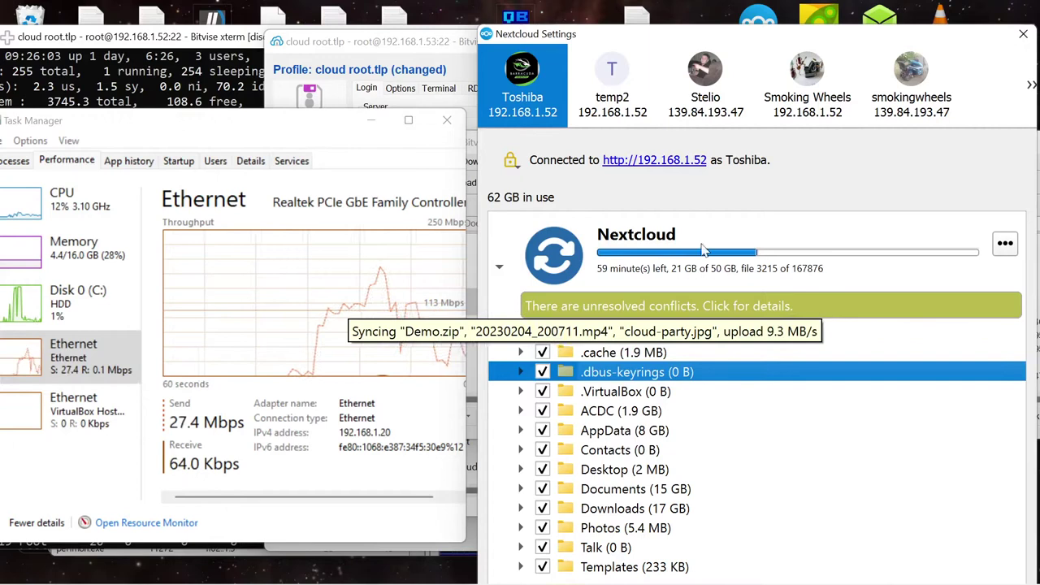
mouse_move(482, 569)
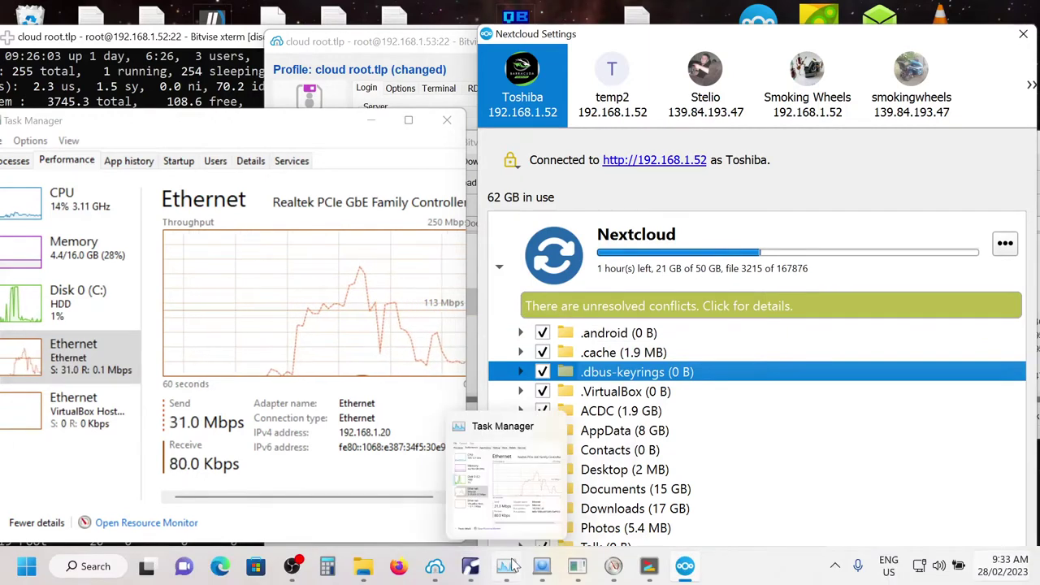
mouse_move(428, 572)
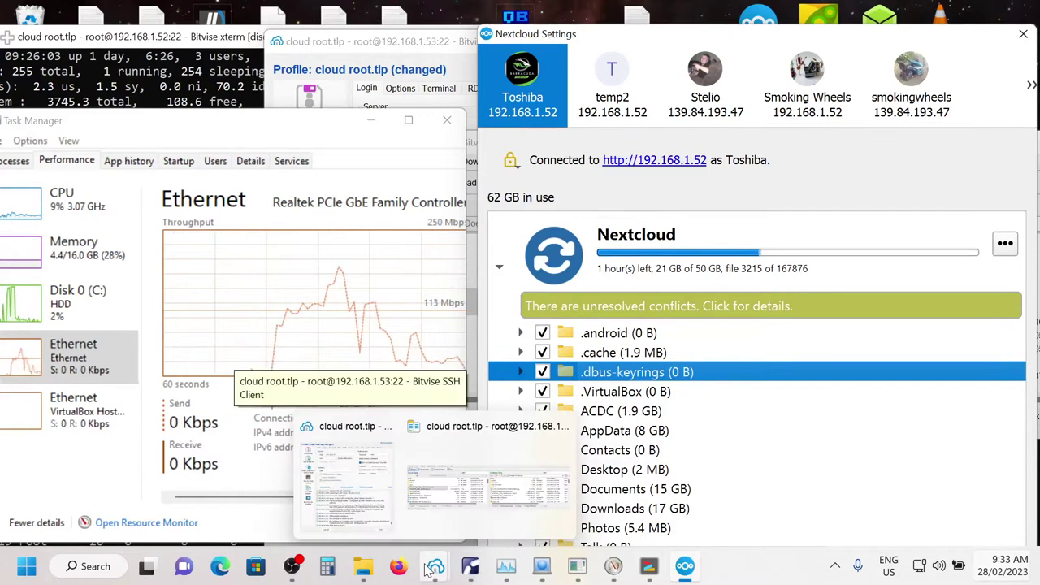
click(469, 486)
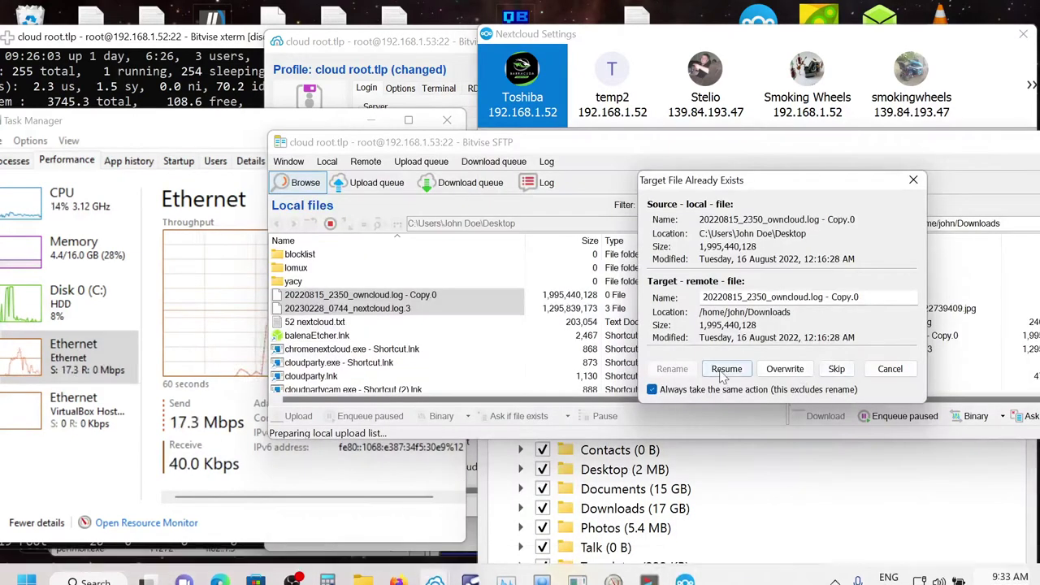
click(785, 369)
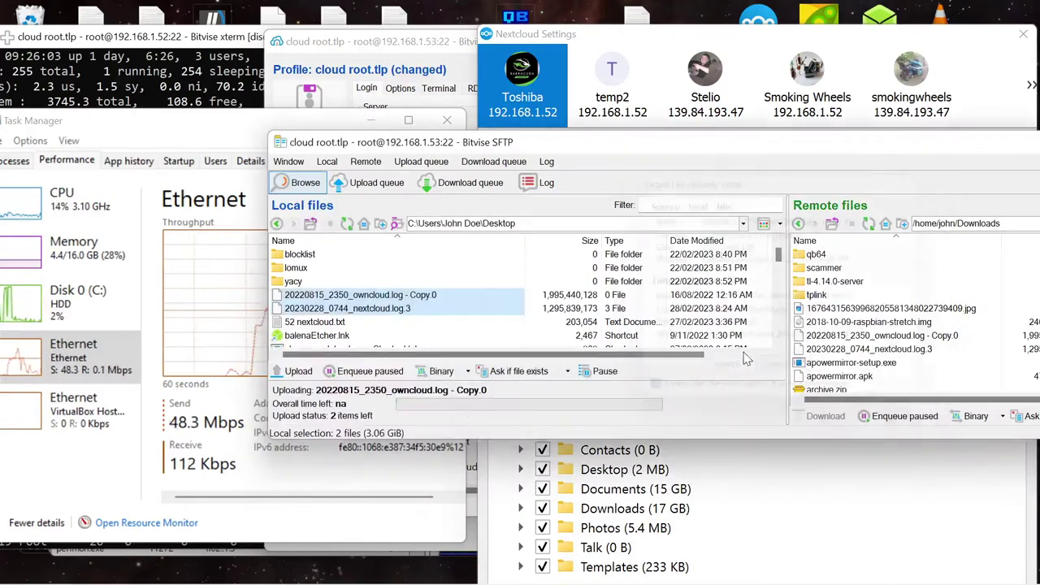
click(187, 124)
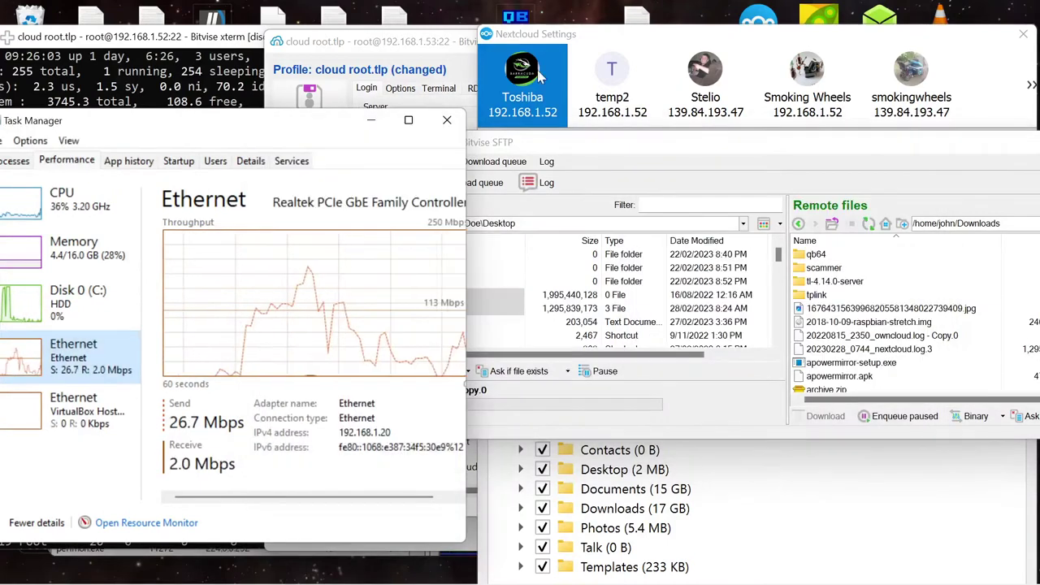
click(539, 74)
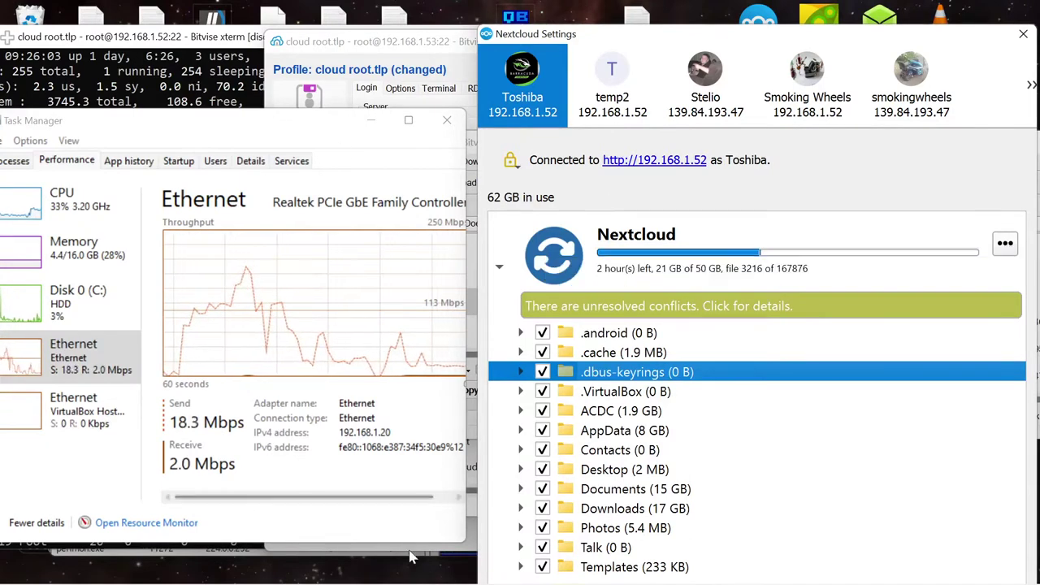
mouse_move(437, 567)
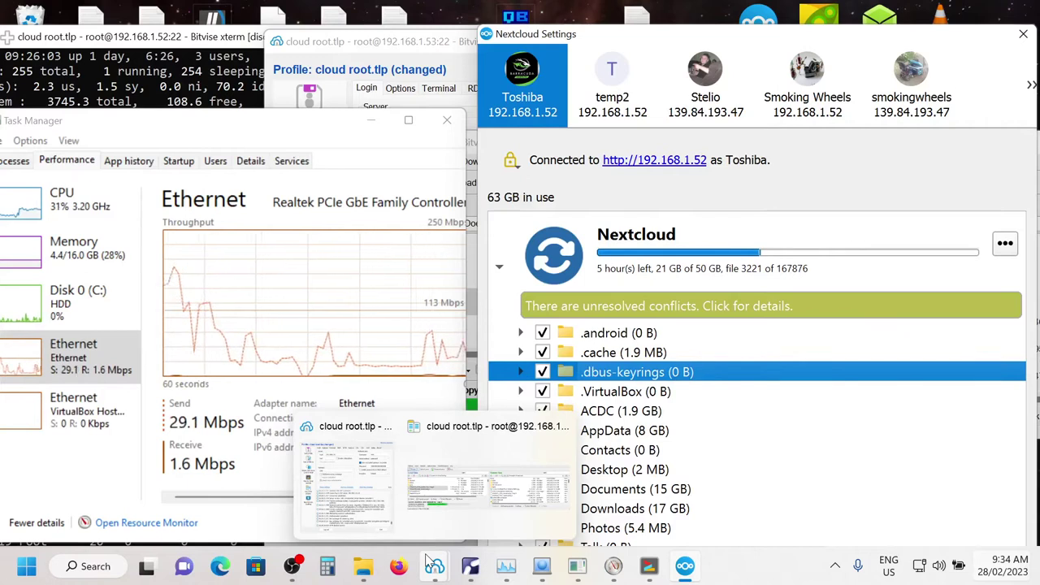
View Bitvise SFTP's upload queue of log transfers, then return to Nextcloud's sync status
click(430, 485)
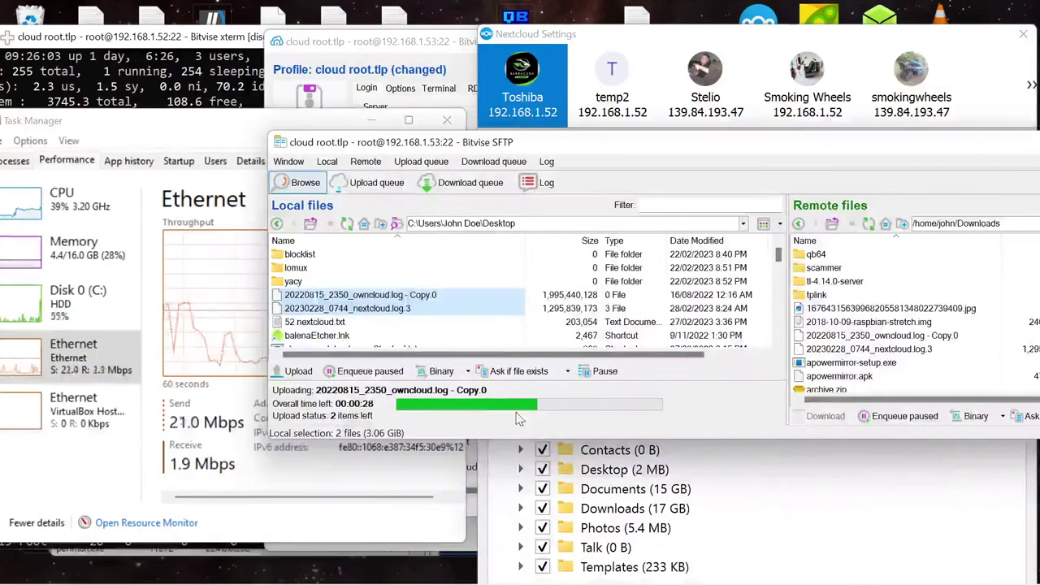
click(374, 183)
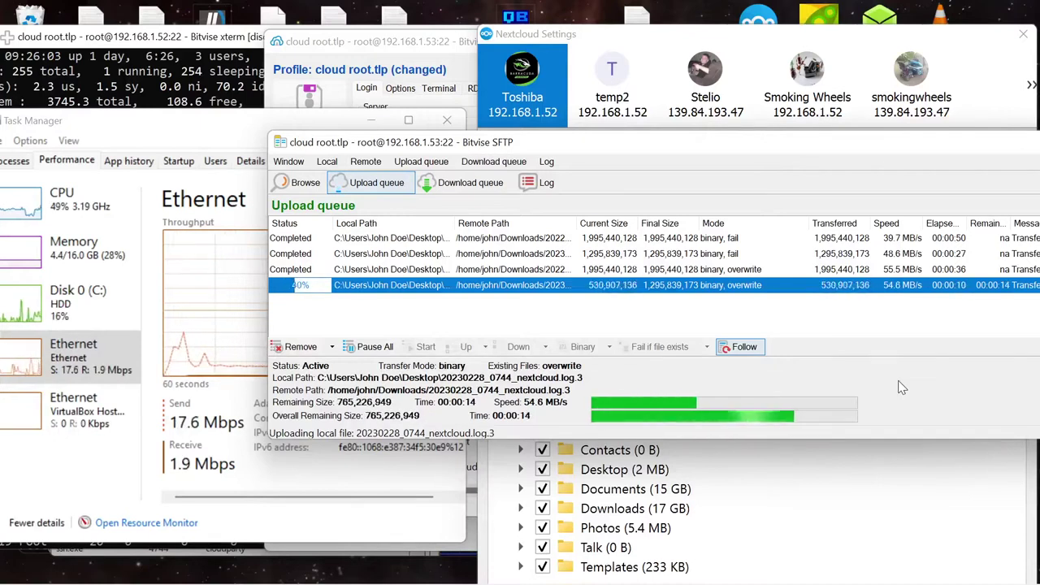
click(902, 509)
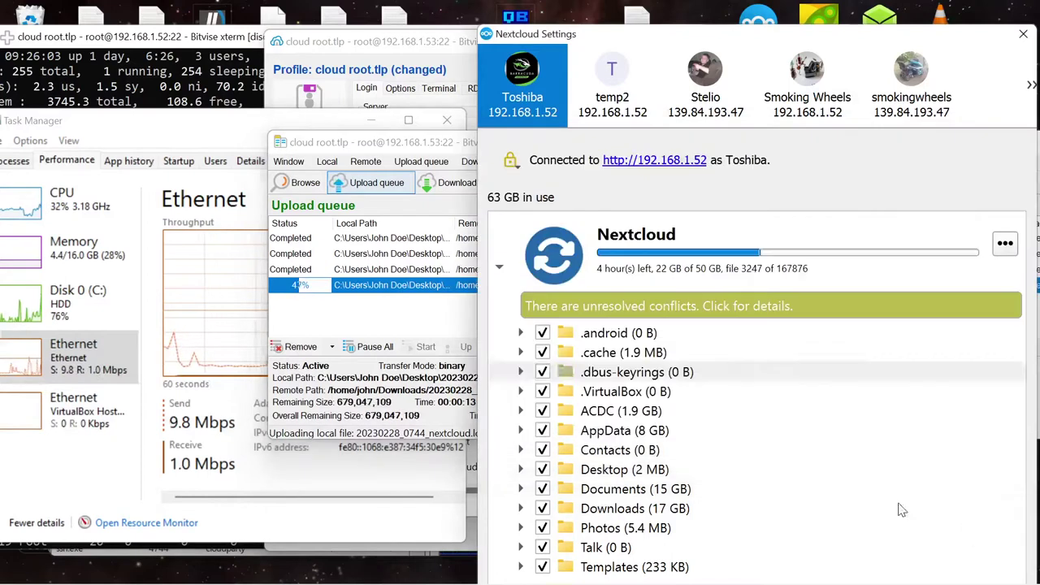
click(902, 509)
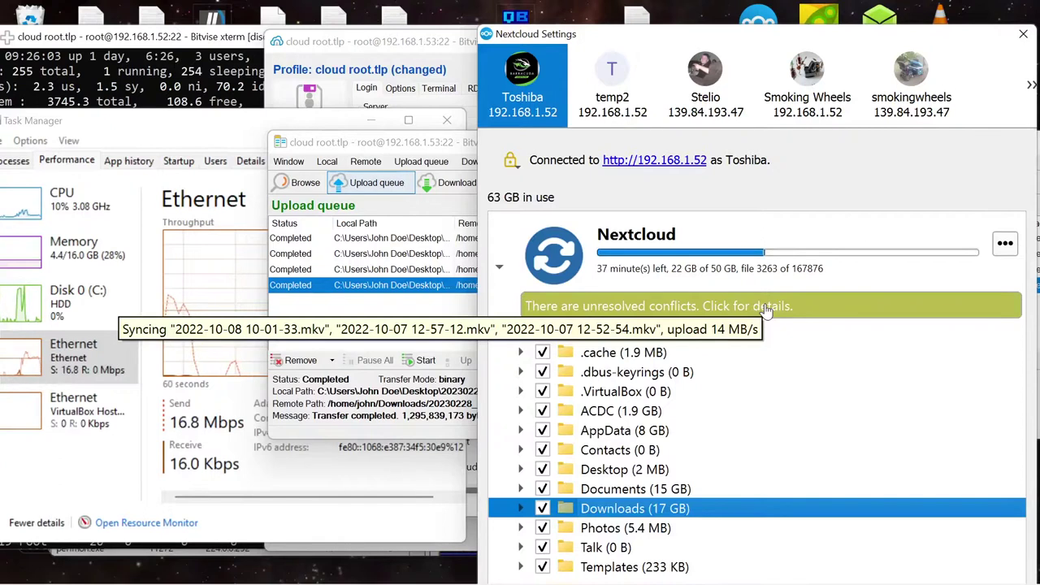
Bring Task Manager forward and select the Disk 0 (C:) activity graphs
click(197, 114)
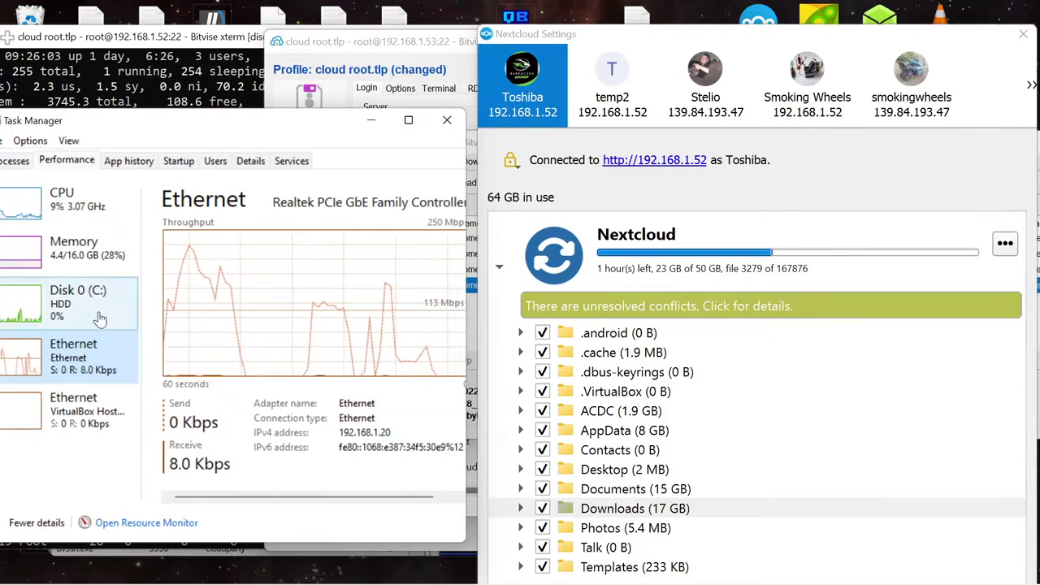
click(13, 307)
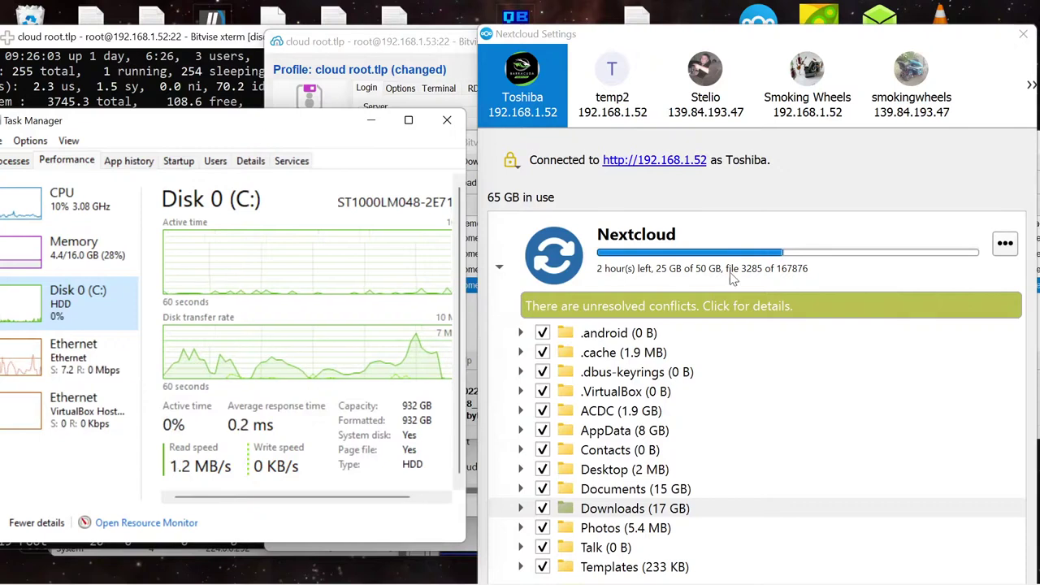
Bring Nextcloud's sync folder list into focus to follow the Toshiba sync progress
click(926, 420)
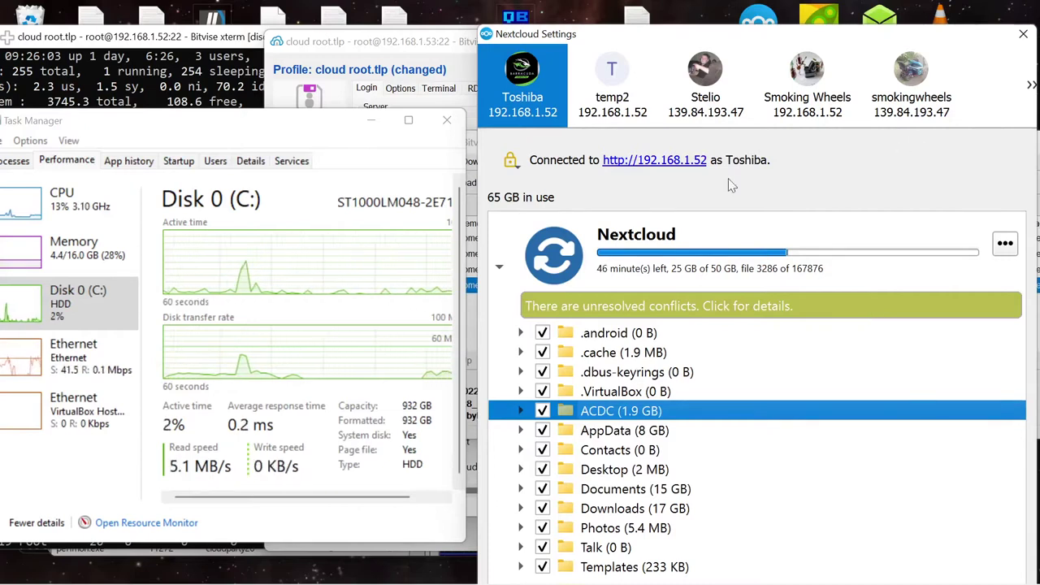
Look through each Nextcloud account tab, ending on the account running the 50 GB sync
click(704, 70)
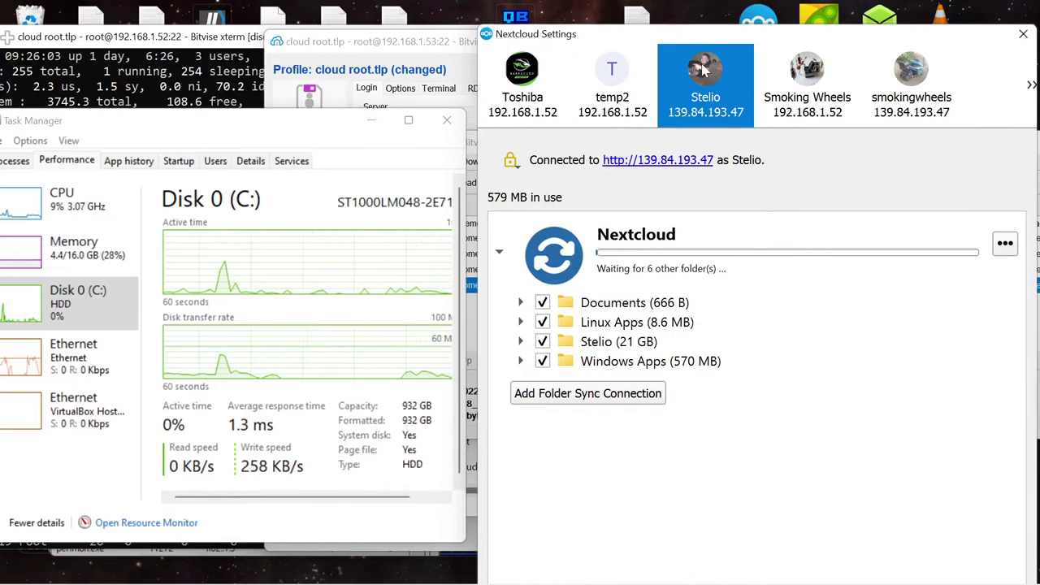
click(815, 73)
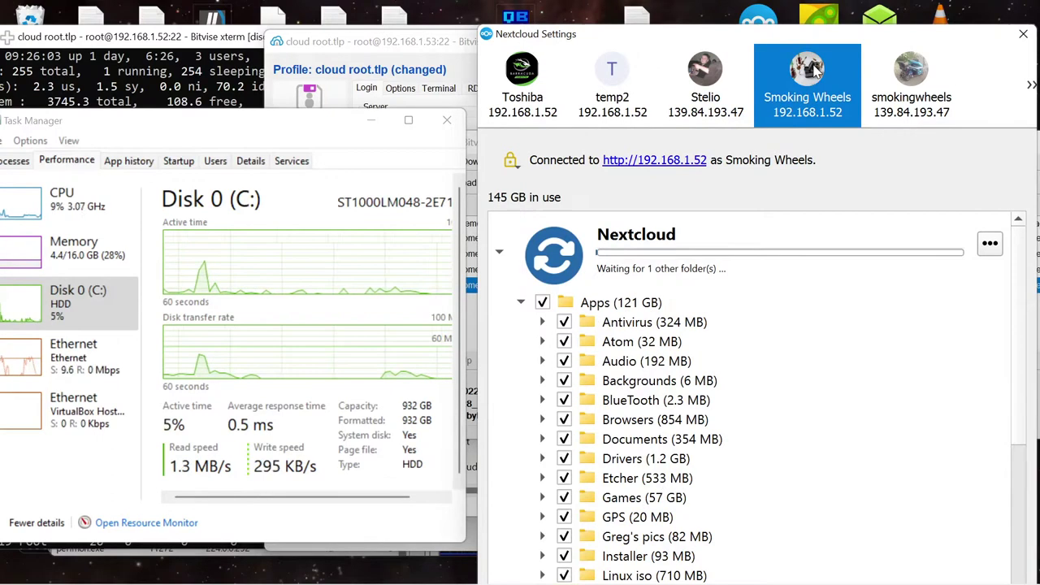
click(907, 85)
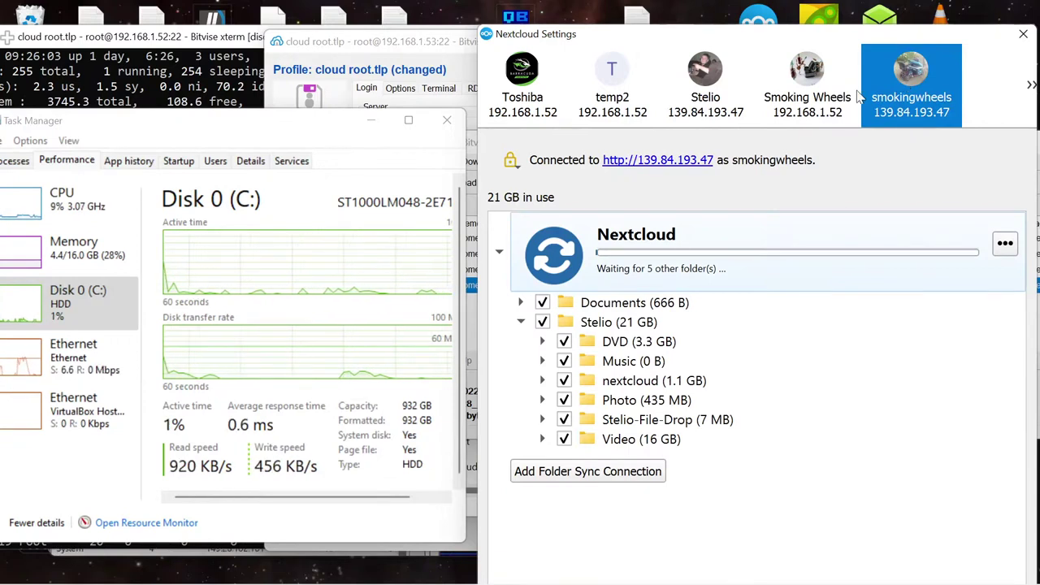
click(704, 86)
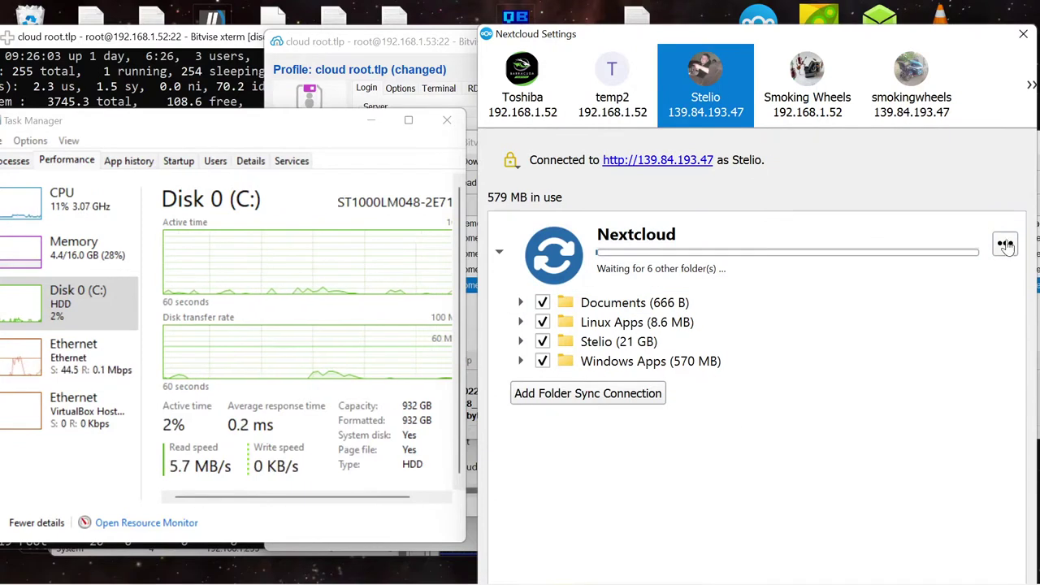
click(616, 81)
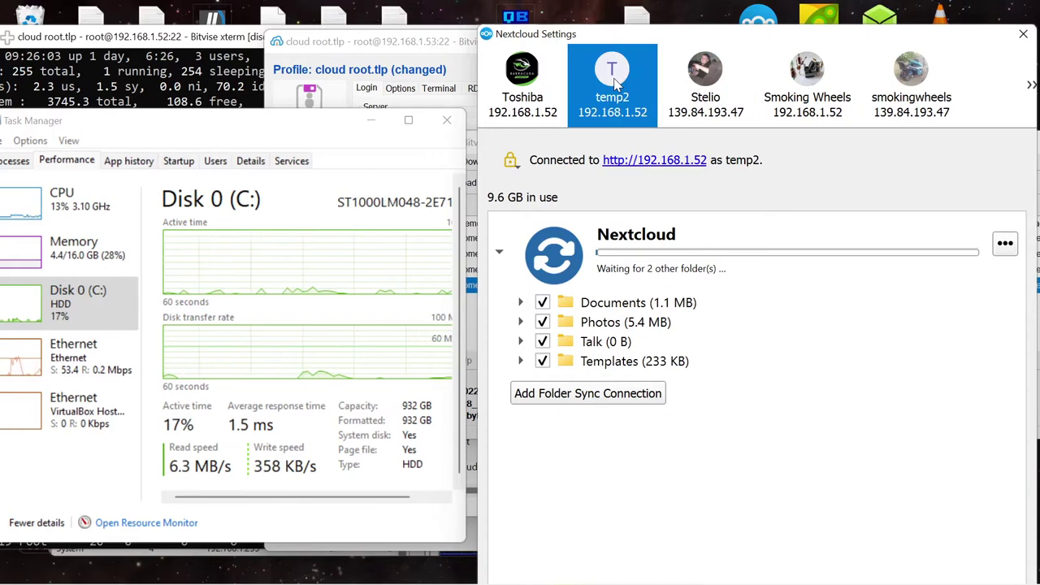
click(527, 90)
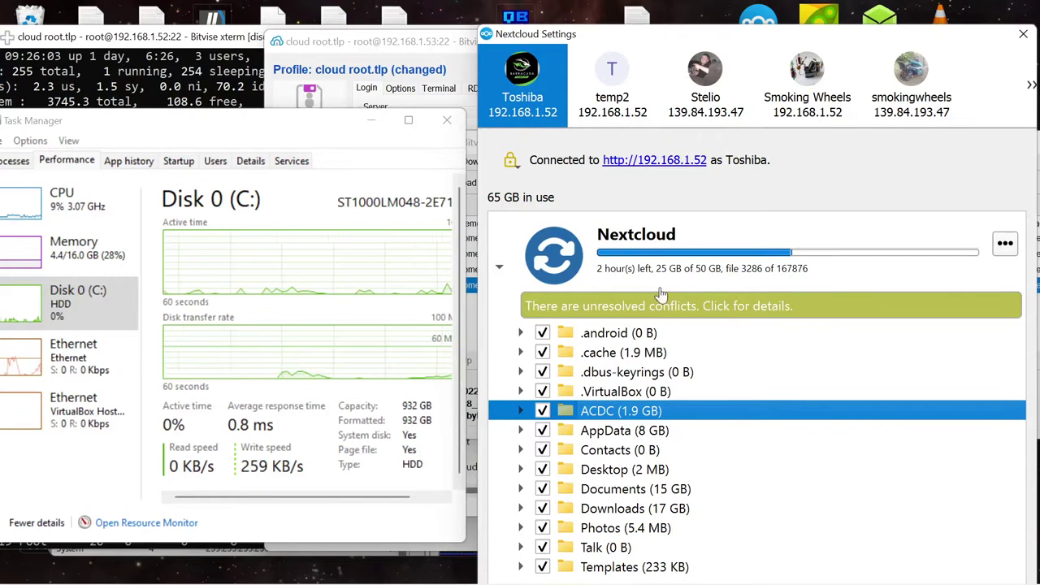
Bring the Ubuntu virtual machine's root terminal to the front from the taskbar
mouse_move(689, 311)
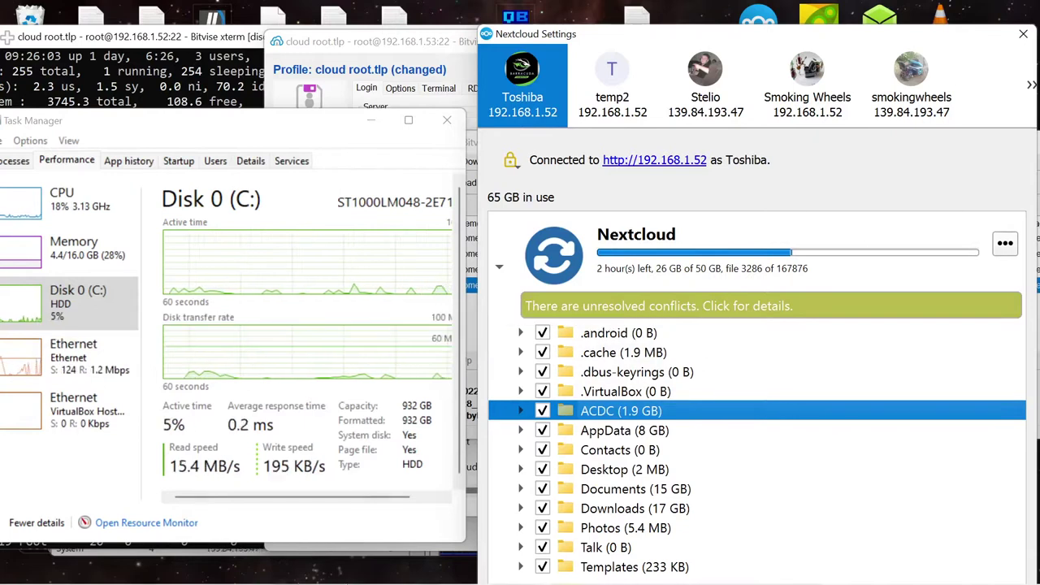
mouse_move(362, 569)
click(470, 568)
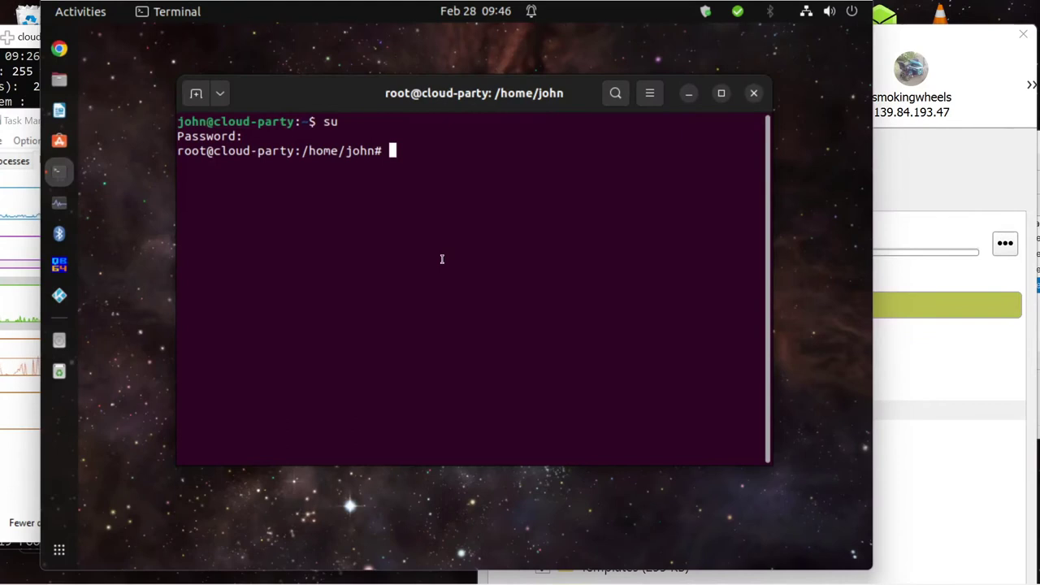
Run top to capture a process snapshot, then quit it with q
text(t)
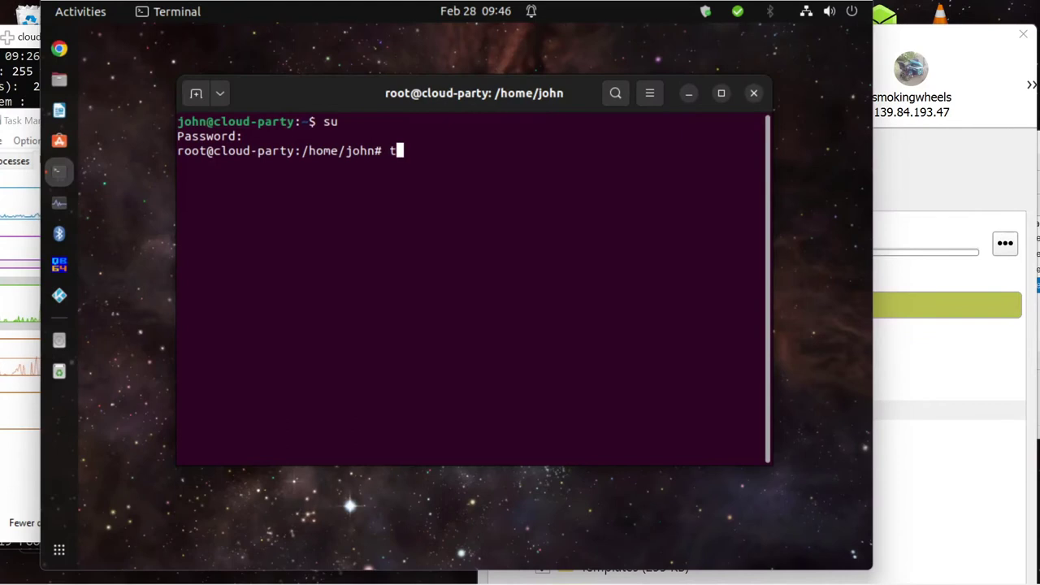
text(op)
key(Return)
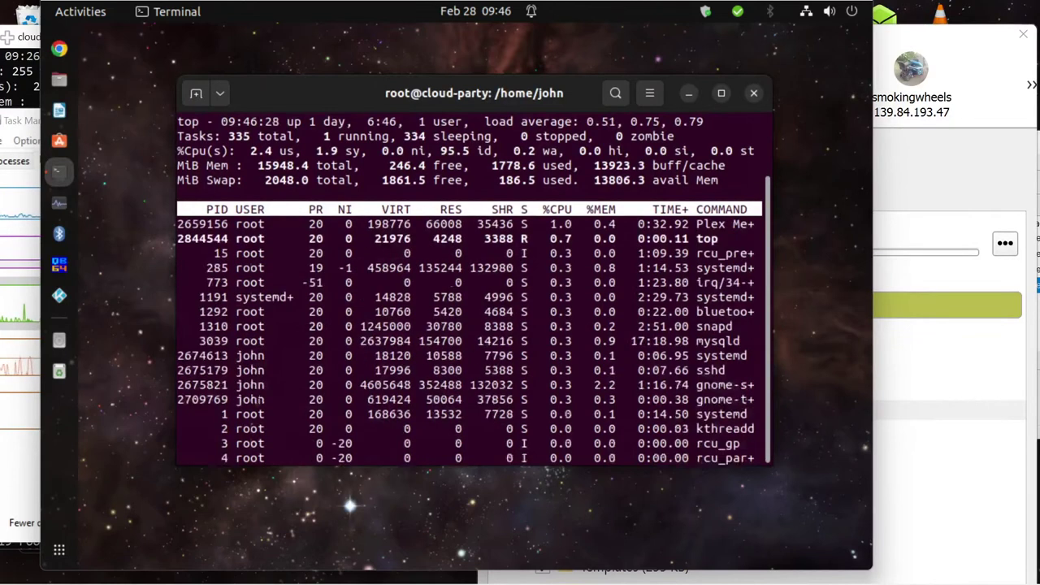
key(q)
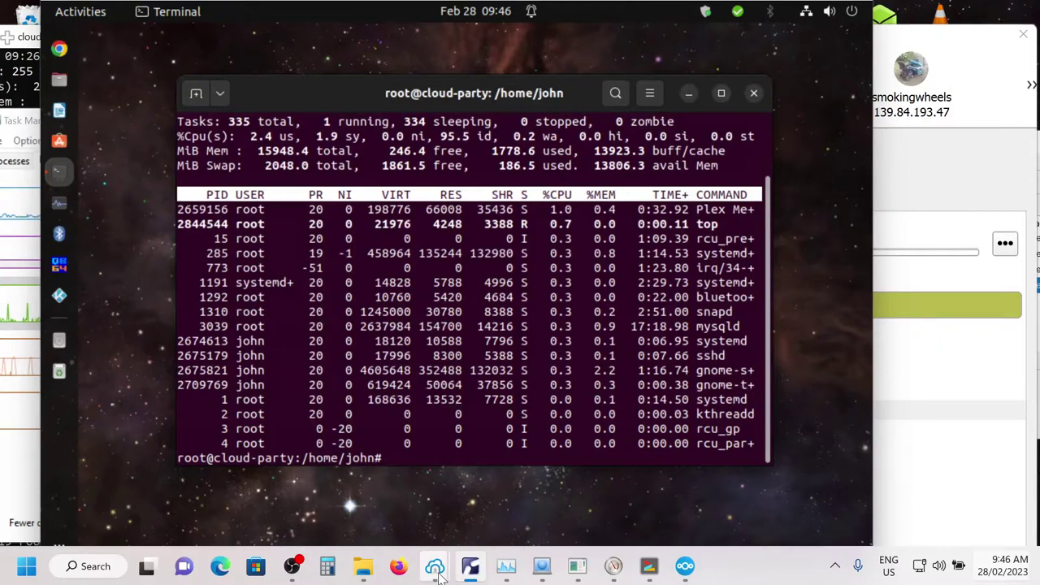
mouse_move(434, 566)
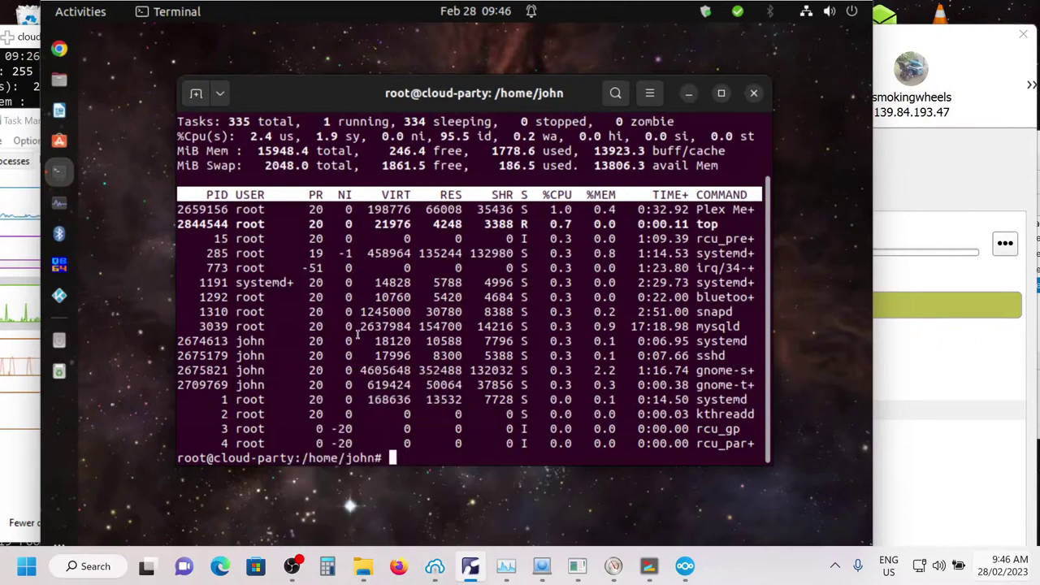
SSH into 192.168.1.52 as root, submit the password, and bring Nextcloud sync settings forward
text(ssh )
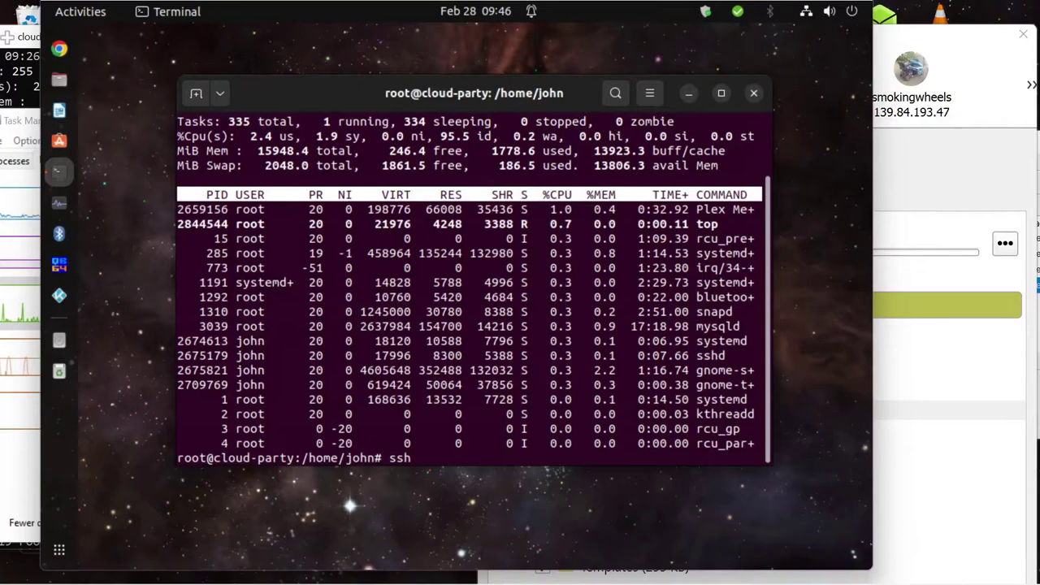
text(192.16)
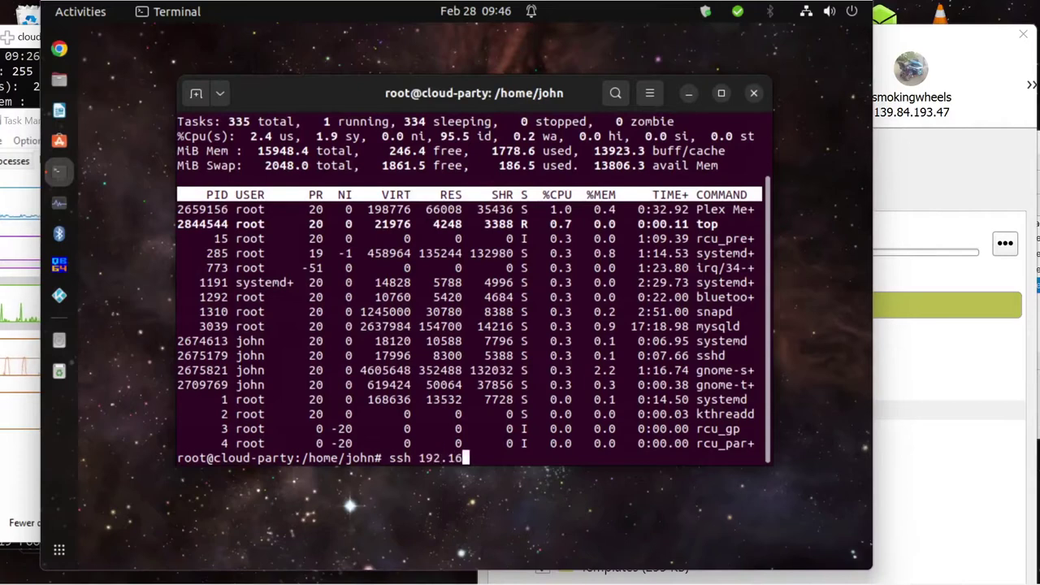
text(8.1.52)
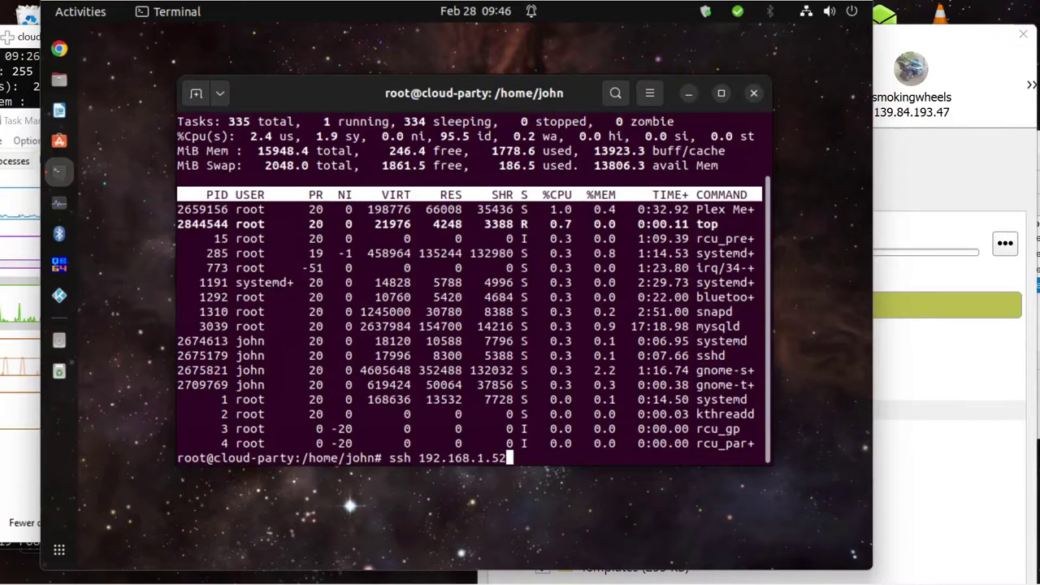
key(Return)
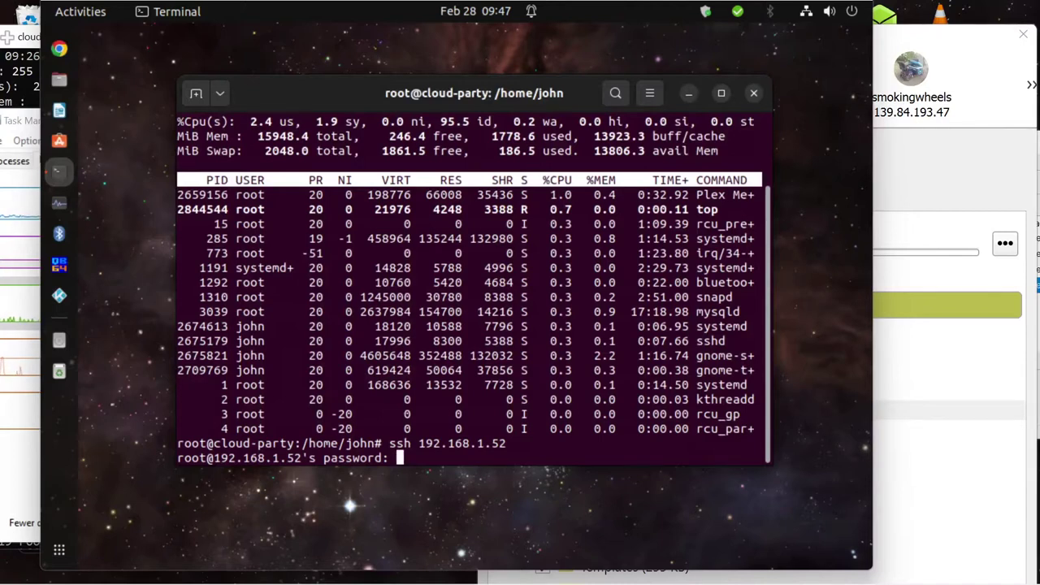
key(Return)
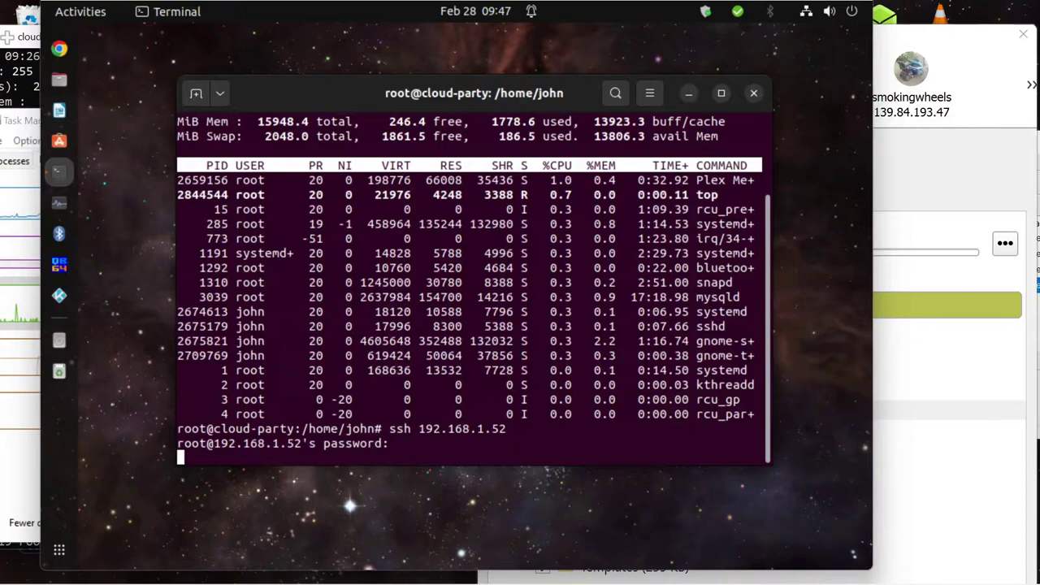
click(955, 154)
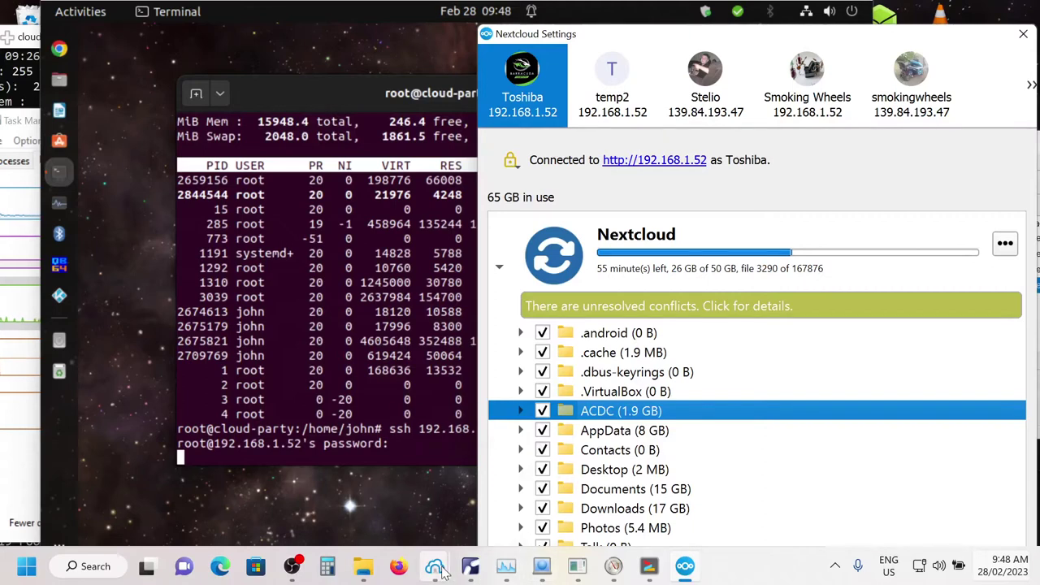
Log out of the active 192.168.1.53 session in Bitvise and confirm the disconnect
mouse_move(439, 573)
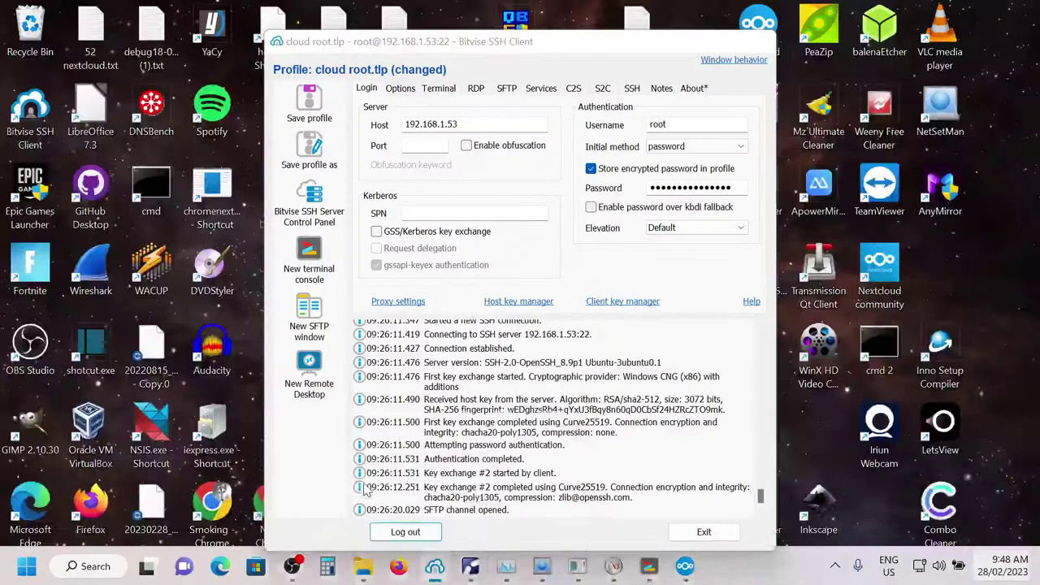
click(456, 498)
click(406, 532)
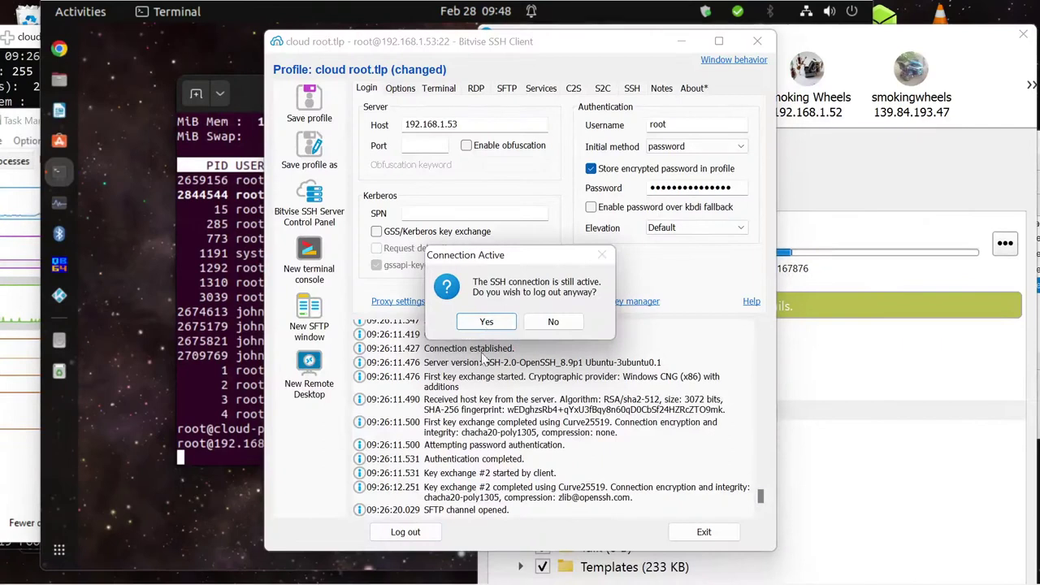
click(486, 323)
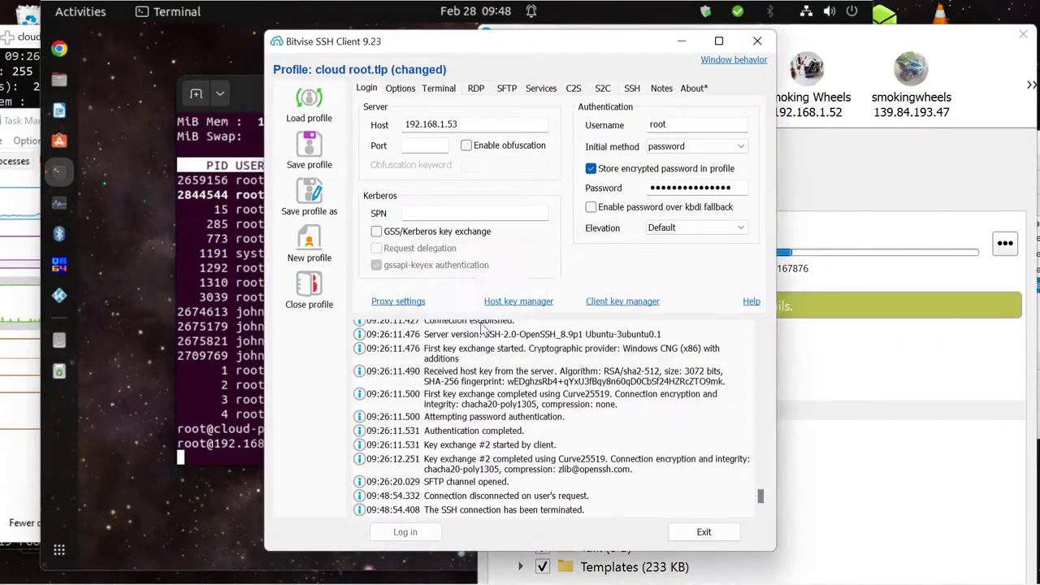
Load the john asuspro cloud.tlp profile from Documents without saving current profile changes
click(314, 97)
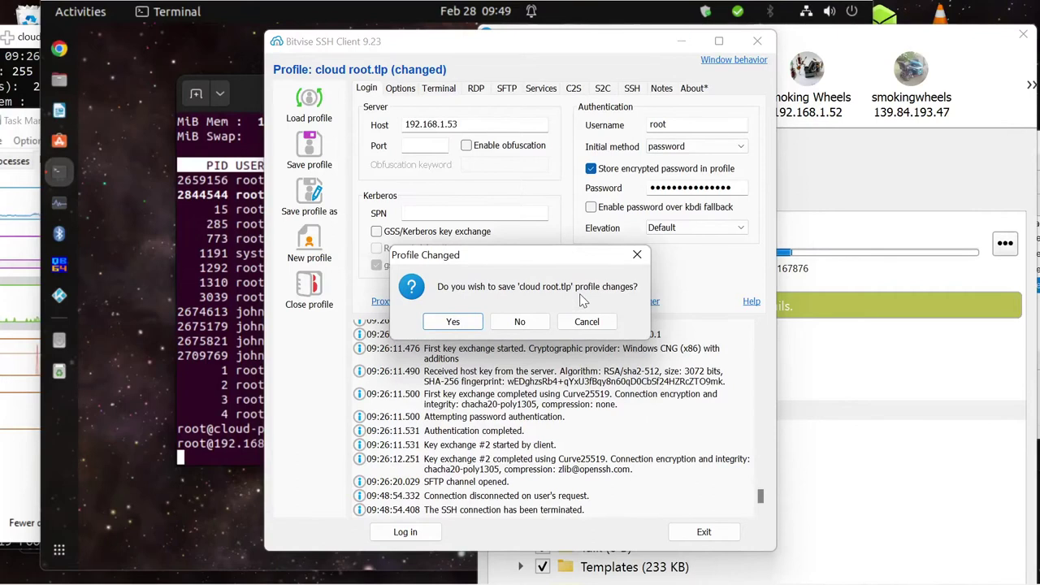
click(520, 322)
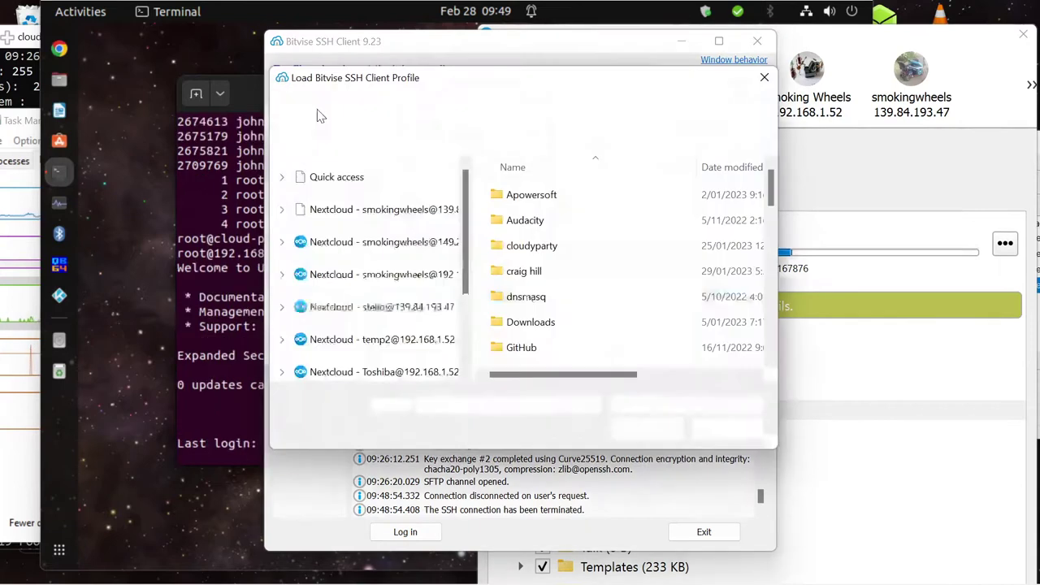
scroll(532, 309, down, 5)
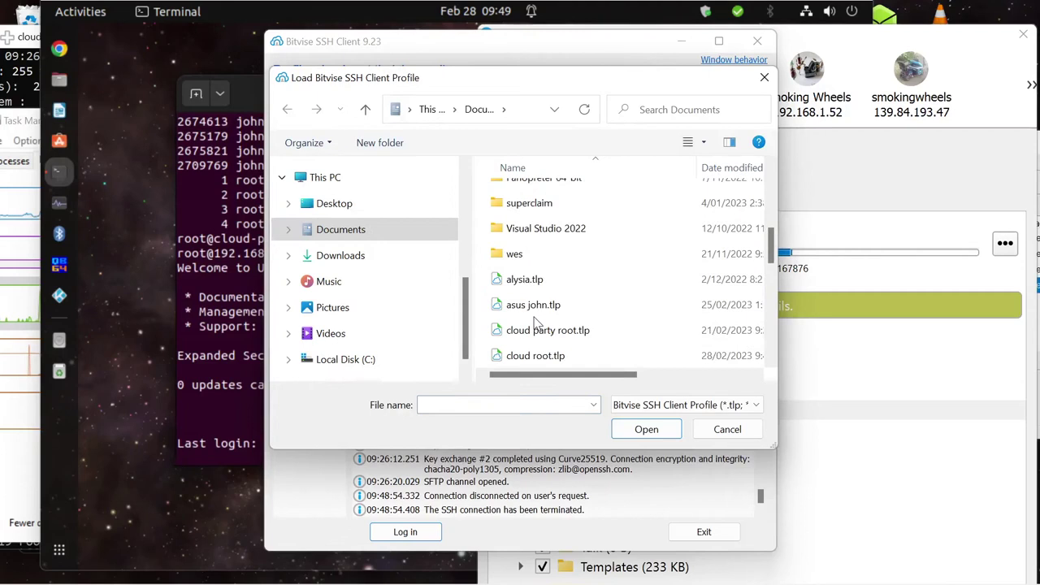
scroll(534, 322, down, 1)
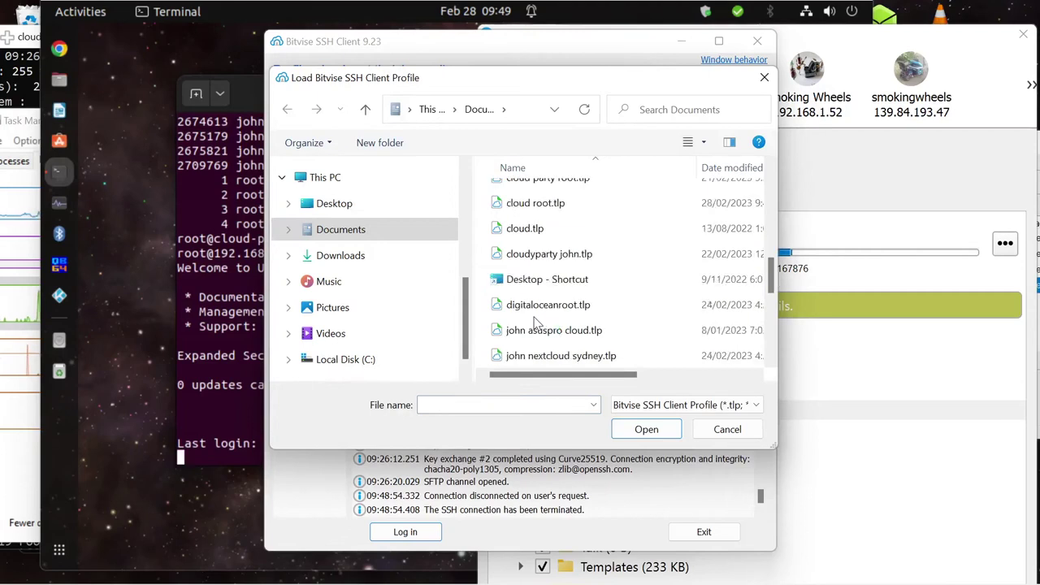
scroll(535, 322, down, 2)
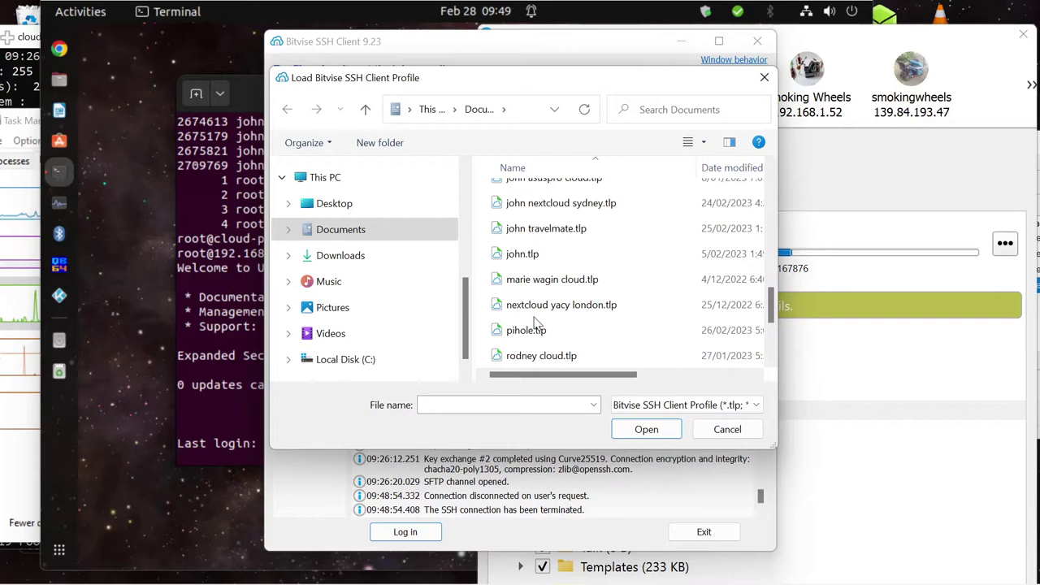
scroll(535, 321, down, 1)
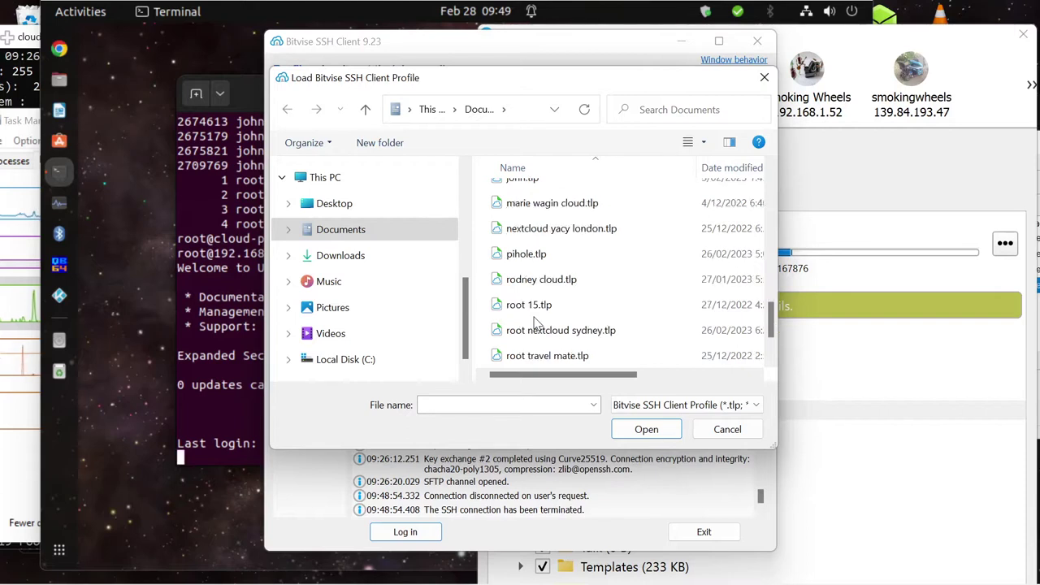
scroll(534, 322, down, 1)
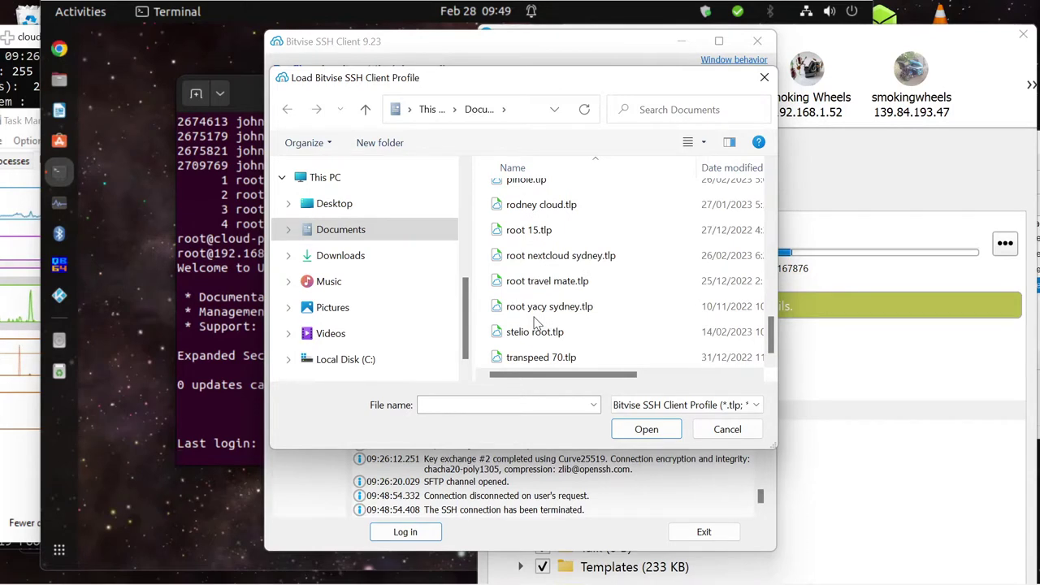
scroll(535, 322, up, 1)
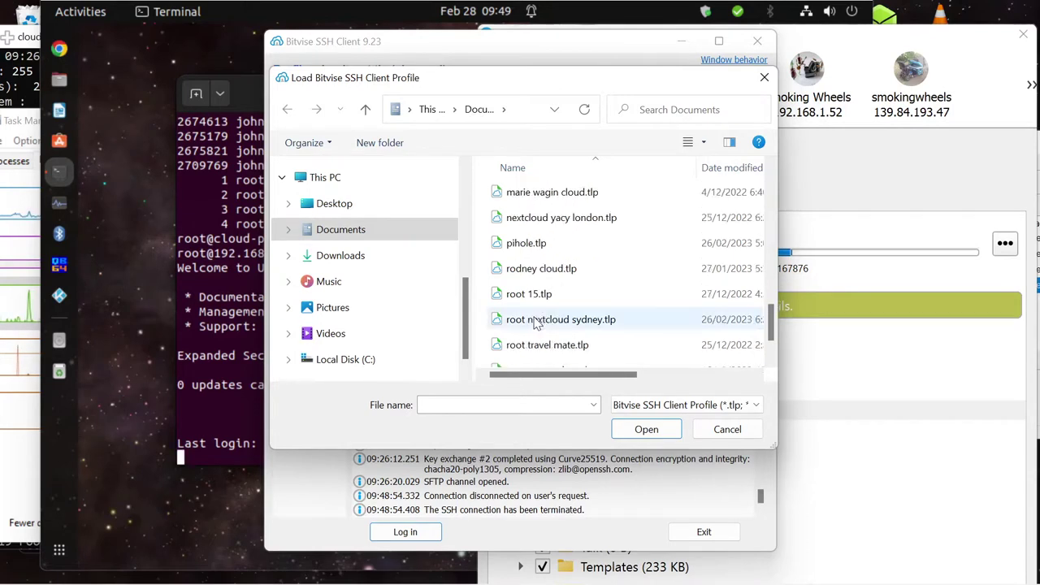
scroll(534, 322, up, 2)
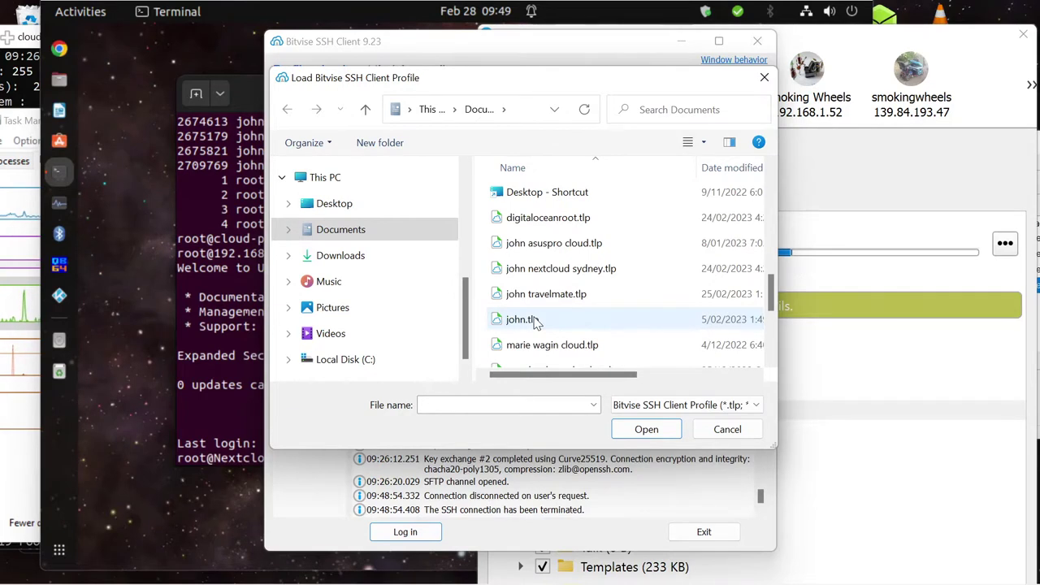
double_click(523, 246)
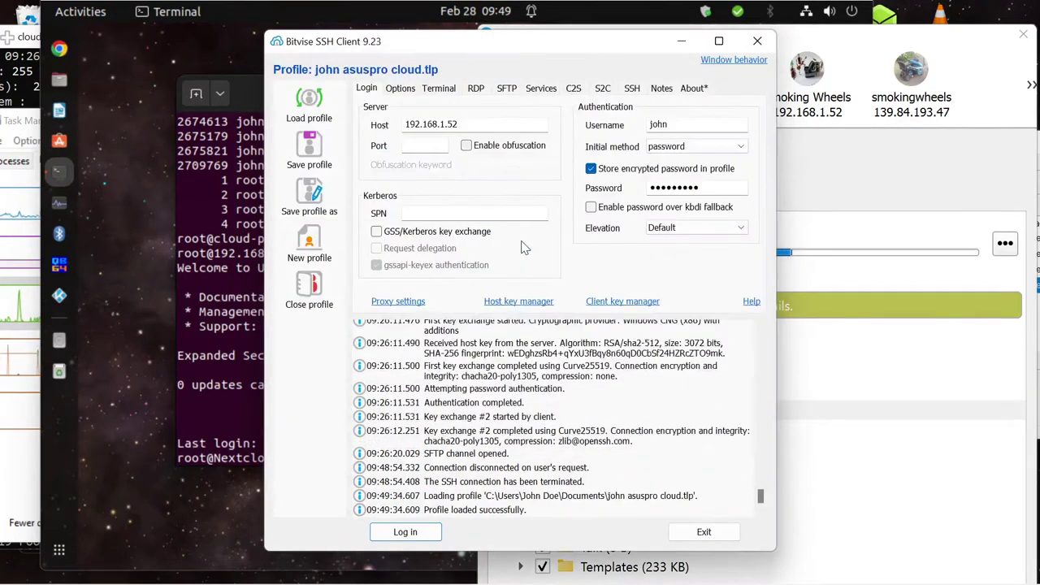
Log in to 192.168.1.52 with the asuspro cloud profile, then return to the Ubuntu terminal
click(404, 538)
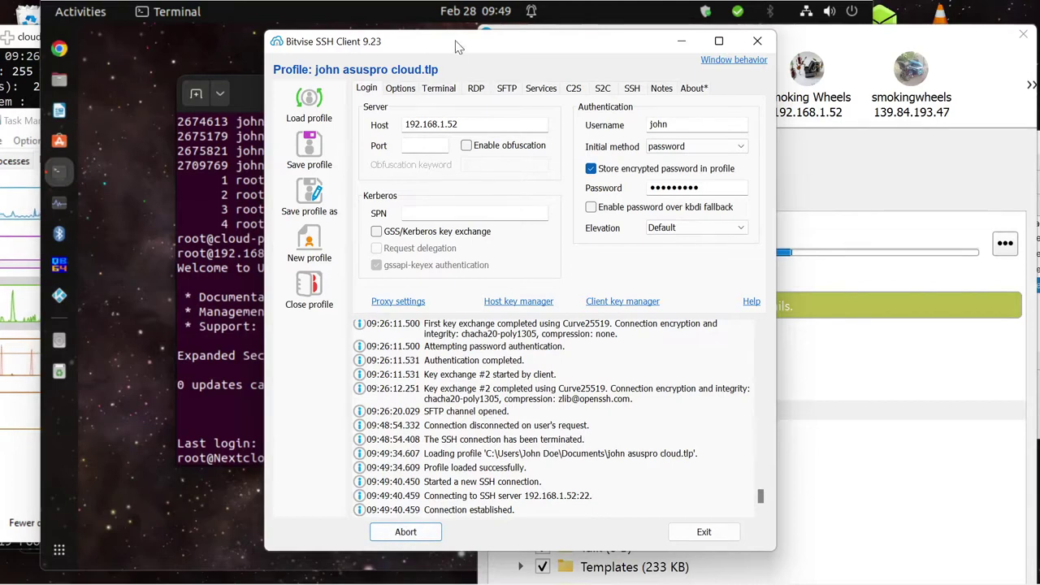
drag(455, 46, 495, 50)
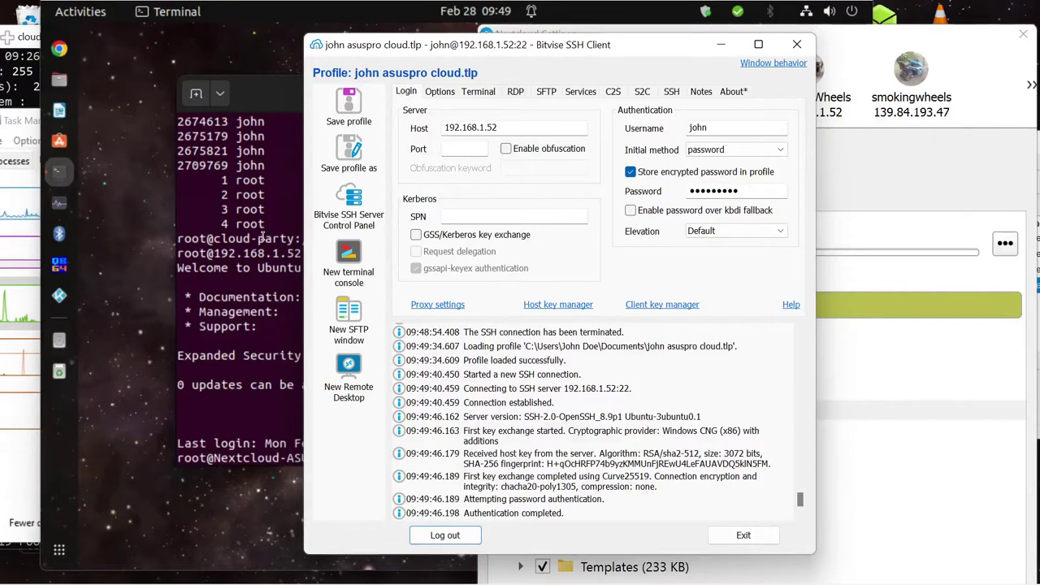
click(263, 187)
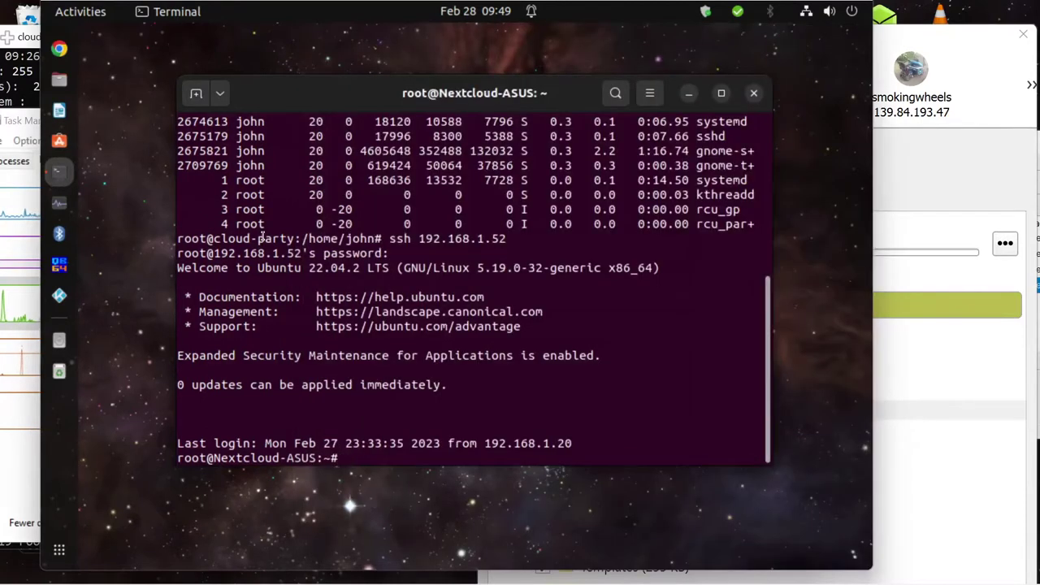
Run top on the Nextcloud-ASUS server and move the terminal window up and left
text(top)
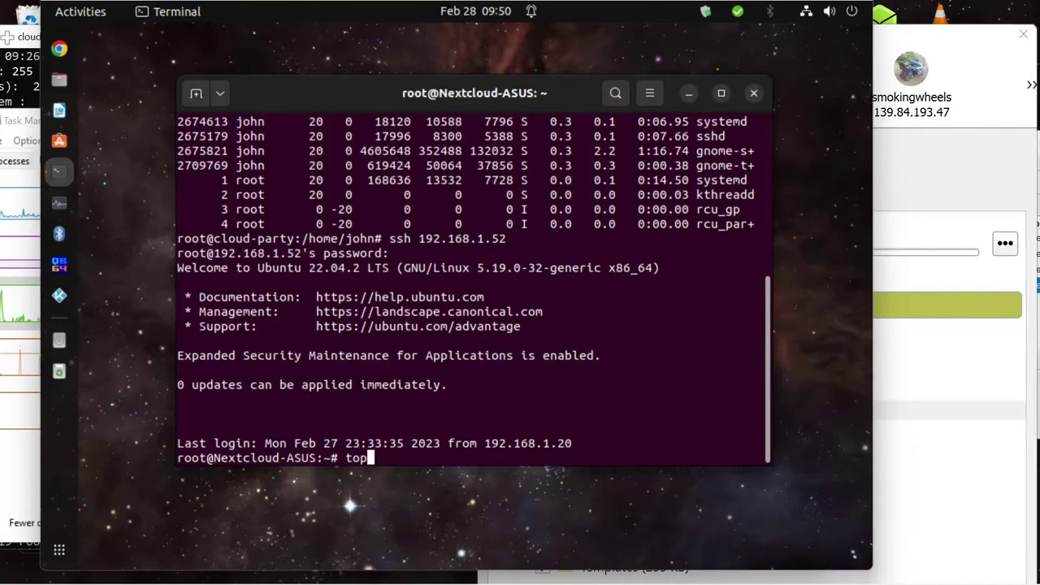
key(Return)
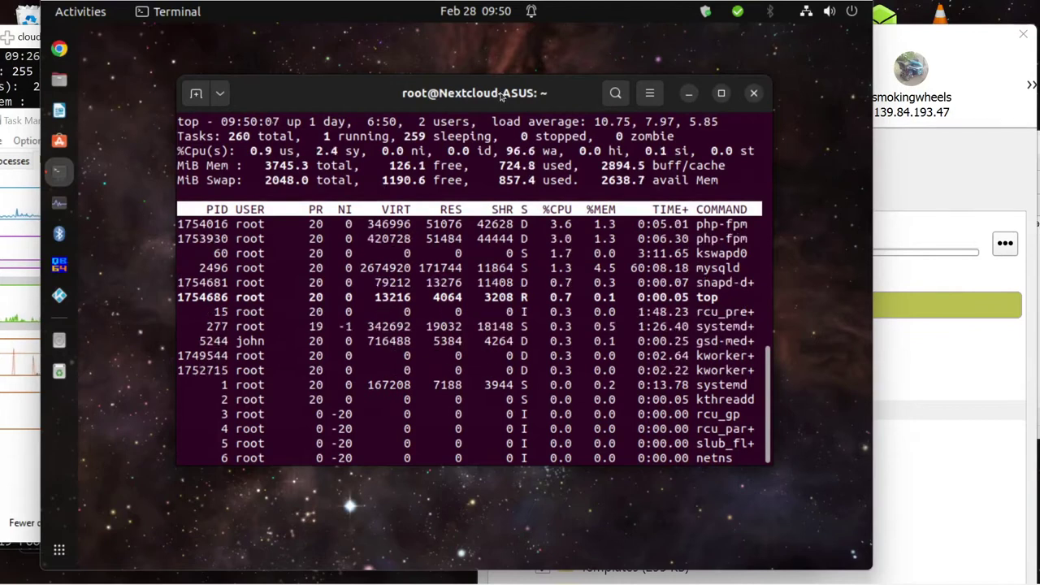
drag(500, 92, 426, 77)
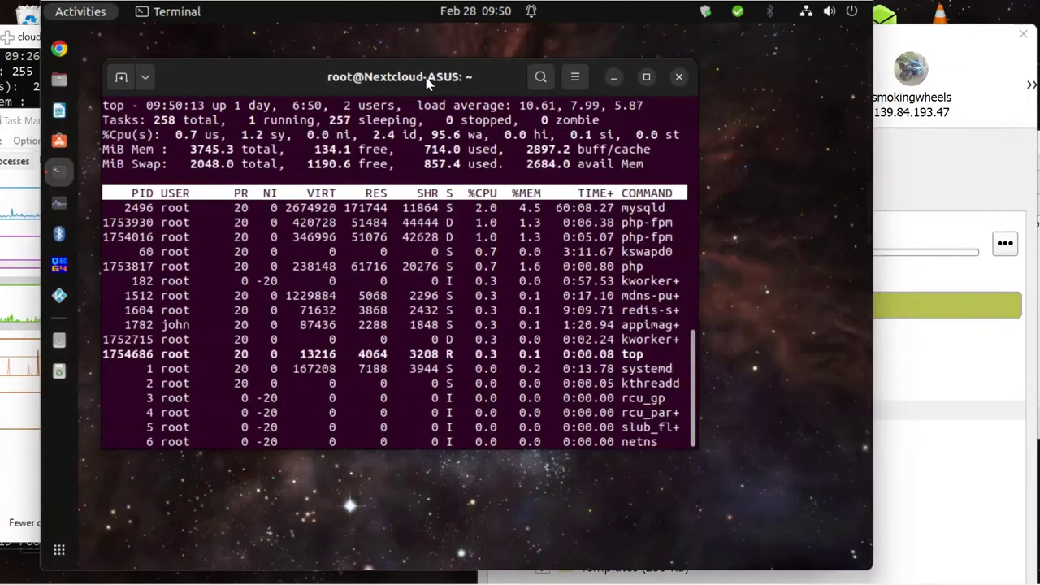
key(super)
key(super)
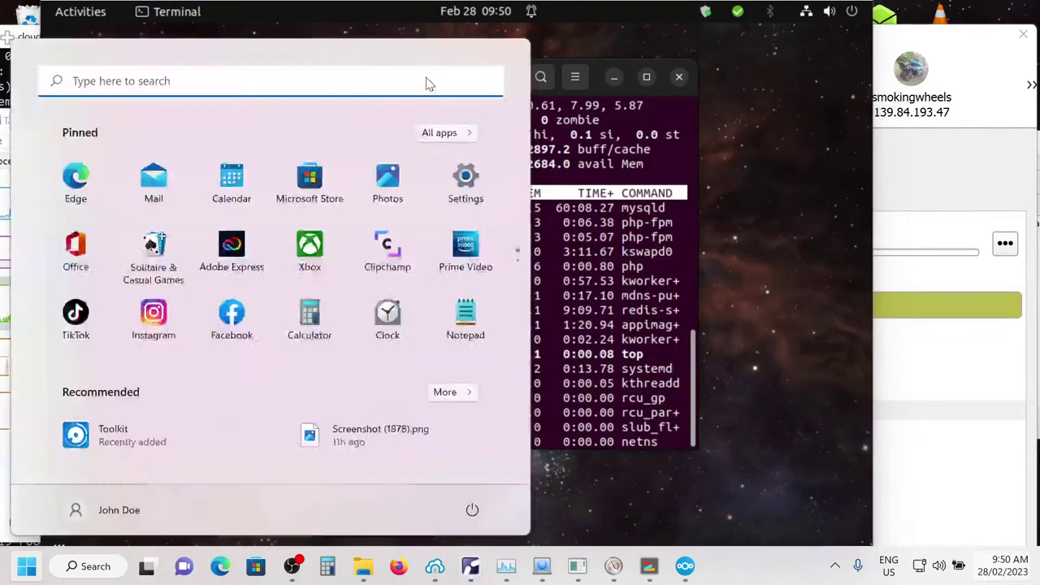
key(super)
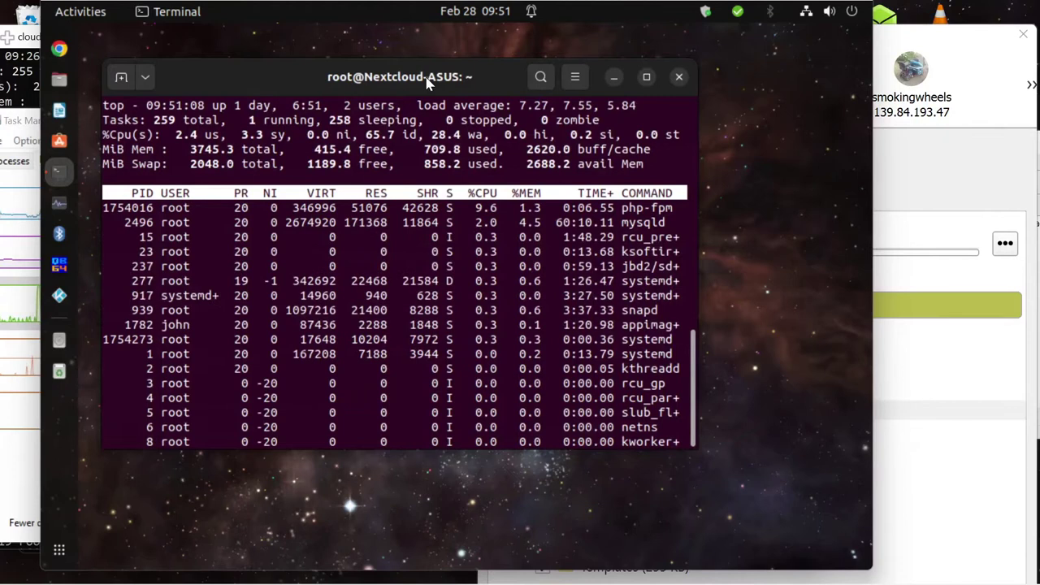
Open Files, go into the Documents folder, and open a terminal there
right_click(331, 479)
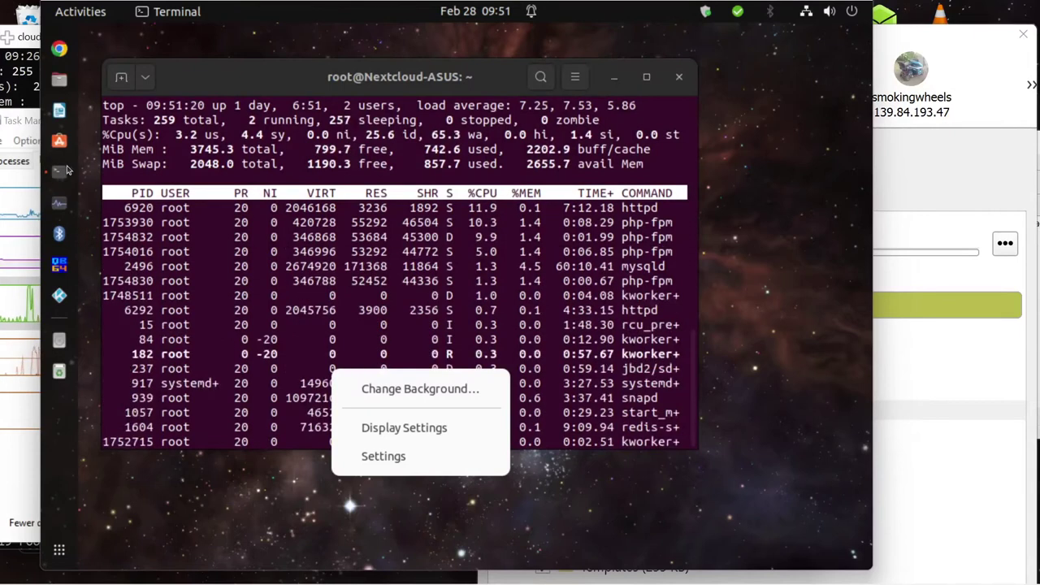
click(59, 81)
click(59, 82)
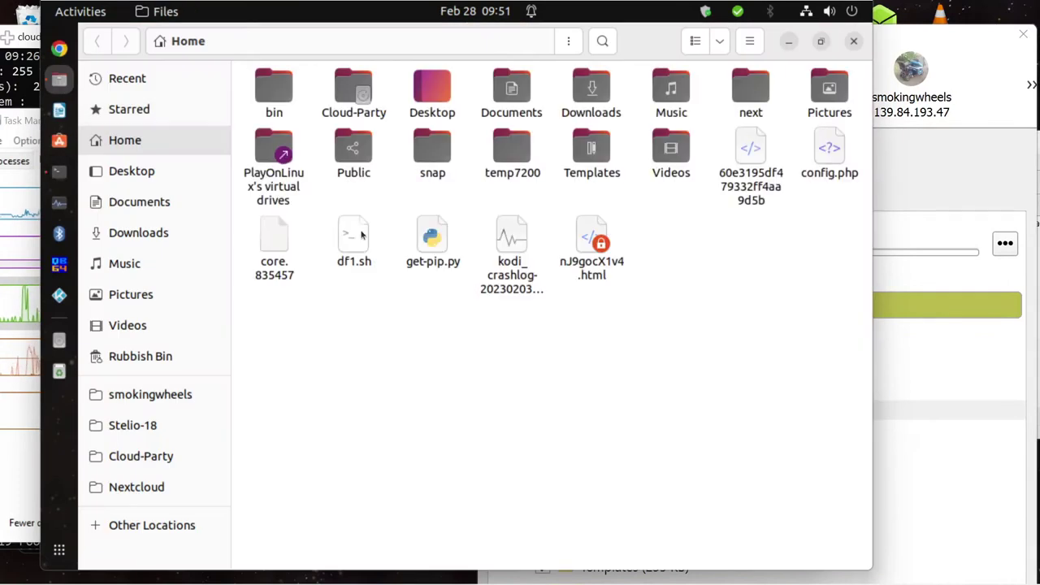
right_click(395, 346)
click(356, 324)
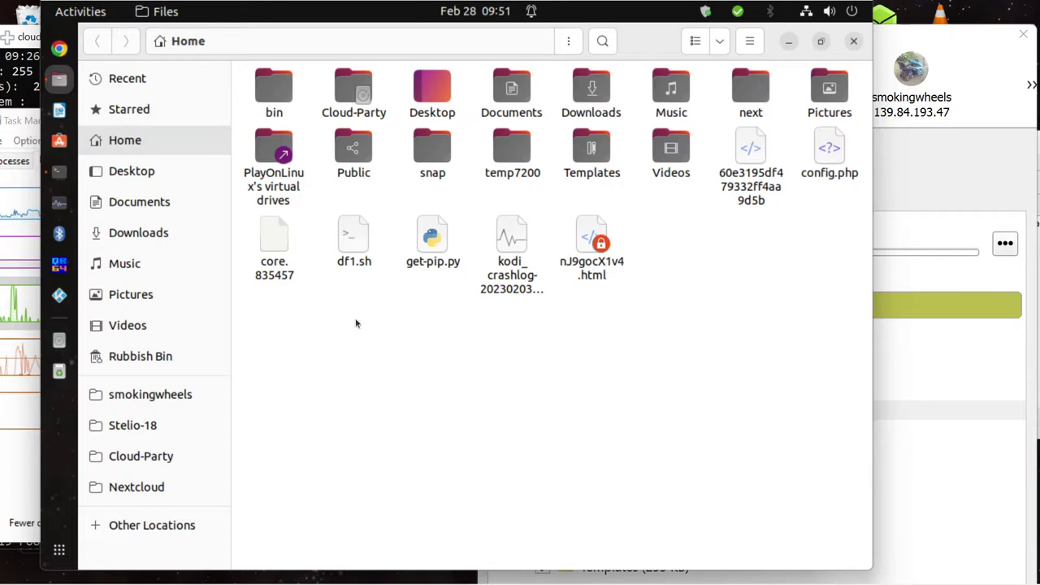
double_click(508, 88)
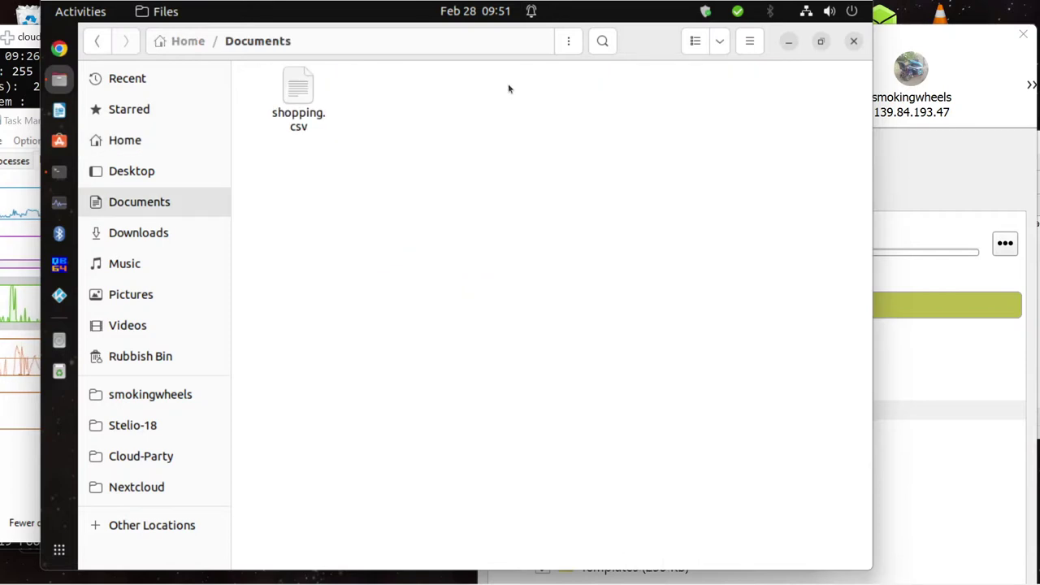
right_click(344, 221)
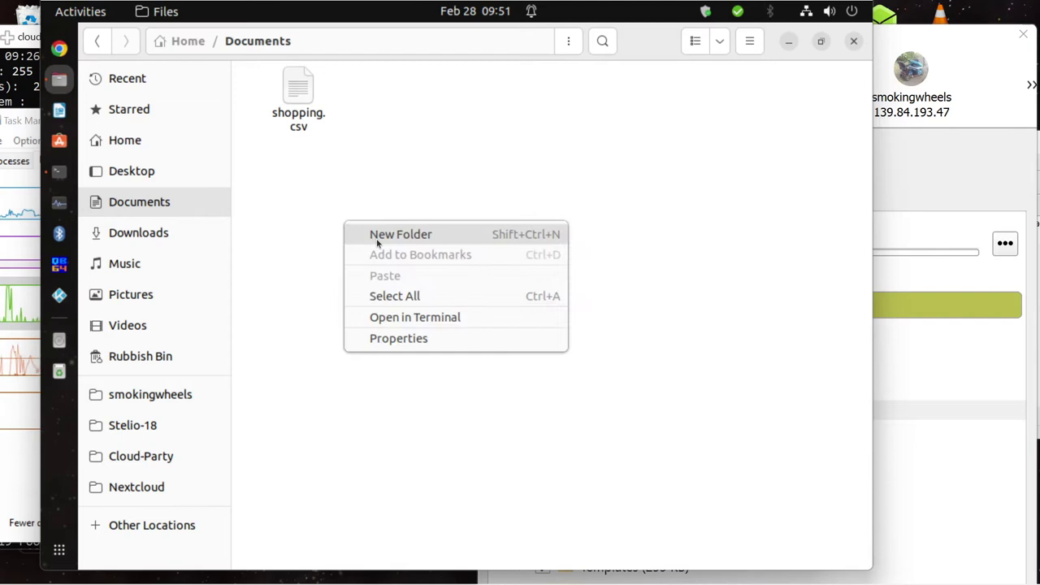
click(374, 316)
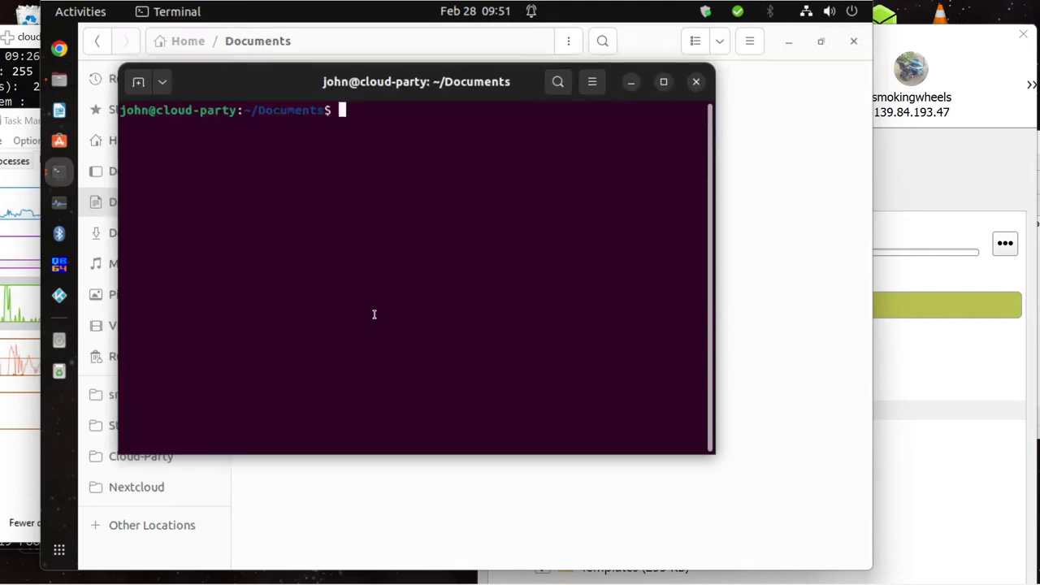
Type 'nano asus pro 2 core 4 thread.txt' at the Documents prompt, correcting a typo
text(n)
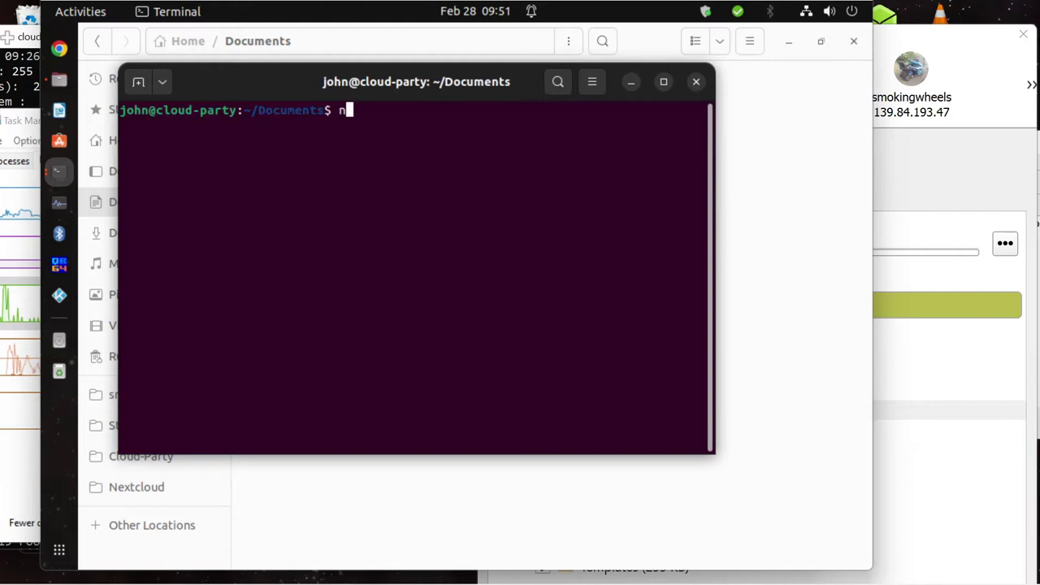
text(ano)
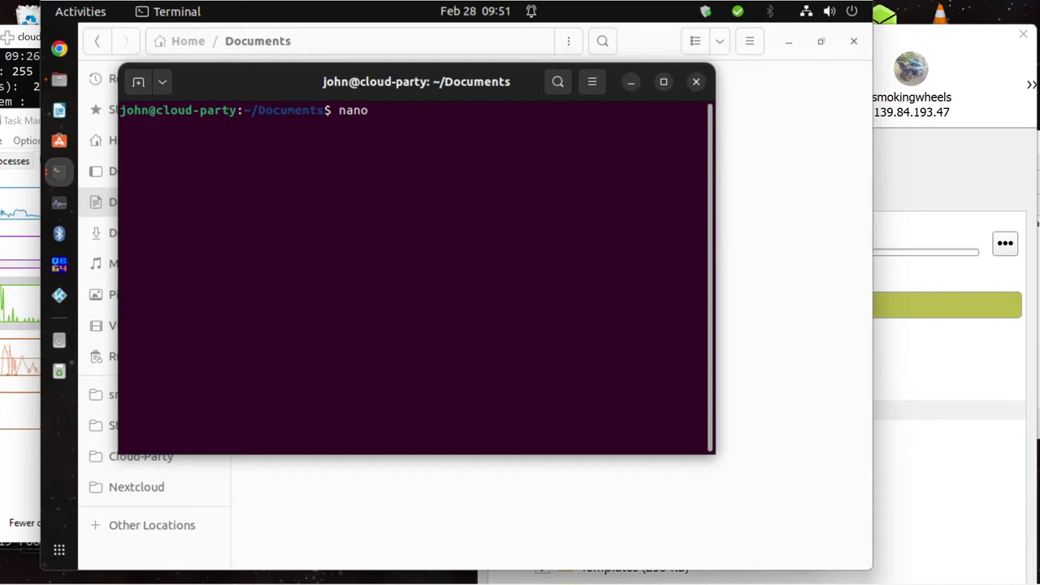
text( as)
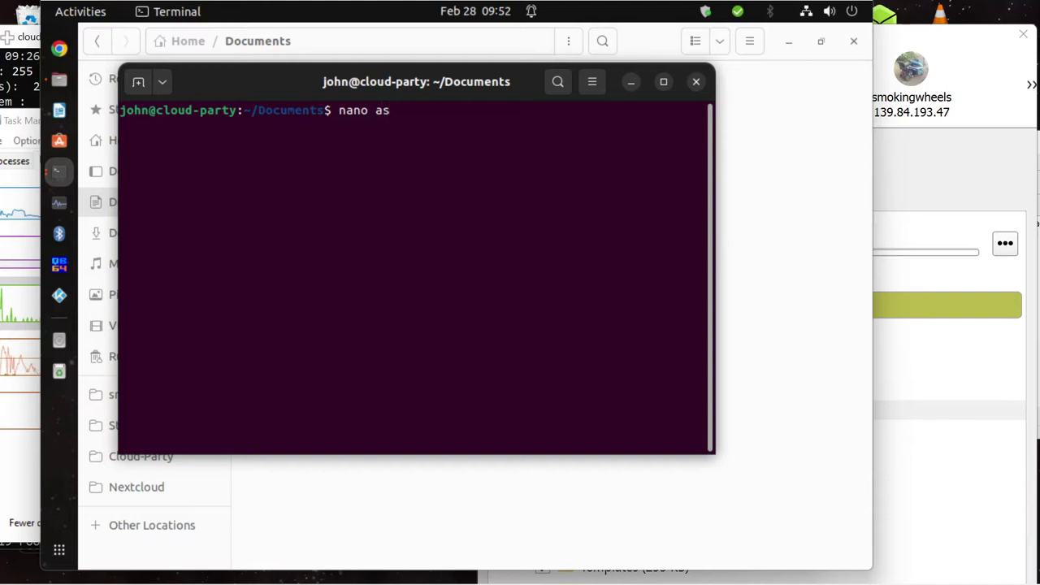
text(us)
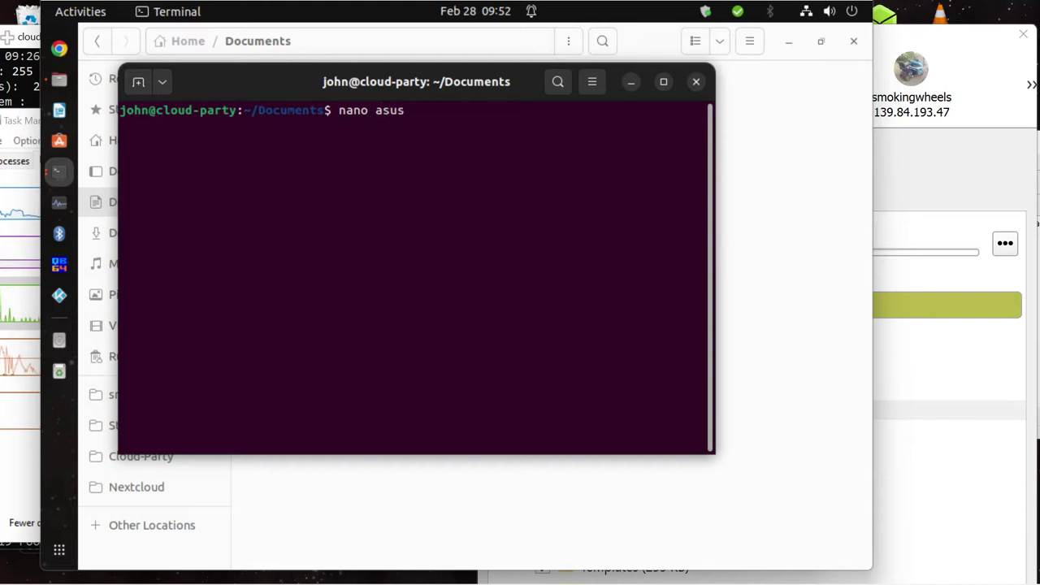
text( pro)
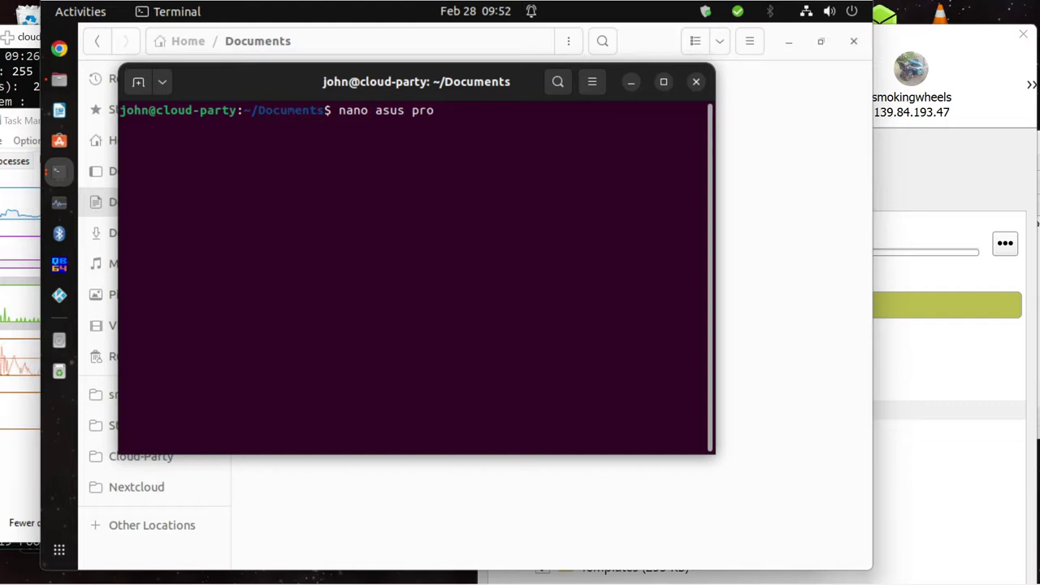
text( 2 co)
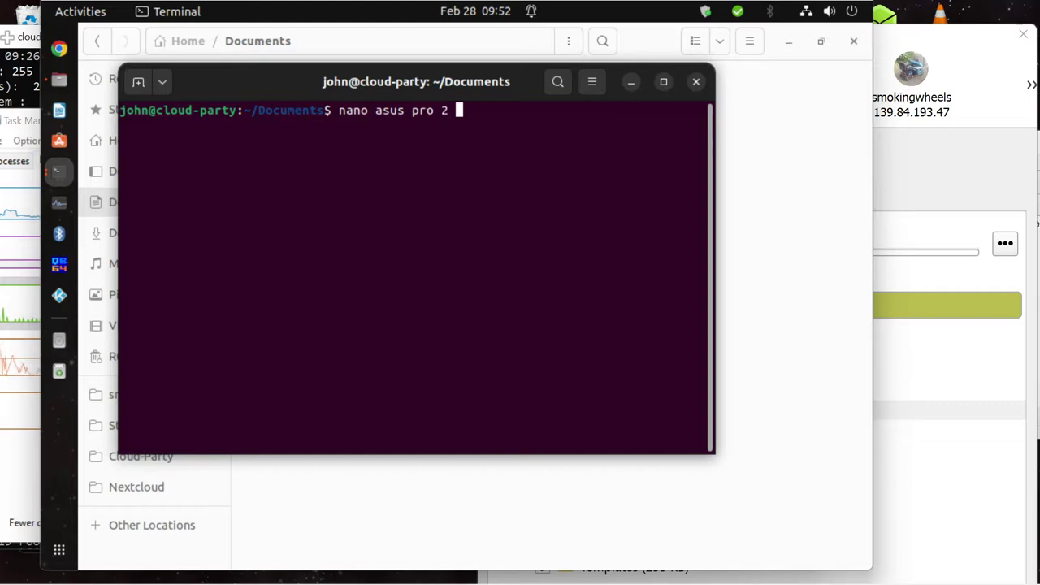
text(me)
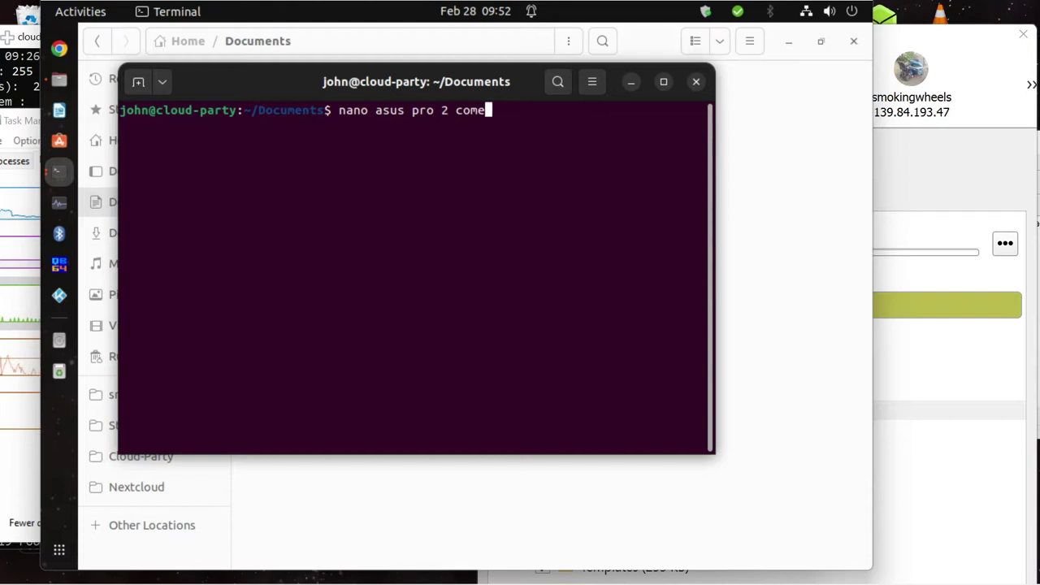
key(BackSpace)
key(BackSpace)
text(re)
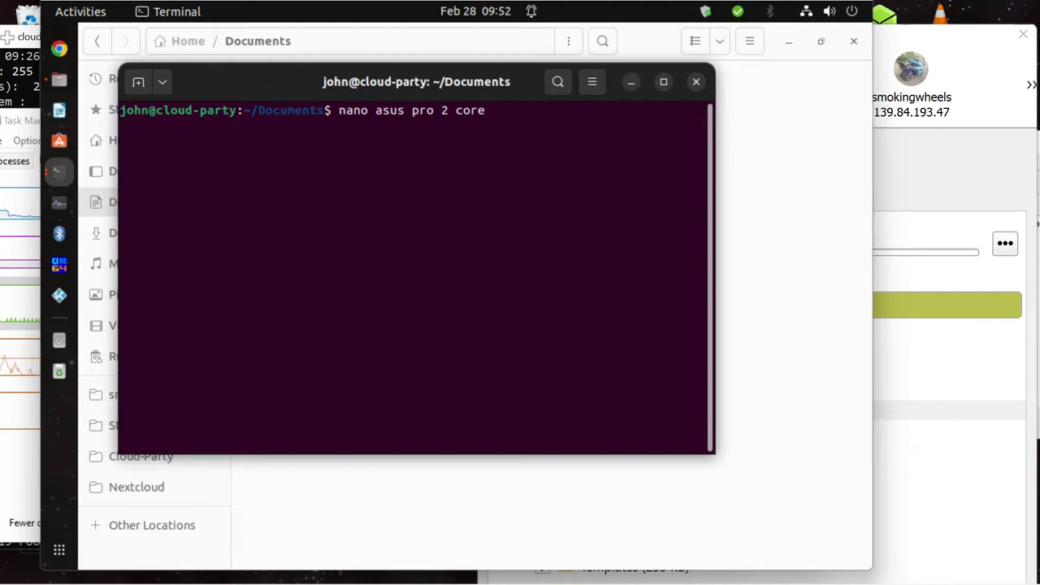
text( 4 thread)
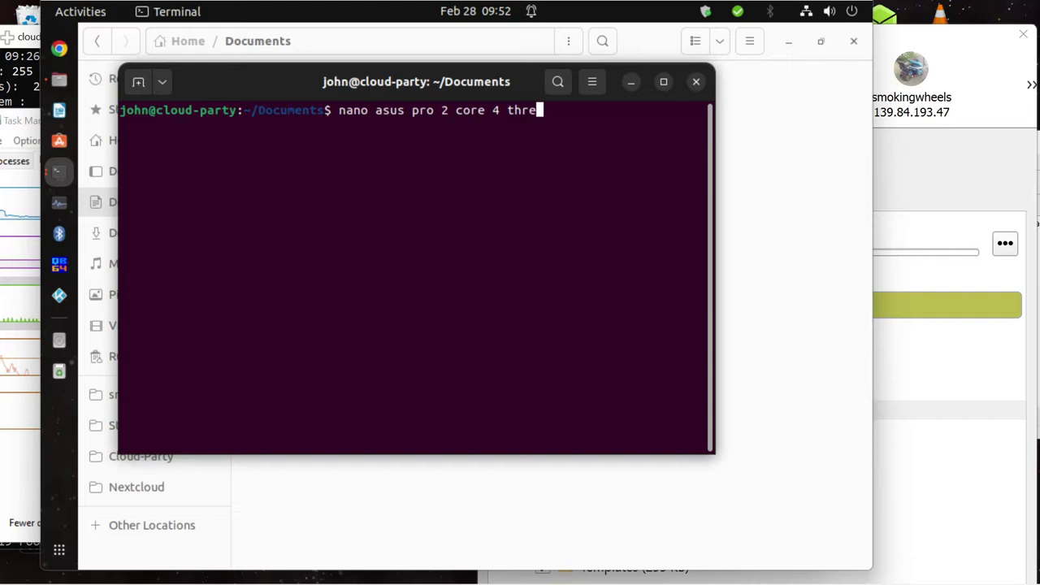
text(.)
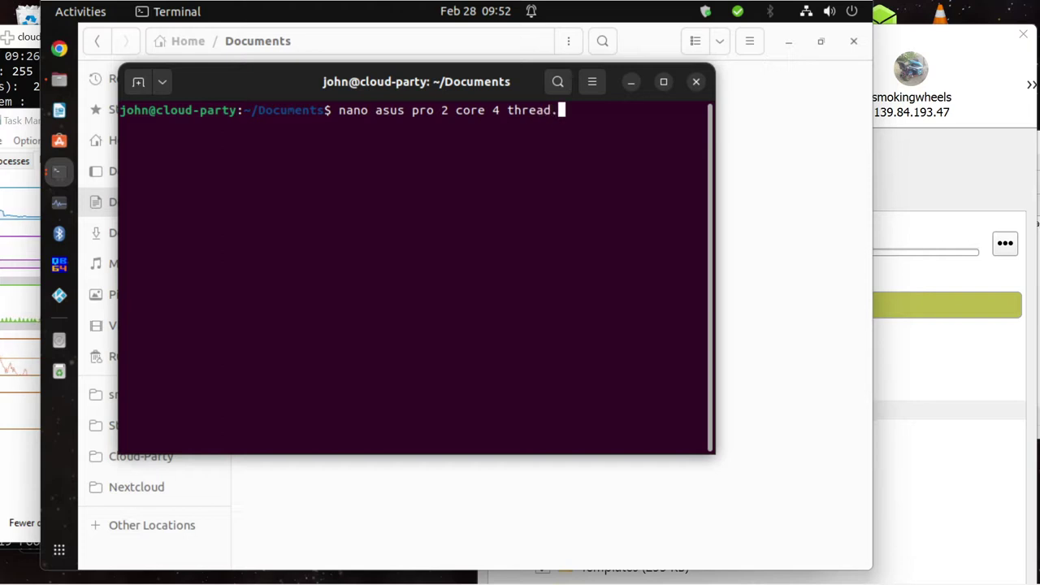
text(txt)
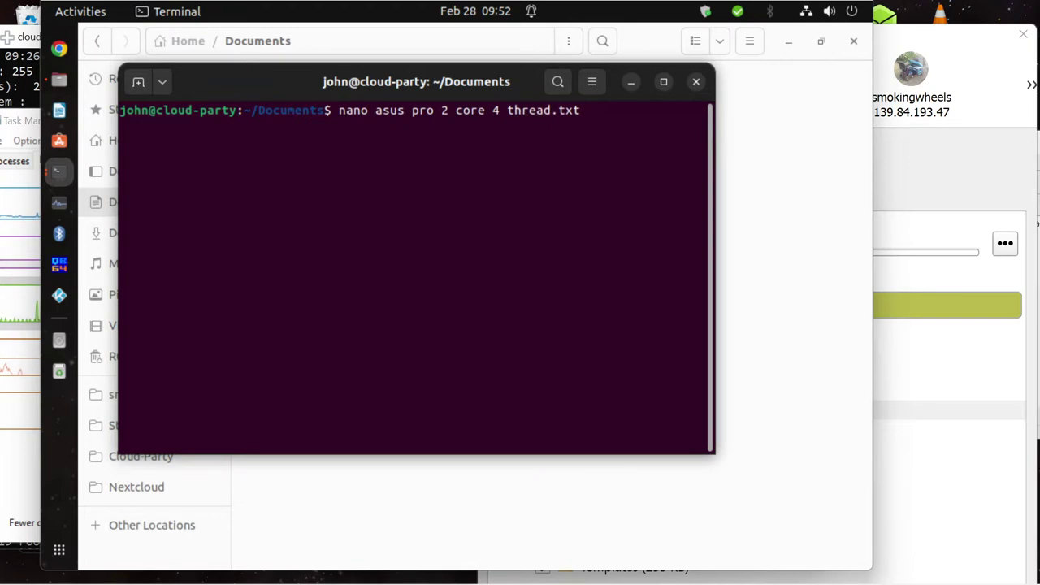
Run nano, type j and save it as asus, then close the empty pro buffer
key(Return)
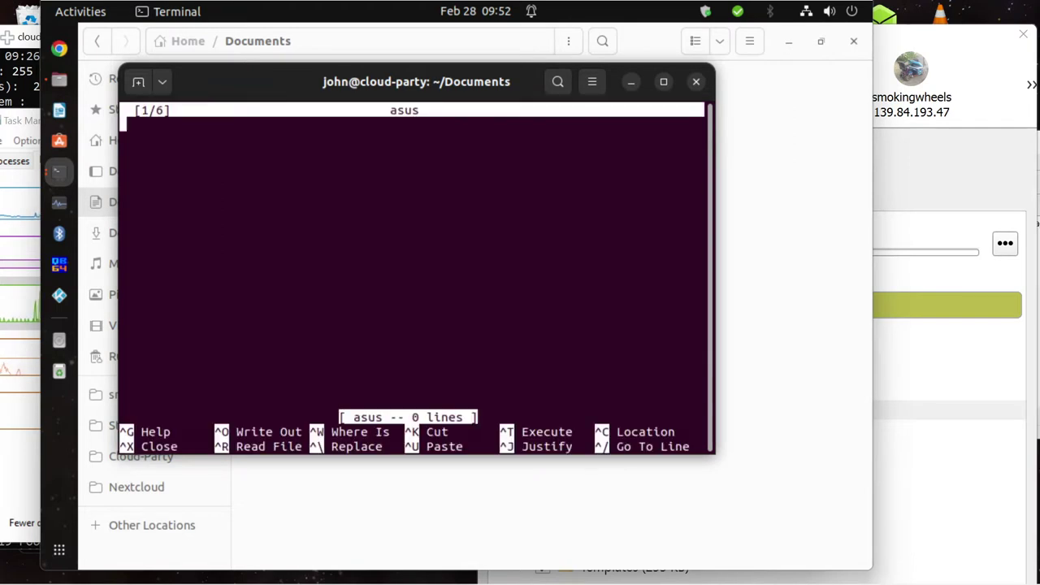
text(j)
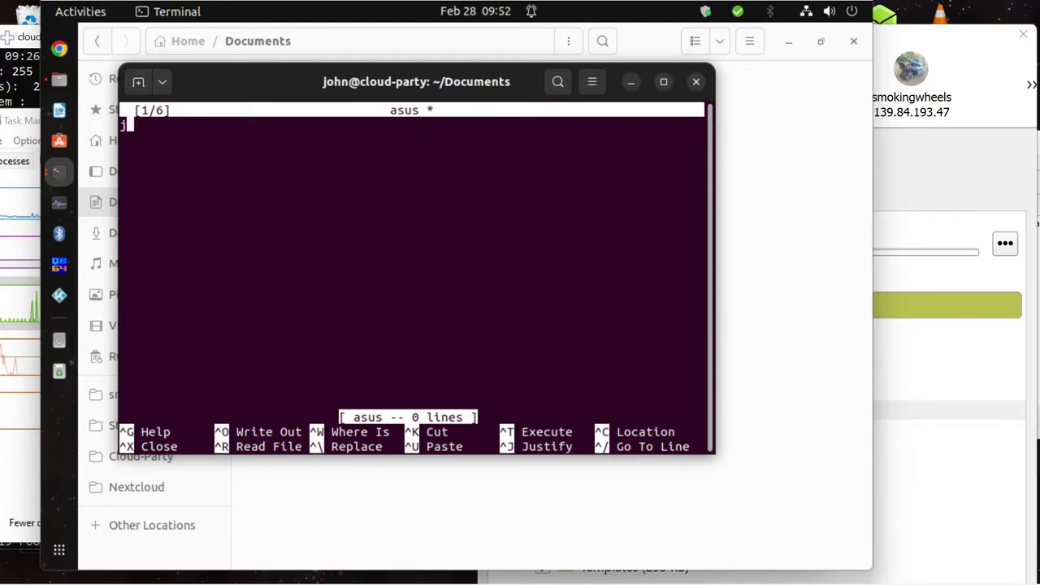
key(ctrl+x)
key(y)
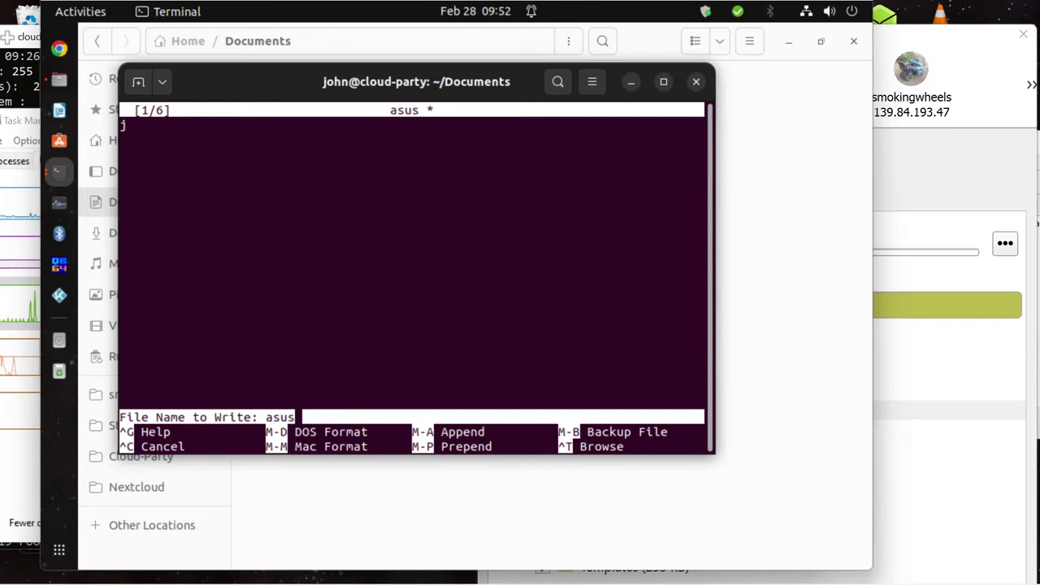
key(Return)
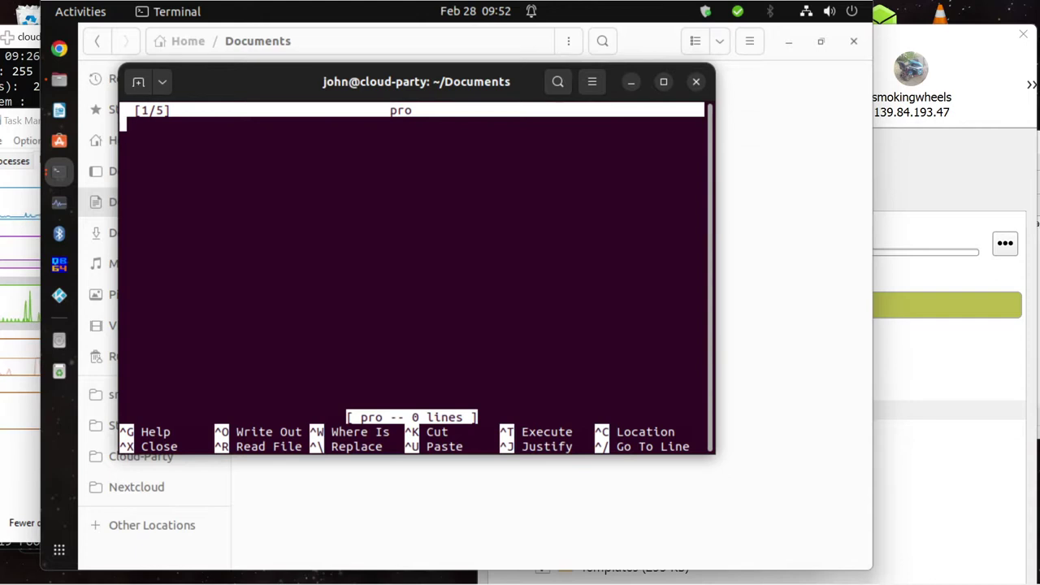
key(ctrl+x)
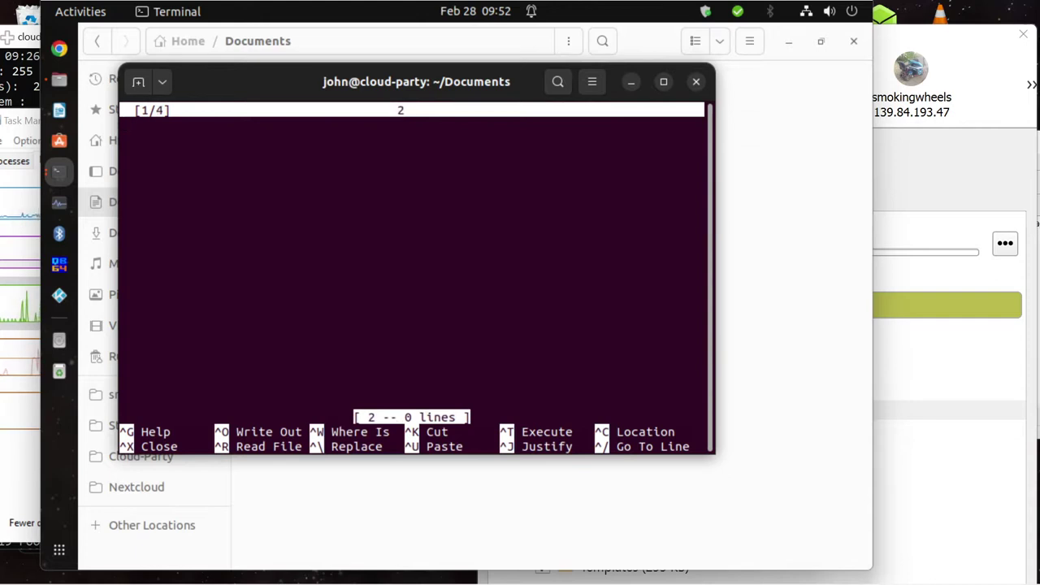
Type hhhh in the next buffer and save it as 1.txt
triple_click(143, 197)
click(183, 254)
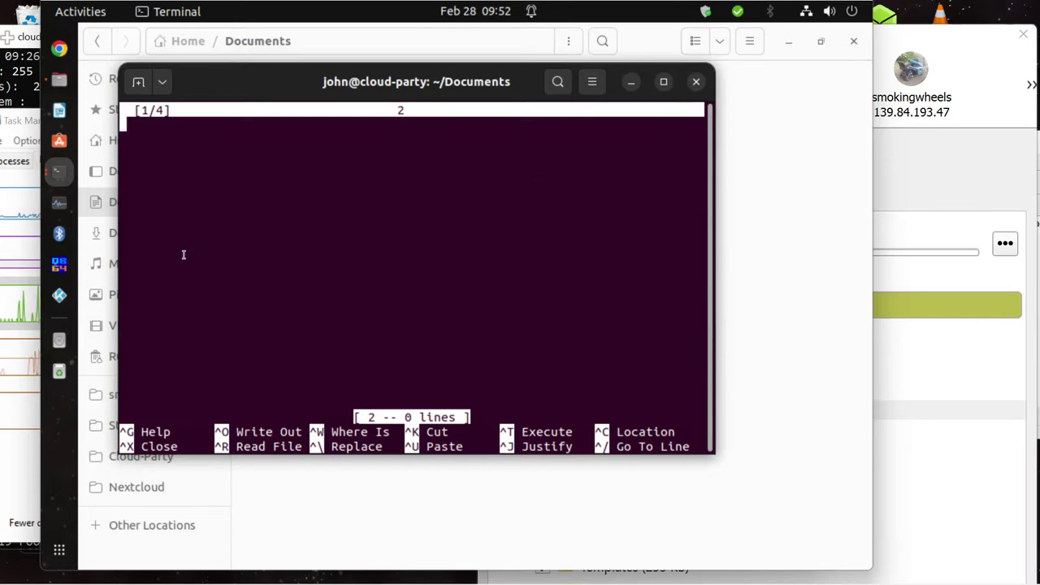
text(hhhh)
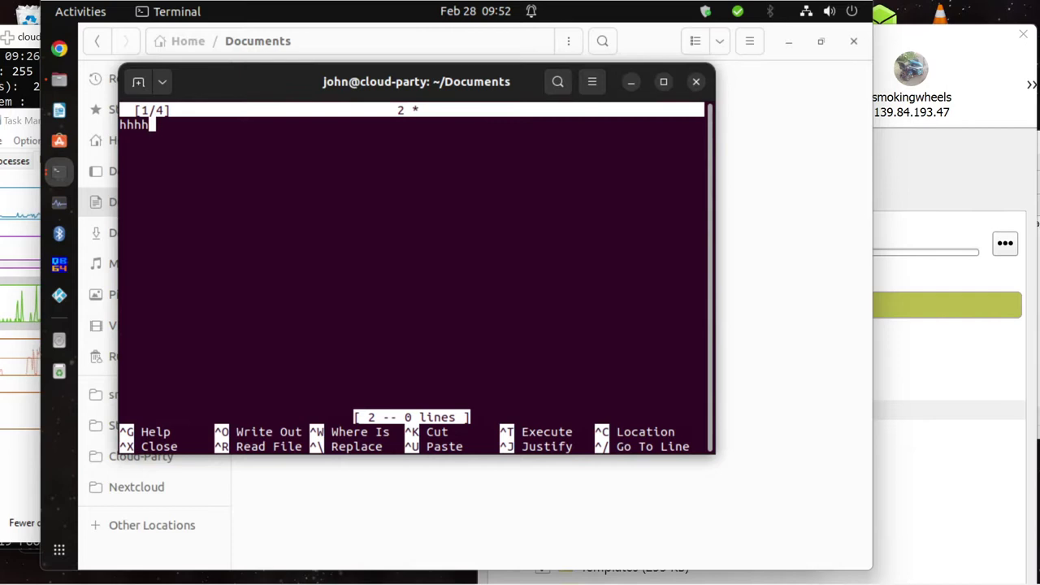
key(ctrl+x)
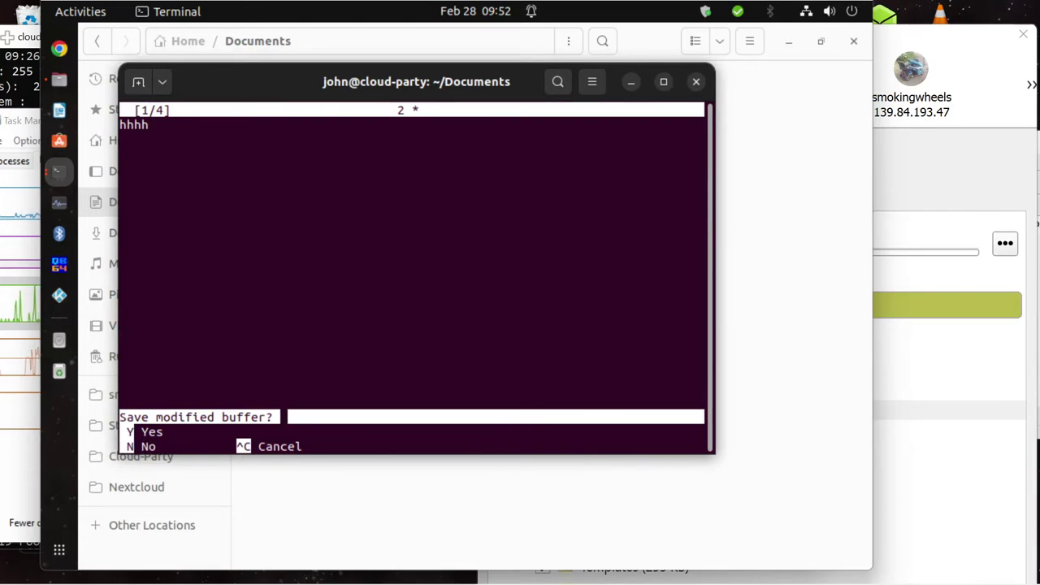
key(y)
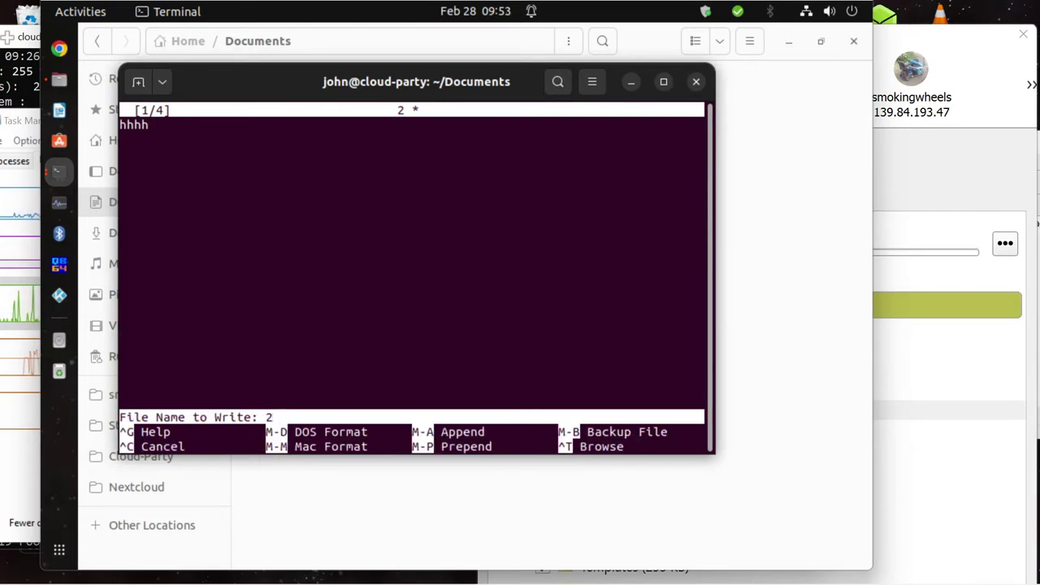
key(BackSpace)
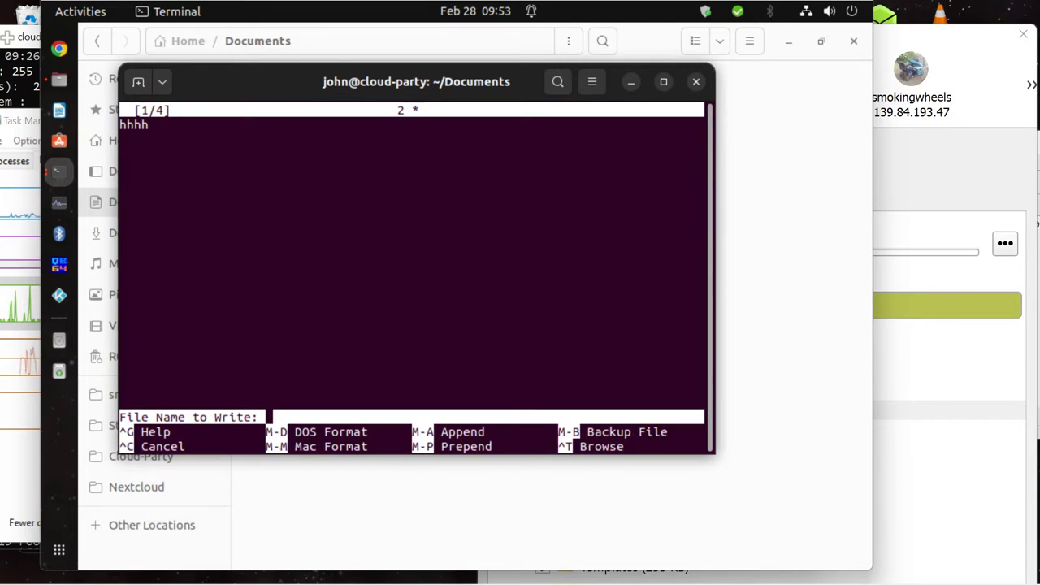
text(1)
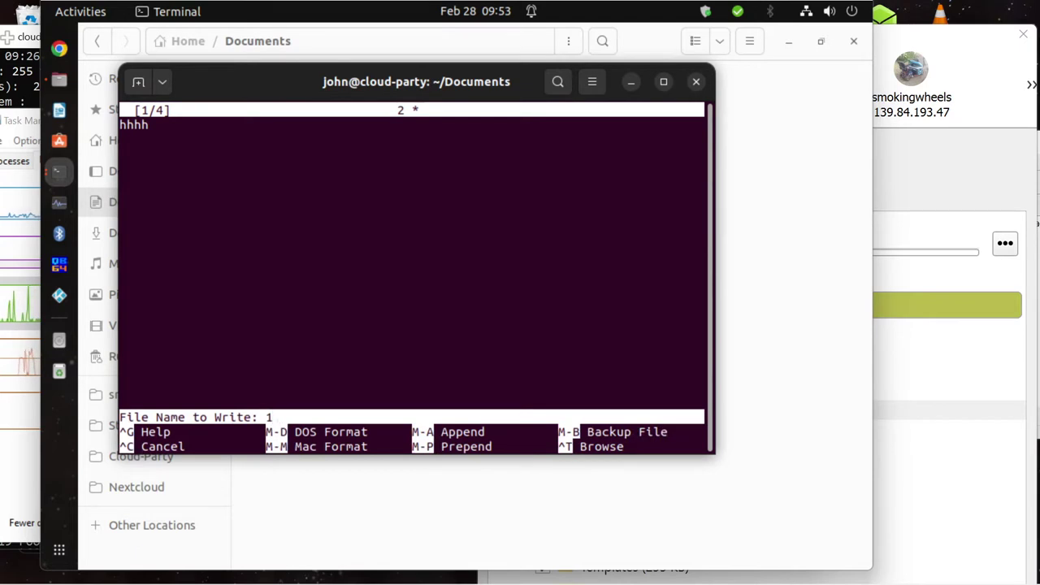
text(.txt)
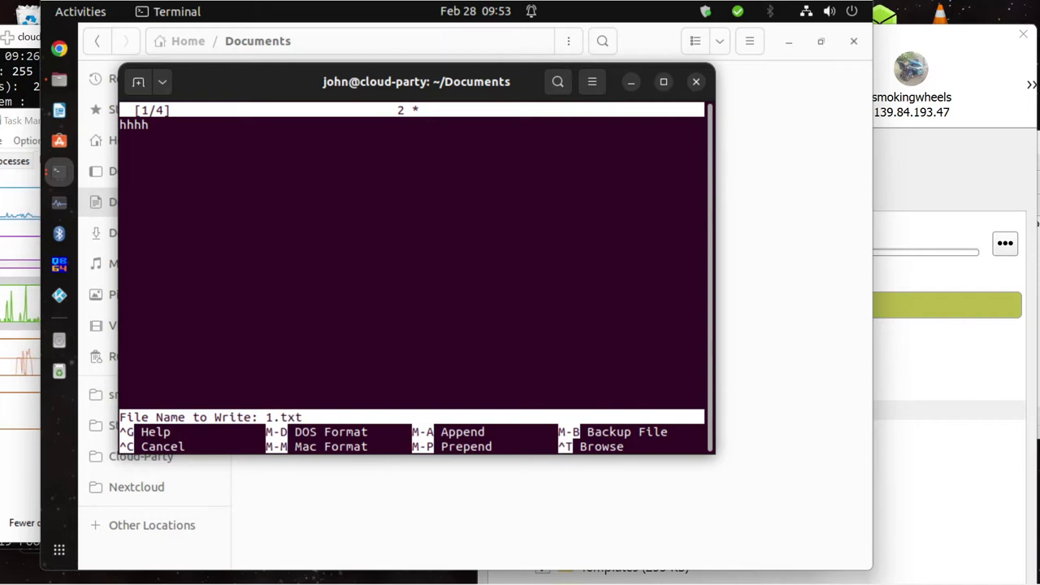
key(Return)
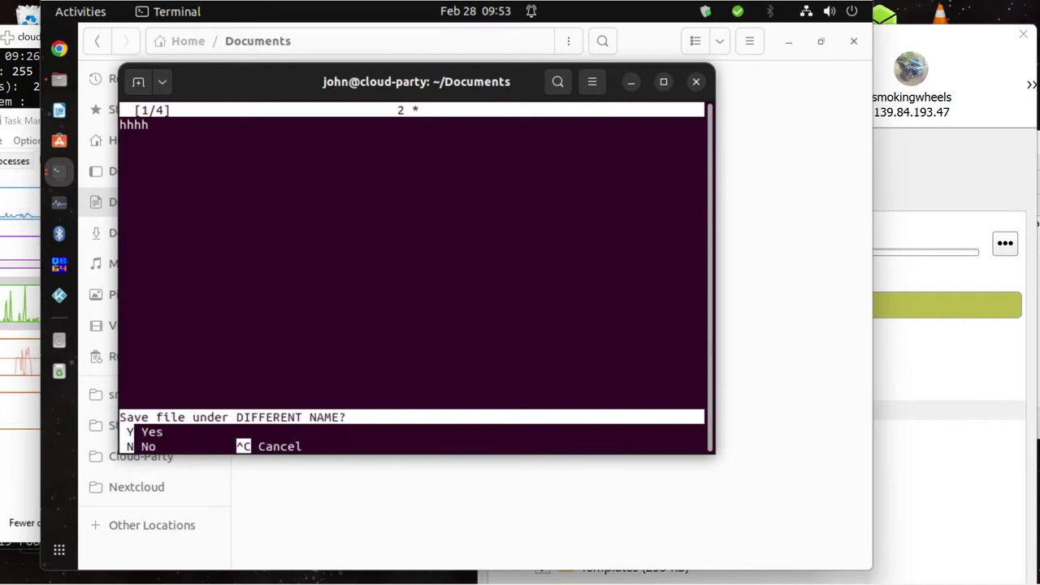
key(n)
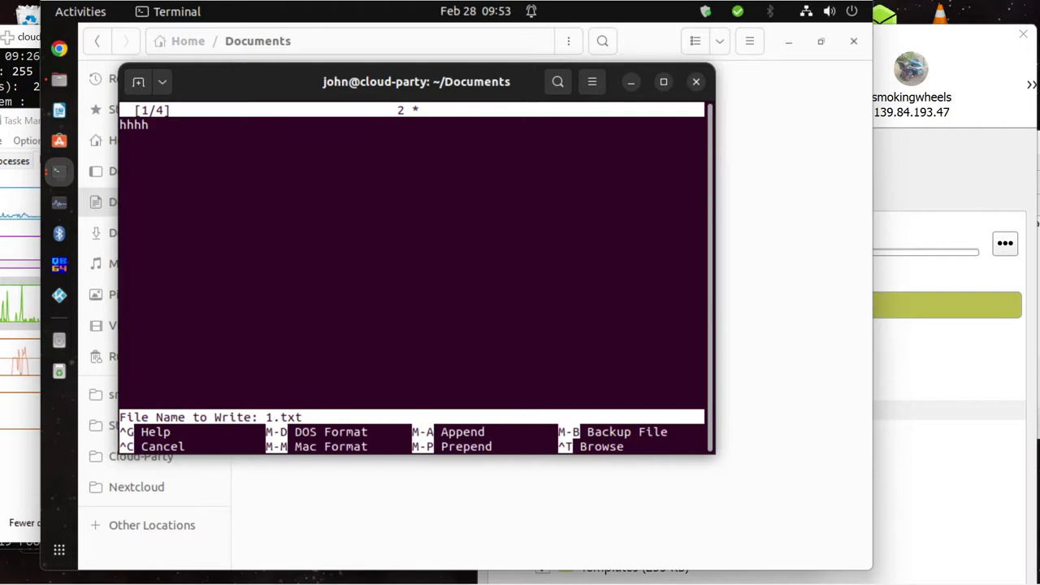
key(Return)
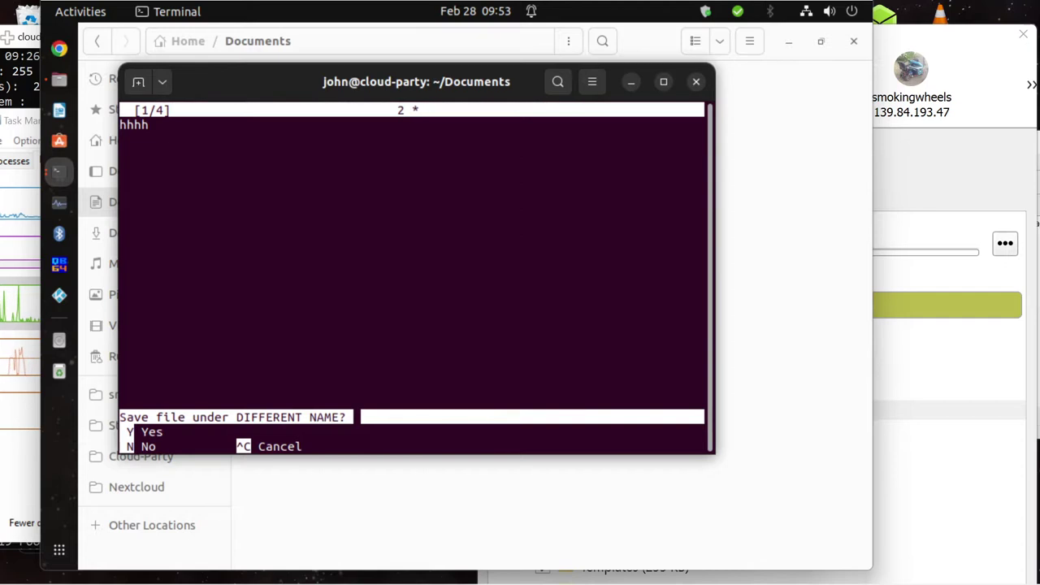
key(n)
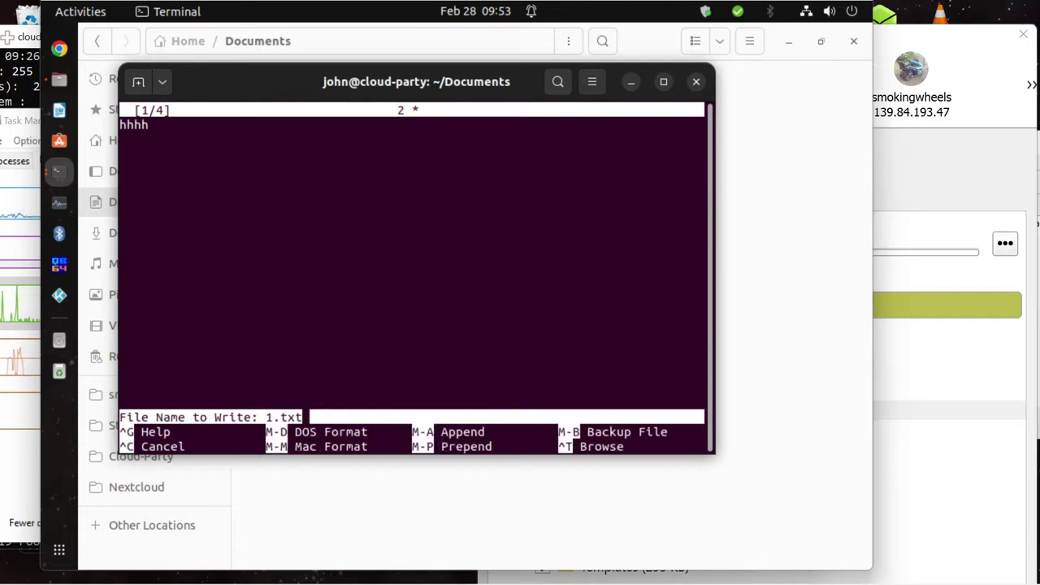
key(Return)
key(y)
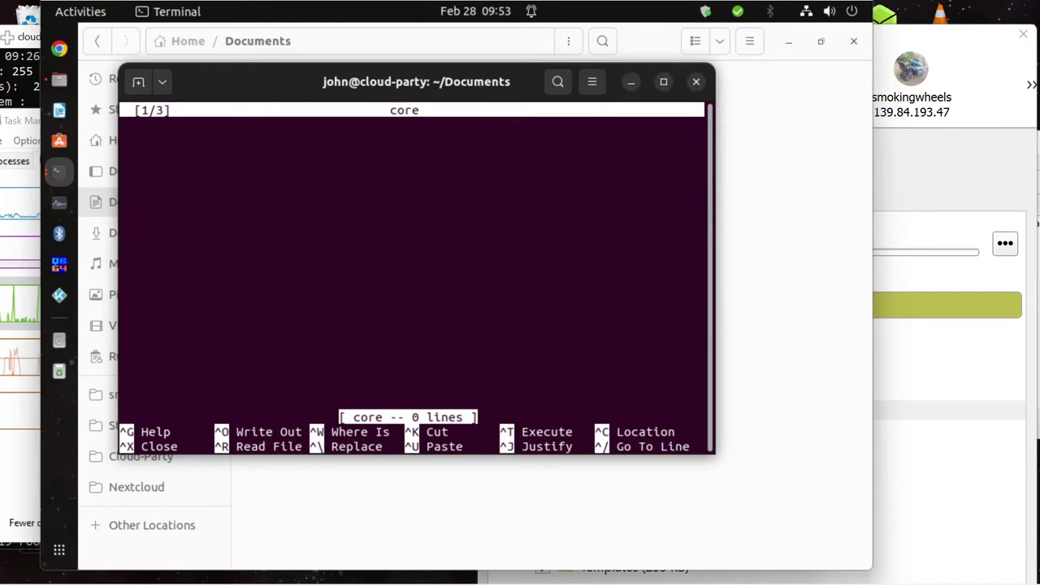
Close the empty core, 4 and thread.txt buffers to exit nano
key(ctrl+x)
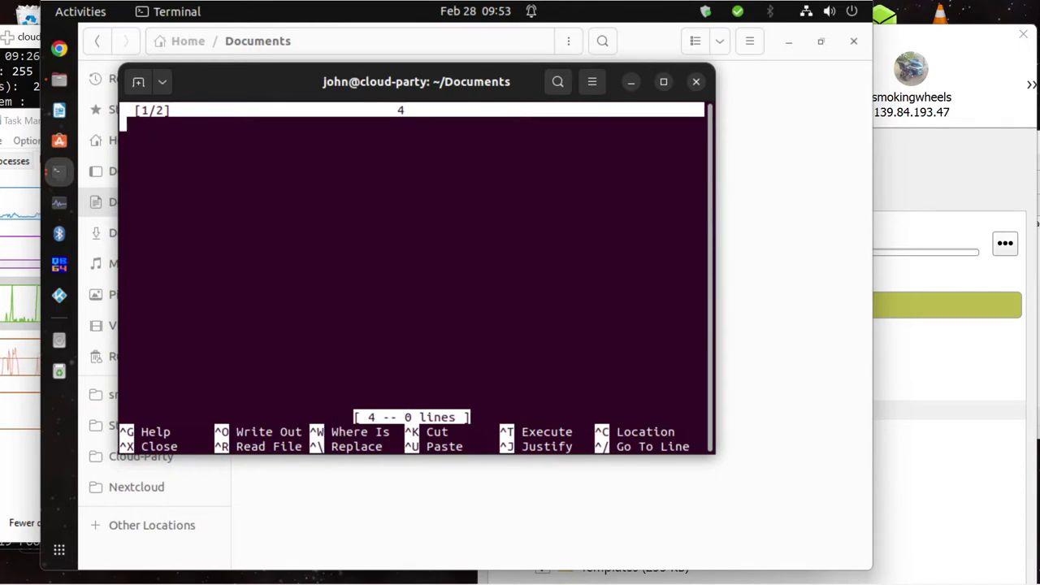
key(ctrl+x)
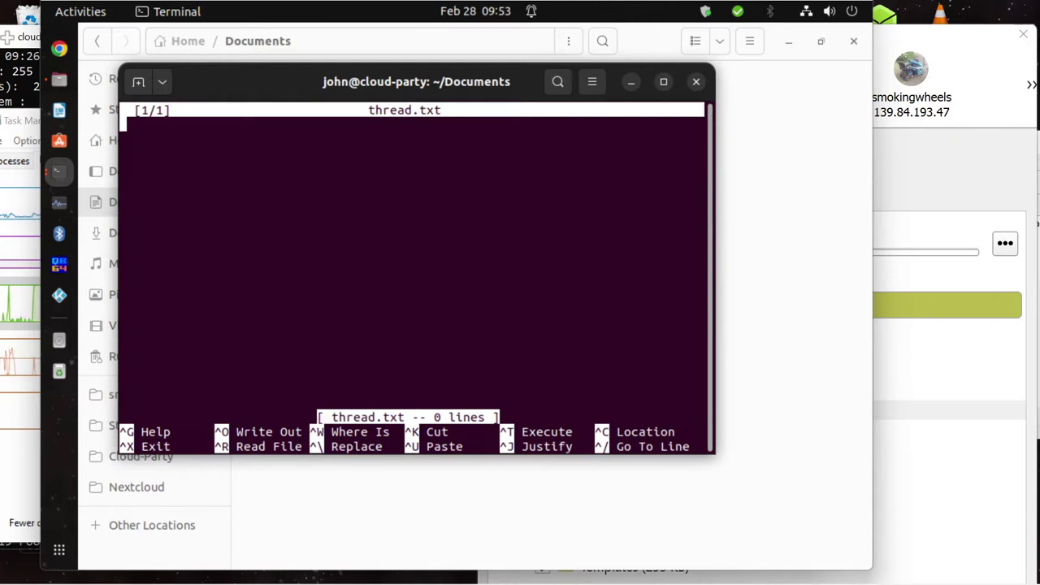
key(ctrl+x)
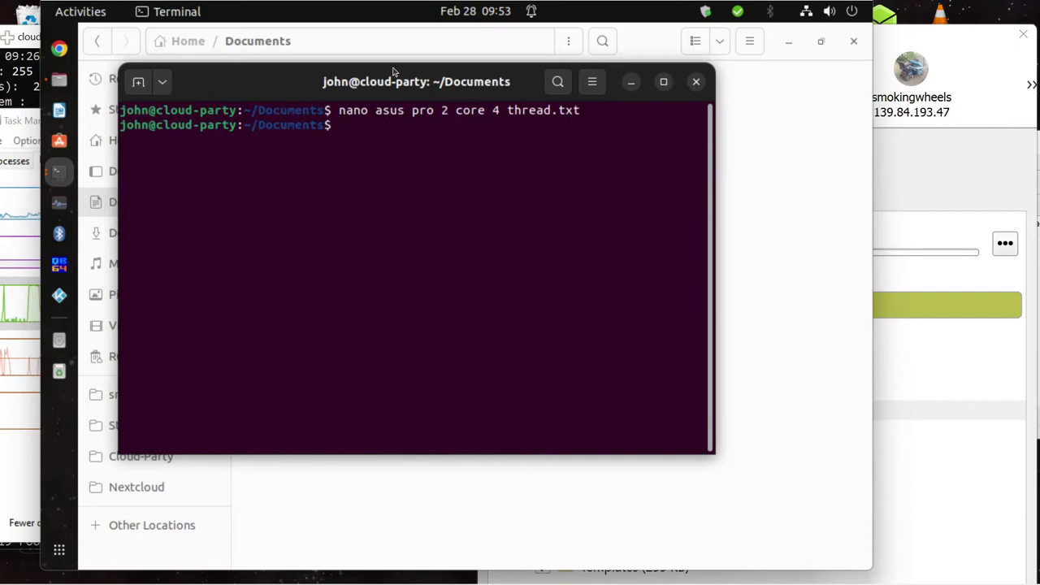
View asus (containing j) and 1.txt (containing hhhh) in Text Editor, closing each
drag(385, 75, 387, 159)
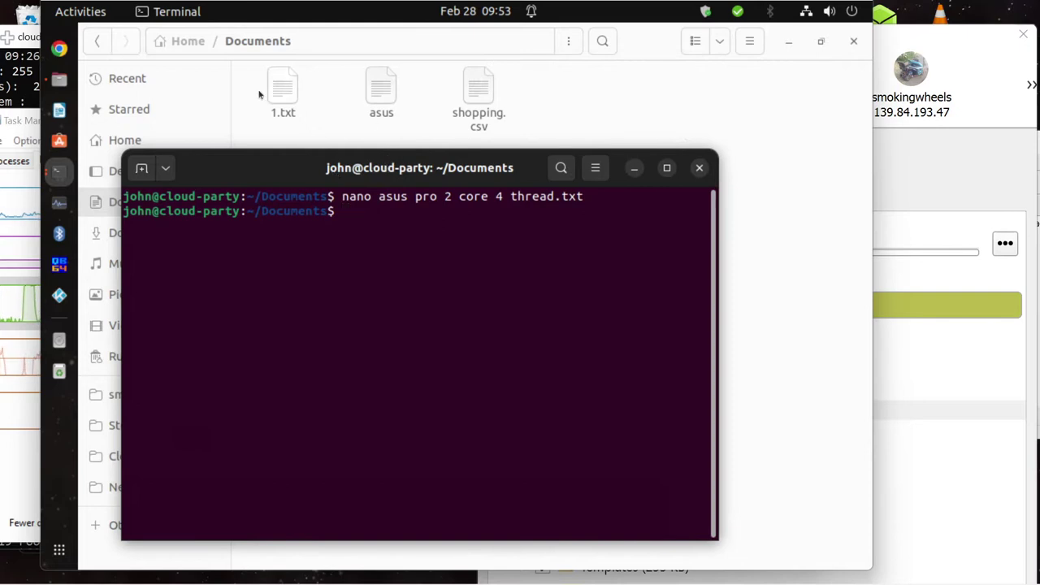
double_click(382, 81)
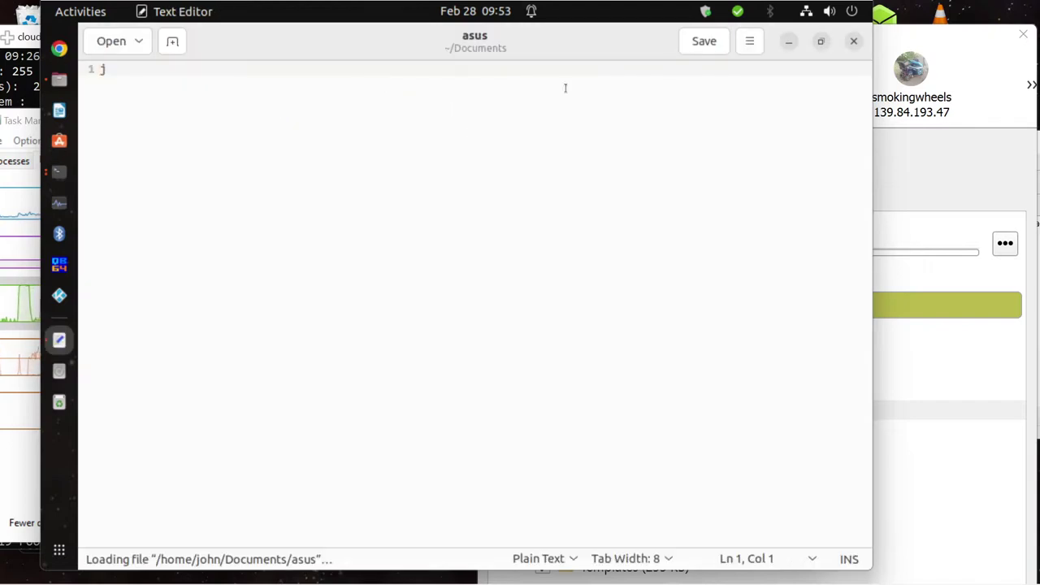
click(853, 41)
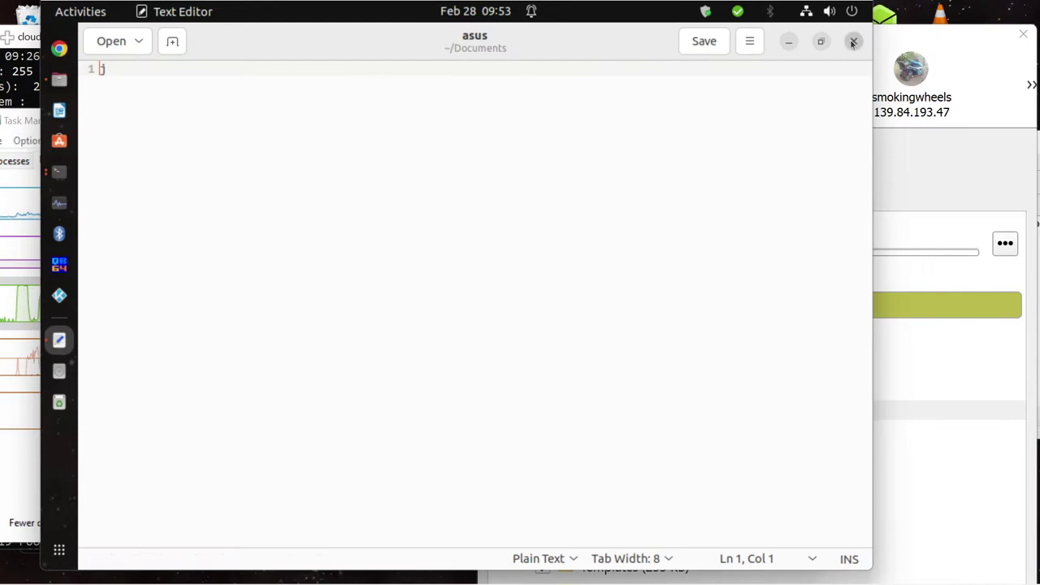
double_click(281, 85)
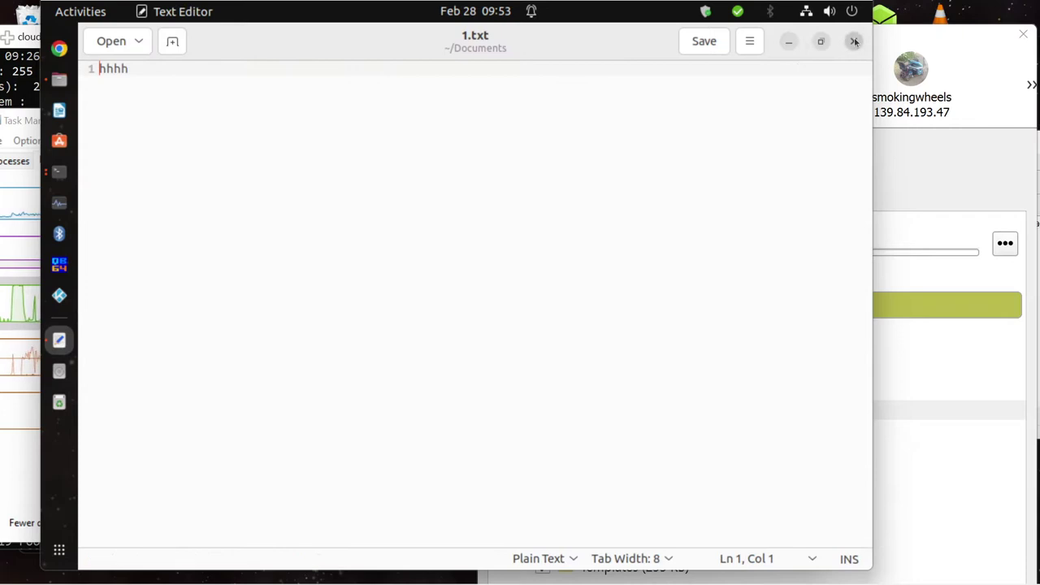
click(854, 42)
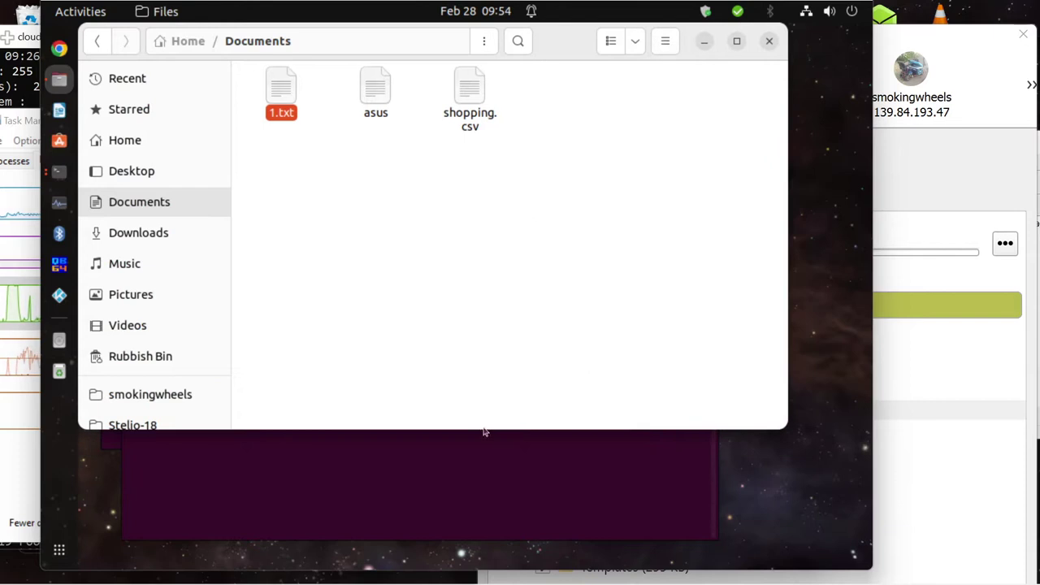
Shrink and lower the Files window, then start renaming the asus file
drag(481, 422, 486, 269)
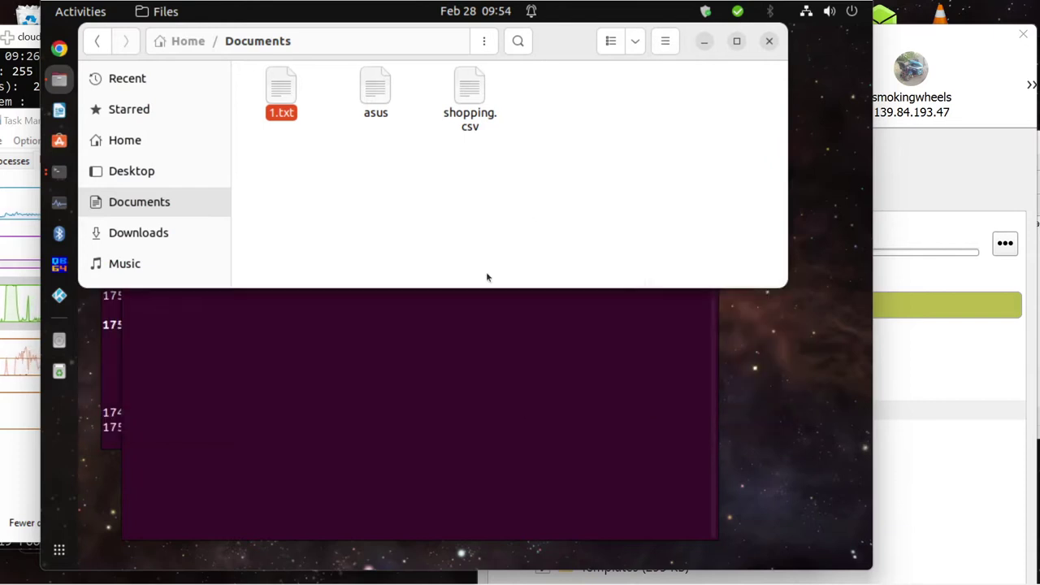
drag(559, 43, 582, 209)
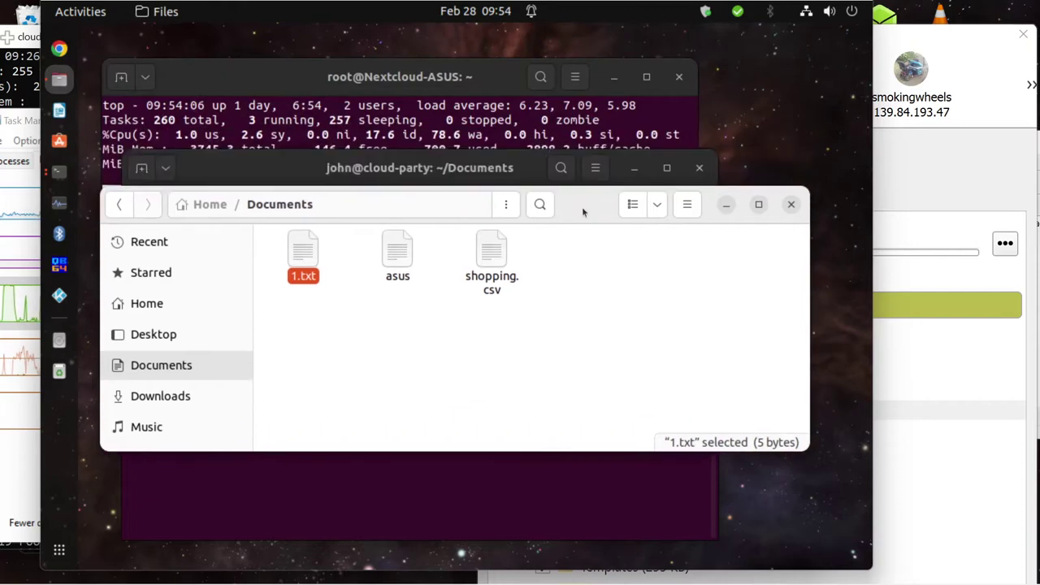
click(397, 264)
right_click(402, 282)
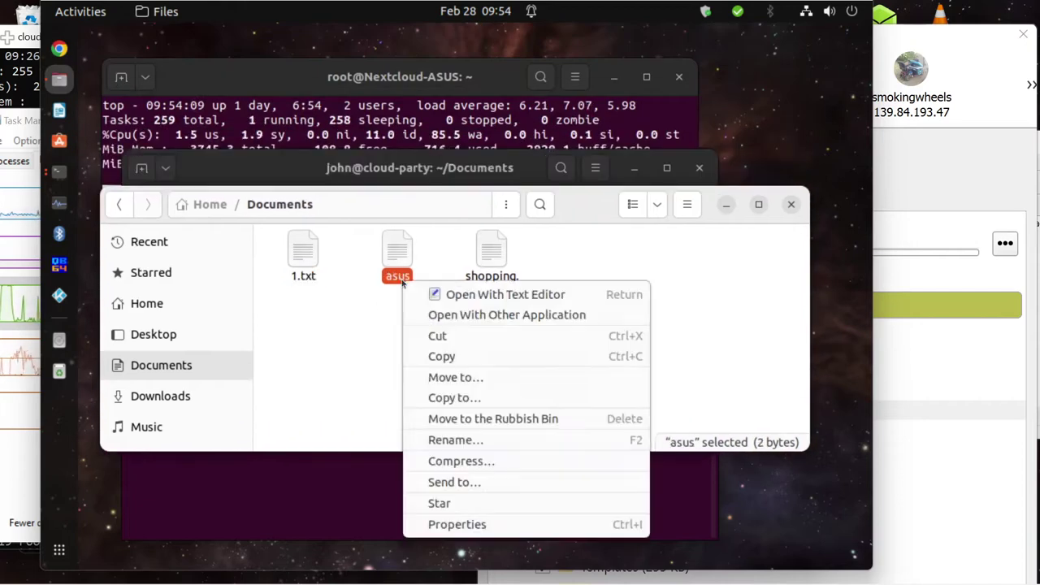
click(452, 440)
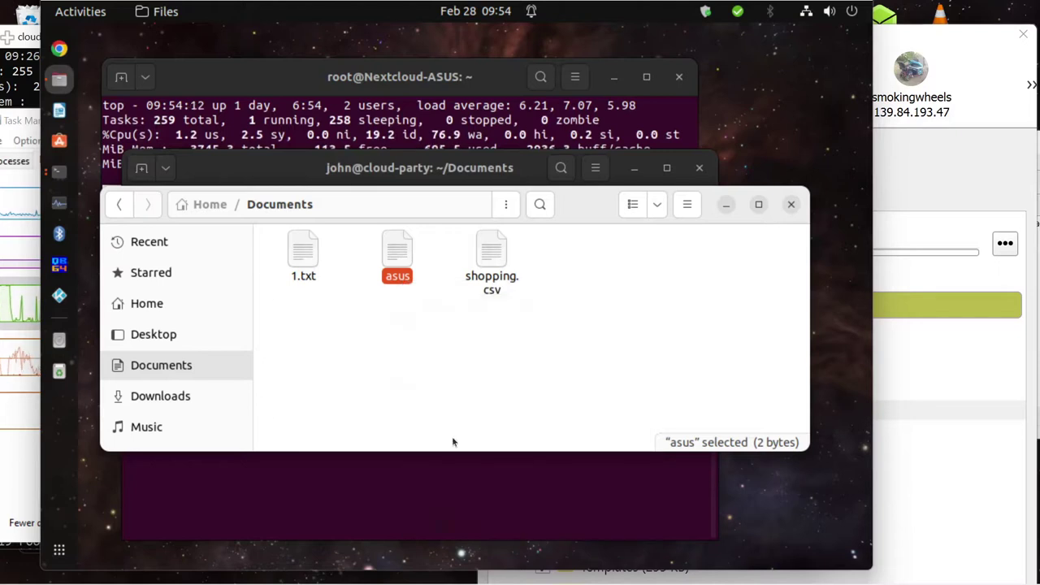
Edit the file name to asus-pro-1-tb-mirrorcloud.txt and confirm the rename
click(333, 353)
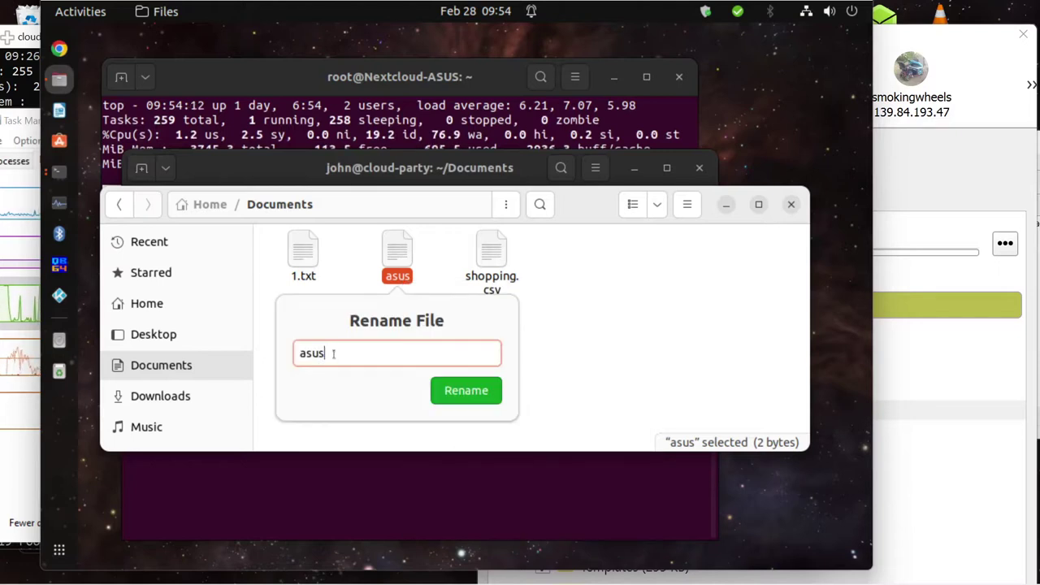
text(p)
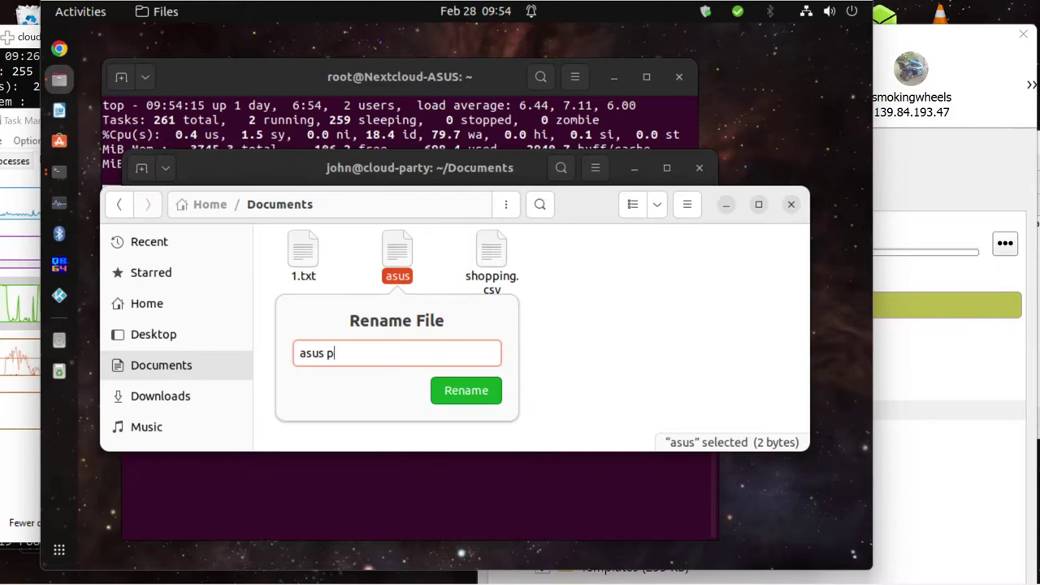
text(ro)
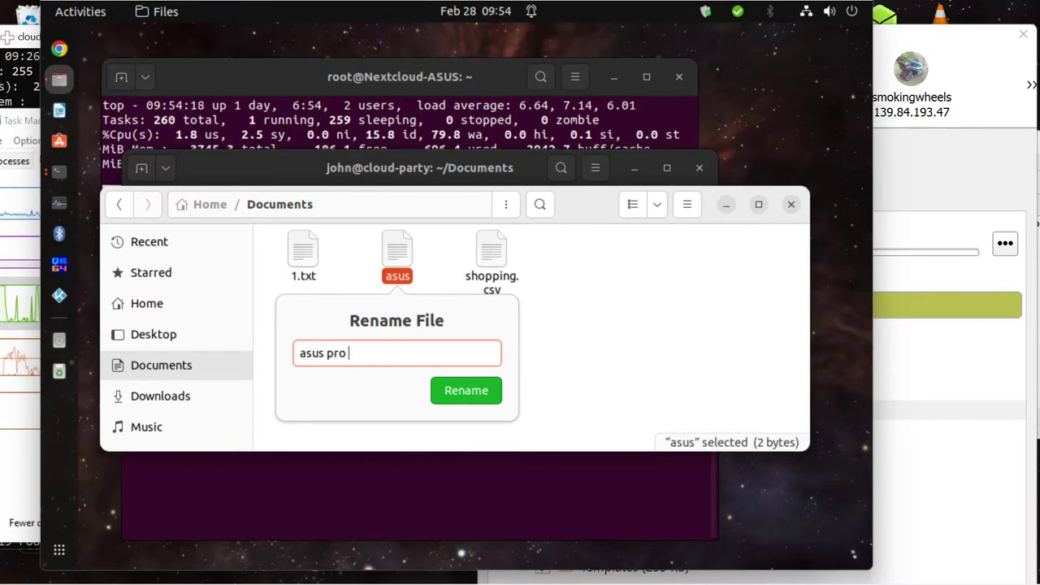
text( 1)
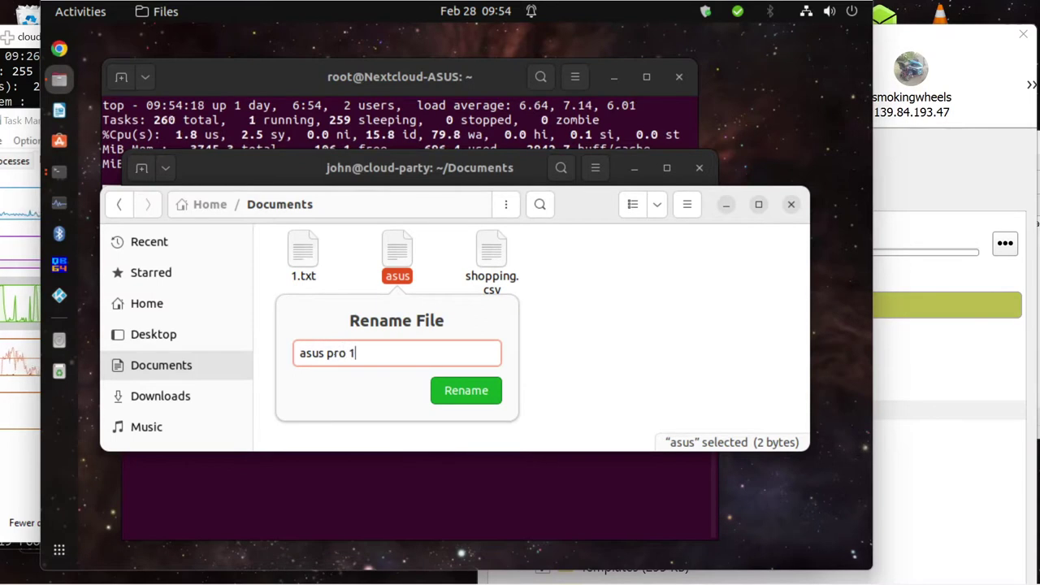
text( tb)
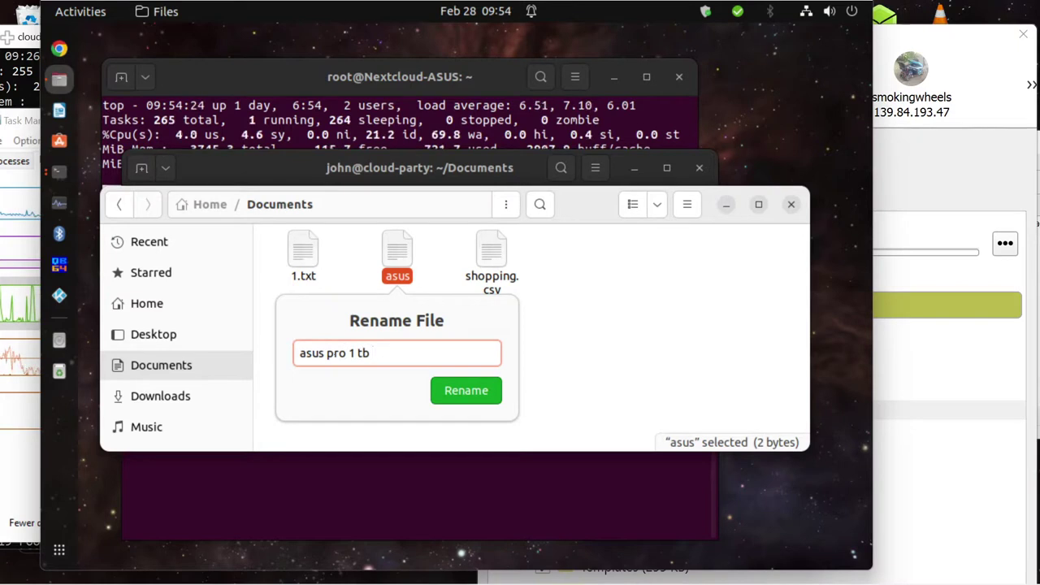
key(BackSpace)
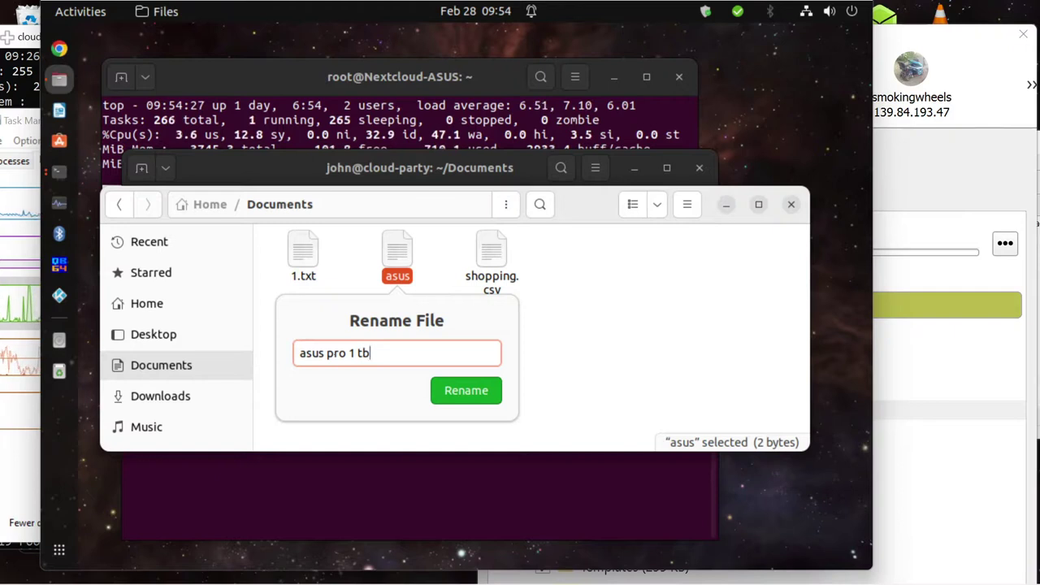
key(Left)
key(Left)
key(Left)
key(Left)
key(Left)
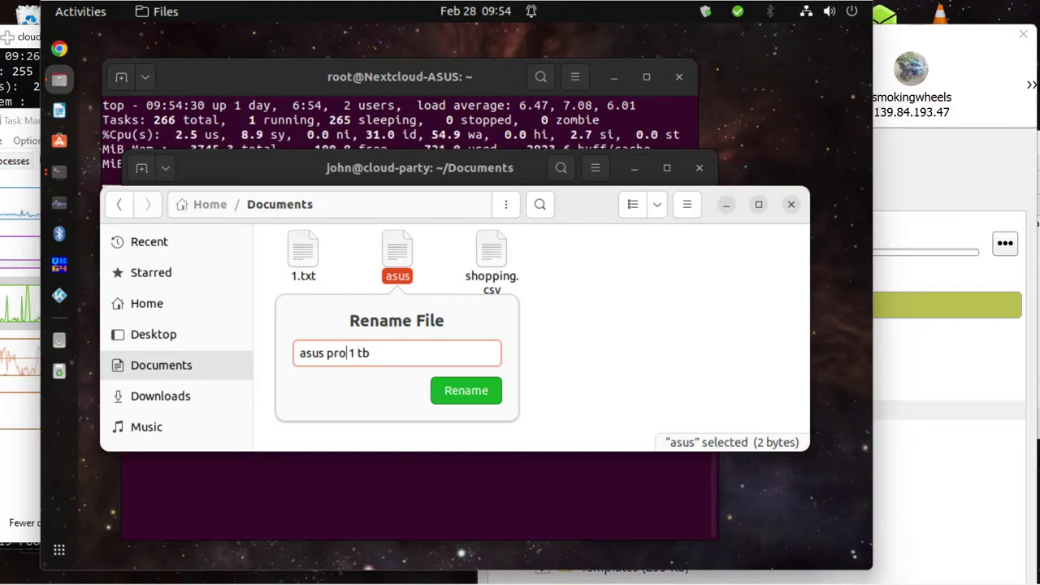
key(BackSpace)
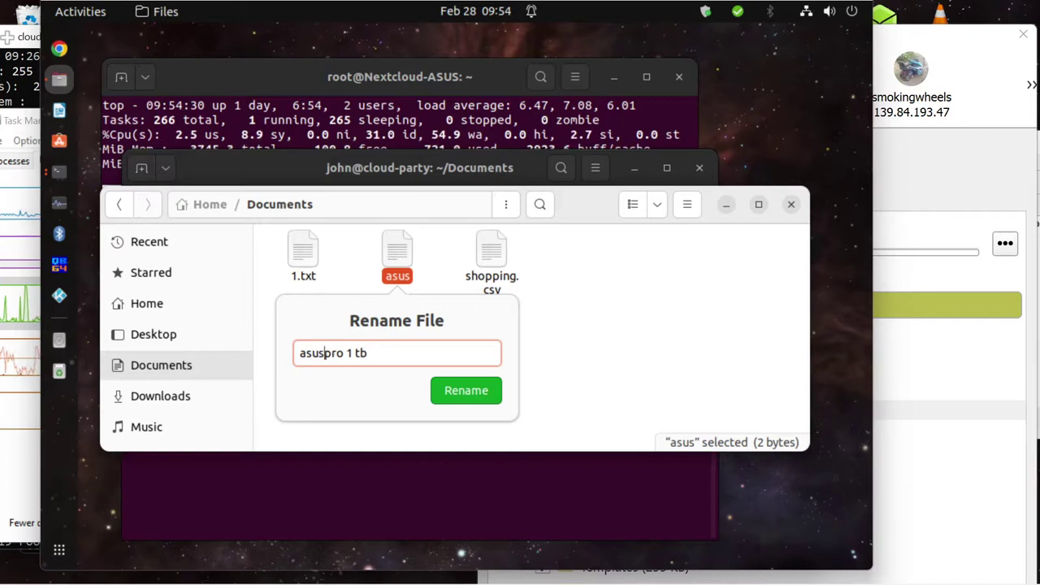
text(-)
key(Right)
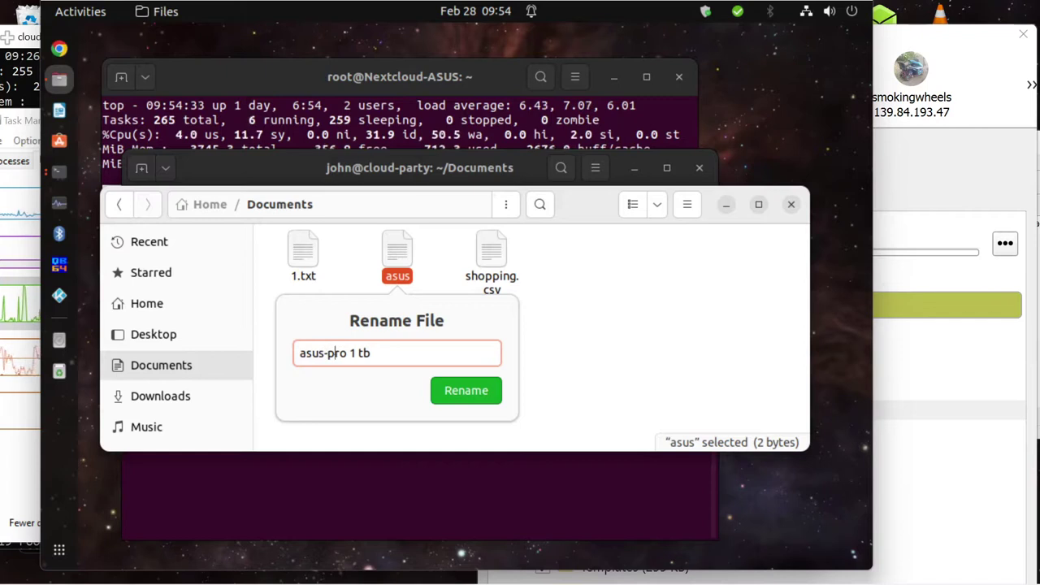
key(Delete)
text(-1)
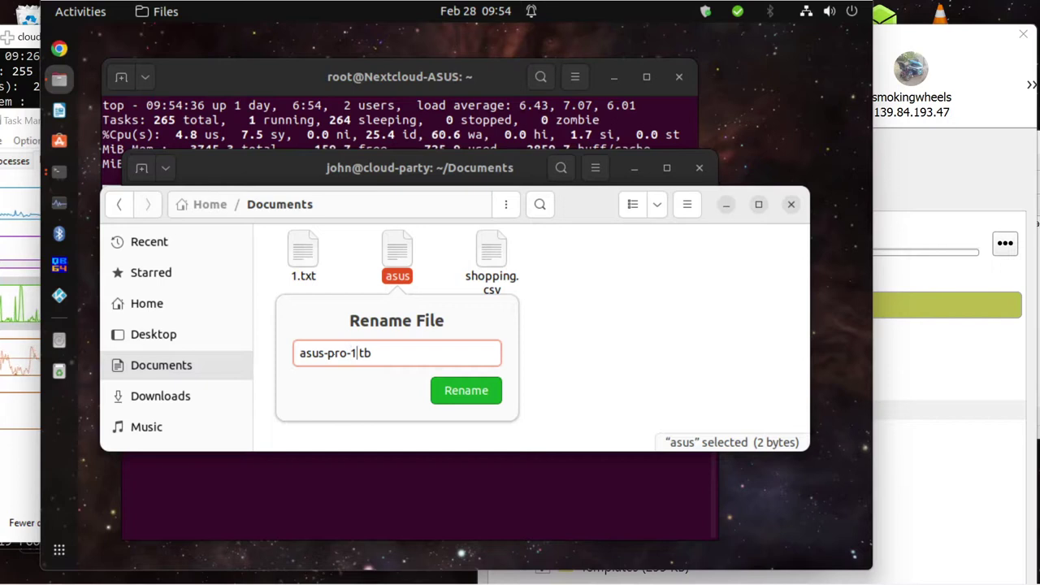
text(-)
click(376, 353)
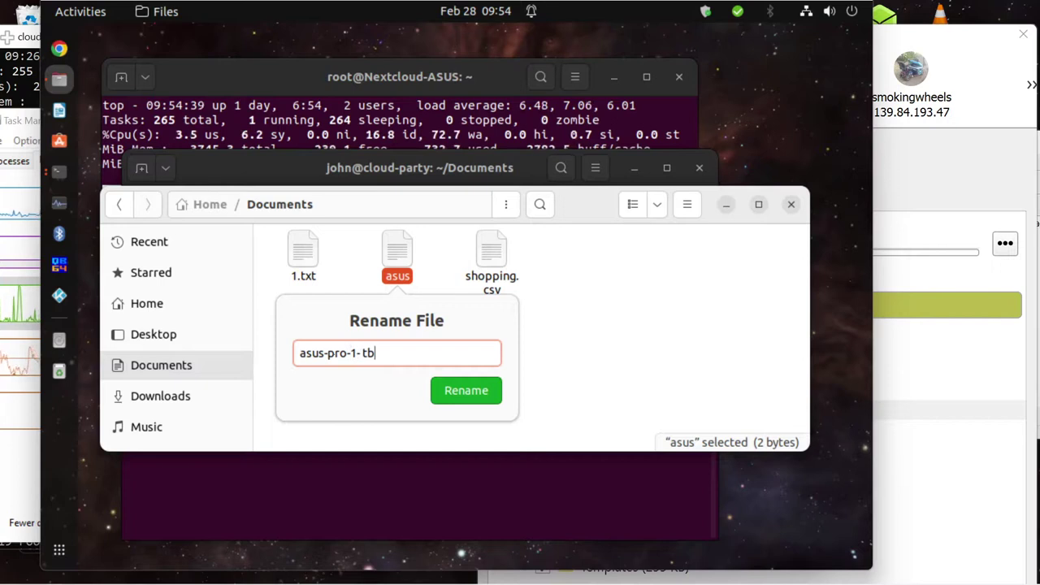
text(-)
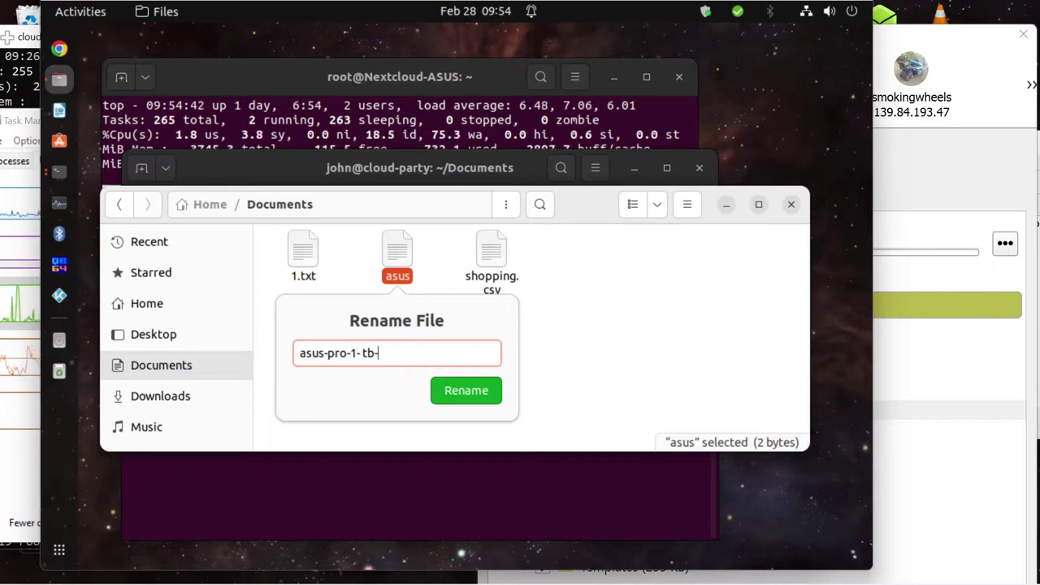
text(mirror)
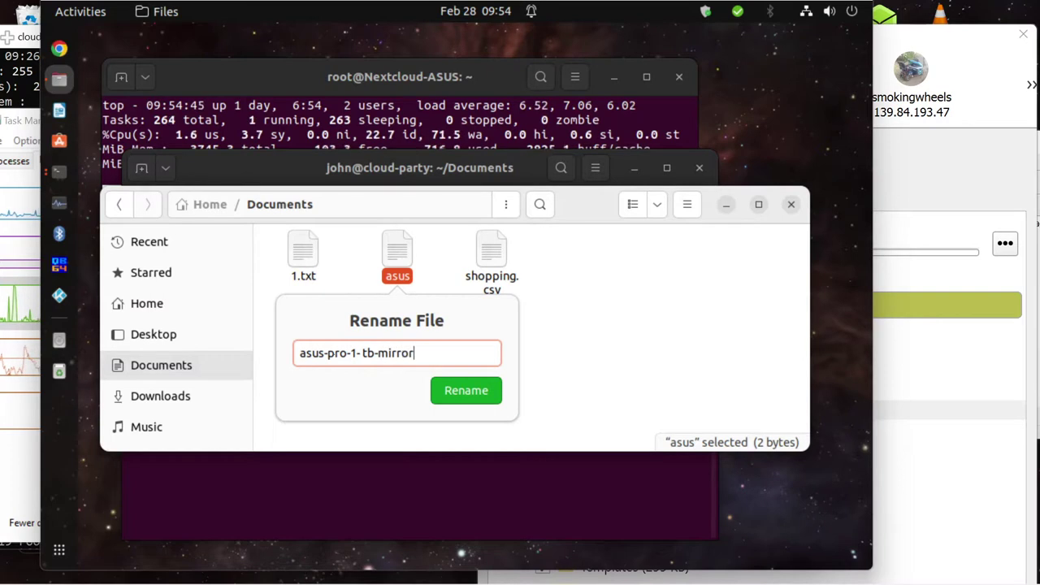
text(clou)
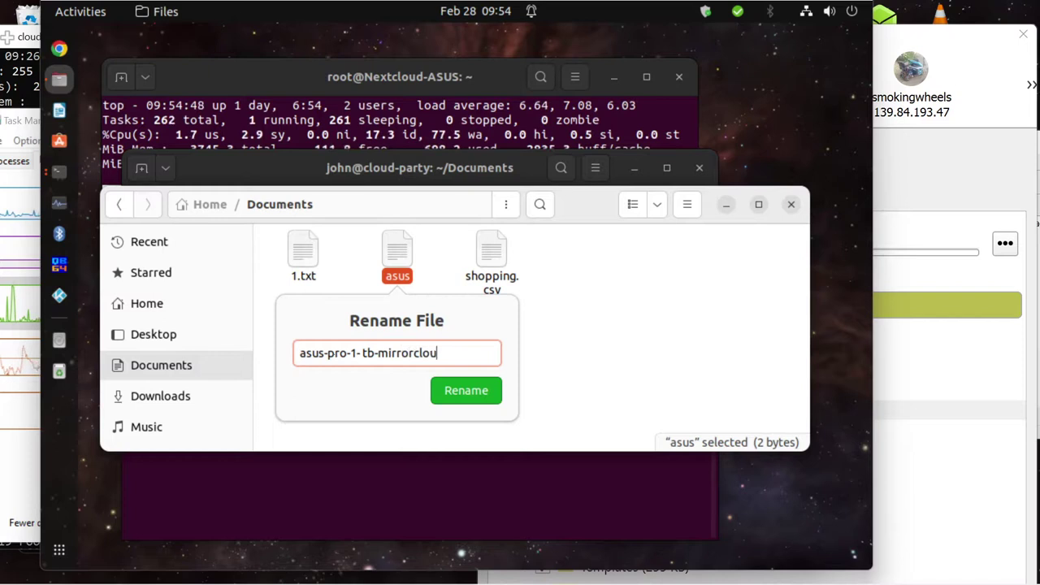
text(d.)
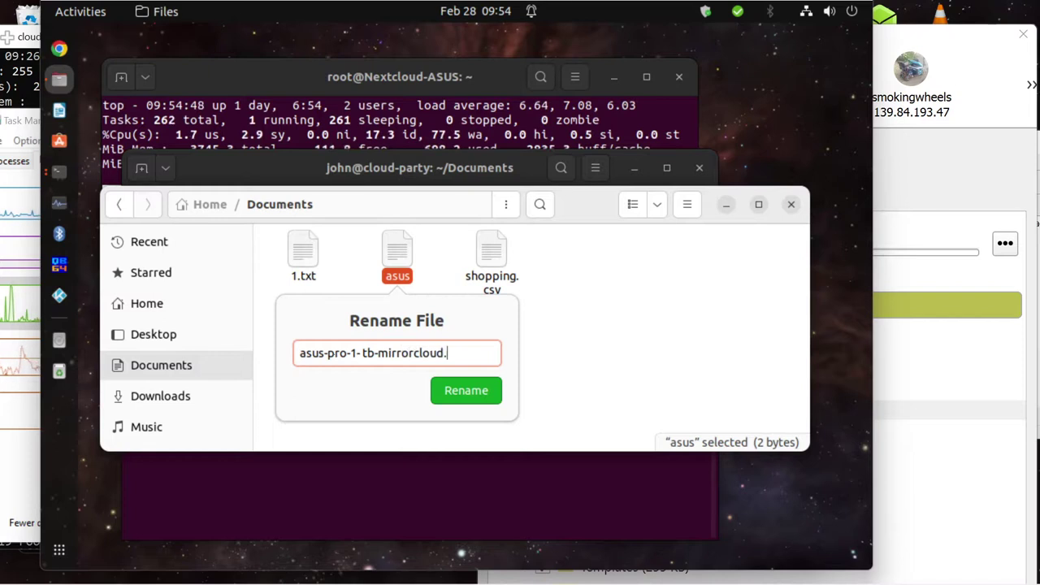
text(t)
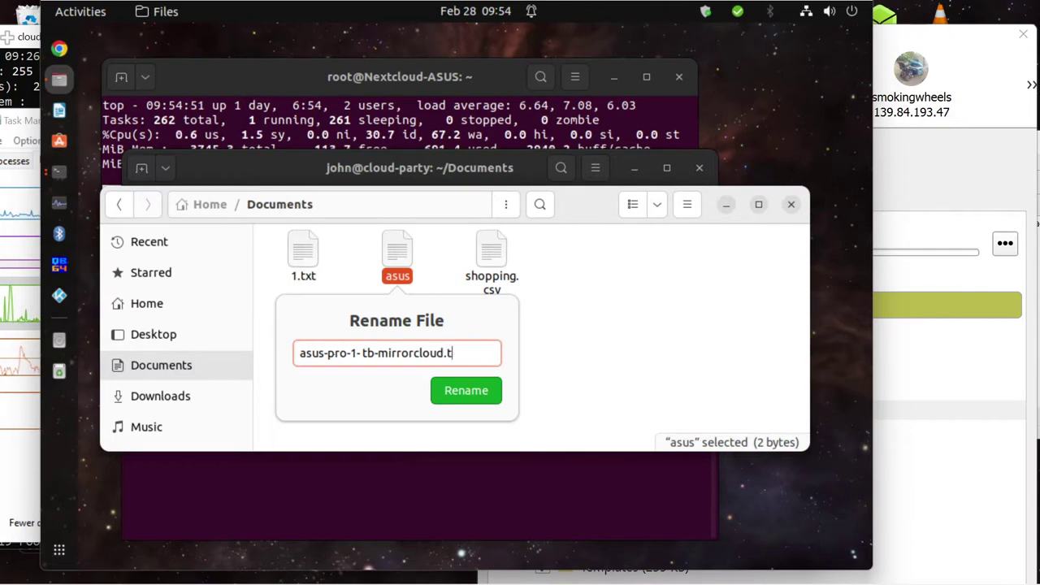
text(cxt)
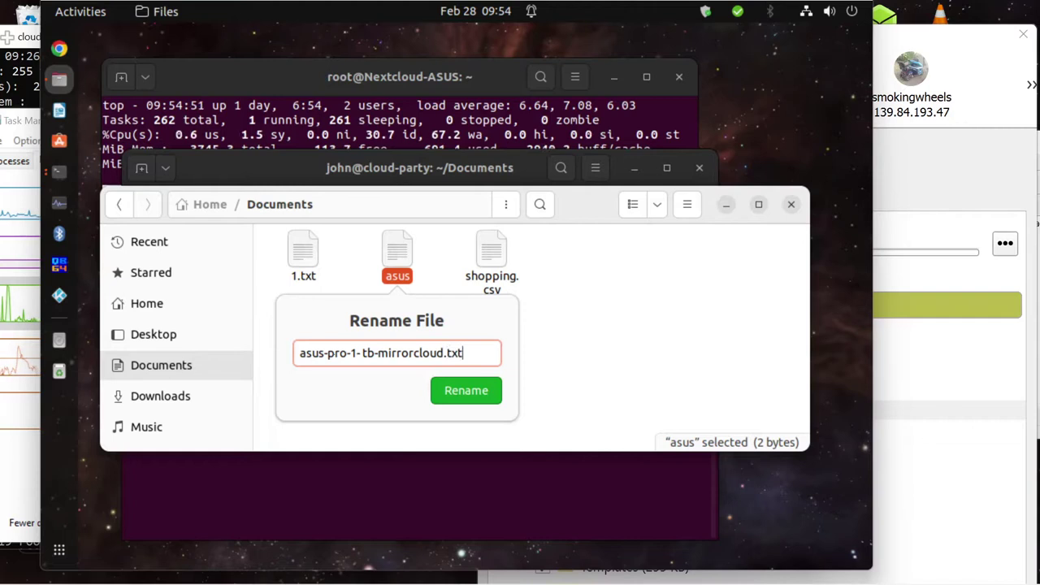
key(Return)
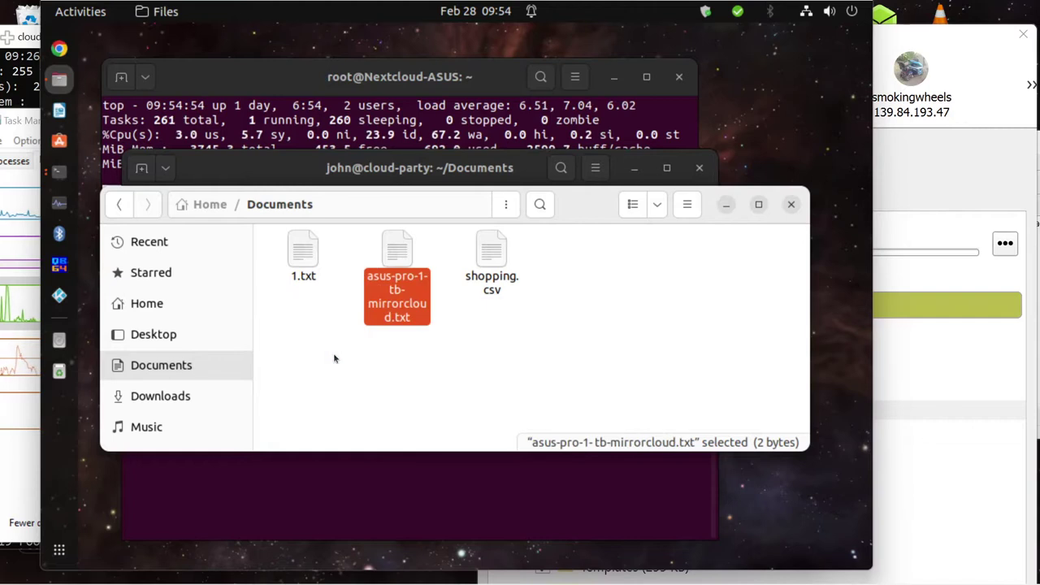
Open asus-pro-1-tb-mirrorcloud.txt and enlarge the top terminal to select its output
double_click(401, 254)
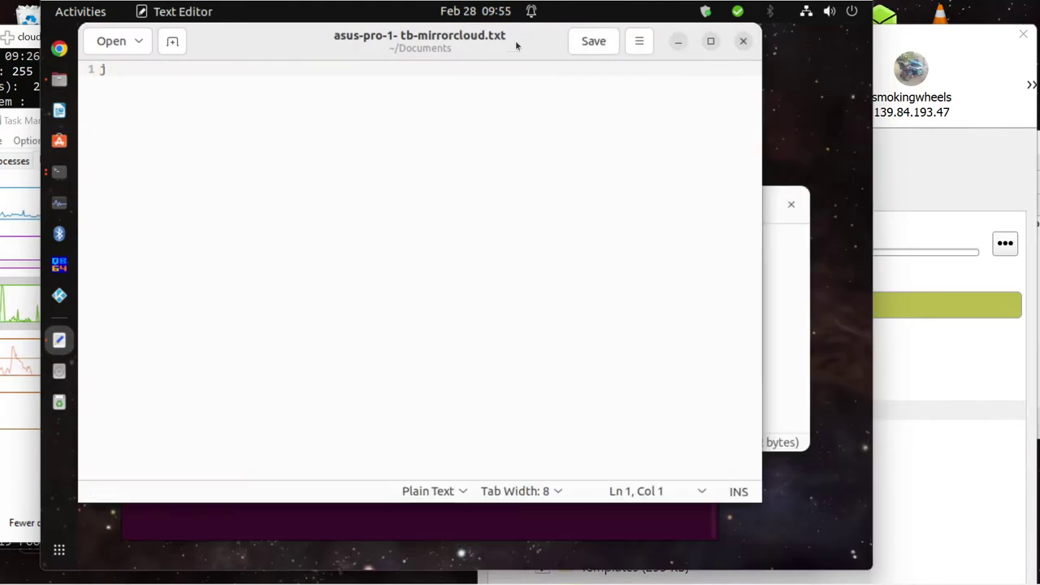
drag(521, 35, 532, 209)
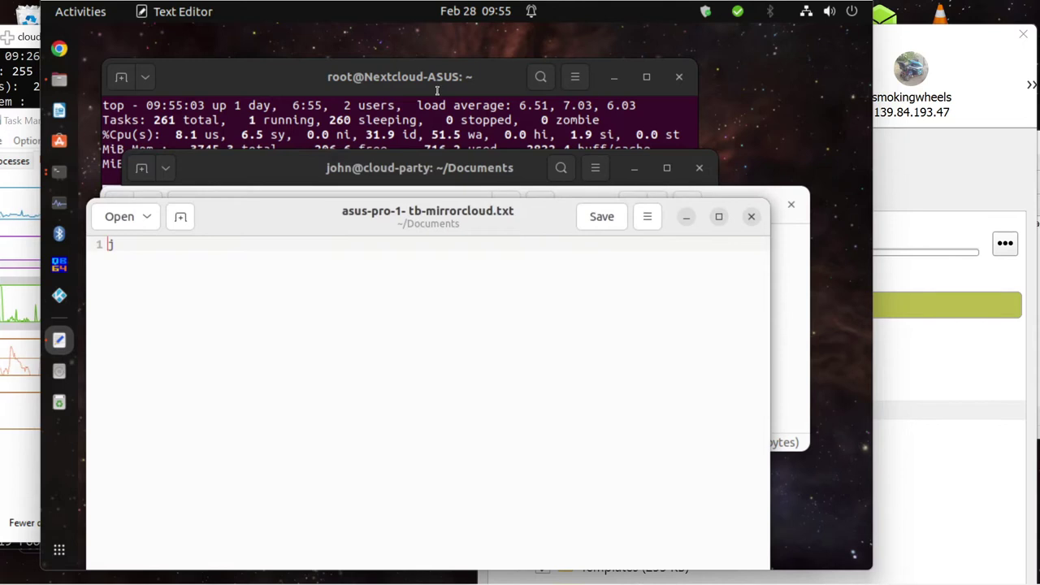
click(438, 90)
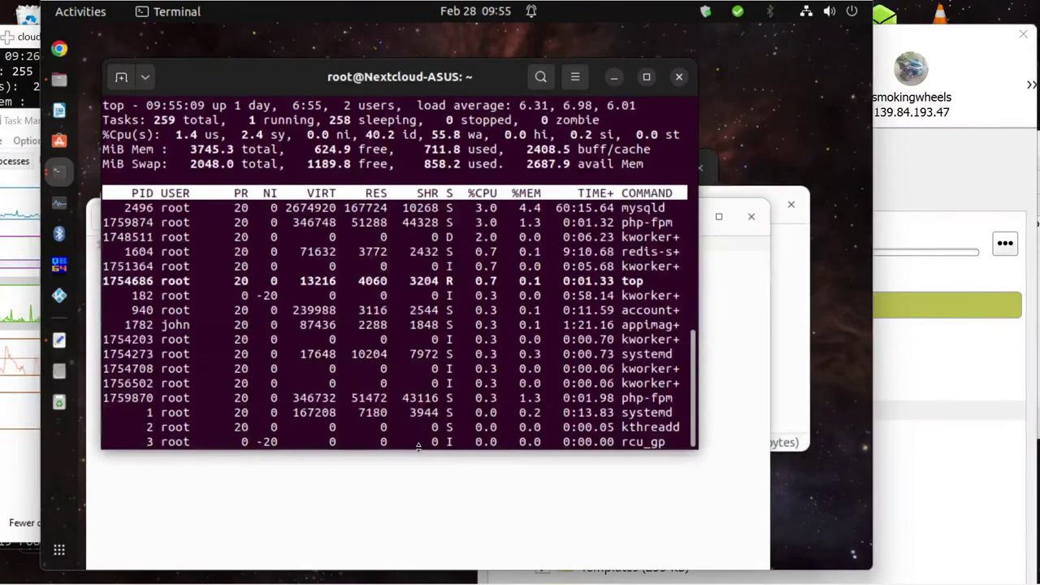
drag(418, 447, 414, 573)
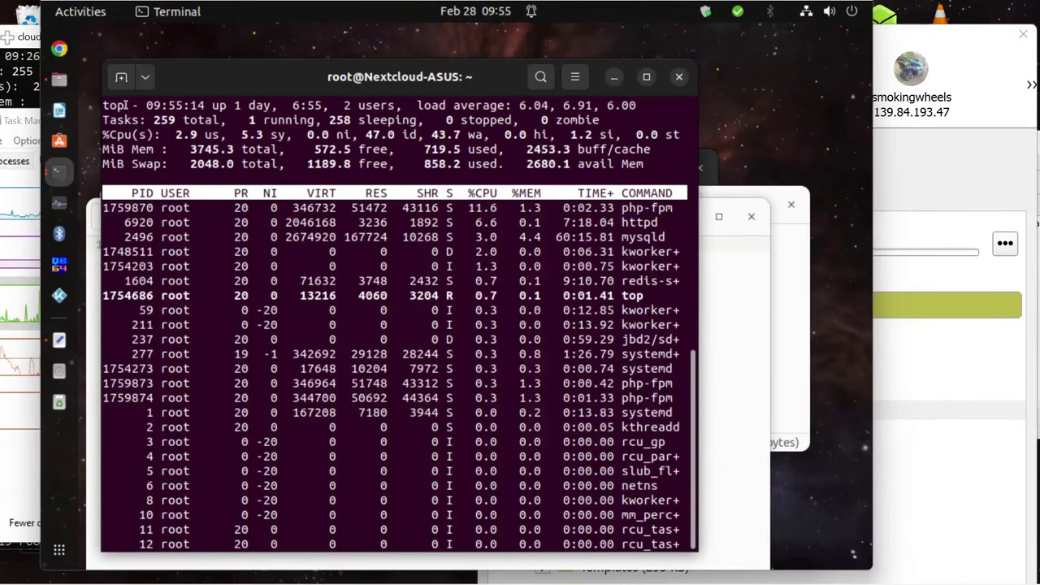
double_click(125, 106)
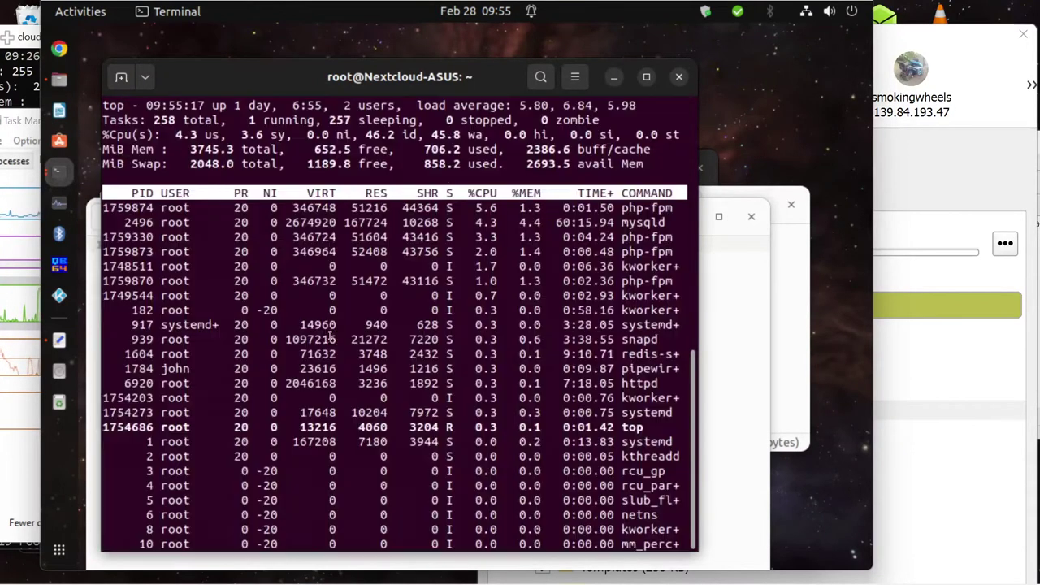
click(741, 359)
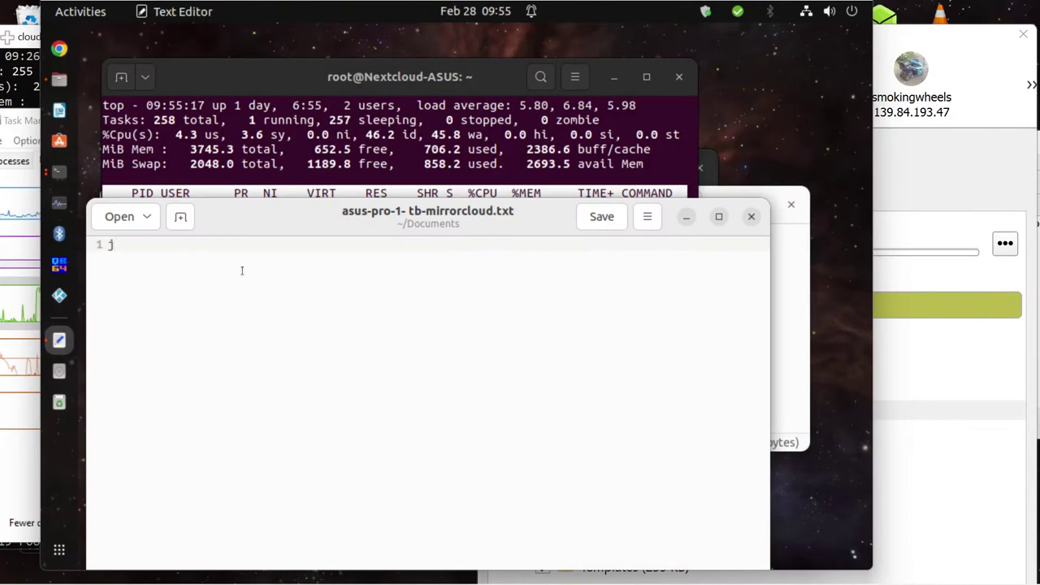
Delete the stray j in the file and attempt pasting the clipboard three times
key(BackSpace)
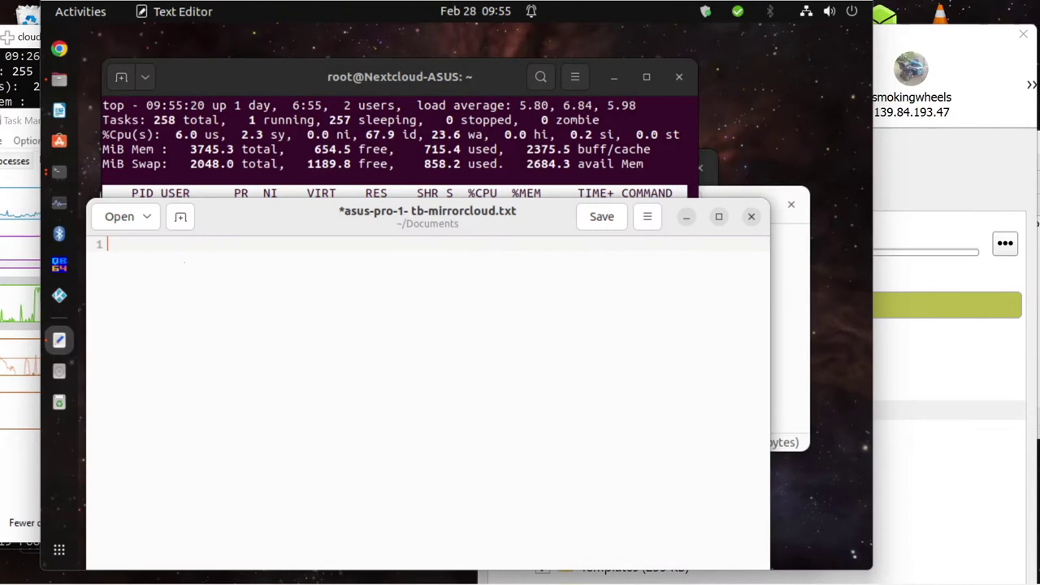
right_click(137, 256)
click(167, 350)
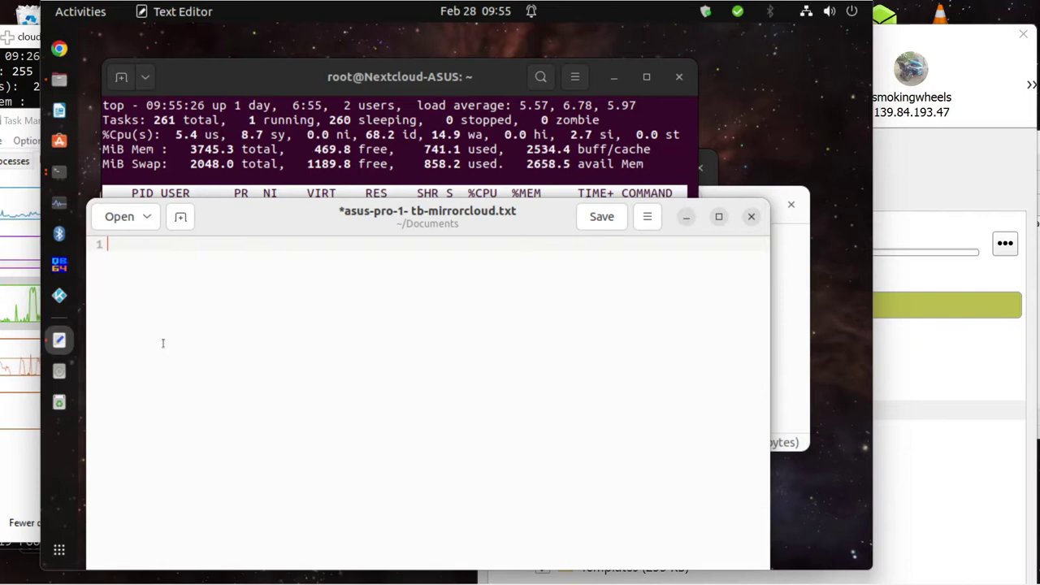
right_click(154, 297)
click(191, 398)
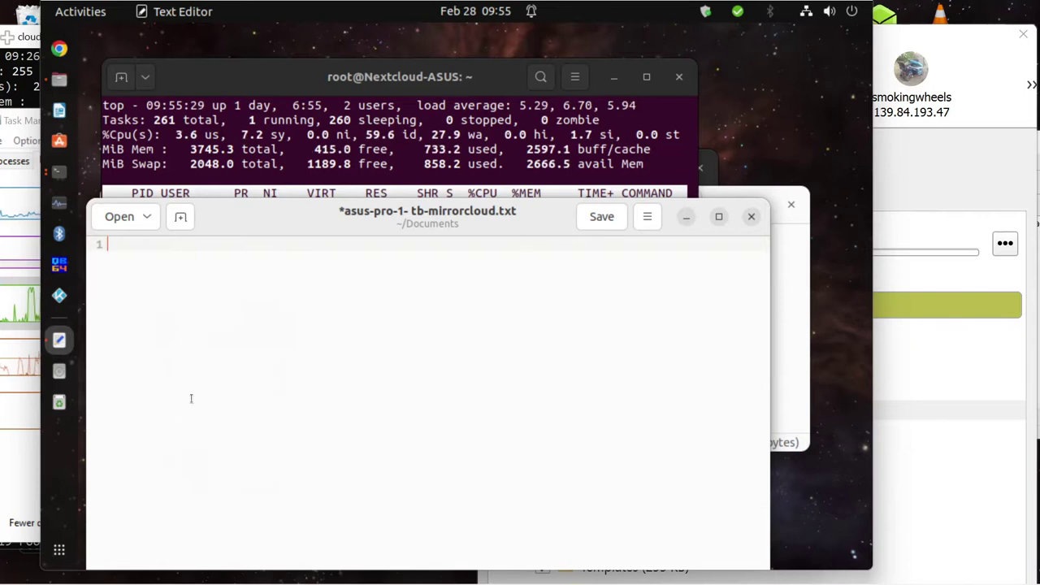
right_click(170, 274)
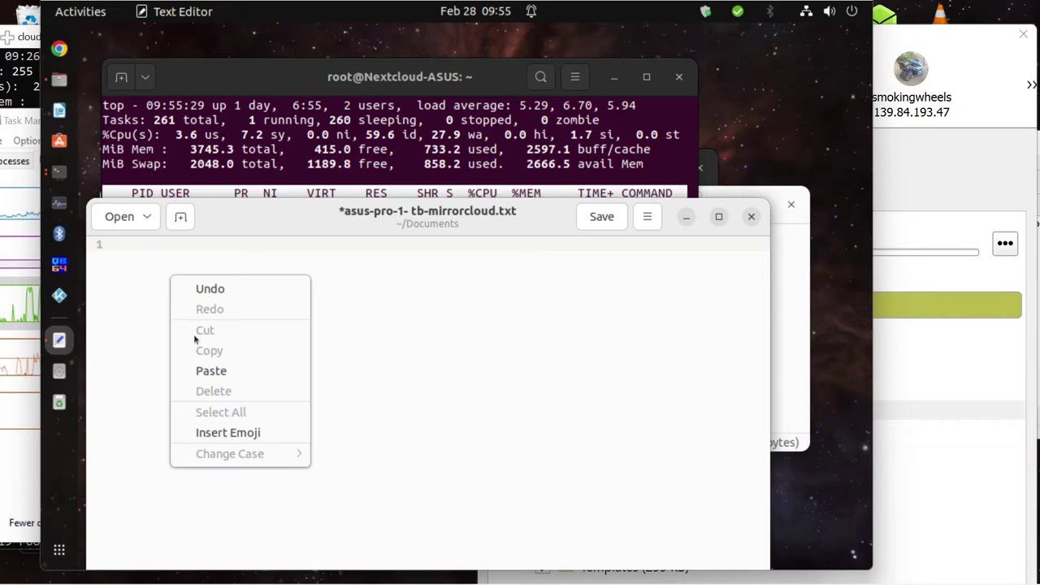
click(211, 373)
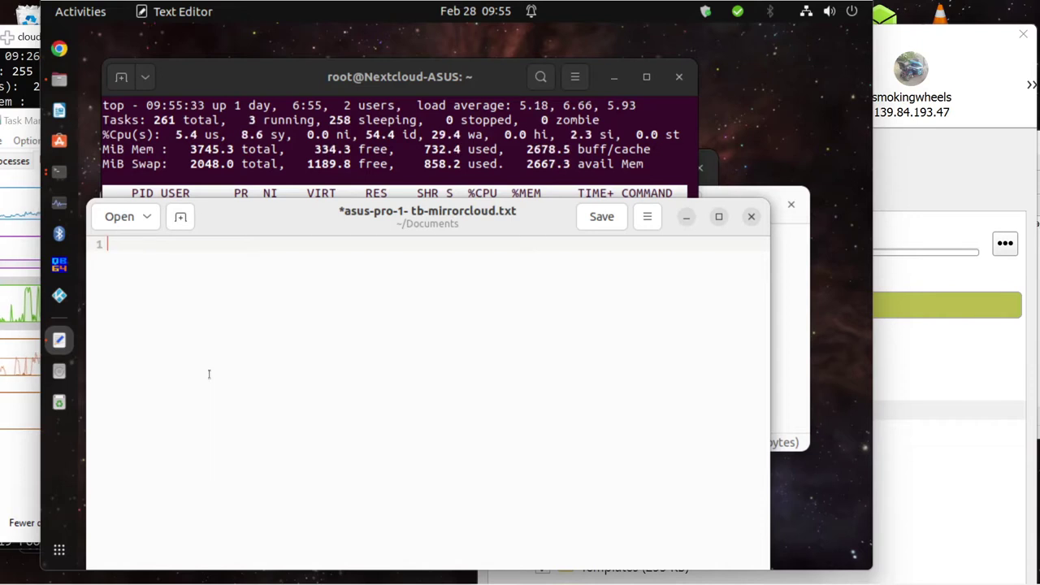
Select the top process snapshot in the terminal down to row 11 and copy it
click(186, 130)
drag(175, 134, 207, 426)
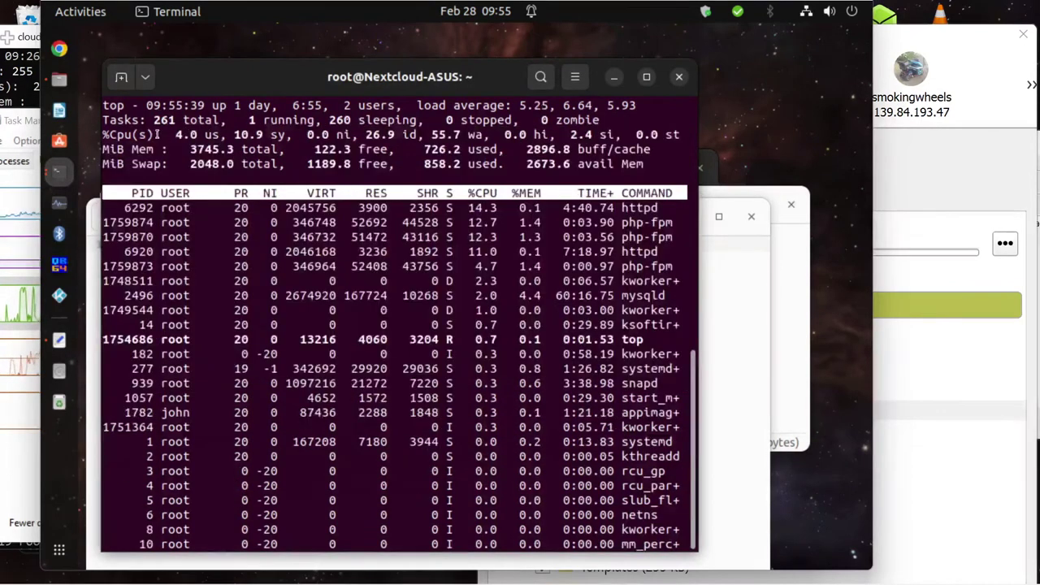
drag(157, 107, 226, 350)
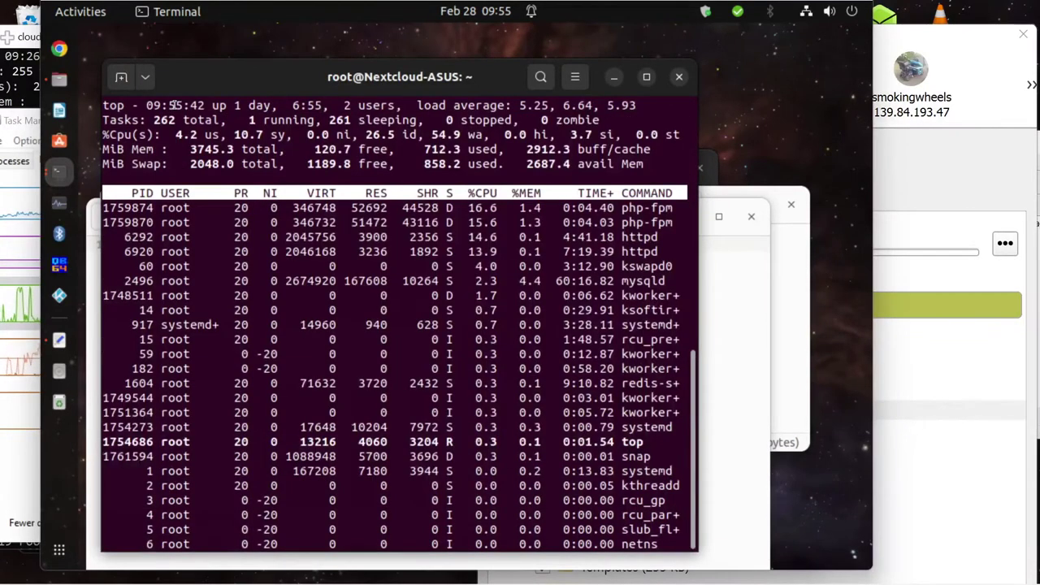
drag(173, 105, 185, 514)
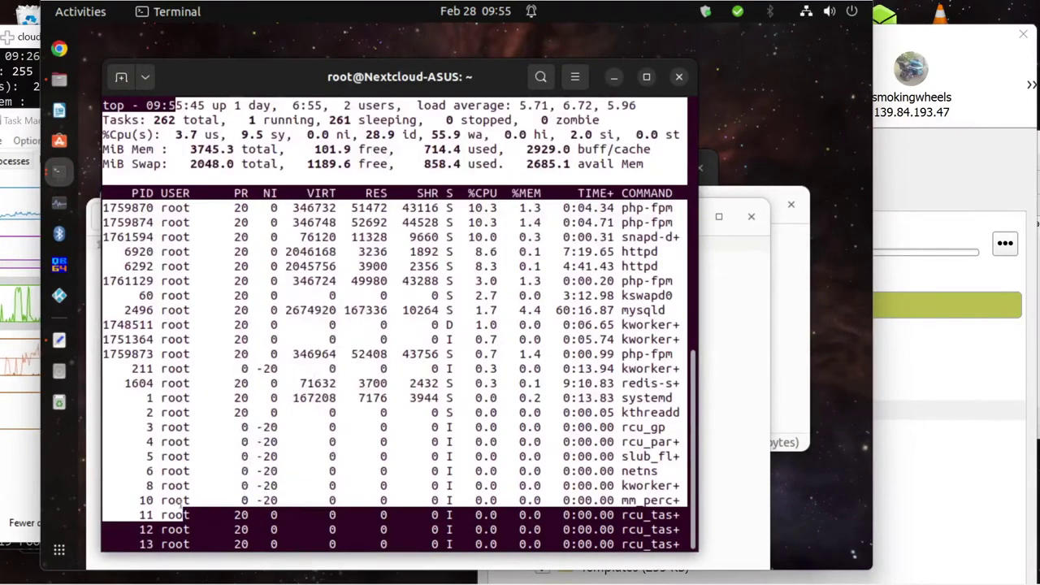
right_click(235, 286)
click(268, 324)
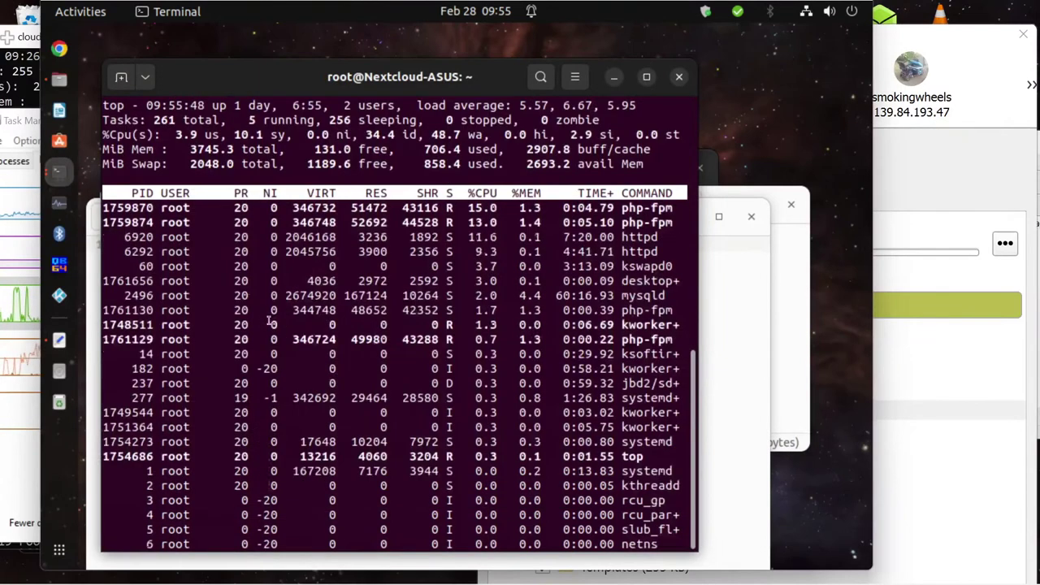
Paste the copied top snapshot into the empty asus-pro-1-tb-mirrorcloud.txt document
click(717, 319)
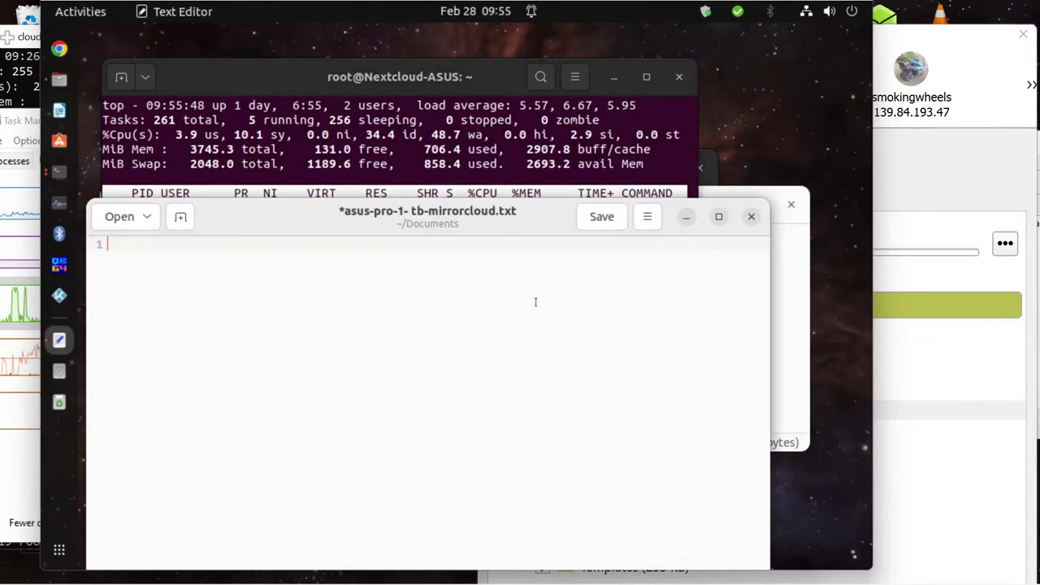
right_click(147, 277)
click(186, 372)
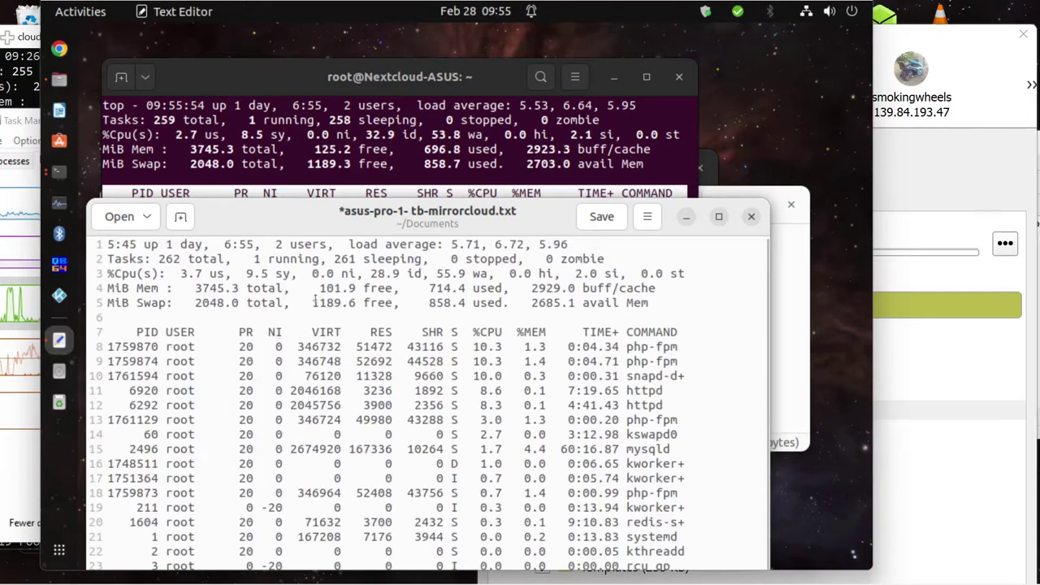
Save asus-pro-1-tb-mirrorcloud.txt and scroll through the pasted top snapshots to check them
click(602, 216)
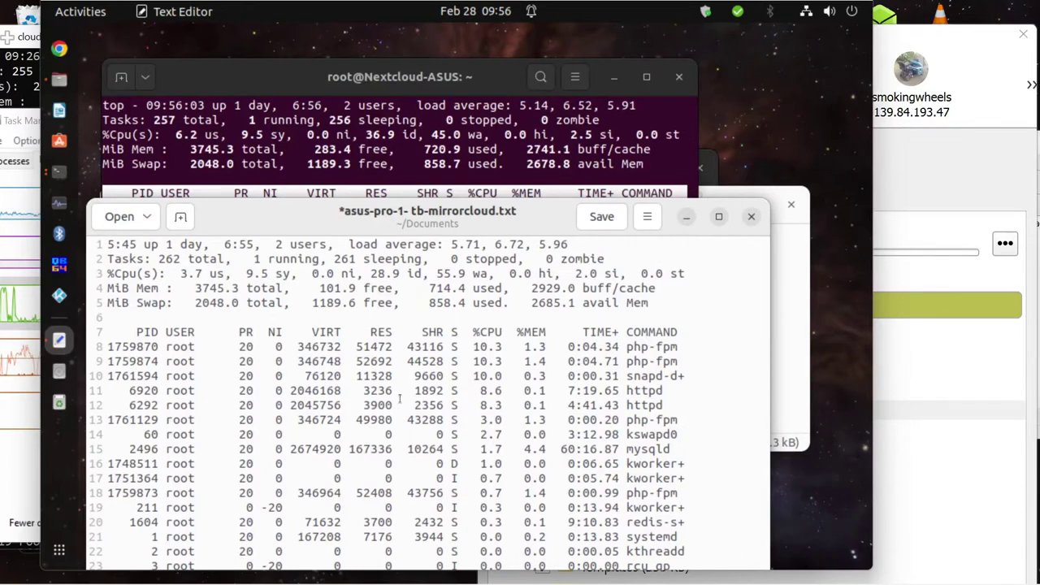
scroll(400, 396, left, 1)
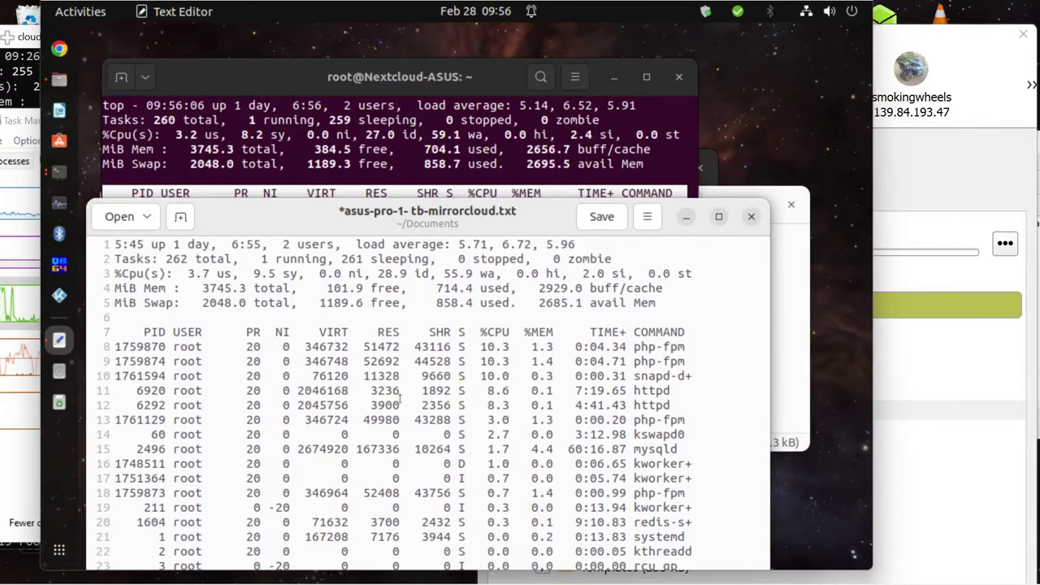
click(602, 216)
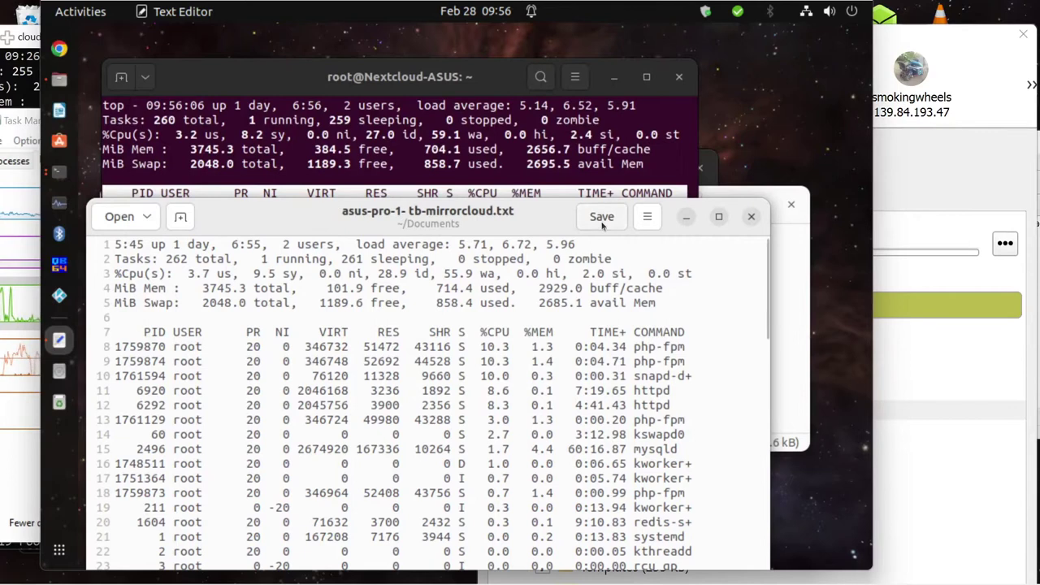
scroll(461, 375, down, 10)
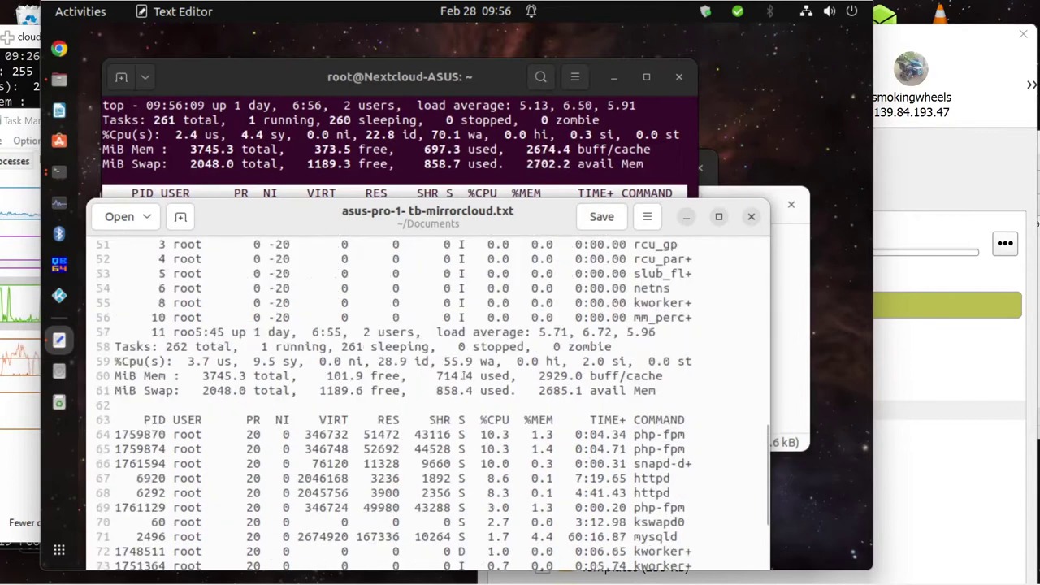
scroll(463, 372, up, 3)
scroll(462, 372, down, 12)
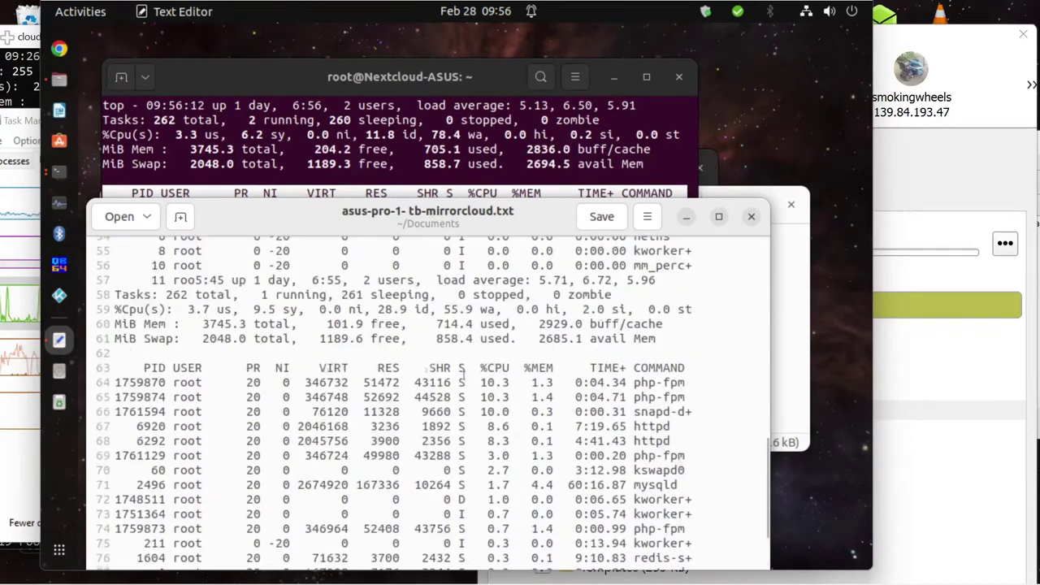
scroll(463, 375, down, 3)
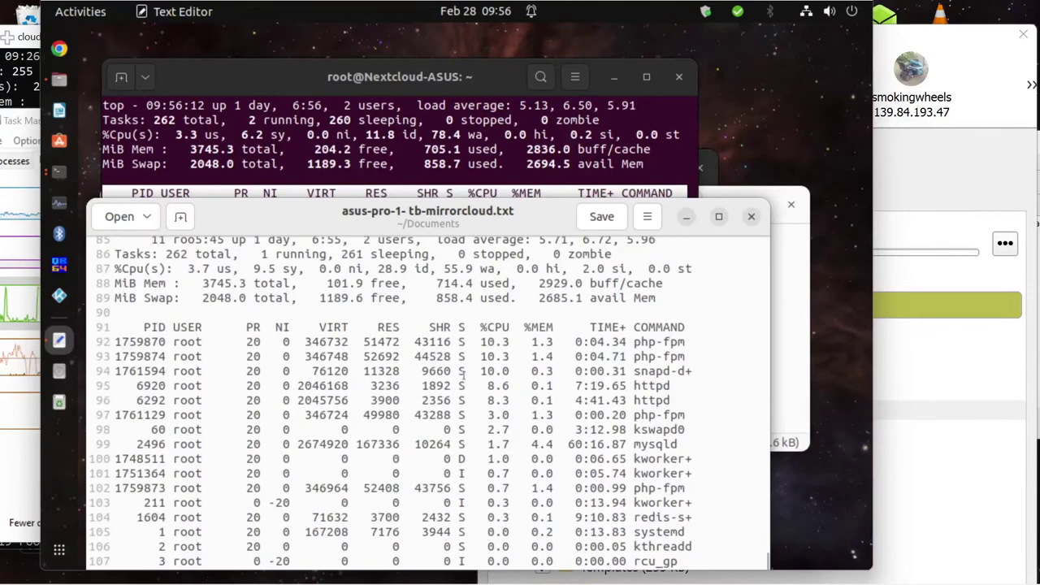
scroll(463, 372, up, 1)
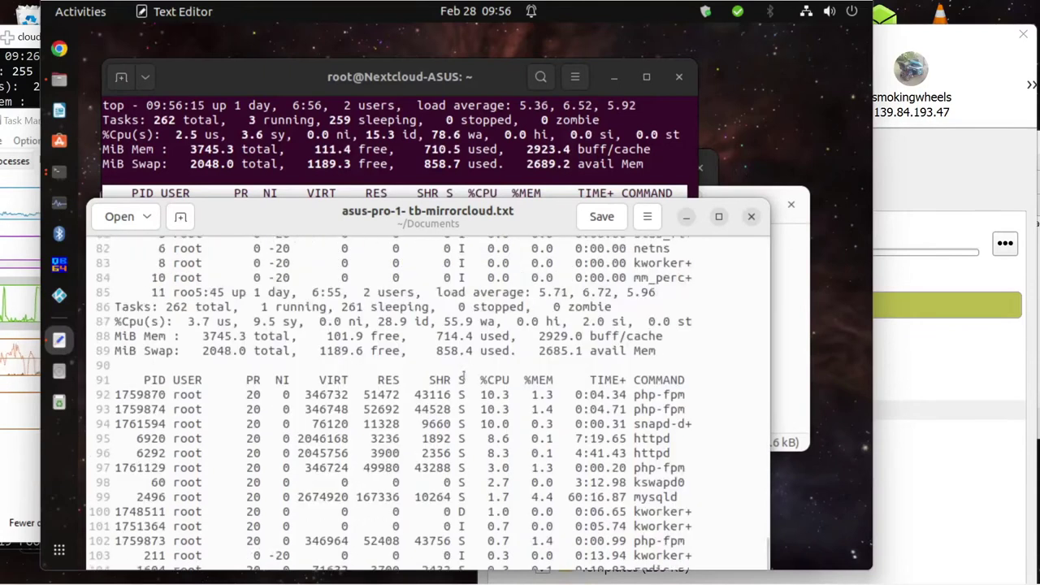
scroll(461, 377, up, 2)
scroll(465, 375, down, 1)
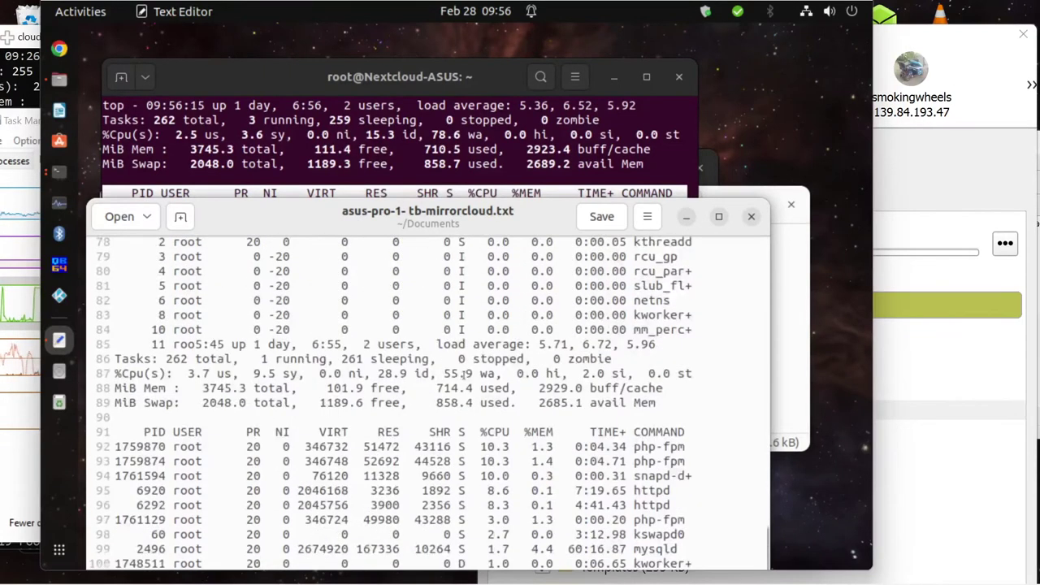
scroll(465, 375, down, 2)
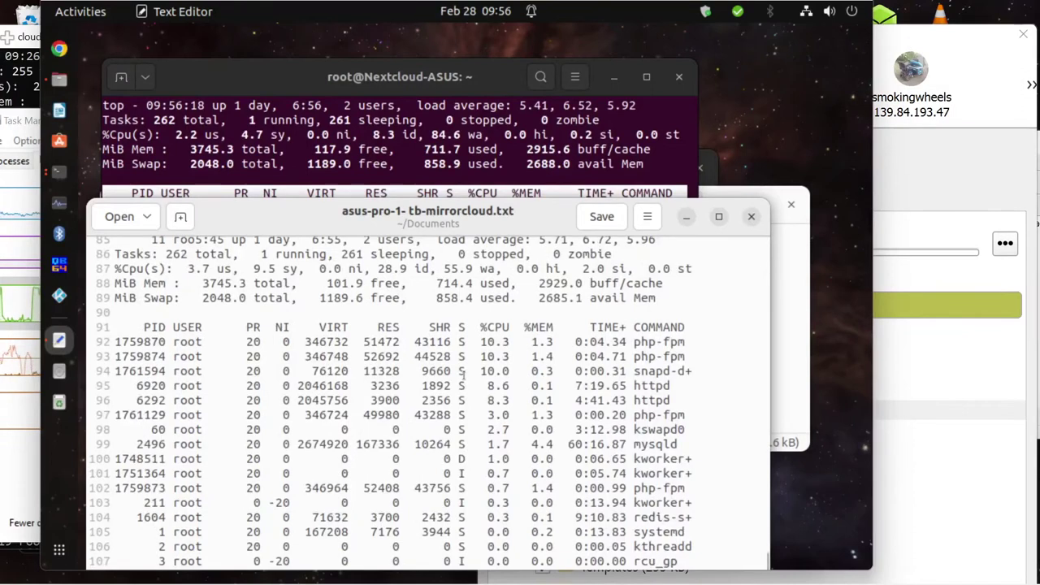
scroll(465, 375, down, 12)
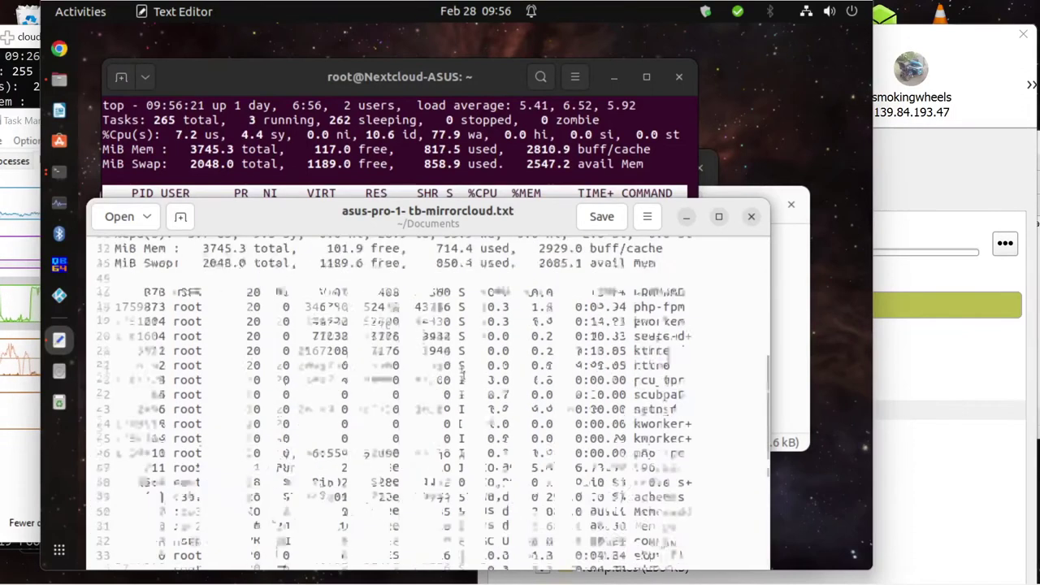
scroll(462, 375, up, 10)
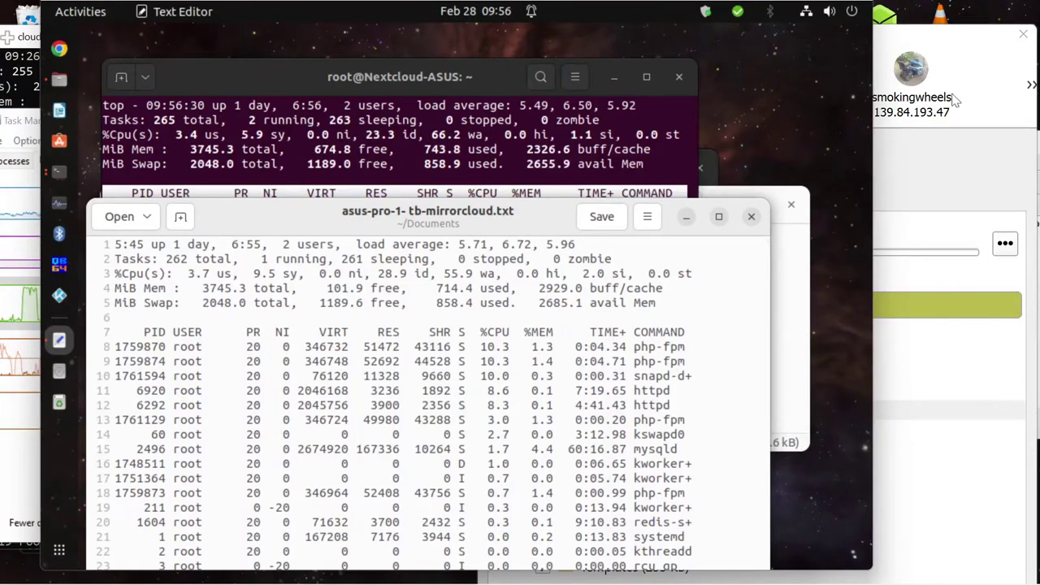
Check Nextcloud's sync settings, then return to the terminal and make its window slightly taller
click(938, 153)
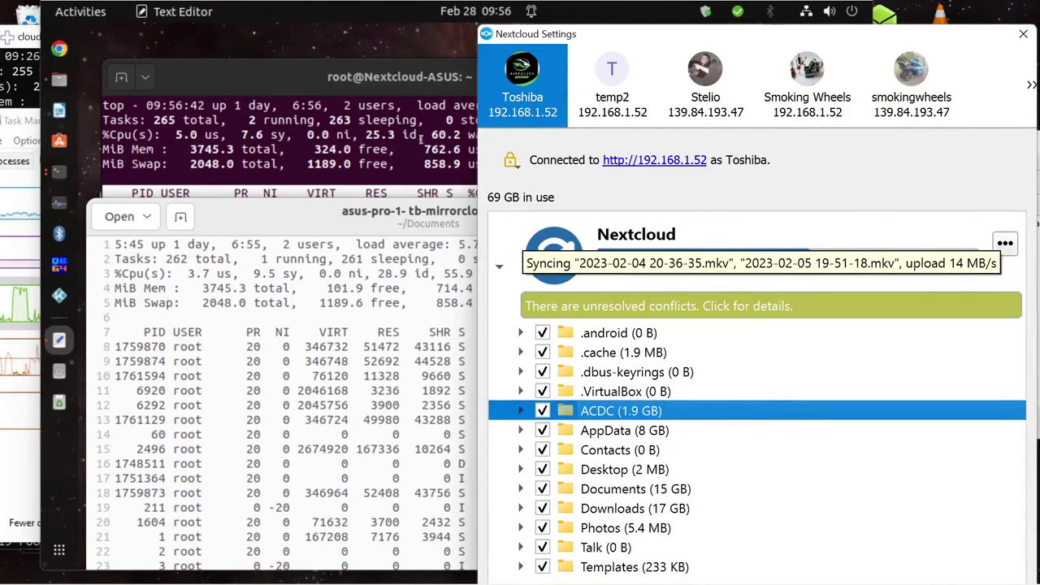
click(295, 79)
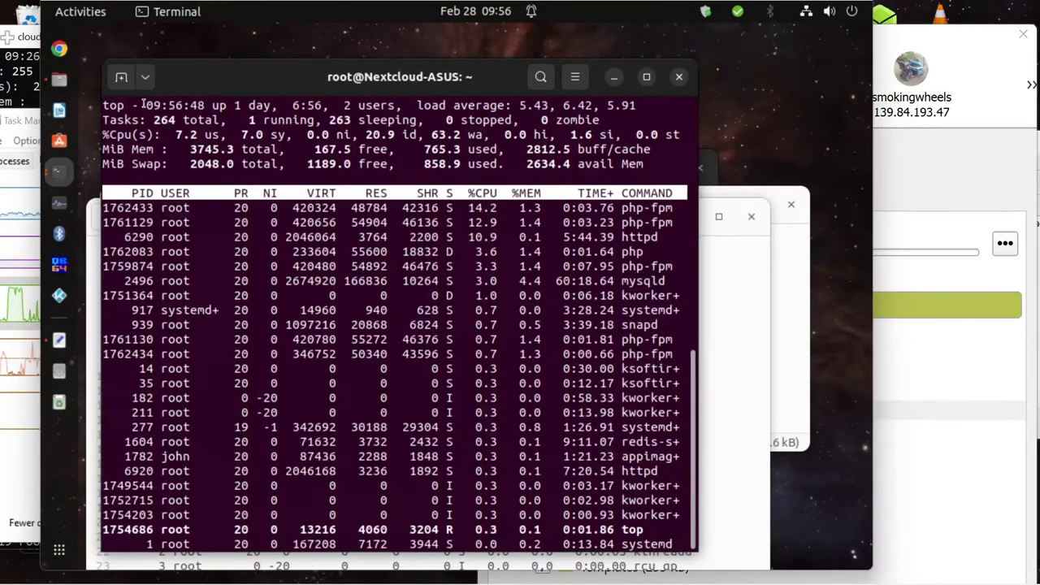
double_click(113, 105)
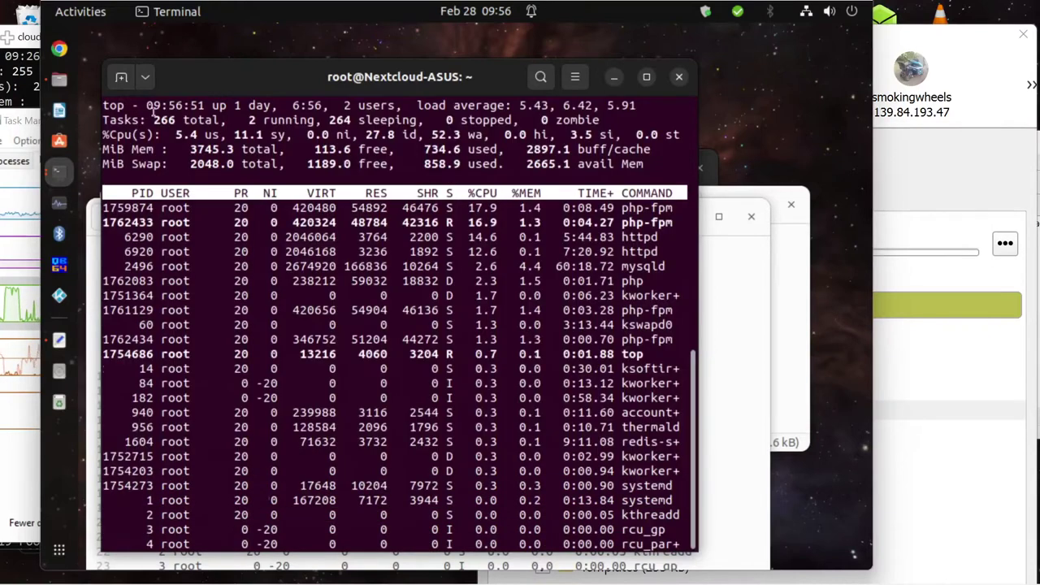
double_click(123, 103)
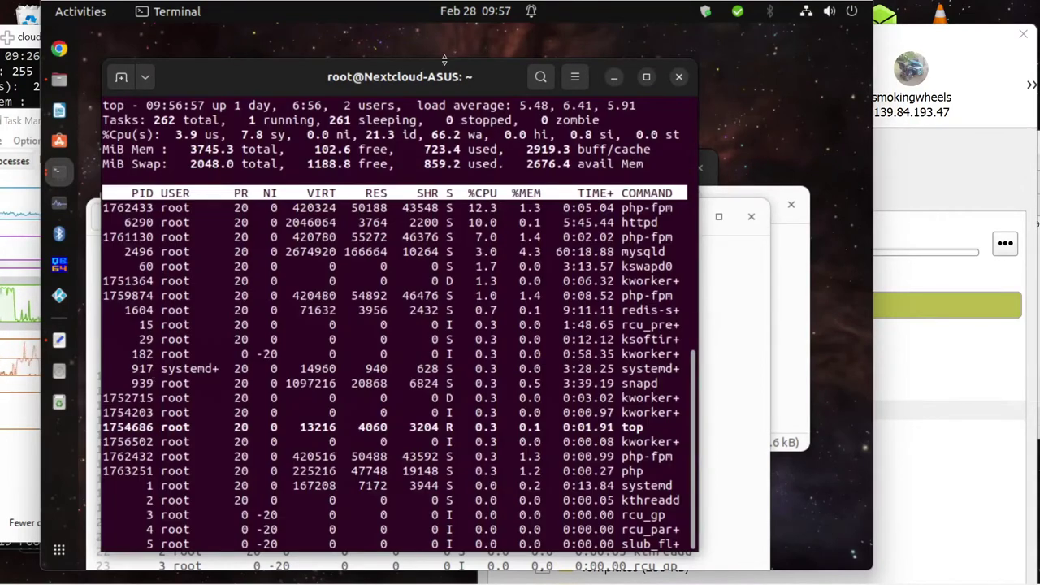
drag(444, 60, 445, 30)
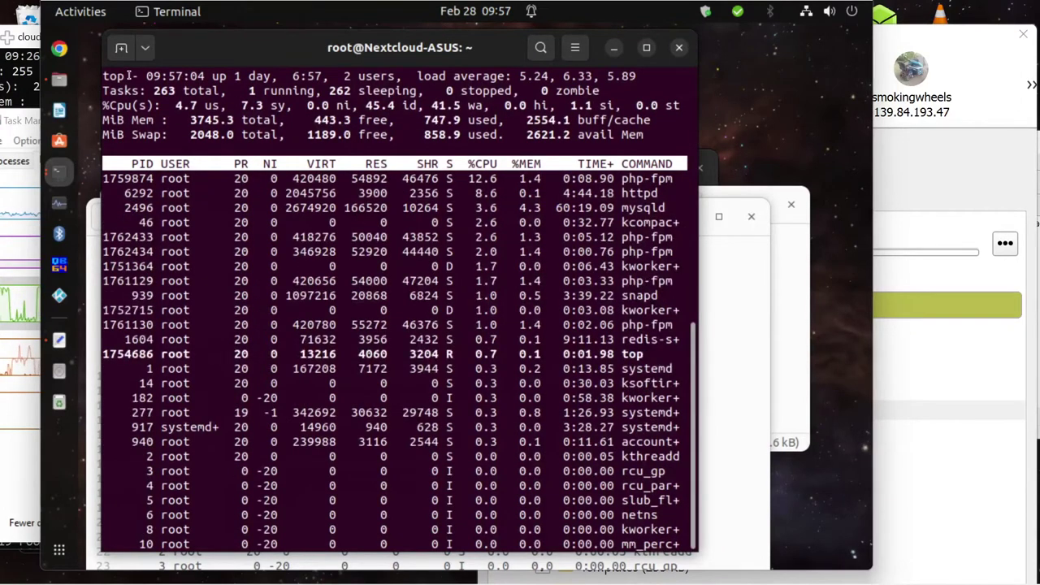
Select the beginning of the top header (265 tasks, load average 4.60) and copy it
drag(128, 75, 126, 546)
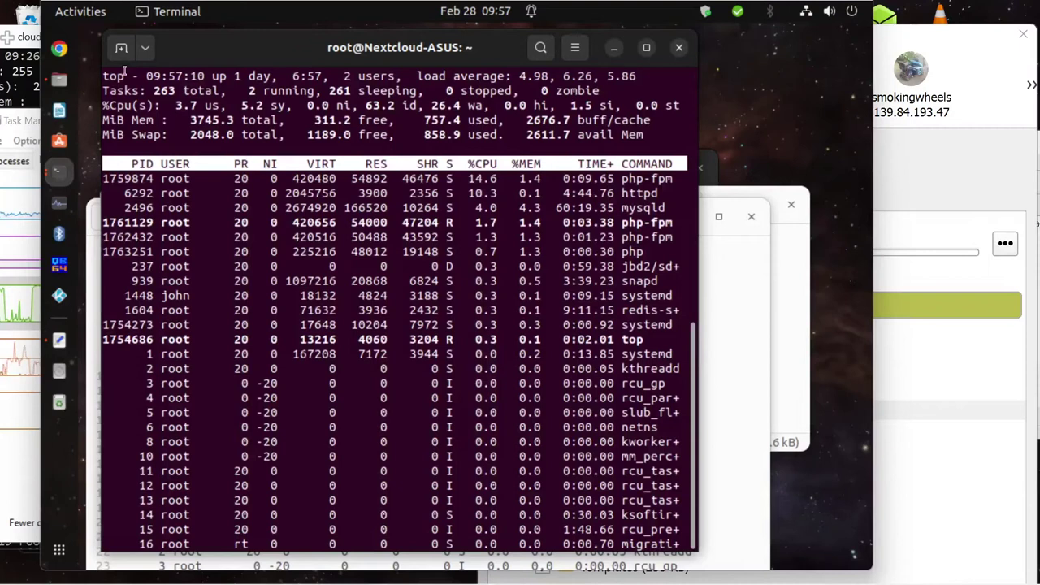
drag(127, 73, 159, 549)
right_click(179, 292)
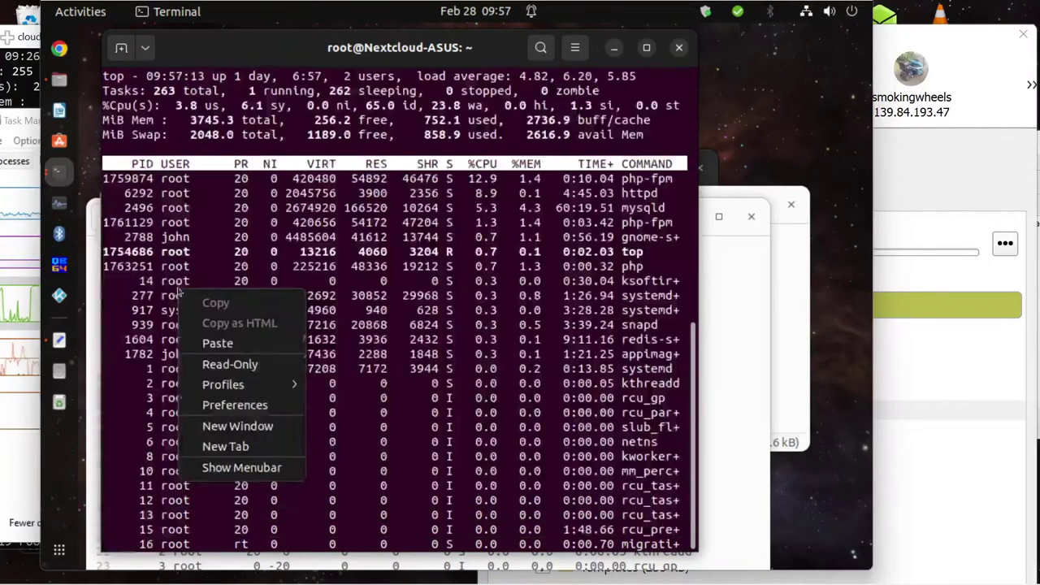
click(193, 236)
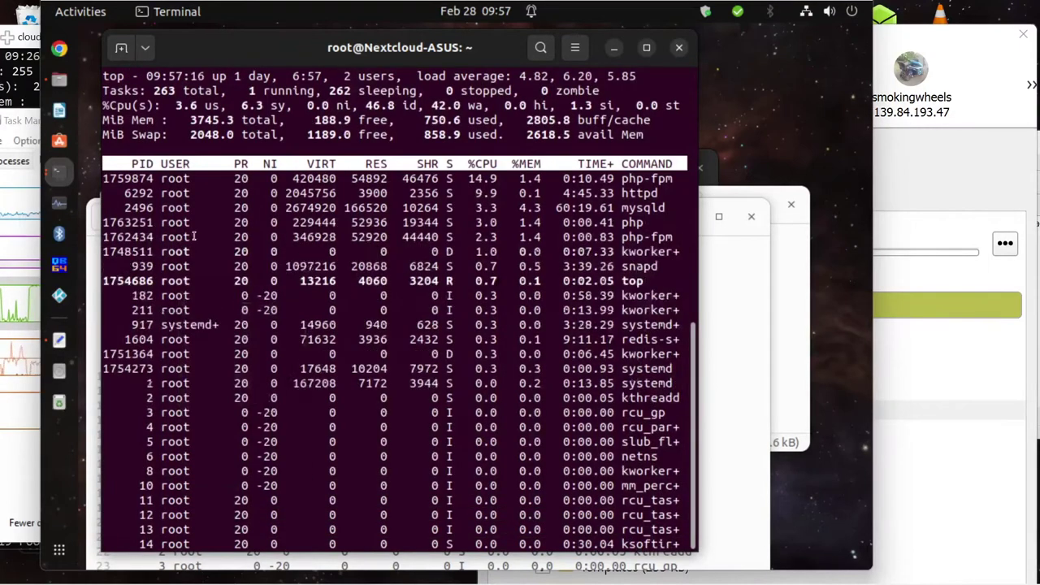
double_click(138, 78)
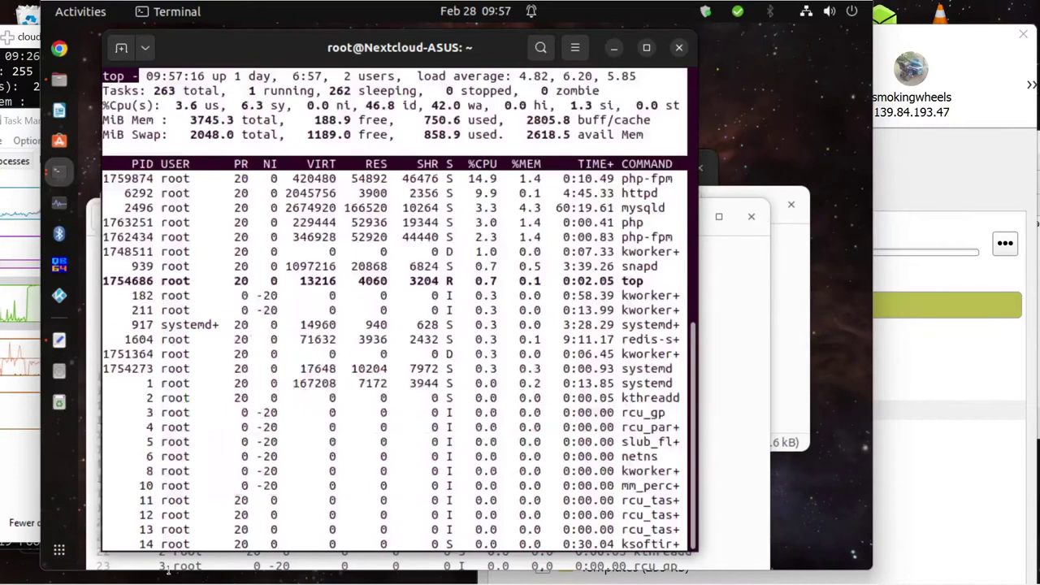
right_click(225, 299)
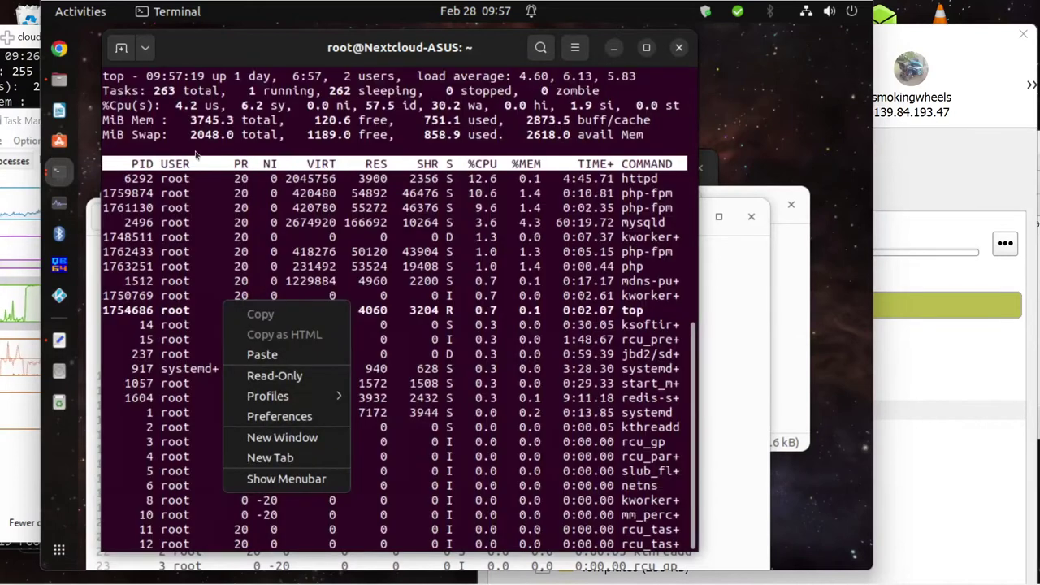
click(159, 78)
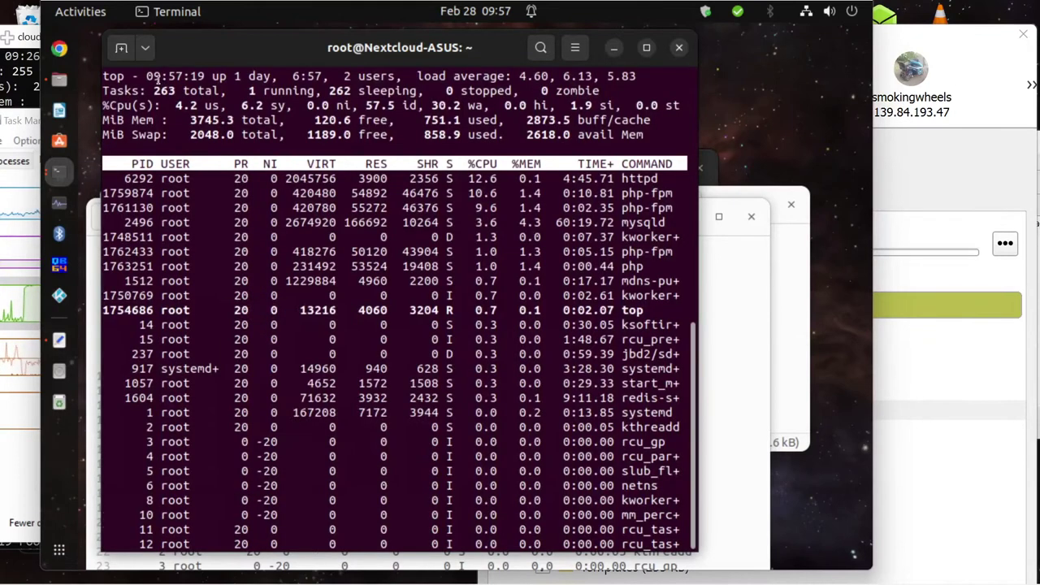
drag(159, 78, 102, 76)
right_click(298, 261)
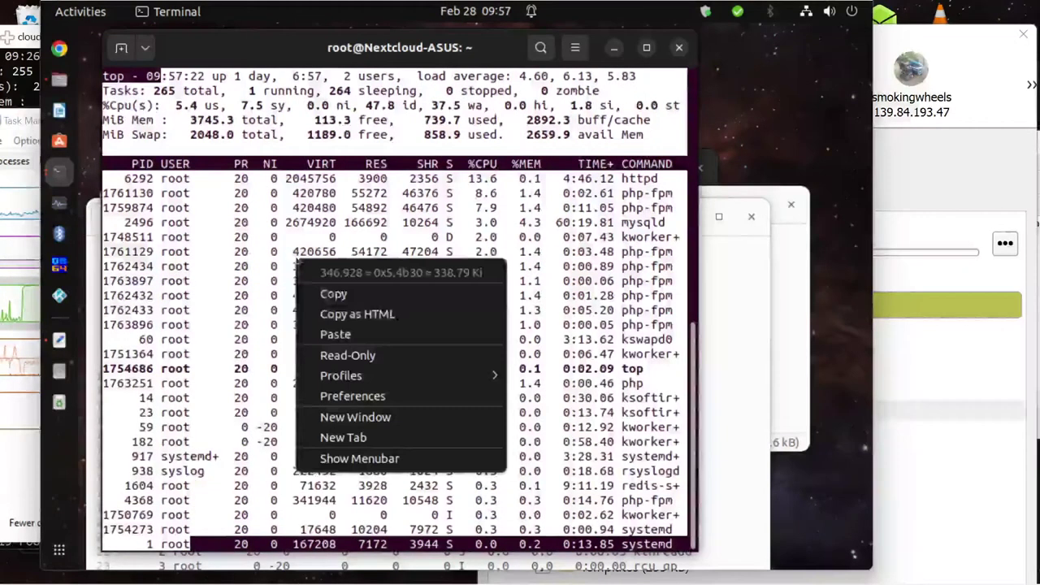
click(314, 296)
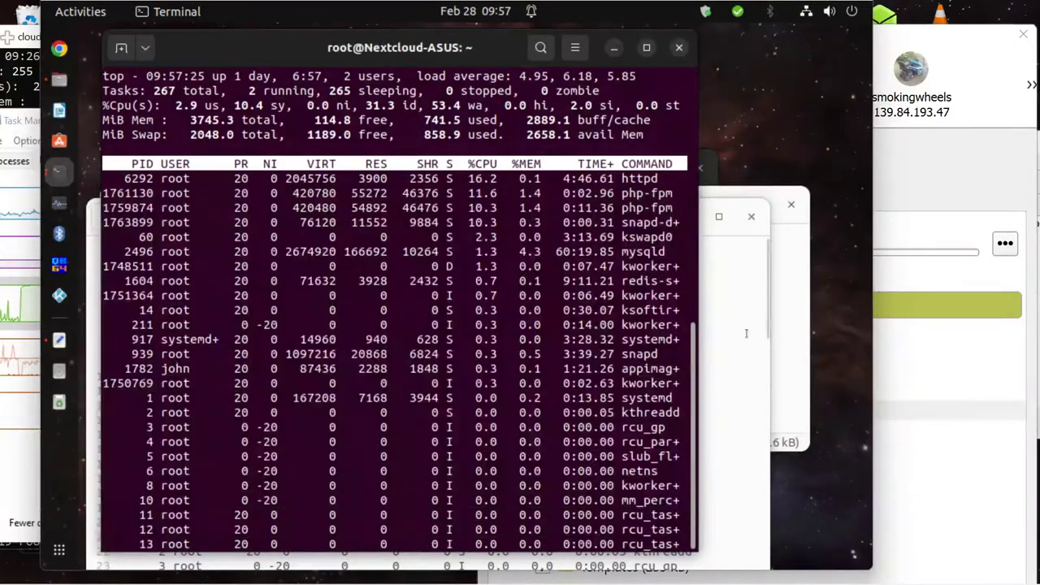
Paste the new top snapshot at the start of asus-pro-1-tb-mirrorcloud.txt
click(746, 334)
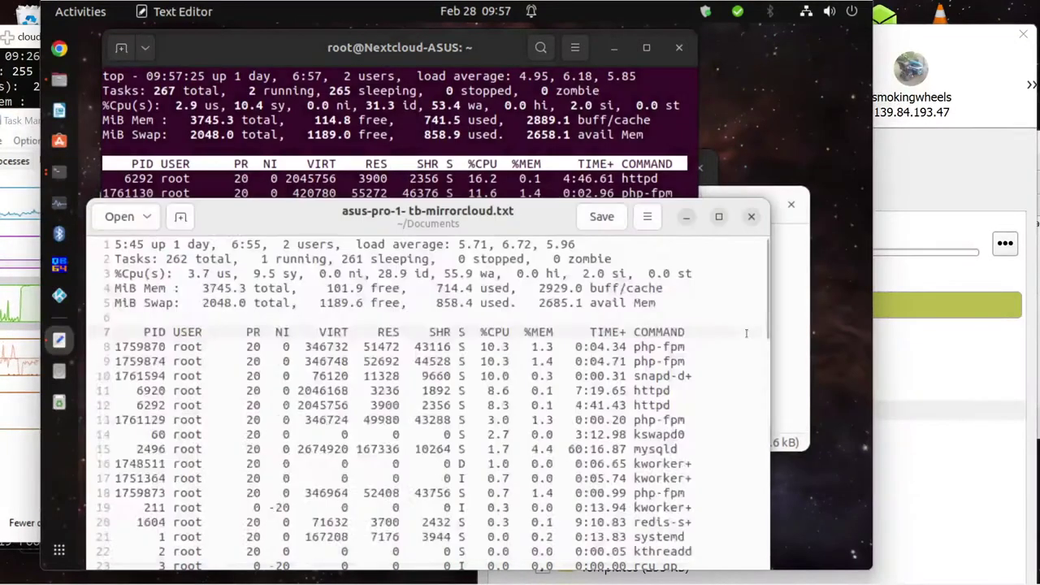
scroll(741, 351, up, 3)
scroll(741, 351, down, 12)
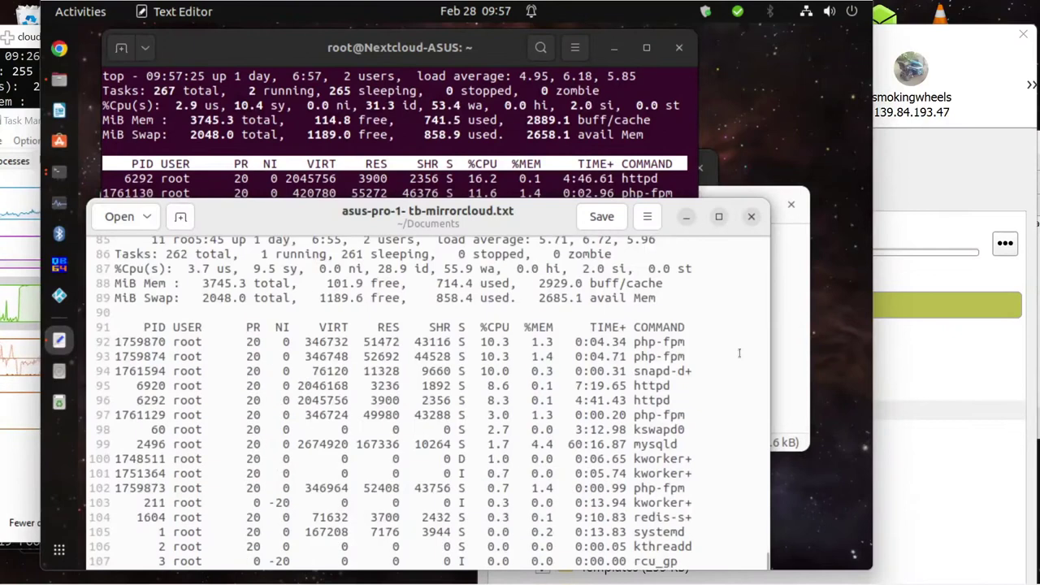
scroll(739, 352, up, 20)
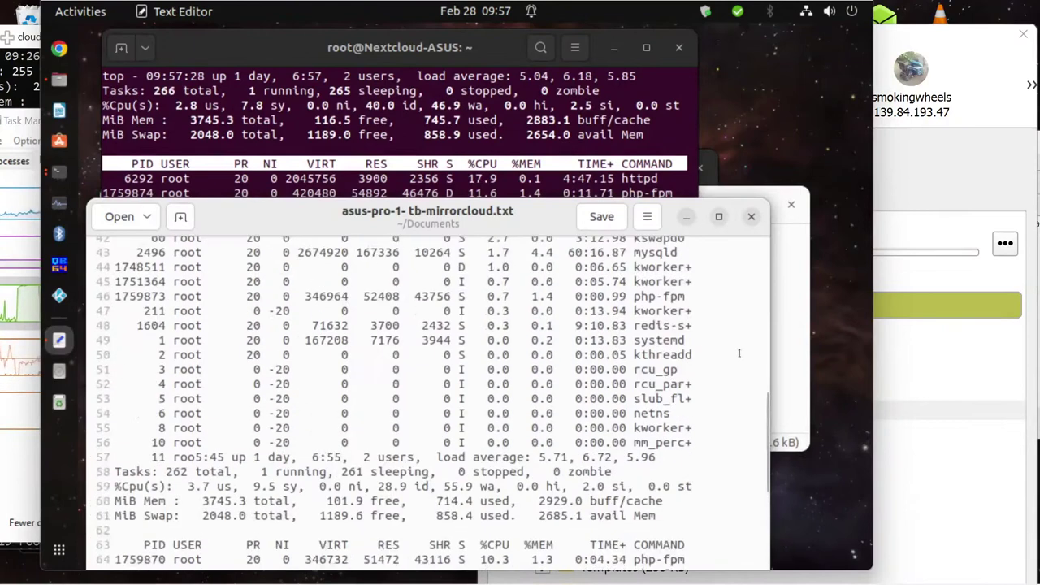
scroll(739, 353, up, 3)
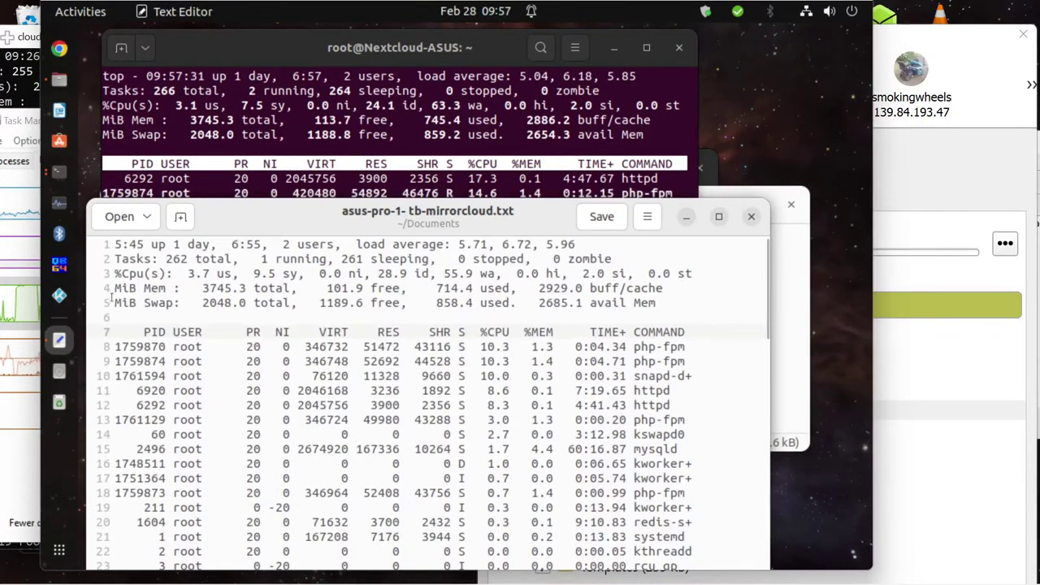
click(116, 244)
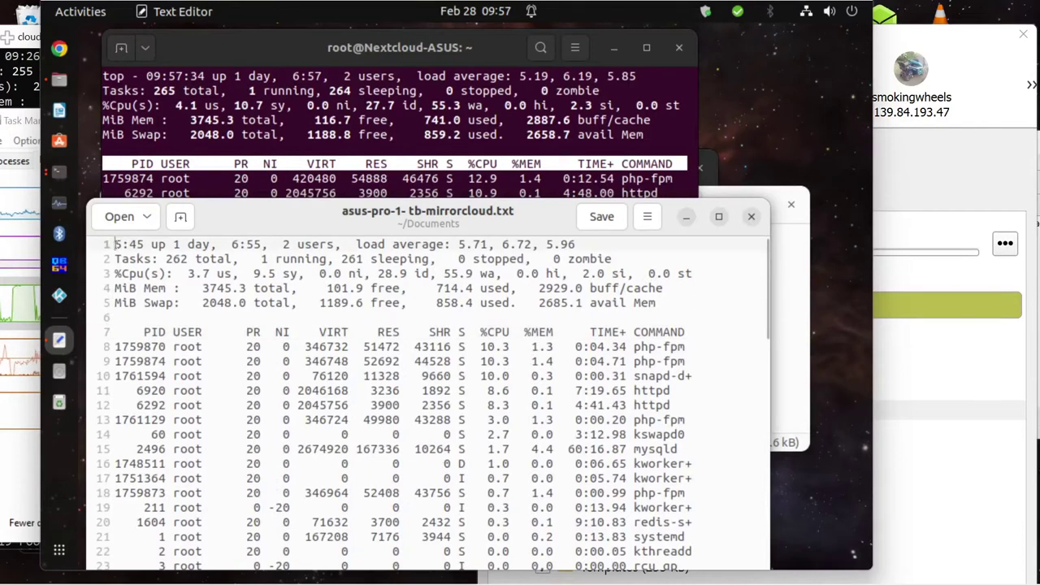
key(Return)
key(Return)
key(Return)
key(Return)
key(Return)
key(Up)
key(Up)
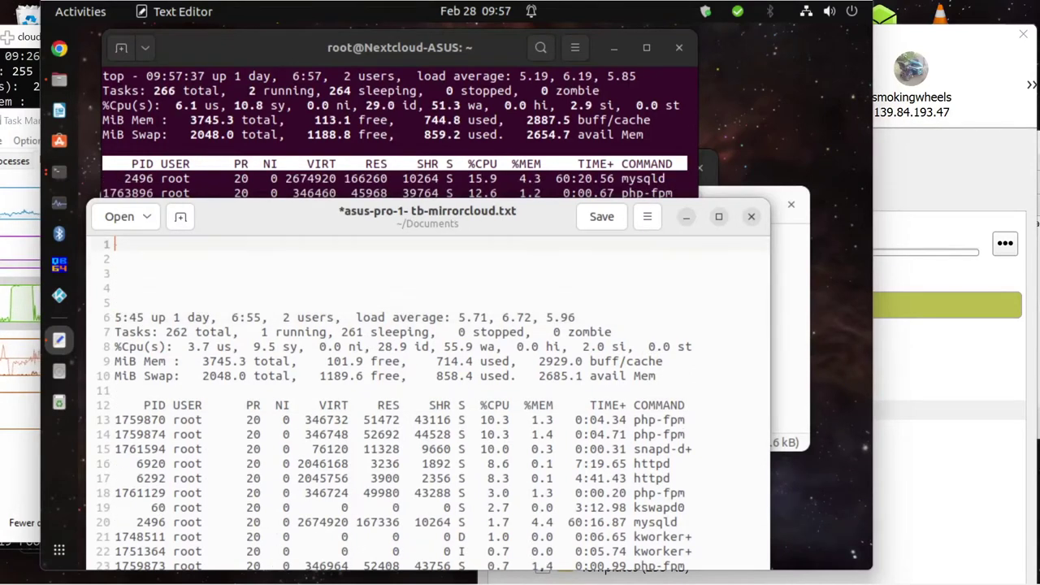
key(ctrl+v)
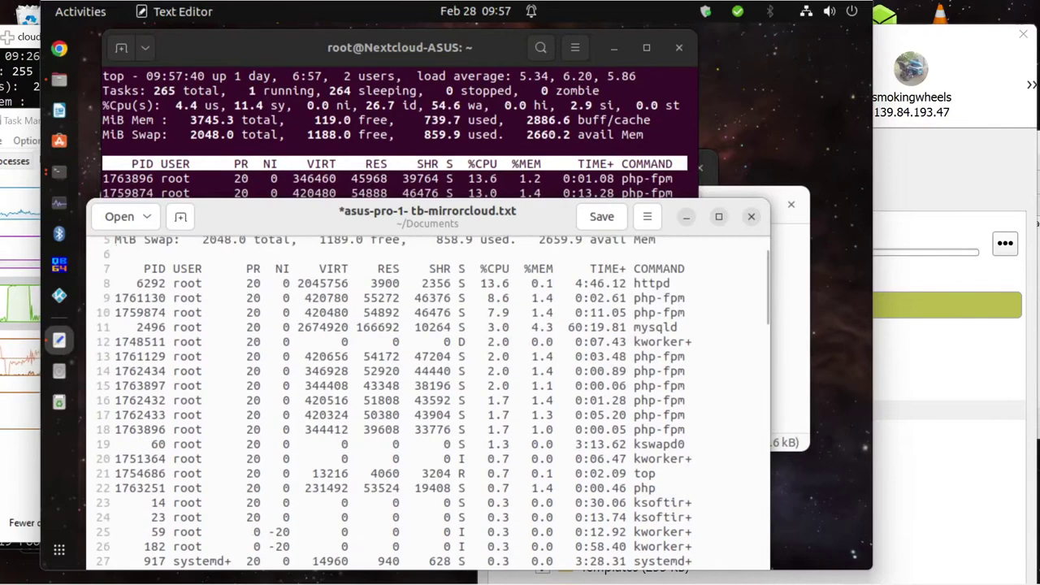
Add blank lines above the new snapshot to separate it from the file's start
scroll(431, 402, down, 9)
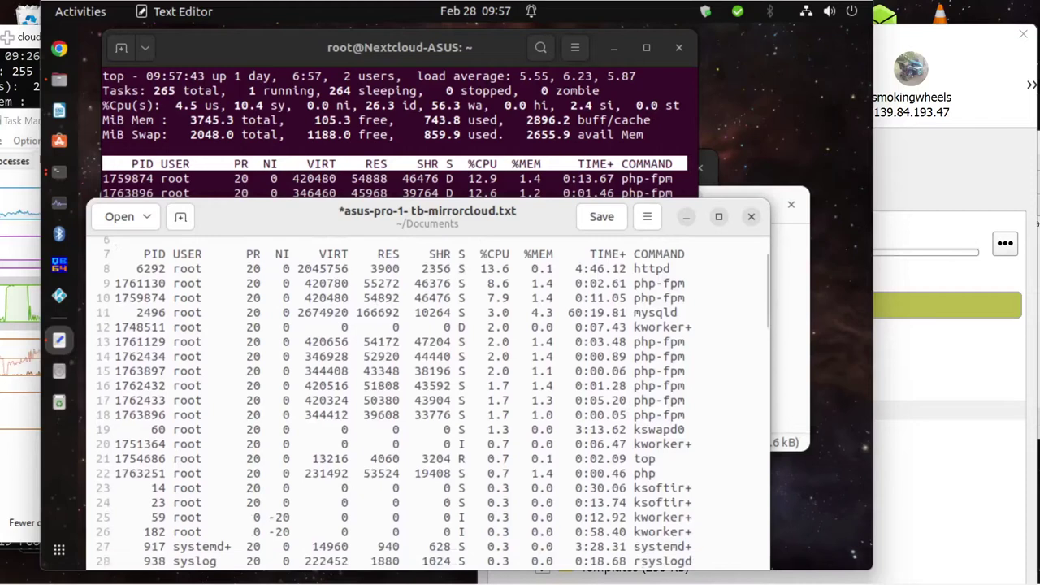
scroll(428, 402, down, 2)
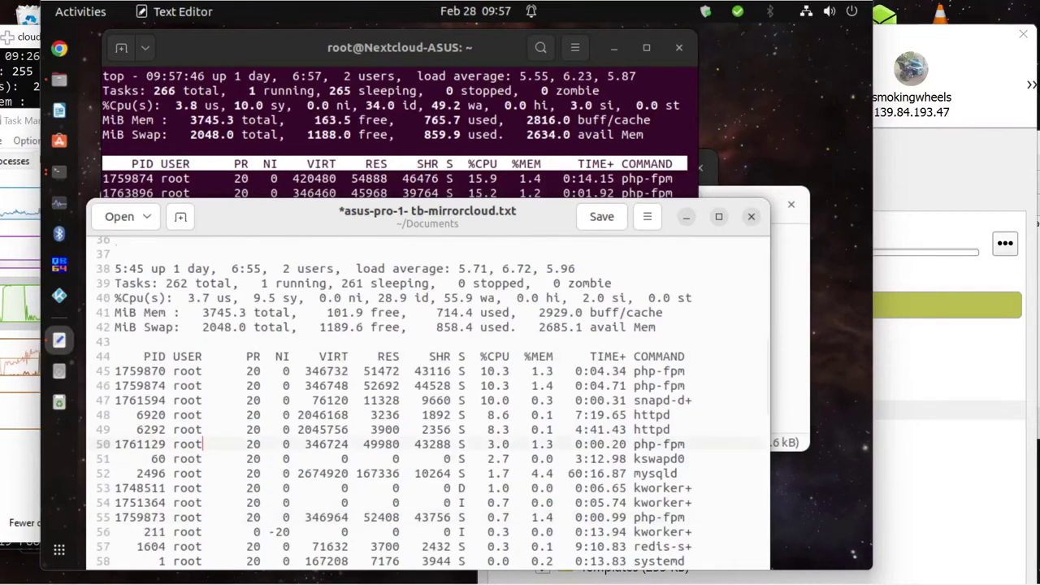
scroll(428, 403, up, 3)
scroll(429, 403, up, 9)
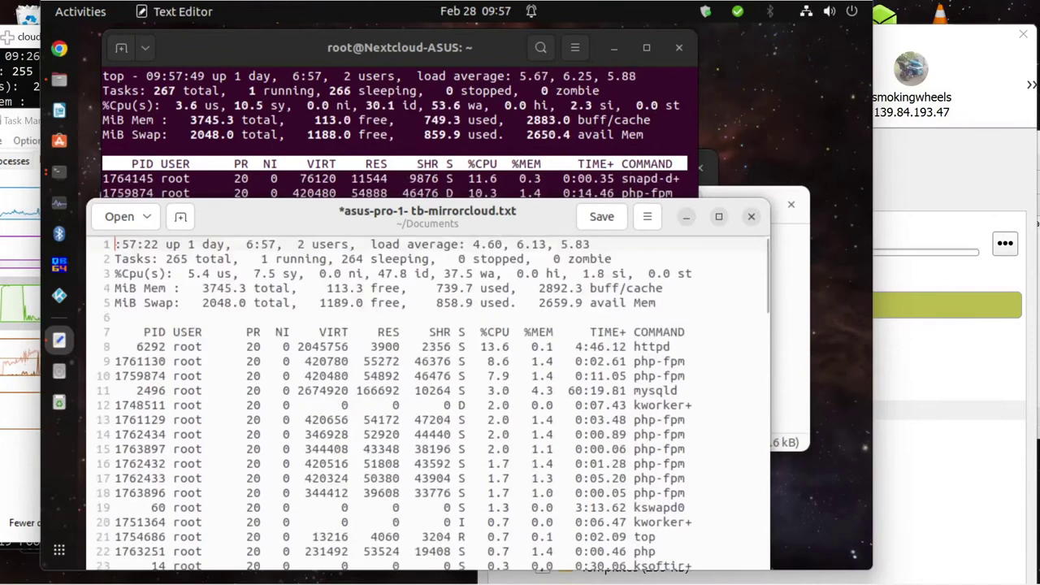
click(115, 258)
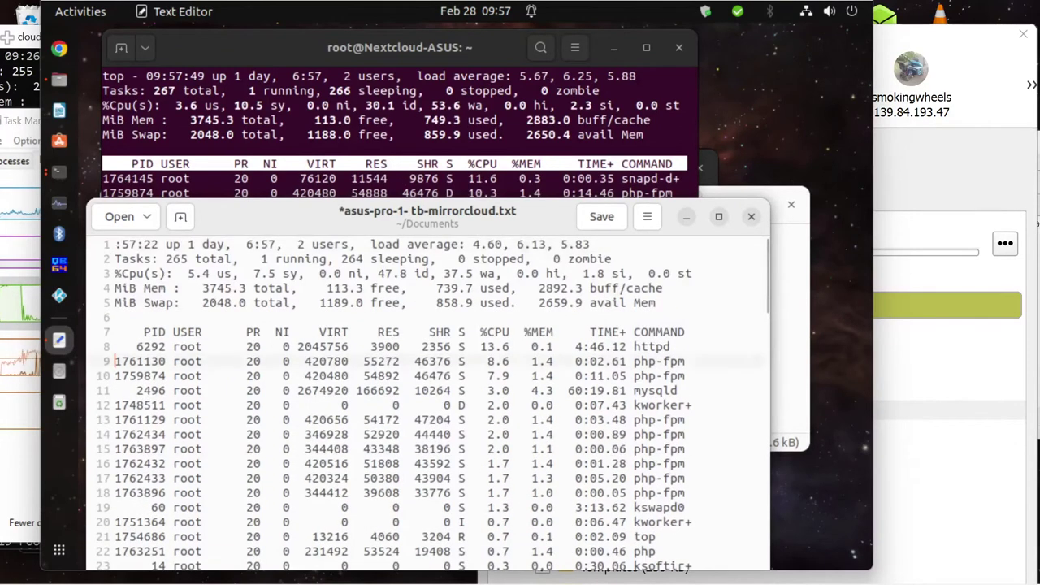
scroll(428, 403, down, 13)
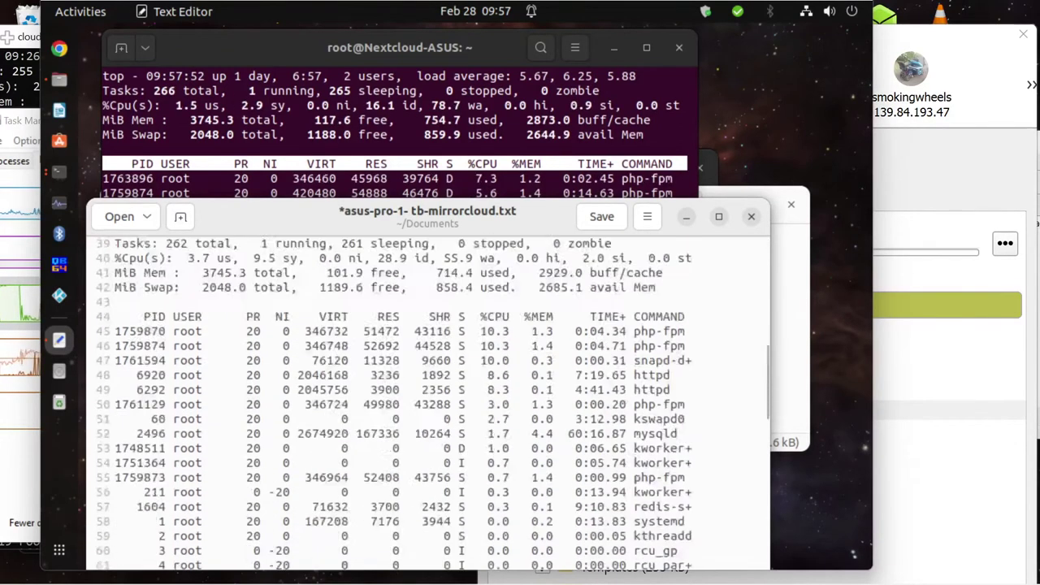
scroll(428, 402, down, 20)
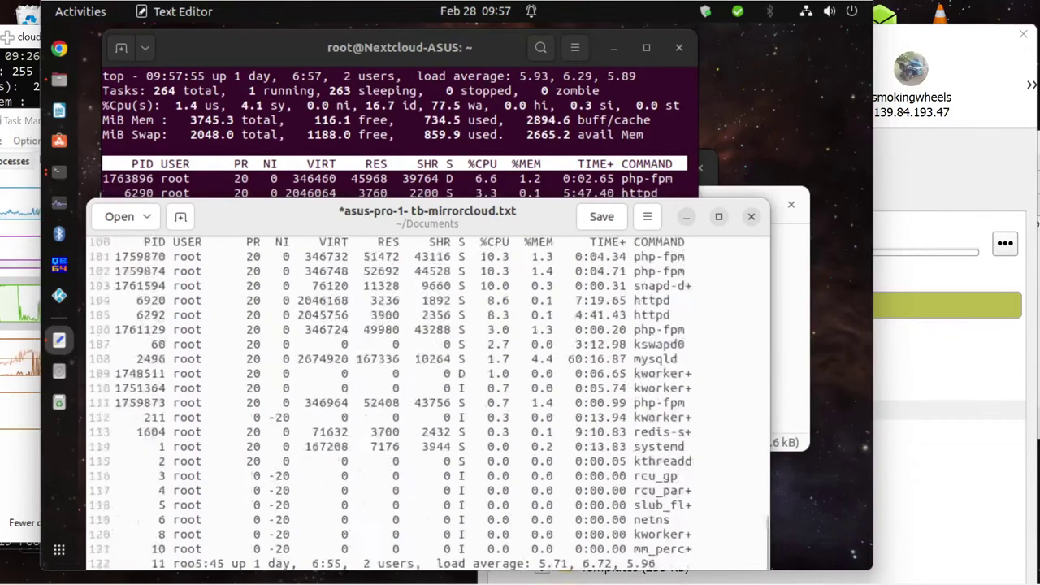
scroll(428, 402, down, 5)
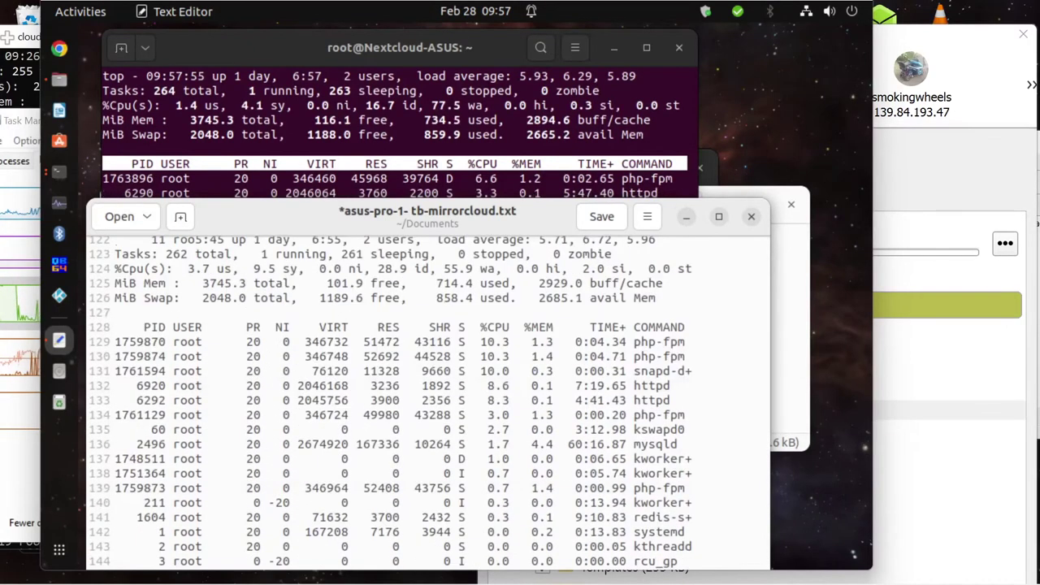
scroll(429, 402, up, 8)
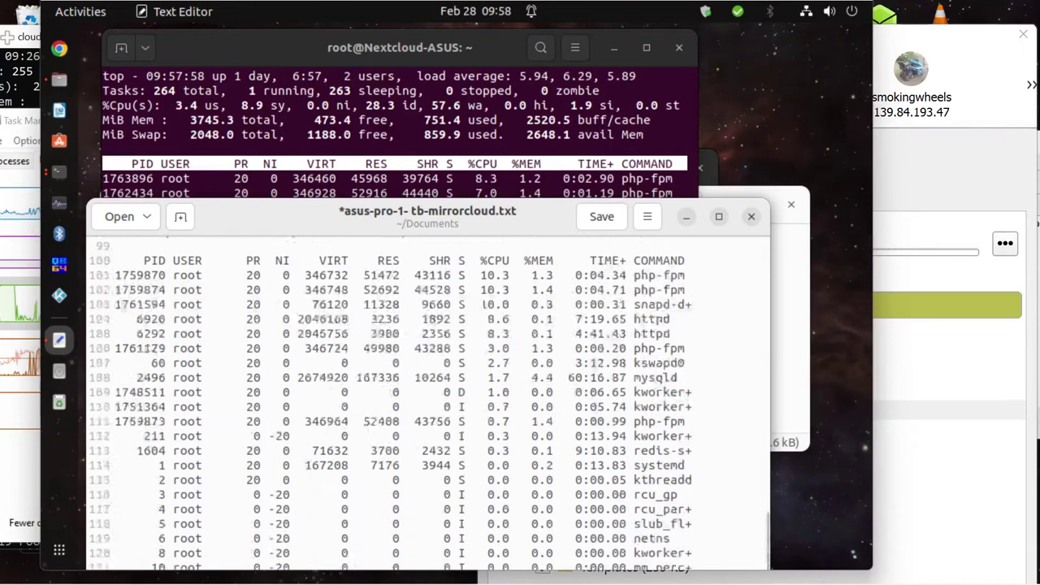
scroll(429, 402, up, 20)
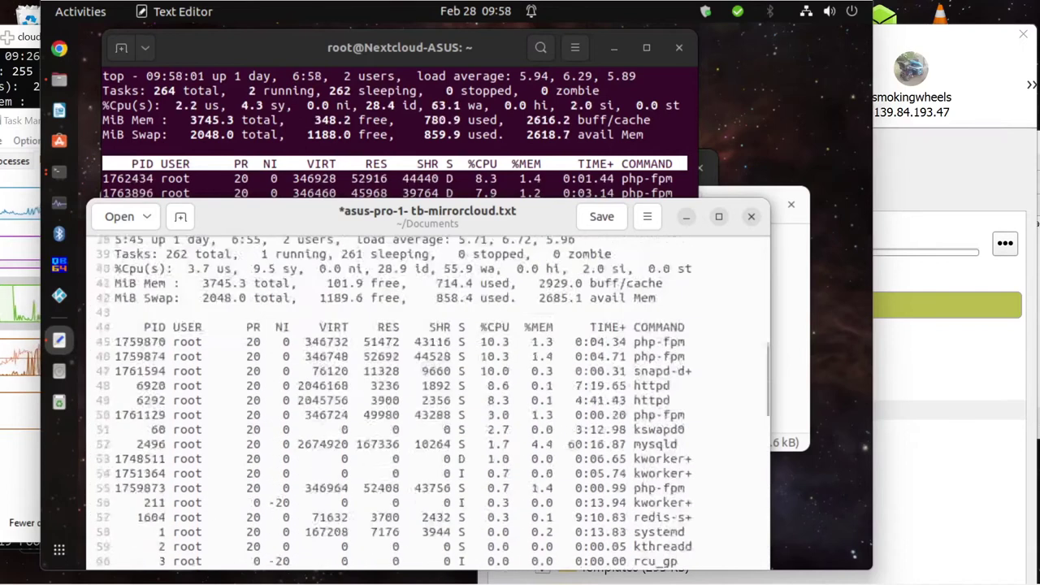
scroll(428, 402, up, 12)
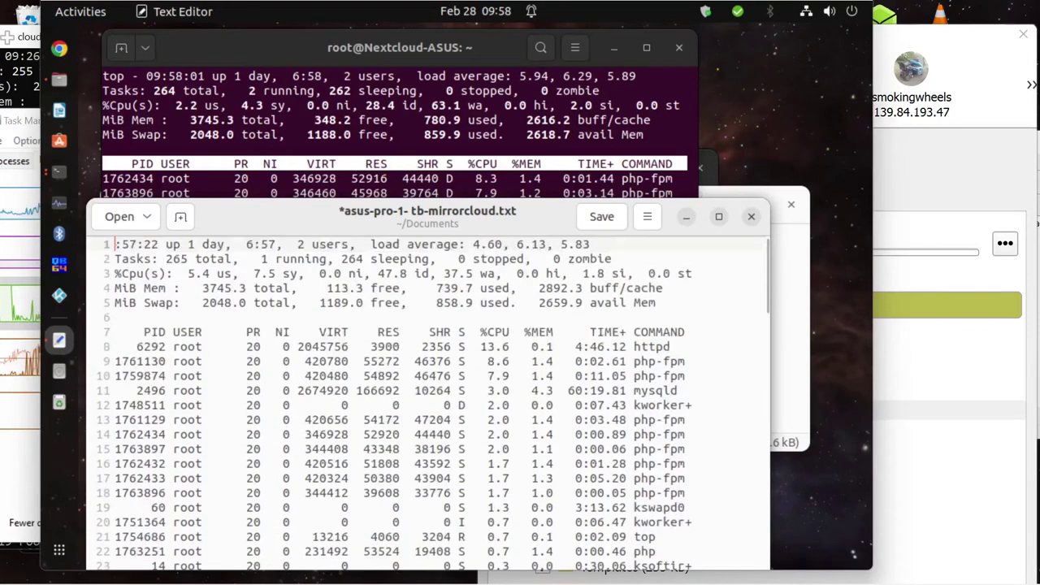
key(Return)
key(Return)
key(Return)
key(Return)
key(Up)
key(Up)
key(Up)
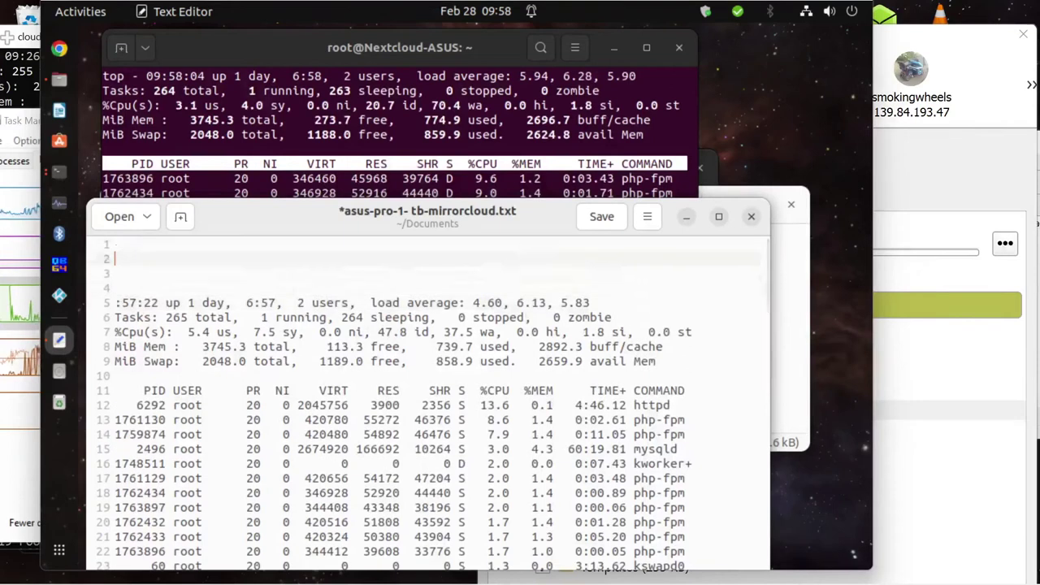
key(Return)
key(Return)
key(Return)
key(Up)
key(Up)
key(Up)
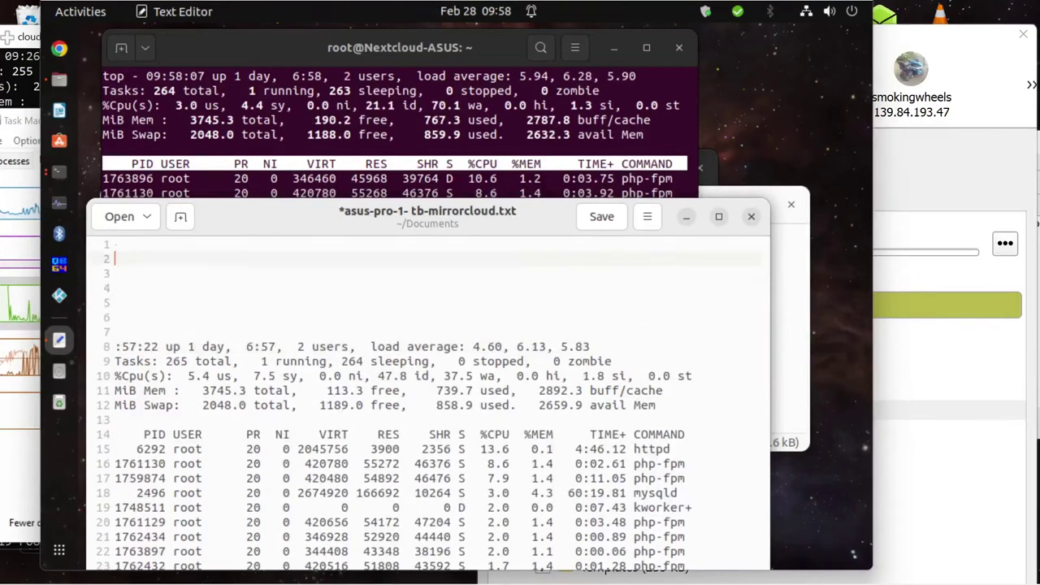
Save the updated file with the load average 4.60 snapshot and return to the terminal
click(115, 288)
click(116, 317)
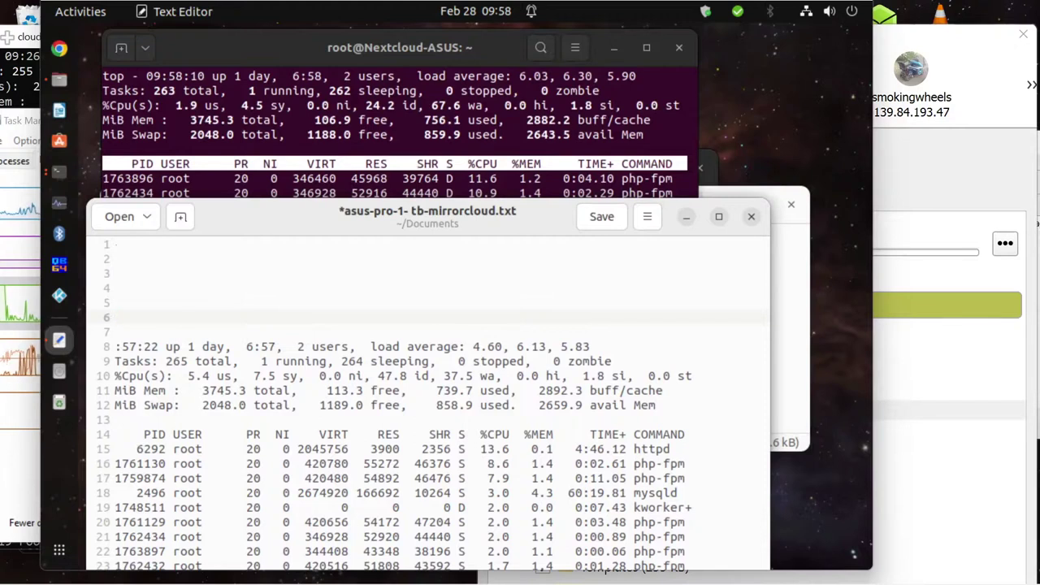
click(601, 216)
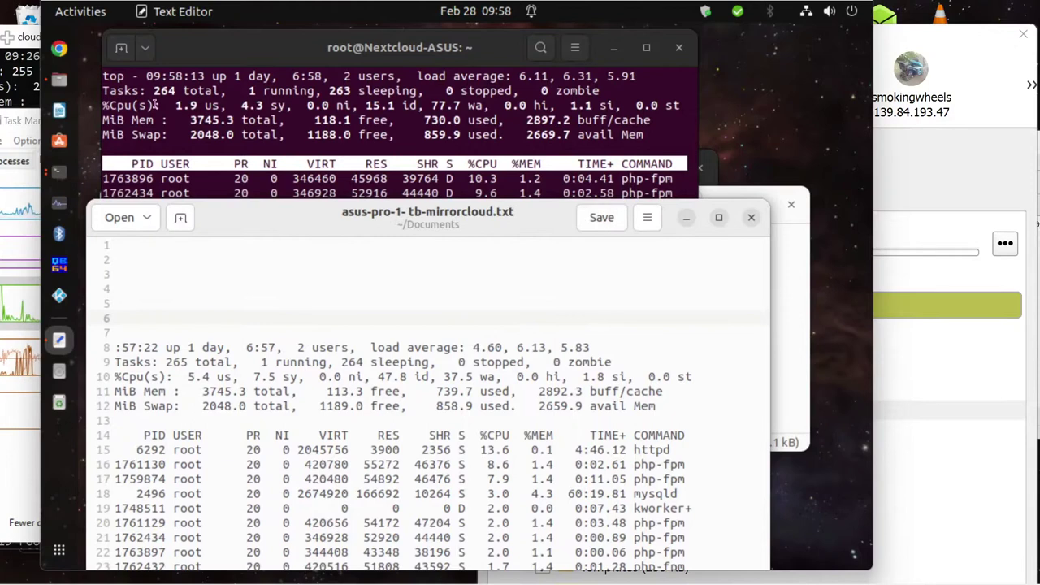
click(207, 107)
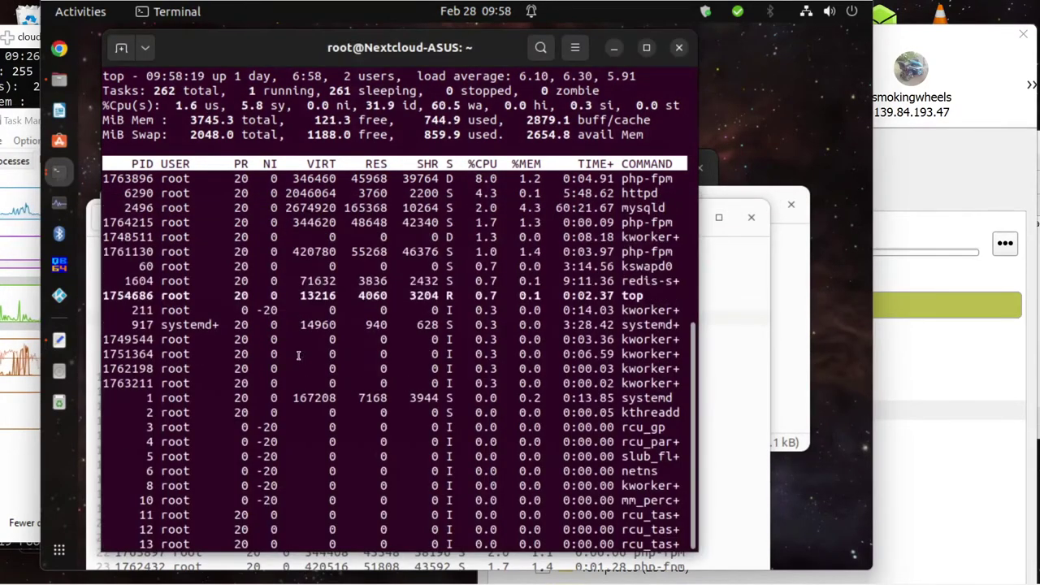
Quit top and run iotop to watch per-process disk reads and writes
key(q)
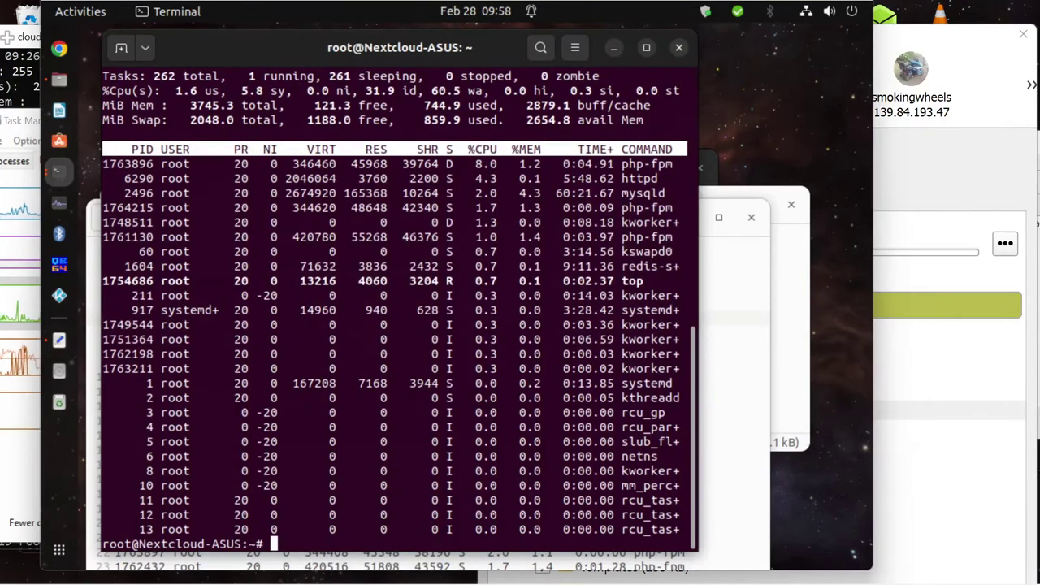
text(iotop)
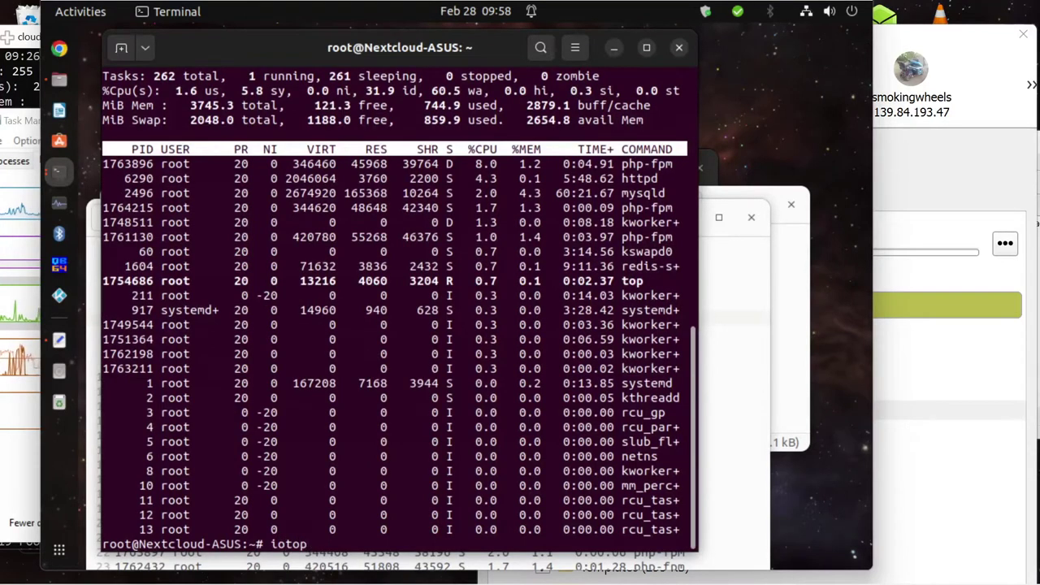
key(Return)
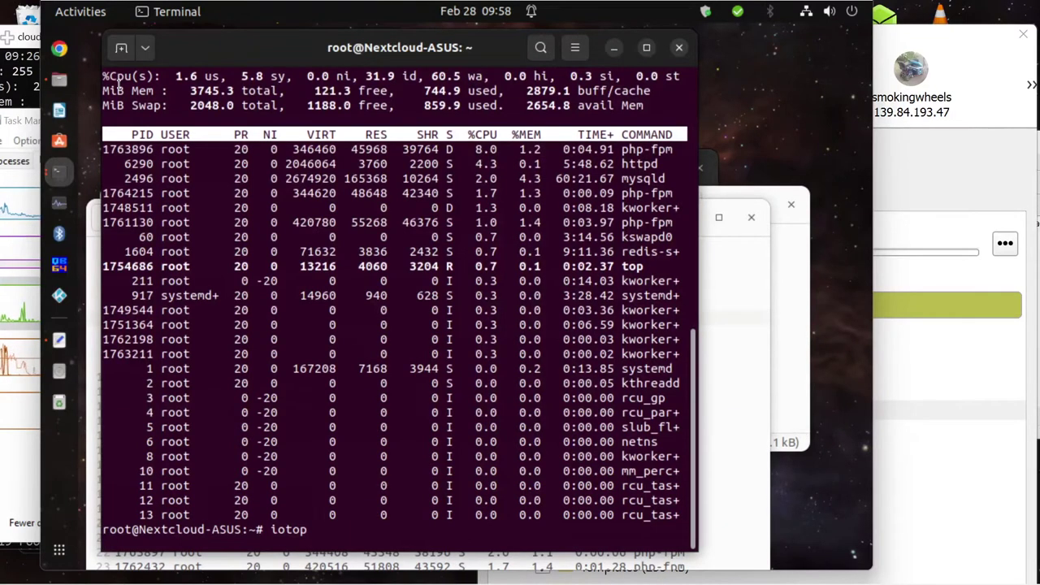
key(Return)
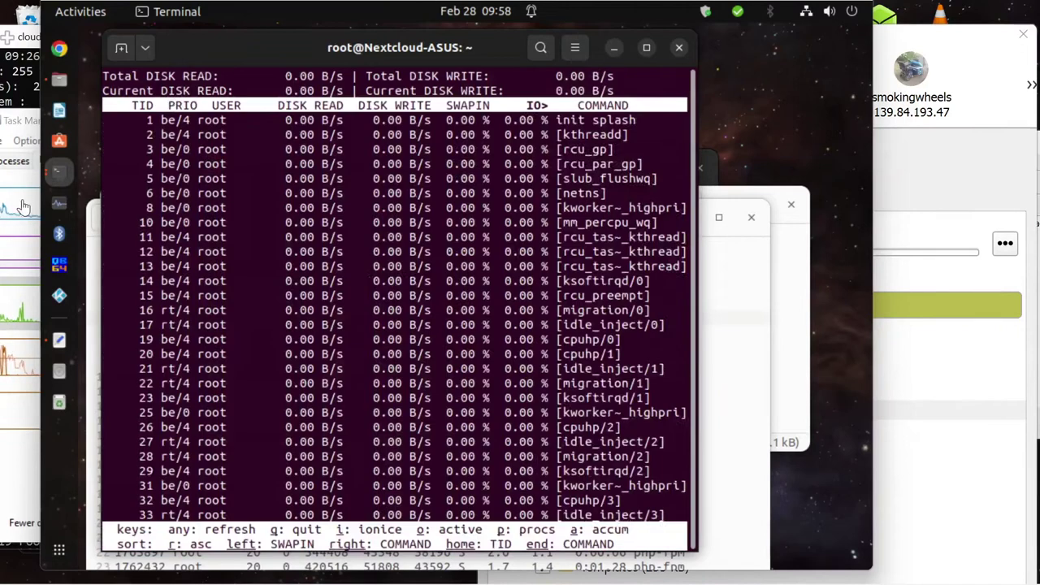
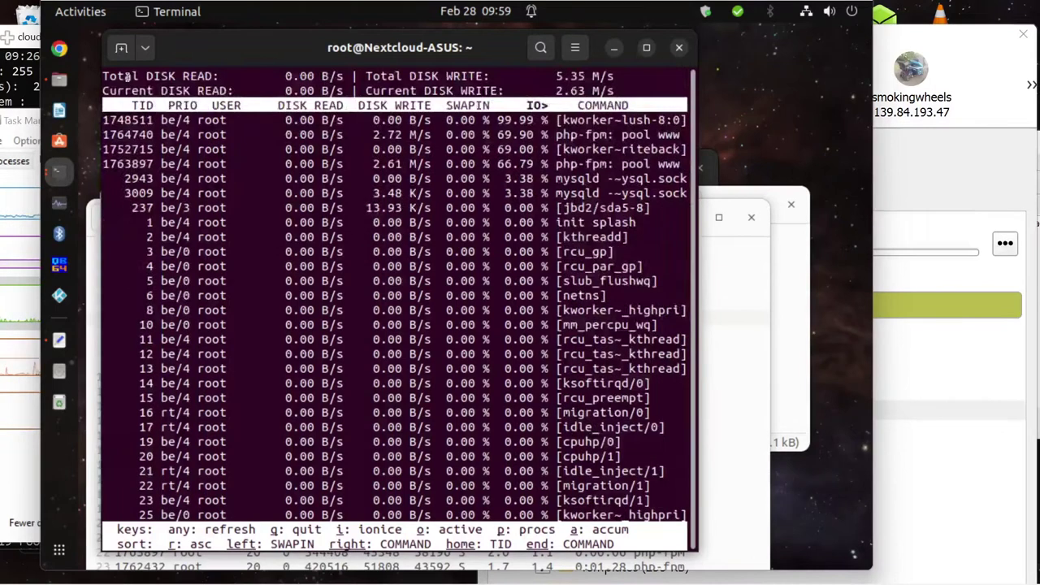
Select the iotop output rows in the terminal and try copying them
right_click(157, 154)
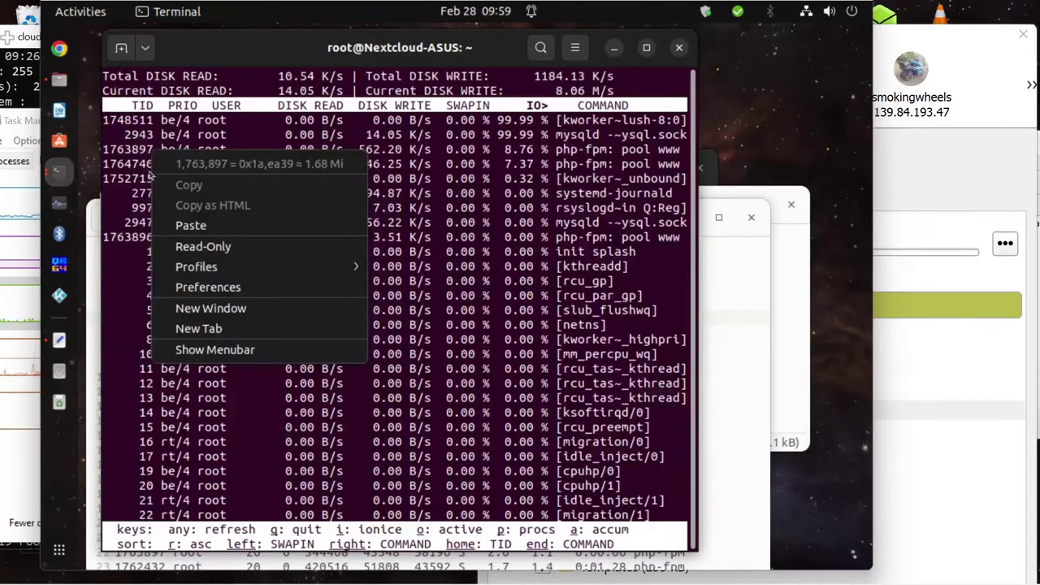
click(115, 77)
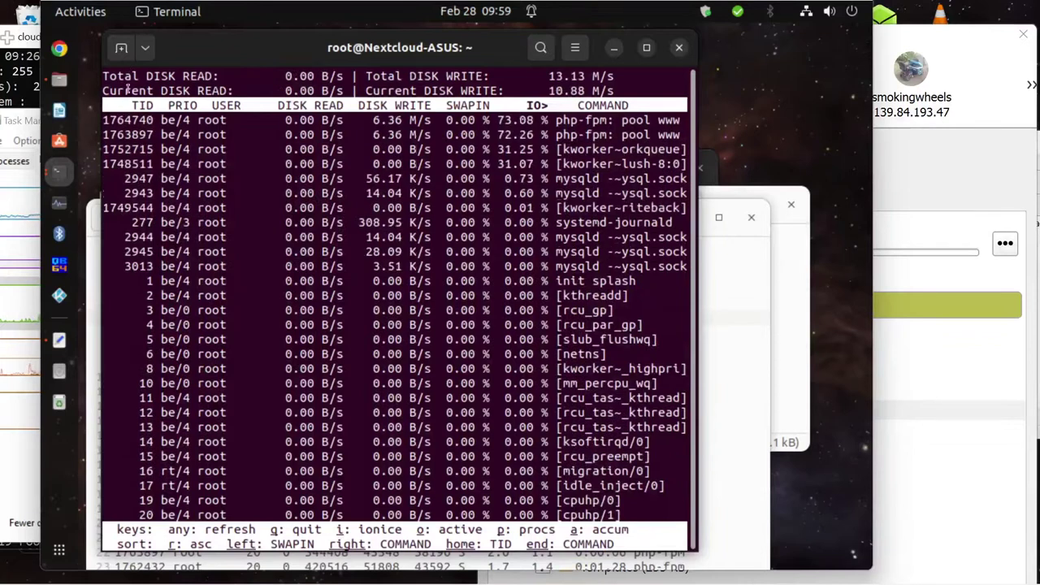
drag(128, 86, 268, 427)
right_click(270, 302)
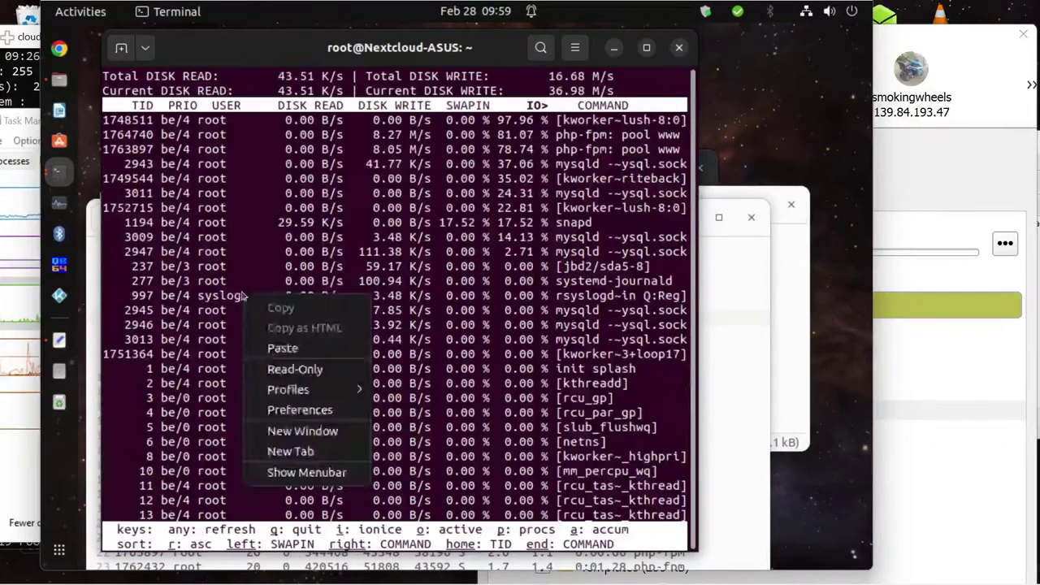
key(Escape)
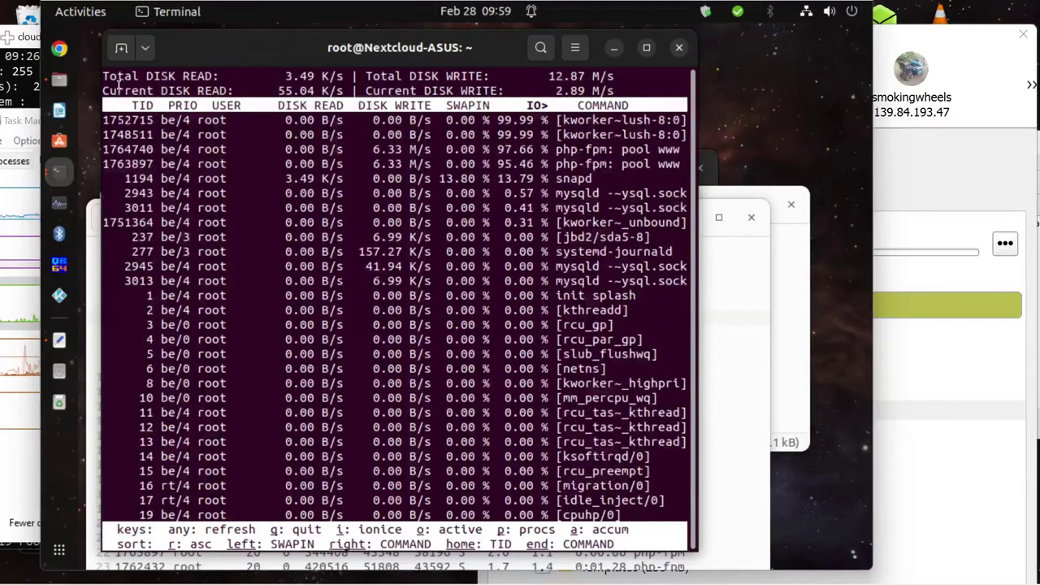
drag(118, 87, 191, 319)
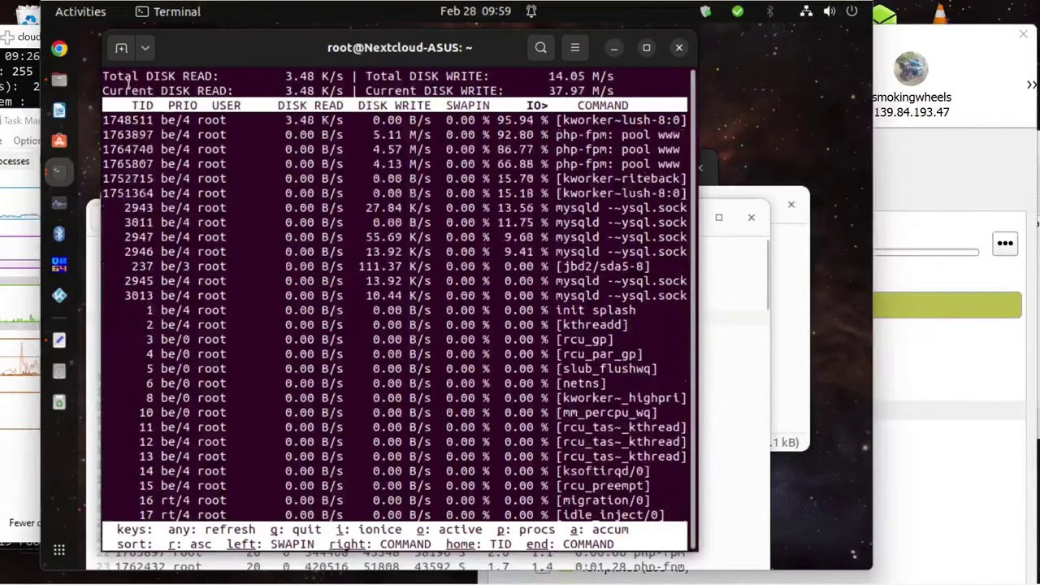
drag(105, 130, 159, 222)
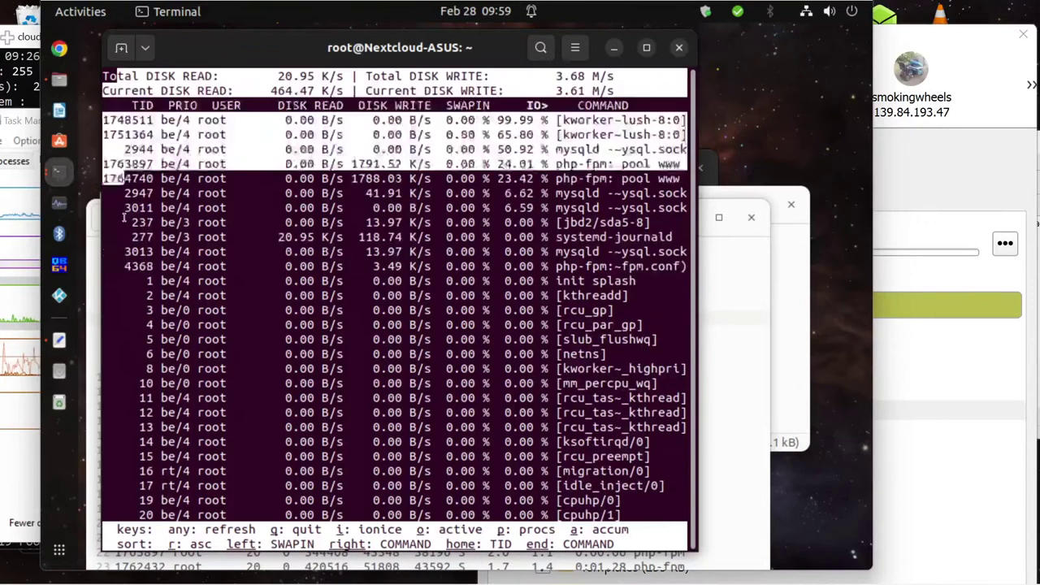
Quit iotop and rerun the same iotop command
key(q)
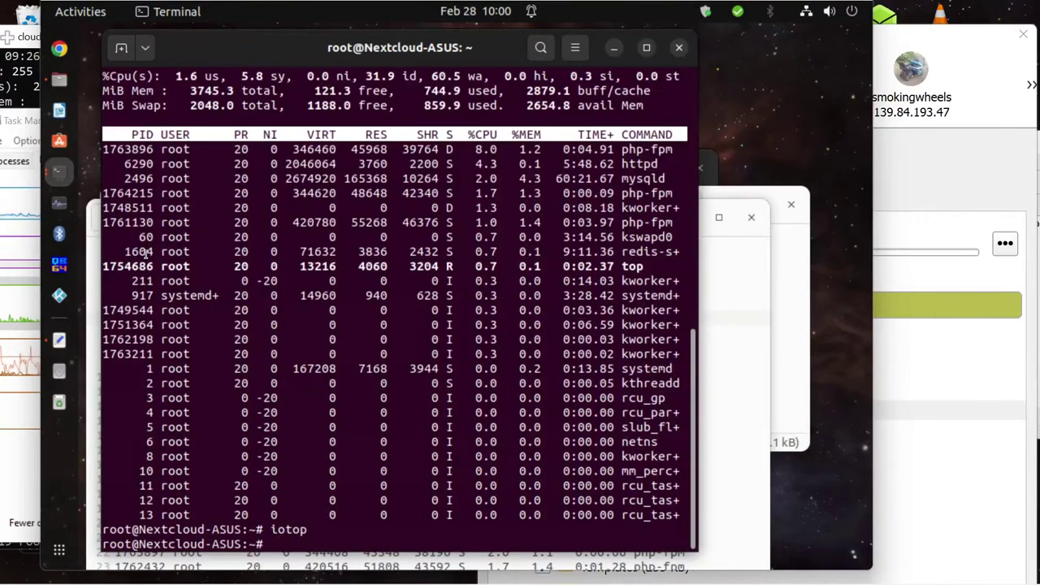
key(Up)
key(Return)
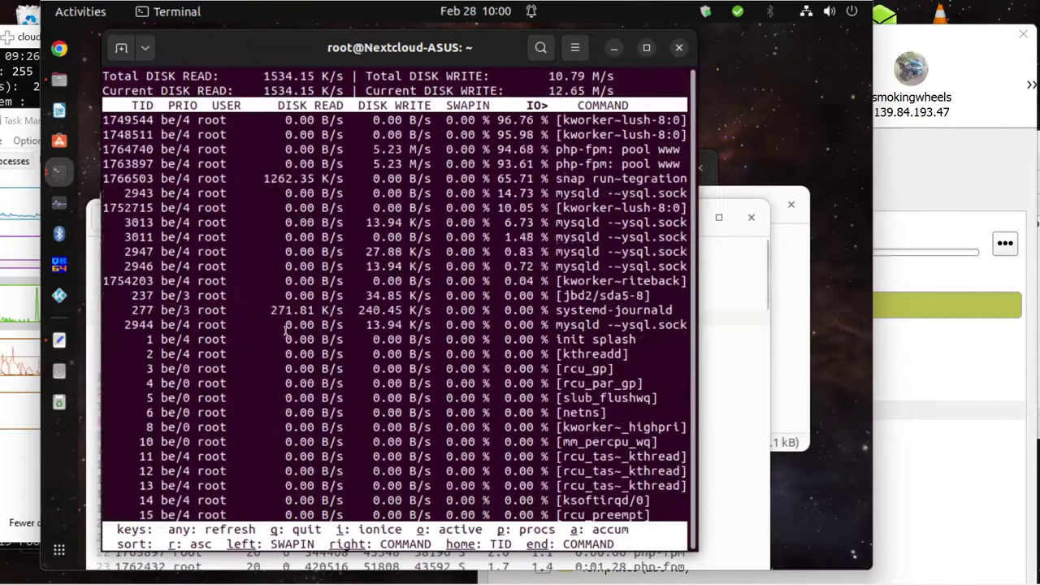
Paste the copied snapshot onto line 2 of asus-pro-1- tb-mirrorcloud.txt and save it
key(alt+Tab)
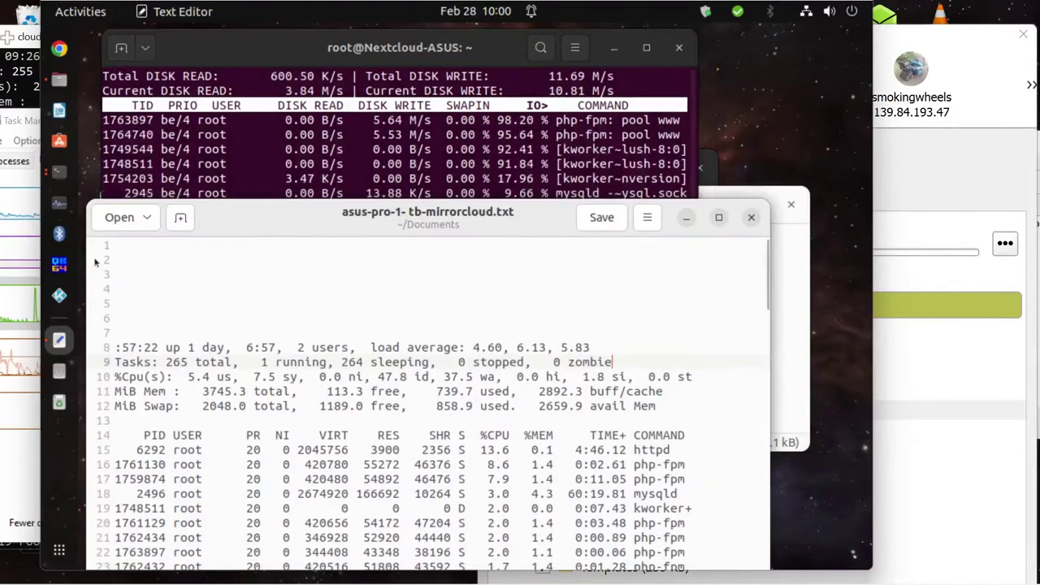
click(139, 258)
right_click(138, 259)
click(138, 258)
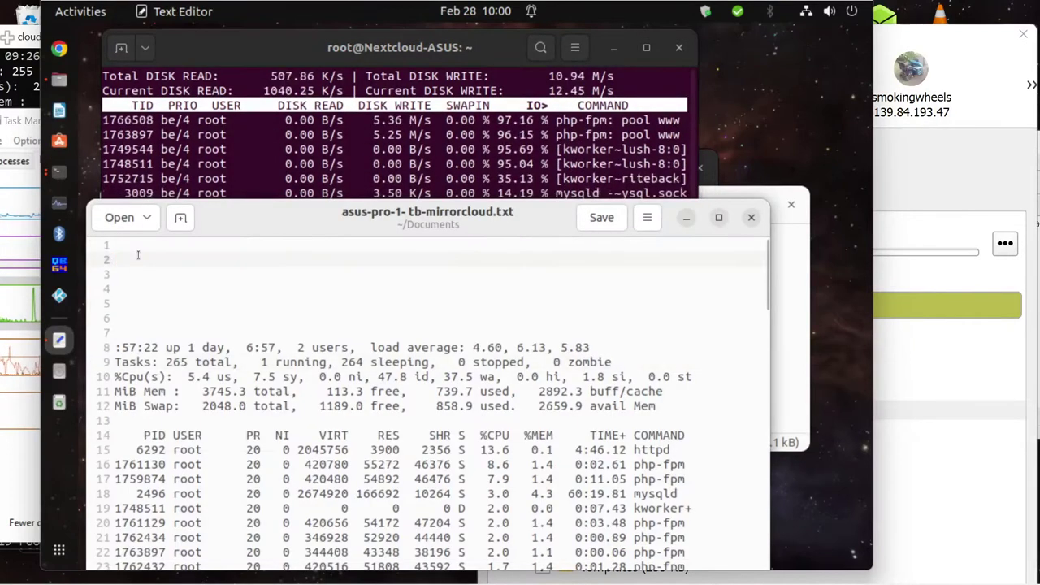
right_click(139, 259)
click(181, 353)
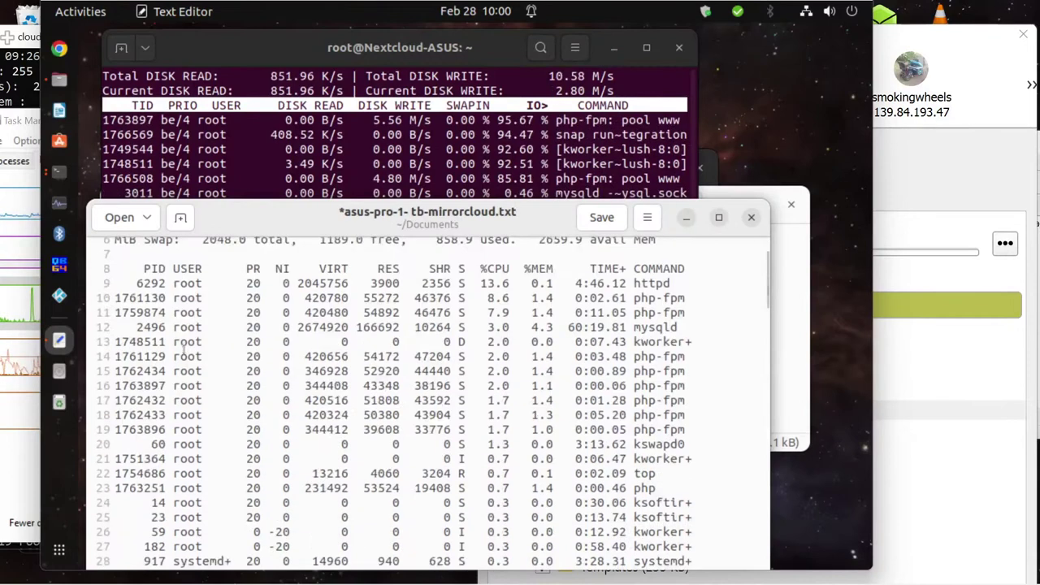
scroll(263, 341, up, 3)
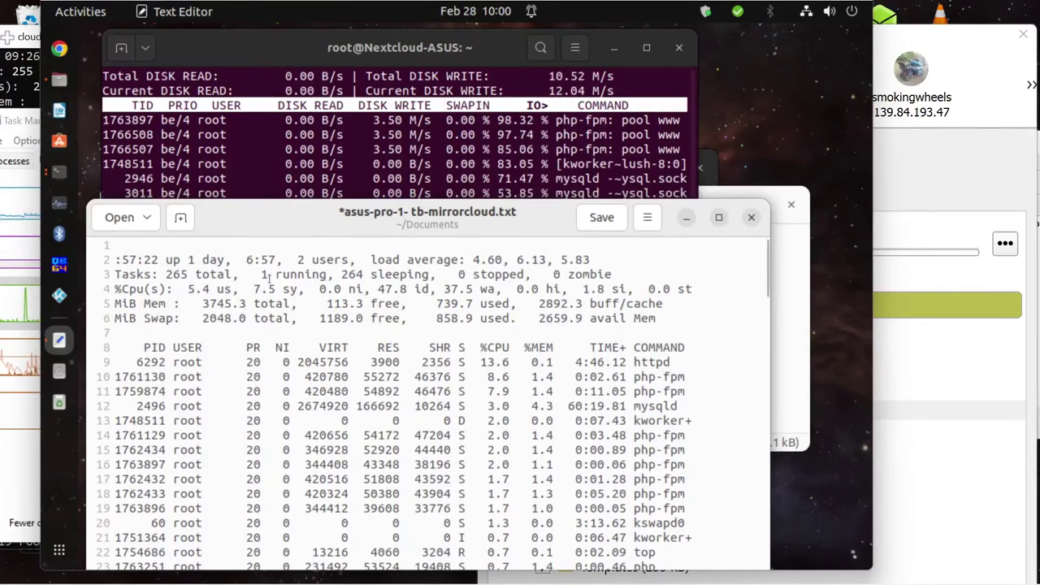
click(601, 218)
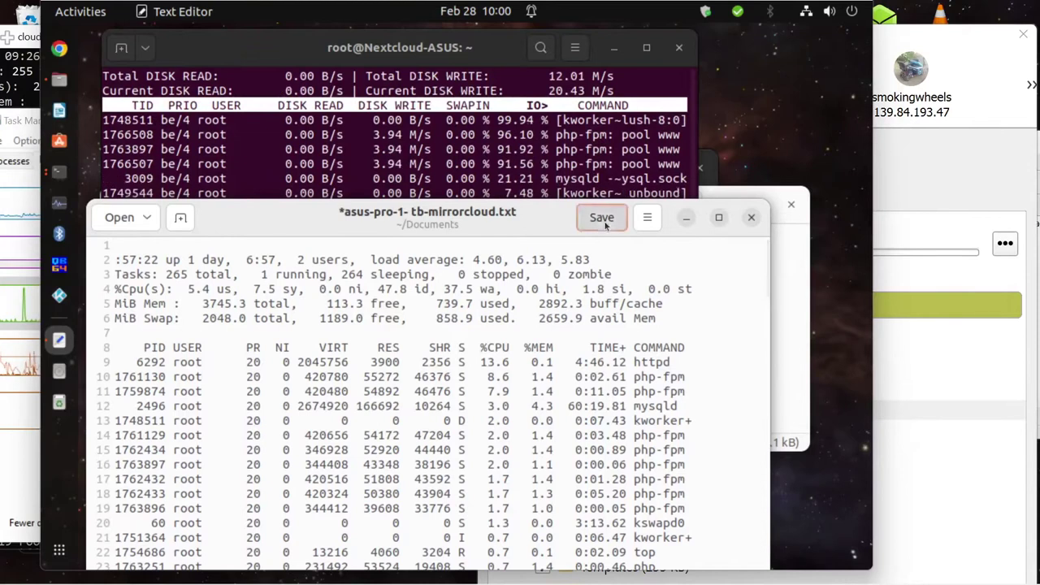
click(209, 122)
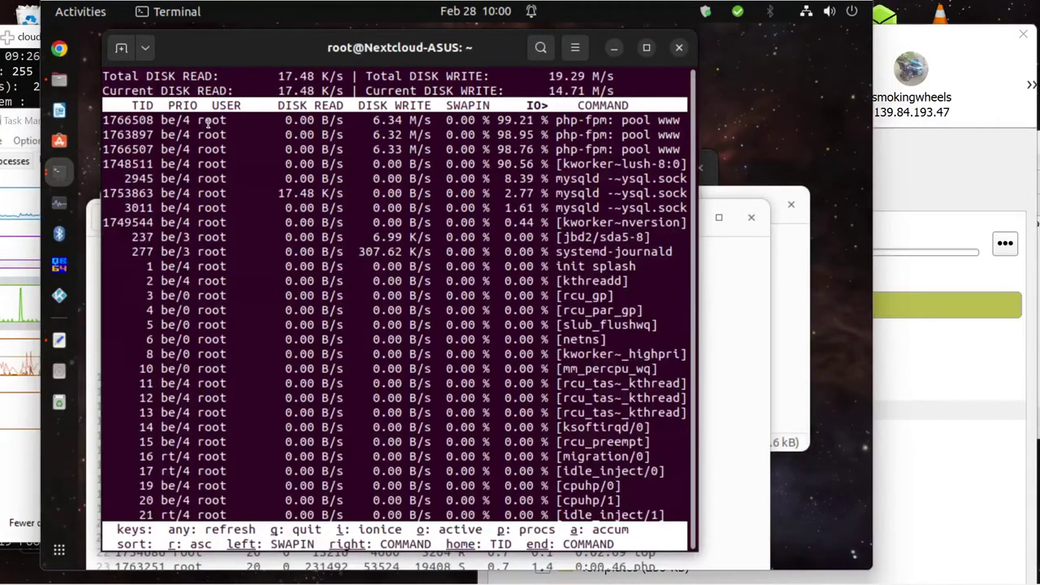
Quit iotop and start top in the terminal to list running processes
key(q)
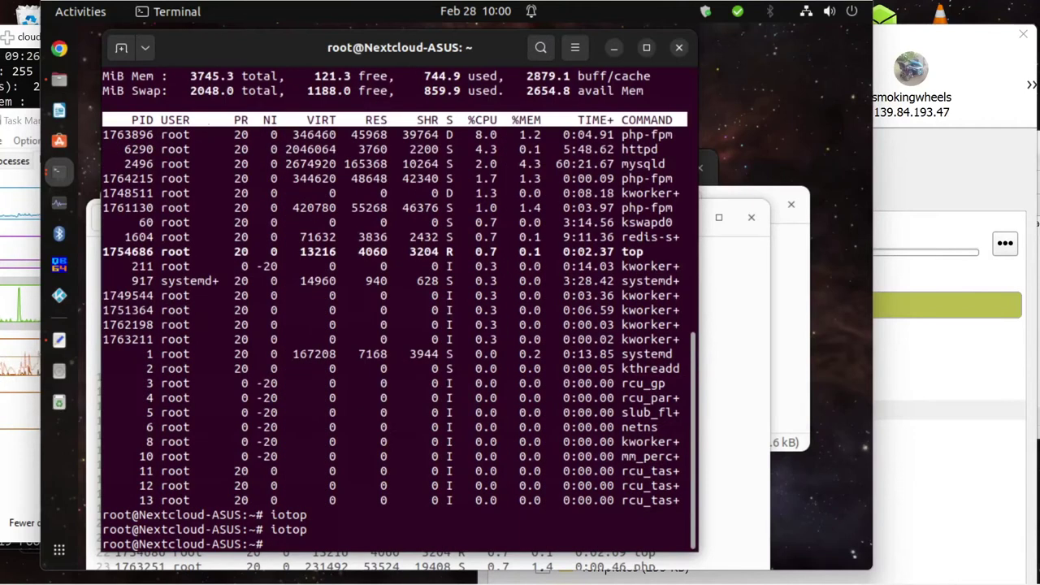
text(top)
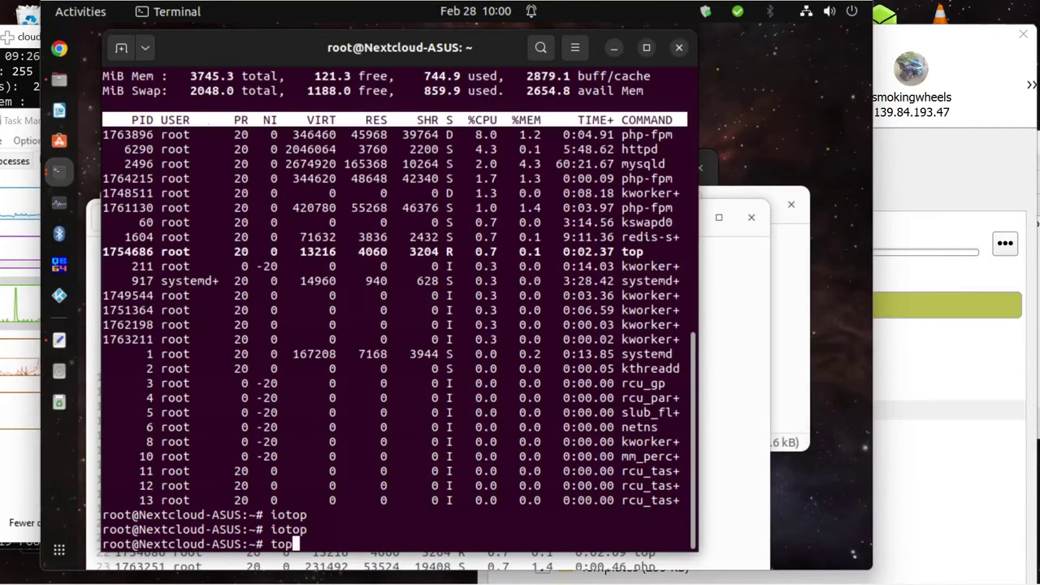
key(Return)
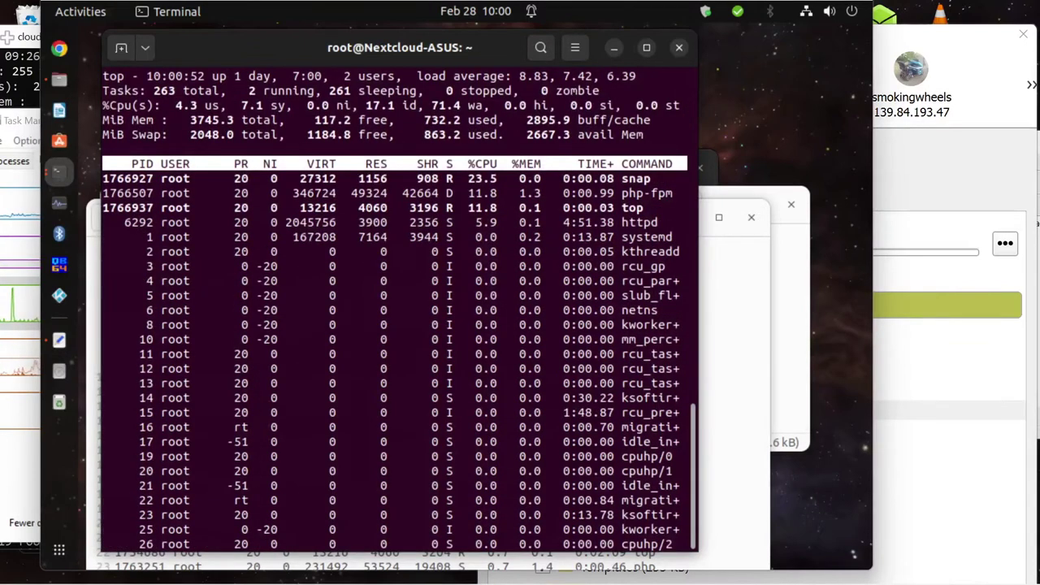
click(925, 182)
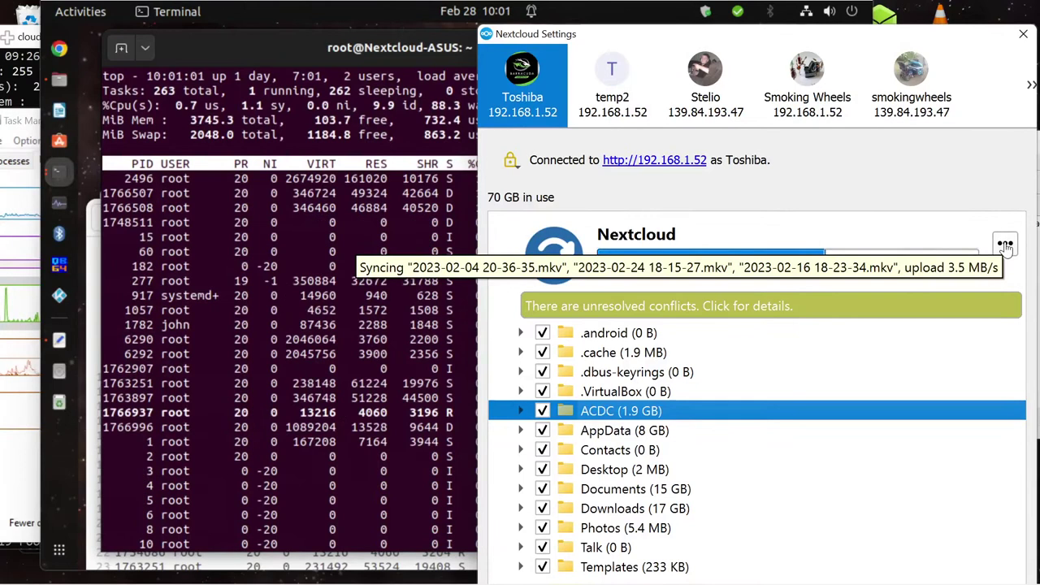
click(126, 75)
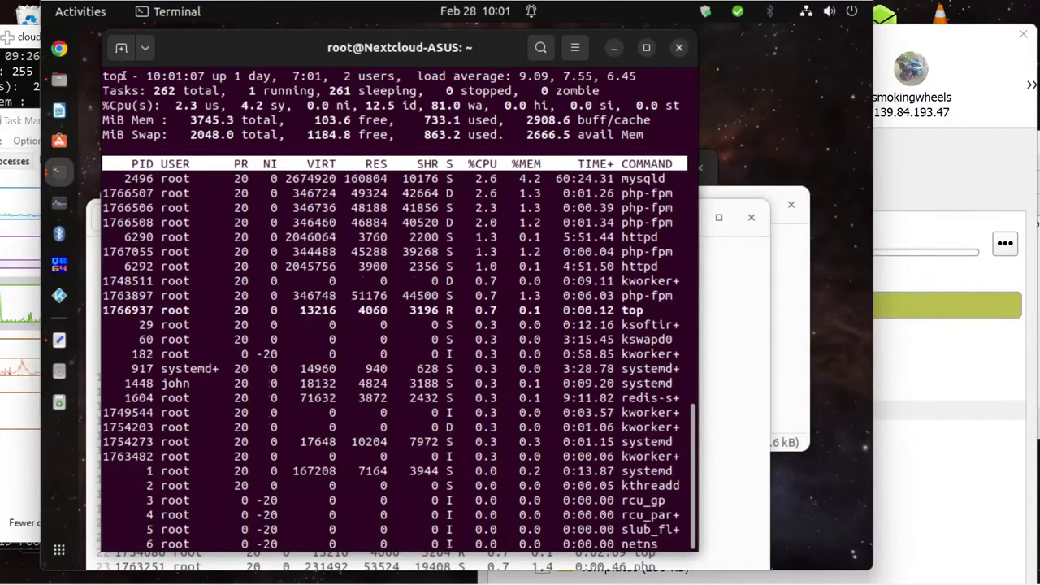
Select top's header and process rows and try copying them
drag(124, 75, 149, 543)
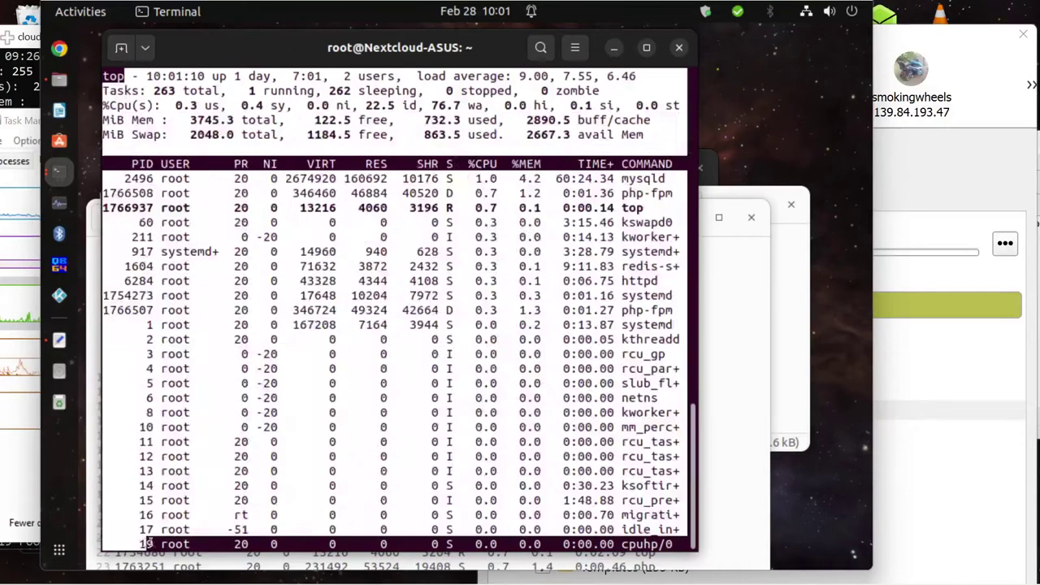
right_click(189, 369)
click(213, 382)
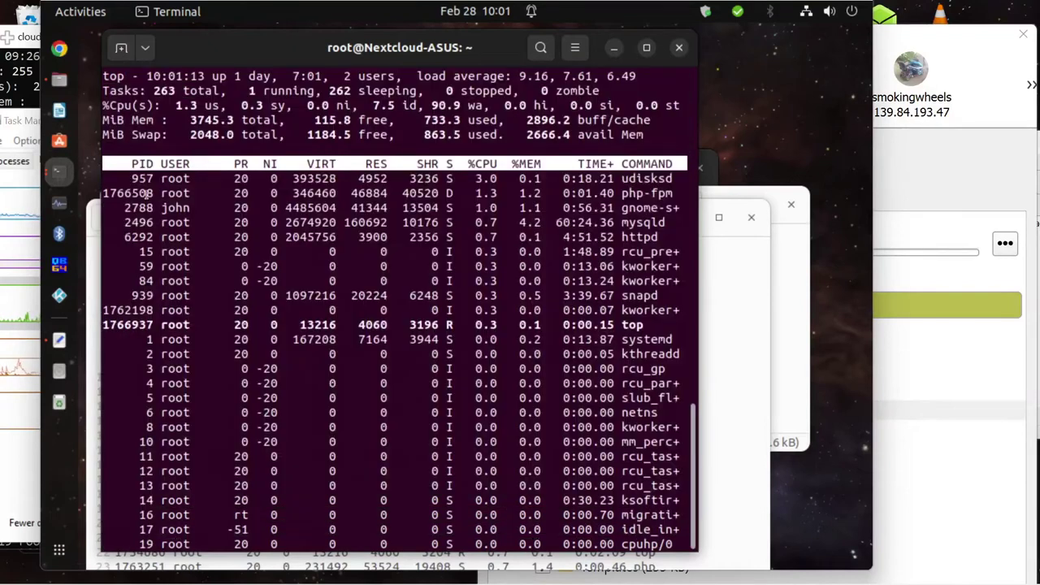
drag(114, 80, 187, 382)
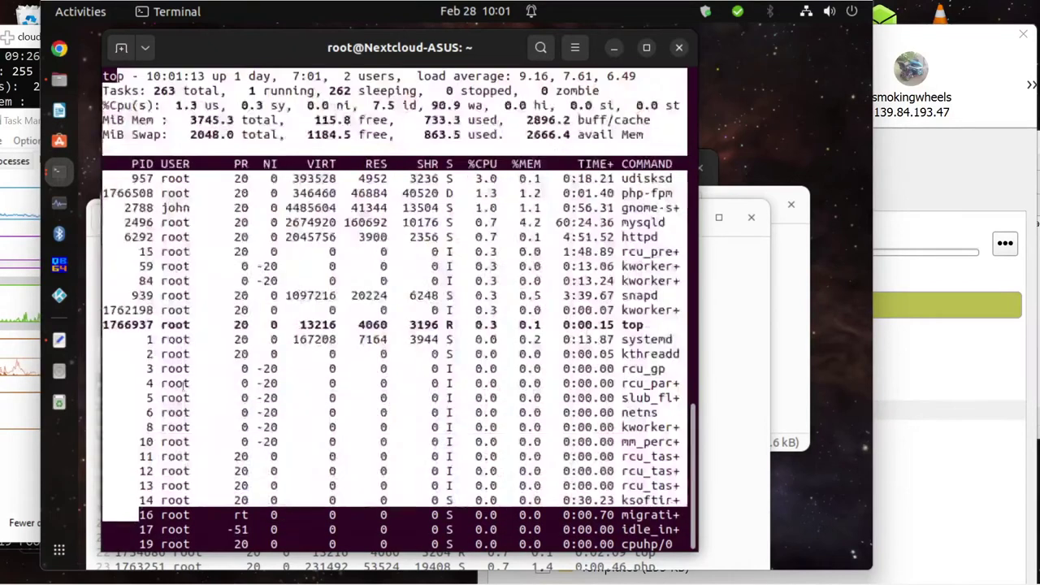
right_click(189, 375)
key(Escape)
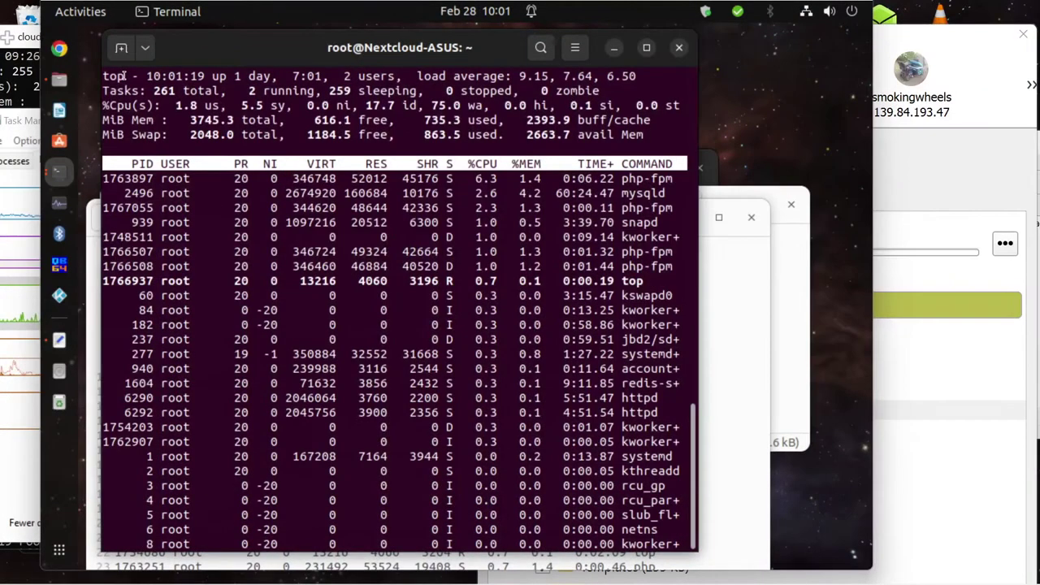
drag(124, 75, 185, 397)
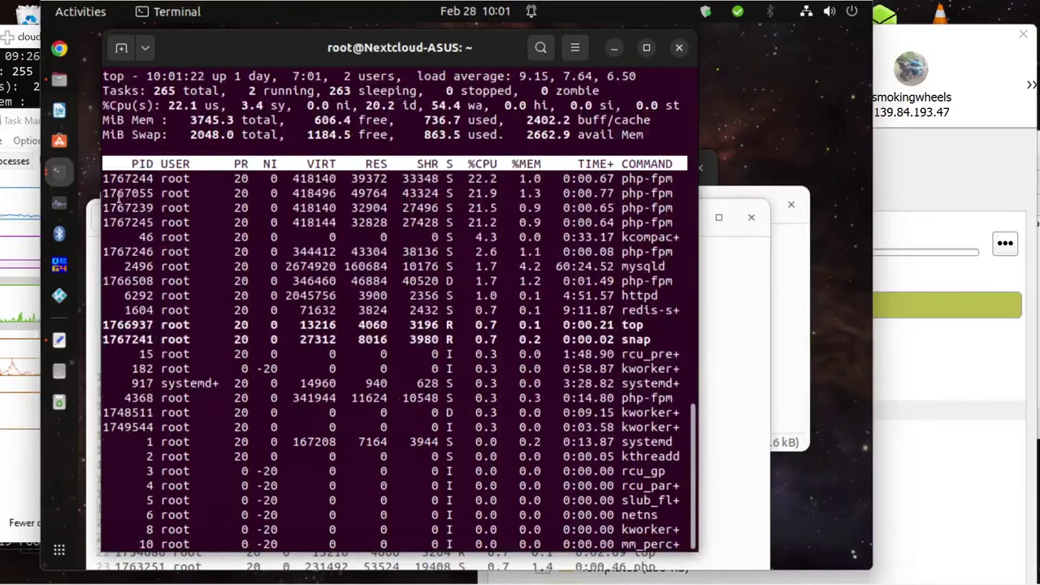
drag(116, 75, 146, 441)
right_click(180, 318)
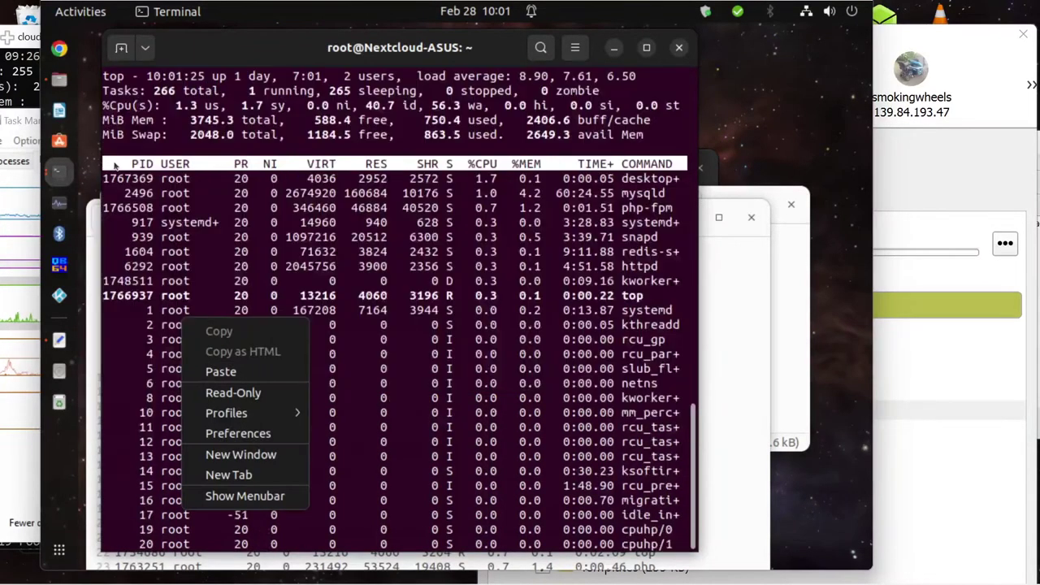
click(141, 86)
Reselect top's output from the header through row 1057 and copy it
drag(122, 76, 162, 398)
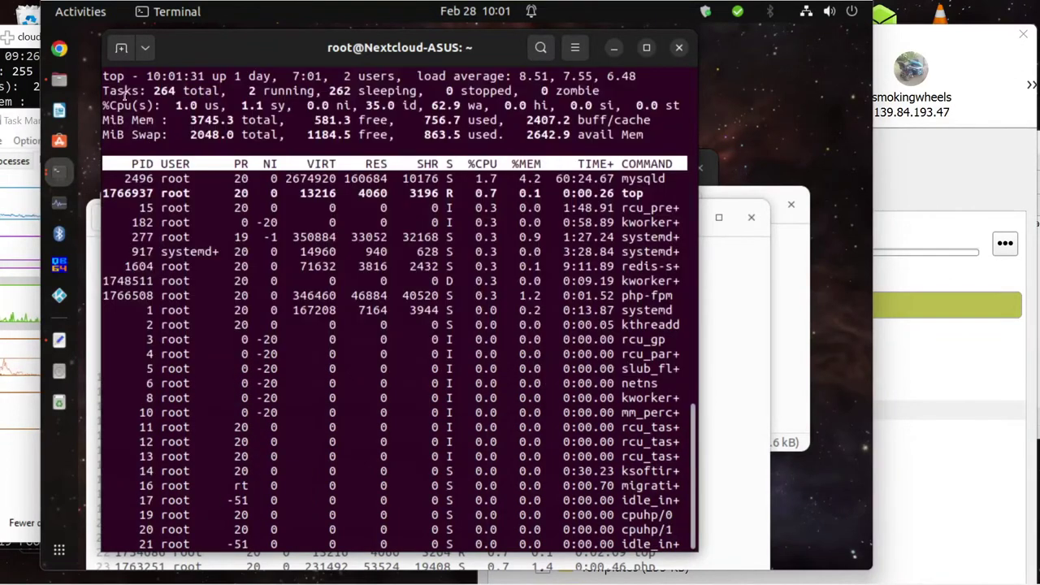
drag(126, 75, 128, 412)
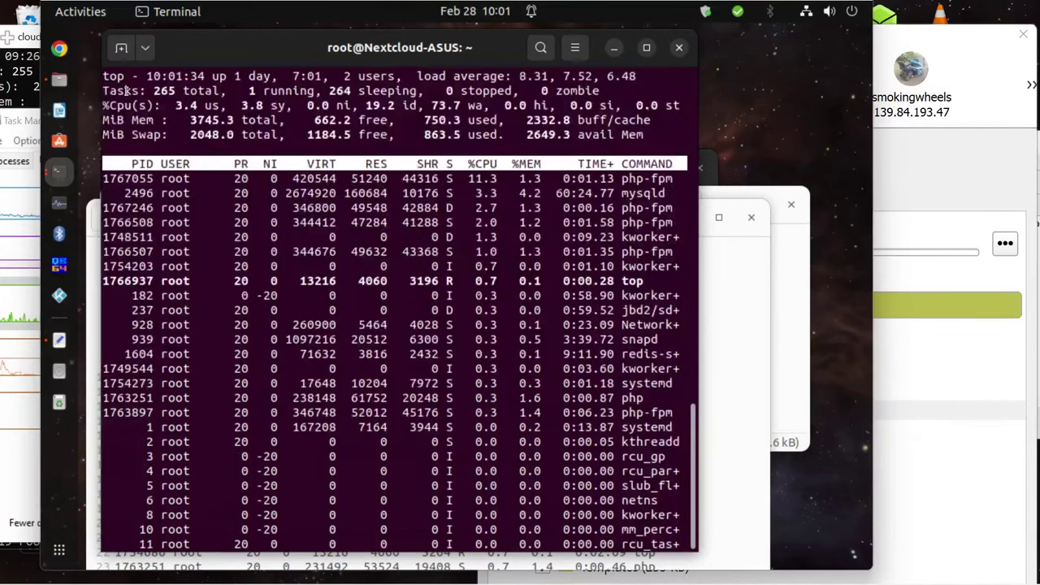
drag(125, 75, 128, 237)
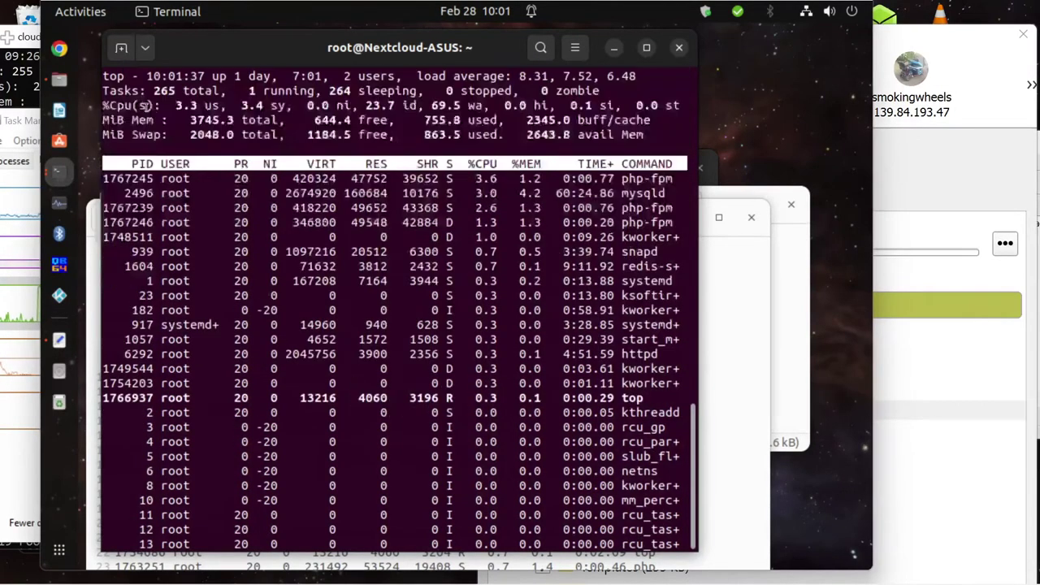
drag(147, 77, 162, 341)
right_click(149, 265)
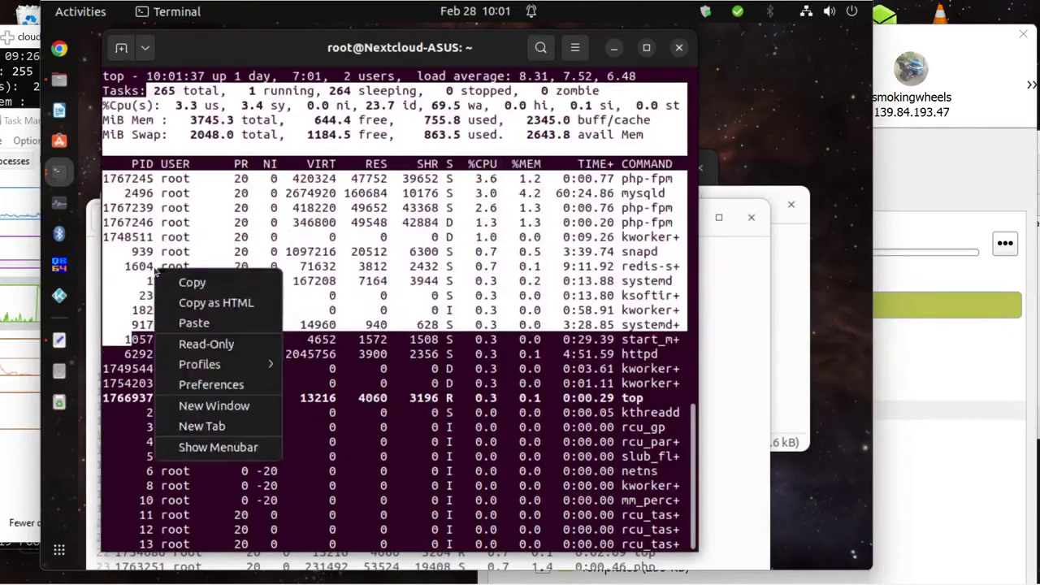
click(203, 277)
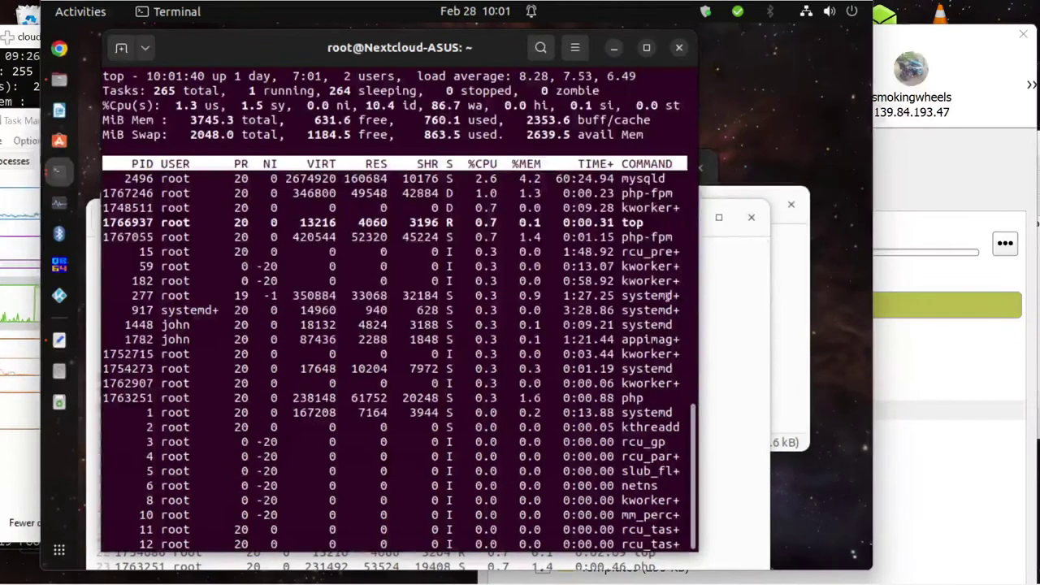
click(720, 296)
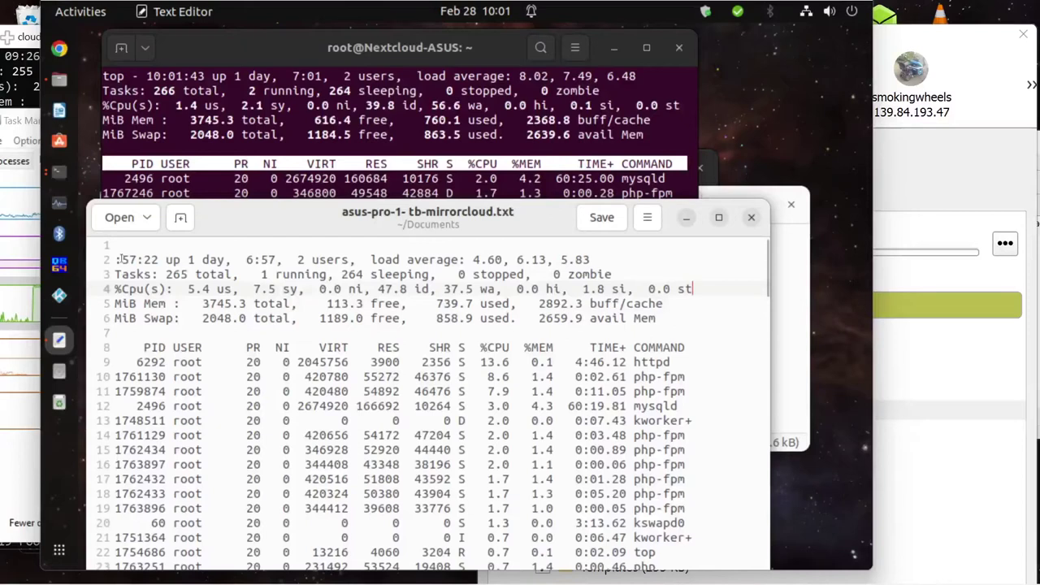
Add blank lines at the file start, paste the new top snapshot above the old one, and save
click(117, 259)
key(Return)
key(Return)
key(Return)
key(Return)
key(Up)
key(Up)
key(Up)
key(Up)
key(Up)
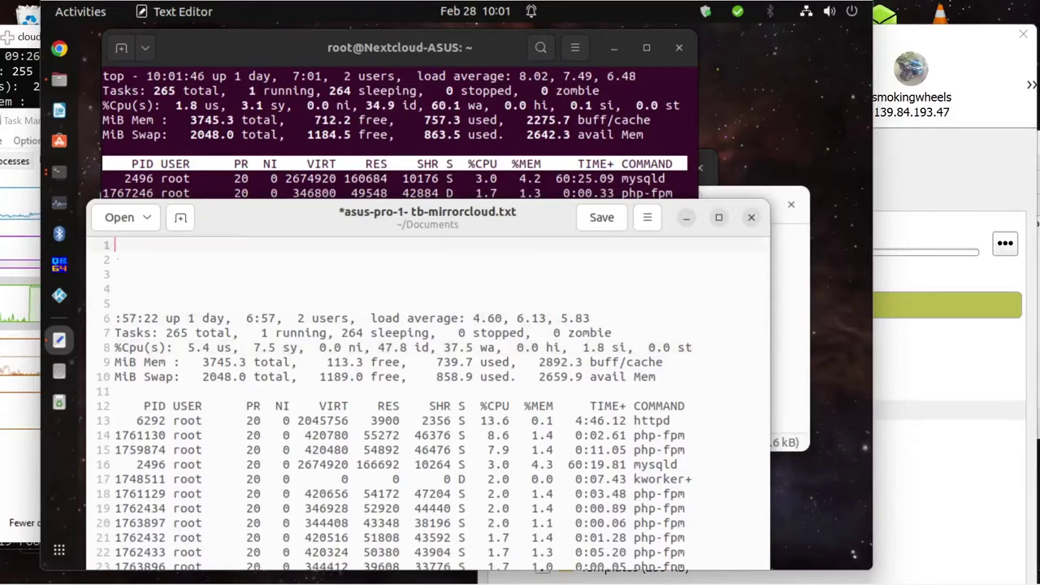
right_click(124, 258)
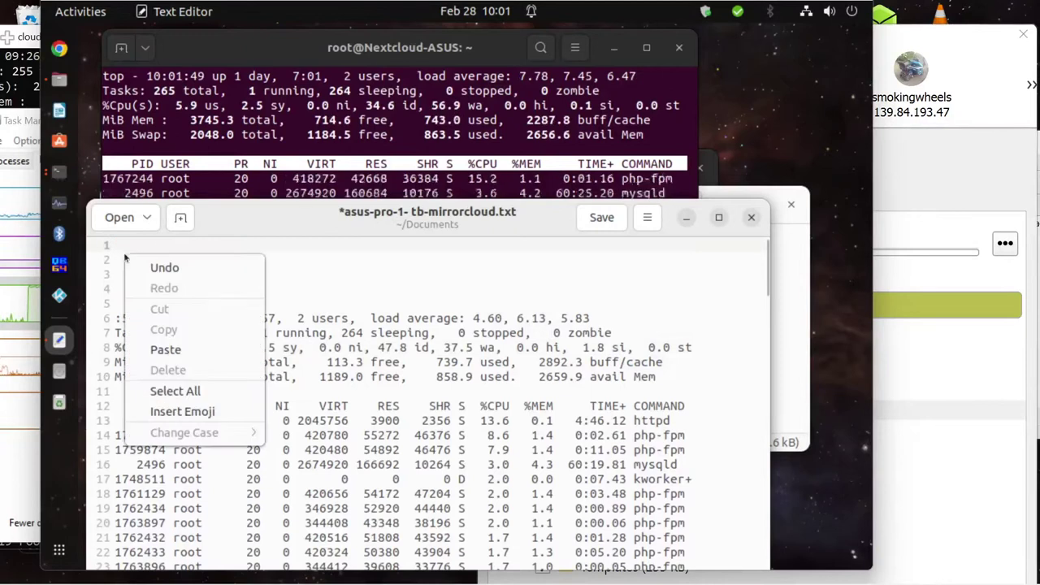
click(166, 349)
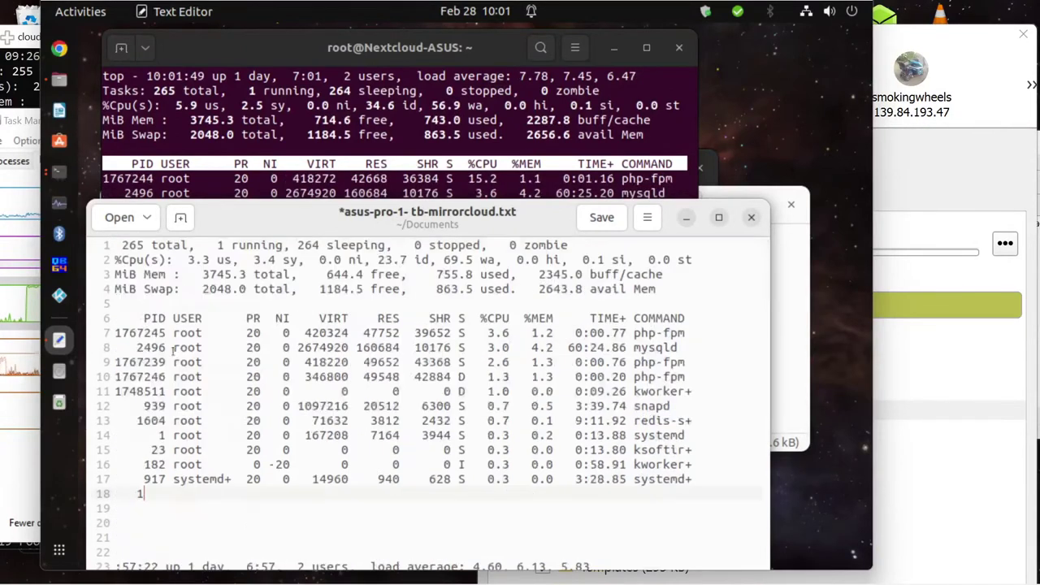
scroll(195, 358, down, 4)
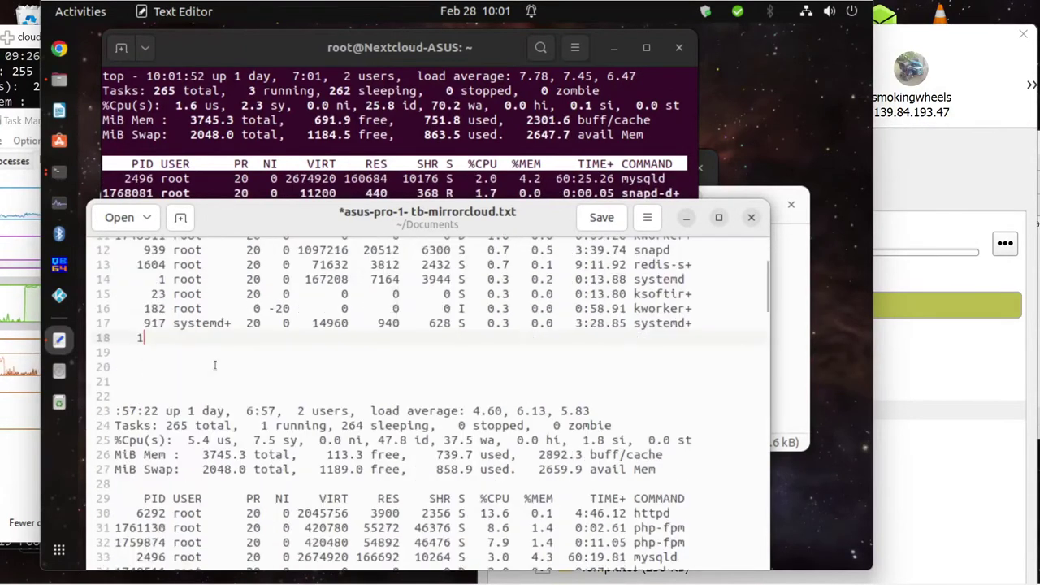
scroll(215, 365, up, 4)
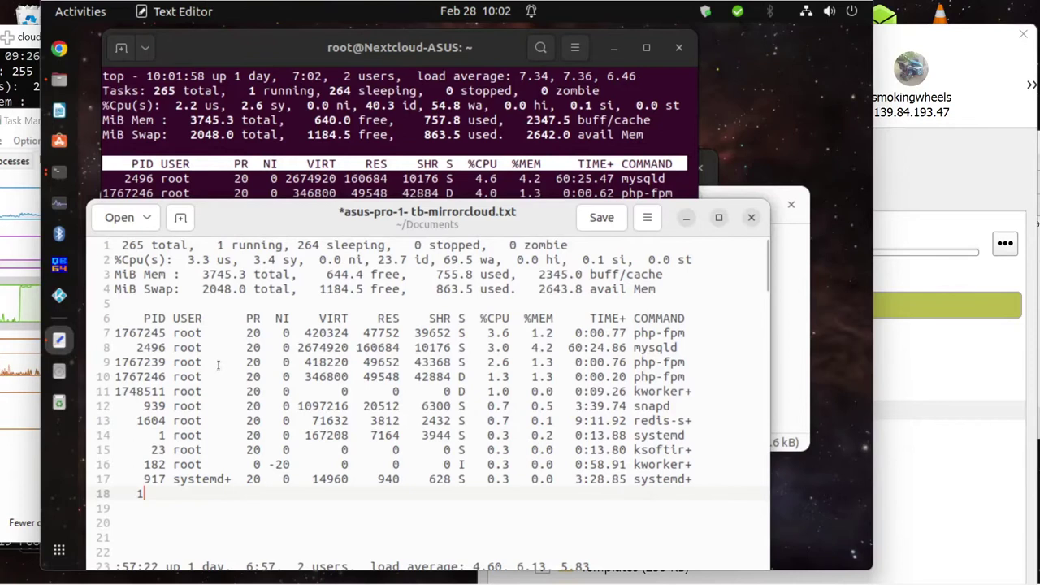
click(601, 217)
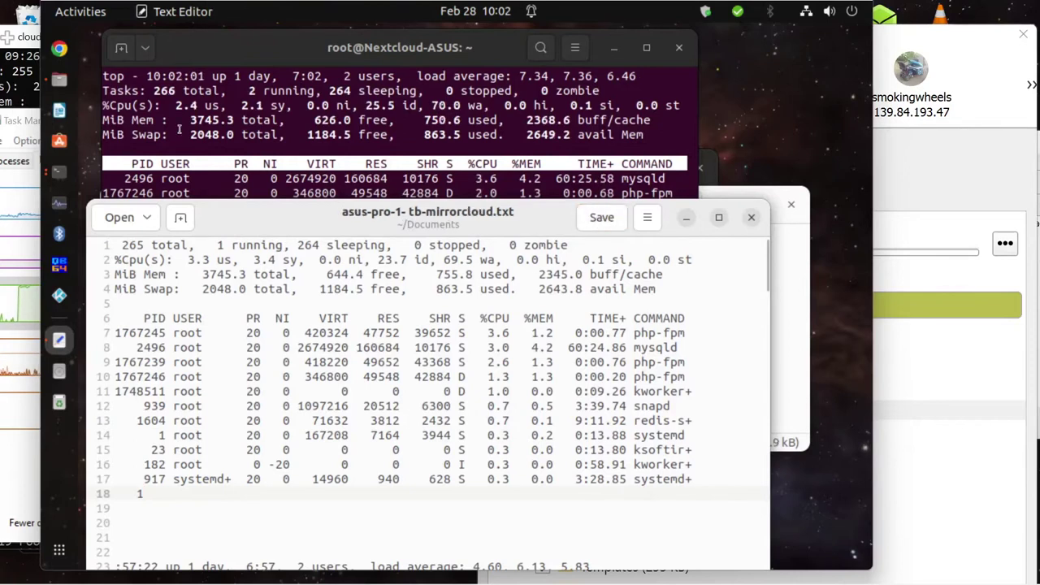
click(143, 74)
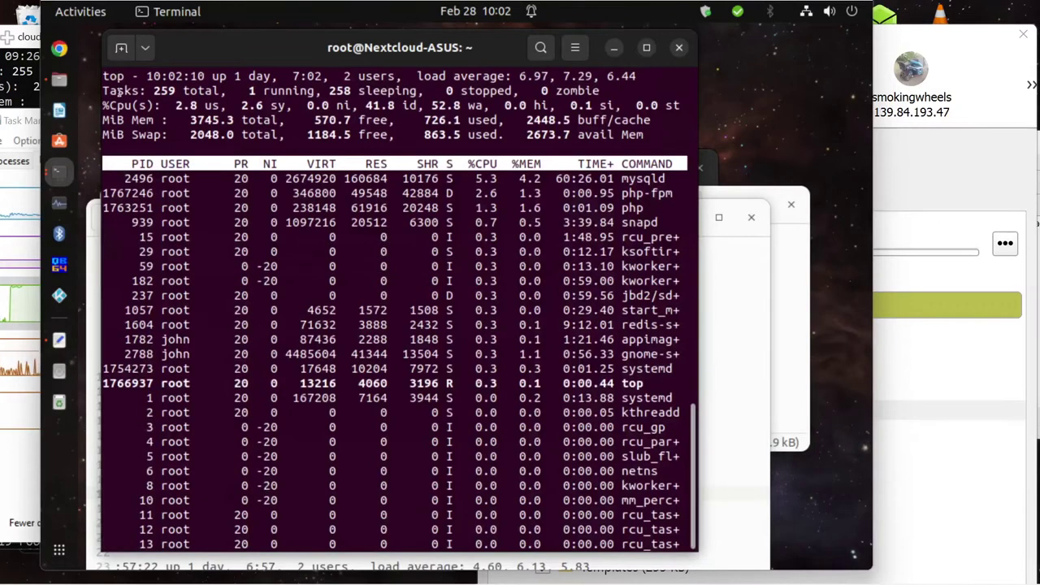
Select and copy the full top output from its header down
drag(117, 75, 192, 544)
right_click(203, 396)
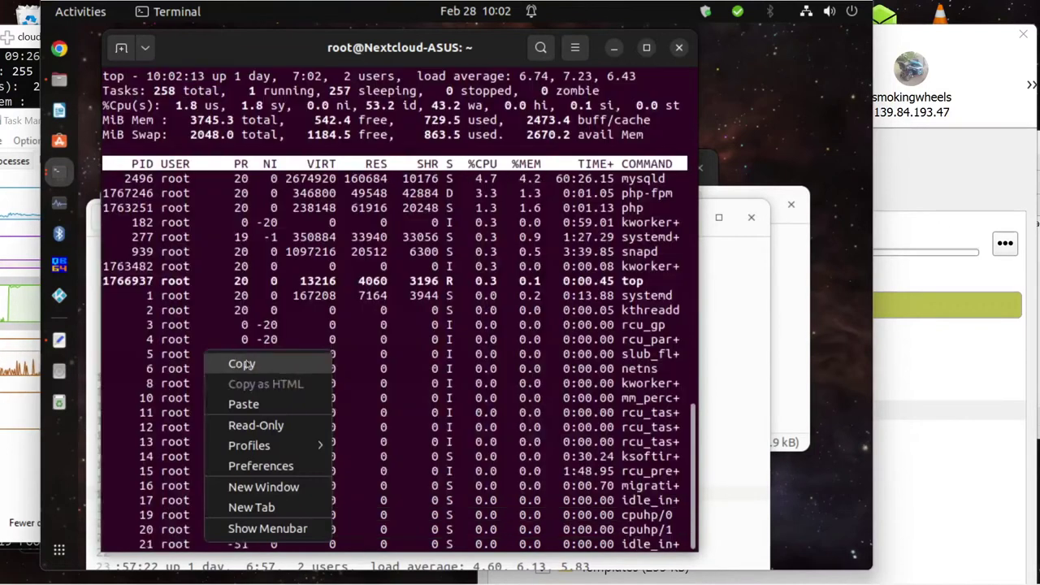
click(735, 337)
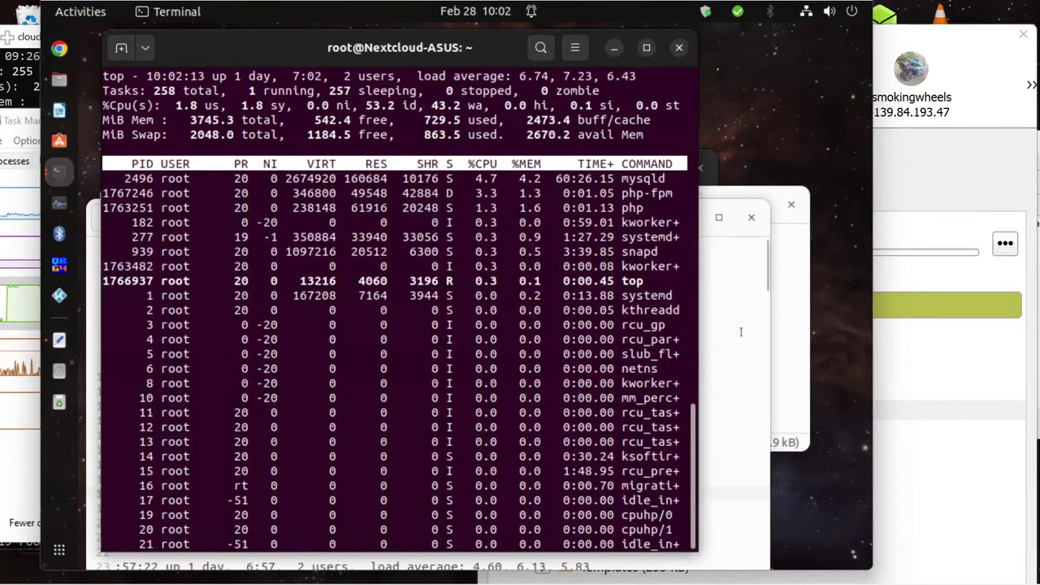
click(743, 323)
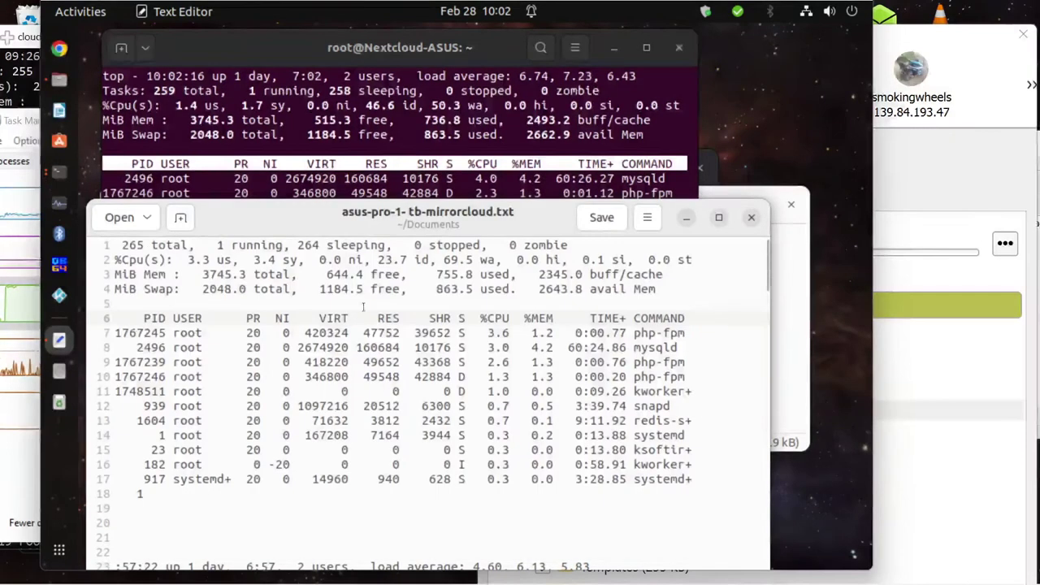
Paste another top snapshot at line 1 of asus-pro-1- tb-mirrorcloud.txt and save it
click(121, 243)
key(Return)
key(Return)
key(Return)
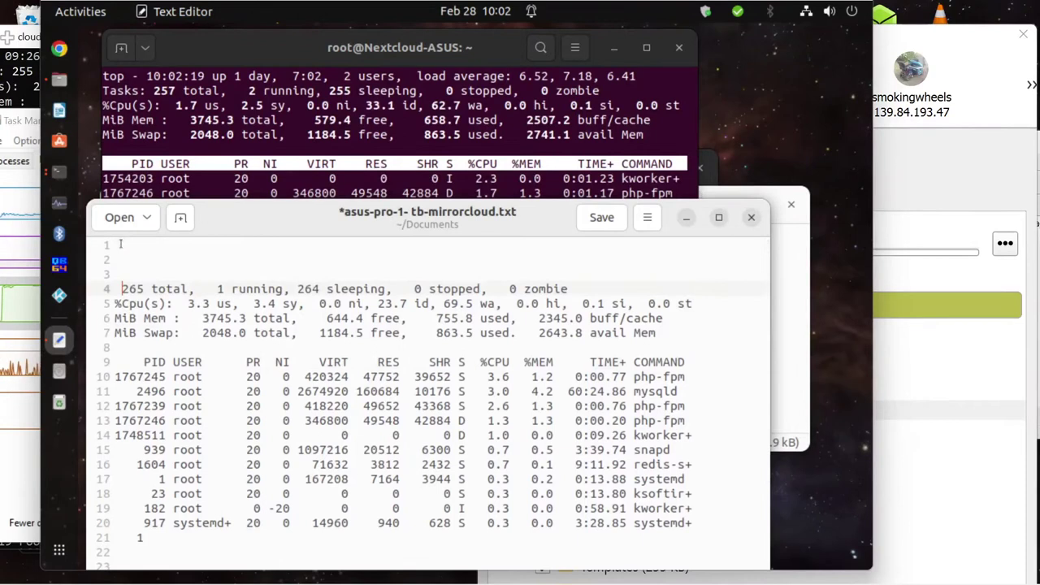
right_click(117, 250)
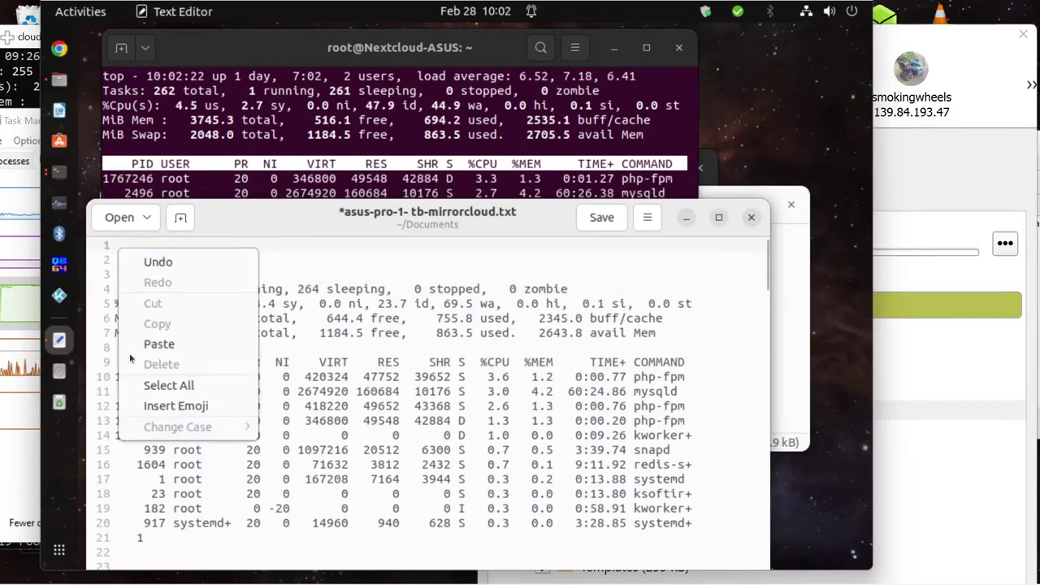
click(143, 345)
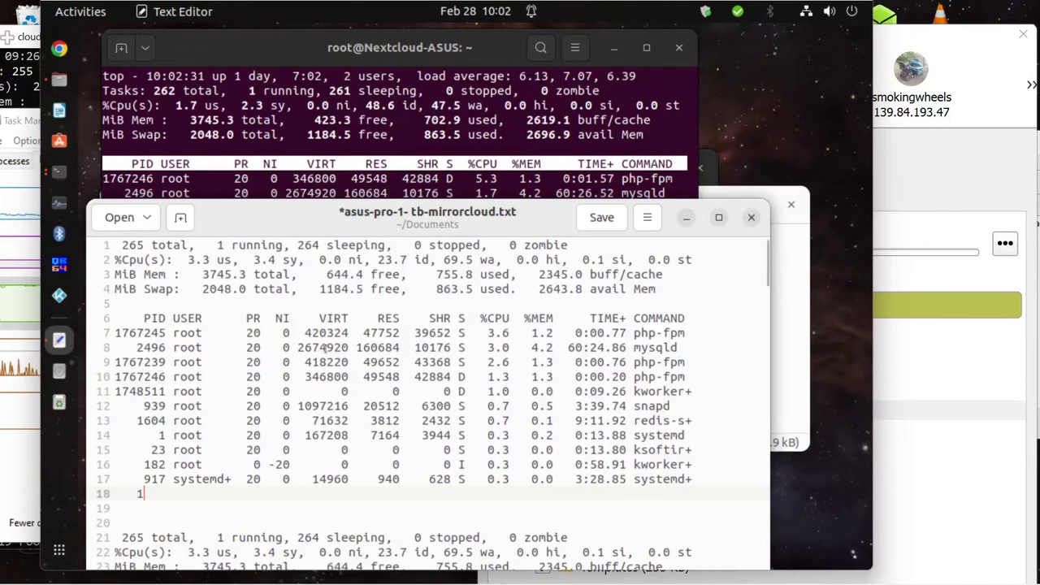
scroll(307, 362, down, 2)
scroll(307, 363, up, 2)
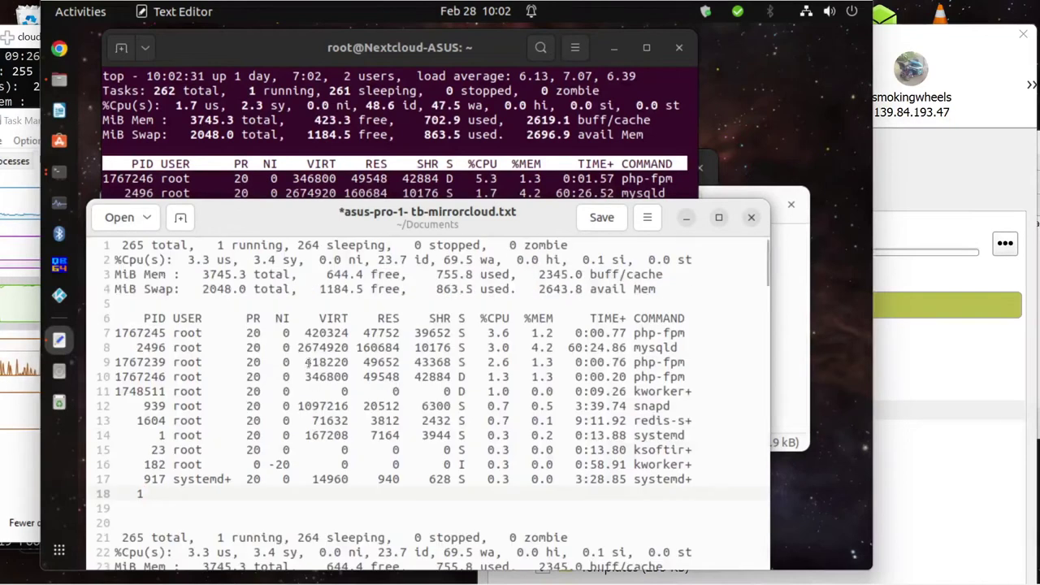
click(602, 217)
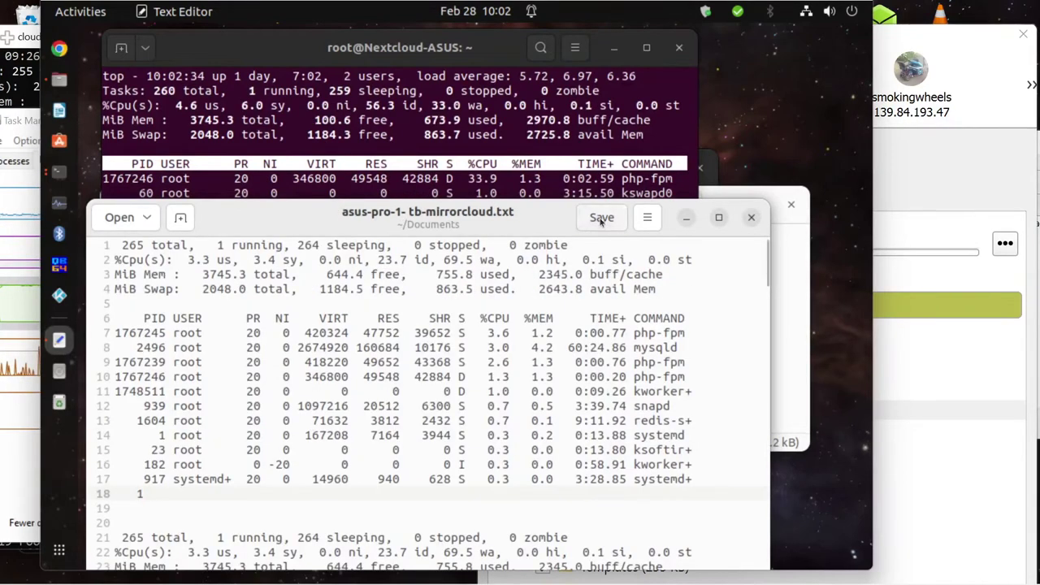
Nudge the editor window lower and bring the terminal running top back to the front
drag(493, 234, 496, 251)
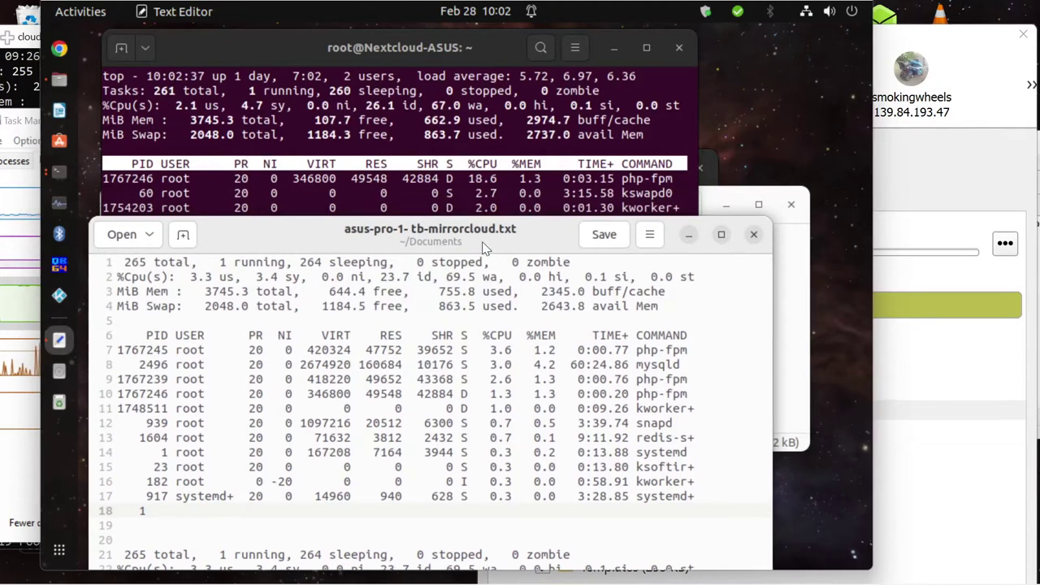
key(super)
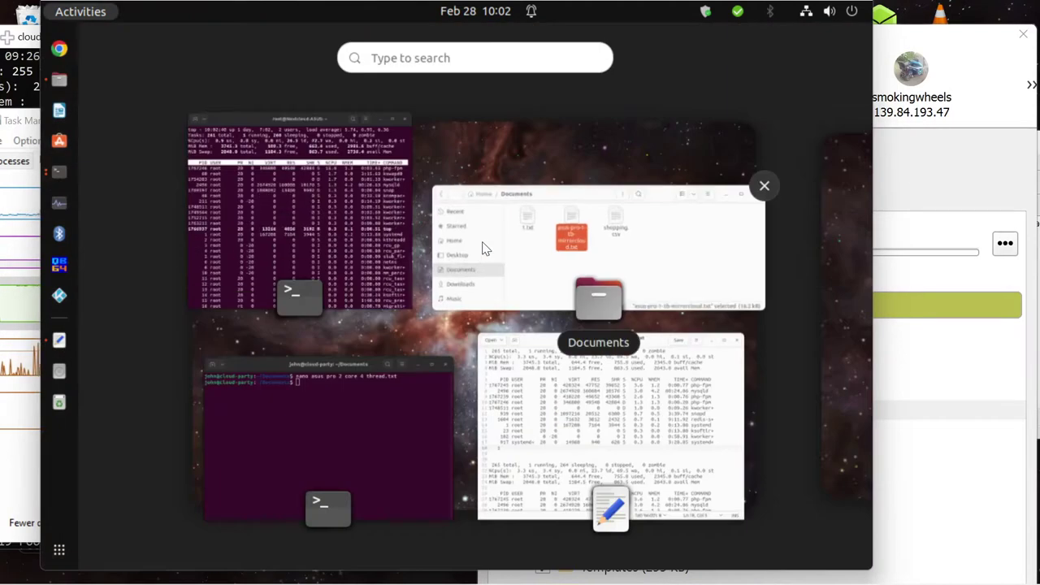
key(super)
key(super)
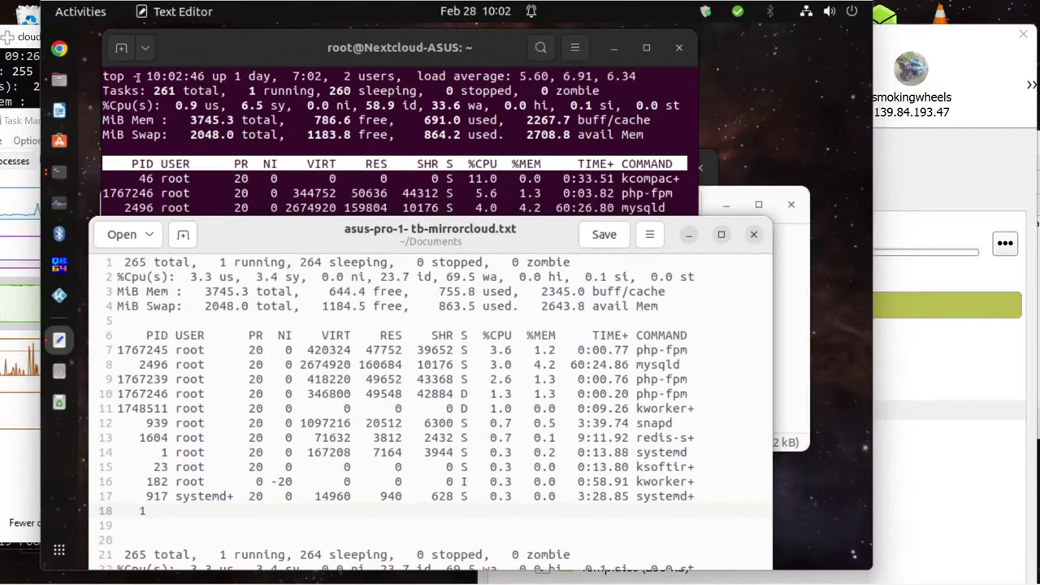
click(106, 75)
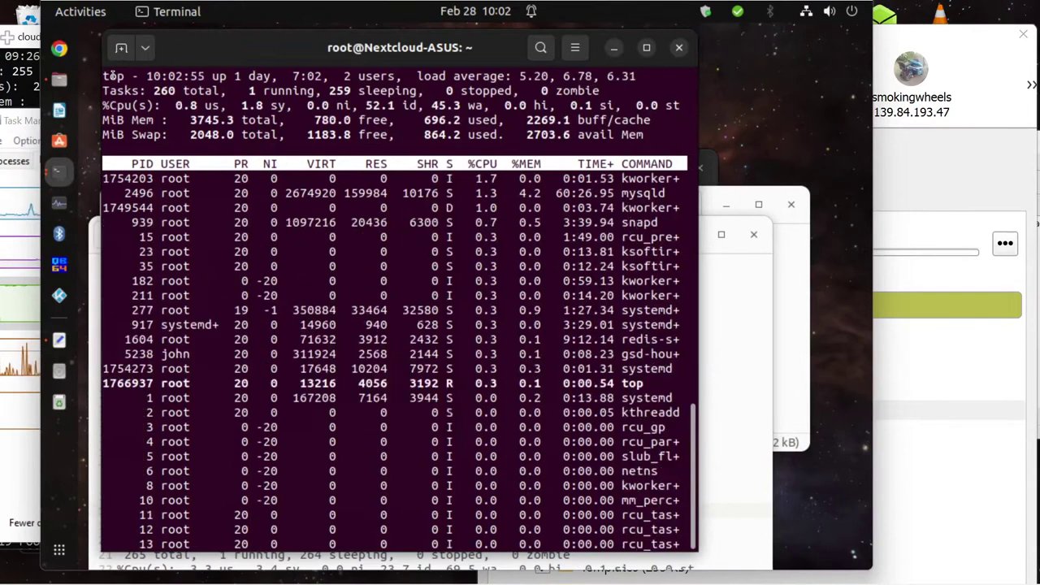
Add blank lines above the first snapshot and try pasting top's output at line 6
drag(108, 75, 155, 515)
right_click(213, 382)
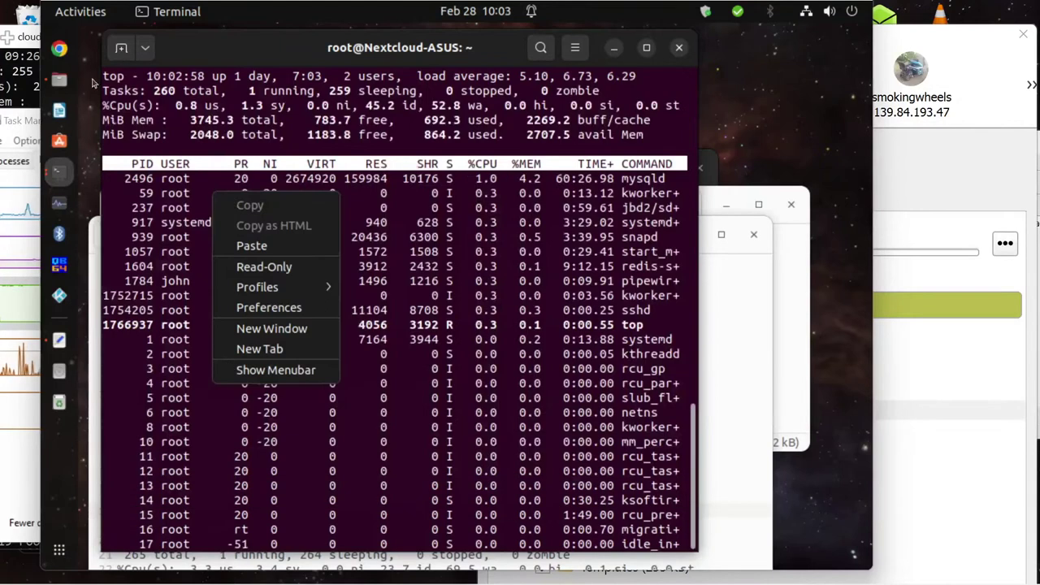
click(120, 75)
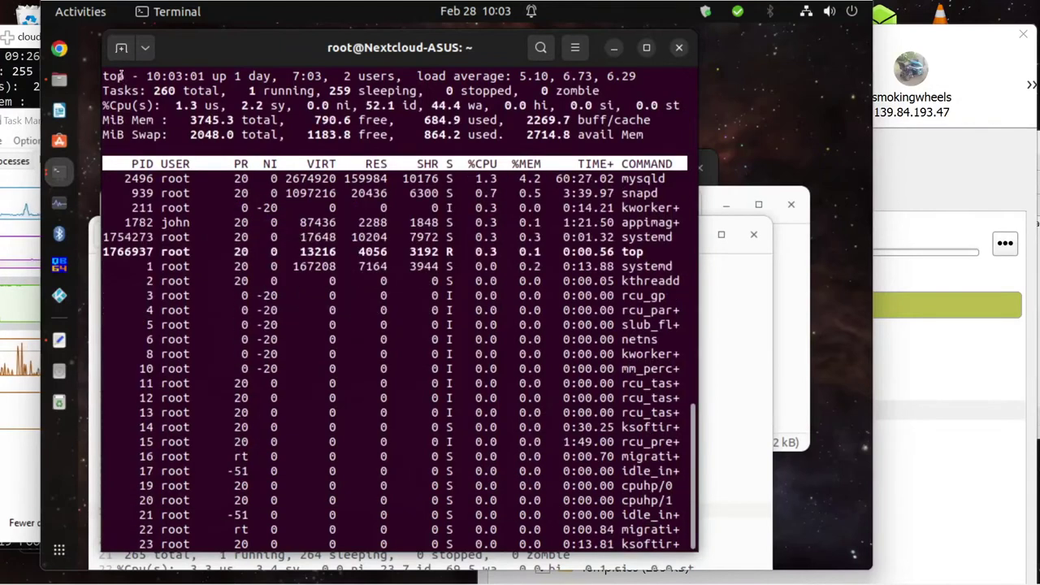
key(alt+Tab)
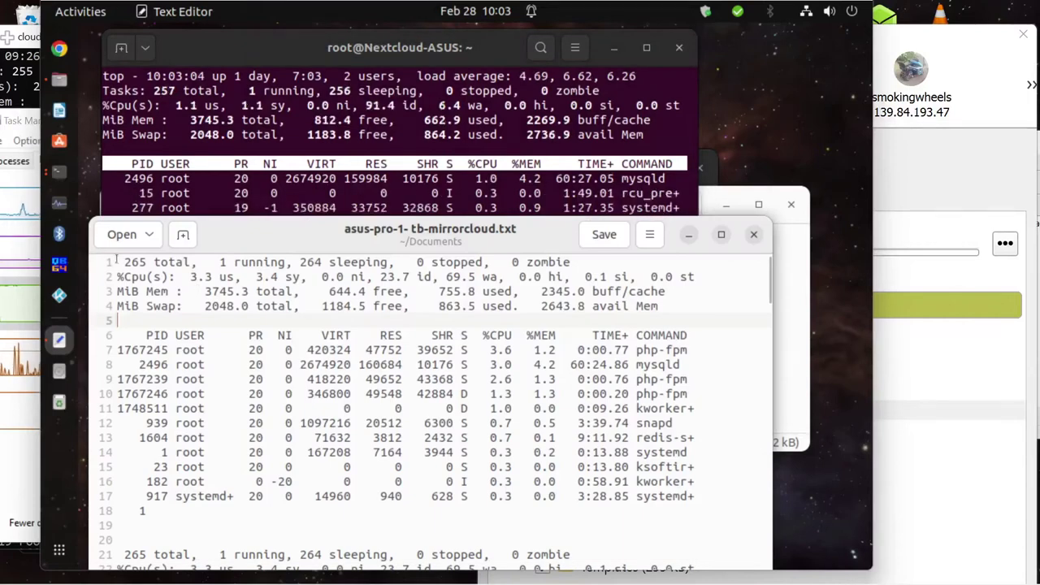
key(Return)
key(Return)
key(Return)
key(Return)
key(Return)
key(Return)
key(Return)
key(Return)
key(Return)
key(Return)
key(Return)
key(Return)
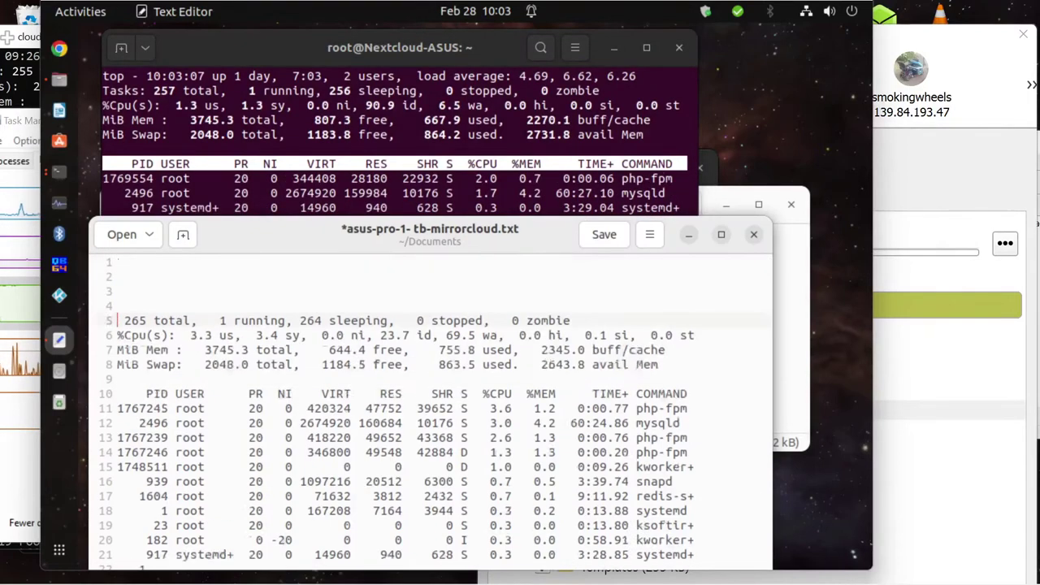
key(Return)
key(Return)
key(Return)
key(Return)
key(Return)
key(Return)
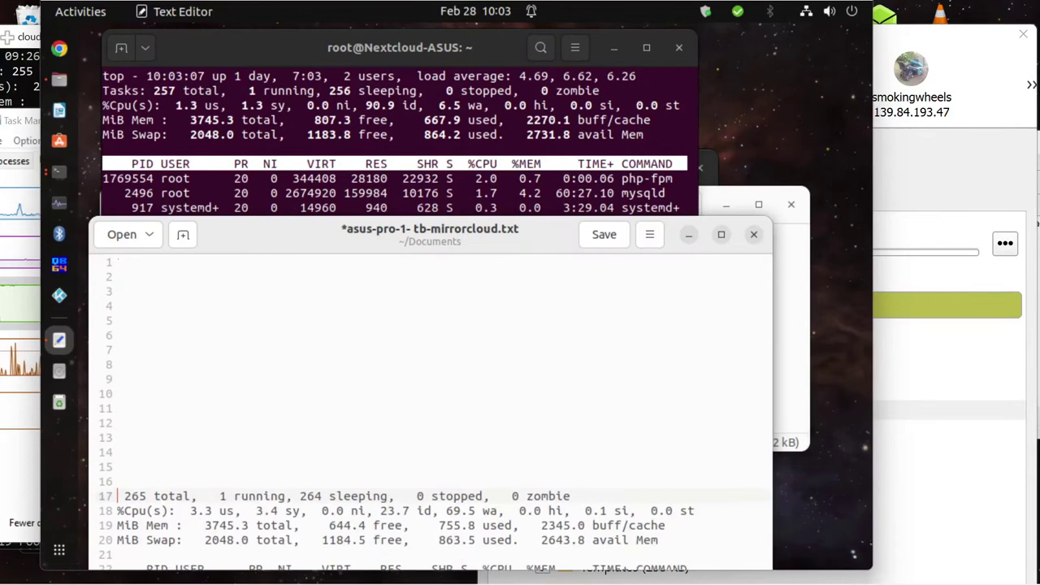
click(121, 335)
right_click(124, 334)
click(145, 428)
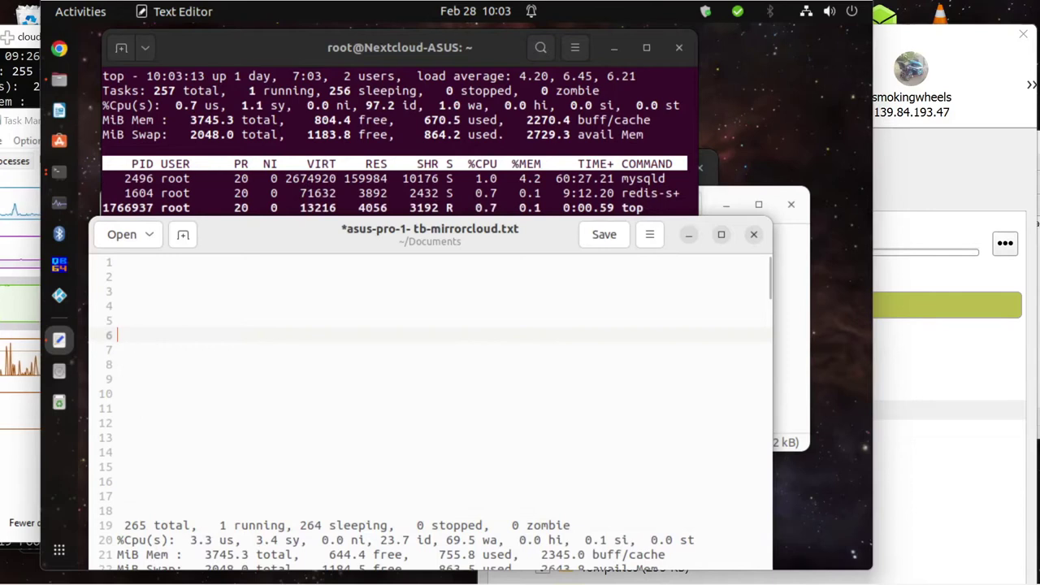
right_click(134, 338)
click(163, 437)
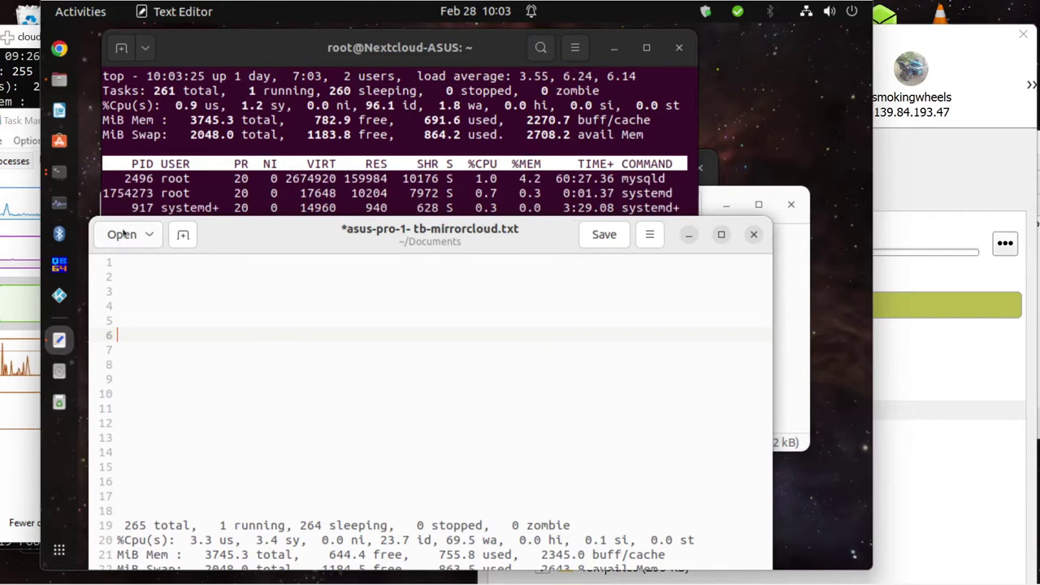
Copy the process listing again, paste it into the notes file, save, and show Nextcloud sync activity
click(124, 77)
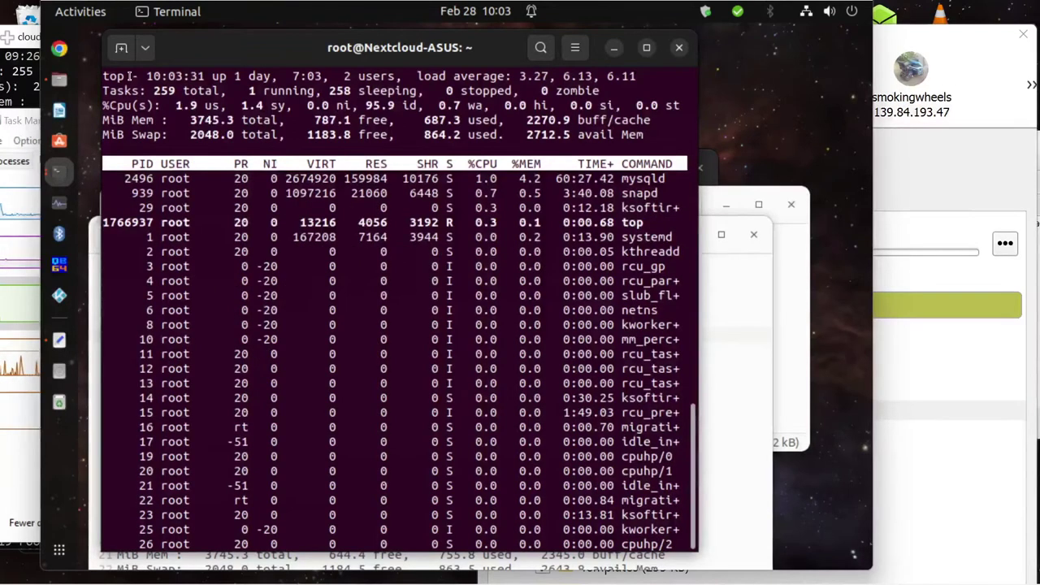
double_click(130, 75)
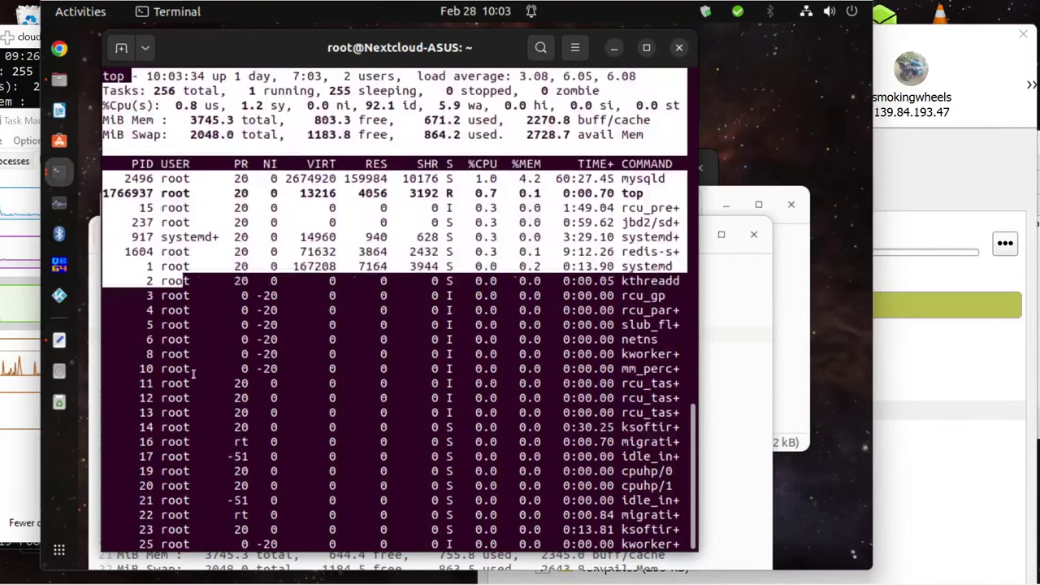
right_click(304, 360)
click(346, 375)
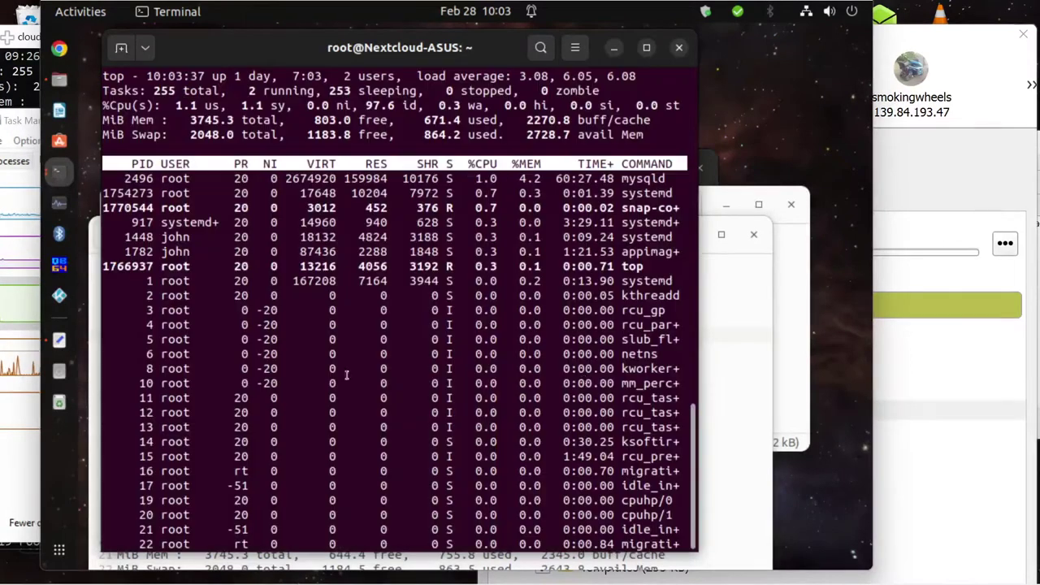
click(749, 313)
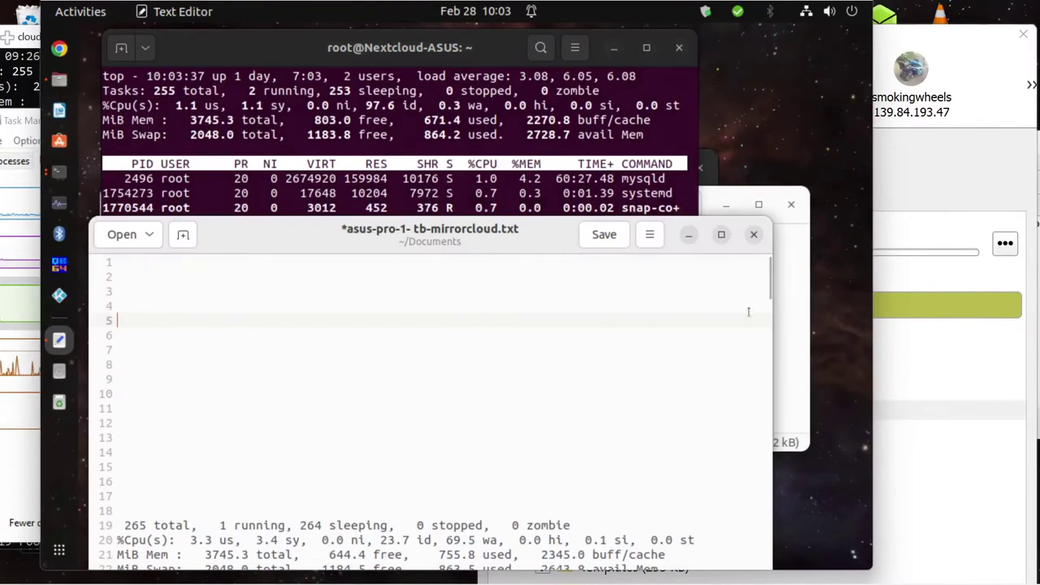
right_click(134, 263)
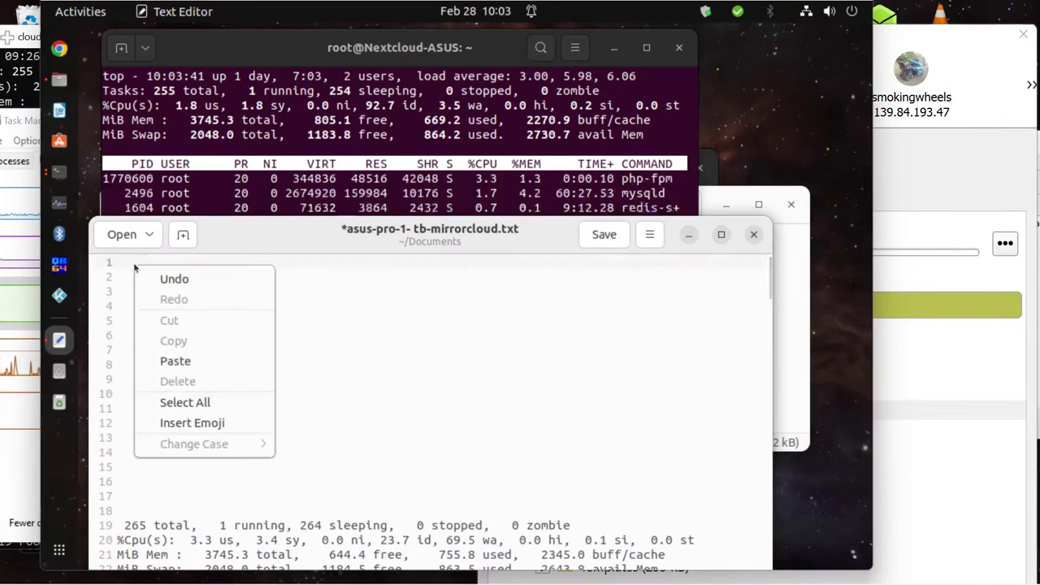
click(176, 362)
scroll(267, 390, up, 3)
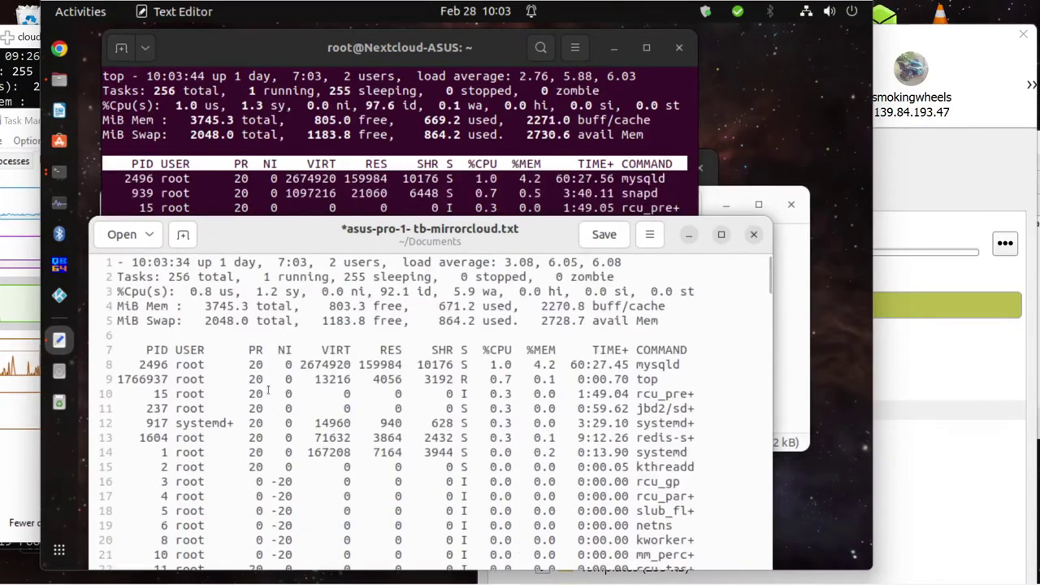
click(604, 234)
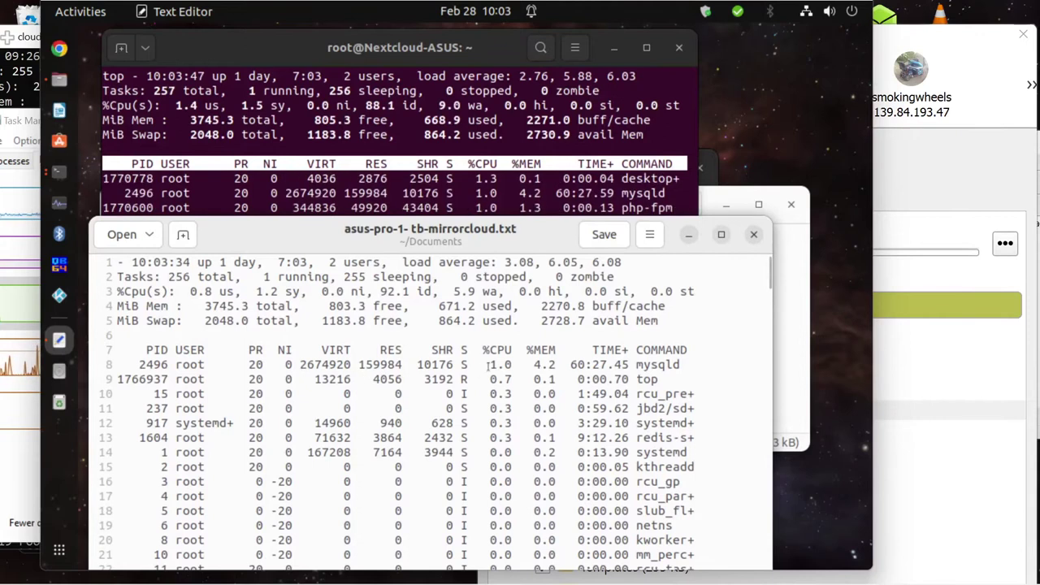
key(space)
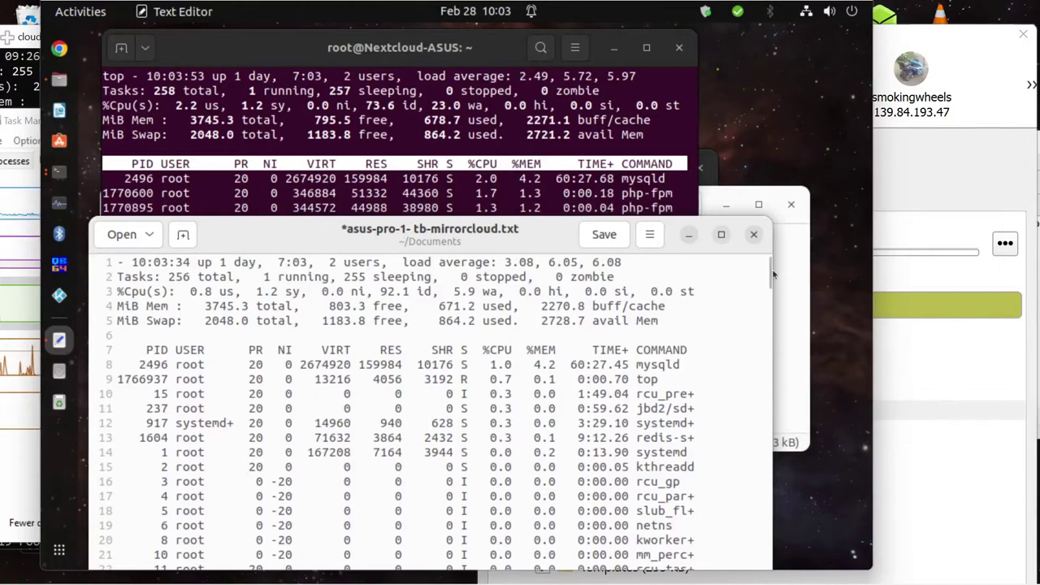
click(925, 282)
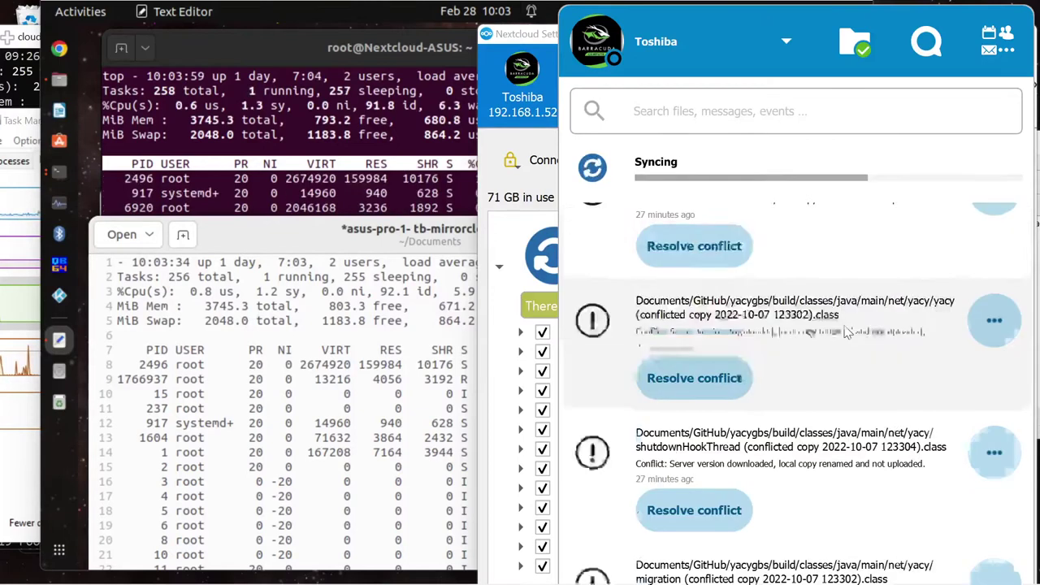
scroll(846, 331, down, 3)
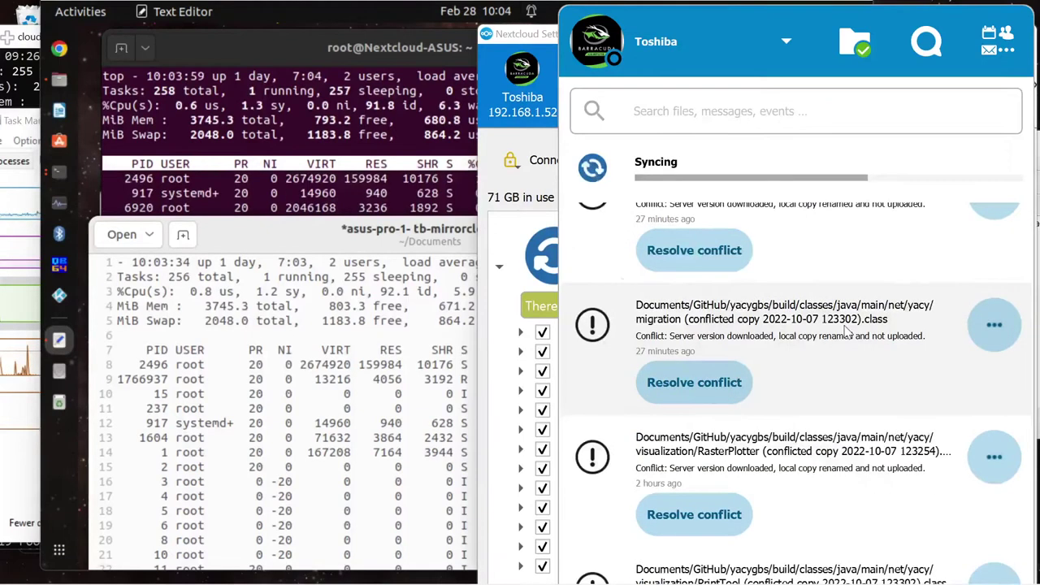
scroll(845, 331, down, 10)
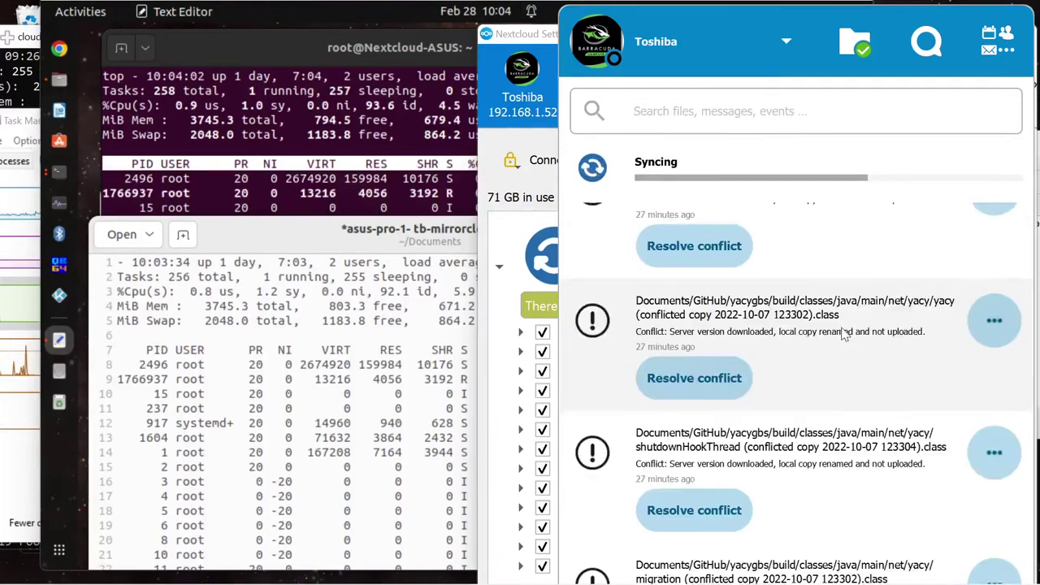
scroll(840, 332, down, 5)
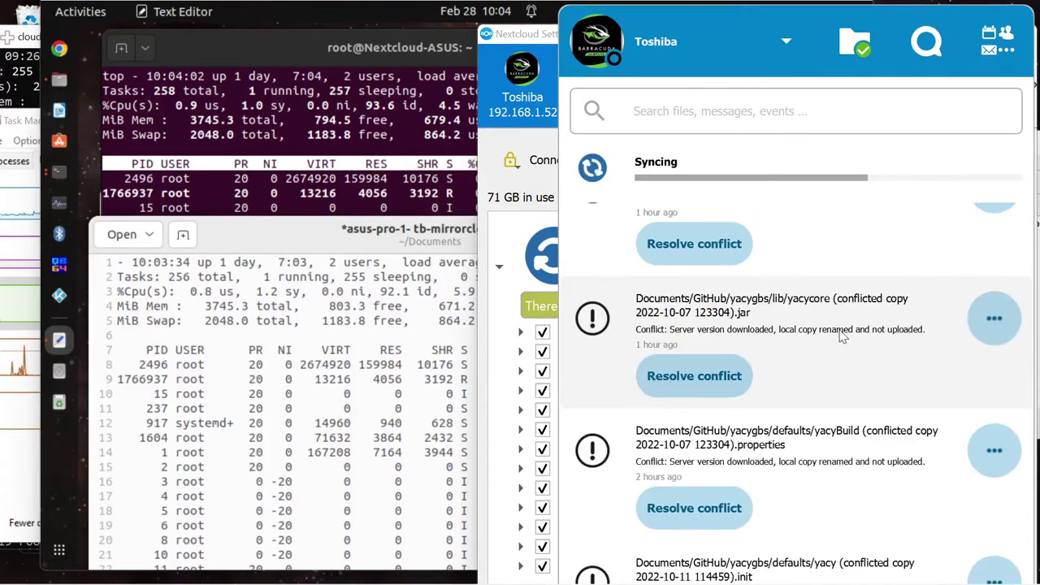
scroll(842, 338, down, 5)
scroll(842, 340, down, 5)
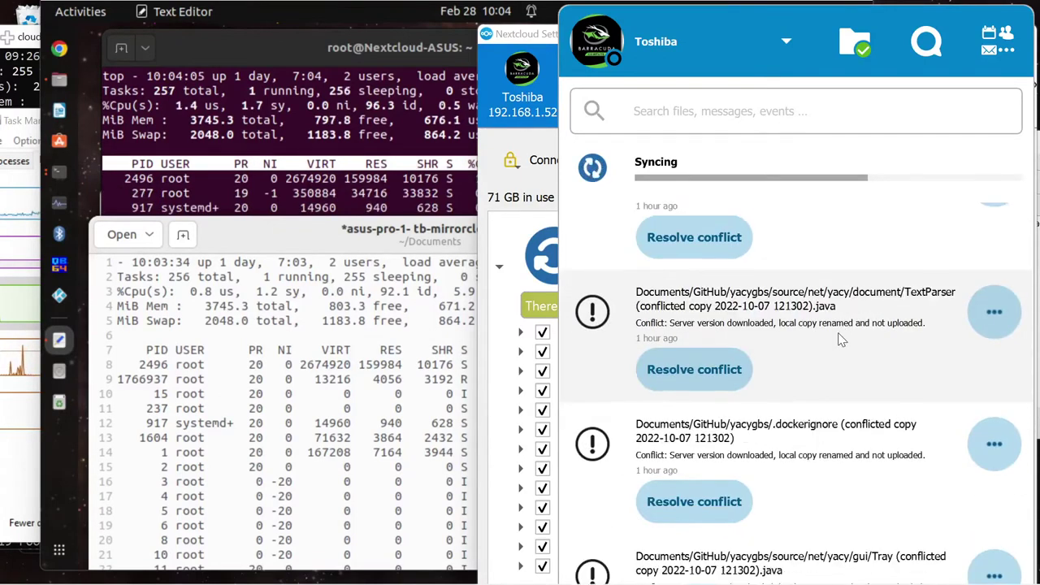
scroll(842, 340, down, 15)
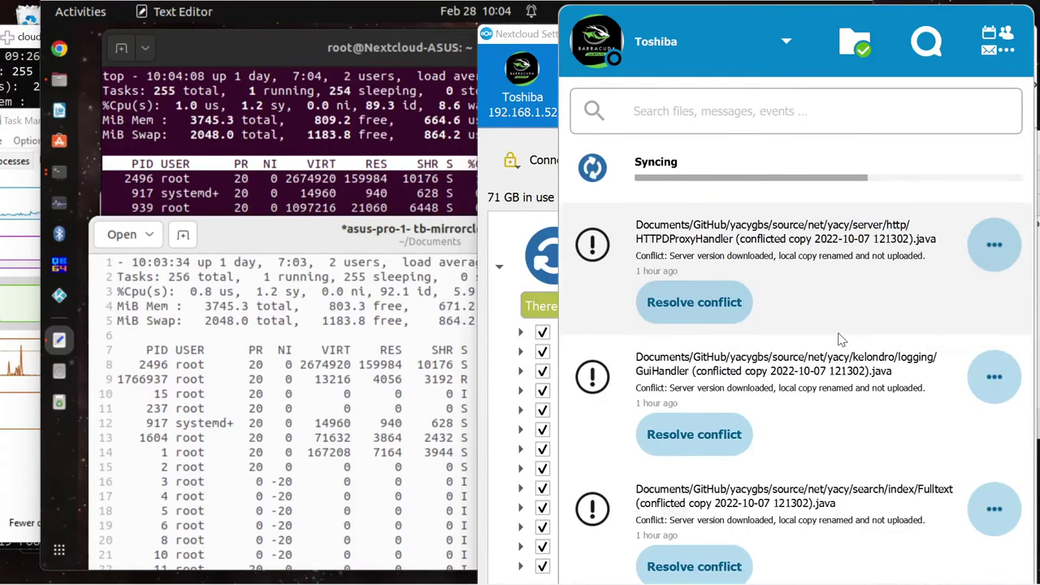
scroll(841, 341, down, 5)
scroll(842, 341, up, 1)
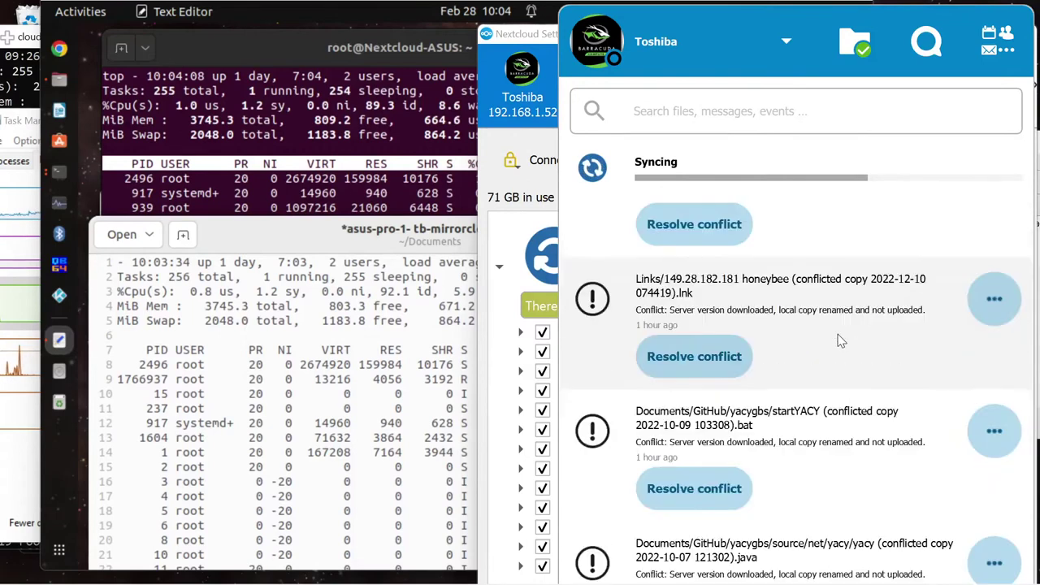
scroll(842, 342, down, 10)
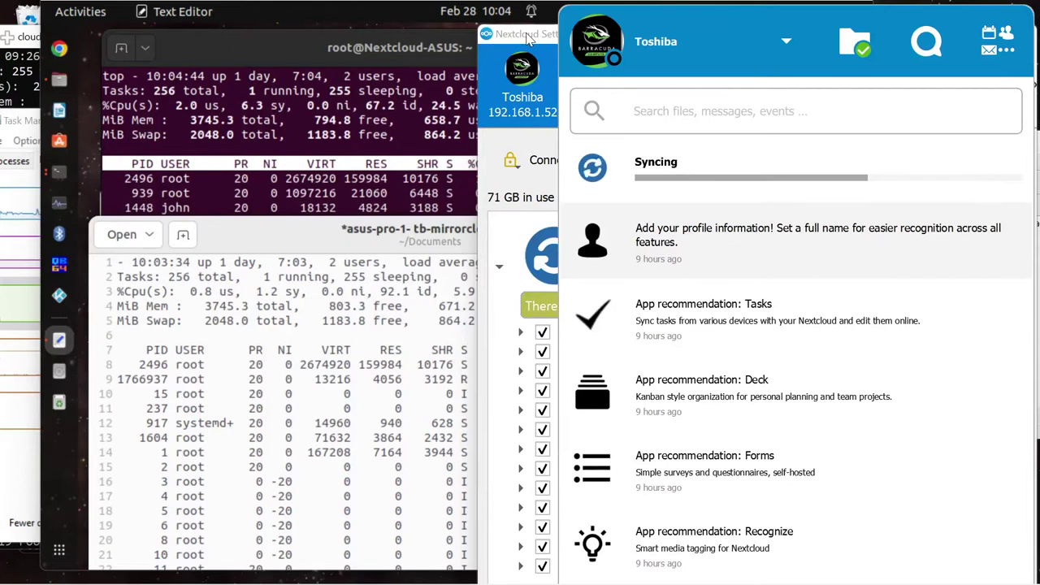
scroll(715, 327, down, 3)
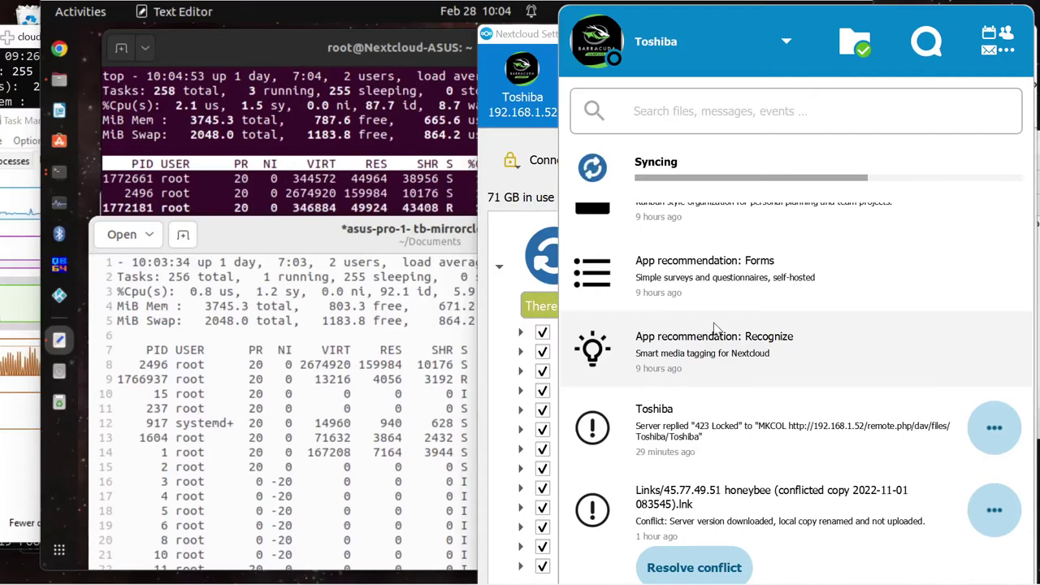
scroll(714, 328, down, 1)
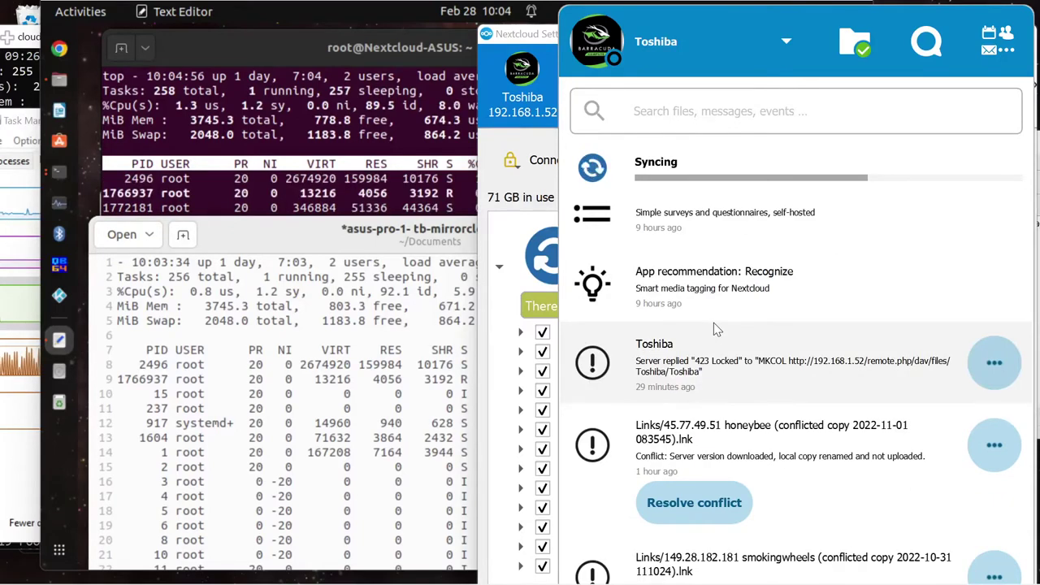
scroll(714, 322, down, 5)
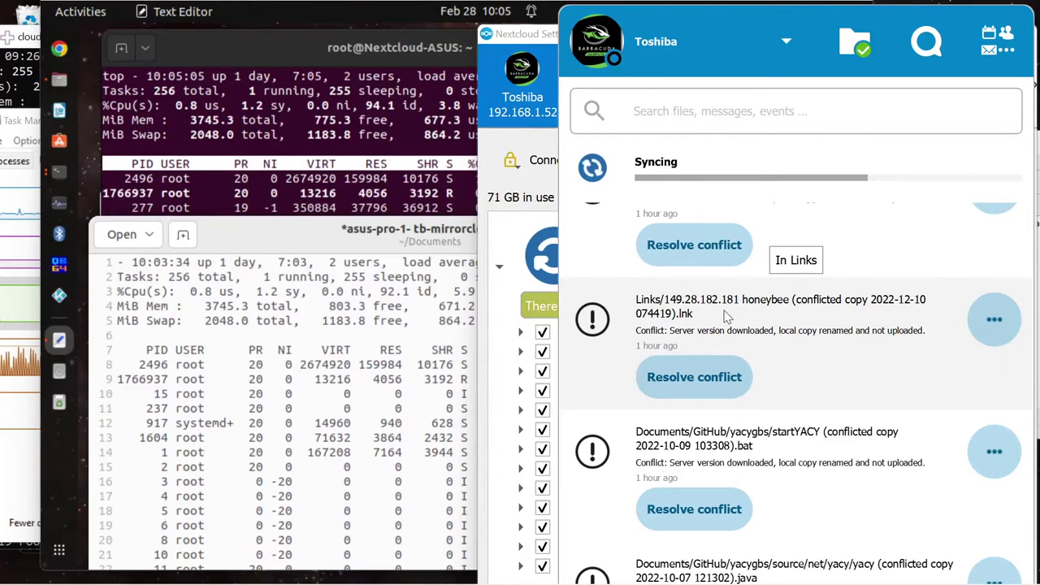
Open the honeybee.lnk sync conflict and cancel it without choosing a version
click(694, 377)
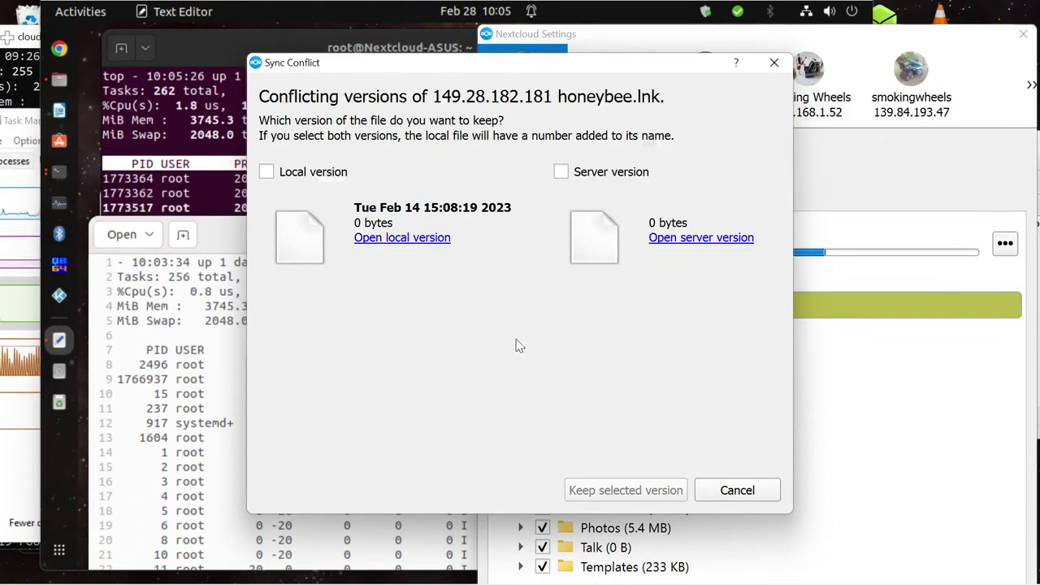
click(744, 491)
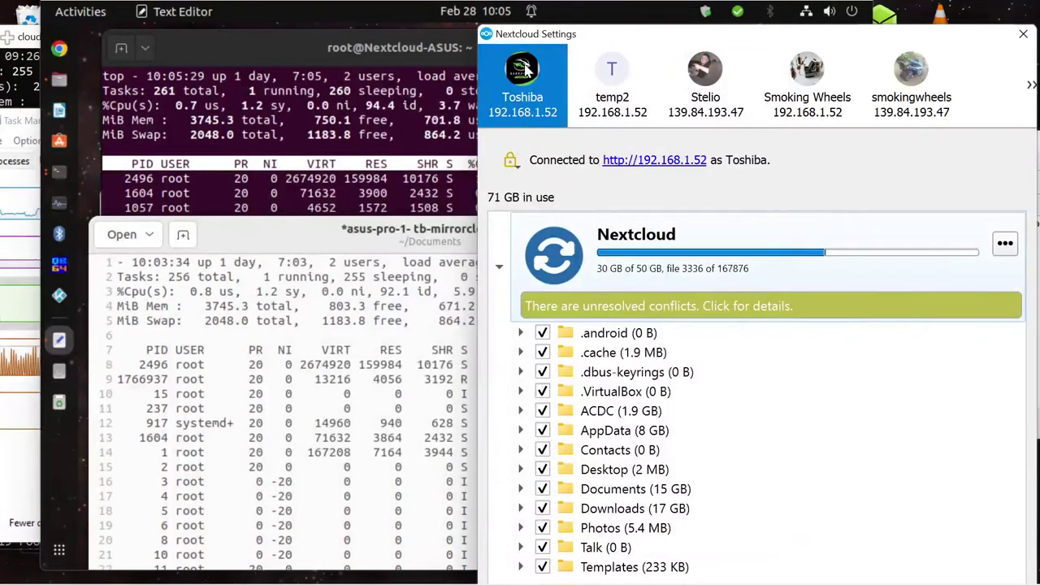
mouse_move(973, 268)
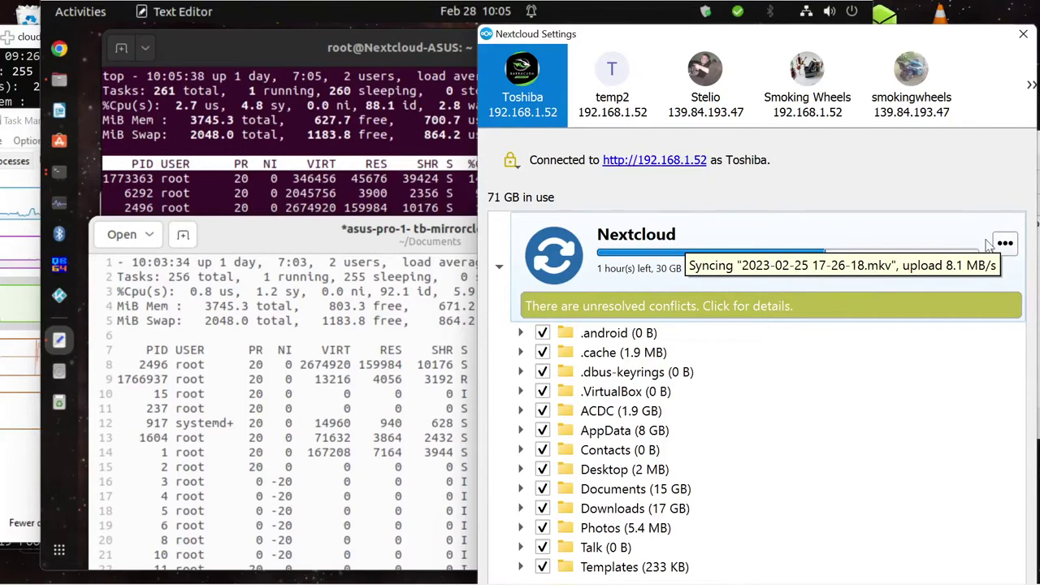
Save asus-pro-1- tb-mirrorcloud.txt, move its window lower, and show Task Manager's Ethernet performance
click(292, 237)
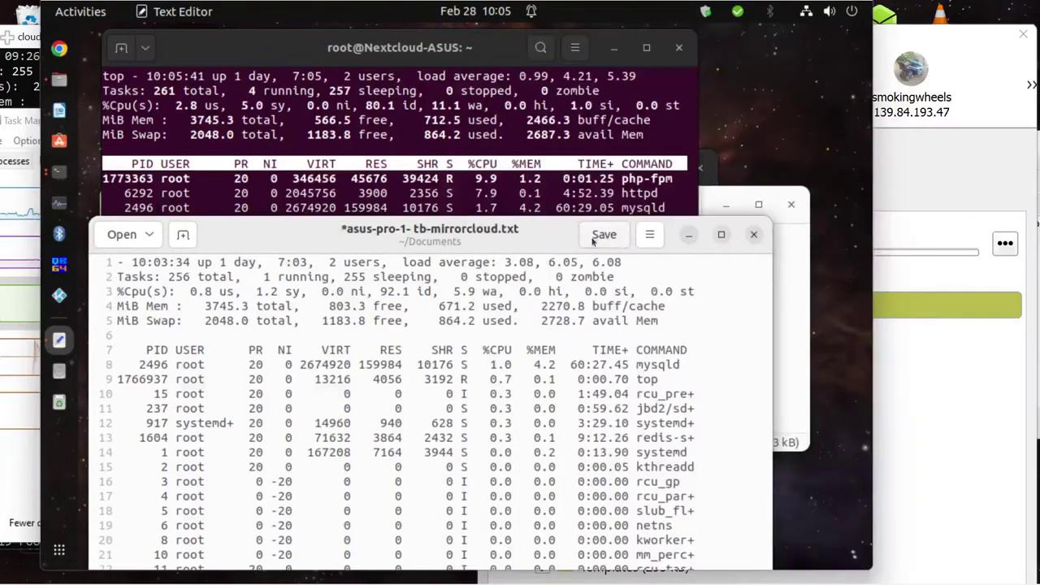
click(604, 234)
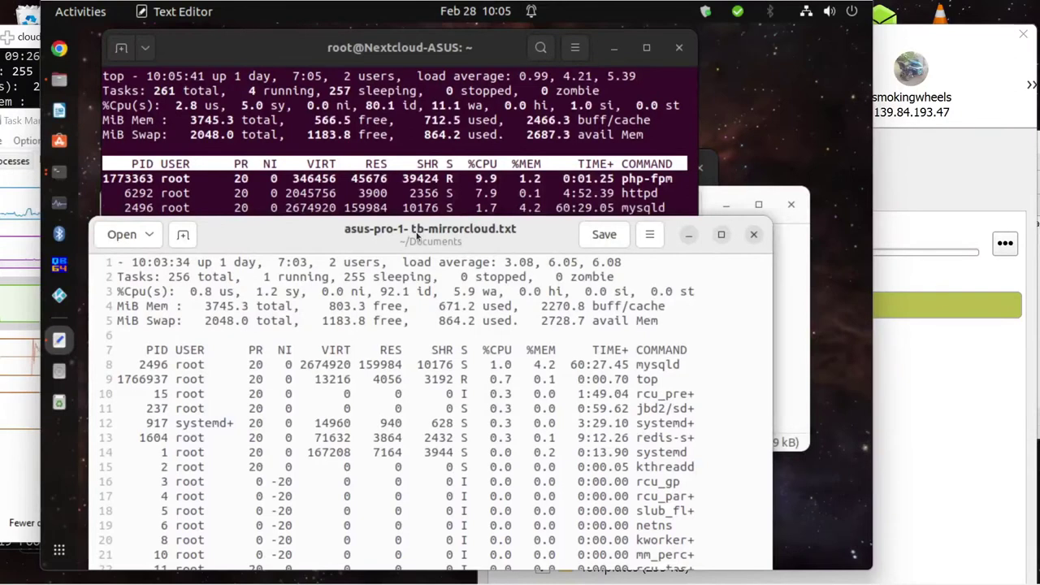
drag(417, 233, 415, 259)
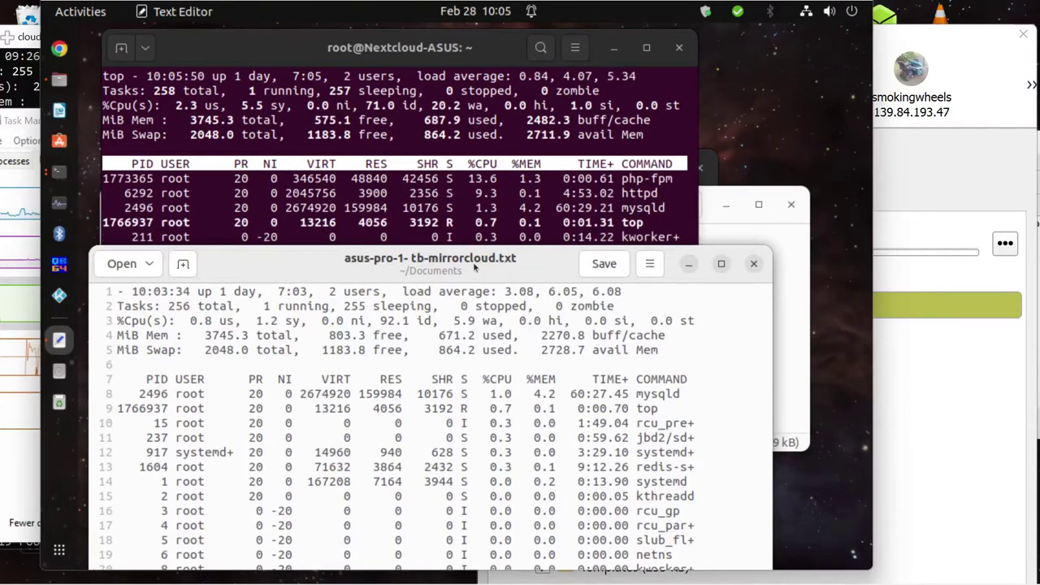
drag(475, 267, 473, 275)
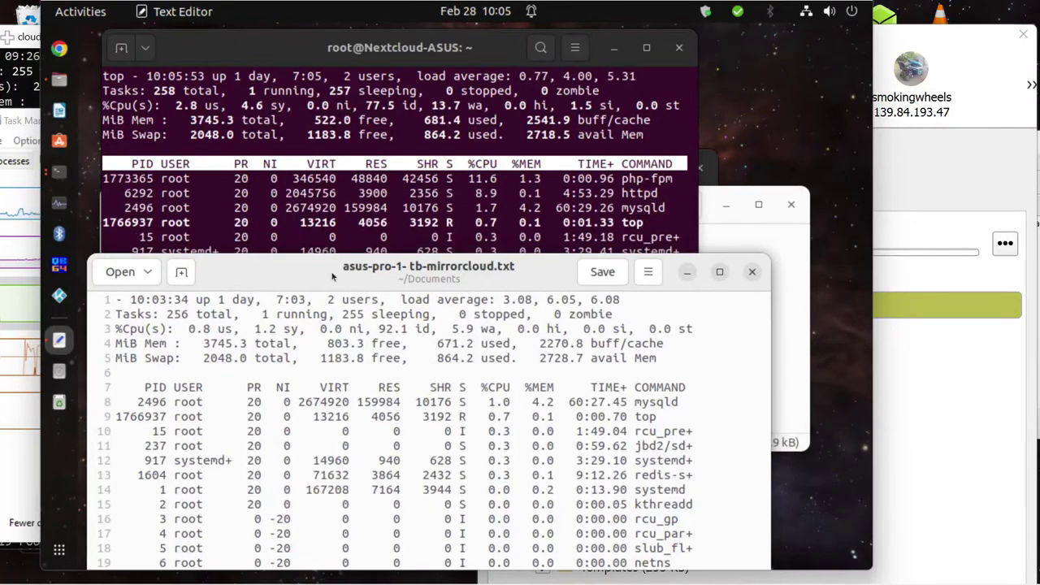
click(8, 363)
click(77, 341)
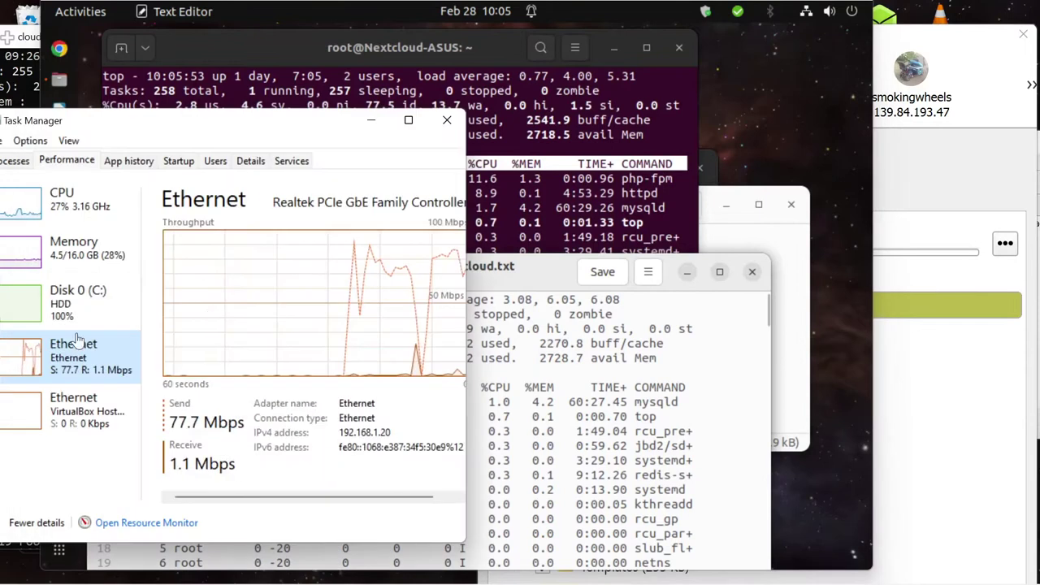
Select Disk 0 (C:) in Task Manager's Performance sidebar to see its activity and speeds
click(34, 307)
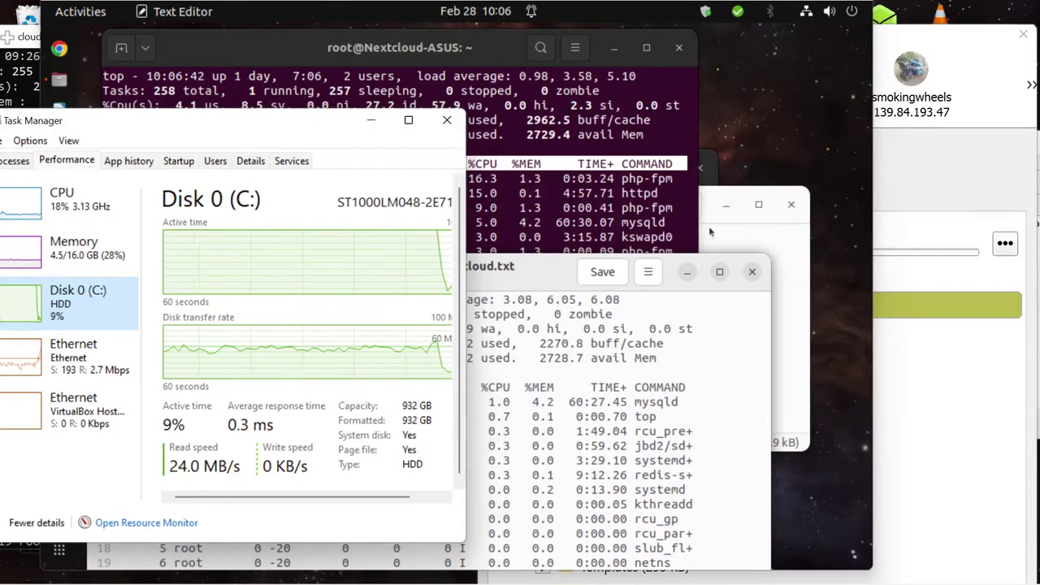
Move Task Manager lower, open the Ethernet throughput graph, then raise the terminal running top
click(932, 160)
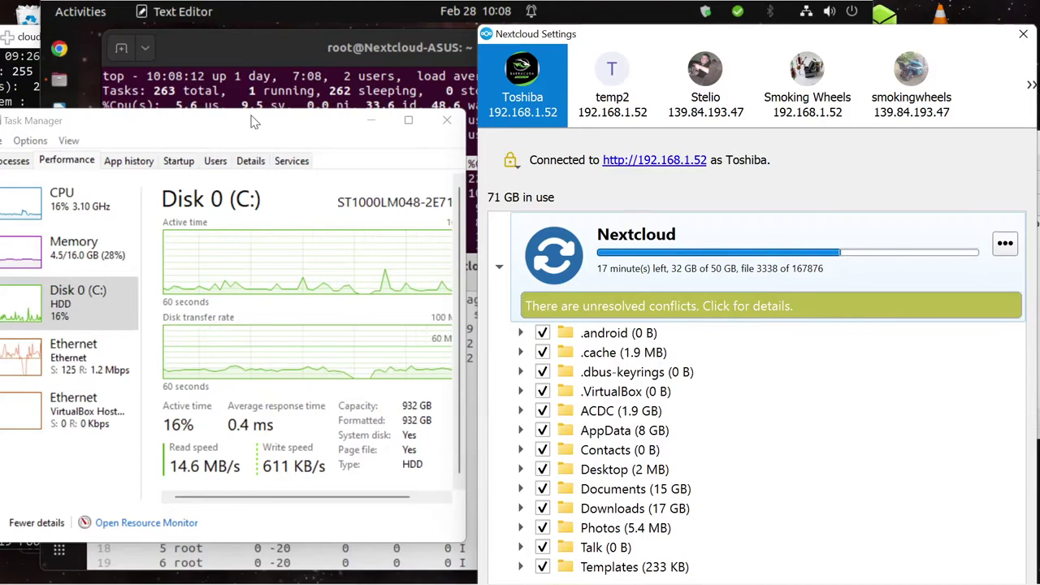
drag(251, 122, 257, 161)
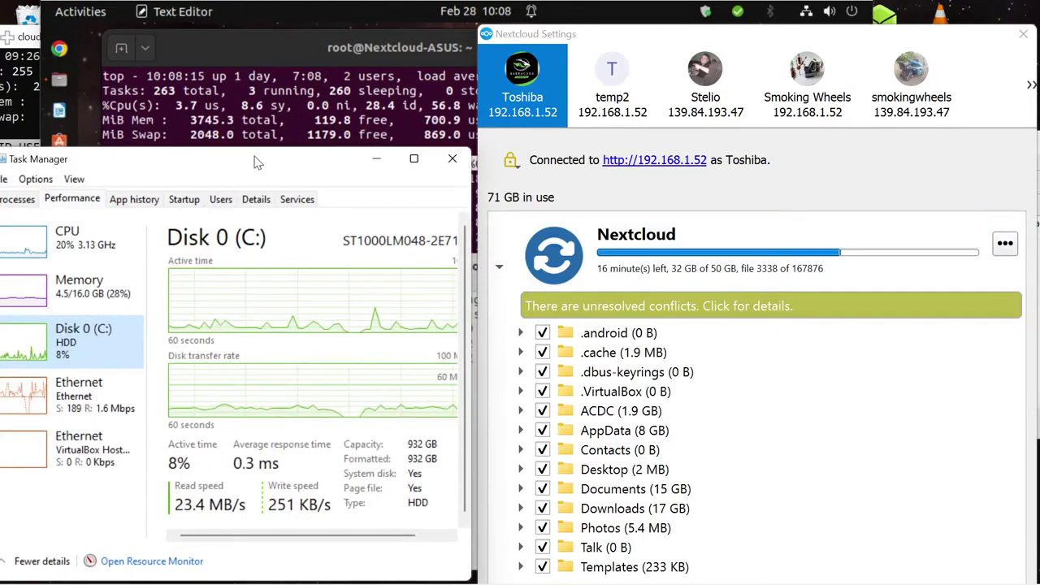
click(34, 395)
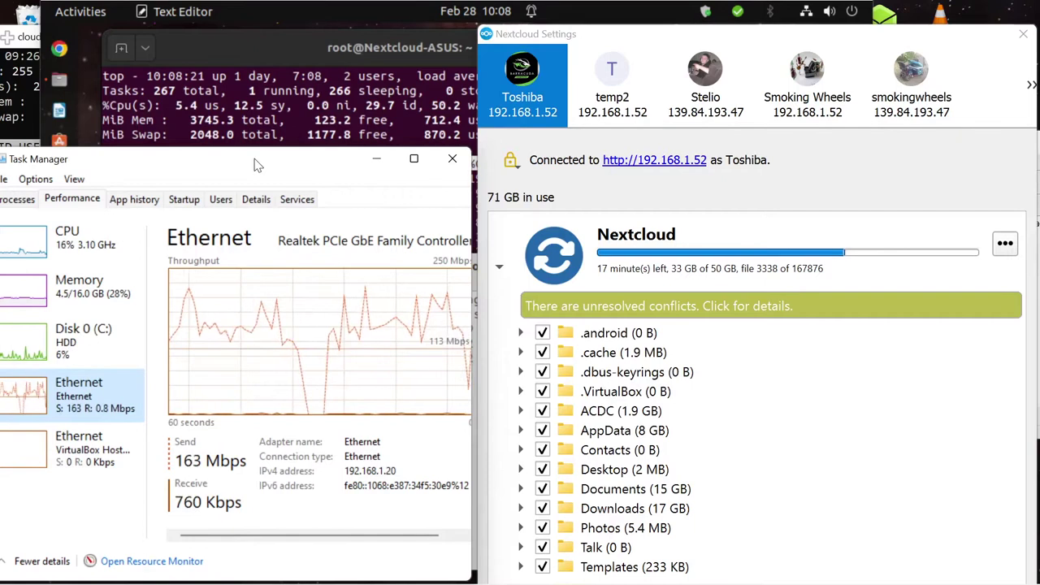
click(301, 58)
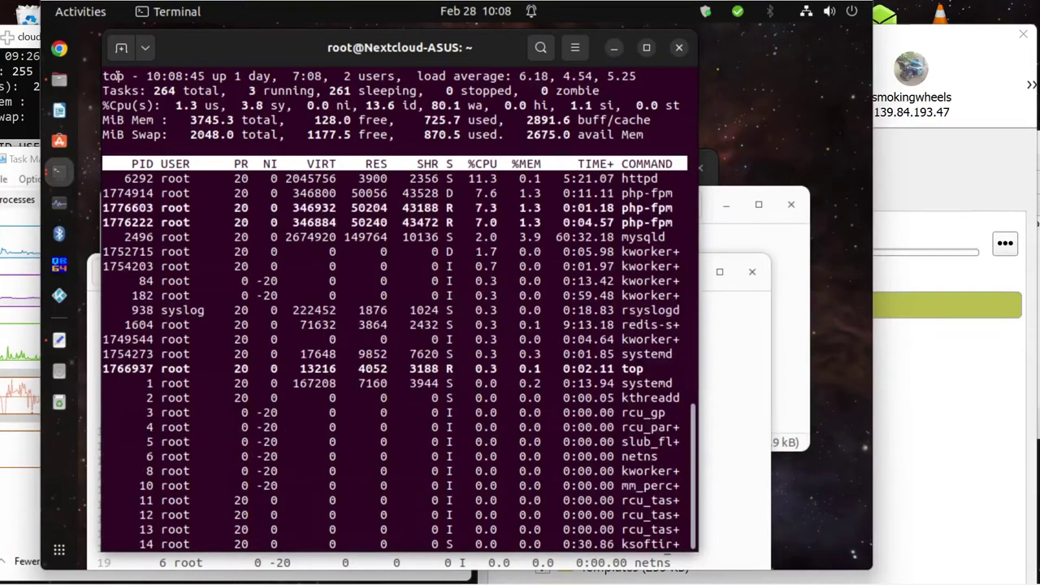
Copy top's summary header and process rows from the terminal, then bring the mirrorcloud notes forward
double_click(118, 76)
right_click(239, 234)
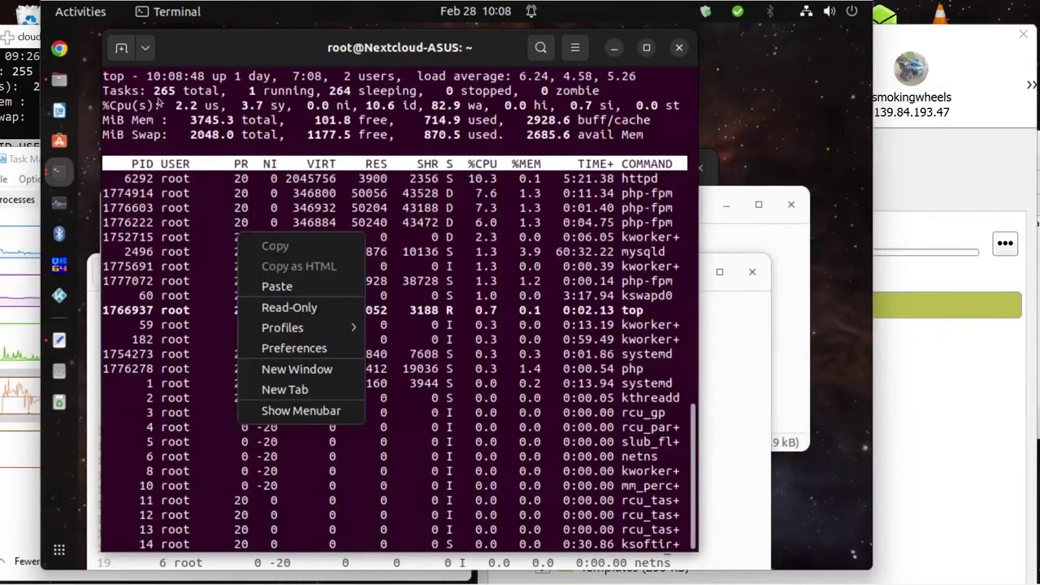
click(129, 79)
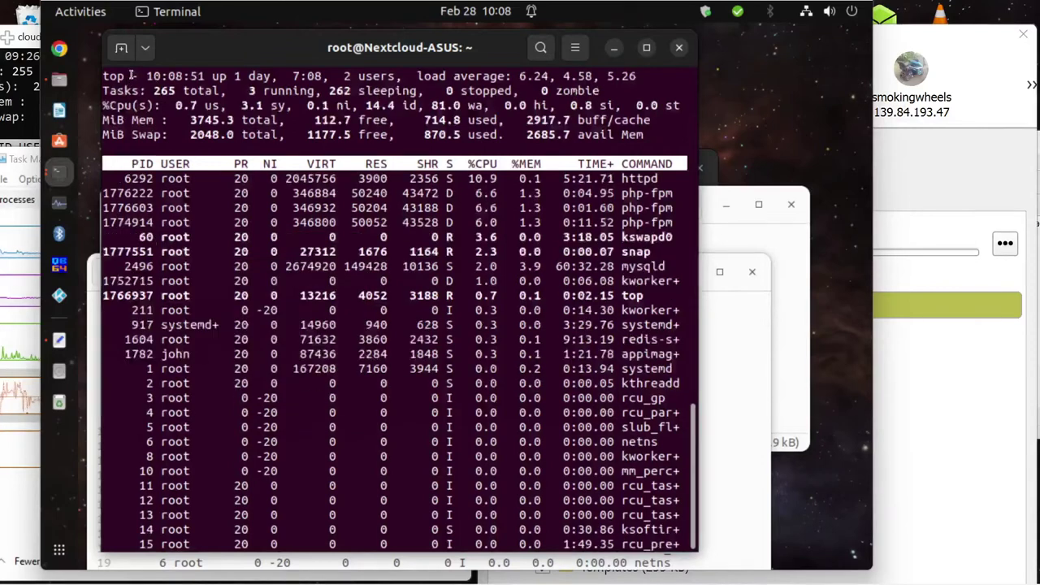
drag(104, 75, 152, 164)
drag(153, 238, 166, 413)
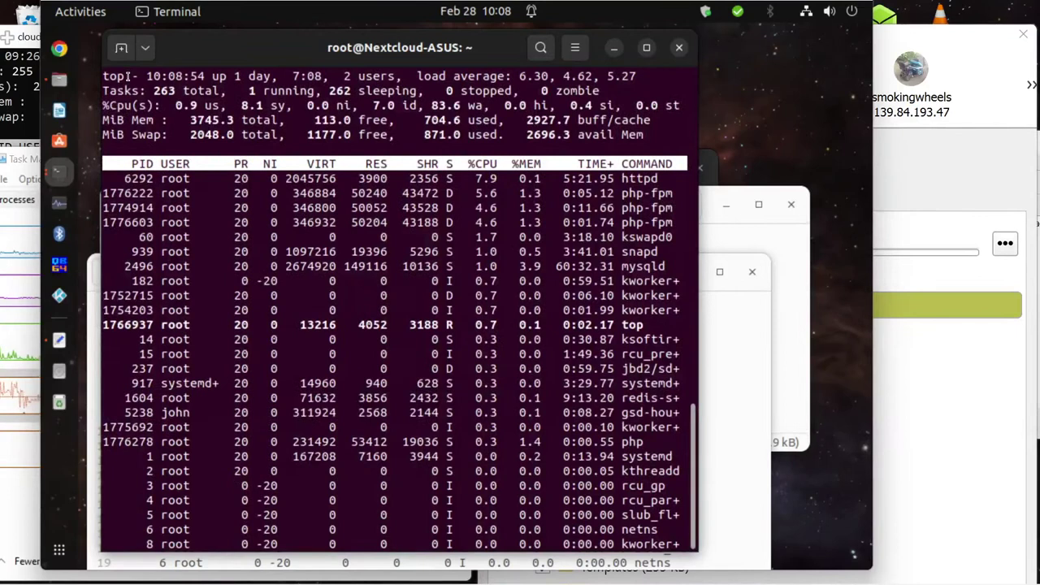
drag(127, 76, 242, 271)
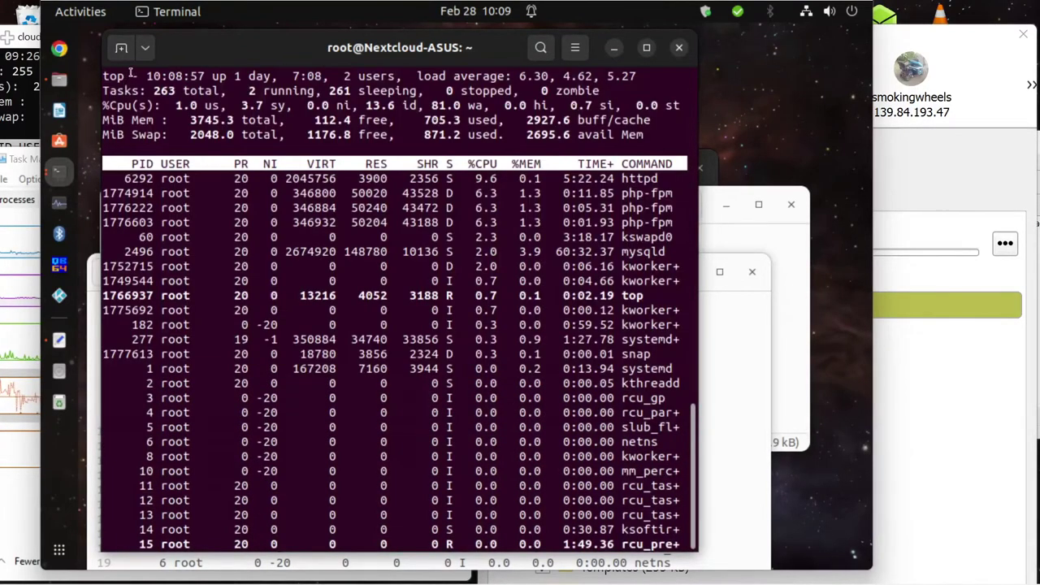
drag(126, 76, 244, 457)
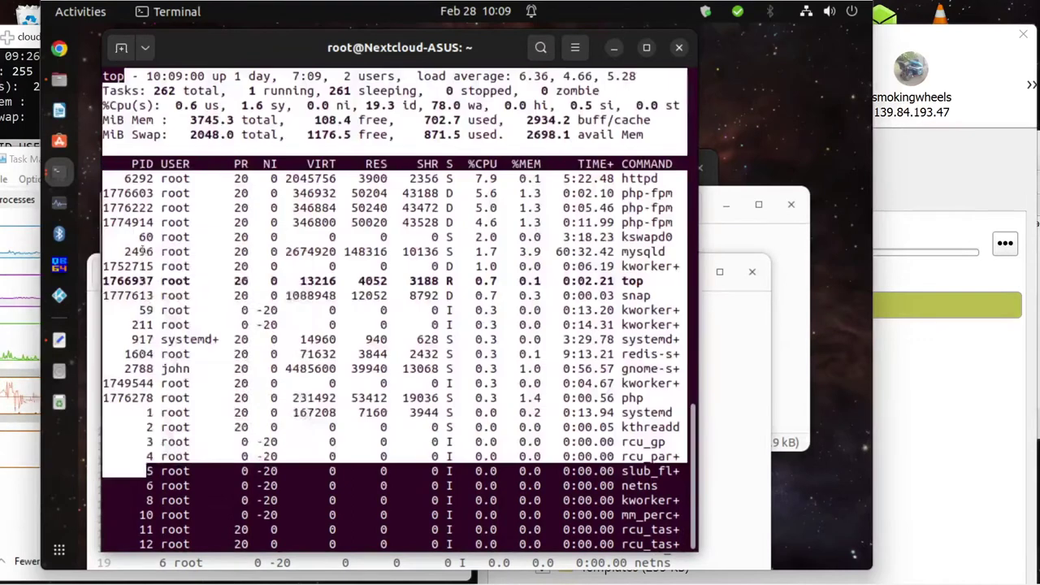
right_click(145, 257)
click(182, 286)
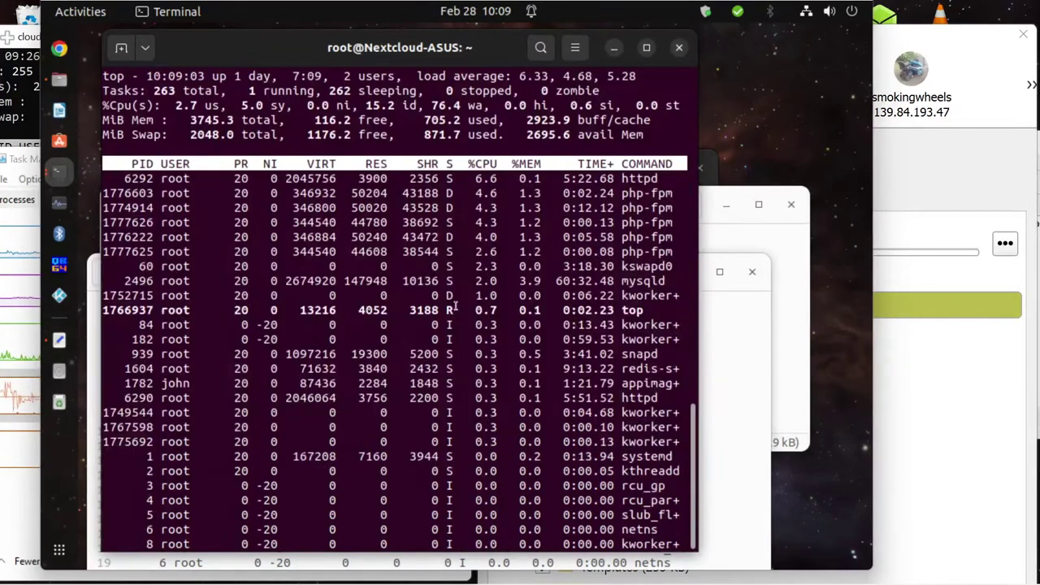
click(58, 340)
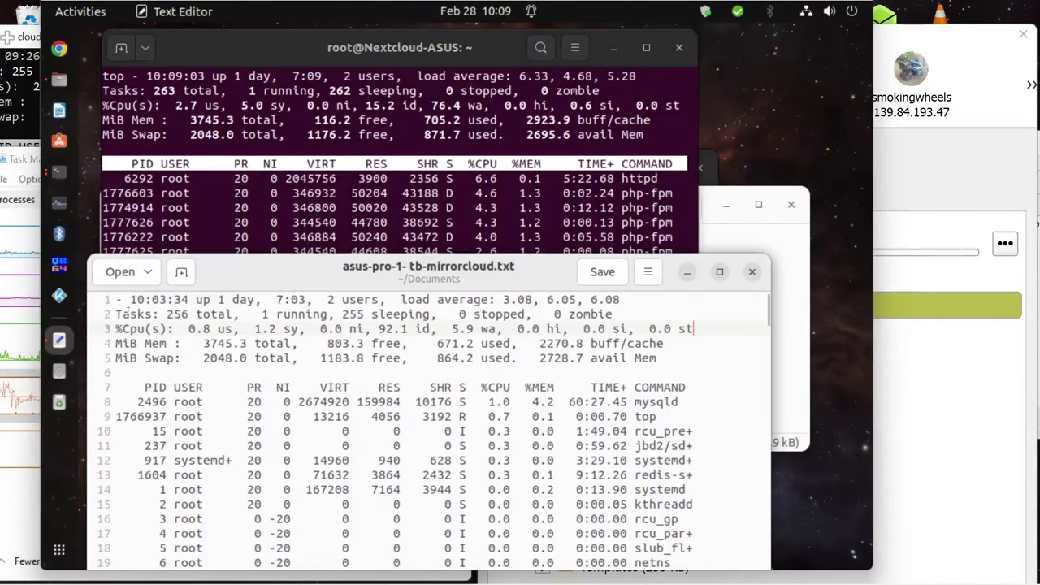
Insert blank lines at the top of the notes, above the saved top output
click(119, 300)
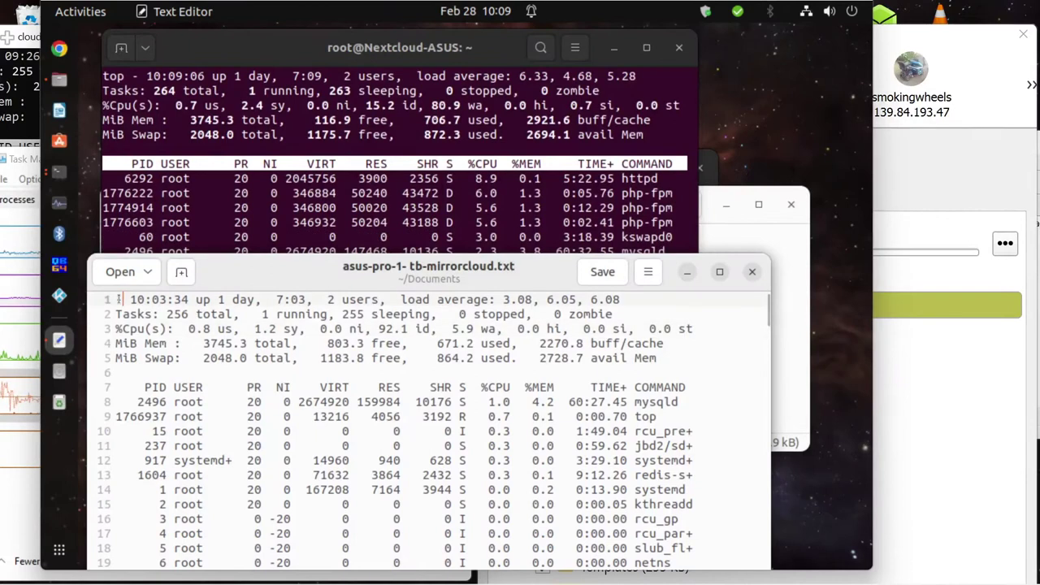
key(Return)
key(Return)
key(Return)
key(Return)
key(Return)
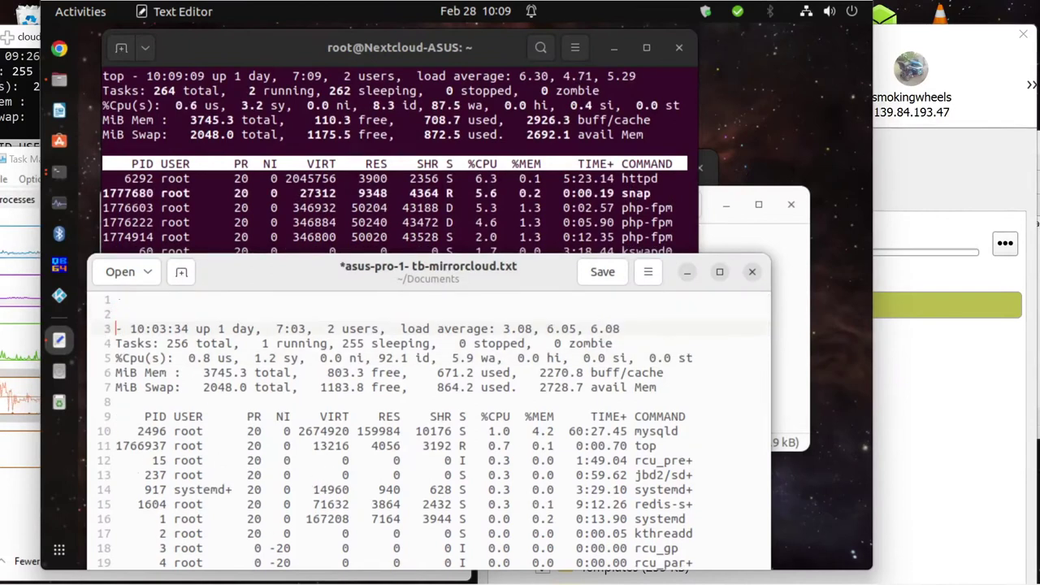
key(Up)
click(118, 299)
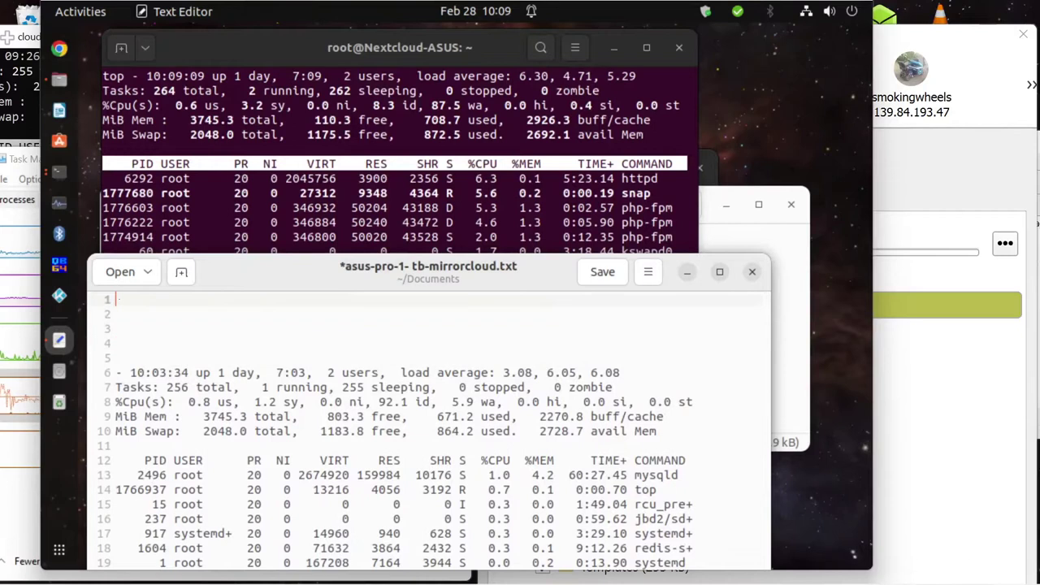
Write the note 'hdd win 60 mbytes/s read for a while 100% time' and start a new line
text(hd)
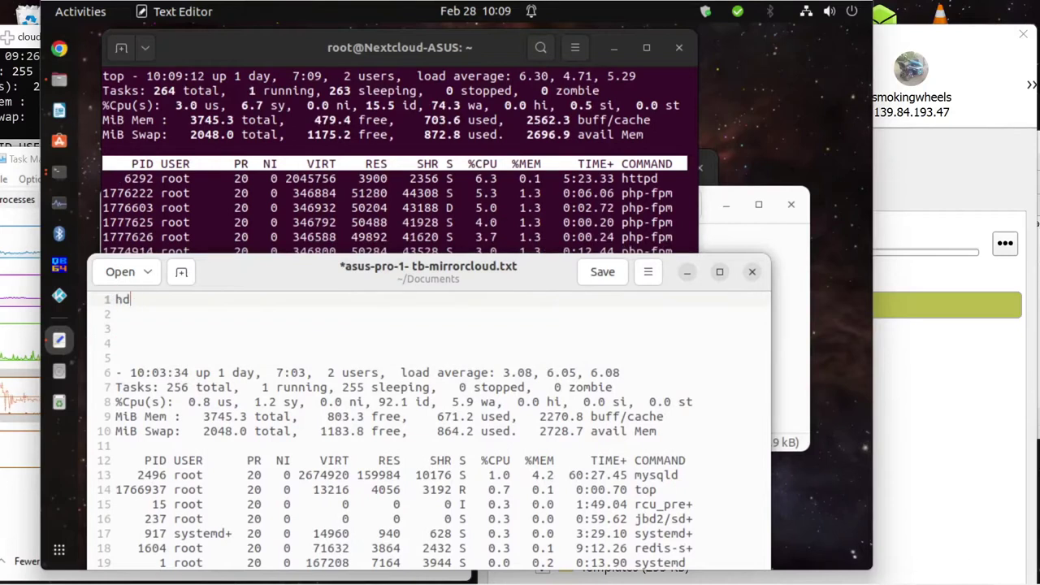
text(d w)
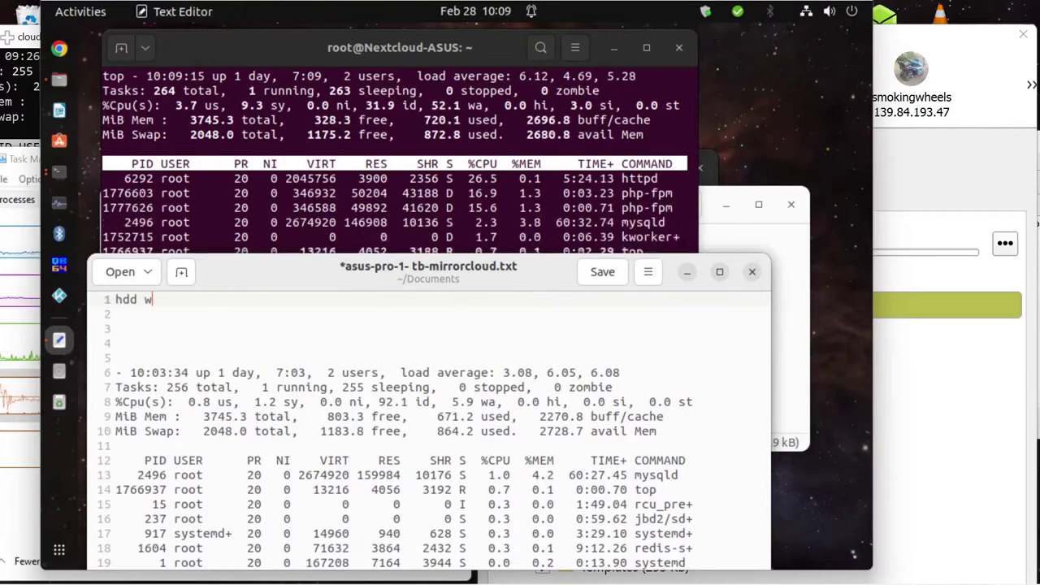
text(in)
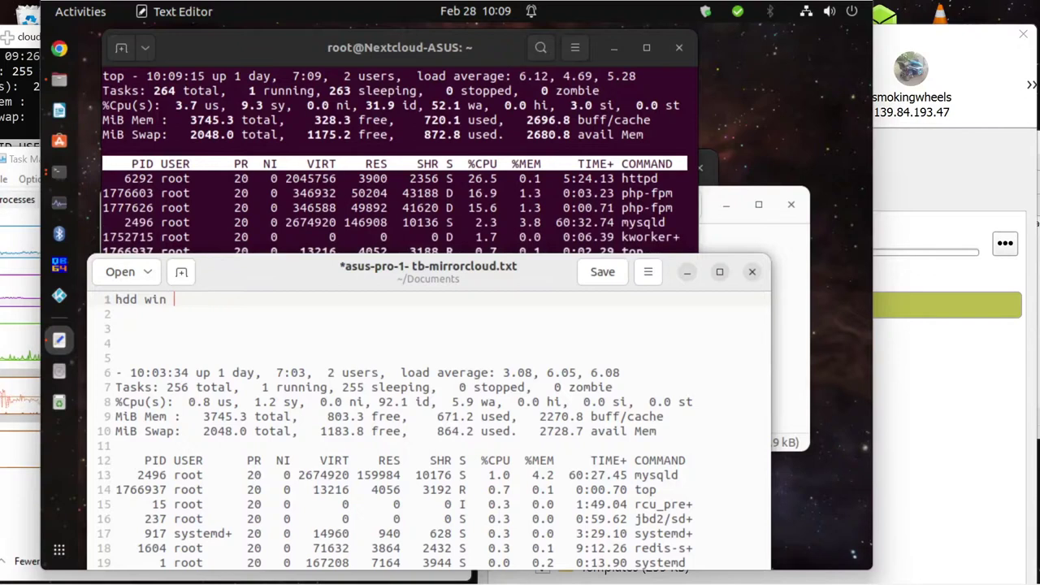
text( 60 )
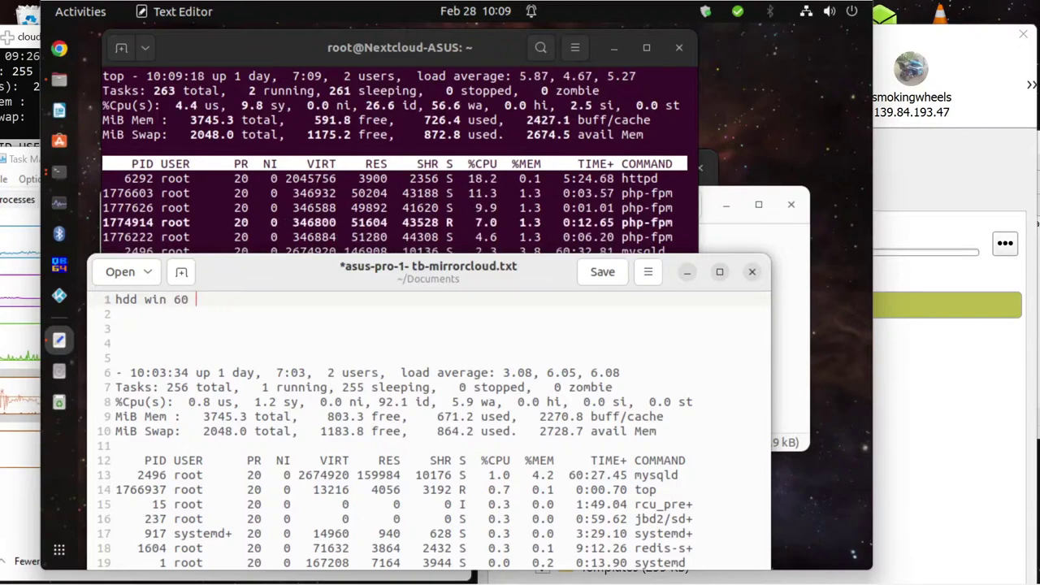
text(m)
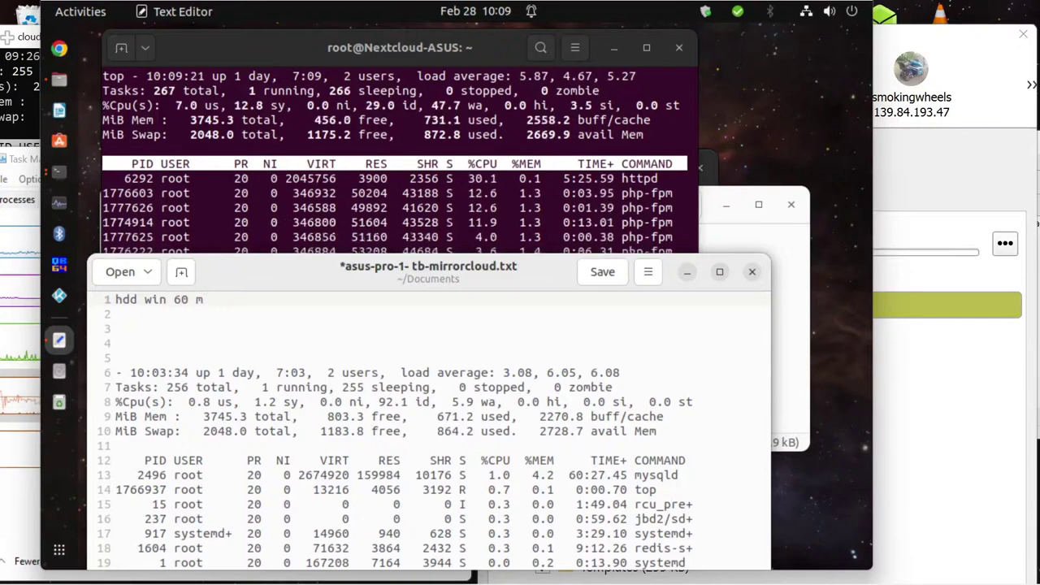
text(b/s)
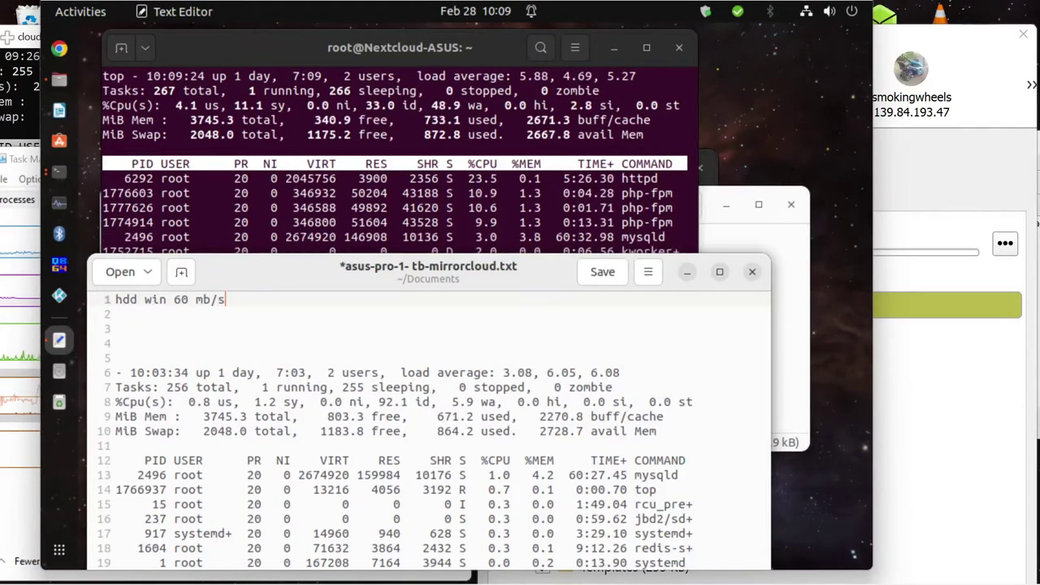
click(211, 299)
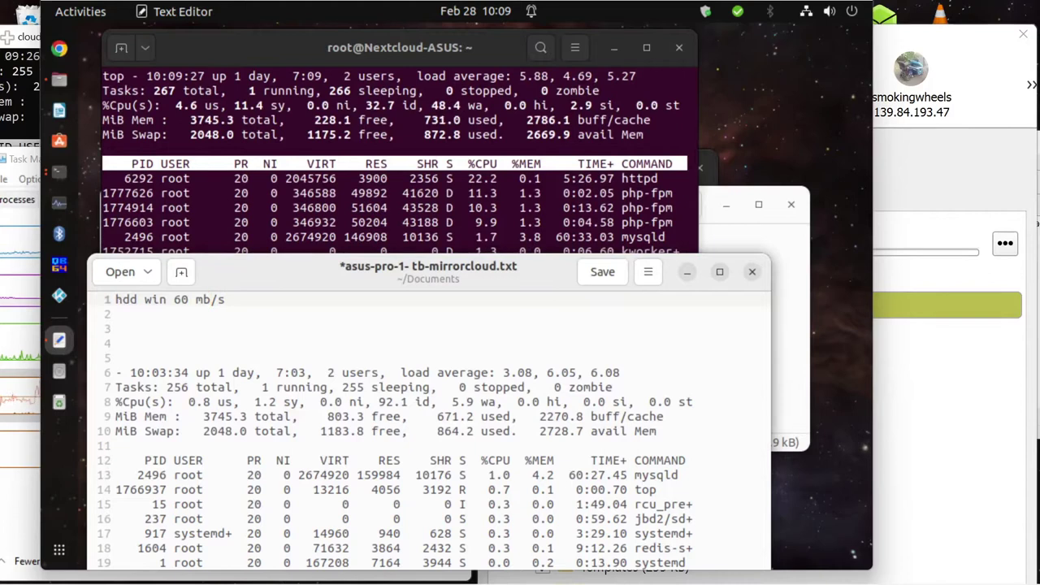
text(ytes)
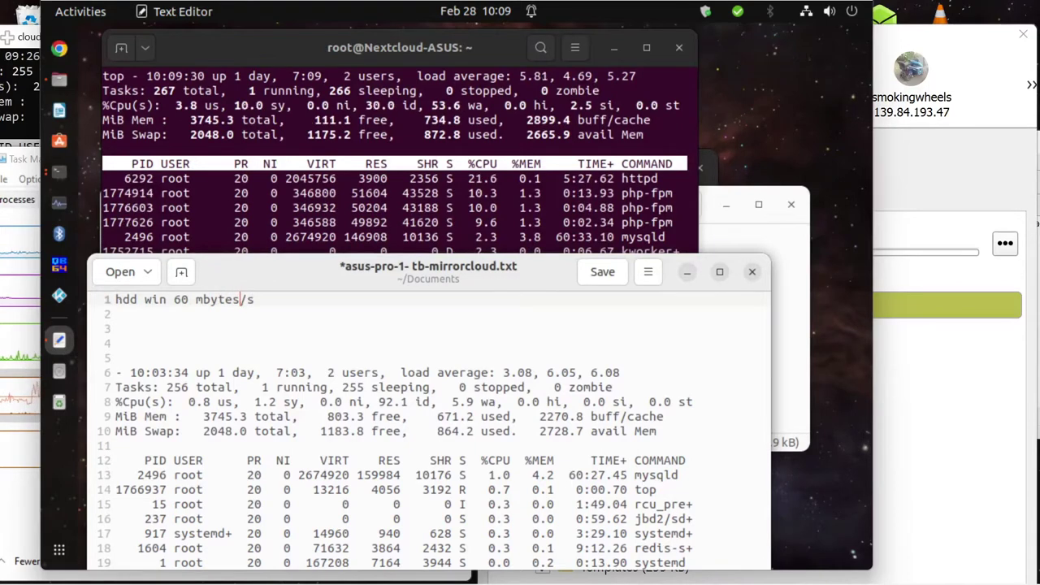
click(254, 299)
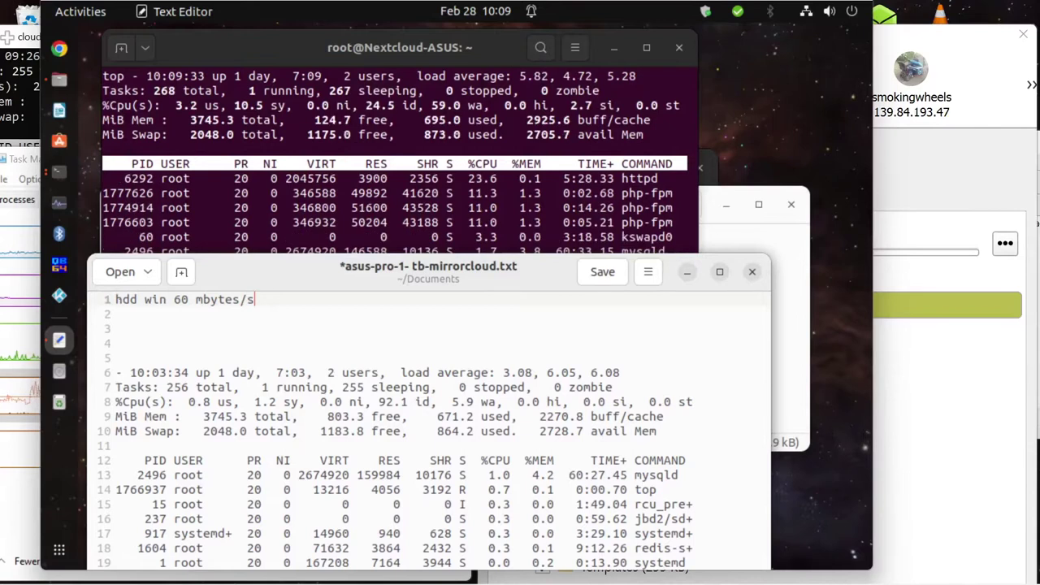
text(read)
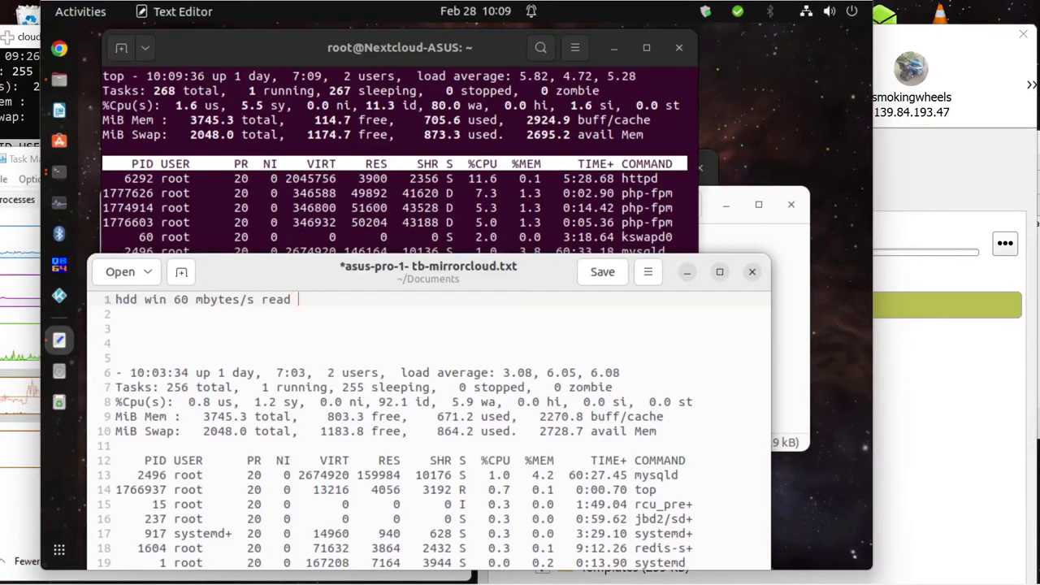
text( for )
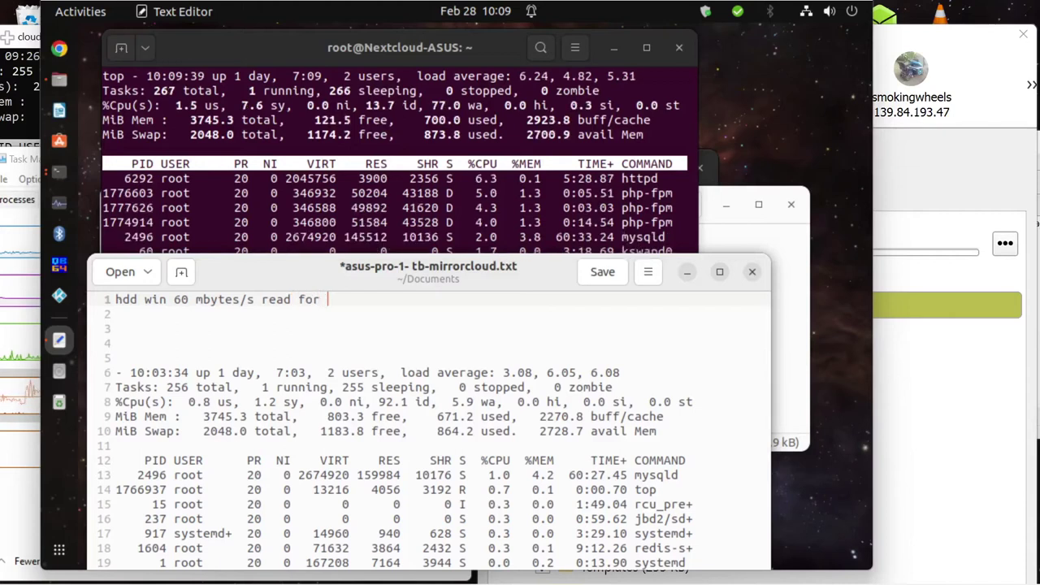
text(a while )
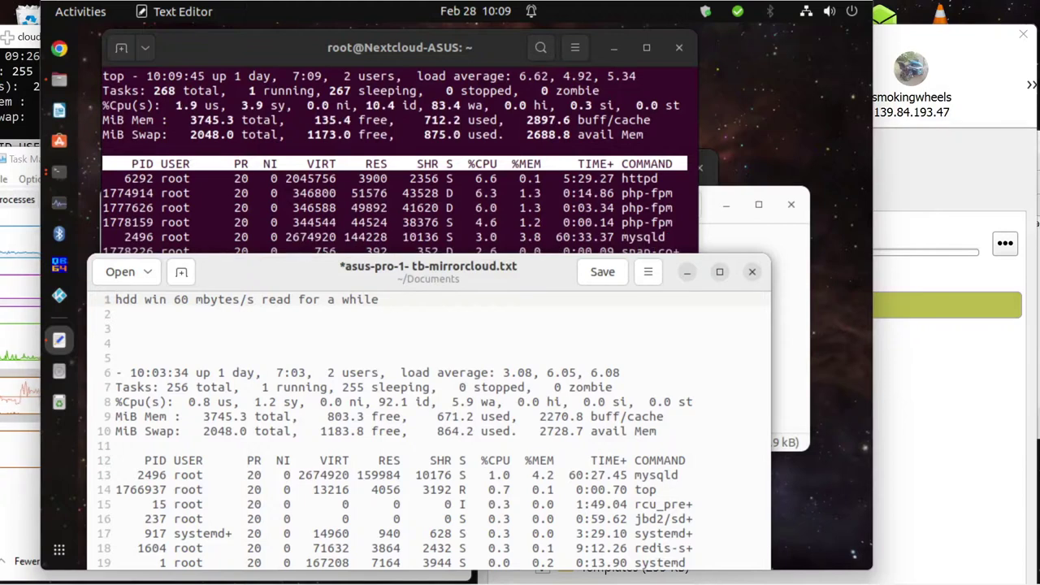
text(100)
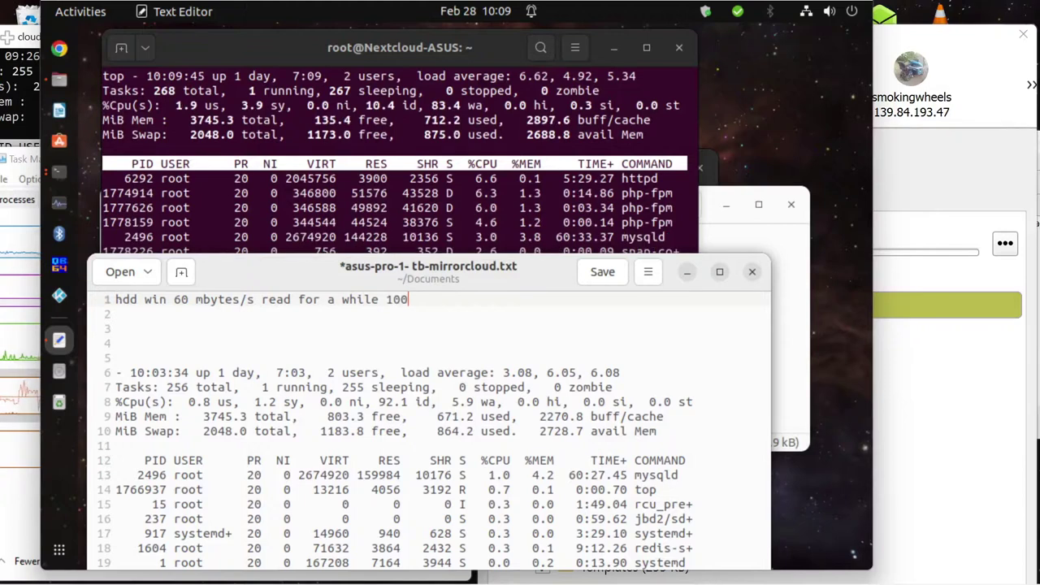
text( time)
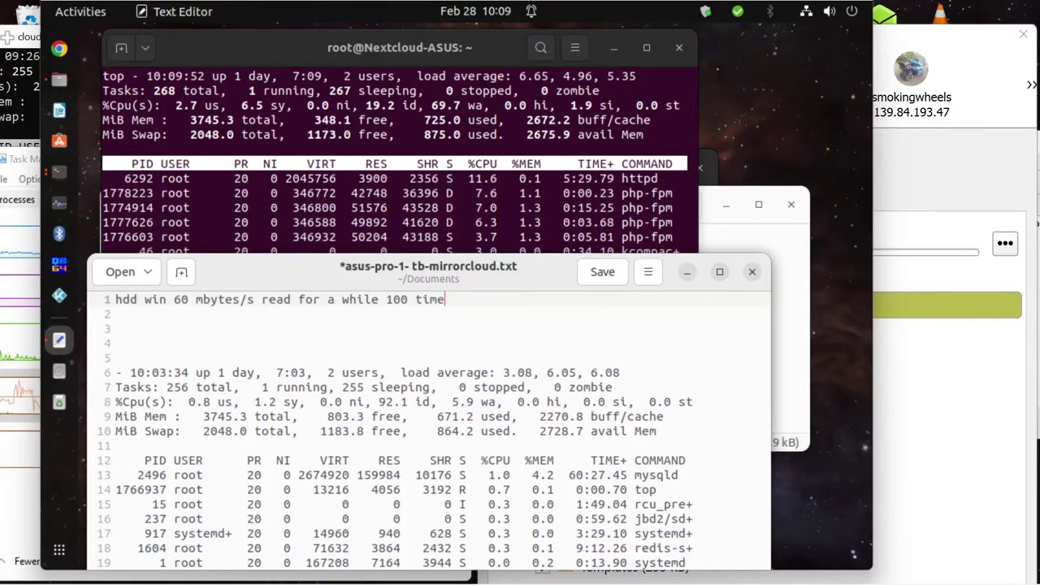
click(408, 299)
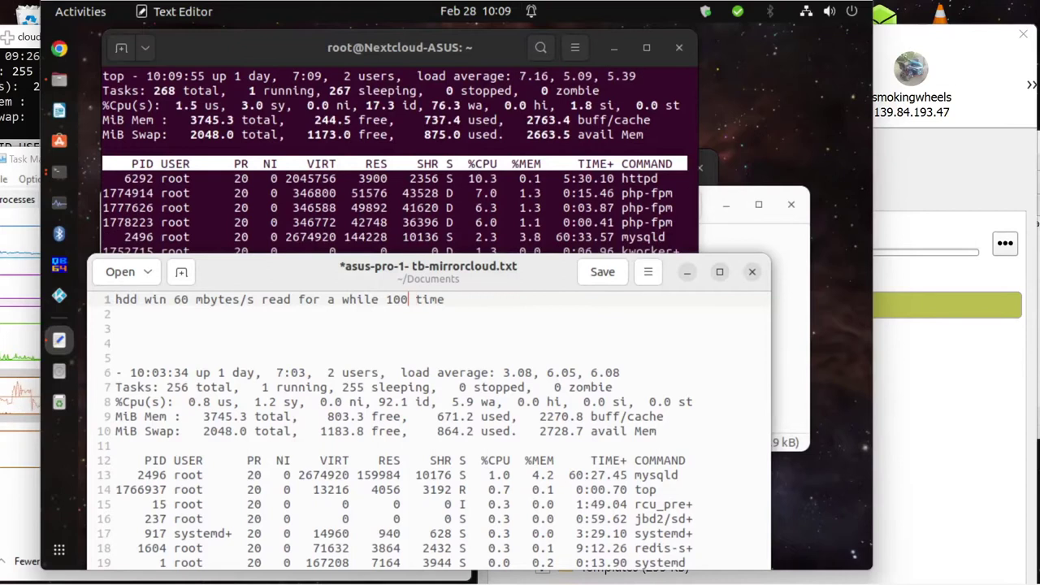
text(%)
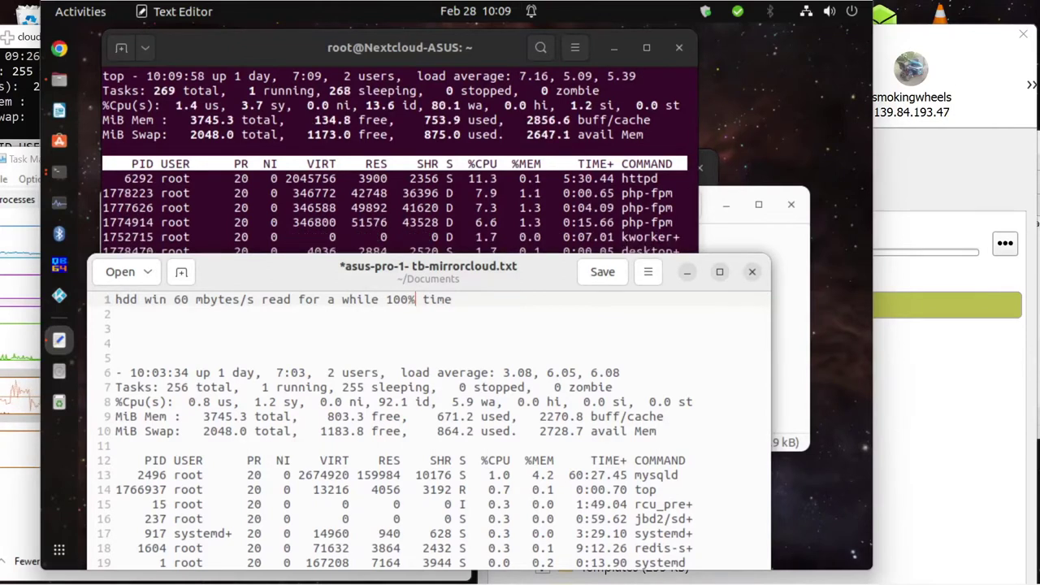
click(423, 299)
key(End)
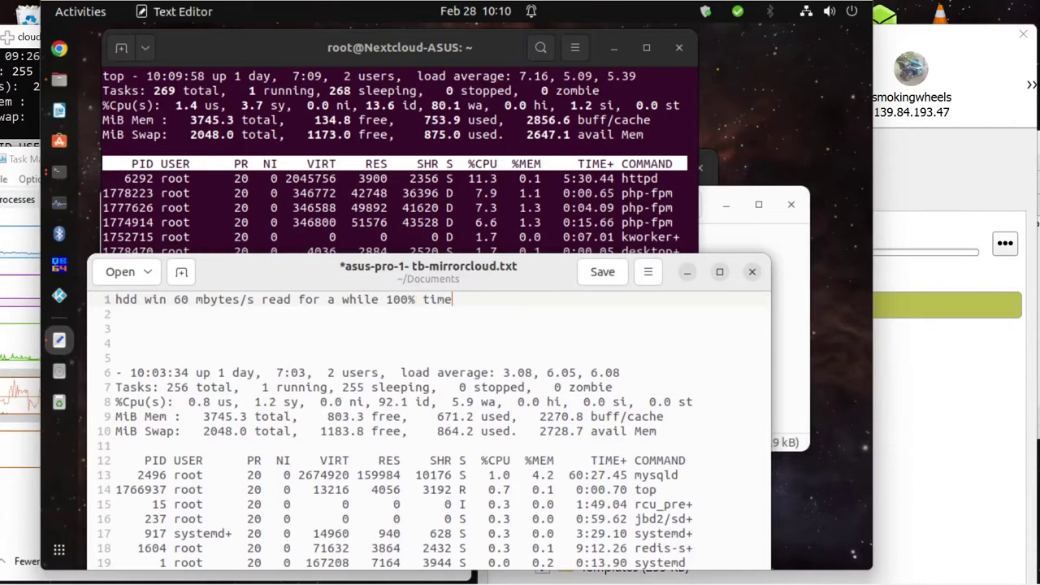
key(Return)
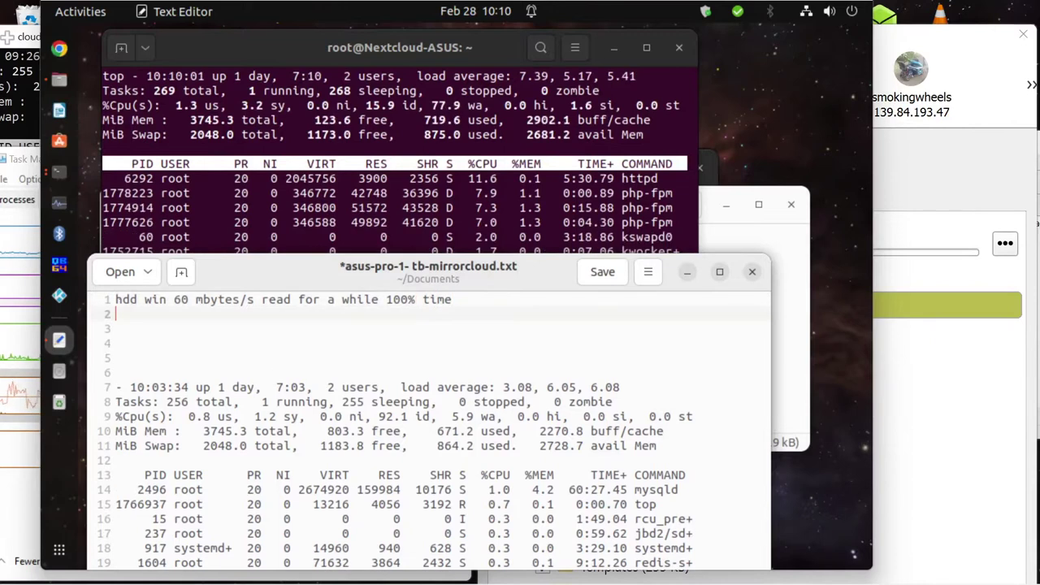
Paste the 10:09:00 top snapshot and push it down with a blank line
key(ctrl+v)
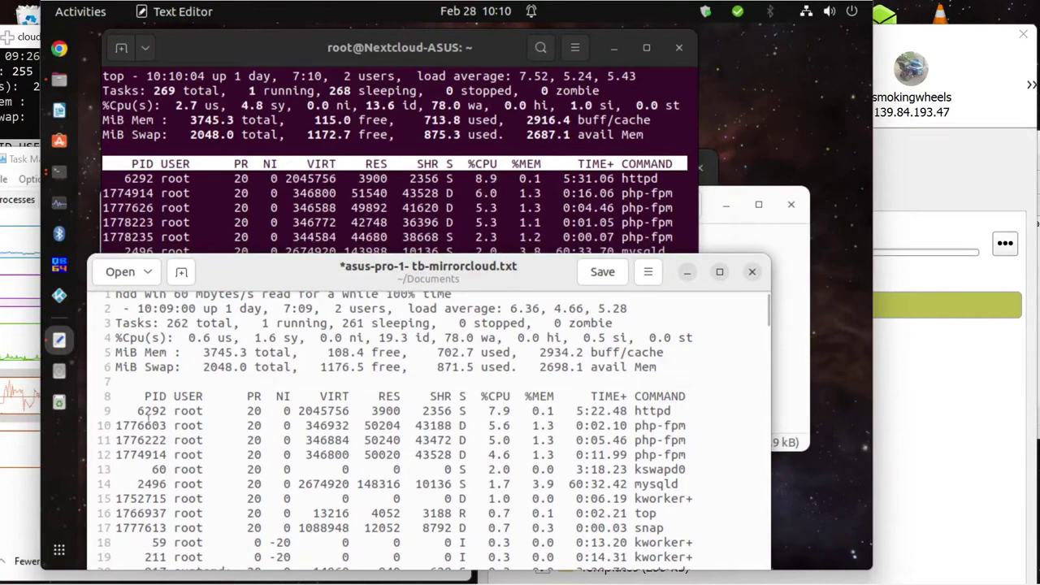
scroll(155, 387, up, 1)
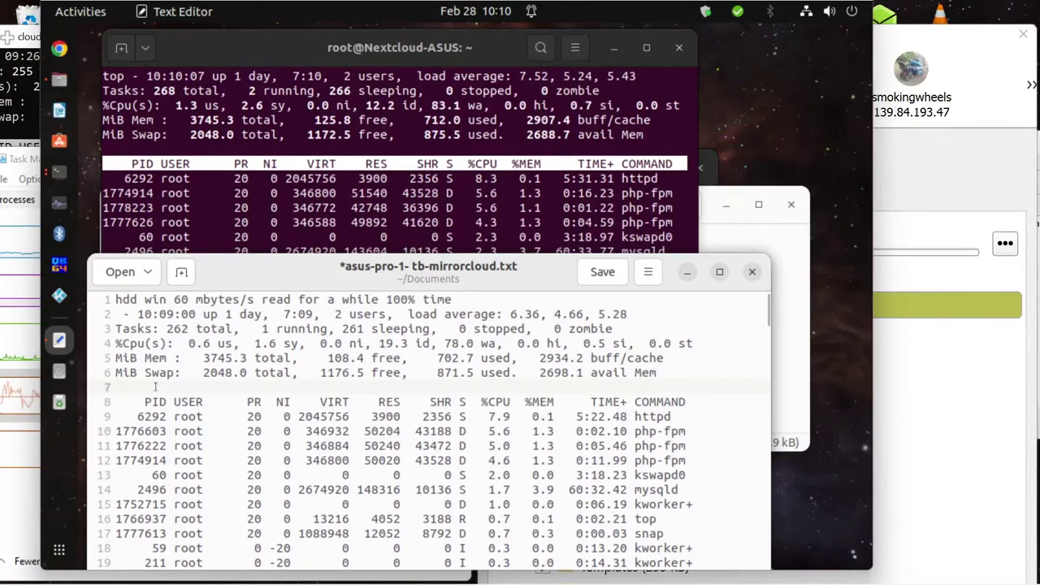
click(118, 314)
key(Return)
key(Return)
key(Return)
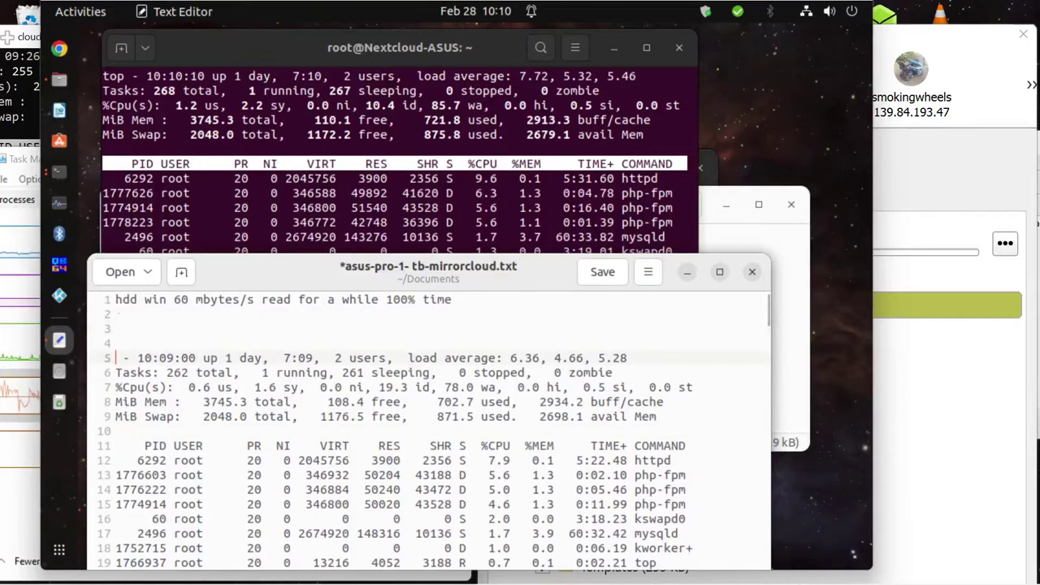
Change 'win' to 'win 11' in the note and save asus-pro-1- tb-mirrorcloud.txt
click(167, 298)
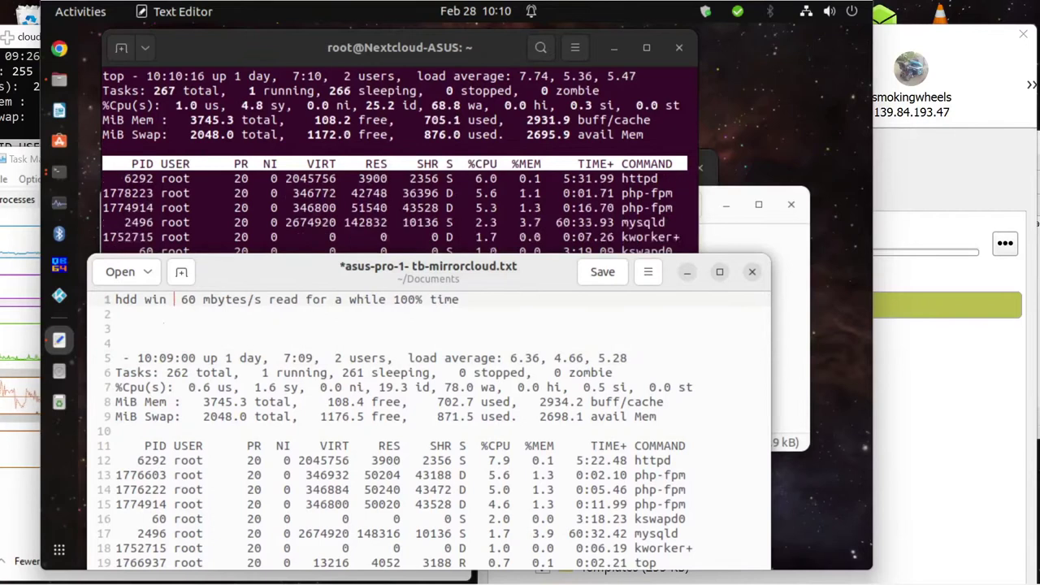
text(11)
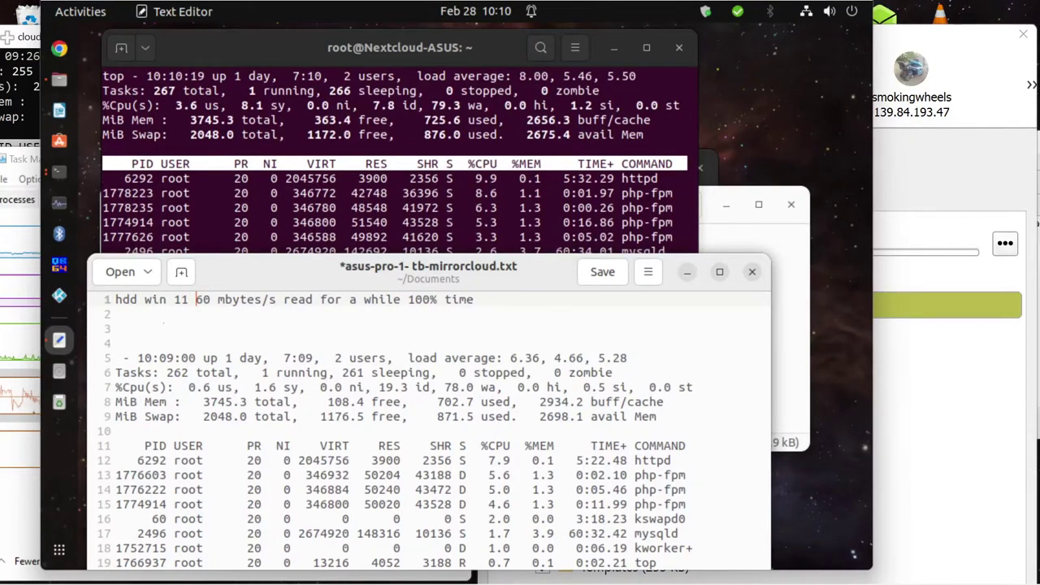
click(603, 271)
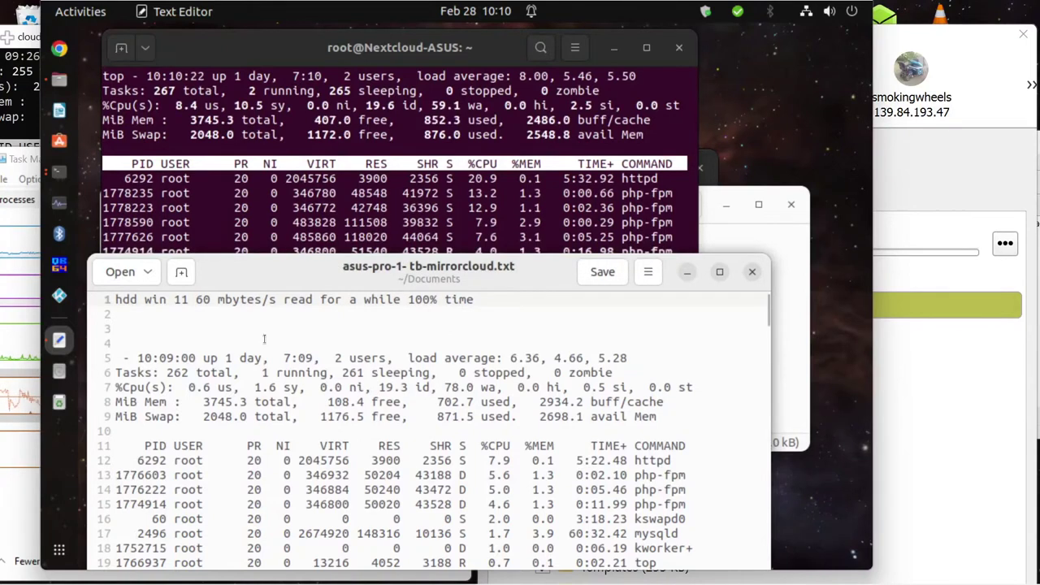
click(314, 48)
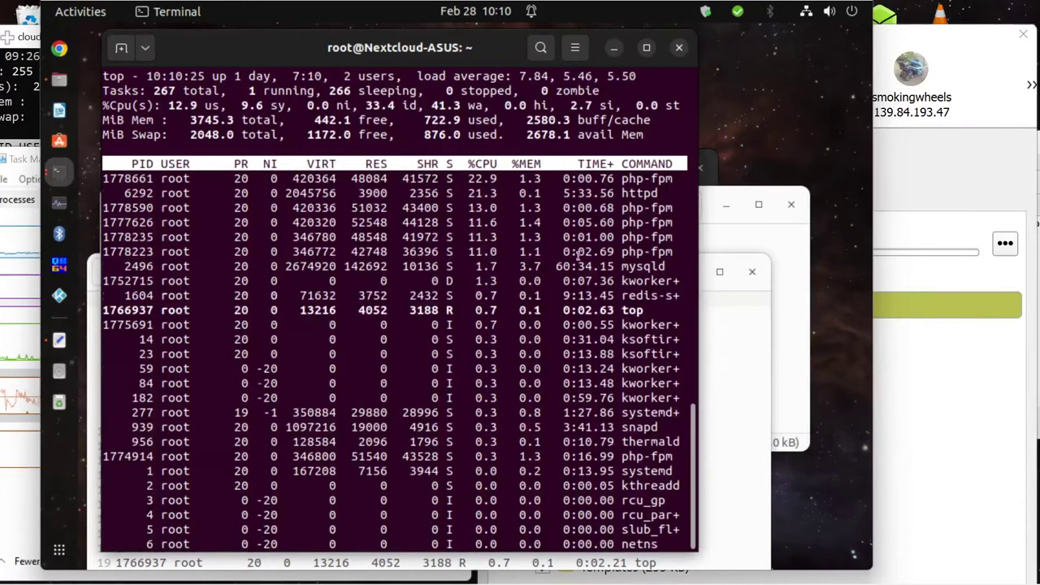
click(724, 352)
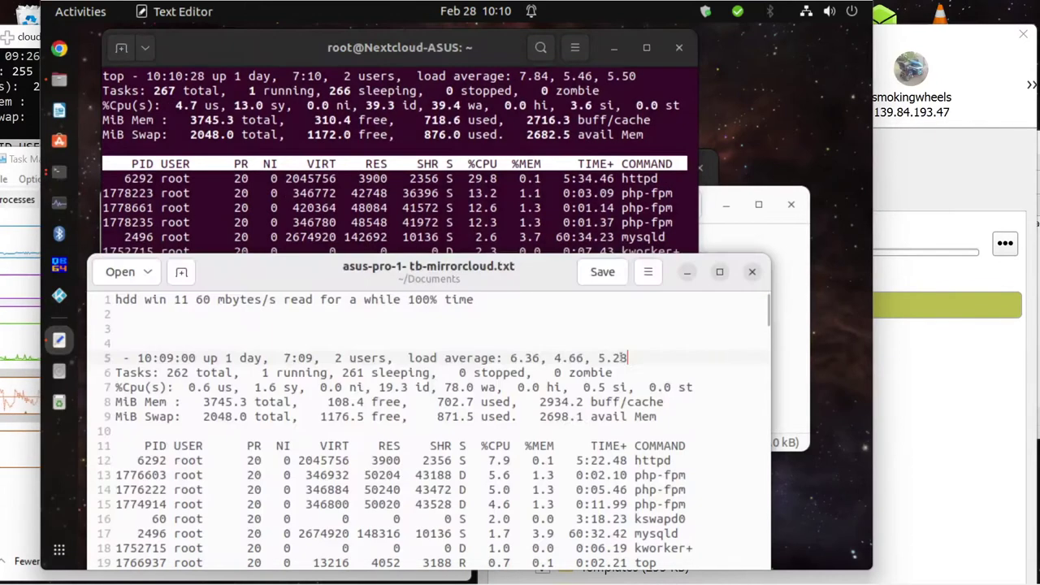
click(599, 274)
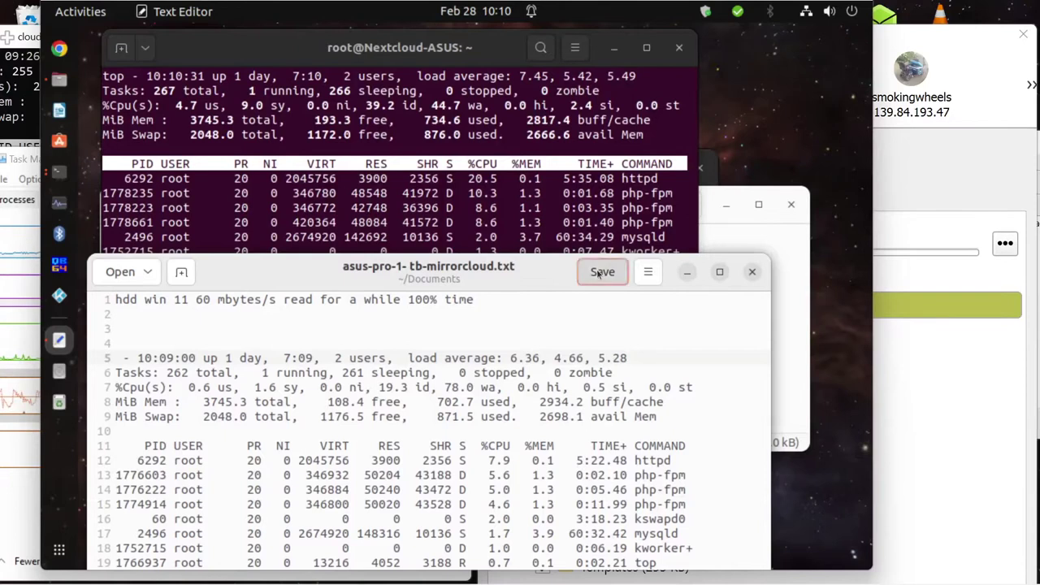
click(807, 330)
click(724, 325)
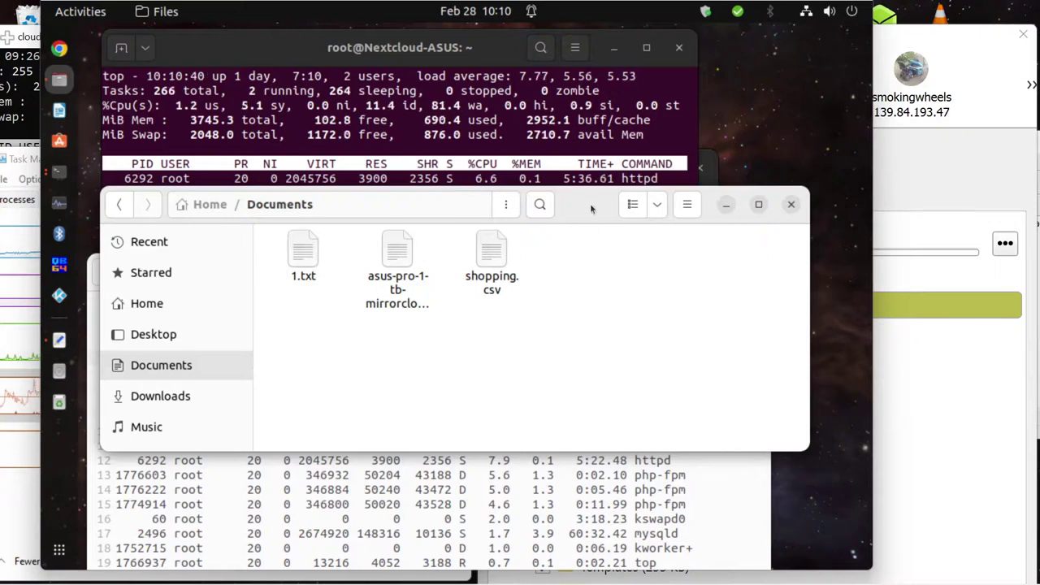
Drag the Documents window lower on screen and bring Task Manager's Ethernet page forward
drag(591, 213, 587, 240)
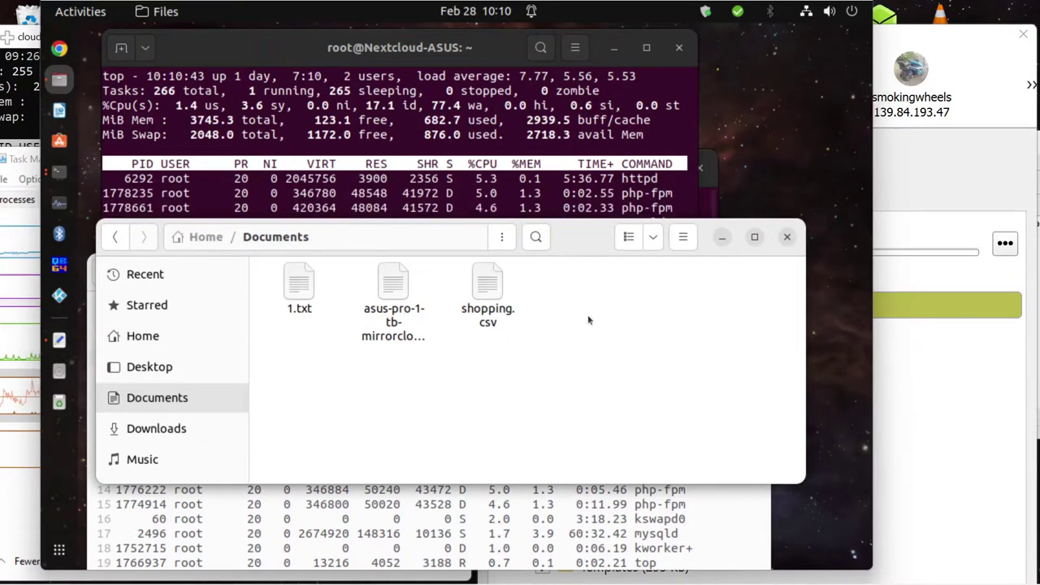
drag(571, 236, 562, 273)
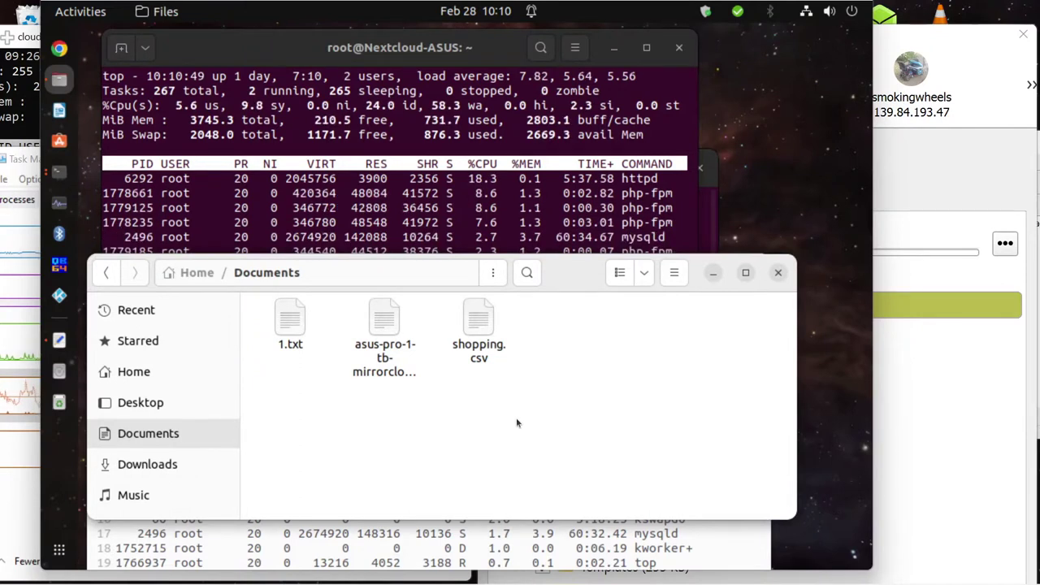
click(18, 283)
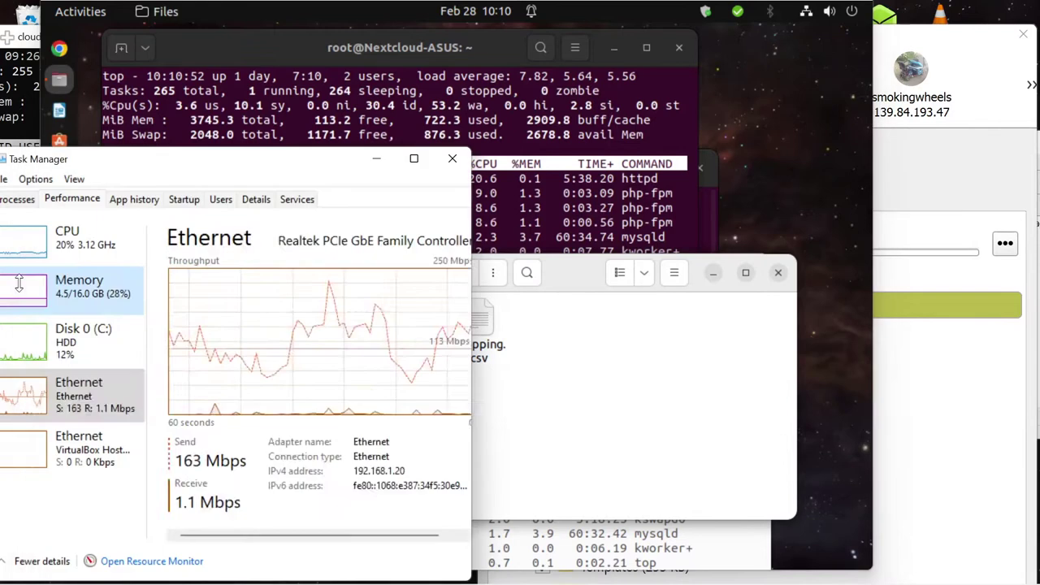
Check the Memory, Disk 0 (C:) and Ethernet graphs, then bring Nextcloud sync settings forward
click(19, 283)
click(30, 341)
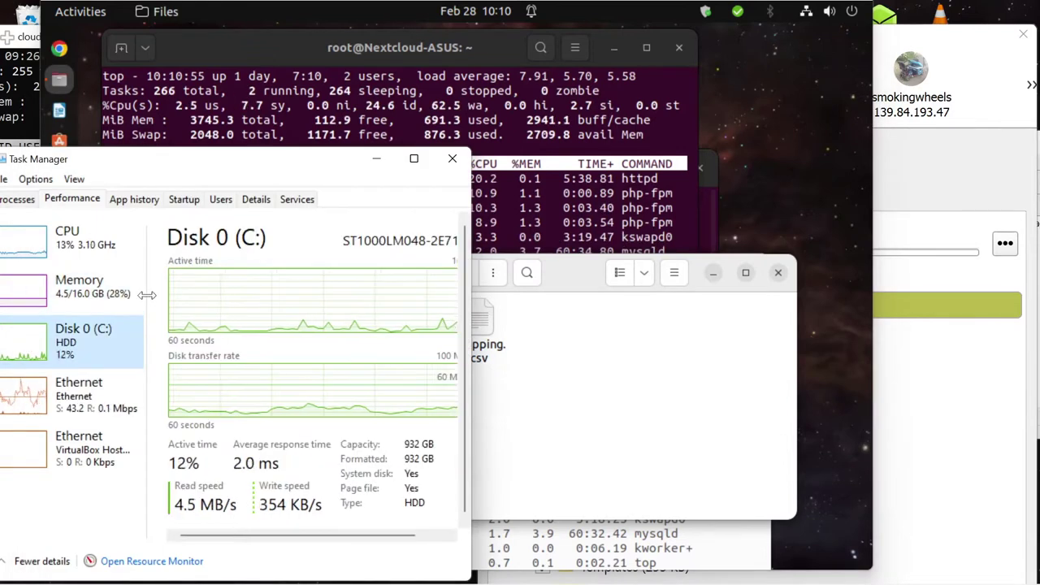
click(51, 382)
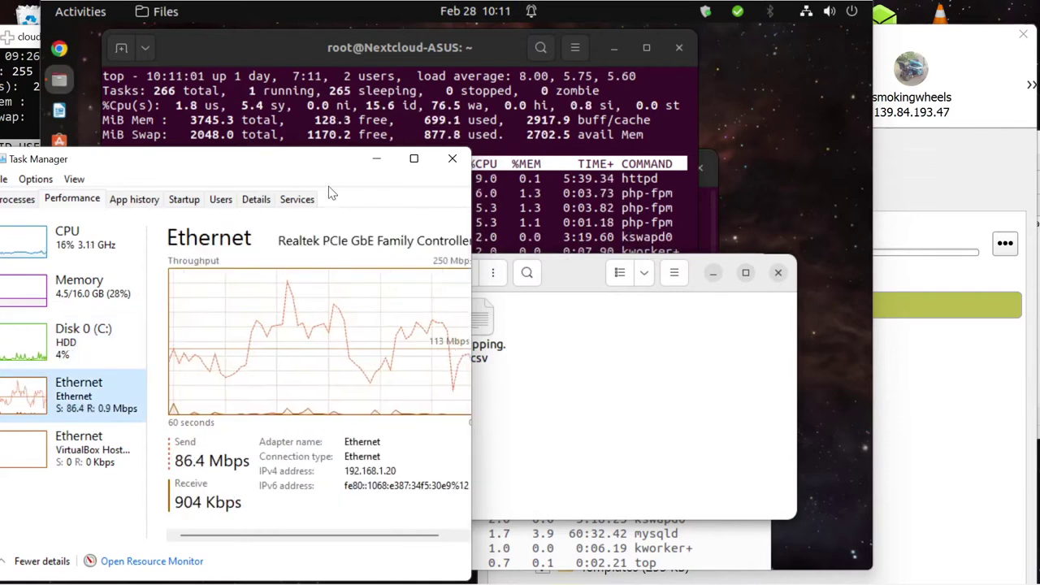
click(948, 374)
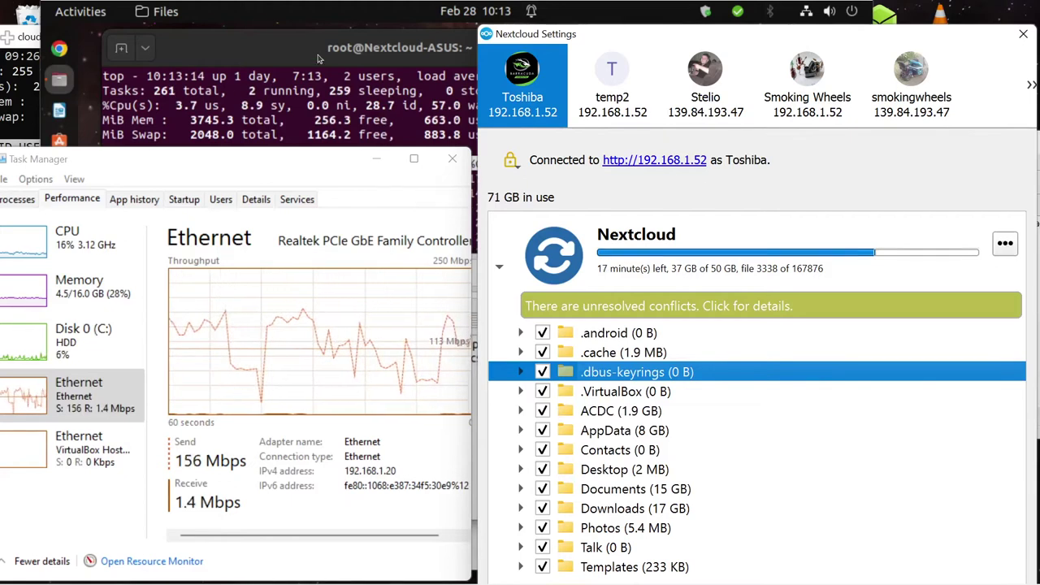
Shift the top terminal to the left and move the notes window down and left
drag(329, 51, 164, 59)
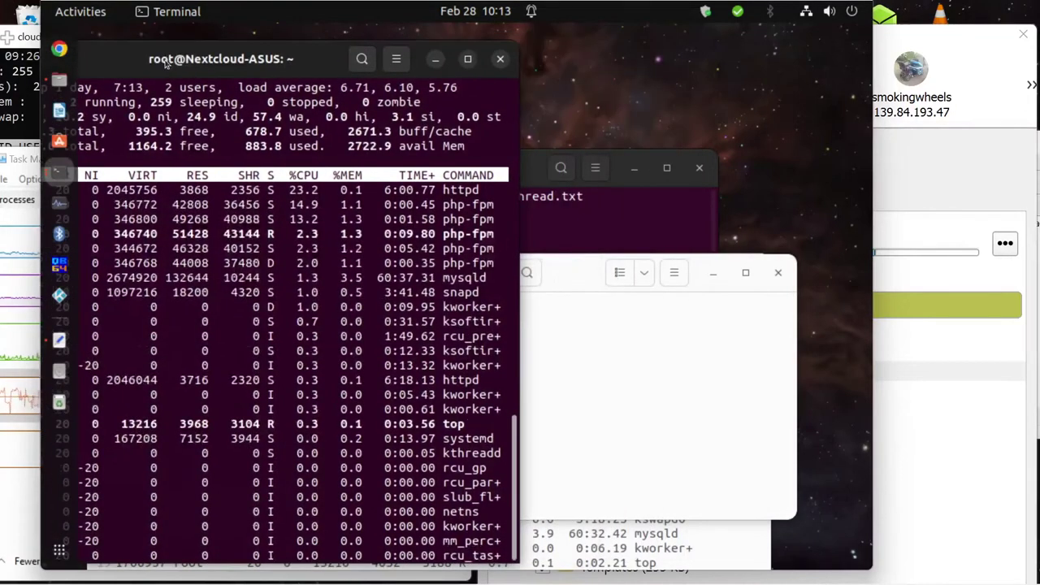
drag(290, 65, 199, 62)
click(474, 540)
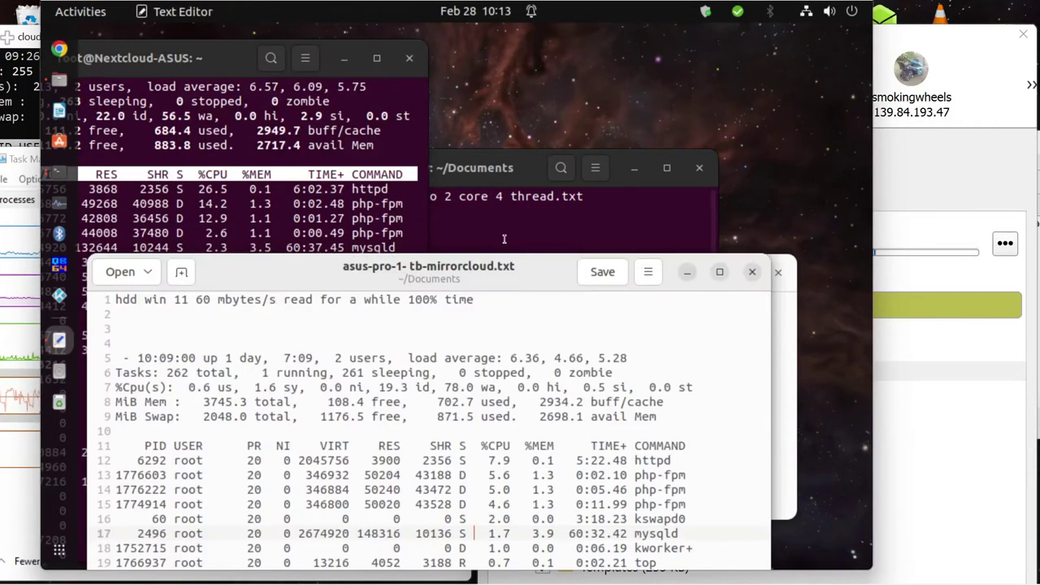
drag(452, 279, 406, 340)
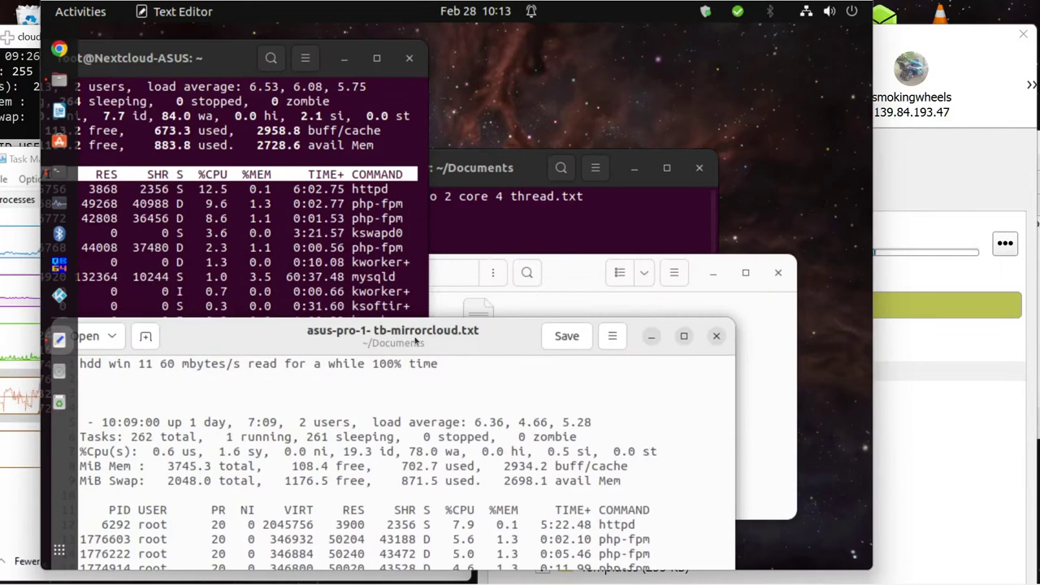
Minimise the ~/Documents terminal and return to the Nextcloud sync settings
click(492, 231)
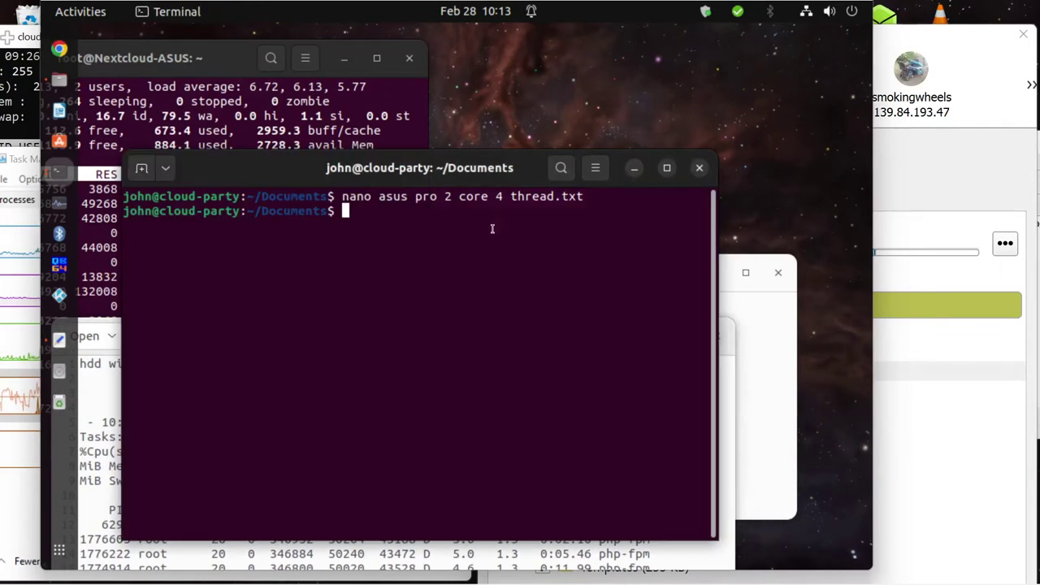
click(636, 168)
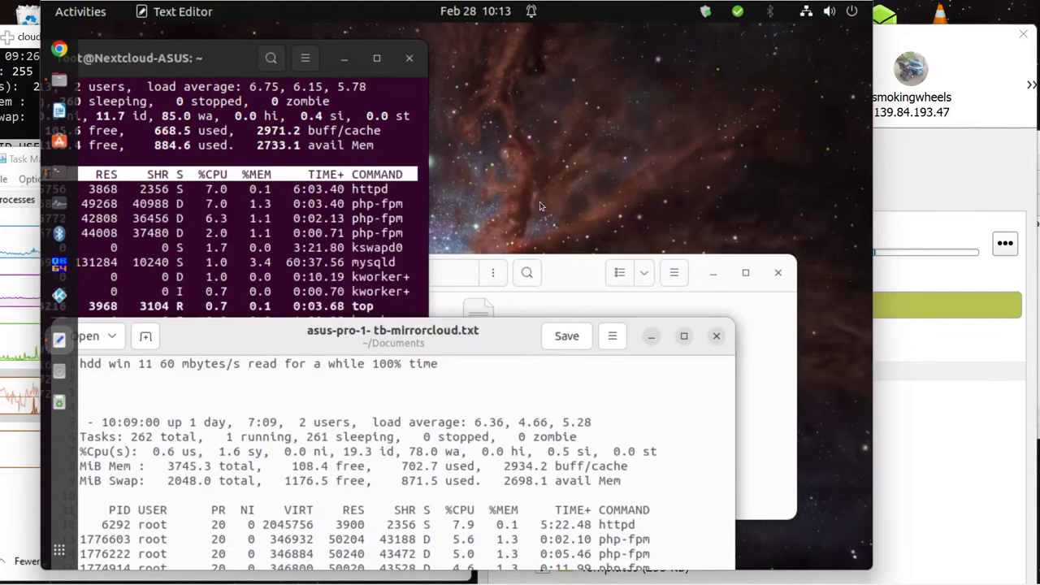
click(895, 216)
click(638, 372)
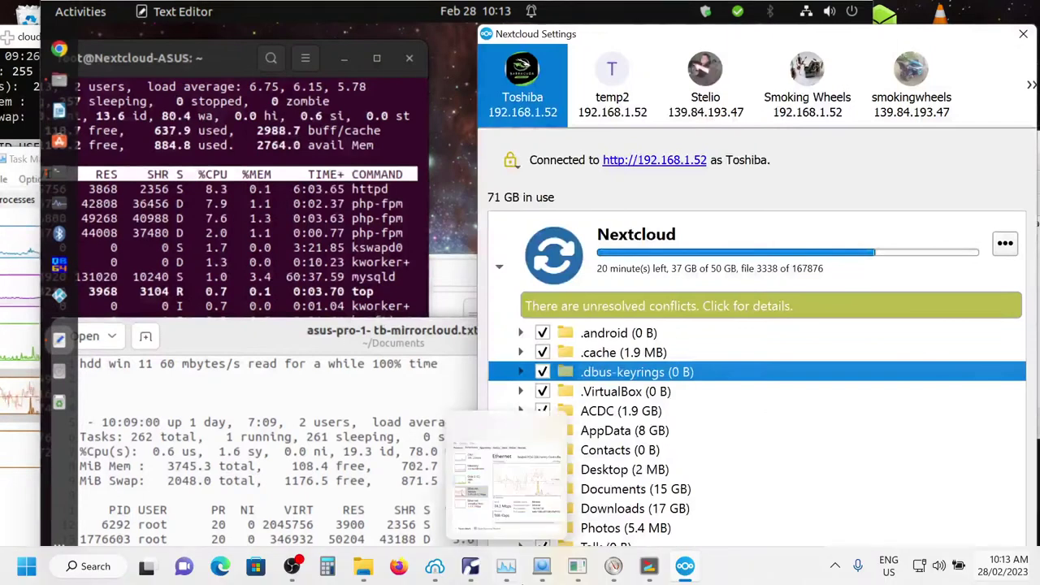
Bring Resource Monitor to the front and nudge its window into position
mouse_move(613, 569)
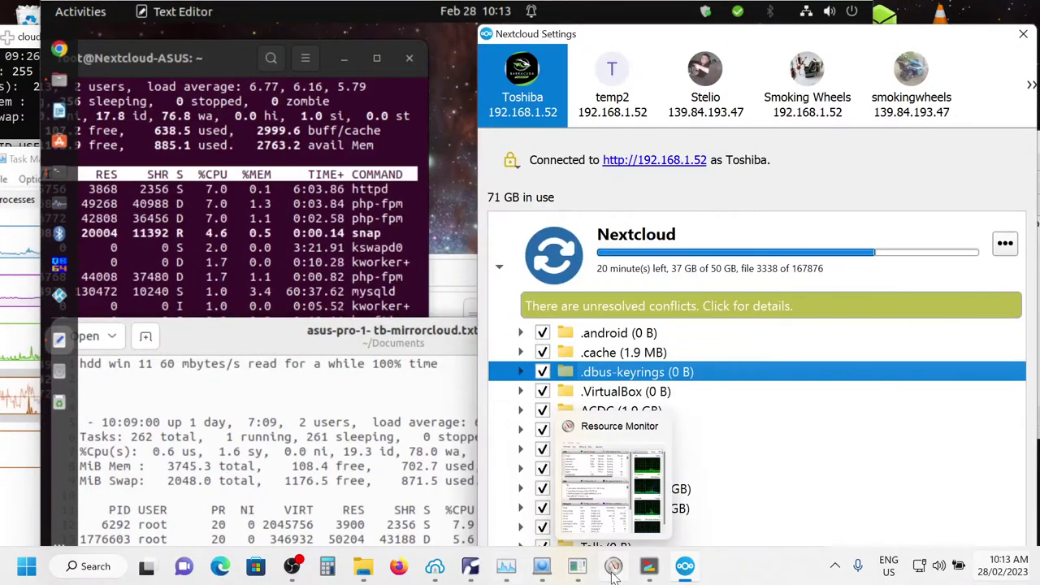
click(514, 569)
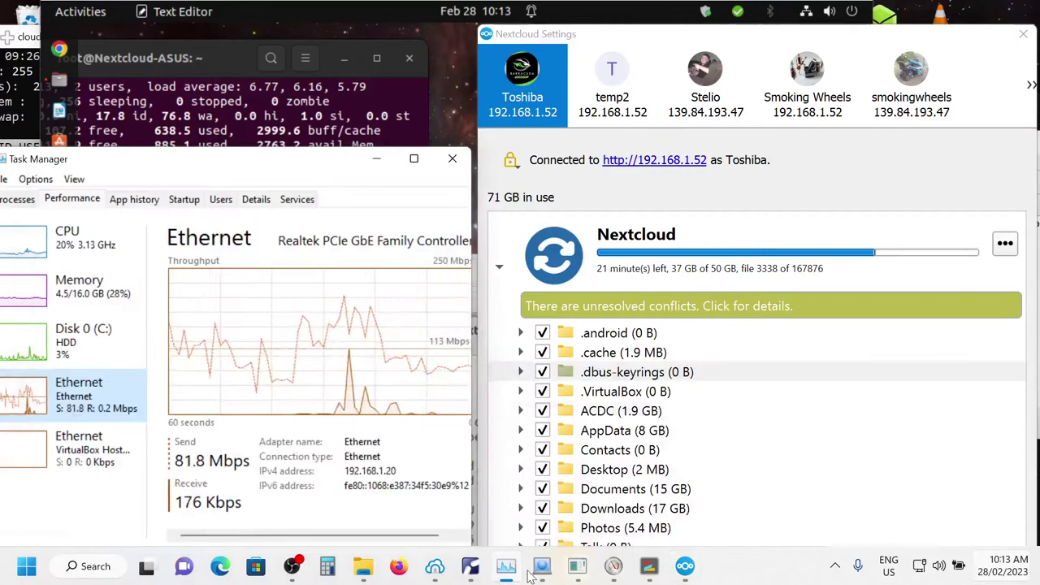
click(614, 569)
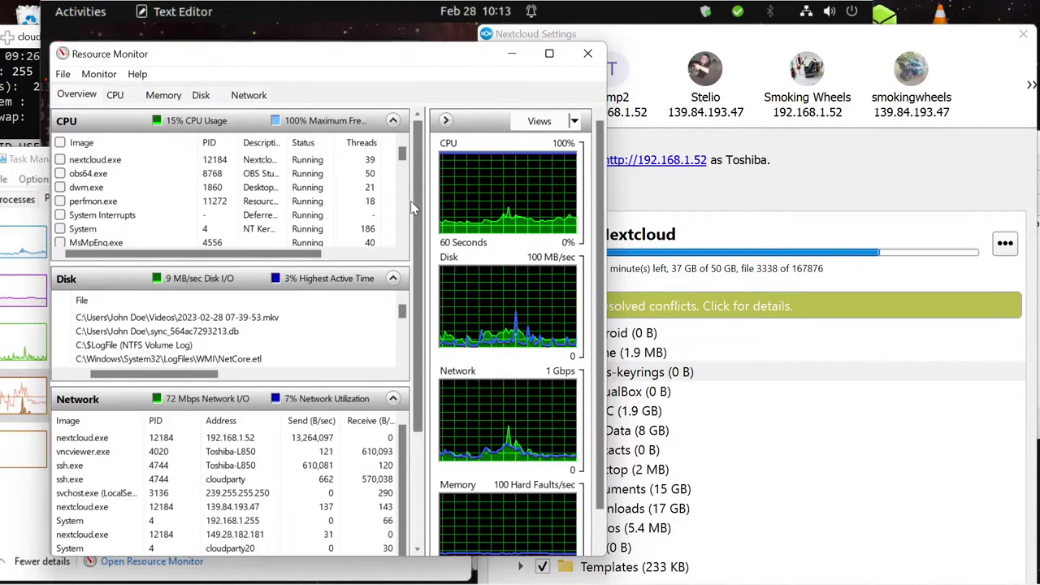
drag(456, 58, 423, 62)
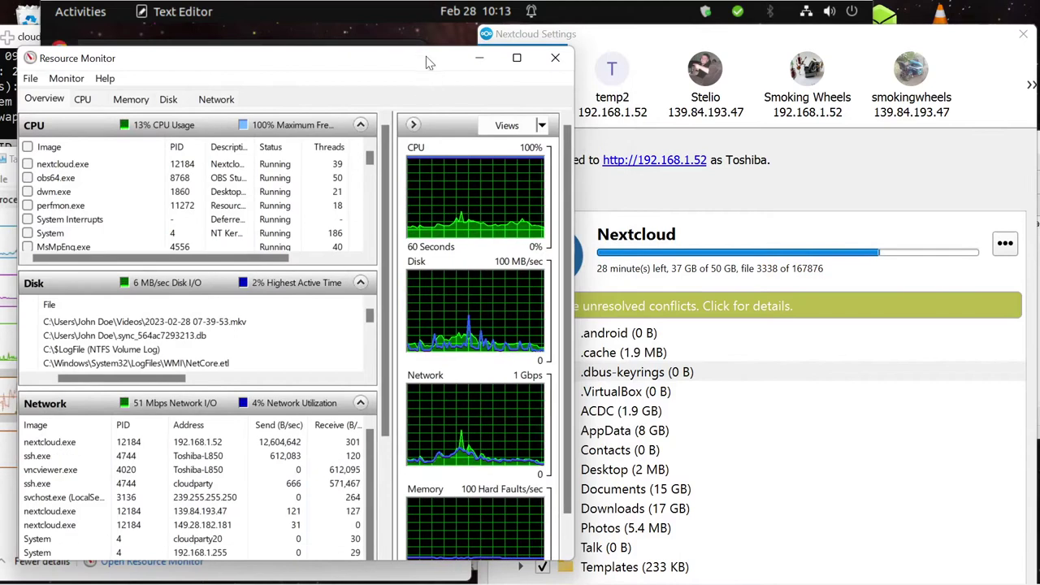
mouse_move(426, 60)
mouse_down()
mouse_move(451, 62)
mouse_move(417, 54)
mouse_up()
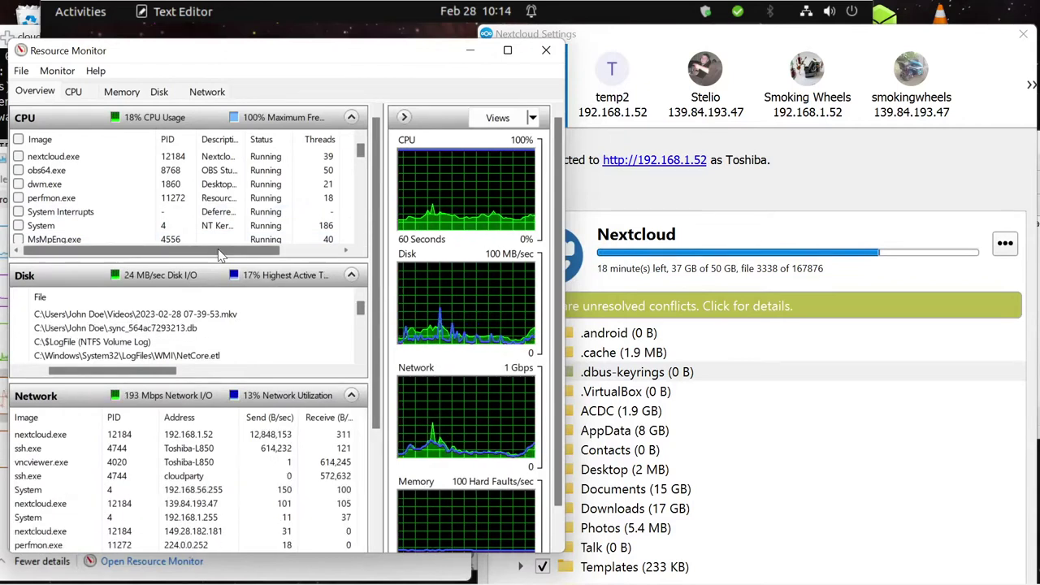
Enlarge the Disk file list and window height, scroll the list, then minimise Resource Monitor
drag(219, 252, 341, 252)
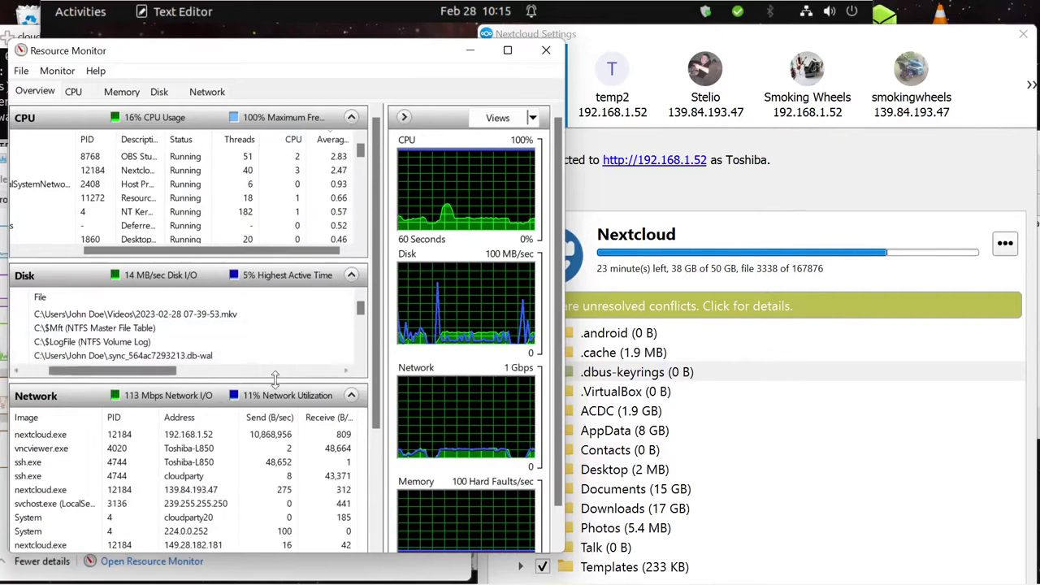
drag(256, 382, 213, 501)
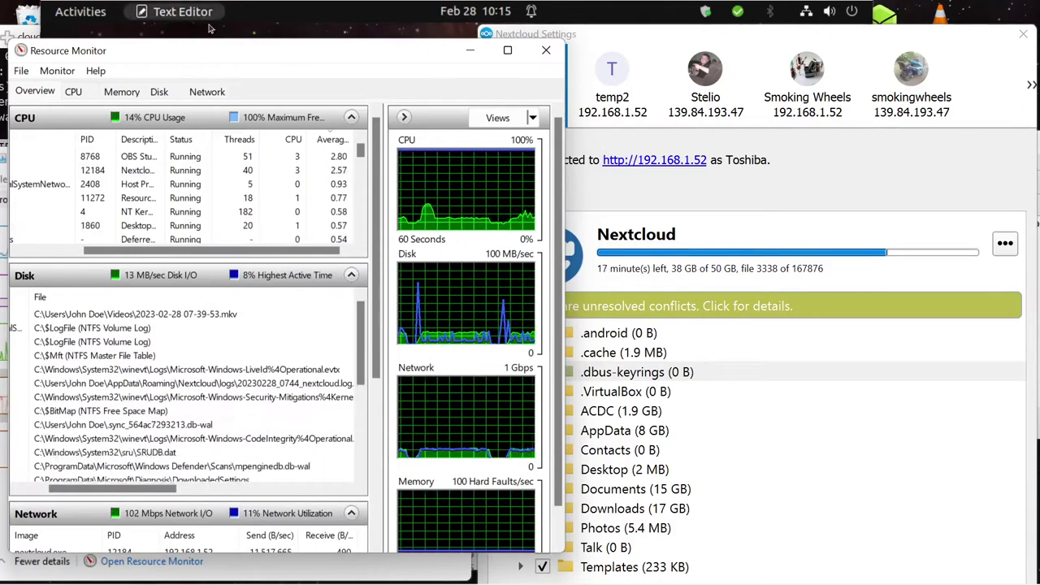
drag(207, 38, 209, 11)
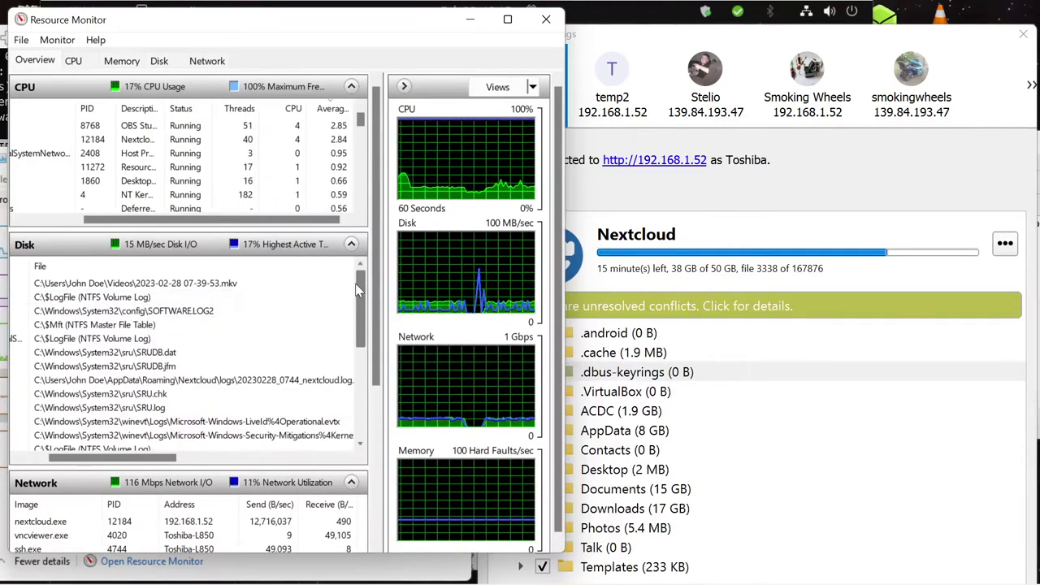
drag(358, 291, 357, 350)
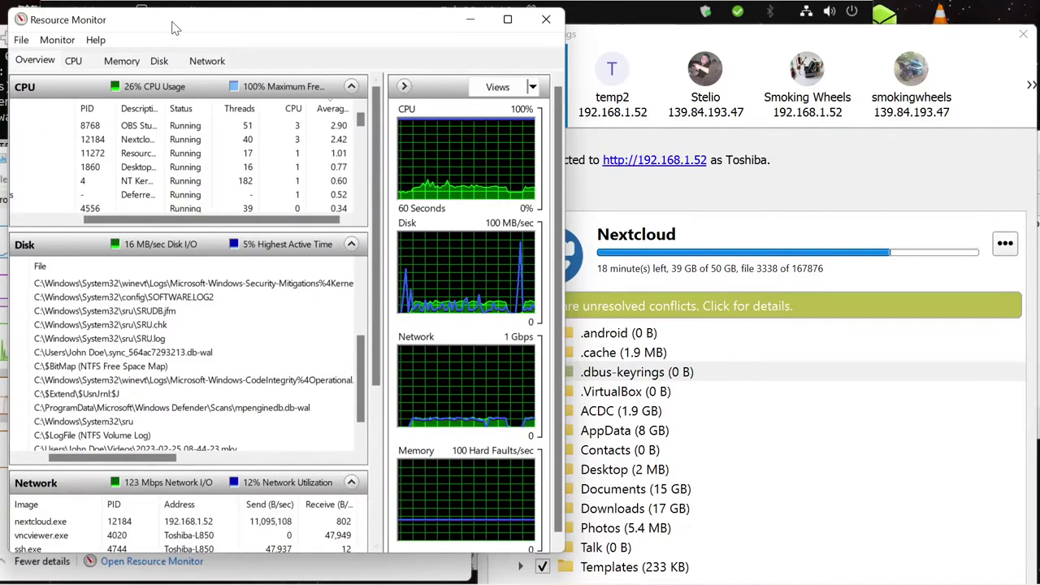
click(470, 19)
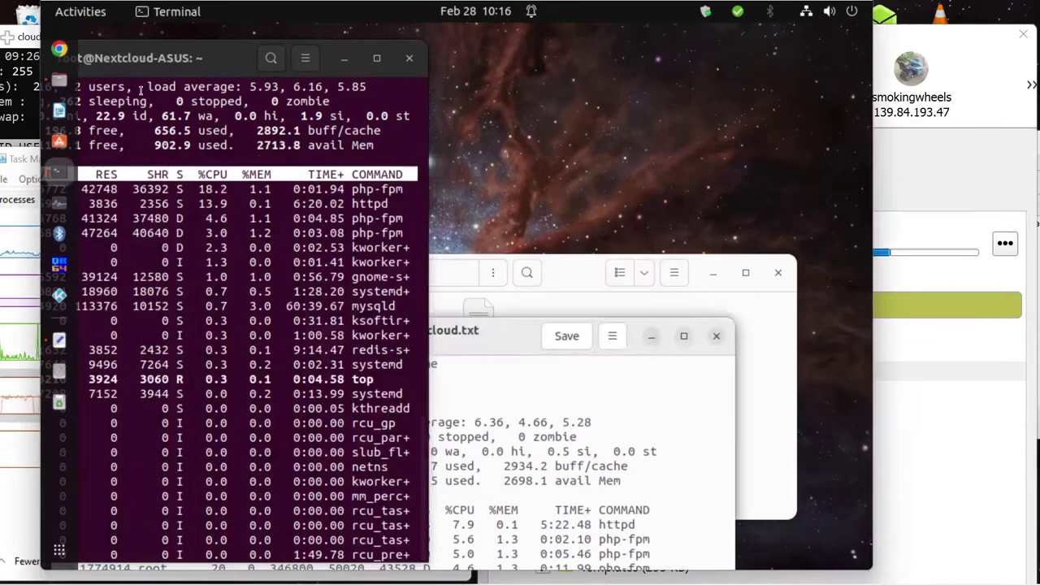
Launch Chrome and load 192.168.1.7/admin in a new tab
click(163, 97)
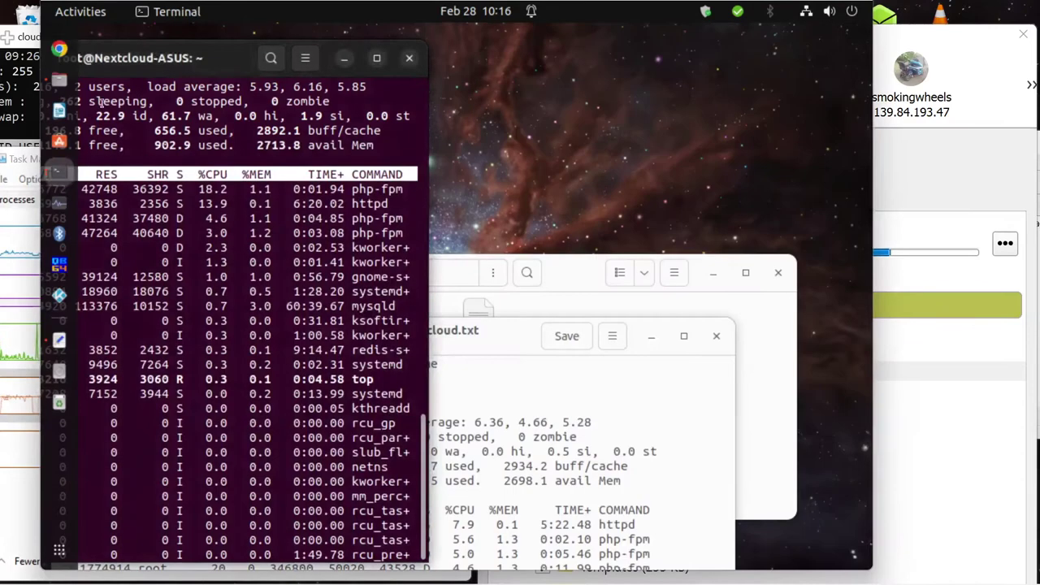
click(59, 50)
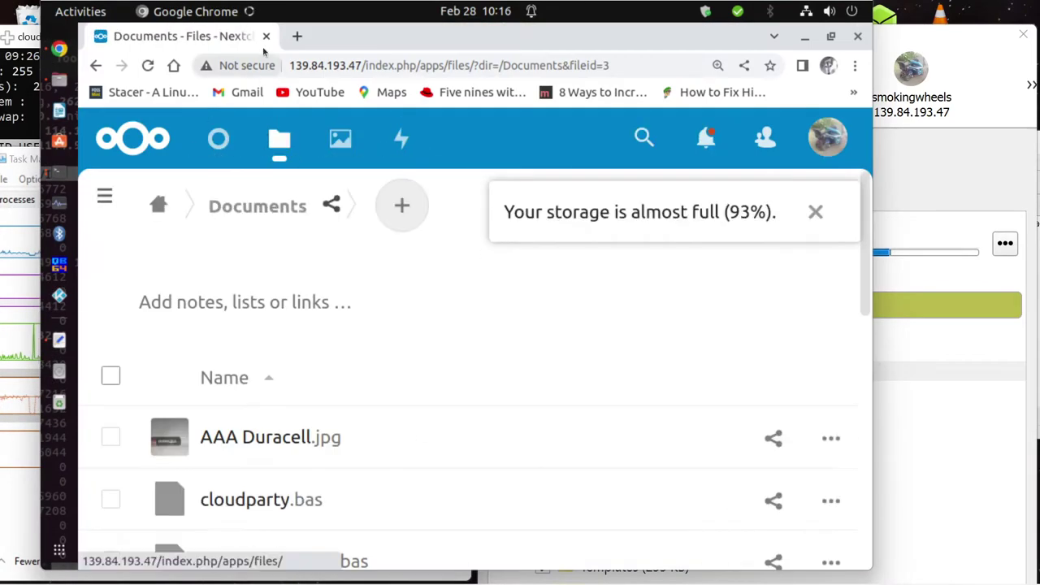
click(297, 38)
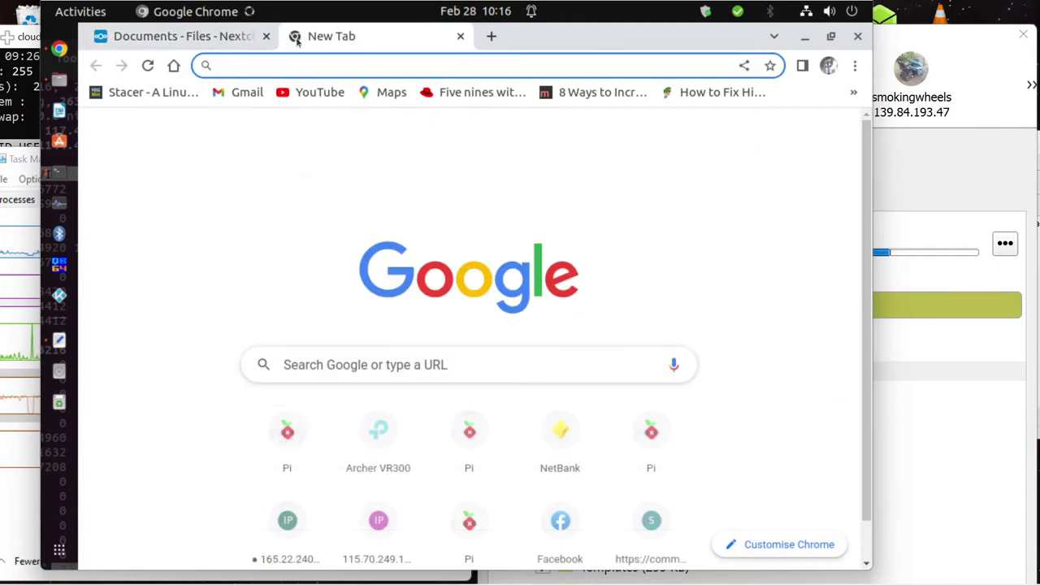
click(297, 65)
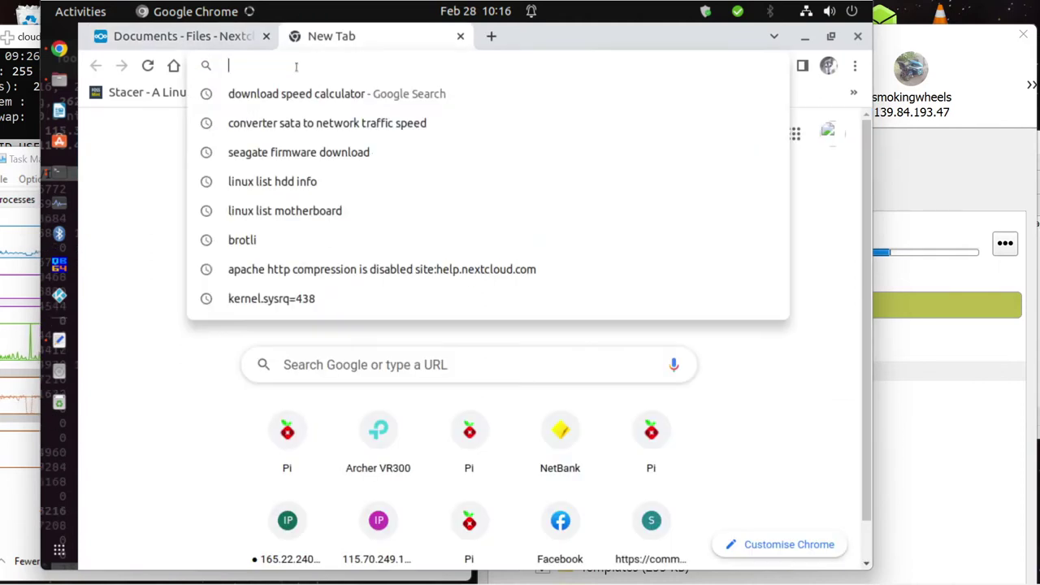
text(192.1)
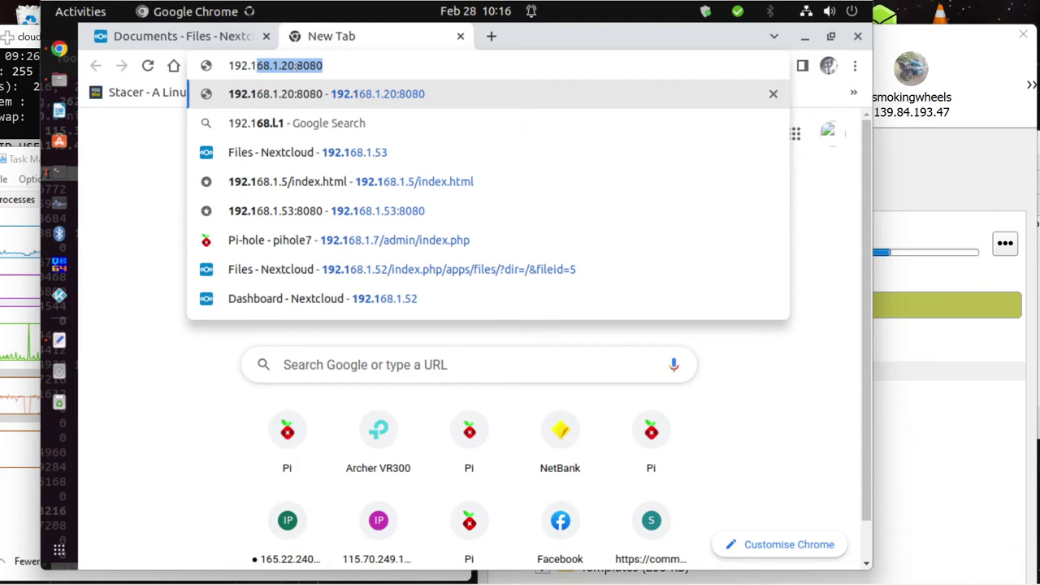
text(68.1.7)
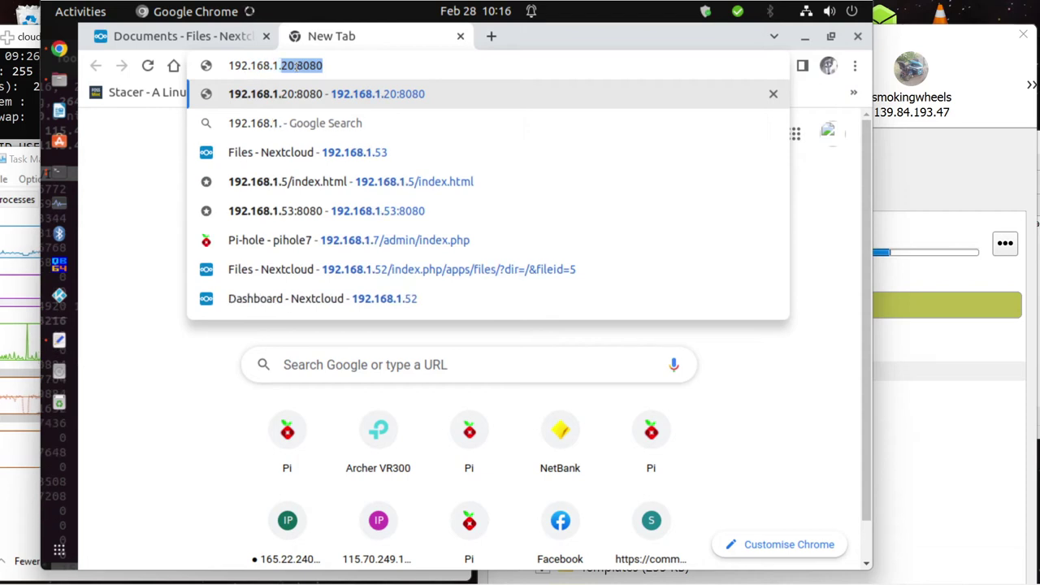
text(/ad)
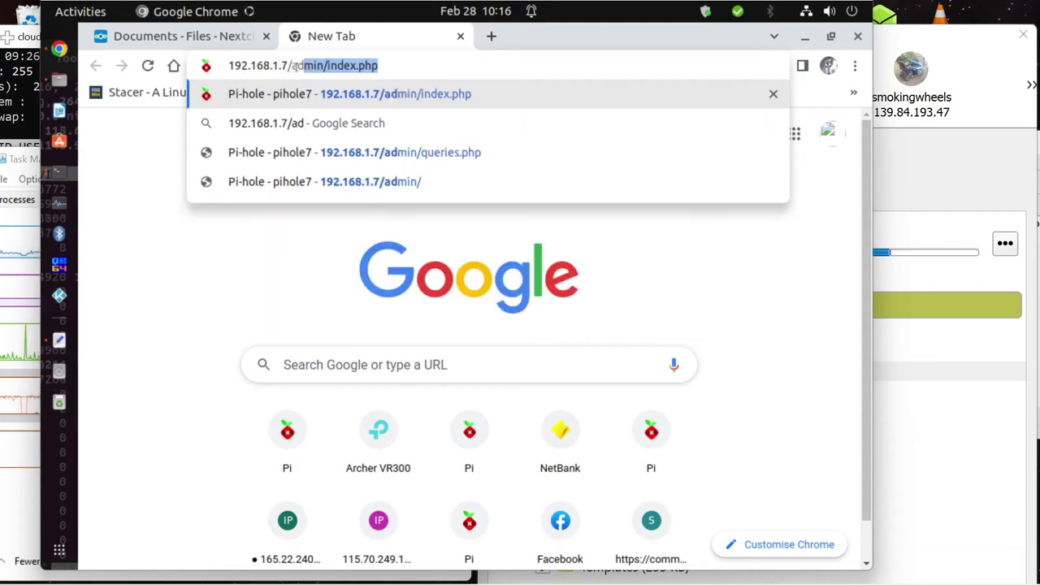
text(min)
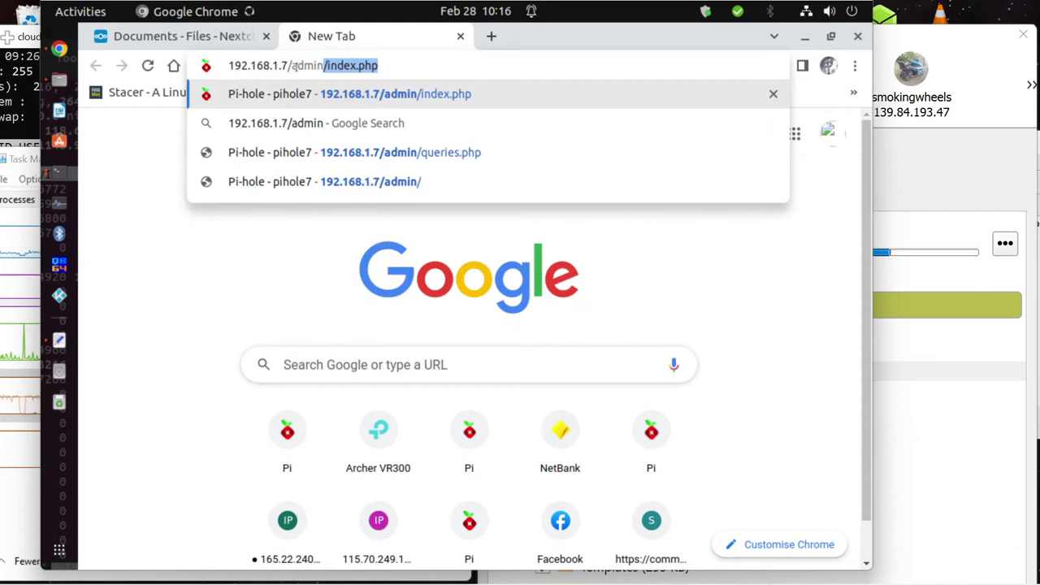
key(Return)
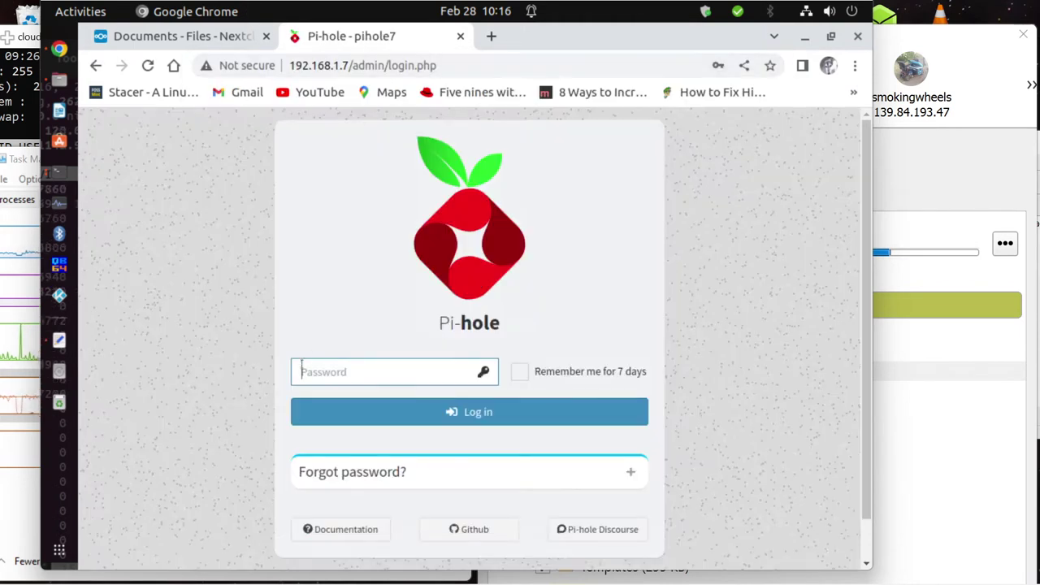
Log in to Pi-hole with the saved admin password, ticking Remember me
click(329, 372)
click(410, 412)
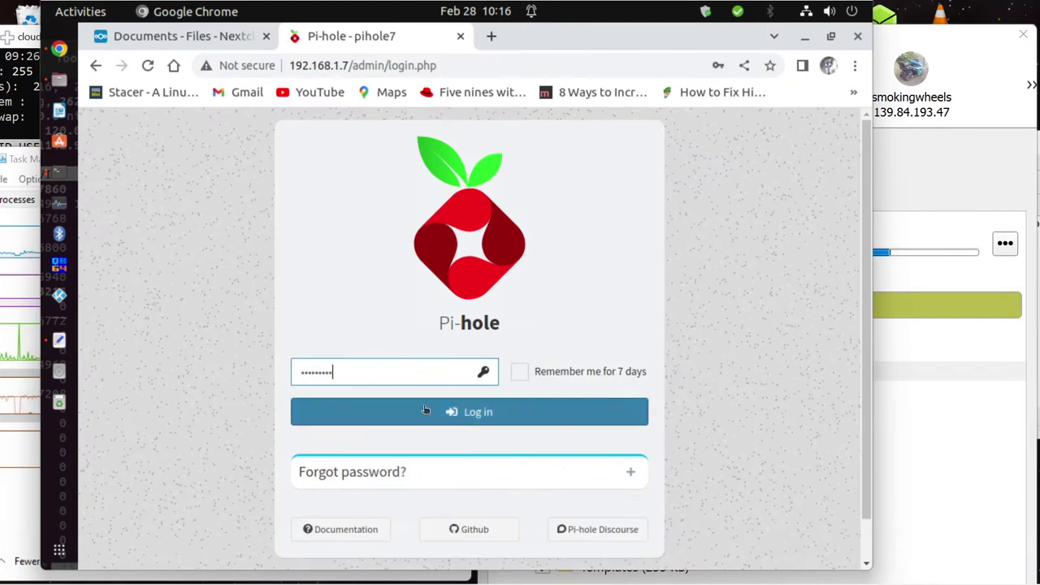
click(524, 372)
click(456, 411)
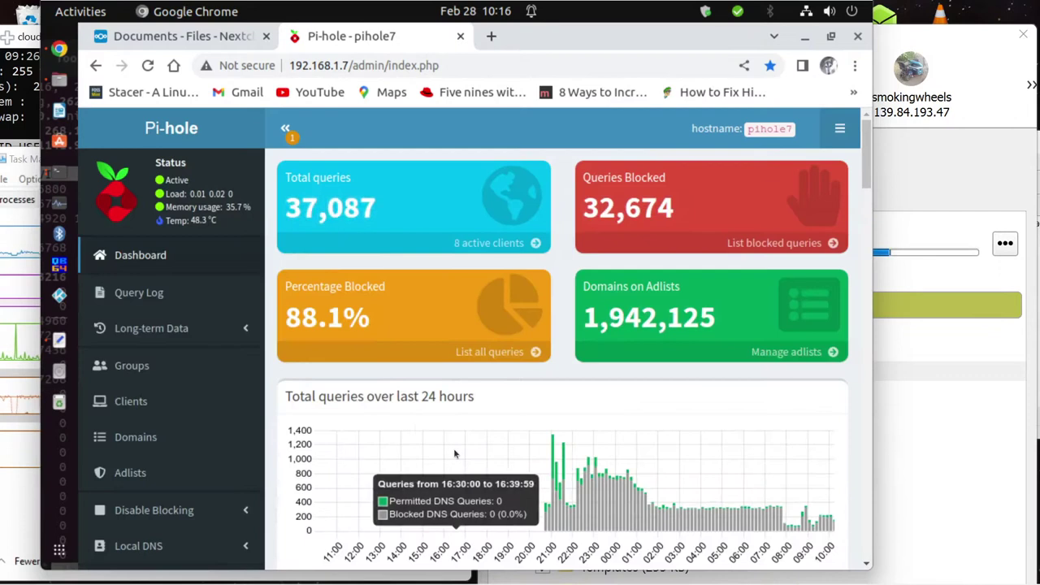
Open the query log for the 08:40–08:50 bar in the Total queries chart
scroll(455, 451, down, 3)
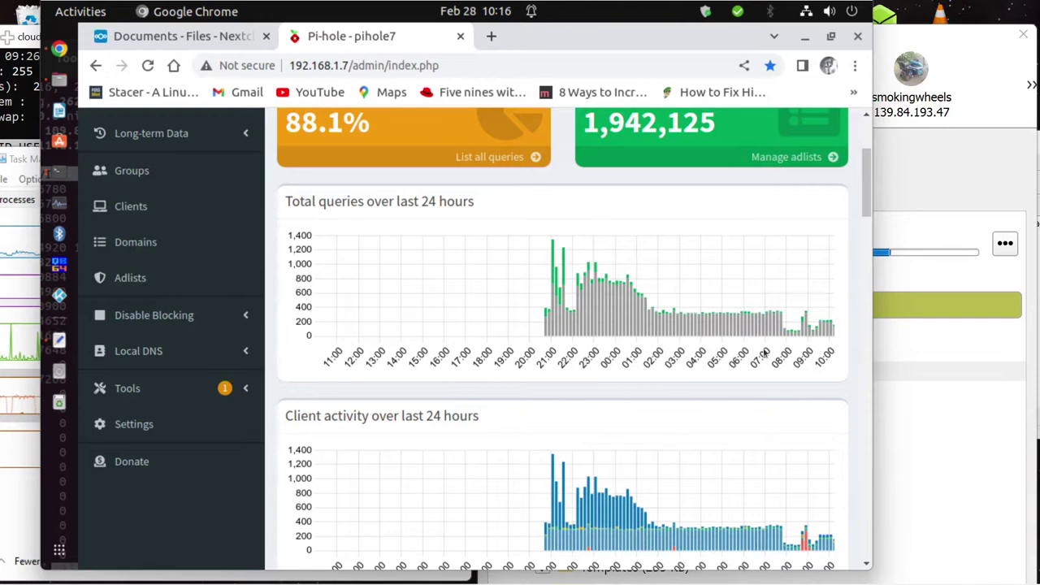
mouse_move(787, 342)
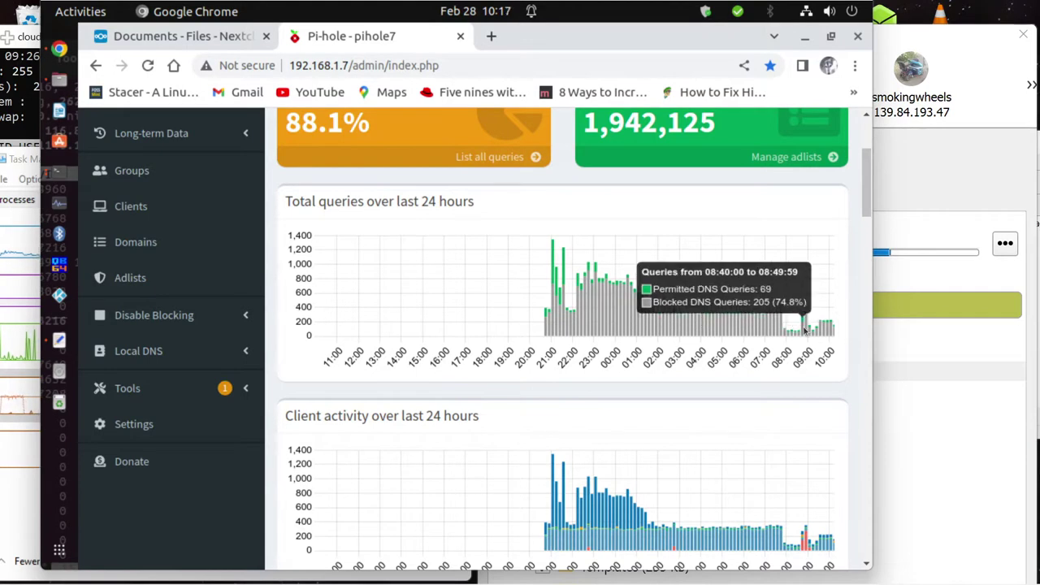
click(805, 329)
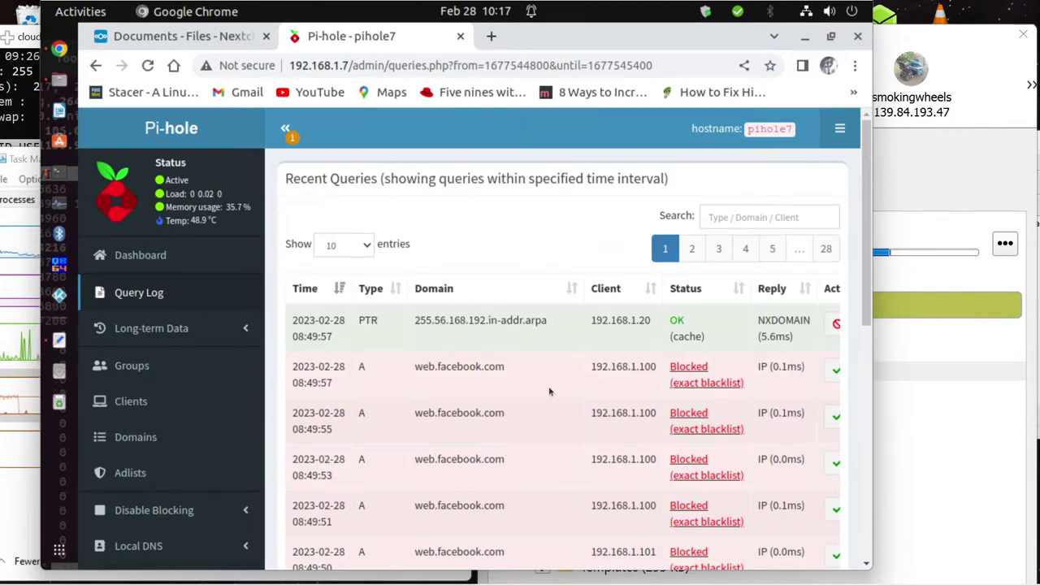
From the Dashboard, scroll to Top Clients (total) and open client 192.168.1.20's query log
click(139, 258)
scroll(493, 446, down, 1)
scroll(492, 445, down, 3)
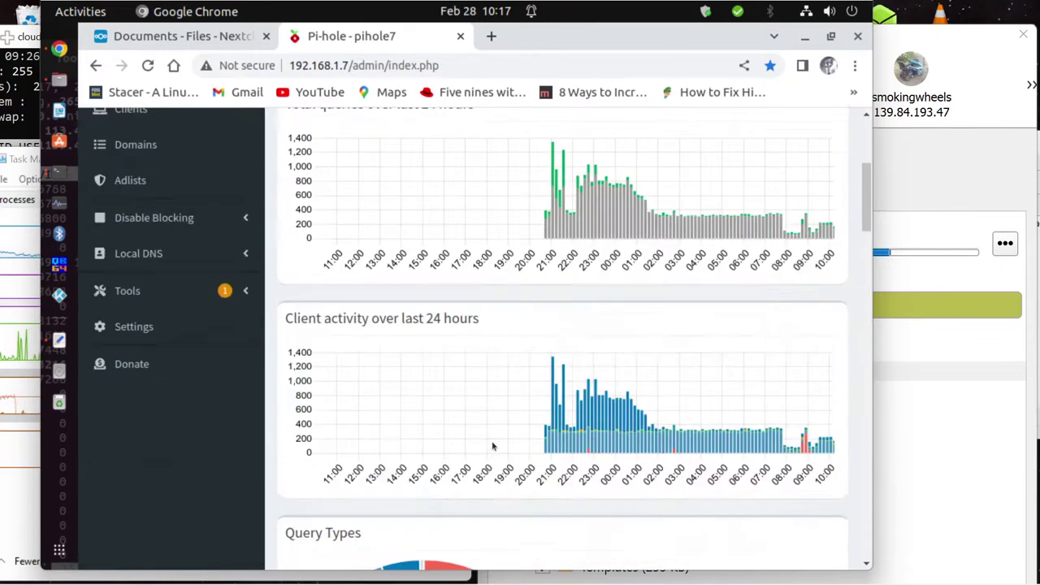
scroll(479, 421, down, 1)
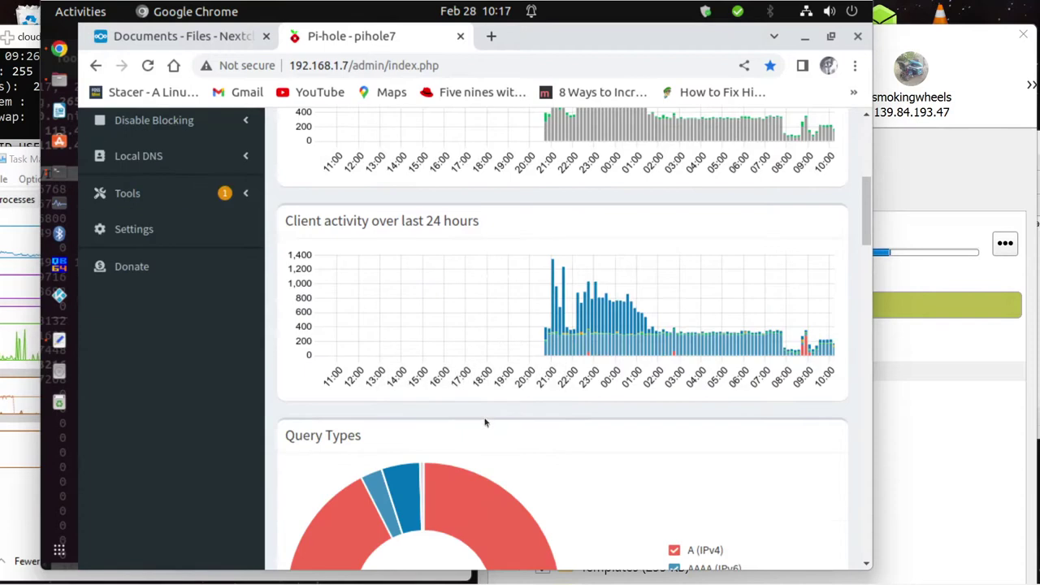
scroll(498, 421, down, 2)
scroll(499, 421, down, 3)
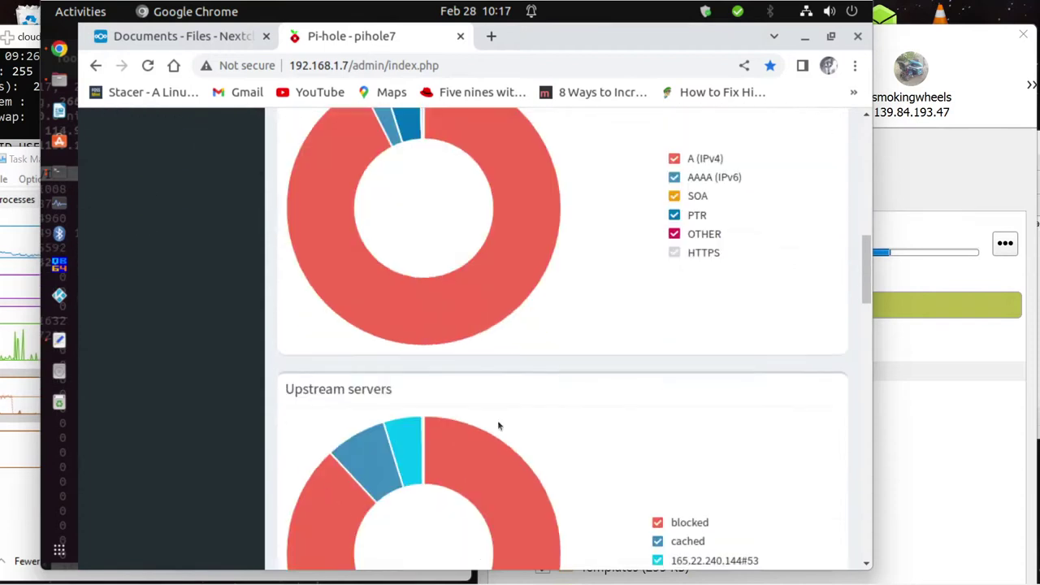
scroll(497, 420, down, 8)
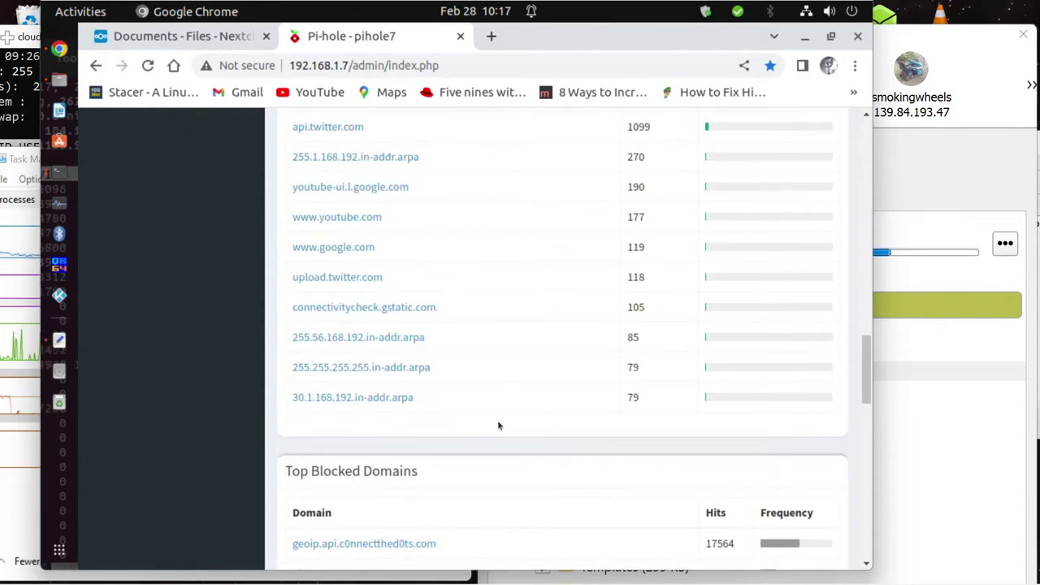
scroll(464, 354, up, 1)
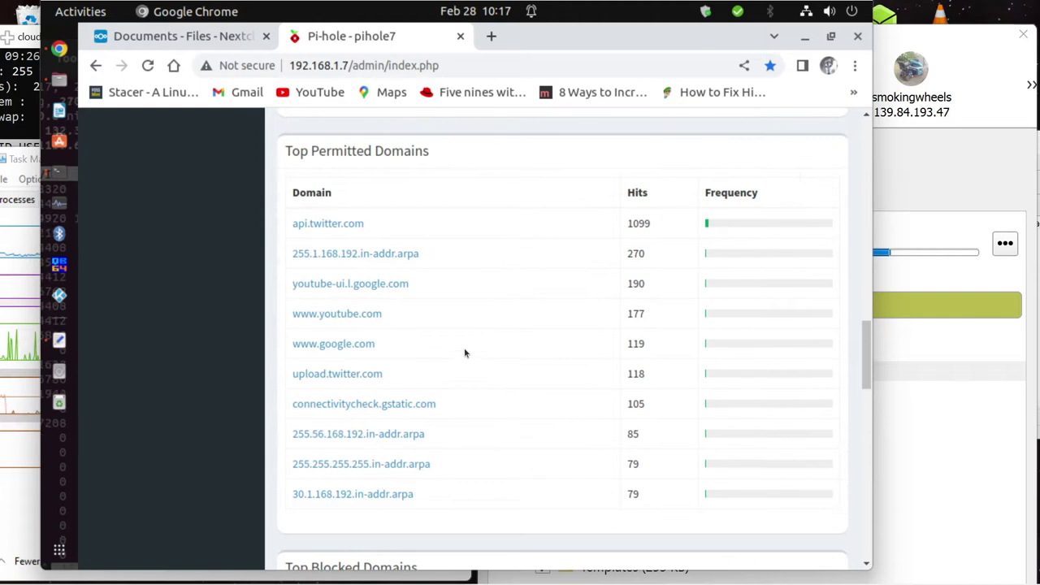
scroll(449, 372, down, 3)
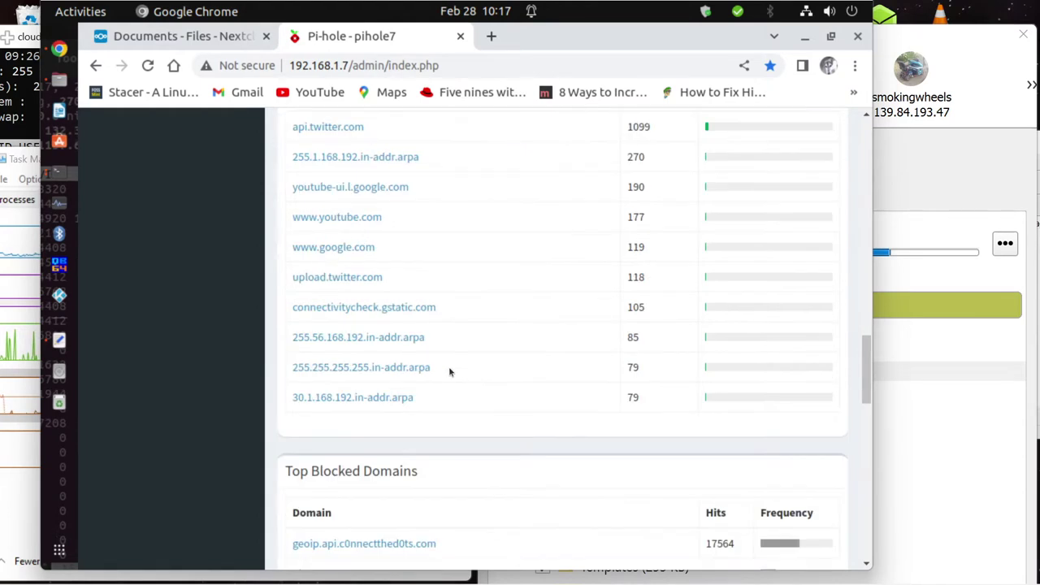
scroll(450, 372, down, 1)
scroll(450, 372, down, 3)
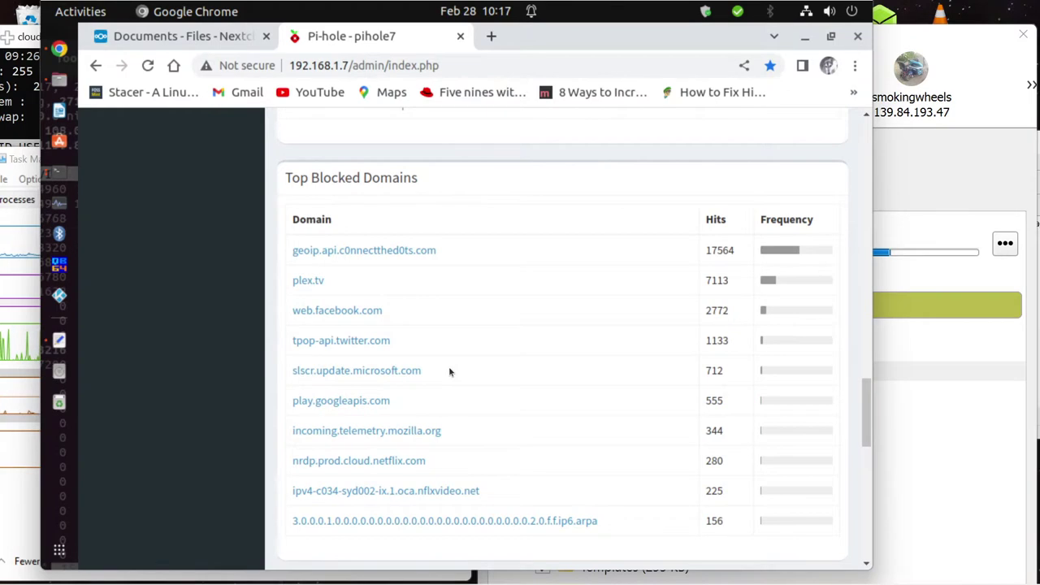
scroll(449, 372, down, 4)
scroll(449, 373, down, 1)
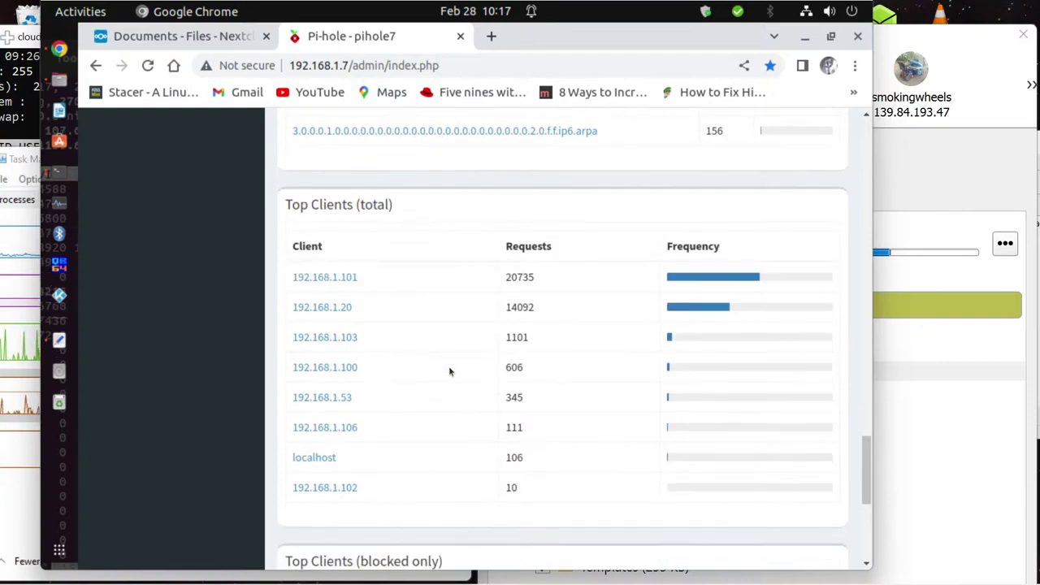
click(336, 307)
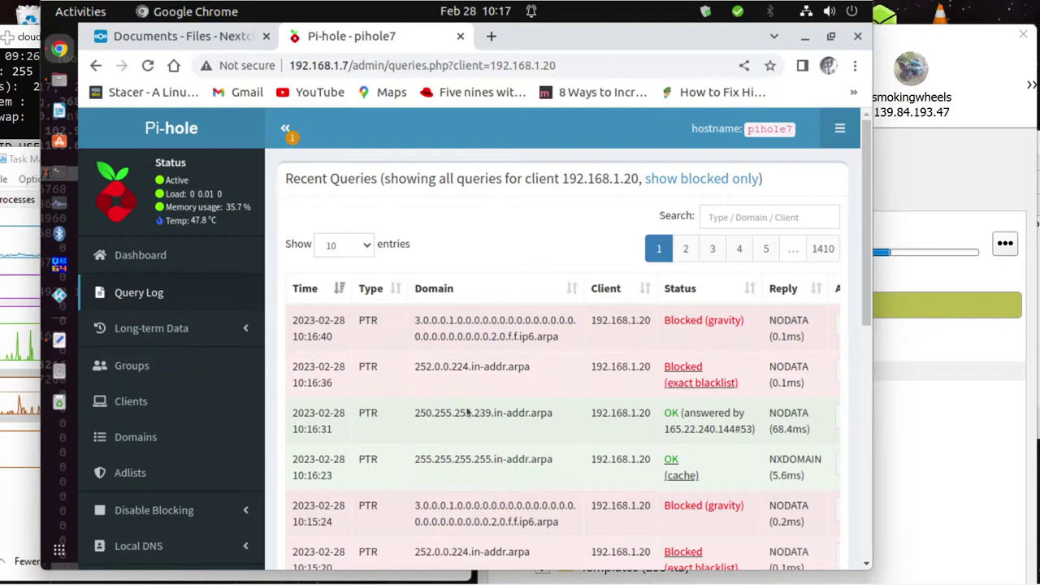
Zoom the page out and blacklist 47.193.84.139.in-addr.arpa and 250.255.255.239.in-addr.arpa
scroll(469, 416, down, 4)
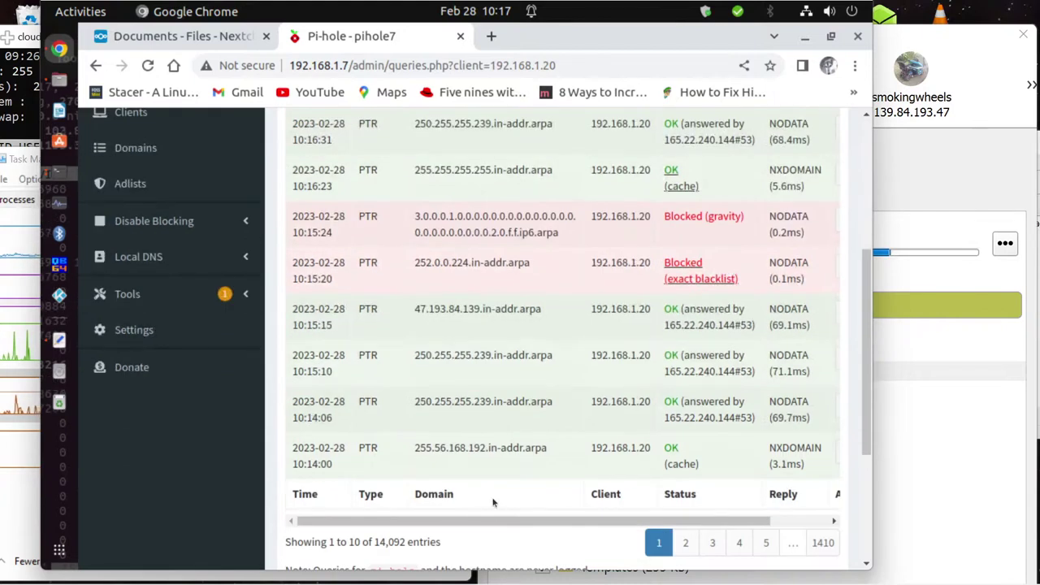
scroll(487, 521, down, 1)
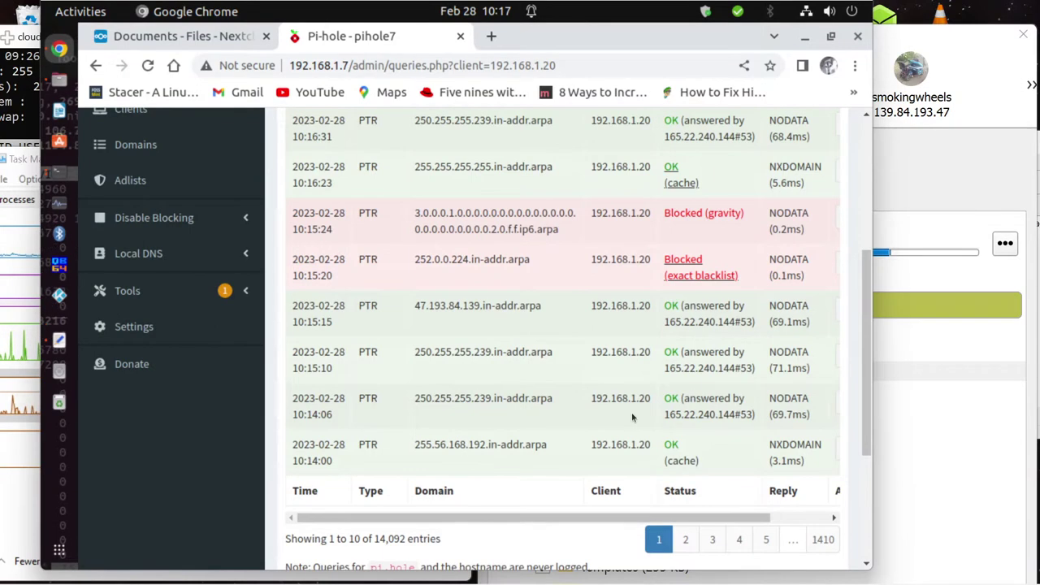
key(ctrl+minus)
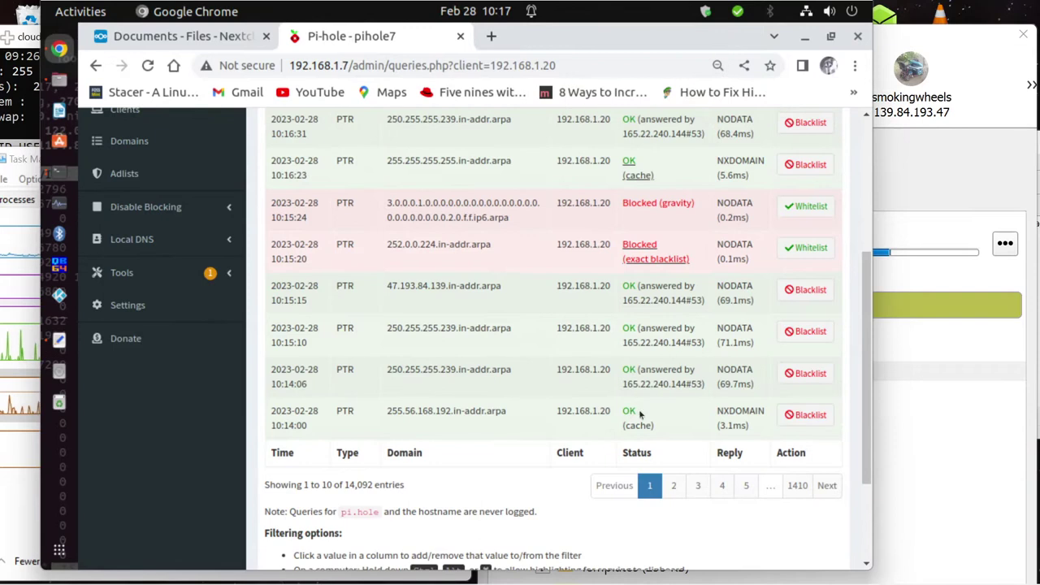
click(810, 291)
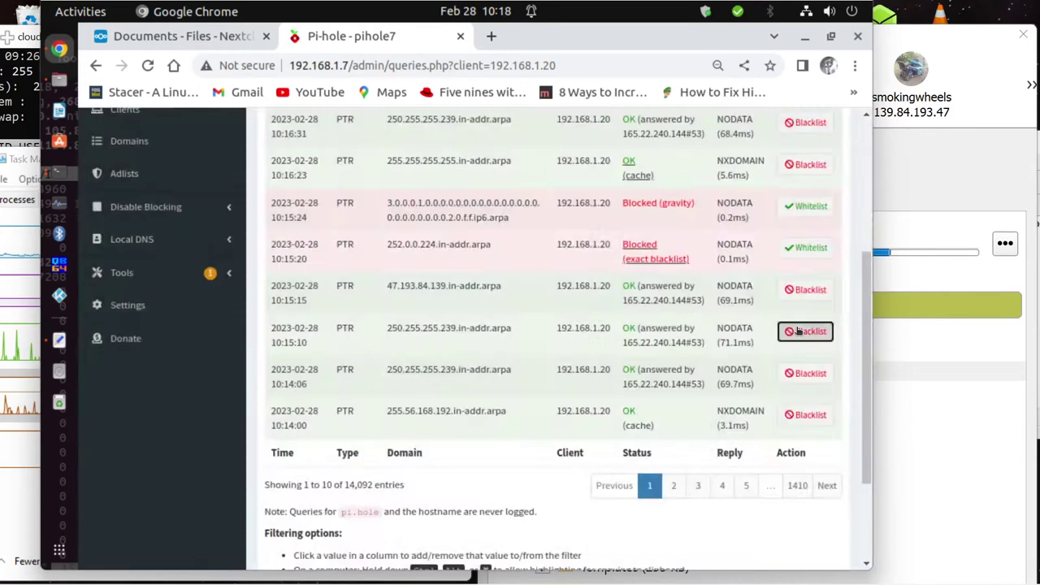
click(799, 331)
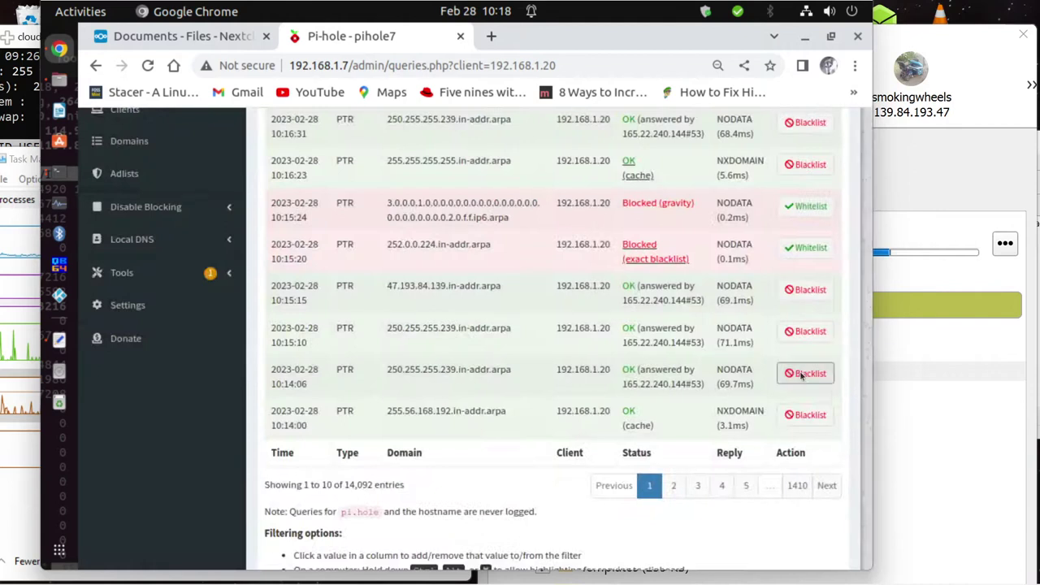
click(800, 375)
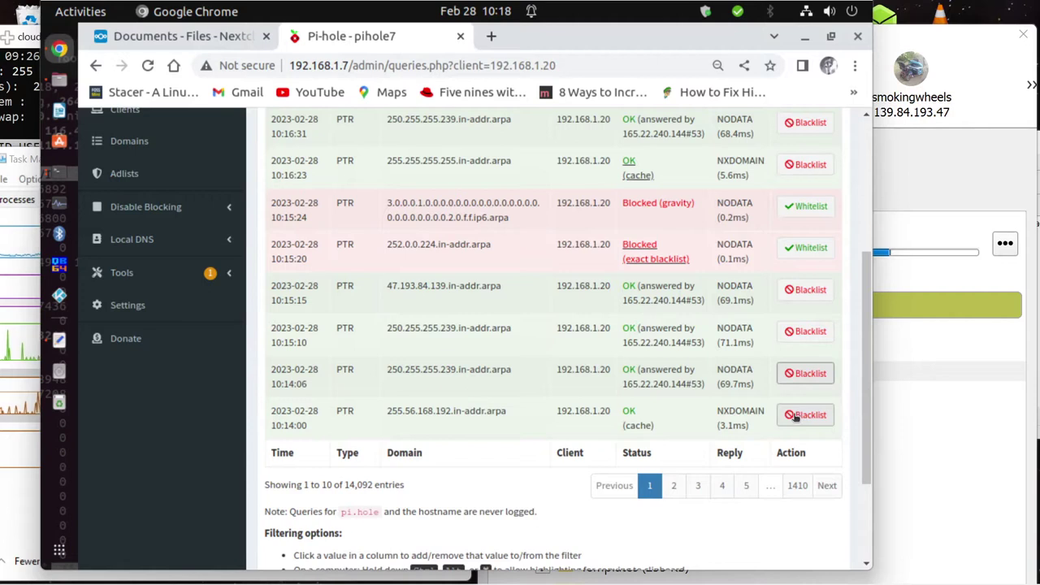
Page through 192.168.1.20's query log to page 4, entries 31–40
click(673, 486)
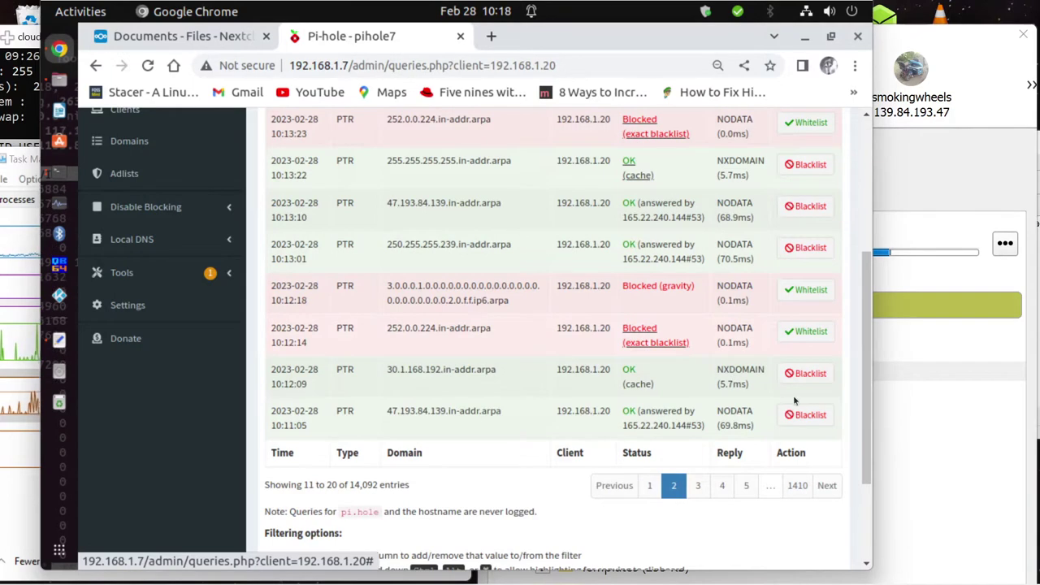
drag(866, 388, 870, 294)
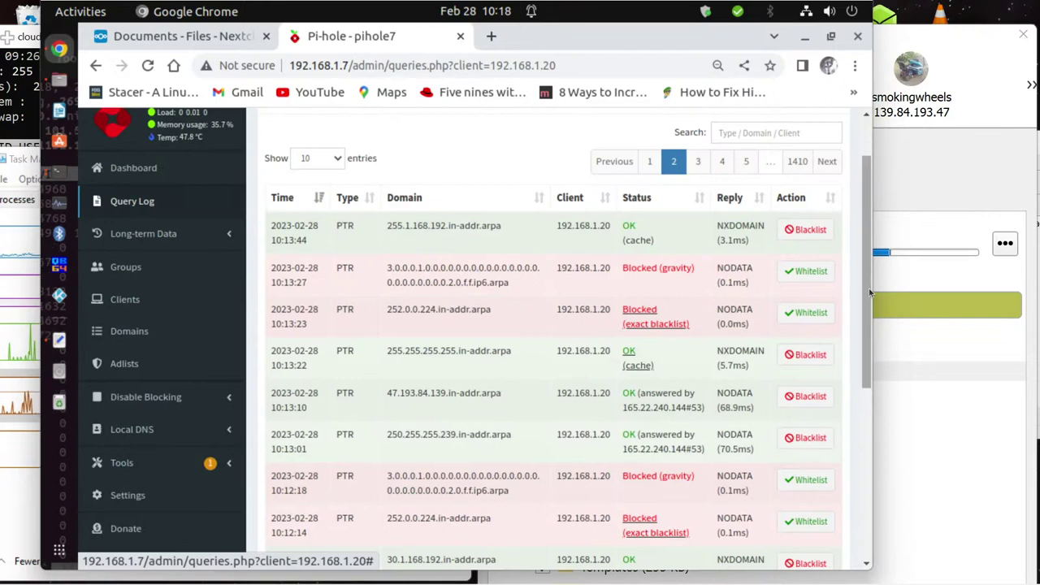
click(696, 162)
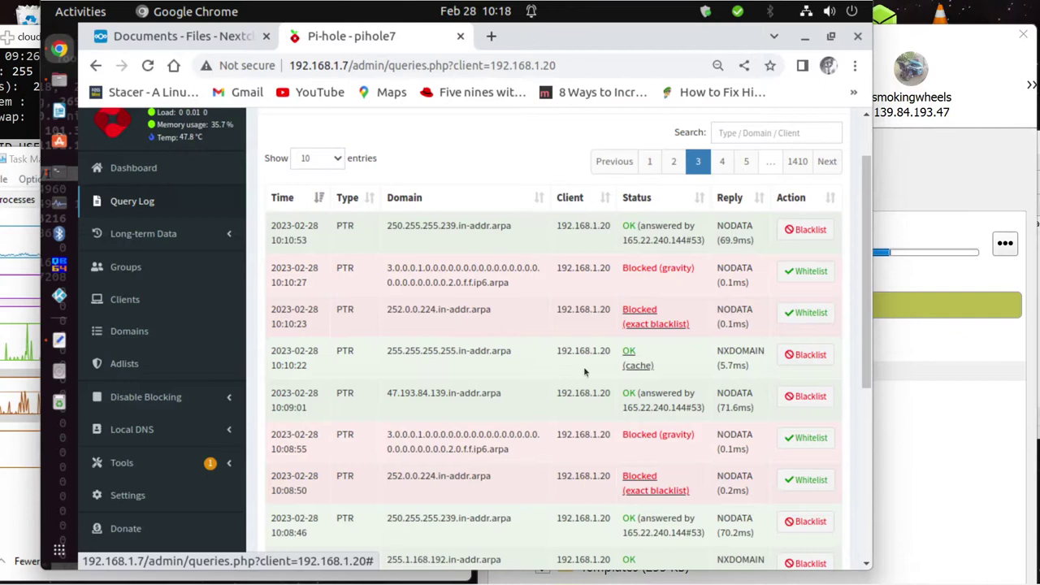
scroll(583, 367, down, 3)
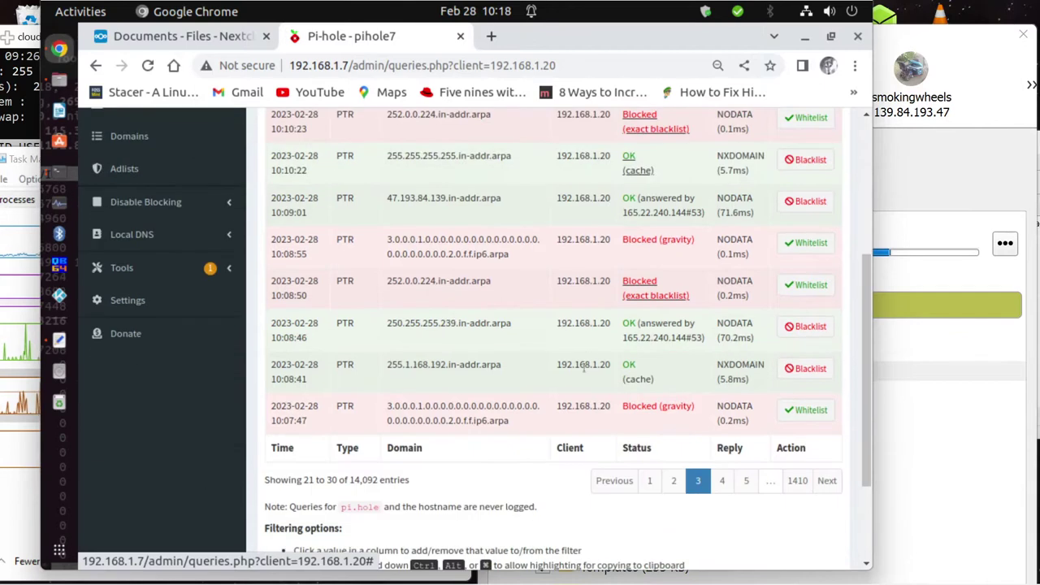
scroll(583, 367, up, 3)
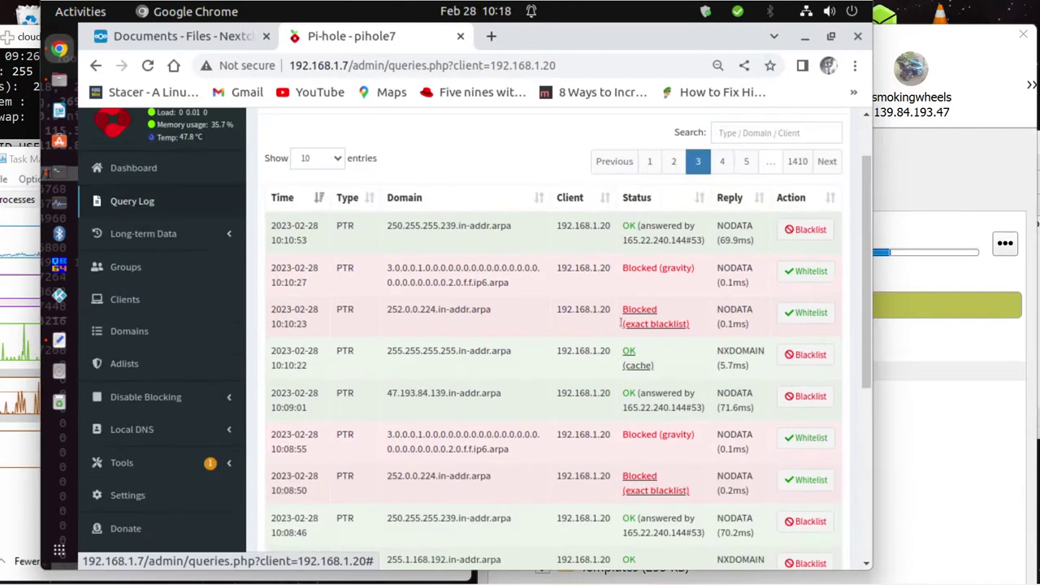
click(721, 161)
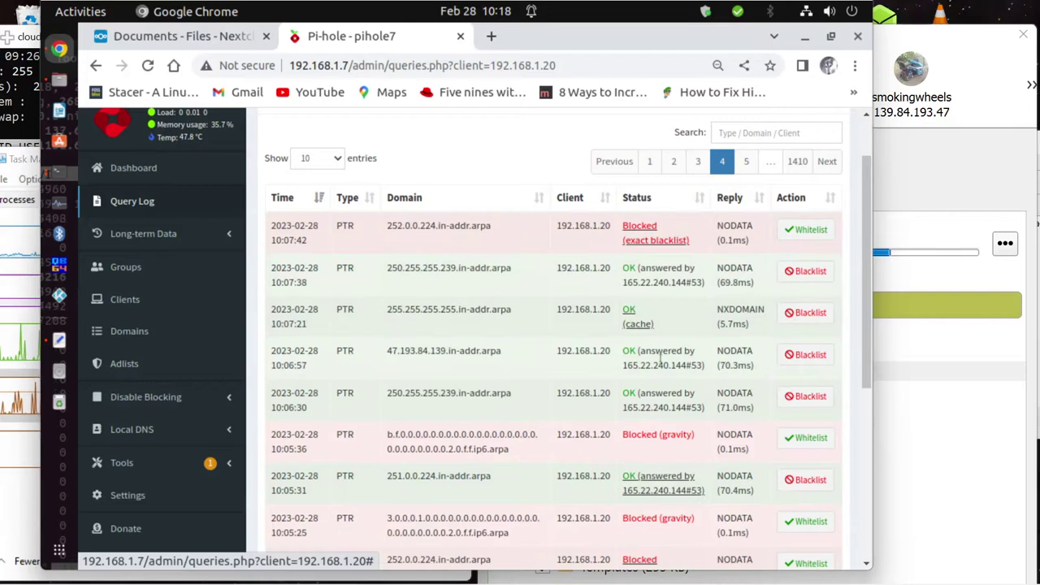
scroll(660, 355, down, 3)
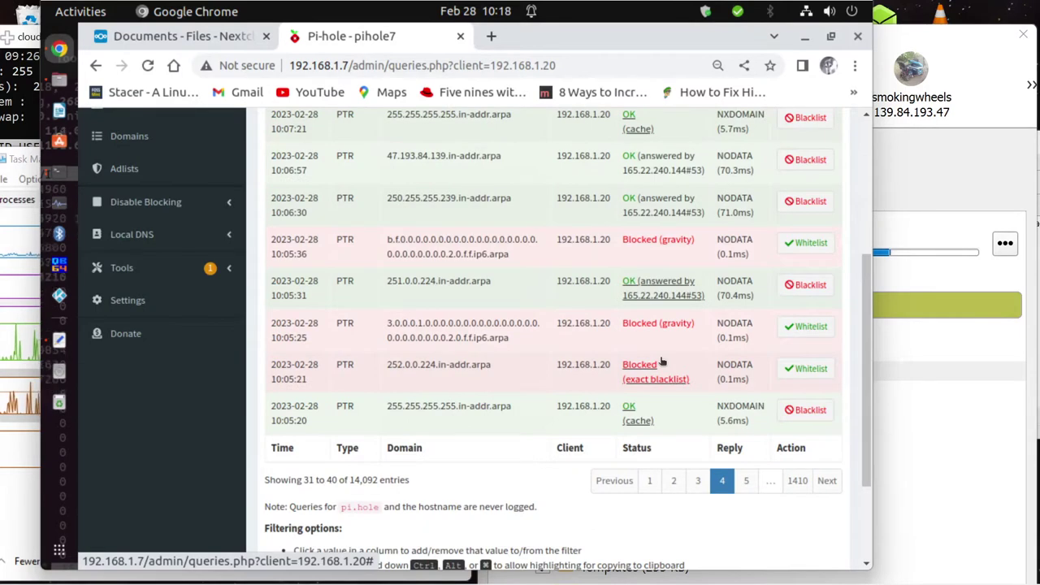
scroll(662, 362, up, 5)
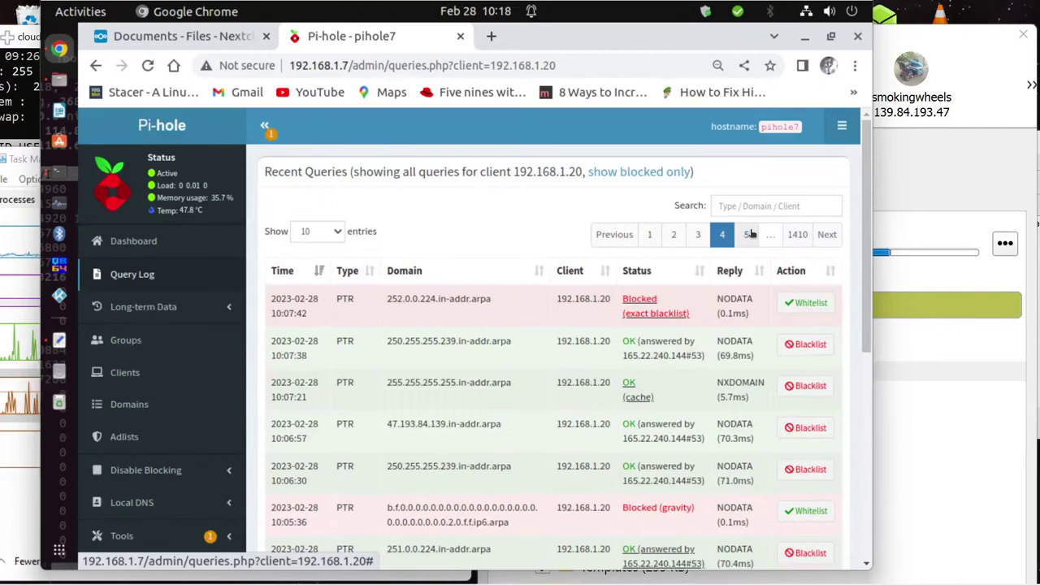
On page 5, blacklist both 200.21.107.13.in-addr.arpa entries and close each confirmation
click(746, 234)
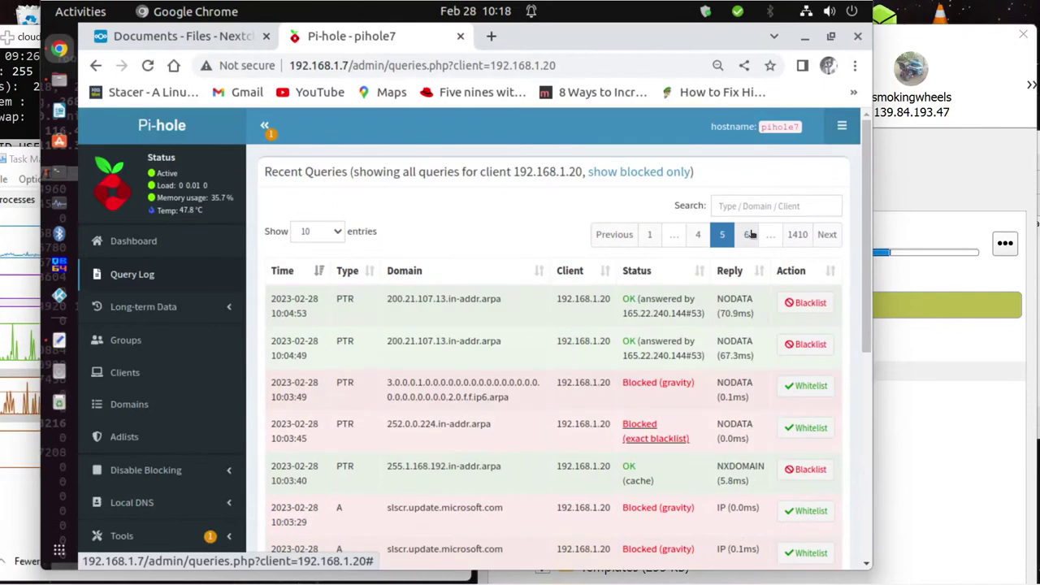
click(789, 302)
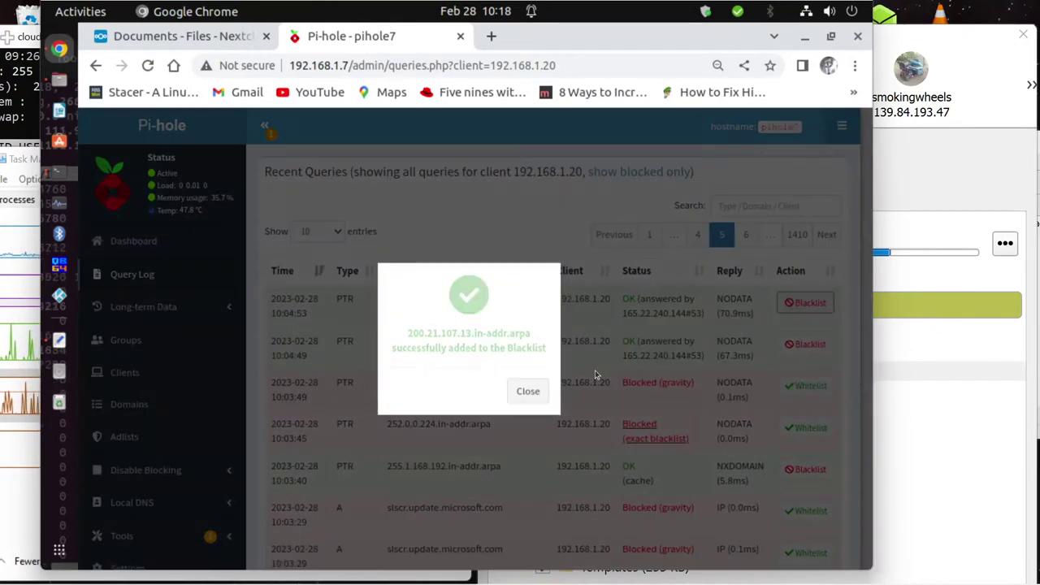
click(527, 380)
click(785, 344)
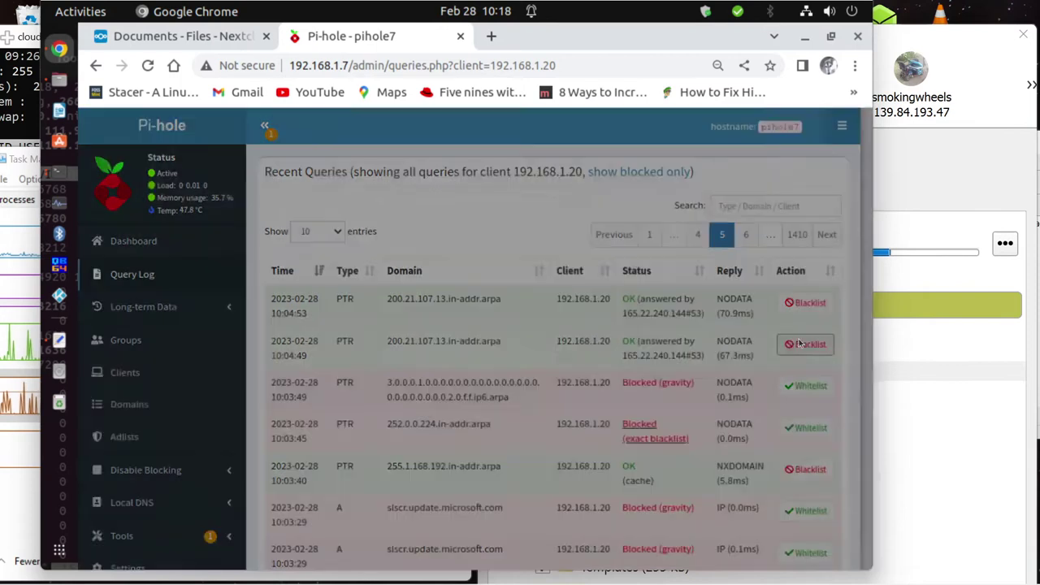
click(528, 392)
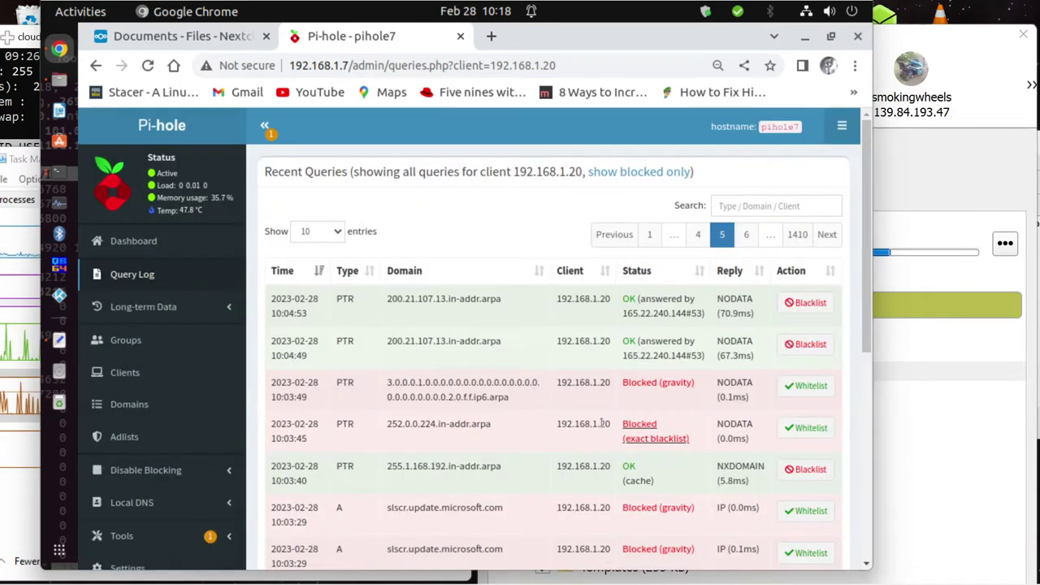
Move the query log to page 6, entries 51–60, then show the Activities overview
click(746, 235)
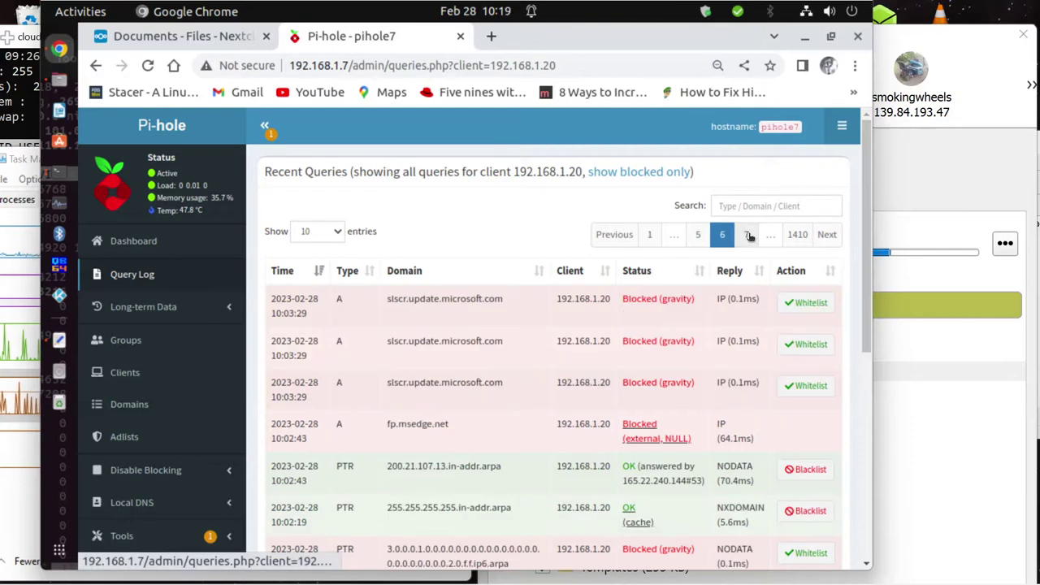
scroll(638, 415, down, 3)
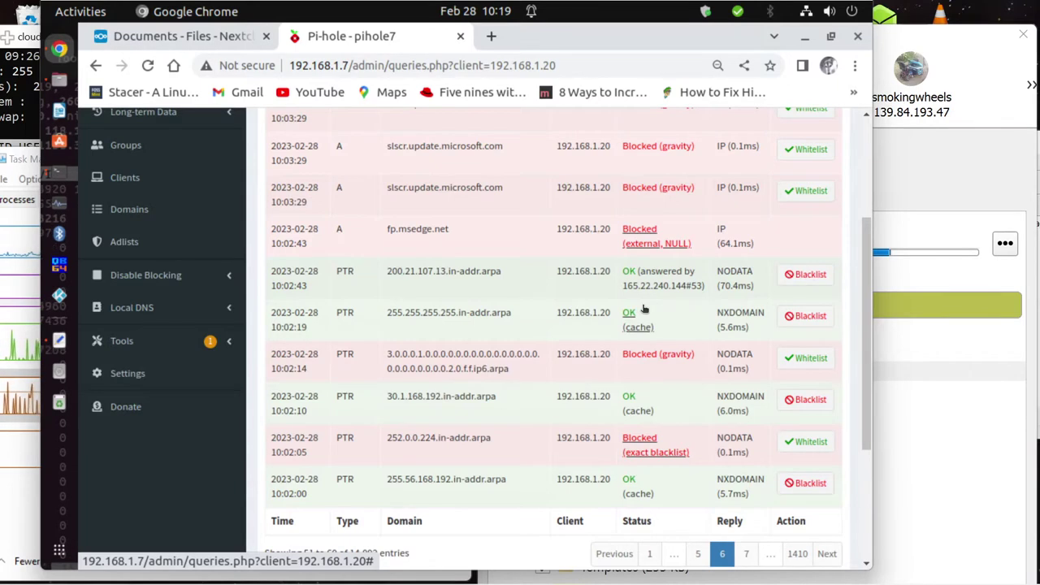
key(super)
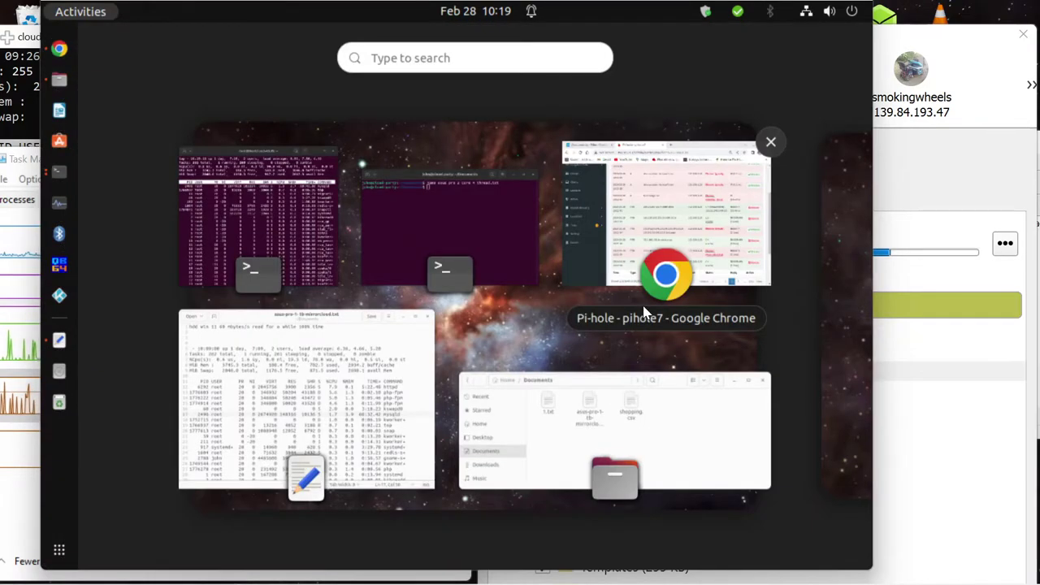
Bring back the Chrome window and move the 192.168.1.20 query log to page 7
click(644, 312)
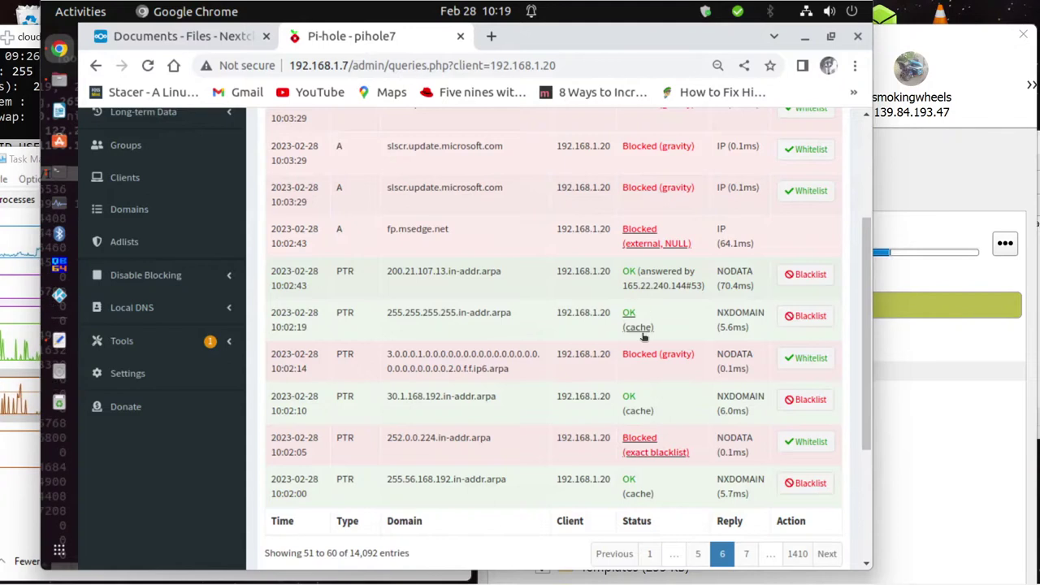
scroll(643, 336, down, 3)
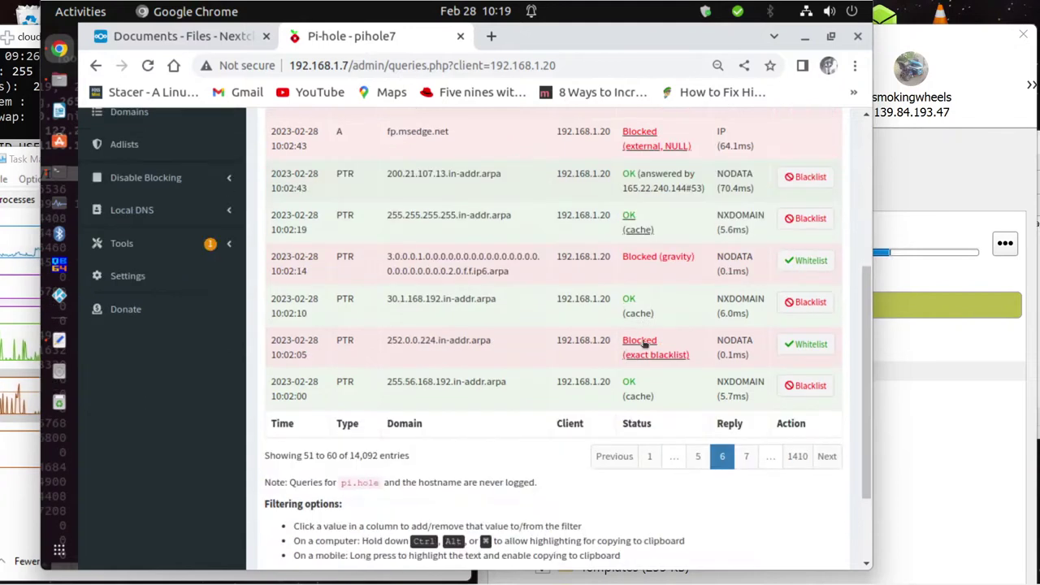
click(744, 457)
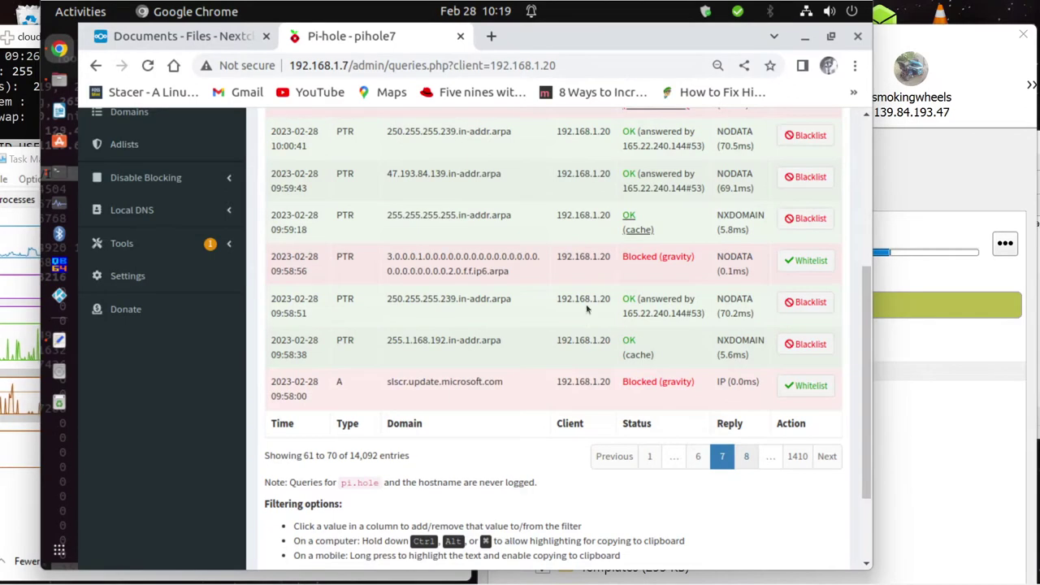
scroll(593, 301, up, 5)
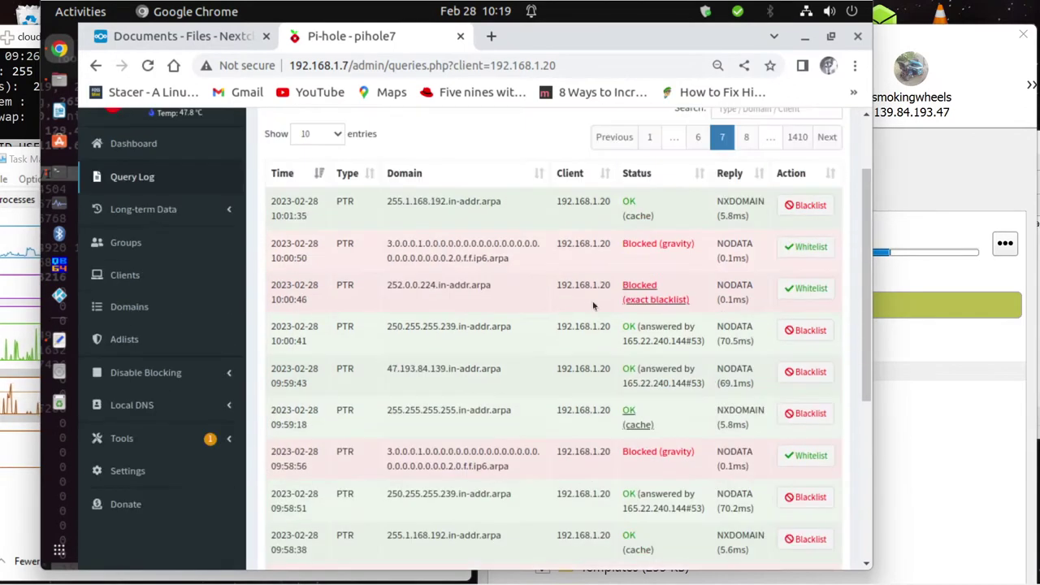
click(323, 140)
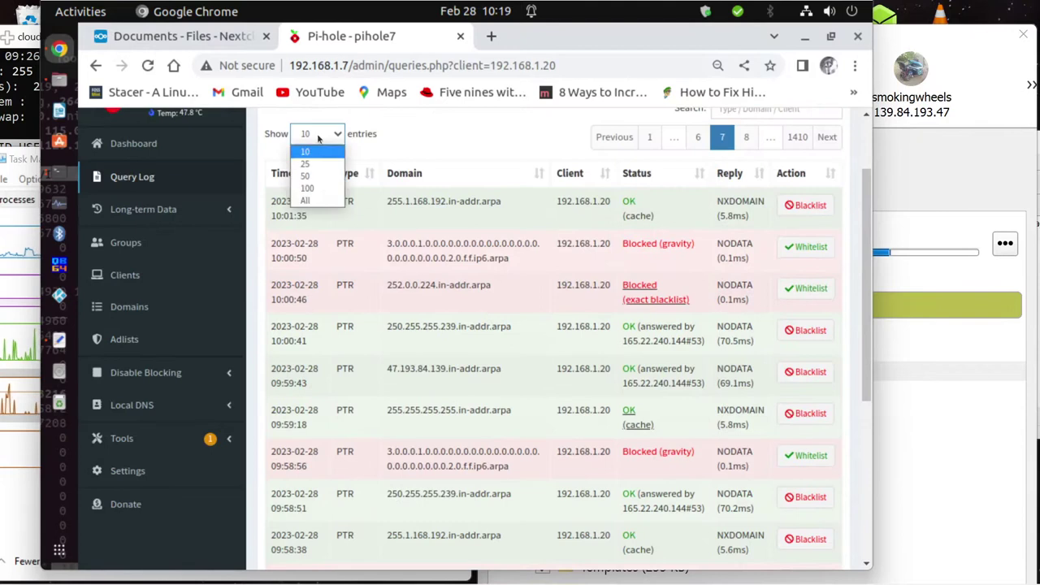
click(308, 188)
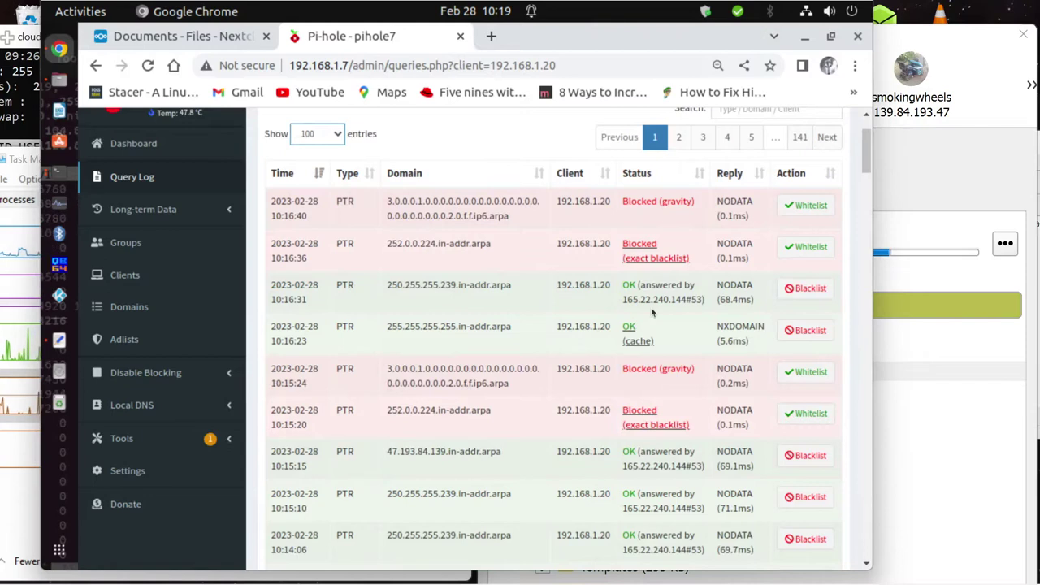
scroll(663, 302, down, 3)
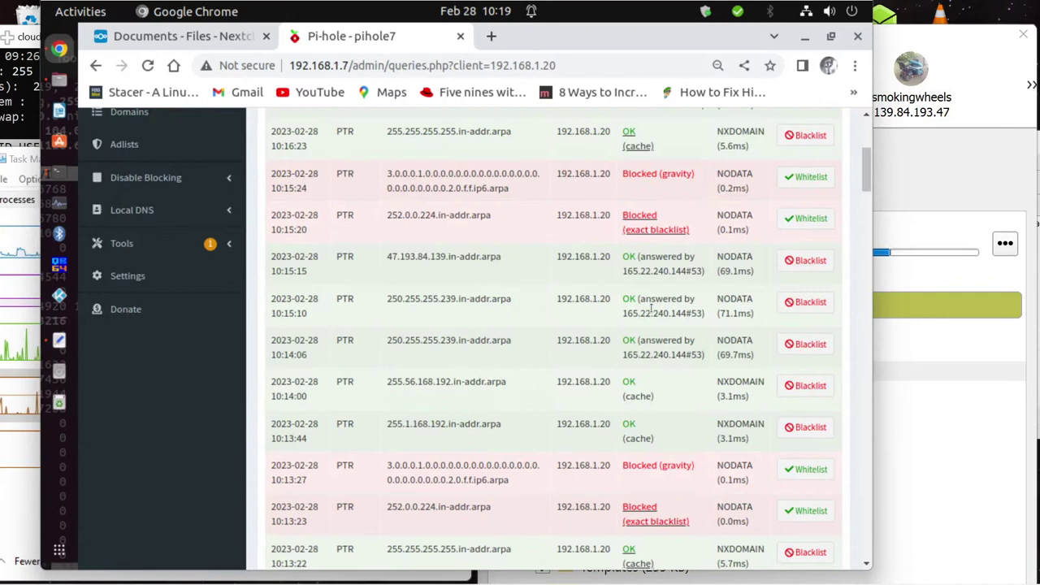
scroll(651, 307, down, 5)
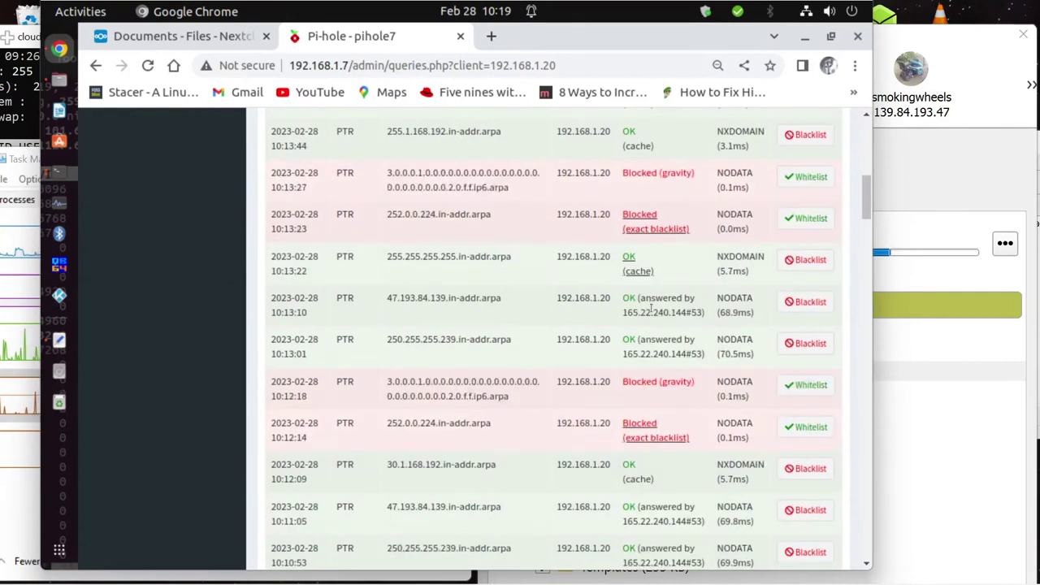
scroll(653, 311, down, 8)
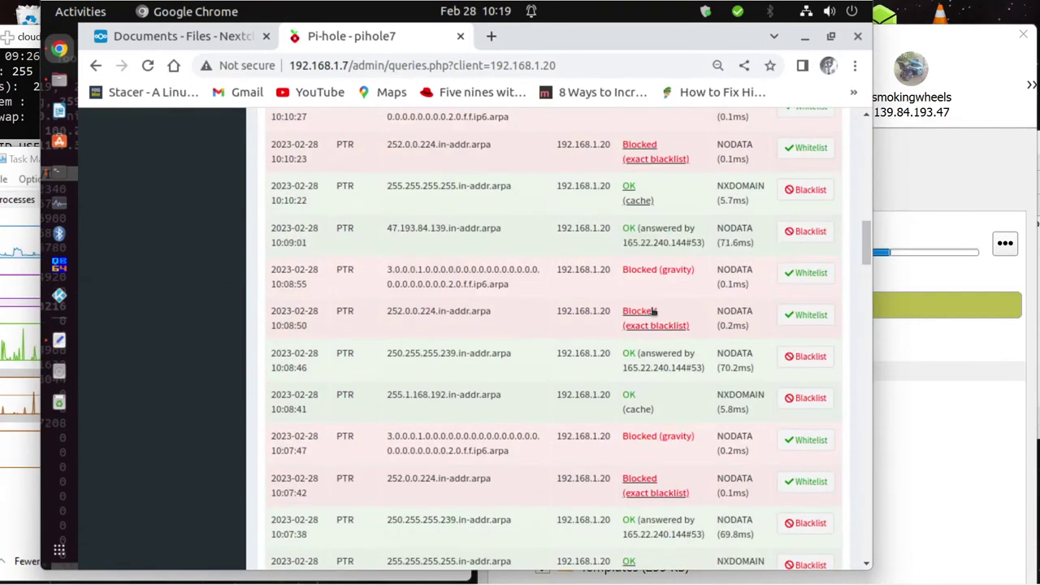
scroll(653, 312, down, 10)
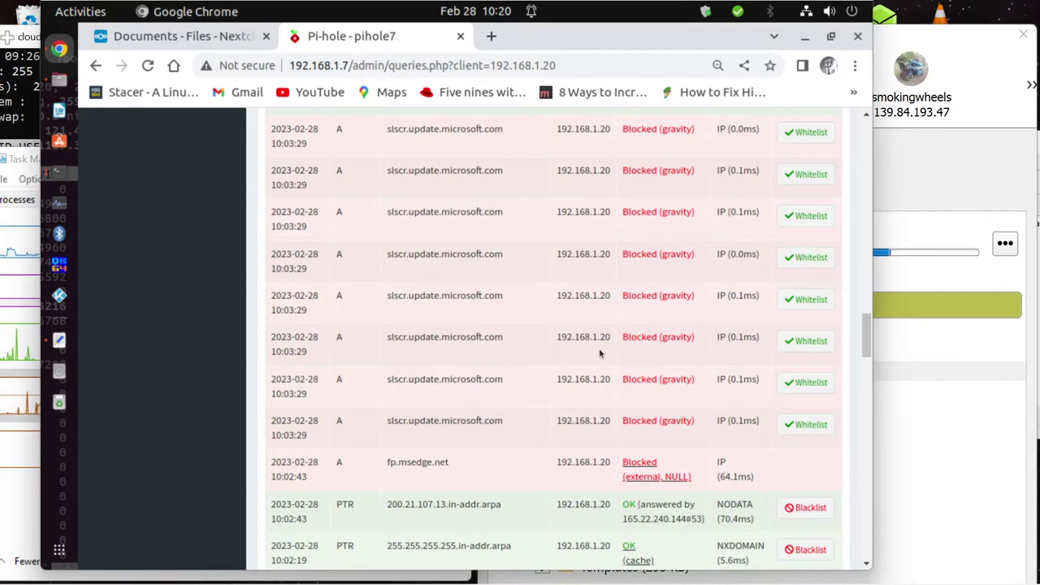
scroll(602, 355, down, 5)
scroll(599, 354, down, 4)
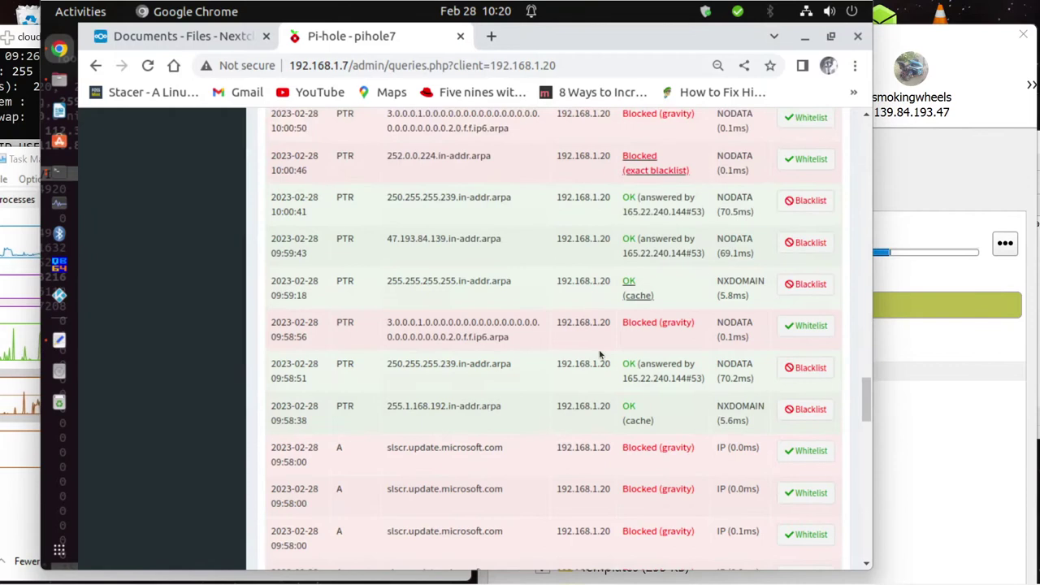
scroll(599, 355, down, 6)
scroll(599, 349, down, 4)
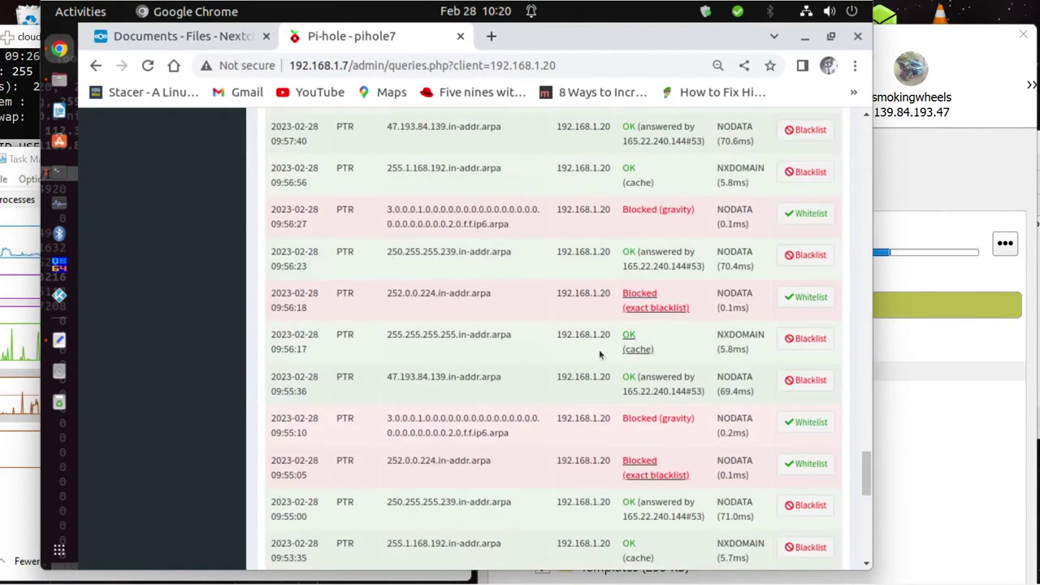
scroll(599, 350, down, 4)
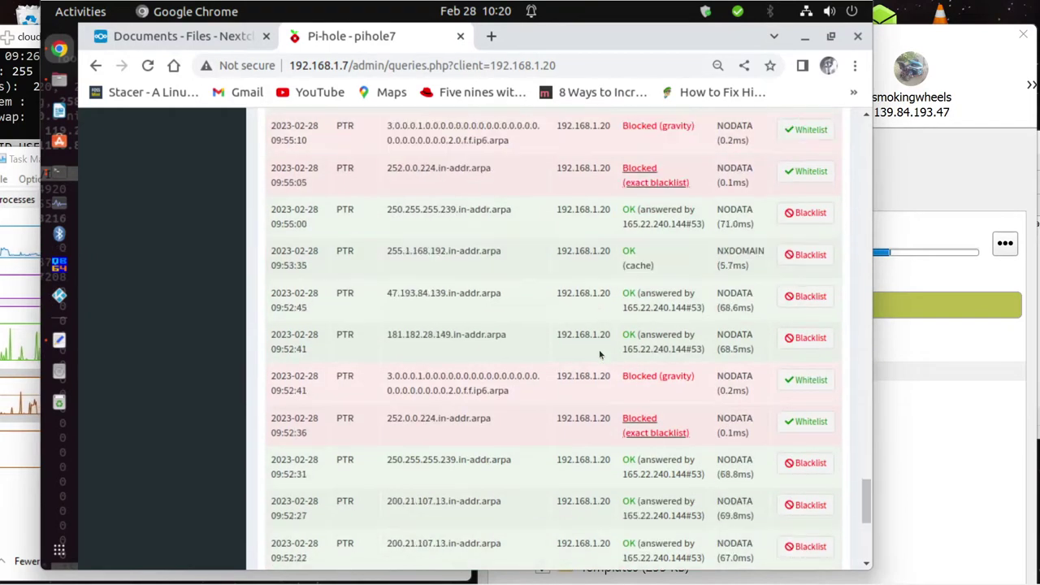
scroll(599, 349, down, 4)
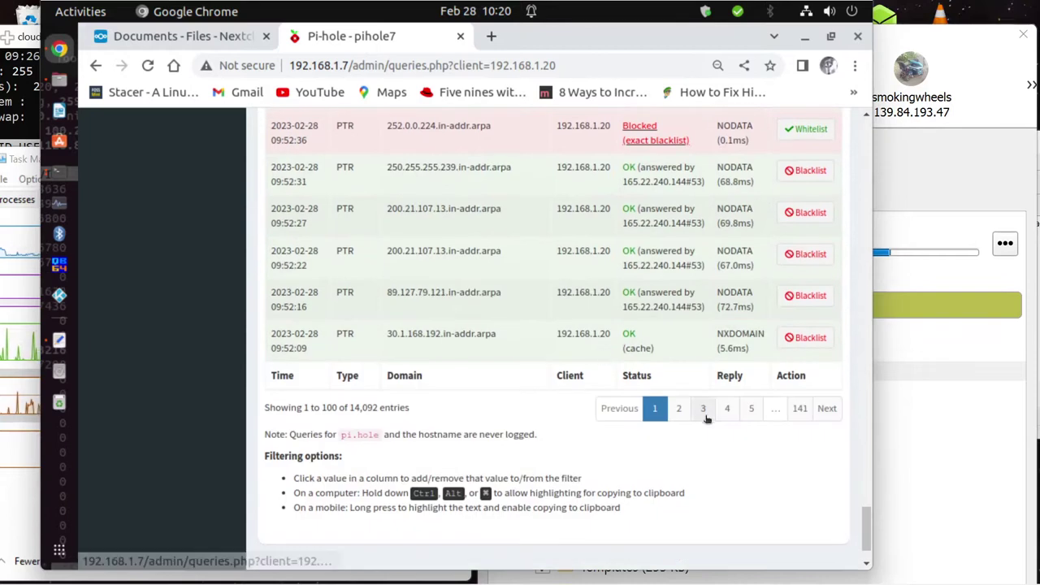
Page to entries 501–600 and blacklist the 07:33:15 lookup of 200.21.107.13.in-addr.arpa
click(680, 409)
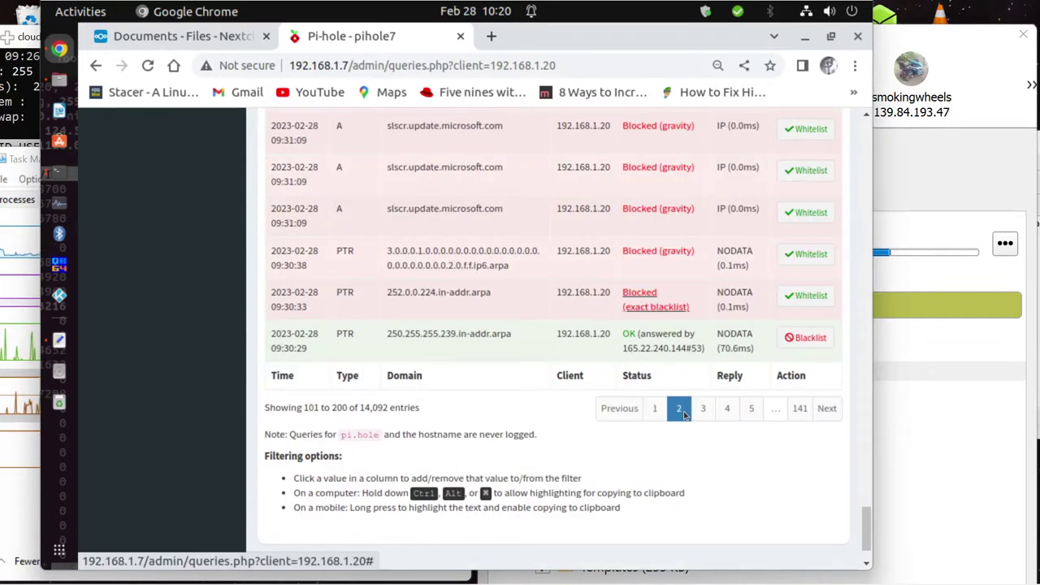
scroll(684, 411, up, 1)
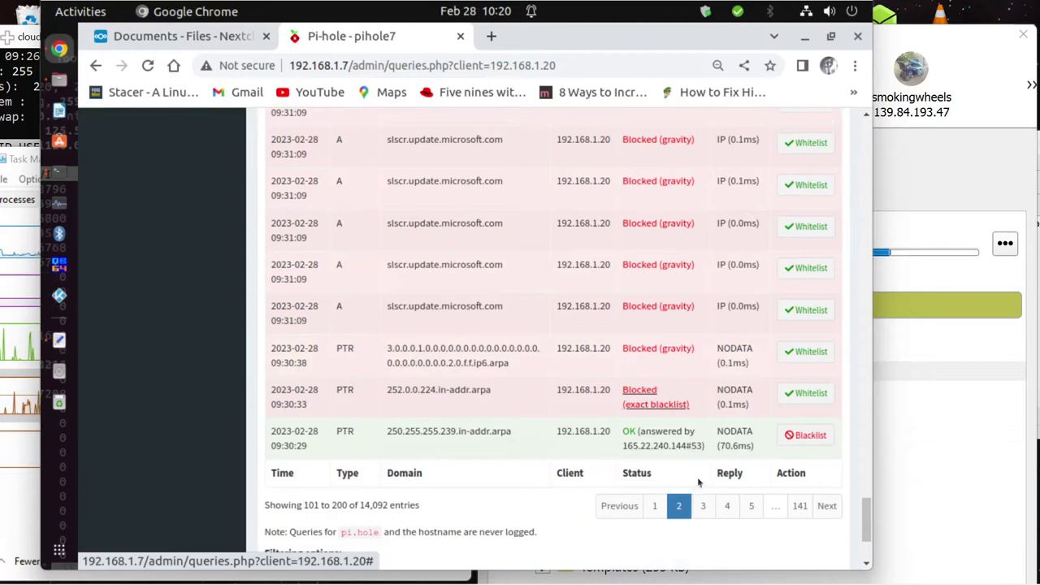
click(698, 505)
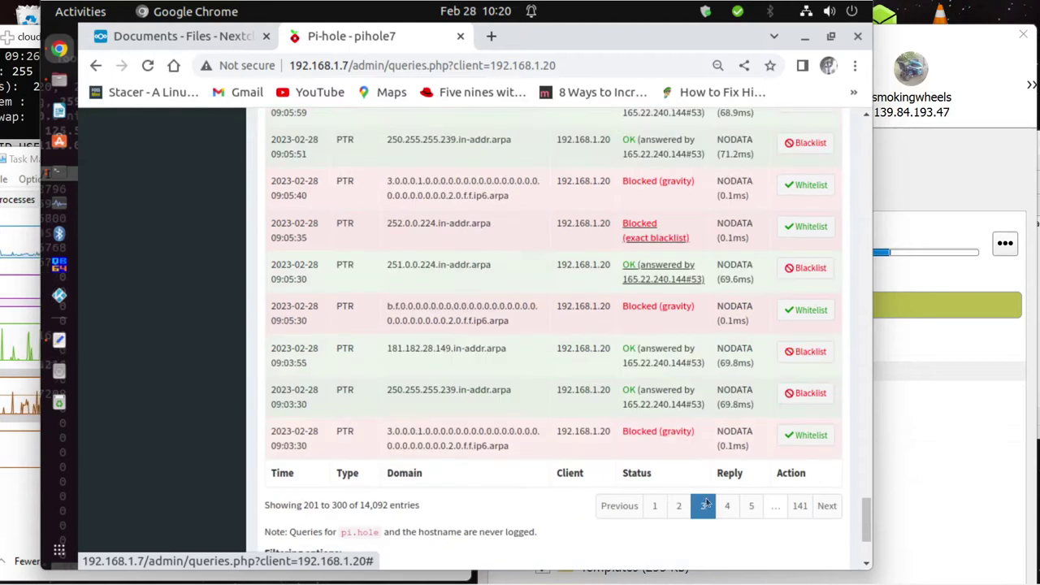
click(727, 505)
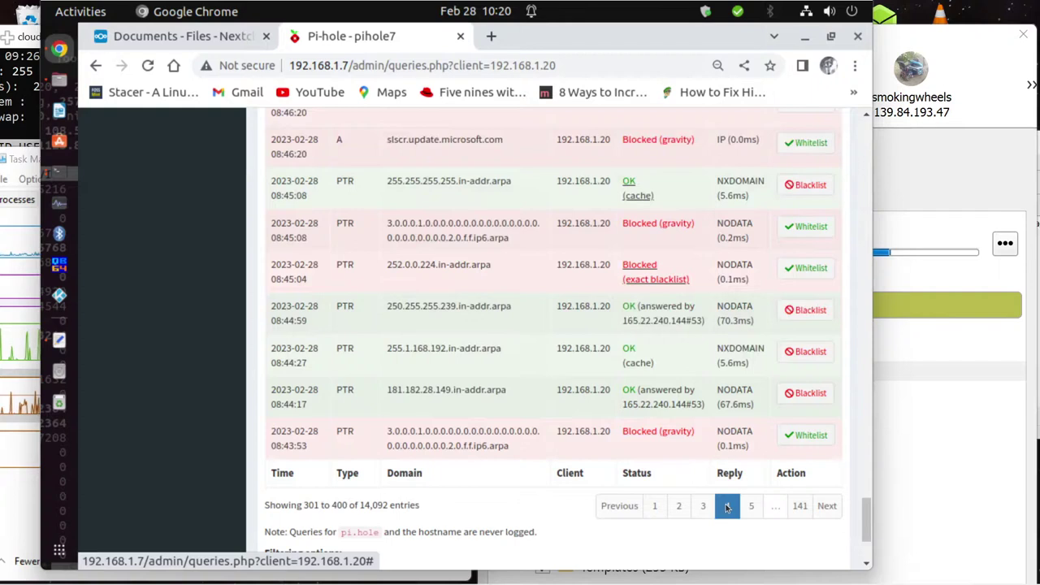
click(749, 506)
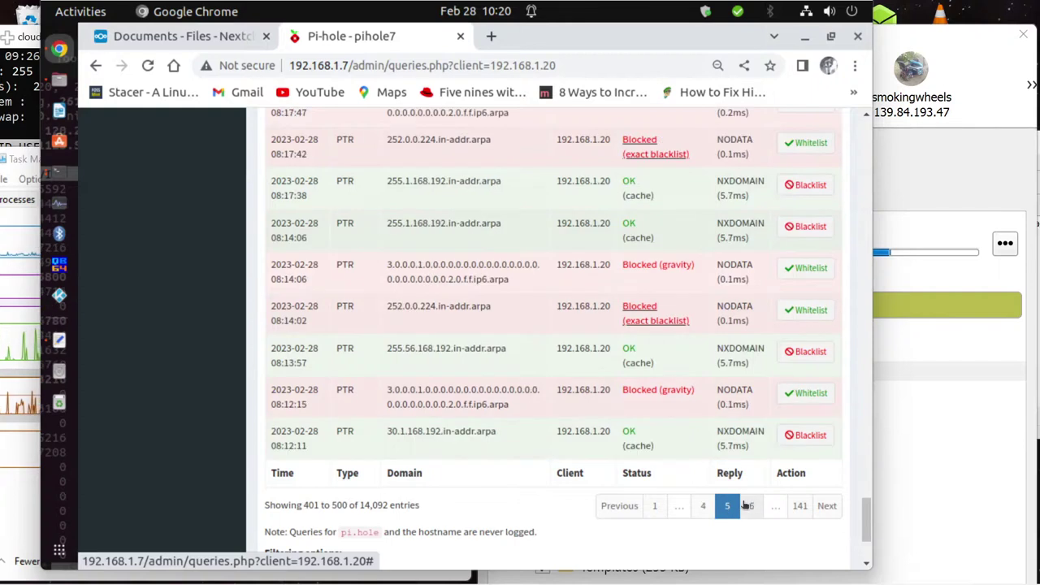
click(754, 505)
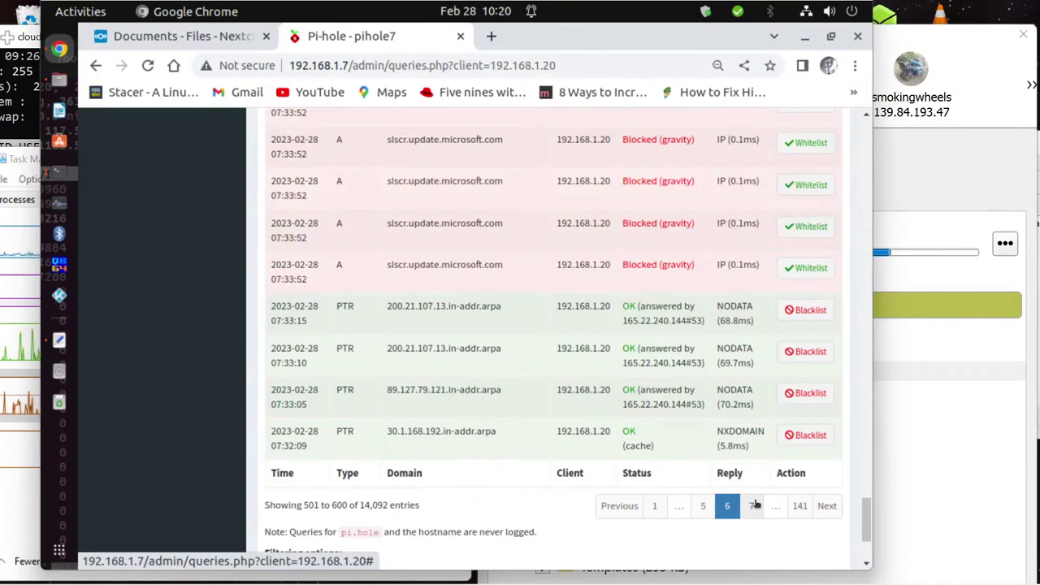
click(807, 310)
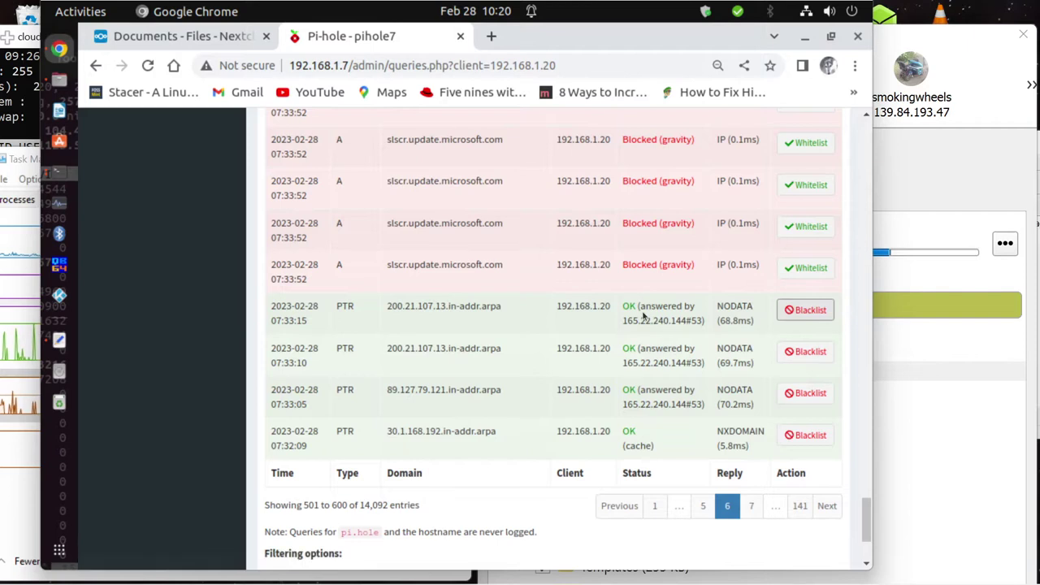
Blacklist 200.21.107.13, 89.127.79.121 and 30.1.168.192.in-addr.arpa from page 6
click(799, 354)
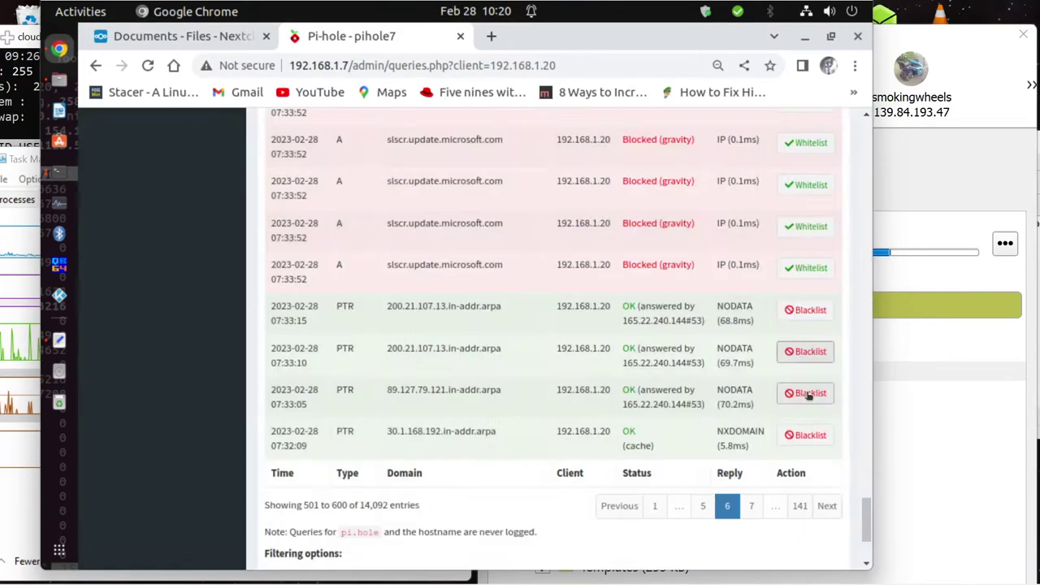
click(807, 396)
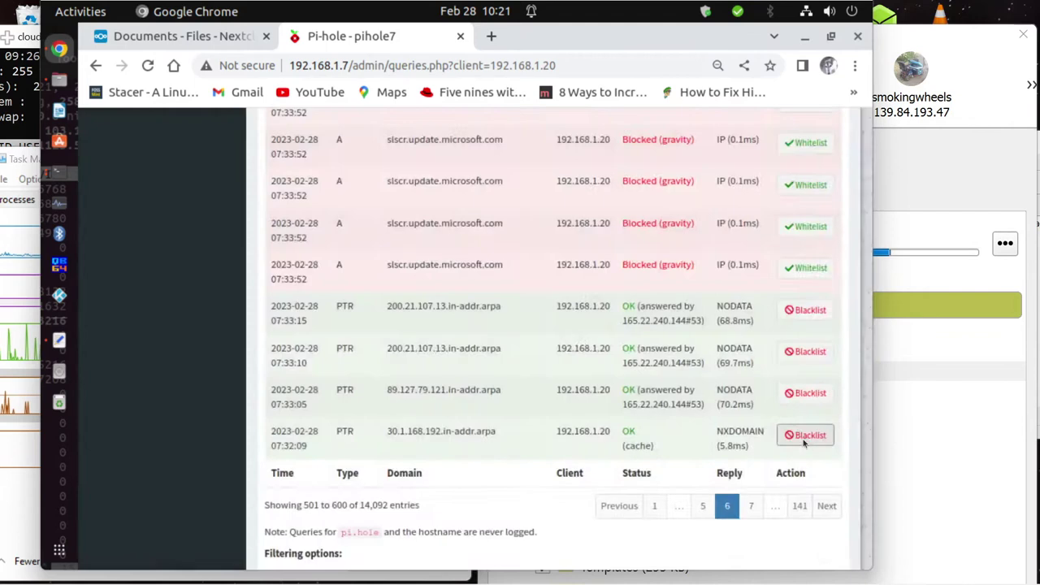
click(805, 436)
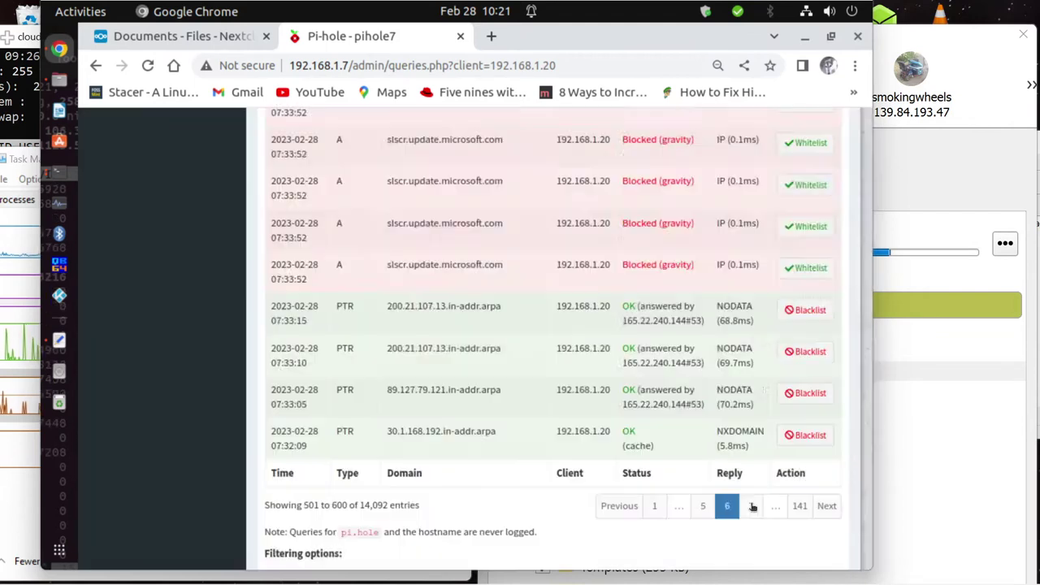
Go to page 7 (entries 601–700) and return to the top of the list
click(753, 507)
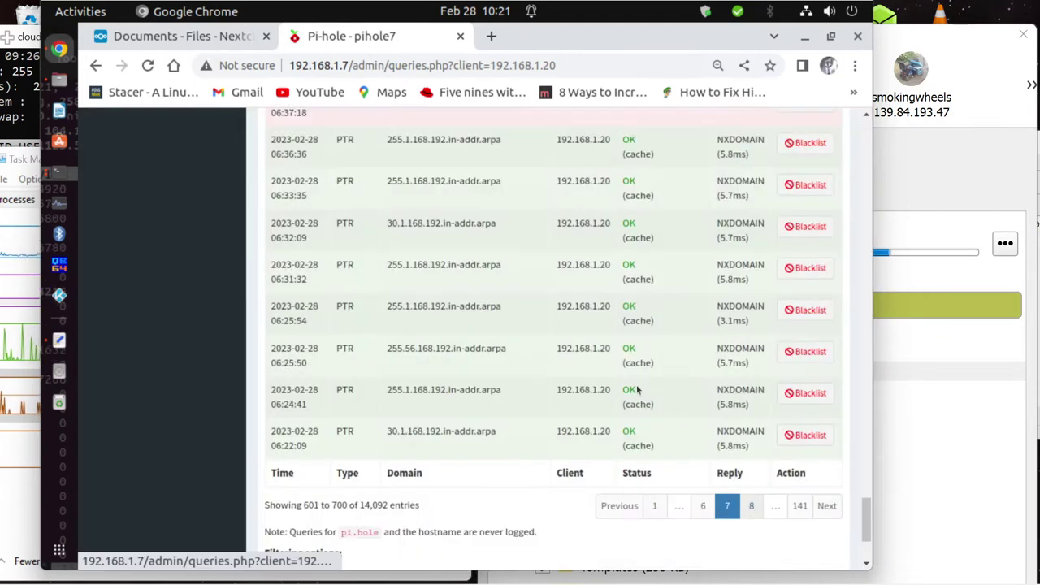
scroll(475, 332, up, 5)
scroll(476, 333, up, 5)
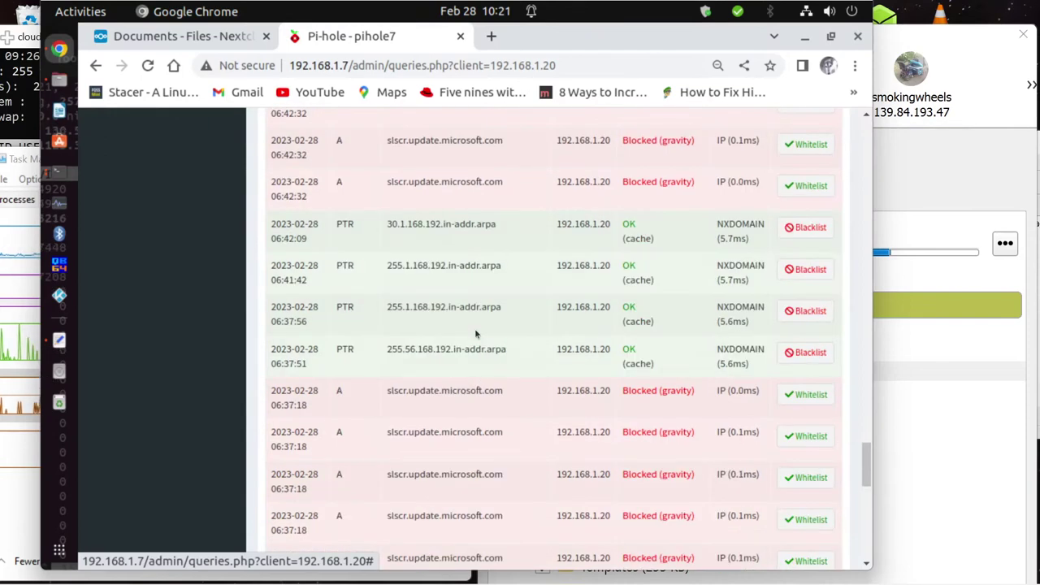
scroll(475, 329, up, 5)
scroll(475, 328, up, 3)
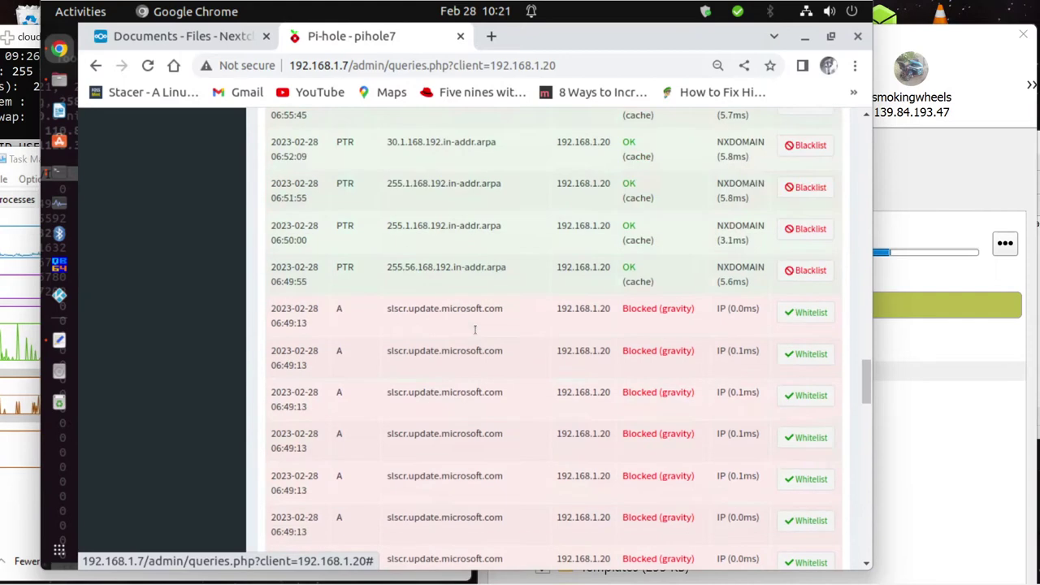
scroll(476, 333, up, 6)
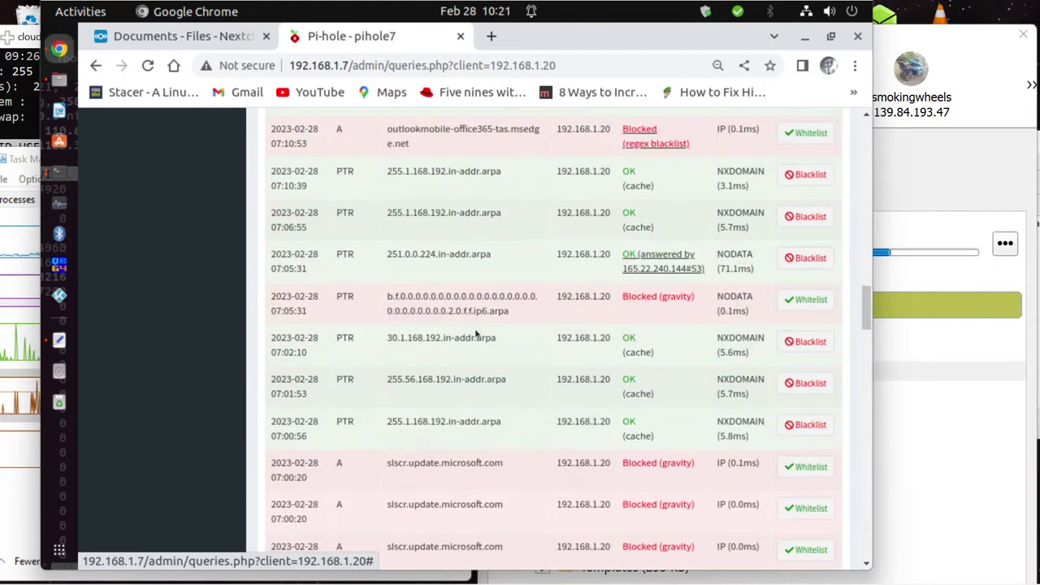
scroll(475, 334, up, 6)
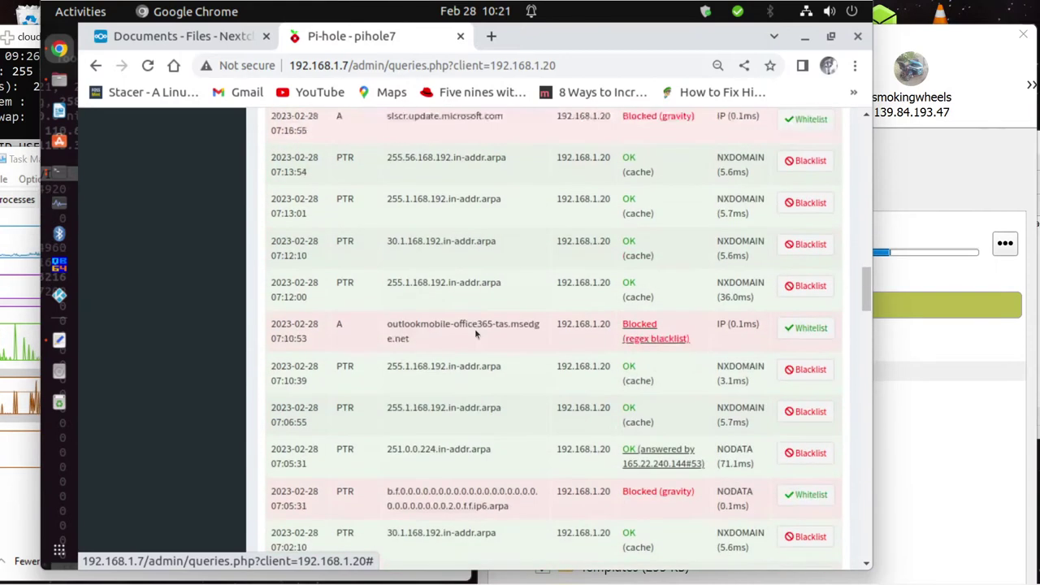
scroll(475, 333, up, 5)
scroll(475, 333, up, 4)
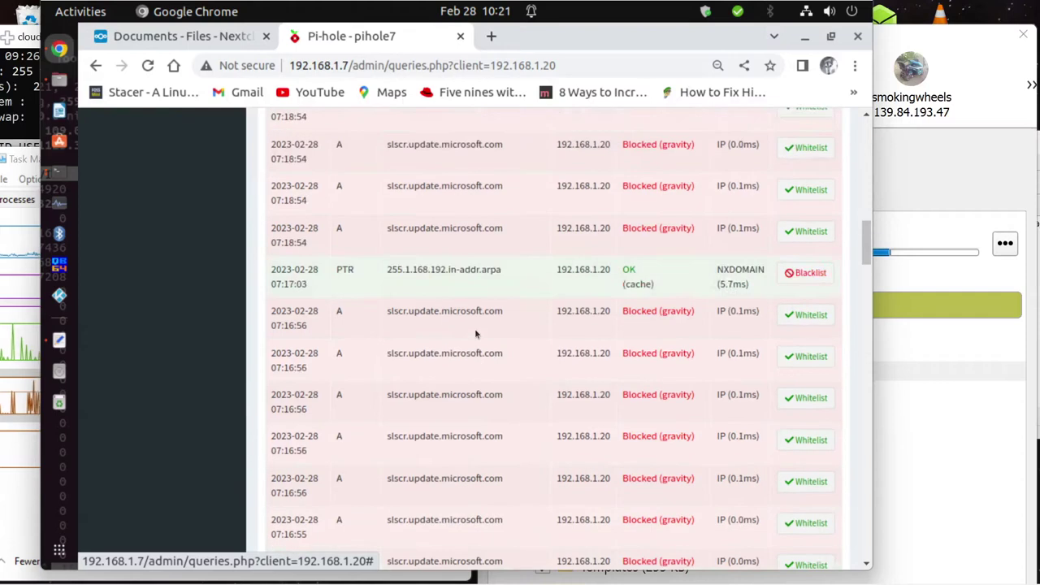
scroll(475, 333, up, 2)
scroll(475, 333, up, 10)
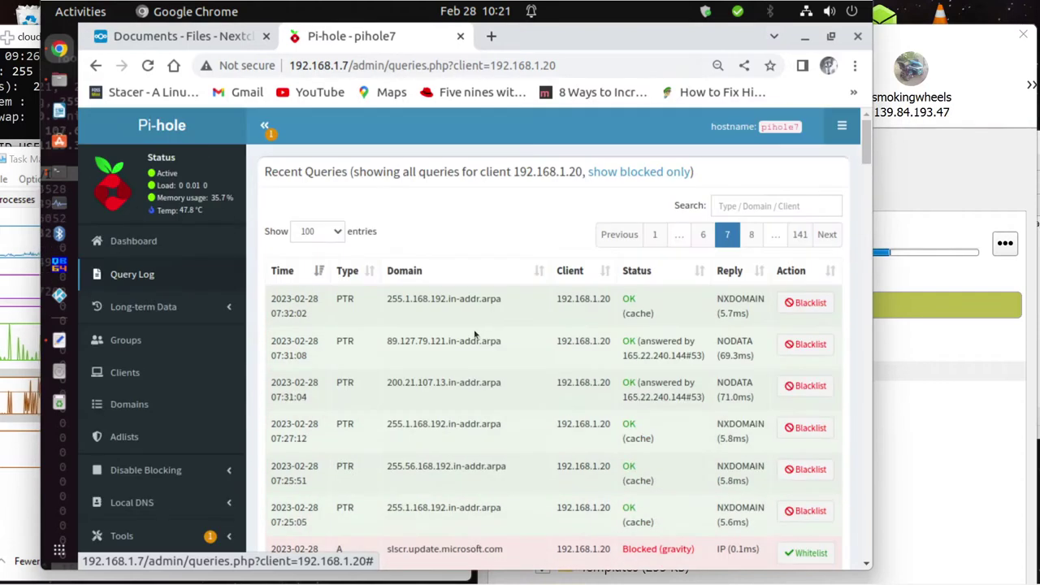
scroll(476, 334, down, 5)
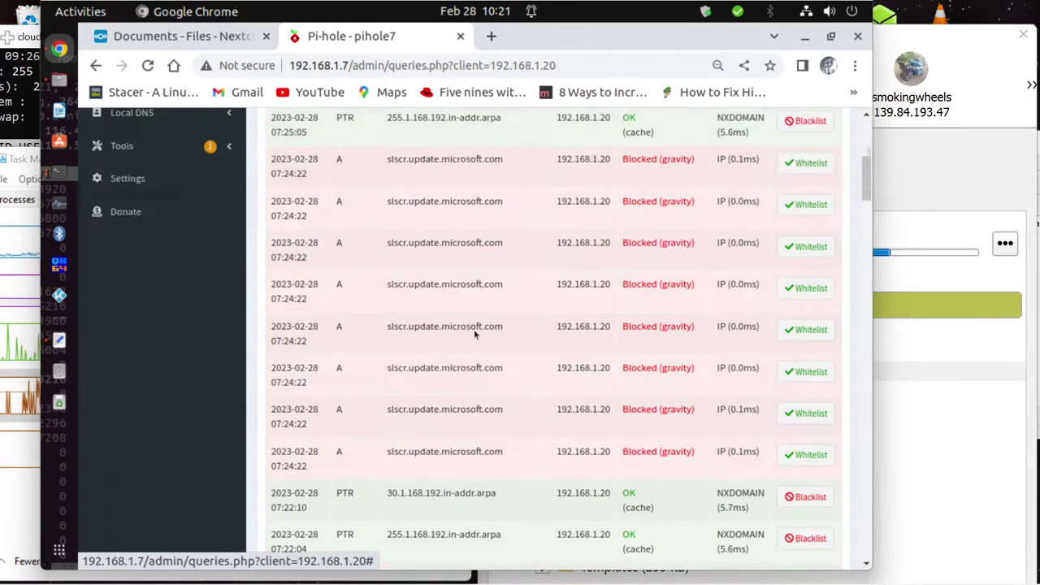
scroll(475, 332, up, 5)
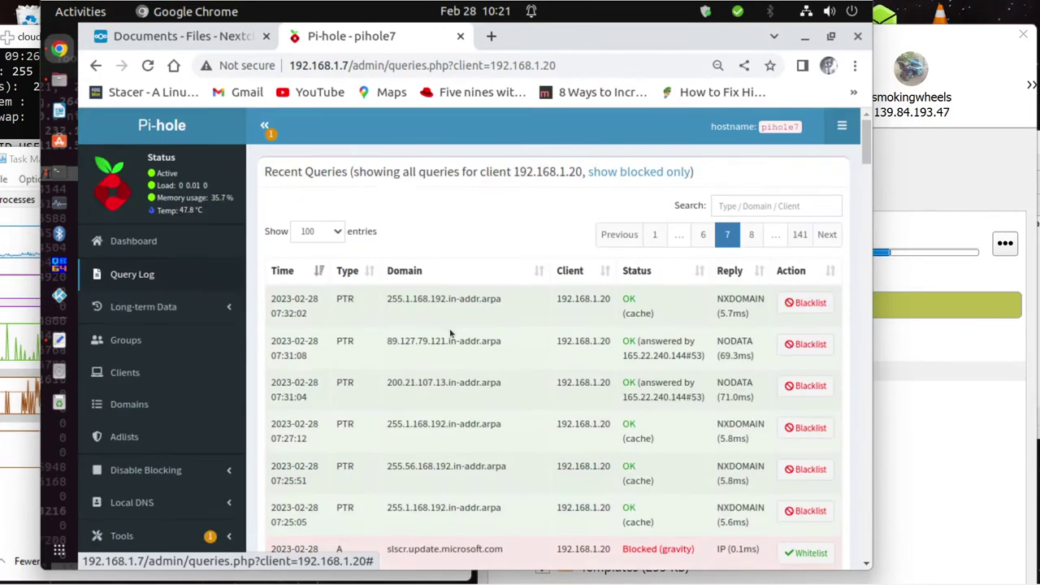
click(122, 274)
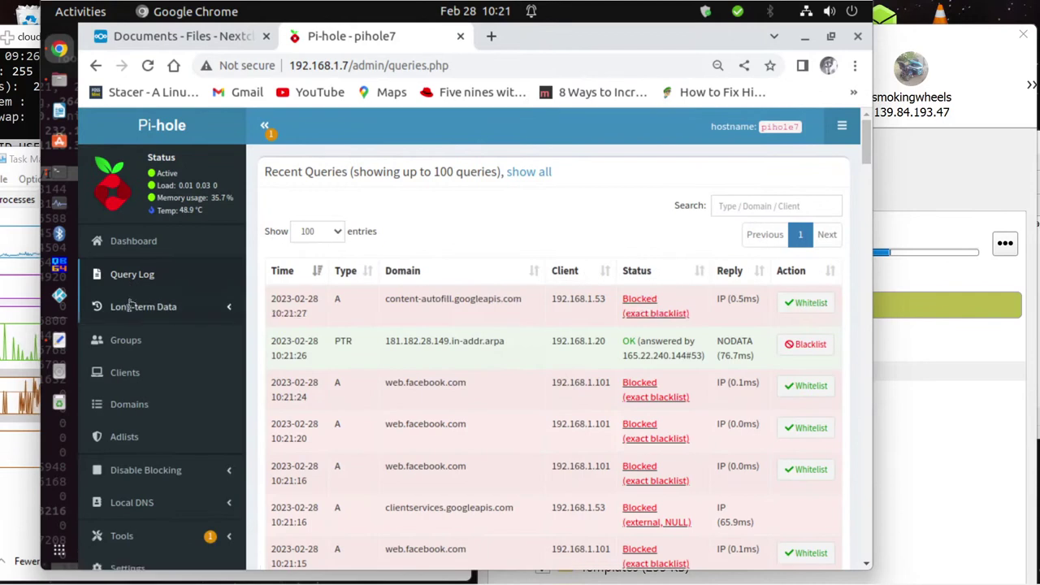
click(130, 313)
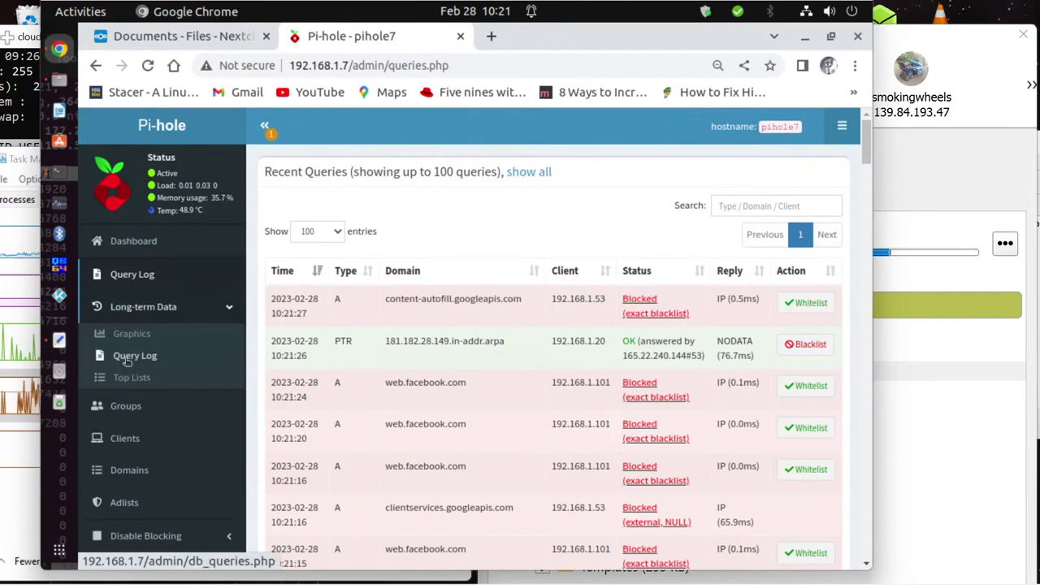
click(127, 361)
click(428, 308)
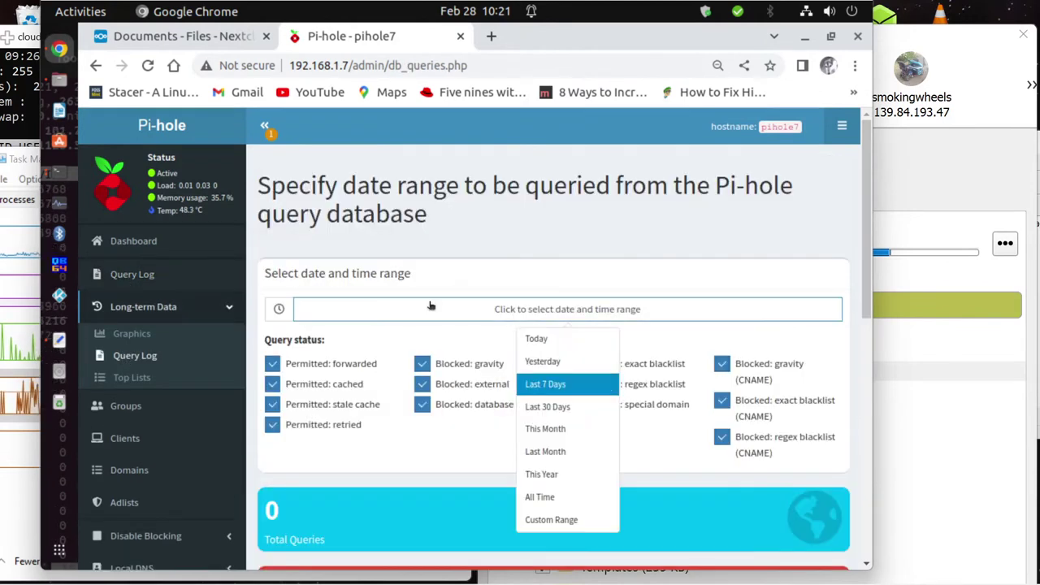
click(560, 345)
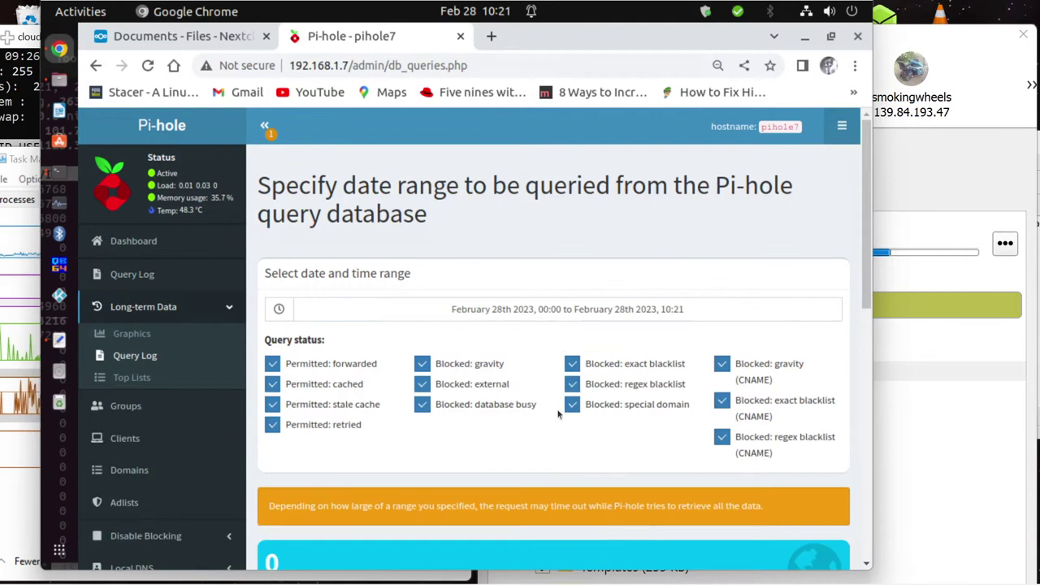
scroll(558, 350, down, 3)
scroll(538, 371, down, 5)
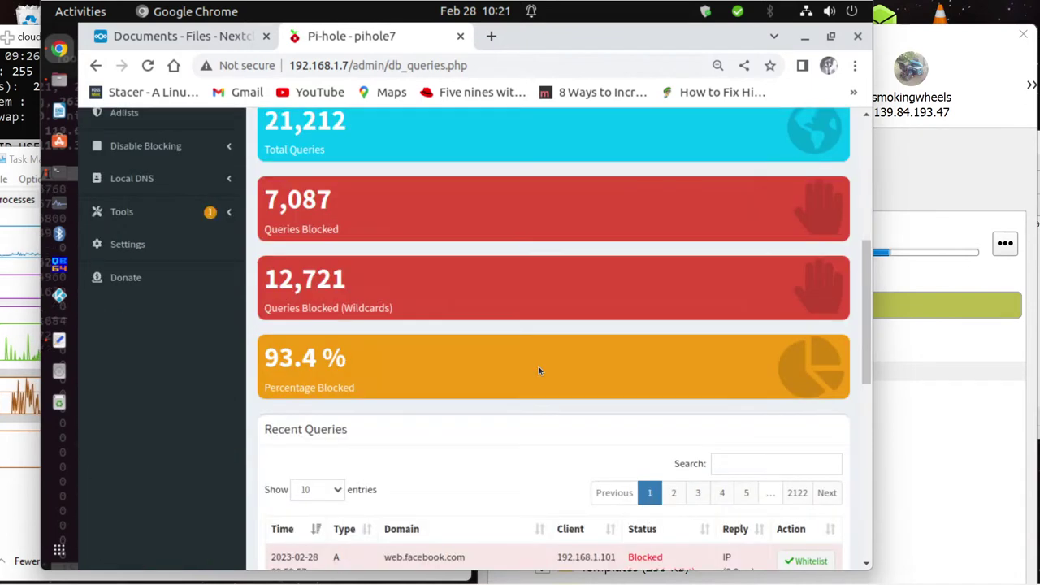
scroll(539, 370, down, 3)
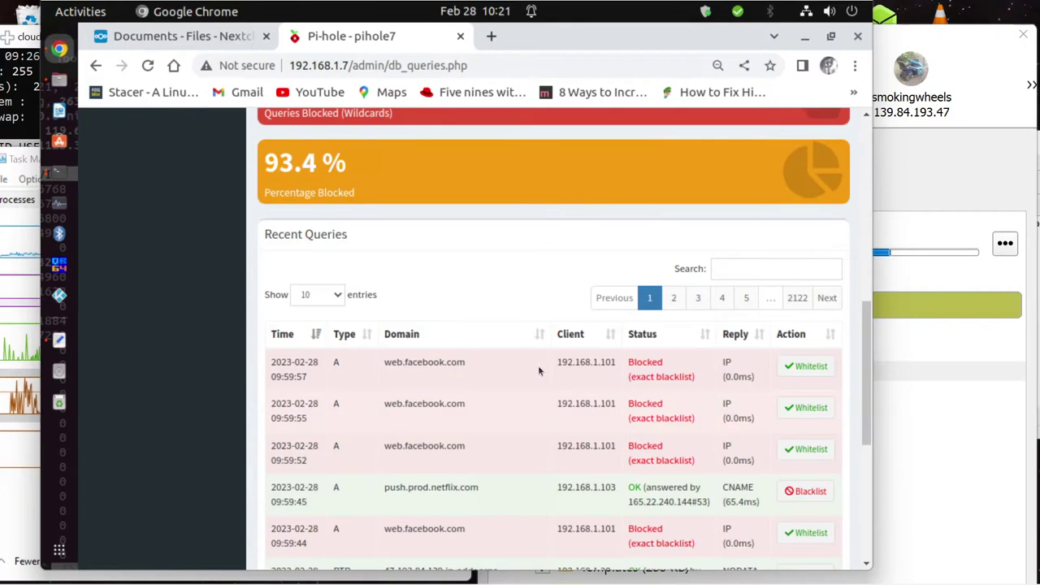
Search the long-term Recent Queries table for 'arpa', leaving 94 pages of PTR lookups
click(732, 272)
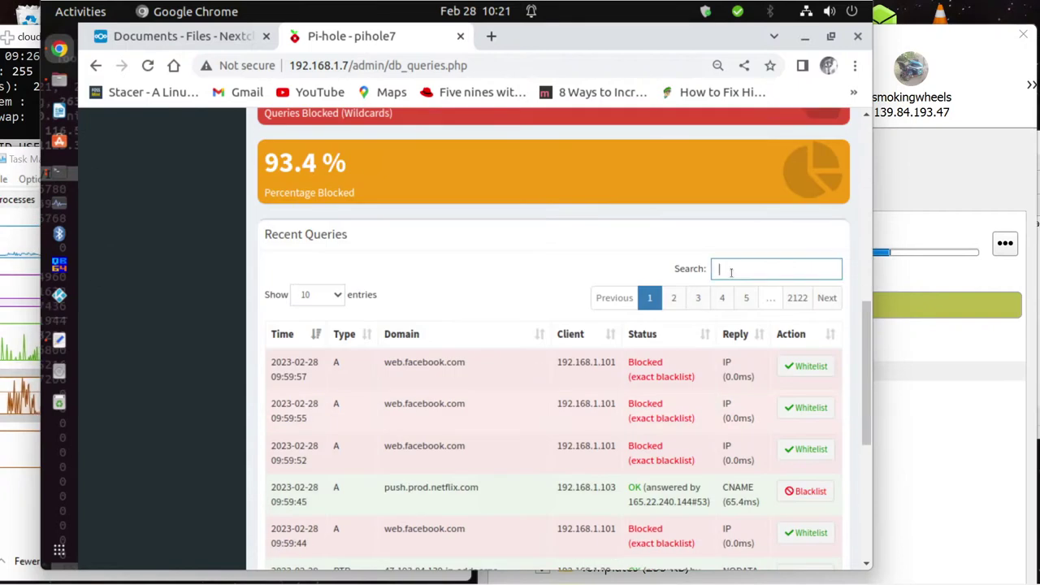
text(arp)
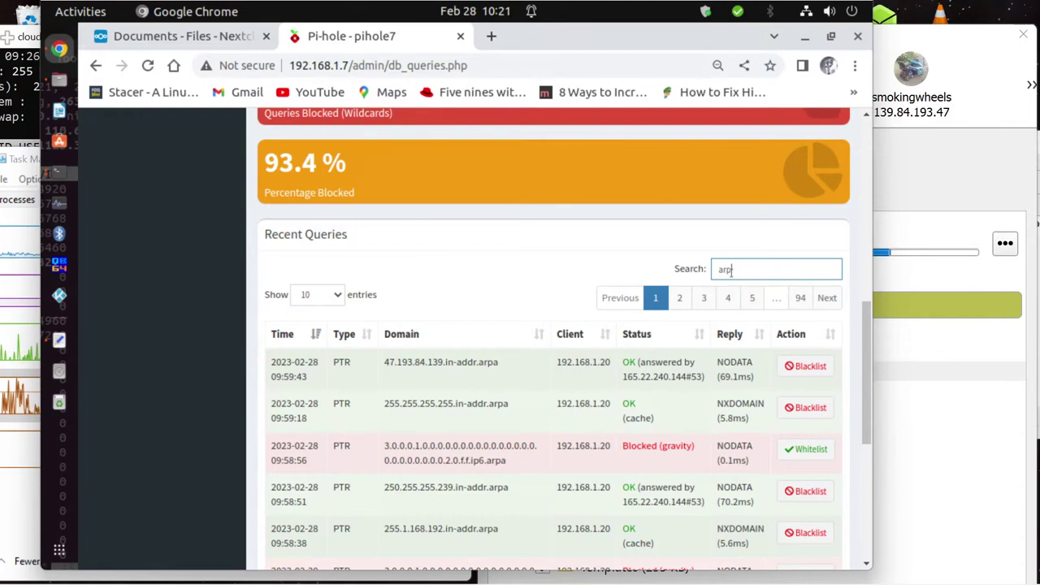
text(a)
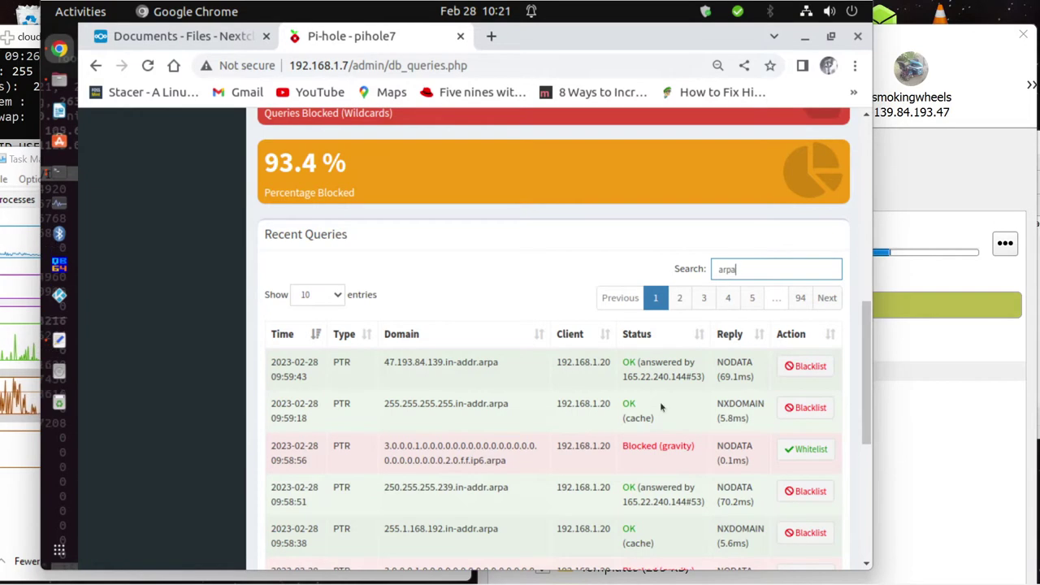
scroll(662, 448, down, 2)
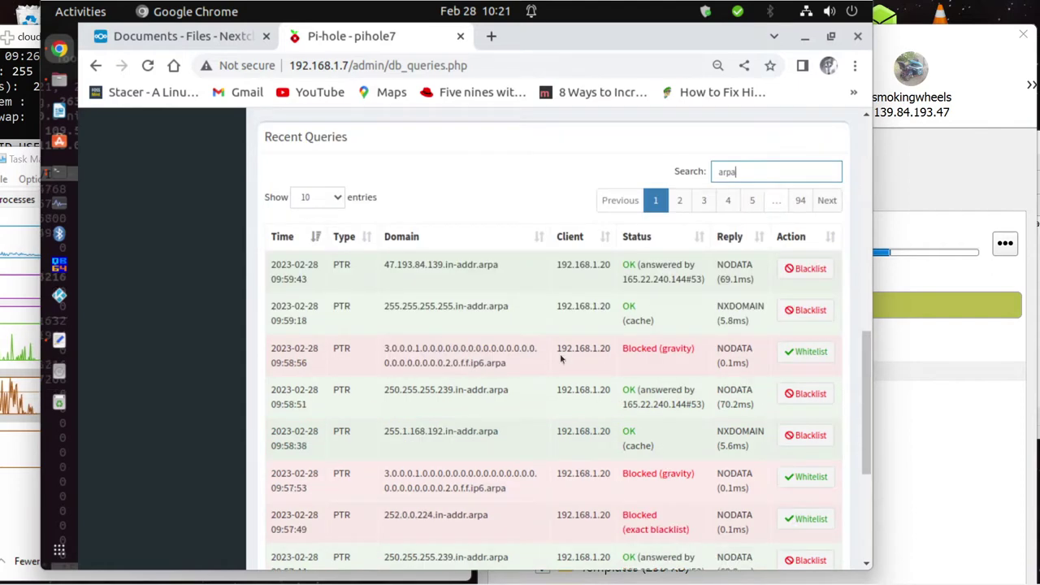
Set Show entries to All and scroll through the full arpa-filtered table
click(310, 197)
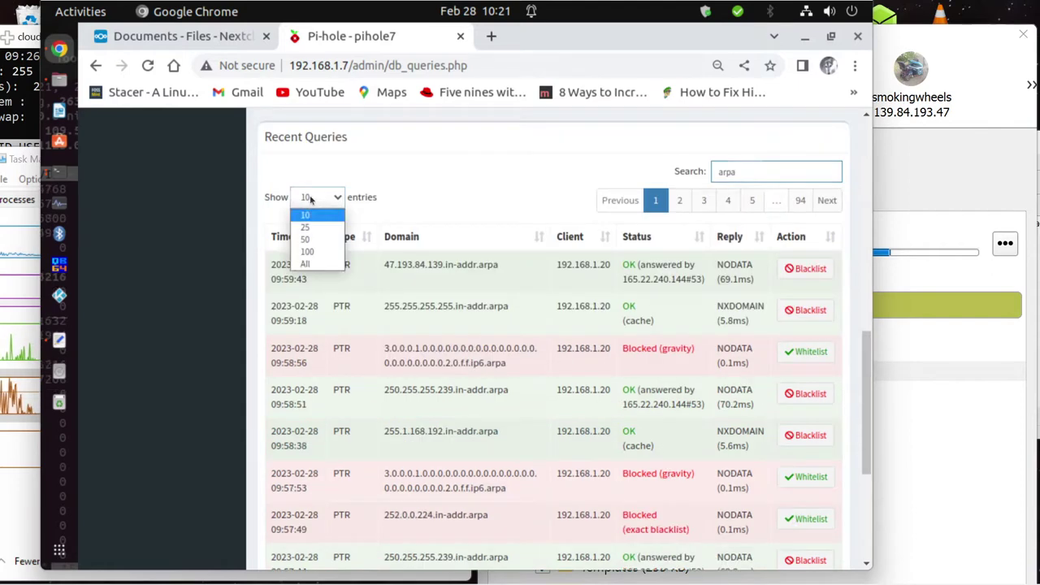
click(305, 264)
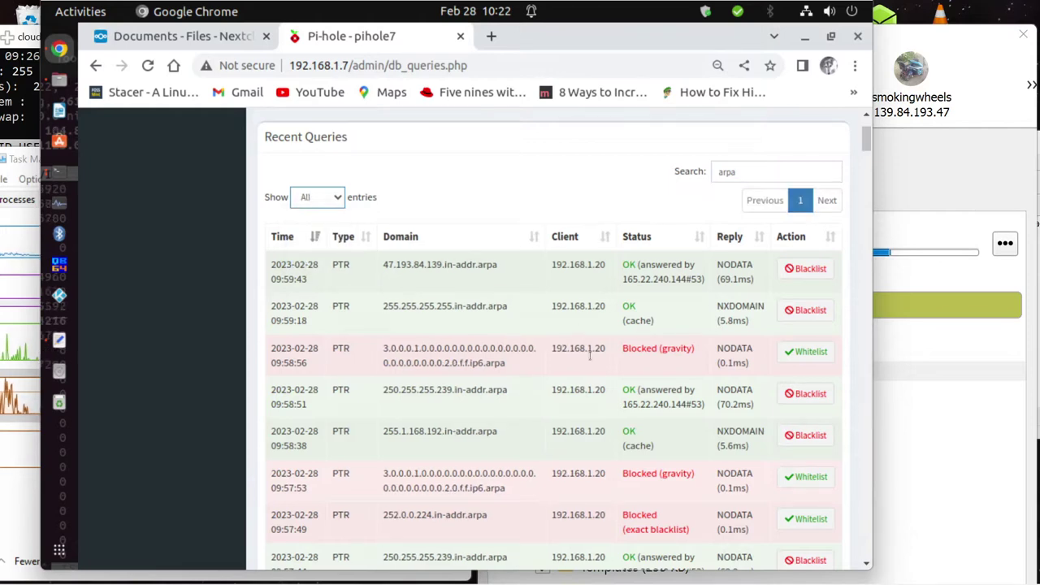
scroll(590, 355, down, 3)
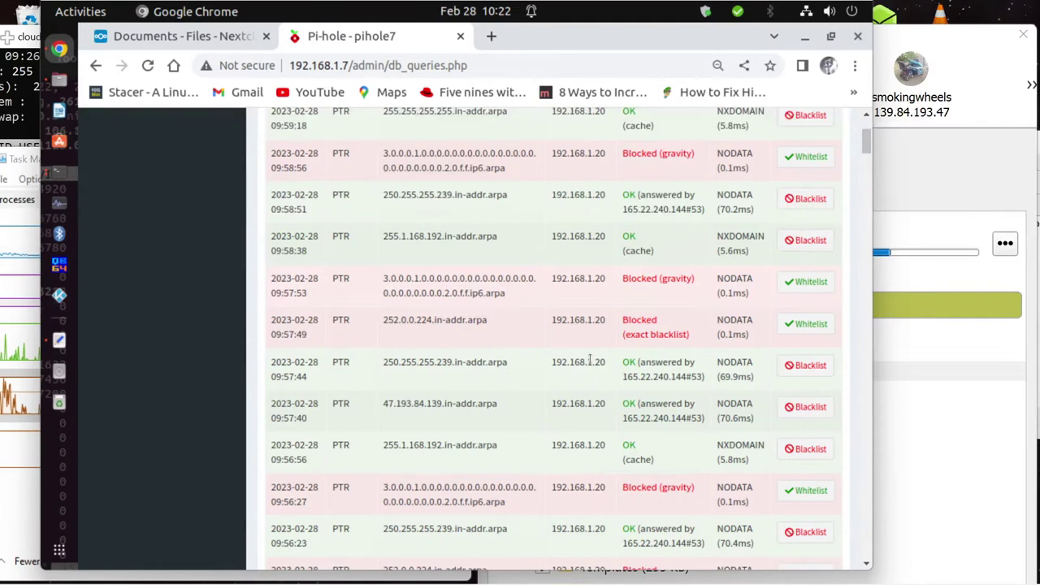
scroll(590, 357, down, 6)
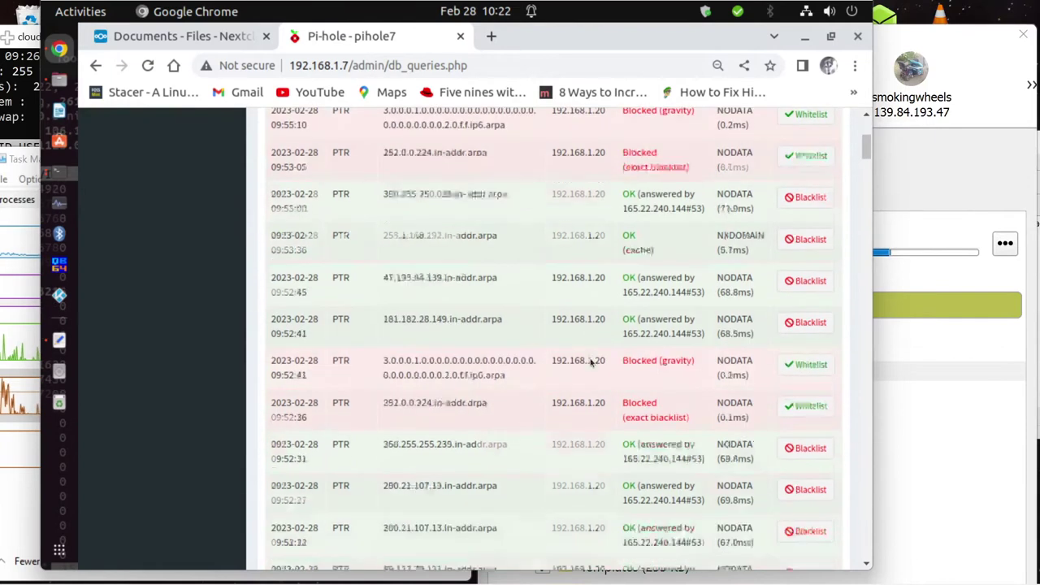
scroll(591, 363, down, 9)
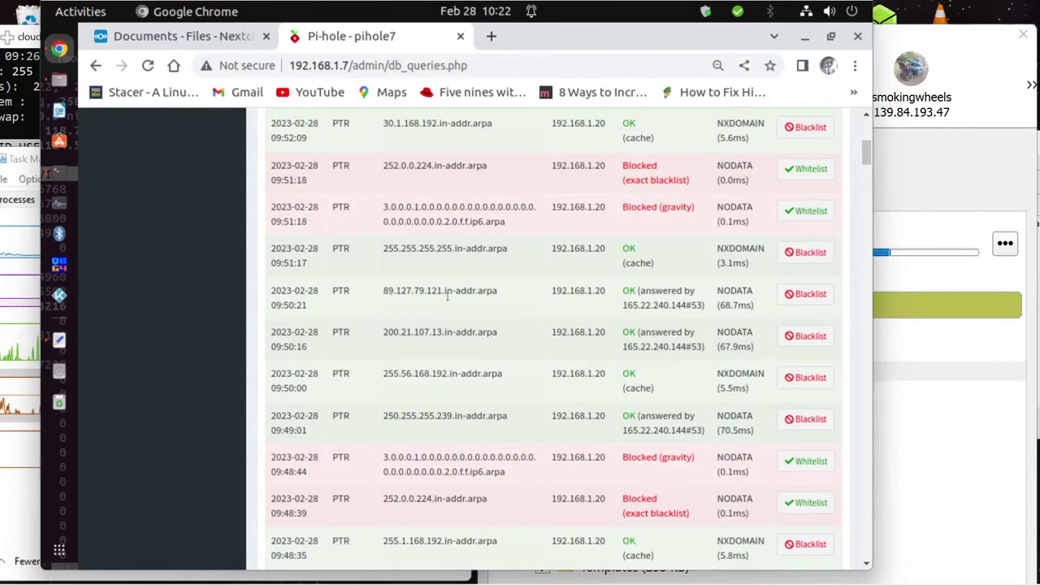
Blacklist 89.127.79.121.in-addr.arpa and 200.21.107.13.in-addr.arpa from the long-term table, dismissing each confirmation
click(807, 295)
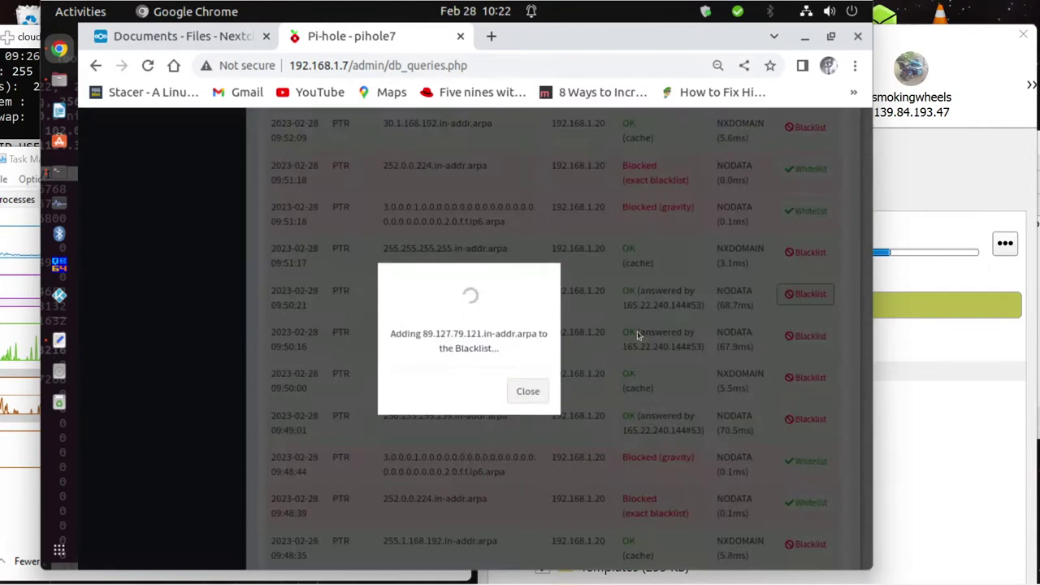
click(528, 389)
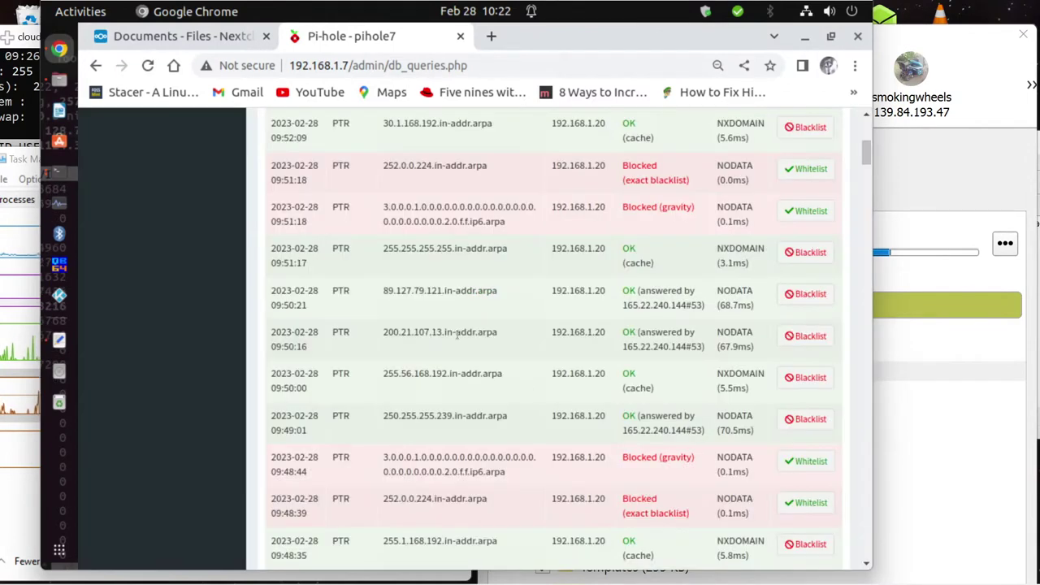
click(807, 335)
click(528, 391)
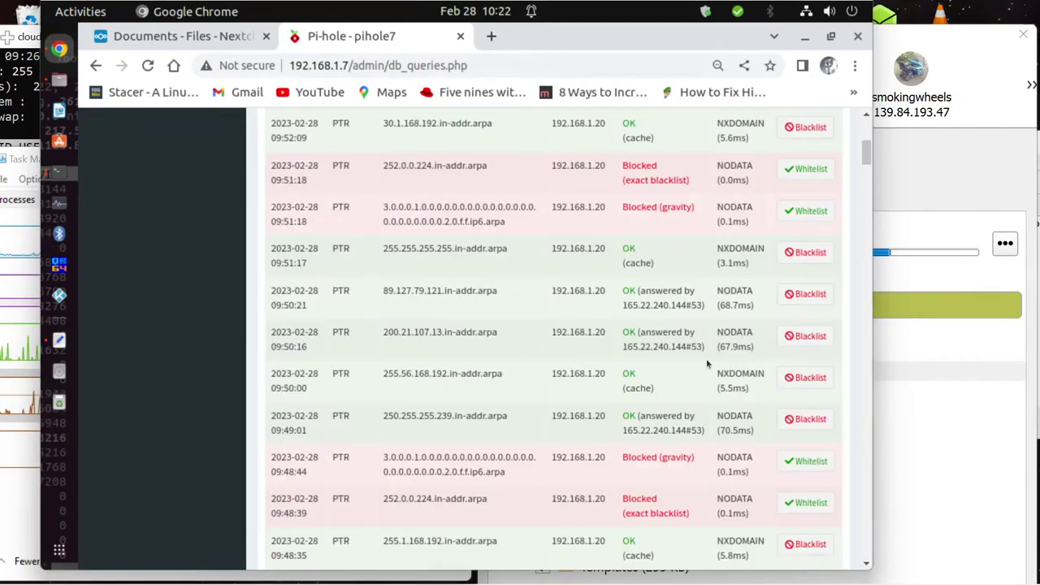
scroll(707, 361, down, 5)
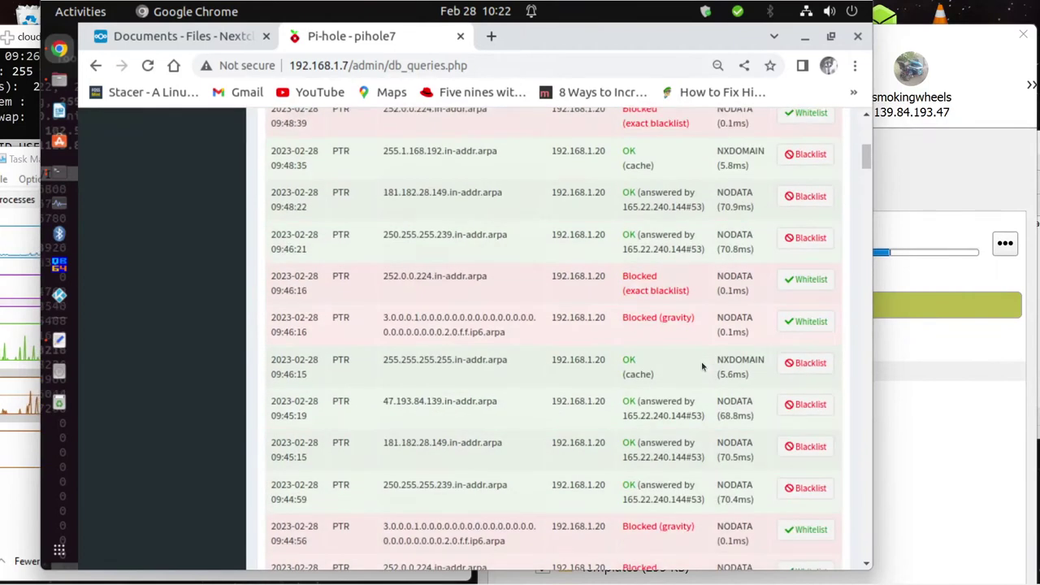
scroll(703, 366, down, 4)
scroll(703, 366, down, 5)
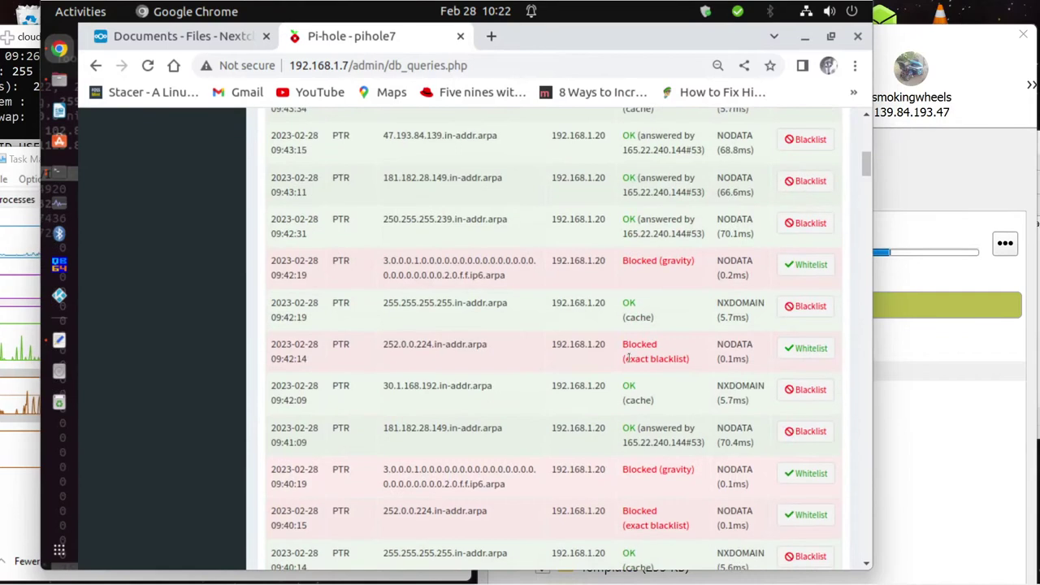
scroll(628, 358, down, 4)
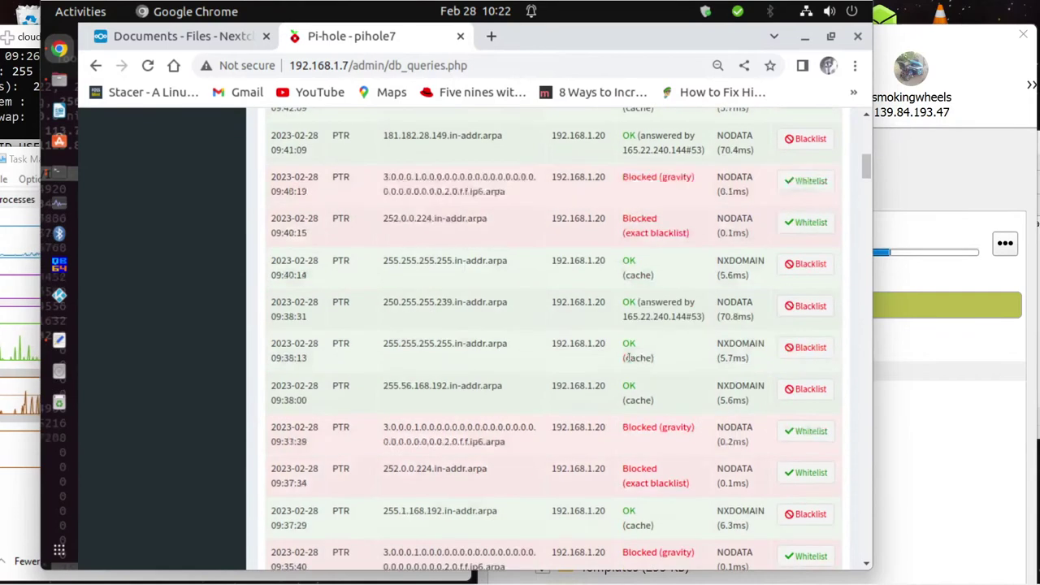
scroll(628, 359, down, 12)
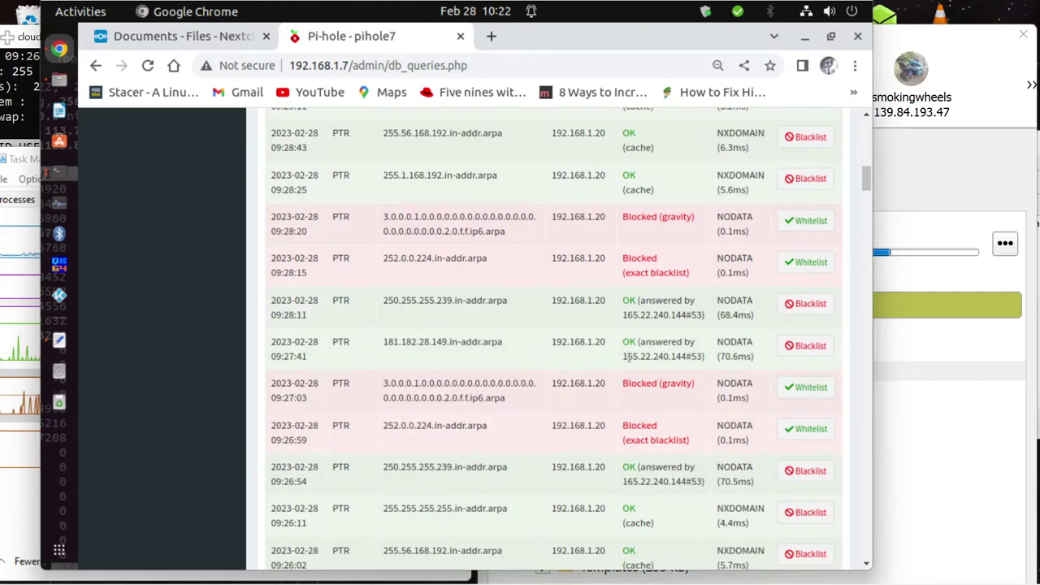
scroll(607, 345, down, 12)
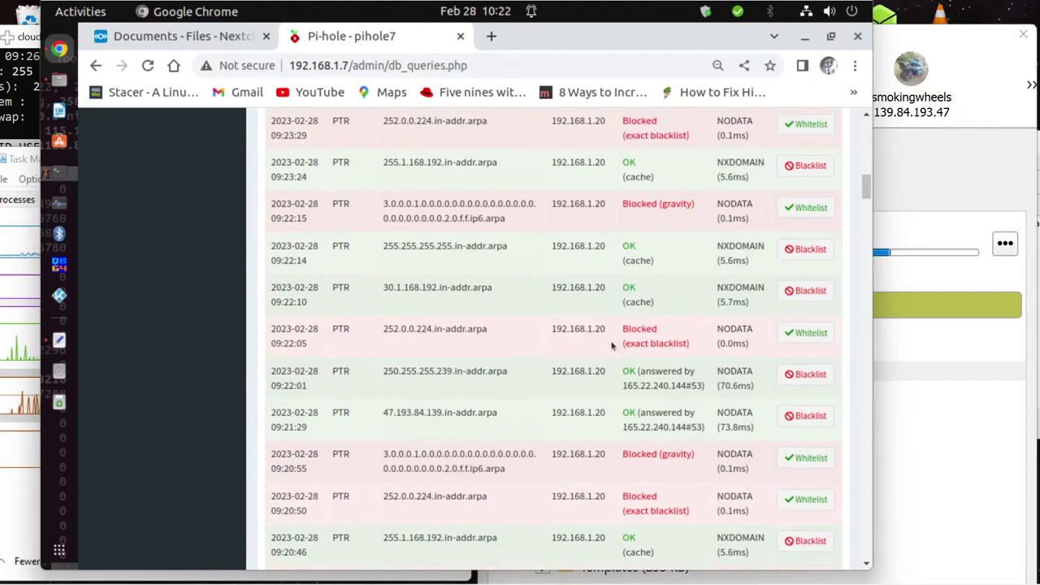
scroll(612, 345, up, 3)
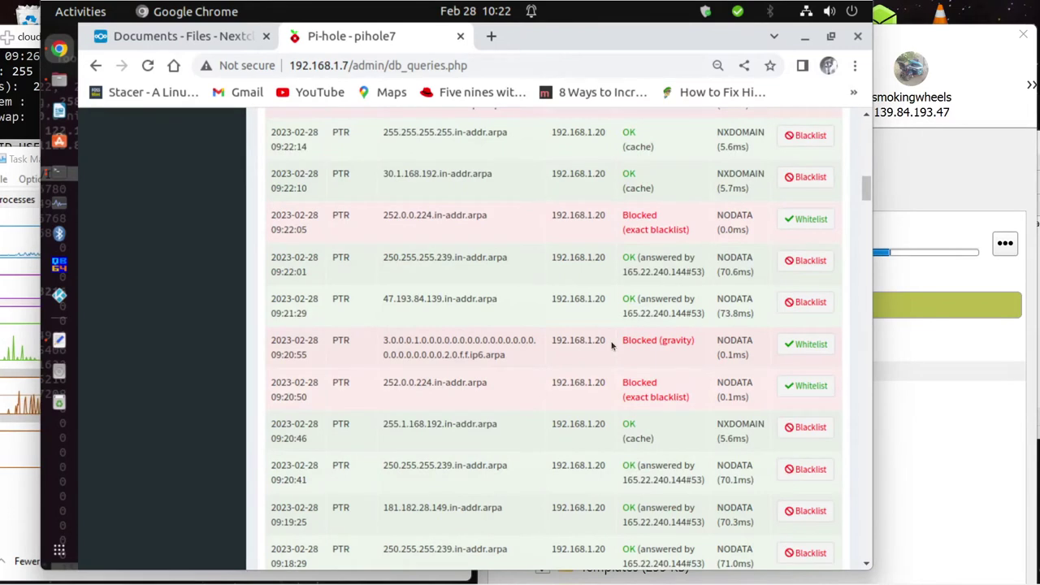
scroll(612, 345, down, 8)
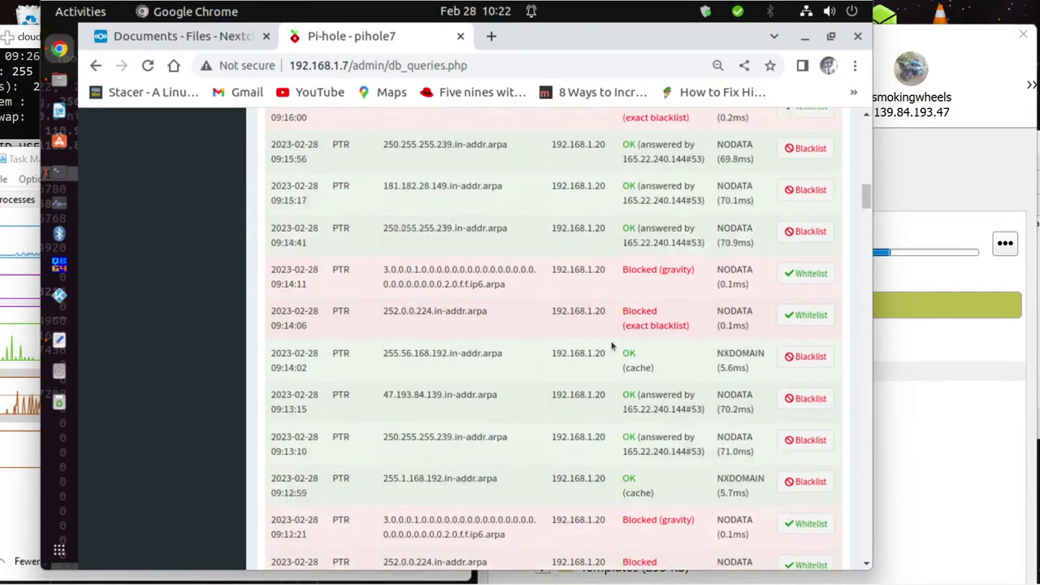
scroll(612, 345, down, 15)
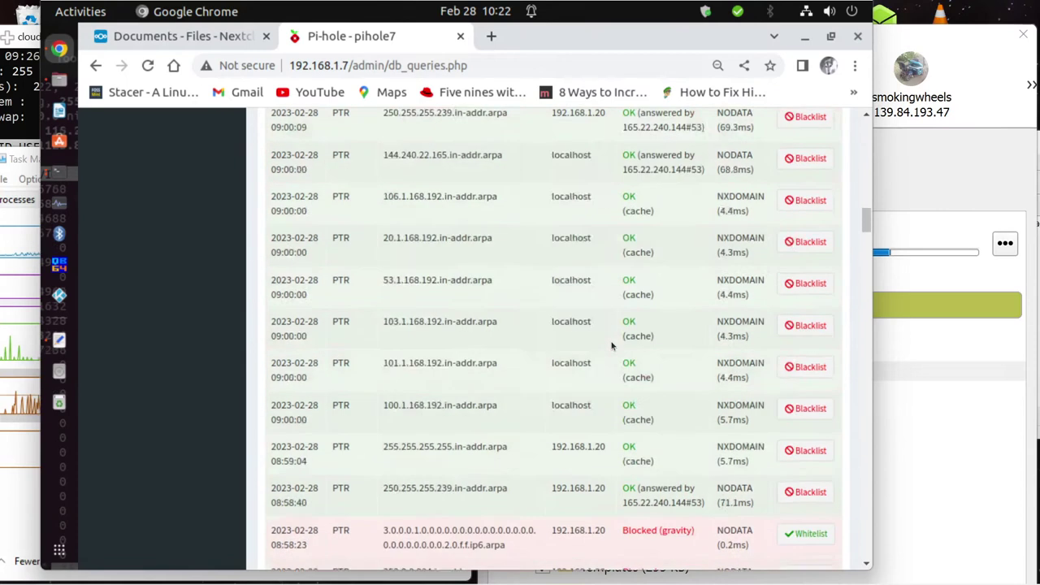
scroll(612, 345, down, 6)
scroll(612, 346, down, 10)
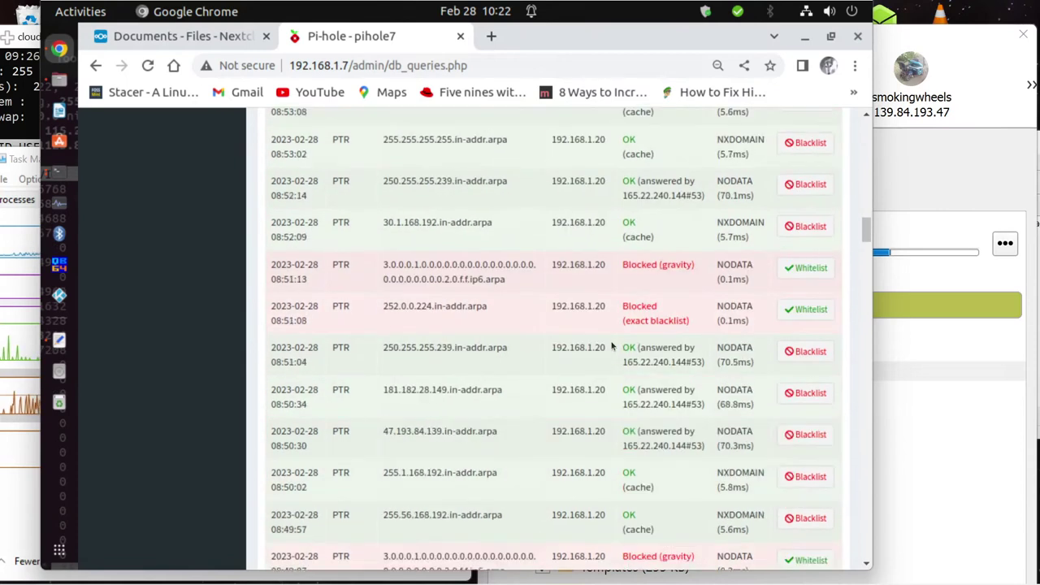
scroll(612, 346, down, 4)
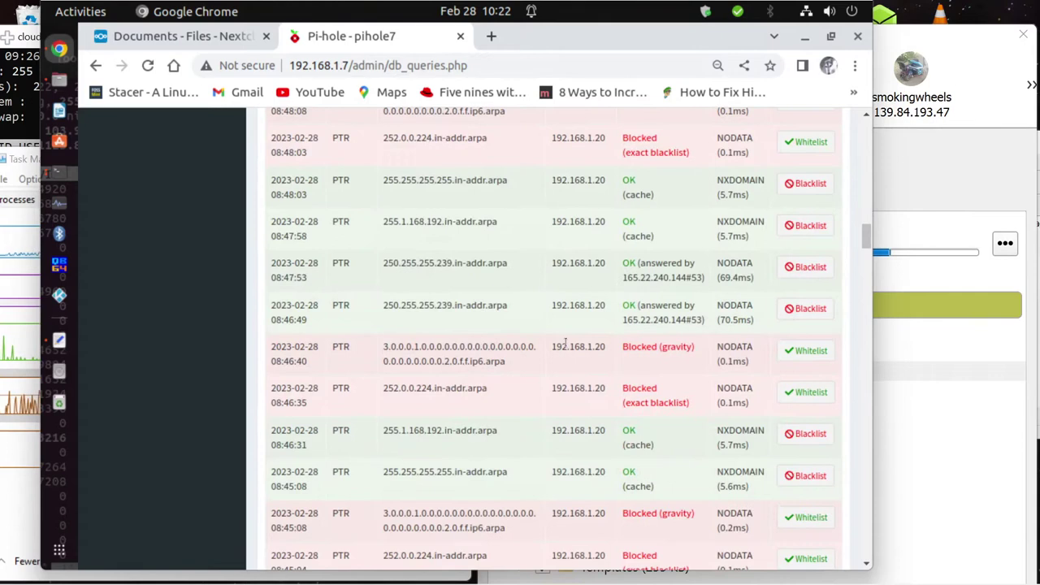
scroll(565, 342, down, 3)
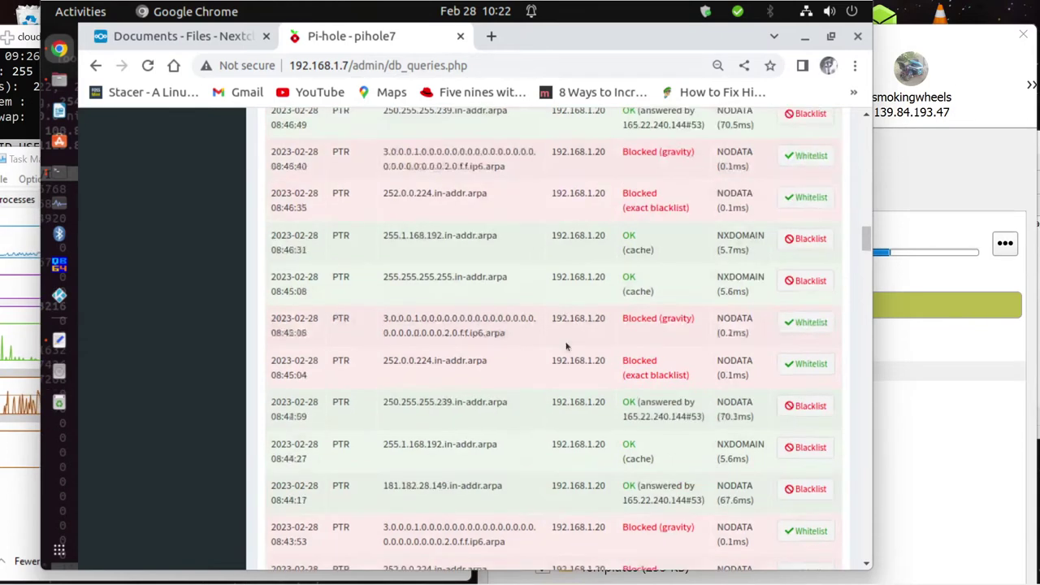
scroll(566, 346, down, 5)
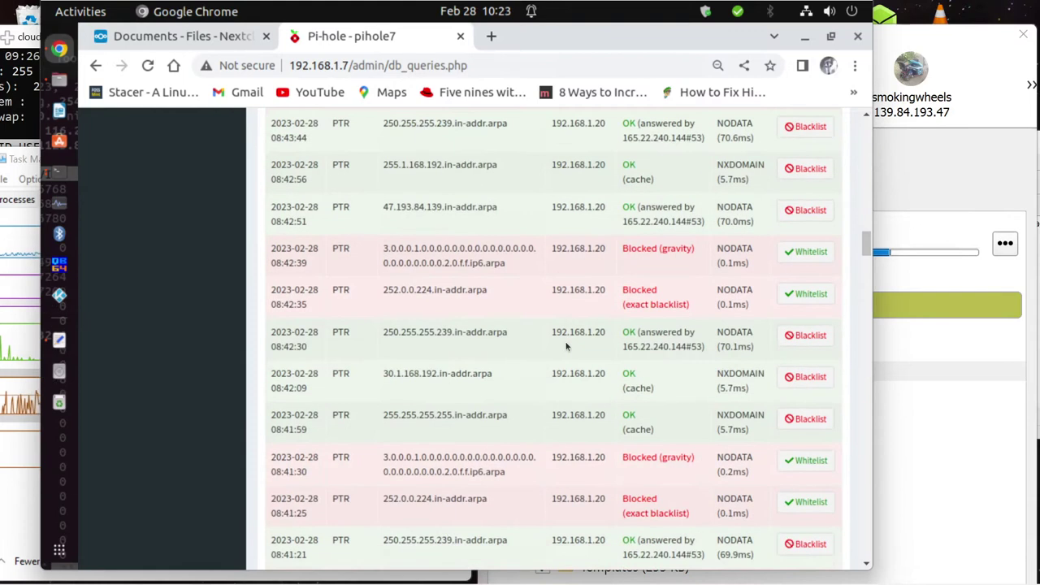
scroll(566, 346, down, 5)
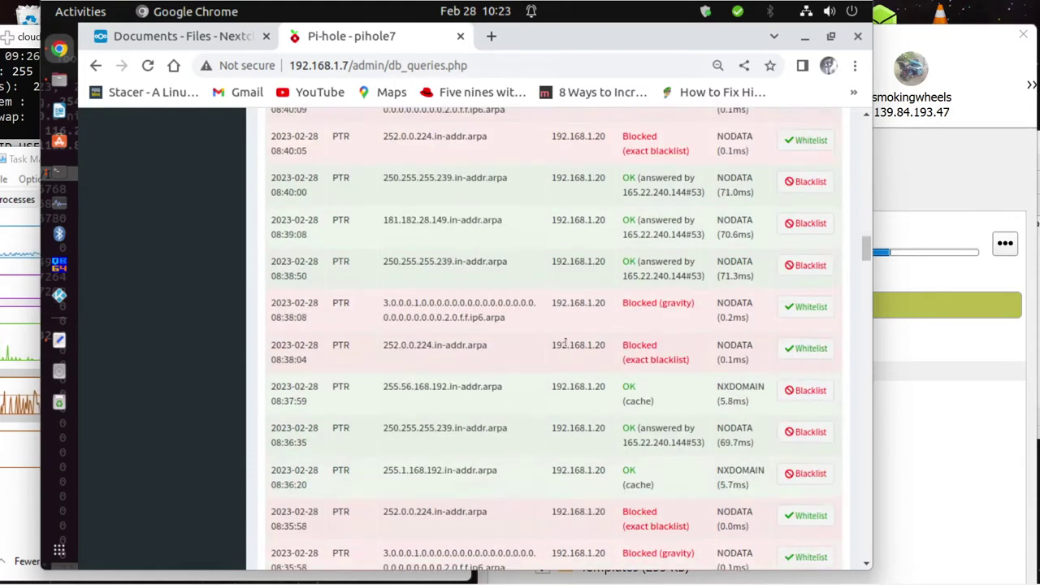
scroll(566, 344, down, 15)
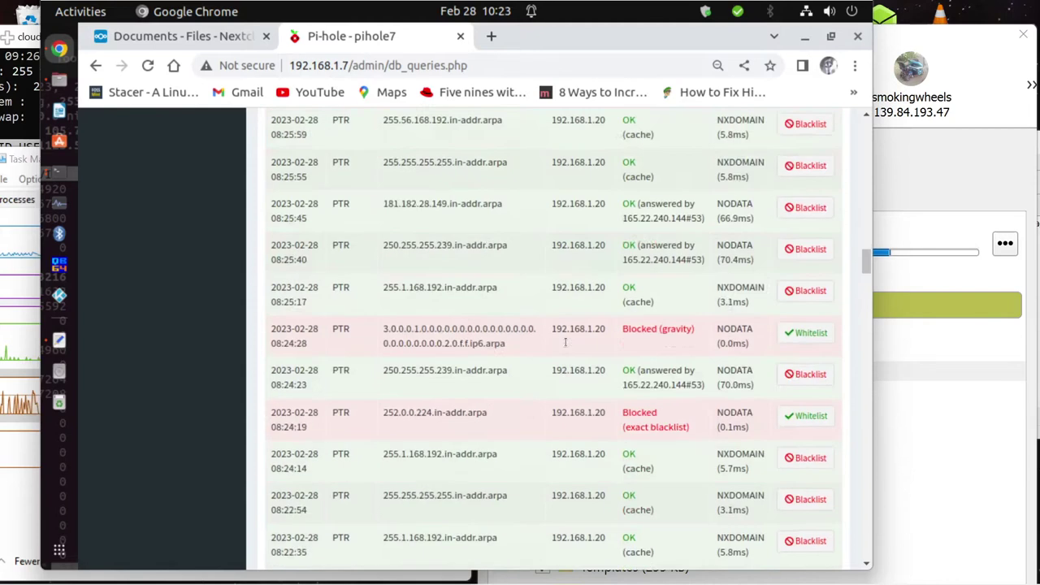
scroll(565, 344, down, 5)
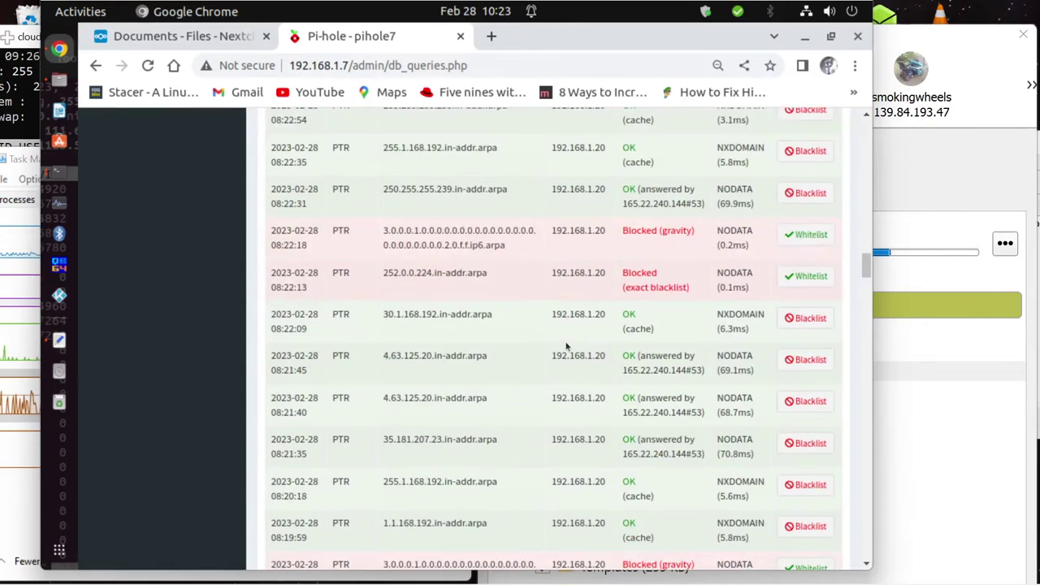
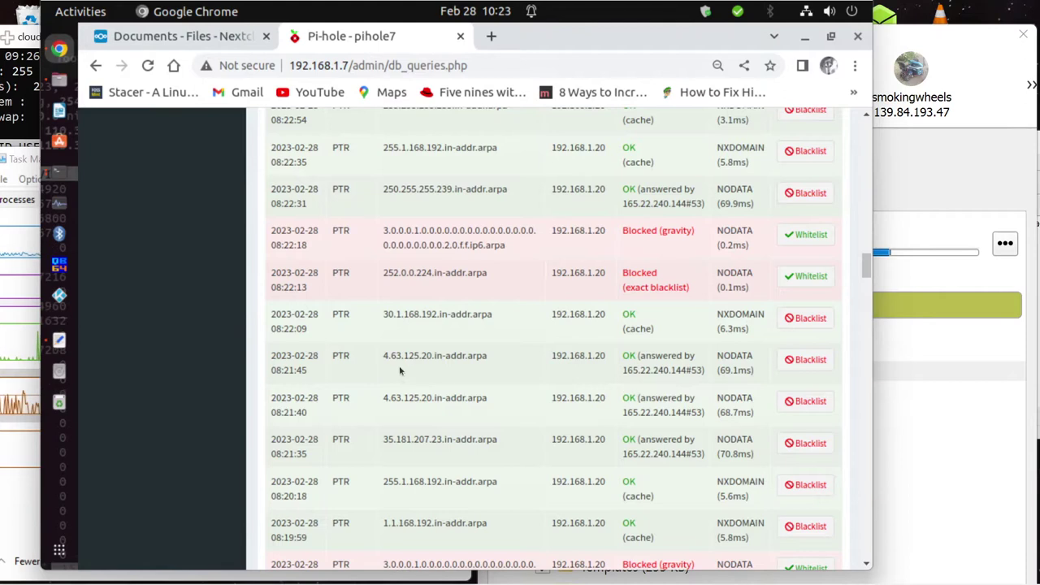
Blacklist 4.63.125.20.in-addr.arpa from the 08:21:45 query log row, then scroll further down the log
click(805, 360)
click(532, 391)
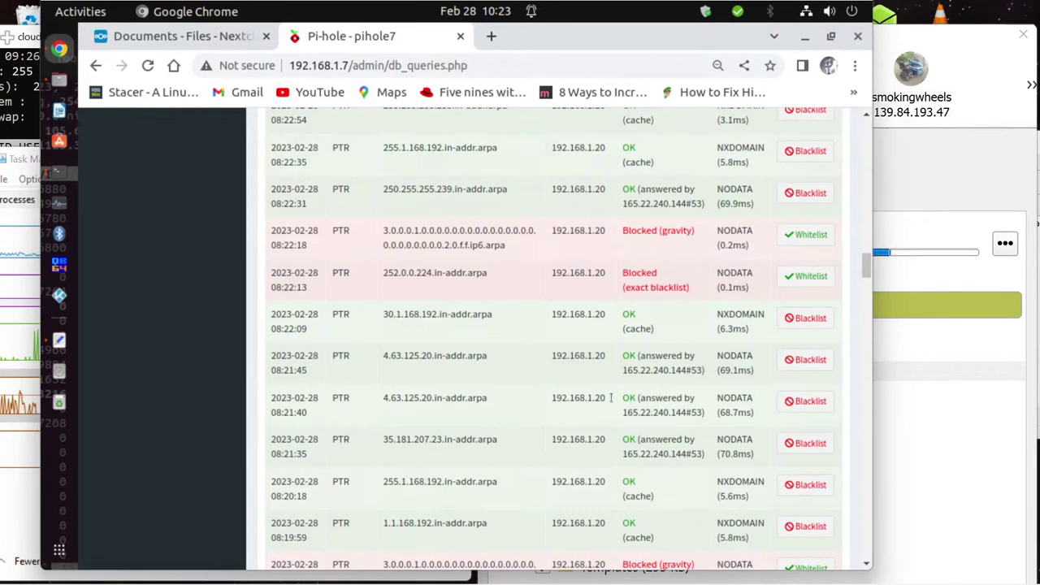
scroll(631, 415, down, 3)
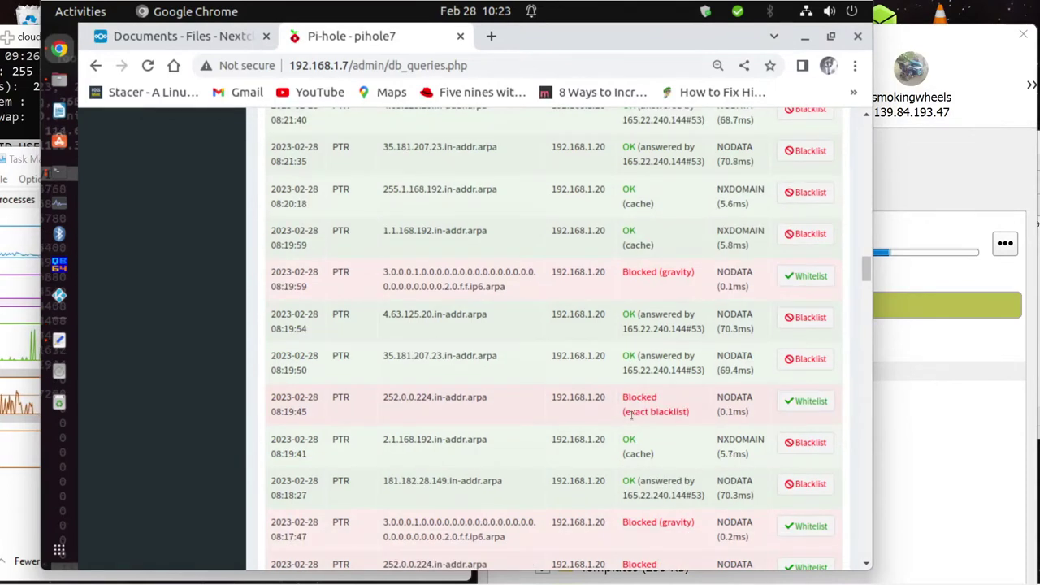
scroll(631, 416, down, 2)
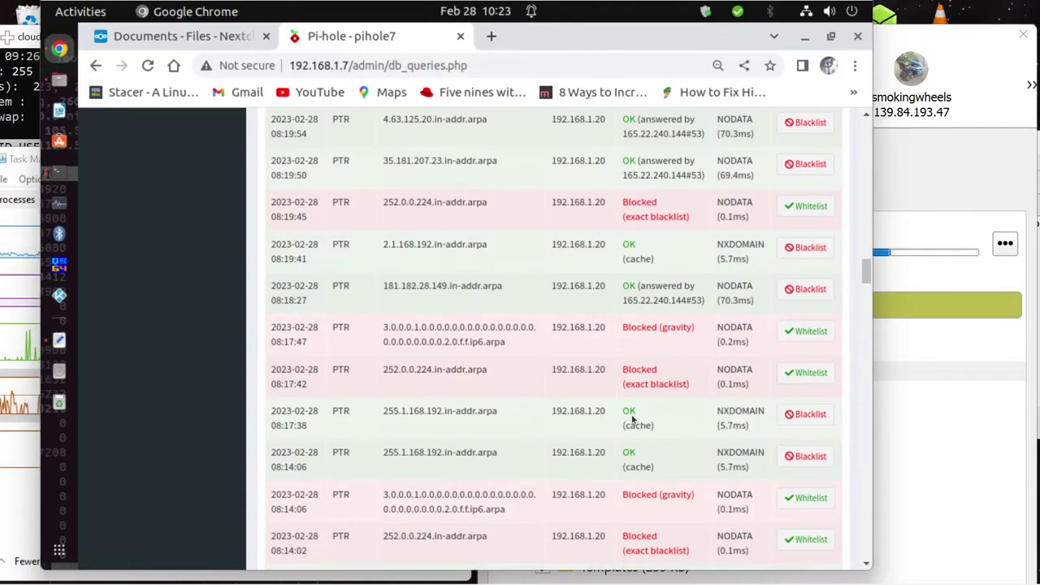
scroll(631, 417, down, 4)
scroll(631, 418, down, 5)
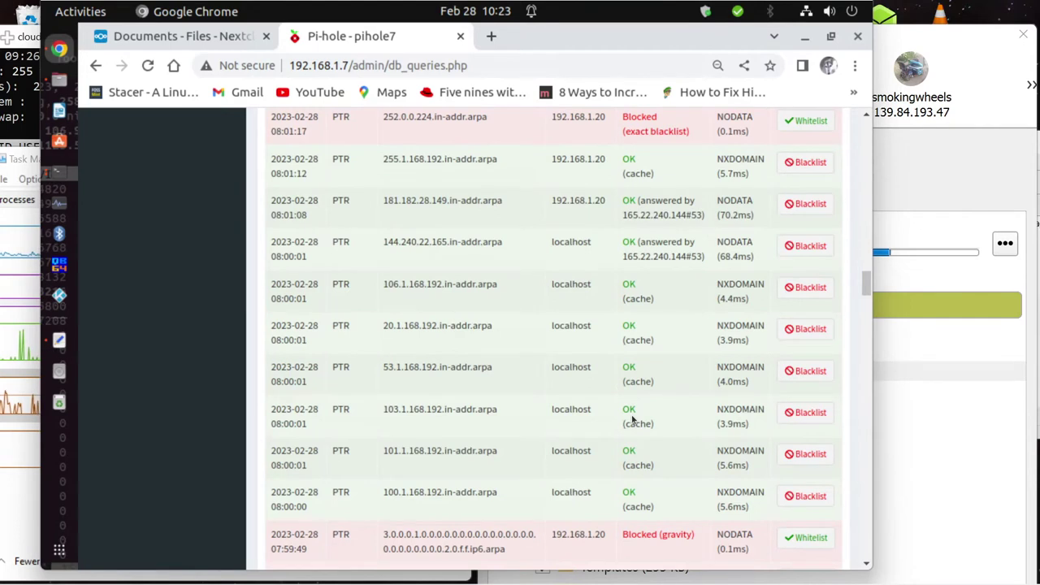
scroll(633, 418, down, 5)
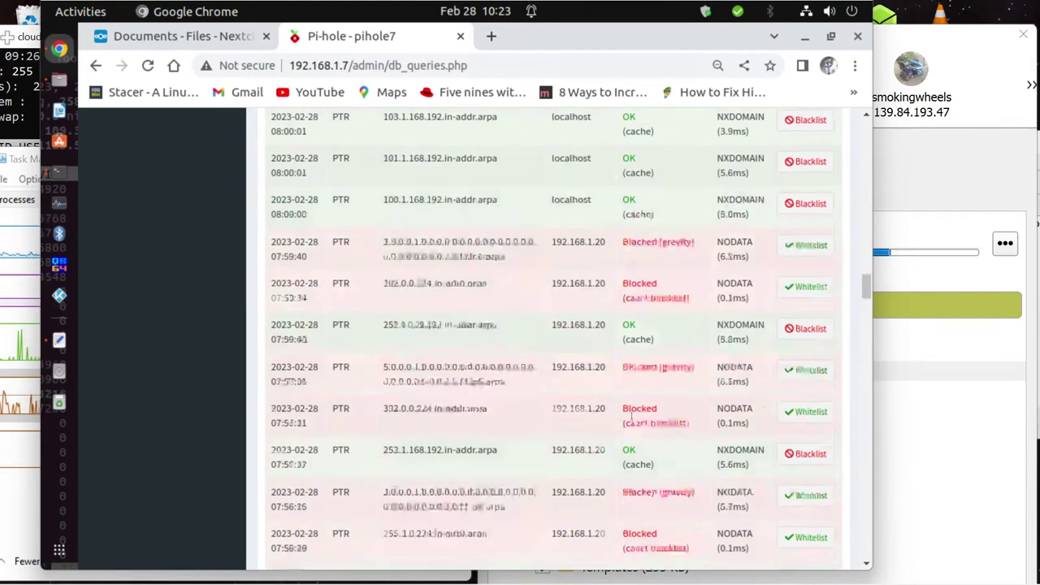
scroll(633, 416, down, 15)
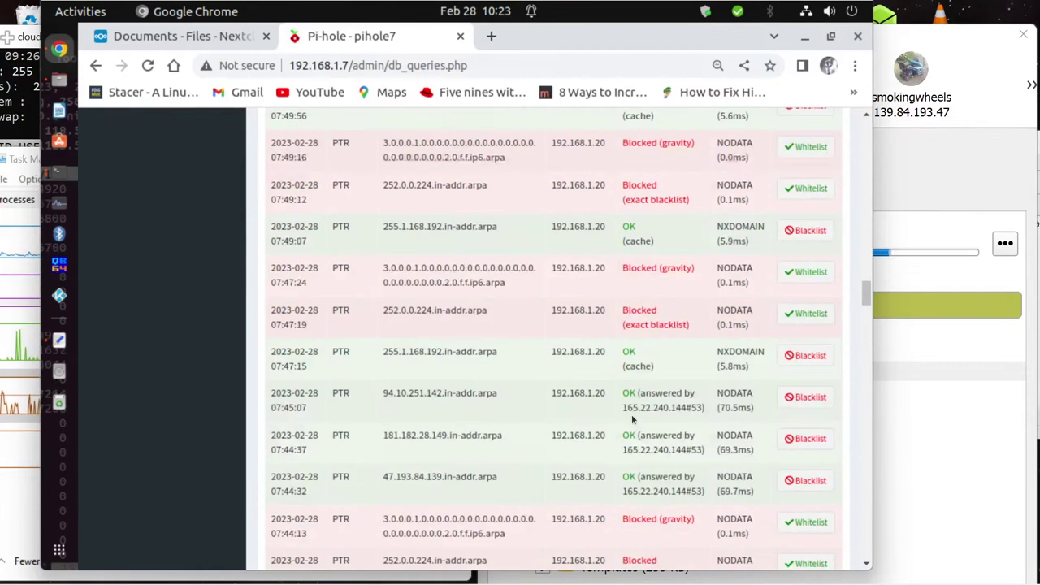
scroll(632, 419, down, 5)
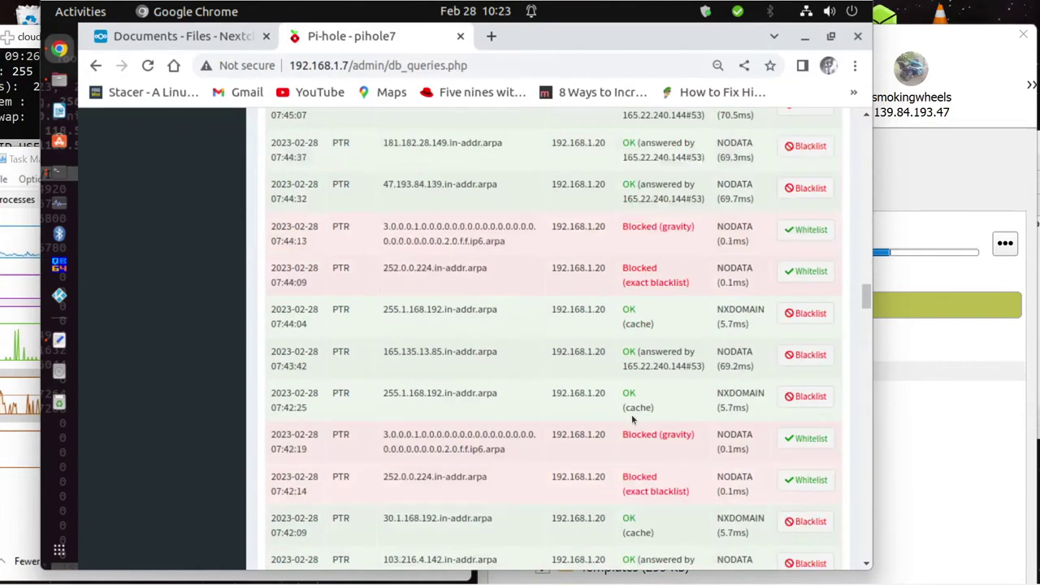
scroll(632, 414, down, 7)
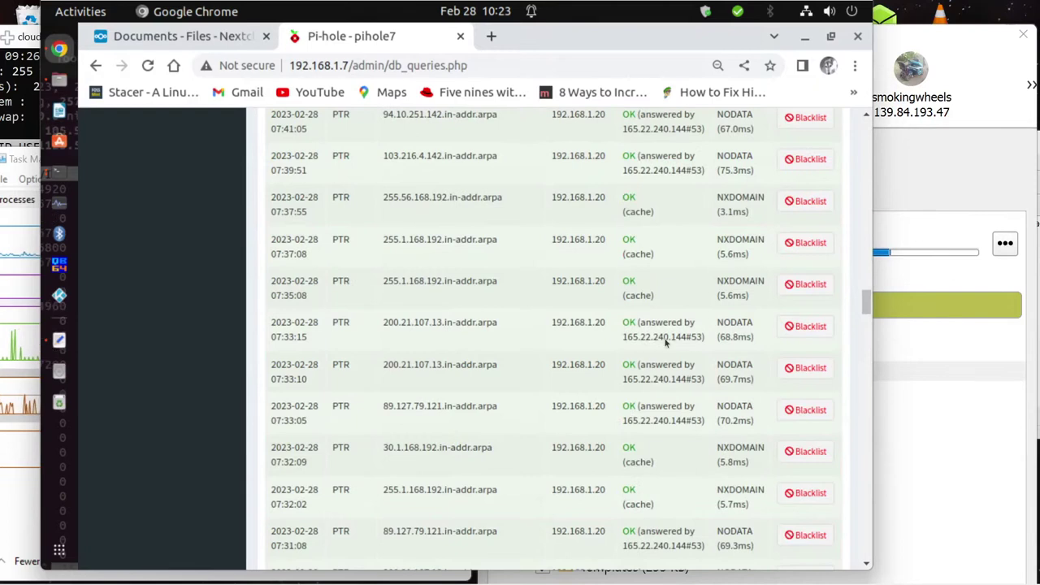
Blacklist the 103.216.4.142.in-addr.arpa domain from the query log
click(807, 162)
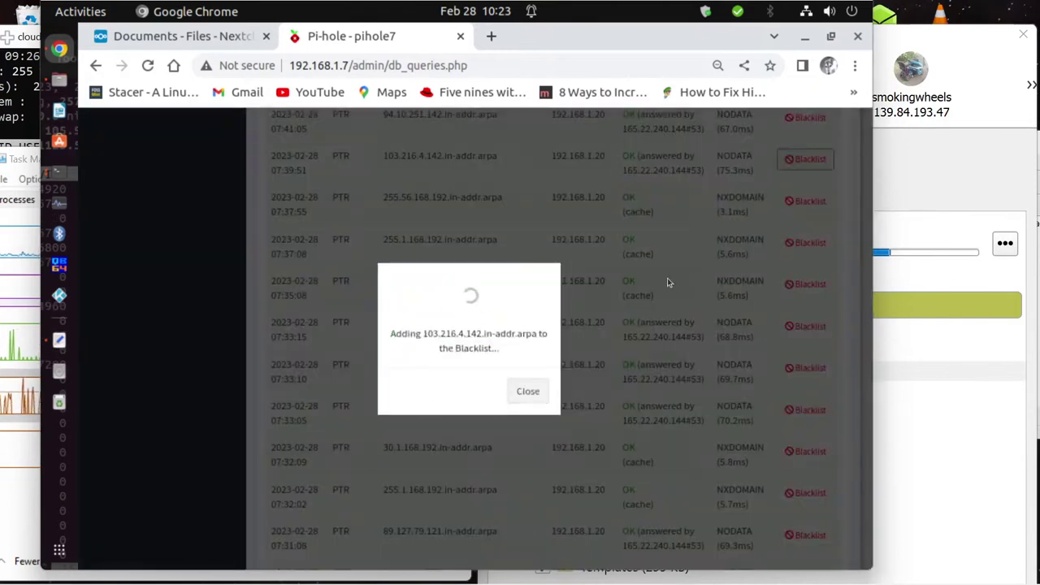
click(528, 391)
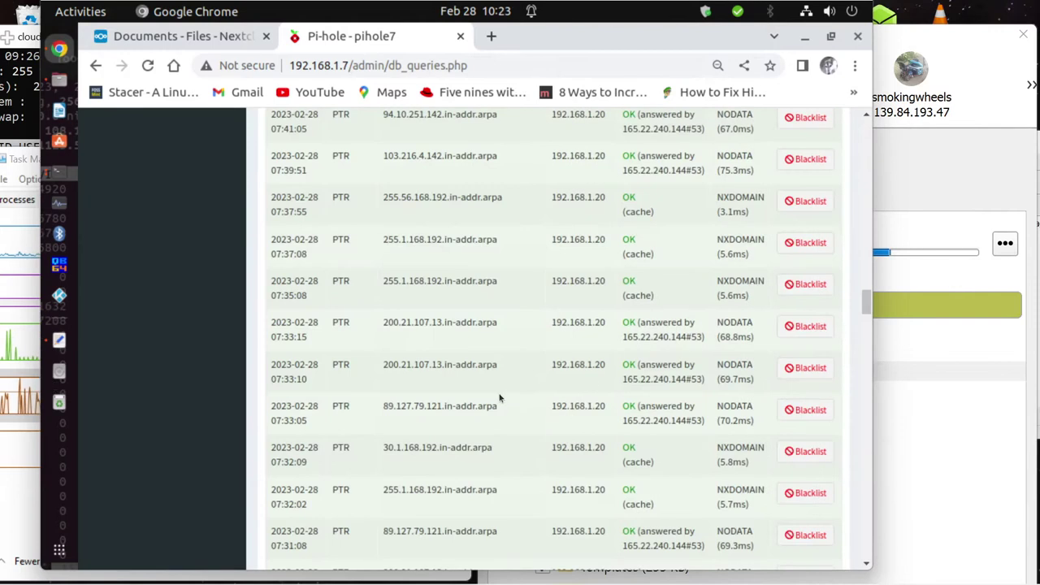
scroll(530, 404, down, 6)
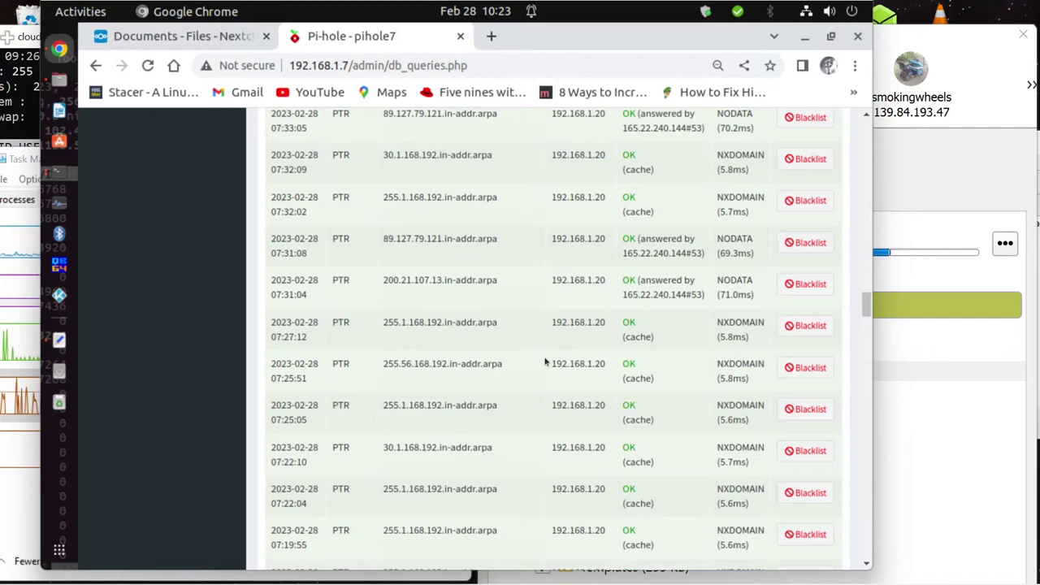
Blacklist 89.127.79.121.in-addr.arpa, then scroll down the log to the 06:00:01 entries
click(799, 243)
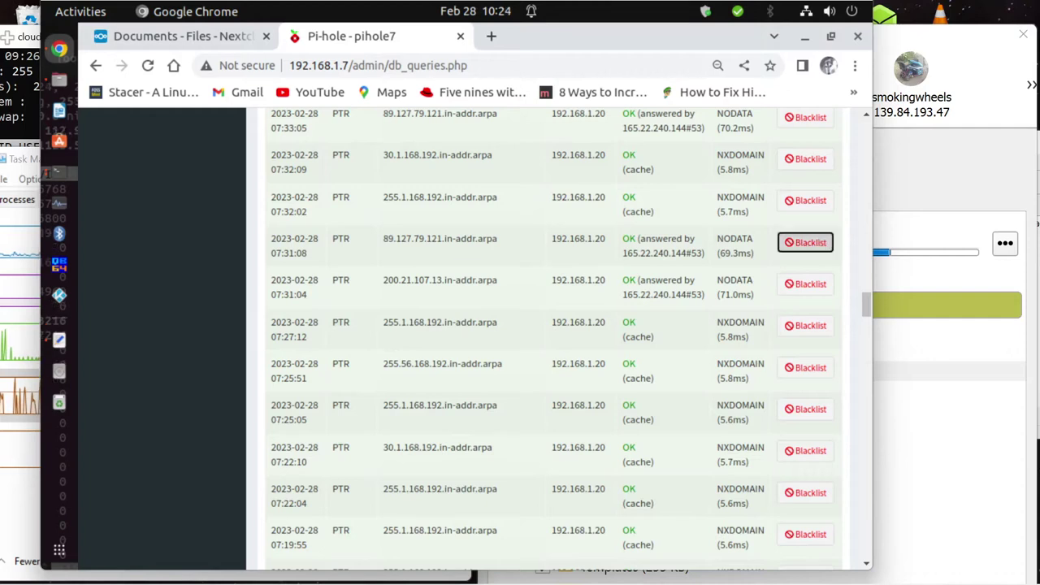
click(526, 392)
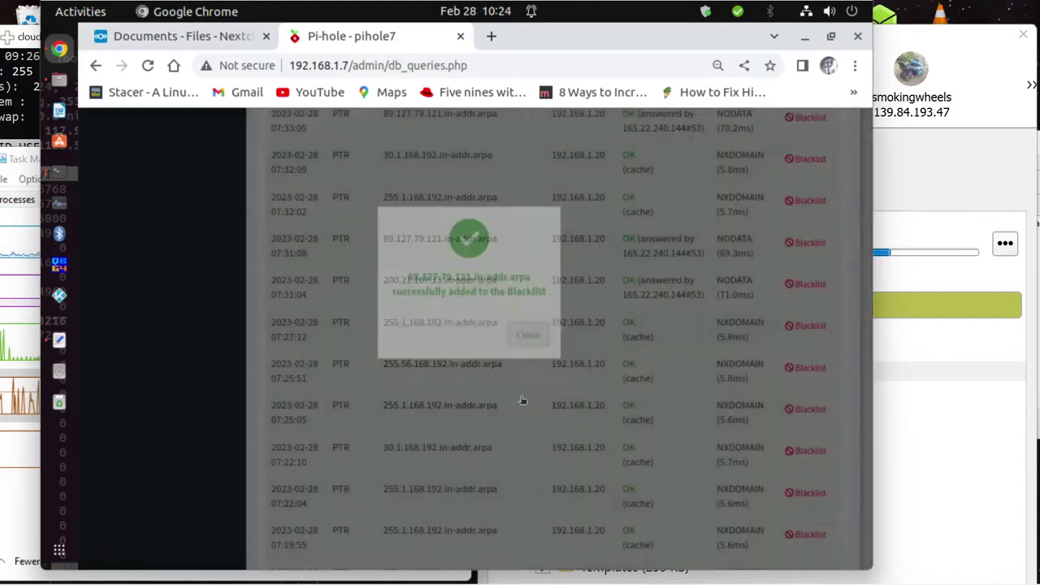
scroll(615, 412, down, 5)
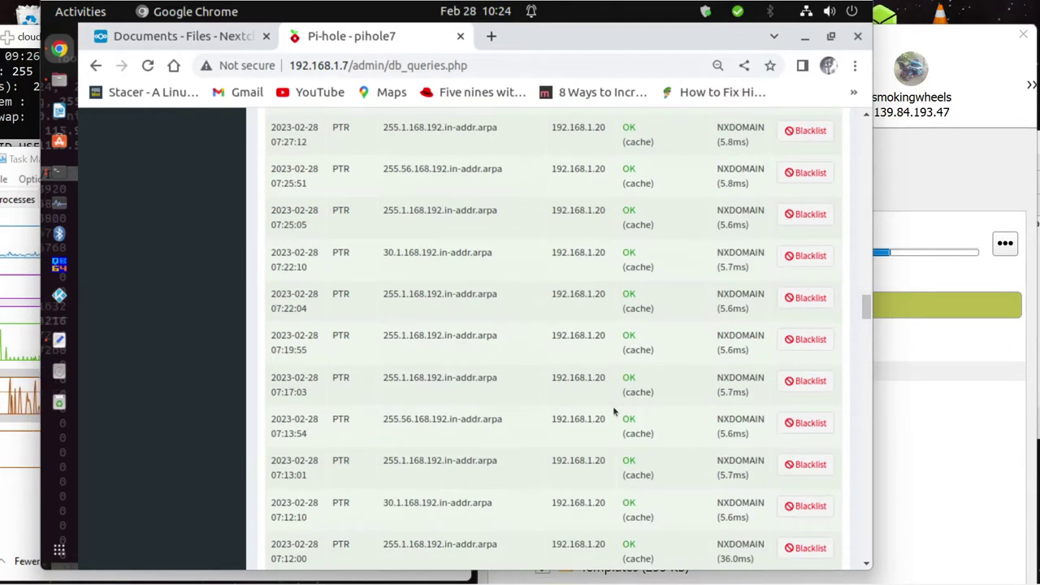
scroll(615, 412, down, 5)
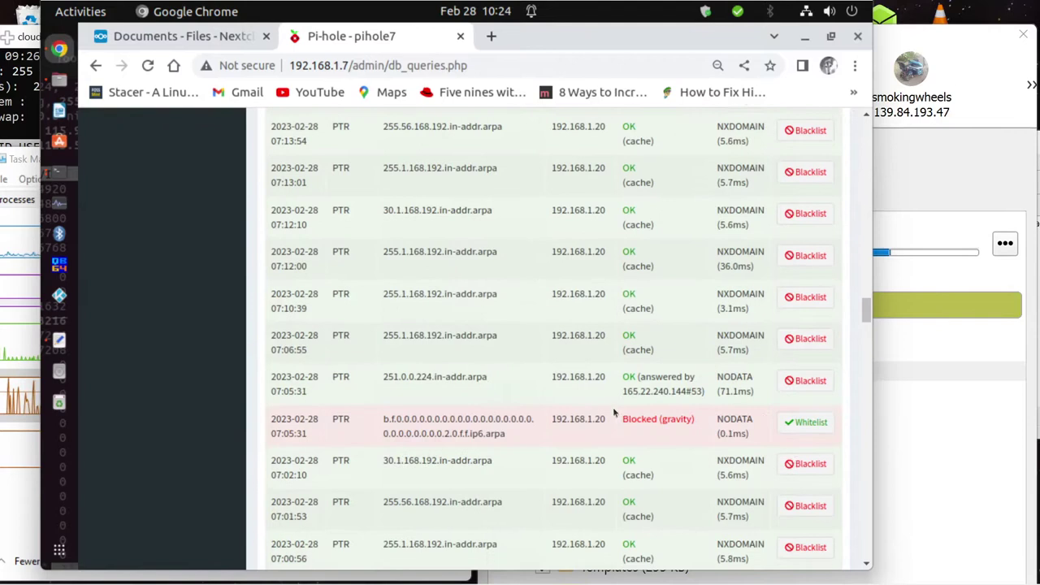
scroll(601, 390, down, 5)
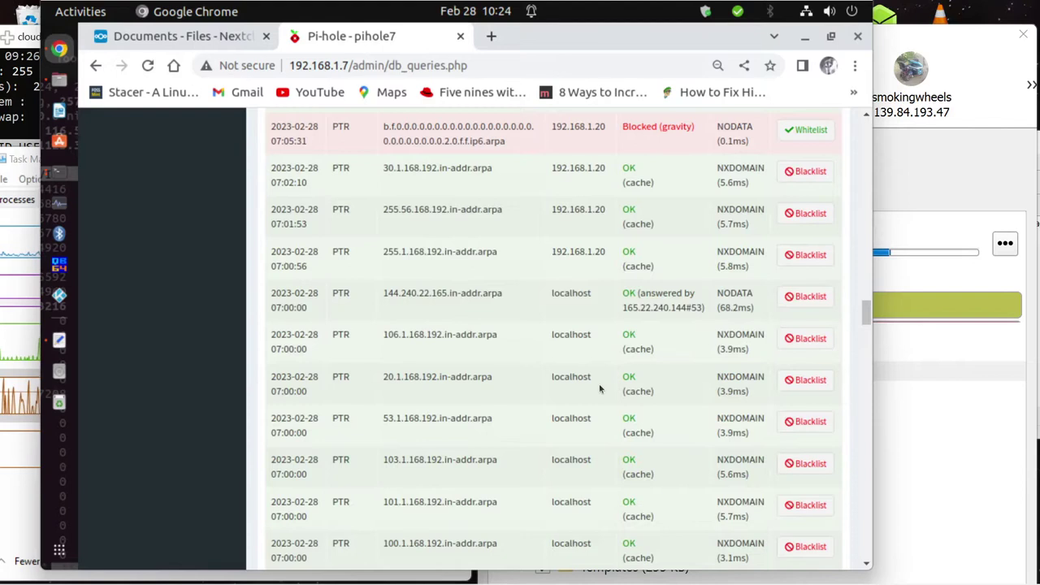
scroll(600, 389, down, 4)
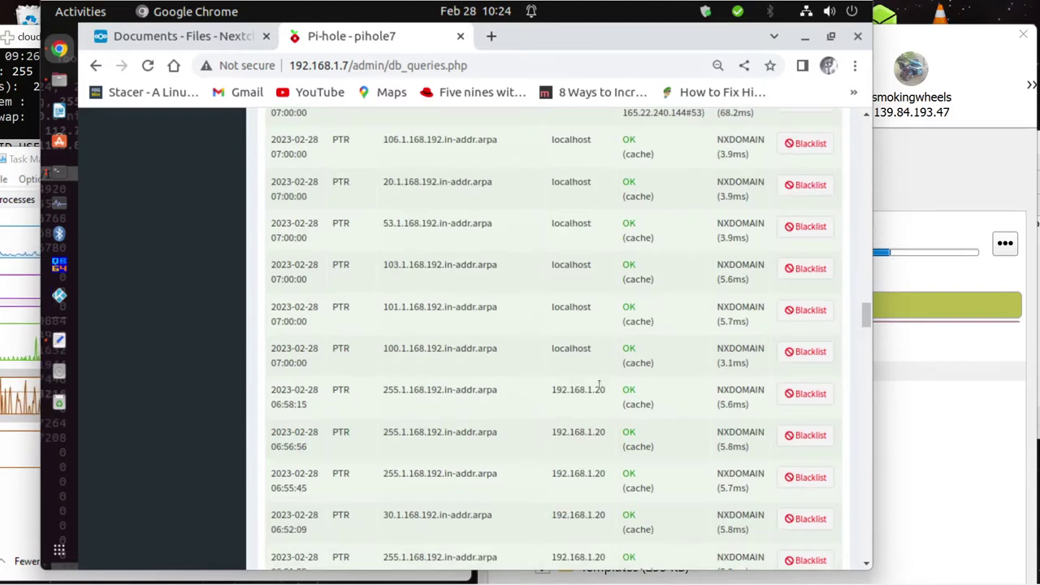
scroll(600, 386, down, 6)
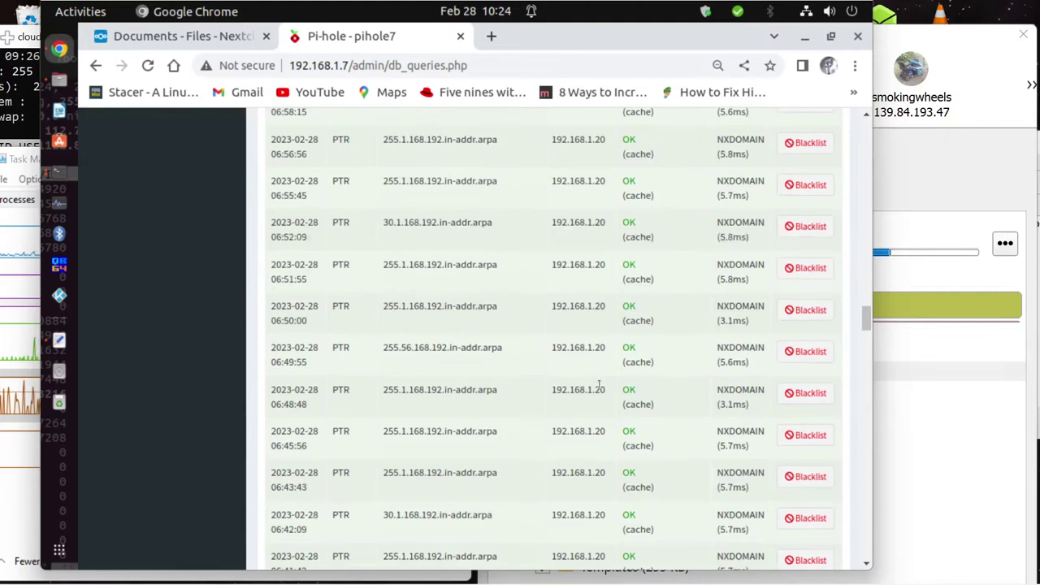
scroll(600, 385, down, 8)
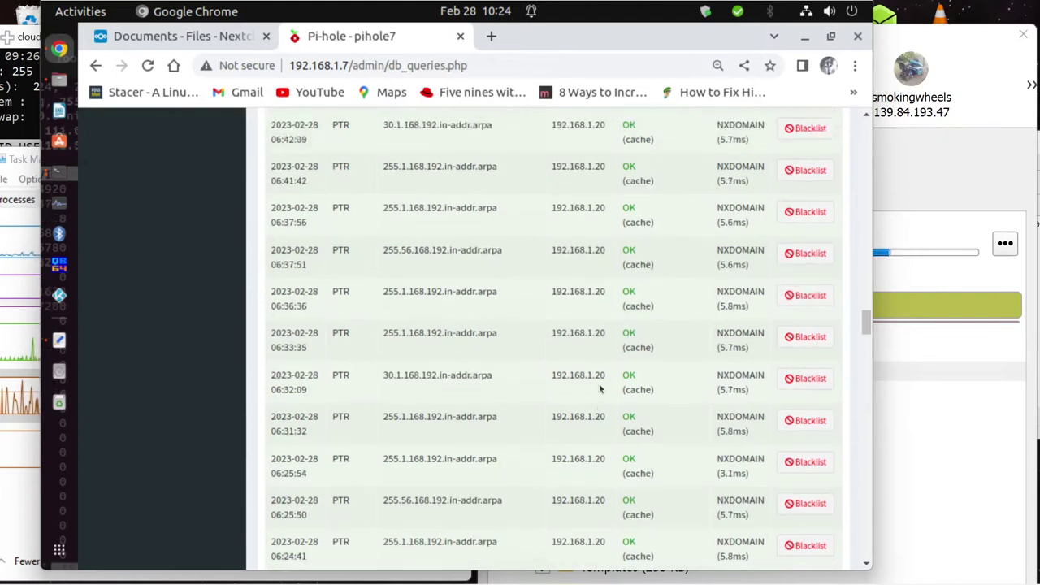
scroll(600, 388, down, 12)
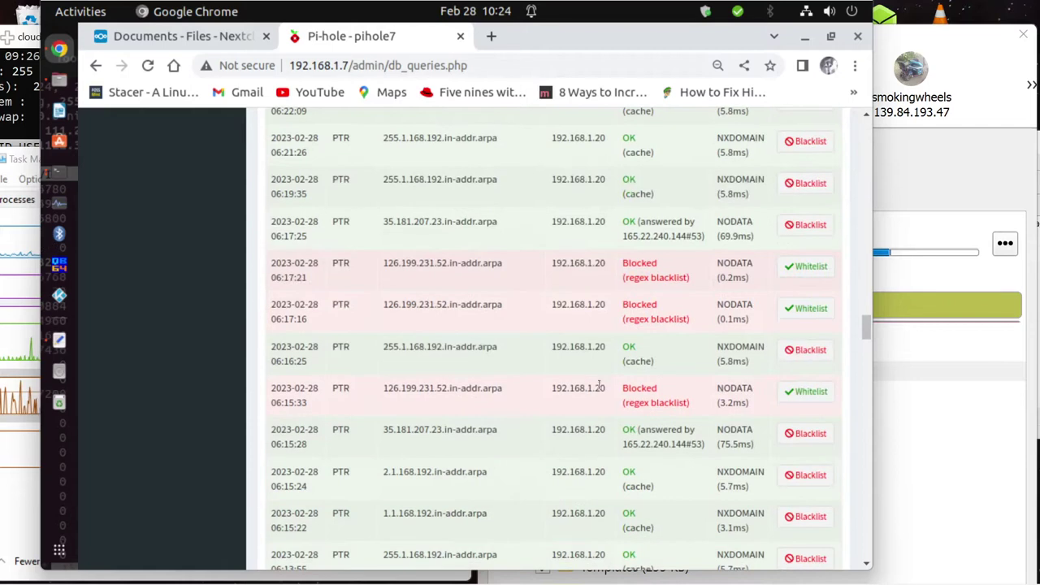
scroll(593, 401, down, 8)
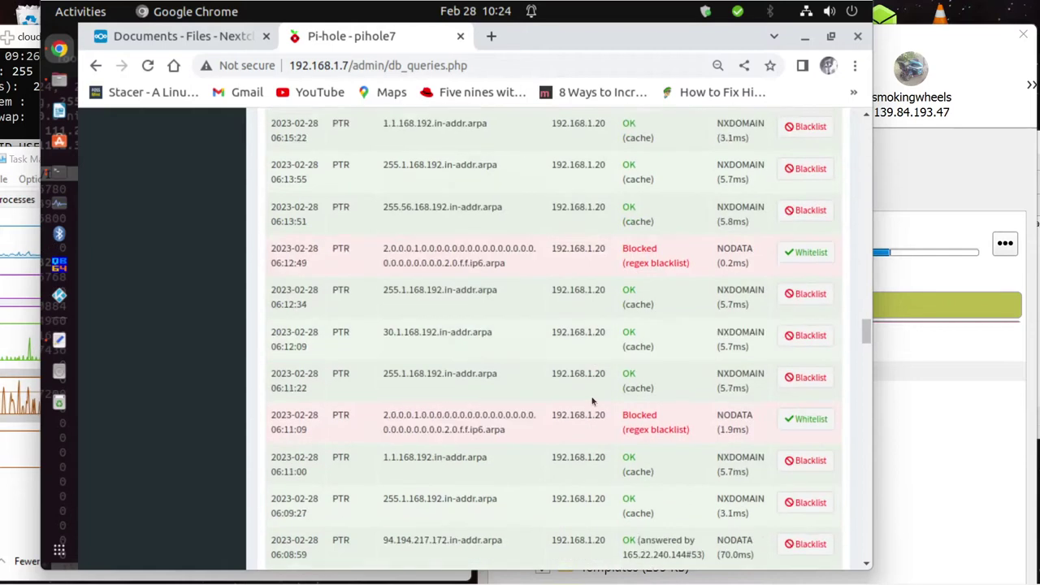
scroll(593, 401, down, 4)
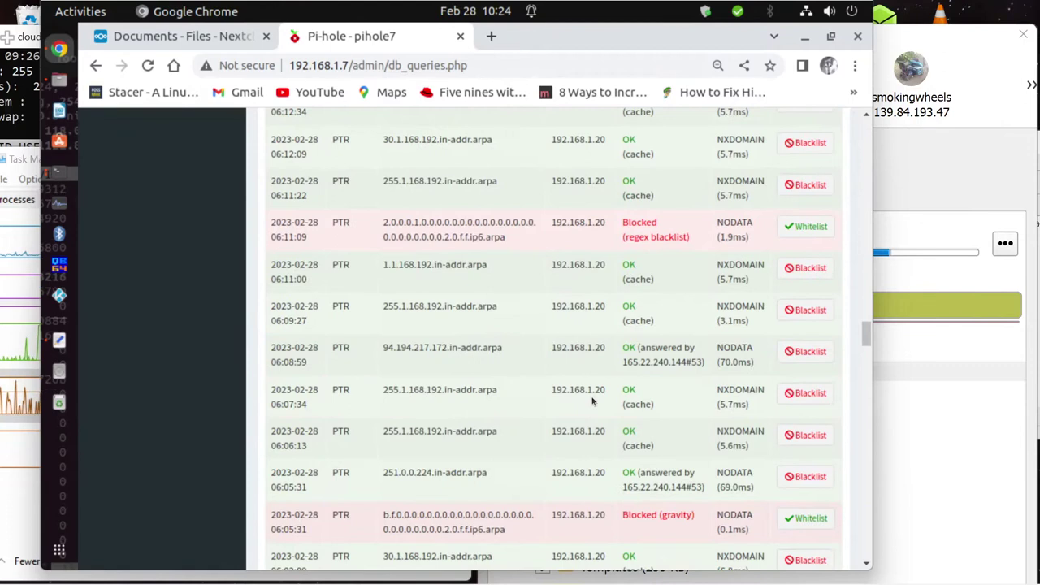
scroll(592, 401, down, 10)
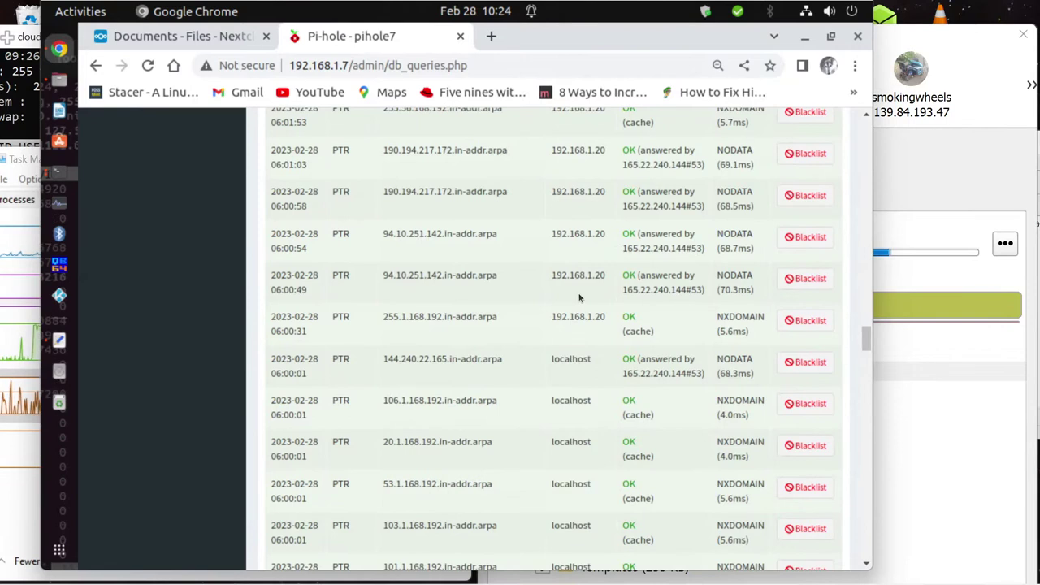
Blacklist 190.194.217.172 and 94.10.251.142 .in-addr.arpa, then scroll down the query log
click(821, 153)
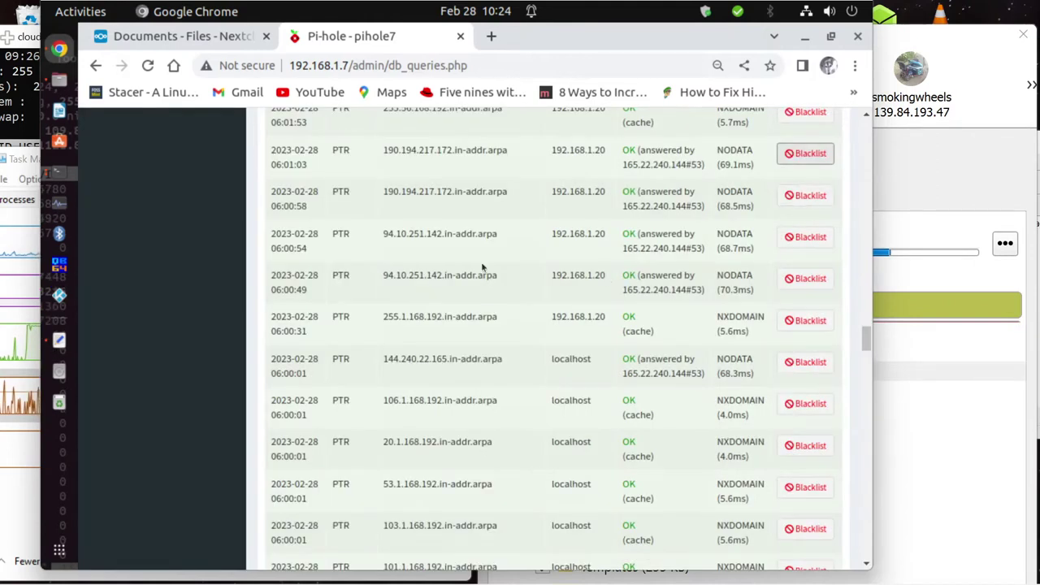
click(805, 237)
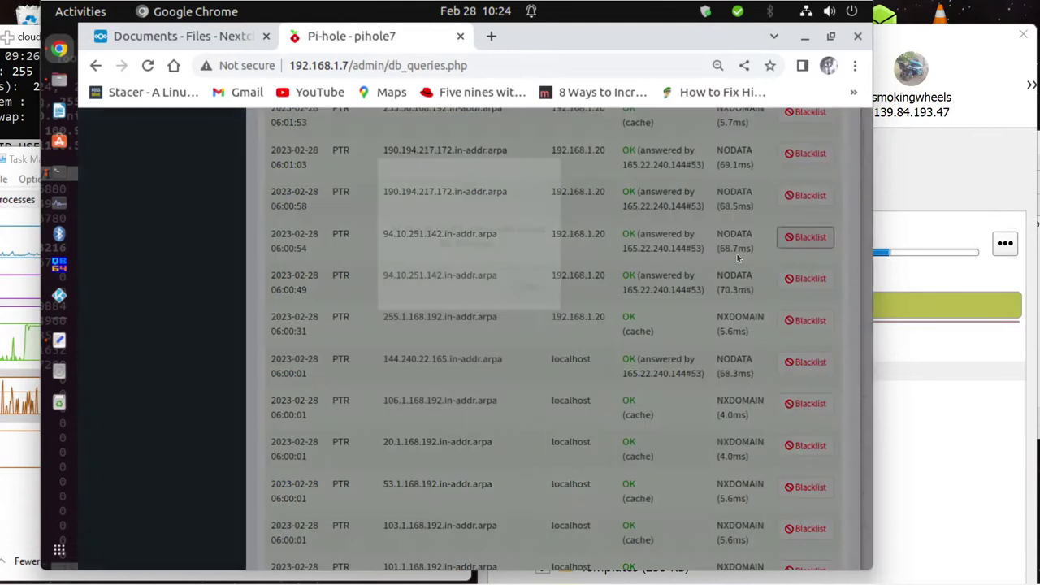
click(528, 390)
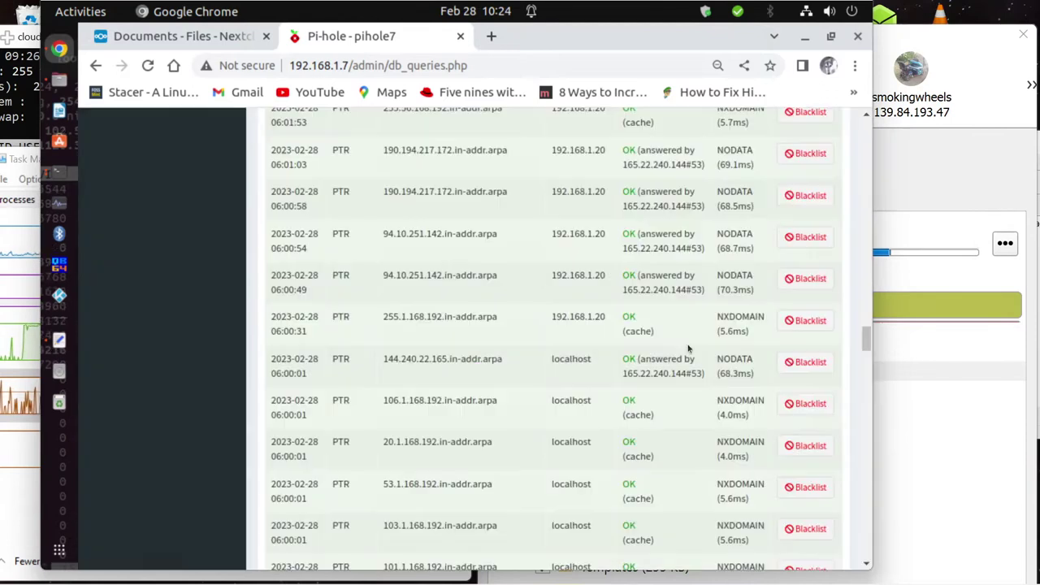
scroll(673, 352, down, 5)
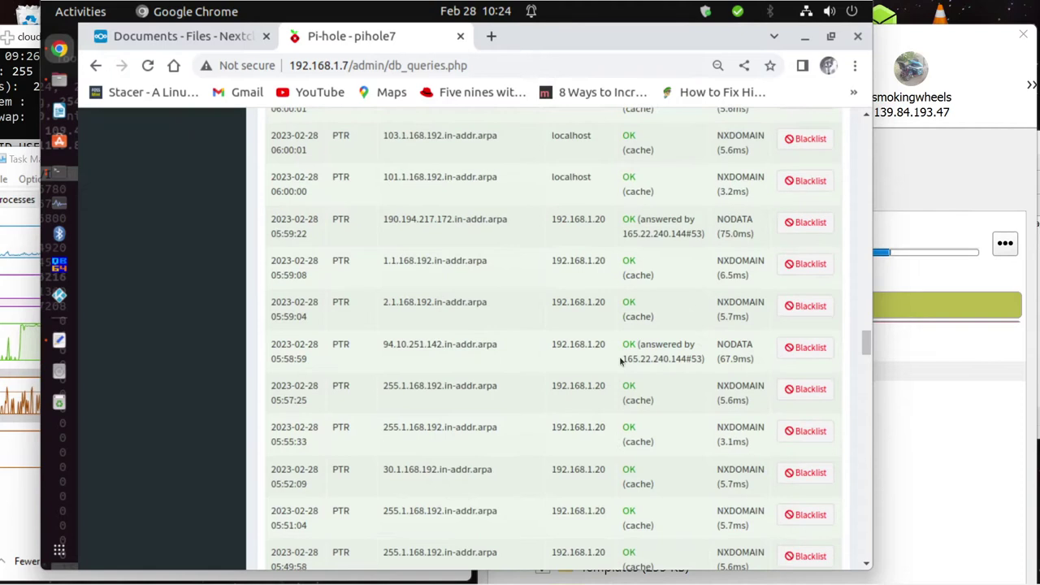
scroll(620, 360, down, 5)
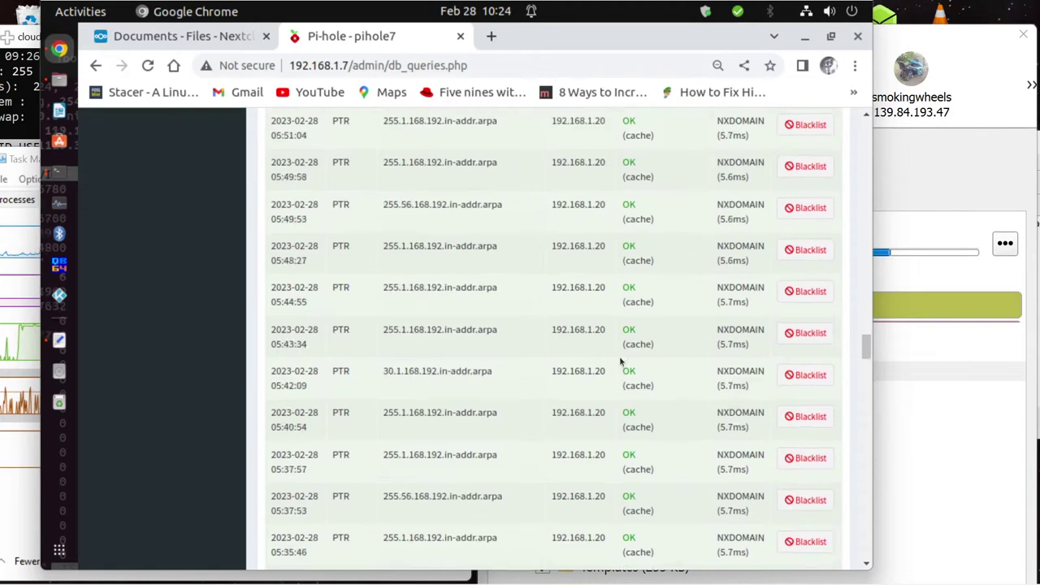
scroll(619, 361, down, 5)
scroll(620, 362, down, 5)
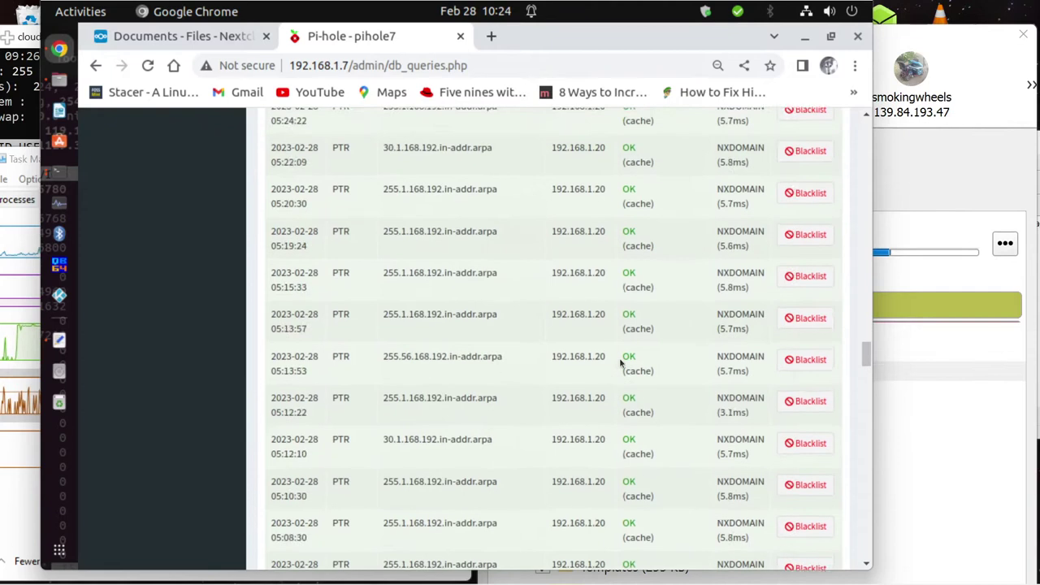
scroll(619, 363, down, 5)
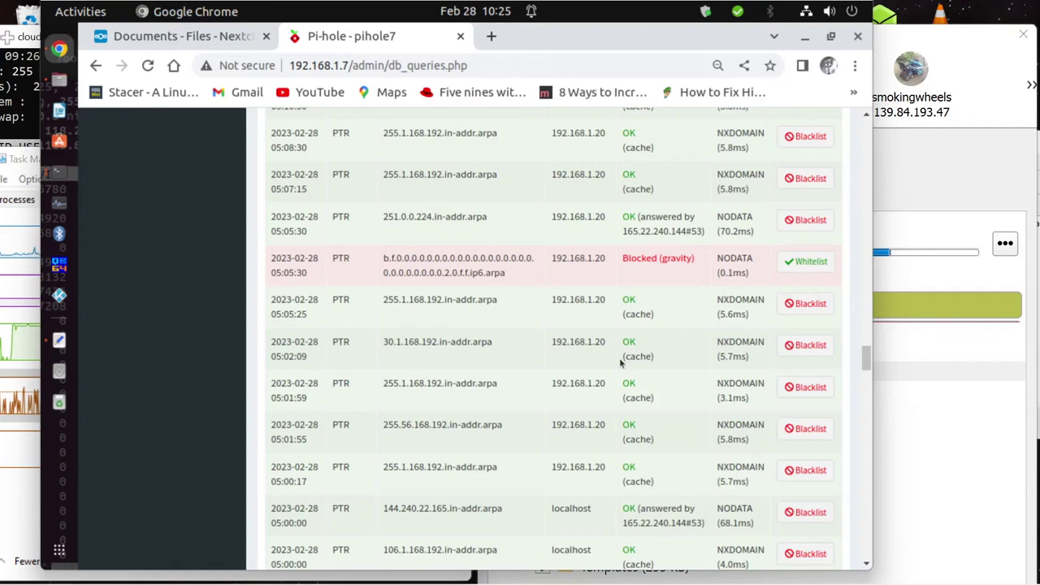
scroll(620, 363, down, 5)
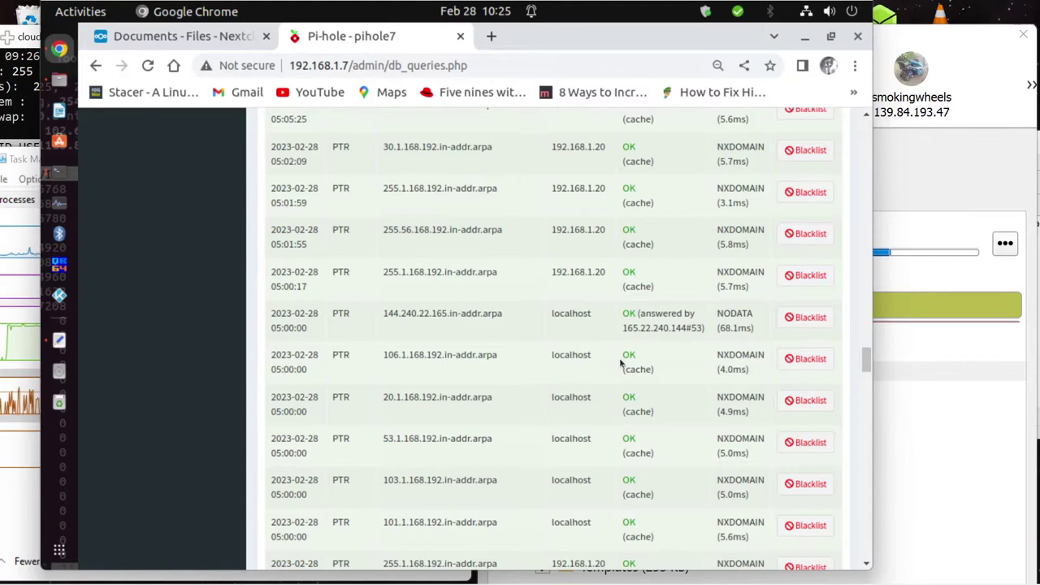
scroll(620, 363, down, 6)
scroll(620, 363, down, 15)
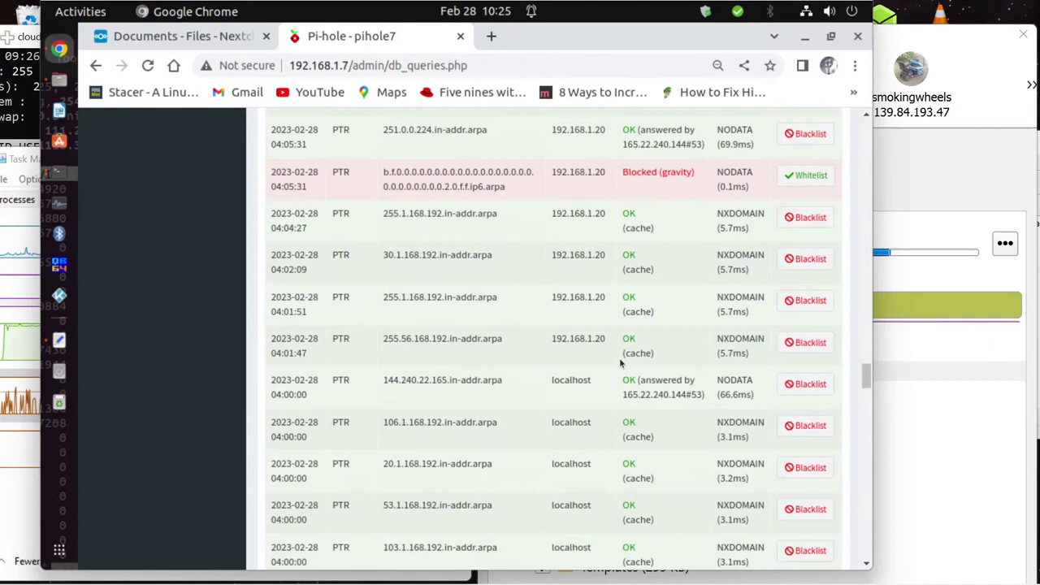
scroll(620, 363, down, 10)
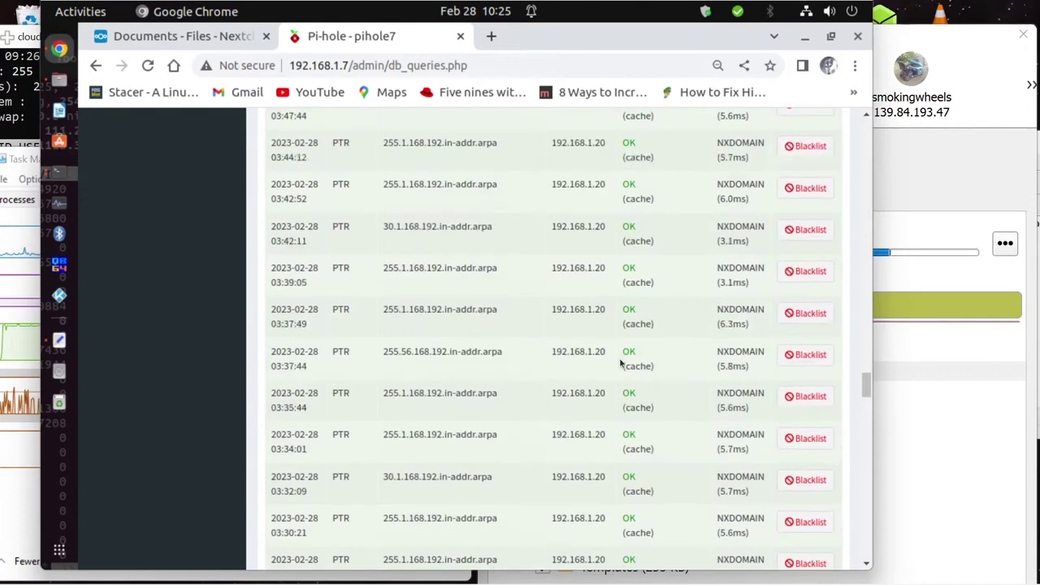
scroll(620, 363, down, 10)
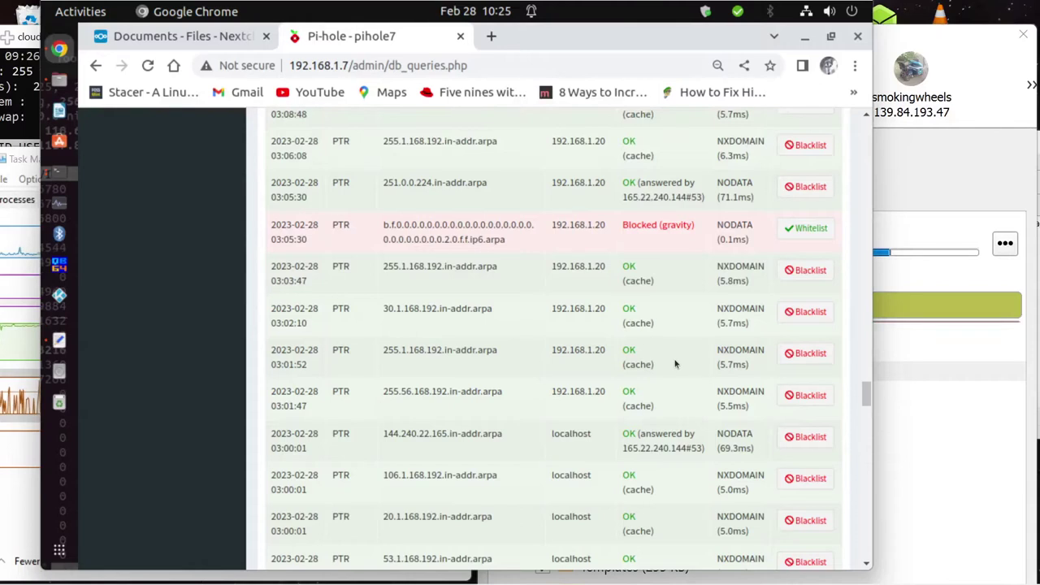
scroll(674, 364, down, 5)
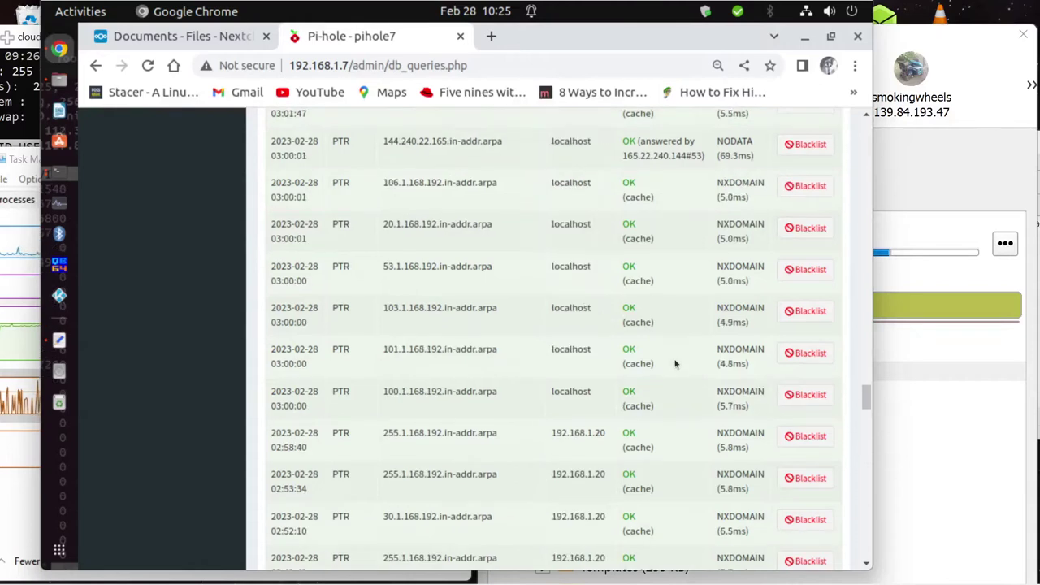
scroll(674, 364, down, 7)
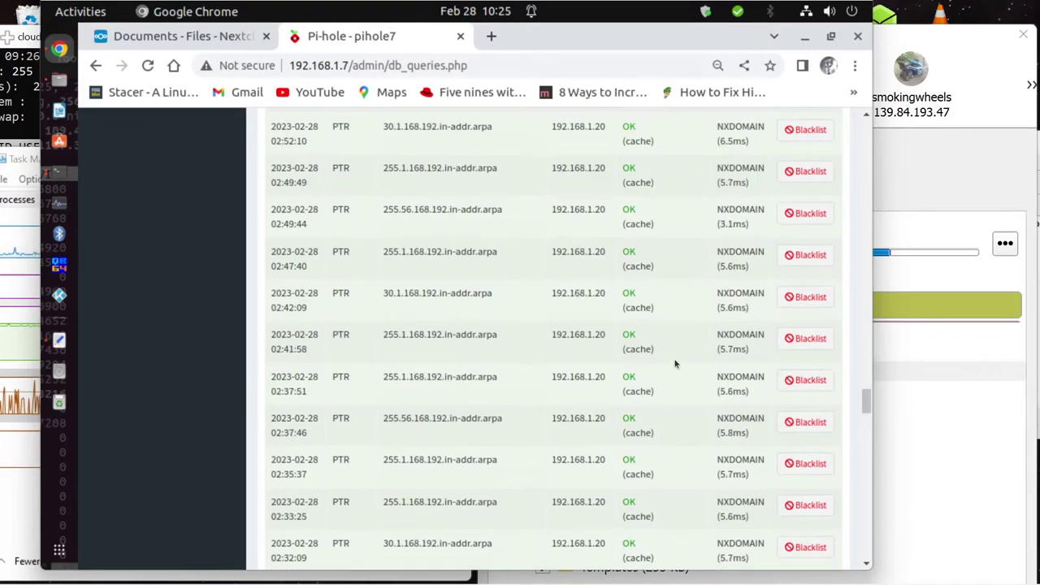
scroll(675, 364, down, 8)
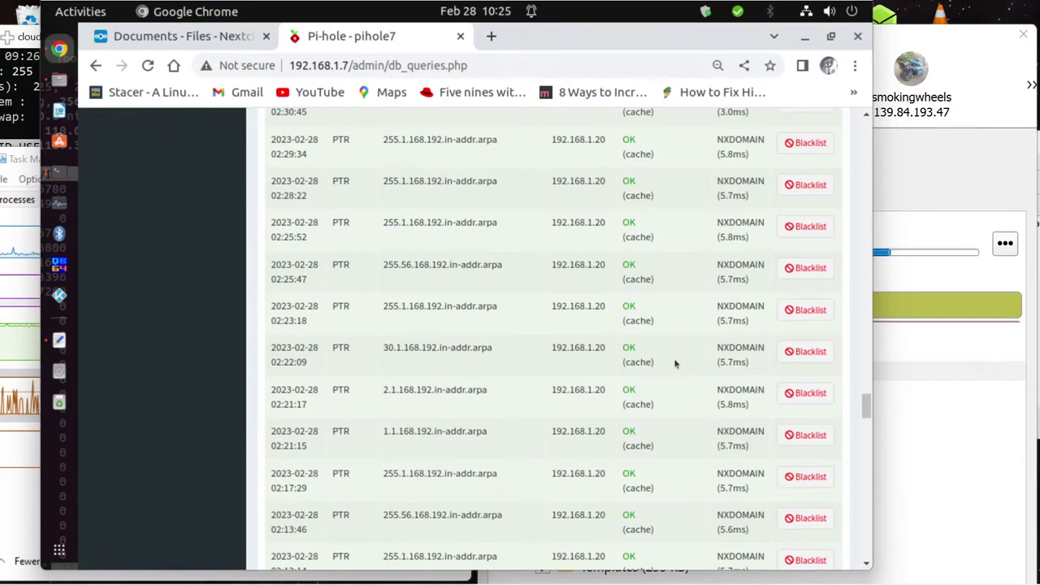
scroll(674, 365, down, 5)
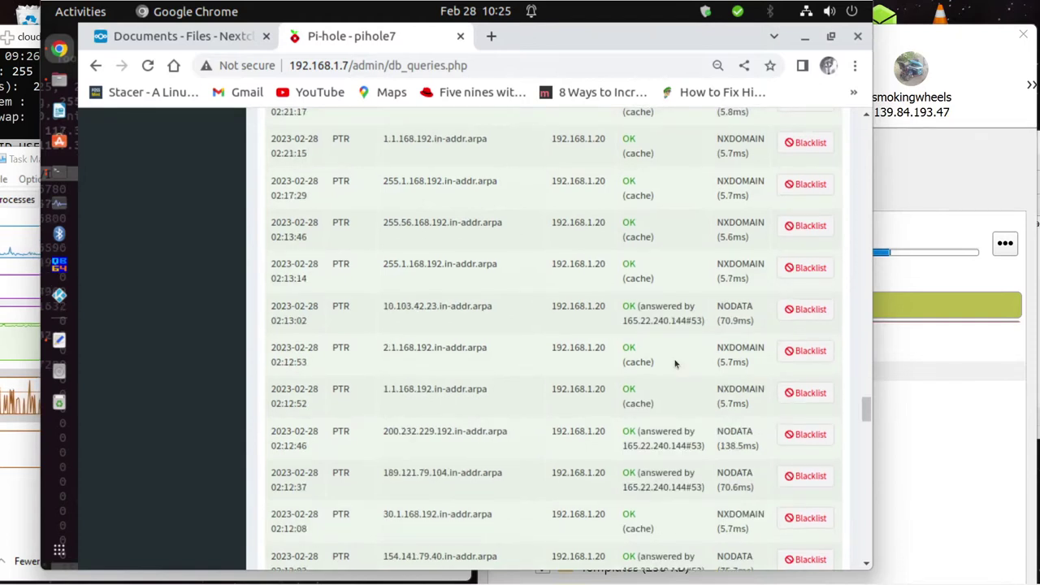
Blacklist the 10.103.42.23 and 154.141.79.40 .in-addr.arpa domains
click(807, 310)
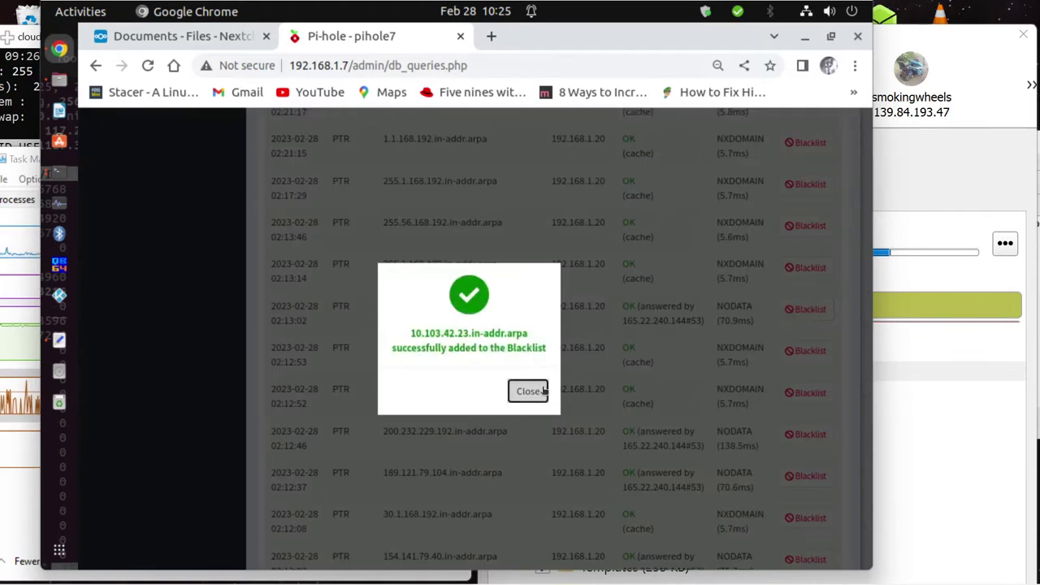
click(526, 390)
scroll(588, 361, down, 5)
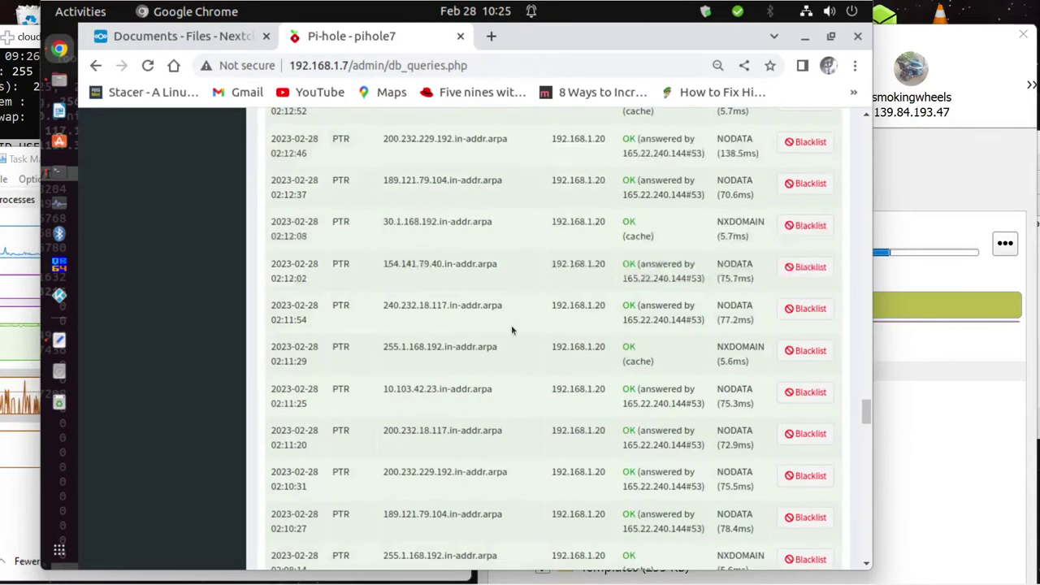
click(807, 268)
click(539, 394)
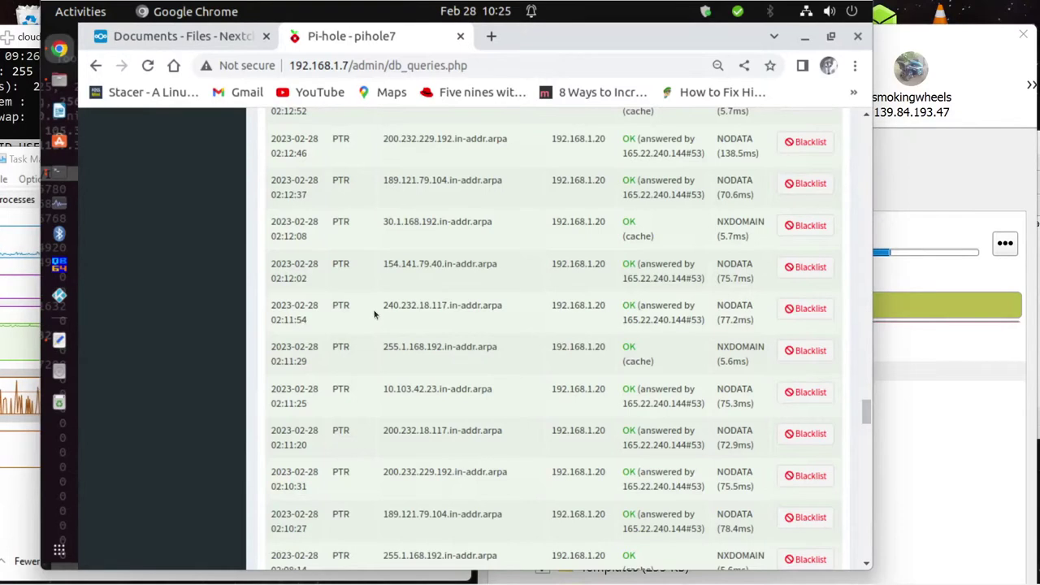
Blacklist 240.232.18.117 and 189.121.79.104 .in-addr.arpa, then bring Task Manager's disk performance forward
click(802, 314)
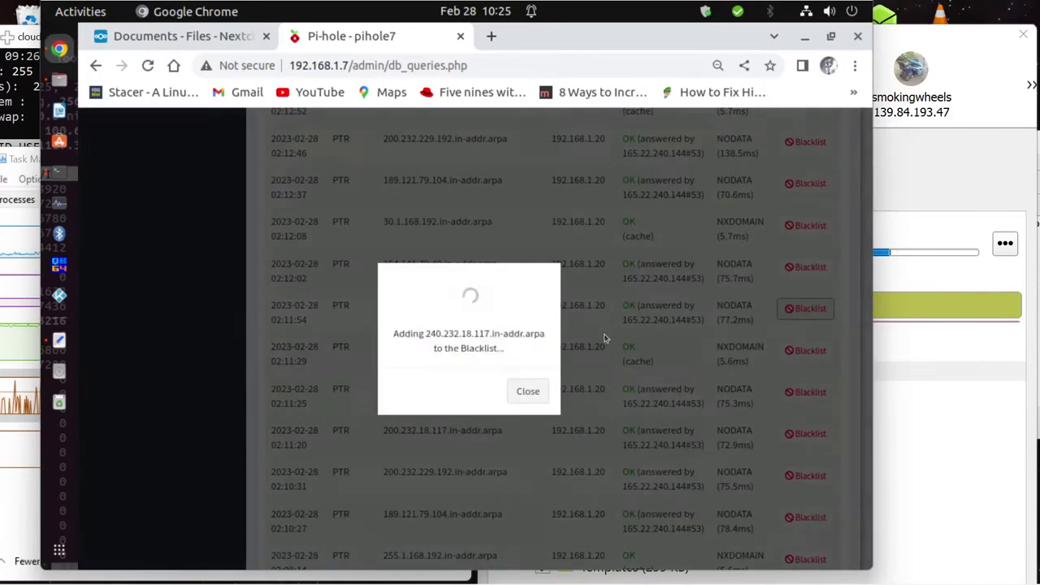
click(524, 388)
scroll(617, 350, down, 3)
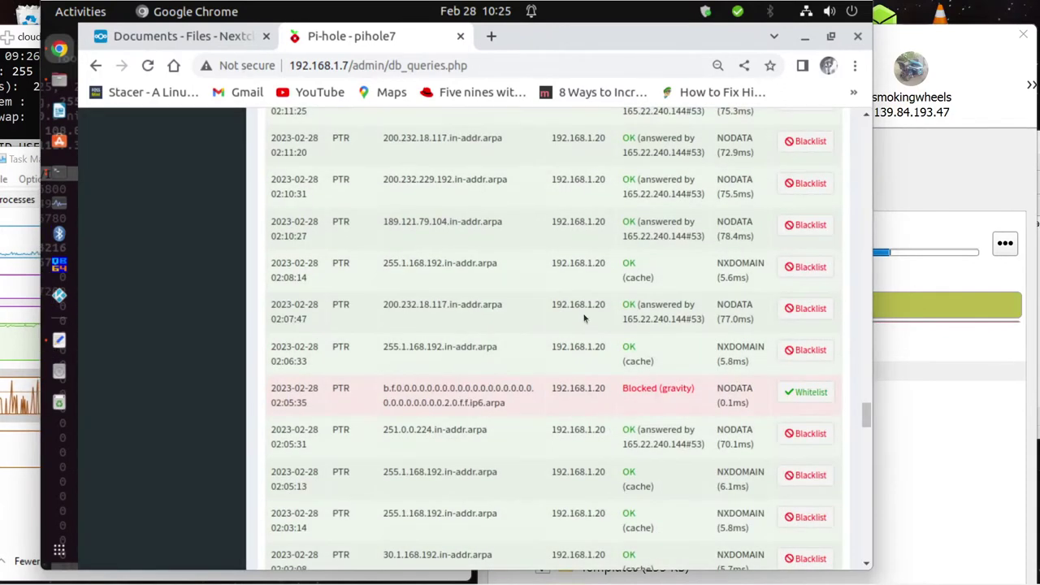
click(804, 225)
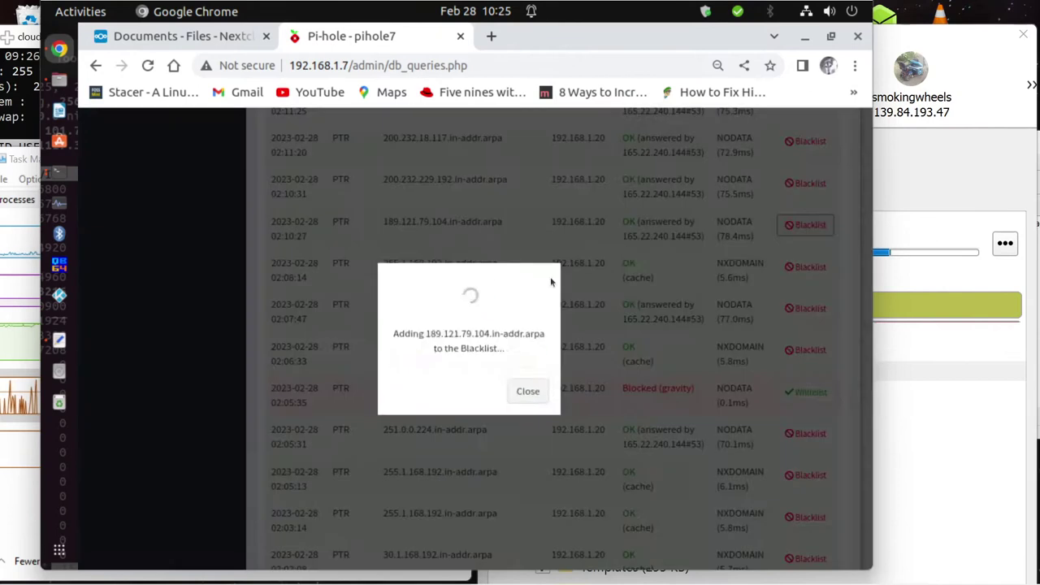
click(526, 390)
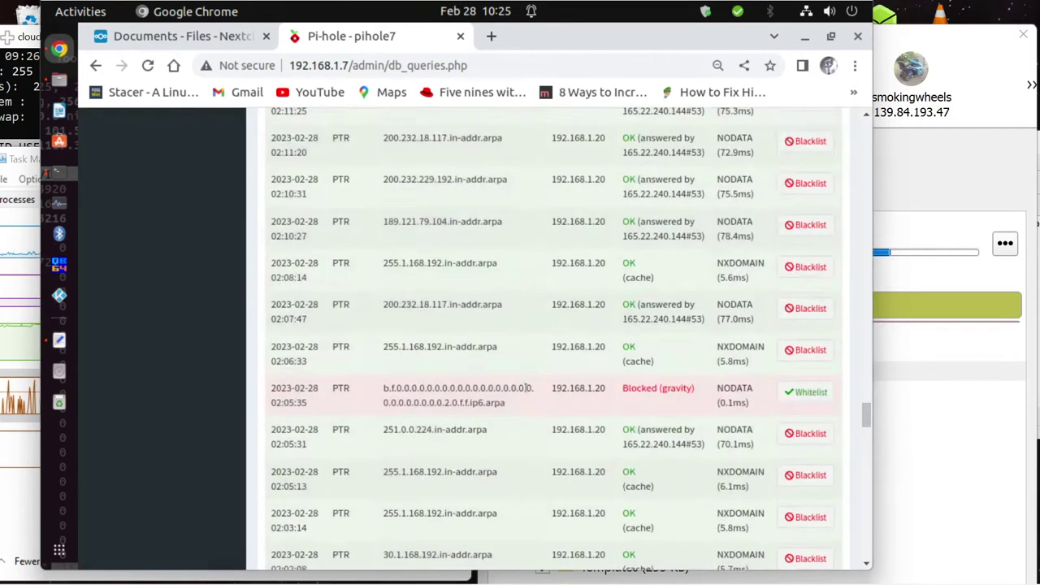
scroll(527, 388, down, 4)
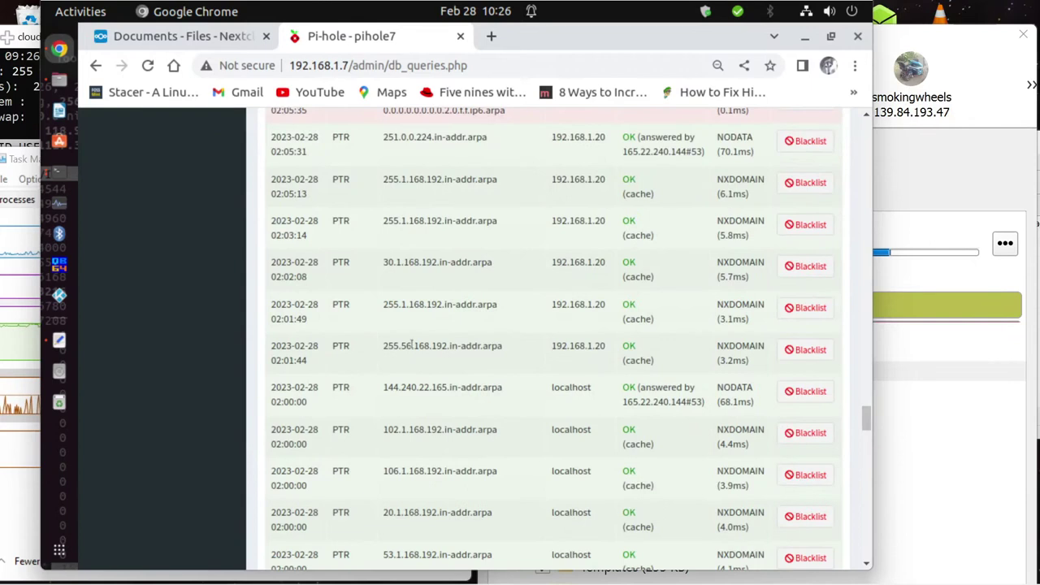
click(18, 344)
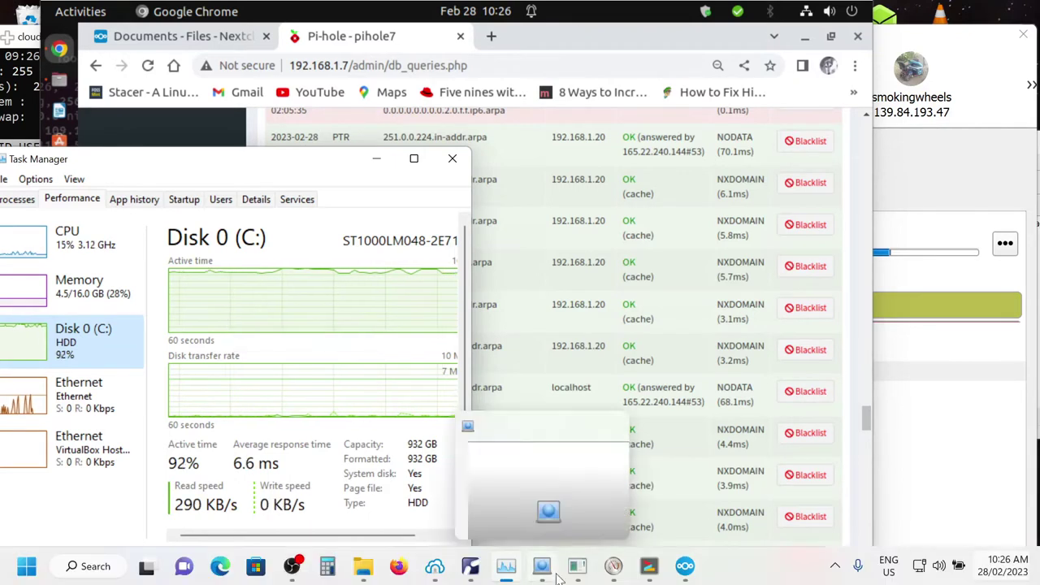
Open Resource Monitor from Task Manager and select the not-responding Nextcloud process (PID 12184)
click(557, 575)
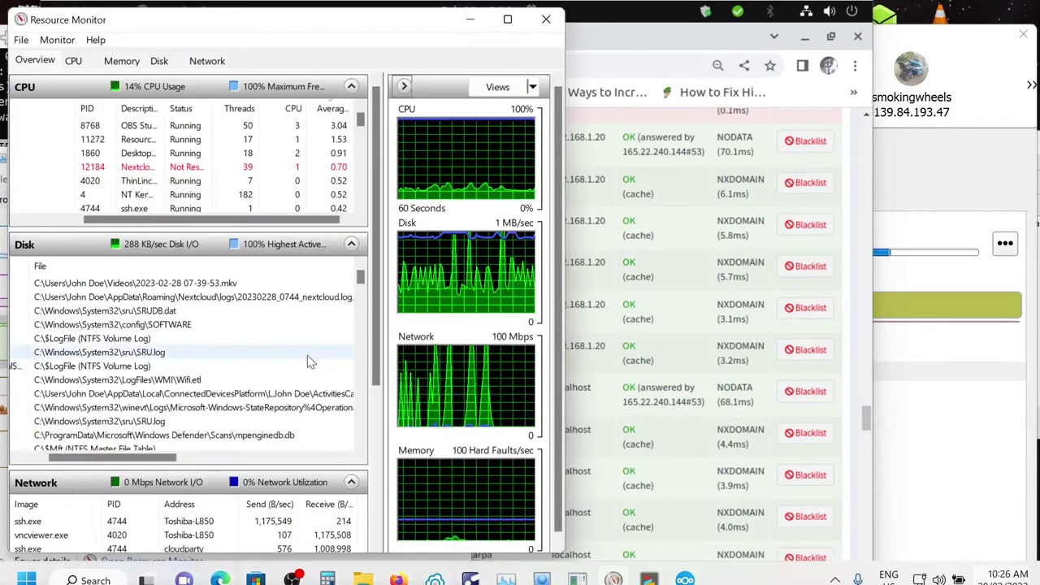
click(141, 166)
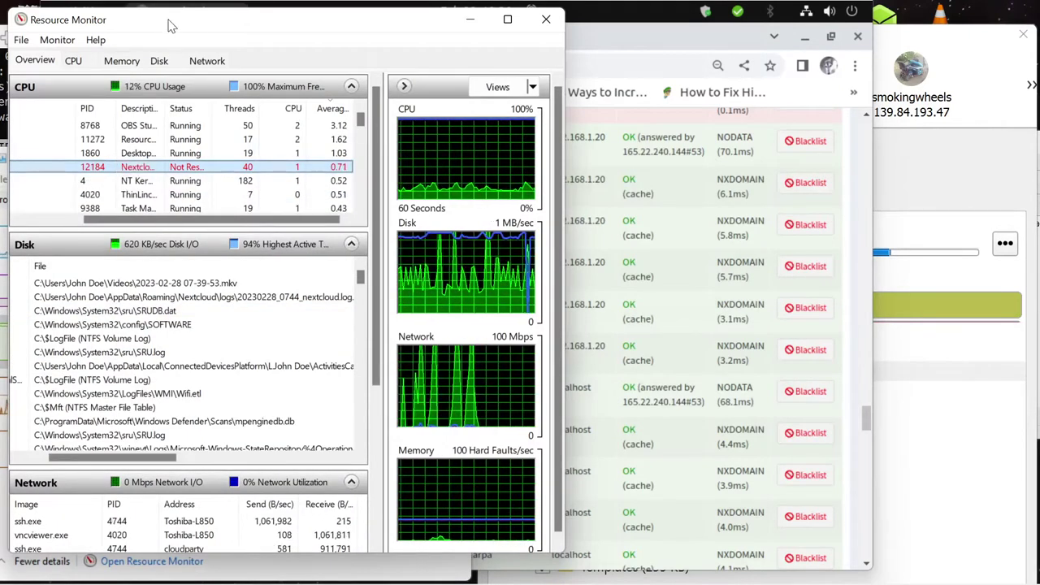
drag(173, 13, 192, 16)
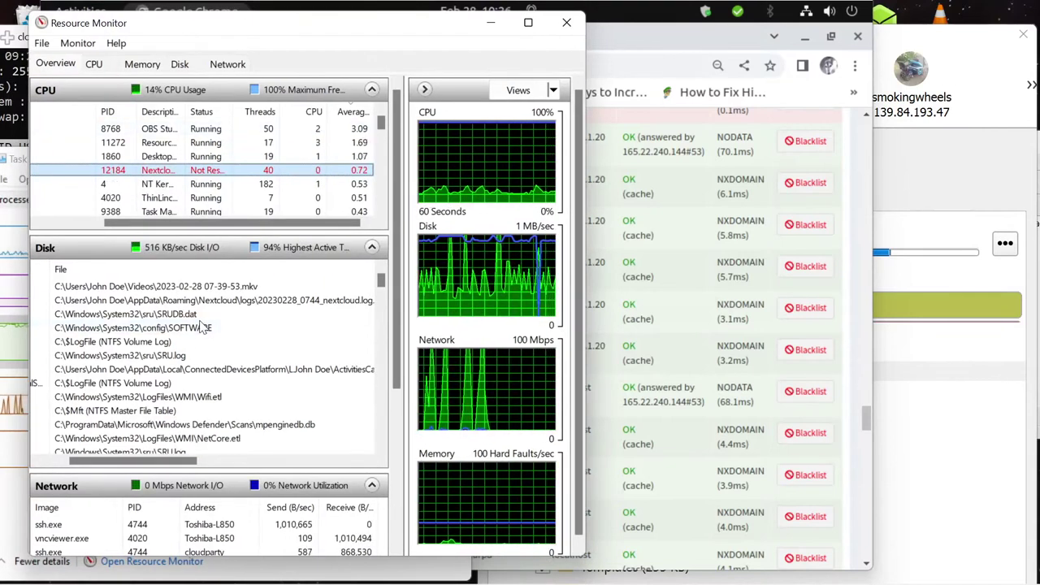
click(924, 383)
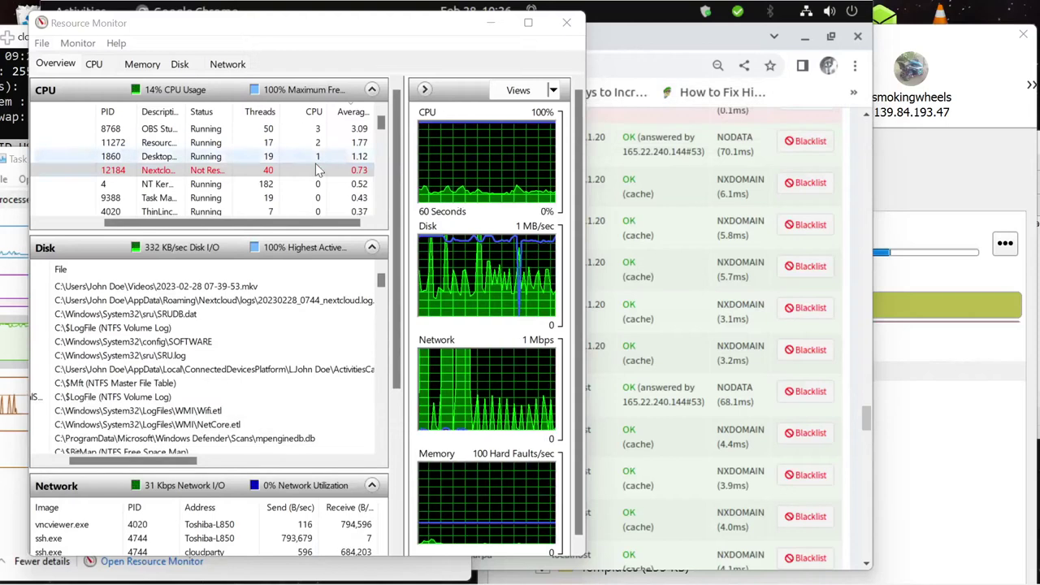
click(282, 182)
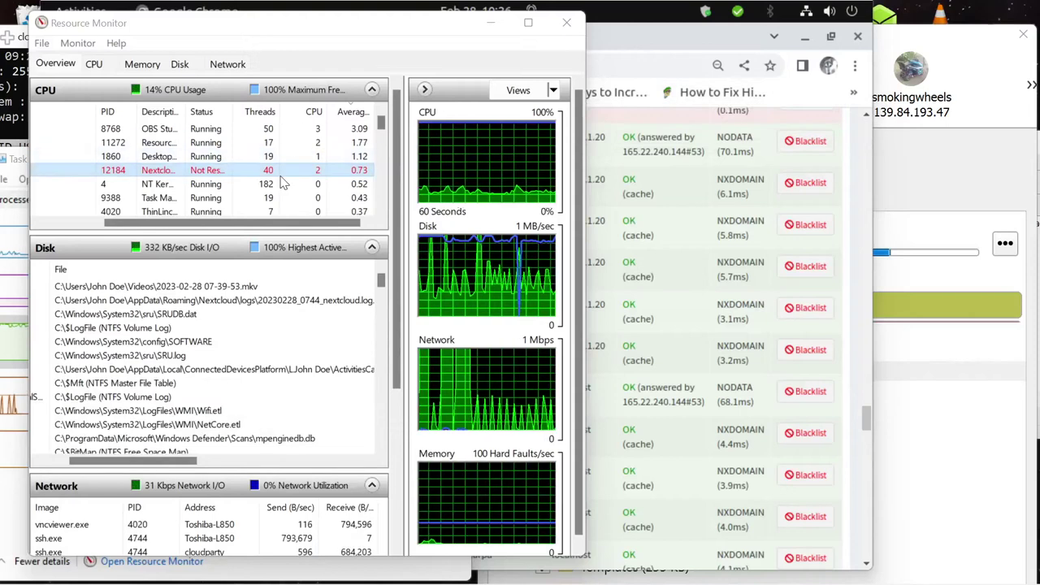
click(213, 173)
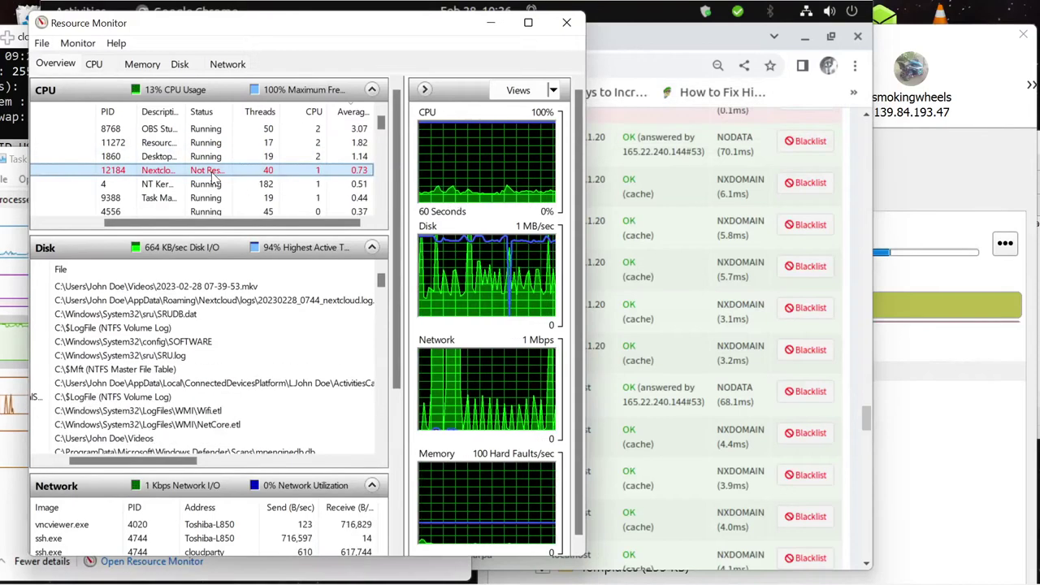
right_click(215, 177)
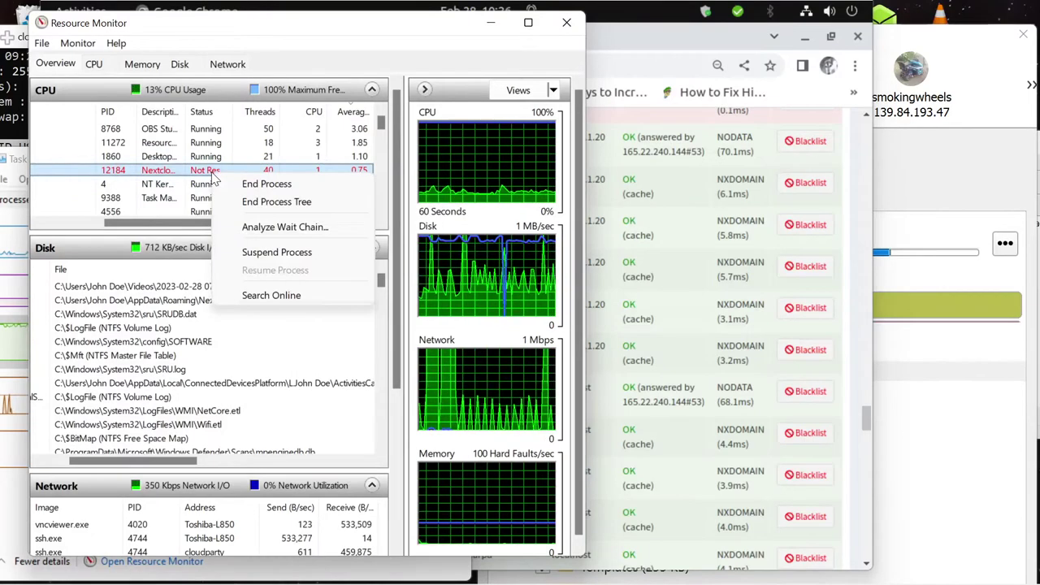
click(248, 227)
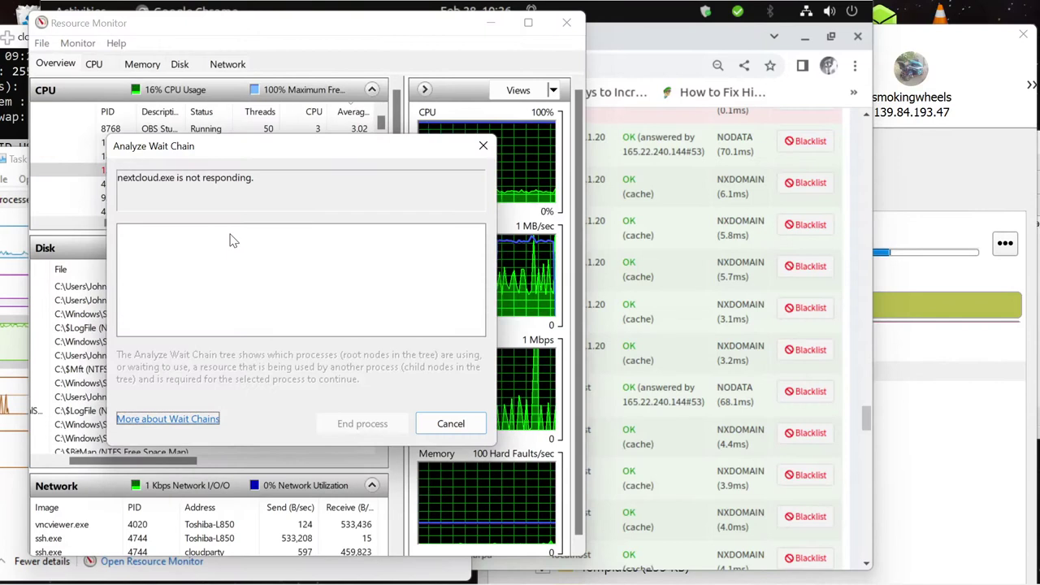
click(435, 423)
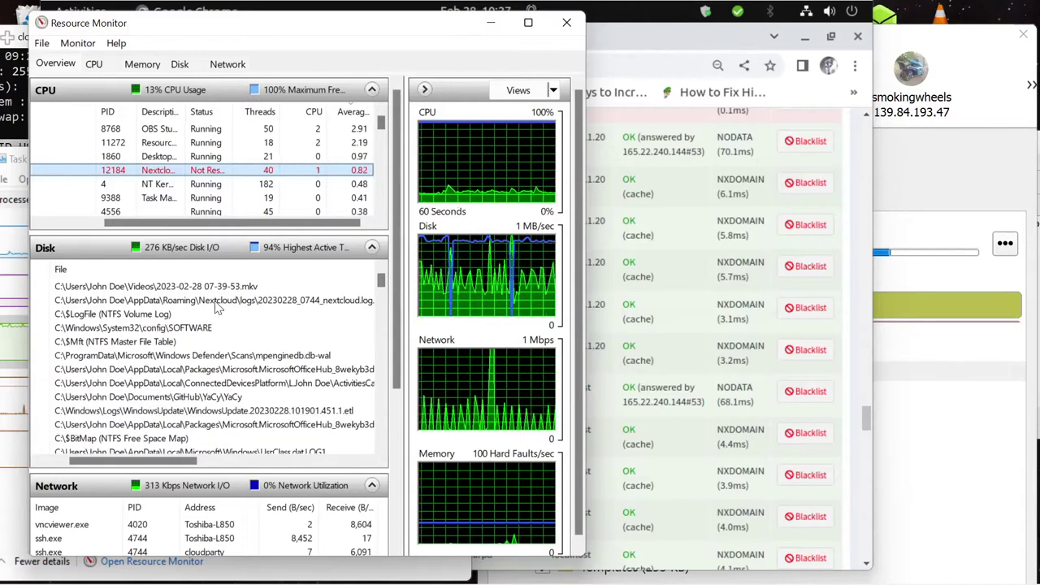
Inspect nextcloud.exe's disk activity, browse the Network and Memory tabs, and finish on CPU
click(180, 64)
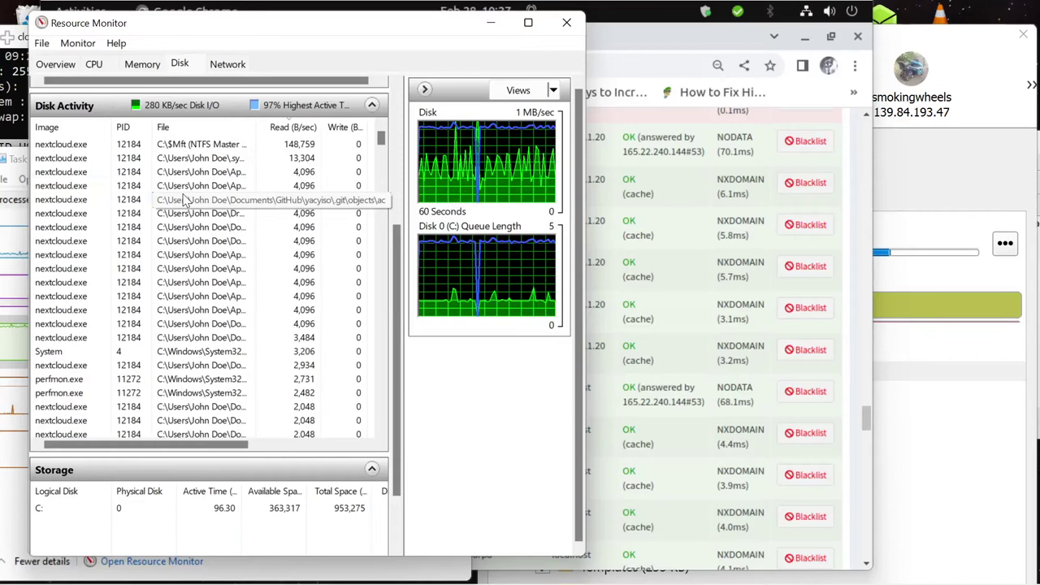
click(185, 146)
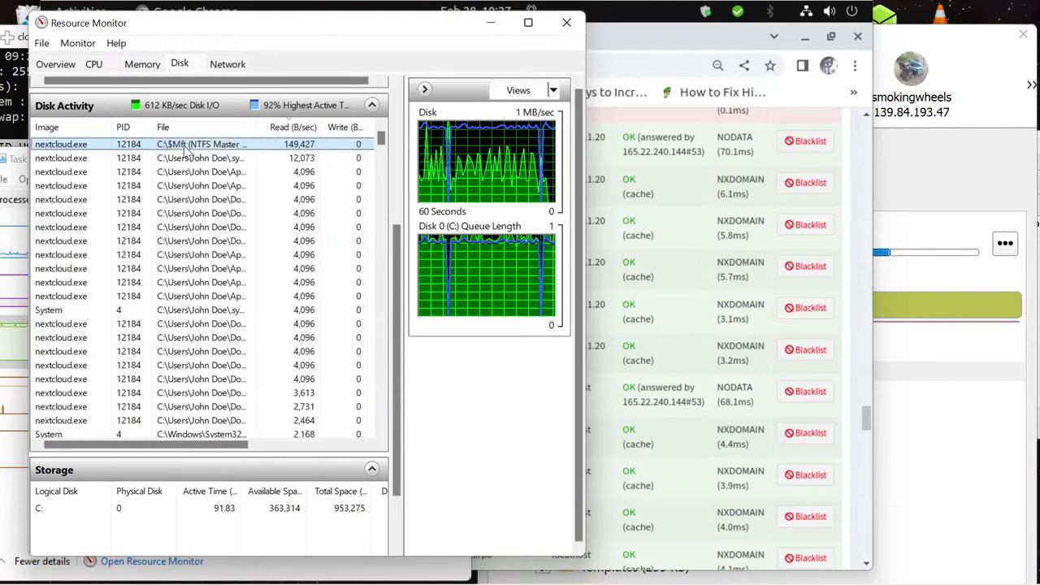
click(224, 64)
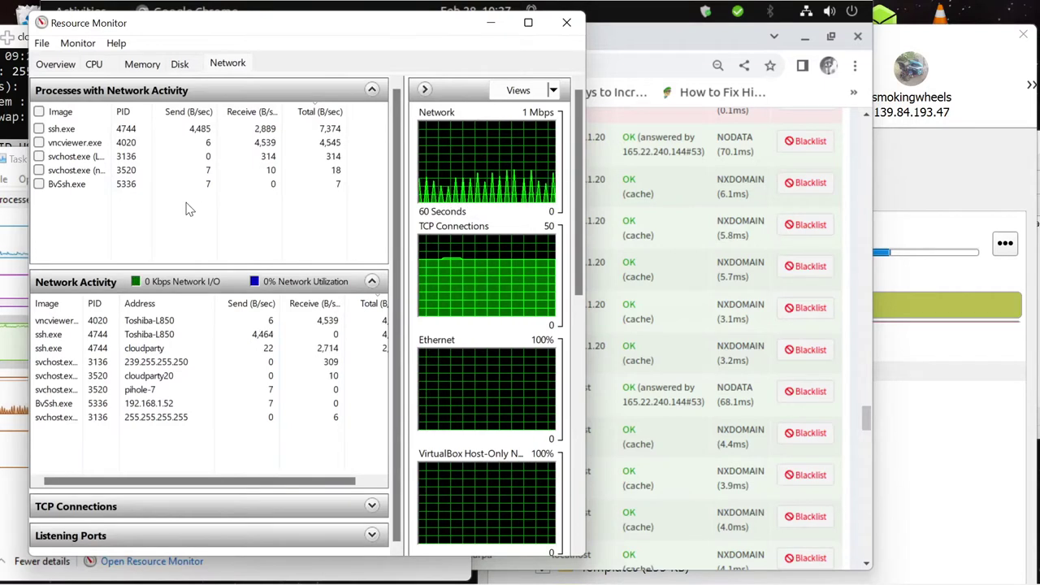
click(181, 64)
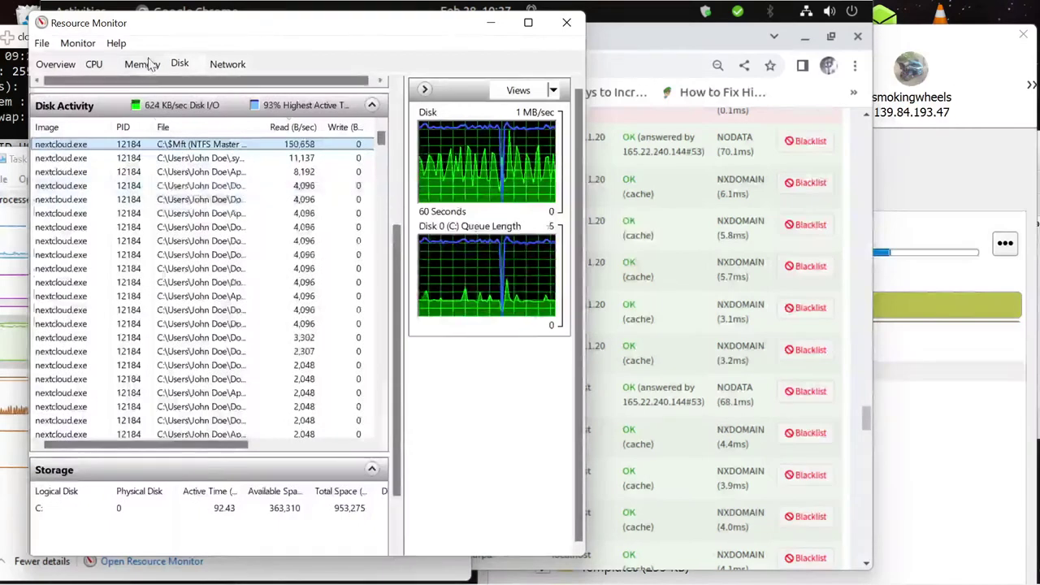
click(146, 65)
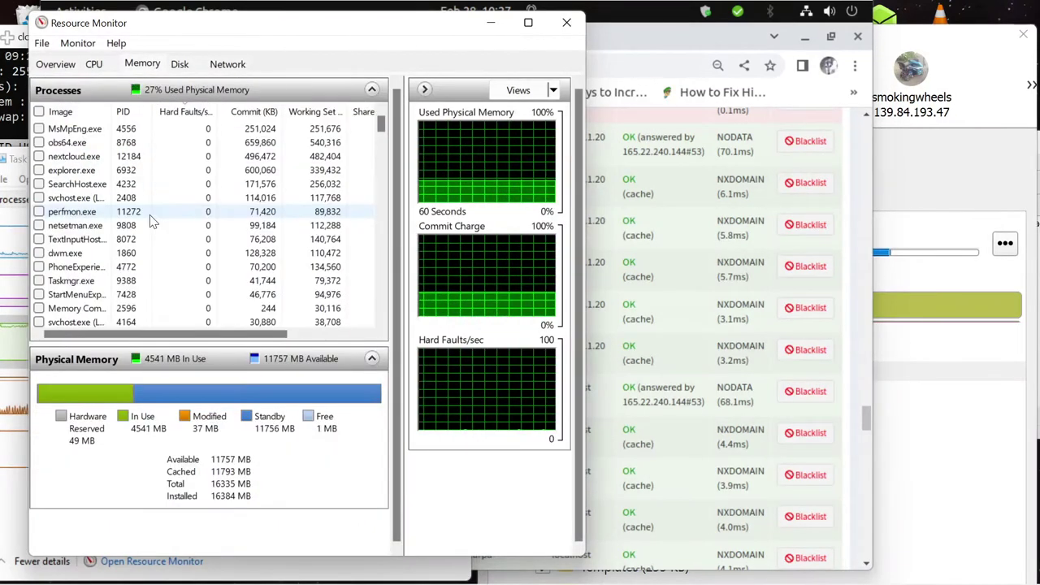
click(93, 63)
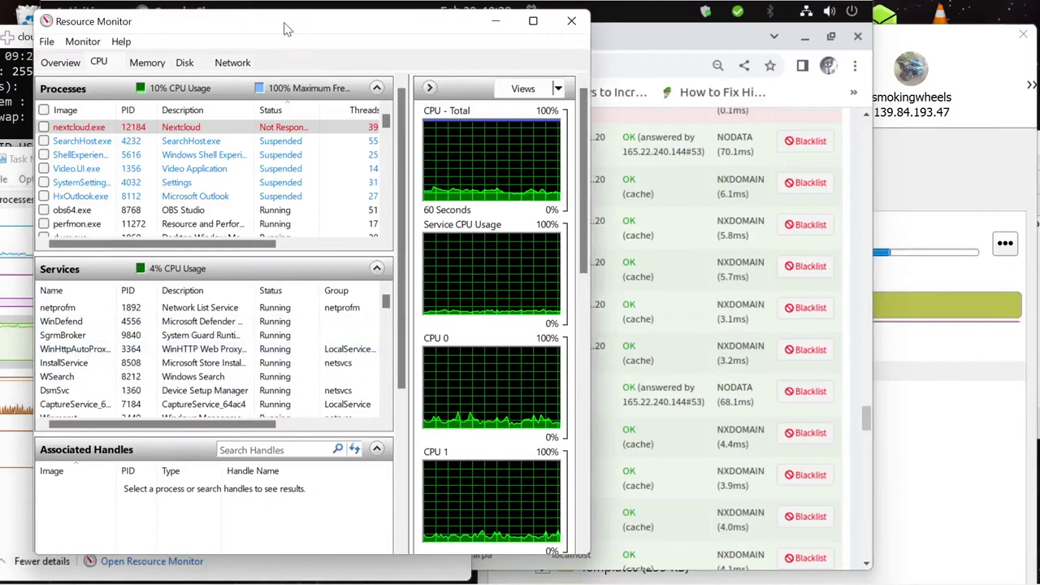
Move Resource Monitor slightly right and review per-process memory usage
drag(288, 24, 341, 17)
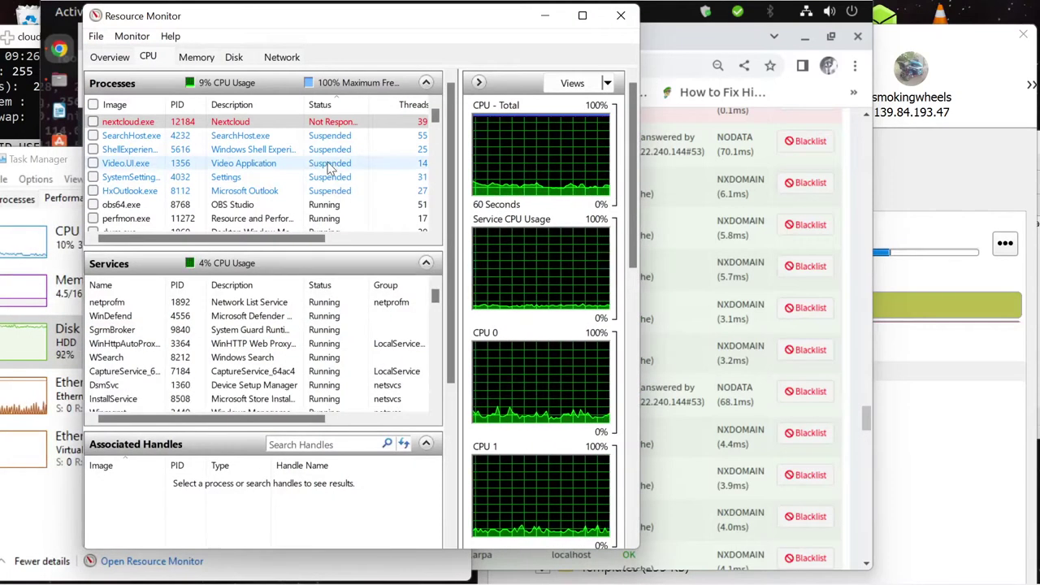
drag(285, 241, 408, 254)
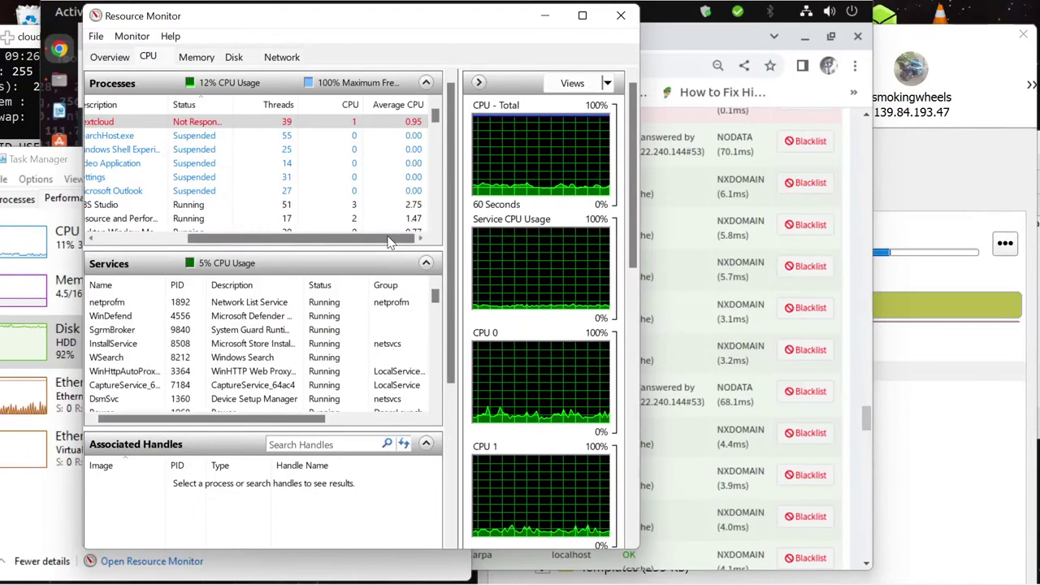
drag(388, 242, 296, 241)
click(196, 57)
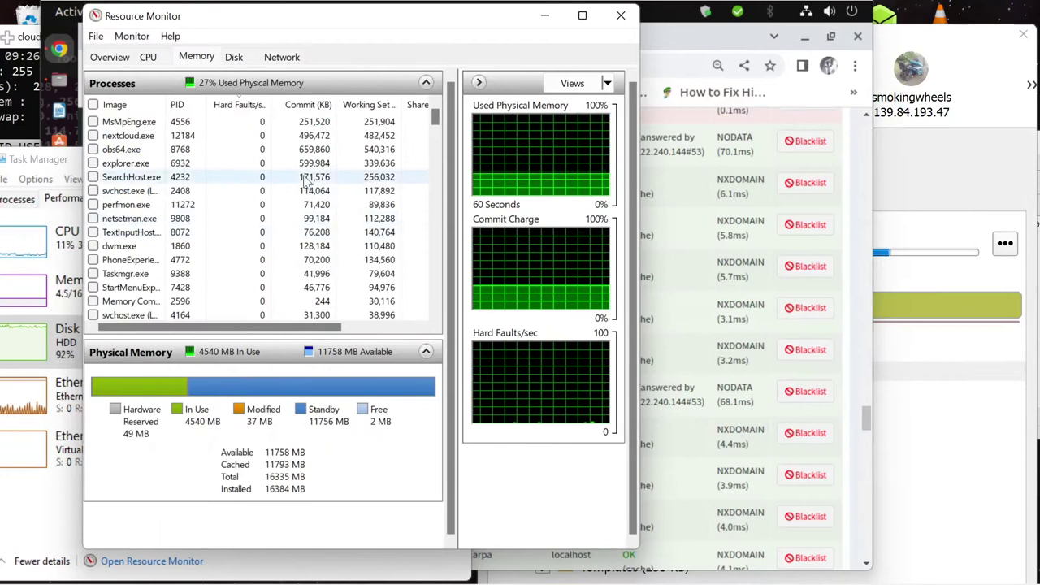
scroll(248, 104, down, 1)
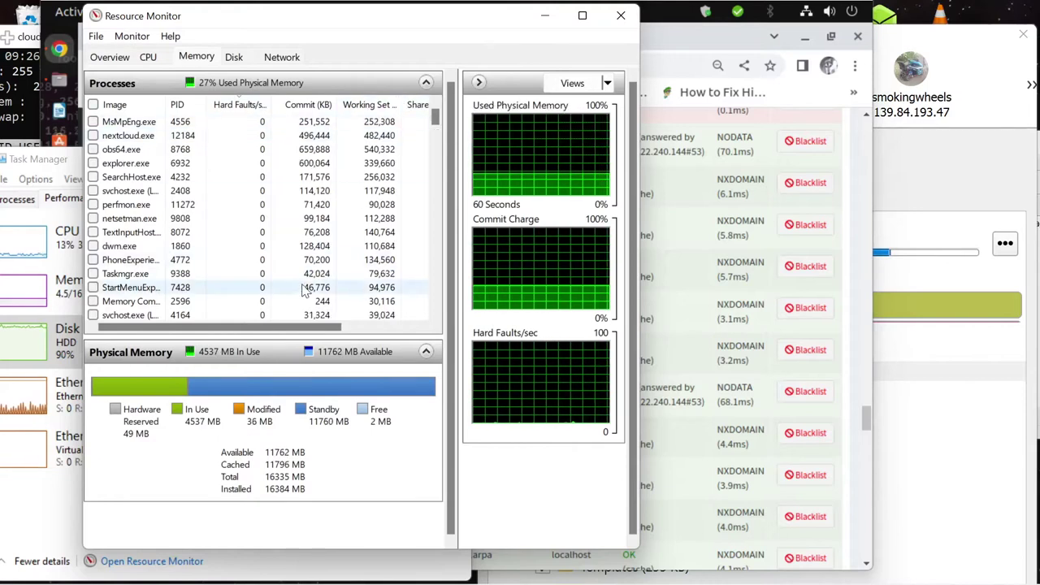
drag(259, 331, 374, 337)
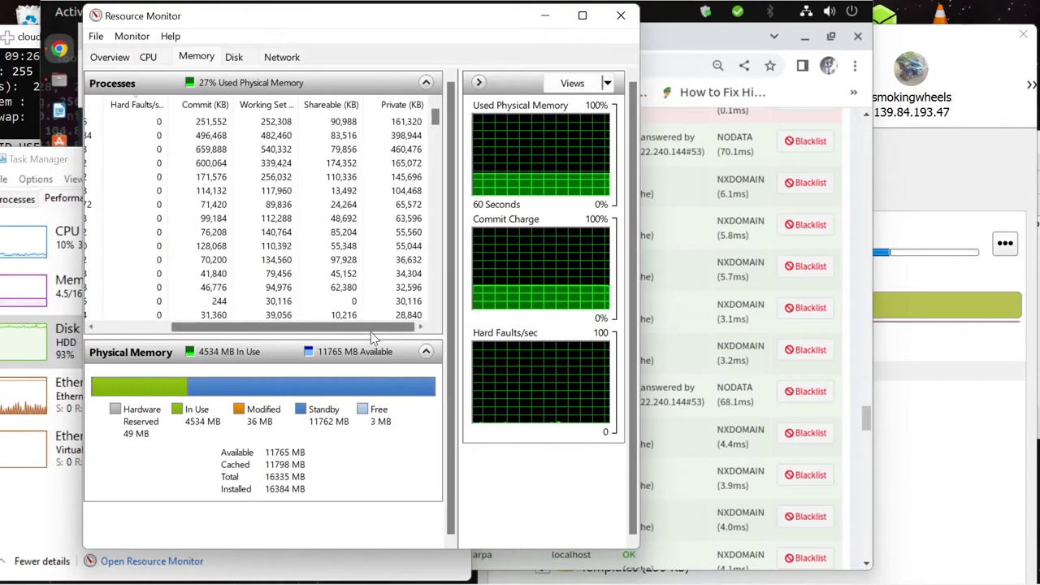
drag(372, 335, 285, 333)
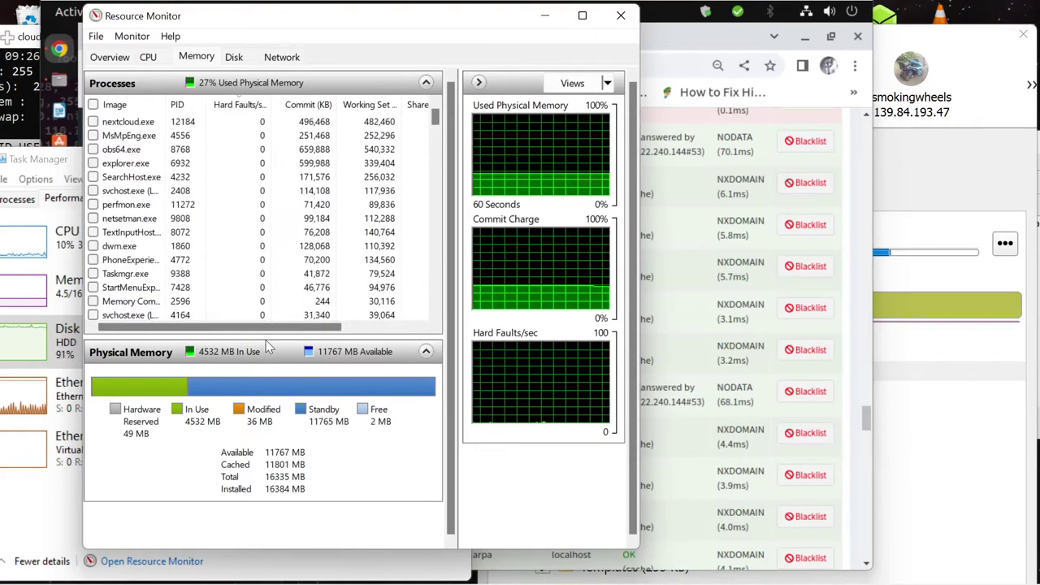
Select the top nextcloud.exe disk activity row, then return to the CPU view
click(237, 59)
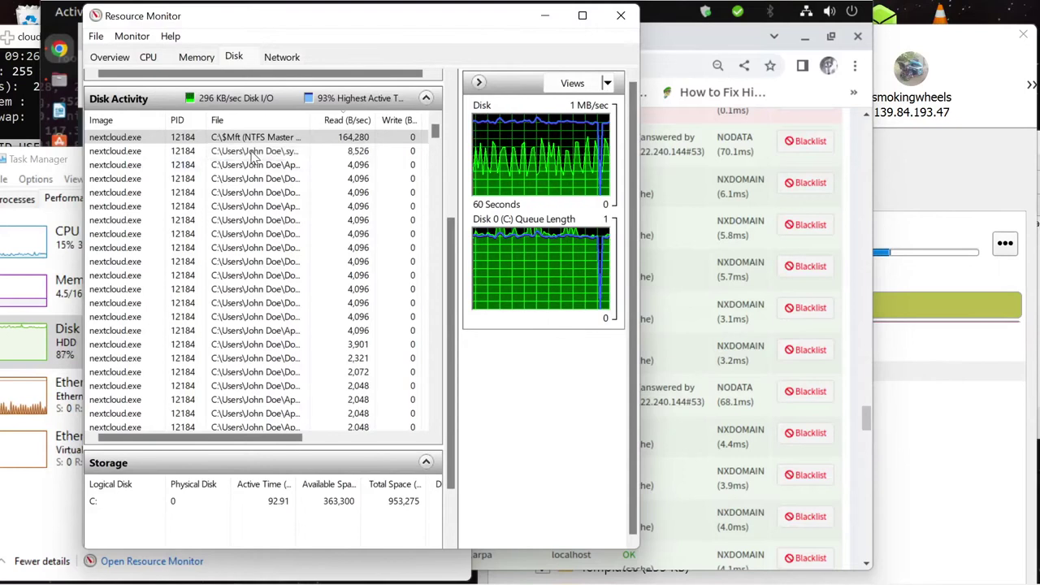
drag(246, 439, 365, 453)
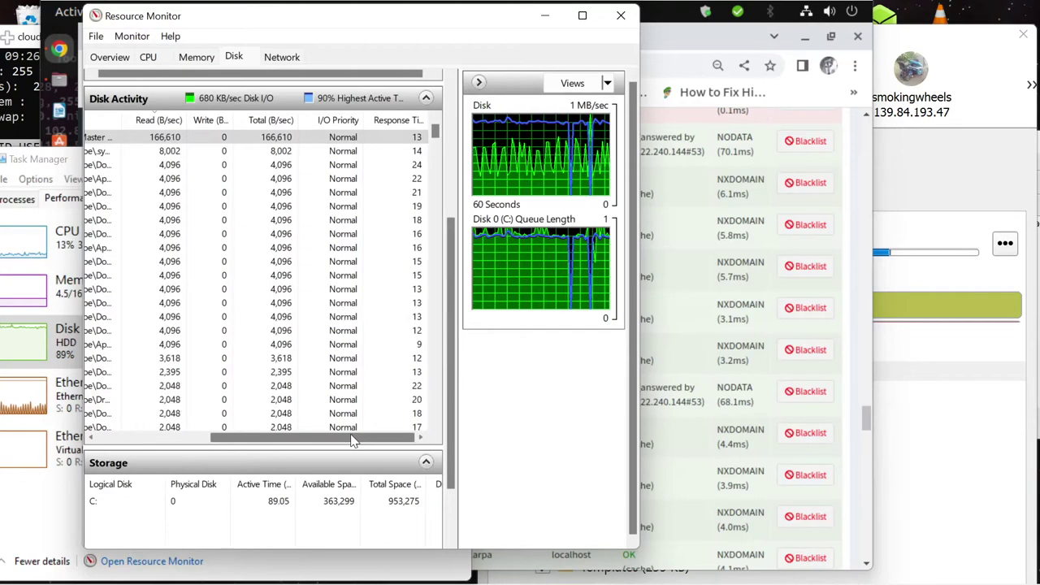
drag(353, 440, 187, 439)
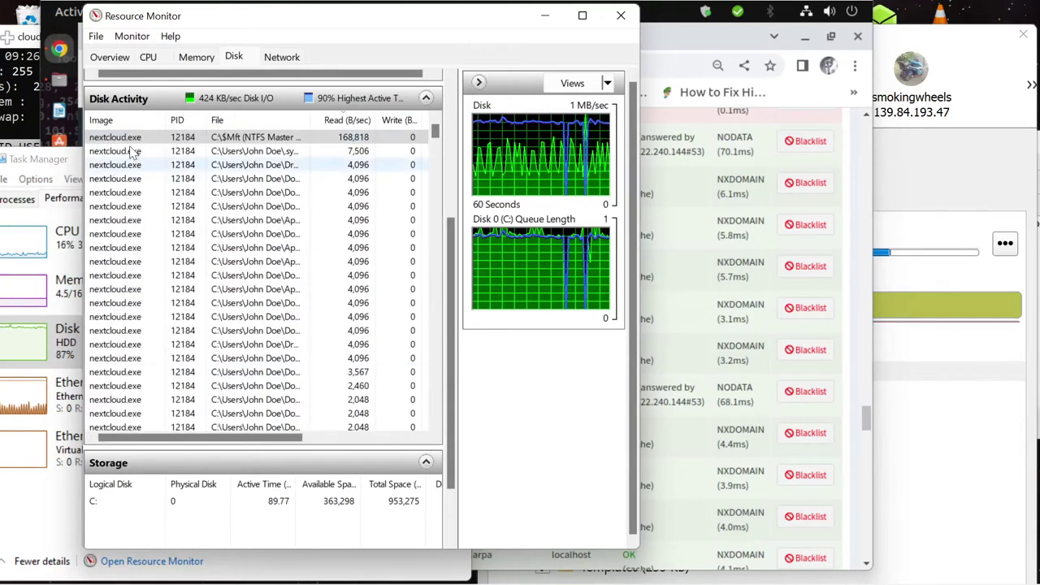
click(130, 139)
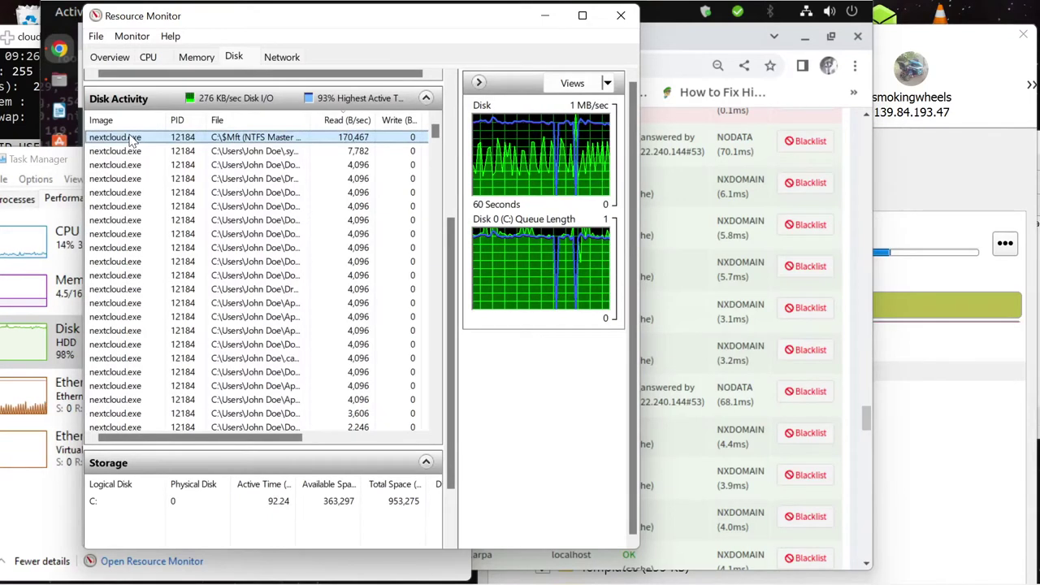
click(194, 58)
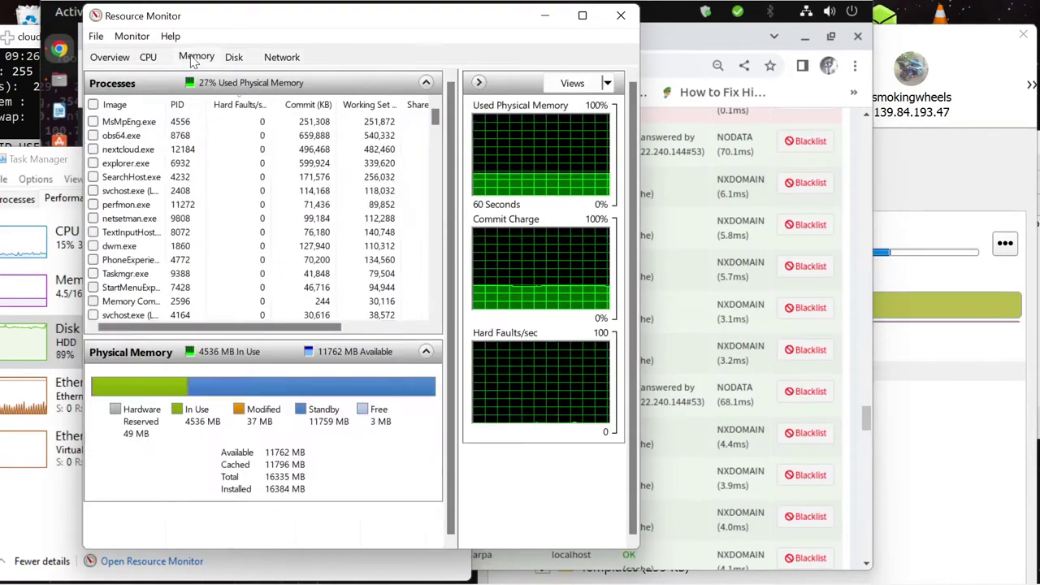
click(148, 57)
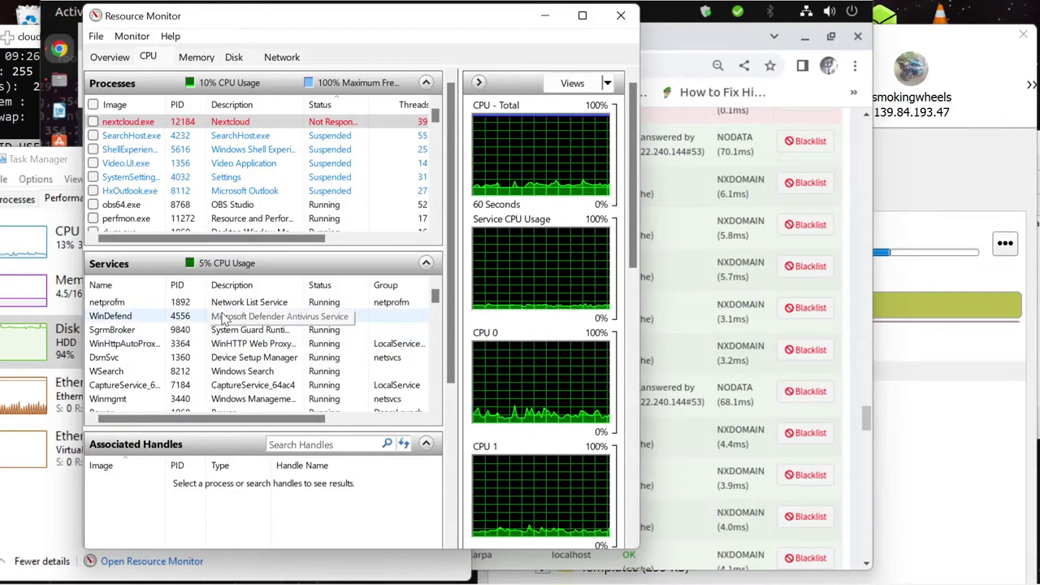
Select the WinDefend service and enlarge the Services list to show more rows
click(224, 320)
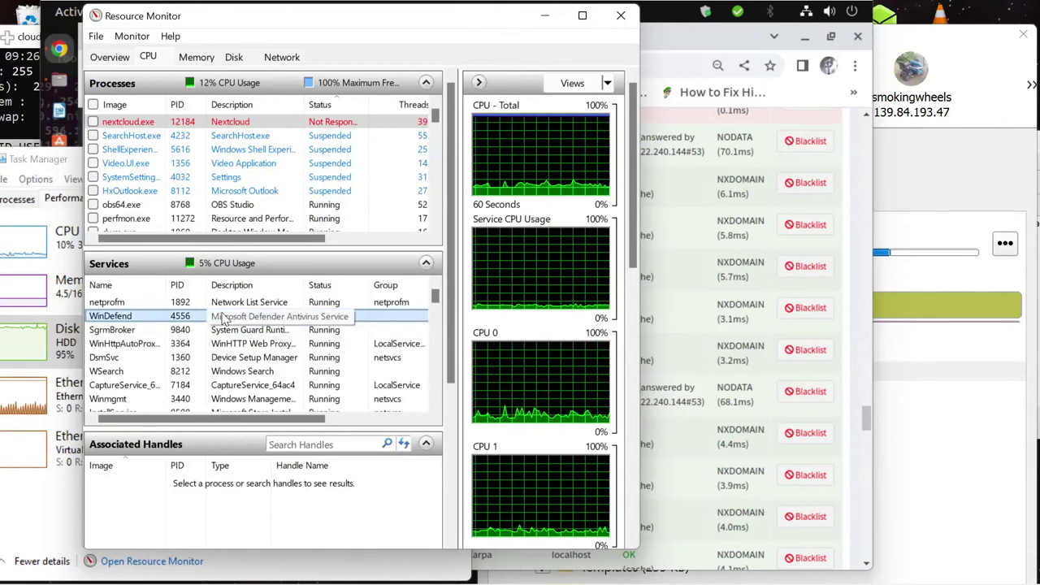
right_click(224, 320)
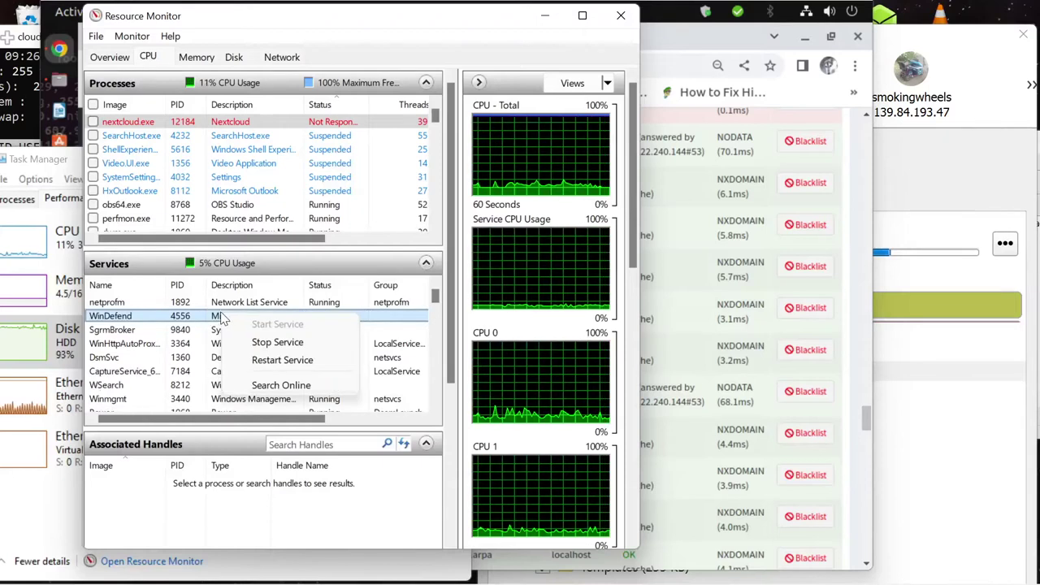
click(247, 267)
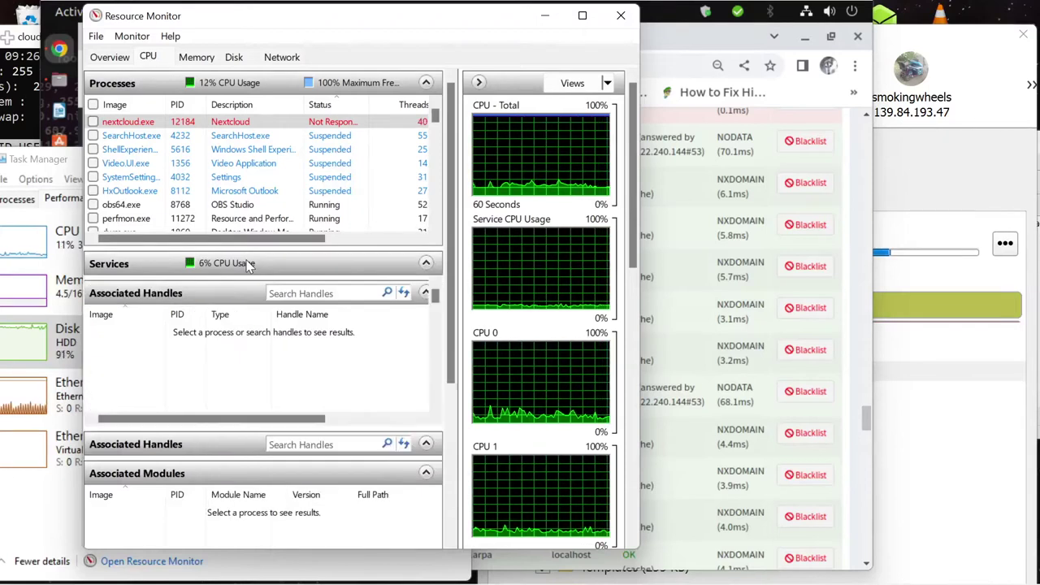
click(250, 265)
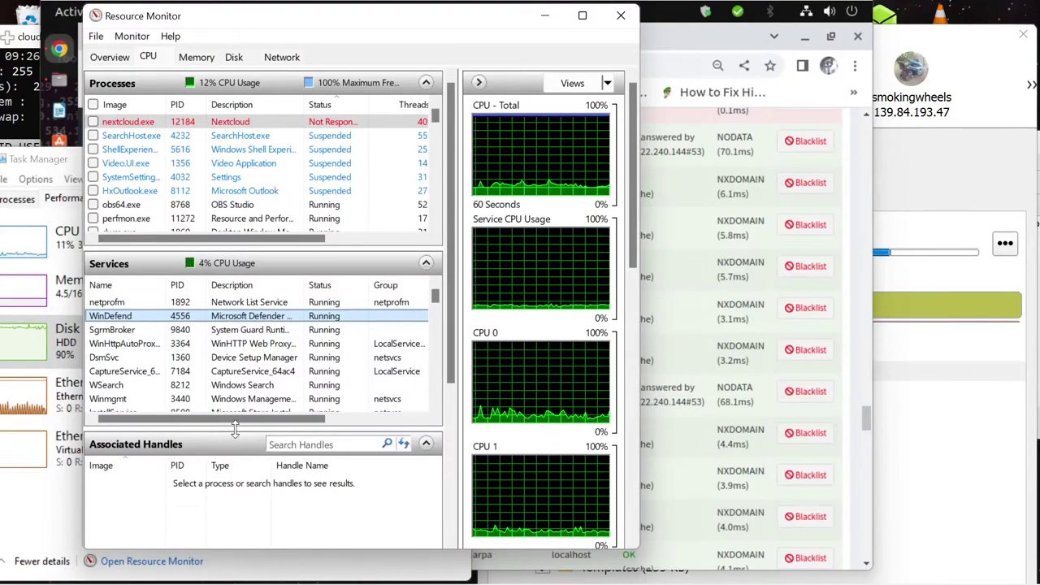
mouse_move(234, 430)
mouse_down()
mouse_move(234, 495)
mouse_move(329, 486)
mouse_move(220, 491)
mouse_move(237, 496)
mouse_move(233, 446)
mouse_up()
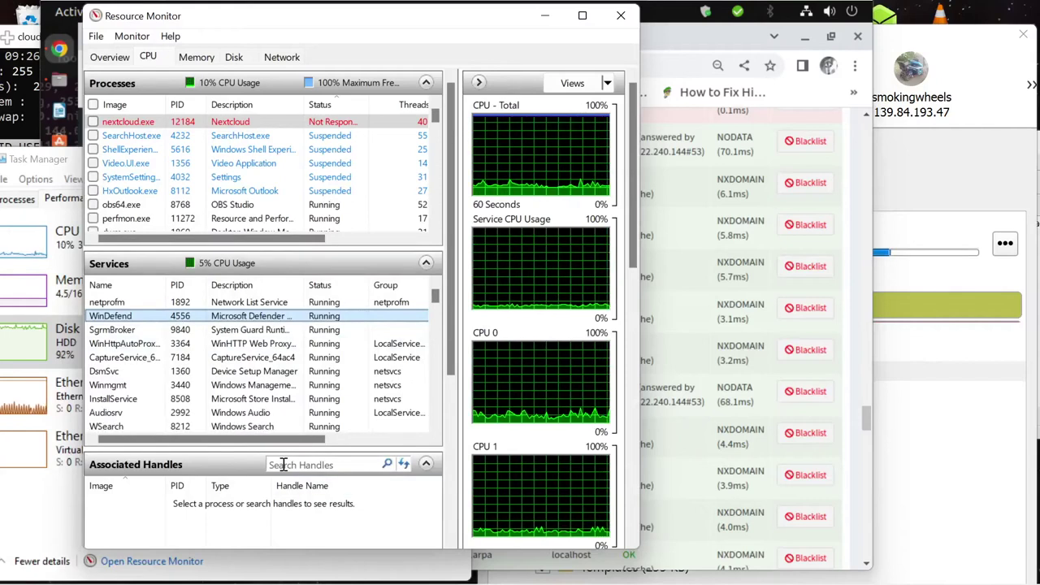
Search Associated Handles for 4556 and end the matching svchost.exe process
click(283, 464)
text(45)
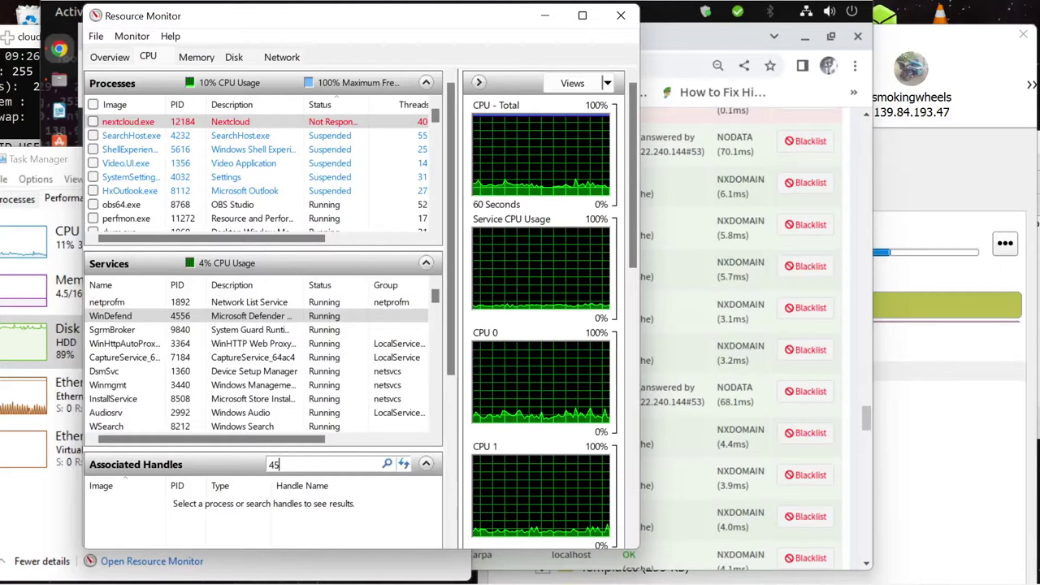
text(56)
key(Return)
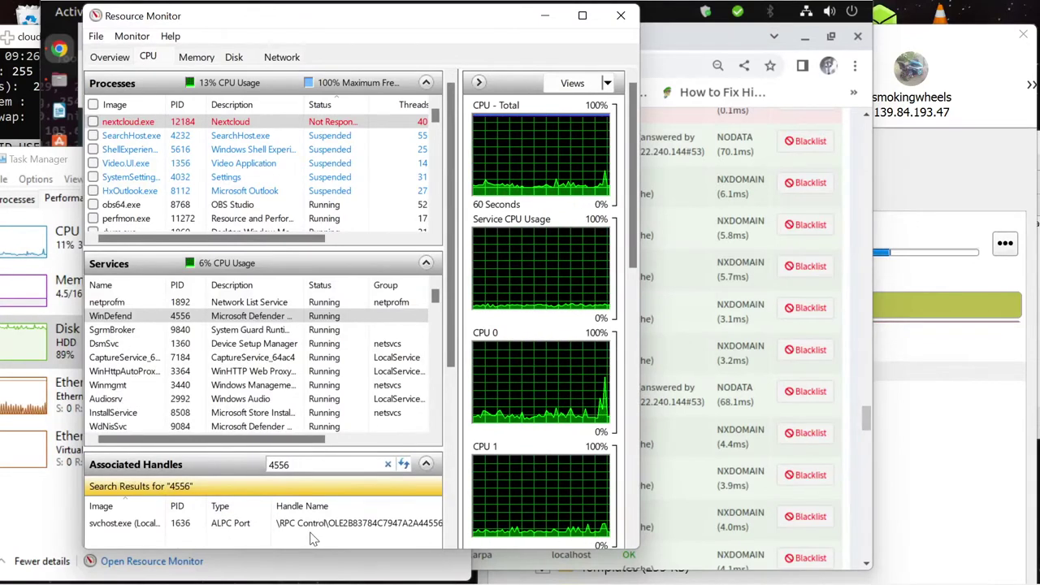
click(232, 524)
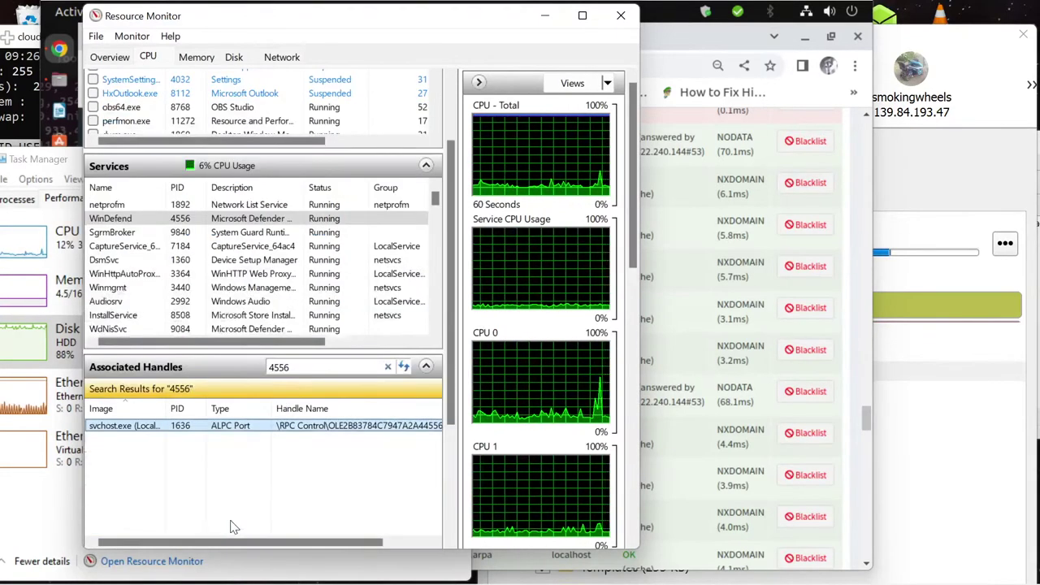
right_click(252, 429)
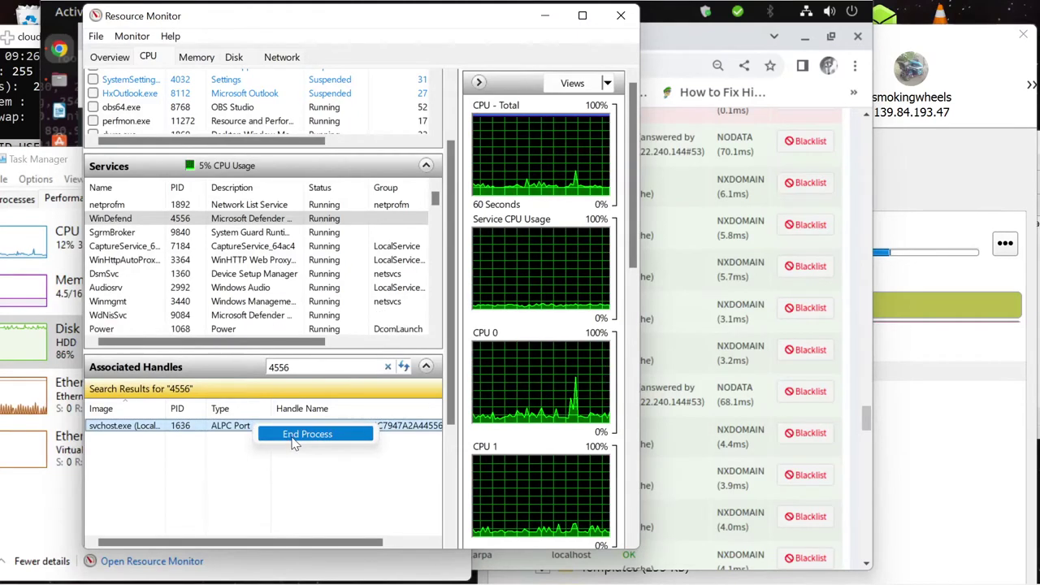
click(230, 543)
drag(230, 543, 208, 555)
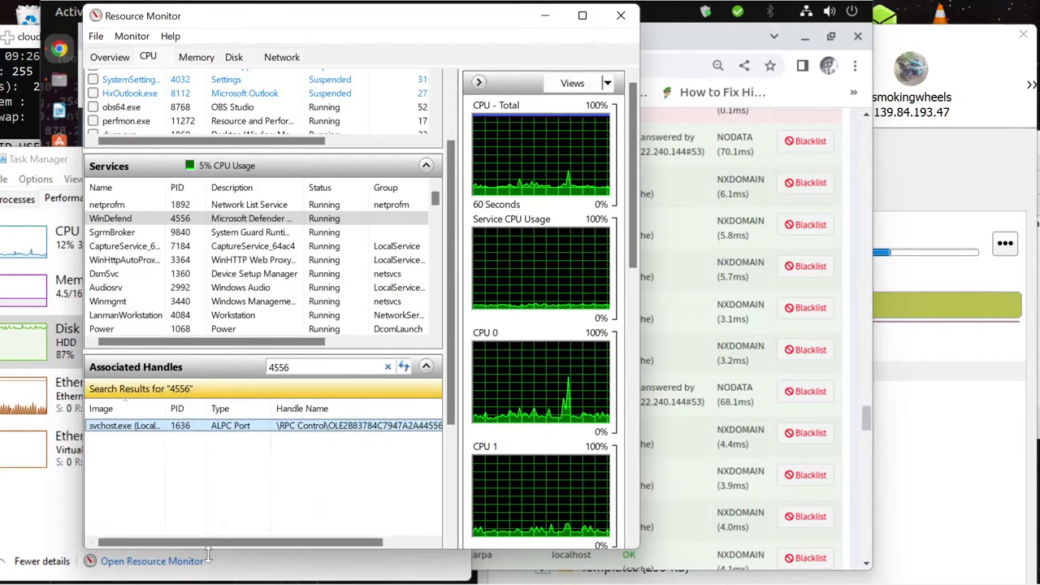
right_click(281, 427)
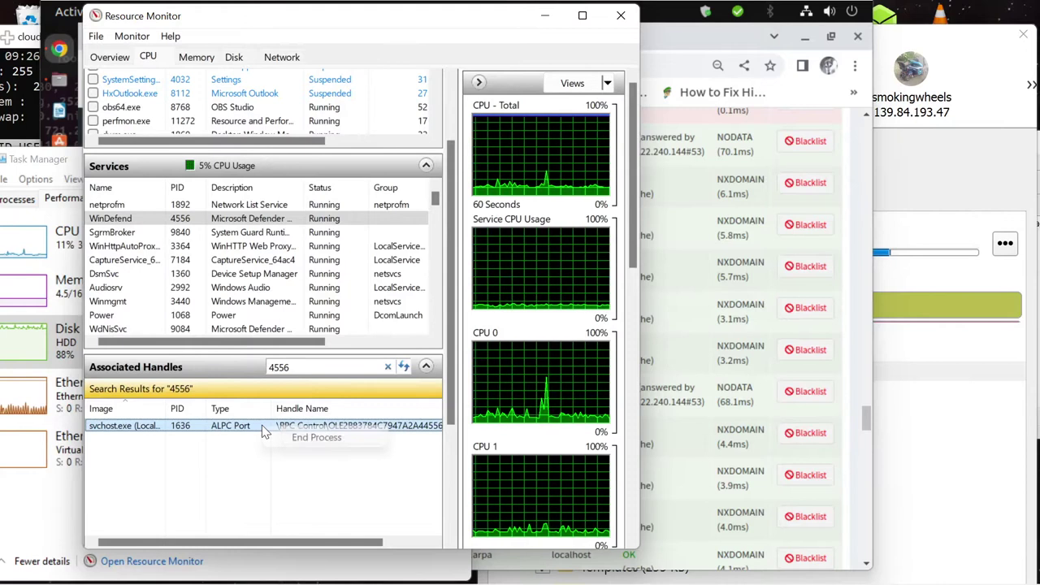
click(309, 437)
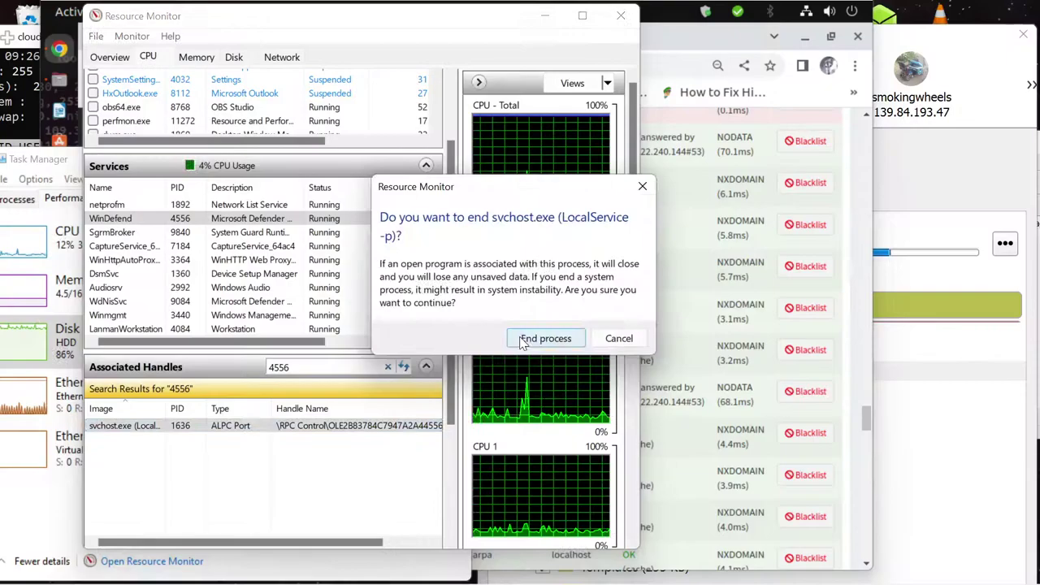
click(522, 342)
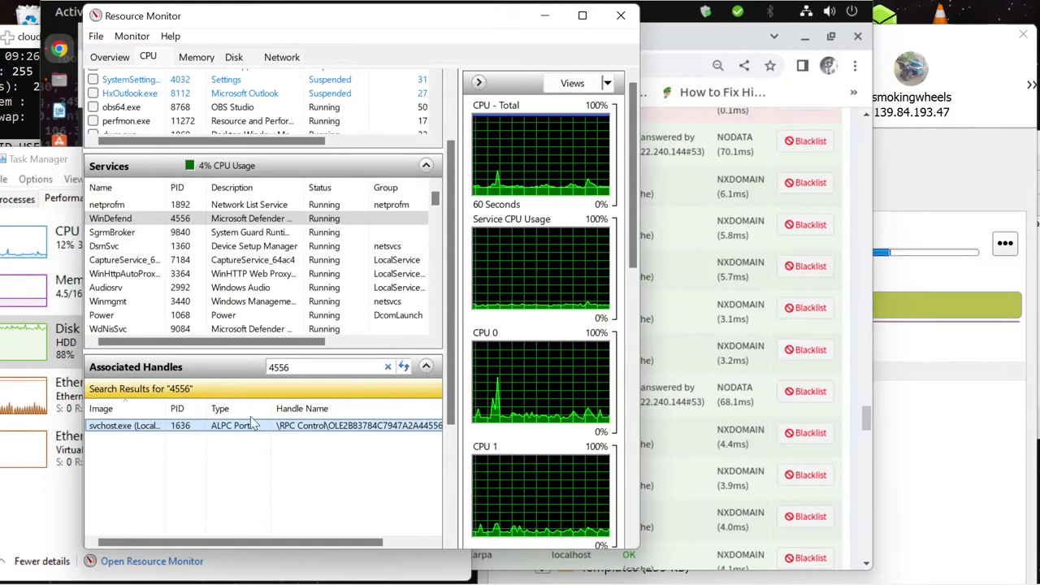
Stop the WinDefend service and recheck svchost.exe's process actions
right_click(151, 221)
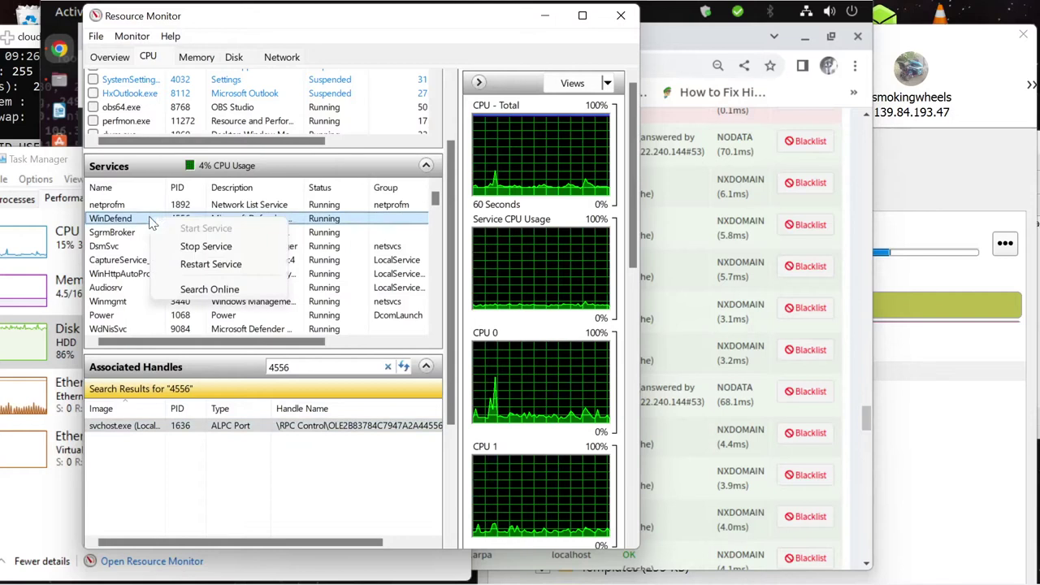
click(182, 248)
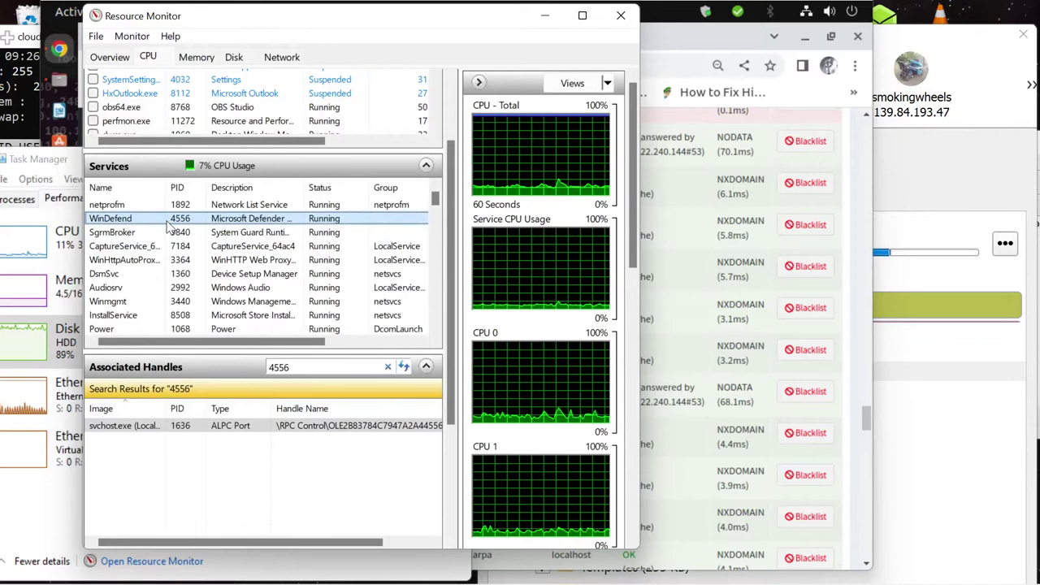
click(183, 425)
right_click(183, 422)
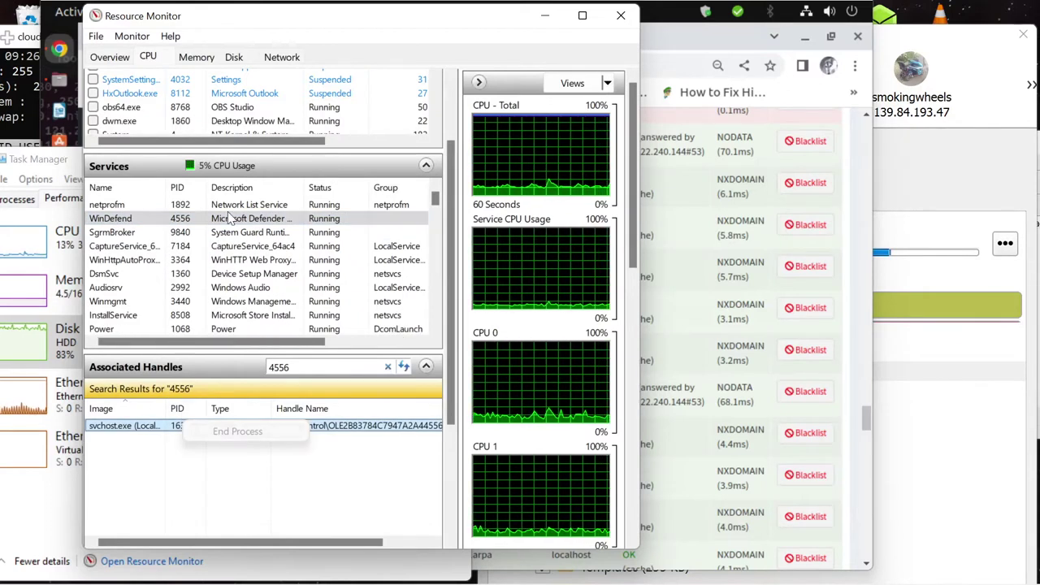
Sort the Memory tab by Hard Faults/sec in reverse order, then return to Overview
click(198, 57)
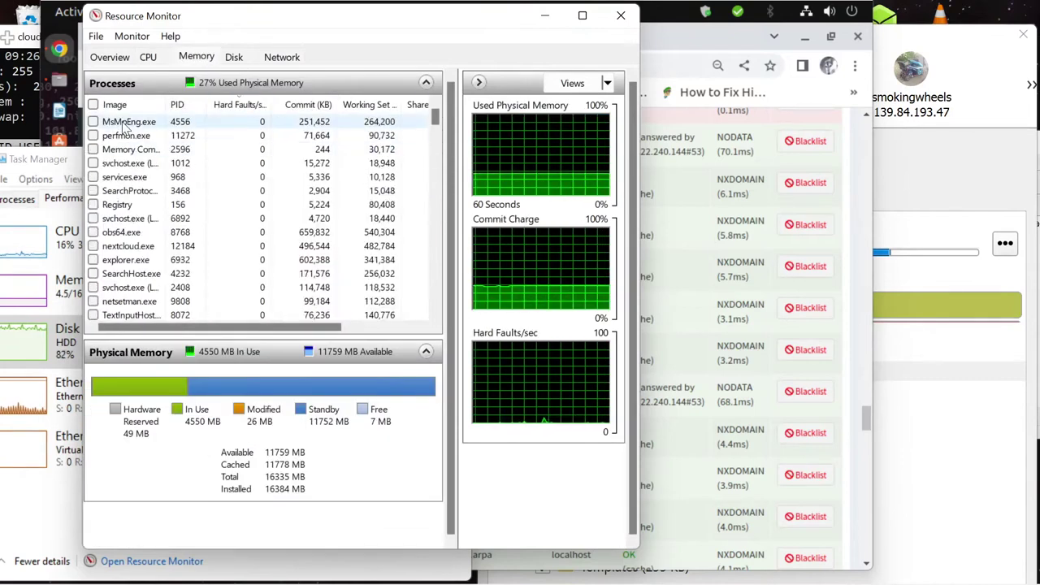
click(231, 107)
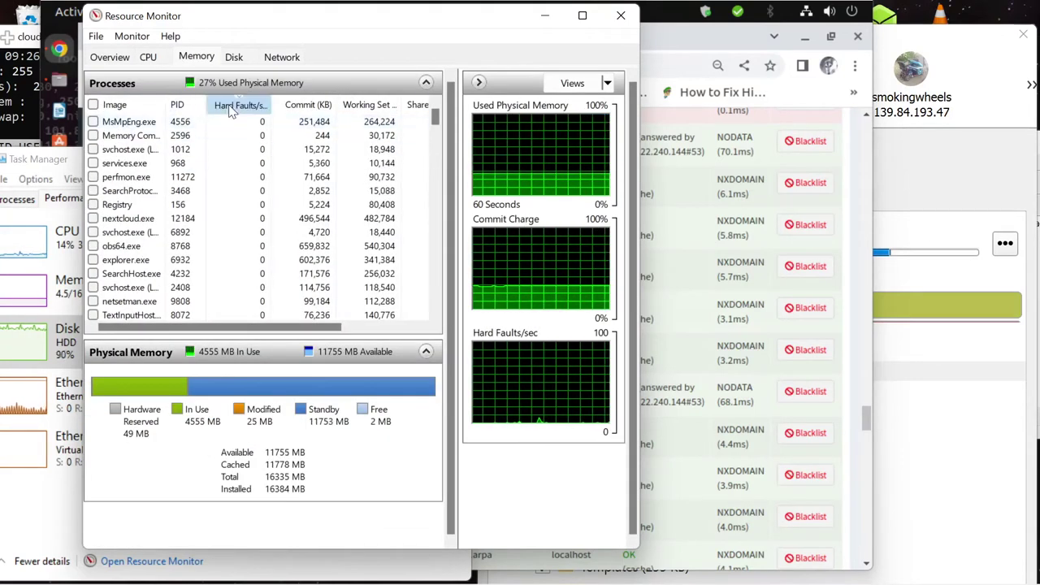
click(232, 110)
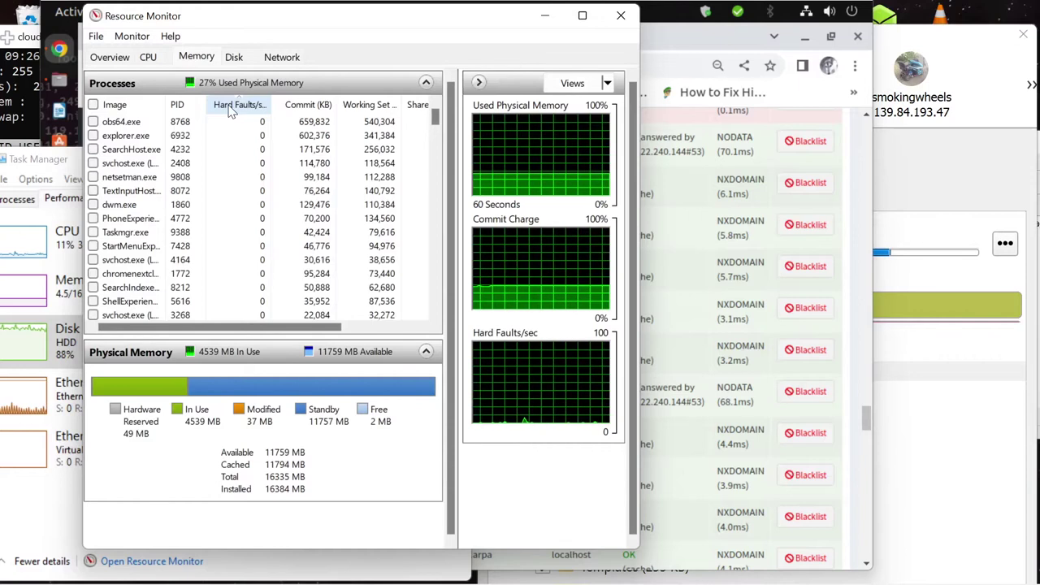
click(109, 58)
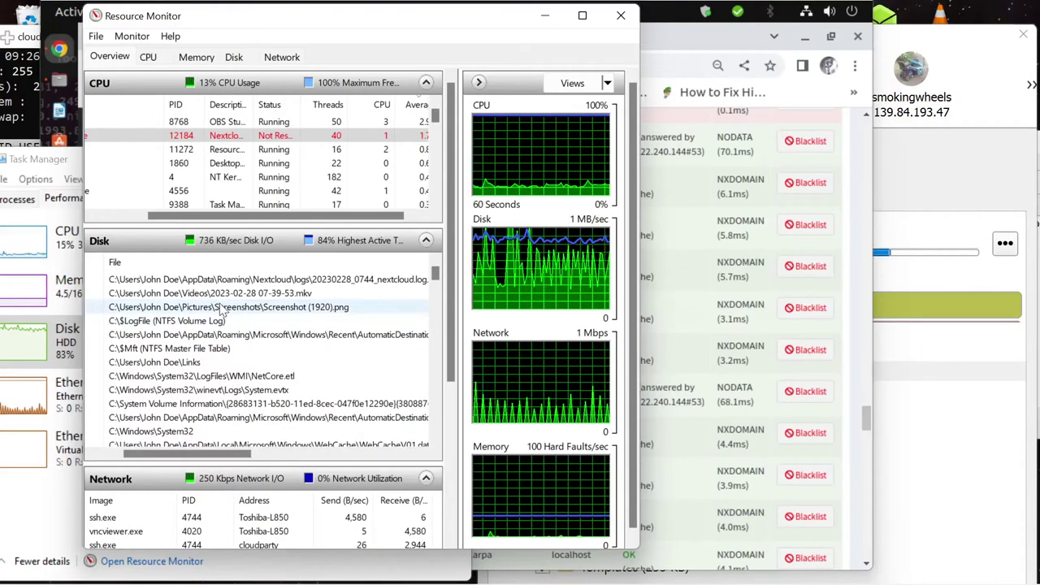
Try ending the MsMpEng.exe process and dismiss the Access denied error
drag(208, 215, 161, 215)
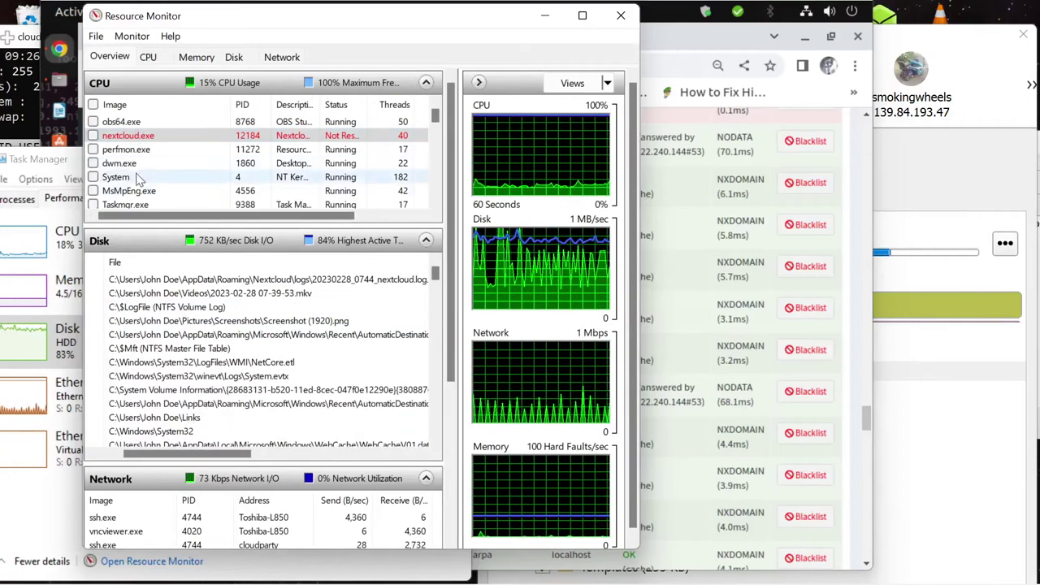
click(133, 192)
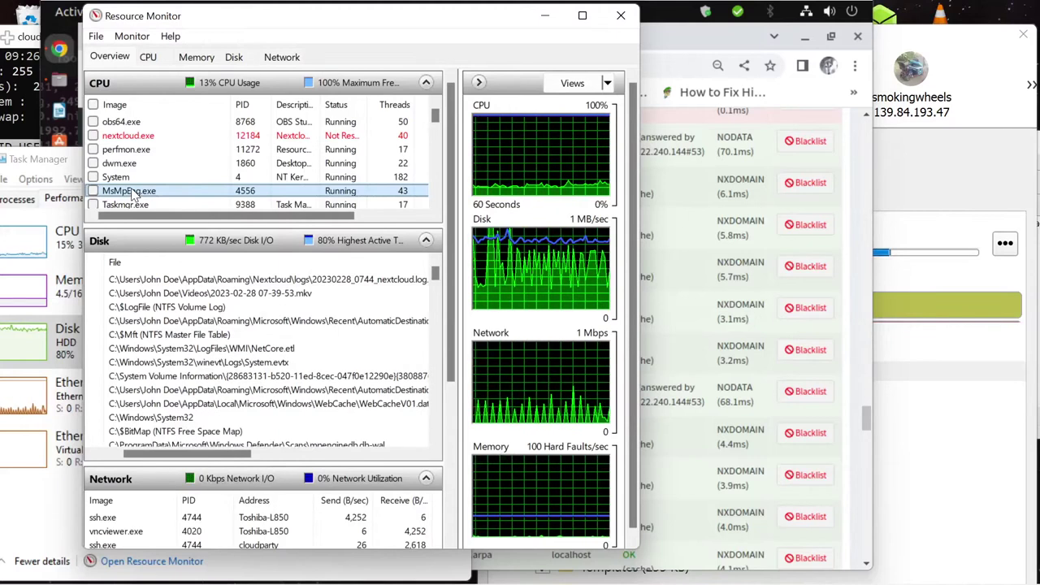
right_click(134, 194)
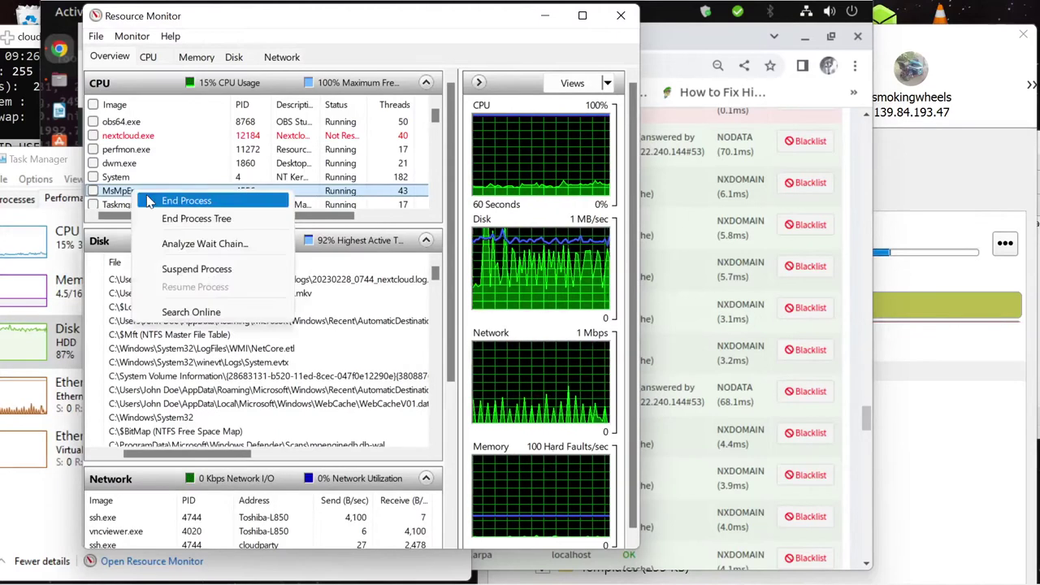
click(186, 200)
click(546, 329)
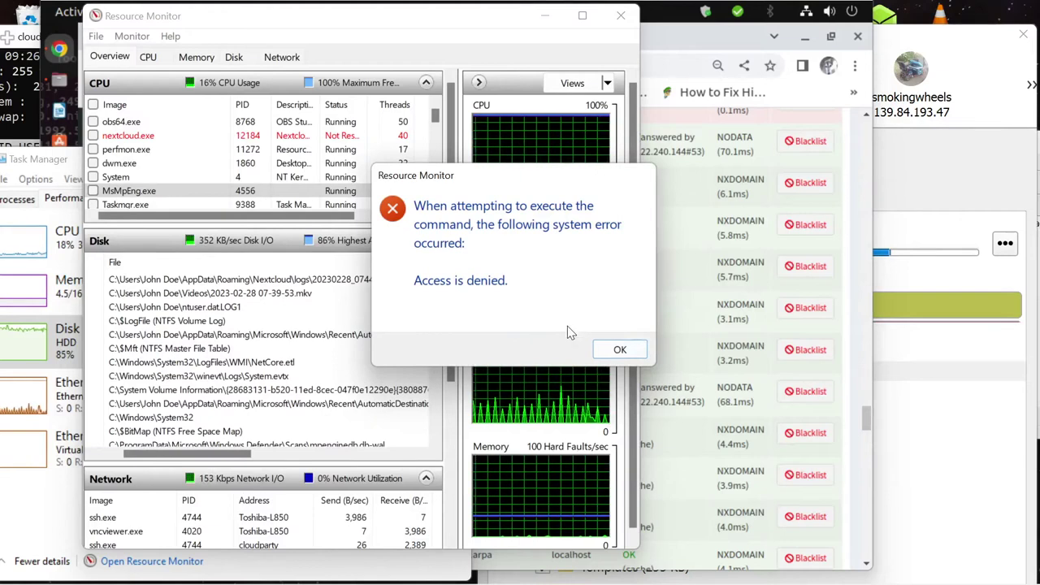
click(620, 349)
Analyze the wait chains of MsMpEng.exe and nextcloud.exe
right_click(164, 190)
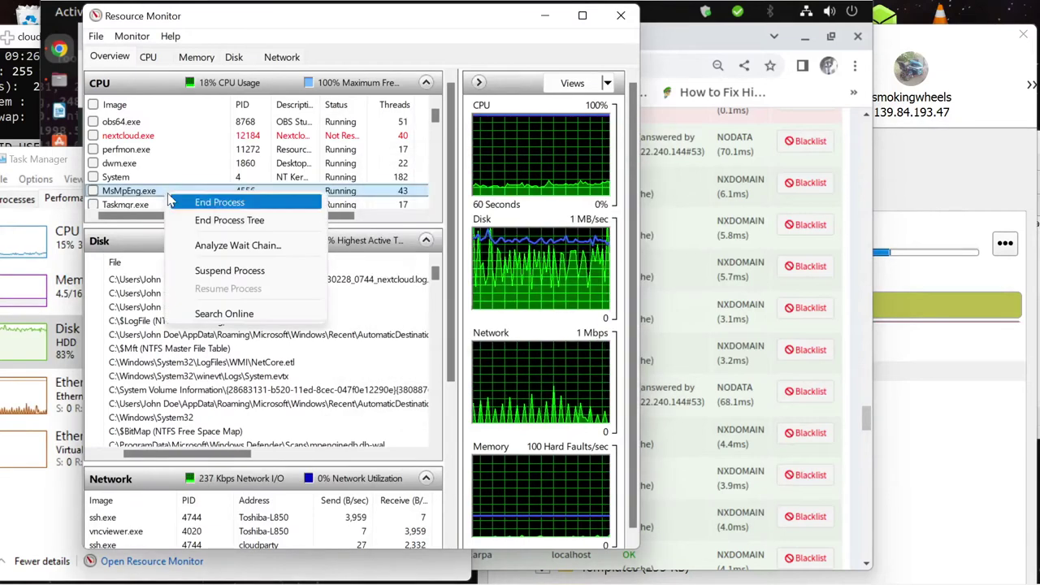
click(193, 245)
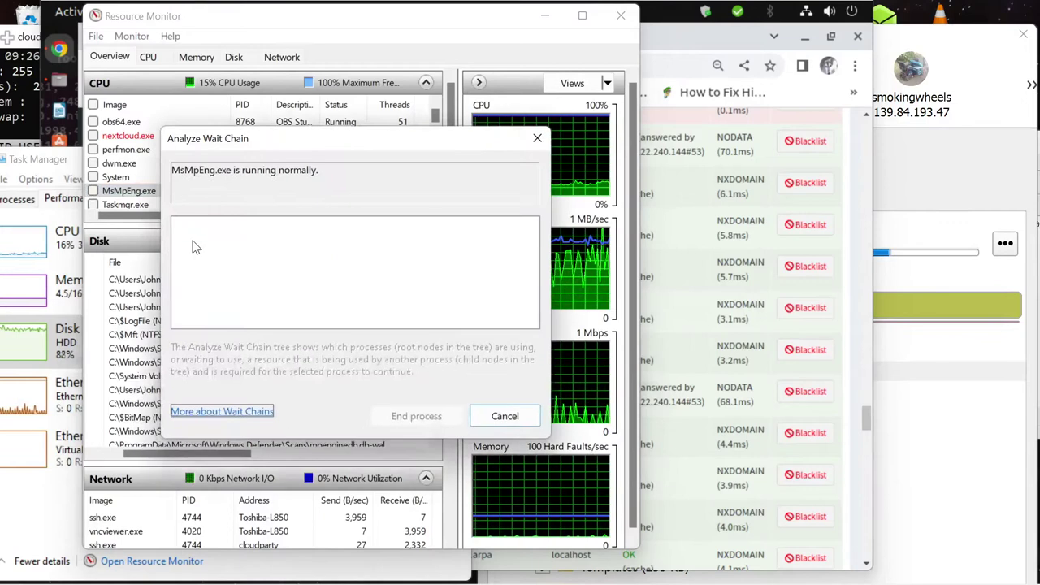
click(483, 415)
click(130, 136)
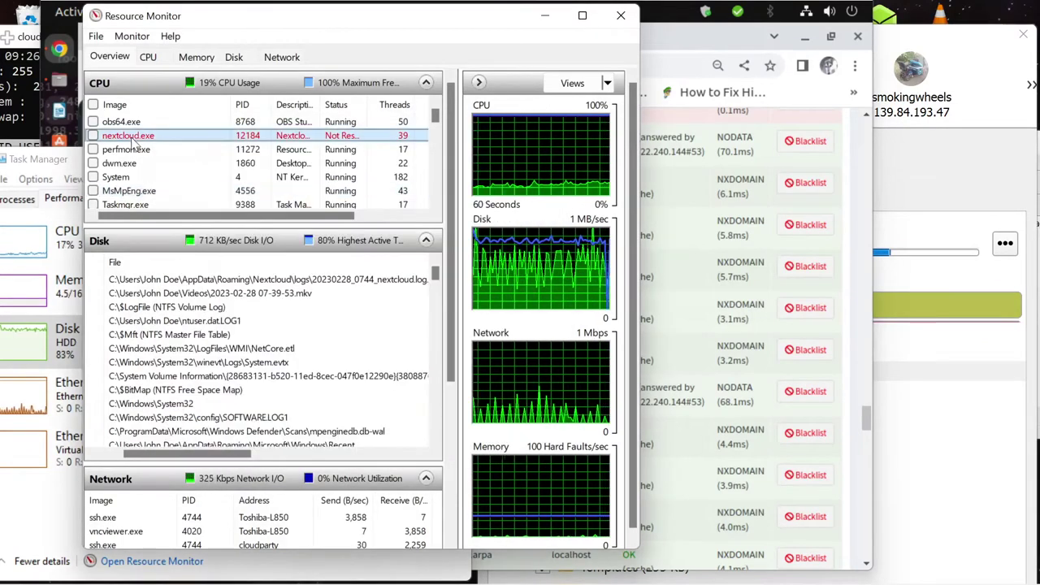
right_click(133, 140)
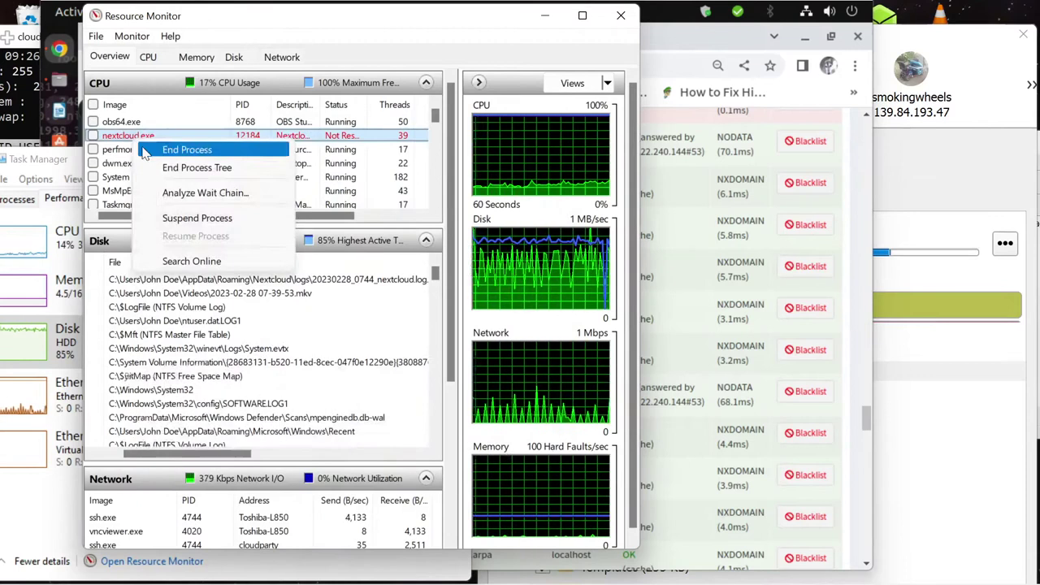
click(172, 195)
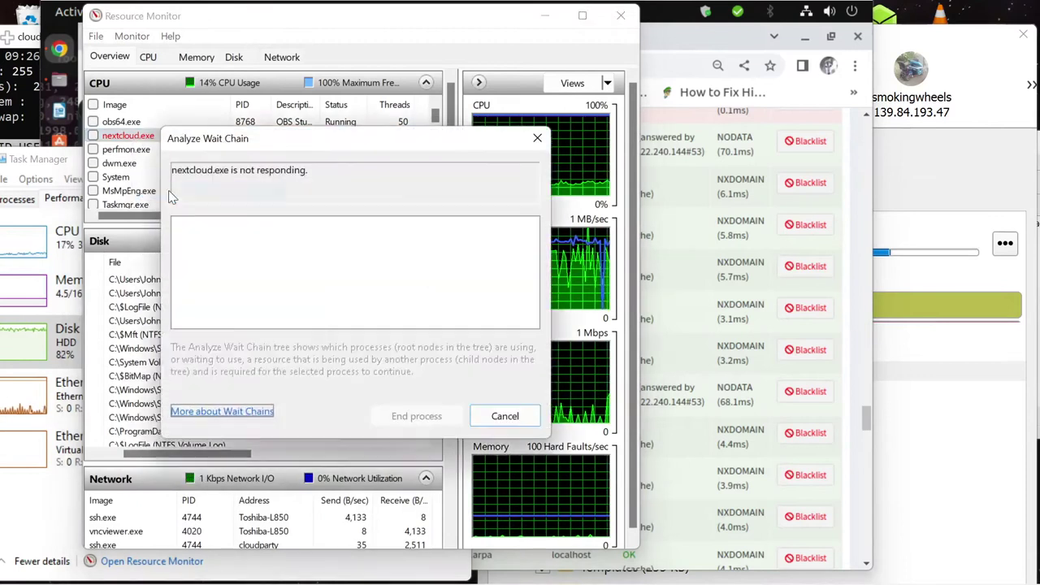
click(505, 415)
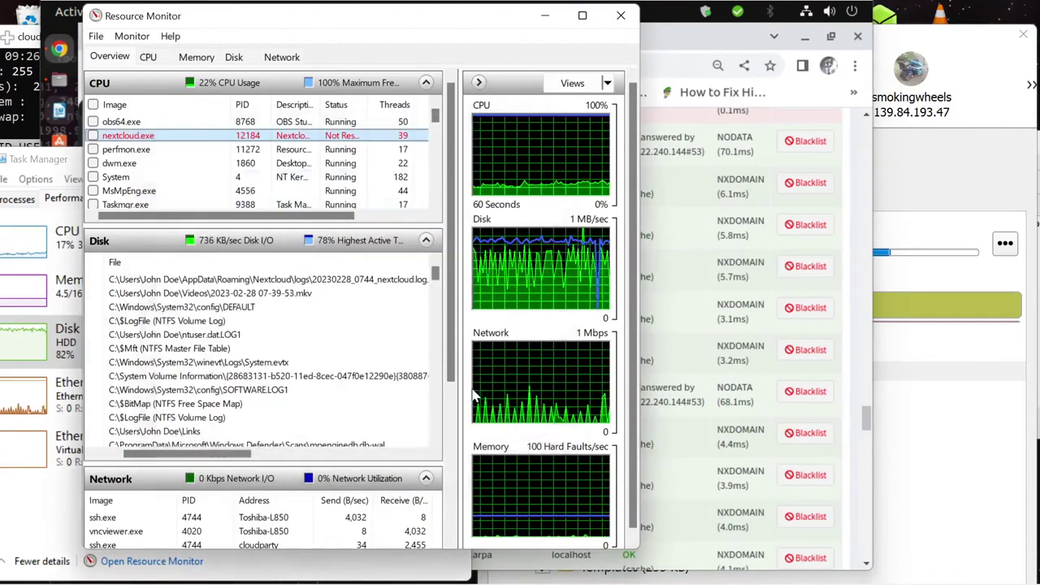
Attempt End Process Tree on MsMpEng.exe and dismiss the Access denied error
click(127, 194)
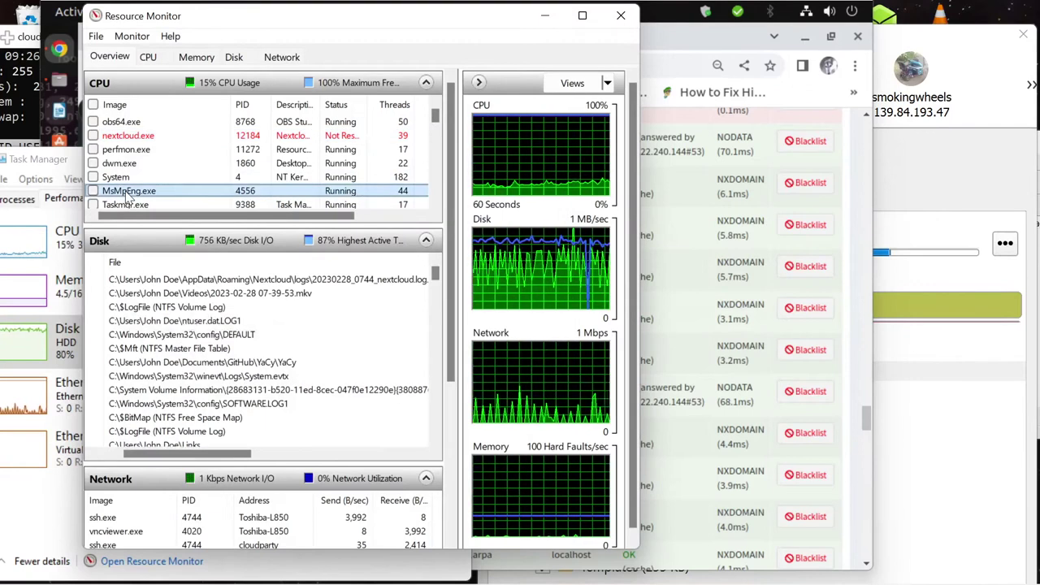
right_click(130, 196)
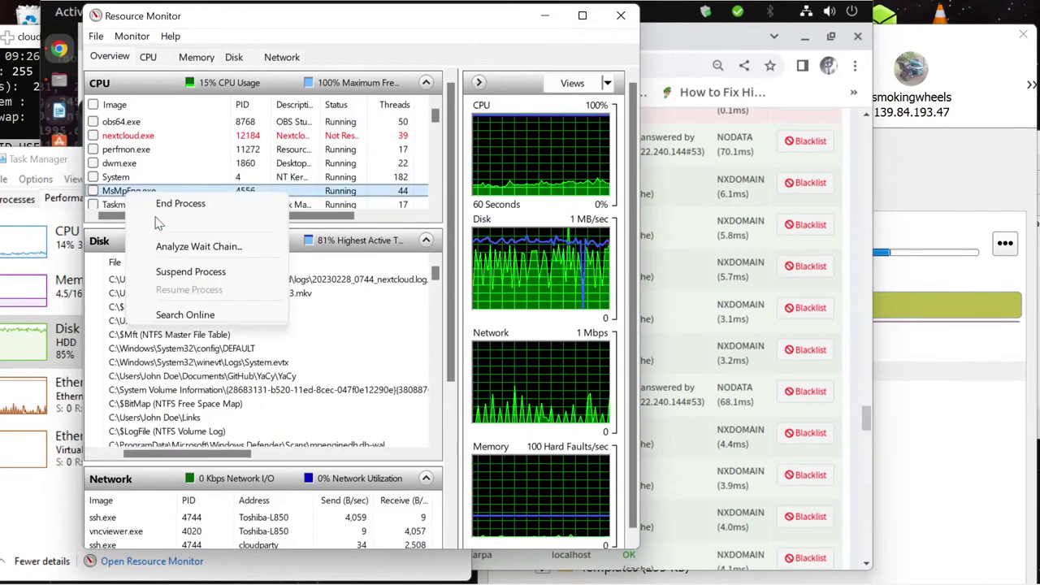
click(159, 221)
click(533, 339)
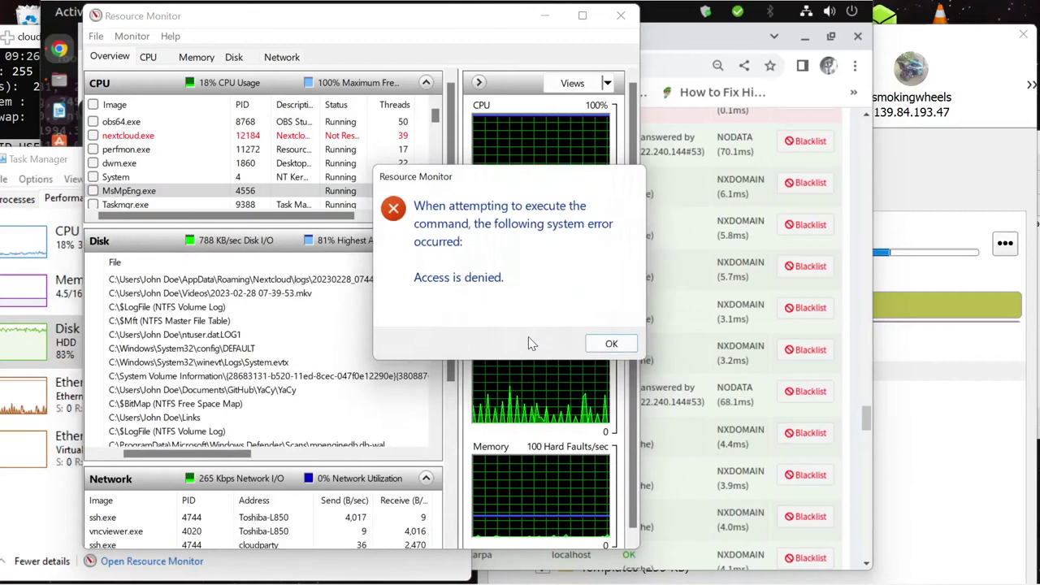
click(620, 346)
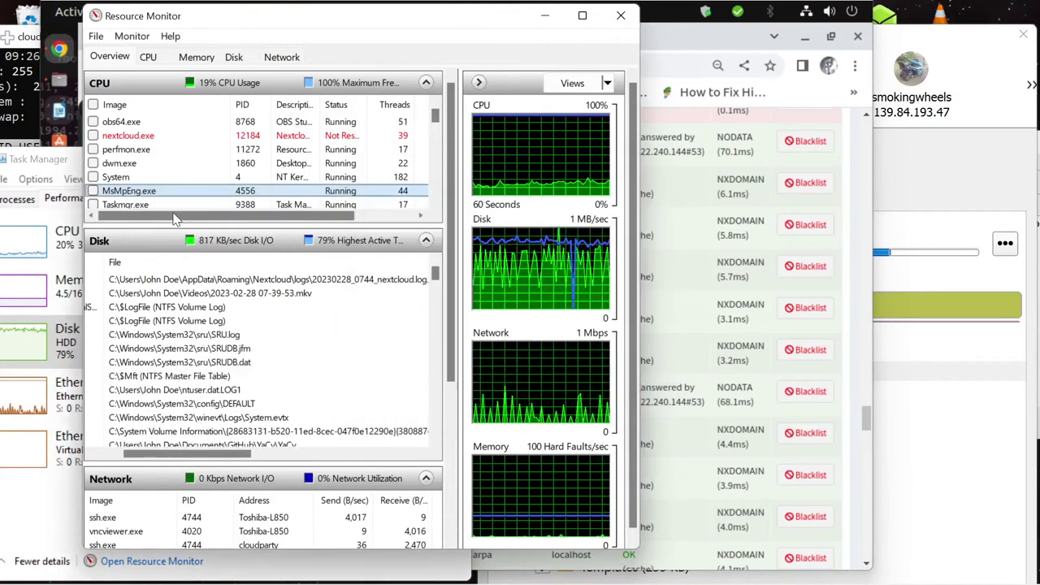
Bring up audiodg.exe's actions without choosing one, then switch to the Disk tab
right_click(135, 208)
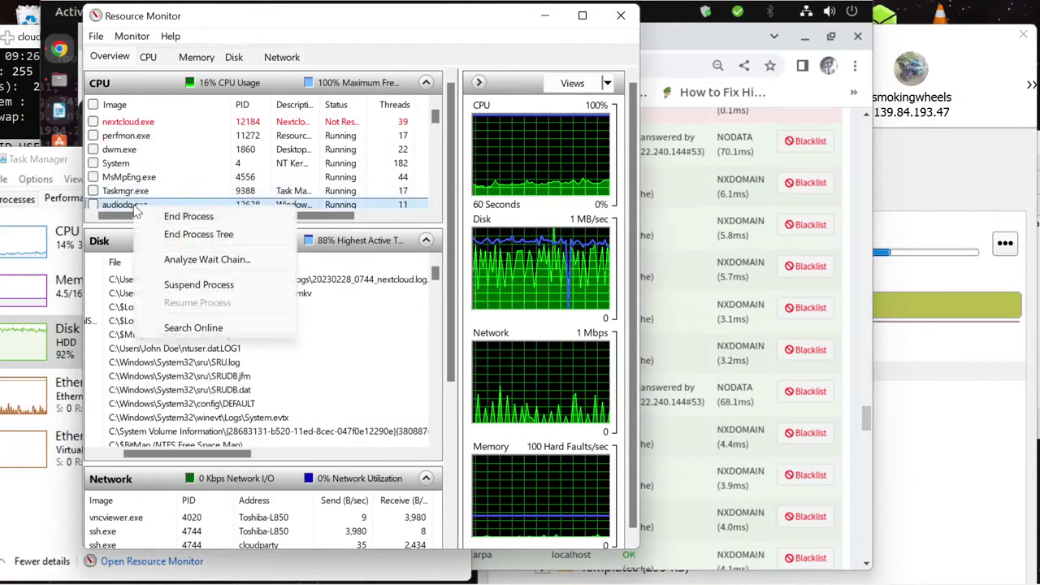
click(132, 211)
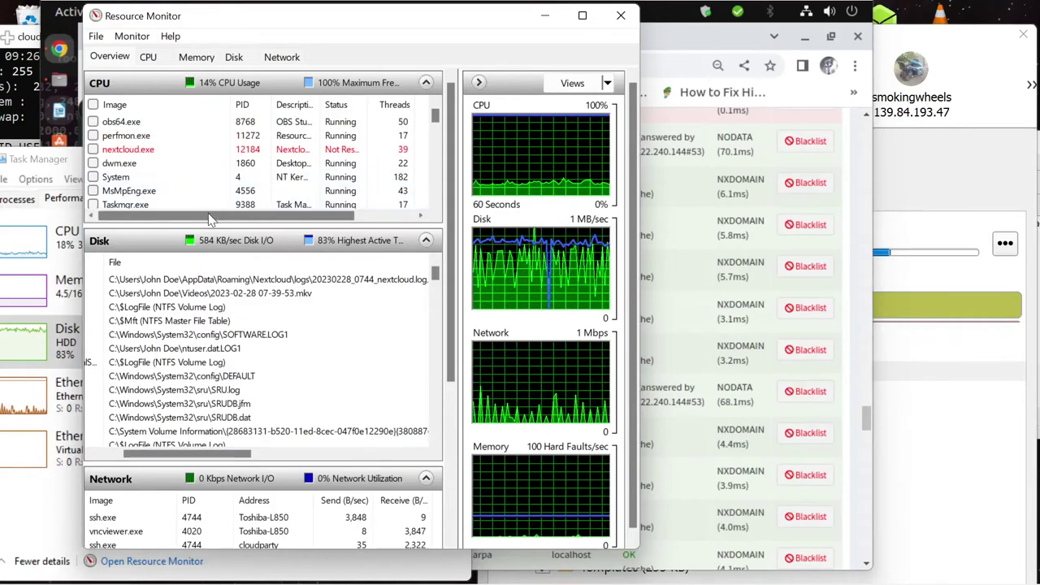
drag(212, 218, 333, 223)
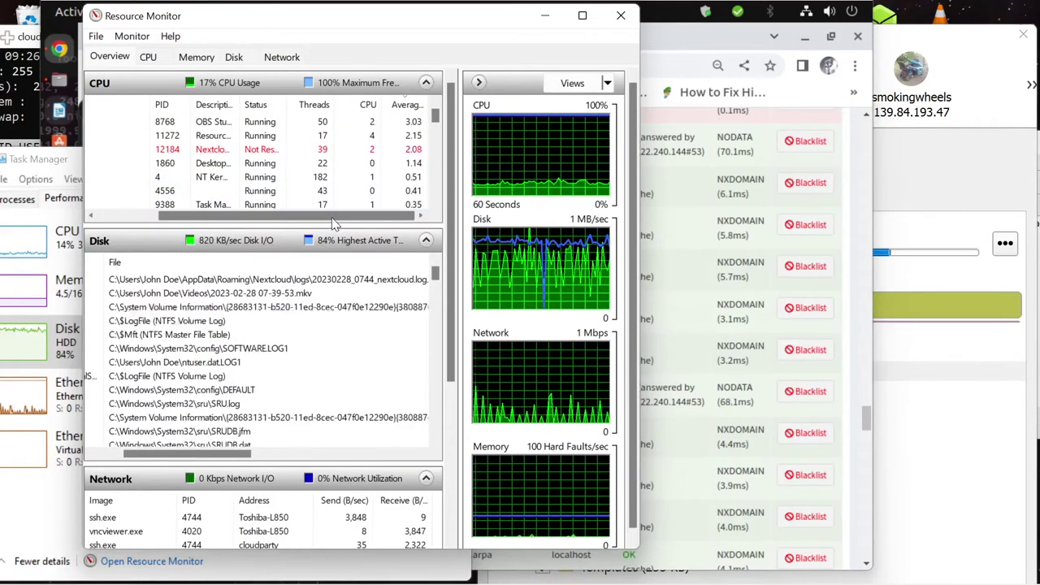
drag(334, 224, 211, 223)
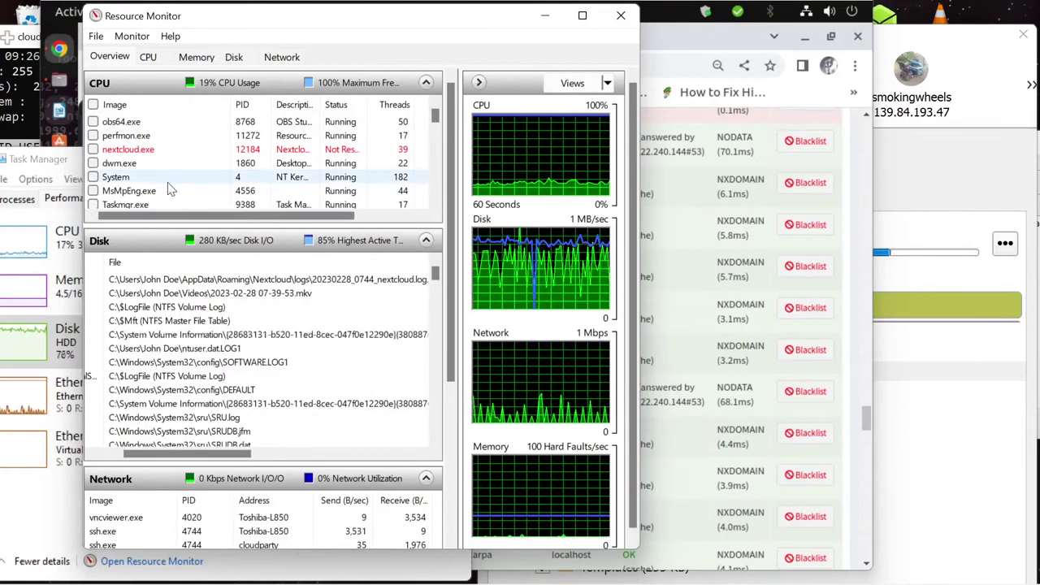
click(234, 58)
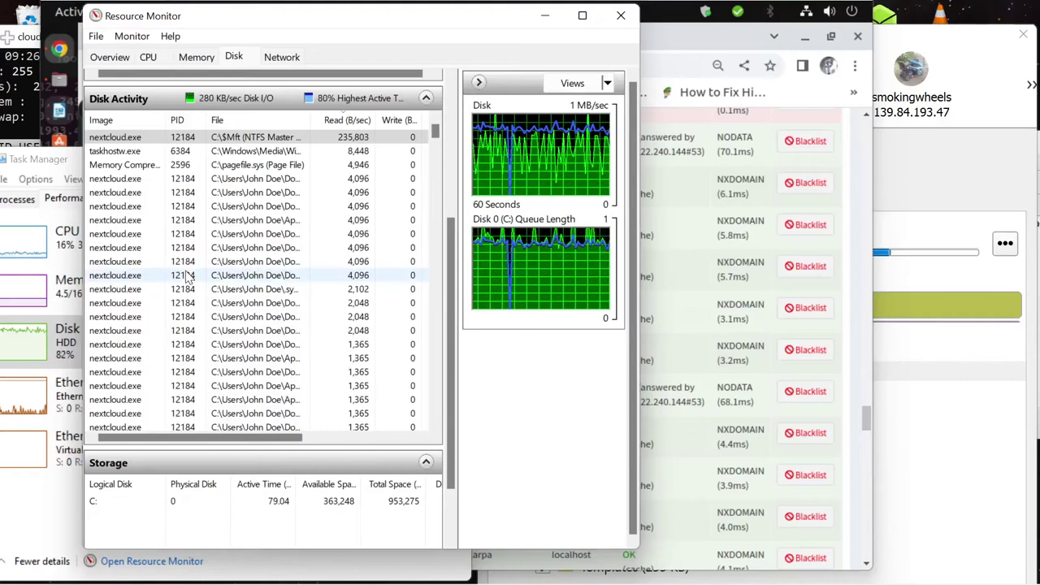
Scroll Disk Activity and select the nextcloud.exe entries, then switch to the Network tab
drag(433, 136, 436, 424)
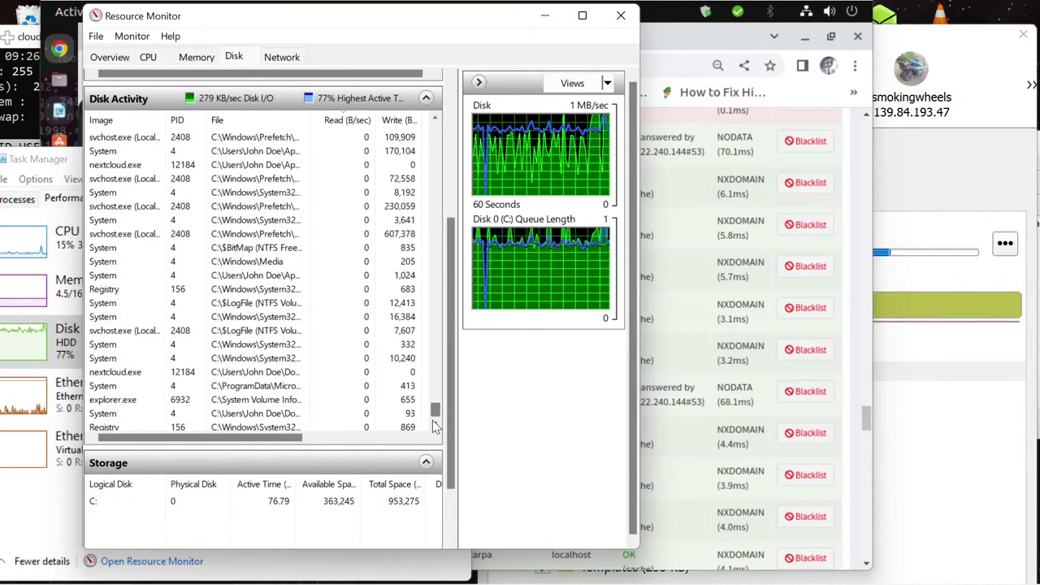
drag(435, 413, 436, 130)
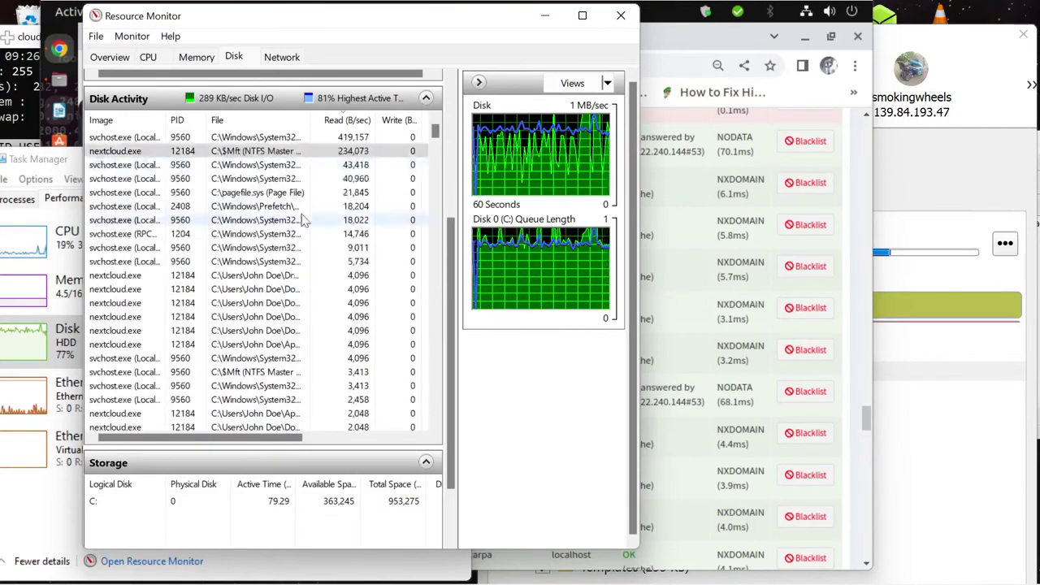
click(148, 138)
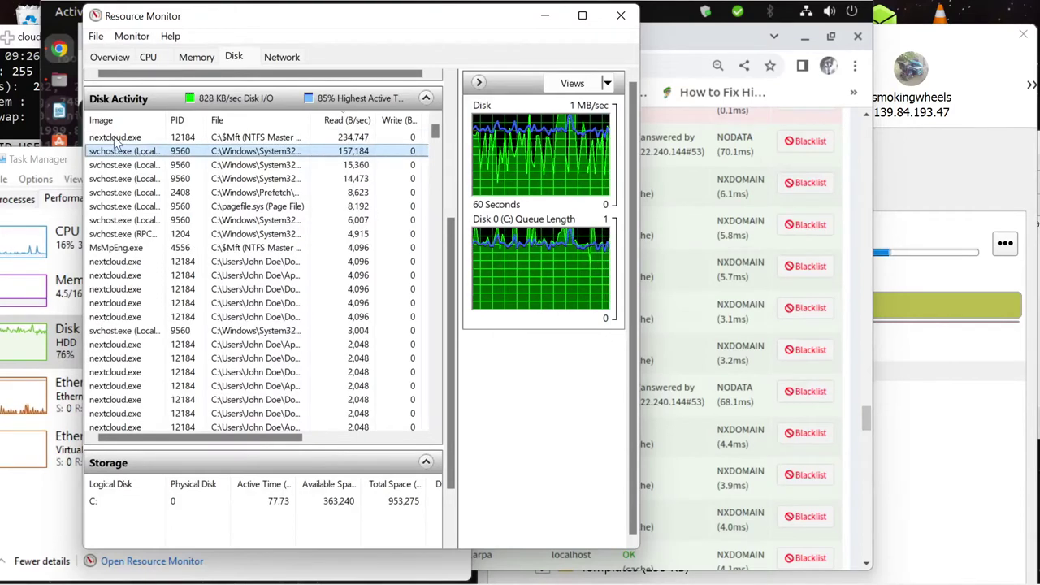
click(117, 139)
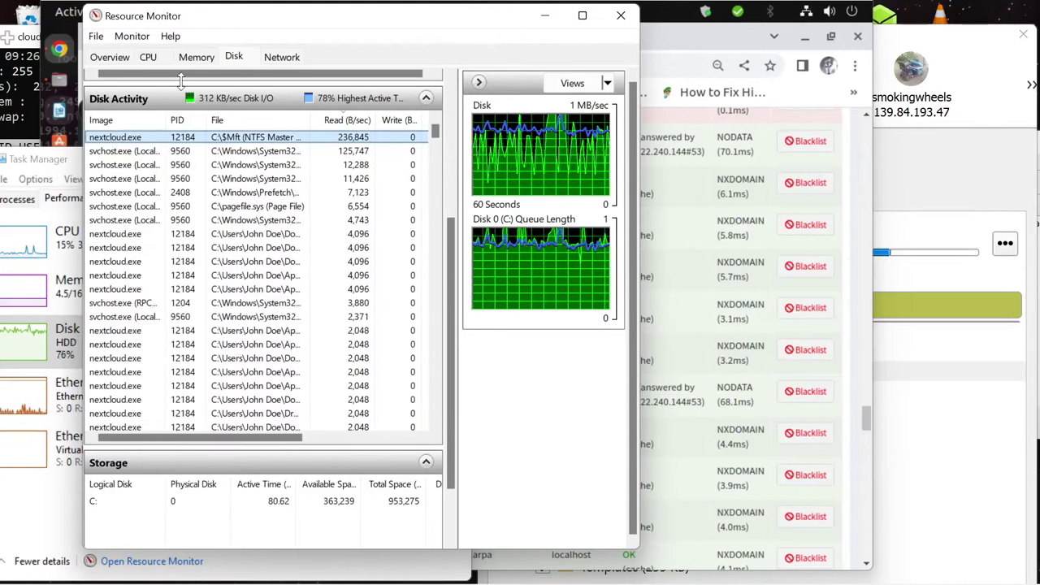
click(280, 57)
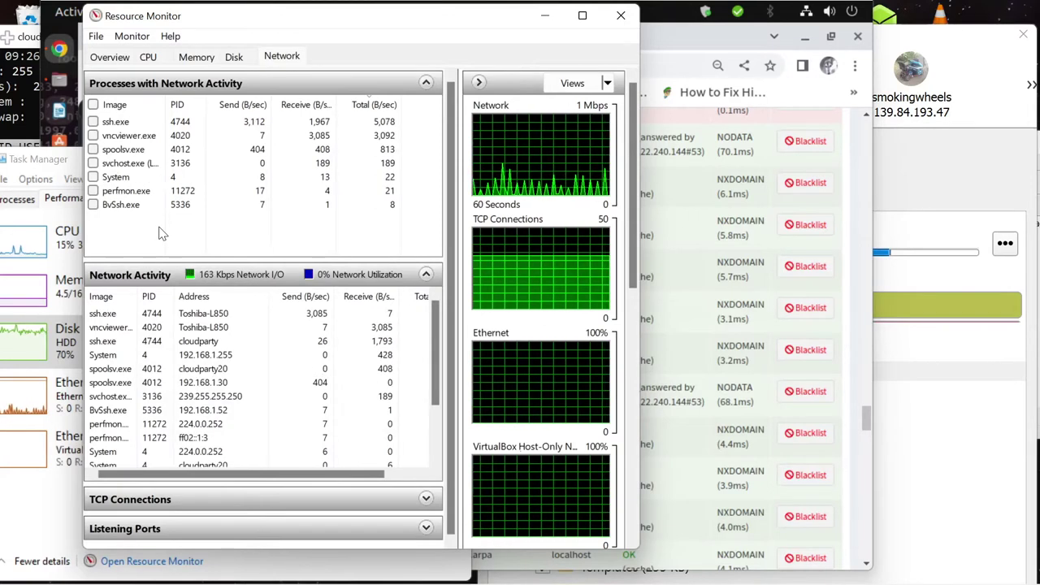
Cycle Disk and Memory back to CPU, showing nextcloud.exe not responding and WinDefend running
click(244, 56)
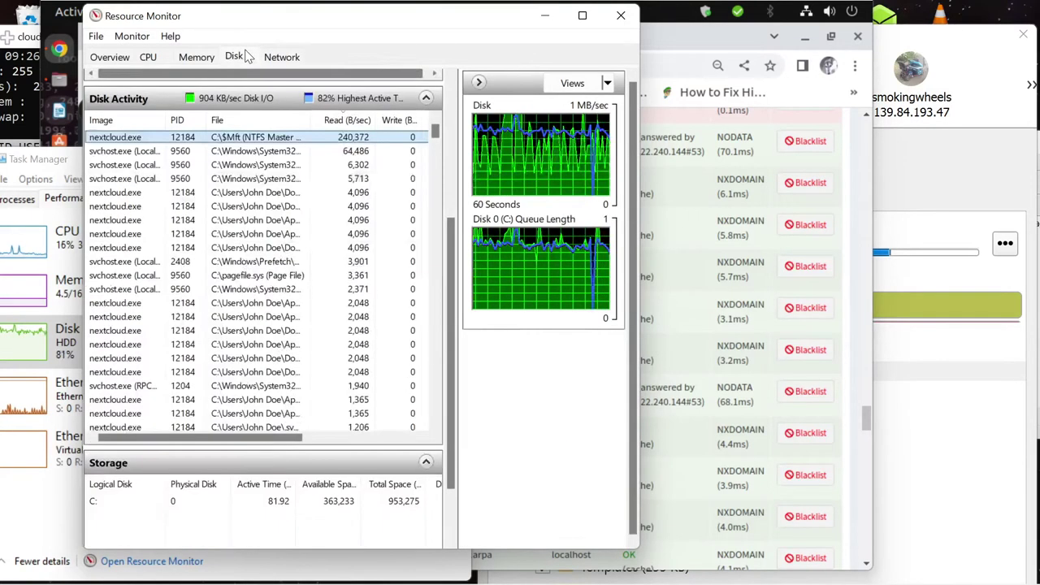
click(196, 56)
click(148, 59)
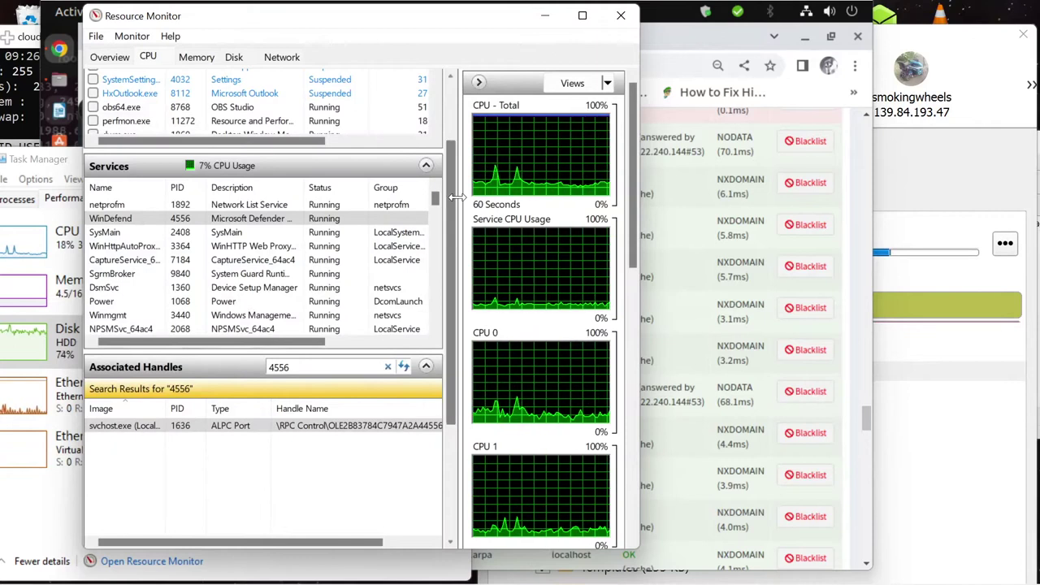
scroll(443, 125, up, 3)
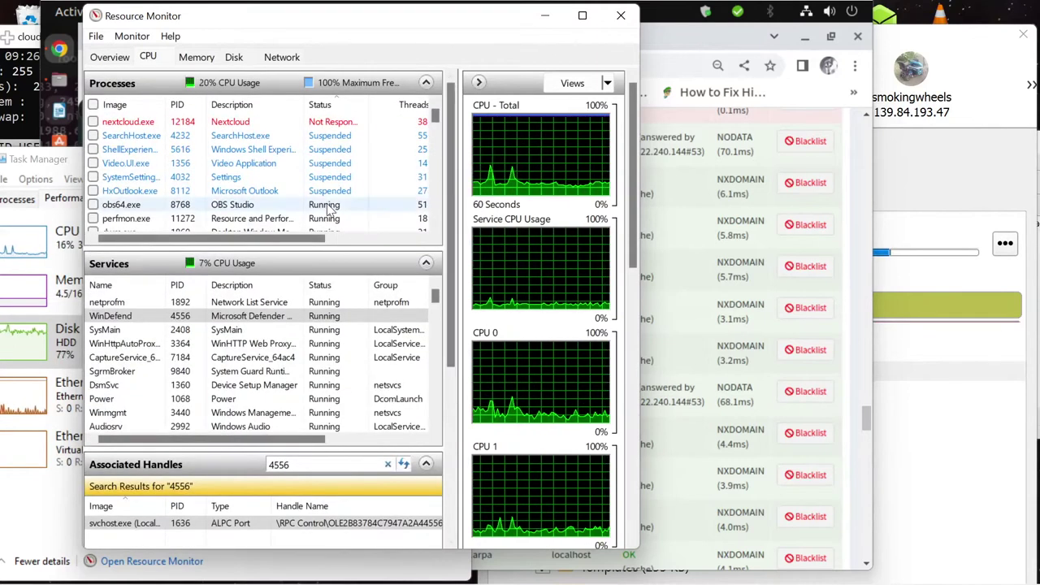
drag(297, 241, 194, 248)
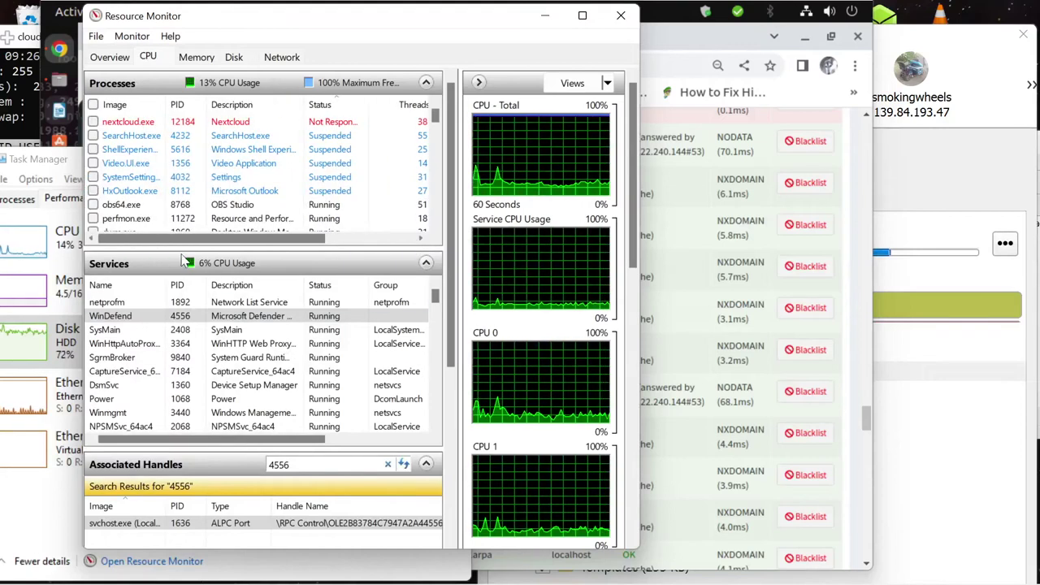
click(121, 323)
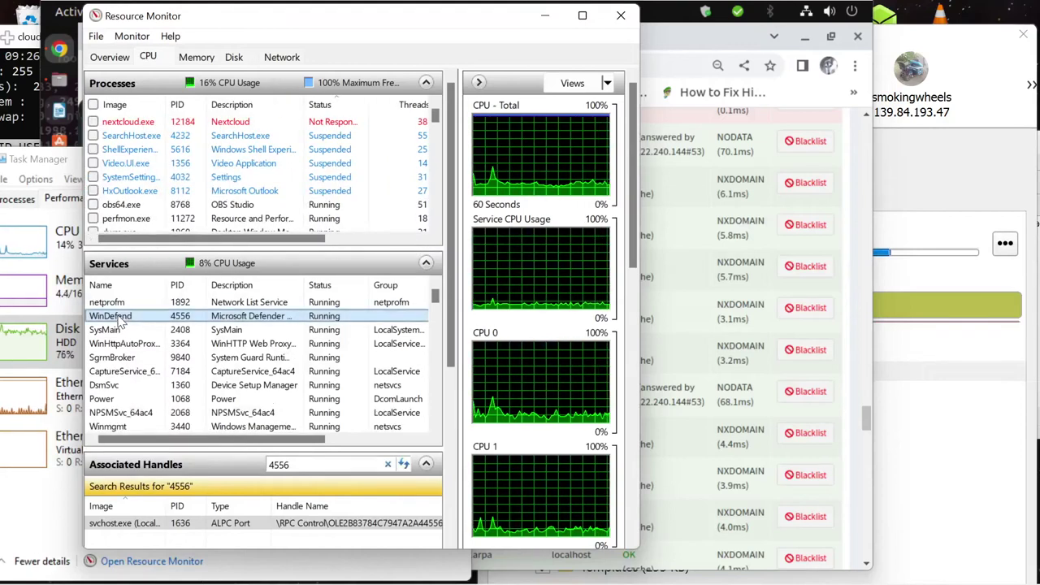
right_click(121, 321)
click(159, 365)
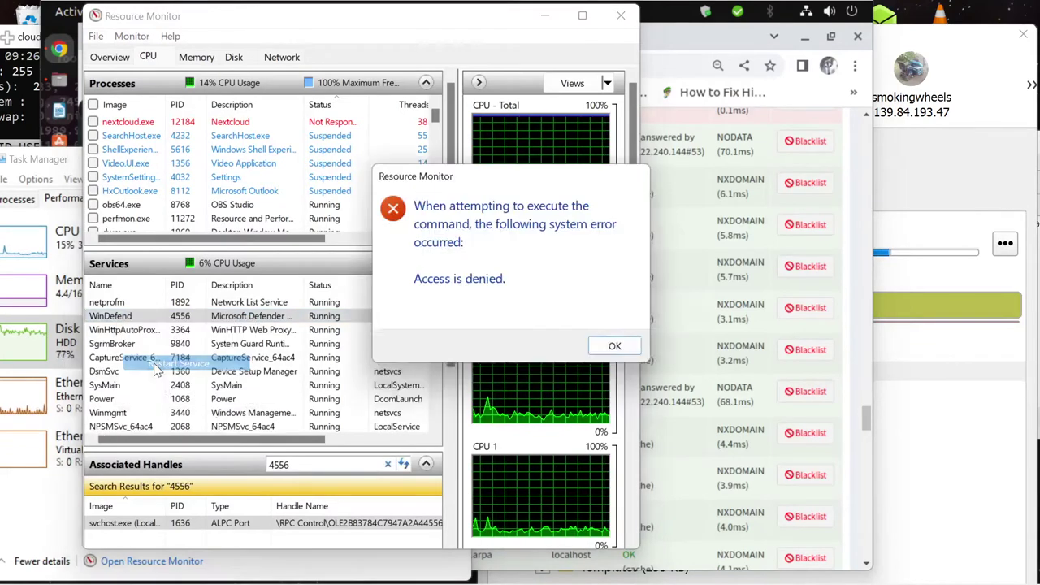
click(607, 349)
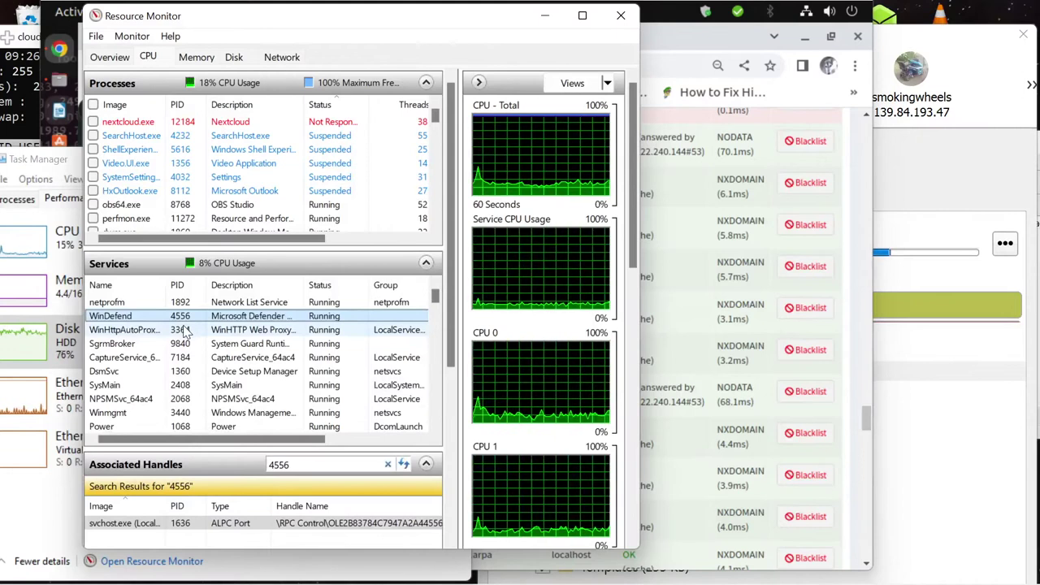
mouse_move(114, 573)
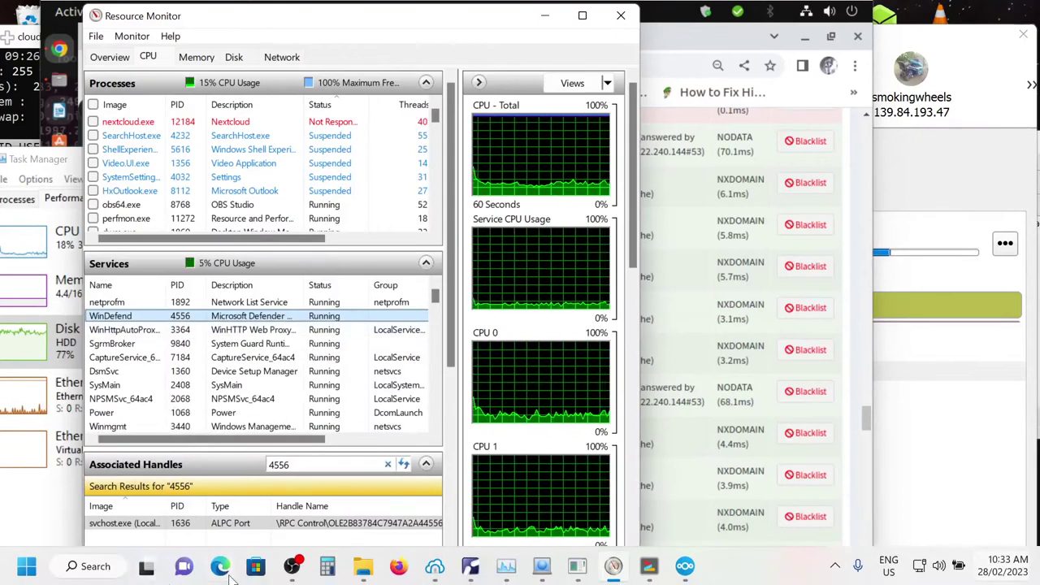
Search 'ser', run Services as administrator, pin it to the taskbar and dismiss search
click(105, 569)
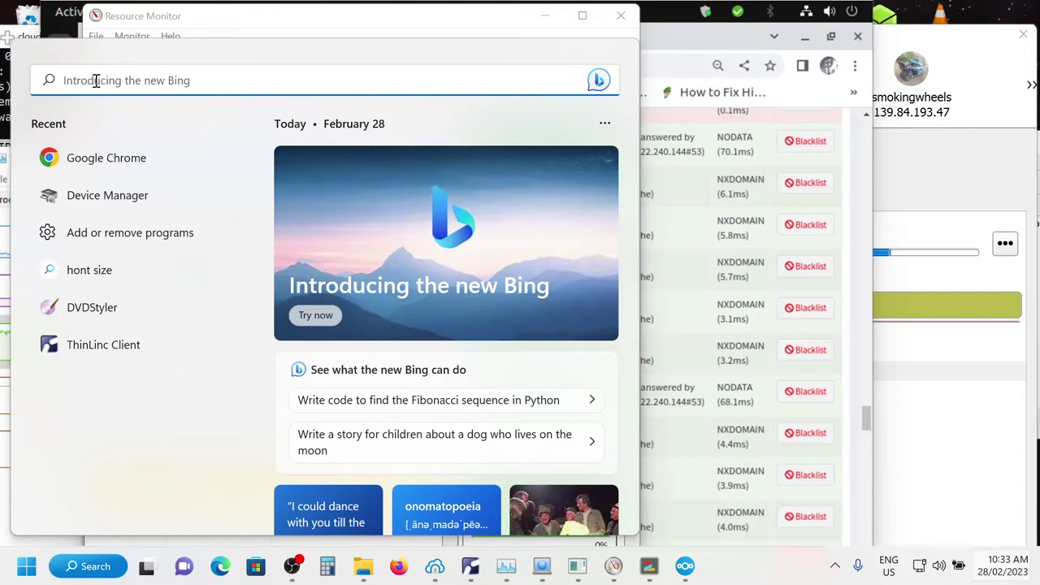
text(ser)
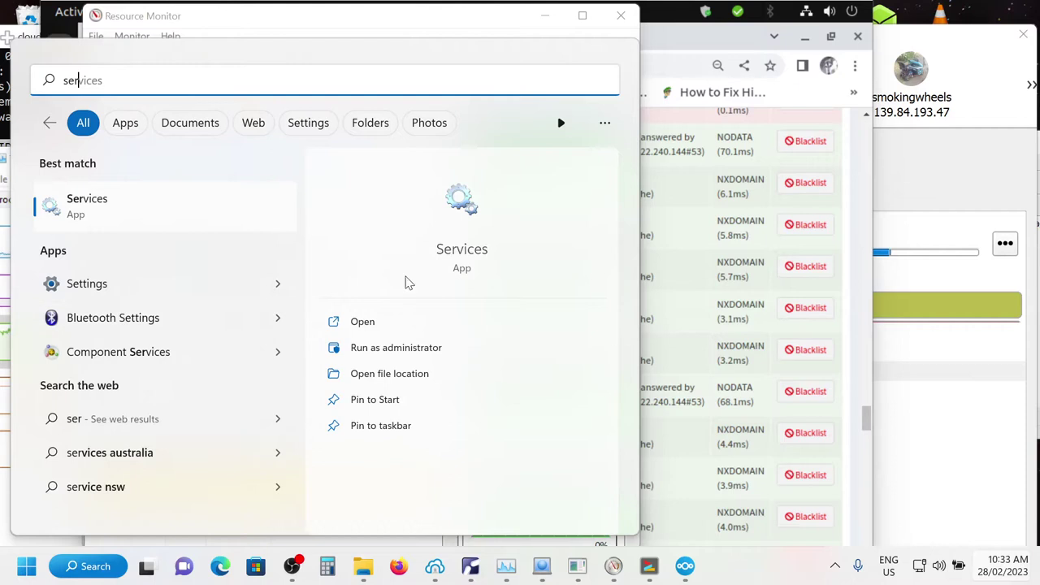
click(372, 352)
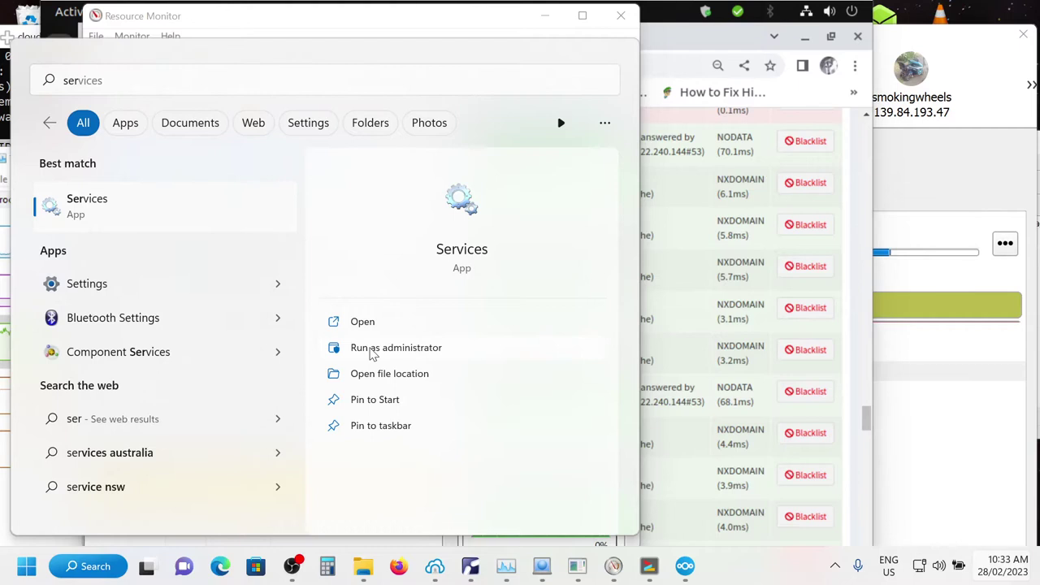
click(371, 352)
click(370, 352)
click(371, 352)
click(371, 351)
click(370, 352)
click(383, 427)
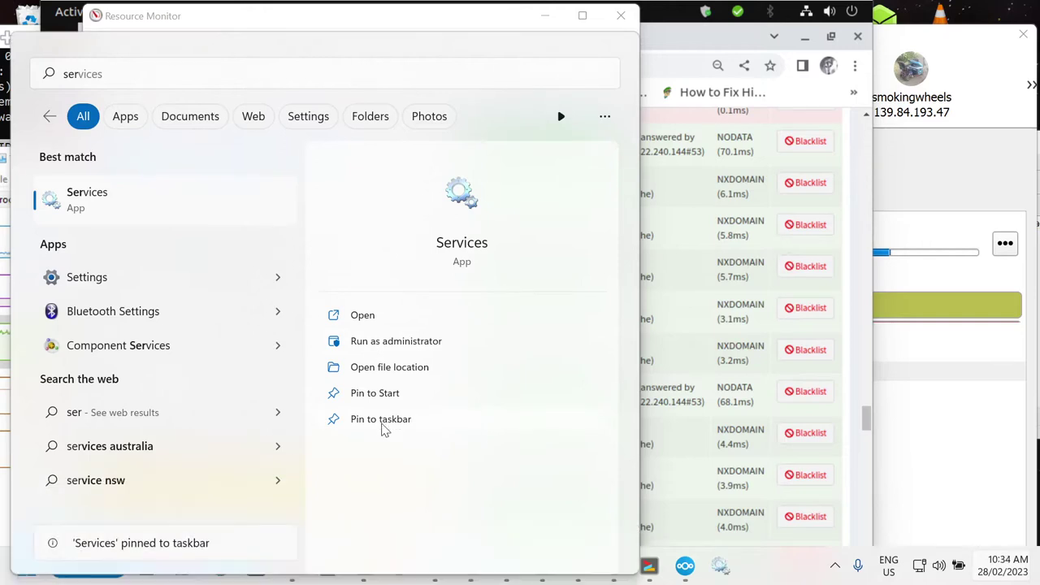
key(Escape)
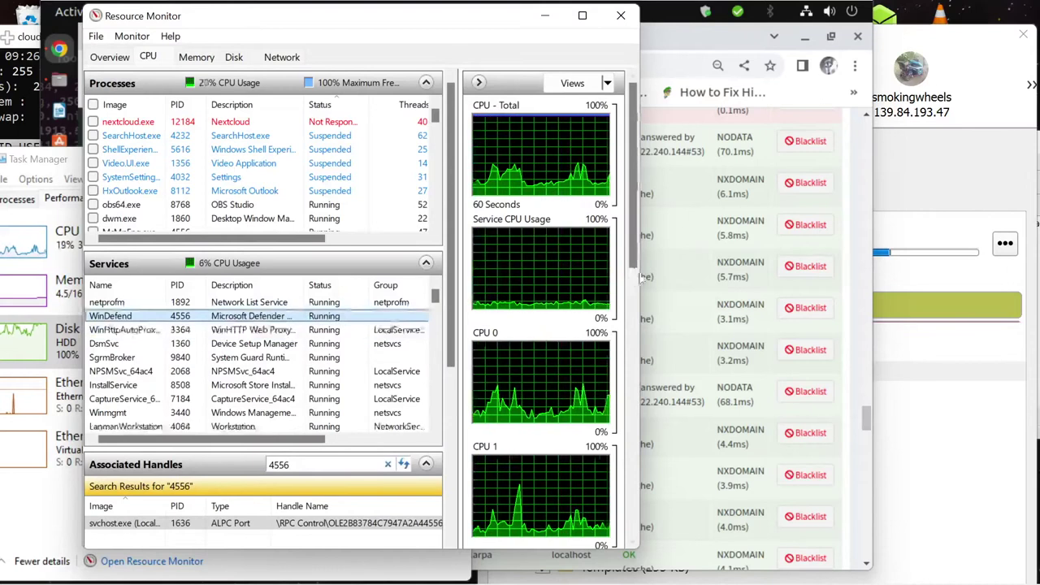
Widen Resource Monitor for CPU and Average CPU columns and full Handle Name, then open svchost
drag(642, 273, 927, 301)
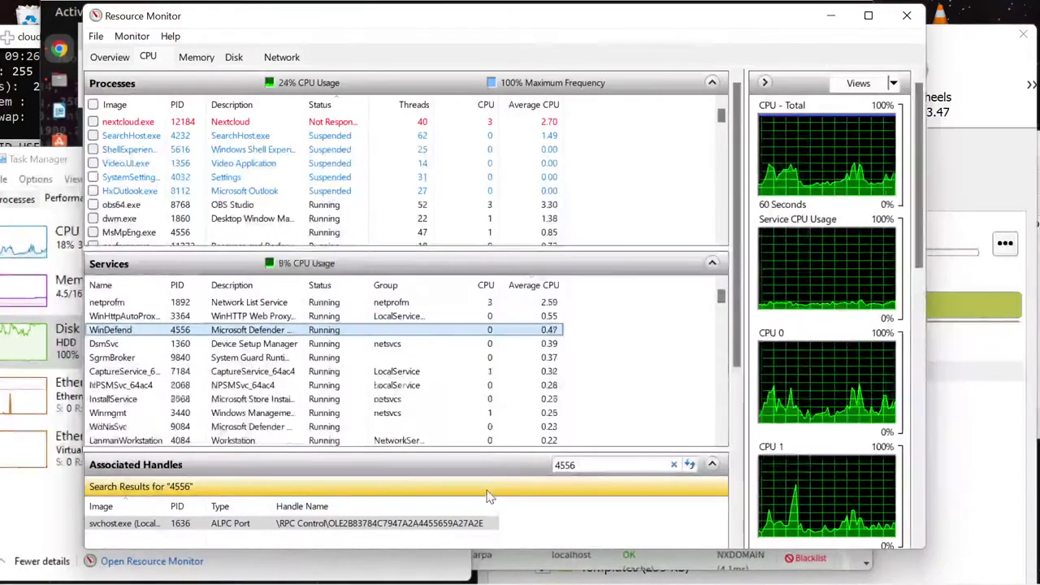
drag(502, 500, 610, 498)
click(397, 520)
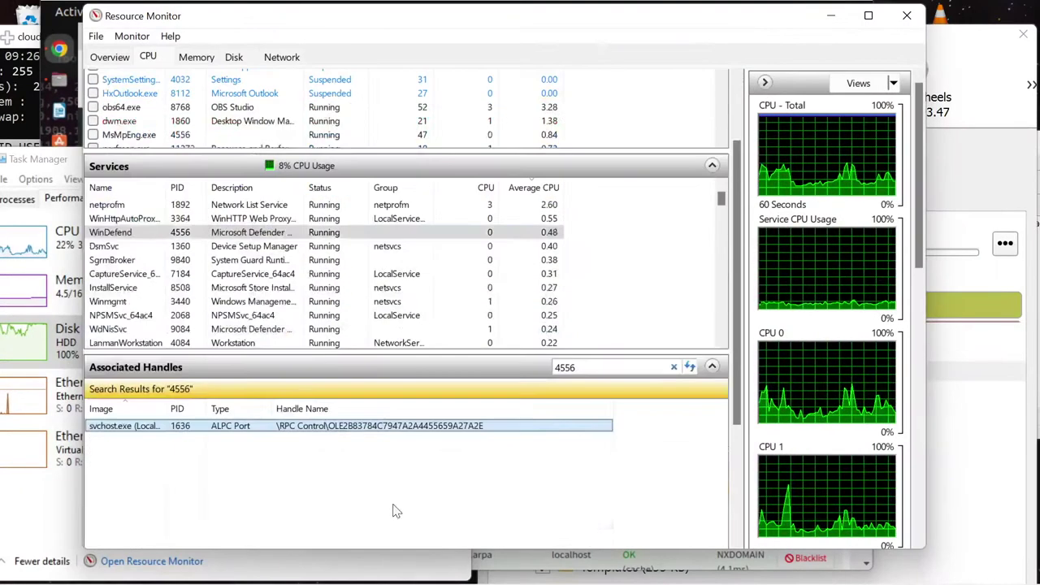
double_click(355, 434)
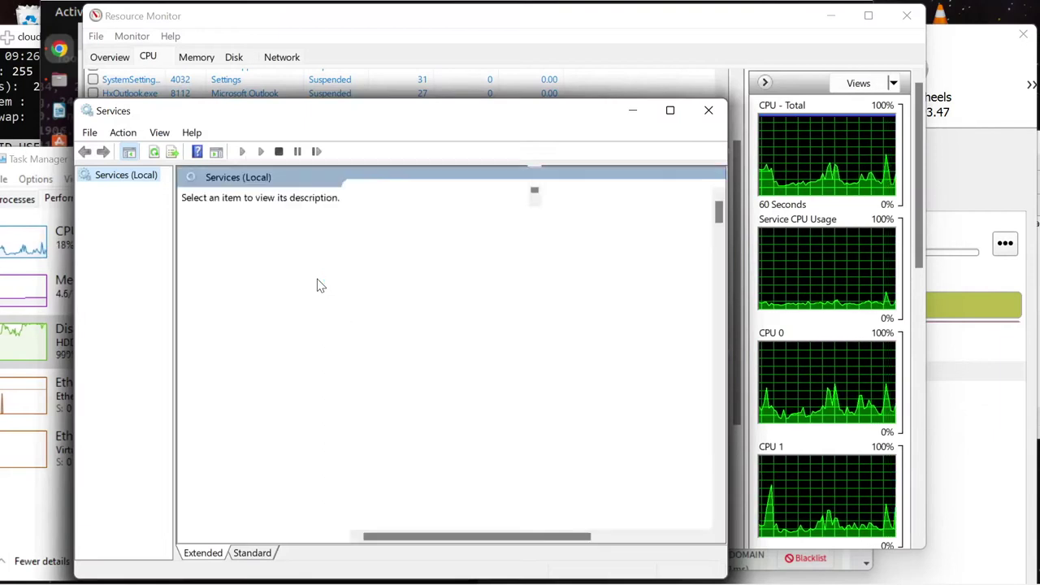
Jump to Background Intelligent Transfer Service, shown stopped with Manual startup
key(b)
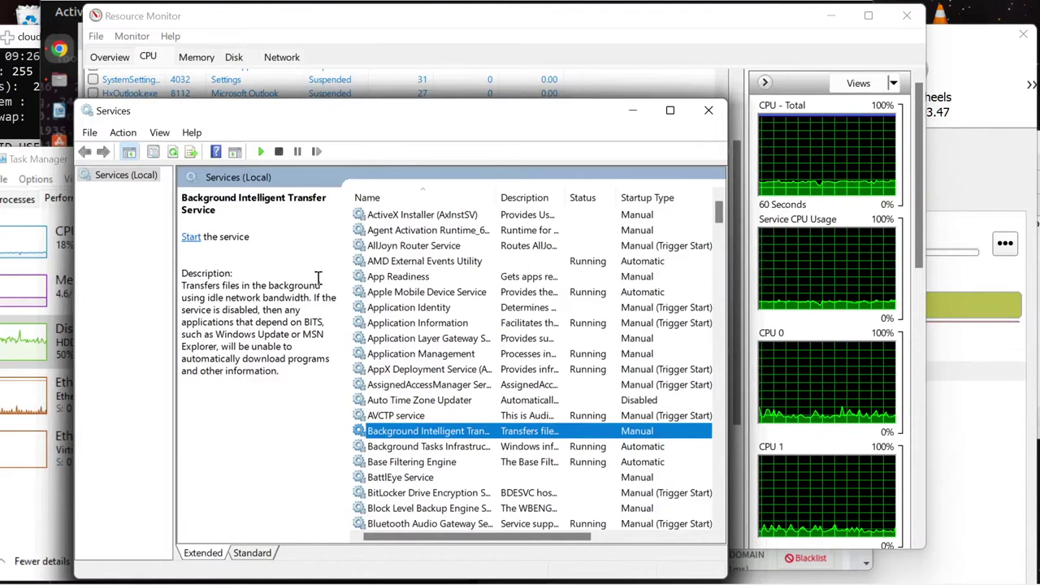
Sort services running-first, widen the window, and switch to the Standard view showing Log On As
click(598, 201)
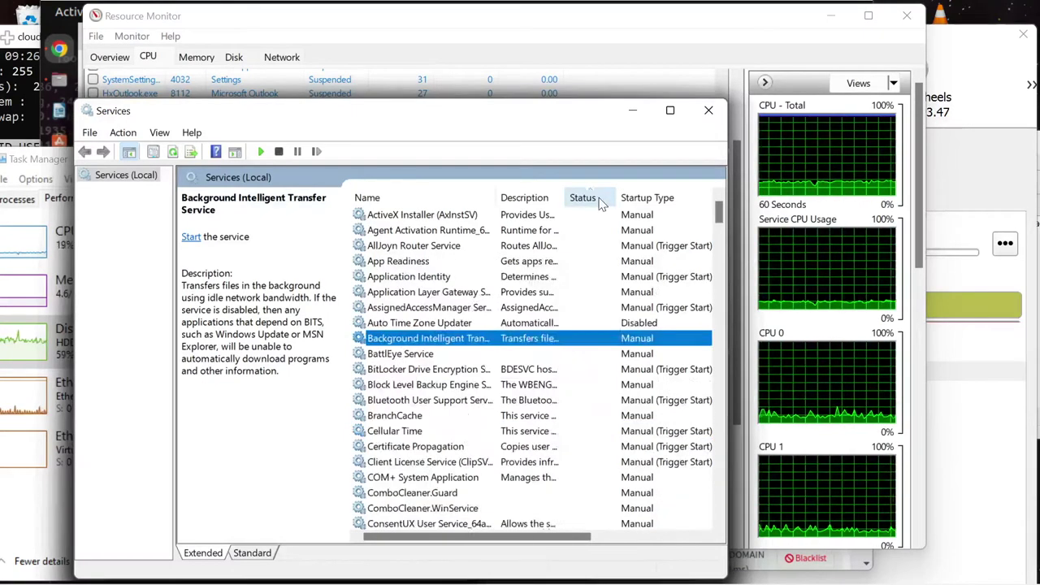
click(589, 201)
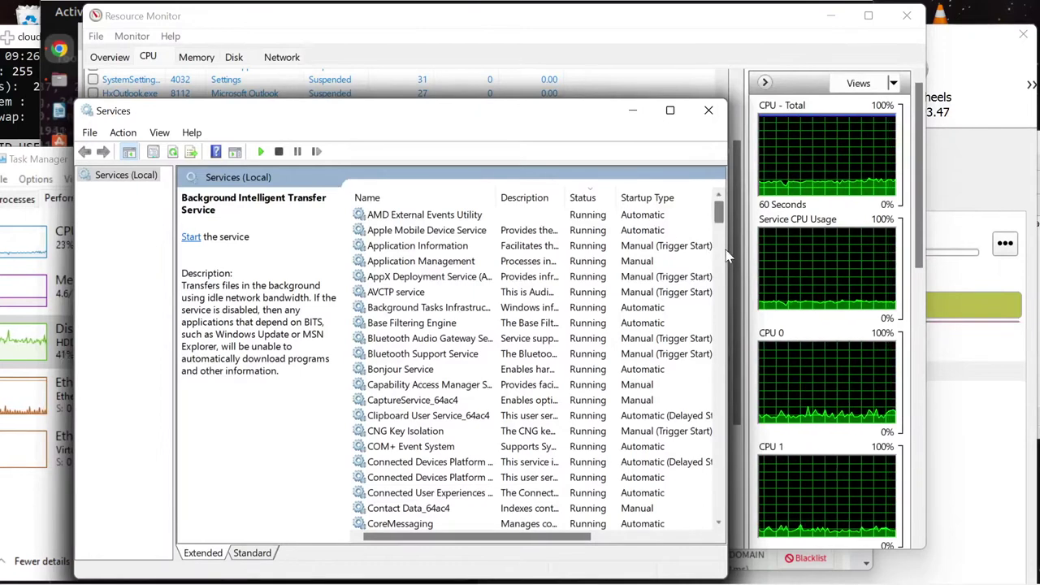
drag(746, 257, 899, 257)
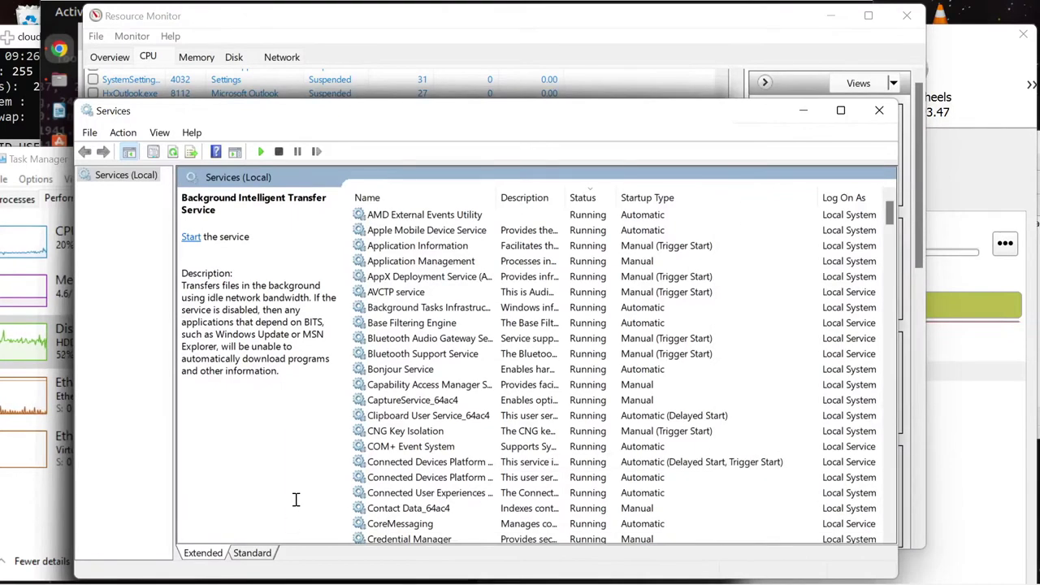
click(268, 555)
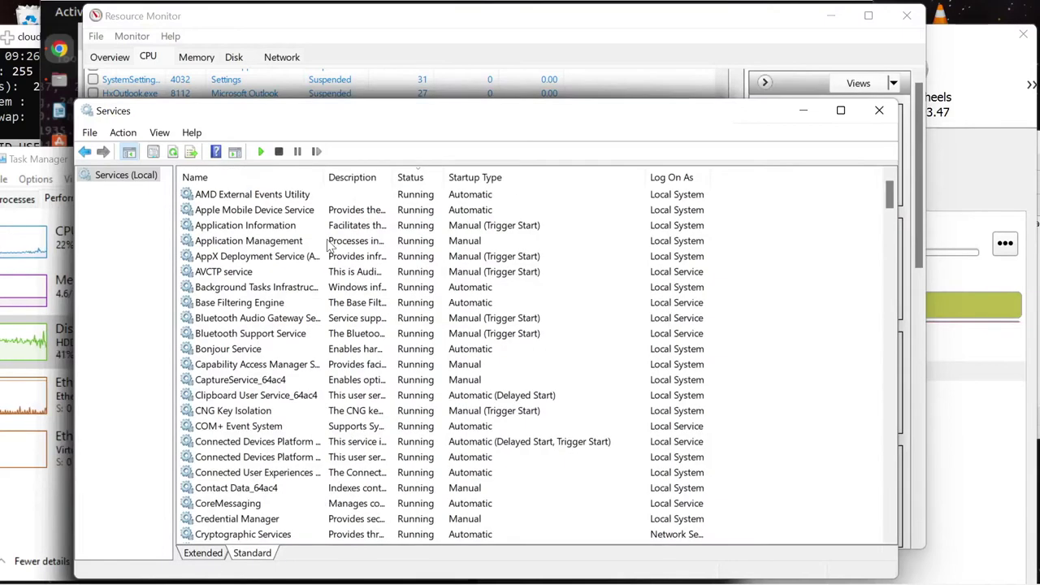
Restart the Apple Mobile Device Service
click(242, 213)
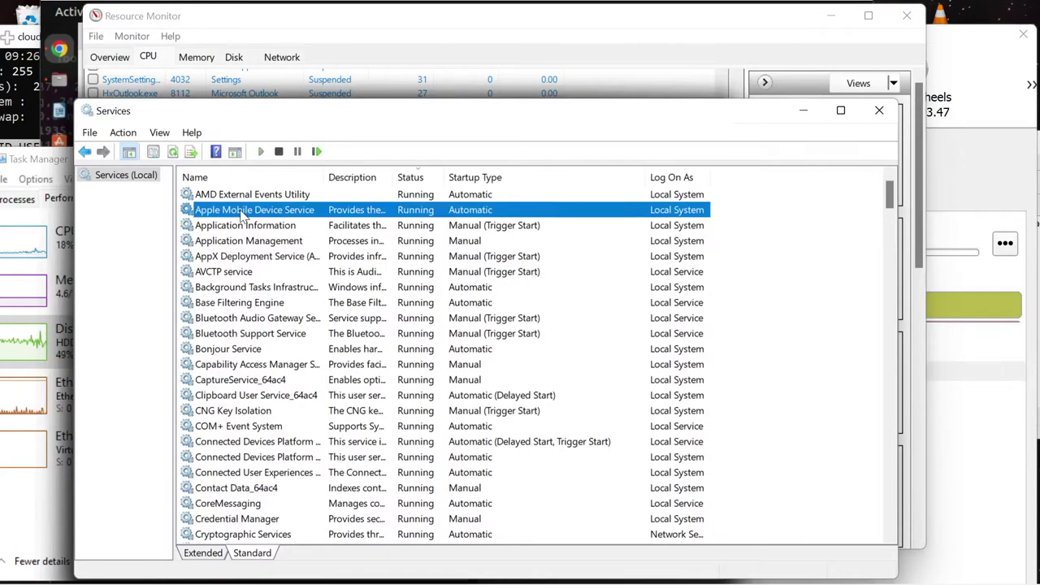
right_click(242, 213)
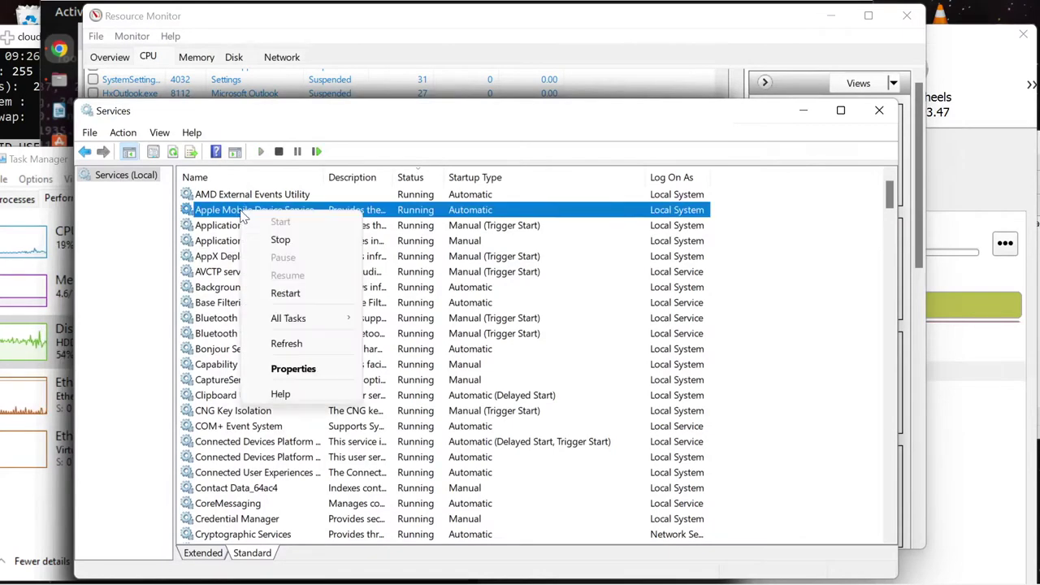
click(285, 294)
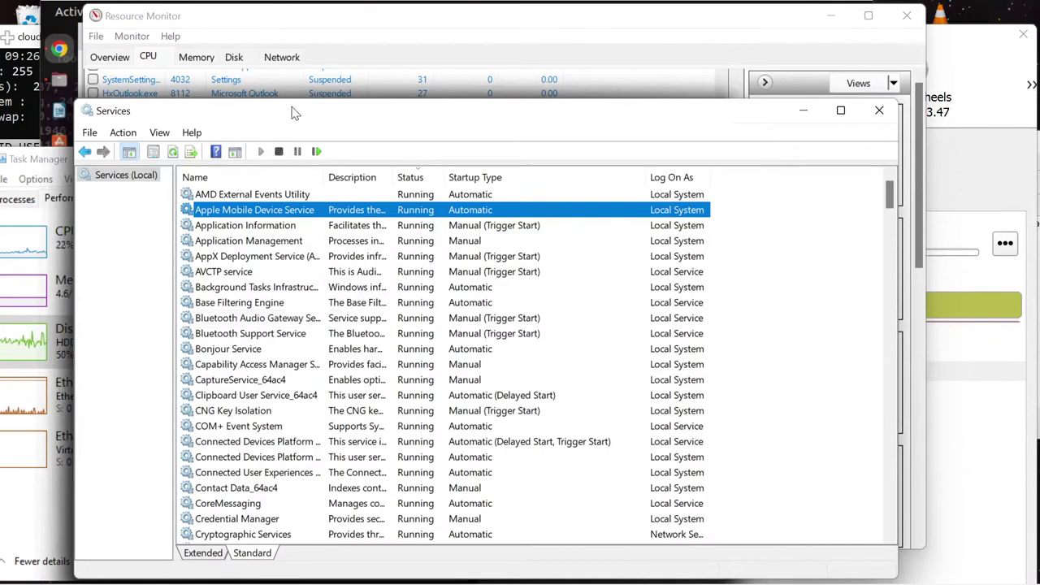
Close the duplicate Services windows and bring Resource Monitor to the front
drag(293, 113, 350, 119)
click(119, 119)
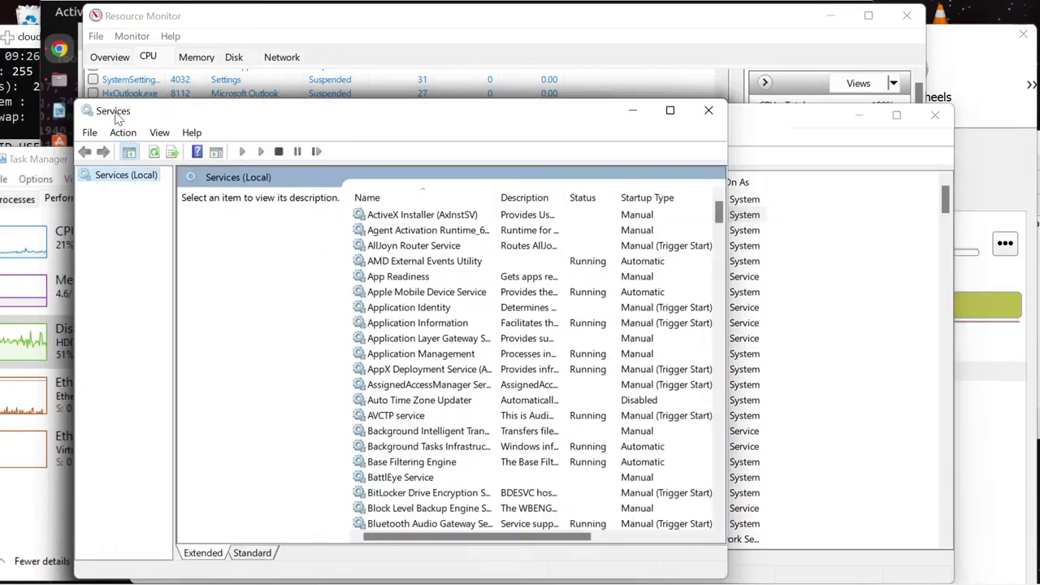
click(733, 115)
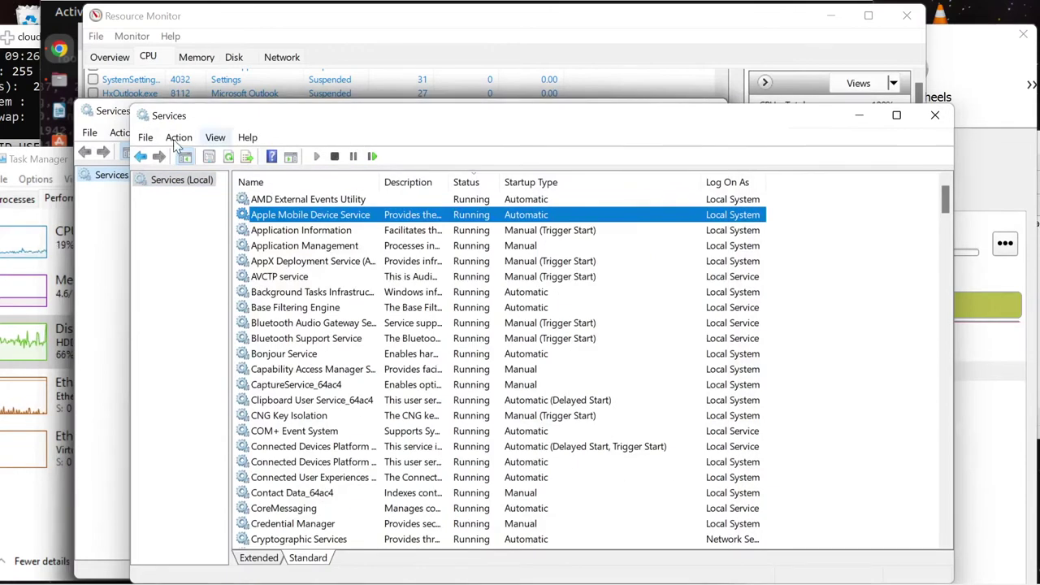
click(95, 116)
click(704, 118)
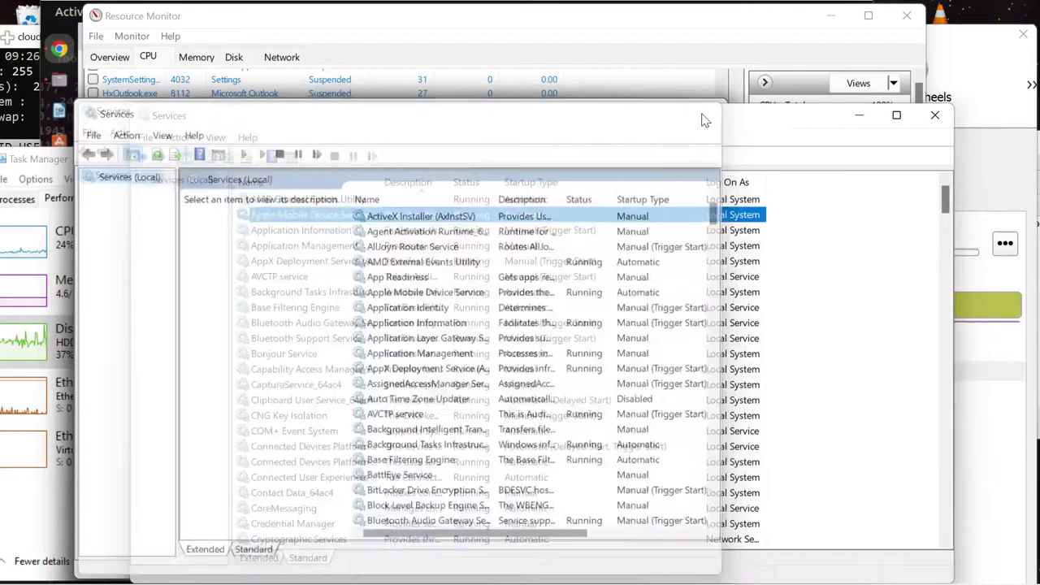
click(104, 114)
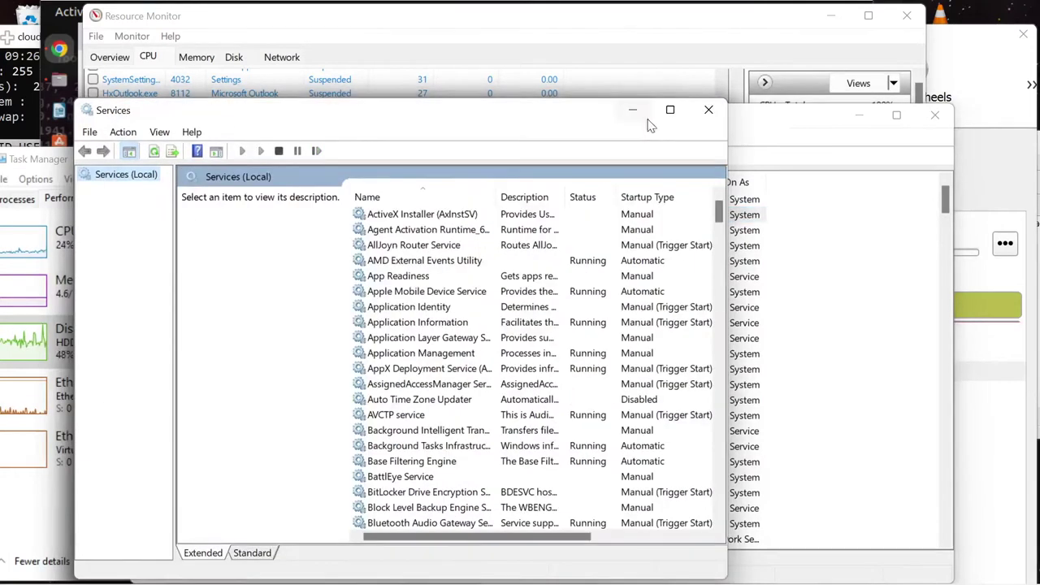
click(709, 109)
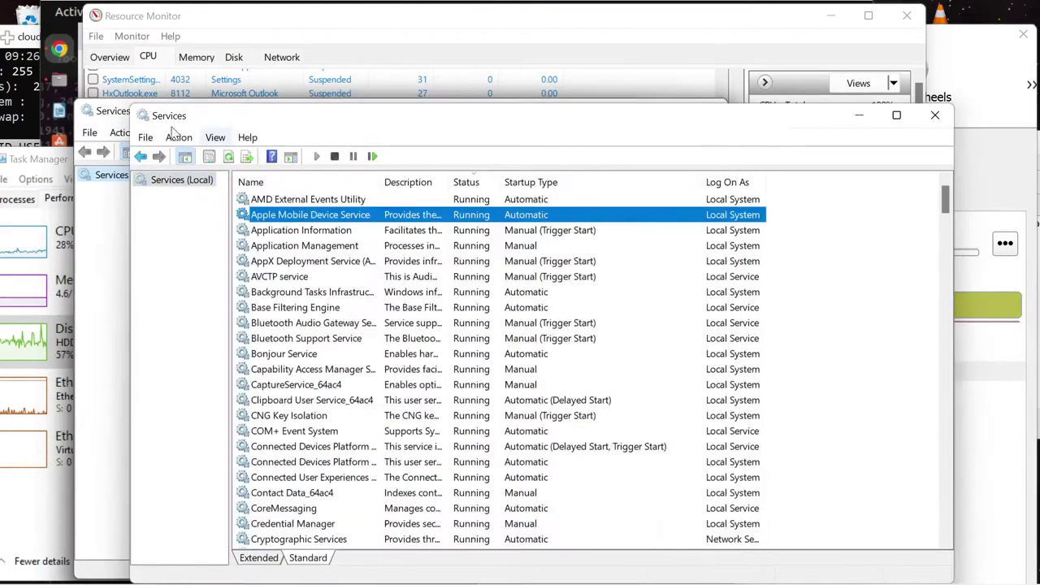
click(122, 121)
click(703, 110)
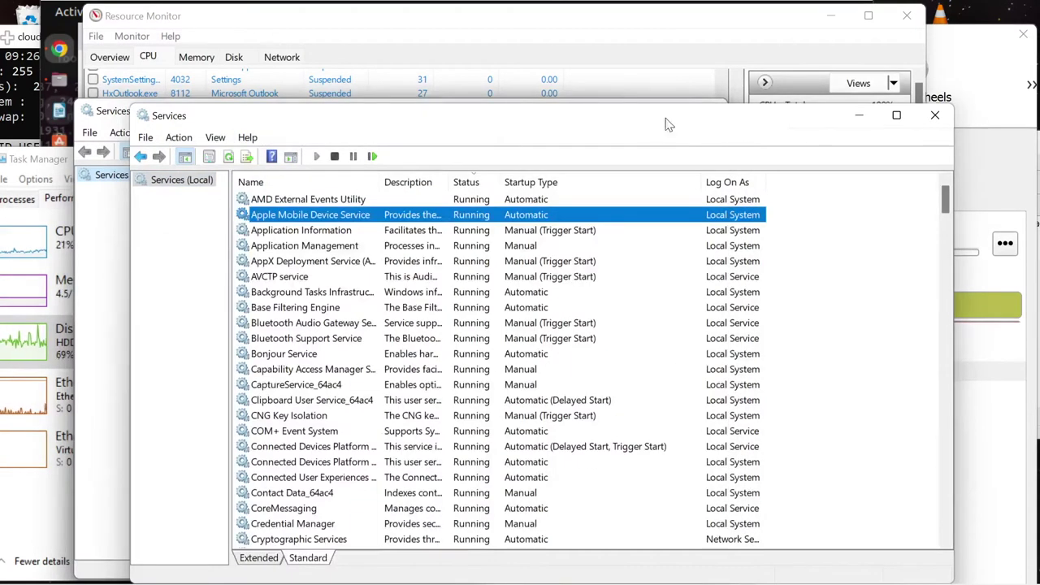
drag(666, 123, 662, 210)
click(709, 110)
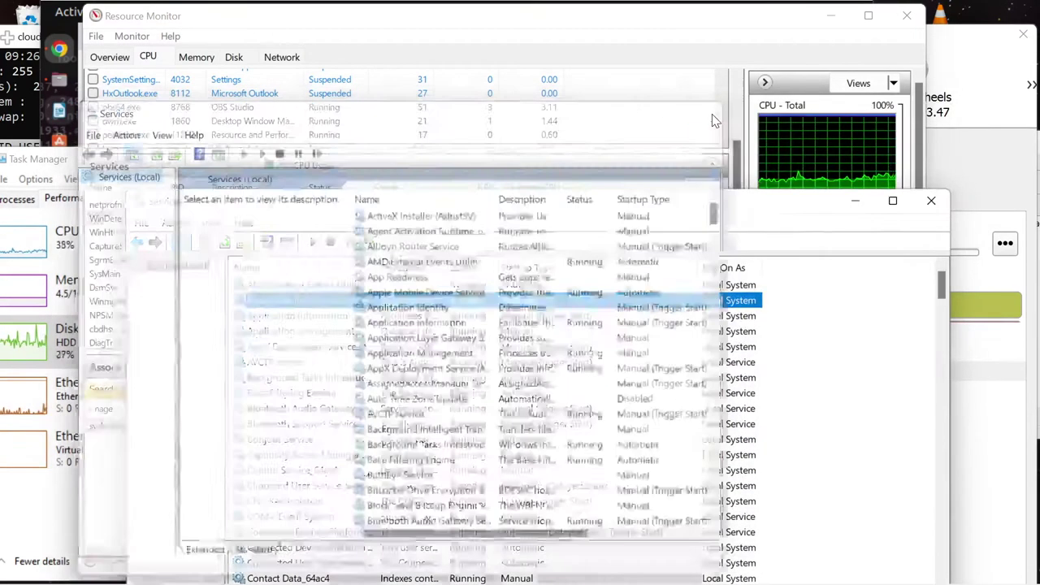
click(712, 114)
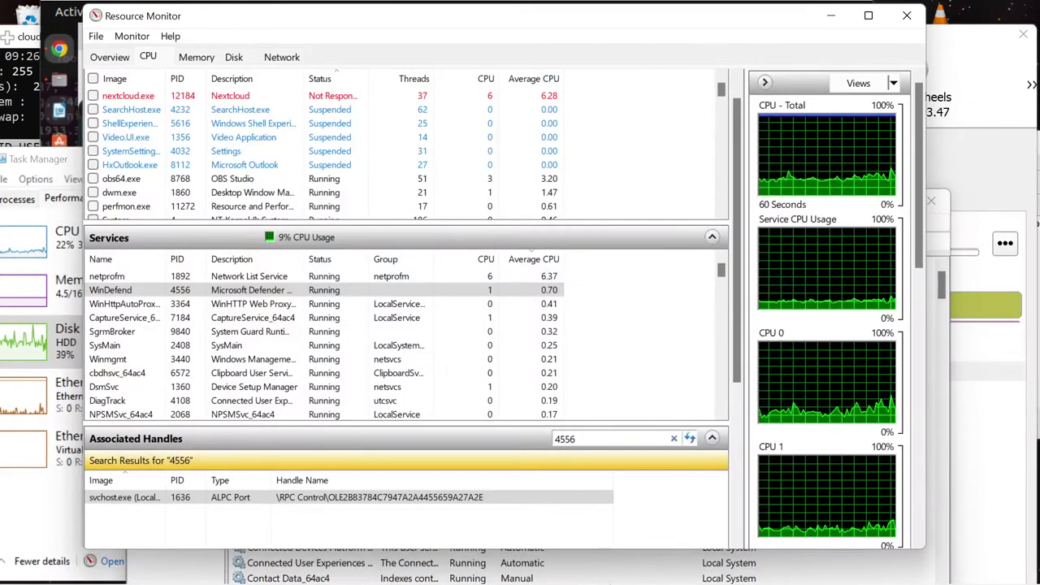
Select the AVCTP service and view its actions menu without choosing anything
mouse_move(642, 578)
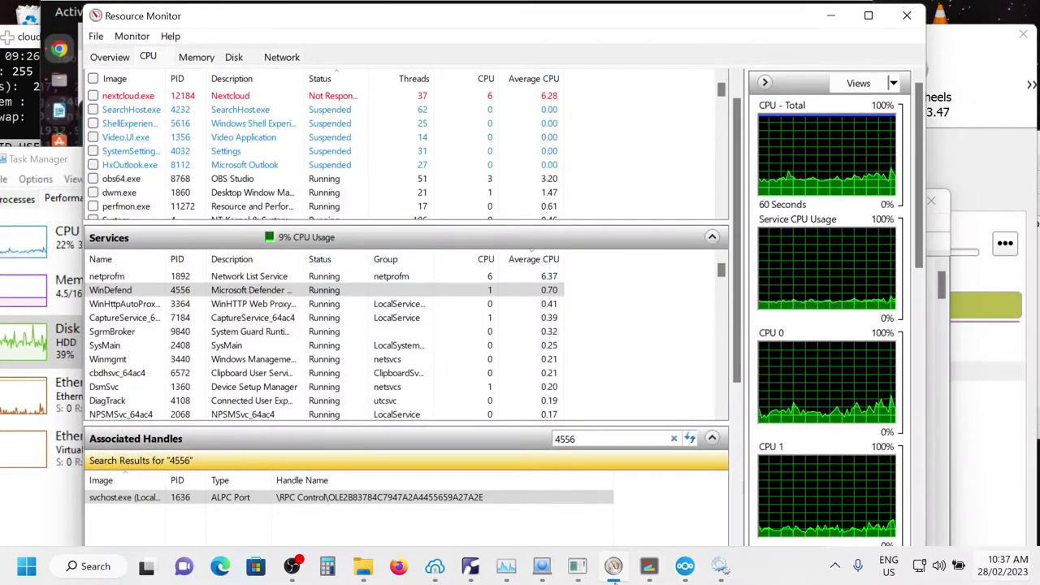
click(720, 567)
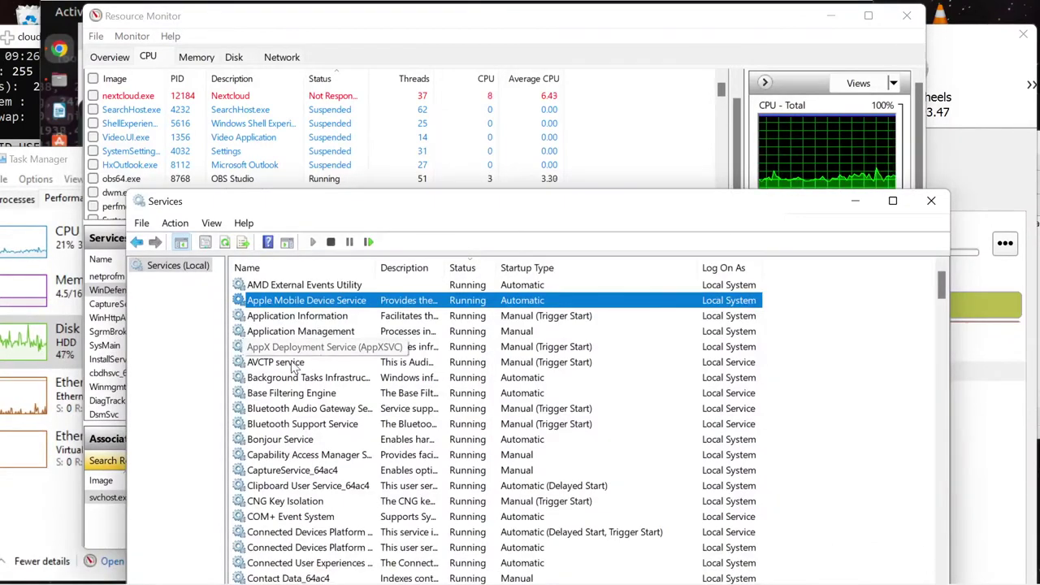
click(294, 364)
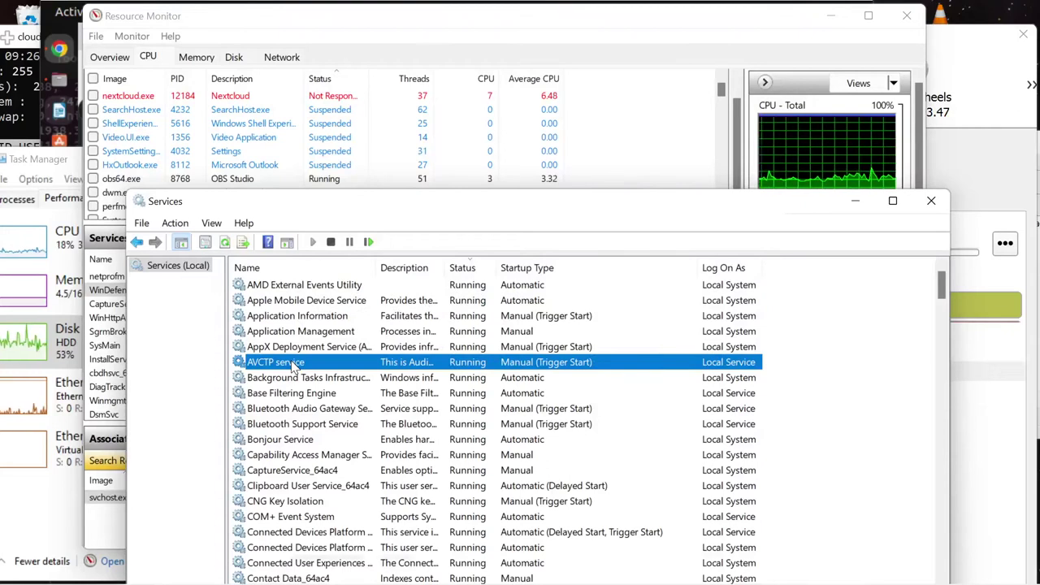
right_click(294, 366)
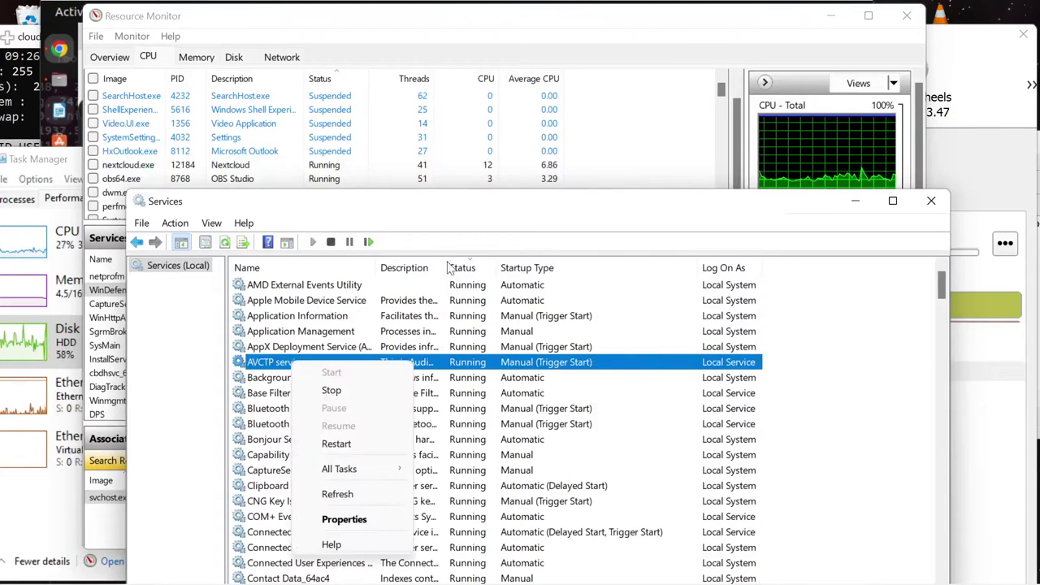
click(410, 220)
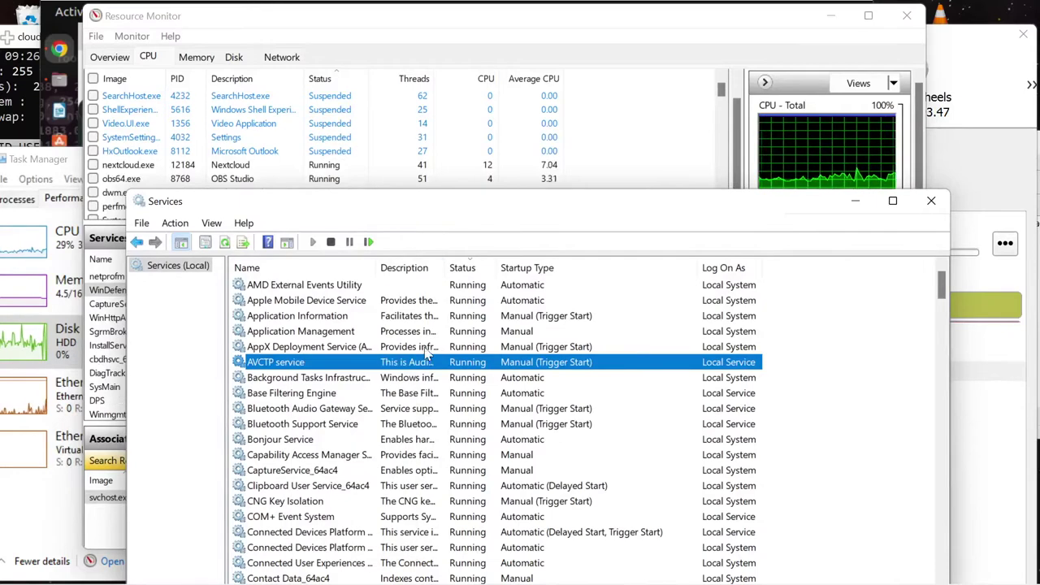
Widen the Description column, reselect Apple Mobile Device Service, and show Task Manager's Disk 0 (C:) page
drag(448, 267, 541, 273)
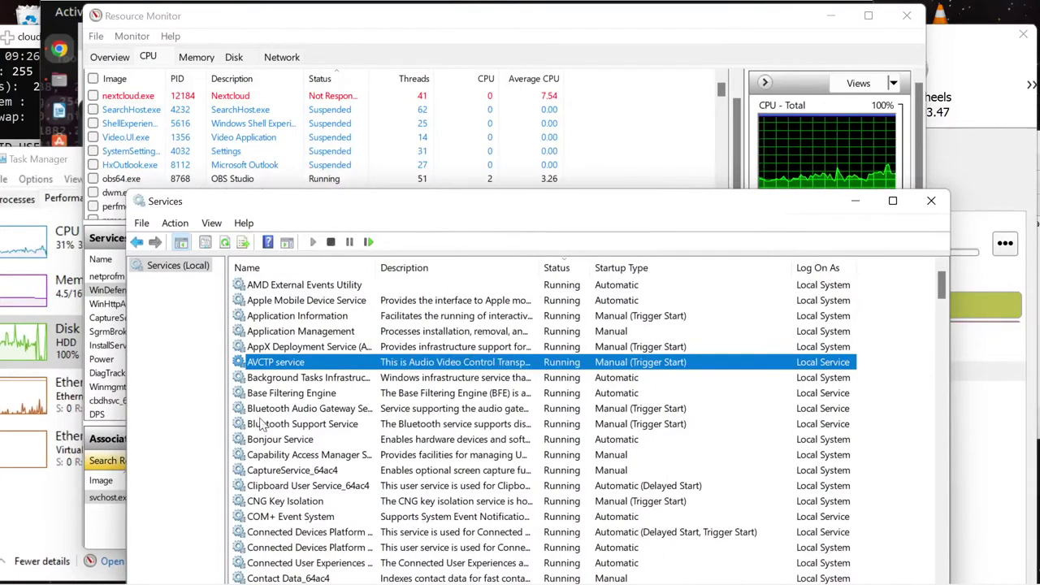
scroll(300, 430, down, 1)
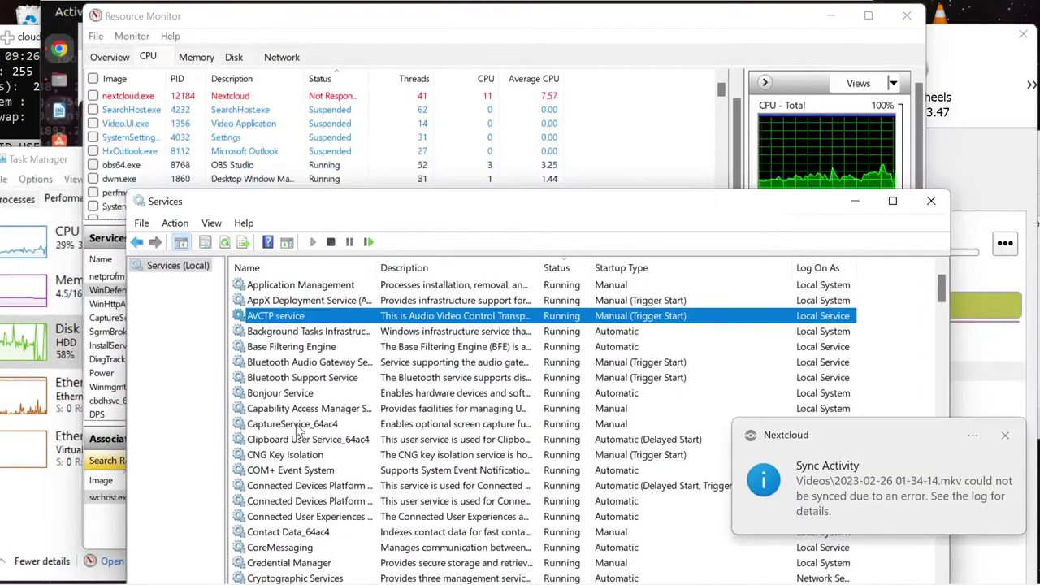
scroll(300, 431, down, 1)
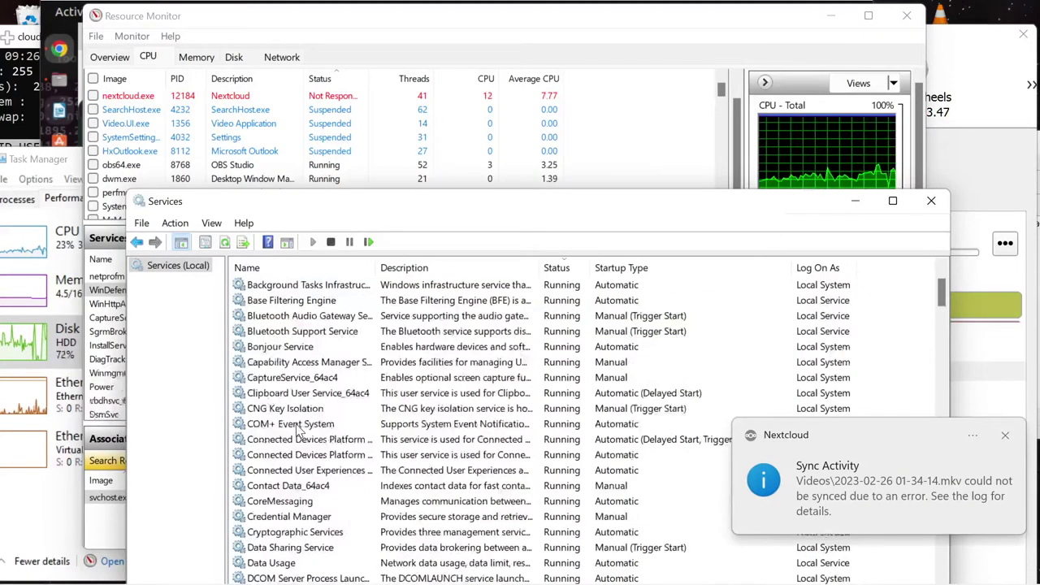
scroll(300, 430, up, 2)
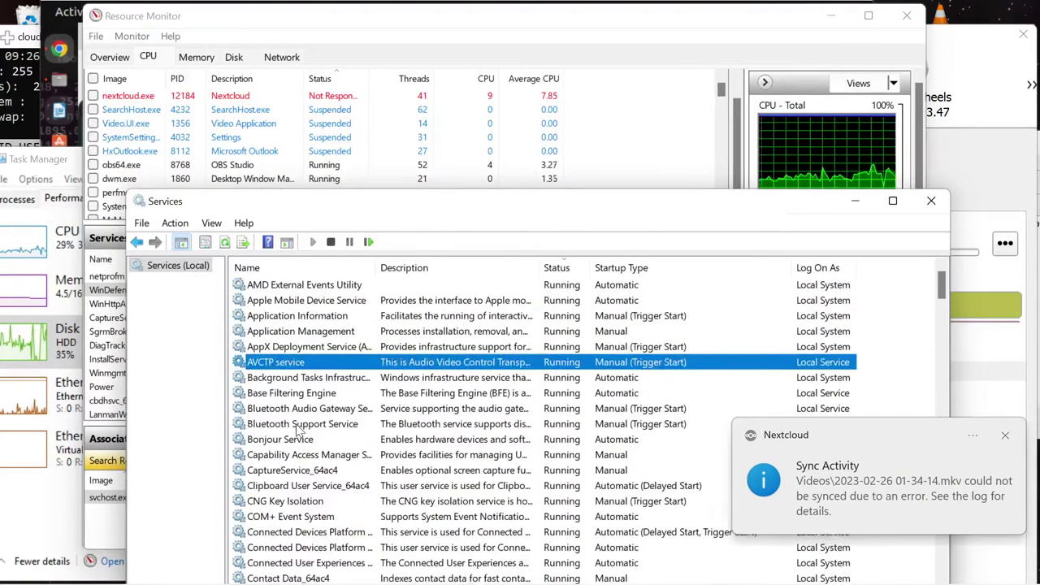
click(312, 301)
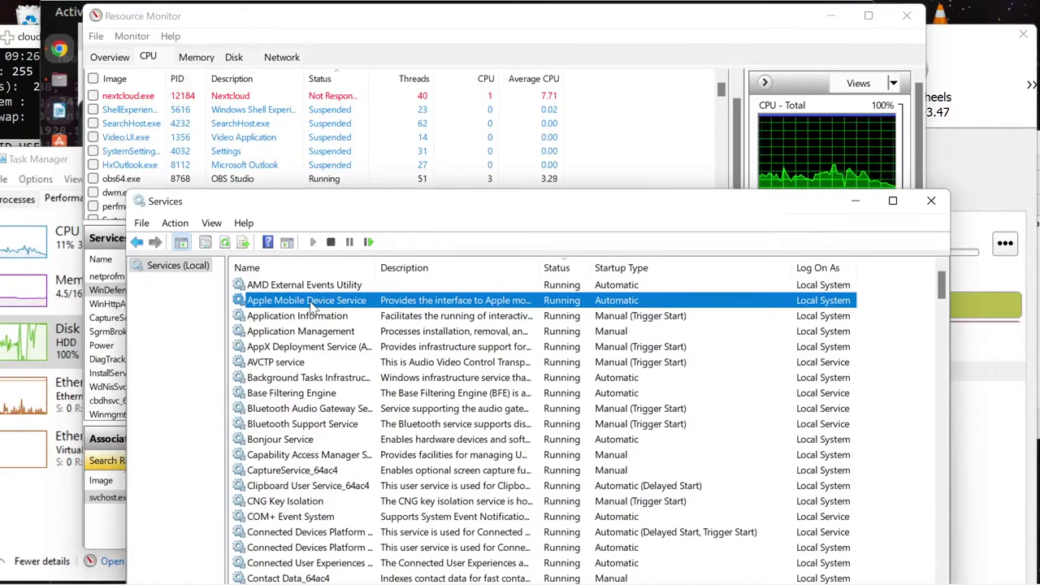
click(30, 350)
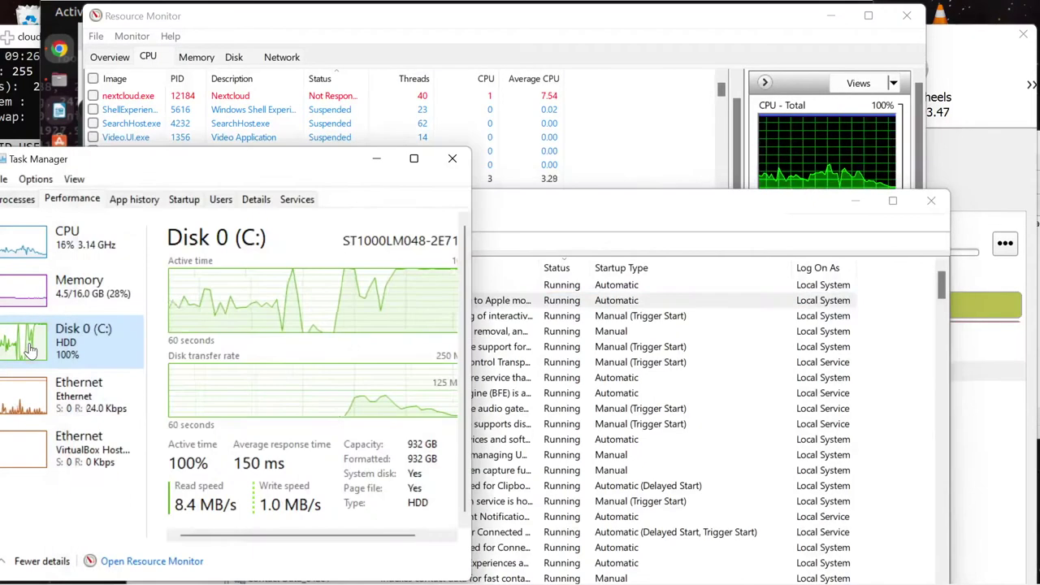
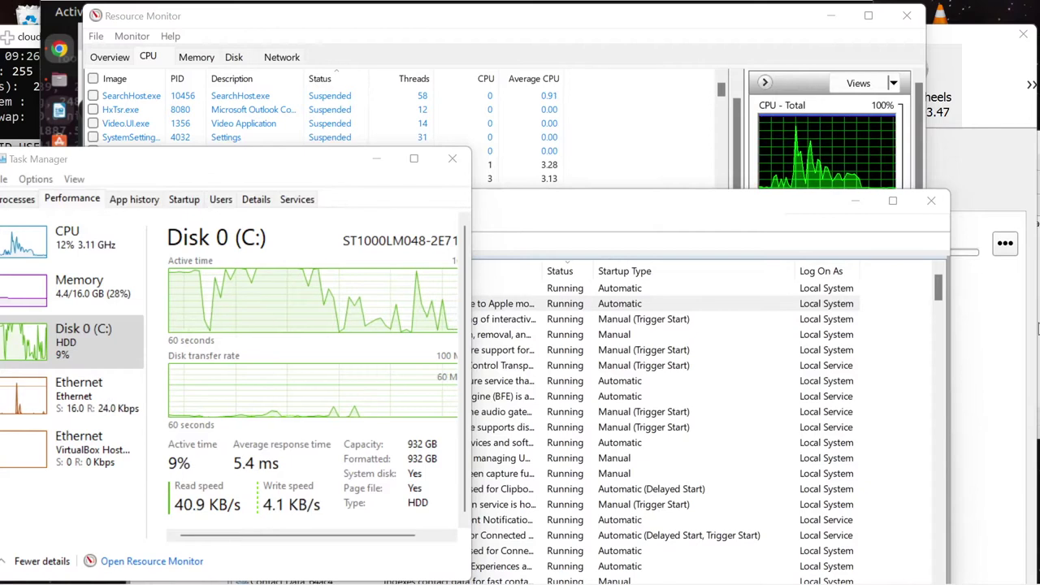
Show the Toshiba account on 192.168.1.52 in Nextcloud settings, with 80 GB in use
click(998, 334)
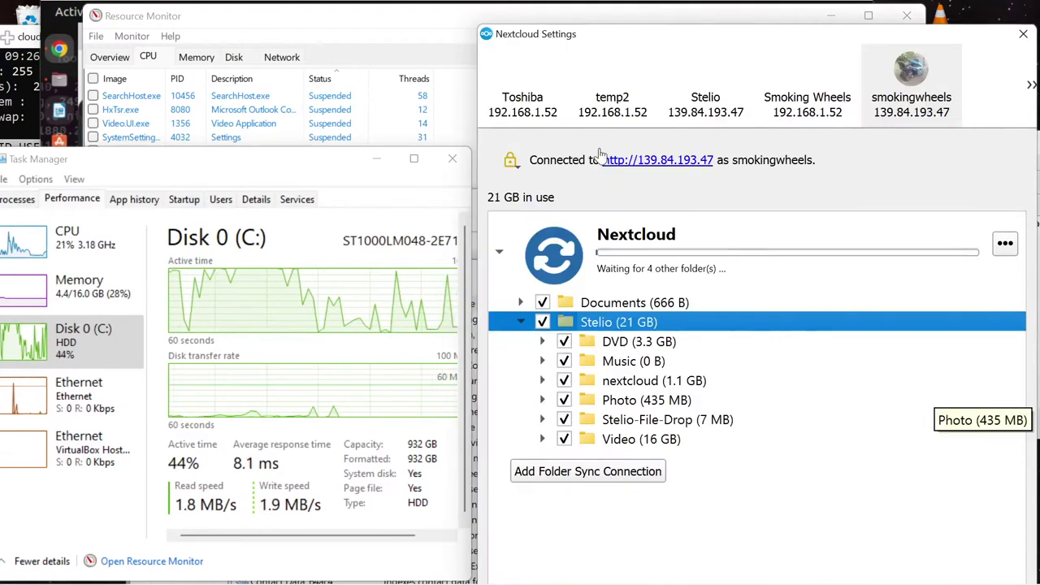
click(523, 99)
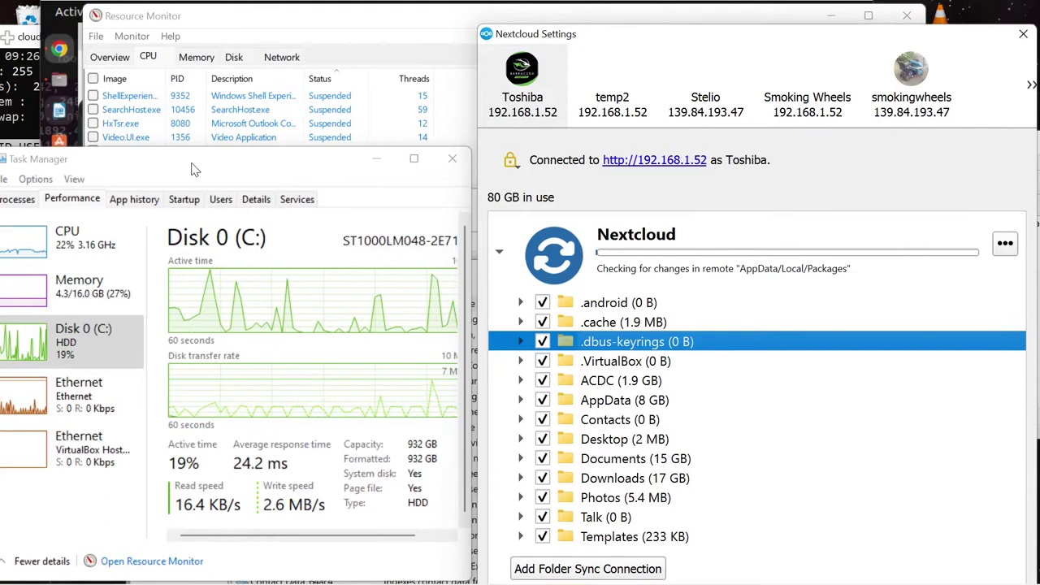
View Ethernet throughput in Task Manager, then bring up the Pi-hole query log
click(15, 393)
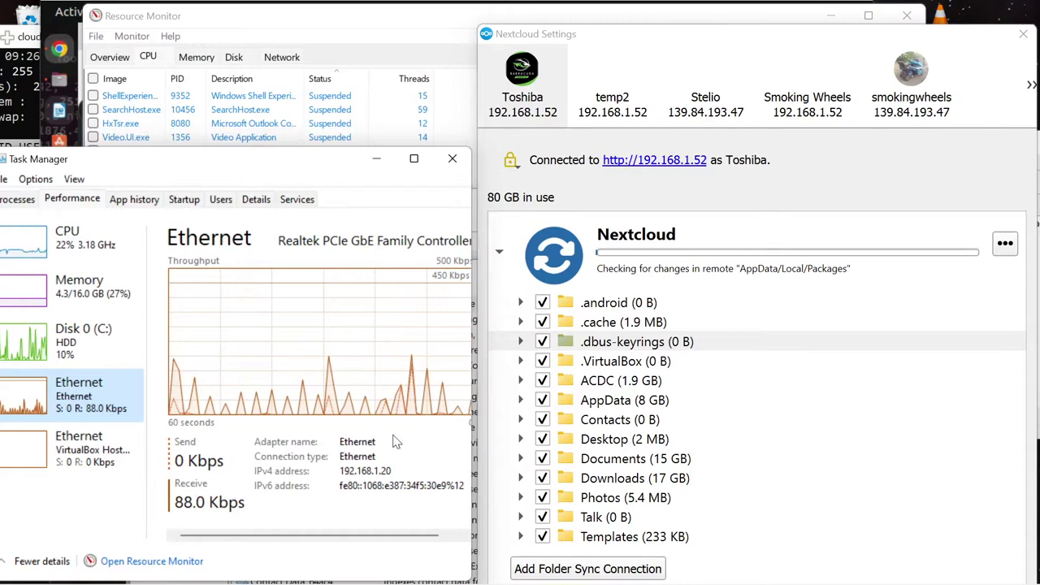
mouse_move(423, 580)
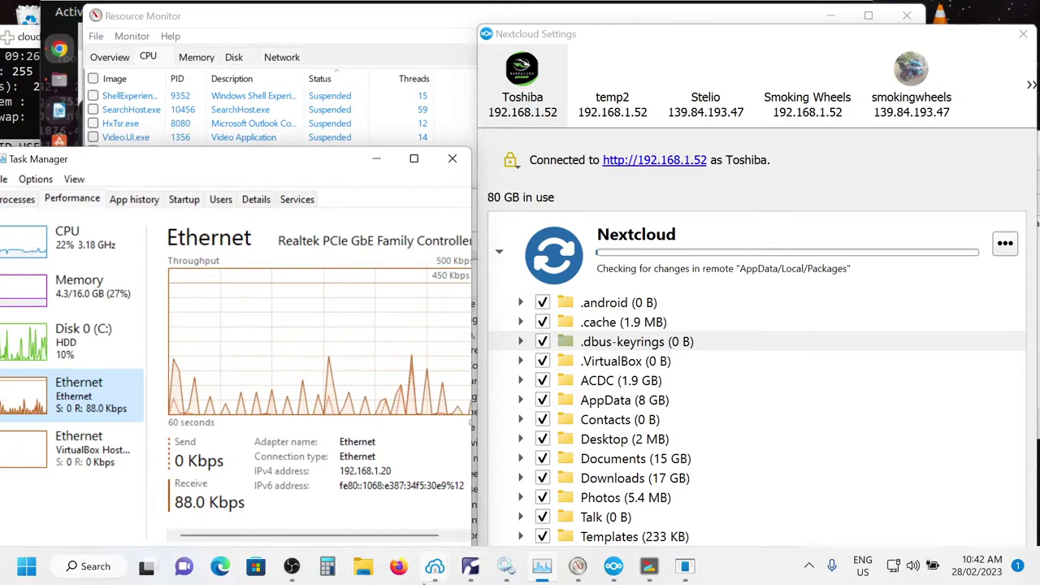
click(470, 573)
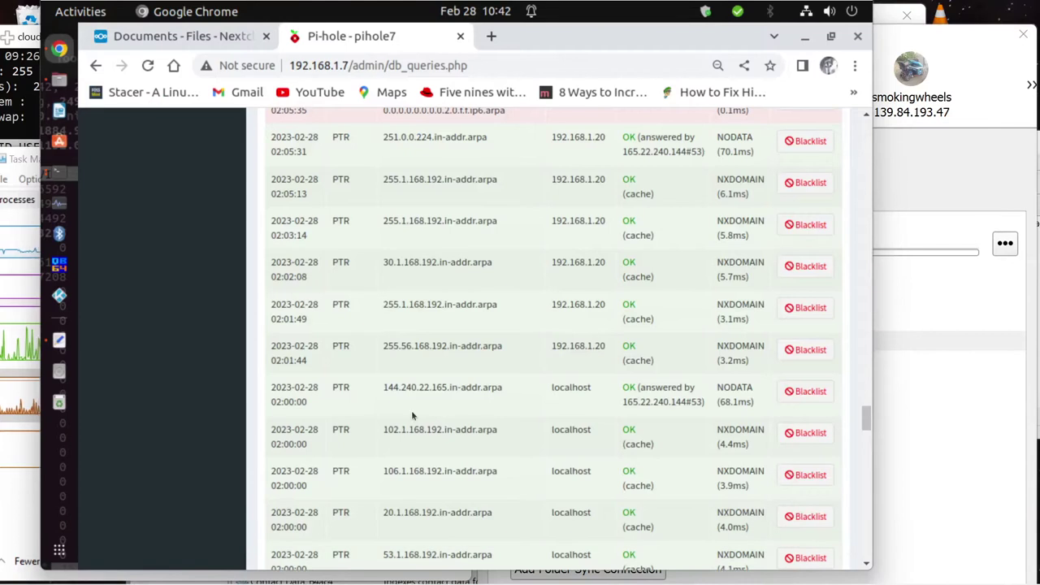
Flip between the Nextcloud Documents and Pi-hole query log tabs, then minimize Chrome to reveal top
key(ctrl+Tab)
click(414, 44)
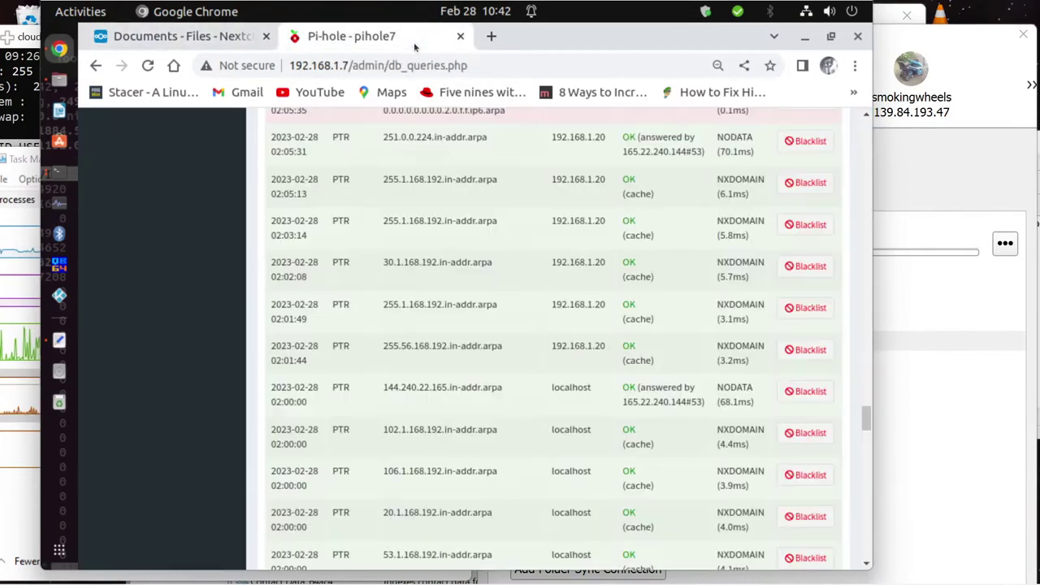
key(ctrl+Tab)
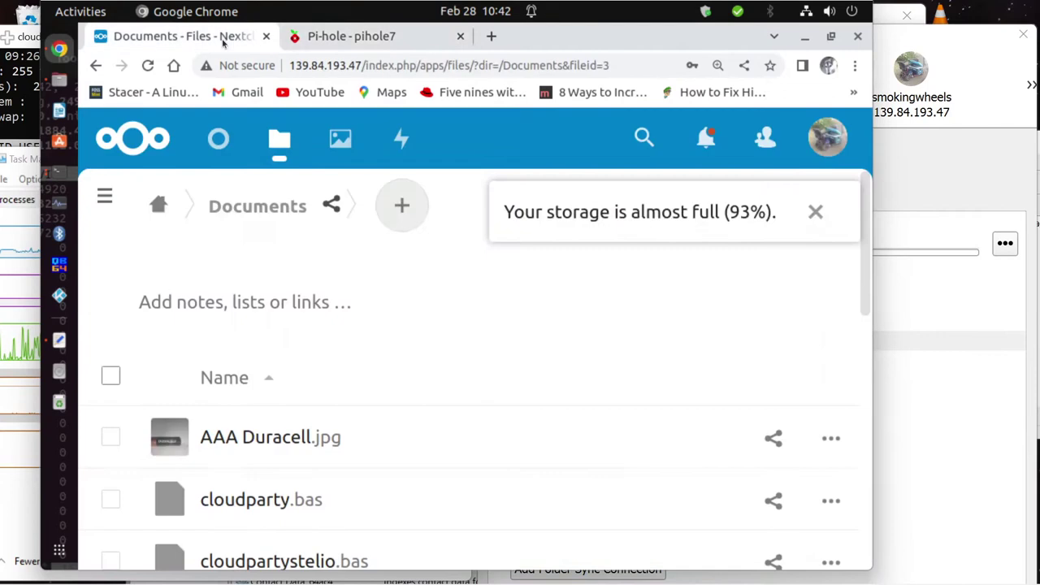
click(340, 38)
click(805, 38)
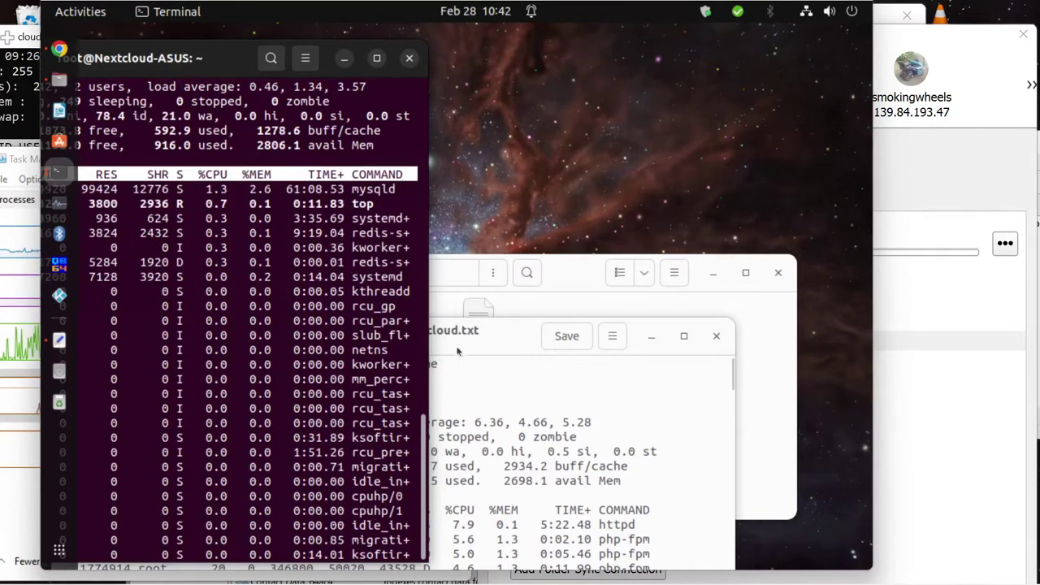
Raise the asus-pro-1- tb-mirrorcloud.txt notes and put the cursor on the empty second line
click(497, 348)
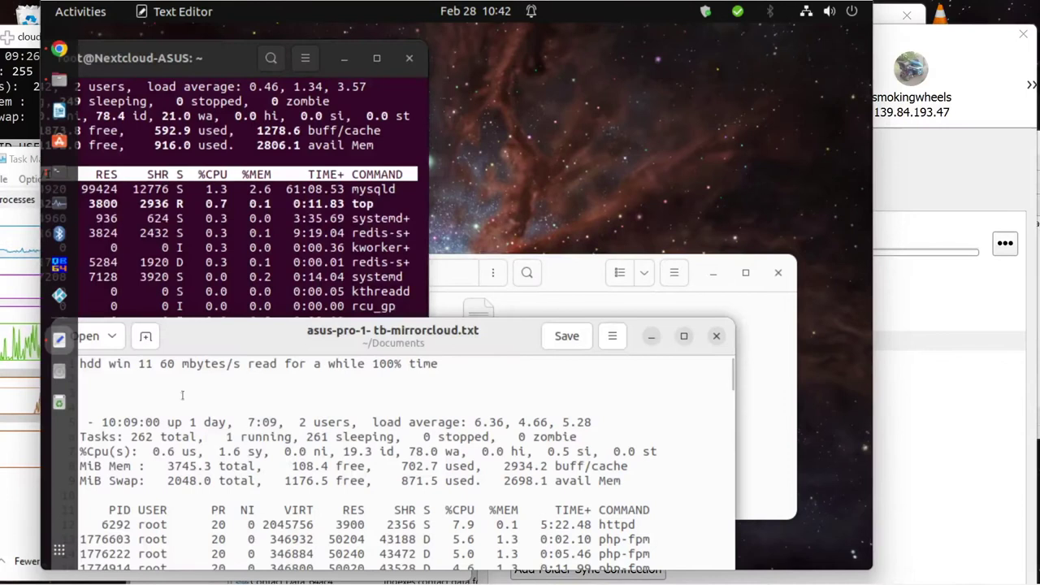
click(96, 386)
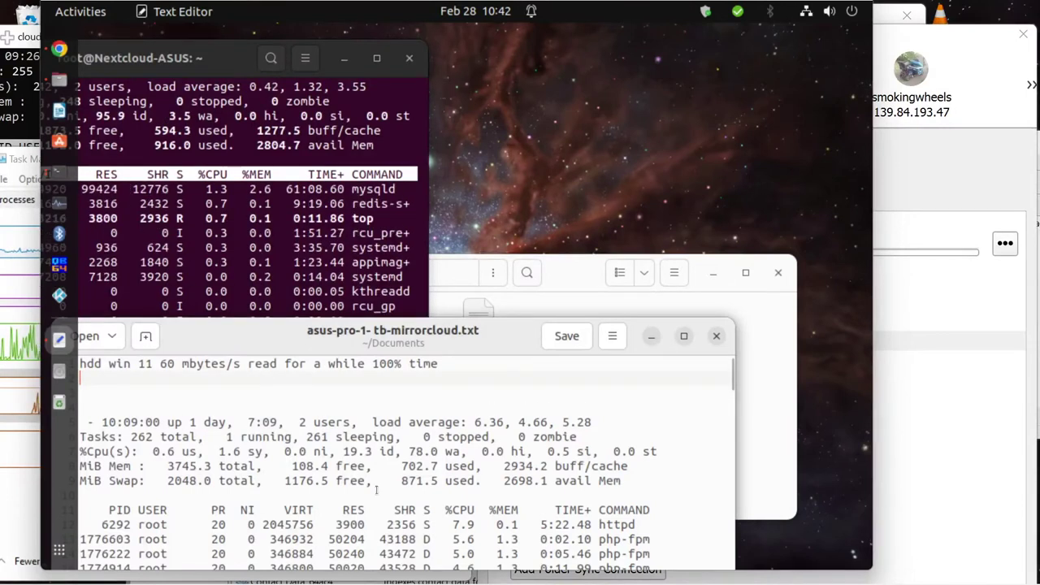
mouse_move(538, 582)
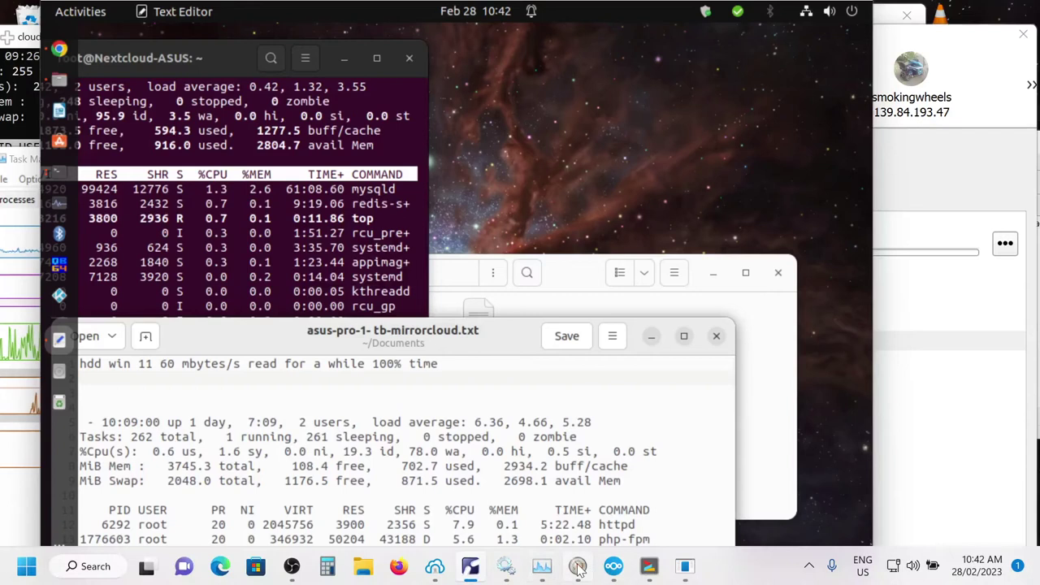
mouse_move(579, 569)
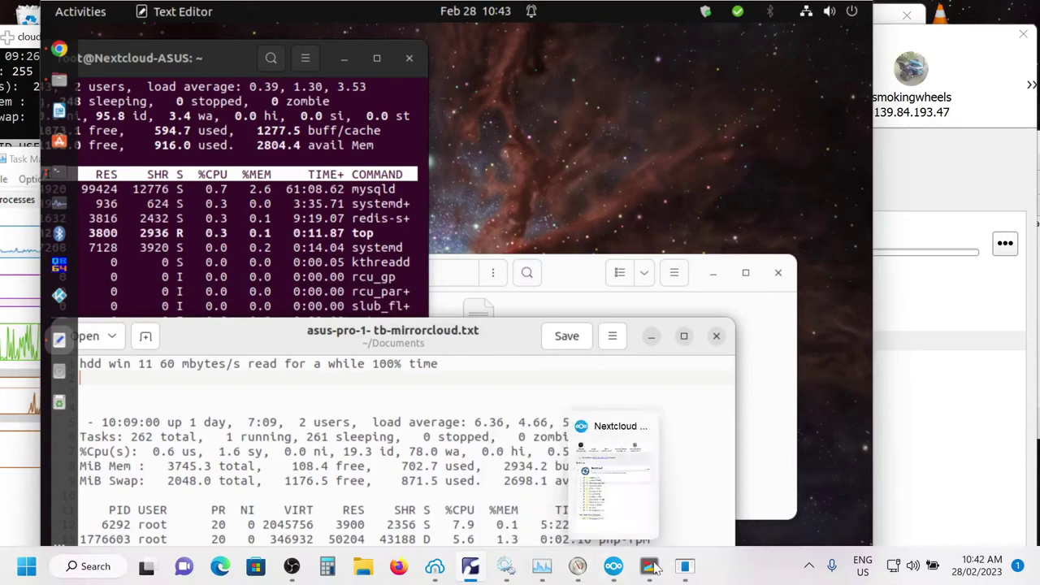
mouse_move(687, 569)
mouse_move(649, 569)
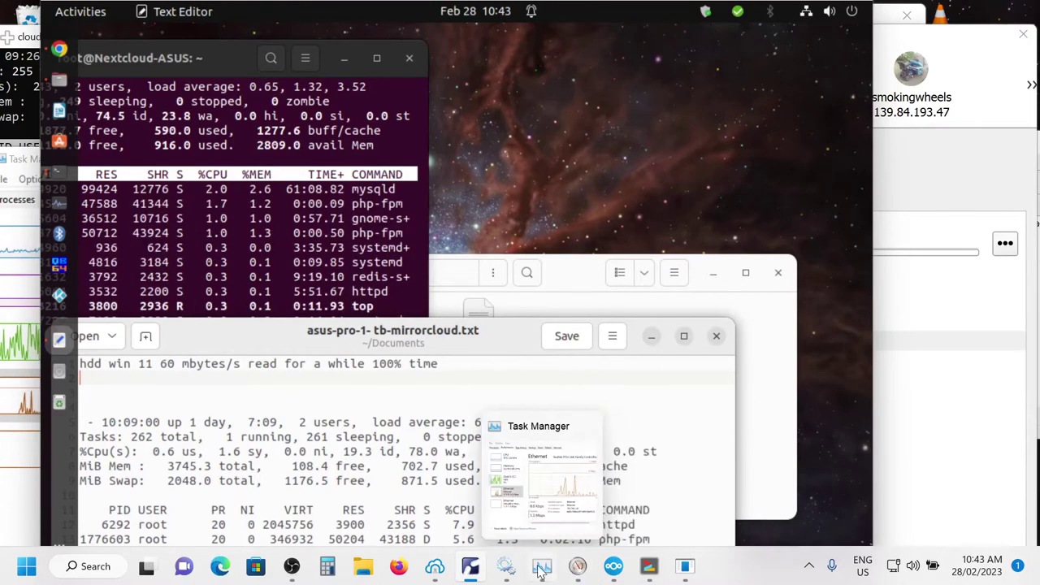
Copy the Apple Mobile Device Service name from its properties and view its Recovery settings
mouse_move(505, 566)
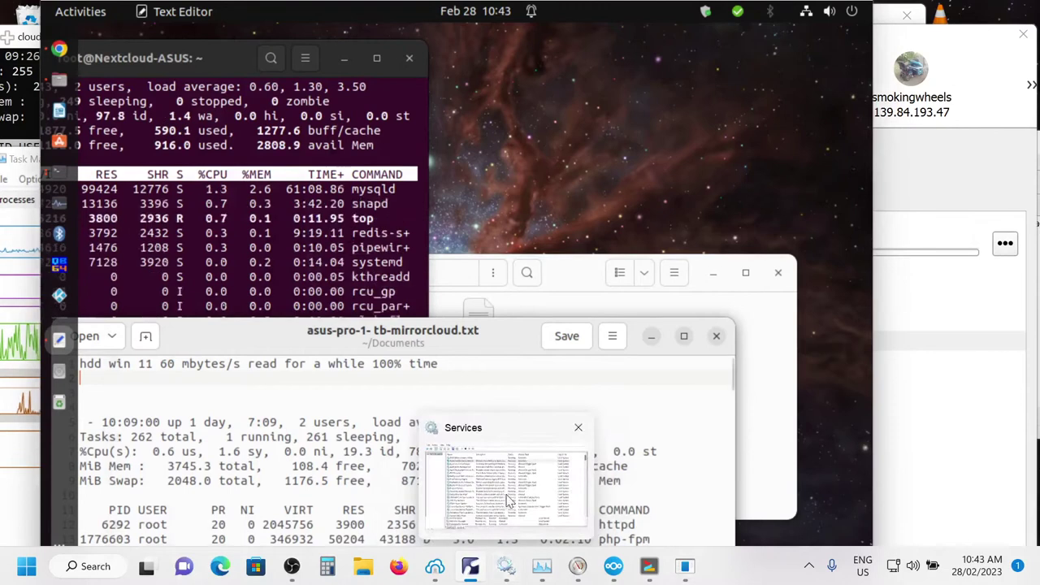
click(510, 504)
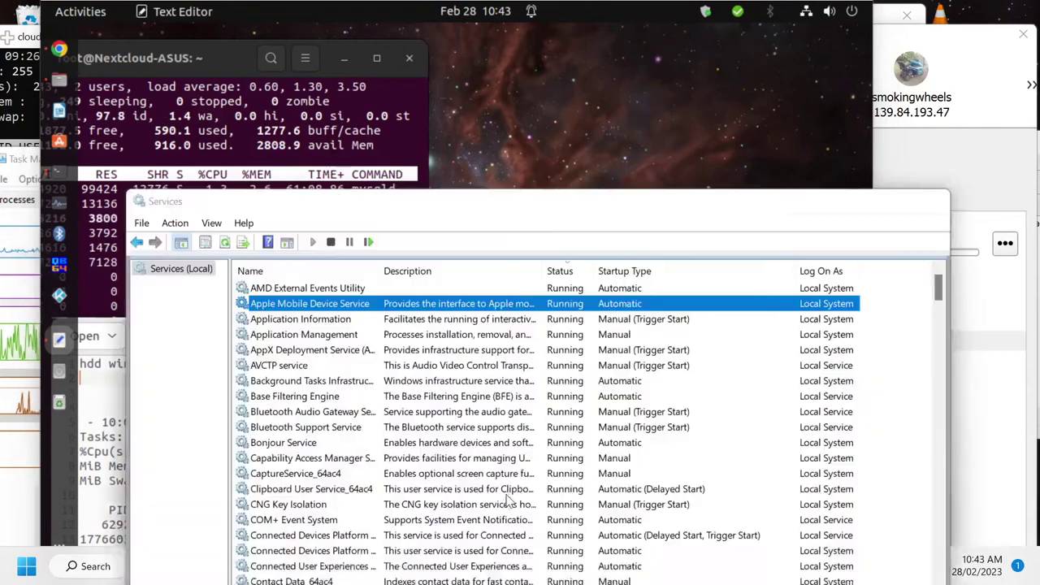
double_click(329, 305)
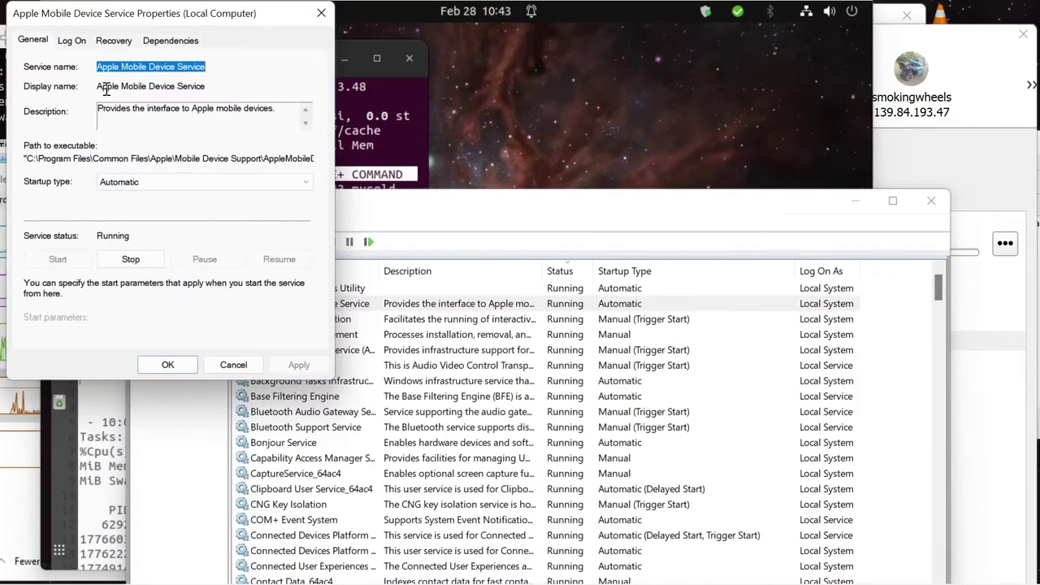
right_click(121, 68)
click(159, 121)
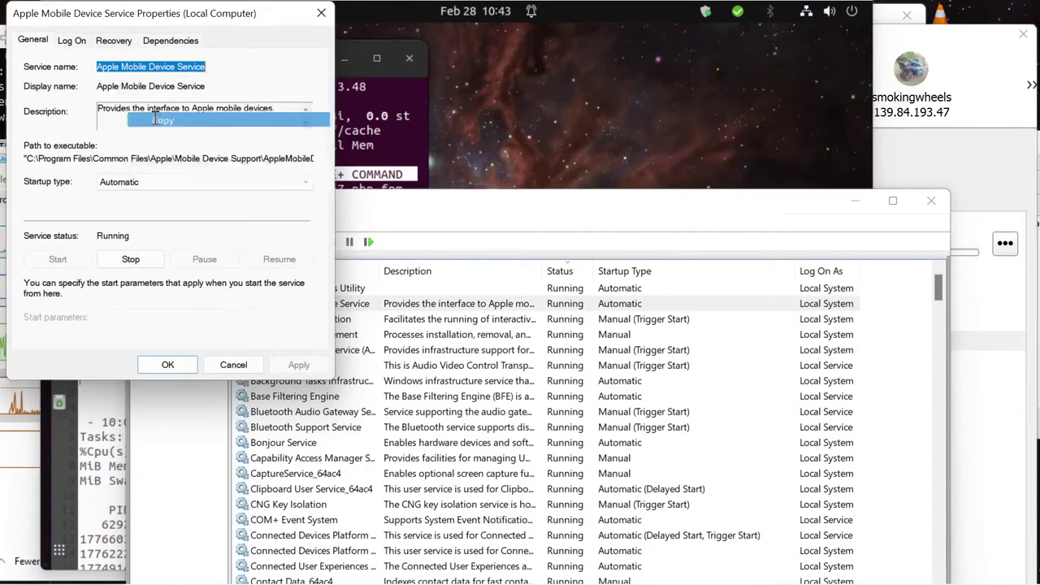
drag(149, 10, 405, 75)
click(369, 106)
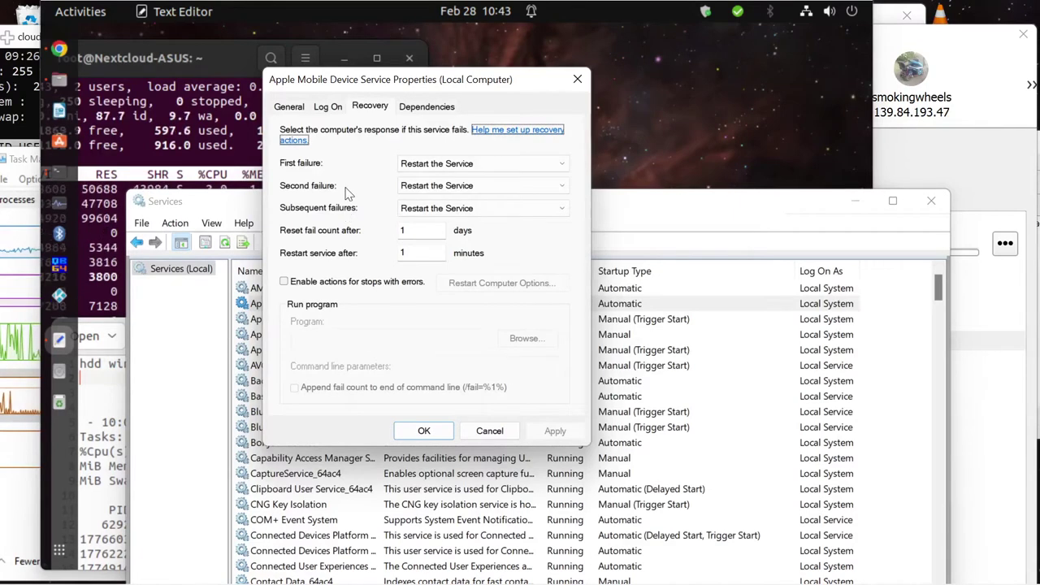
Return to the gedit notes and bring up the editing menu on the second line
click(101, 386)
right_click(104, 388)
click(104, 388)
right_click(103, 375)
key(Escape)
right_click(117, 378)
Paste the service name into the notes followed by 'restarted when ncc hung.'
key(Escape)
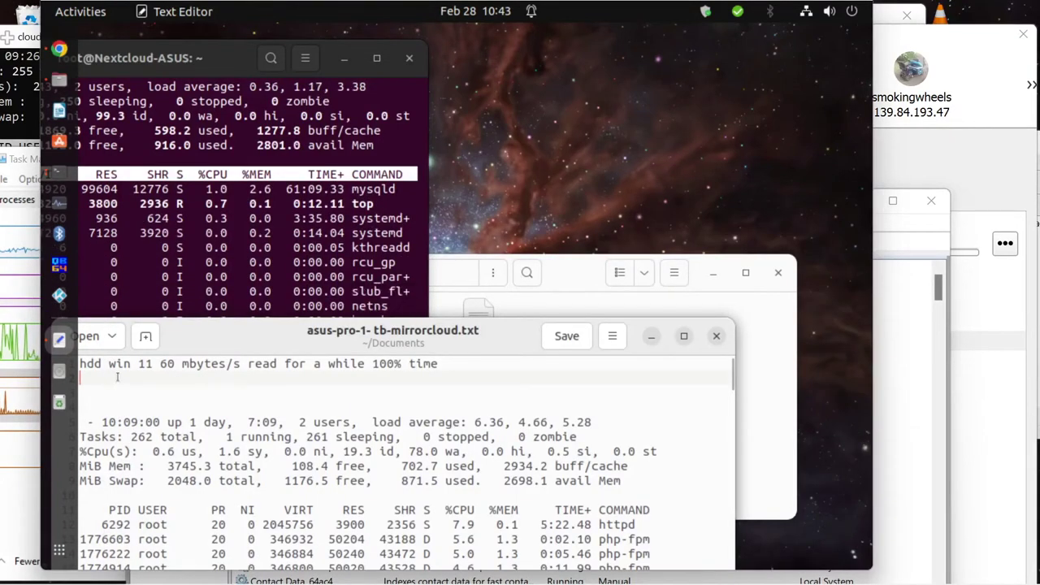
right_click(119, 379)
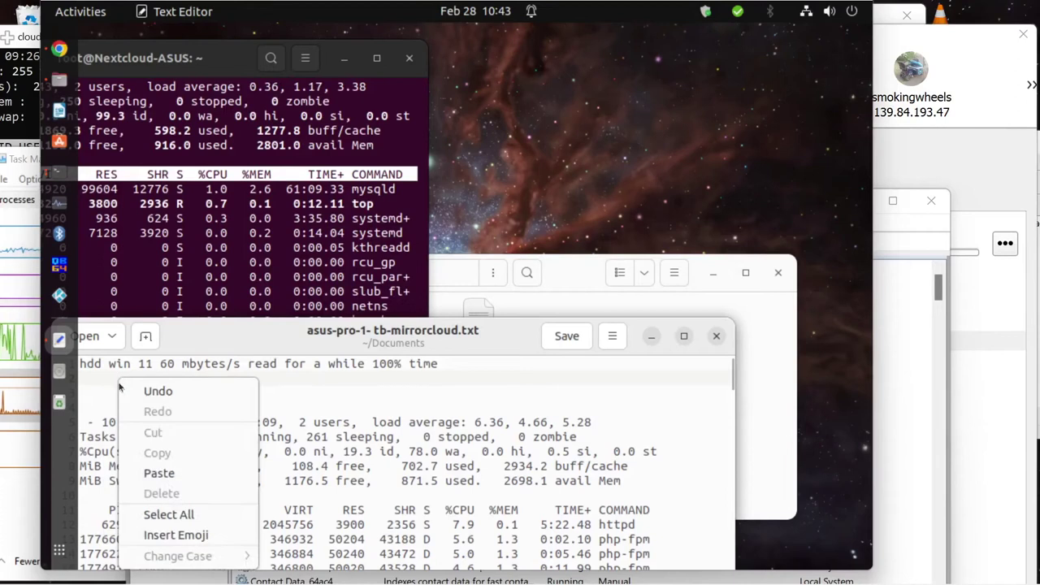
click(158, 473)
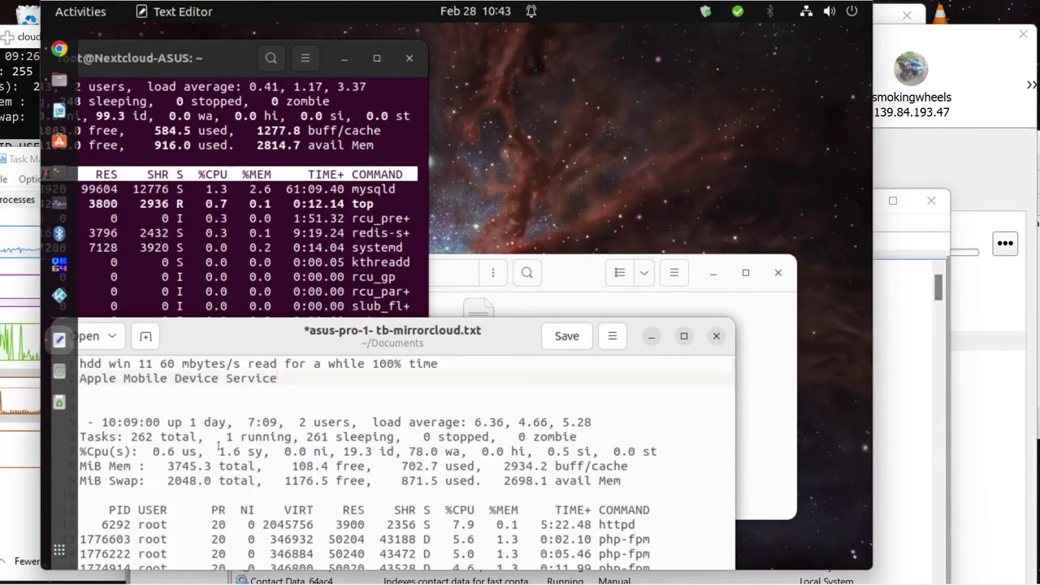
text(re)
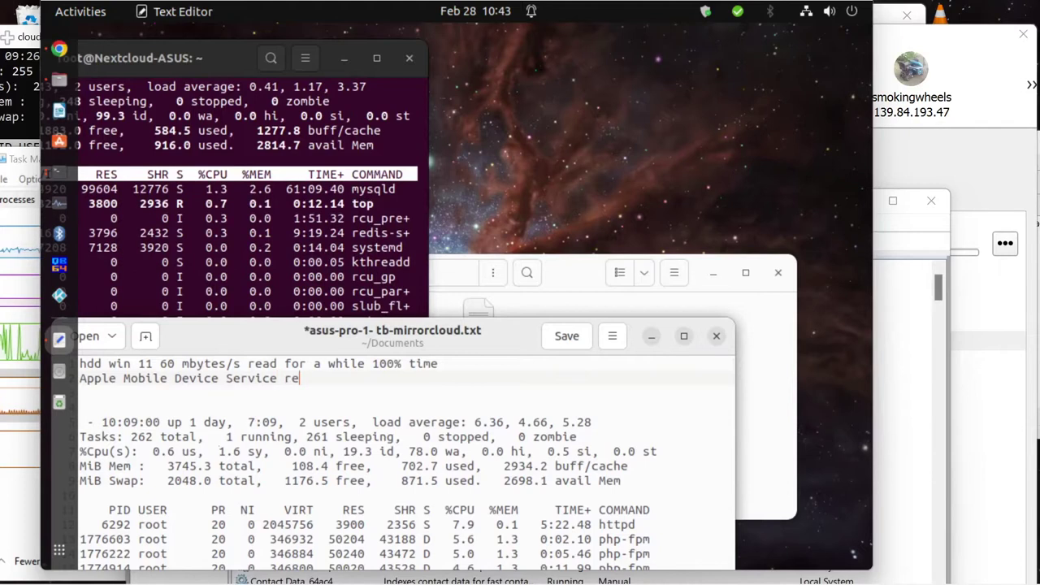
text(started)
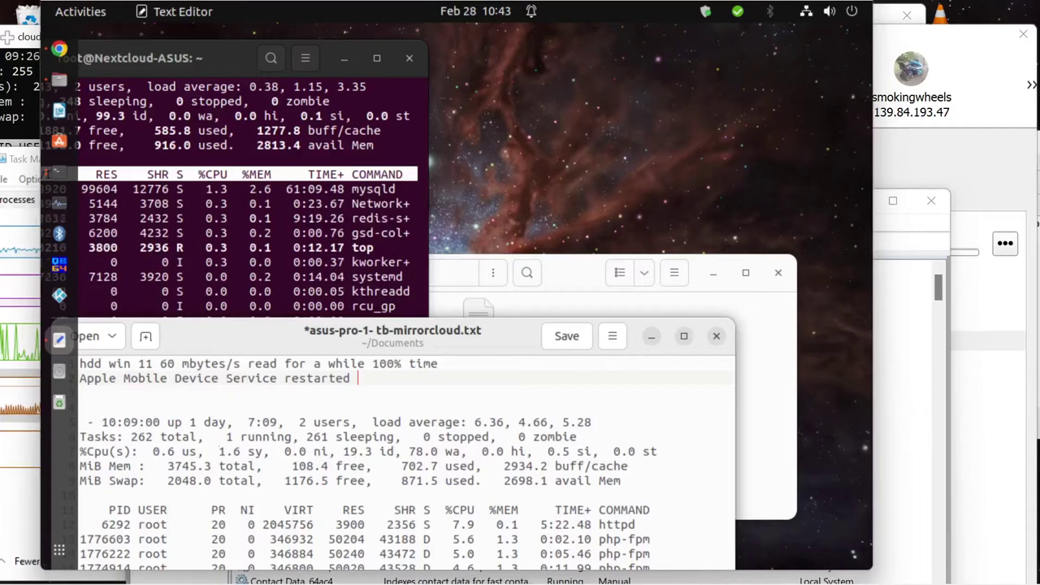
text( when)
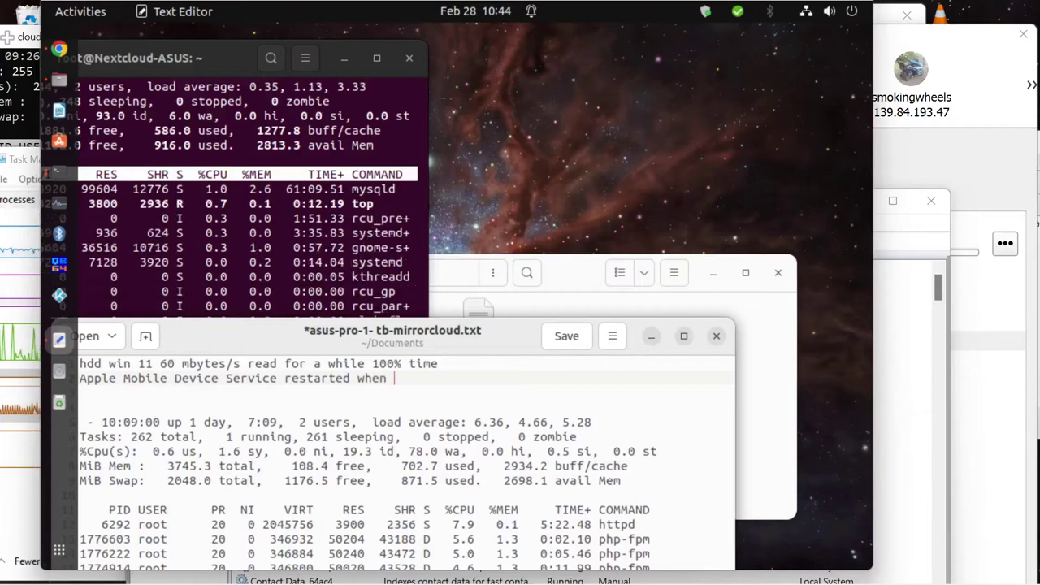
text( n)
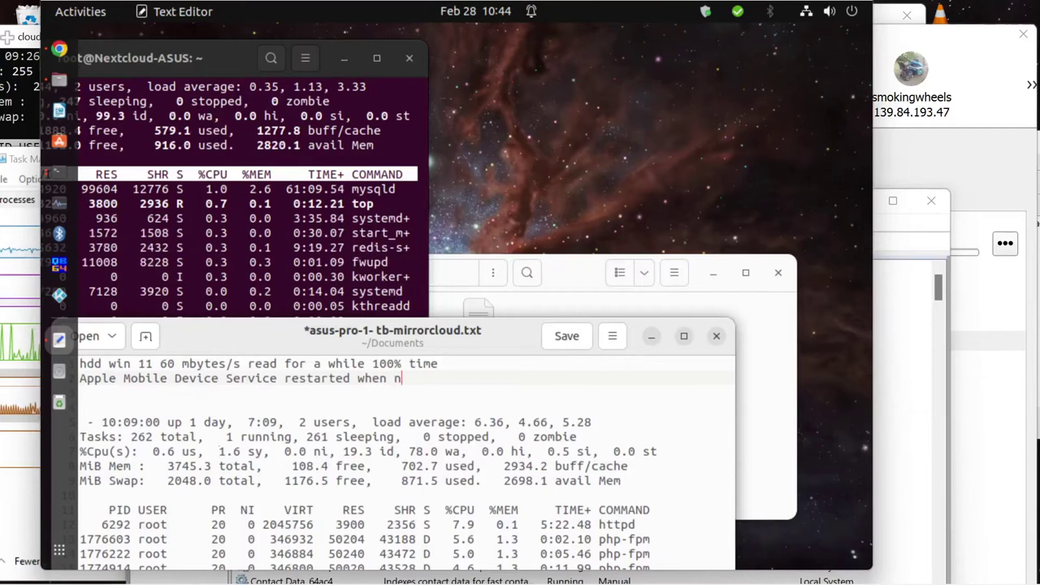
text(cc)
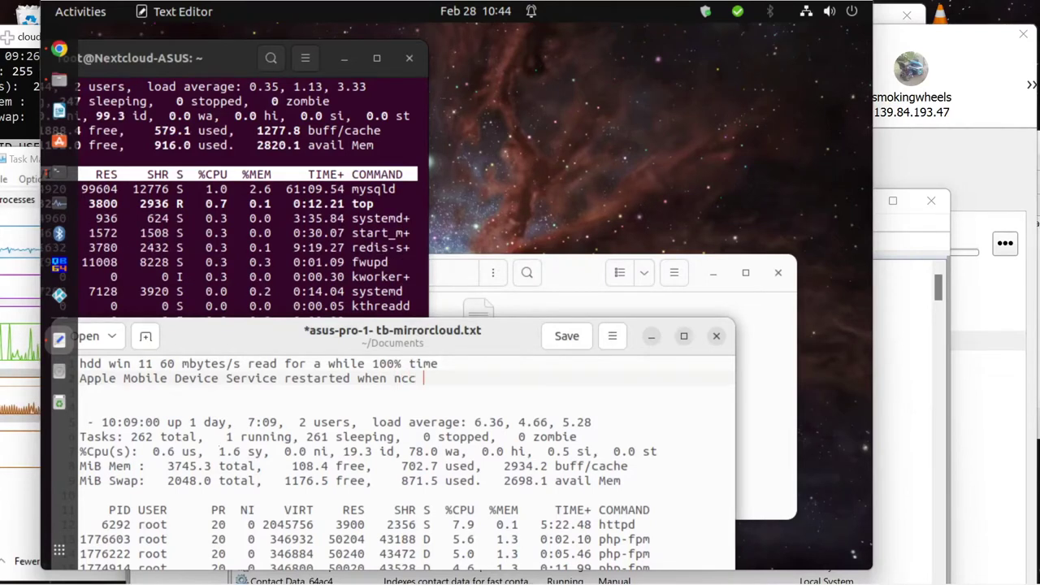
text( hu)
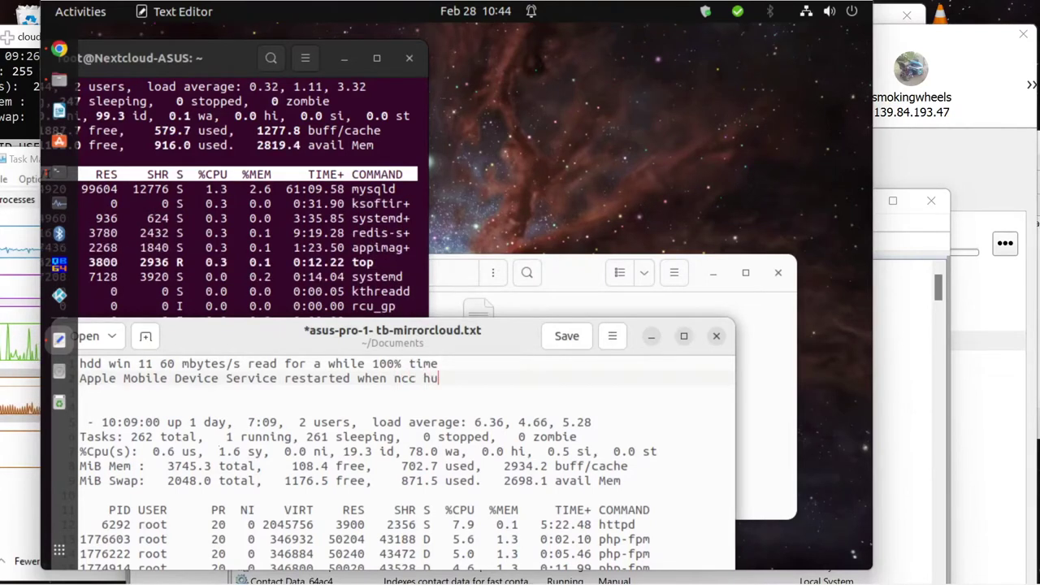
text(n)
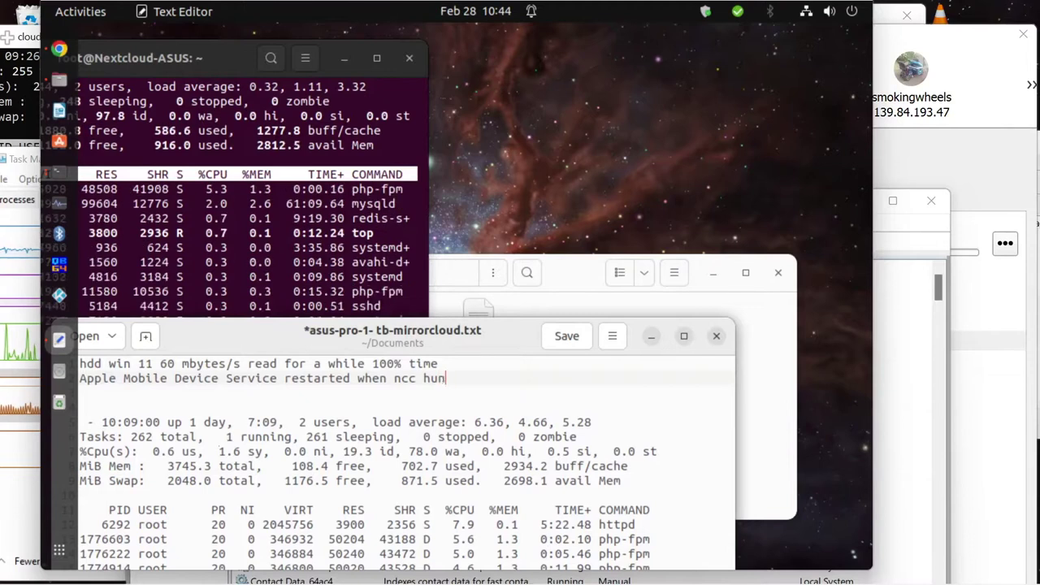
text(g..)
key(Return)
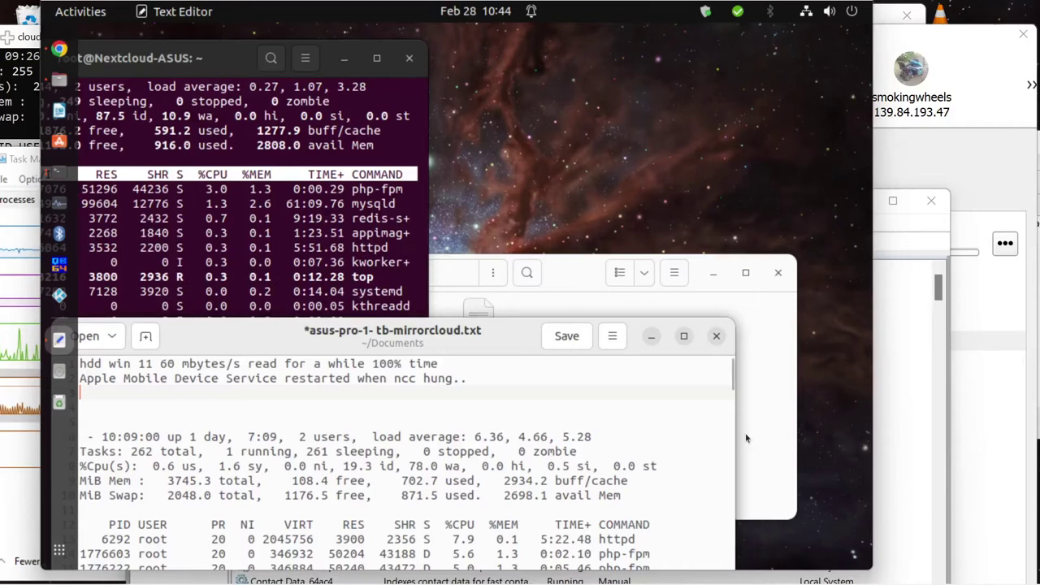
Save the notes file, then append '5 mi' to the end of the hung.. line
click(566, 338)
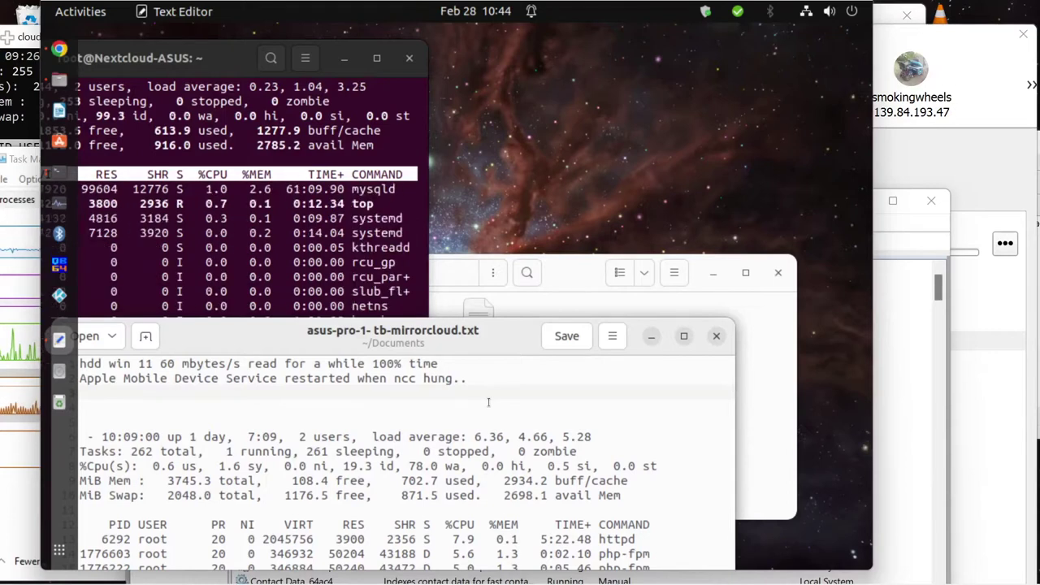
click(470, 378)
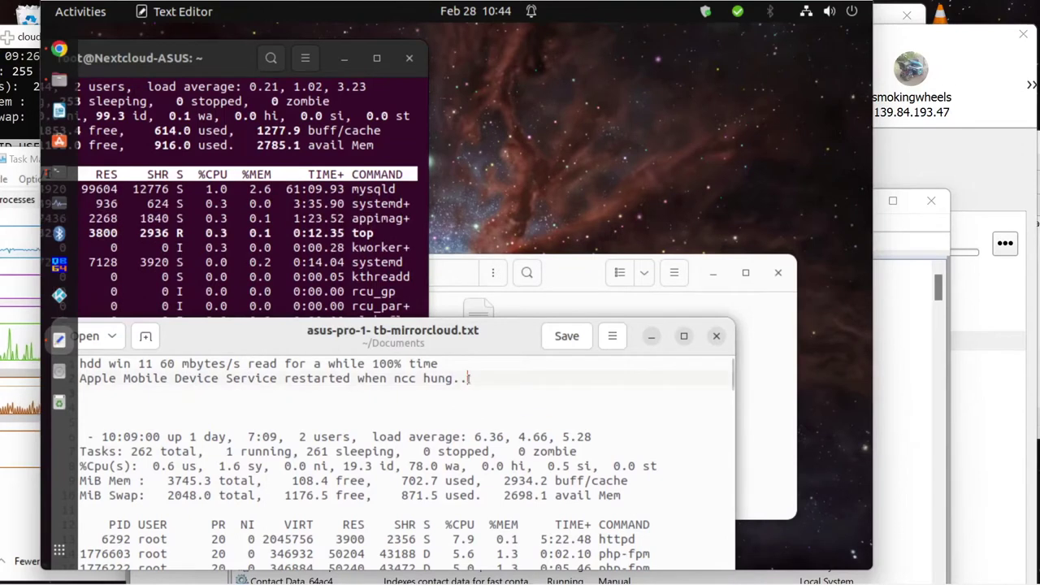
text(5)
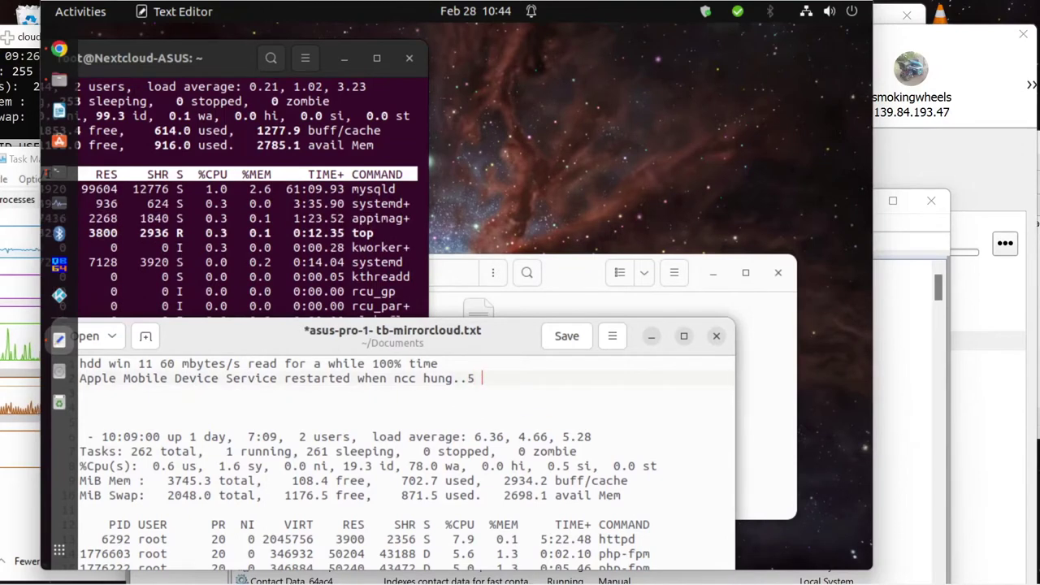
text( min)
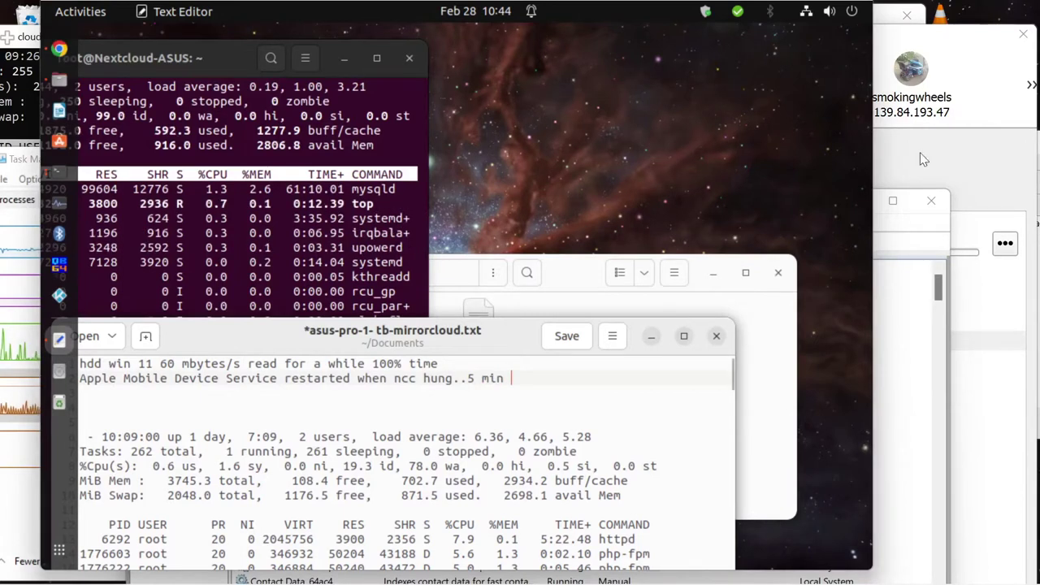
Collapse the Nextcloud account's synced-folder list, then return to the gedit notes
click(951, 147)
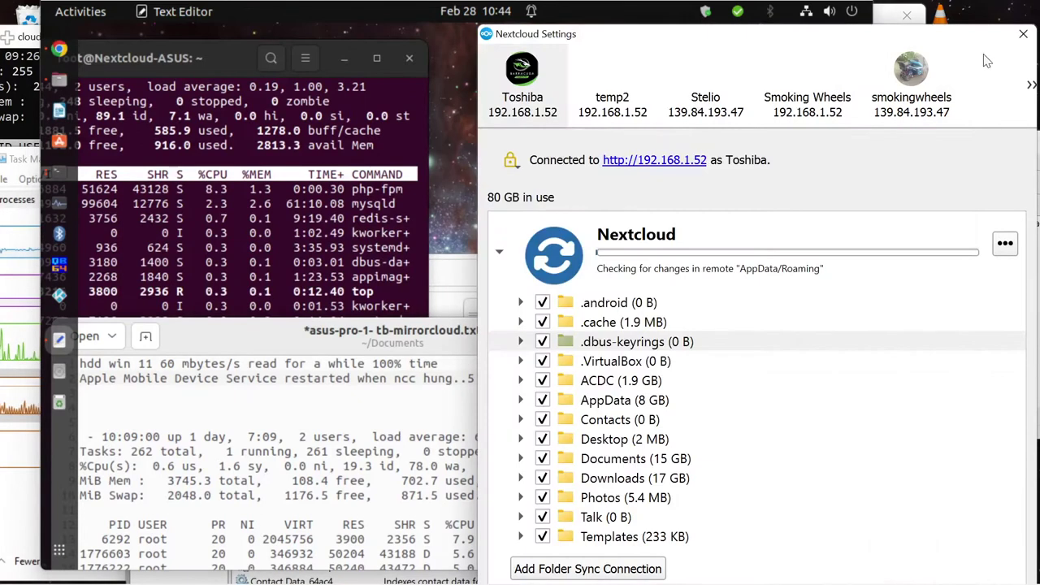
click(808, 348)
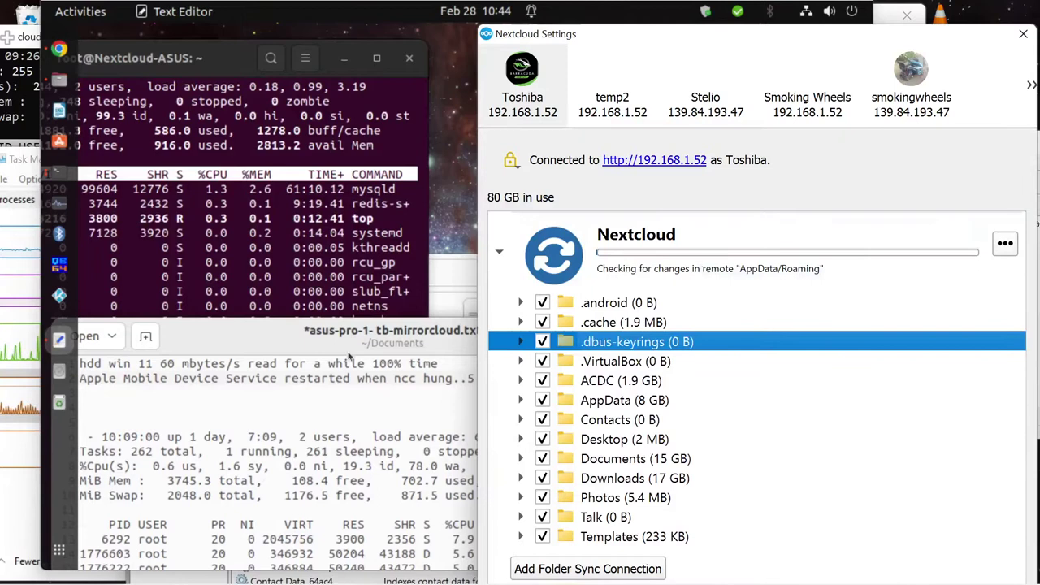
click(363, 331)
key(Left)
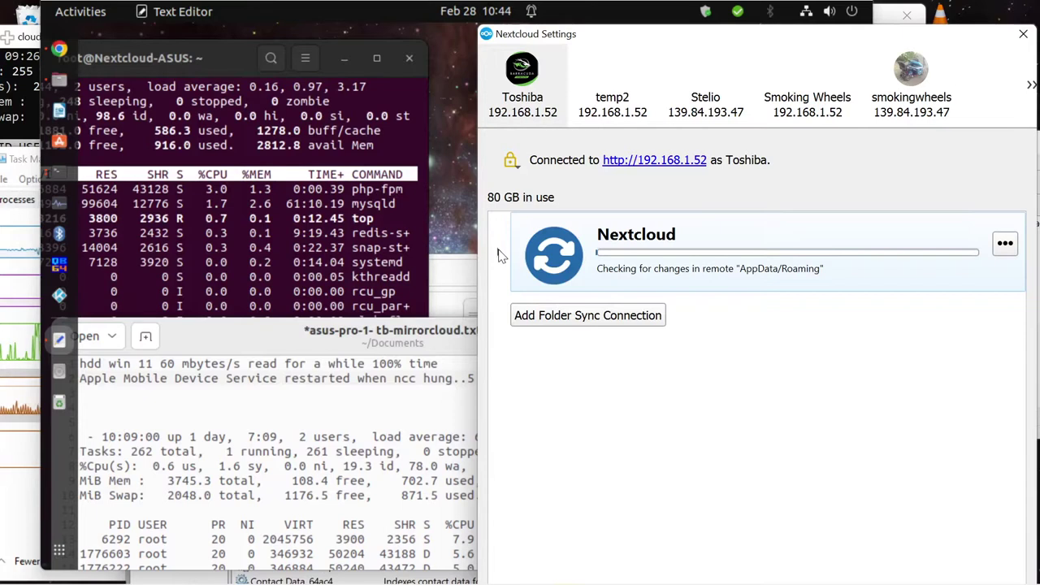
click(358, 333)
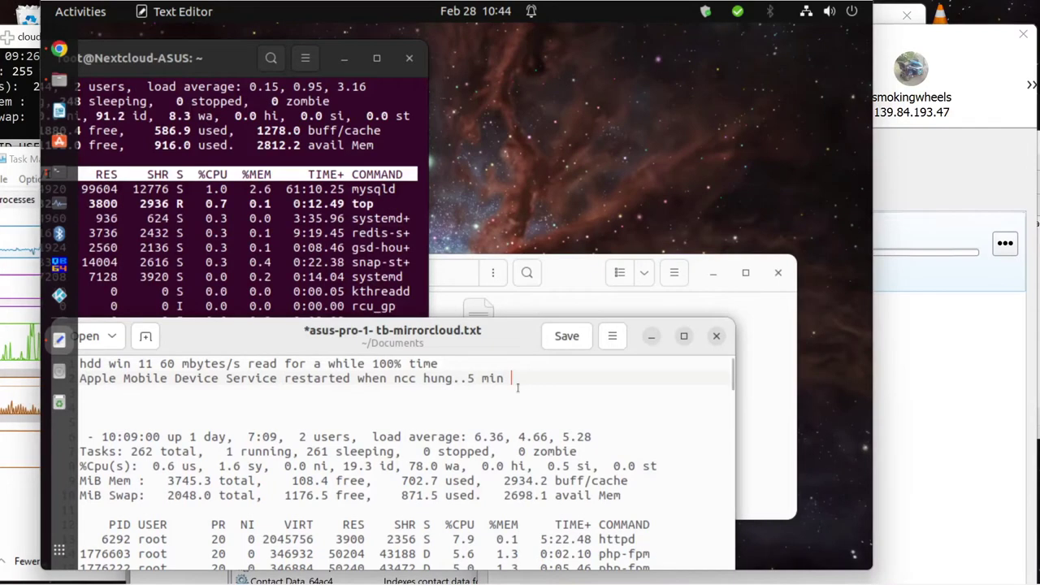
Add the note 'client has to restart scan check for changes..' and start a new line
text(c)
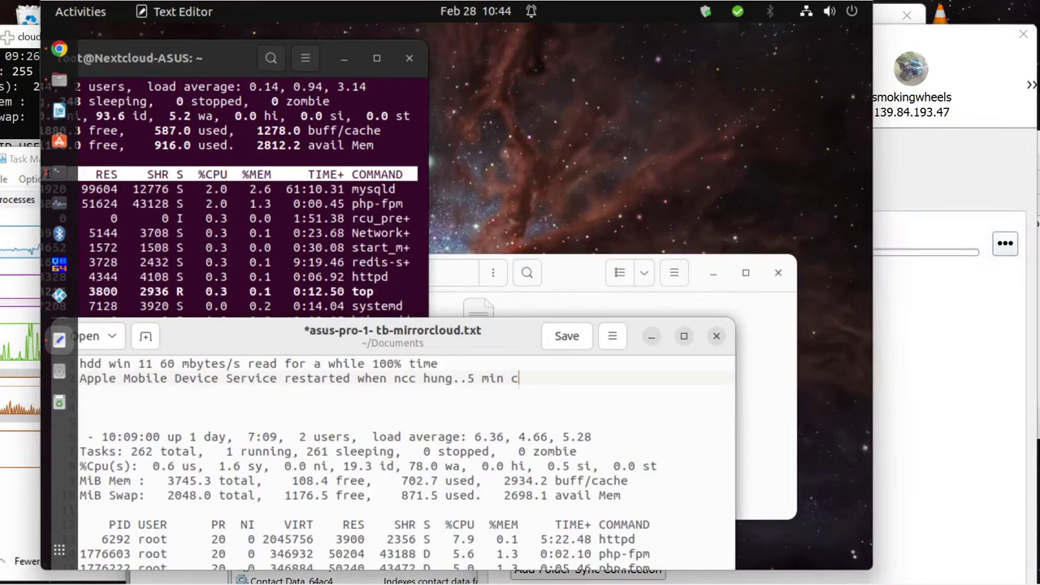
text(lient h)
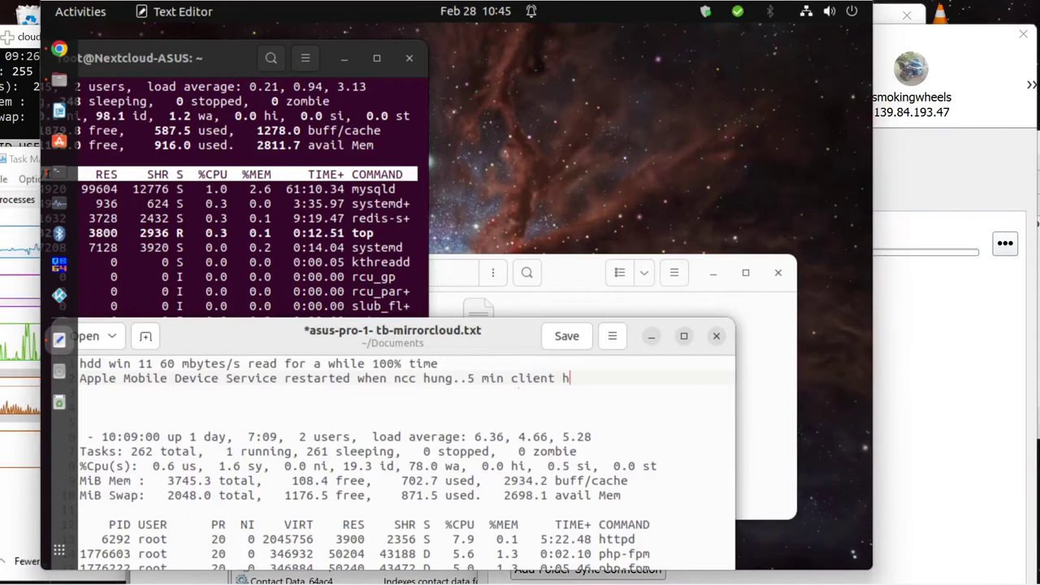
text(as to rest)
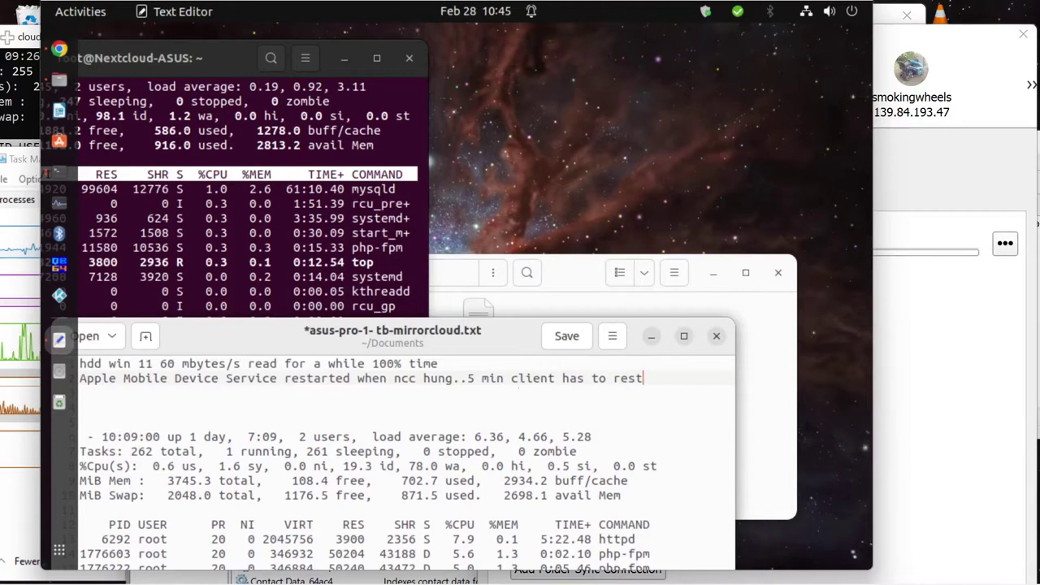
text(art )
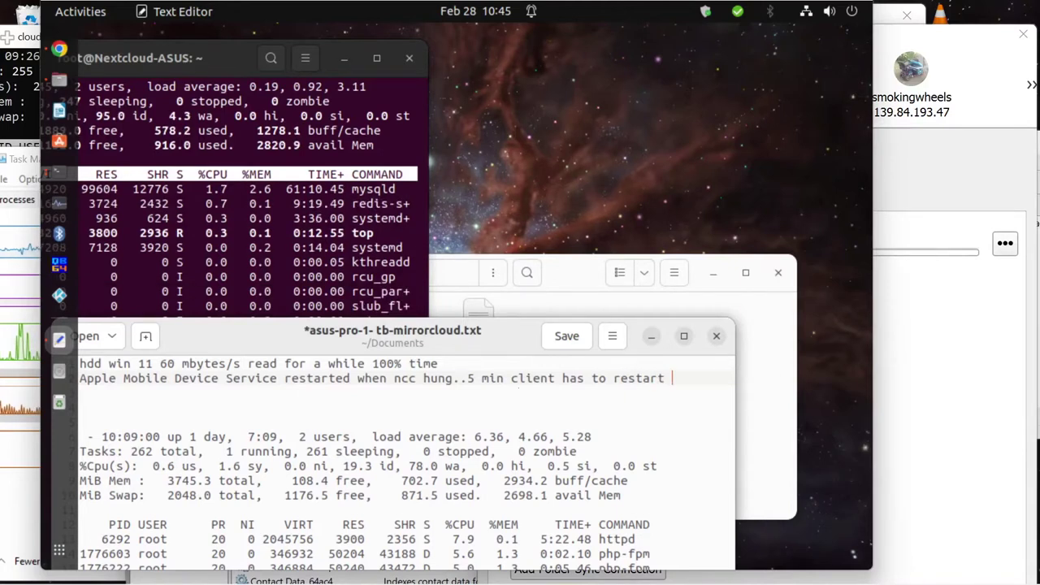
text(scan )
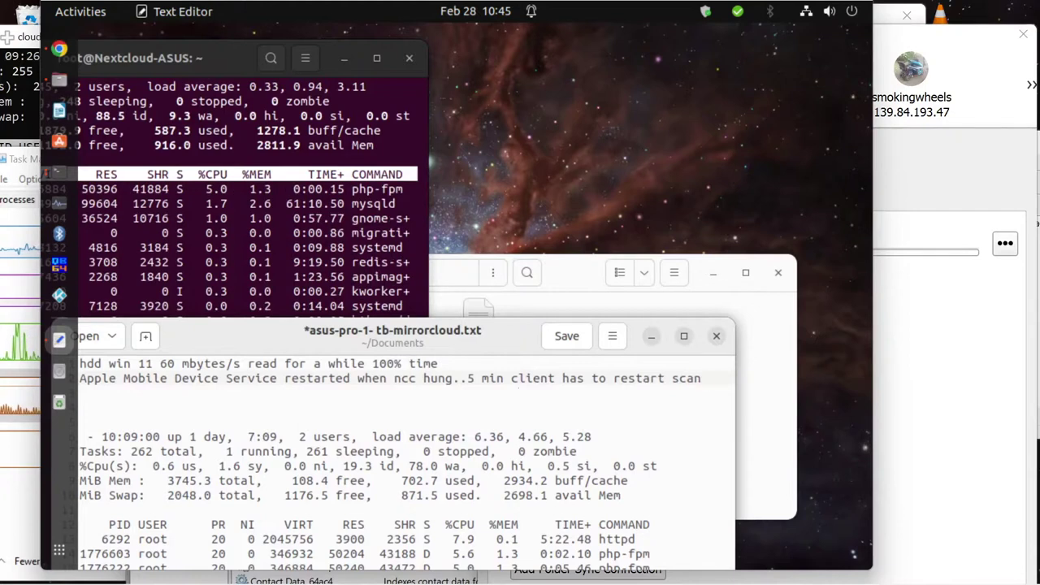
text(che)
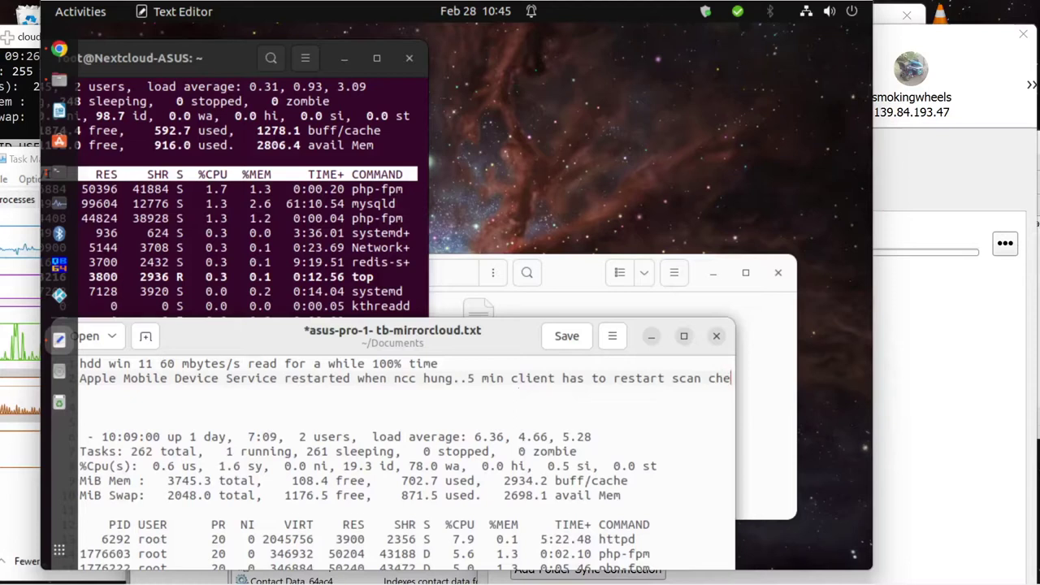
text(ck)
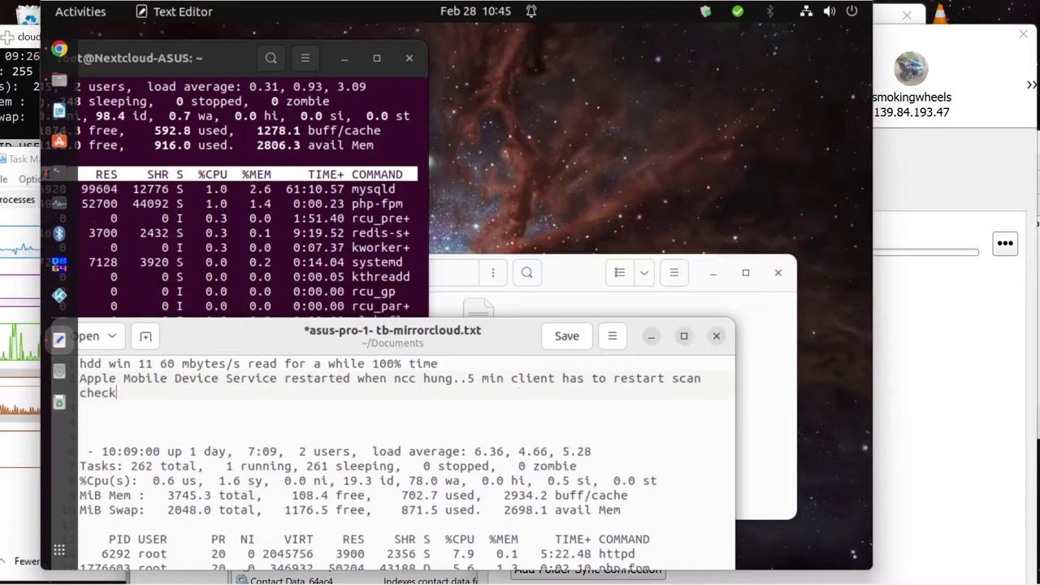
text( f)
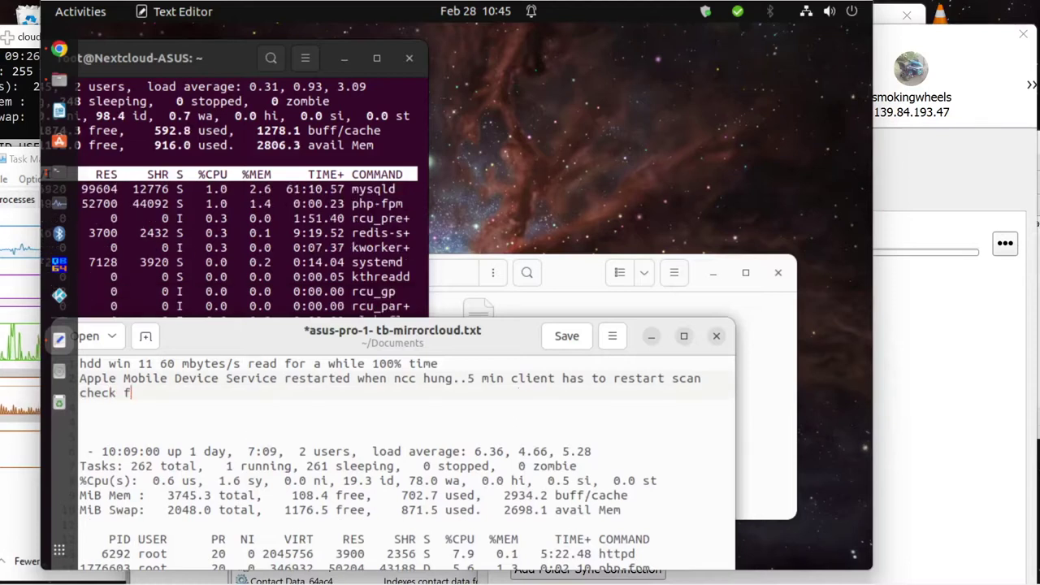
text(or)
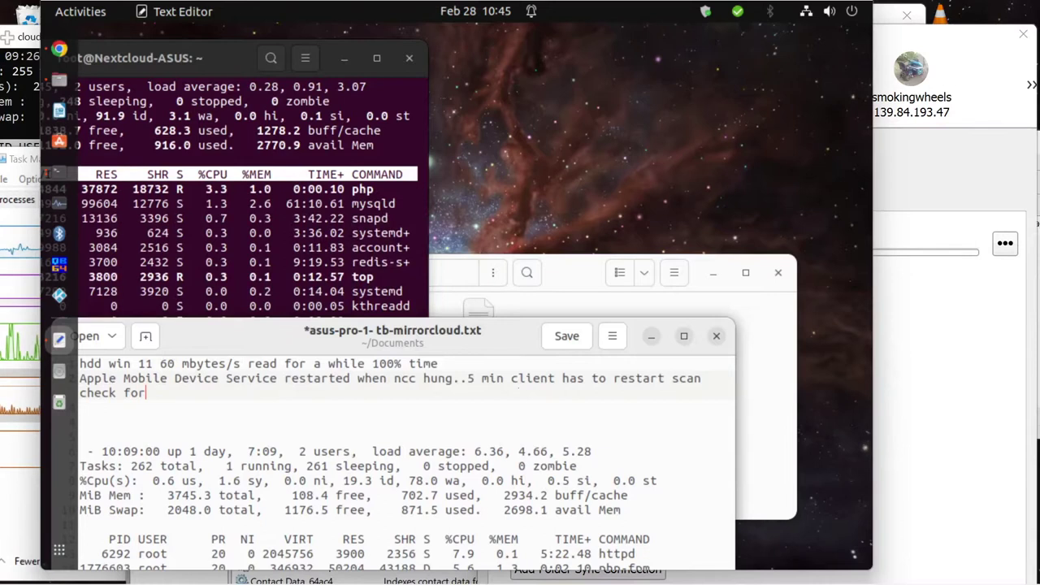
text( c)
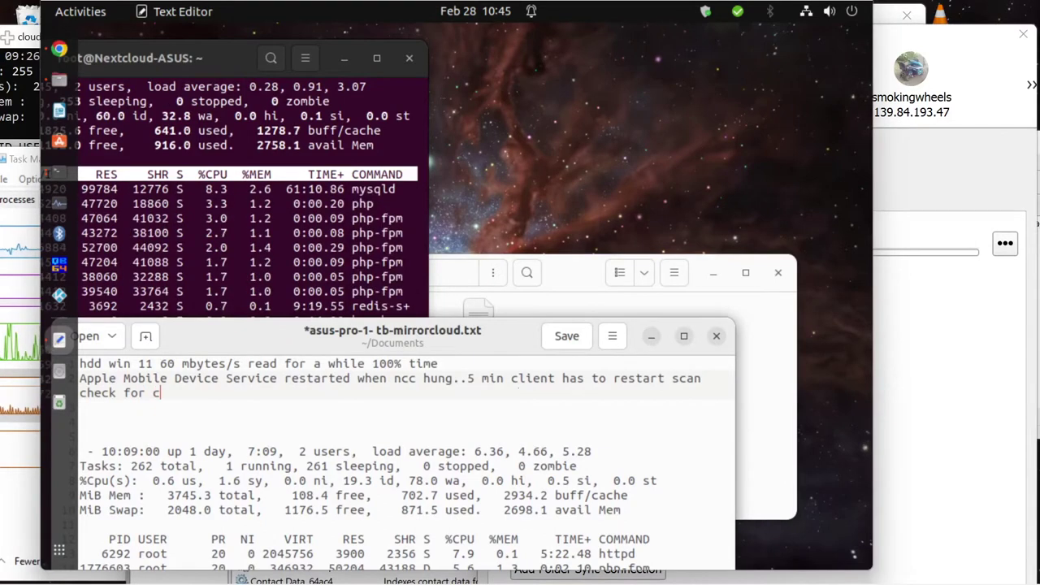
text(ha)
text(nges)
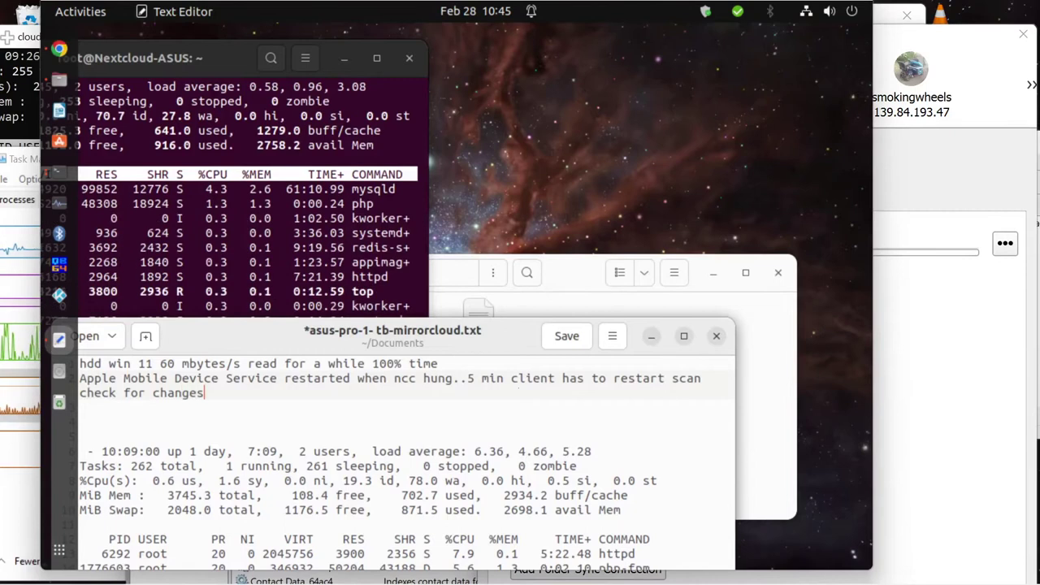
text(..)
key(Return)
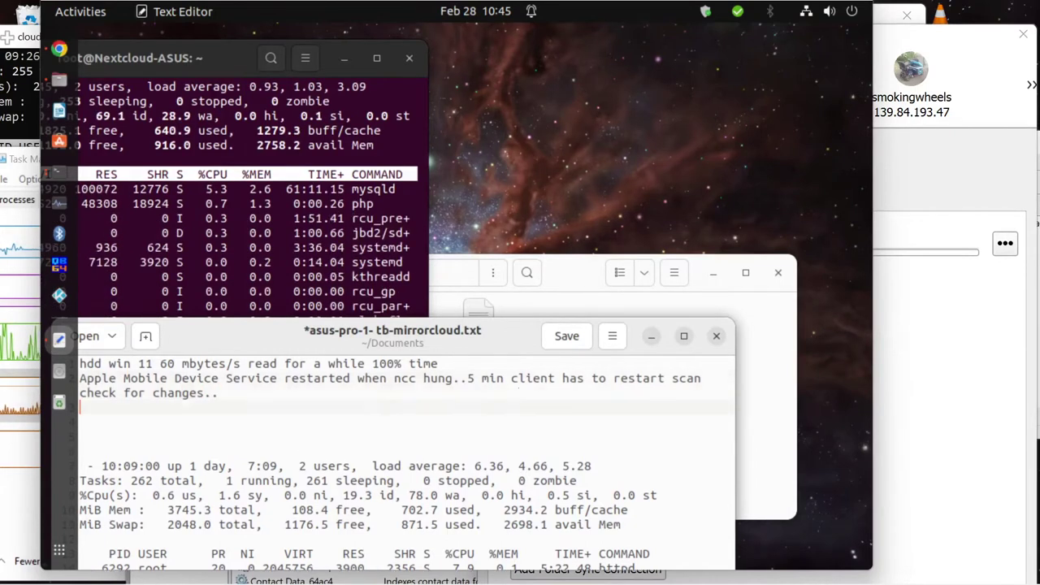
Type 'also when ncc is hung it is accesscing $mtf', correcting $ntf to $mtf
text(al)
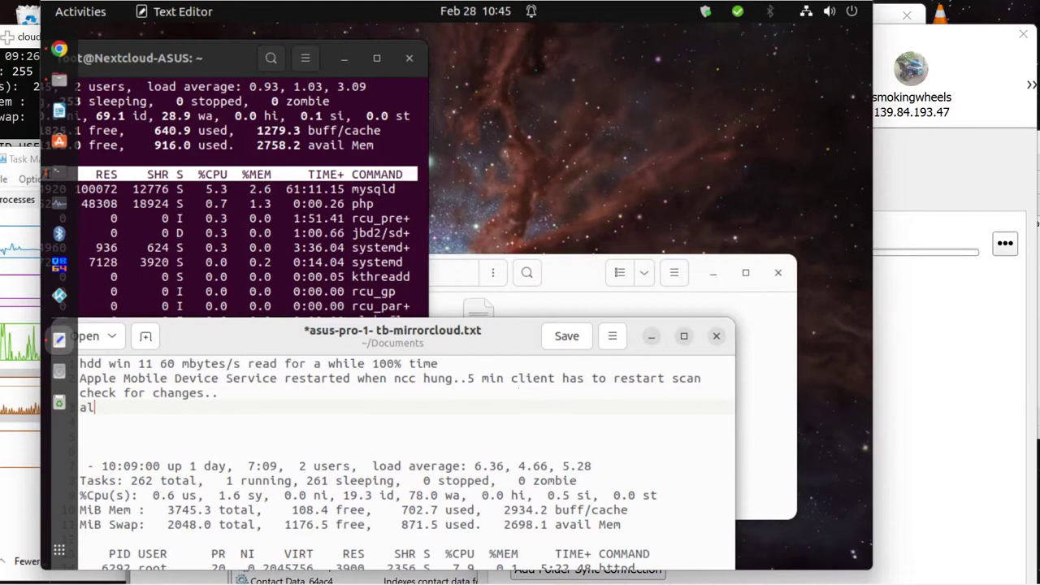
text(so )
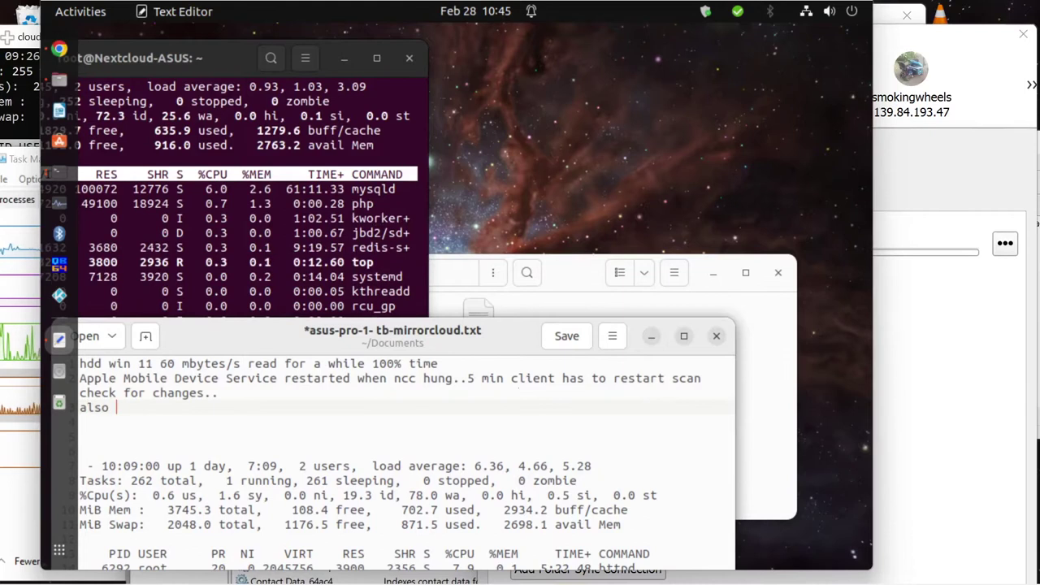
text(when)
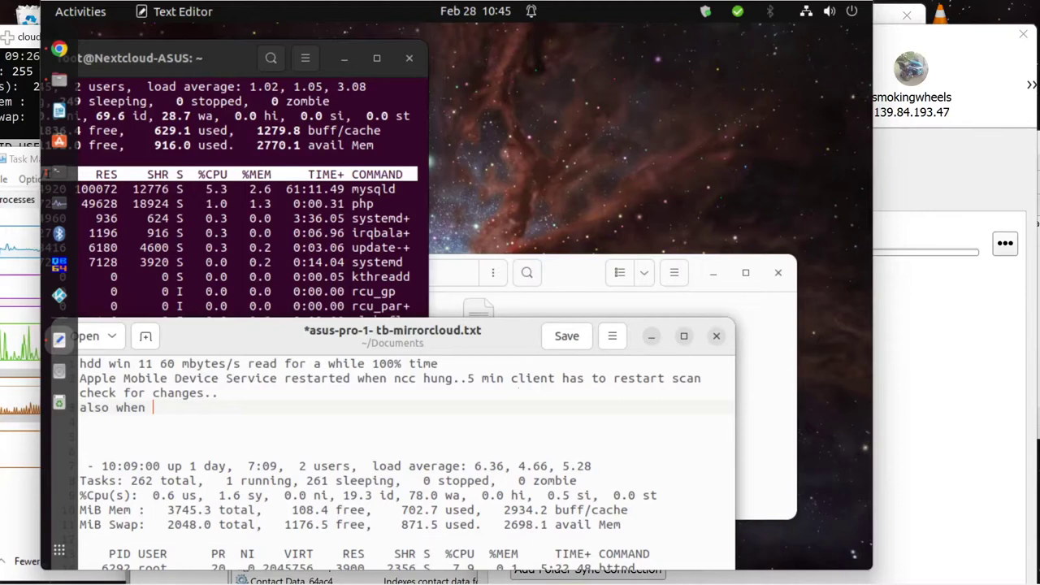
text( ncc )
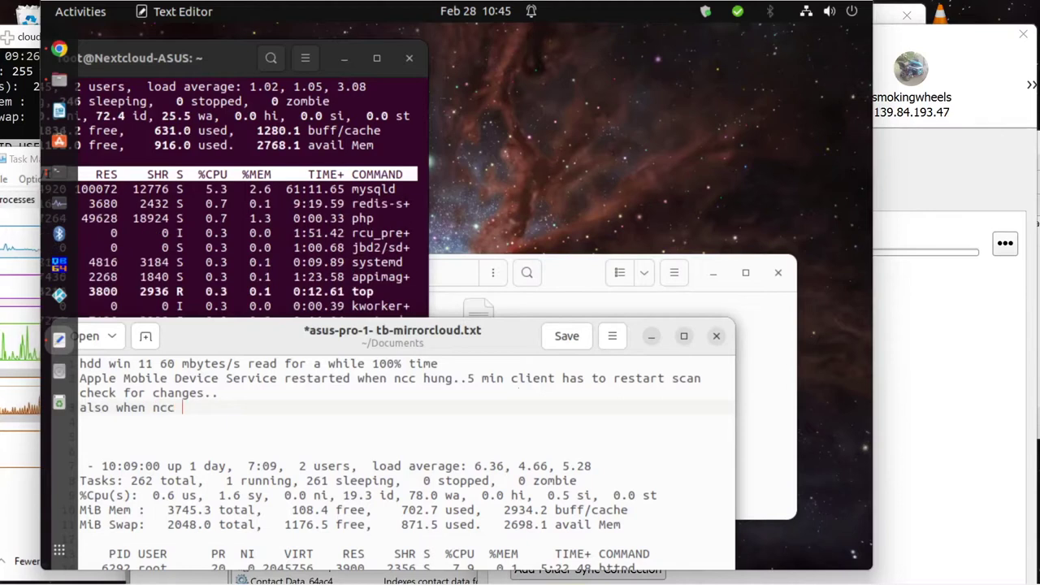
text(is )
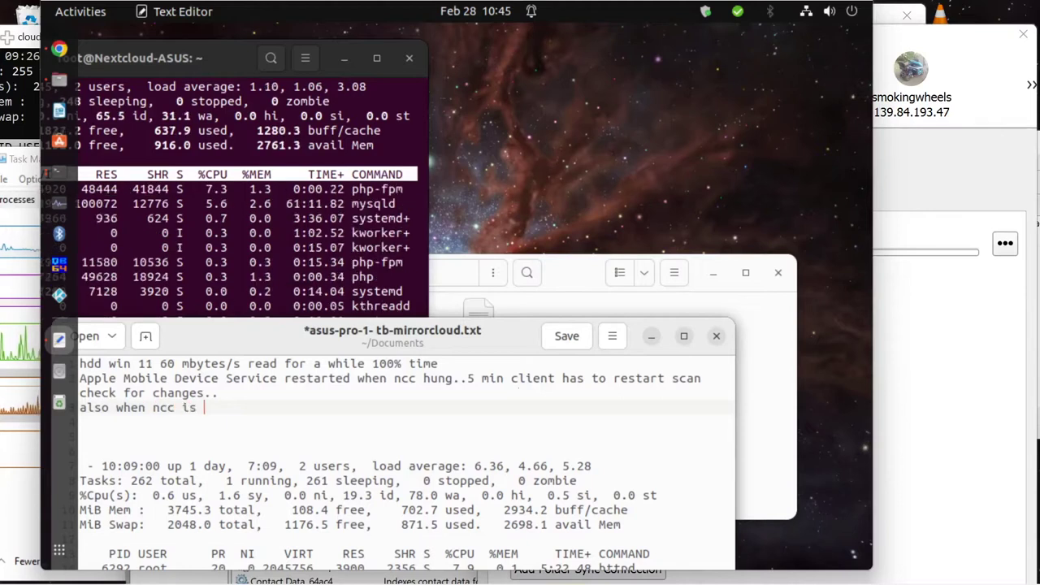
text(hun)
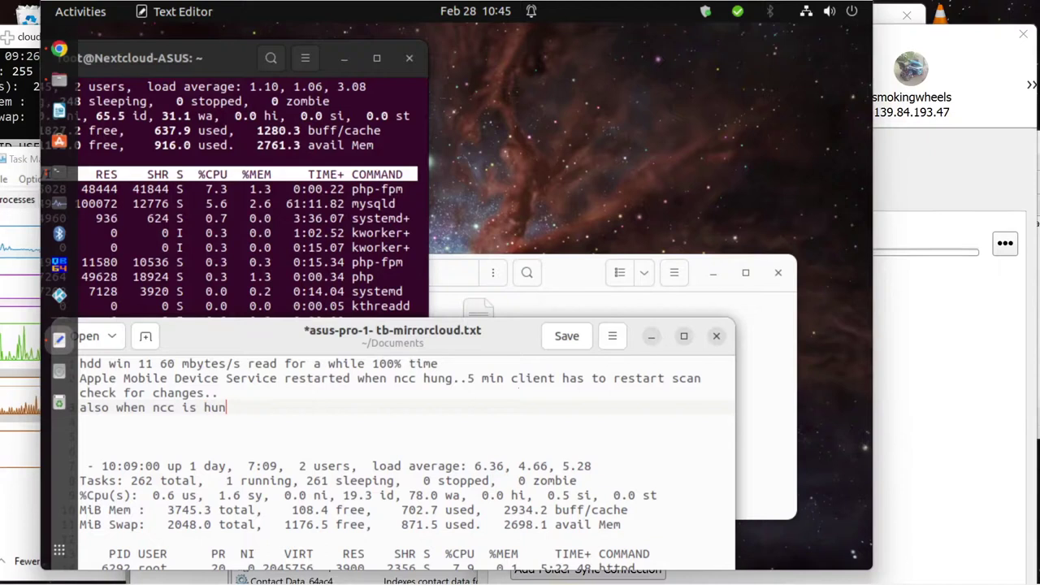
text(g it )
text(is )
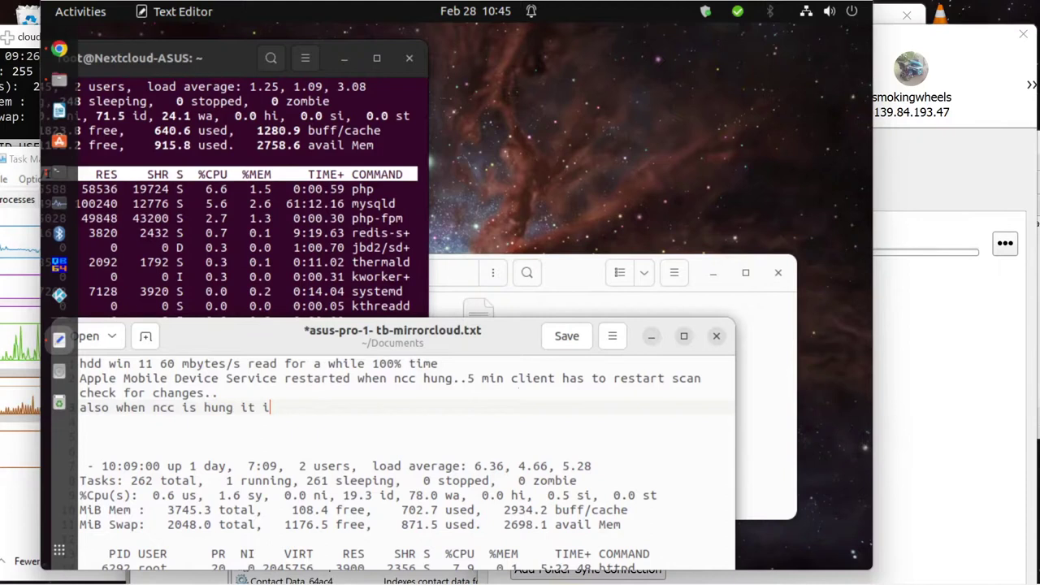
text(ac)
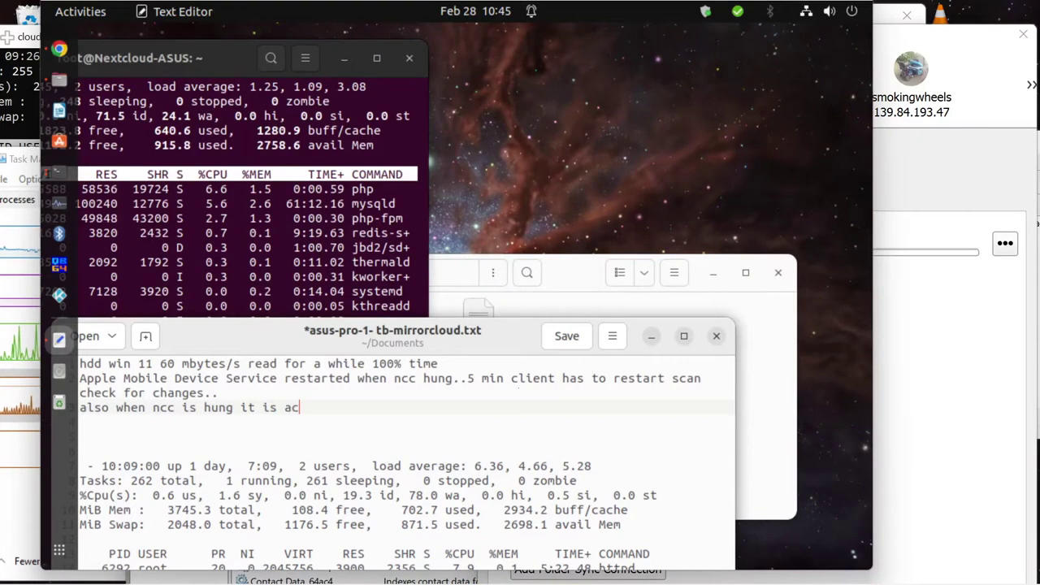
text(ces)
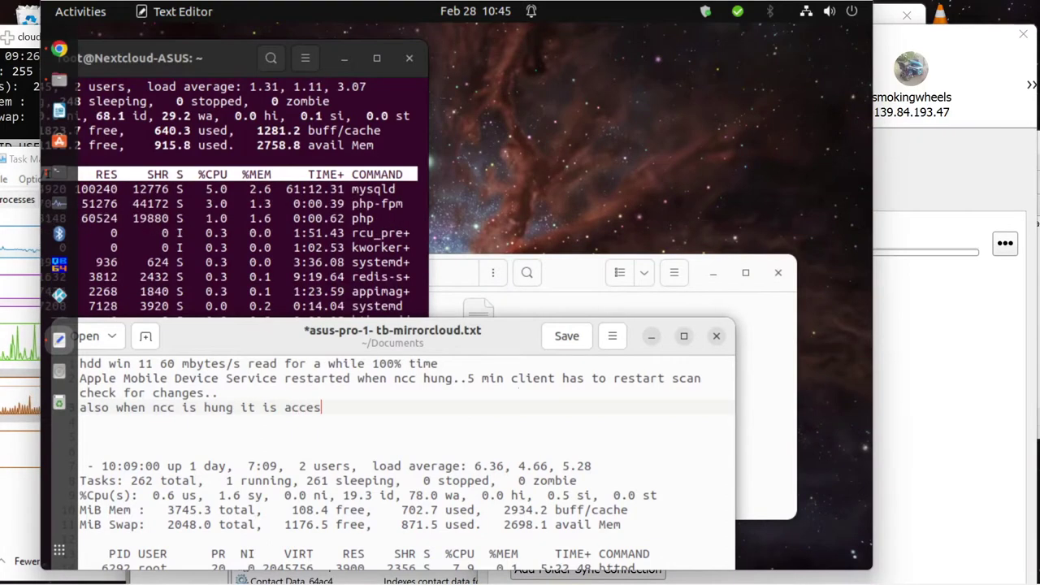
text(sci)
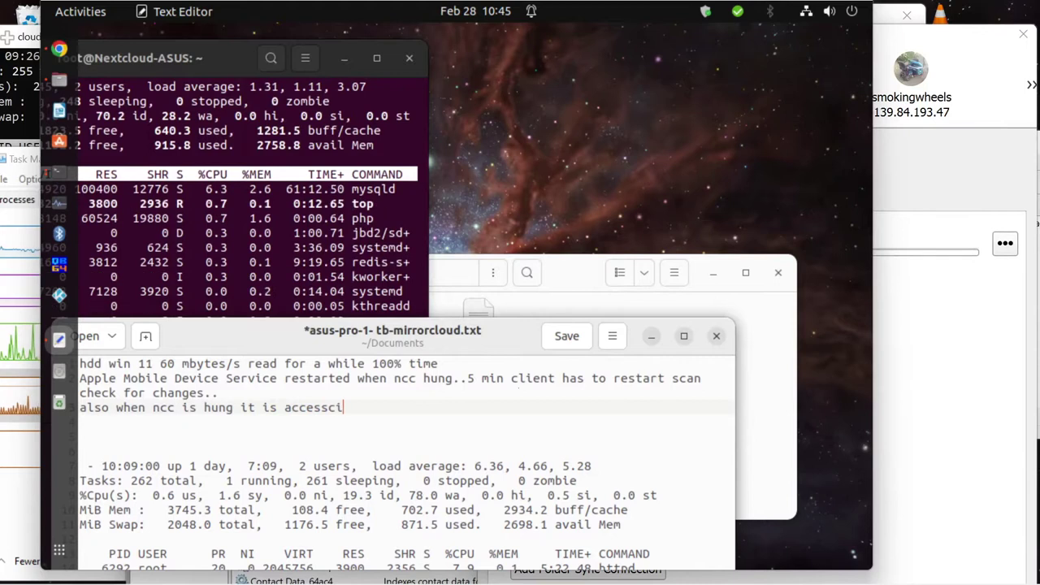
text(ng )
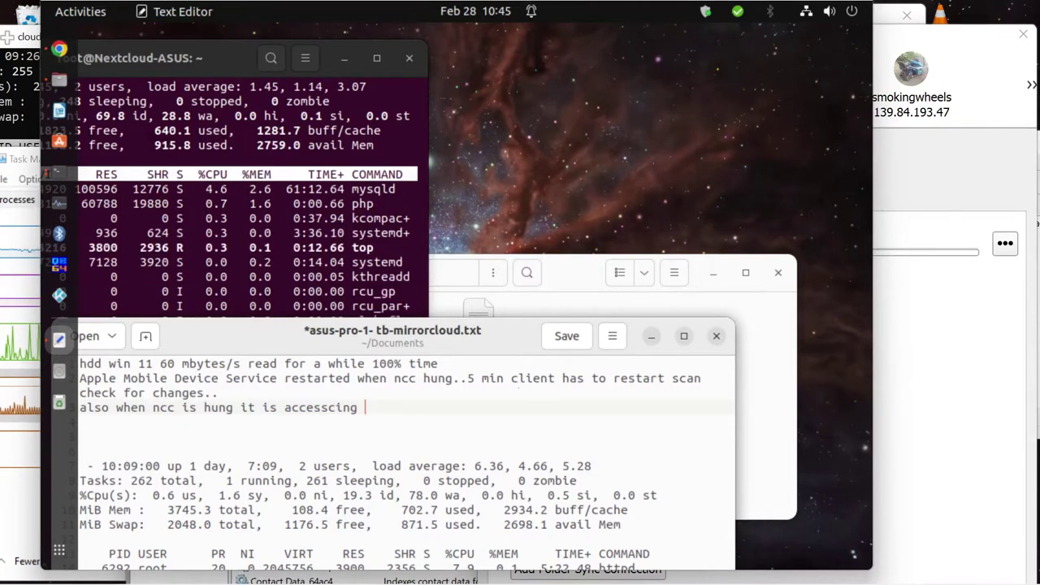
text($n)
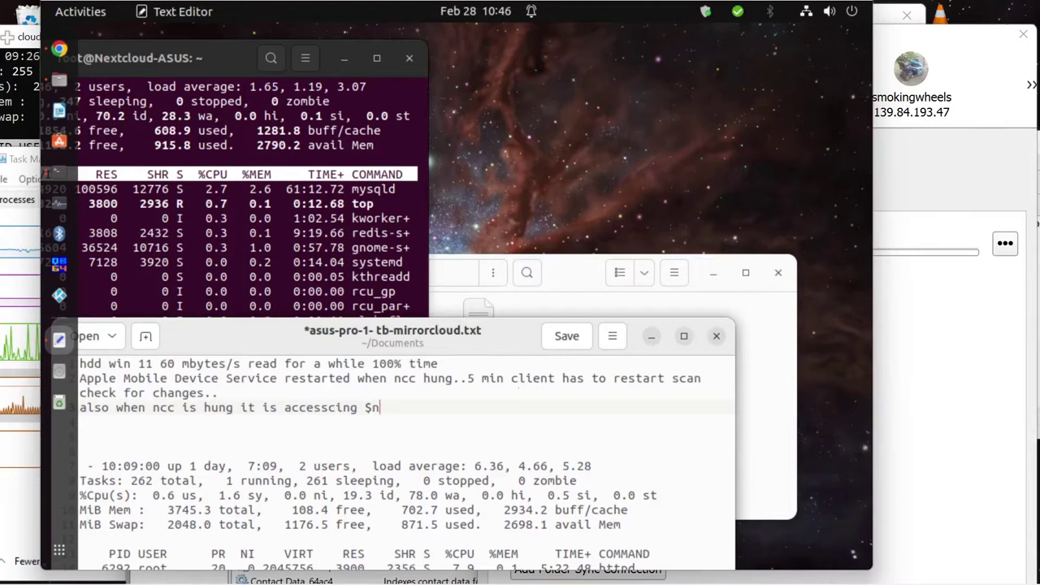
text(tf)
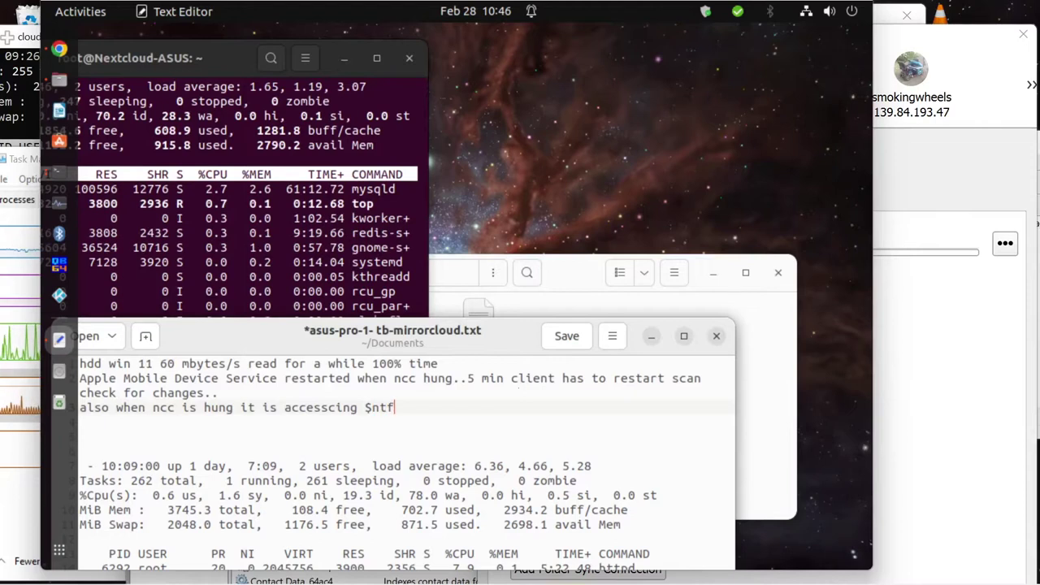
key(Left)
key(Left)
key(BackSpace)
text(m)
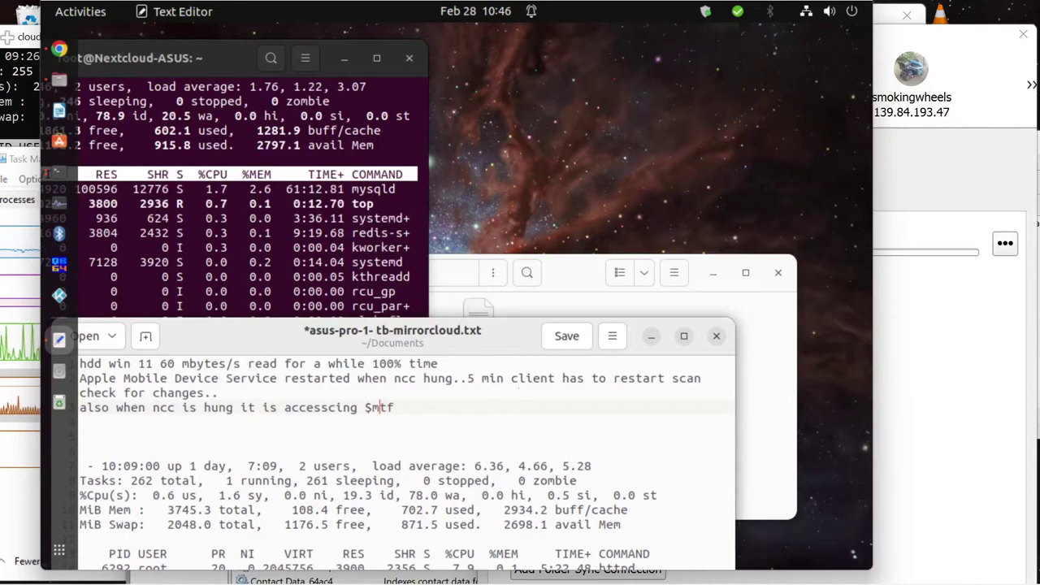
key(Right)
key(Down)
key(Up)
key(Right)
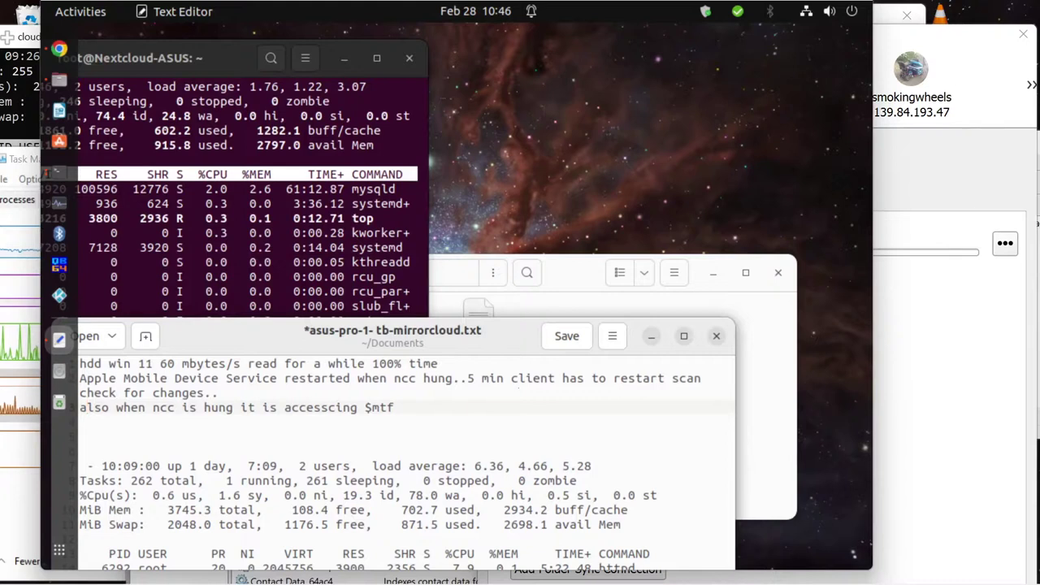
Finish the ncc note with 'table hdd' and save the notes file
click(407, 406)
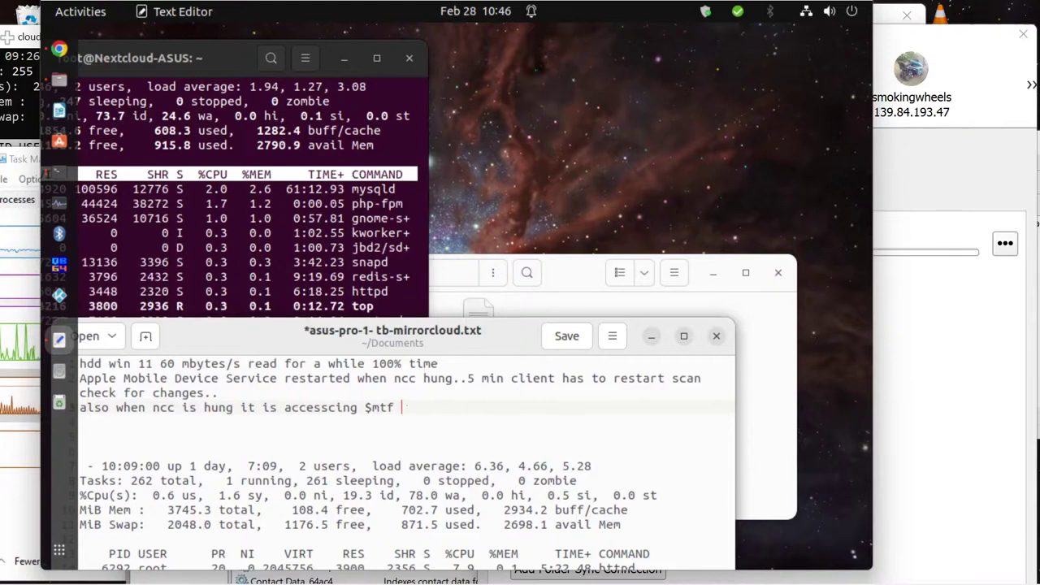
text(hdd)
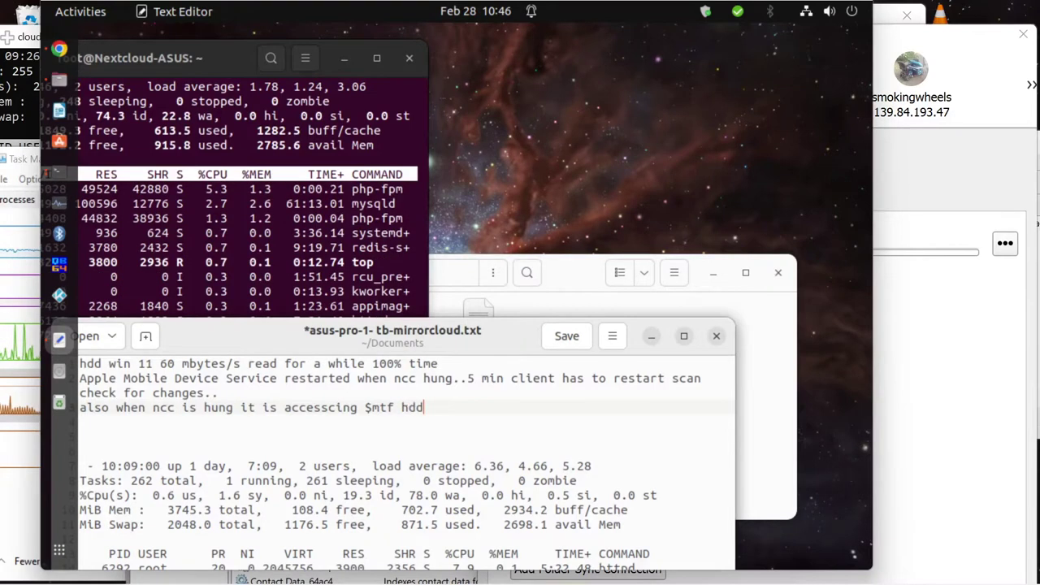
key(Return)
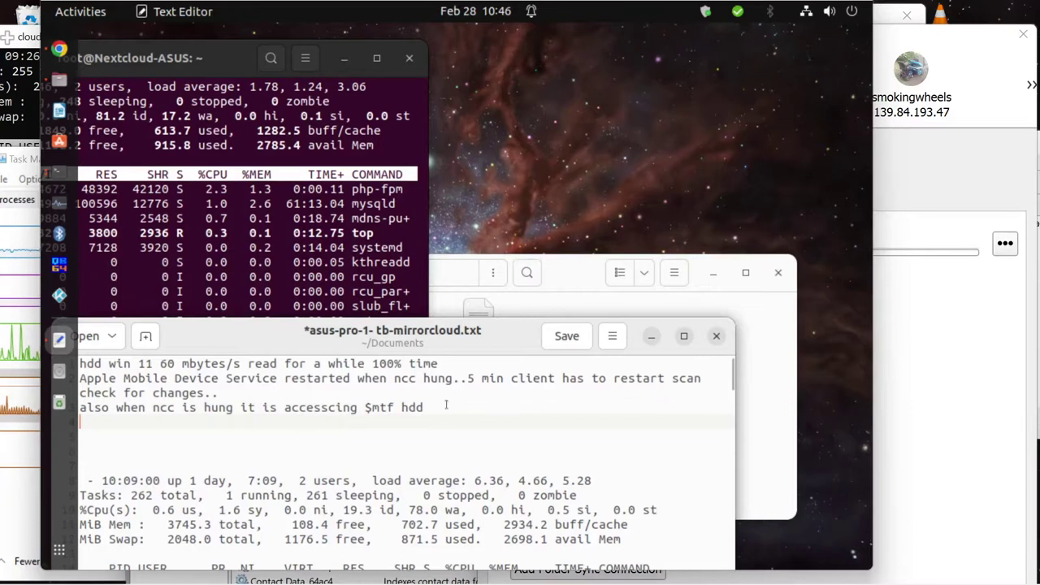
click(402, 403)
text(tab)
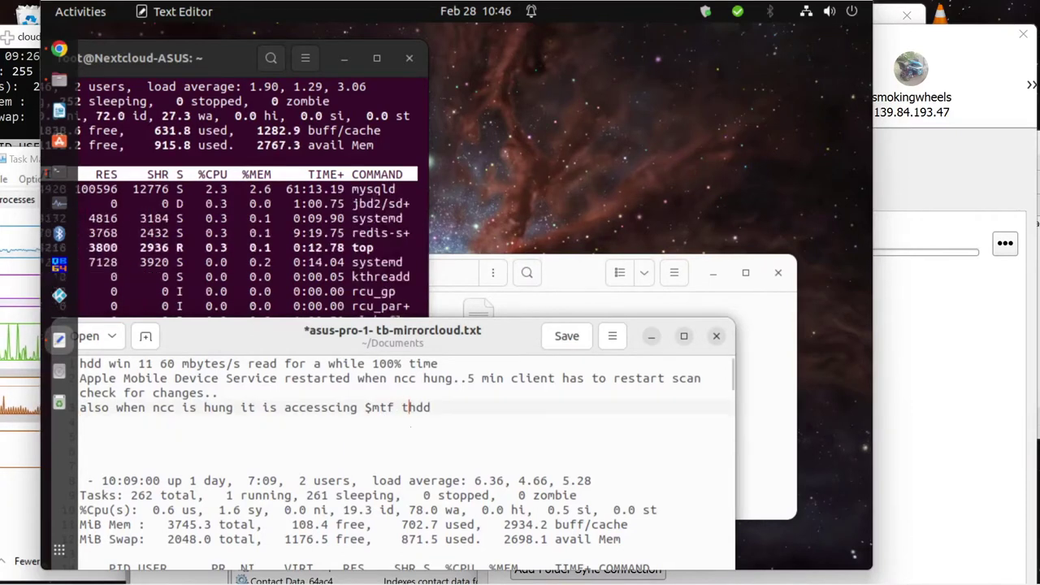
text(le)
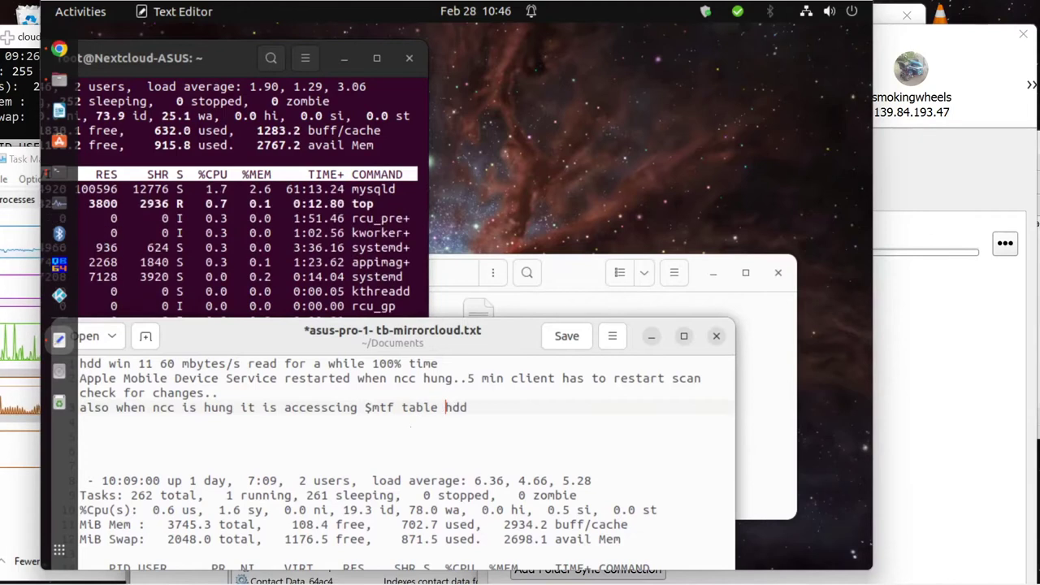
click(571, 339)
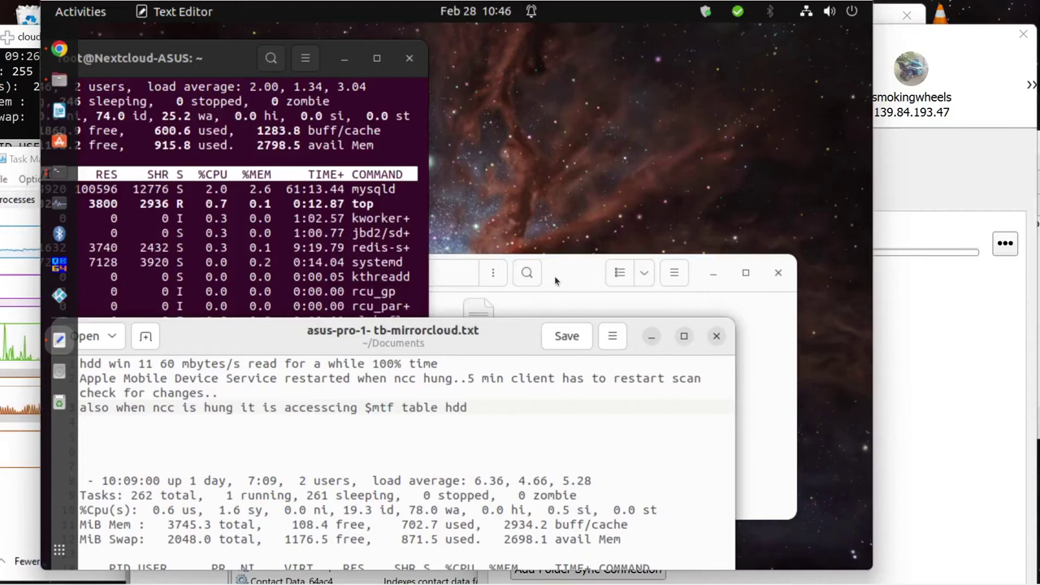
Add the line 'nc 25 load low' below the ncc note and save the file
click(89, 416)
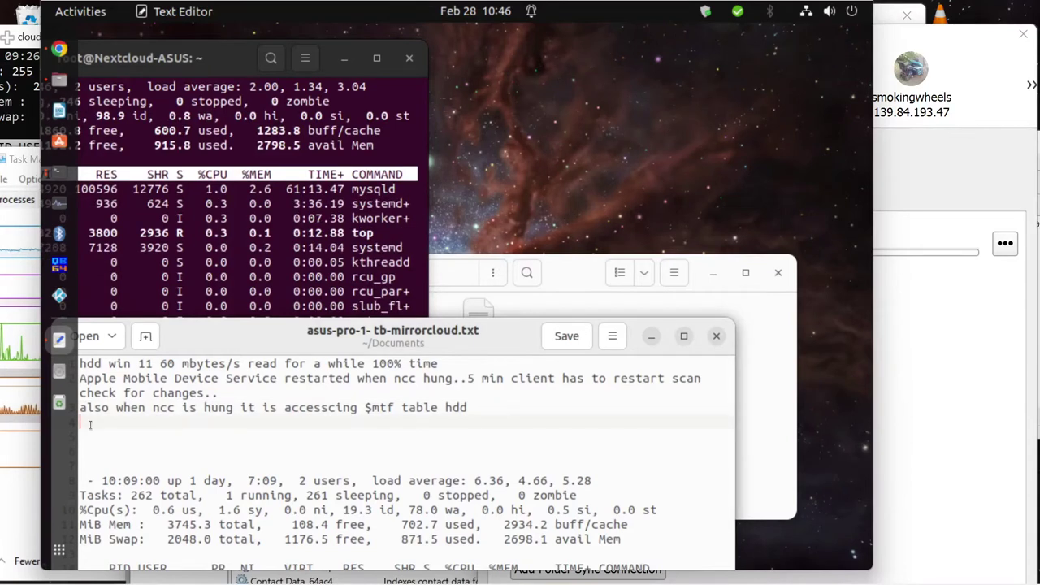
text(nc )
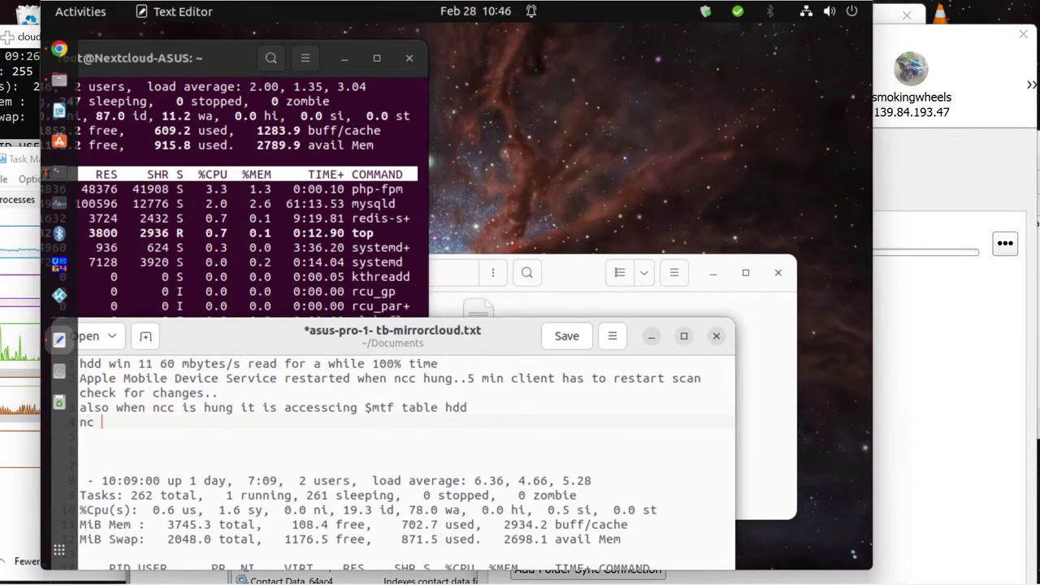
text(25)
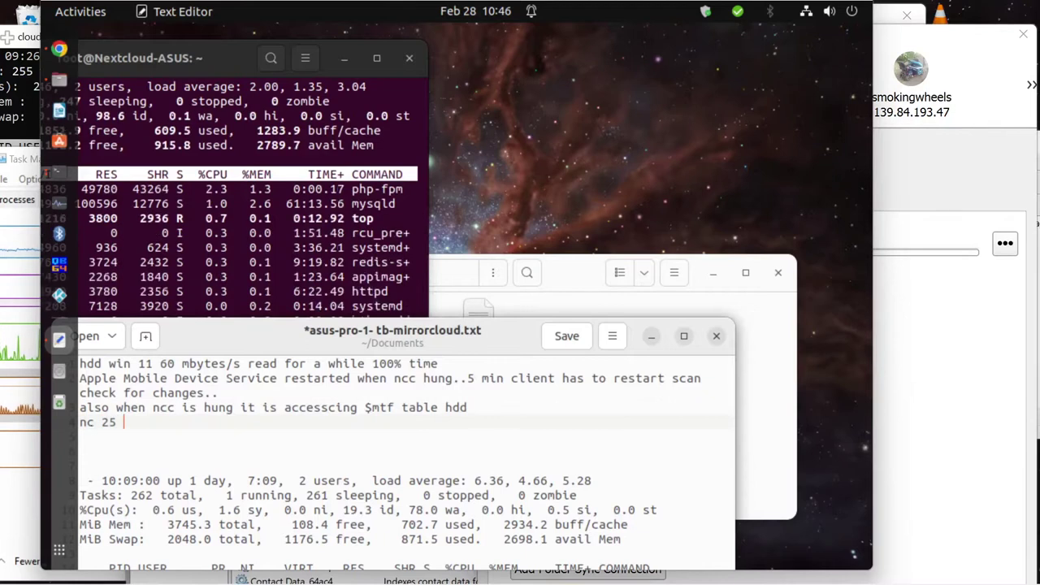
text( lo)
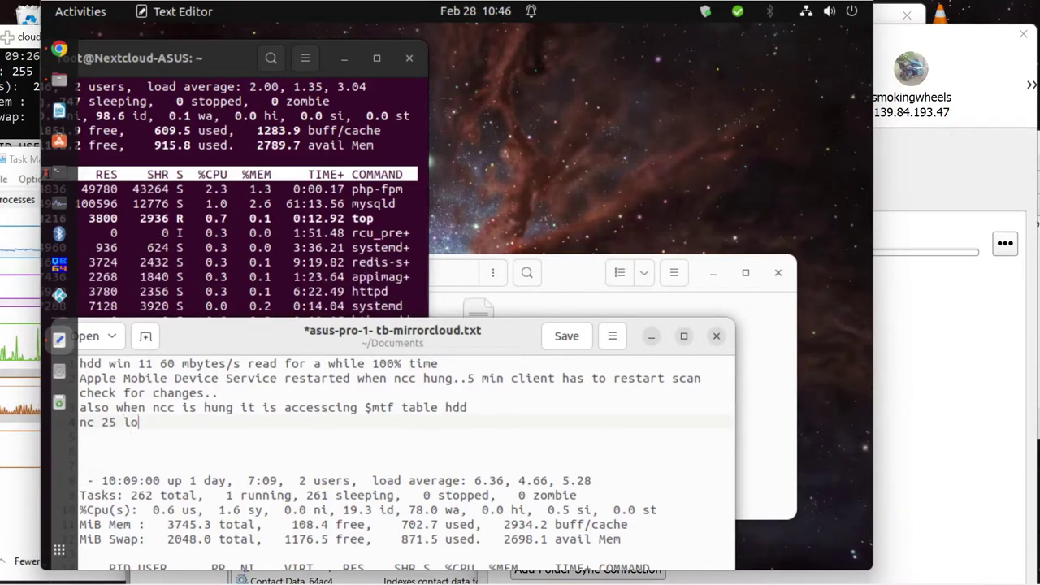
text(ad)
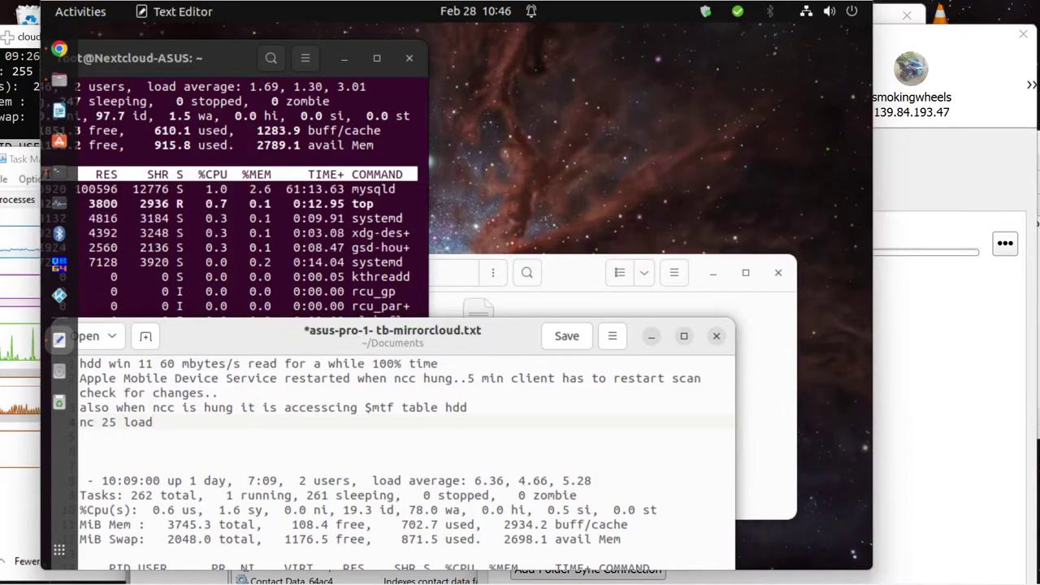
text( k)
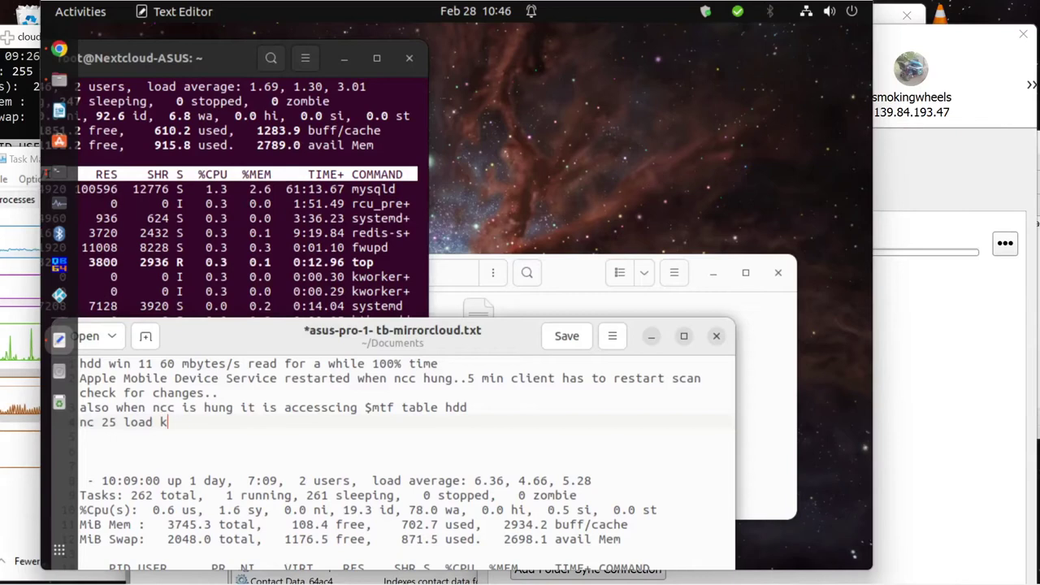
key(BackSpace)
text(lo)
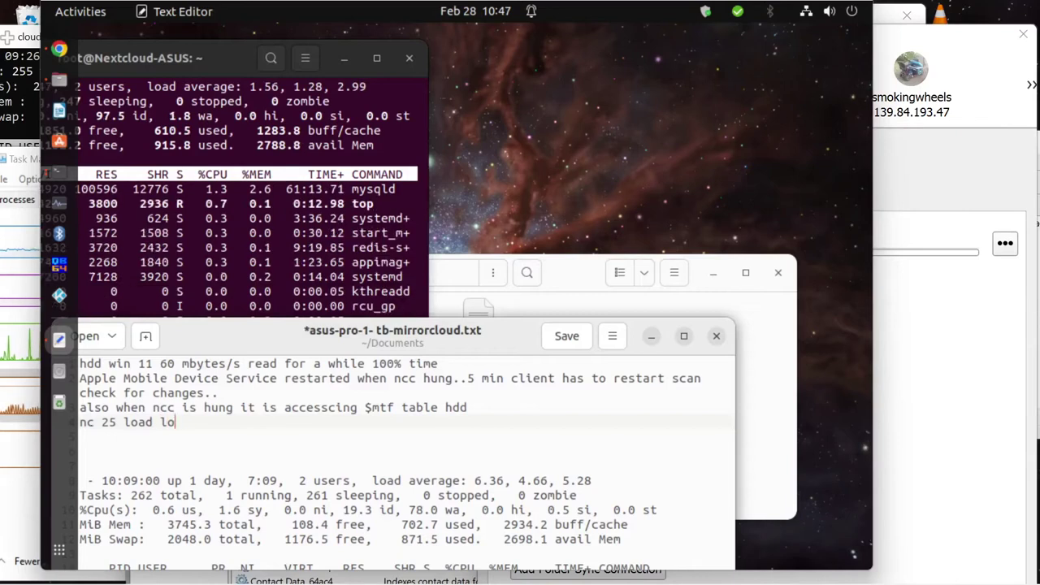
text(w)
key(Return)
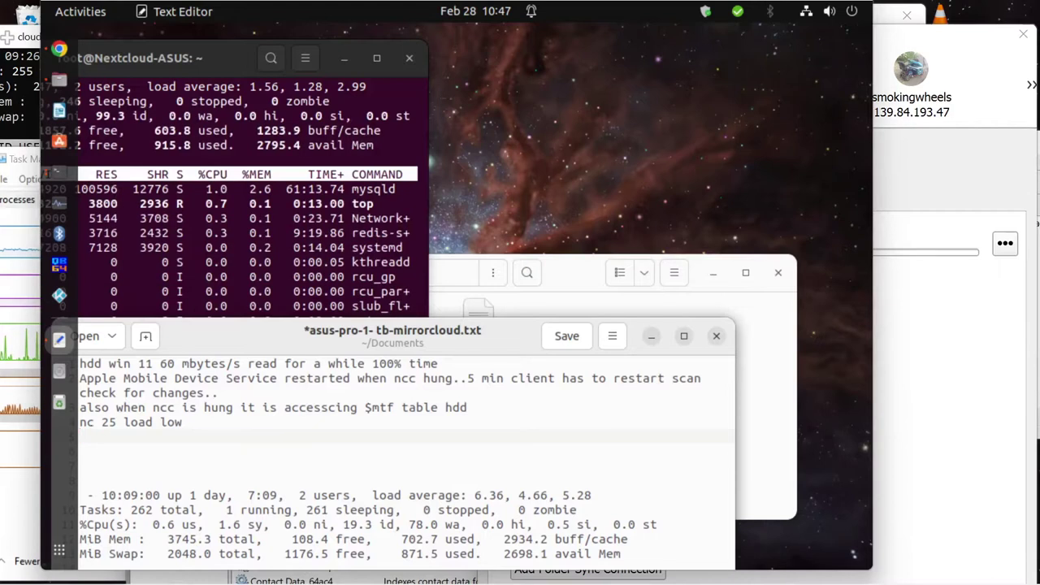
click(574, 346)
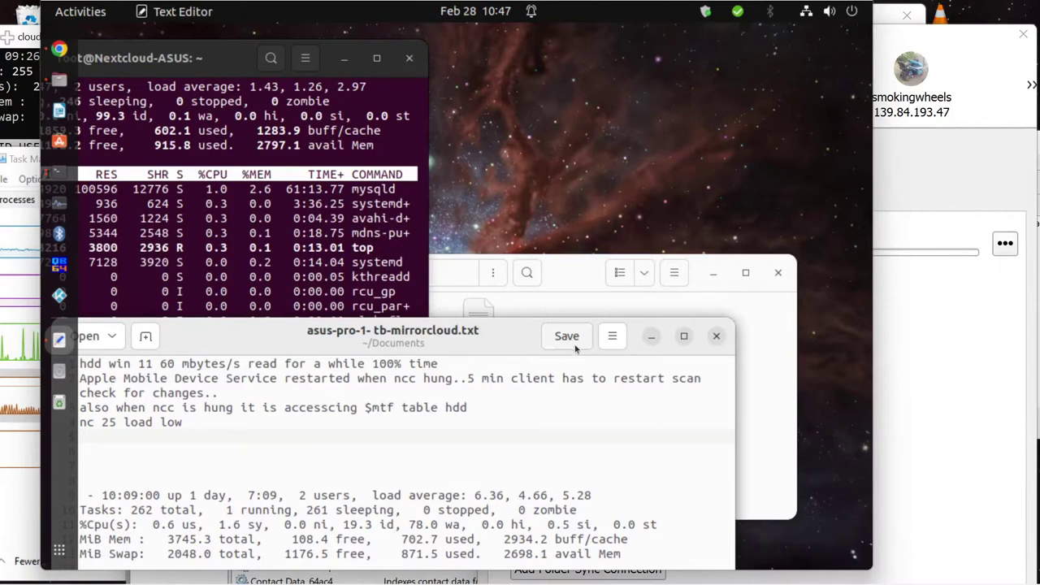
Check Disk 0 (C:) activity in Task Manager, then bring Resource Monitor's CPU page forward
click(968, 40)
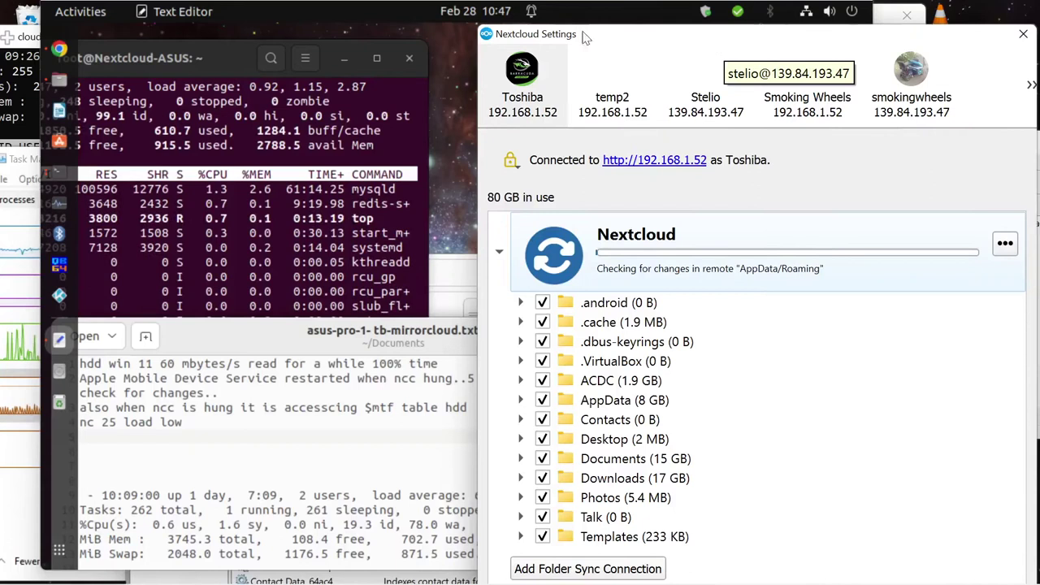
click(42, 166)
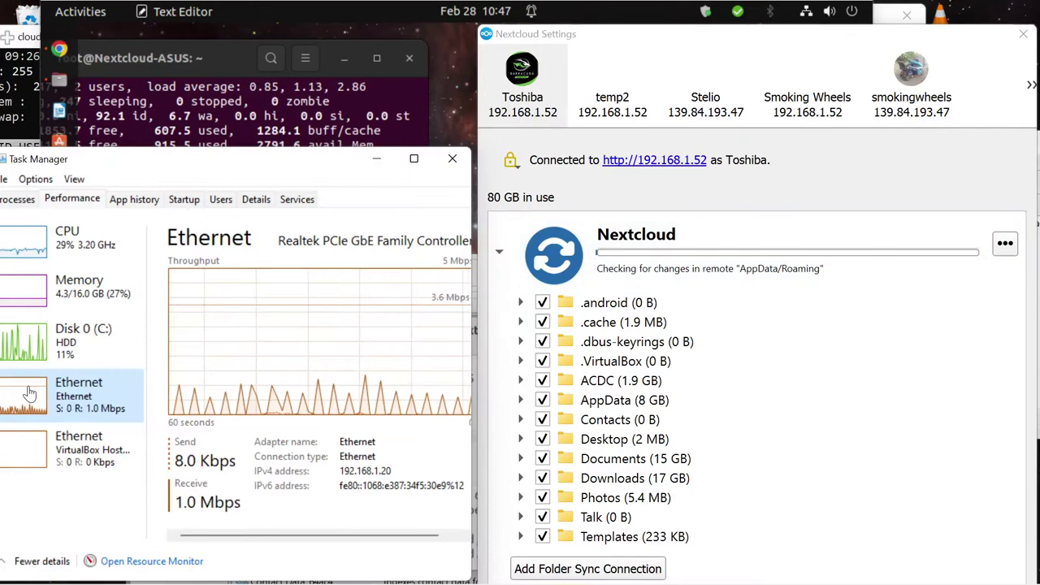
click(36, 337)
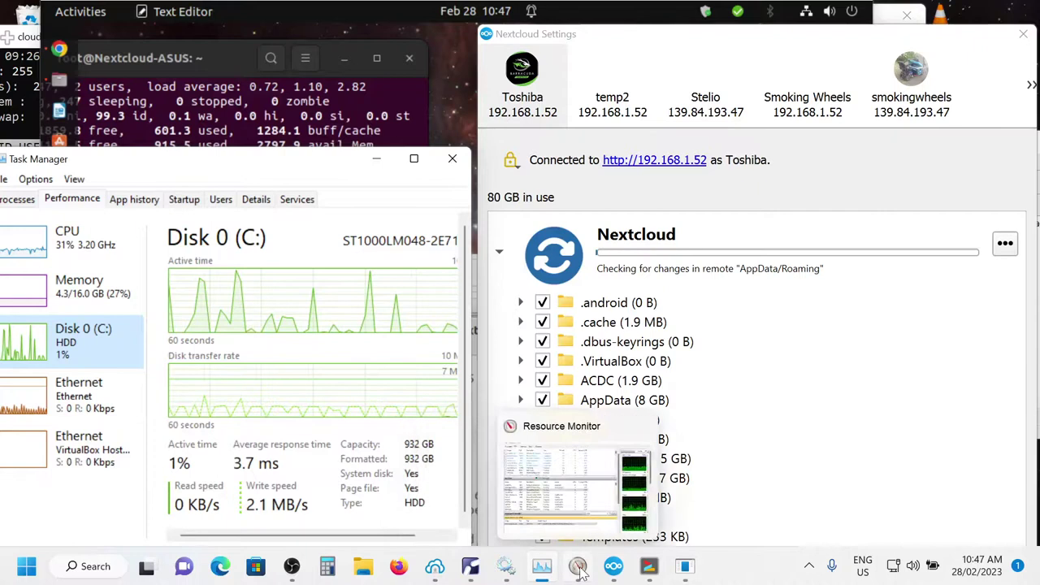
click(580, 569)
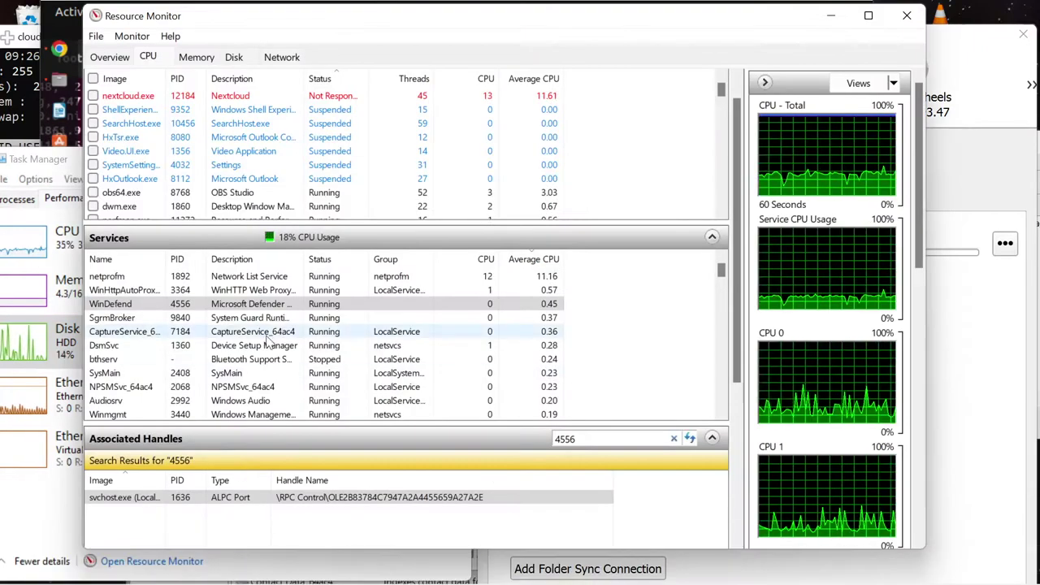
Select nextcloud.exe and rerun the handle search for 4556, checking the svchost.exe result
click(218, 97)
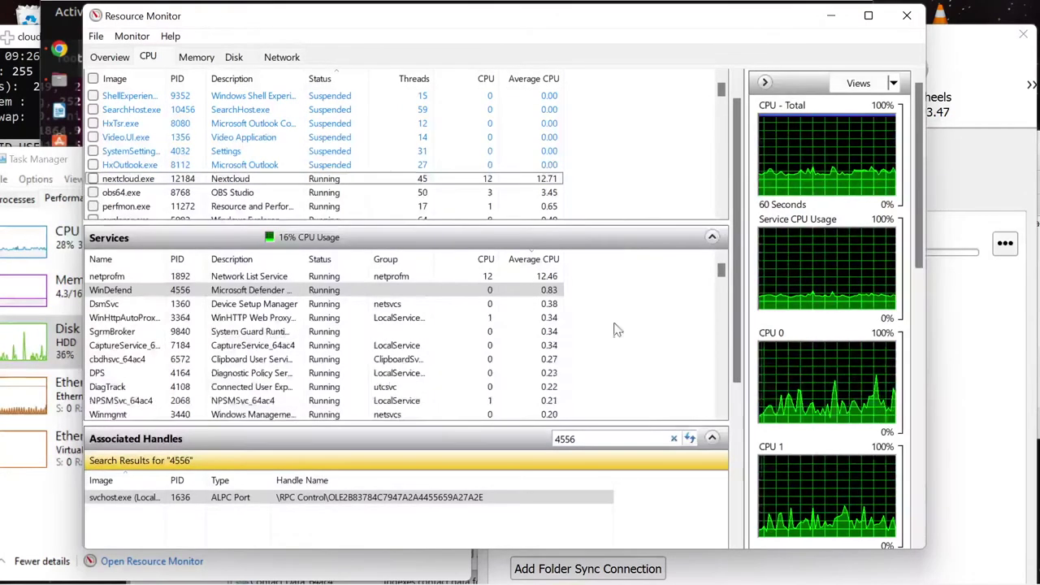
click(690, 440)
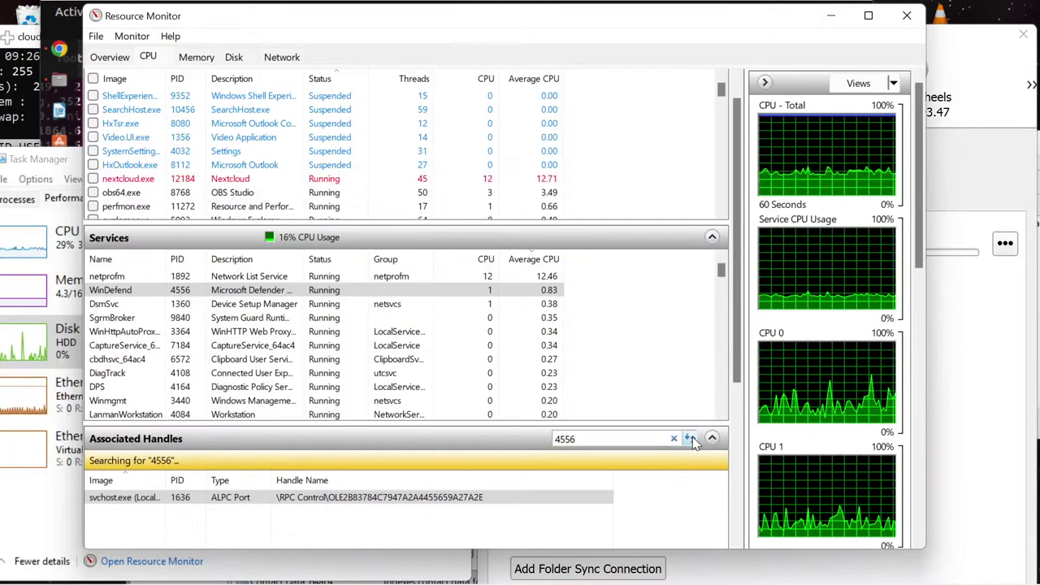
click(288, 497)
scroll(288, 499, down, 1)
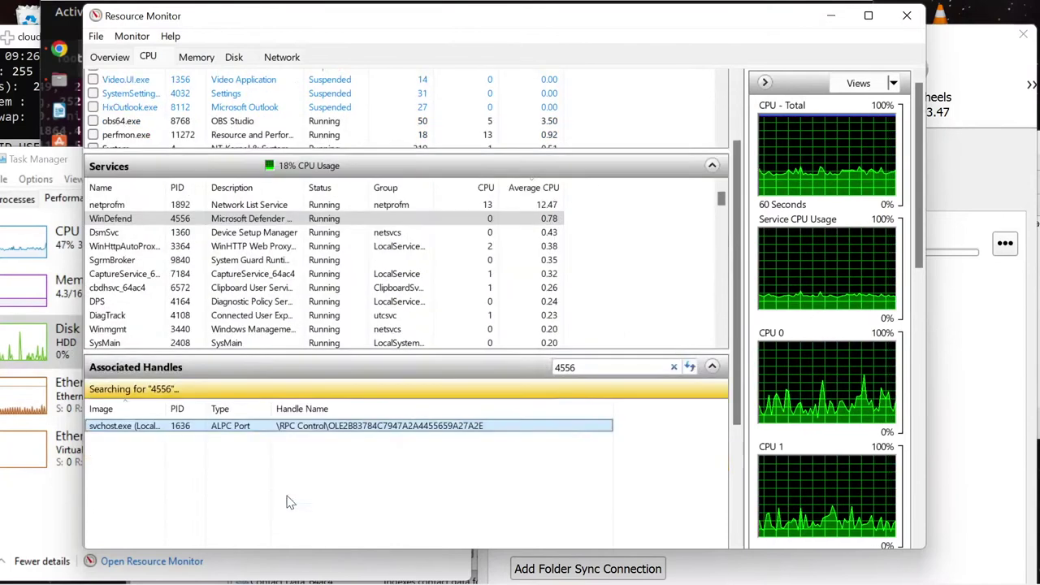
click(298, 427)
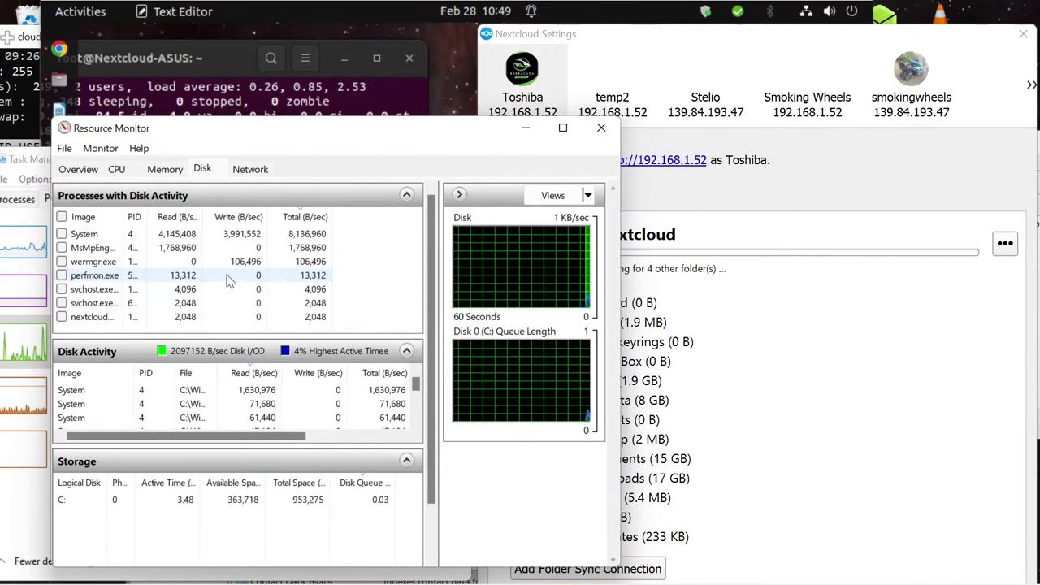
Maximize the Resource Monitor window and show per-process usage on the CPU page
drag(264, 130, 439, 114)
double_click(437, 110)
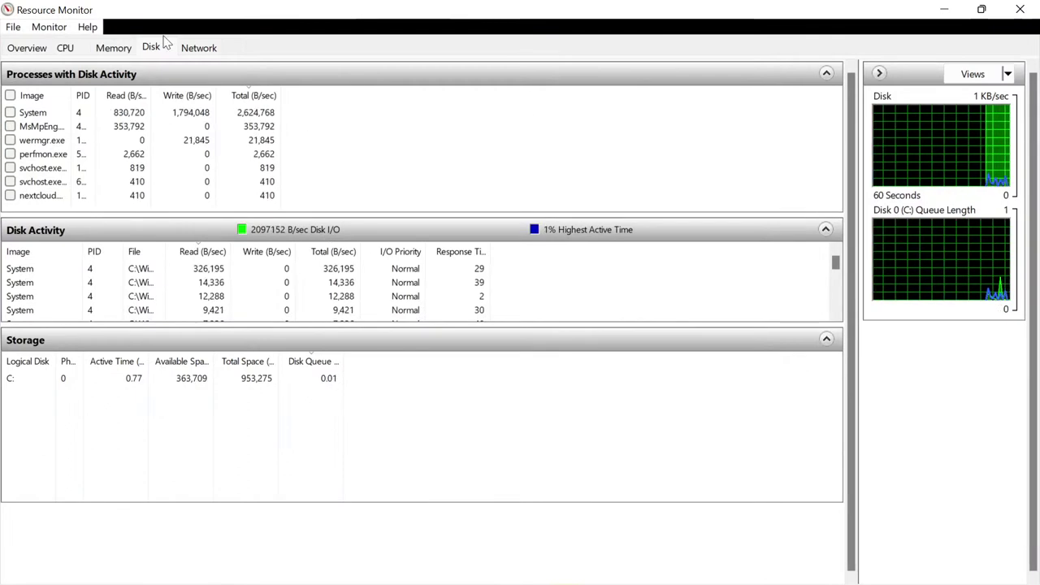
click(67, 48)
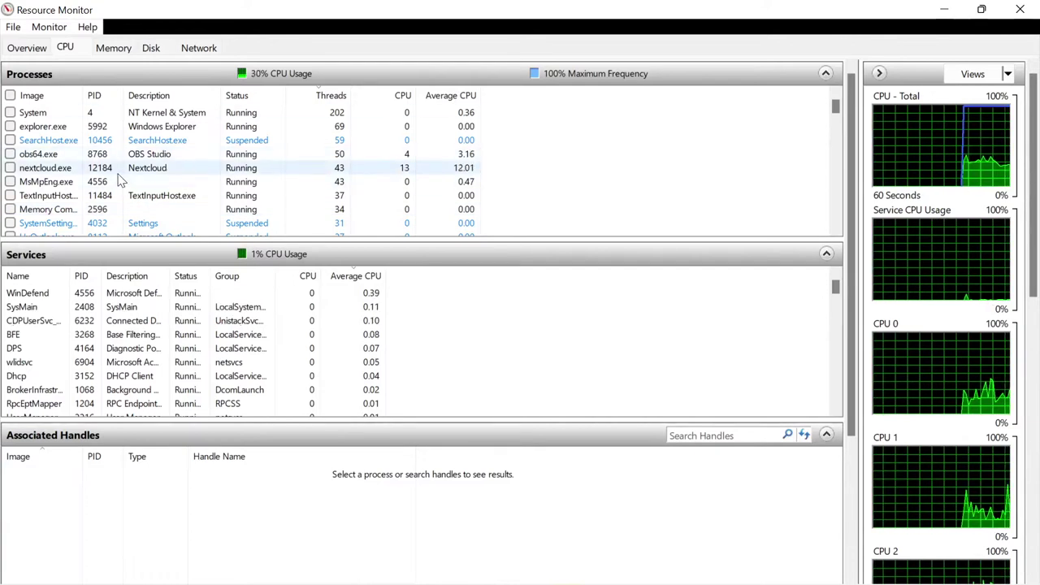
Select nextcloud.exe and switch to the Disk page to see its disk writes
click(680, 432)
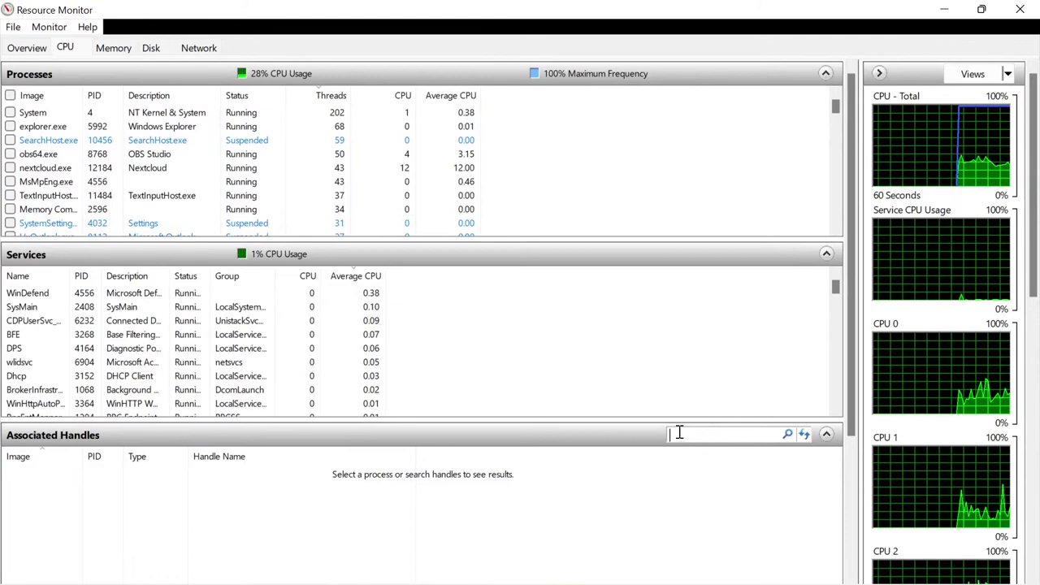
click(790, 436)
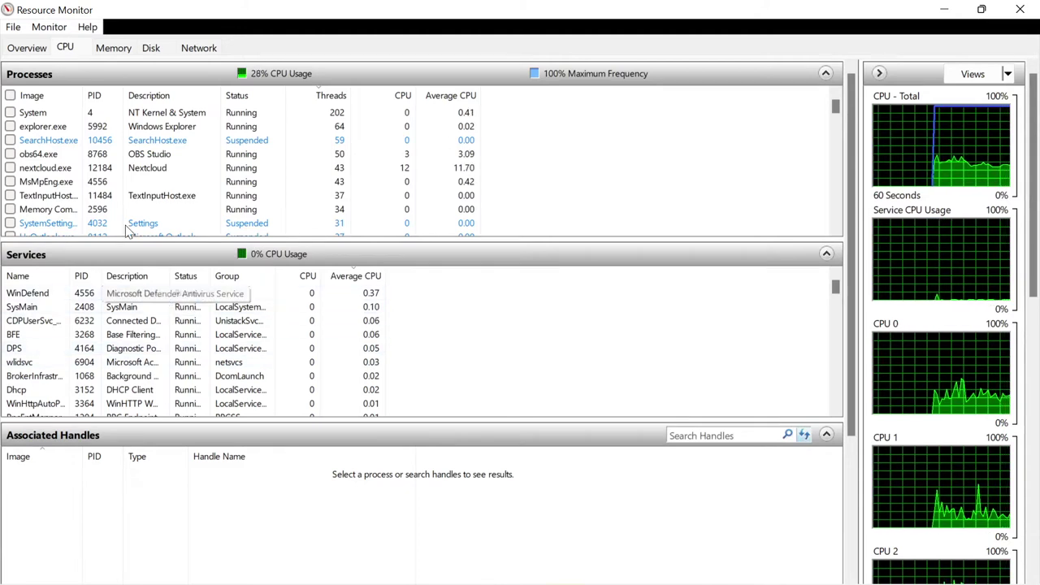
click(46, 170)
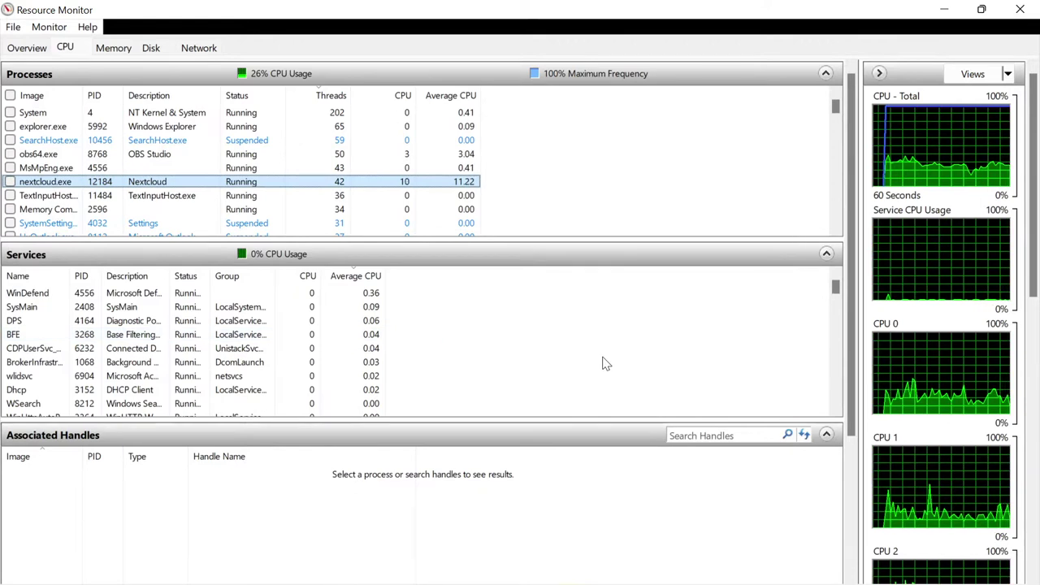
click(159, 47)
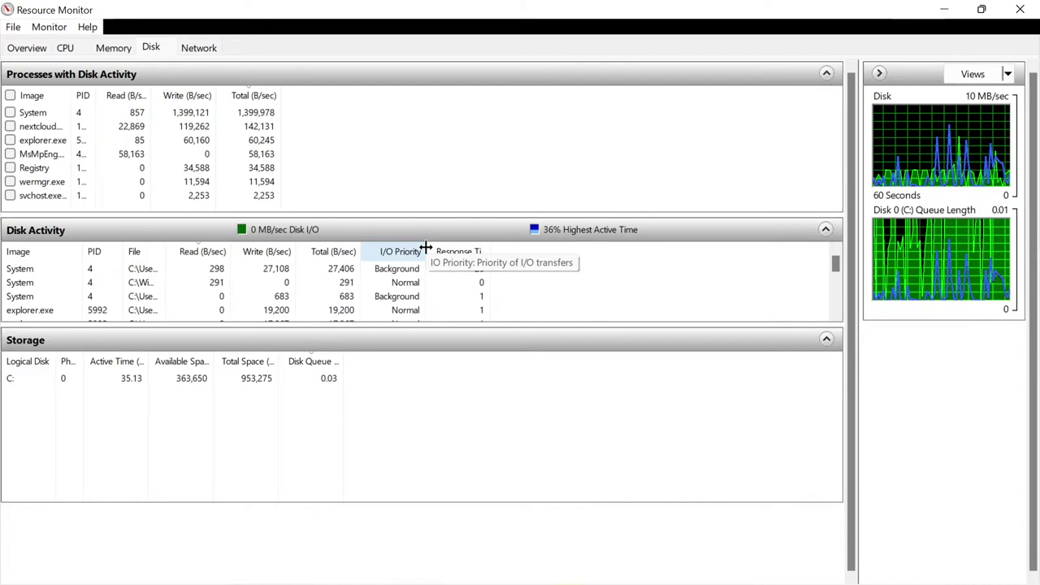
Widen the Image column and enlarge the Disk Activity list to show more per-file rows
drag(74, 92, 106, 90)
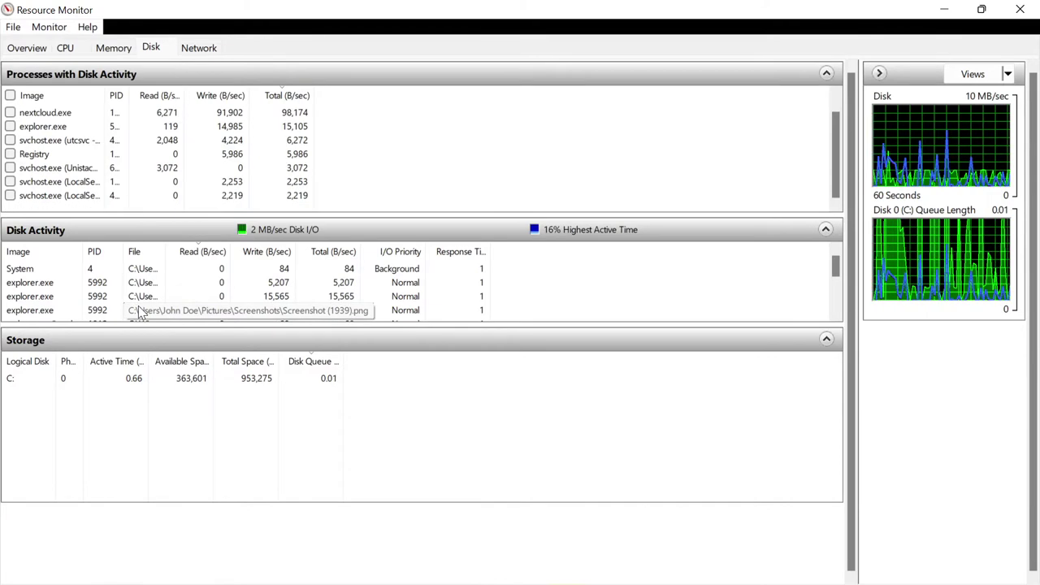
drag(133, 329, 127, 435)
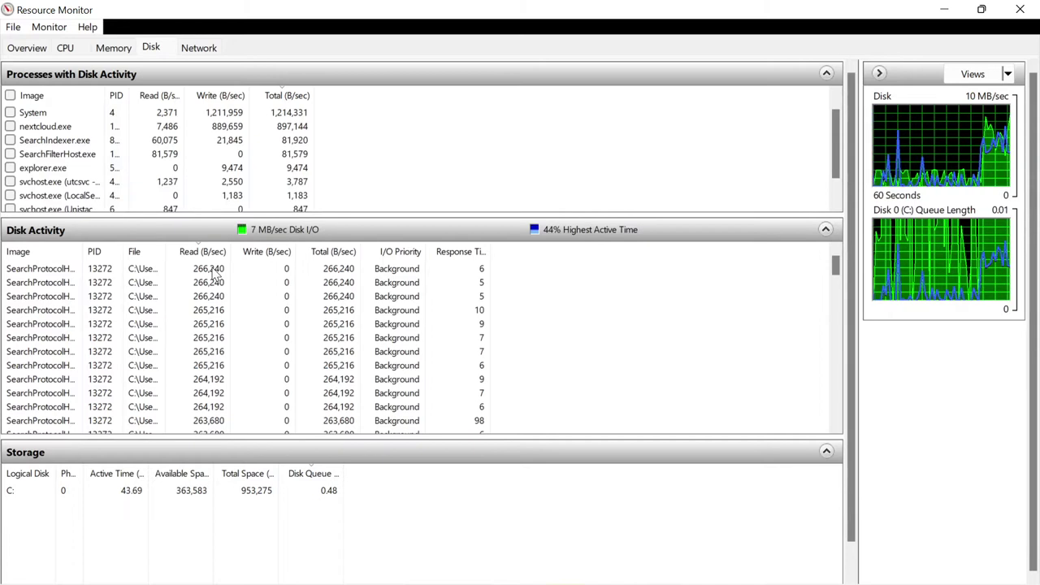
Check the Network page with an enlarged Network Activity list, then return to Disk
click(198, 47)
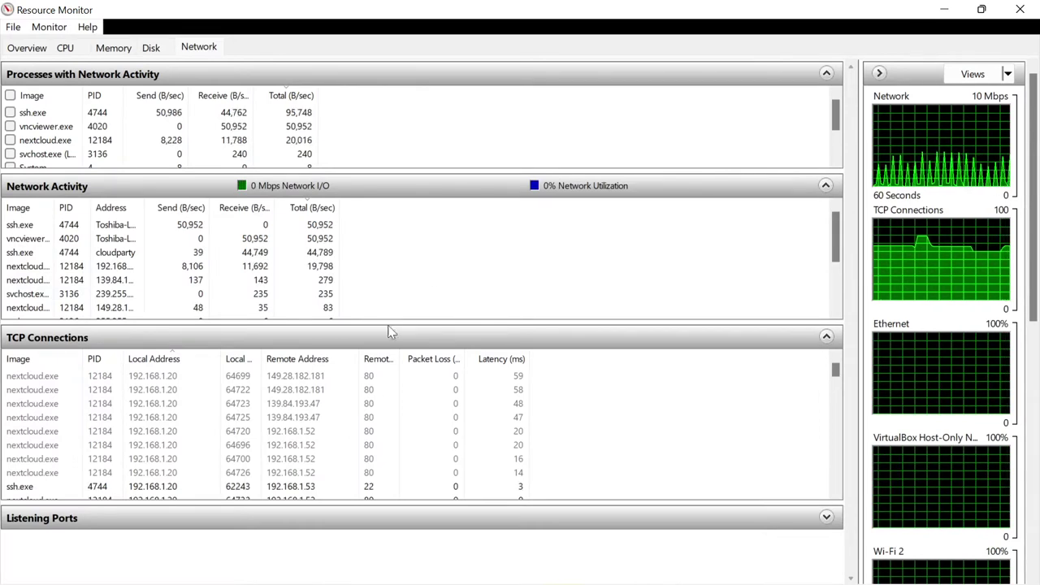
drag(389, 326, 389, 370)
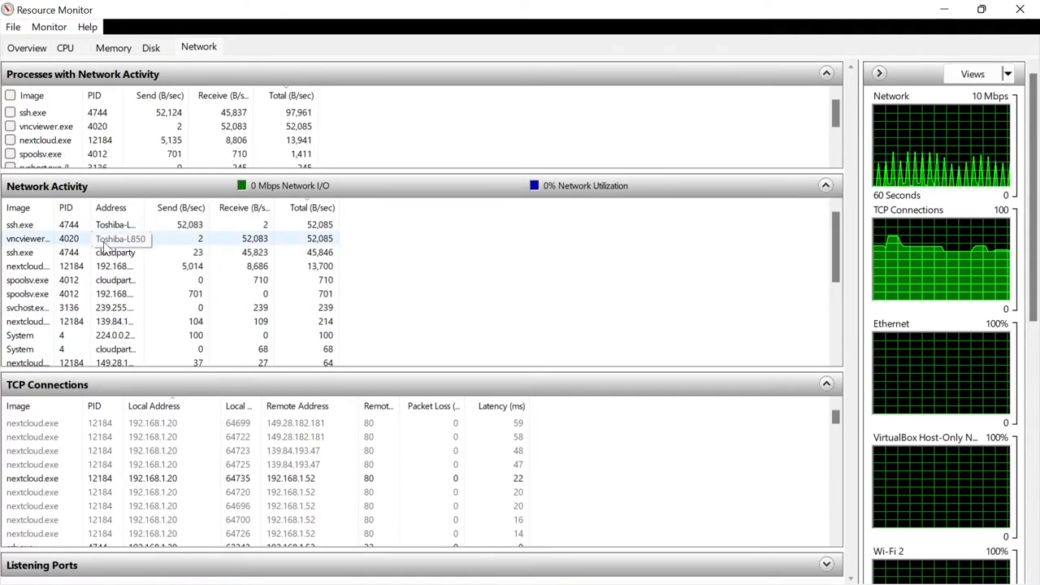
click(152, 48)
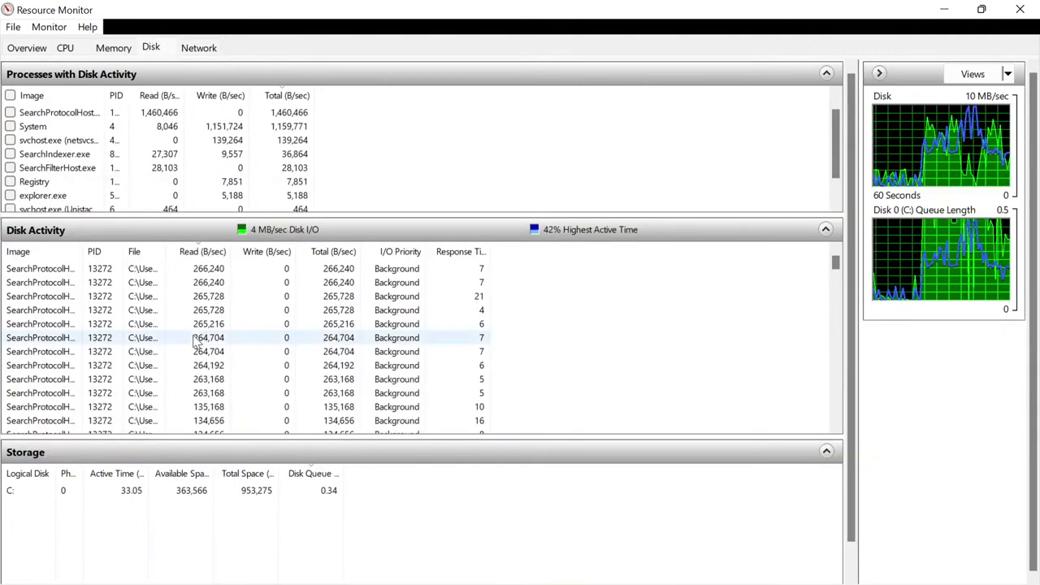
Select SearchProtocolHost and widen the Image and PID columns to read its PID 13272
click(85, 111)
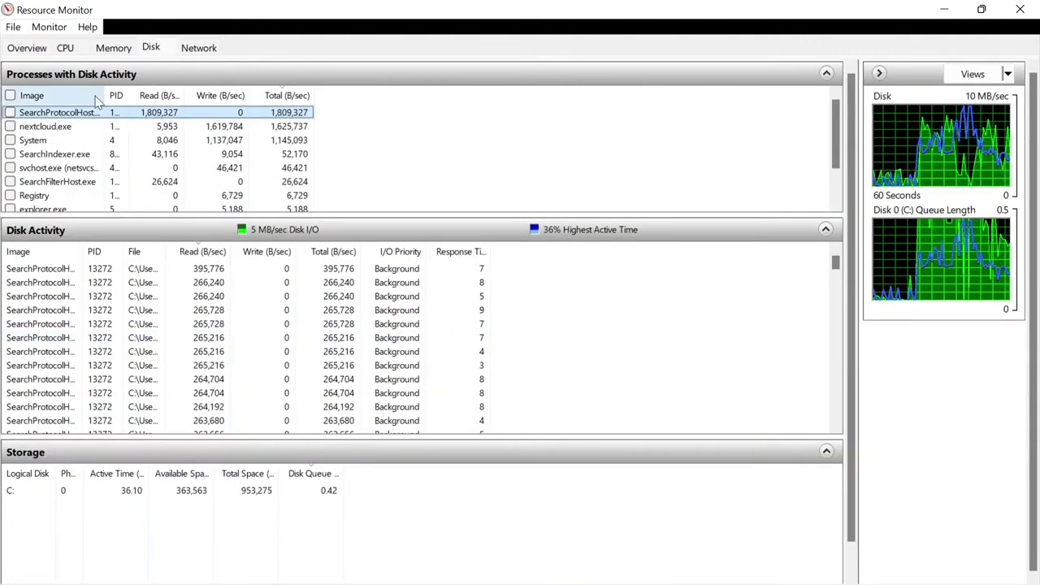
drag(98, 95, 118, 86)
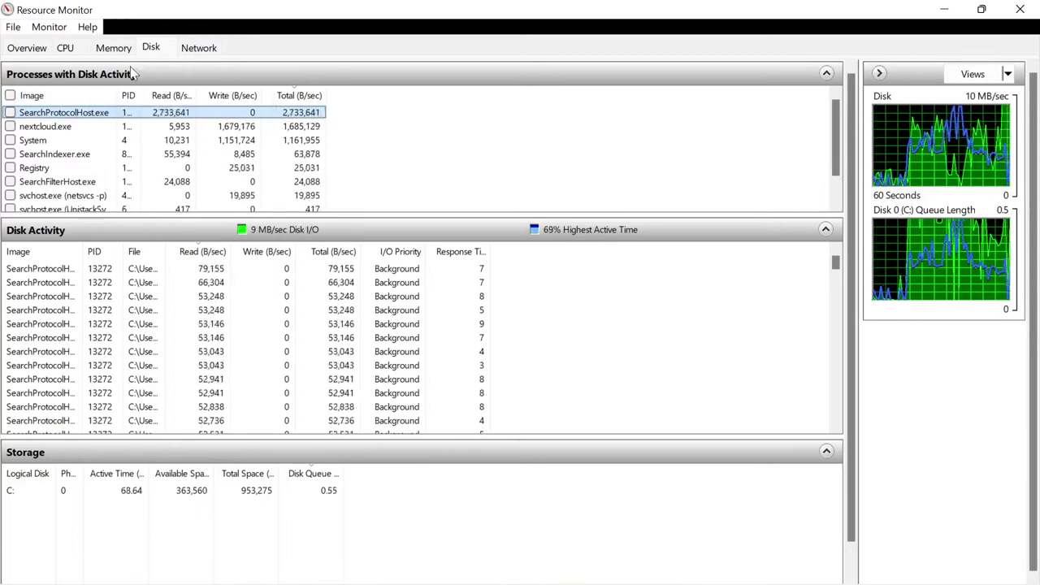
click(132, 74)
click(132, 74)
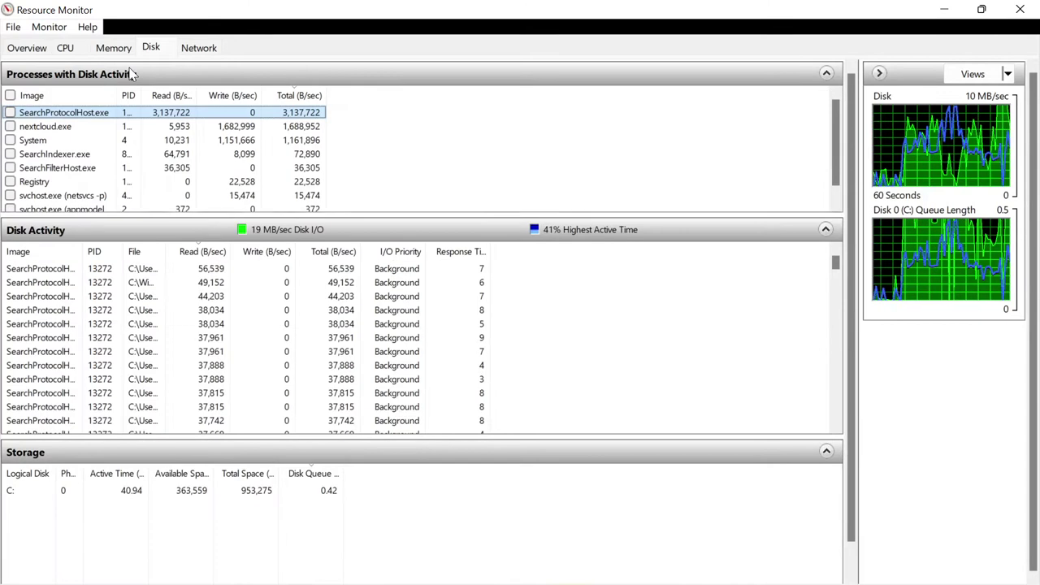
drag(147, 95, 169, 95)
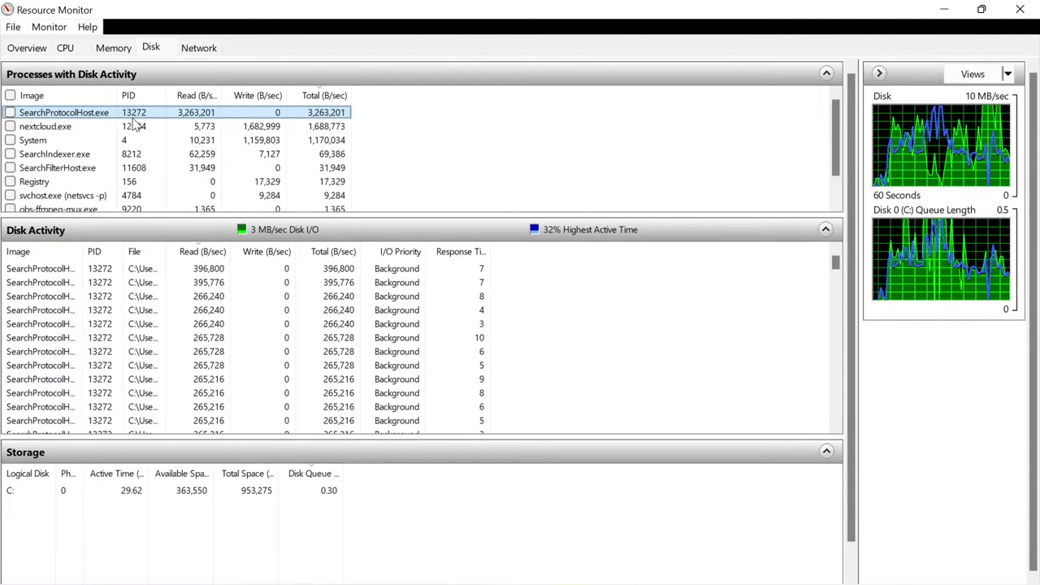
click(65, 49)
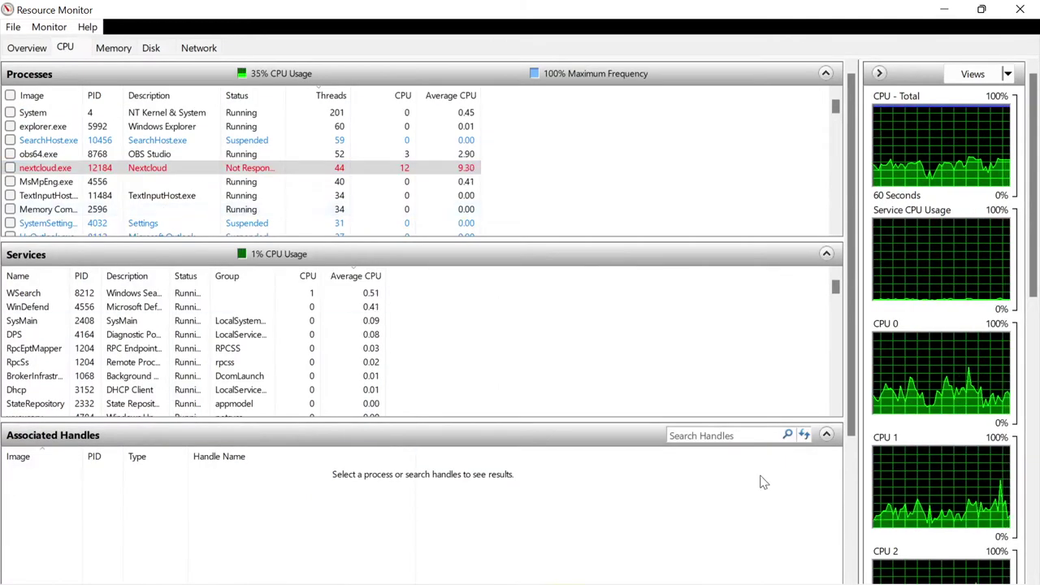
Search Associated Handles for PID 13272 and enlarge the results pane
click(694, 434)
text(13272)
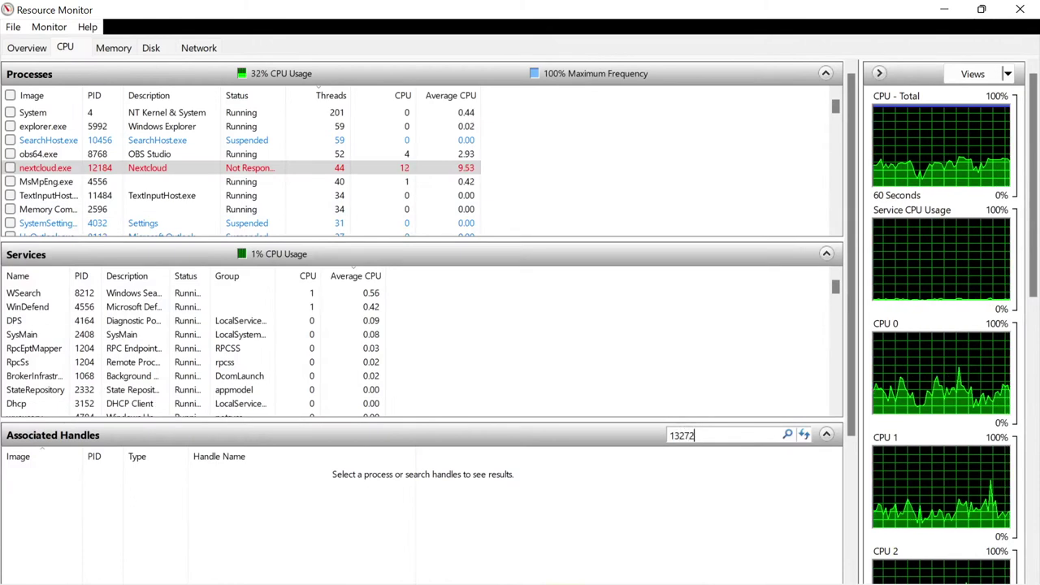
key(Return)
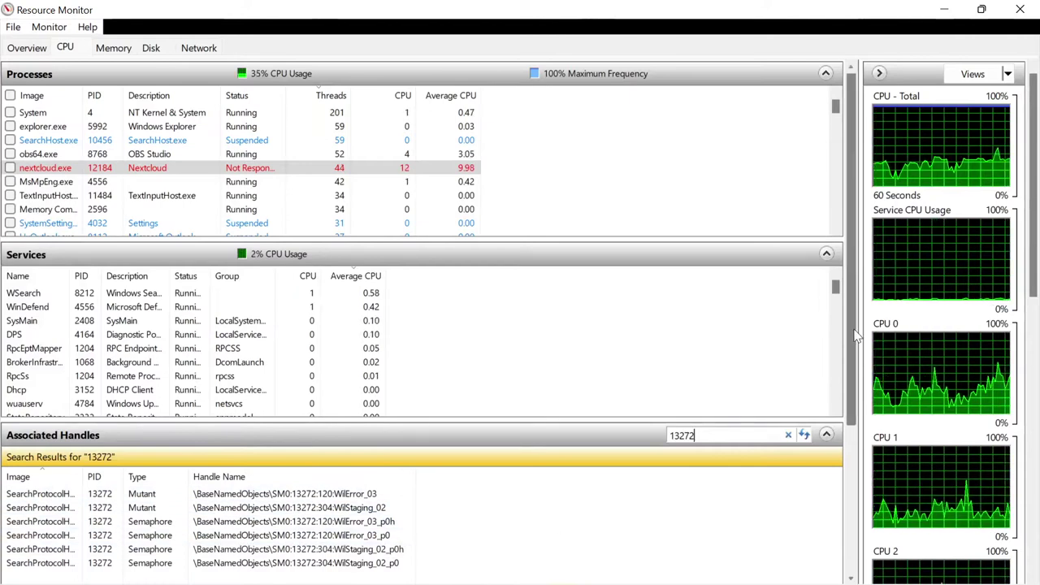
drag(854, 360, 848, 421)
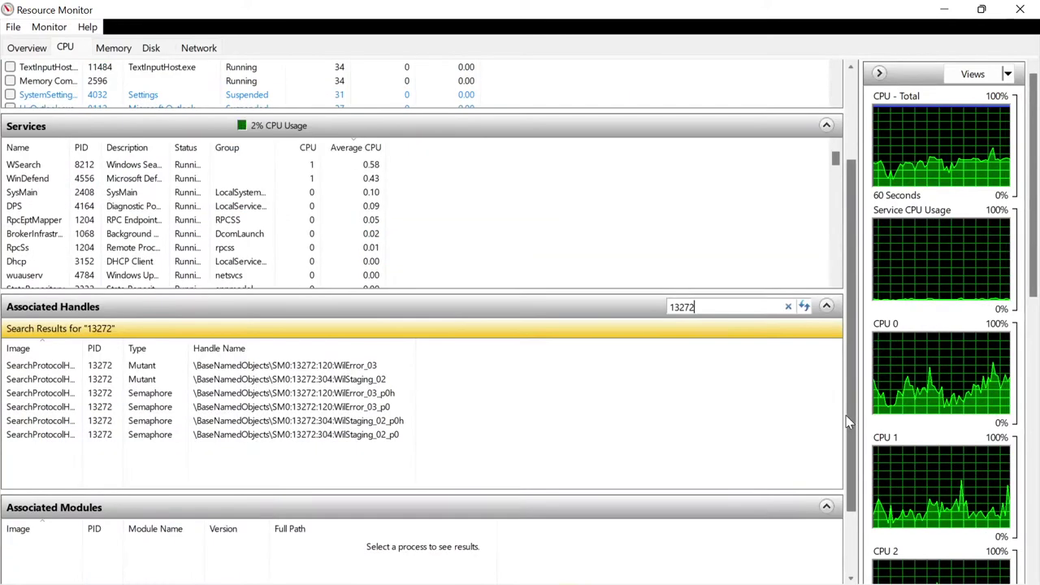
drag(847, 421, 847, 475)
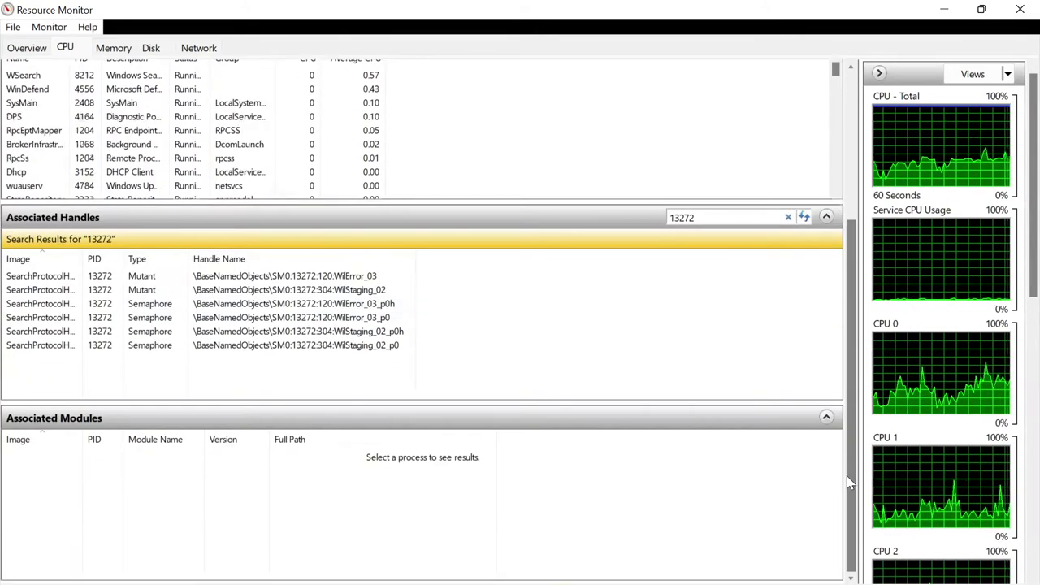
Review the WilError and WilStaging handles, widening Image to show SearchProtocolHost.exe fully
click(91, 279)
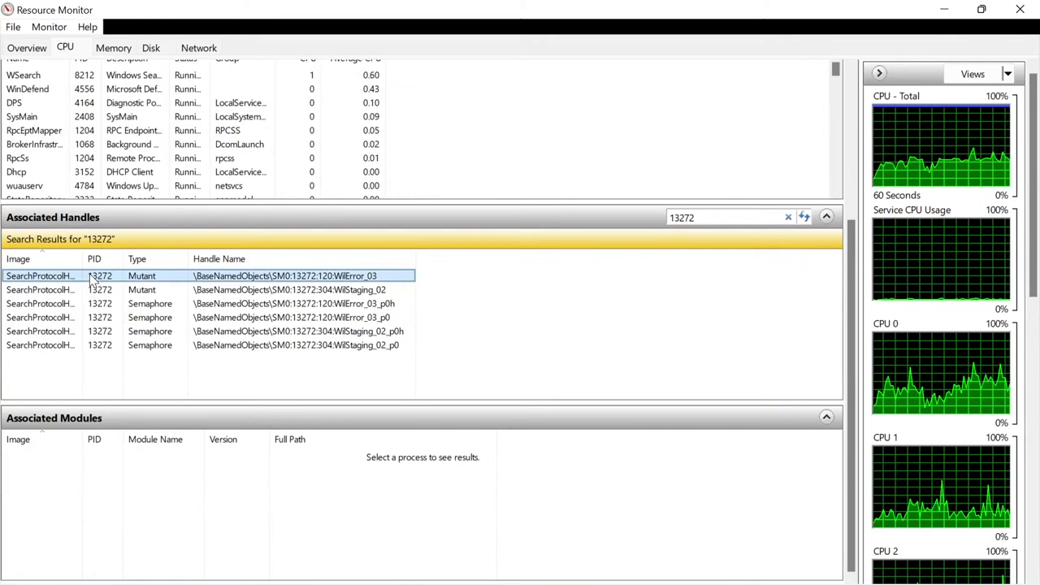
click(100, 291)
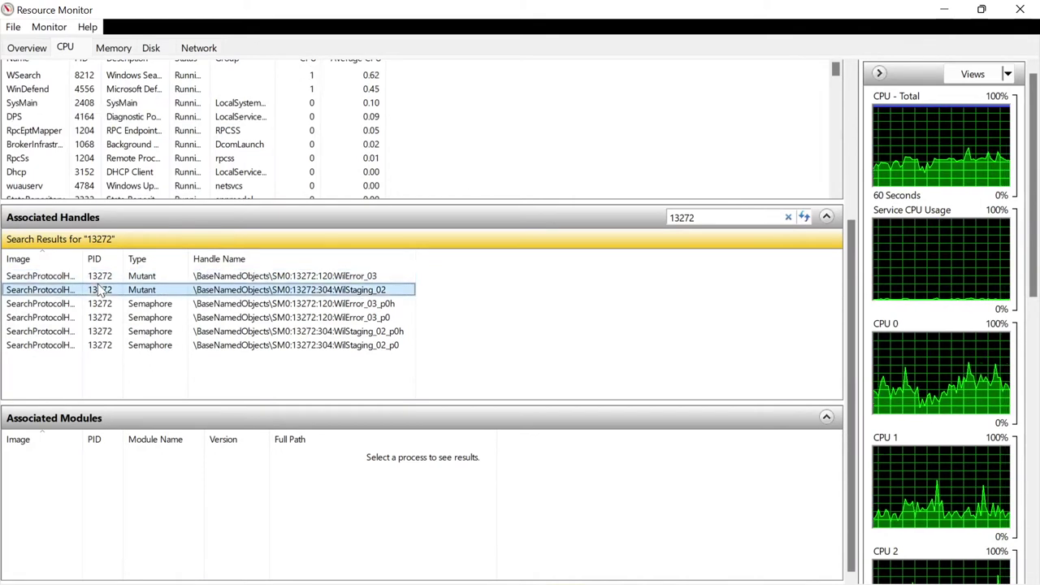
click(96, 302)
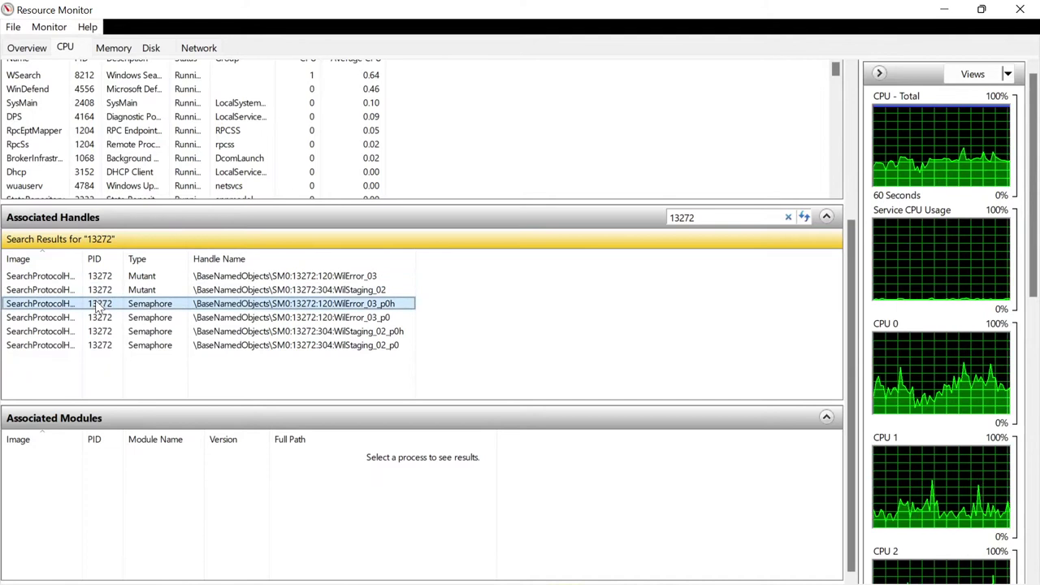
click(93, 318)
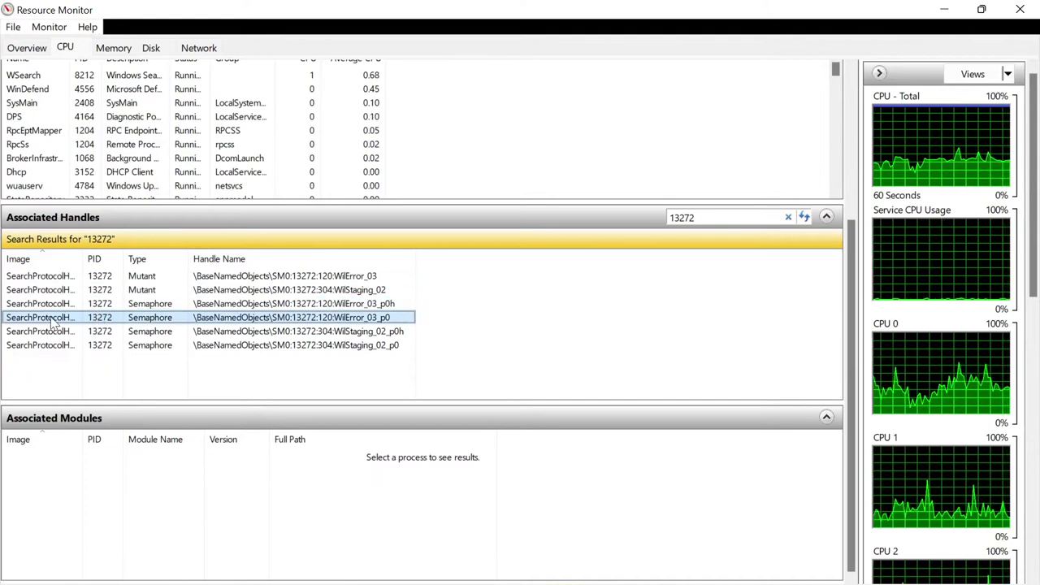
drag(84, 258, 124, 259)
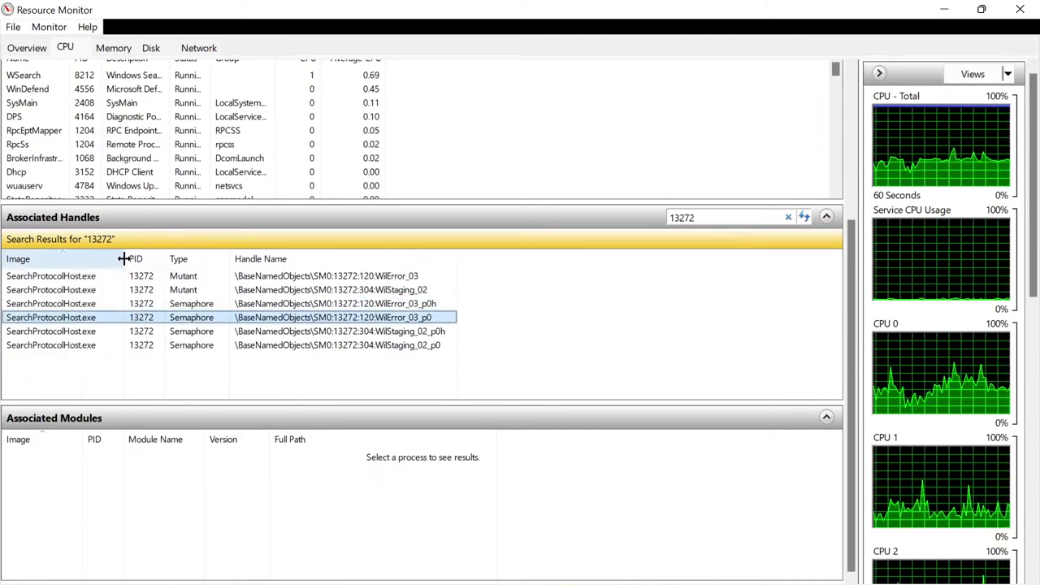
click(77, 276)
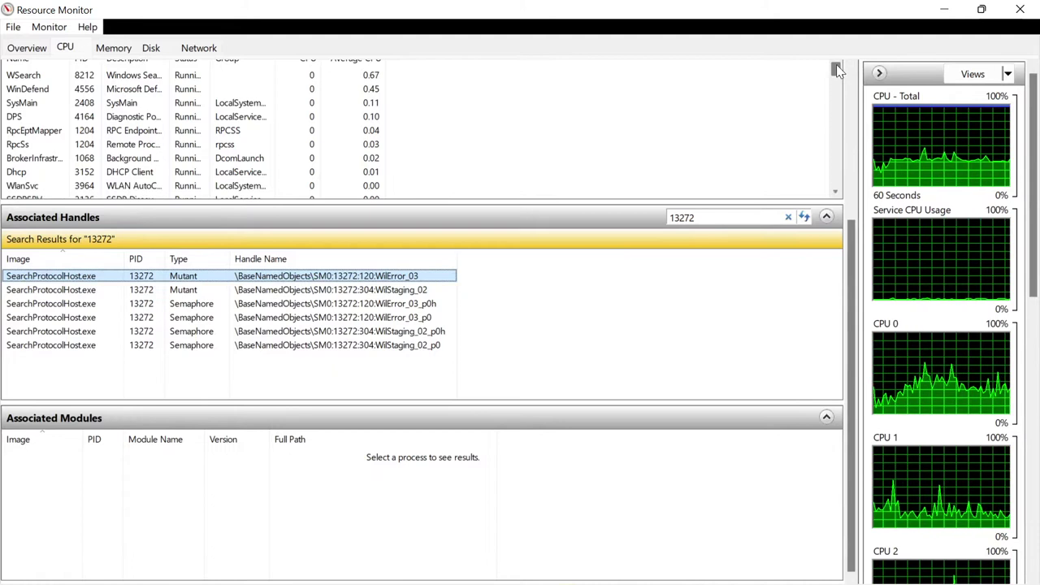
Leave SearchProtocolHost running and enlarge the Services list, scrolling up to the Processes panel
click(295, 291)
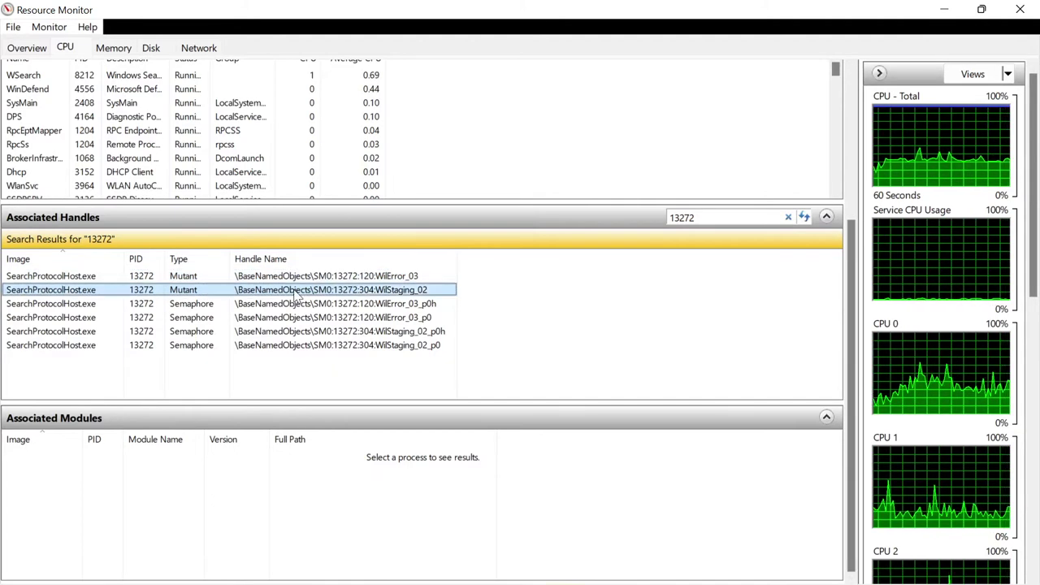
right_click(295, 295)
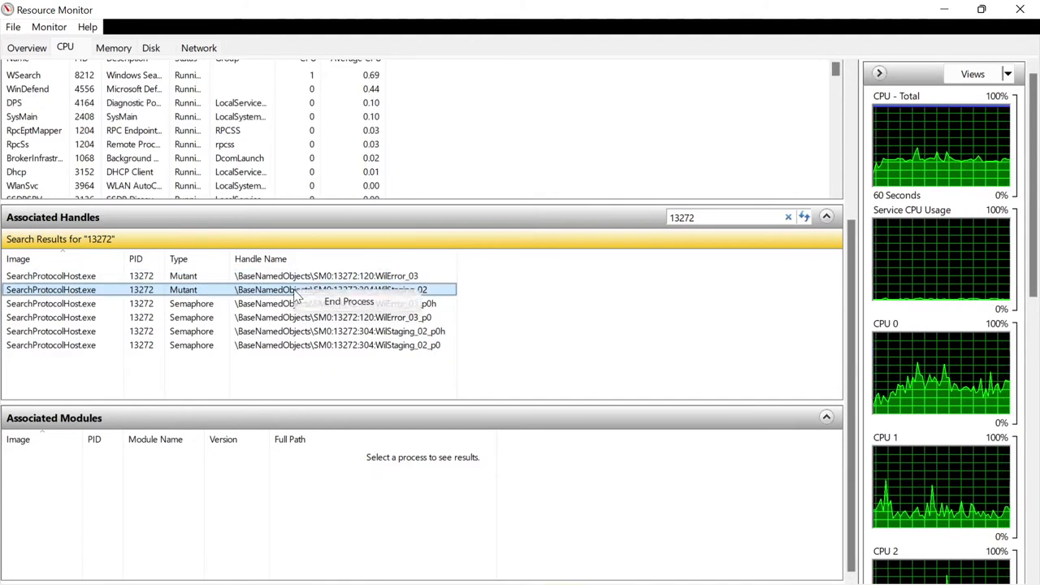
click(256, 371)
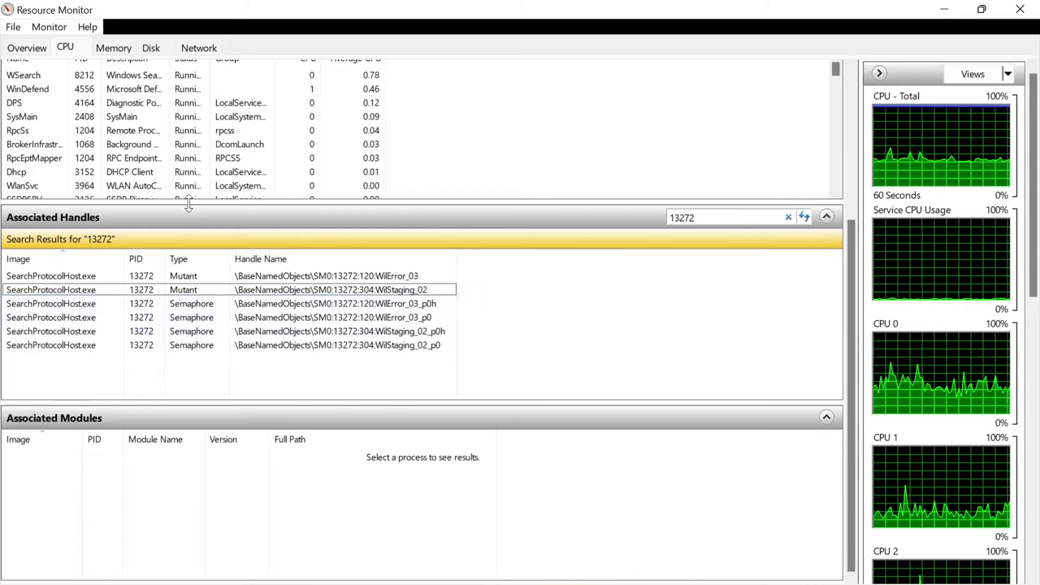
drag(188, 206, 179, 308)
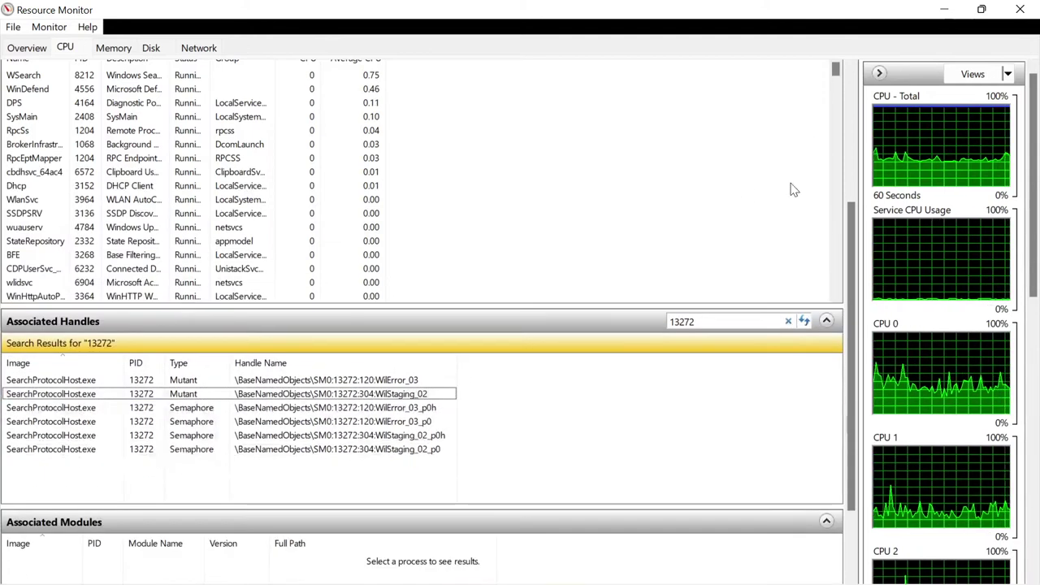
scroll(848, 251, up, 5)
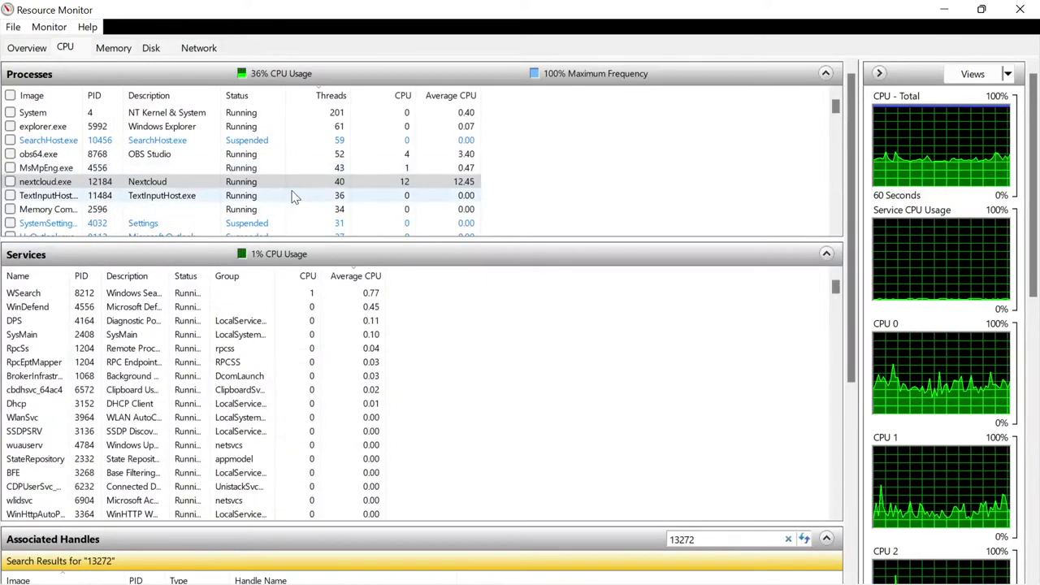
Analyze SearchHost.exe's wait chain (waiting on dllhost.exe) and widen the Services Name and Status columns
click(185, 147)
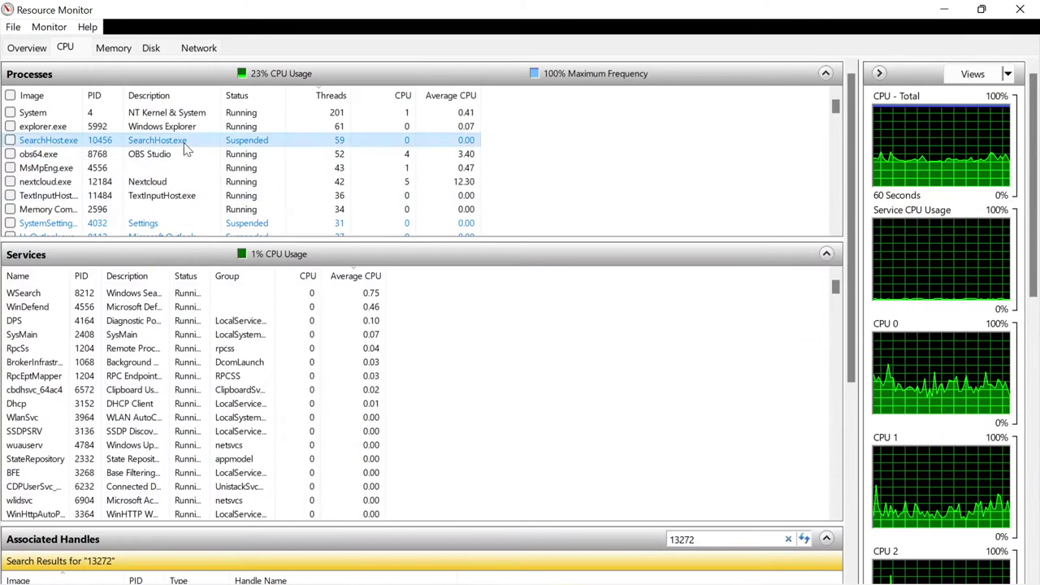
right_click(185, 148)
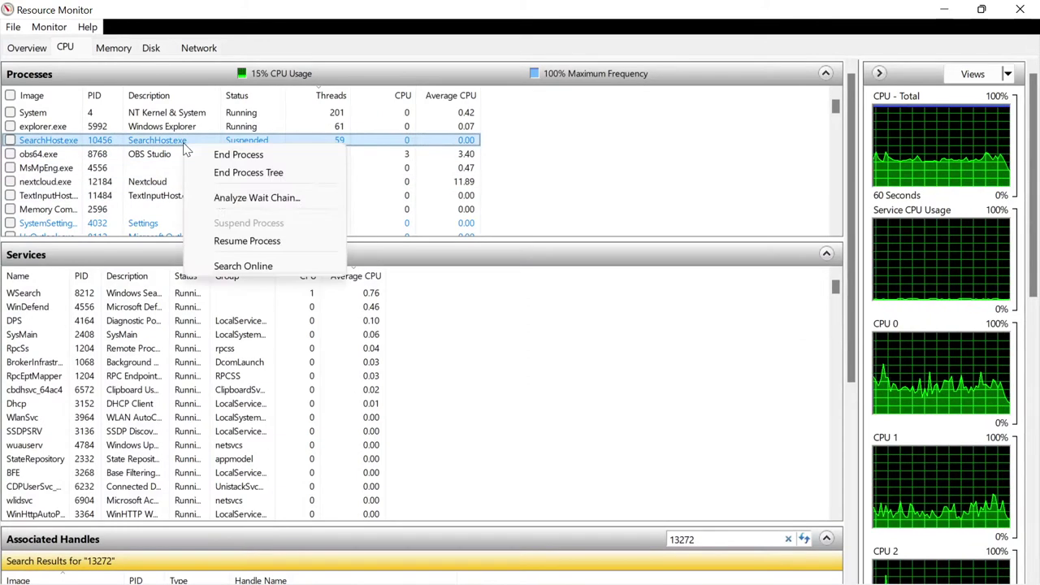
click(217, 198)
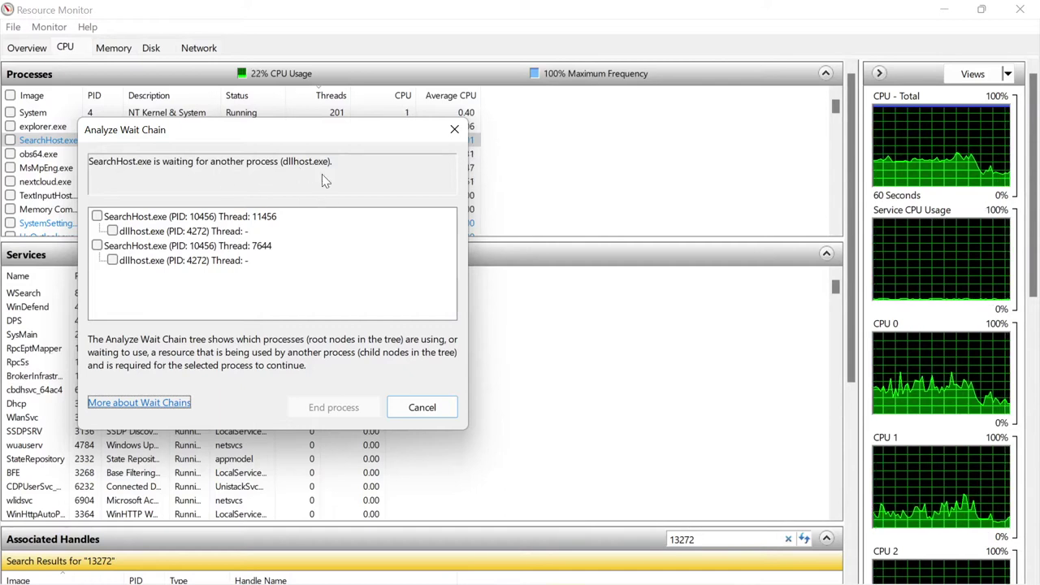
click(421, 407)
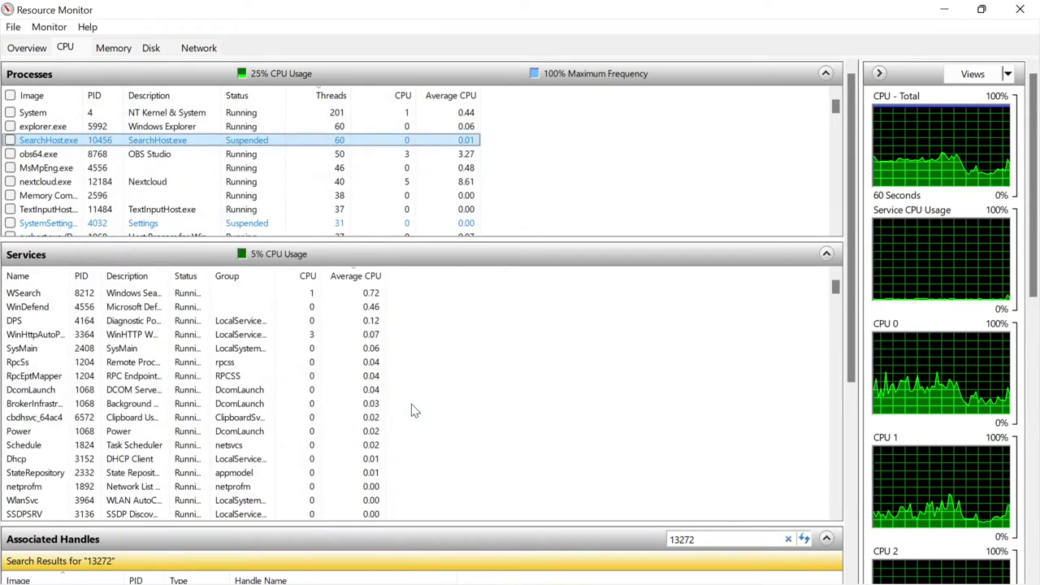
drag(72, 276, 109, 277)
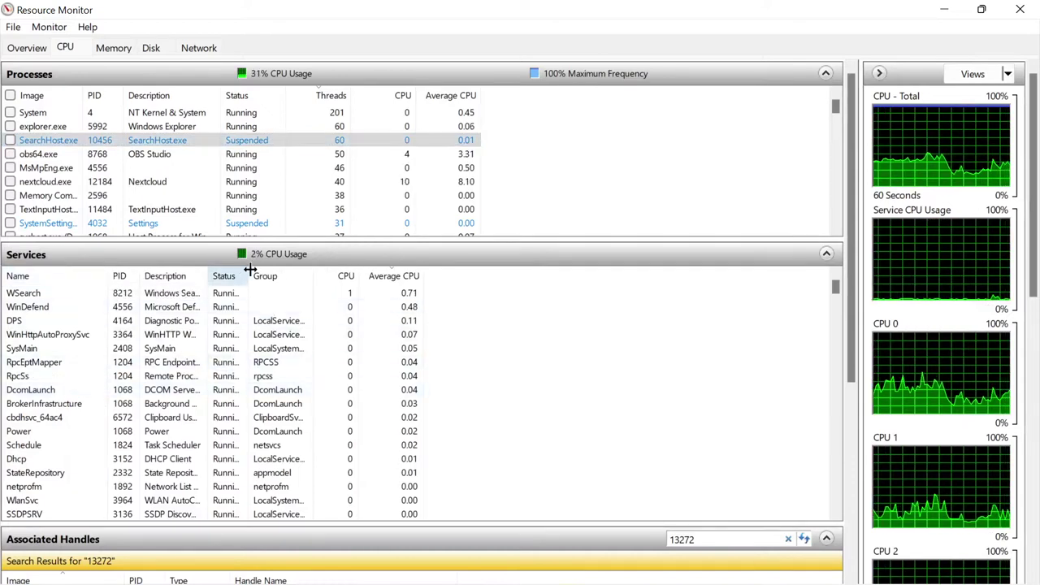
drag(249, 269, 258, 270)
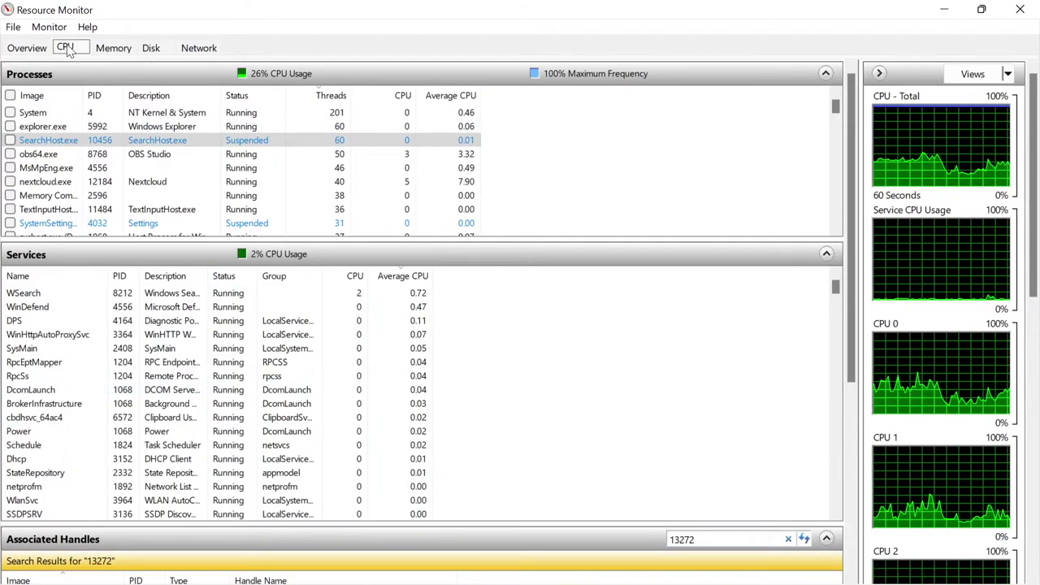
Check nextcloud.exe on the Memory page, then return to CPU and resize the handles pane
click(114, 48)
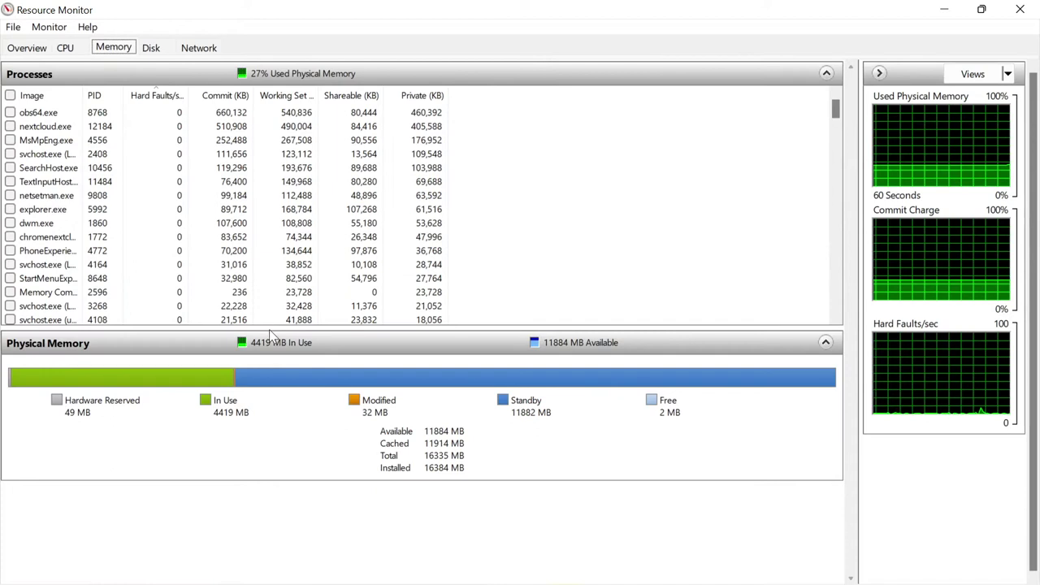
drag(267, 327, 258, 365)
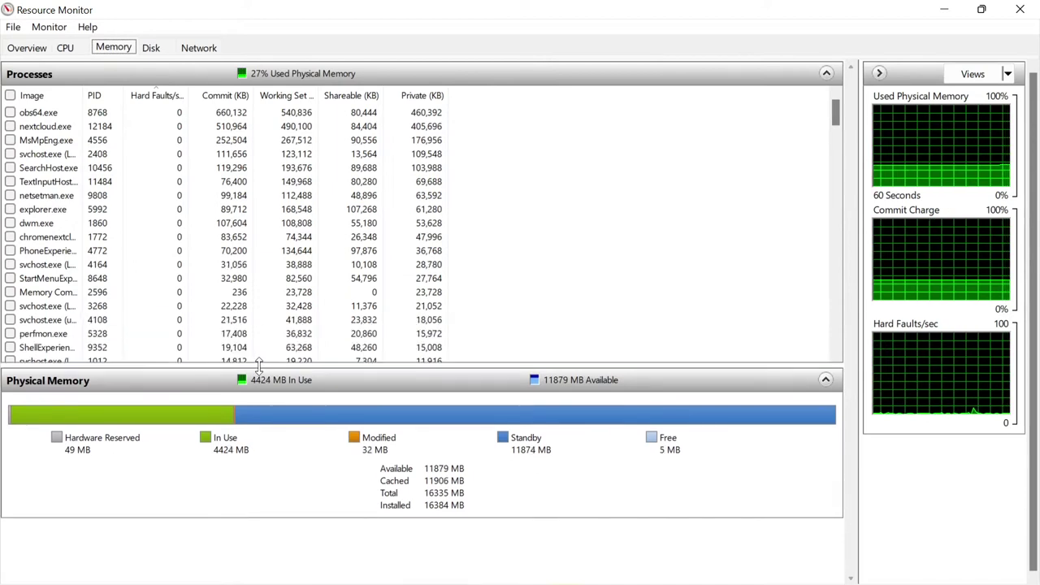
click(99, 128)
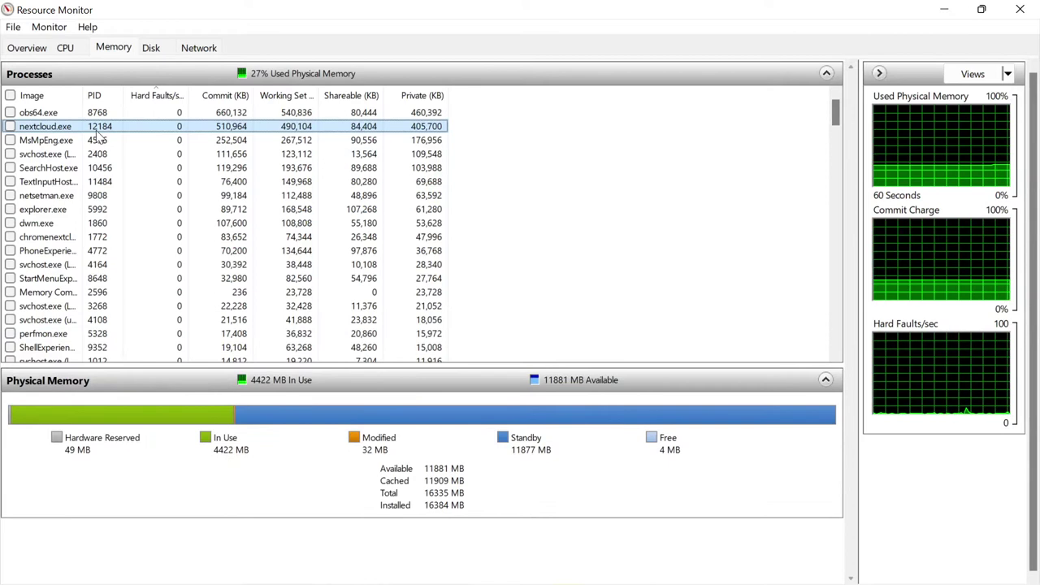
click(68, 50)
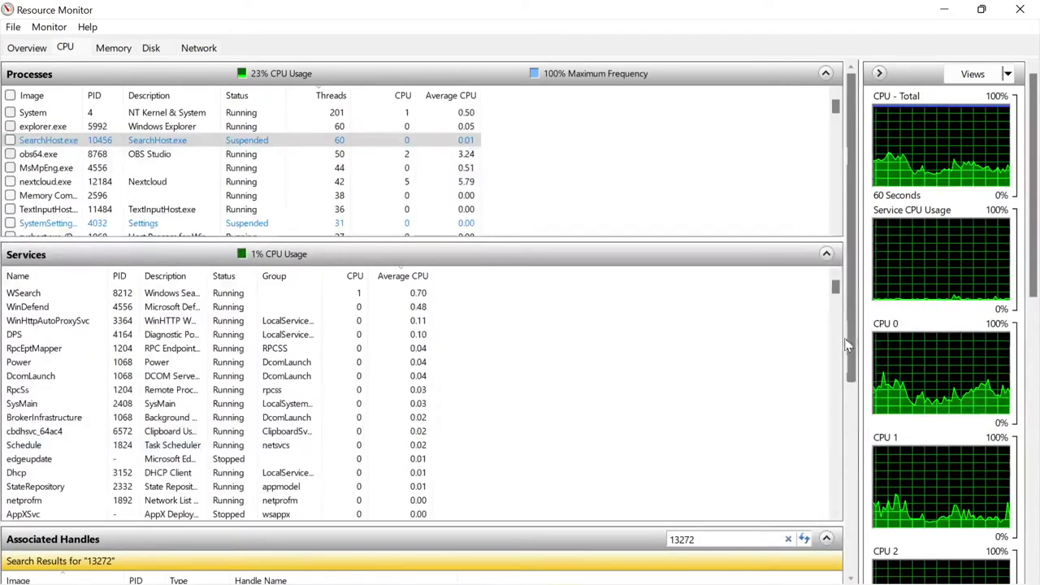
drag(851, 302, 831, 433)
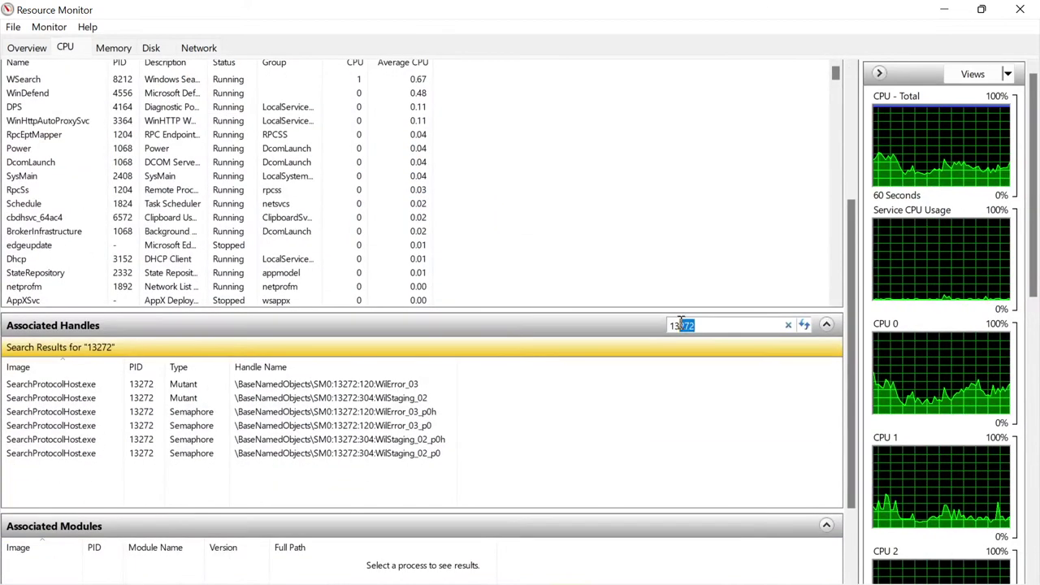
Search handles for nextcloud's PID 12184 and step through its ALPC Port, Mutant and Semaphore handles
text(12184)
key(Return)
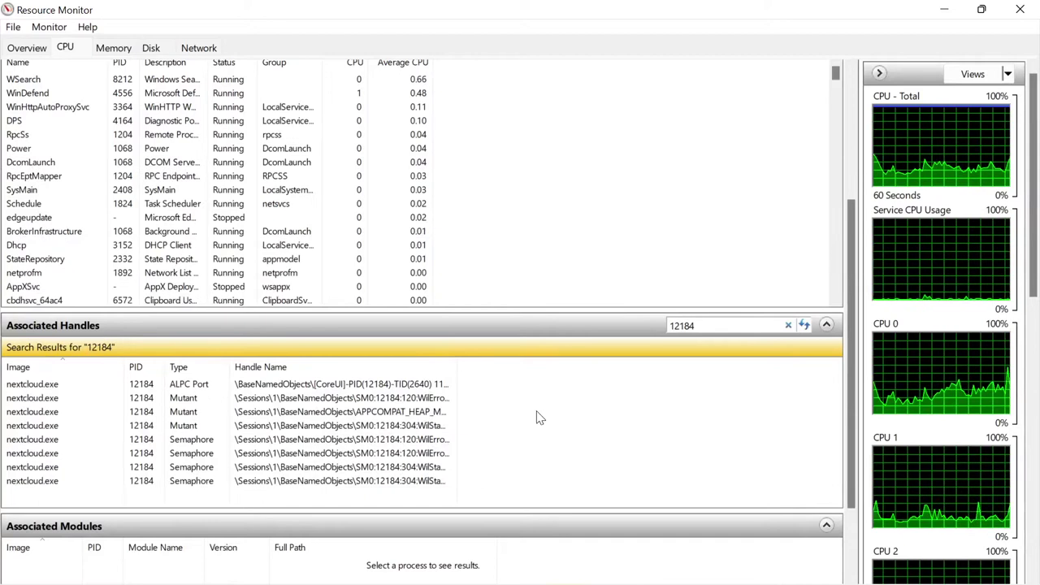
click(282, 386)
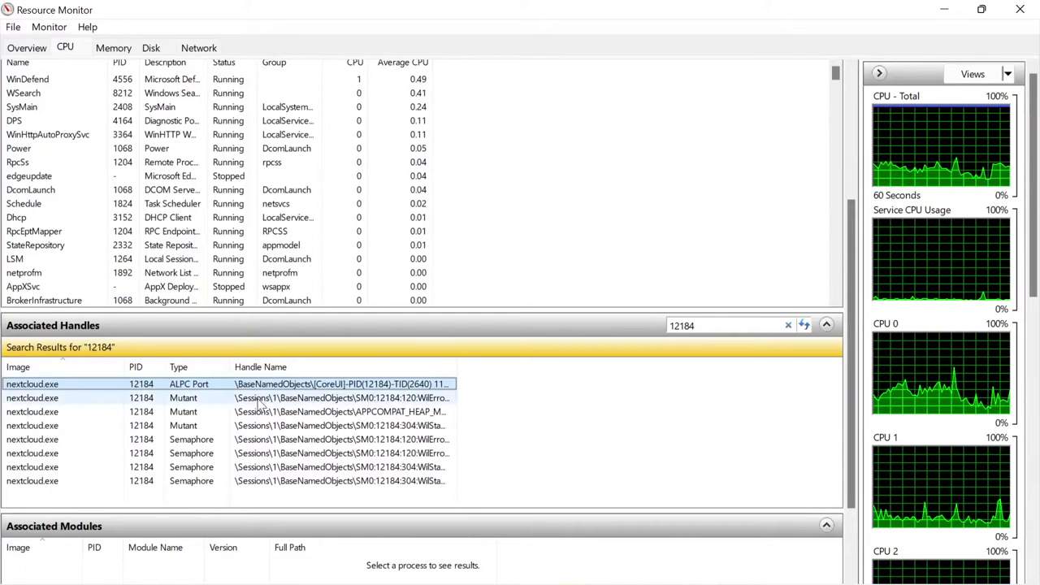
click(261, 399)
click(257, 412)
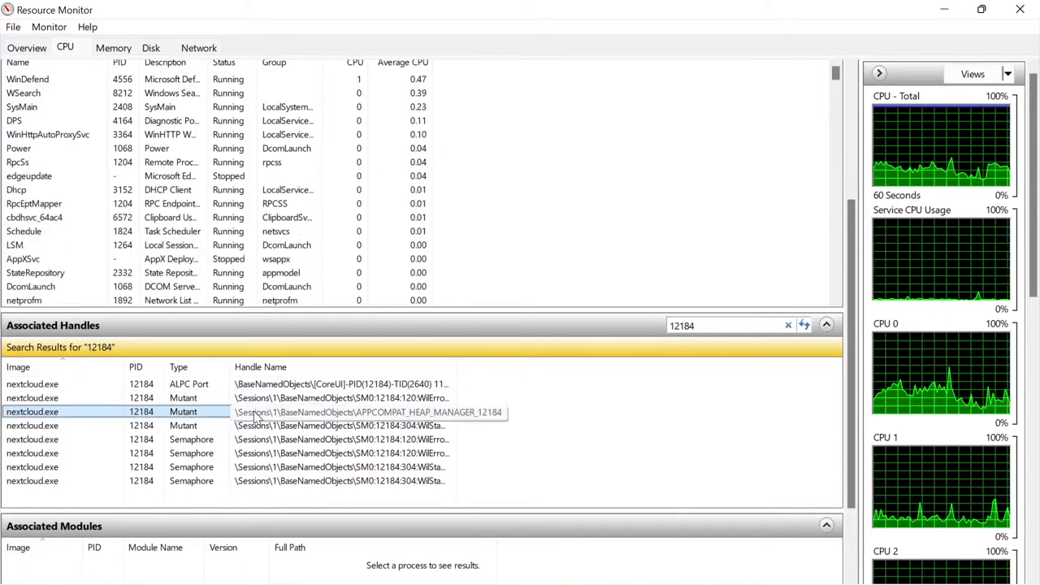
click(248, 427)
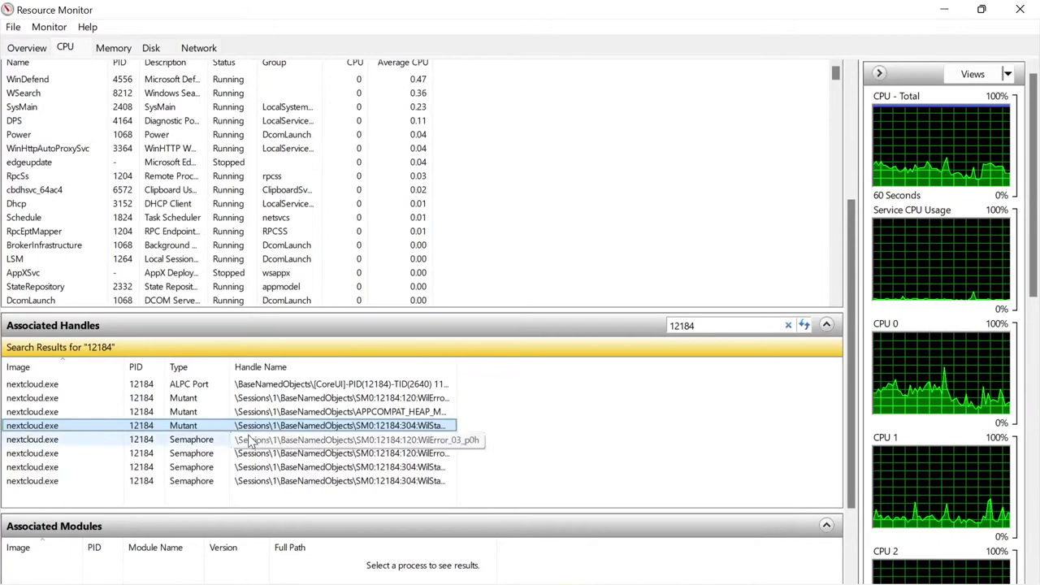
click(248, 440)
click(250, 454)
click(252, 468)
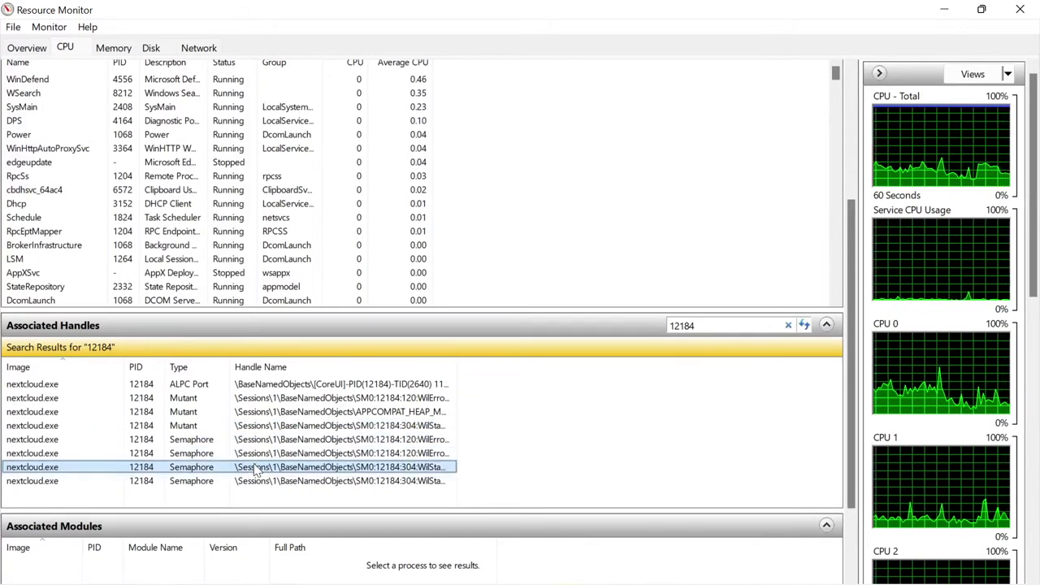
click(256, 482)
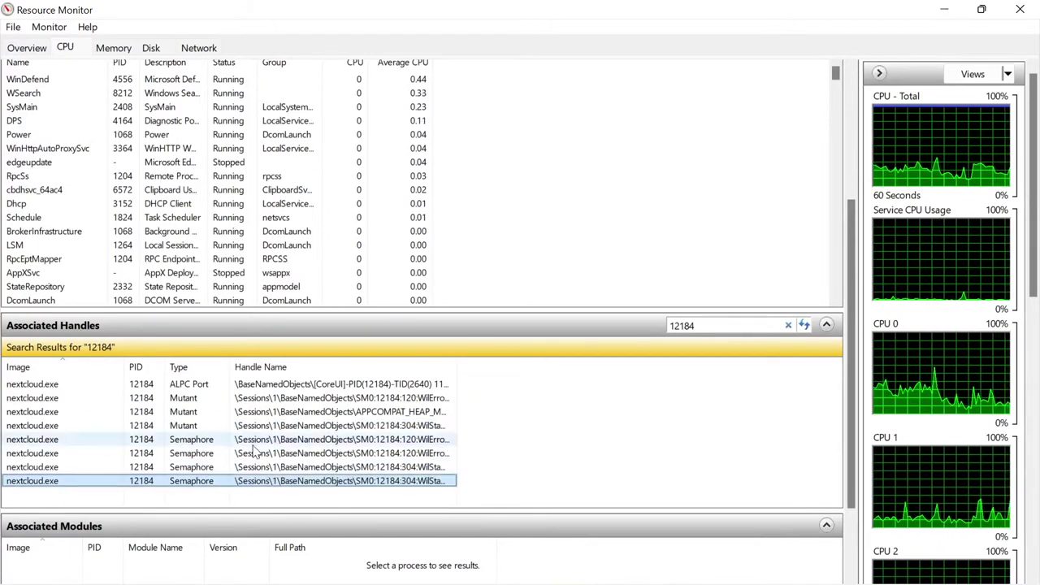
Check the actions for nextcloud's Mutant handle without ending it, then view the Network page
click(264, 398)
right_click(266, 401)
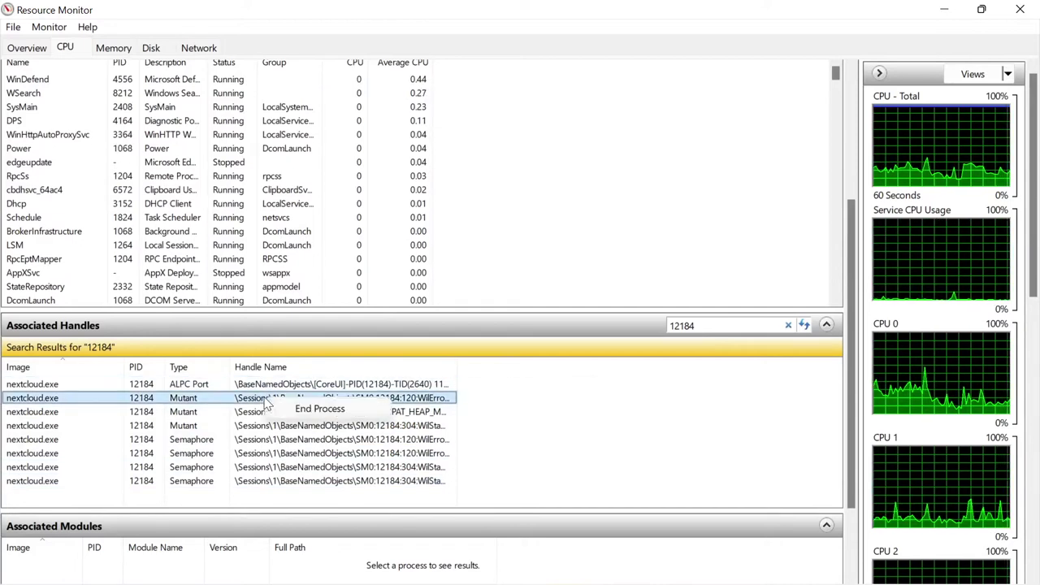
click(261, 439)
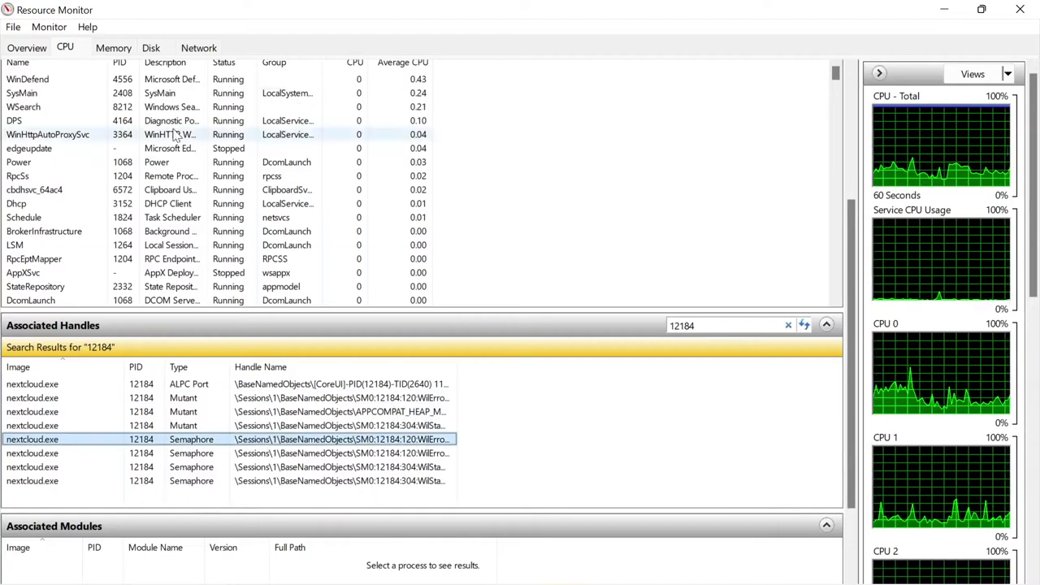
click(198, 48)
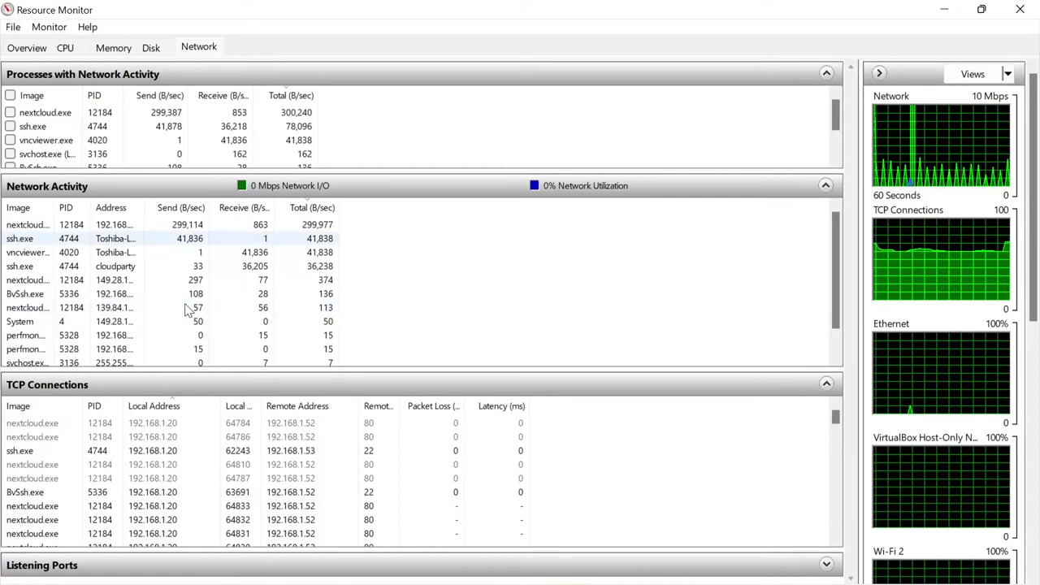
Inspect nextcloud's network entry and a SearchHost.exe connection to 23.213.43.218:443, then bring up the remote Ubuntu desktop
click(175, 227)
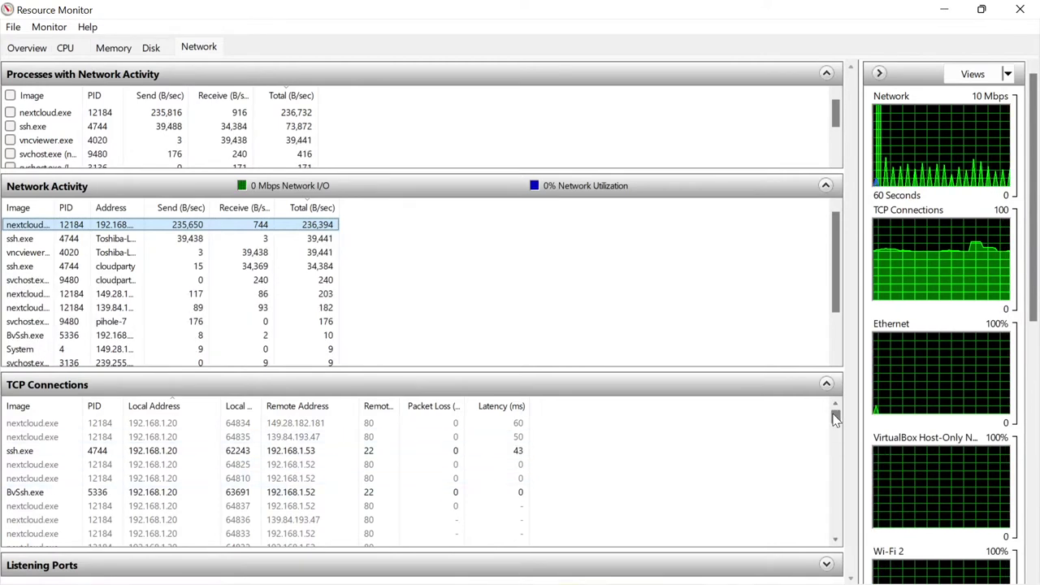
drag(835, 418, 832, 441)
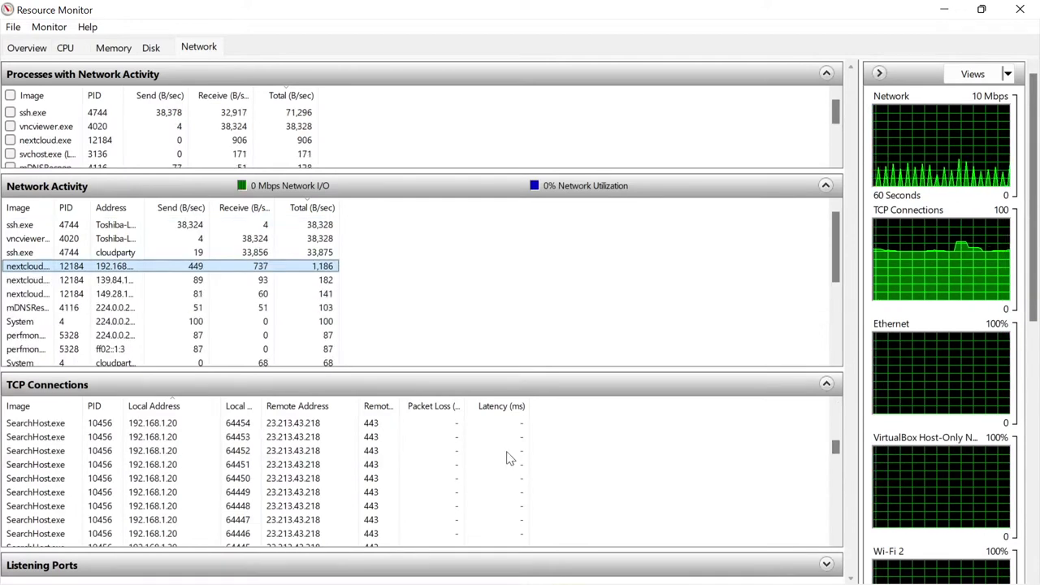
click(289, 451)
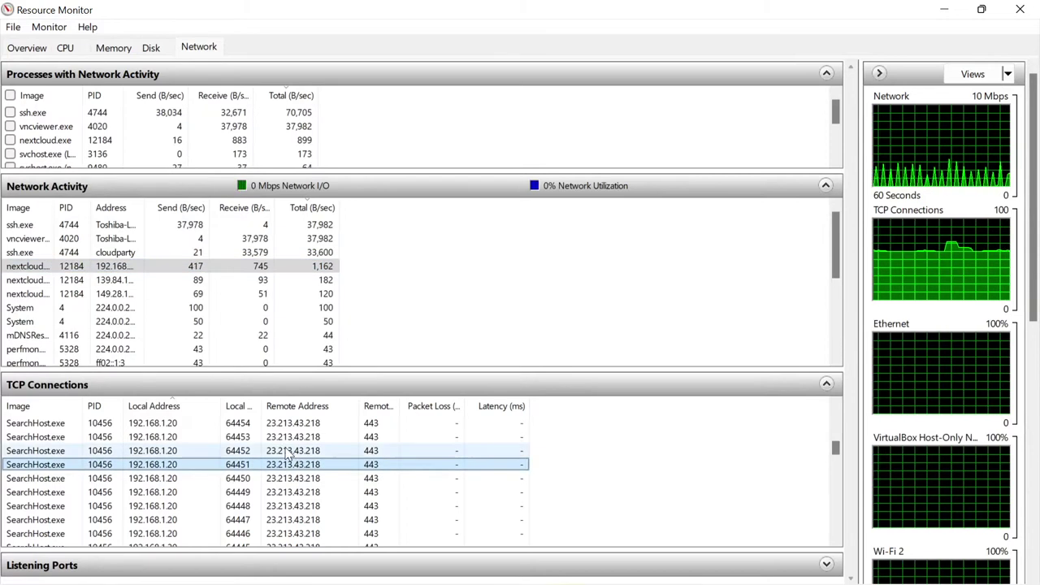
mouse_move(337, 575)
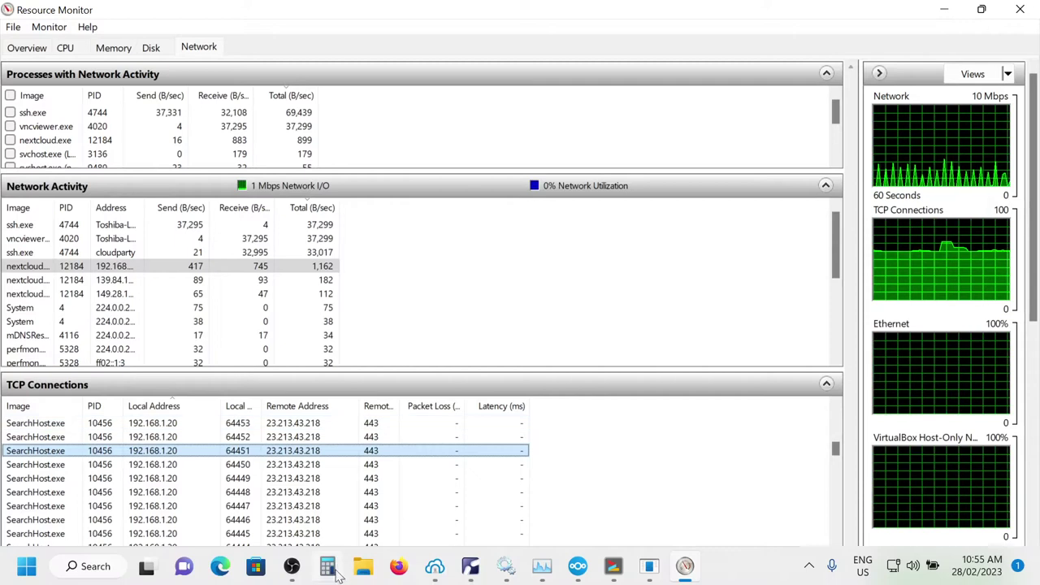
click(470, 567)
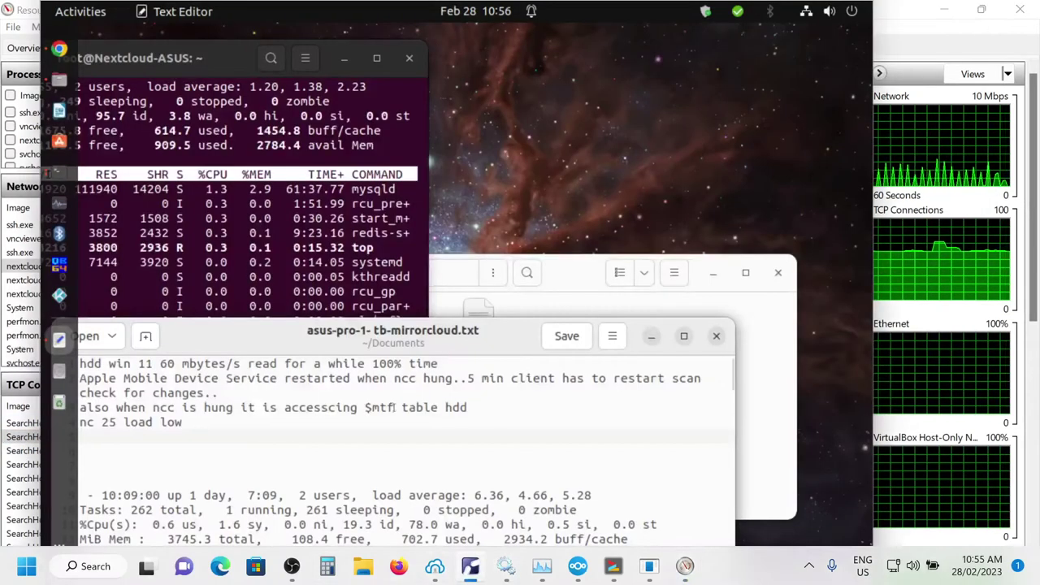
Reload Pi-hole's long-term query log in Chrome and load all of Today's queries
click(60, 51)
scroll(374, 284, up, 10)
click(147, 66)
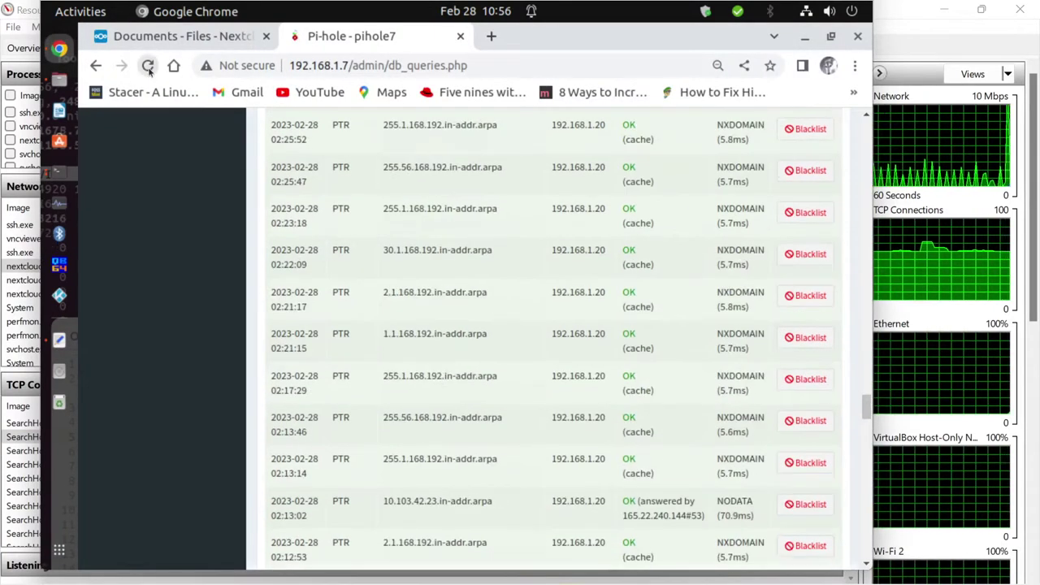
scroll(518, 317, up, 8)
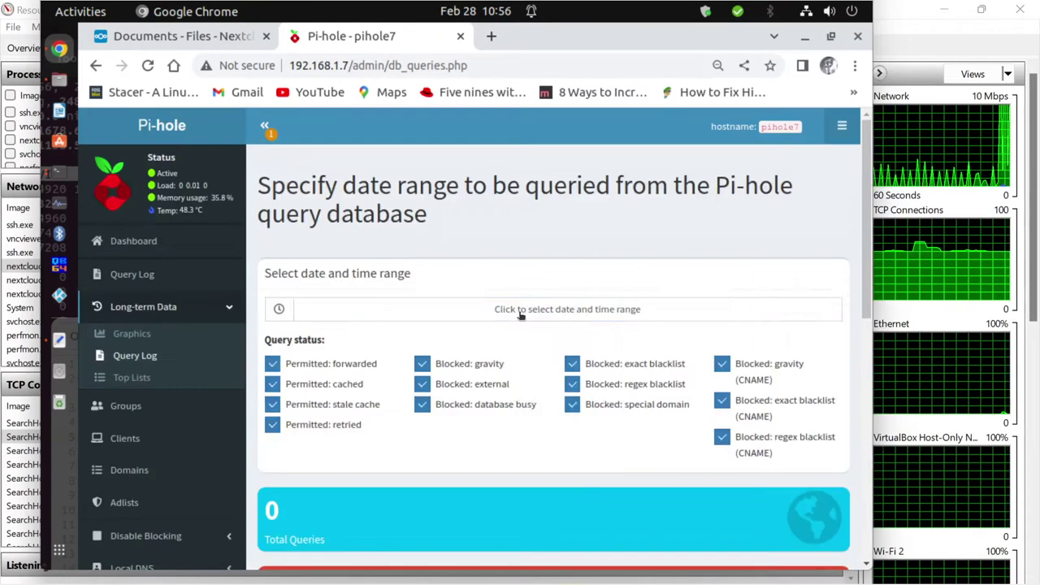
click(521, 314)
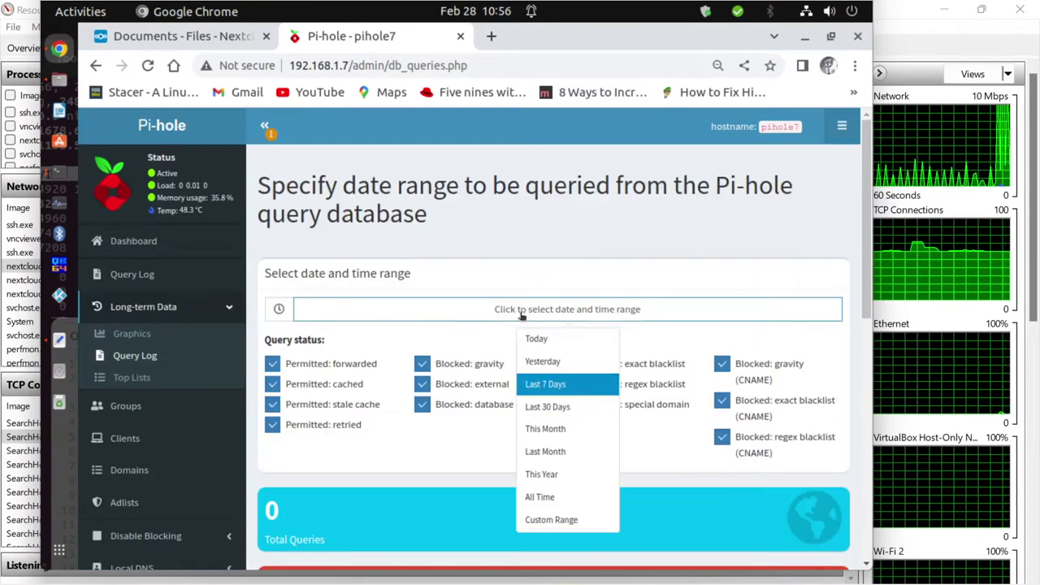
click(534, 338)
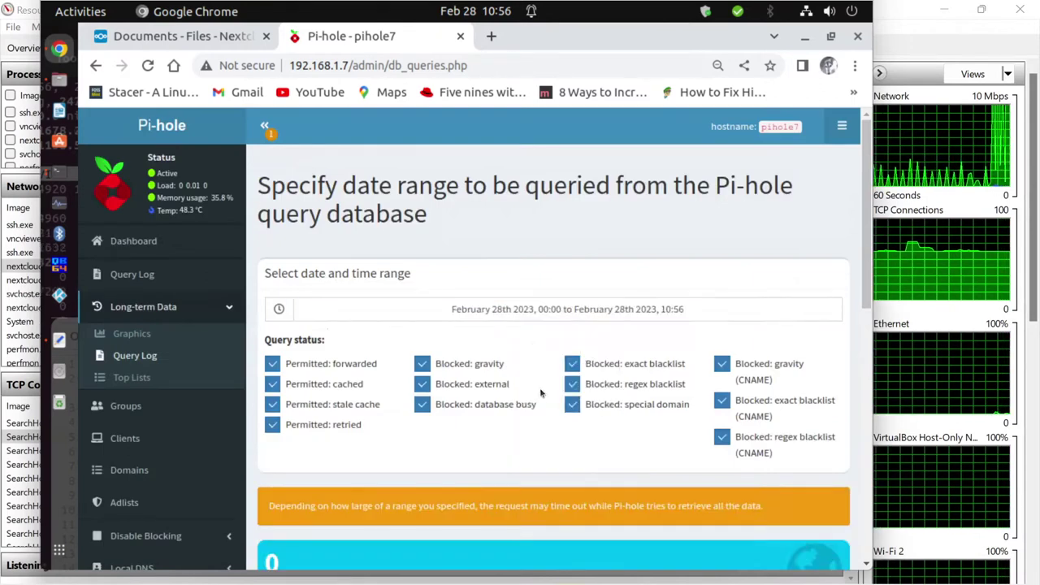
scroll(538, 365, down, 5)
scroll(612, 368, up, 5)
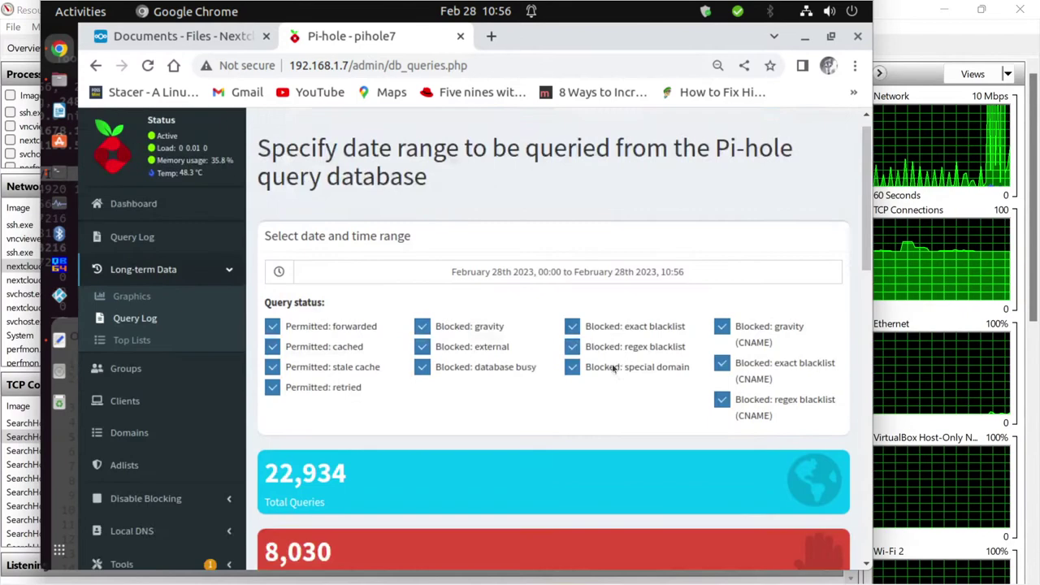
scroll(615, 367, down, 1)
scroll(612, 368, down, 3)
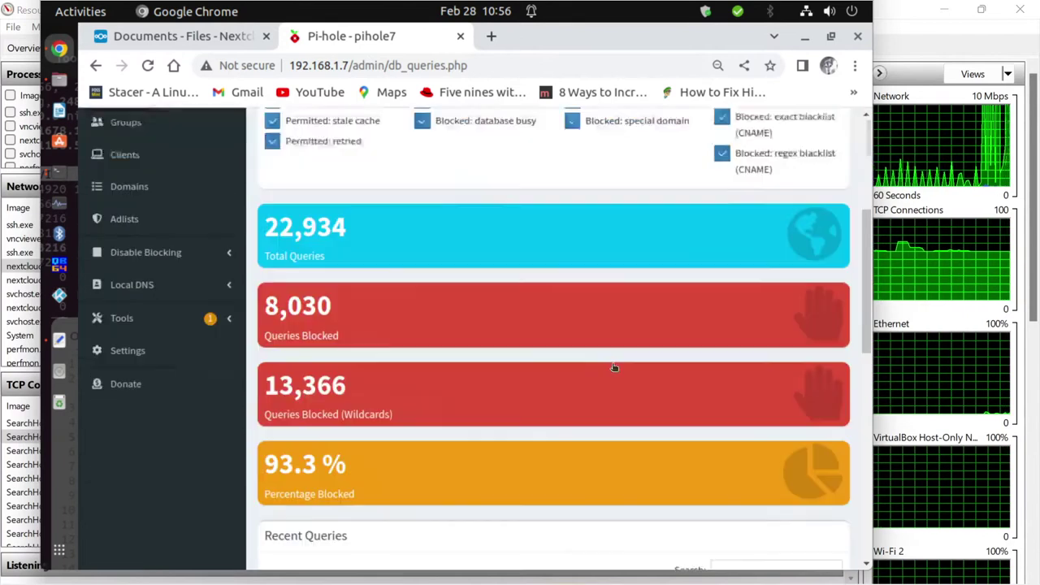
scroll(613, 369, up, 2)
scroll(613, 366, down, 5)
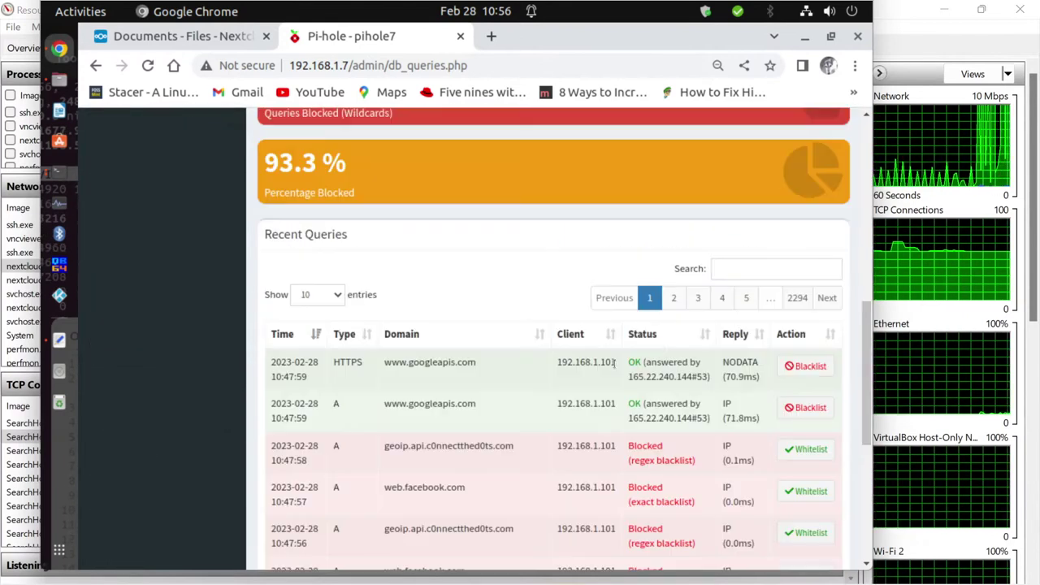
Filter the log to client 192.168.1.20 and show 100 entries per page
click(732, 269)
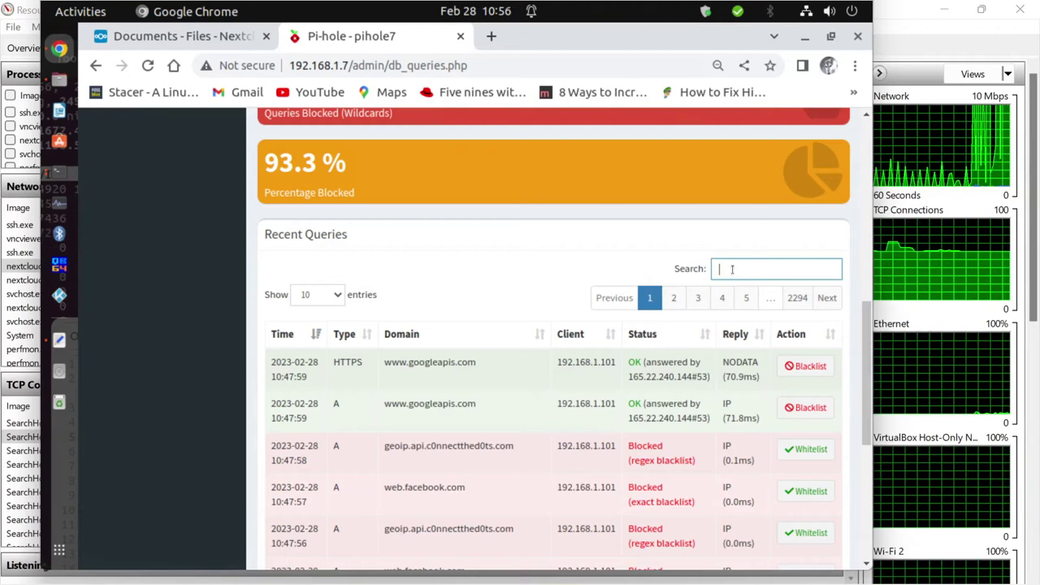
text(192.168.1.20)
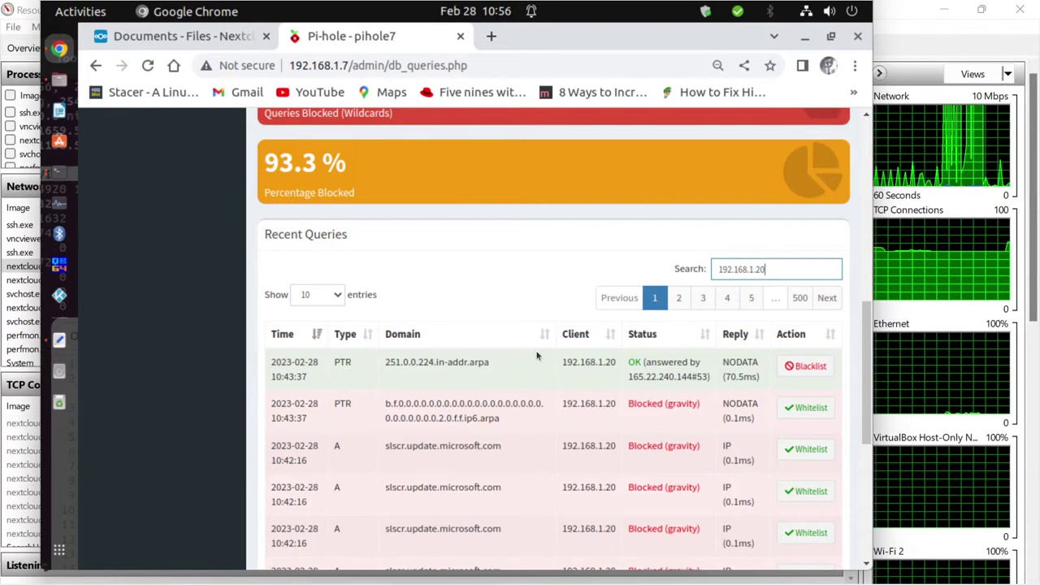
click(308, 296)
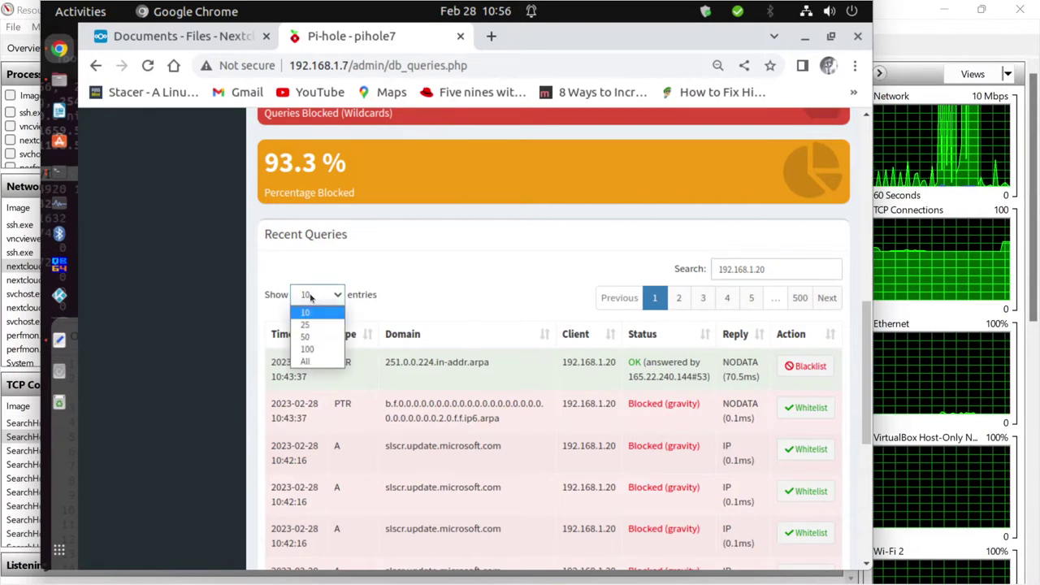
click(314, 347)
scroll(488, 348, down, 5)
scroll(511, 354, down, 3)
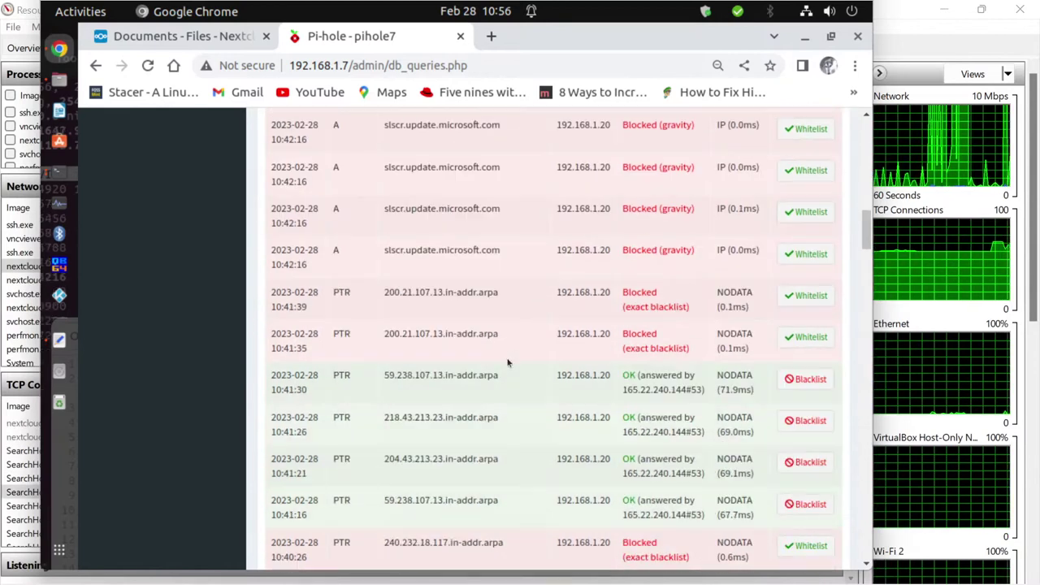
scroll(508, 362, down, 2)
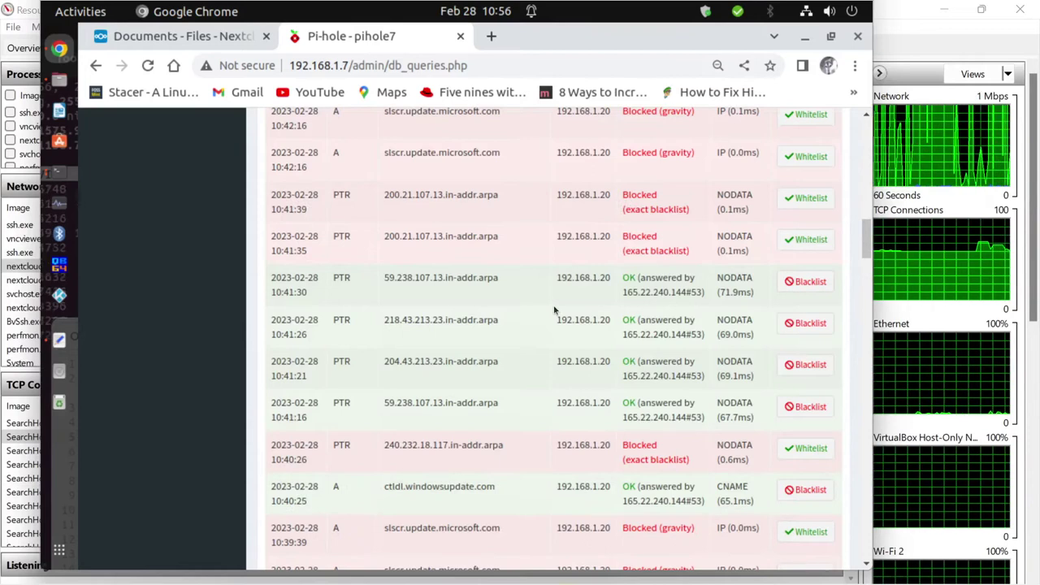
Blacklist the 59.238.107.13, 218.43.213.23 and 204.43.213.23 in-addr.arpa lookups
click(807, 282)
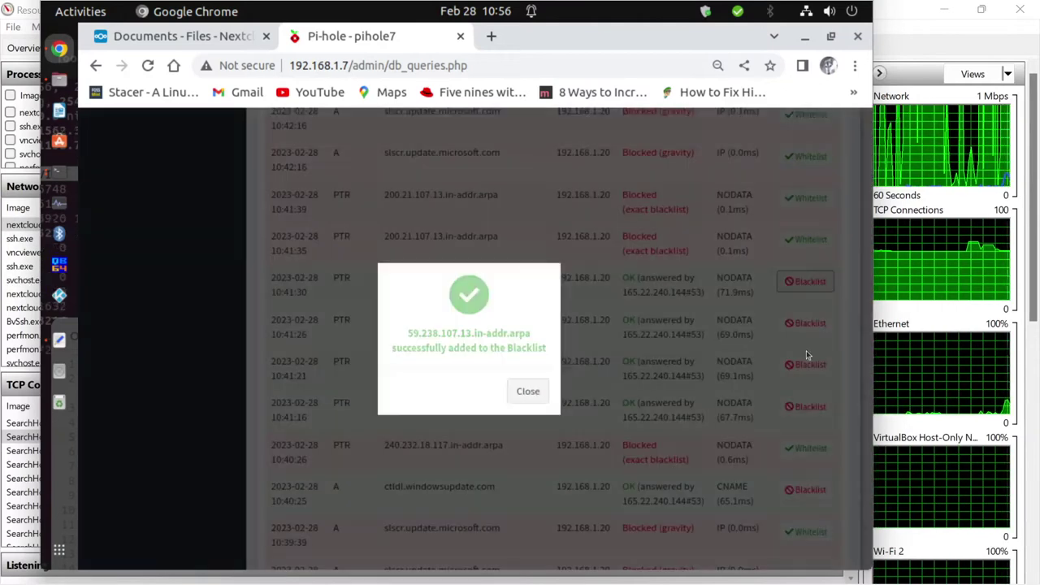
click(528, 391)
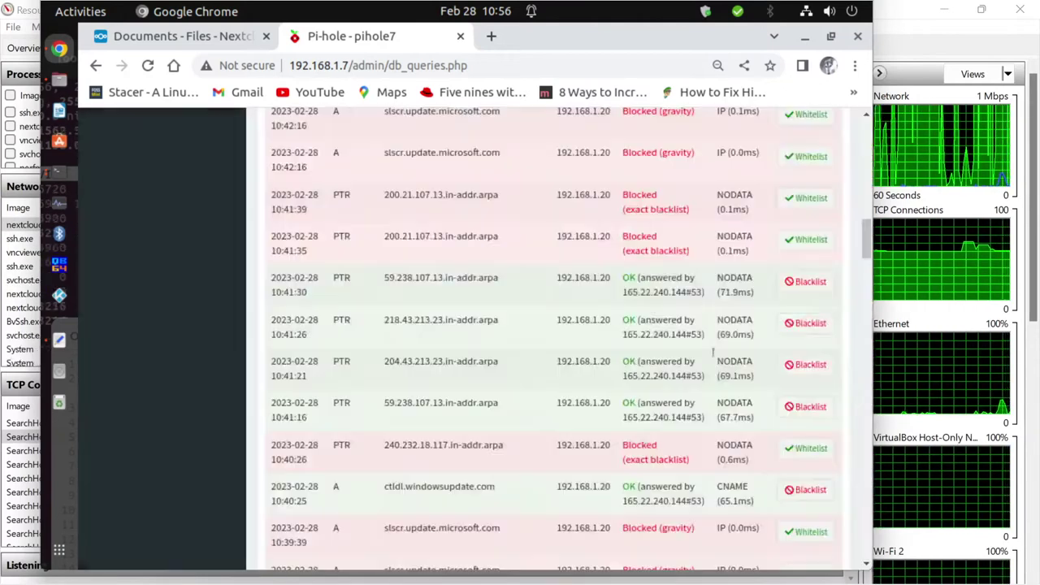
click(800, 322)
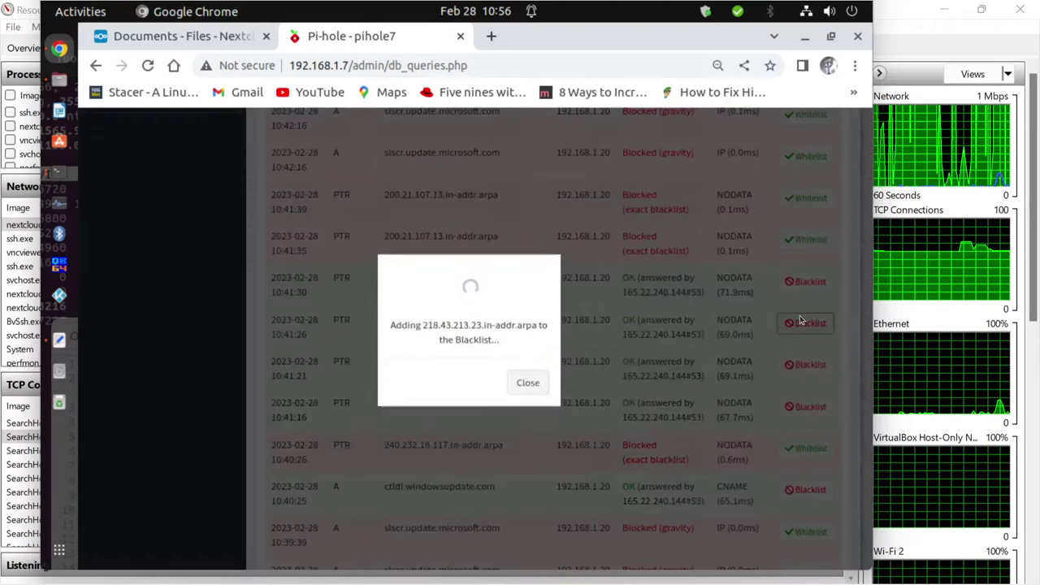
click(528, 385)
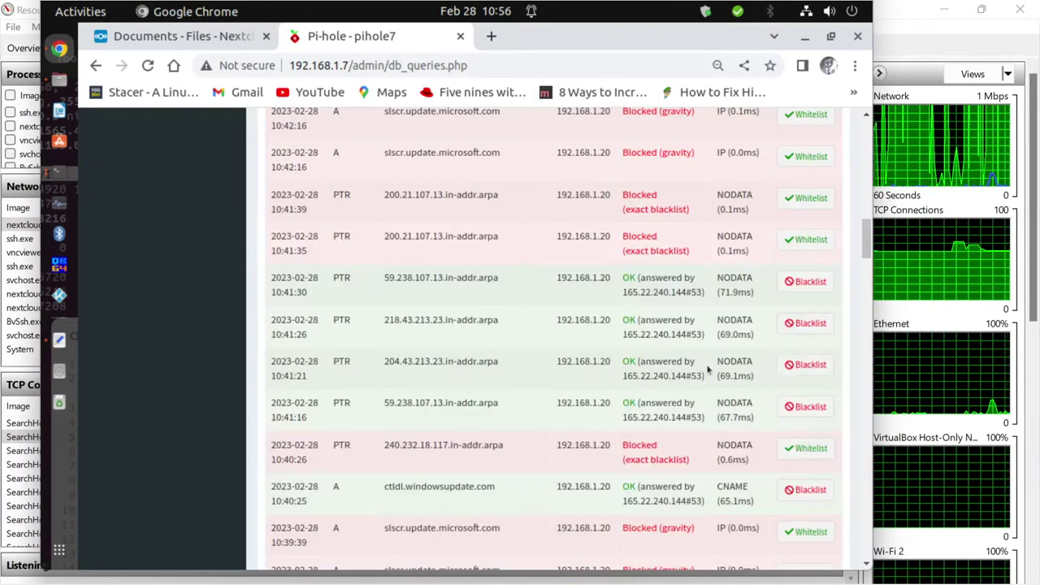
click(805, 365)
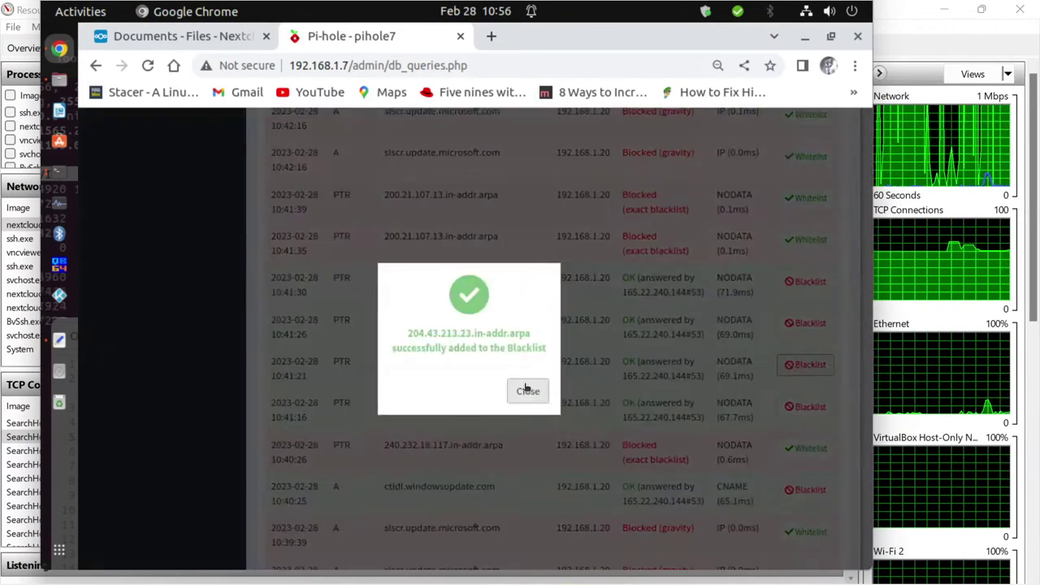
click(527, 391)
click(804, 406)
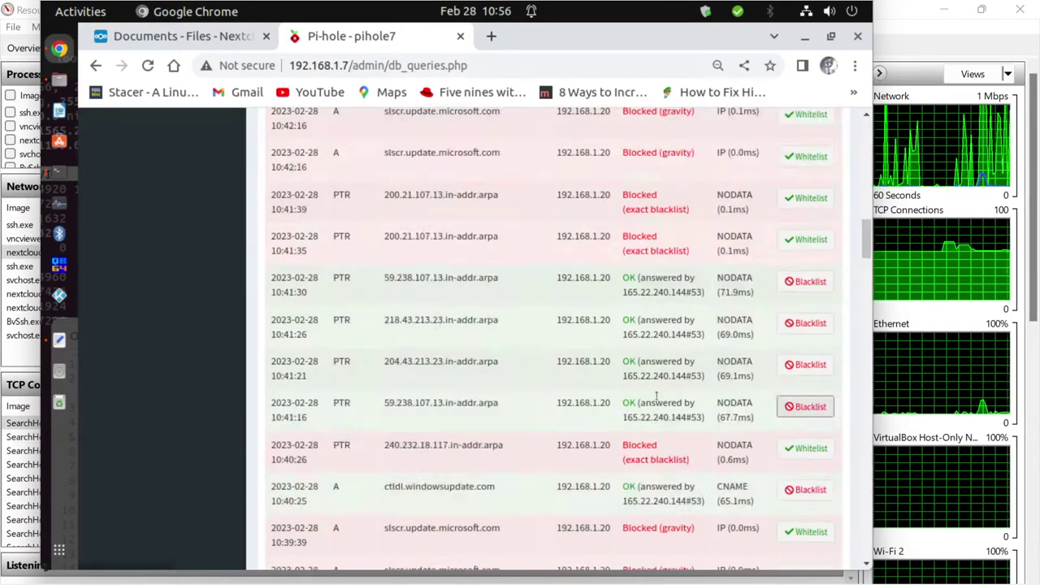
scroll(650, 398, down, 3)
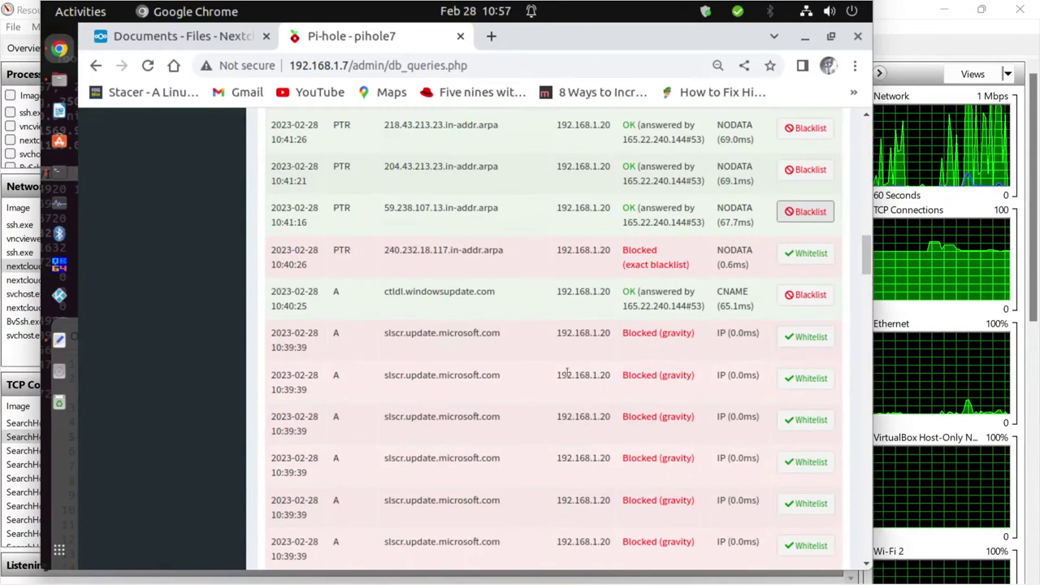
scroll(567, 372, down, 5)
scroll(562, 371, down, 2)
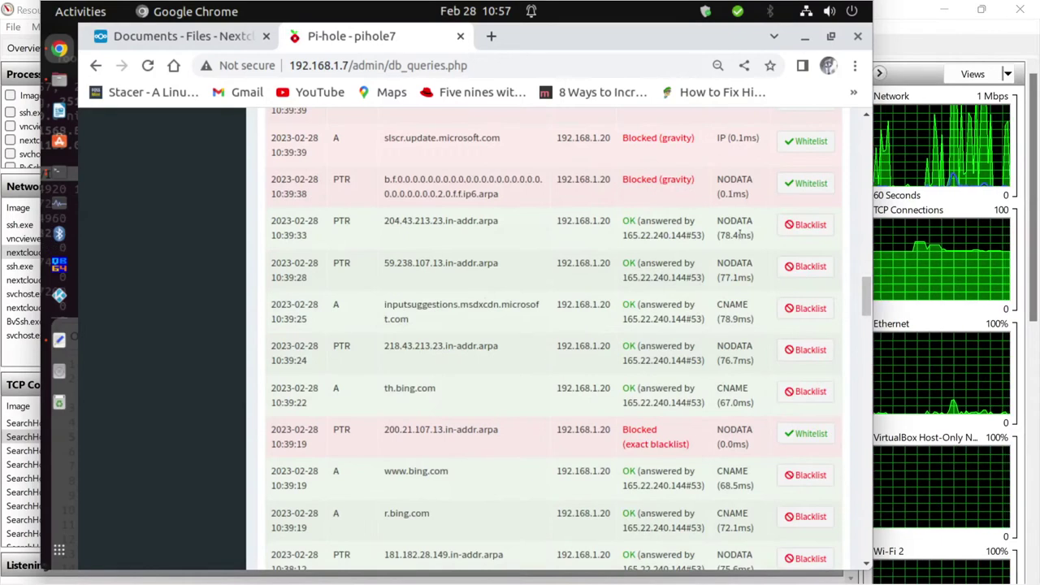
Blacklist the 10:39 in-addr.arpa queries and inputsuggestions.msdxcdn.microsoft.com
click(792, 227)
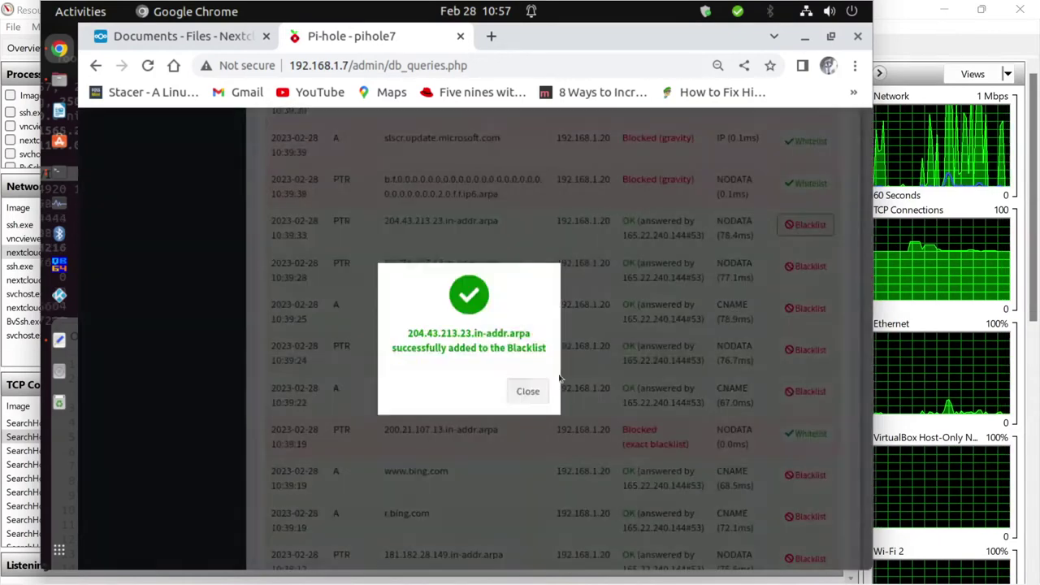
click(536, 387)
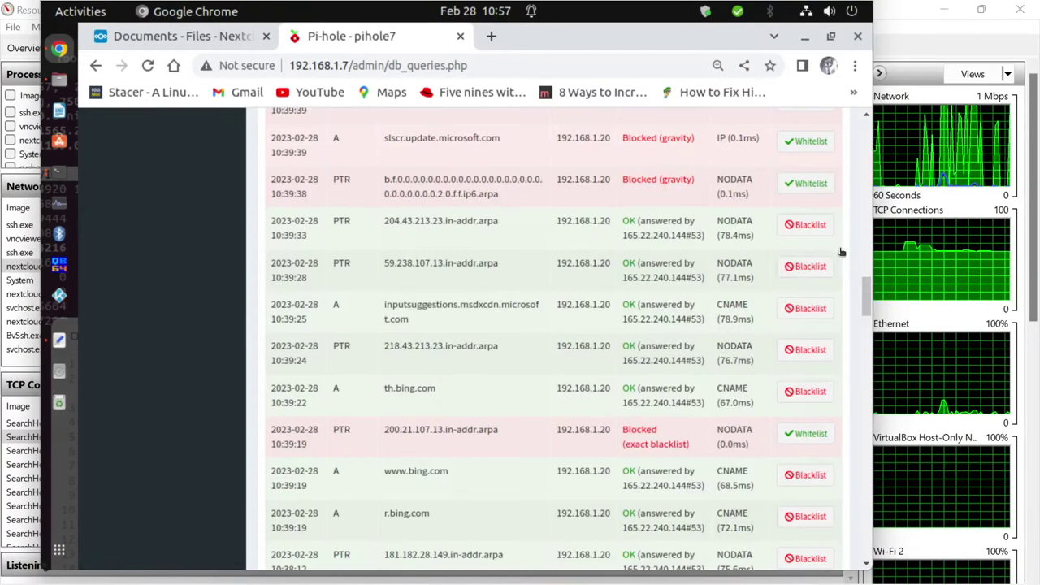
click(804, 266)
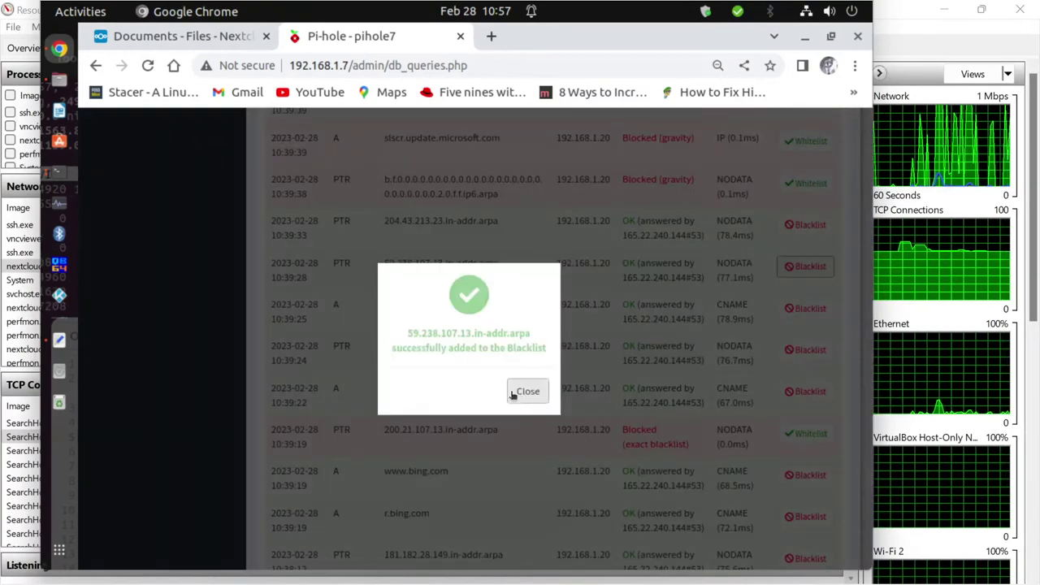
click(517, 391)
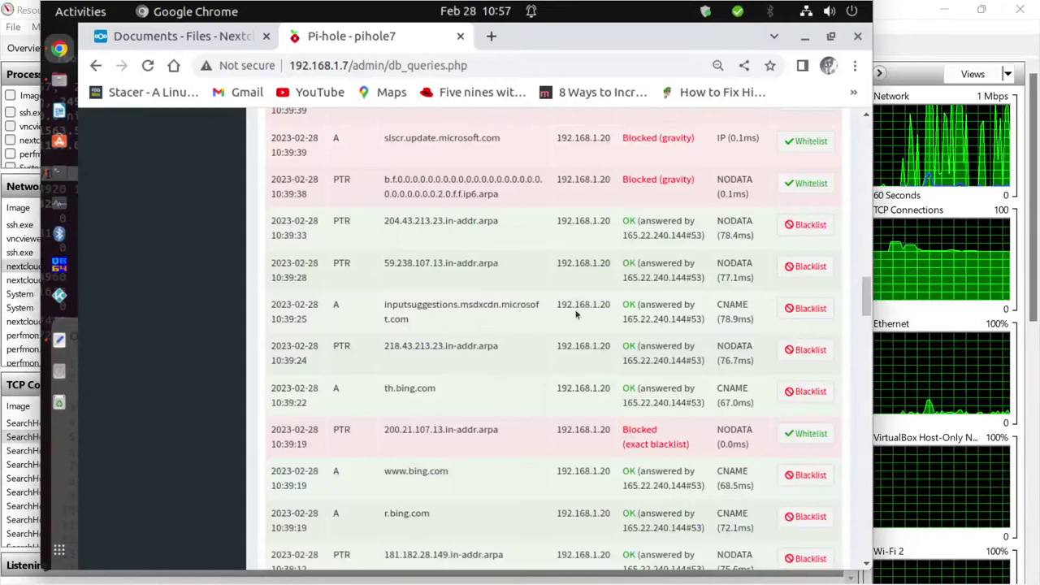
click(807, 308)
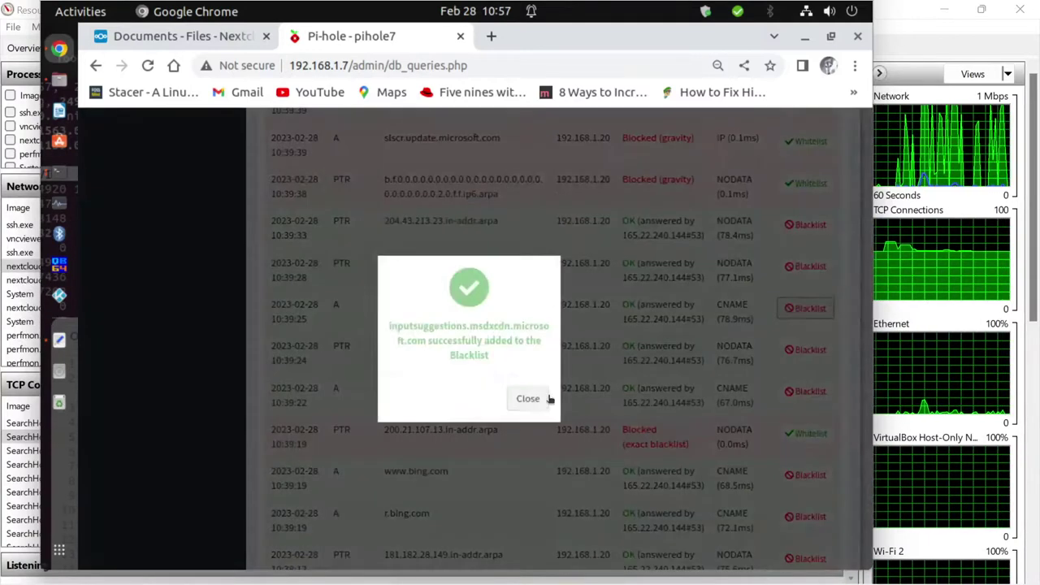
click(529, 398)
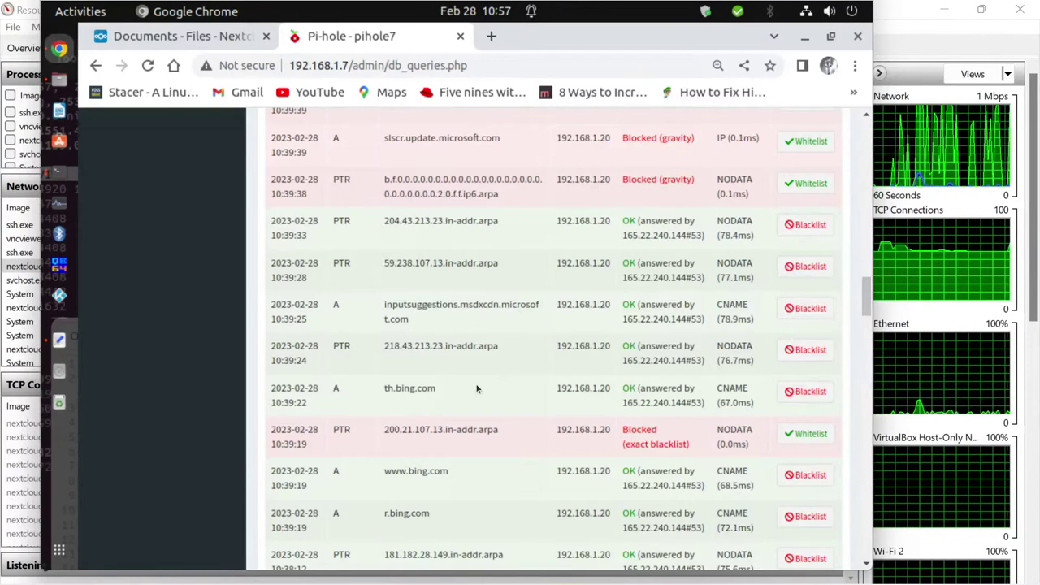
click(807, 350)
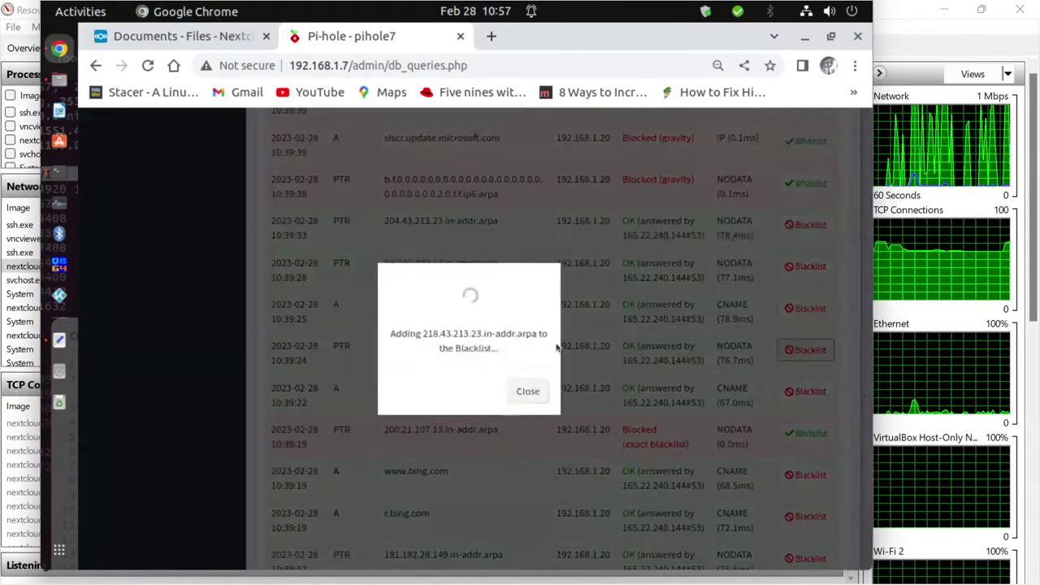
click(521, 386)
scroll(521, 386, down, 2)
click(805, 294)
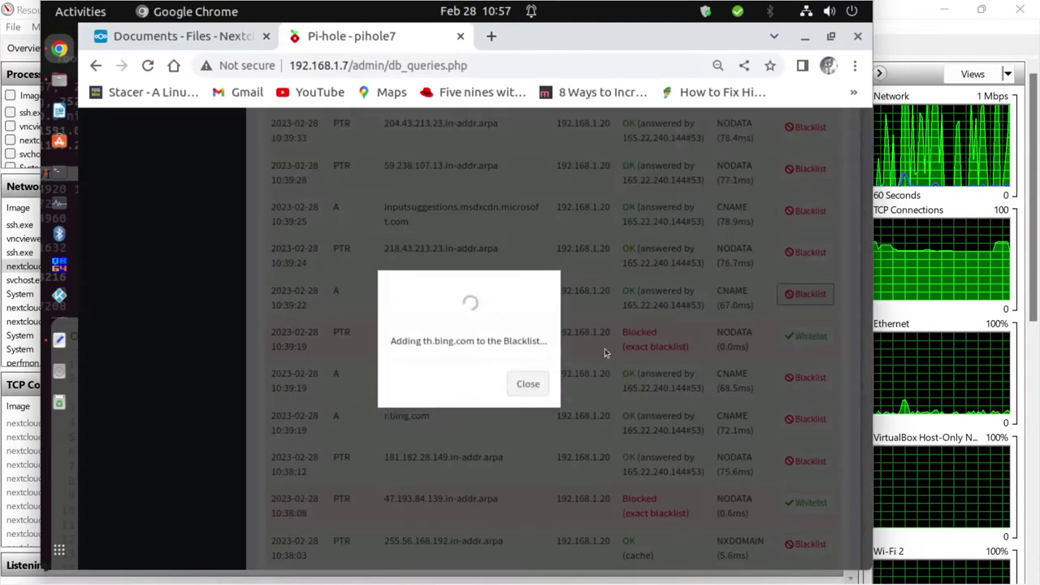
click(522, 391)
scroll(517, 391, down, 2)
scroll(518, 394, down, 2)
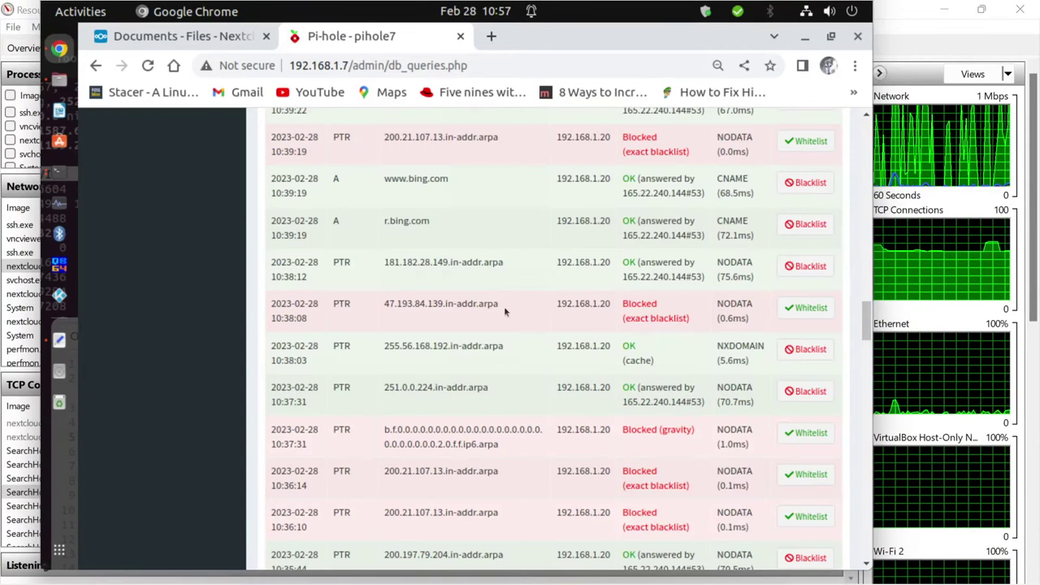
click(806, 224)
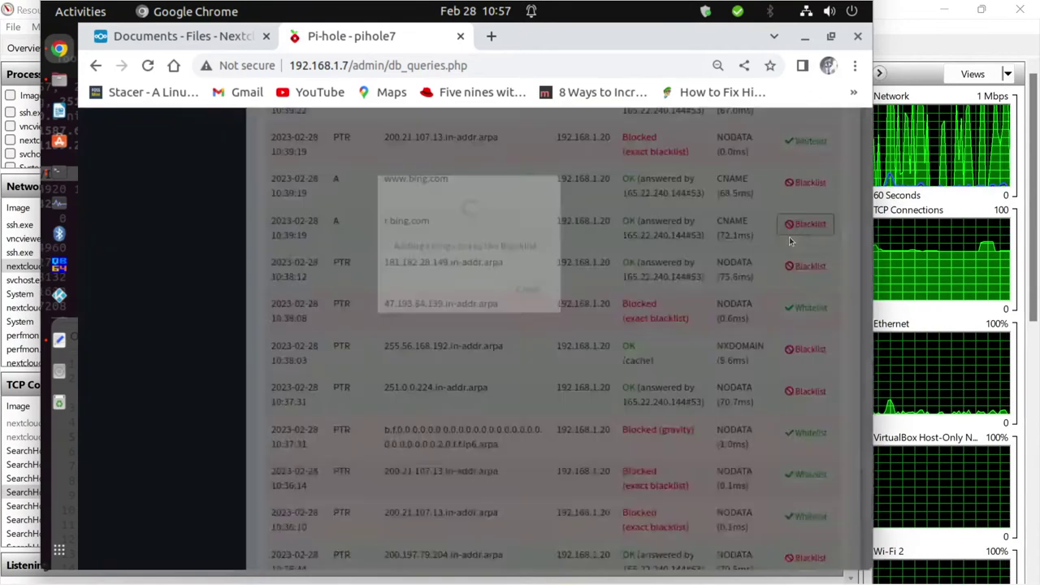
click(526, 394)
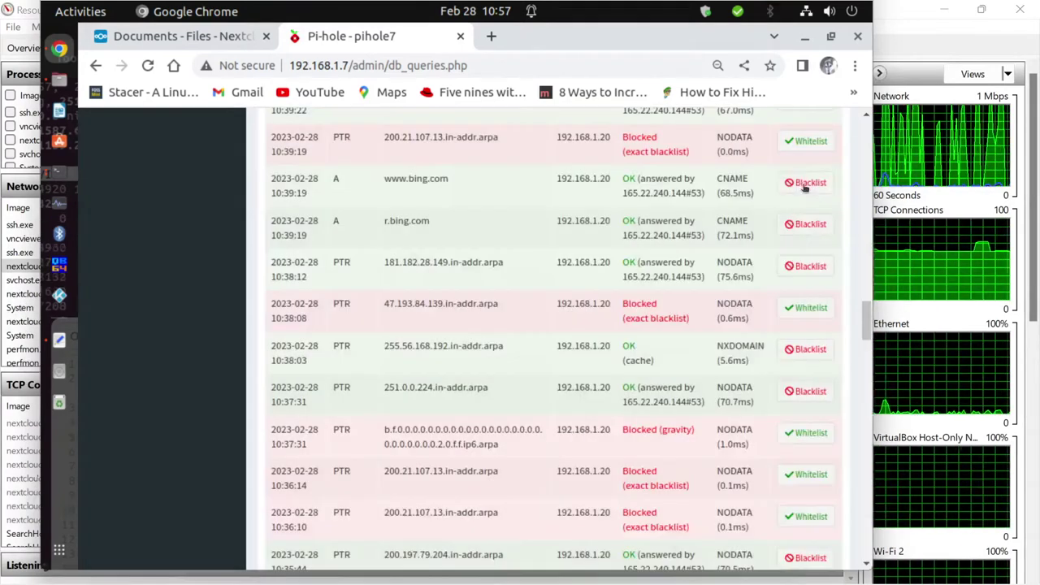
click(805, 184)
click(528, 402)
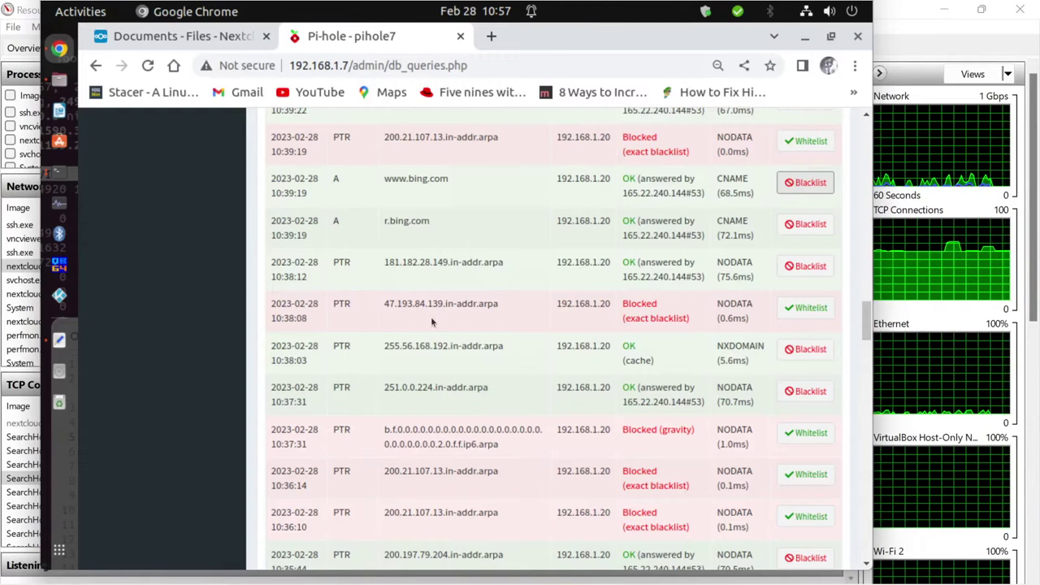
Whitelist 47.193.84.139.in-addr.arpa
click(796, 308)
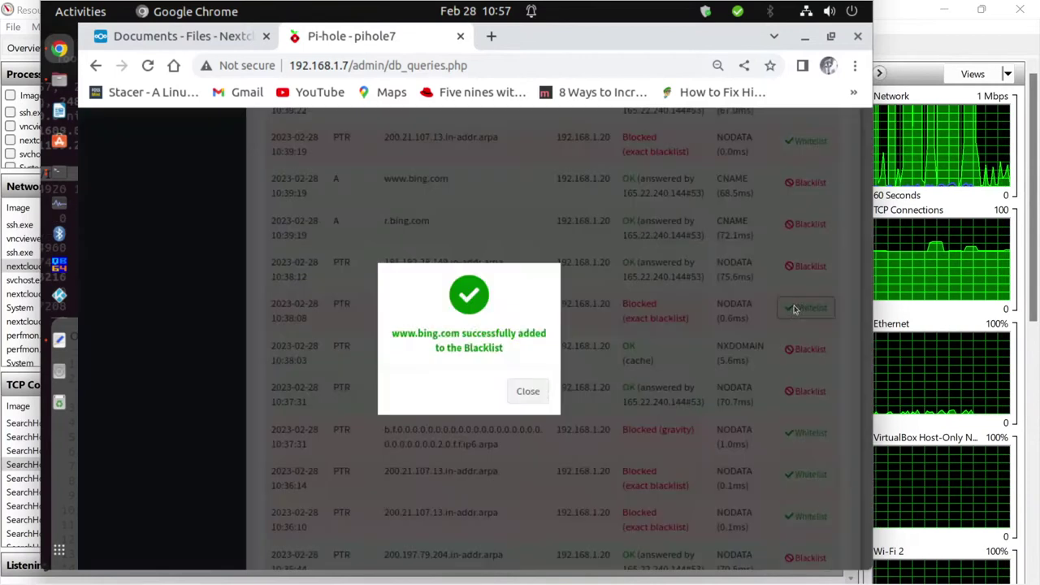
click(529, 382)
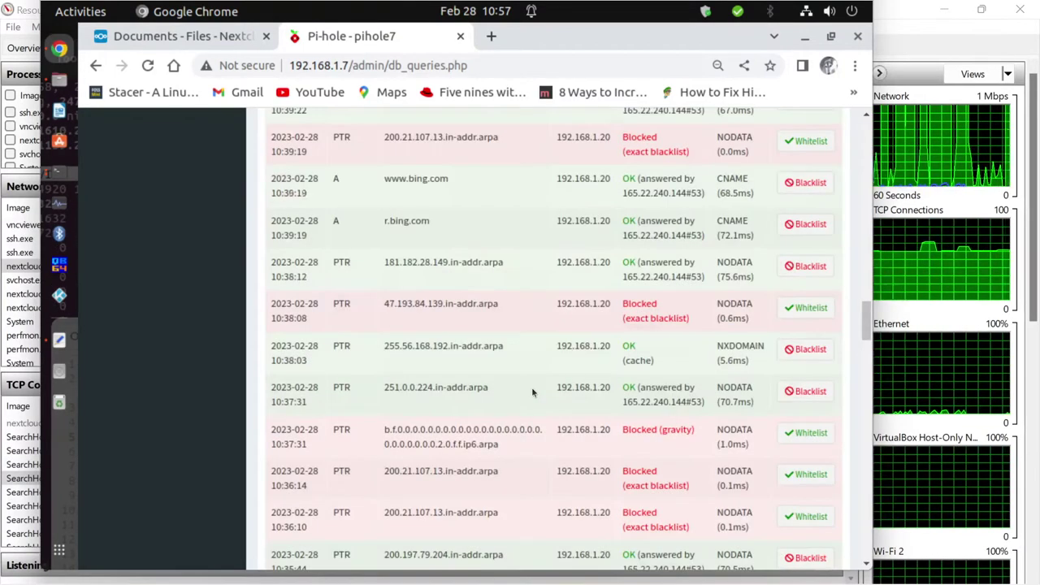
scroll(531, 387, down, 5)
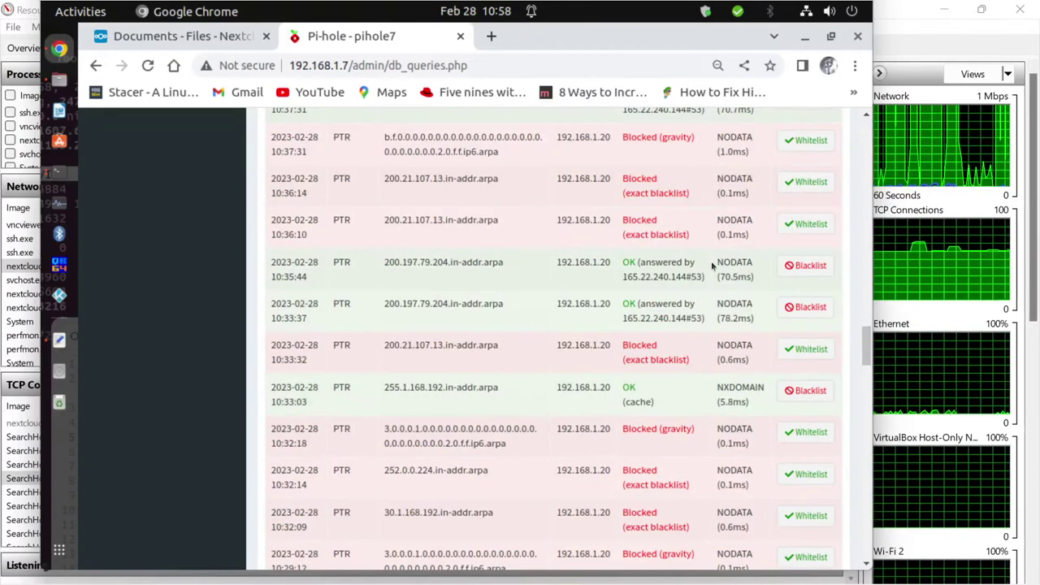
Blacklist the 10:35:44 and 10:33:37 queries for 200.197.79.204.in-addr.arpa, then scroll to older entries
click(804, 265)
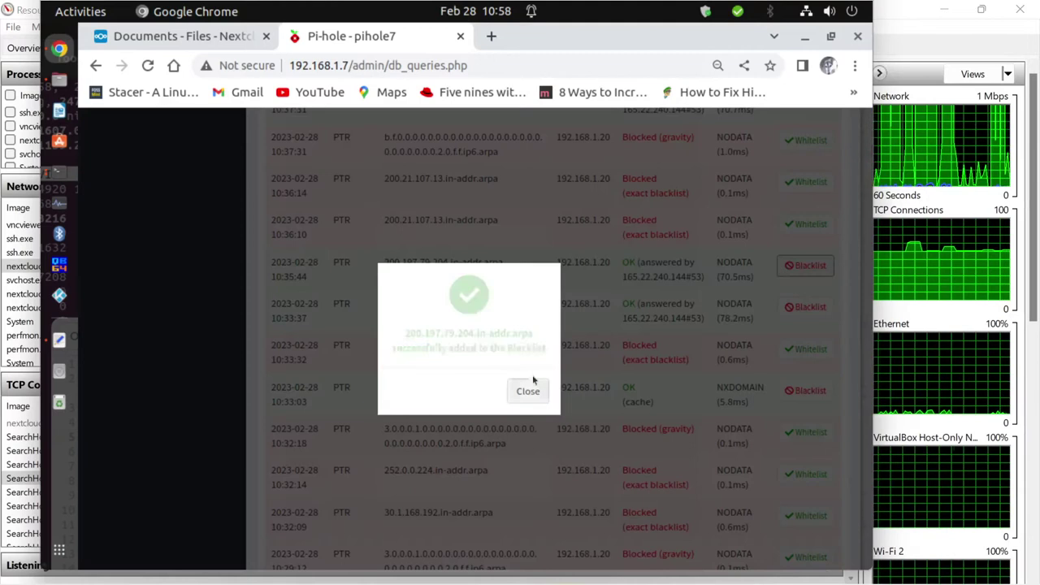
click(529, 393)
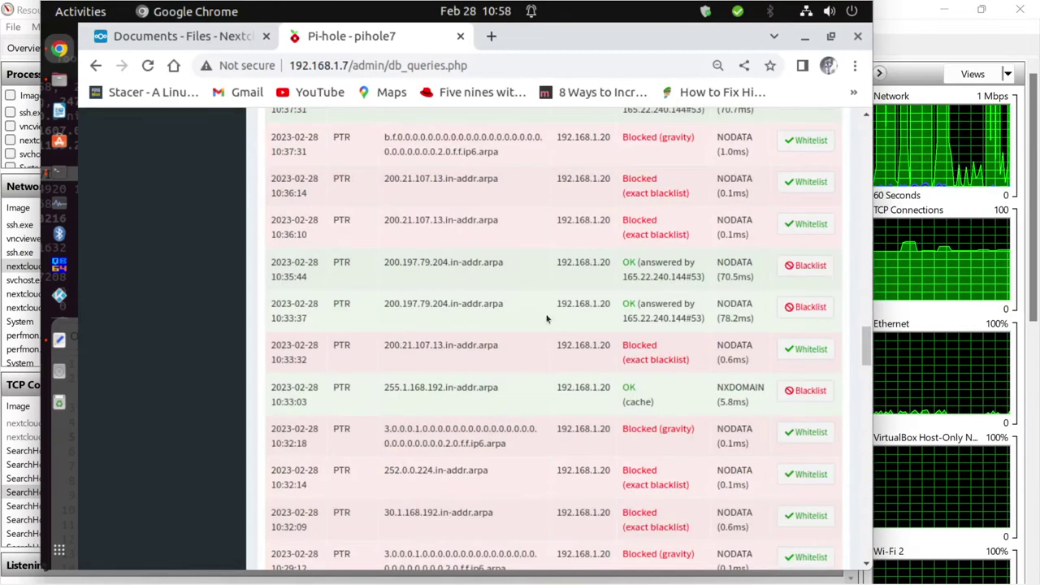
click(806, 307)
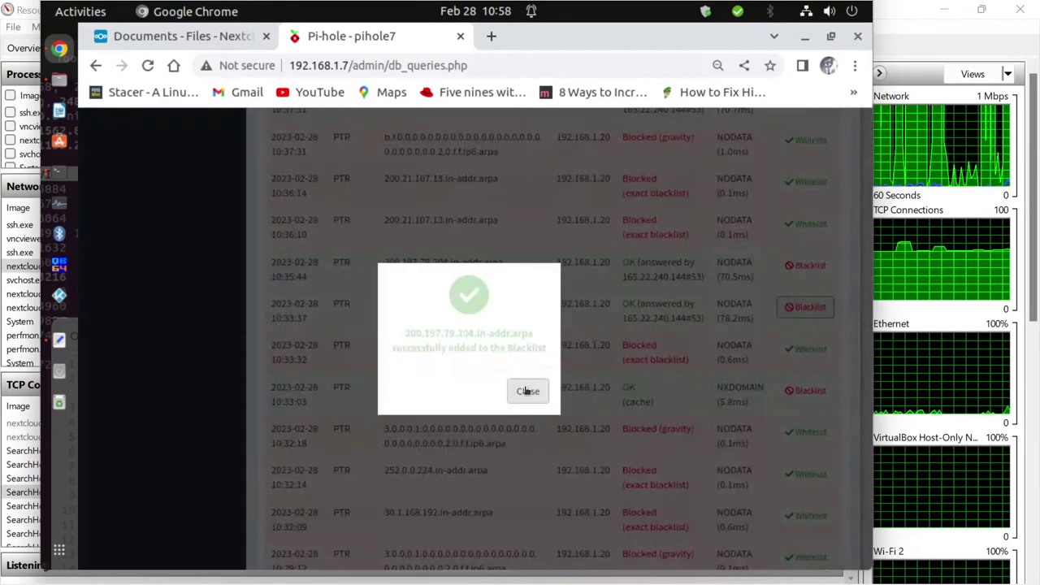
click(526, 391)
scroll(524, 391, down, 4)
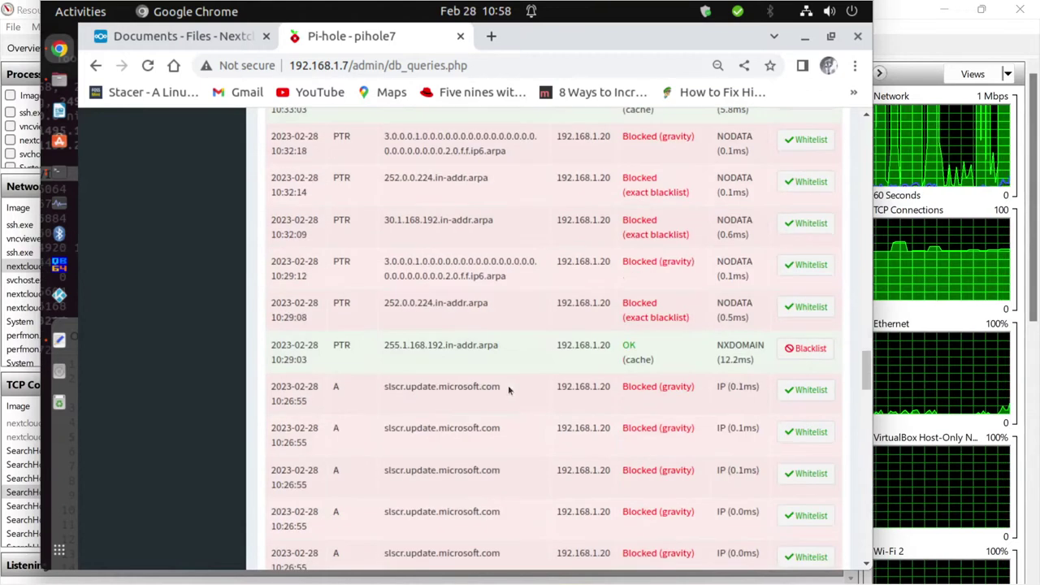
scroll(509, 367, down, 5)
scroll(520, 382, down, 3)
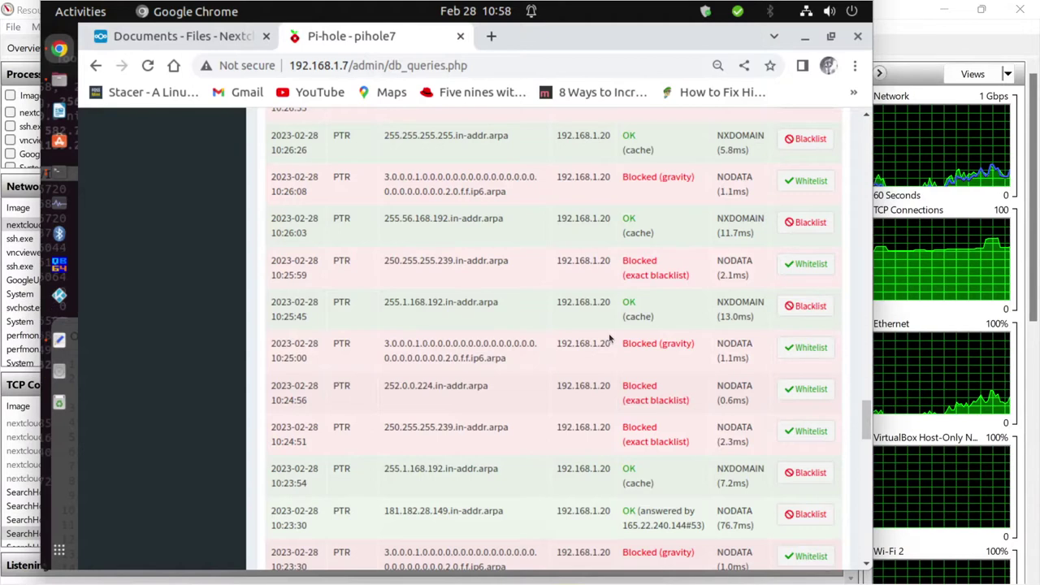
Bring the terminal running top back in front of Chrome and shift it slightly right
click(64, 174)
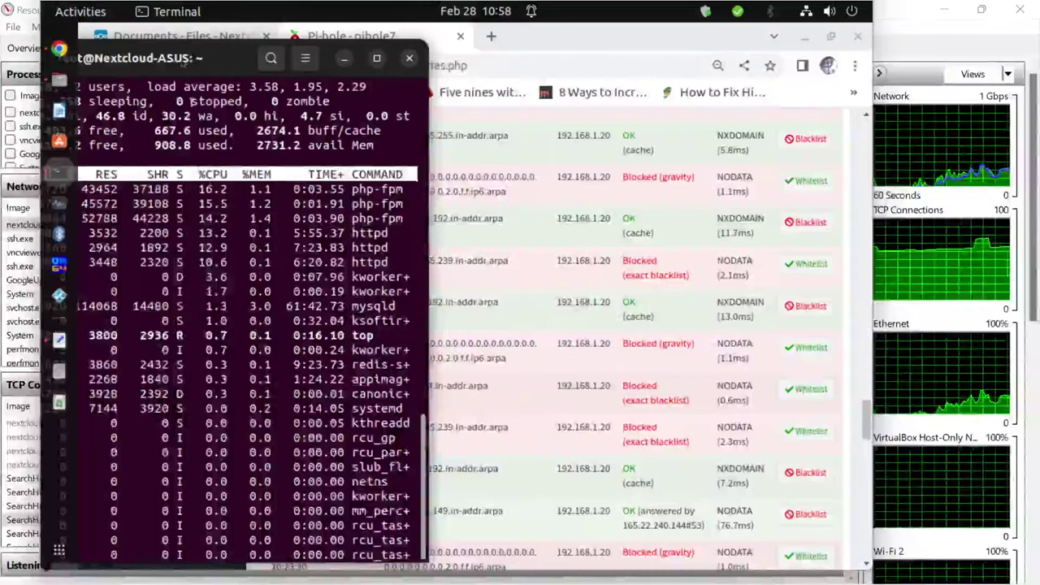
drag(184, 54, 222, 55)
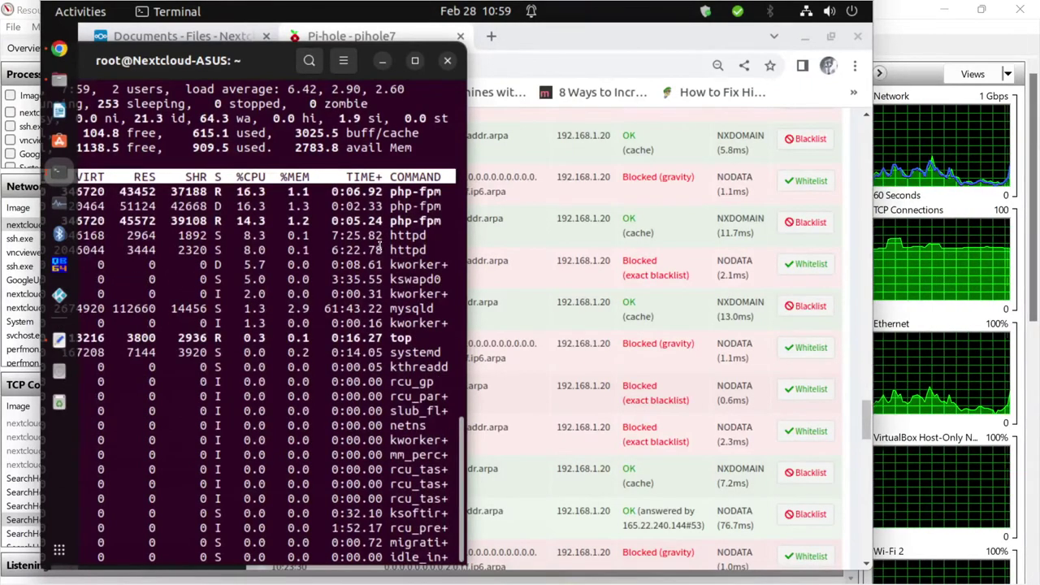
key(Escape)
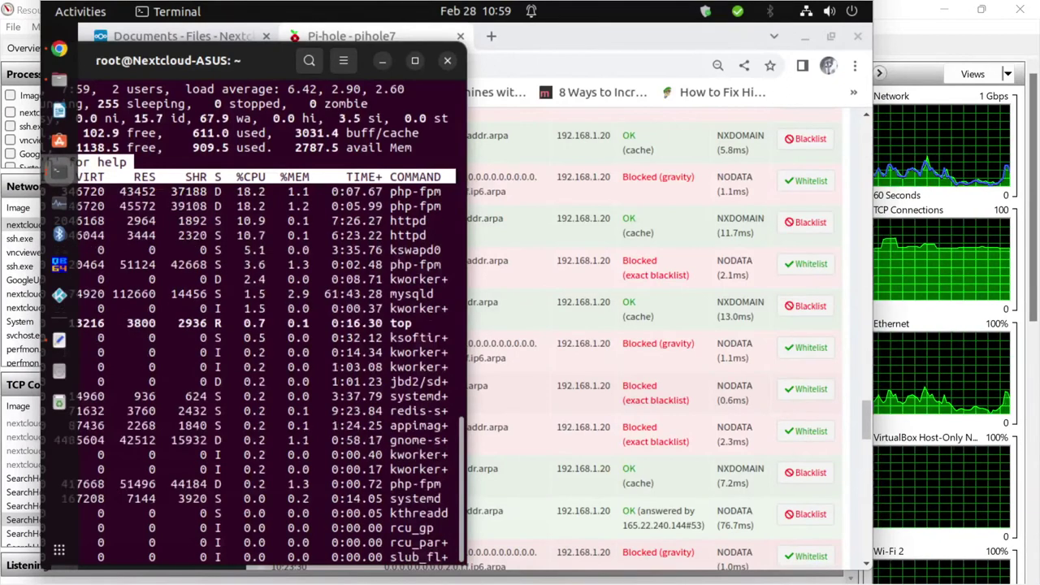
key(super)
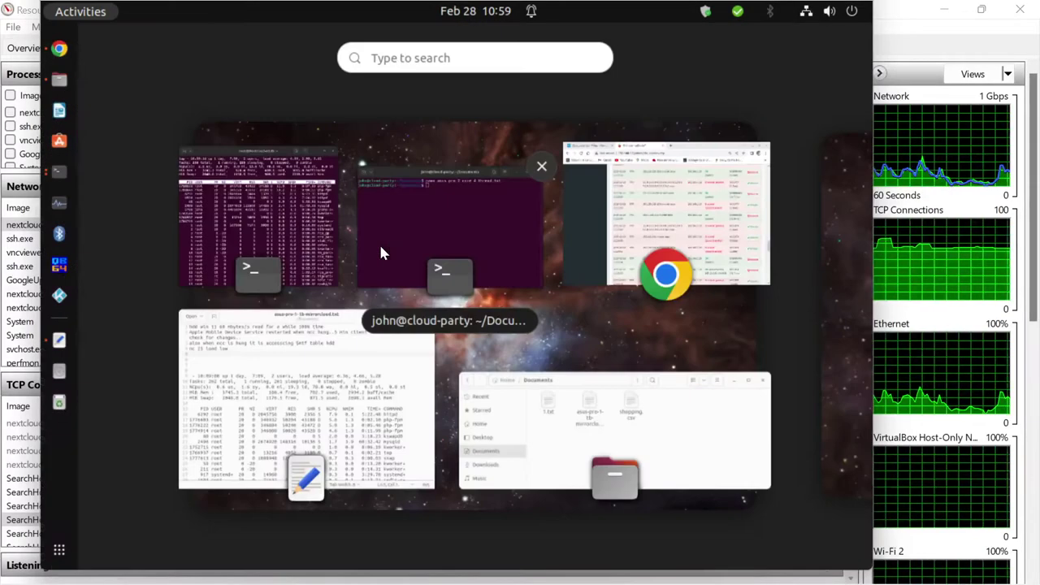
key(super)
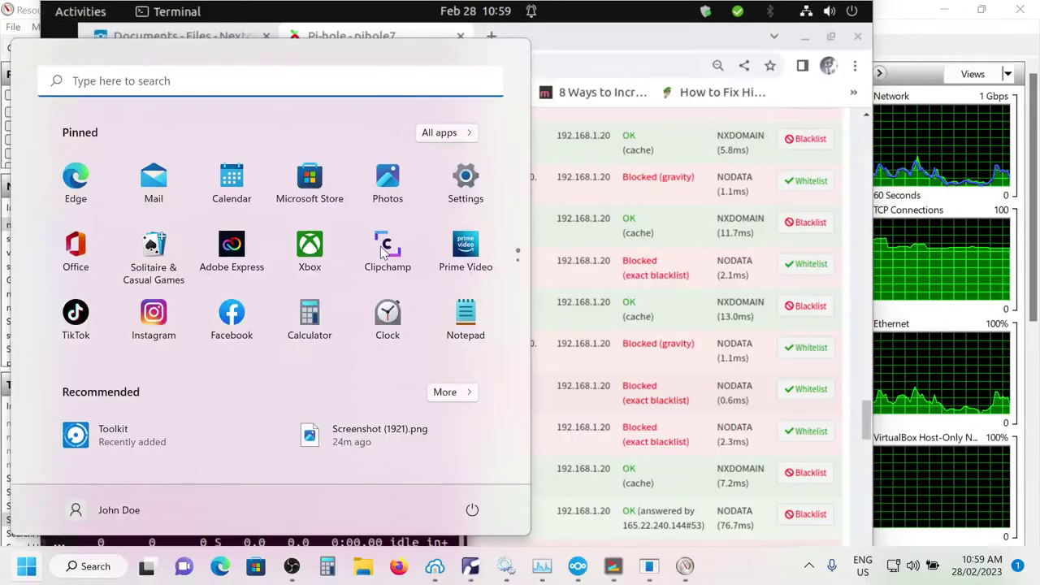
key(super)
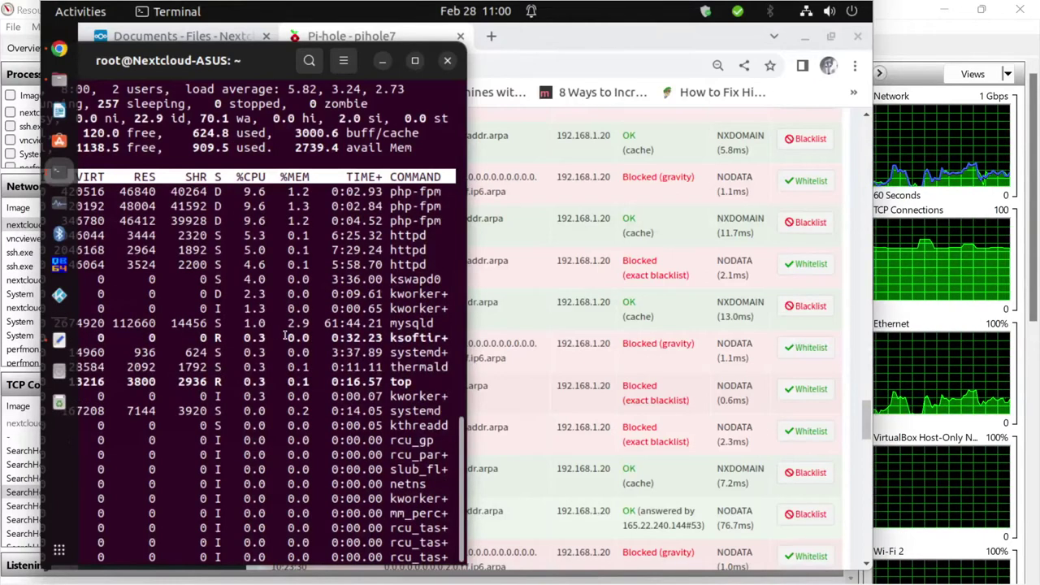
Enter the iotop command in the terminal
scroll(286, 334, down, 1)
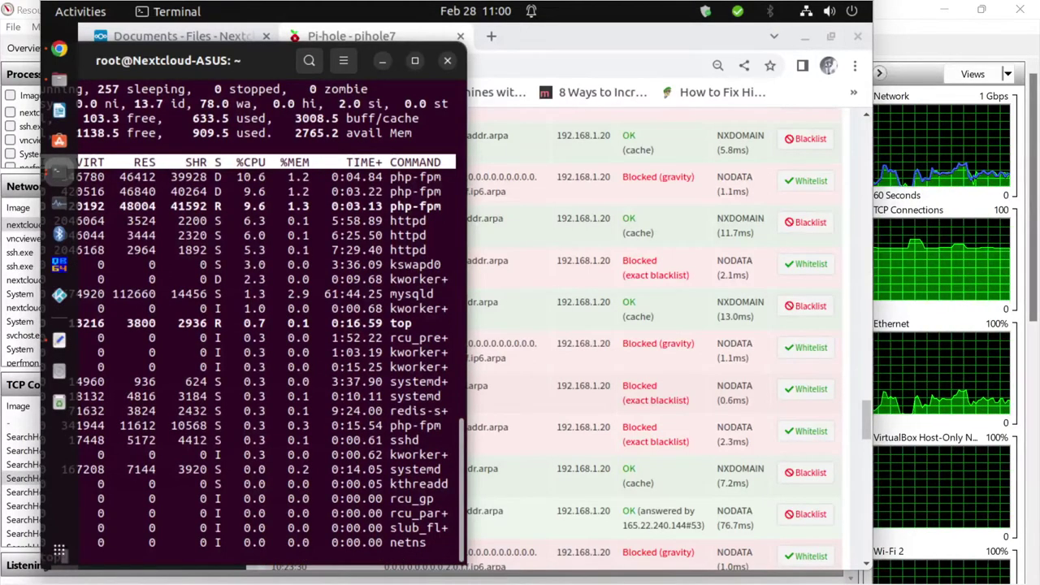
text(iotop)
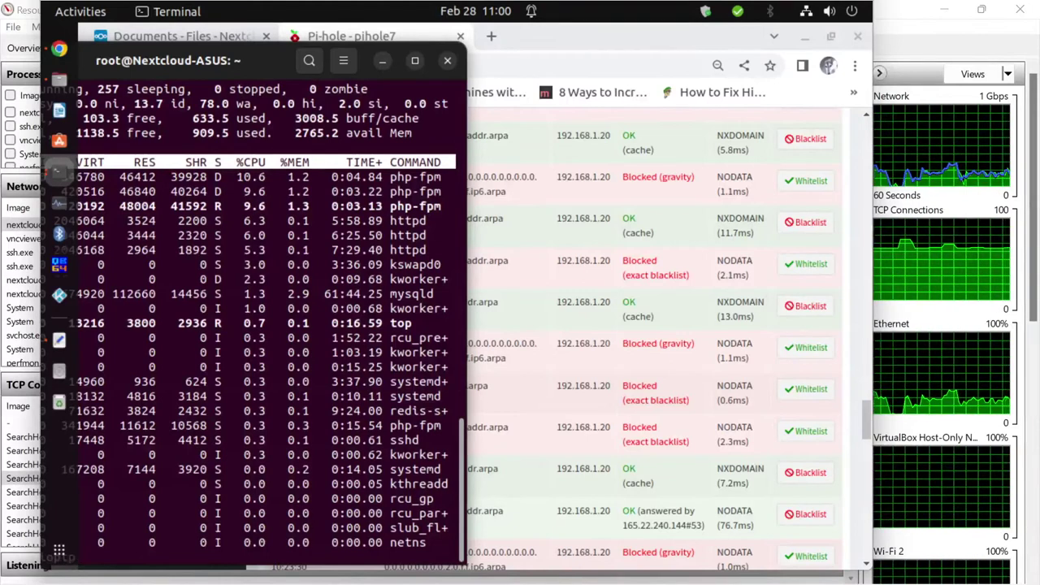
key(Return)
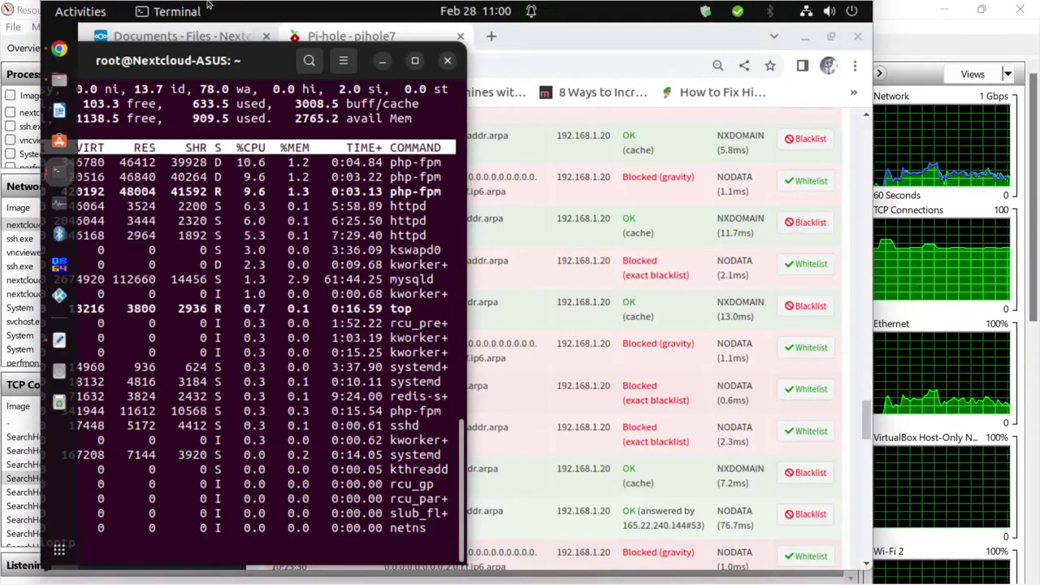
Cancel the mistyped command and run iotop to see per-process disk activity
drag(212, 52, 412, 46)
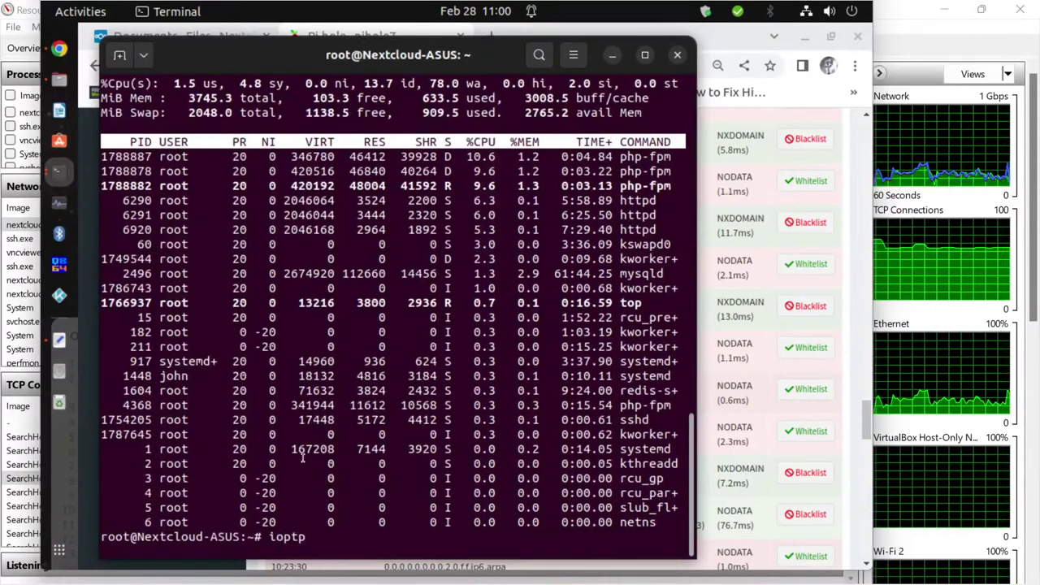
key(ctrl+c)
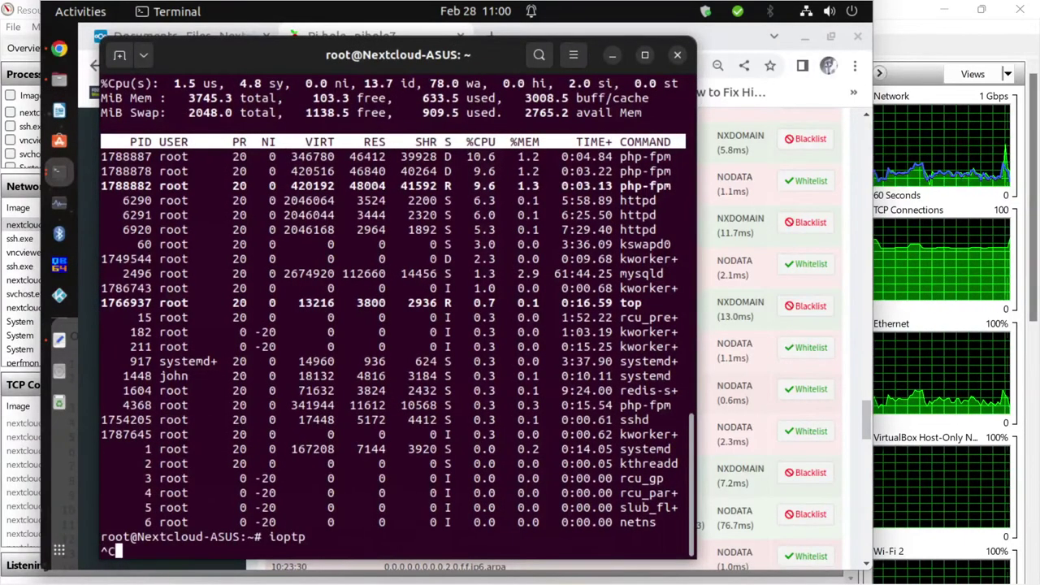
text(iotop)
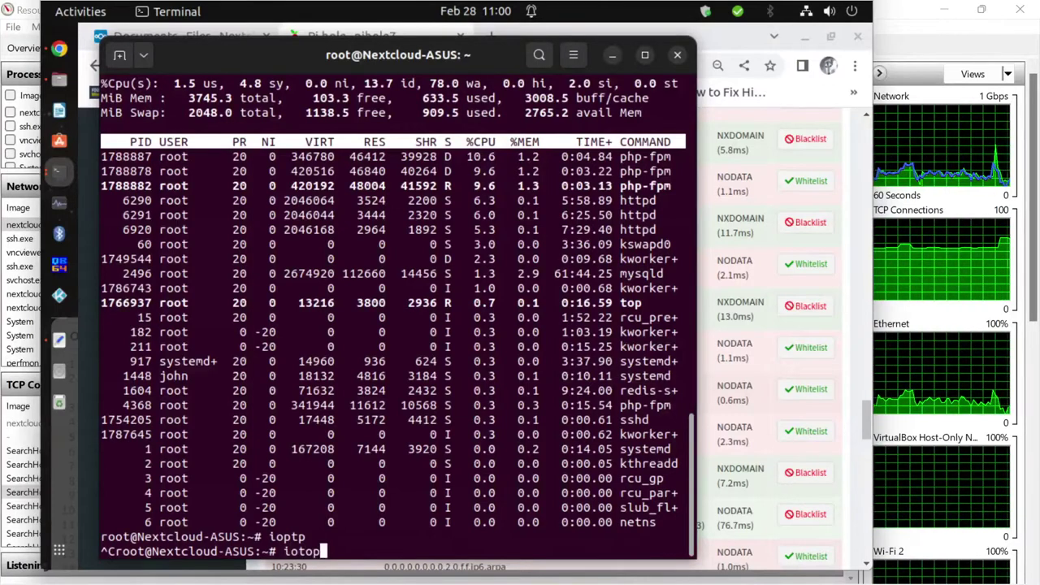
key(Return)
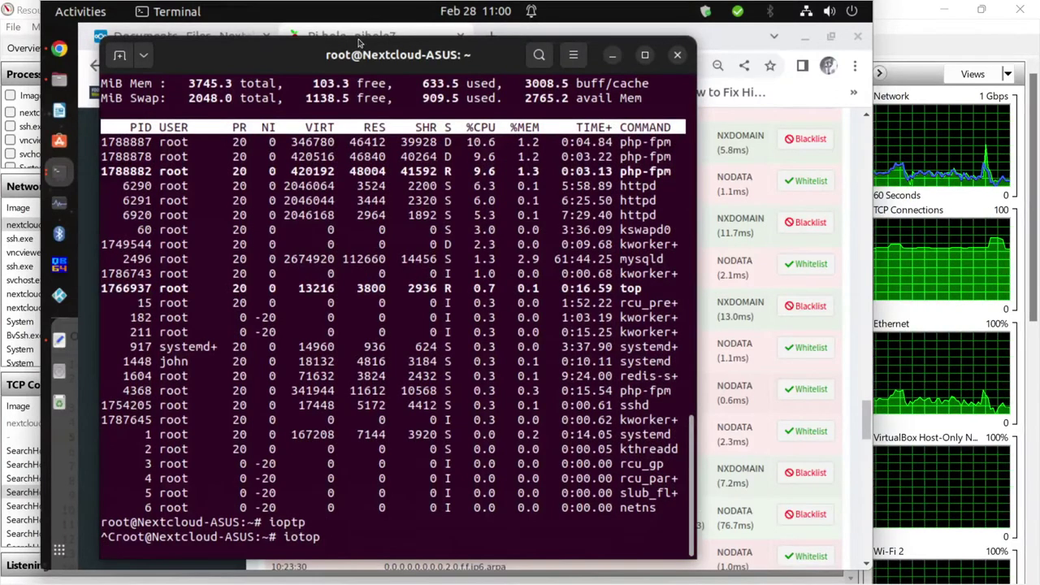
drag(350, 52, 238, 59)
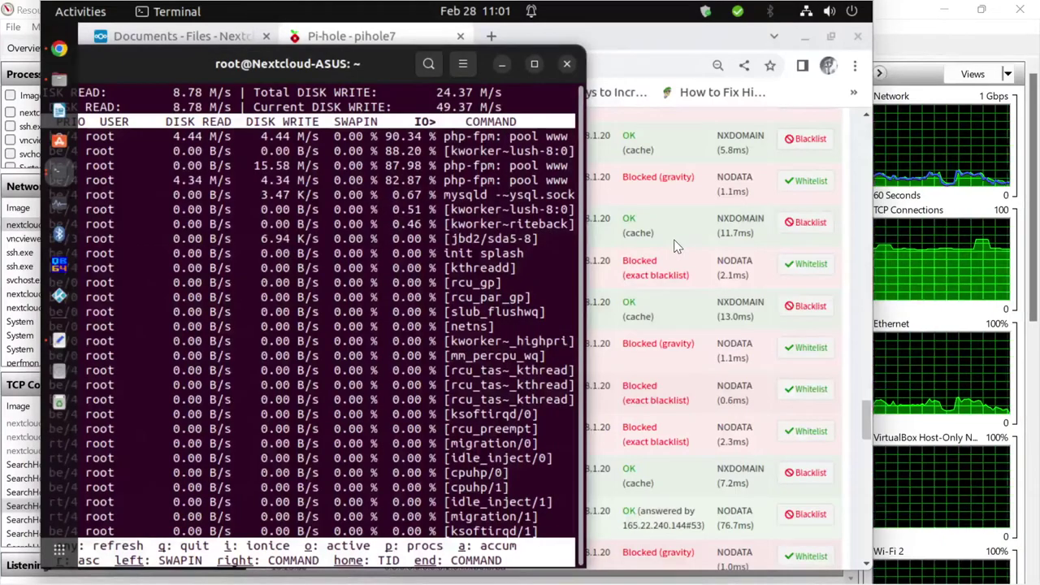
Leave iotop and restart top to watch processes sorted by %CPU
key(super)
key(super)
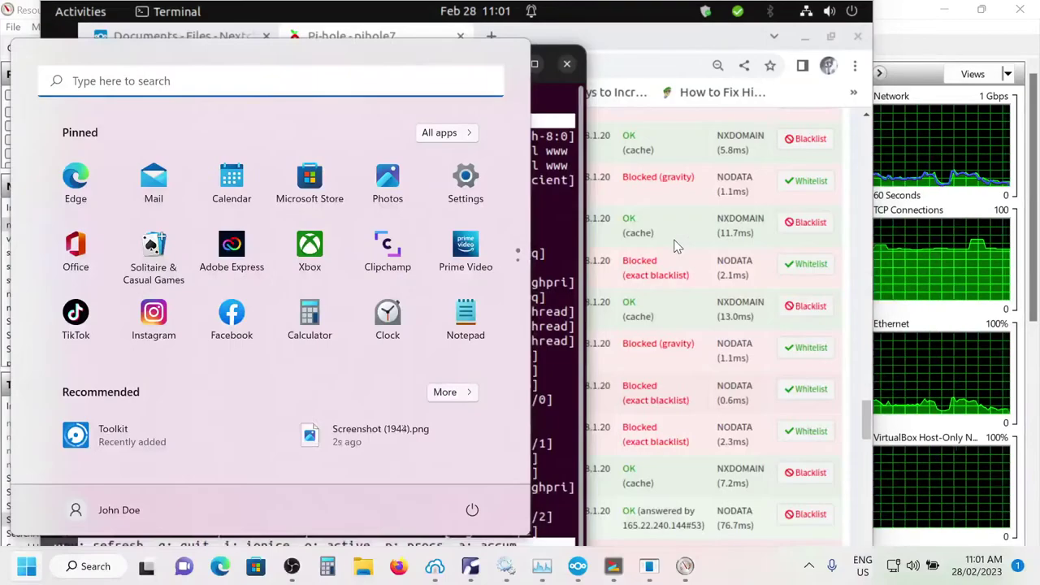
key(super)
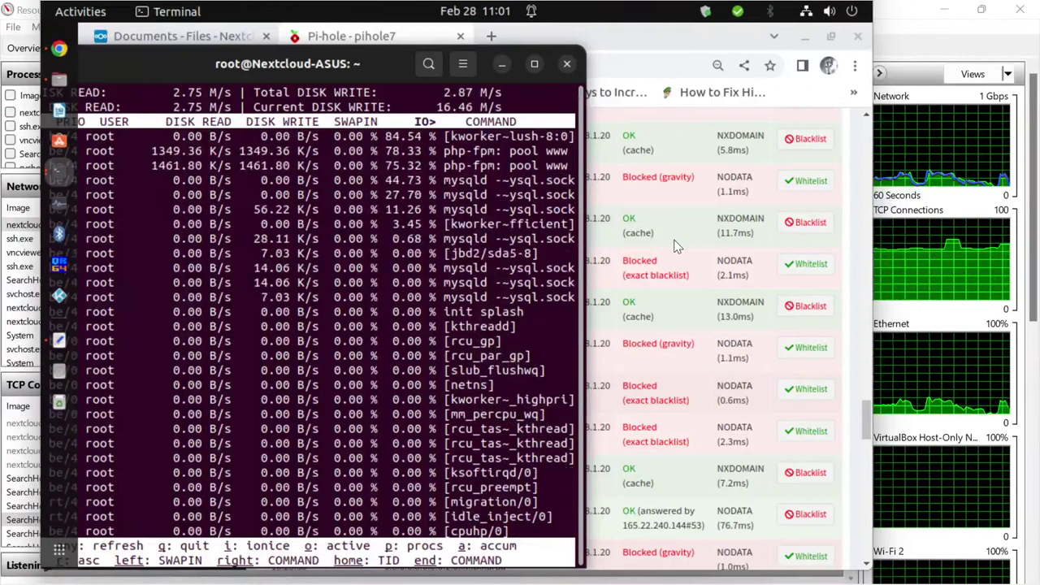
text(q)
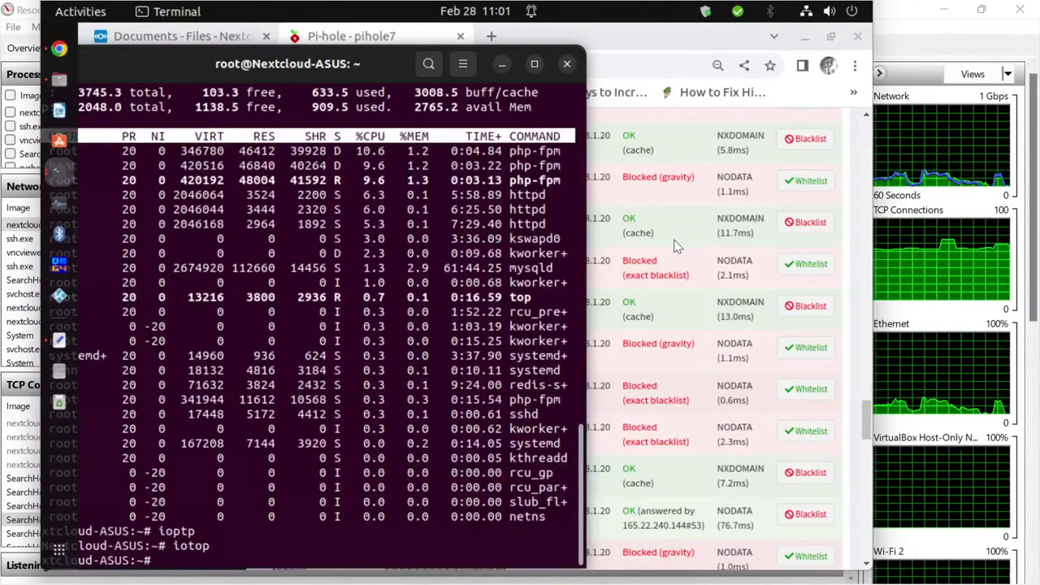
text(t)
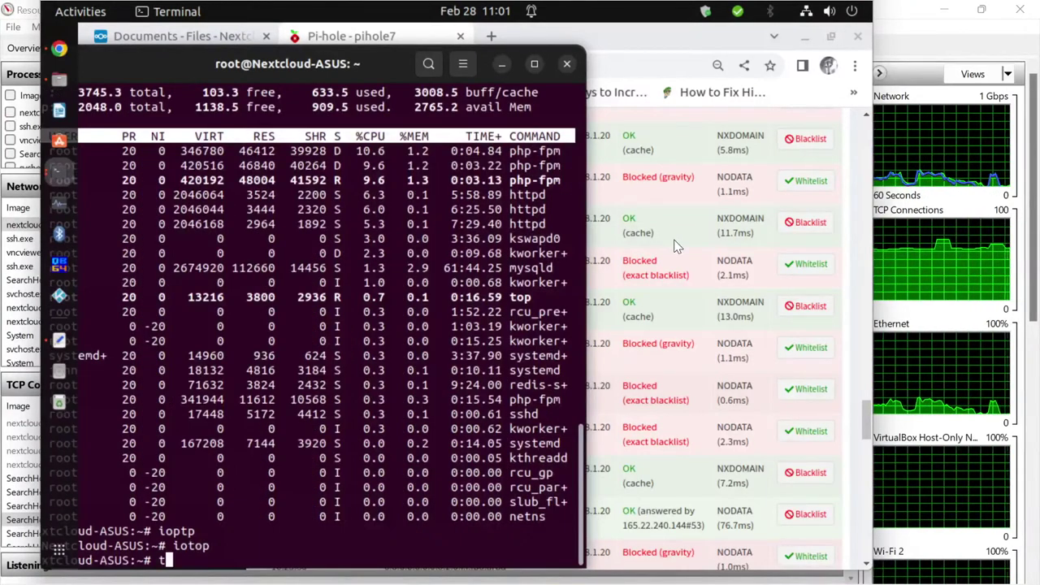
text(op)
key(Return)
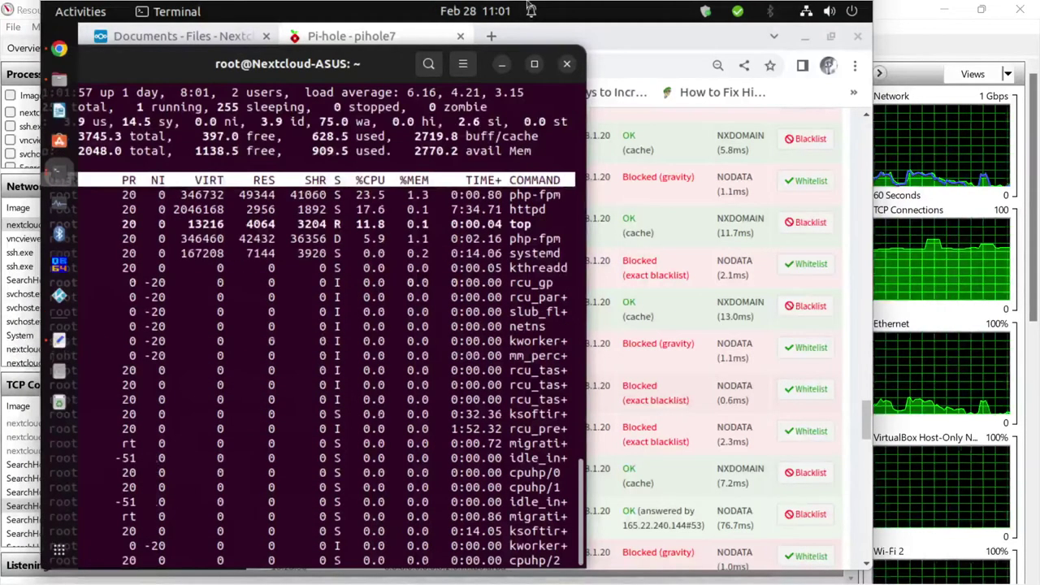
drag(325, 62, 238, 65)
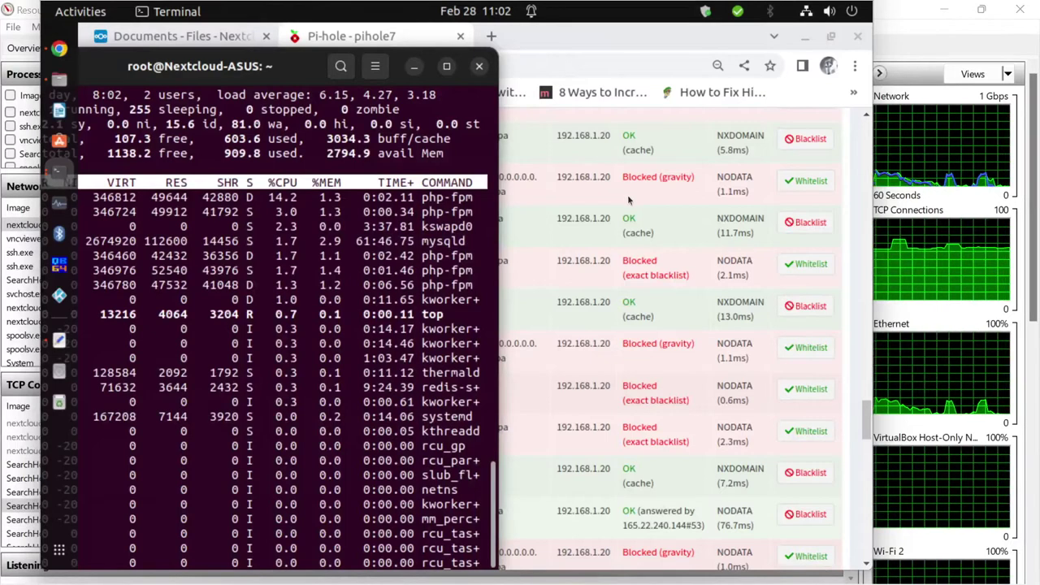
Bring the Pi-hole query log forward and go to its second page
click(580, 47)
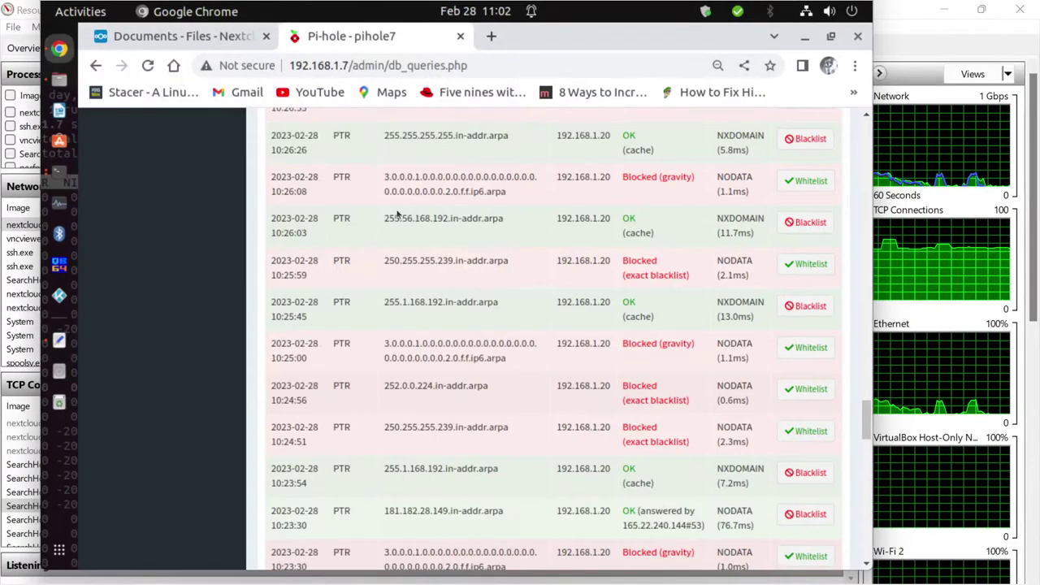
scroll(396, 220, down, 3)
scroll(408, 222, down, 2)
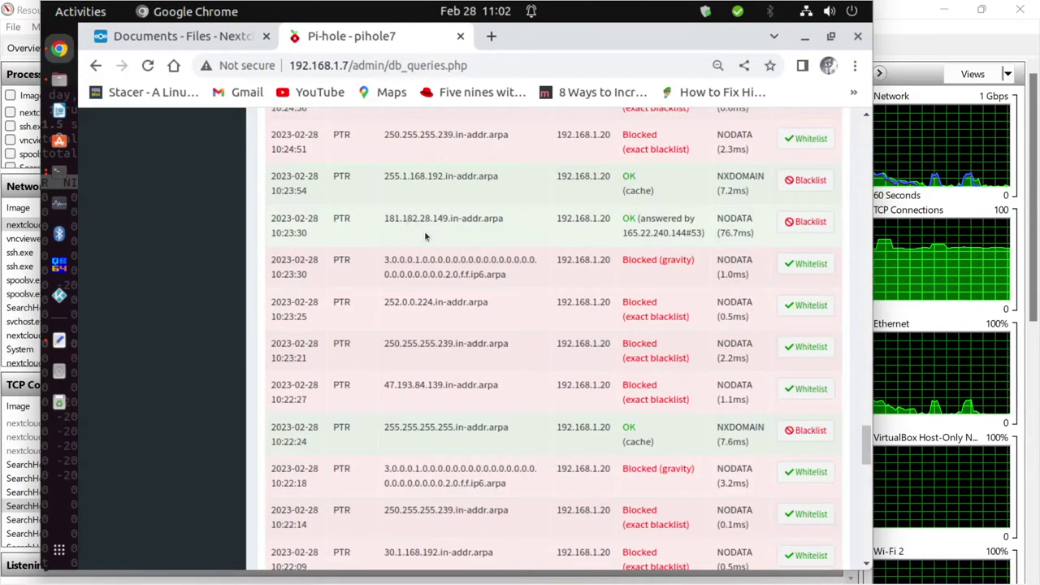
scroll(447, 240, down, 3)
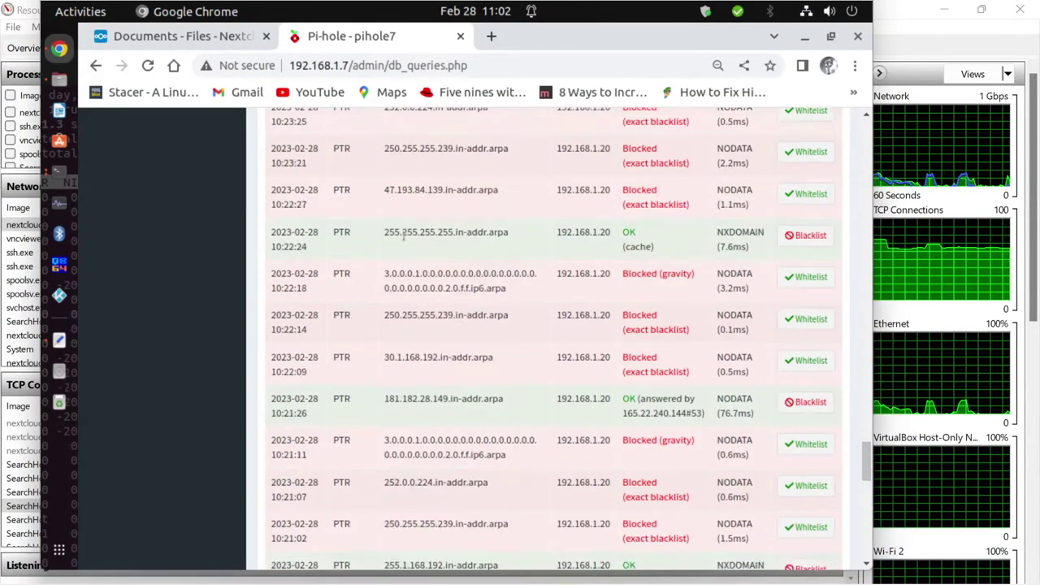
scroll(476, 255, down, 6)
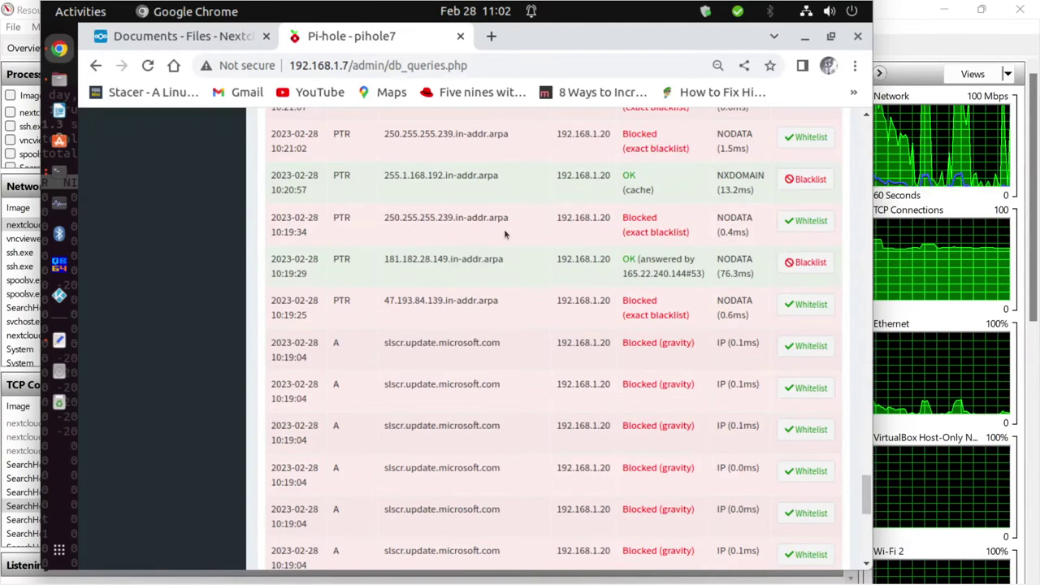
scroll(501, 240, down, 5)
scroll(502, 239, down, 4)
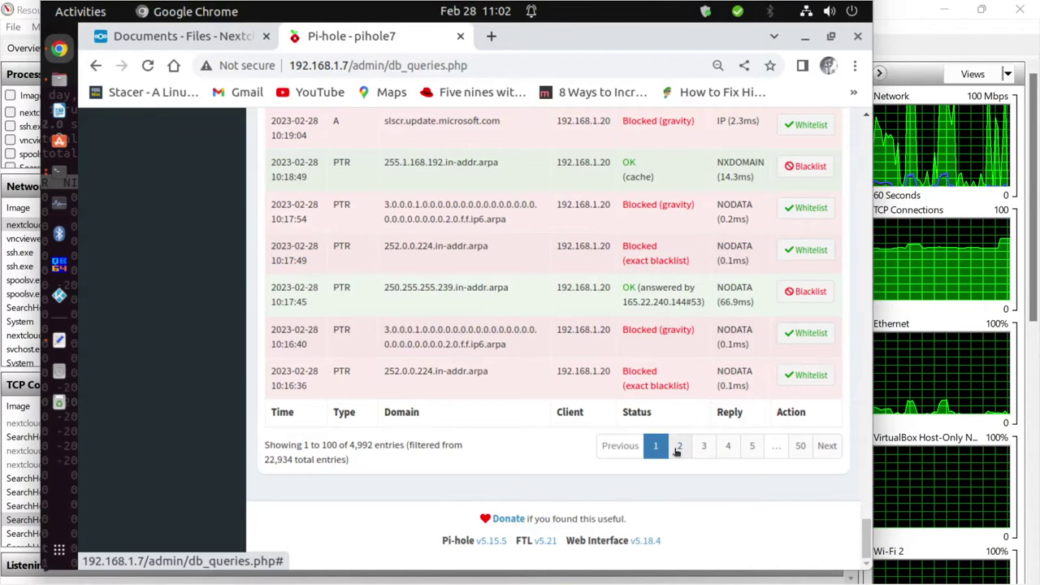
click(677, 452)
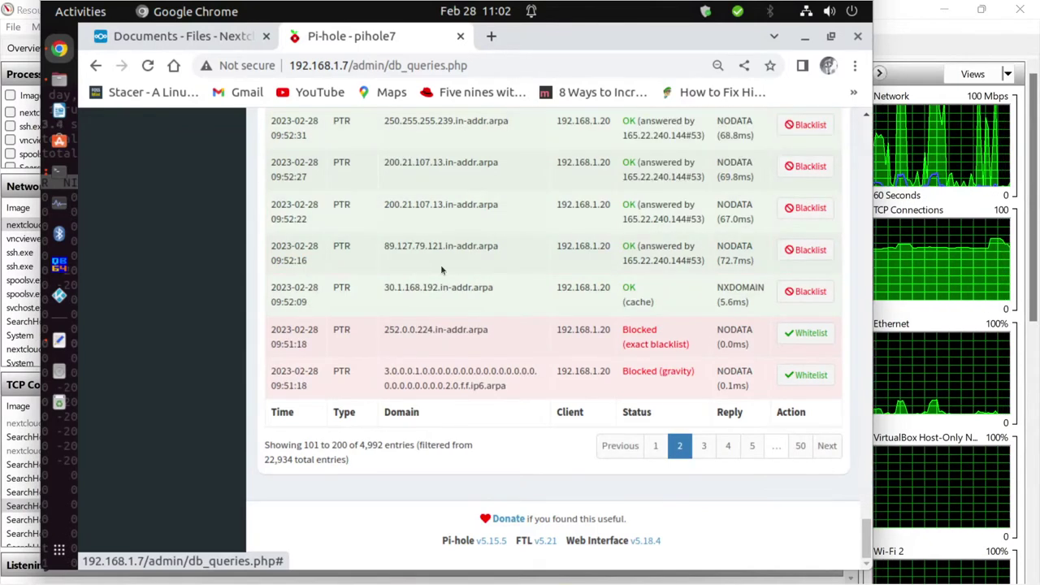
Blacklist both 200.21.107.13.in-addr.arpa lookups and the 89.127.79.121.in-addr.arpa lookup
click(793, 169)
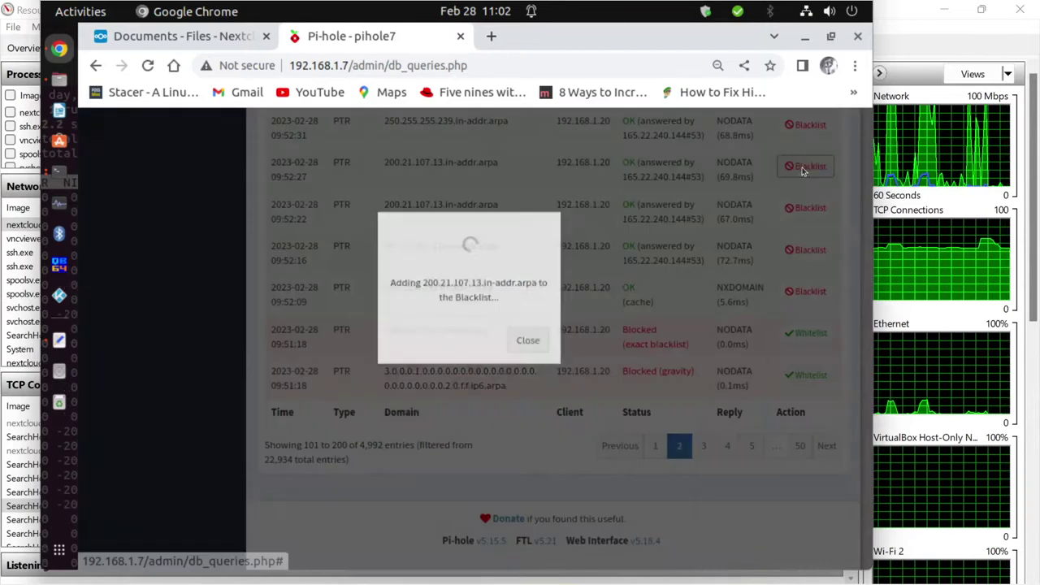
click(542, 396)
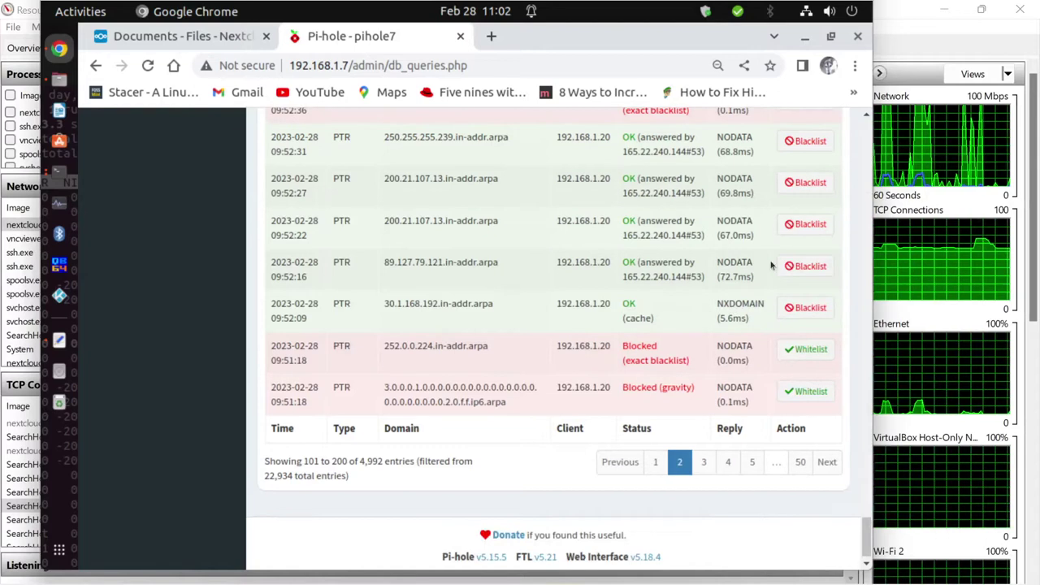
click(803, 226)
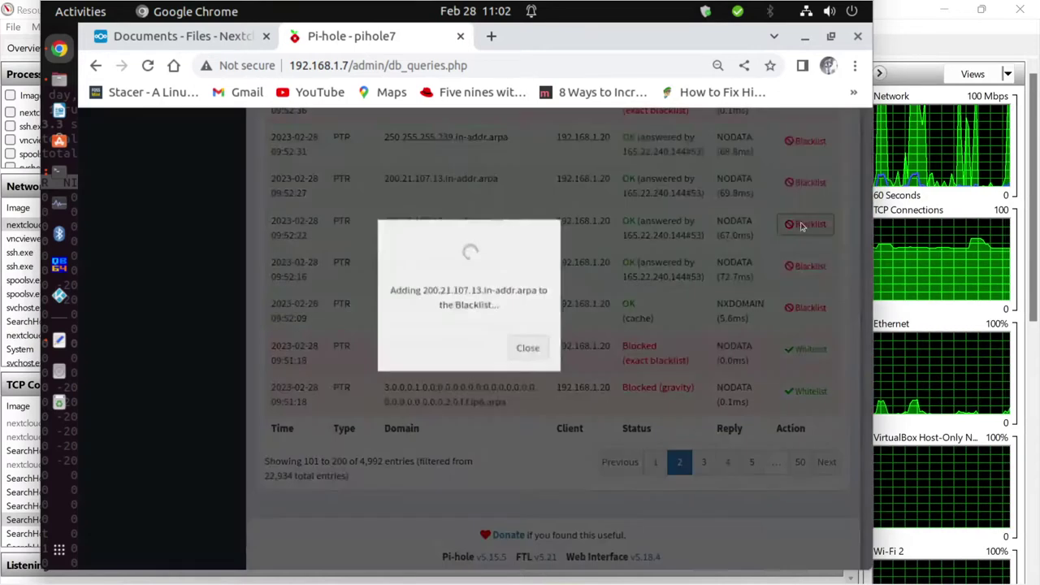
click(538, 394)
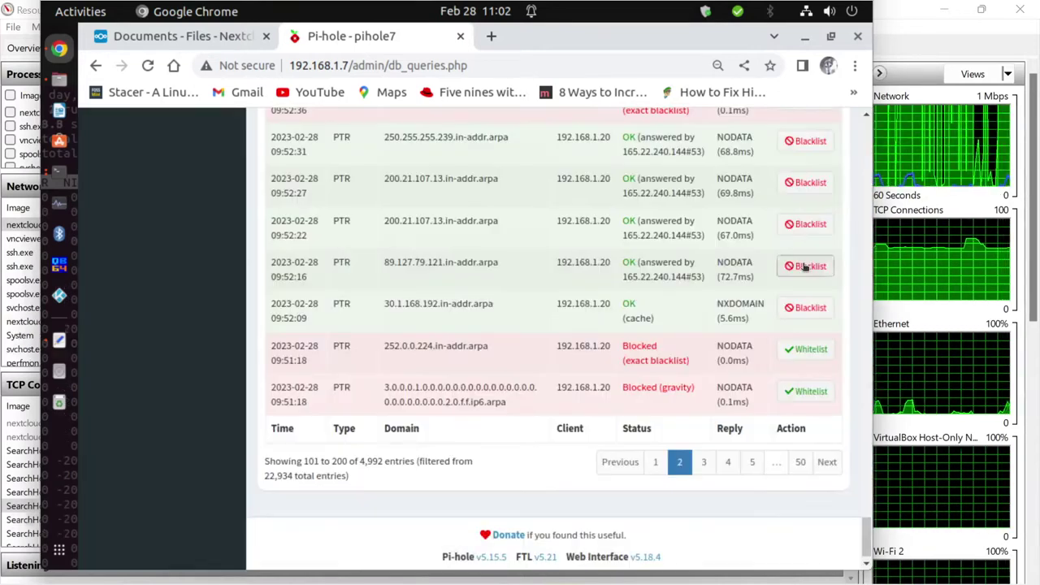
click(803, 266)
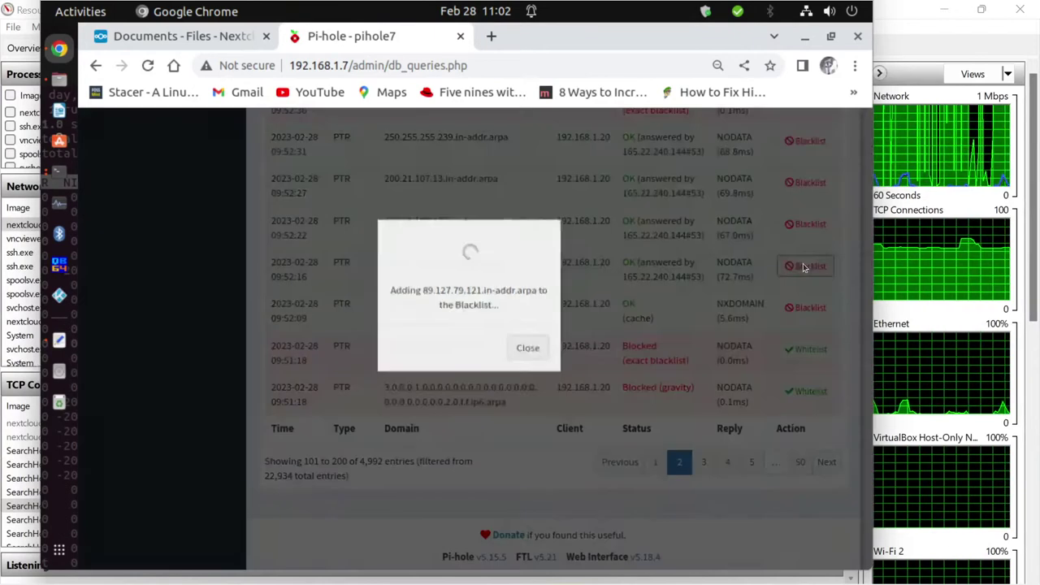
click(527, 388)
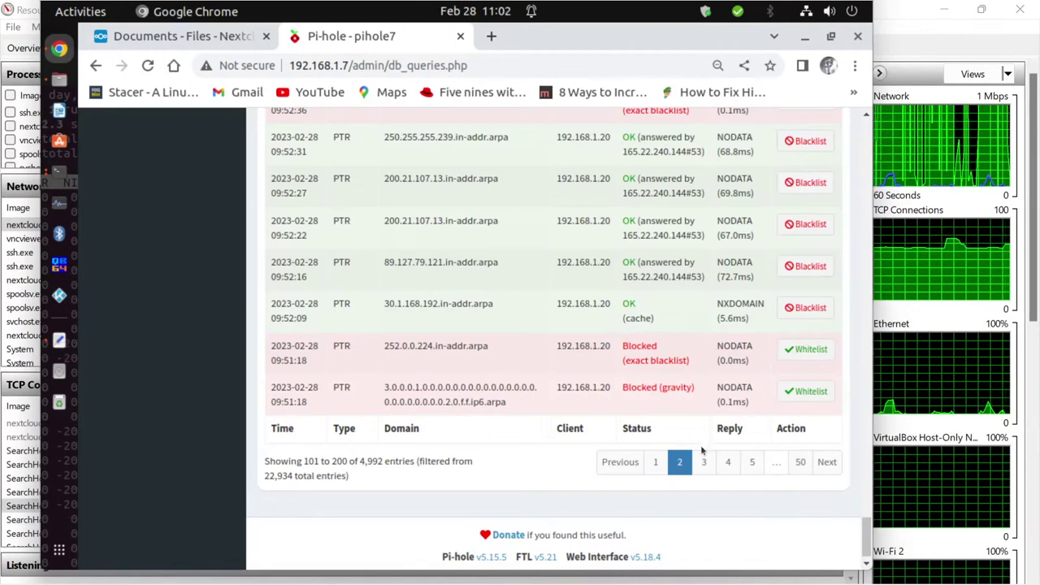
Open the third page of the query log and scroll back to the top
click(704, 461)
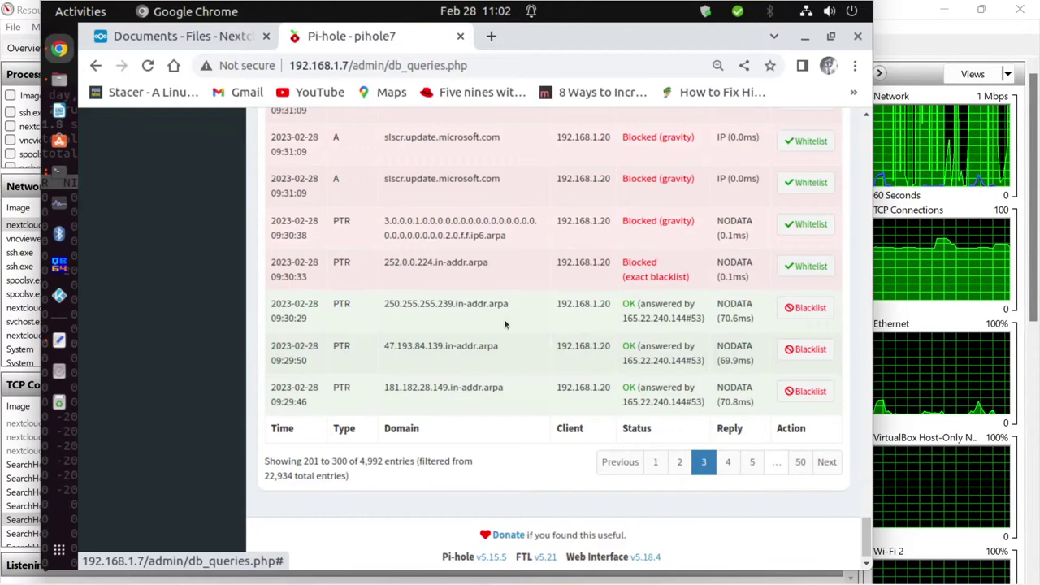
scroll(504, 319, up, 5)
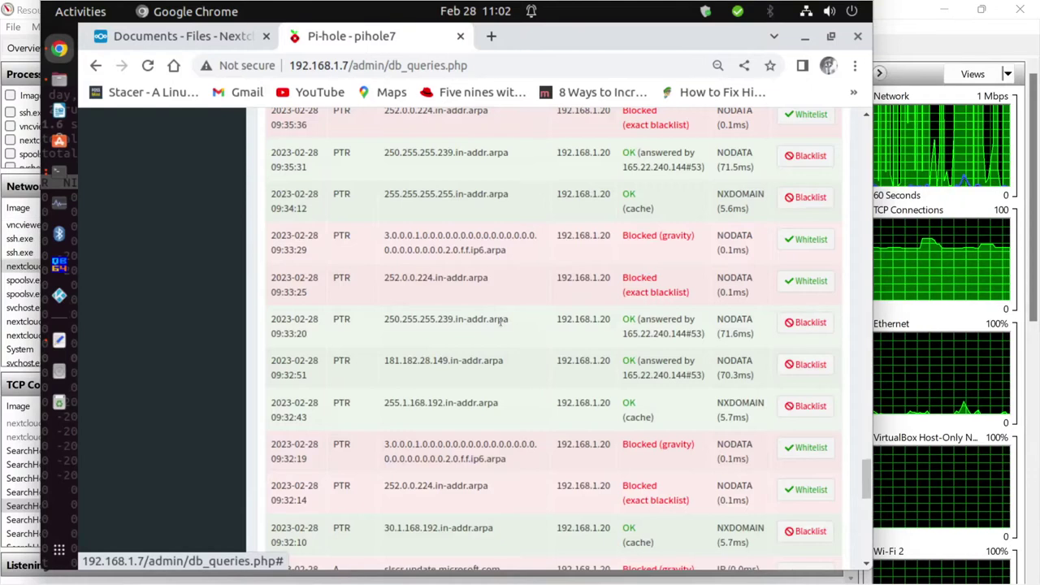
scroll(501, 321, up, 4)
scroll(502, 325, up, 5)
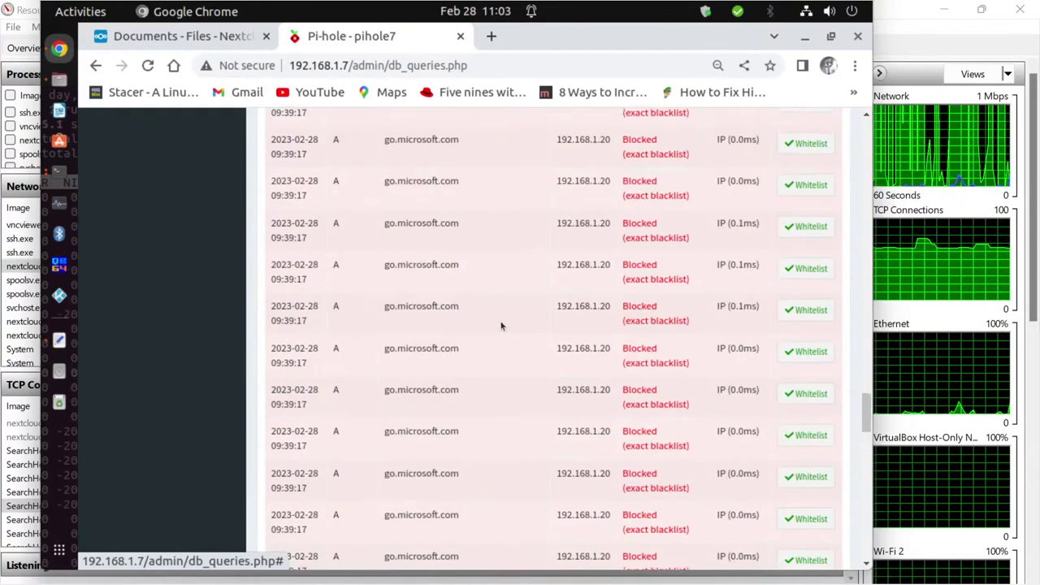
scroll(501, 325, up, 4)
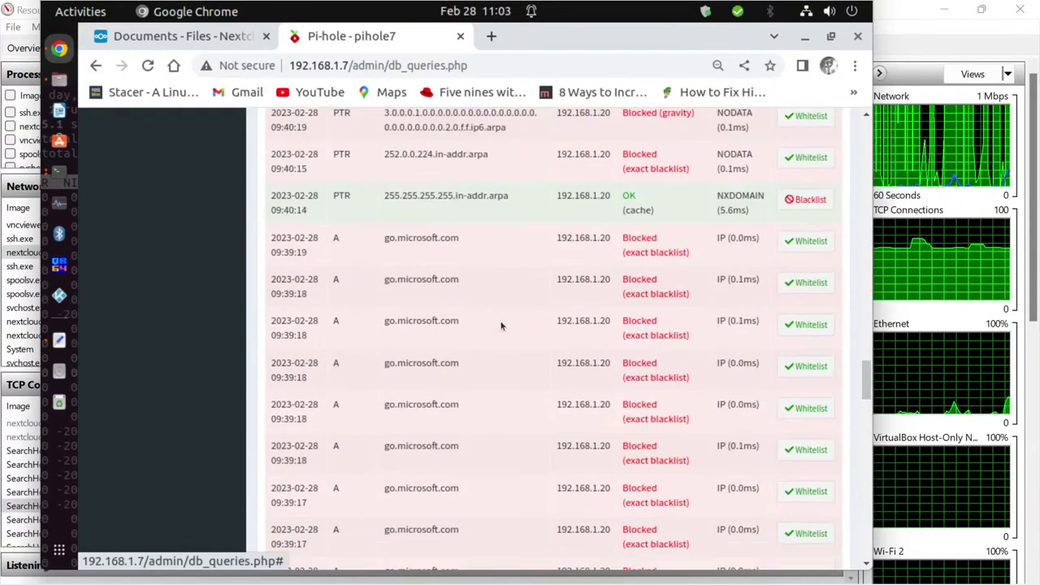
scroll(501, 323, up, 2)
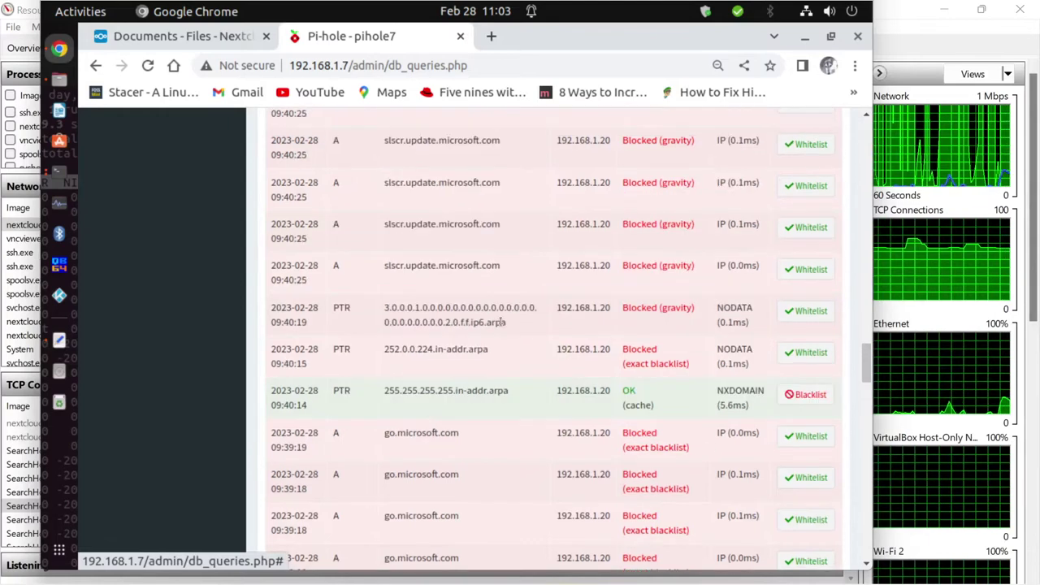
scroll(501, 323, up, 3)
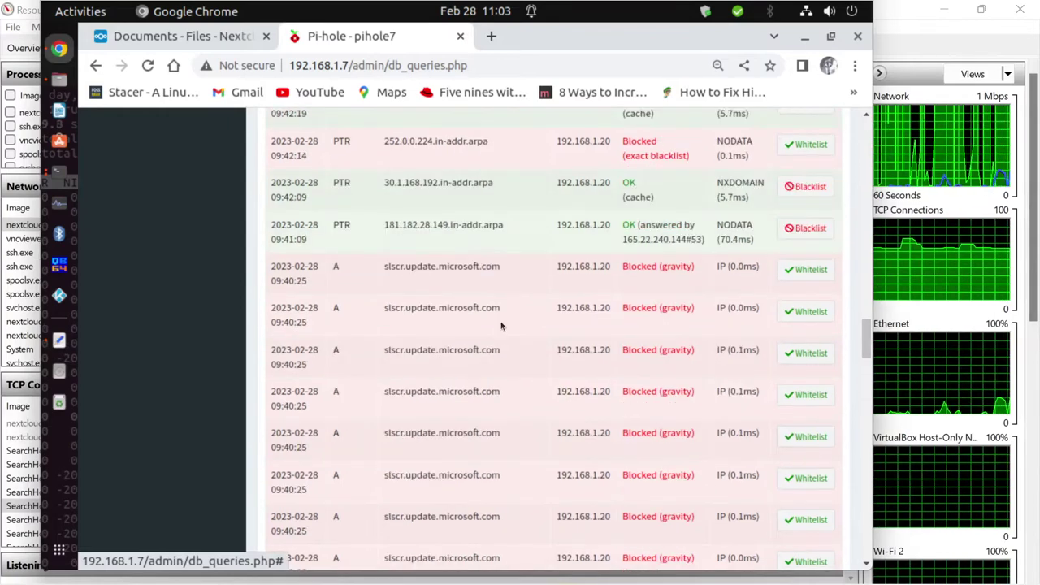
scroll(502, 326, up, 5)
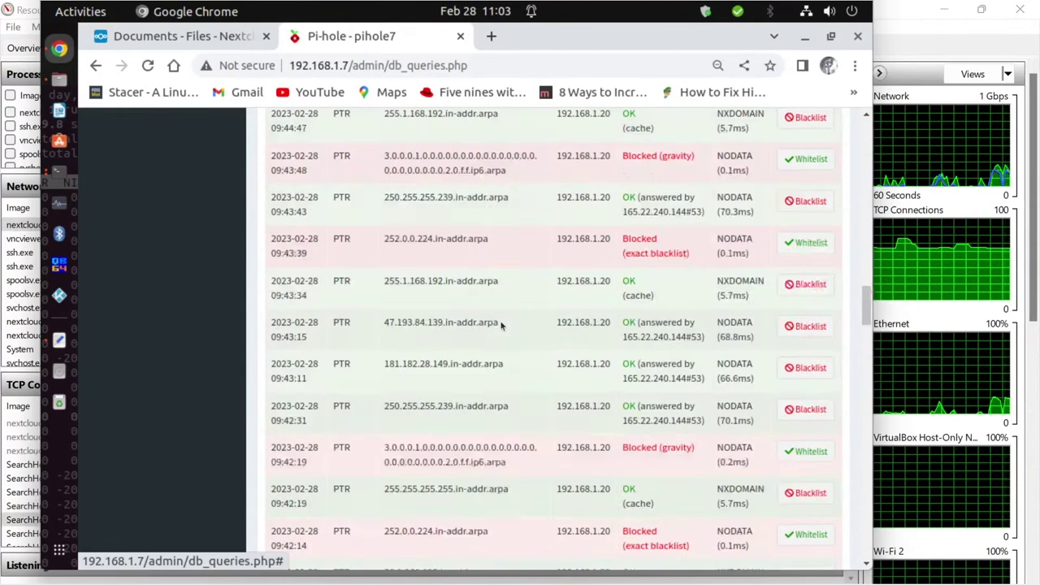
scroll(501, 326, up, 5)
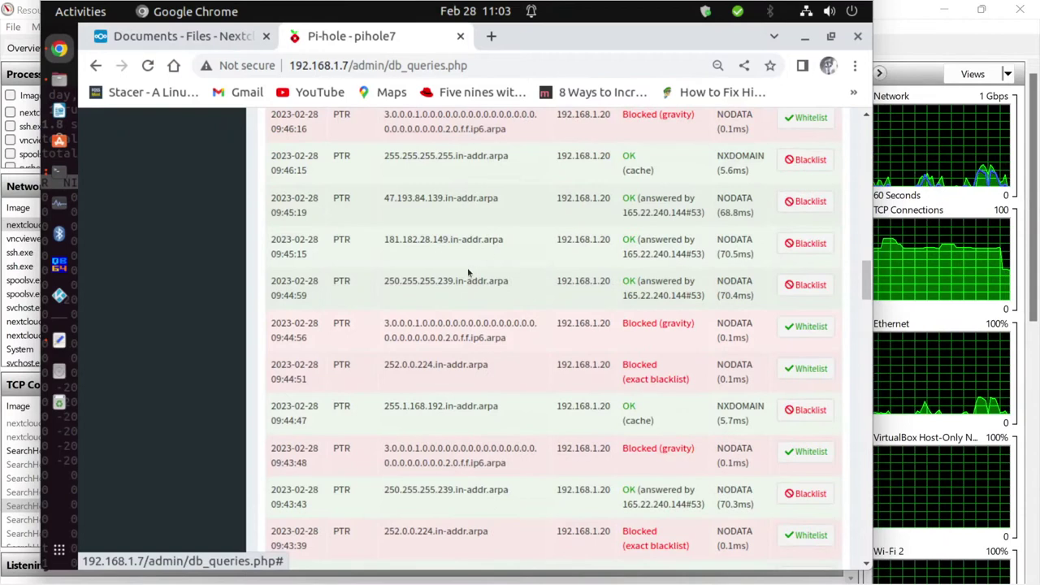
scroll(462, 293, up, 4)
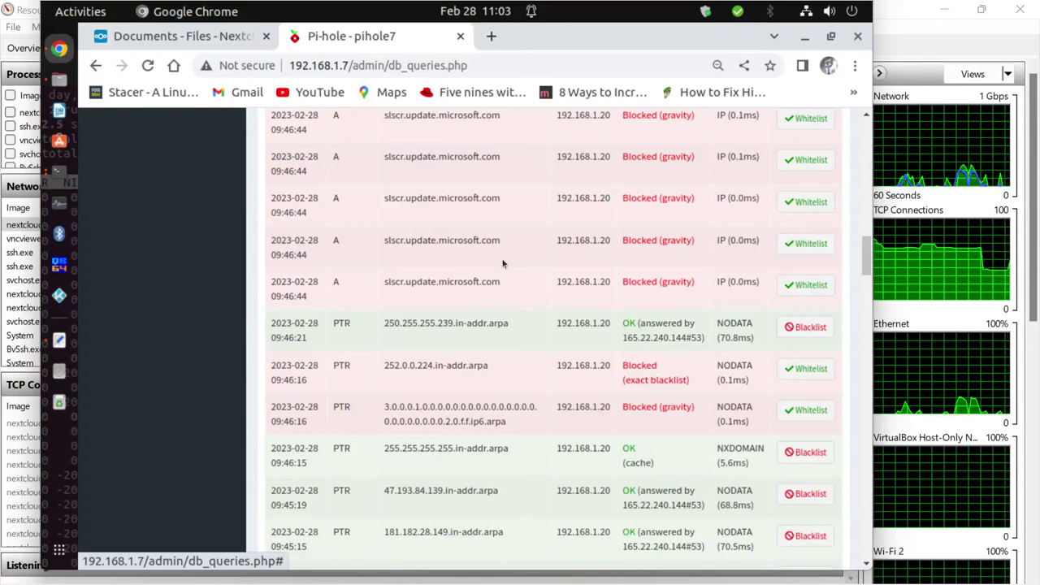
Switch from the Pi-hole browser to the Resource Monitor network view
key(super)
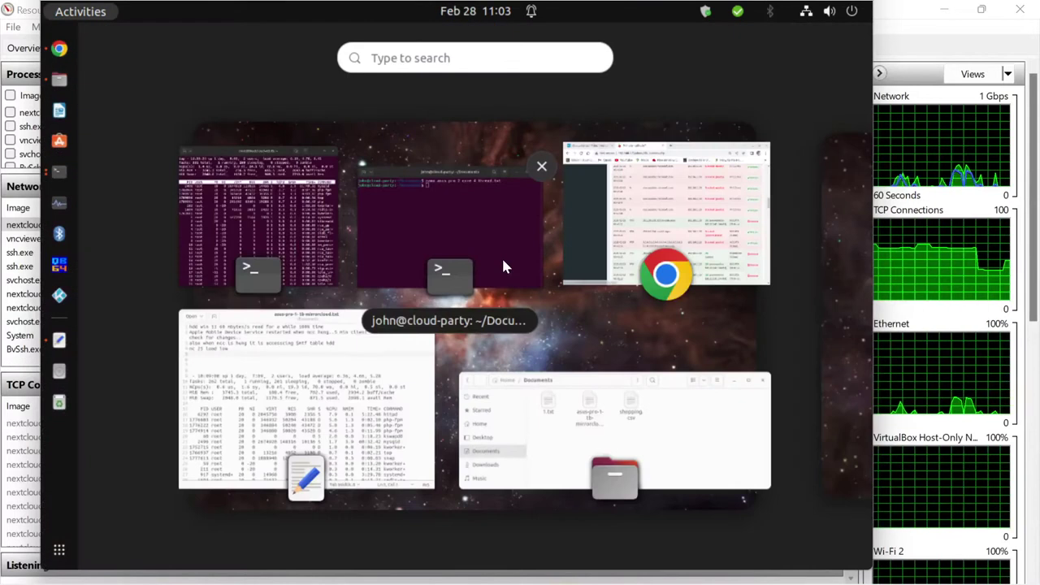
key(super)
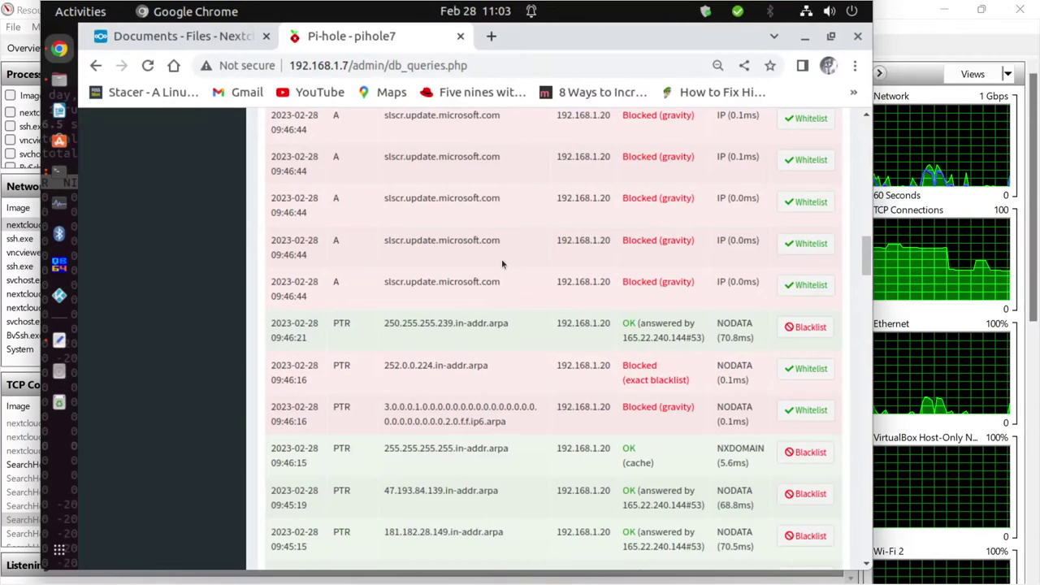
click(916, 166)
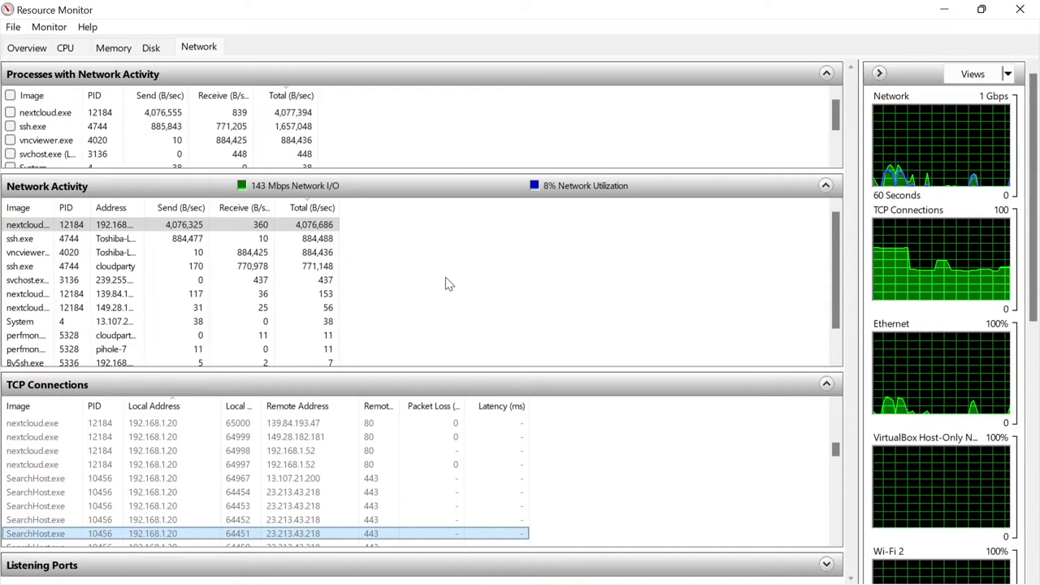
Rerun the CPU page's handle search for PID 12184 and select obs64.exe
click(112, 50)
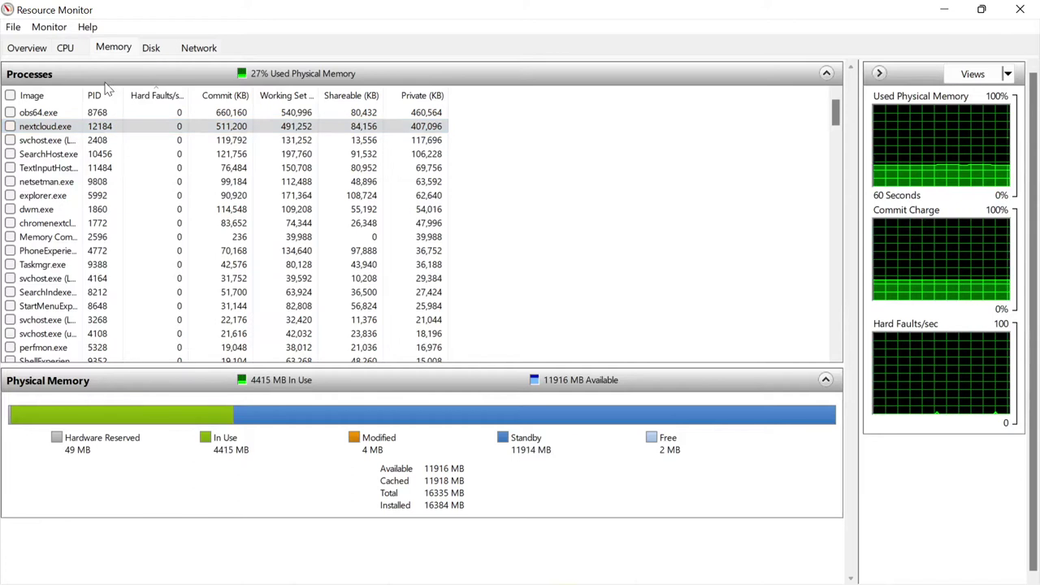
click(65, 49)
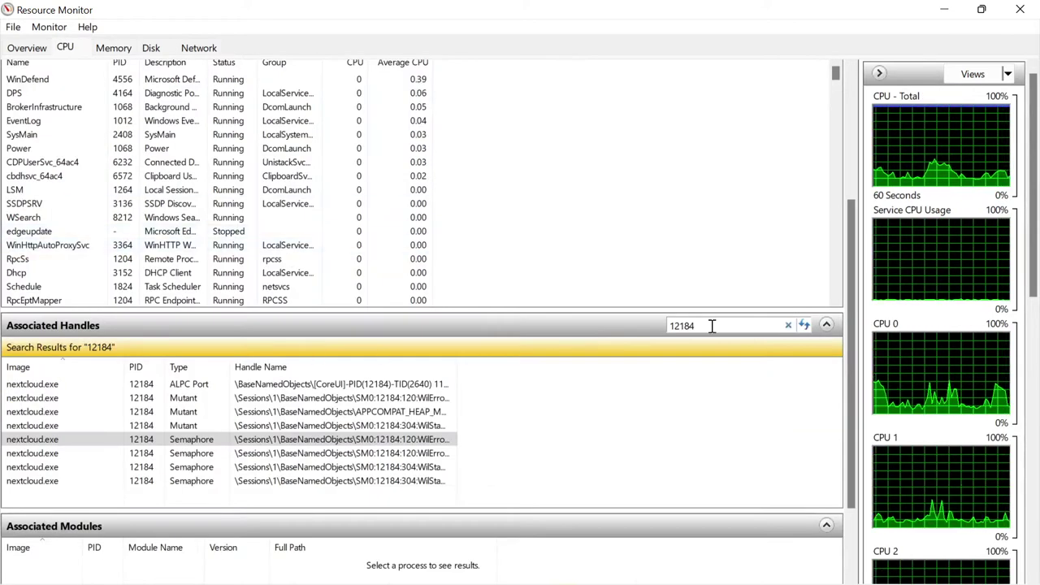
click(805, 326)
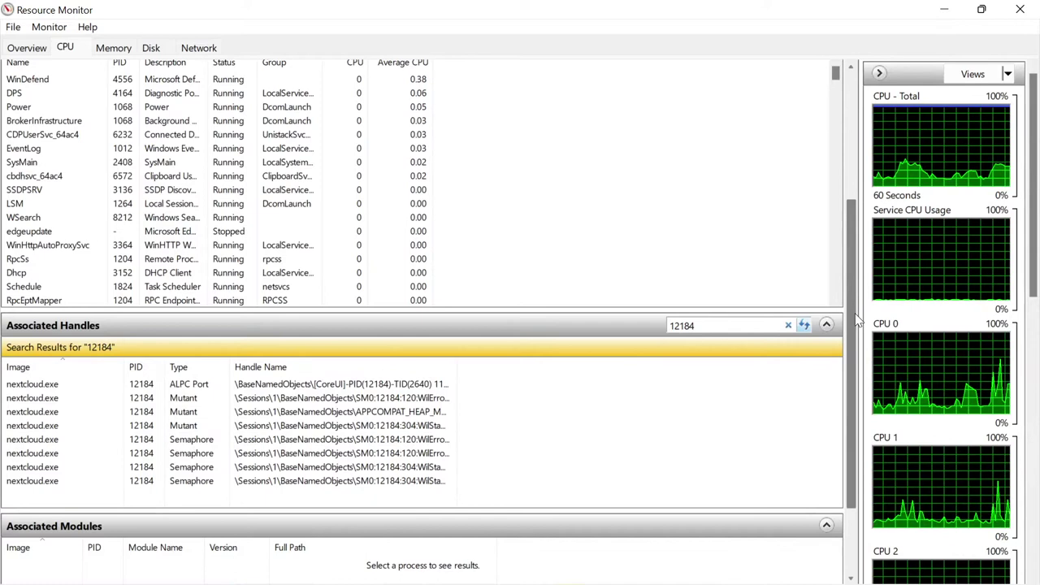
drag(856, 319, 893, 190)
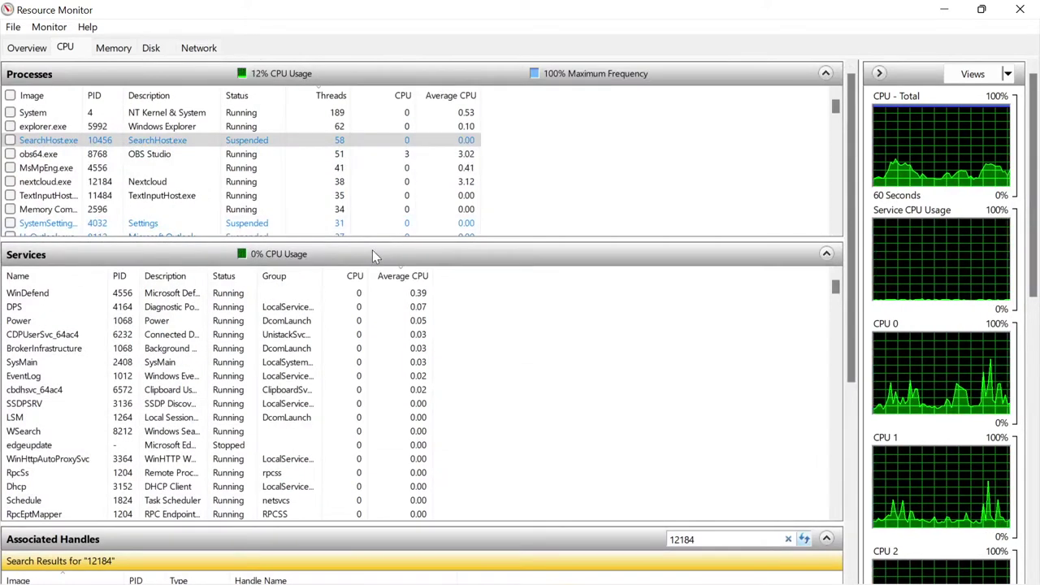
click(89, 155)
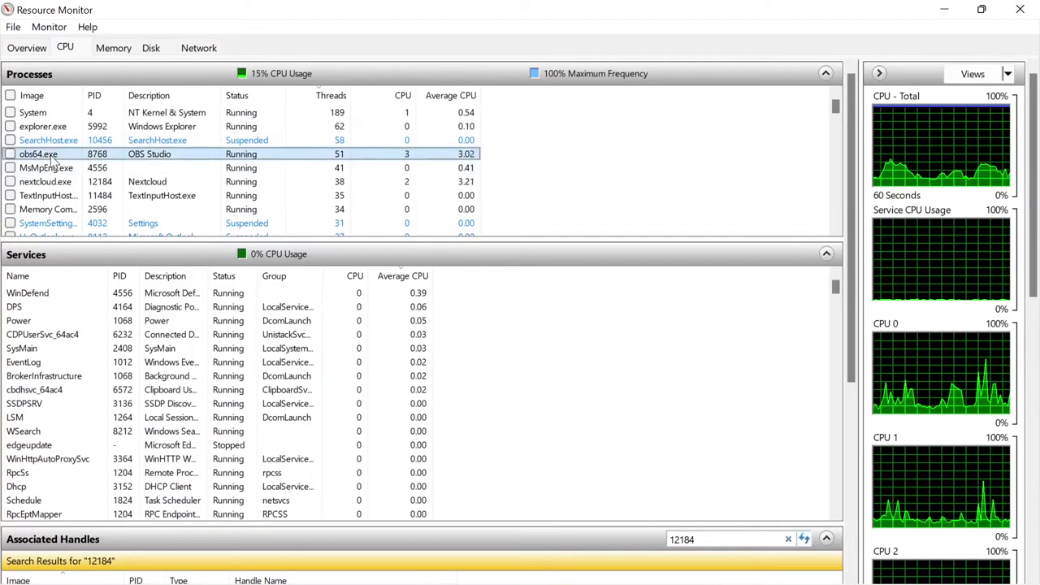
Sort the CPU process list by Average CPU, highest first
click(447, 96)
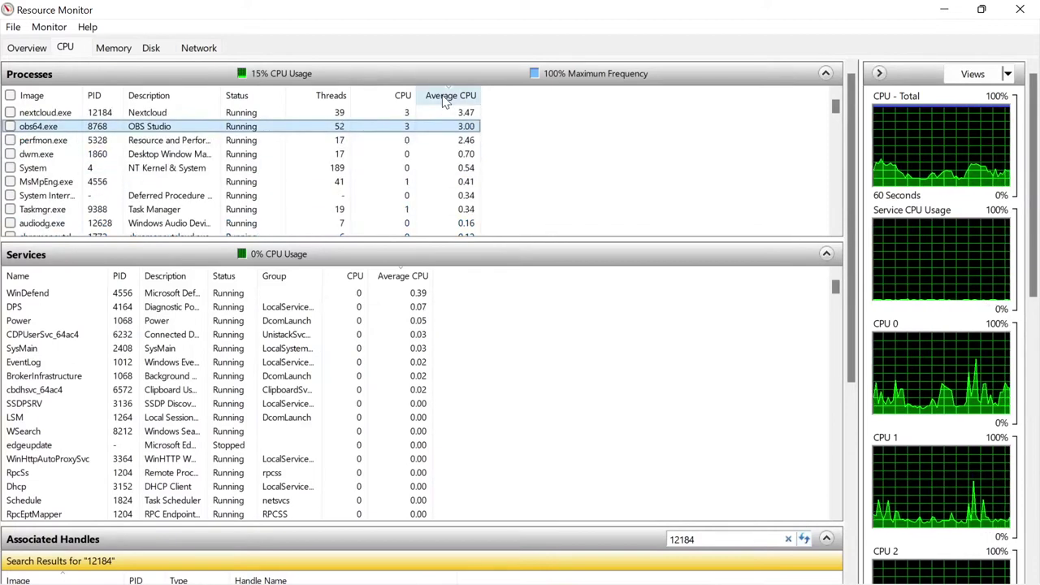
click(447, 96)
click(445, 98)
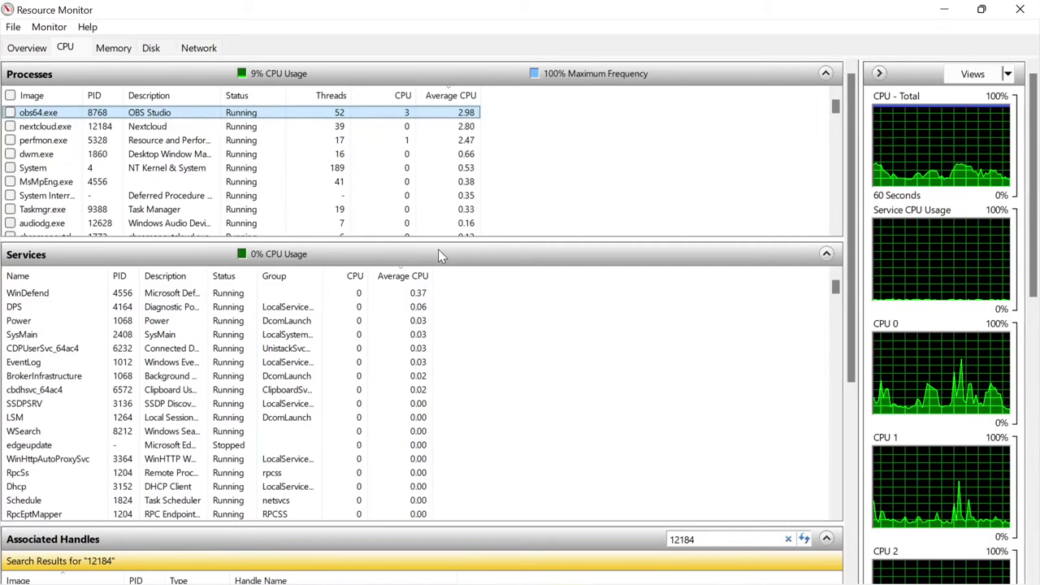
Check the System process on the Disk page, then return to CPU
click(155, 46)
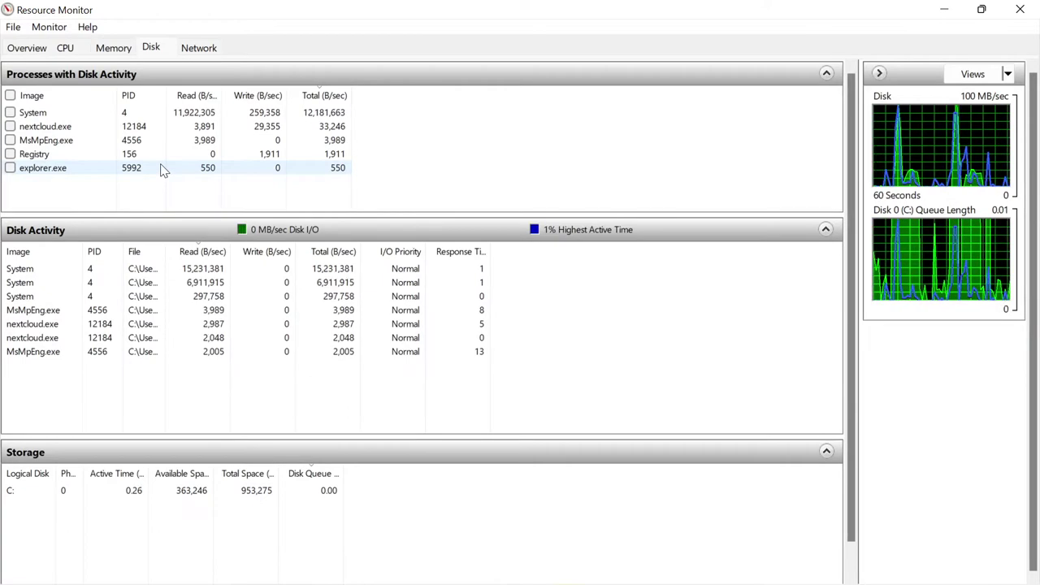
click(181, 116)
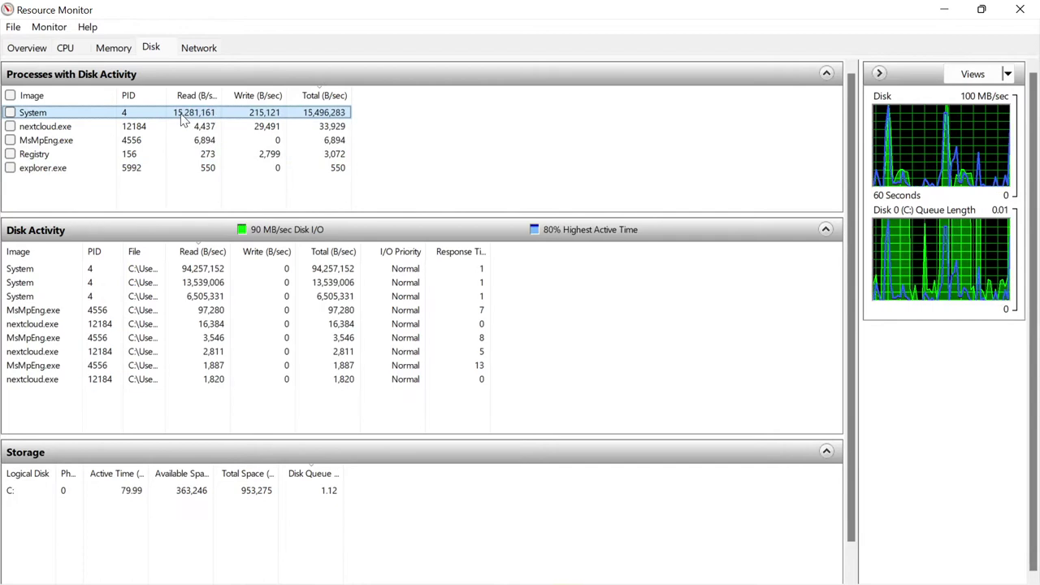
click(75, 47)
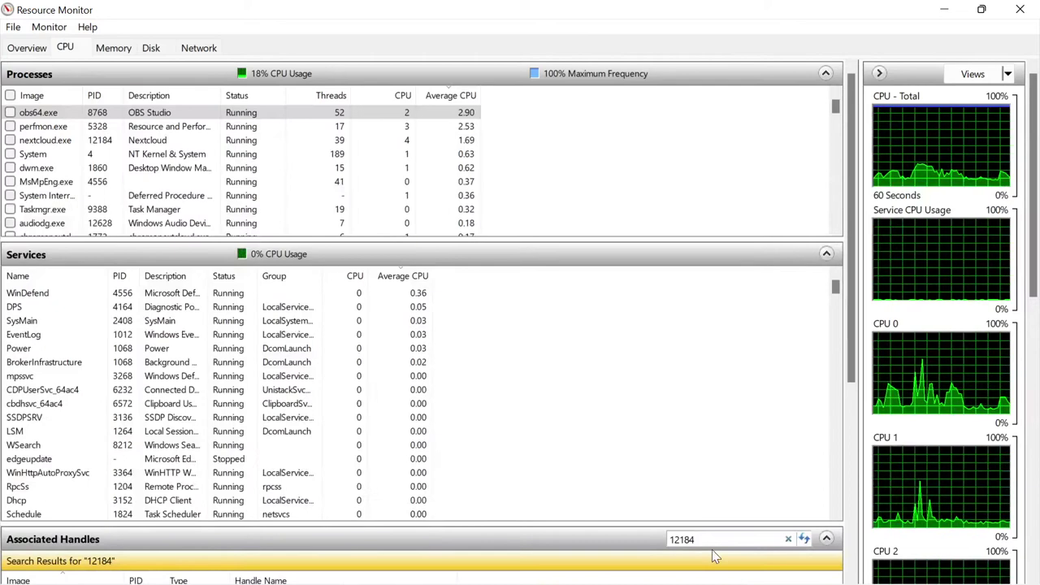
Search associated handles for 4 and drag the splitters to enlarge the handles list
drag(700, 540, 650, 548)
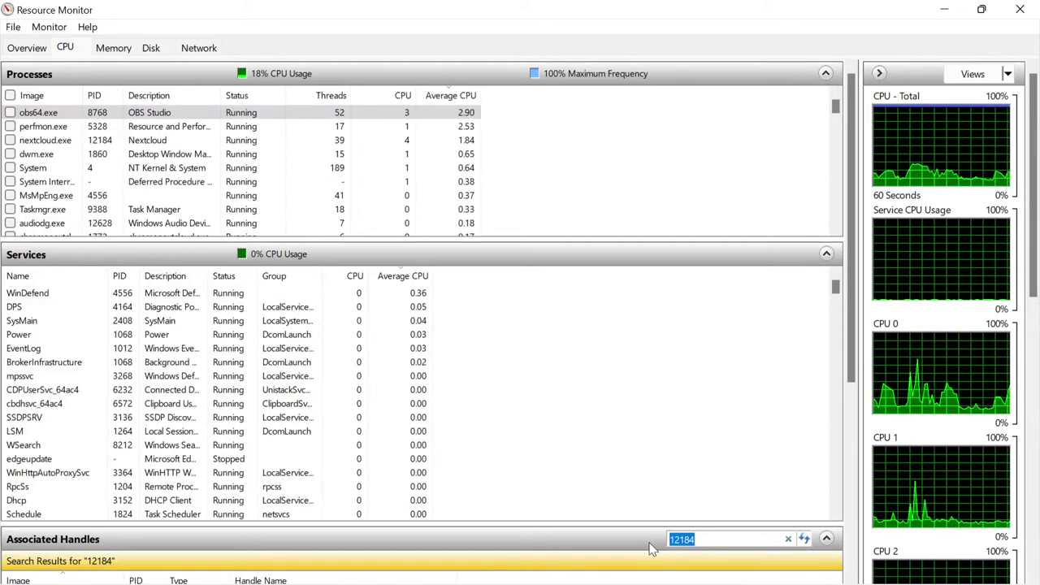
text(4)
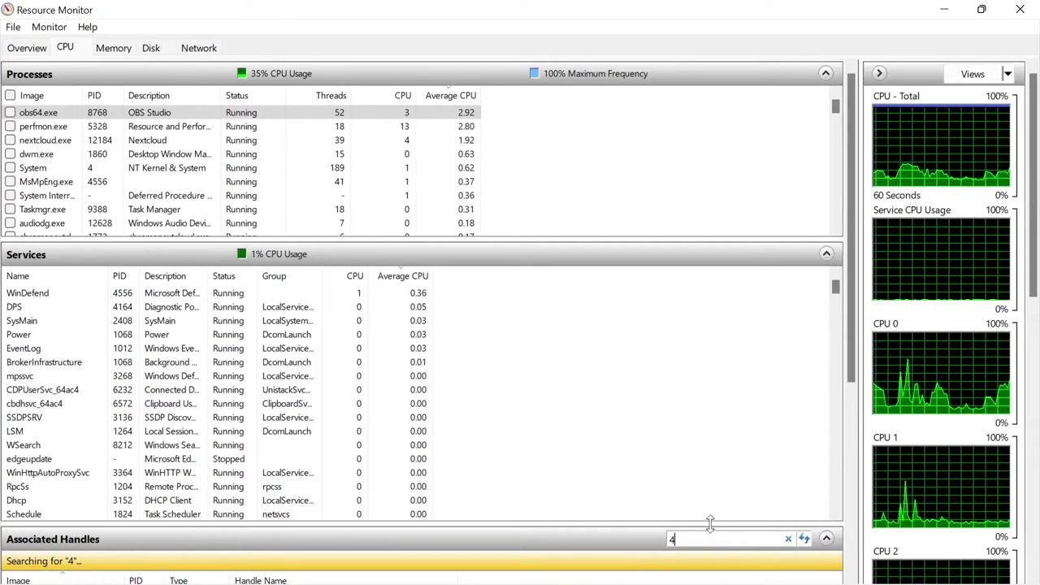
drag(849, 343, 819, 463)
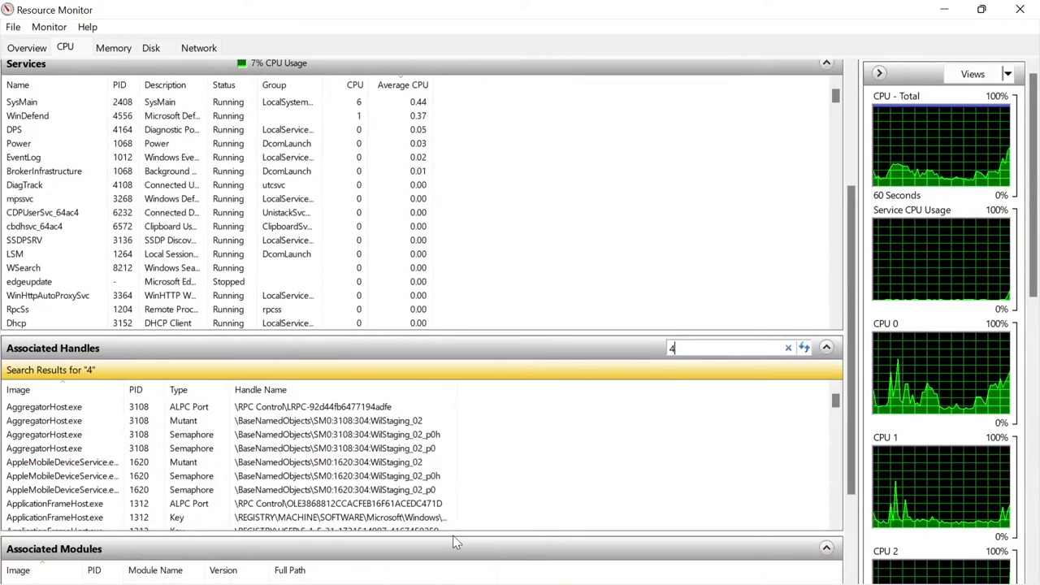
drag(455, 532, 455, 577)
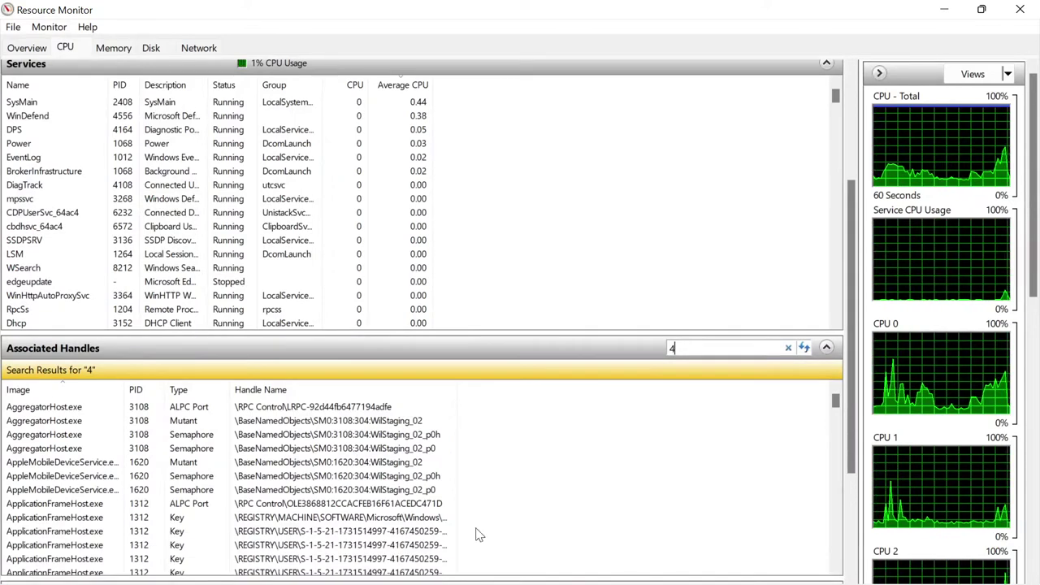
drag(471, 334, 457, 226)
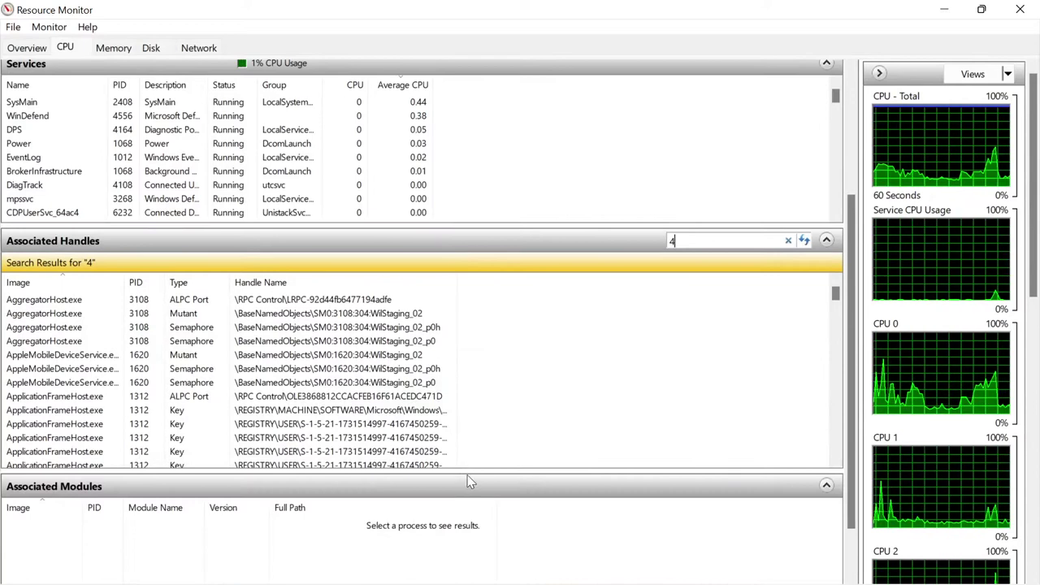
drag(465, 476, 461, 551)
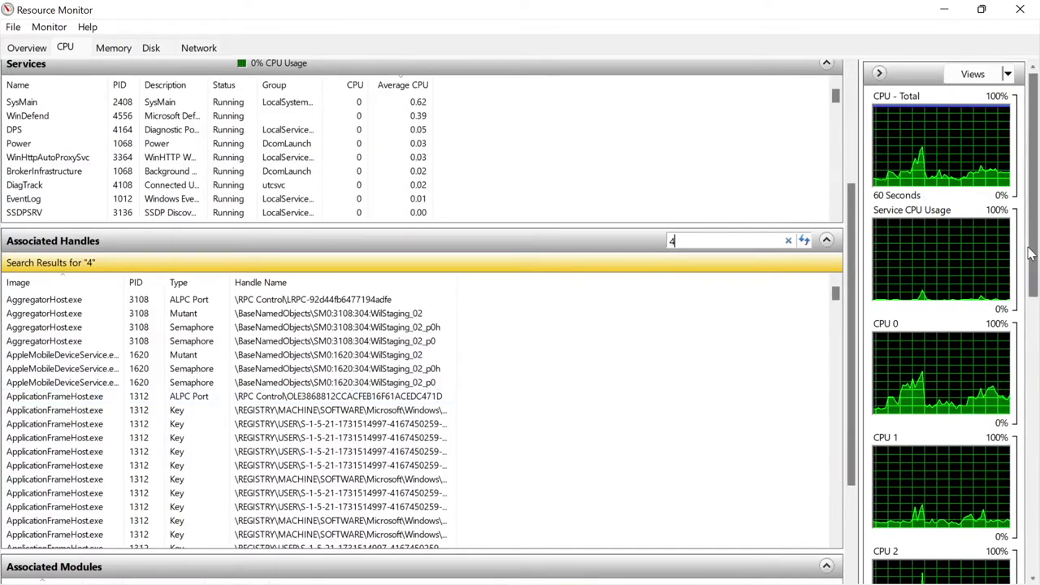
drag(1026, 254, 1028, 536)
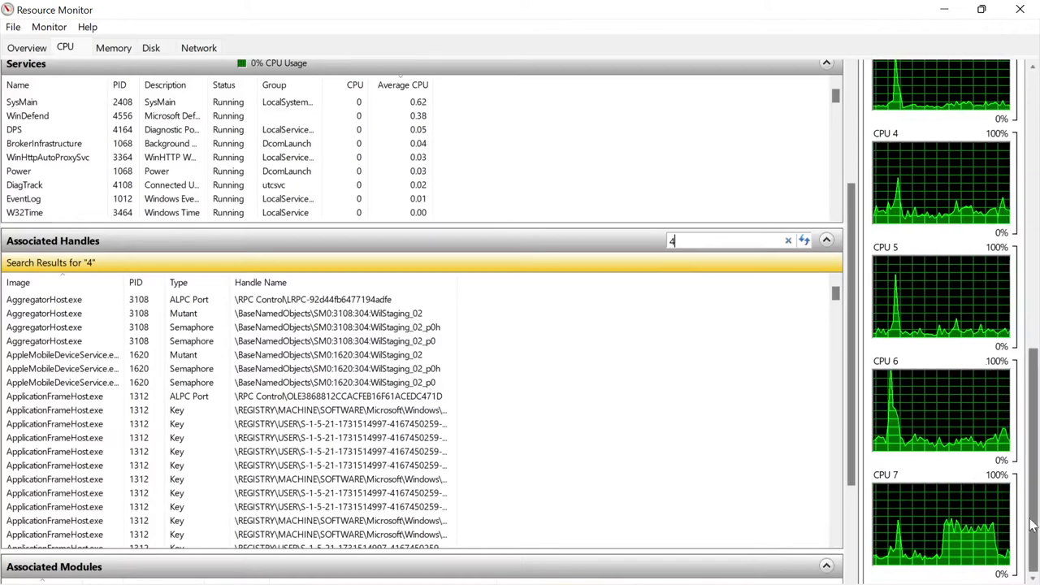
drag(1036, 526, 1038, 235)
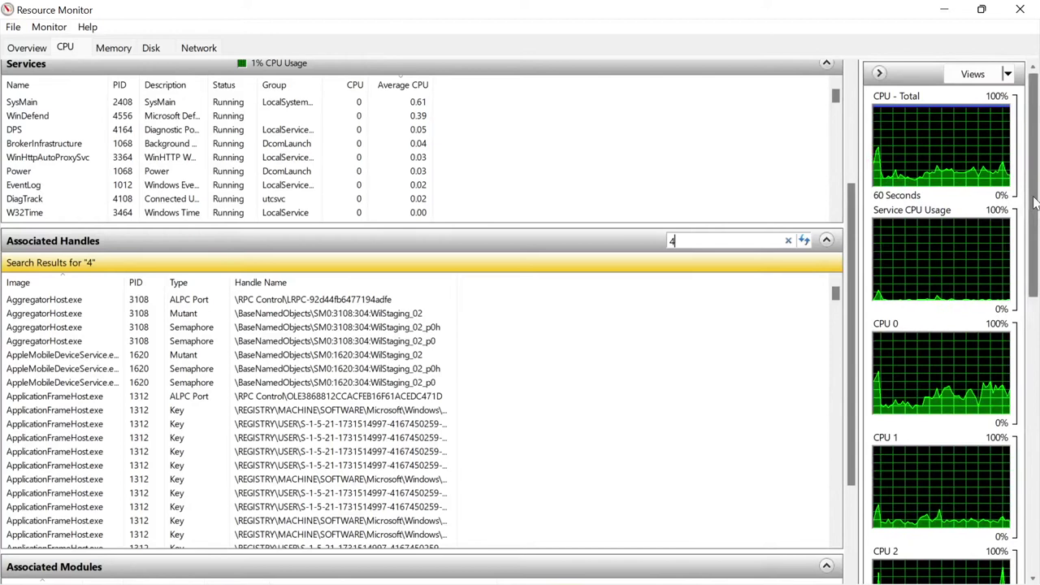
scroll(1033, 207, down, 1)
scroll(1034, 189, up, 1)
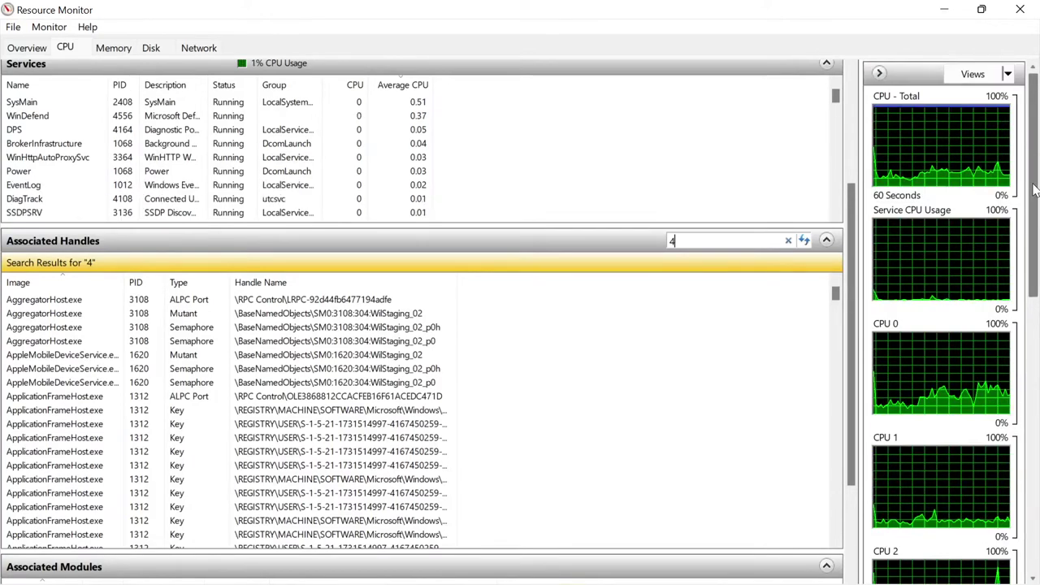
drag(1034, 189, 1035, 343)
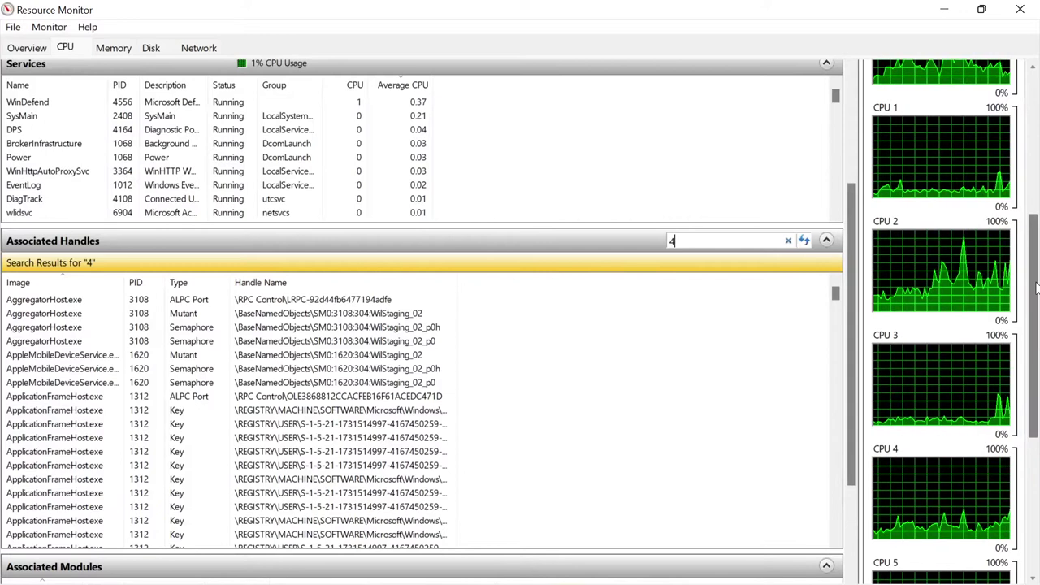
drag(1036, 288, 1033, 443)
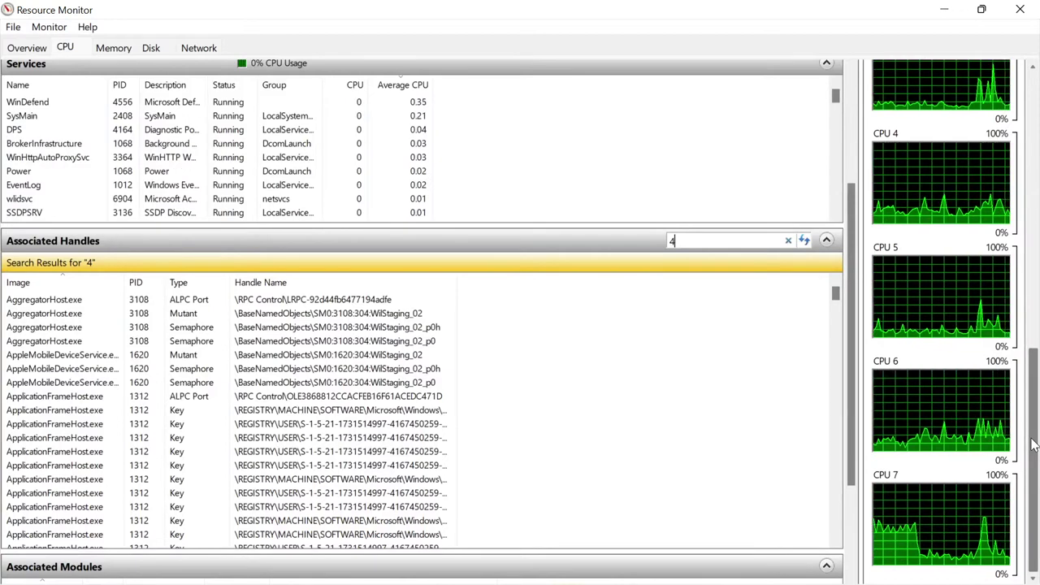
drag(1034, 443, 1023, 165)
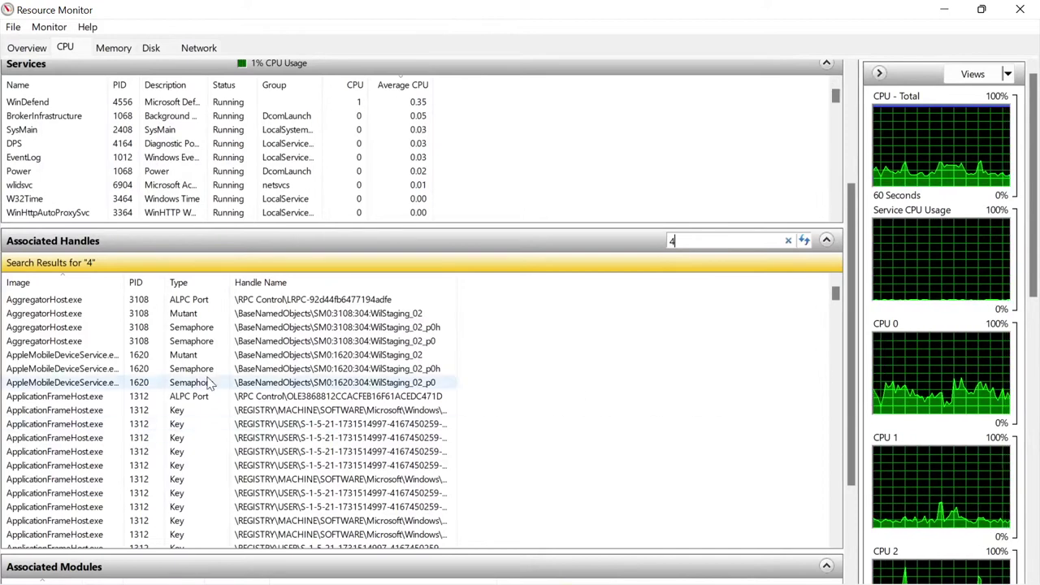
click(141, 301)
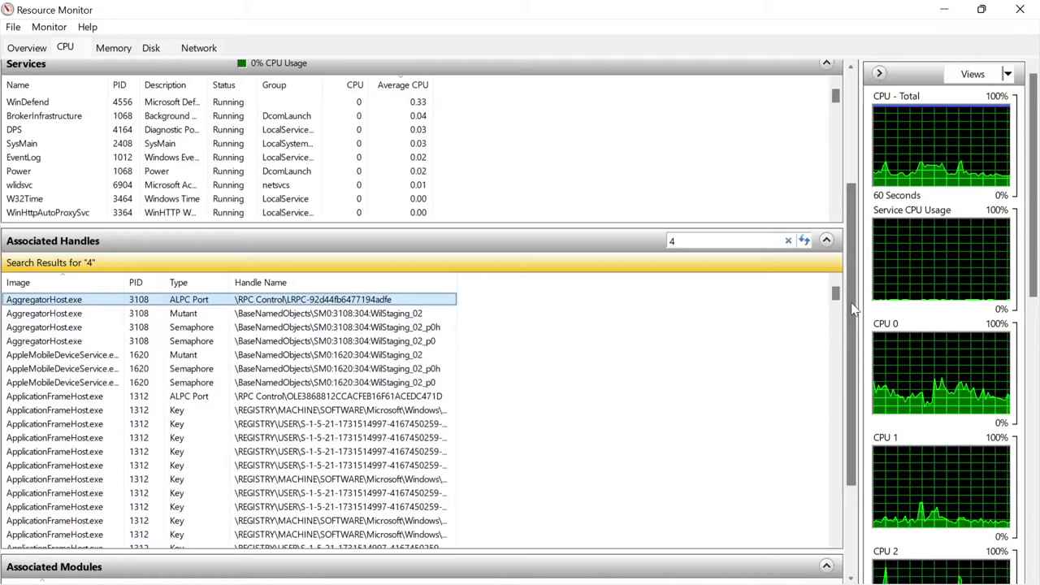
drag(851, 302, 841, 479)
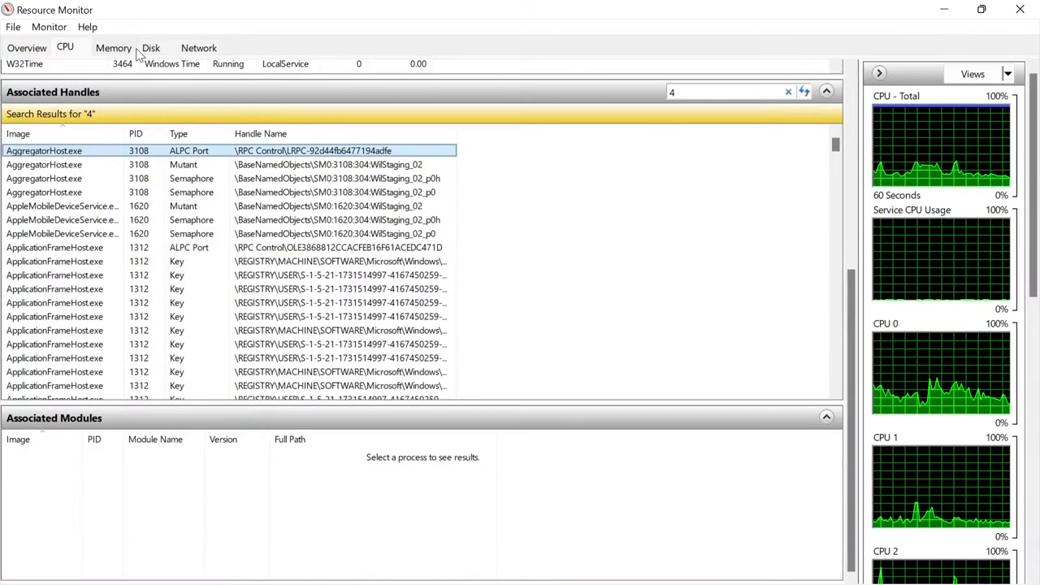
click(72, 47)
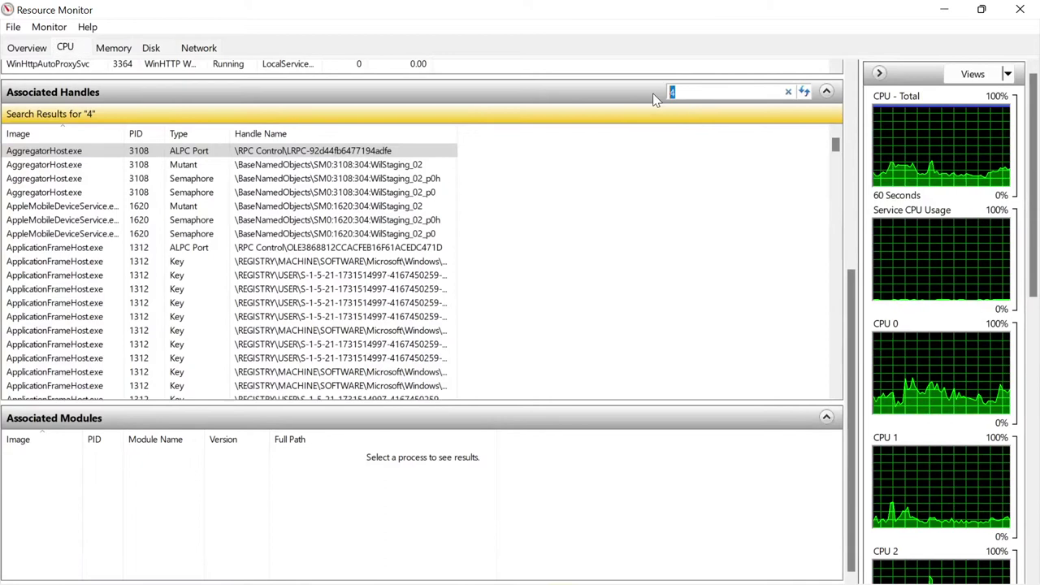
Search handles for 3108, select the first AggregatorHost.exe result, then view Memory and Disk
text(3108)
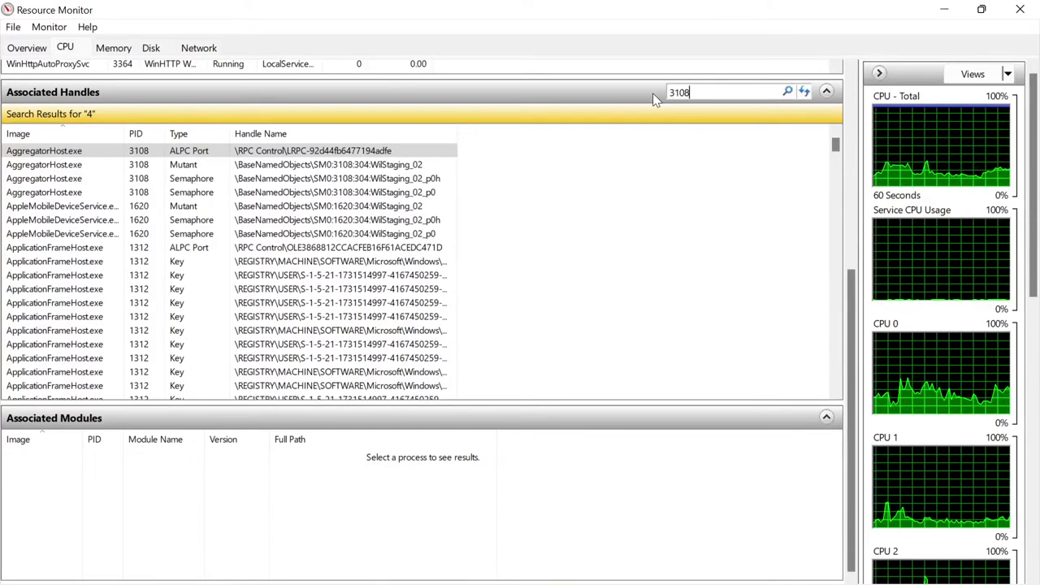
key(Return)
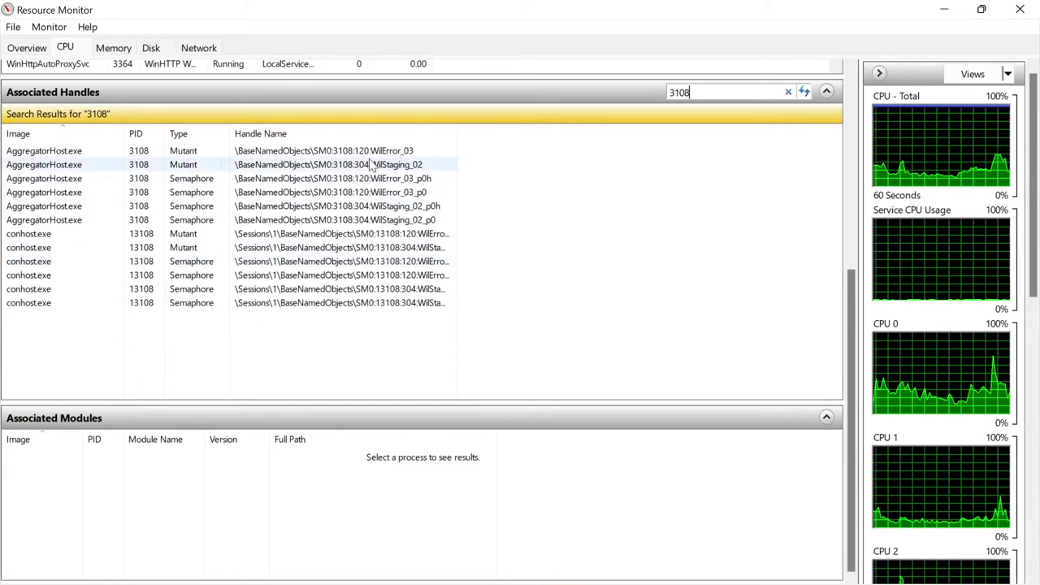
click(375, 154)
click(375, 155)
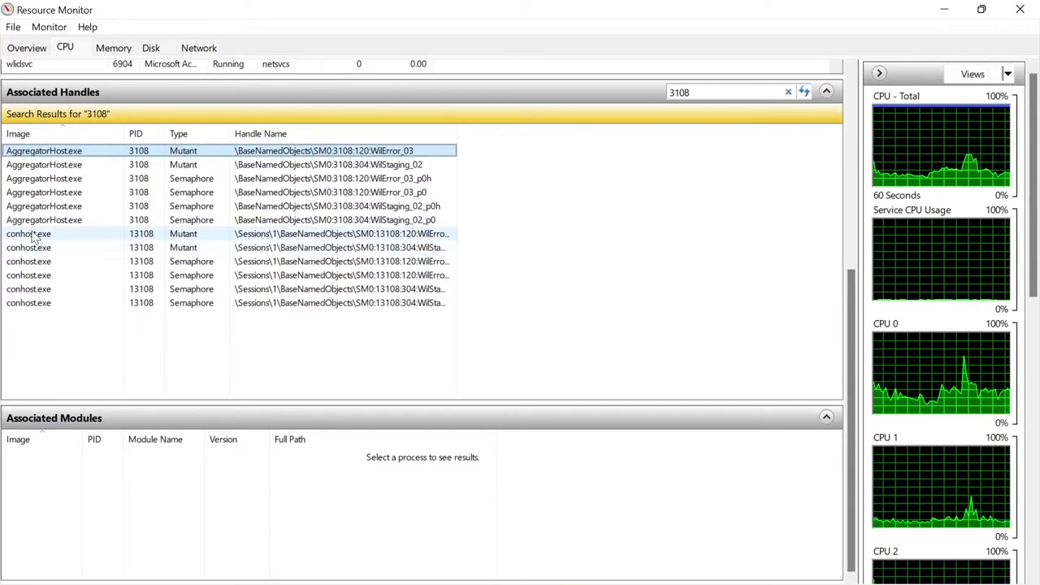
click(112, 46)
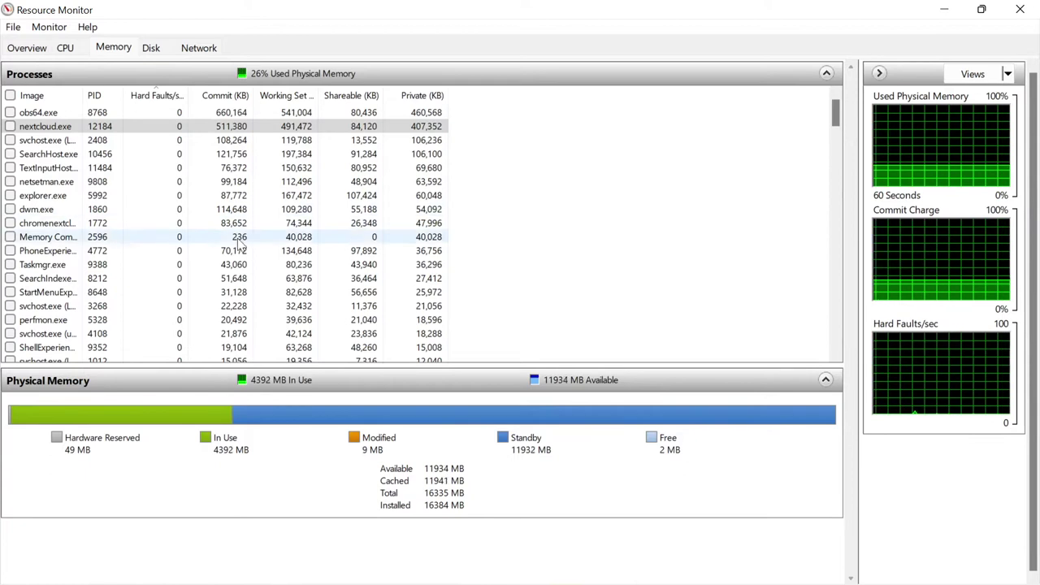
click(152, 48)
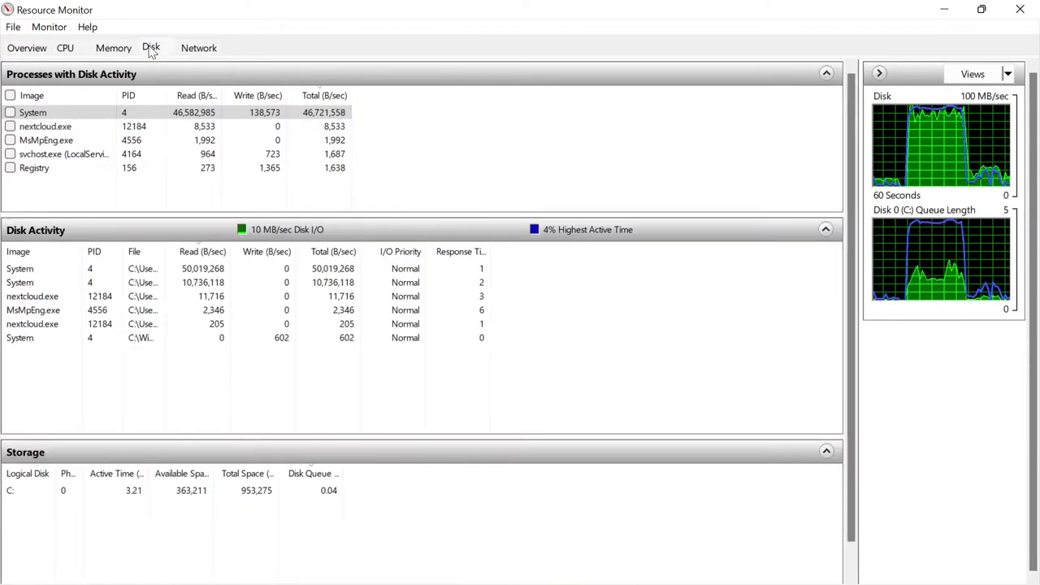
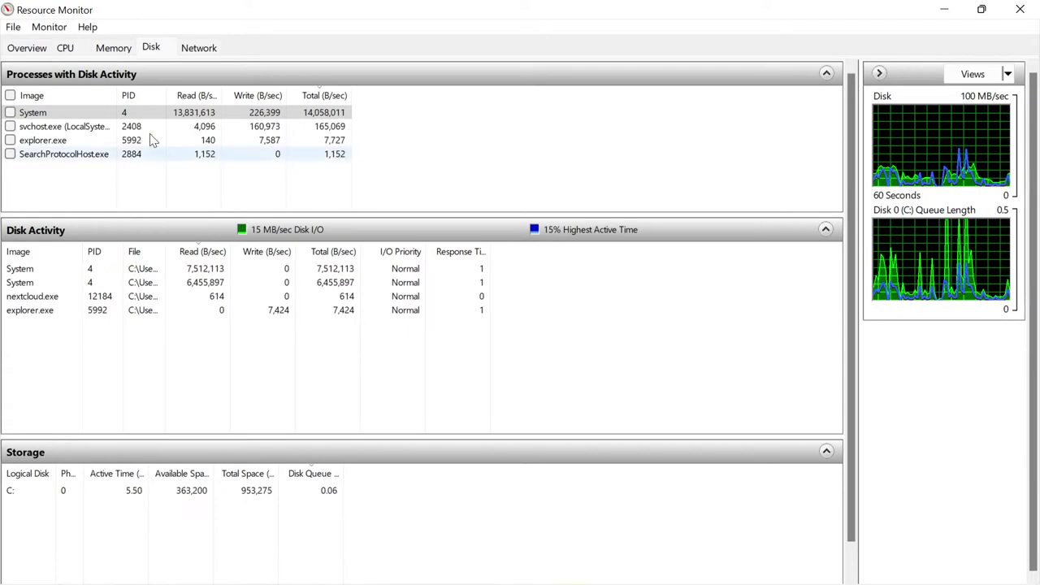
Show Resource Monitor's Network view, with nextcloud.exe sending about 11 million B/sec
click(189, 48)
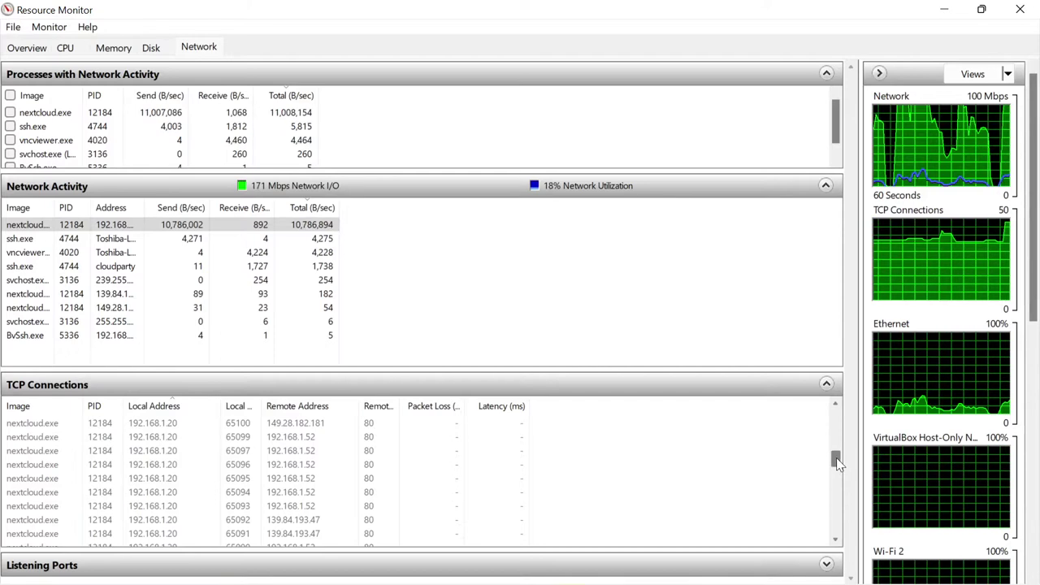
Select the mDNSResponder connection (PID 4116) under TCP Connections, then return to the CPU view
drag(838, 463, 837, 525)
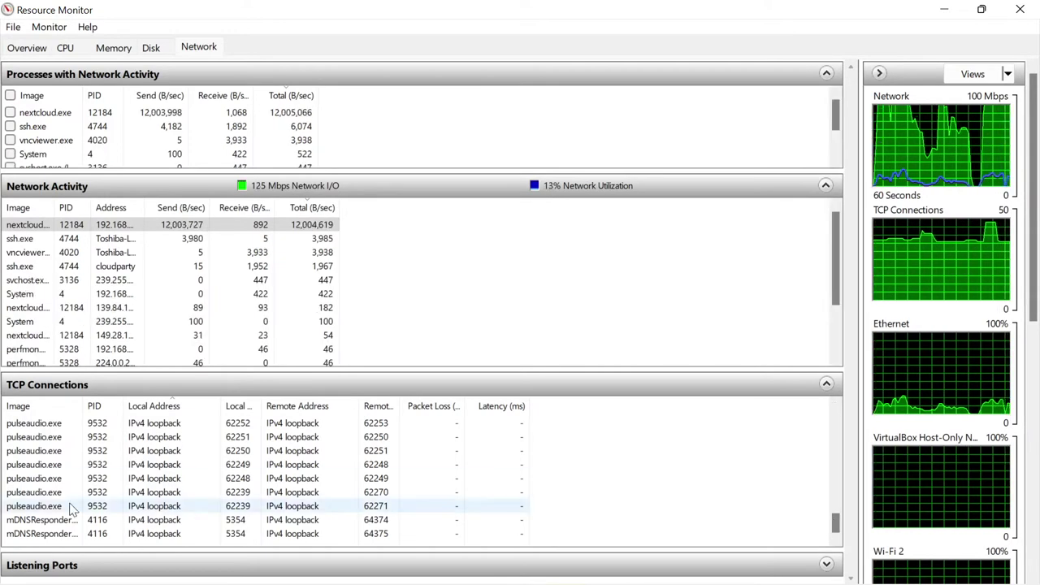
click(17, 521)
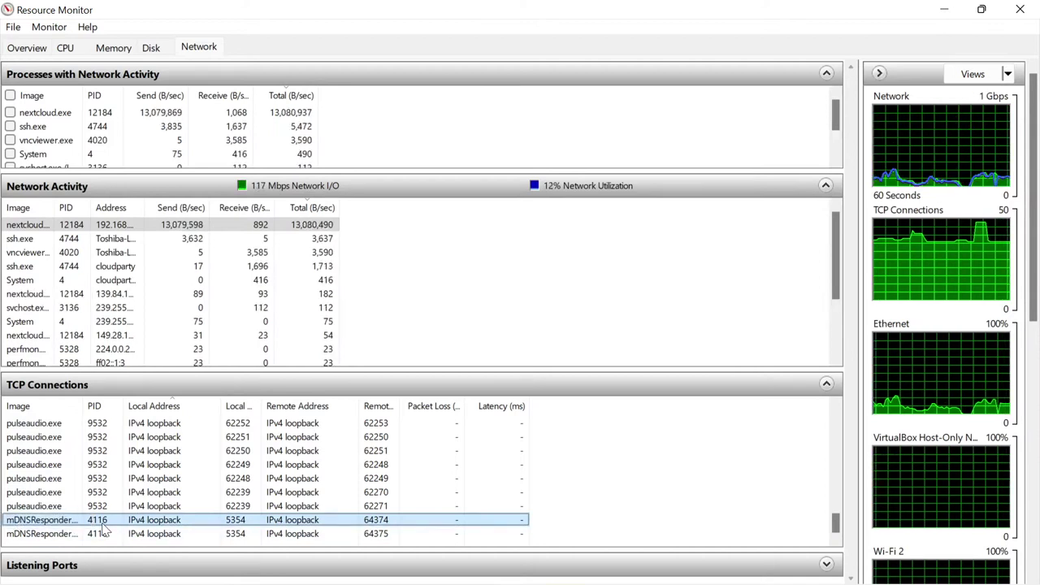
click(72, 49)
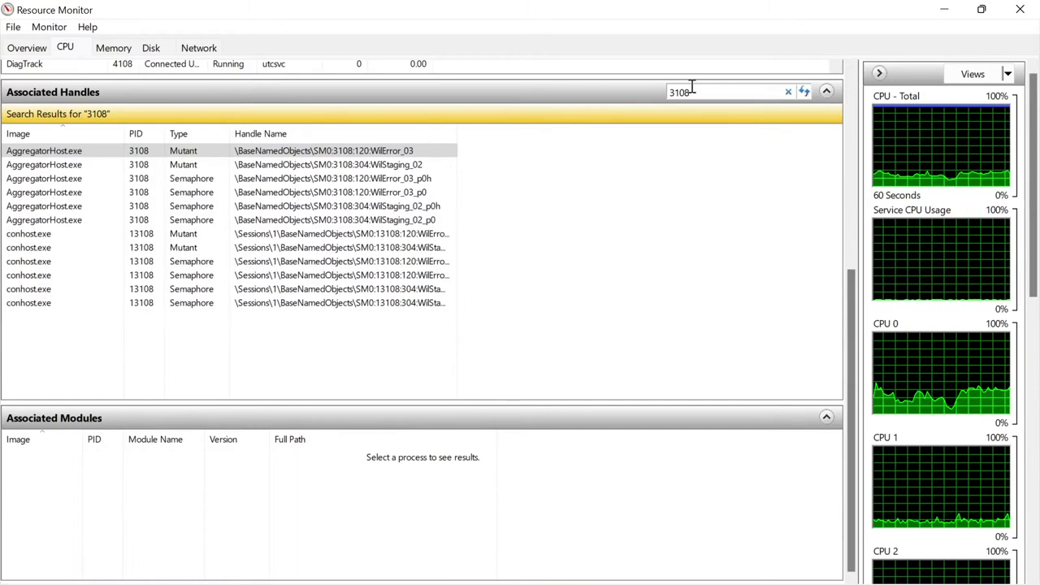
Search Associated Handles for 4116, select the first mDNSResponder.exe result, then check Disk and Network views
drag(693, 92, 659, 95)
text(4116)
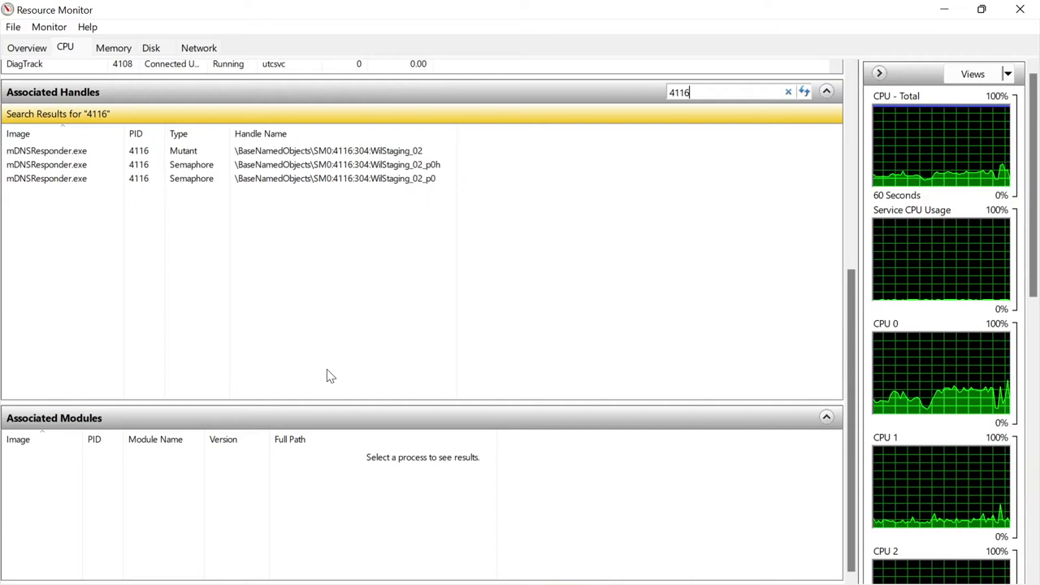
click(289, 152)
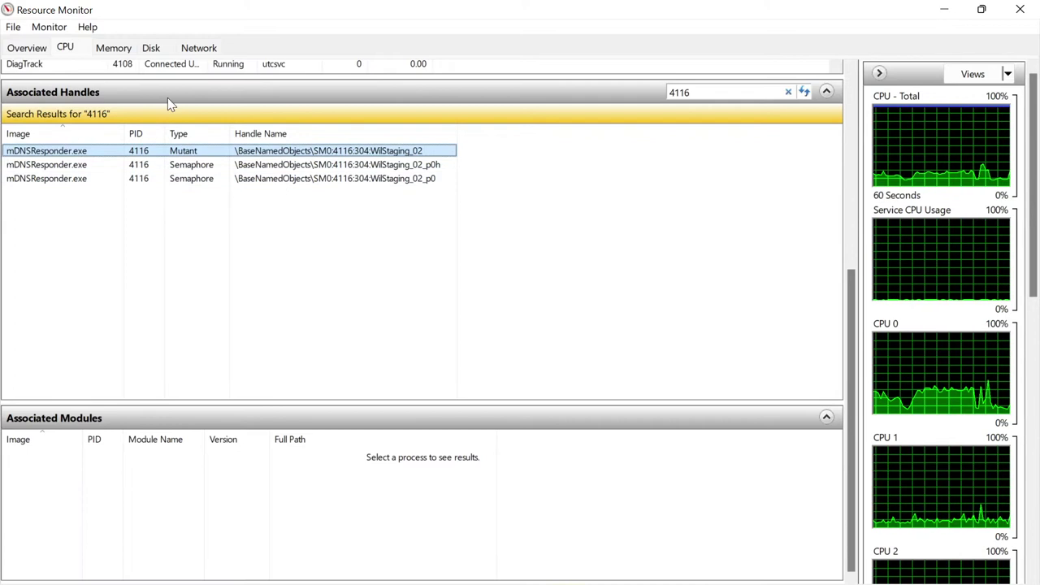
click(161, 48)
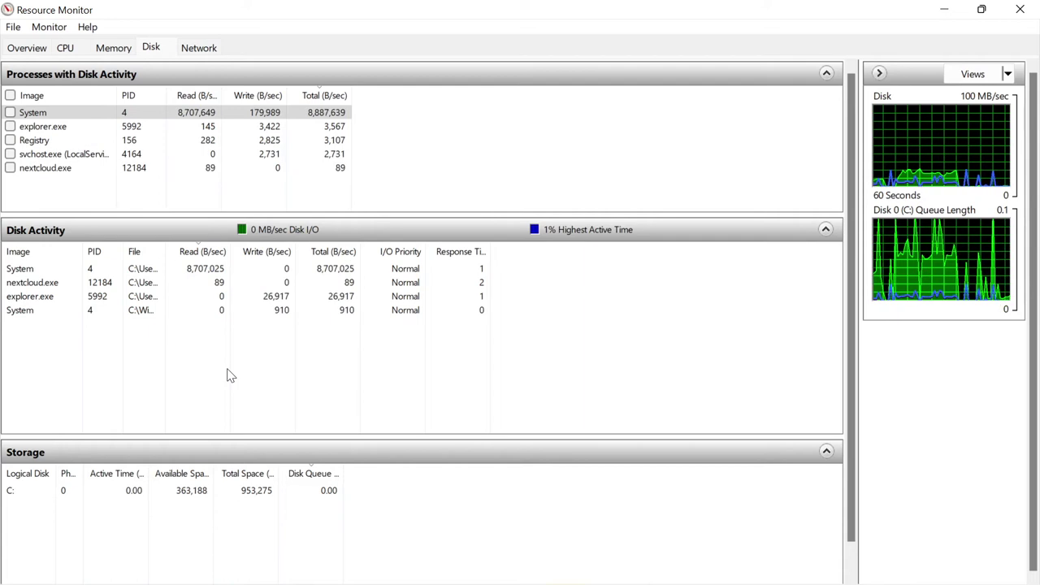
click(188, 47)
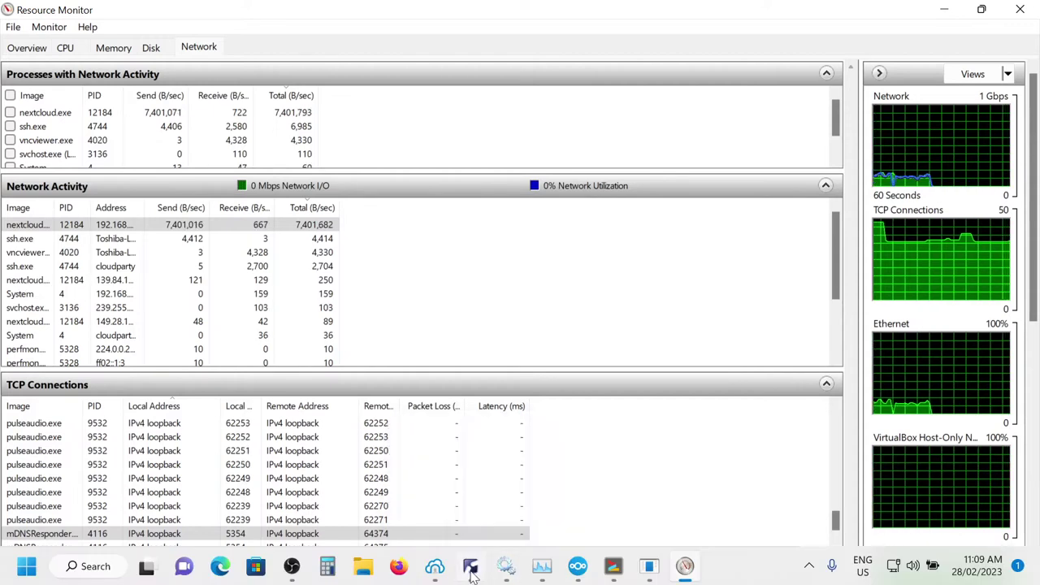
Bring the remote terminal running top forward, reposition it, and launch System Monitor on the server
click(471, 569)
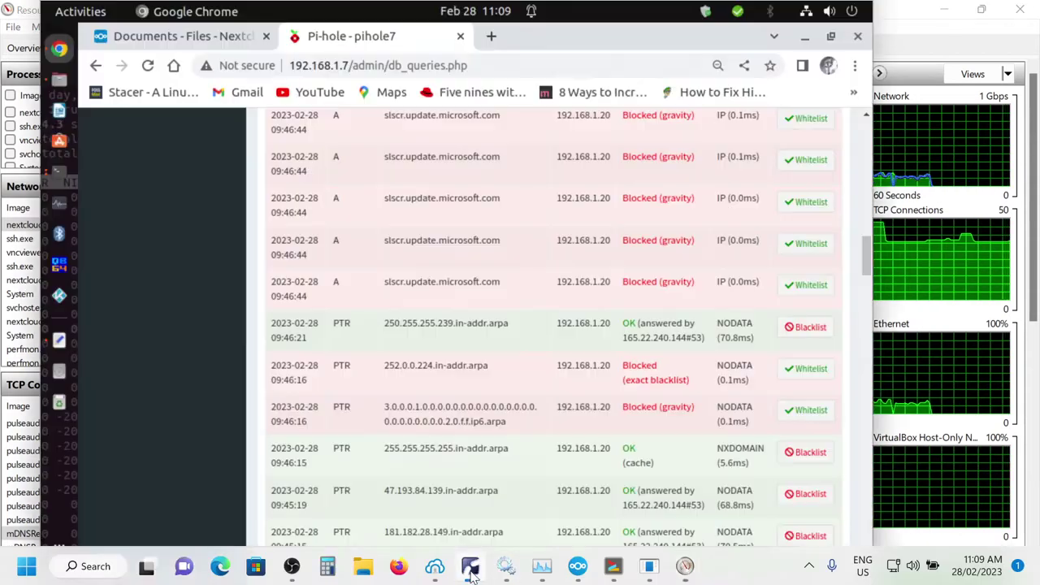
click(59, 171)
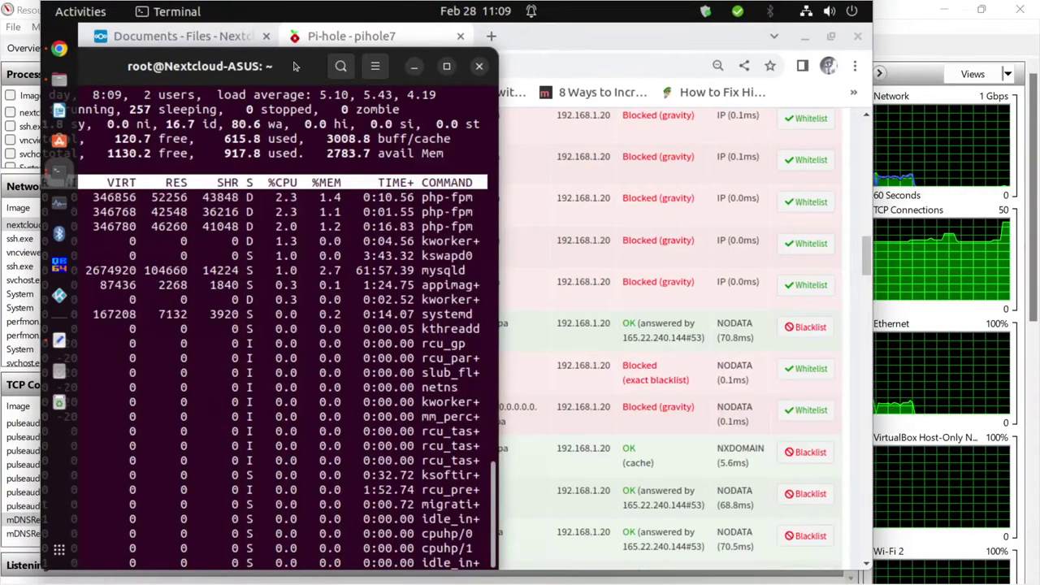
drag(295, 68, 349, 63)
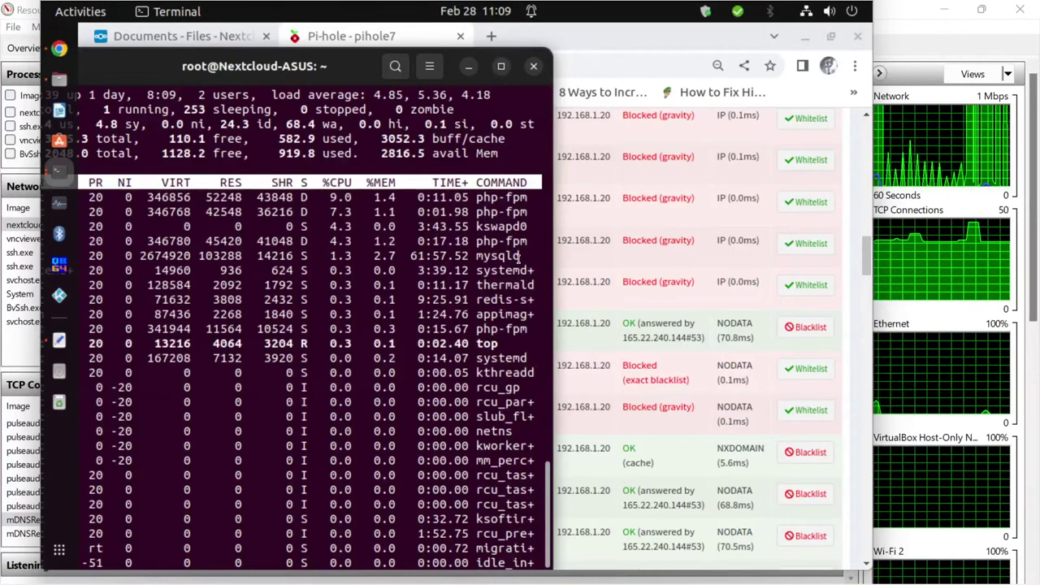
key(alt+Tab)
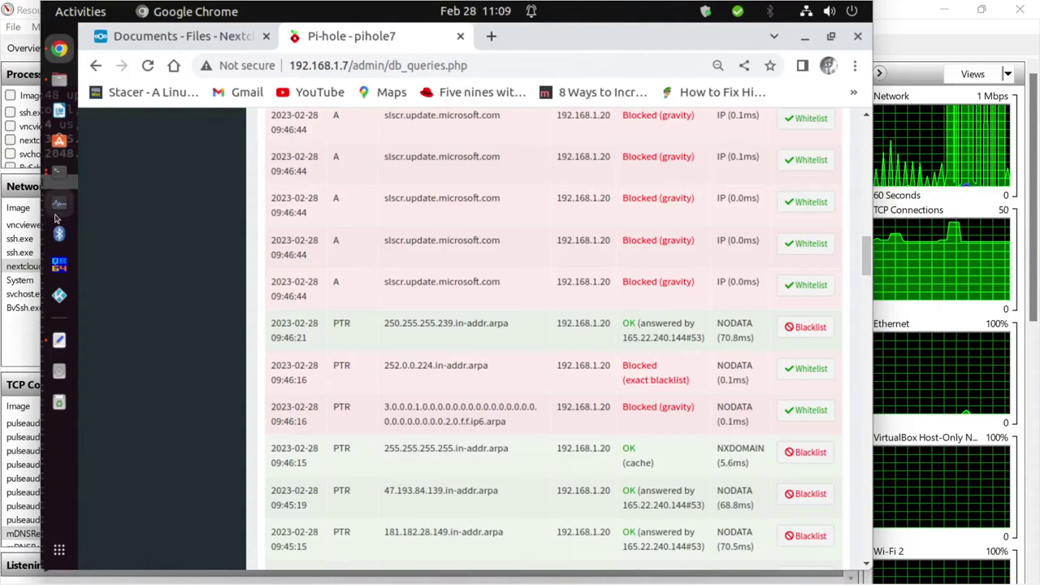
click(61, 173)
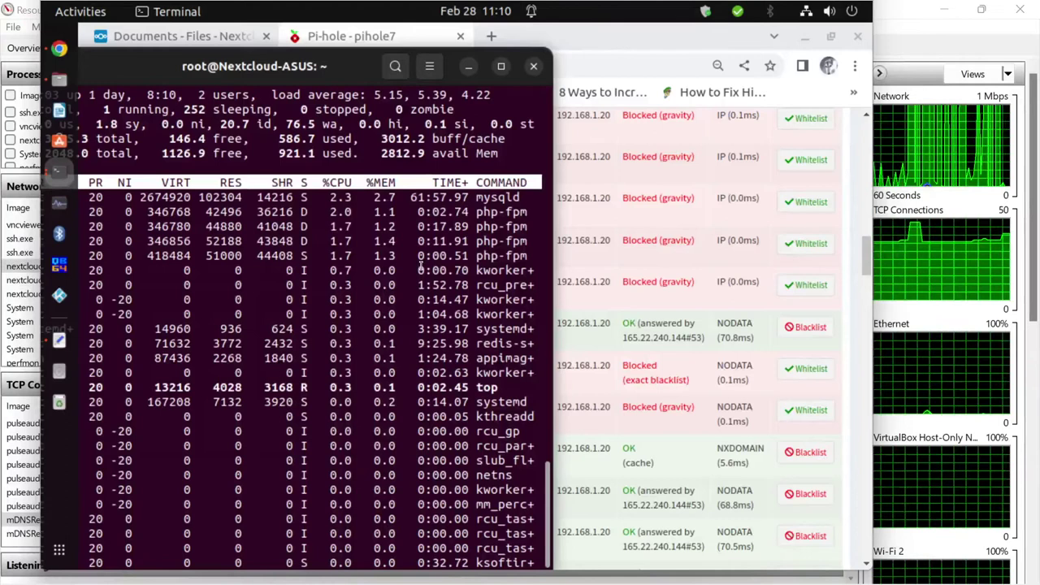
click(59, 203)
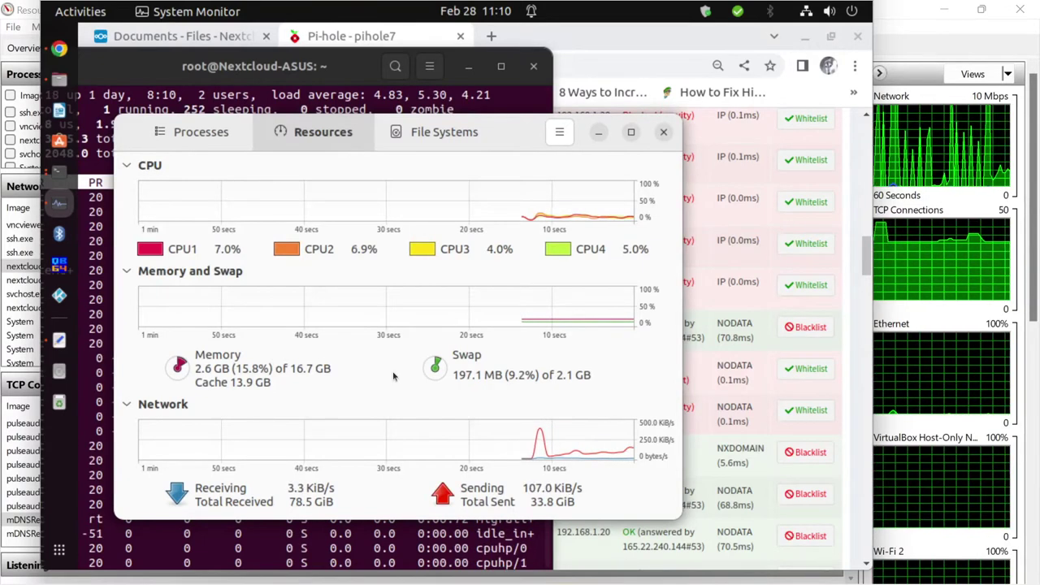
Check System Monitor's File Systems and Resources tabs, then minimize it to reveal top
click(414, 135)
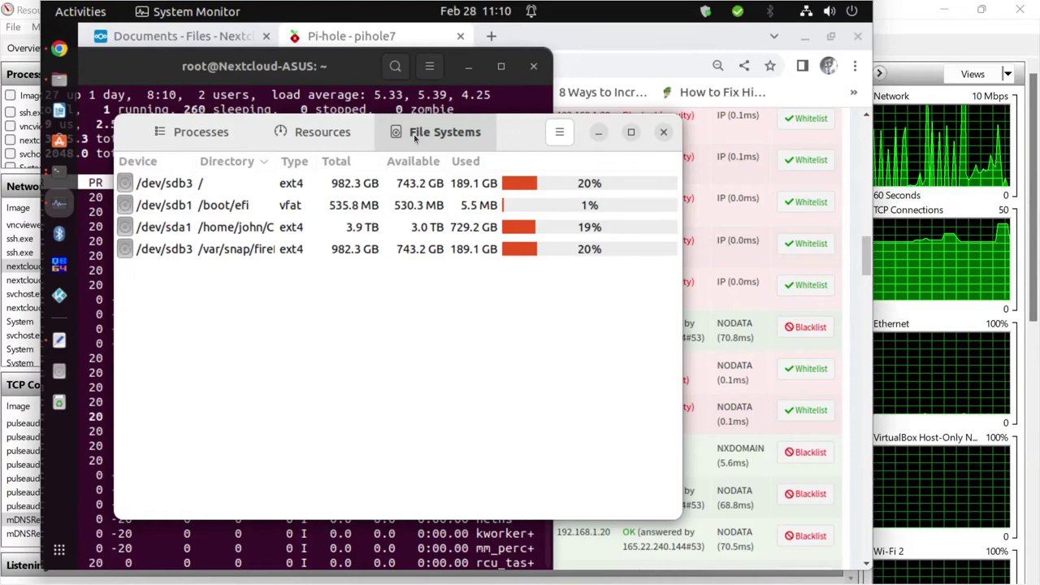
click(316, 133)
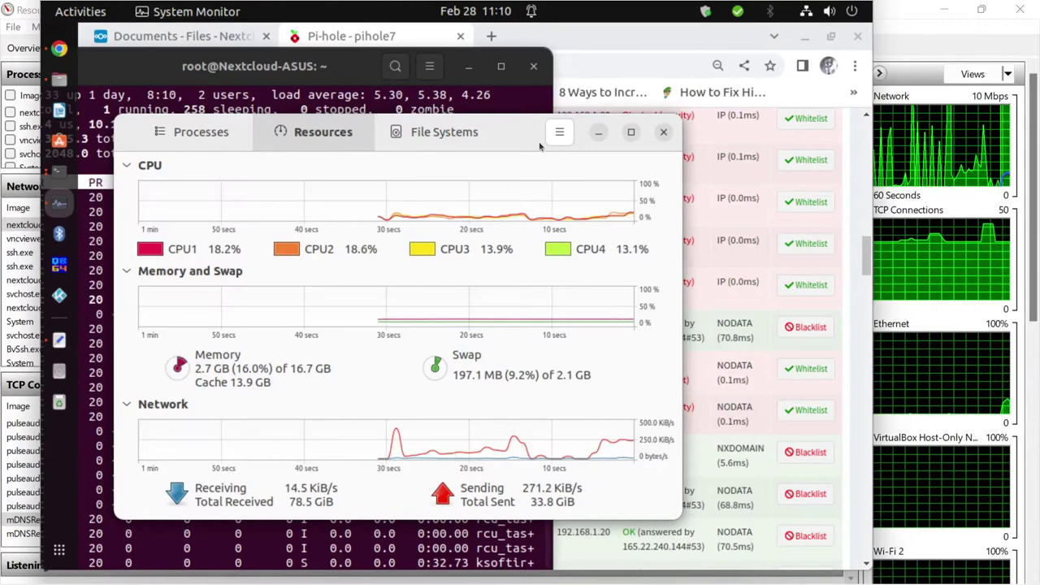
click(598, 132)
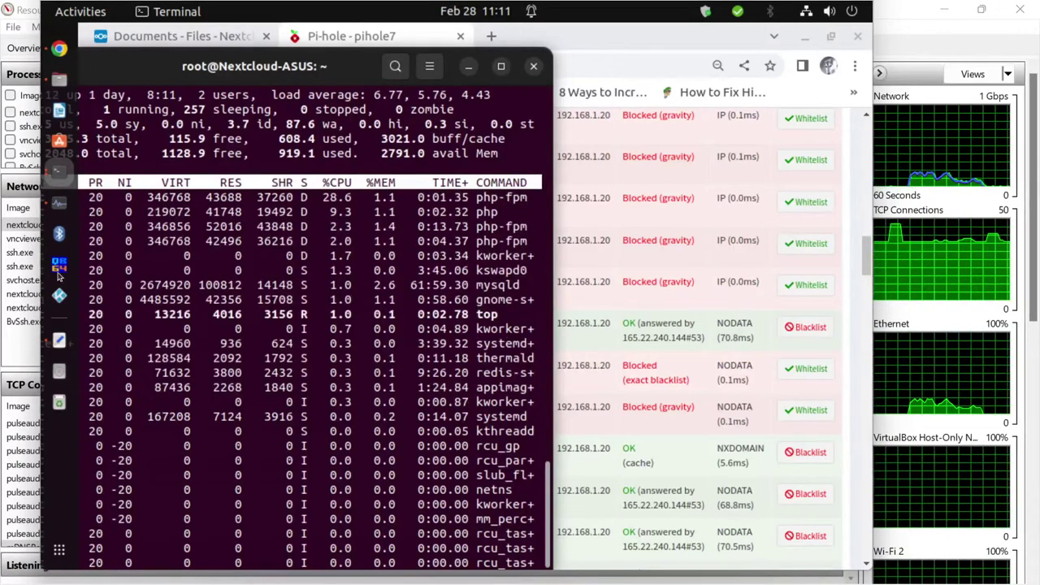
Move the remote terminal right to show more top columns, then bring Resource Monitor forward
drag(276, 66, 393, 71)
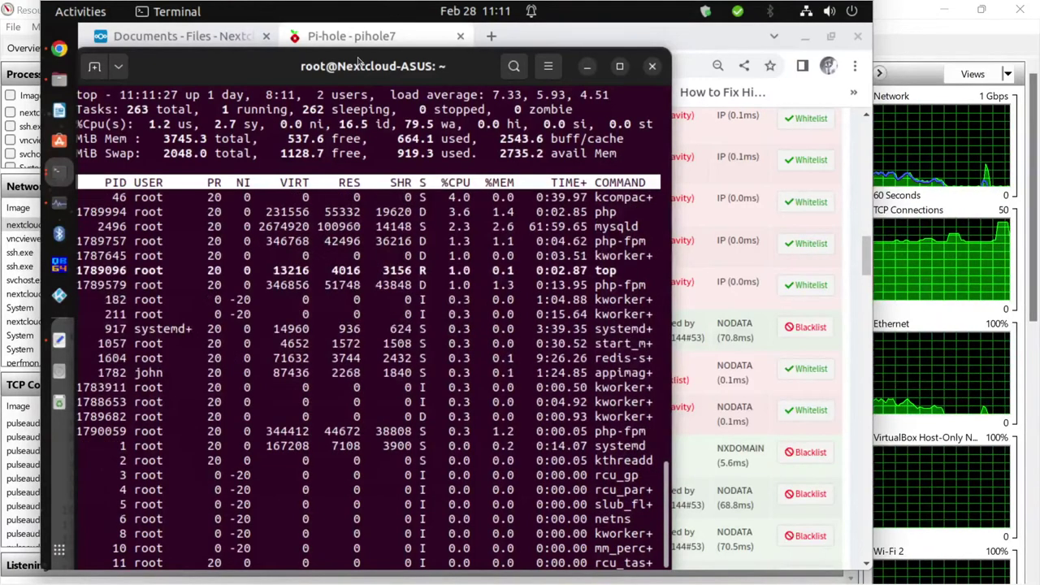
drag(375, 60, 360, 60)
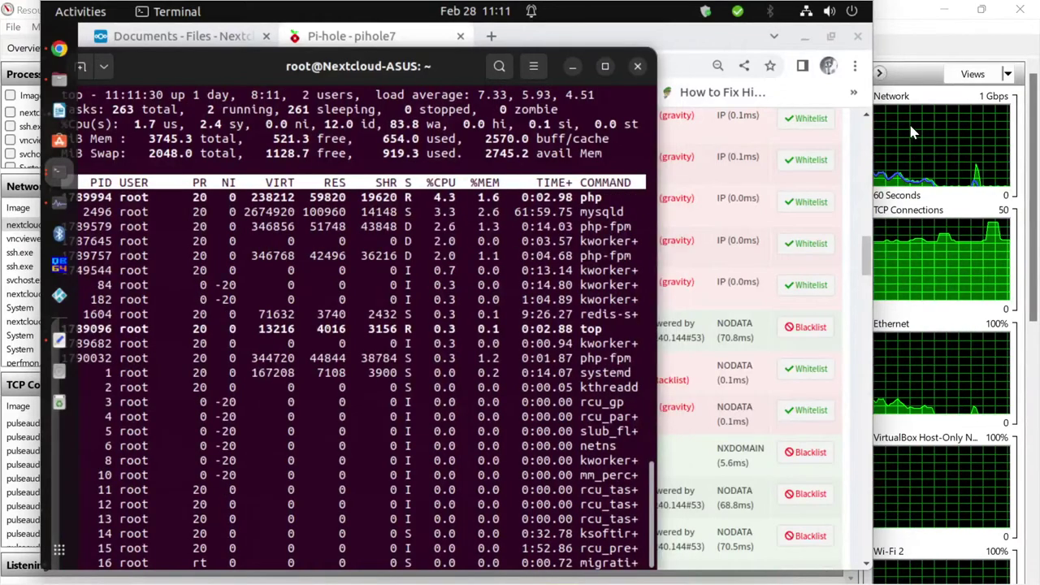
click(908, 121)
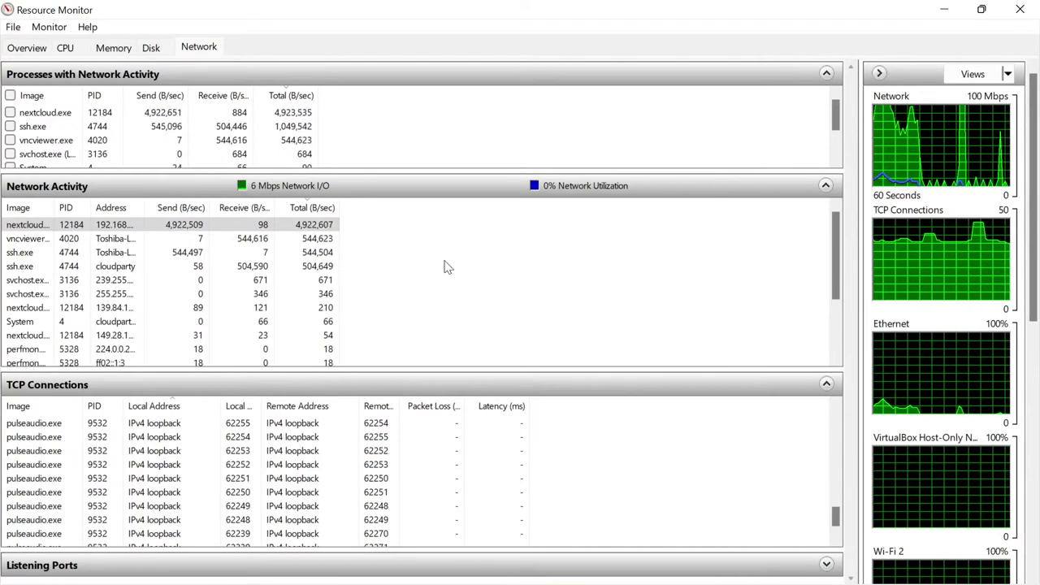
Bring Task Manager forward on the Ethernet performance graph (IPv4 192.168.1.20) and shift it right
mouse_move(540, 579)
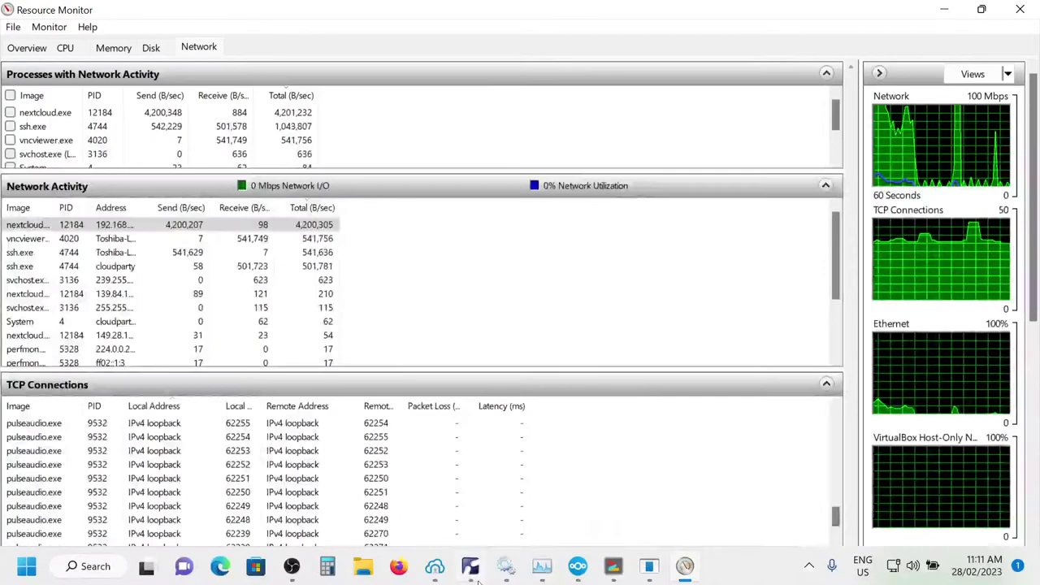
click(523, 492)
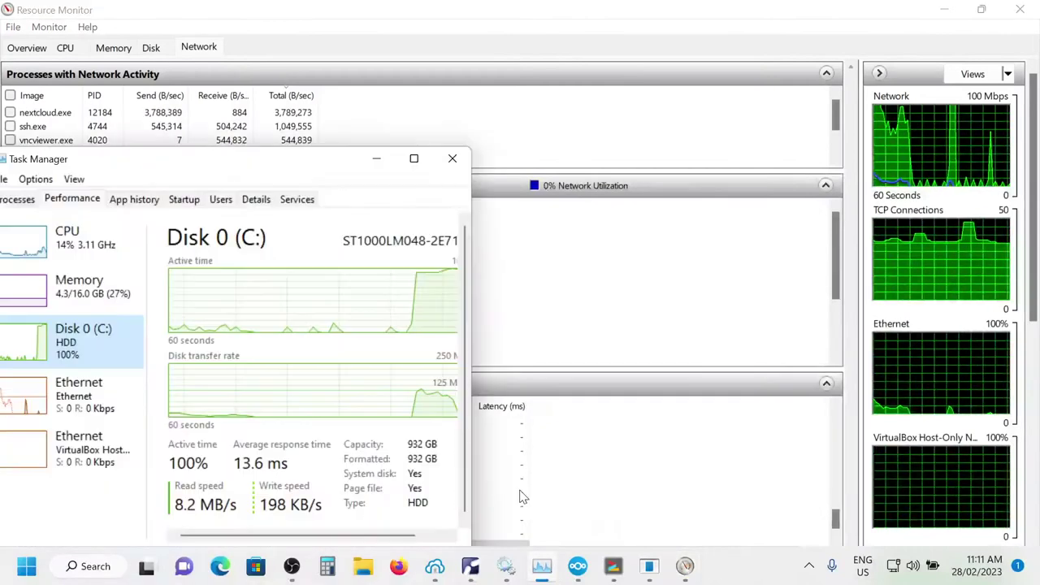
click(45, 411)
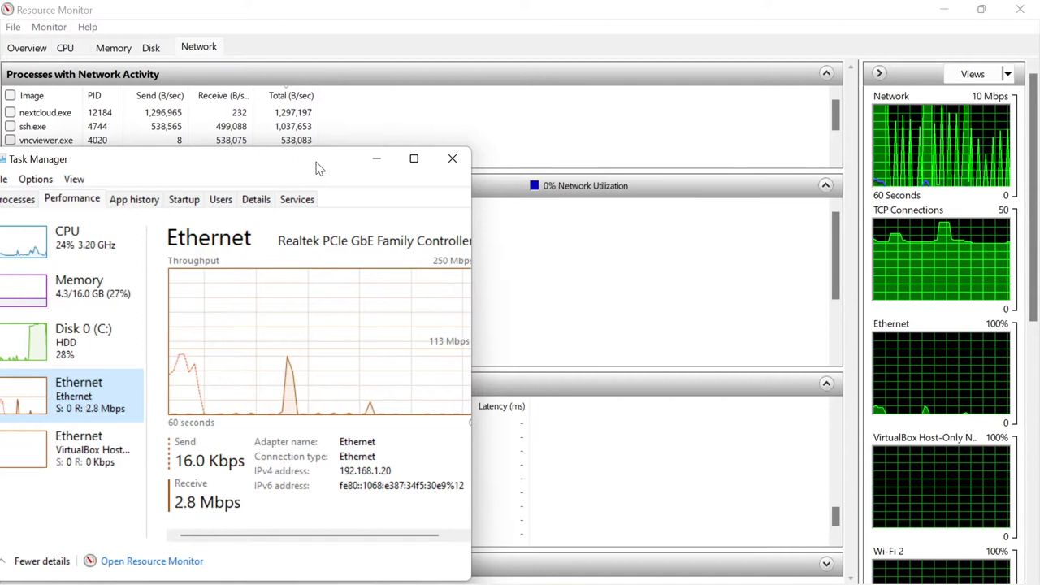
drag(318, 166, 391, 175)
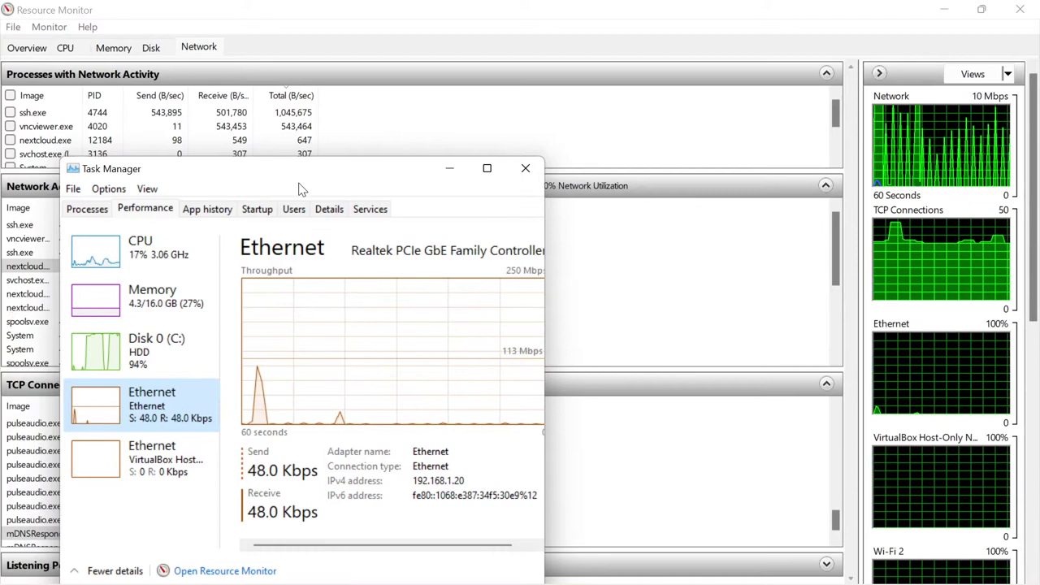
Check the Disk 0 (C:) graphs, move Task Manager down-right, then return to Ethernet throughput
click(96, 342)
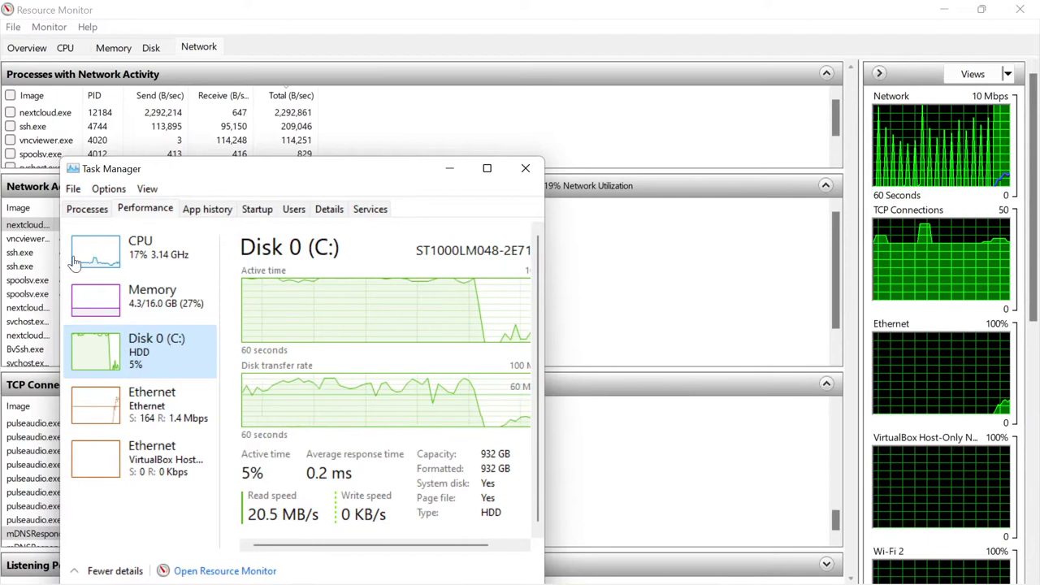
drag(272, 176, 471, 220)
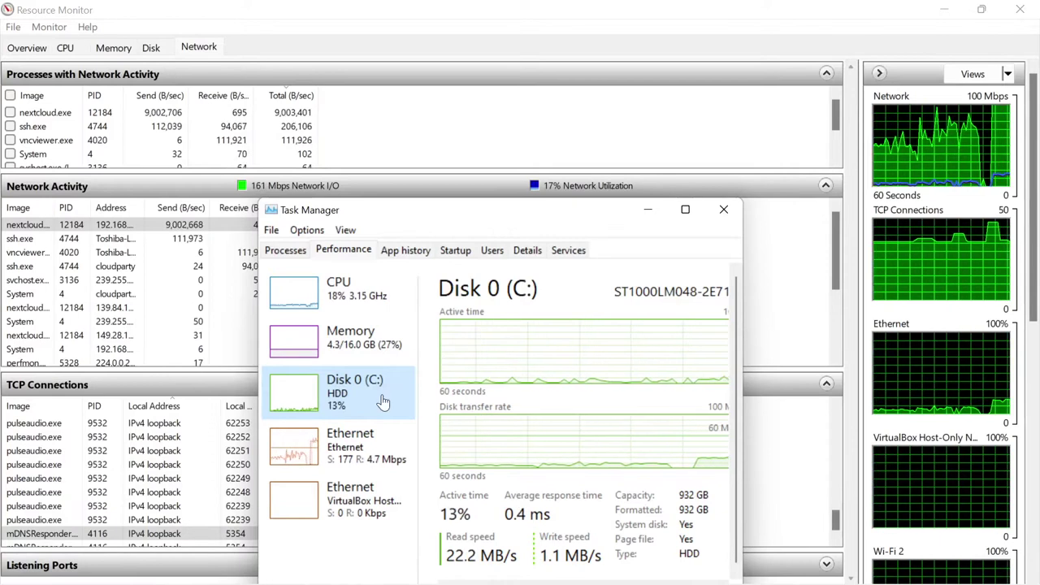
click(290, 441)
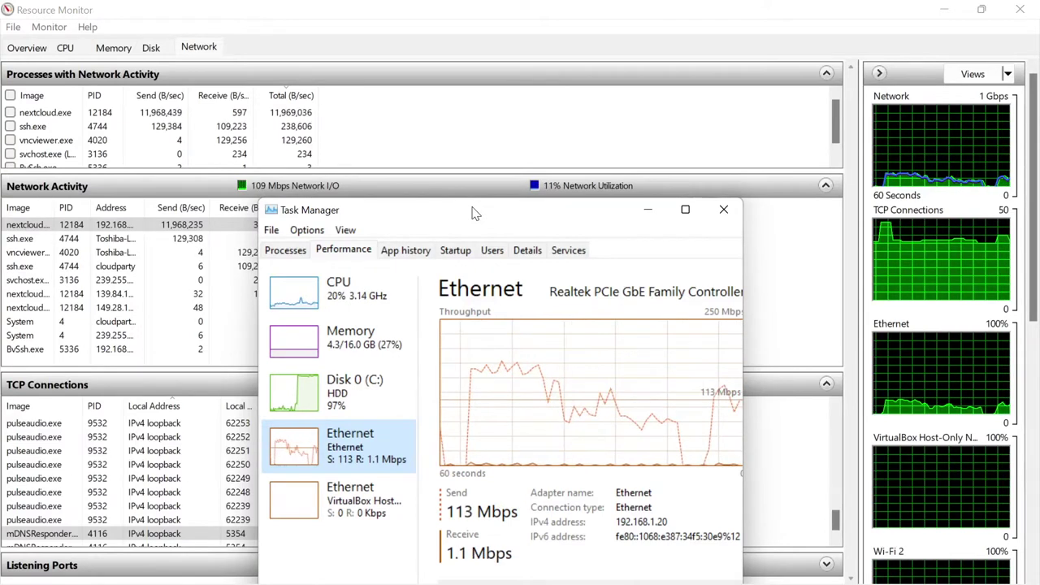
Drag Task Manager further down and right to expose more Resource Monitor network columns
drag(478, 222, 570, 233)
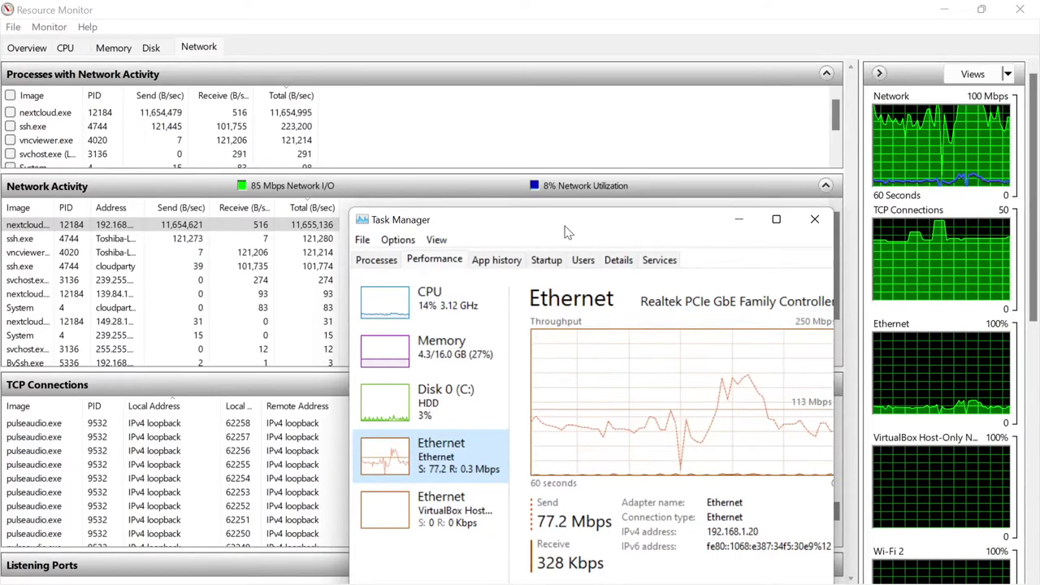
Switch Task Manager's Performance view to Disk 0 (C:), showing 7% active time and 2.2 MB/s writes
click(411, 402)
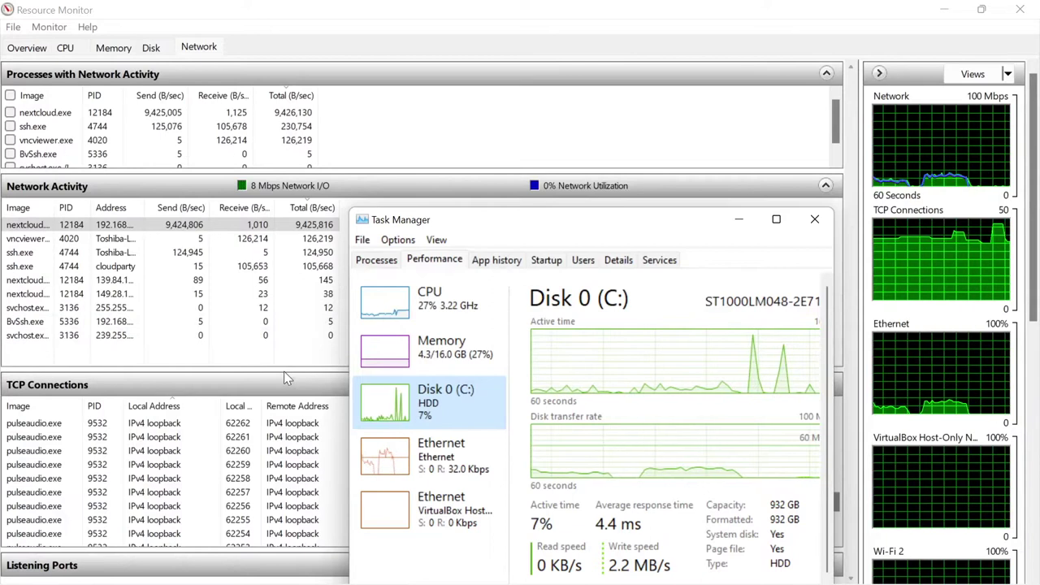
Shrink Network Activity, enlarge TCP Connections, and select the first mDNSResponder connection
drag(282, 373, 302, 262)
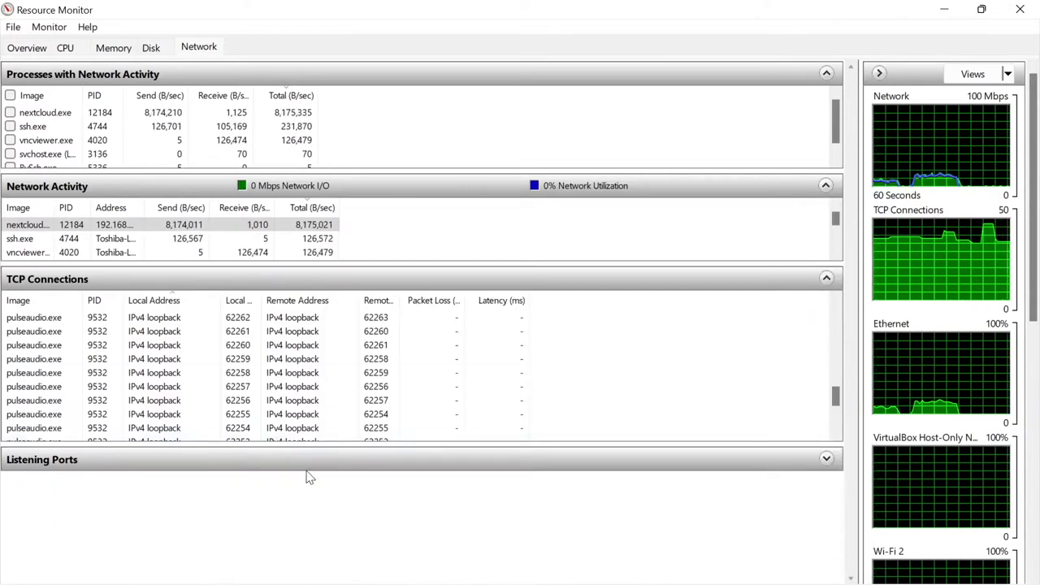
drag(306, 442, 309, 536)
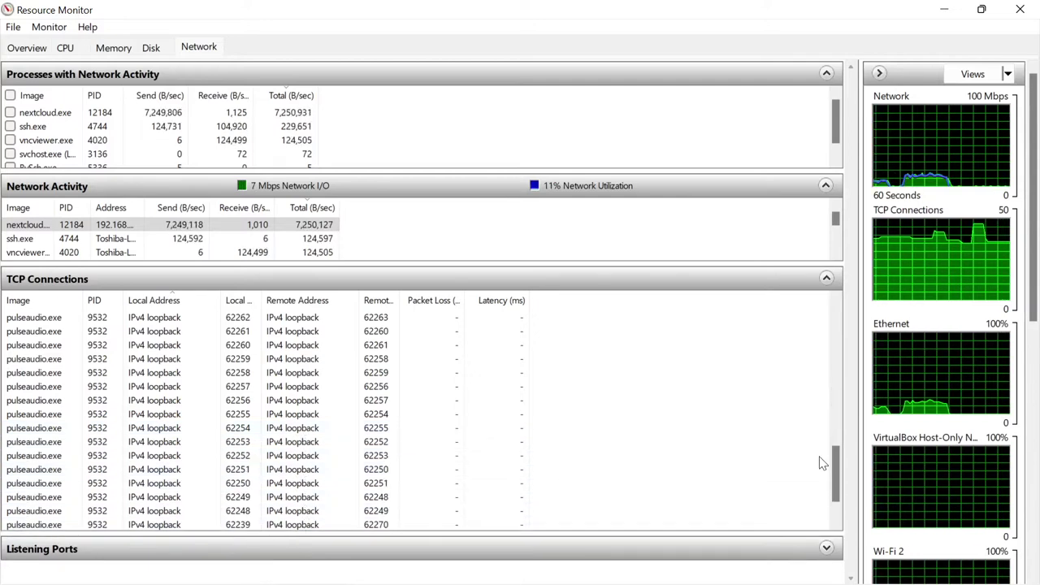
drag(837, 468, 842, 342)
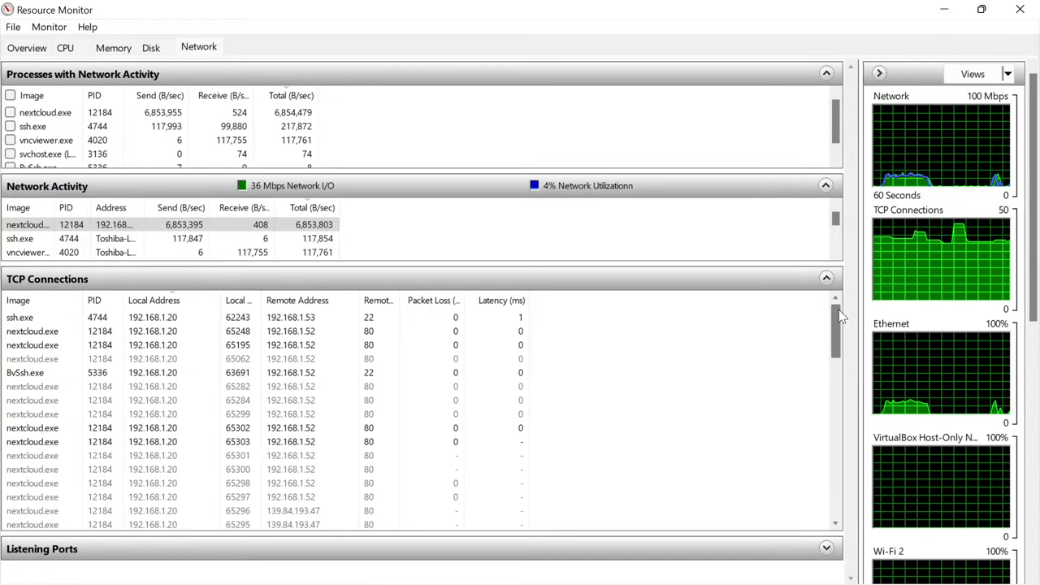
drag(835, 314, 827, 412)
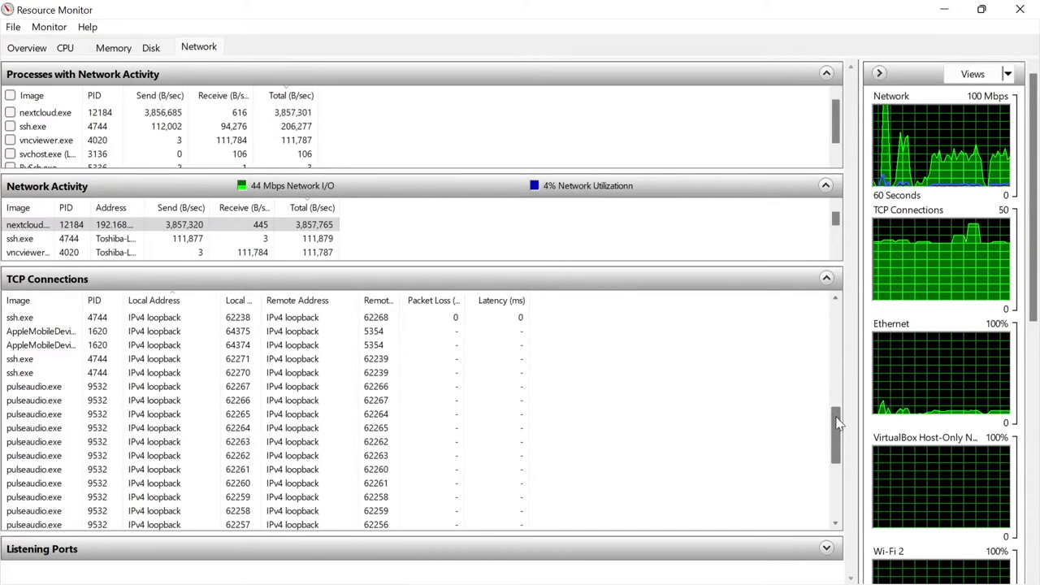
drag(837, 423, 821, 527)
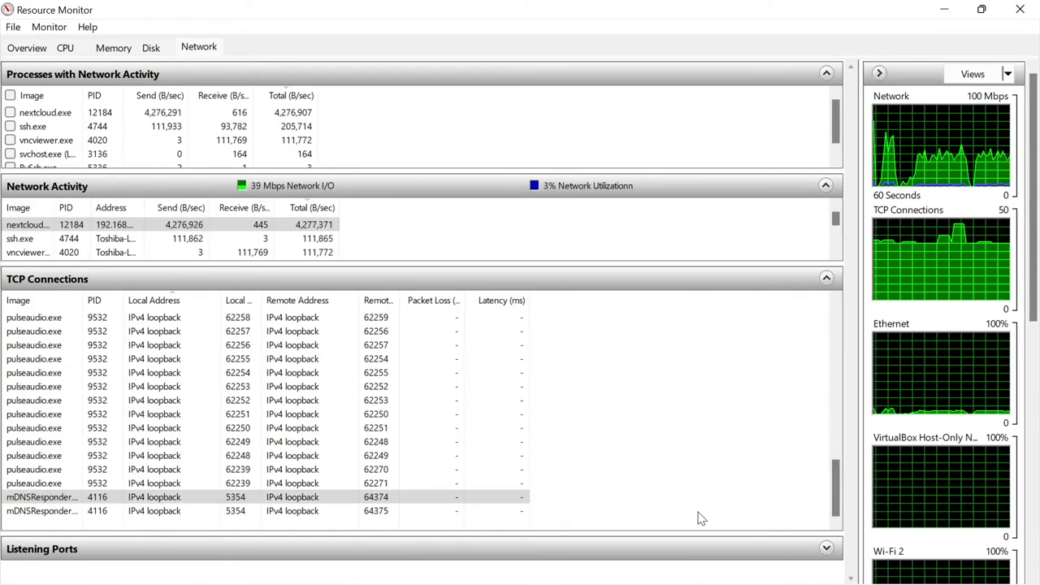
click(223, 499)
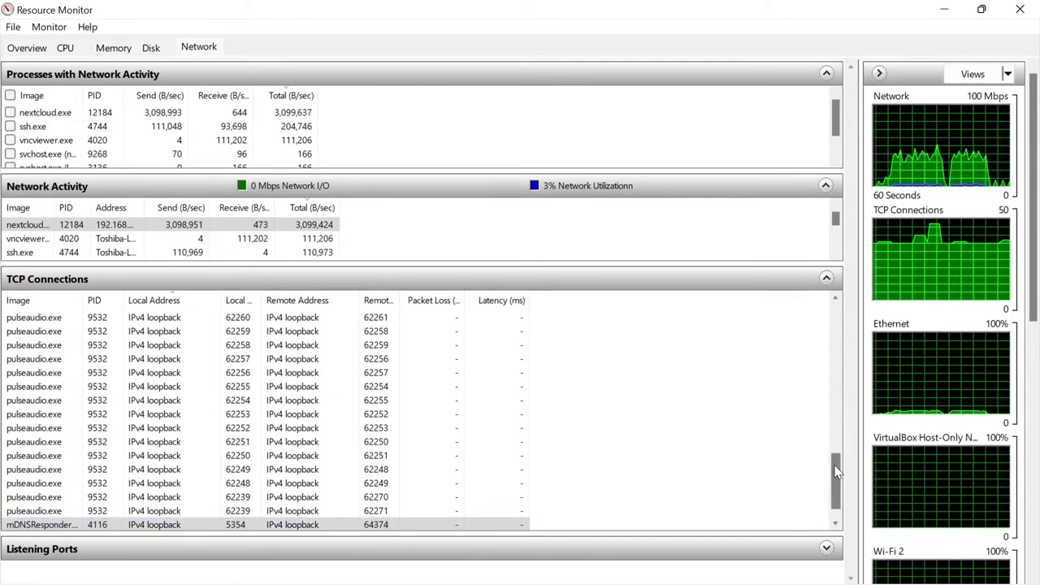
scroll(831, 504, down, 1)
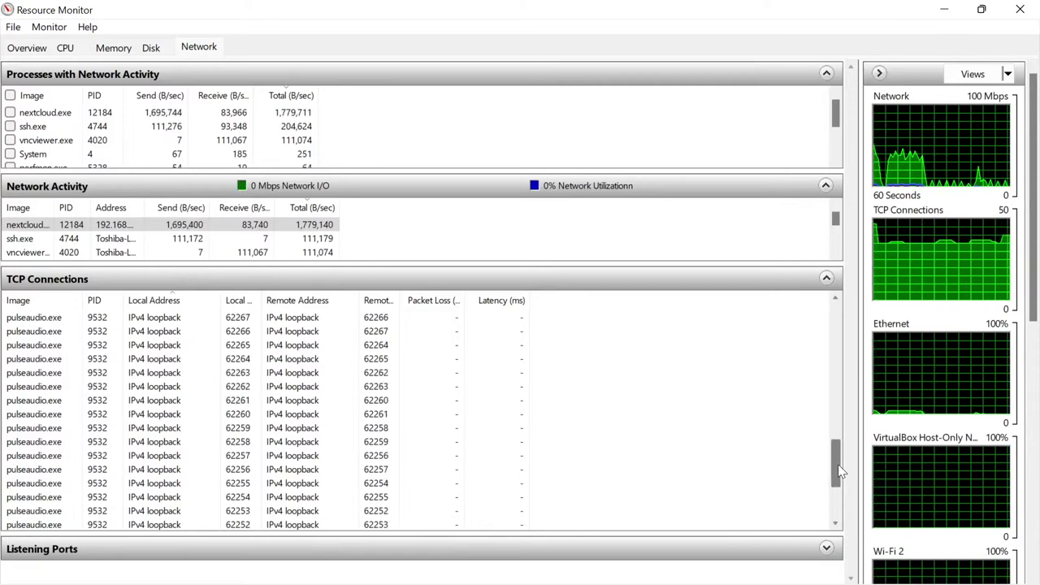
drag(838, 464, 828, 514)
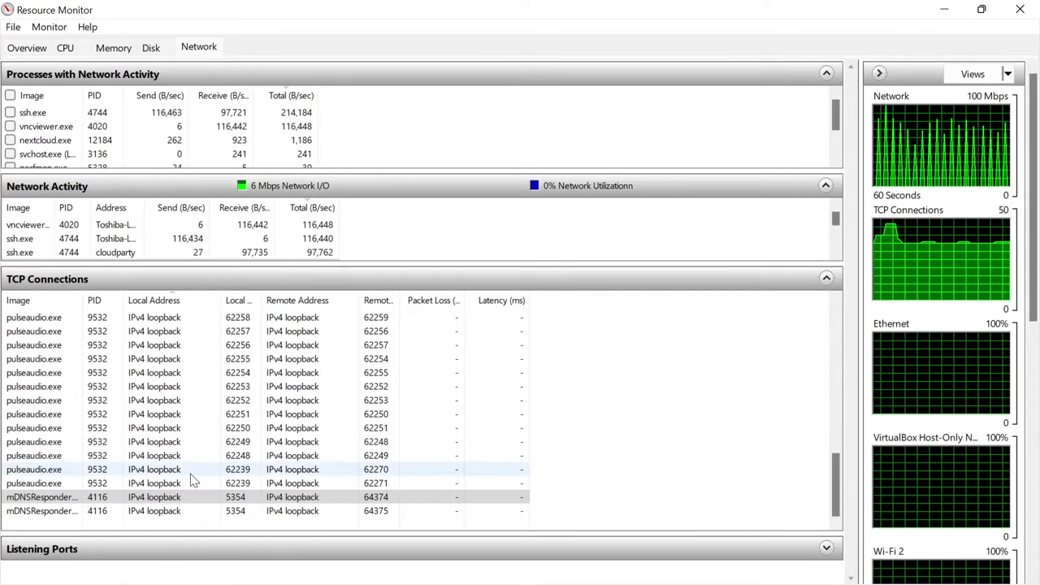
click(96, 512)
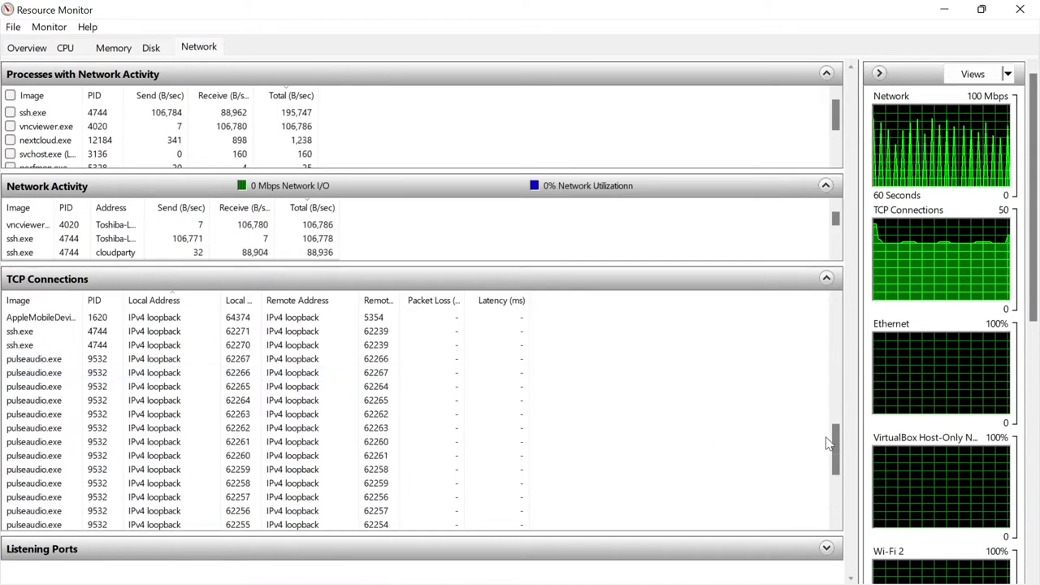
drag(834, 439, 829, 505)
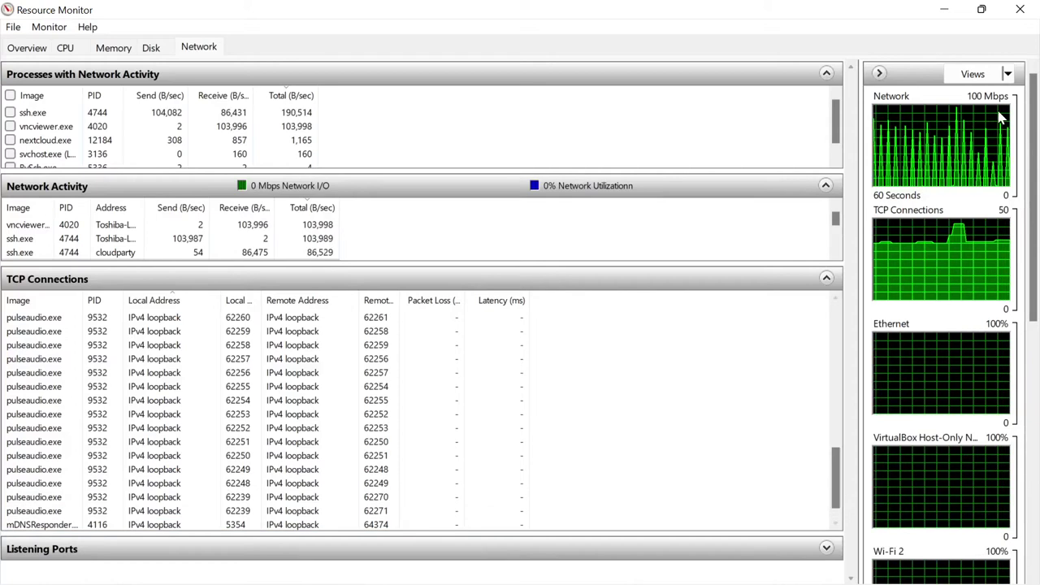
mouse_move(582, 574)
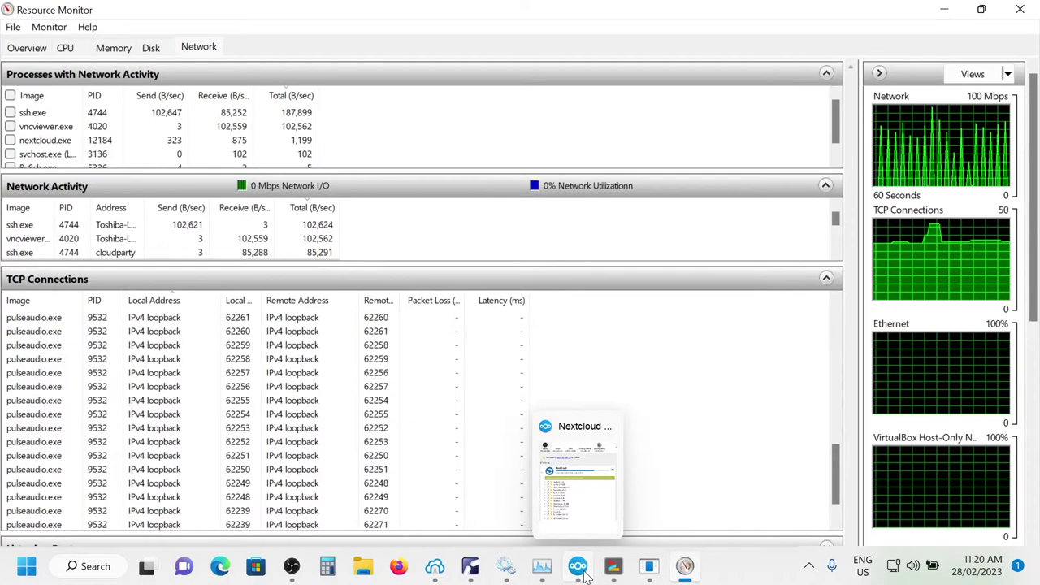
click(577, 480)
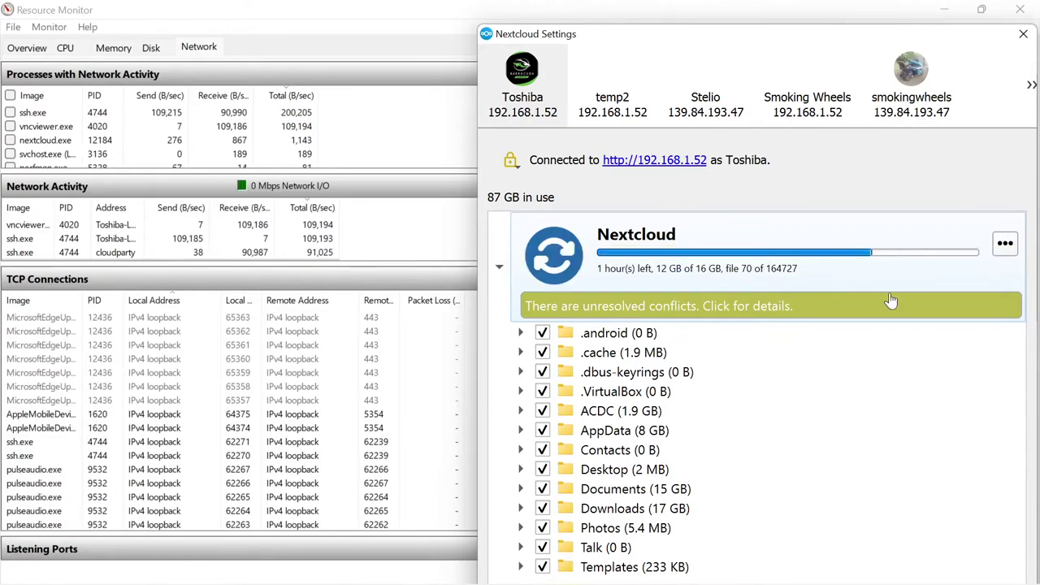
click(374, 416)
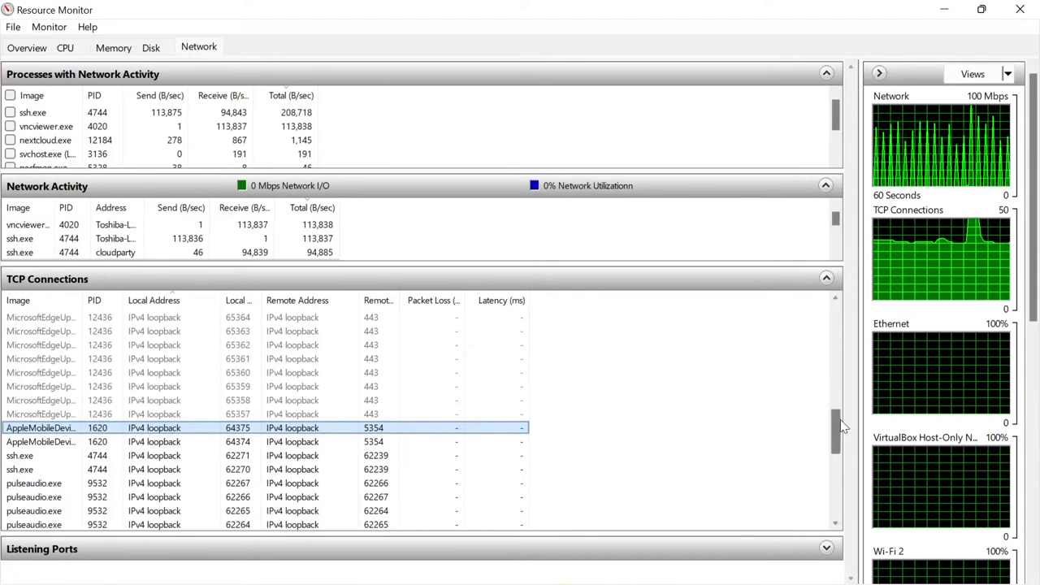
drag(836, 416, 821, 524)
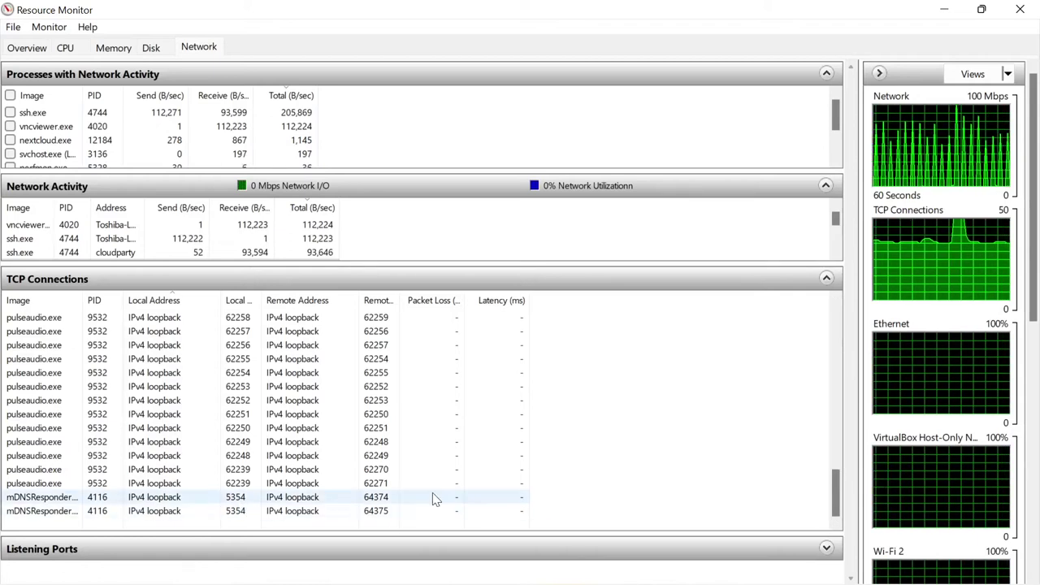
drag(837, 490, 818, 433)
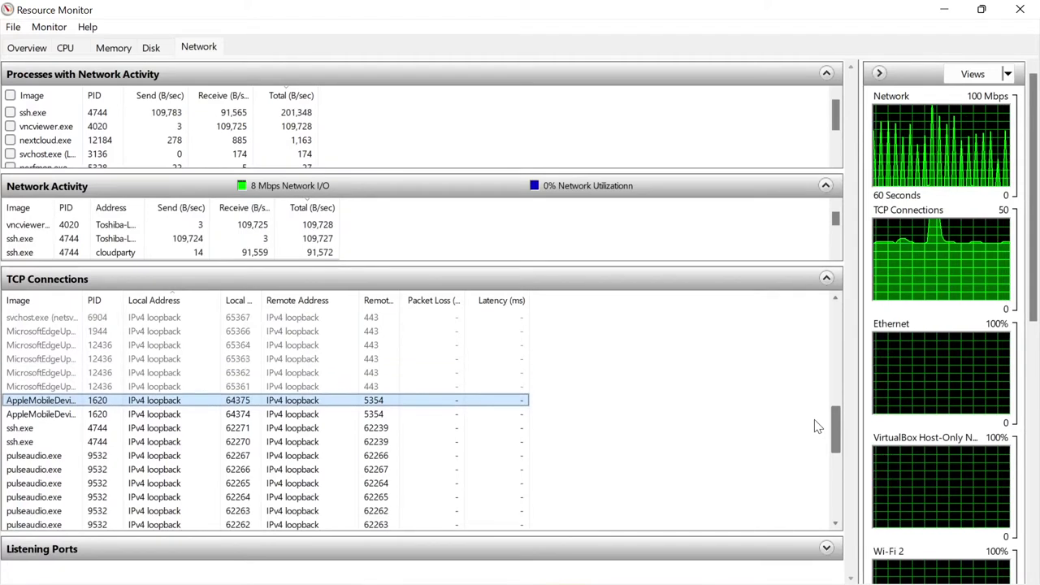
drag(815, 432, 834, 378)
drag(835, 378, 825, 418)
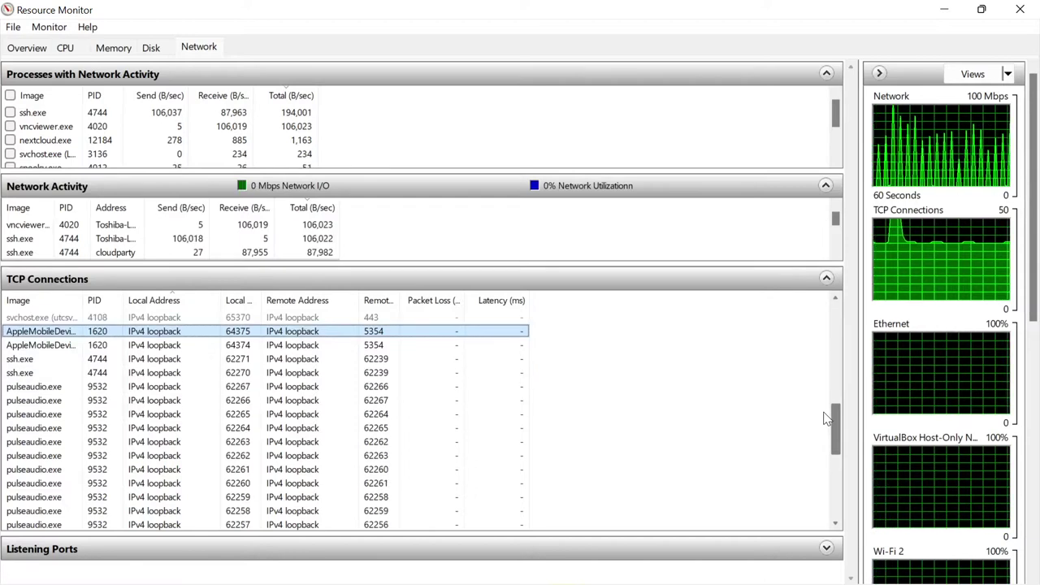
drag(825, 413, 824, 403)
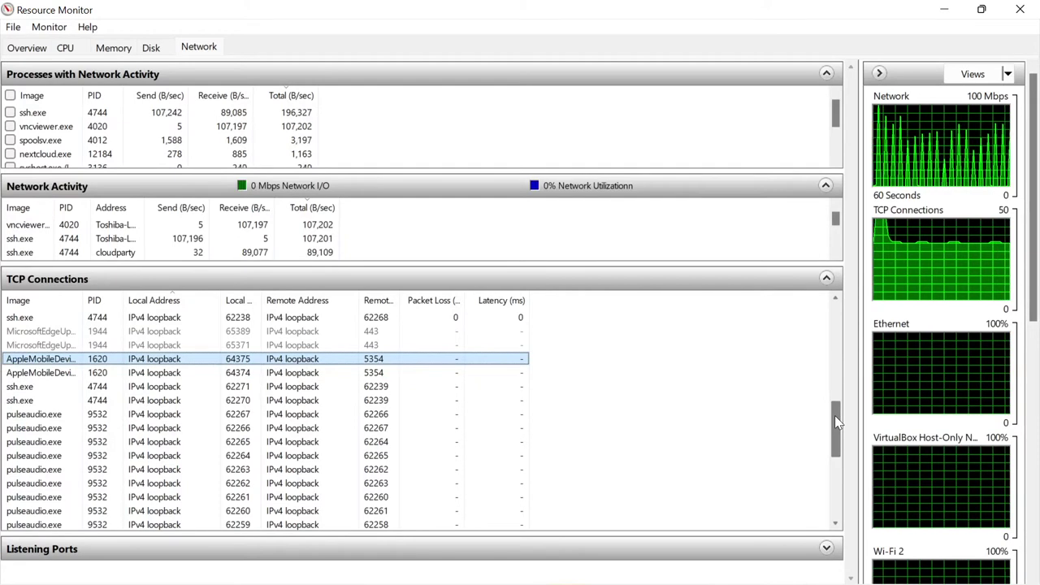
click(382, 365)
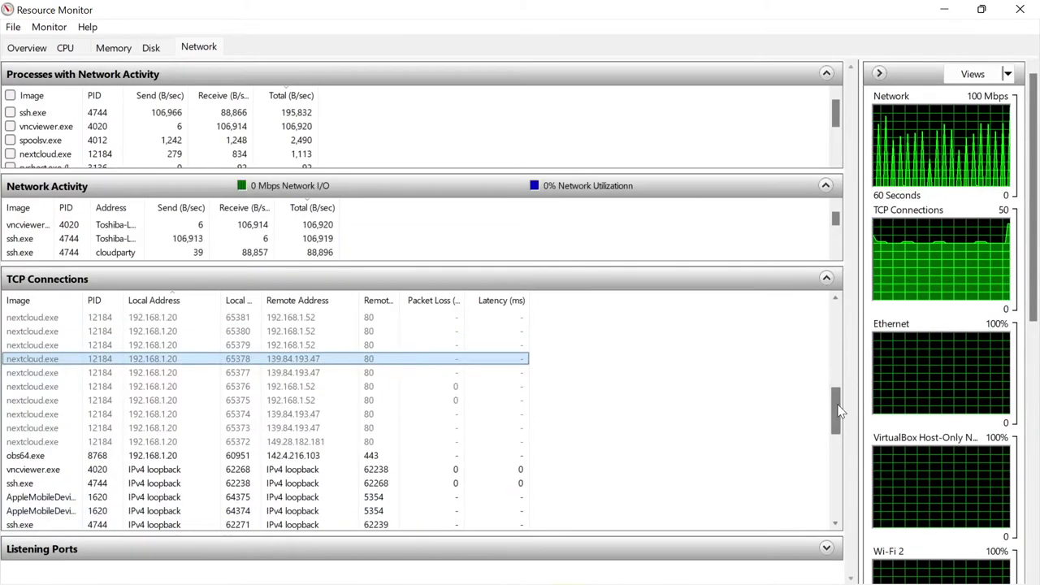
scroll(837, 411, down, 4)
scroll(837, 410, down, 1)
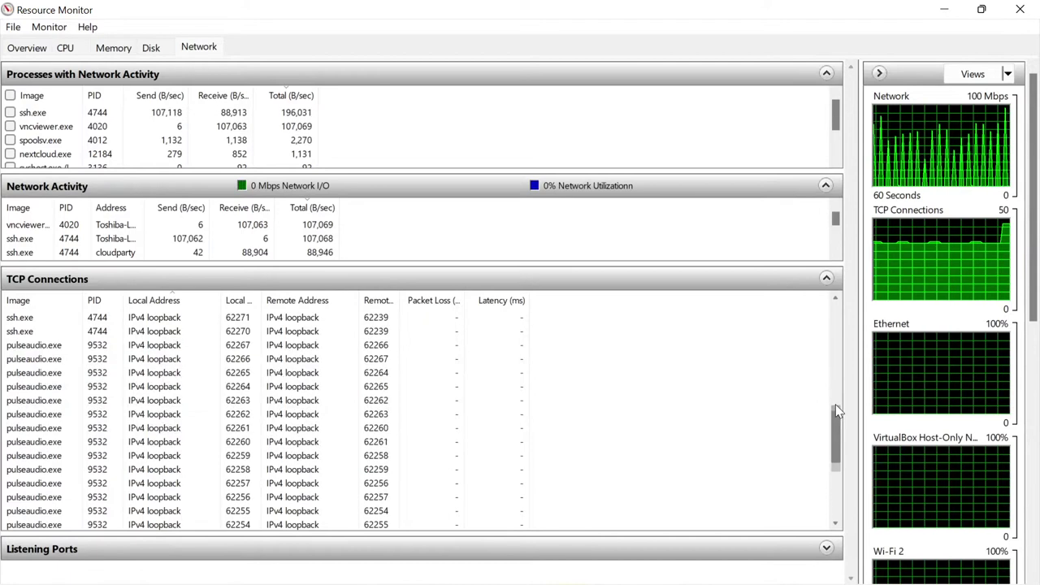
scroll(837, 411, up, 5)
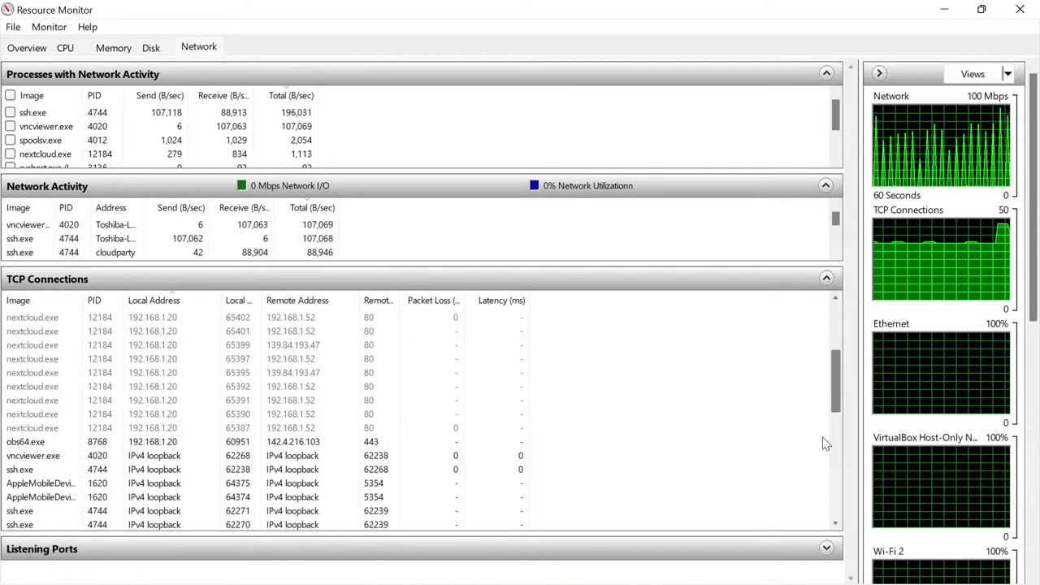
drag(841, 395, 836, 341)
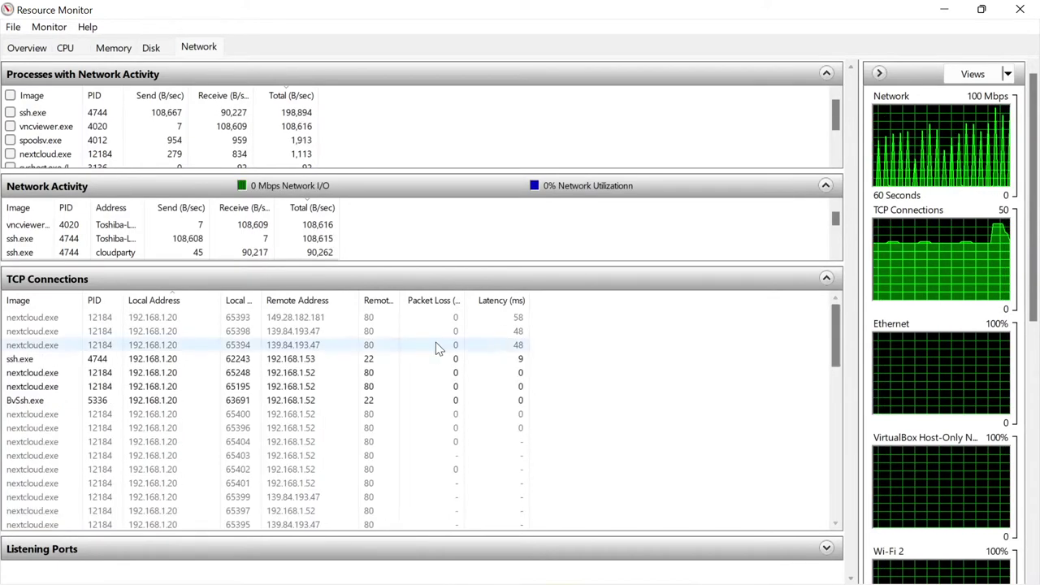
mouse_move(480, 579)
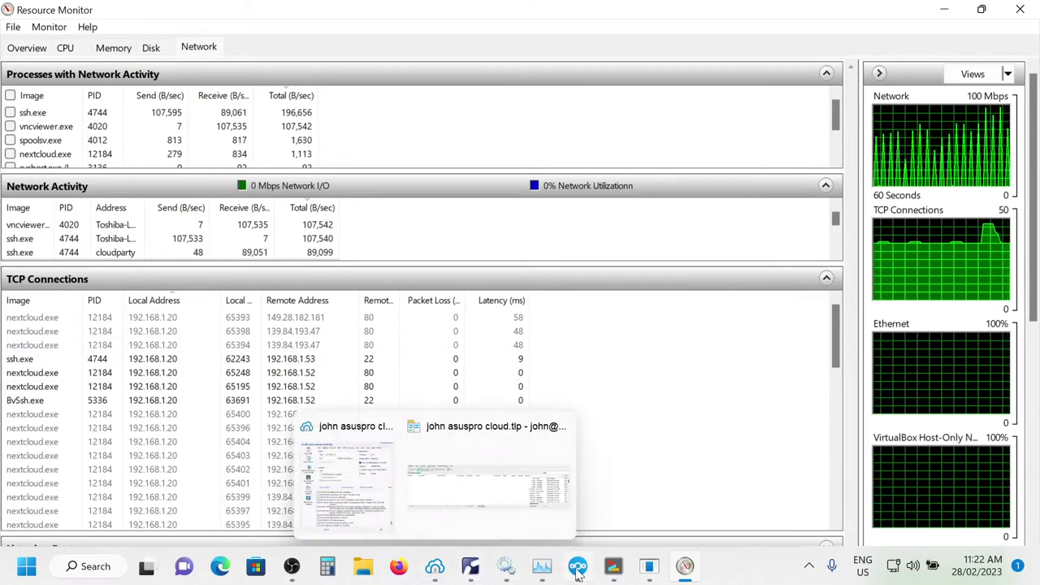
Bring Task Manager forward, move it up and left, and show Ethernet throughput details
click(539, 575)
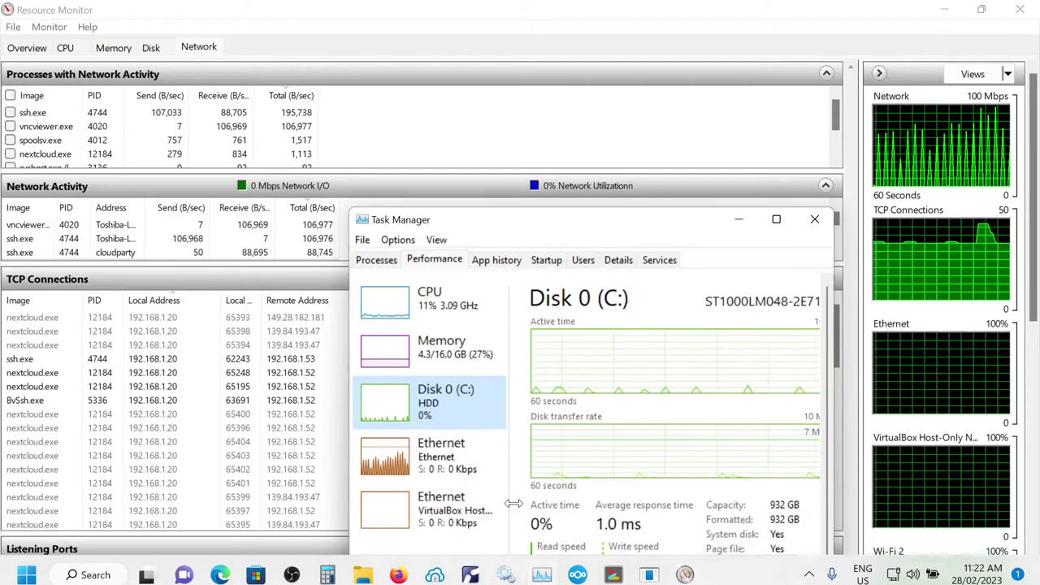
drag(545, 227, 516, 162)
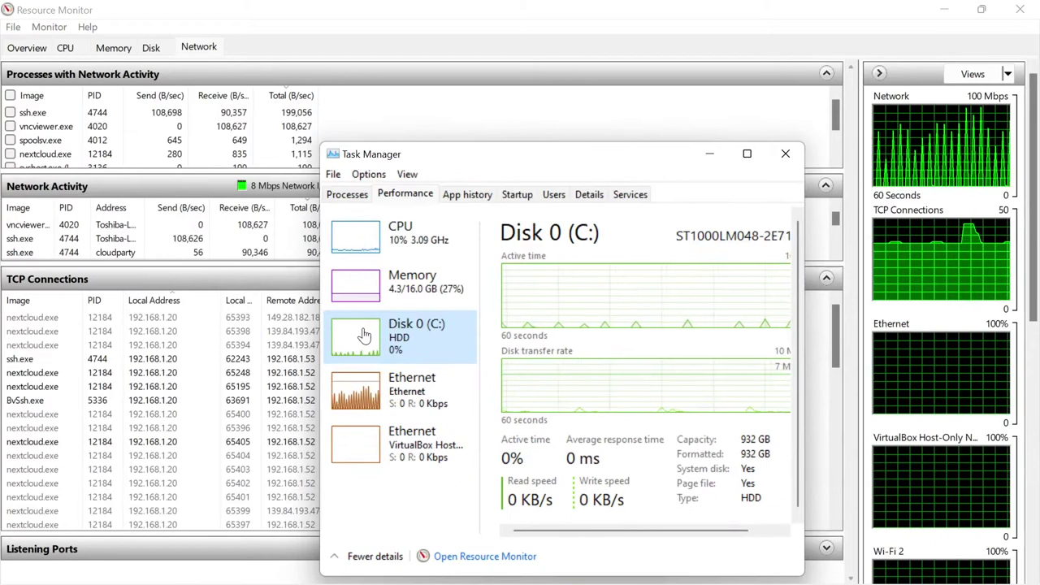
click(354, 399)
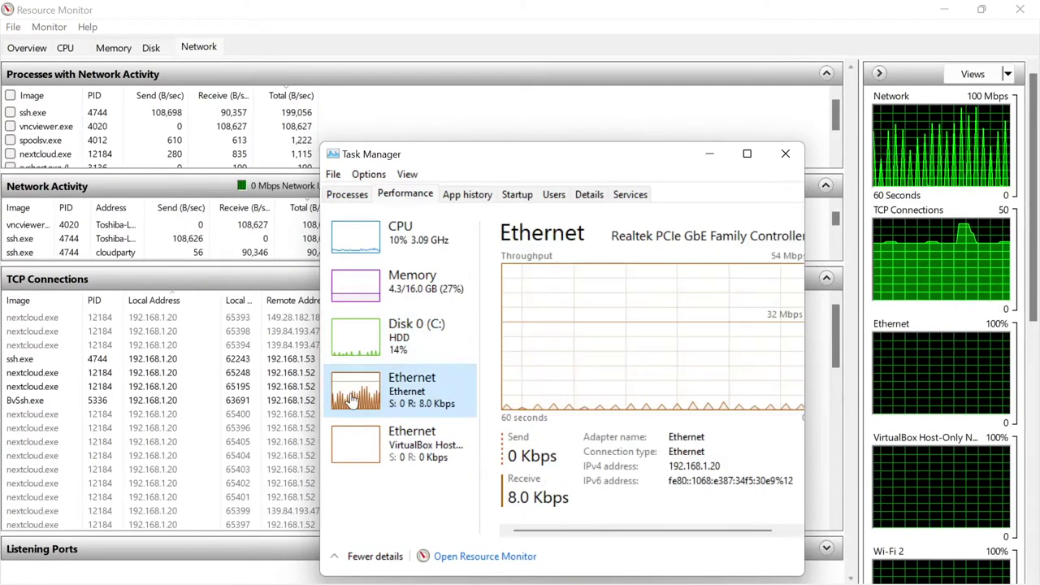
Open a second Resource Monitor on the CPU view, sort Services by PID, and maximize it
click(470, 559)
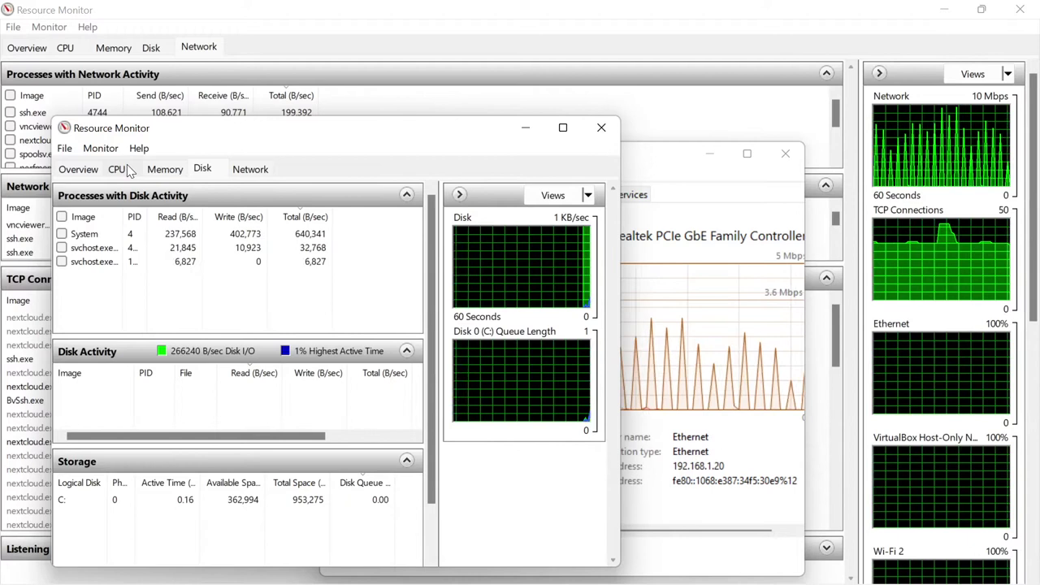
click(117, 169)
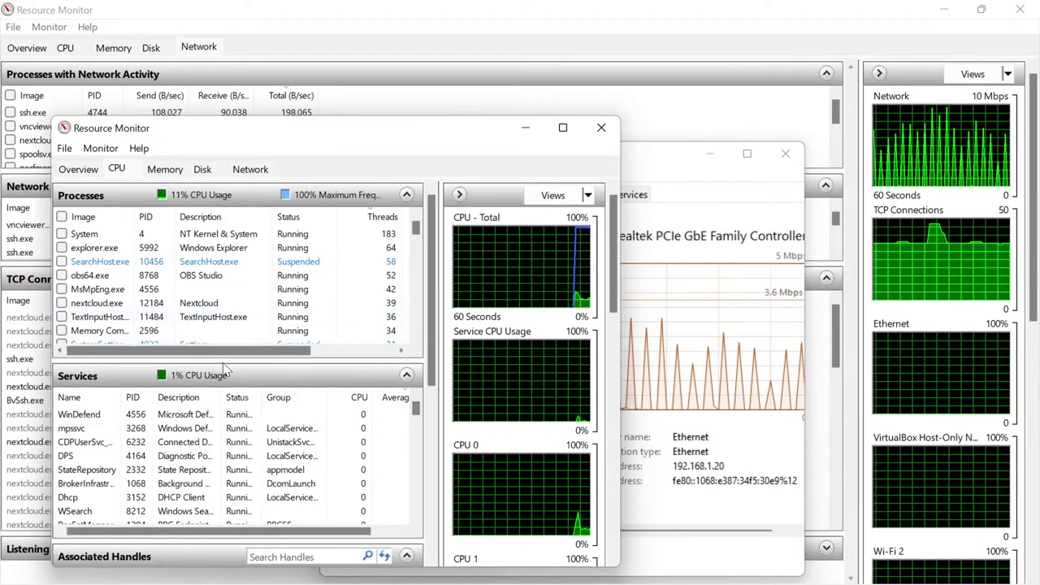
drag(221, 361, 203, 296)
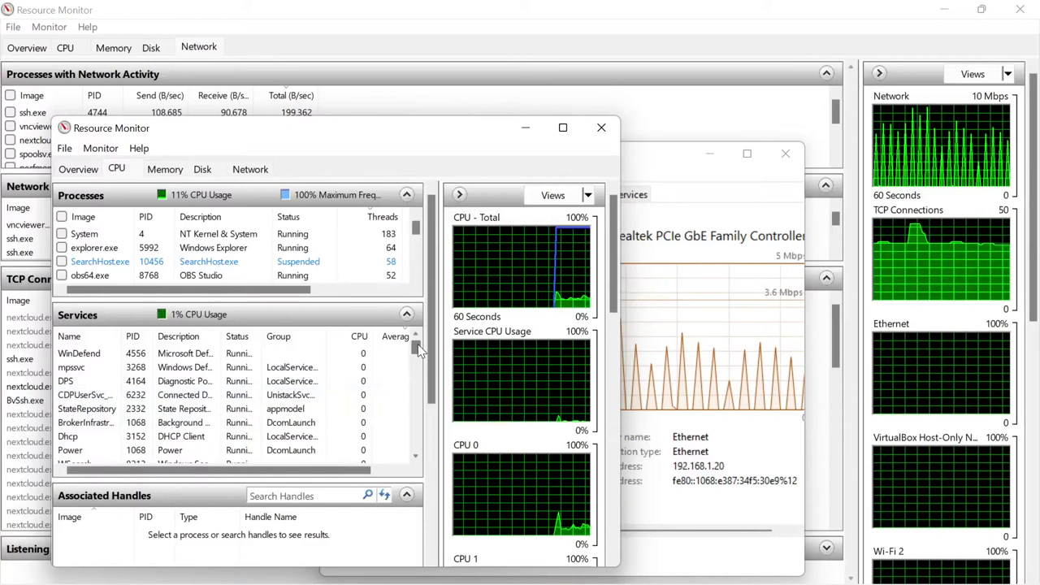
mouse_move(419, 348)
mouse_down()
mouse_move(415, 418)
mouse_move(400, 451)
mouse_move(418, 348)
mouse_up()
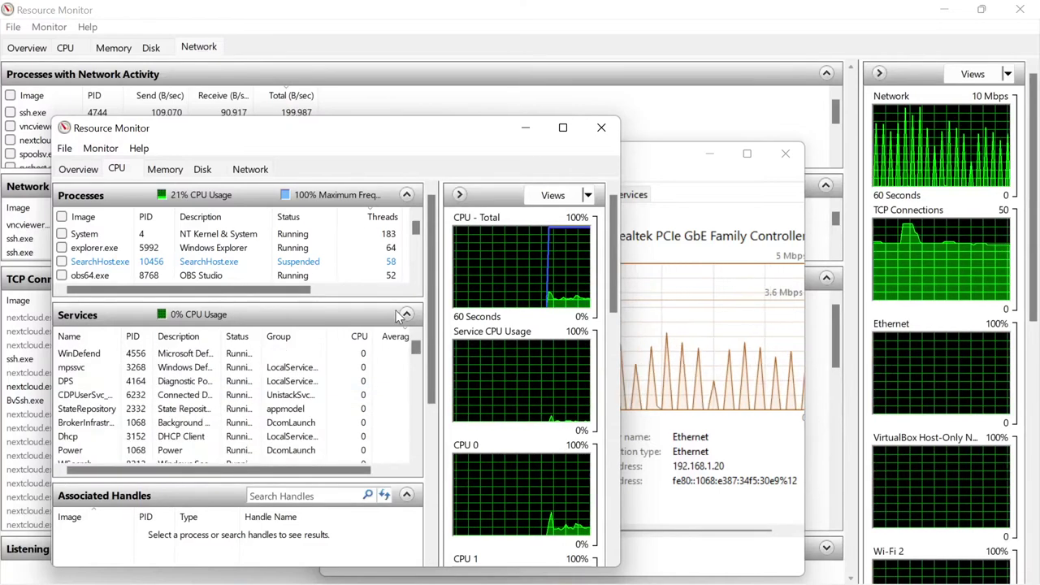
click(135, 337)
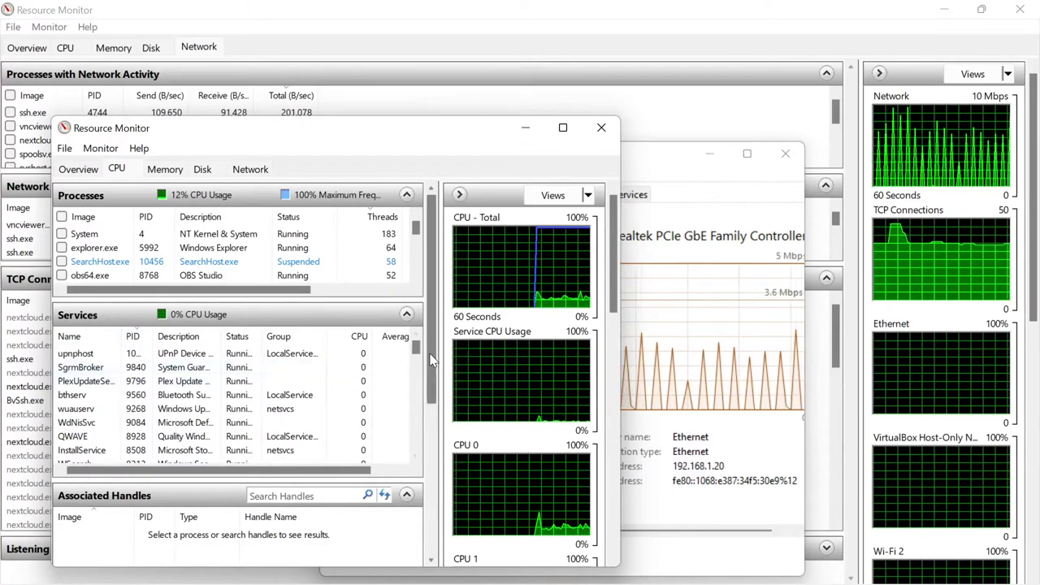
click(562, 128)
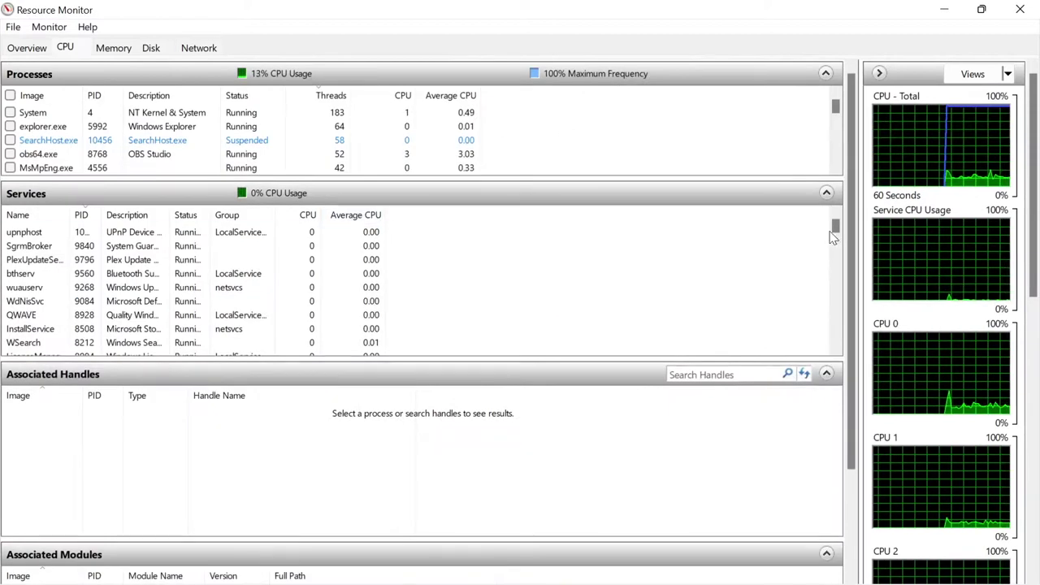
Search associated handles for 4116, then replace the search term with 5354 and run it
drag(847, 219, 823, 221)
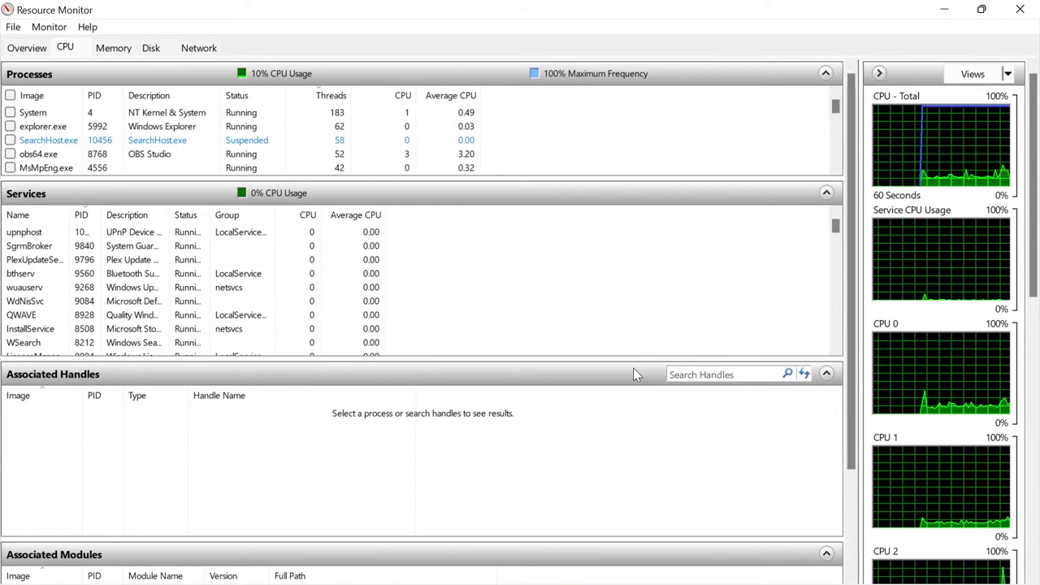
click(689, 372)
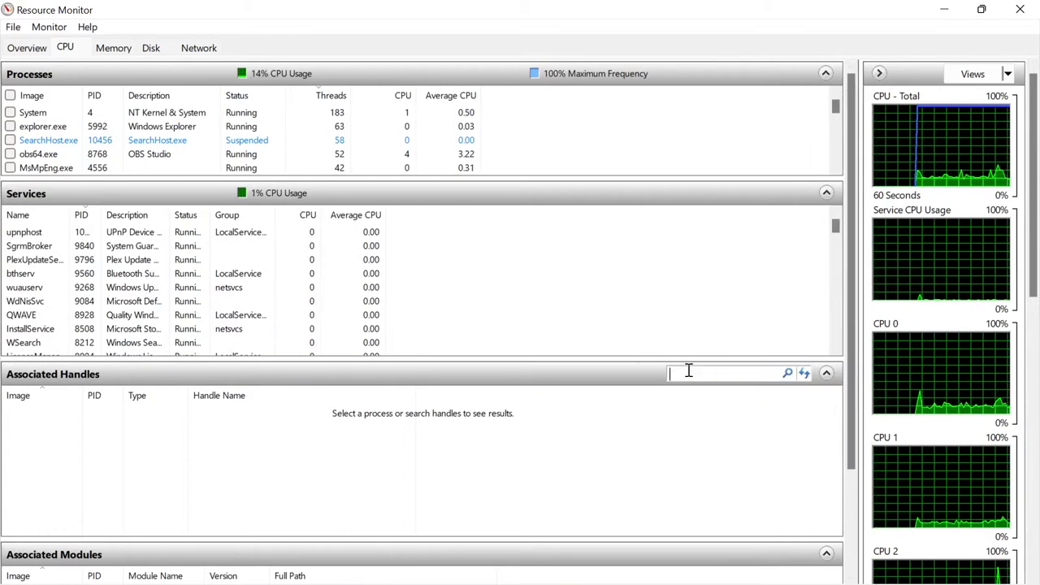
text(4)
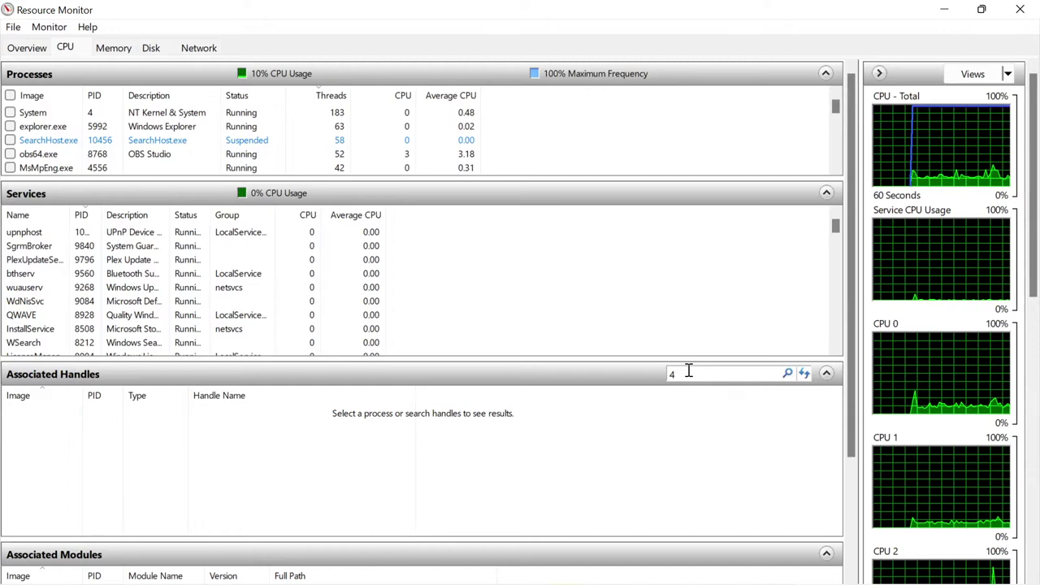
text(116)
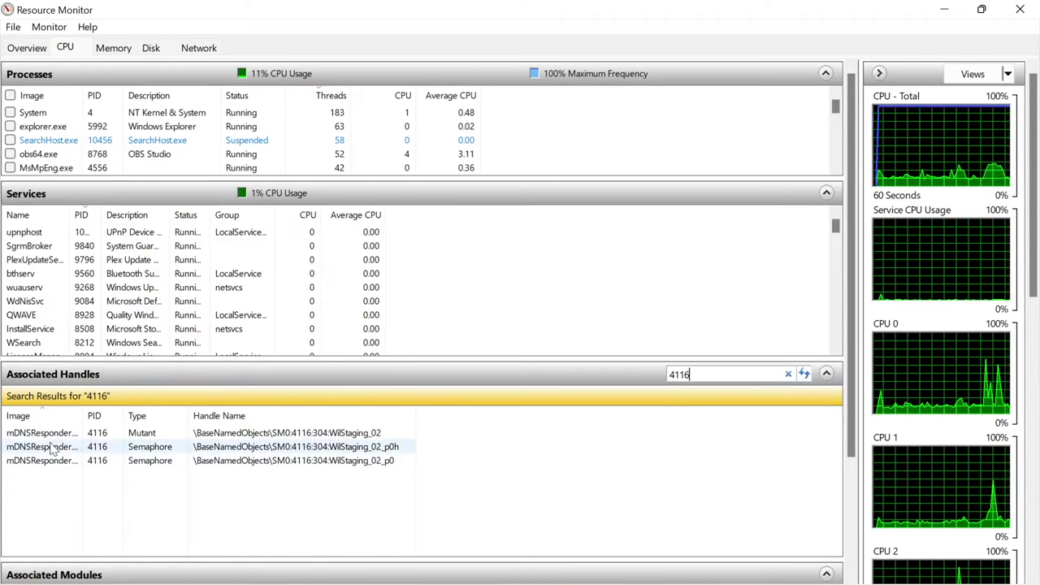
drag(848, 423, 824, 458)
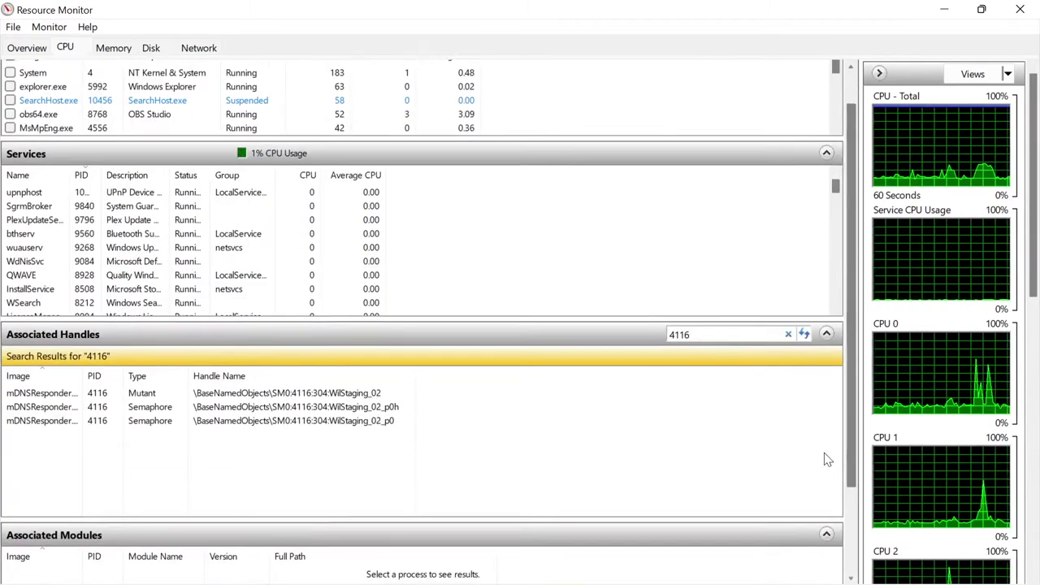
drag(698, 335, 648, 333)
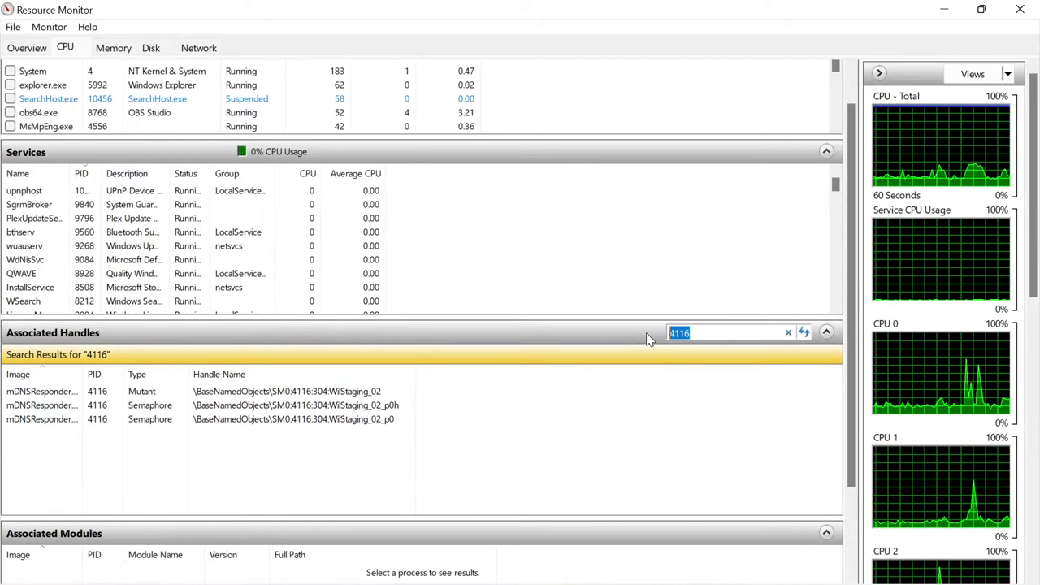
text(5354)
key(Return)
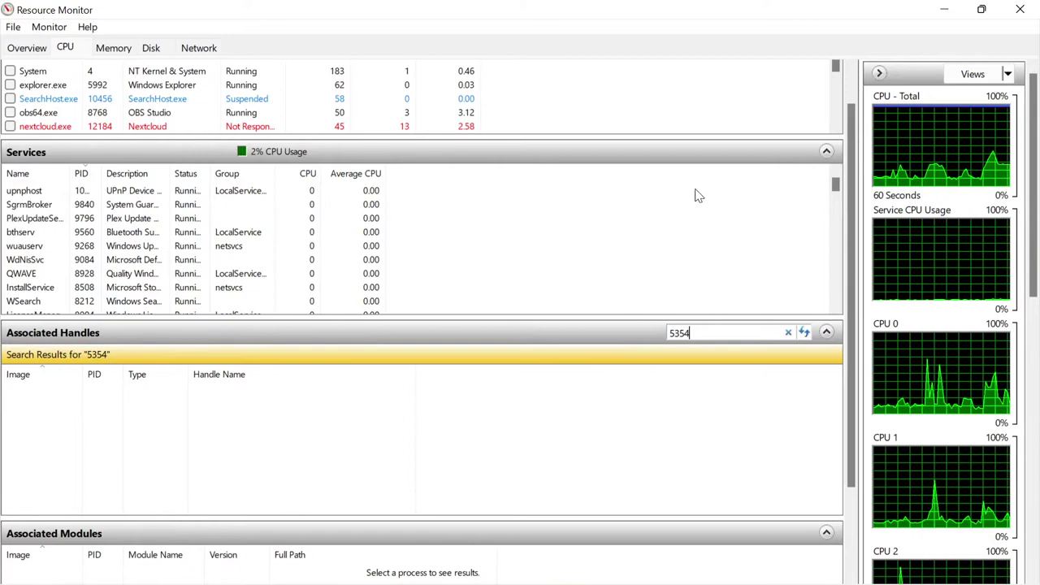
Search handles for 4116 again, then switch to the Memory view
drag(650, 135, 645, 164)
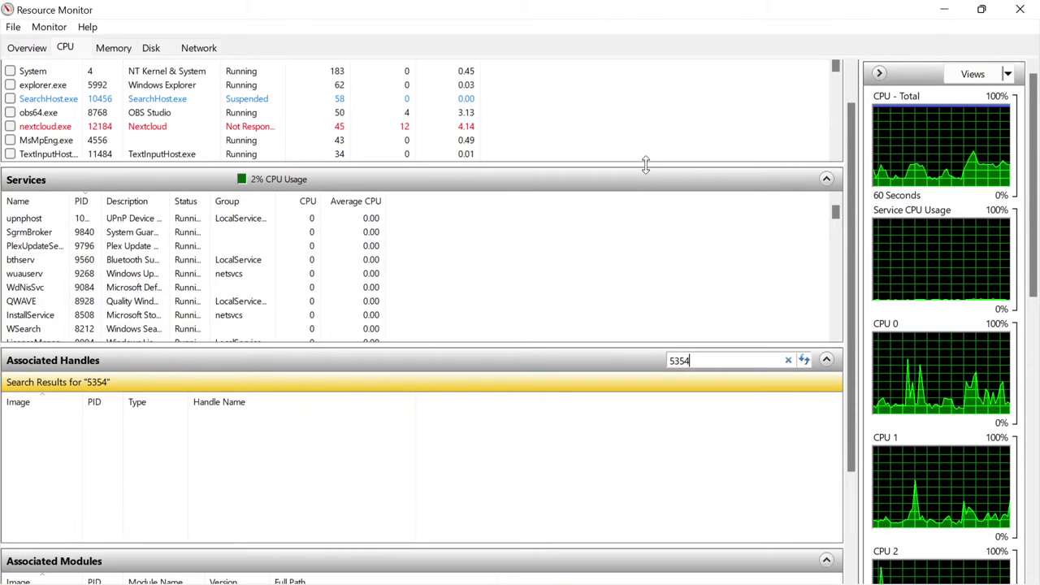
drag(697, 360, 668, 361)
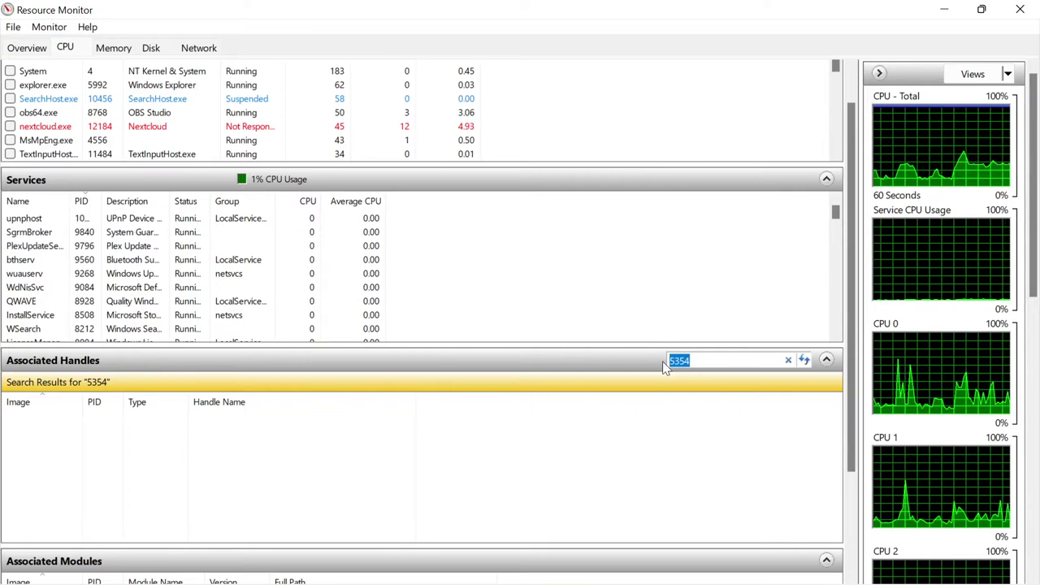
text(4116)
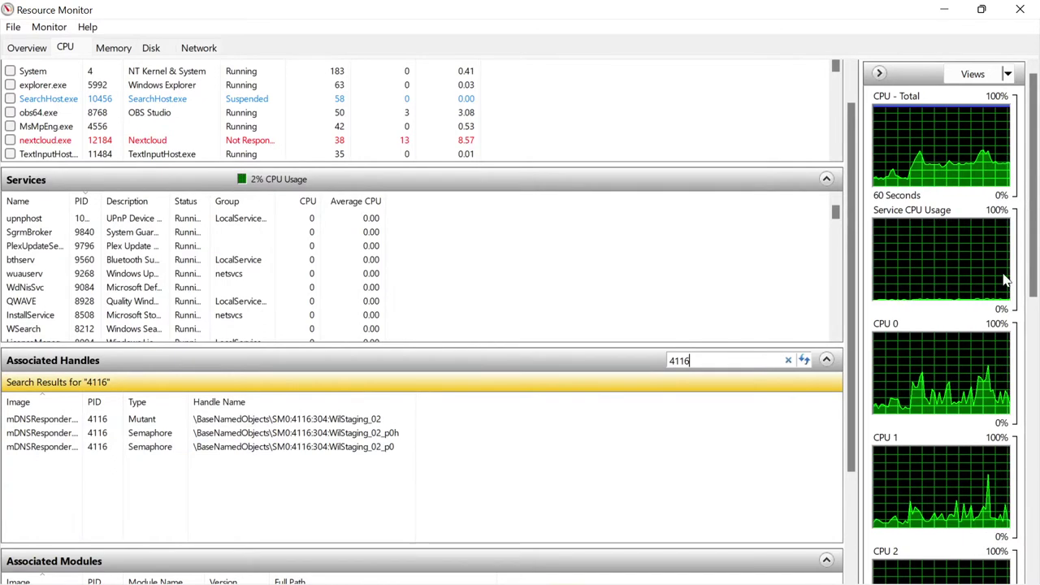
drag(1033, 244, 1004, 543)
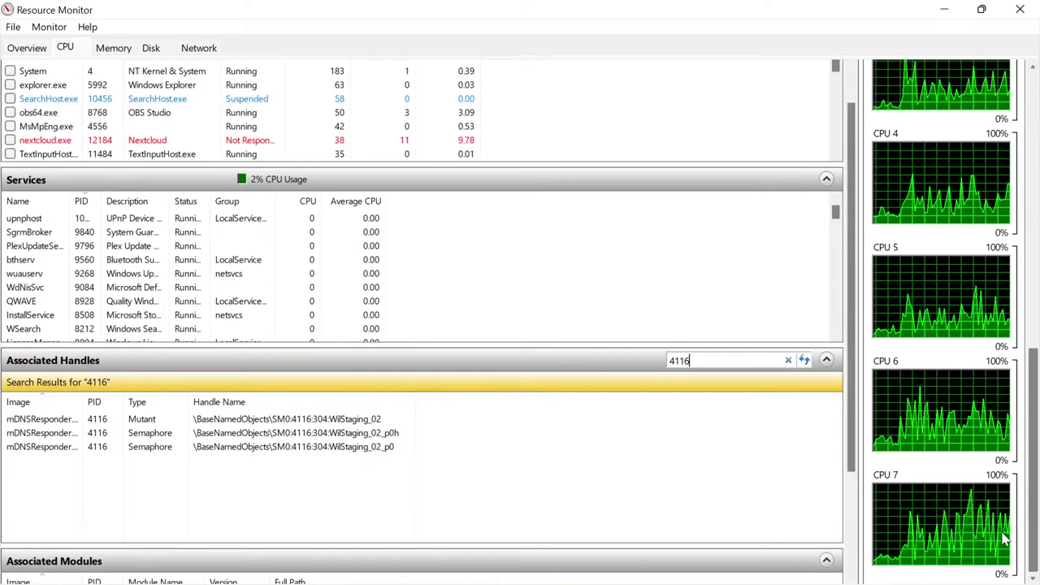
scroll(1005, 543, up, 8)
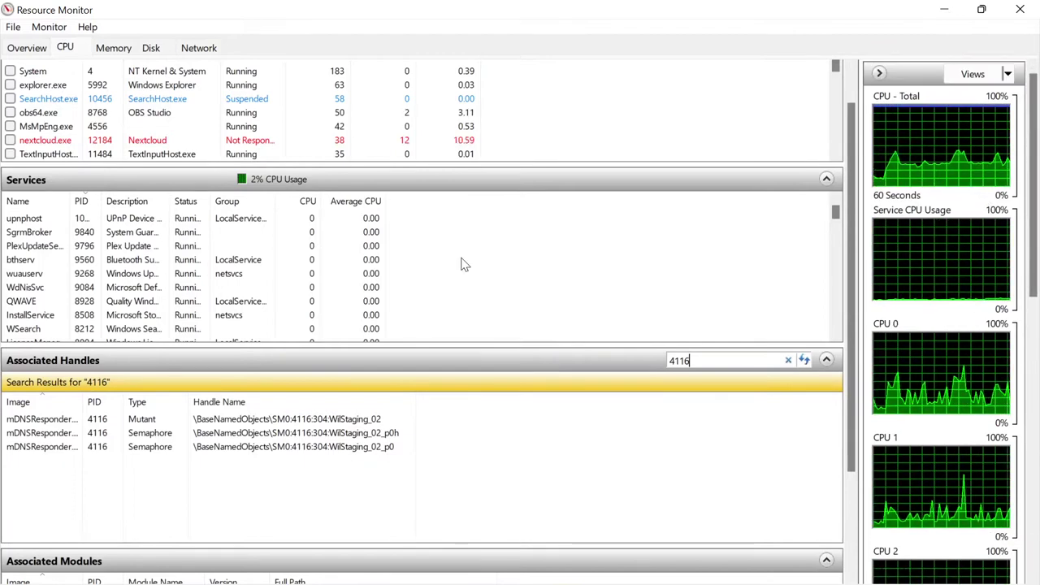
click(120, 47)
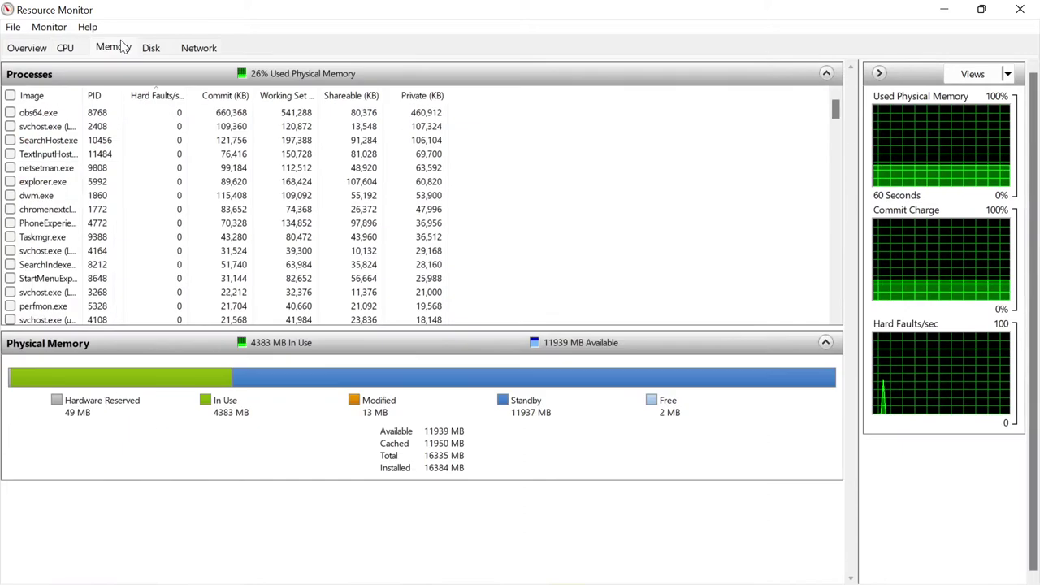
Bring the Network-view Resource Monitor forward and extend TCP Connections to the port 5354 loopback rows
click(65, 47)
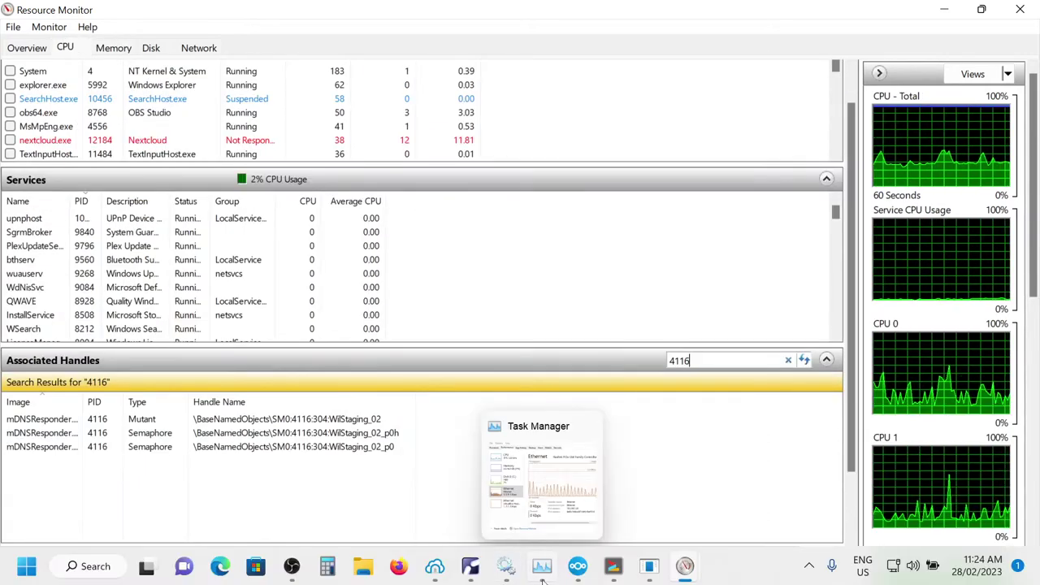
click(578, 566)
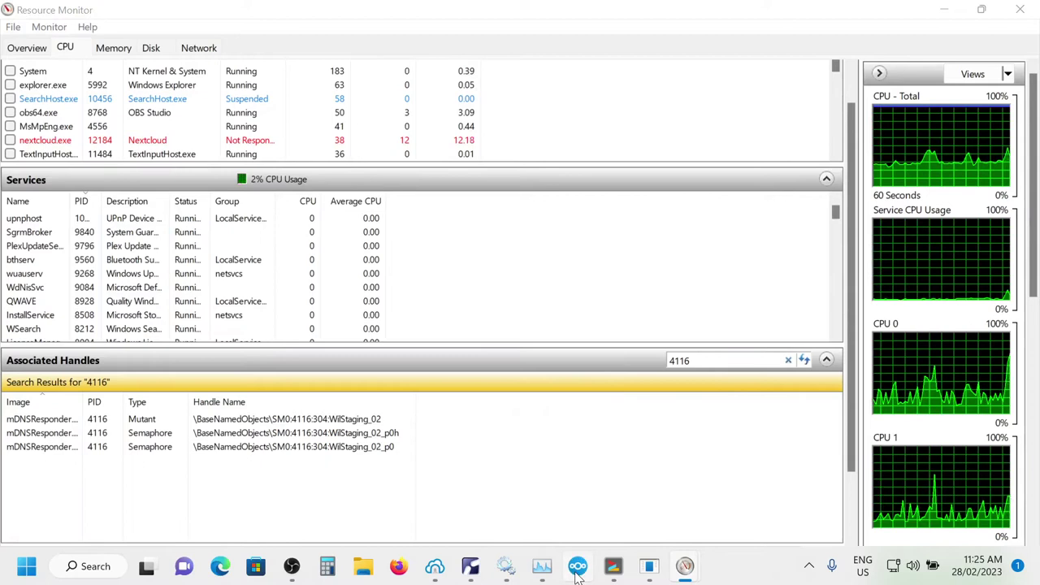
mouse_move(685, 568)
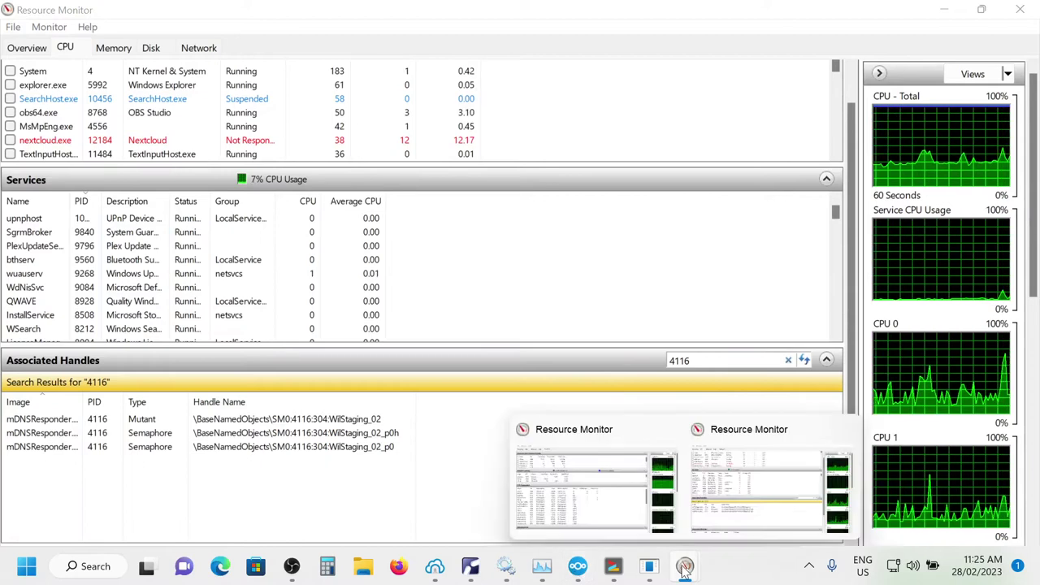
click(603, 517)
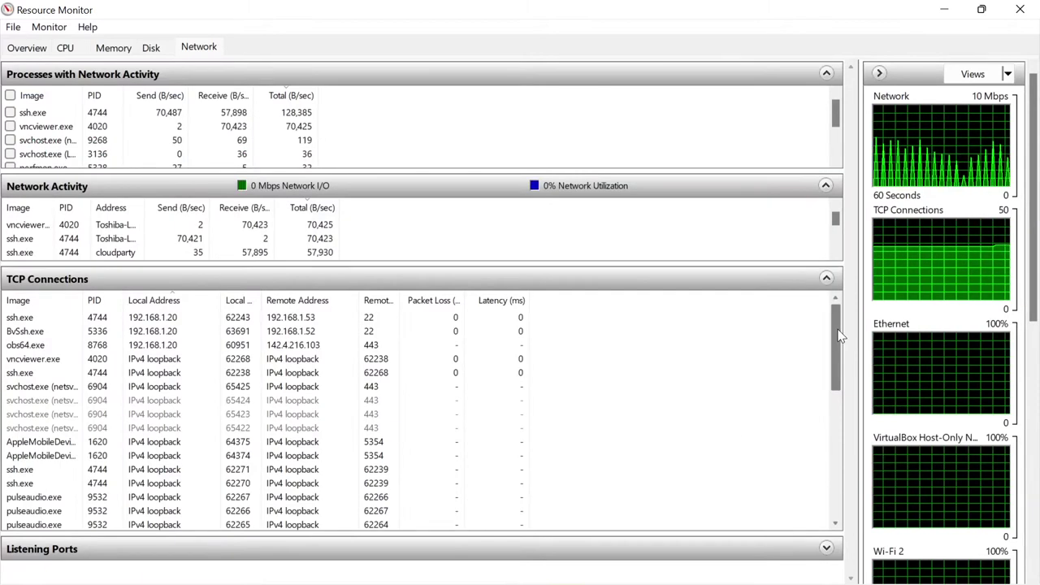
drag(837, 333, 840, 467)
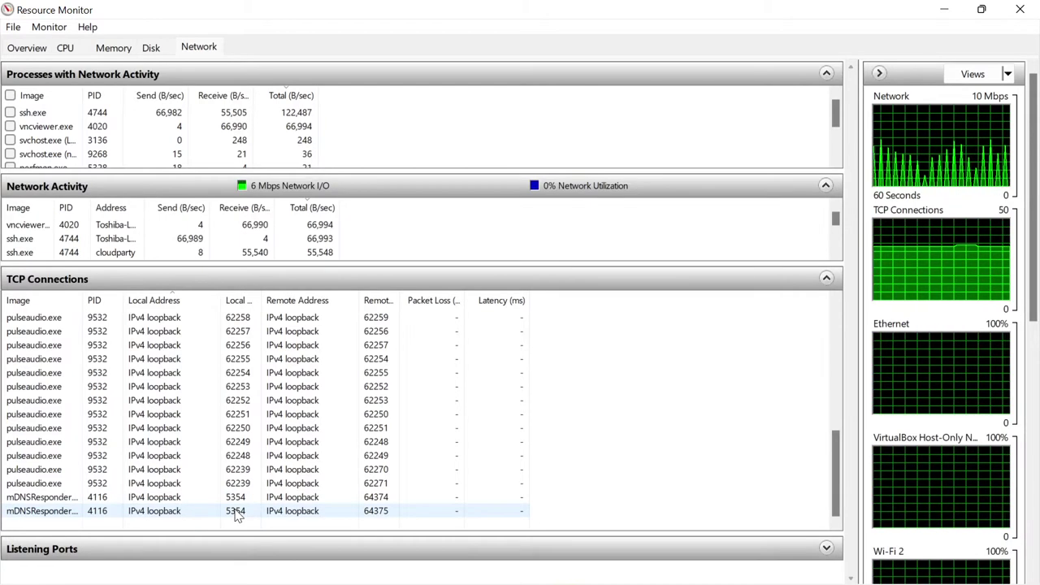
Select the last mDNSResponder loopback connection and rebalance the Network Activity and TCP Connections panes
click(235, 512)
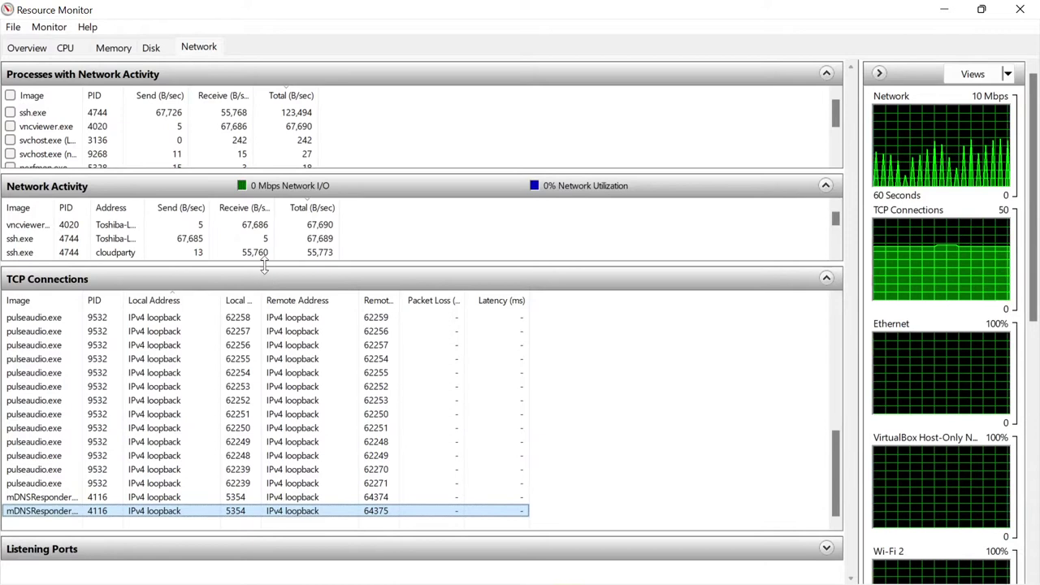
drag(264, 267, 264, 376)
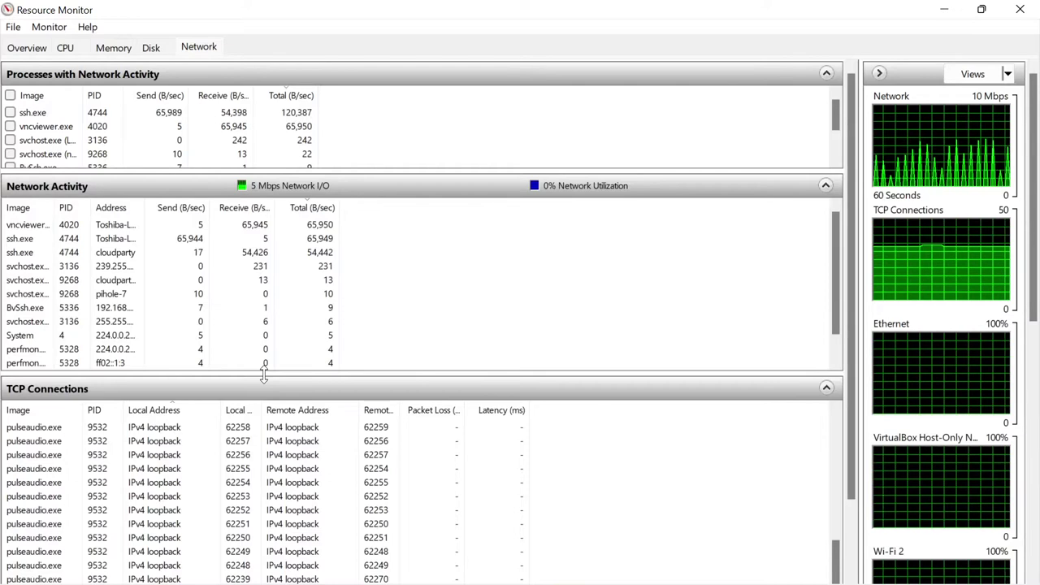
drag(264, 374, 256, 510)
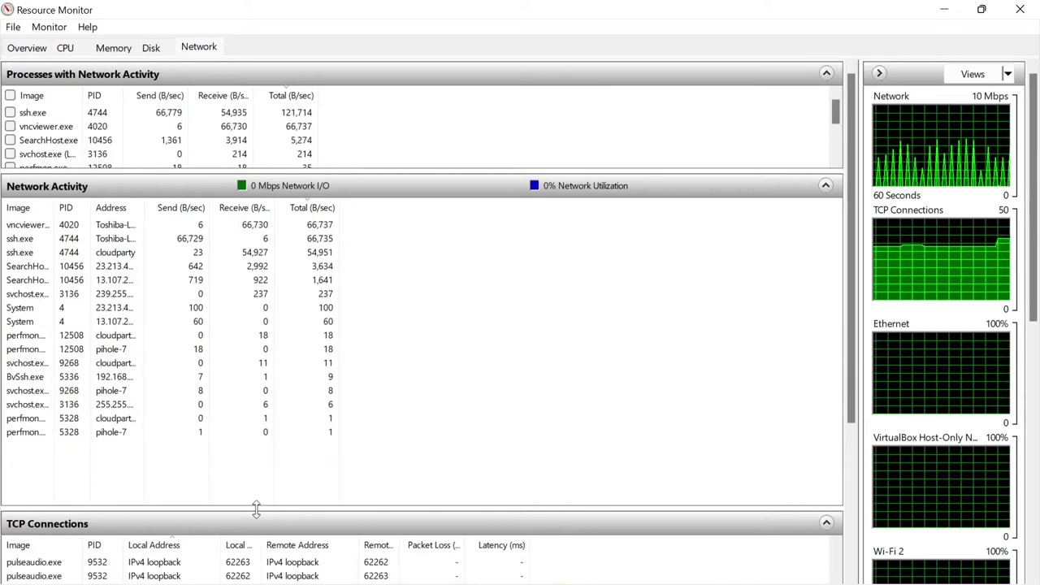
drag(256, 510, 262, 306)
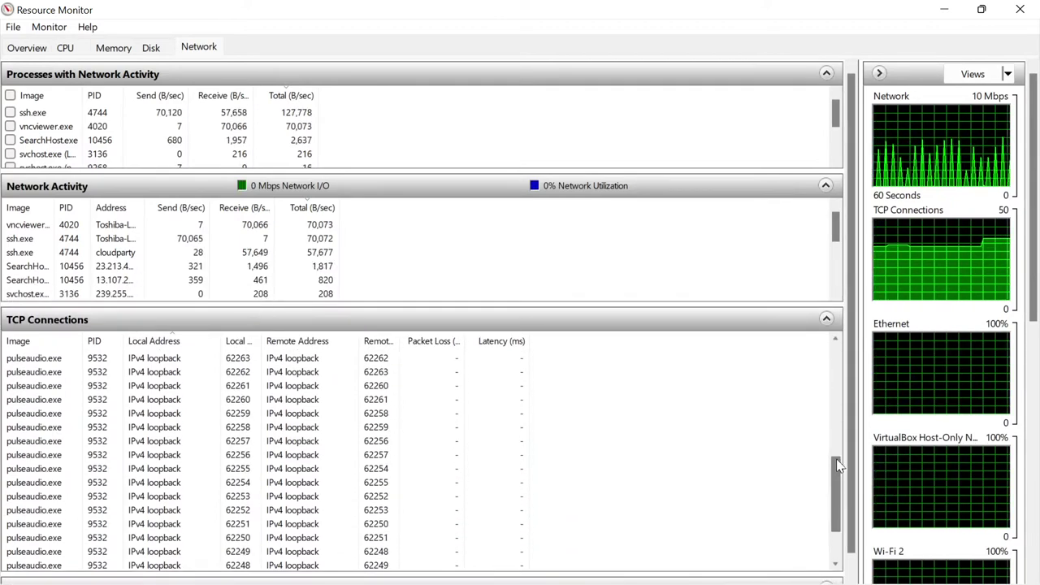
scroll(828, 500, down, 2)
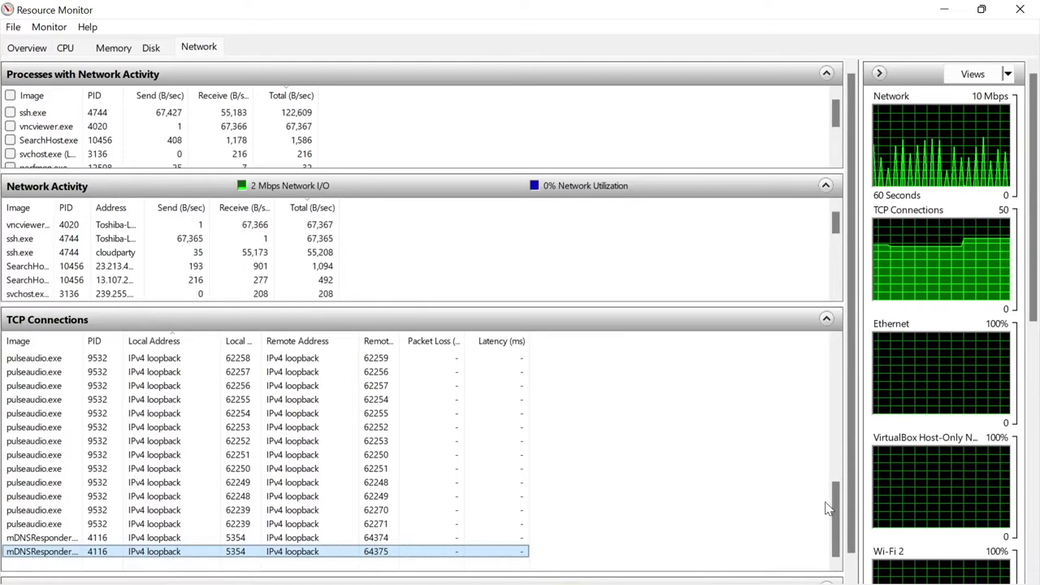
click(156, 47)
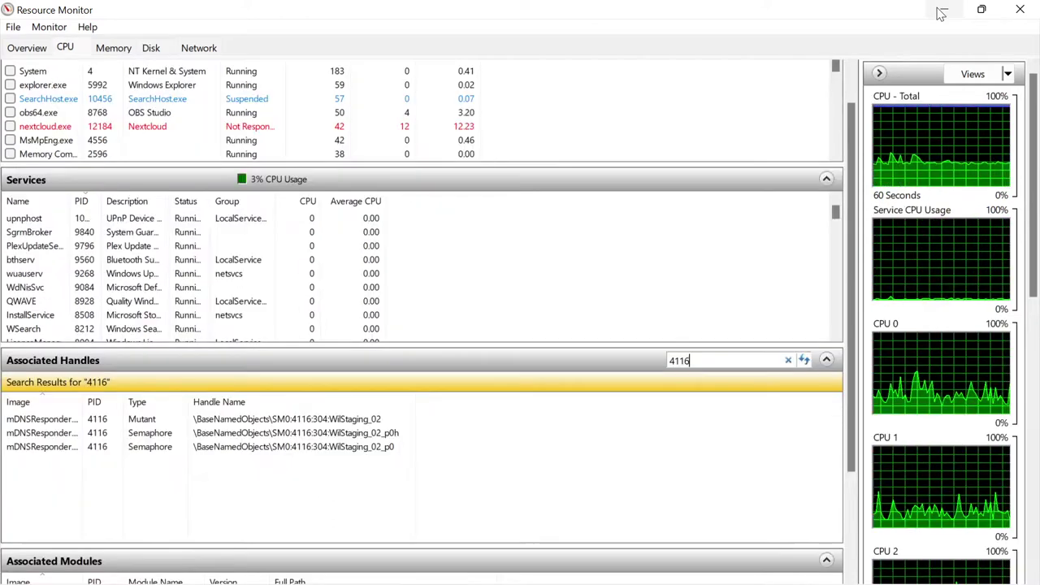
Minimize Resource Monitor and bring up the Nextcloud Documents page in Chrome
click(942, 14)
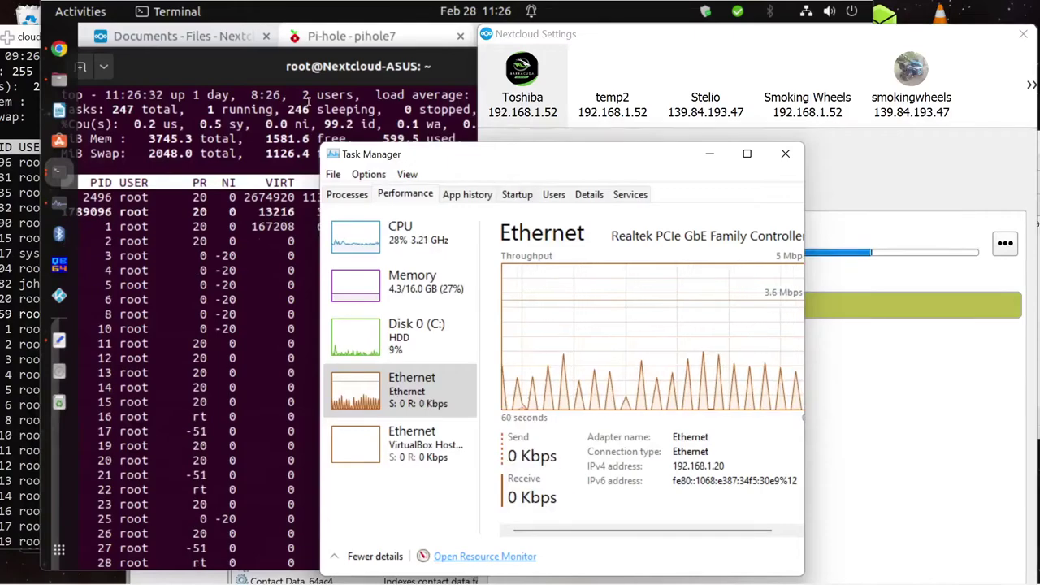
click(317, 37)
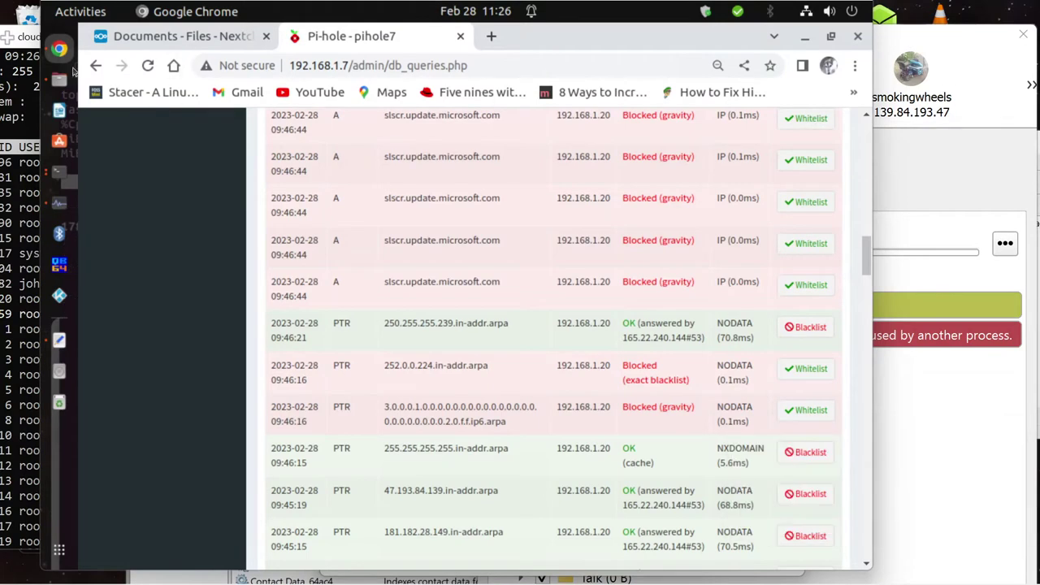
click(199, 37)
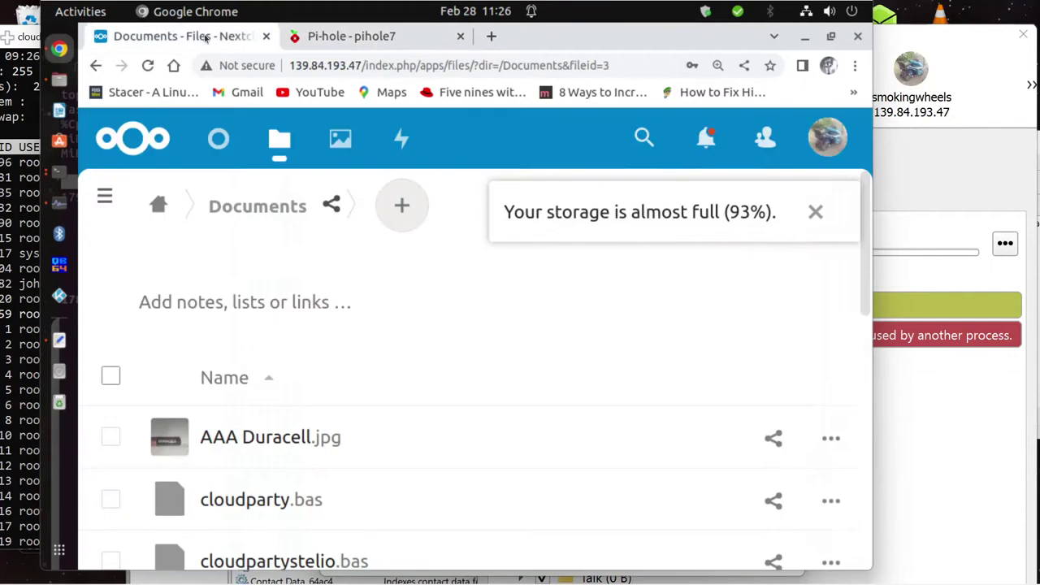
click(353, 38)
click(198, 41)
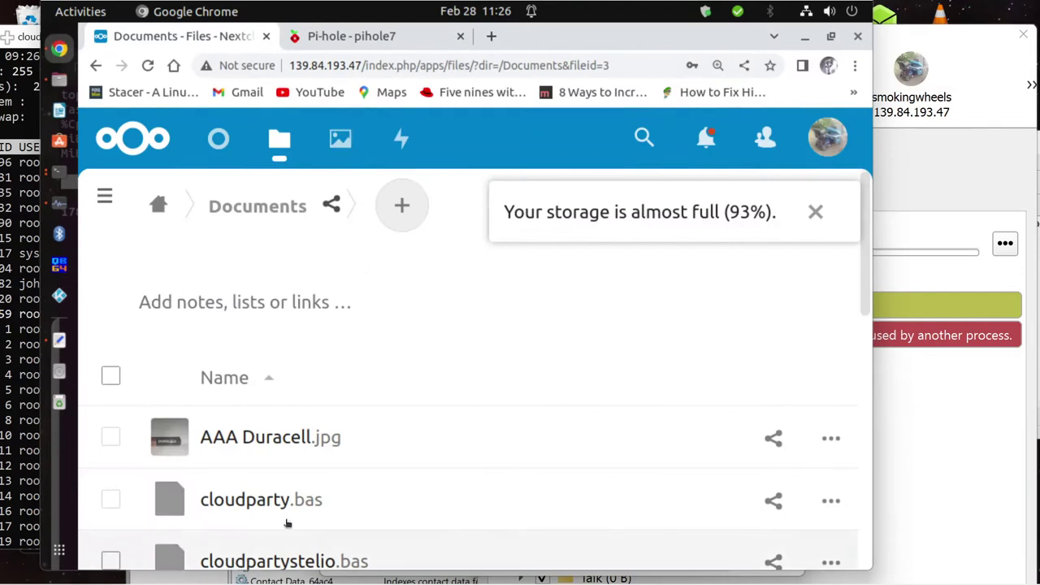
Preview and close AAA Duracell.jpg, then show the new-item options
click(282, 445)
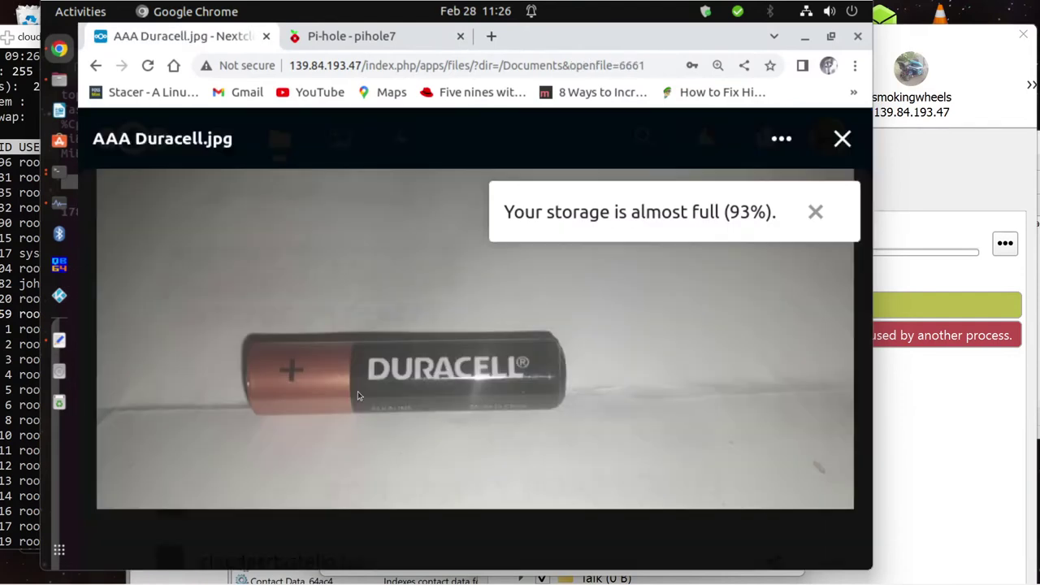
click(842, 138)
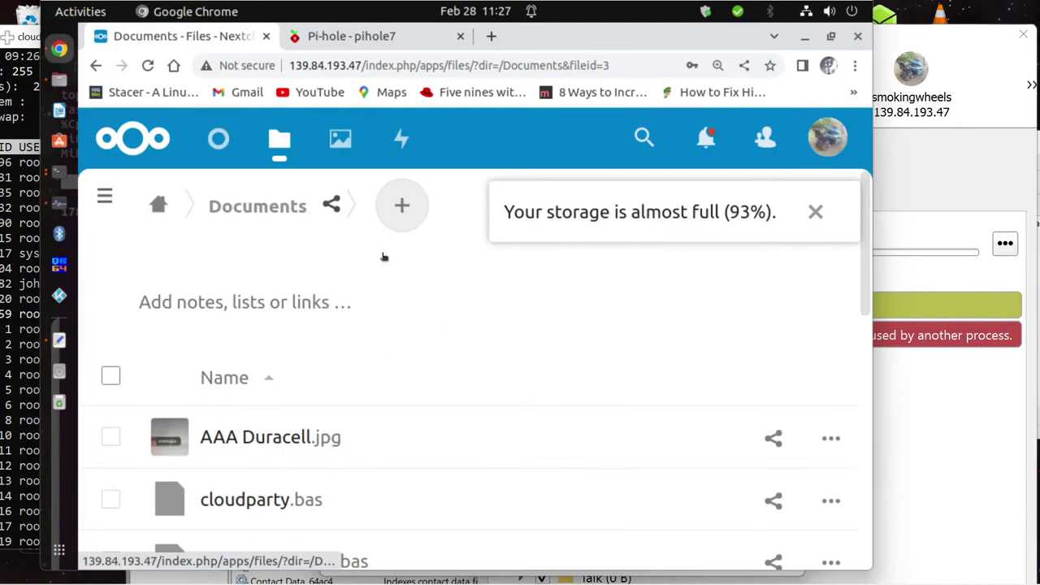
click(402, 201)
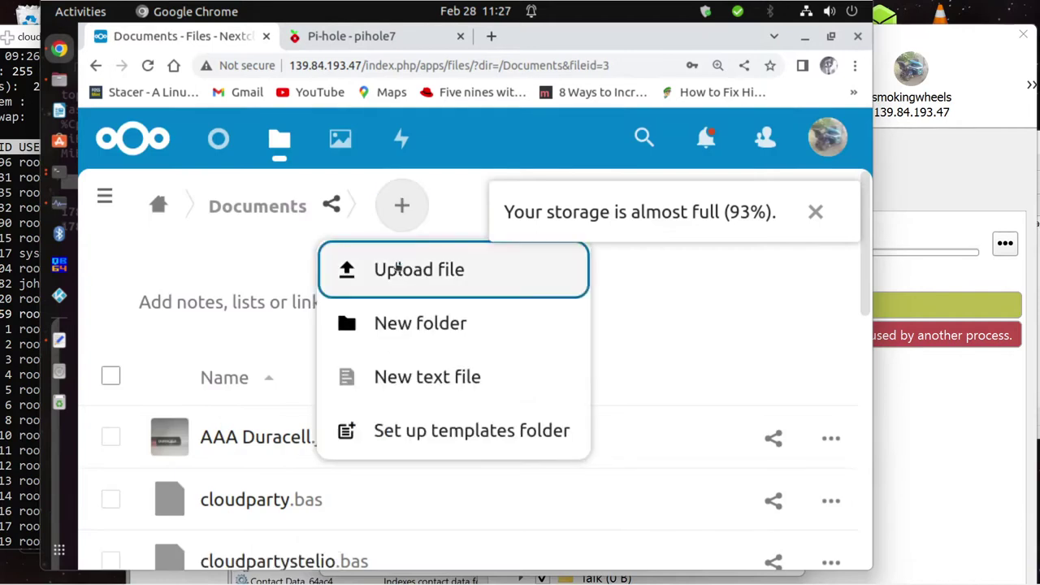
Start a file upload and select cloudparty.bas, cloudpartystelio.bas, droidcamfrontend.bas and pihole5front.bas
click(395, 269)
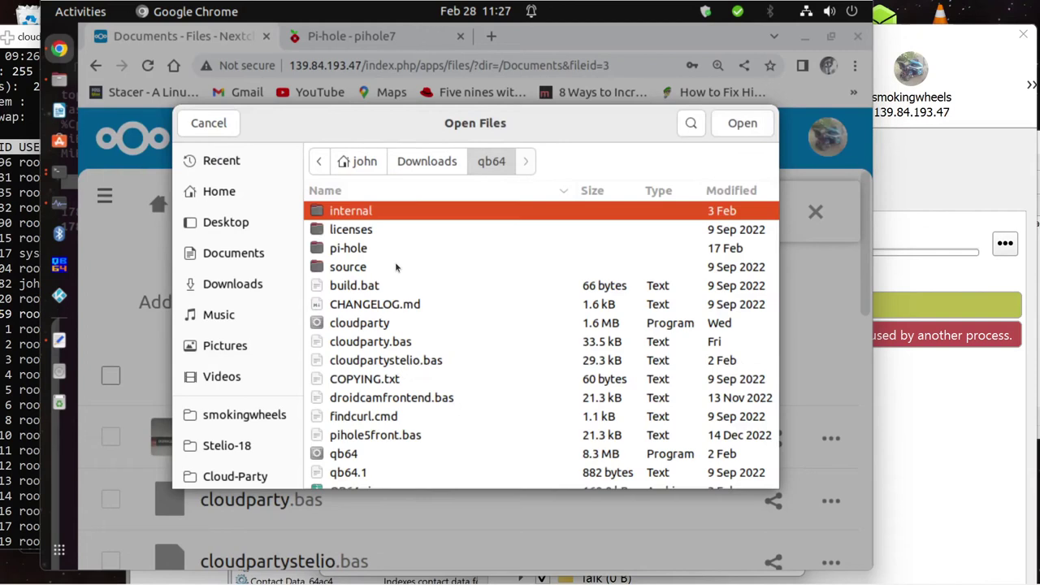
click(378, 345)
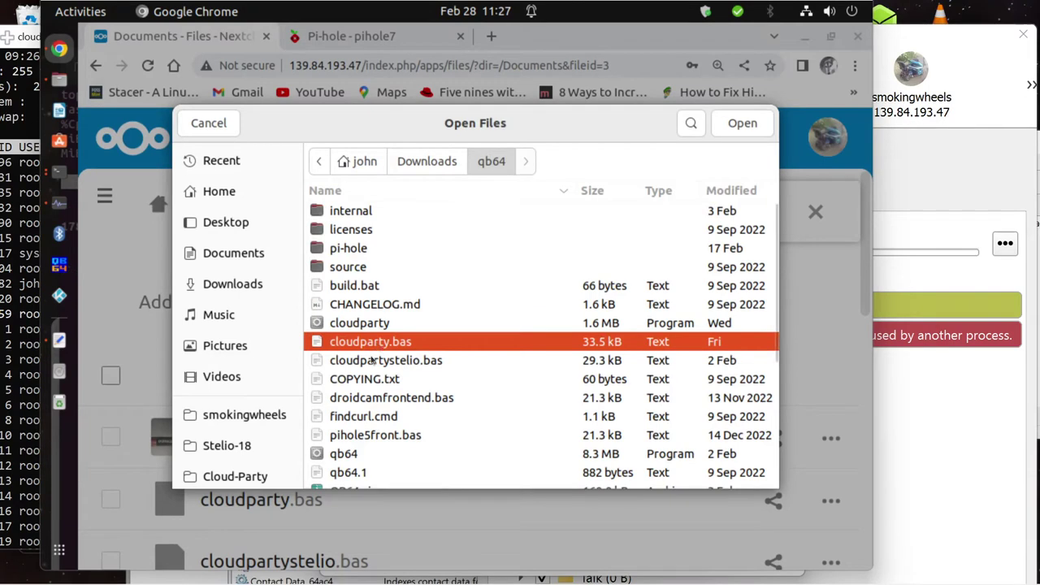
ctrl+click(374, 362)
ctrl+click(377, 398)
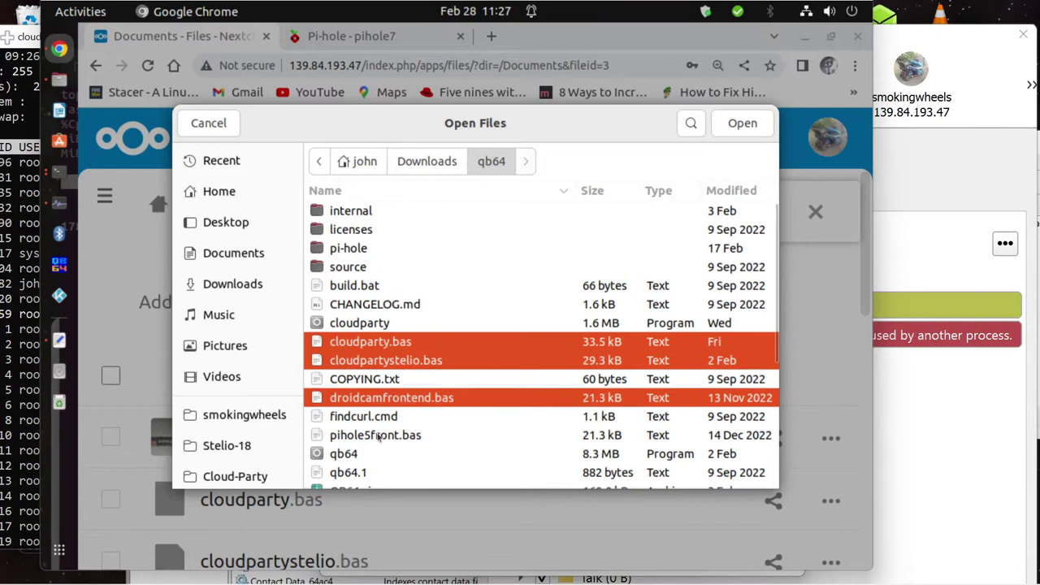
ctrl+click(379, 436)
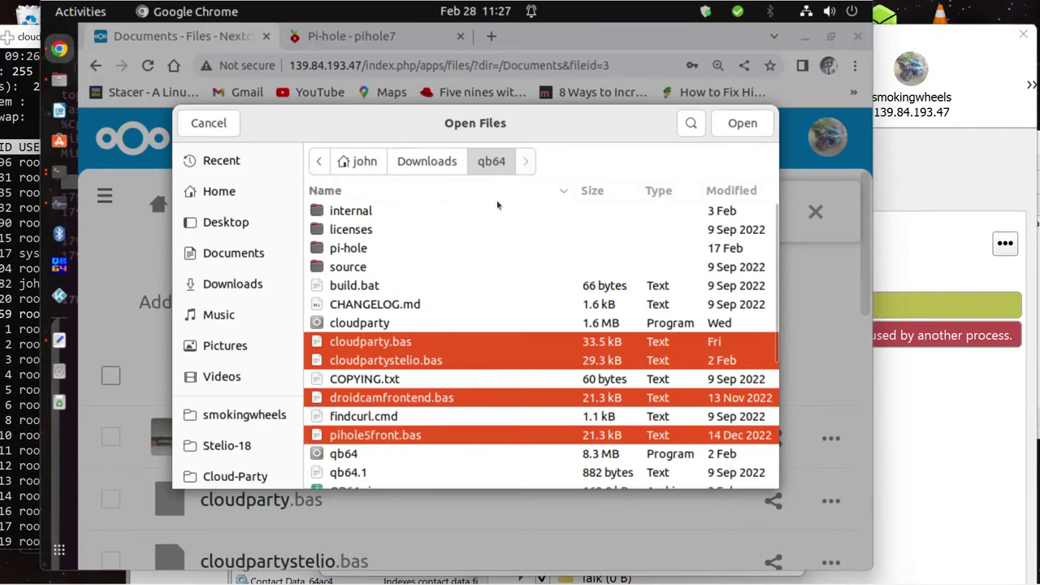
scroll(460, 376, down, 2)
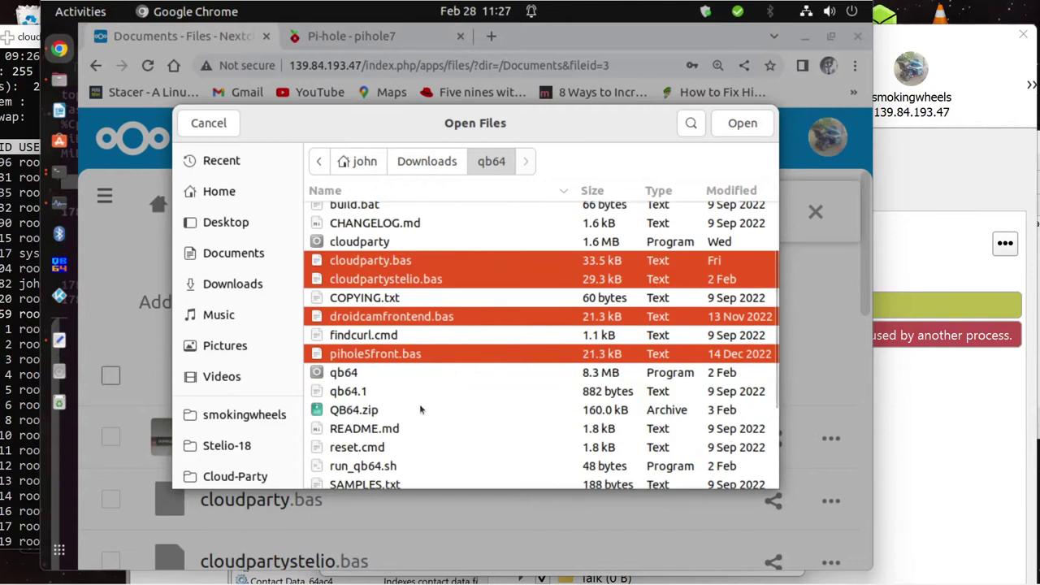
scroll(414, 416, down, 1)
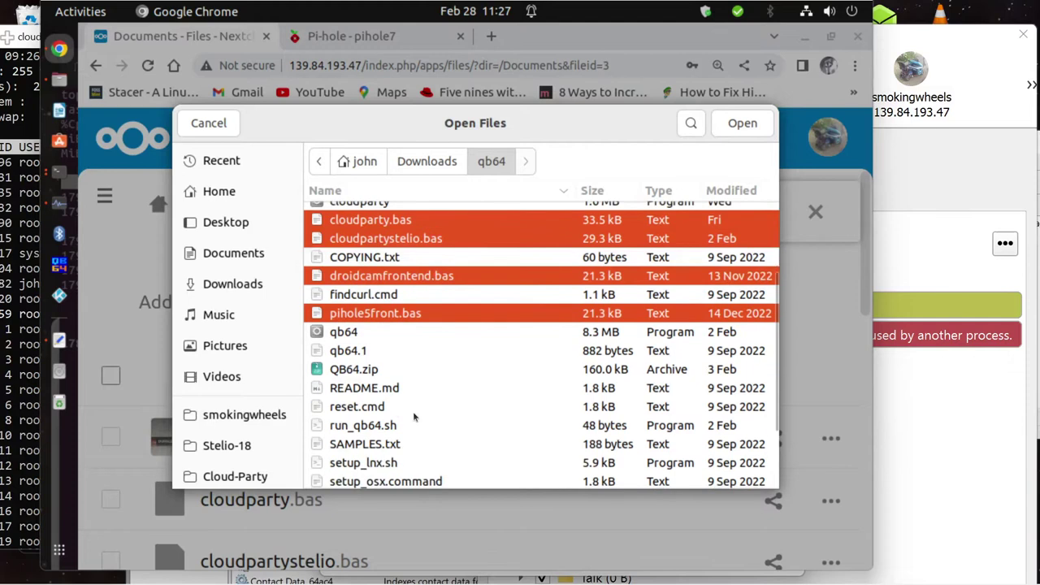
Add QB64.zip, yacyfrontend.bas, yacyfrontendtoshiba.bas and yacyquad.bas, then upload them to Documents
ctrl+click(363, 376)
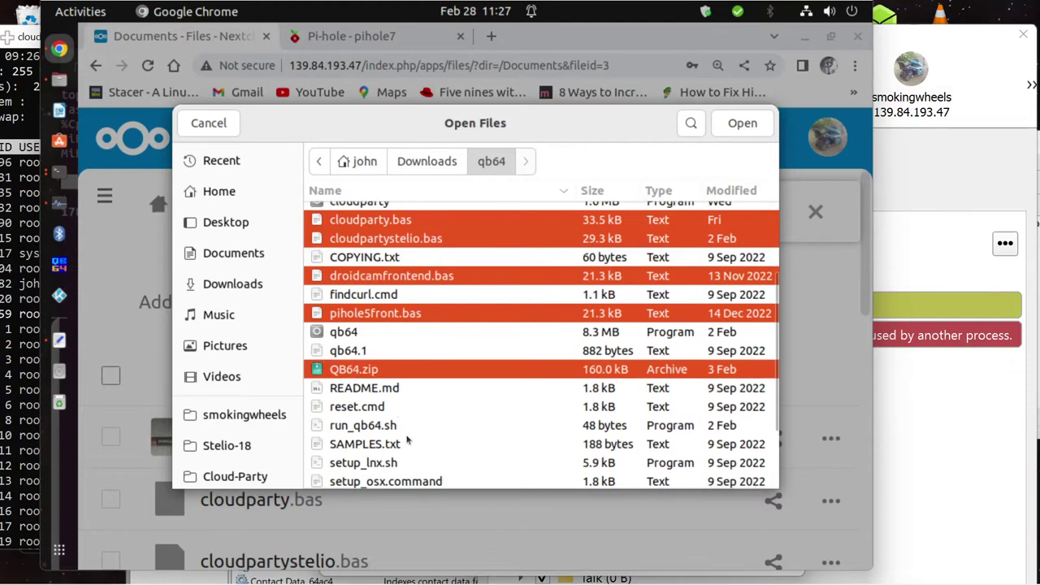
scroll(428, 429, down, 2)
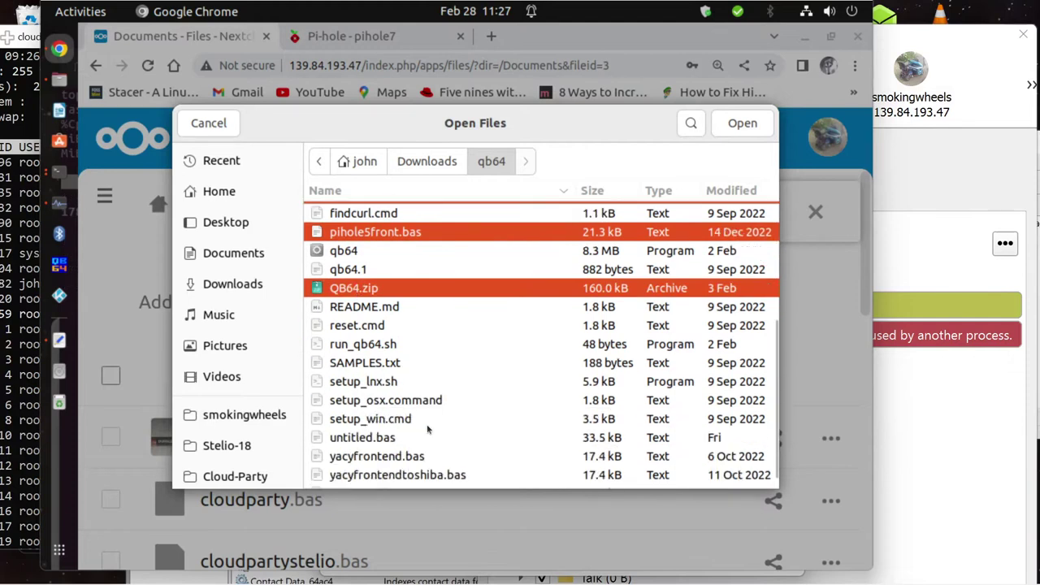
scroll(427, 429, down, 1)
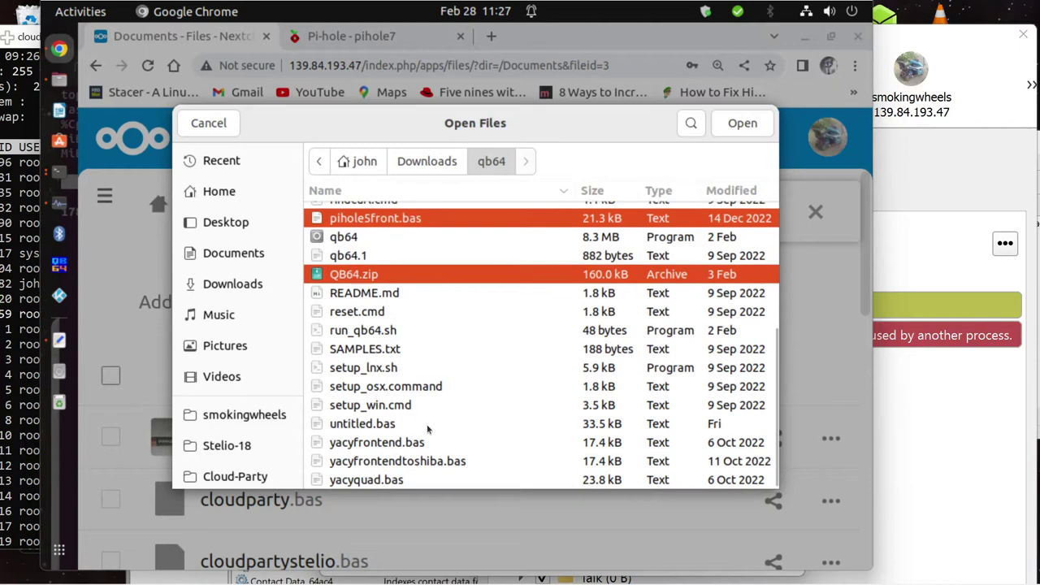
ctrl+click(376, 442)
ctrl+click(376, 462)
ctrl+click(372, 484)
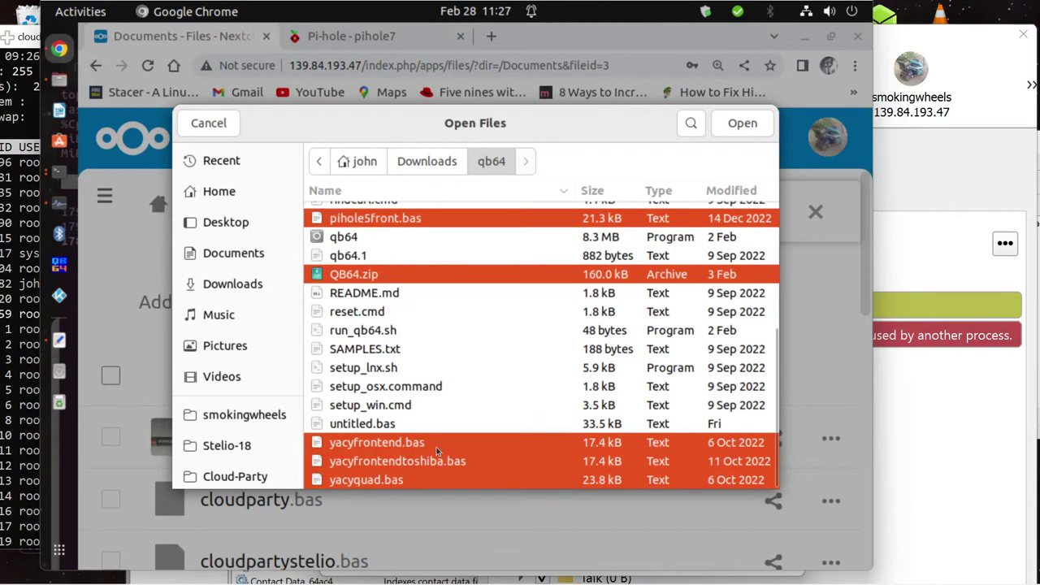
scroll(436, 451, up, 5)
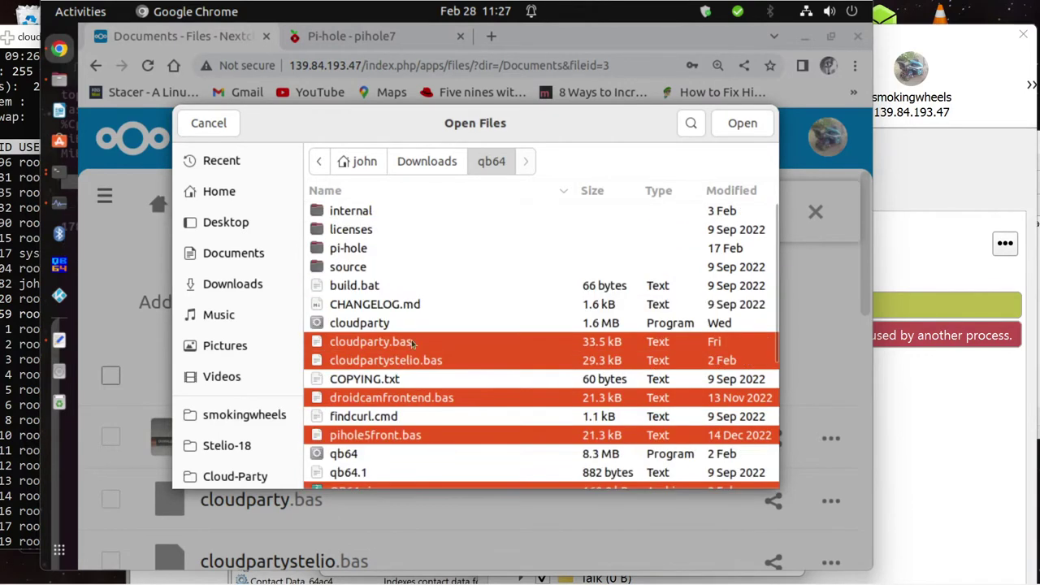
click(741, 122)
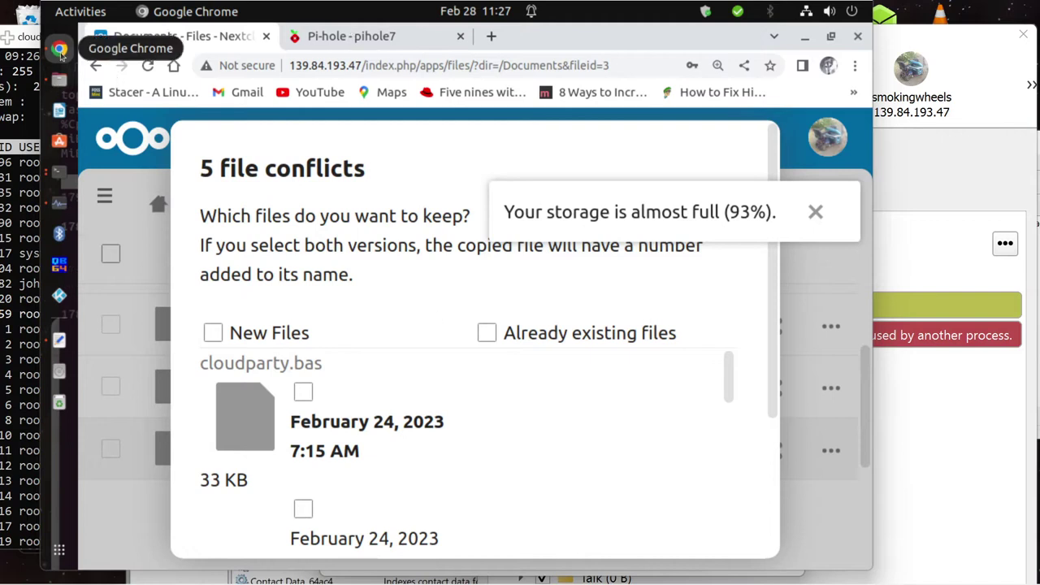
Rerun pkill chrome in the Documents terminal to close Chrome, then bring up Nextcloud Settings
click(55, 175)
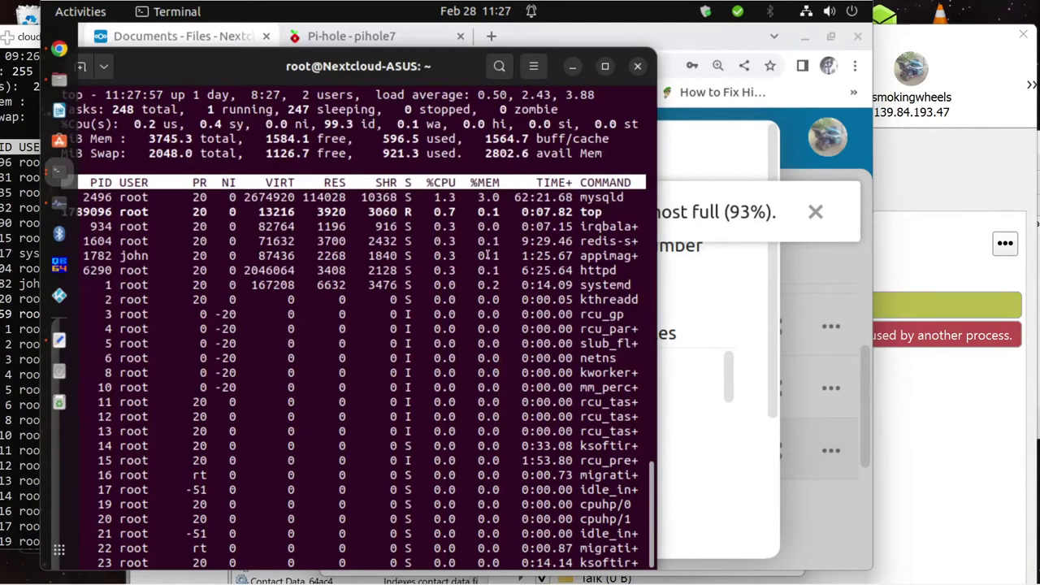
click(59, 173)
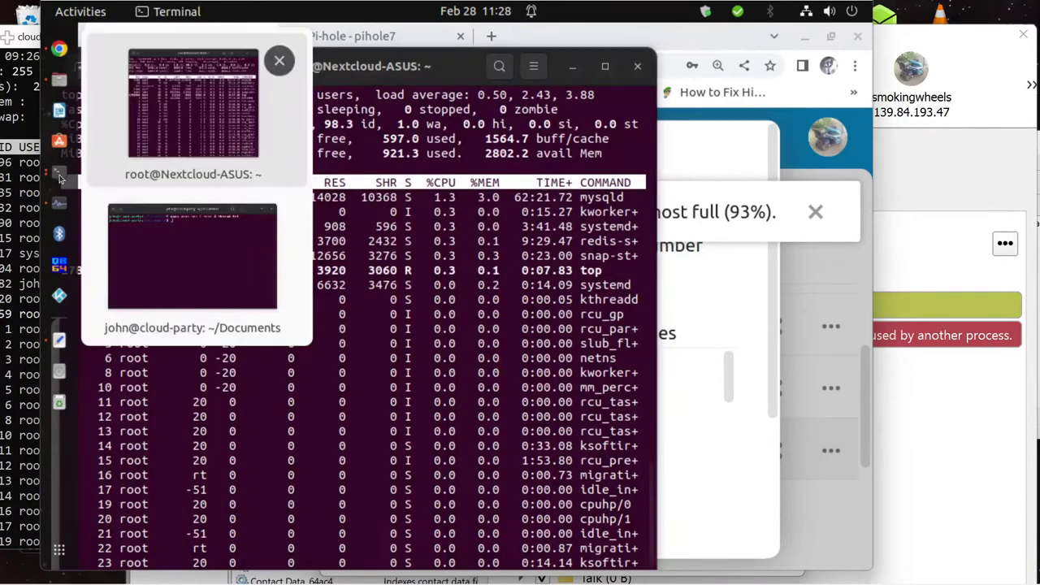
click(158, 255)
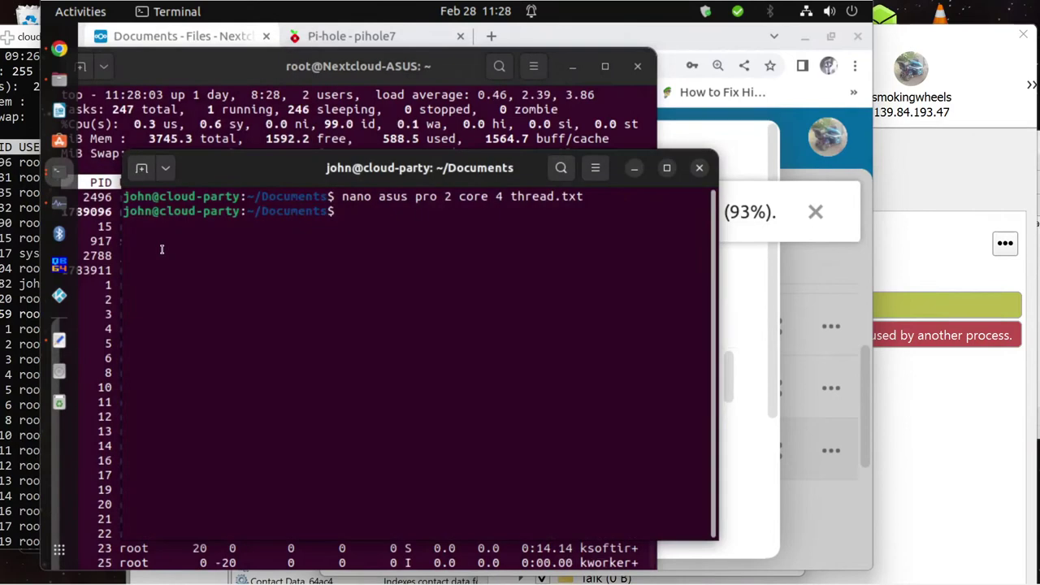
key(Up)
key(Up)
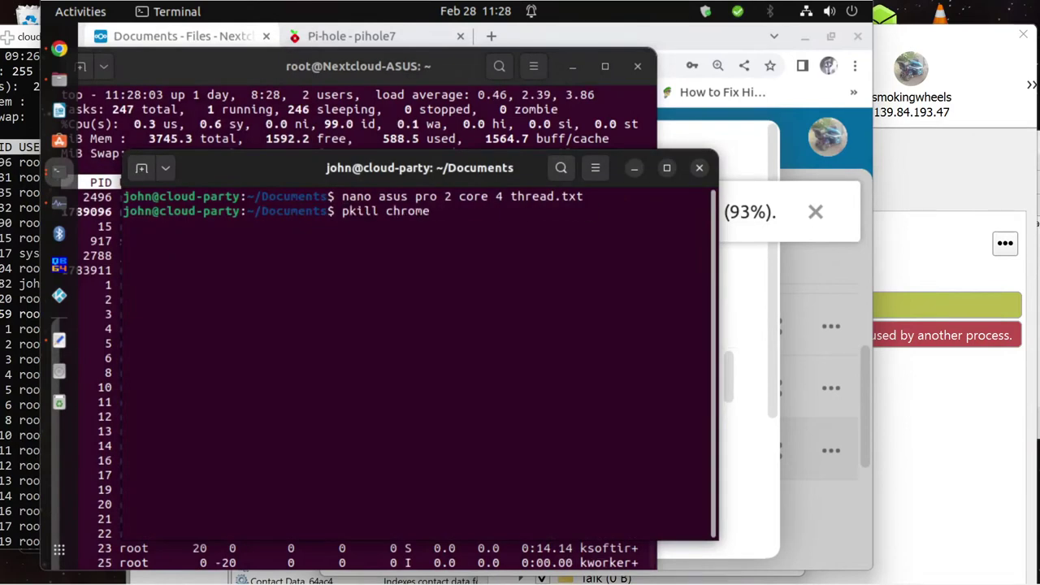
key(Return)
key(Up)
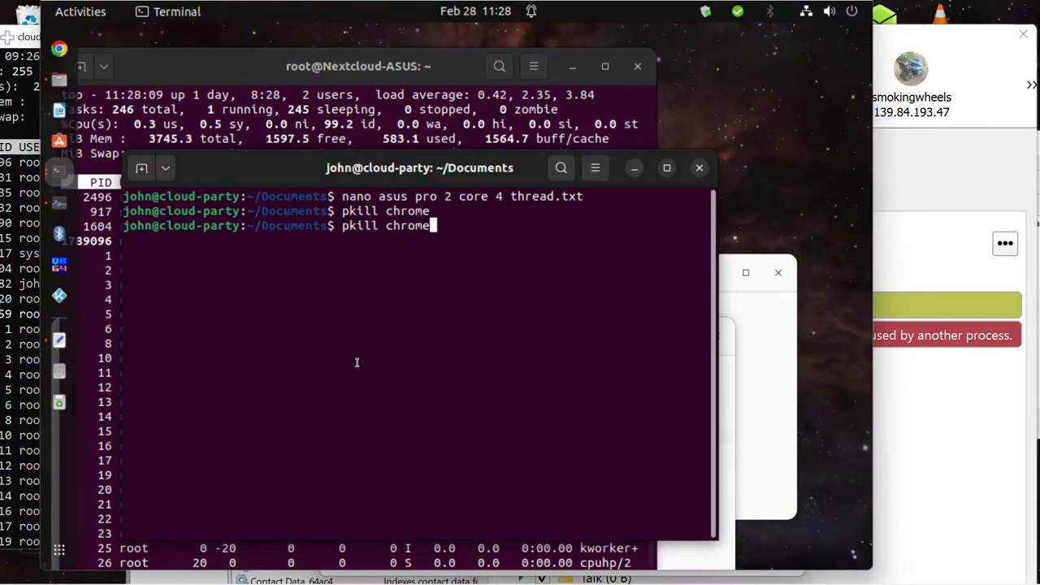
click(903, 246)
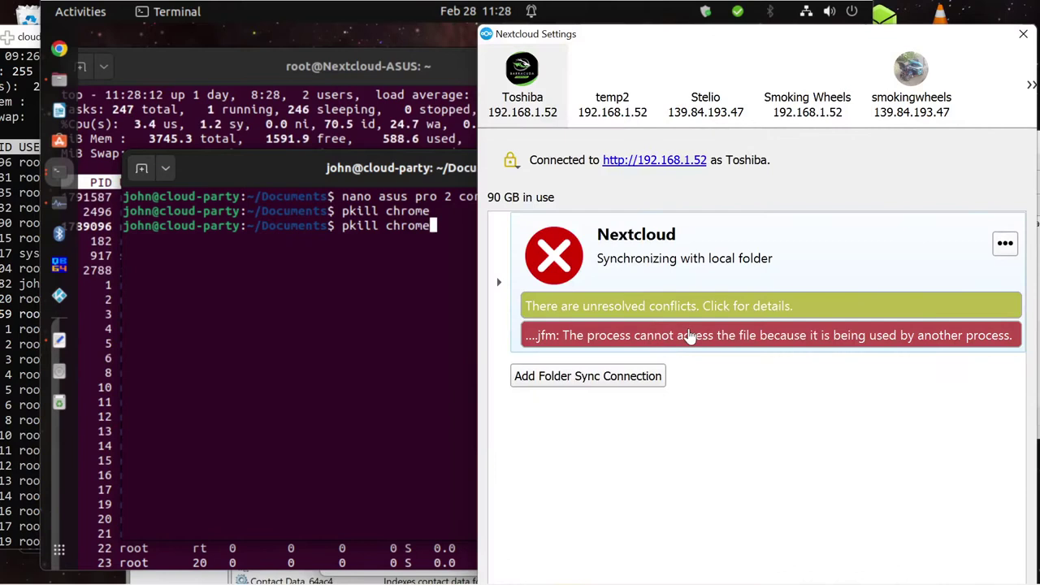
Check the Nextcloud sync activity list and the accounts list, then close it
click(662, 327)
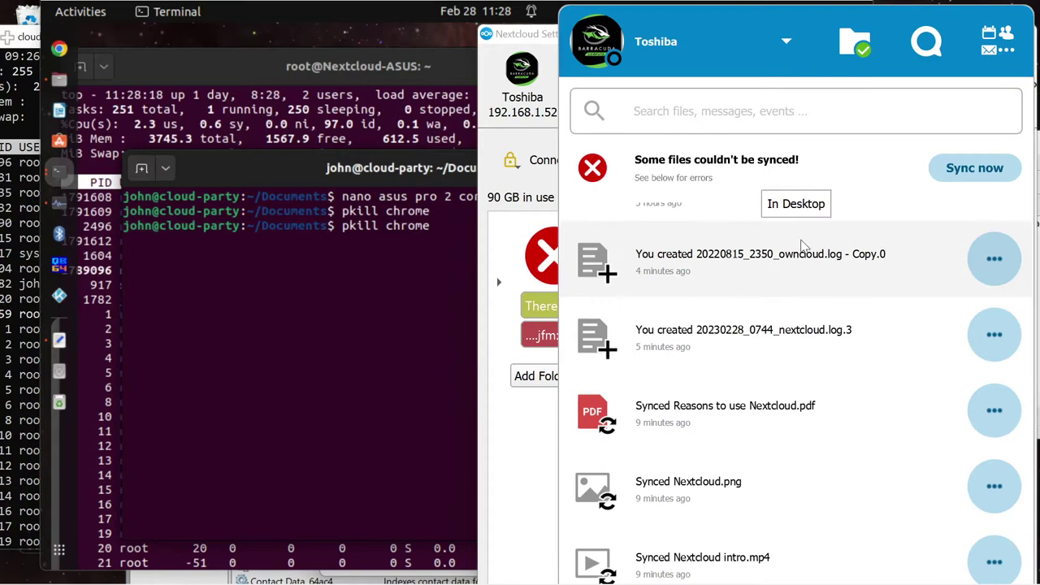
click(601, 39)
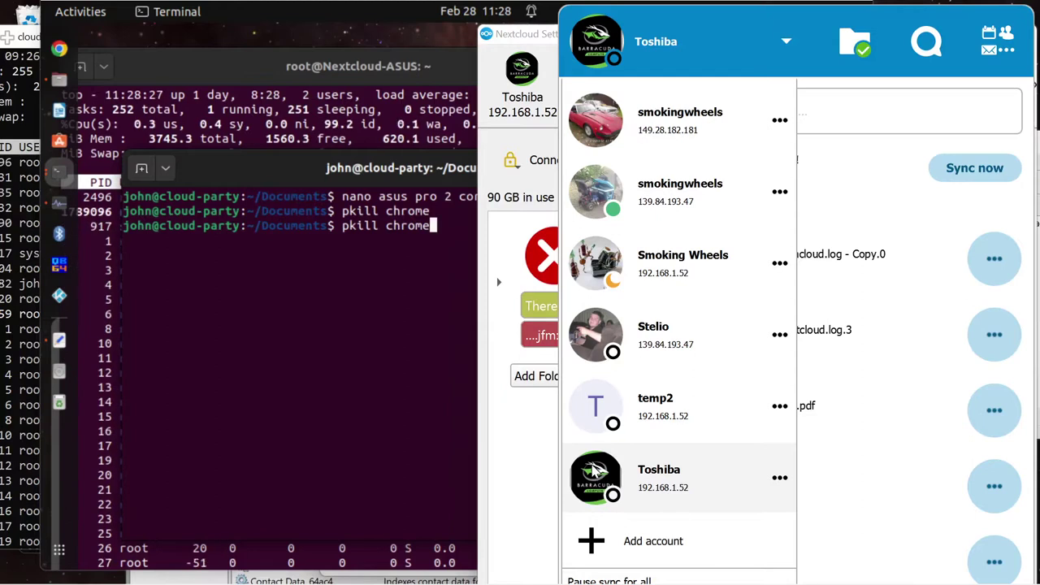
click(525, 452)
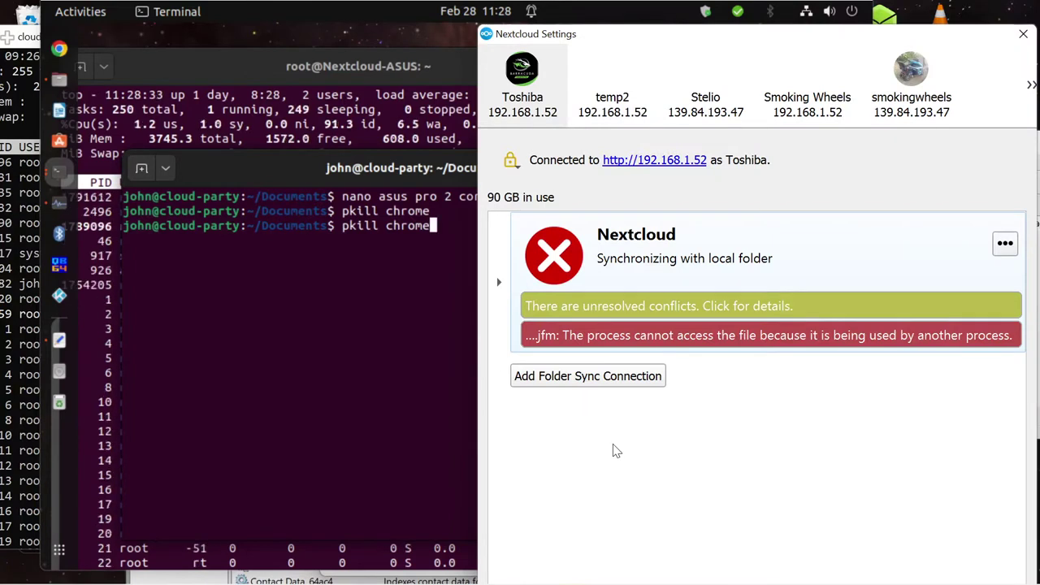
Glance at Ethernet throughput in Task Manager, then minimize it
mouse_move(360, 582)
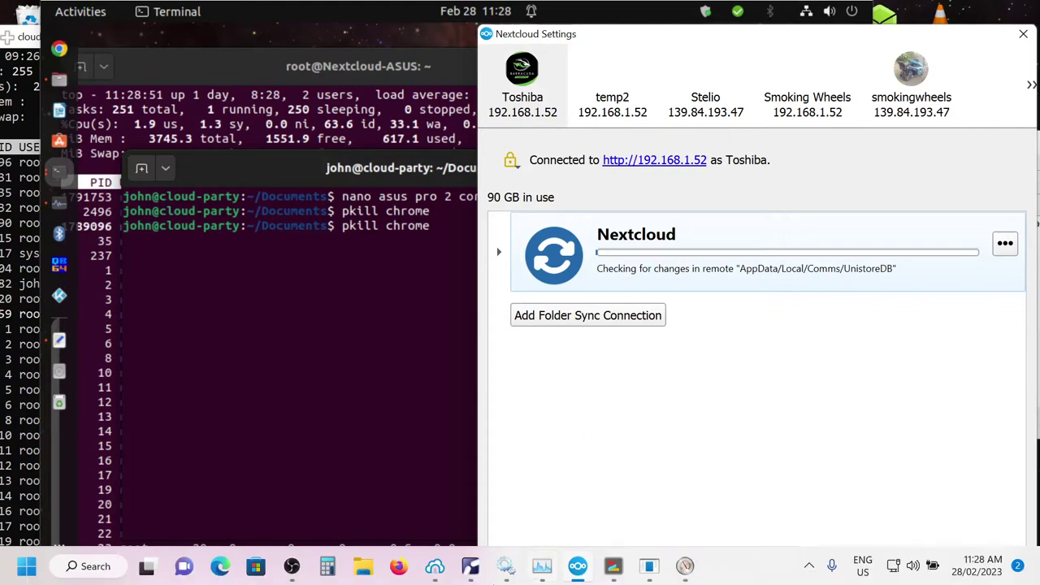
click(540, 578)
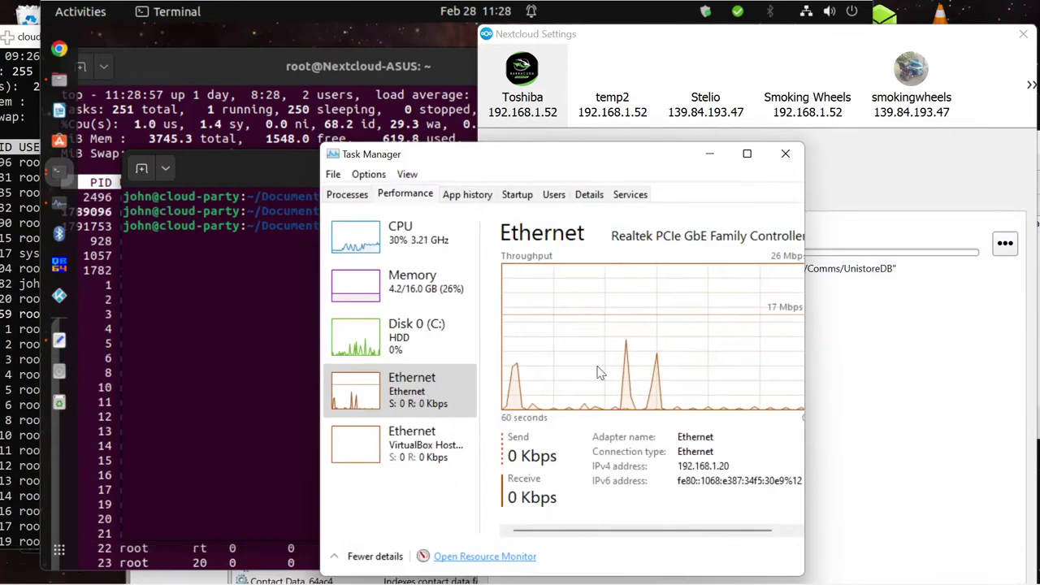
click(708, 154)
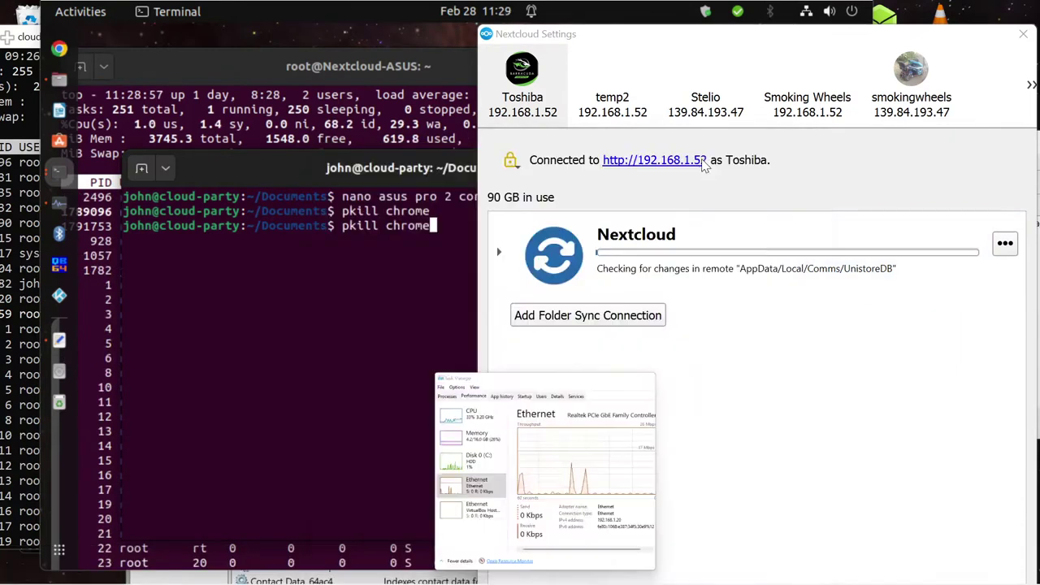
Bring the Documents terminal in front of the Nextcloud settings
click(366, 410)
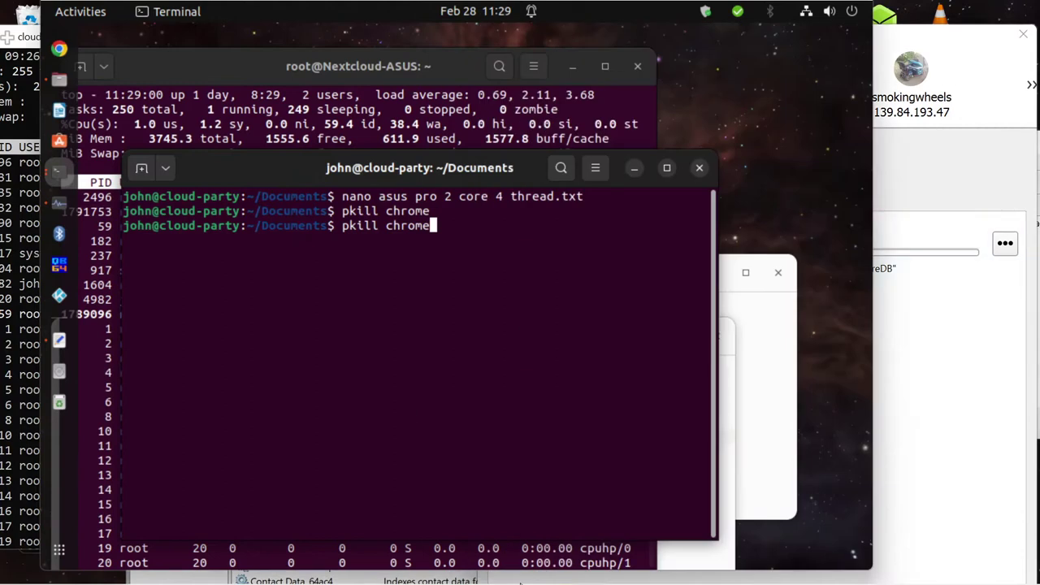
mouse_move(573, 581)
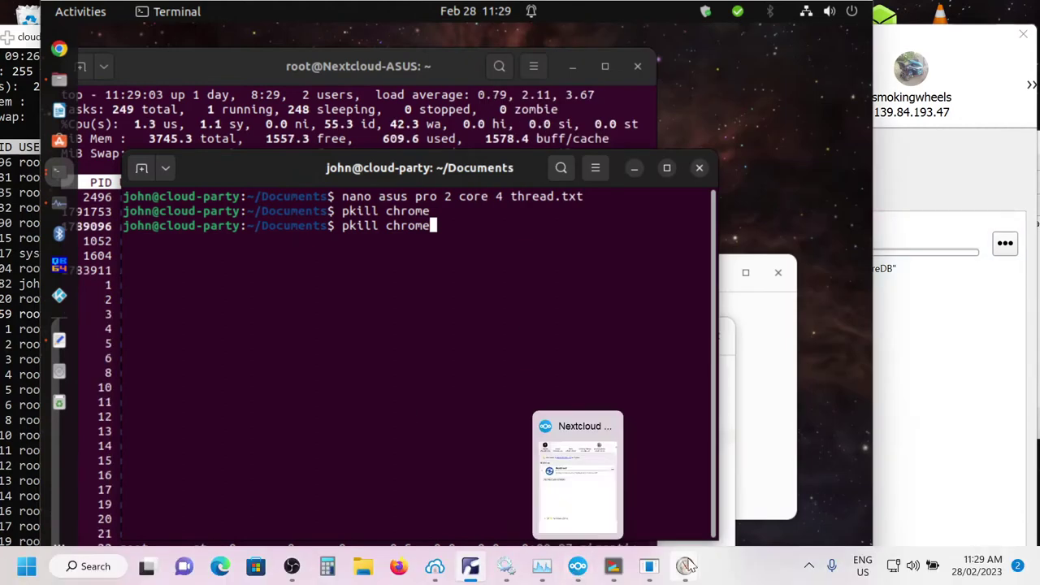
mouse_move(649, 571)
mouse_move(683, 570)
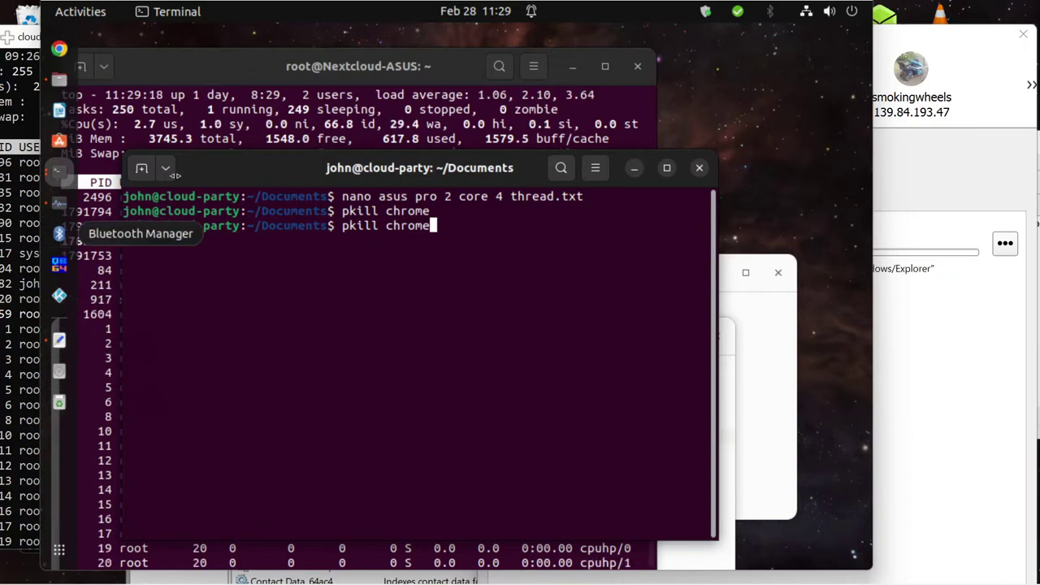
Expand Power Off / Log Out in the system menu, dismiss it, and bring Task Manager back
click(829, 12)
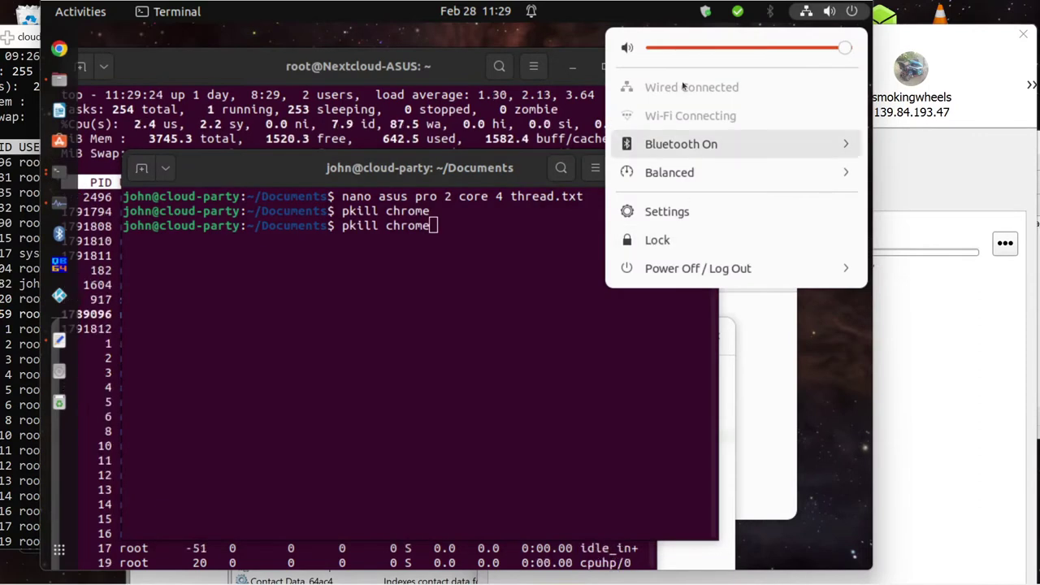
click(655, 274)
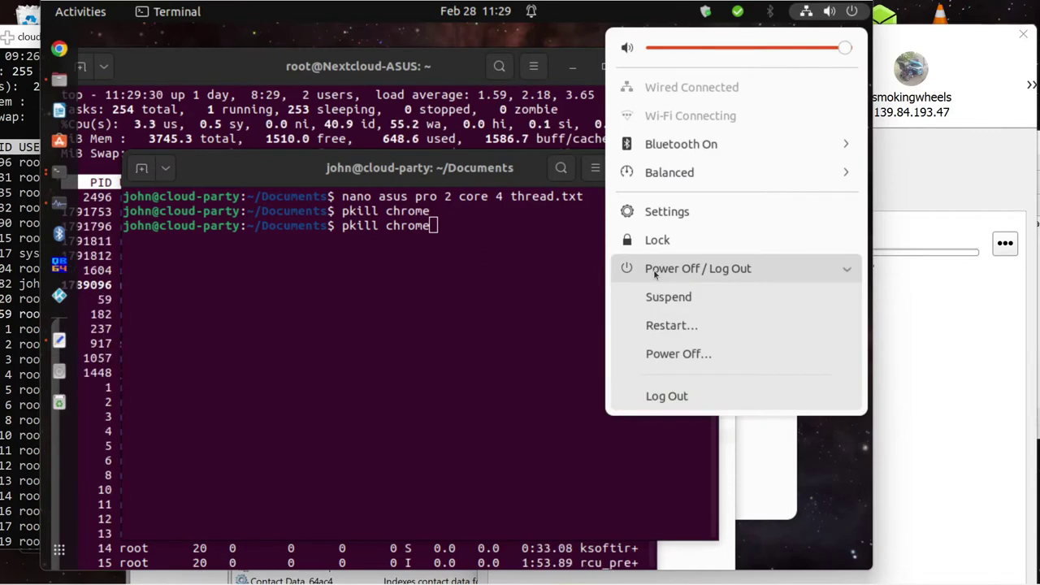
click(505, 318)
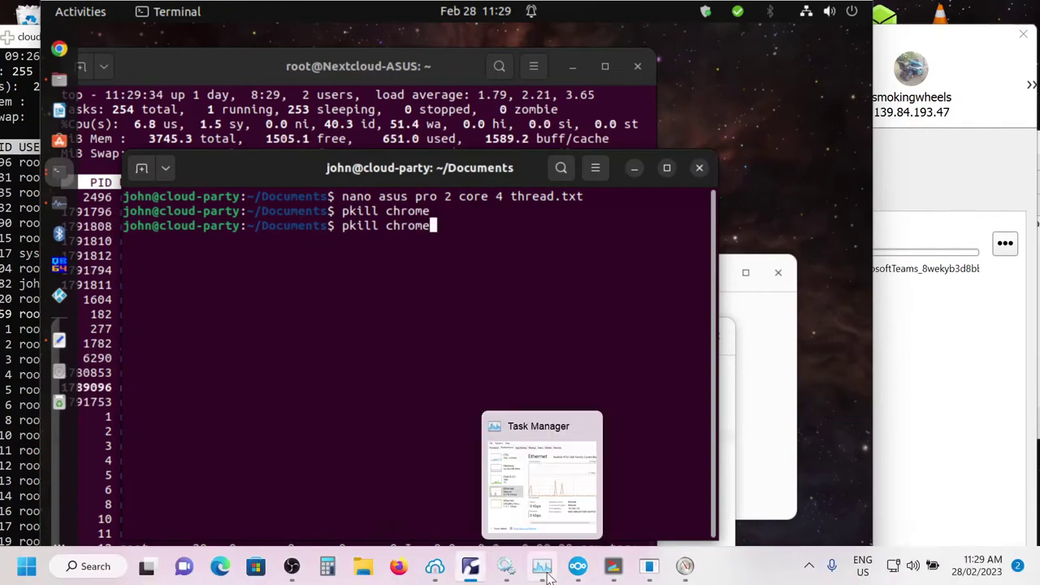
click(547, 573)
End the ThinLinc Client process in Task Manager and bring the Apple Mobile Device Service properties forward
click(351, 197)
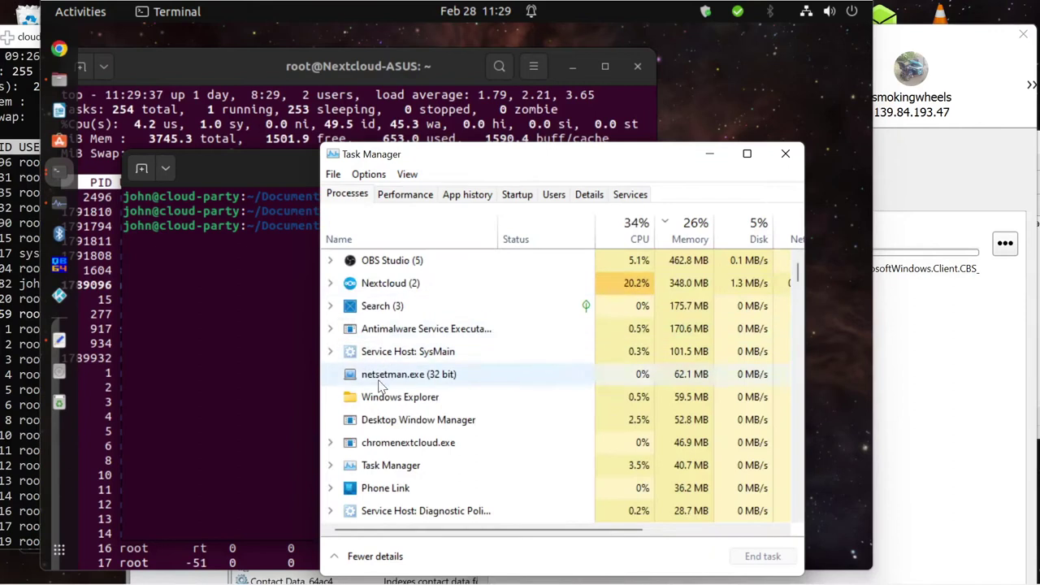
scroll(398, 427, down, 5)
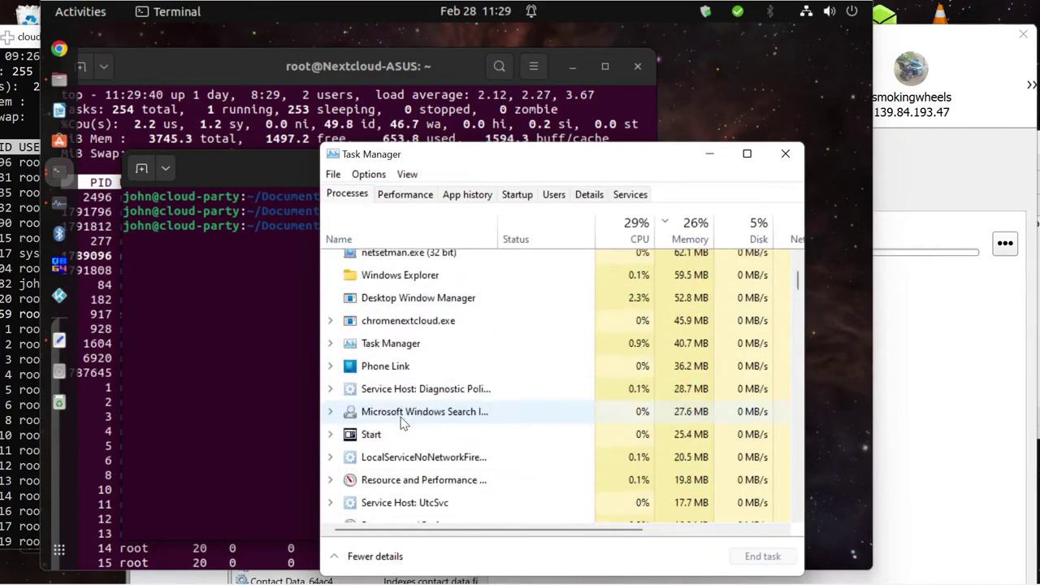
scroll(400, 424, down, 3)
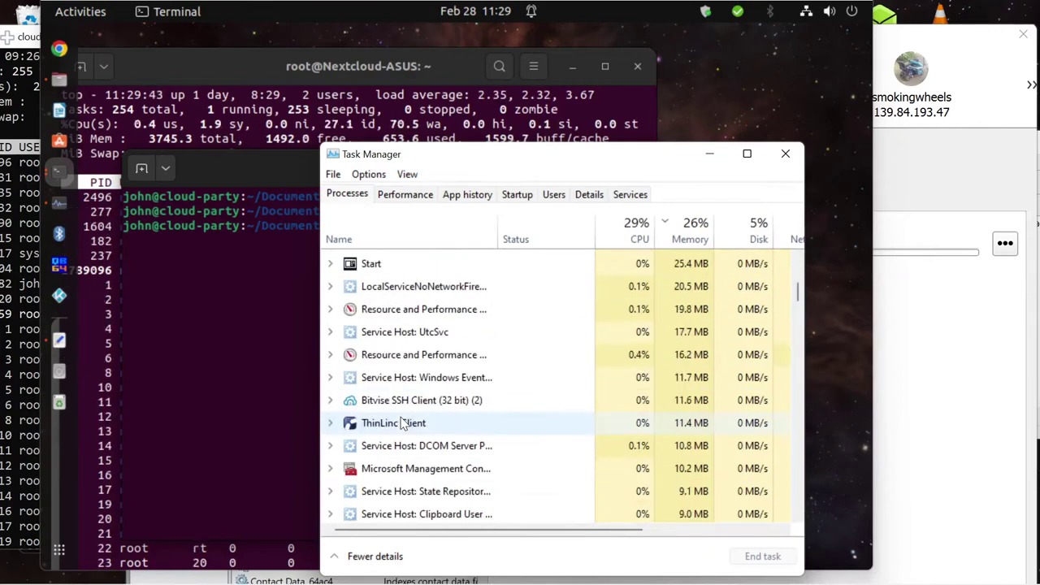
click(401, 423)
click(755, 557)
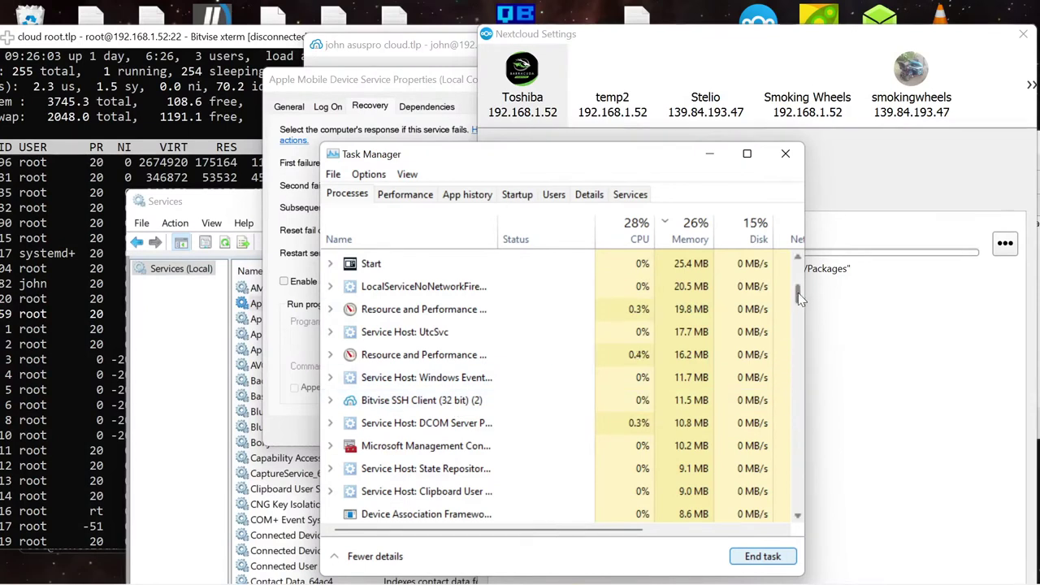
drag(799, 294, 795, 268)
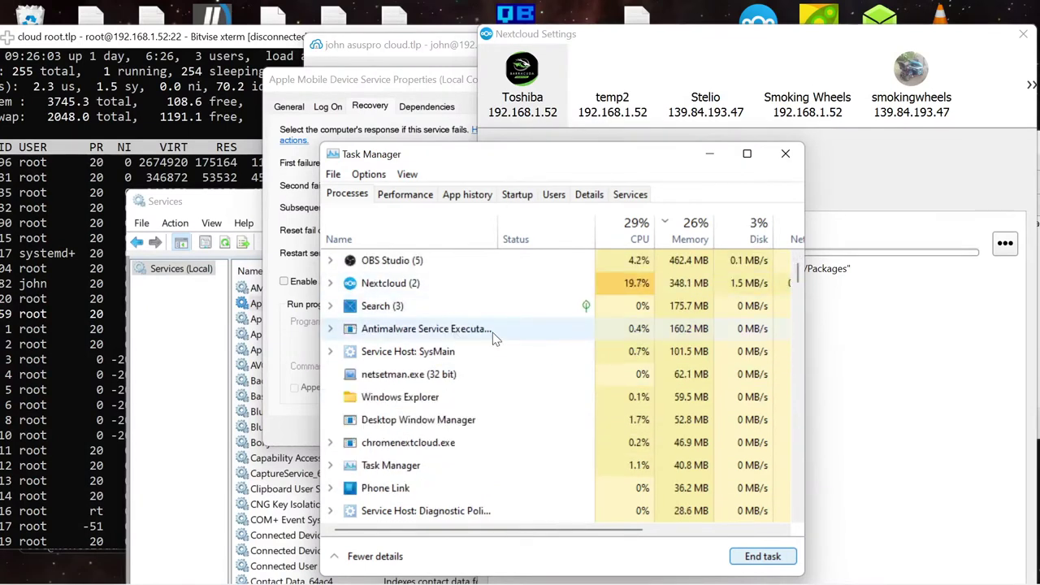
click(398, 89)
Set Apple Mobile Device Service's first, second and subsequent failure actions to Take No Action
key(Tab)
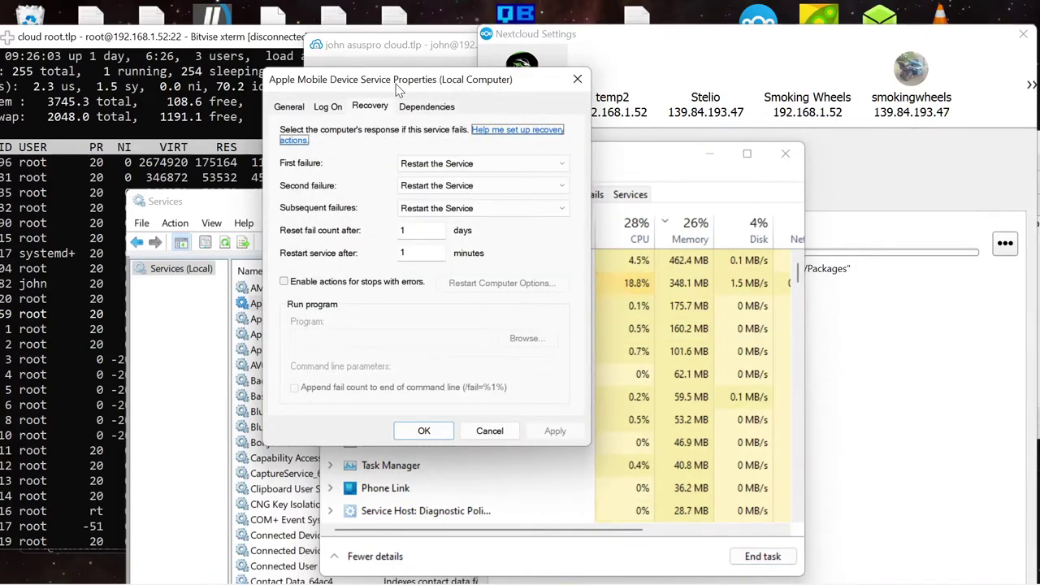
click(419, 210)
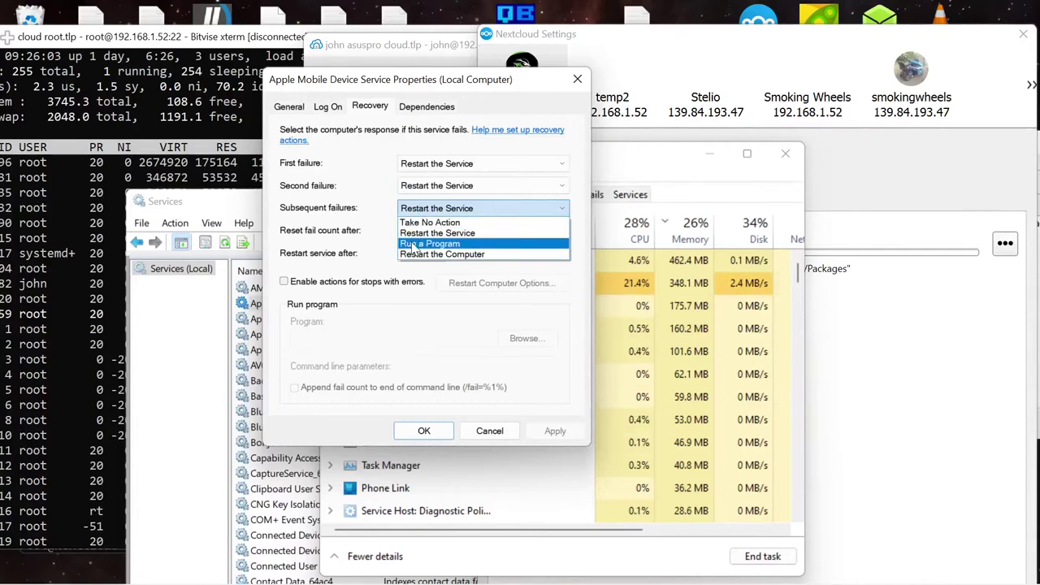
click(420, 223)
click(429, 187)
click(429, 201)
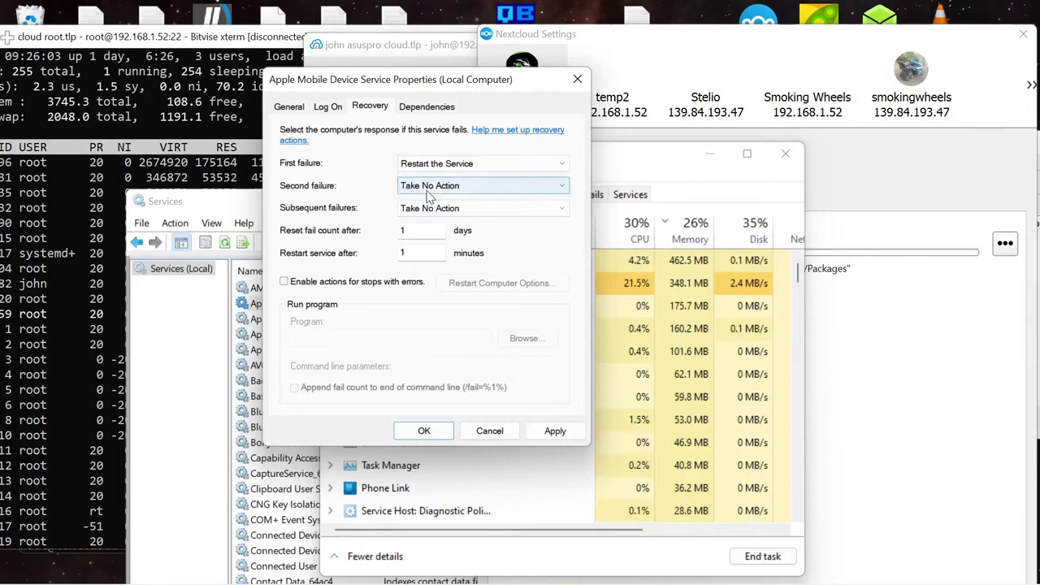
click(426, 165)
click(426, 177)
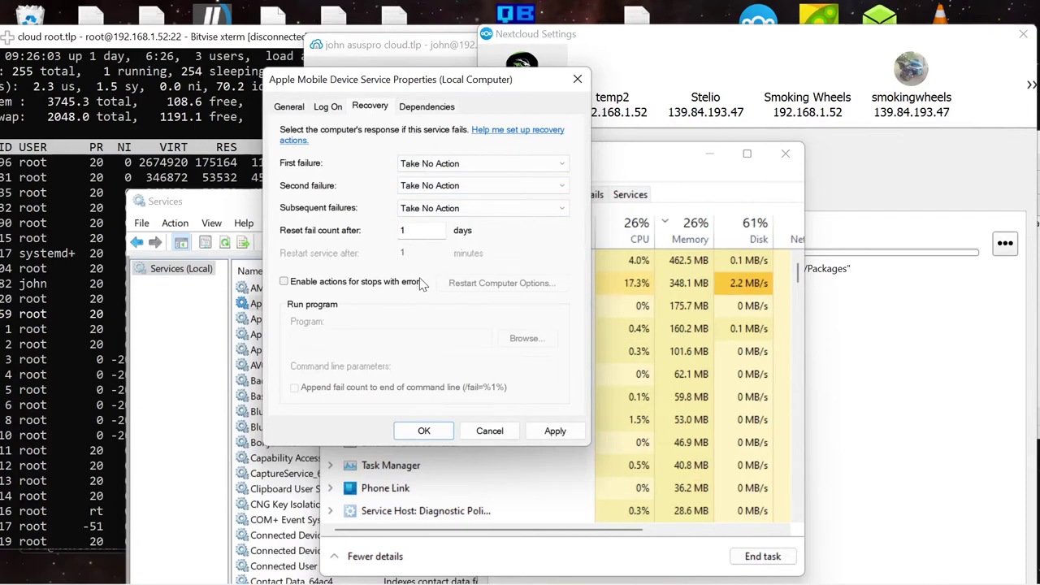
click(422, 426)
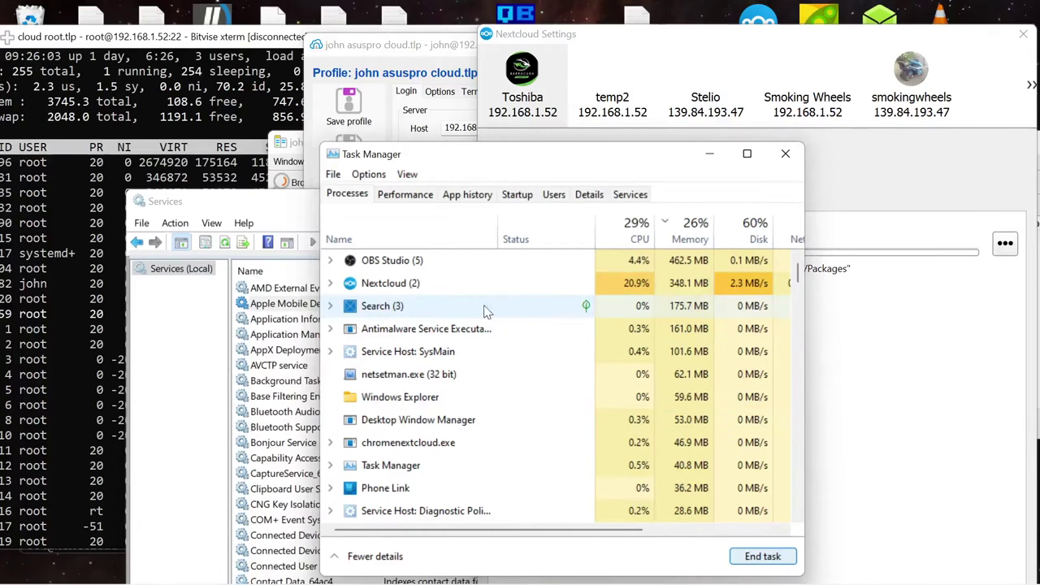
click(515, 15)
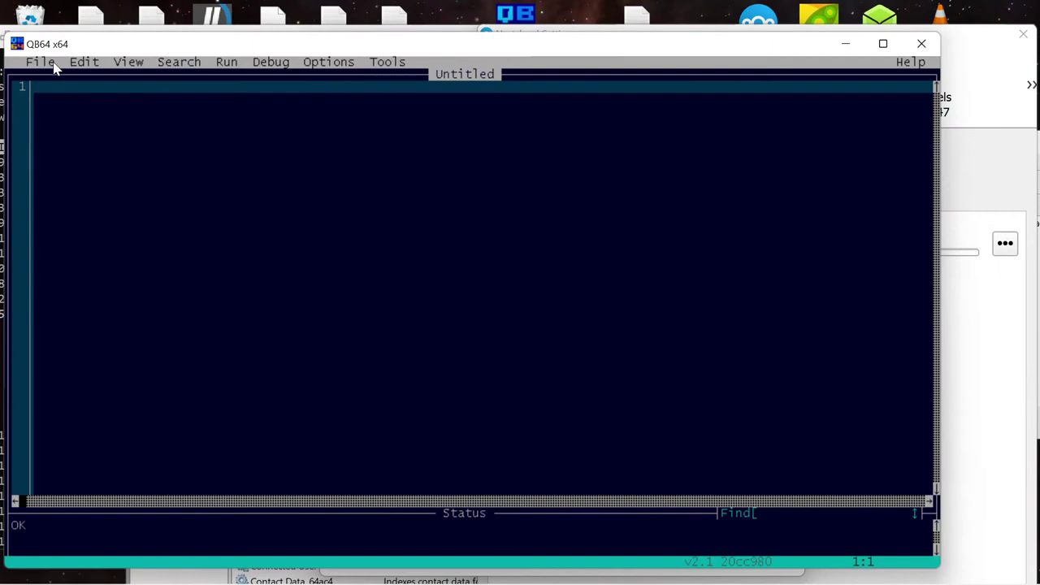
Load chromenextcloud.bas from QB64's recent files and move down through its code
click(52, 67)
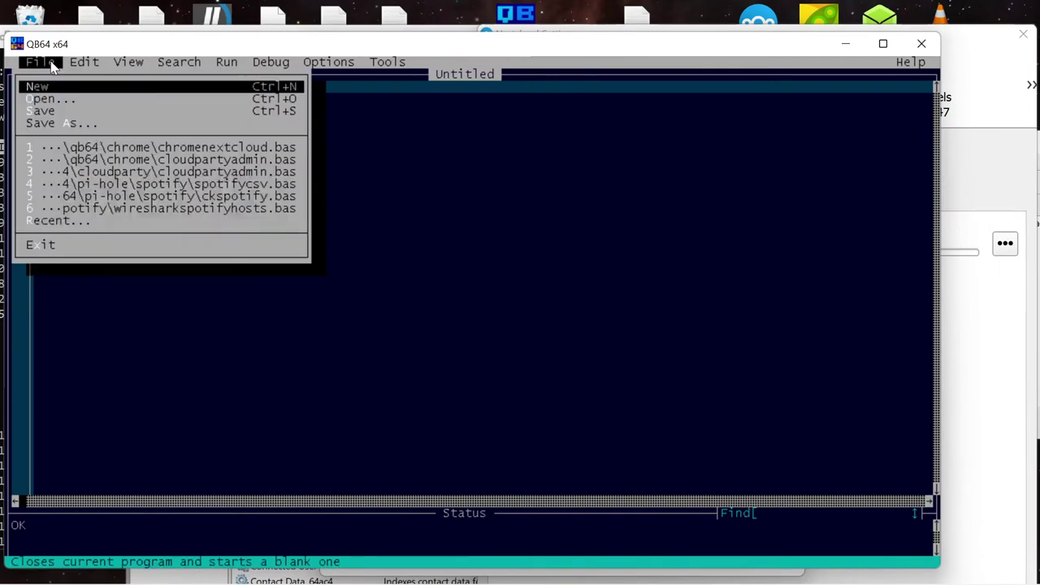
click(72, 148)
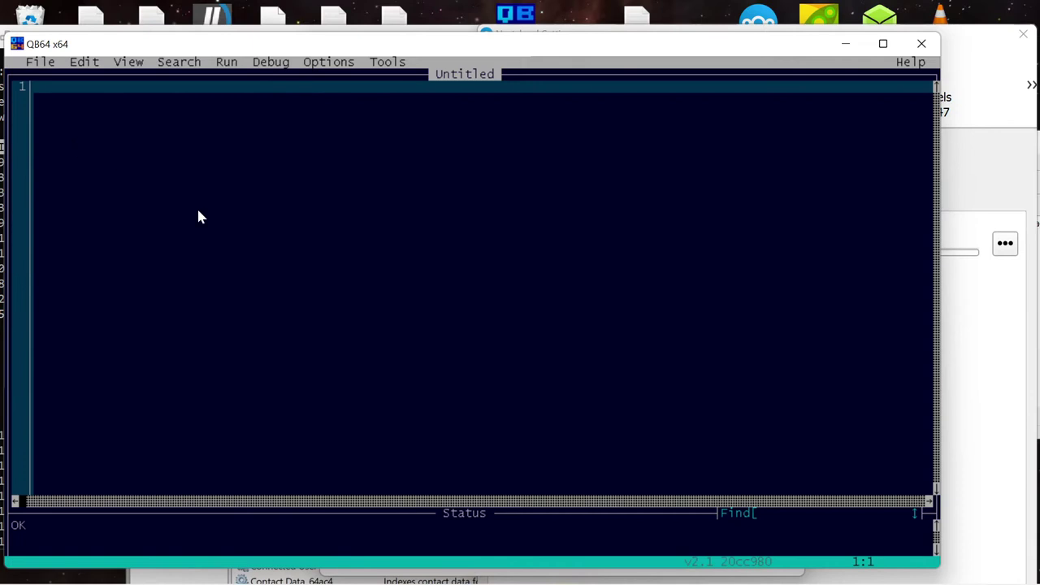
key(Down)
key(Down)
key(Down)
key(Down)
key(Down)
key(Down)
key(Down)
key(Down)
key(Down)
key(Down)
key(Down)
key(Down)
key(Down)
key(Down)
key(Down)
key(Down)
key(Down)
key(Down)
key(Down)
key(Down)
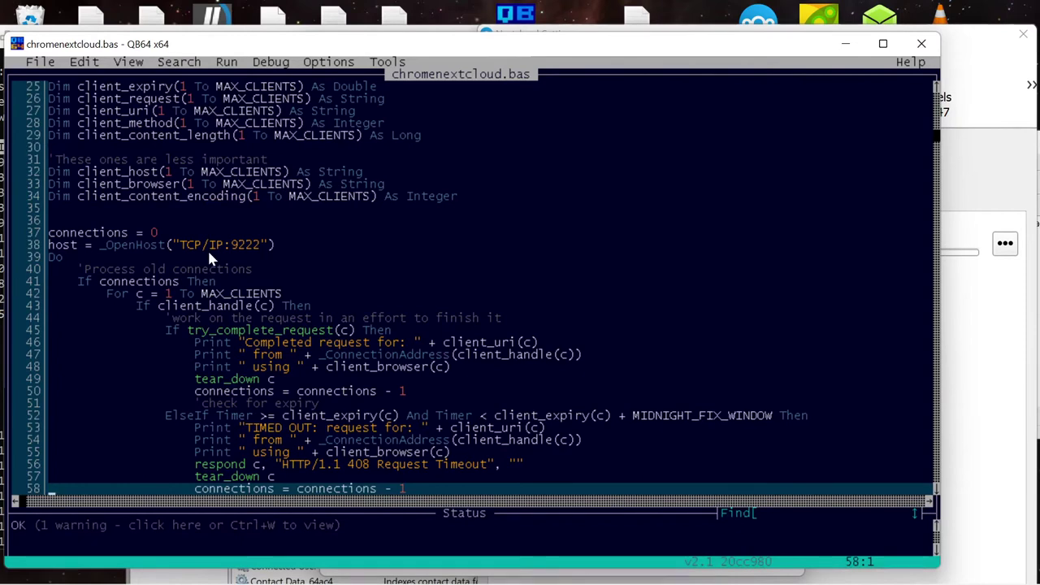
Insert two blank lines after the host = _OpenHost("TCP/IP:9222") line 38
click(287, 248)
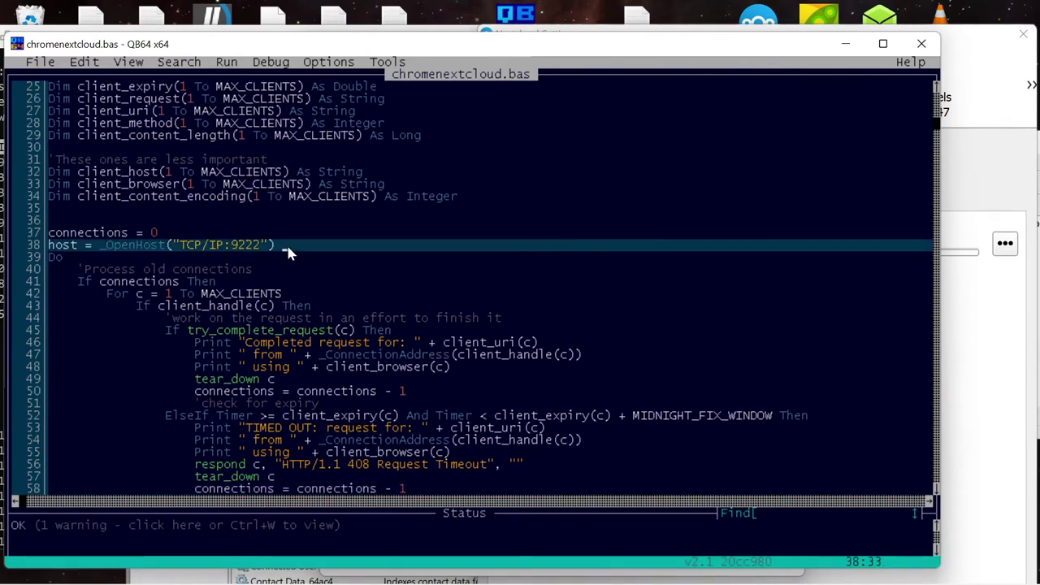
key(Return)
key(Return)
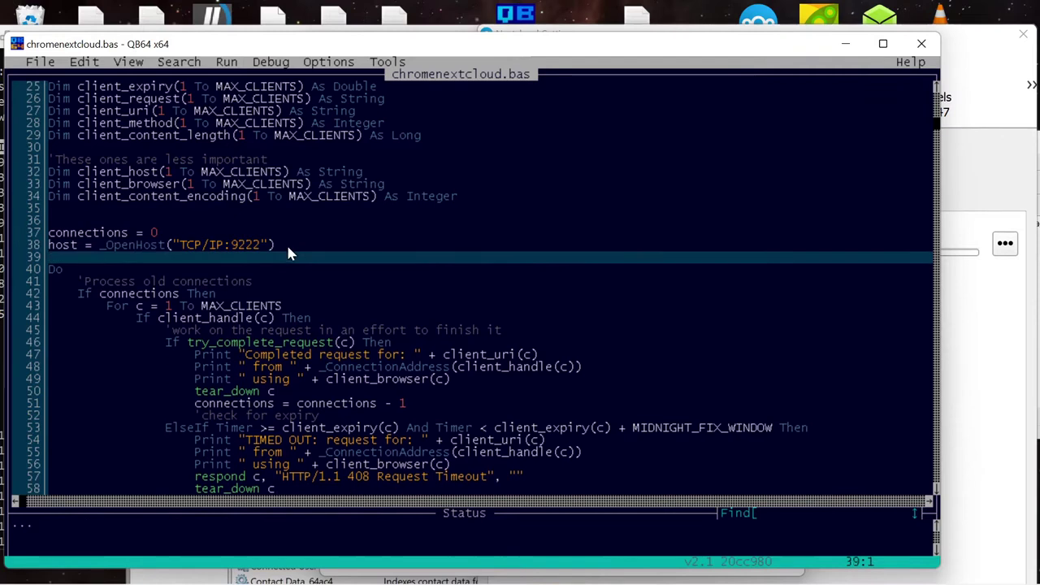
key(Return)
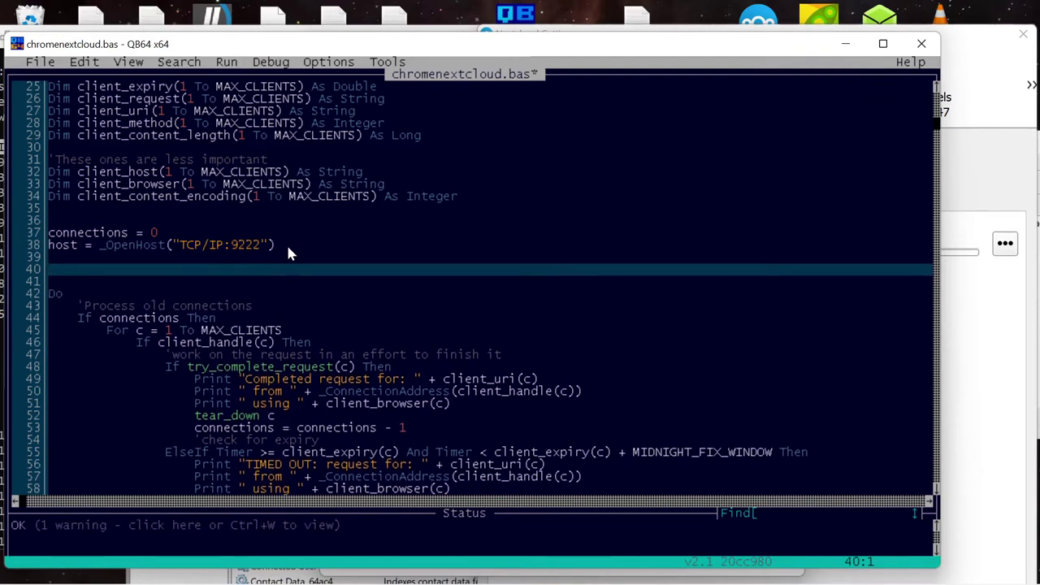
key(Up)
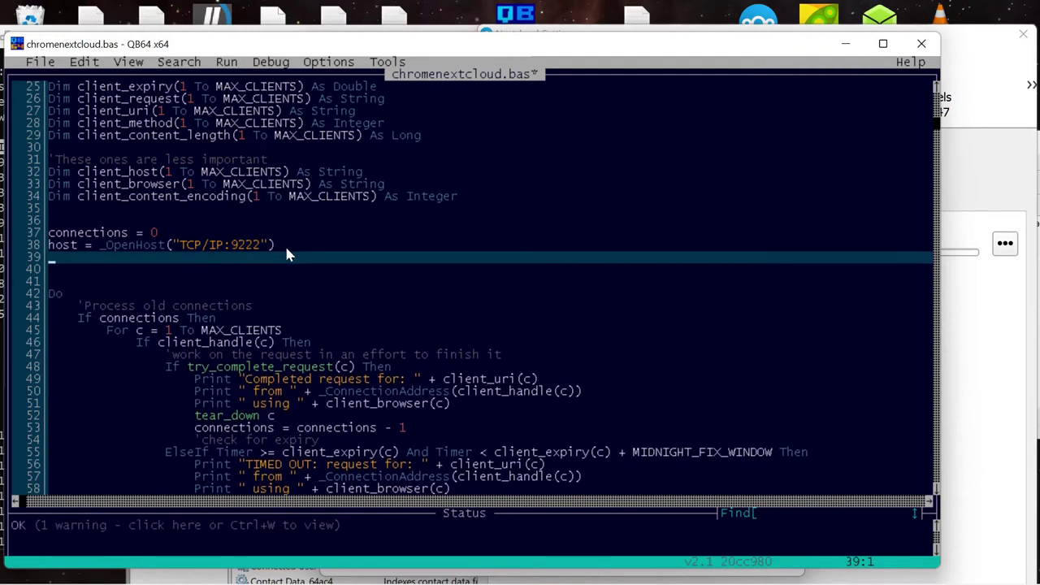
Copy the host = _OpenHost line from line 38 and paste it onto empty line 39
drag(51, 245, 291, 251)
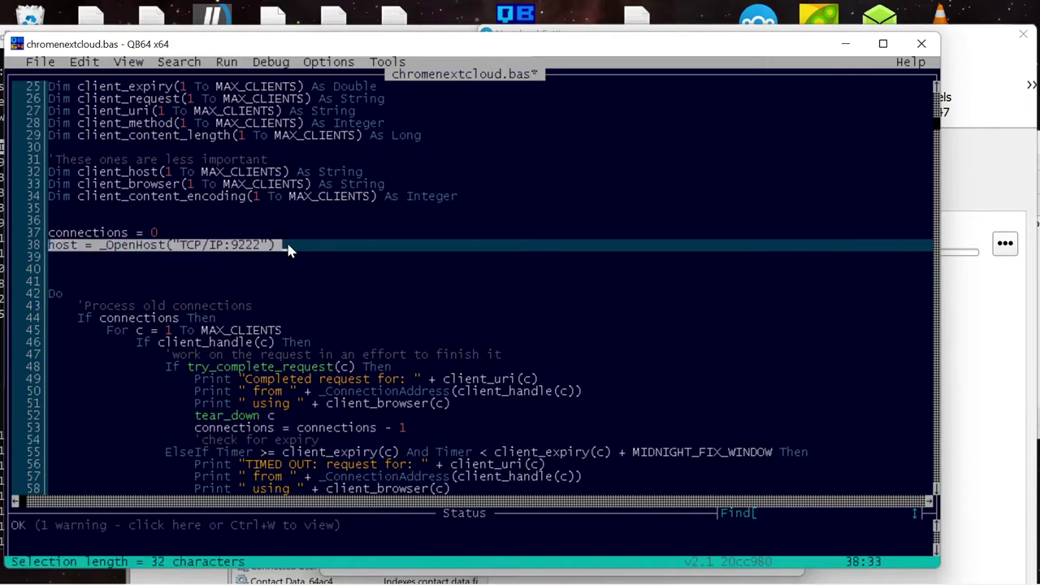
right_click(257, 249)
click(263, 294)
click(46, 256)
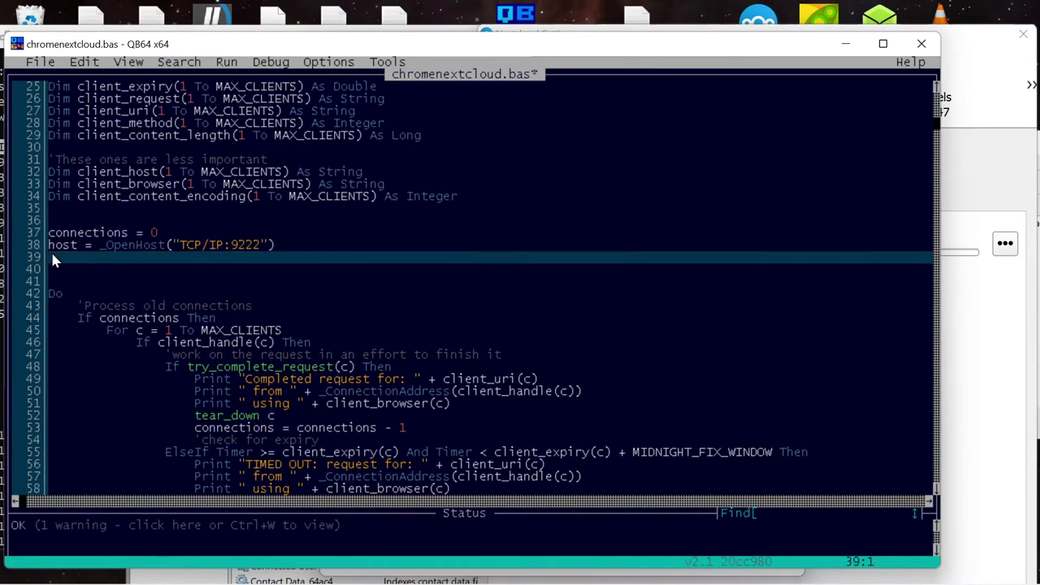
right_click(46, 257)
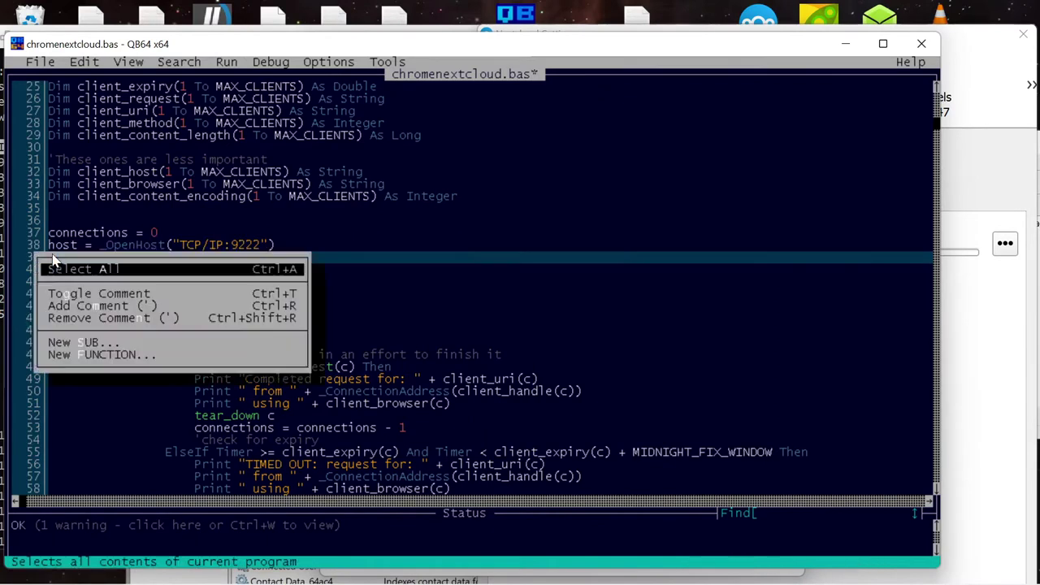
click(471, 257)
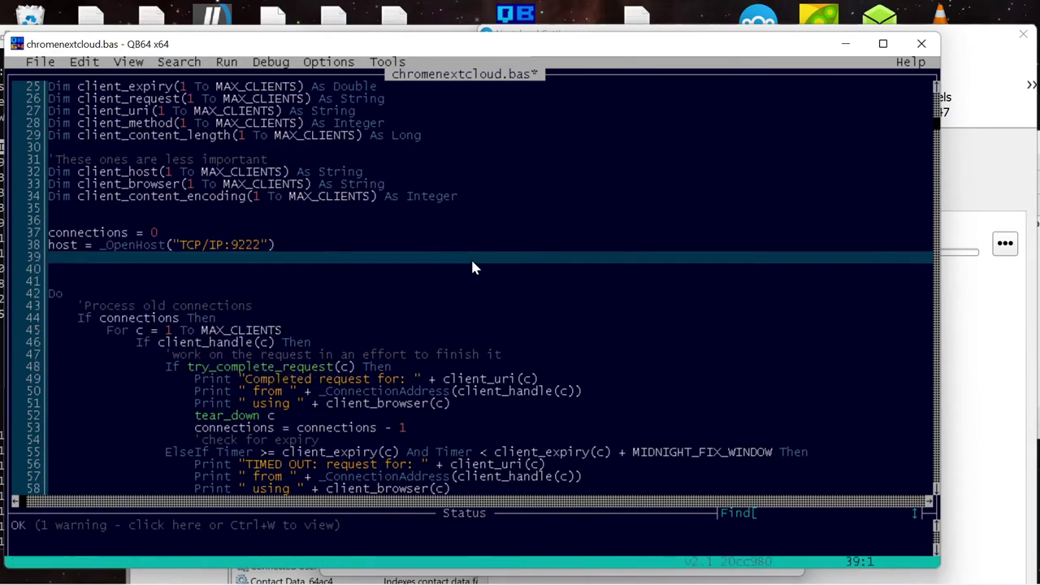
right_click(58, 257)
click(63, 269)
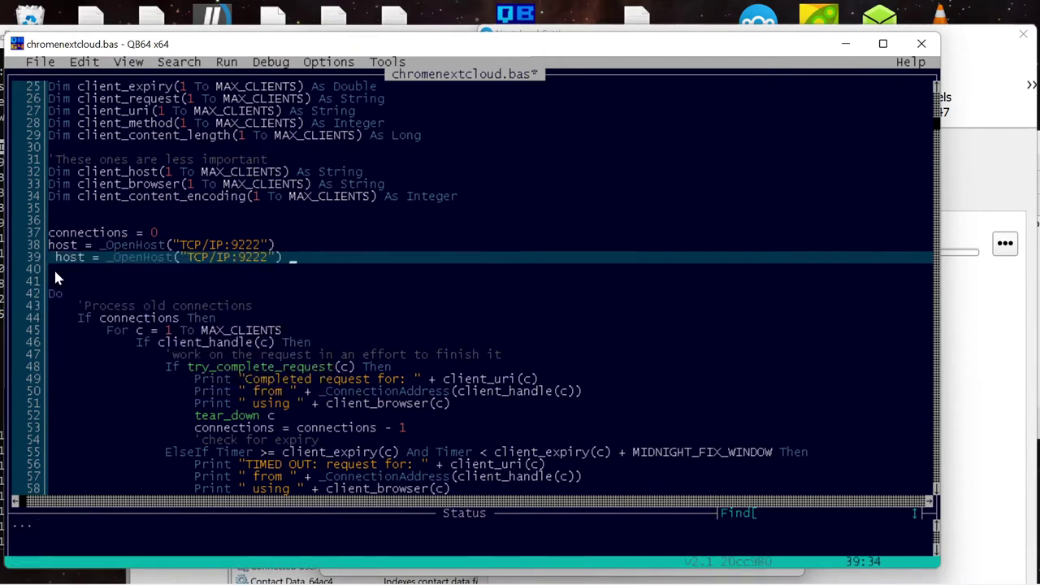
Paste a second copy on line 40 and change line 39 to hostapple on port 4116
click(56, 272)
right_click(54, 278)
click(54, 277)
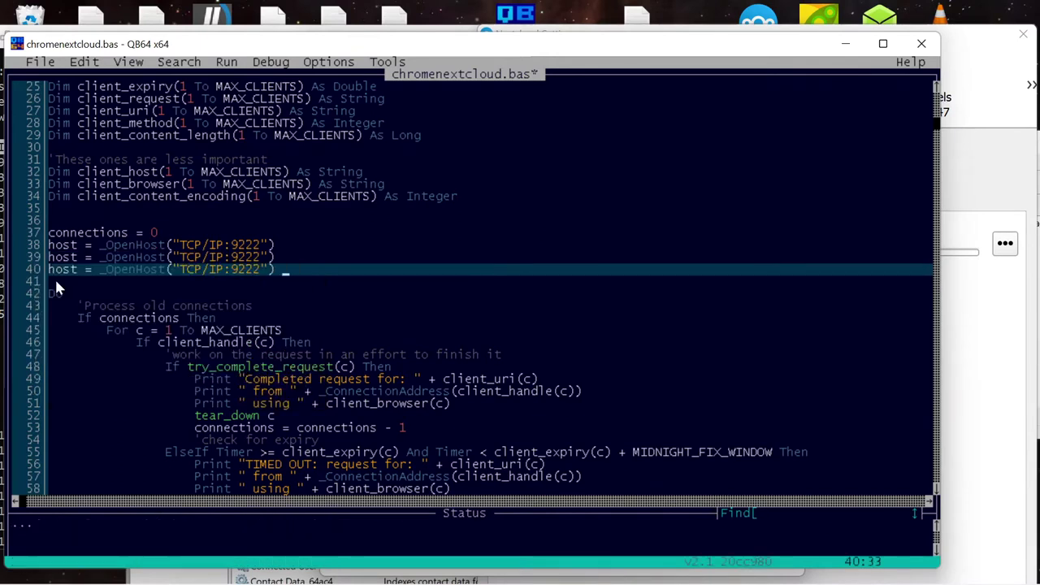
click(75, 259)
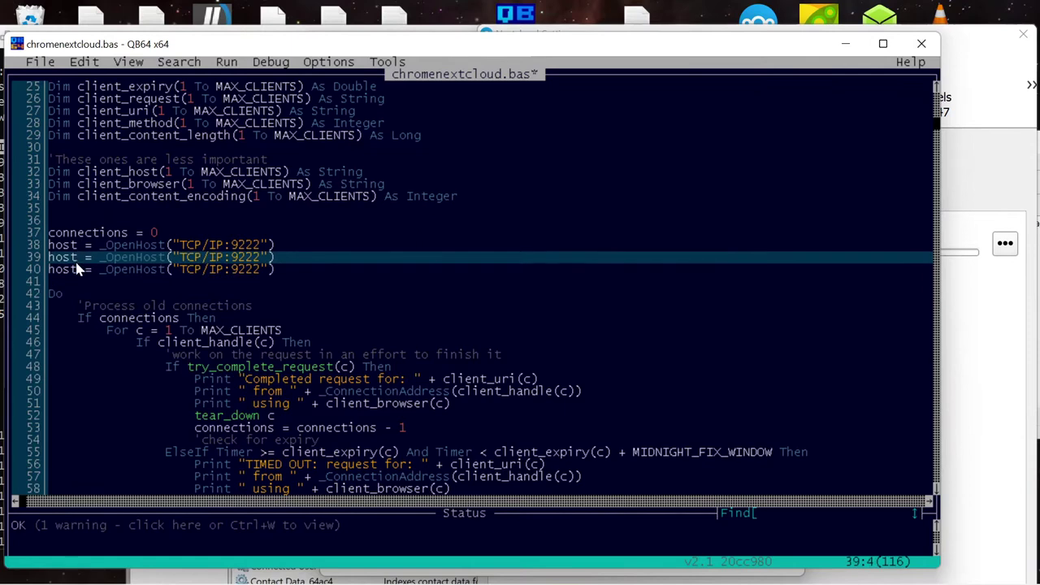
click(76, 261)
text(app)
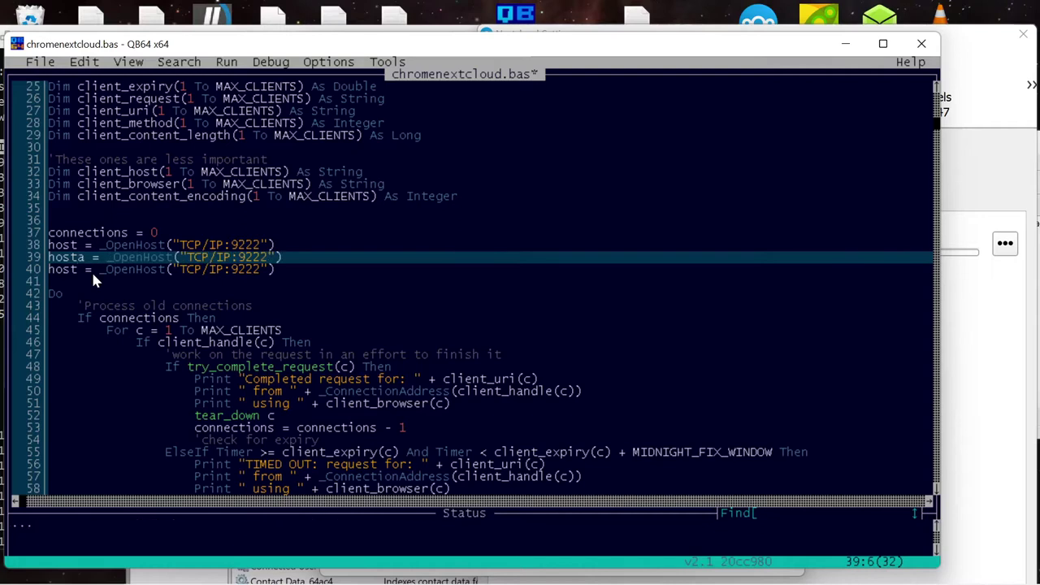
text(le)
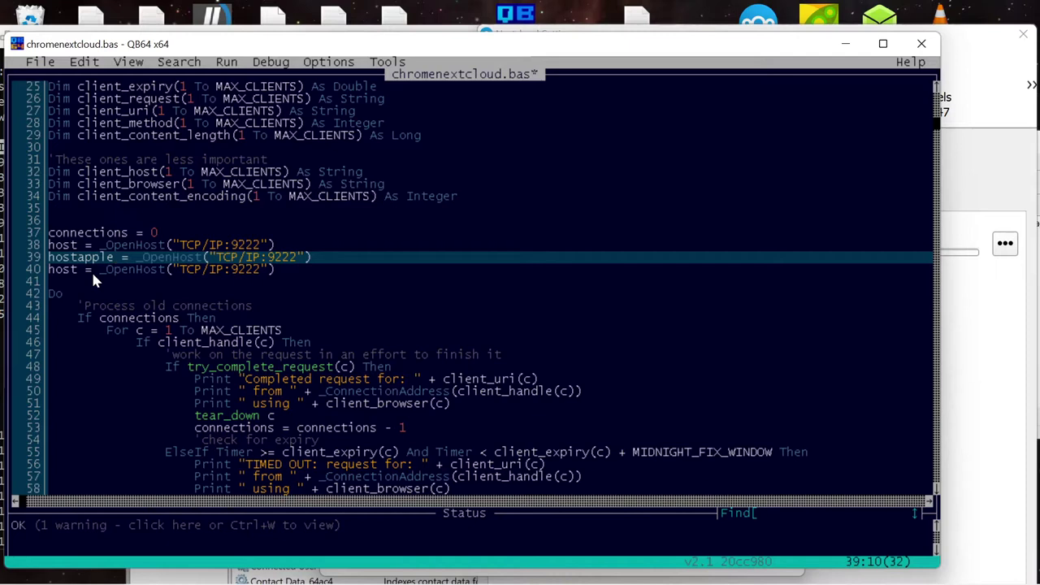
click(272, 258)
key(Delete)
key(Delete)
key(Delete)
key(Delete)
text(4116)
Change line 40 to hostmsdns listening on TCP/IP:5354
click(77, 272)
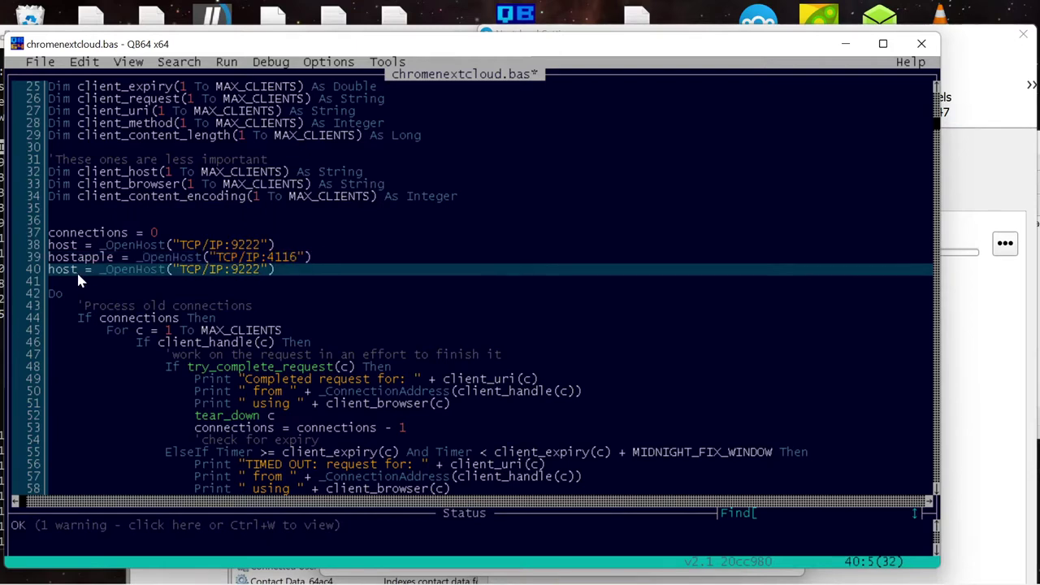
text(msd)
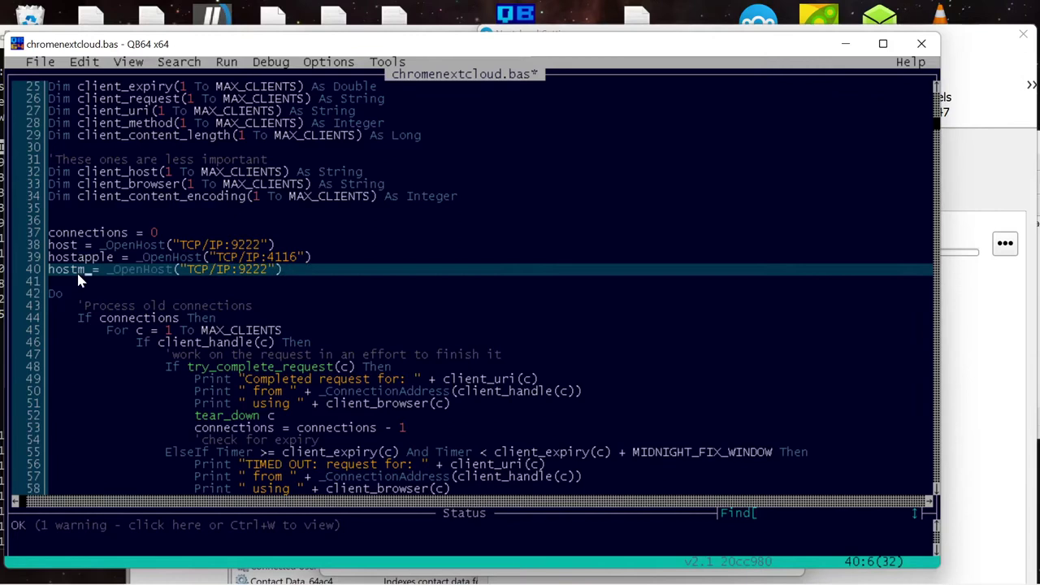
text(ns)
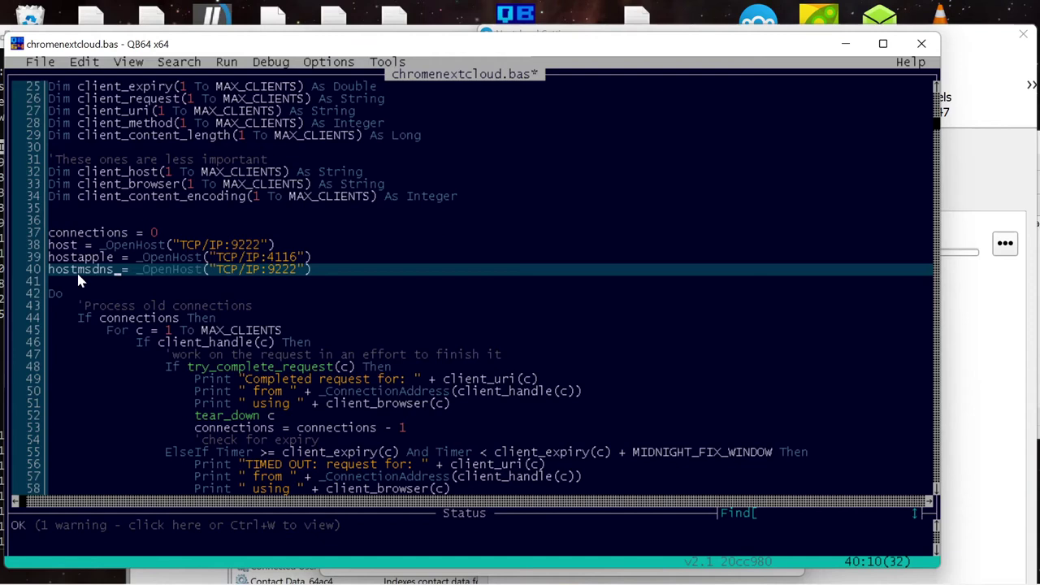
click(273, 271)
key(Delete)
key(Delete)
key(Delete)
key(Delete)
text(4116)
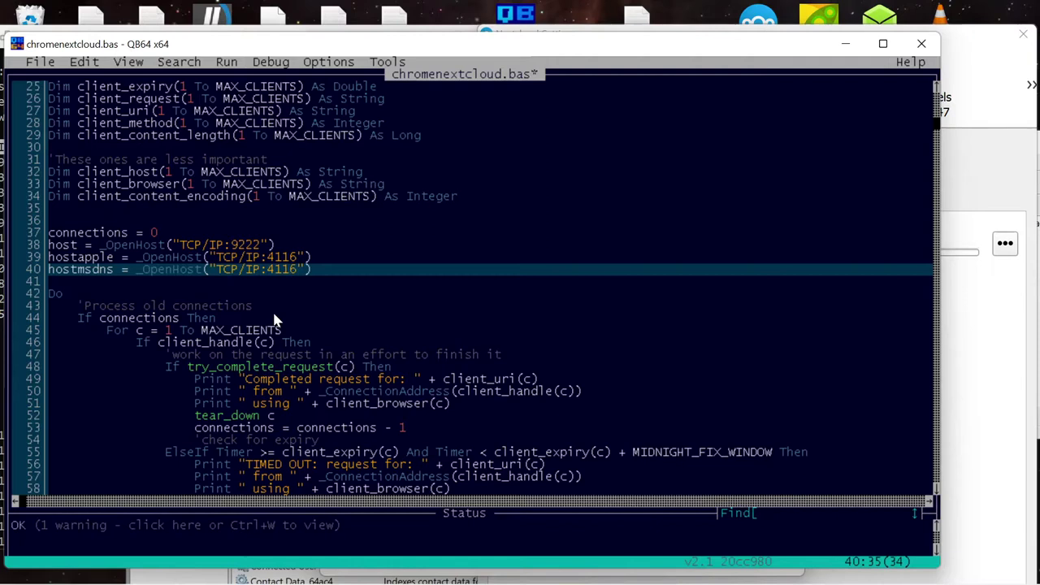
key(BackSpace)
key(BackSpace)
key(BackSpace)
key(BackSpace)
text(5354)
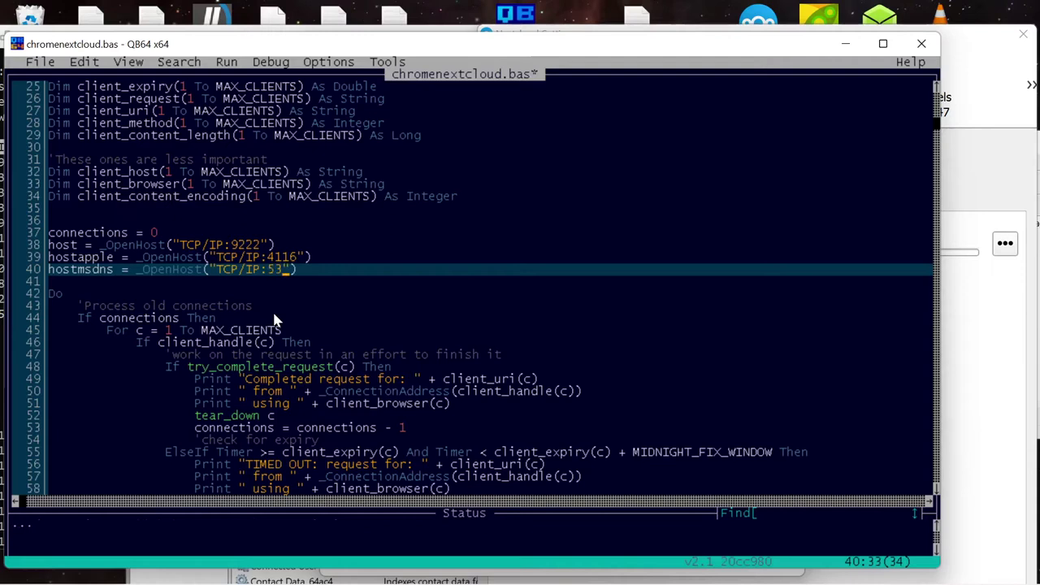
click(55, 281)
key(Left)
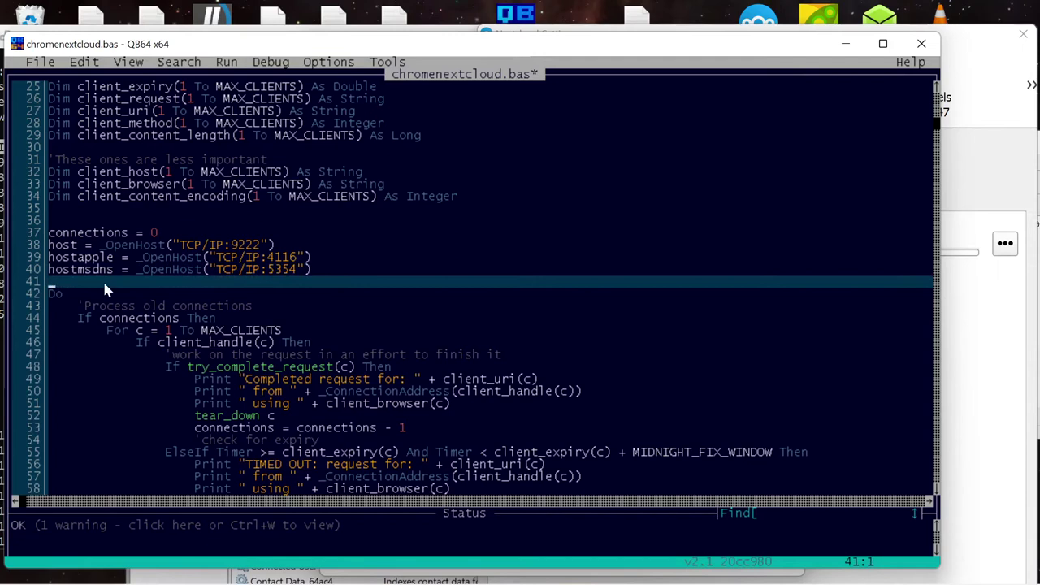
Save the program as chromeapplemsdnsnextcloud.bas using File > Save As
click(40, 64)
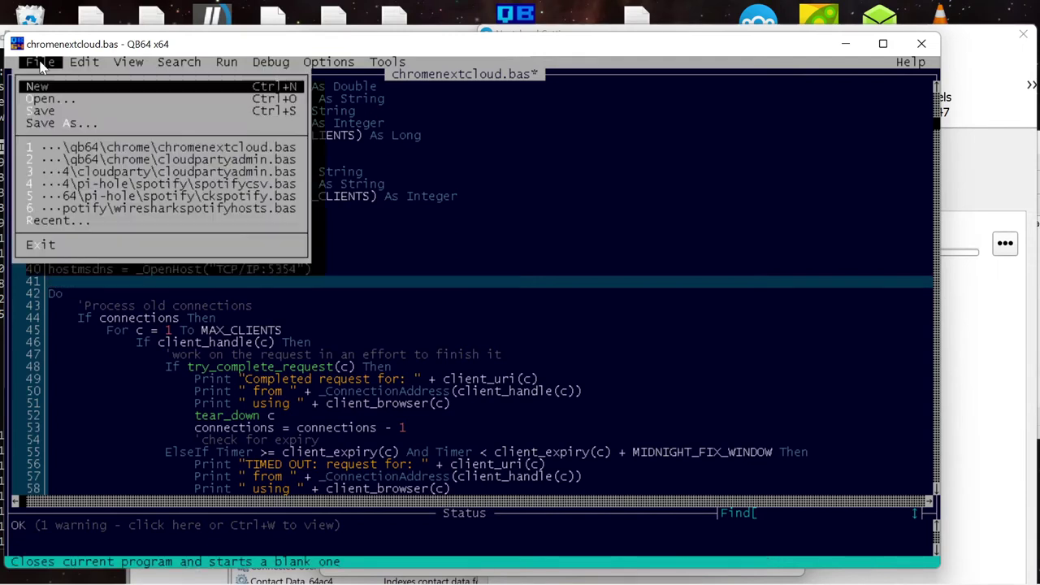
click(57, 123)
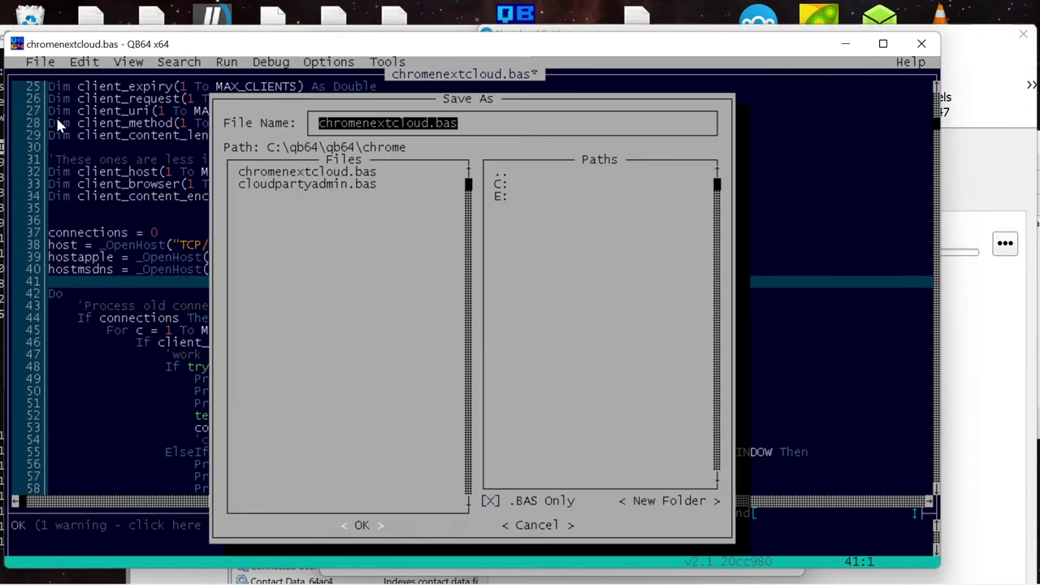
click(366, 130)
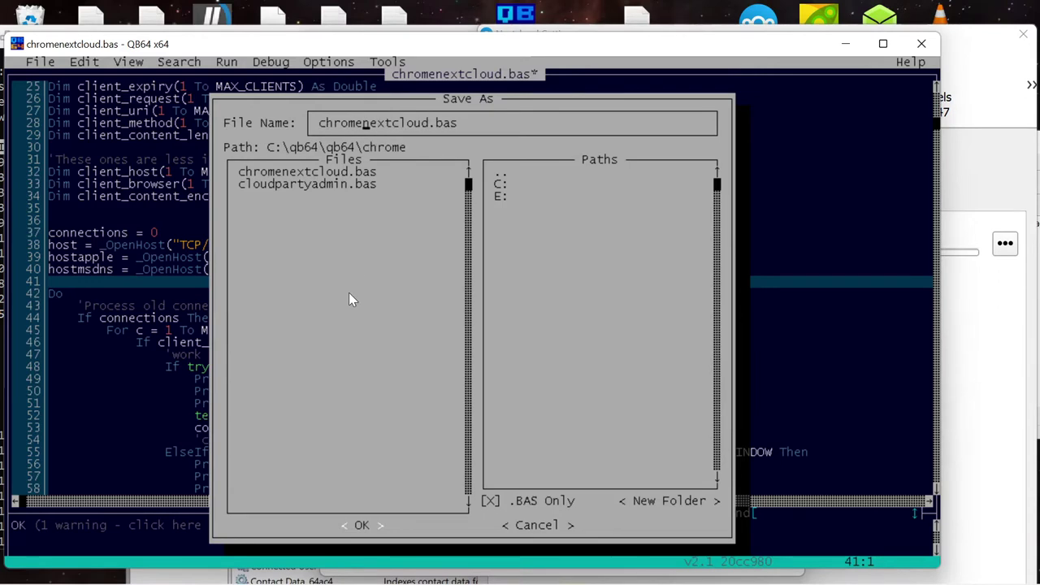
text(apple)
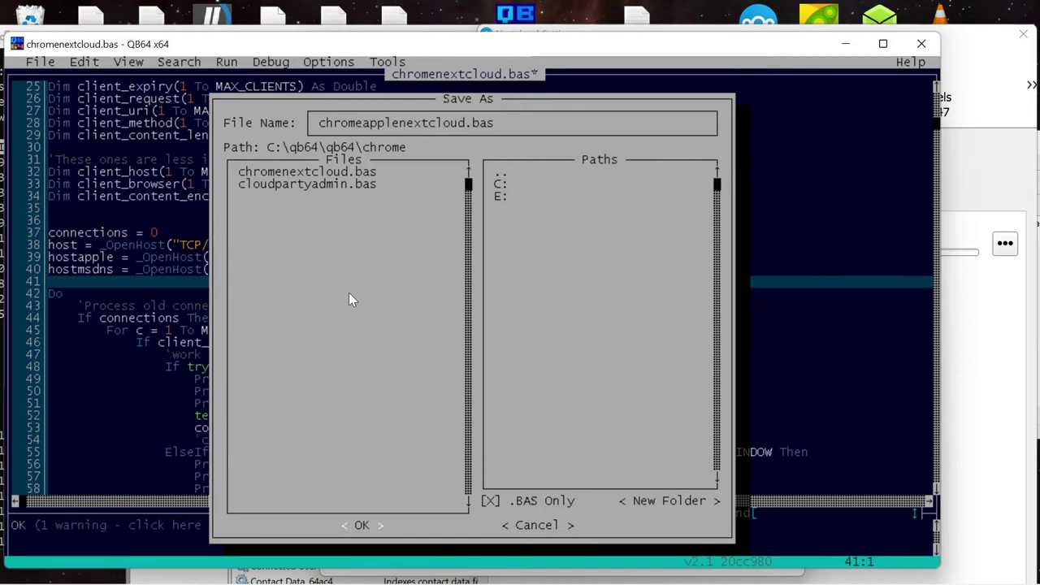
text(msdns)
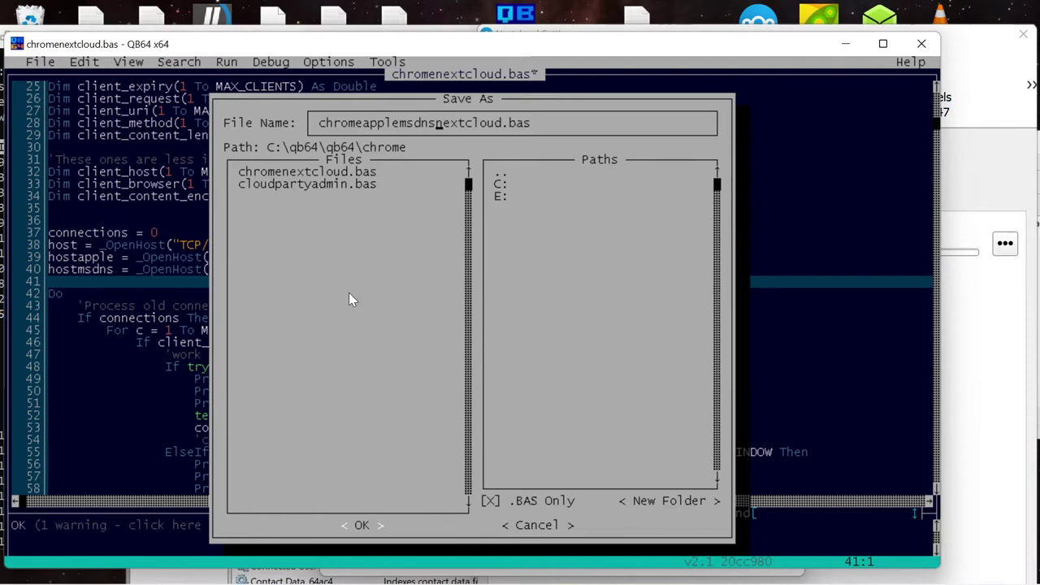
click(362, 525)
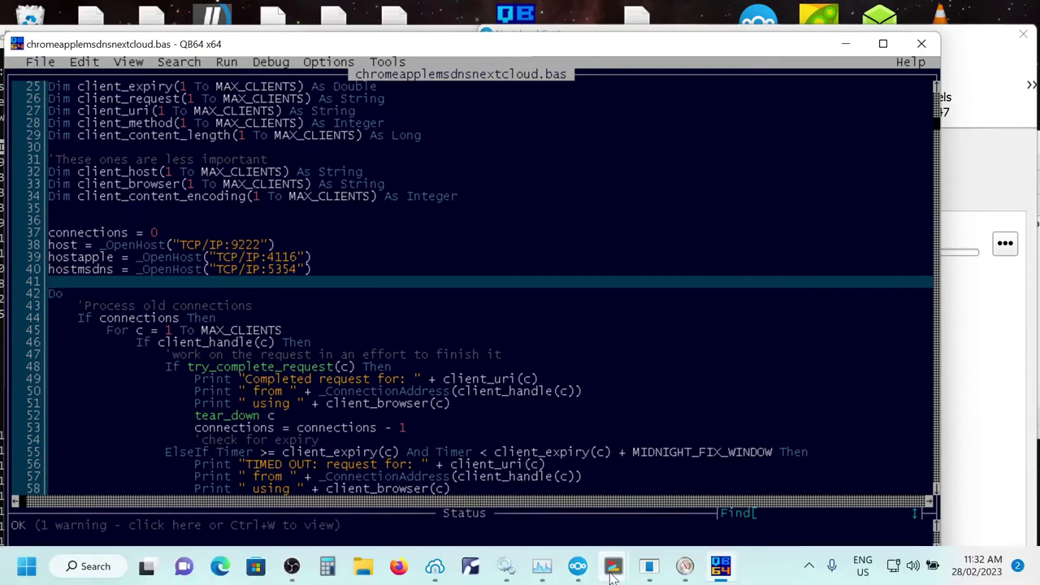
Compile and run chromeapplemsdnsnextcloud.bas with Run > Start
mouse_move(612, 573)
mouse_move(654, 573)
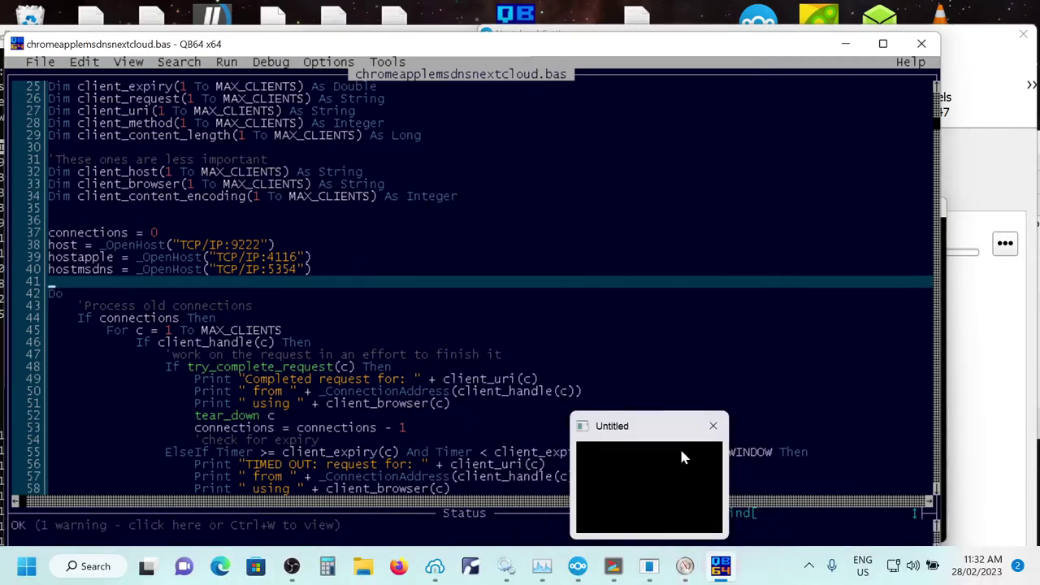
click(713, 438)
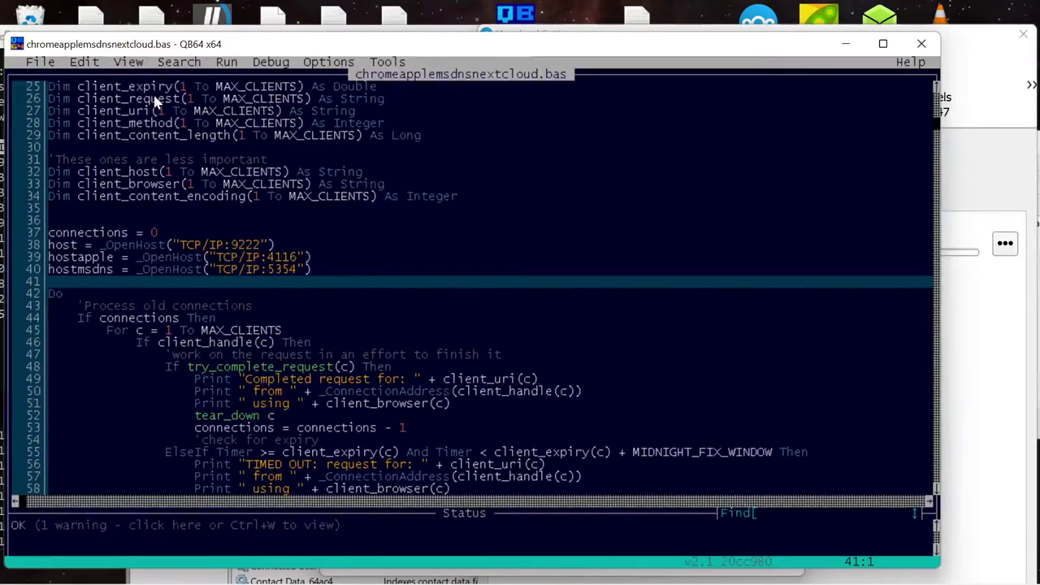
click(226, 62)
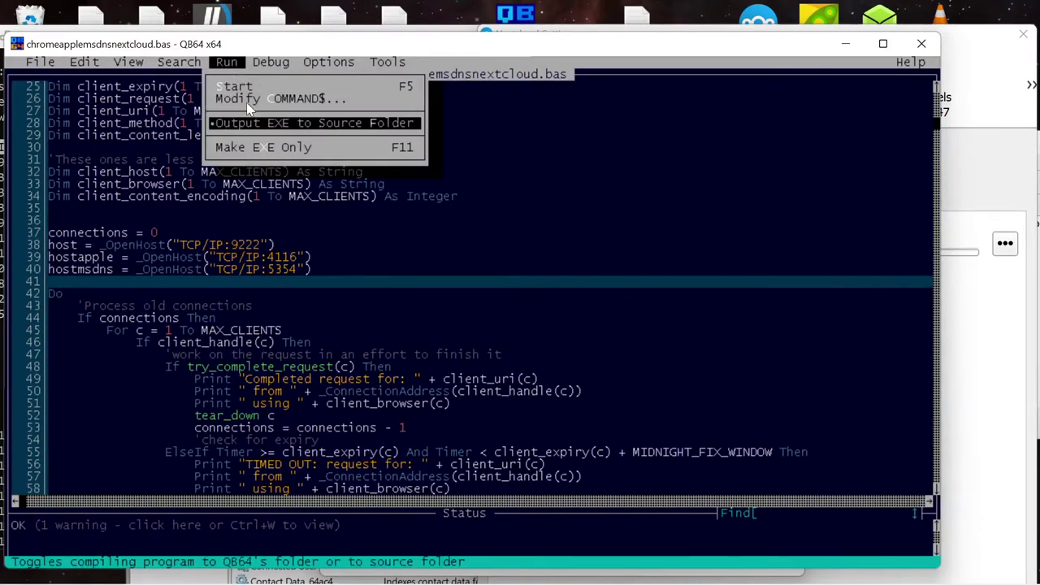
click(247, 87)
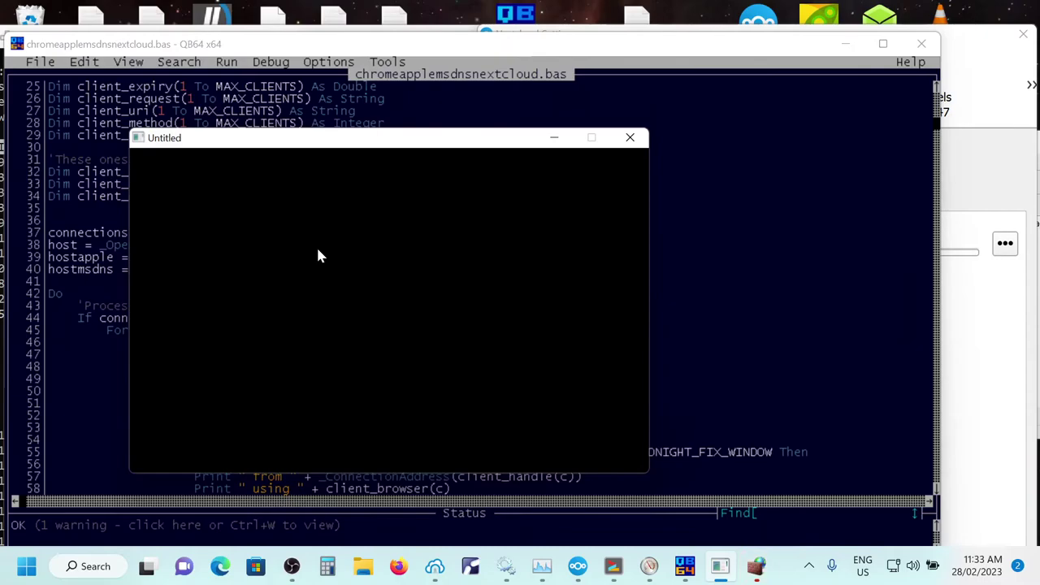
Allow chromeapplemsdnsnextcloud.exe through the firewall on both private and public networks
click(846, 44)
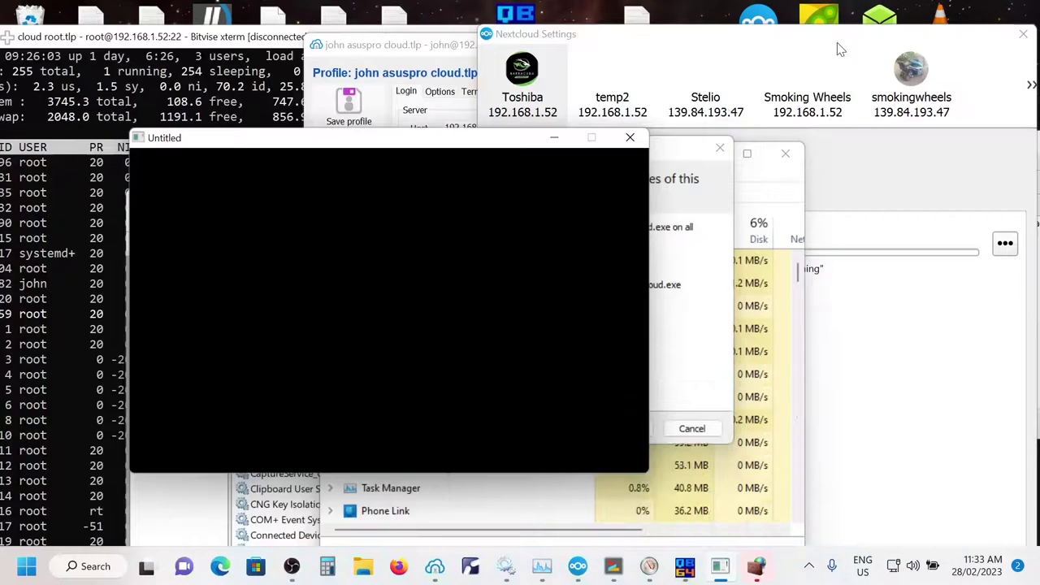
click(551, 137)
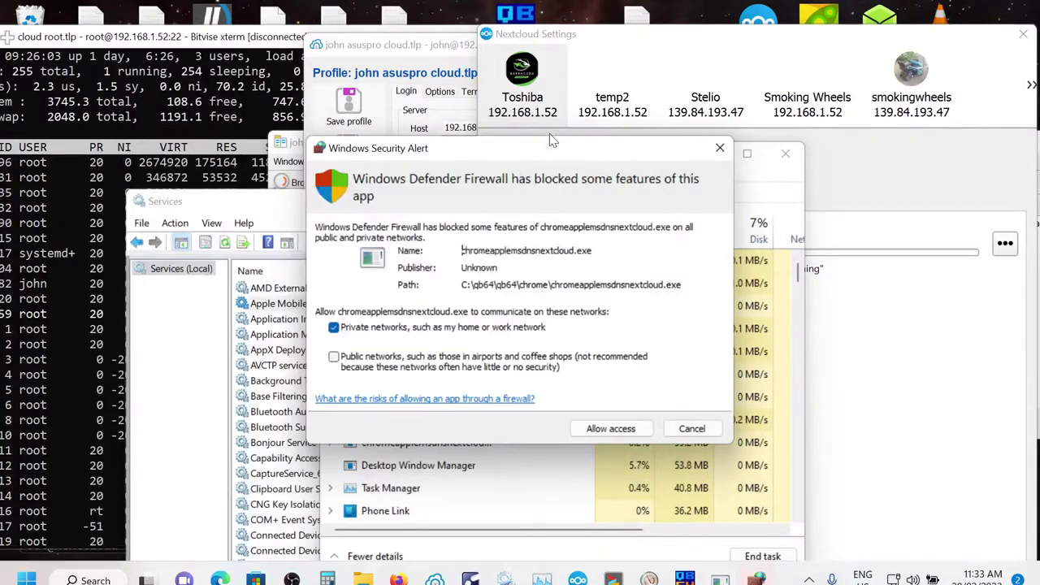
click(333, 356)
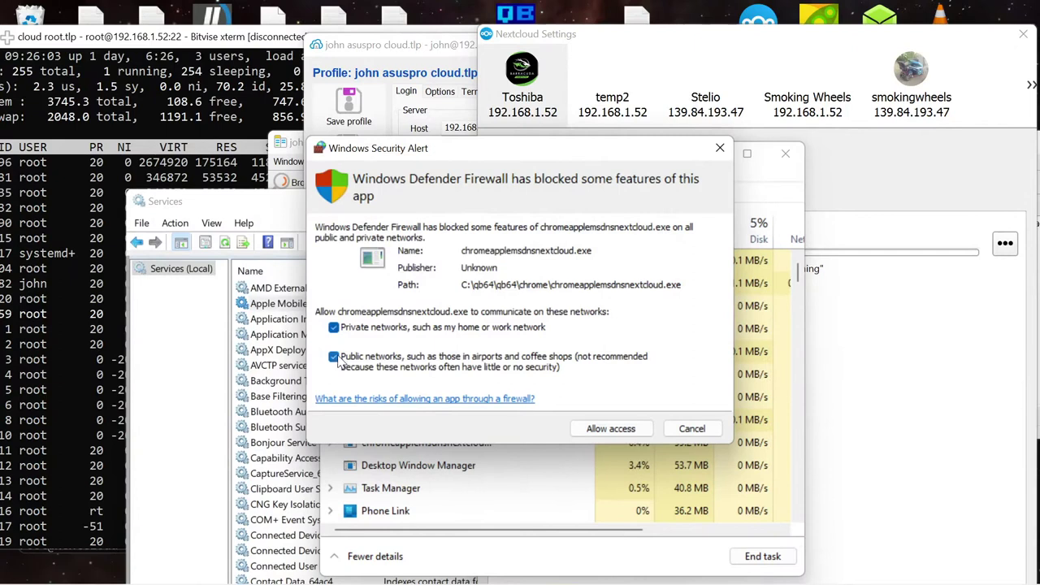
click(609, 430)
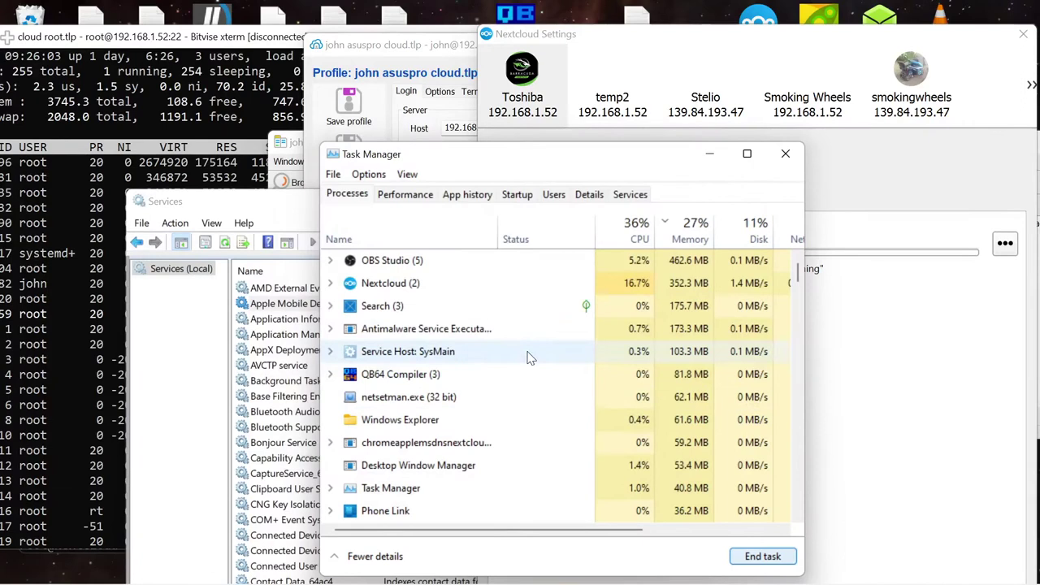
Check Ethernet throughput on Task Manager's Performance tab, then raise the xterm and Nextcloud Settings windows
click(421, 197)
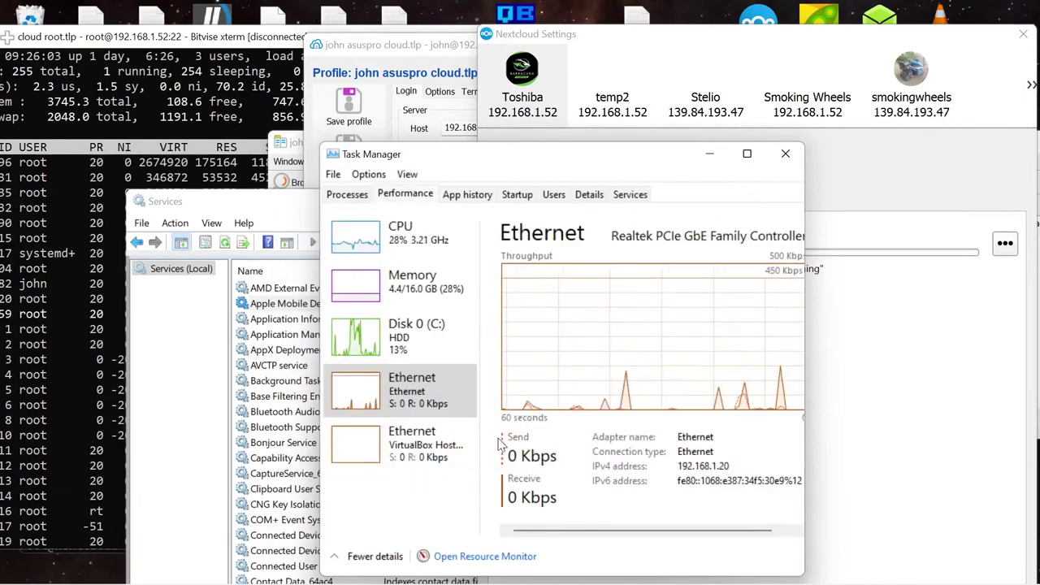
drag(551, 163, 293, 118)
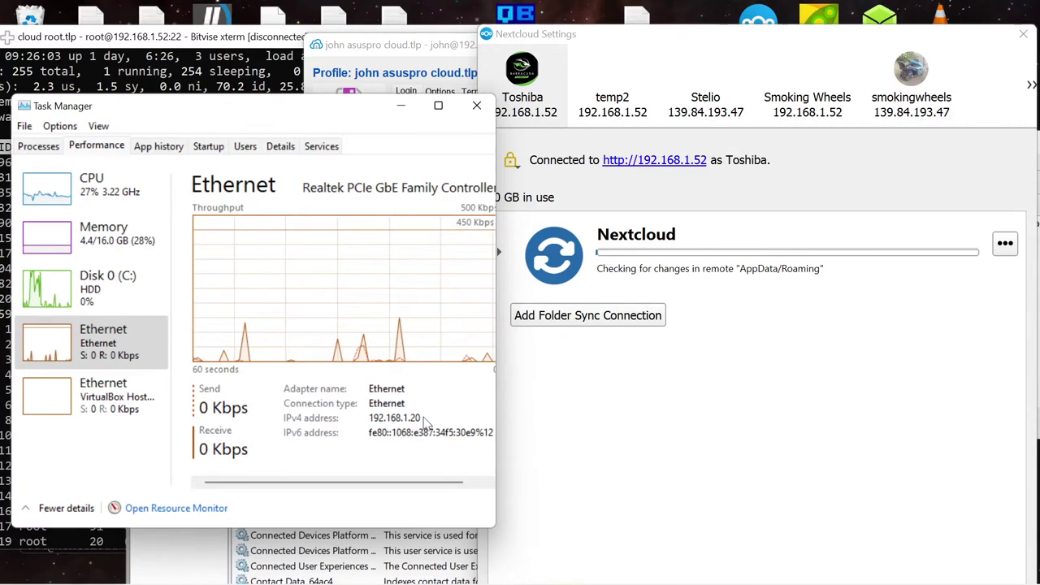
click(239, 49)
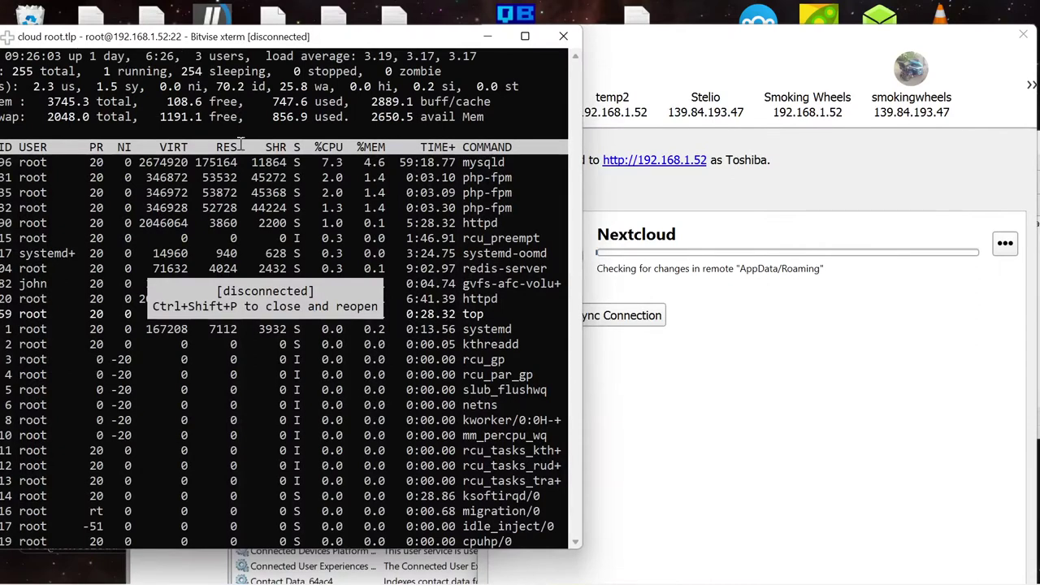
click(711, 431)
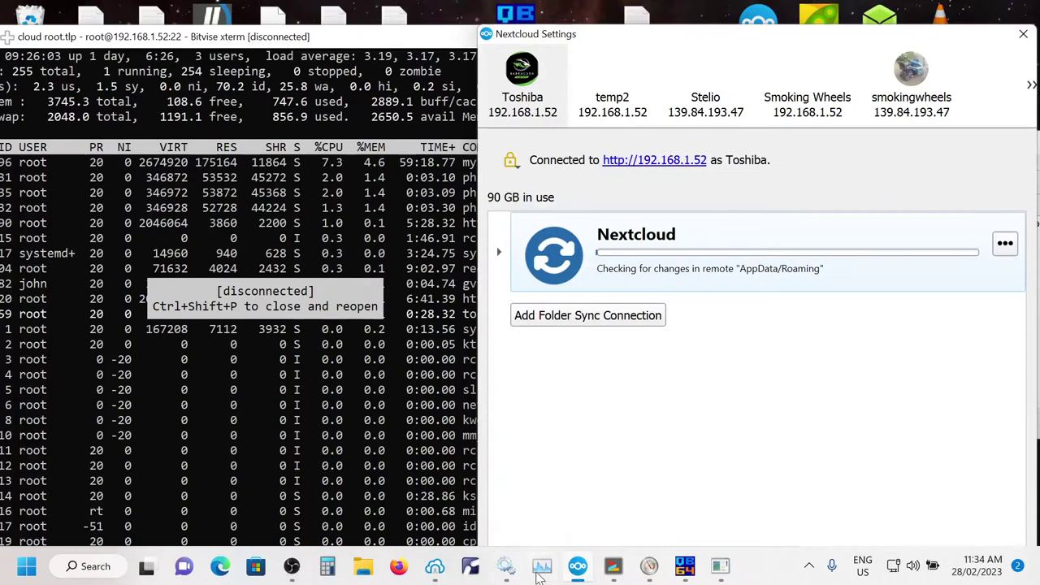
Reconnect ThinLinc Client to server 192.168.1.53 by entering the account password
click(471, 569)
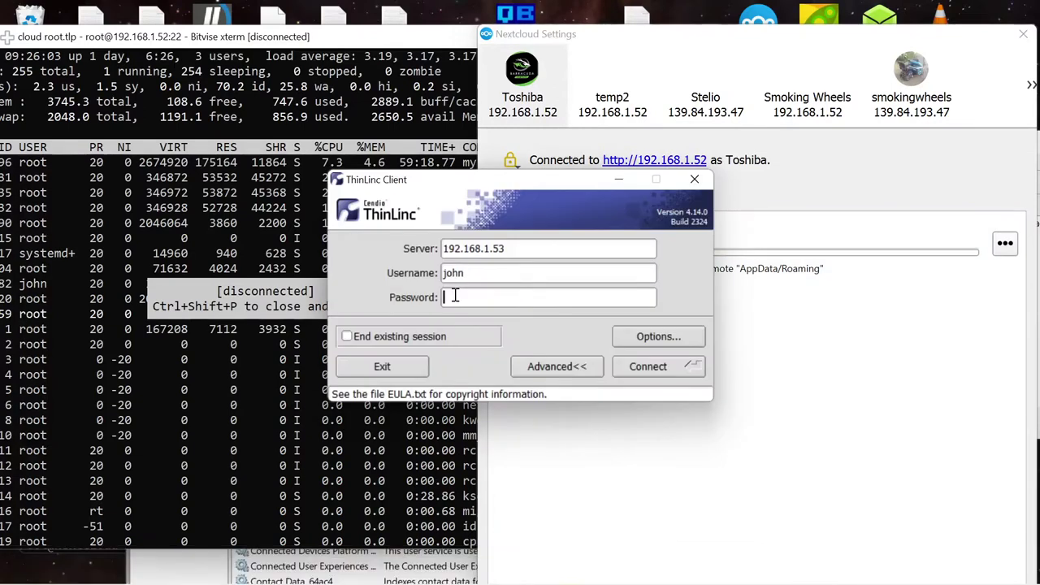
text(•••••••)
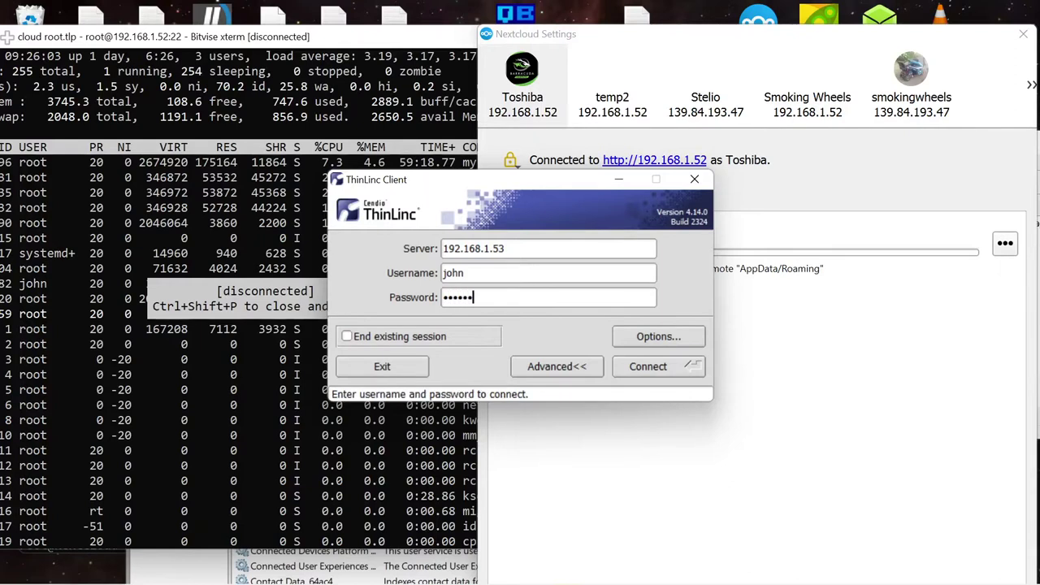
text(•)
key(Return)
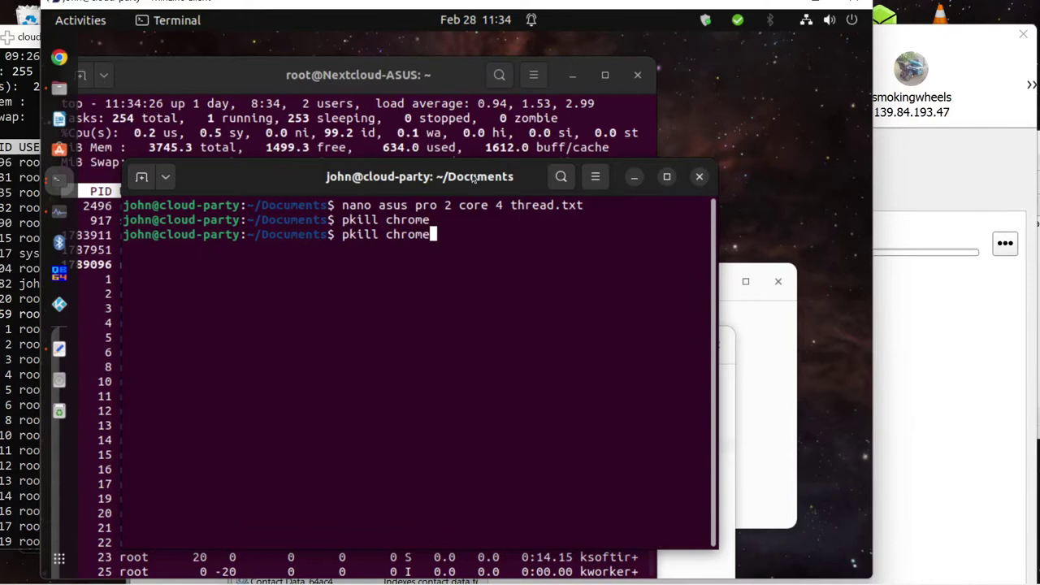
Move the john@cloud-party terminal lower and shorten it, then bring Nextcloud Settings forward
drag(474, 177, 456, 207)
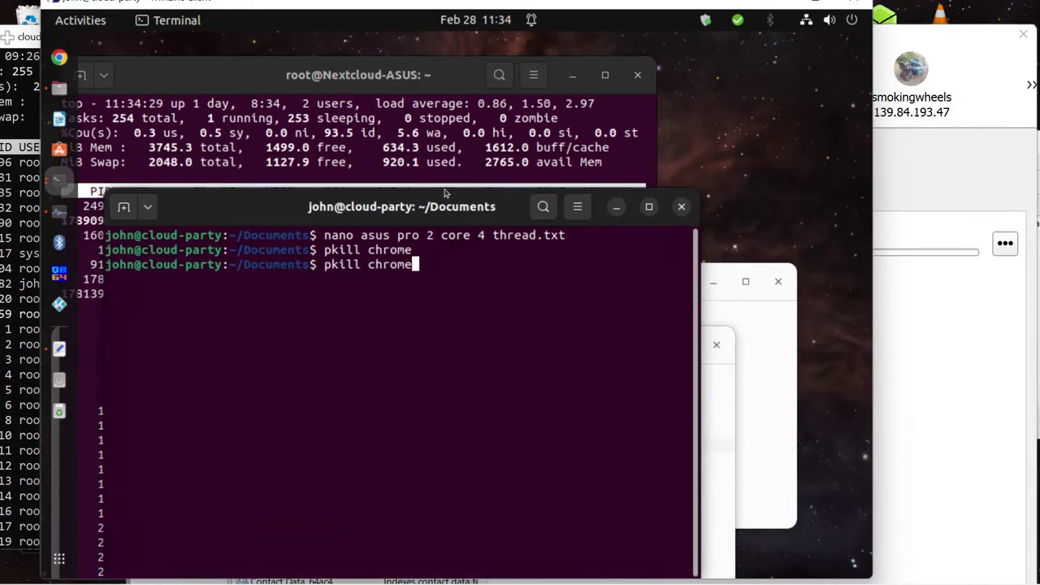
drag(444, 189, 422, 271)
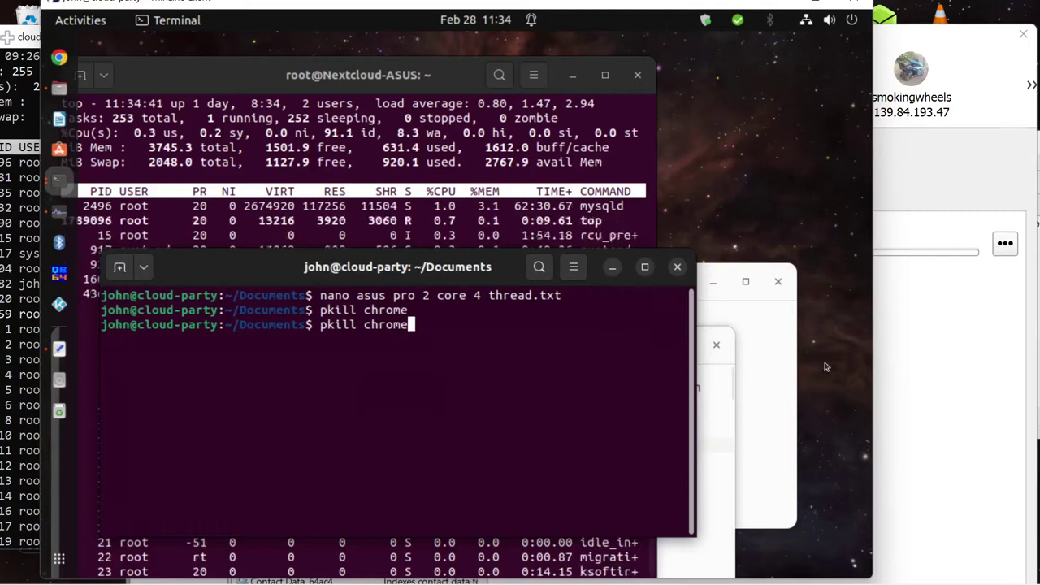
click(1000, 359)
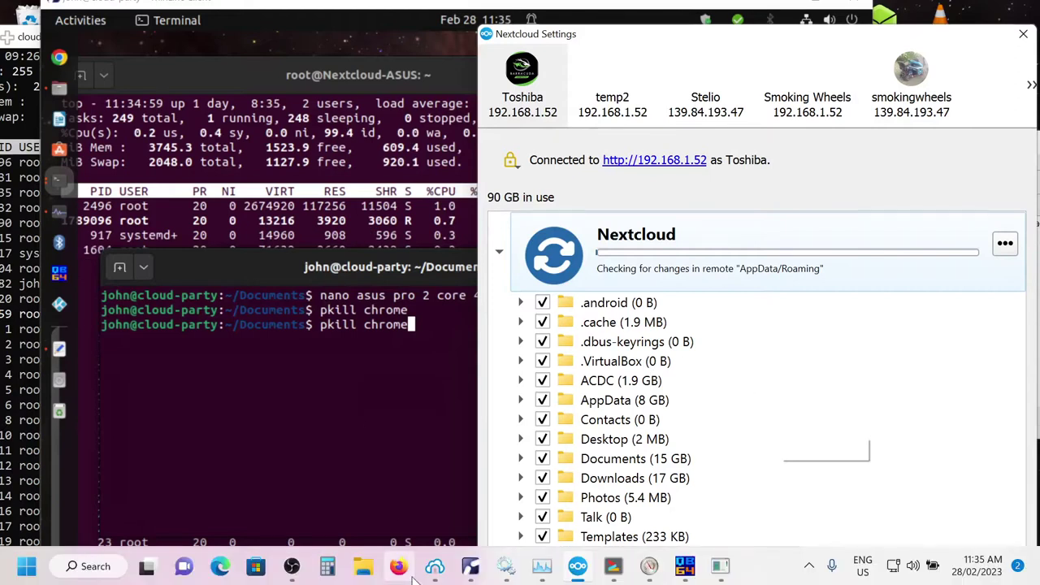
Bring the Resource Monitor window showing per-process disk activity to the front
mouse_move(472, 573)
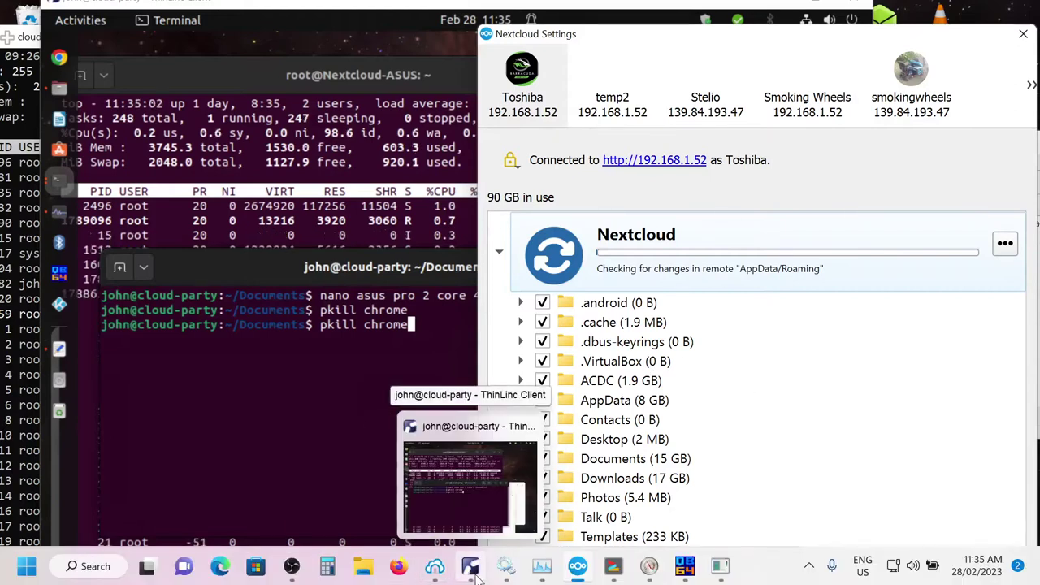
mouse_move(578, 573)
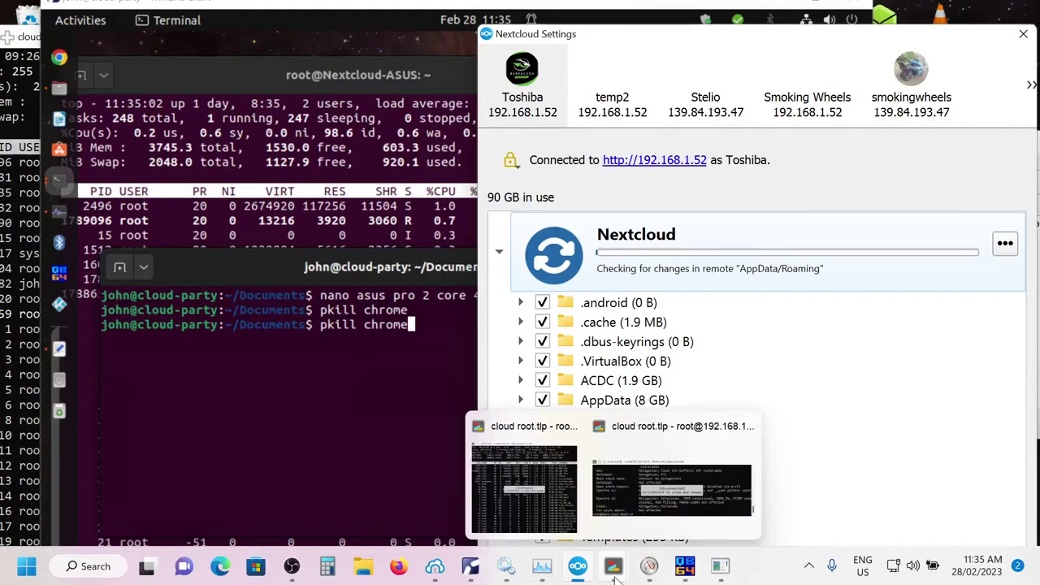
mouse_move(650, 573)
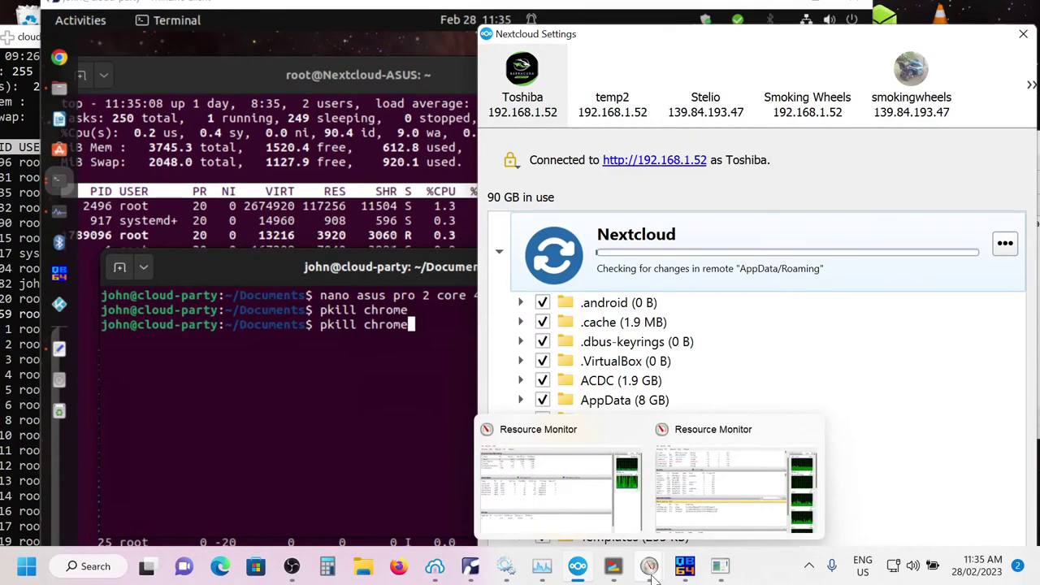
click(545, 497)
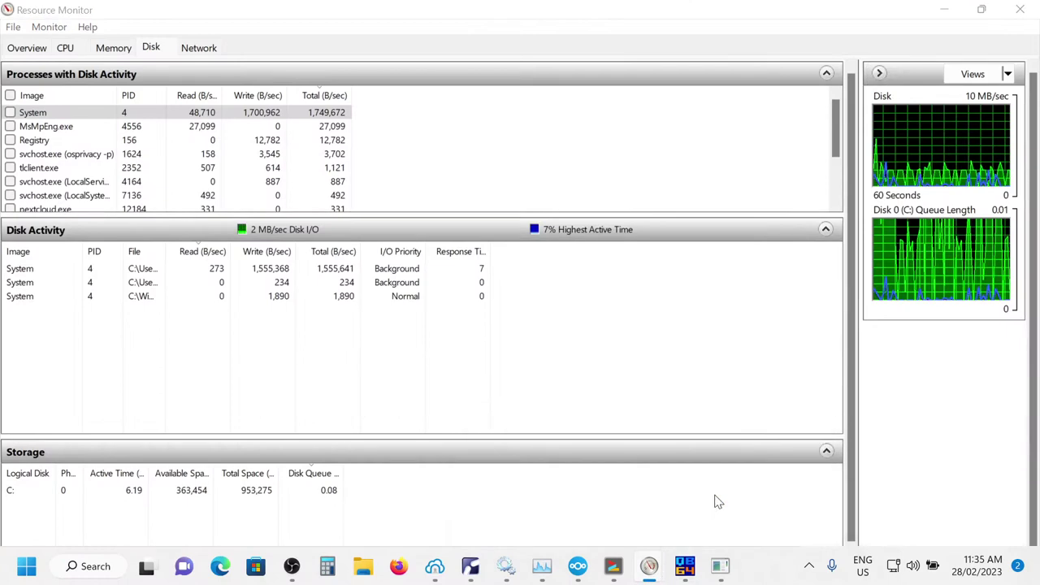
Switch to the Resource Monitor CPU view and select the nextcloud.exe process
click(708, 488)
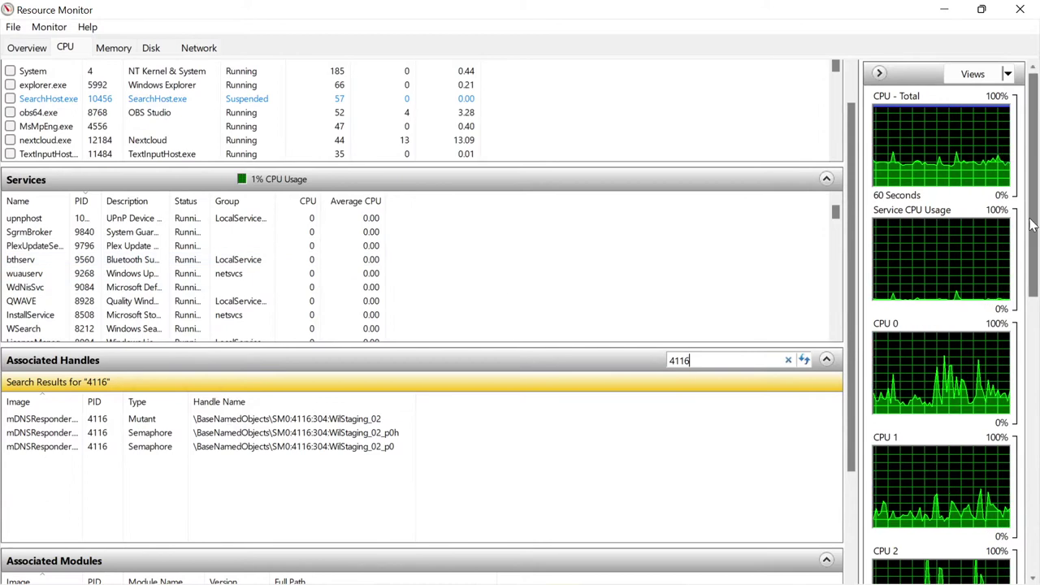
drag(1033, 224, 1037, 518)
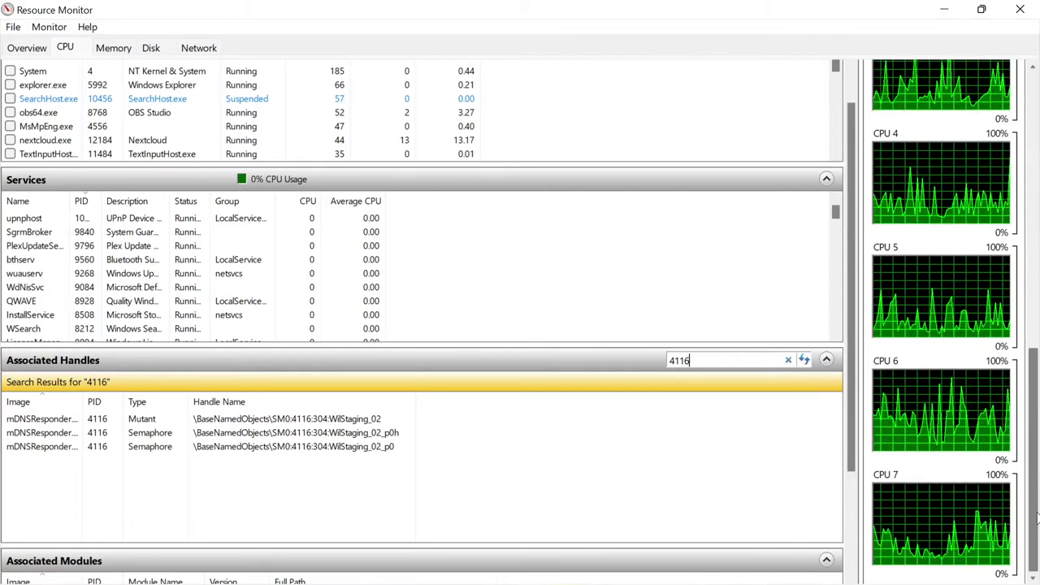
drag(1037, 517, 999, 221)
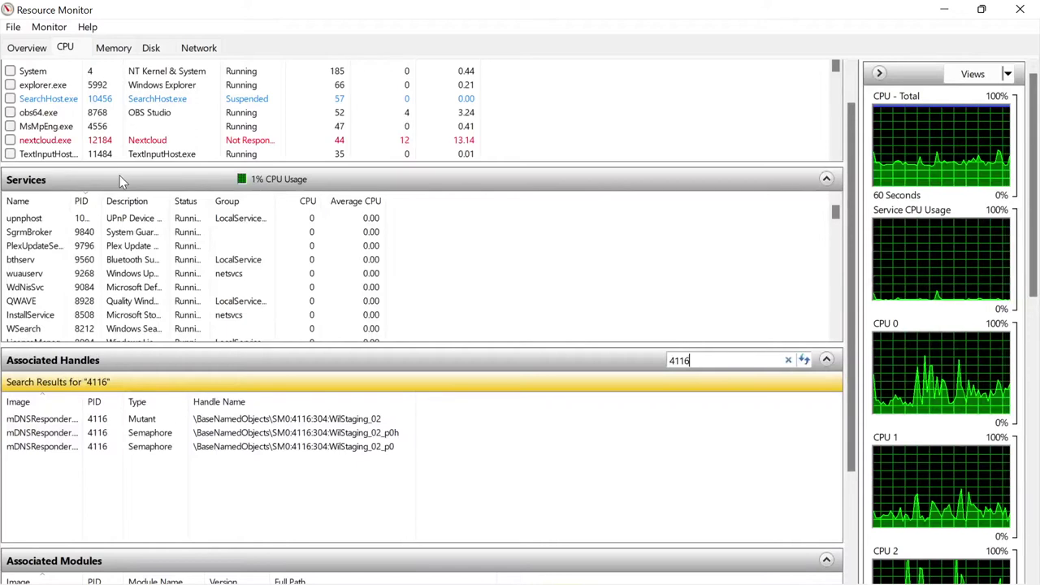
click(70, 140)
scroll(73, 146, up, 1)
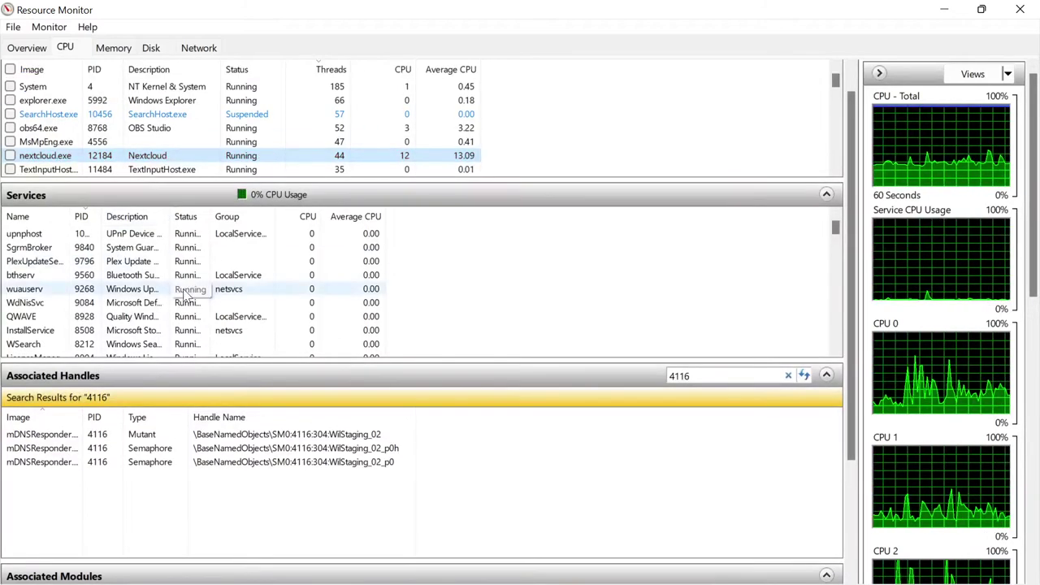
Re-run the Associated Handles search for 4116, try 4117, then revert to 4116
click(711, 373)
key(Return)
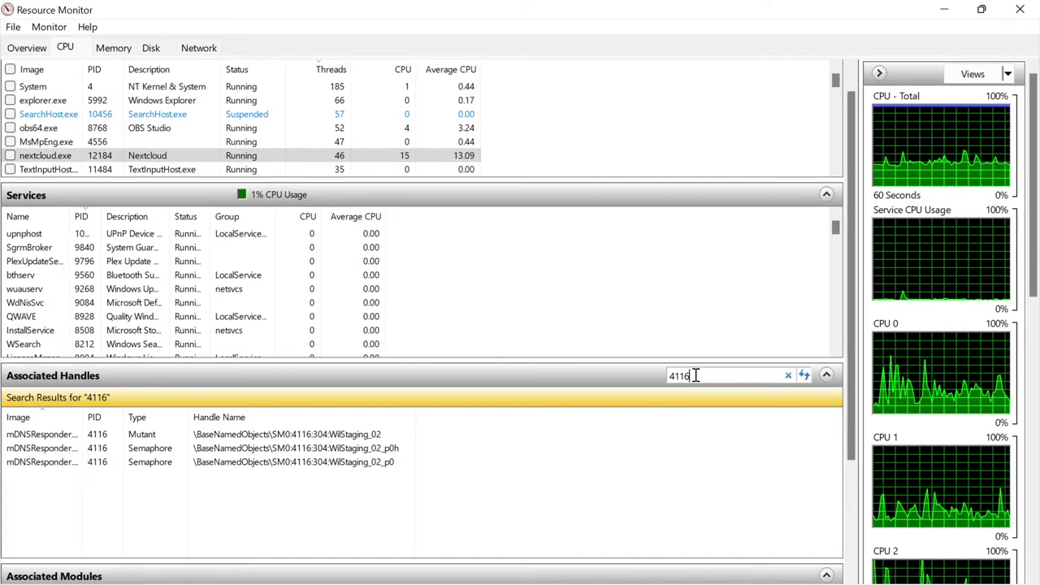
drag(689, 375, 685, 375)
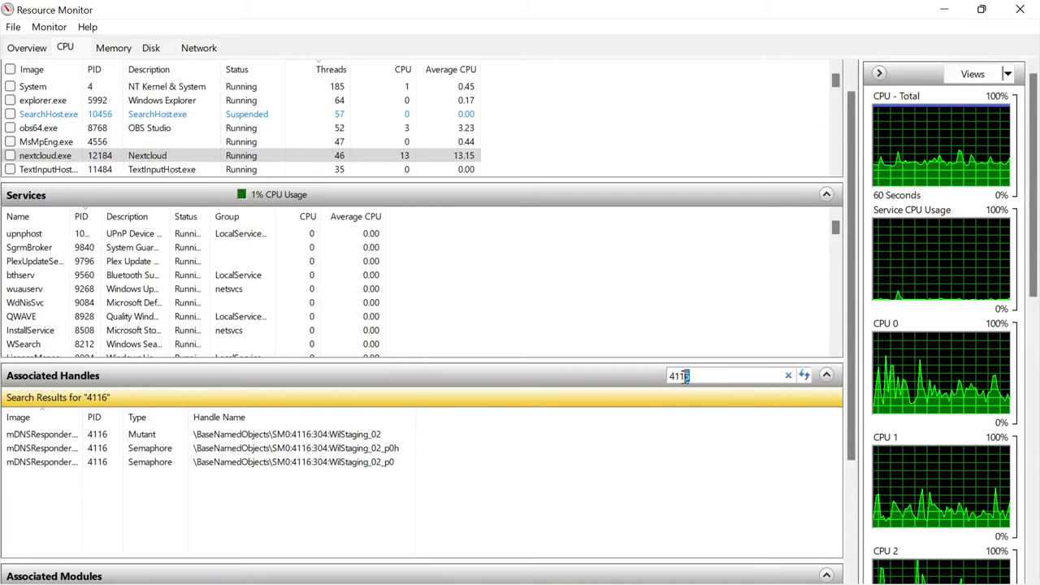
text(7)
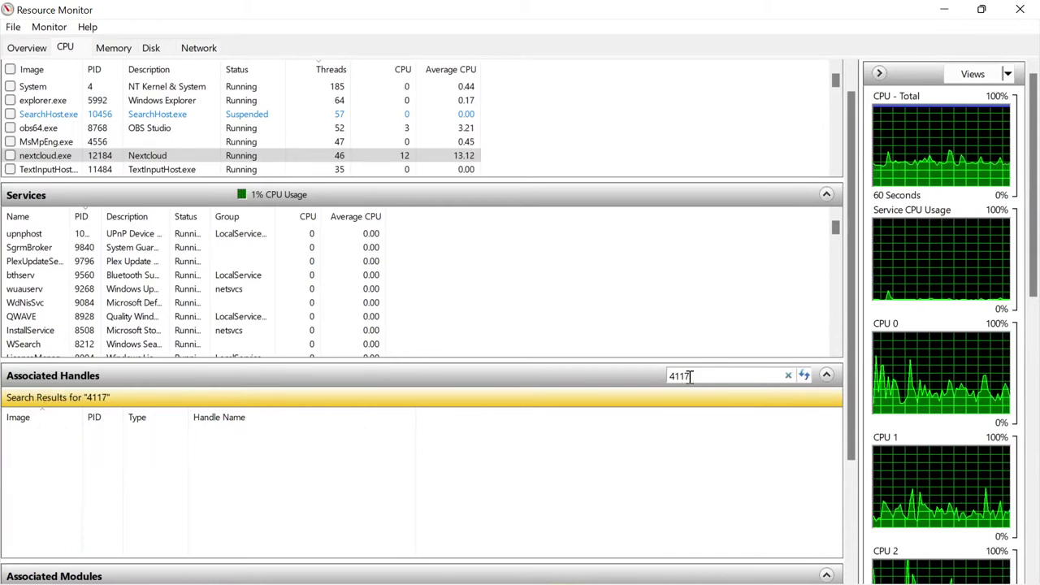
drag(689, 376, 685, 376)
text(6)
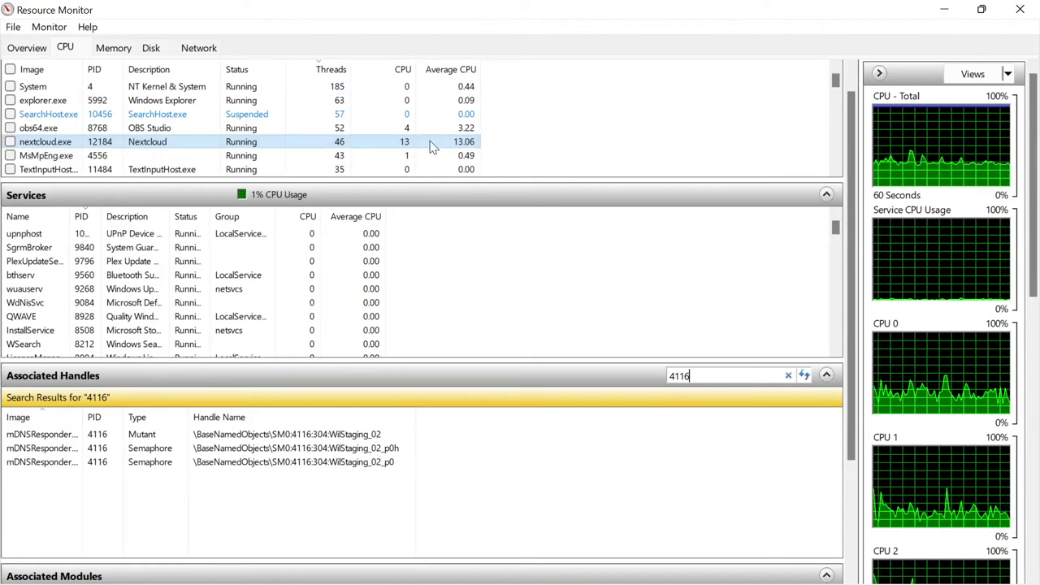
click(114, 50)
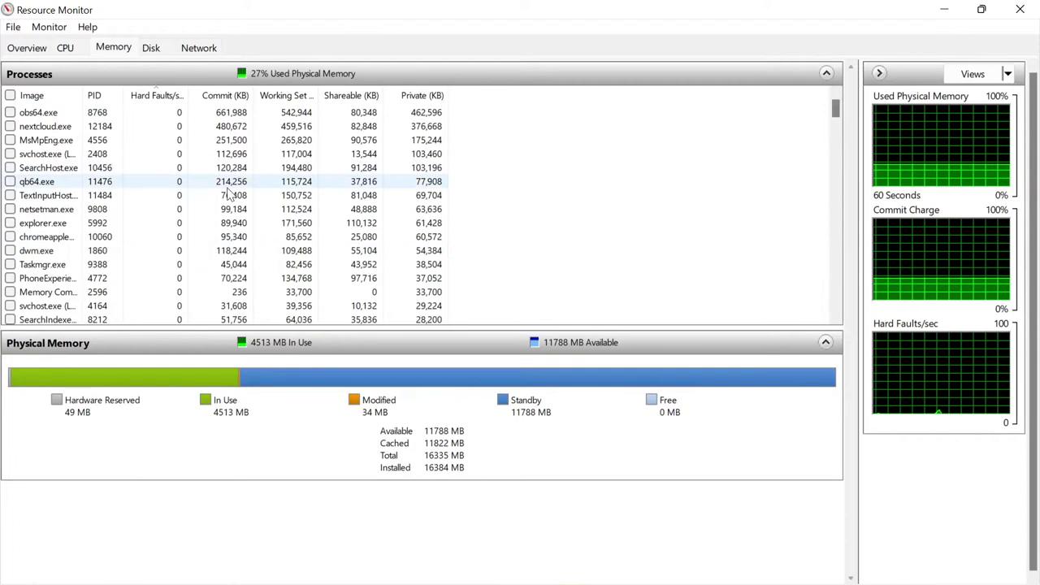
In the Disk view, widen the Image column to show full process names and enlarge Disk Activity
click(152, 47)
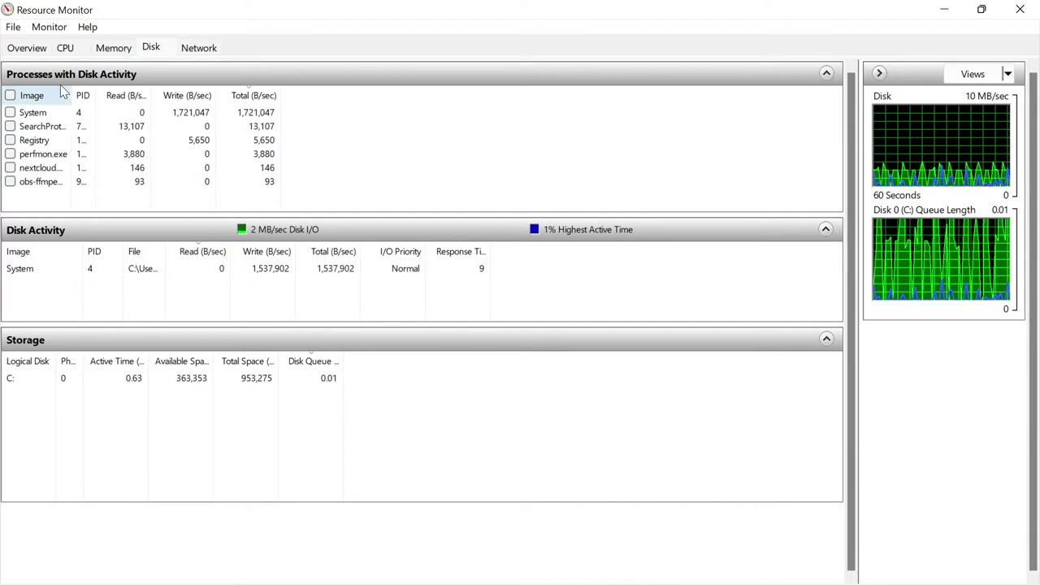
drag(72, 93, 190, 95)
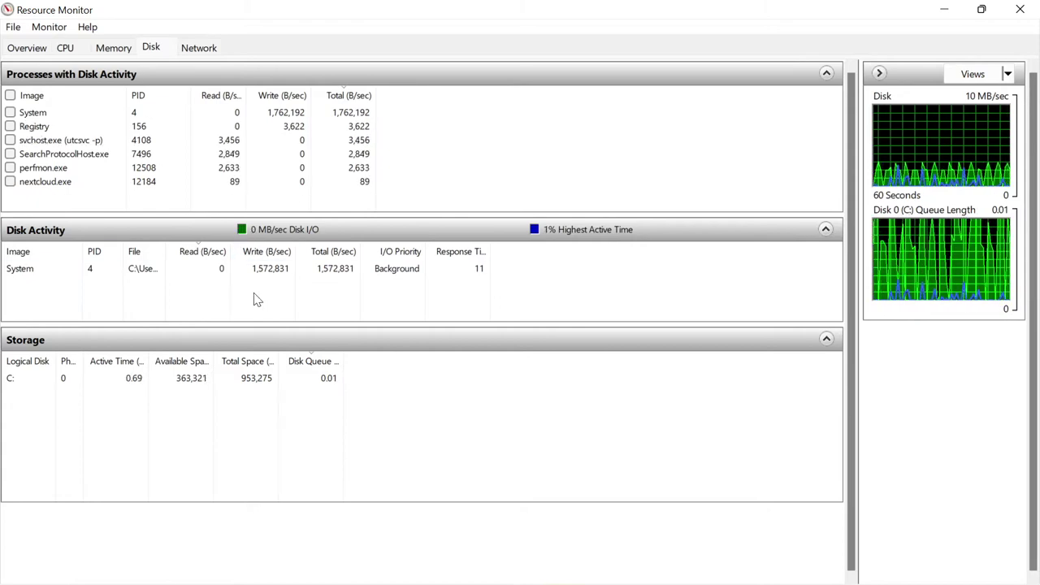
drag(251, 325, 247, 389)
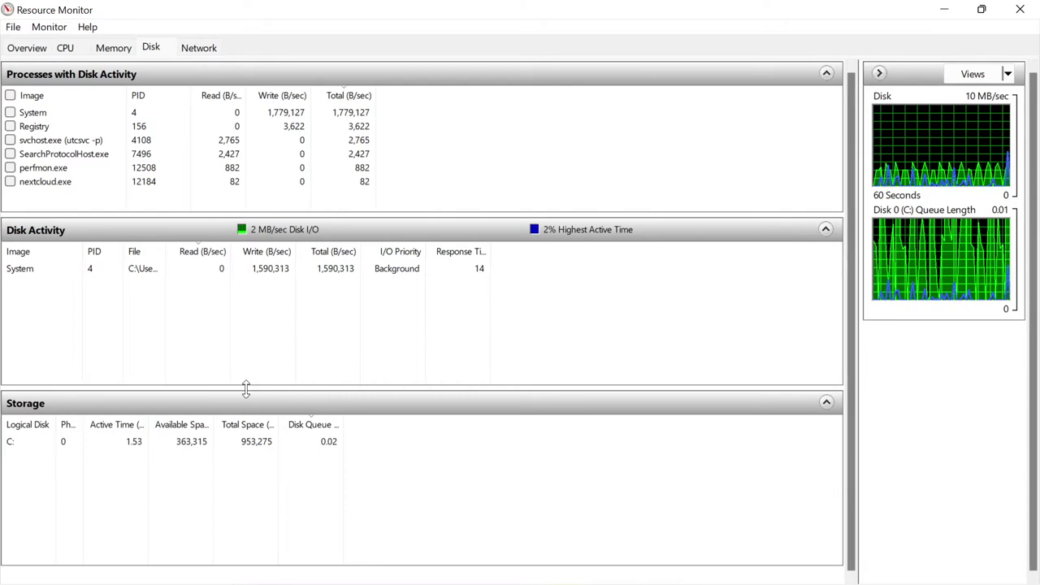
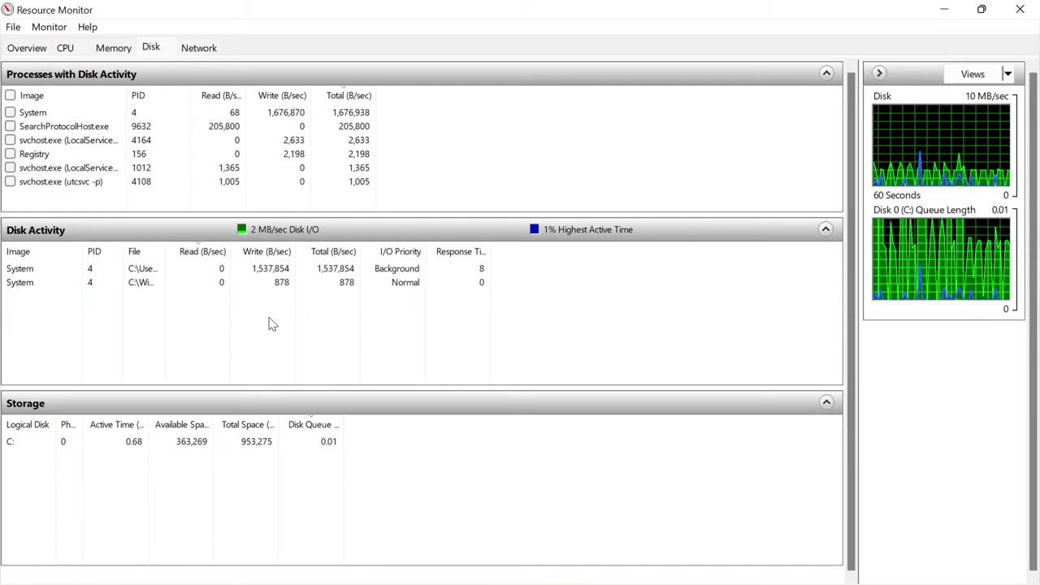
Widen the Disk Activity File column to read System's full Nextcloud log path, then deselect
drag(164, 251, 471, 256)
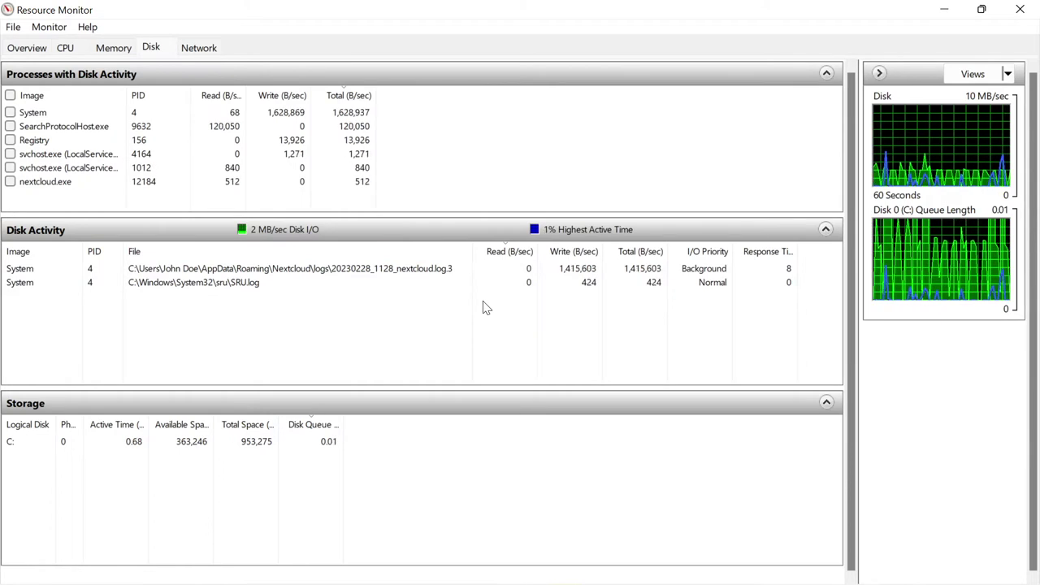
click(695, 271)
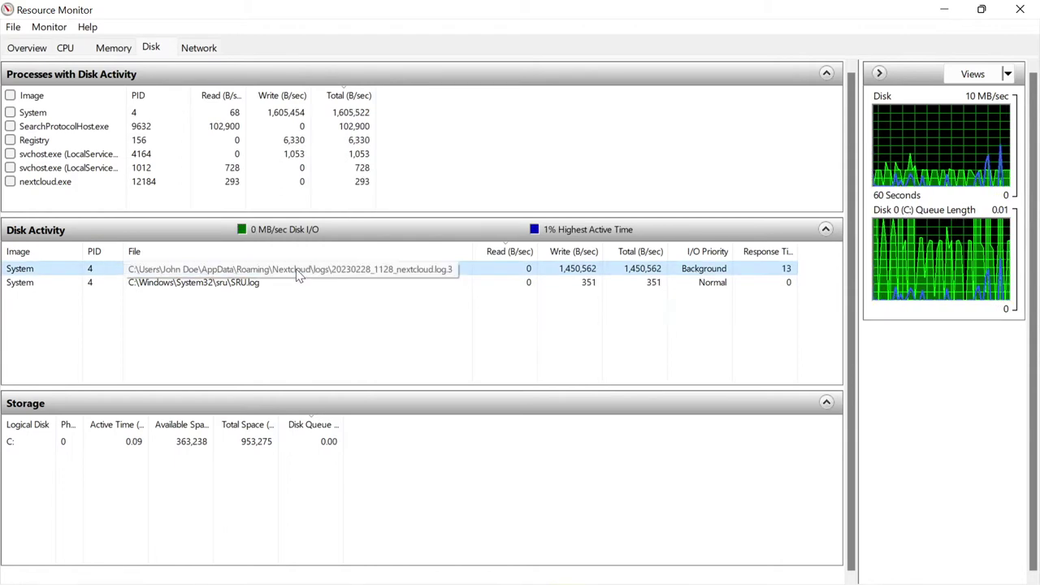
click(276, 312)
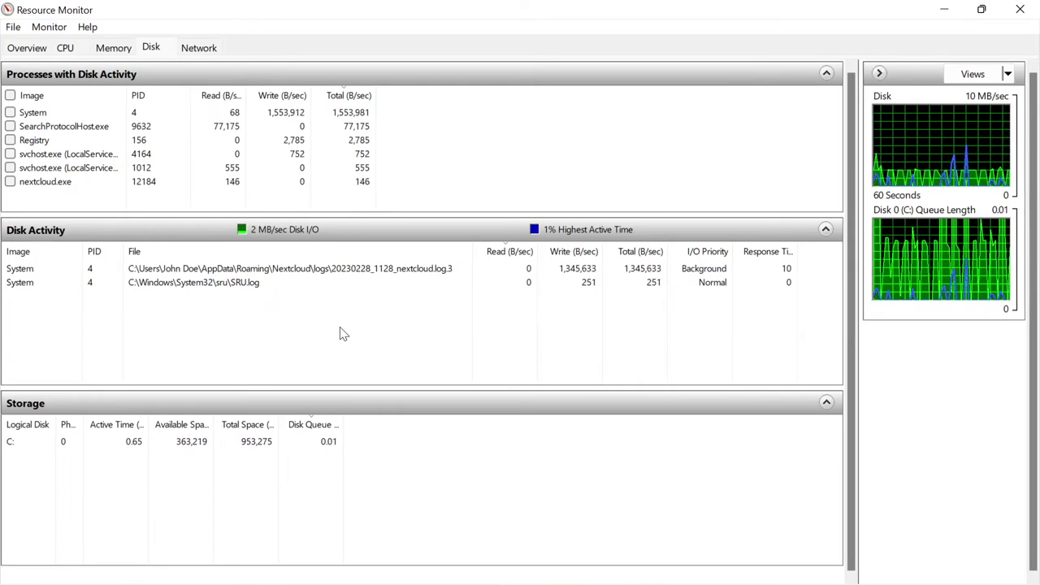
Focus Resource Monitor, then bring Task Manager's Performance view of Ethernet in front of it
mouse_move(485, 583)
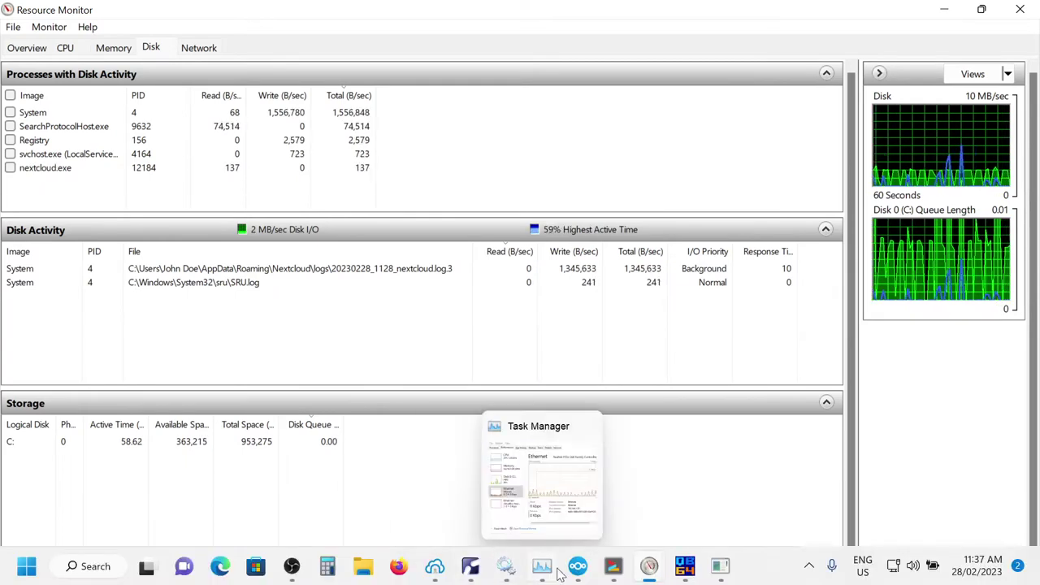
mouse_move(618, 575)
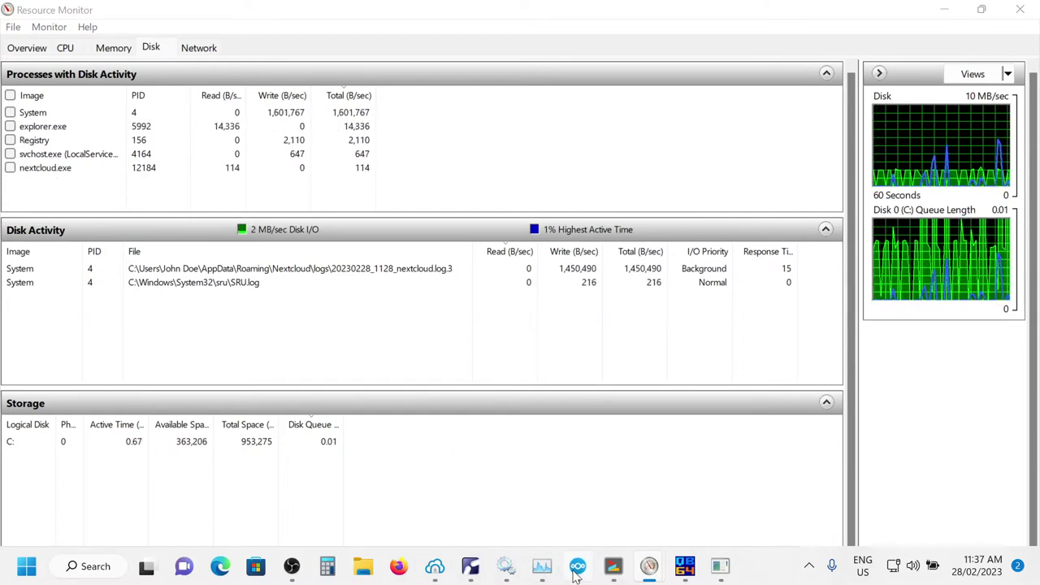
click(926, 18)
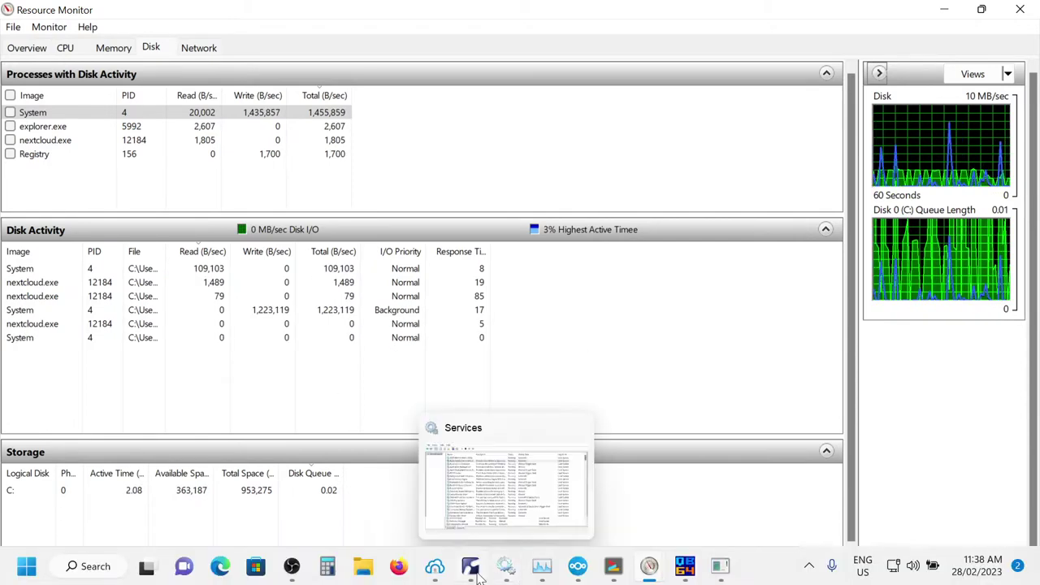
click(540, 566)
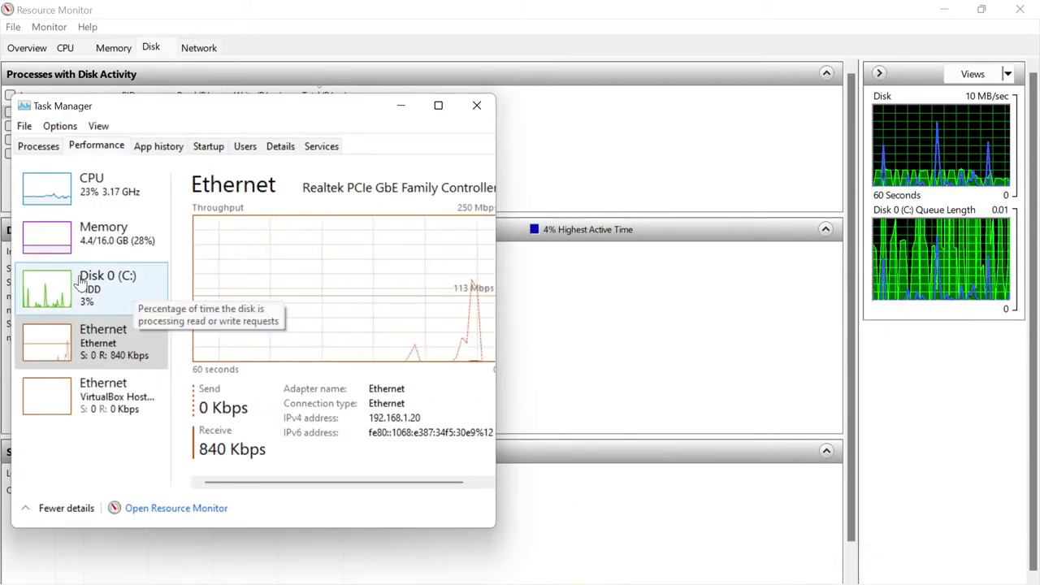
View Disk 0 (C:) in Task Manager, move it right, then show Resource Monitor's Network tab
click(39, 291)
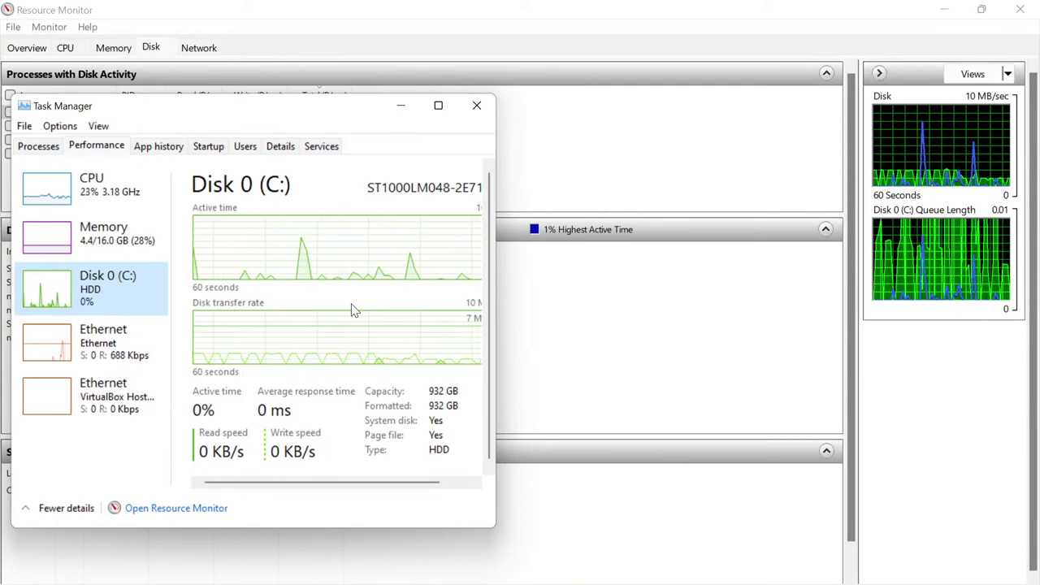
drag(249, 105, 306, 111)
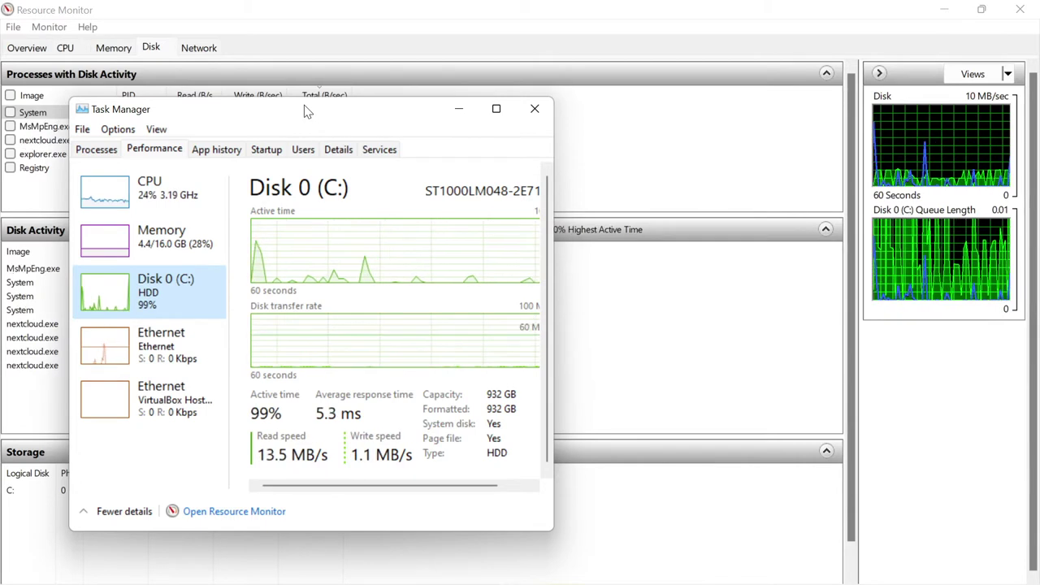
drag(308, 111, 611, 116)
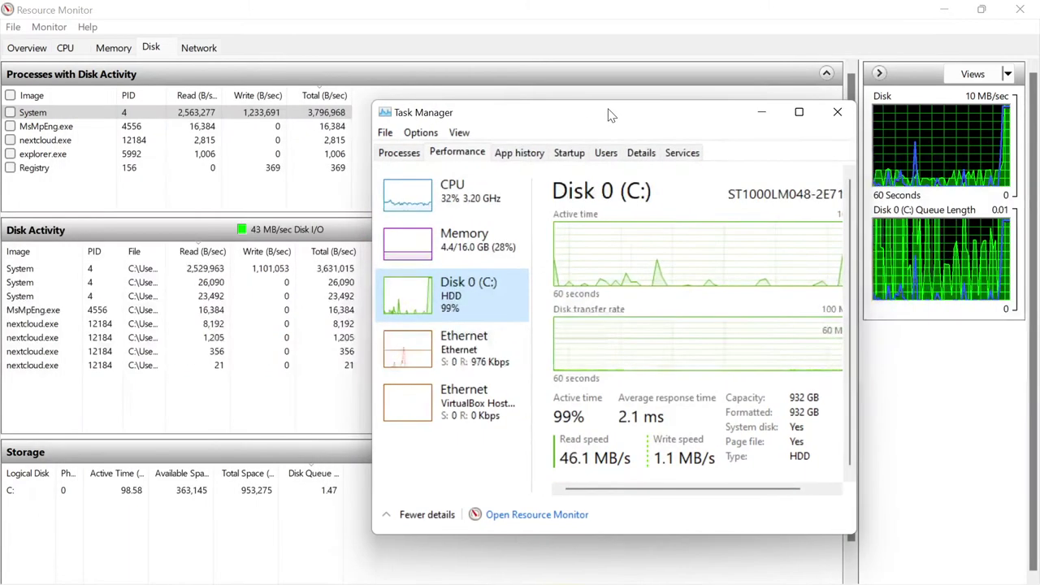
click(46, 129)
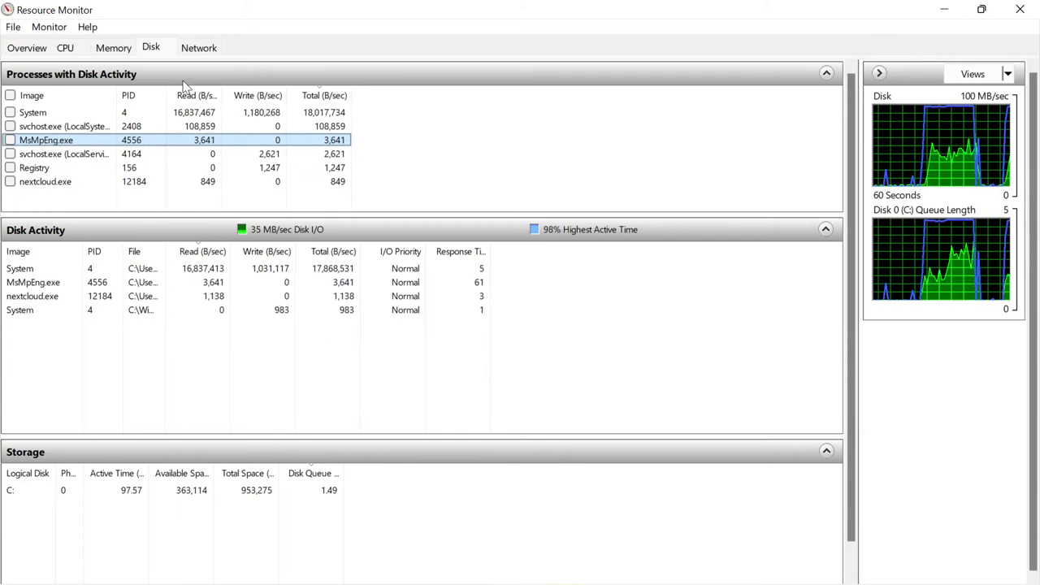
click(187, 49)
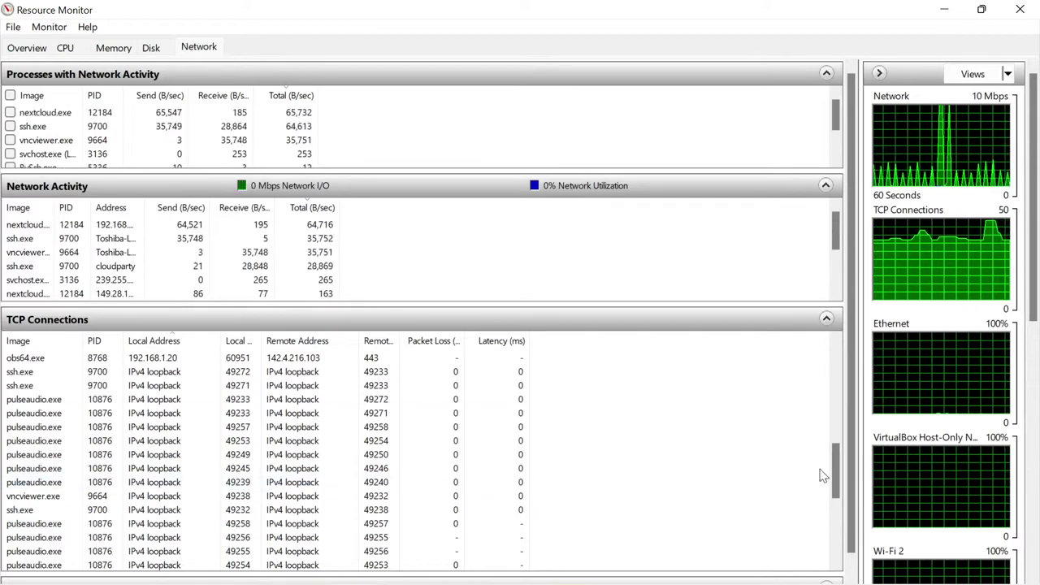
Scroll the TCP Connections list and select the mDNSResponder and AppleMobileDevice connections
drag(839, 467, 841, 557)
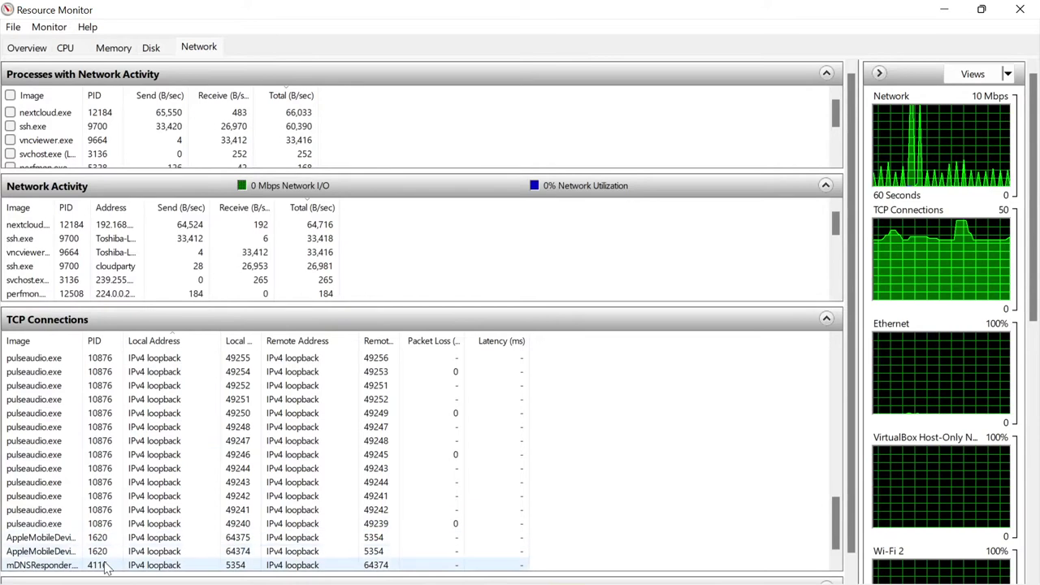
click(84, 567)
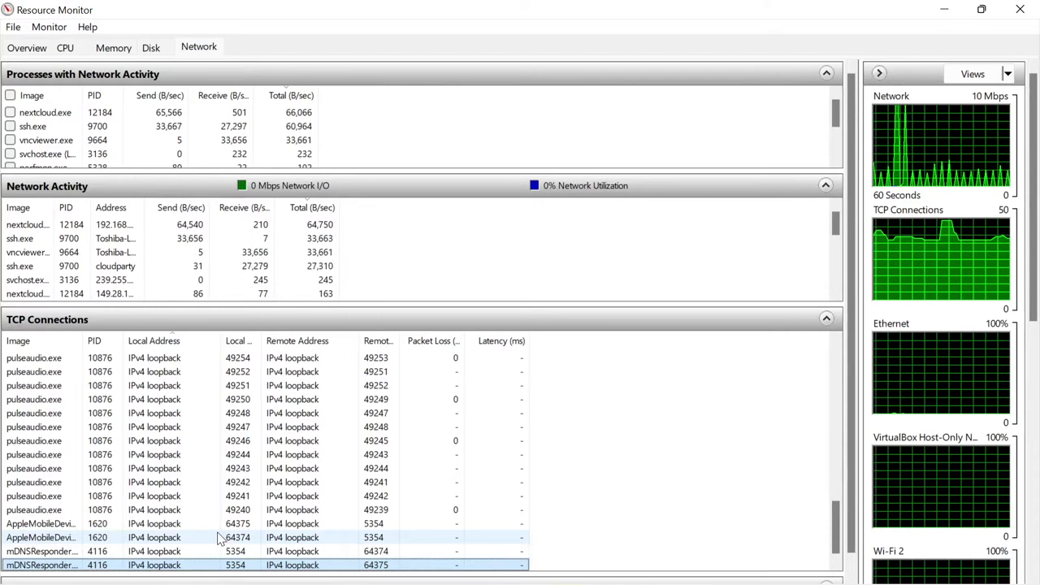
click(244, 540)
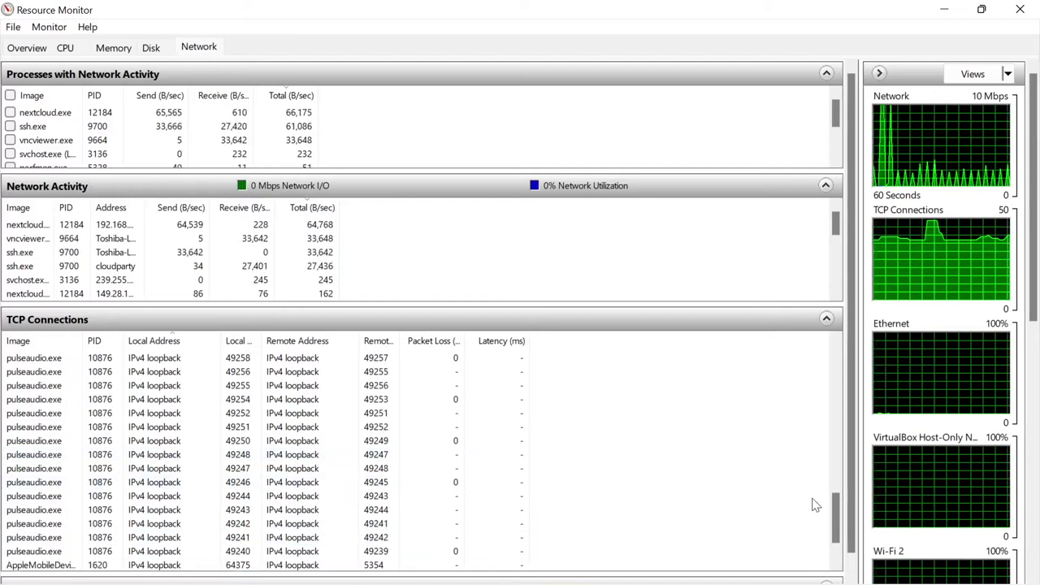
scroll(829, 532, down, 1)
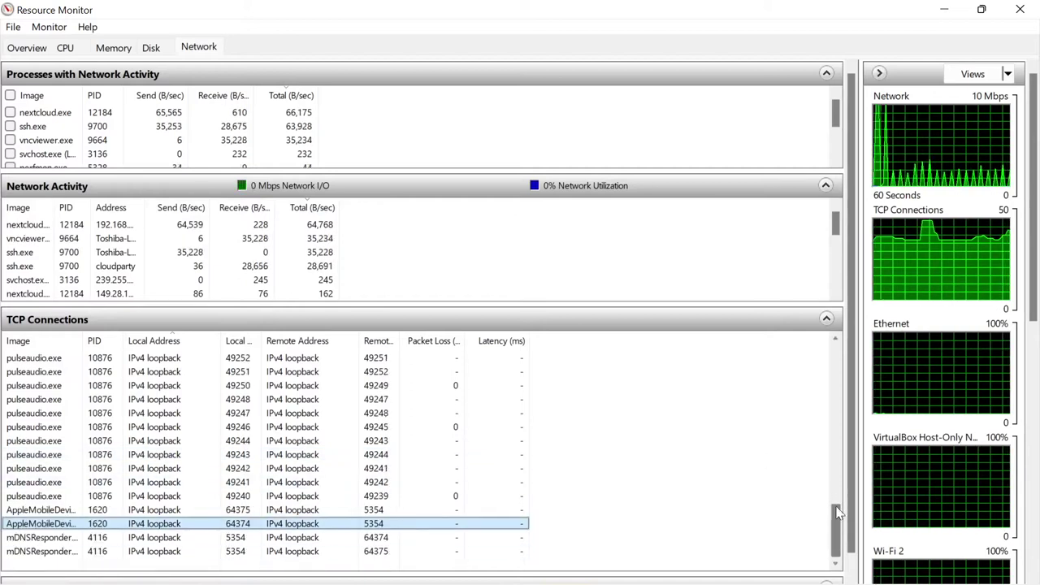
scroll(845, 547, down, 1)
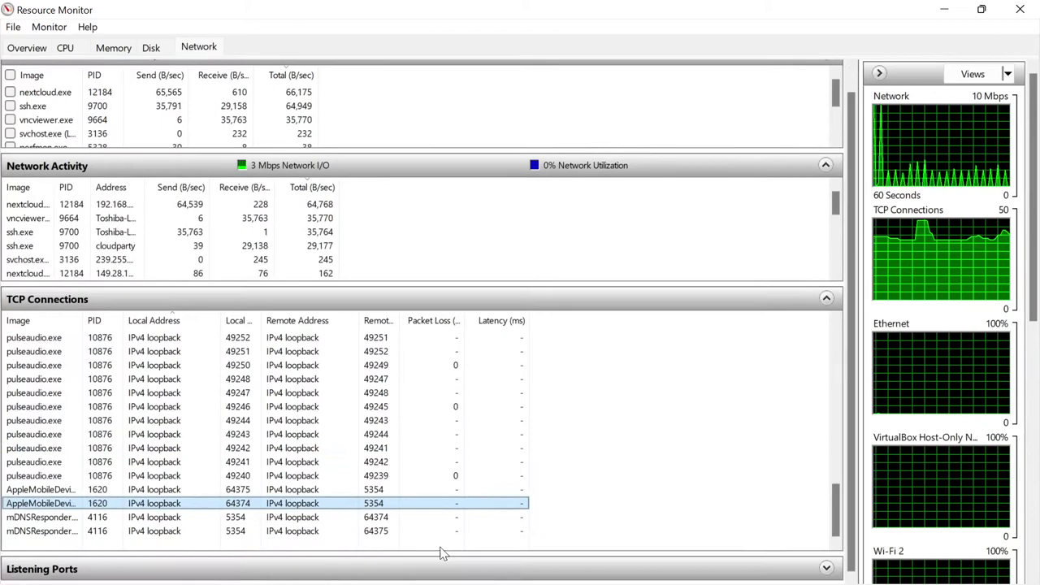
Enlarge TCP Connections by shrinking the Network Activity and Processes panes
drag(420, 552, 420, 565)
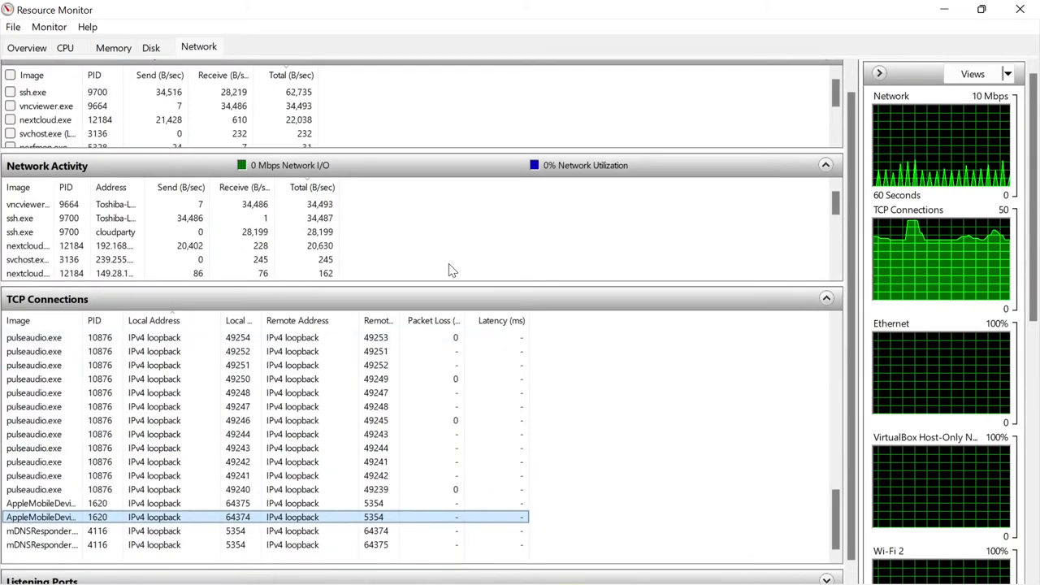
drag(439, 283, 437, 258)
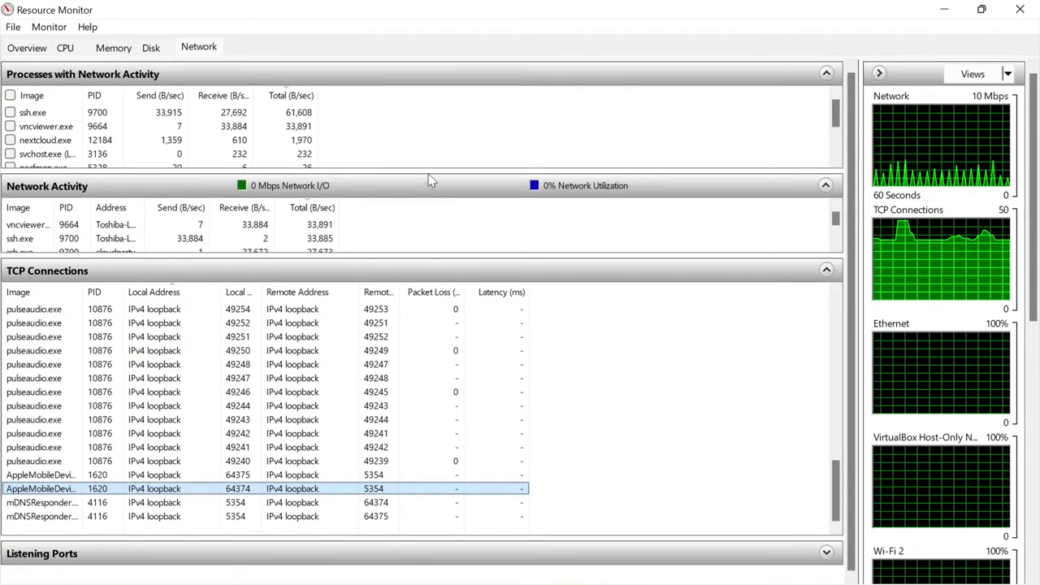
drag(428, 170, 425, 132)
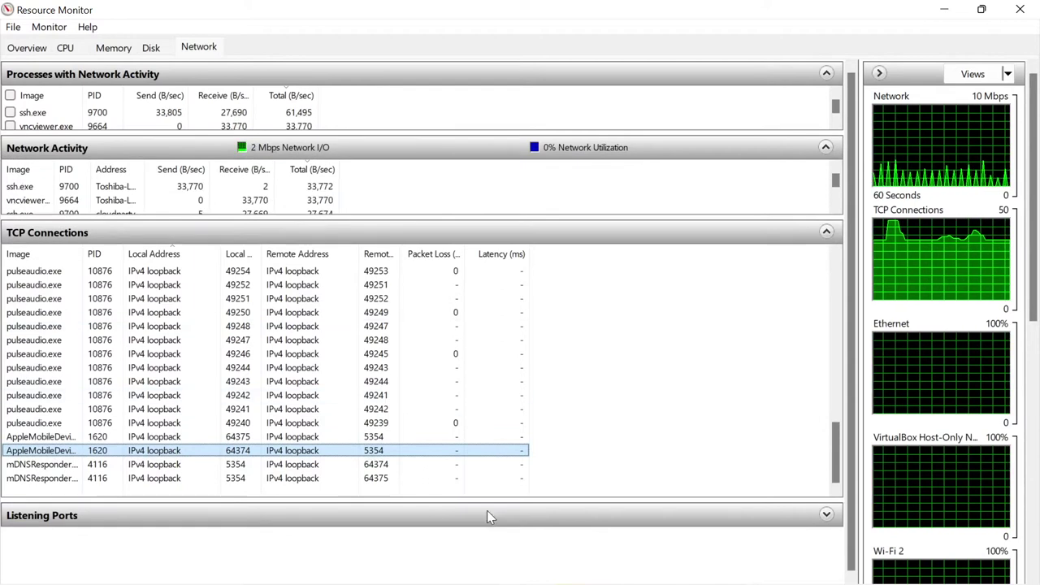
Lengthen TCP Connections by two rows and select the AppleMobileDevice connections on ports 64375 and 64374
drag(475, 498, 474, 525)
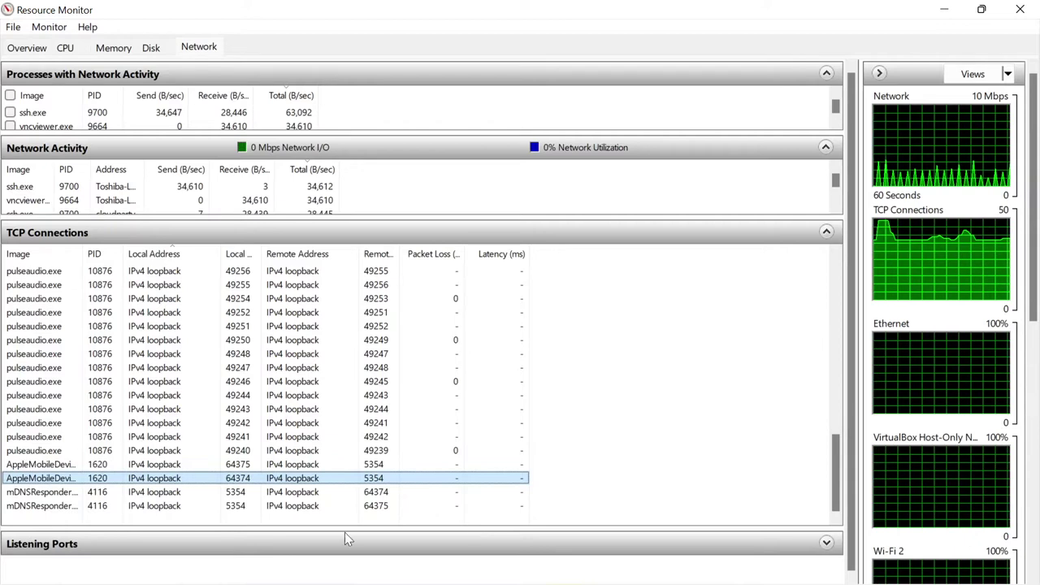
click(223, 465)
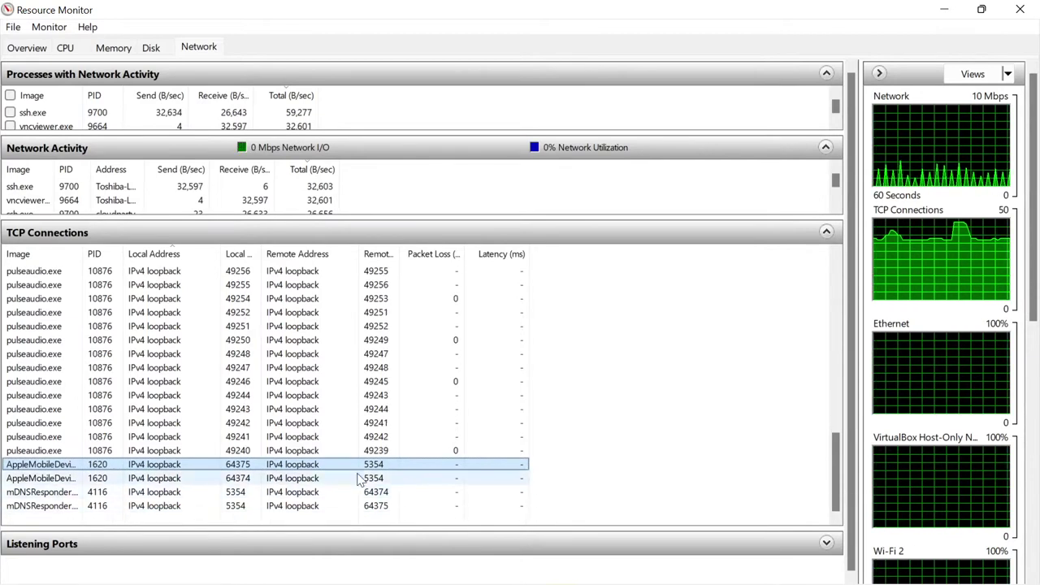
click(376, 479)
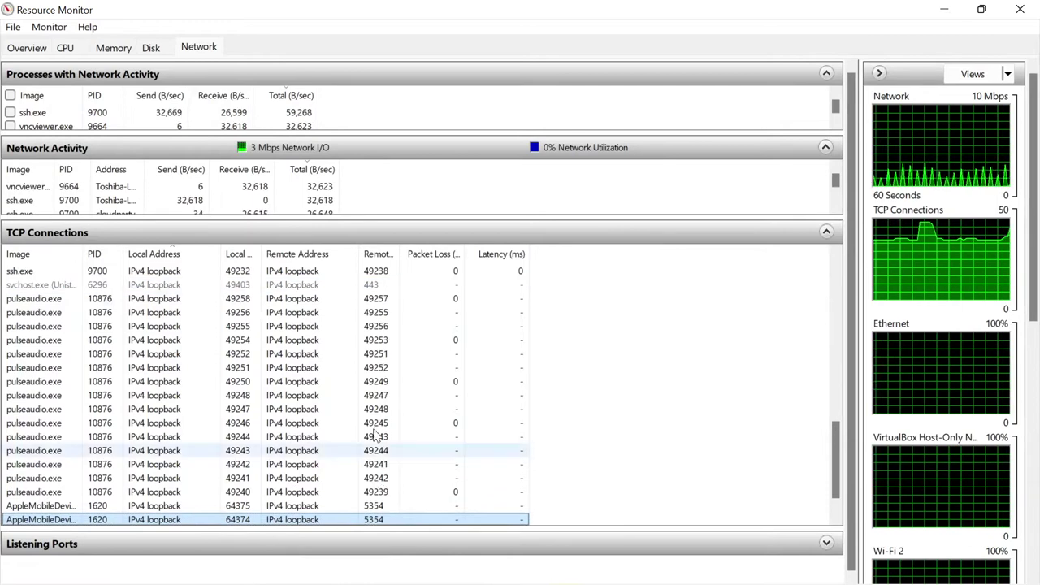
Sort TCP connections by remote port and select the SearchHost.exe and obs64.exe connections
click(379, 254)
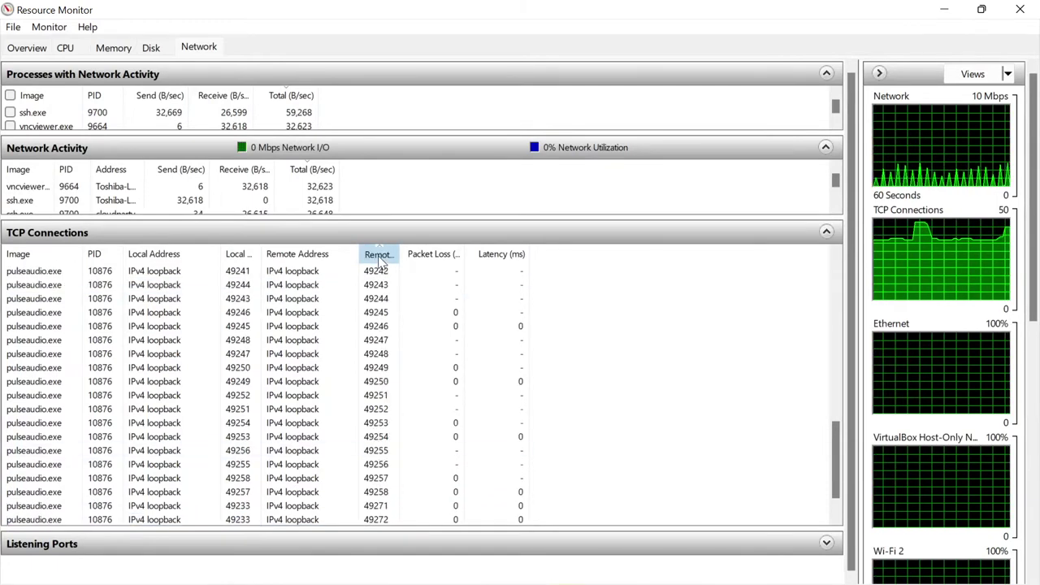
click(379, 254)
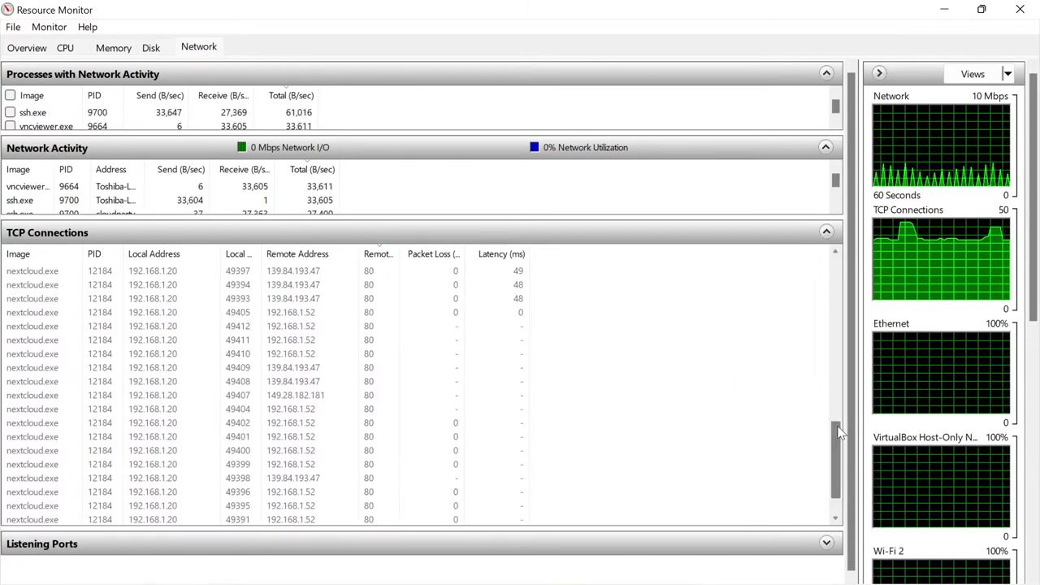
drag(837, 454, 837, 509)
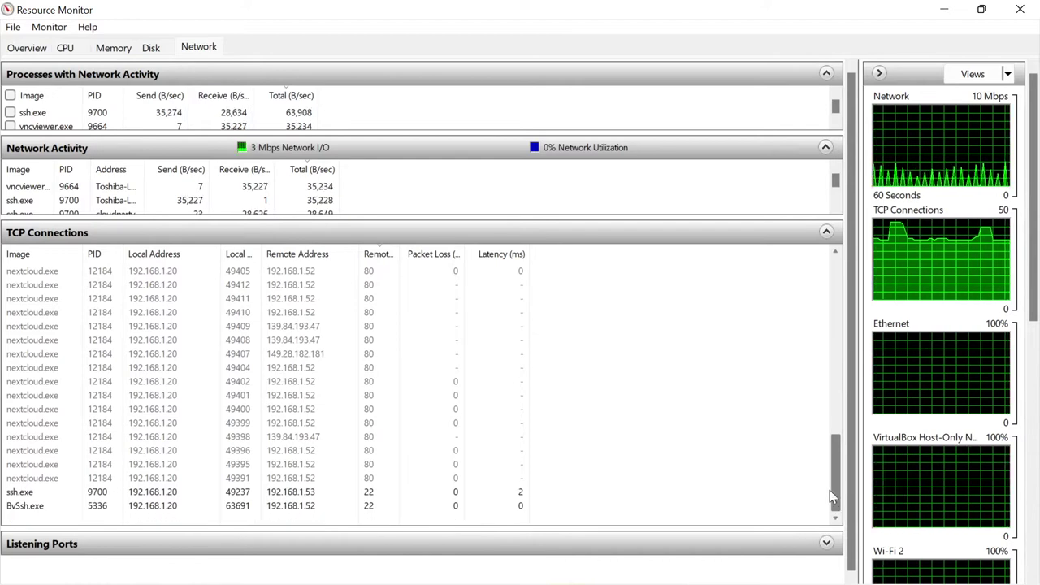
drag(837, 491, 842, 413)
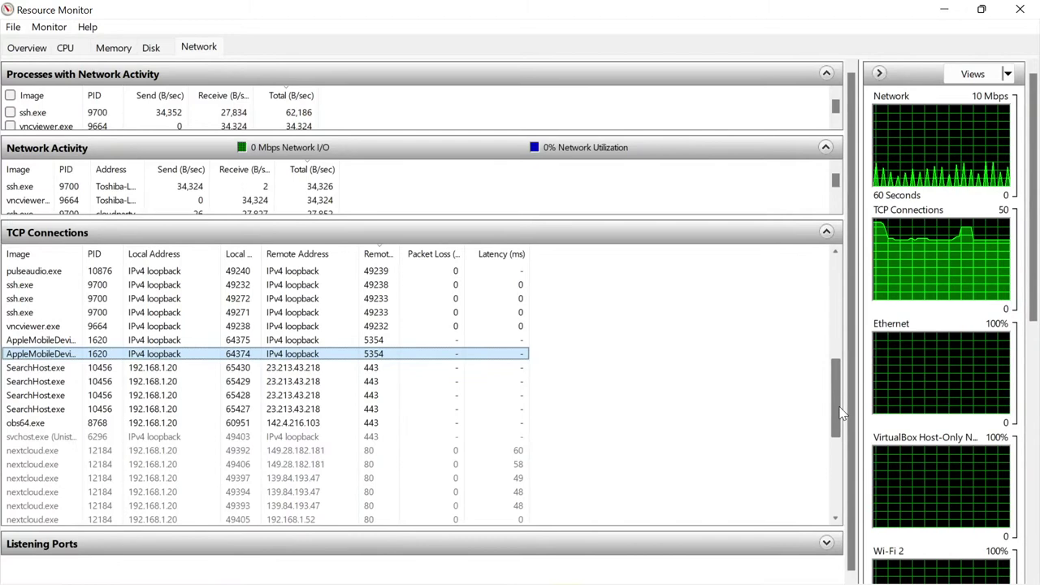
click(291, 372)
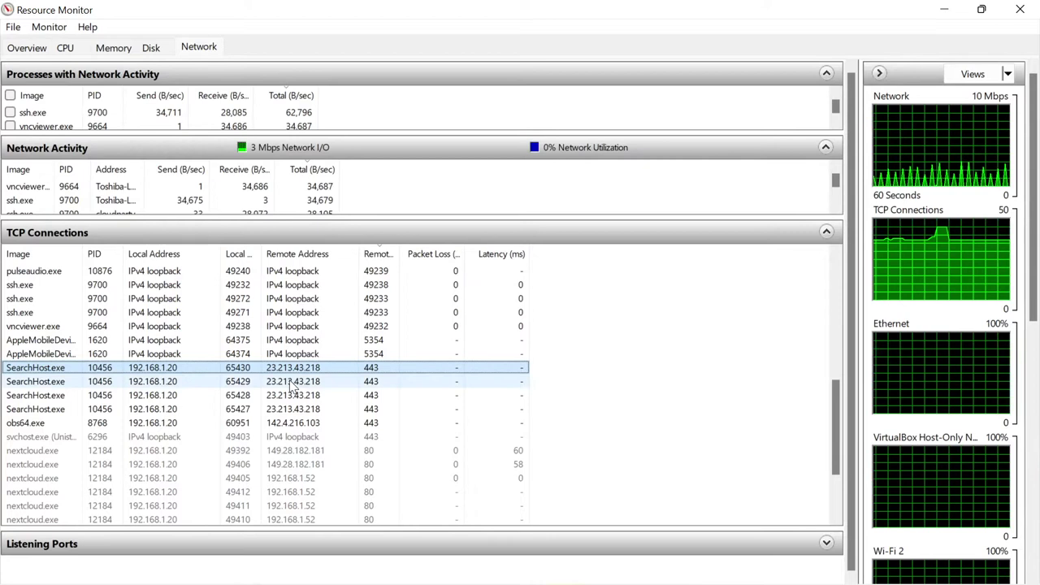
click(294, 385)
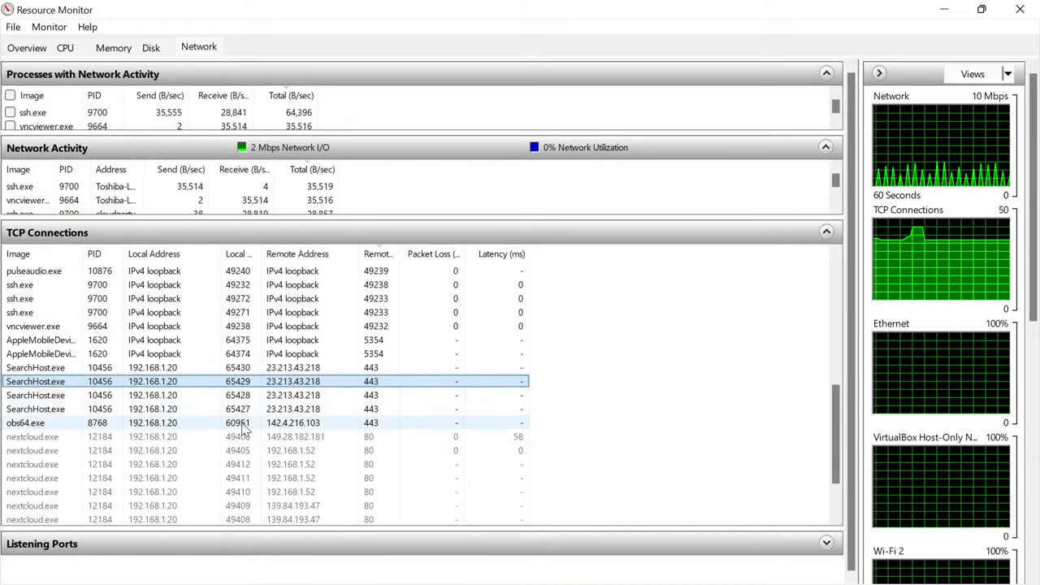
click(246, 424)
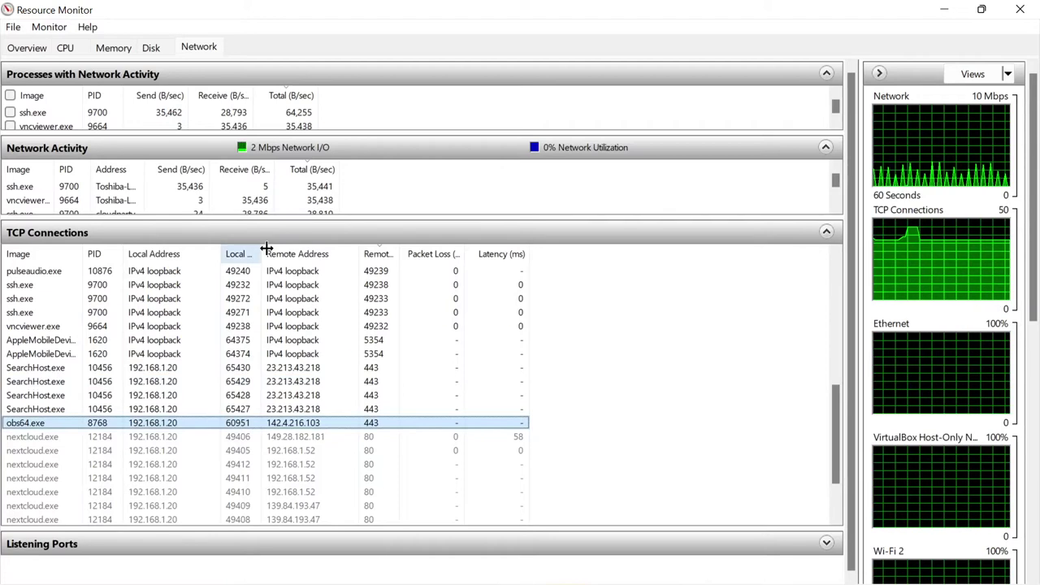
Widen the Local Port column, enlarge the network activity panels, and switch to the CPU view
drag(263, 248, 283, 246)
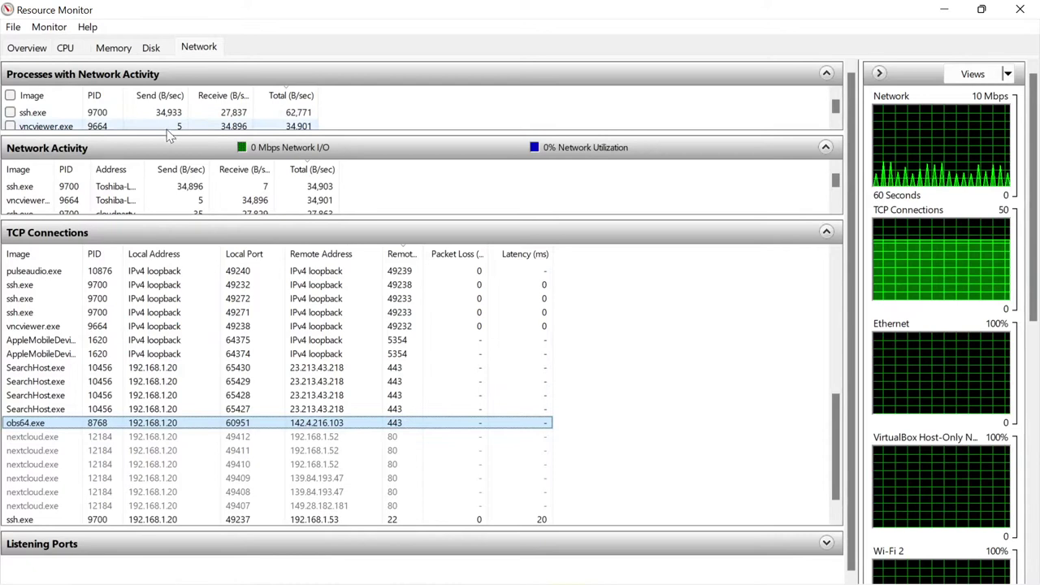
drag(166, 137, 159, 157)
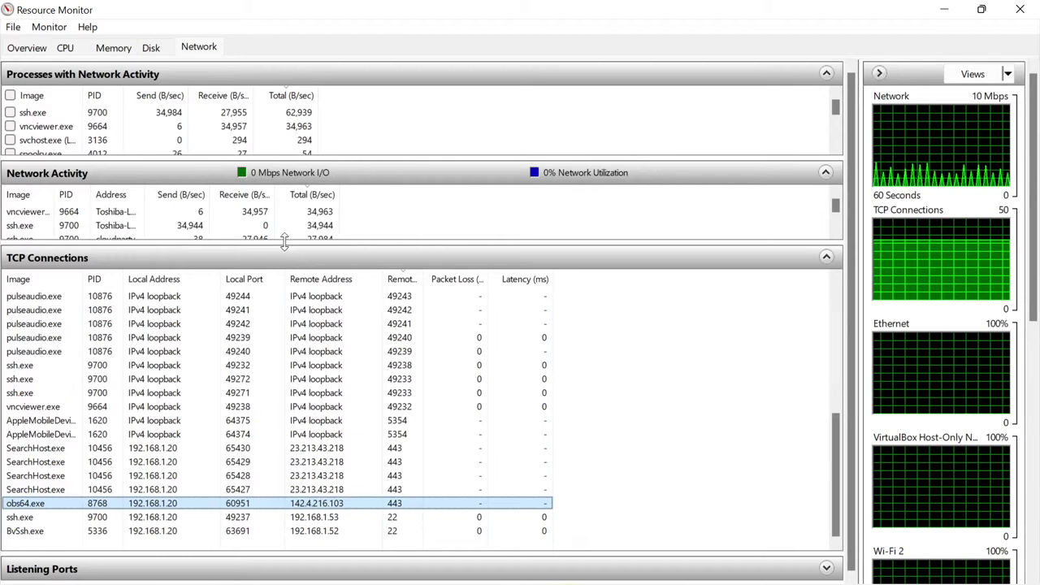
drag(283, 244, 284, 250)
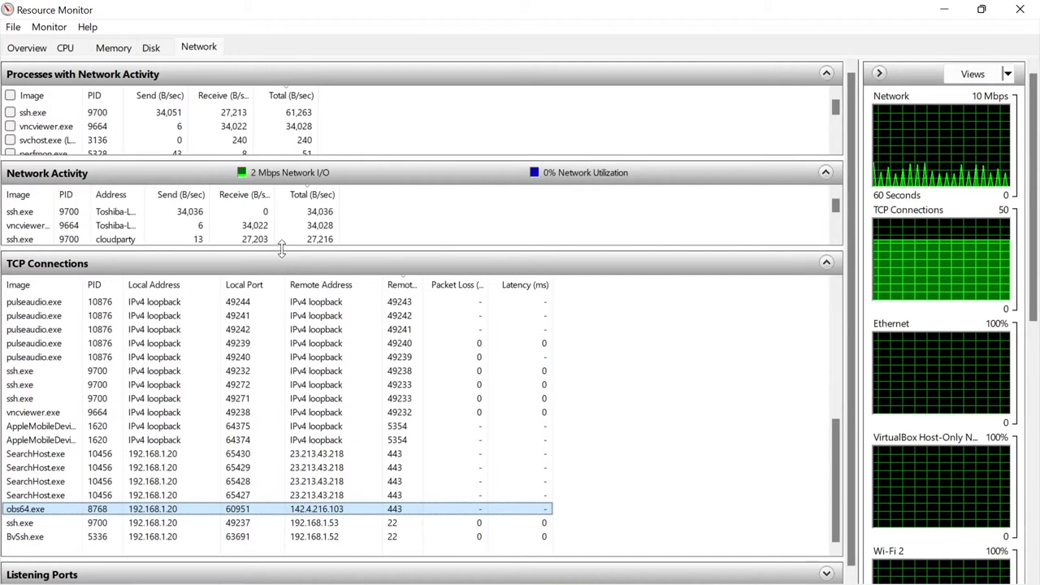
click(66, 48)
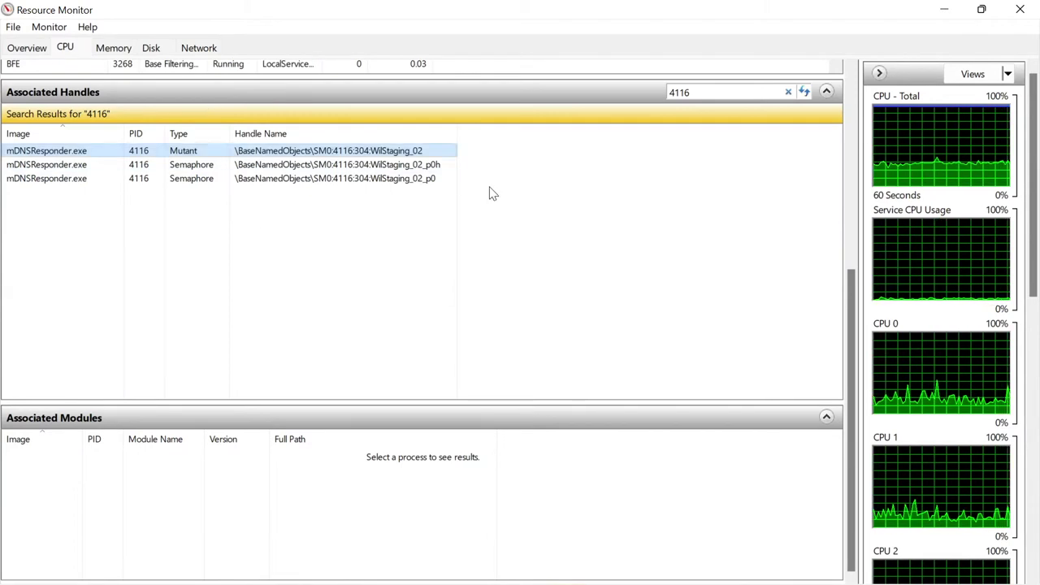
Replace the handle search term 4116 with nextcloud.exe's PID 12184
drag(848, 334, 854, 143)
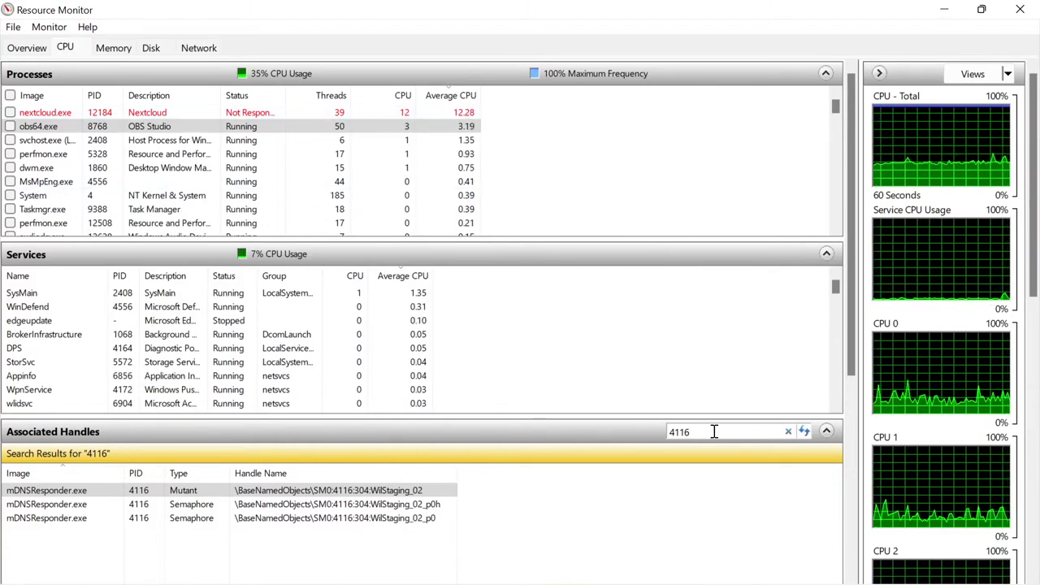
drag(712, 431, 626, 439)
text(124)
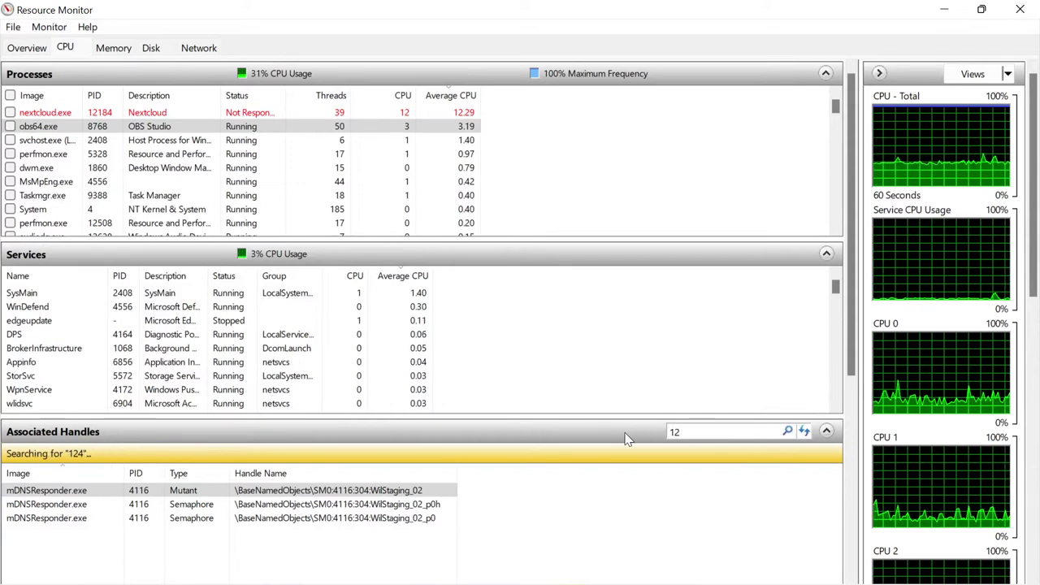
key(BackSpace)
text(84)
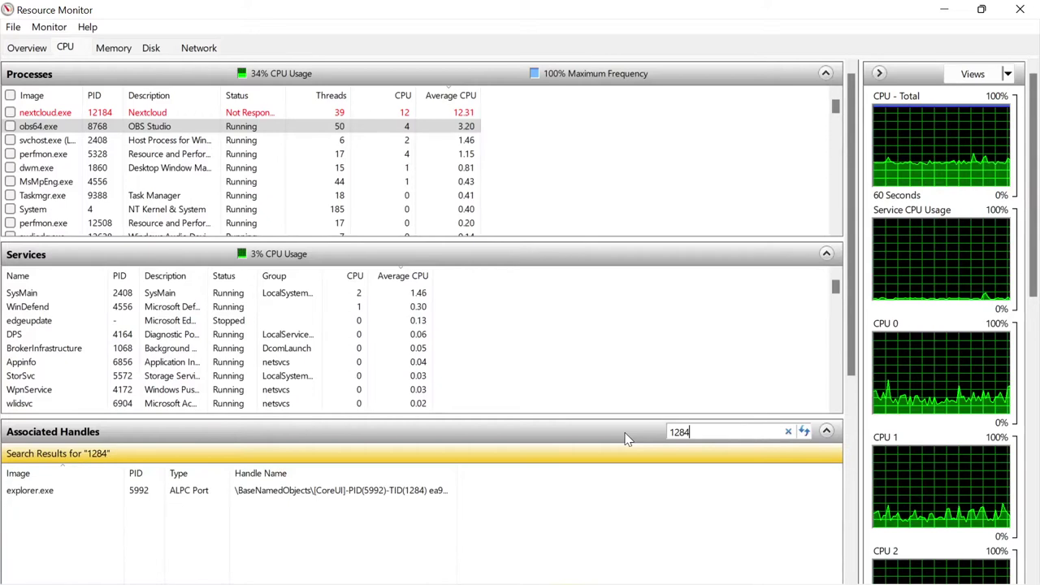
text(1)
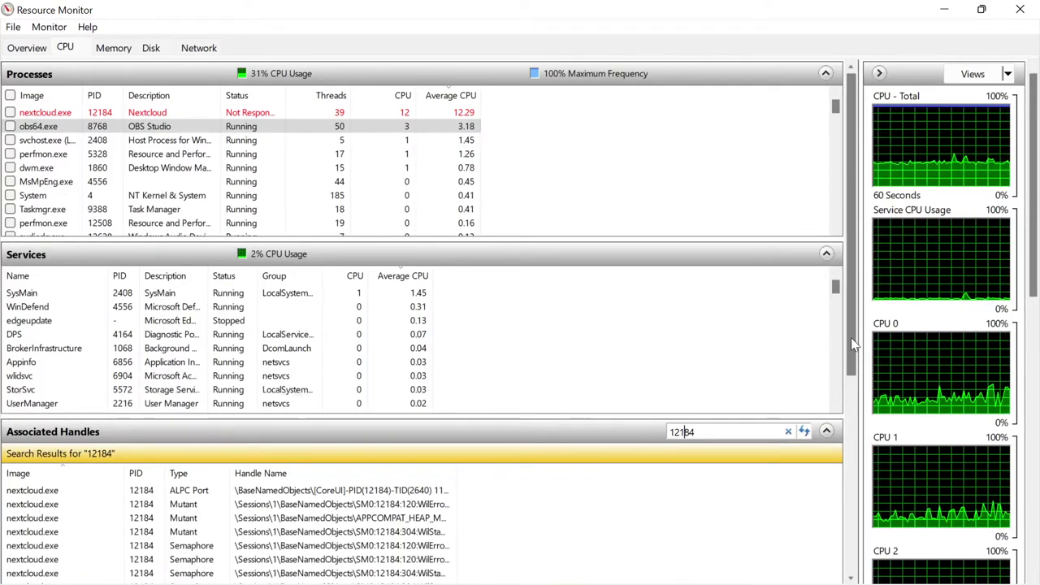
Widen the Handle Name column and make the process list panel taller
drag(849, 338, 847, 414)
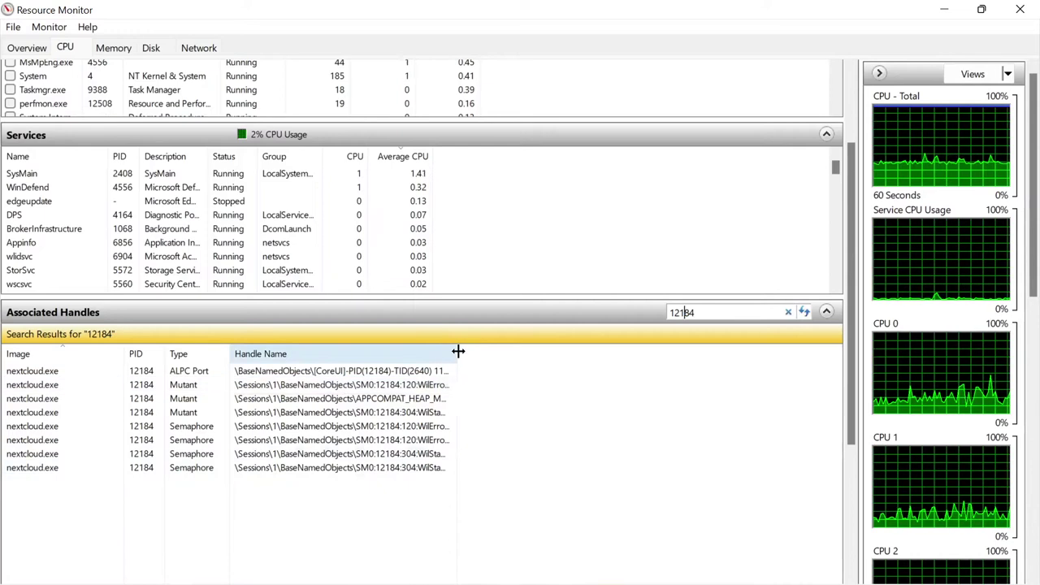
drag(459, 351, 560, 351)
scroll(560, 353, down, 1)
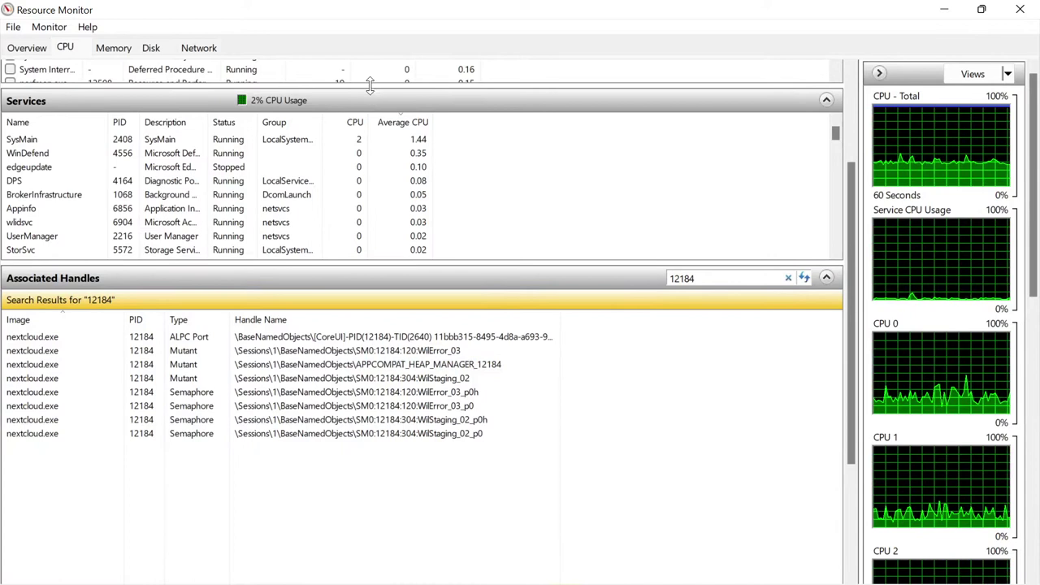
drag(370, 84, 369, 174)
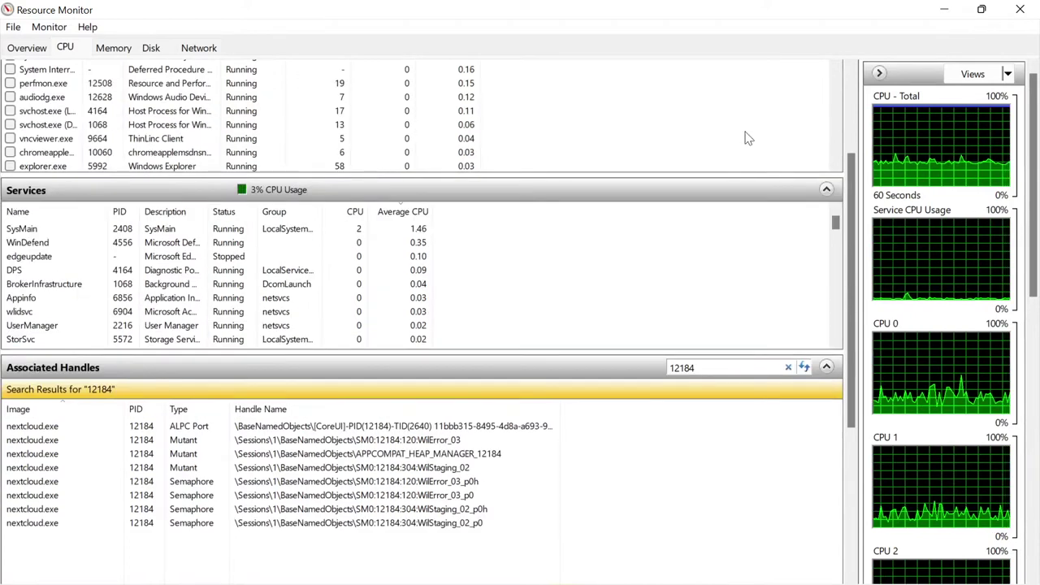
drag(851, 195, 856, 97)
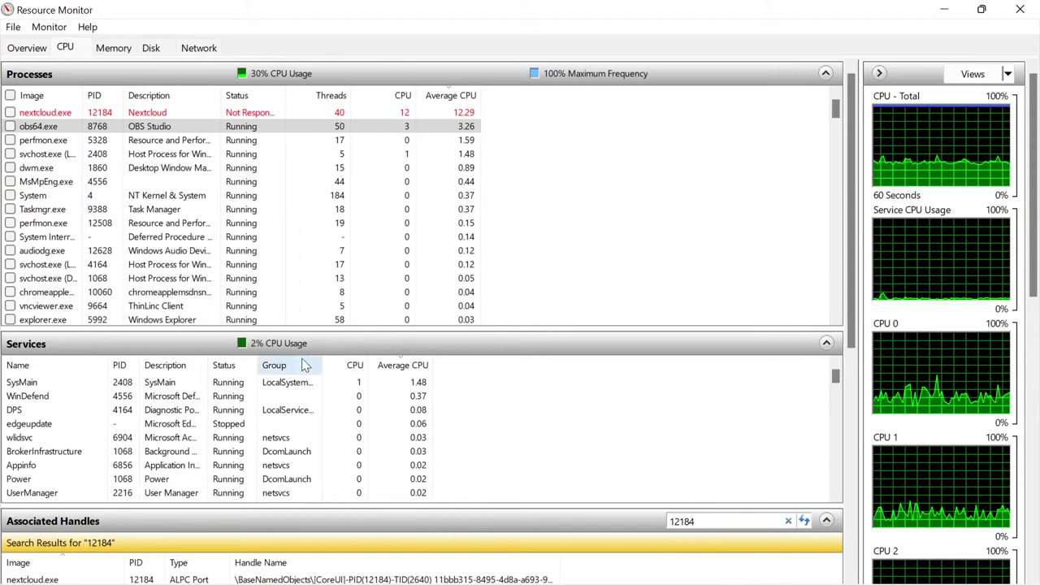
Toggle the Services list's CPU sort and give the handle results more room
click(353, 365)
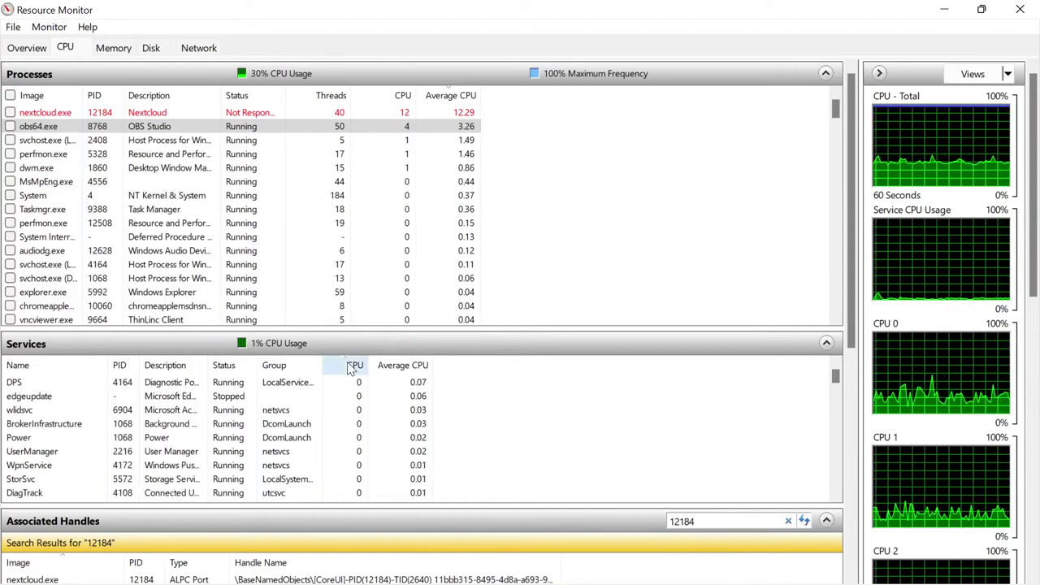
click(353, 365)
click(352, 365)
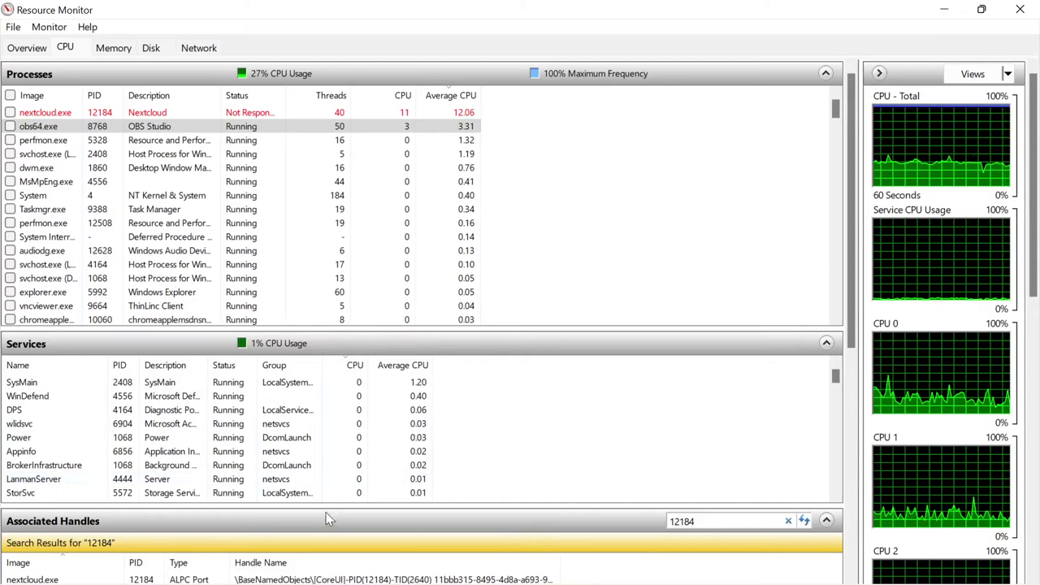
drag(330, 510, 330, 450)
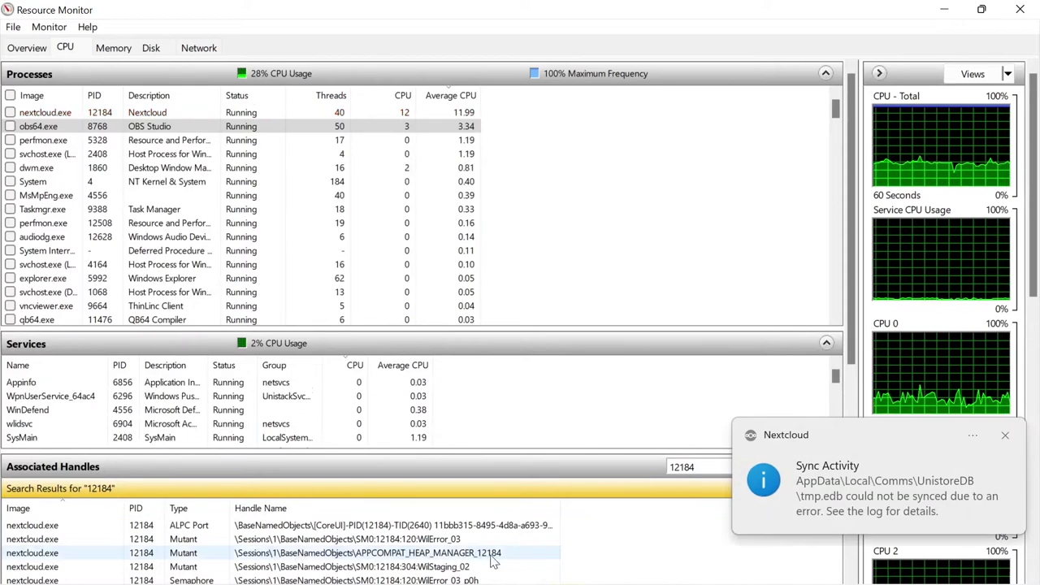
Dismiss the Nextcloud sync error toast and shrink the Processes and Services panels
click(879, 489)
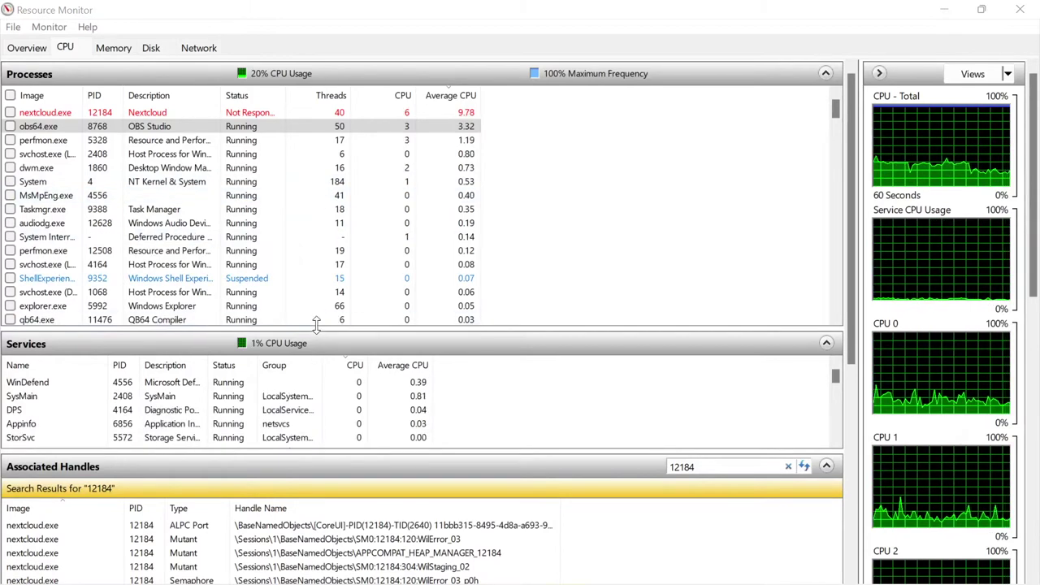
drag(324, 328, 330, 210)
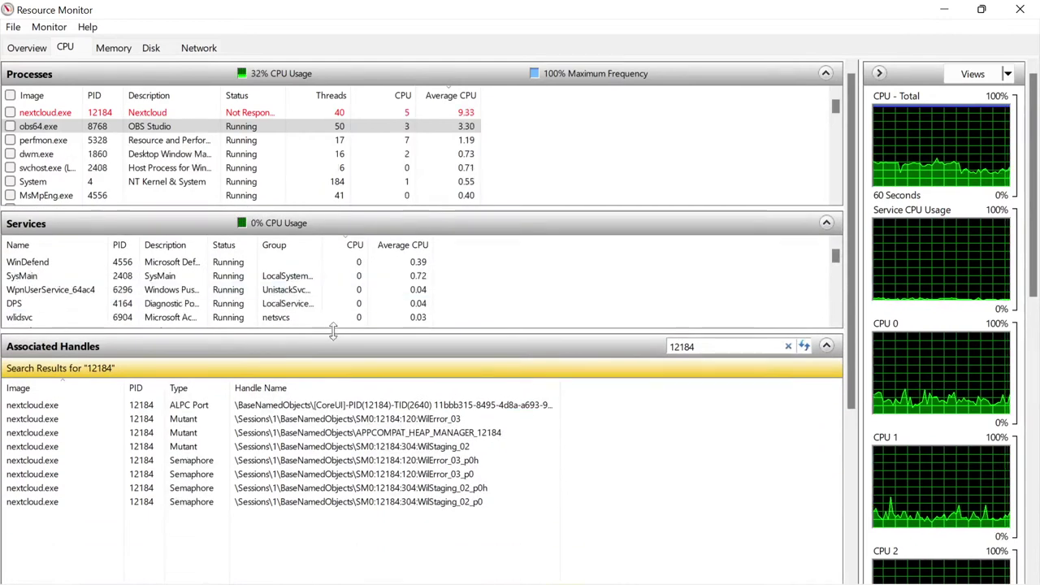
drag(332, 328, 332, 307)
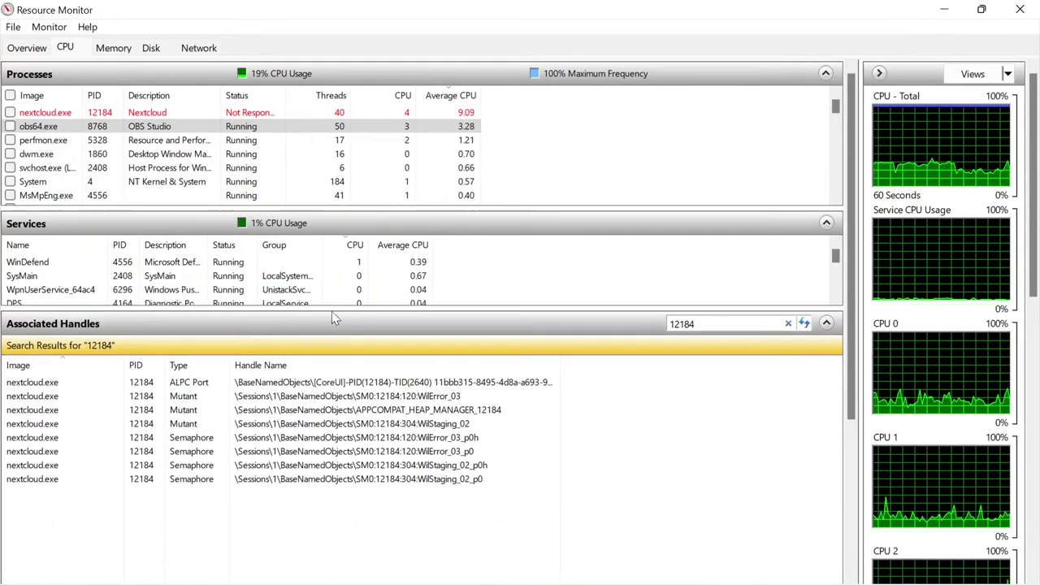
mouse_move(528, 580)
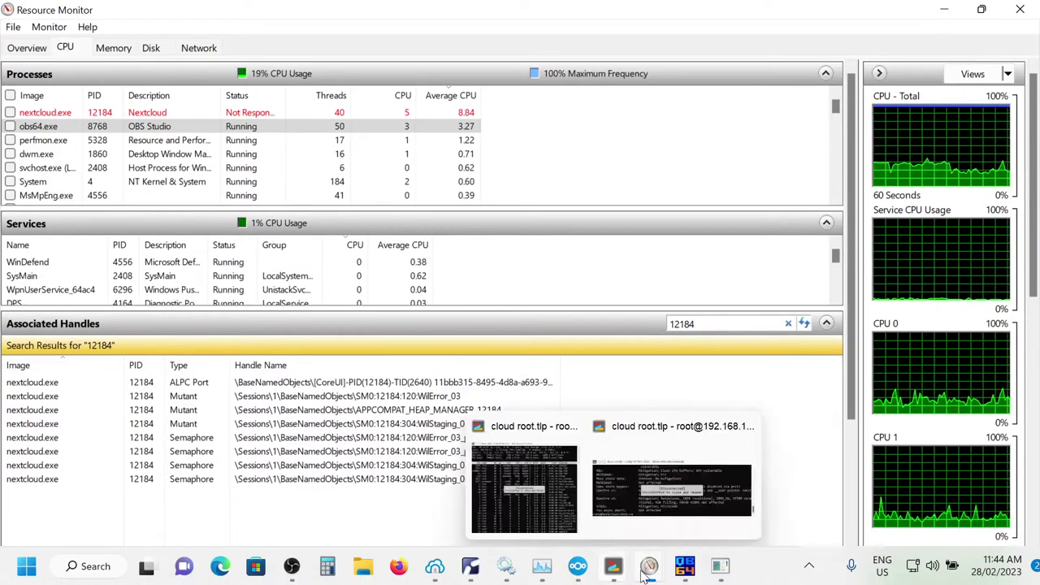
mouse_move(653, 577)
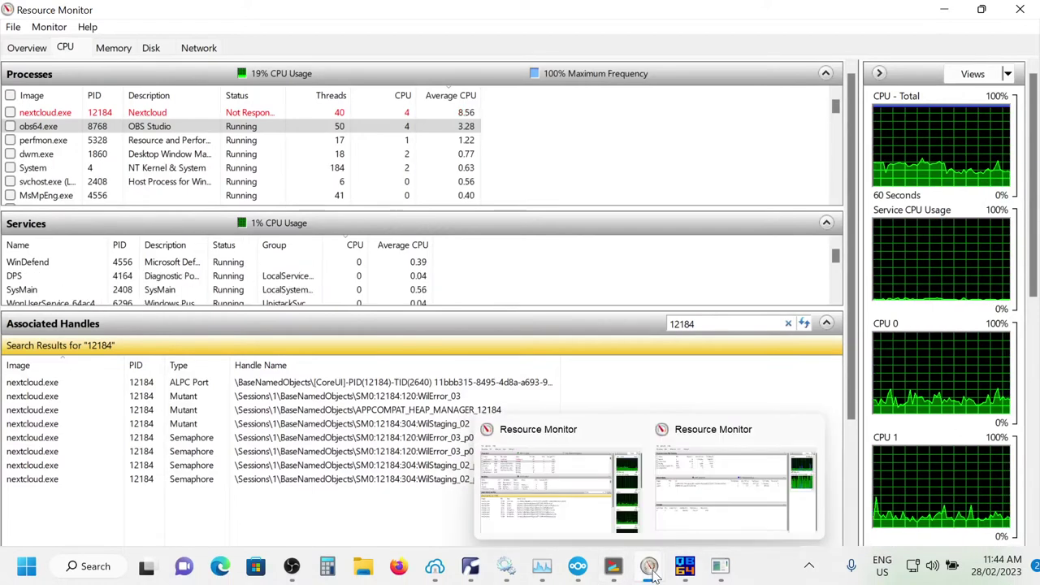
mouse_move(691, 574)
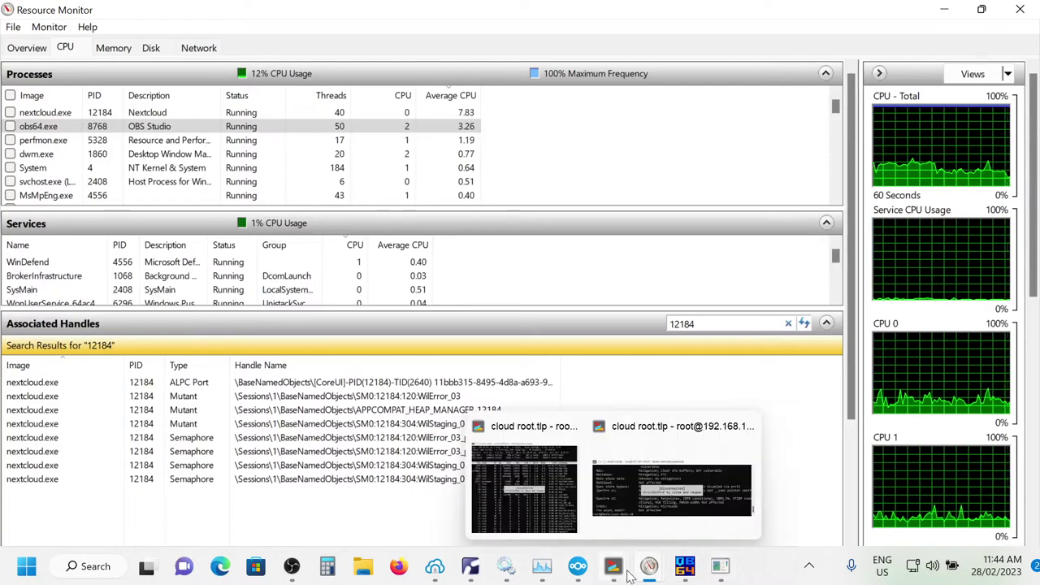
mouse_move(579, 569)
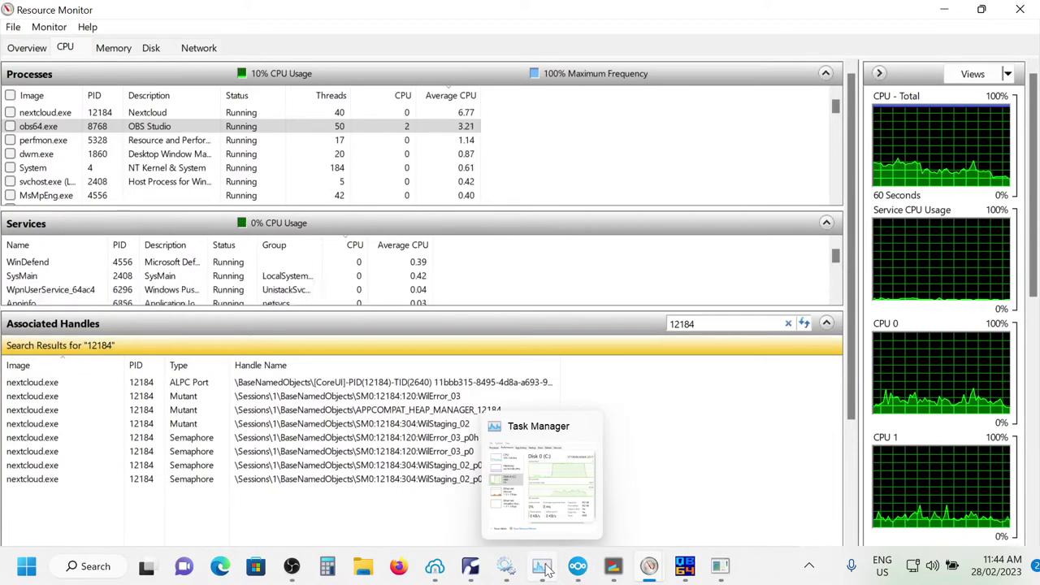
Bring Task Manager over Resource Monitor and move its window down and left
click(543, 567)
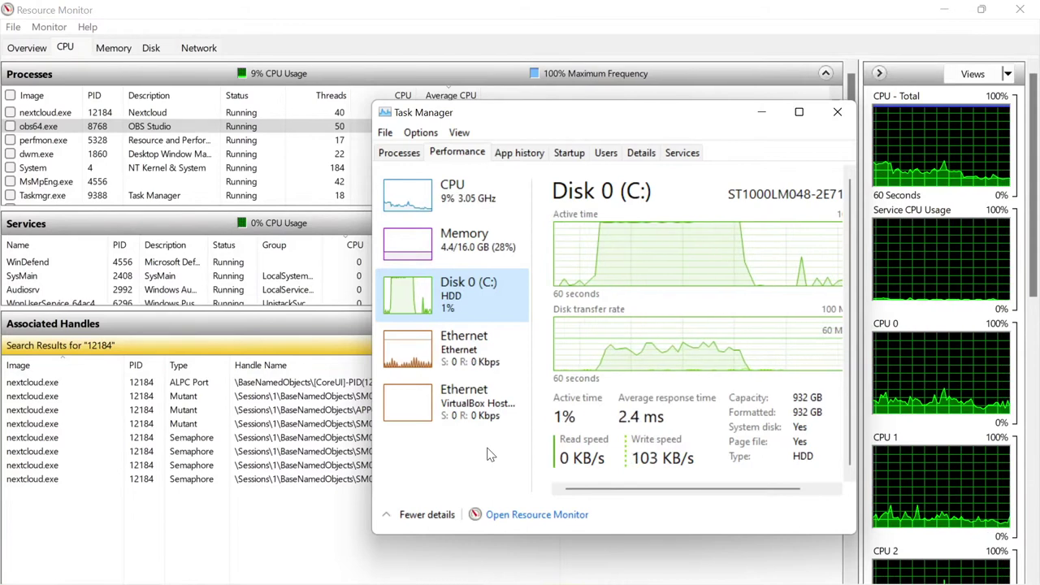
drag(537, 118, 520, 165)
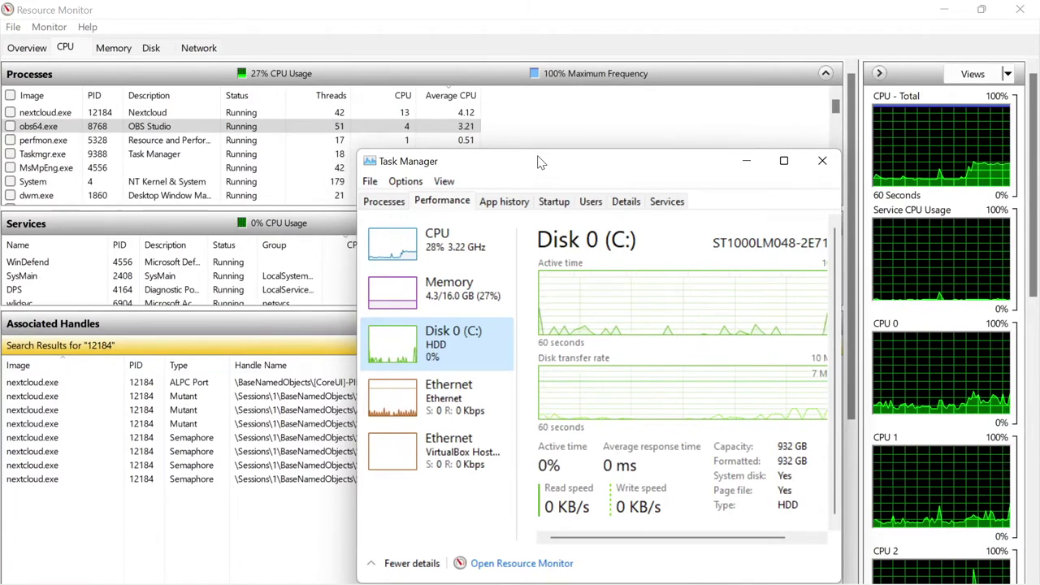
drag(582, 165, 580, 170)
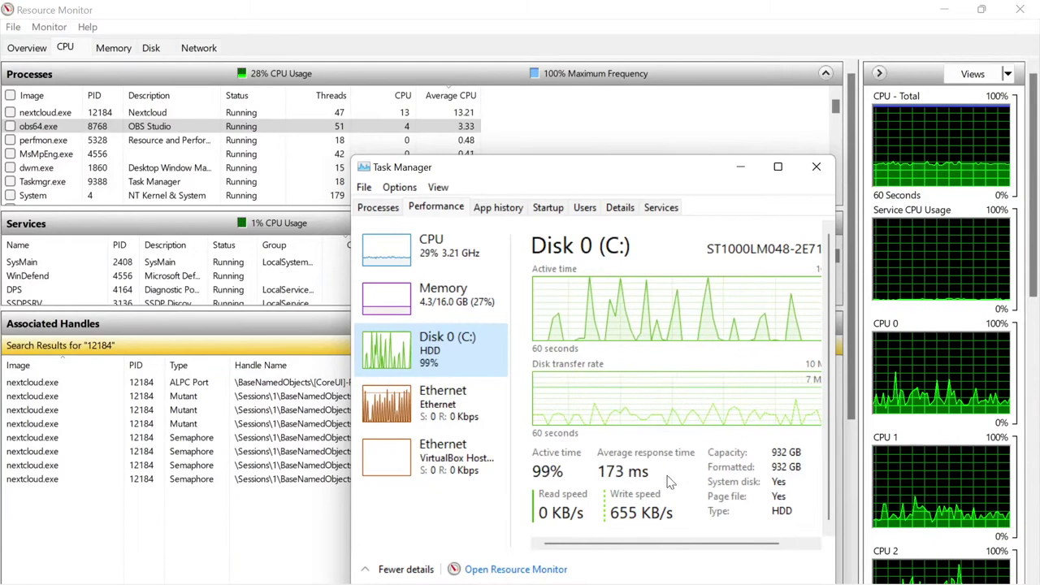
Open the Nextcloud Settings window from its taskbar icon
mouse_move(663, 578)
mouse_move(578, 567)
click(577, 479)
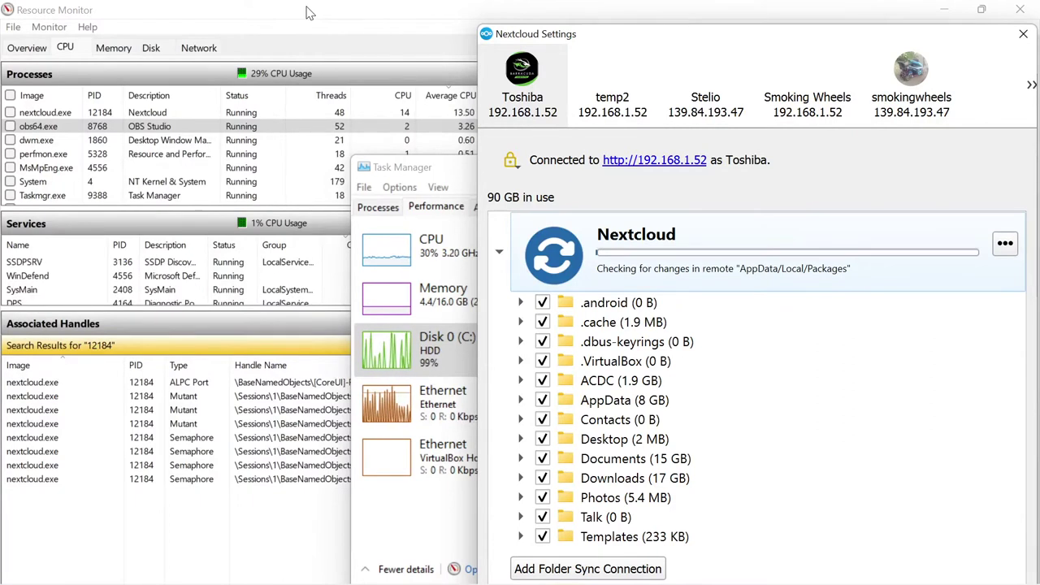
Open the ThinLinc Ubuntu session and move its front terminal window lower
mouse_move(363, 579)
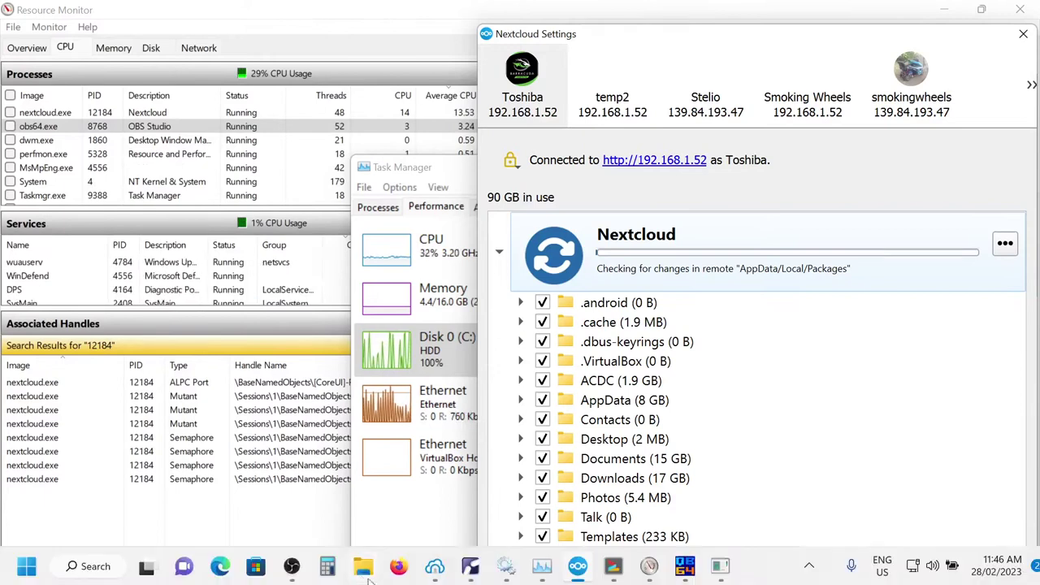
click(470, 567)
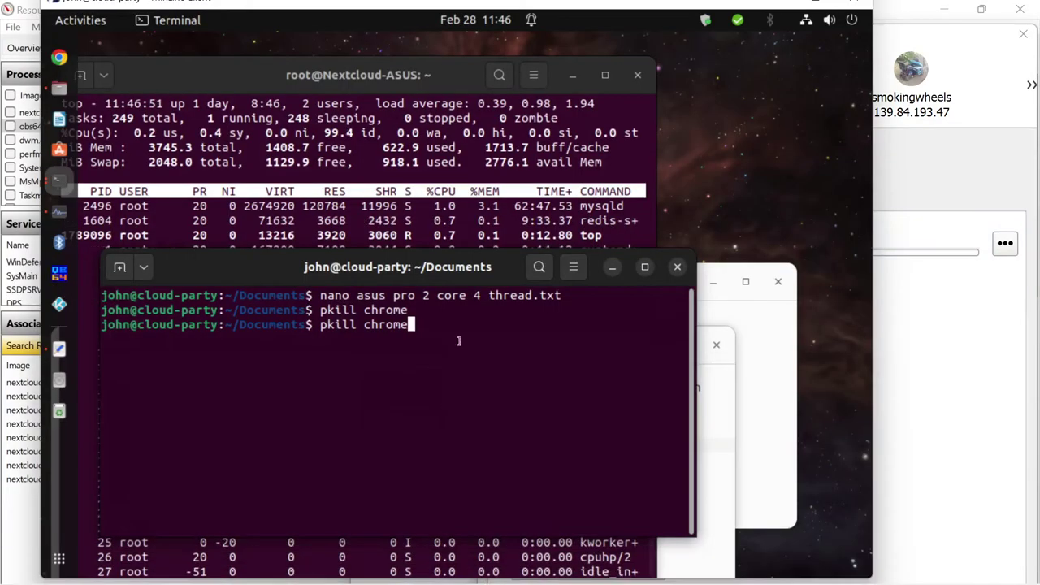
drag(398, 276, 396, 319)
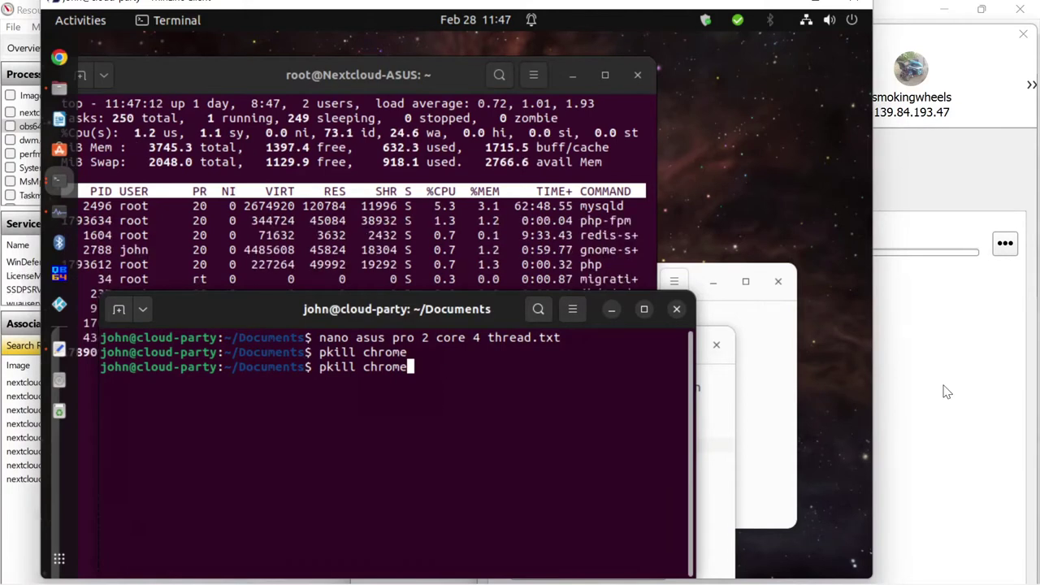
Bring Nextcloud Settings forward, select the ACDC folder, and minimise the Ubuntu VM window
click(882, 389)
click(854, 382)
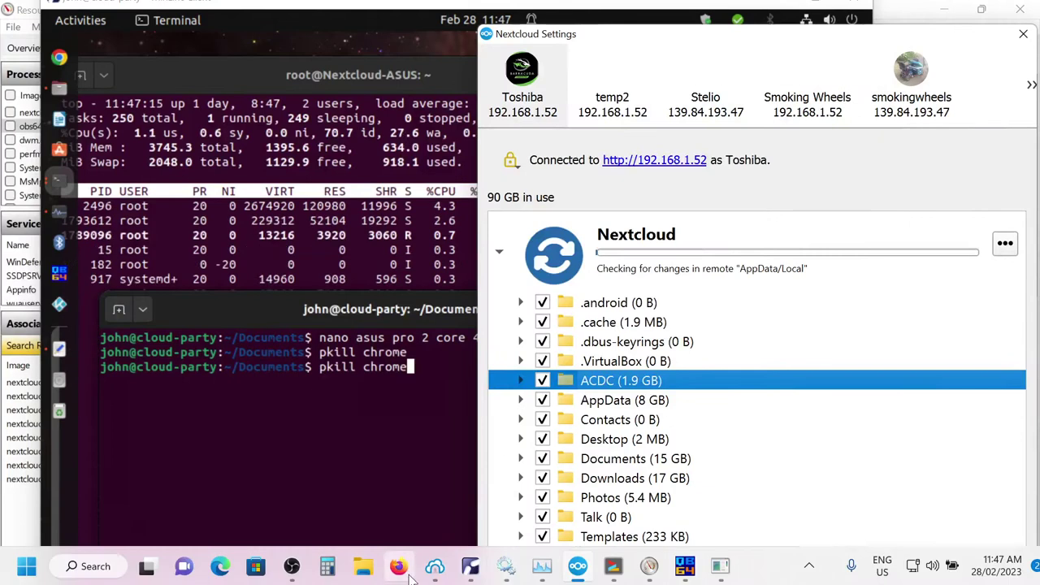
click(471, 569)
click(471, 570)
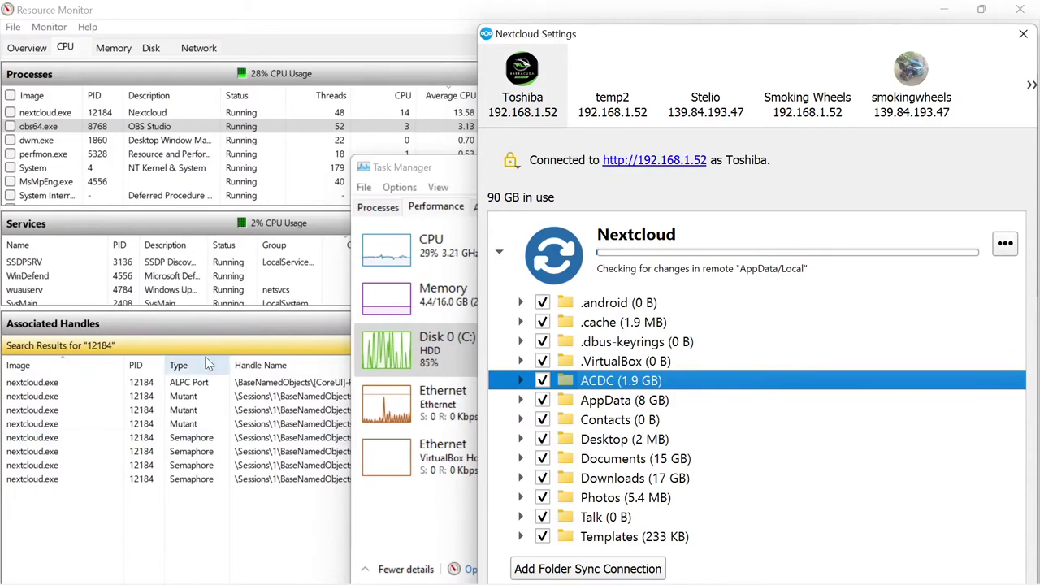
Bring Resource Monitor forward, enlarge the Services list, and show the Disk tab
drag(216, 314, 204, 392)
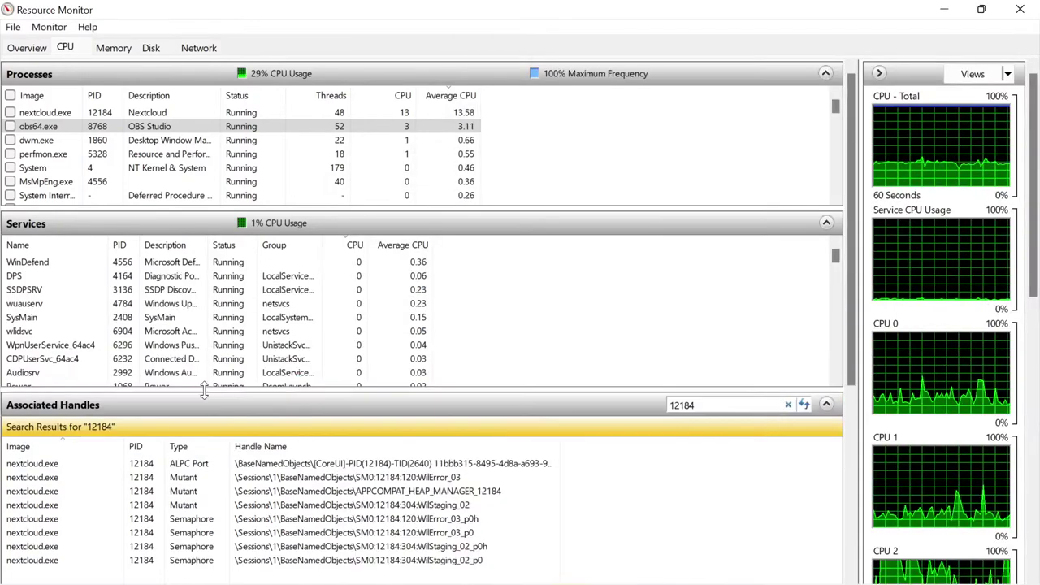
click(123, 263)
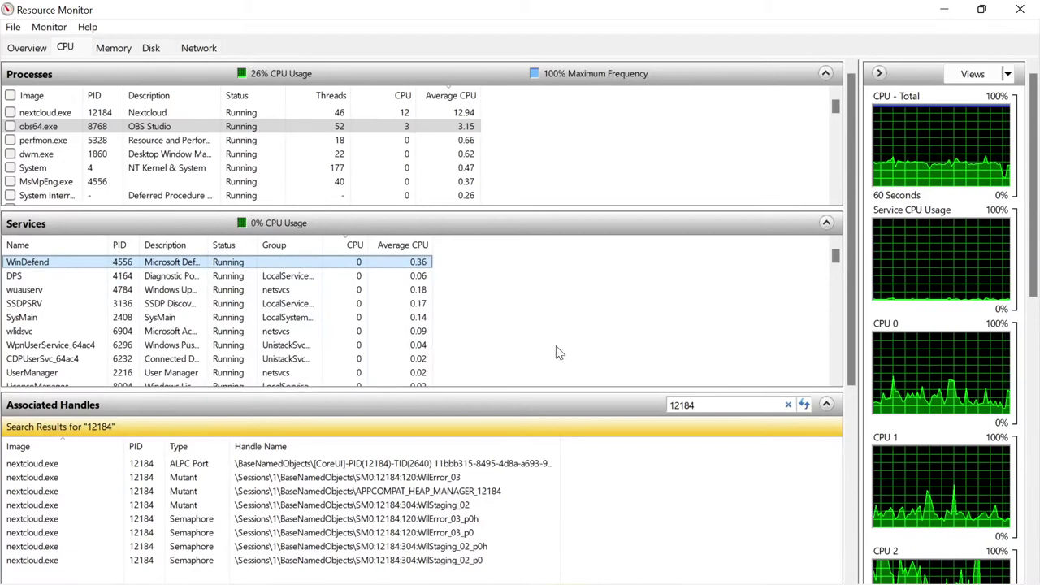
click(151, 49)
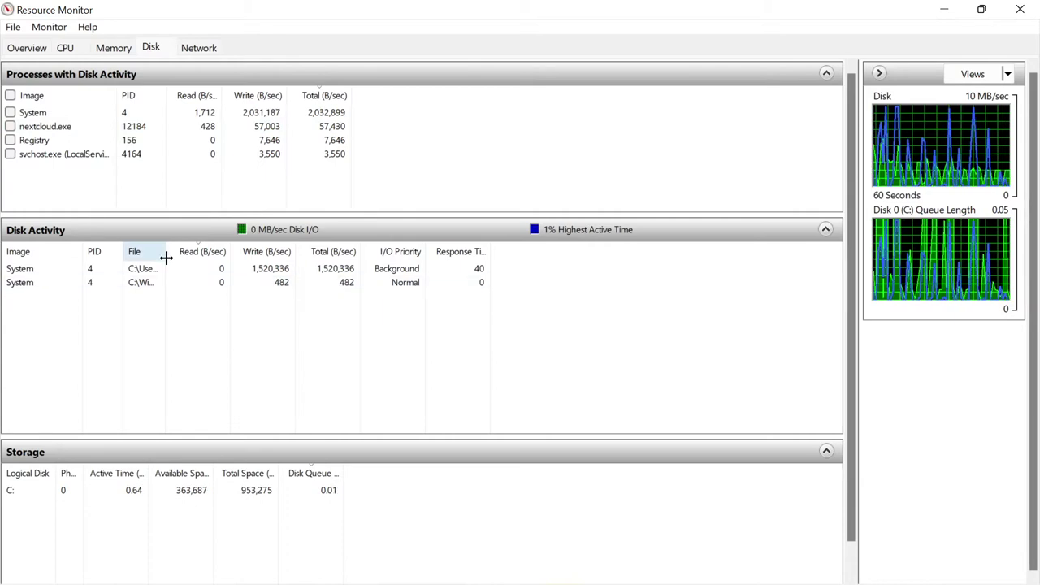
Widen the Disk Activity File column to show full paths like the Nextcloud log file
drag(166, 255, 479, 262)
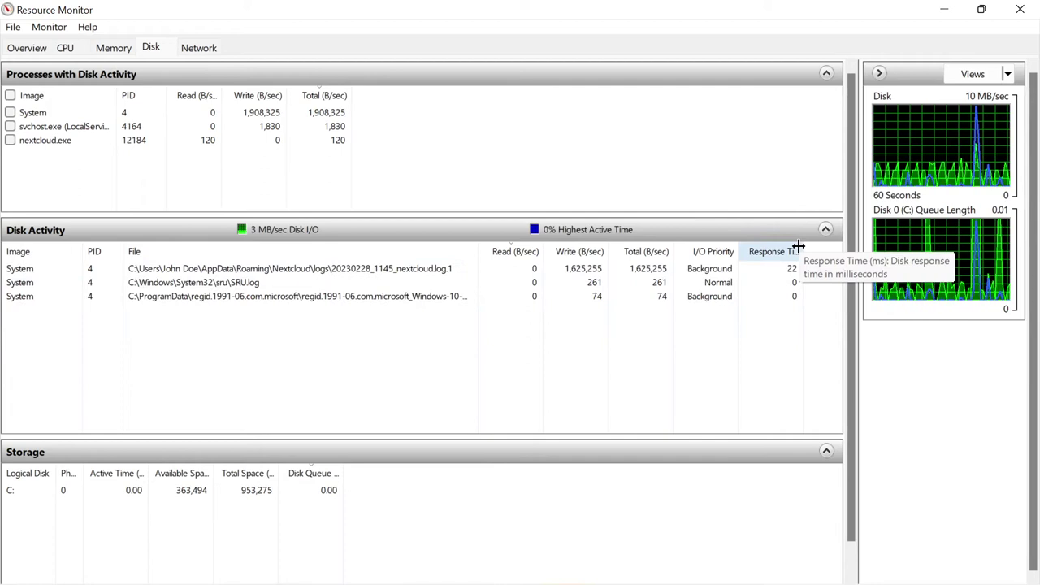
Widen the Disk Activity column so the full Response Time (ms) header shows
drag(799, 245, 819, 247)
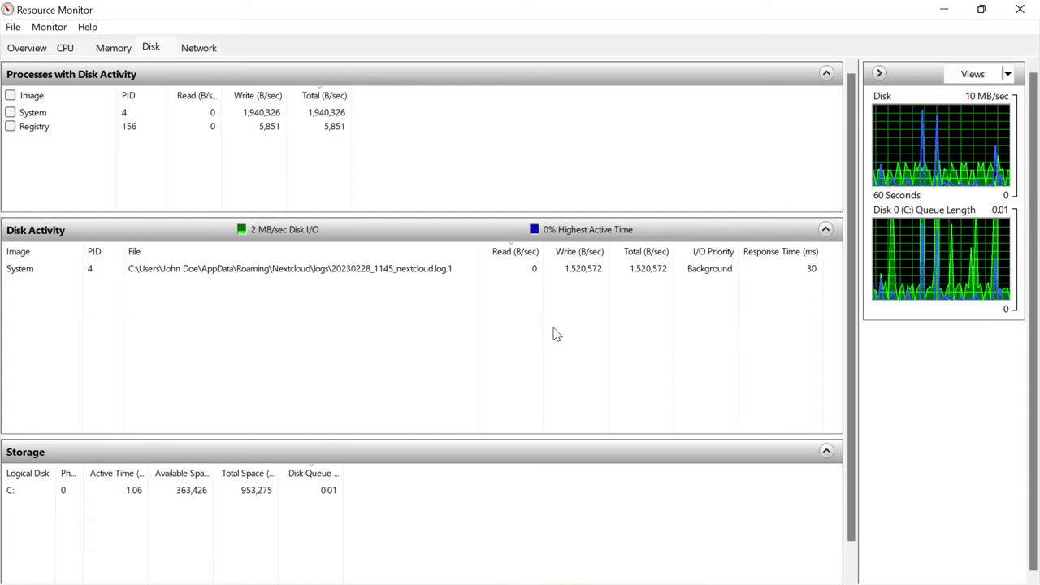
On the Network tab, enlarge the panels, sort TCP Connections by Local Address, and select port 64374
click(202, 47)
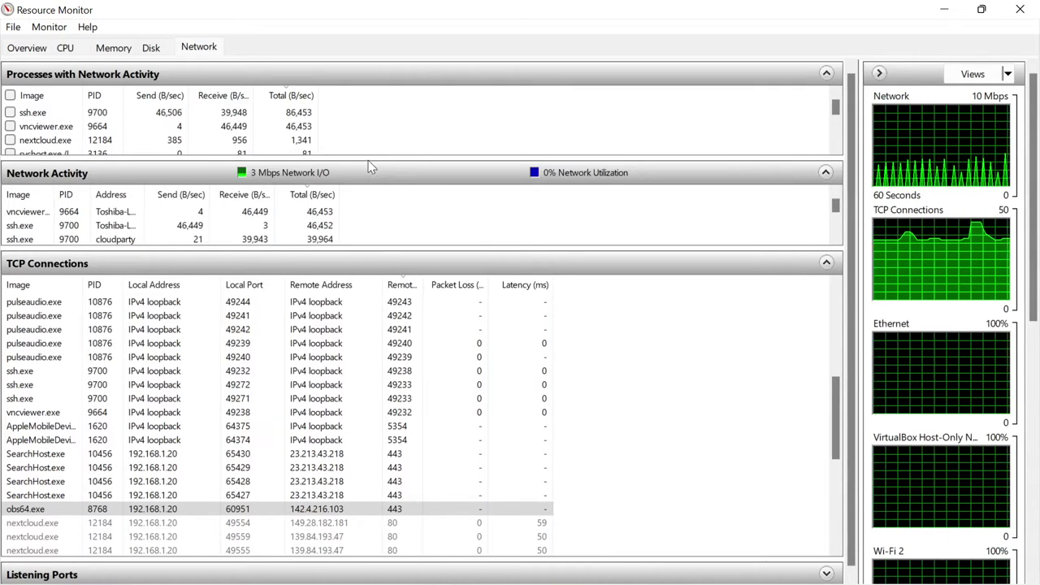
drag(366, 157, 367, 208)
drag(356, 299, 355, 343)
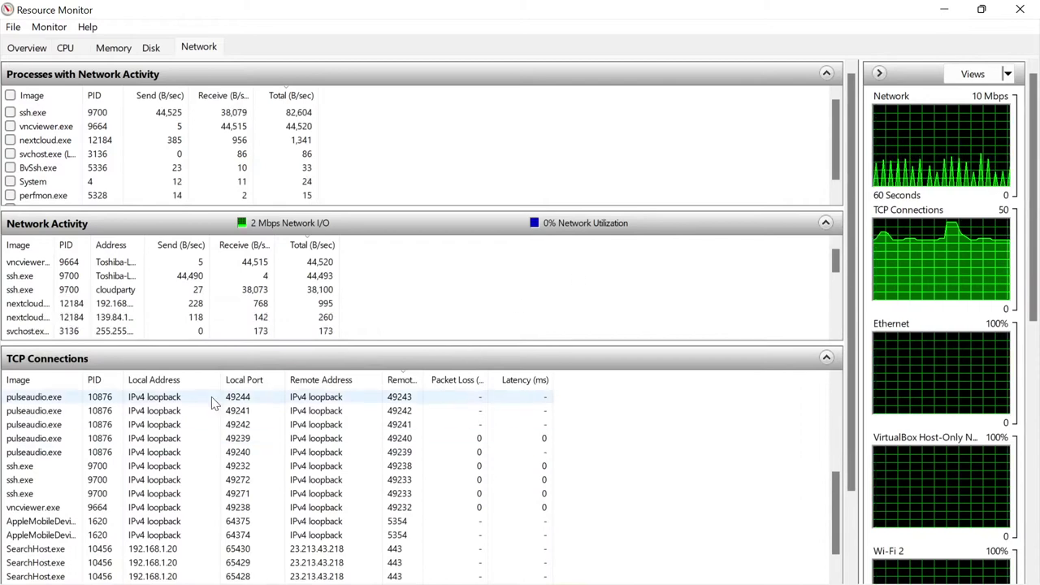
click(167, 380)
scroll(175, 388, down, 1)
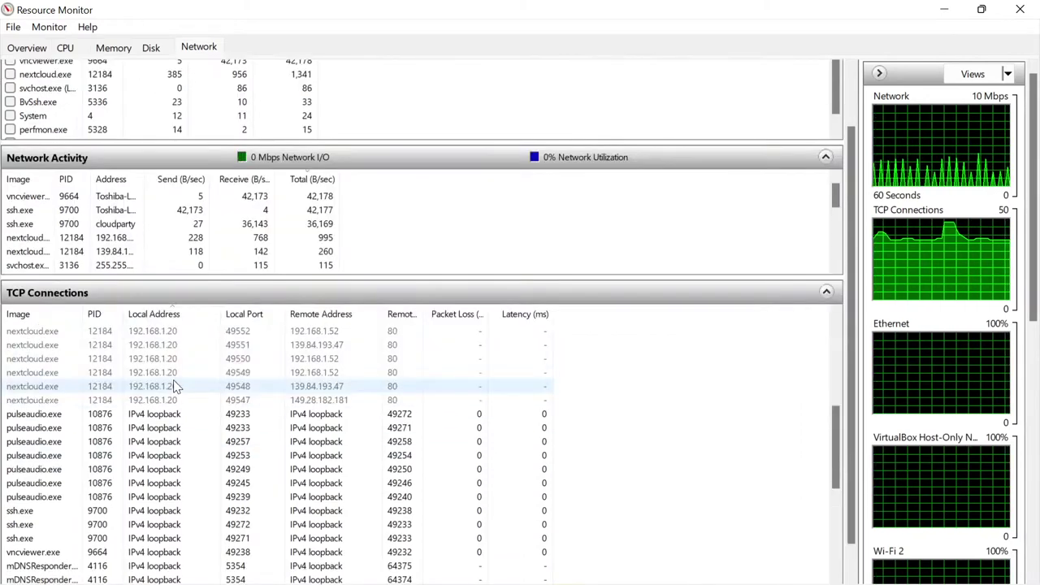
click(172, 315)
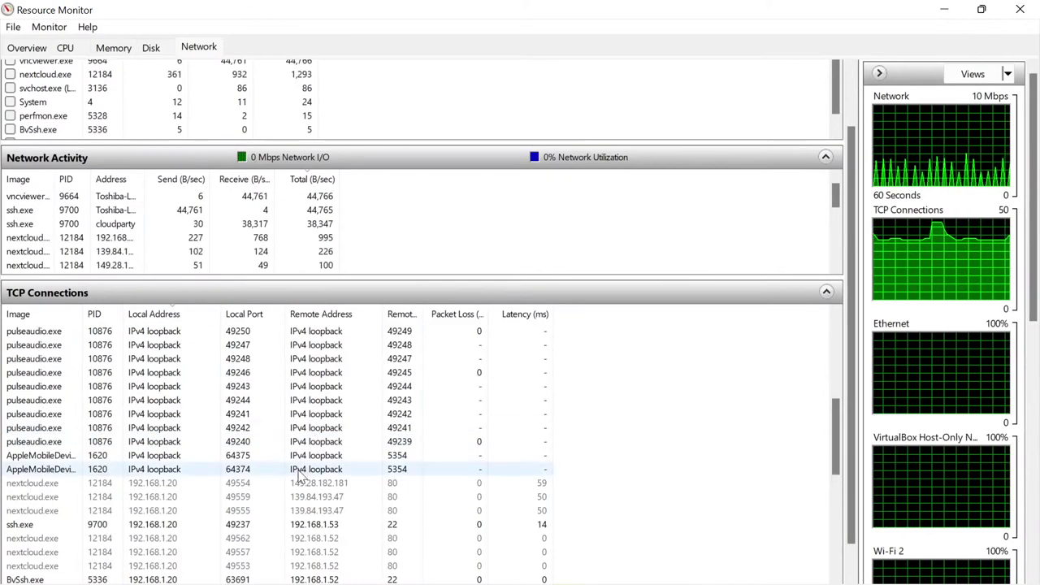
click(243, 470)
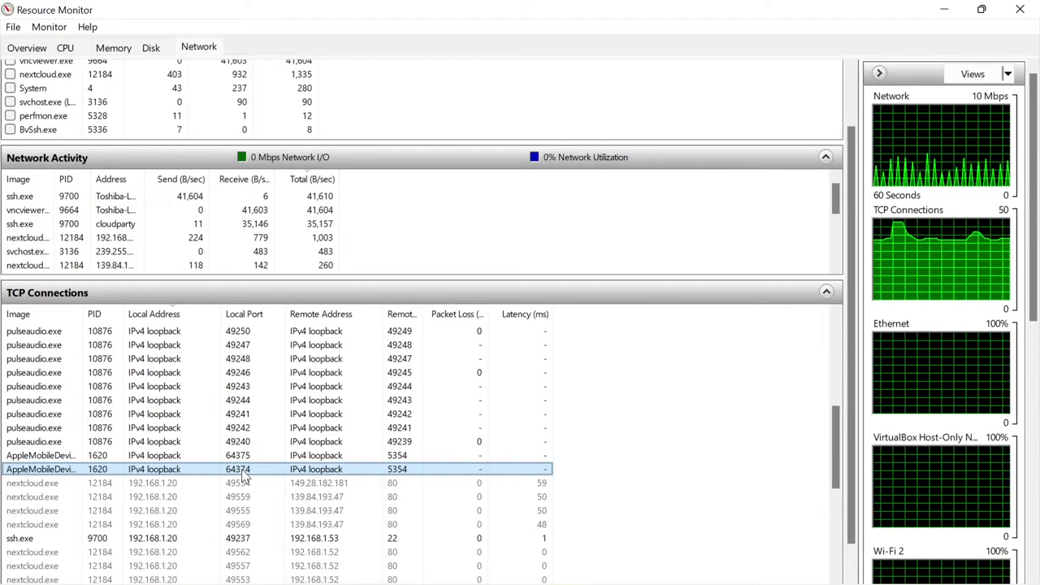
In the QB64 editor, insert blank space above the hostmsdns line
mouse_move(580, 578)
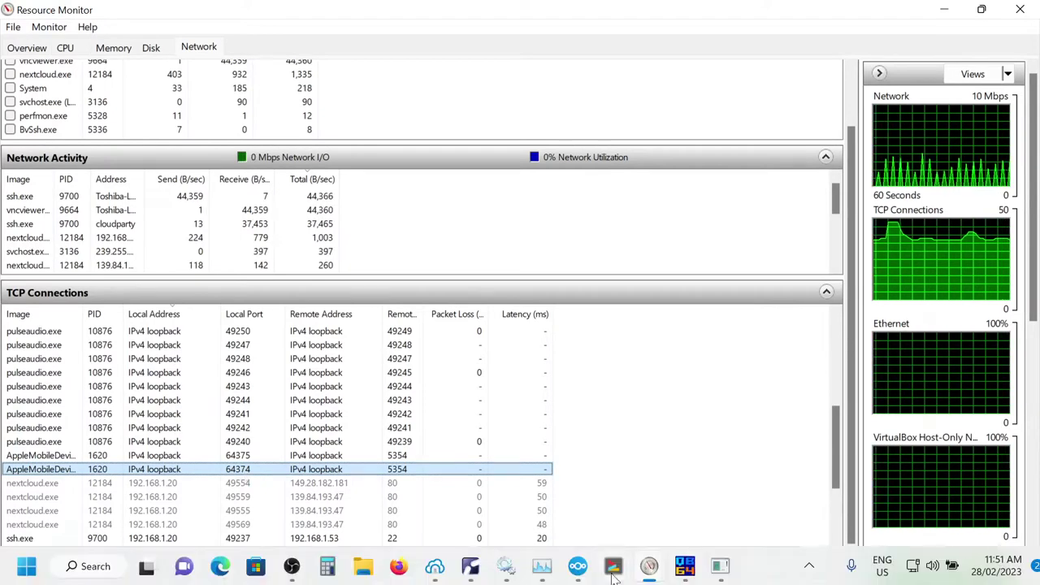
click(685, 566)
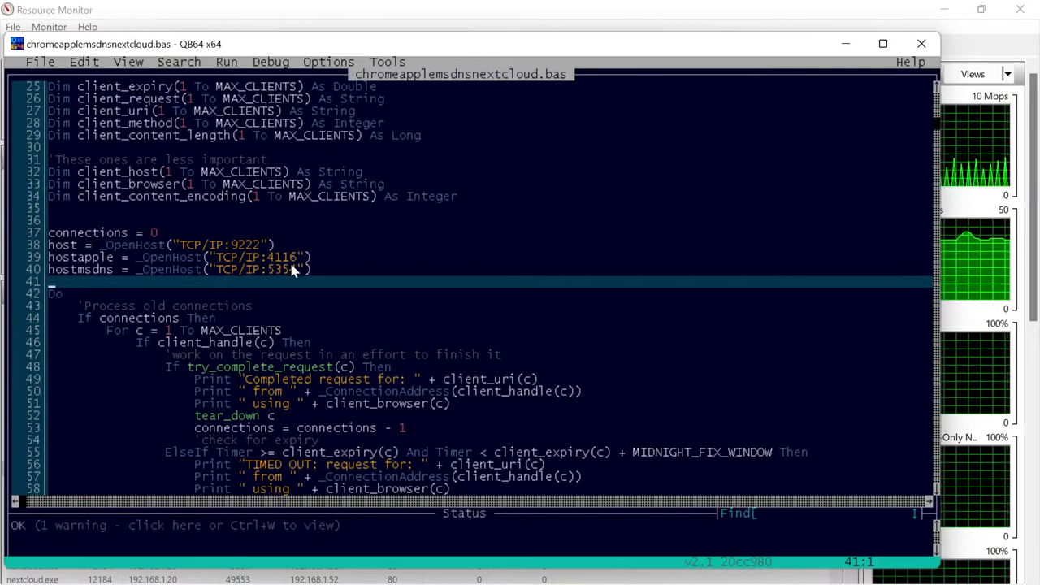
click(50, 271)
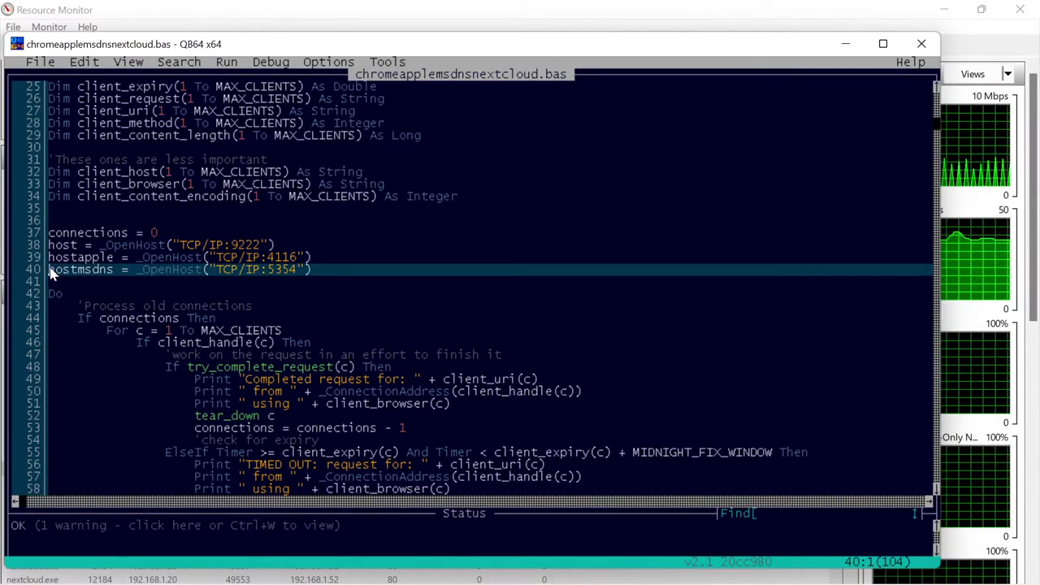
key(Return)
key(Return)
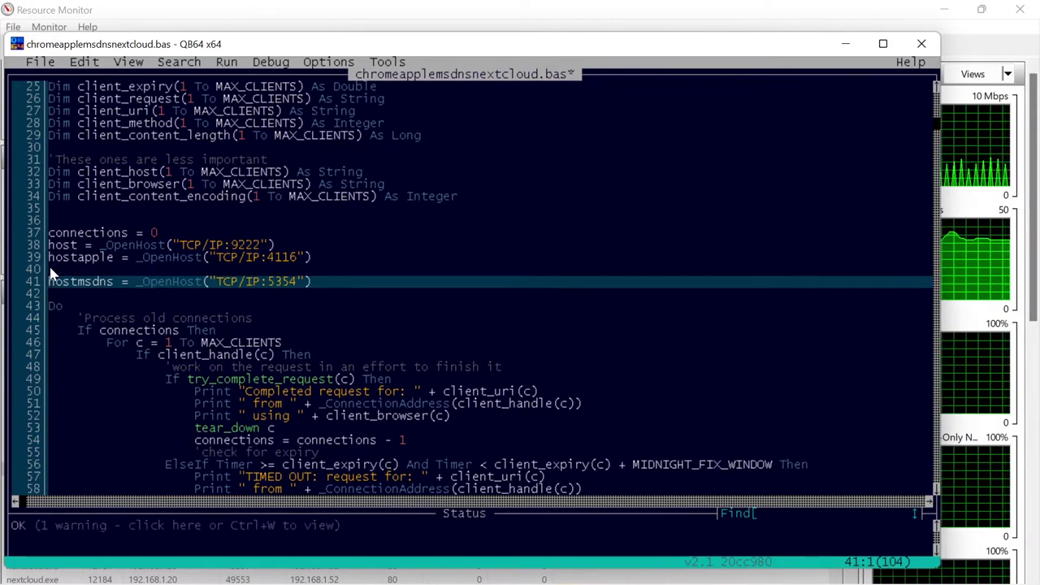
key(Up)
key(Up)
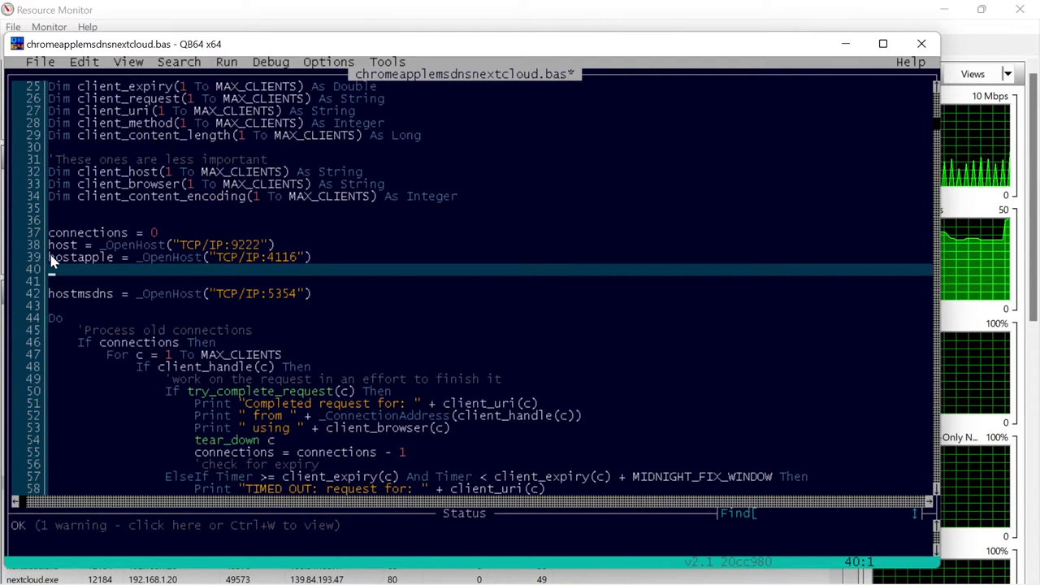
Copy the hostapple line and paste two copies of it below
click(53, 256)
drag(53, 256, 321, 263)
right_click(276, 262)
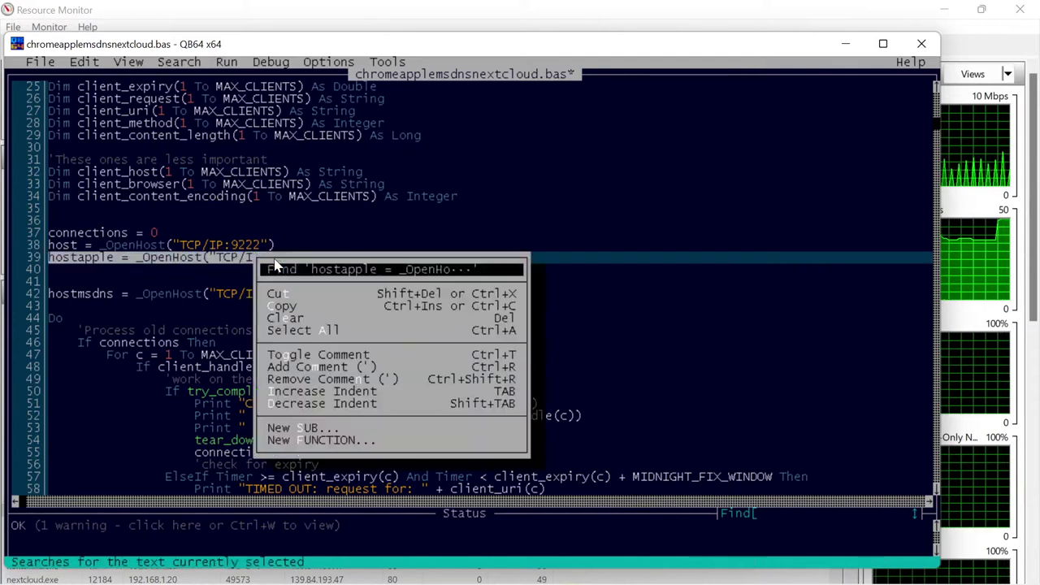
click(286, 307)
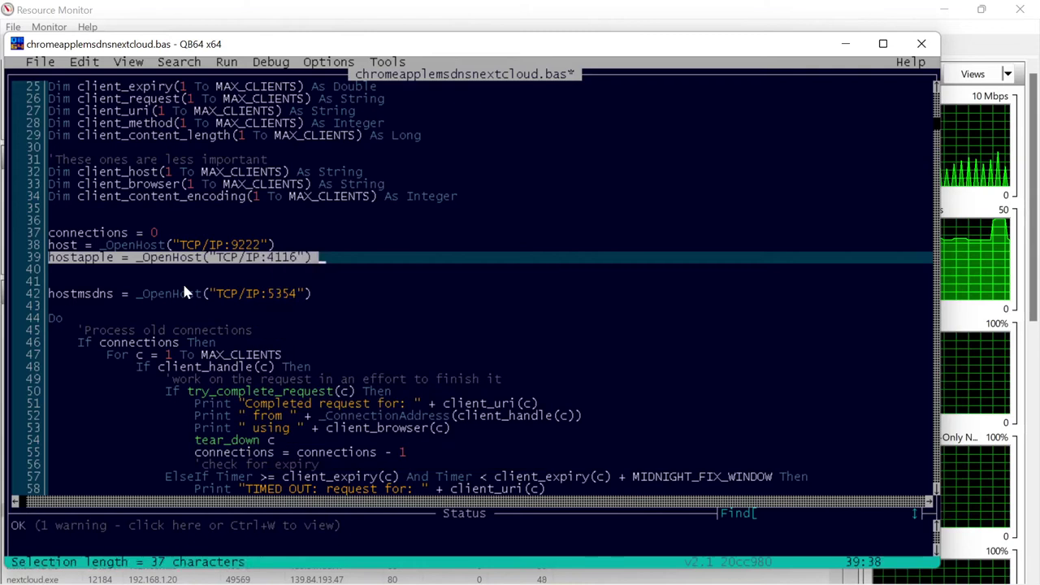
click(55, 271)
right_click(55, 271)
click(54, 282)
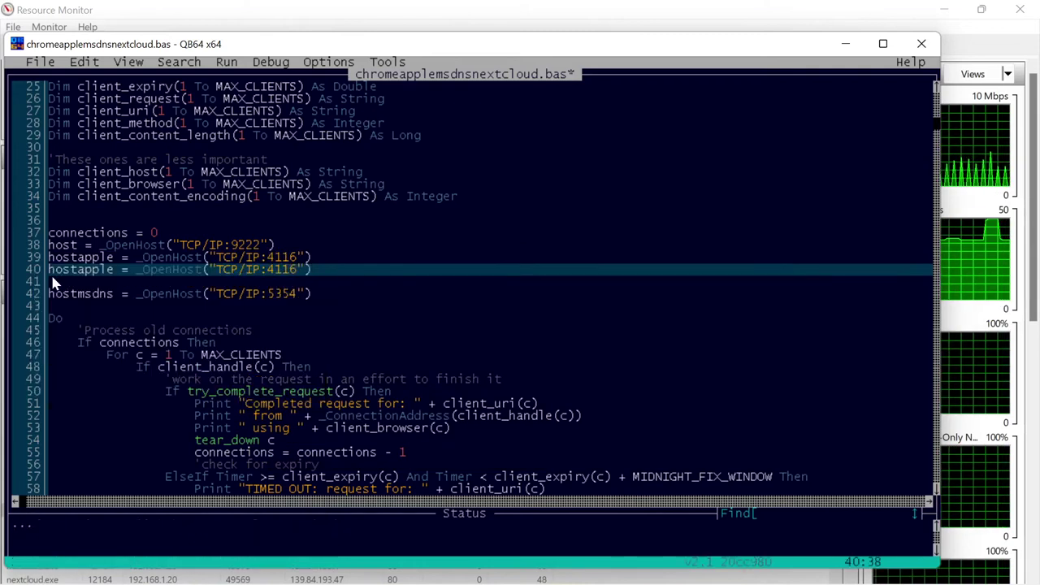
right_click(63, 285)
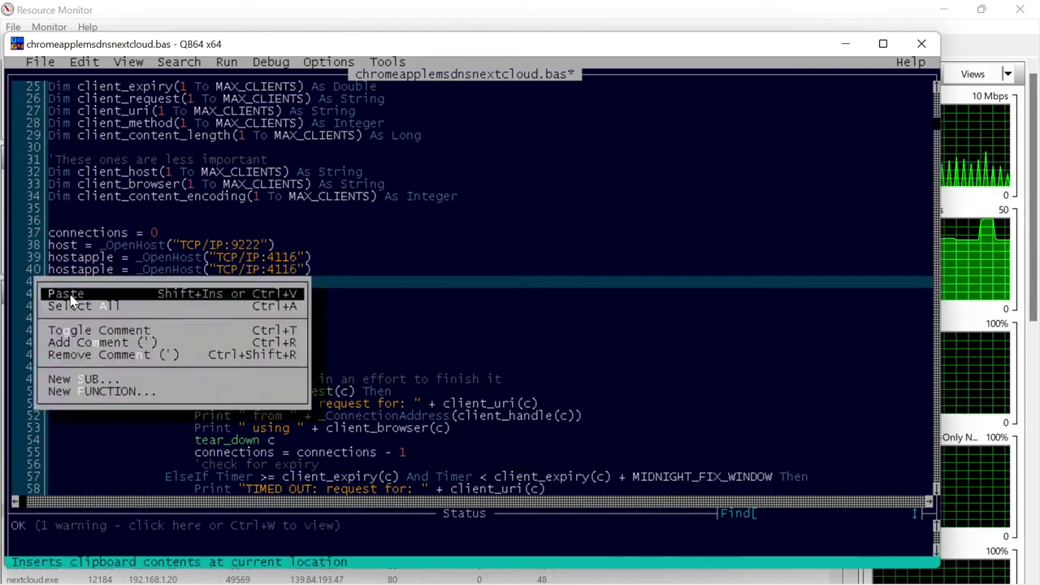
click(65, 294)
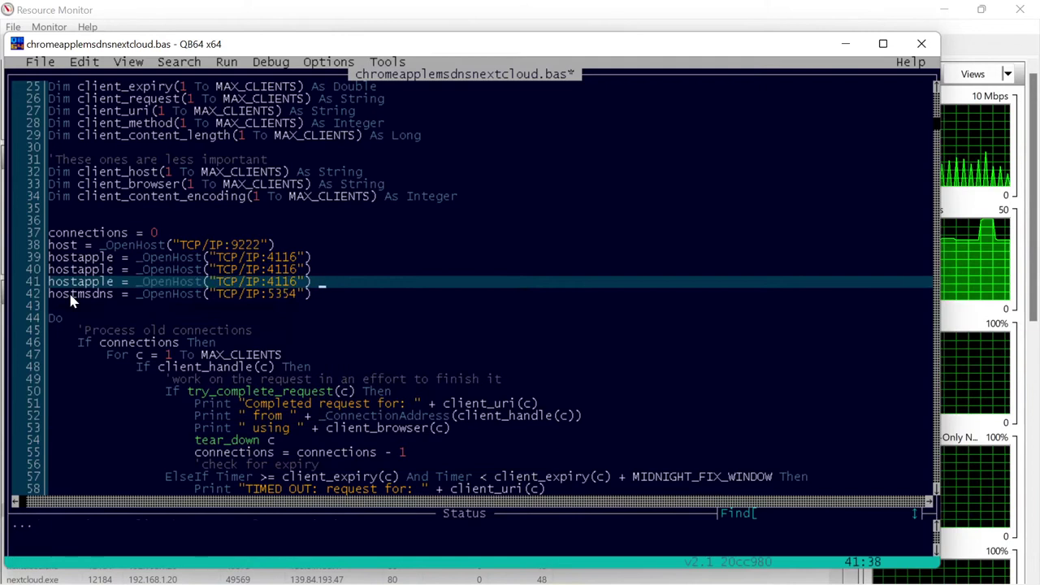
Change the two copied lines' port 4116 to 64375 and 64374
click(271, 274)
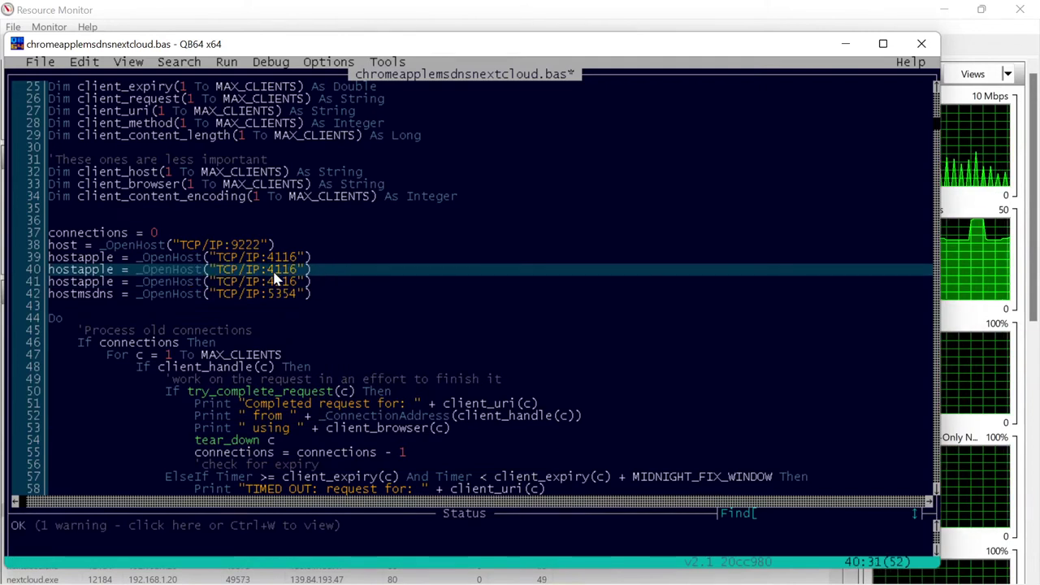
key(Delete)
key(Delete)
key(Delete)
key(Delete)
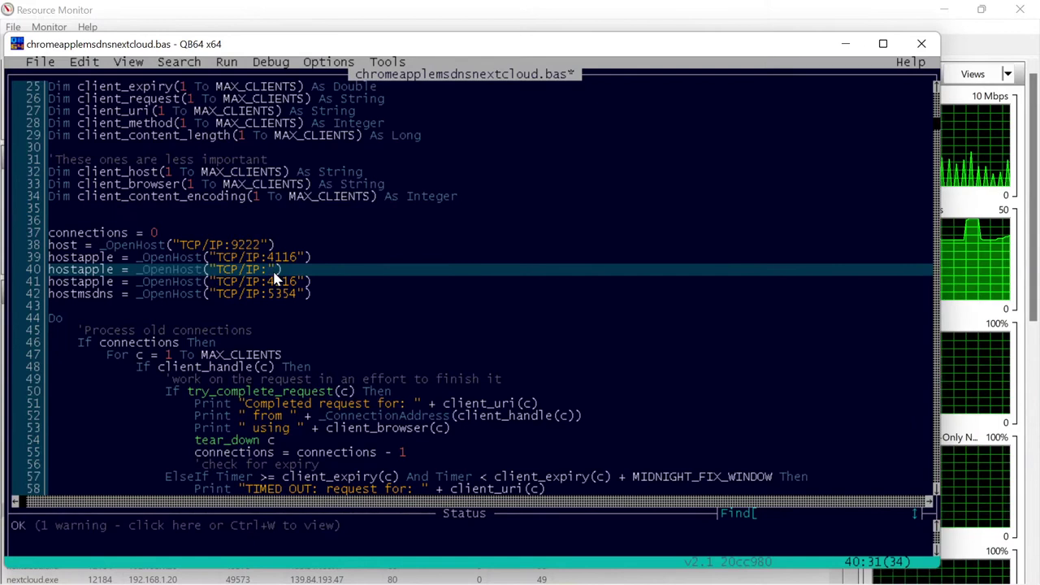
text(64)
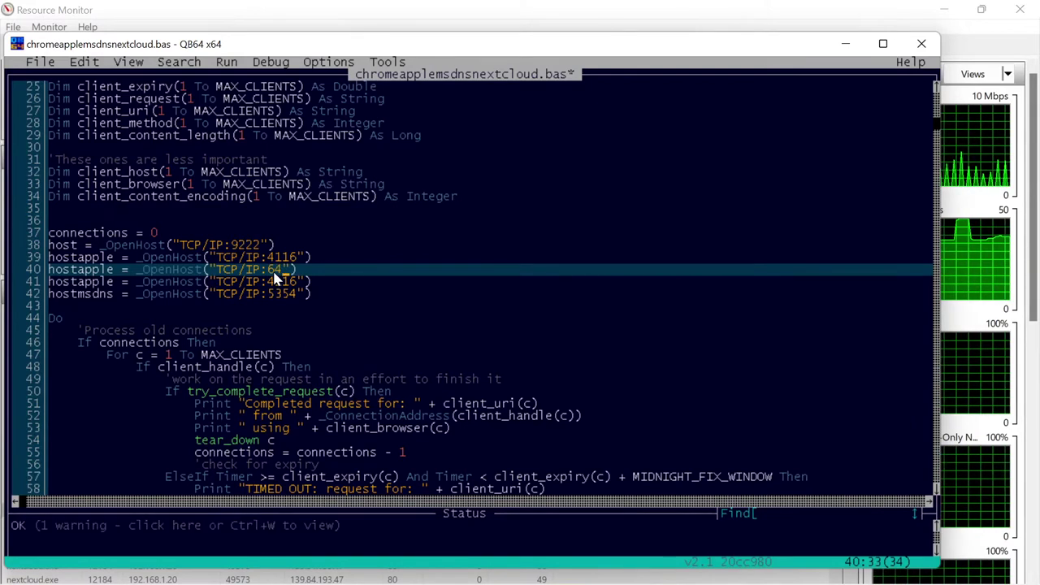
text(375)
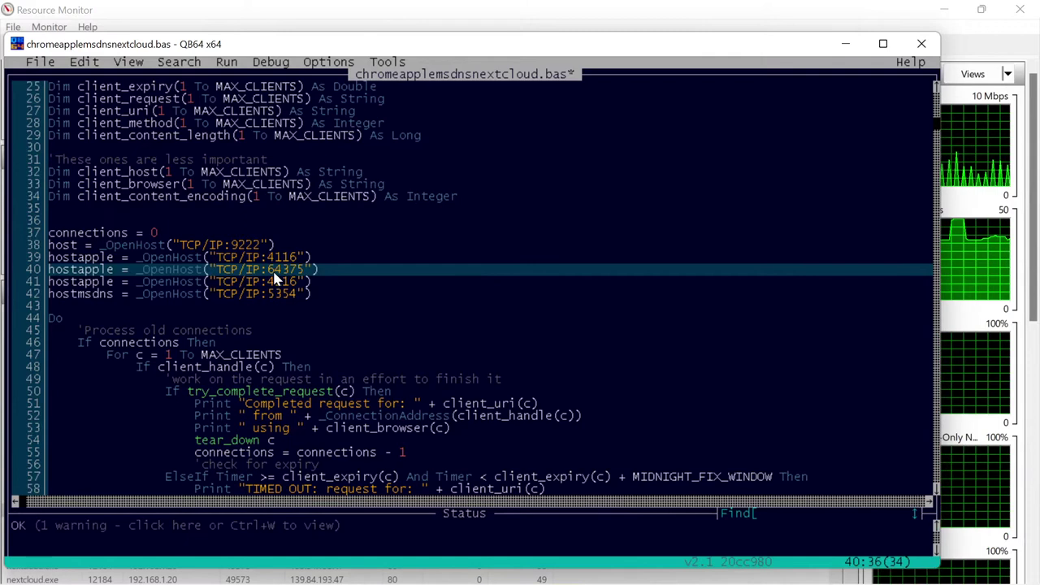
click(277, 281)
key(Left)
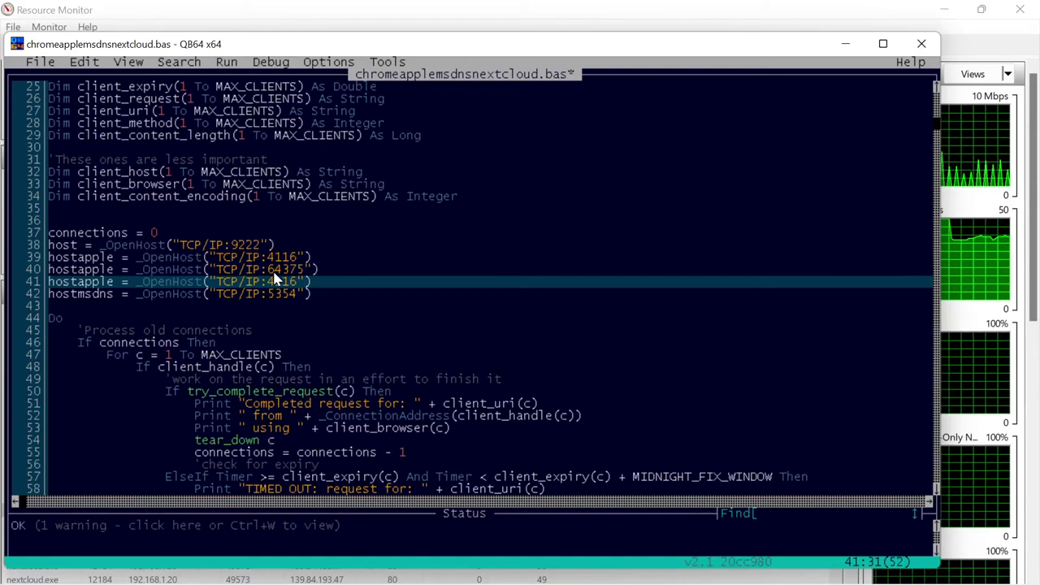
key(Delete)
key(Delete)
key(Delete)
key(Delete)
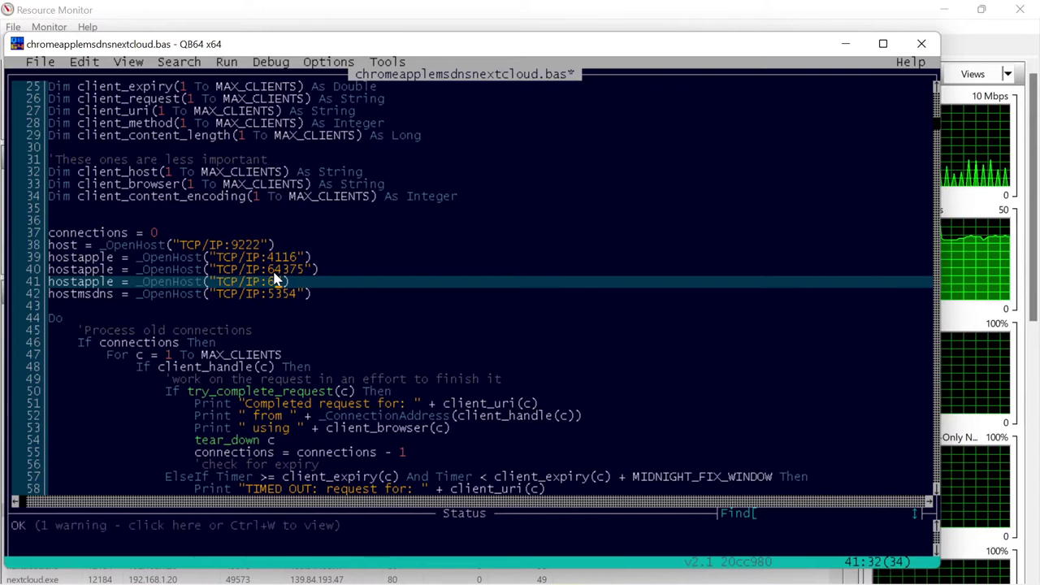
text(85374)
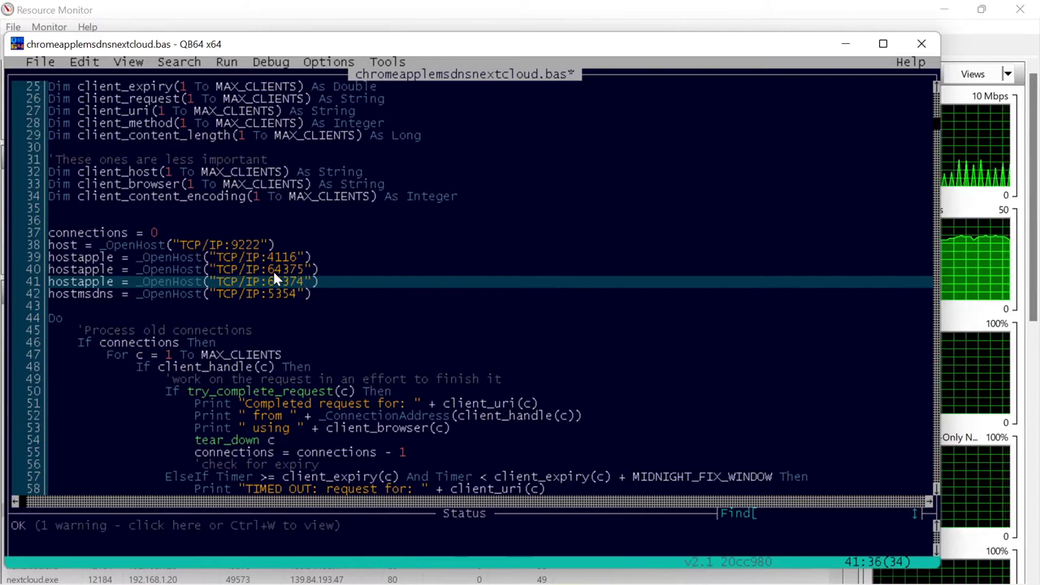
click(52, 308)
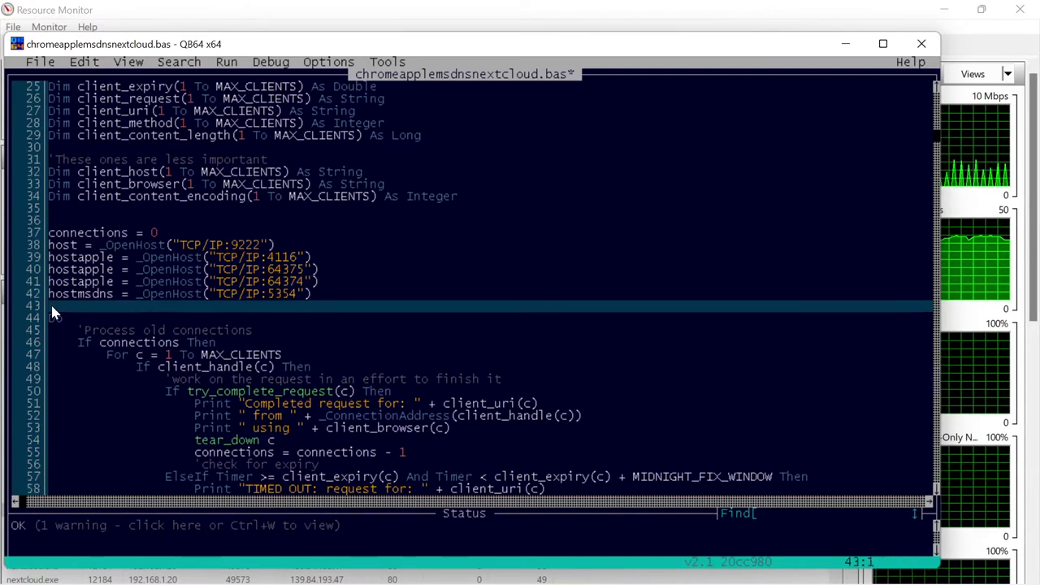
click(39, 63)
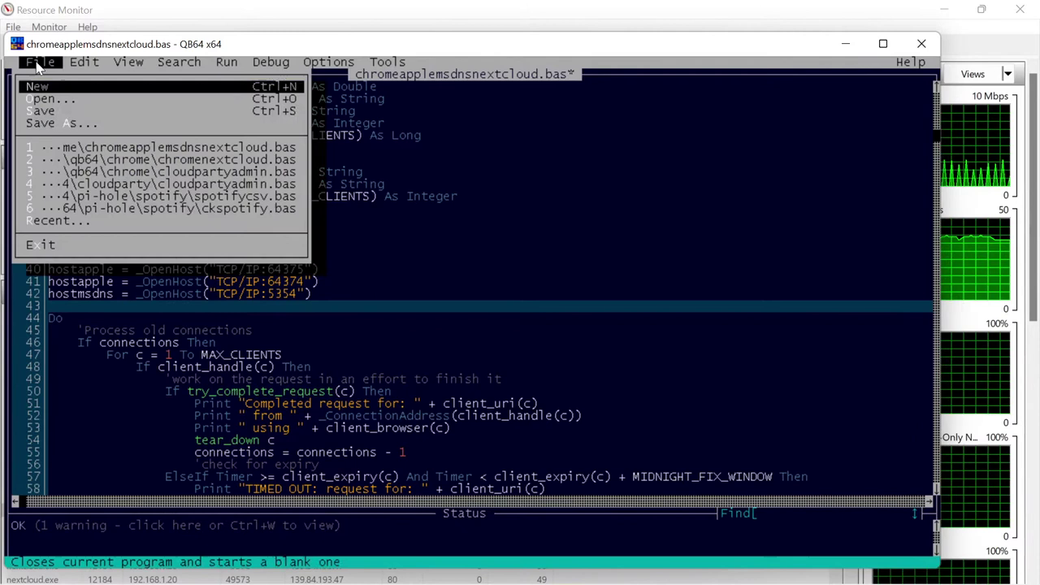
Save the code and compile it with Make EXE Only into chromeapplemsdnsnextcloud(2).exe
click(38, 111)
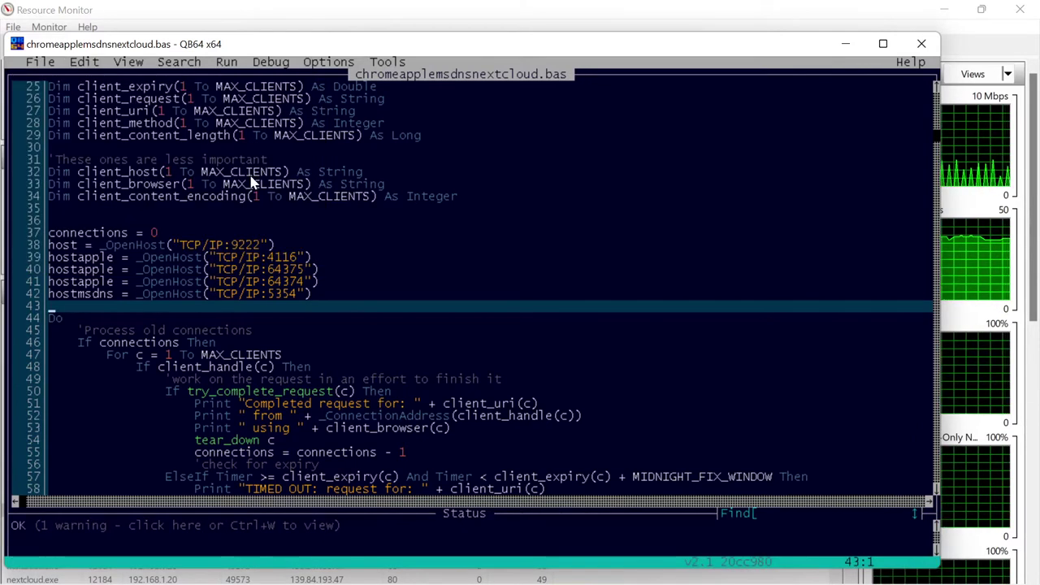
click(222, 65)
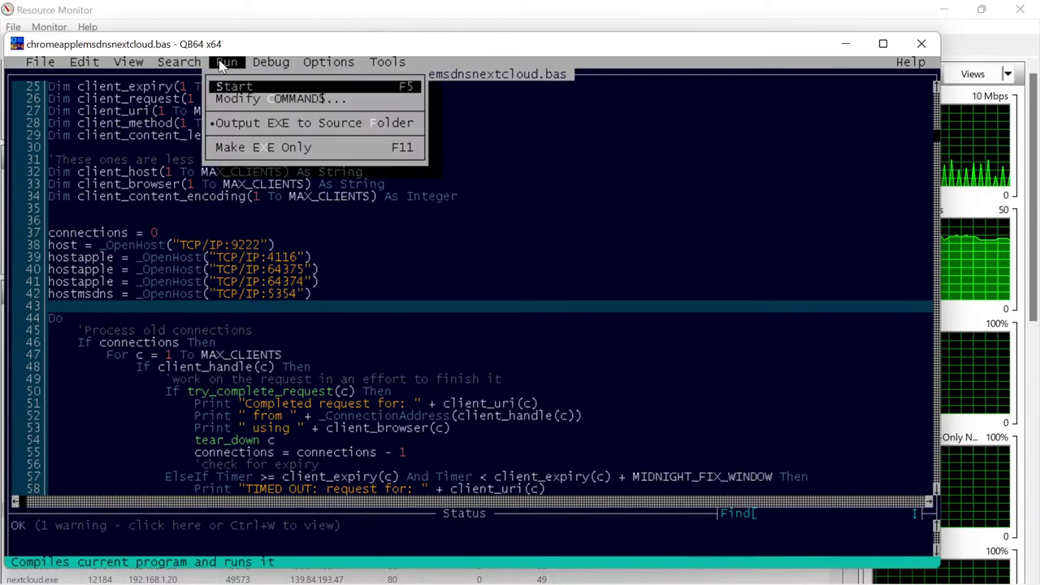
click(230, 151)
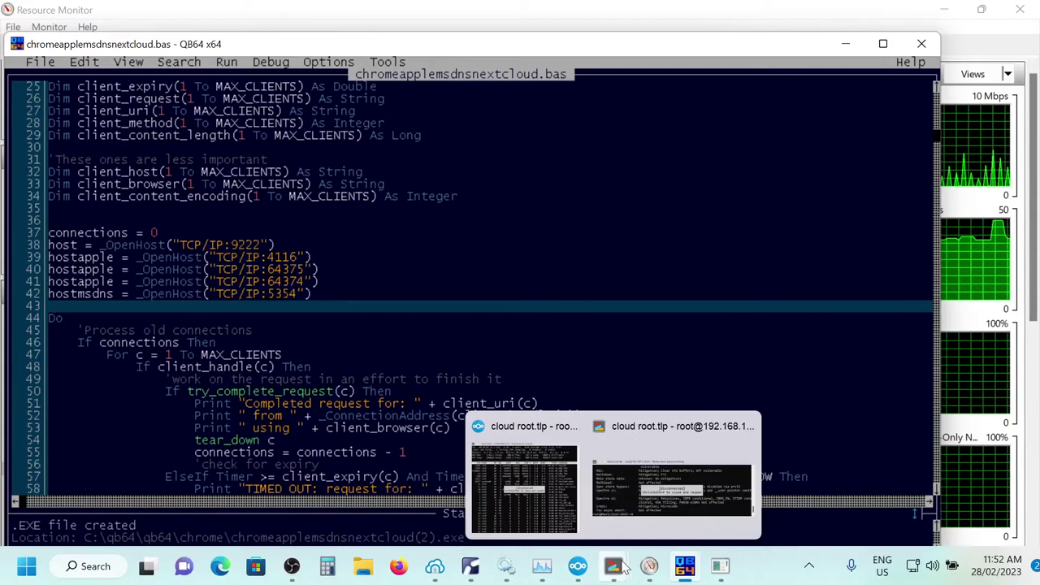
Bring up Task Manager briefly, then minimize it to reveal the editor
mouse_move(545, 566)
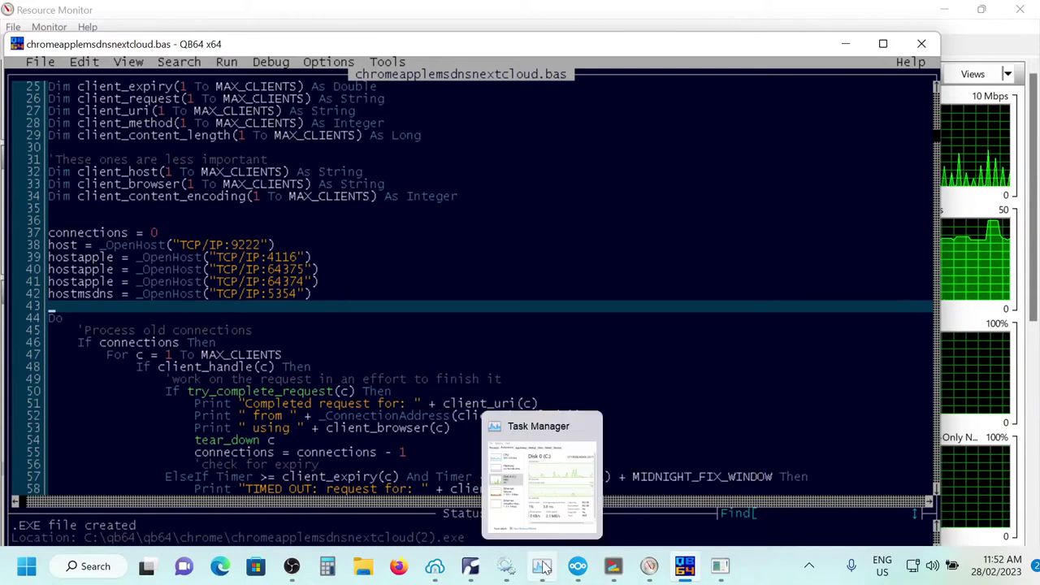
click(543, 567)
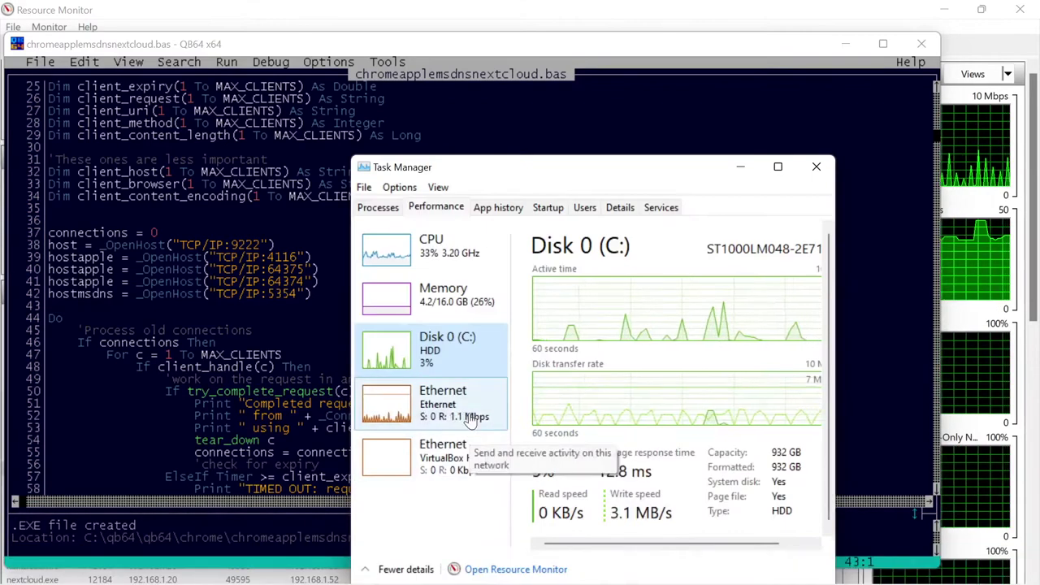
click(740, 168)
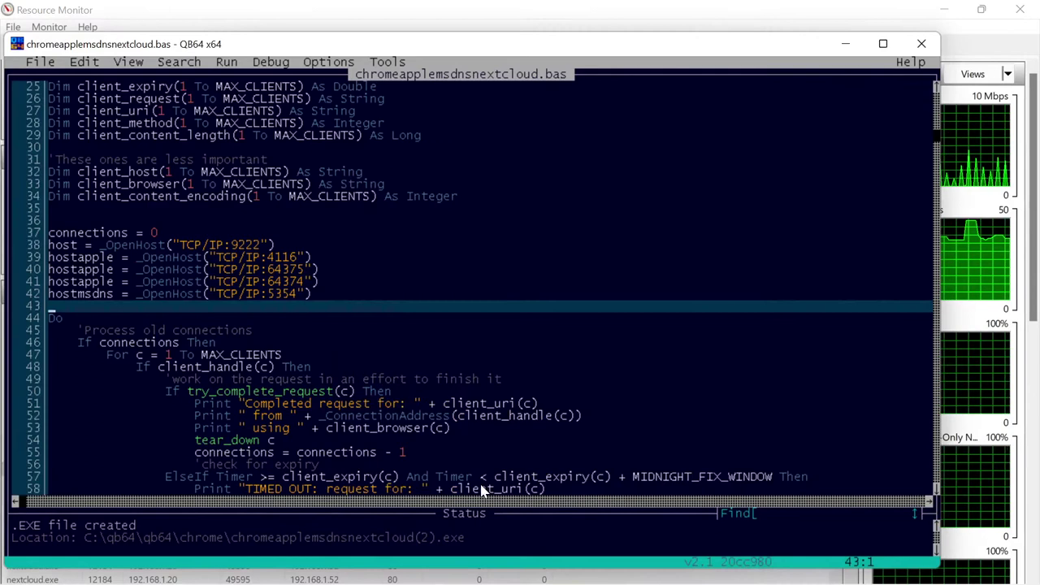
mouse_move(569, 577)
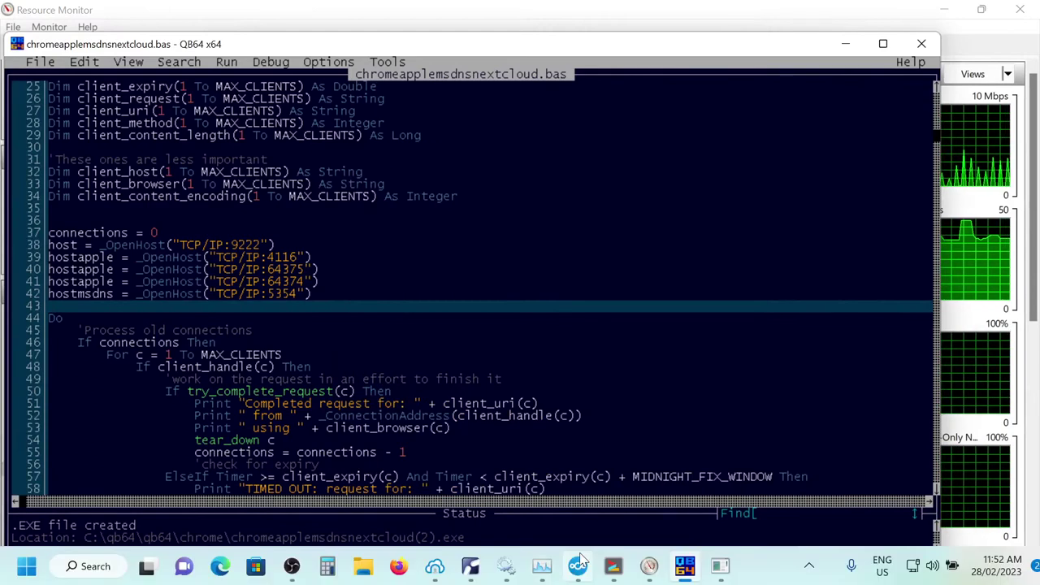
mouse_move(618, 573)
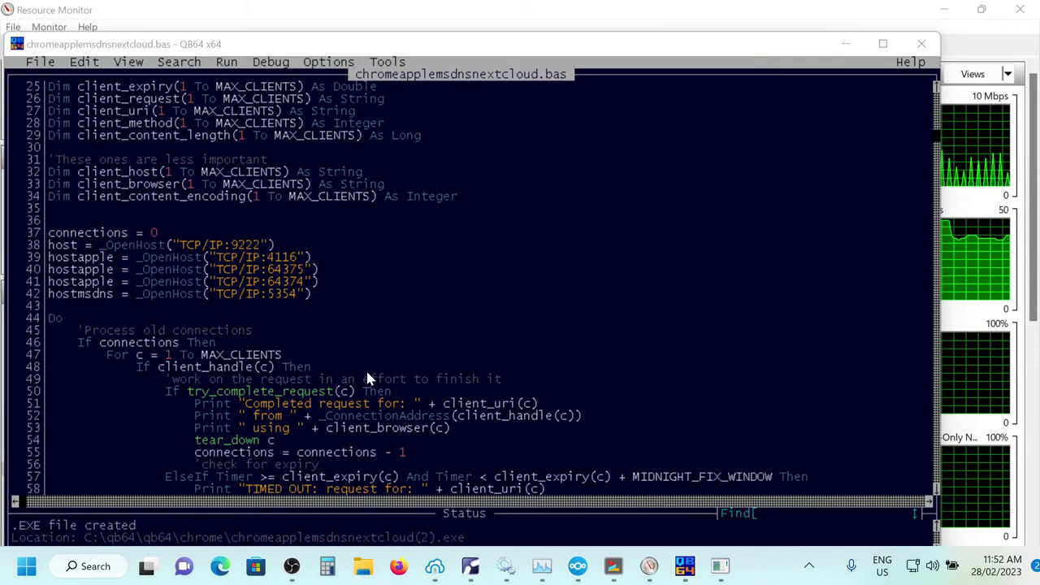
Open File Explorer and navigate to C:\qb64\qb64
key(super+e)
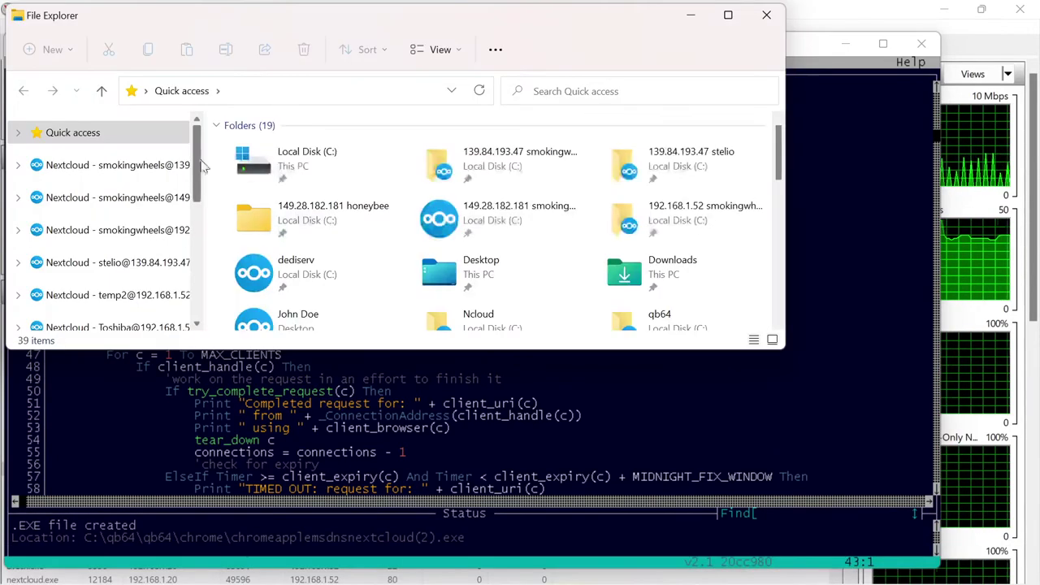
drag(199, 162, 199, 279)
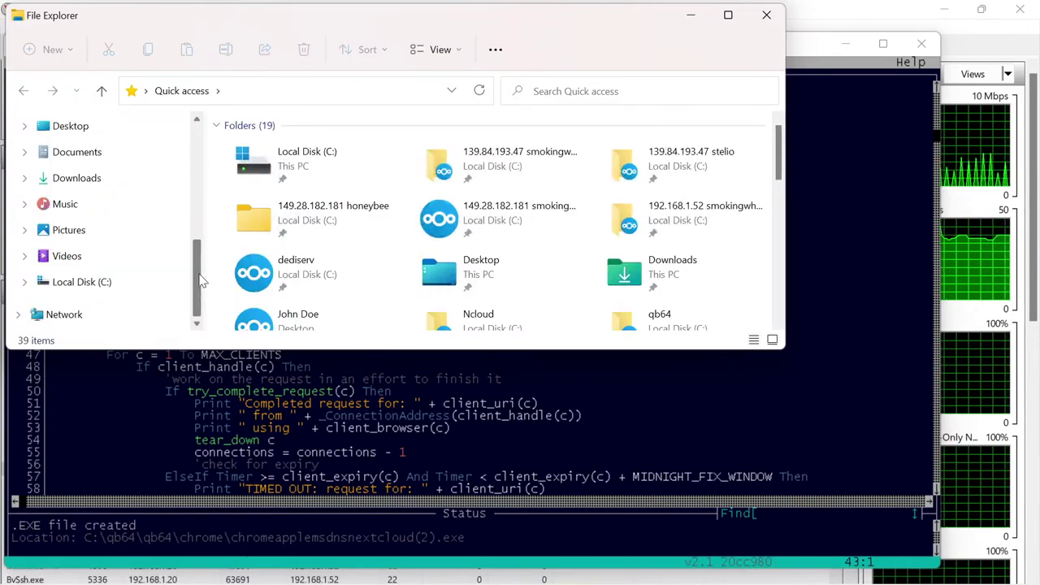
click(113, 287)
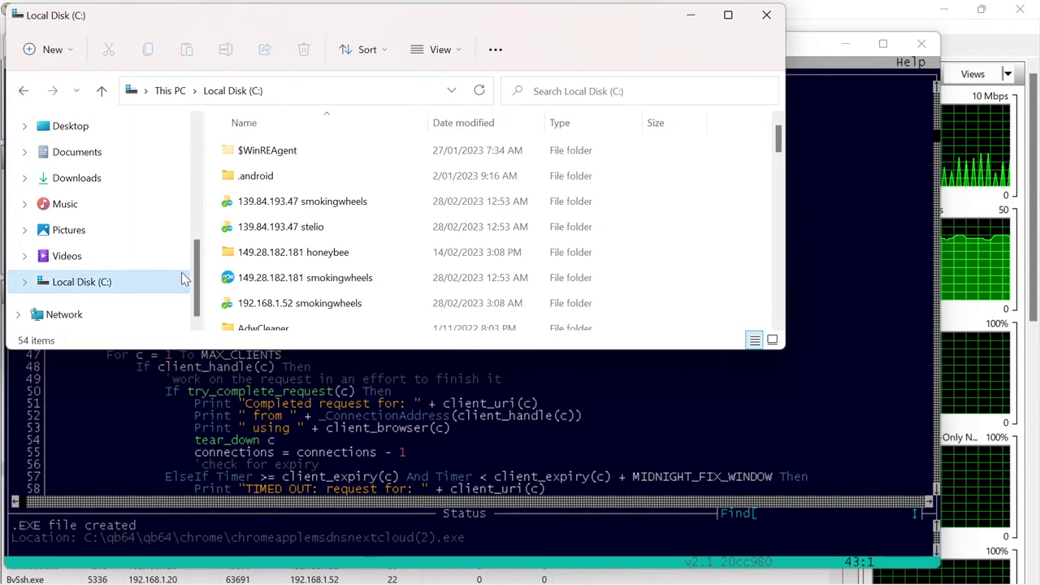
click(273, 280)
scroll(273, 280, down, 4)
scroll(273, 281, down, 10)
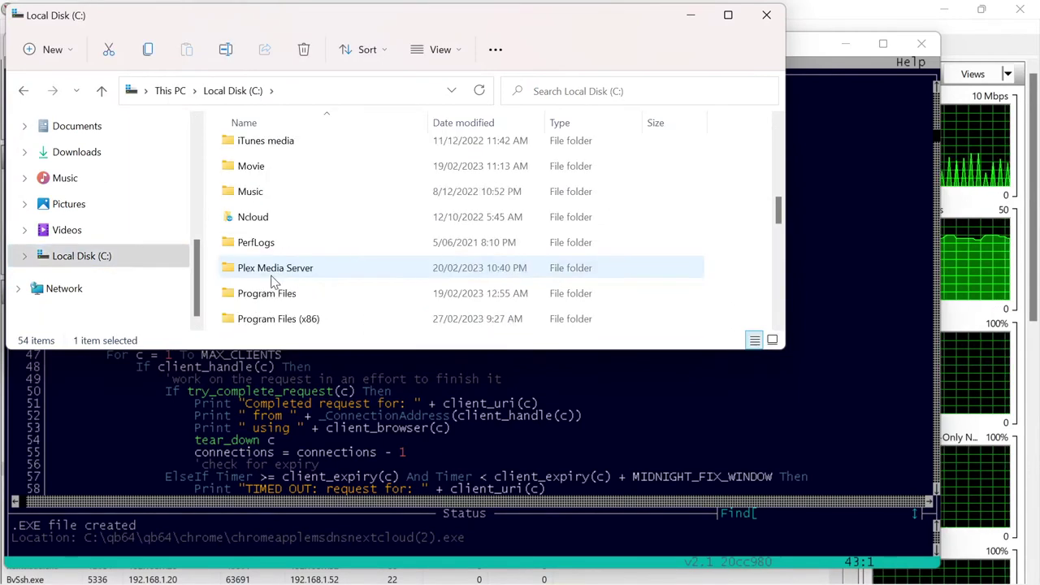
scroll(273, 281, up, 3)
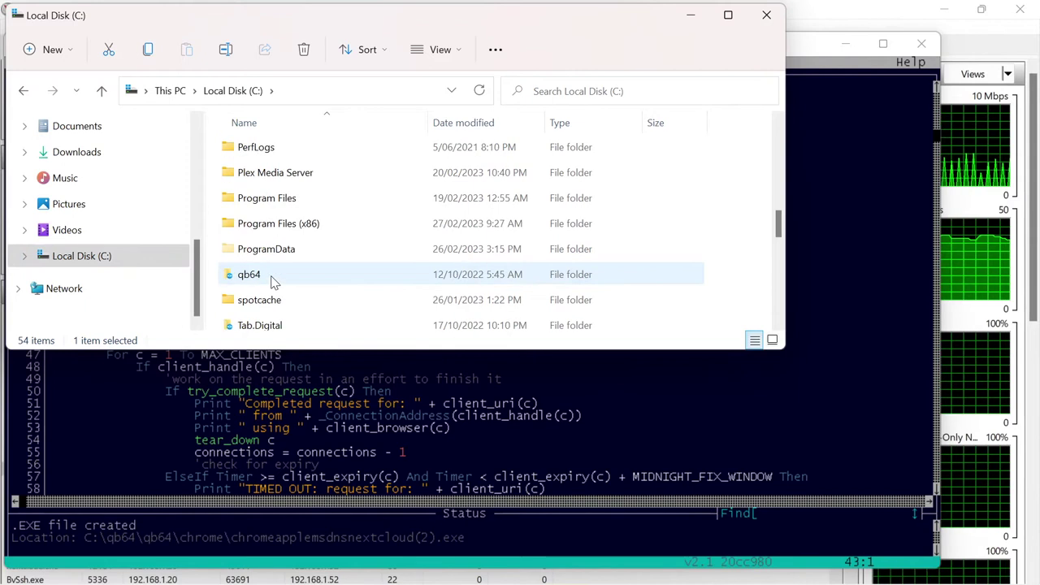
double_click(273, 278)
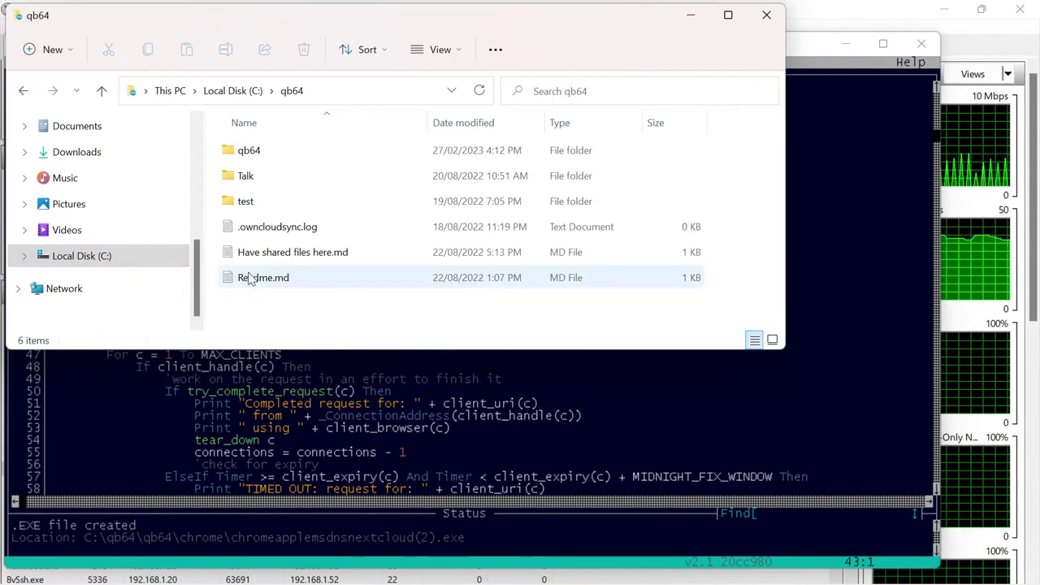
click(247, 159)
double_click(247, 159)
Scroll through the qb64 folder and move the Explorer window over the editor
scroll(295, 296, down, 6)
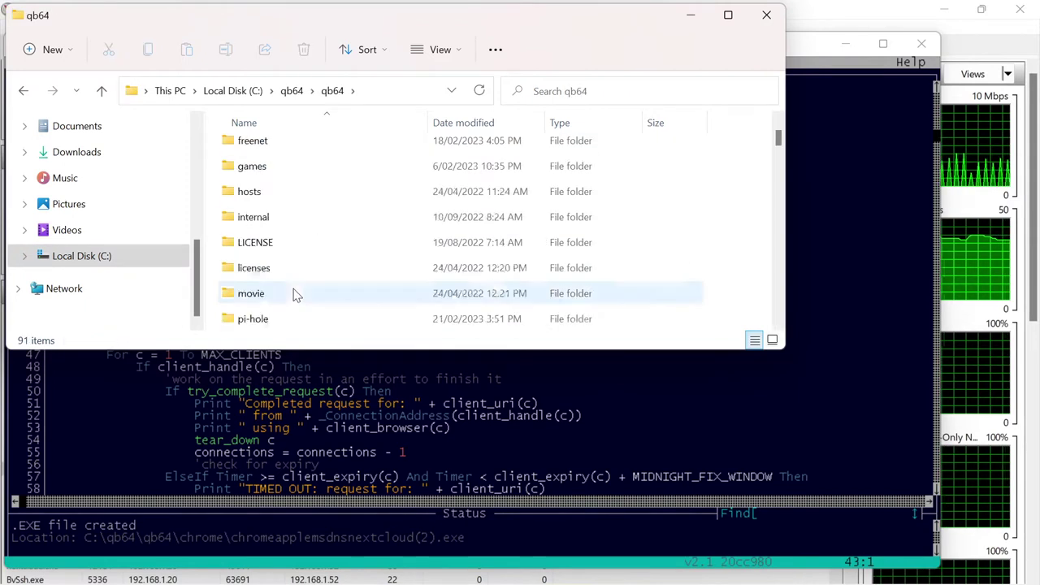
scroll(295, 296, down, 5)
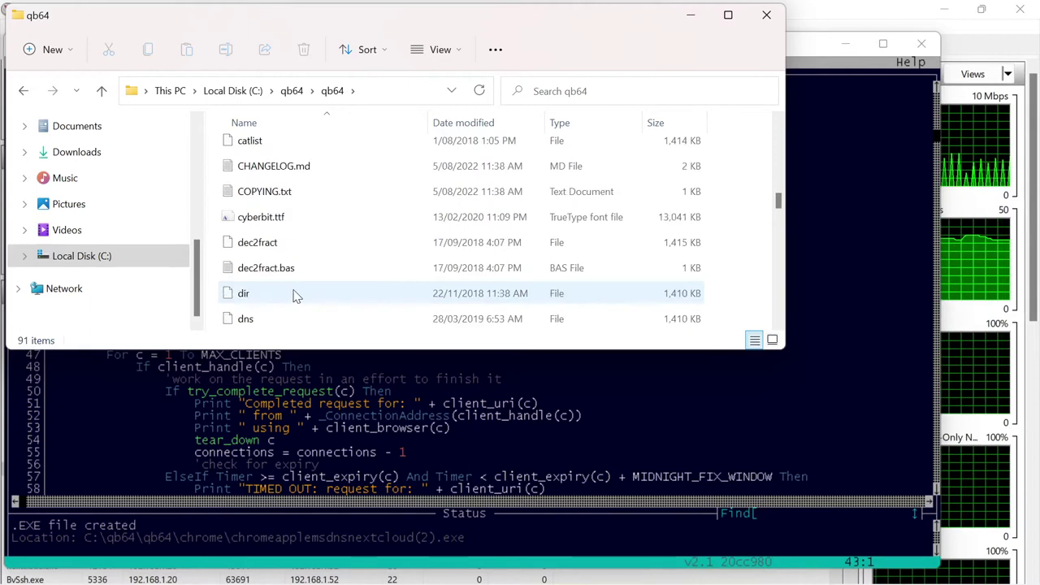
scroll(295, 297, down, 3)
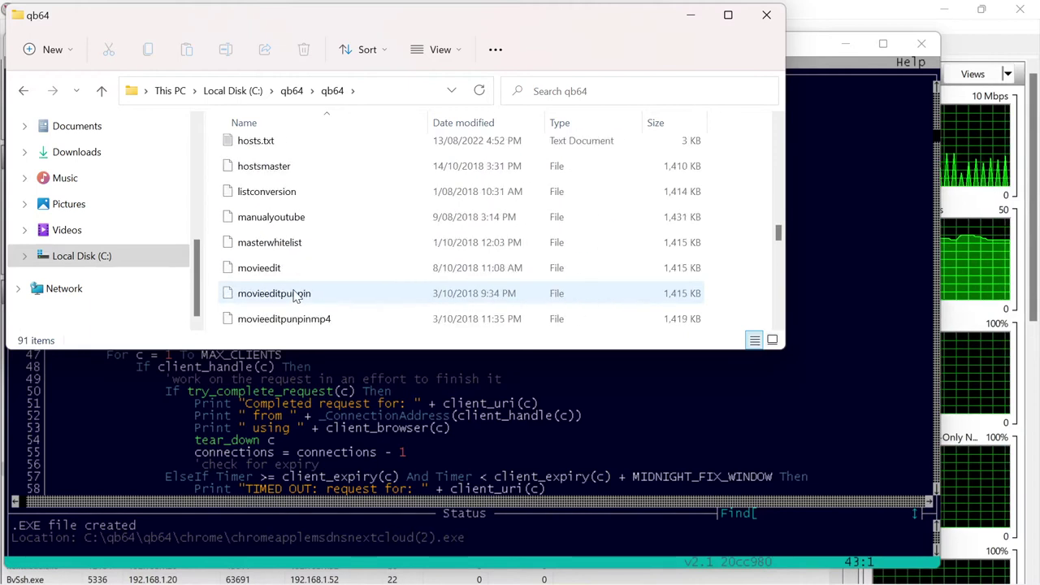
scroll(295, 297, down, 3)
scroll(295, 297, down, 6)
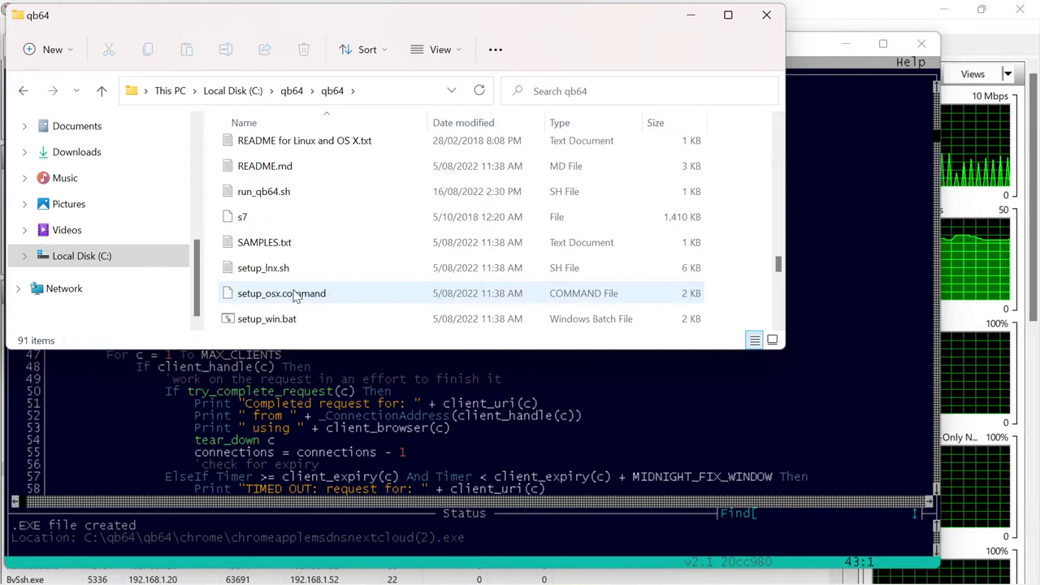
scroll(295, 296, down, 1)
scroll(295, 296, down, 2)
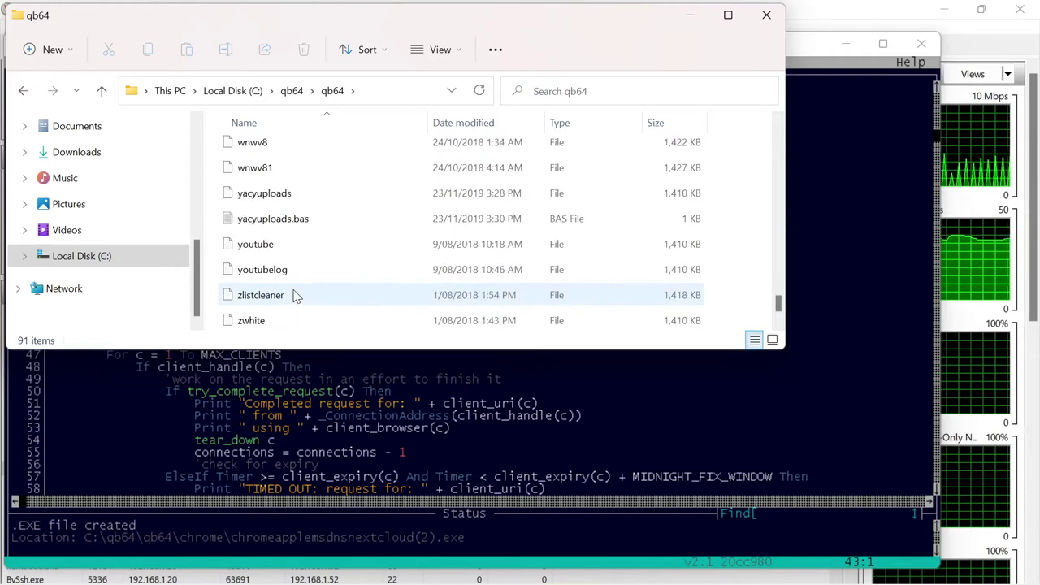
scroll(295, 297, up, 3)
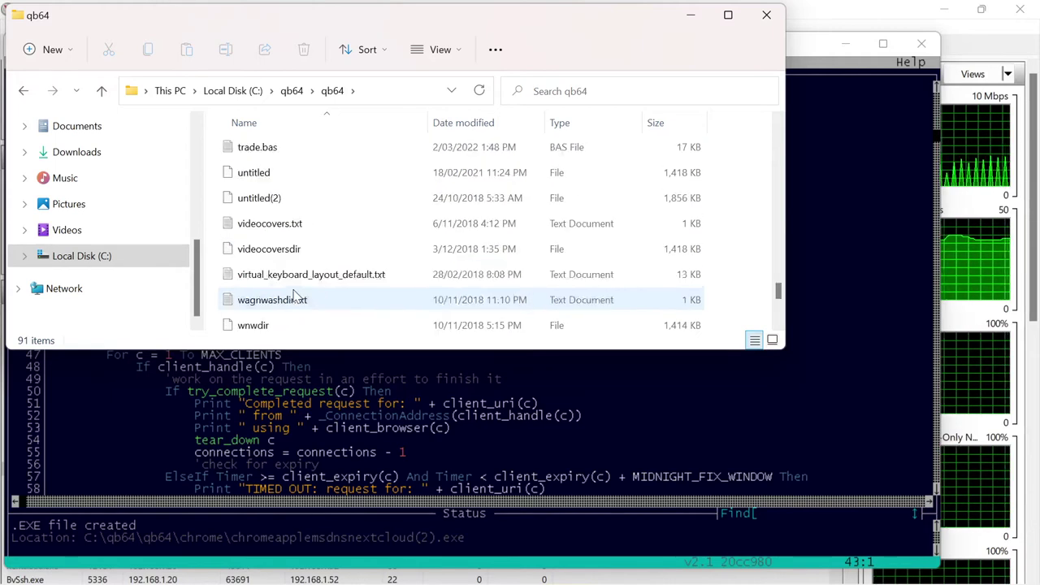
scroll(295, 297, up, 7)
scroll(295, 297, up, 3)
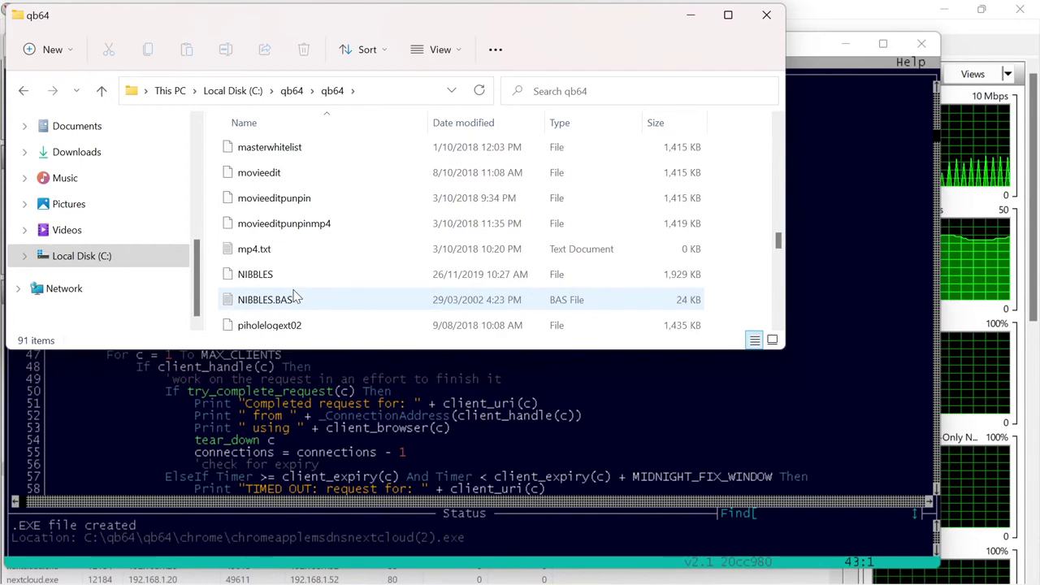
drag(323, 15, 501, 112)
Open the chrome folder and select the new chromeapplemsdnsnextcloud(2).exe
click(42, 62)
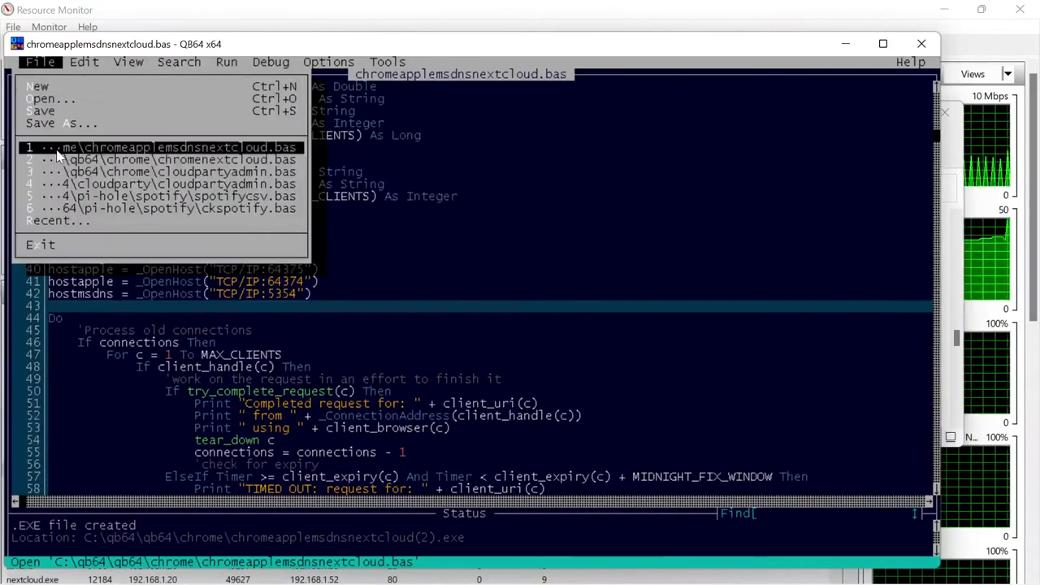
scroll(455, 291, down, 7)
scroll(468, 325, up, 4)
scroll(479, 357, down, 6)
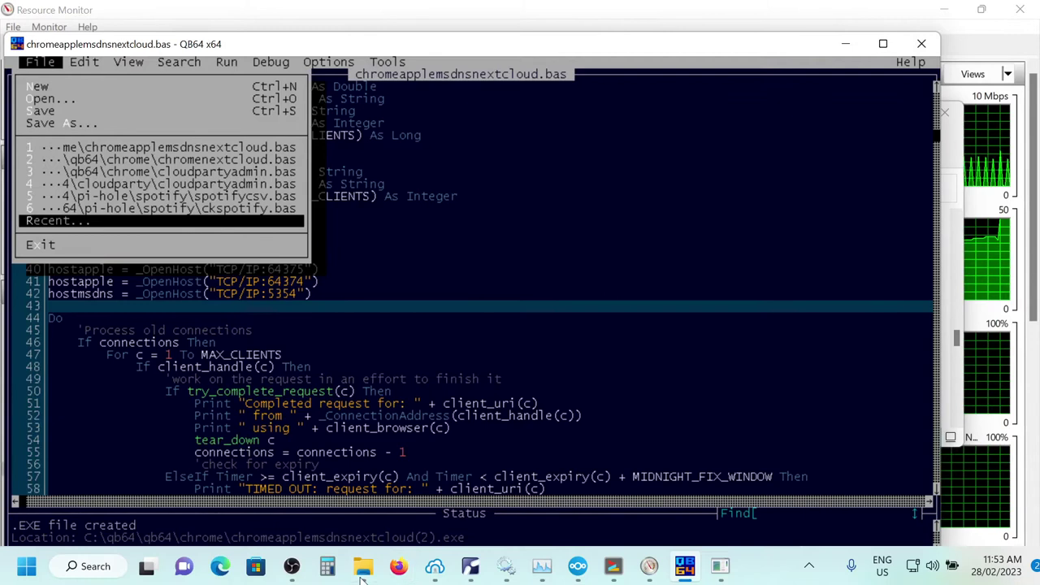
click(366, 569)
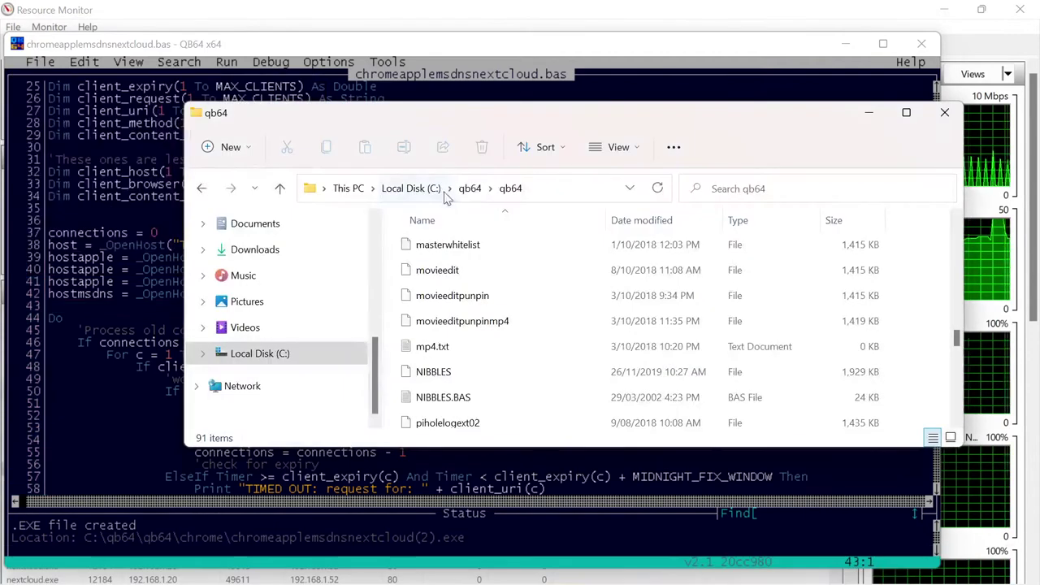
click(506, 185)
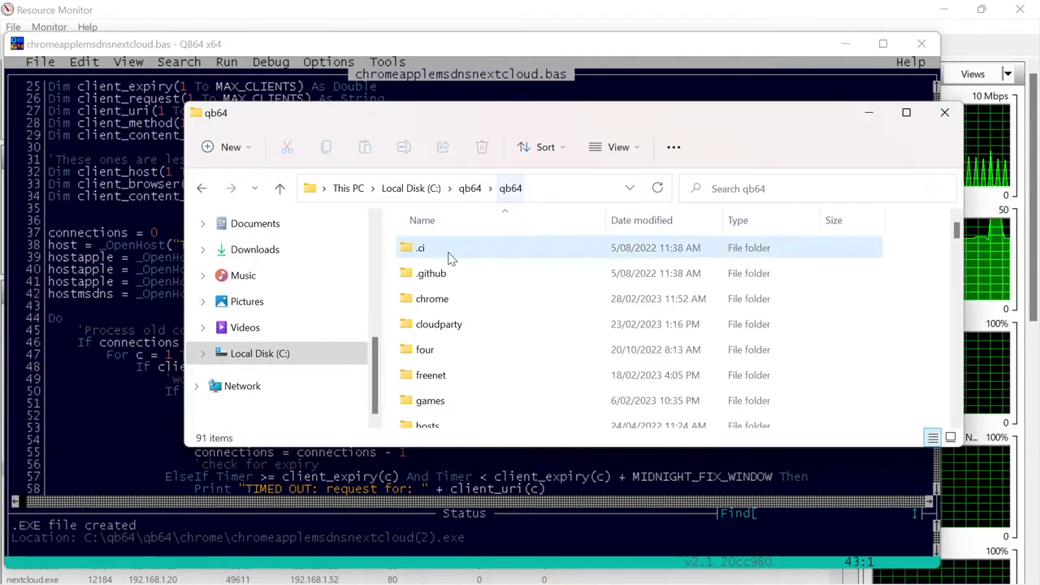
click(434, 306)
double_click(432, 305)
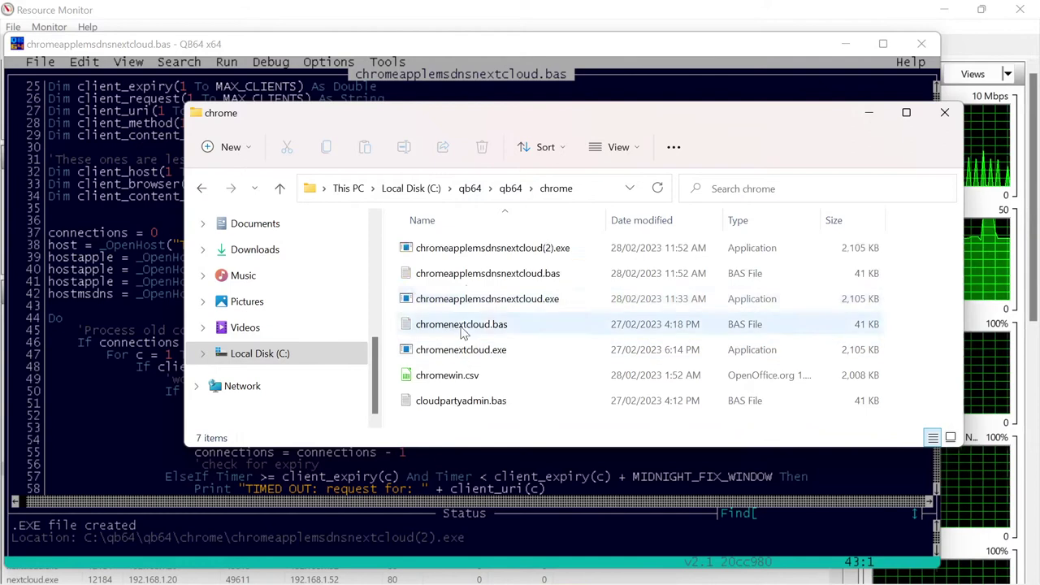
click(465, 255)
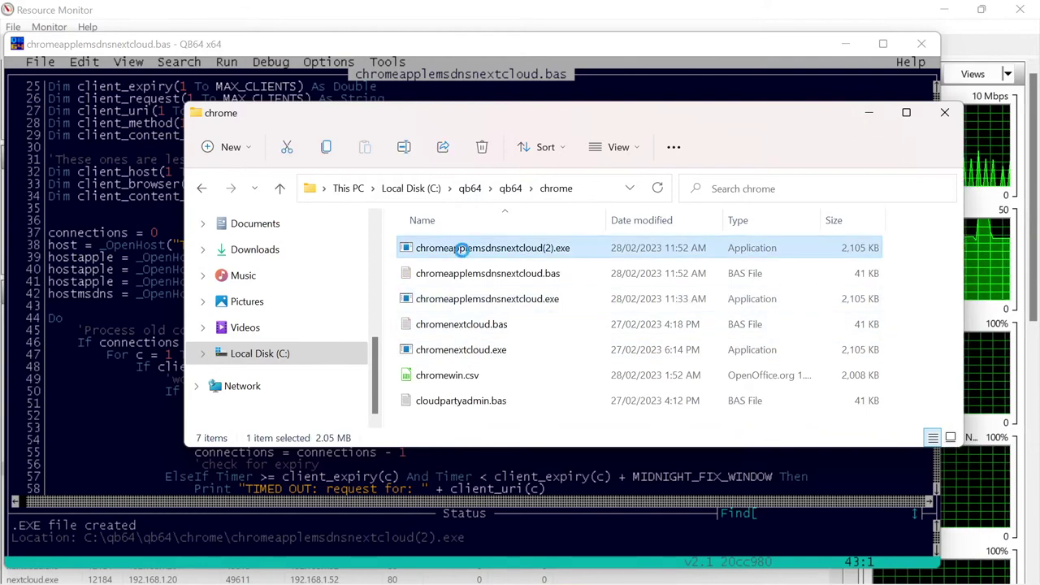
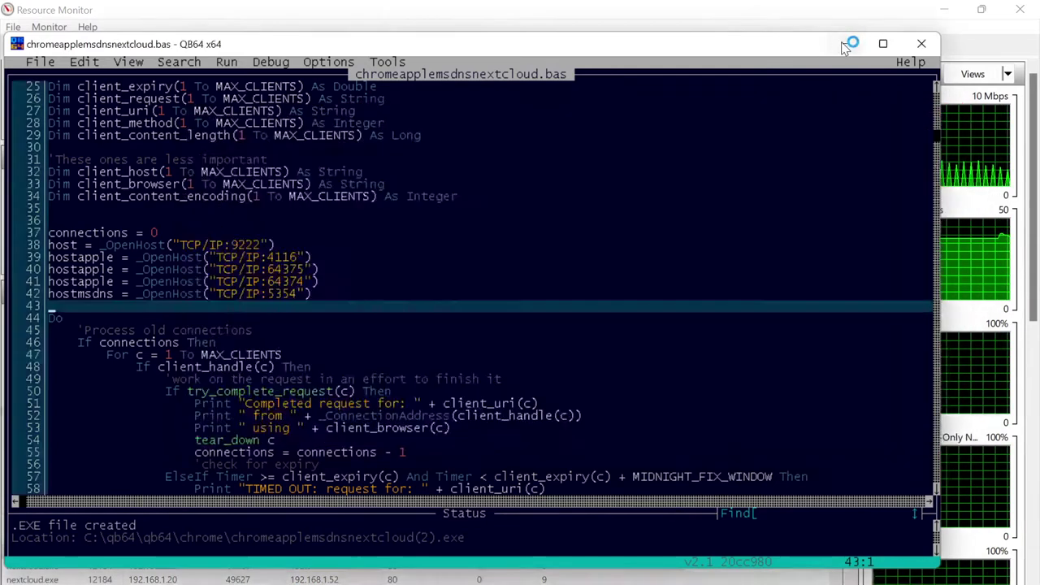
Minimize QB64 and Resource Monitor, and close the disconnected xterm session
click(845, 43)
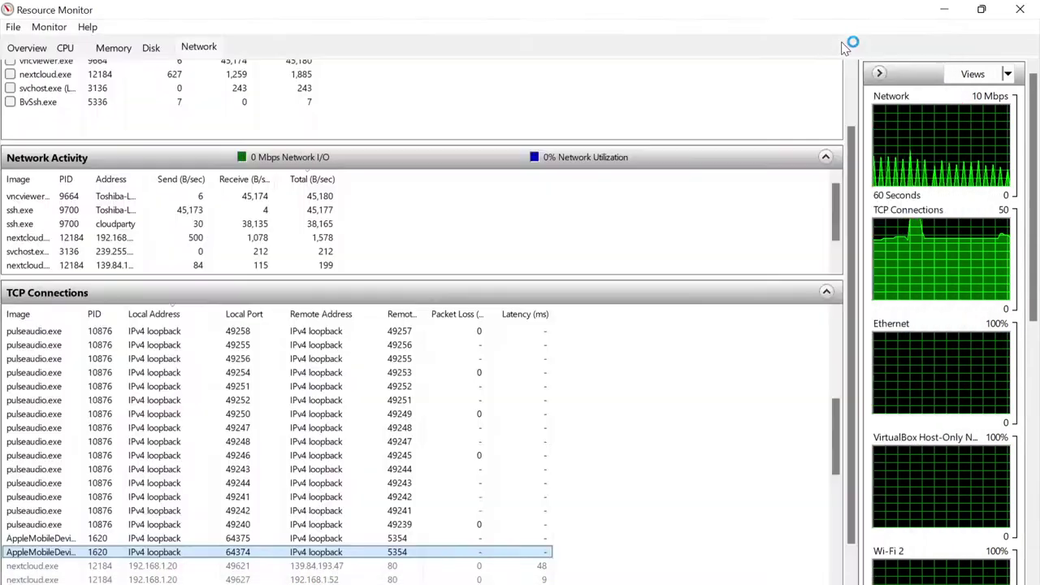
click(944, 9)
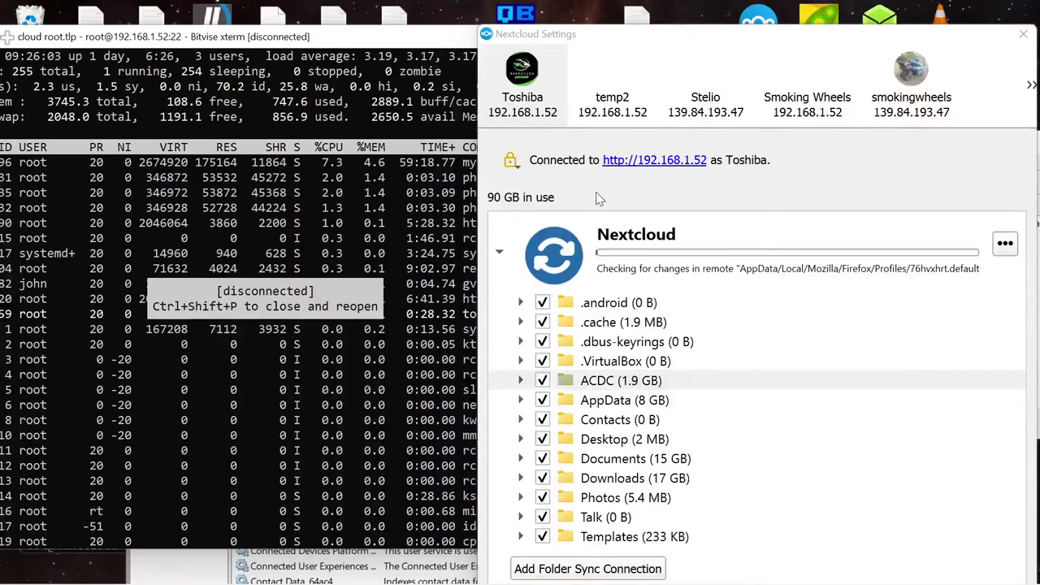
click(337, 38)
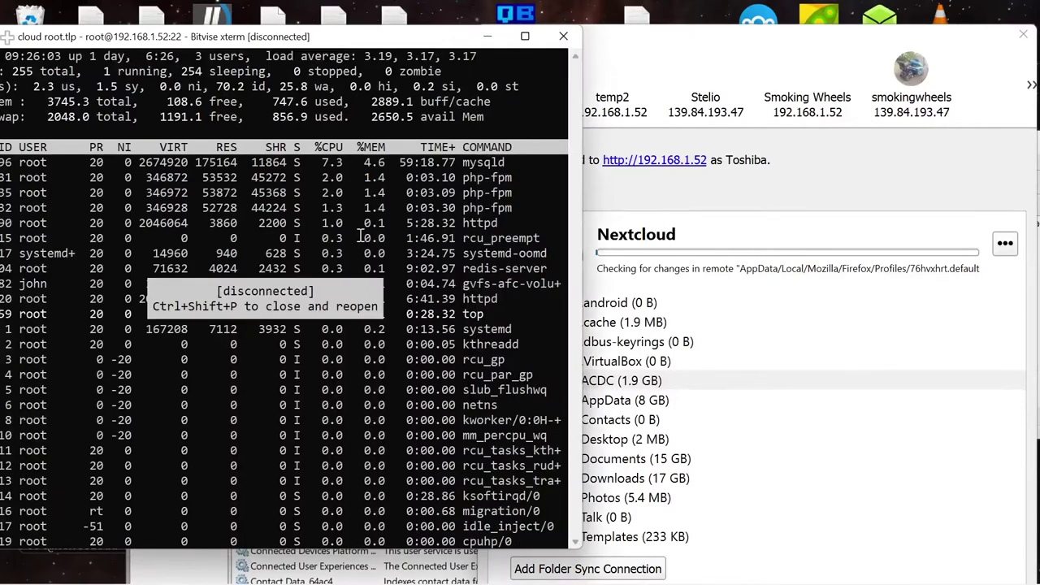
key(ctrl+shift+p)
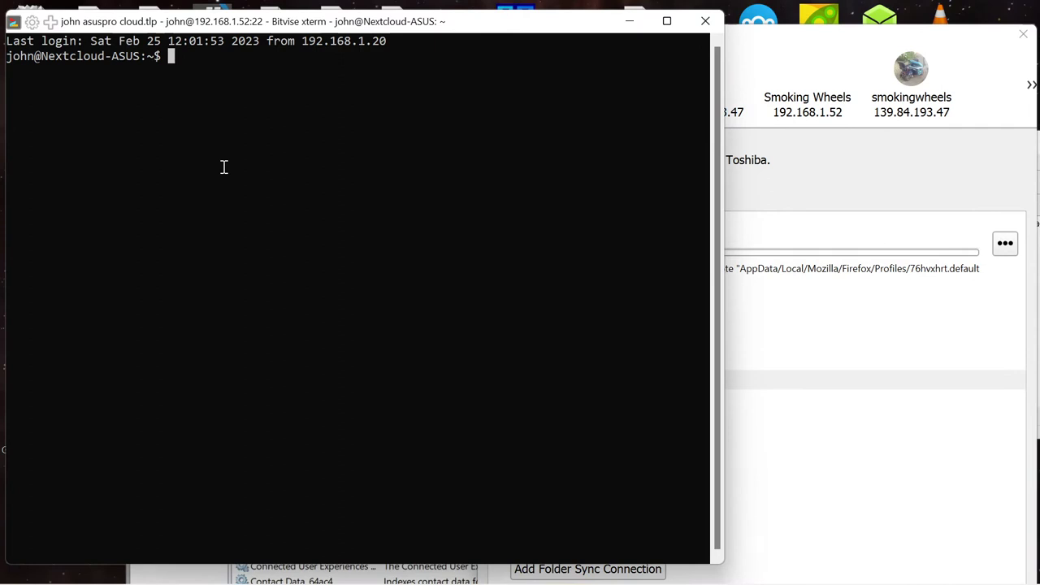
Run top on the Nextcloud-ASUS server and make the terminal window shorter
text(top)
key(Return)
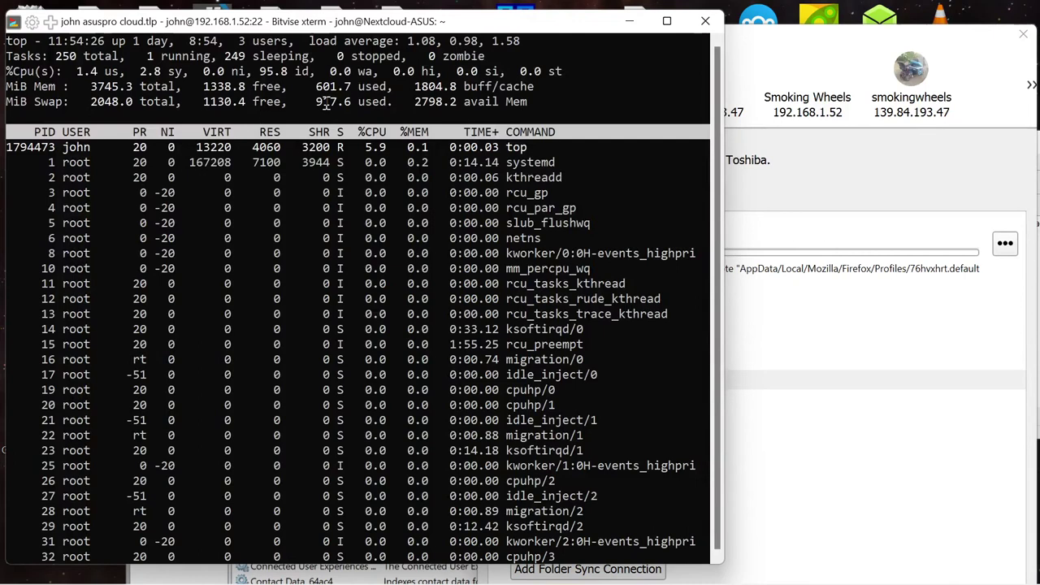
drag(370, 15, 358, 121)
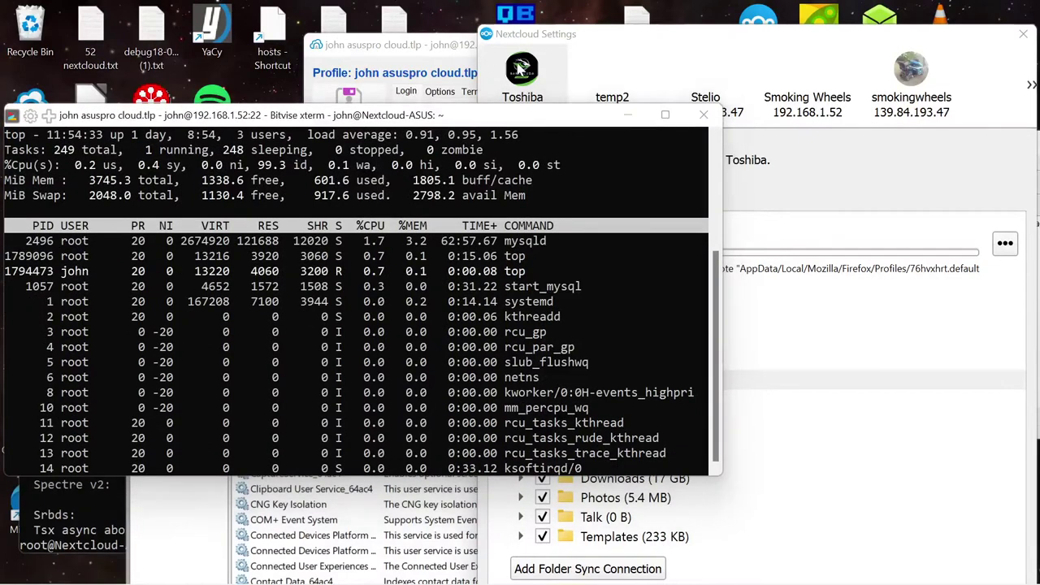
Check the temp2 and Toshiba account sync status, then bring the network Resource Monitor forward
click(616, 82)
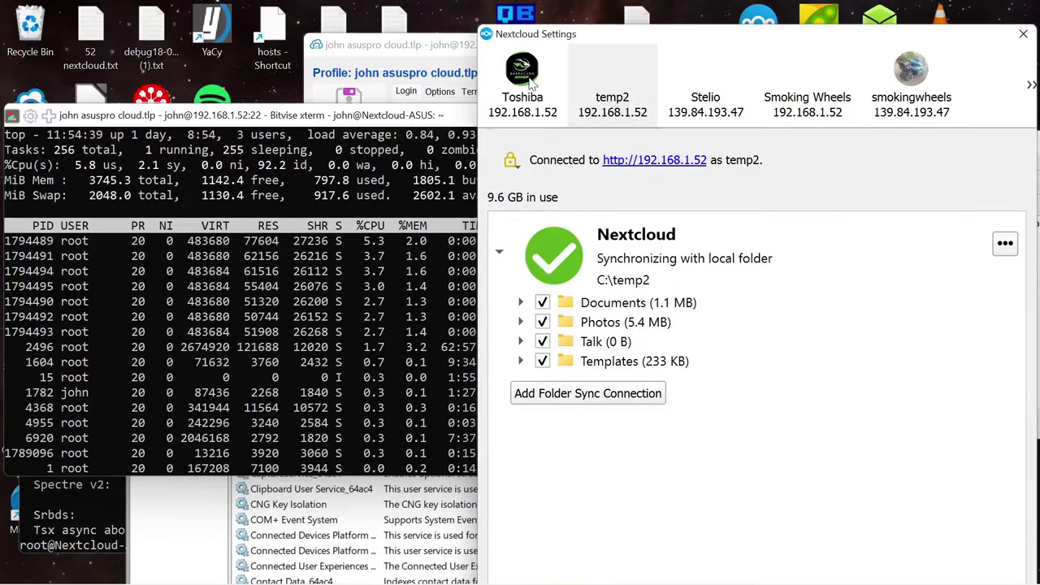
click(532, 81)
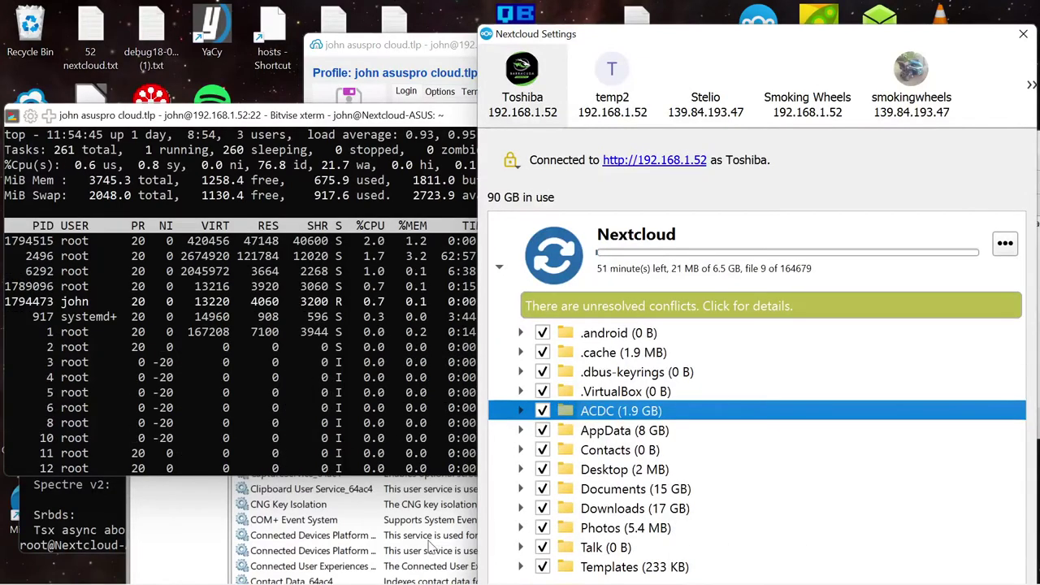
mouse_move(470, 579)
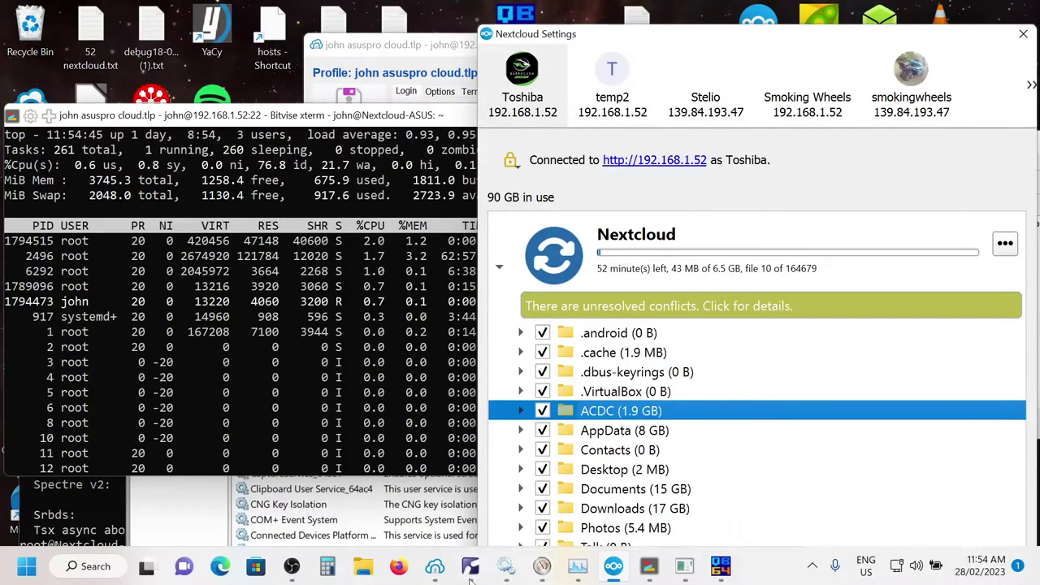
click(545, 582)
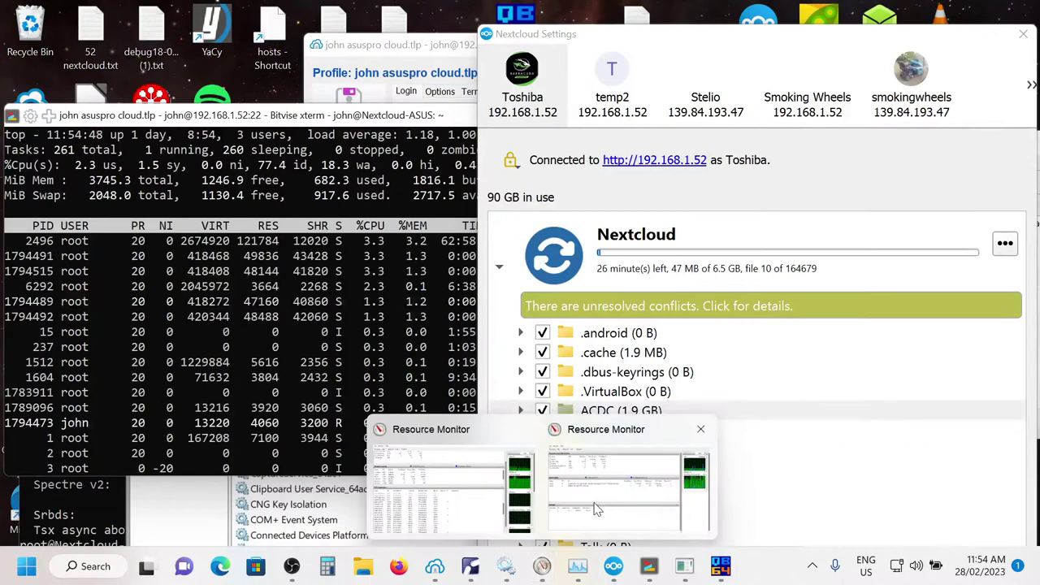
click(594, 506)
click(454, 492)
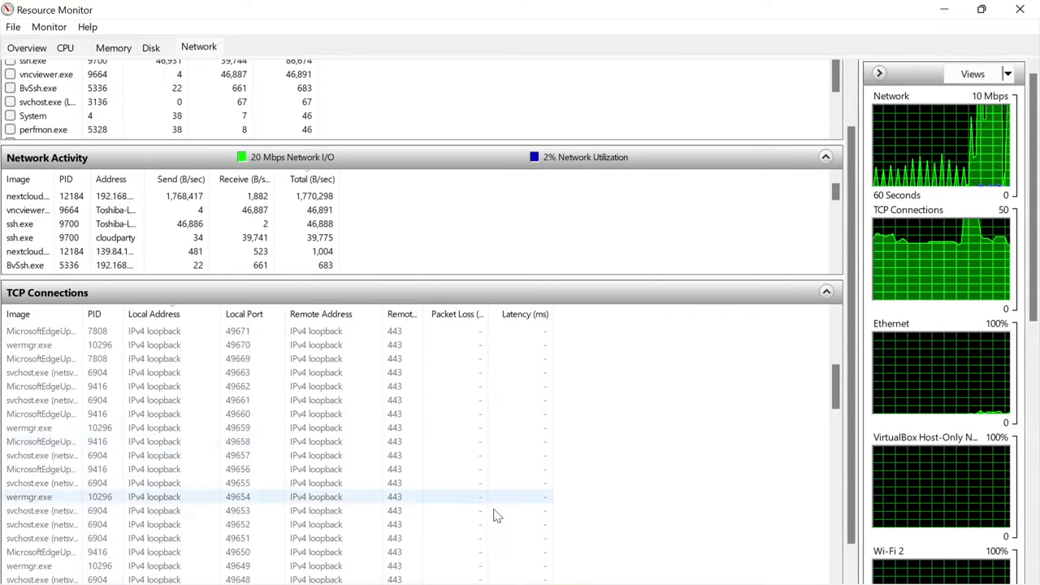
Bring Task Manager forward, shift it left, and view the Ethernet throughput graphs
mouse_move(538, 577)
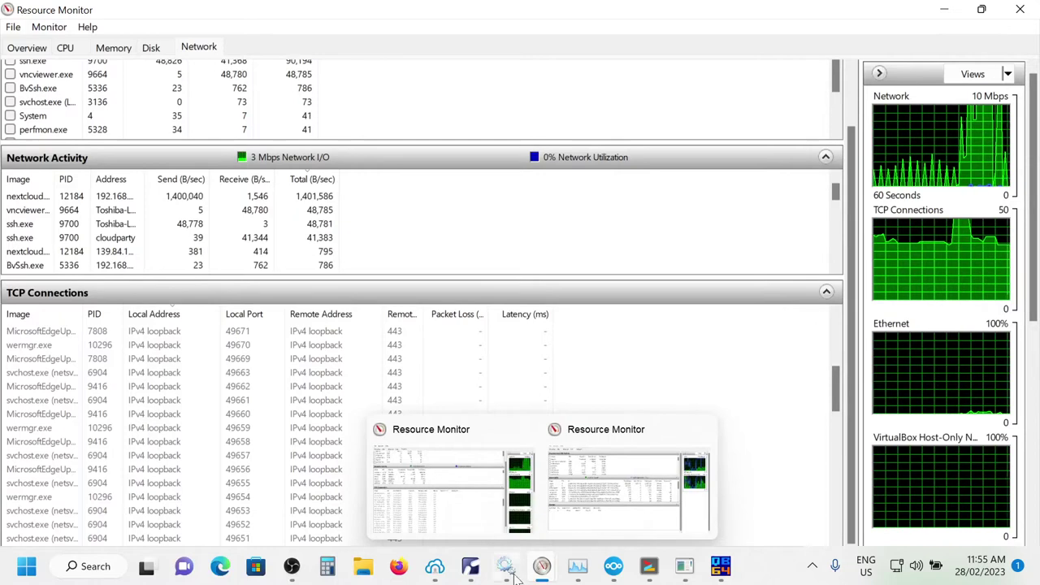
click(578, 567)
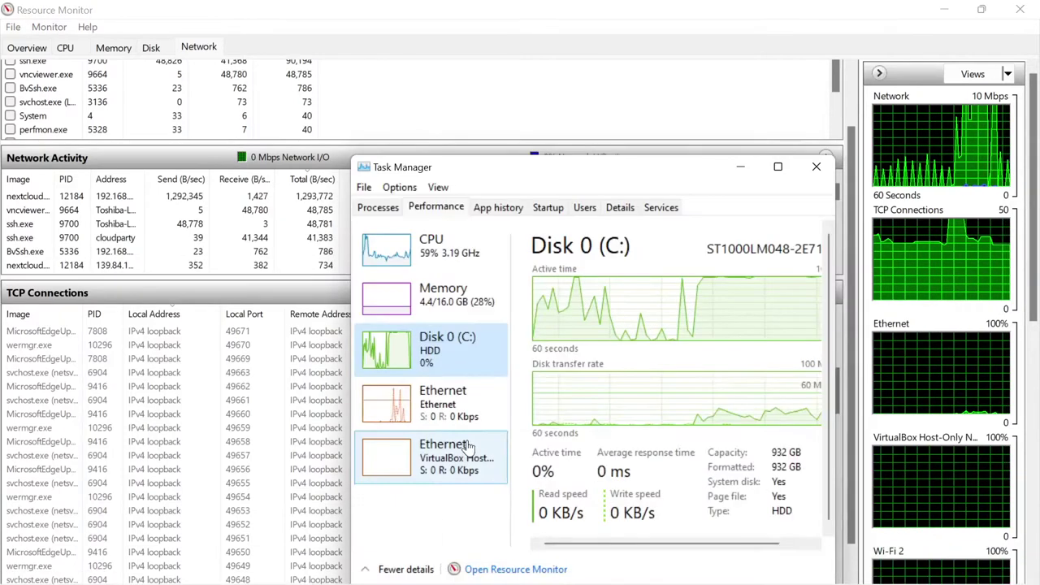
drag(495, 175, 455, 171)
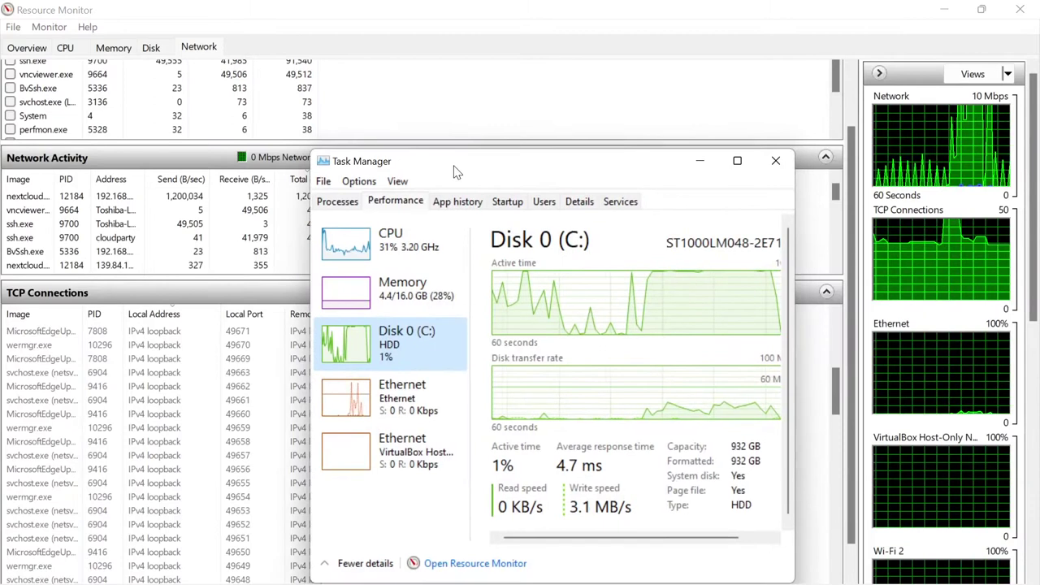
click(347, 401)
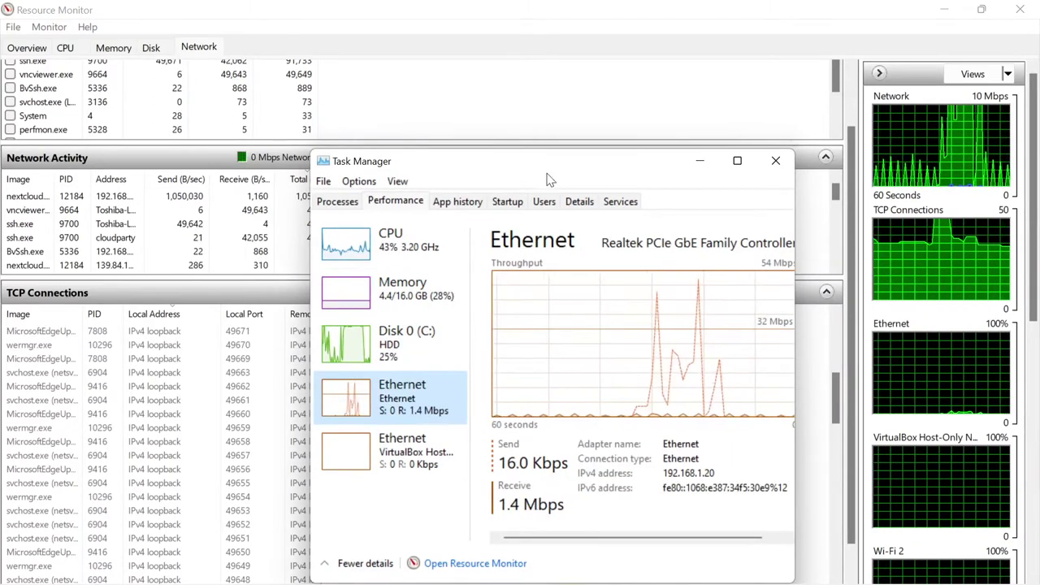
Show the Disk 0 (C:) performance graphs and reposition Task Manager over Resource Monitor
drag(550, 169, 548, 186)
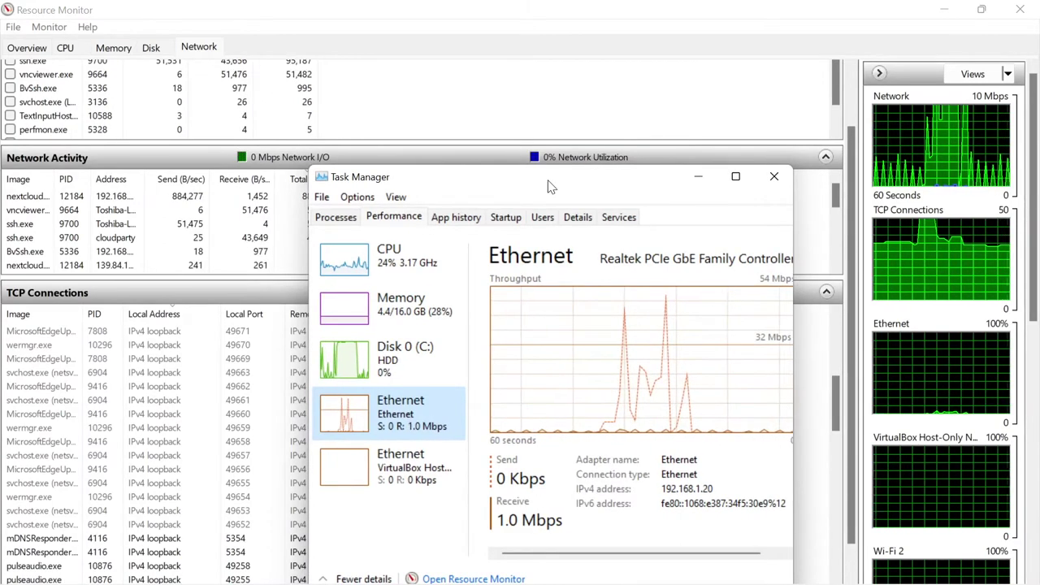
click(341, 366)
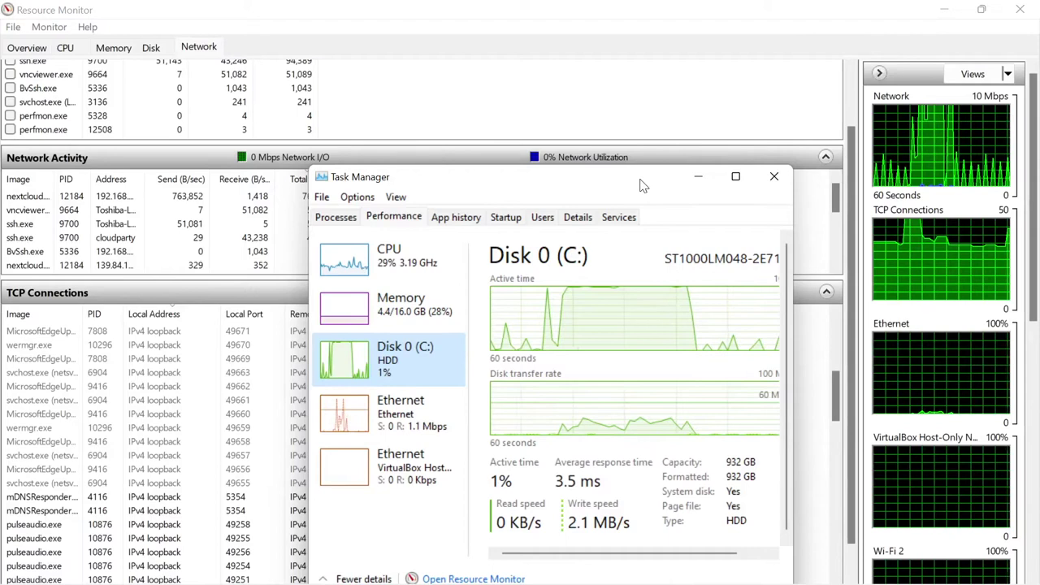
drag(638, 214, 635, 229)
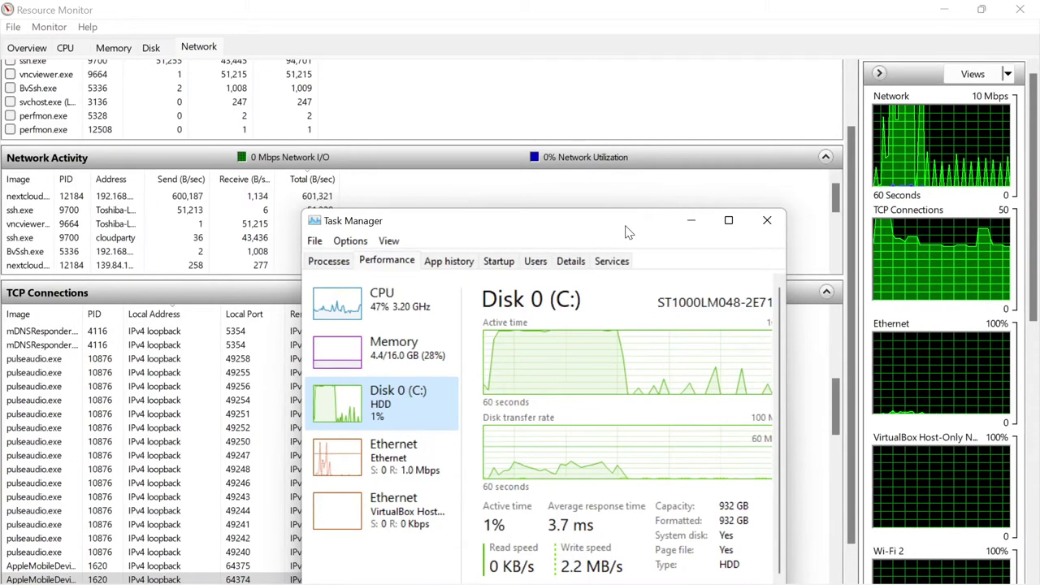
drag(625, 233, 801, 201)
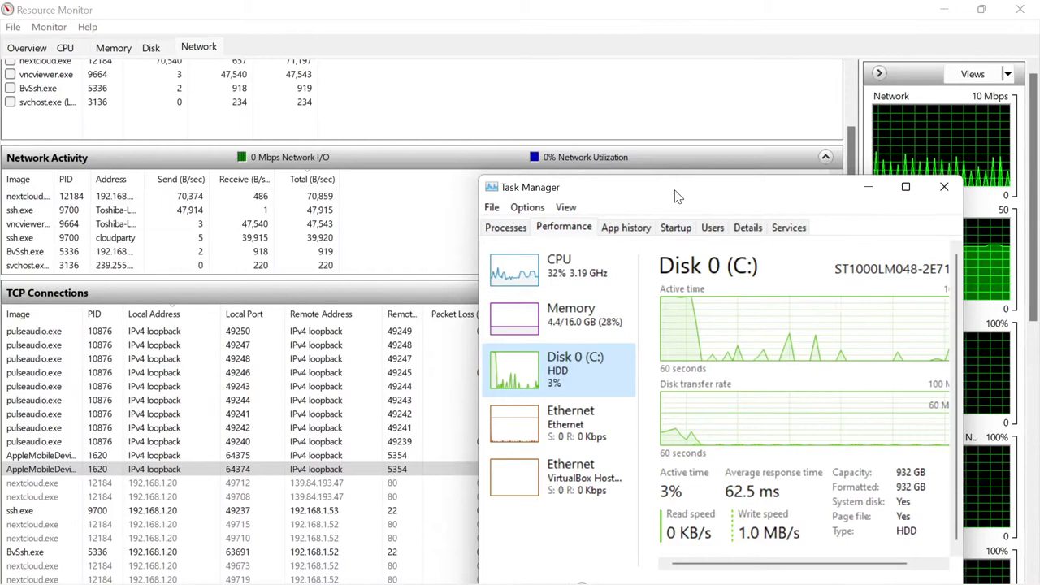
drag(678, 197, 677, 196)
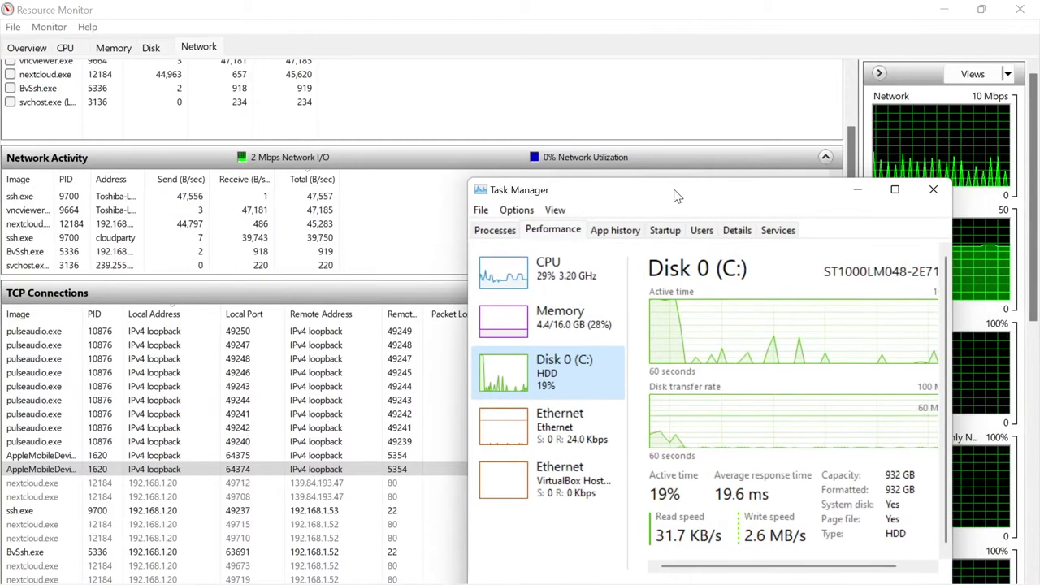
Check Nextcloud sync progress (2 GB of 6.5 GB), then show Resource Monitor's Disk activity
mouse_move(633, 574)
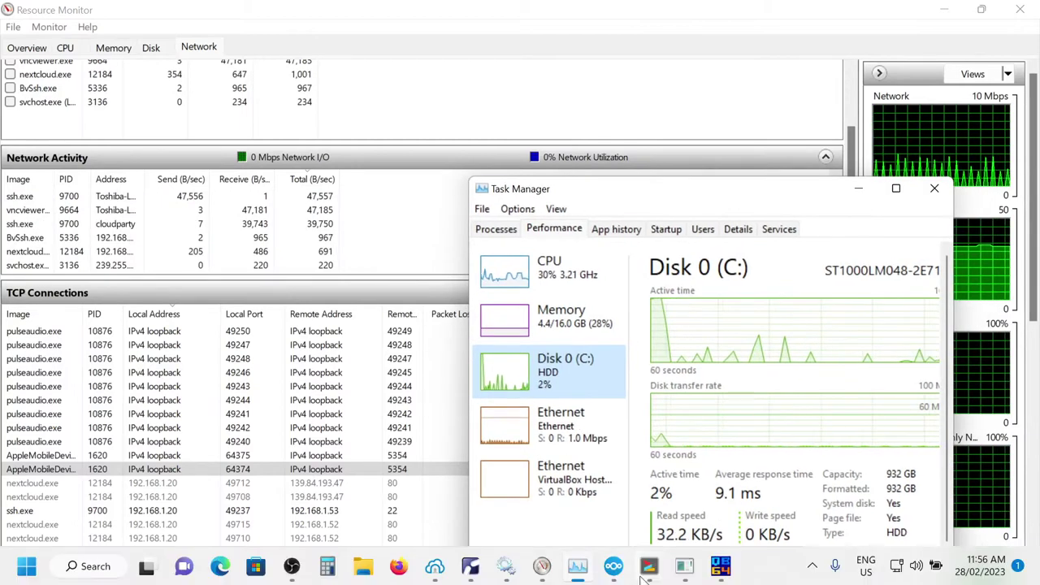
click(616, 577)
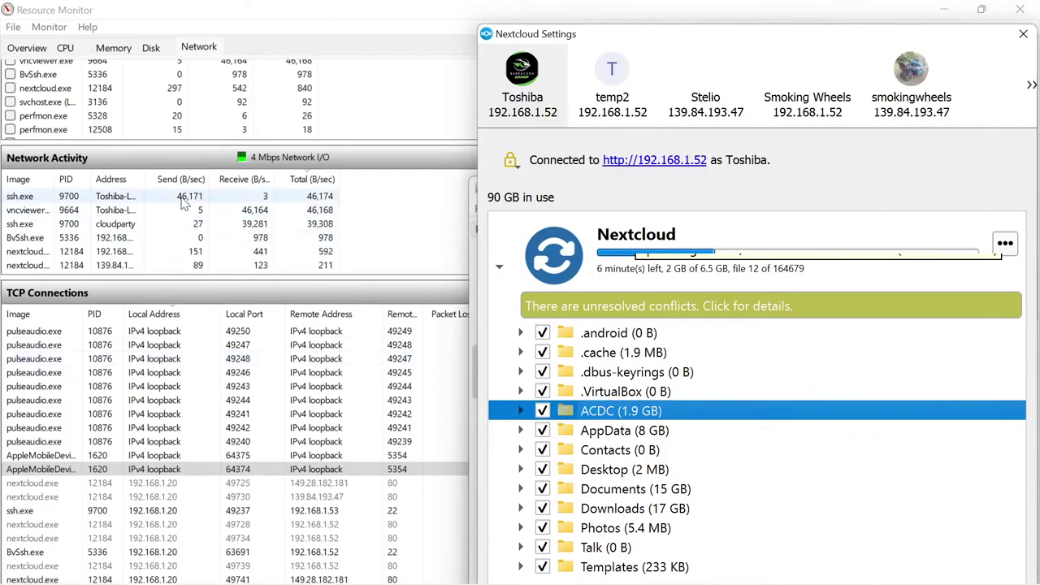
click(160, 51)
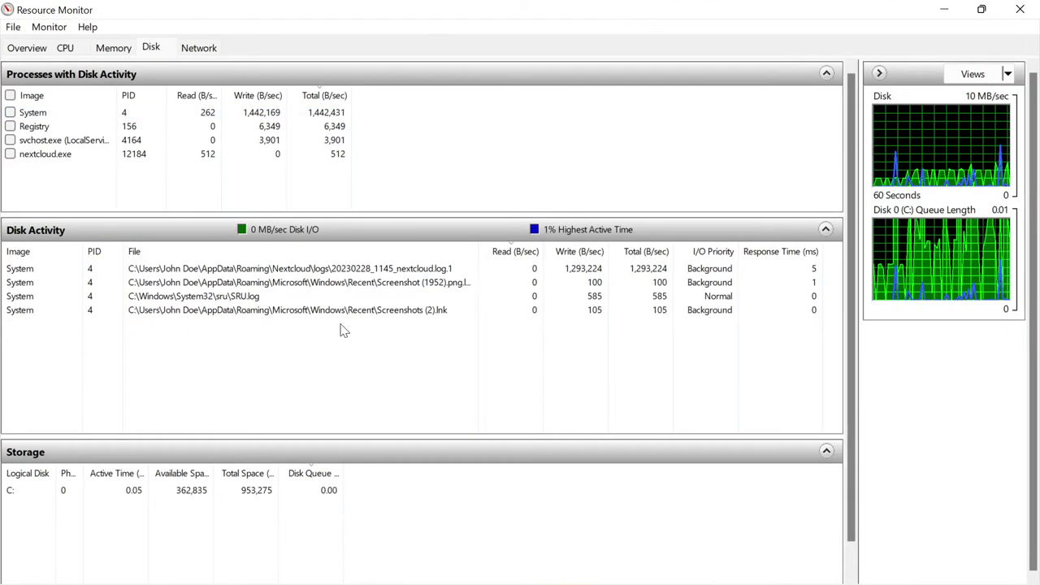
Inspect the Nextcloud log write and log archive reads in Disk Activity, then show the CPU view
click(340, 272)
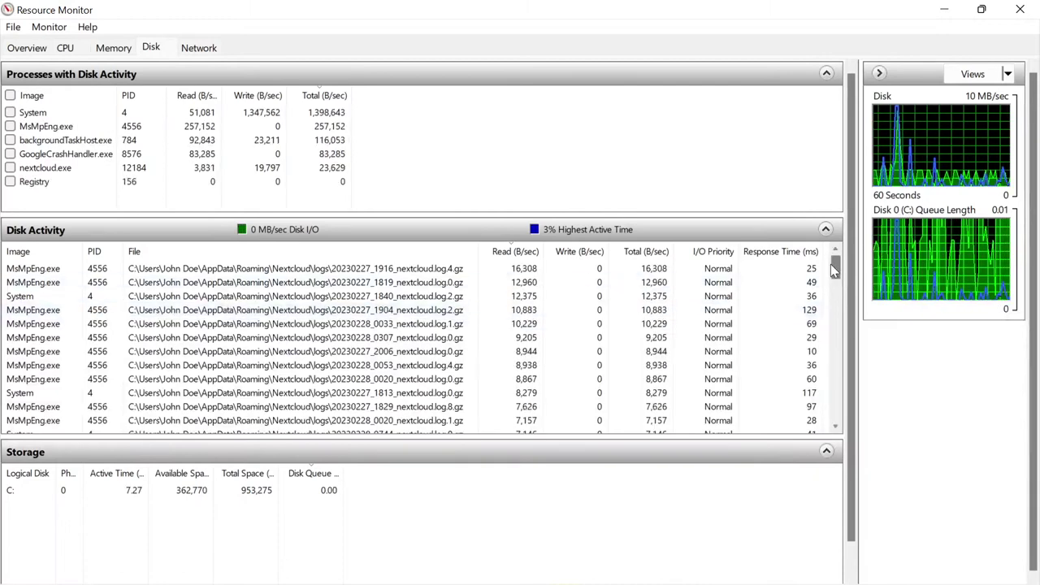
drag(835, 270, 835, 413)
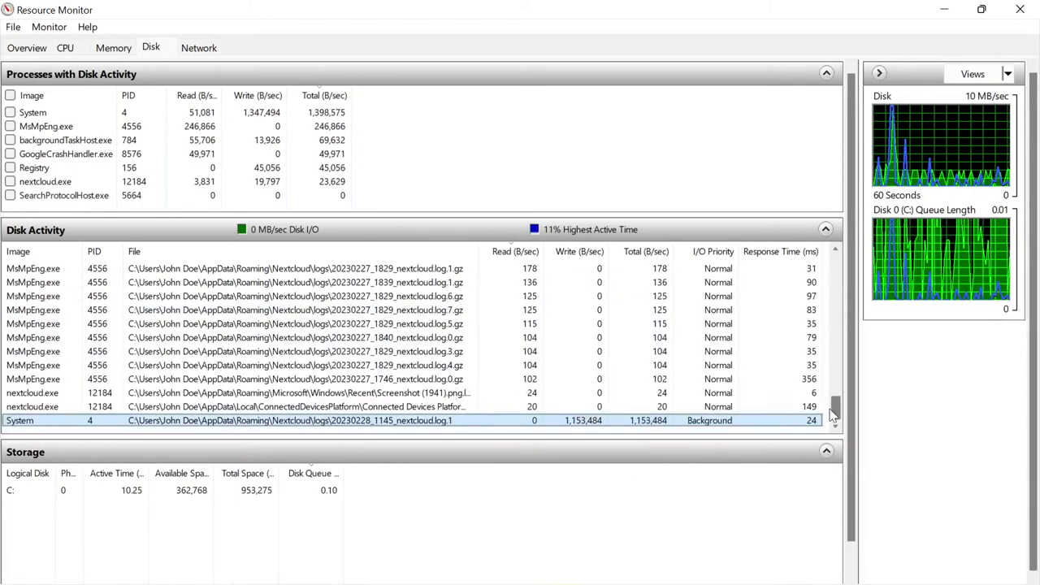
click(255, 327)
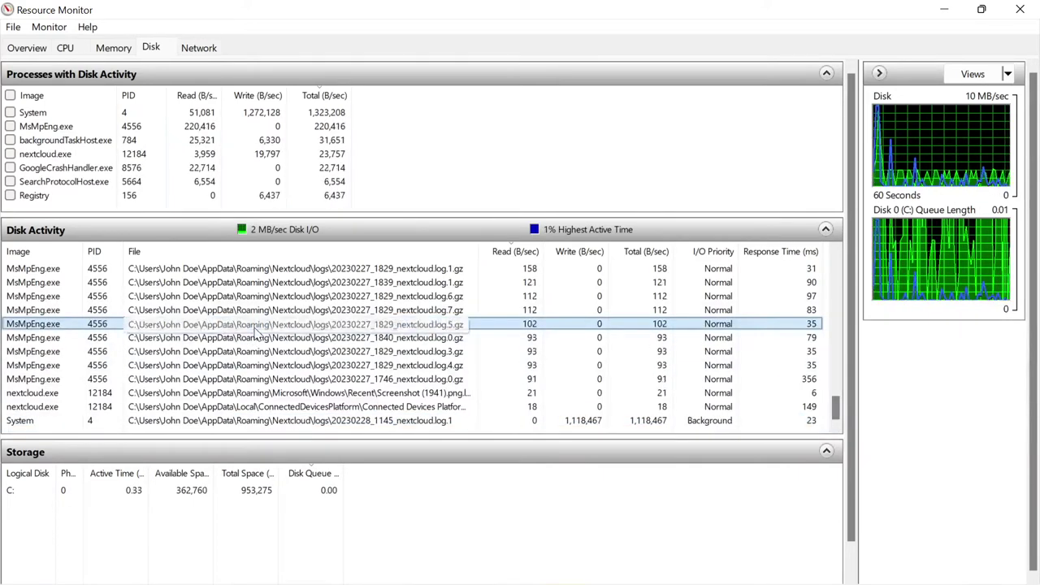
click(67, 49)
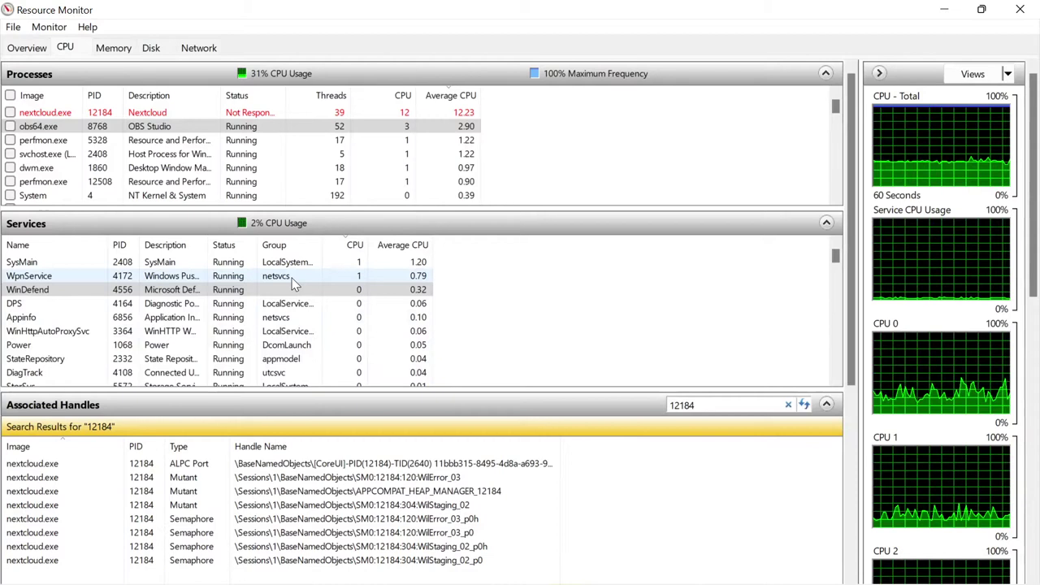
Re-run the Associated Handles search for PID 12184 several times, then return to the Disk view
click(36, 290)
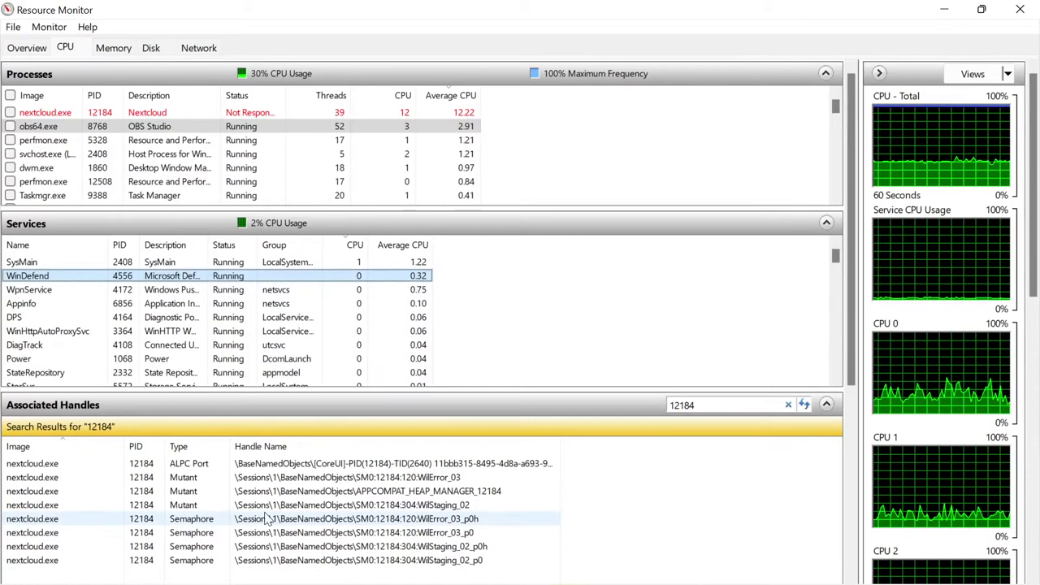
click(709, 404)
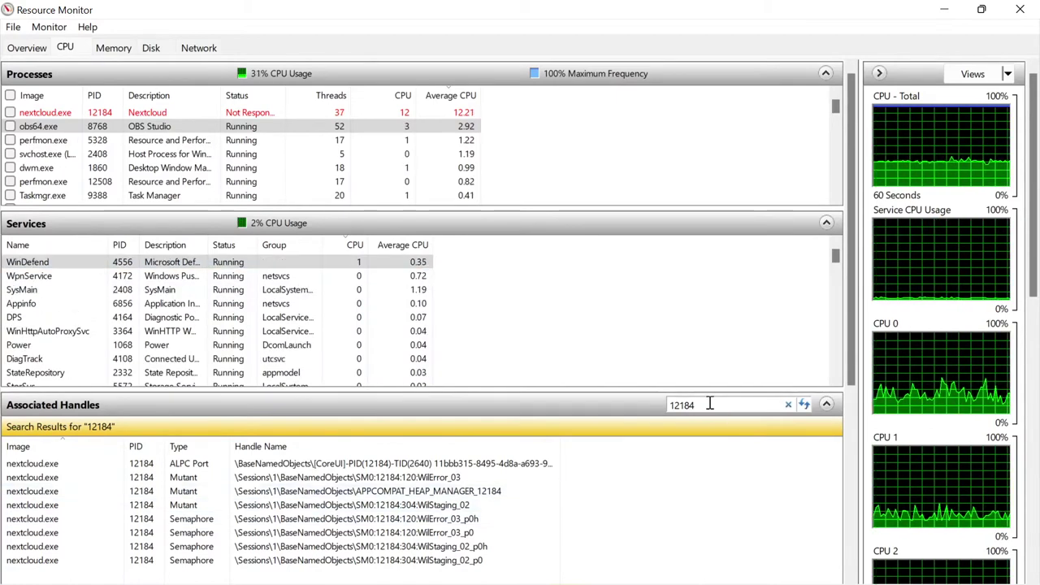
key(Return)
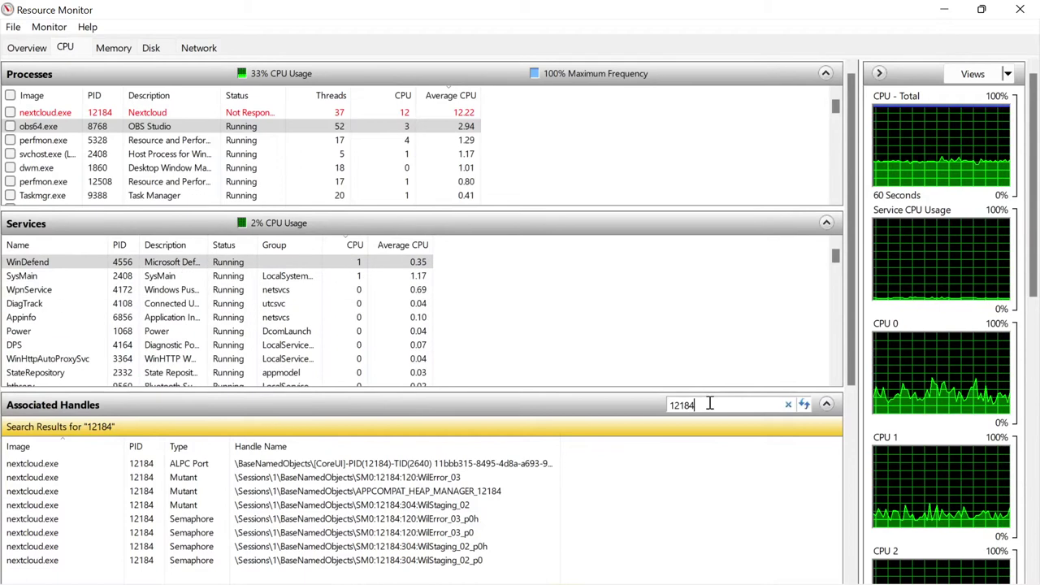
click(805, 406)
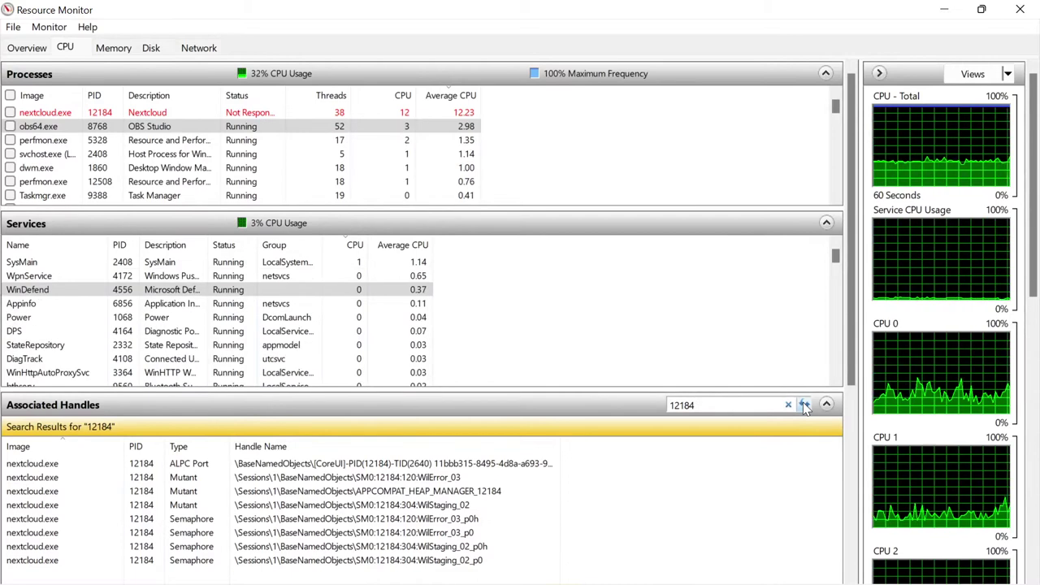
click(804, 407)
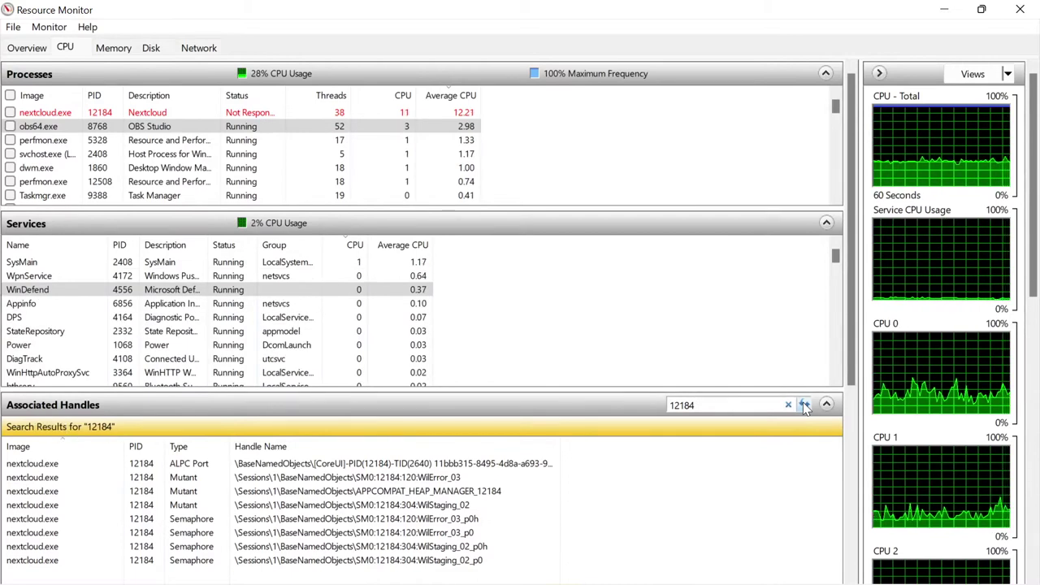
click(805, 407)
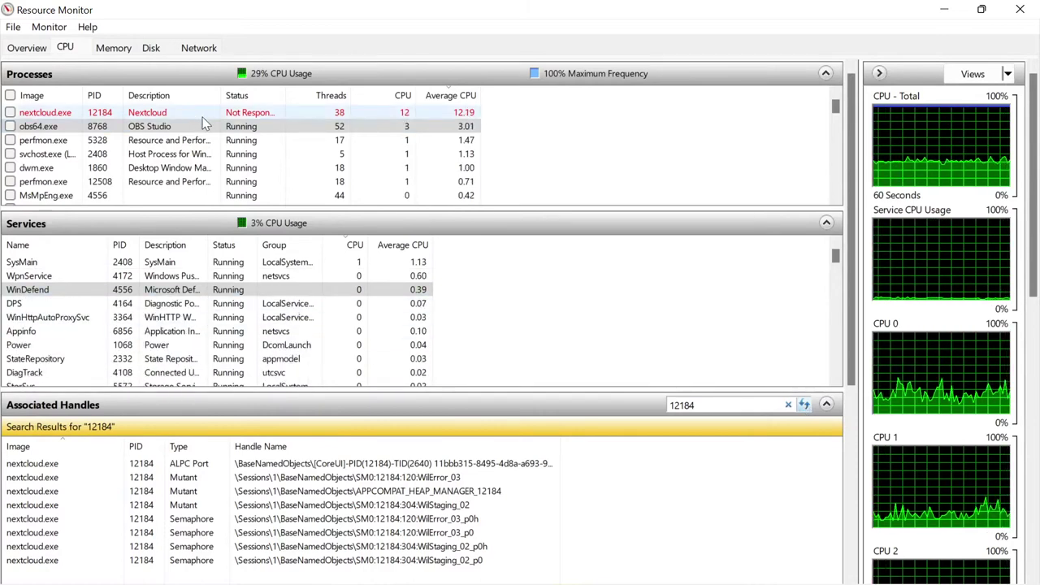
click(118, 50)
click(151, 48)
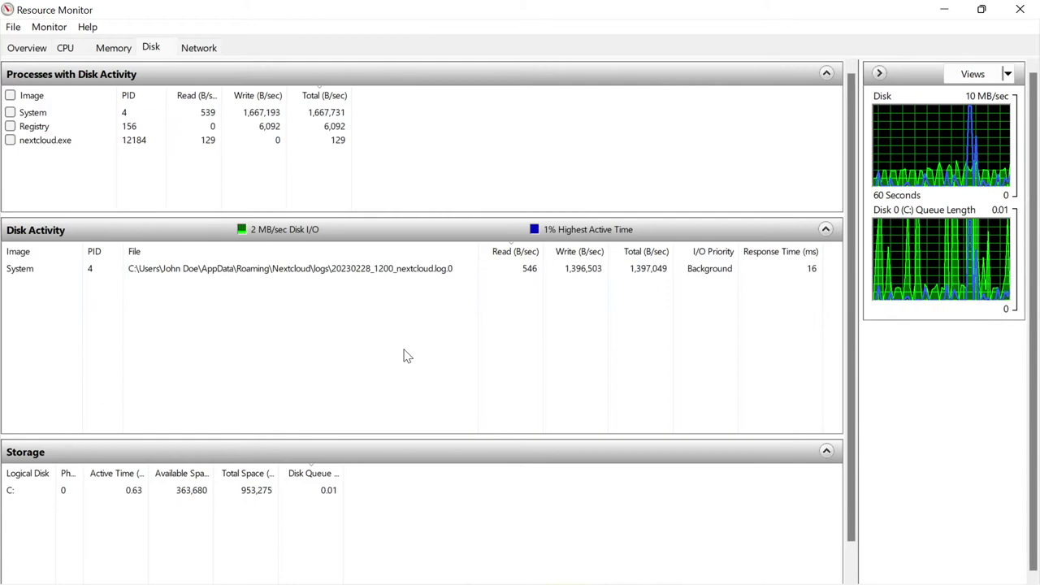
Show Resource Monitor's Network view with nextcloud.exe's TCP connections
click(198, 49)
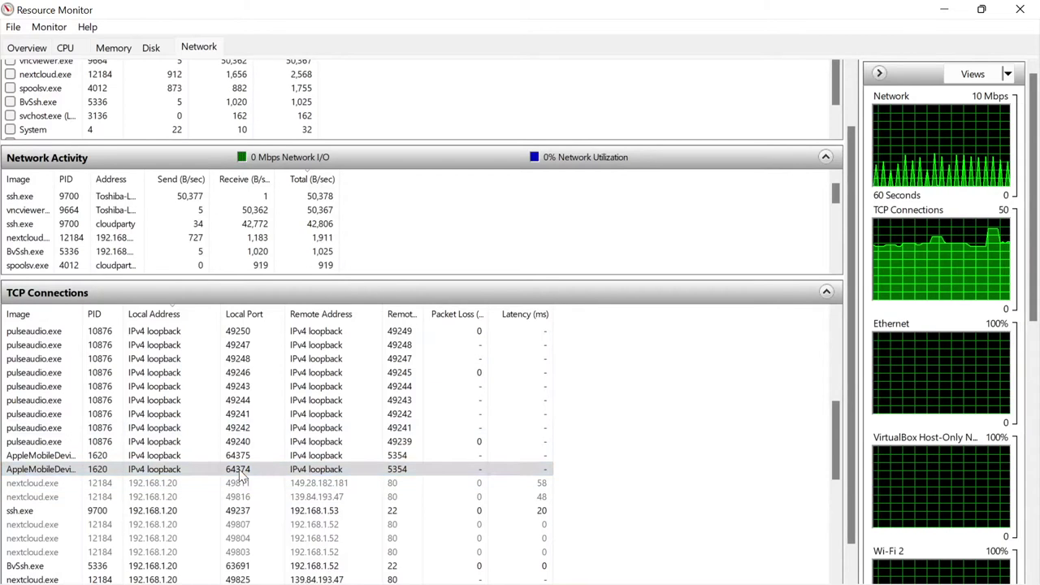
mouse_move(550, 581)
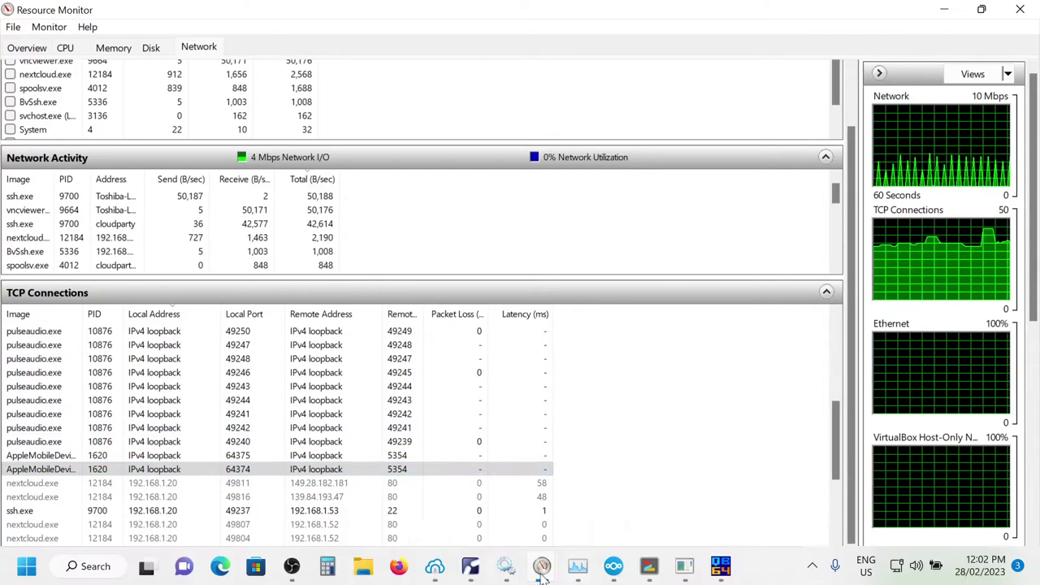
Stop the Apple Mobile Device Service in Services, then return to Resource Monitor's Disk view
mouse_move(505, 568)
click(475, 492)
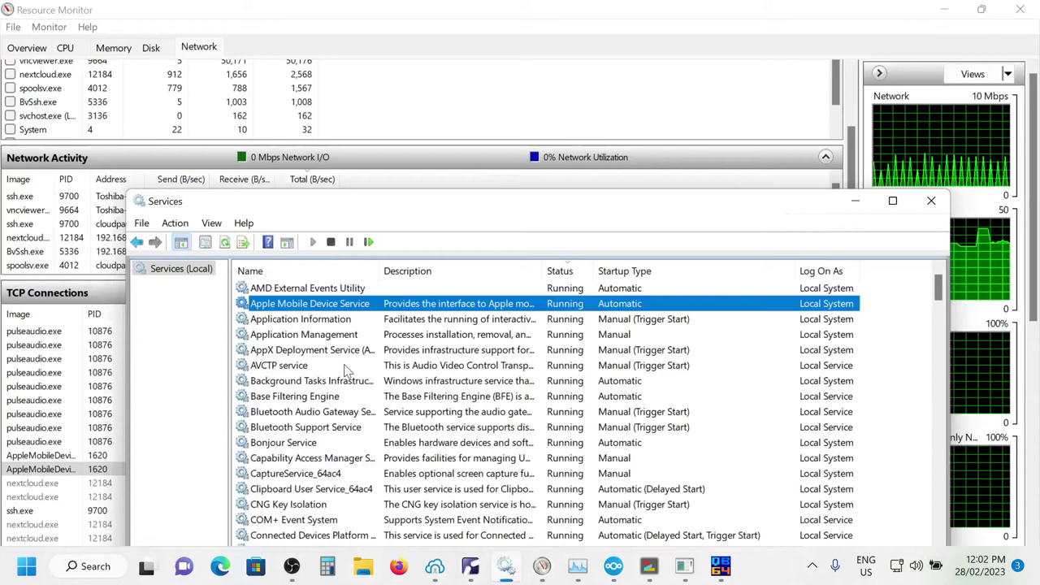
right_click(342, 304)
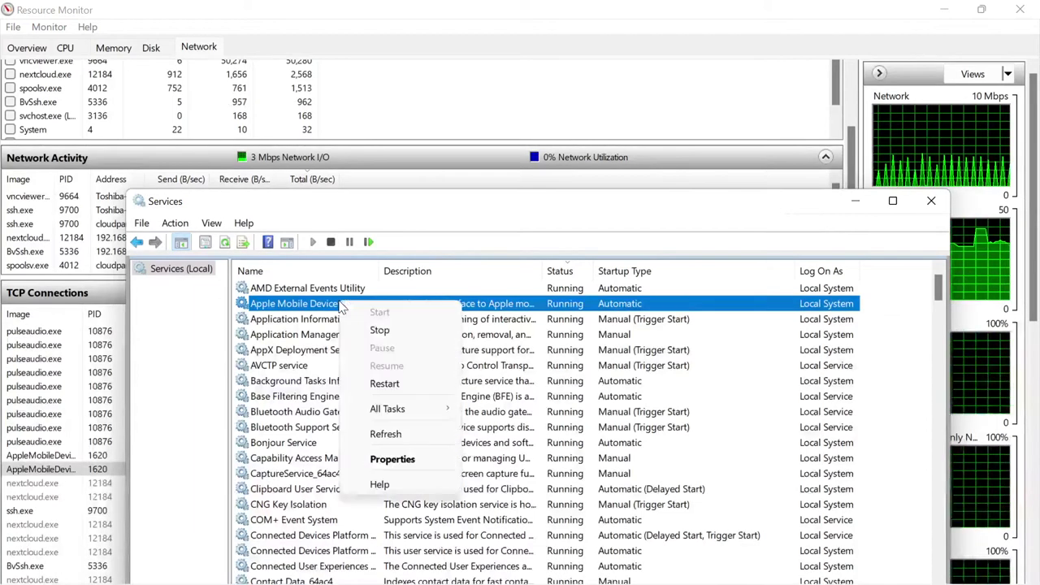
click(378, 330)
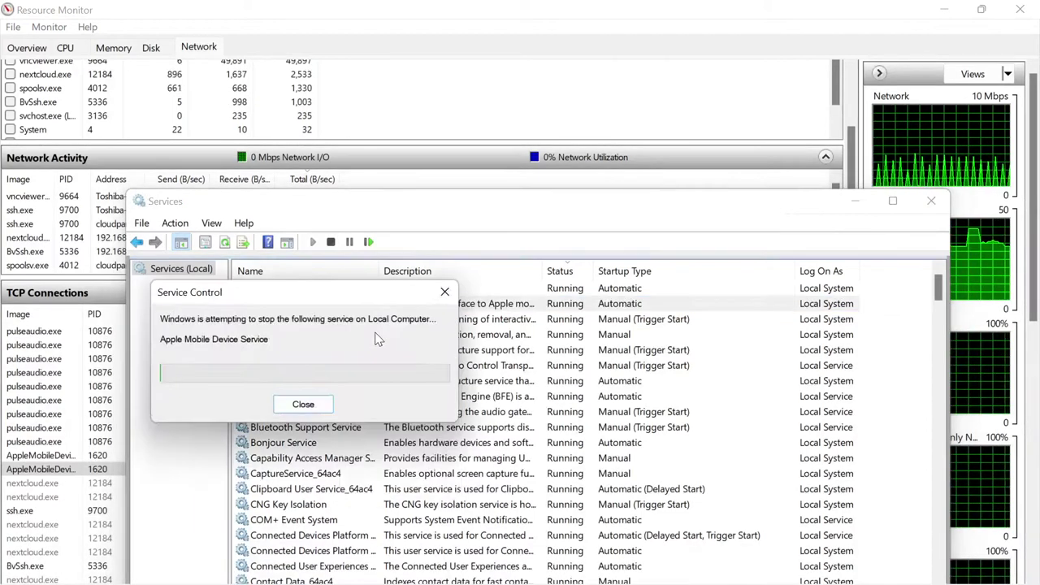
click(325, 403)
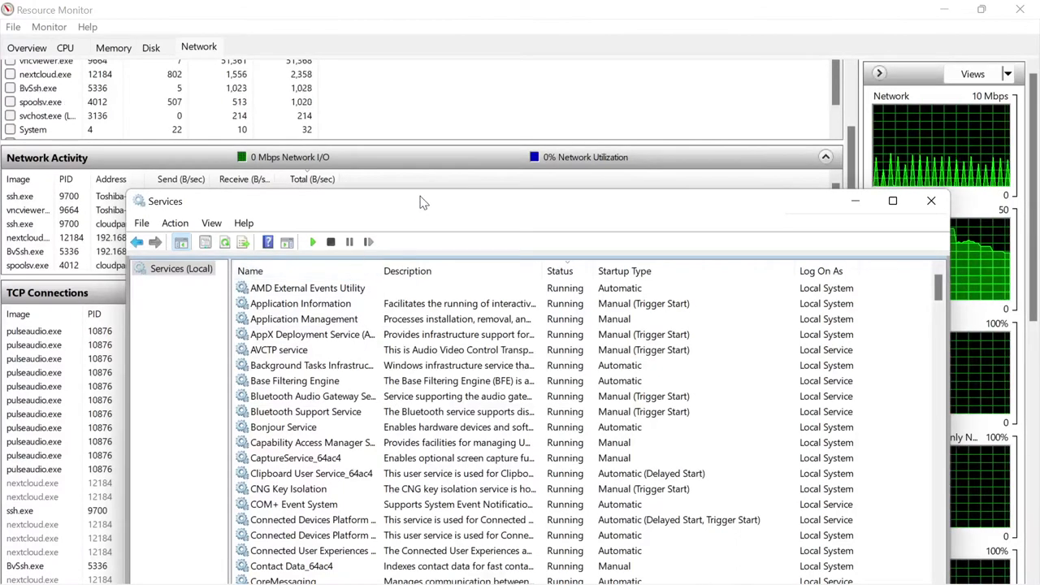
drag(422, 205, 421, 301)
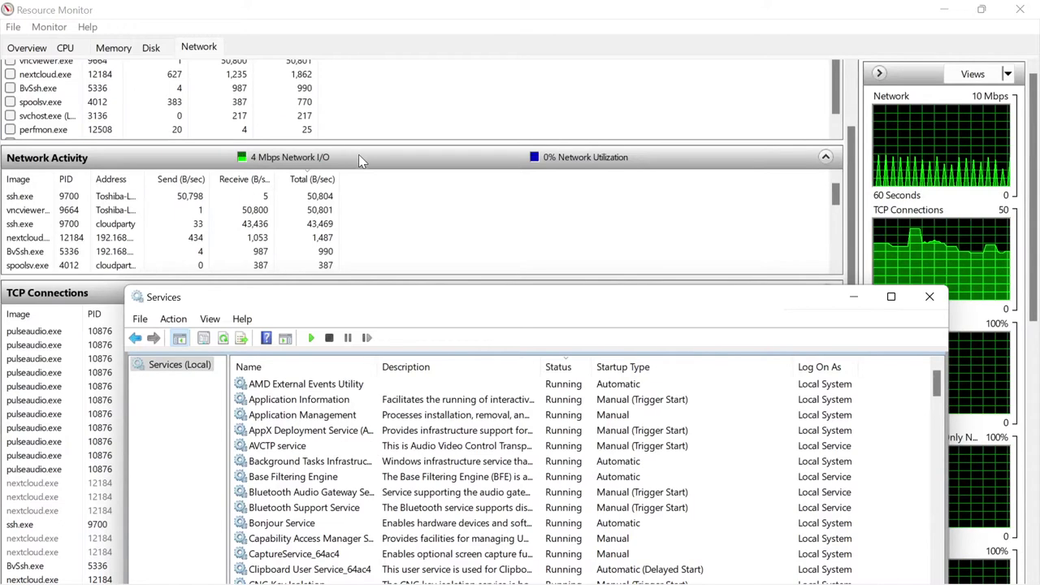
click(156, 51)
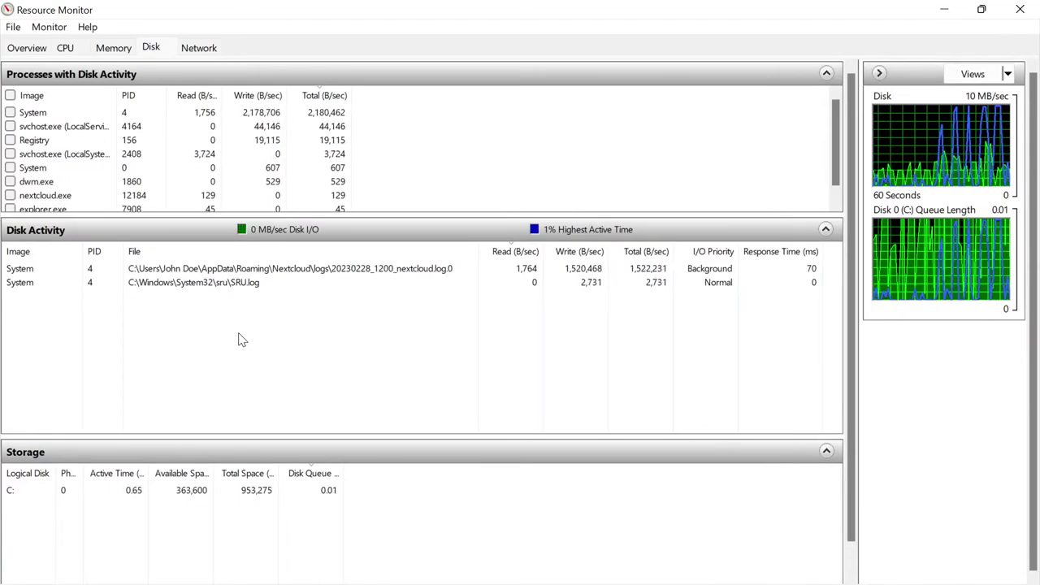
Select the SRU.log entry, enlarge the disk process list panel, and bring OBS Studio forward
click(231, 286)
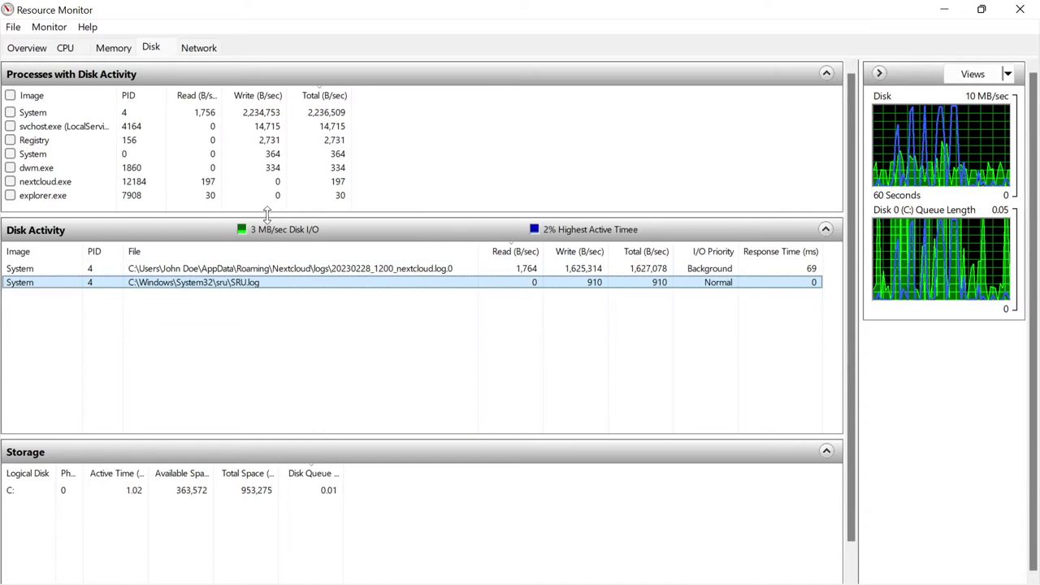
drag(266, 213, 267, 247)
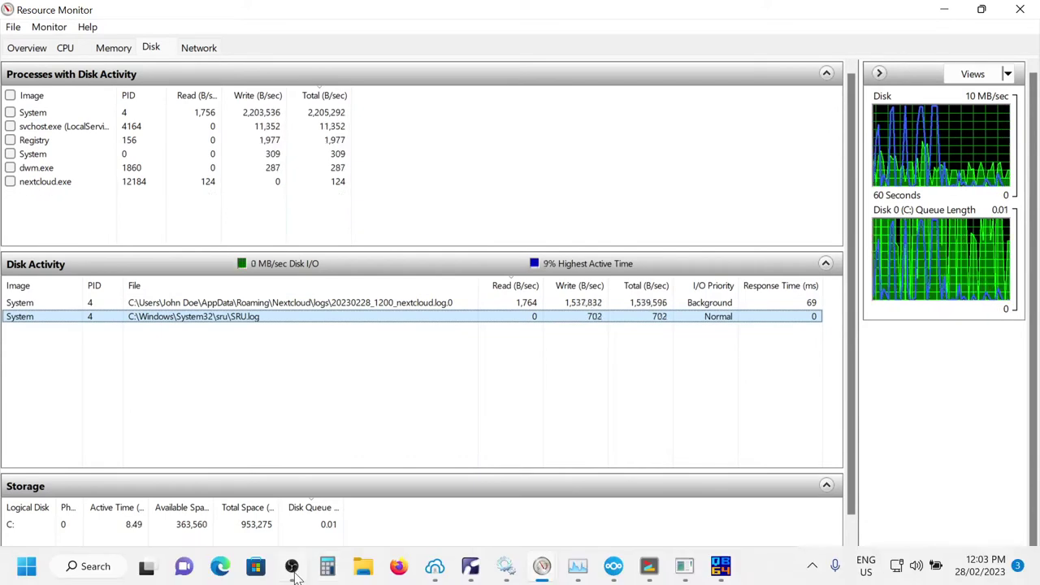
click(293, 569)
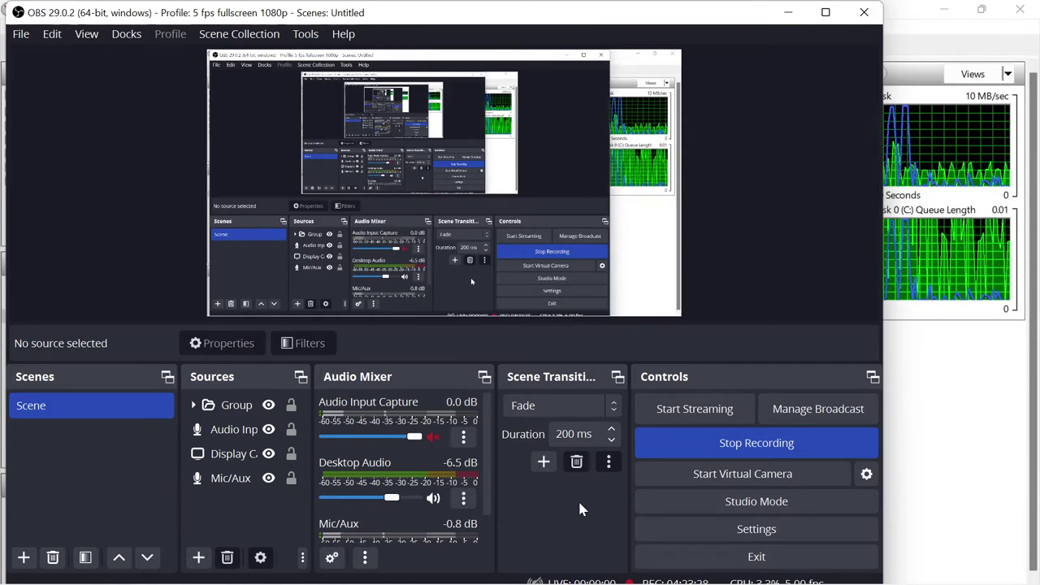
Minimize OBS, open and close Calculator, then show Resource Monitor's per-process Memory view
click(785, 17)
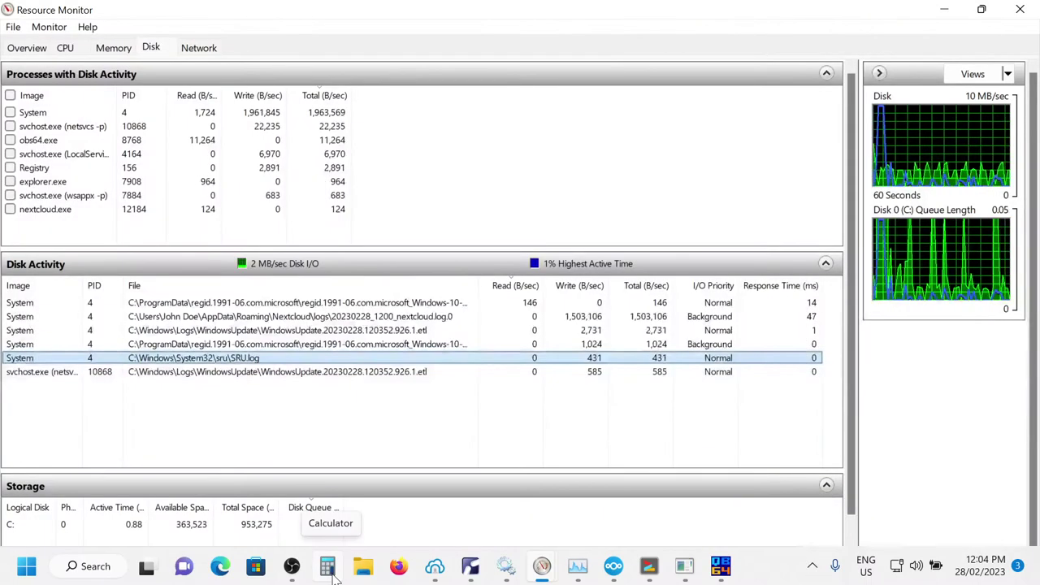
click(329, 571)
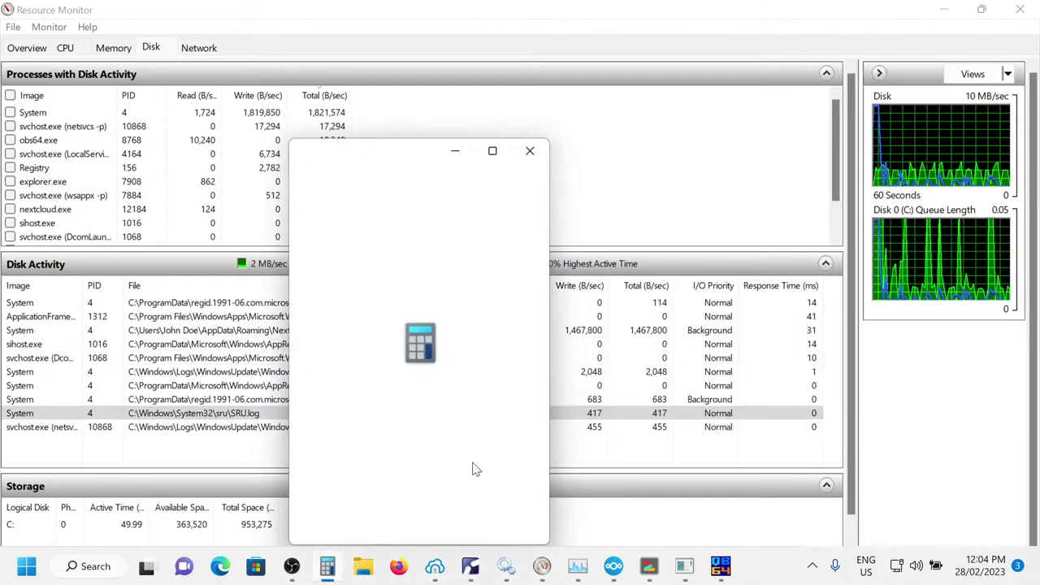
click(529, 153)
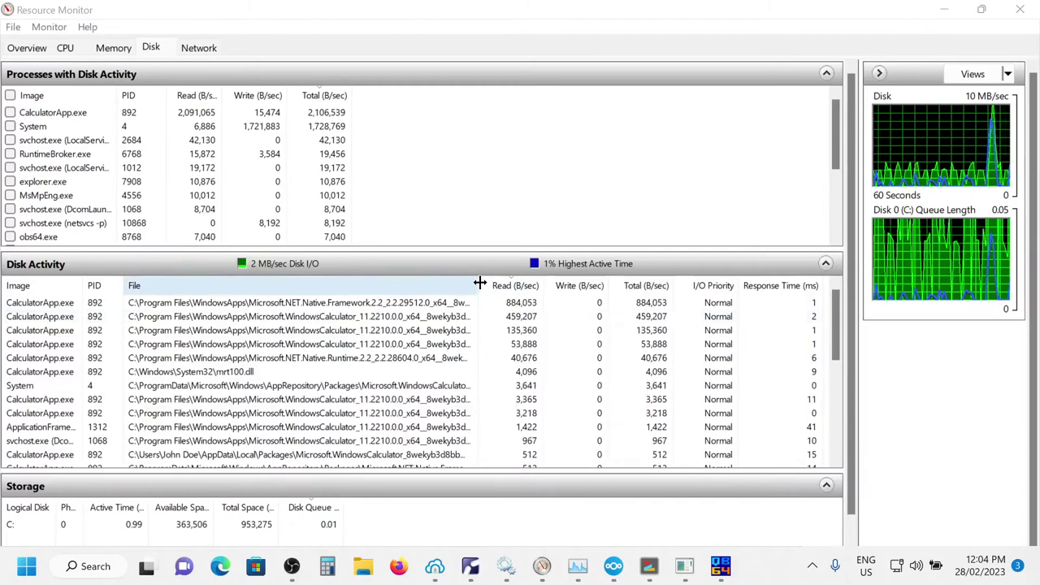
drag(480, 282, 593, 277)
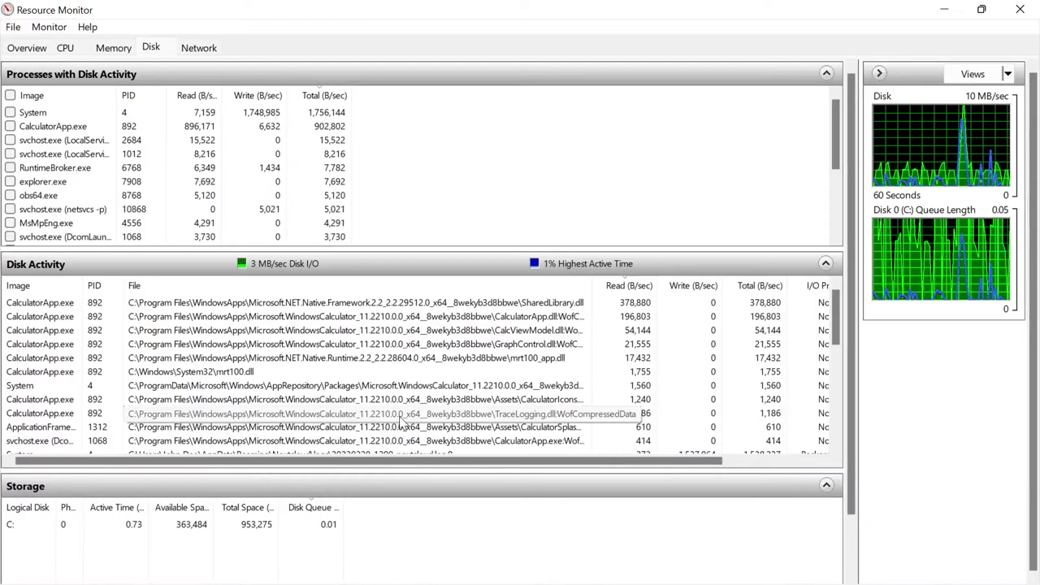
drag(421, 460, 444, 467)
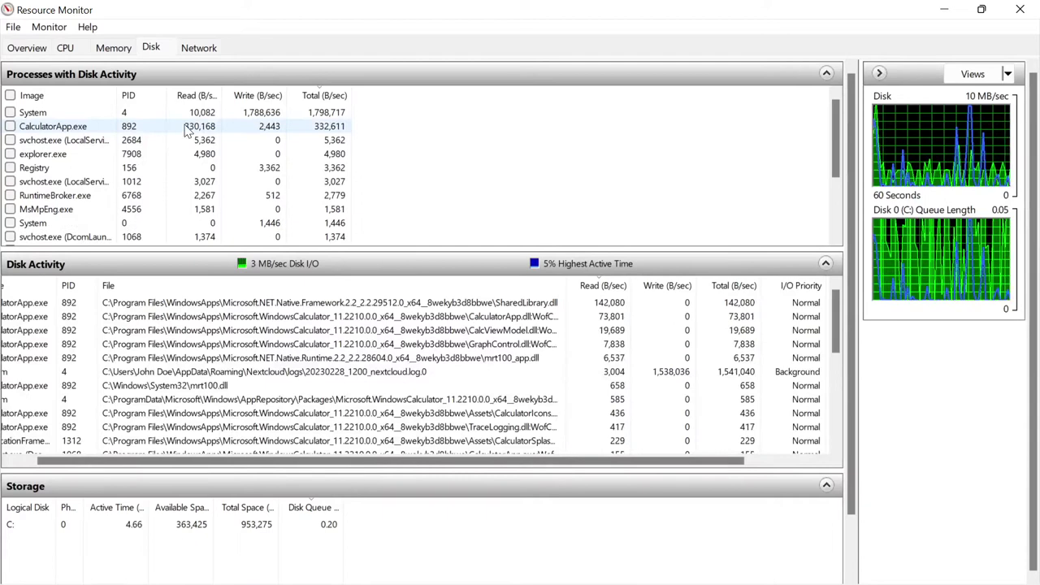
click(115, 48)
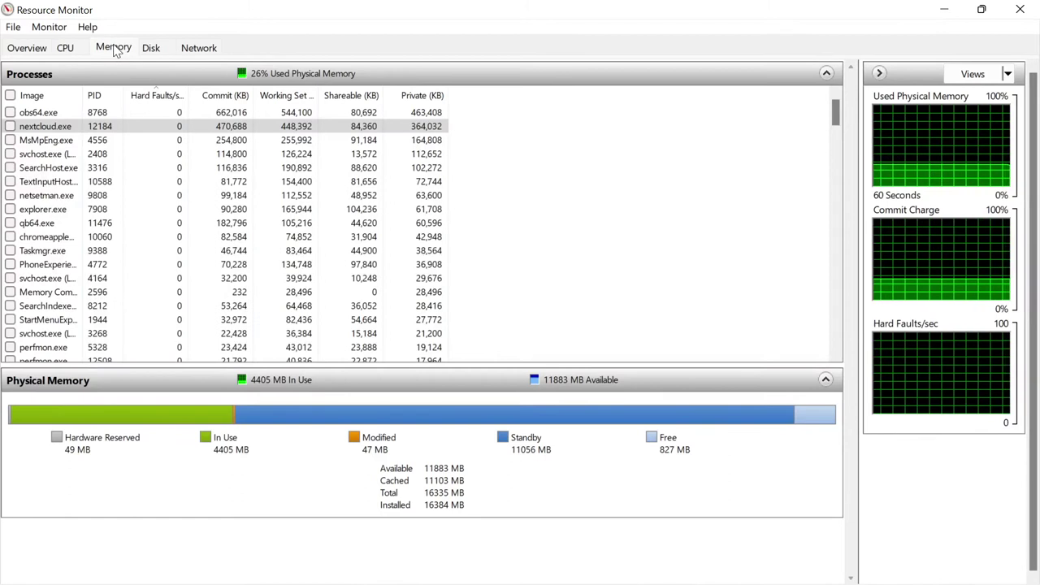
Show CPU usage and scroll the Services pane down to Apple Mobile Device Service
click(65, 47)
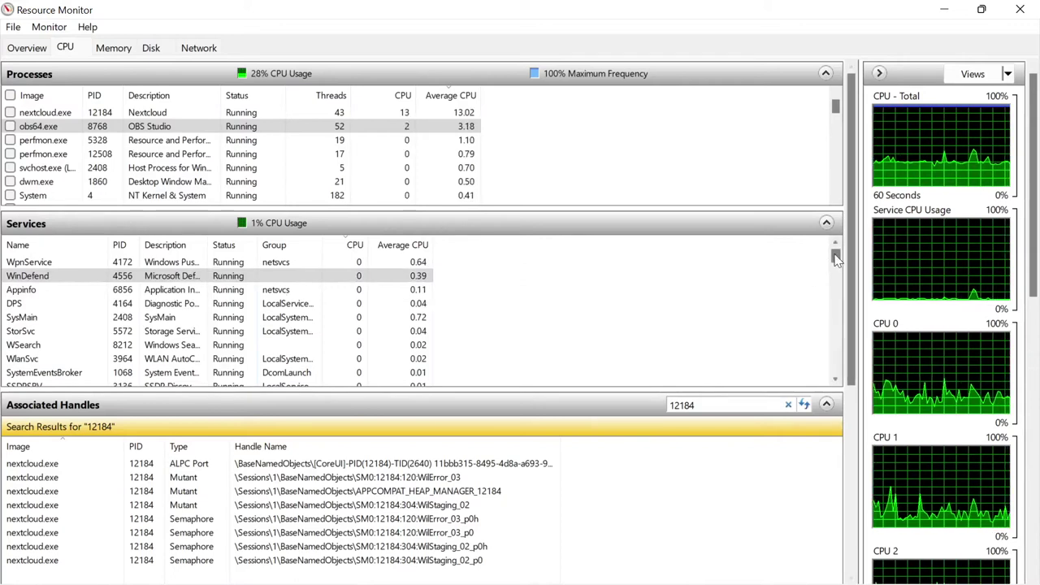
drag(837, 258, 838, 374)
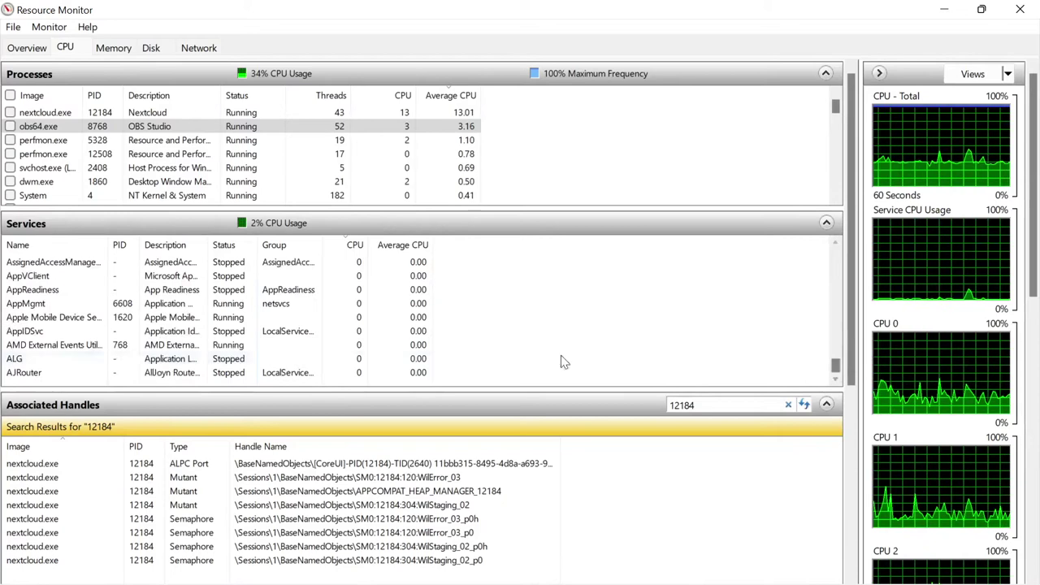
Try stopping, then restarting Apple Mobile Device Service, and dismiss the 'service has not been started' error
right_click(68, 321)
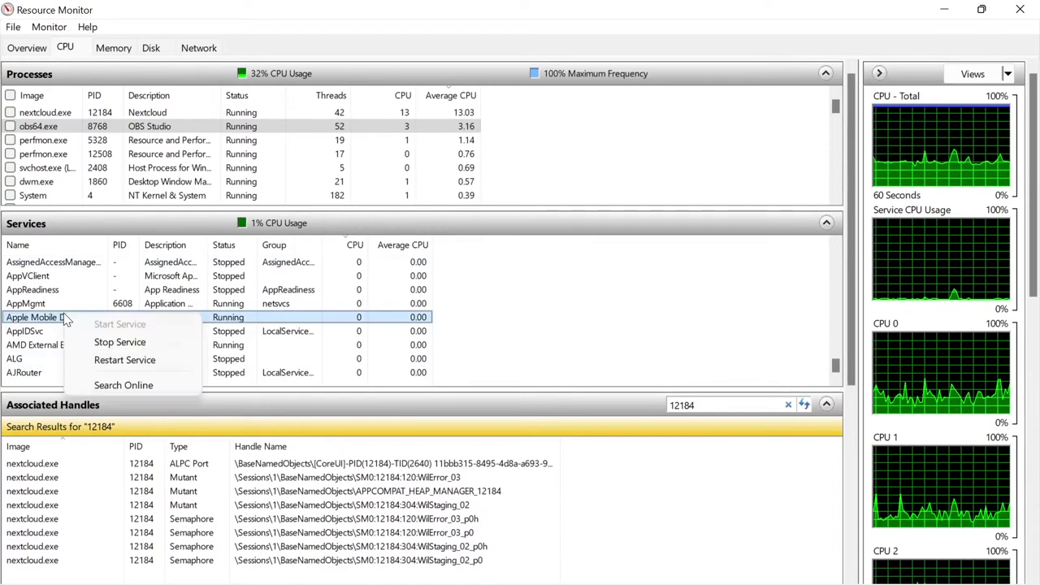
click(105, 342)
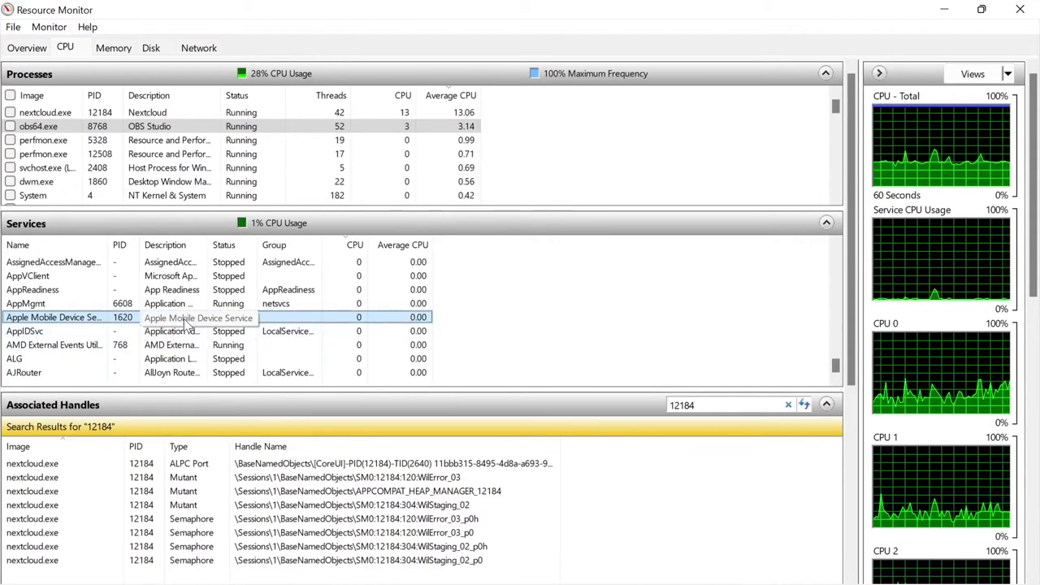
right_click(90, 323)
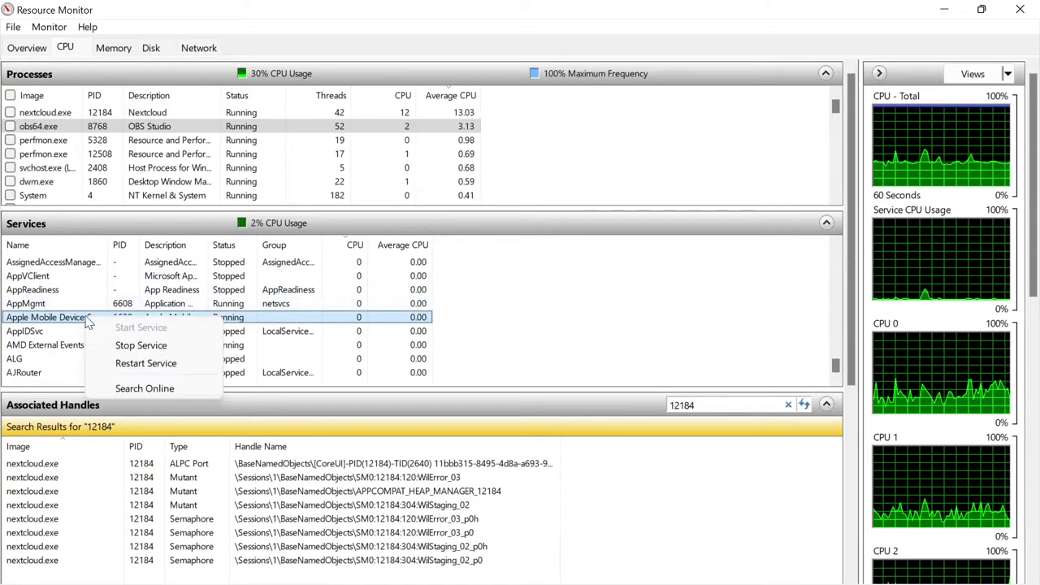
click(125, 365)
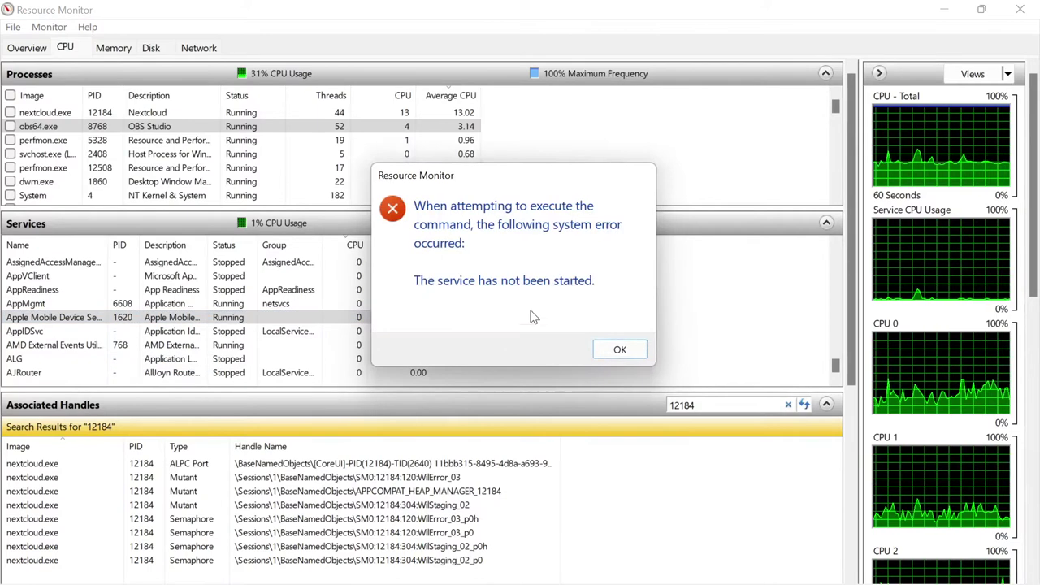
click(615, 349)
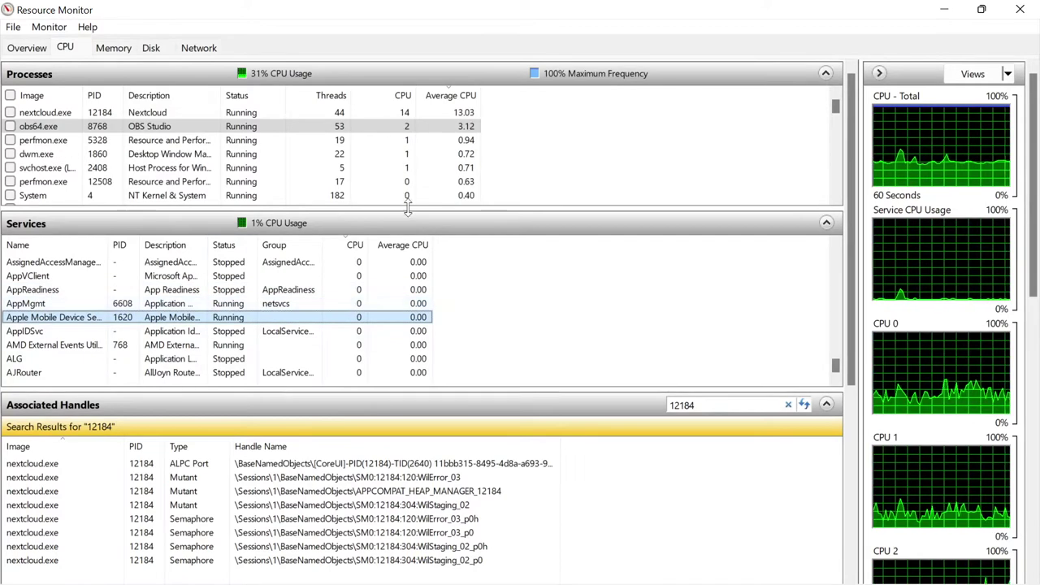
drag(837, 104, 830, 207)
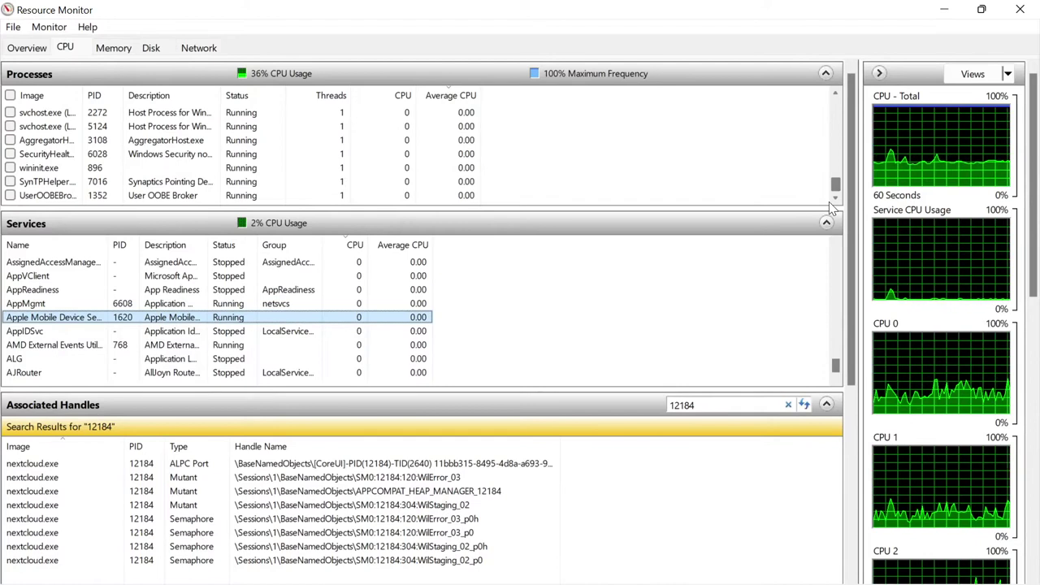
Rerun the Associated Handles search for PID 12184 twice, then show the Disk activity view
drag(830, 203, 818, 154)
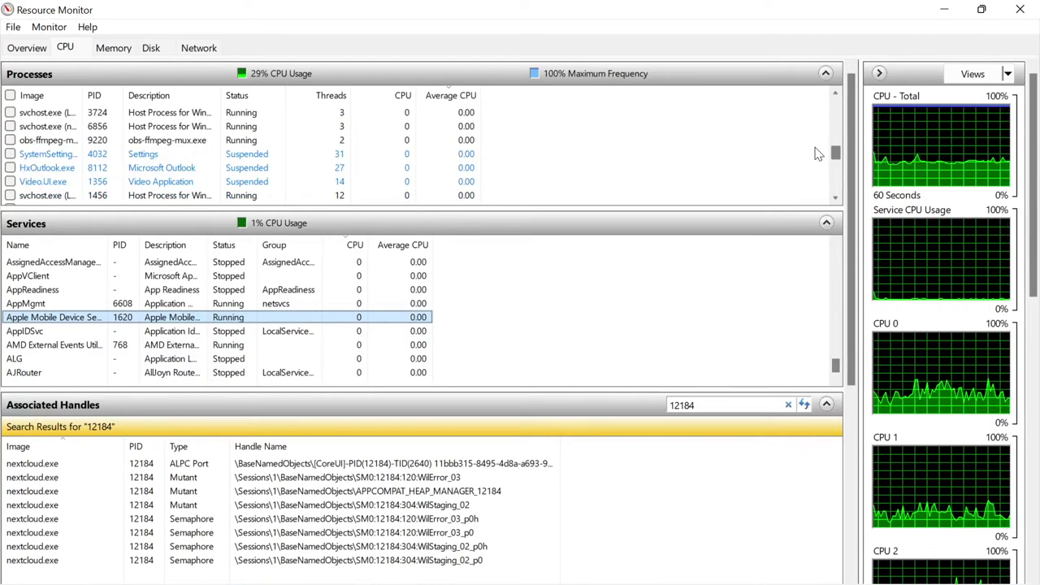
drag(818, 155, 816, 101)
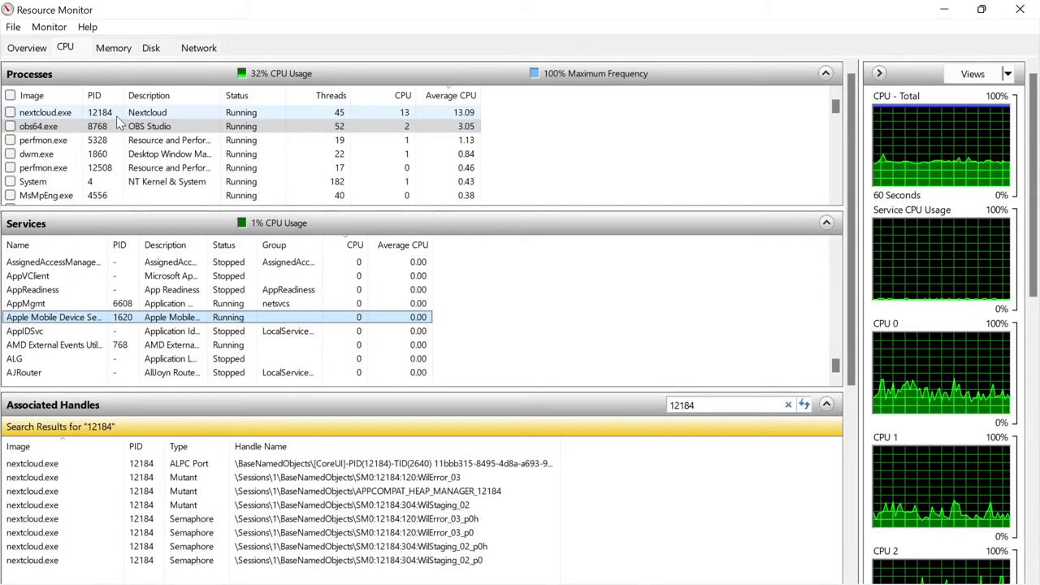
click(804, 404)
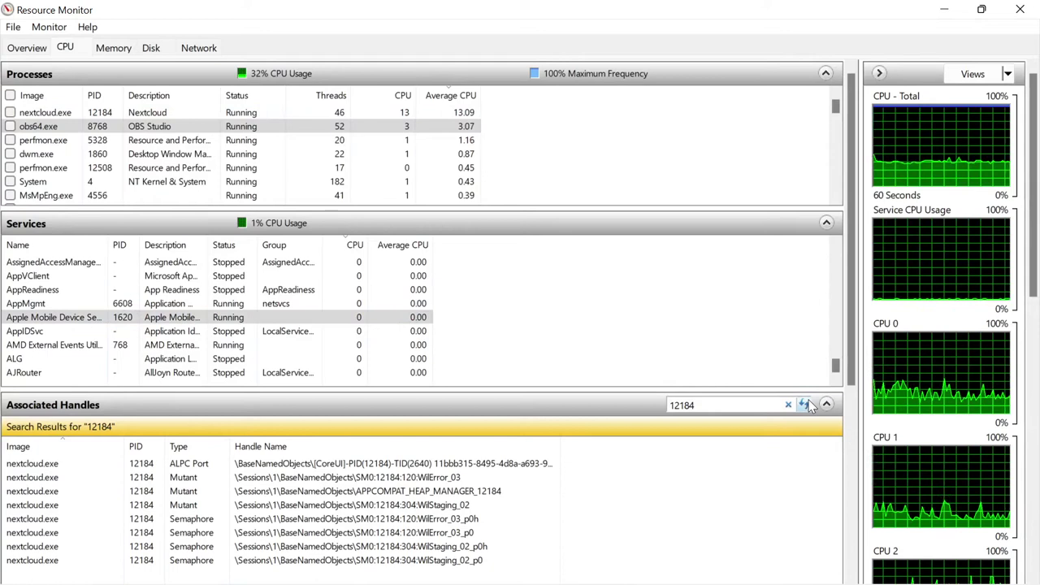
click(808, 404)
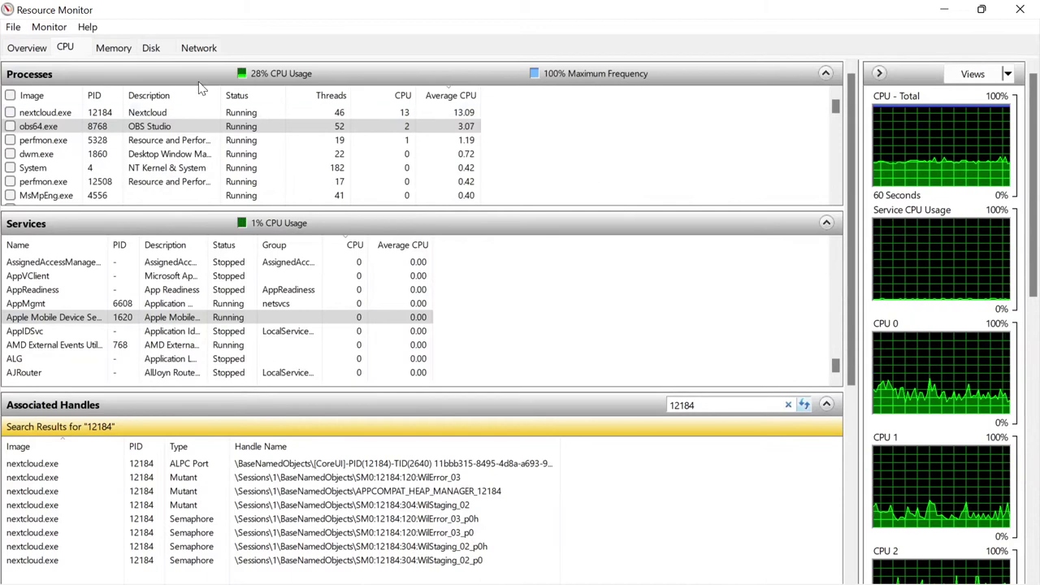
click(152, 48)
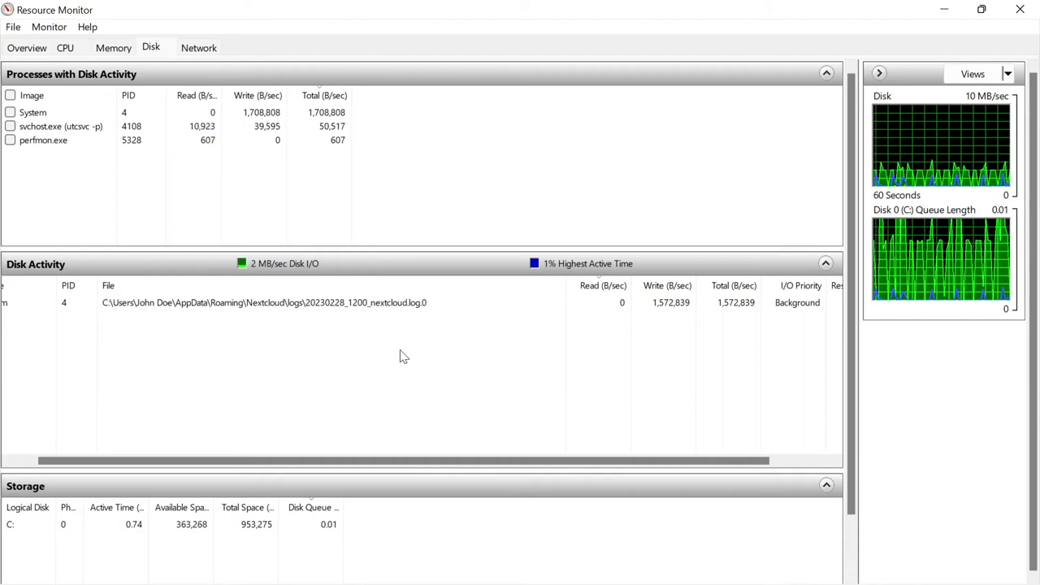
Open Nextcloud Settings and check the 9.6 GB, 579 MB, 145 GB and 21 GB accounts and the overflow list
mouse_move(547, 579)
click(614, 569)
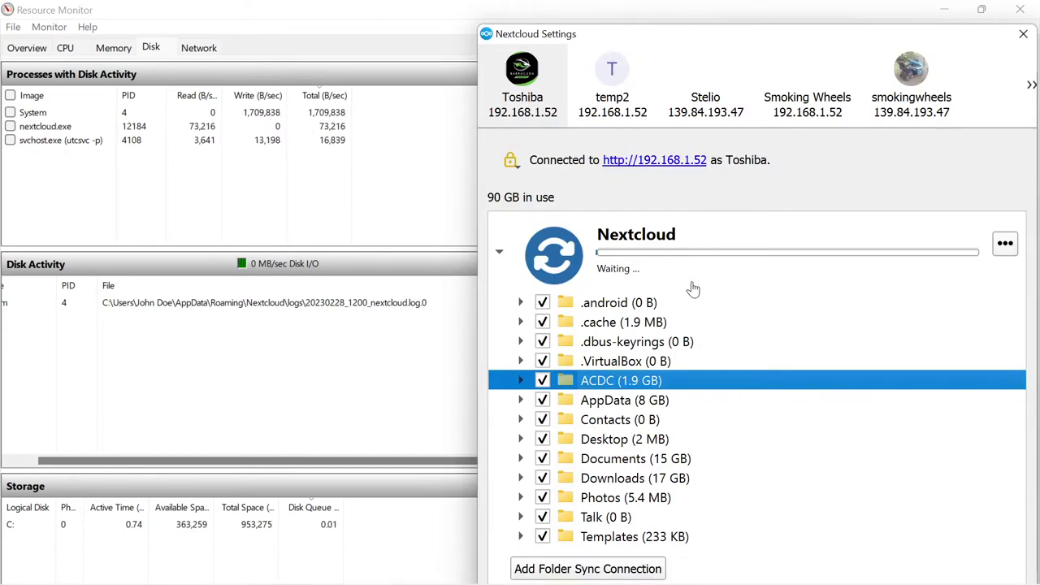
click(614, 74)
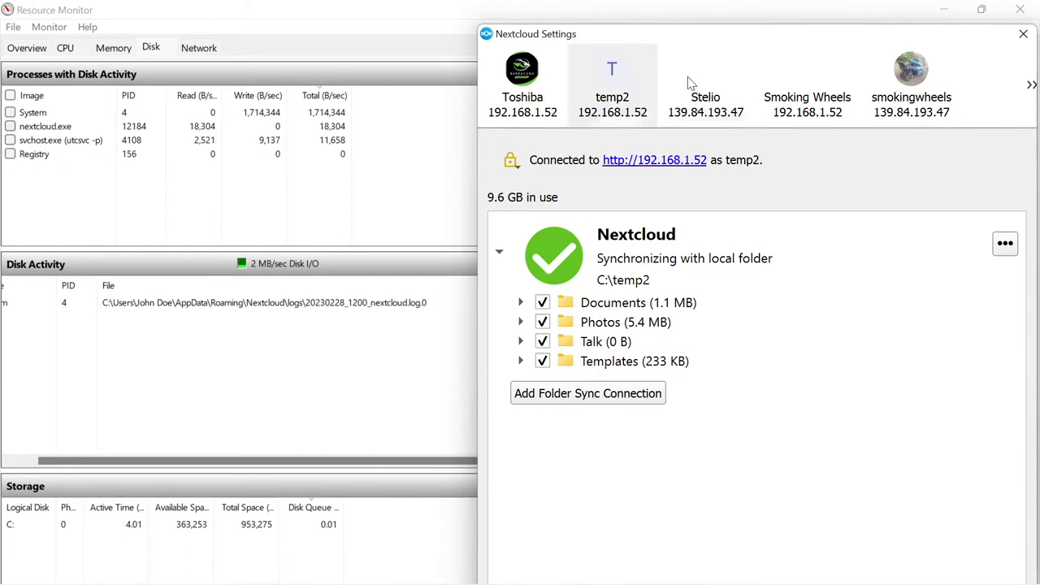
click(693, 81)
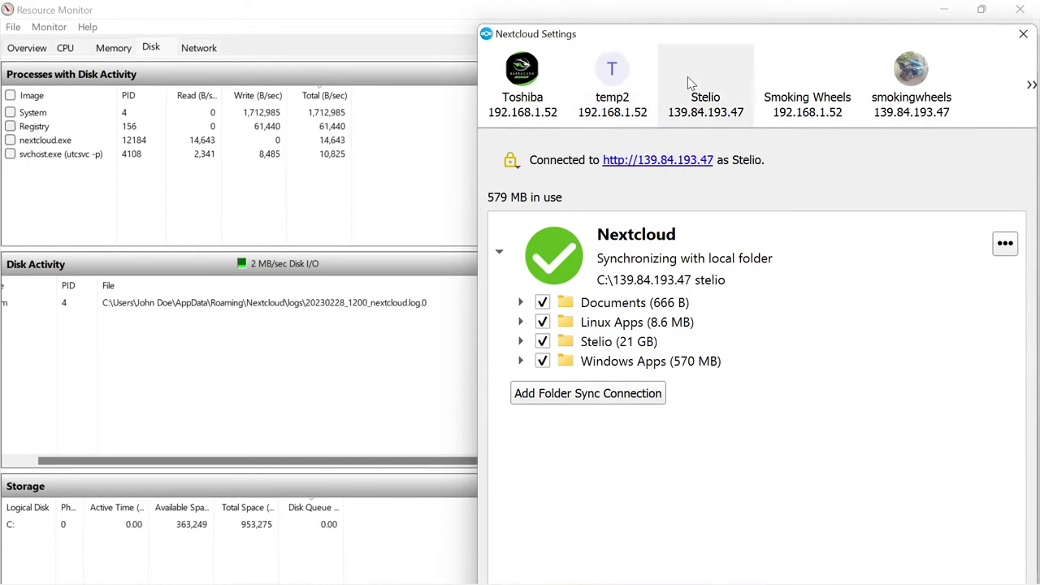
click(817, 95)
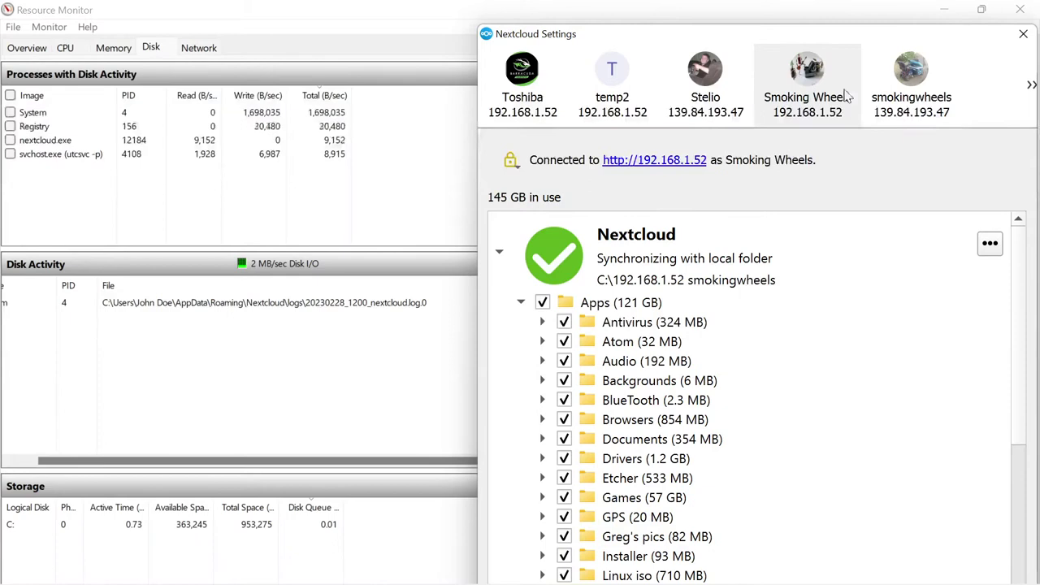
click(906, 88)
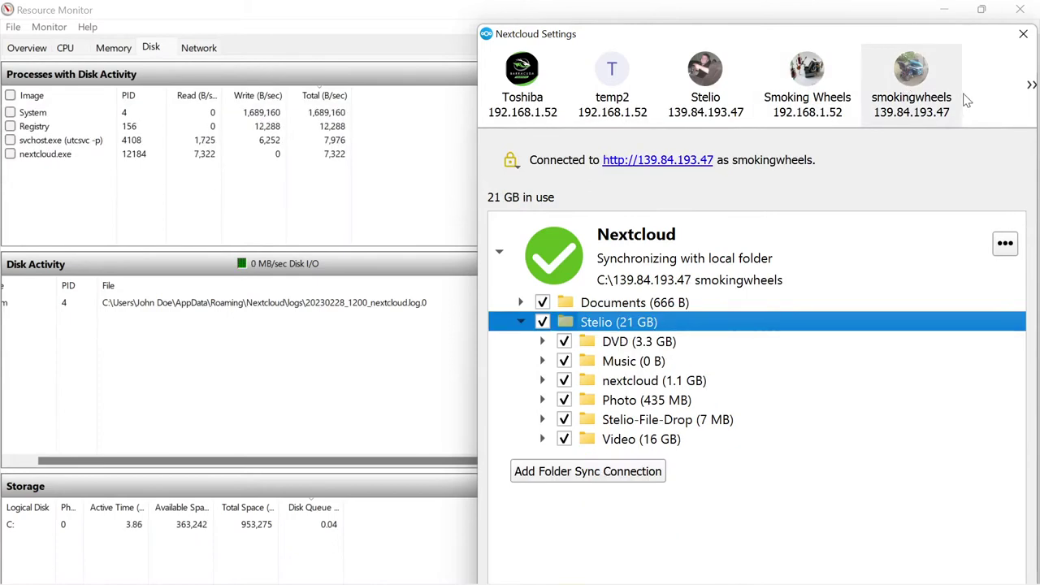
click(1032, 87)
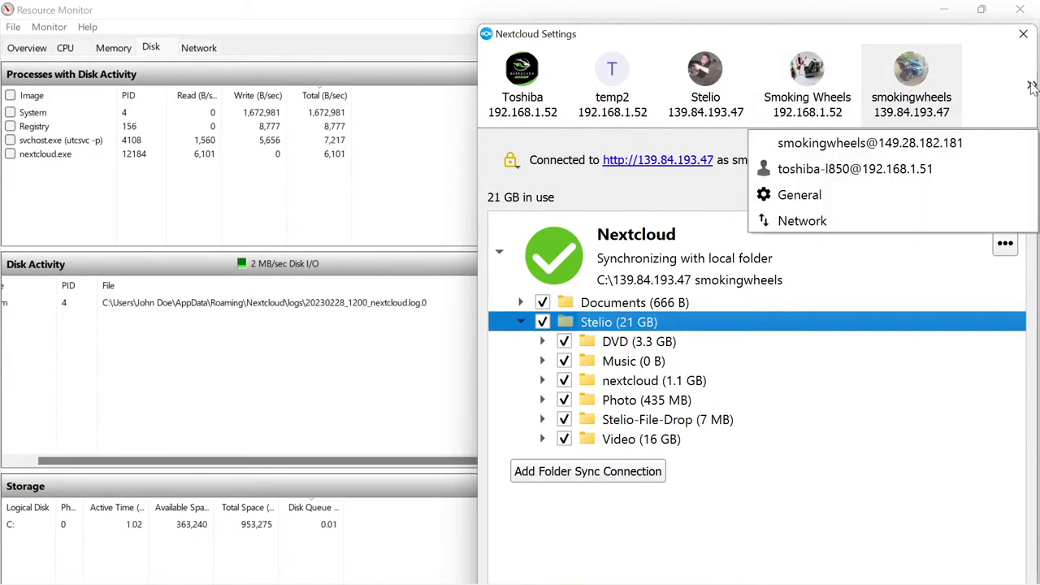
View the 192.168.1.51 account's folder options, then go back to the 90 GB account
click(858, 171)
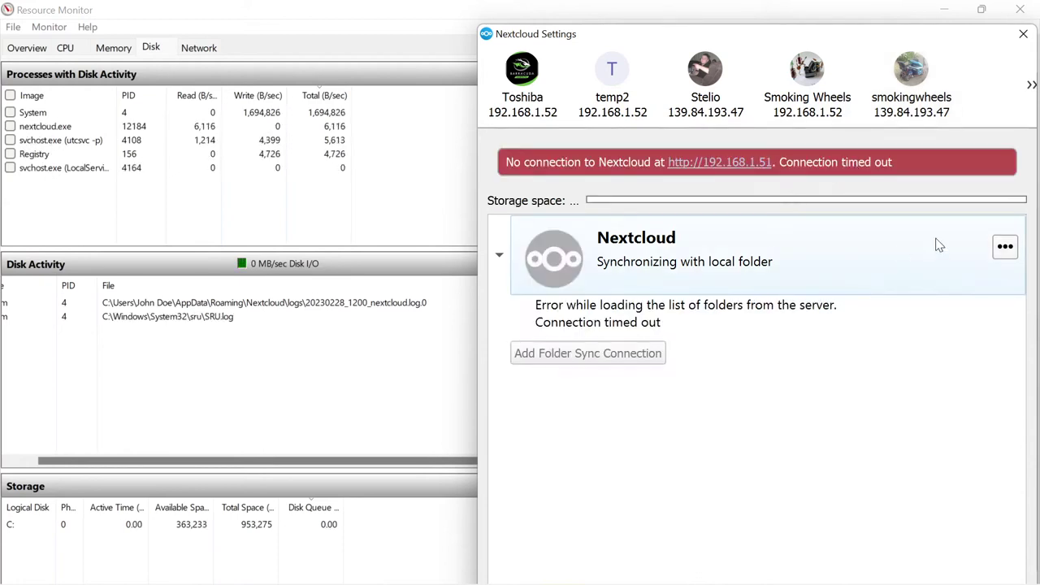
click(1005, 247)
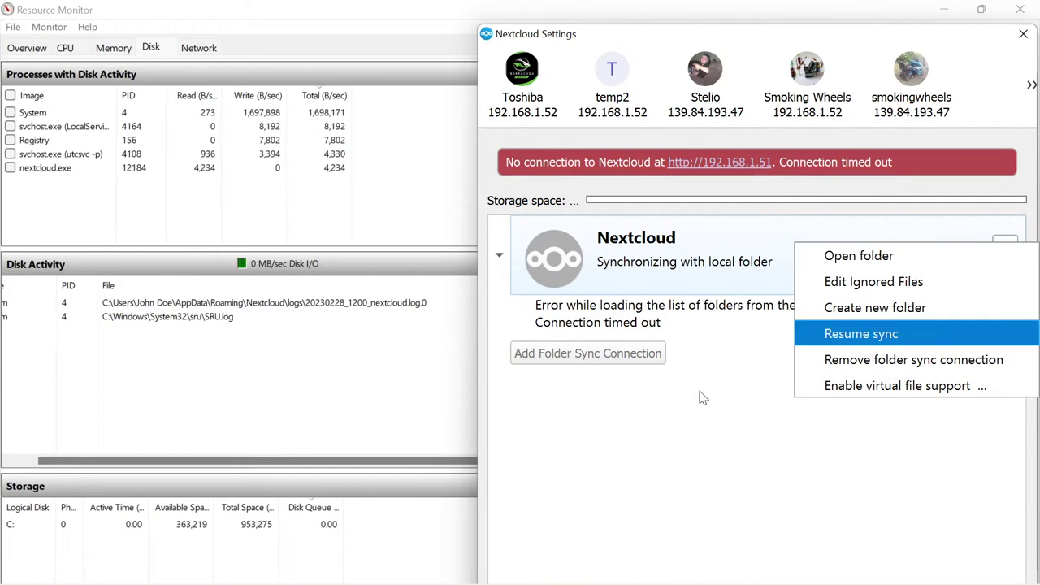
click(704, 439)
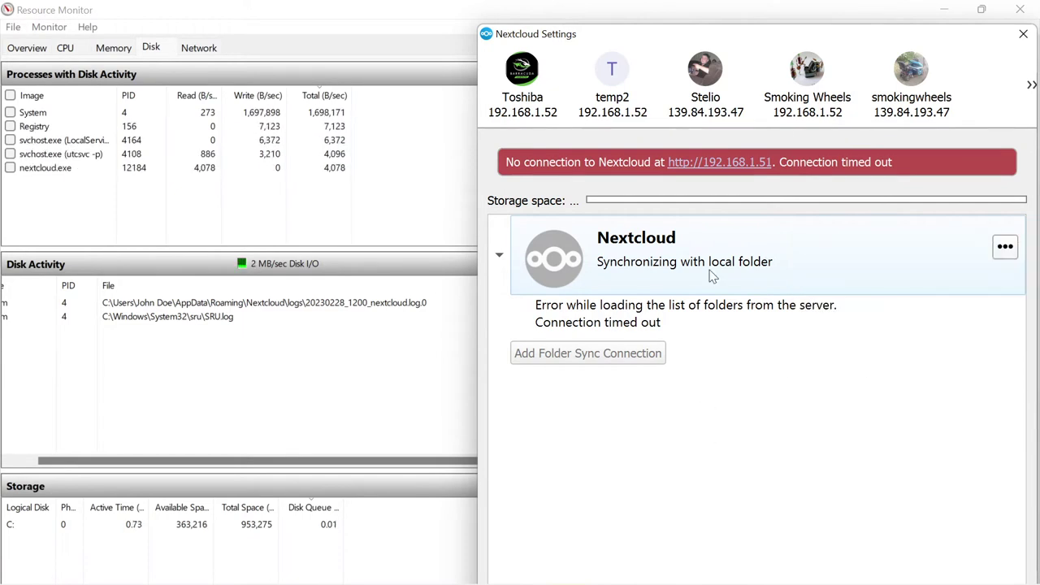
click(529, 77)
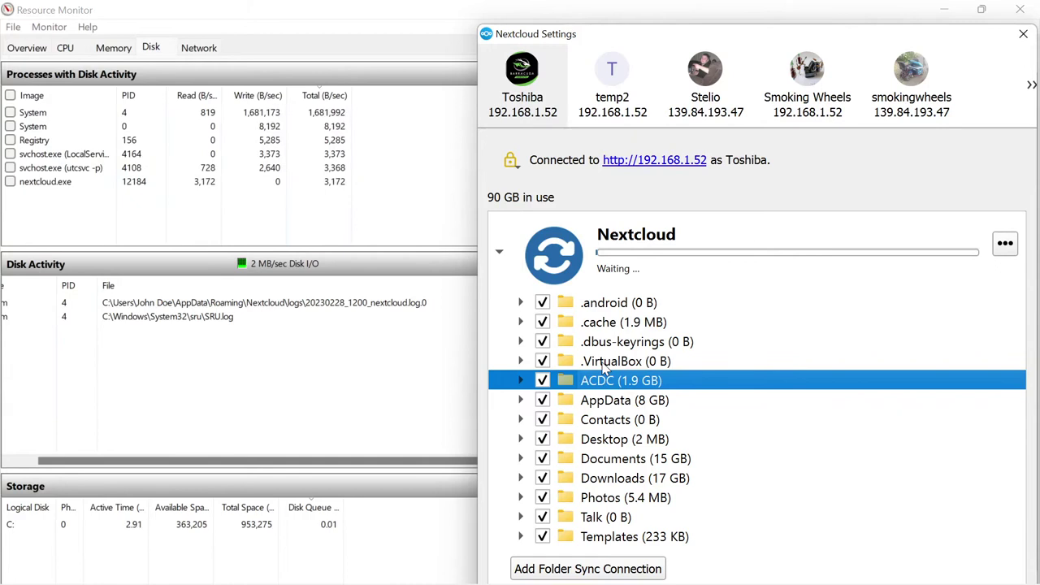
Select the .VirtualBox and AppData sync folders, then show Resource Monitor's Network view
click(603, 366)
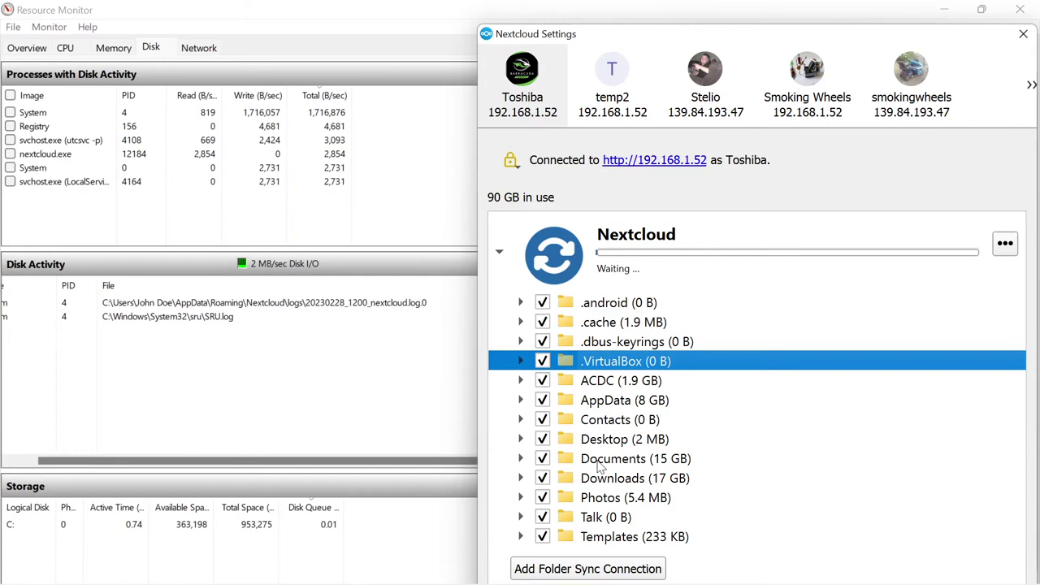
click(595, 403)
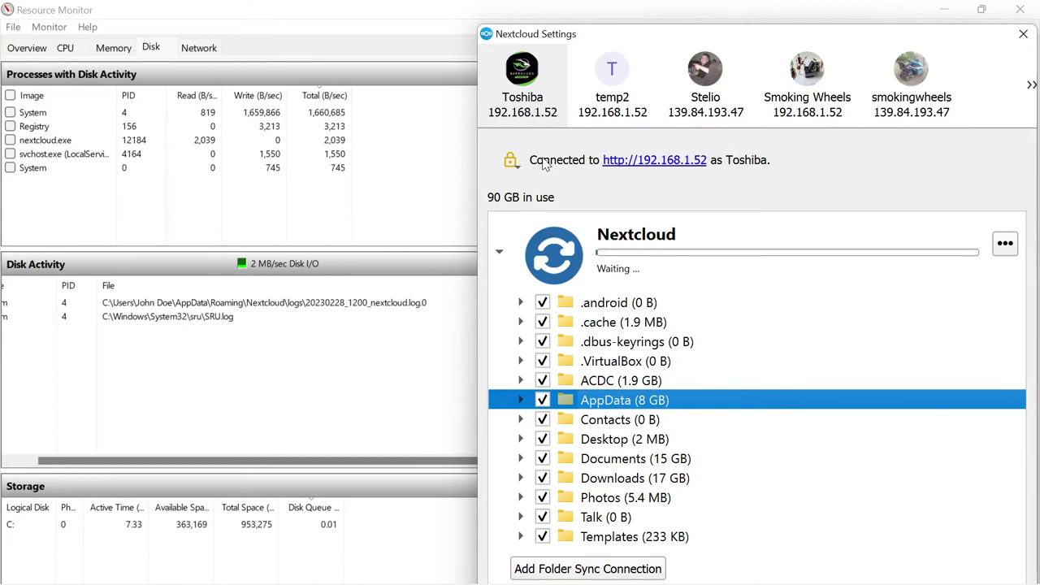
click(398, 371)
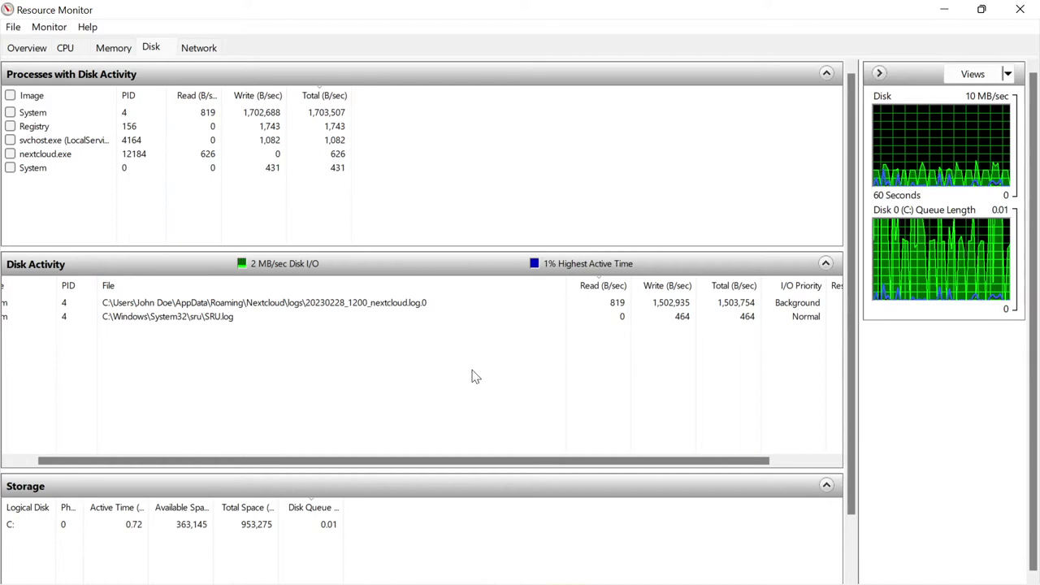
click(188, 49)
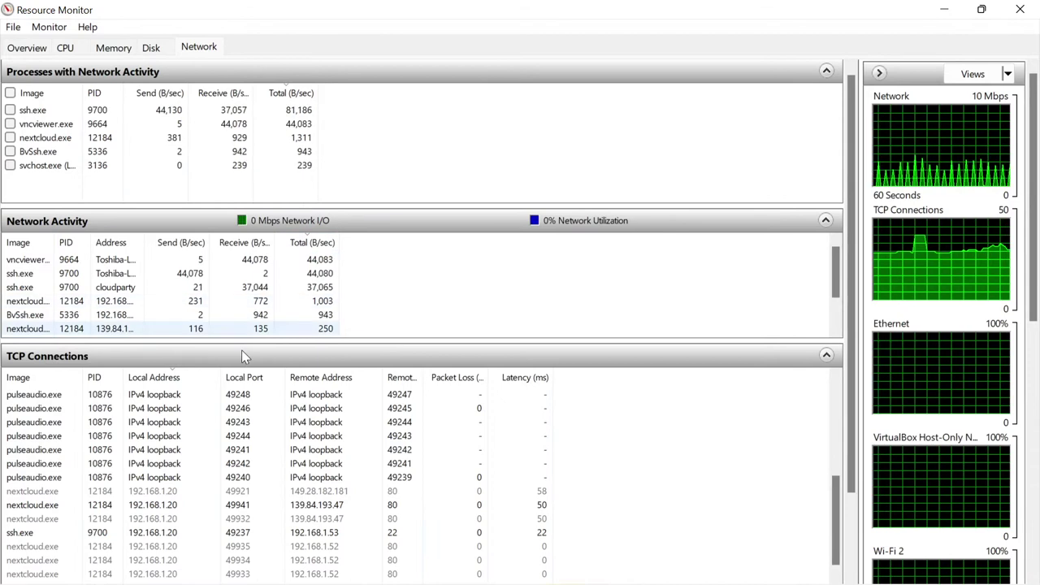
Enlarge Network Activity, sort TCP connections by local port then image name, and select obs64.exe
drag(259, 341, 250, 398)
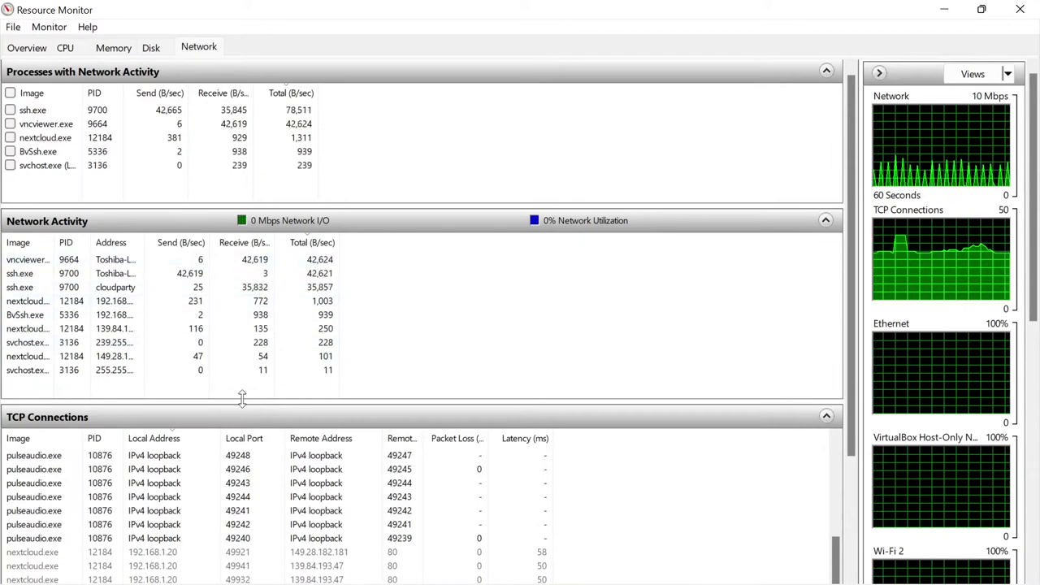
drag(242, 399, 244, 378)
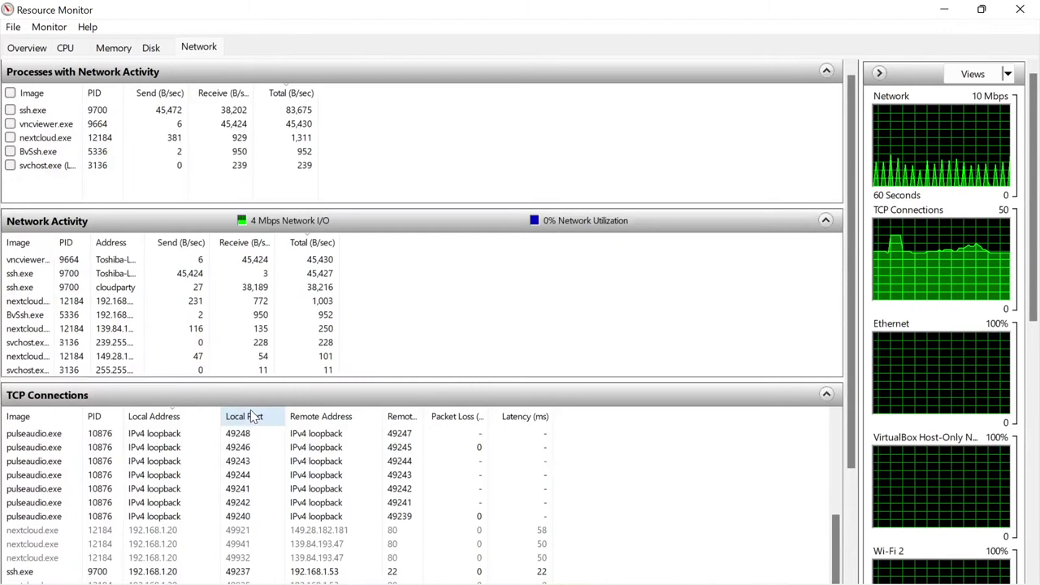
scroll(252, 417, down, 3)
click(249, 316)
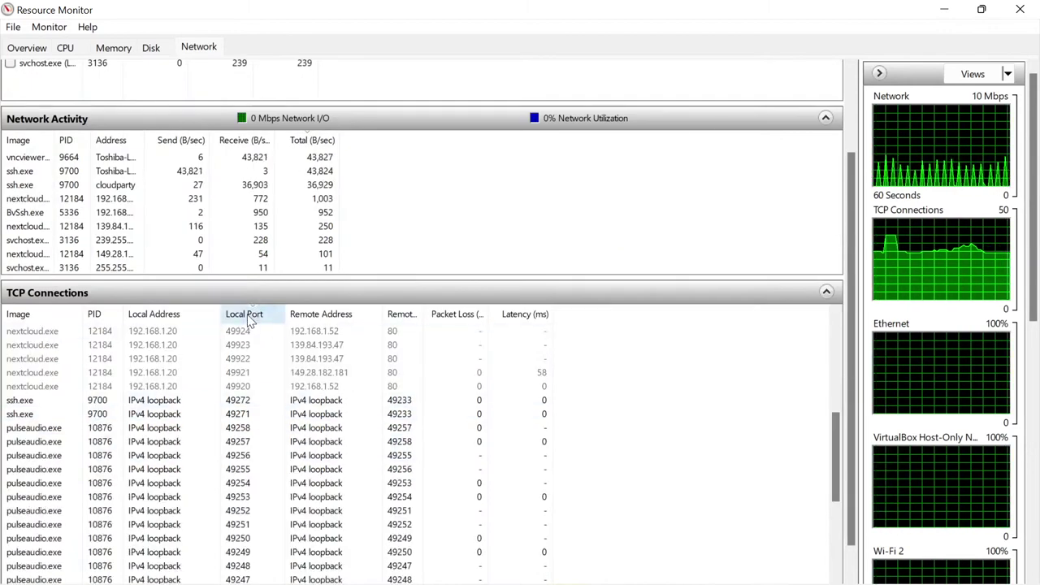
click(51, 315)
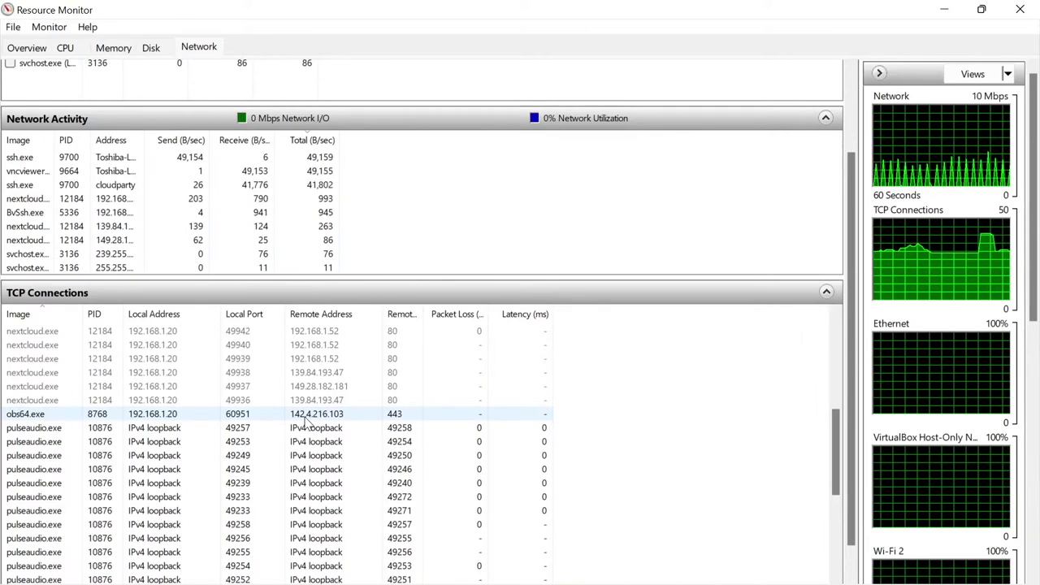
click(307, 417)
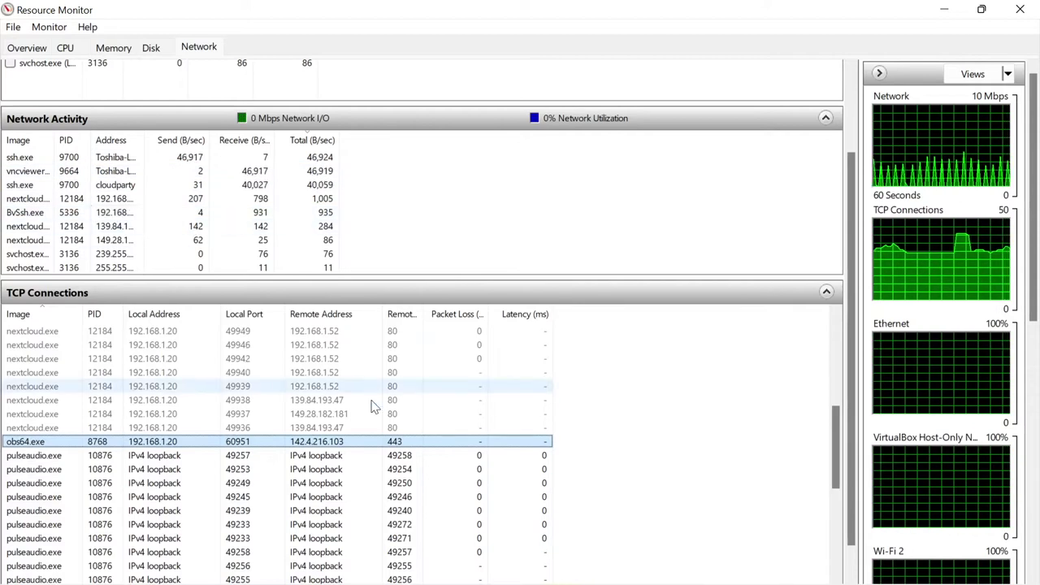
mouse_move(431, 581)
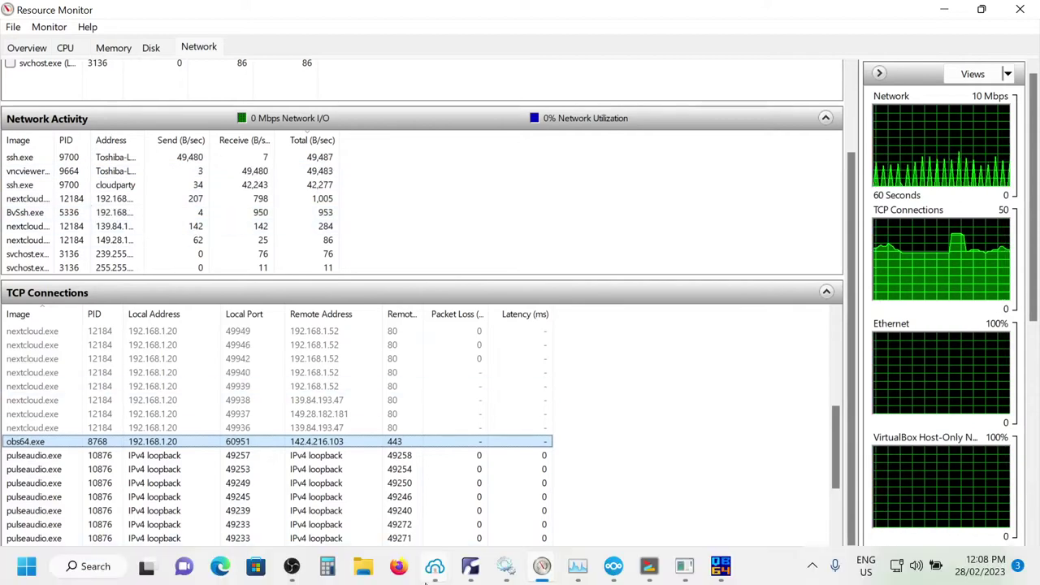
Start Apple Mobile Device Service from the status-sorted Services list and open its Properties
click(504, 569)
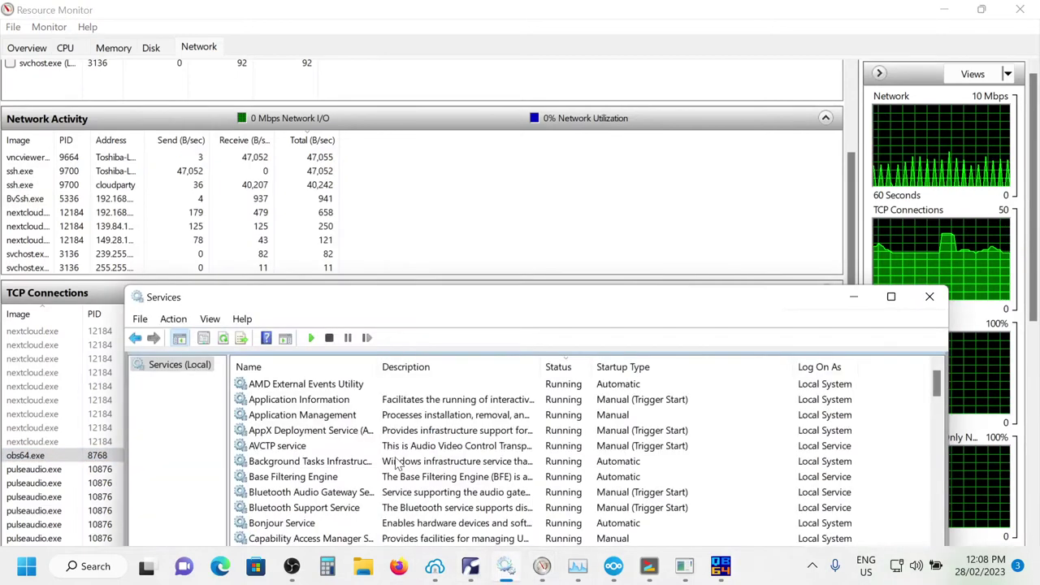
click(557, 368)
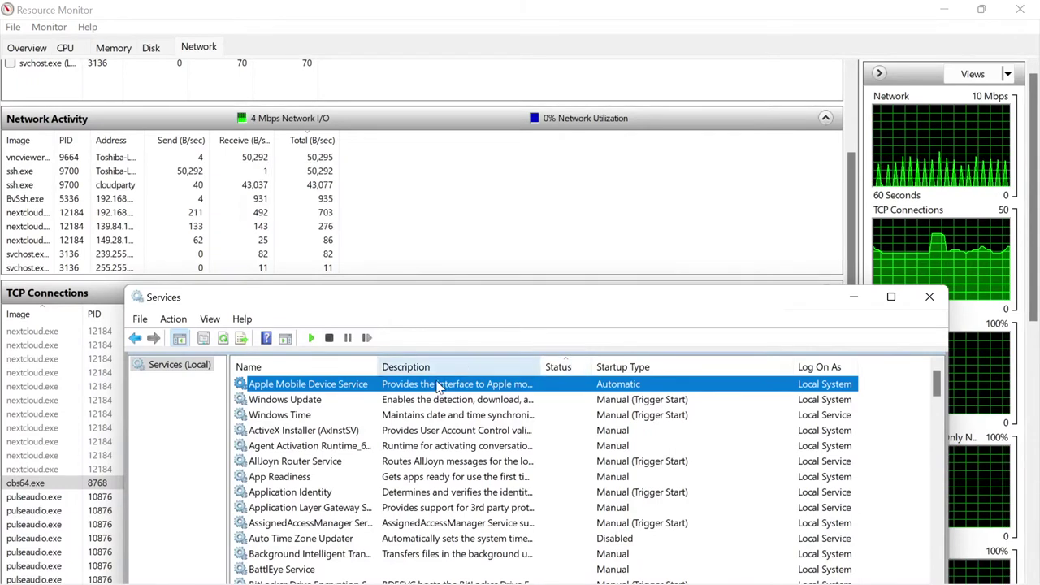
right_click(307, 389)
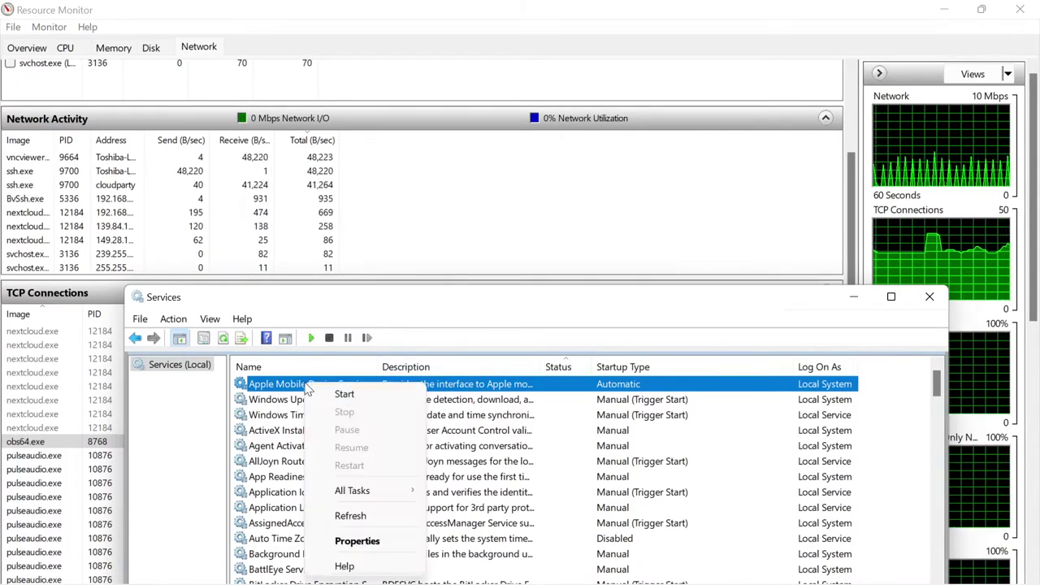
click(345, 394)
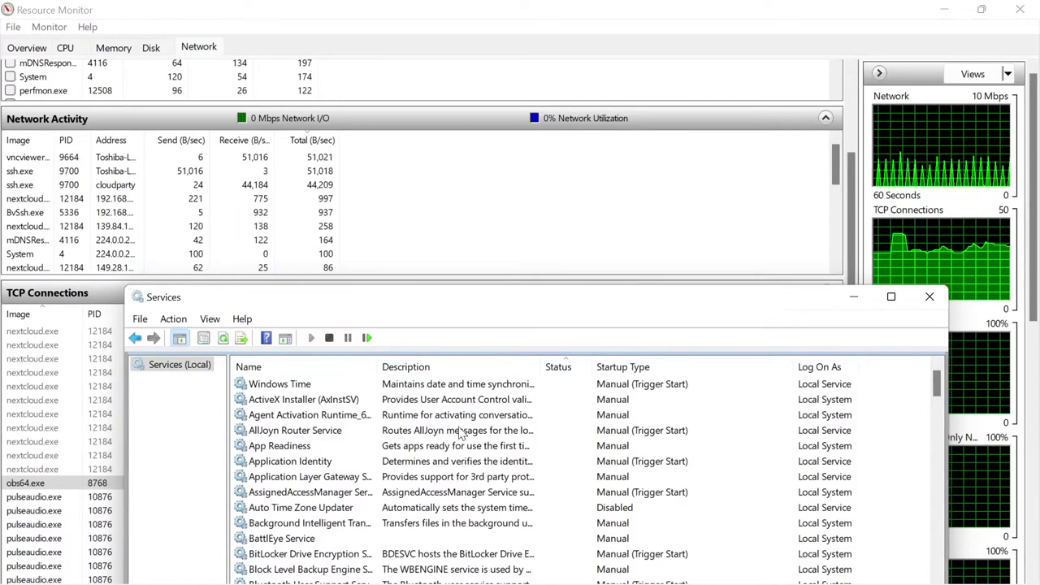
click(569, 367)
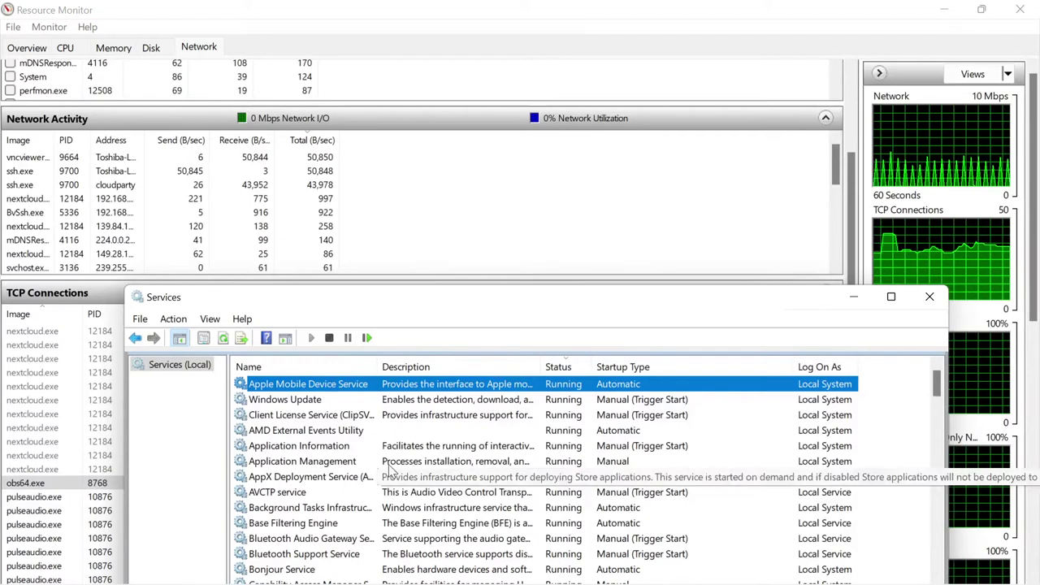
double_click(333, 386)
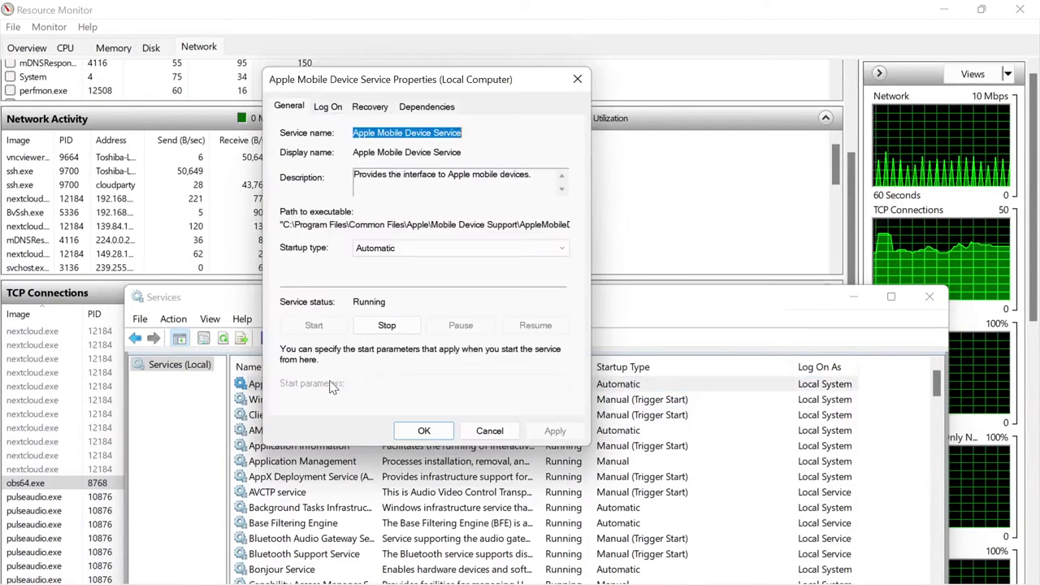
Review the service's Log On, Recovery and Dependencies tabs, then close Properties unchanged
click(324, 106)
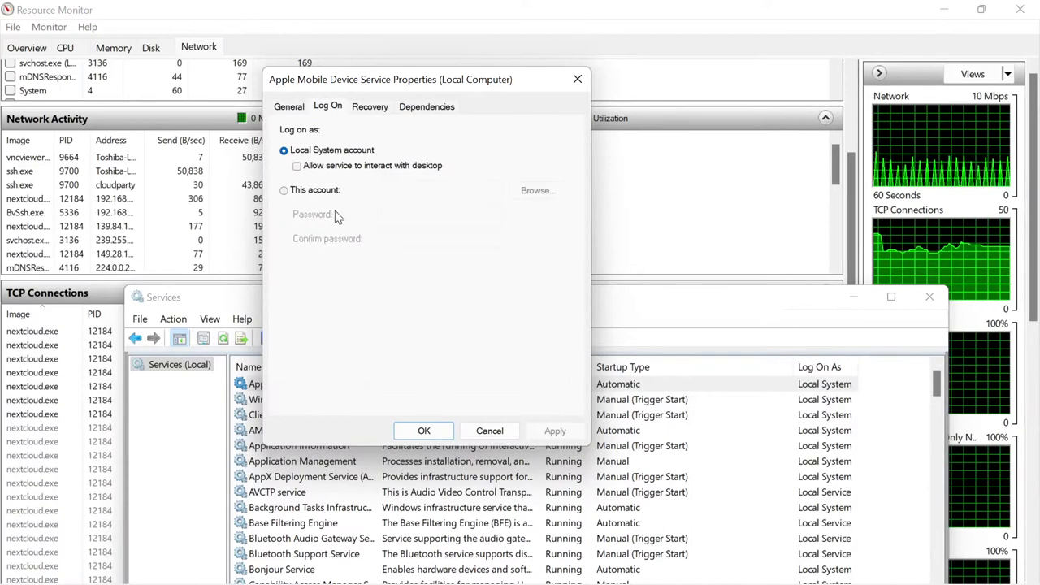
click(365, 108)
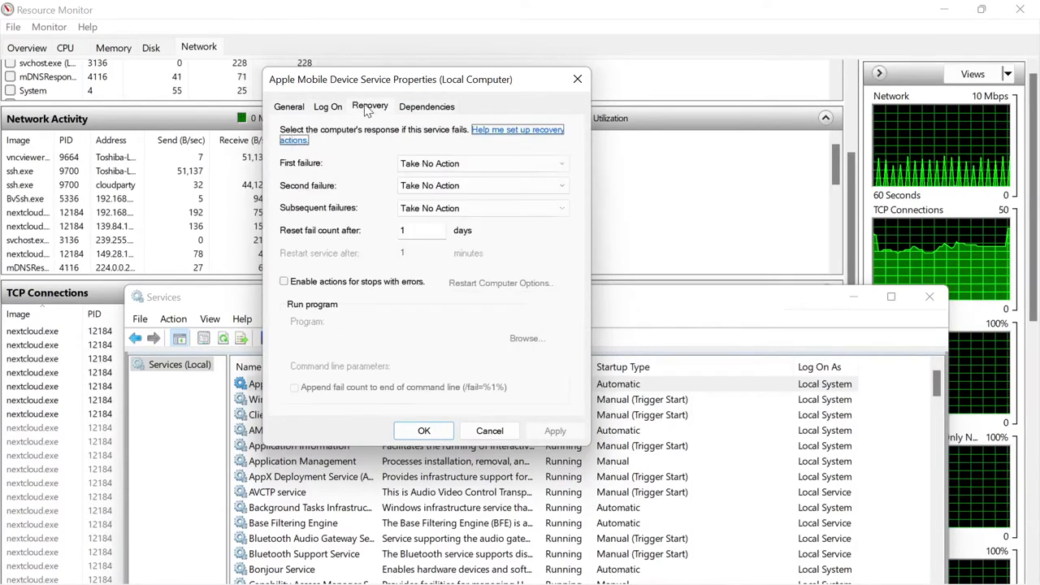
click(417, 109)
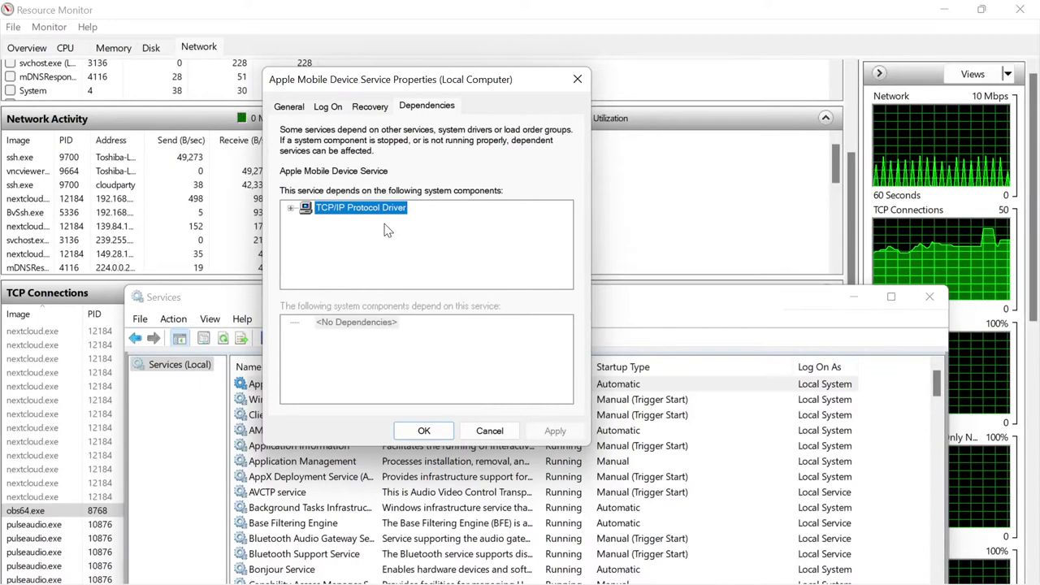
click(293, 211)
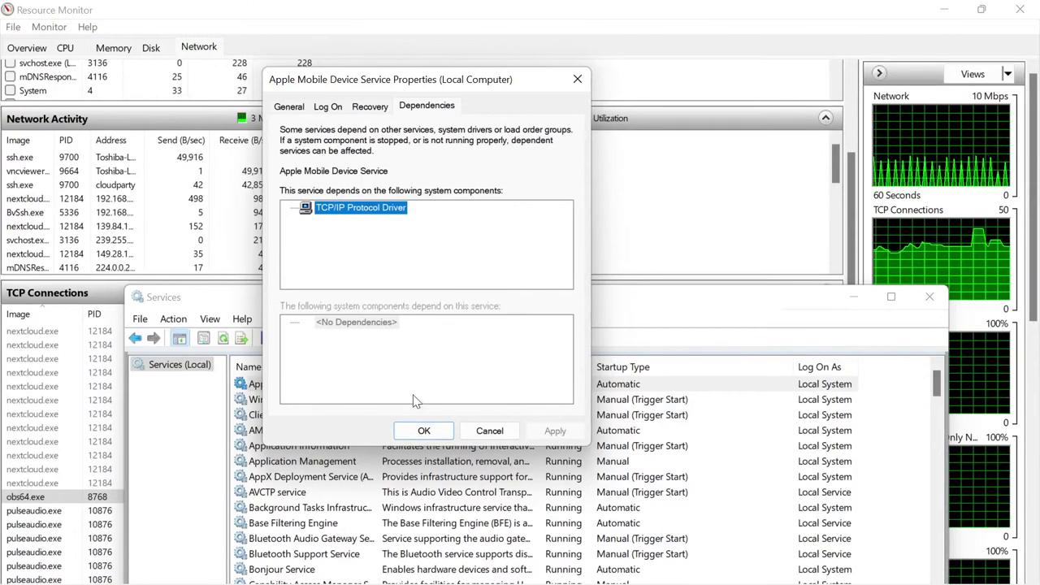
click(418, 432)
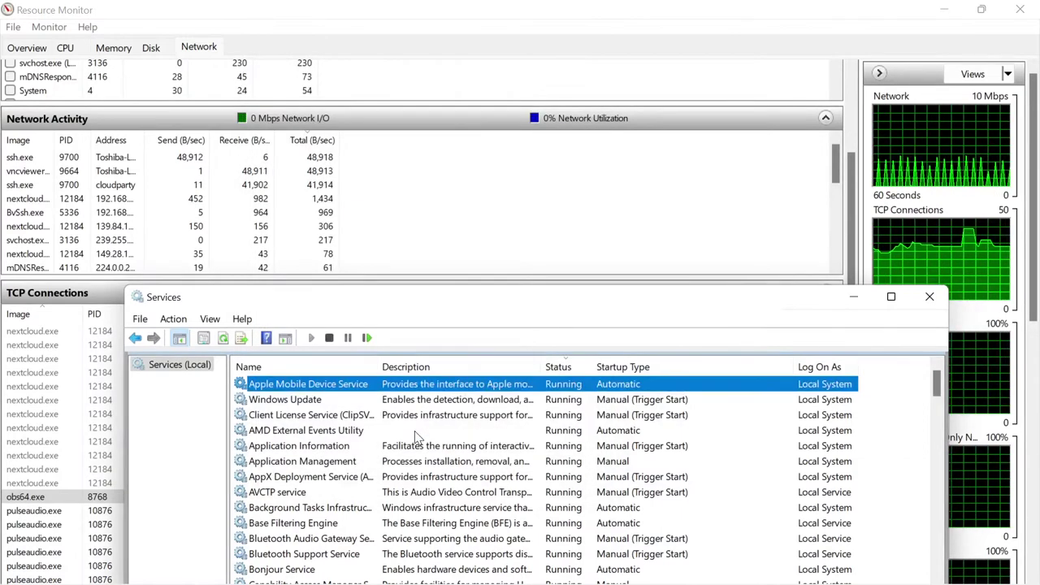
Select Windows Update and Client License Service, then return to Resource Monitor's Disk view
click(308, 402)
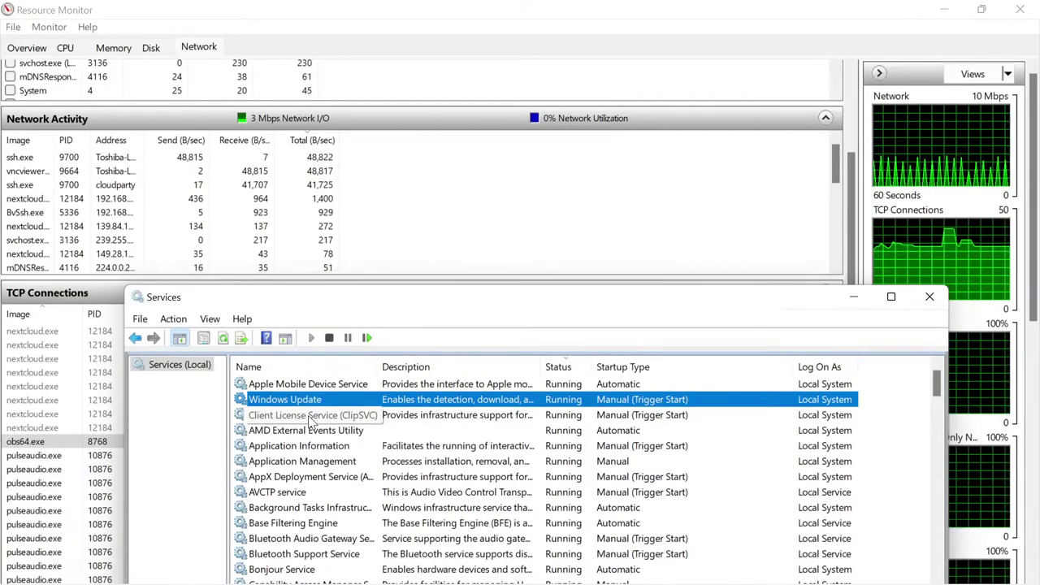
click(311, 415)
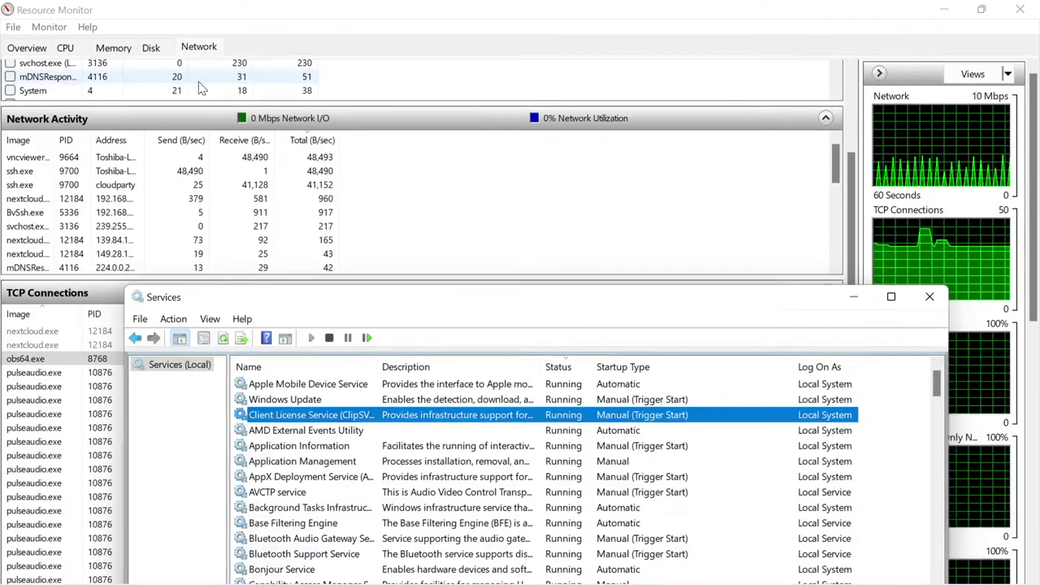
click(151, 48)
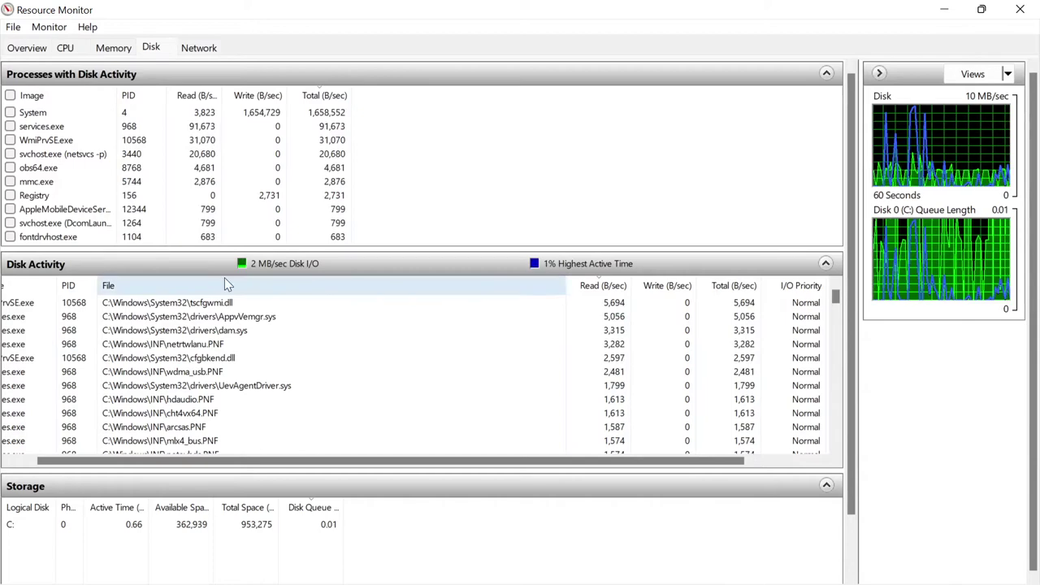
Check the Memory view, then select nextcloud.exe and Apple Mobile Device Service in the CPU view
drag(857, 299, 875, 227)
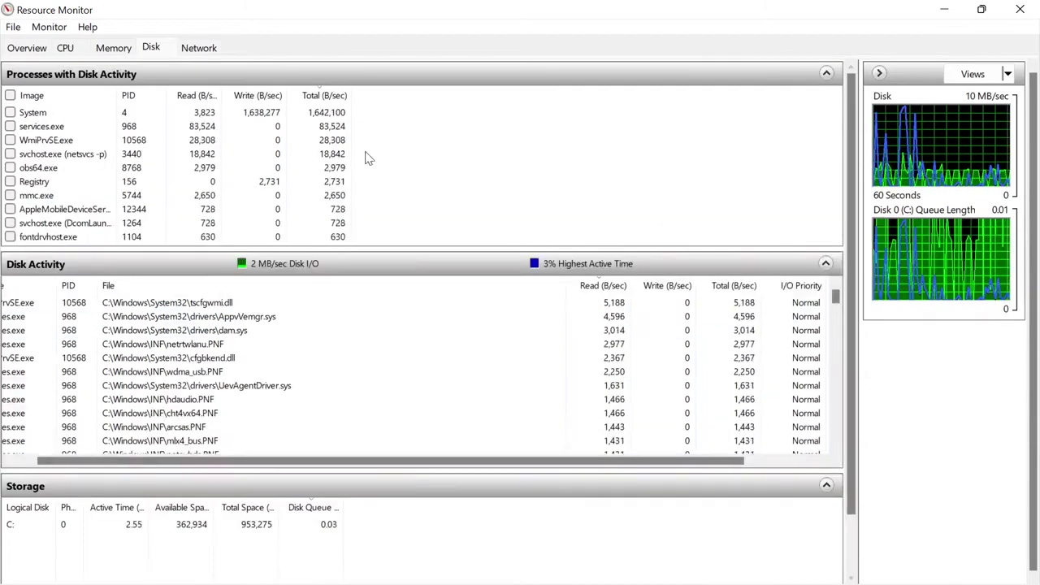
click(122, 49)
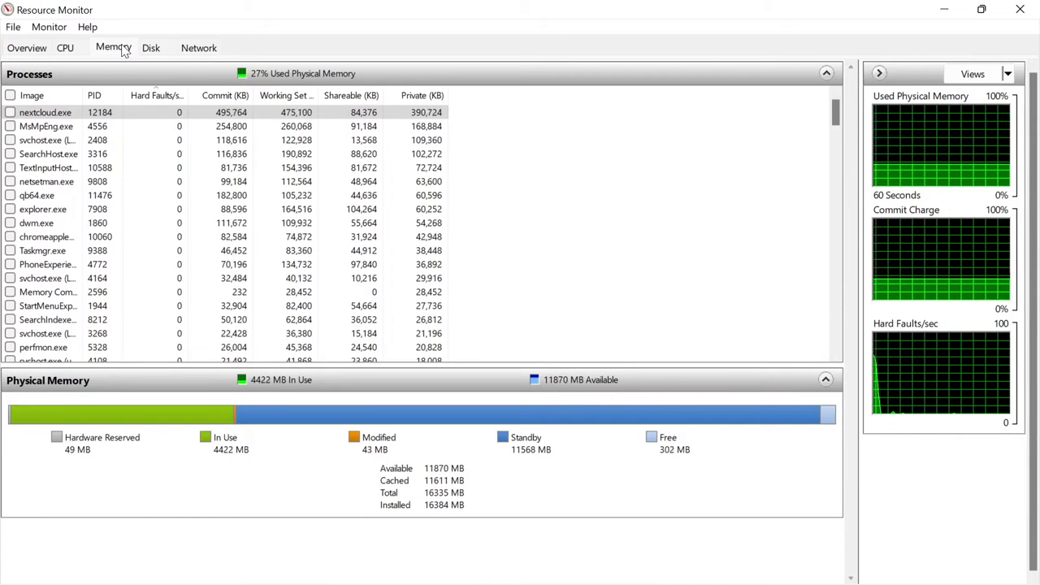
click(66, 48)
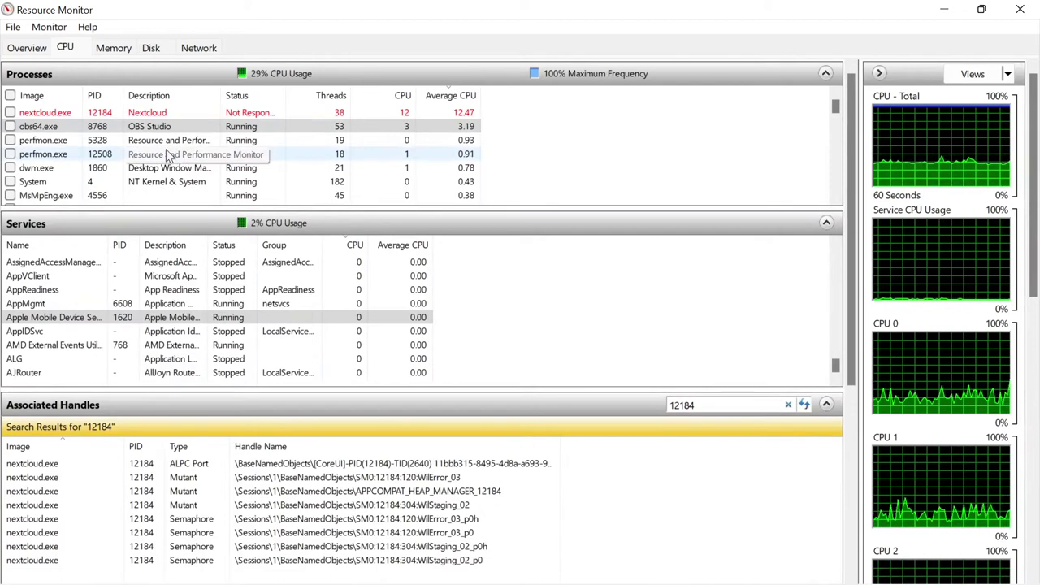
click(150, 117)
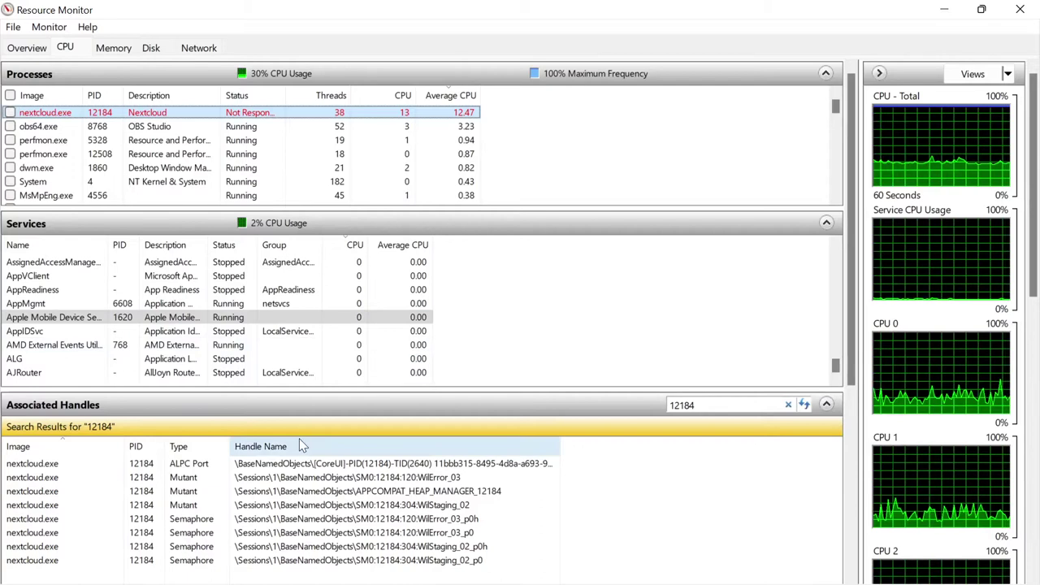
click(117, 322)
click(118, 325)
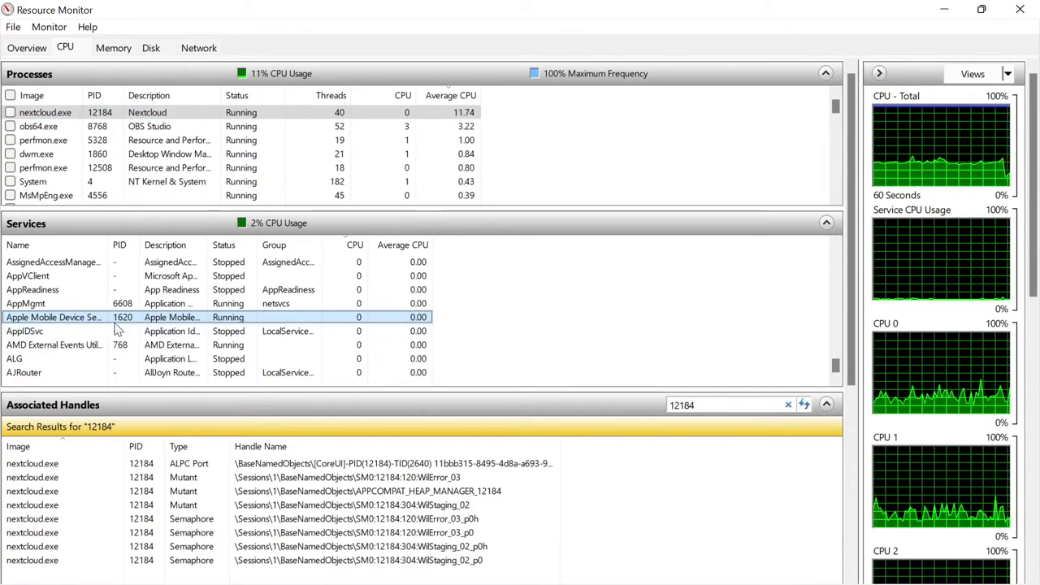
Step through the Memory and Disk views to reach the Network view
click(114, 48)
click(167, 50)
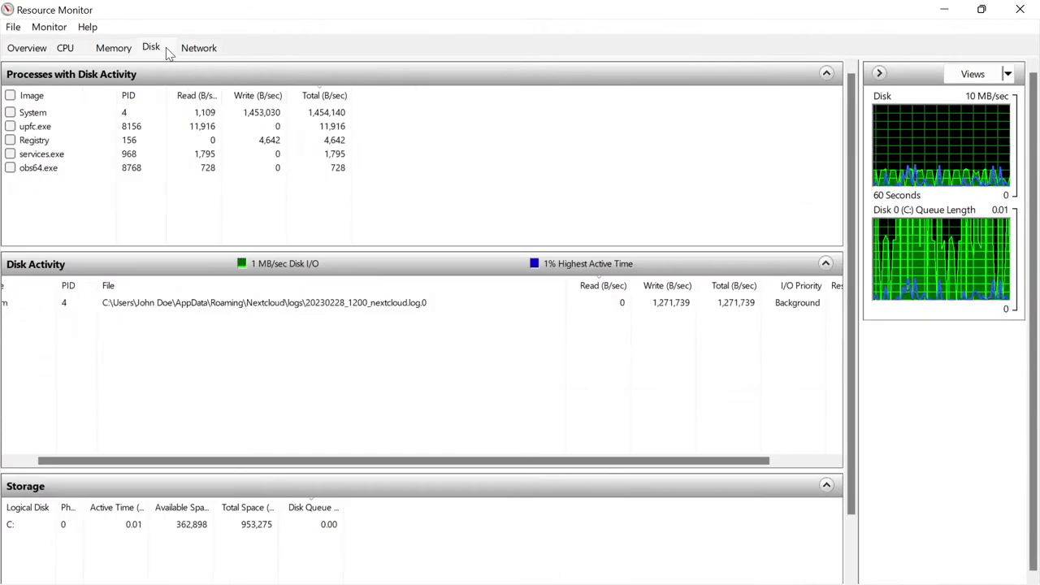
click(195, 48)
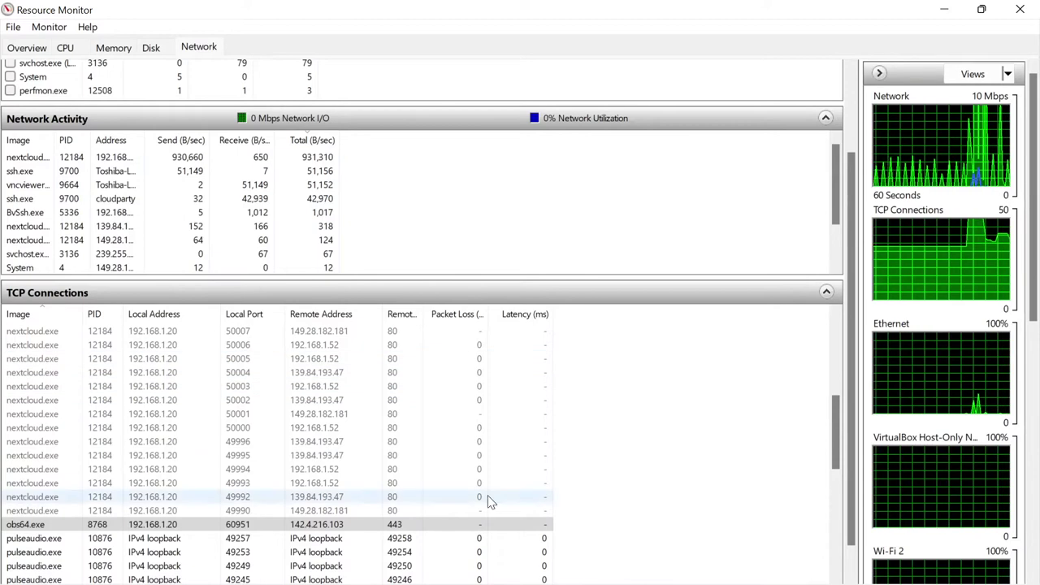
Inspect the AppleMobileDevice port 49968, mDNSResponder and 40.125.122.176:50020 TCP connections
drag(837, 433, 813, 341)
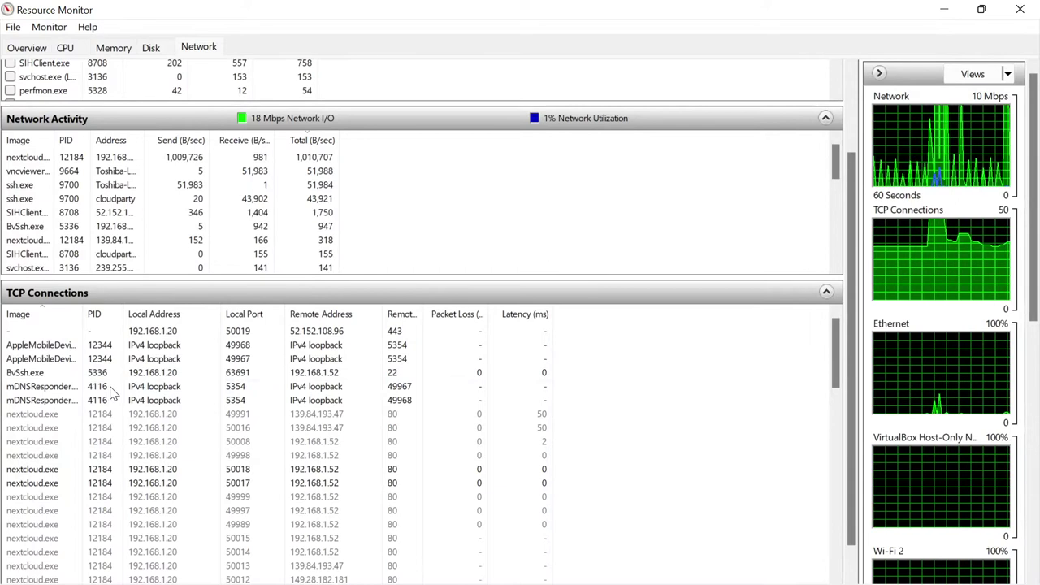
click(252, 346)
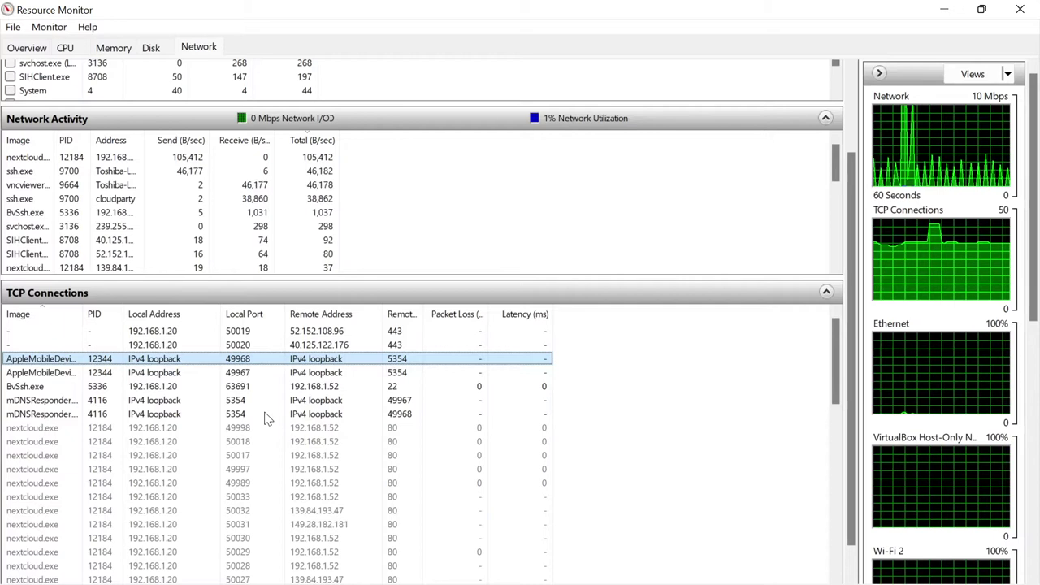
click(52, 401)
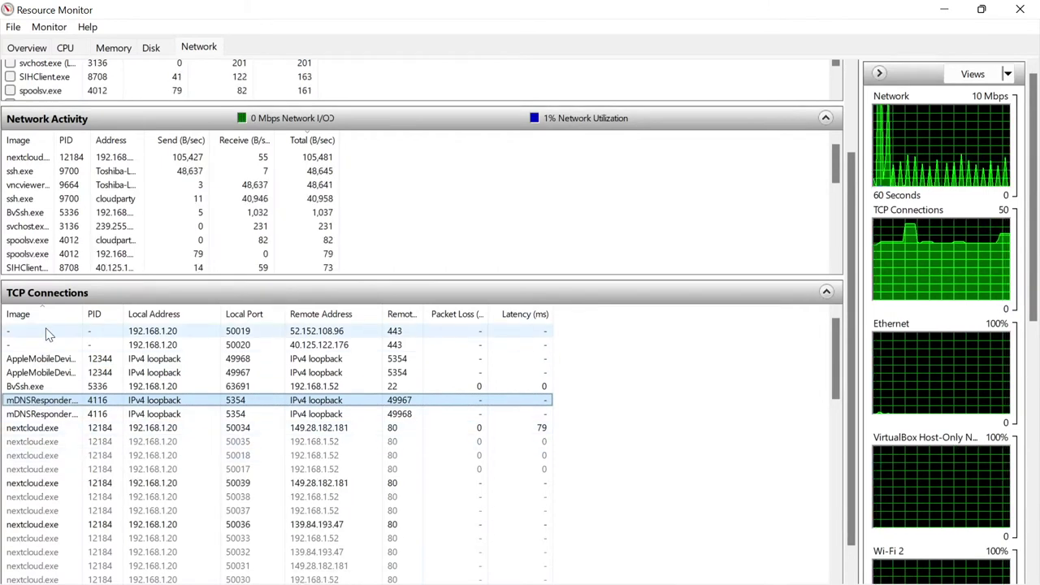
click(310, 348)
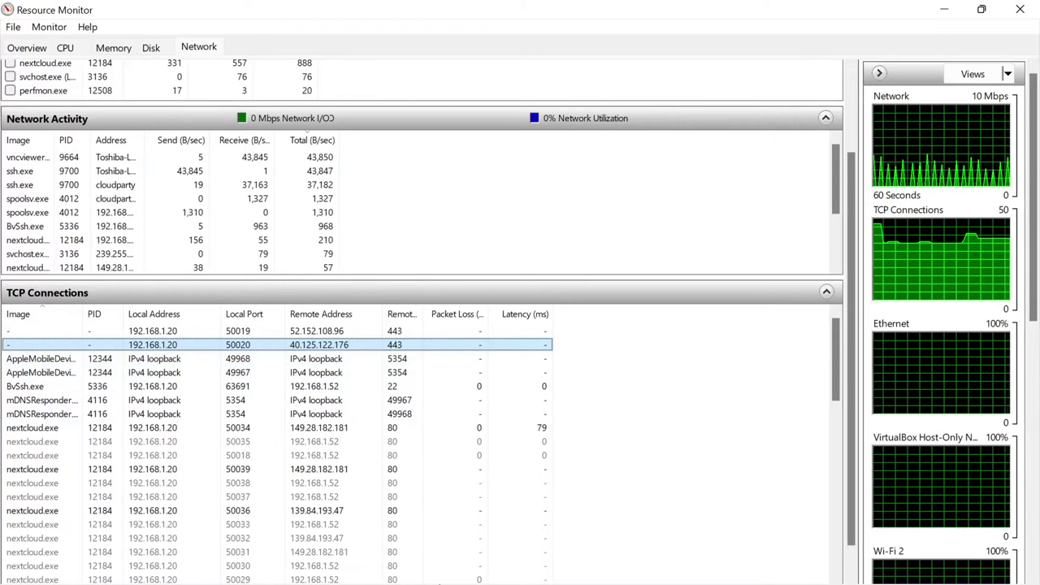
Bring the Bitvise terminal running top to the front
mouse_move(601, 581)
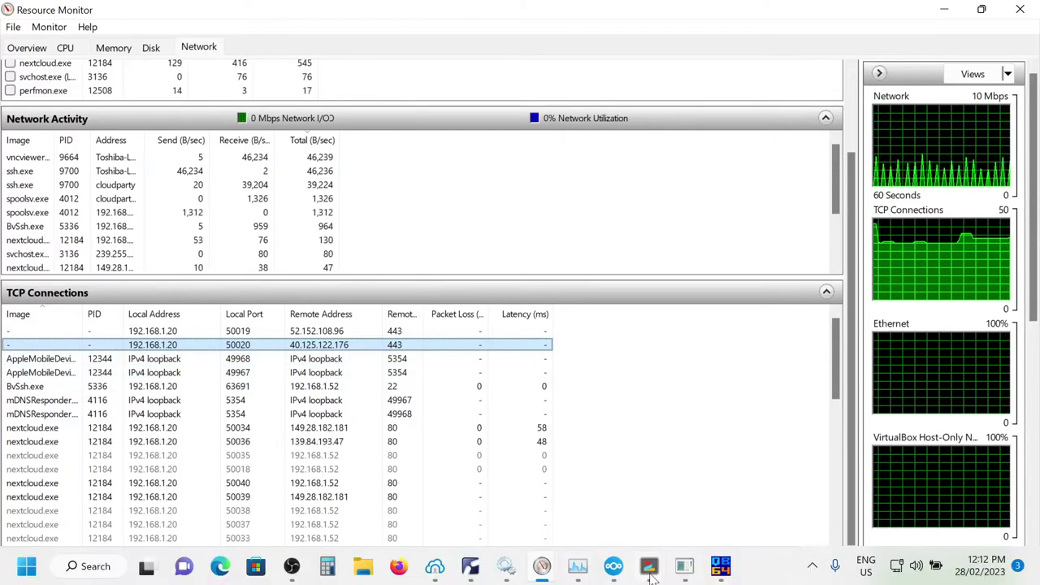
mouse_move(651, 576)
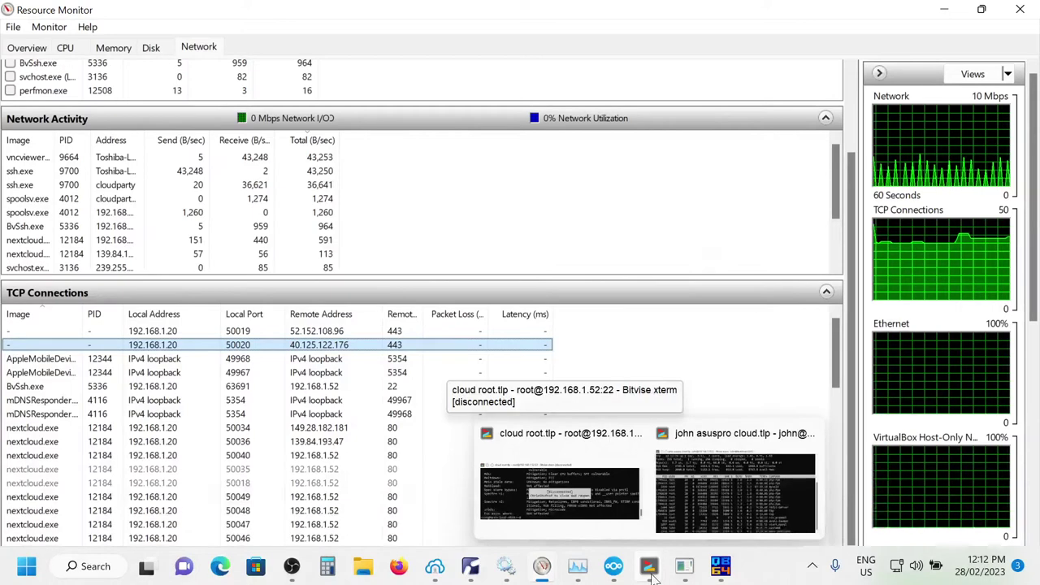
click(736, 484)
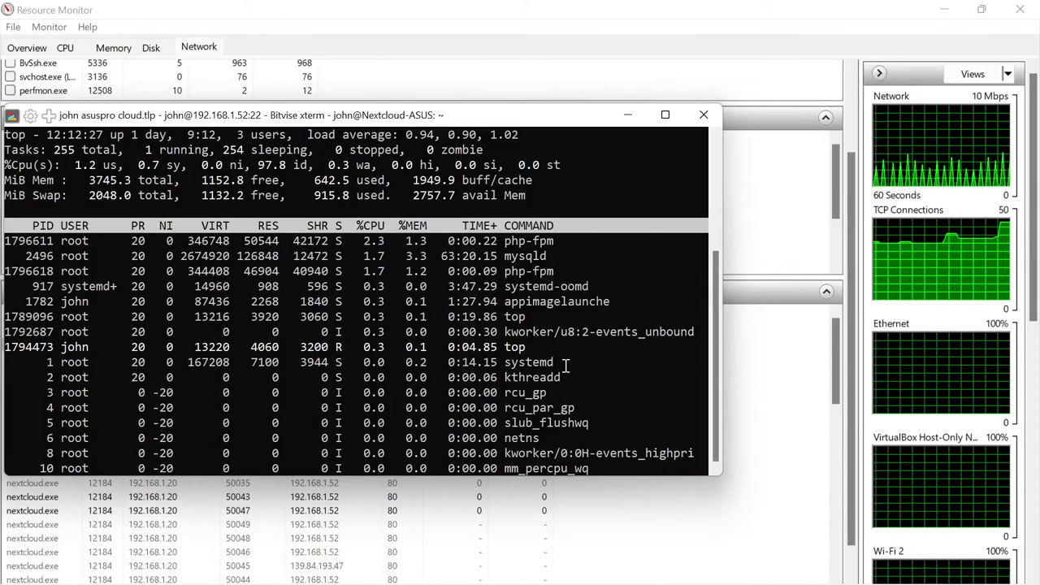
Open Nextcloud Settings (2.2 GB of 6.7 GB synced), then return to Resource Monitor's network view
mouse_move(600, 575)
click(616, 464)
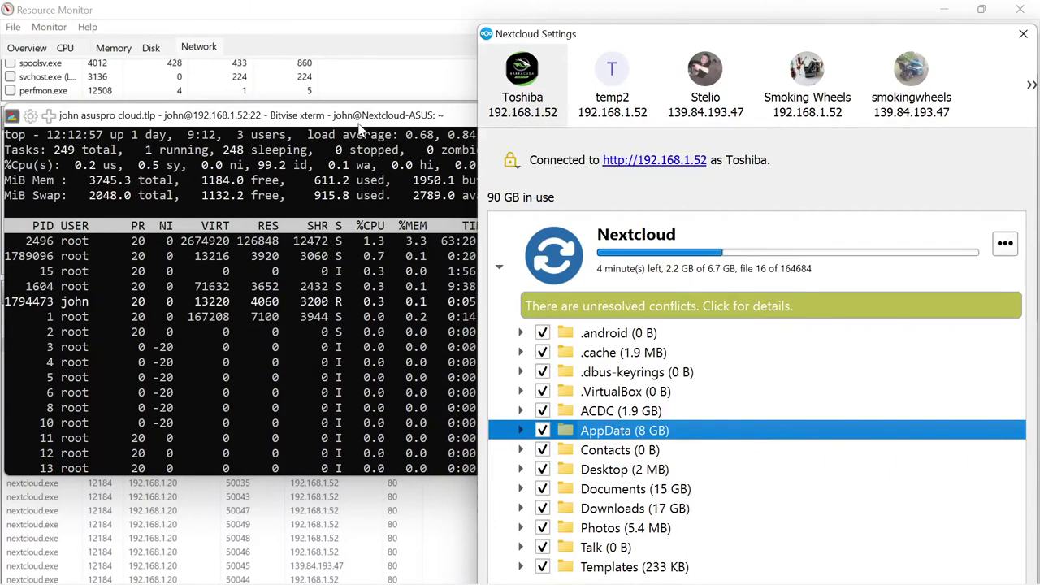
click(209, 49)
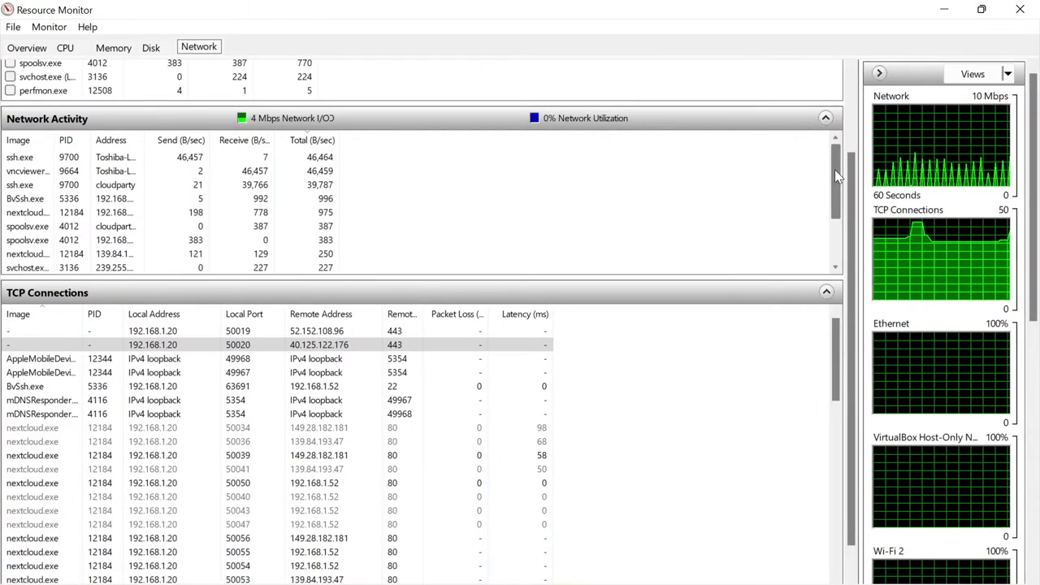
Look through Resource Monitor's Disk, Memory and CPU views
click(152, 49)
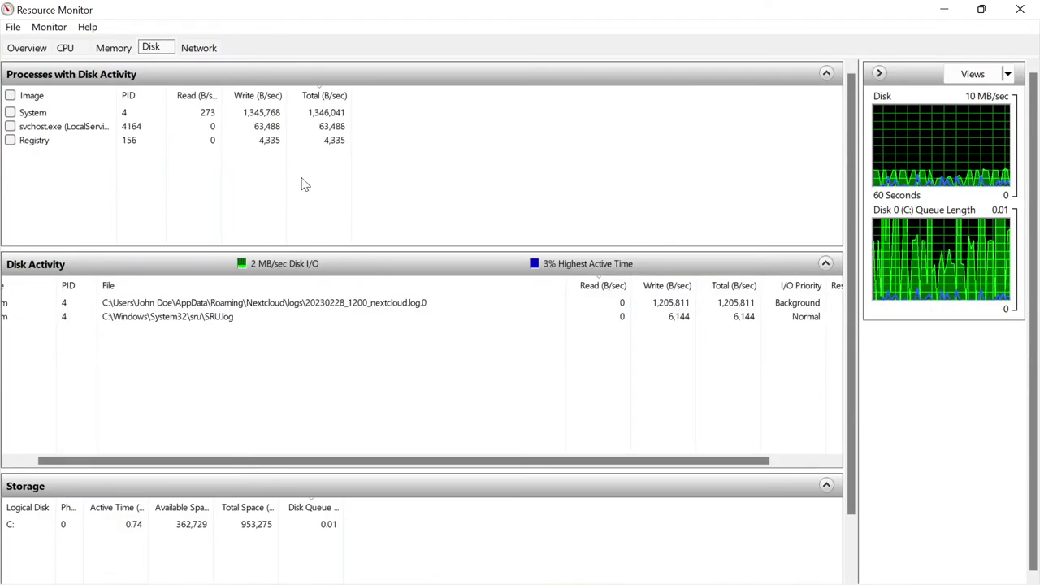
click(114, 49)
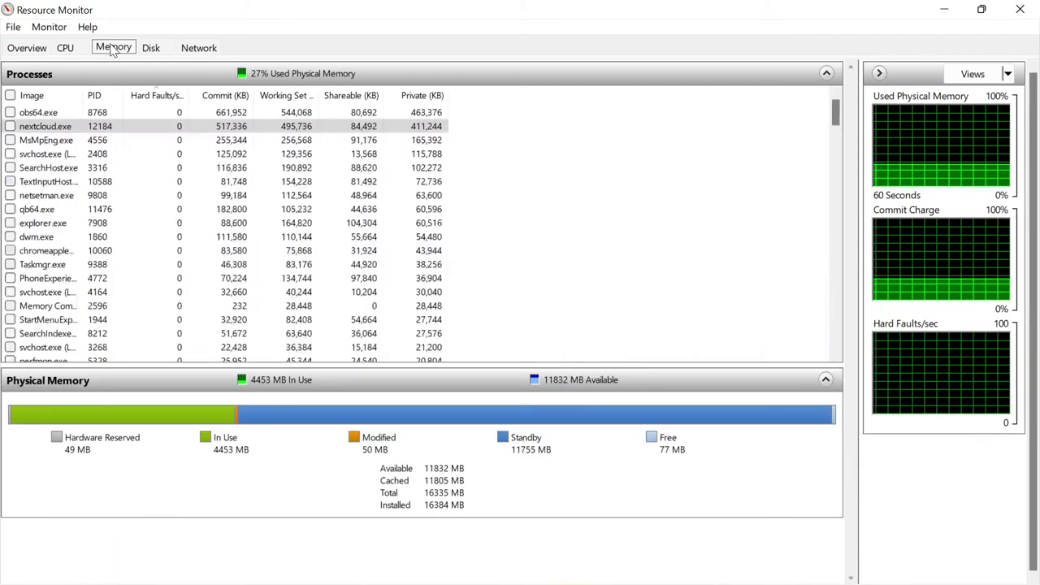
click(68, 47)
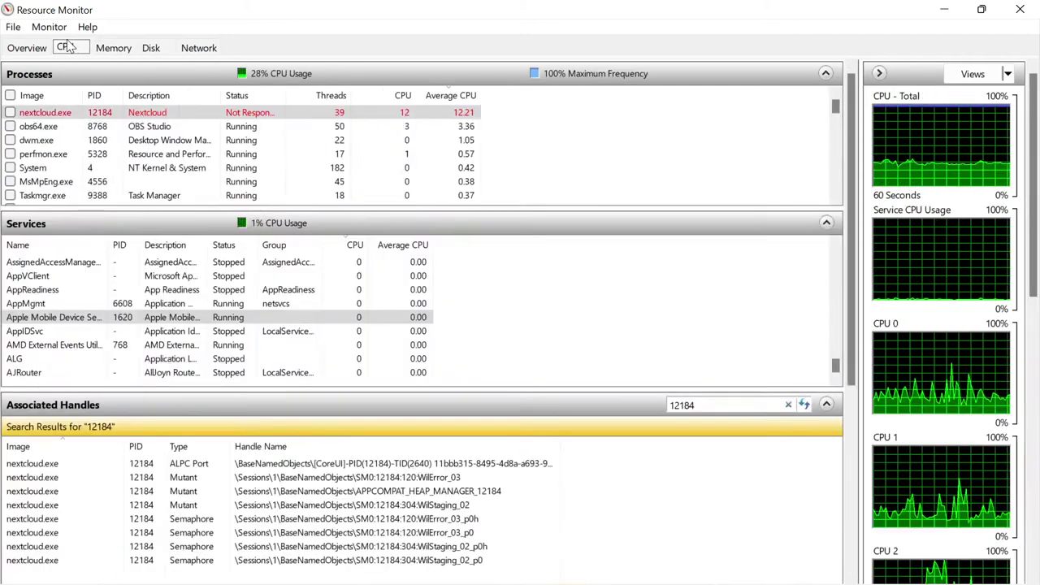
Select nextcloud.exe and refresh the associated handles search for PID 12184
click(141, 114)
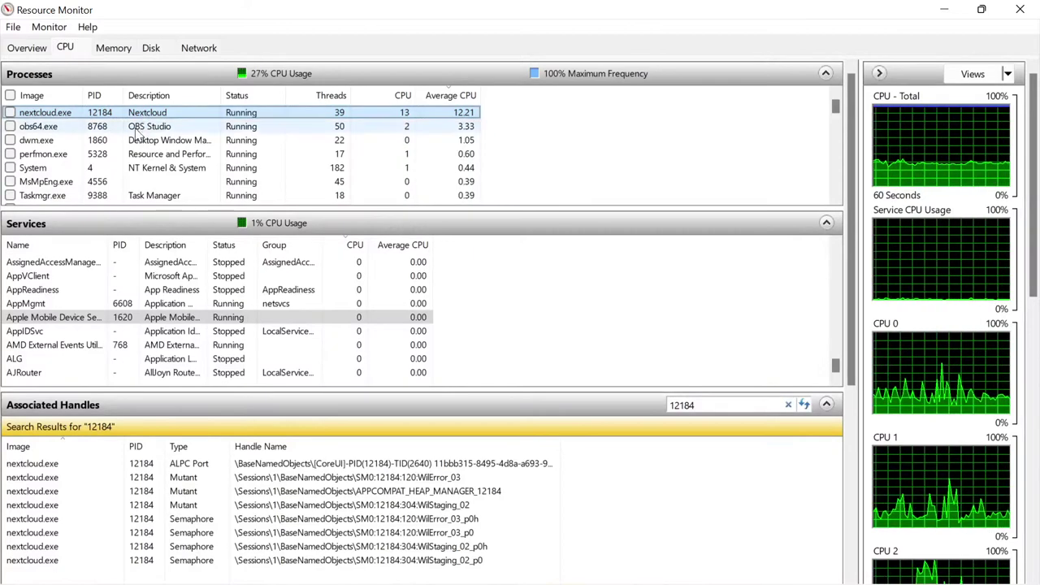
click(139, 128)
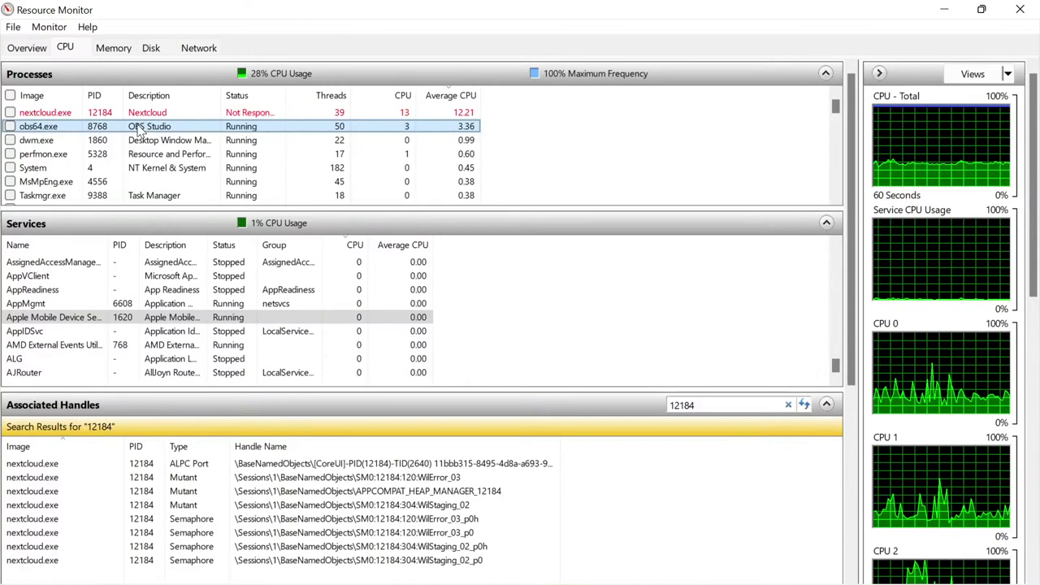
click(148, 115)
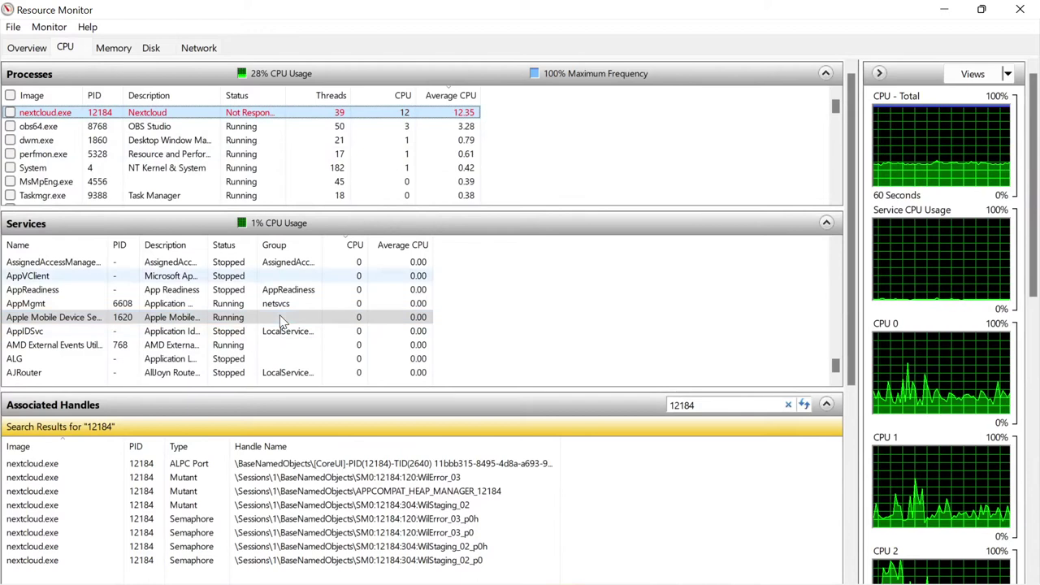
click(804, 406)
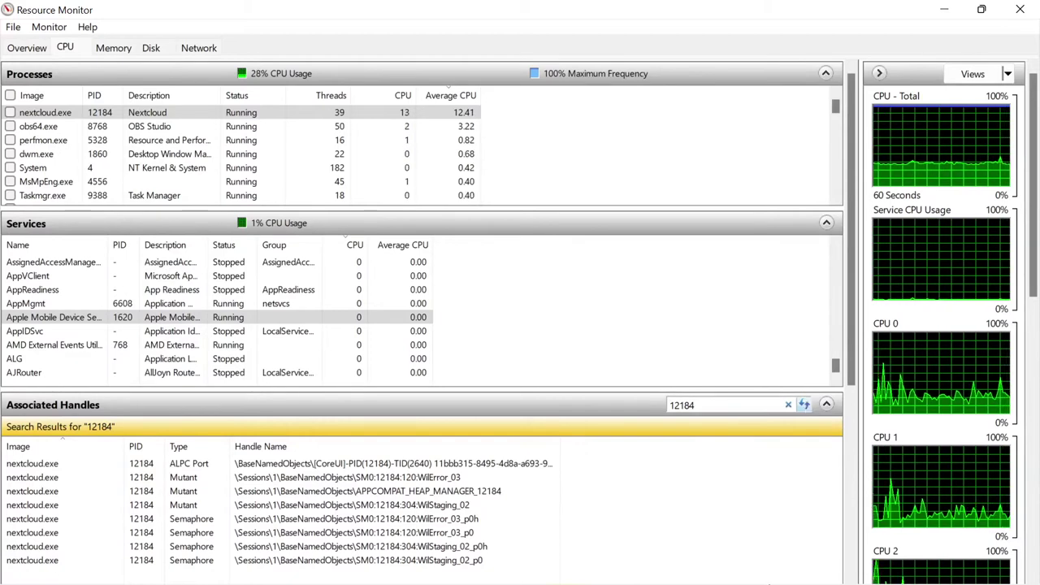
mouse_move(605, 569)
click(627, 505)
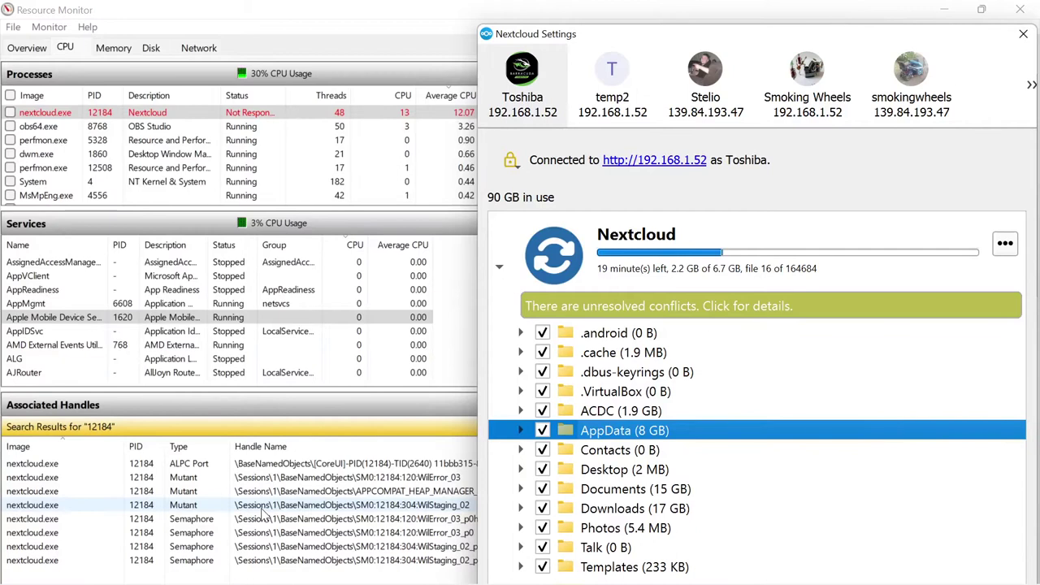
click(165, 319)
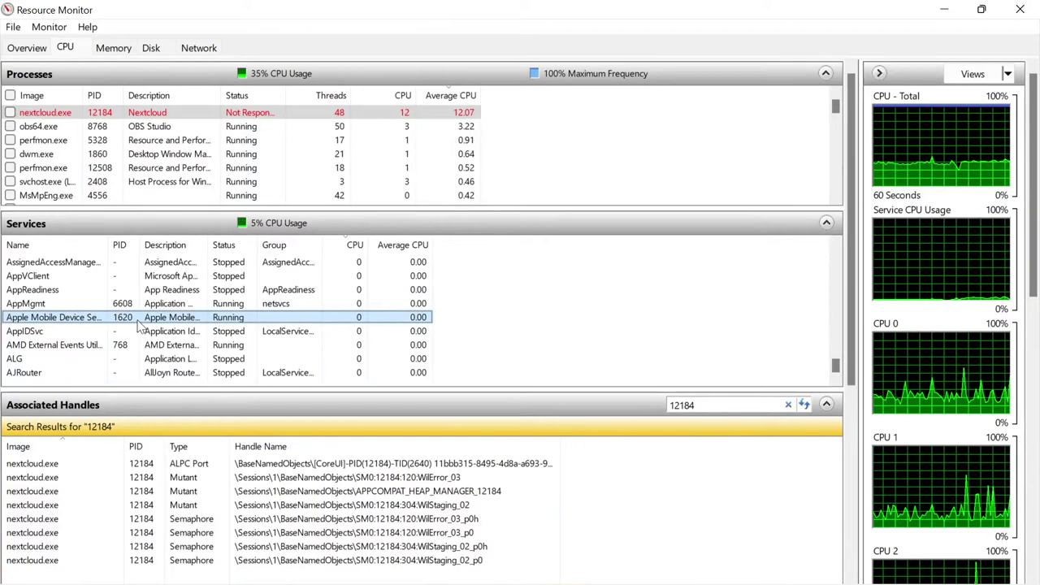
Search Resource Monitor's associated handles for PID 1620, the Apple Mobile Device Service
double_click(712, 405)
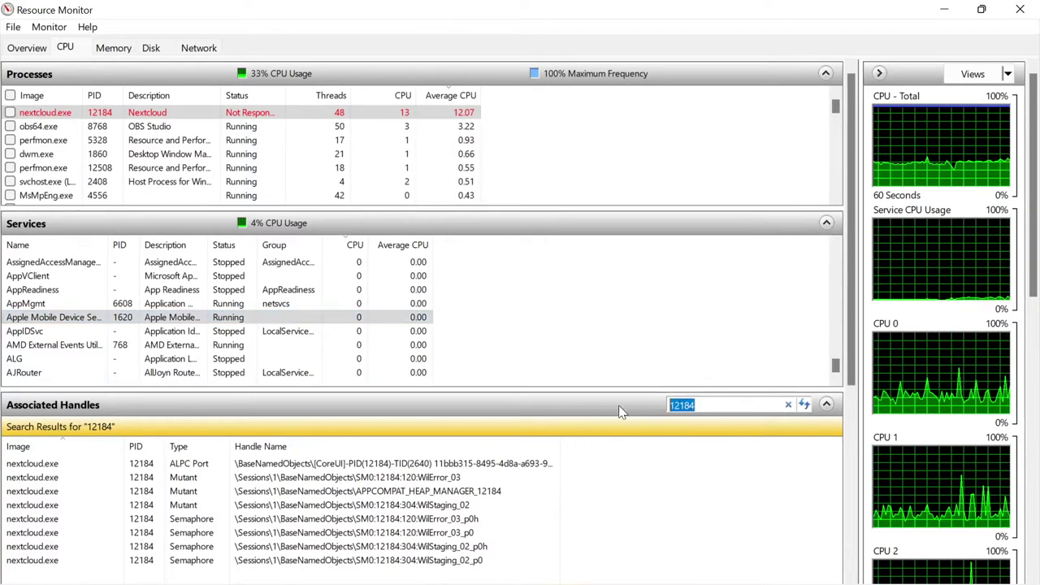
text(1620)
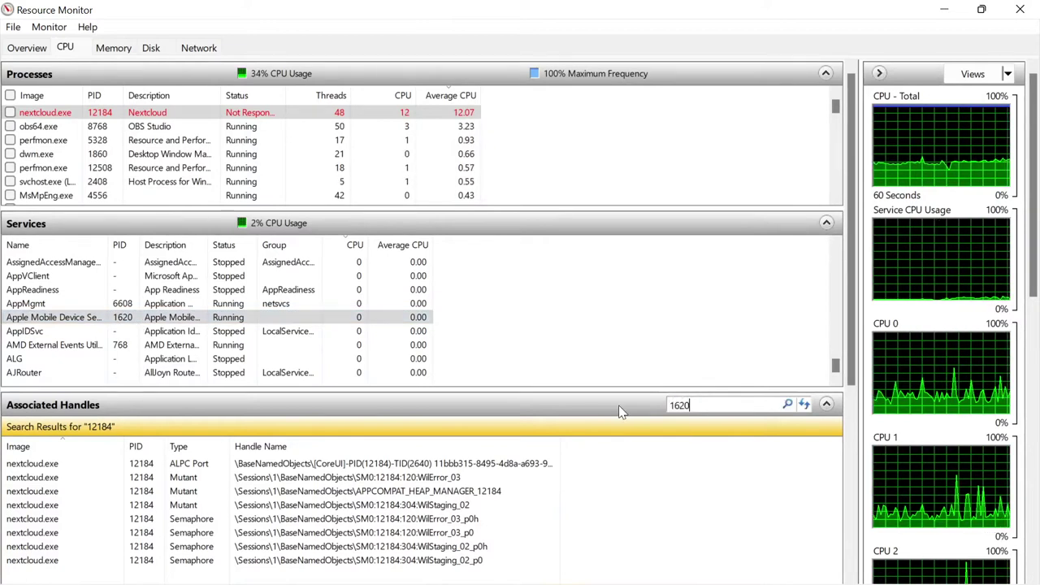
key(Return)
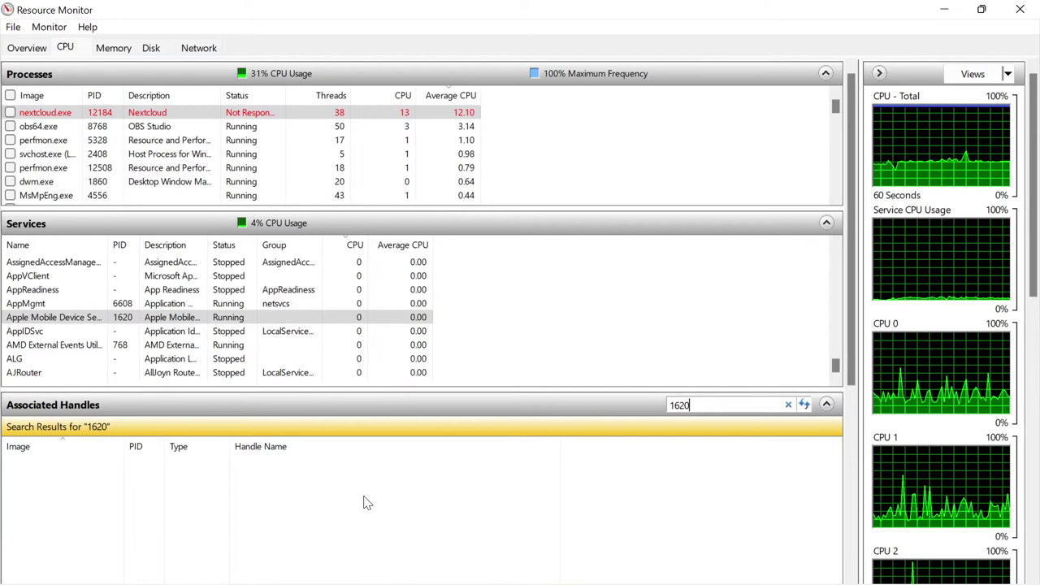
mouse_move(428, 581)
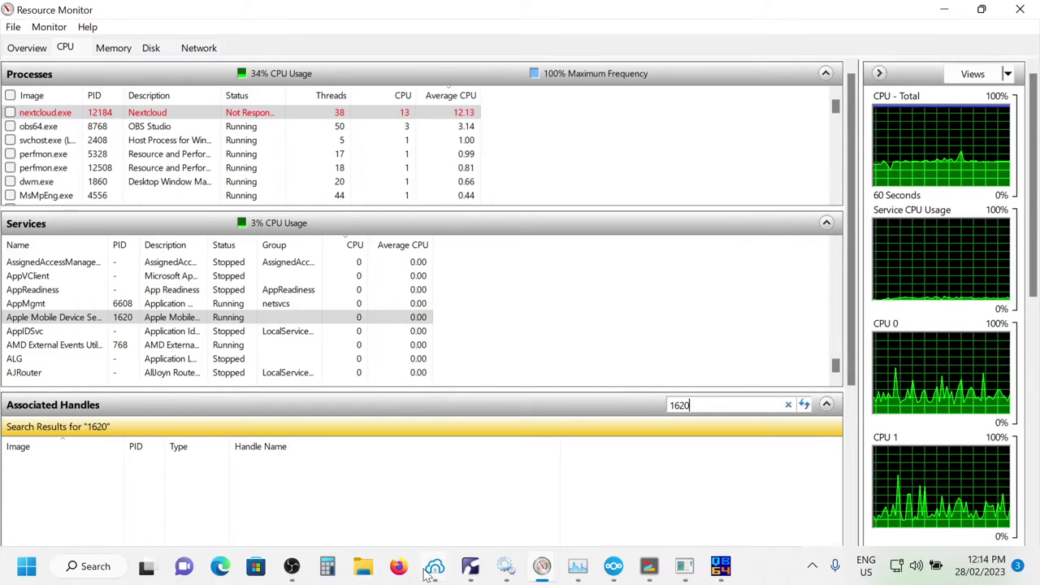
Check Ethernet throughput (1.0 Mbps received) in Task Manager, then return to Resource Monitor
click(575, 566)
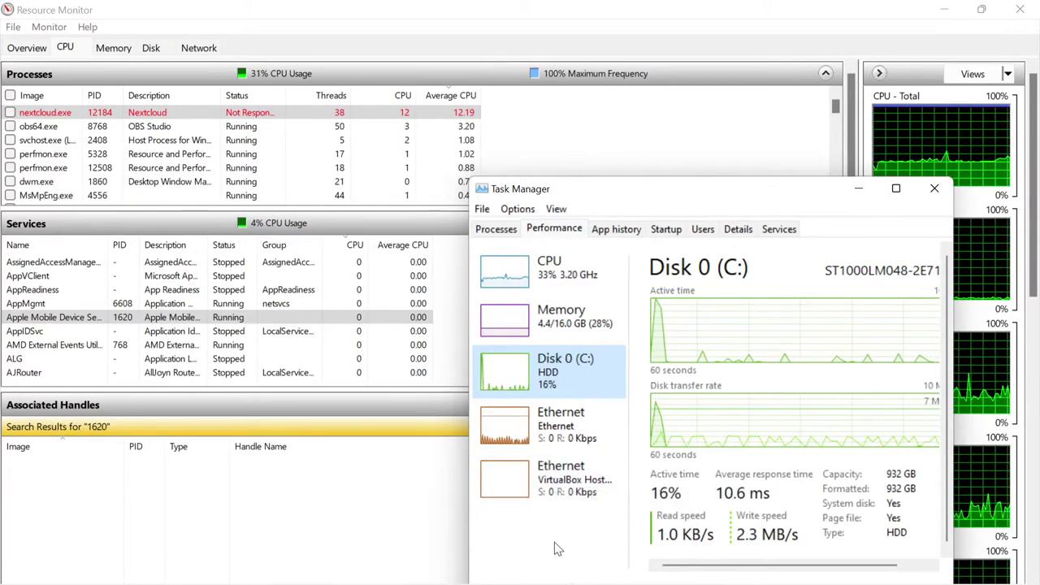
click(522, 440)
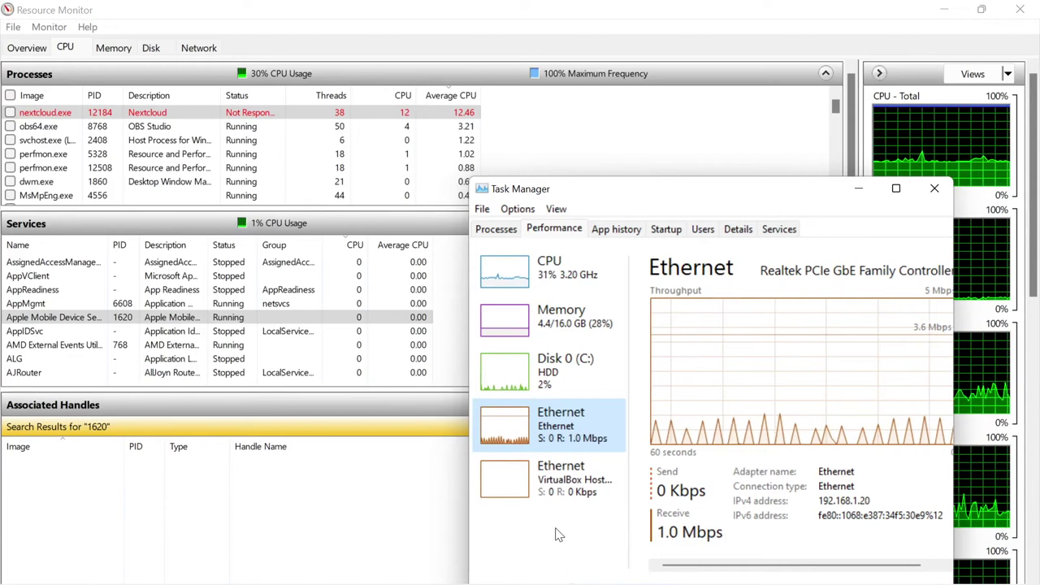
click(413, 516)
scroll(413, 515, down, 2)
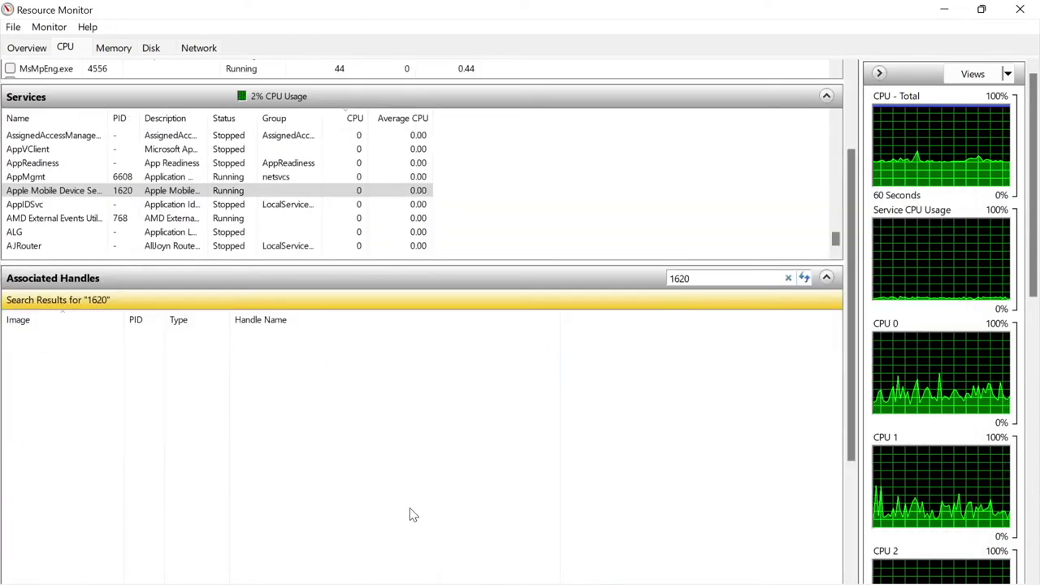
mouse_move(487, 579)
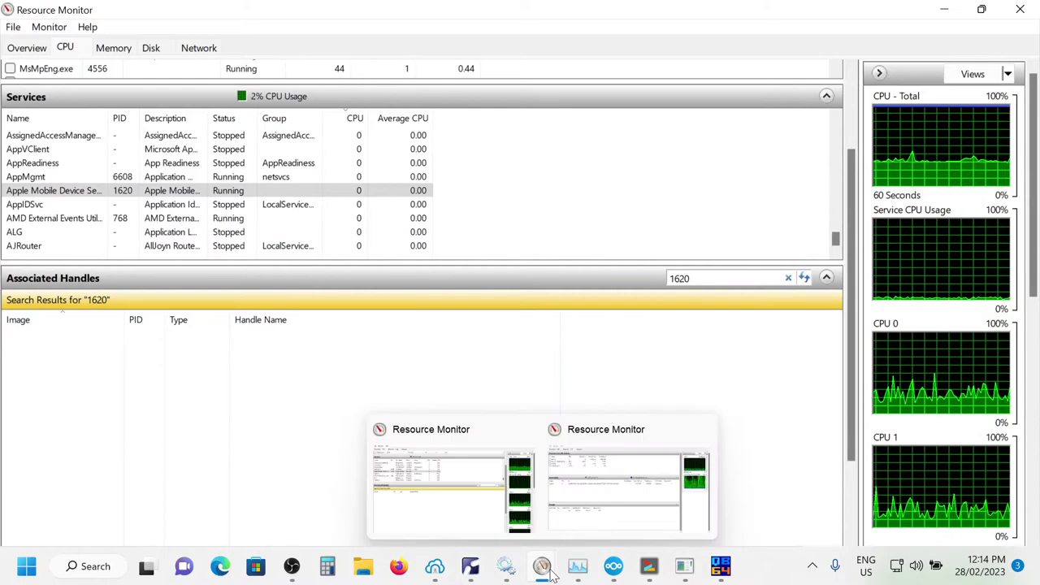
Duplicate the hostapple port 64374 line into a new line 42 of the listener source
click(720, 567)
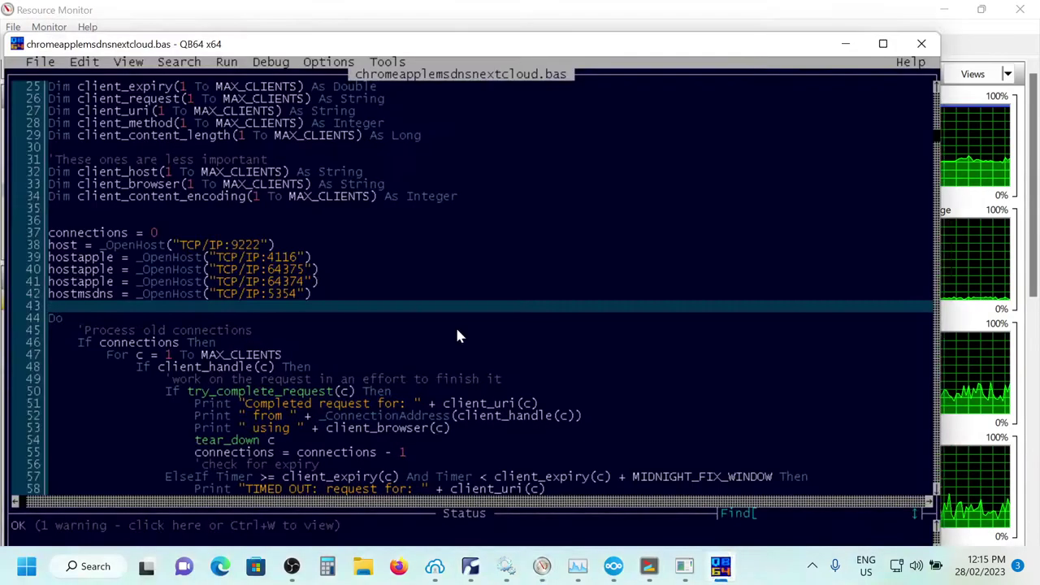
click(50, 284)
drag(50, 284, 330, 282)
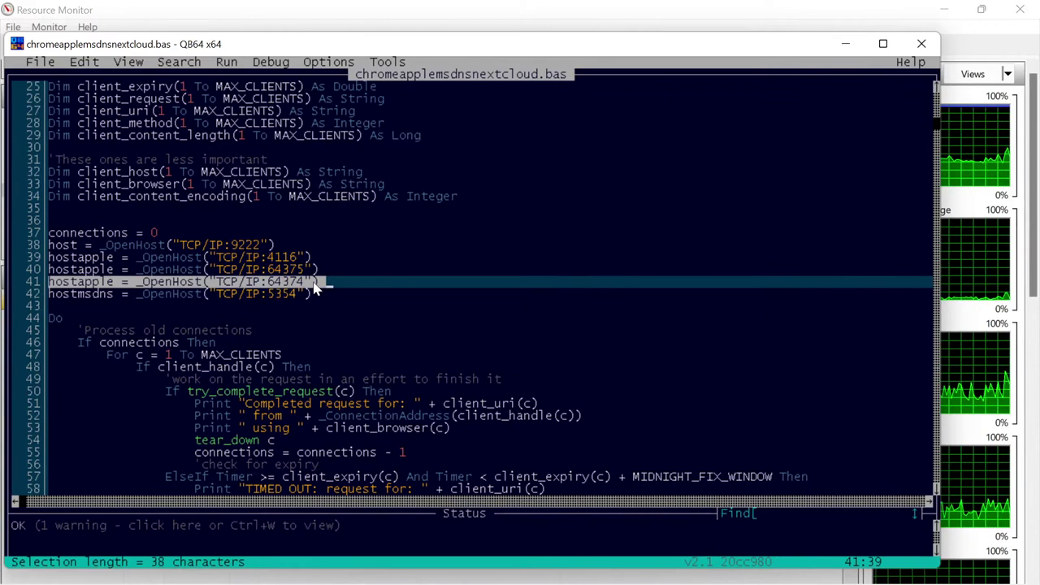
right_click(318, 282)
click(321, 329)
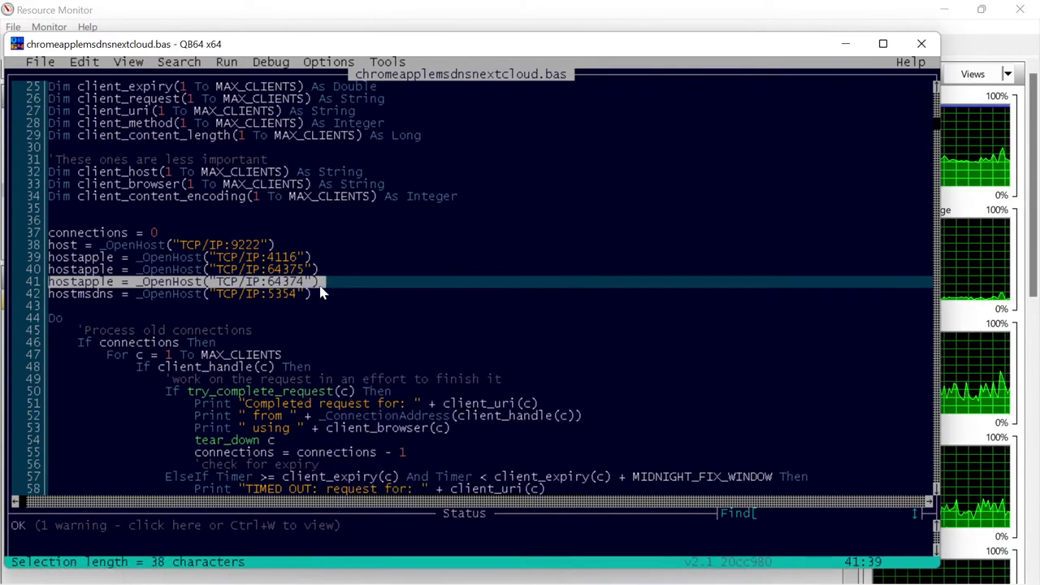
click(320, 282)
key(Return)
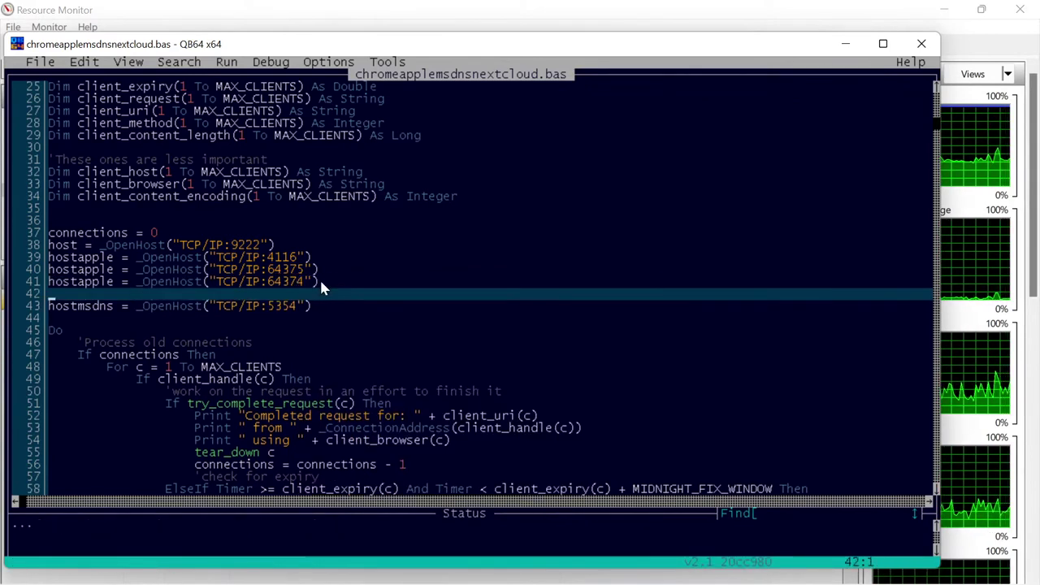
key(Return)
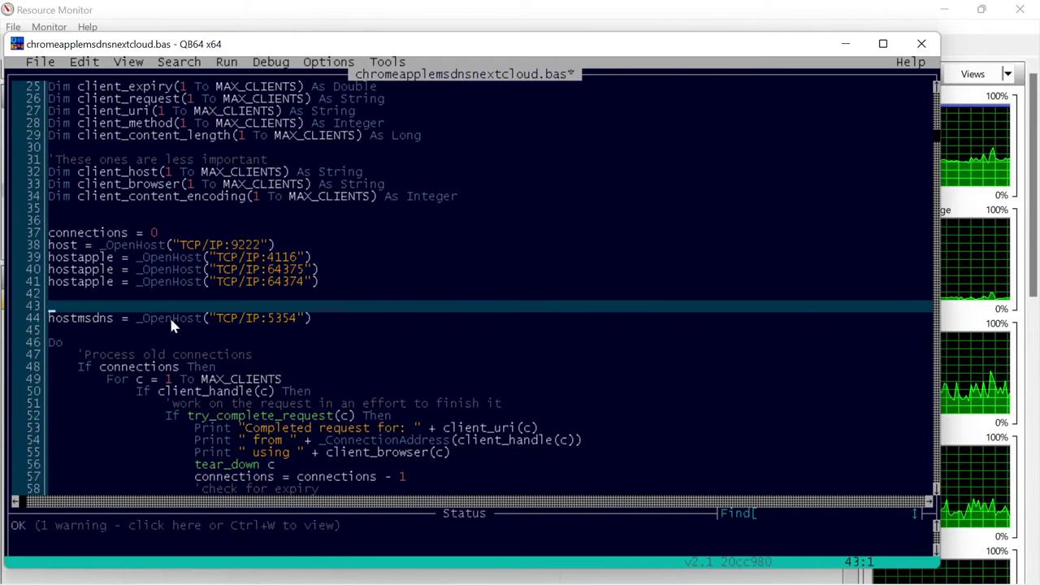
click(56, 297)
right_click(55, 297)
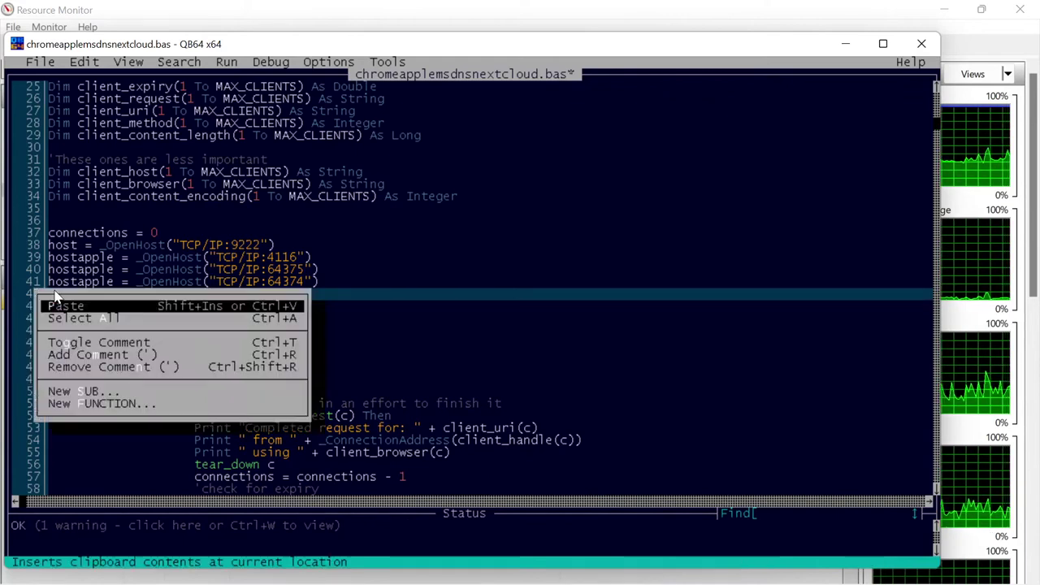
click(61, 307)
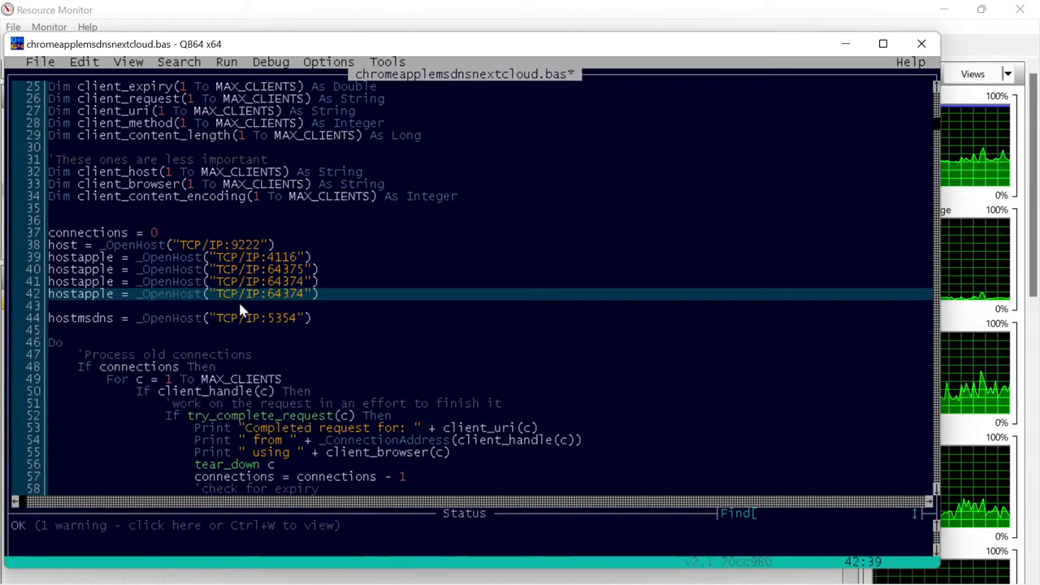
Number the hostapple declarations on lines 40–42 as hostapple1, hostapple2 and hostapple3
click(113, 272)
key(Right)
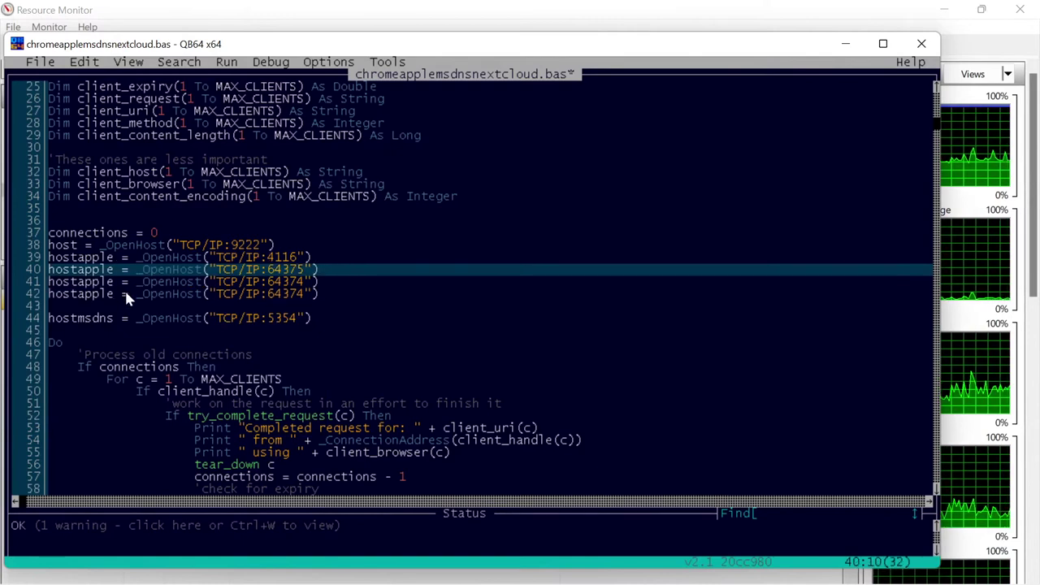
text(1)
key(Down)
key(Left)
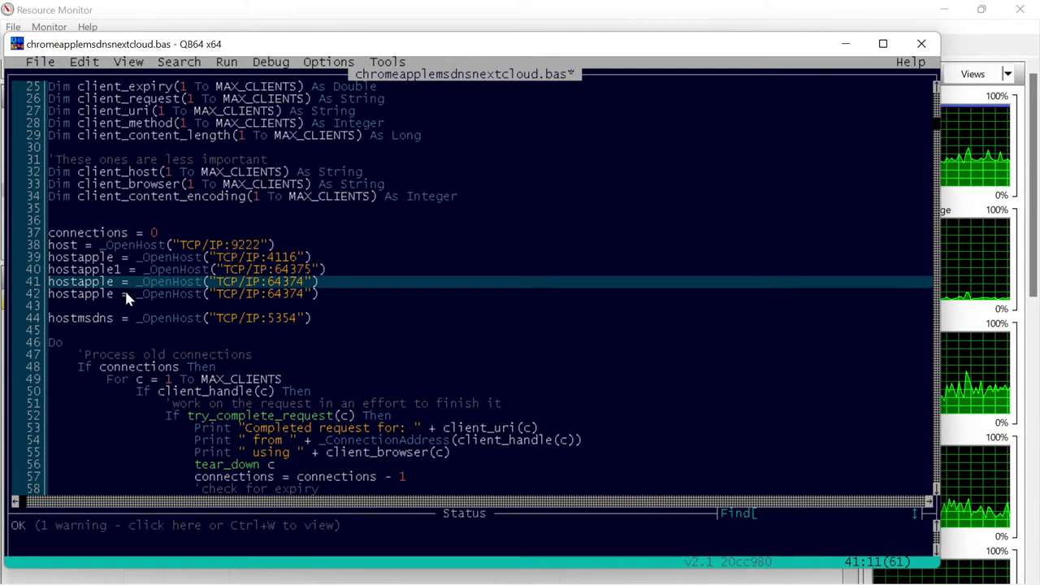
text(2)
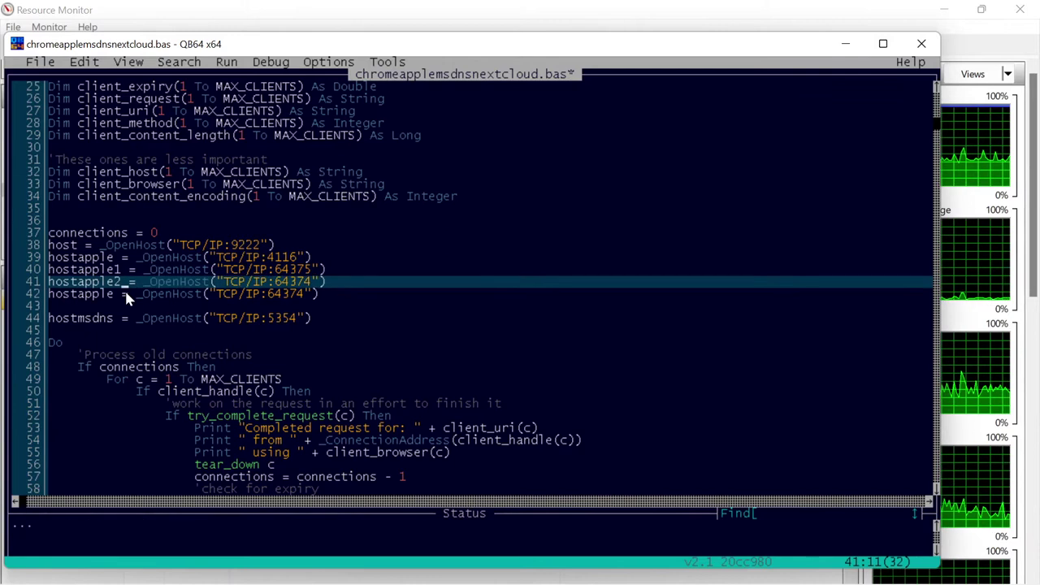
key(Down)
text(3)
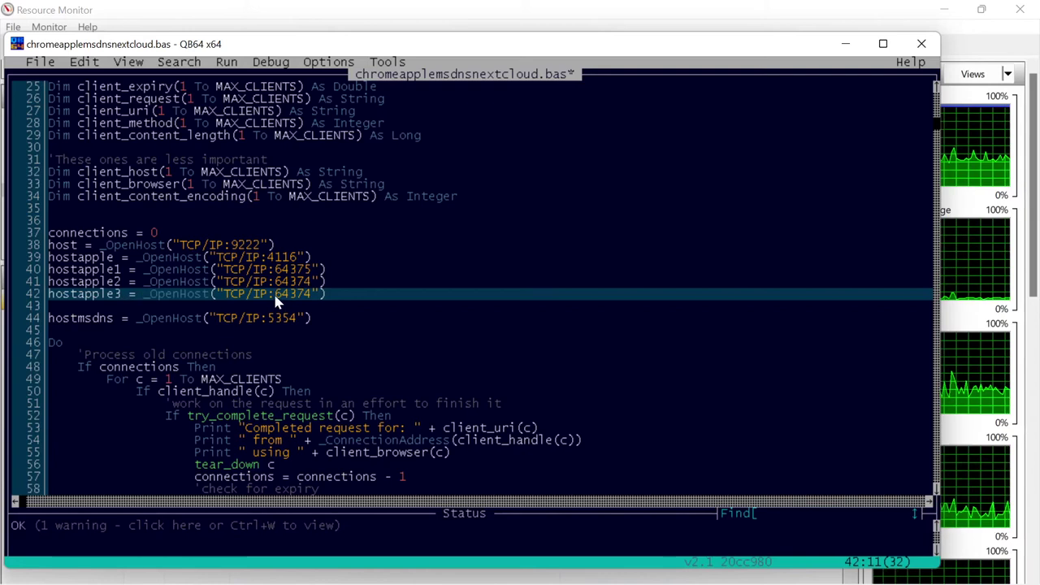
Set the ports on lines 41 and 42 to 49967 and 49968, and save the file
click(282, 297)
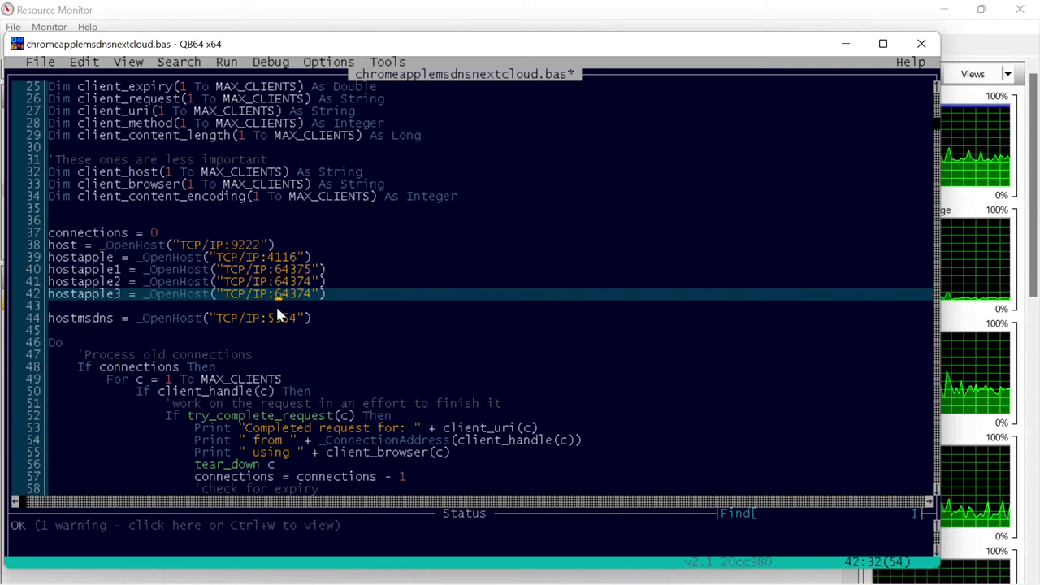
key(Delete)
key(Delete)
key(Delete)
key(Delete)
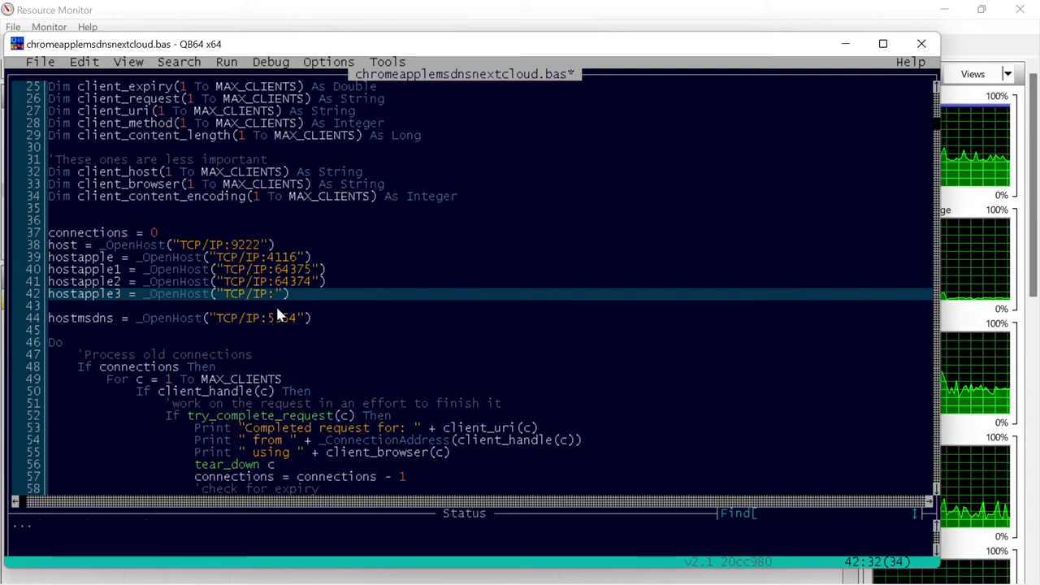
text(499)
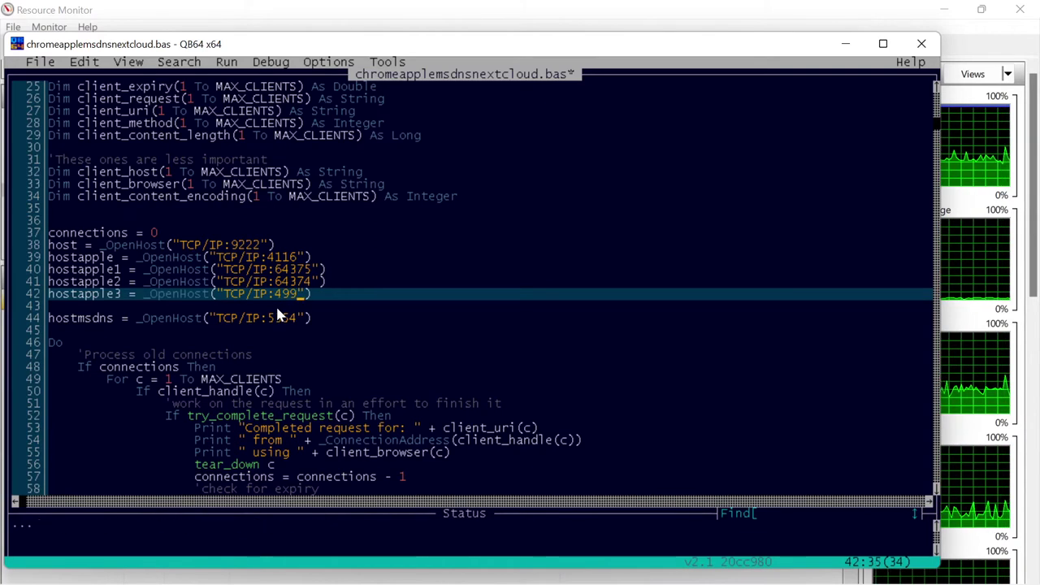
text(68)
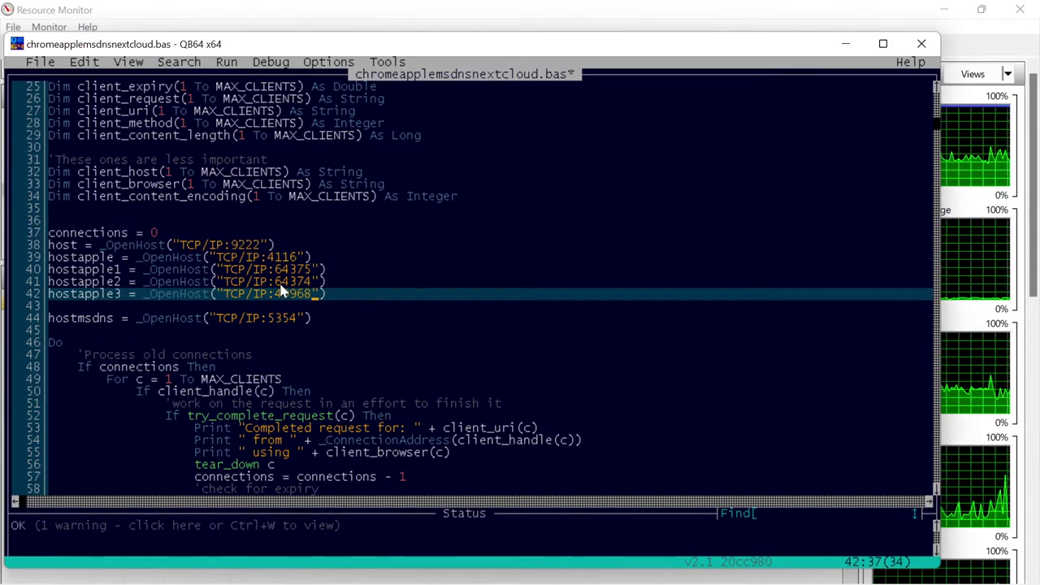
click(280, 285)
key(Delete)
key(Delete)
key(Delete)
key(Delete)
key(Delete)
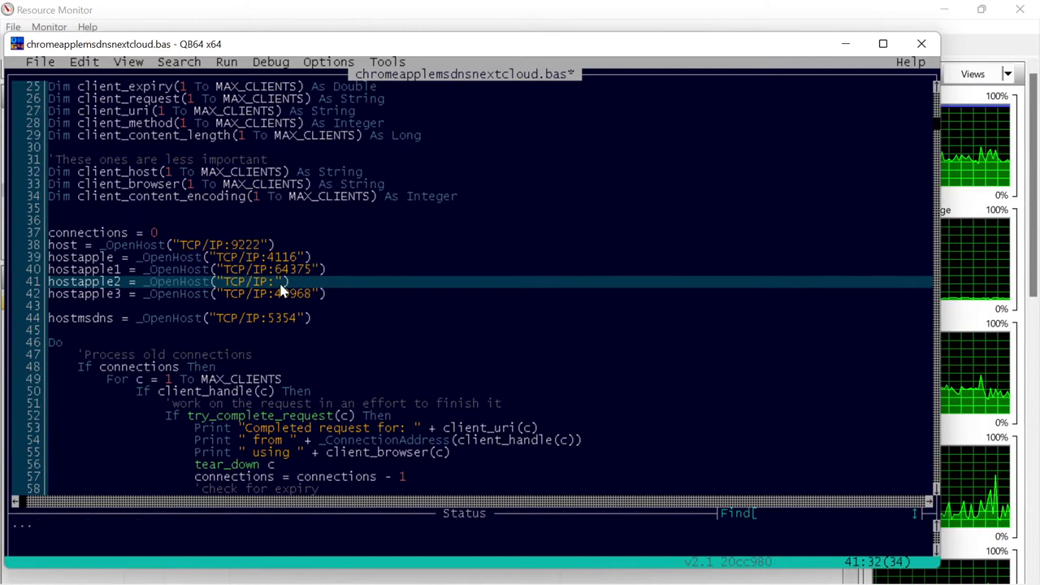
text(49967)
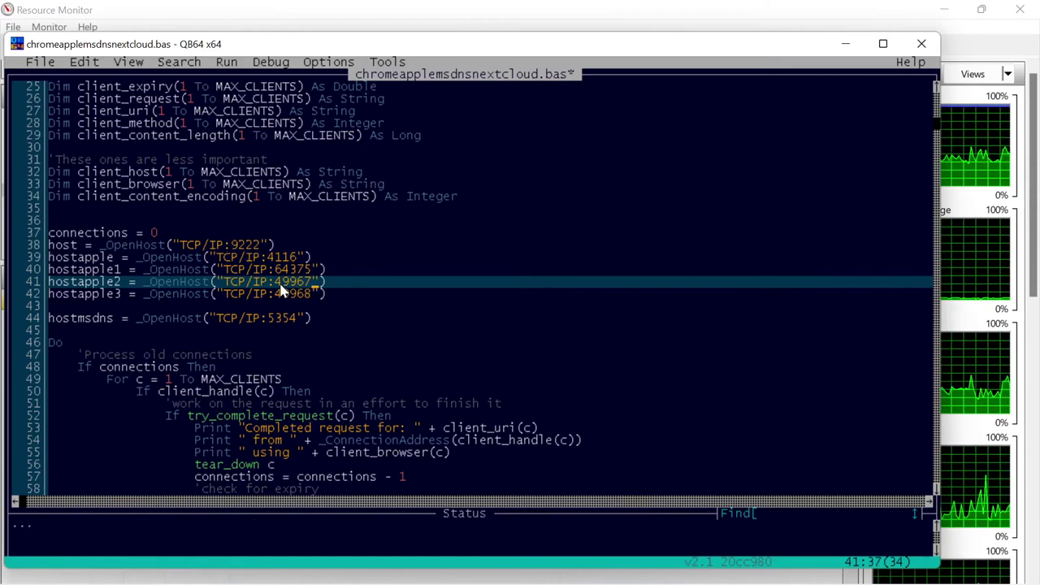
click(32, 62)
click(33, 111)
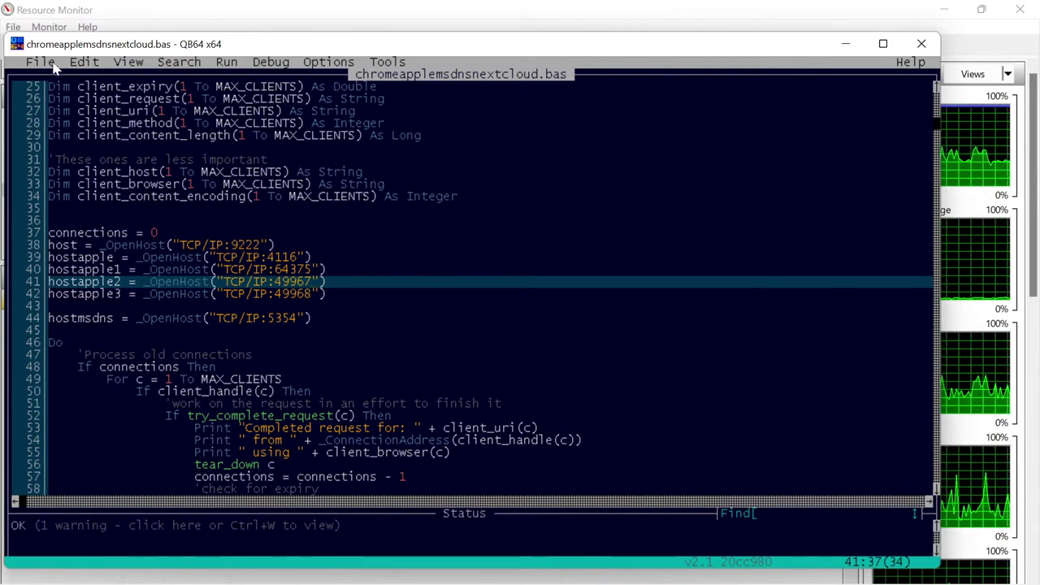
click(225, 63)
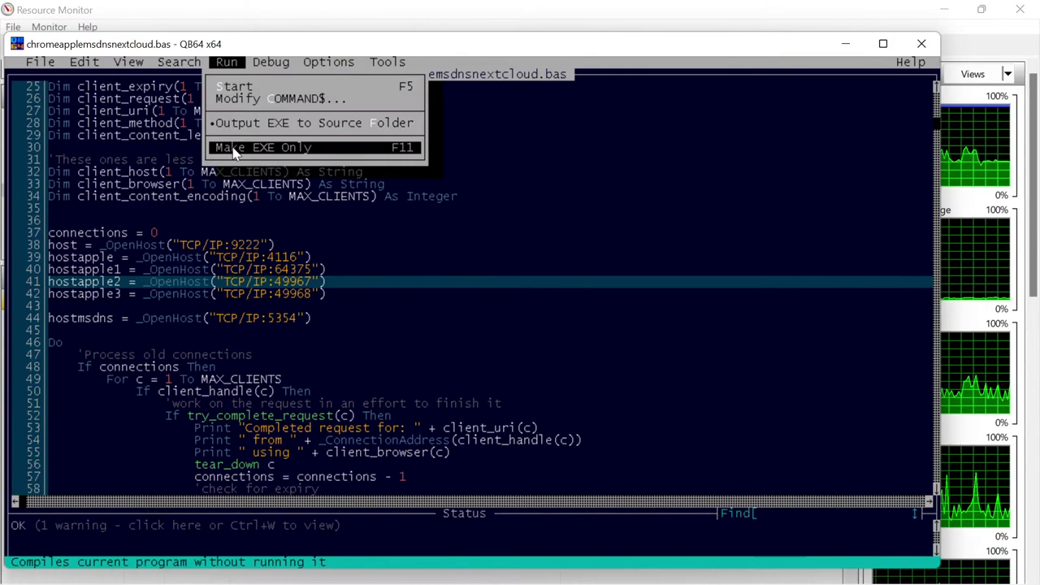
mouse_move(328, 579)
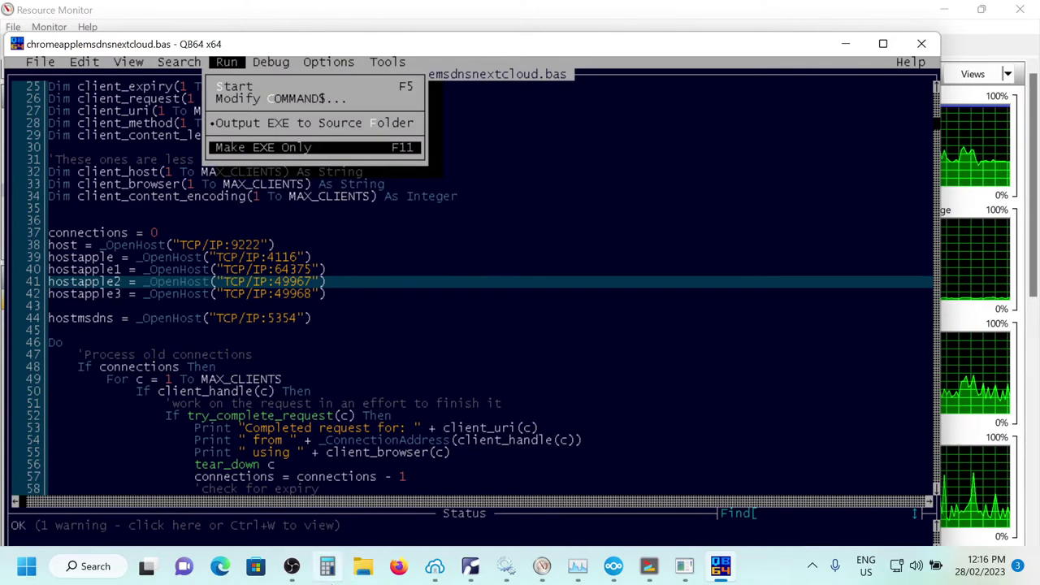
click(364, 571)
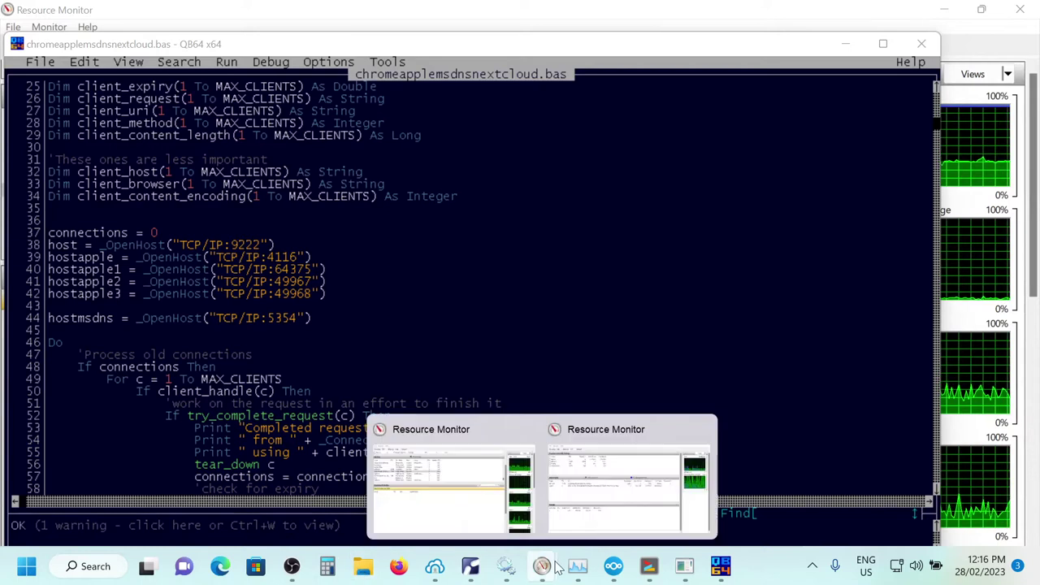
Open Nextcloud Settings and File Explorer, closing the duplicate Explorer window
mouse_move(585, 576)
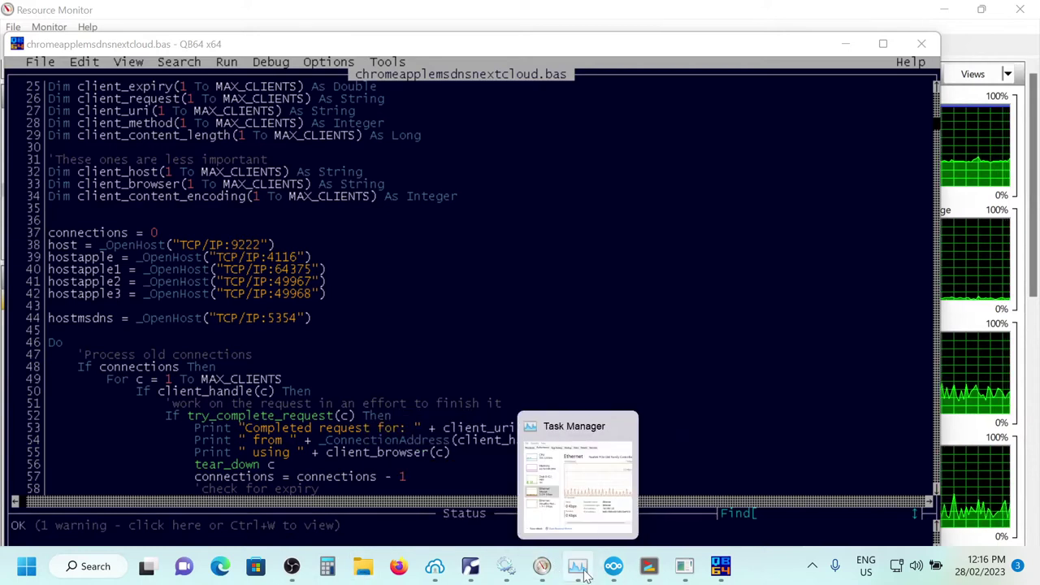
click(616, 568)
click(620, 573)
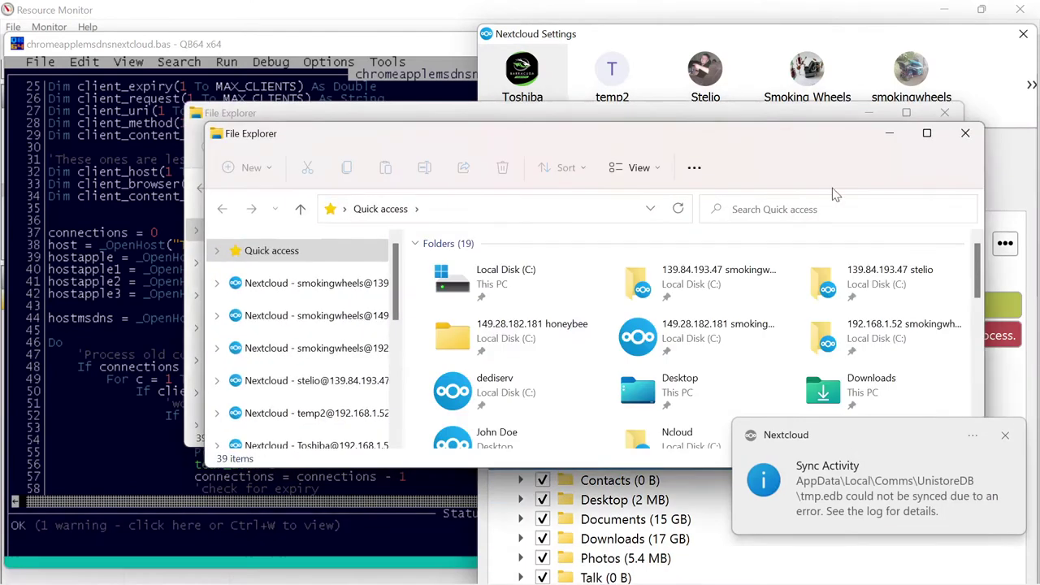
click(961, 139)
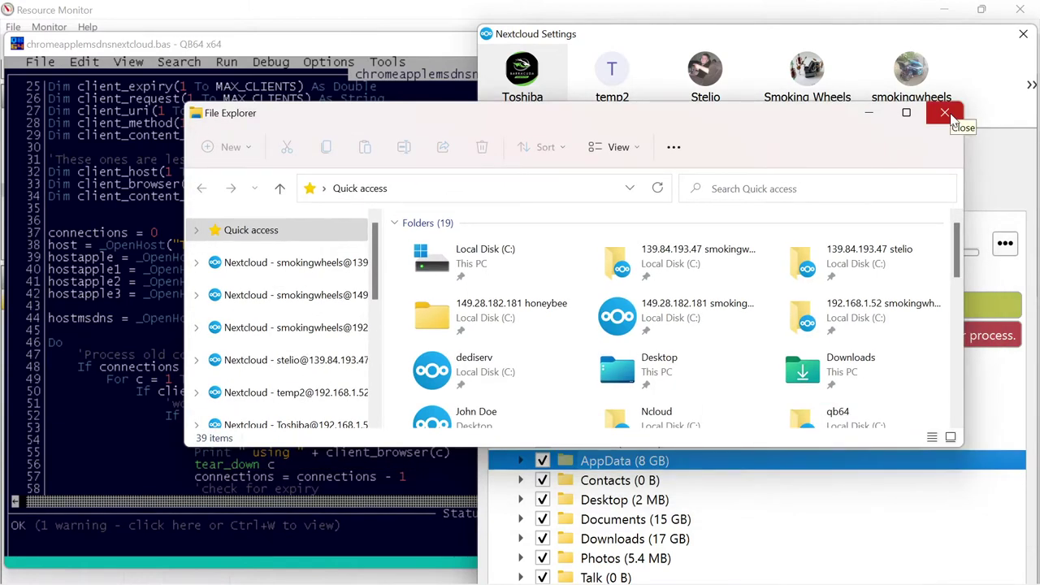
Review Nextcloud's unresolved sync conflicts, then bring File Explorer back to the front
mouse_move(487, 578)
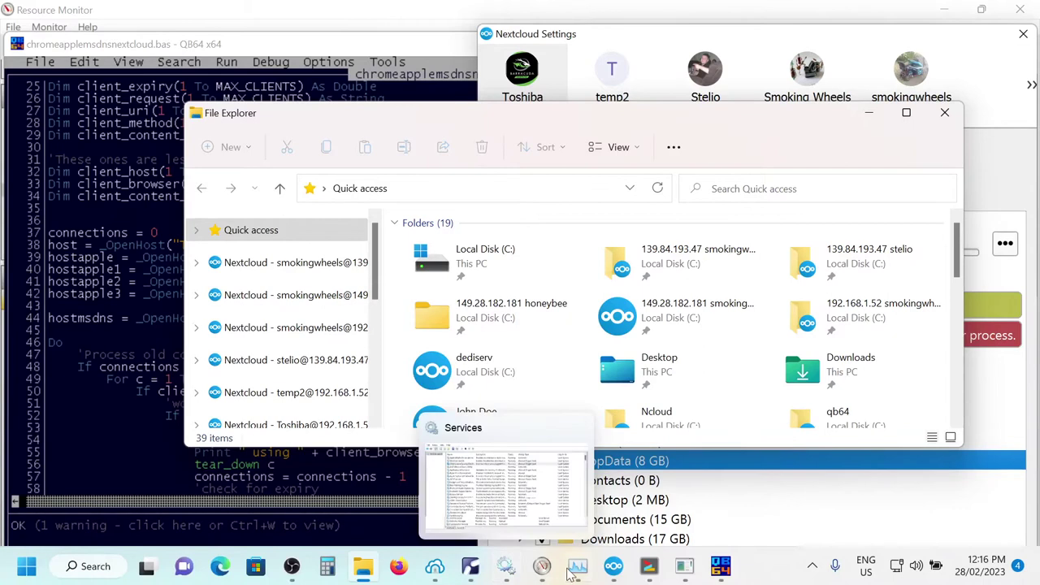
mouse_move(575, 574)
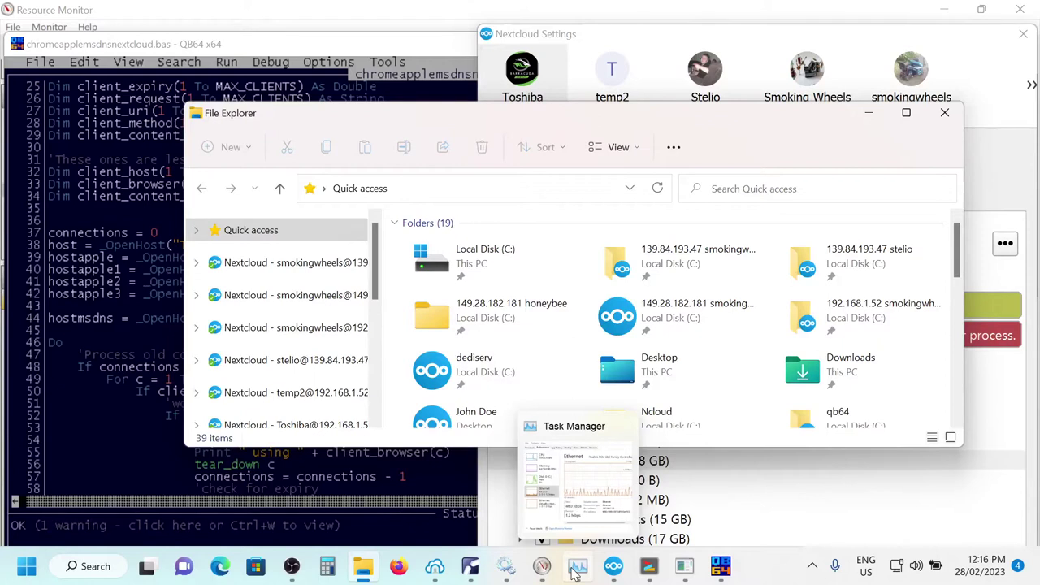
click(763, 469)
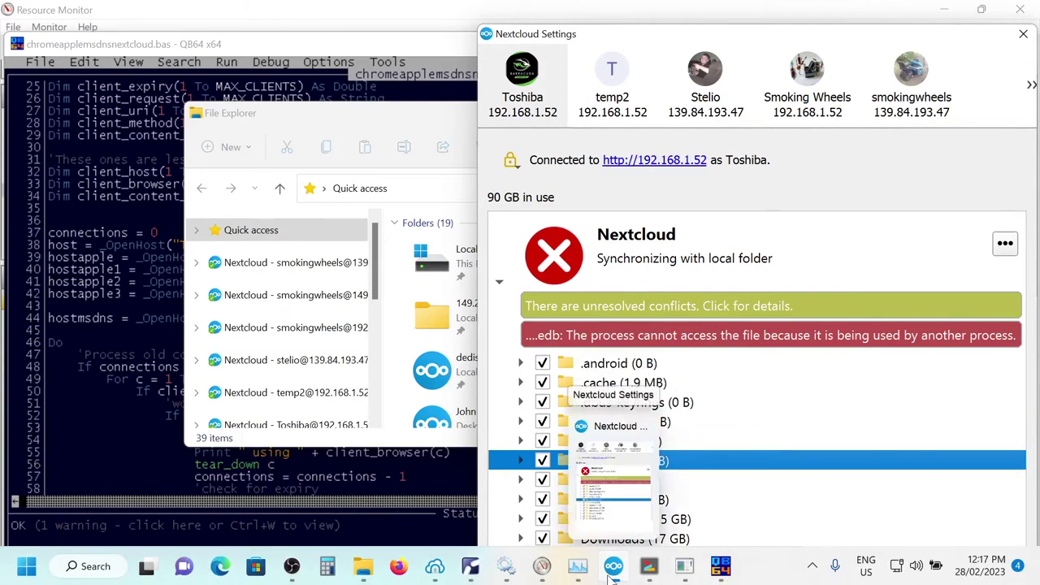
mouse_move(692, 564)
mouse_move(729, 568)
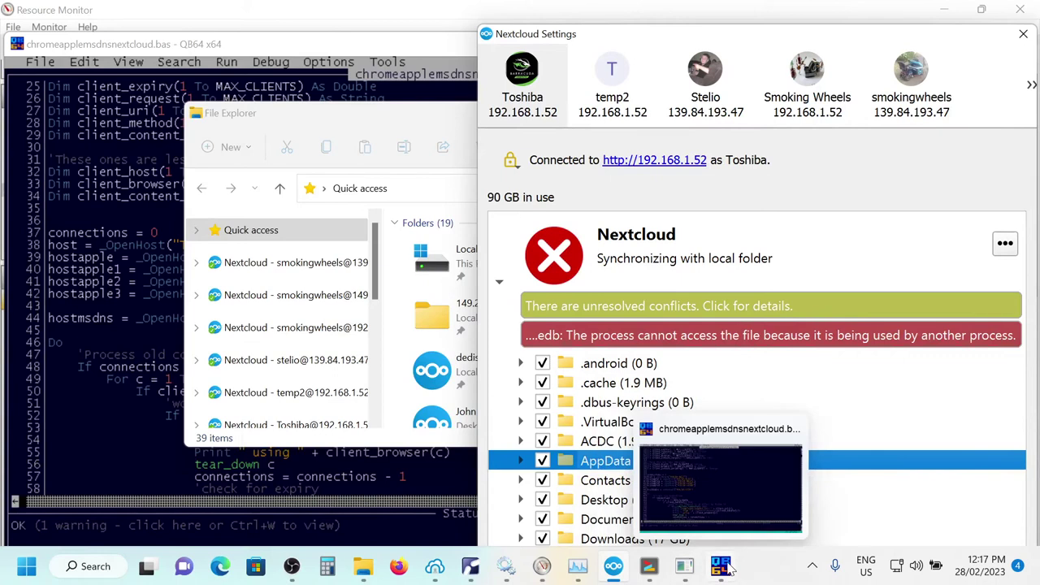
click(372, 574)
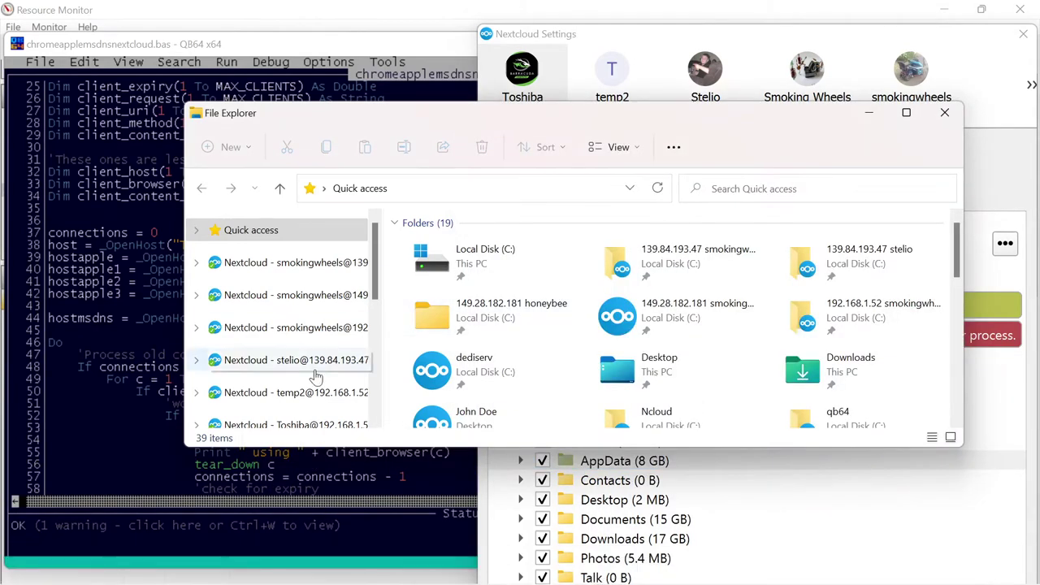
Browse the folder tree to the qb64\chrome folder on Local Disk (C:)
drag(374, 247, 368, 376)
click(203, 354)
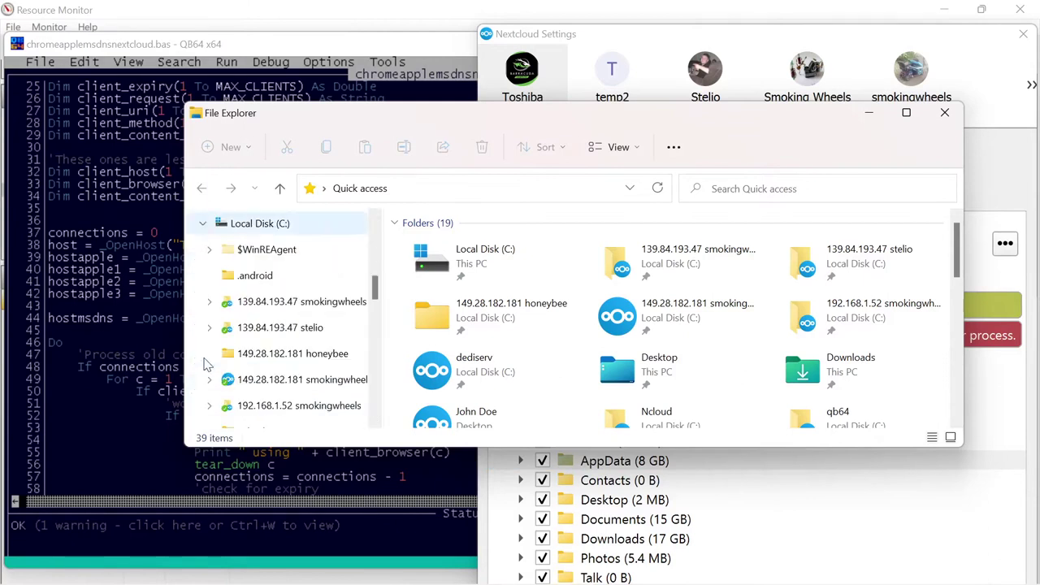
drag(373, 285, 367, 360)
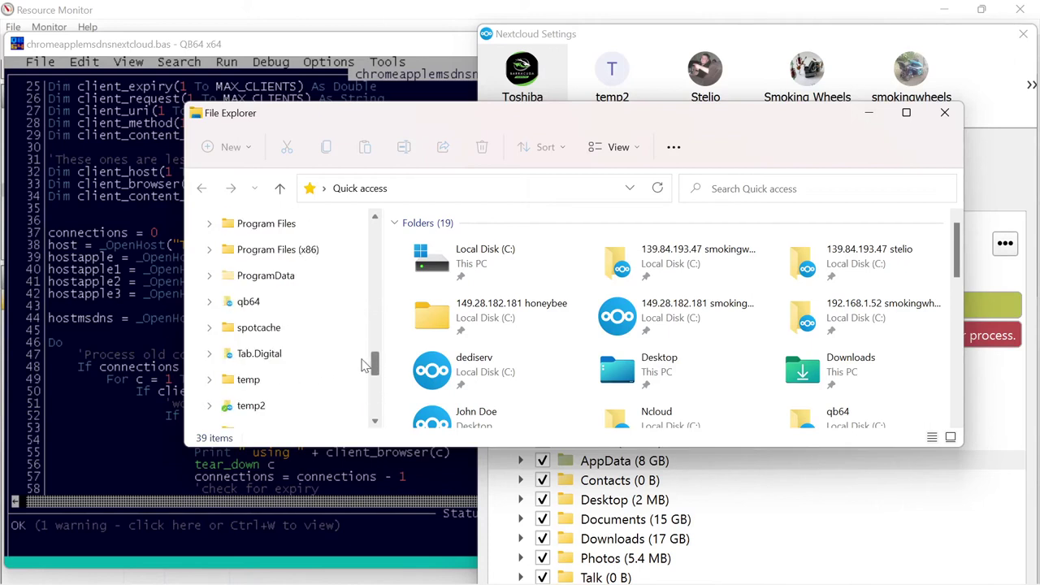
click(209, 302)
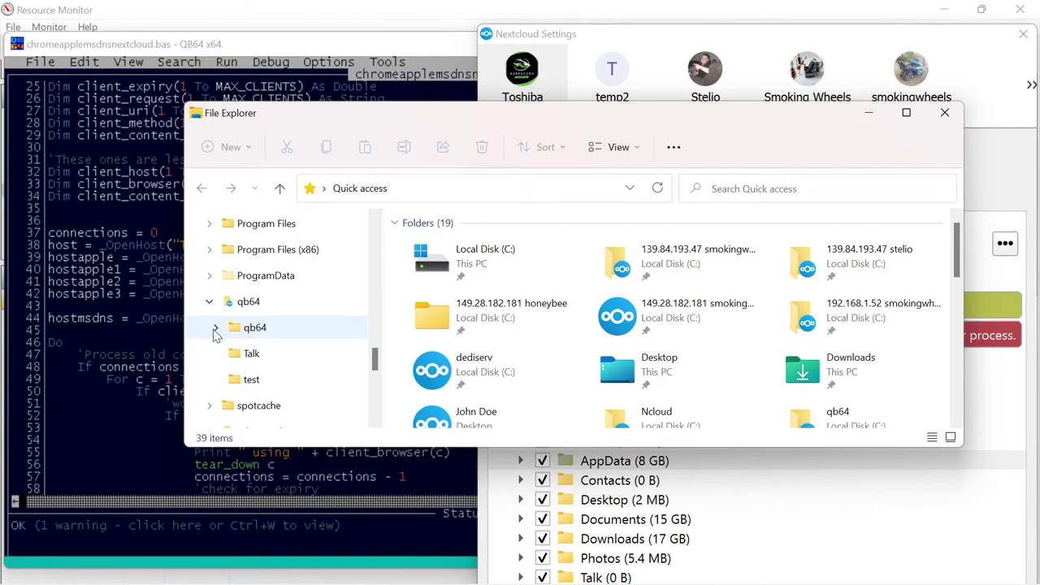
click(215, 328)
click(258, 303)
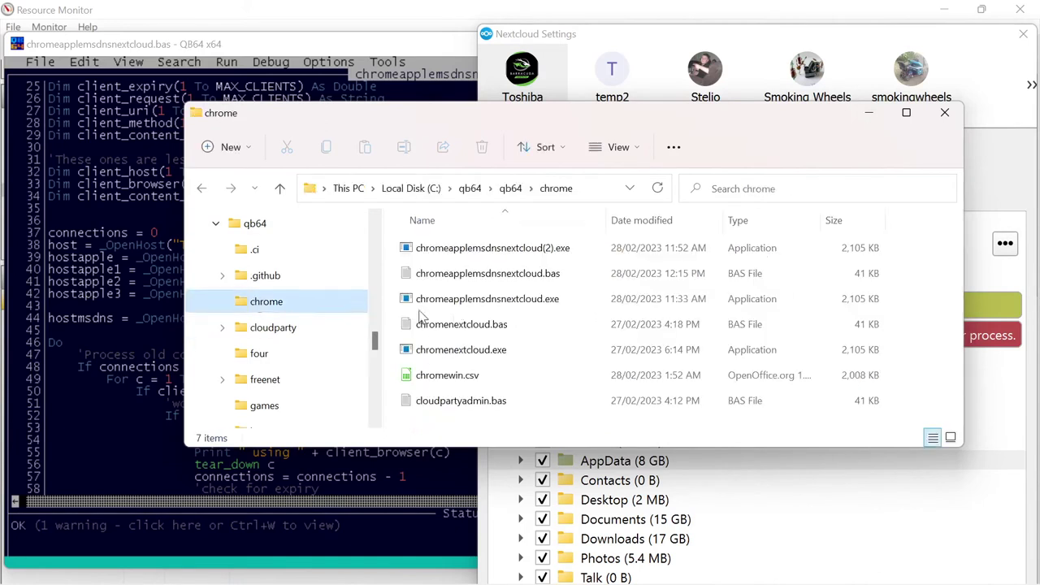
Delete chromeapplemsdnsnextcloud.exe, closing the running listener to release the file and retrying
click(481, 299)
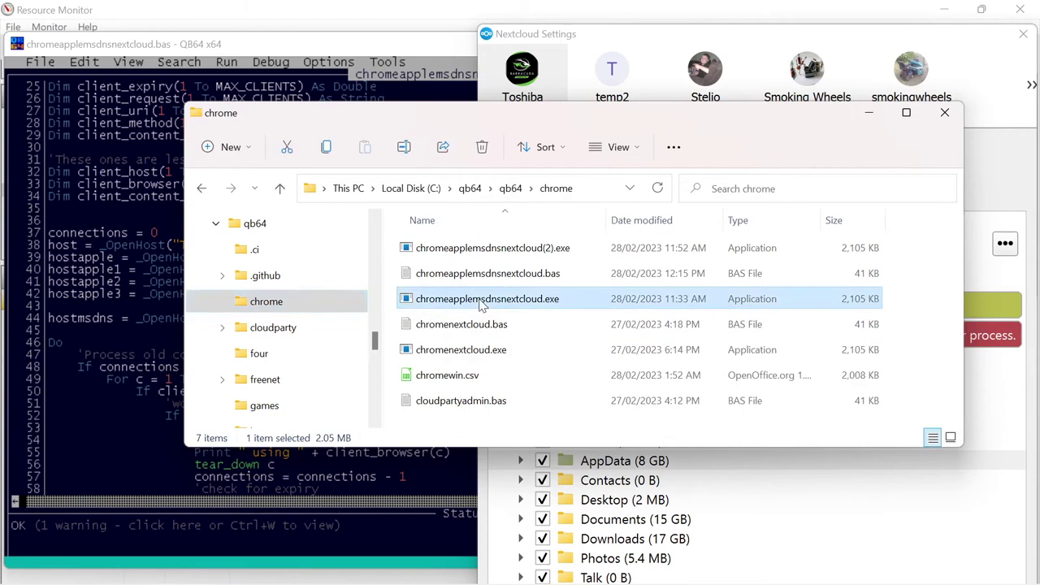
right_click(482, 305)
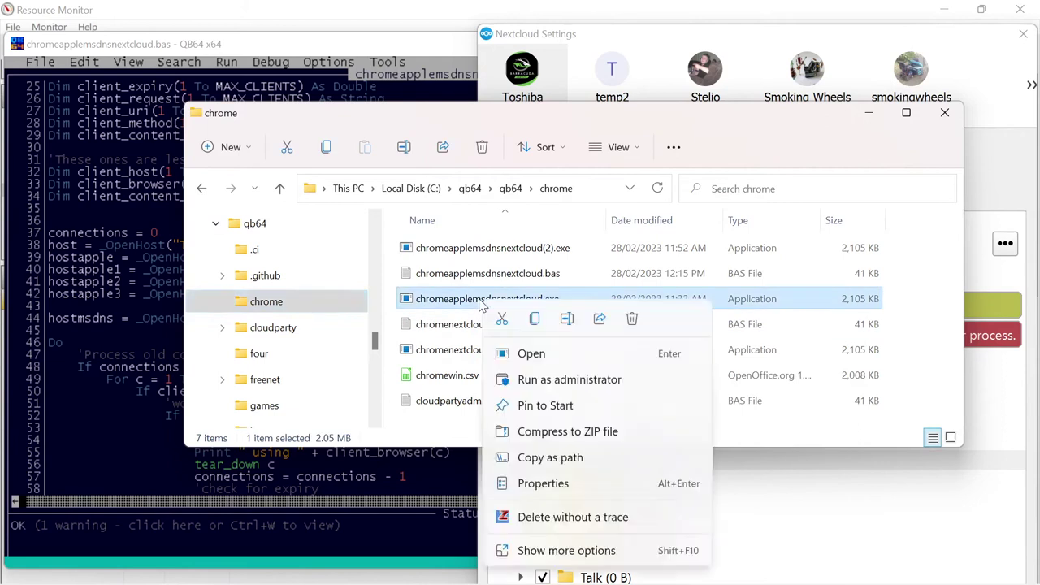
click(536, 551)
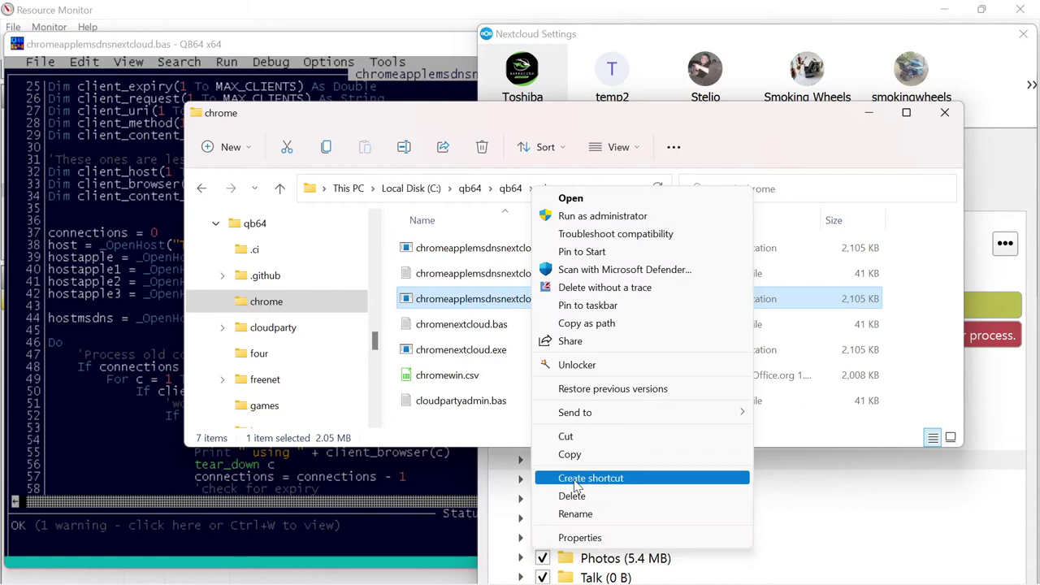
click(569, 497)
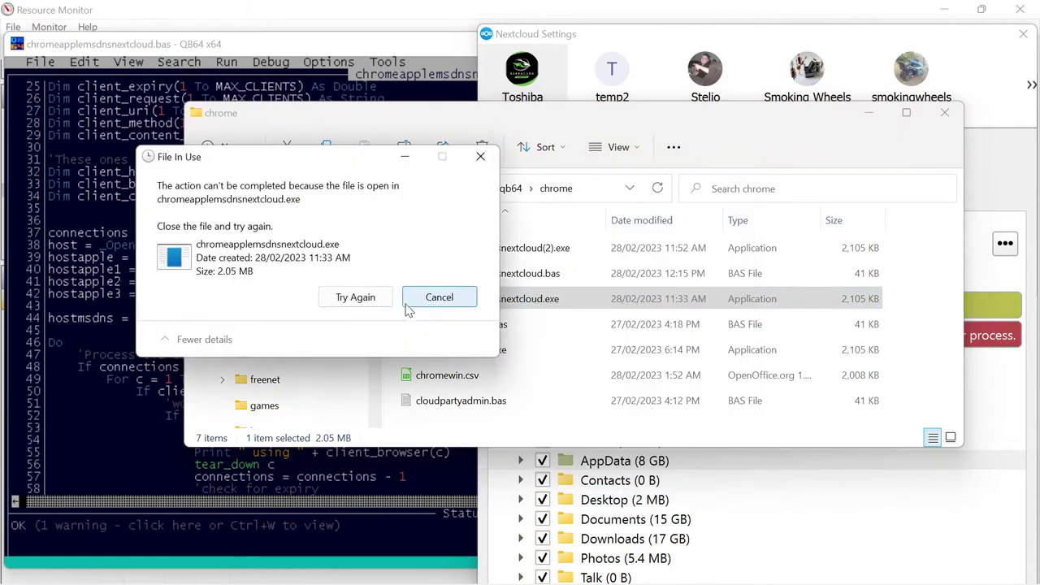
click(685, 569)
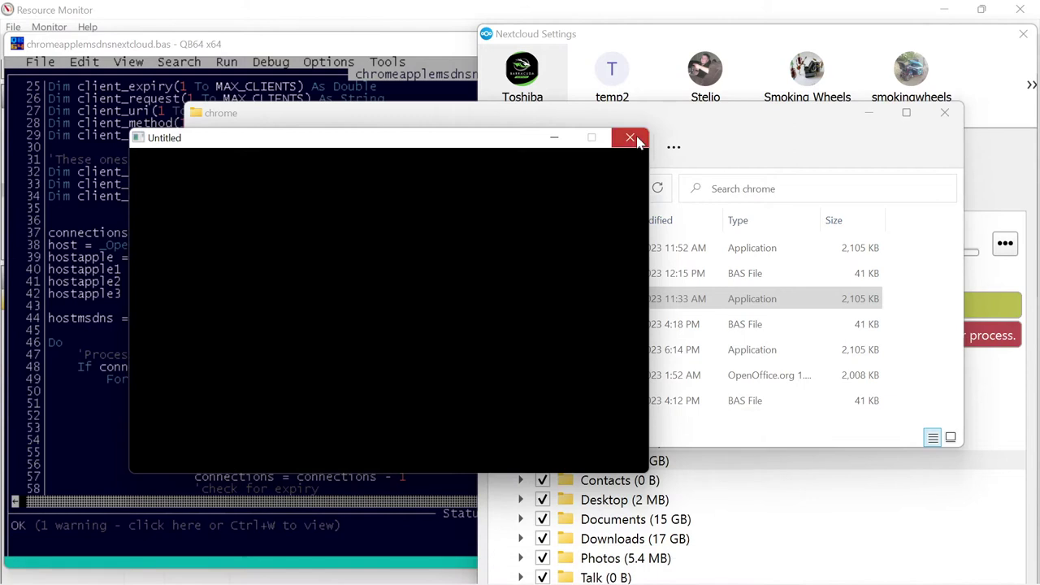
click(630, 137)
click(357, 297)
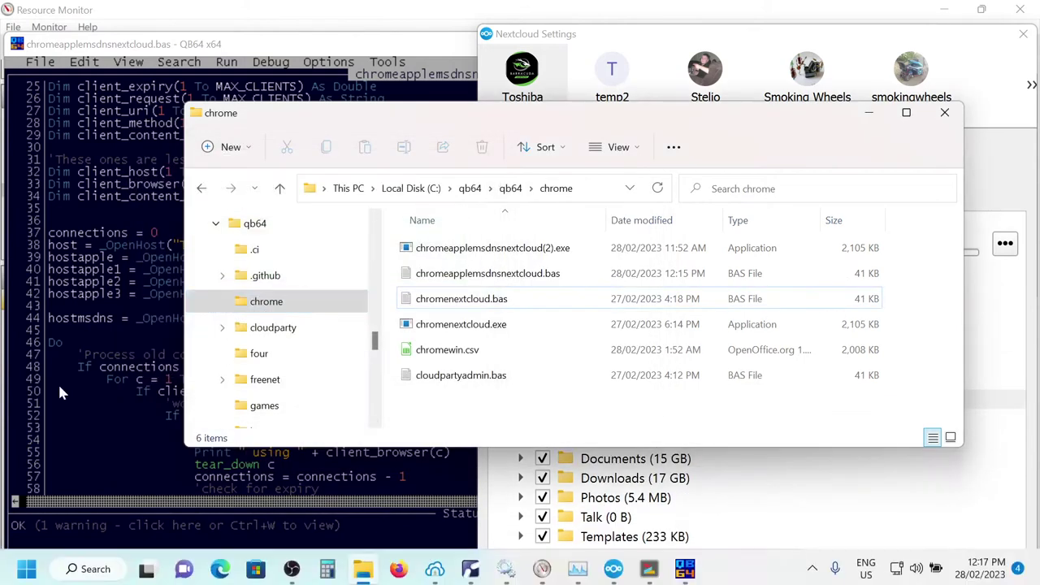
click(58, 384)
Compile and run the updated listener, minimize it, and bring up Nextcloud Settings showing Waiting
click(236, 65)
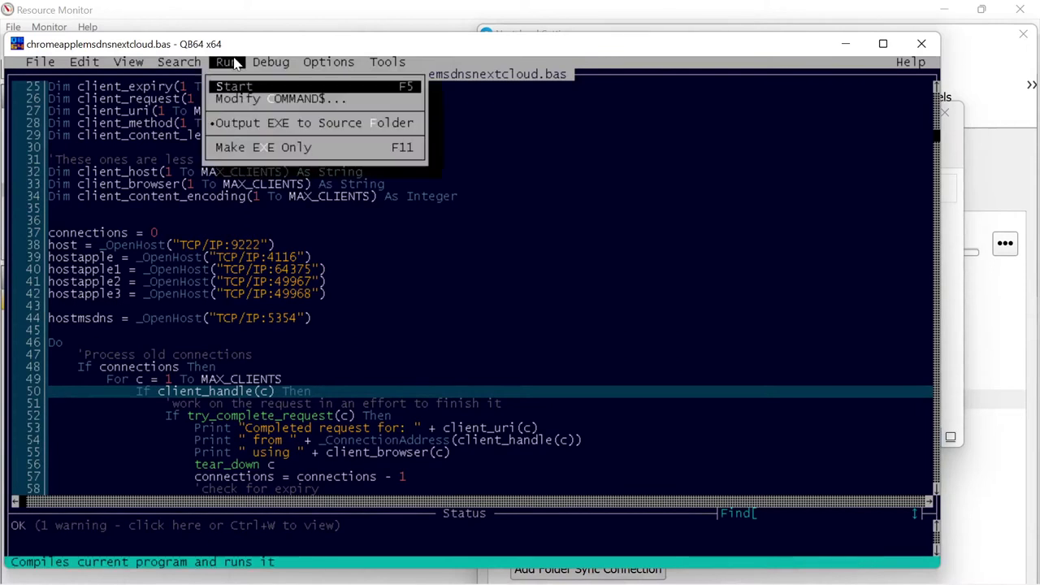
click(232, 84)
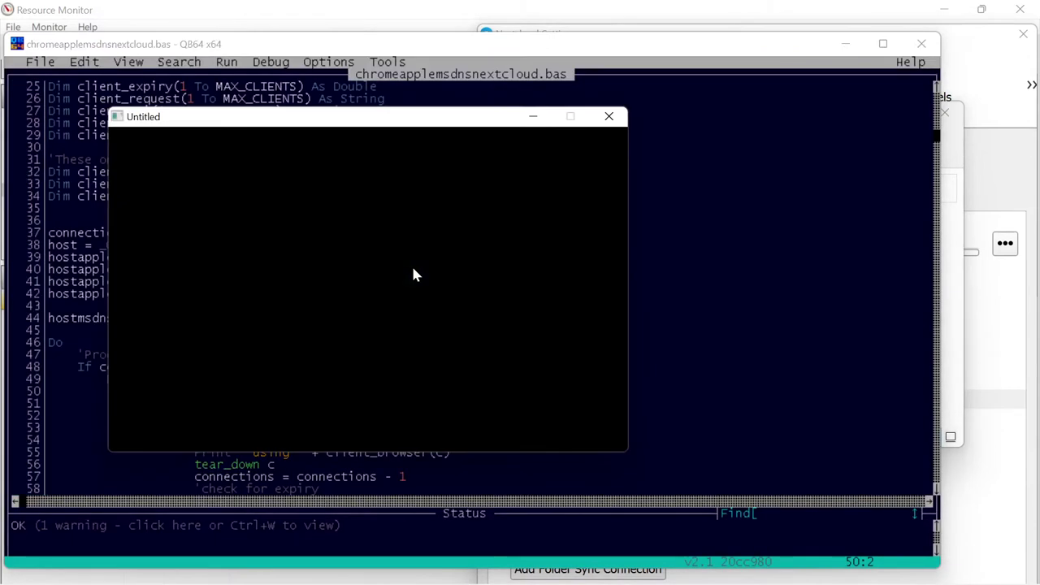
click(533, 116)
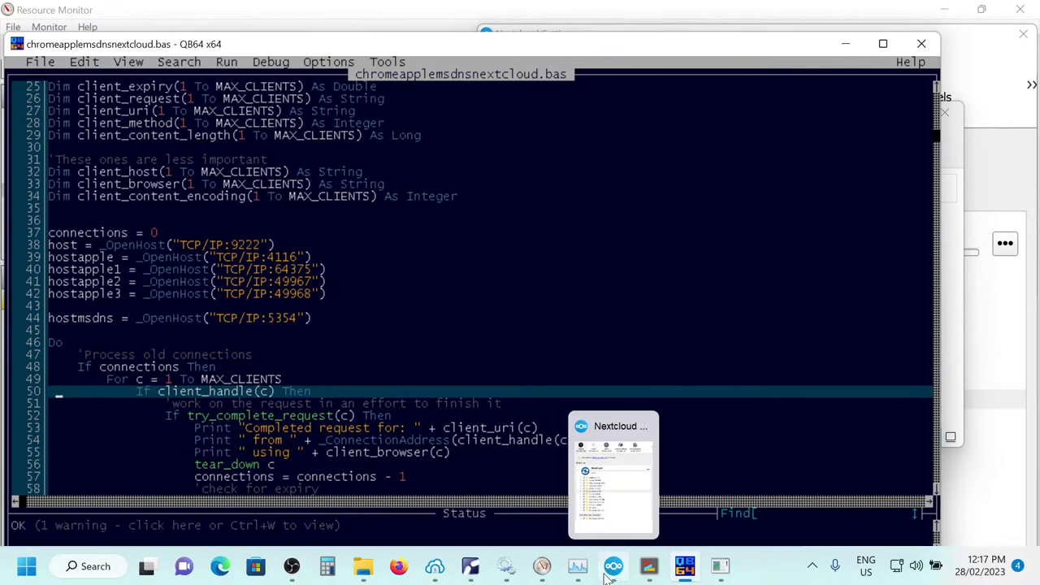
click(614, 569)
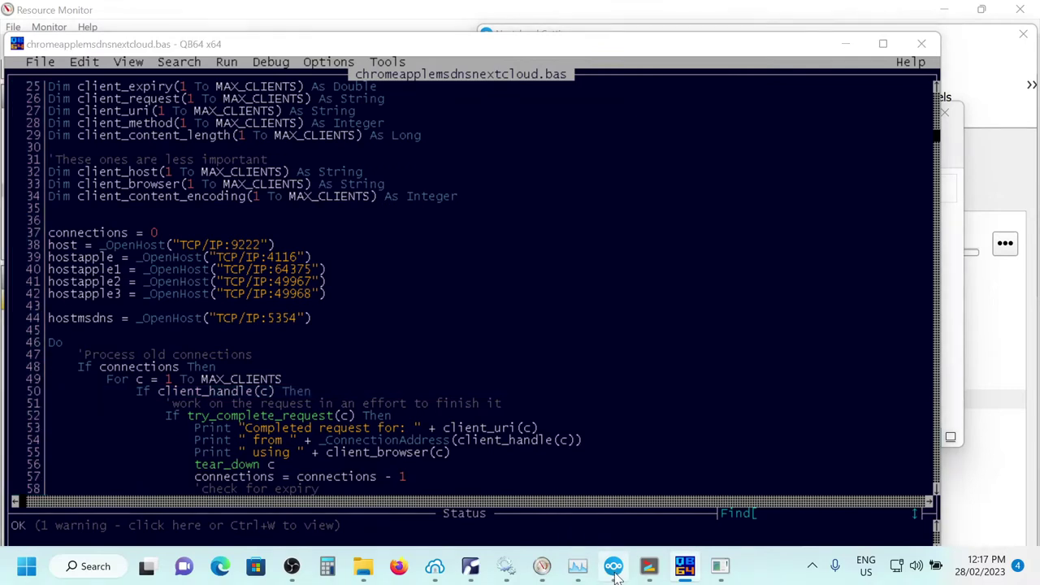
click(615, 574)
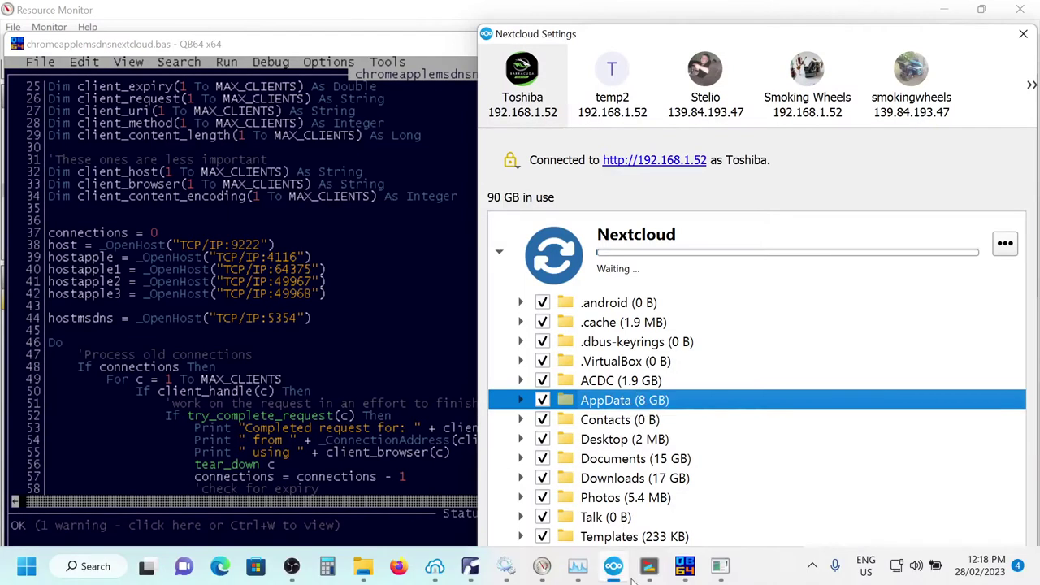
Show top in Bitvise beside Nextcloud Settings, now checking remote AppData folders for changes
mouse_move(660, 574)
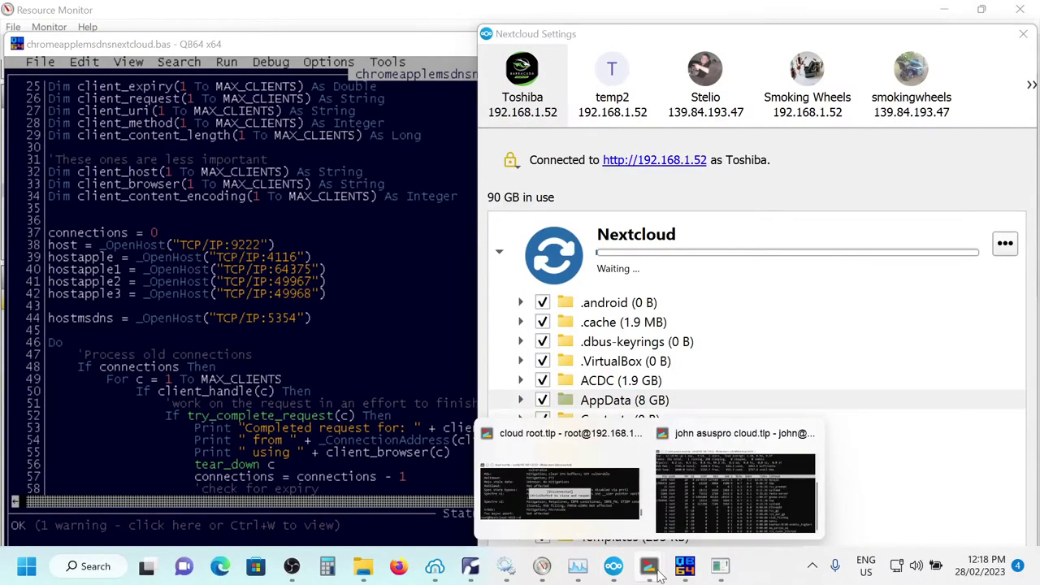
click(689, 483)
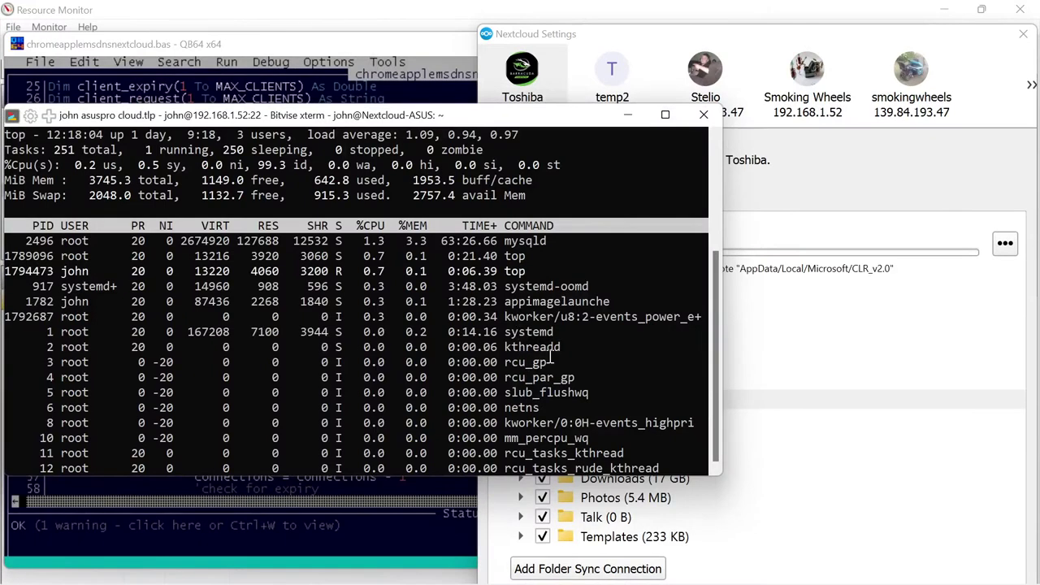
click(766, 357)
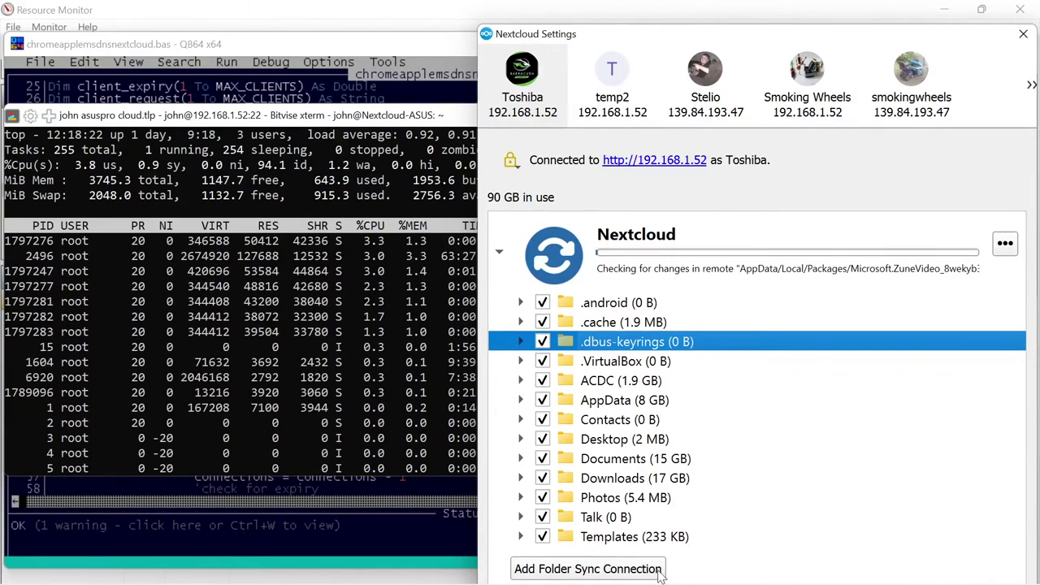
mouse_move(648, 579)
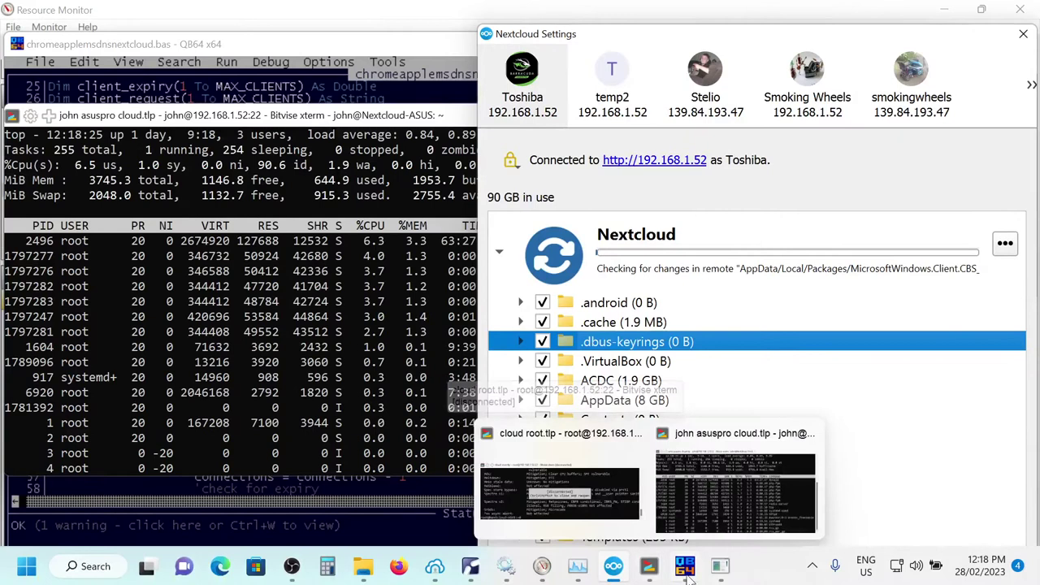
mouse_move(693, 577)
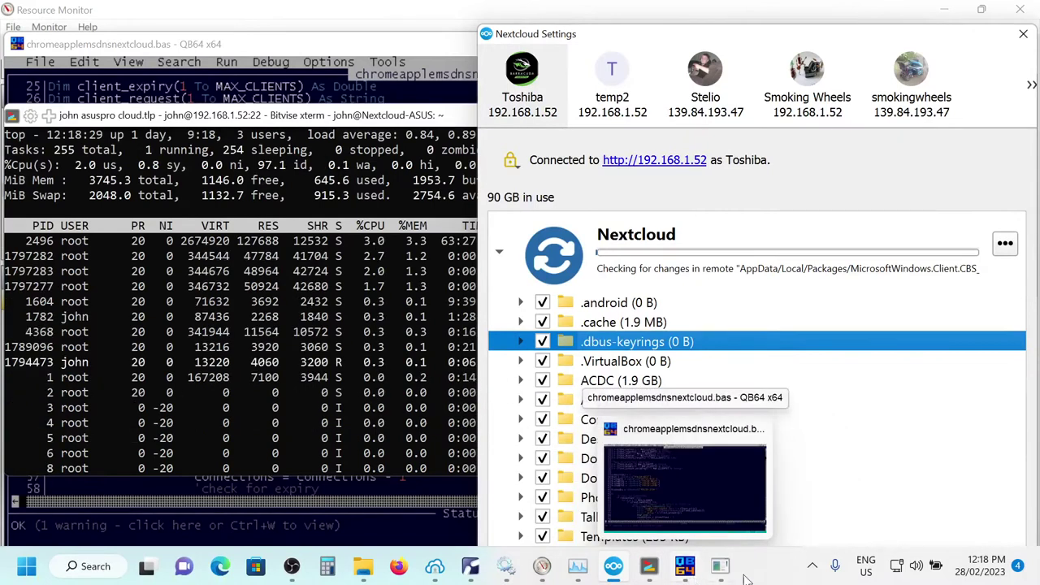
mouse_move(728, 577)
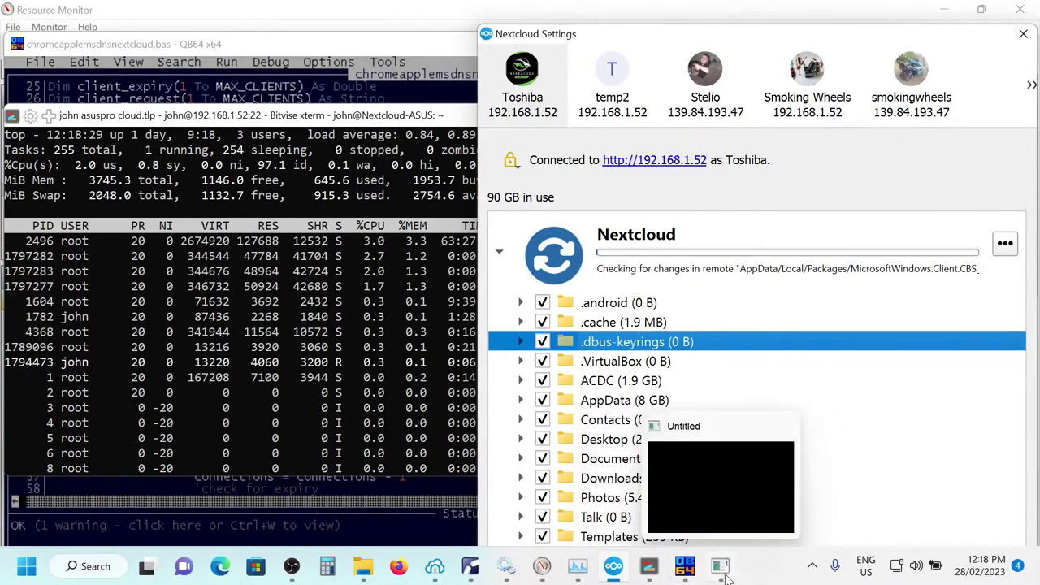
View the Disk 0, Ethernet and Memory graphs in Task Manager's Performance tab
click(581, 570)
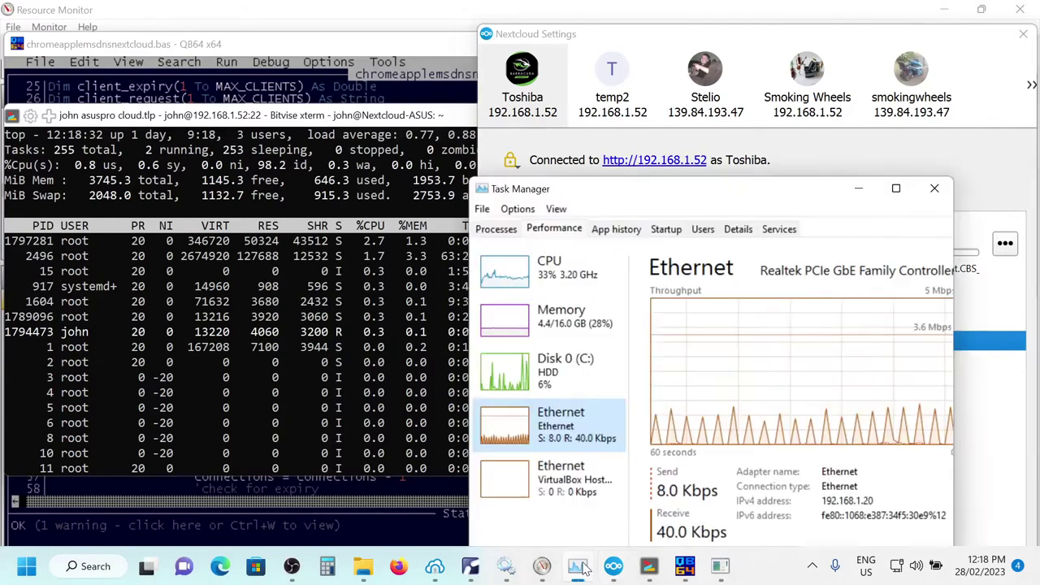
click(510, 382)
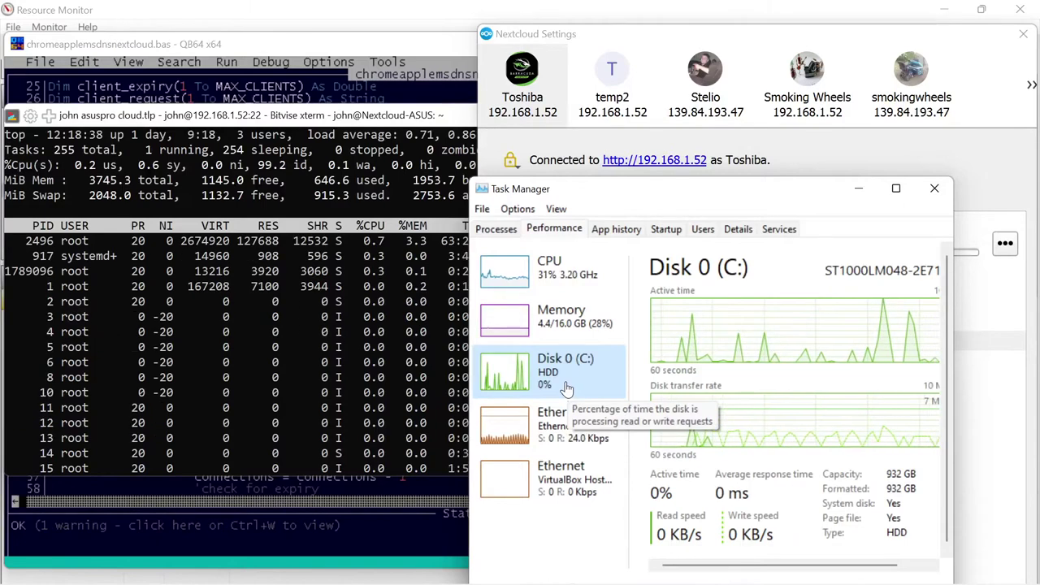
click(507, 418)
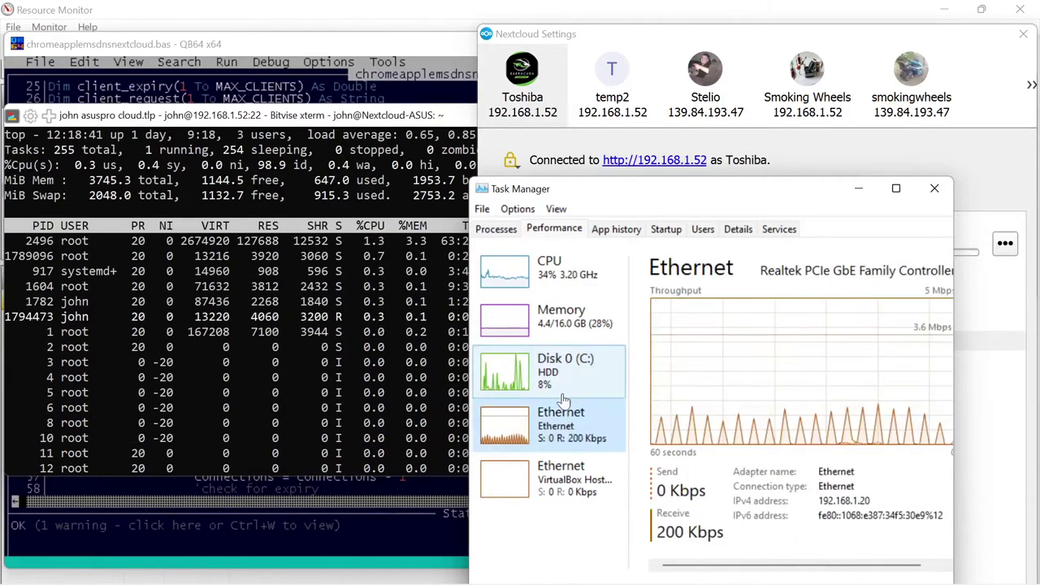
click(516, 322)
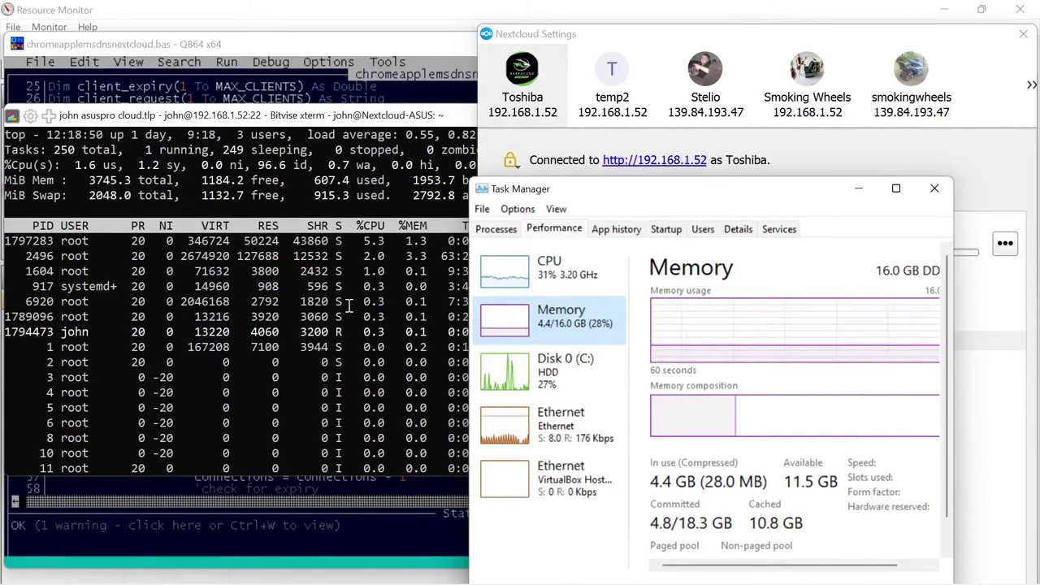
click(512, 431)
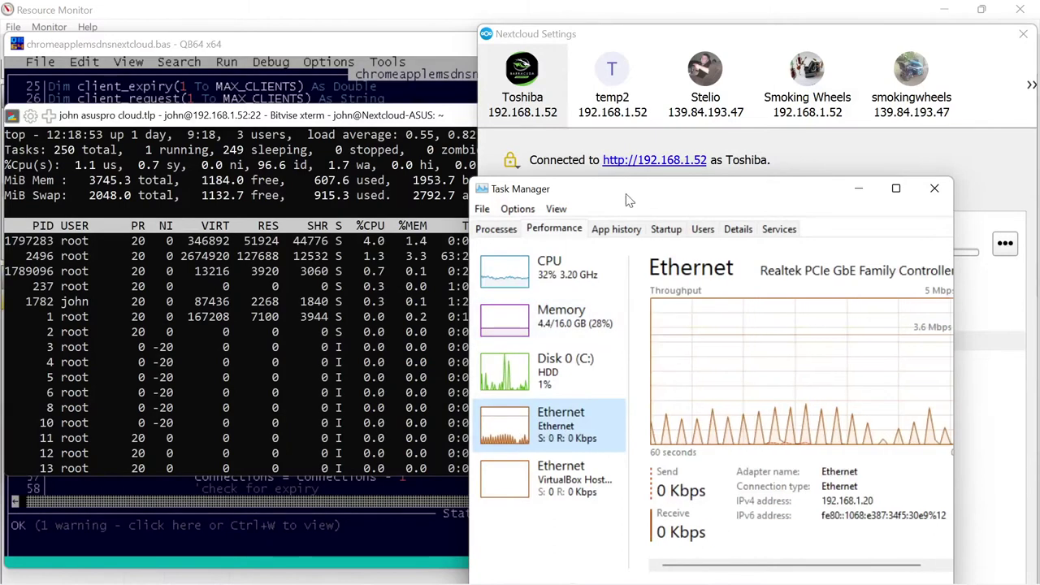
Move Task Manager left to uncover Nextcloud and show the Disk 0 (C:) graphs
drag(630, 200, 632, 172)
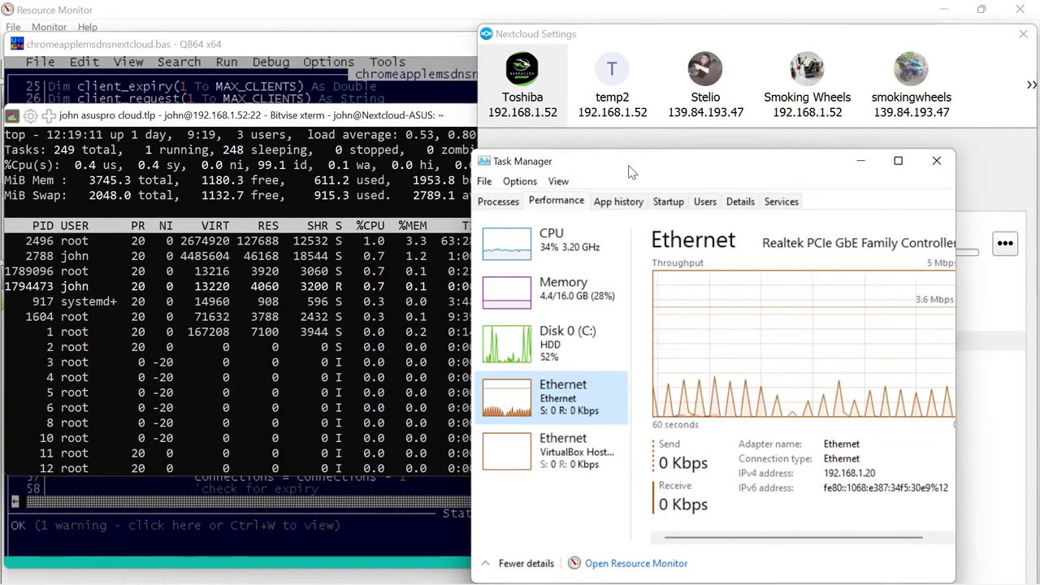
drag(666, 160, 248, 137)
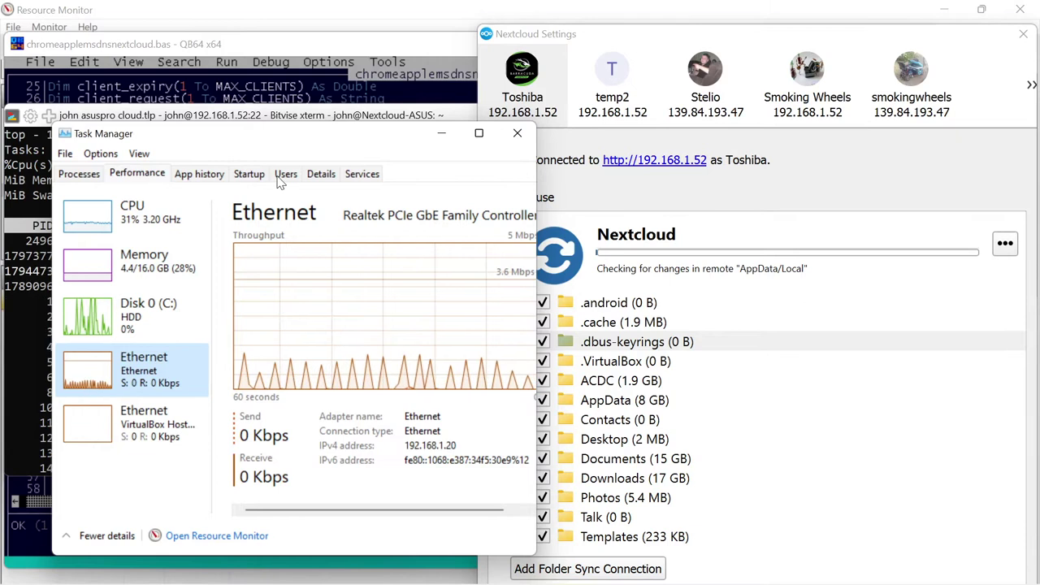
click(80, 324)
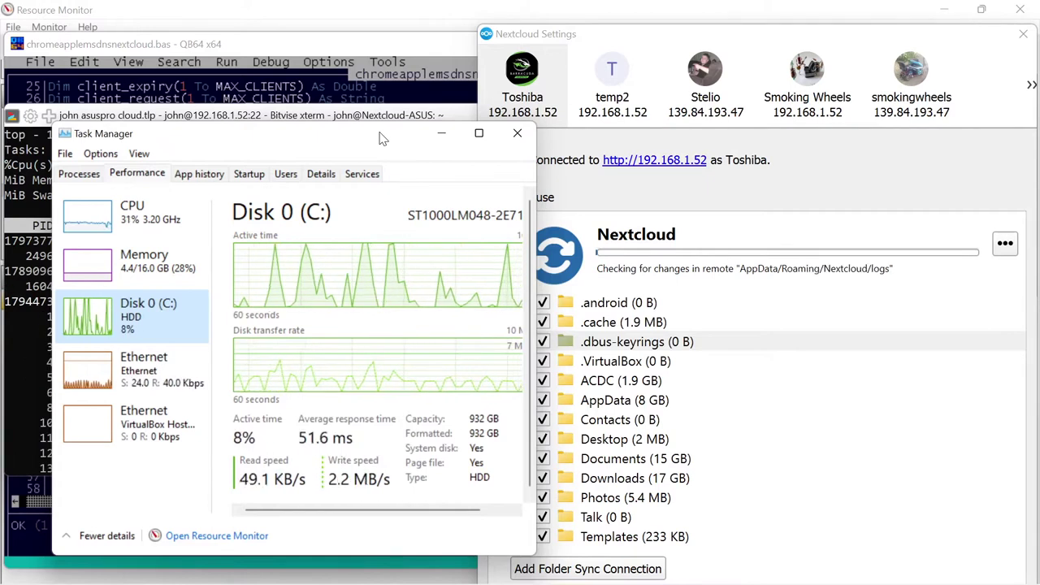
drag(382, 138, 352, 140)
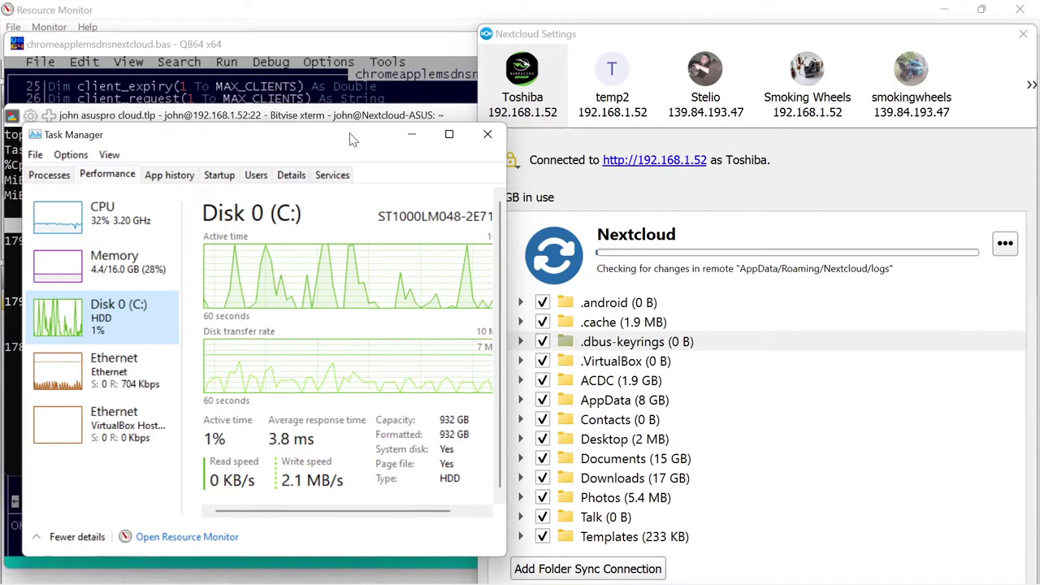
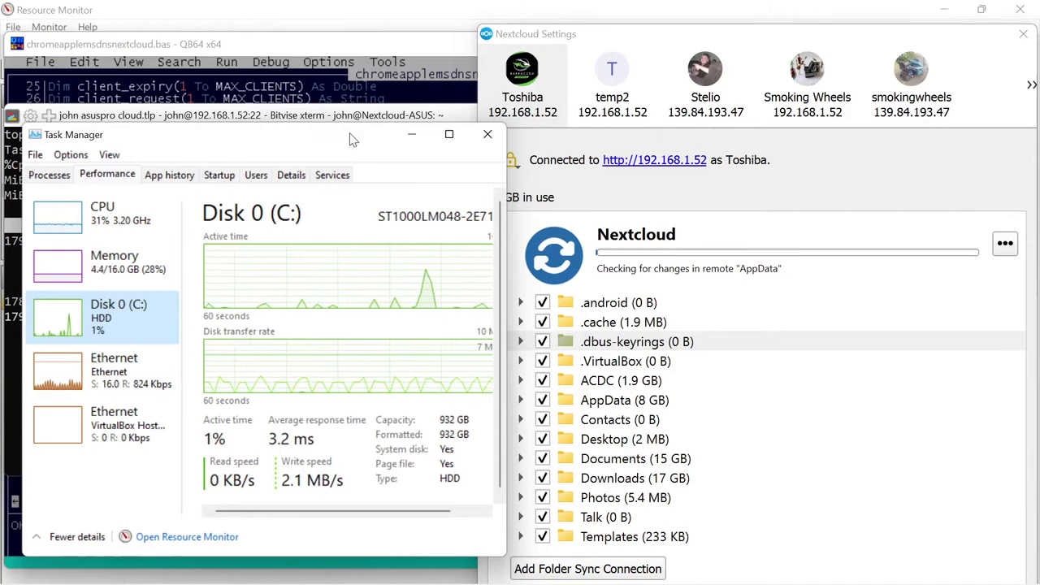
Nudge Task Manager aside and bring the QB64 editor with chromeapplemsdnsnextcloud.bas to the front
drag(351, 140, 345, 142)
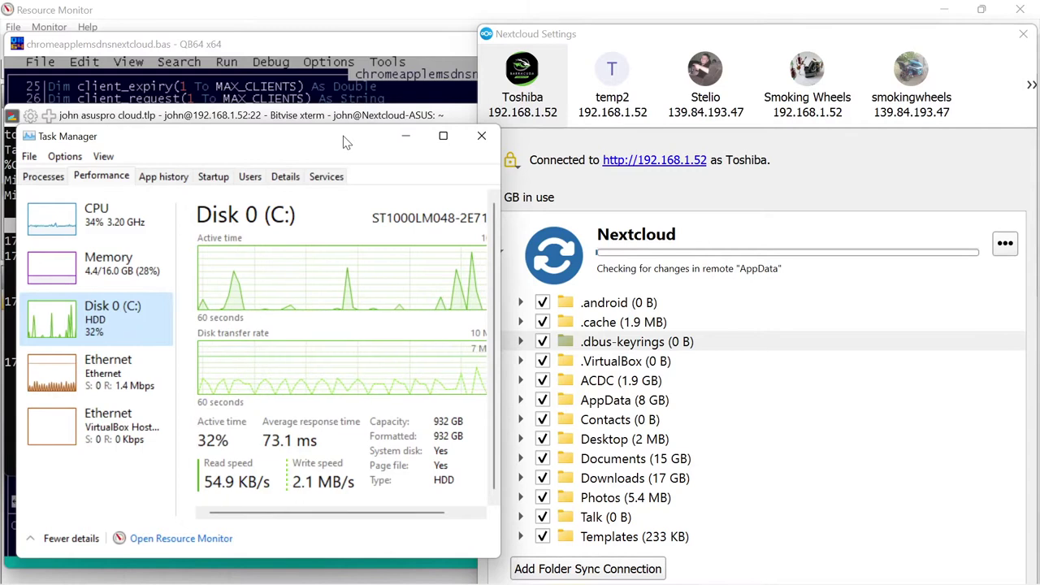
click(301, 48)
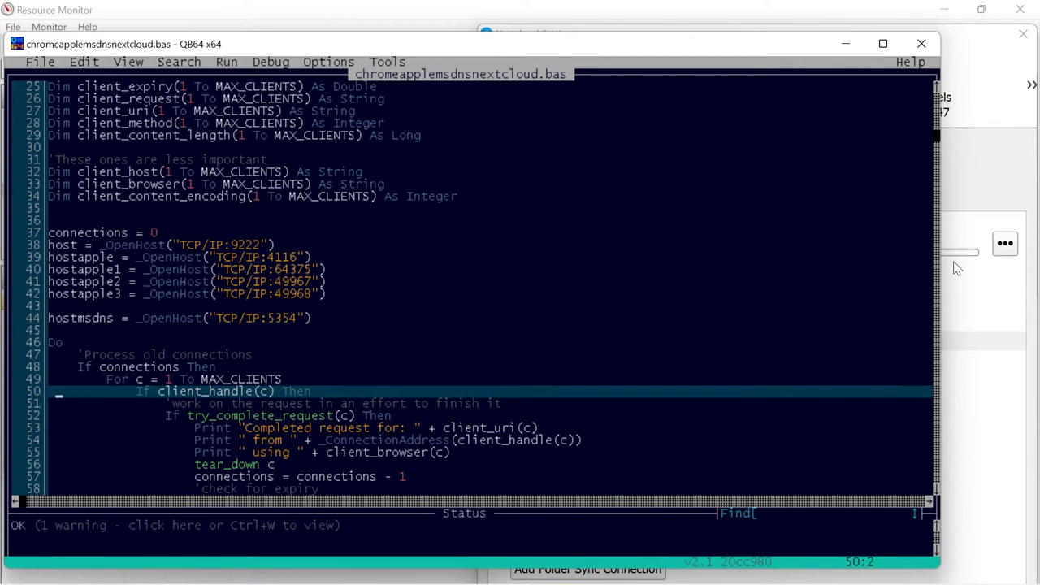
Narrow the QB64 editor and view the temp2 account's synced folders in Nextcloud Settings
drag(940, 262, 587, 261)
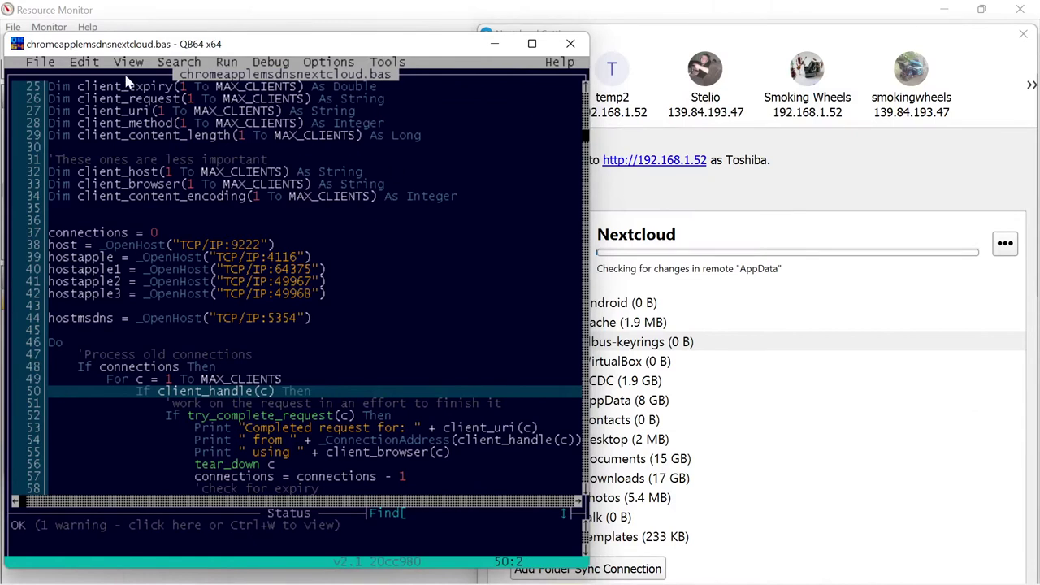
mouse_move(175, 43)
mouse_down()
mouse_move(186, 41)
mouse_move(175, 39)
mouse_up()
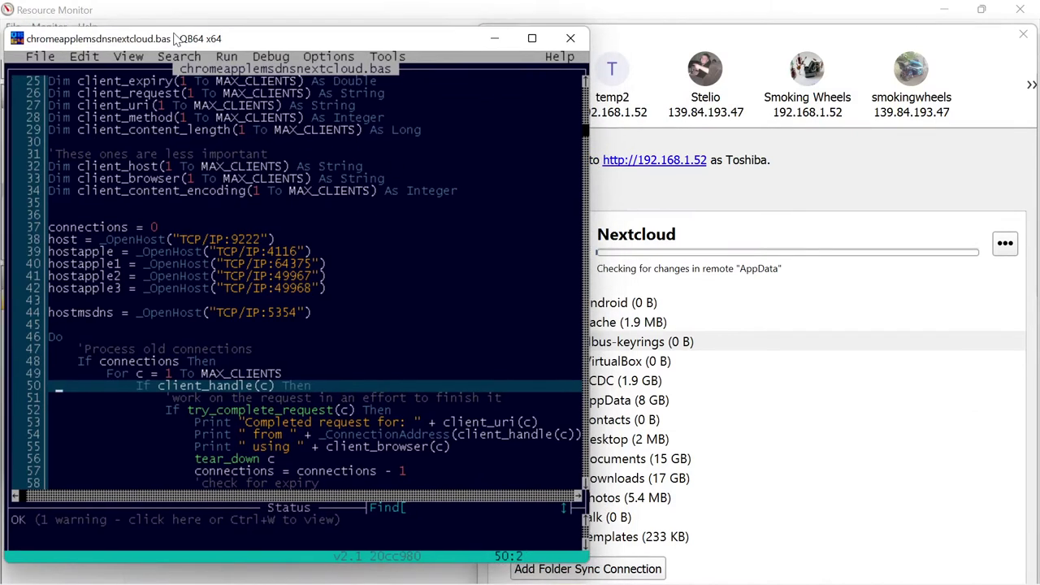
click(769, 366)
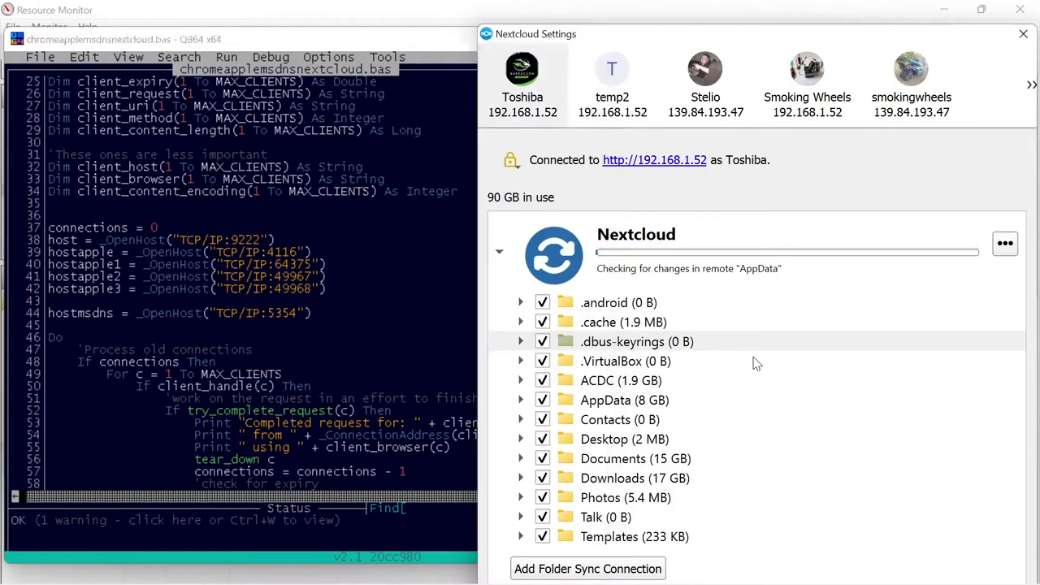
click(616, 97)
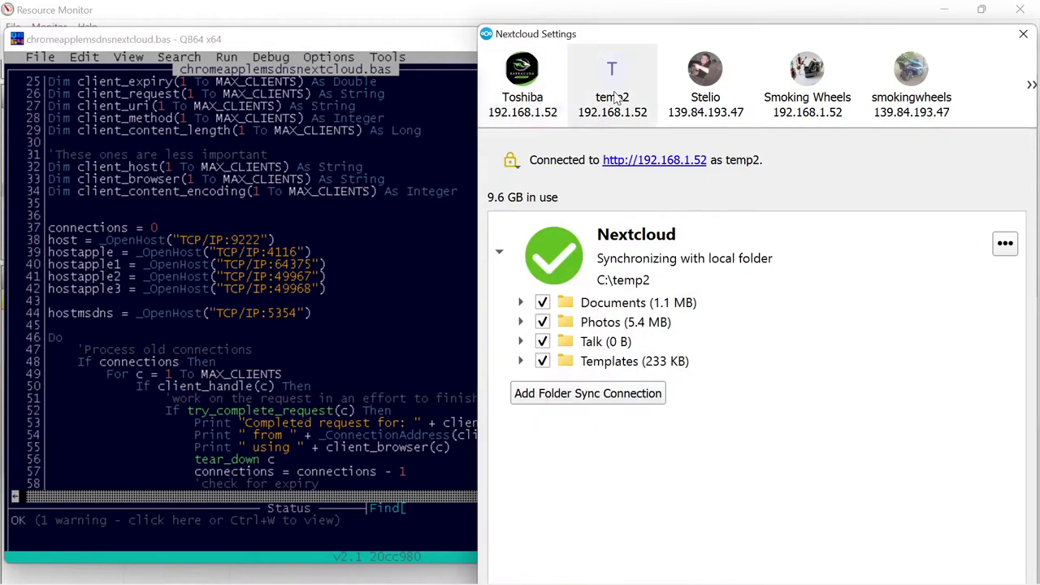
Check each remaining account's sync status, then open C:\qb64\qb64\chrome in File Explorer
click(705, 83)
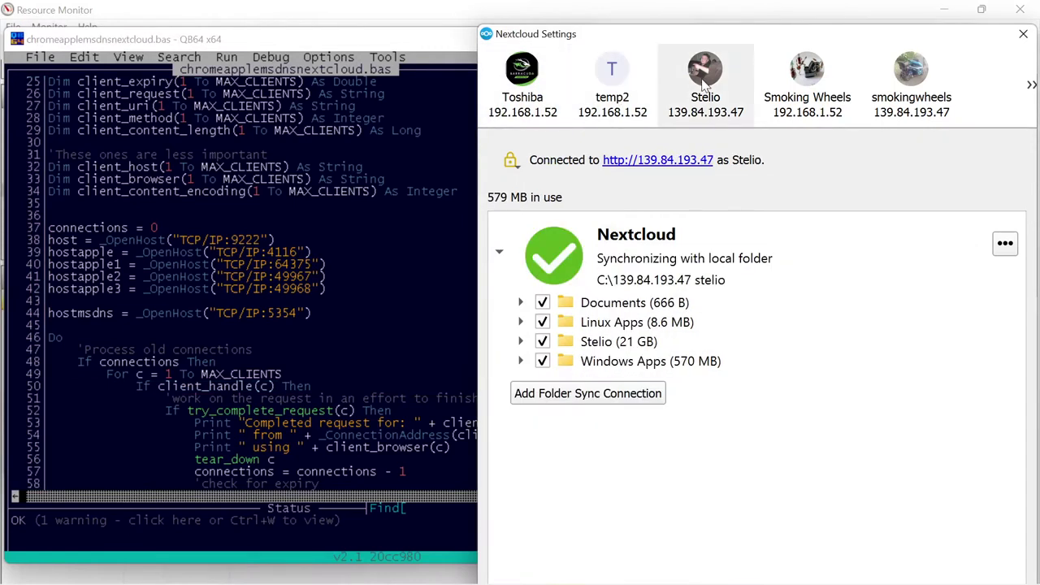
click(802, 81)
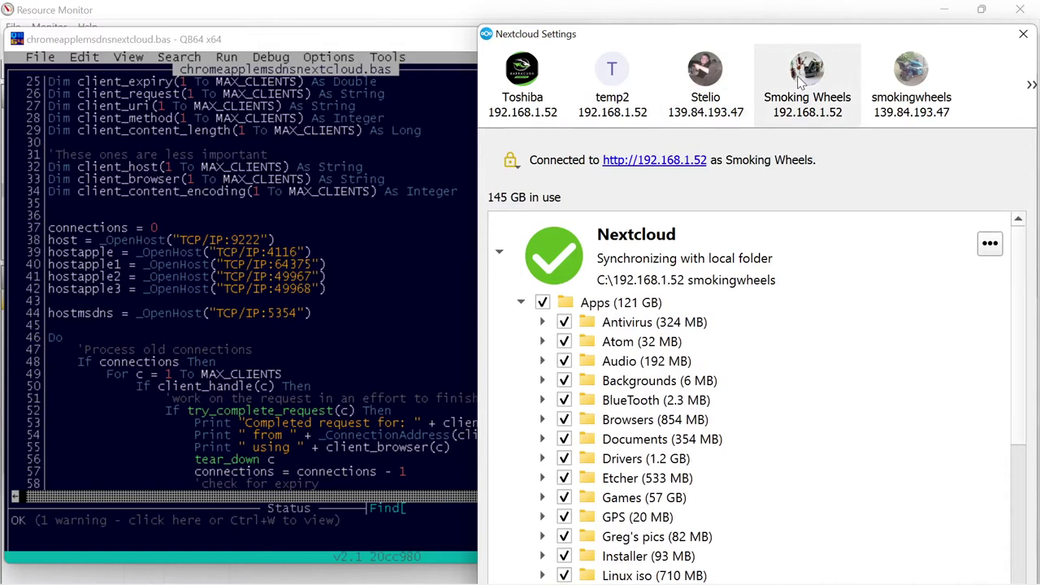
click(919, 75)
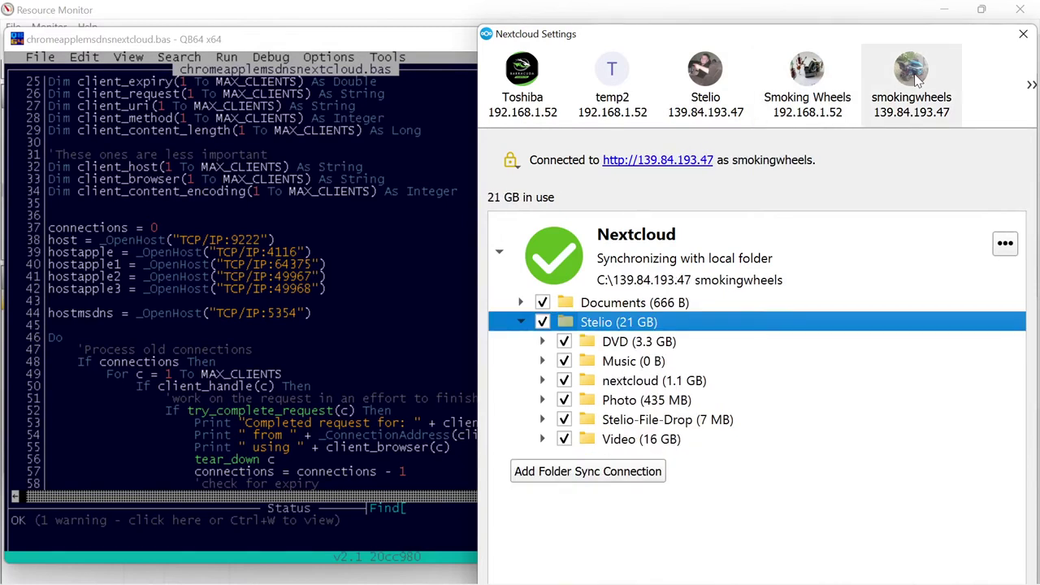
click(600, 75)
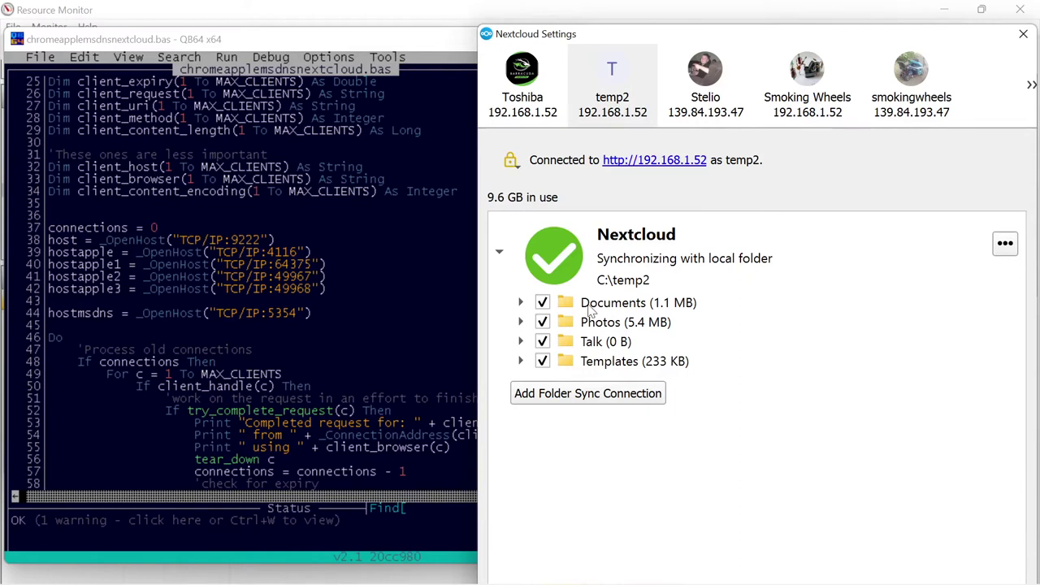
click(528, 73)
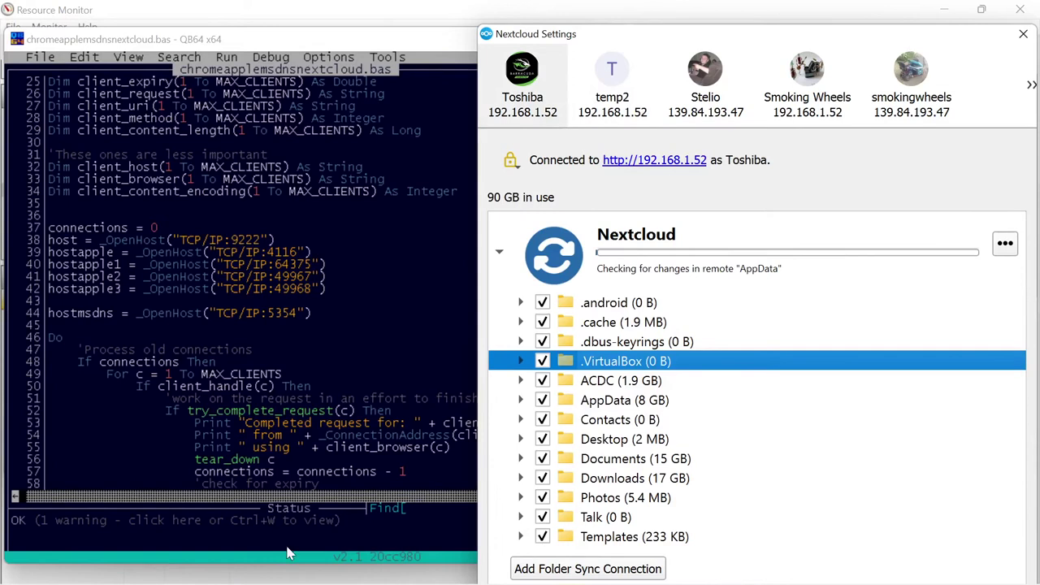
click(363, 569)
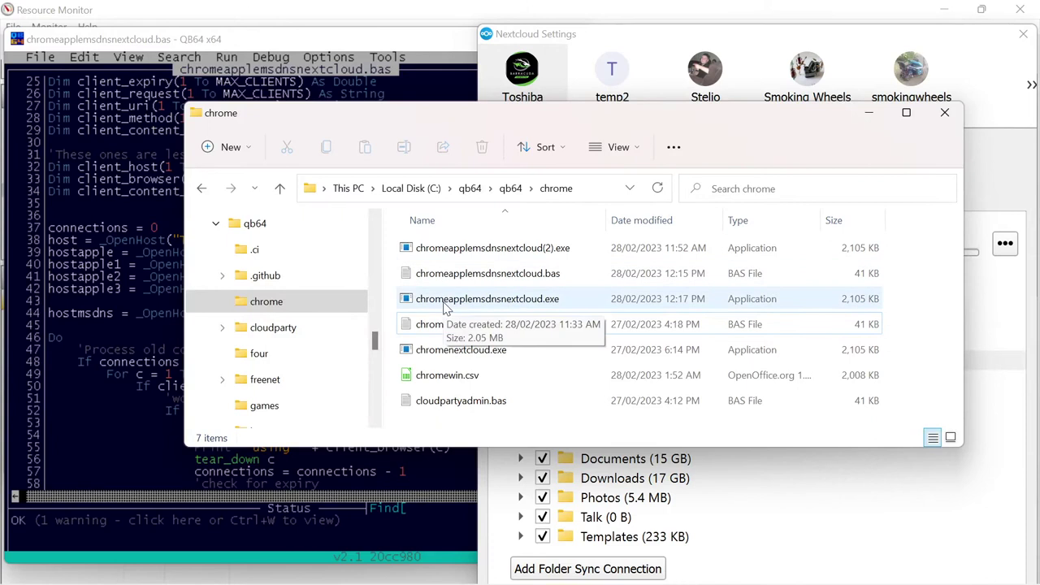
Copy the compiled chromeapplemsdnsnextcloud.exe program
click(445, 307)
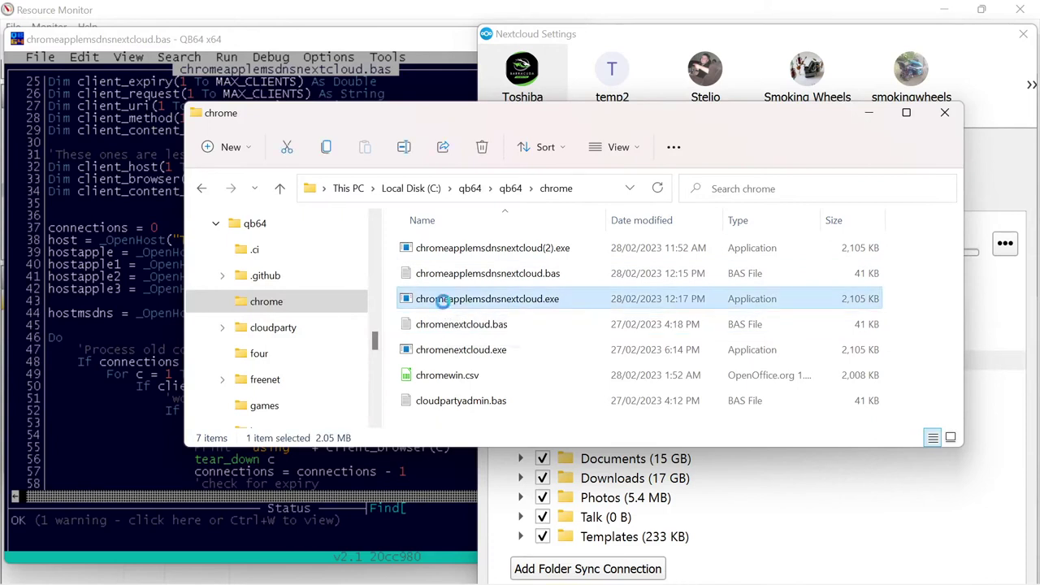
right_click(447, 306)
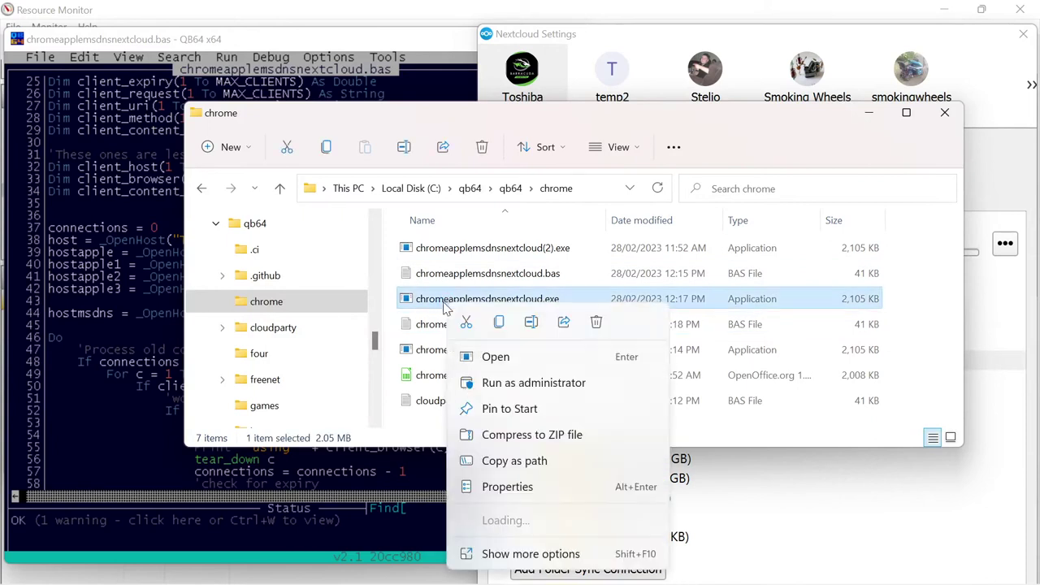
click(509, 553)
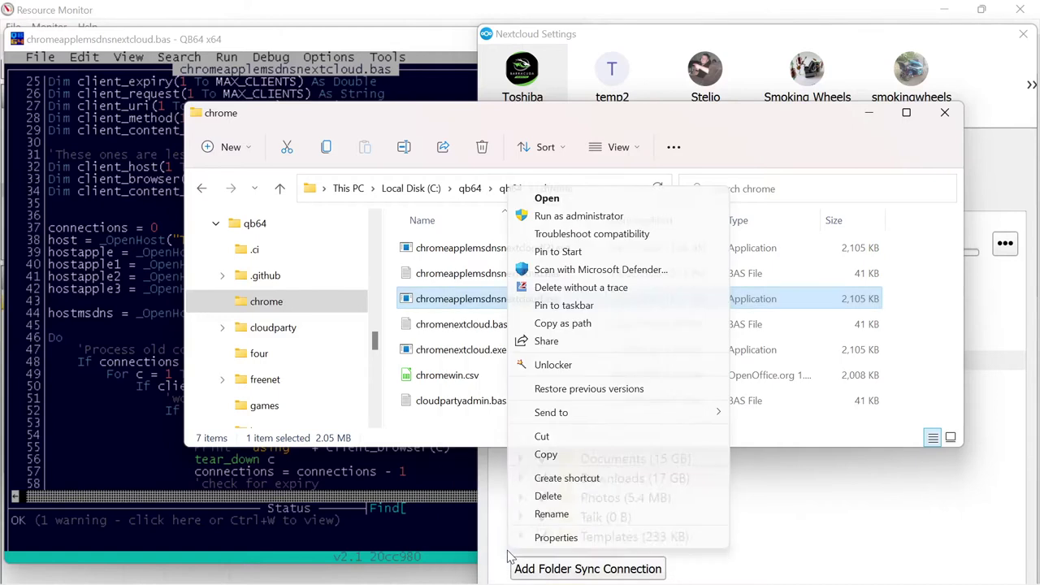
click(546, 454)
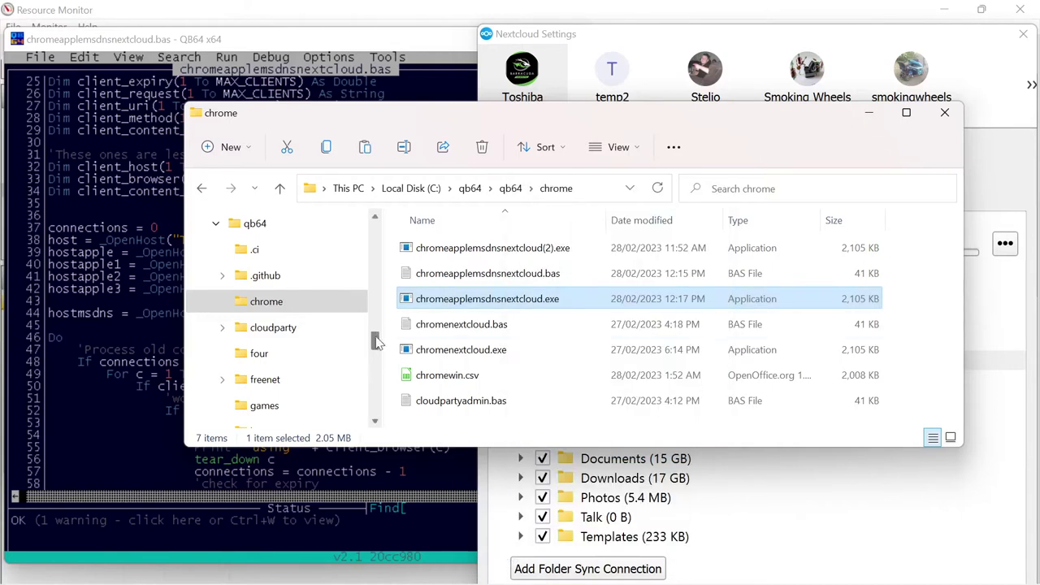
Open the temp2 folder beside Nextcloud showing the temp2 account syncing C:\temp2
drag(375, 340, 371, 385)
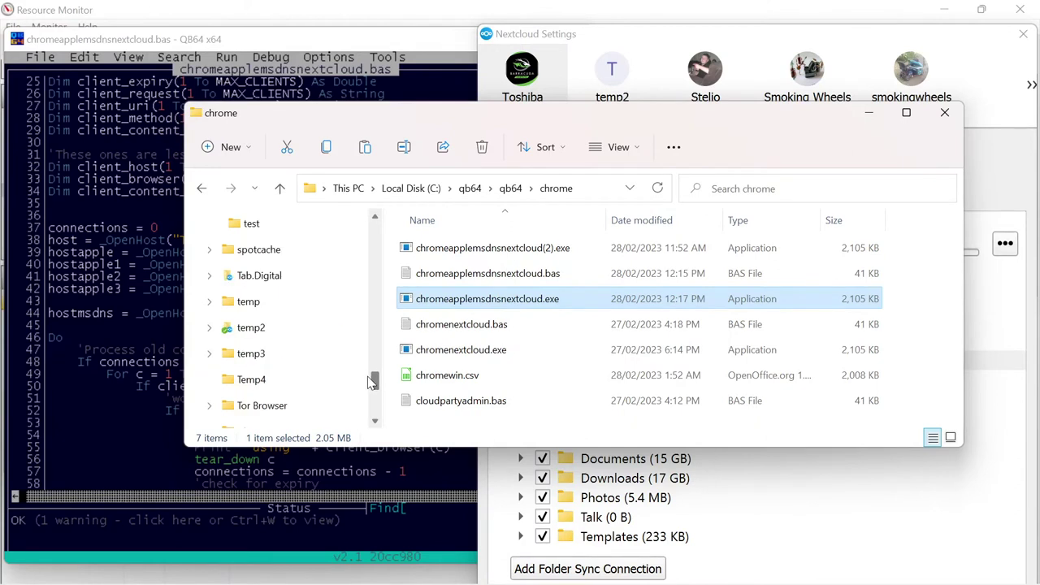
click(247, 333)
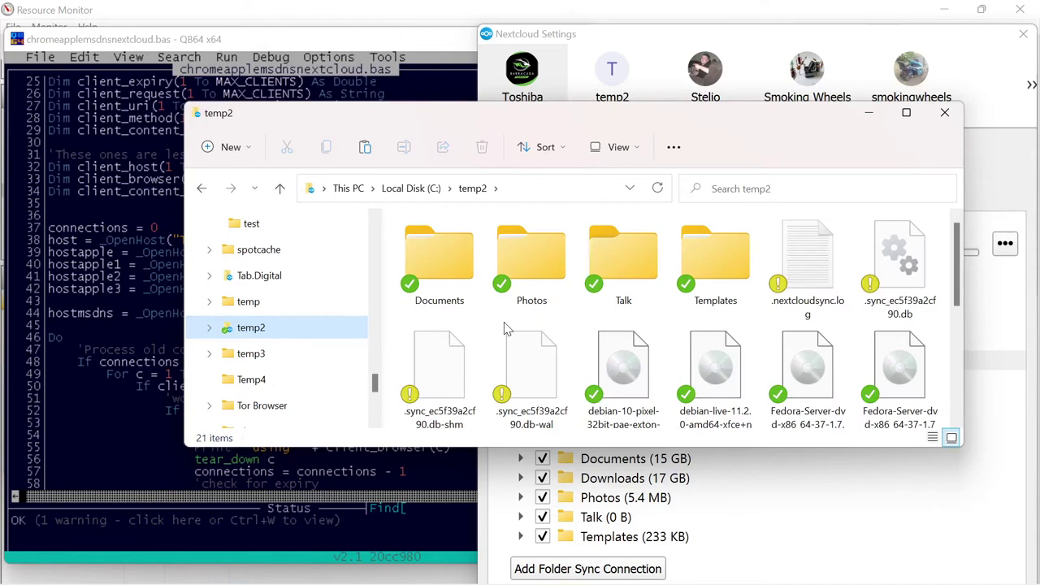
drag(619, 109, 522, 96)
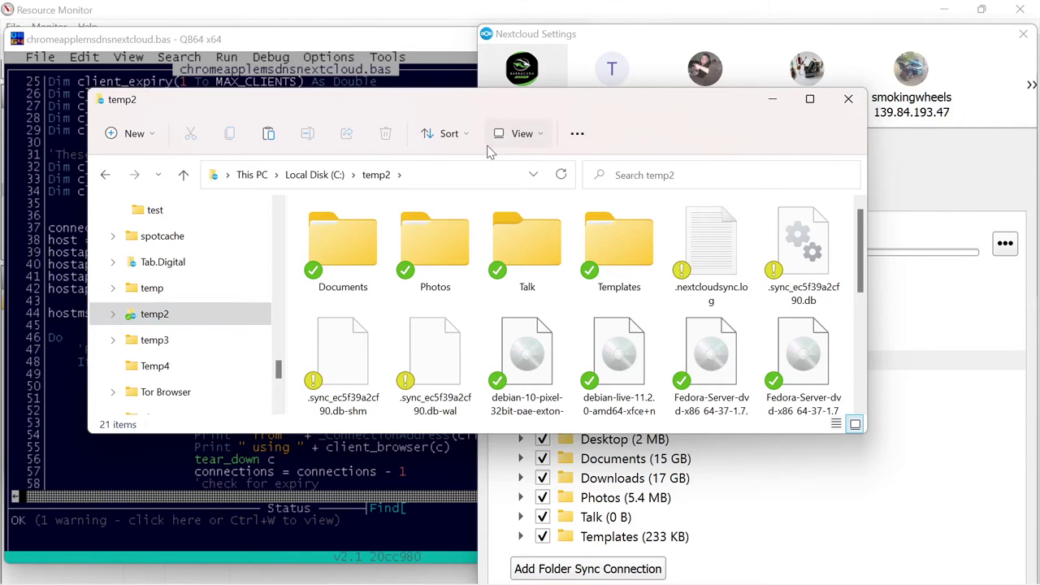
drag(469, 108, 490, 307)
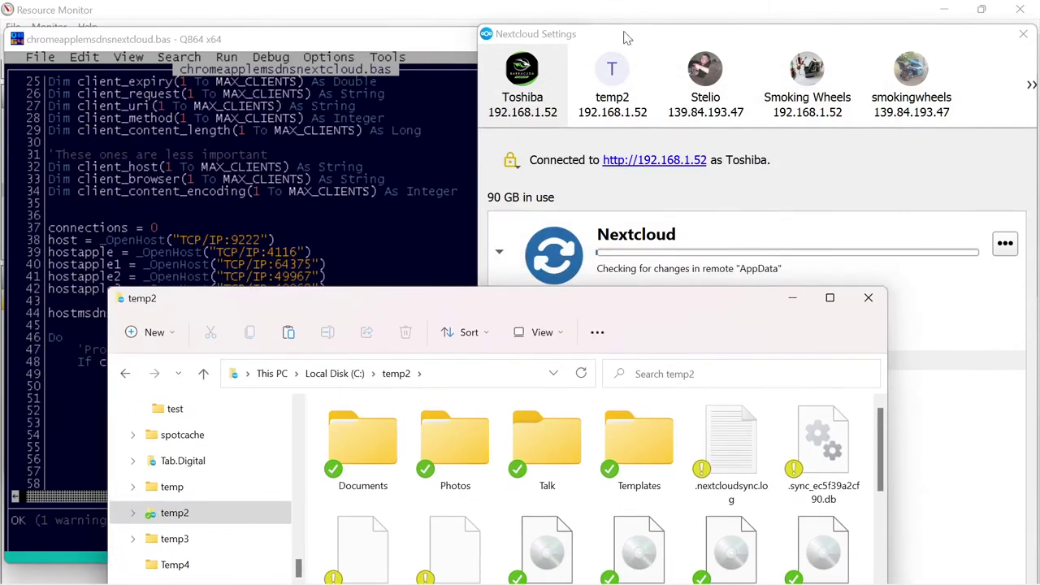
click(613, 68)
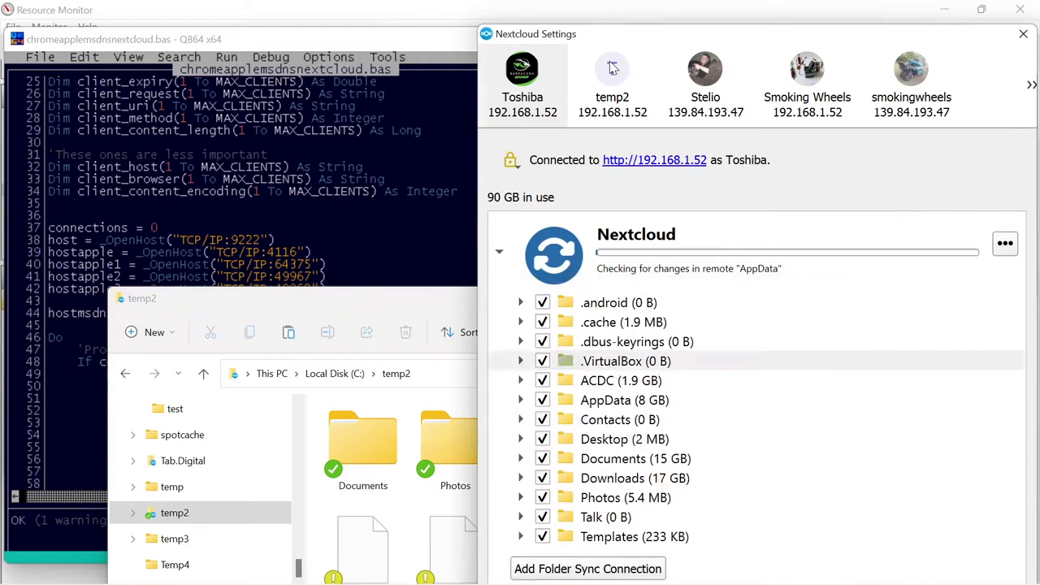
click(395, 301)
drag(393, 301, 344, 232)
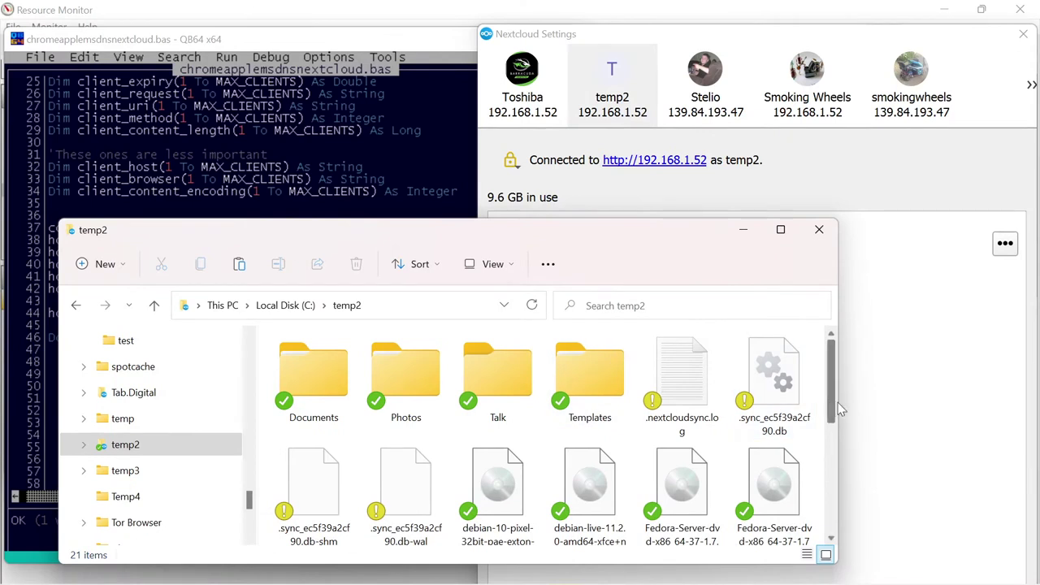
drag(837, 402, 521, 414)
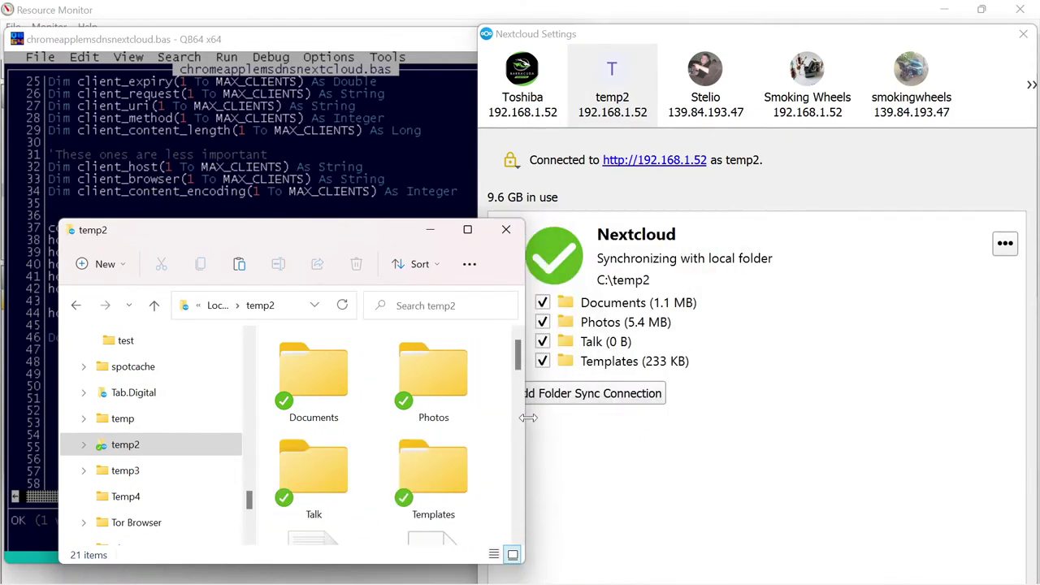
Create a new folder named QB64 inside temp2
click(105, 264)
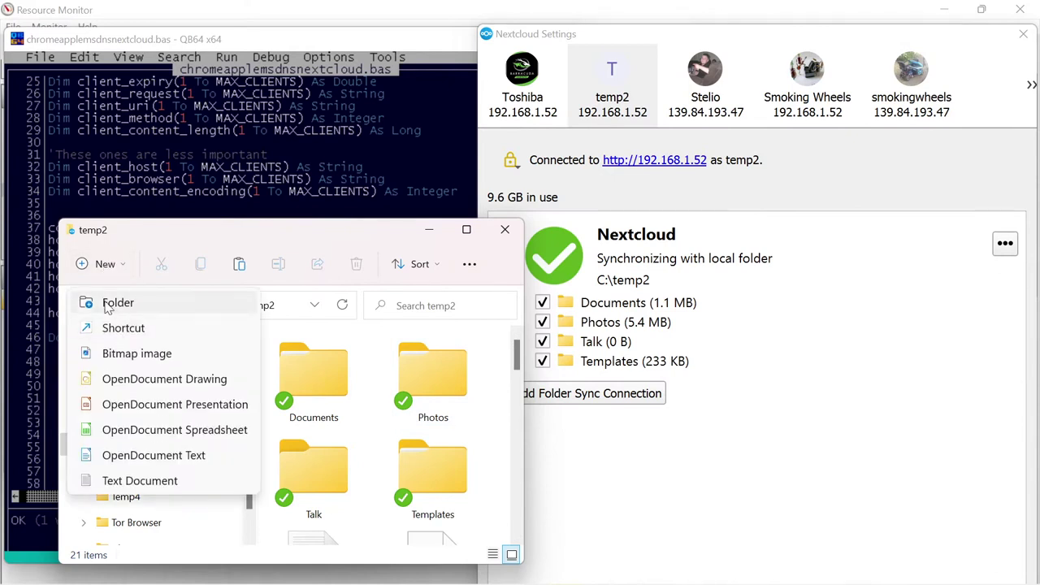
click(112, 303)
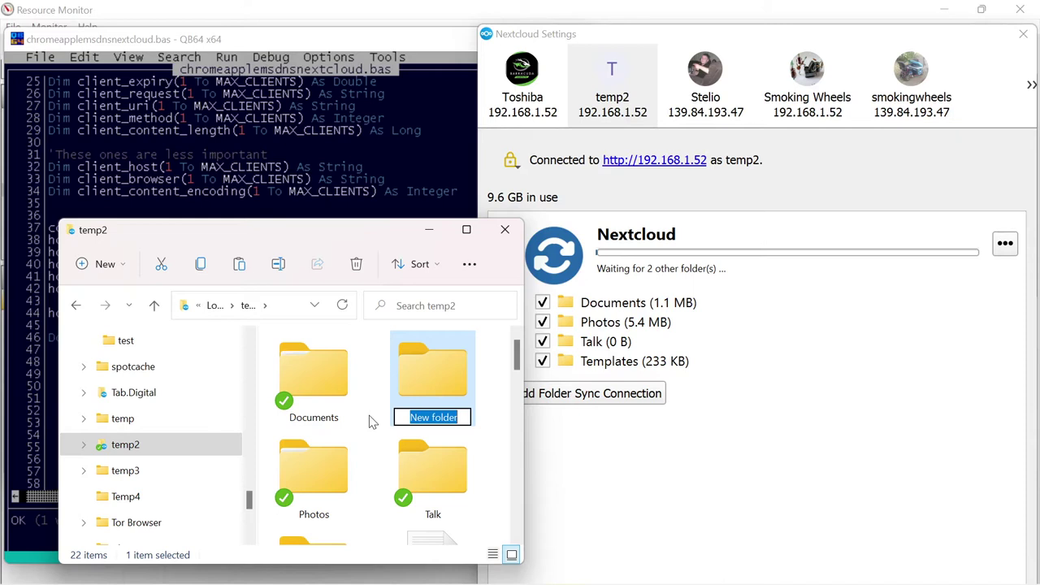
text(QB)
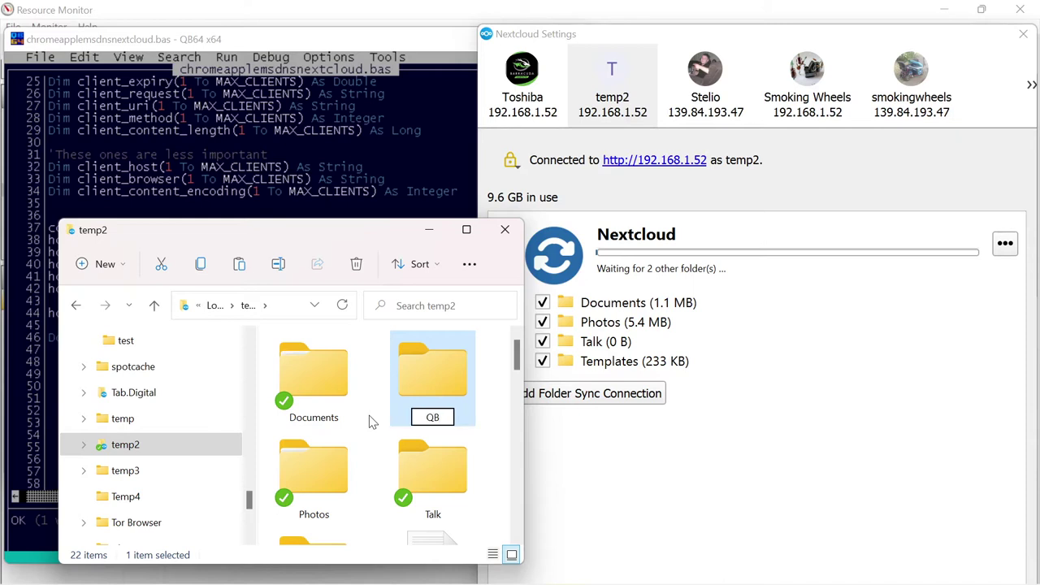
text(64)
key(Return)
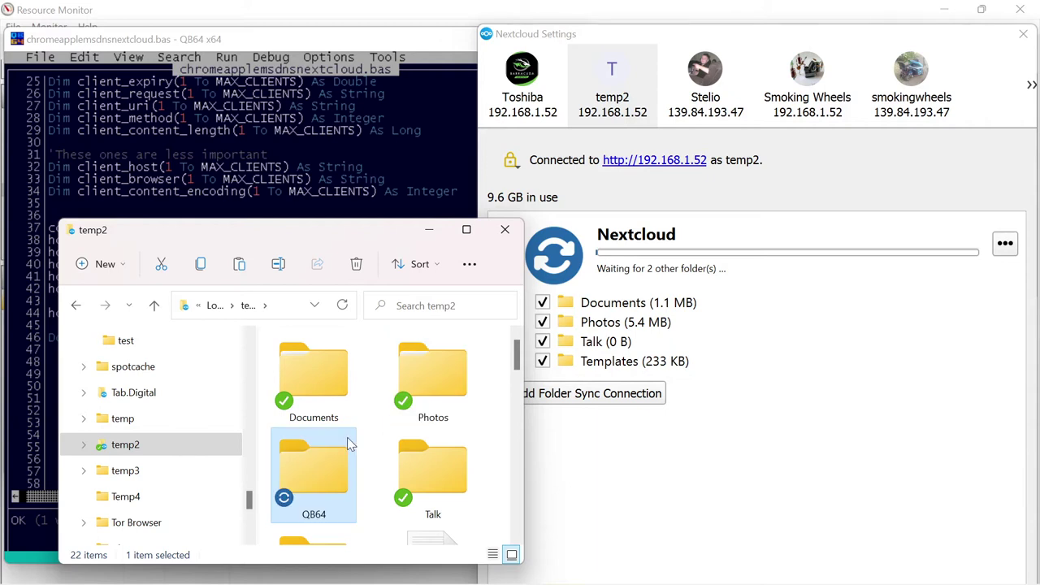
Paste chromeapplemsdnsnextcloud.exe into the QB64 folder
double_click(328, 480)
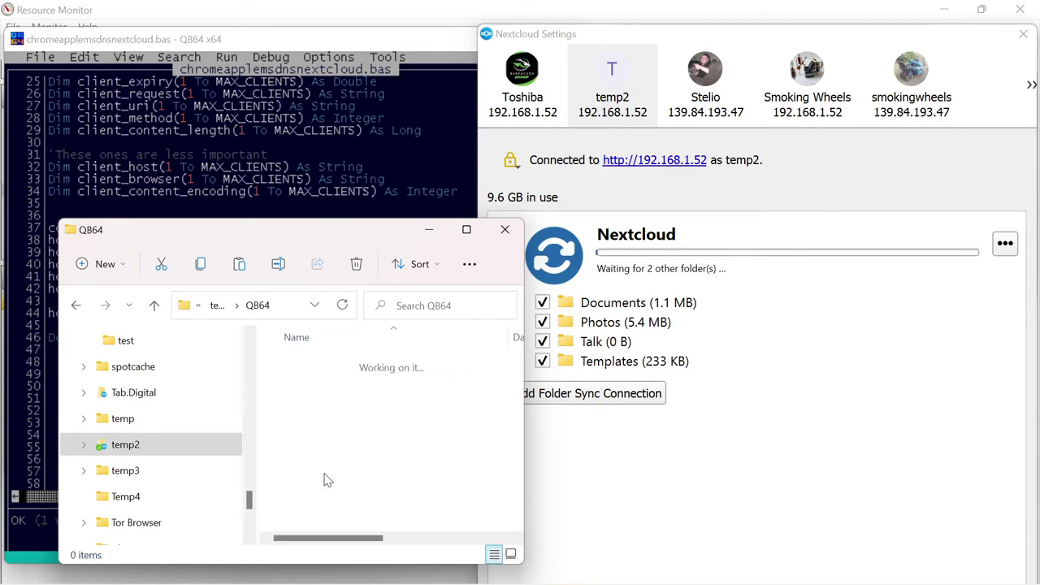
right_click(345, 415)
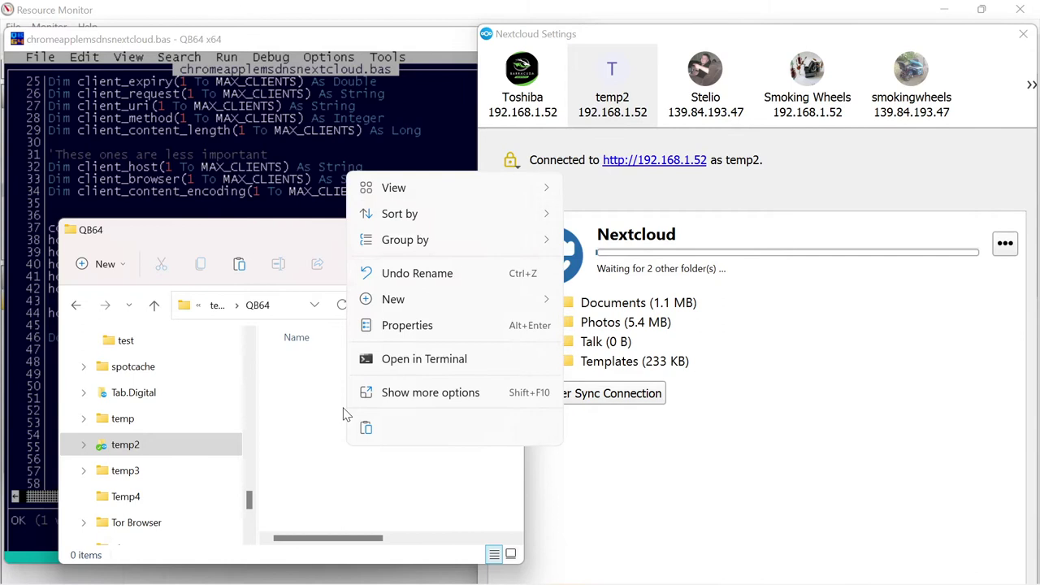
click(395, 393)
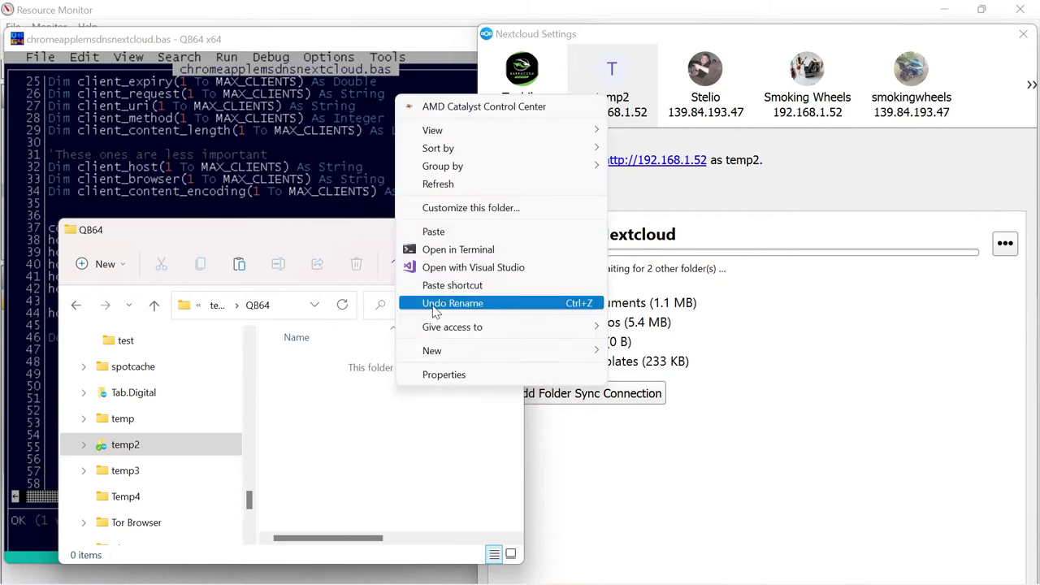
click(434, 232)
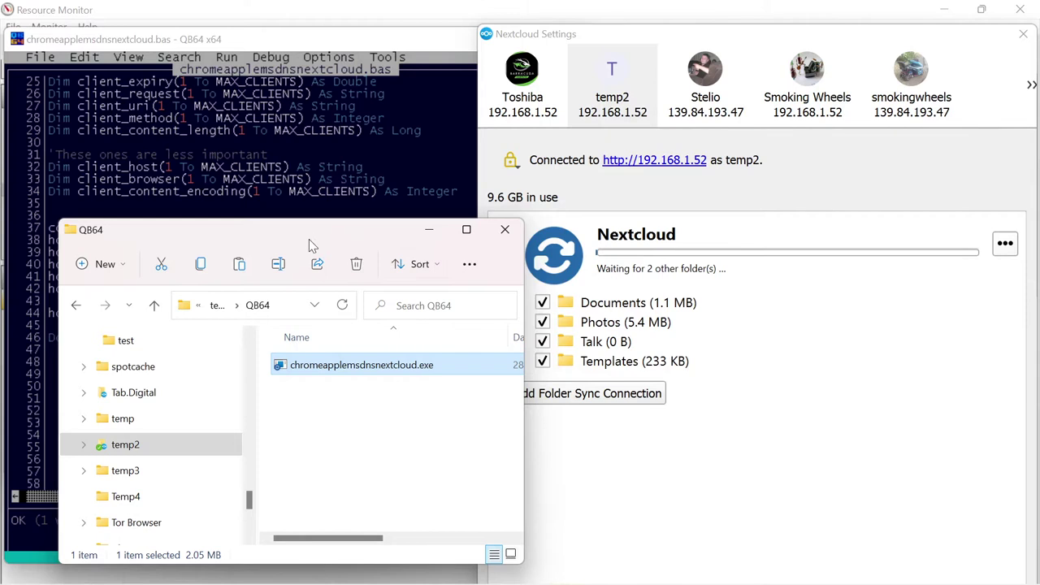
drag(308, 235, 303, 240)
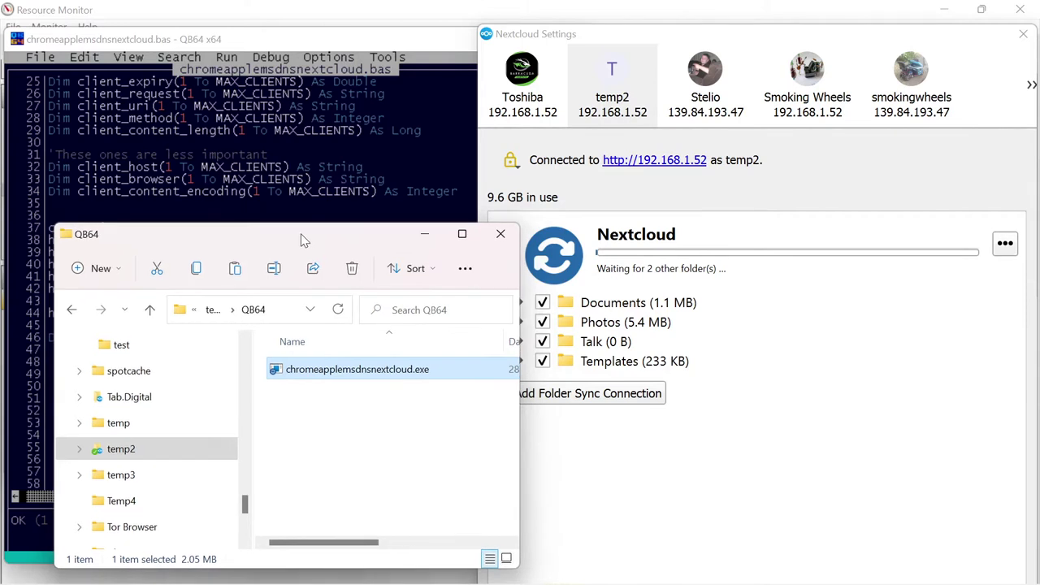
click(528, 88)
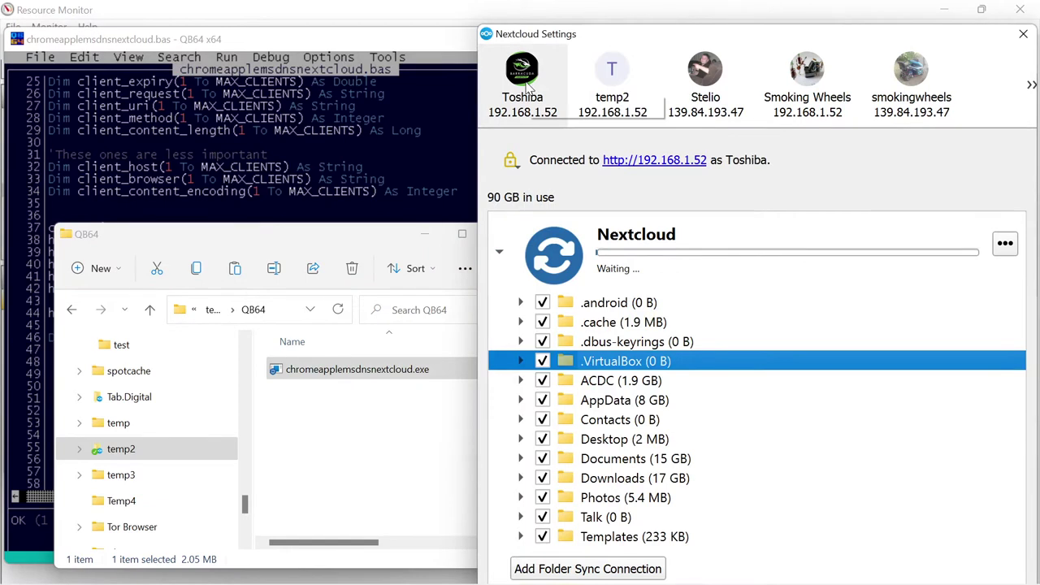
click(616, 85)
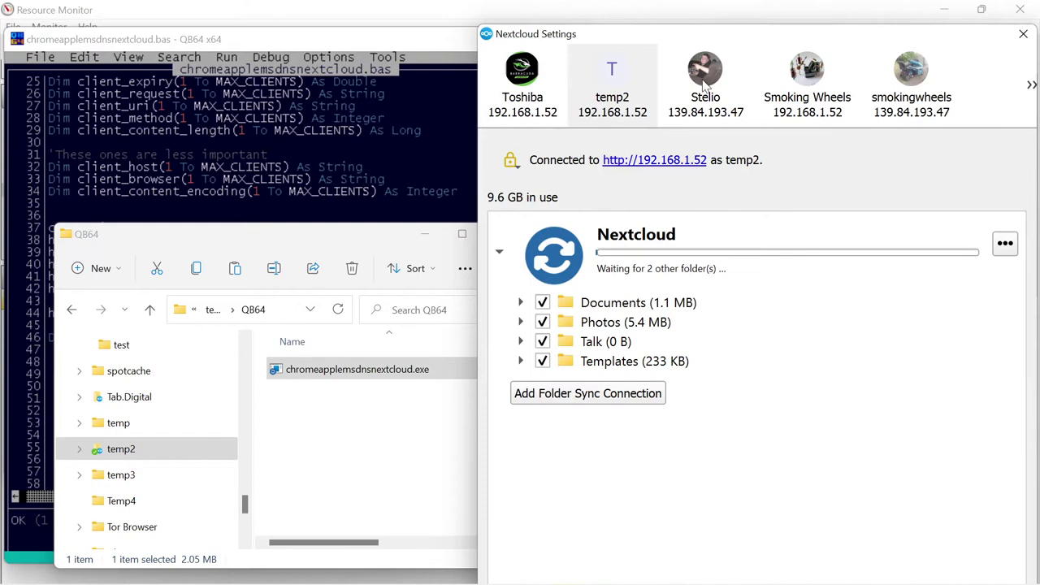
Show the 139.84.193.47 account, then the 192.168.1.52 account with 145 GB used
click(704, 84)
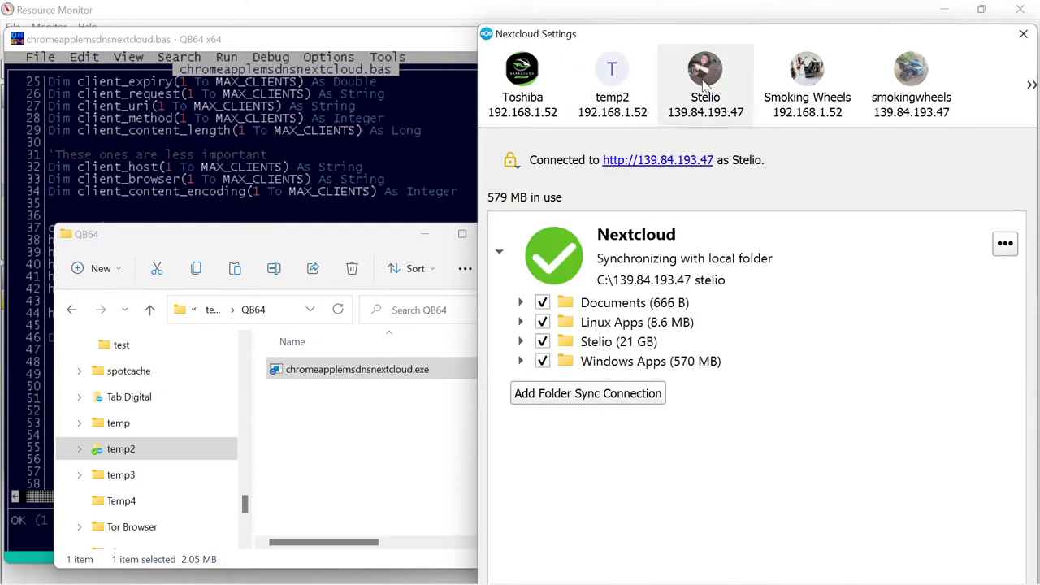
click(813, 87)
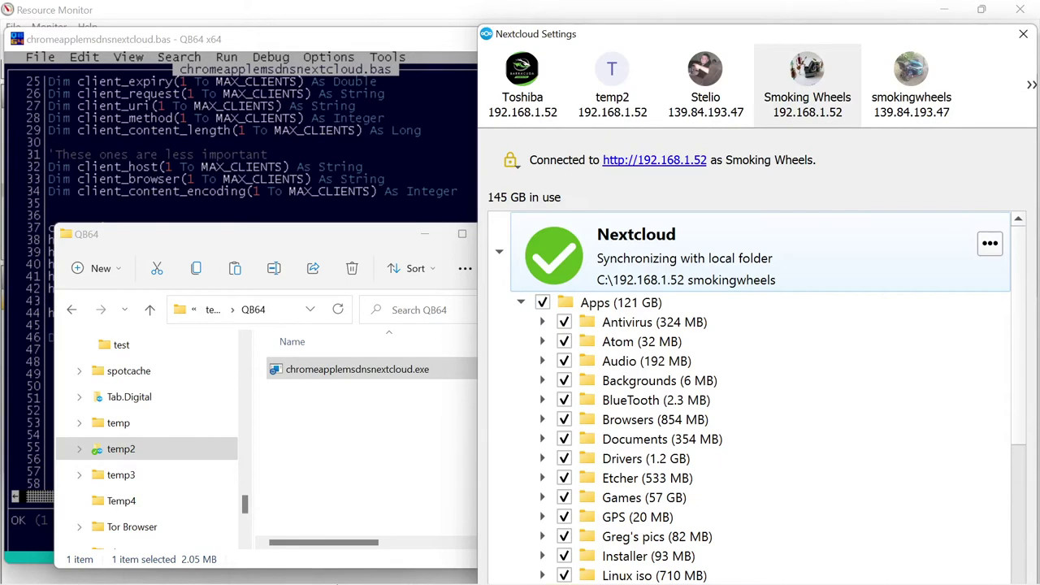
mouse_move(528, 577)
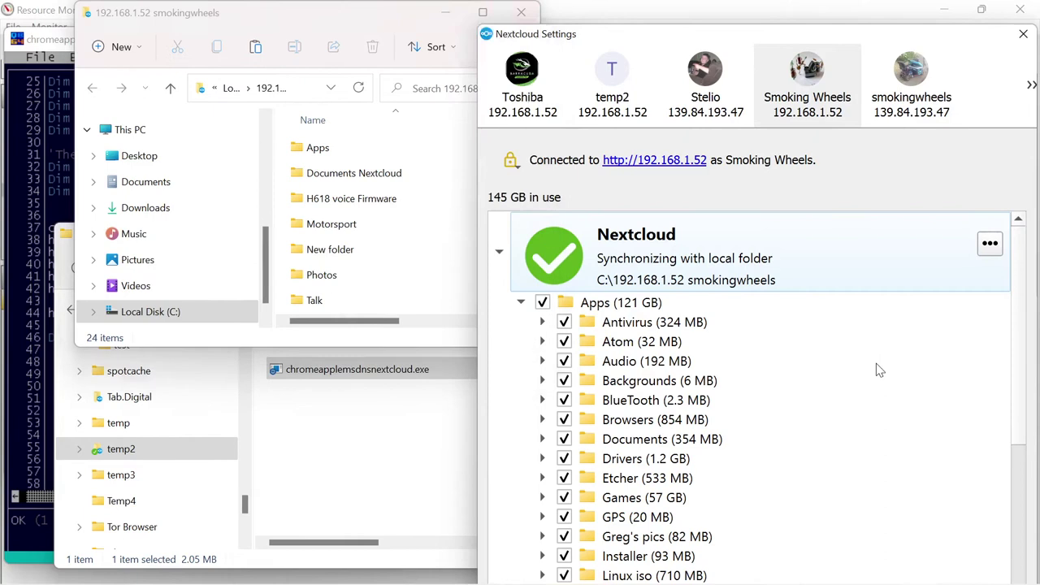
Use the folder connection's '...' menu to force the 192.168.1.52 folder to sync now
click(876, 365)
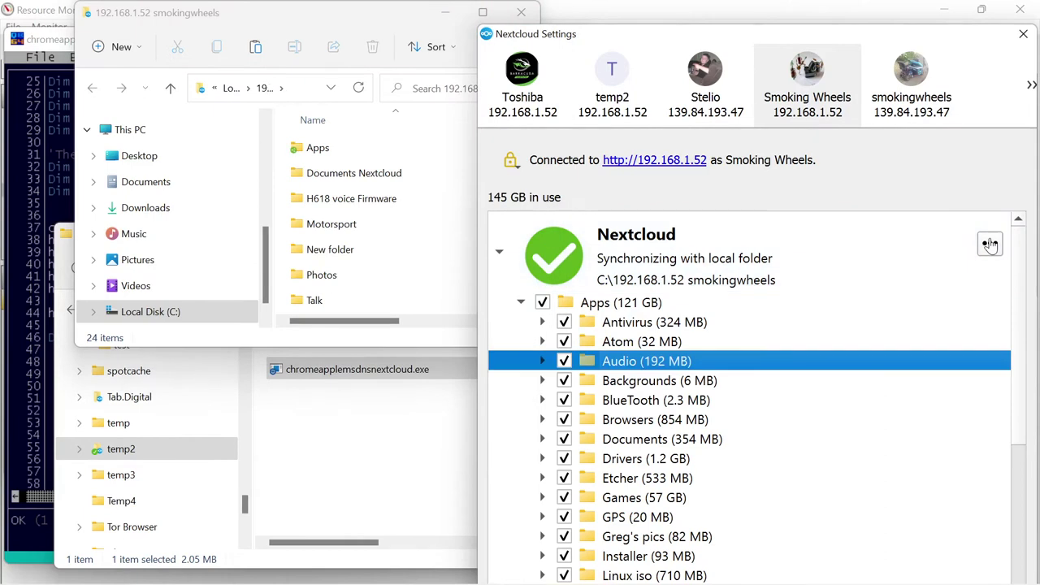
click(990, 245)
click(990, 245)
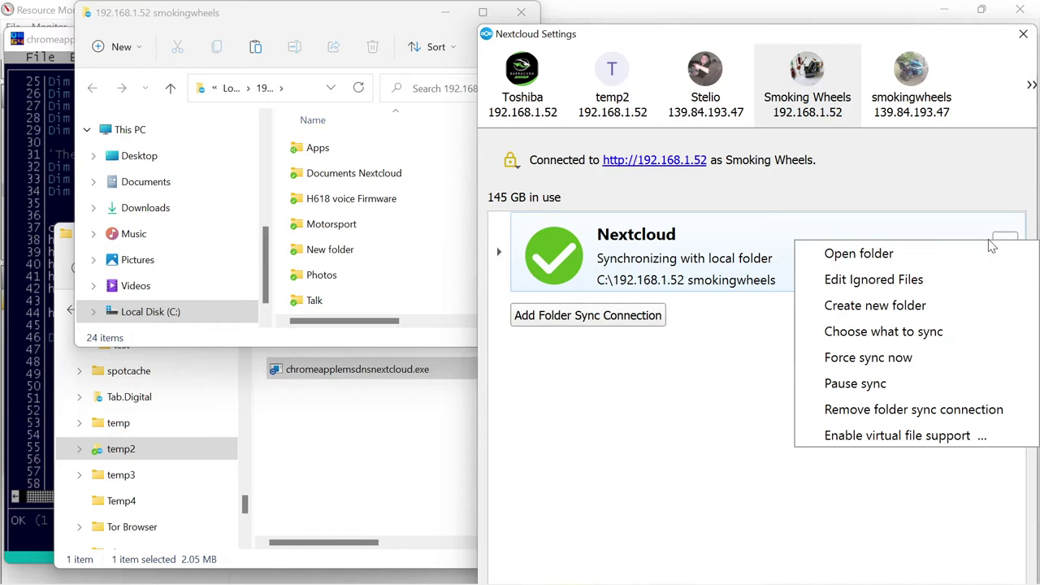
click(864, 362)
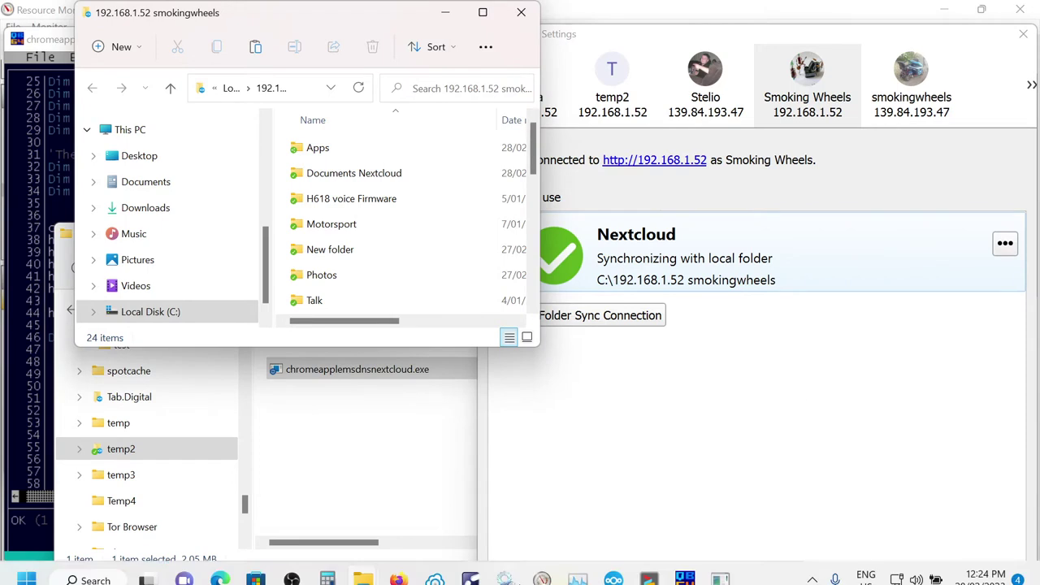
mouse_move(542, 573)
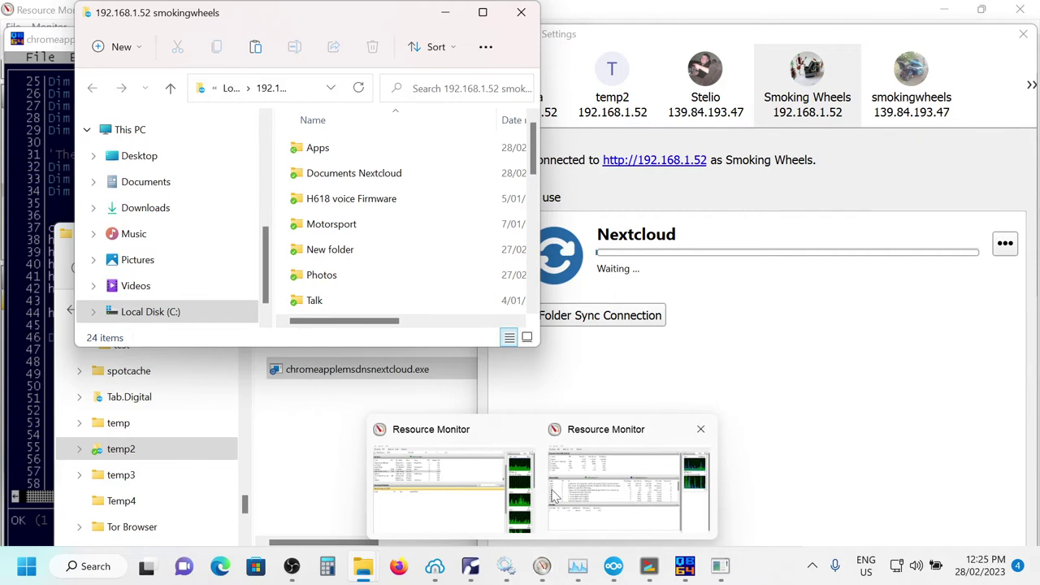
Bring Resource Monitor forward and go from its Memory view to the CPU view
click(593, 473)
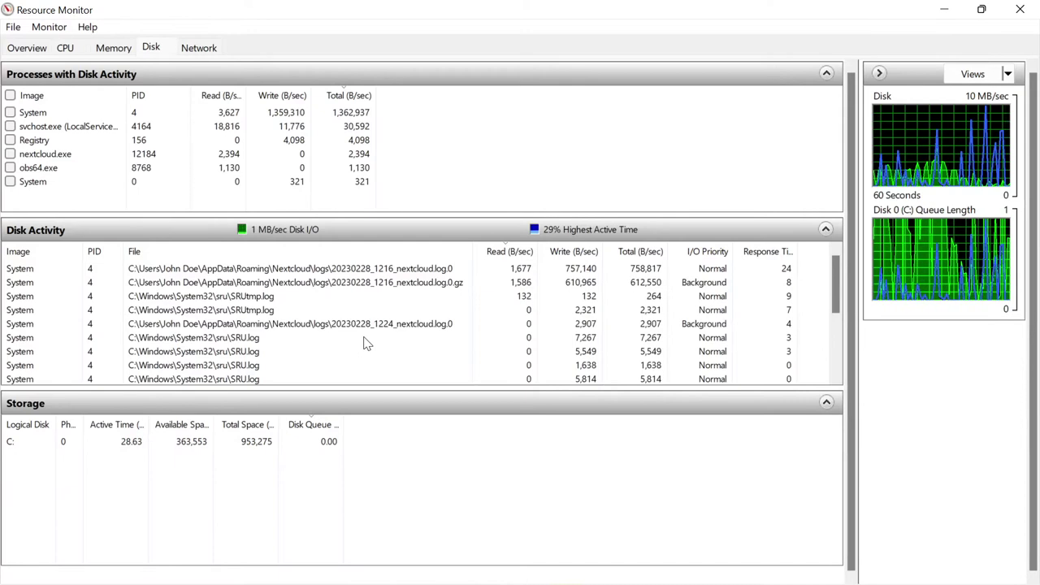
click(113, 47)
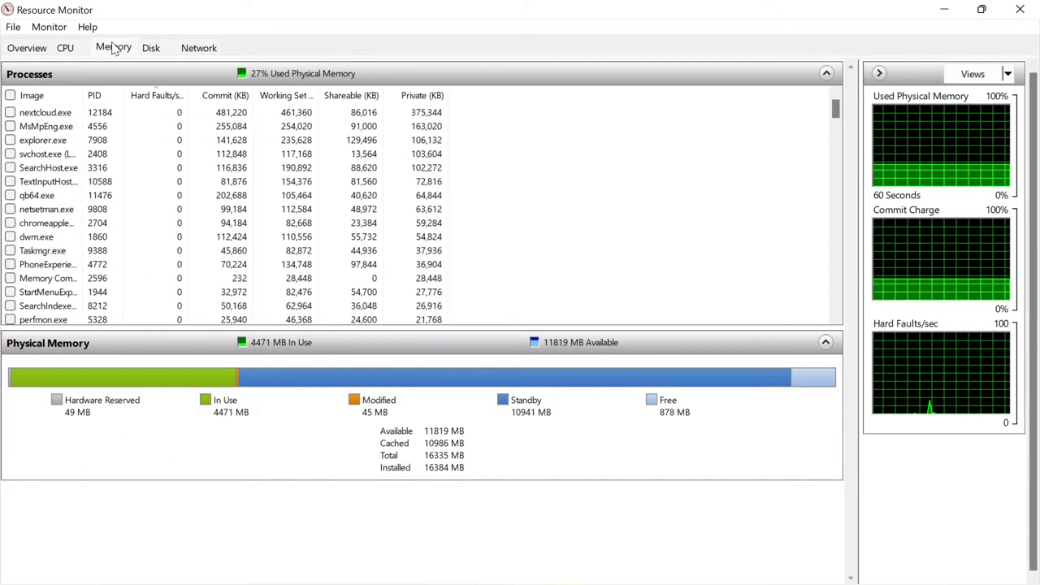
click(65, 48)
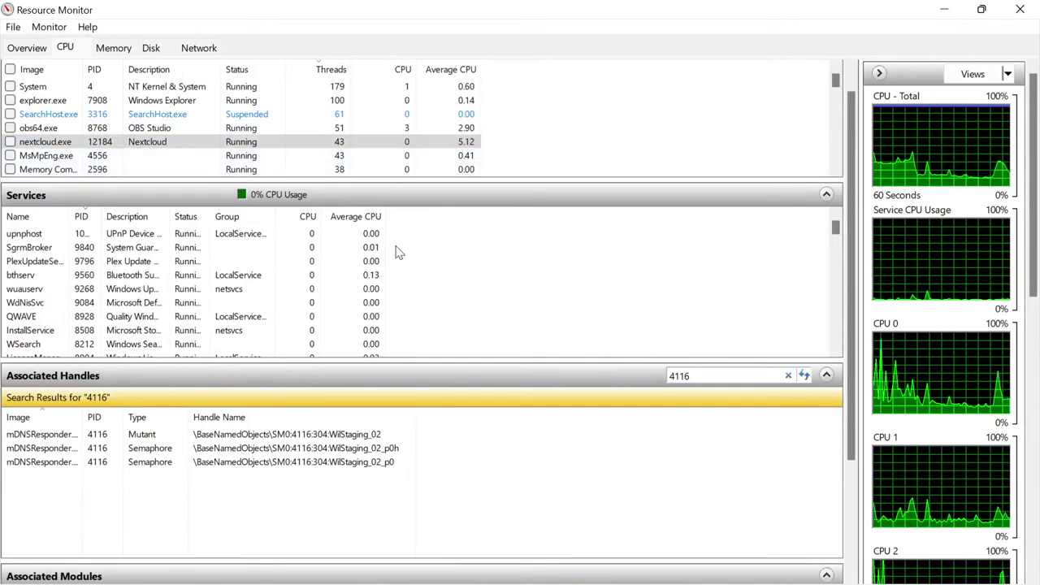
Select the upnphost service, widen its PID column, and search Associated Handles for 10140
click(27, 235)
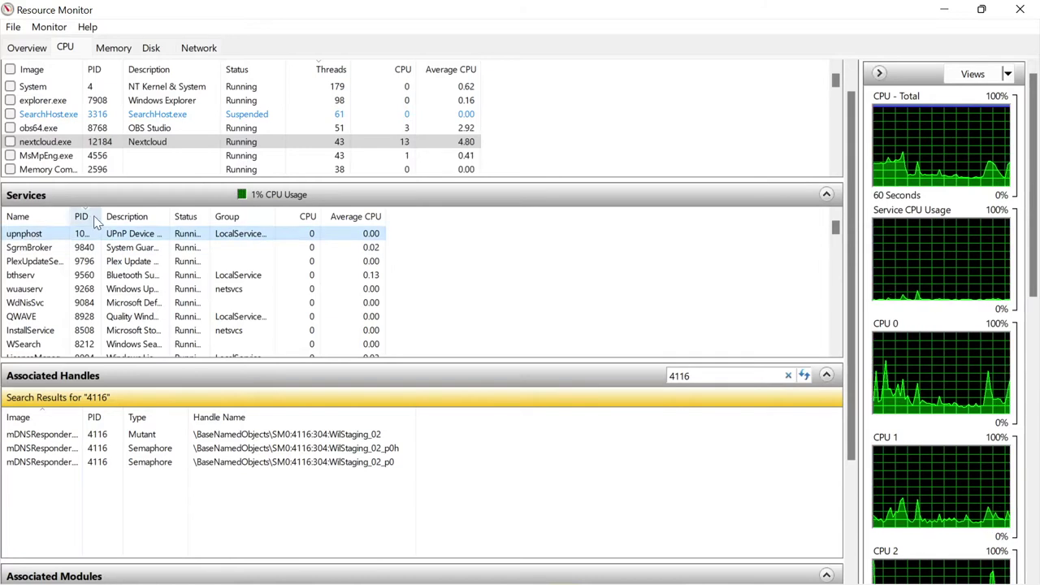
drag(96, 215, 112, 215)
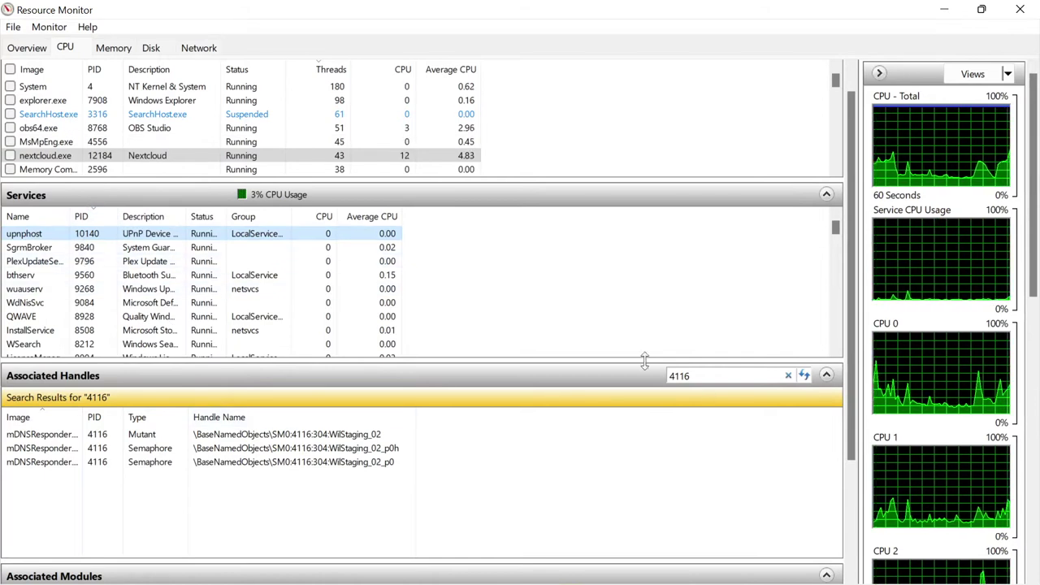
drag(697, 375, 628, 382)
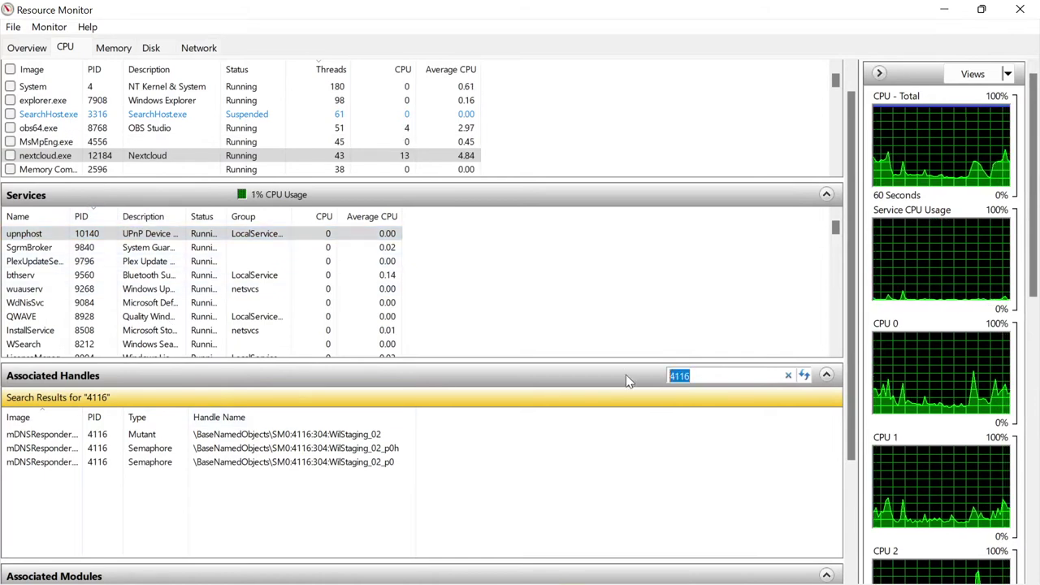
text(10140)
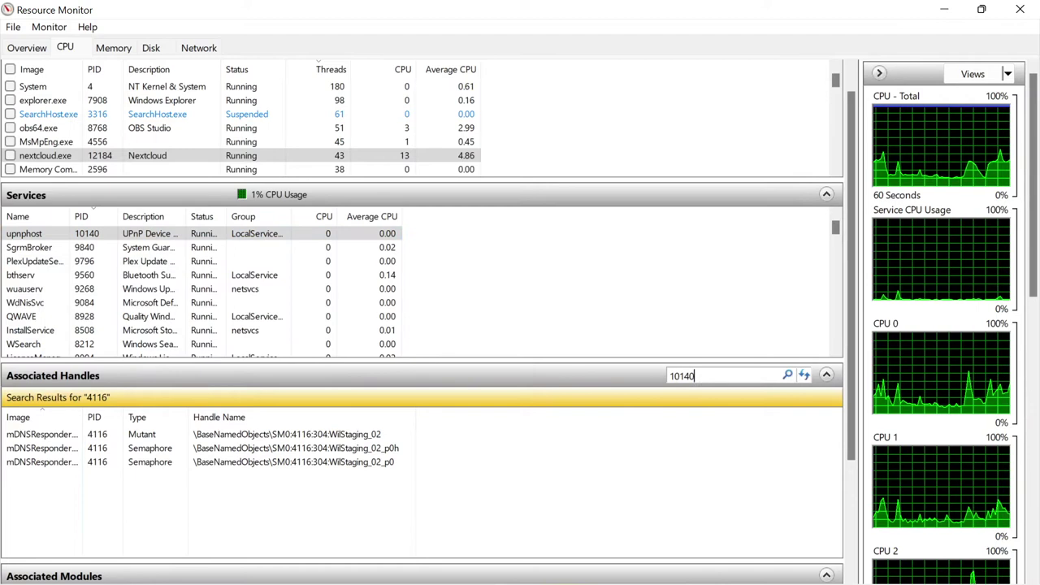
key(Return)
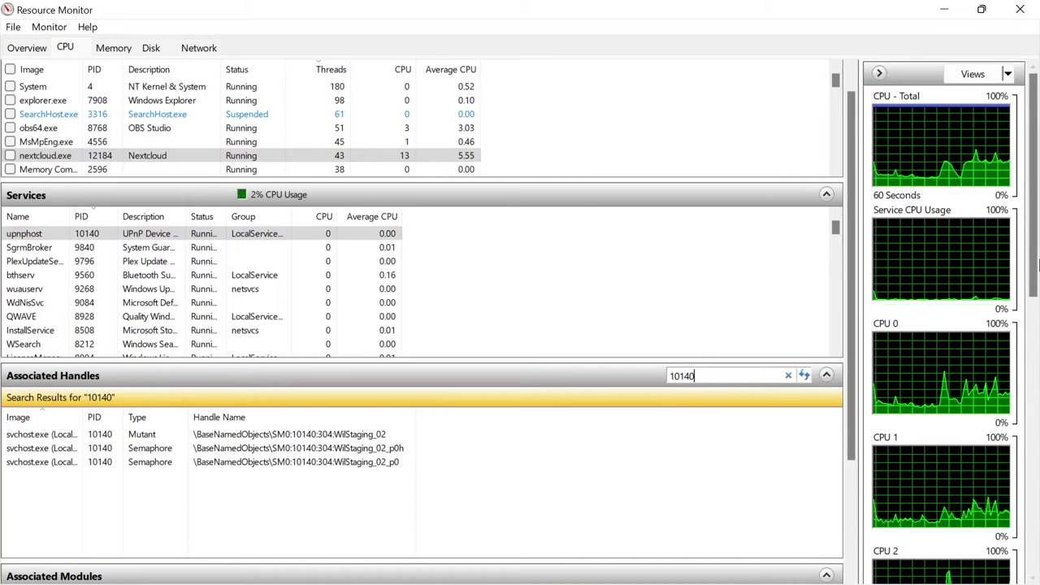
Select SearchHost.exe, sort processes by CPU usage, and switch to the Memory view
drag(1035, 268, 1037, 551)
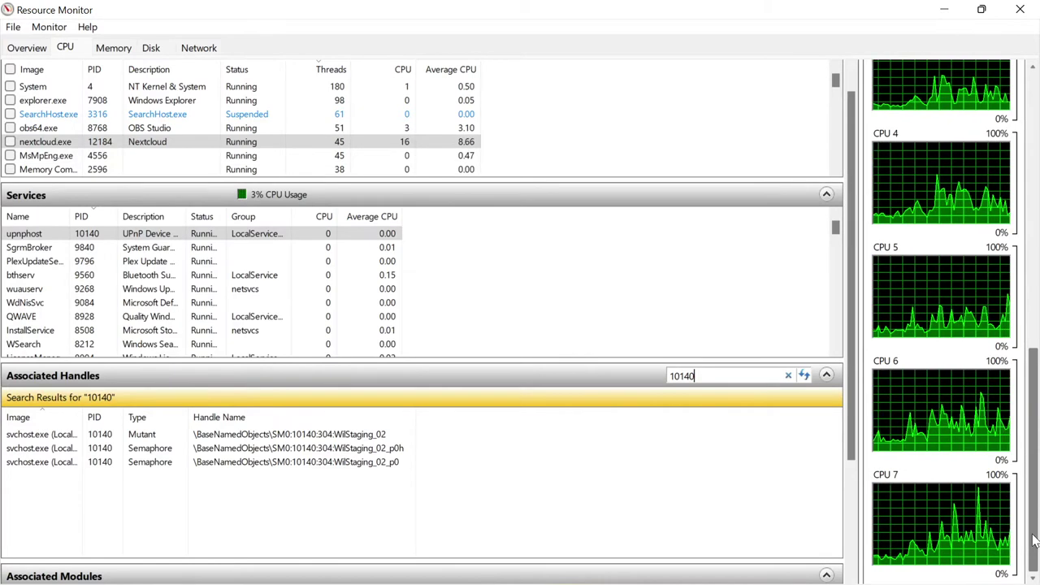
drag(1035, 541, 1036, 110)
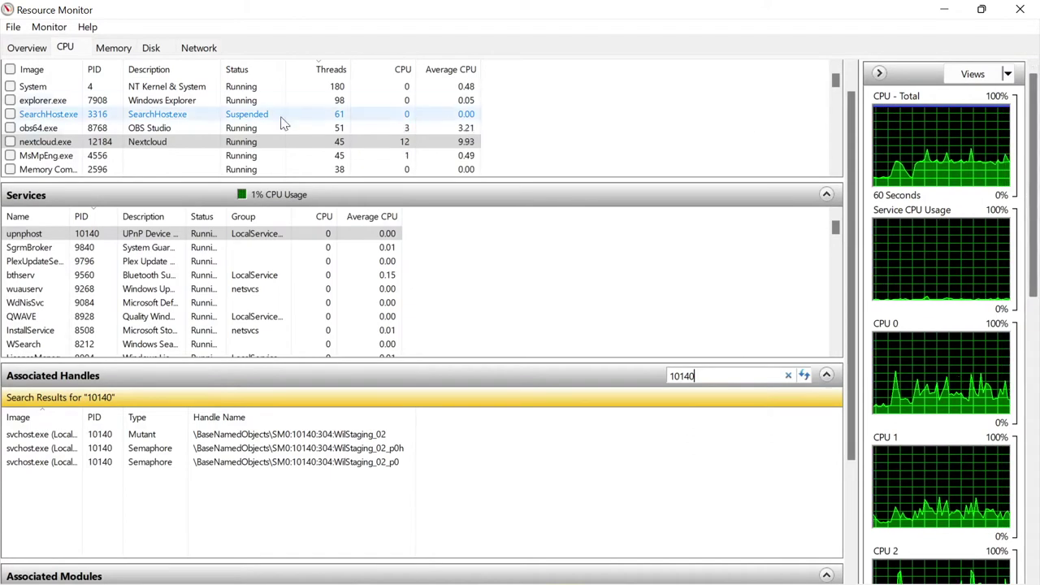
click(131, 117)
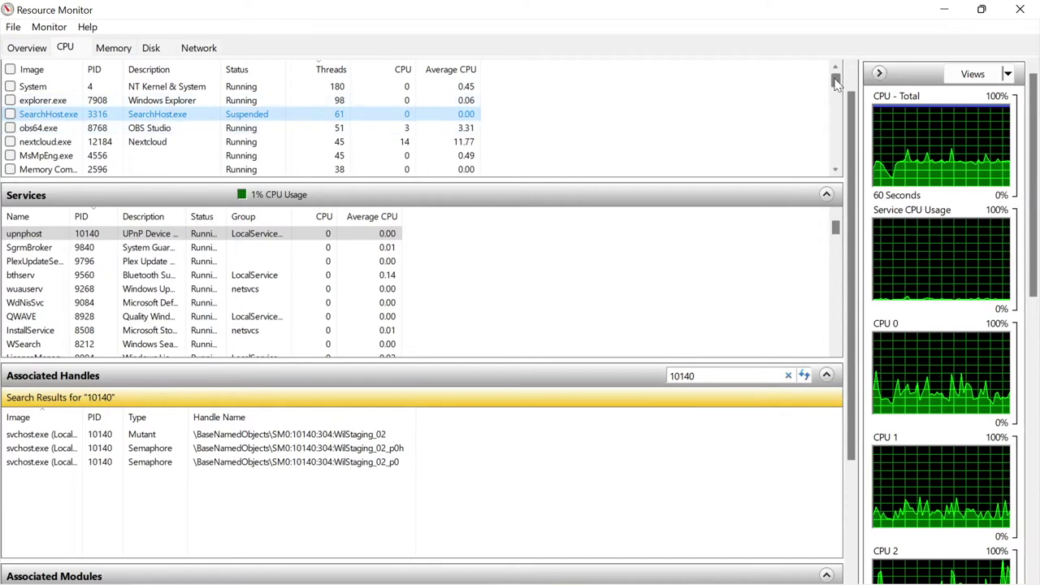
drag(836, 80, 830, 191)
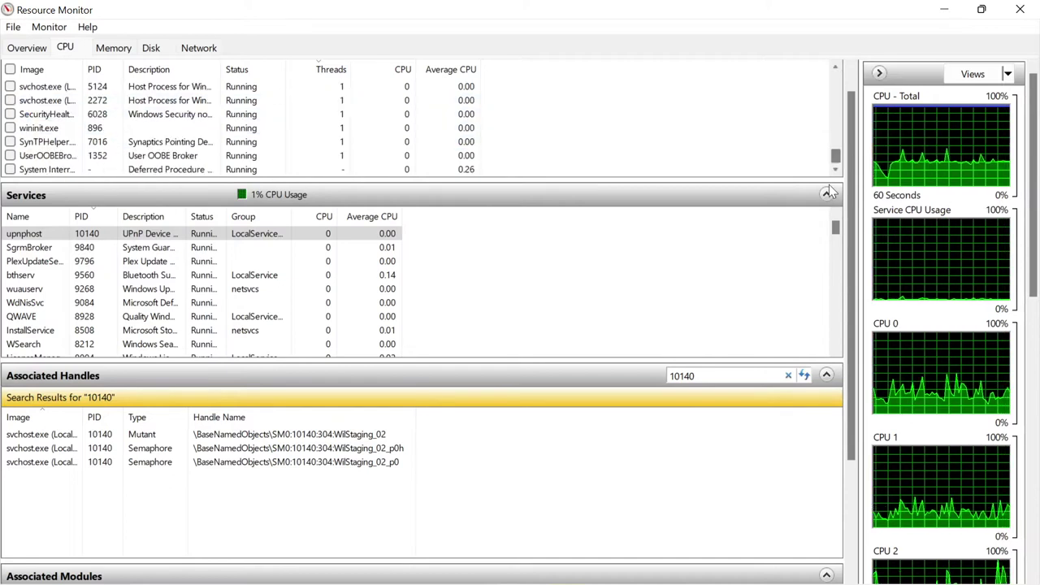
drag(829, 155, 827, 83)
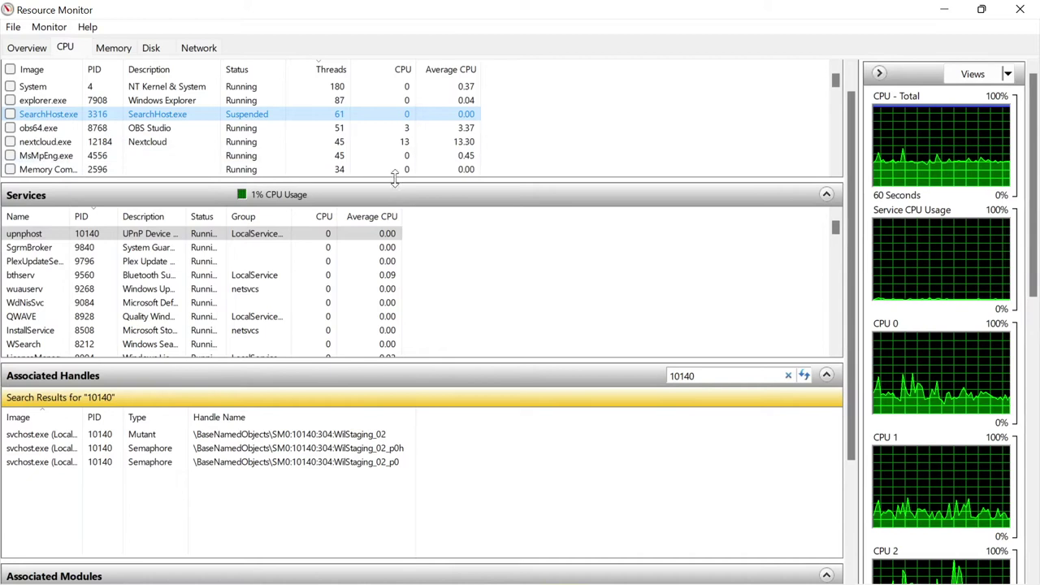
click(395, 71)
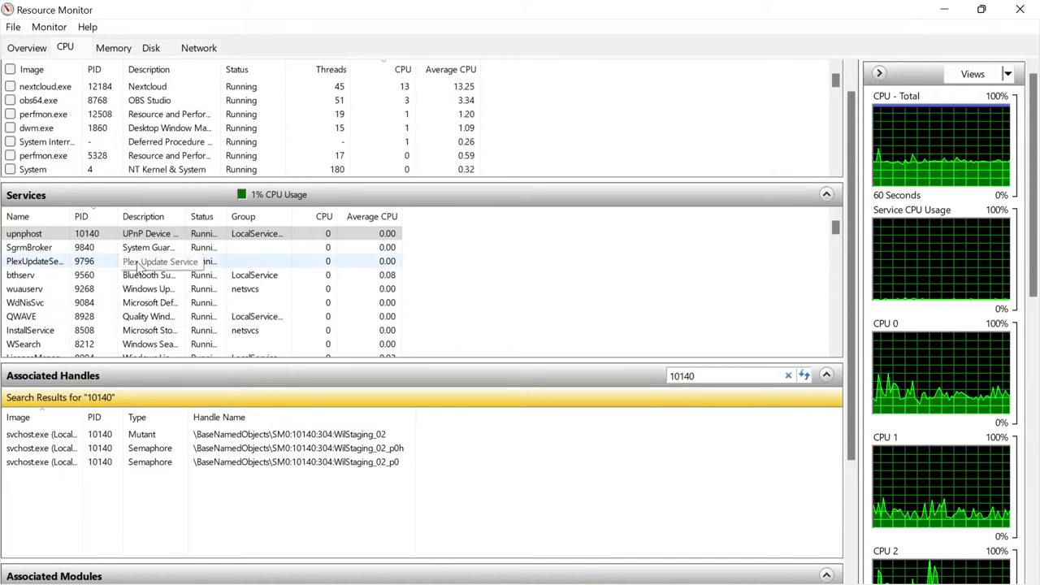
click(110, 48)
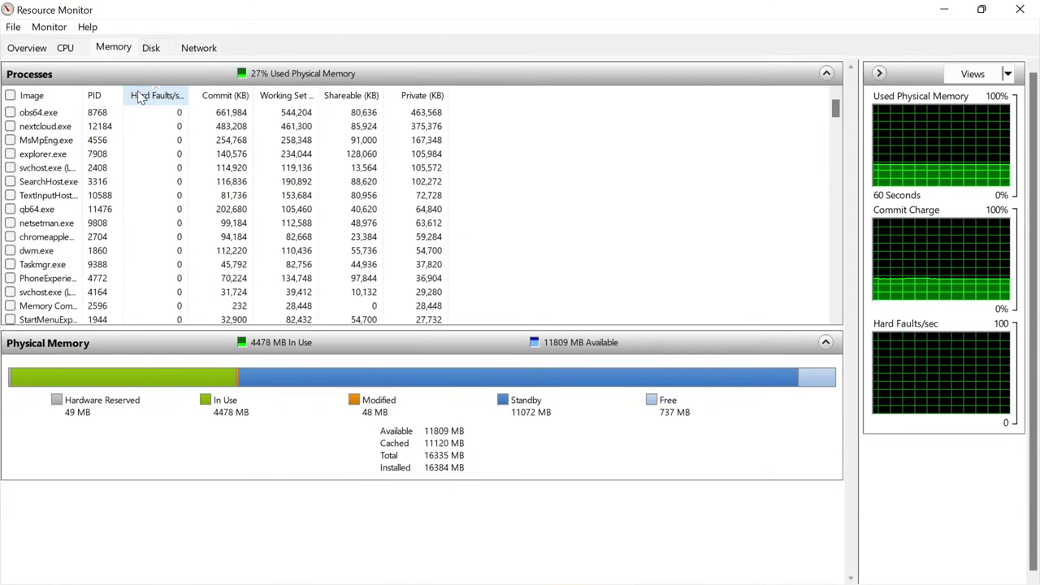
Sort the Disk view's processes by Read rate, then switch to the Network view
click(157, 49)
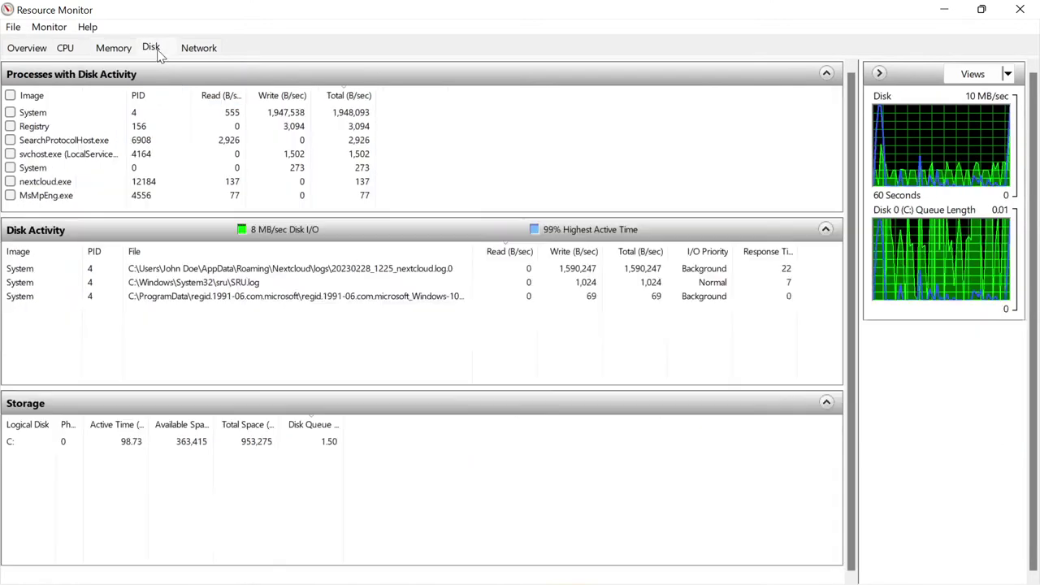
click(217, 96)
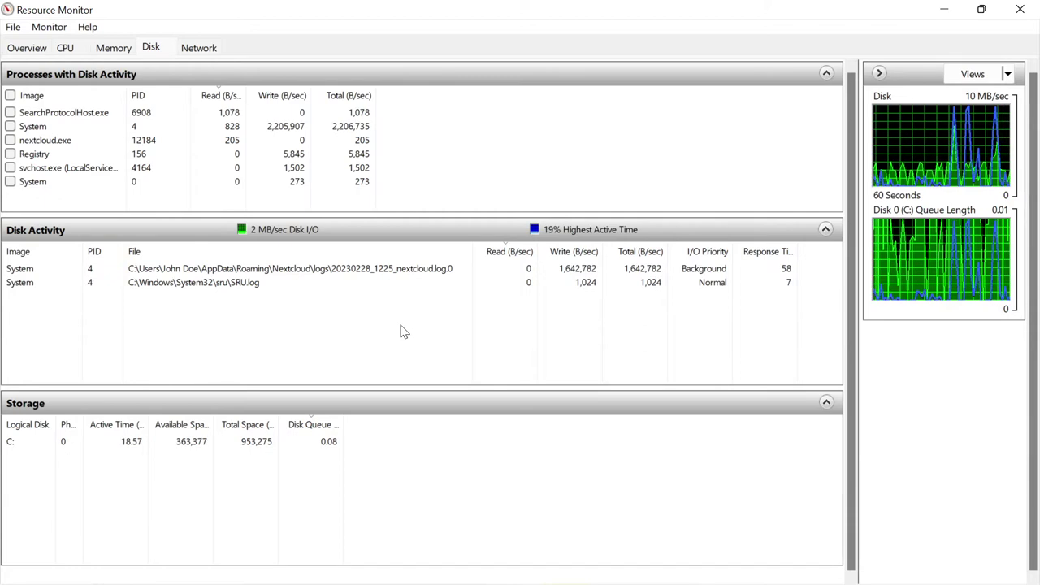
click(204, 51)
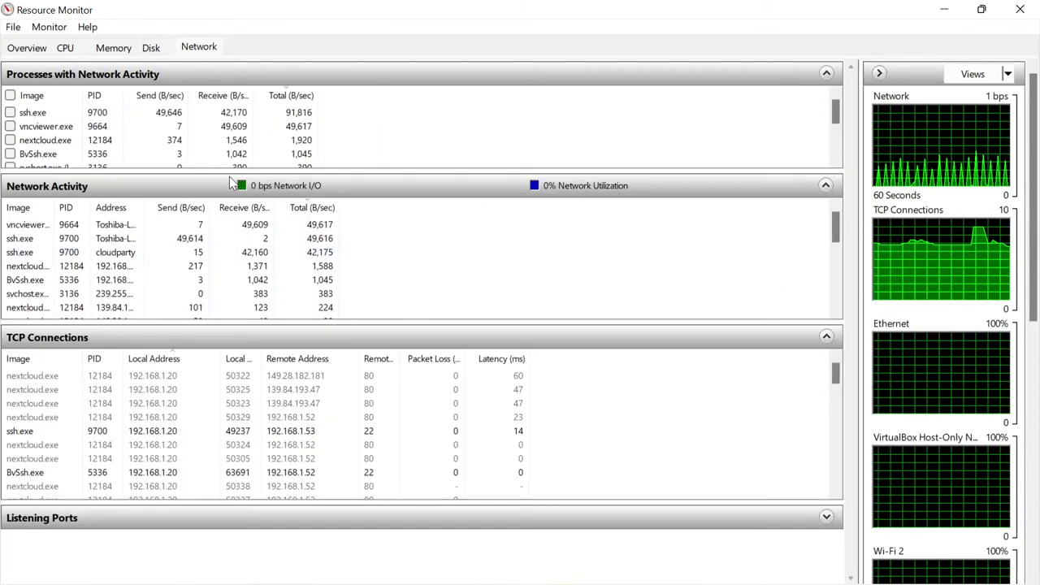
click(281, 97)
click(281, 97)
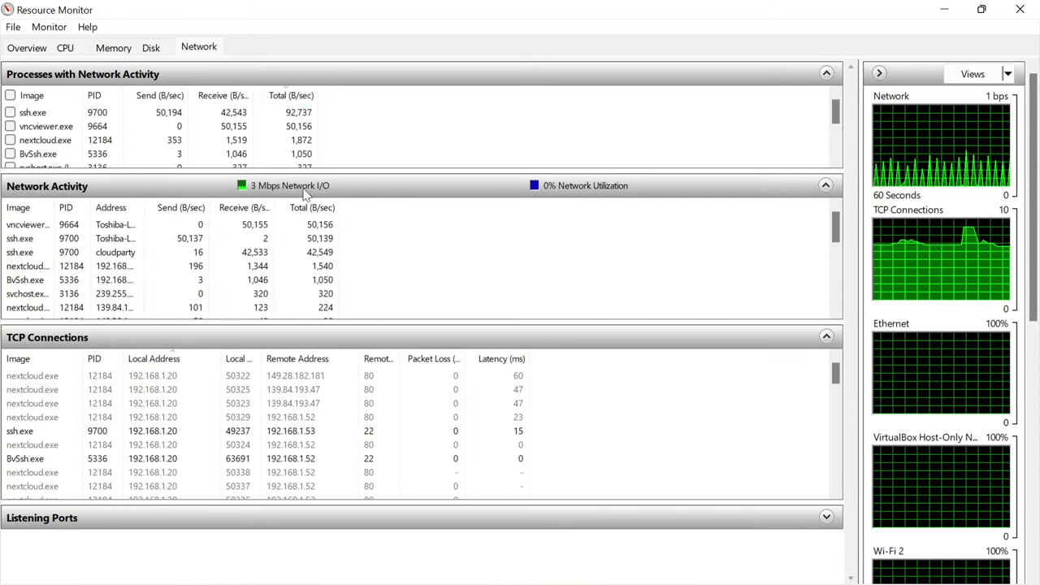
drag(304, 168, 304, 220)
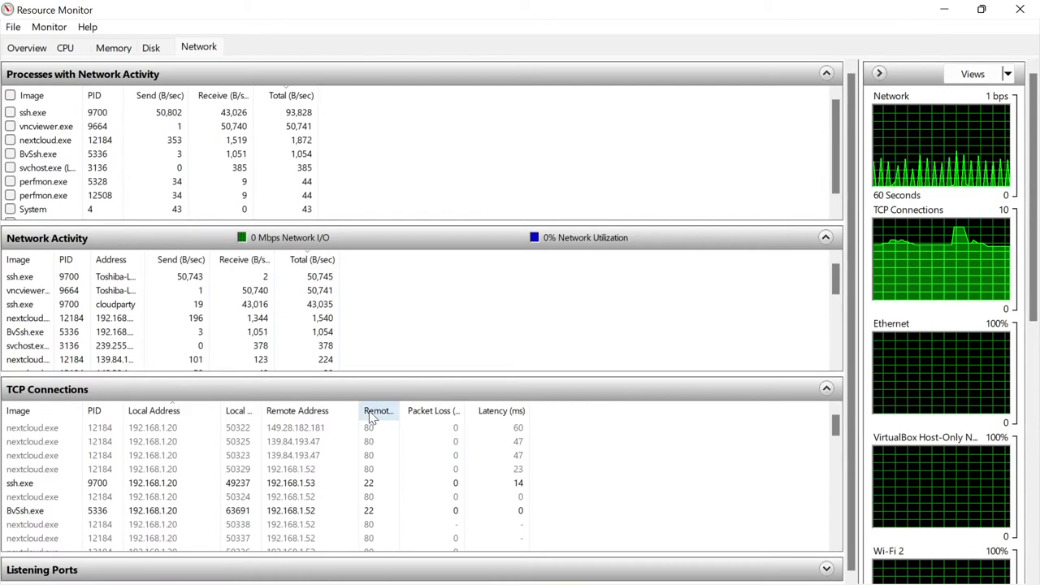
drag(839, 424, 829, 493)
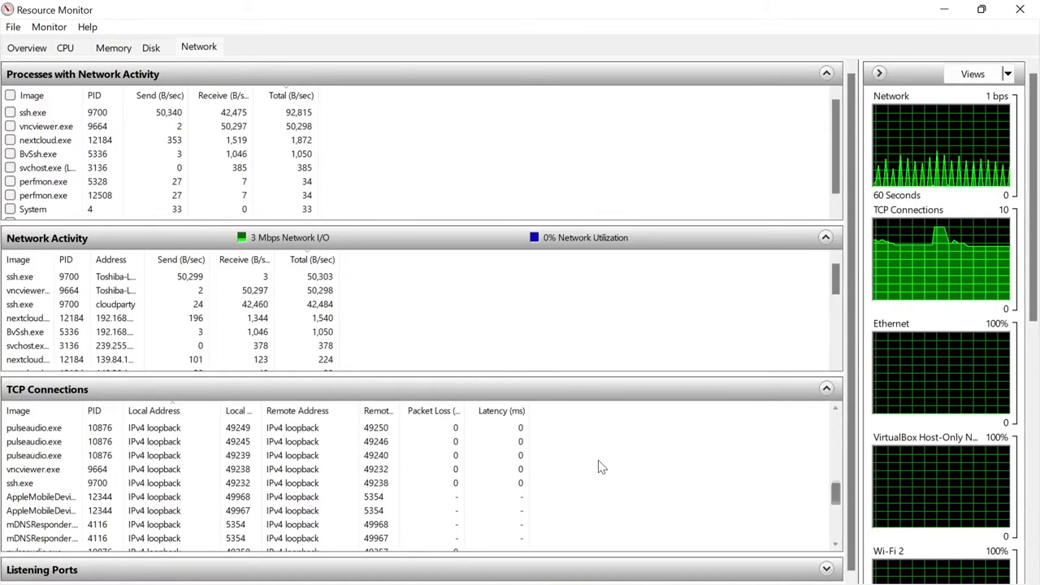
click(251, 497)
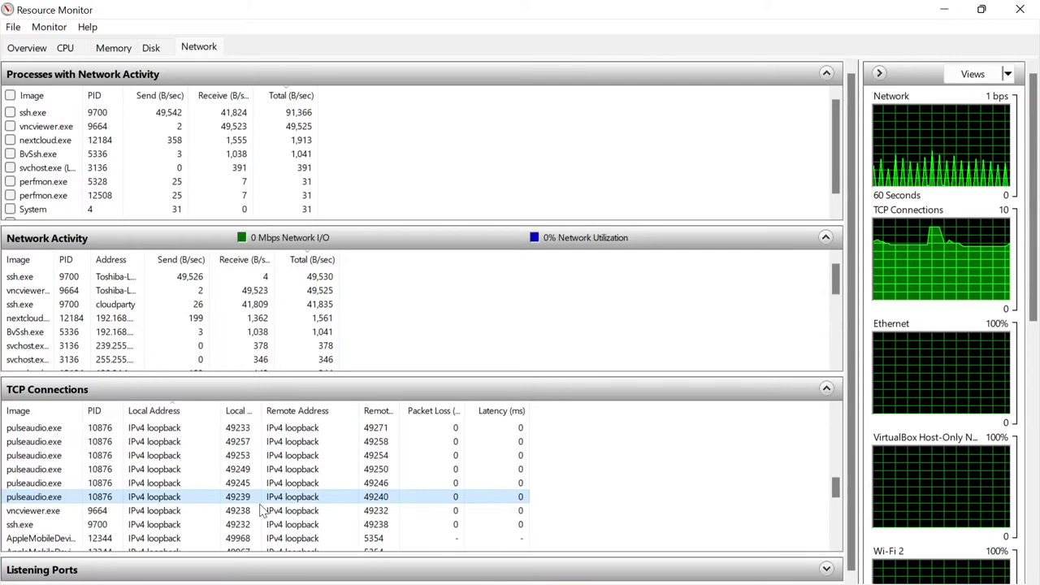
scroll(337, 507, down, 1)
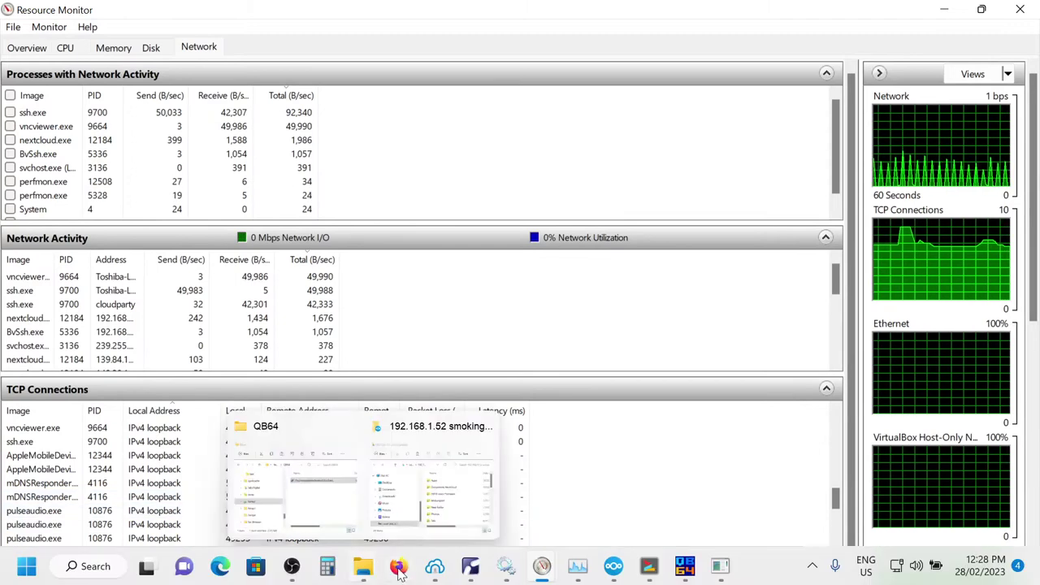
In Firefox's failed tabs, load the Adafruit, Five nines Dnsmasq and network speed bookmarks
click(398, 569)
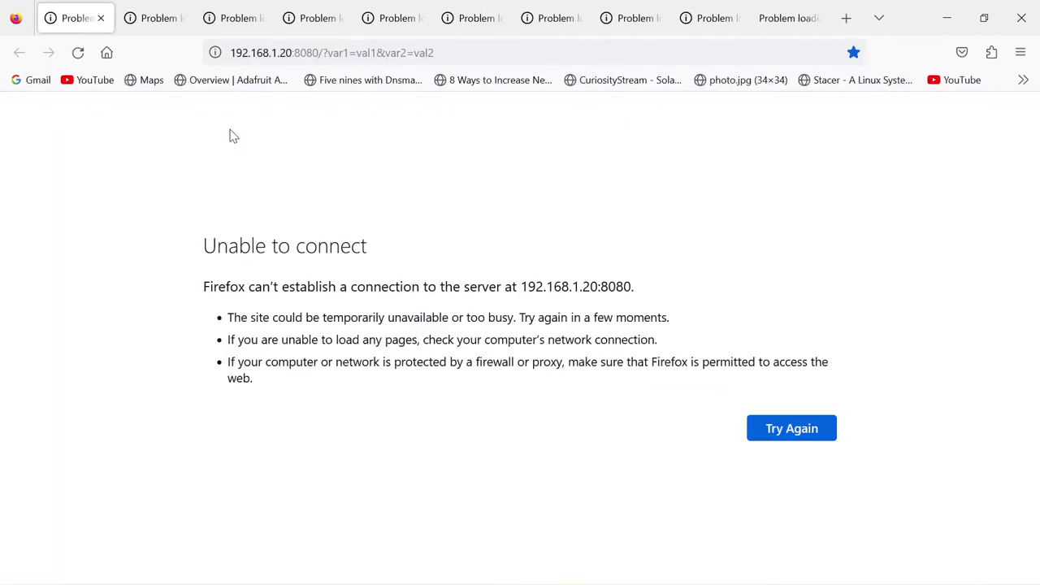
click(226, 87)
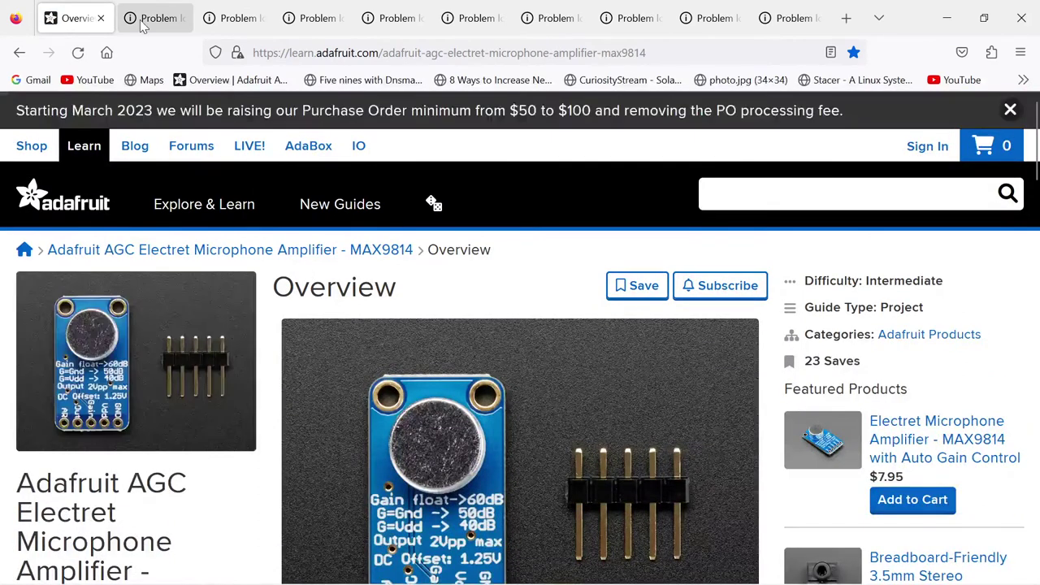
click(162, 22)
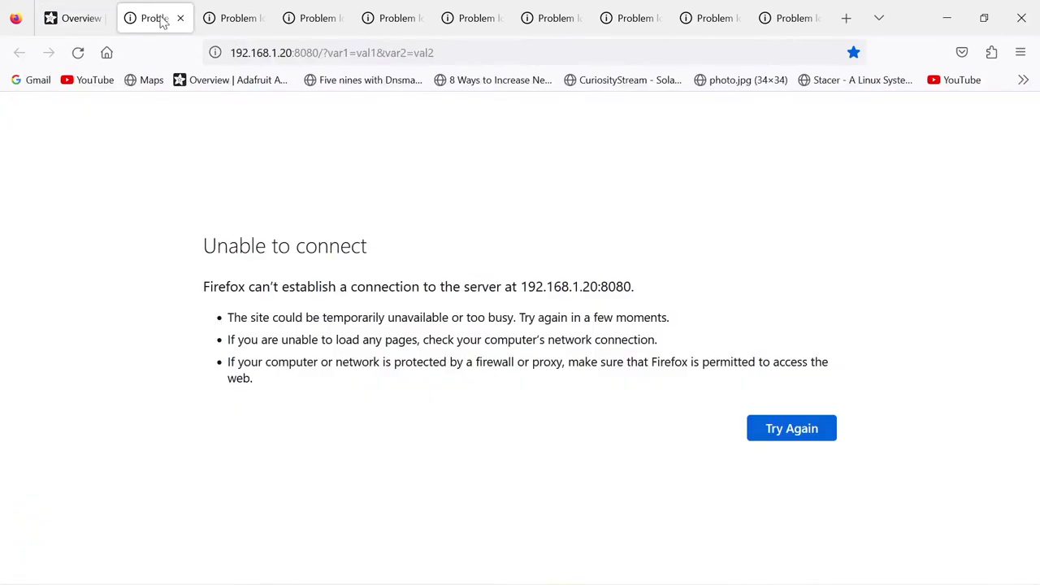
click(370, 81)
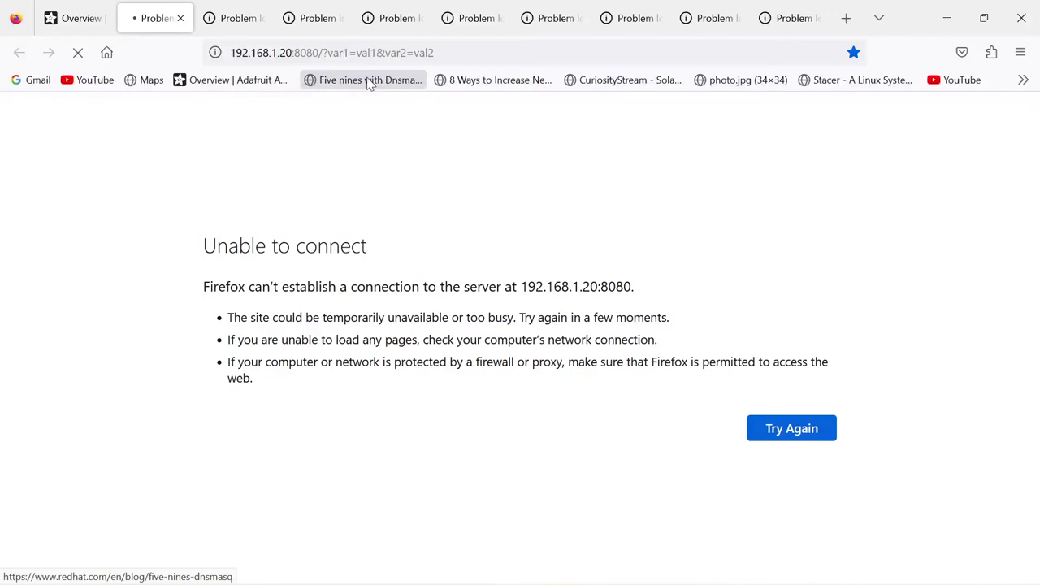
click(241, 18)
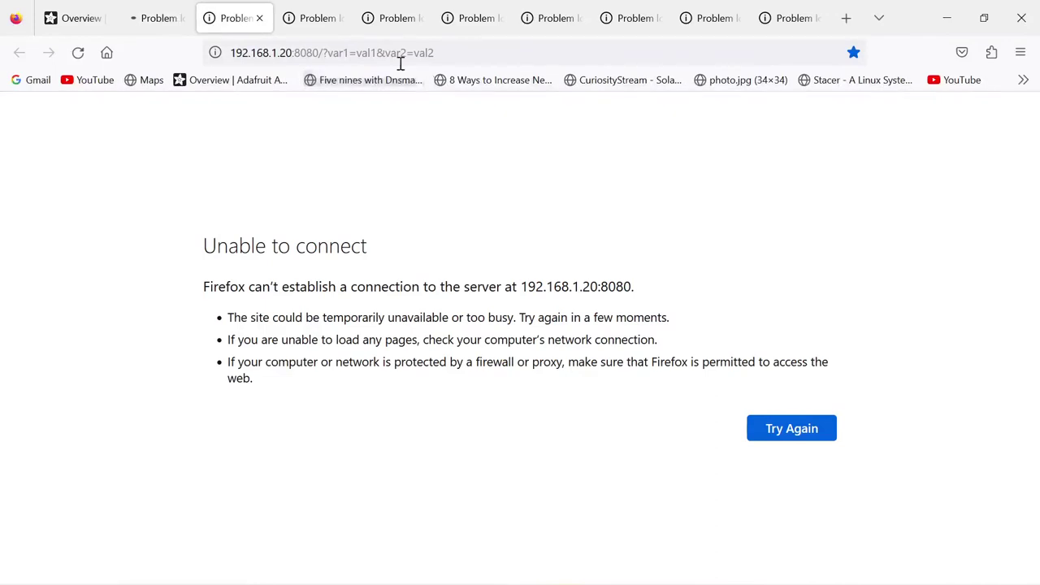
click(487, 81)
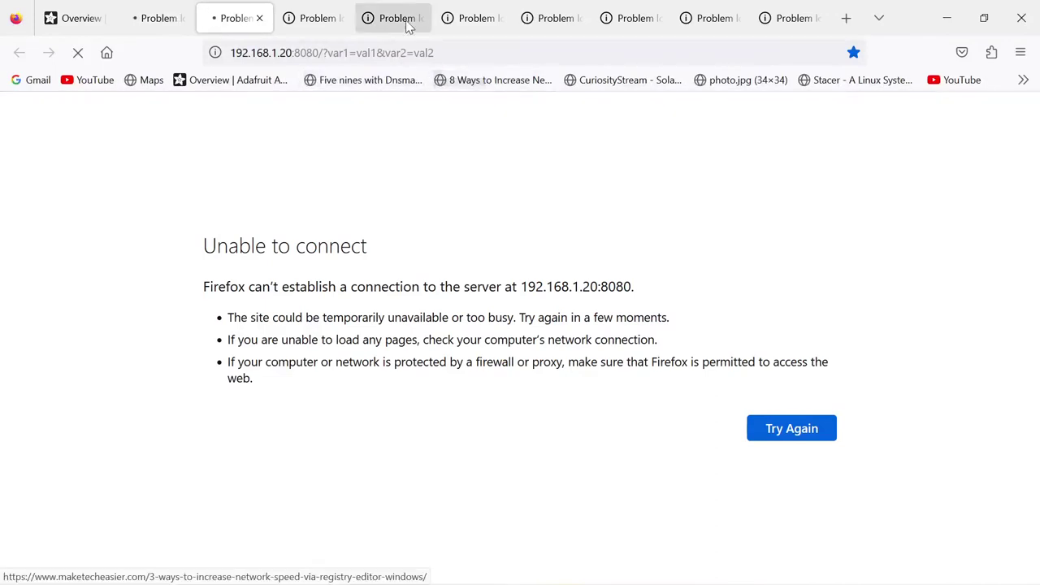
click(309, 20)
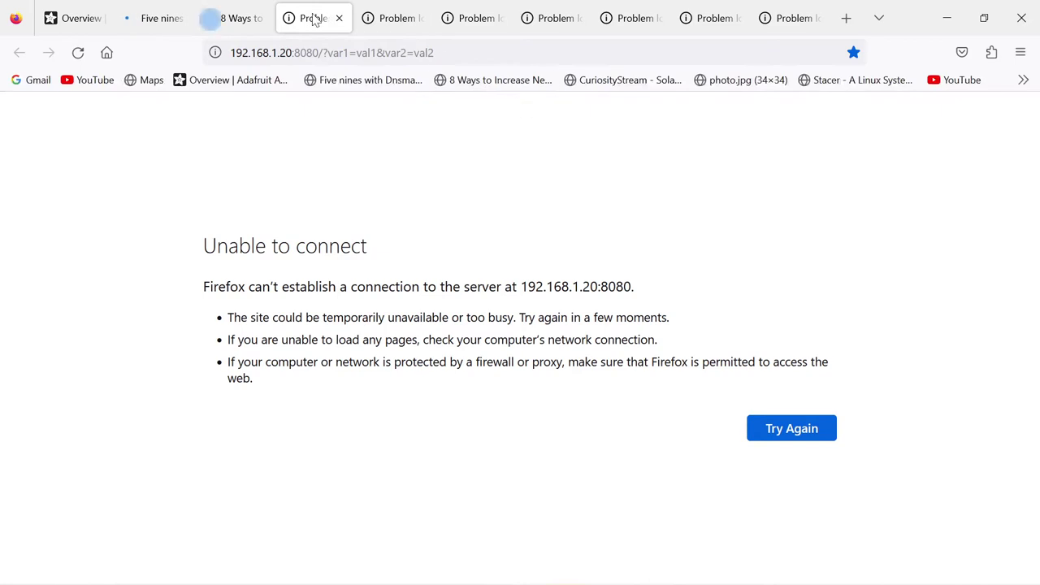
click(475, 76)
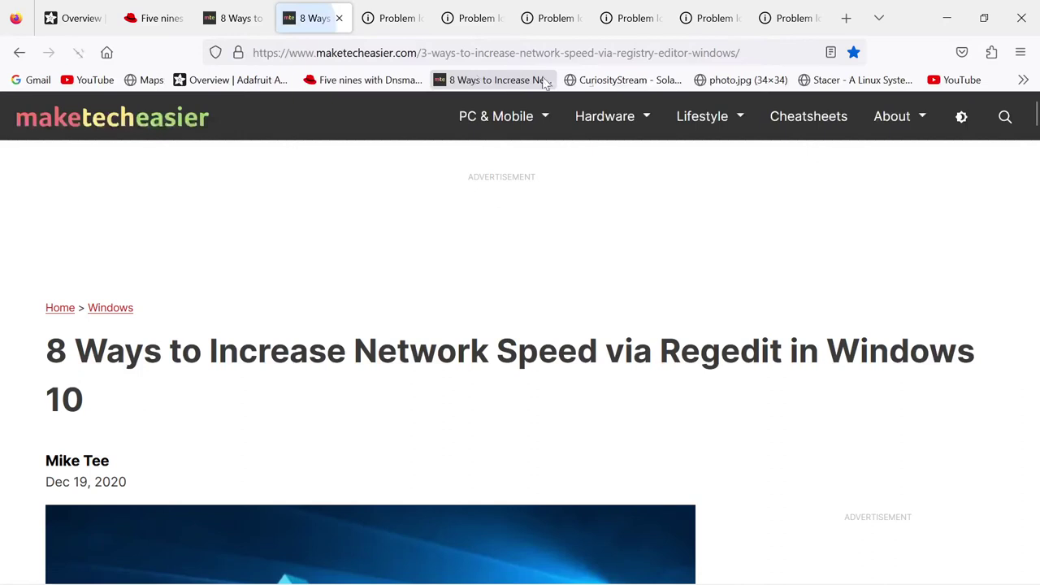
Load the CuriosityStream, photo.jpg, Stacer and YouTube bookmarks into the remaining failed tabs
click(601, 81)
click(386, 23)
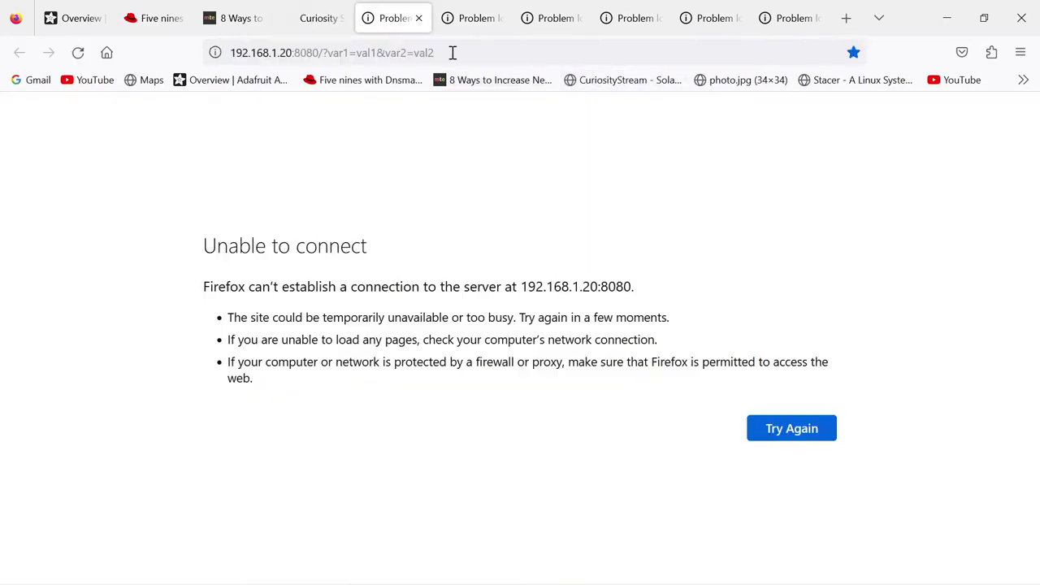
click(729, 82)
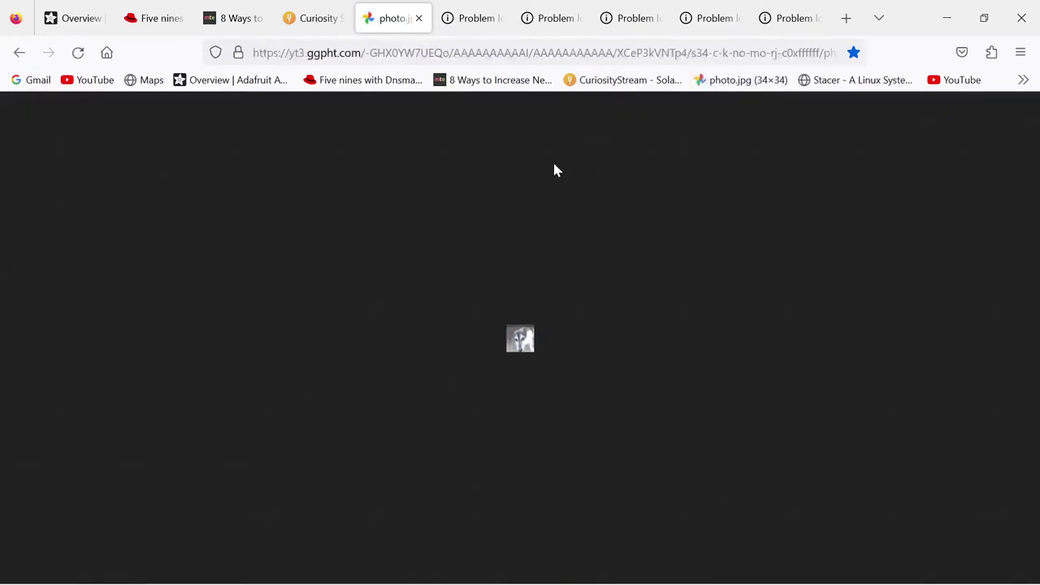
click(488, 19)
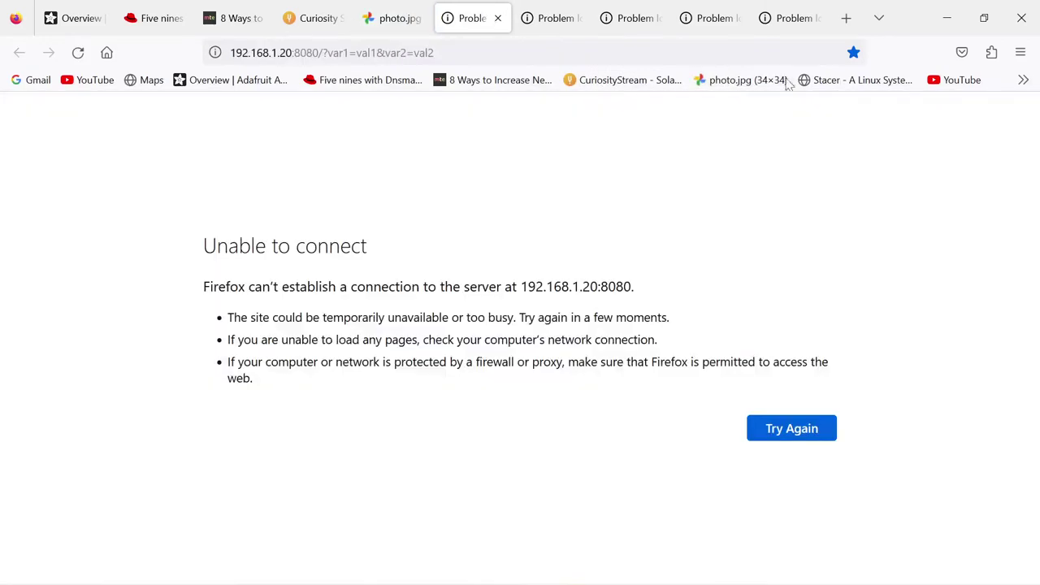
click(855, 81)
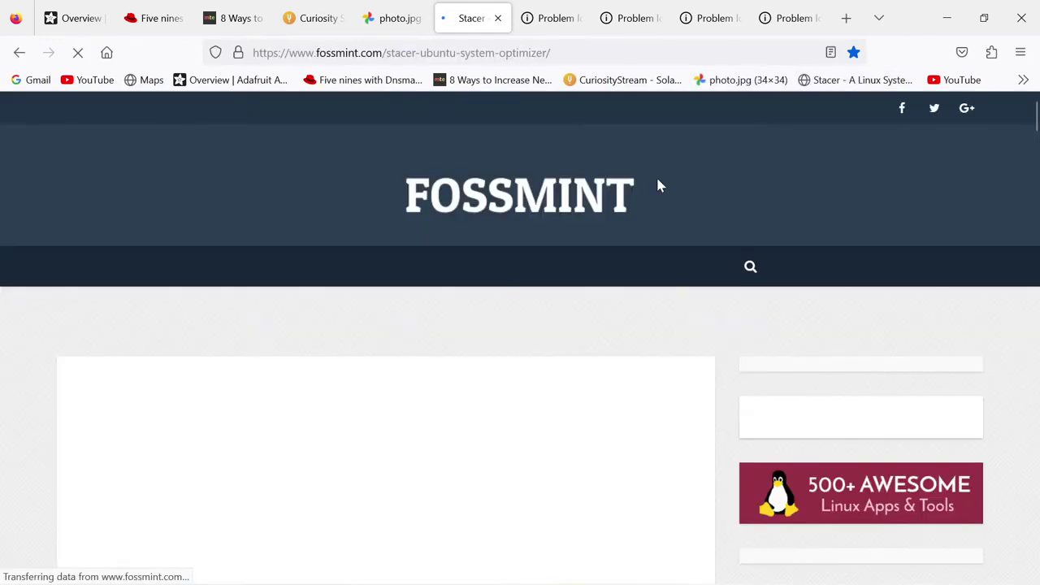
click(557, 20)
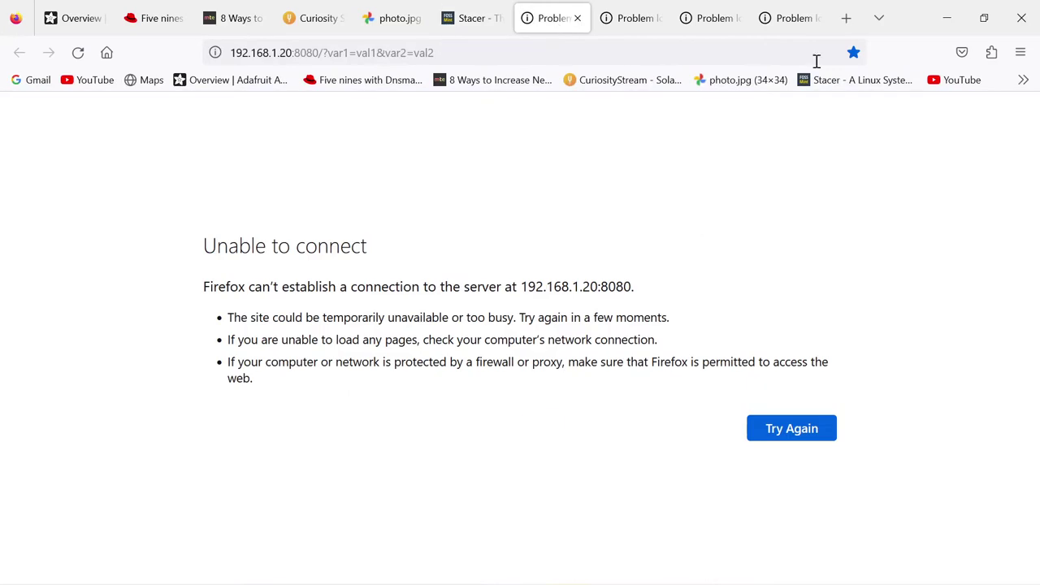
click(949, 81)
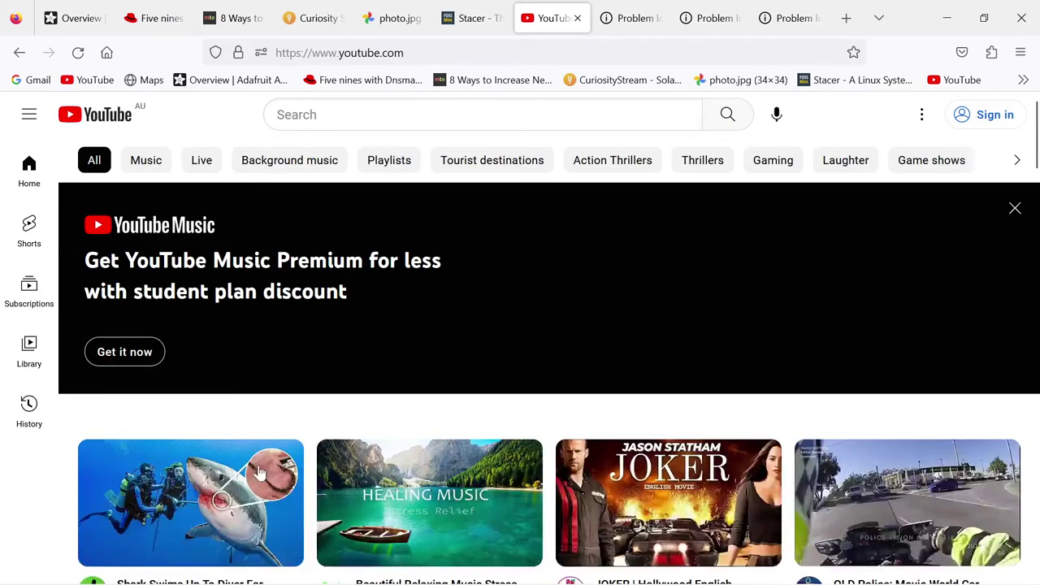
Play the Shark Swims Up To Diver video, then bring Resource Monitor's CPU view forward
click(169, 515)
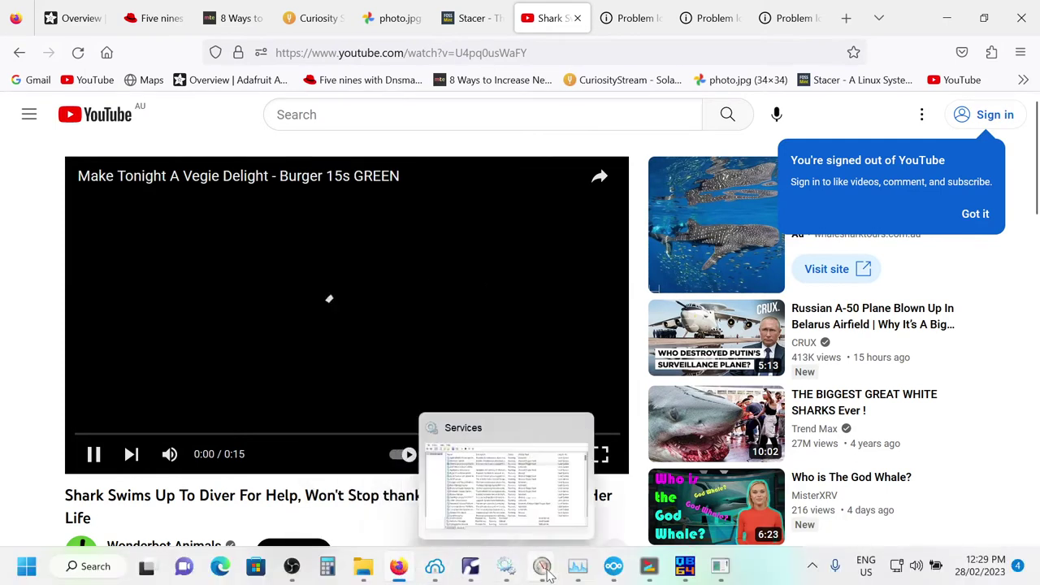
mouse_move(541, 573)
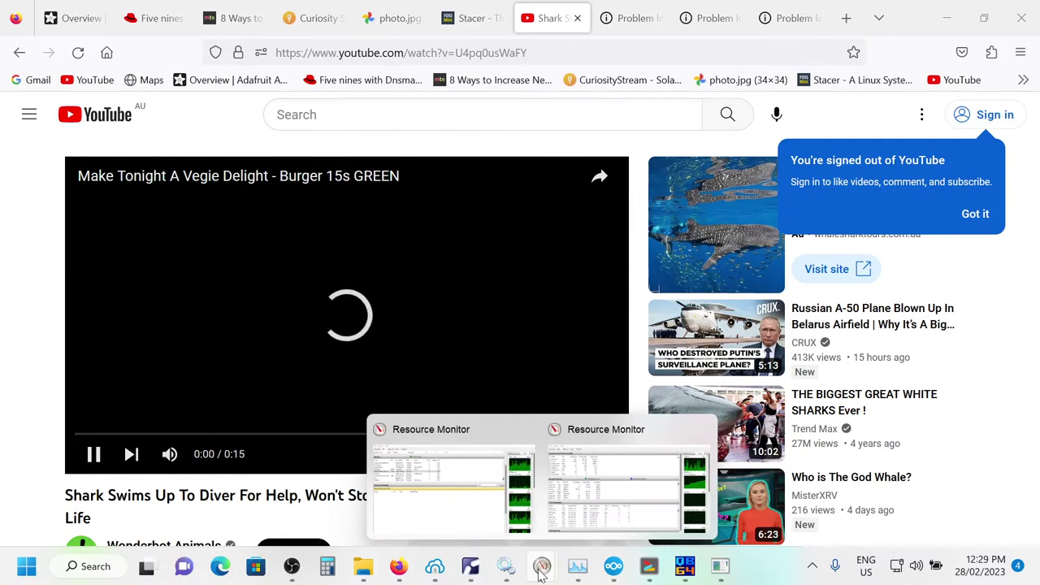
click(453, 504)
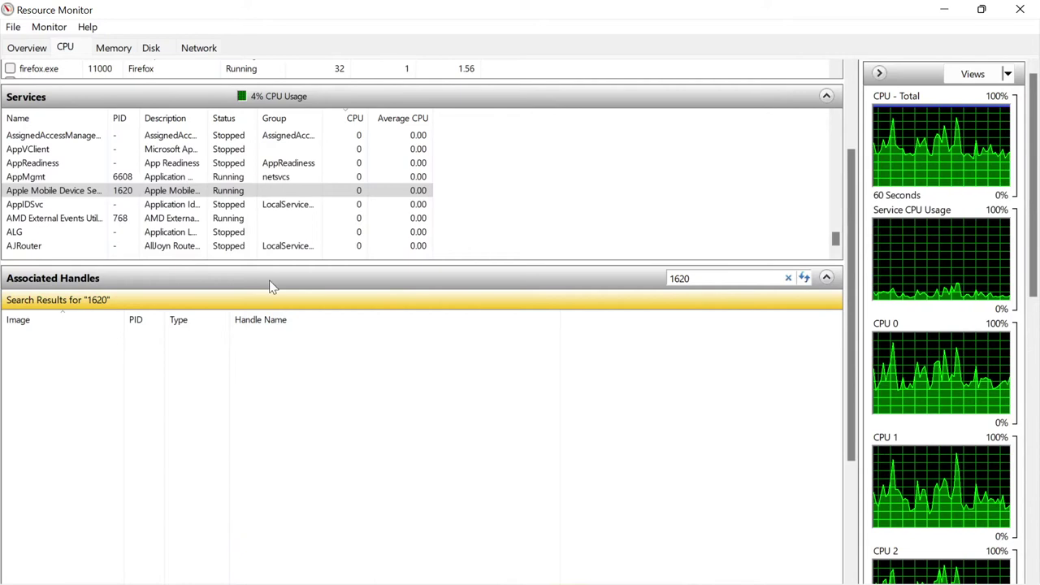
Check the Memory and Disk views, return to Network, and enlarge its processes section
click(113, 48)
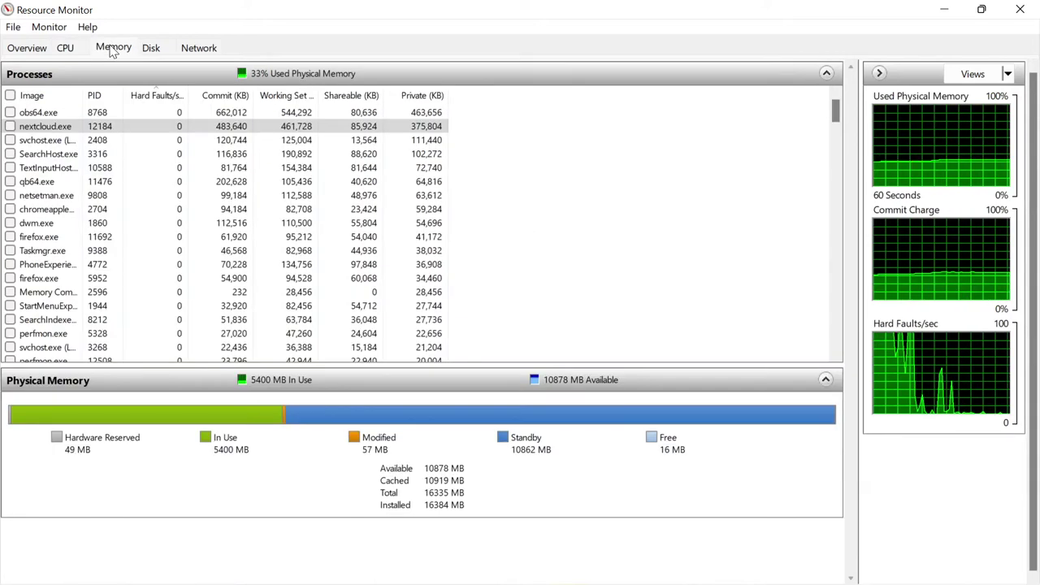
click(151, 48)
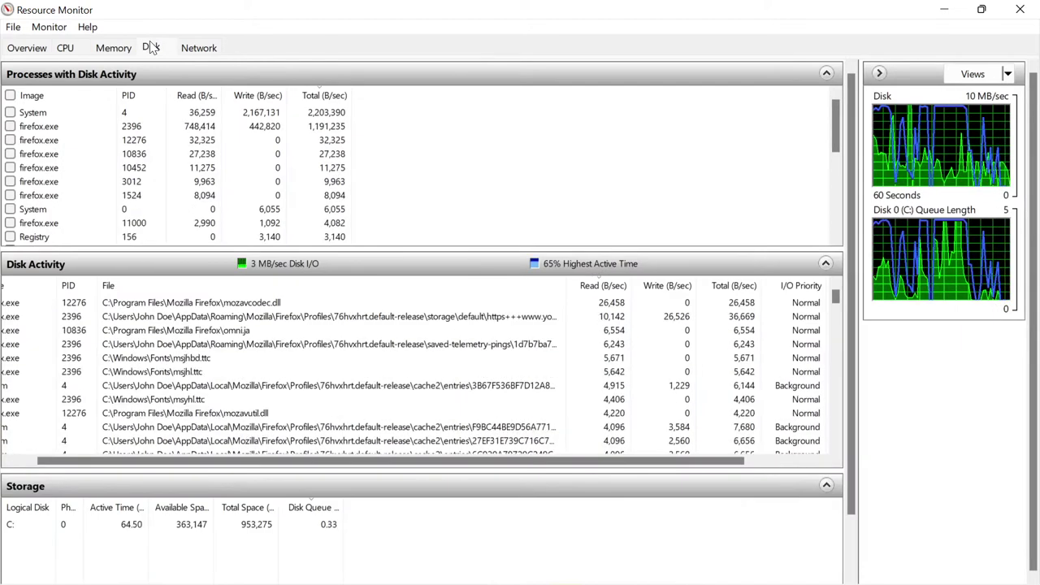
click(189, 49)
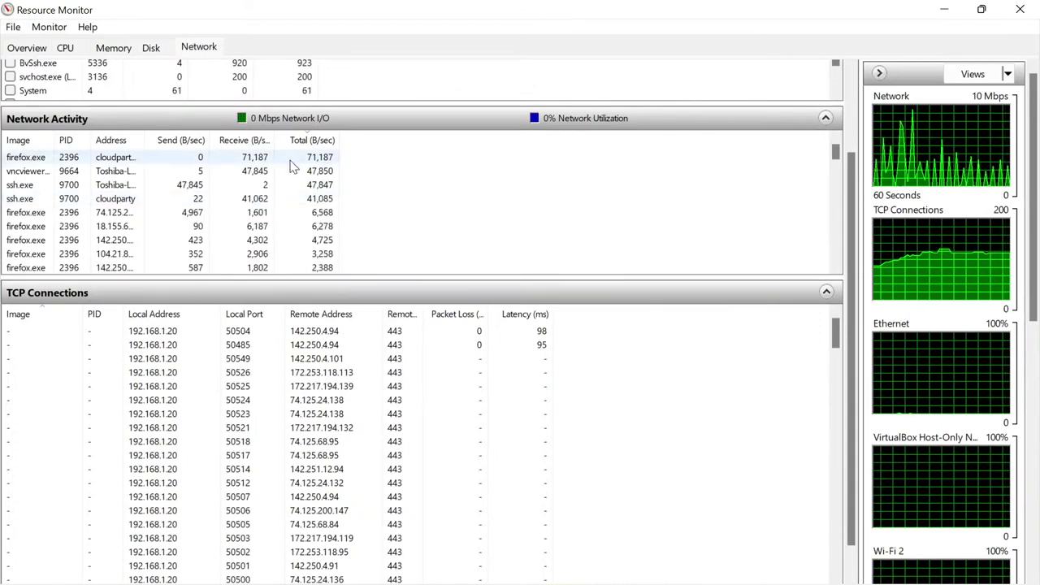
drag(288, 99, 296, 183)
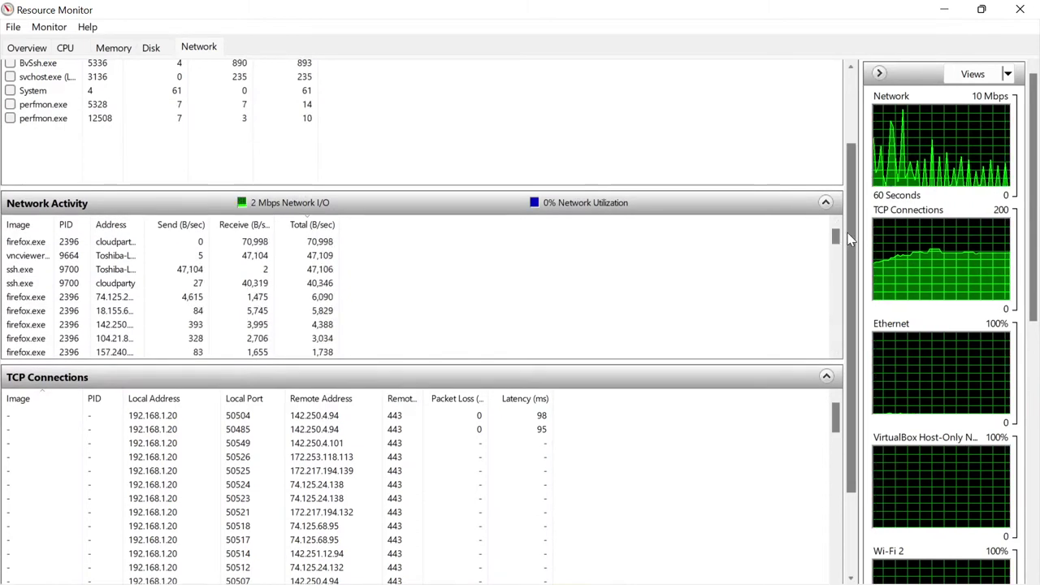
scroll(837, 168, up, 3)
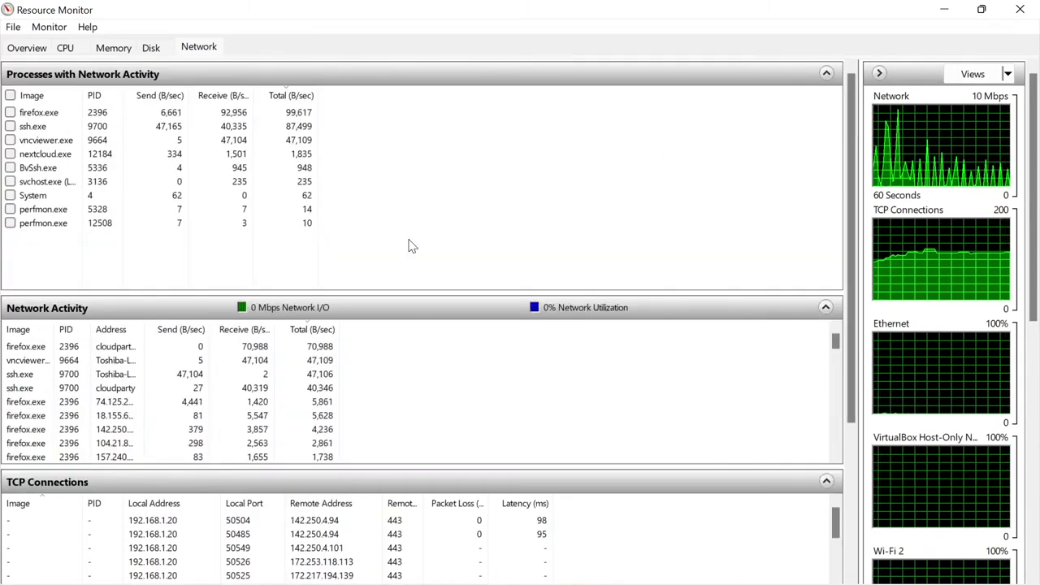
Load the High Ping in Windows 11 fix bookmark from the overflow list into a failed tab
mouse_move(520, 577)
click(399, 567)
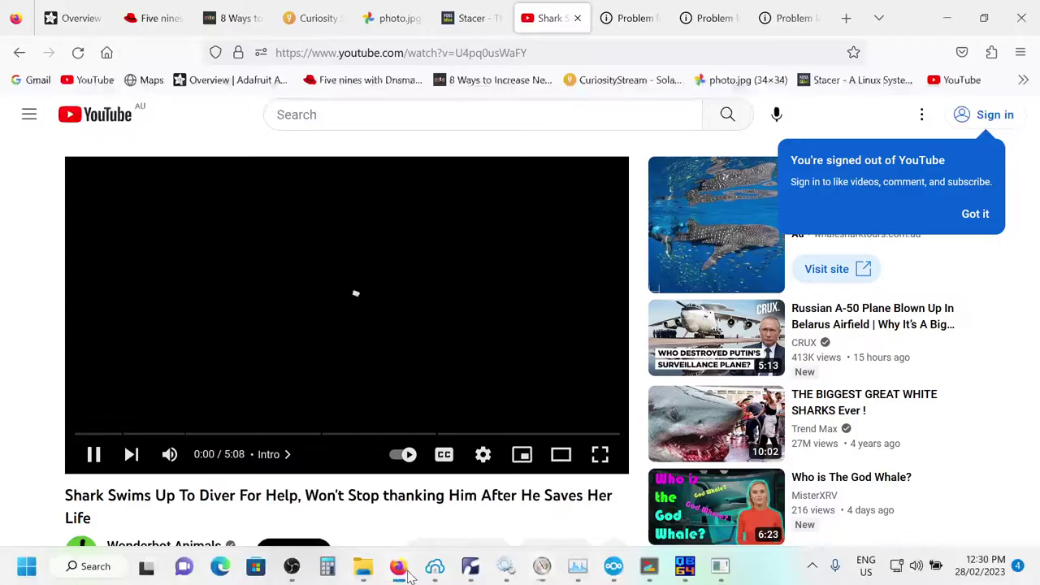
click(627, 23)
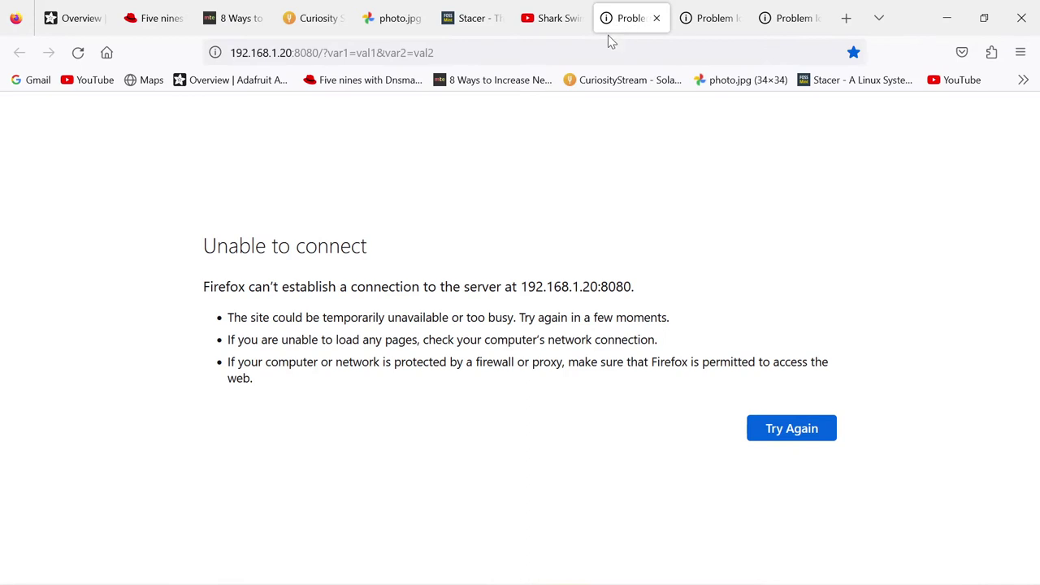
click(1023, 79)
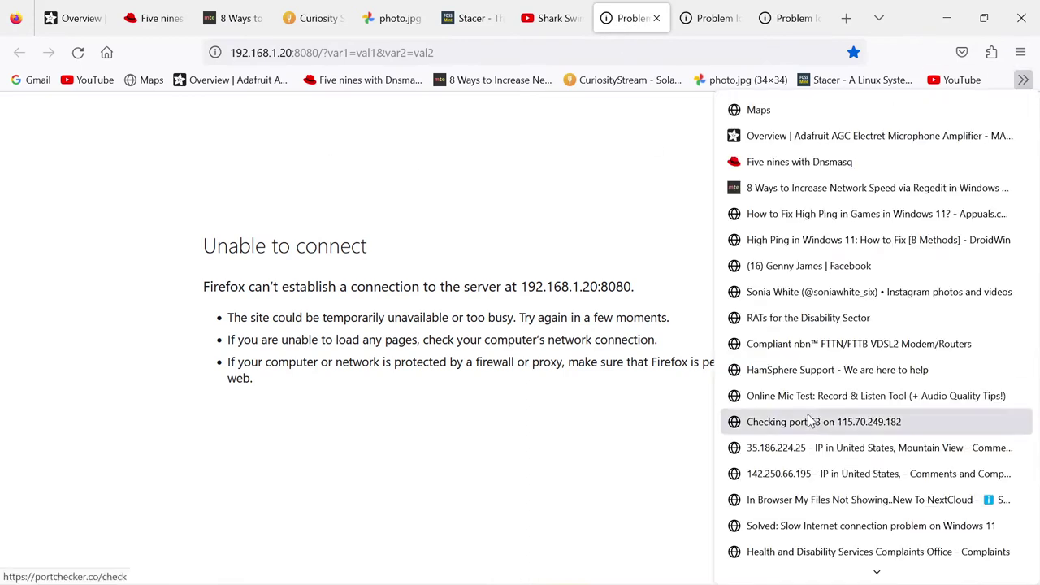
click(807, 242)
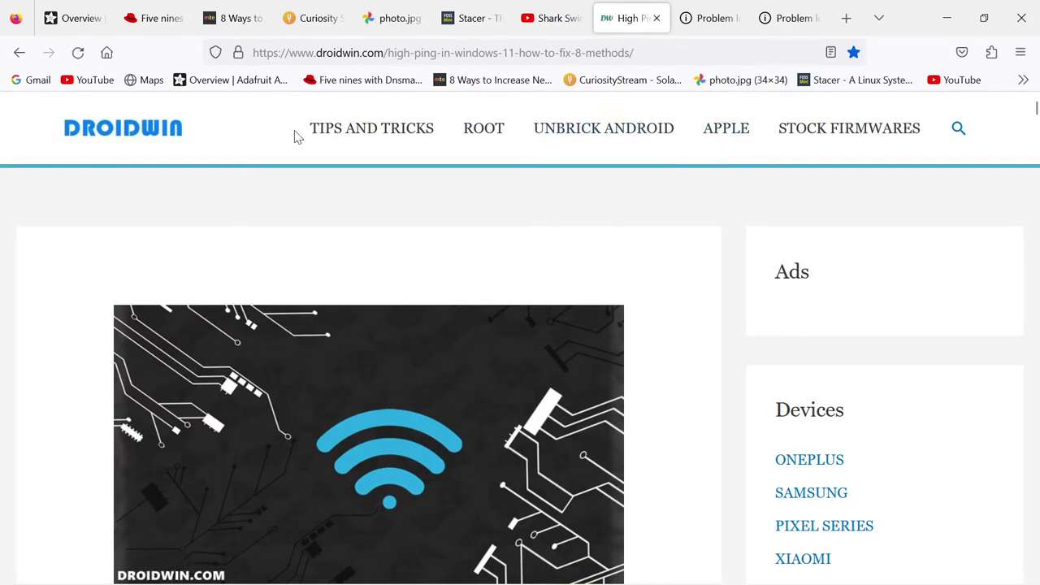
In the next failed tab, search 'speed test' and open the Speedtest by Ookla result
click(727, 28)
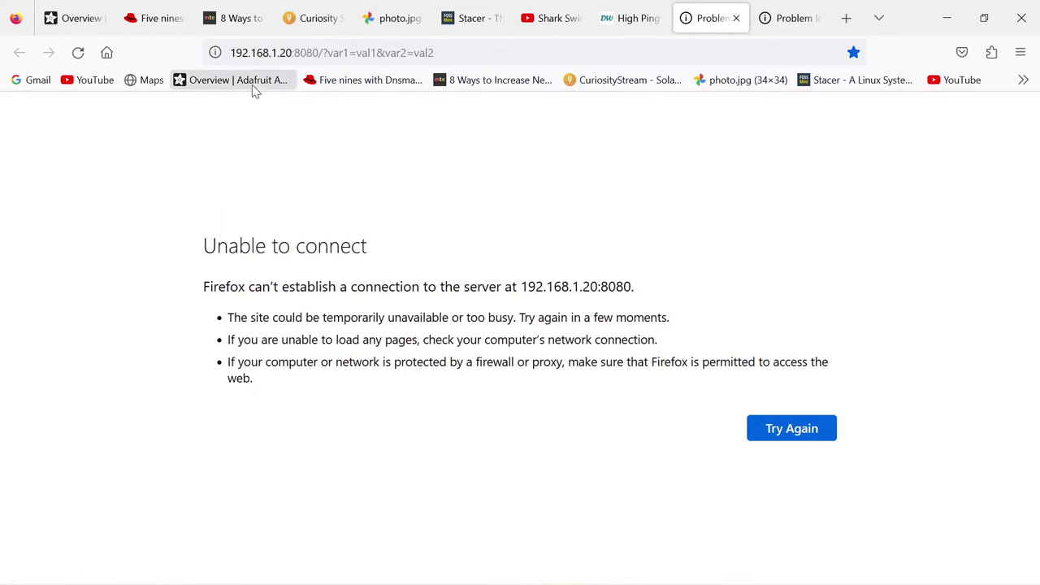
click(288, 53)
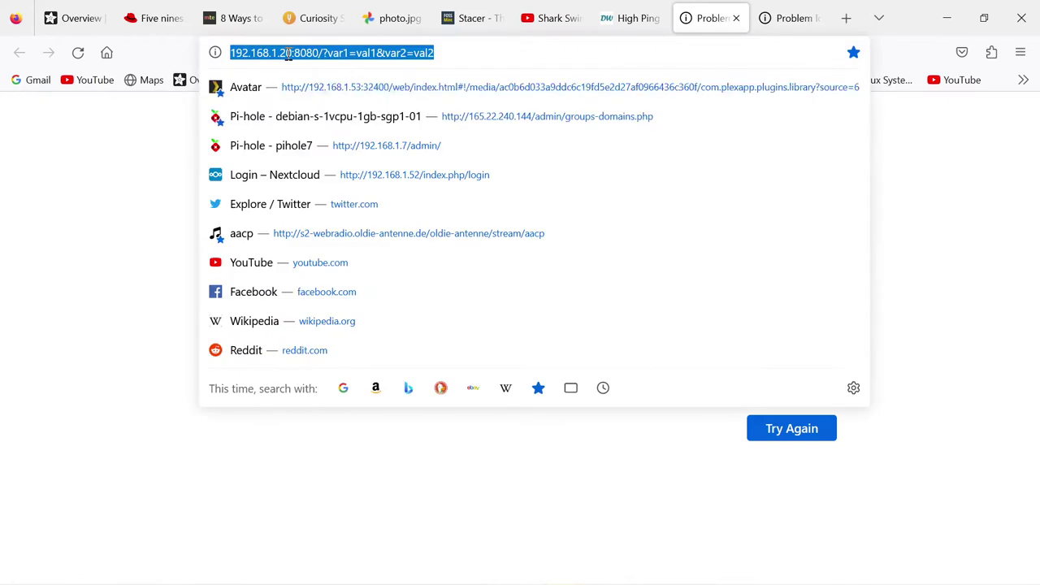
text(speed)
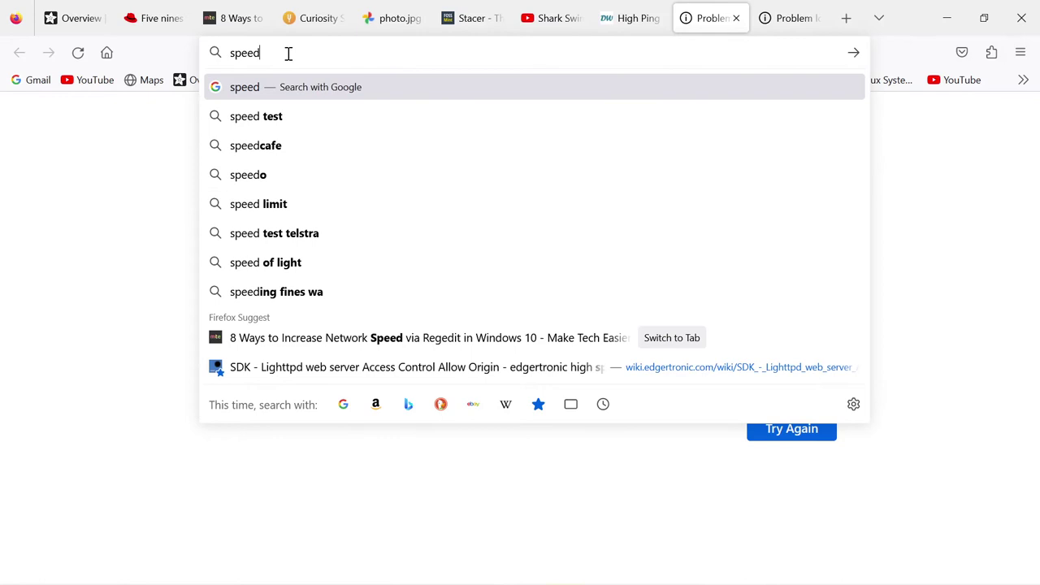
click(249, 116)
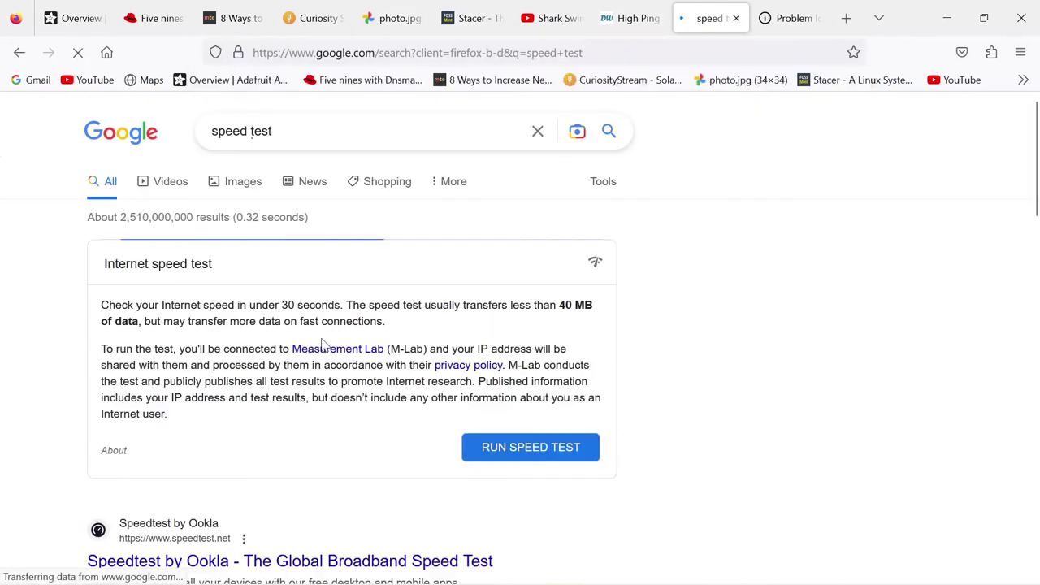
scroll(330, 407, down, 3)
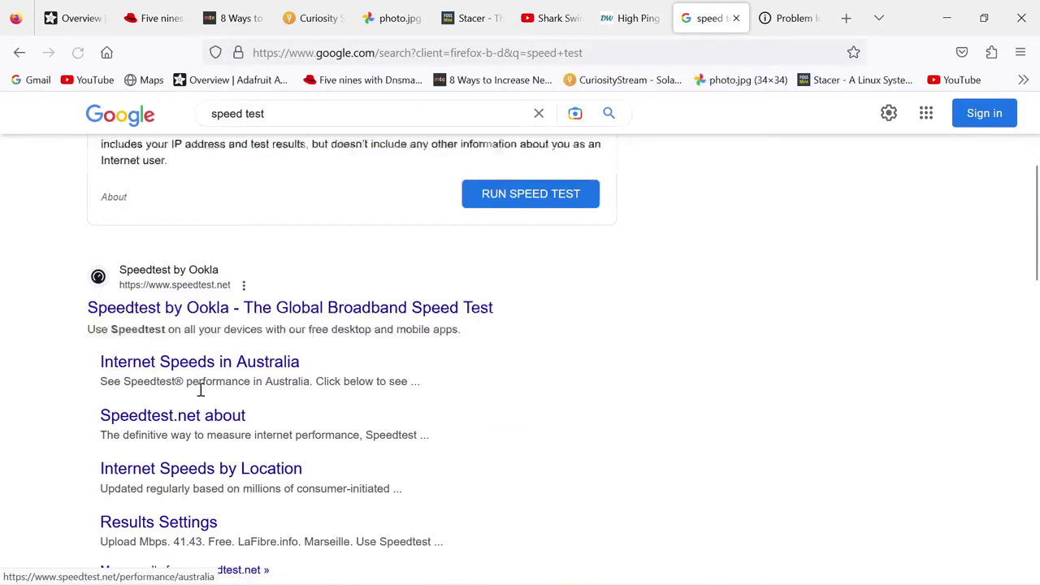
scroll(203, 422, down, 2)
scroll(204, 423, up, 1)
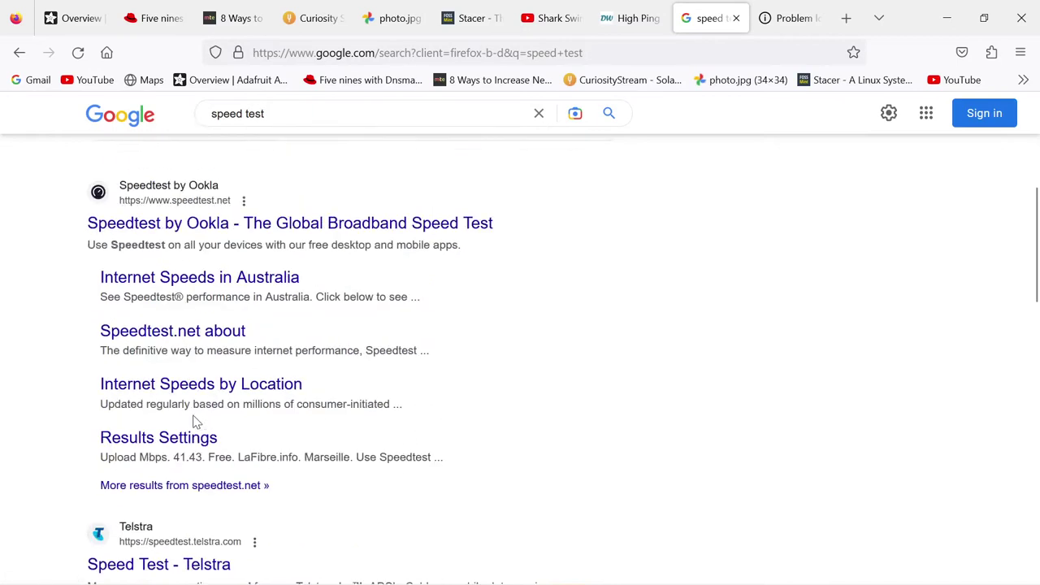
scroll(191, 402, up, 2)
click(195, 396)
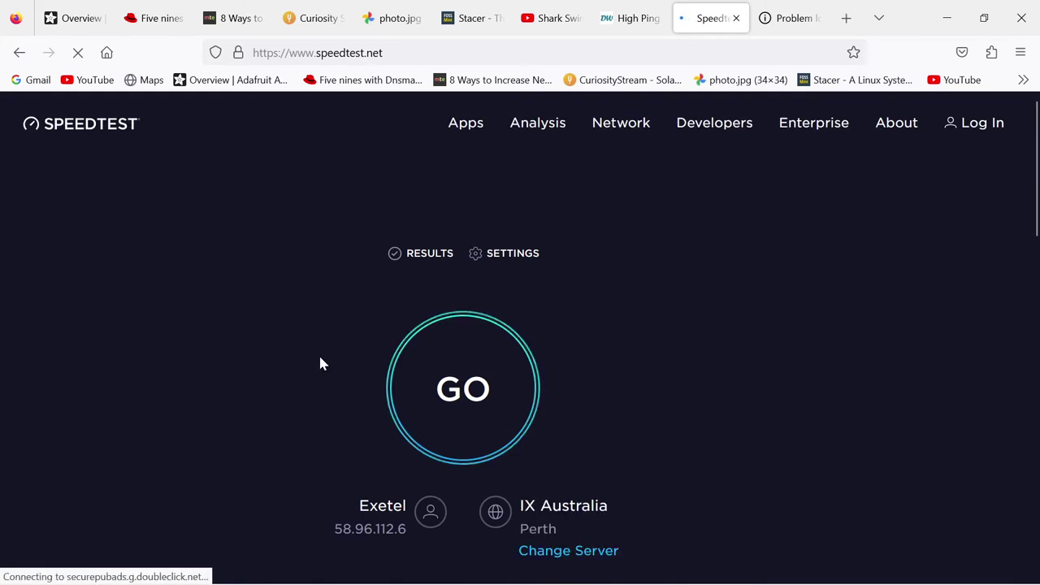
Run the speed test with location access allowed and rate the provider five stars
click(455, 372)
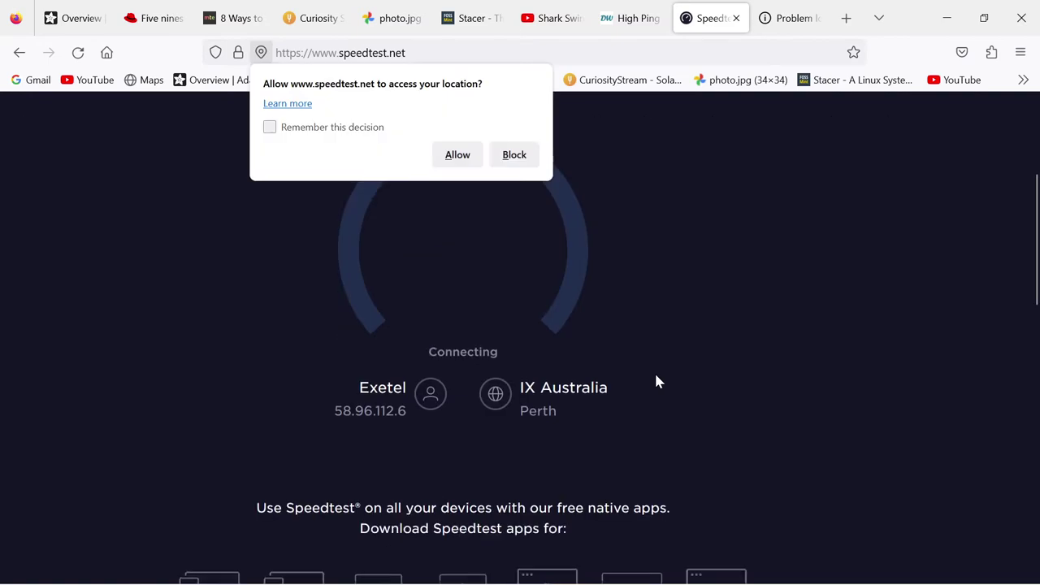
click(448, 157)
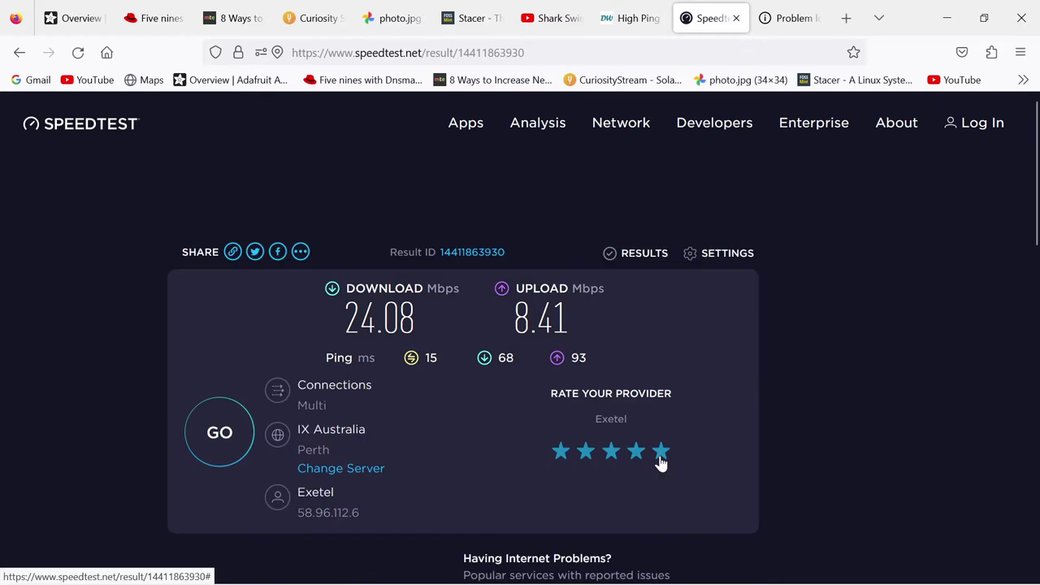
click(659, 452)
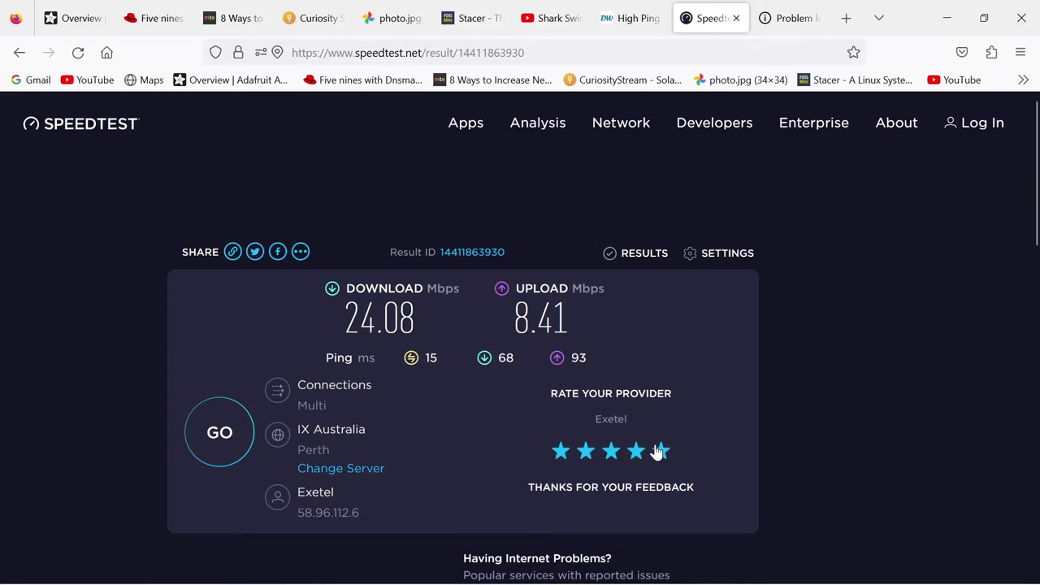
scroll(655, 452, down, 4)
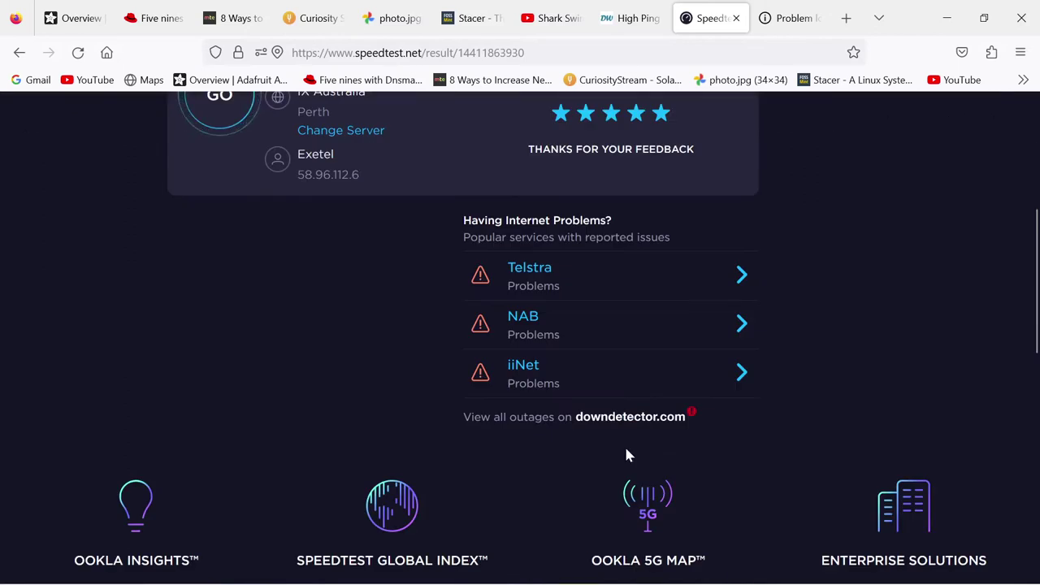
scroll(578, 455, down, 3)
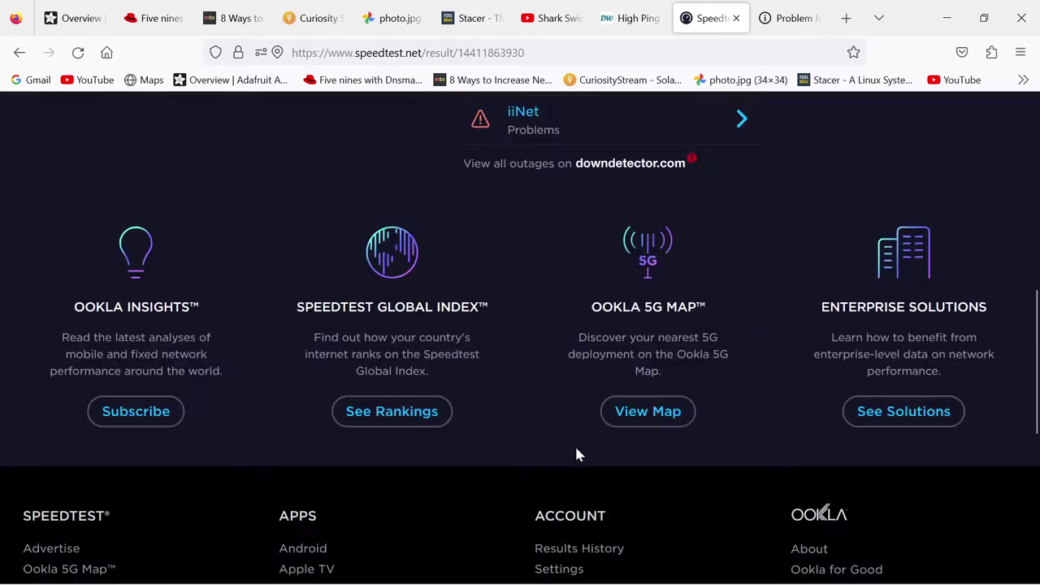
scroll(551, 453, up, 7)
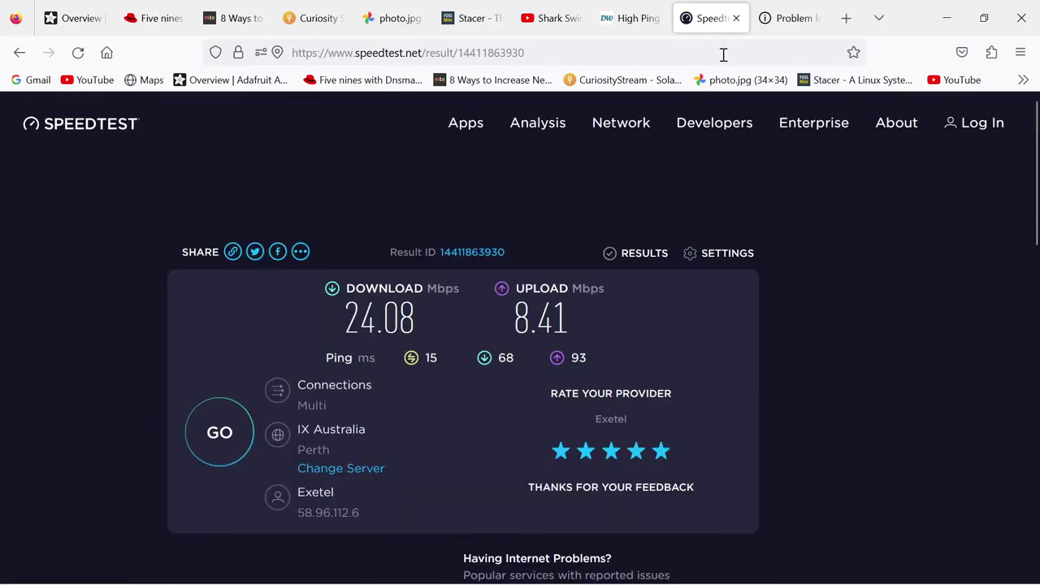
Retry the failed local server tab, return to the Speedtest results, and minimize Firefox
click(776, 19)
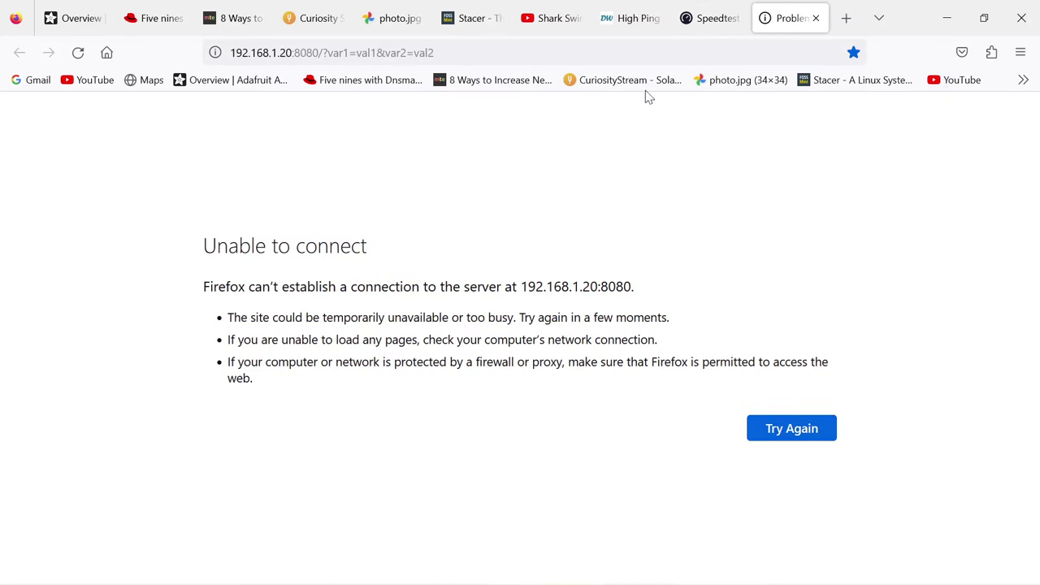
click(808, 434)
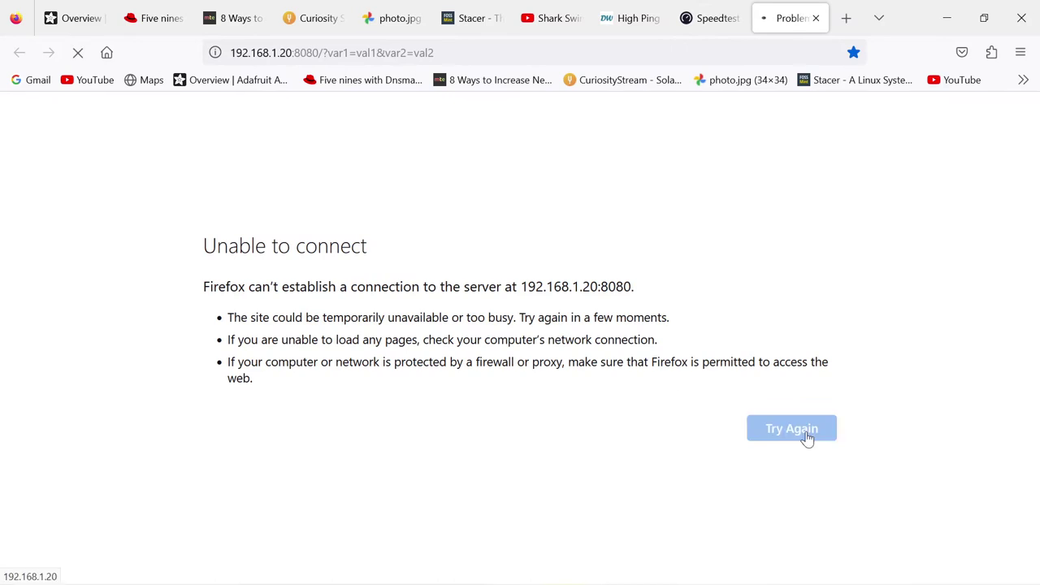
click(704, 20)
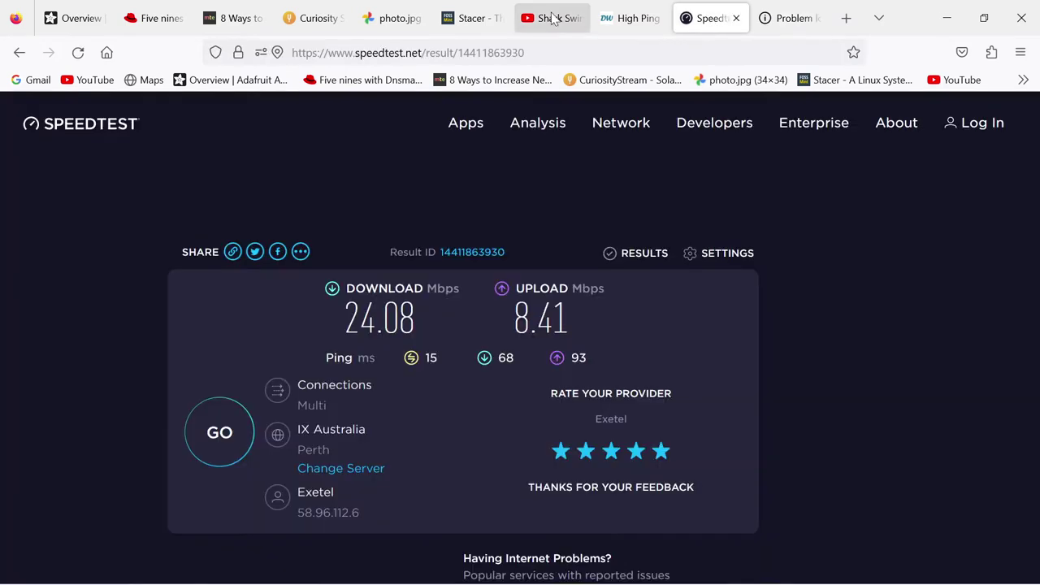
click(946, 18)
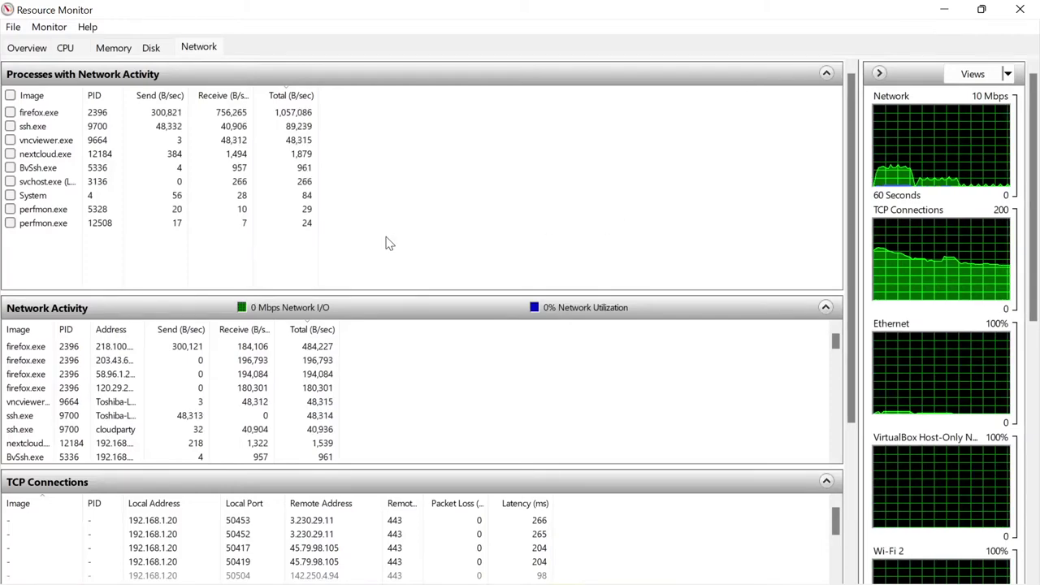
Show CPU usage by process in Resource Monitor and bring up Nextcloud Settings
click(65, 48)
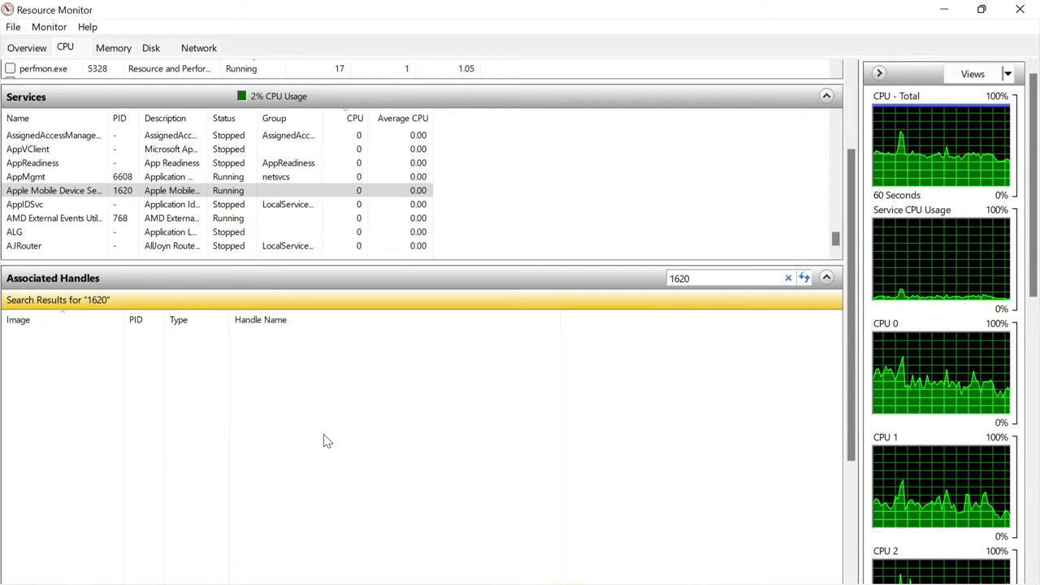
mouse_move(382, 583)
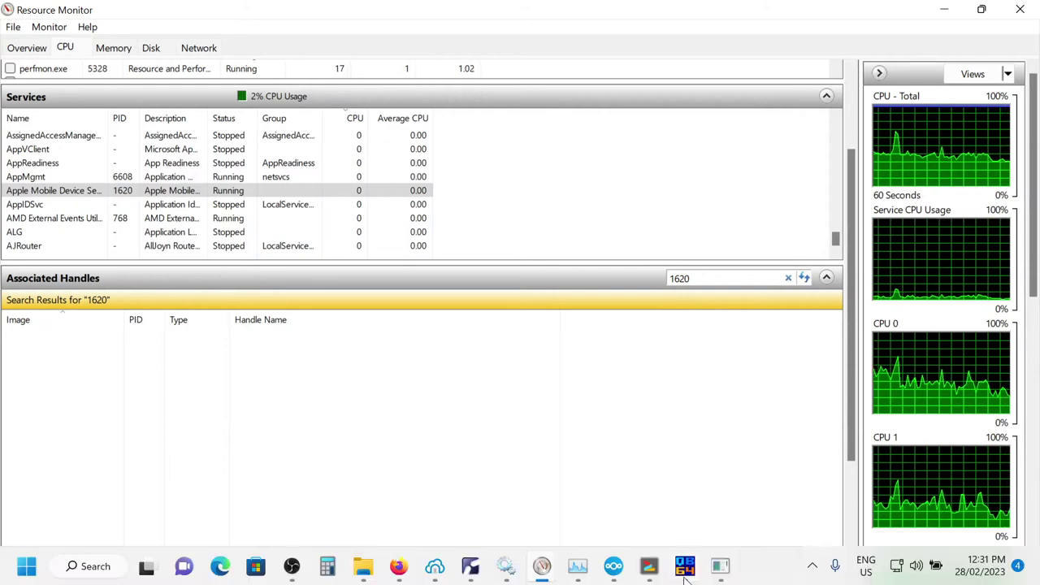
click(615, 571)
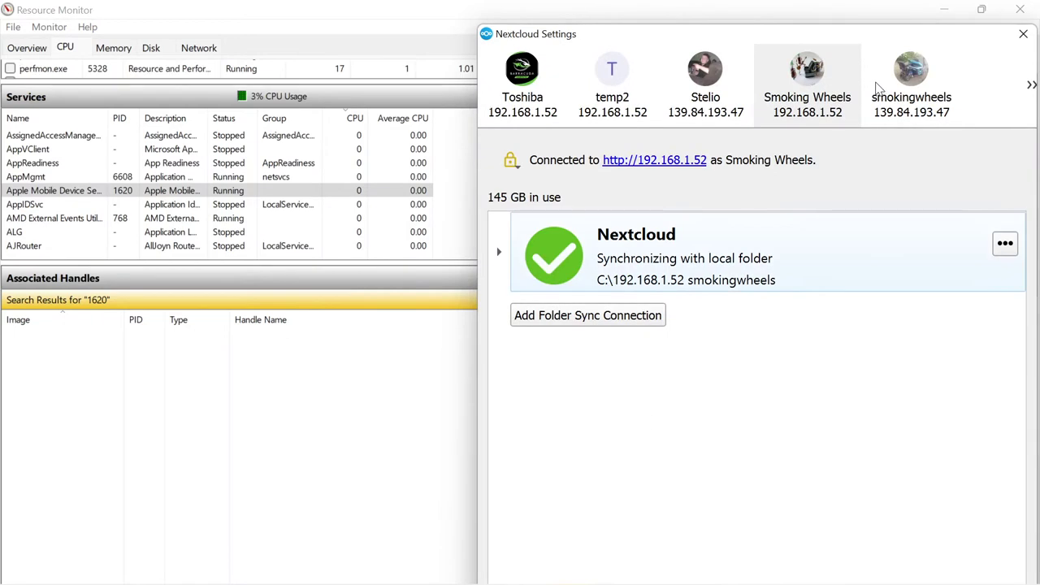
Browse the Nextcloud accounts, ending on the second 192.168.1.52 account using 9.6 GB
click(906, 82)
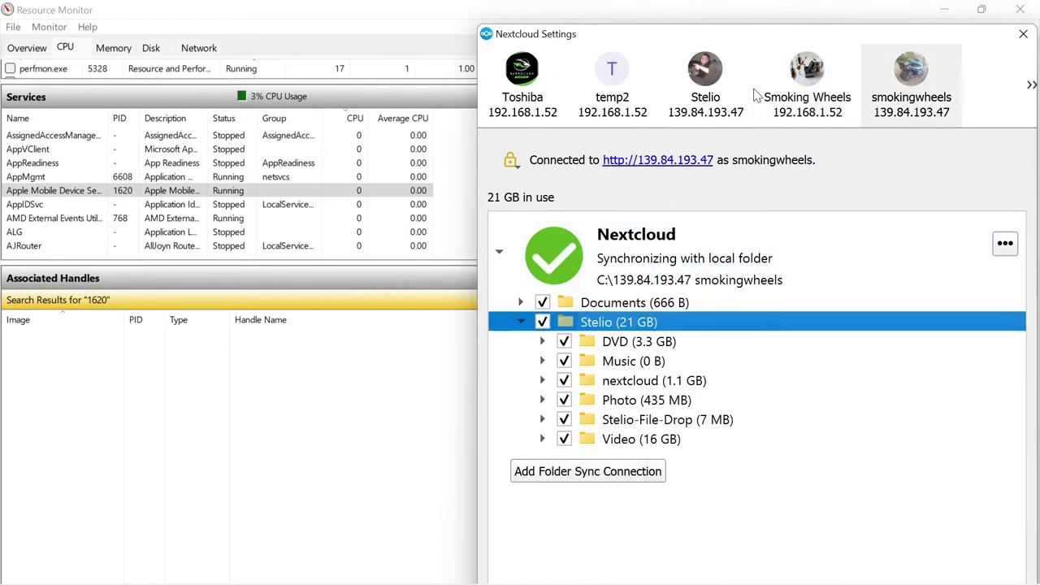
click(514, 86)
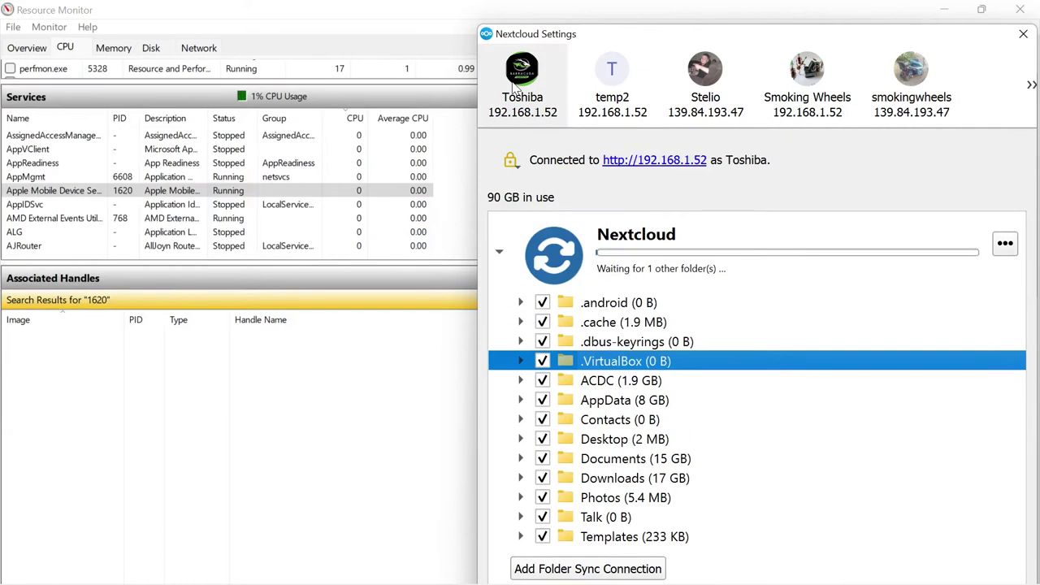
click(613, 81)
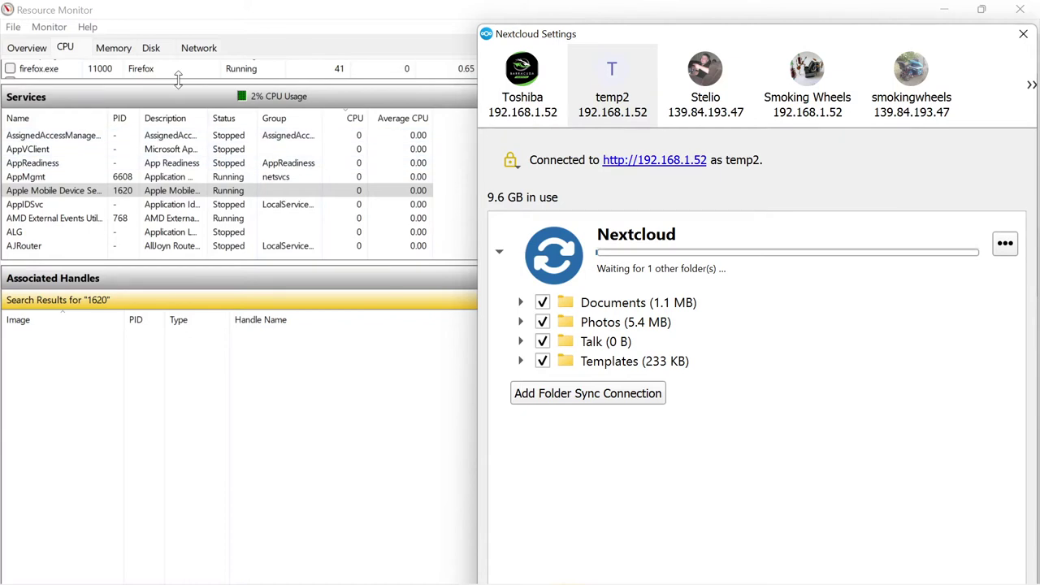
Close Nextcloud Settings, enlarge Resource Monitor's process pane slightly, and review per-process network traffic
key(Escape)
scroll(188, 157, up, 2)
drag(189, 157, 189, 160)
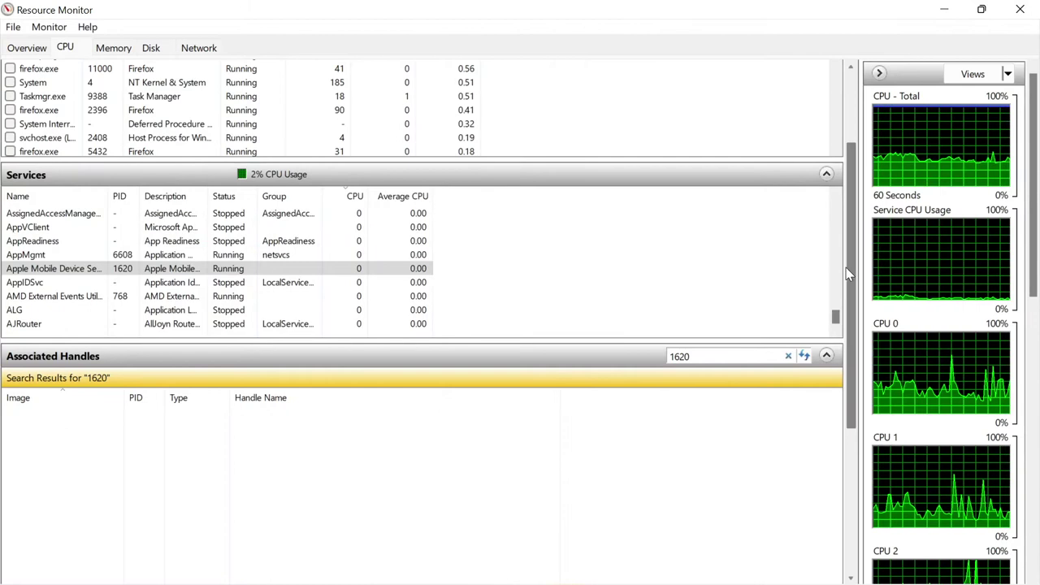
scroll(849, 268, up, 3)
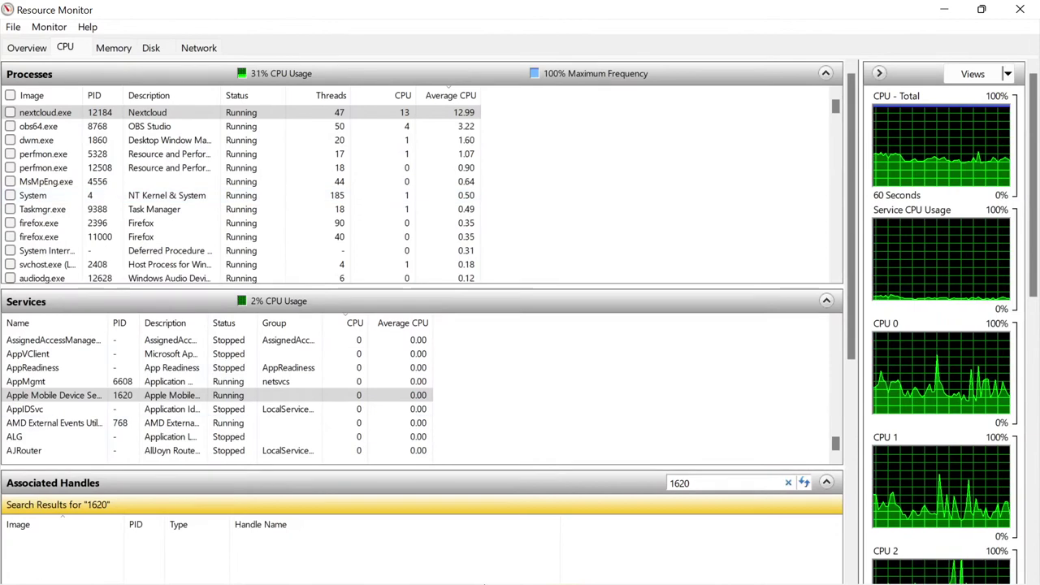
mouse_move(471, 567)
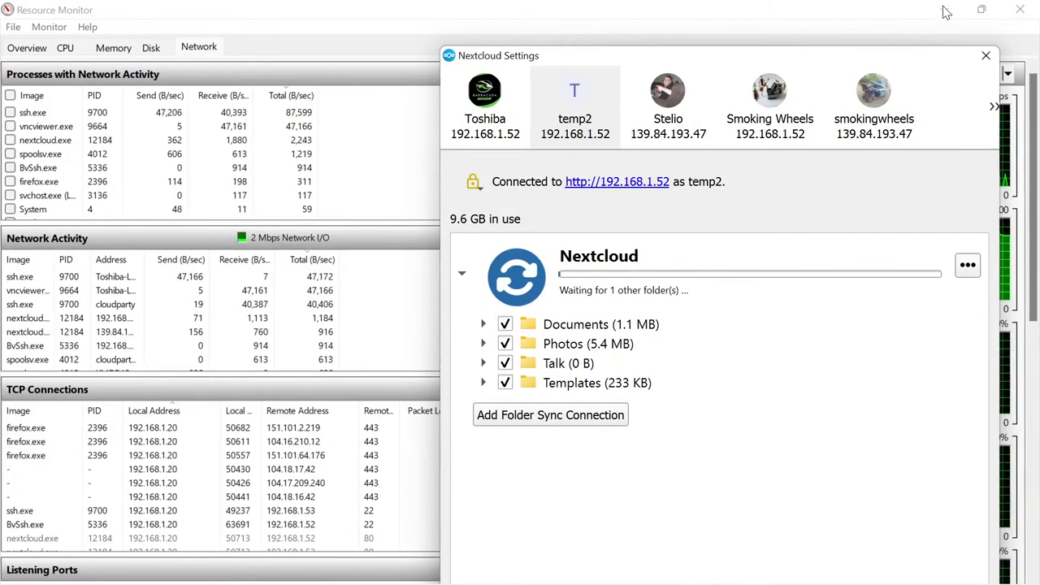
Minimize Resource Monitor and open the YaCy folder under Local Disk (C:) in File Explorer
click(945, 12)
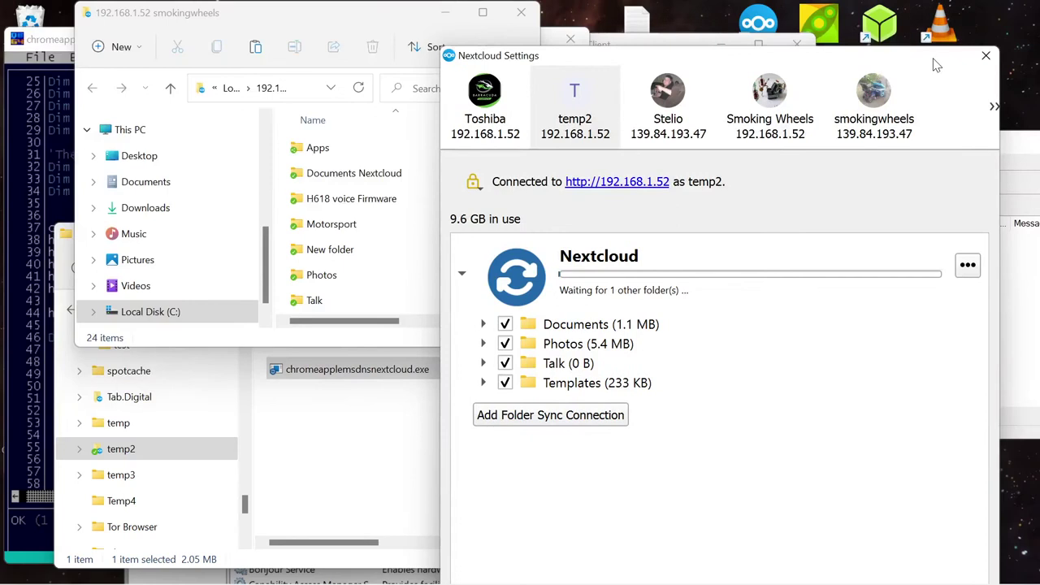
click(357, 18)
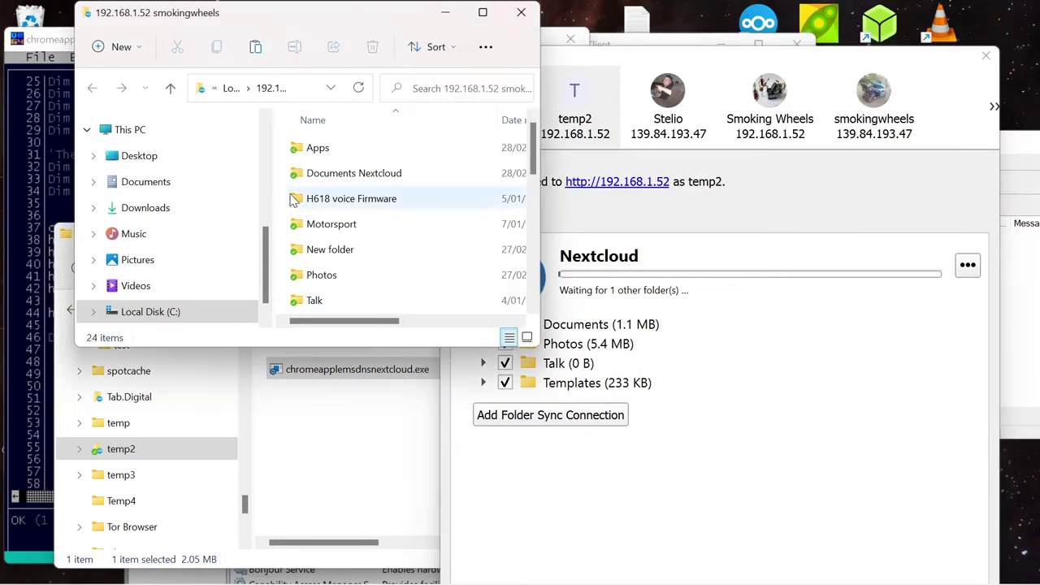
click(92, 312)
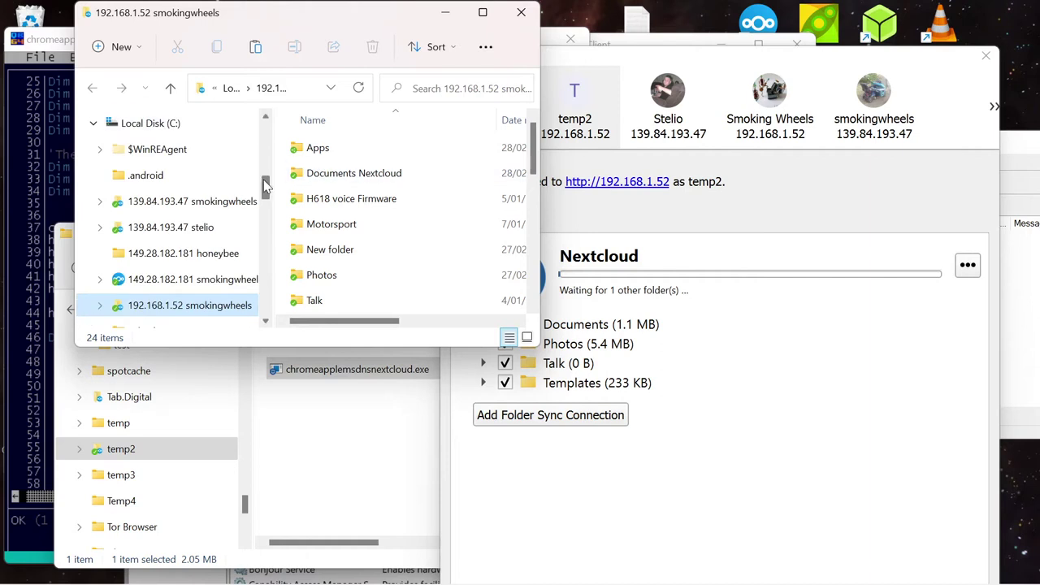
drag(265, 186, 270, 289)
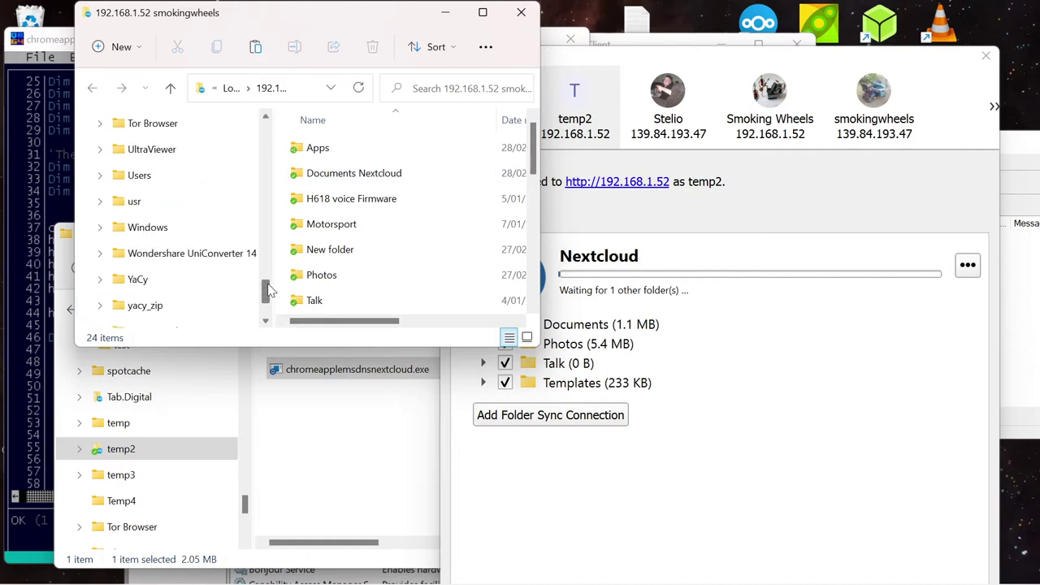
click(138, 280)
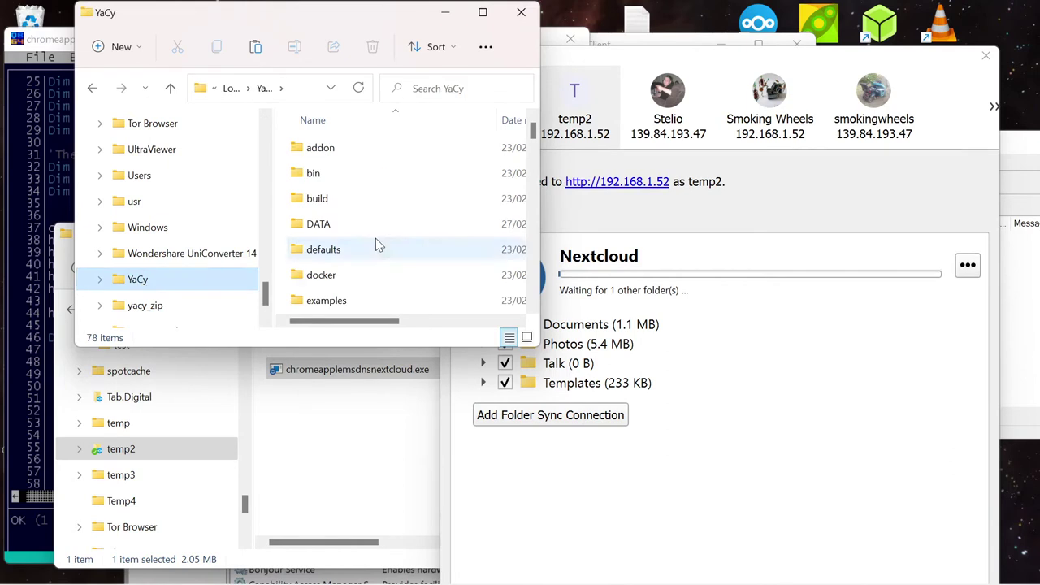
drag(534, 130, 500, 260)
Launch YaCy via startYACY.bat and arrange Task Manager's performance view beside its java console
double_click(321, 235)
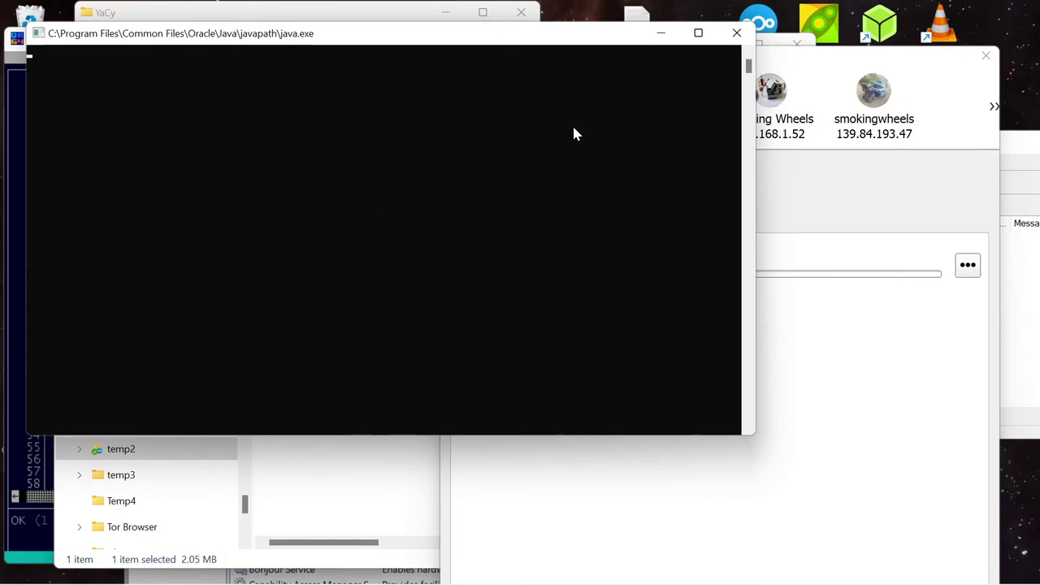
drag(458, 37, 526, 48)
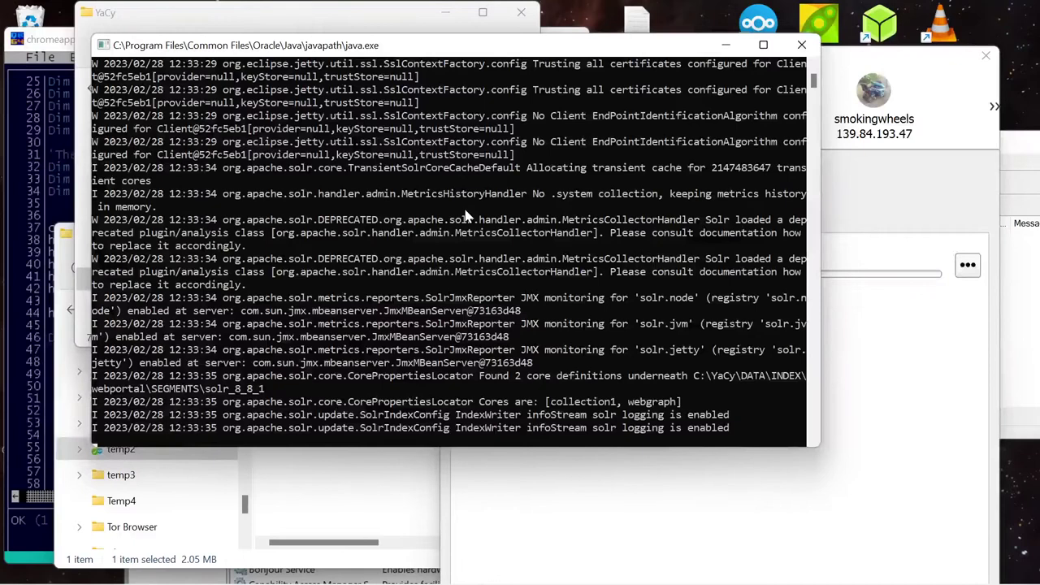
mouse_move(466, 583)
mouse_move(534, 572)
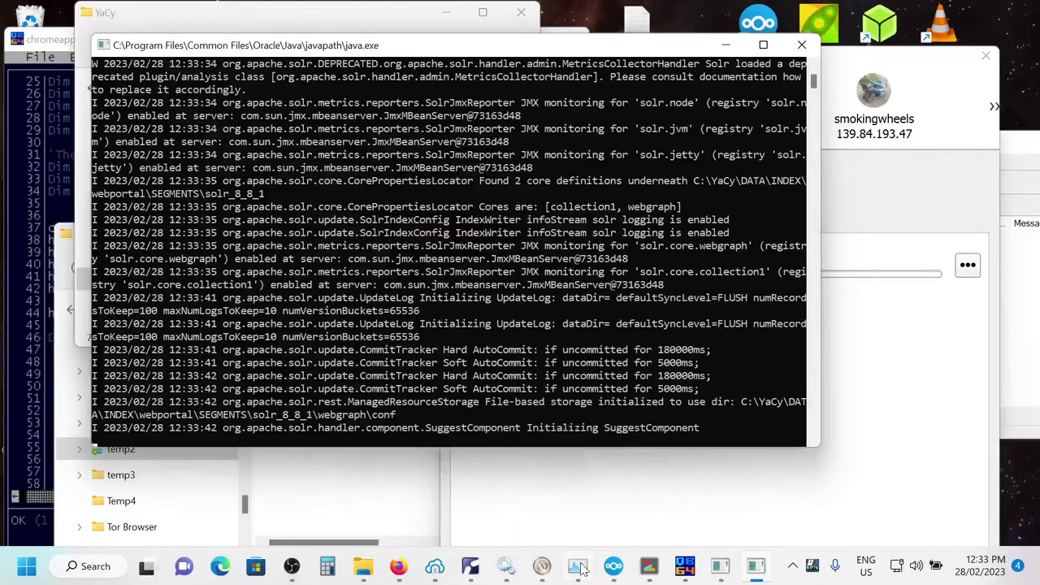
click(575, 571)
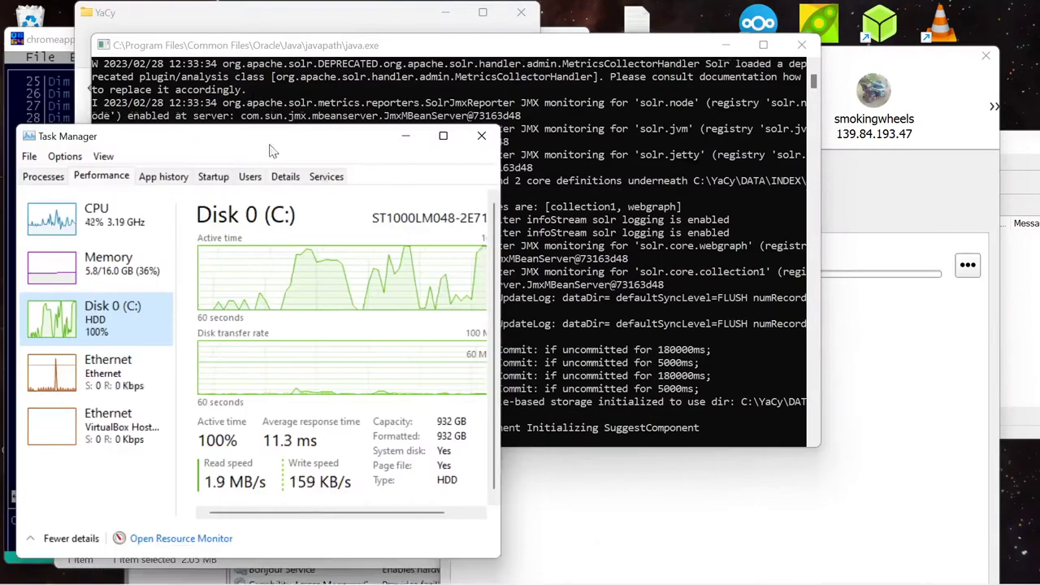
drag(273, 151, 627, 456)
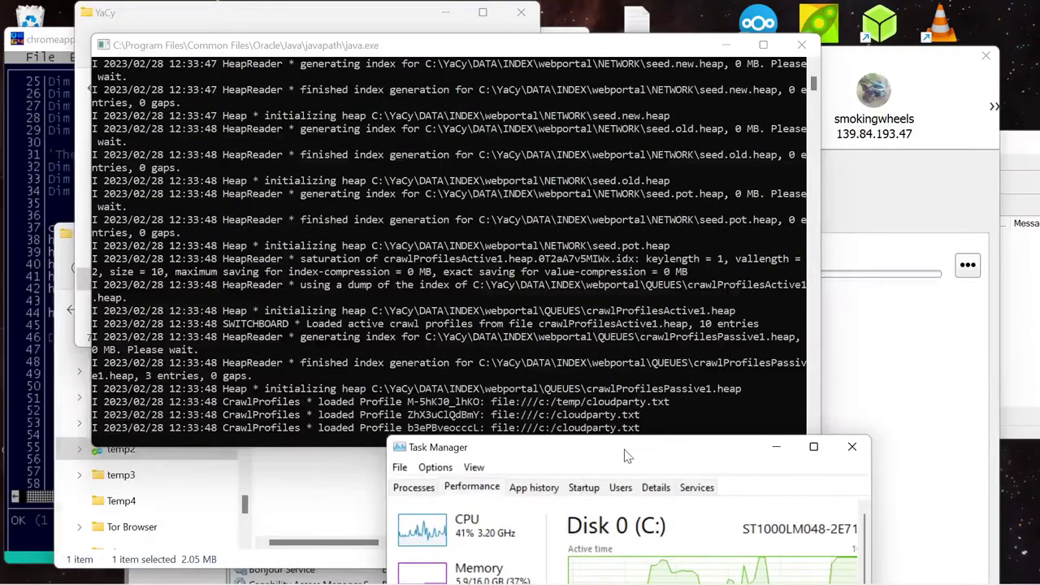
drag(404, 46, 360, 21)
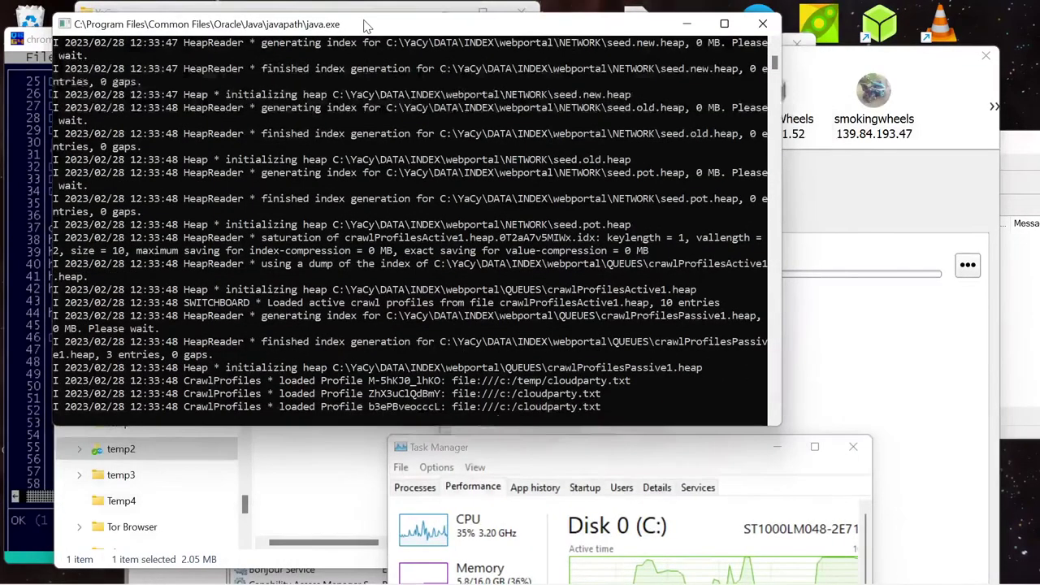
drag(602, 452, 594, 386)
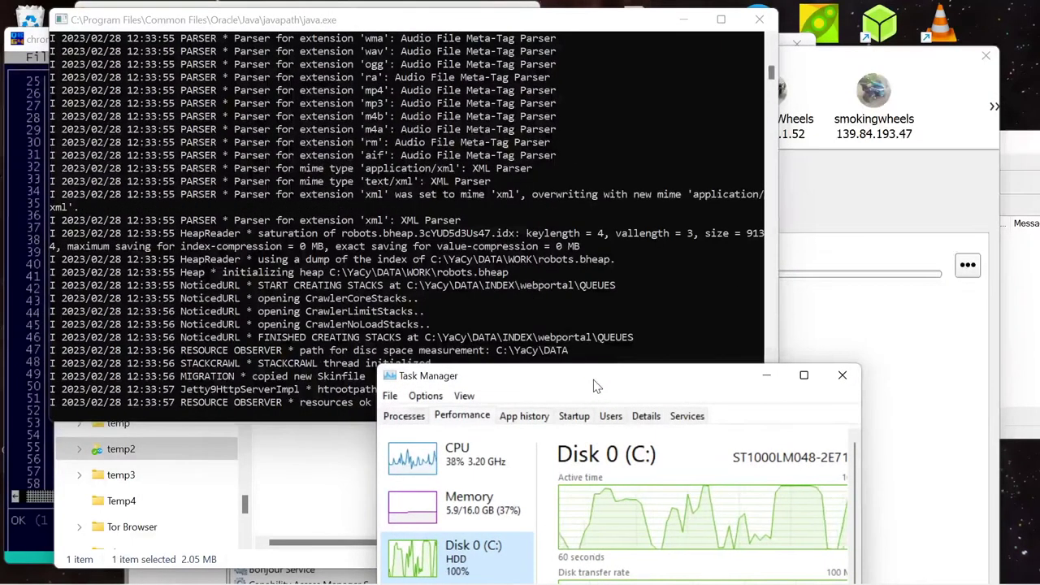
drag(594, 386, 751, 354)
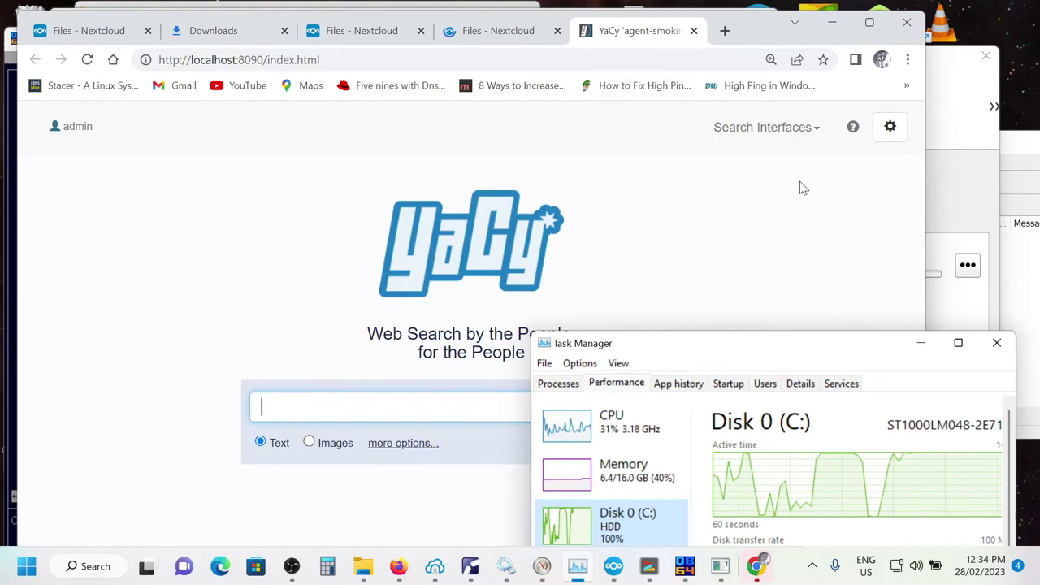
Open YaCy's Administration pages and reload the System Status page
click(890, 129)
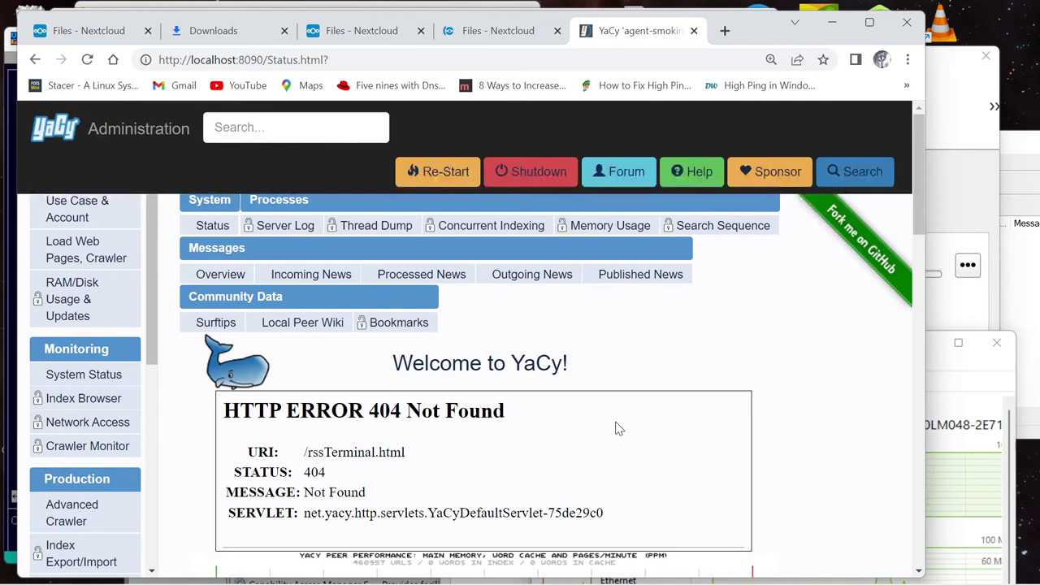
scroll(840, 383, down, 5)
scroll(844, 383, down, 3)
scroll(844, 383, up, 2)
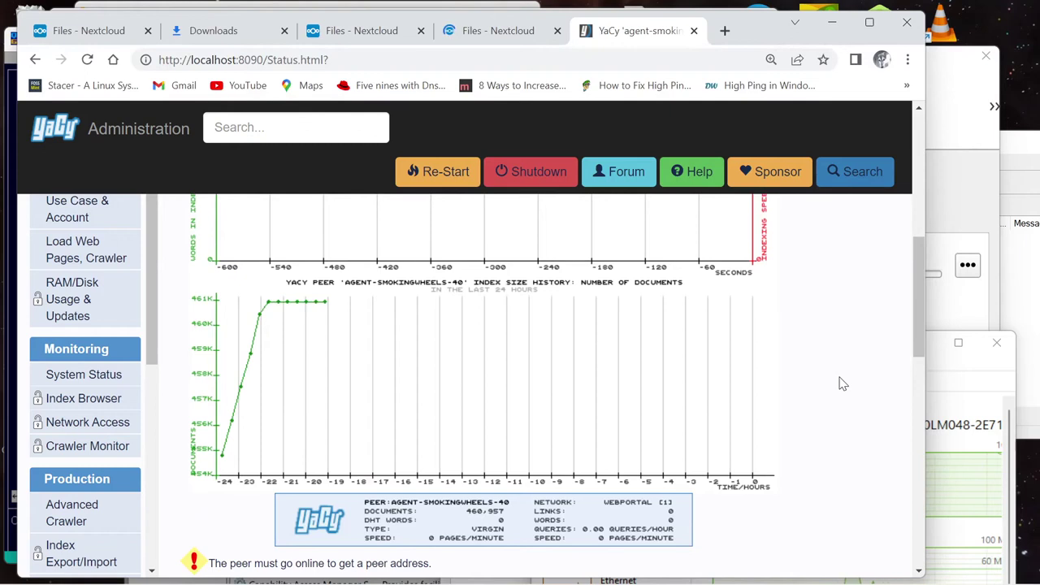
scroll(842, 384, up, 1)
scroll(843, 384, down, 1)
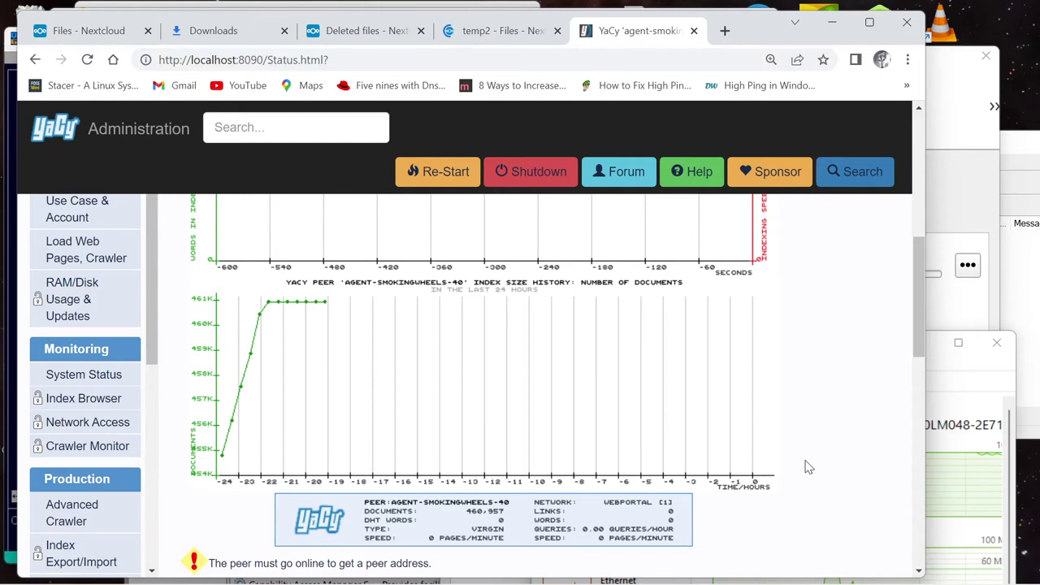
click(78, 375)
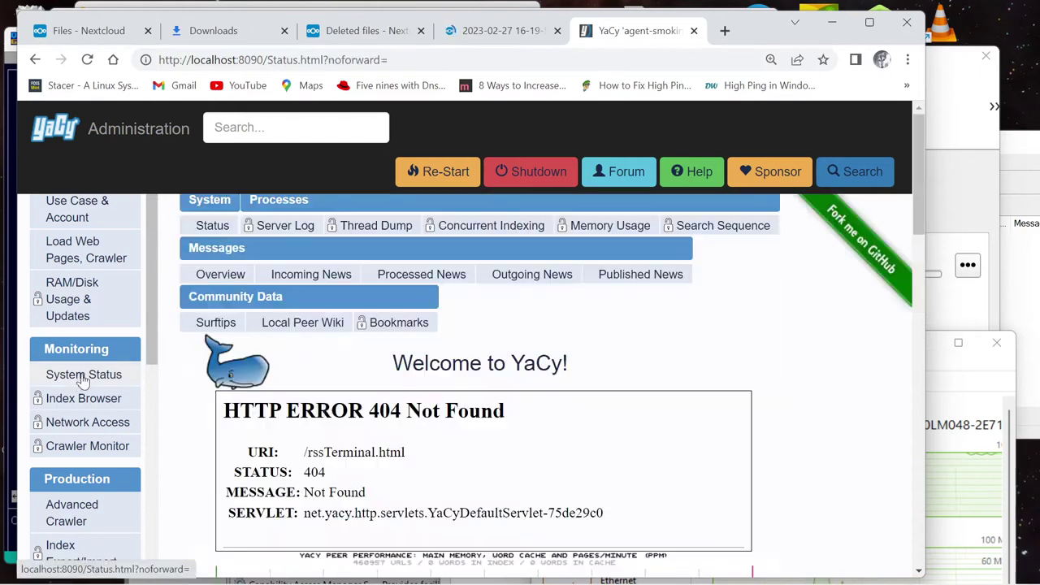
scroll(564, 420, down, 7)
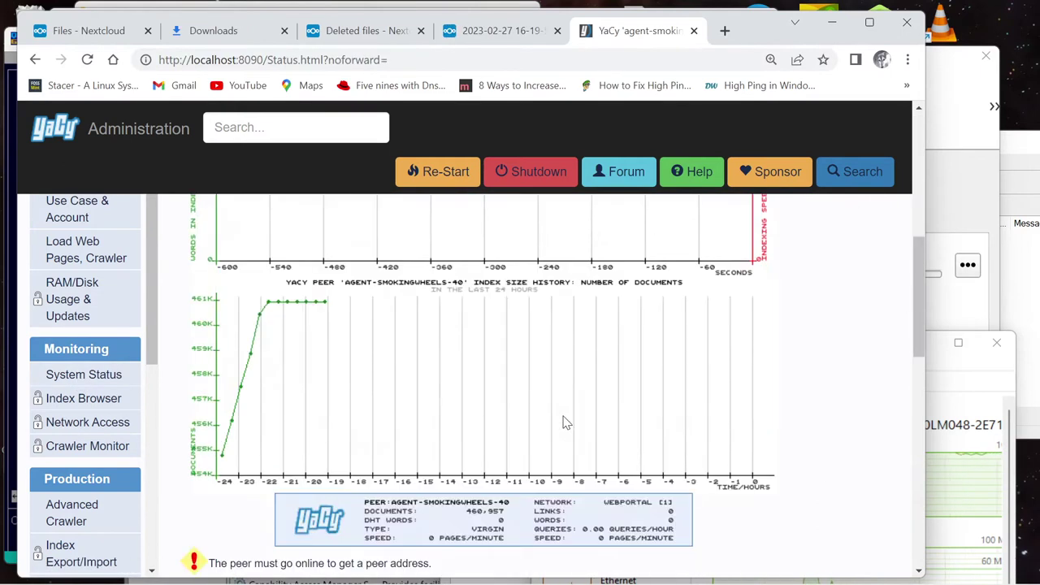
scroll(564, 420, up, 7)
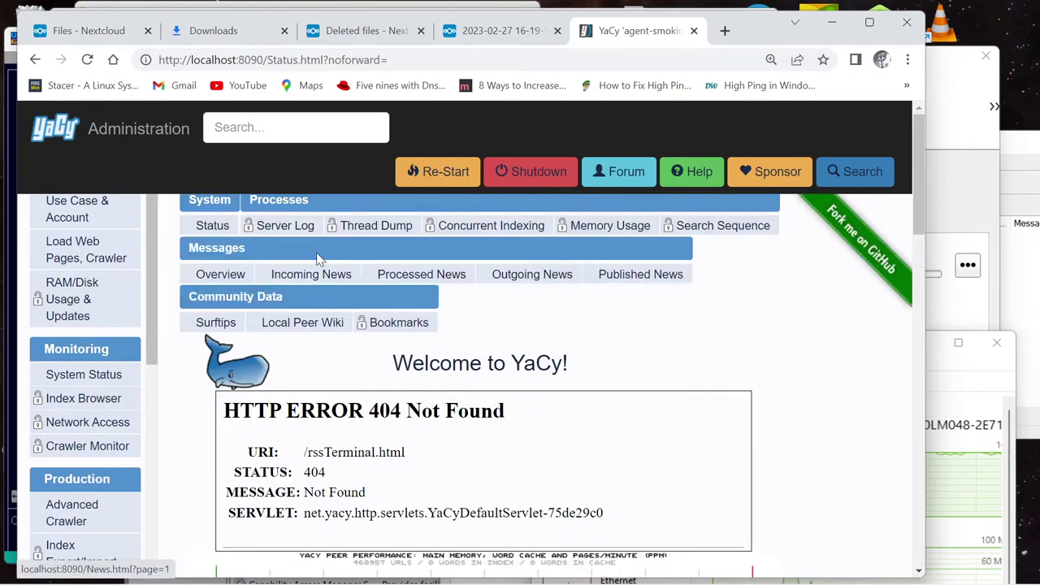
Take two single thread dumps, then enable automatic graph refresh on Performance Settings
click(377, 229)
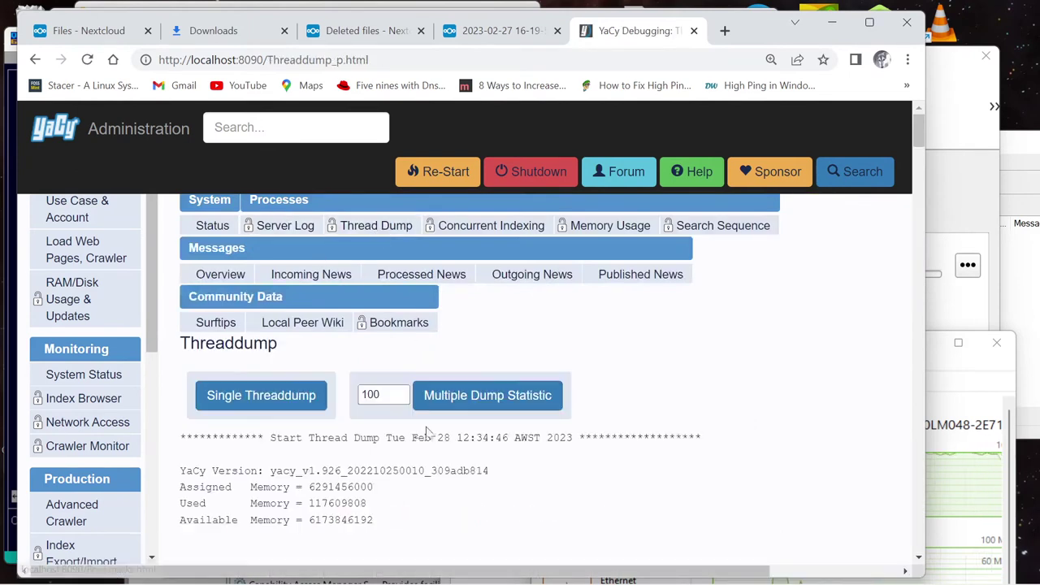
scroll(411, 443, down, 2)
scroll(405, 440, up, 2)
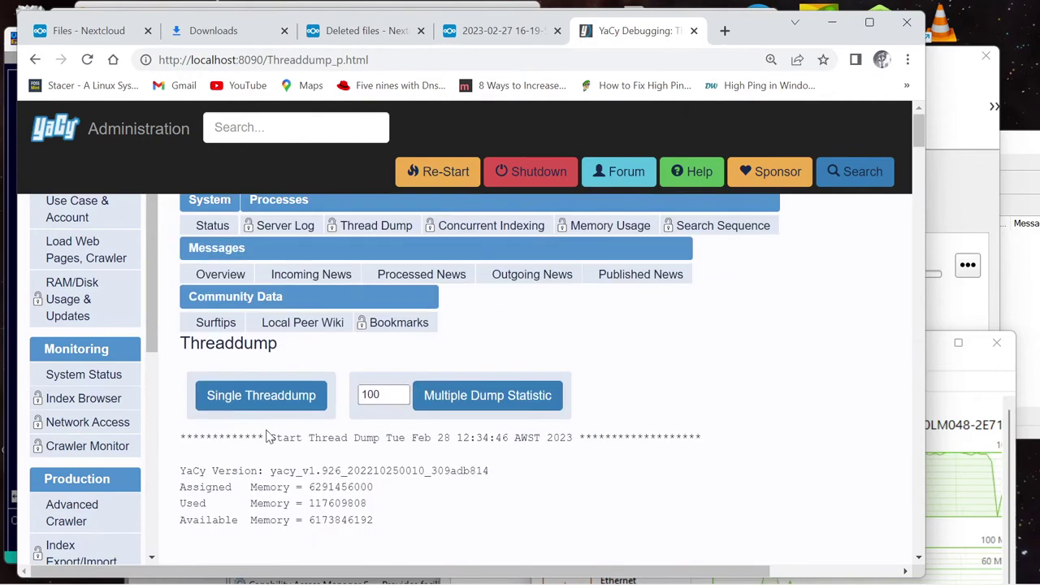
click(238, 397)
click(238, 397)
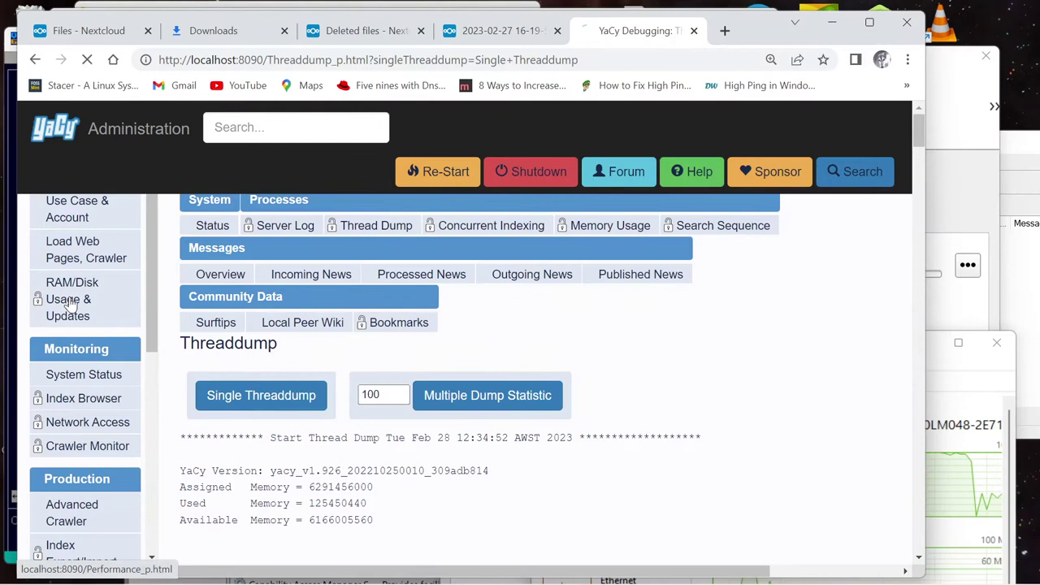
click(86, 301)
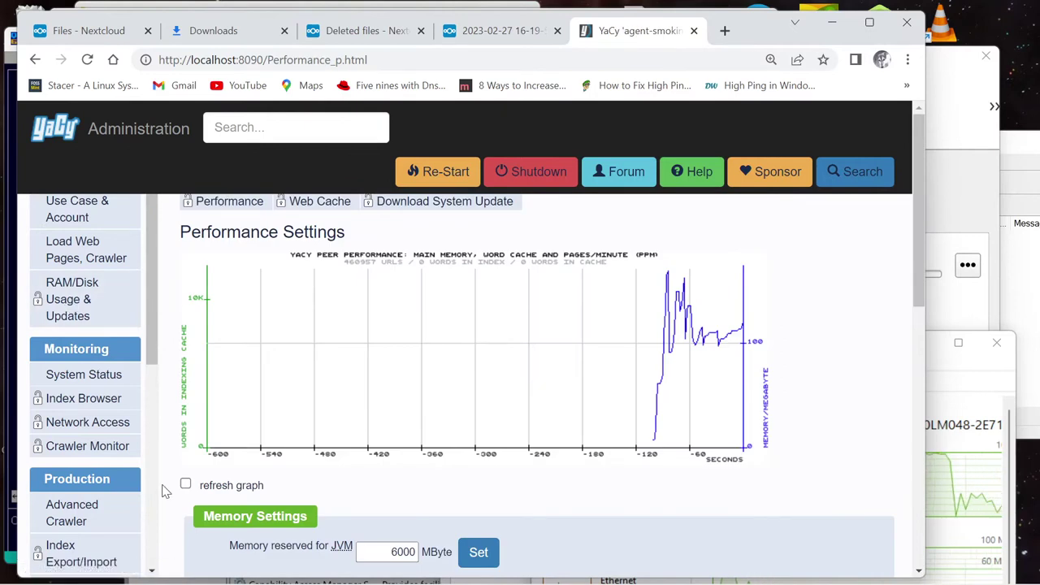
click(186, 484)
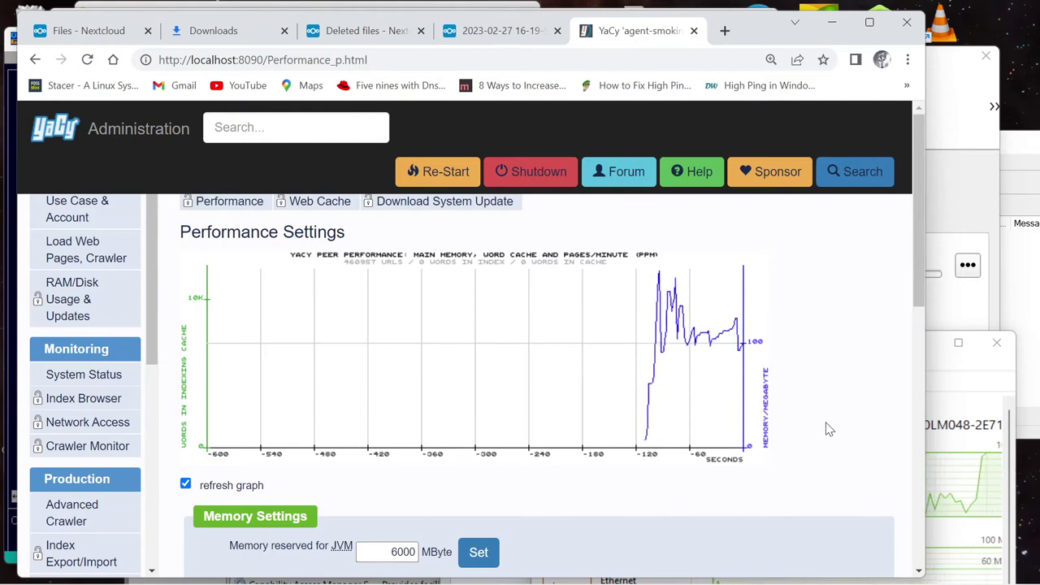
click(980, 372)
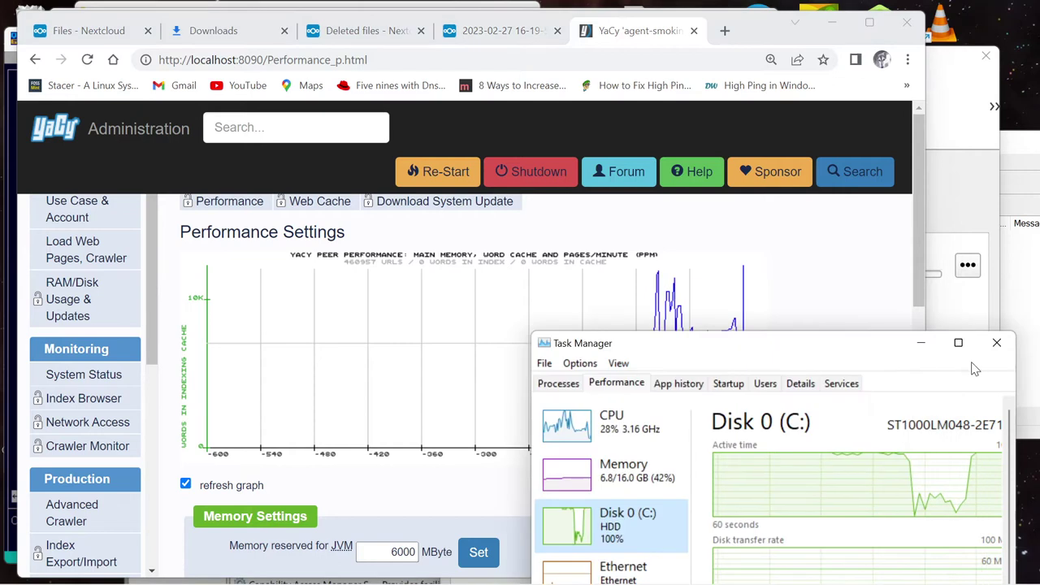
drag(842, 354, 840, 197)
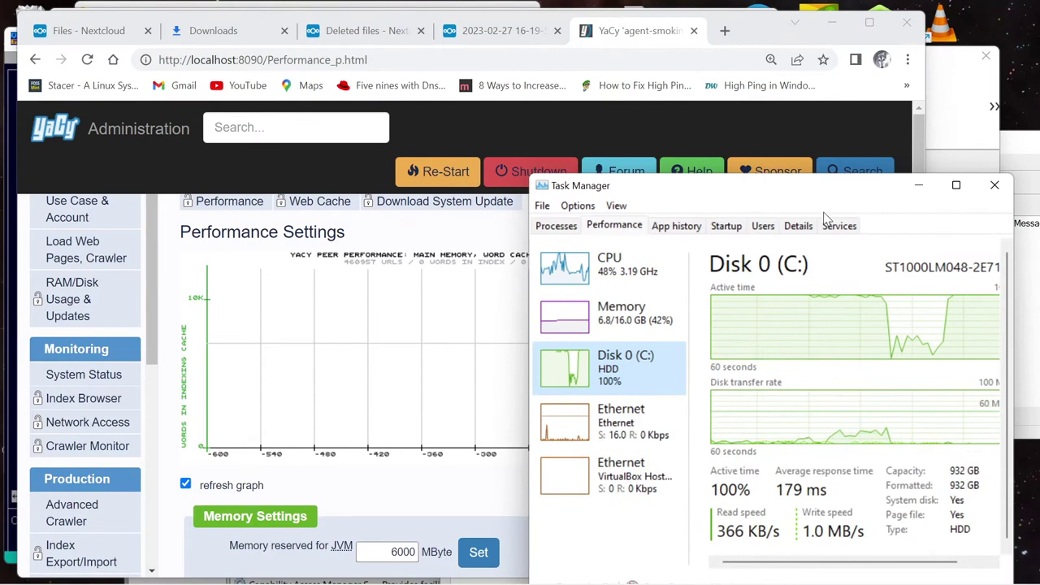
drag(747, 193, 762, 239)
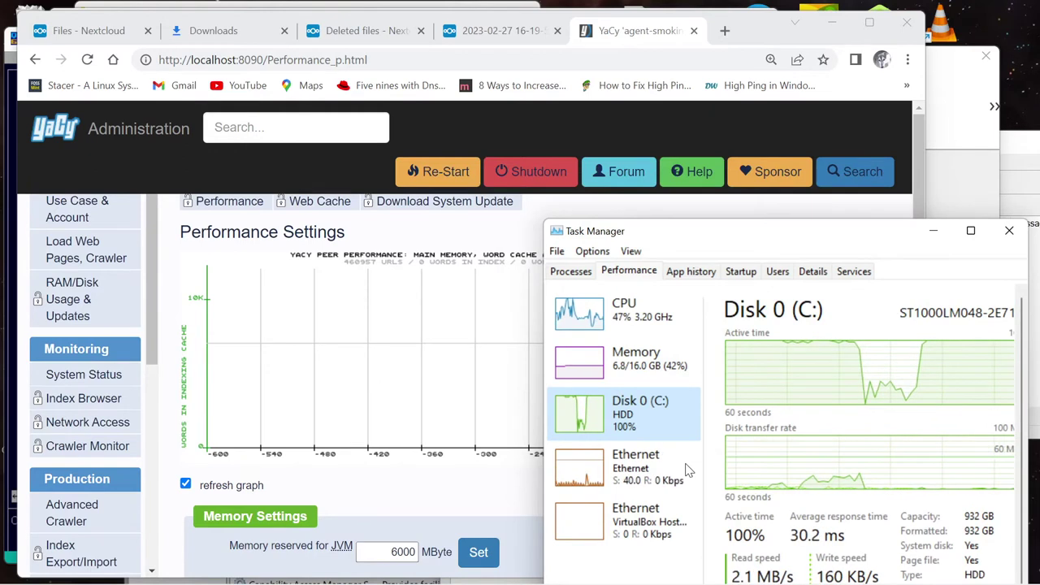
mouse_move(726, 573)
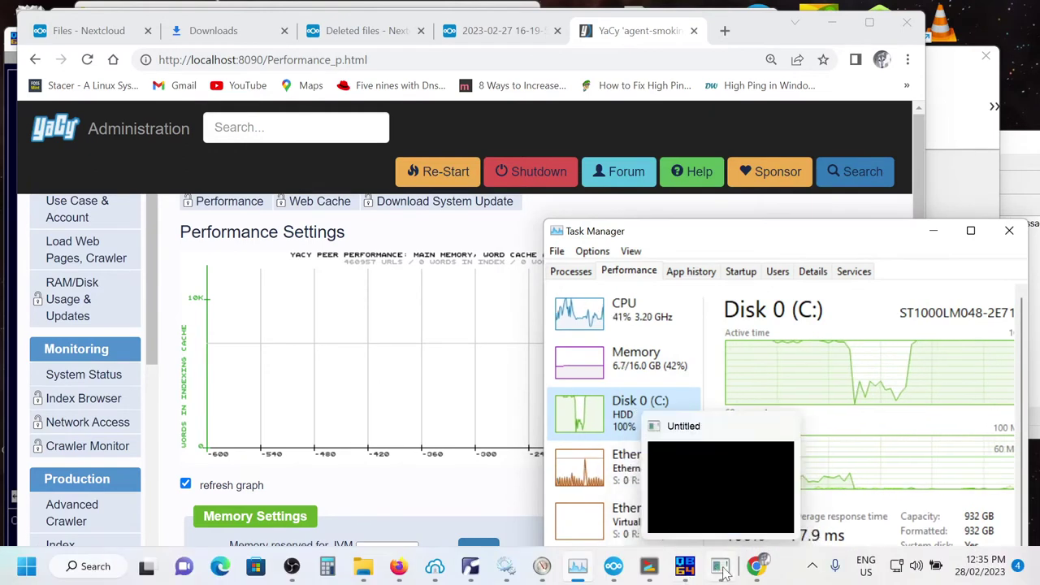
mouse_move(663, 573)
mouse_move(620, 574)
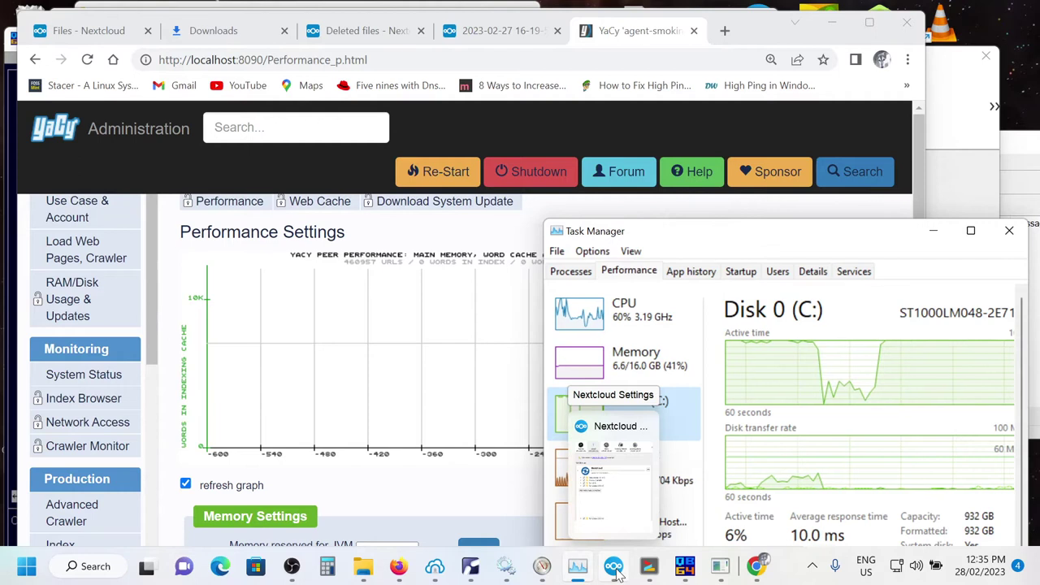
mouse_move(593, 575)
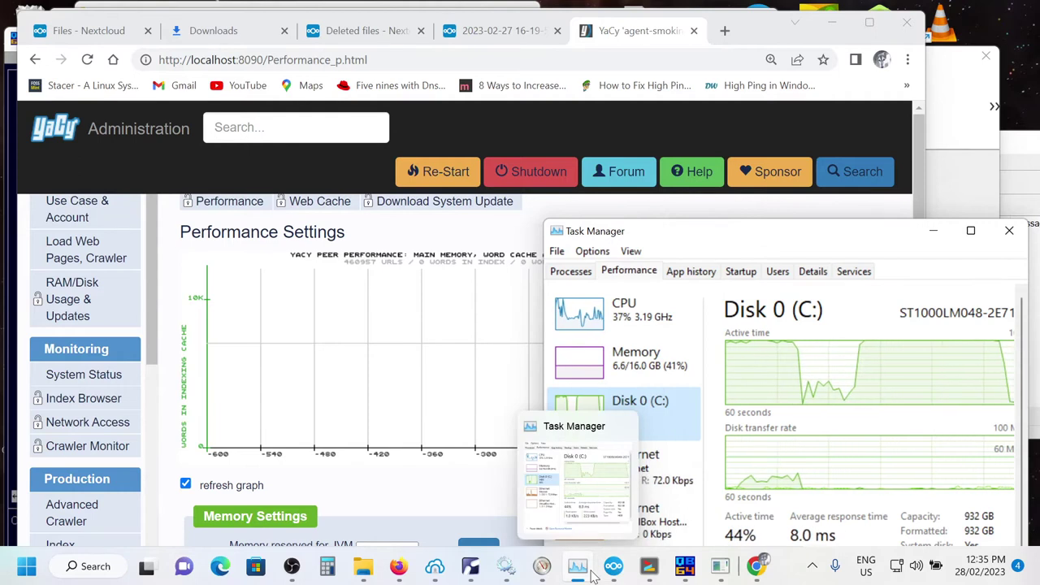
mouse_move(543, 572)
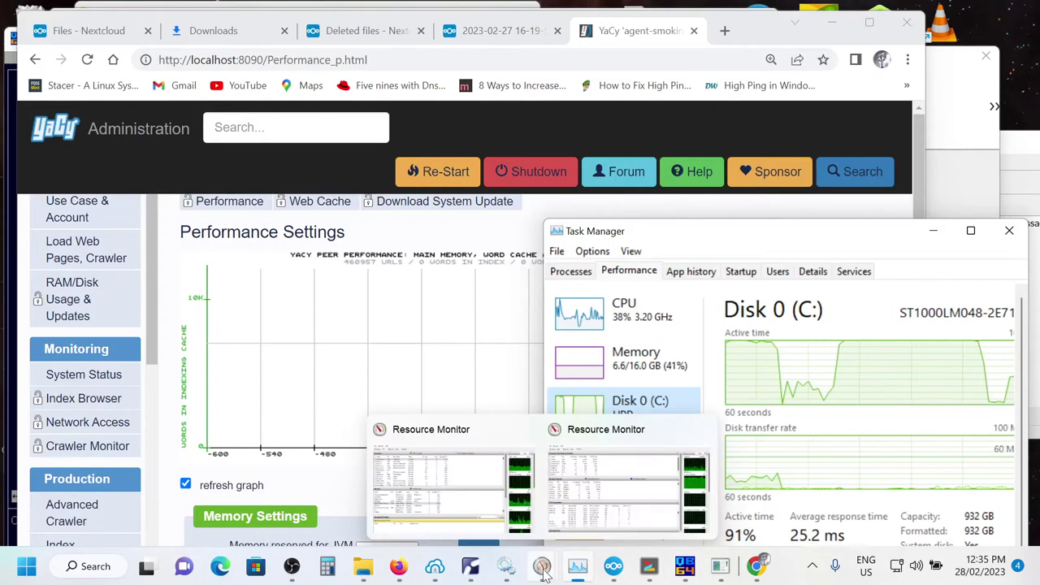
mouse_move(754, 569)
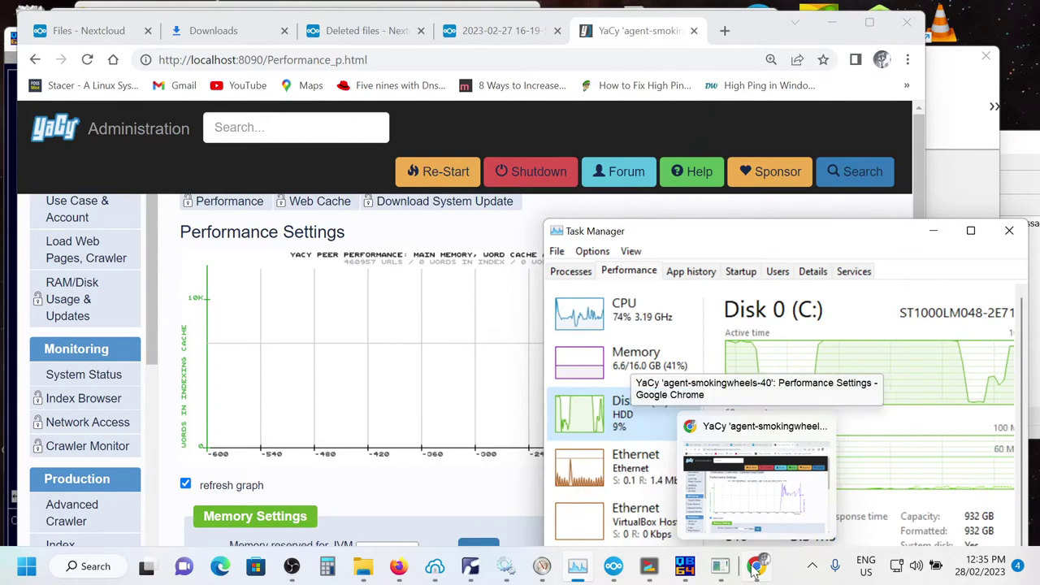
click(754, 569)
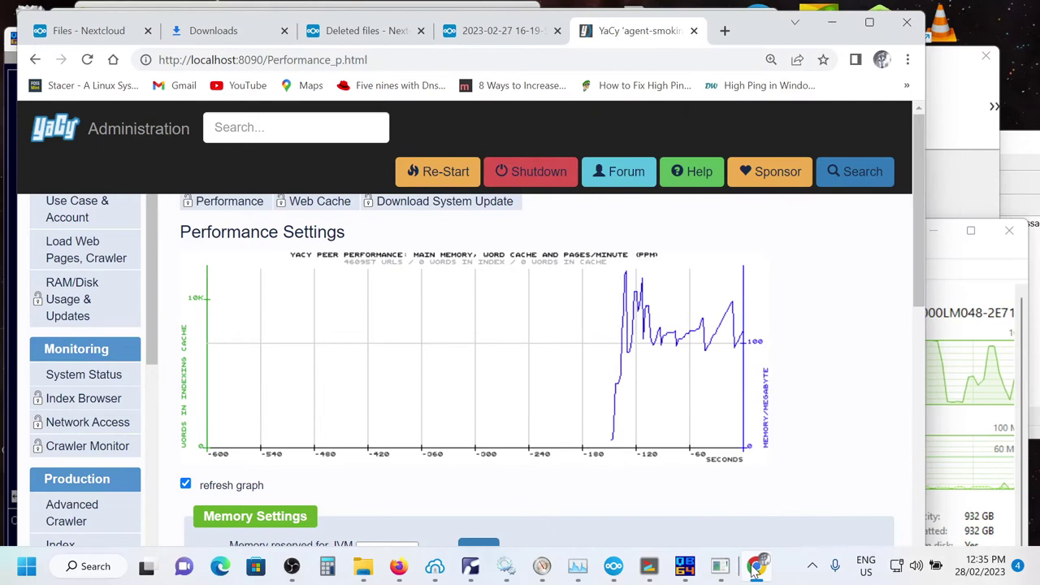
click(503, 31)
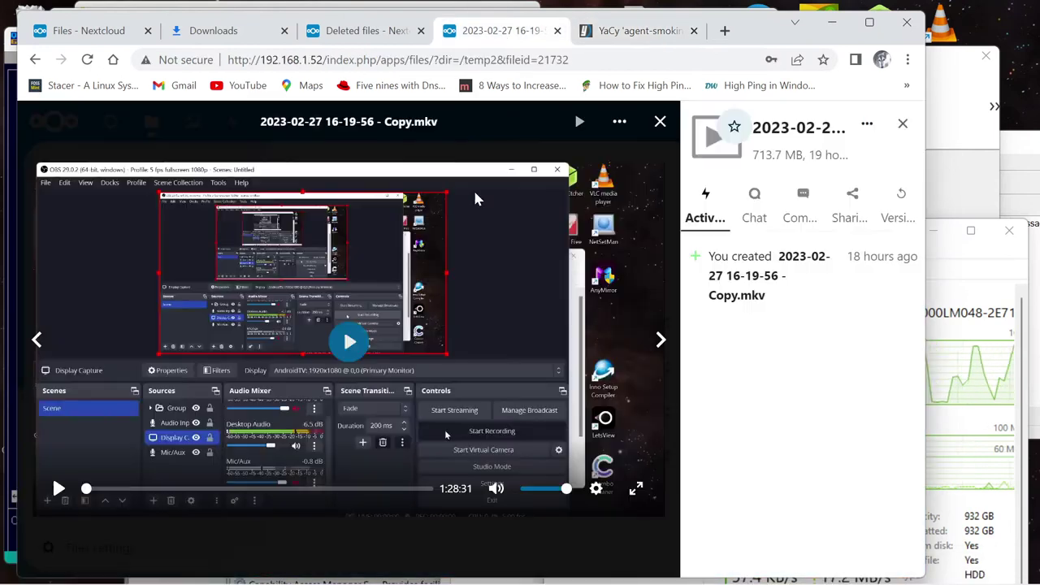
Close the video preview, glance at deleted files, return to all files, then show Chrome's Downloads
click(660, 122)
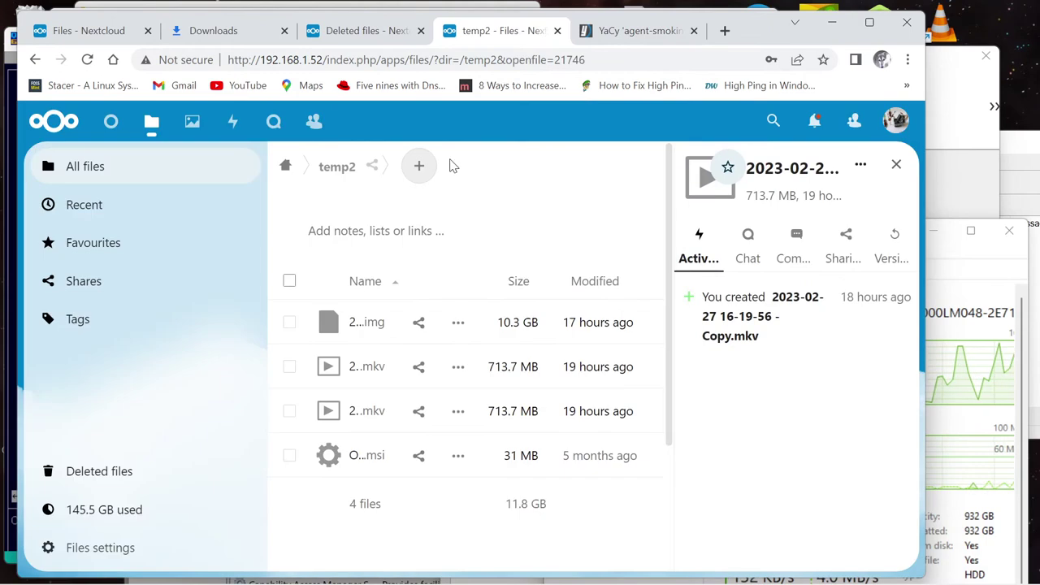
click(367, 31)
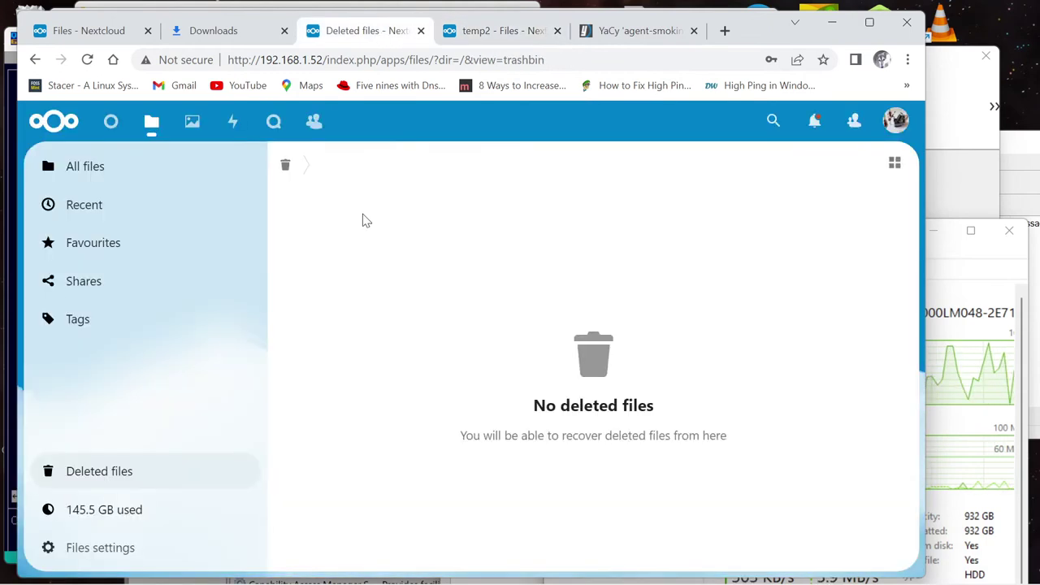
click(151, 119)
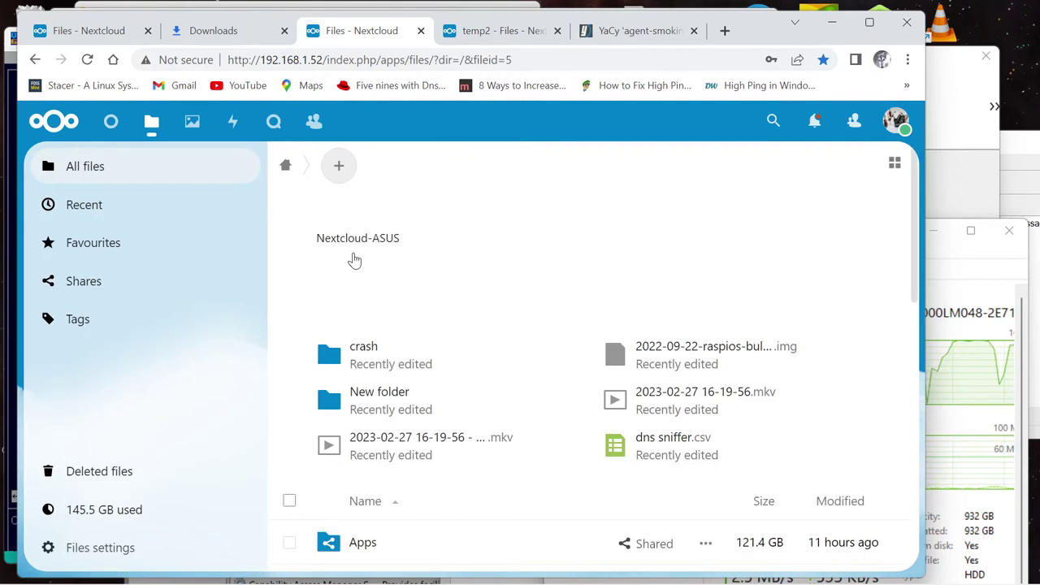
click(205, 31)
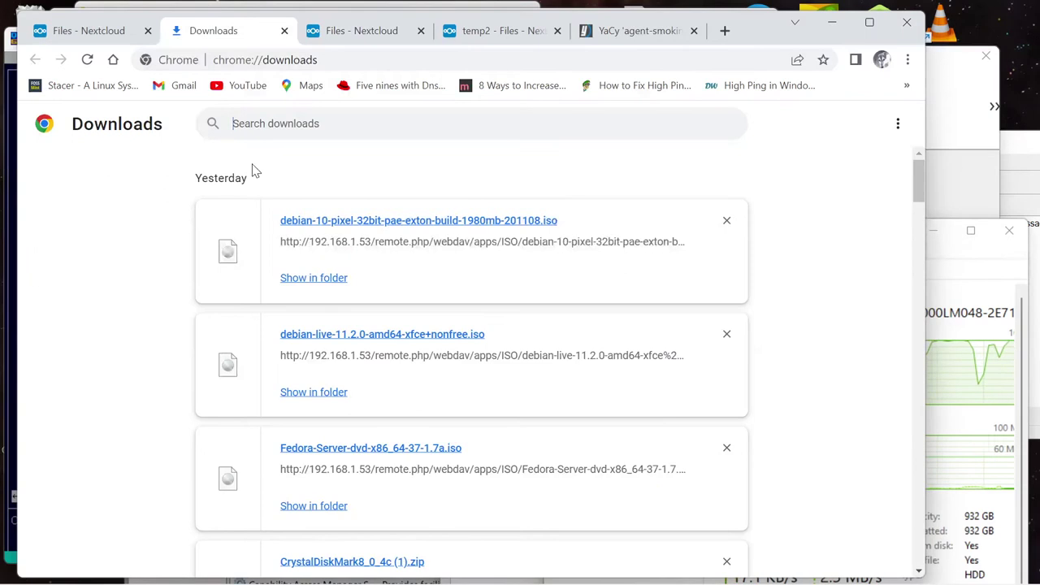
Try opening the debian-10-pixel ISO, cancel the warning, and return to the Files - Nextcloud tab
click(405, 221)
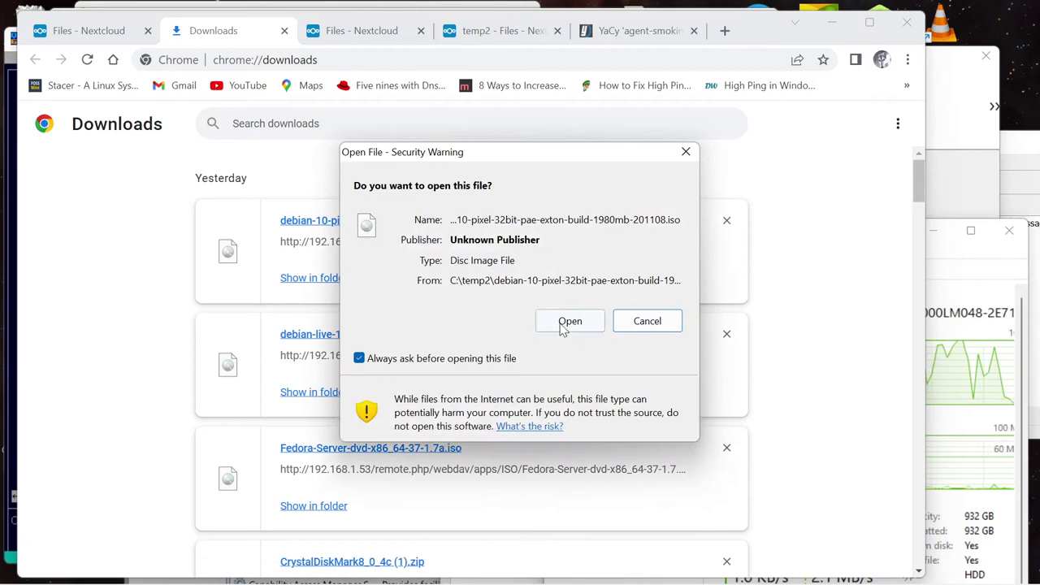
click(668, 325)
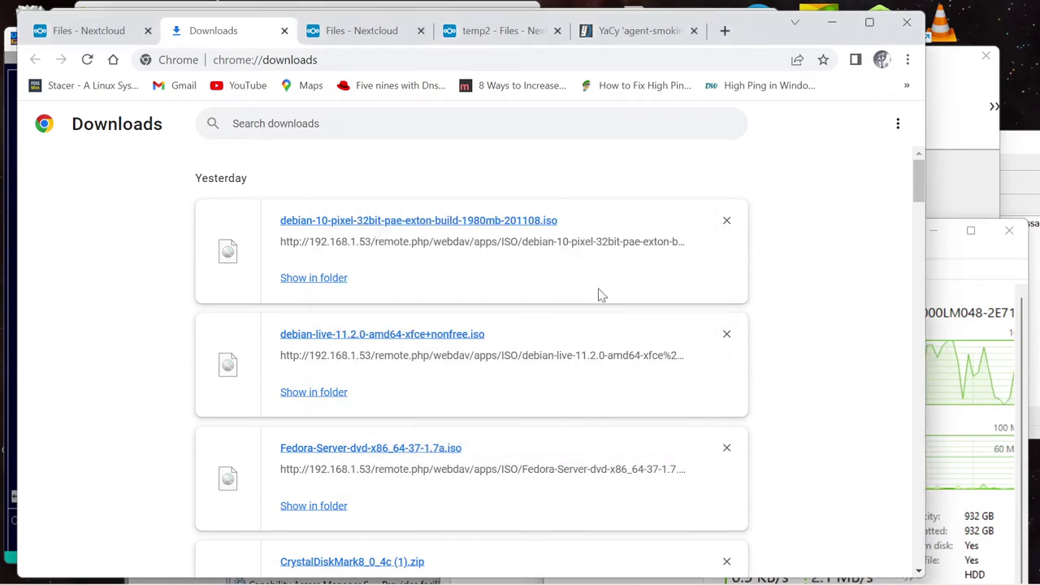
click(90, 31)
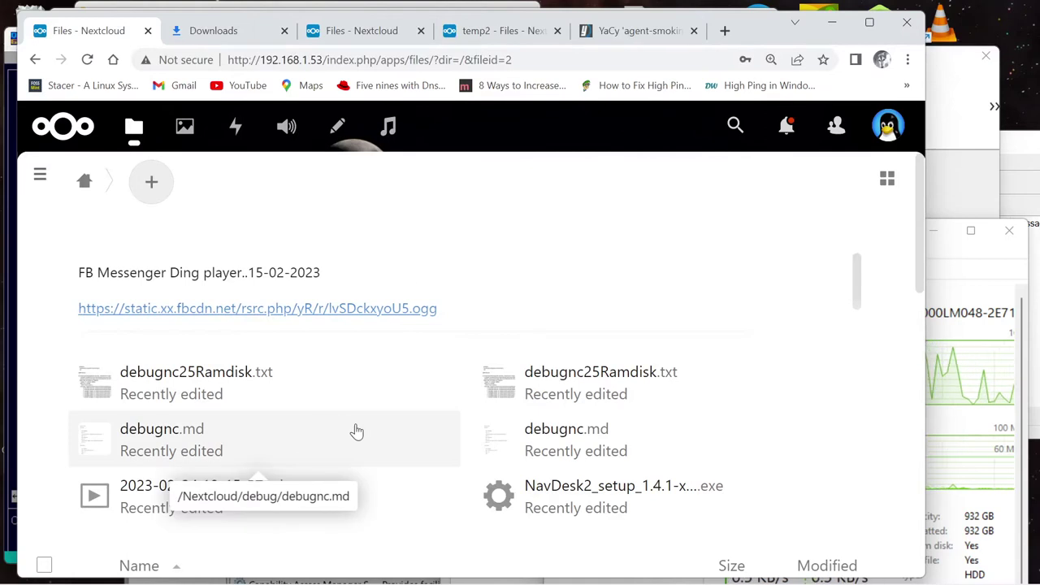
Scroll the Nextcloud Files list and navigate into the apps folder, then its ISO subfolder
scroll(356, 431, down, 5)
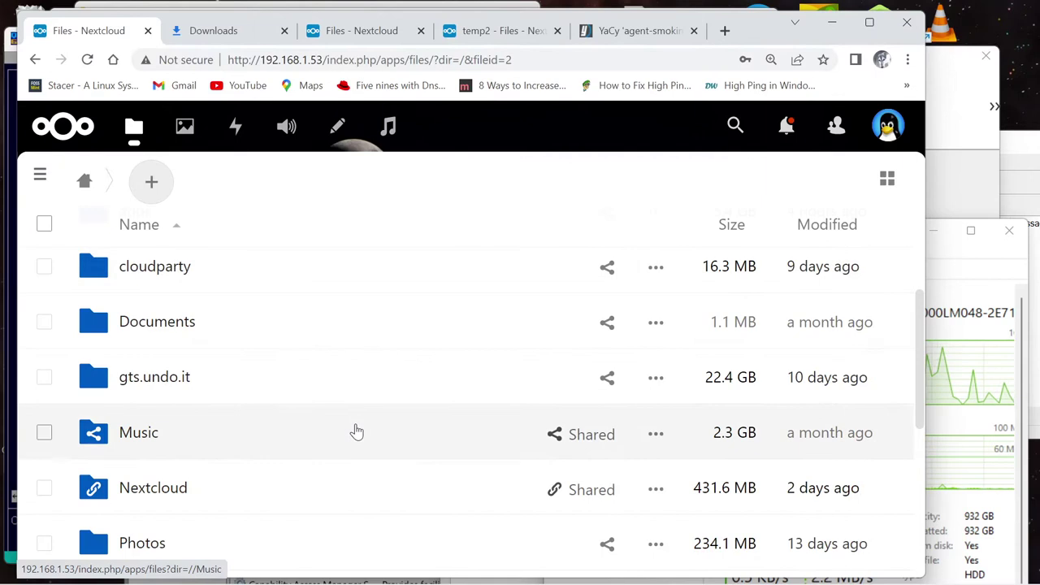
scroll(356, 431, down, 1)
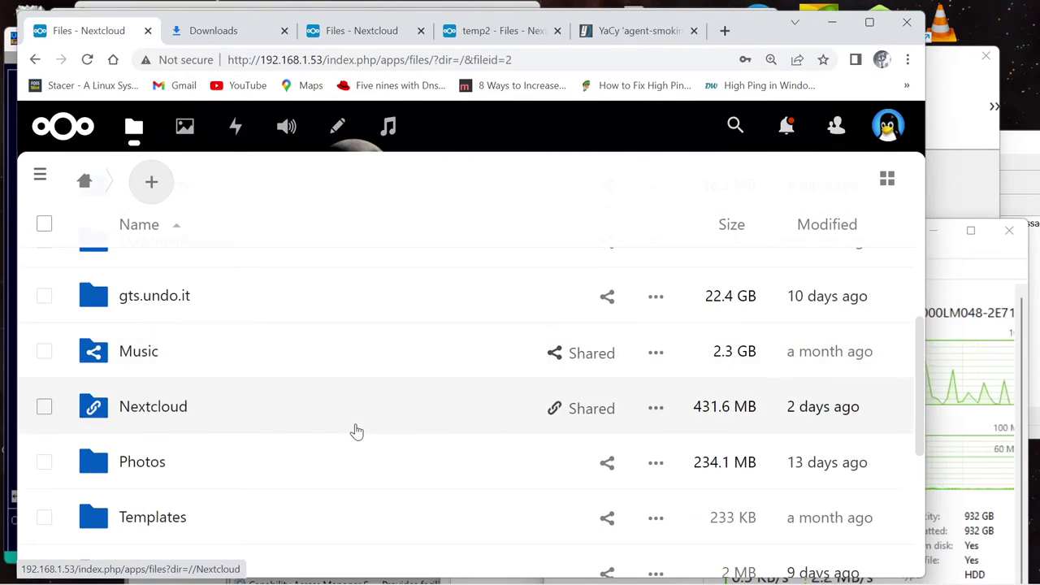
scroll(356, 431, down, 3)
scroll(356, 432, down, 2)
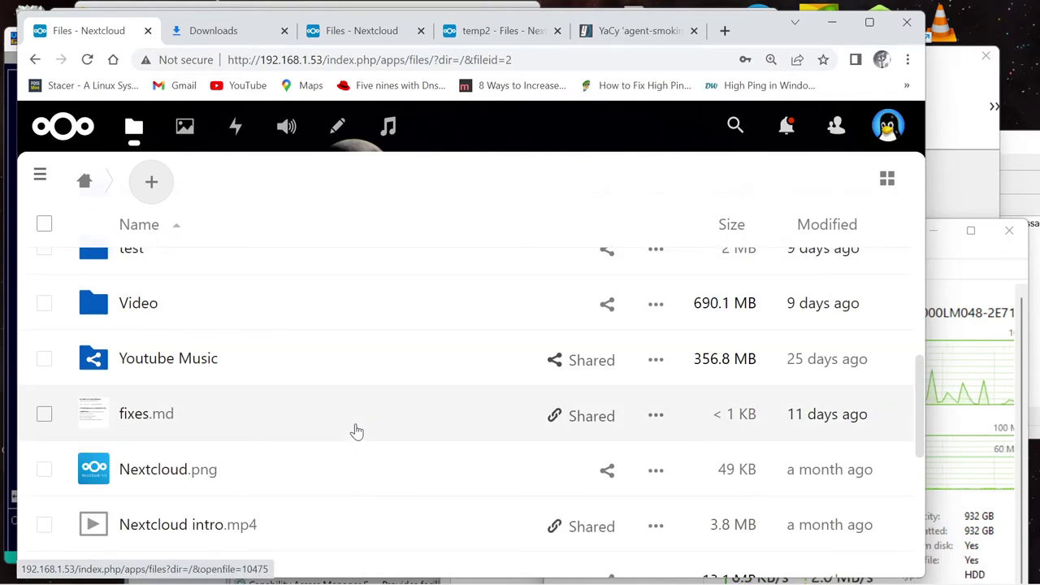
scroll(356, 432, down, 3)
scroll(356, 432, up, 7)
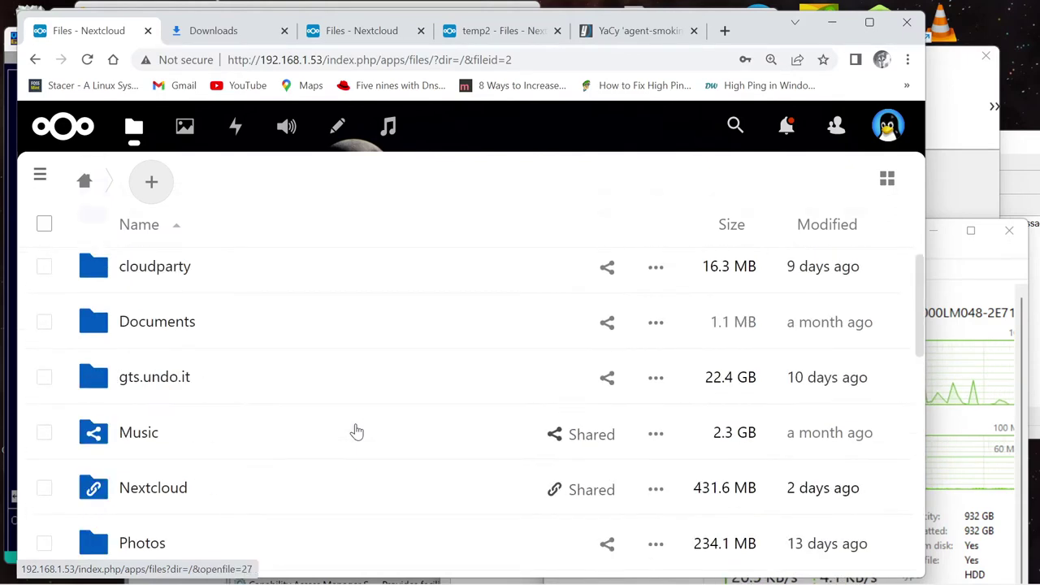
scroll(356, 431, down, 1)
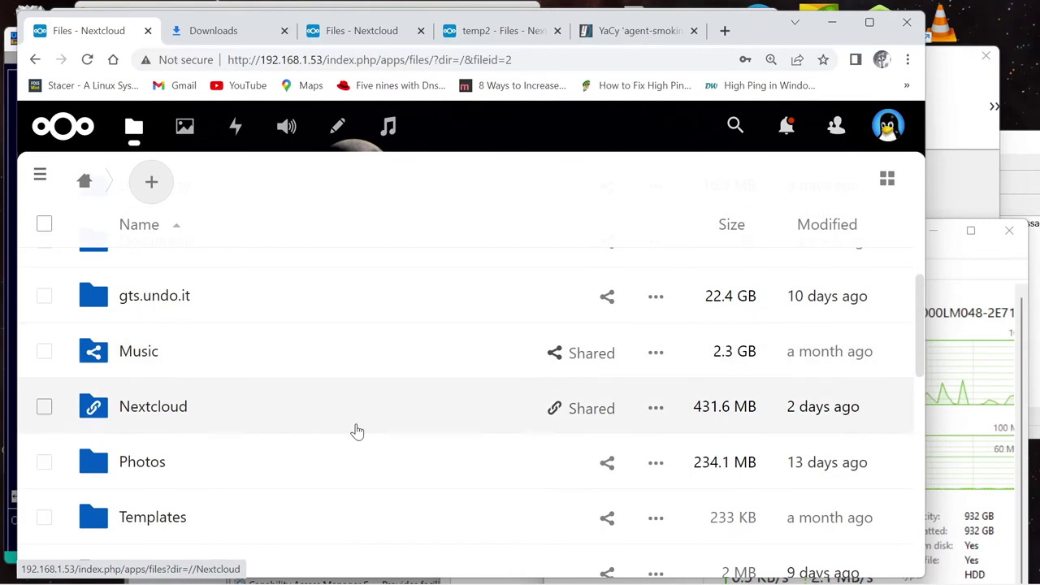
scroll(356, 432, up, 4)
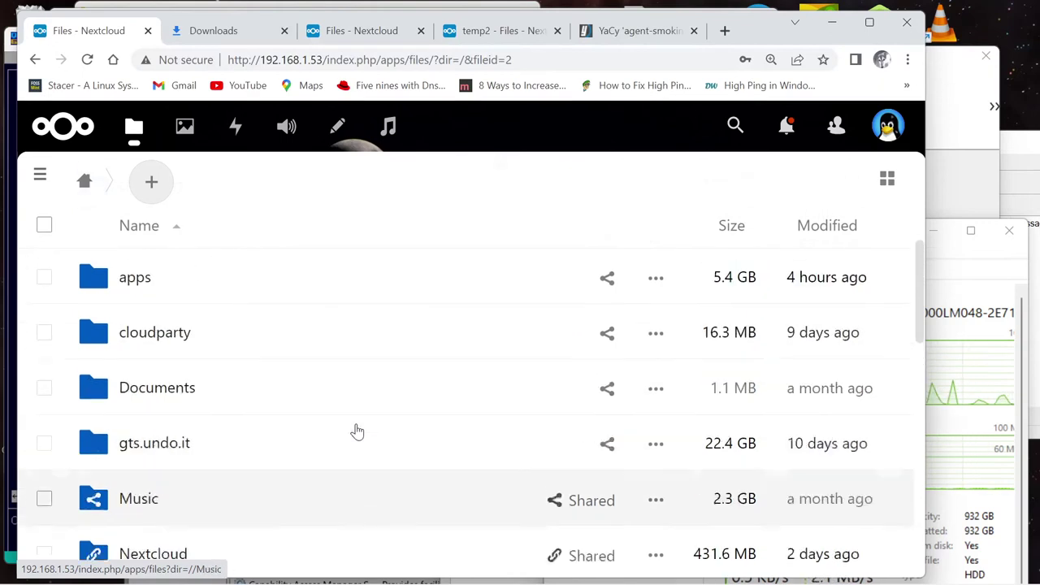
scroll(356, 432, down, 1)
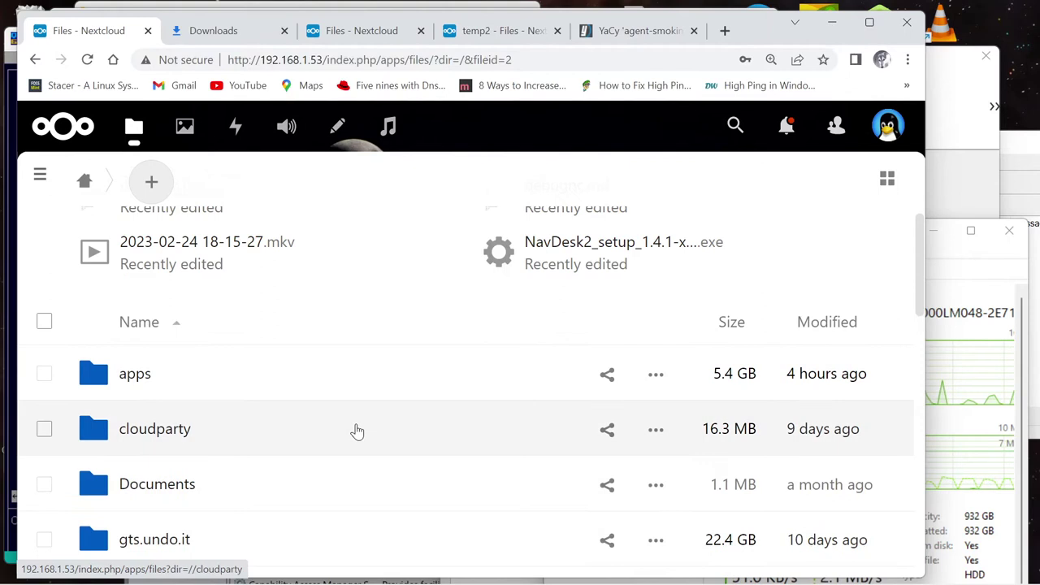
click(133, 379)
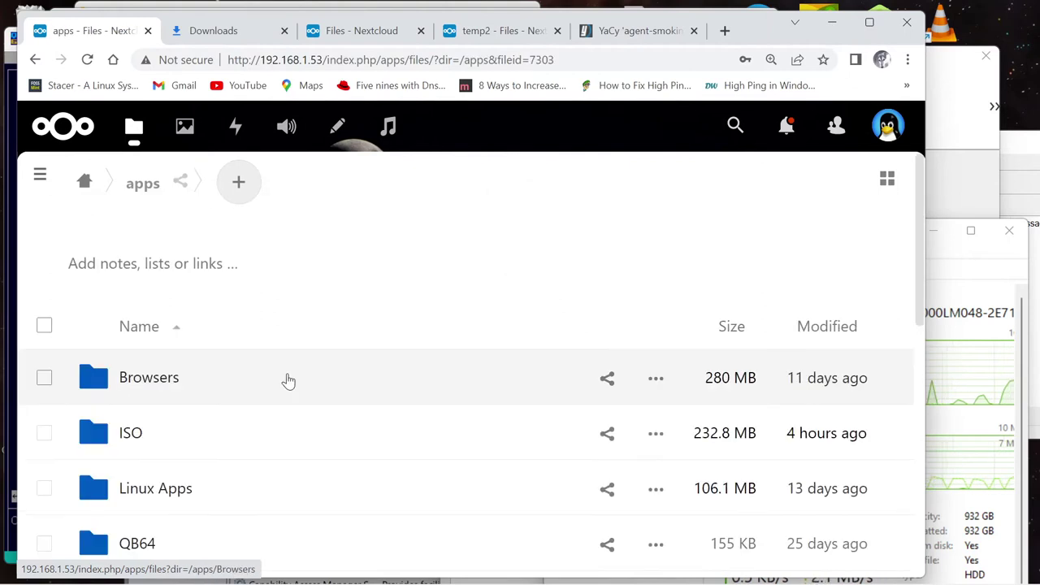
scroll(297, 406, down, 2)
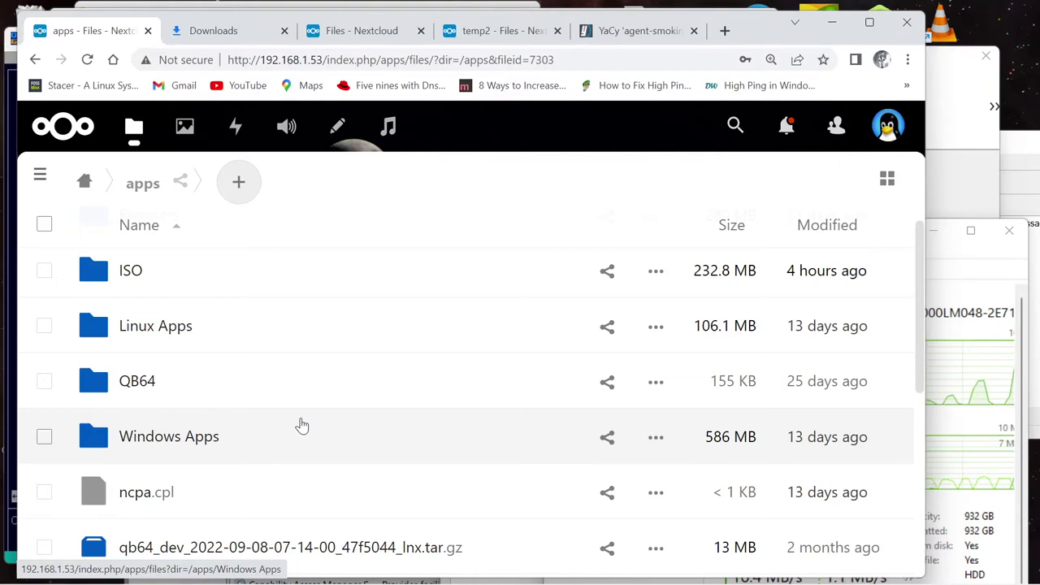
scroll(302, 426, down, 2)
scroll(301, 426, up, 4)
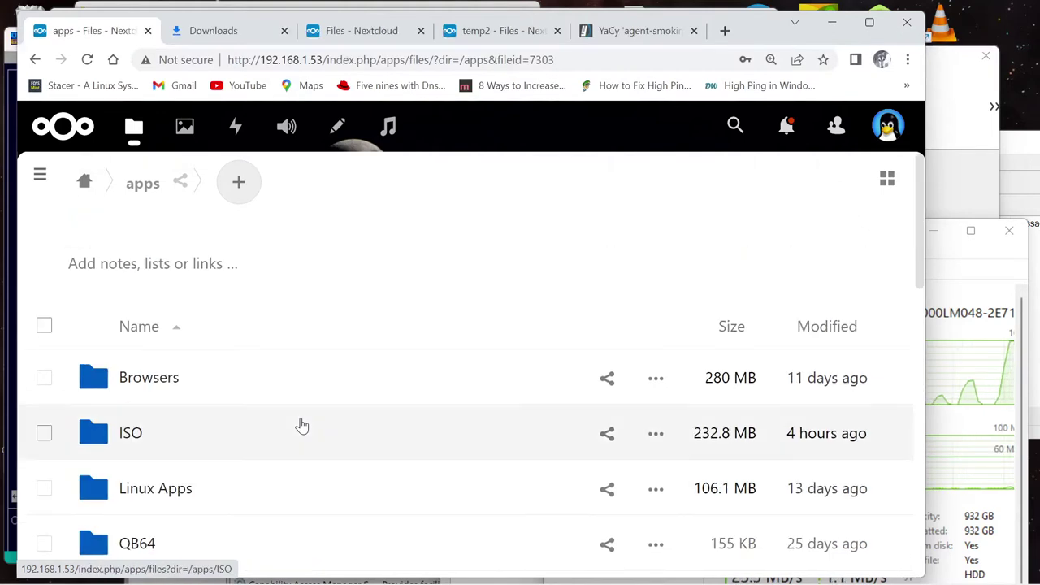
click(136, 434)
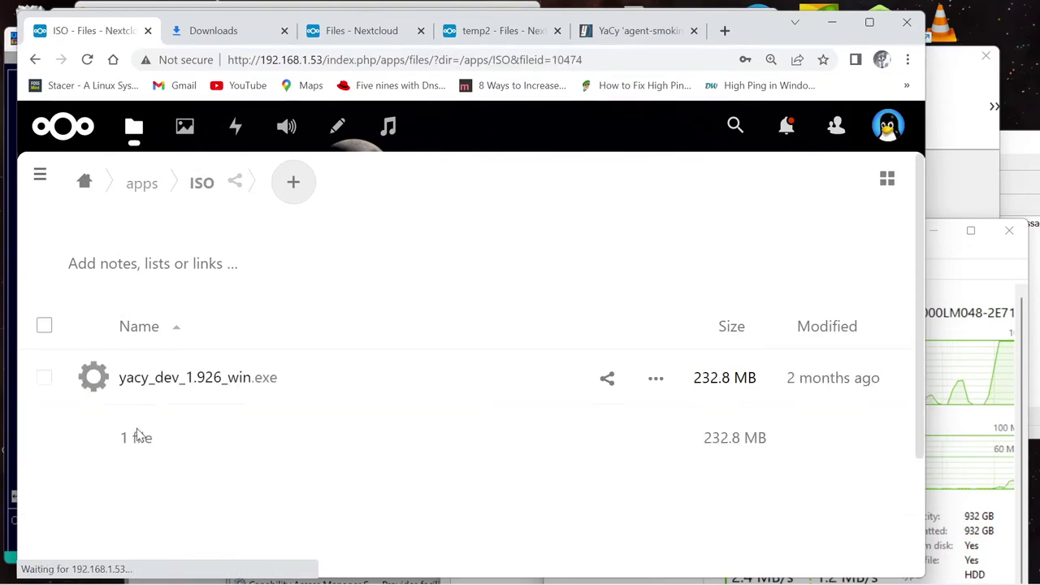
Upload 222721_large.jpg into the ISO folder
click(292, 181)
click(295, 237)
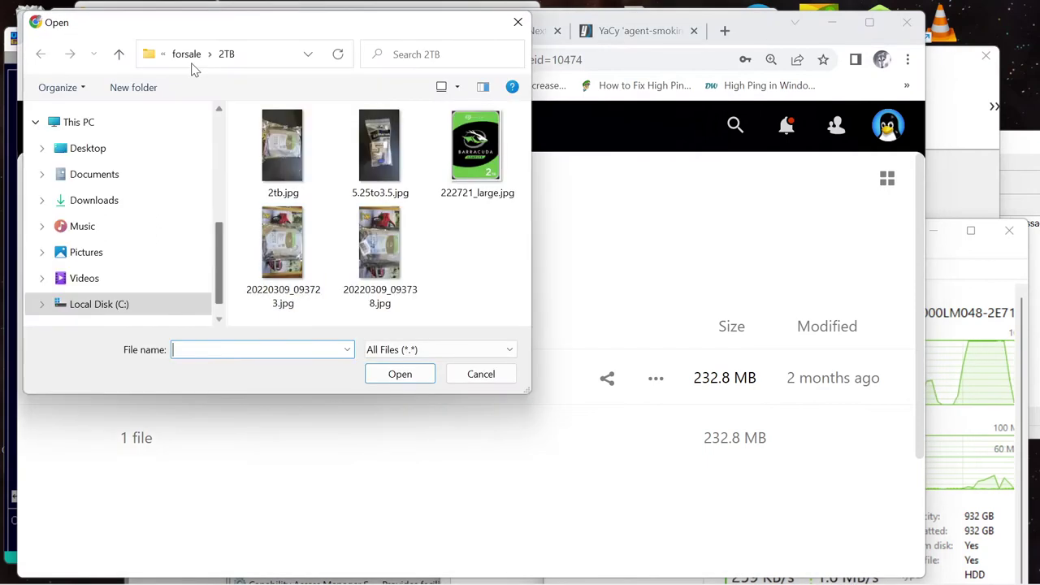
click(461, 141)
click(399, 372)
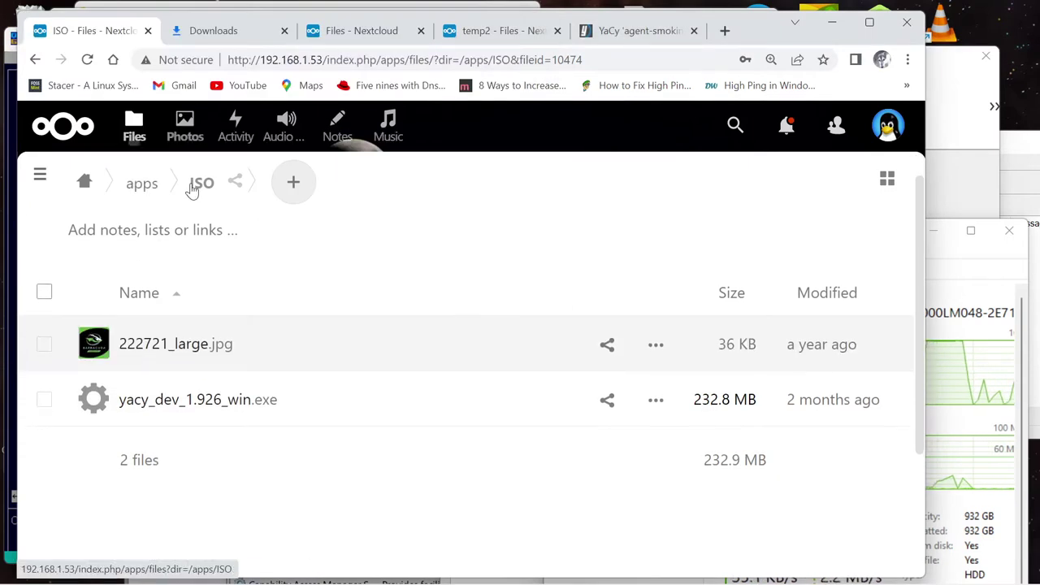
Start another upload and browse the temp2, temp3, backupslogs and Temp4 folders for files
click(292, 182)
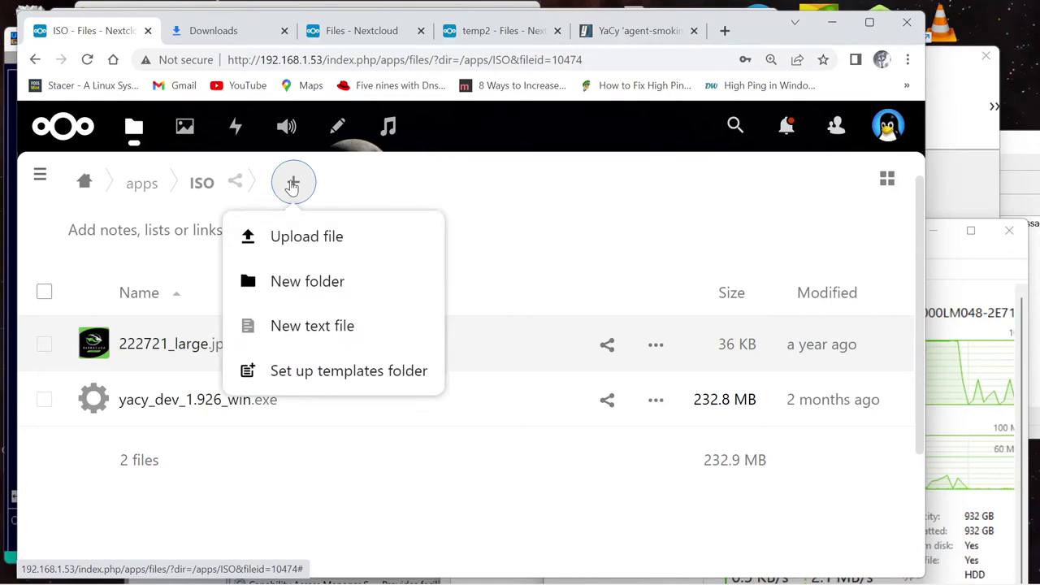
click(296, 244)
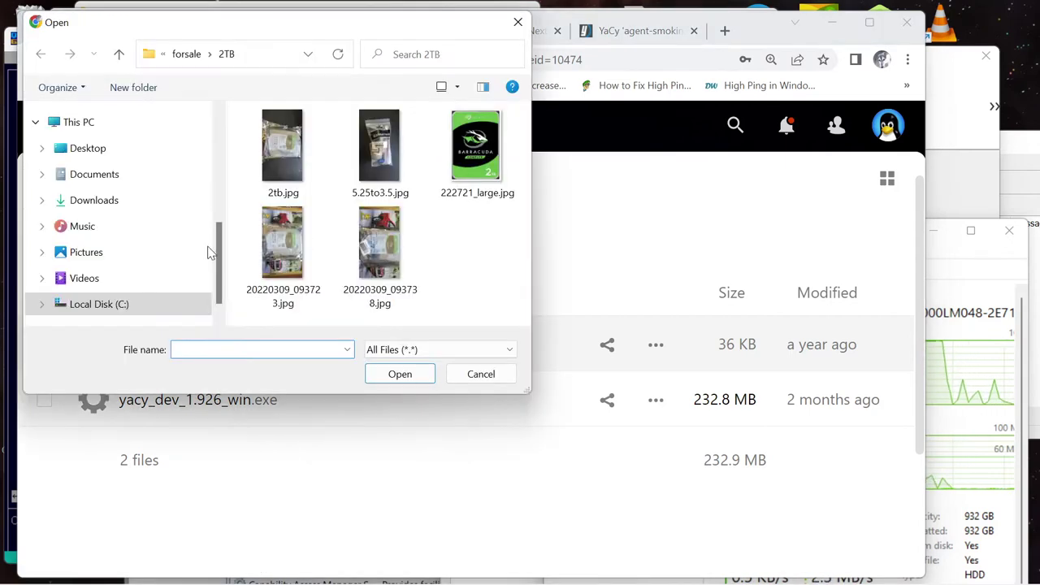
scroll(220, 269, down, 1)
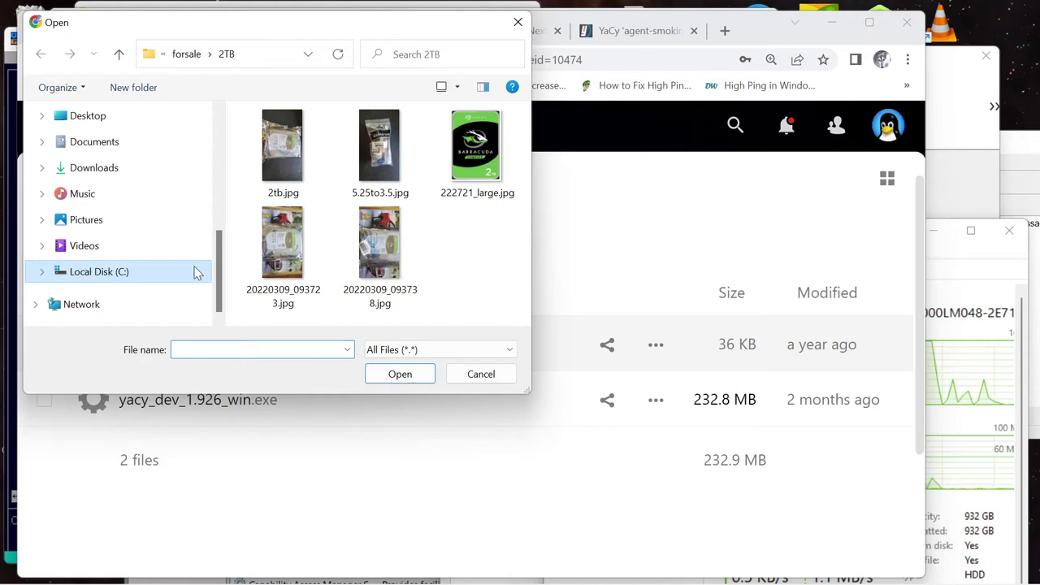
click(41, 271)
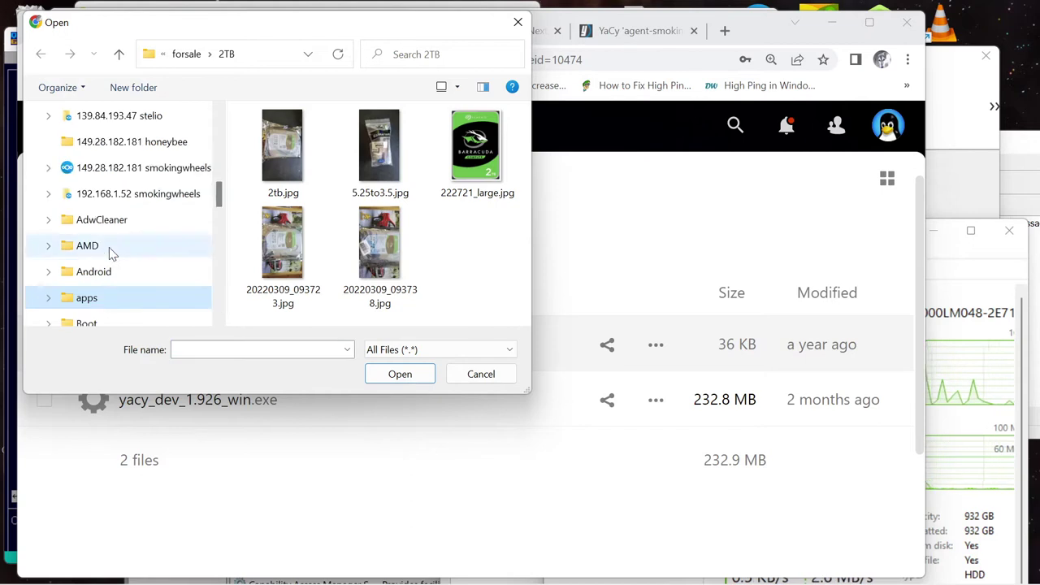
drag(221, 198, 200, 274)
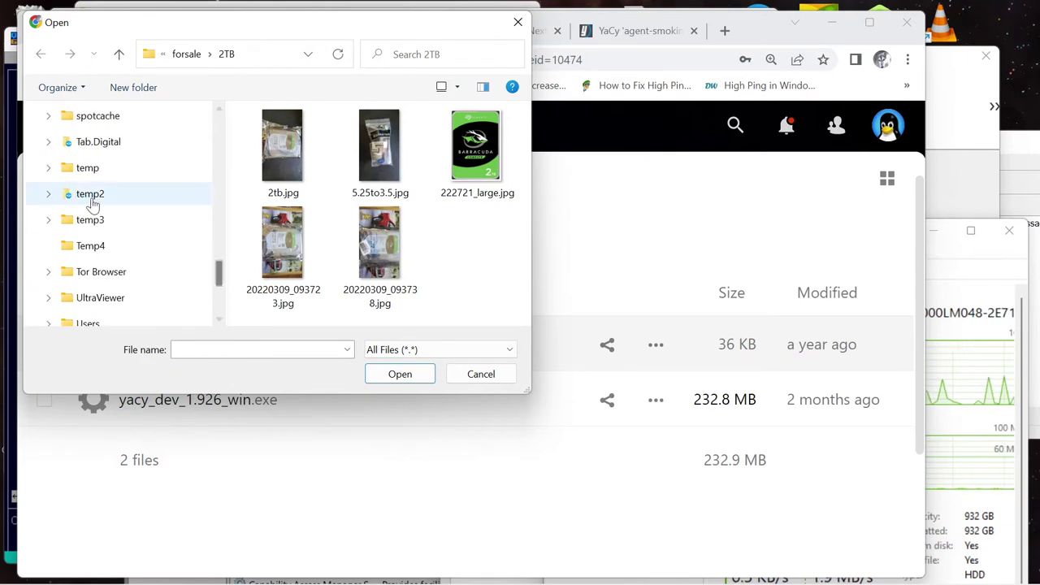
click(92, 198)
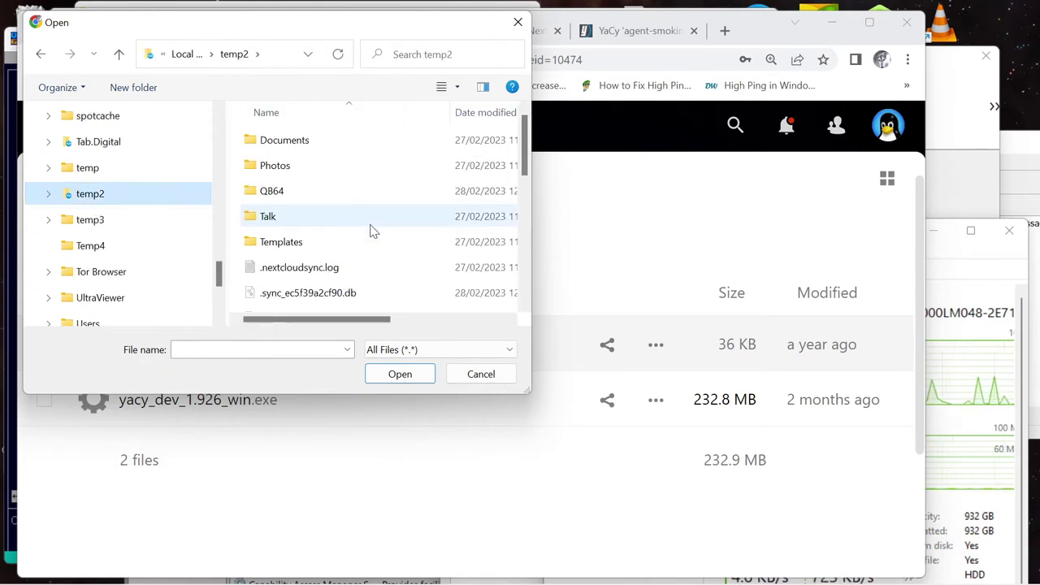
drag(524, 166, 490, 291)
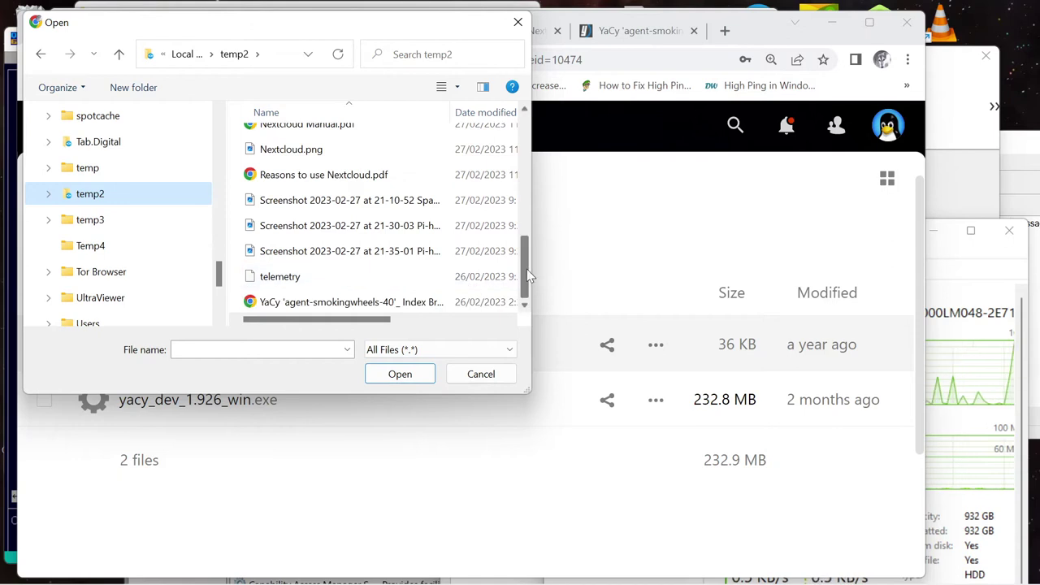
drag(523, 267, 512, 148)
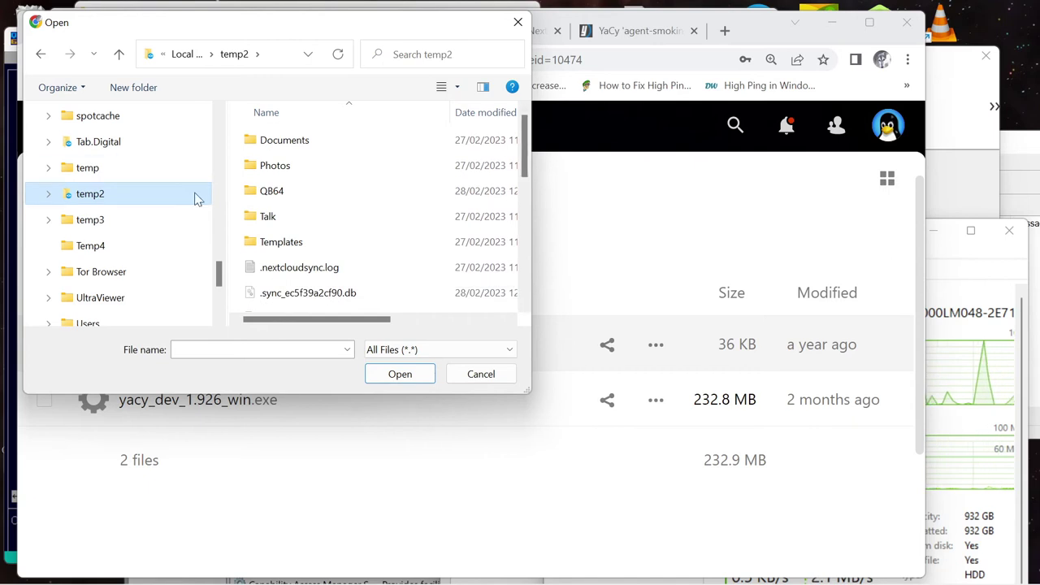
click(96, 223)
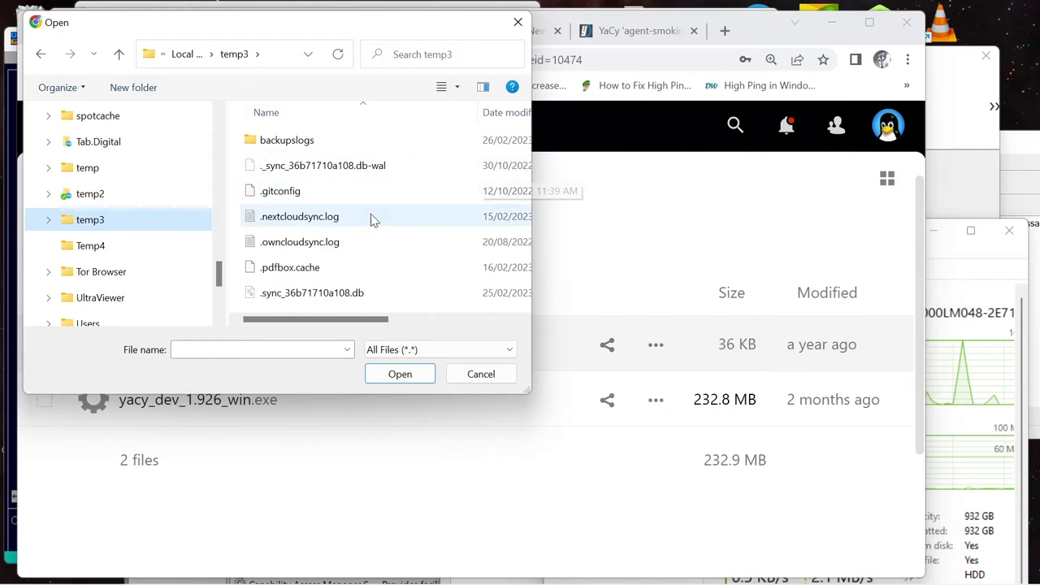
double_click(299, 141)
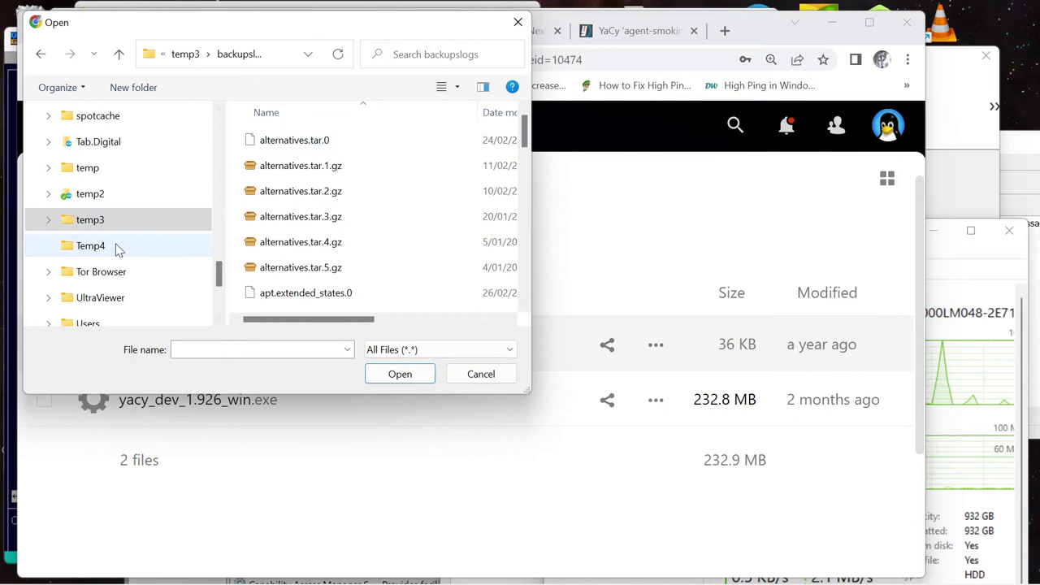
click(104, 251)
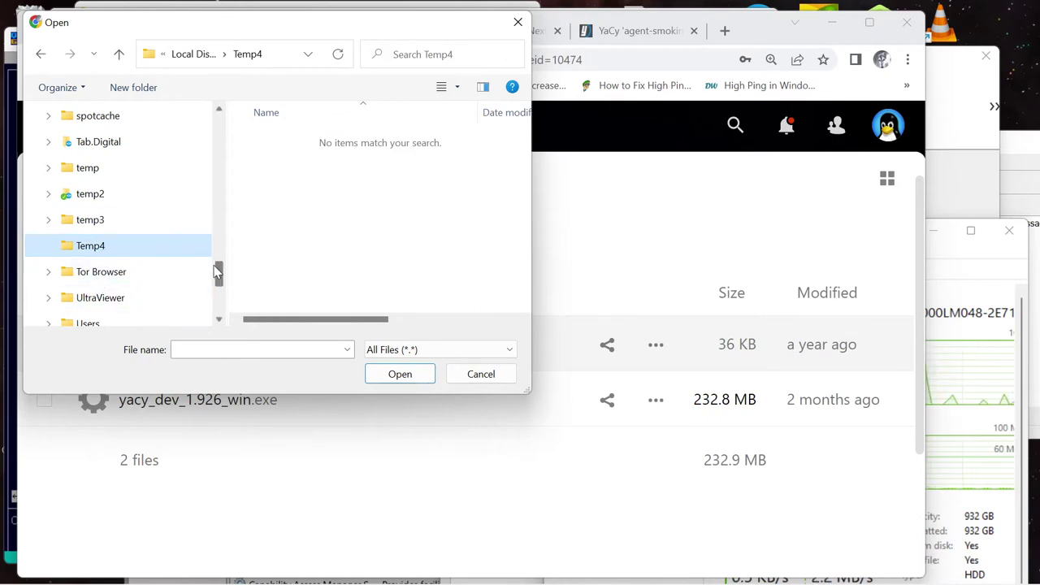
drag(222, 276, 218, 156)
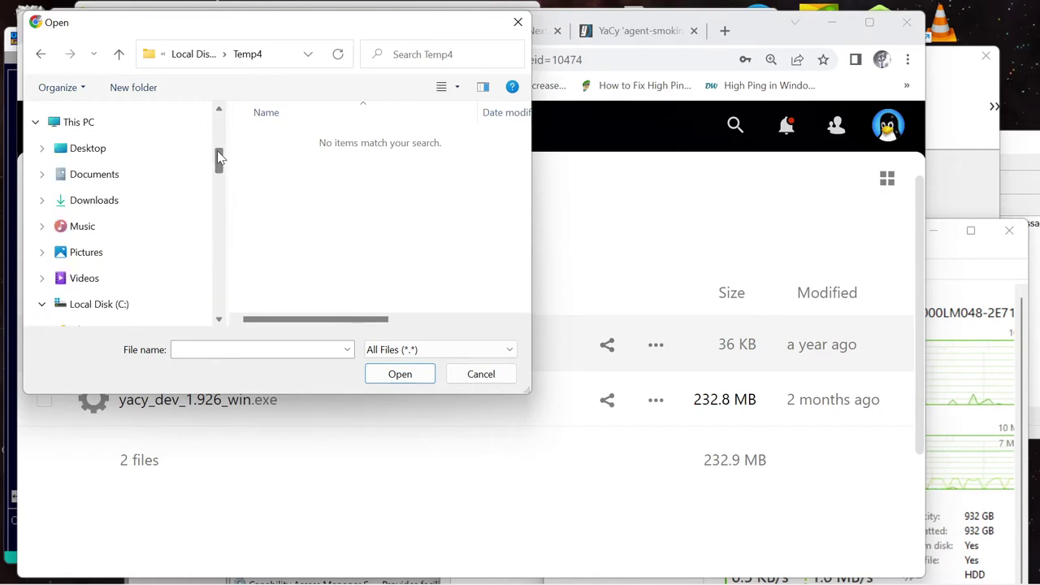
Upload both the Linux and Windows qb64 archives from the Downloads folder
click(92, 199)
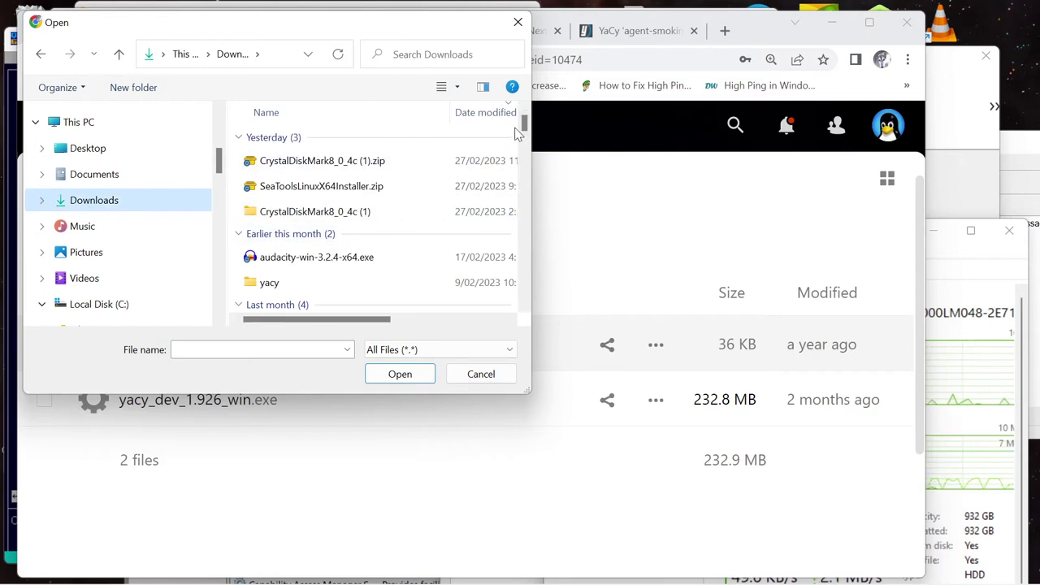
drag(525, 124, 525, 138)
click(302, 212)
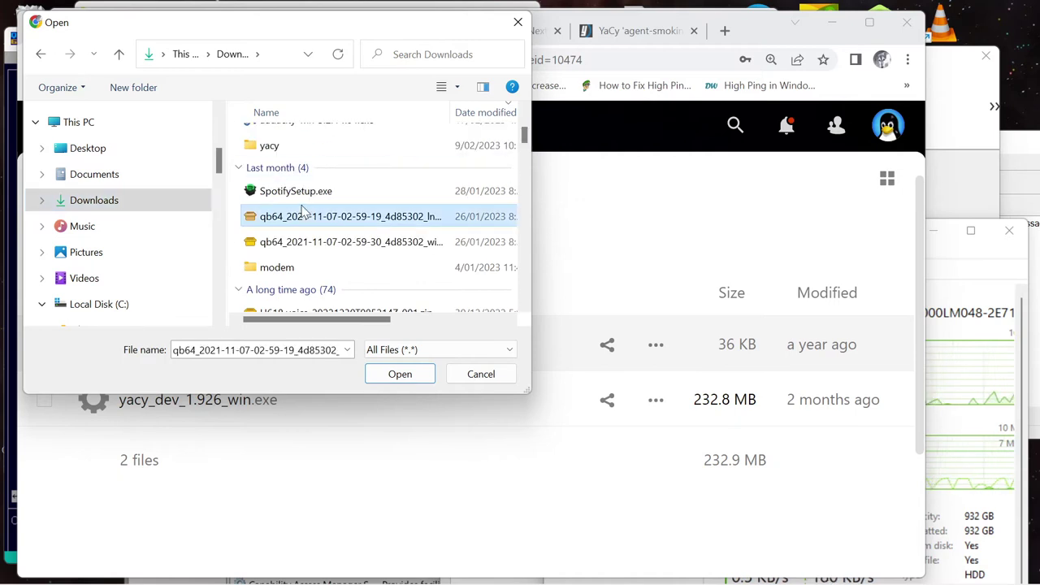
ctrl+click(308, 251)
click(399, 373)
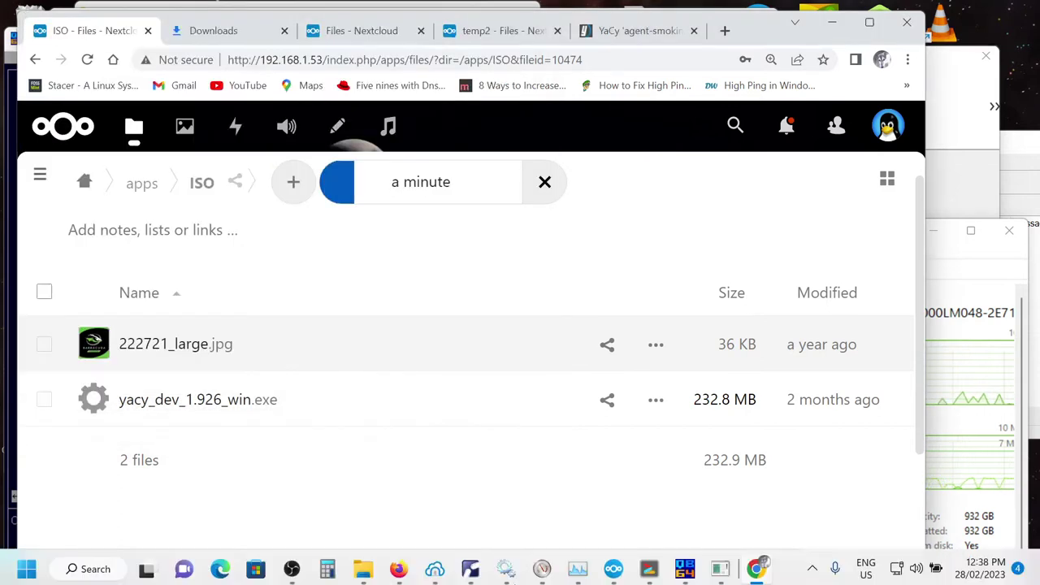
Show Task Manager's Ethernet throughput graph, positioned clear of the file list
click(578, 569)
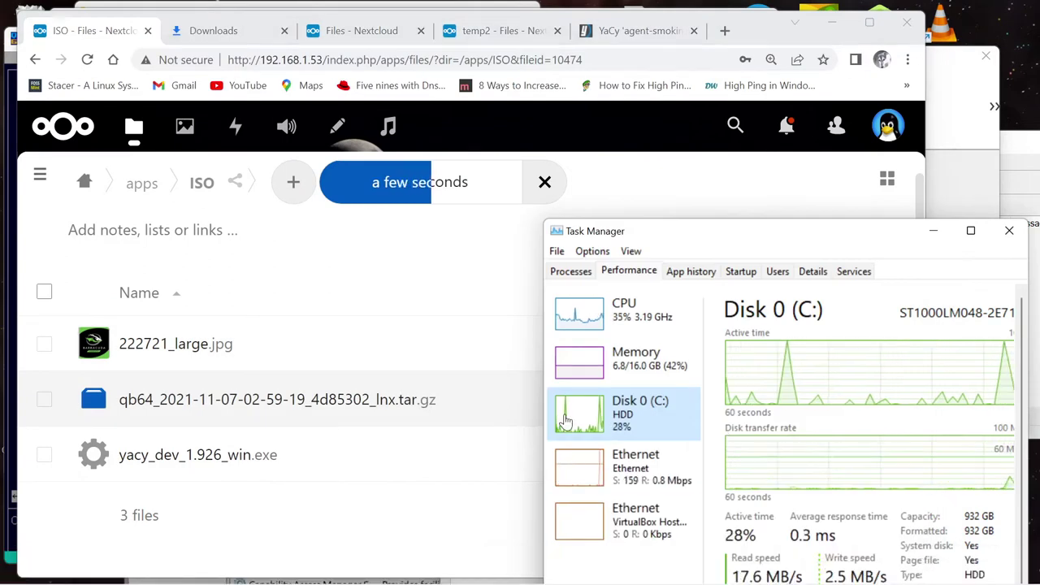
key(Down)
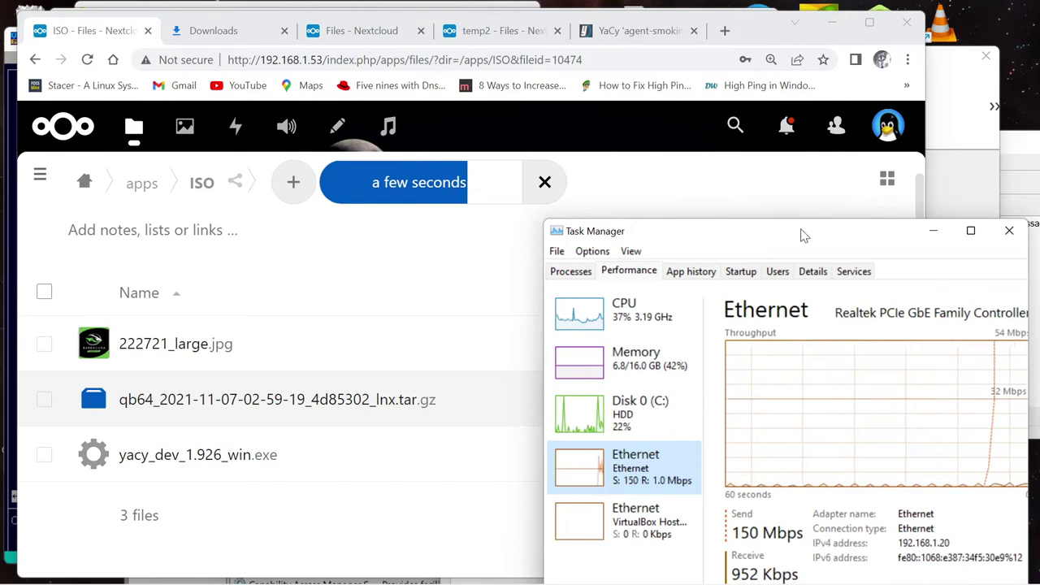
drag(800, 236, 709, 213)
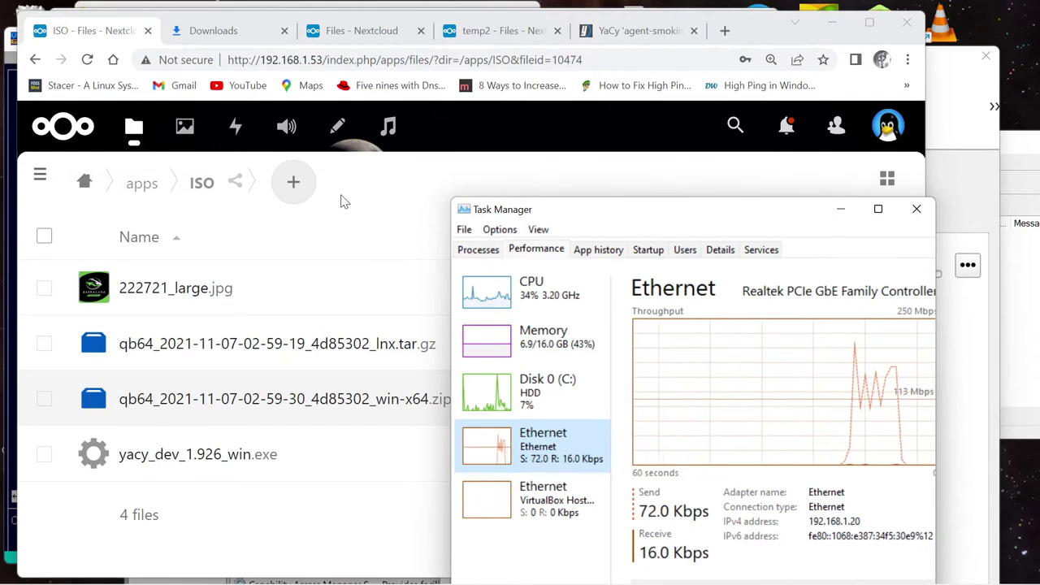
Upload the Audacity installer to the ISO folder and bring Task Manager back in front
click(294, 182)
click(315, 244)
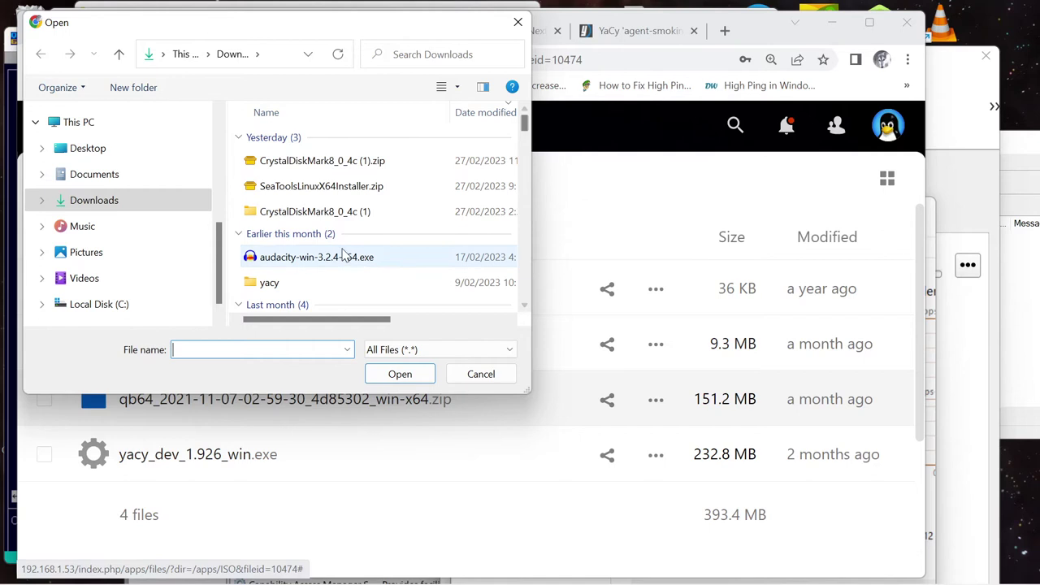
click(340, 255)
click(399, 374)
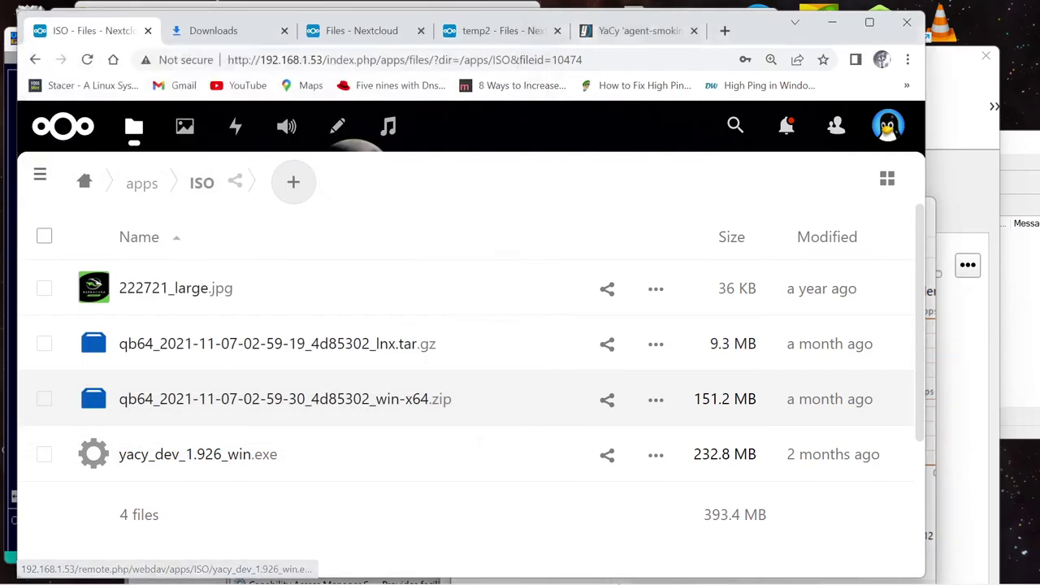
mouse_move(615, 571)
click(623, 433)
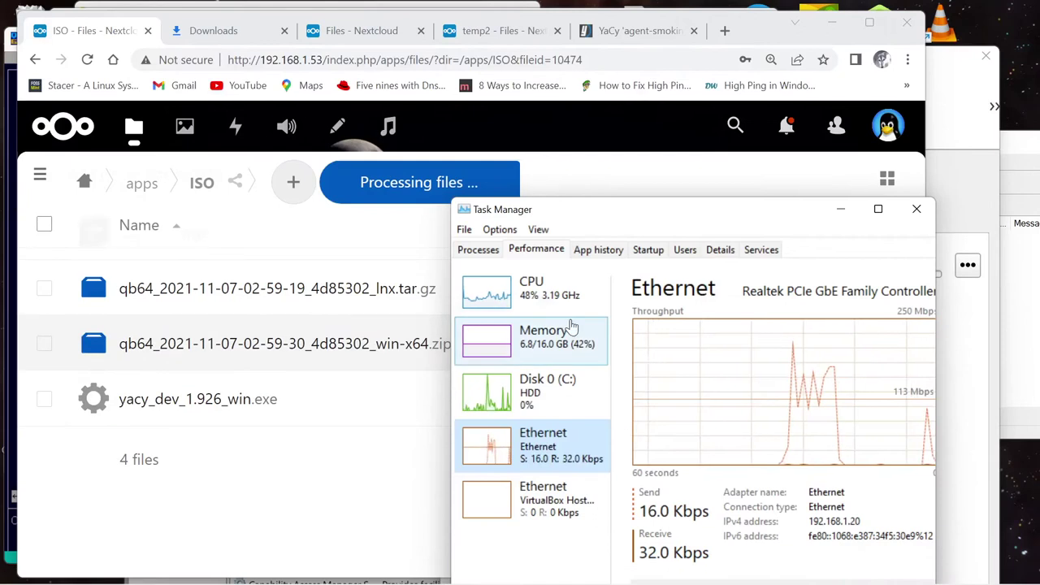
Upload the H618 voice zip into the ISO folder
click(293, 182)
click(292, 242)
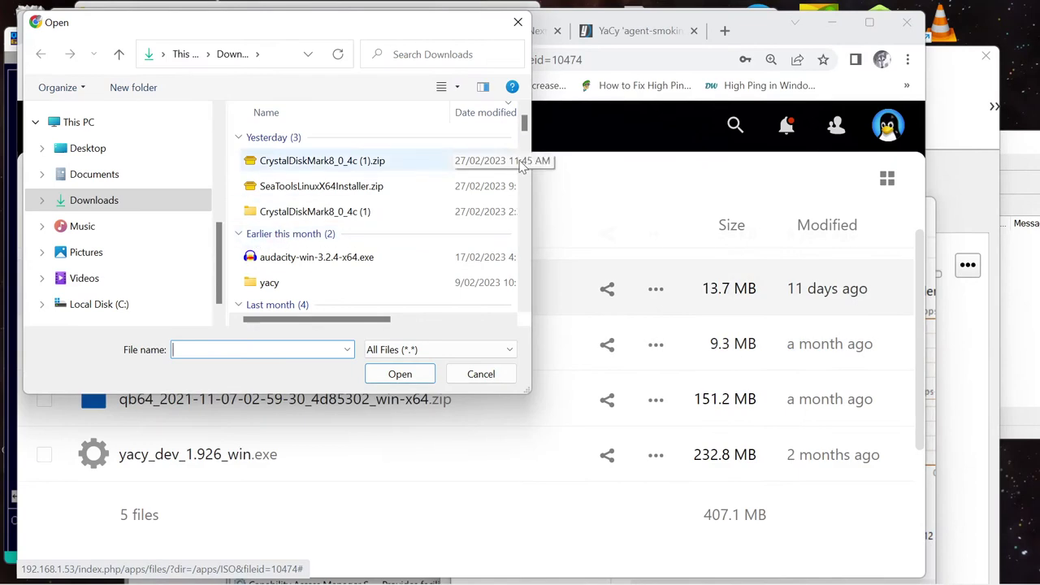
drag(525, 126, 525, 152)
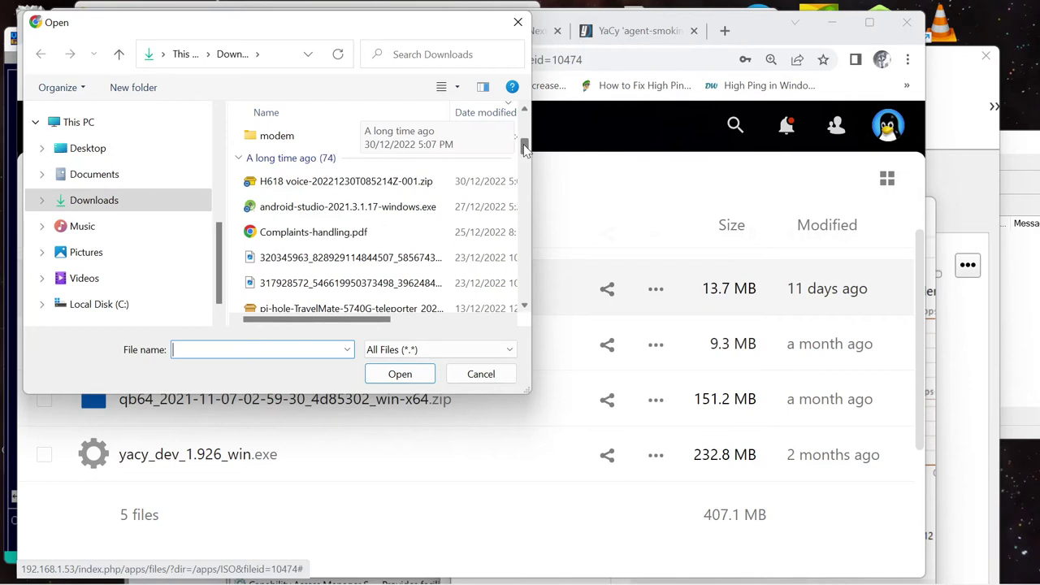
click(346, 183)
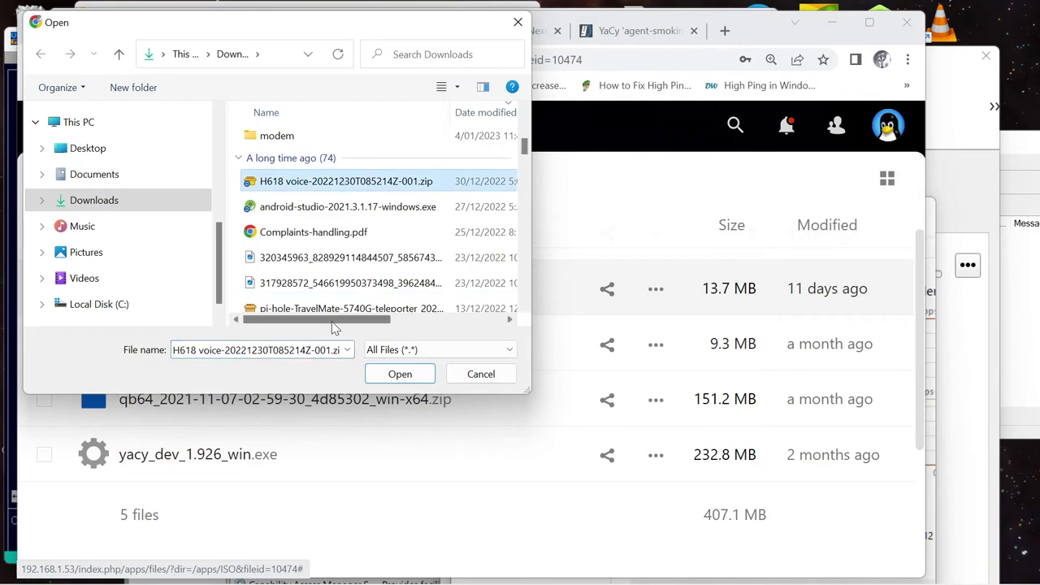
drag(333, 323, 355, 324)
click(399, 373)
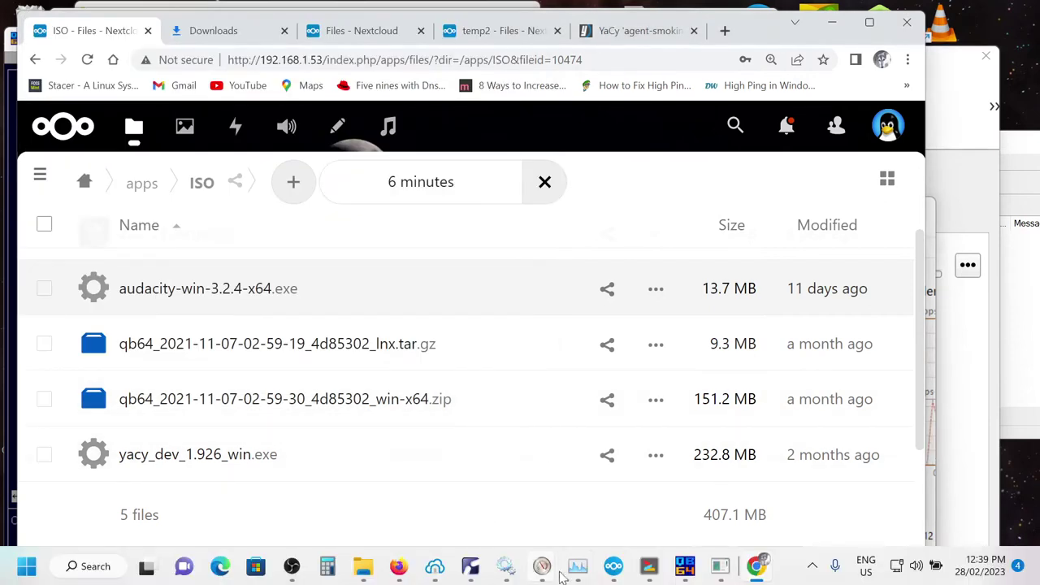
Bring Task Manager's Ethernet throughput page to the front to watch the upload
click(577, 568)
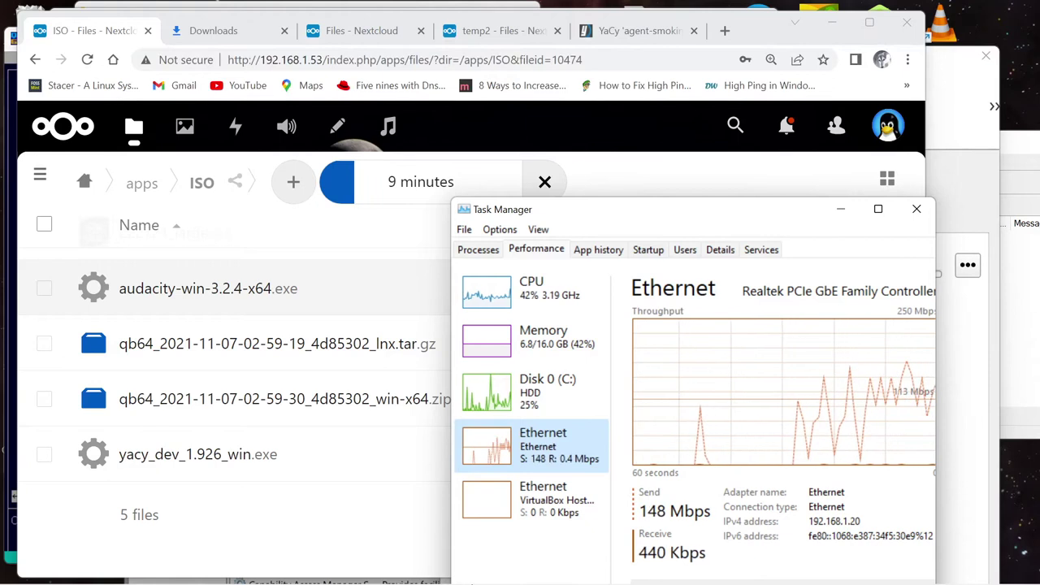
On the remote Ubuntu desktop, replace the partial pkill command with top and run it
click(471, 567)
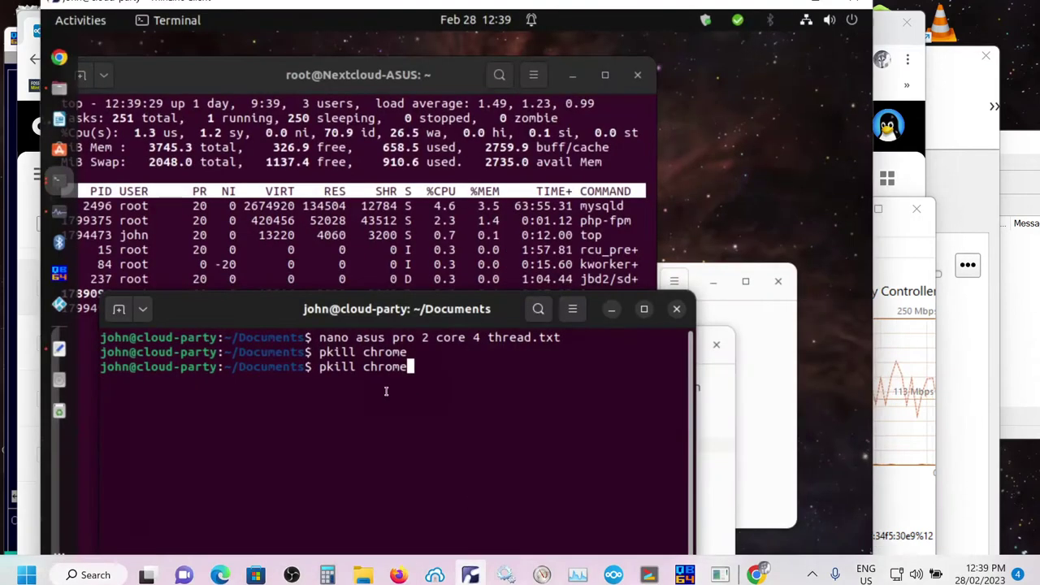
key(BackSpace)
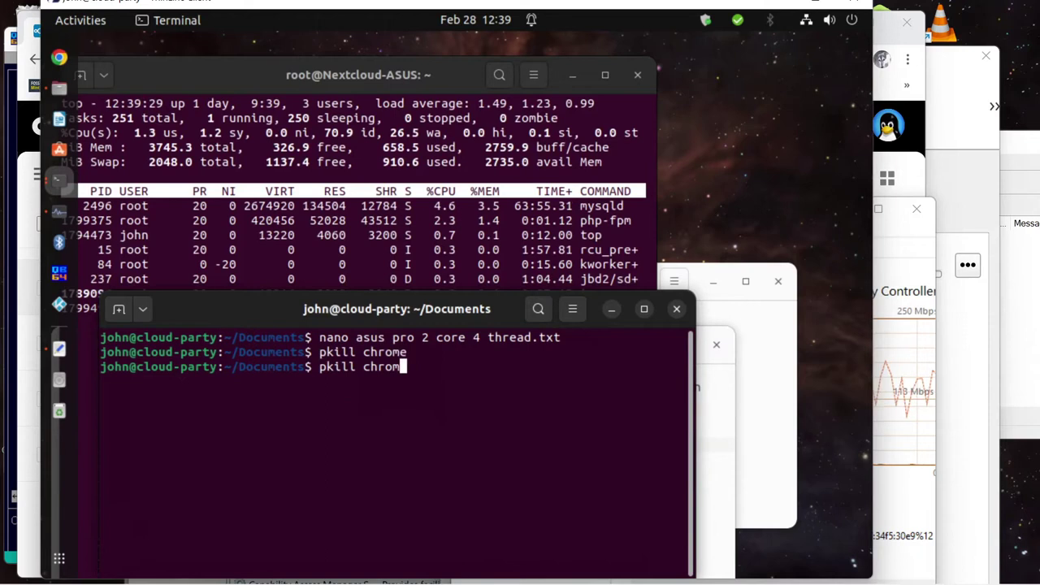
key(BackSpace)
key(BackSpace)
key(BackSpace)
key(BackSpace)
key(BackSpace)
key(BackSpace)
key(BackSpace)
key(BackSpace)
key(BackSpace)
key(BackSpace)
key(BackSpace)
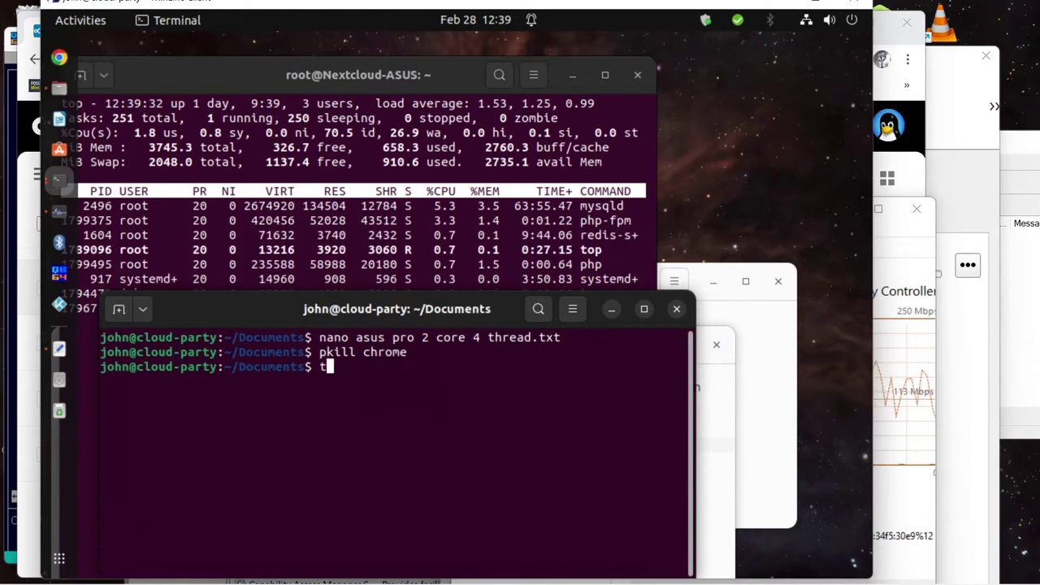
text(top)
key(Return)
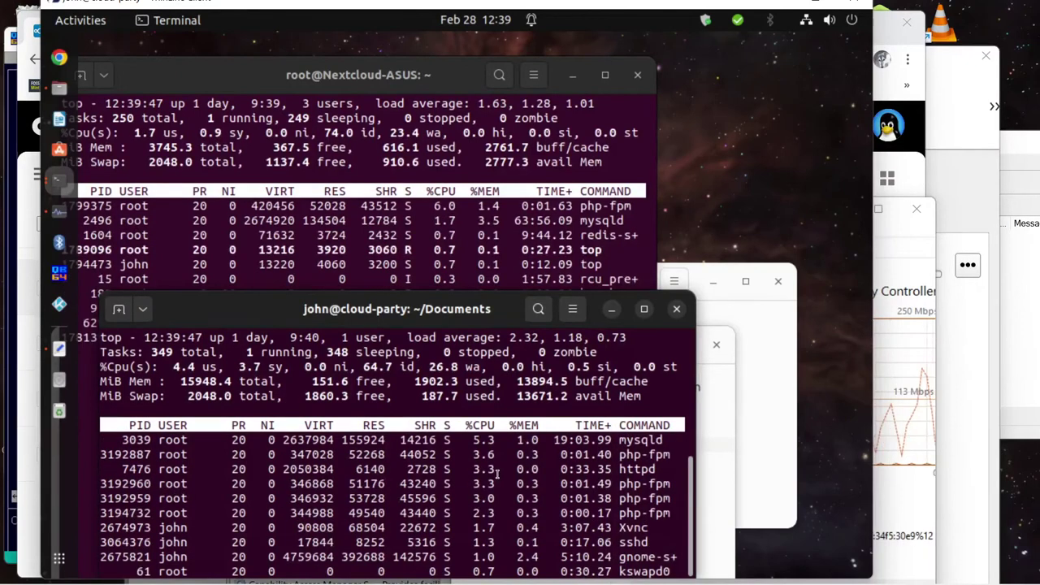
Move Task Manager further right, then open the notification and calendar panel
click(908, 429)
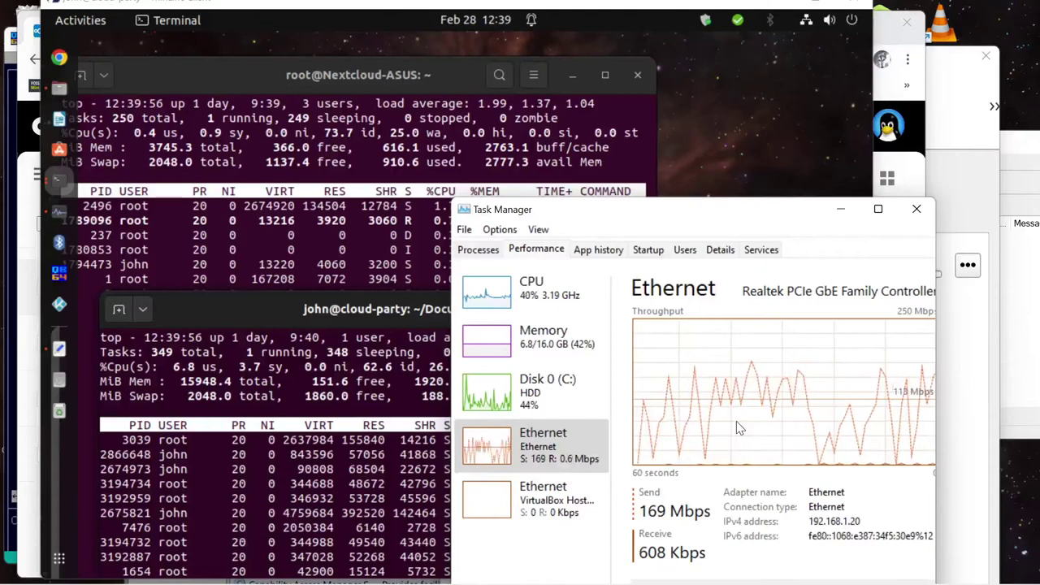
drag(704, 211, 832, 191)
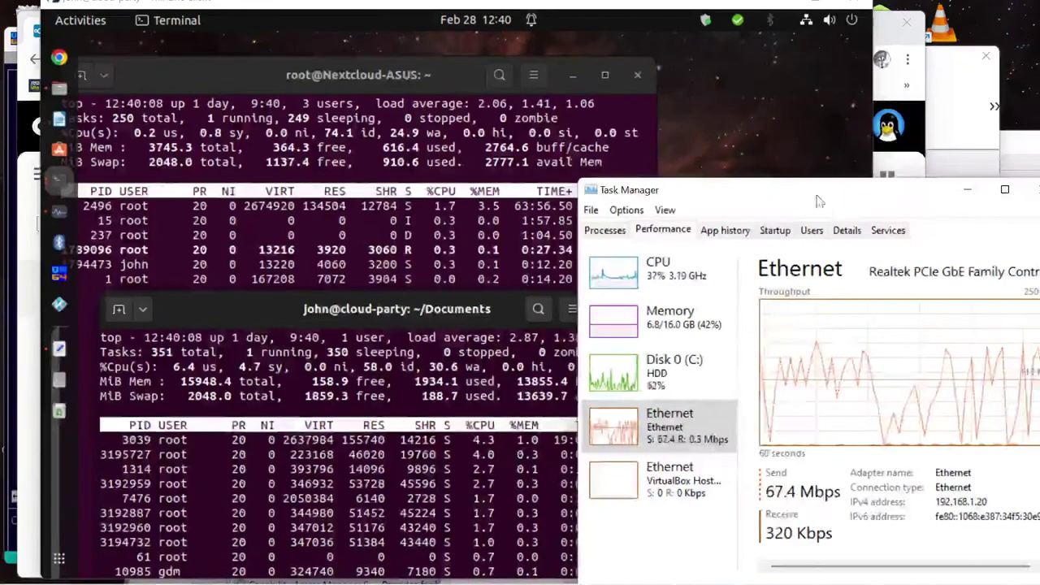
click(445, 24)
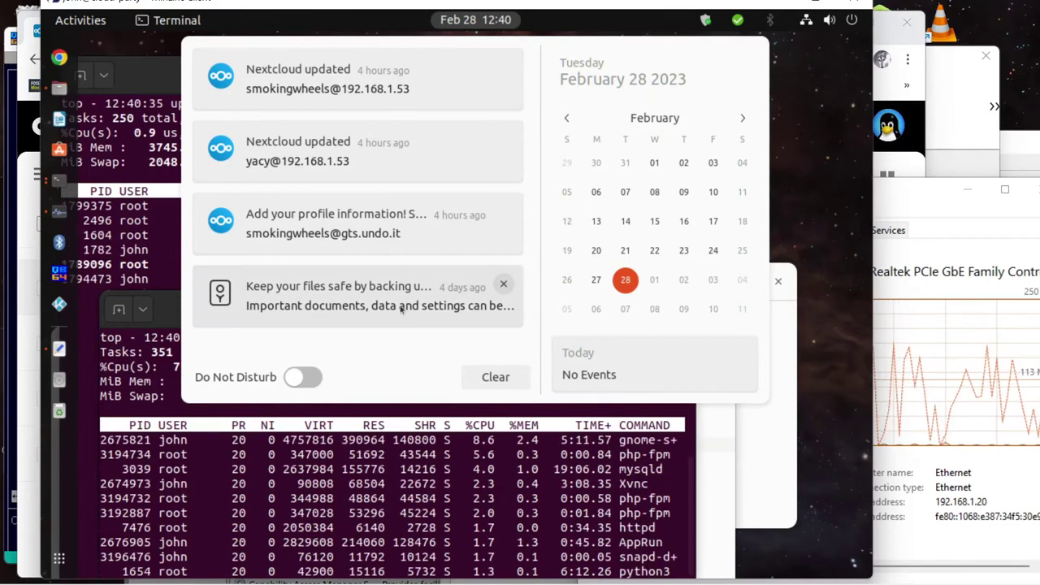
Close the notification panel and bring Task Manager, then Chrome's Nextcloud ISO folder, forward
click(345, 151)
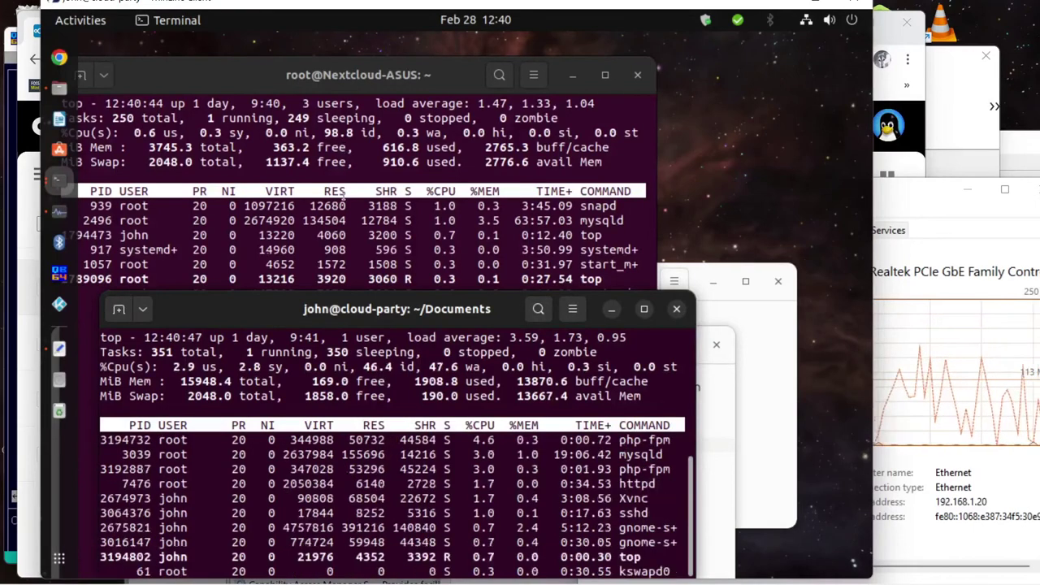
click(939, 195)
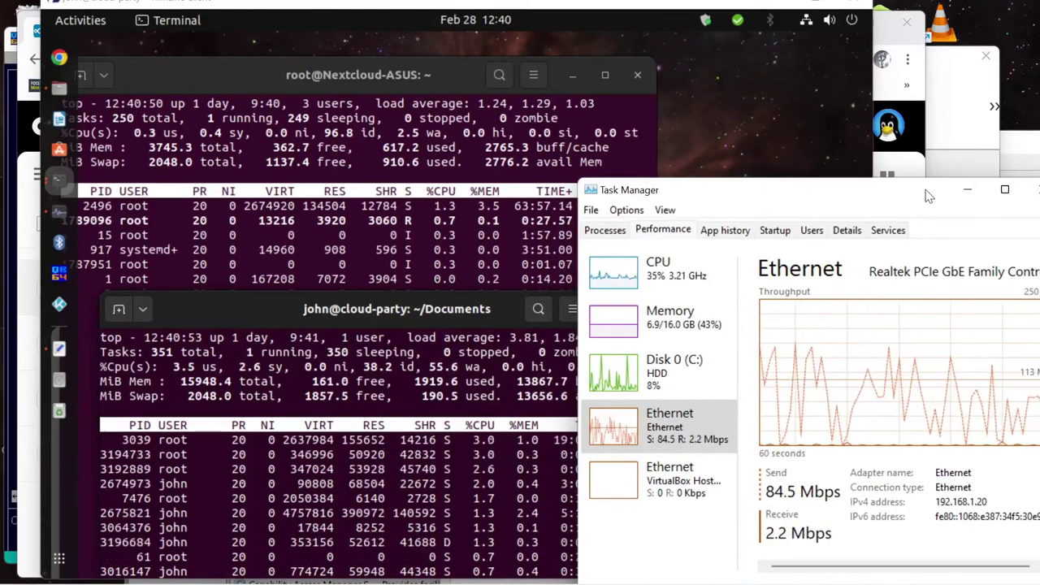
click(883, 36)
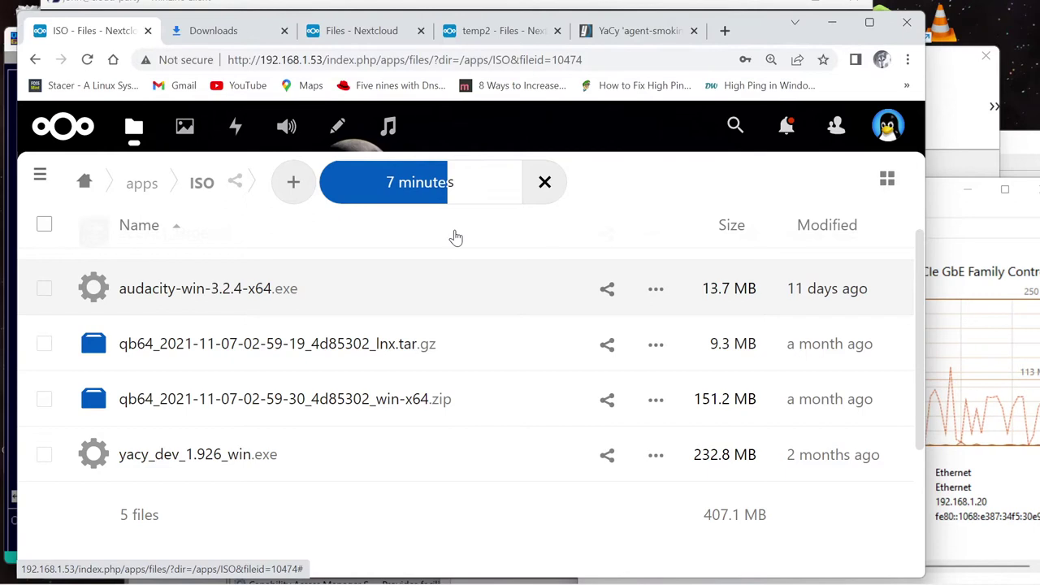
Show Chrome's Downloads list, then bring the Bitvise terminal running top in front
click(235, 31)
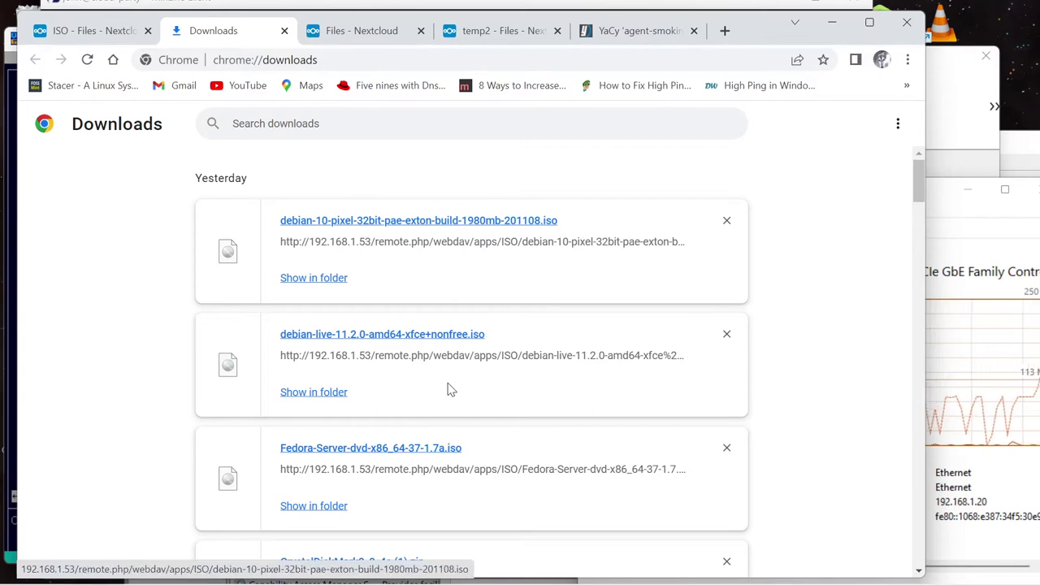
mouse_move(471, 582)
mouse_move(578, 573)
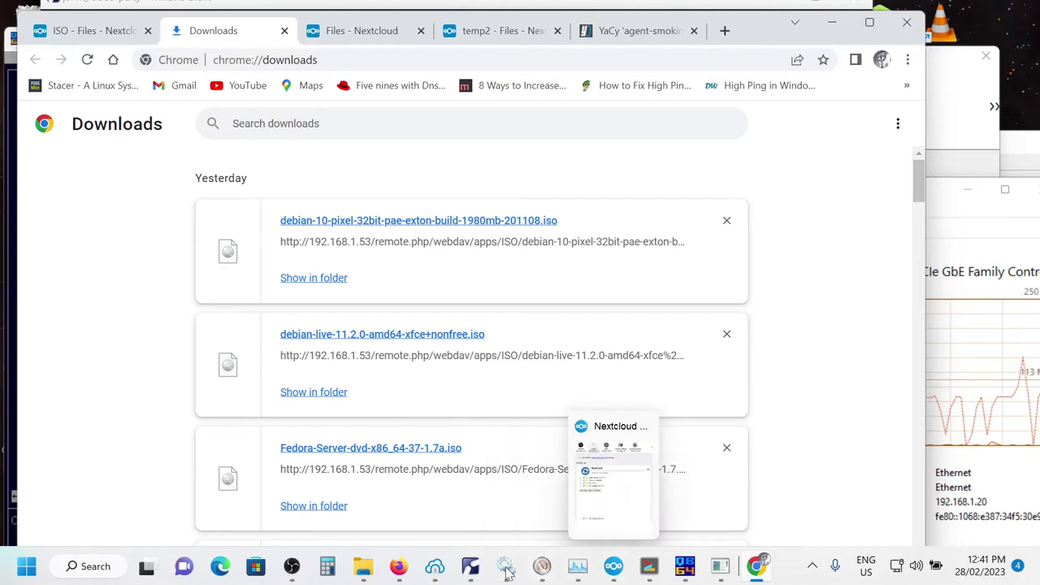
mouse_move(685, 569)
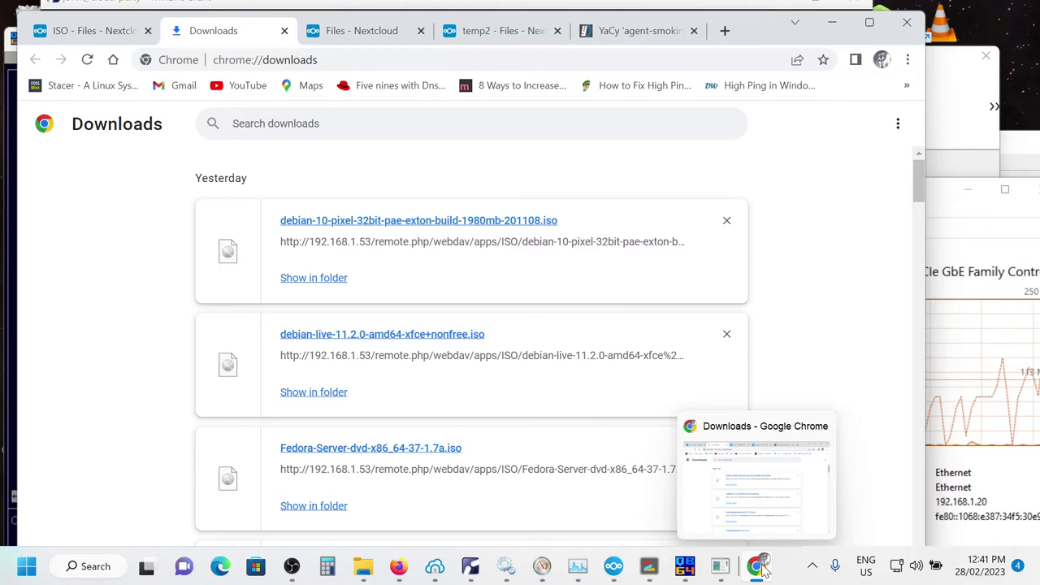
mouse_move(648, 573)
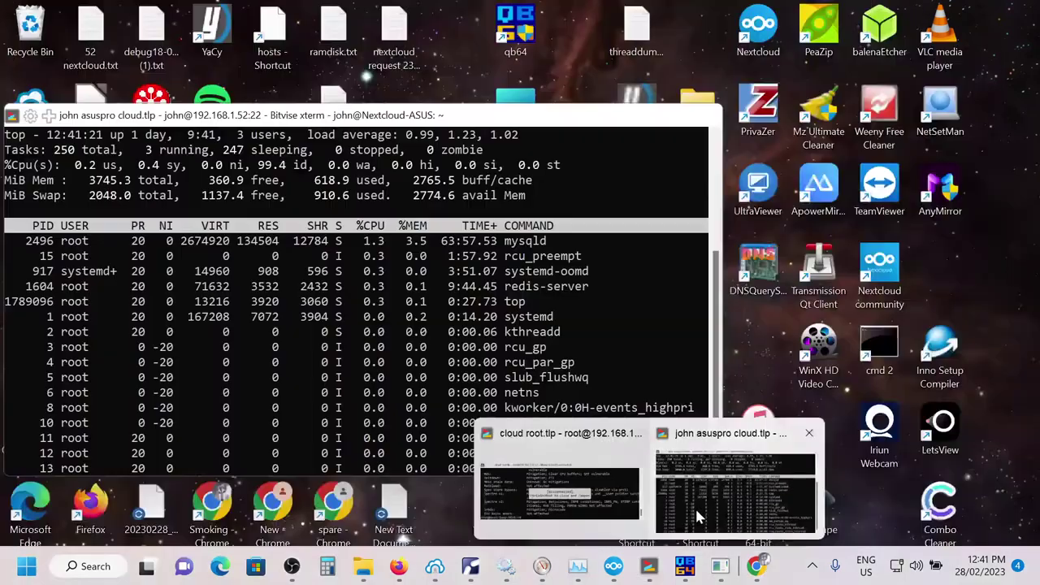
click(695, 506)
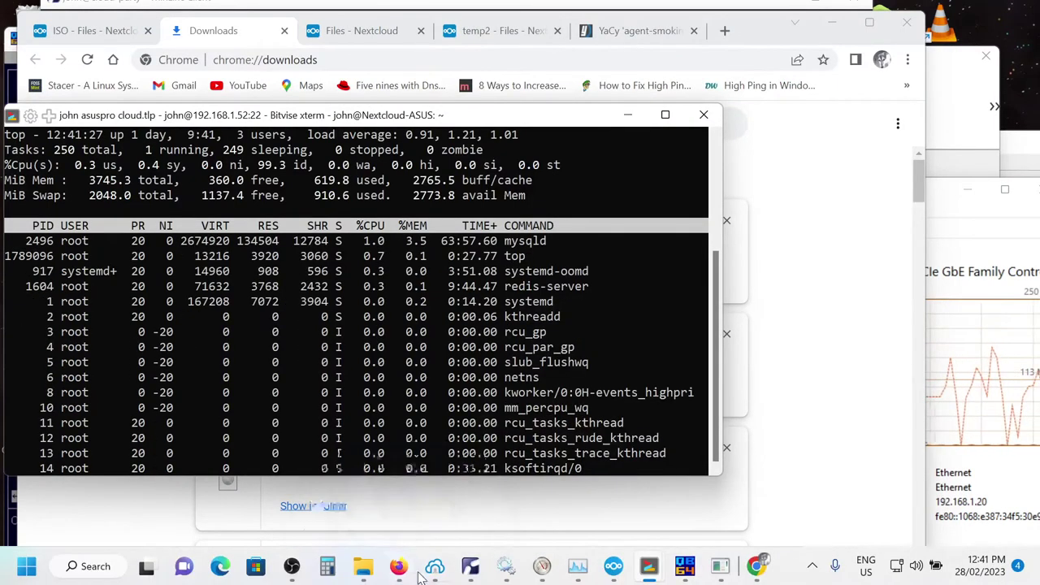
Minimize the OBS screen-recording window
mouse_move(399, 575)
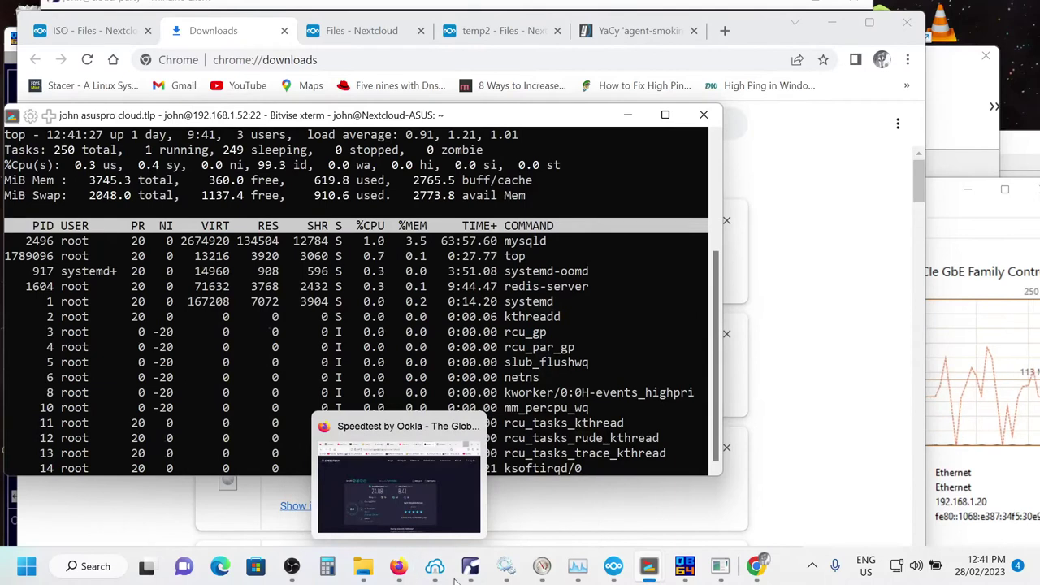
click(292, 567)
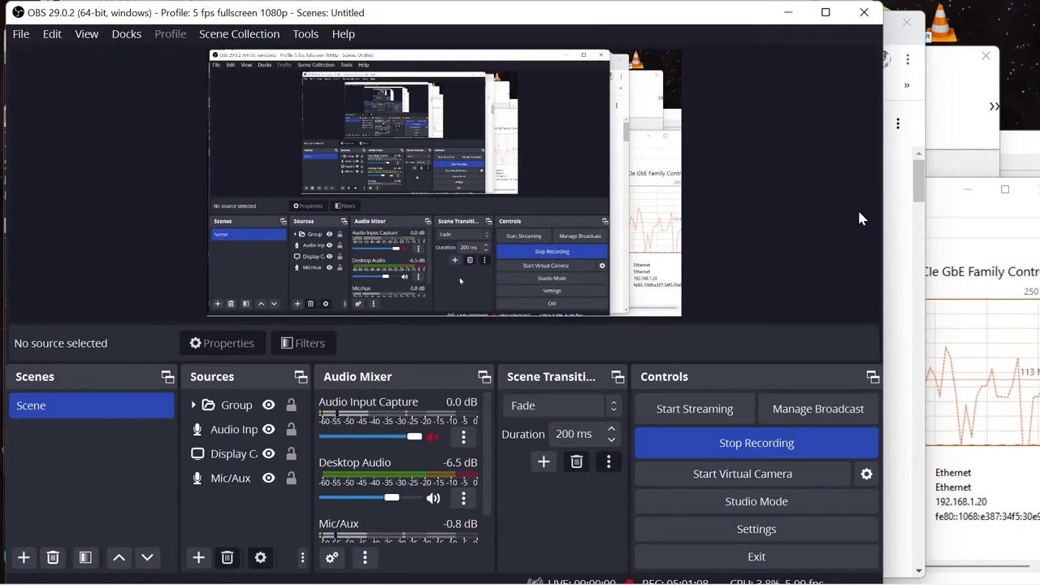
click(787, 13)
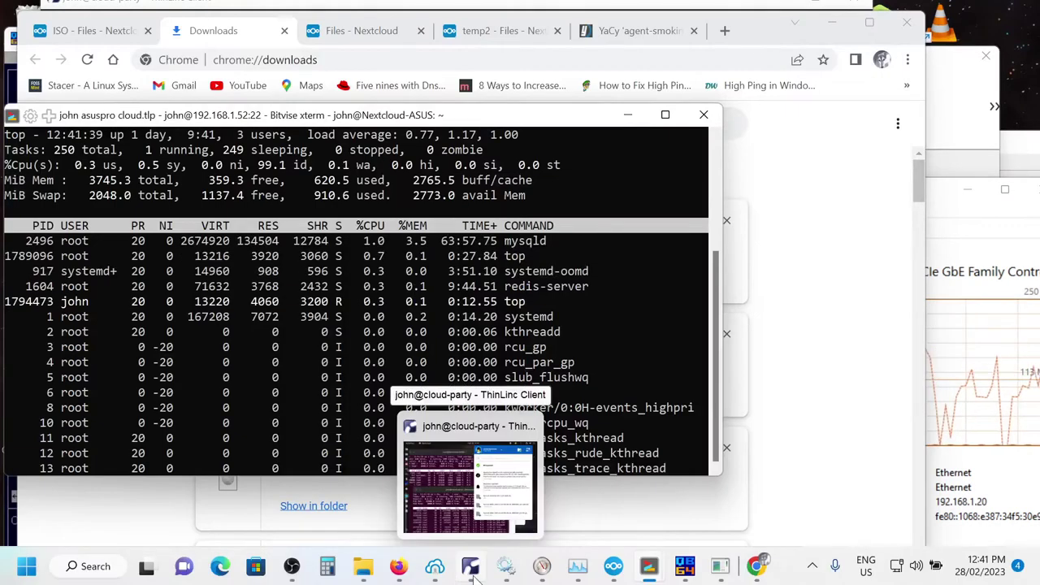
Restore Windows Services, select Apple Mobile Device Service, then bring the Bitvise SFTP window forward
click(505, 567)
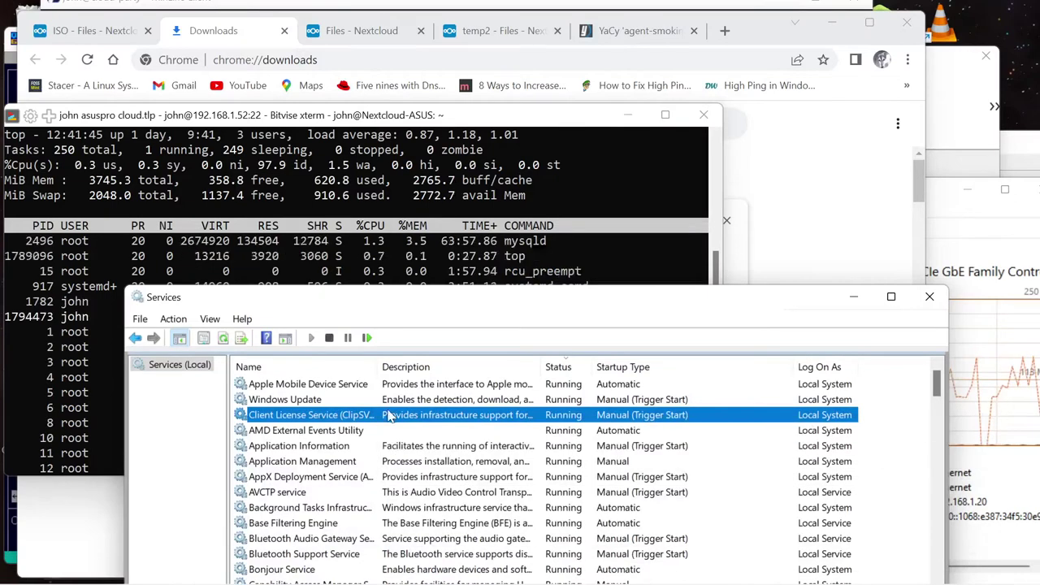
click(354, 388)
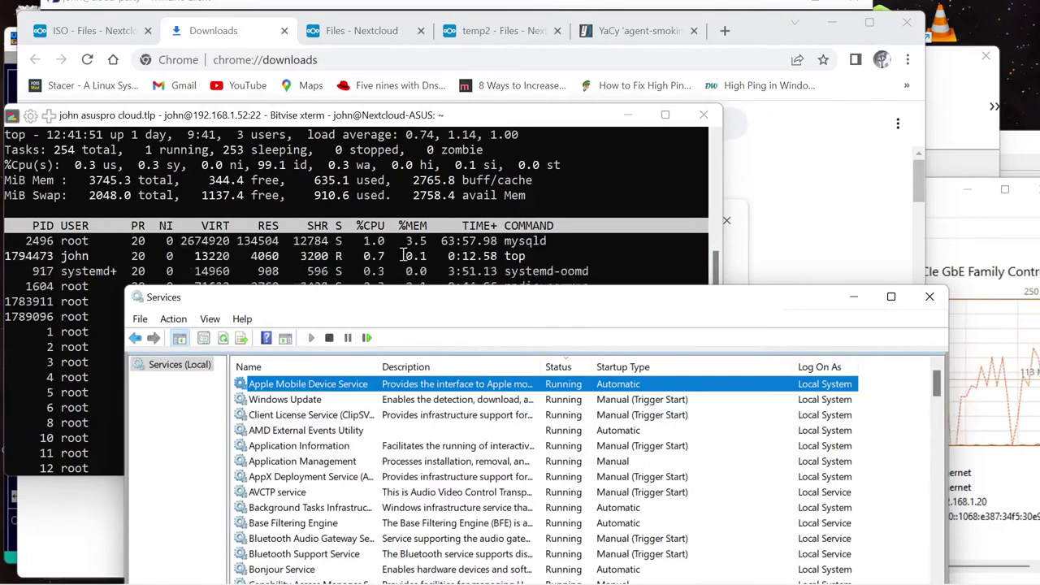
click(939, 136)
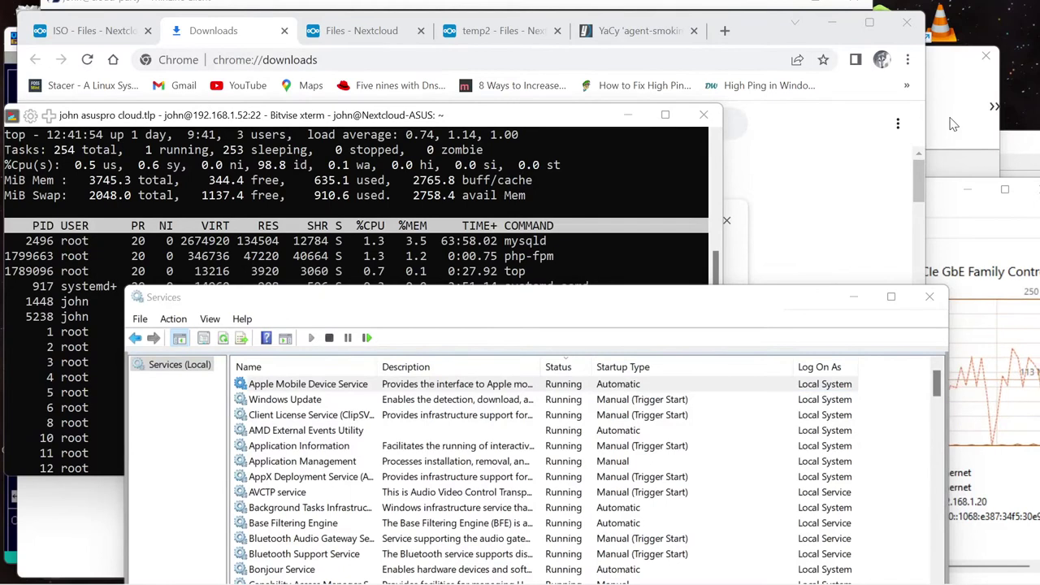
click(1021, 174)
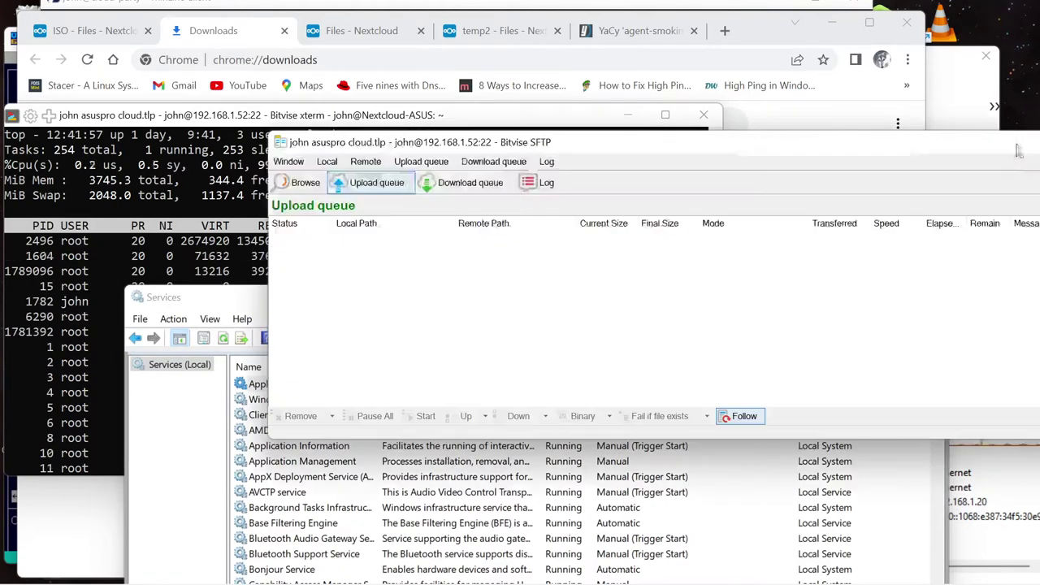
Move the SFTP window left in Browse mode and dismiss the Nextcloud sync error notification
drag(886, 153, 626, 149)
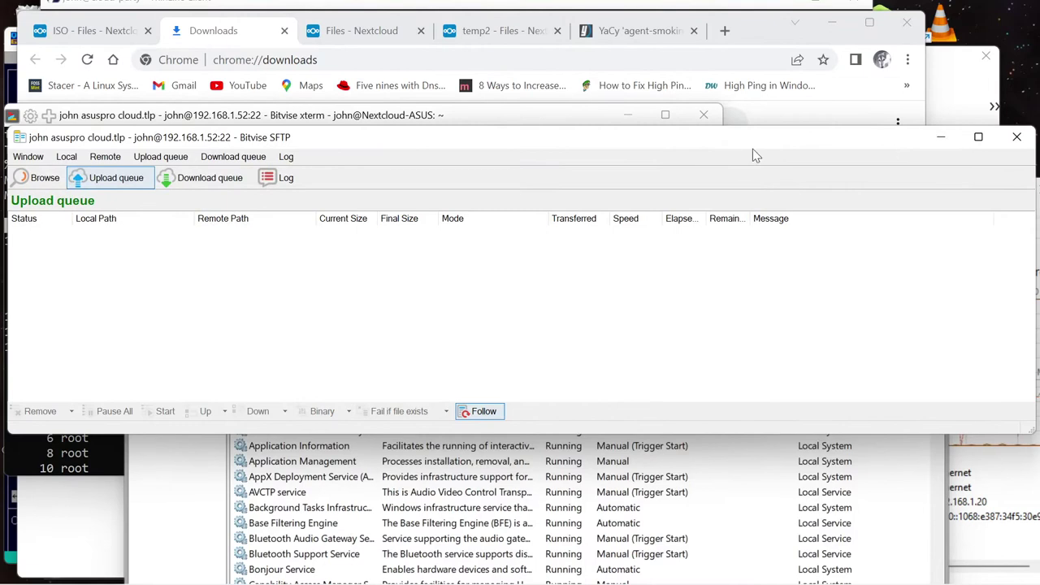
click(38, 177)
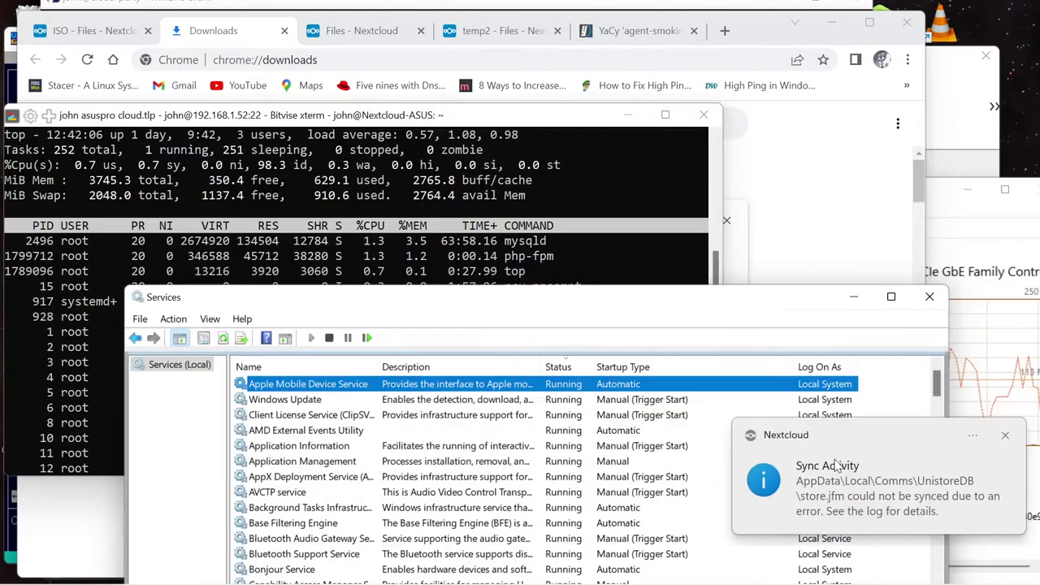
click(840, 489)
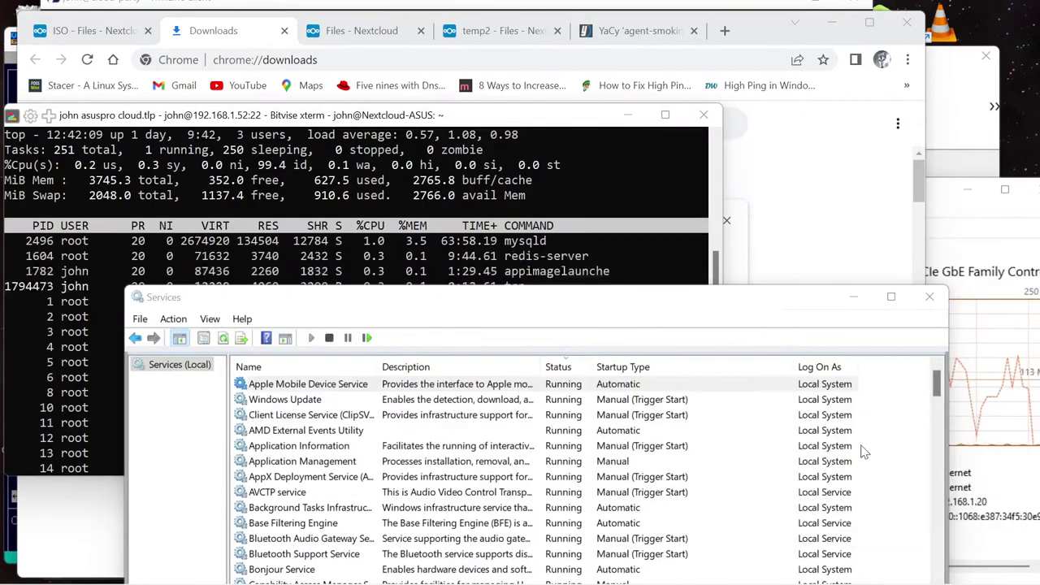
click(969, 218)
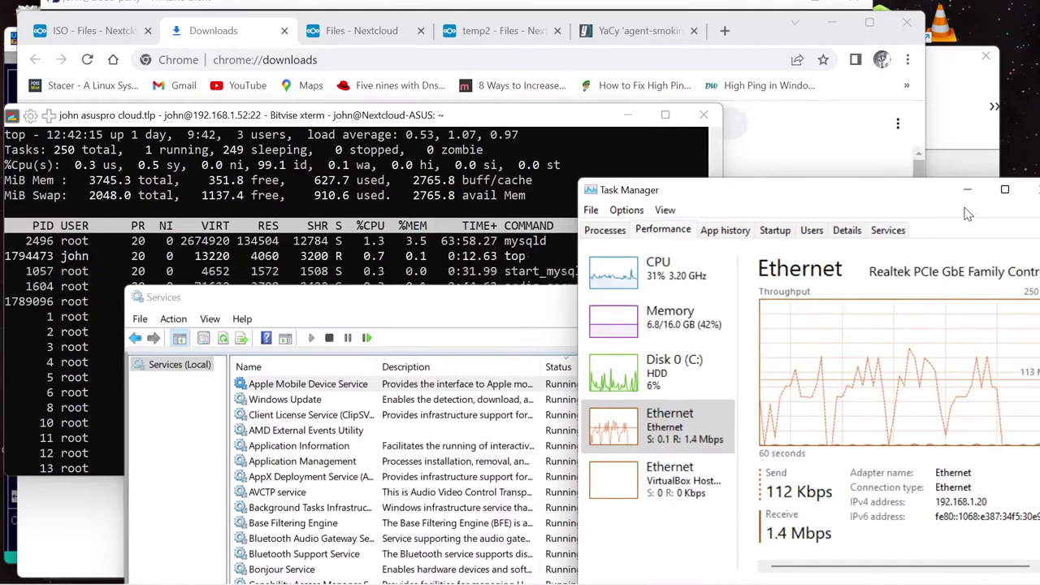
In Nextcloud settings, show the 90 GB account and its unresolved sync conflicts
click(962, 104)
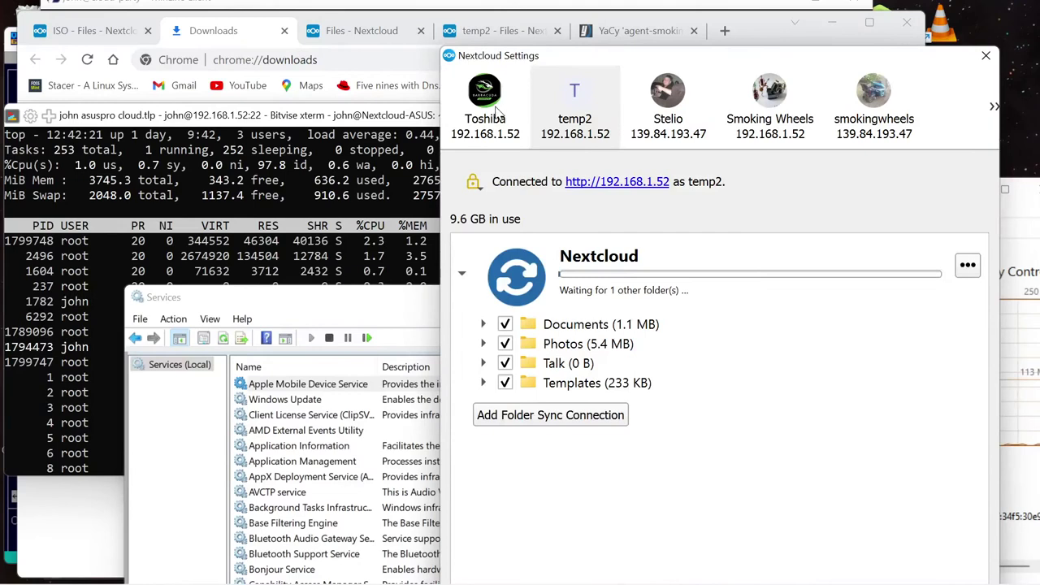
click(498, 110)
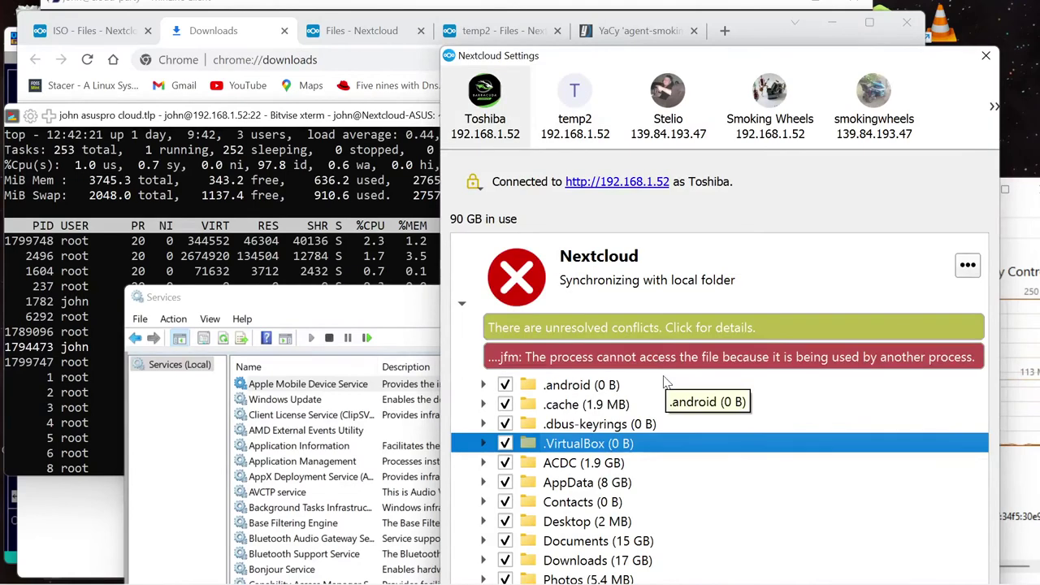
click(652, 328)
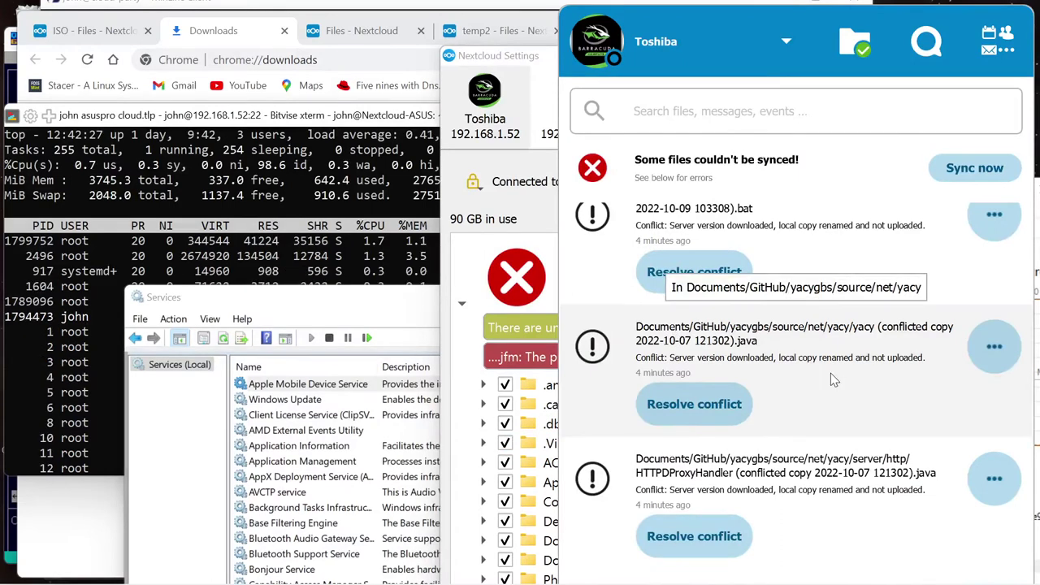
Start a sync of the 90 GB account, then open and cancel the yacy.java conflict dialog
click(983, 172)
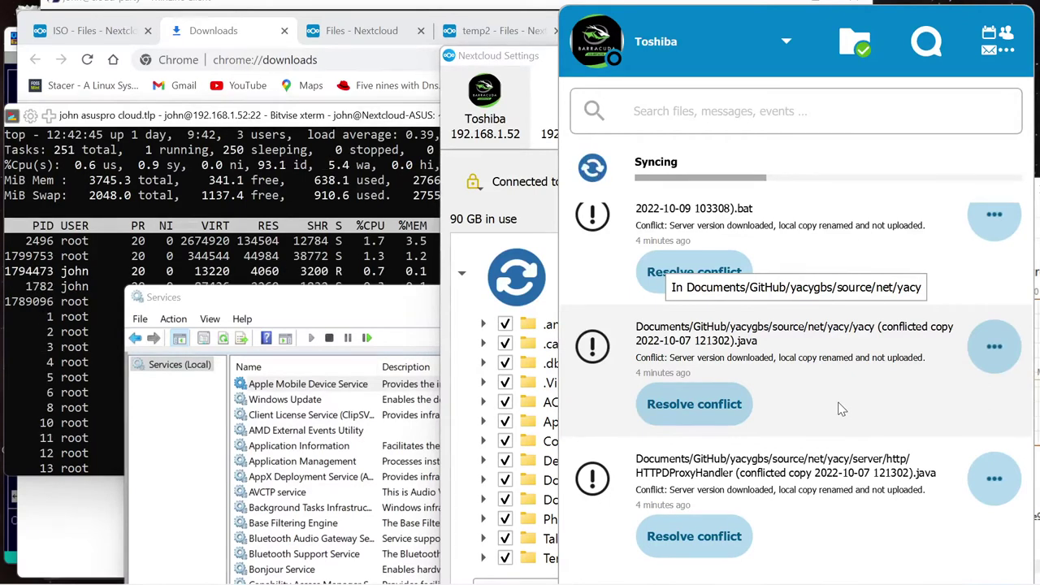
click(719, 404)
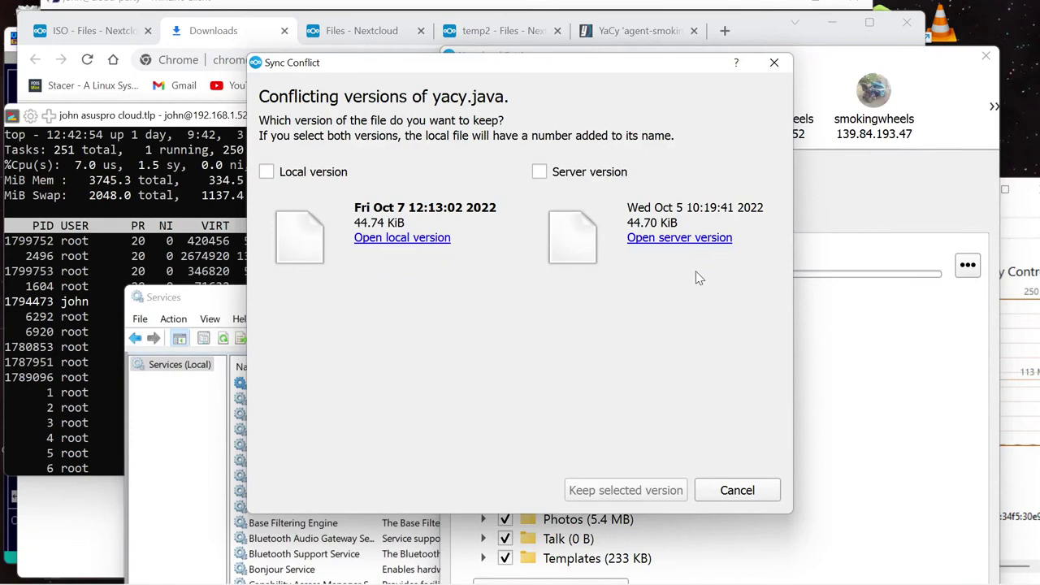
click(738, 490)
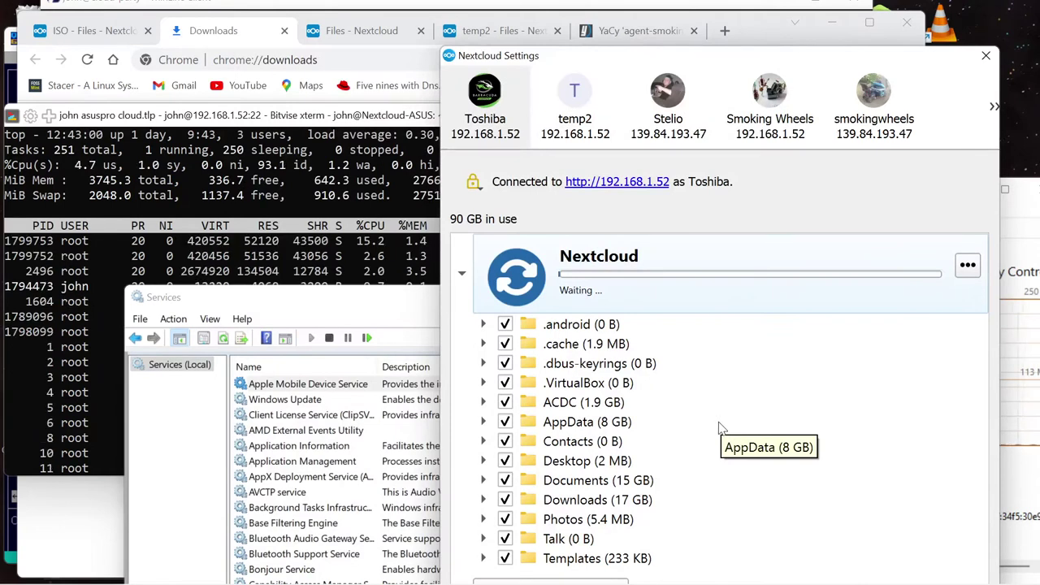
Review the other account tabs and force sync the Linux Apps account
click(582, 119)
click(675, 114)
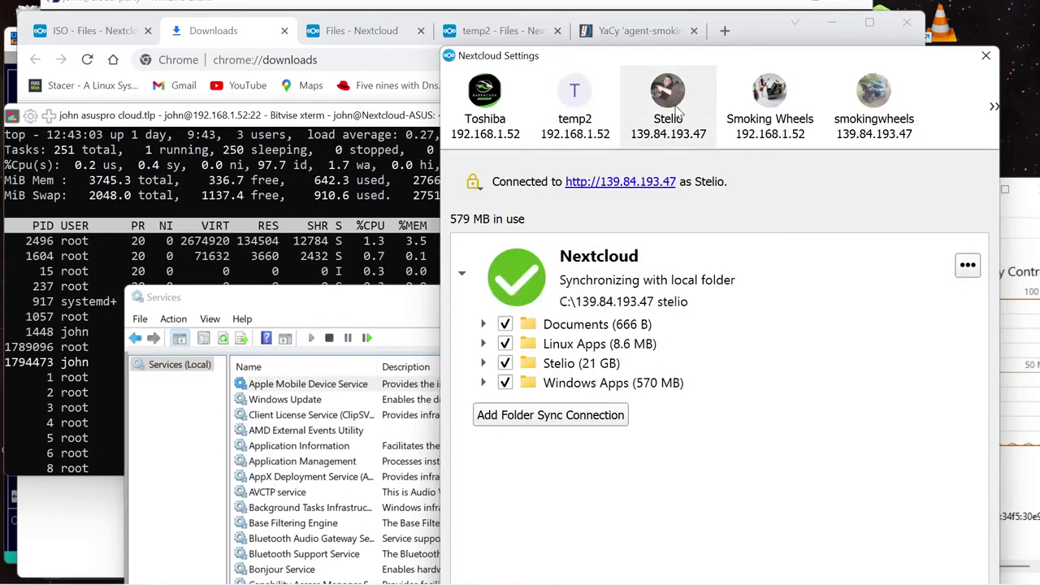
click(772, 114)
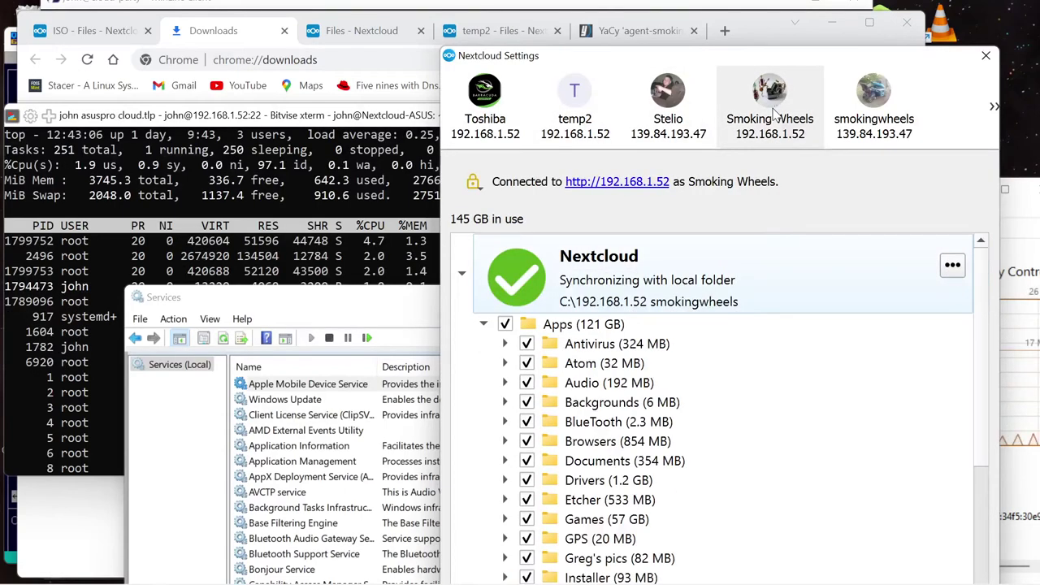
click(681, 110)
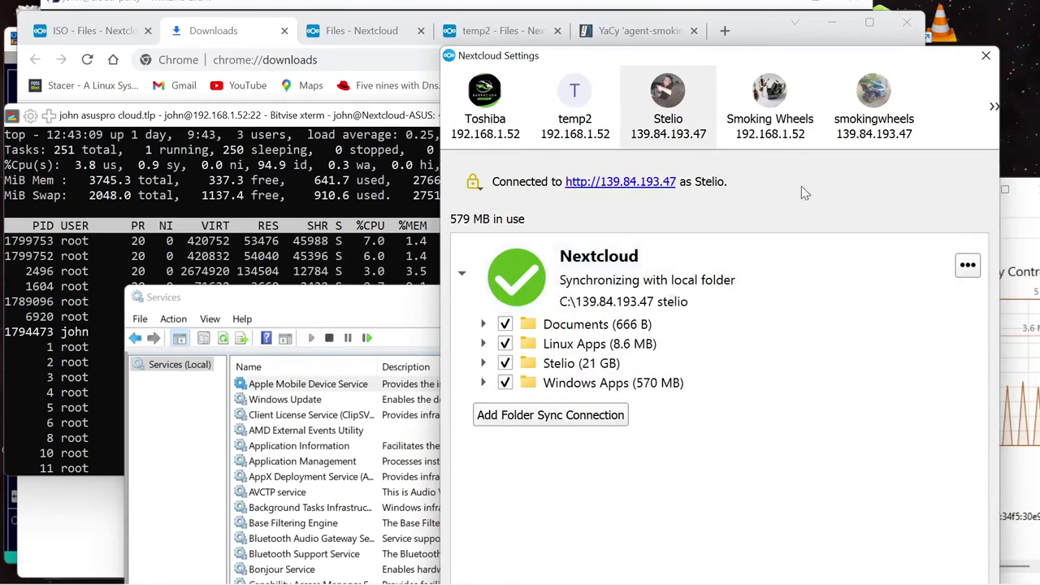
click(967, 268)
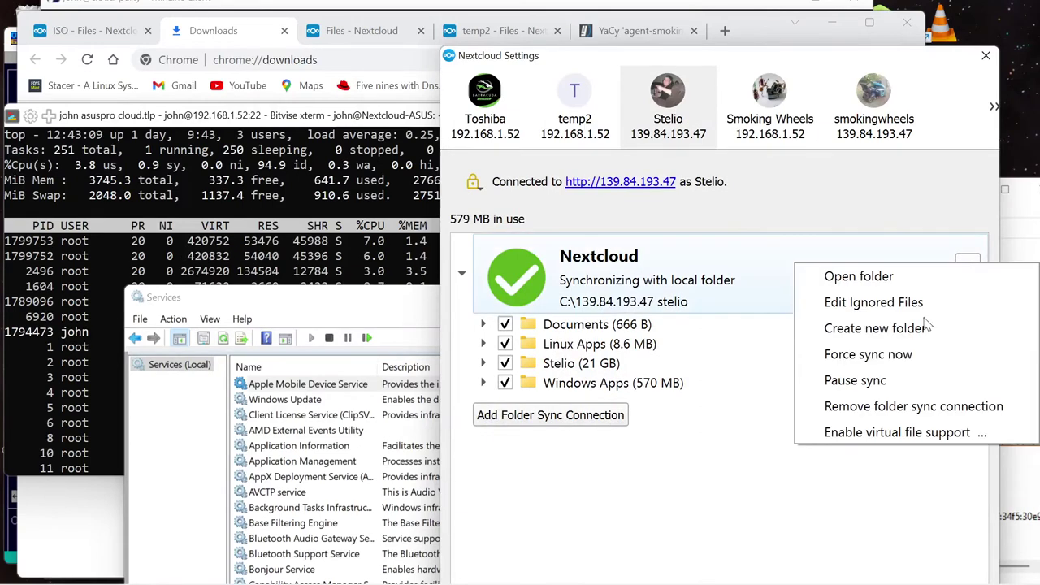
click(893, 355)
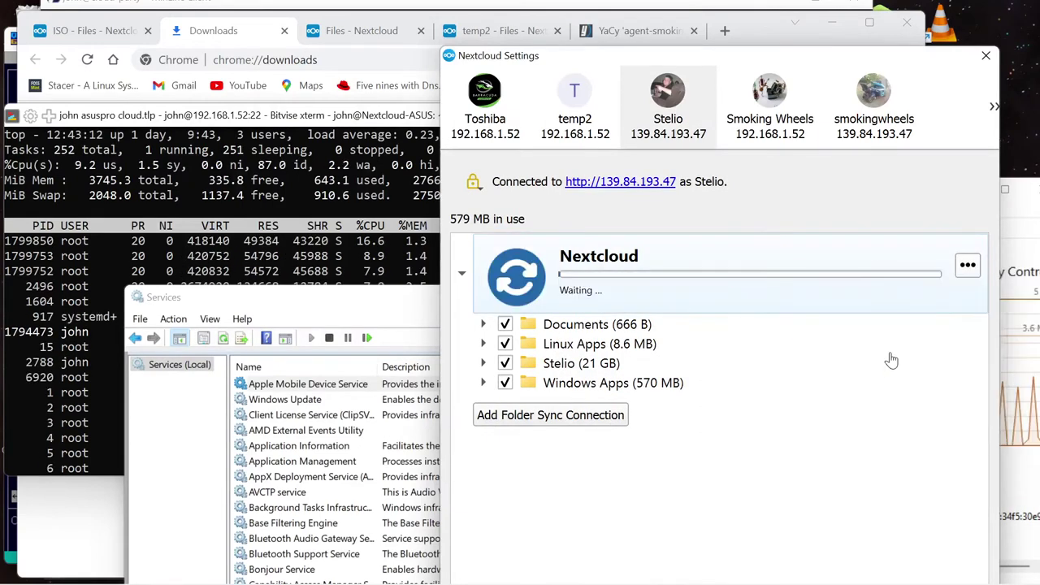
Force sync the Apps account and the 21 GB account on 139.84.193.47
click(775, 110)
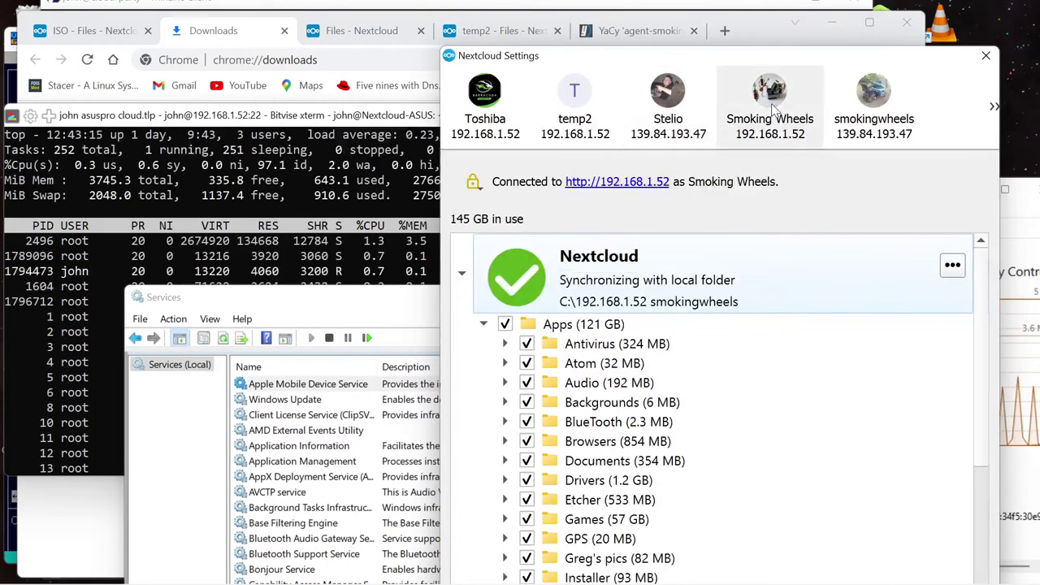
click(949, 265)
click(878, 354)
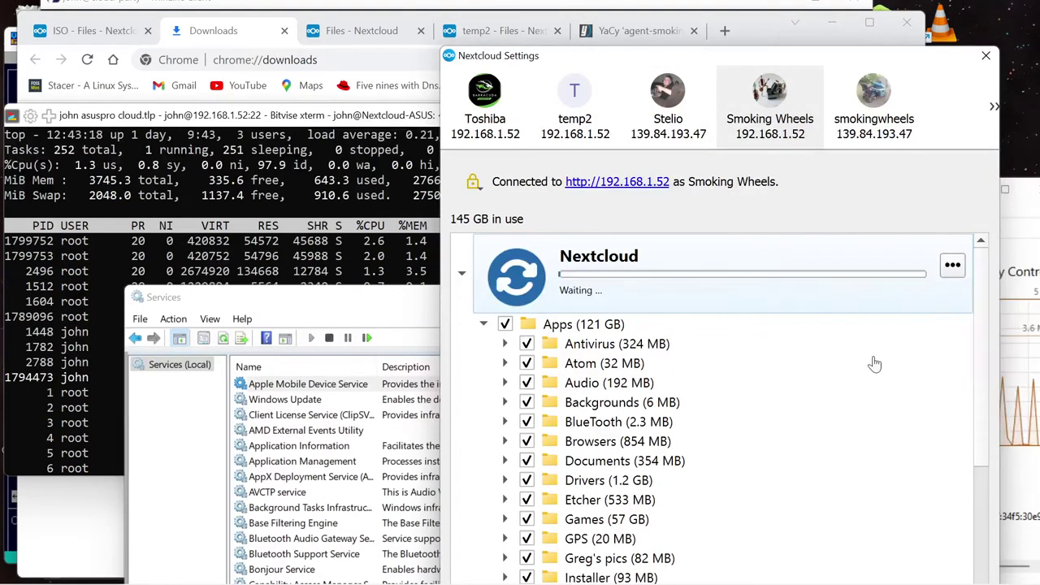
click(868, 100)
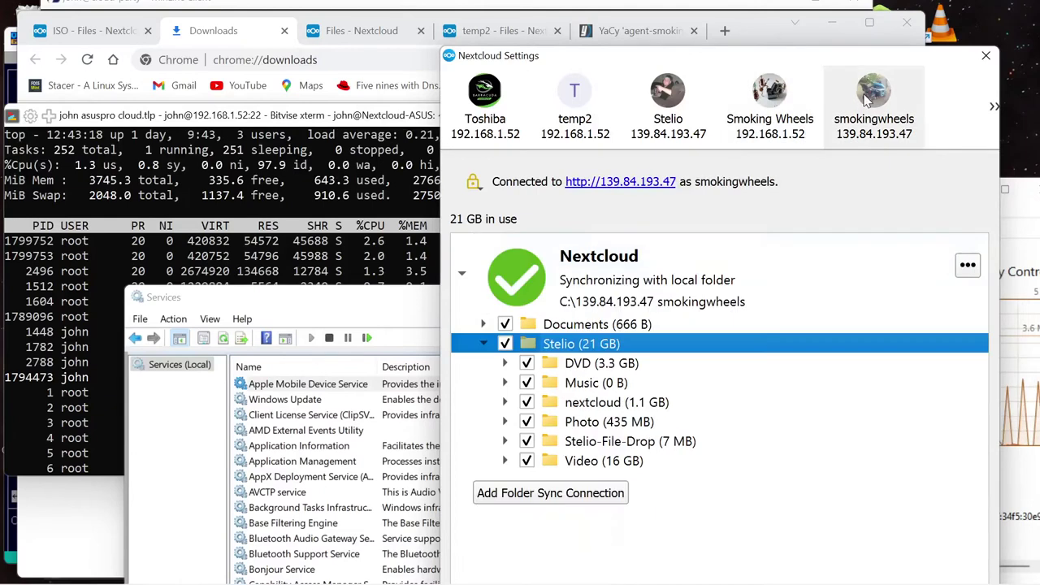
click(967, 267)
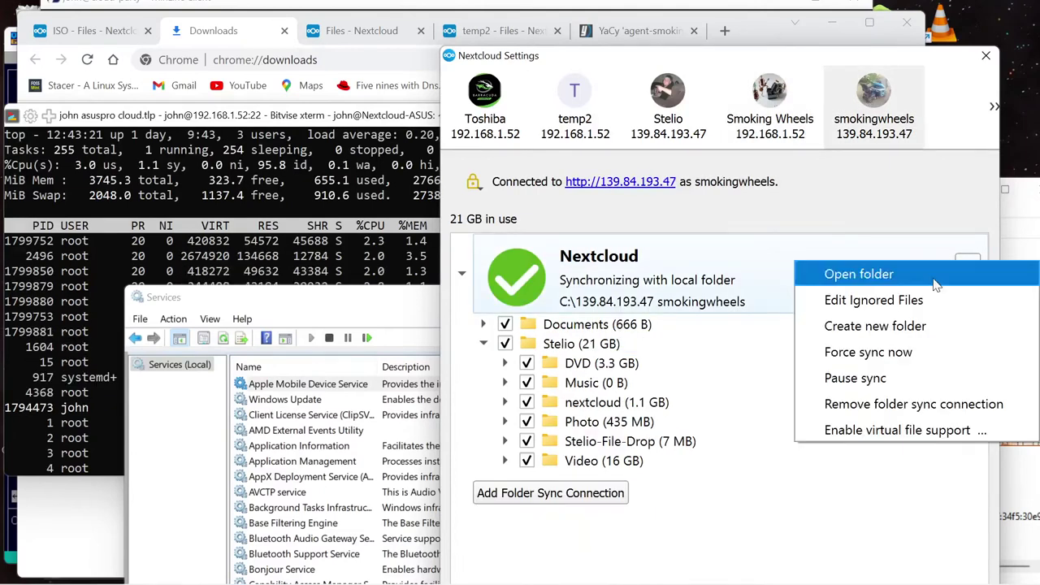
click(870, 355)
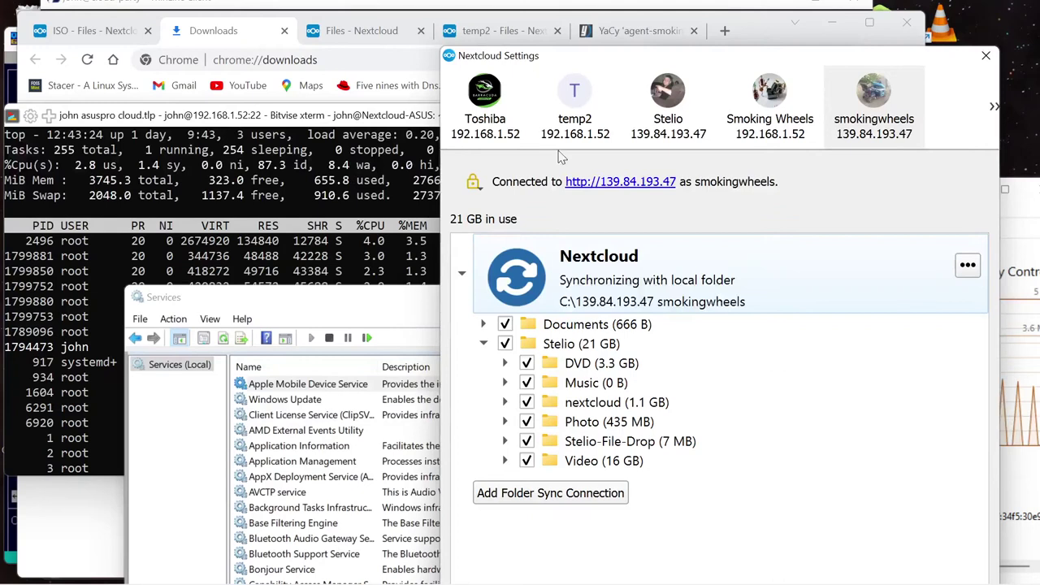
Return to the 90 GB account's sync status and reveal the additional settings pages
click(501, 106)
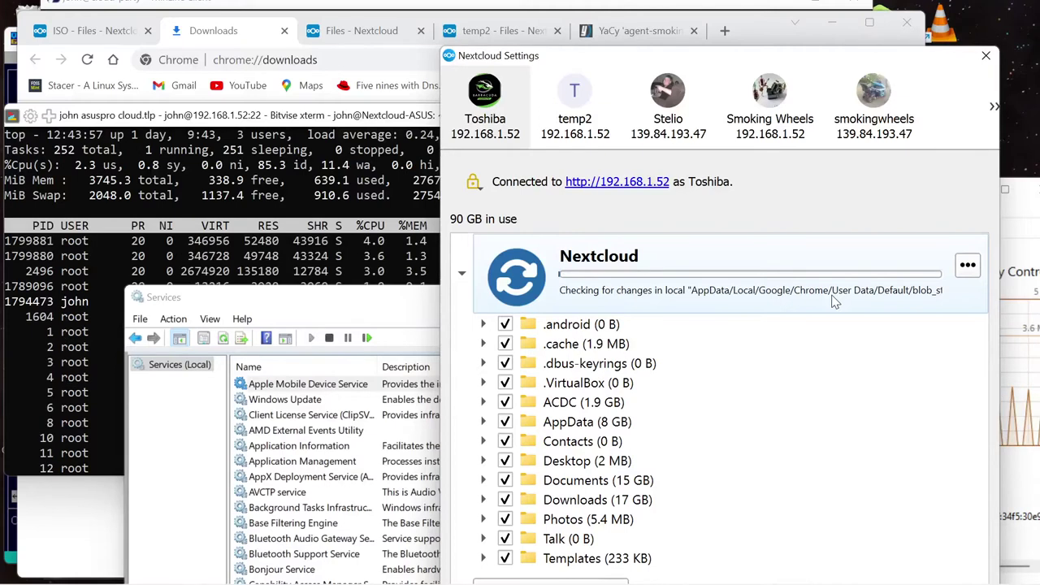
mouse_move(805, 582)
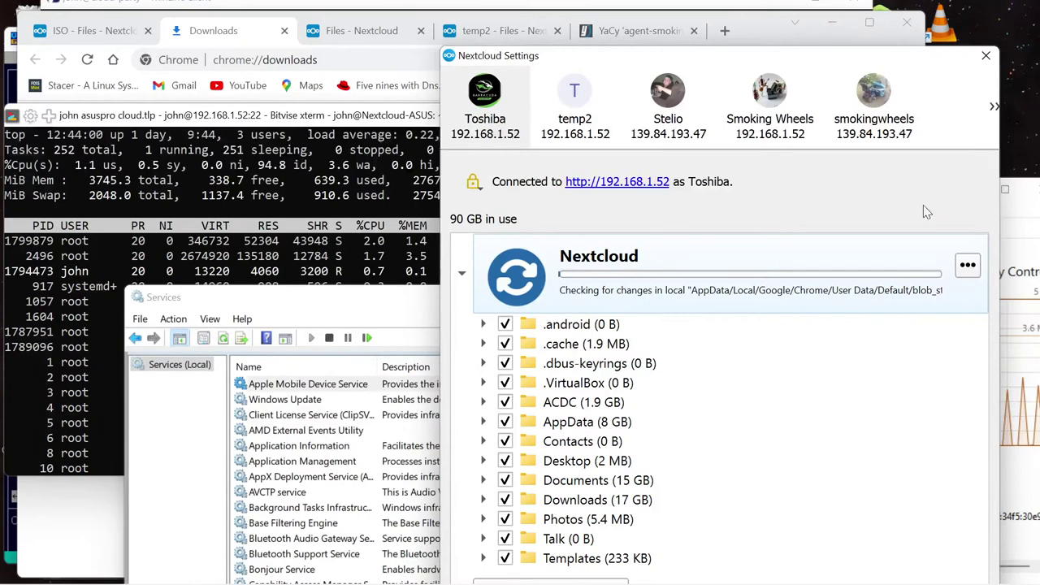
click(994, 107)
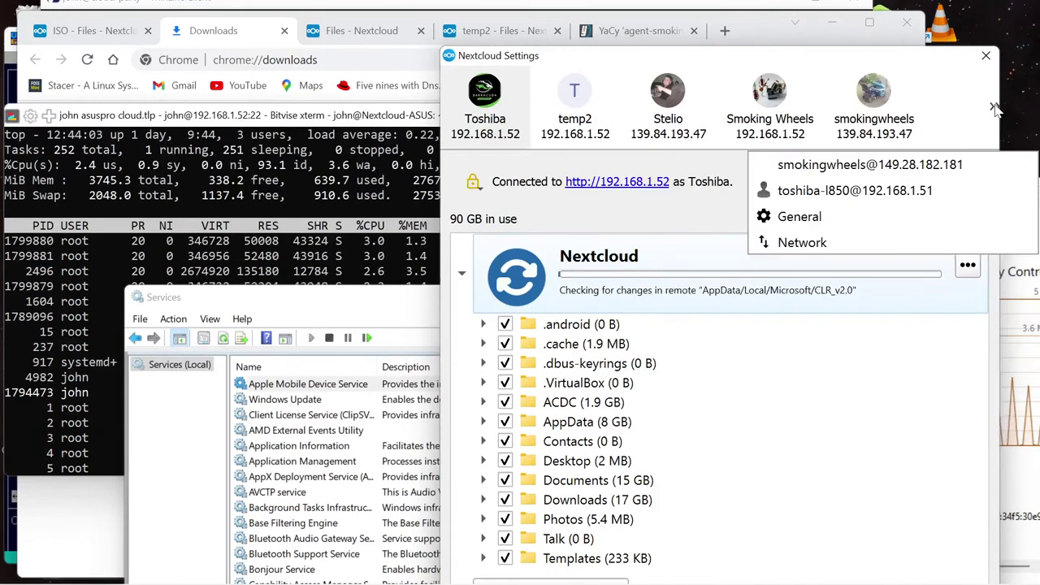
On the General settings page, start creating a debug archive as a Zip file
click(812, 221)
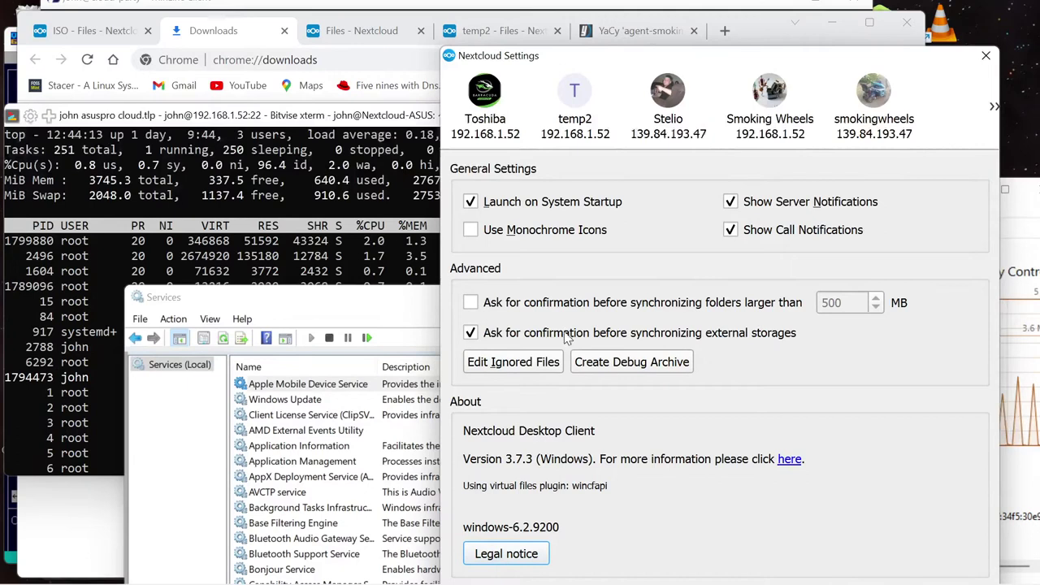
click(615, 363)
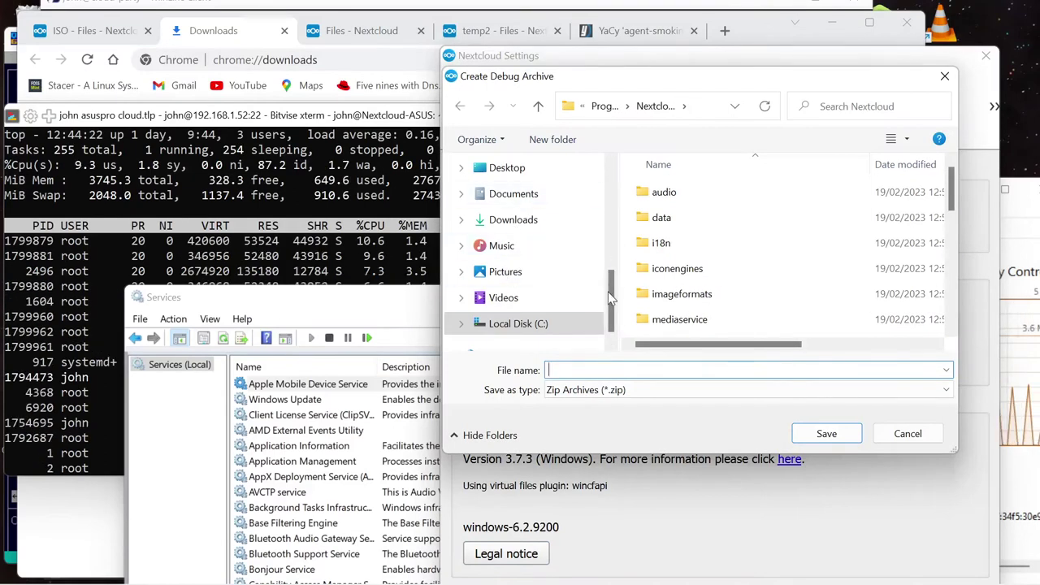
Navigate the save dialog to the Nextcloud subfolder inside the 149.28.182.181 synced folder
scroll(479, 333, down, 1)
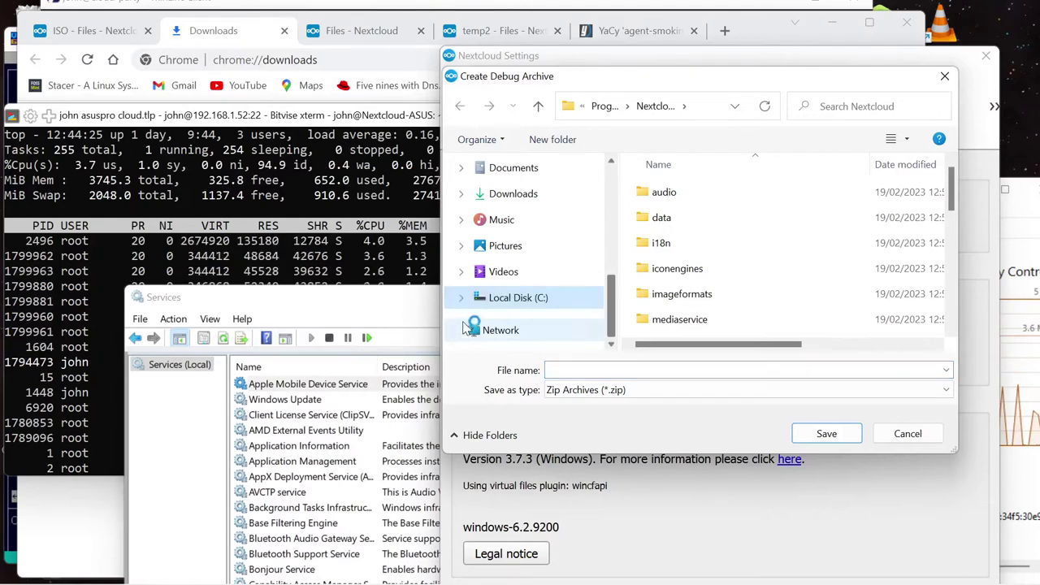
click(462, 299)
scroll(462, 300, down, 5)
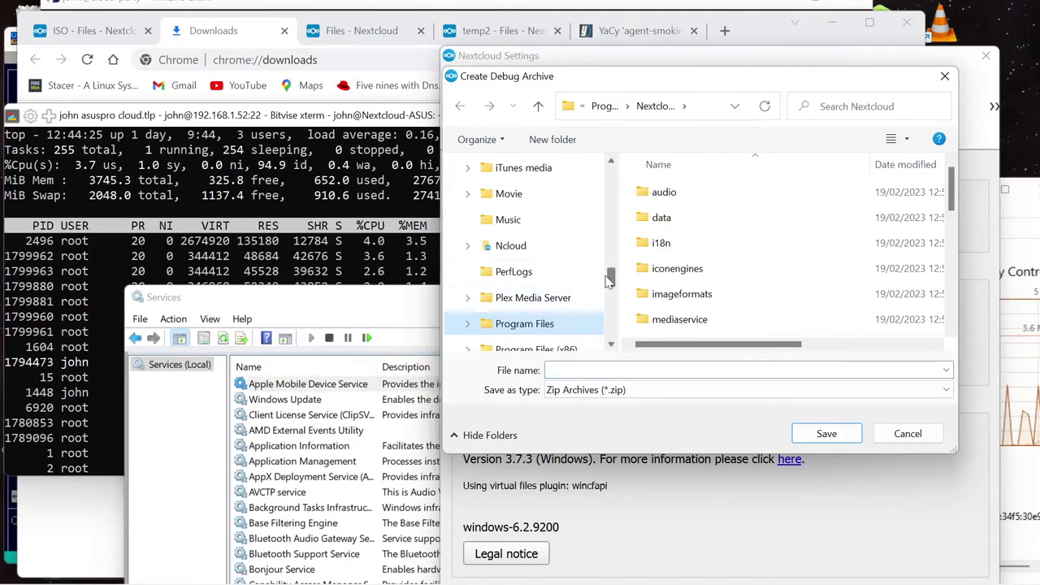
drag(611, 281, 619, 230)
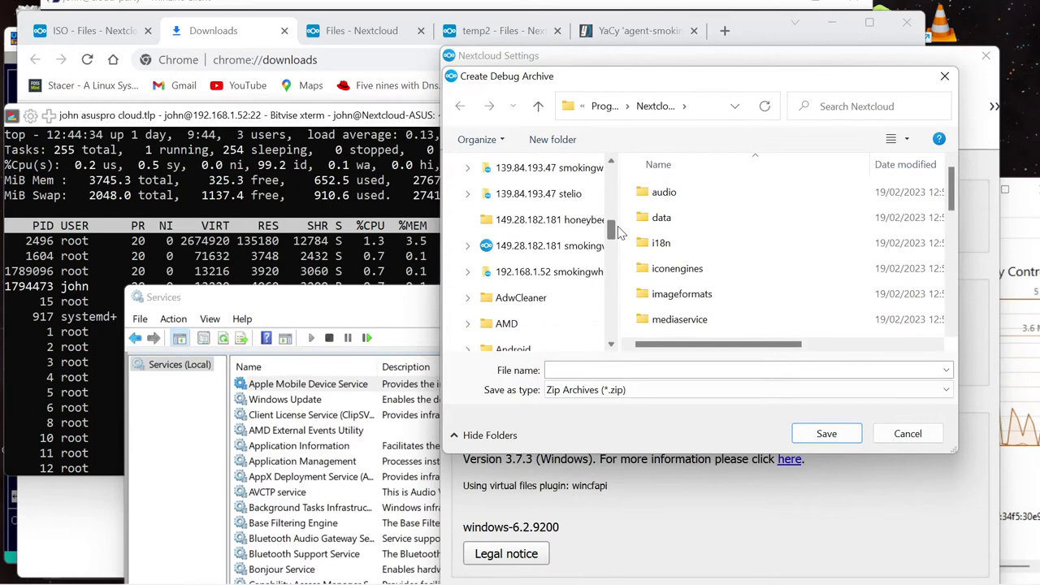
click(523, 251)
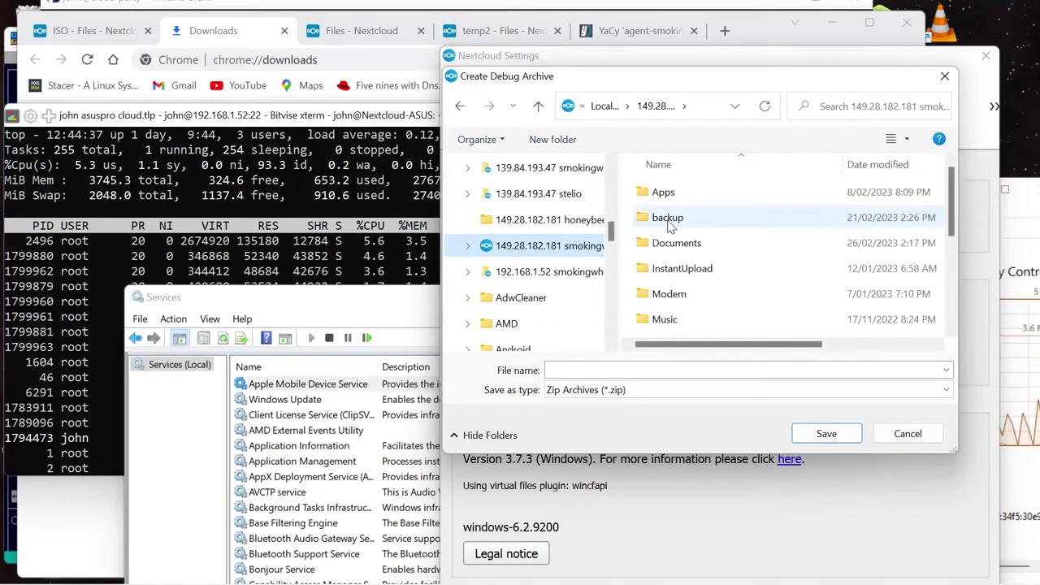
click(702, 237)
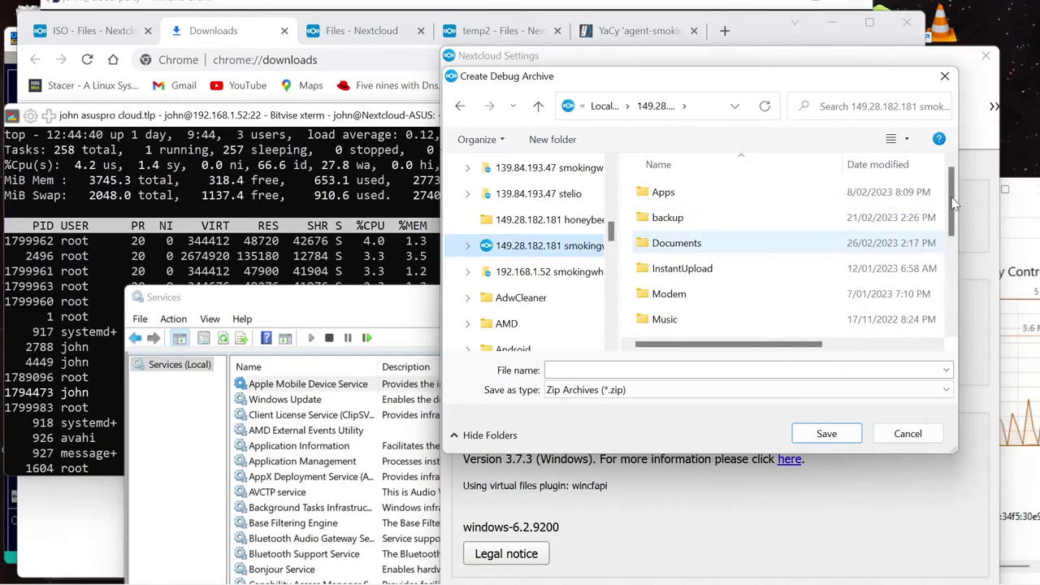
scroll(955, 205, down, 2)
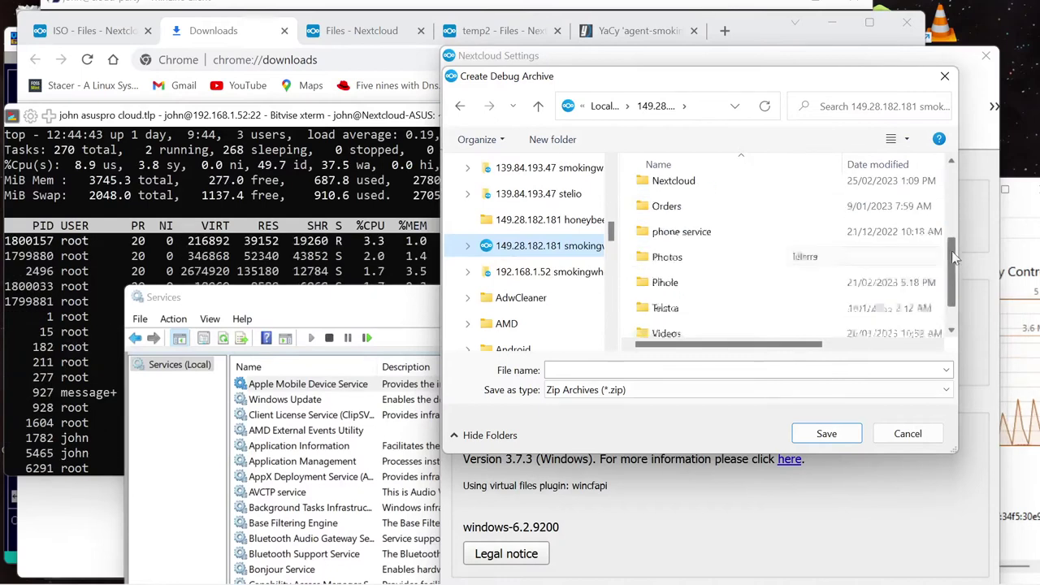
scroll(952, 224, up, 1)
double_click(660, 242)
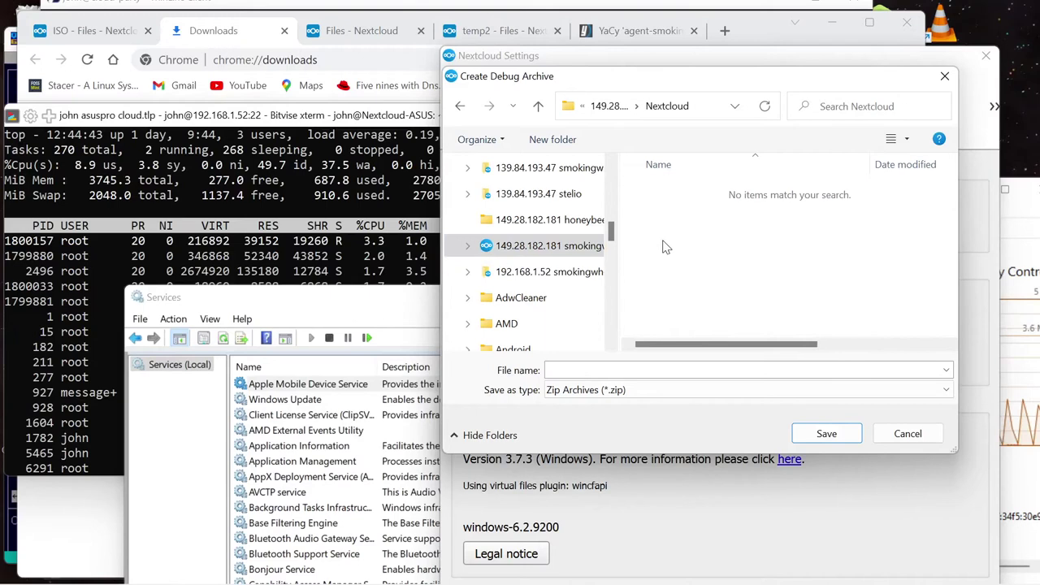
Save the debug archive as 28-02-2023-after-disabling-ports-hangnc
click(571, 370)
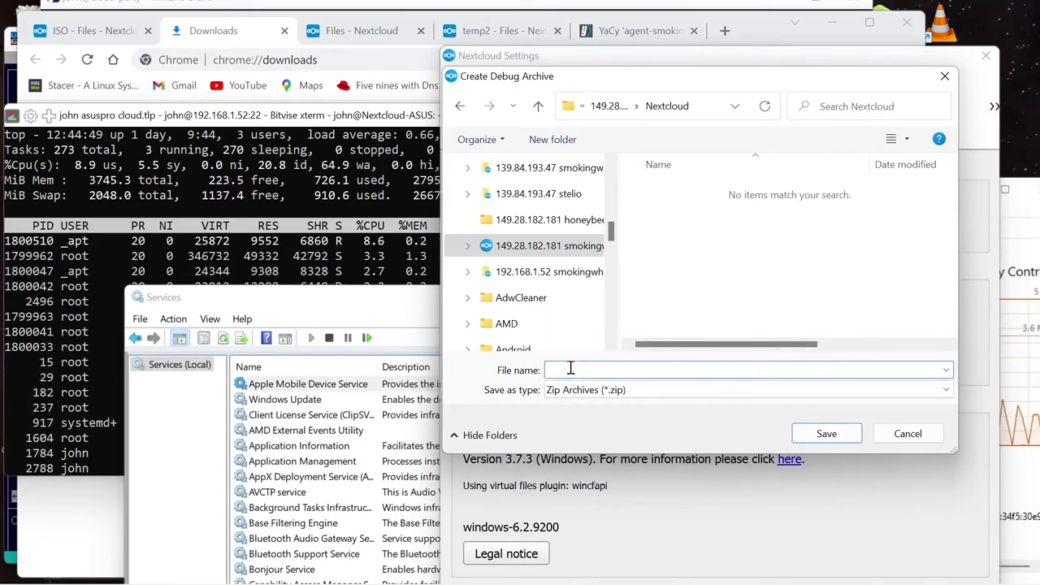
mouse_move(946, 577)
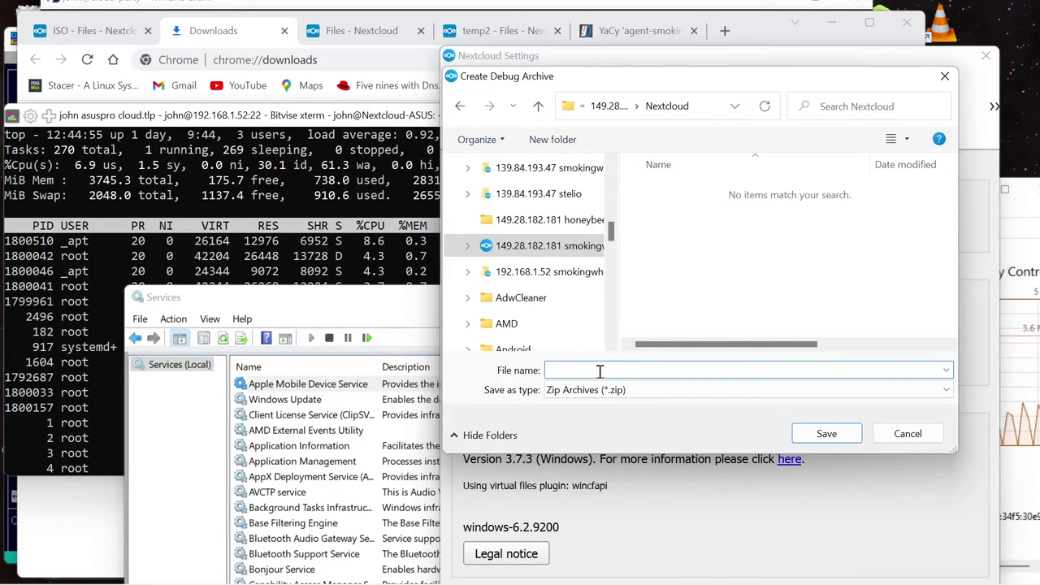
text(28)
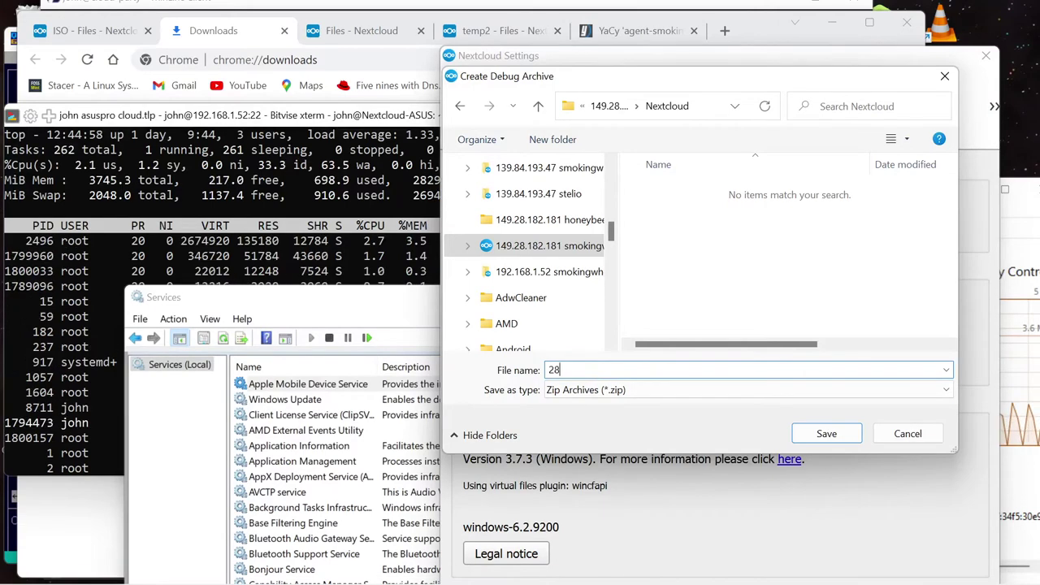
text(-02-)
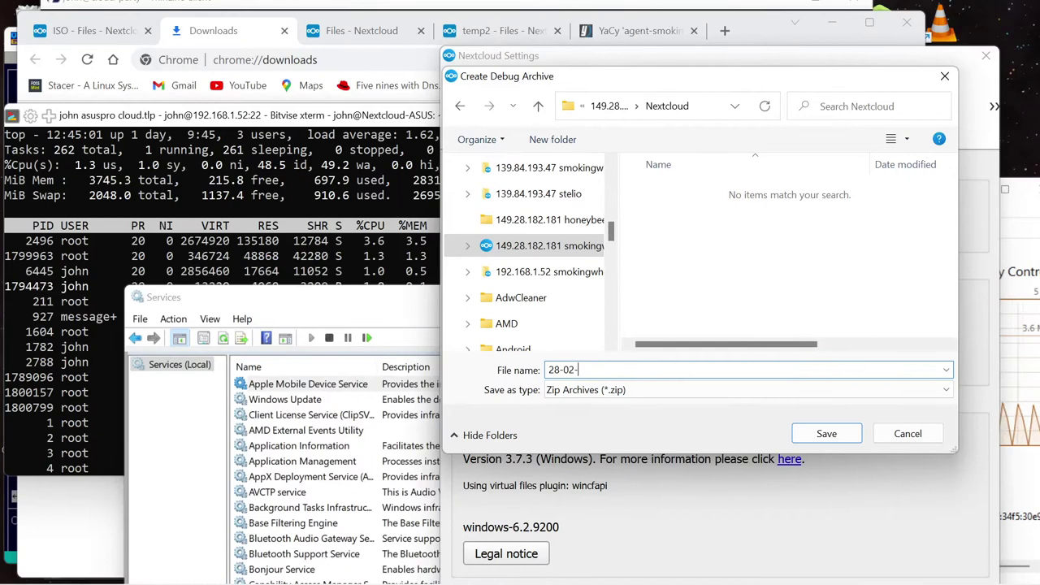
text(2023)
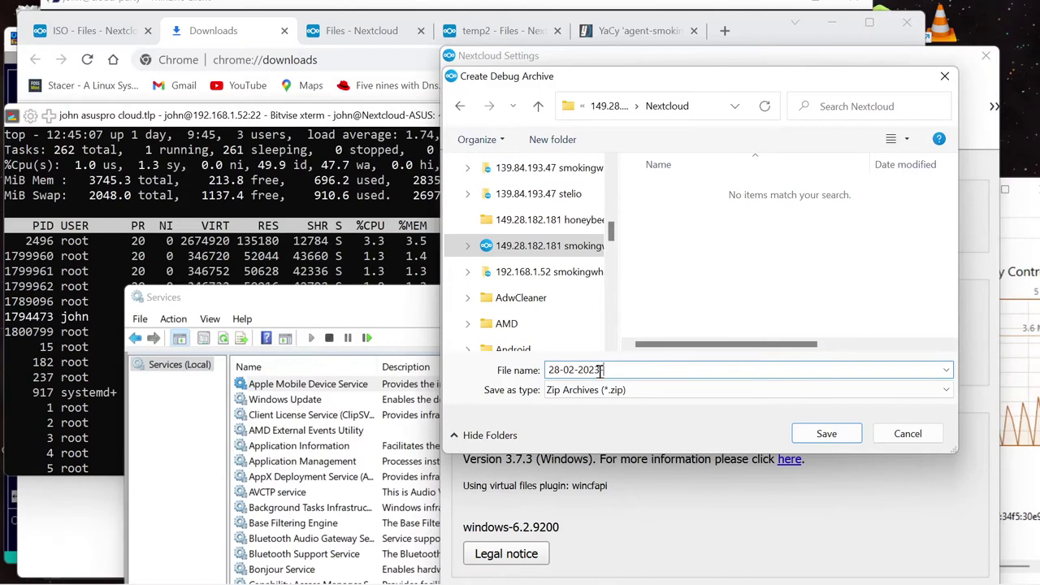
text(-afte)
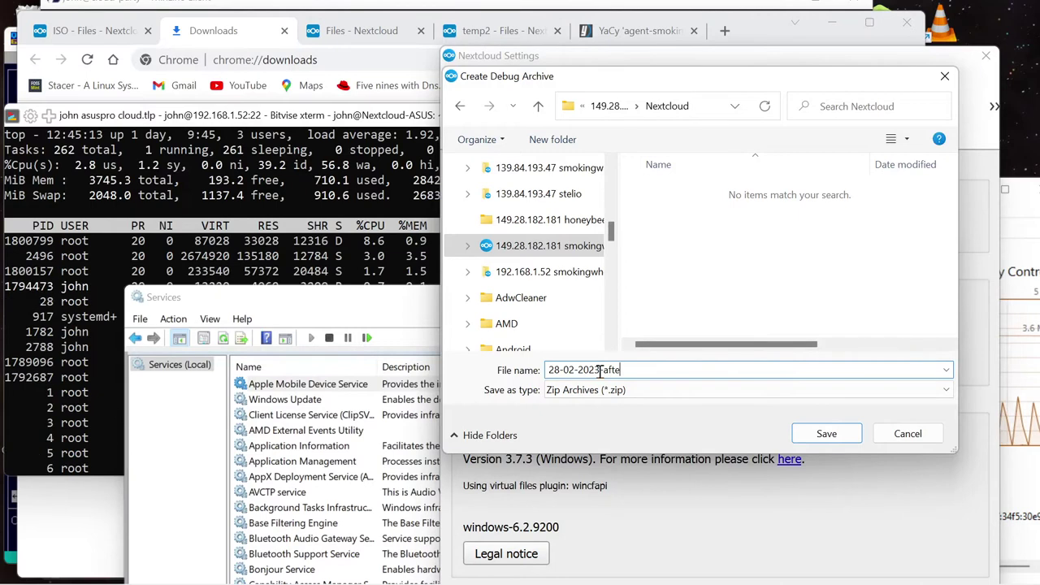
text(r)
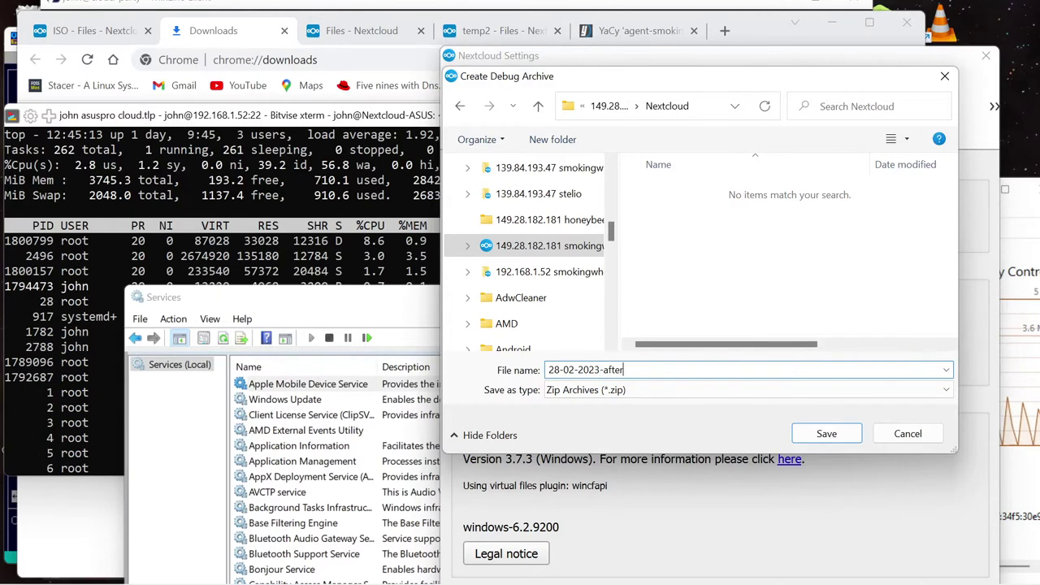
text(-)
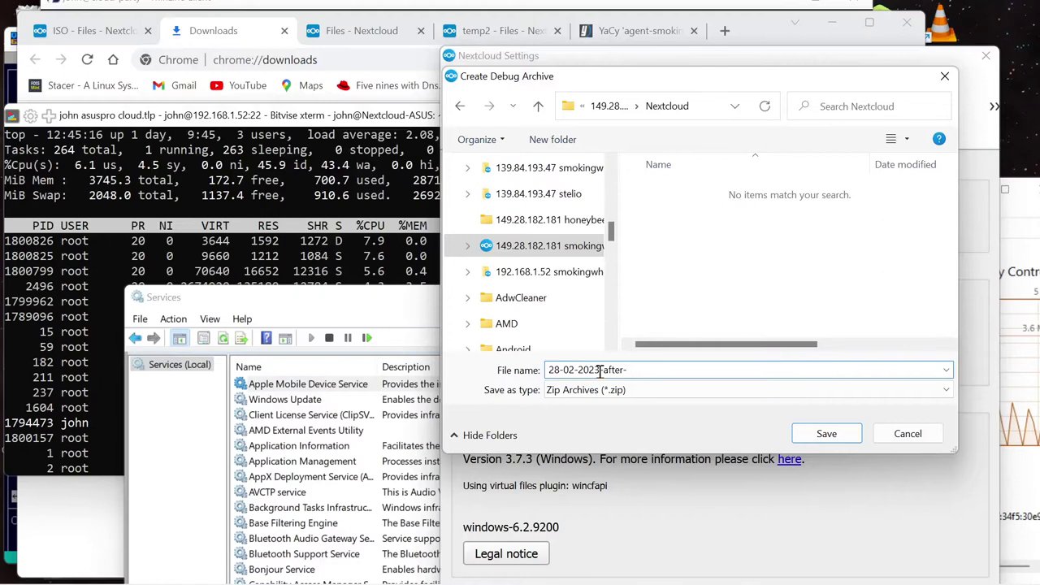
text(di)
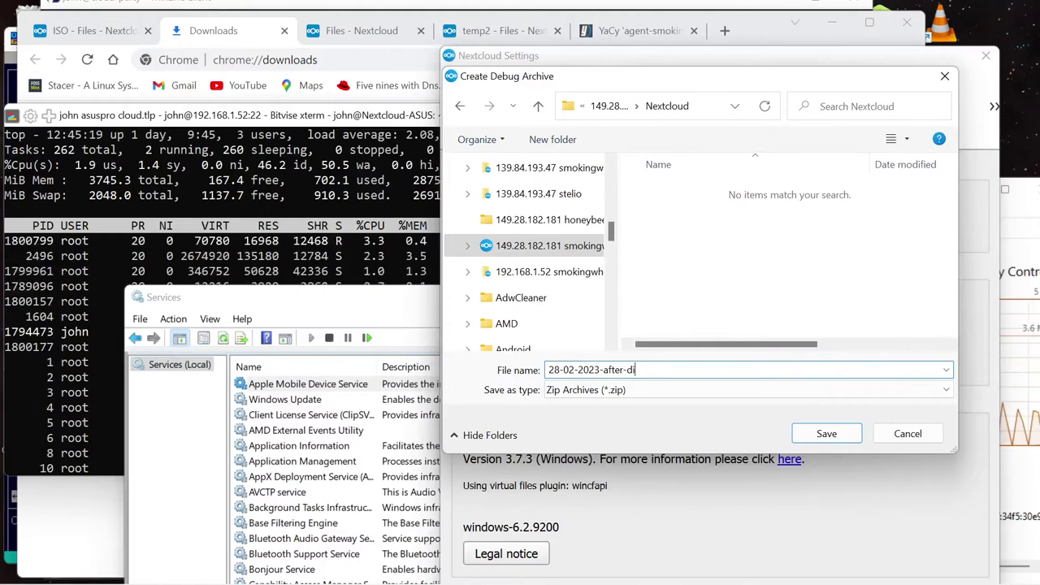
text(sabling)
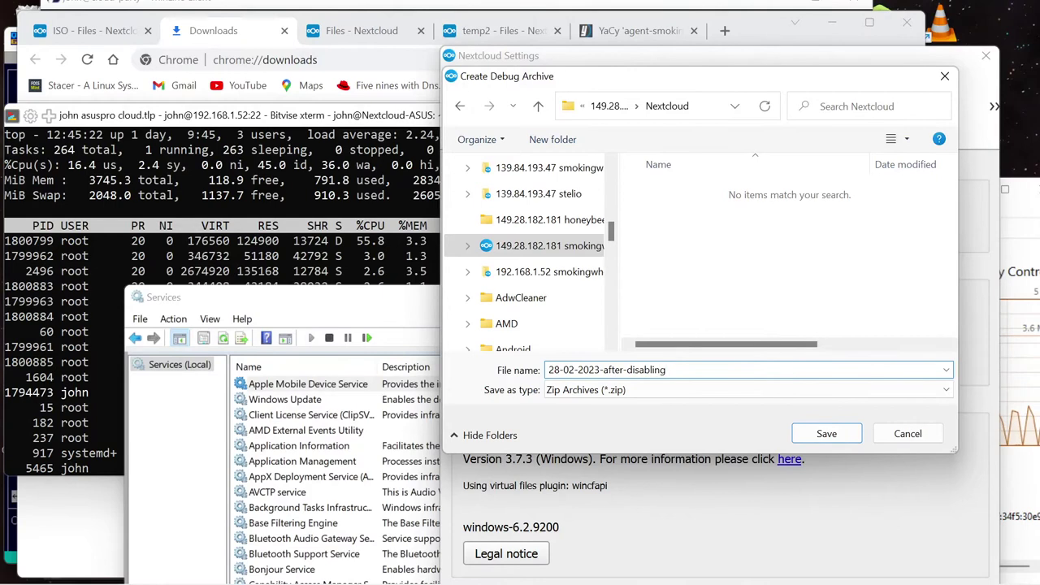
text(-po)
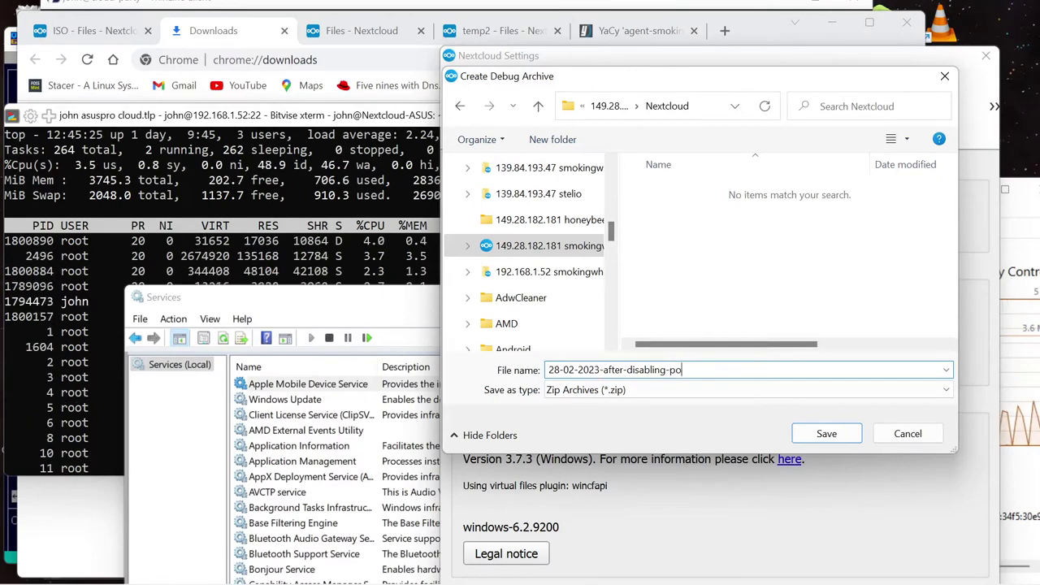
text(rt)
text(s)
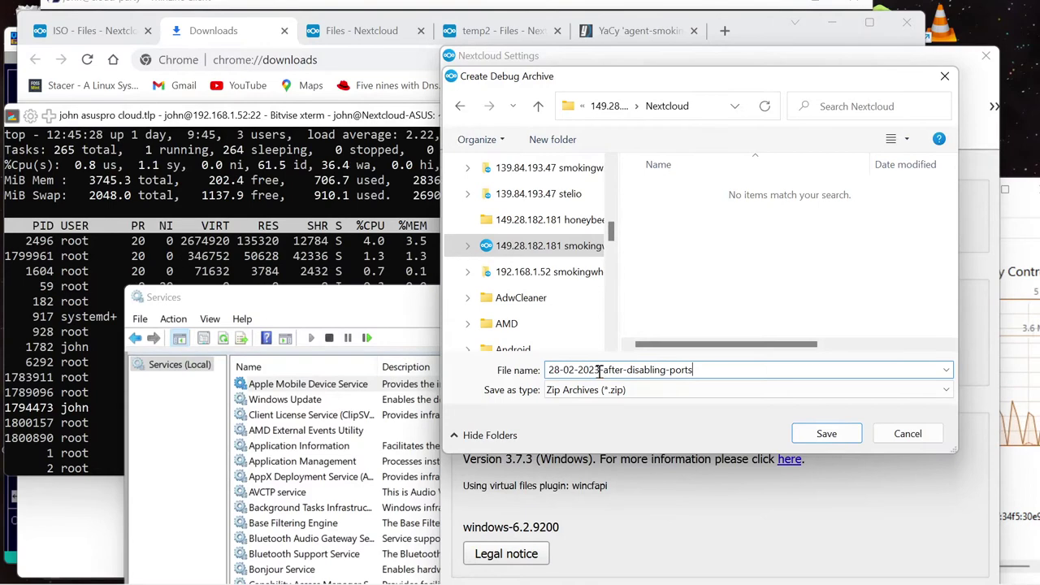
text(-h)
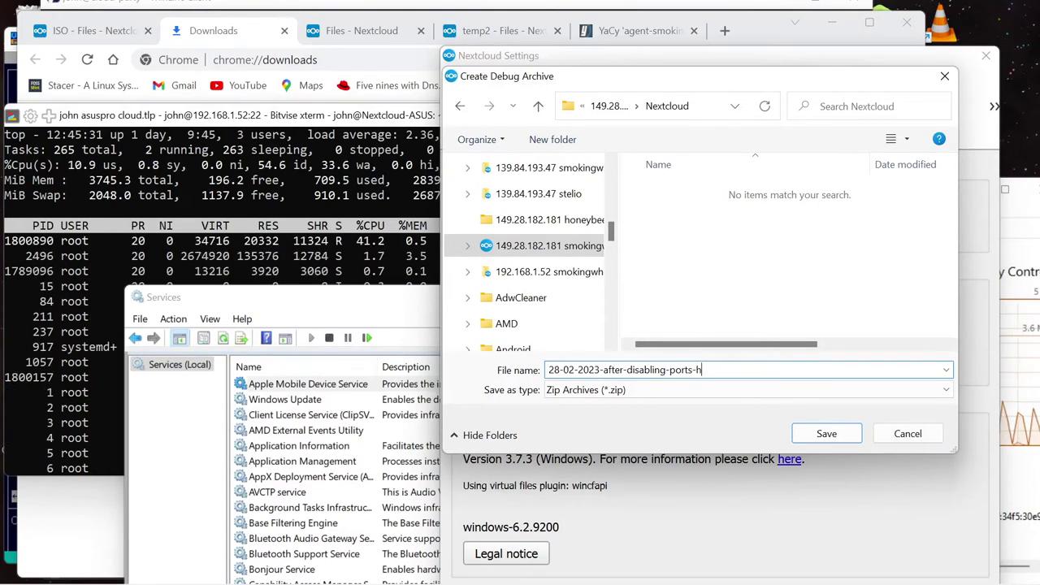
text(ang)
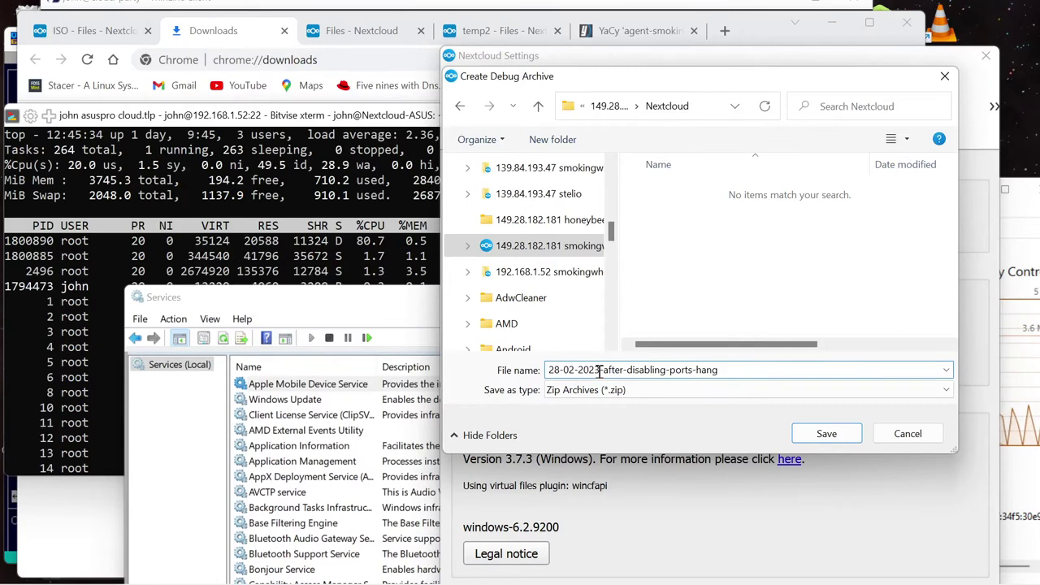
text(n)
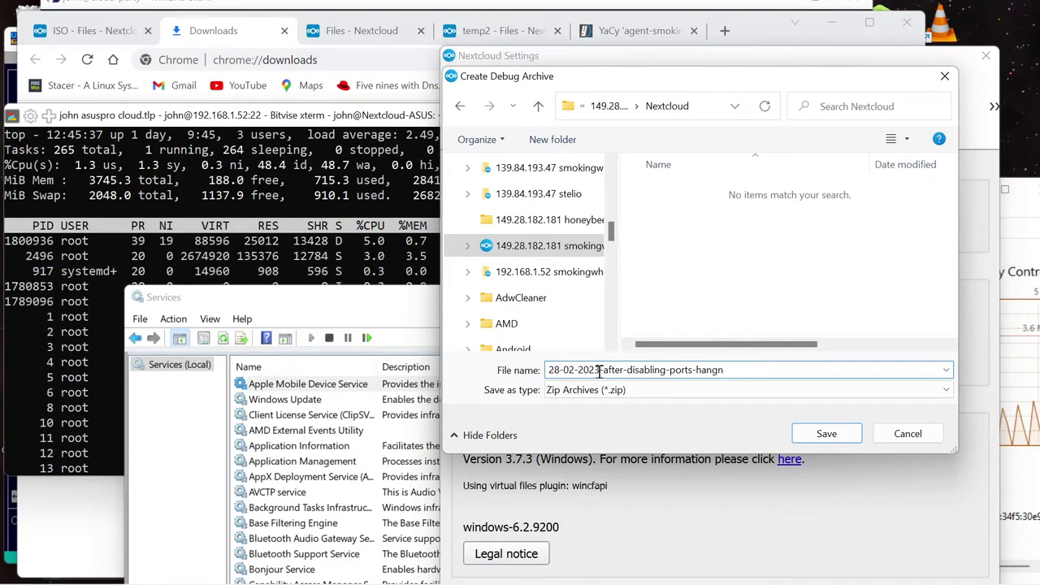
text(cc)
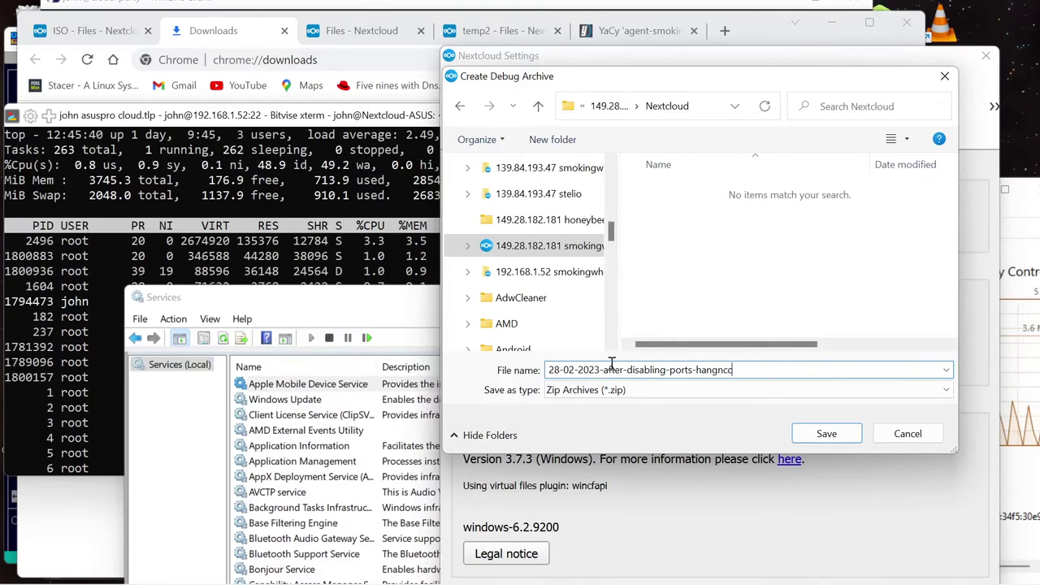
click(827, 433)
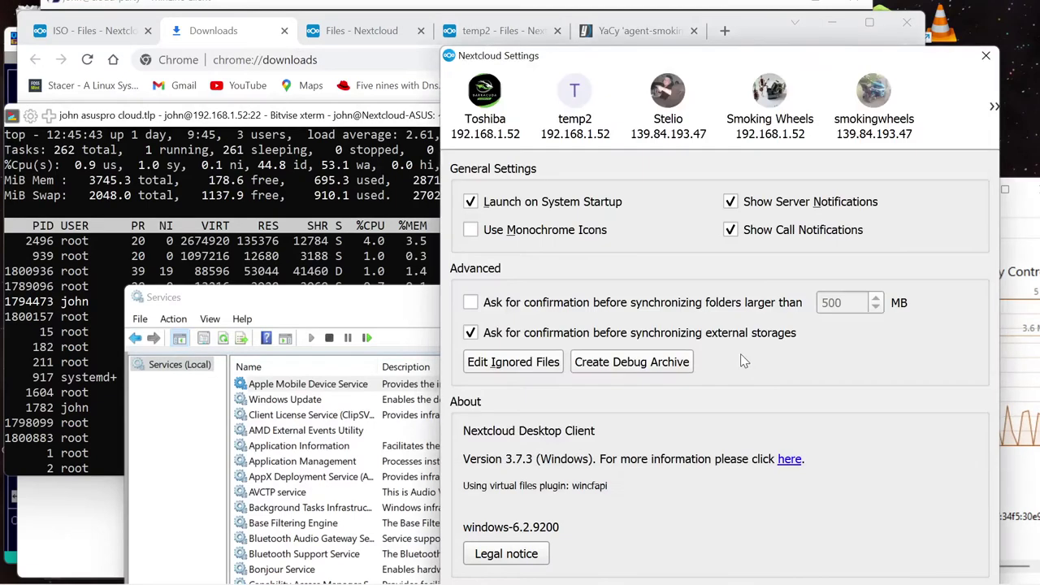
Bring the Bitvise xterm terminal with the server's live top output in front of Nextcloud Settings
mouse_move(557, 579)
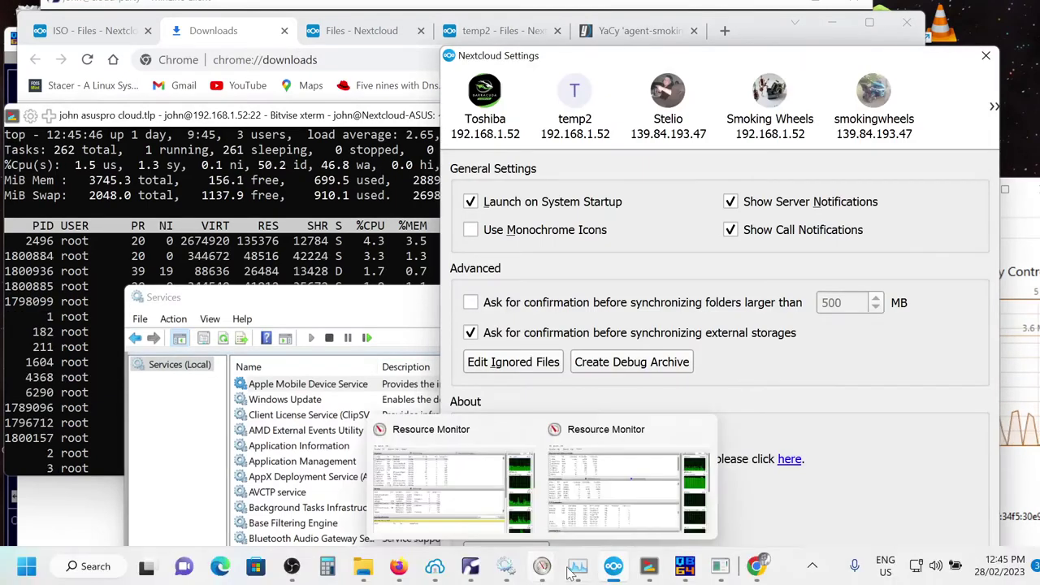
click(290, 118)
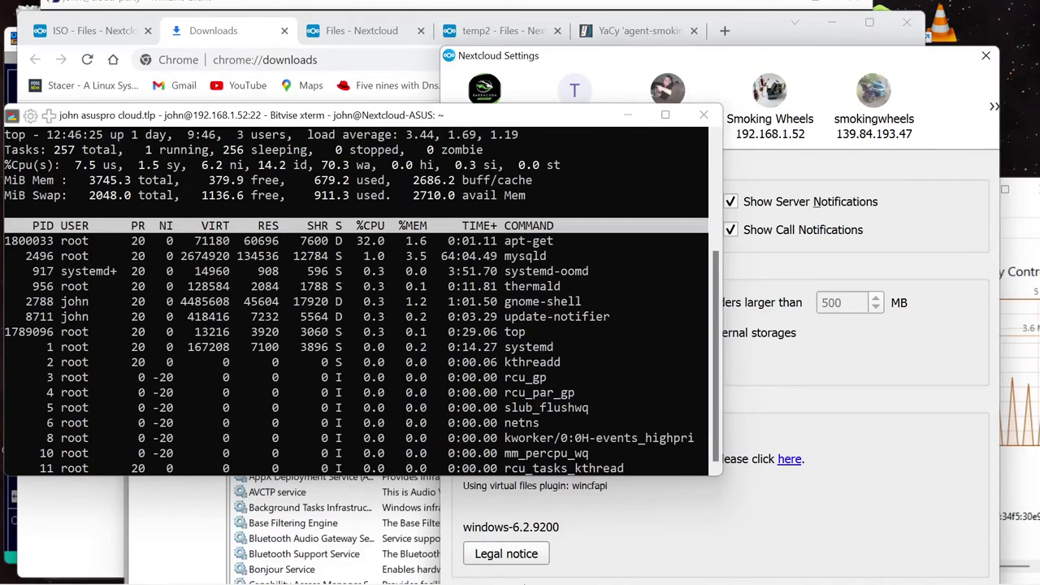
Show Task Manager's Ethernet performance graph beside the server terminal, shifted slightly right
mouse_move(505, 581)
click(578, 572)
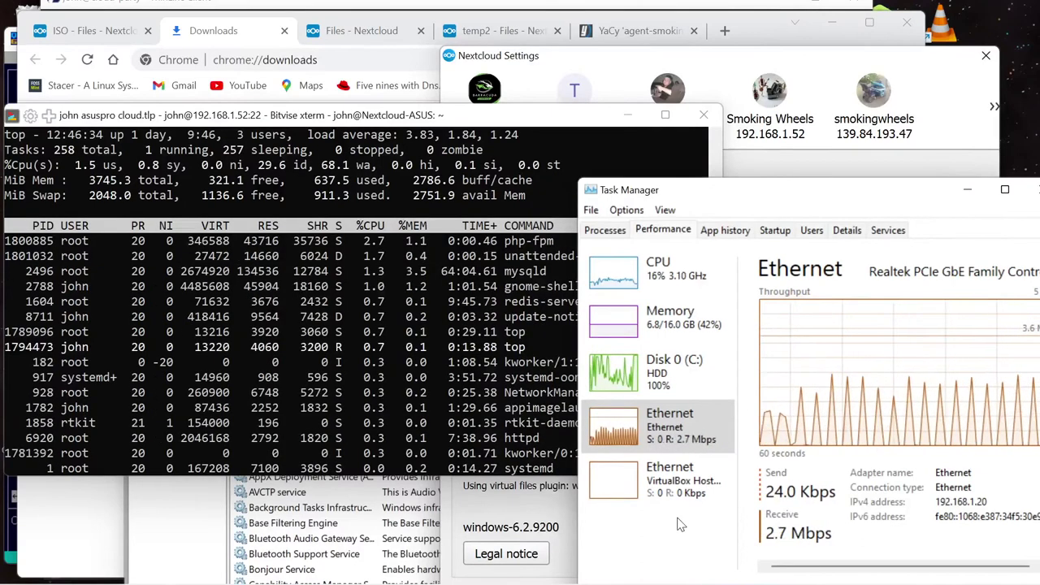
drag(764, 194, 821, 199)
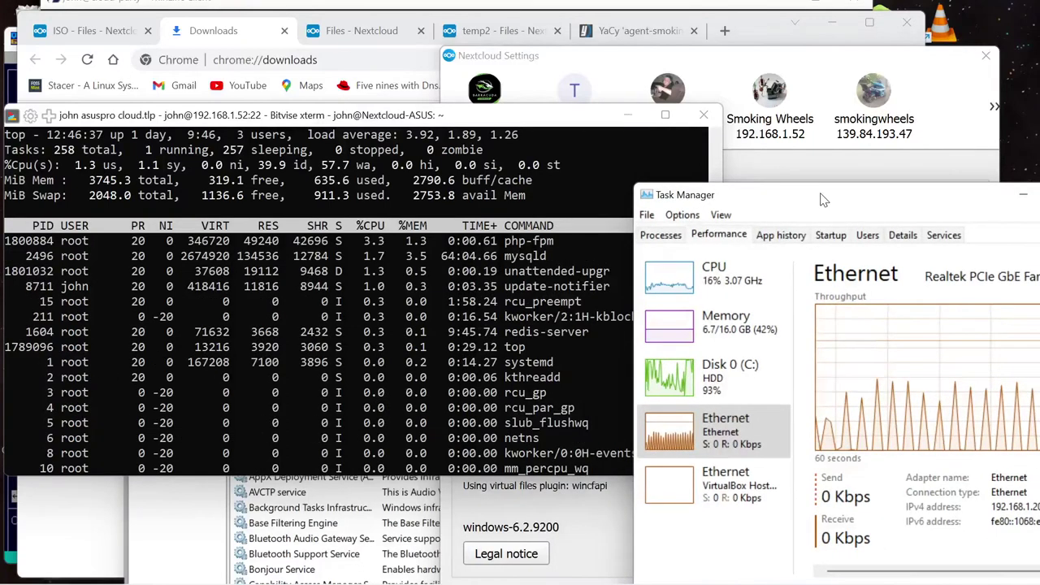
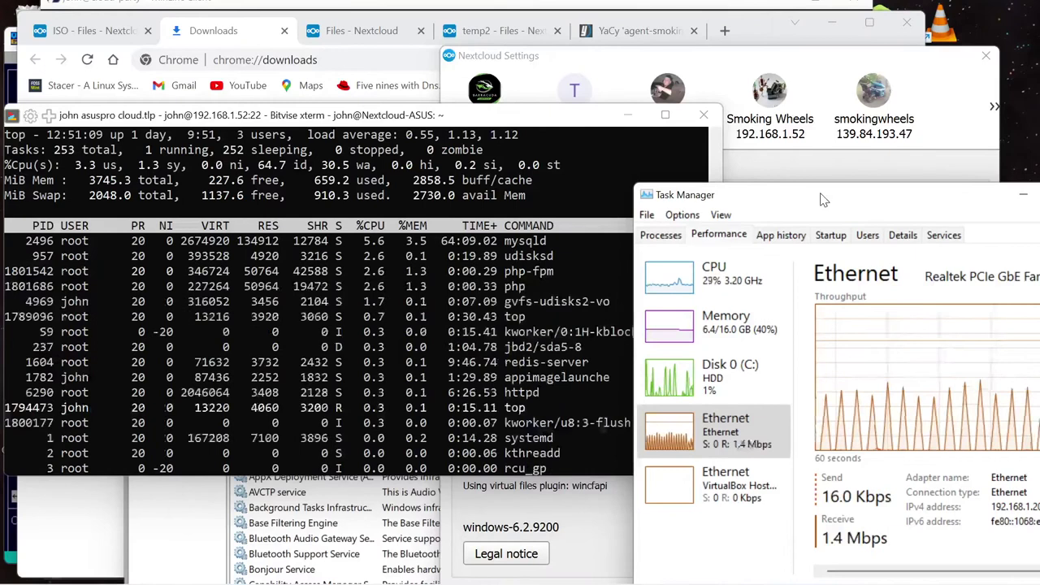
Bring the xterm top listing forward, then raise Task Manager and move it up-left
click(370, 119)
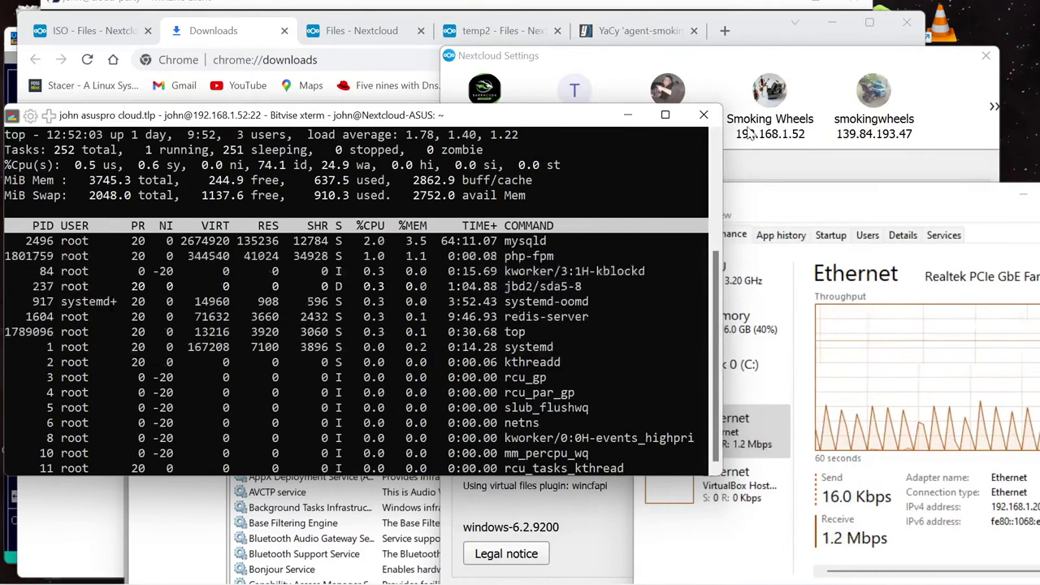
click(859, 209)
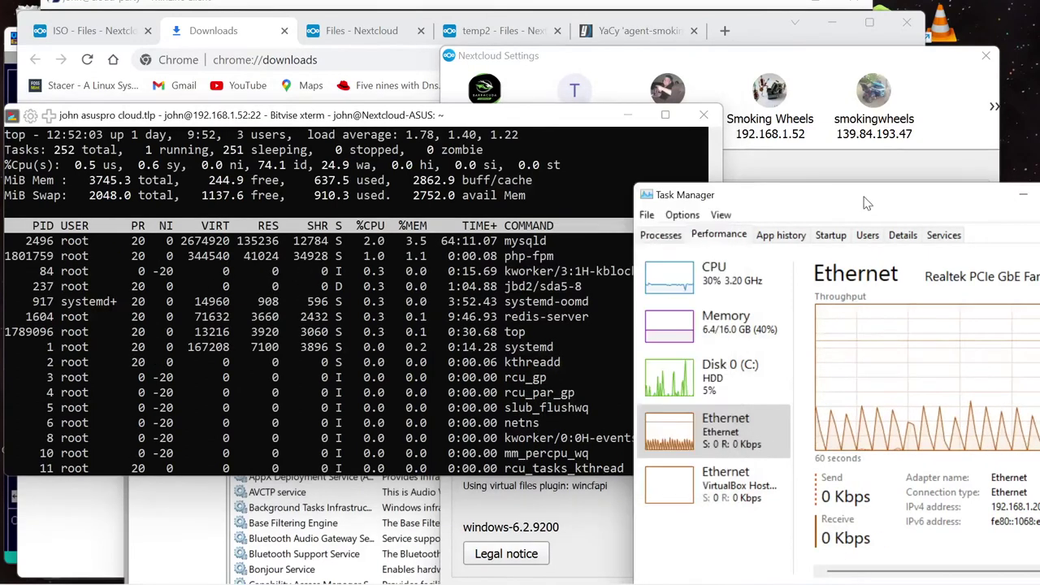
drag(868, 203, 613, 163)
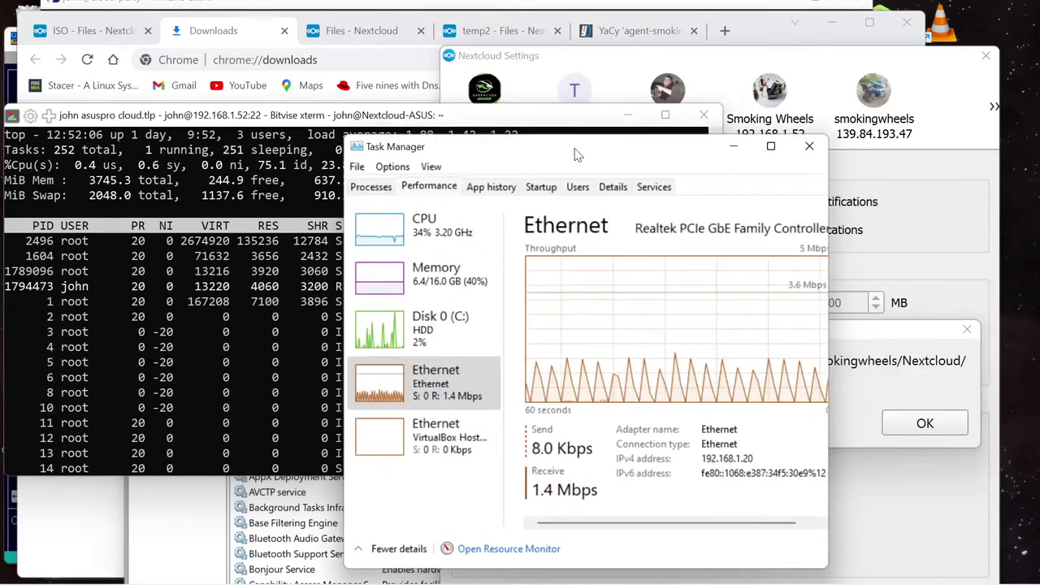
View Task Manager's Ethernet, Memory, CPU and Disk 0 graphs, then bring Nextcloud Settings forward
click(361, 378)
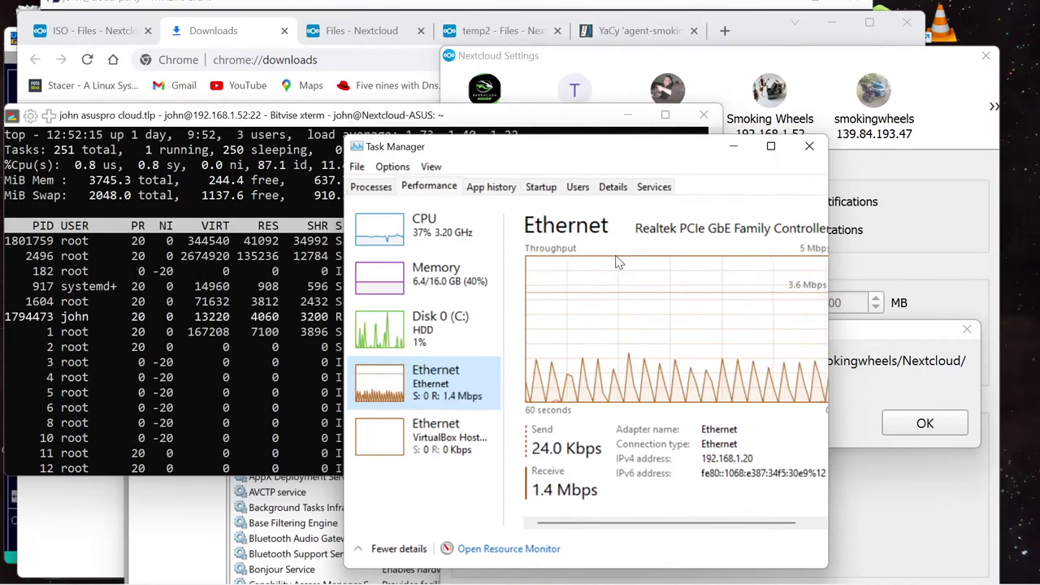
click(367, 276)
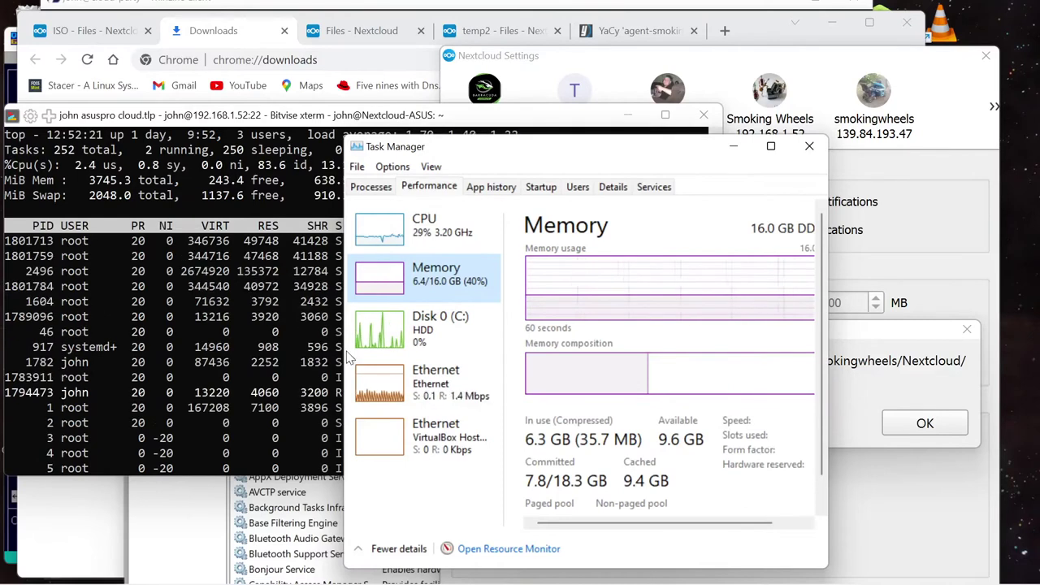
click(382, 235)
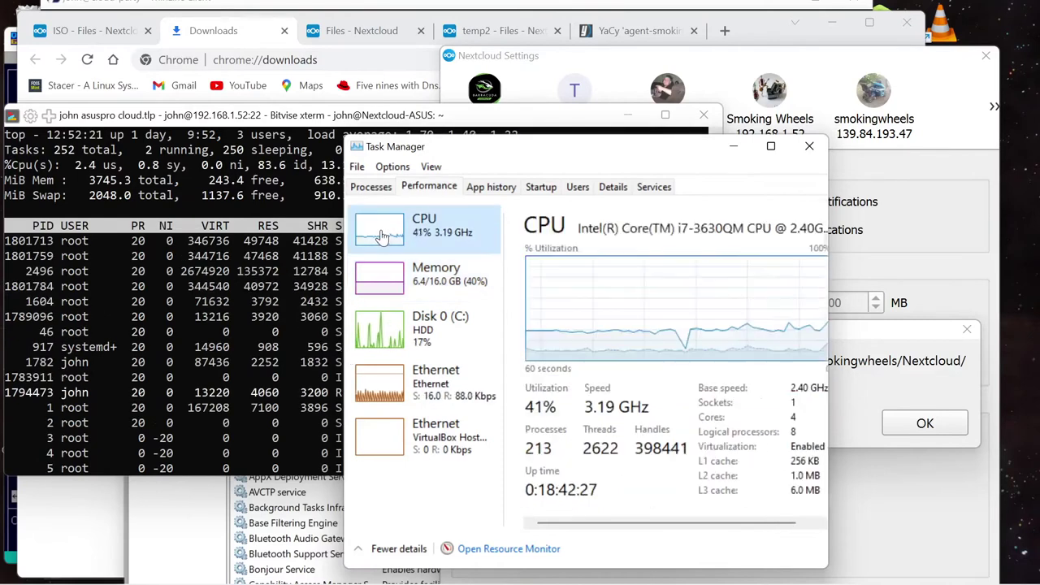
click(385, 284)
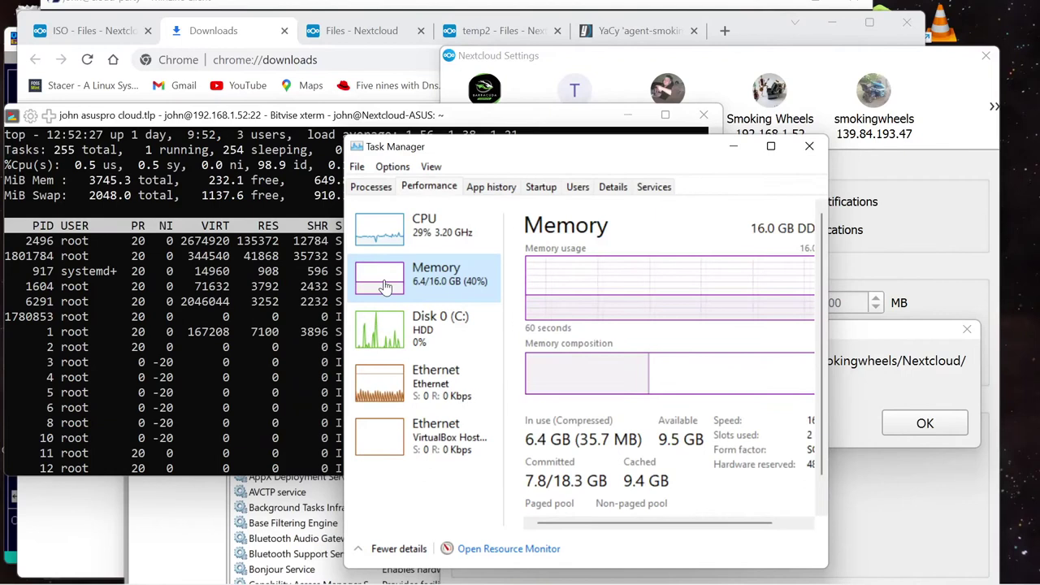
click(385, 326)
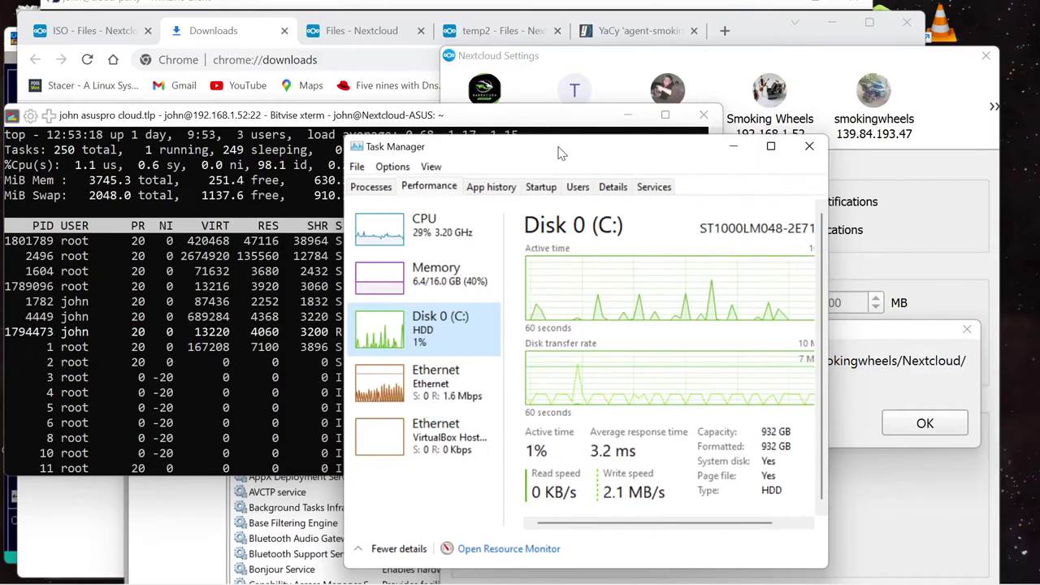
drag(559, 153, 567, 151)
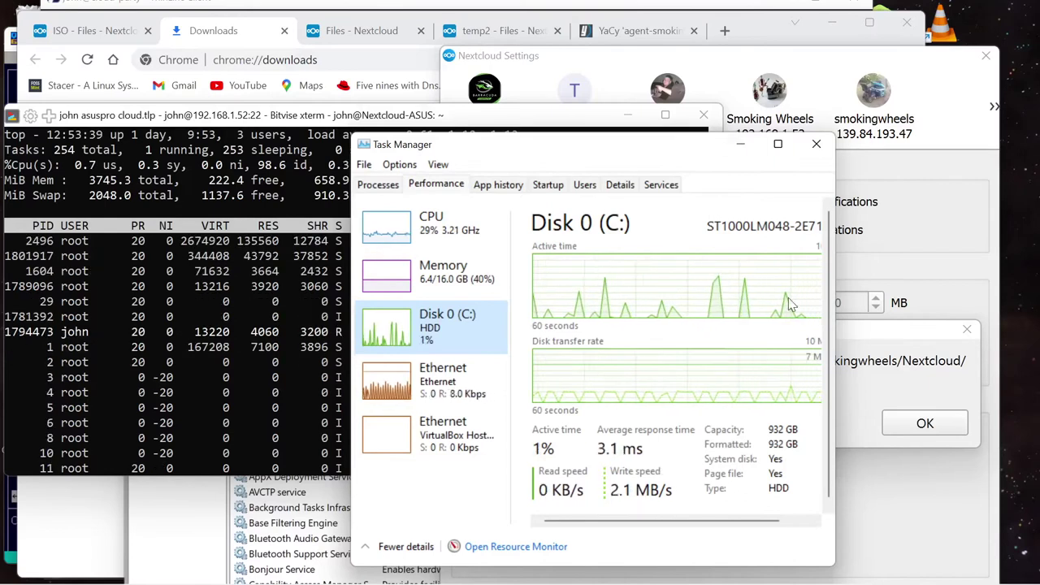
click(868, 355)
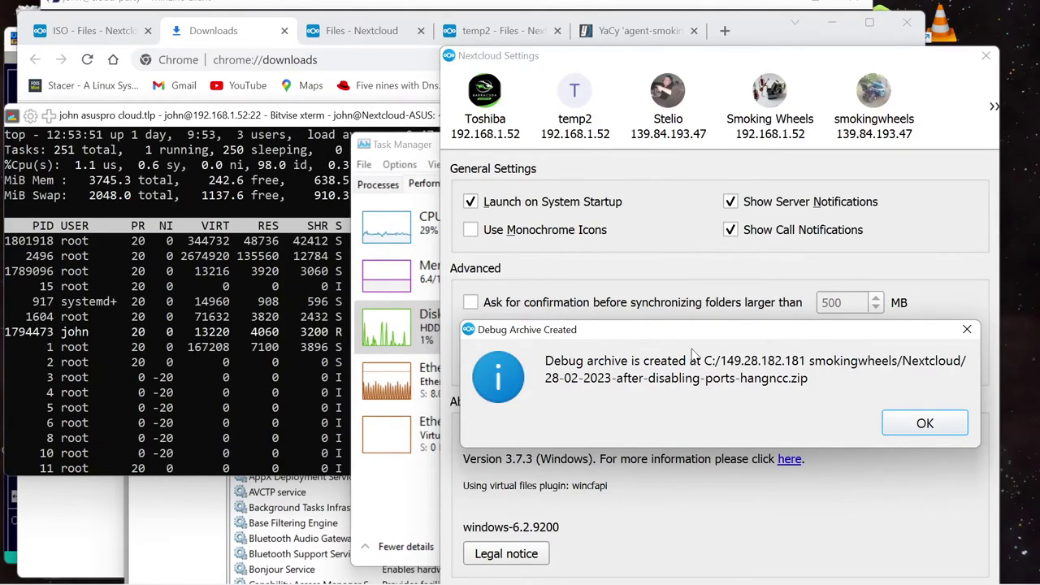
Move the notice for debug archive 28-02-2023-after-disabling-ports-hangncc.zip further left
drag(687, 336, 569, 332)
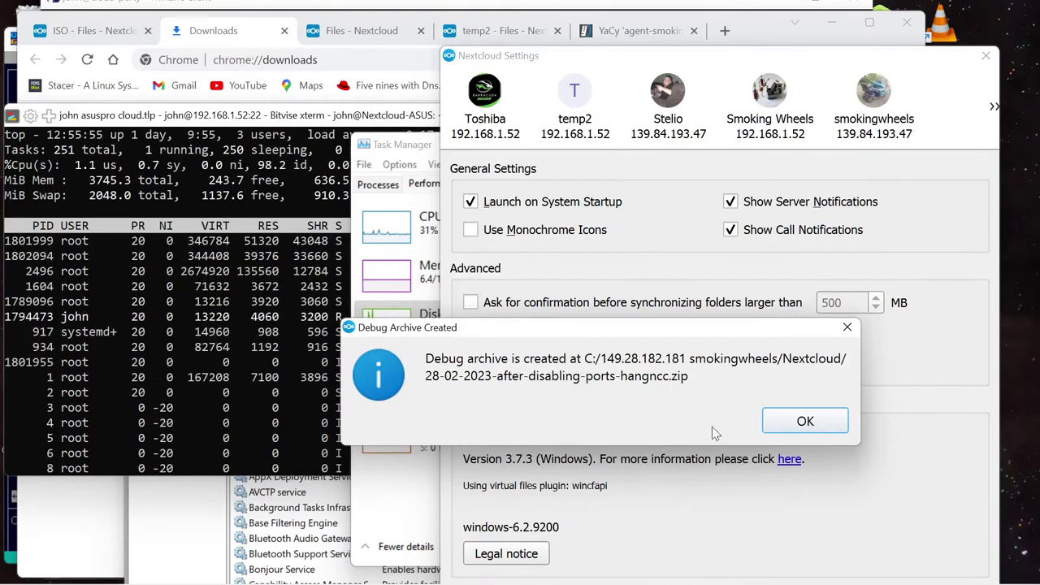
mouse_move(480, 578)
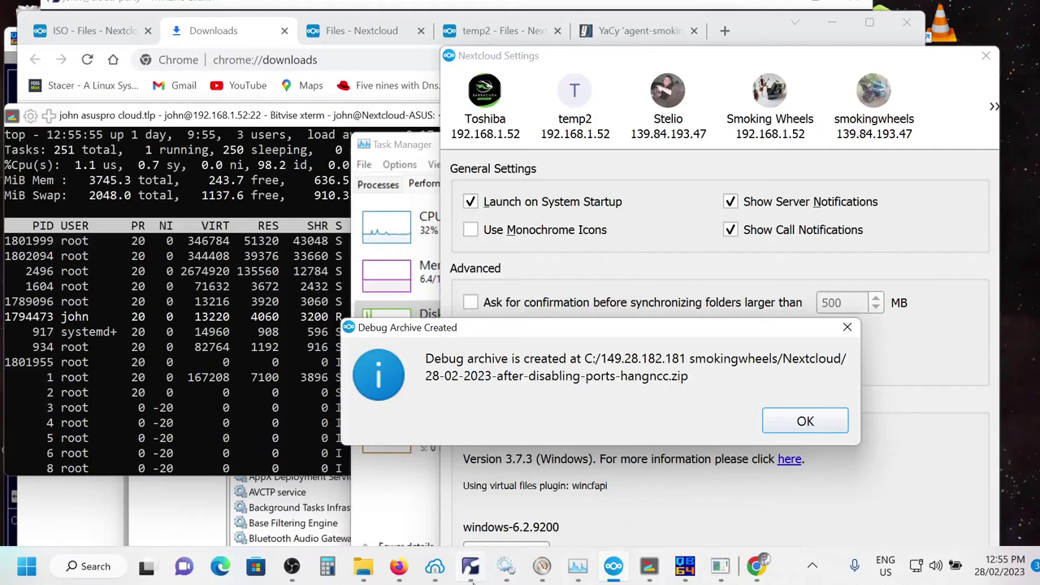
mouse_move(571, 577)
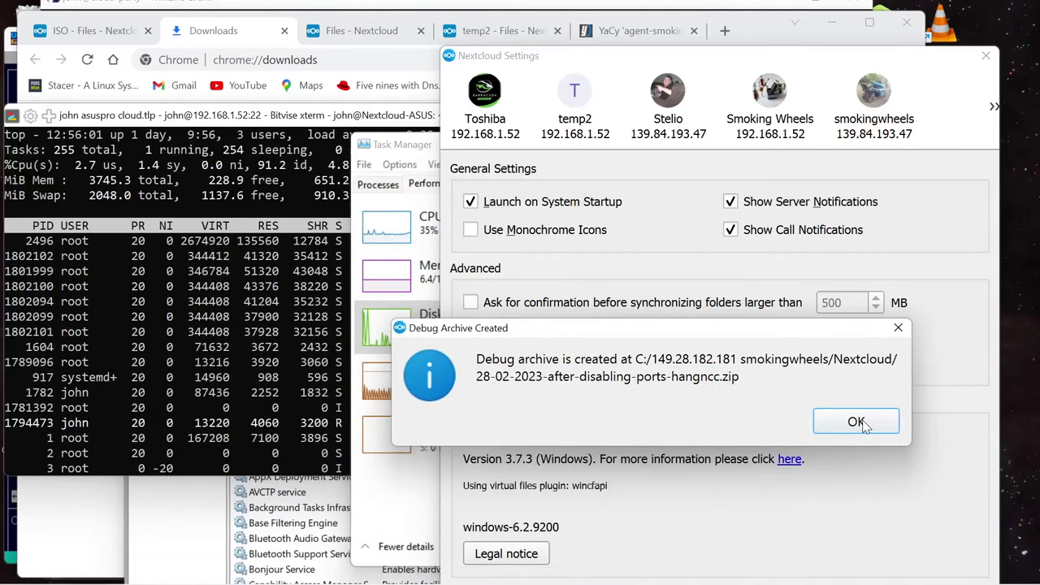
Dismiss the Debug Archive Created notice with OK and bring the xterm top listing forward
mouse_move(660, 573)
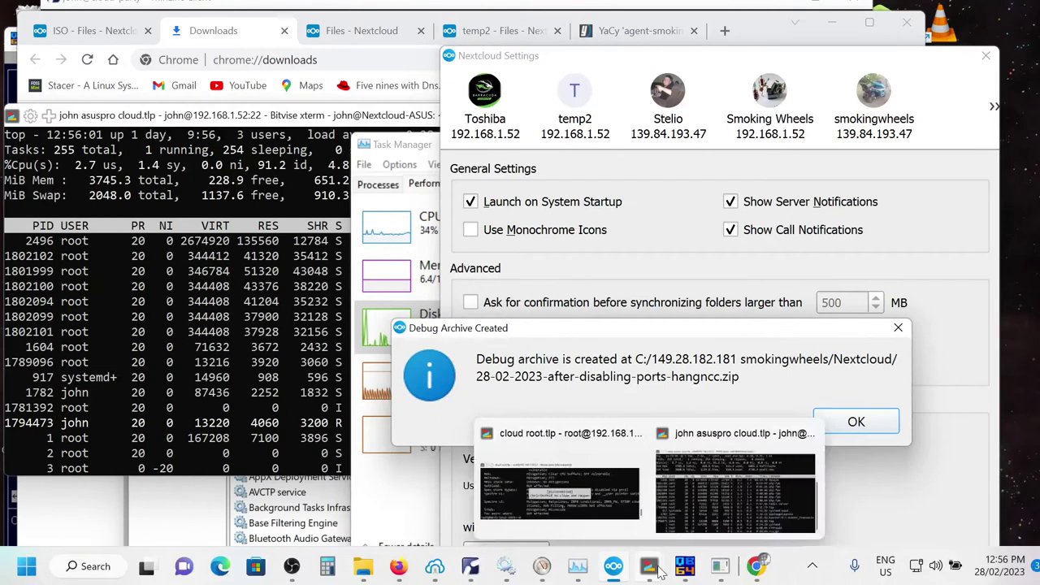
key(Return)
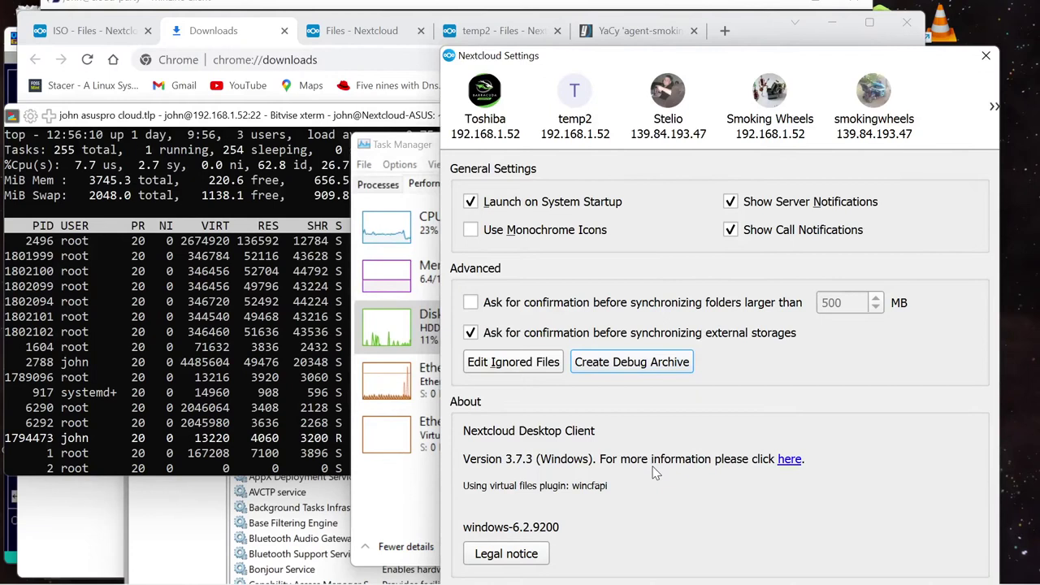
click(230, 118)
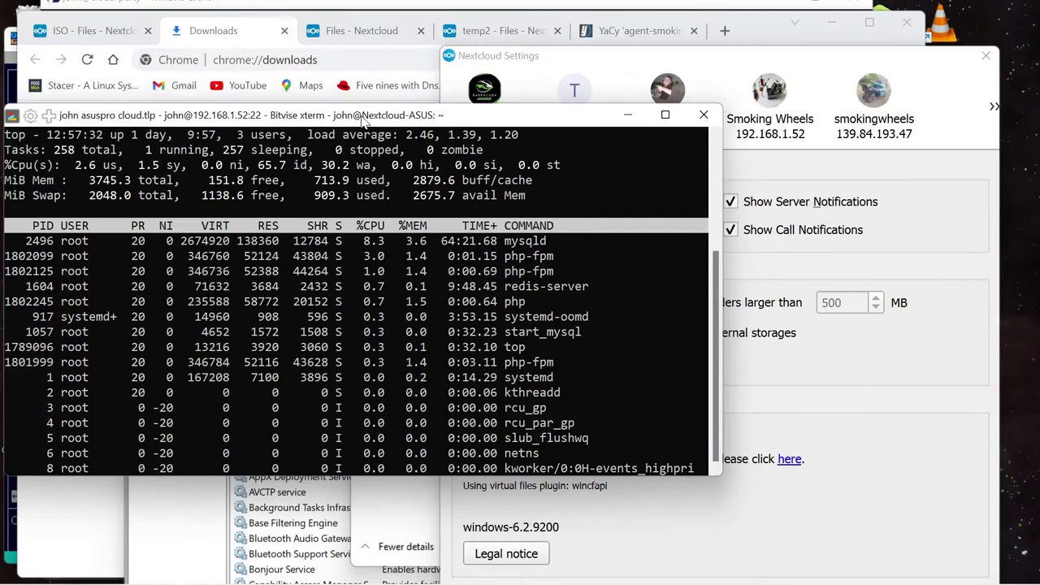
Bring the Nextcloud Settings window back in front of the top listing
click(485, 88)
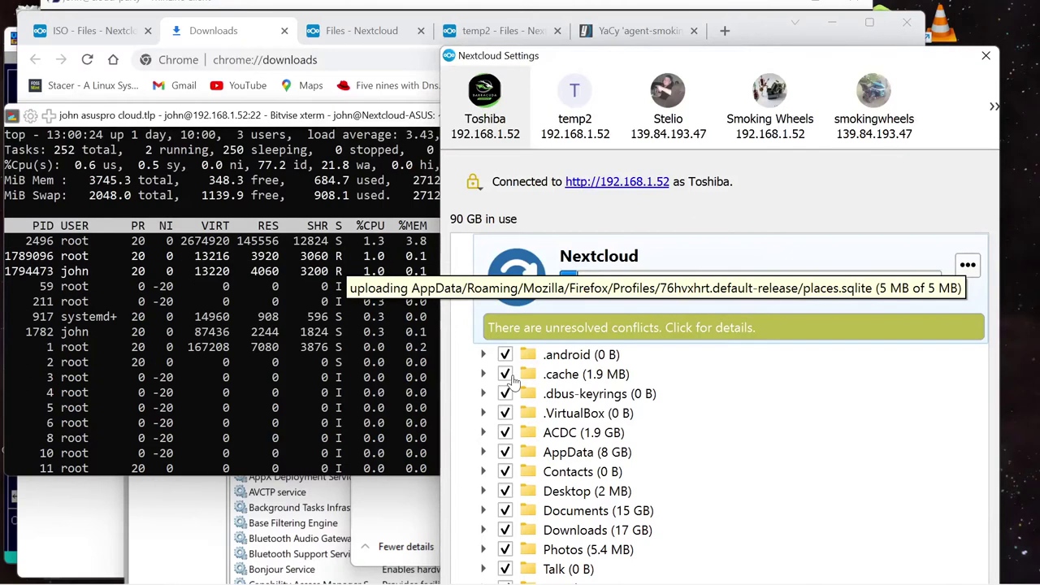
Bring the xterm top listing back in front of the Toshiba account's sync status
click(285, 338)
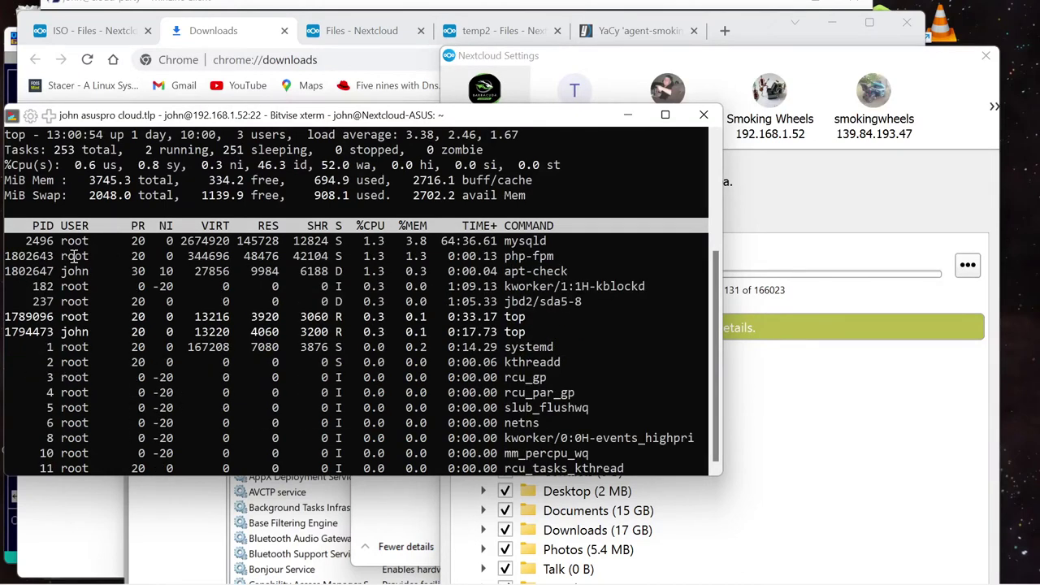
Nudge the xterm window slightly lower to watch load average 3.38 and 52% I/O wait
drag(324, 110, 327, 121)
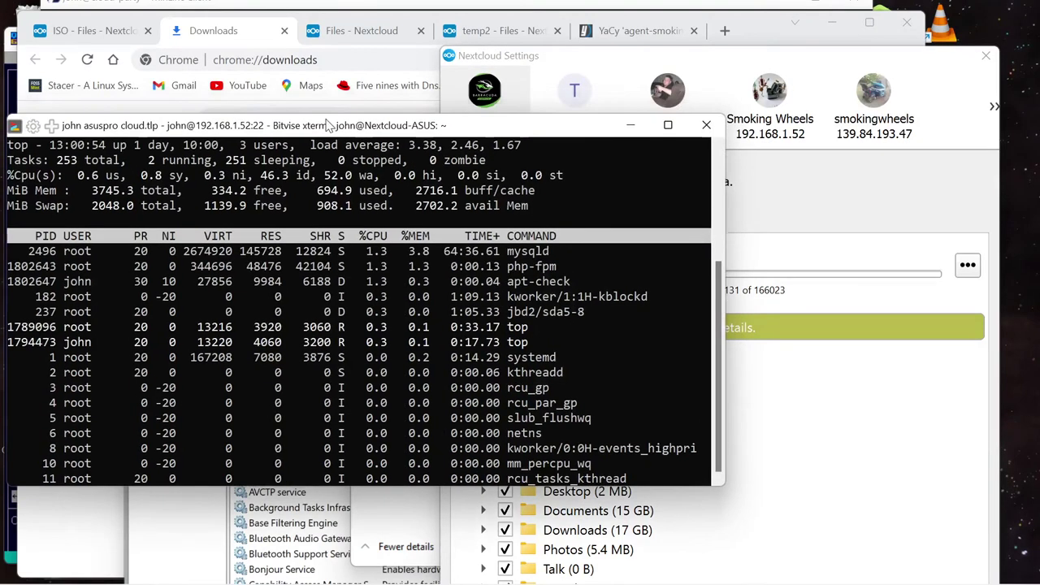
Close the downloads page and temp2 file details, then switch to YaCy's Performance Settings page
click(229, 34)
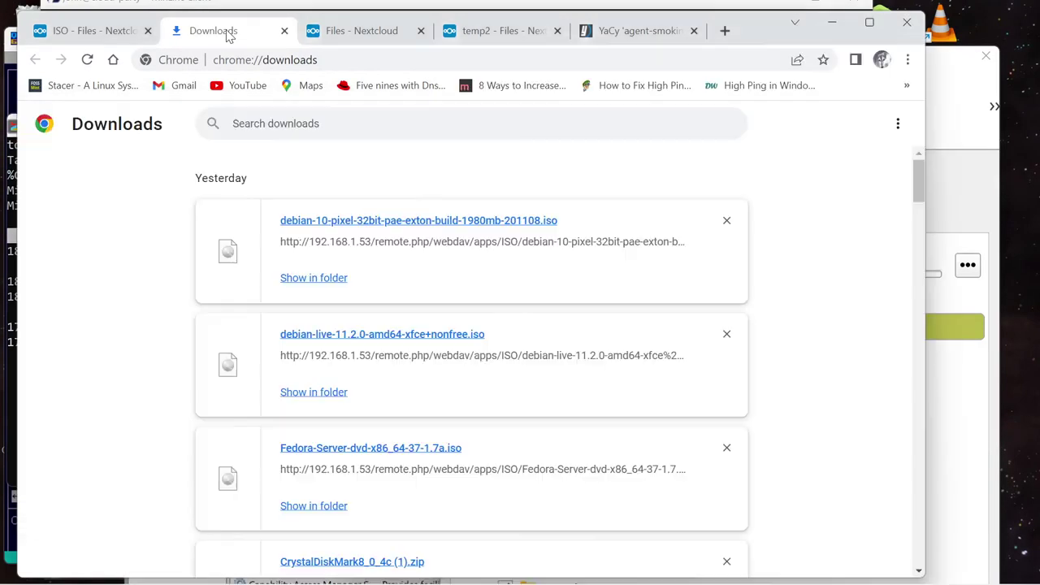
click(285, 31)
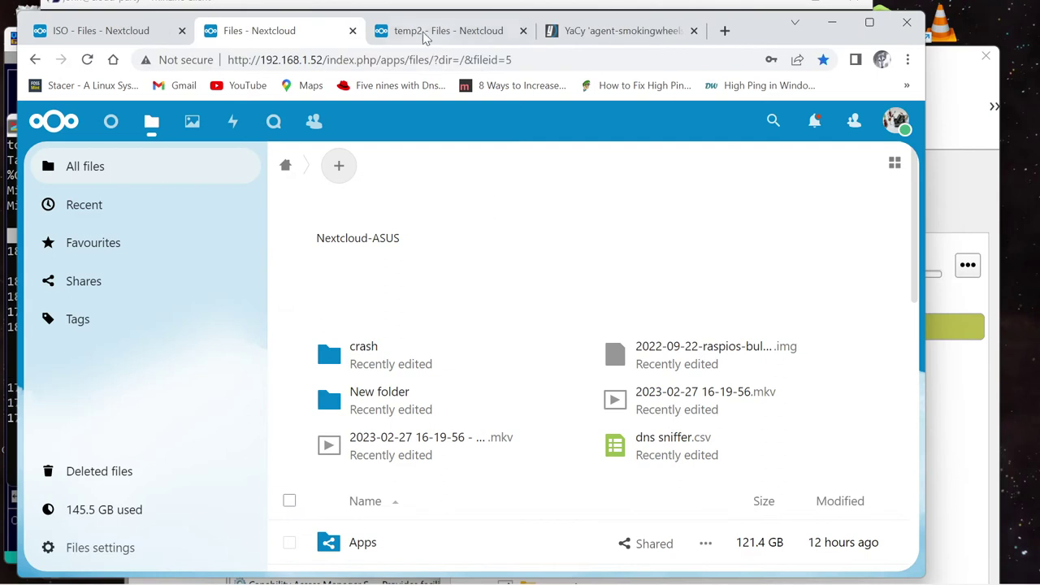
click(429, 31)
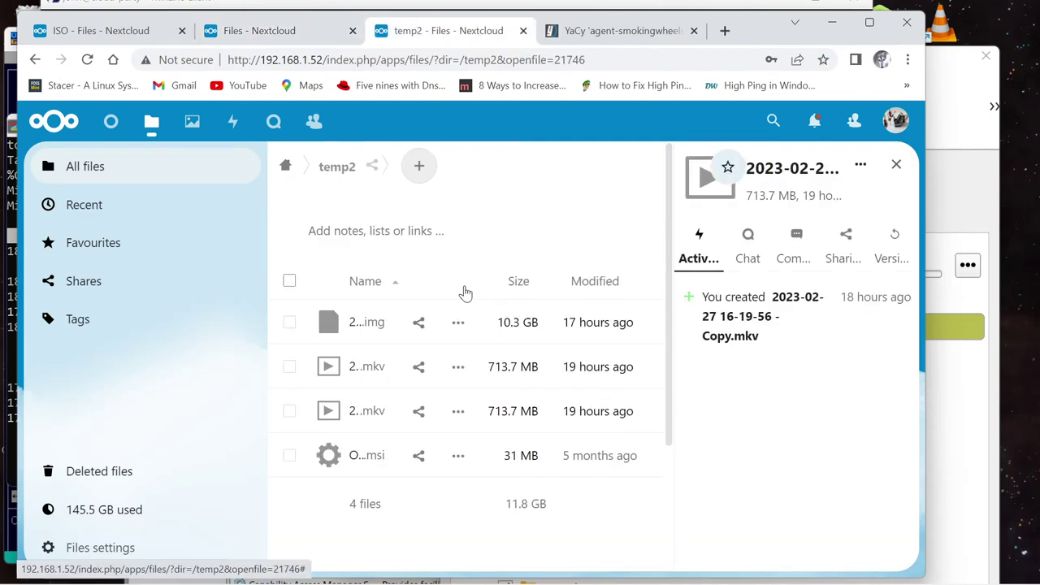
click(333, 176)
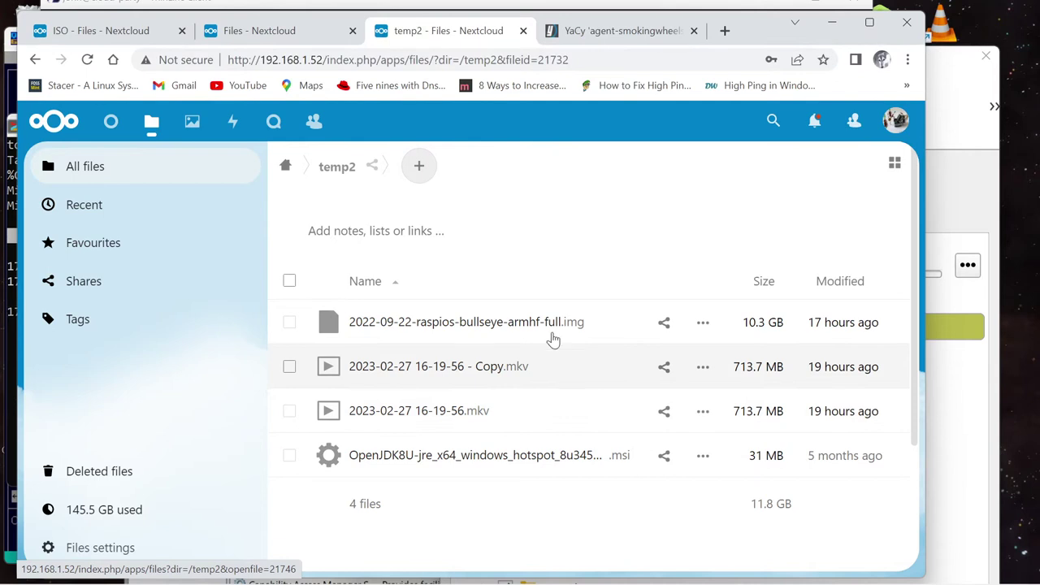
click(615, 30)
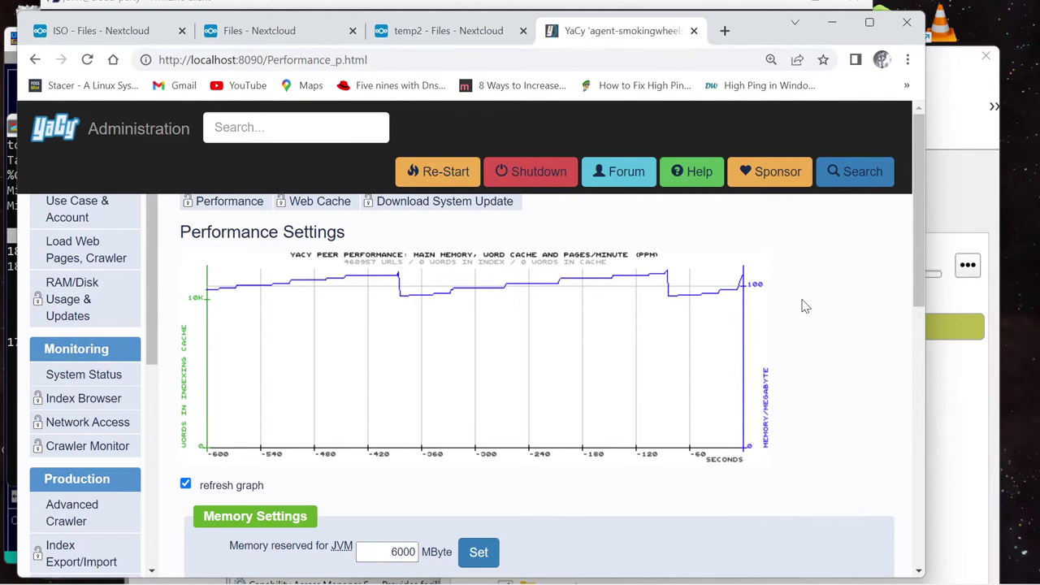
Change YaCy's memory reserved for JVM from 6000 to 2000 MB and request a restart
click(380, 550)
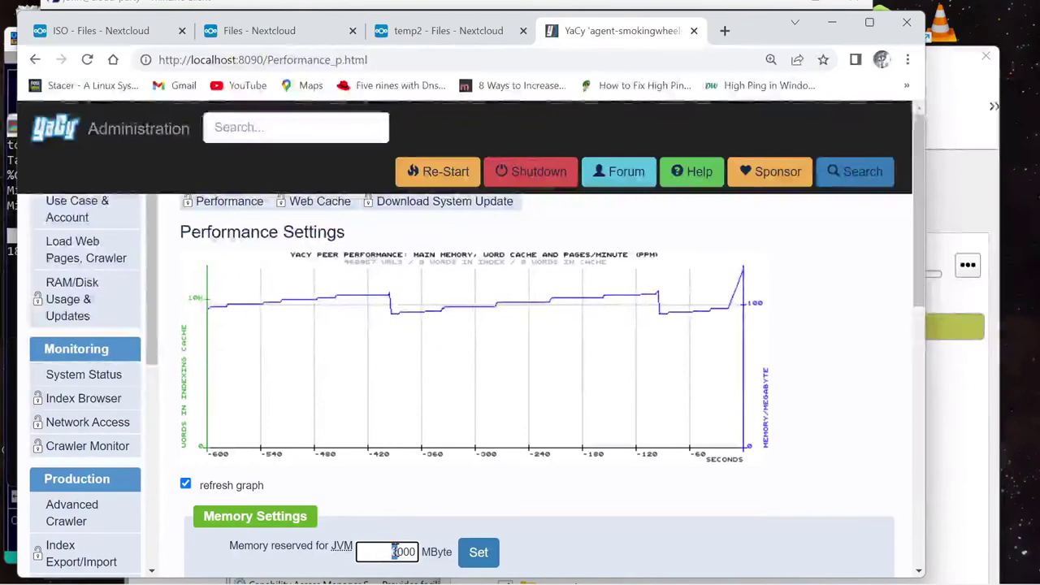
text(2)
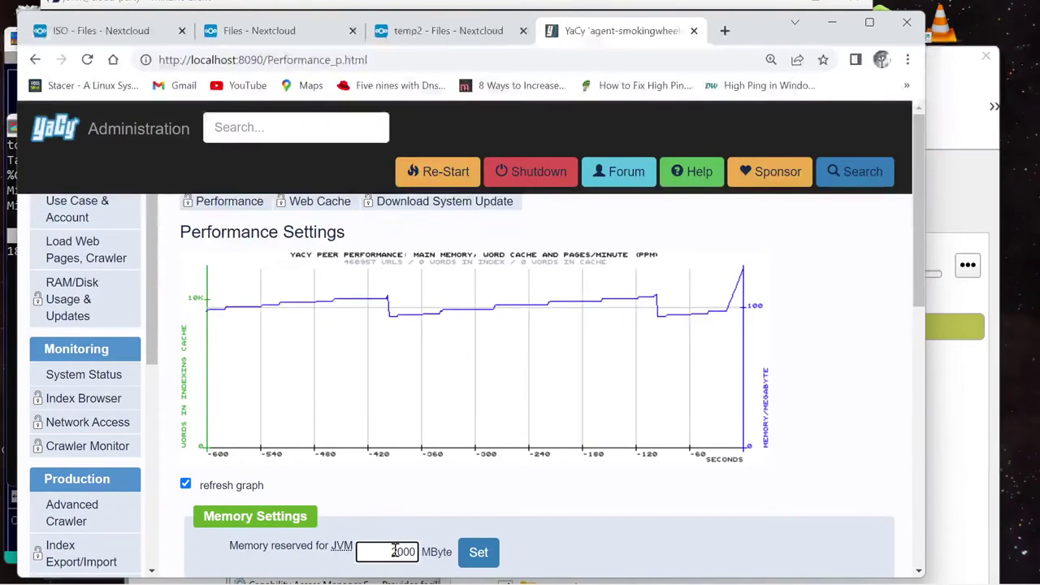
key(Delete)
click(478, 553)
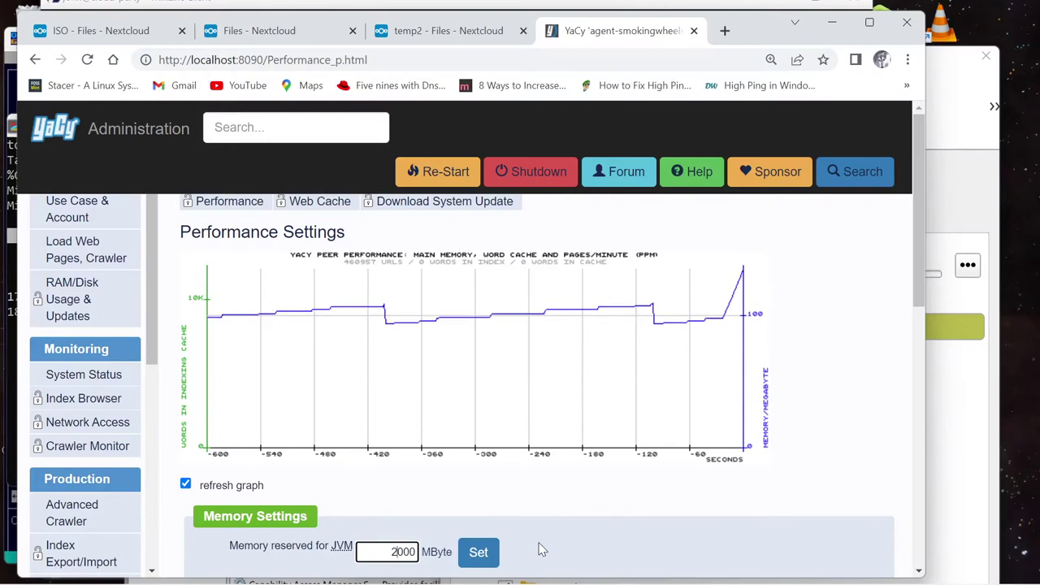
click(478, 554)
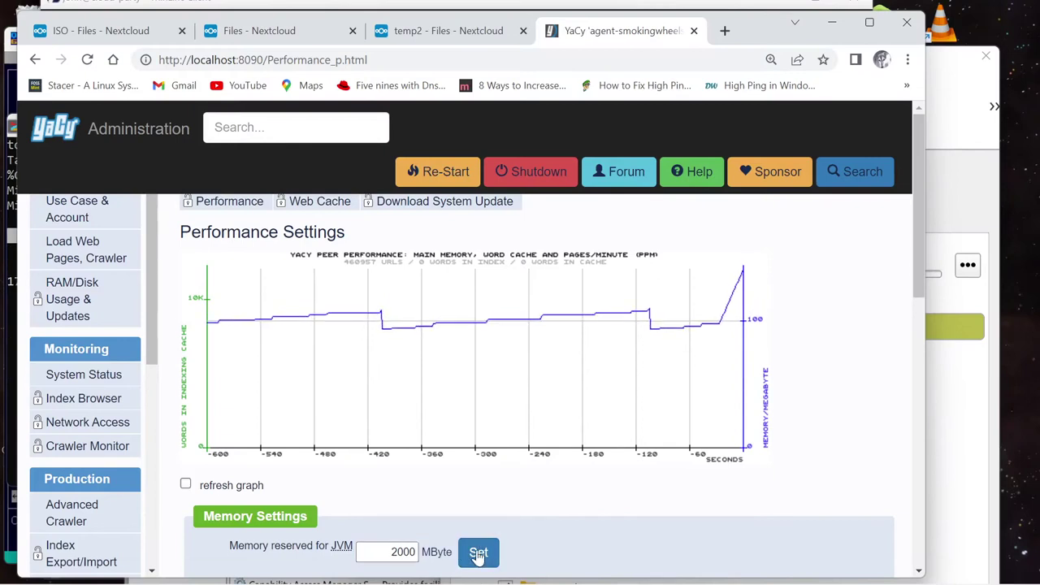
scroll(569, 552, down, 2)
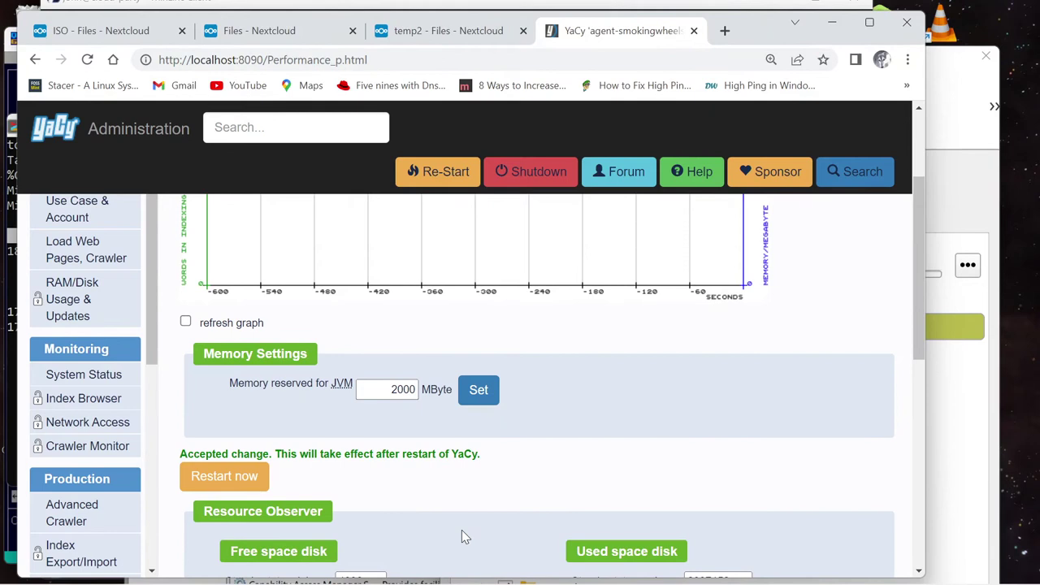
click(231, 484)
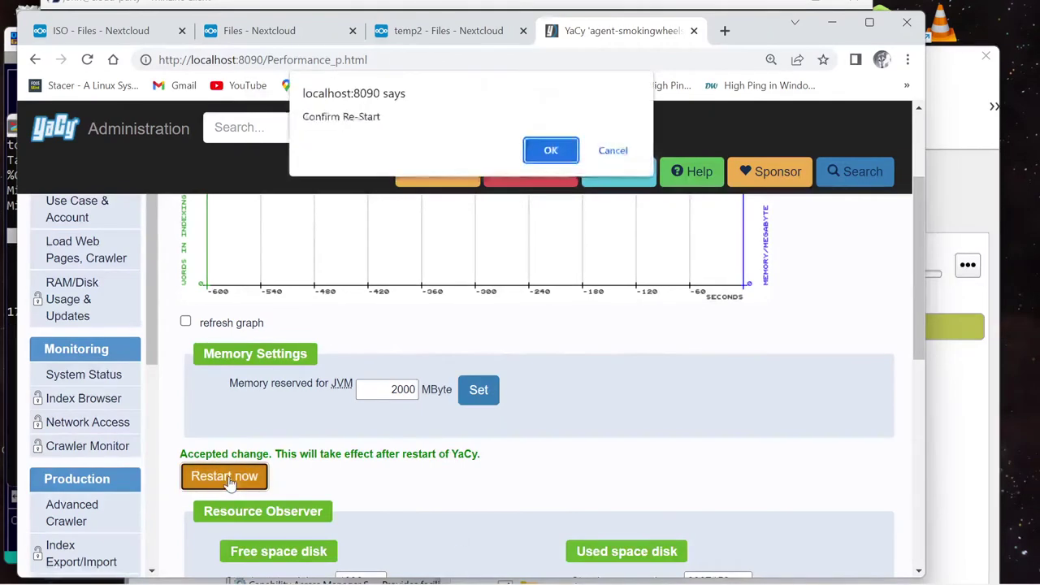
Confirm the YaCy restart, then bring up Task Manager and move it near the screen top
click(560, 154)
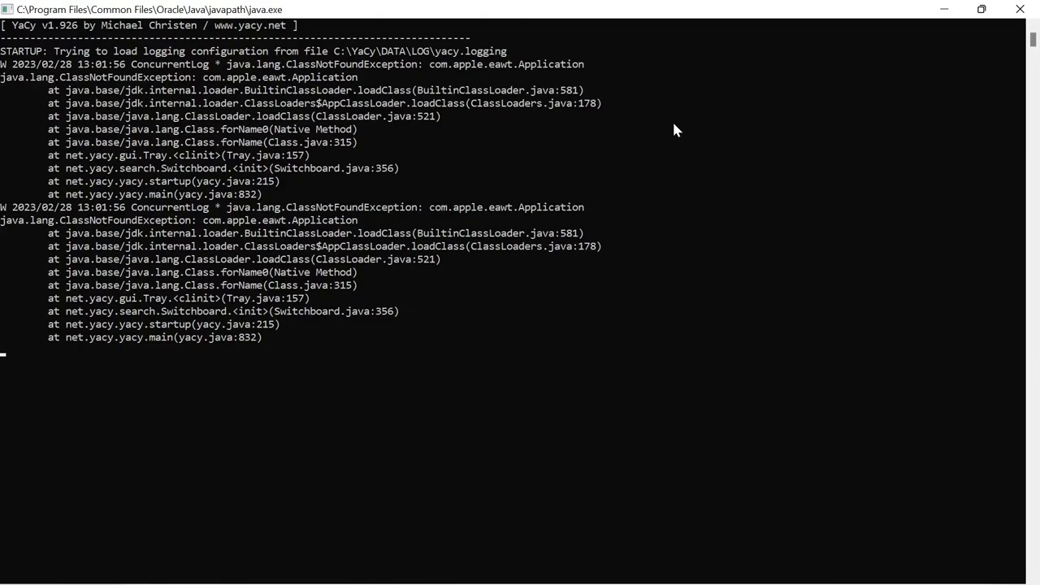
mouse_move(573, 569)
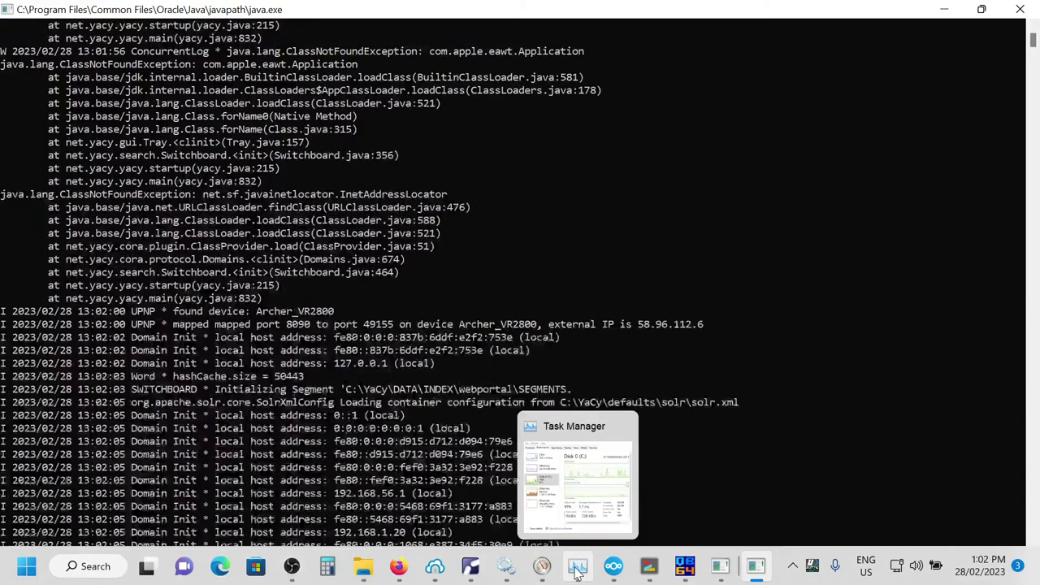
click(577, 573)
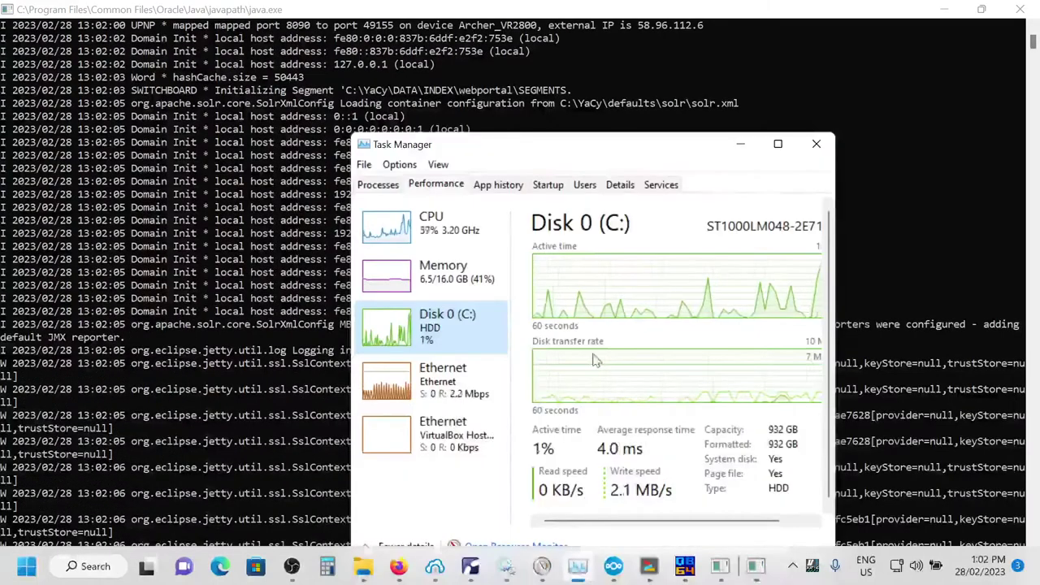
drag(584, 140, 619, 60)
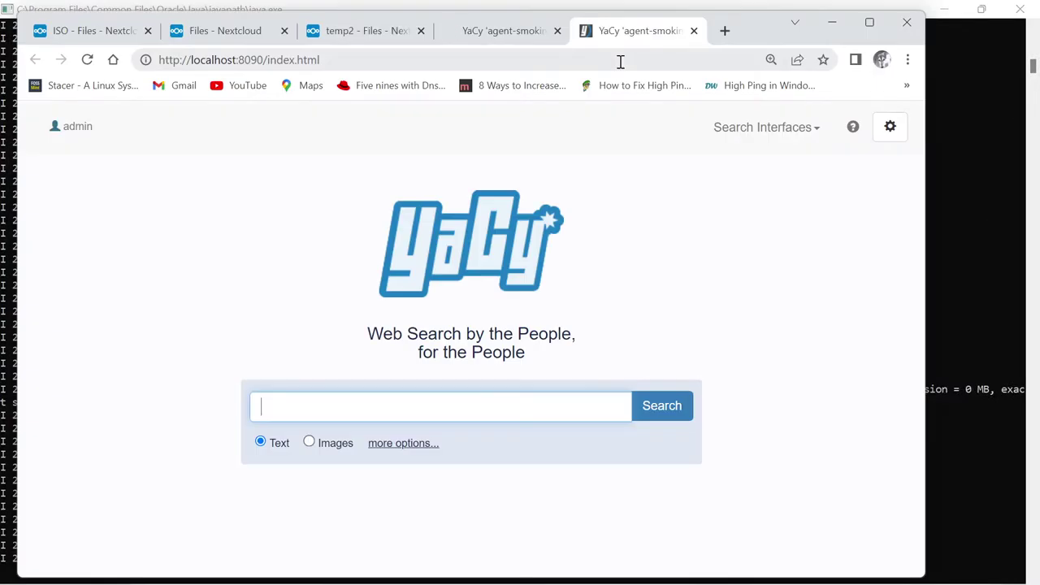
Open YaCy's administration Status page and review the peer performance and index size history graphs
click(734, 120)
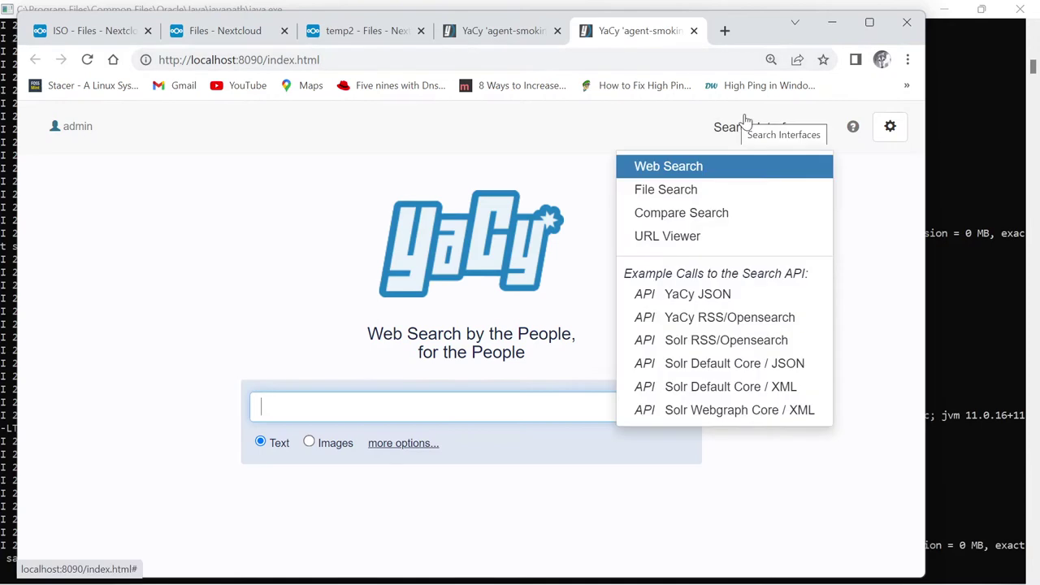
click(890, 127)
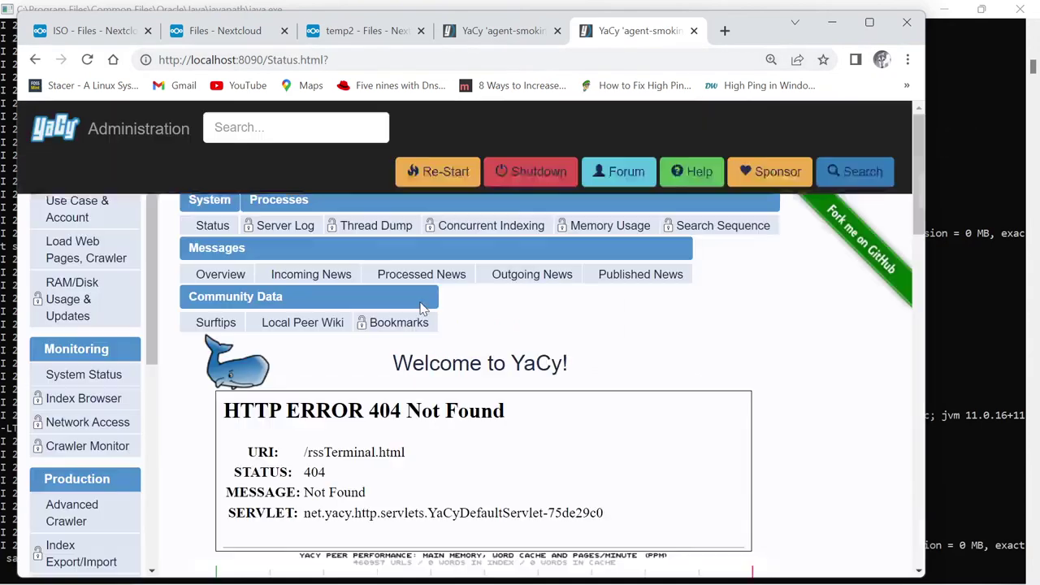
scroll(623, 325, down, 5)
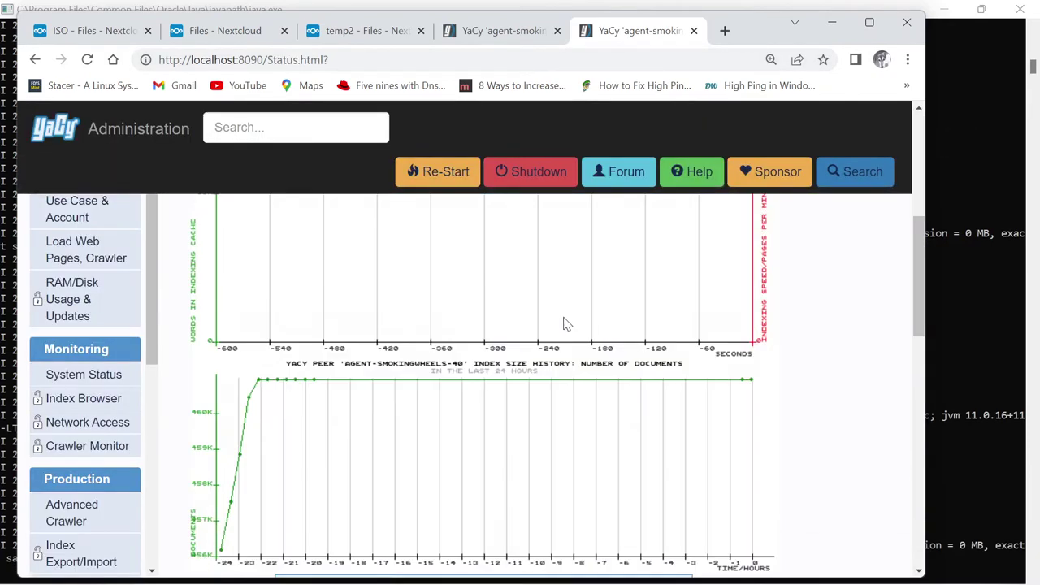
scroll(566, 324, down, 6)
scroll(566, 323, up, 6)
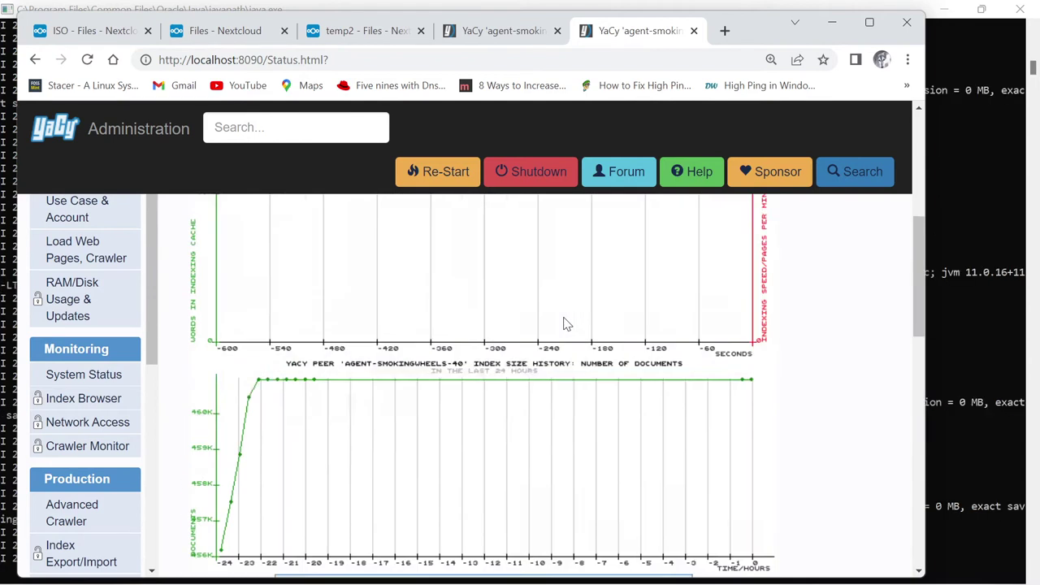
scroll(567, 323, down, 2)
scroll(567, 323, up, 1)
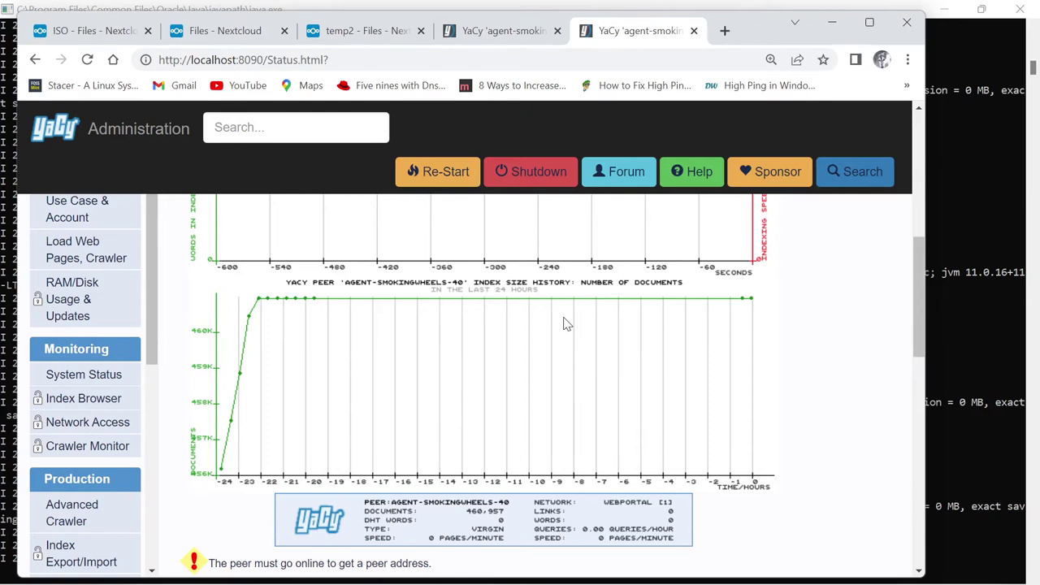
scroll(567, 324, up, 6)
scroll(441, 320, down, 1)
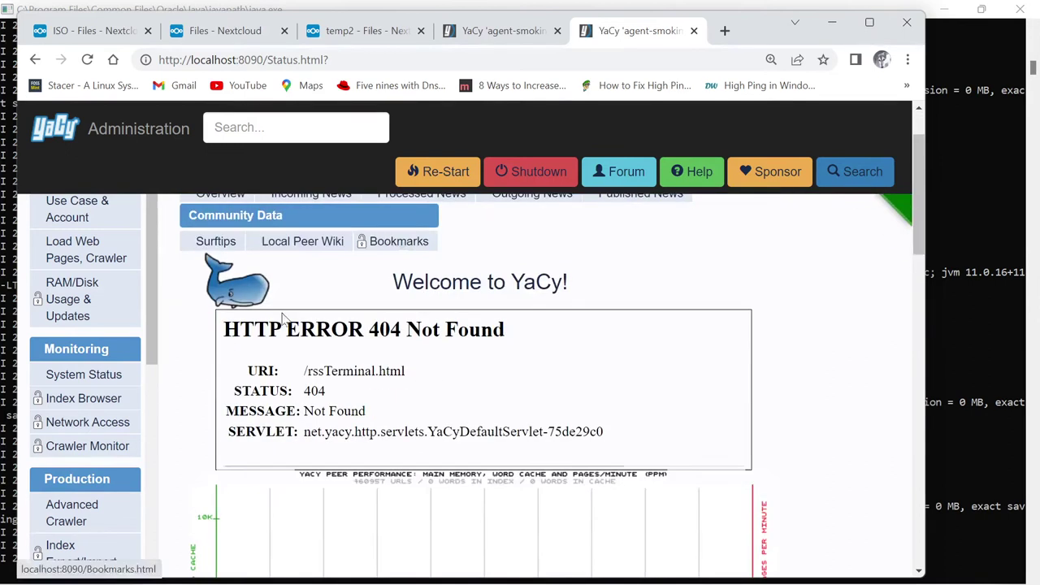
Turn on 'refresh graph' on the RAM/Disk Usage page with 2000 MB JVM, then open the Index Browser
click(73, 299)
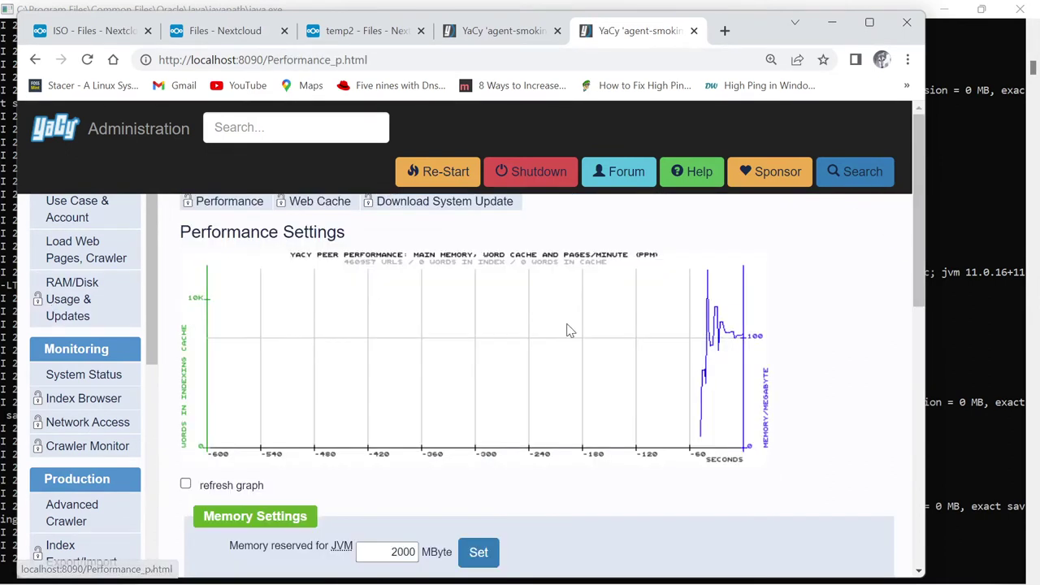
scroll(548, 332, down, 3)
scroll(548, 334, up, 3)
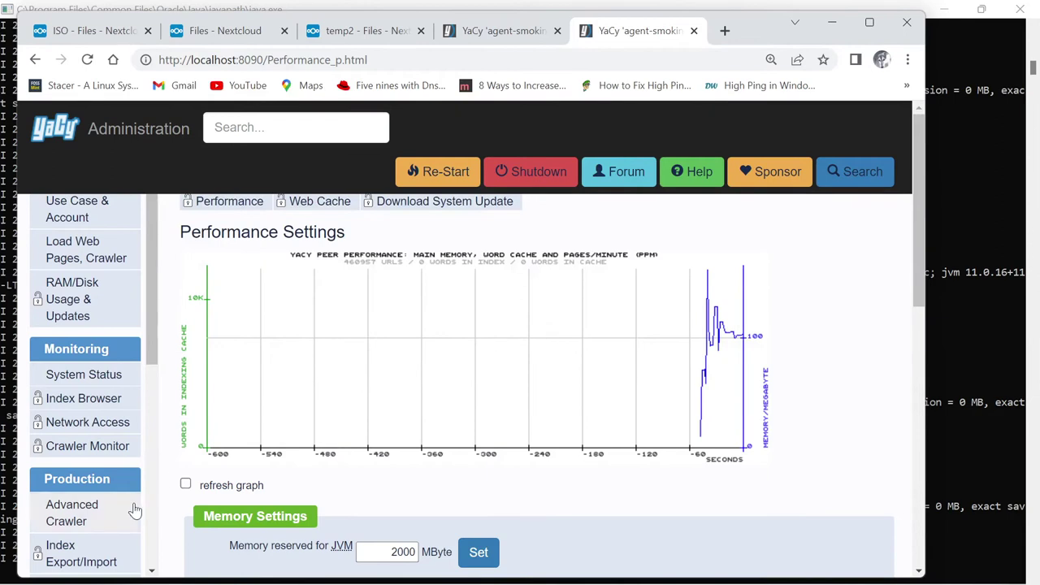
click(186, 485)
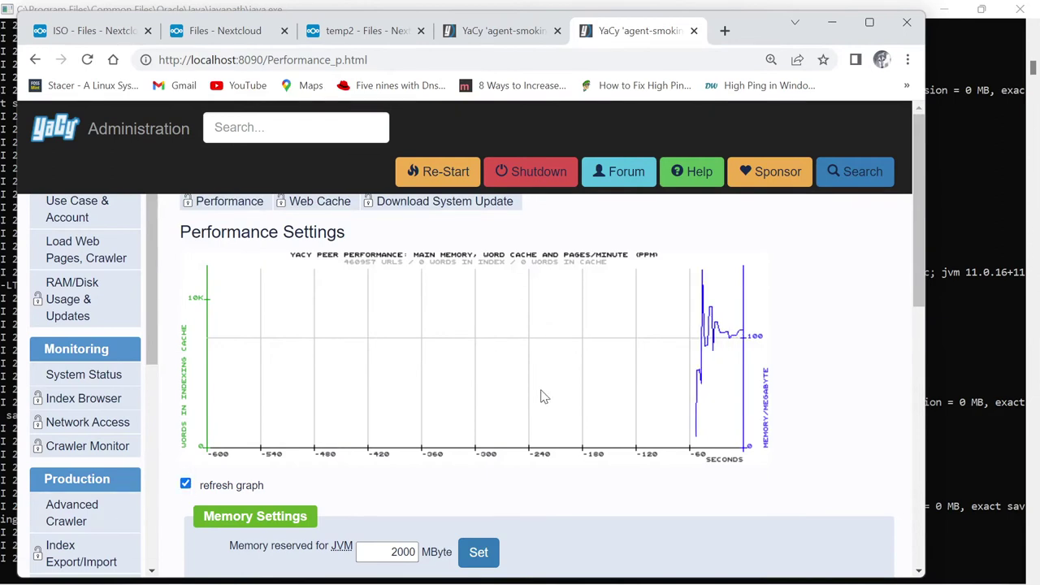
click(85, 400)
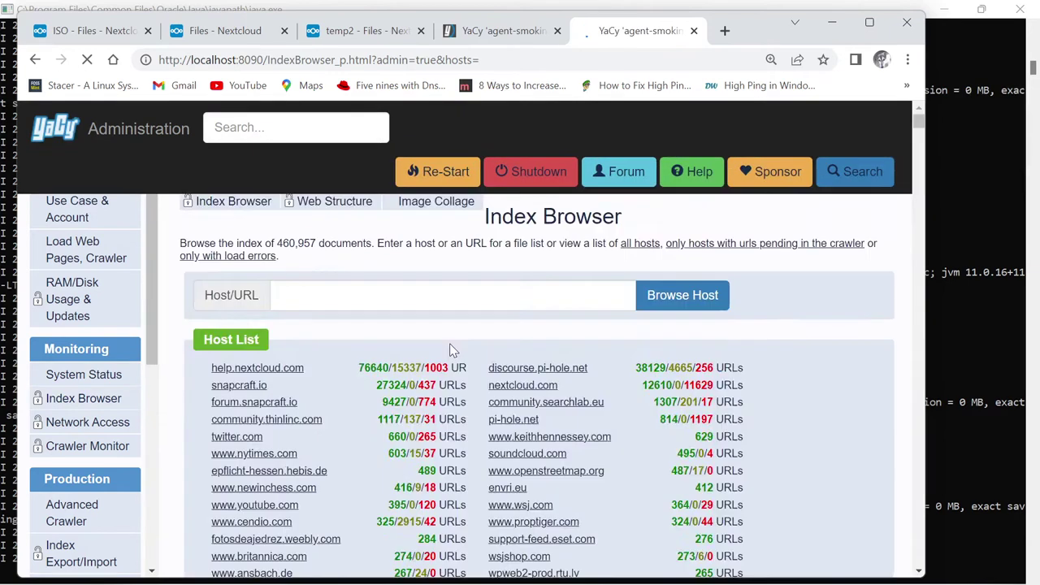
Browse the Index Browser host list, then switch to the Process Scheduler of recorded actions
scroll(454, 351, down, 1)
scroll(455, 358, up, 1)
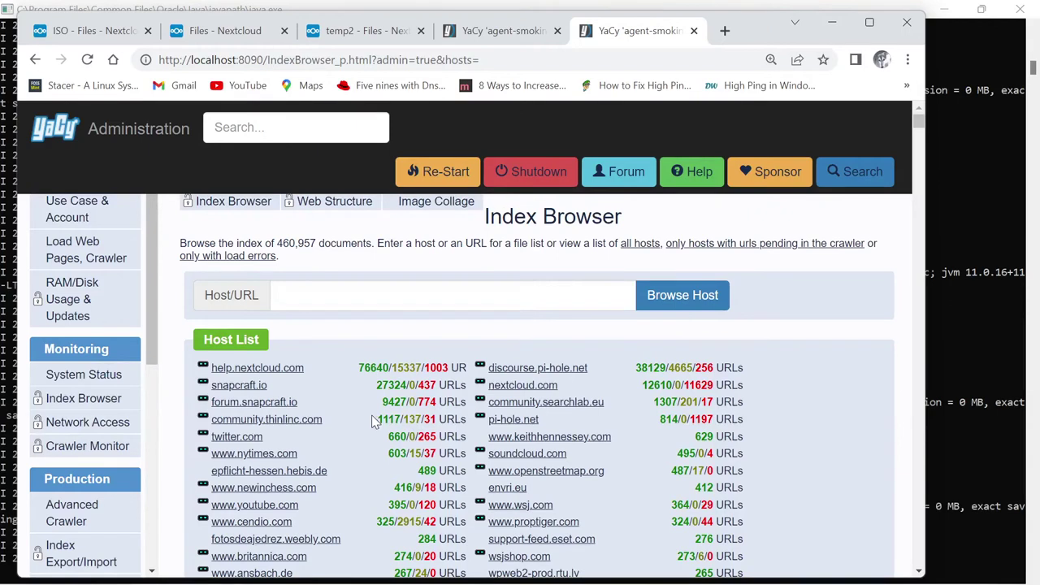
scroll(372, 419, down, 15)
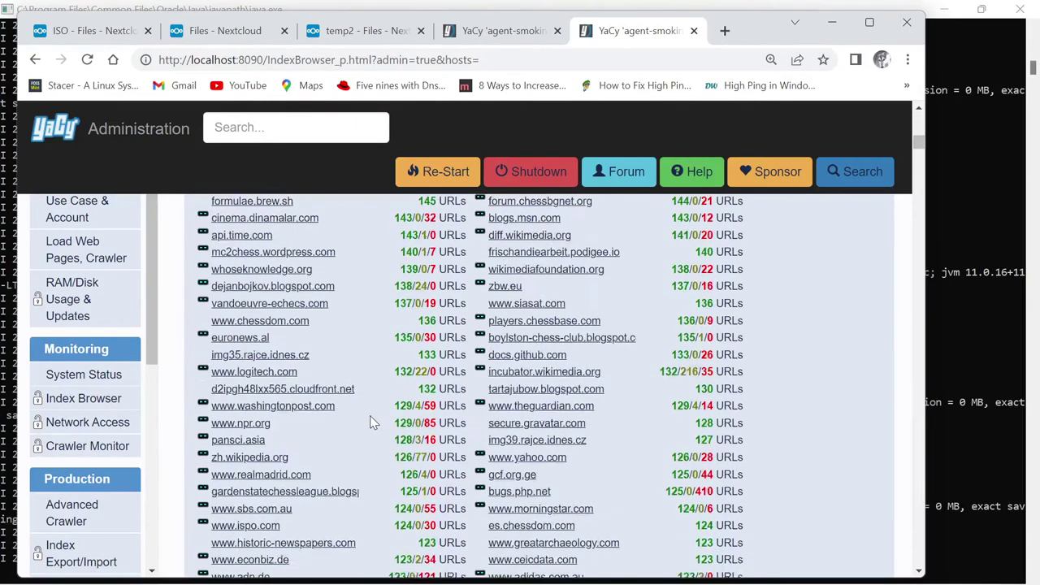
scroll(370, 421, up, 15)
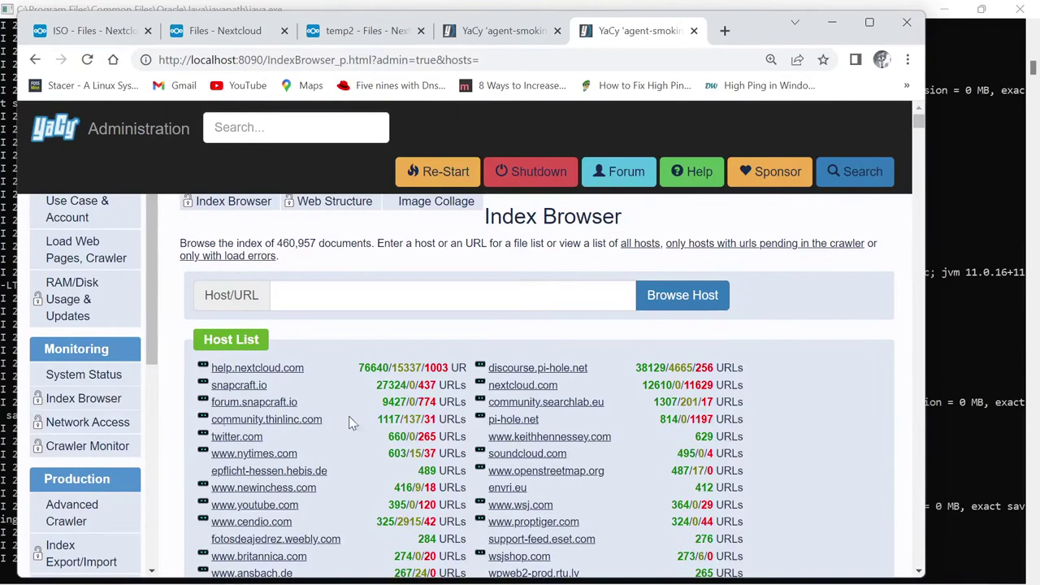
drag(155, 333, 146, 540)
click(67, 388)
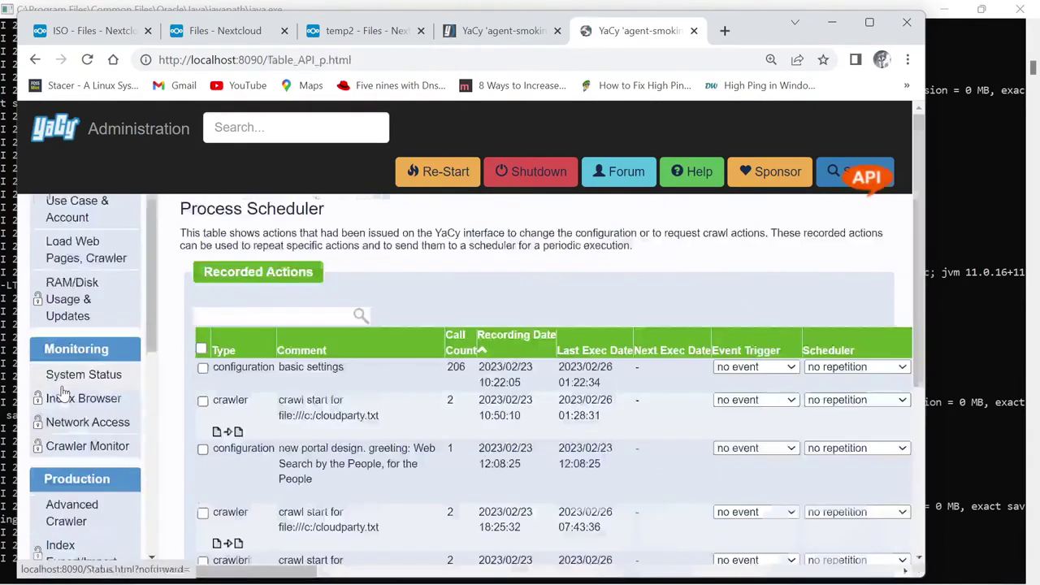
Tick the file:///c:/temp/cloudparty.txt crawl action for re-execution and bring up Task Manager's disk view
scroll(492, 471, down, 3)
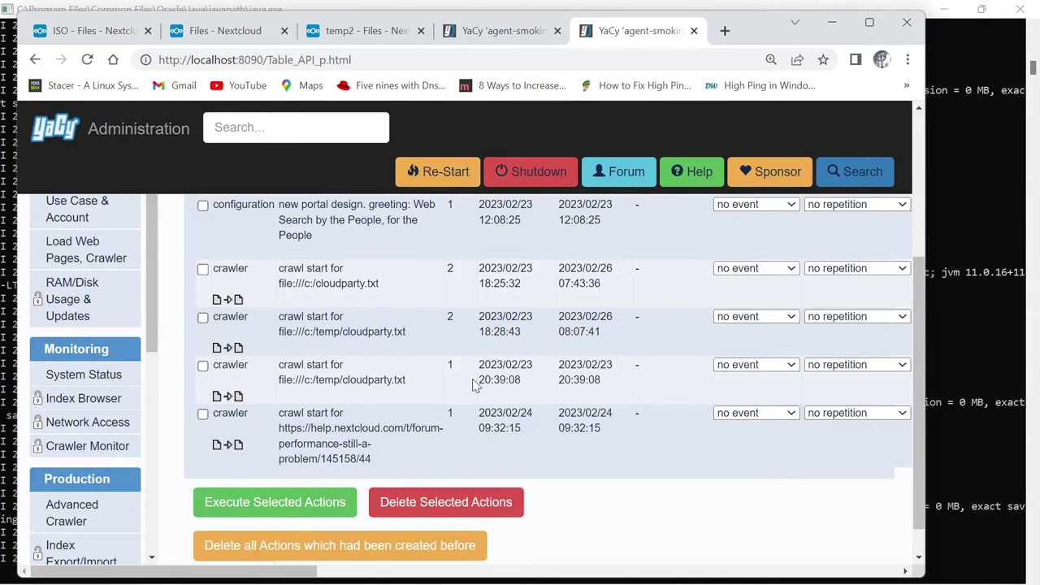
click(419, 504)
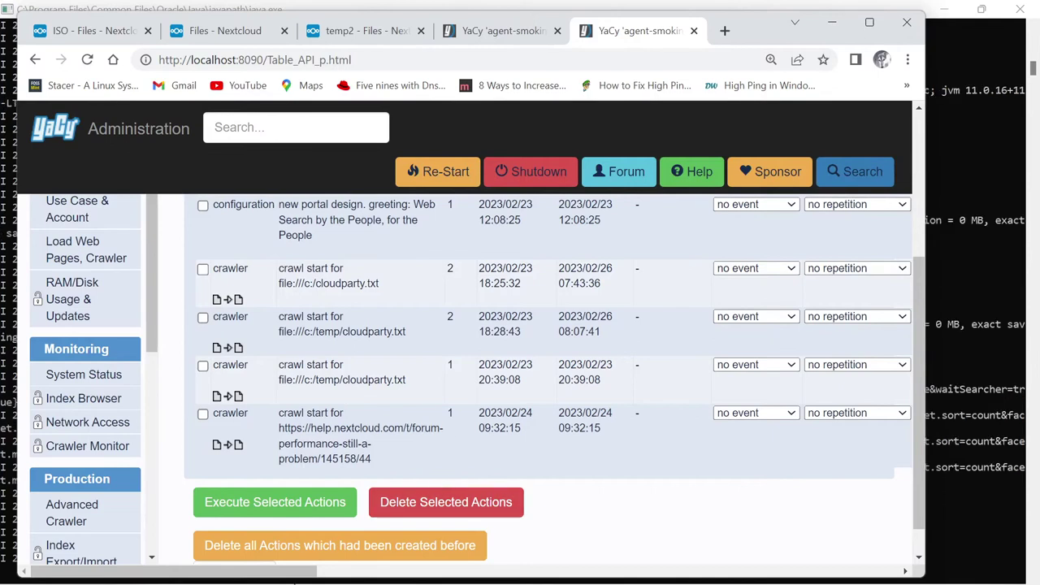
drag(294, 577, 486, 577)
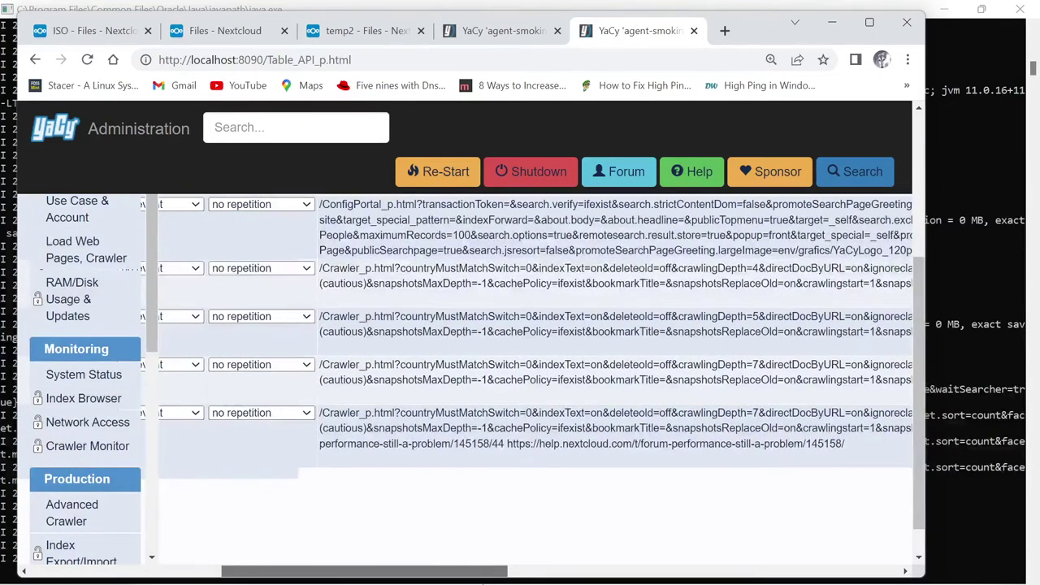
drag(485, 572, 295, 571)
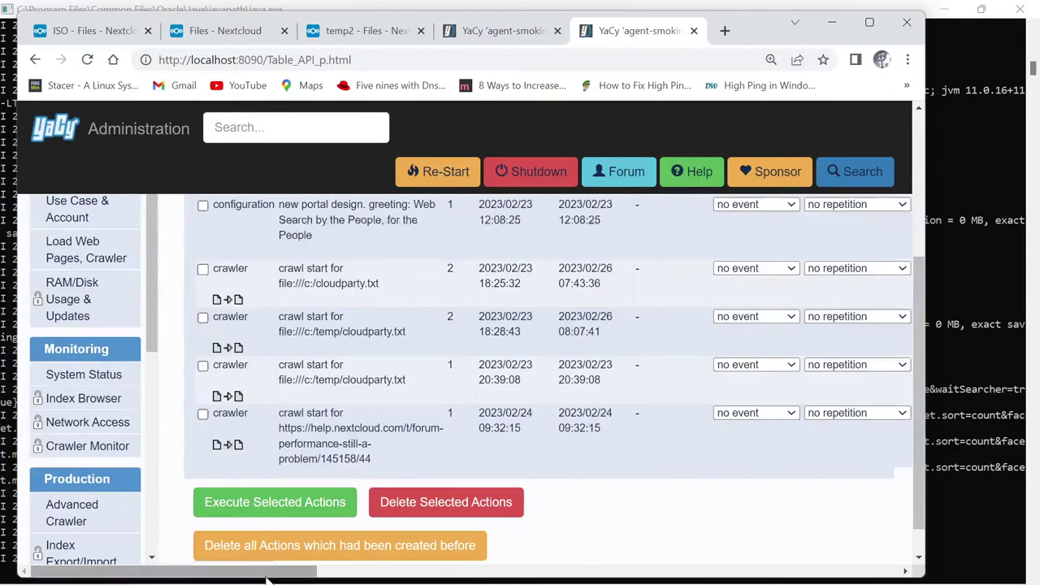
click(203, 318)
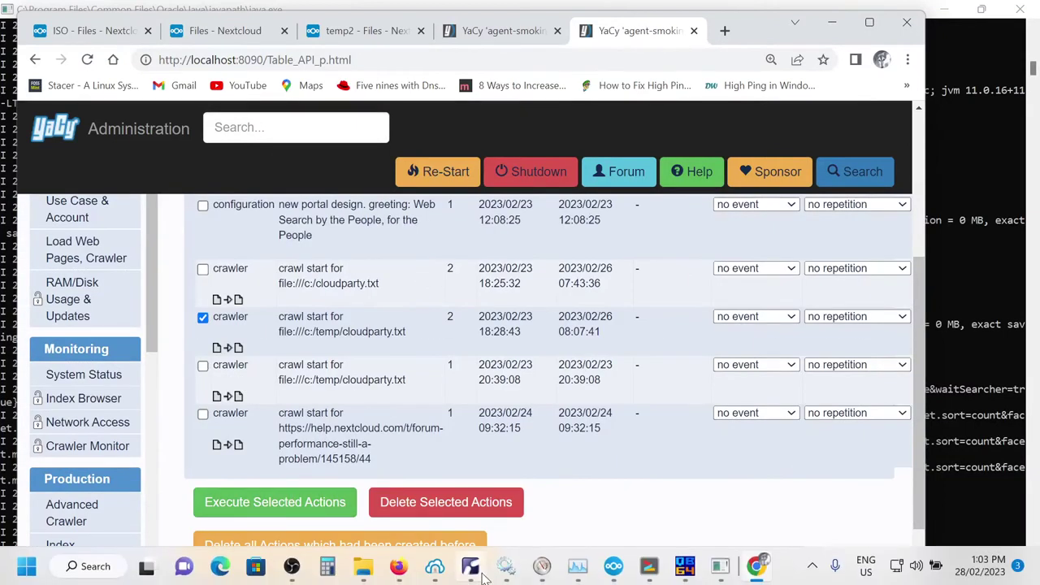
click(584, 572)
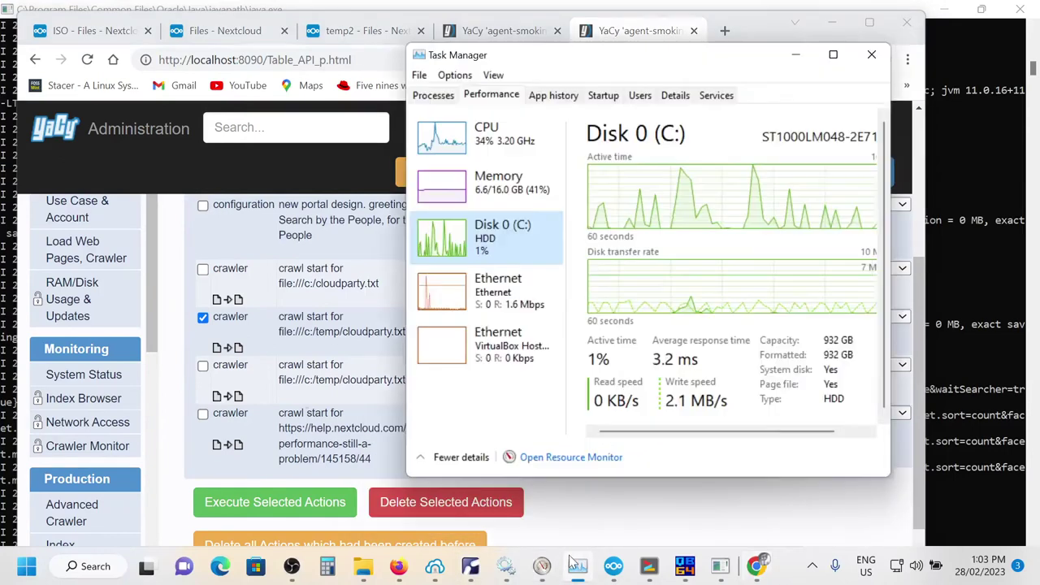
Execute the selected cloudparty crawl, watch CPU reach 100% in Task Manager, then return to RAM/Disk Usage
click(275, 502)
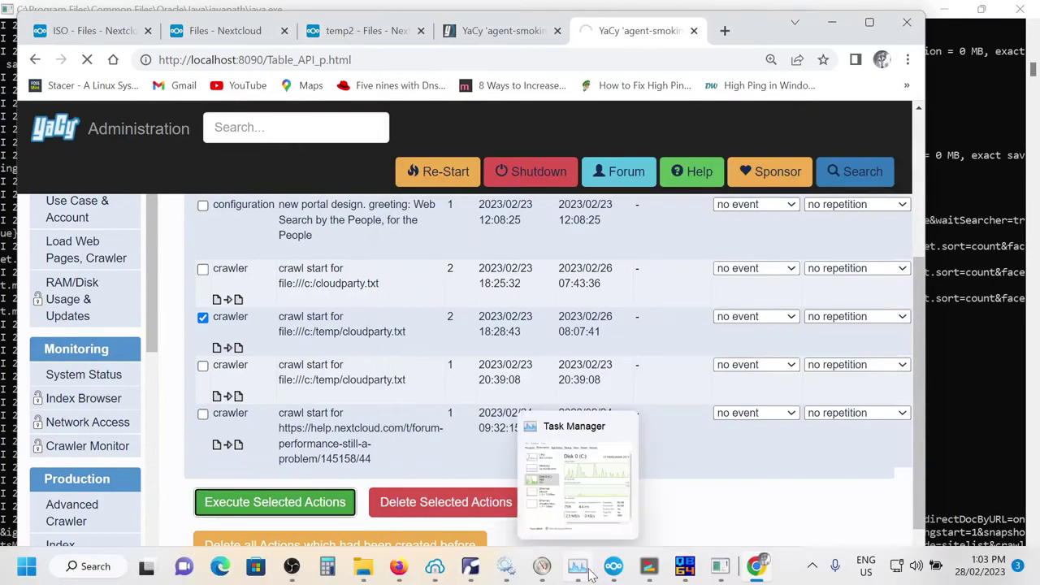
click(584, 574)
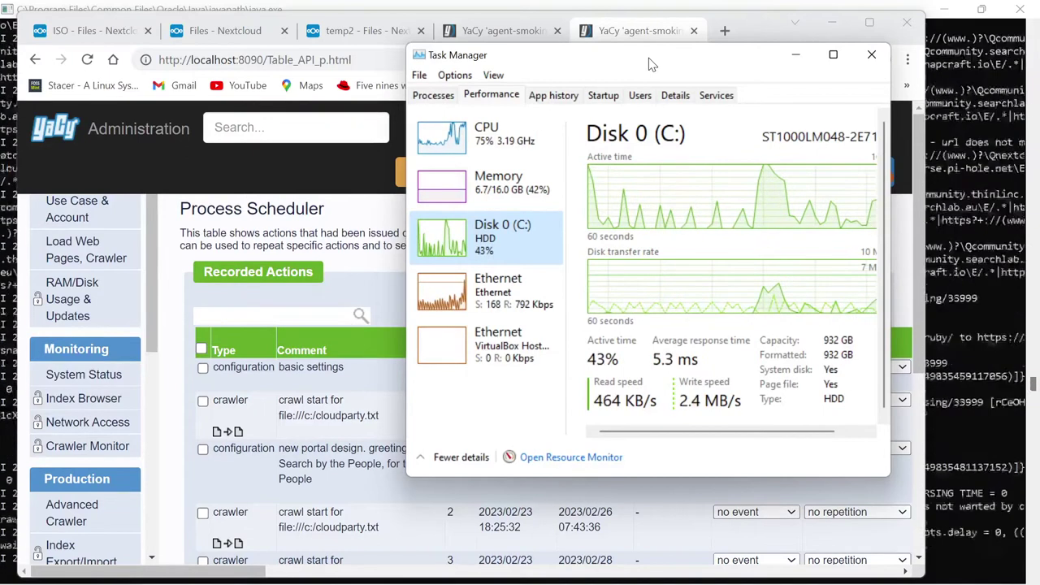
click(89, 301)
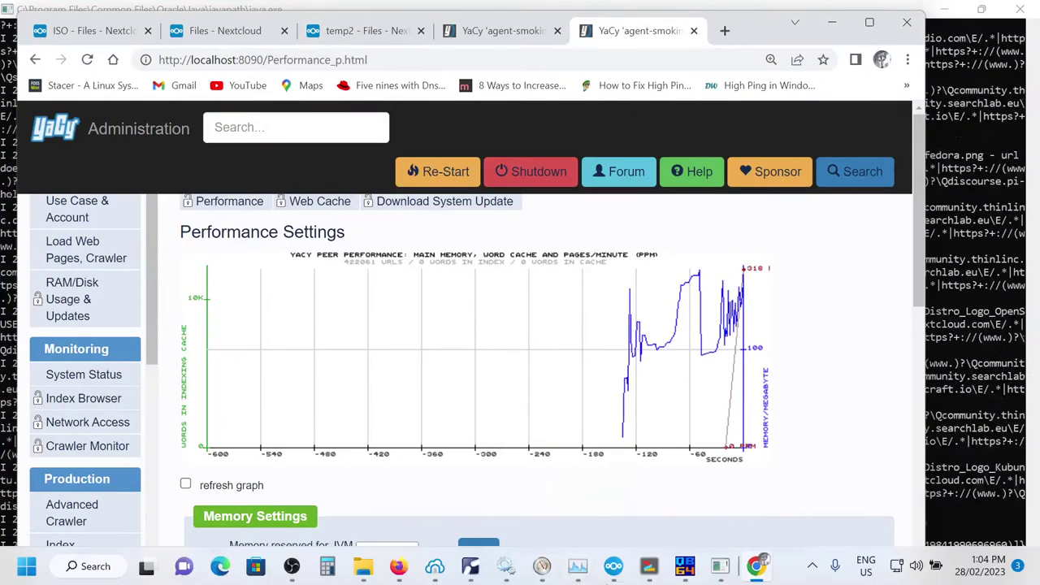
Bring Task Manager to the front and move it down-left to uncover YaCy's memory graph
mouse_move(597, 574)
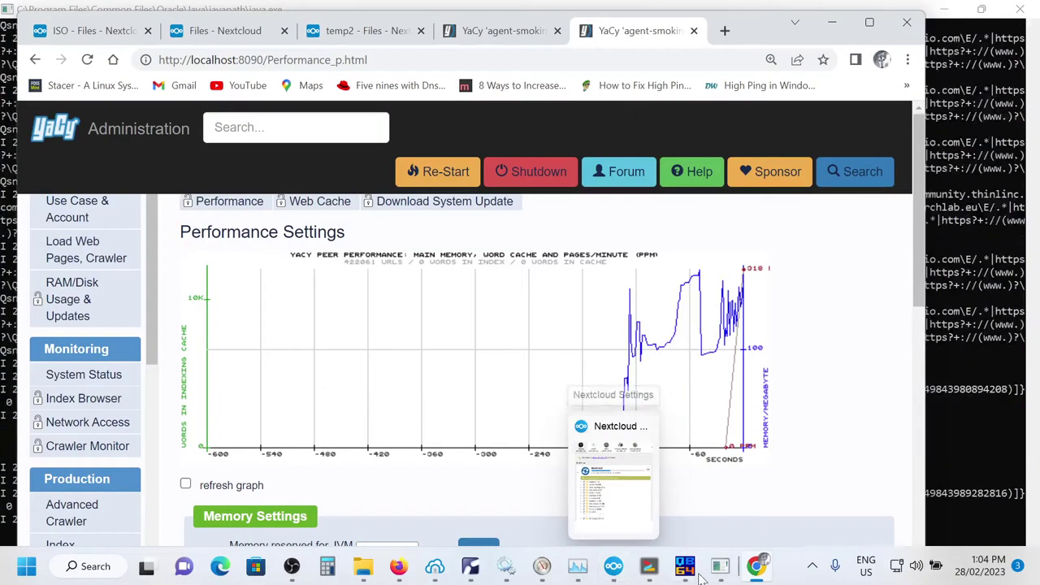
mouse_move(755, 570)
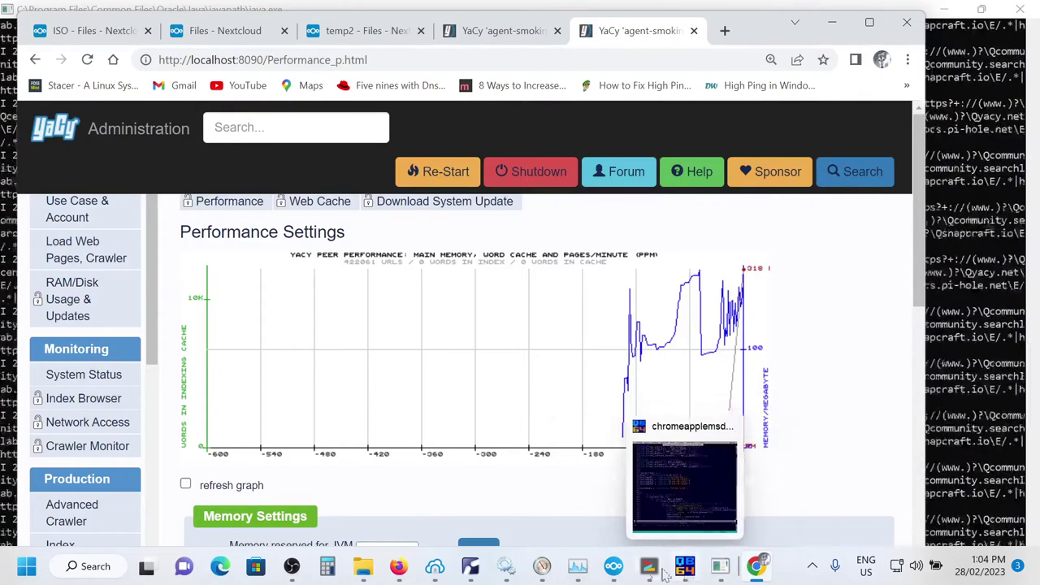
mouse_move(647, 573)
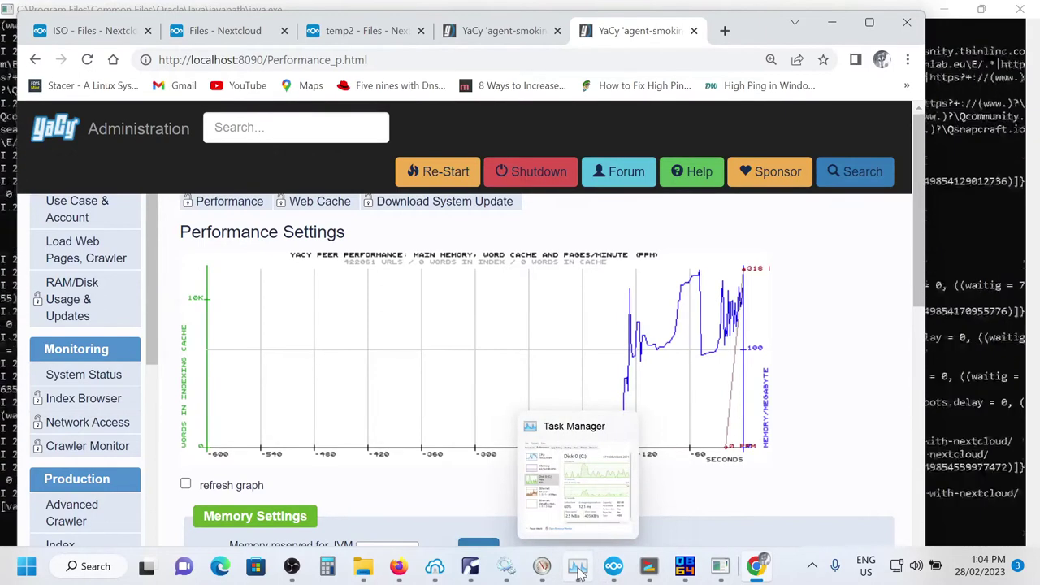
click(579, 573)
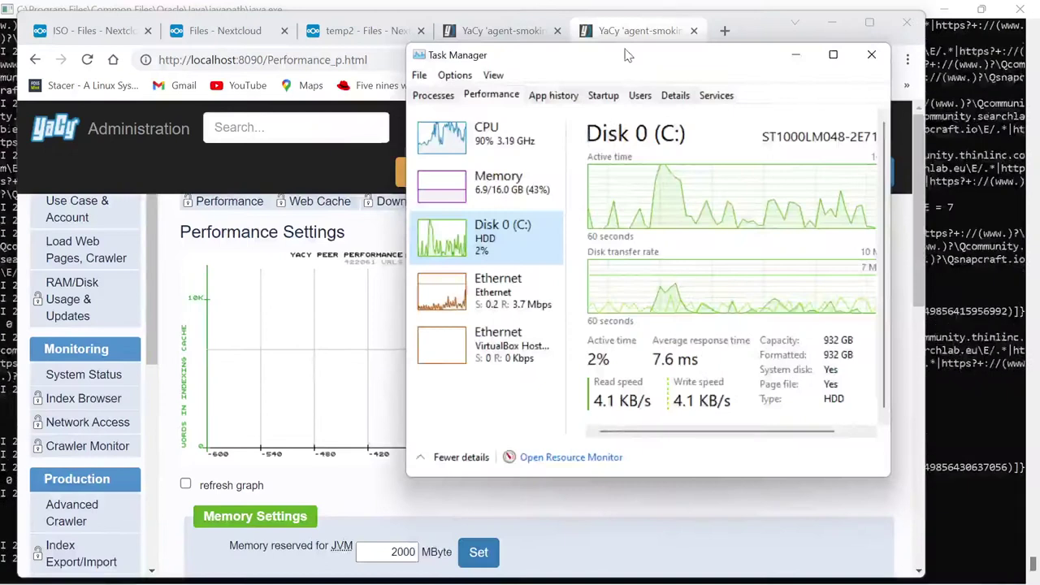
drag(628, 54, 434, 111)
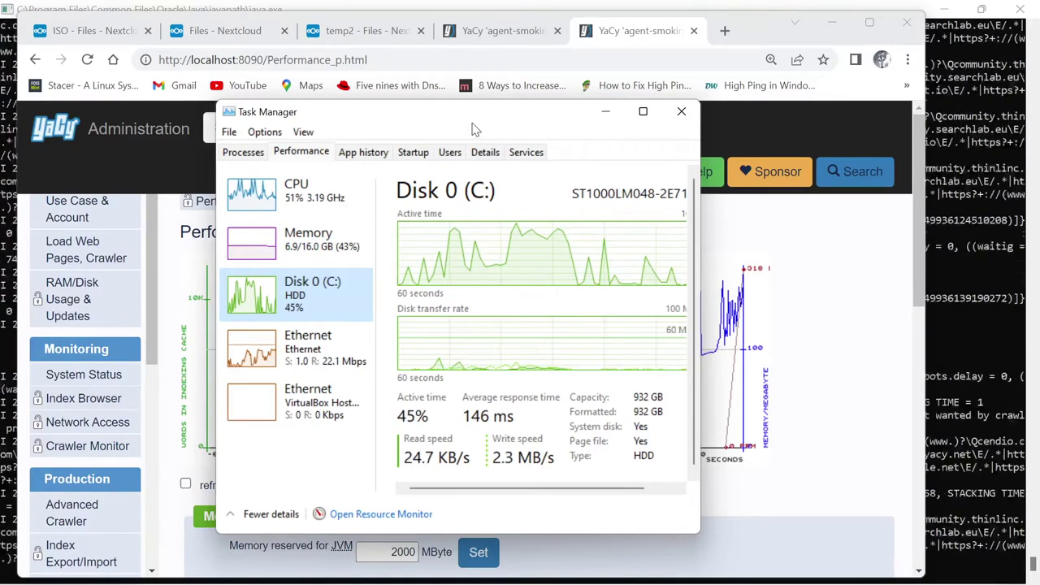
Shift Task Manager higher and enable live refresh of YaCy's performance graph during the crawl
drag(475, 122, 475, 129)
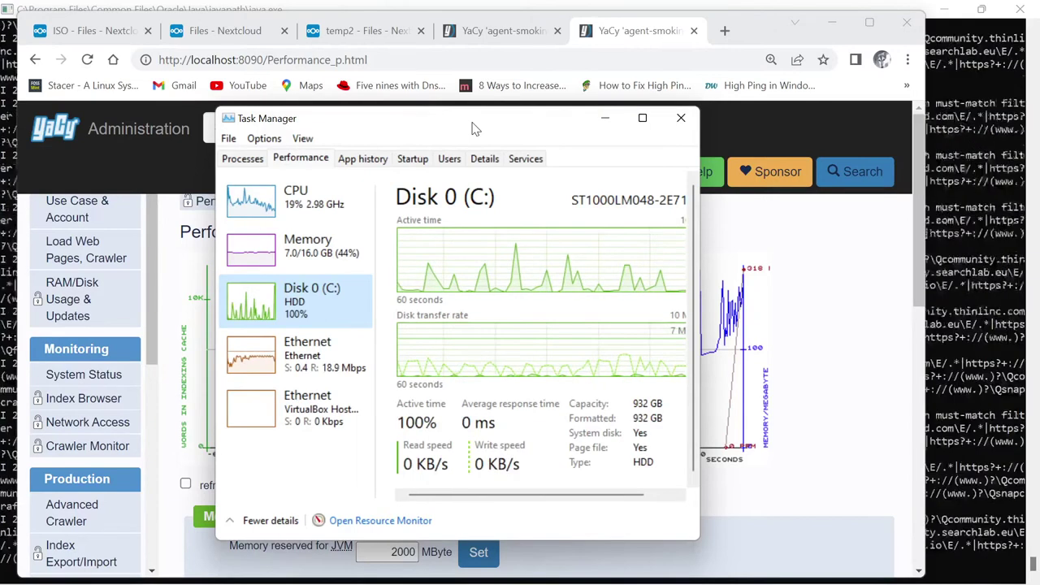
drag(438, 130, 449, 45)
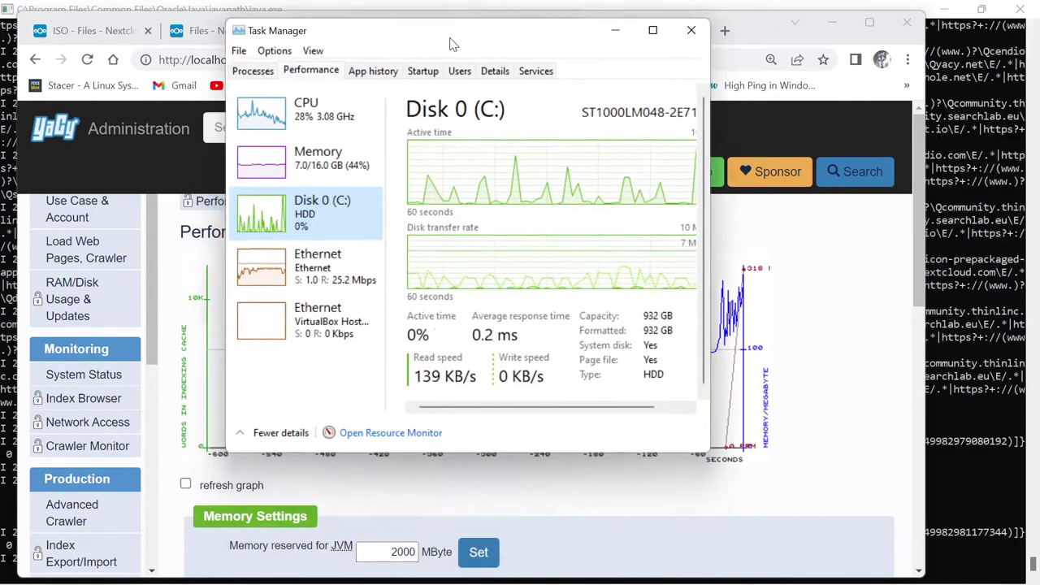
click(195, 488)
click(185, 483)
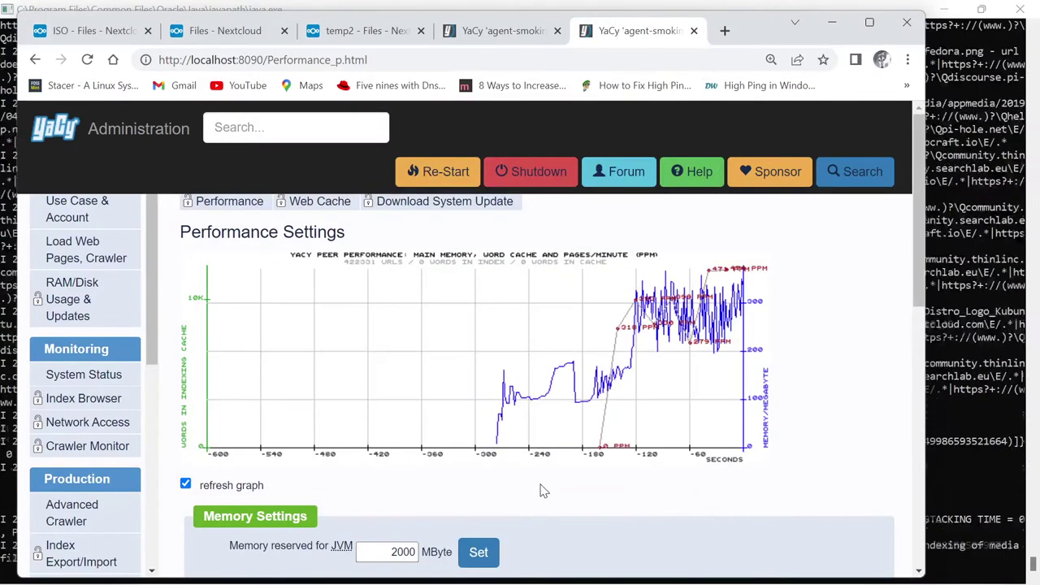
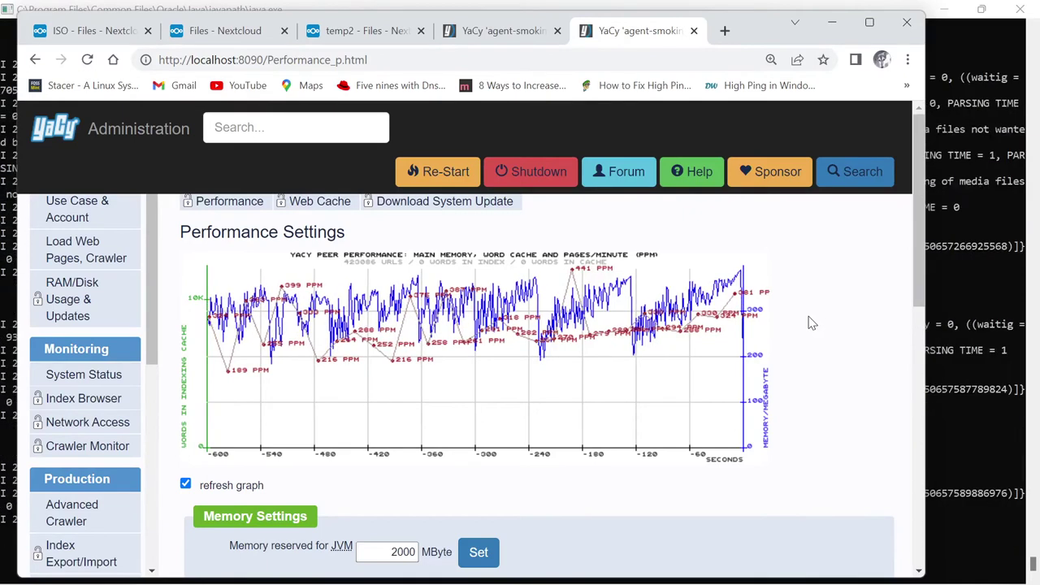
Open YaCy's Index Browser, with help.nextcloud.com (76644 URLs) leading the 423,097-document index
click(84, 398)
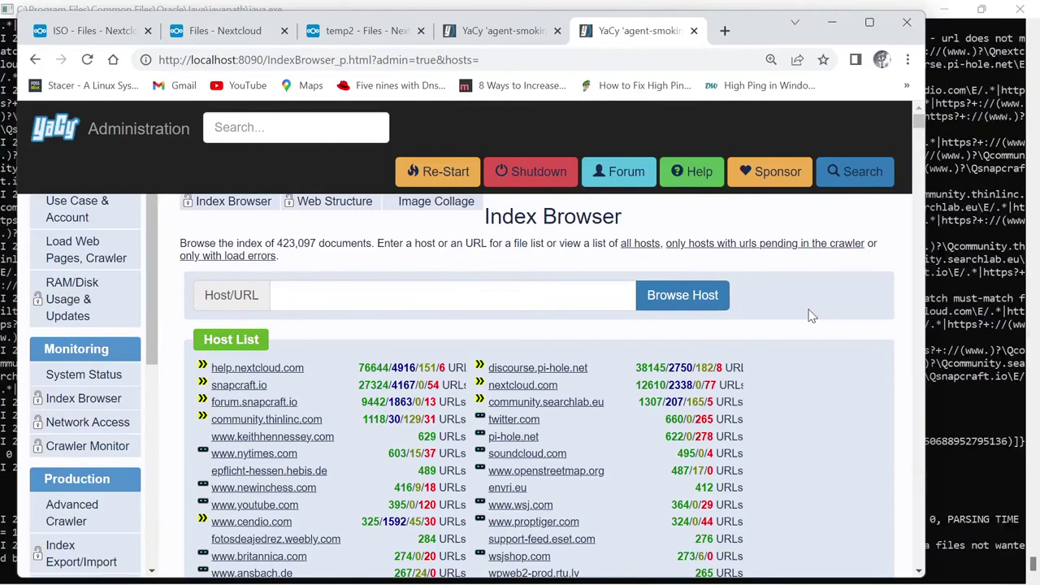
mouse_move(619, 580)
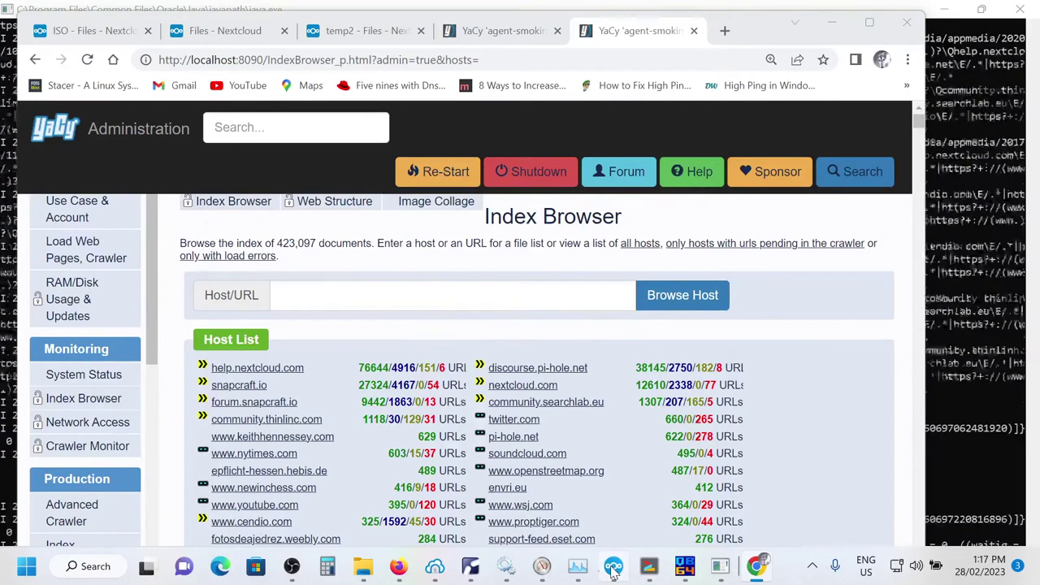
Check Task Manager's Ethernet throughput (about 25.9 Mbps received), then bring Resource Monitor's Network view forward
click(583, 569)
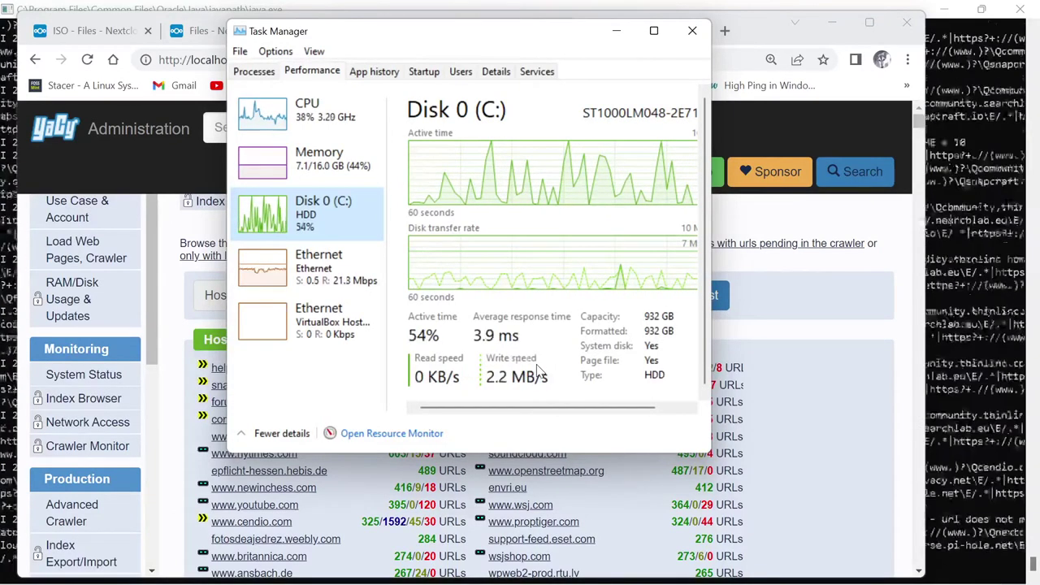
click(263, 267)
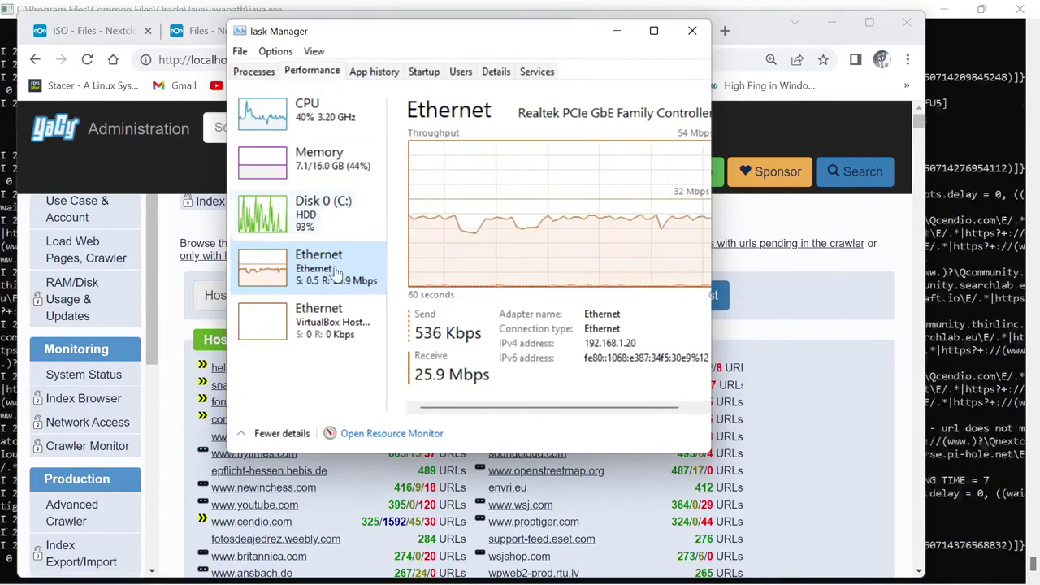
mouse_move(542, 569)
click(602, 488)
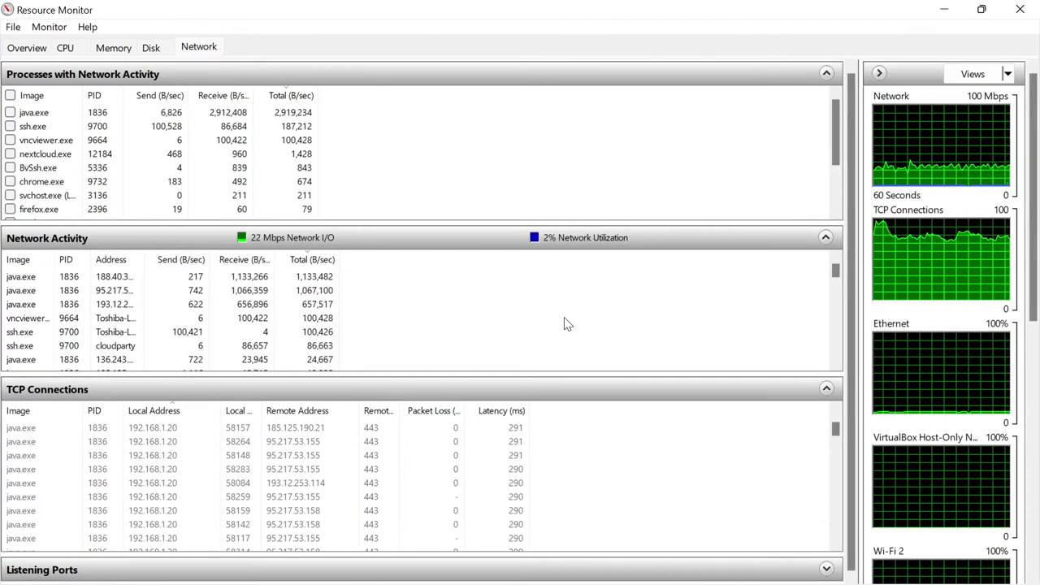
Enlarge the network process and activity panes and sort processes by image name, descending
drag(469, 221, 468, 242)
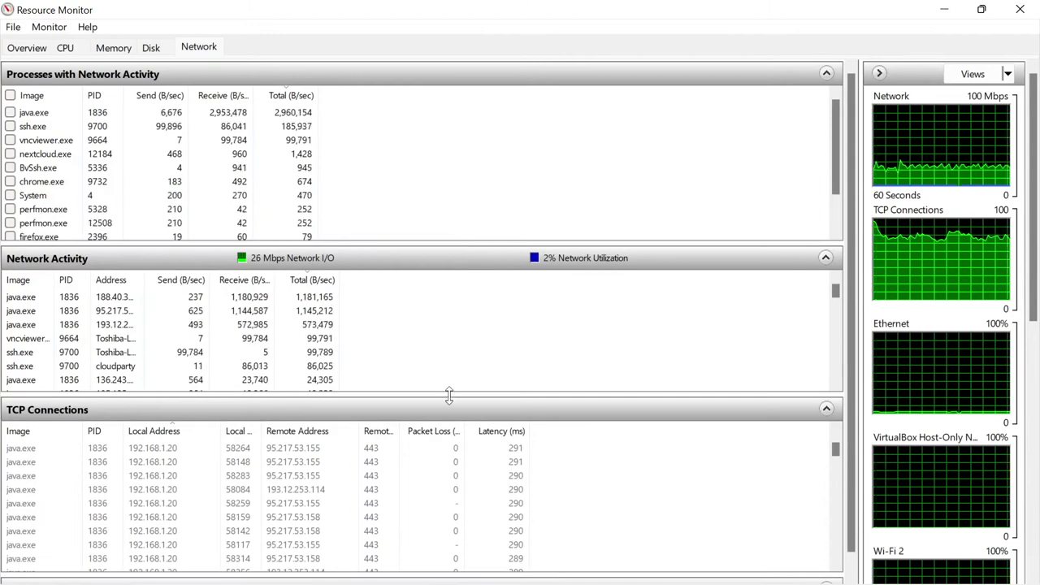
drag(447, 396, 444, 431)
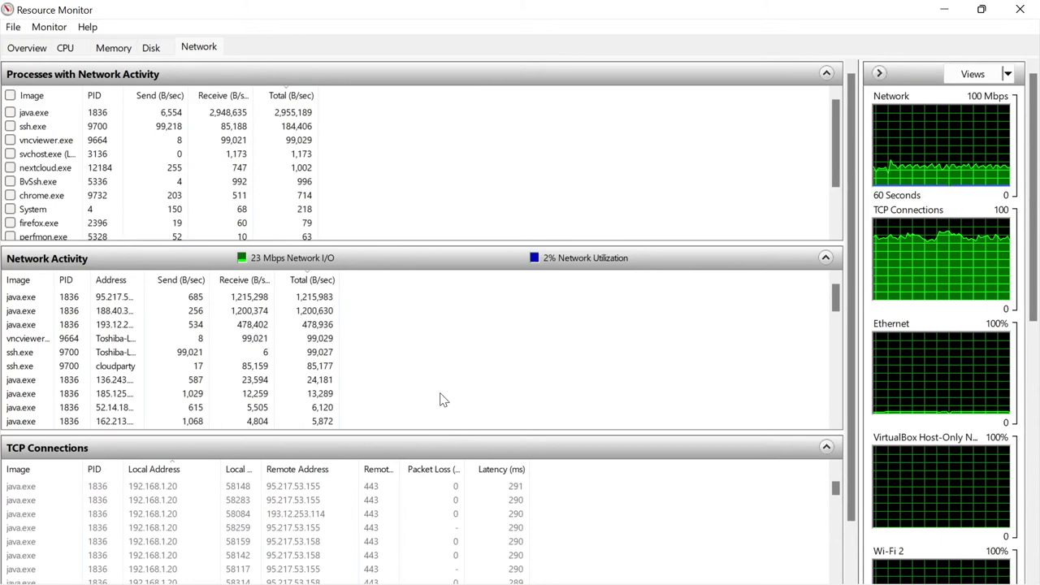
click(38, 97)
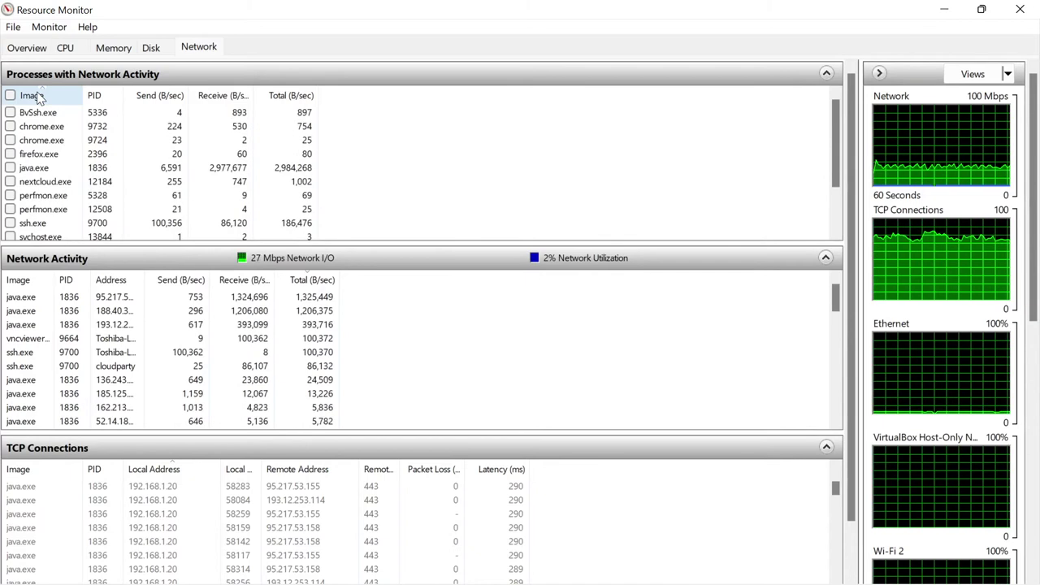
click(37, 97)
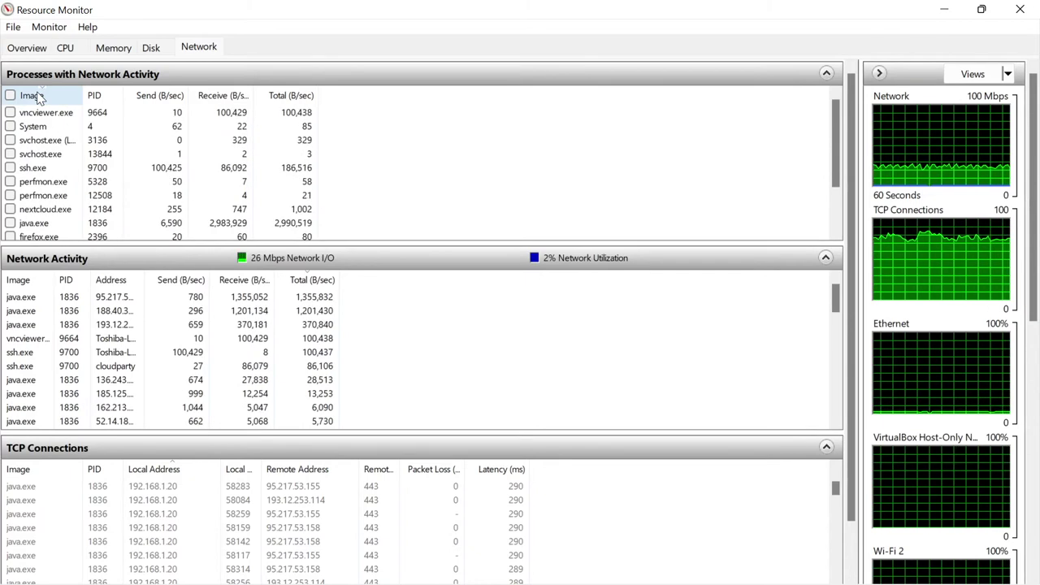
Switch to the Disk view, scroll Disk Activity over YaCy index files, and widen Response Time (ms)
click(151, 47)
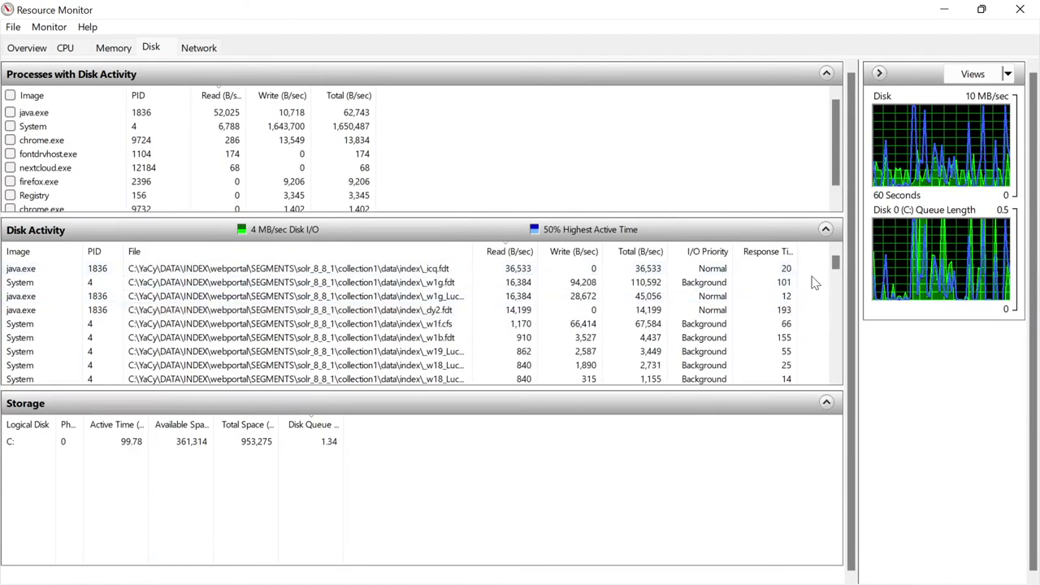
drag(837, 264, 837, 383)
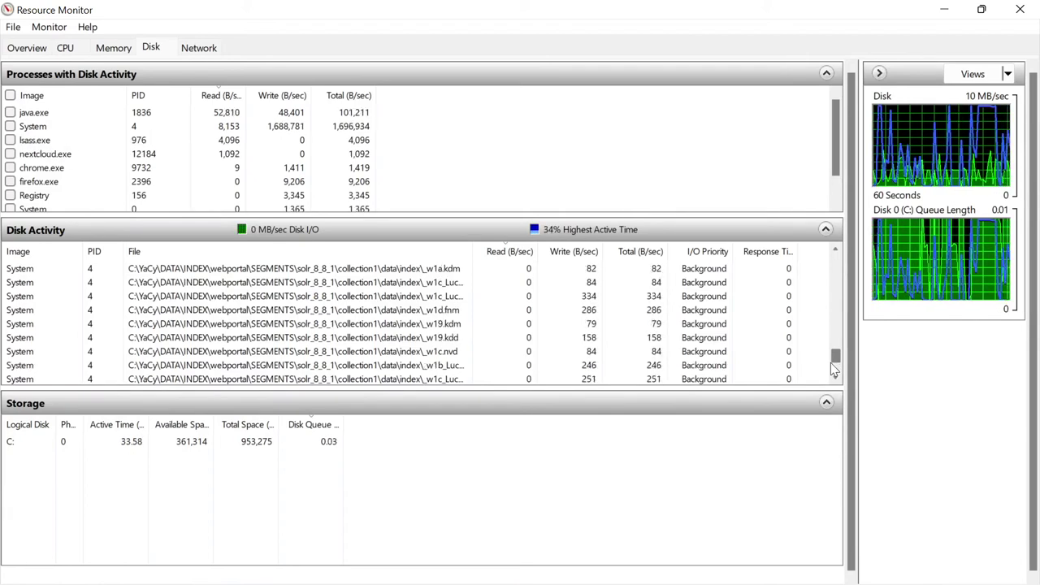
drag(835, 358, 837, 262)
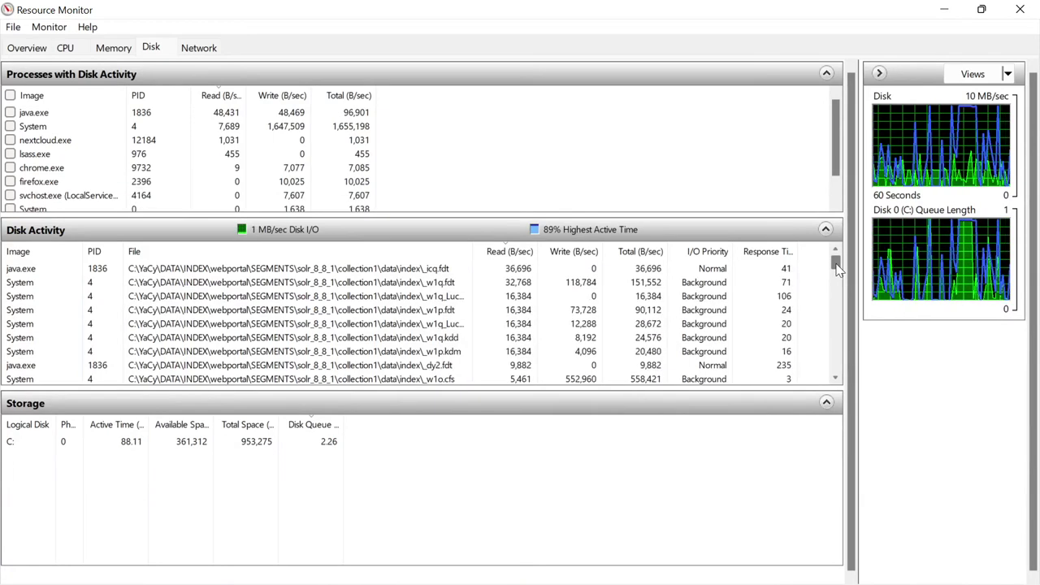
drag(834, 262, 832, 319)
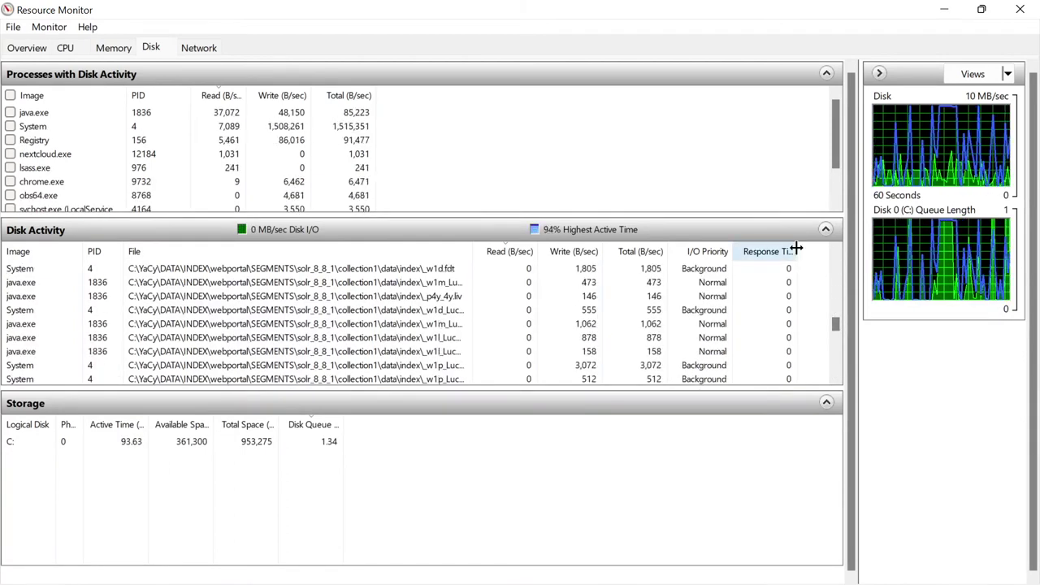
drag(796, 249, 816, 248)
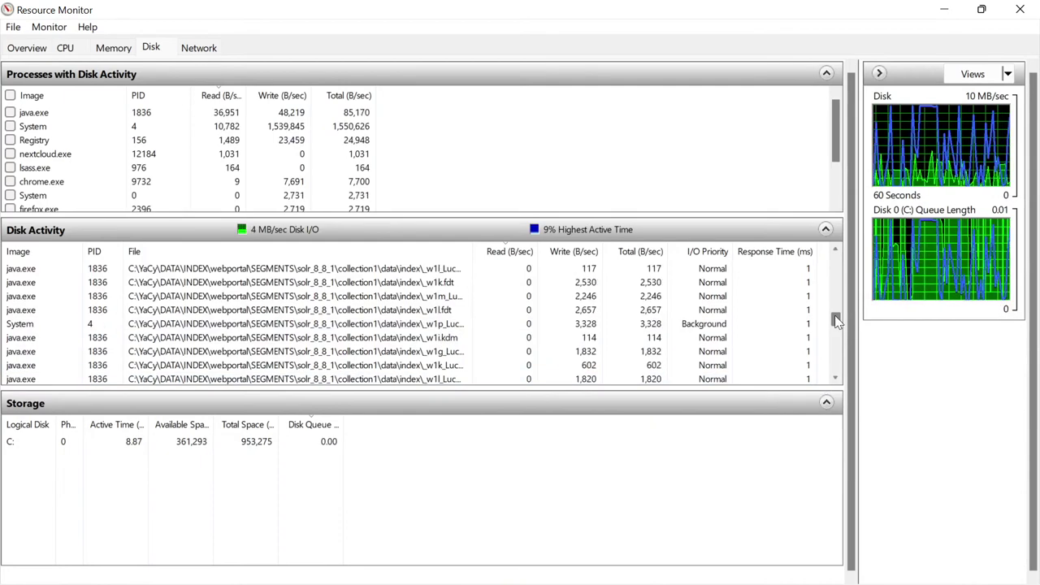
drag(837, 322, 840, 390)
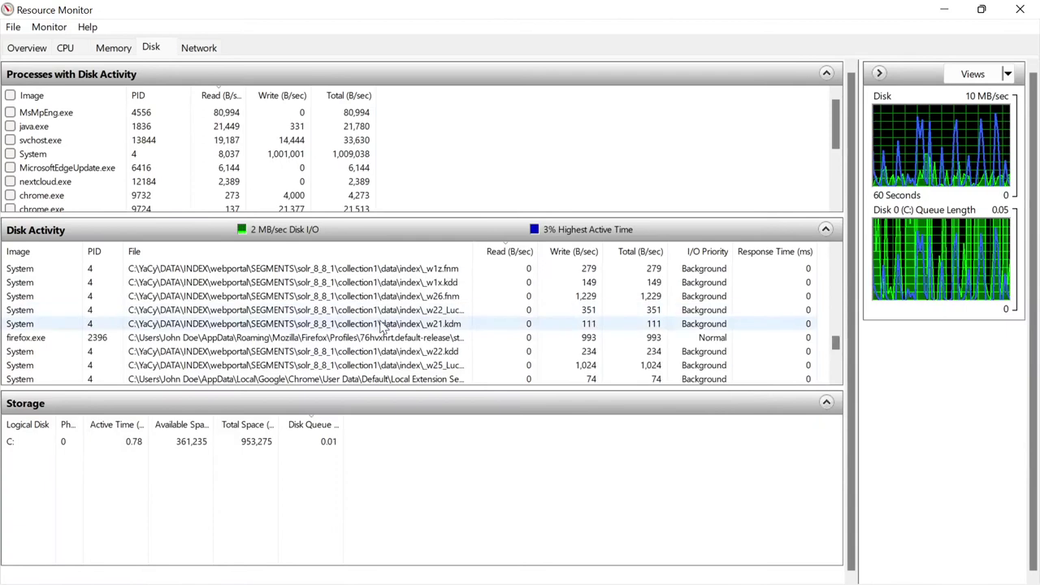
On the CPU tab, select obs64.exe, nextcloud.exe and several services, then search handles for 12184
click(67, 47)
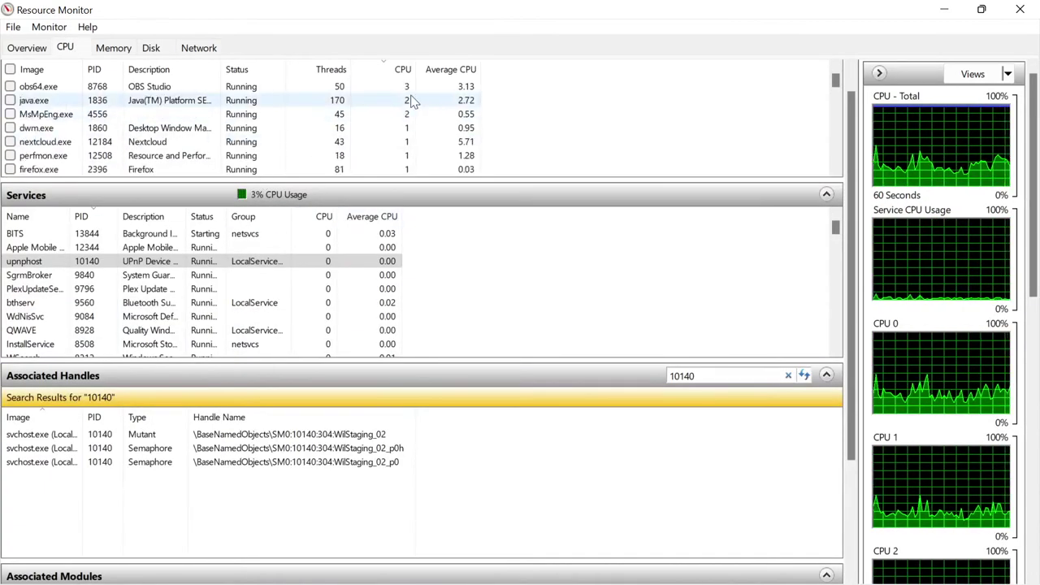
click(387, 88)
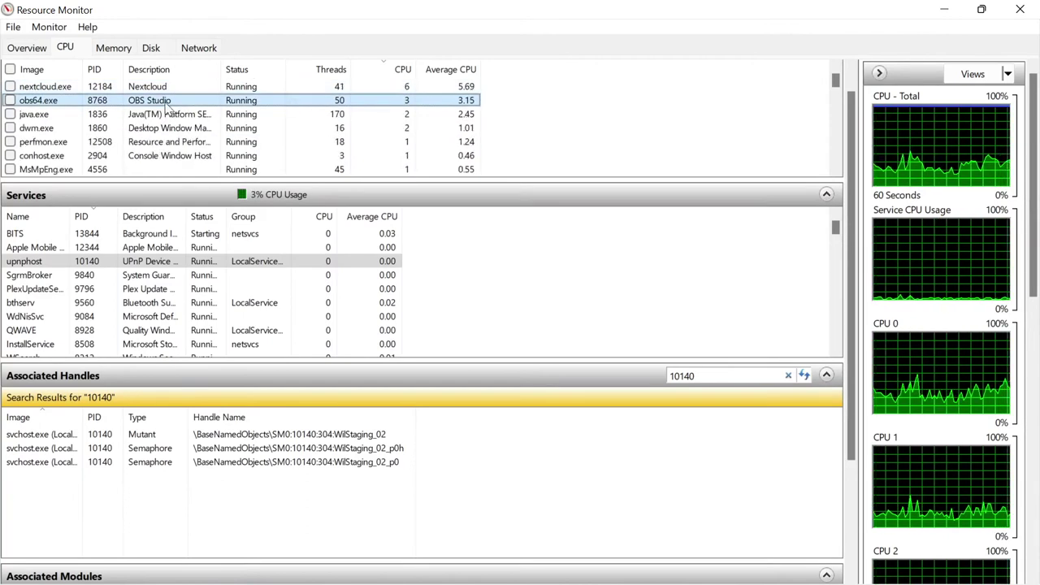
click(65, 85)
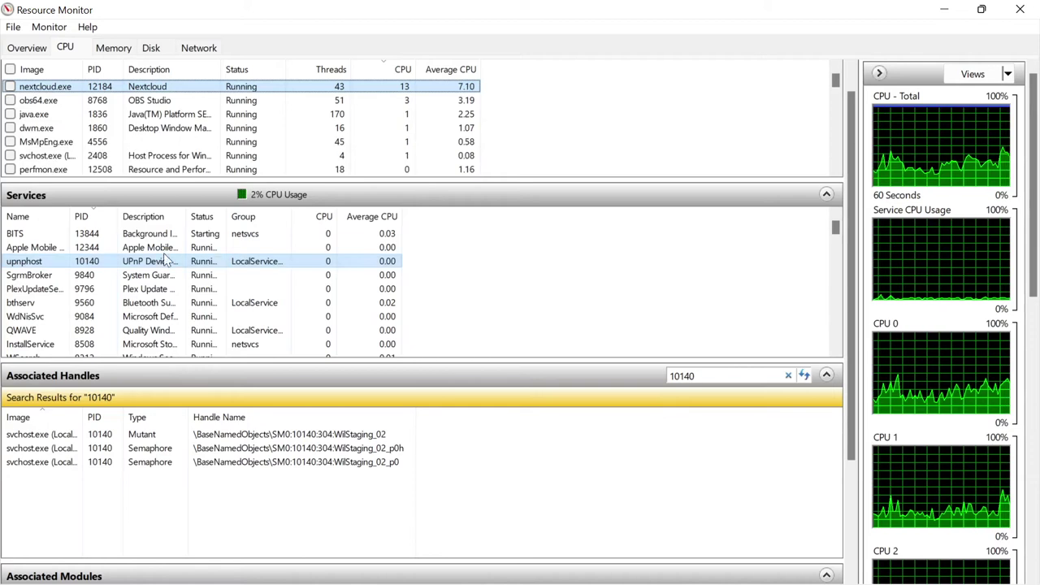
click(128, 247)
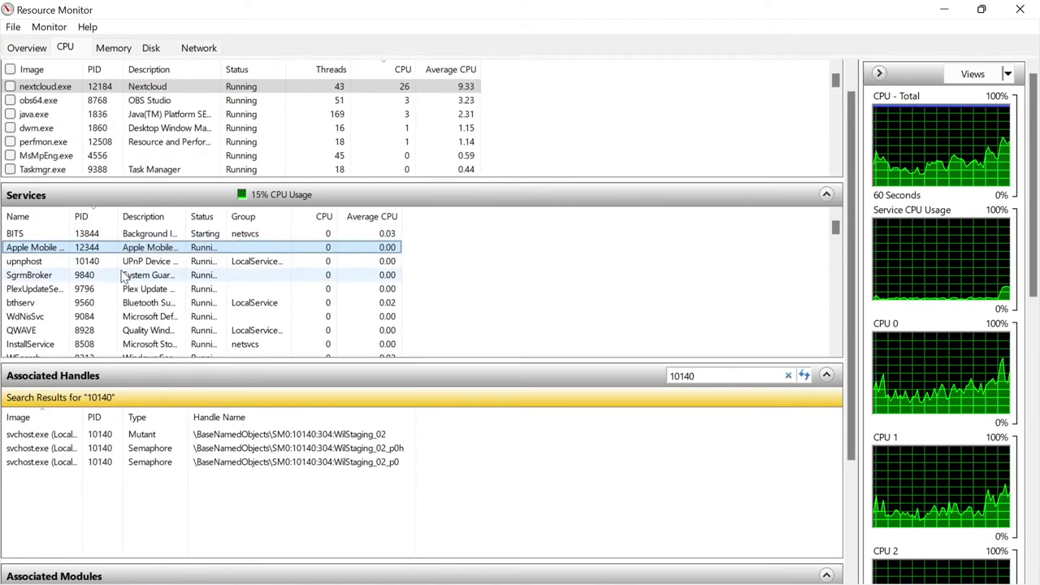
click(168, 305)
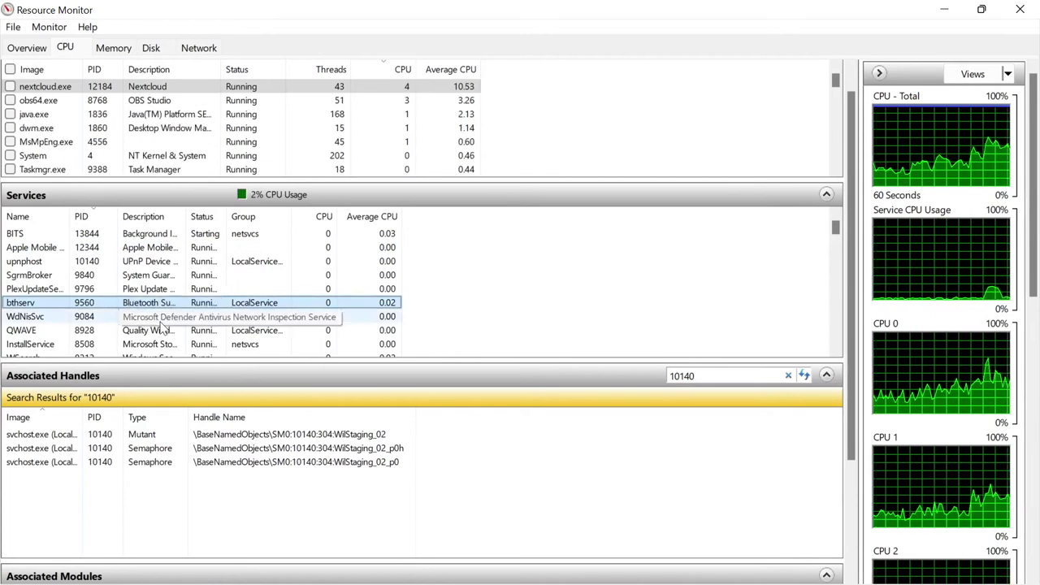
click(162, 319)
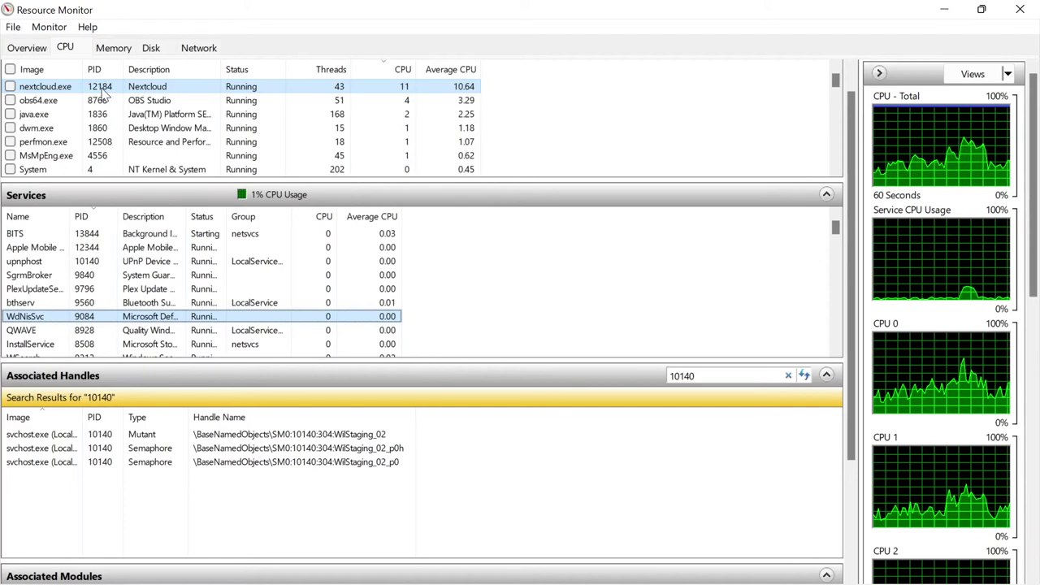
drag(700, 376, 654, 379)
text(12184)
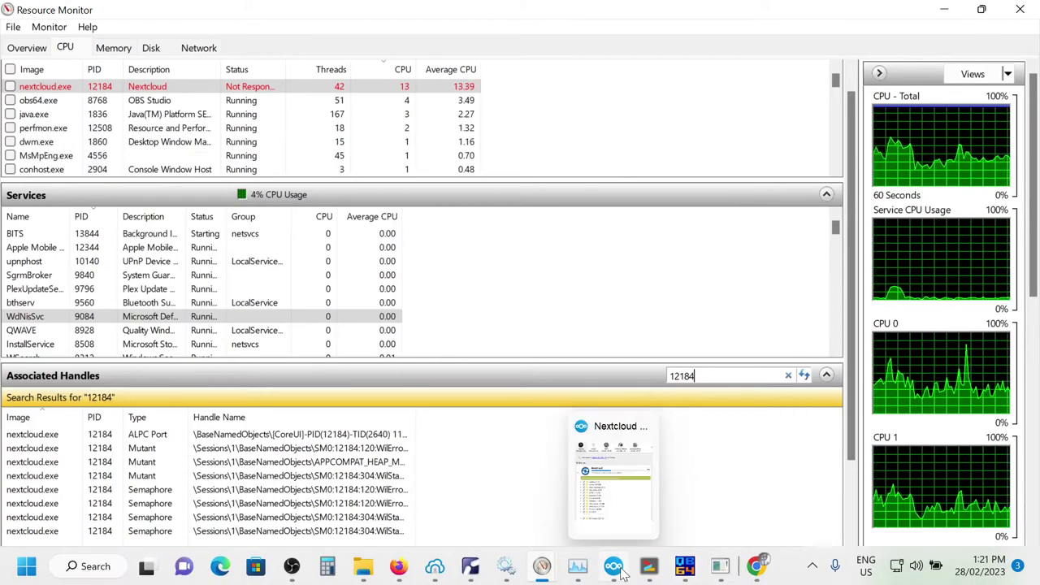
Open and reposition the Nextcloud settings window, then view Resource Monitor's Memory and Disk tabs
click(621, 574)
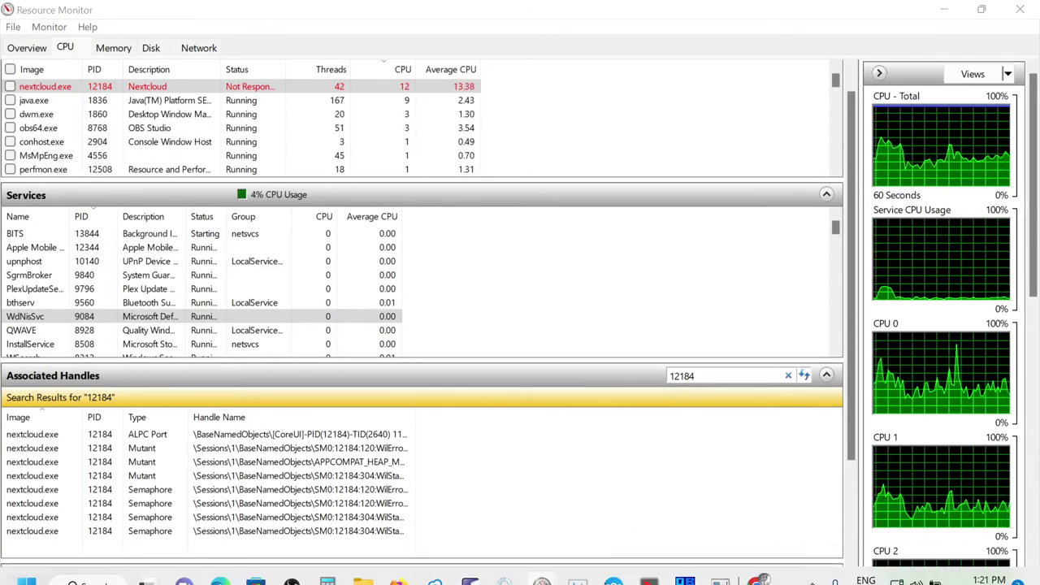
click(613, 569)
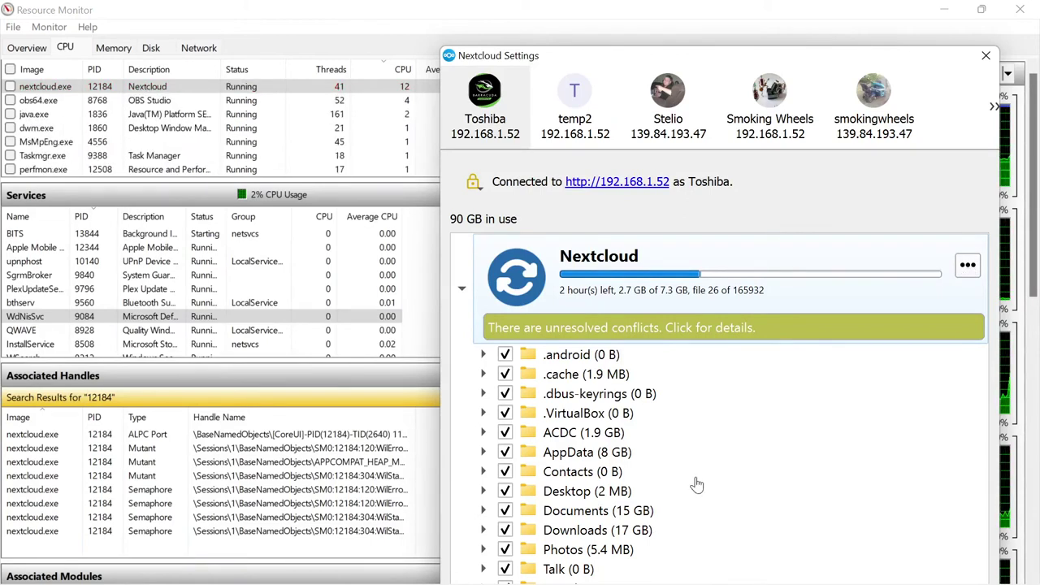
drag(712, 69, 704, 32)
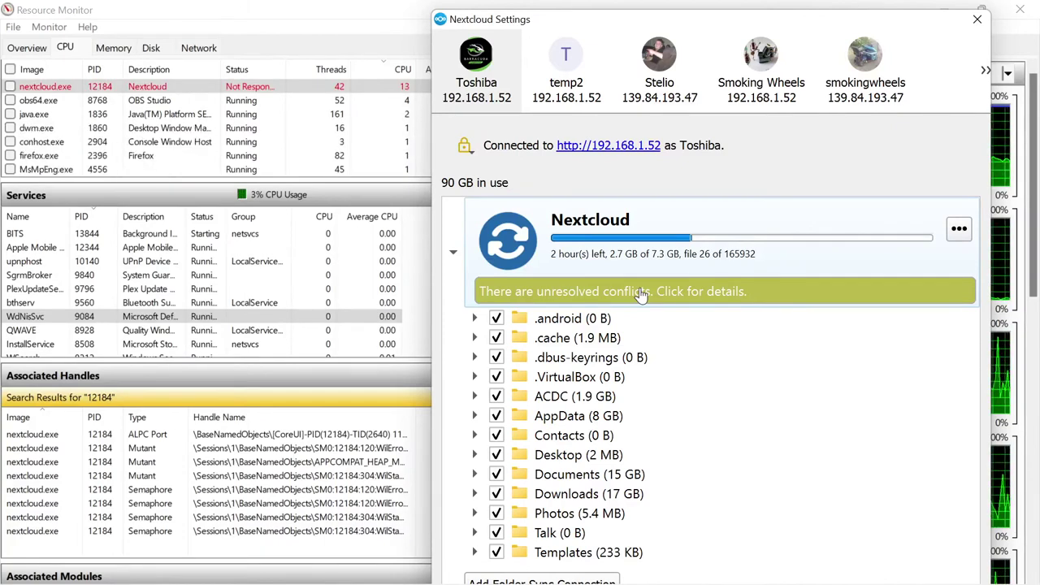
click(112, 47)
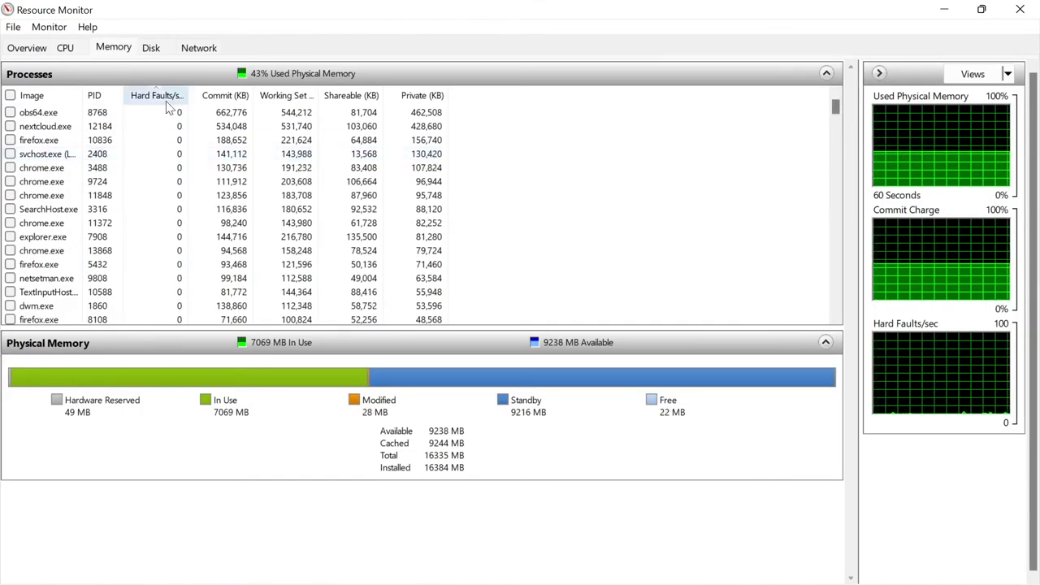
click(151, 47)
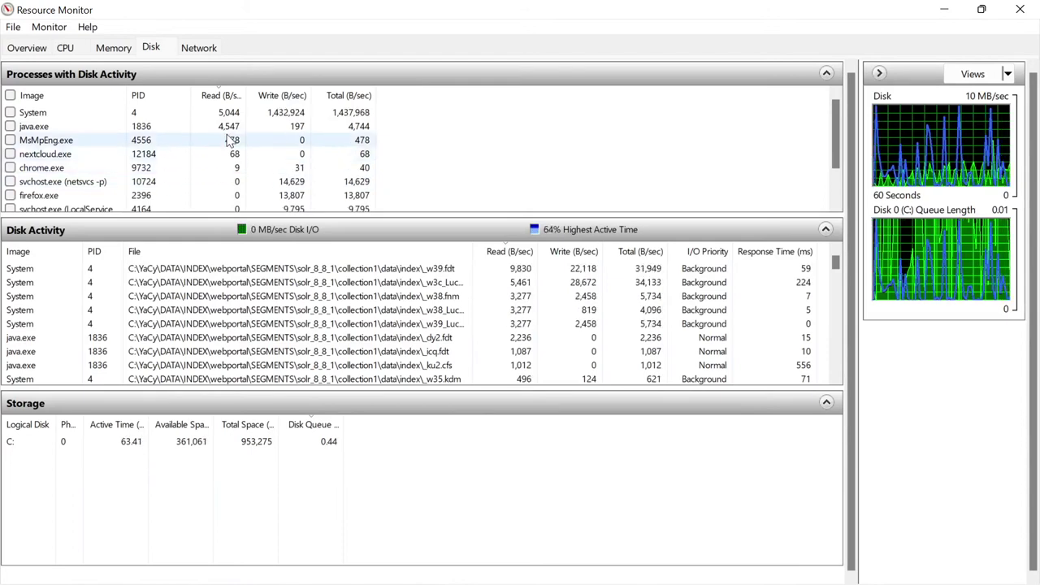
Sort disk processes by image, select nextcloud.exe and MsMpEng.exe, and widen the Disk Queue Length column
click(93, 91)
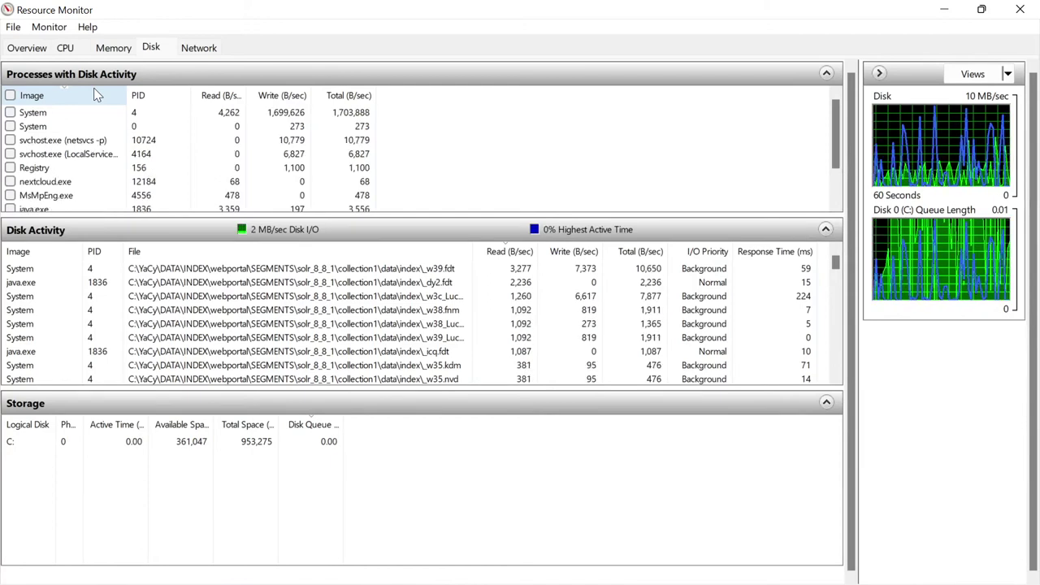
click(61, 182)
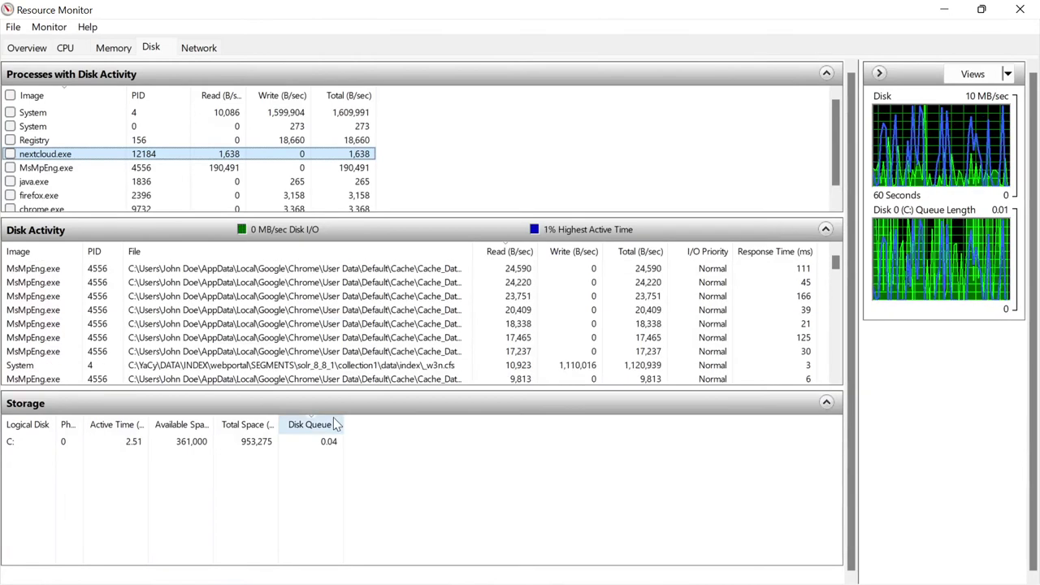
drag(346, 415, 374, 416)
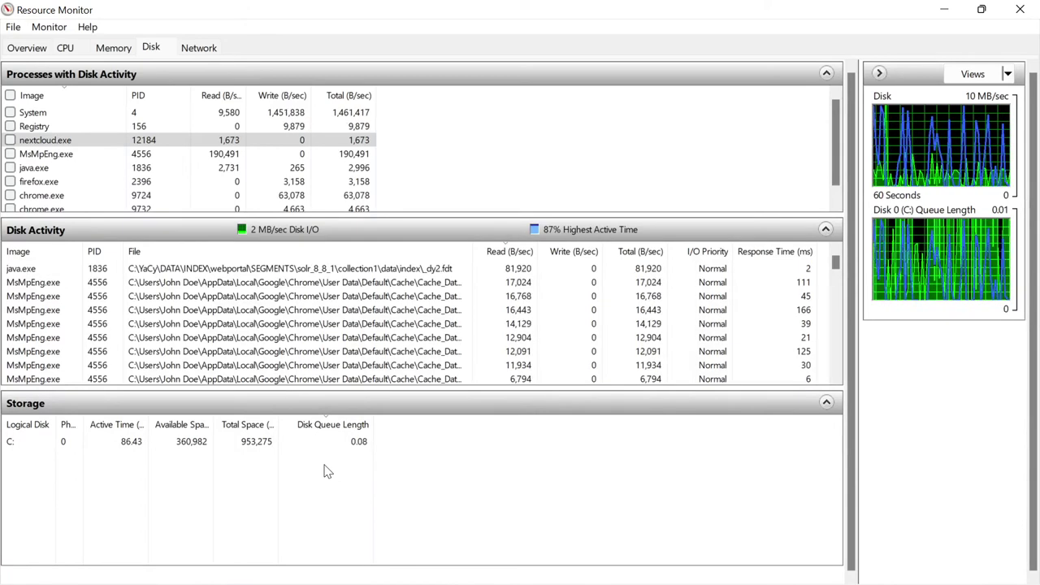
click(89, 157)
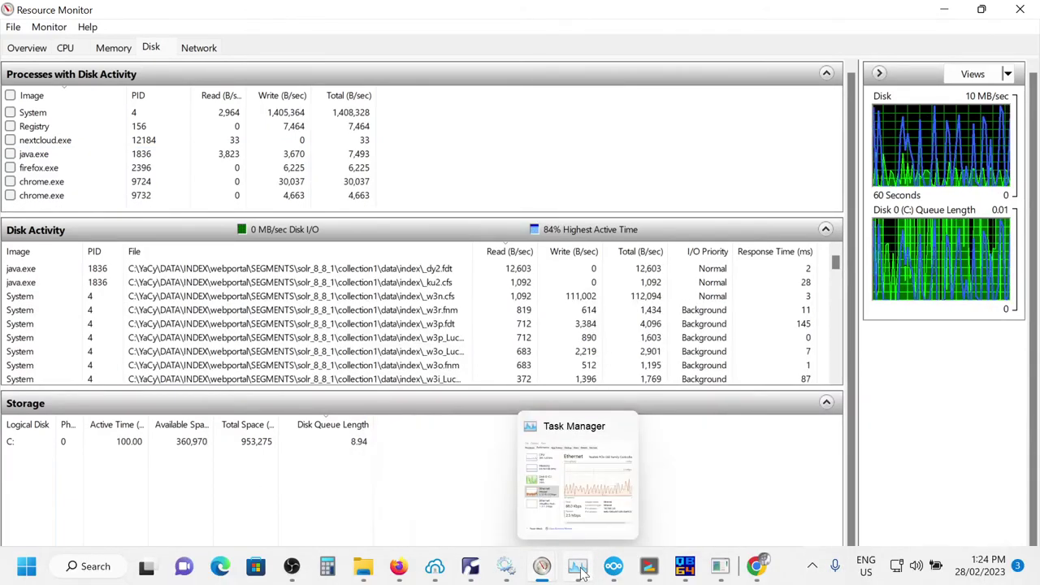
Check Task Manager's Disk 0 (C:) graphs (932 GB HDD, 1.7 MB/s writes), then return to Resource Monitor's Disk tab
click(578, 568)
click(274, 213)
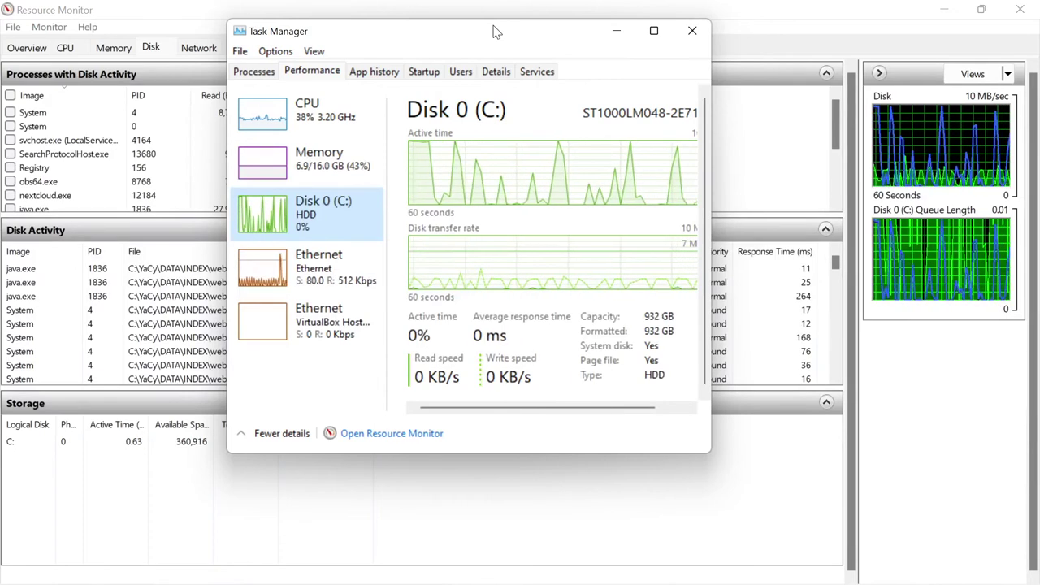
click(152, 46)
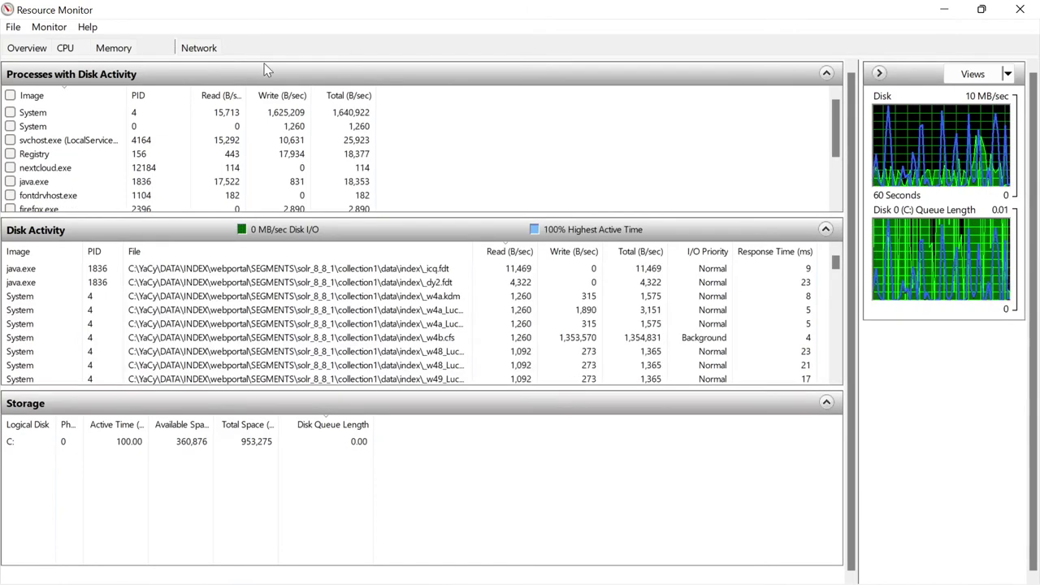
Toggle the disk process sort by Image twice, then switch back to the CPU view
click(57, 98)
click(57, 98)
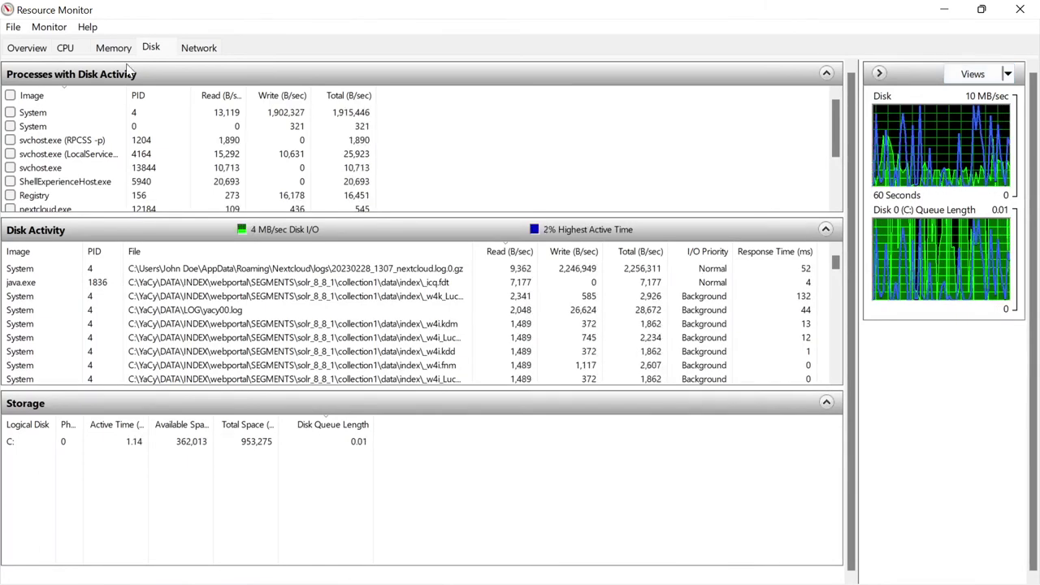
click(67, 46)
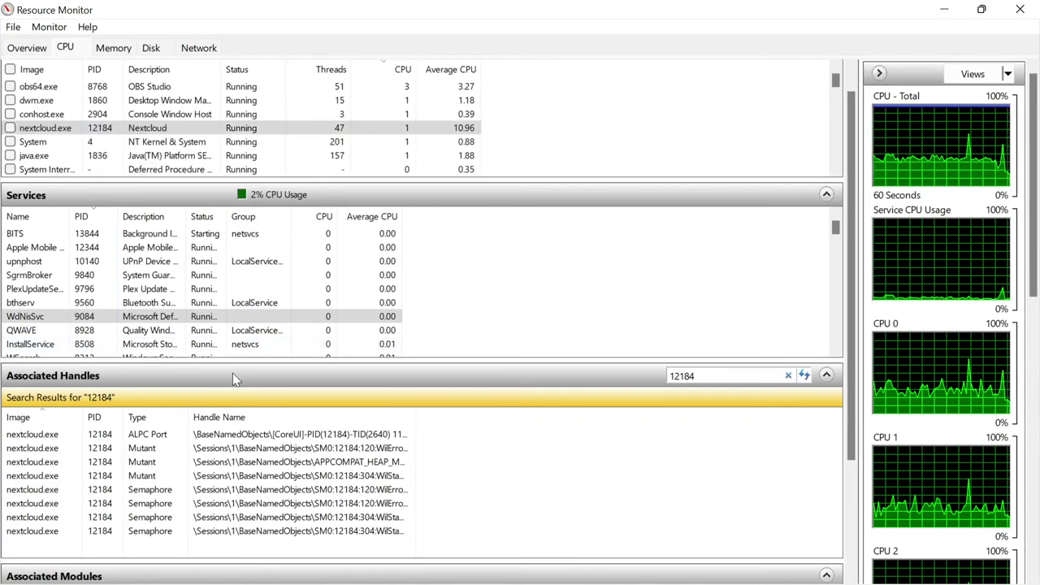
Select InstallService and PlexUpdateService in the services list, then switch to the Network view
click(142, 346)
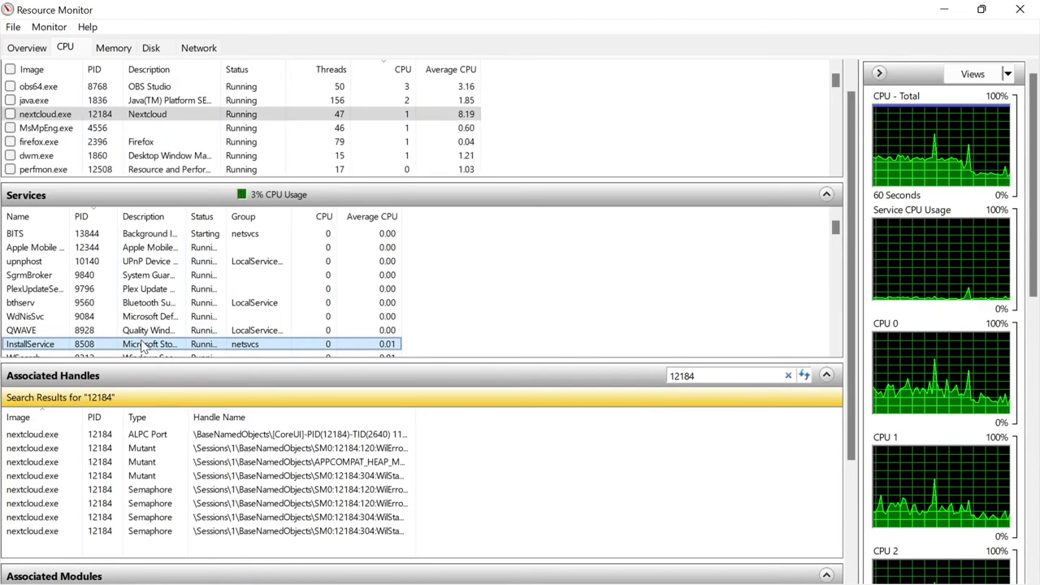
click(149, 291)
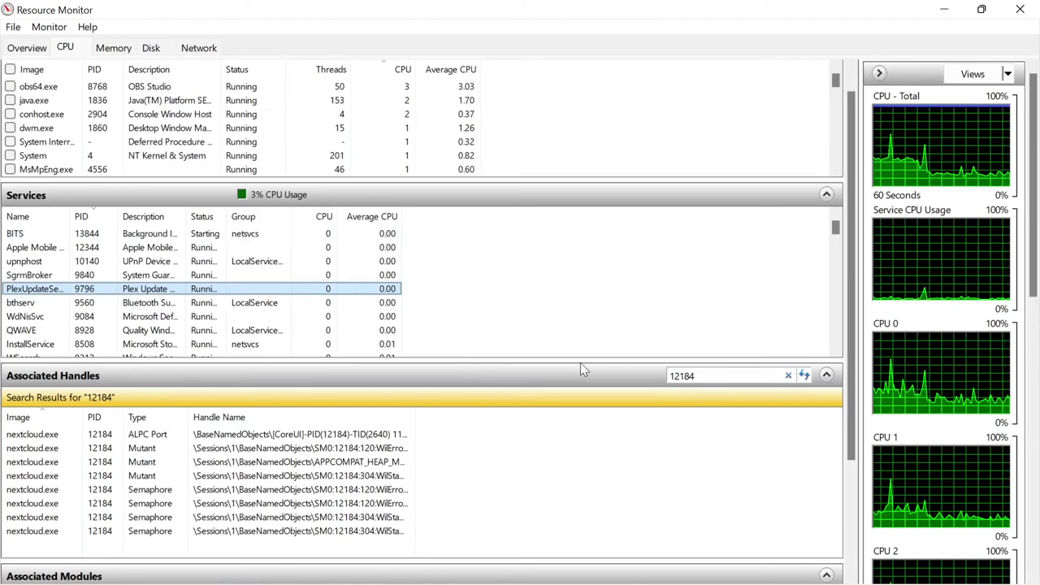
click(195, 48)
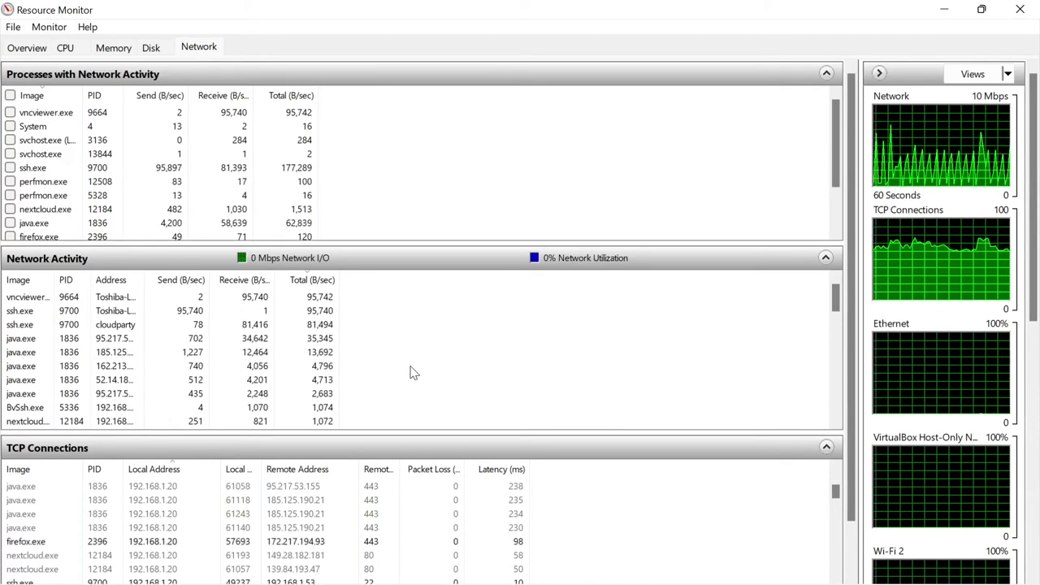
Sort Network Activity by Total (B/sec) with the highest traffic first
click(313, 285)
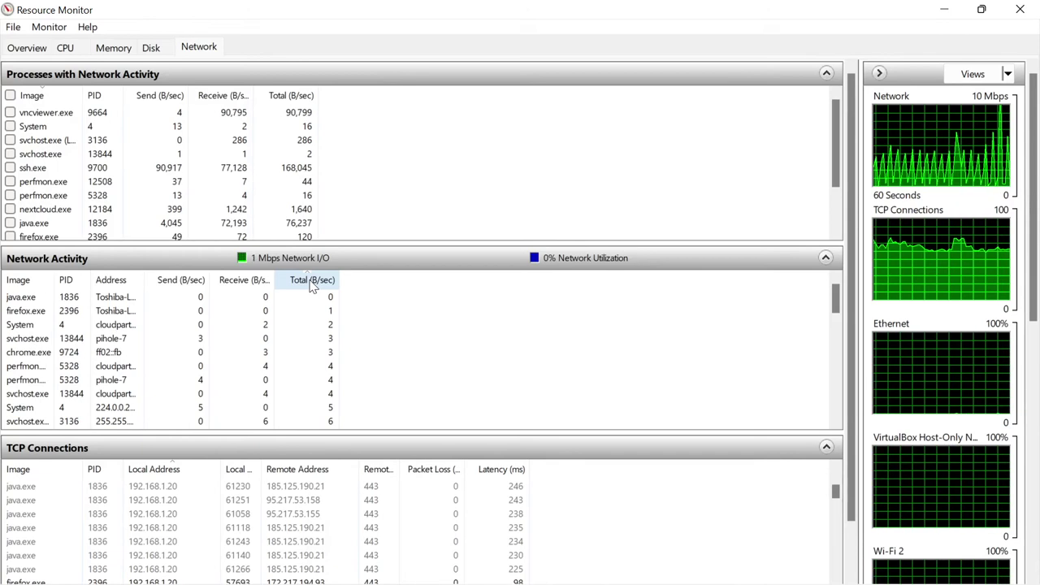
click(311, 279)
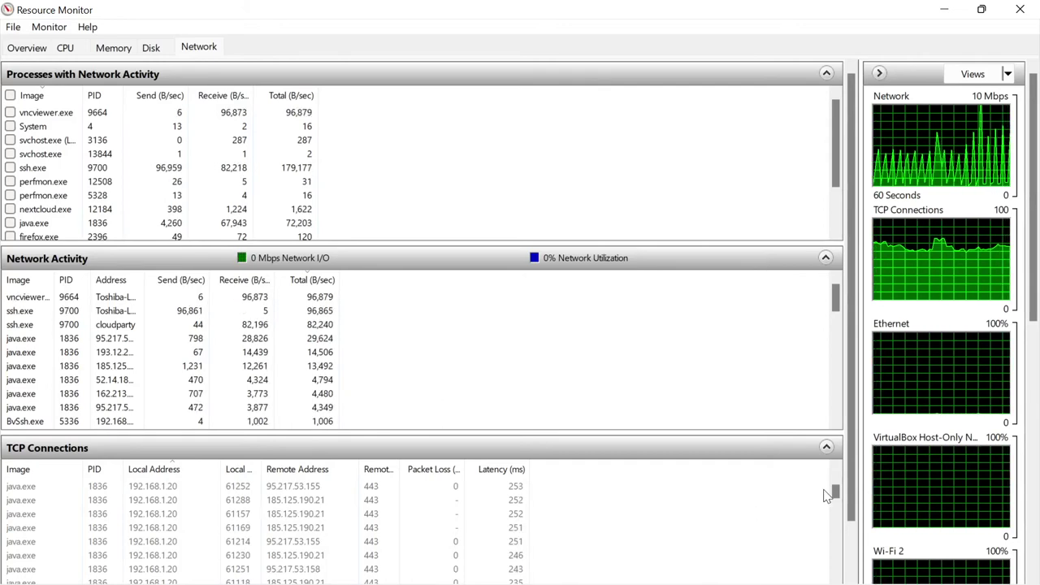
drag(834, 494, 836, 582)
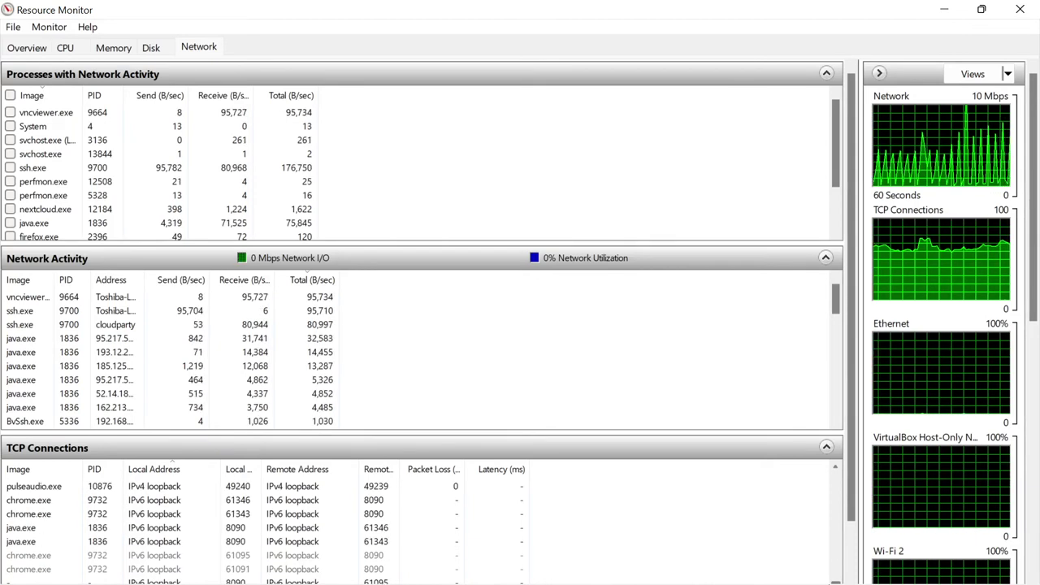
Scroll TCP Connections and raise its splitter so the TCP Connections pane gets more room
scroll(815, 529, up, 5)
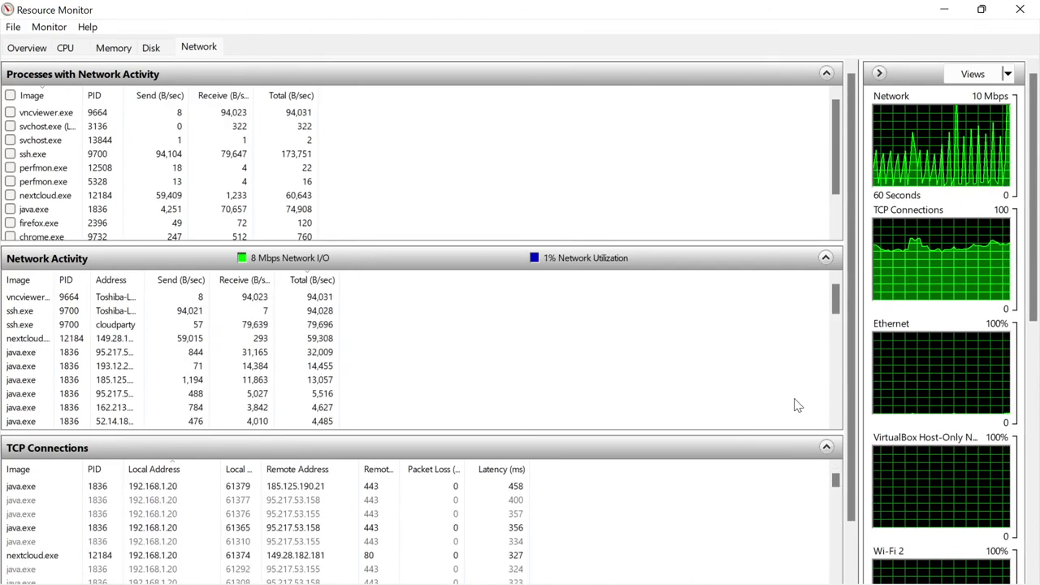
drag(849, 468, 851, 520)
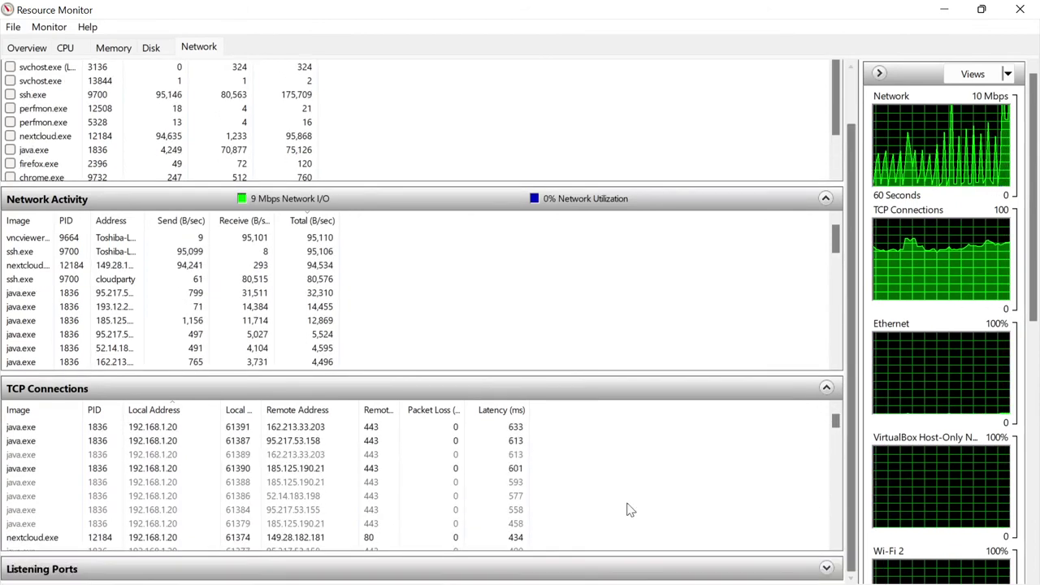
drag(572, 376, 572, 334)
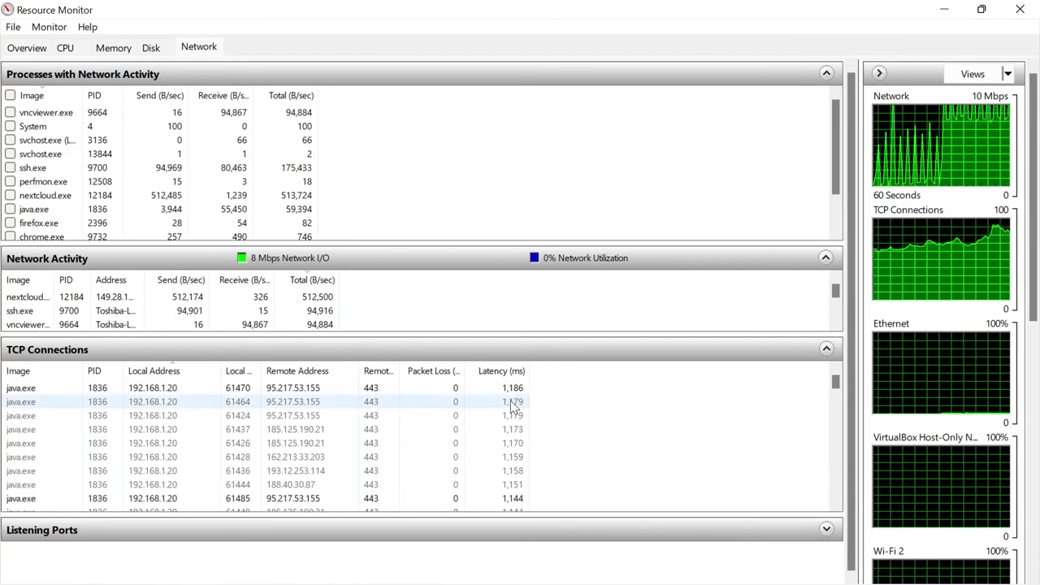
Select the local port 61464 connection and sort TCP Connections by Latency (ms), highest first
click(512, 402)
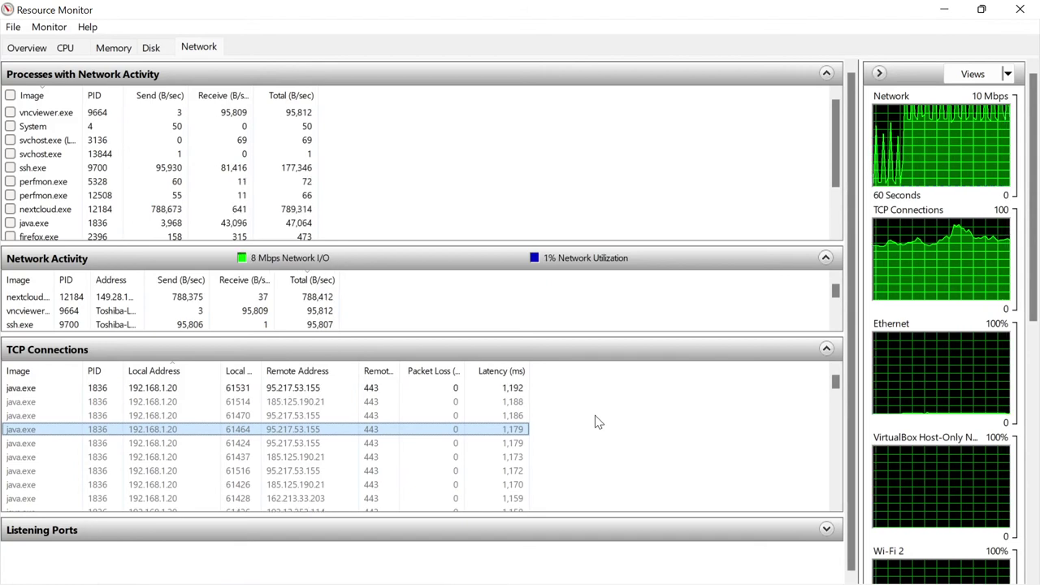
click(520, 378)
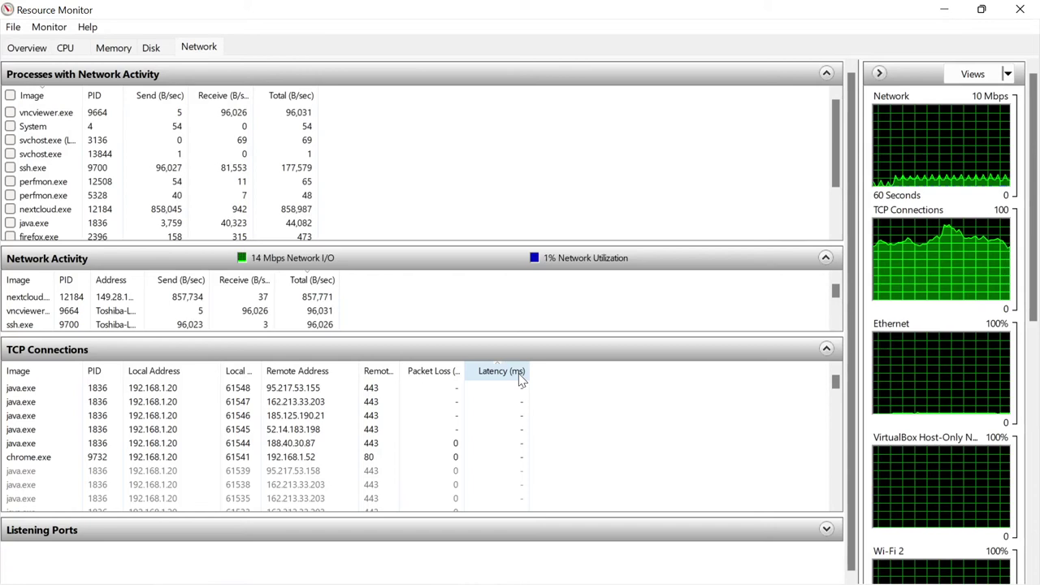
click(520, 378)
click(520, 379)
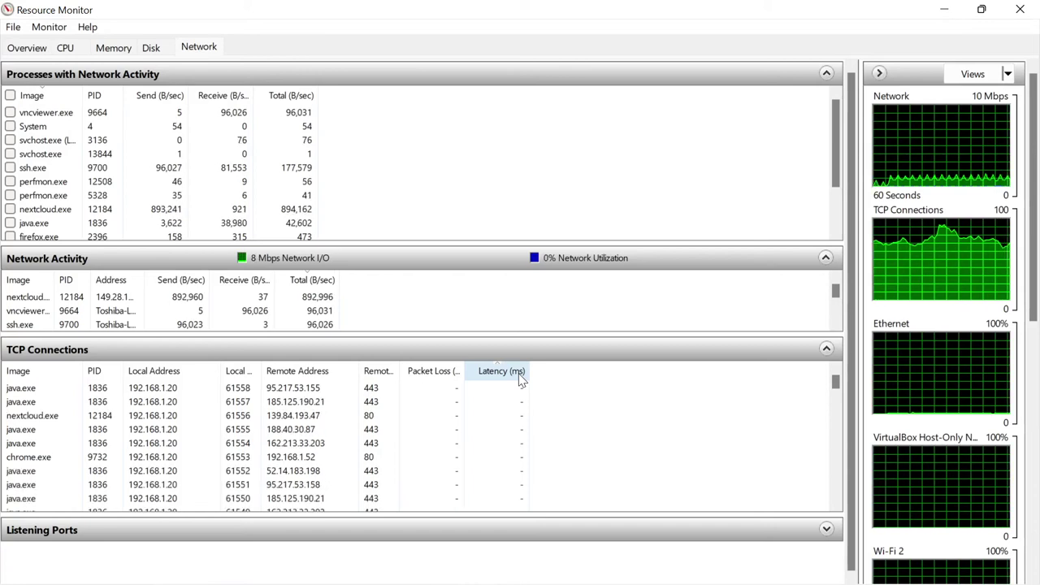
click(520, 379)
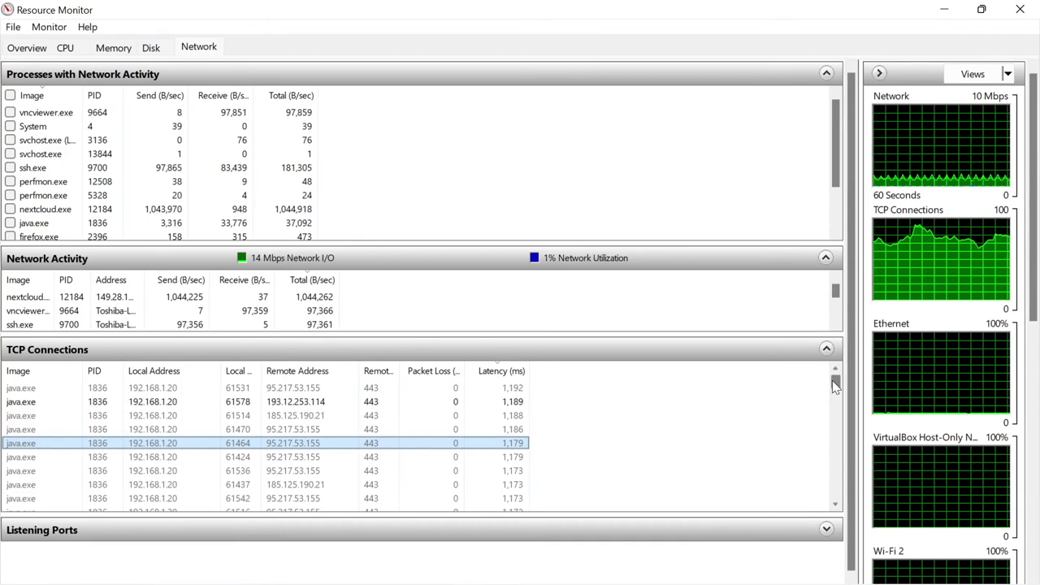
Scroll down through the latency-sorted TCP connections list
drag(839, 382, 840, 393)
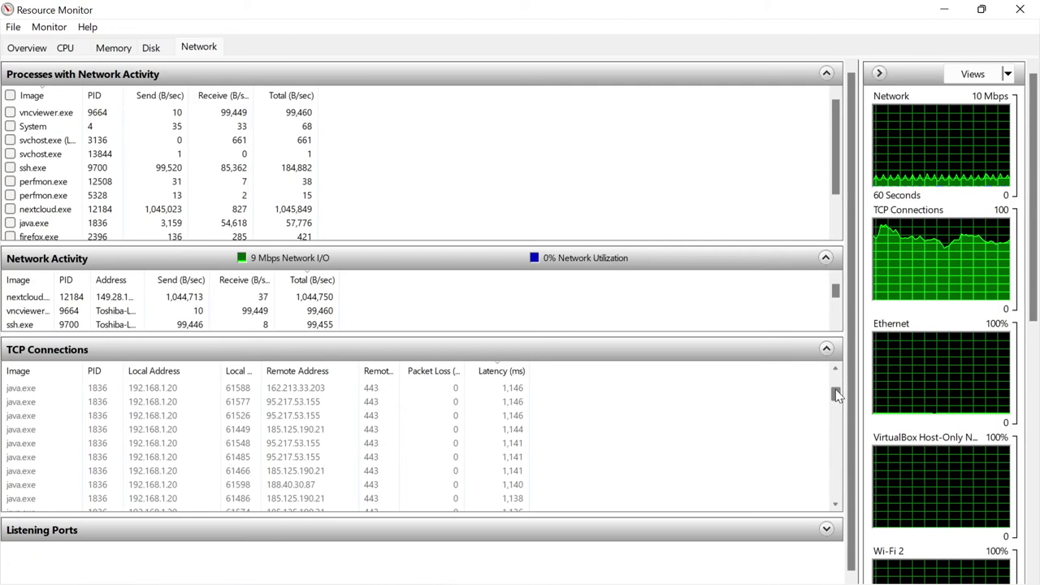
drag(837, 395, 837, 412)
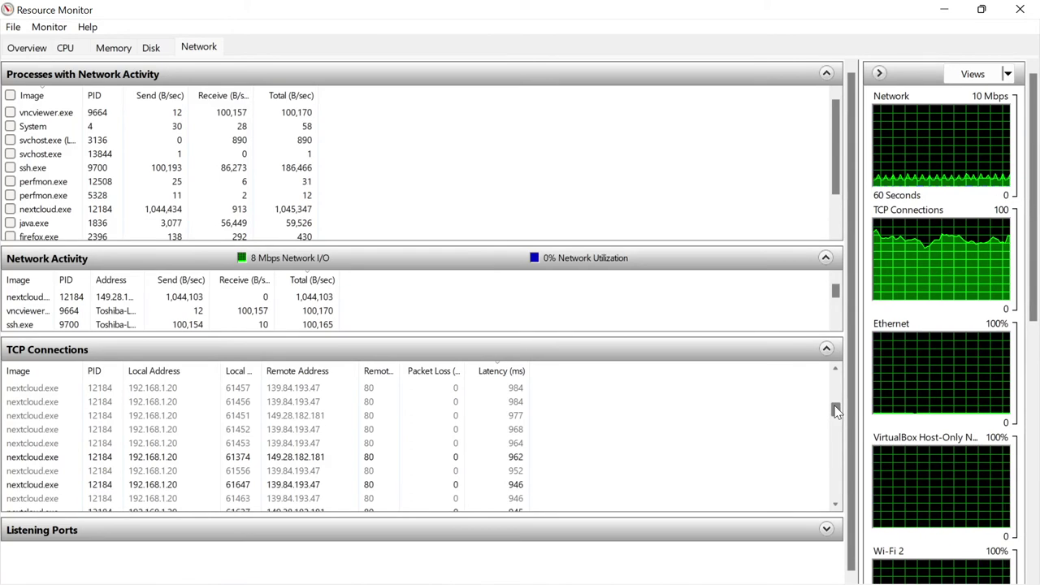
drag(836, 412, 834, 439)
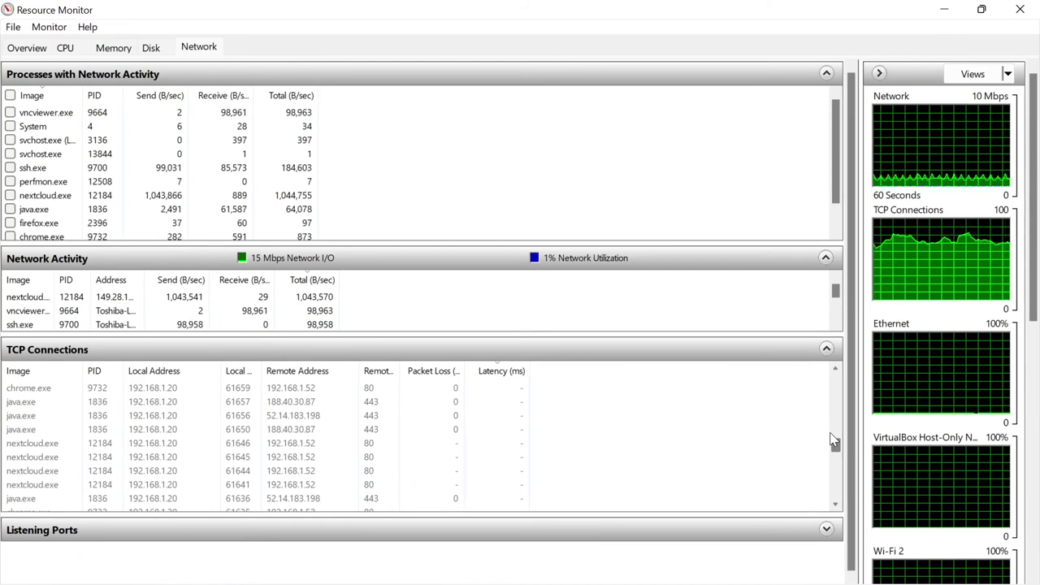
Scroll through TCP Connections and select the first java.exe connection
drag(835, 445, 836, 463)
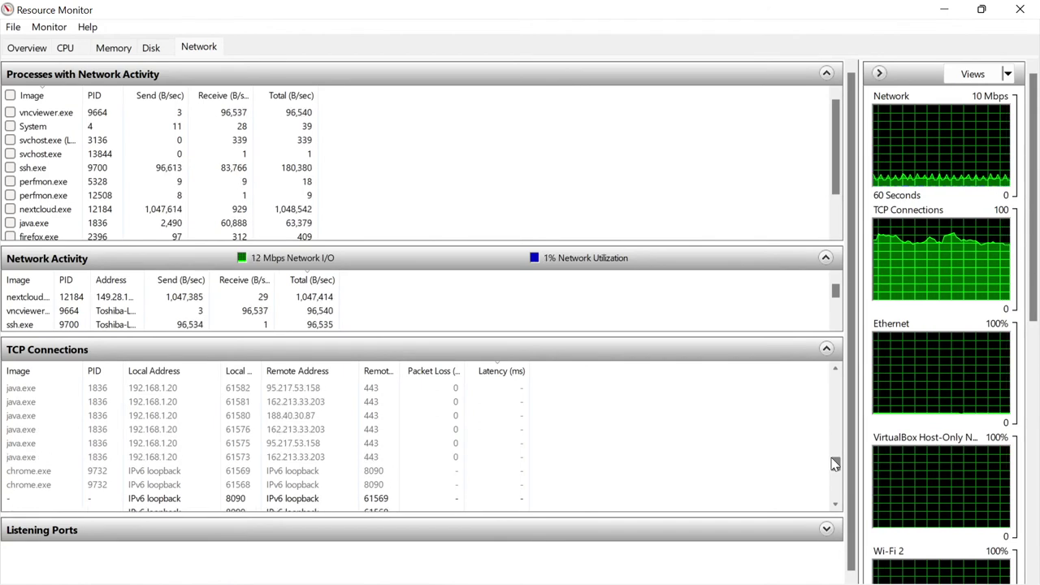
drag(835, 463, 825, 514)
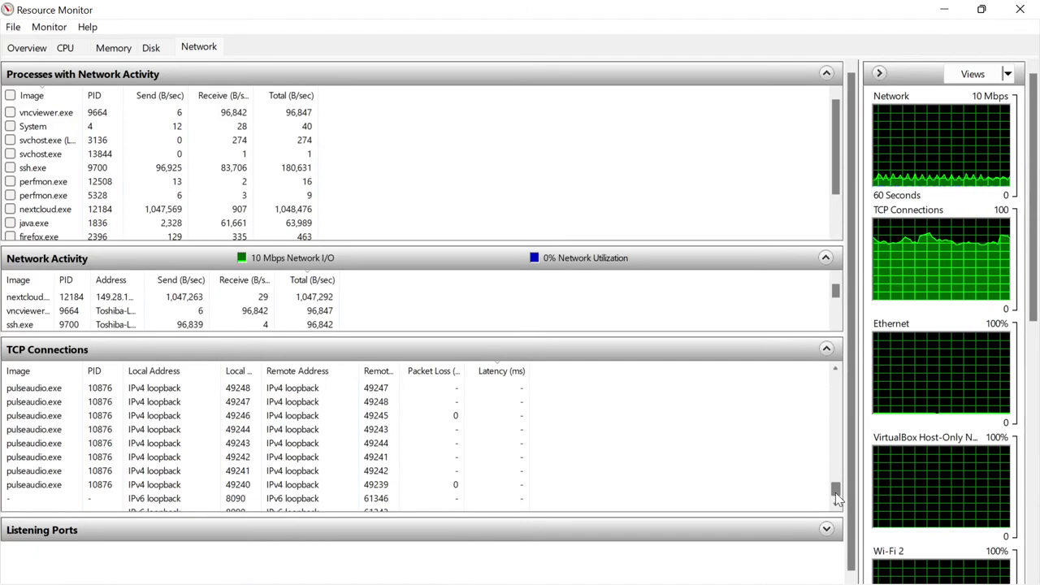
drag(837, 492, 837, 378)
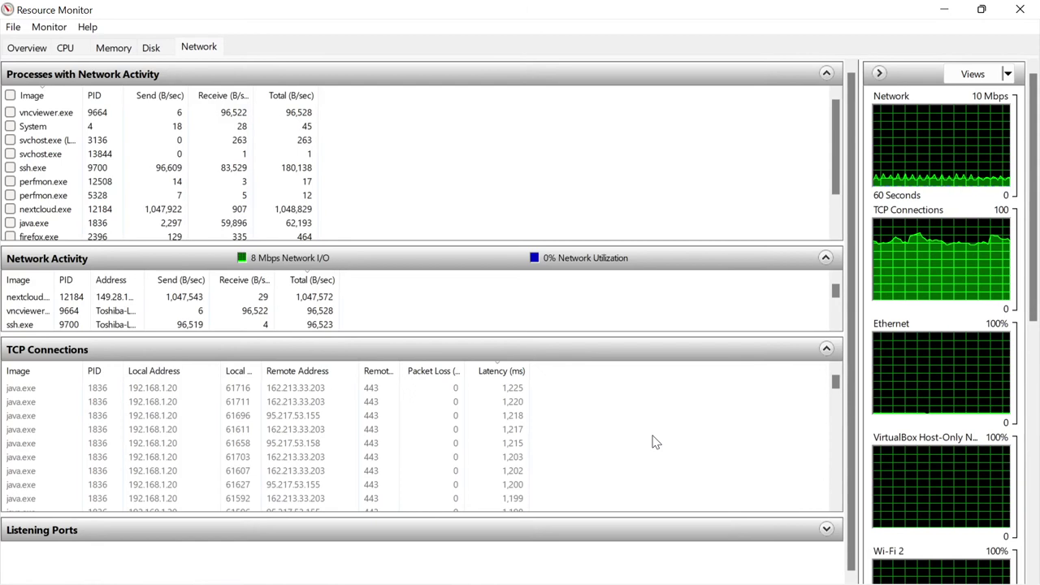
click(313, 389)
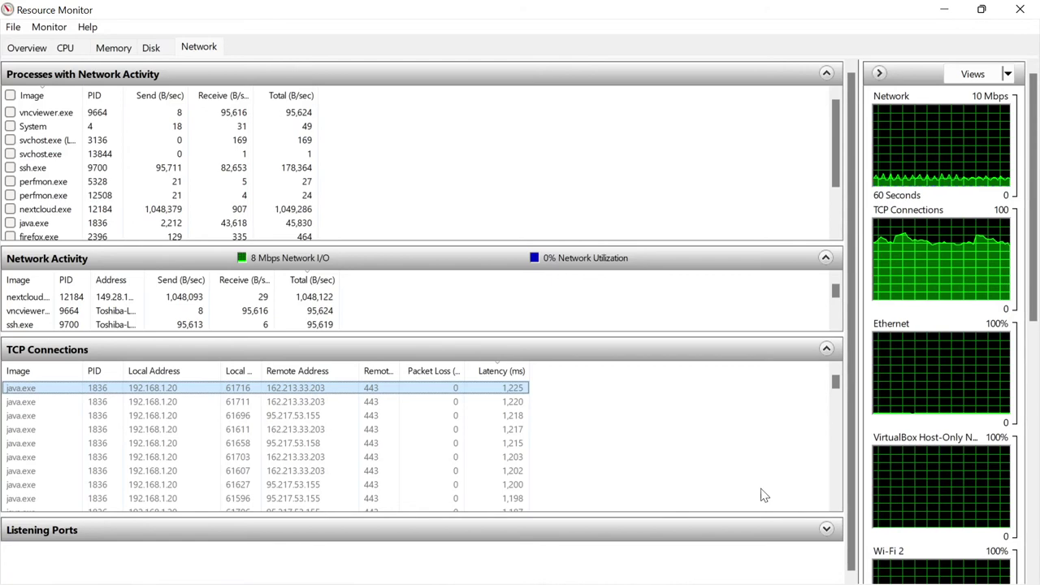
Enlarge the Processes with Network Activity pane so chrome.exe and BvSsh.exe rows show
drag(836, 383, 826, 417)
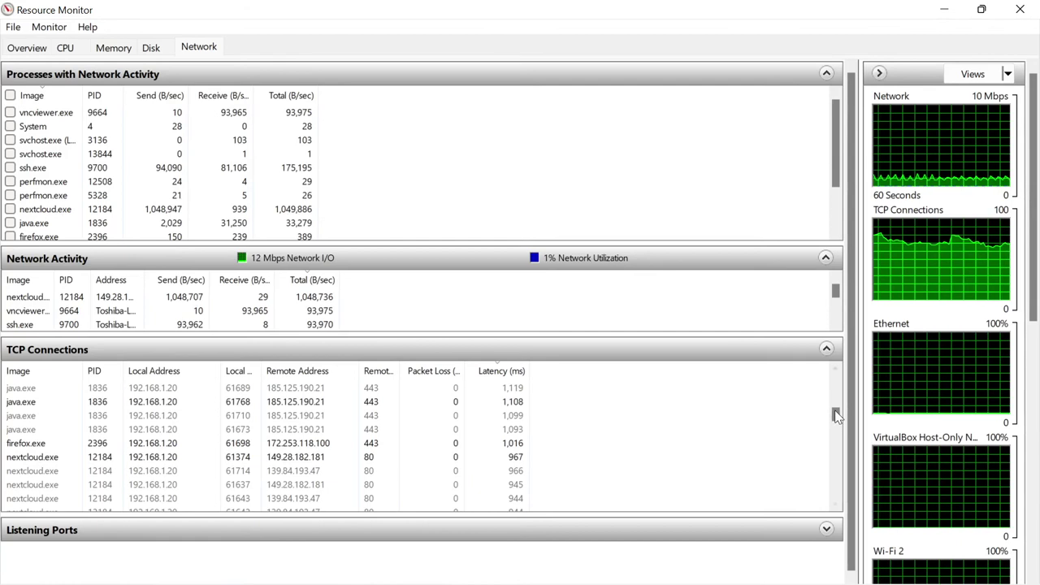
drag(836, 415, 837, 422)
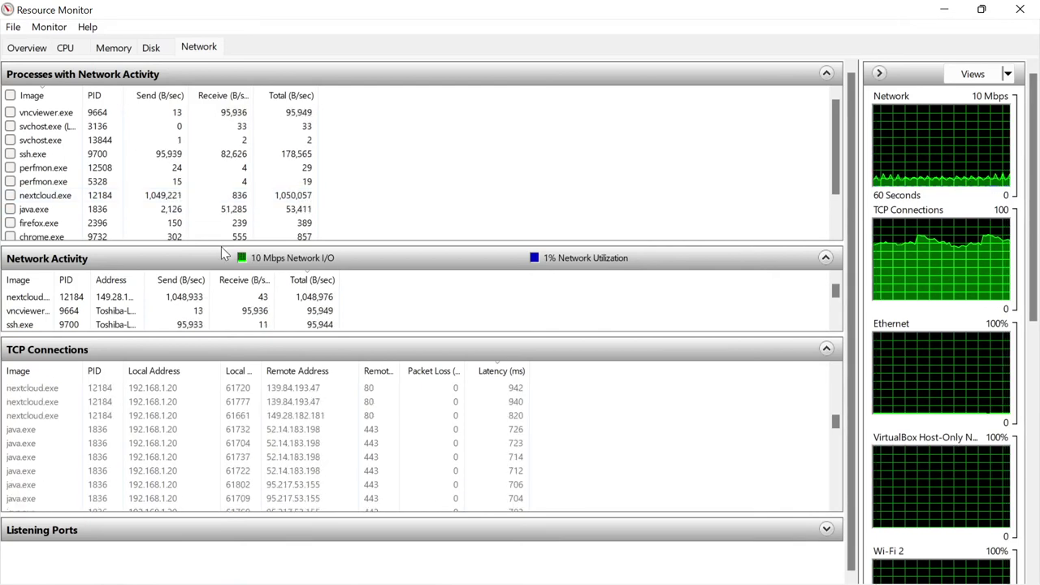
drag(219, 244, 210, 289)
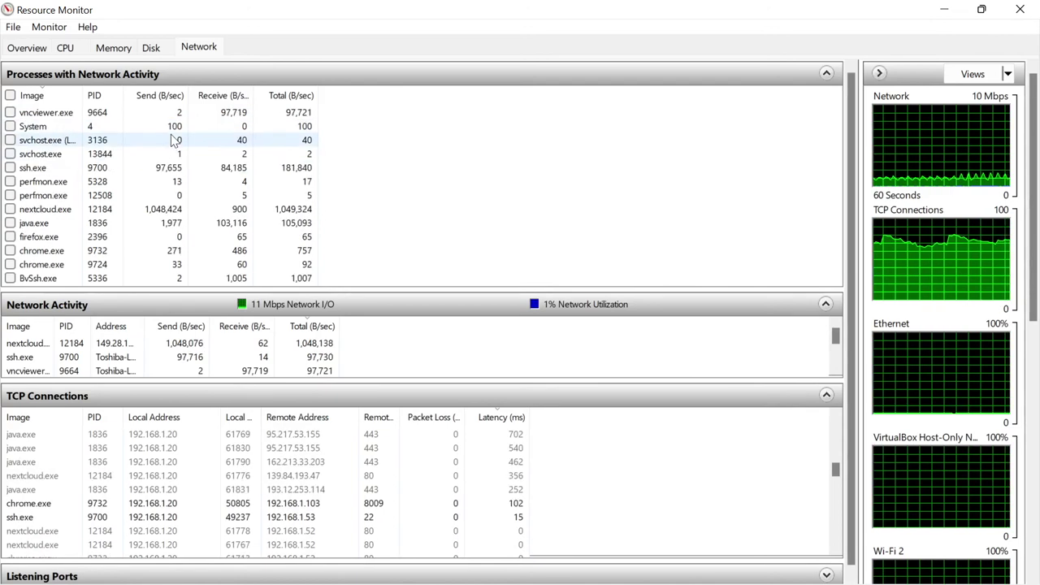
Select nextcloud.exe, then open Edit Ignored Files from the Nextcloud sync folder's ••• menu
click(175, 210)
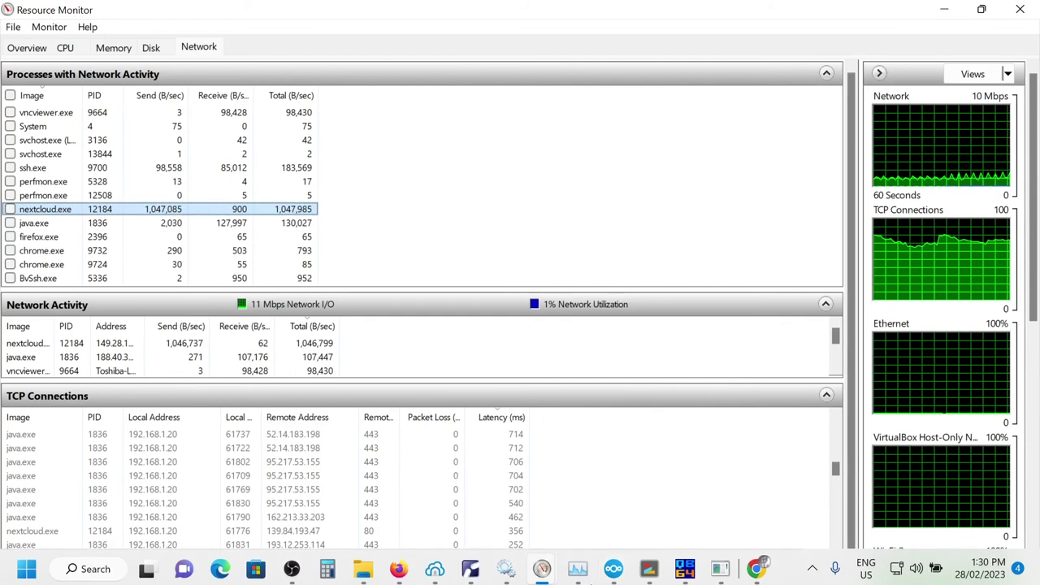
click(614, 567)
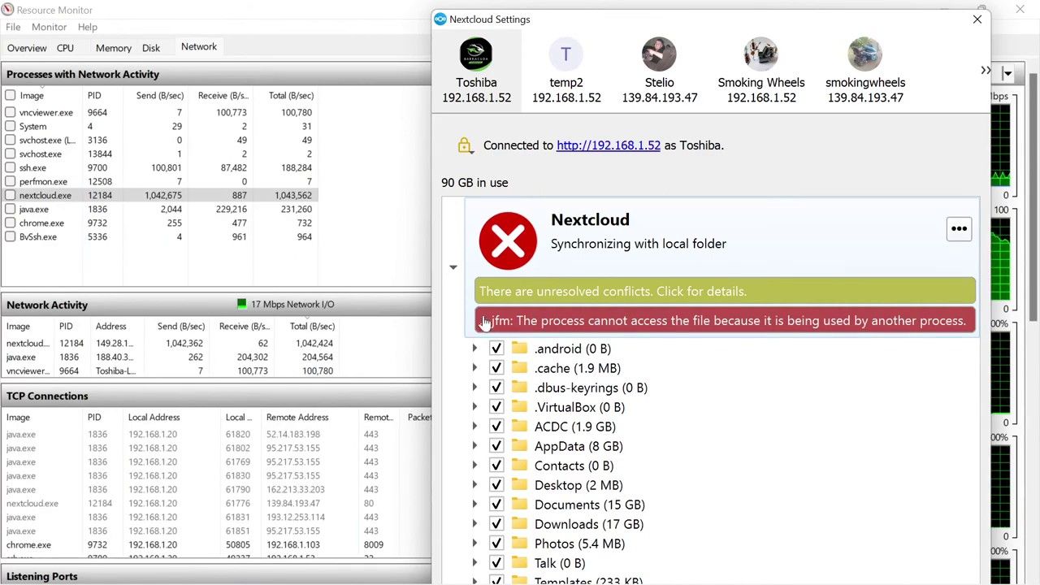
click(961, 232)
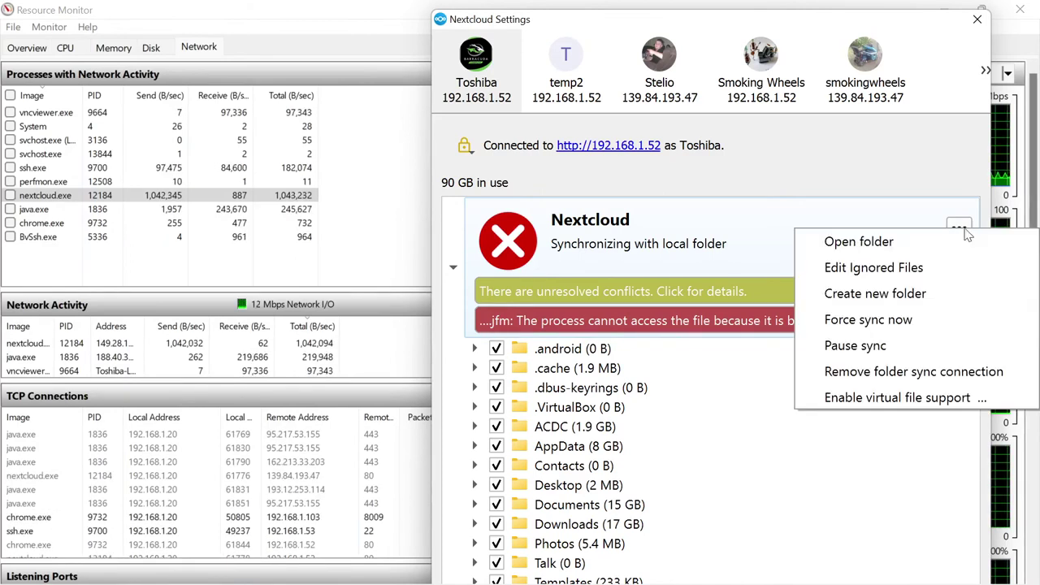
click(886, 276)
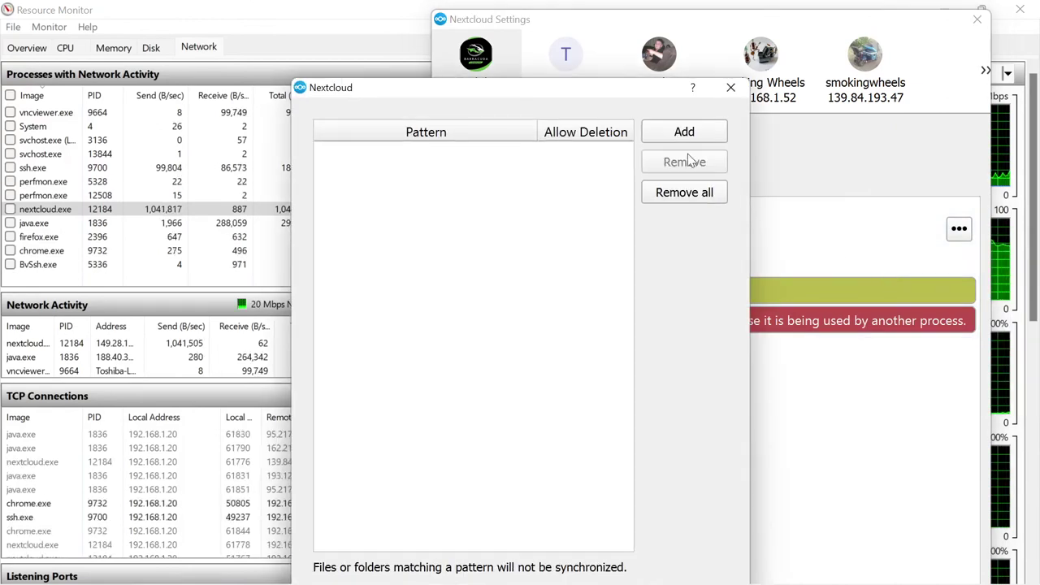
Add the ignore pattern unistoreDB, copying its text for reuse
click(689, 138)
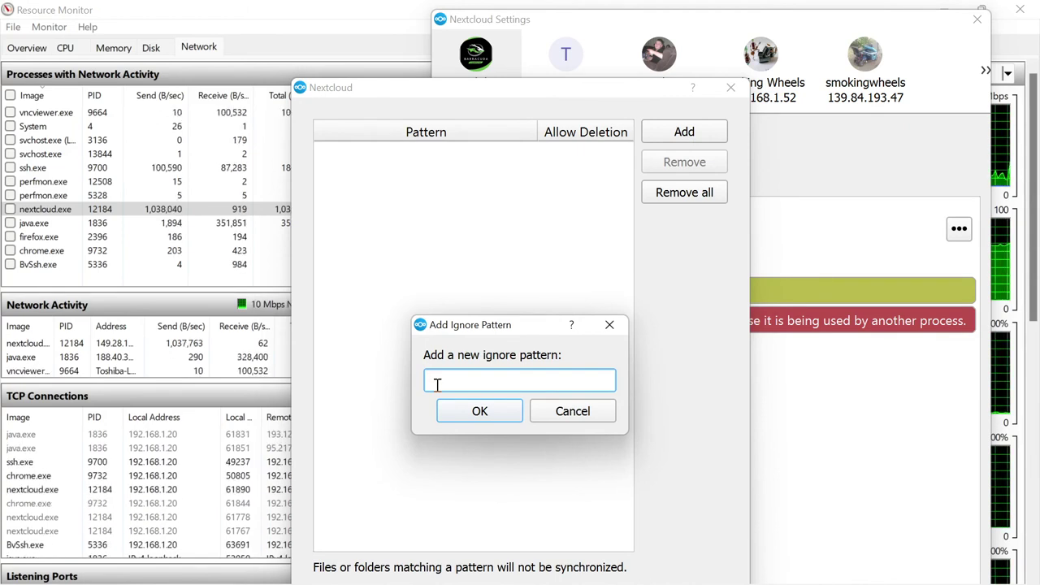
text(un)
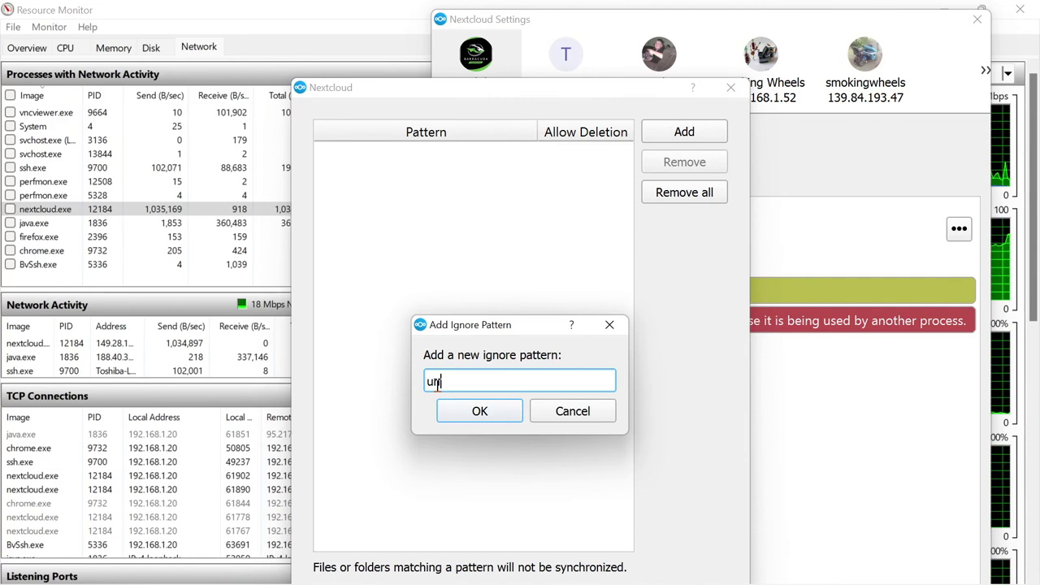
text(istore)
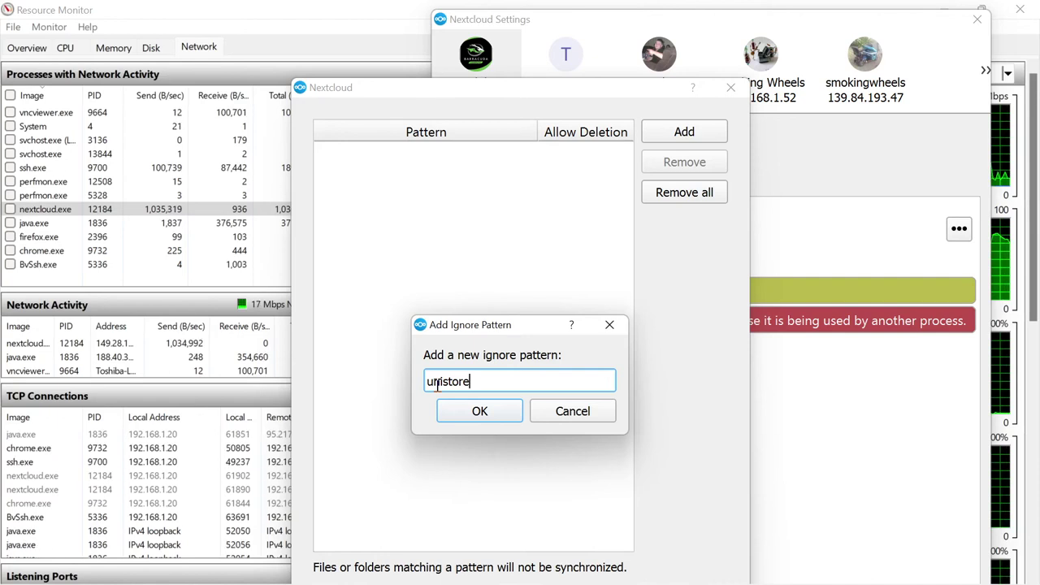
text(DB)
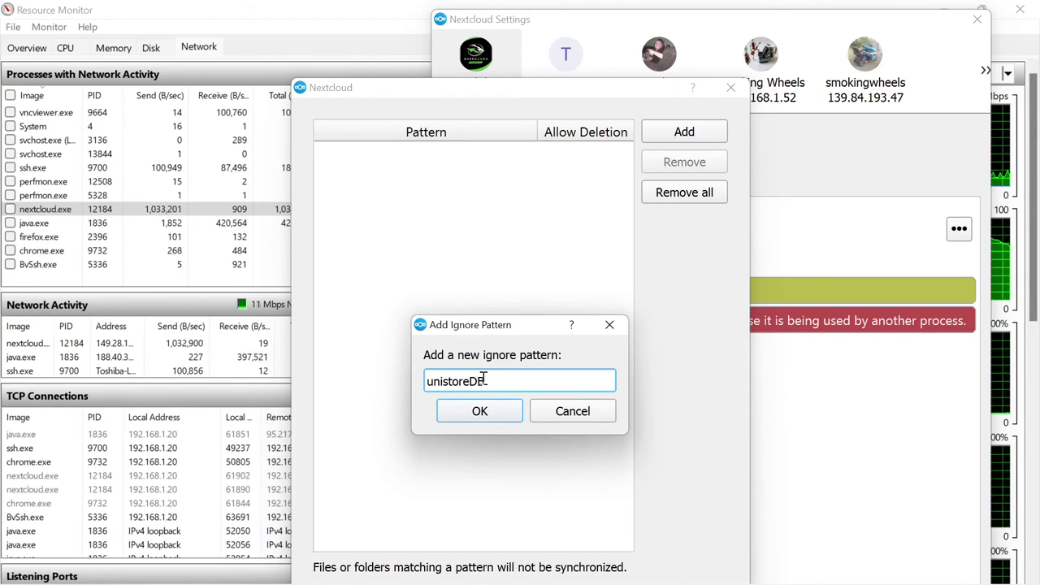
double_click(421, 381)
right_click(466, 379)
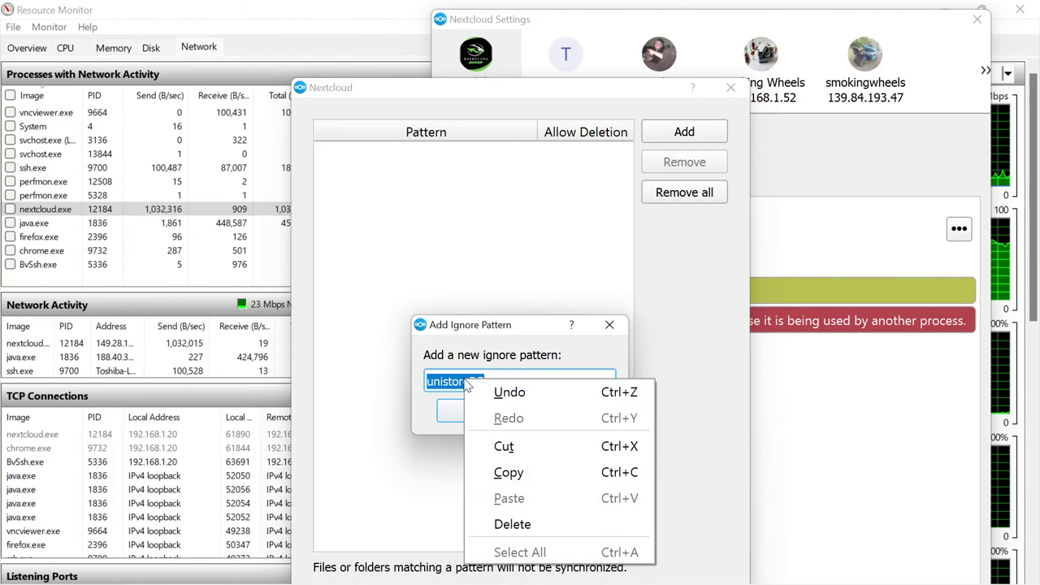
click(509, 472)
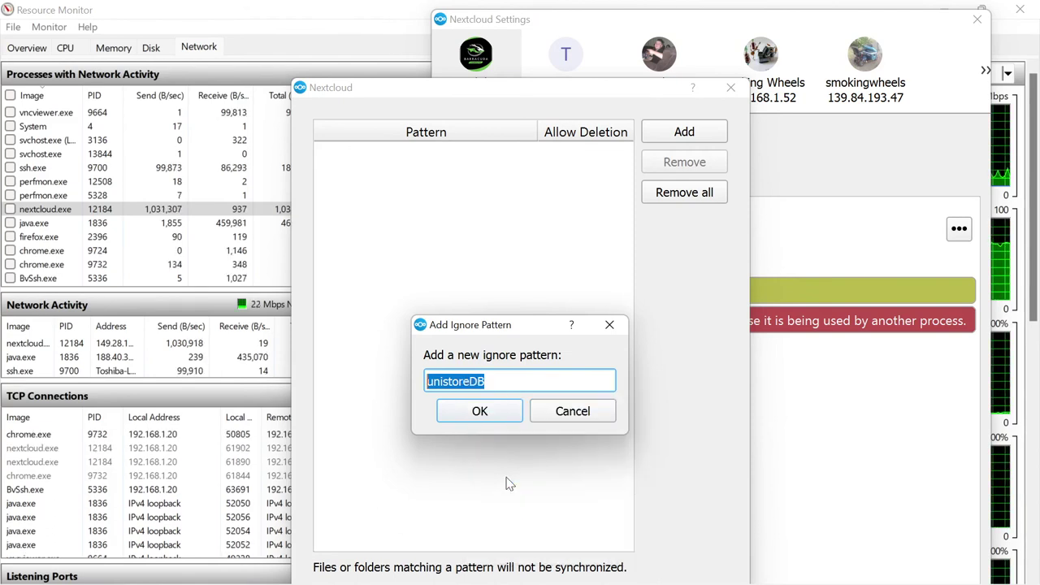
click(492, 417)
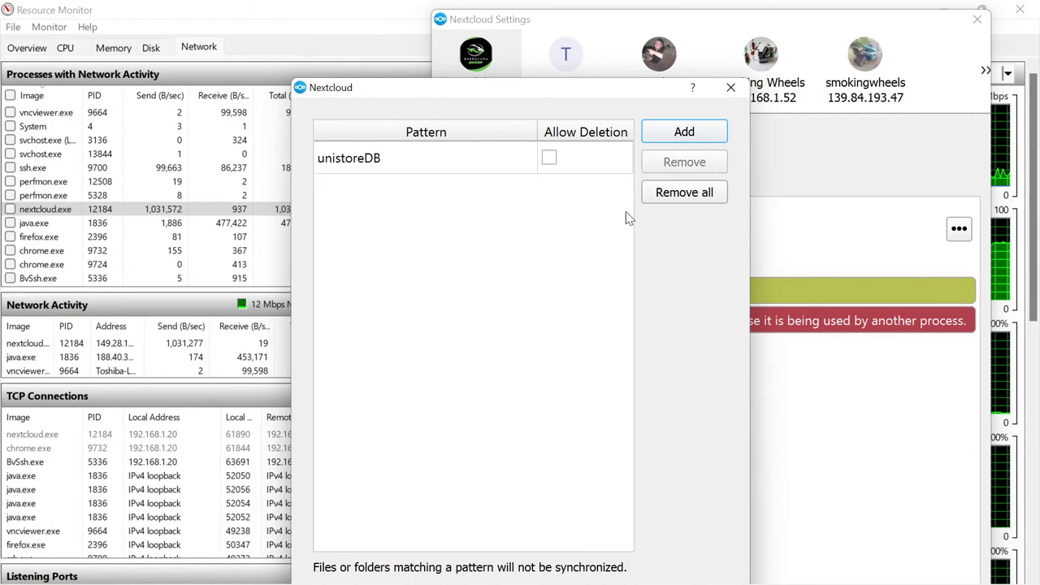
Add a second pattern *unistoreDB* and return to the sync settings window
click(669, 134)
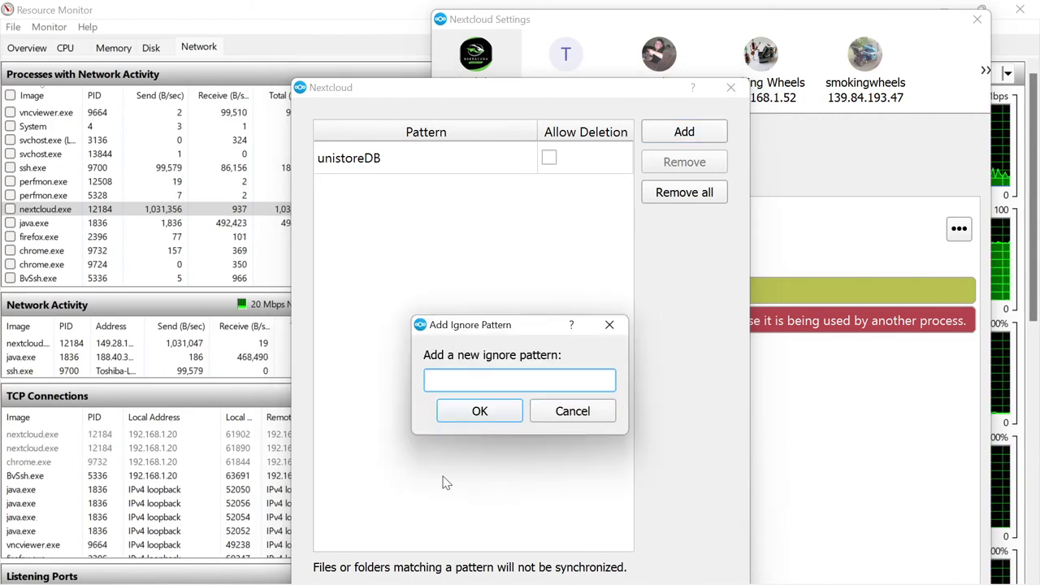
right_click(458, 376)
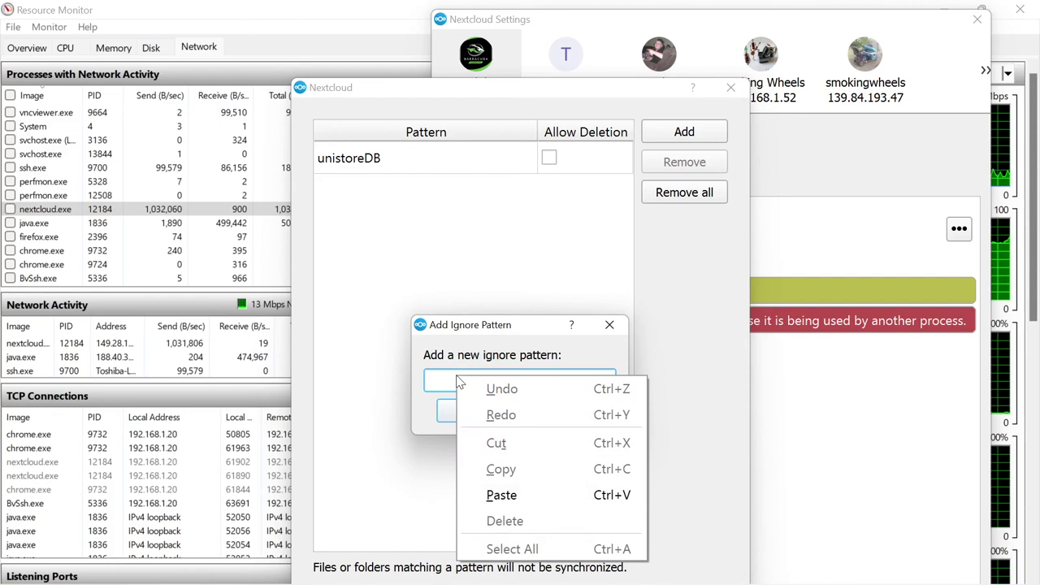
click(477, 495)
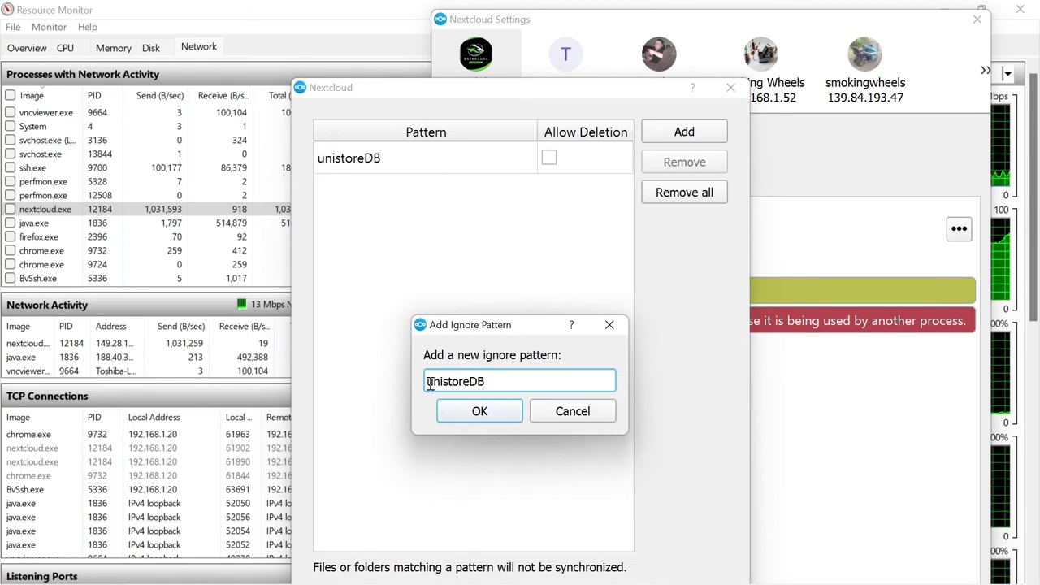
click(429, 382)
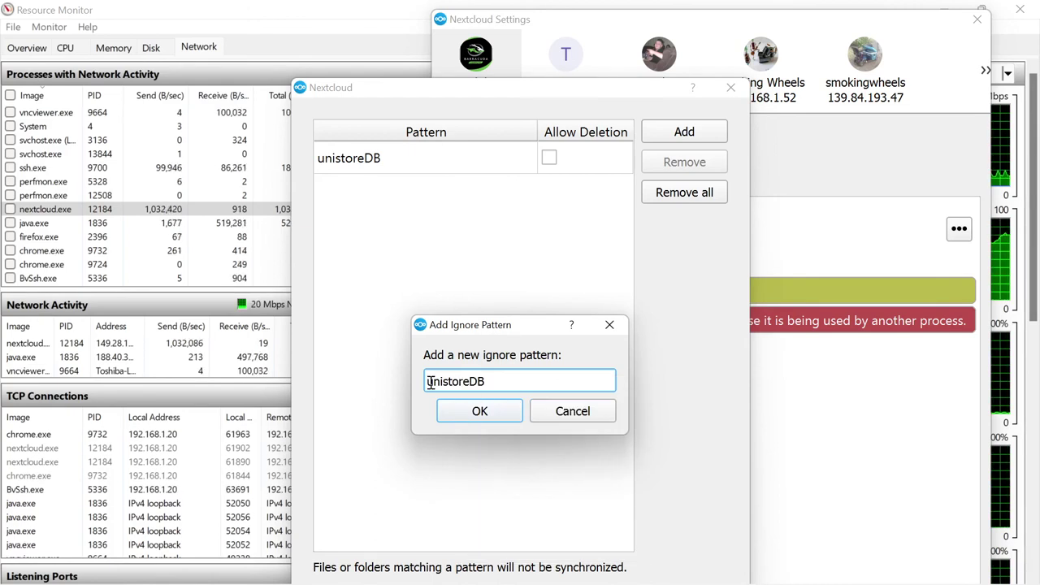
text(*)
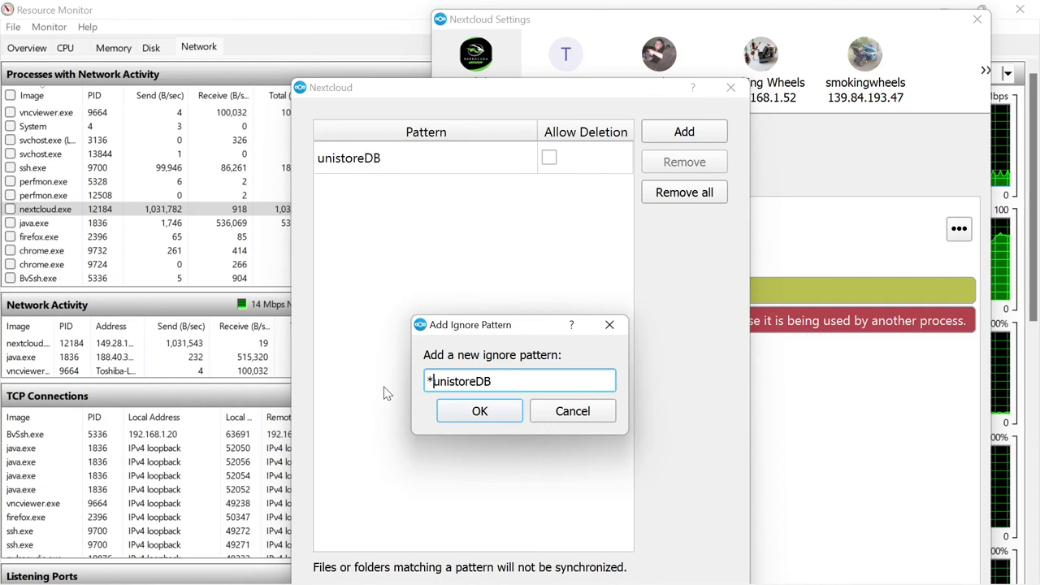
click(493, 382)
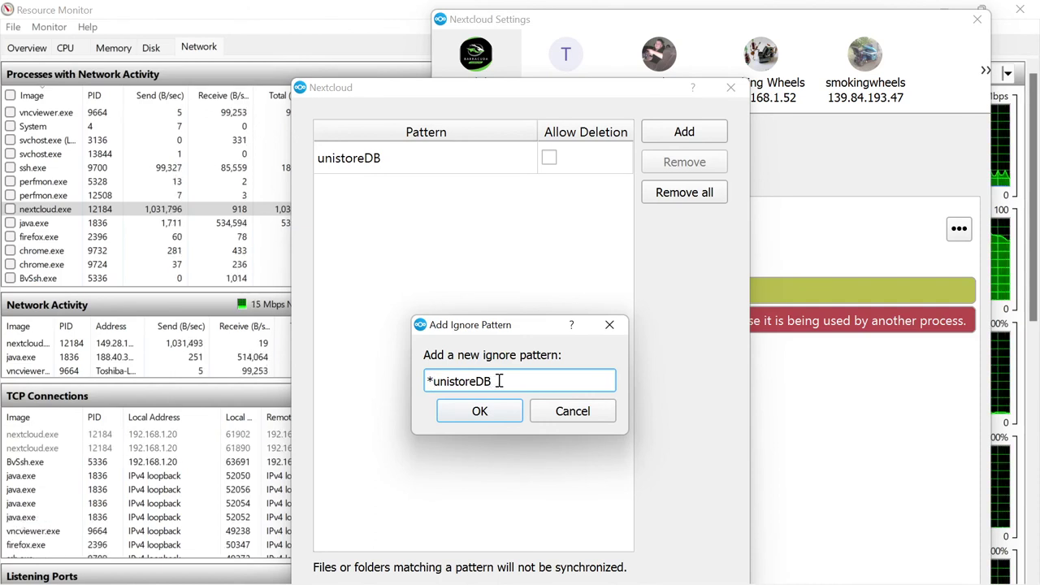
text(*)
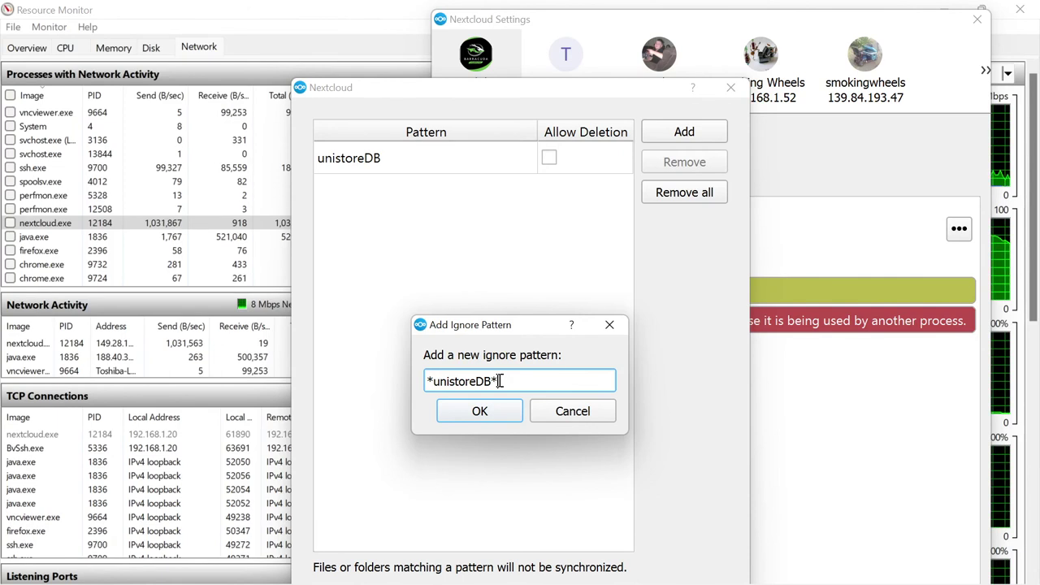
click(477, 424)
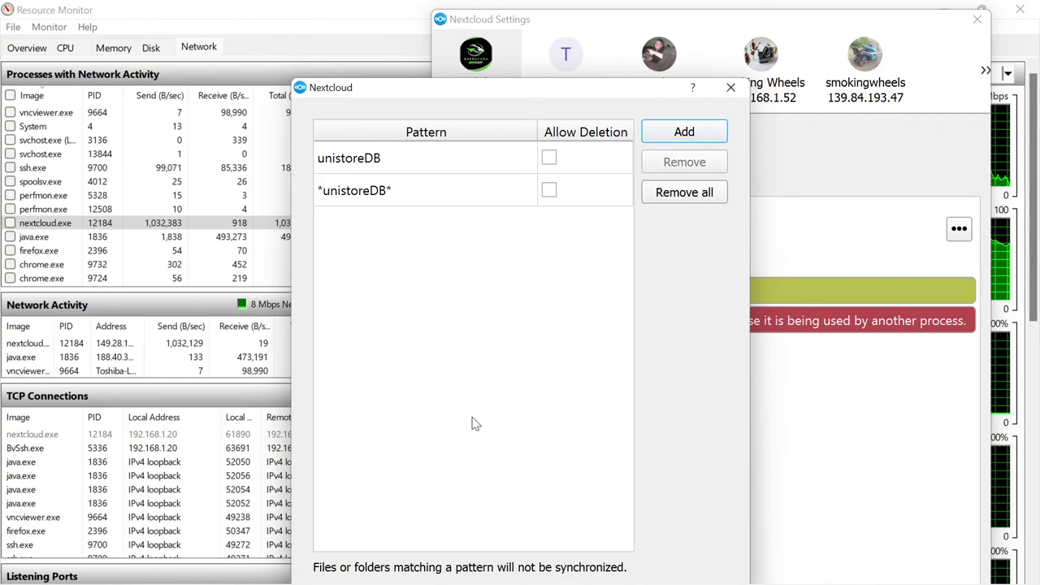
click(829, 429)
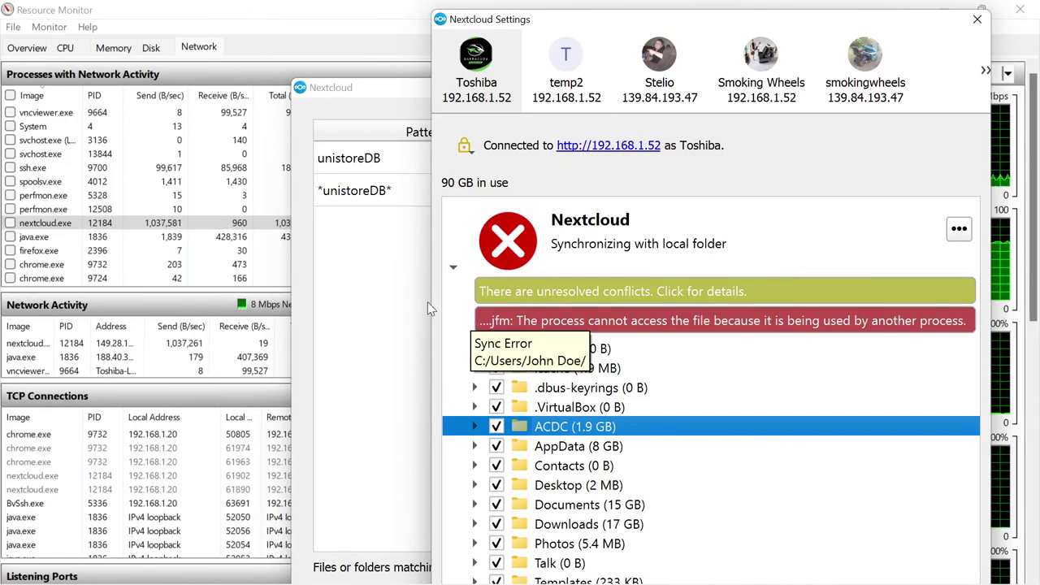
Add the ignore pattern jfm
click(396, 302)
click(685, 132)
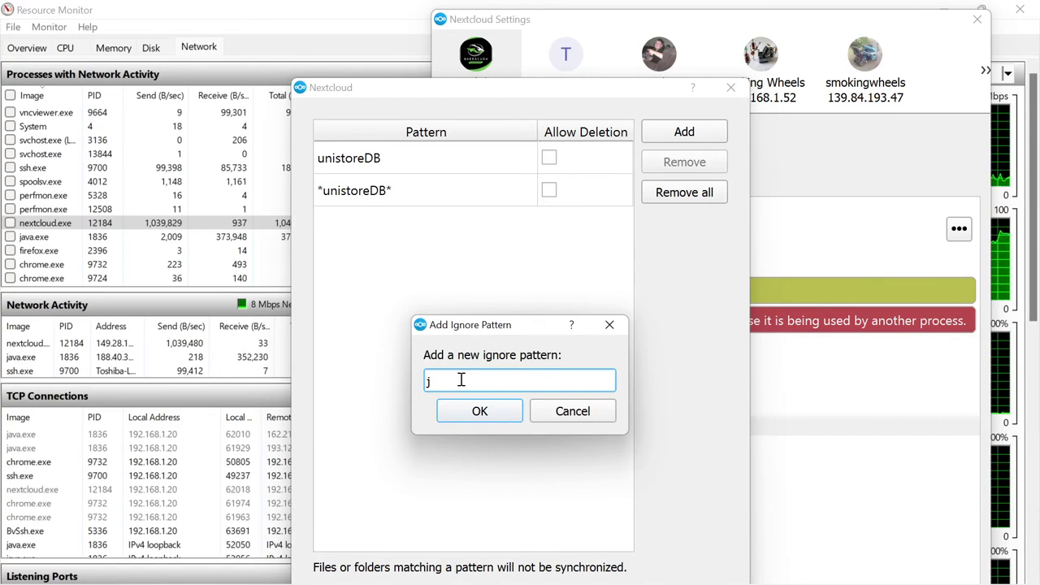
text(m)
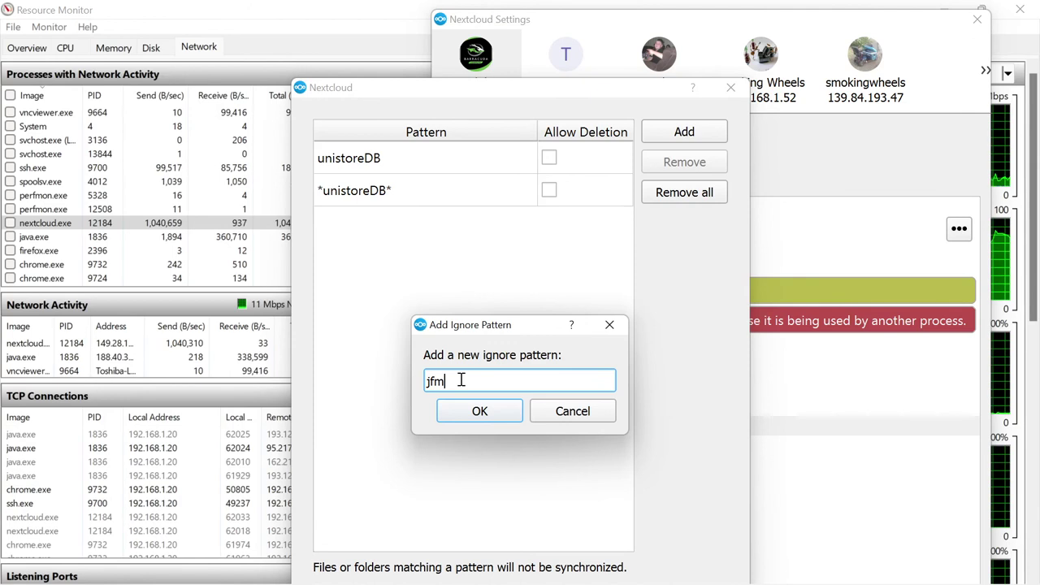
click(468, 415)
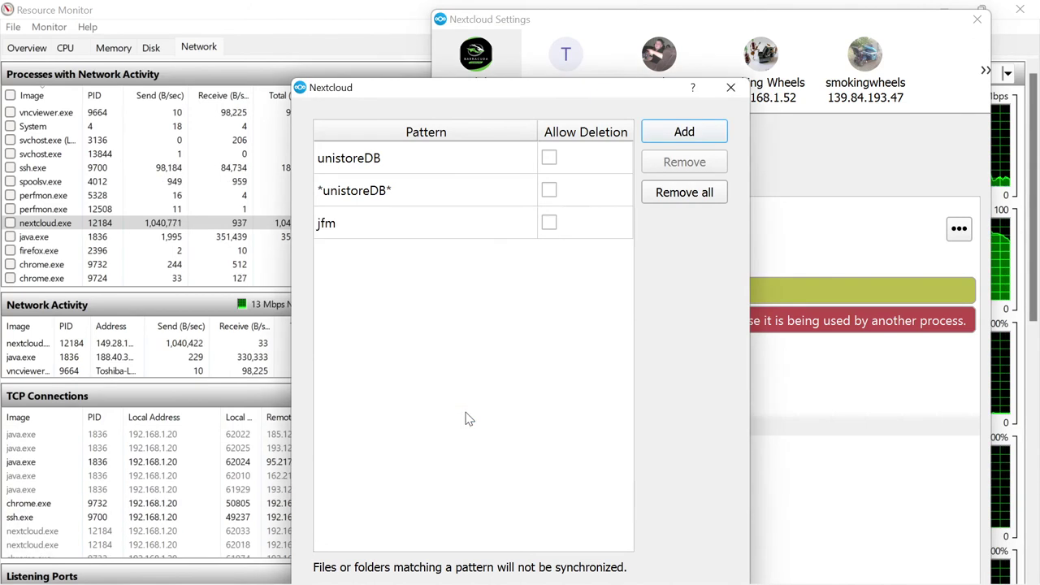
Add the pattern *jfm* and copy its text for reuse
click(680, 138)
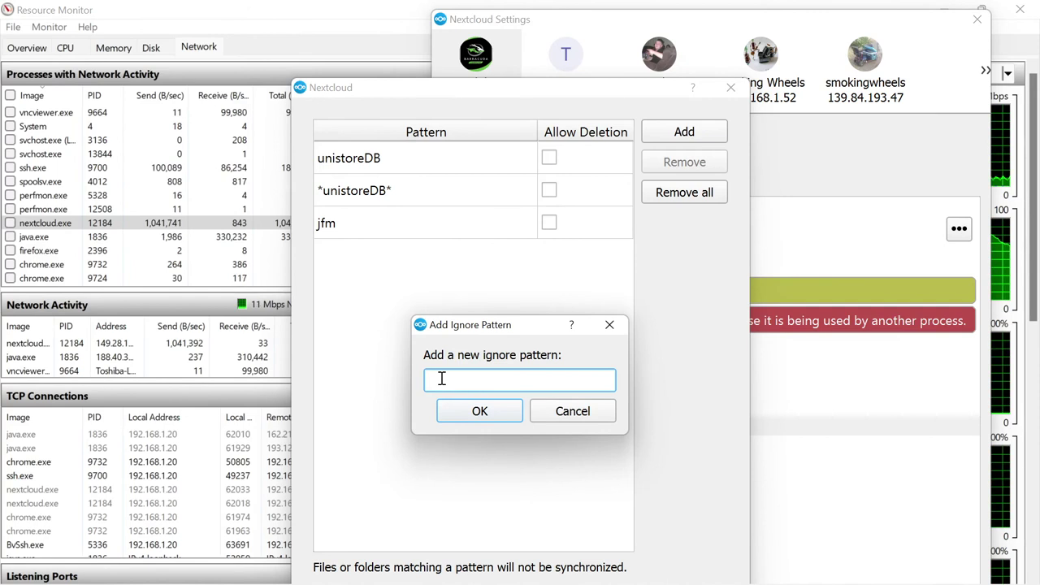
text(*)
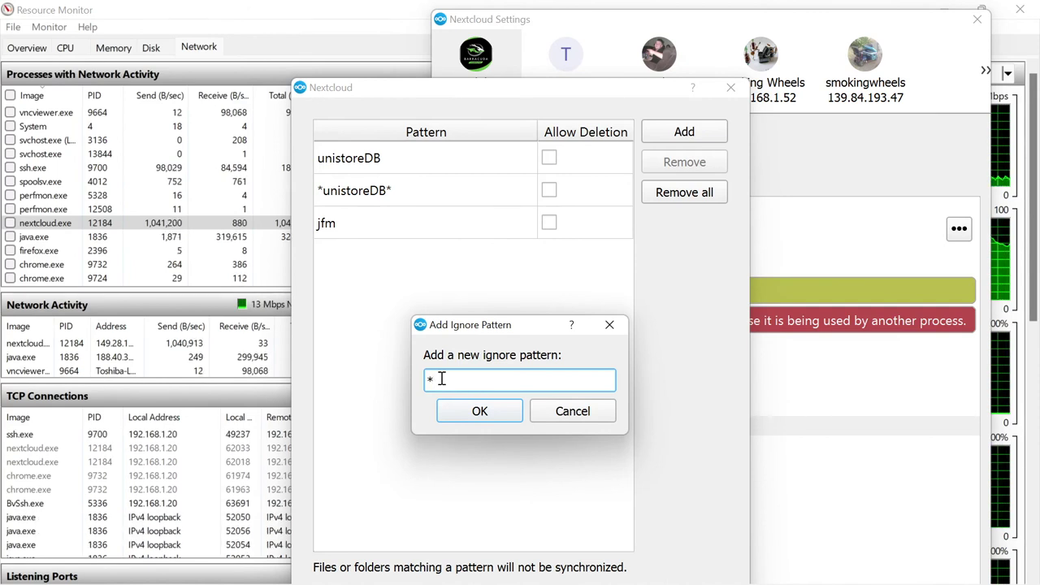
text(jf)
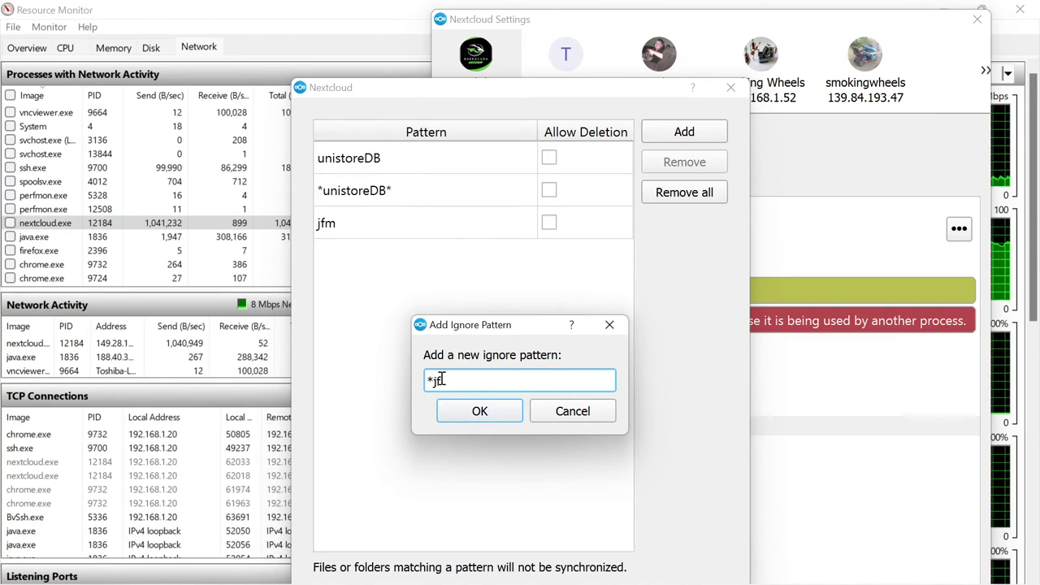
text(m*)
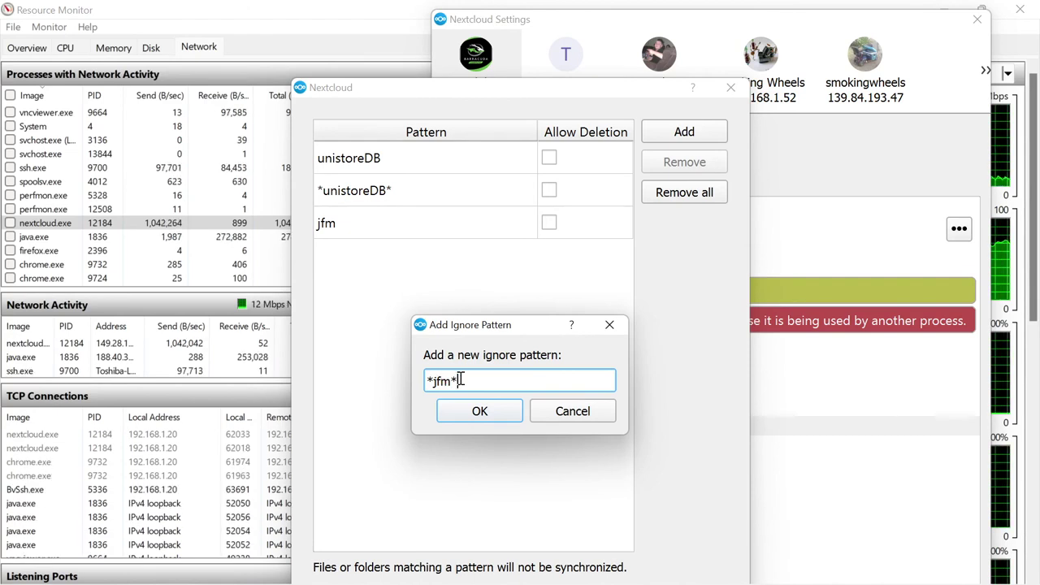
drag(460, 380, 431, 378)
right_click(431, 381)
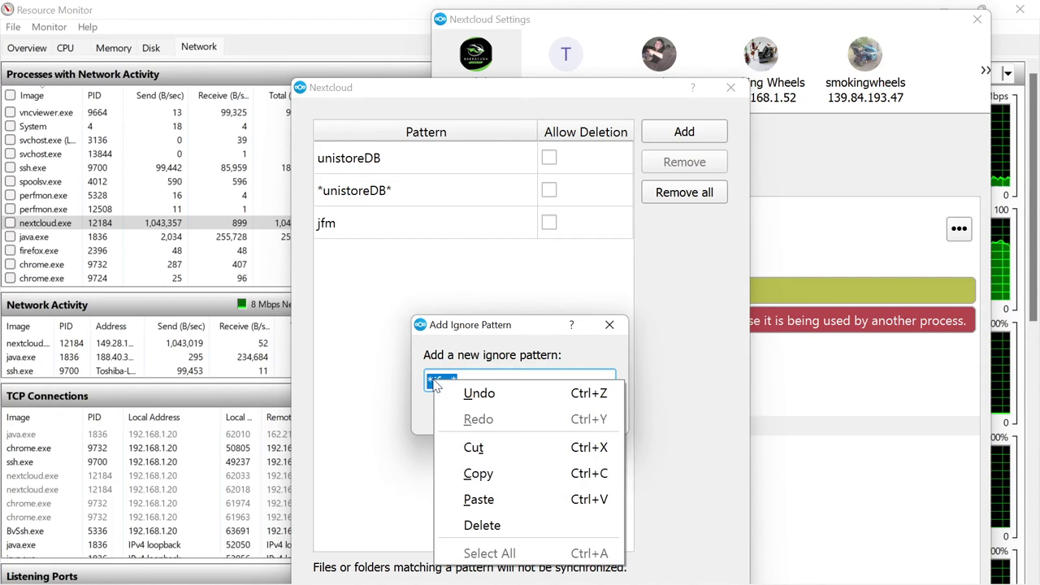
click(485, 473)
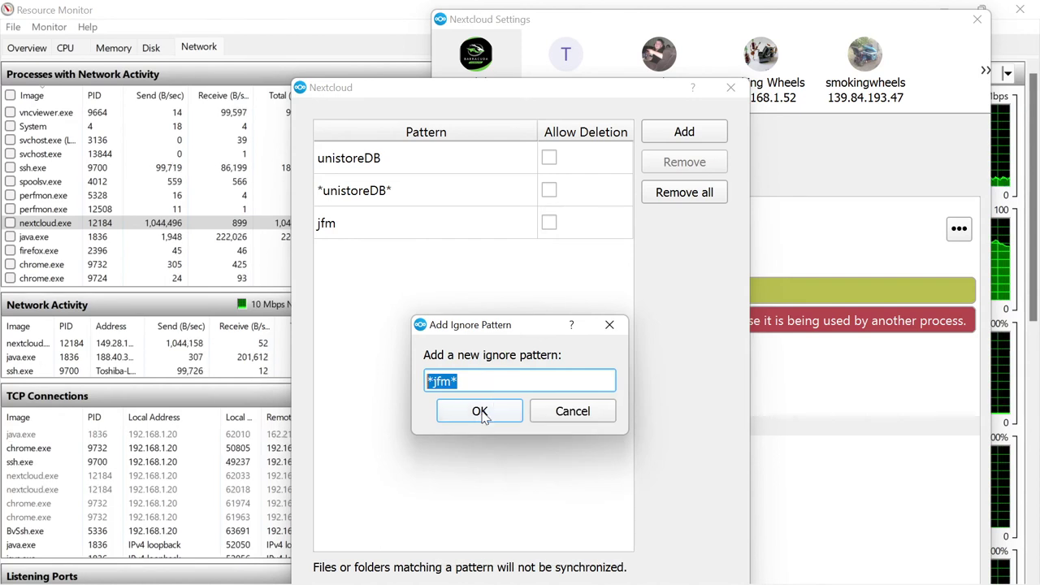
click(480, 413)
Add the pattern *jfm:* by editing the pasted *jfm*
click(684, 130)
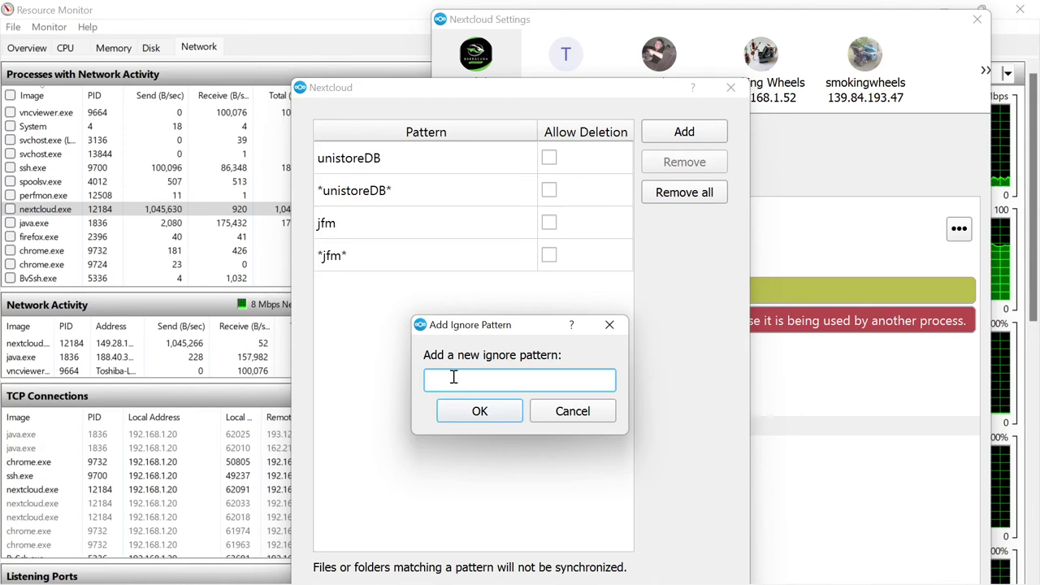
right_click(453, 378)
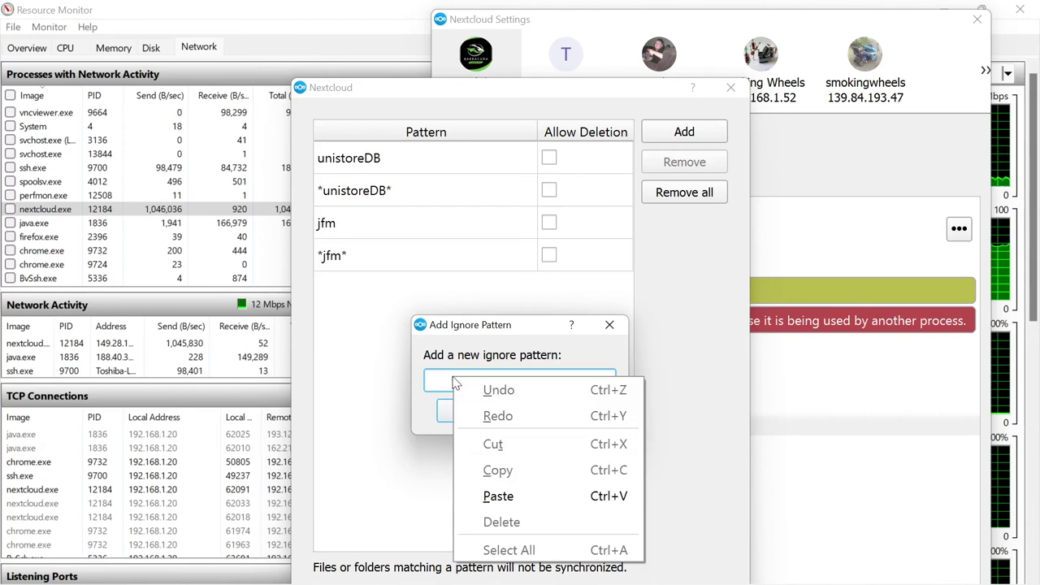
click(496, 496)
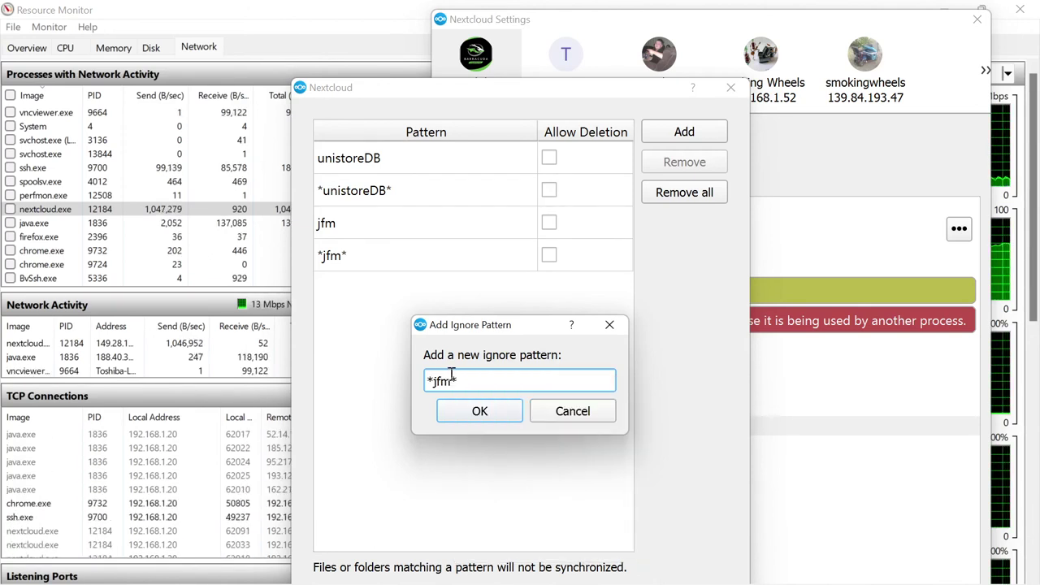
click(452, 375)
text(.)
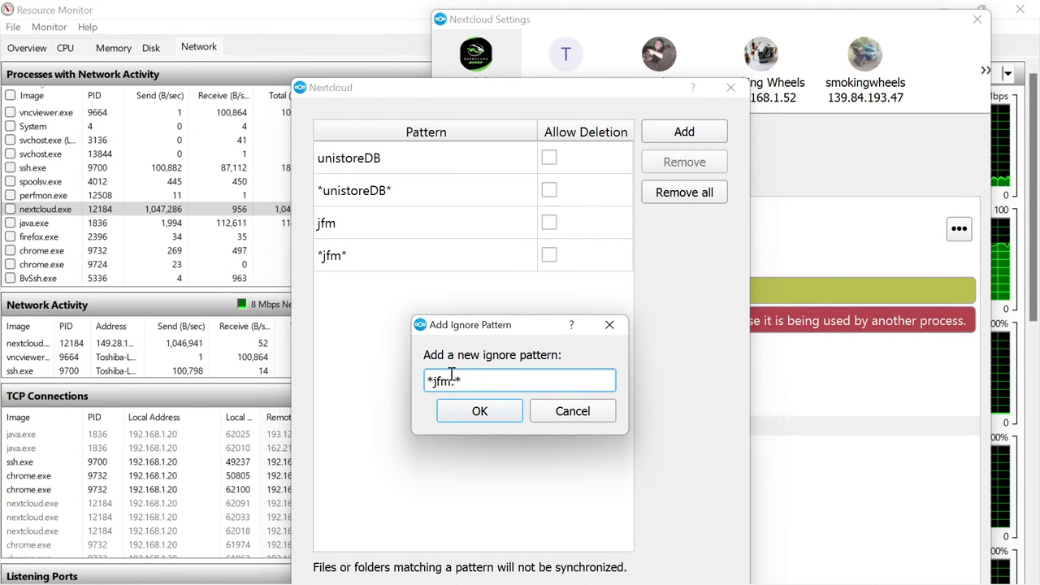
click(457, 416)
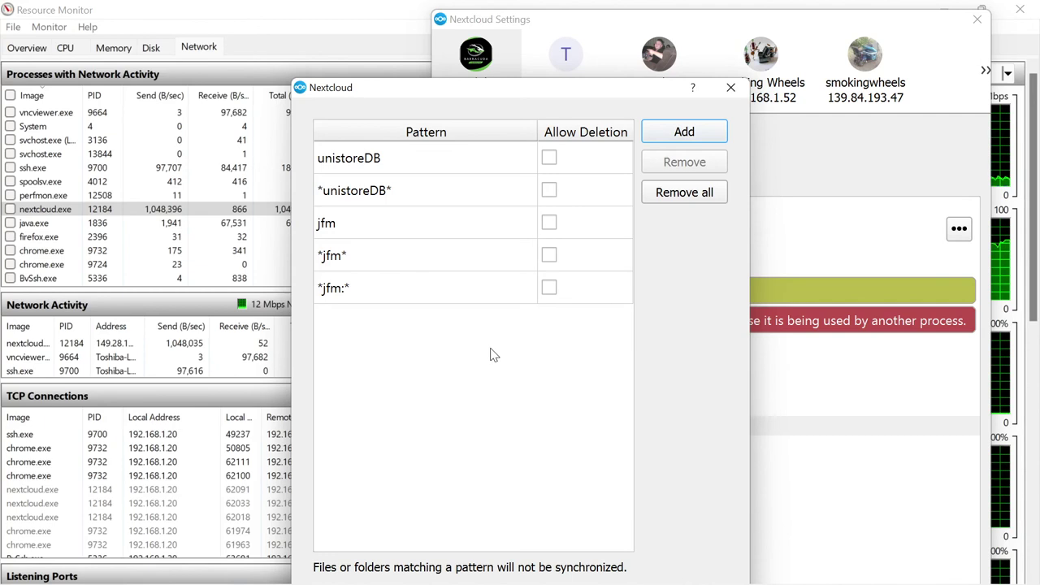
Add the pattern jfm: by editing the pasted *jfm*
click(697, 132)
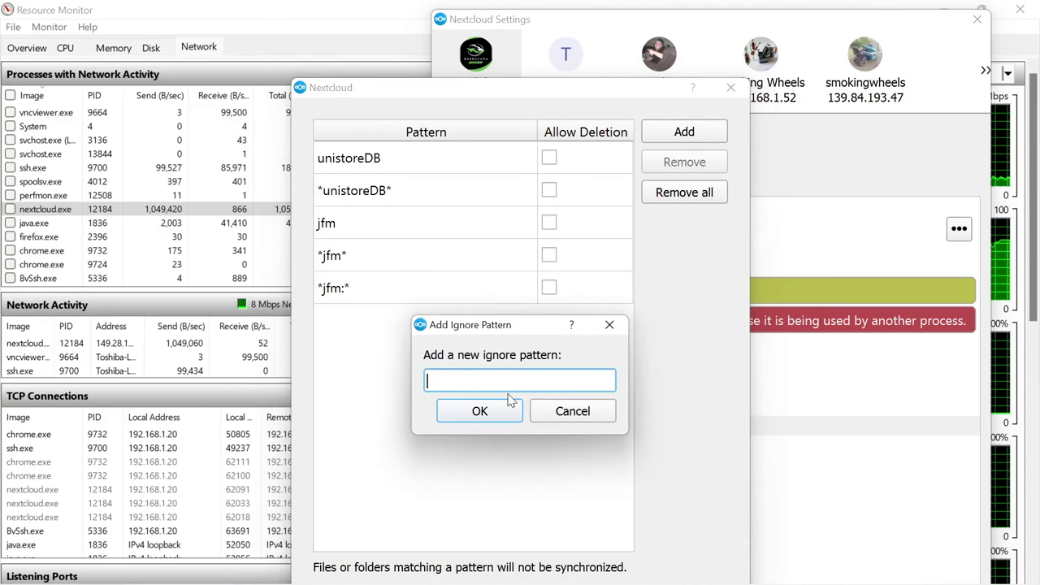
right_click(467, 378)
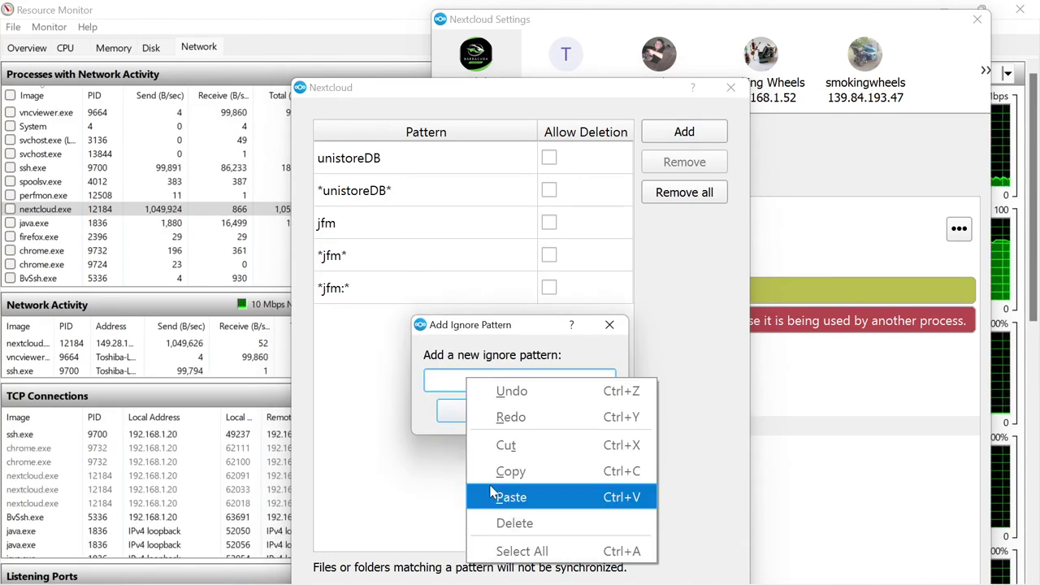
click(510, 497)
key(BackSpace)
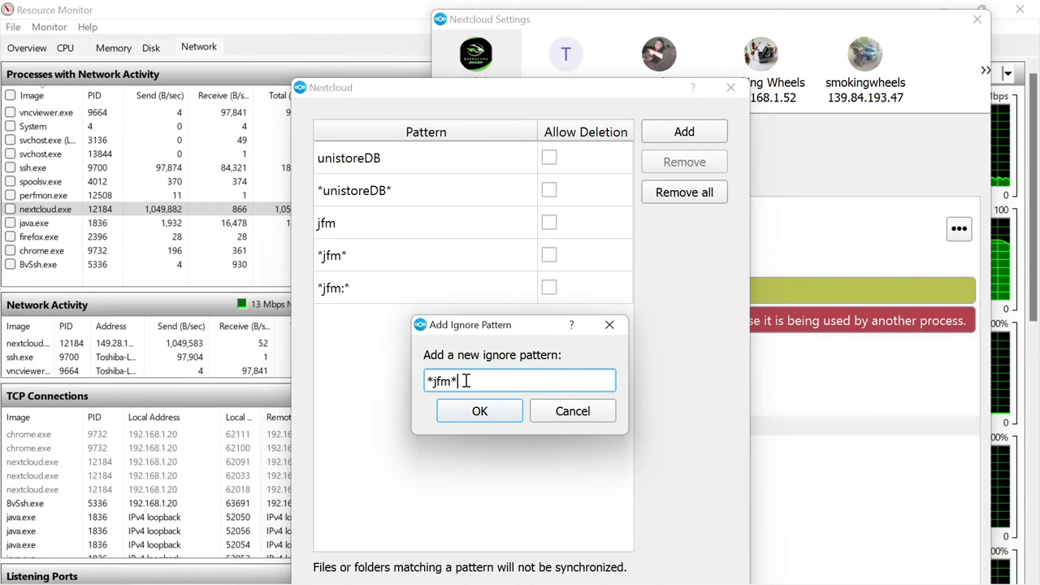
text(:)
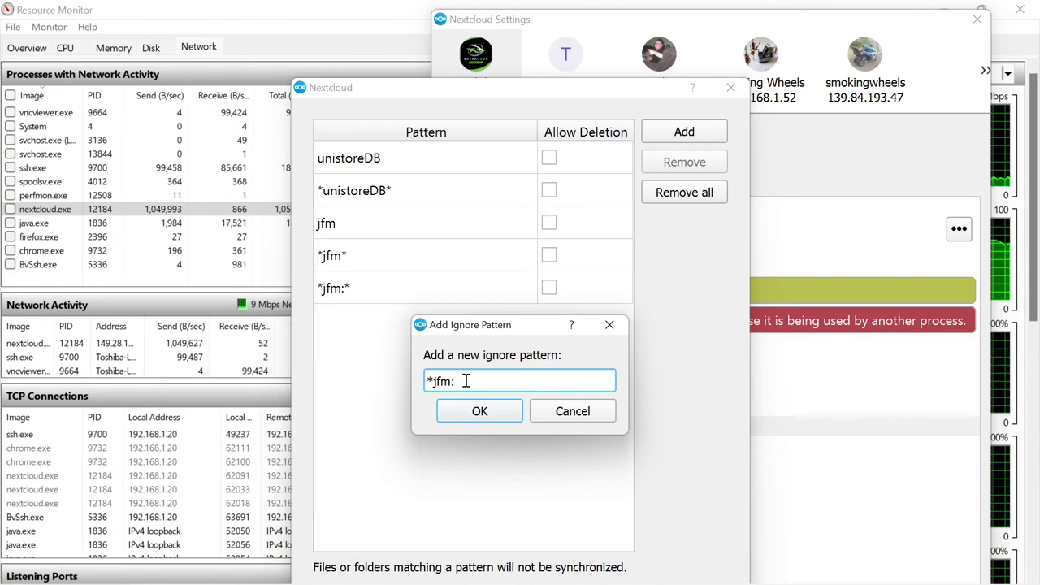
key(Left)
key(Left)
key(Left)
key(Left)
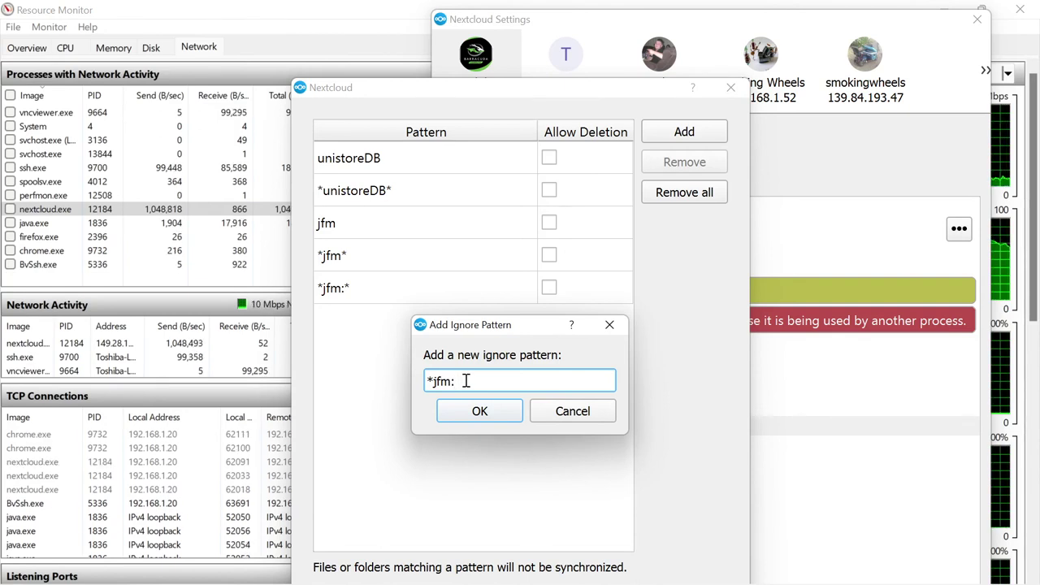
key(BackSpace)
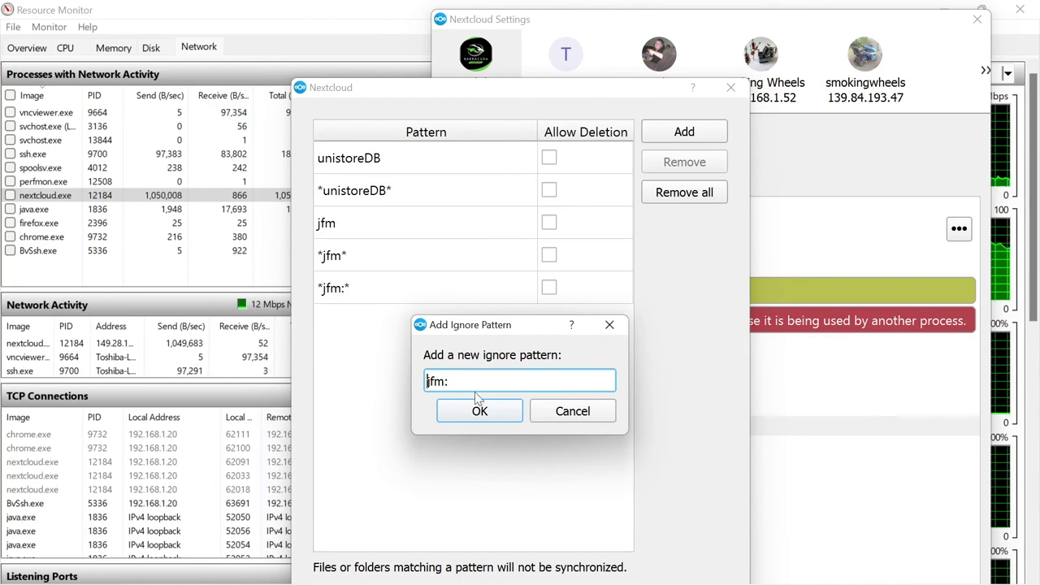
click(479, 413)
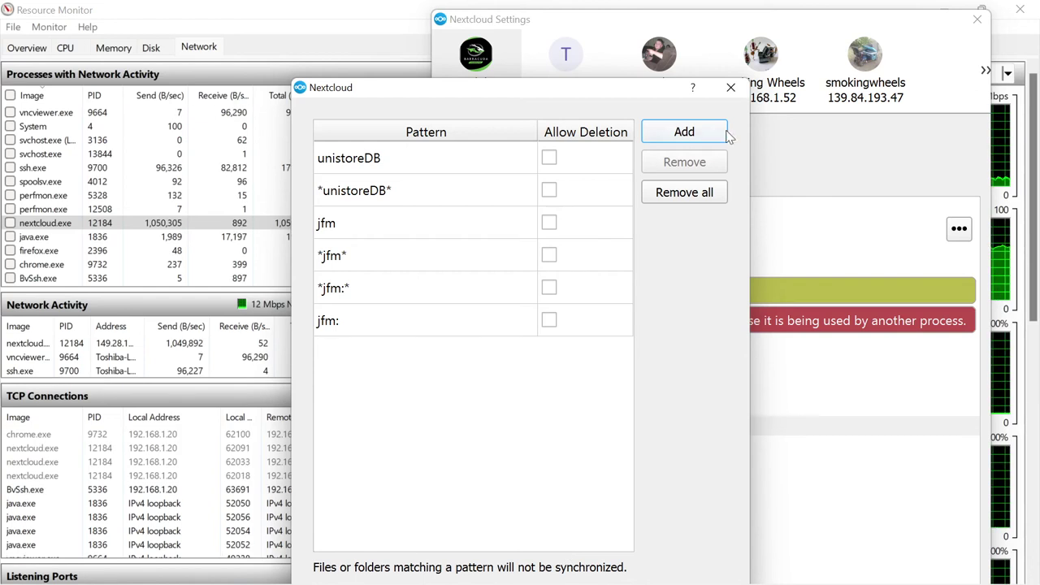
Close the ignore list and force the Nextcloud folder to sync now
click(729, 87)
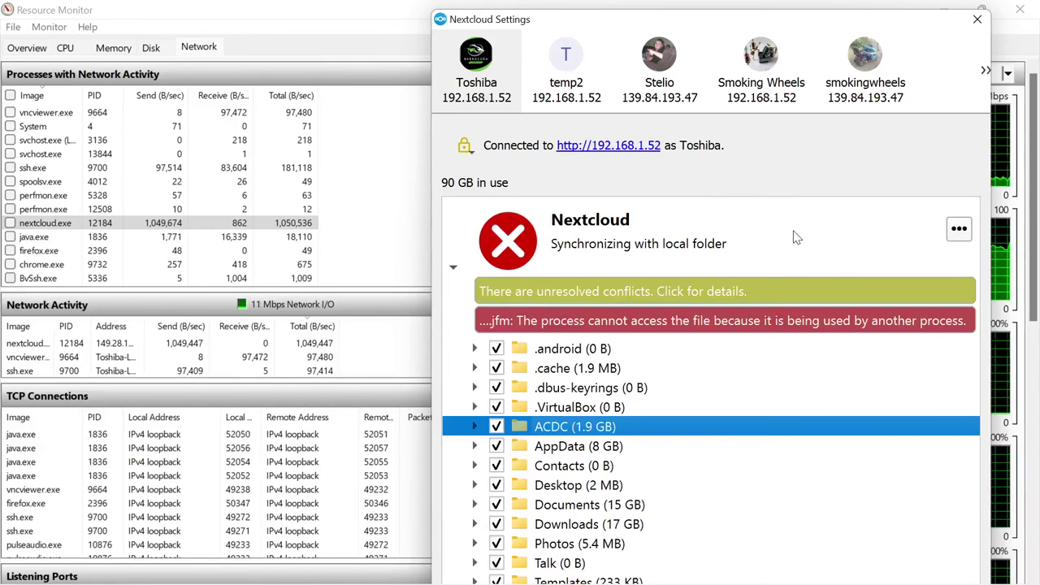
click(959, 228)
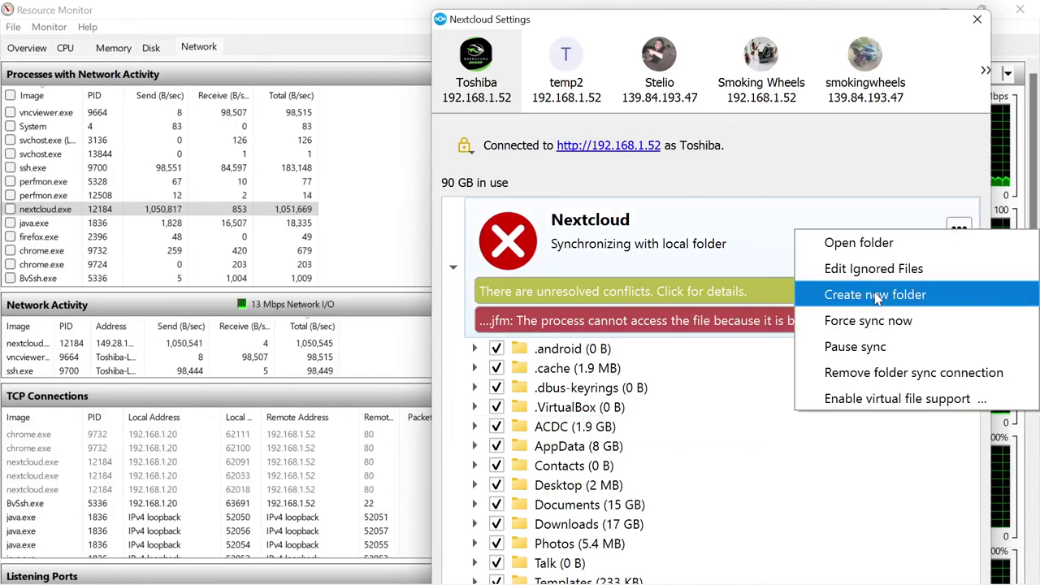
click(868, 320)
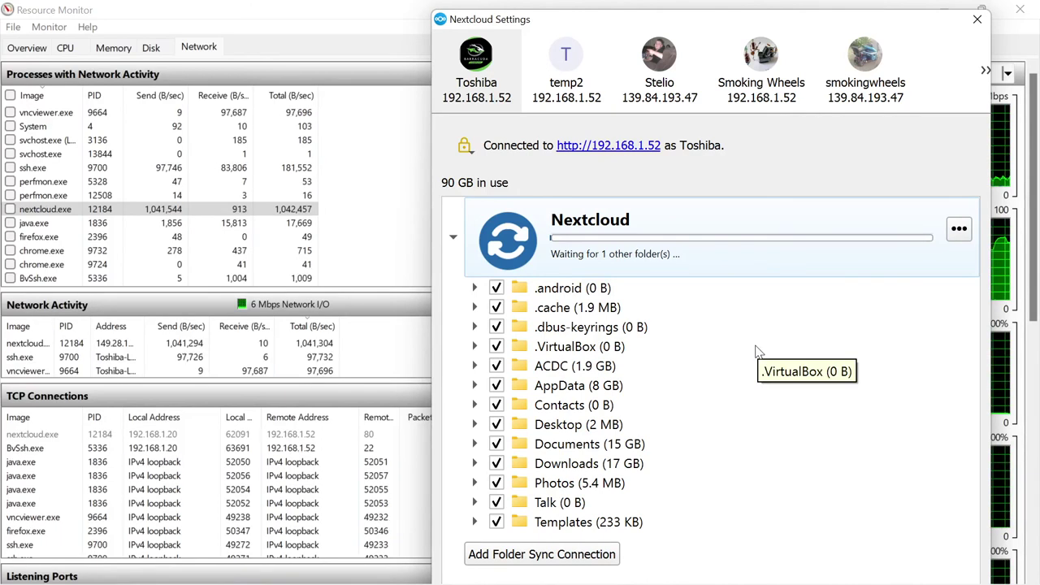
Check the temp2 account's and the next account's ignored-files lists, both empty
click(557, 58)
click(960, 229)
click(894, 258)
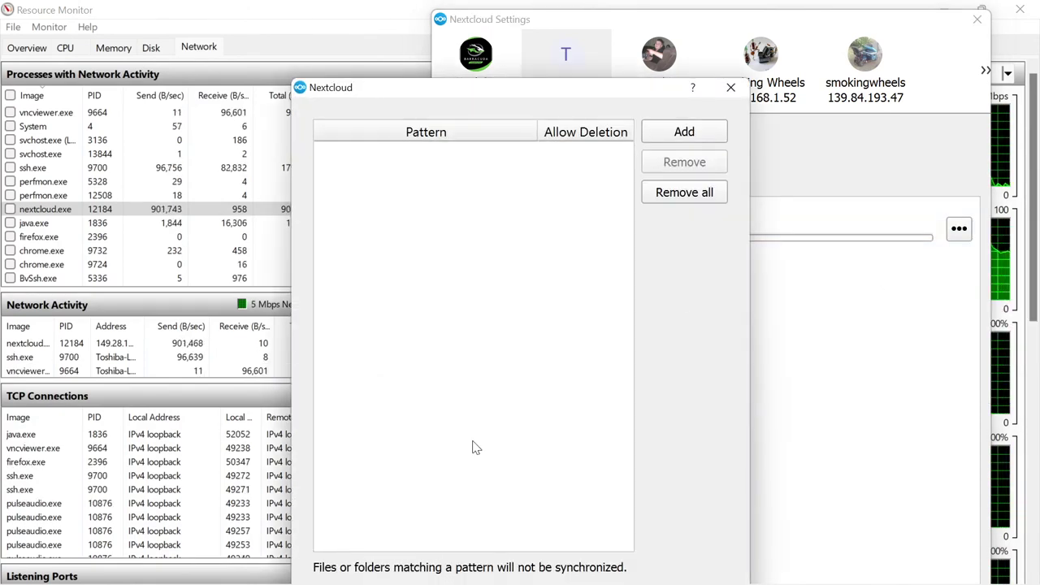
click(728, 89)
click(681, 65)
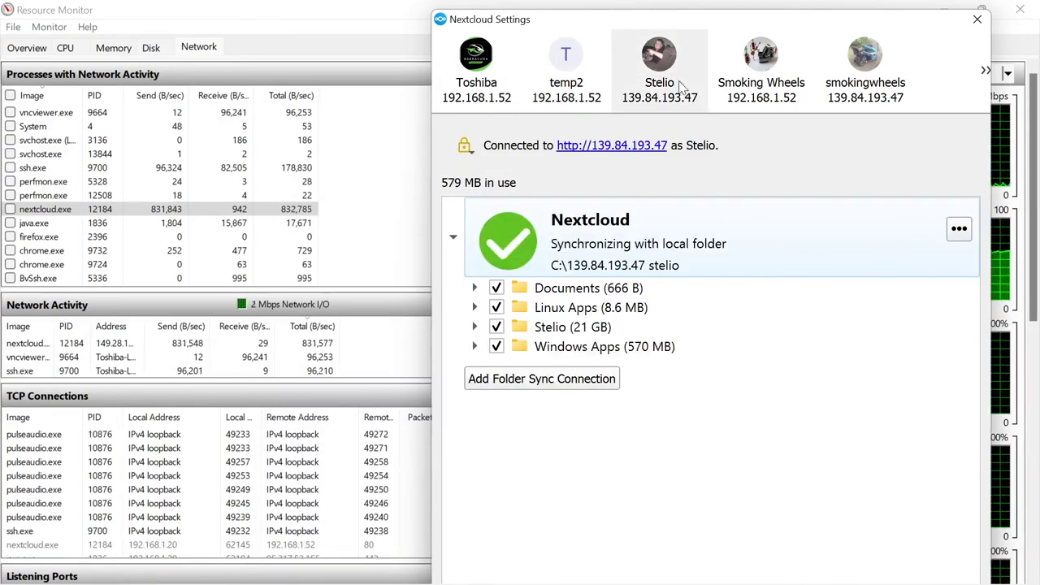
click(959, 230)
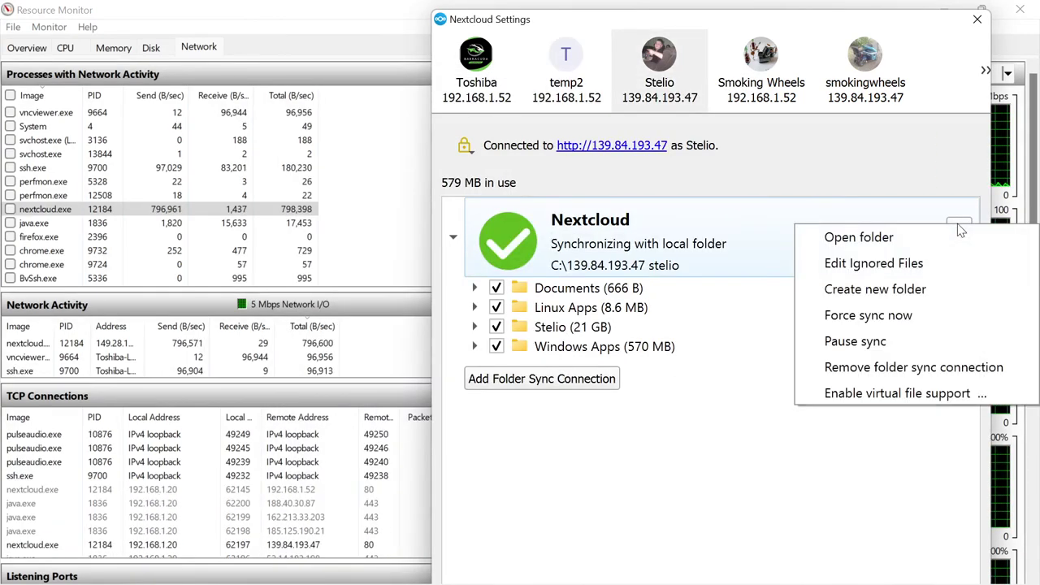
click(874, 263)
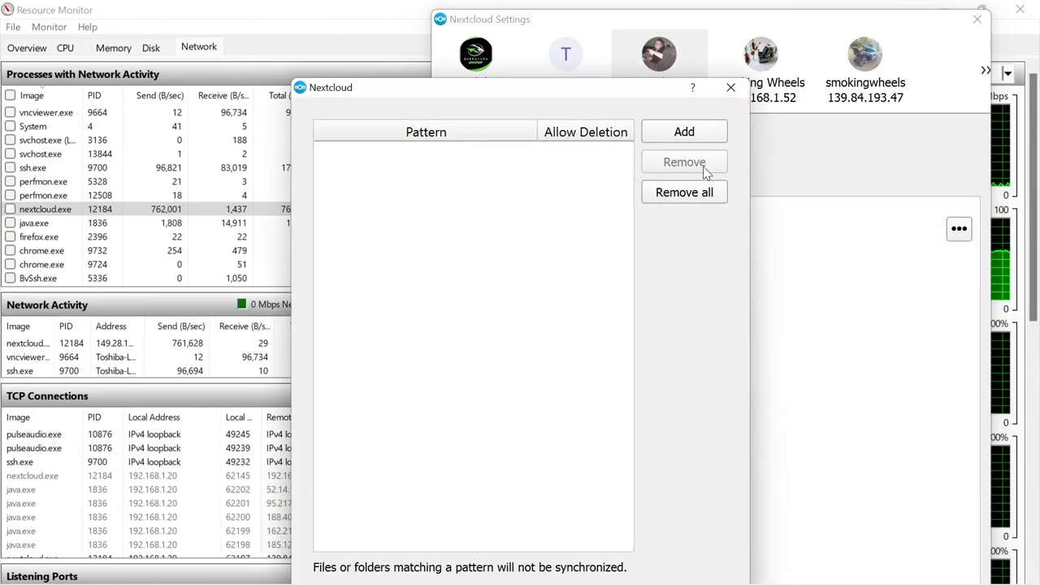
click(731, 88)
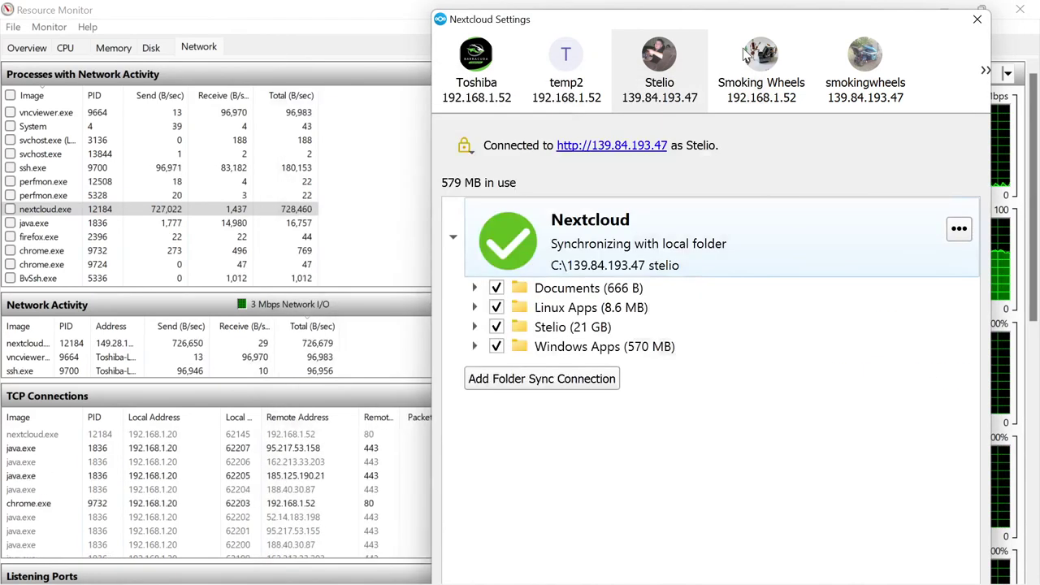
Switch to the account at 139.84.193.47 and bring Resource Monitor's CPU view forward
click(744, 54)
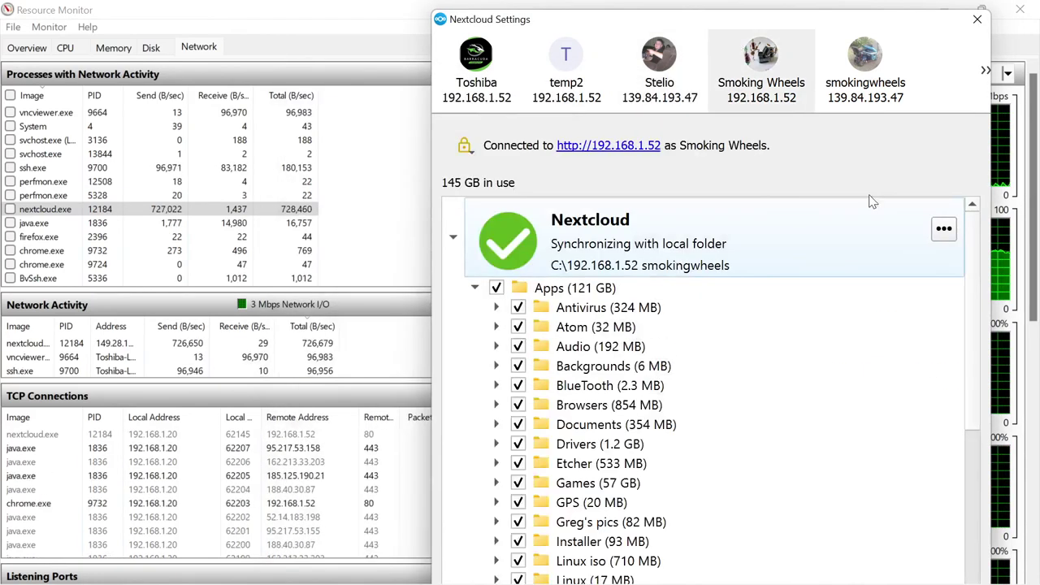
click(942, 229)
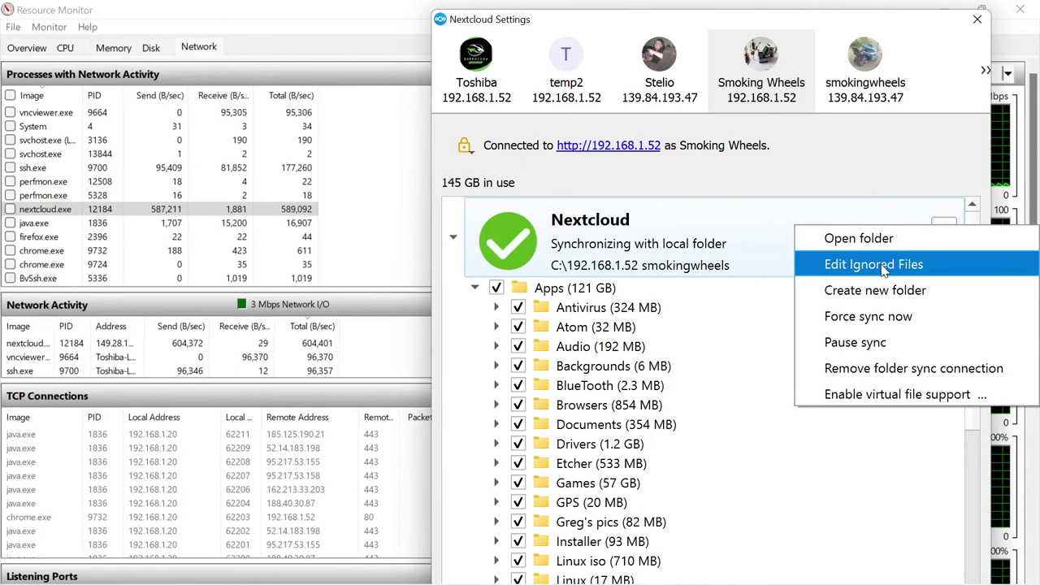
click(720, 345)
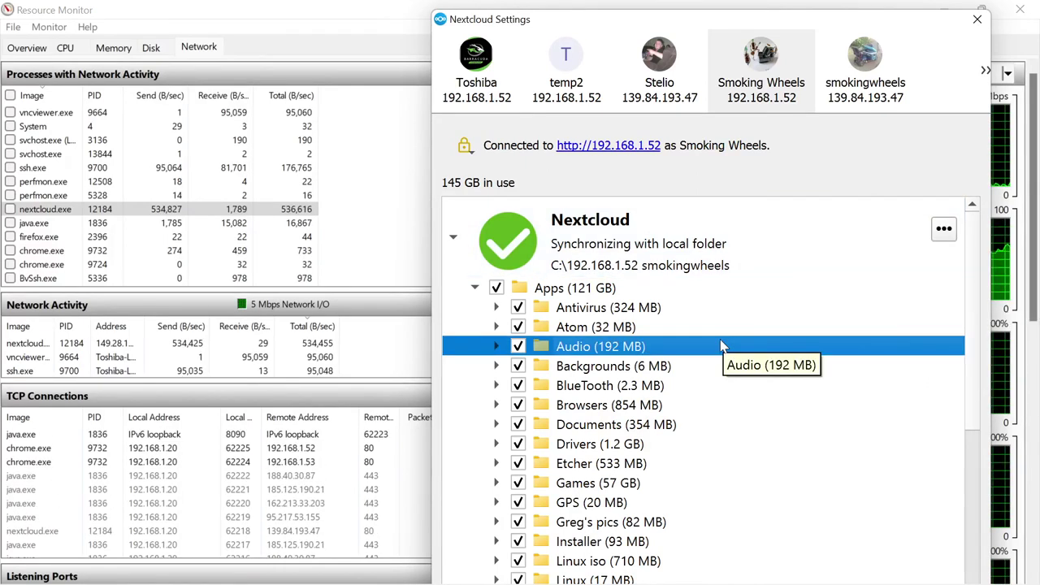
click(874, 74)
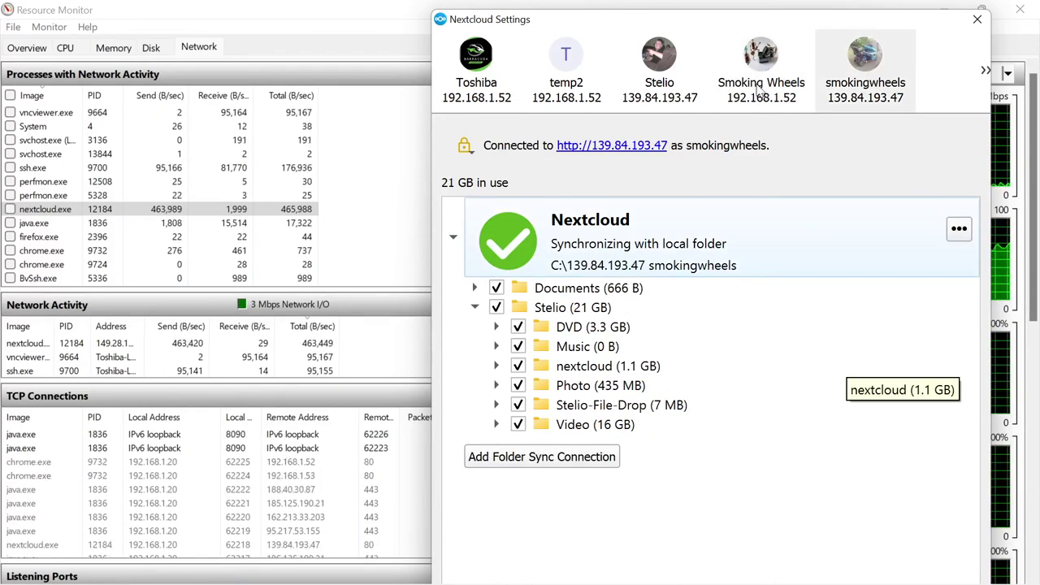
click(986, 72)
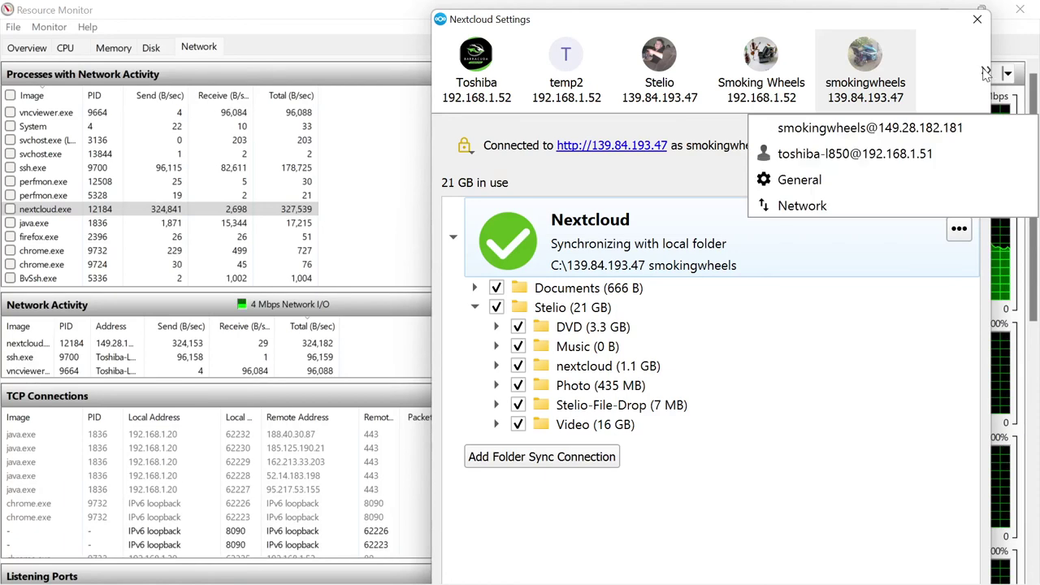
click(65, 48)
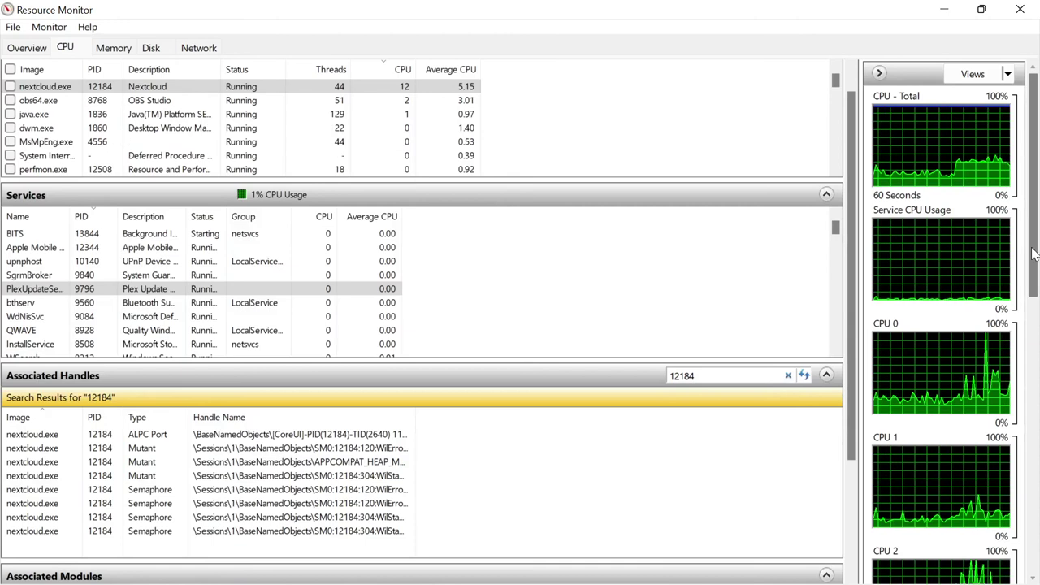
drag(1037, 234, 998, 157)
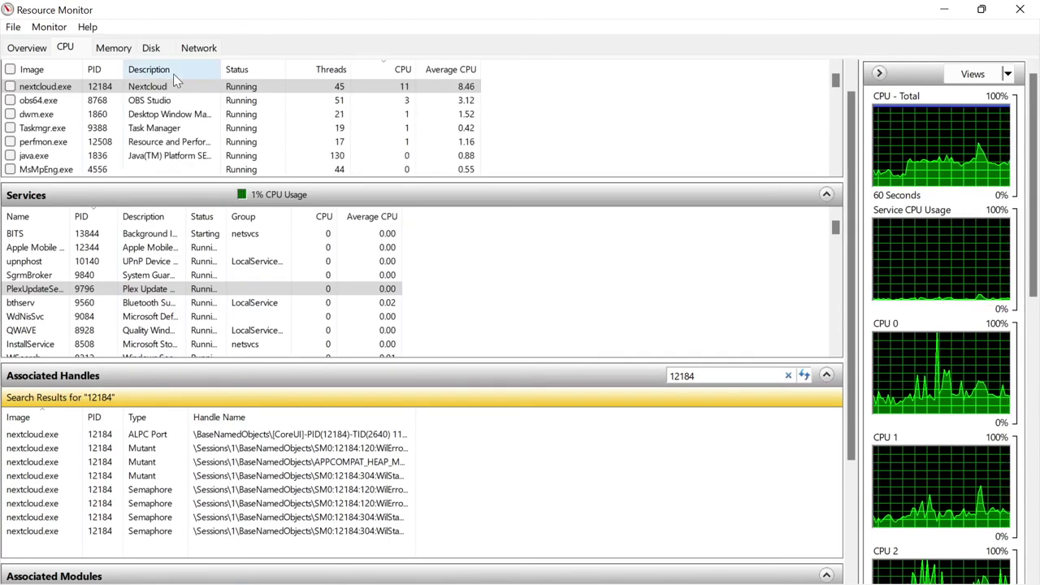
click(200, 50)
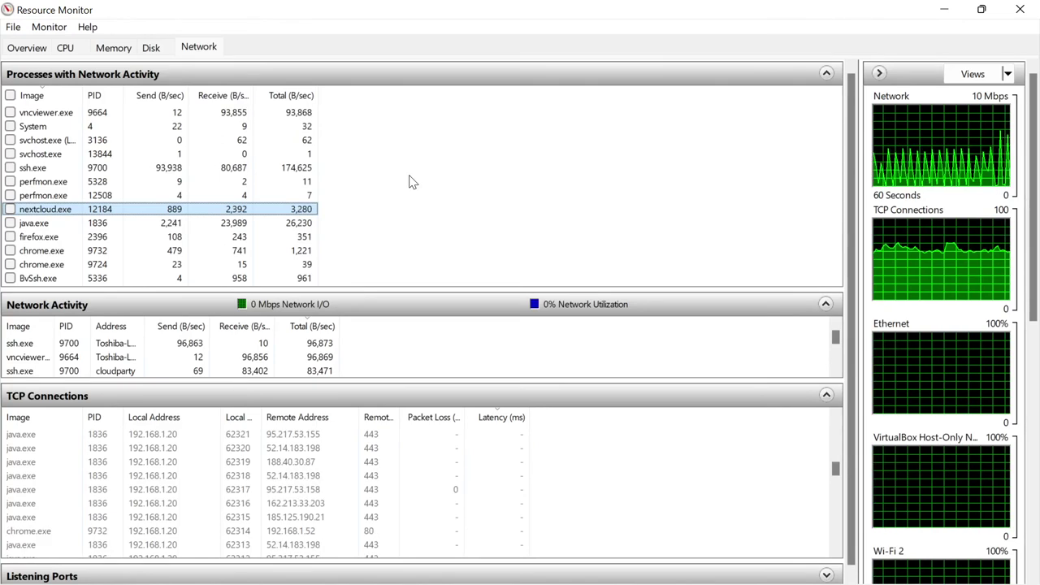
click(113, 49)
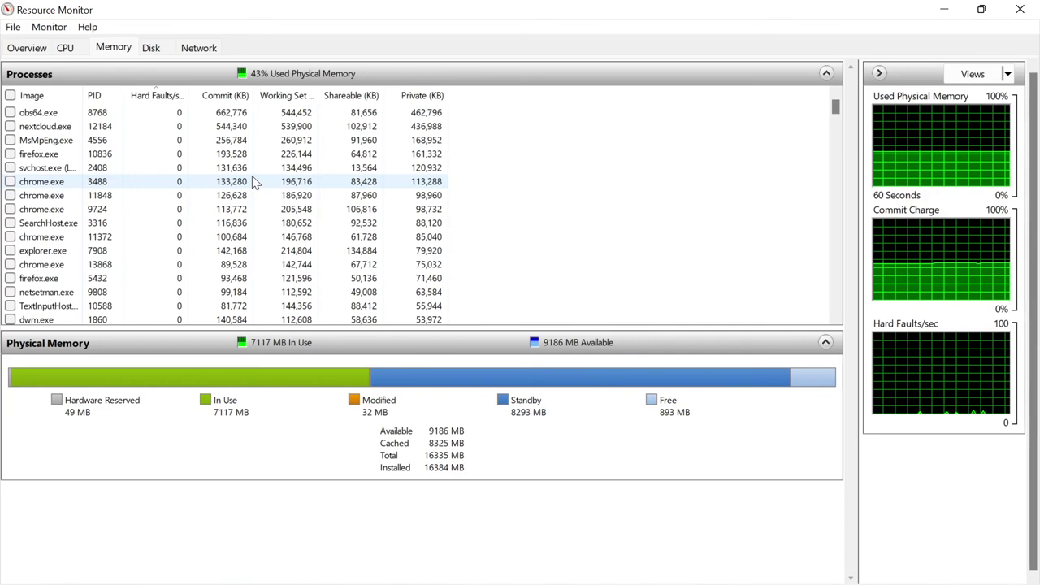
click(76, 50)
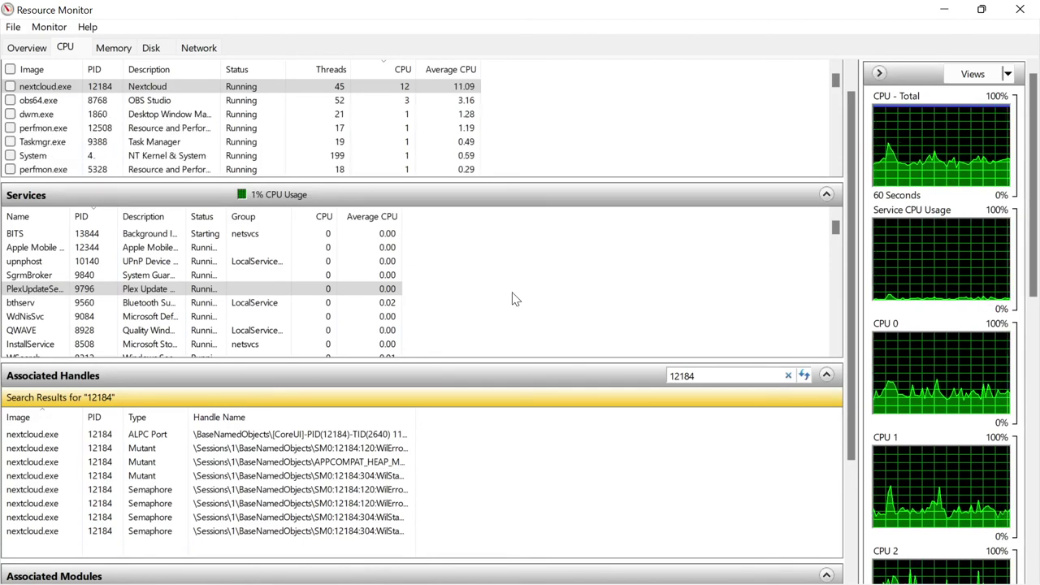
click(612, 571)
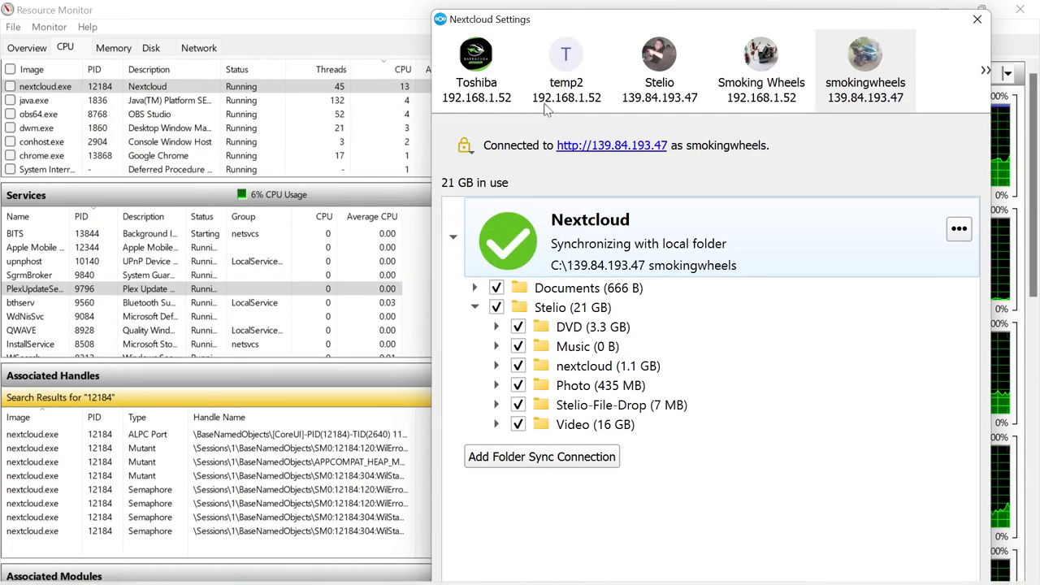
click(476, 74)
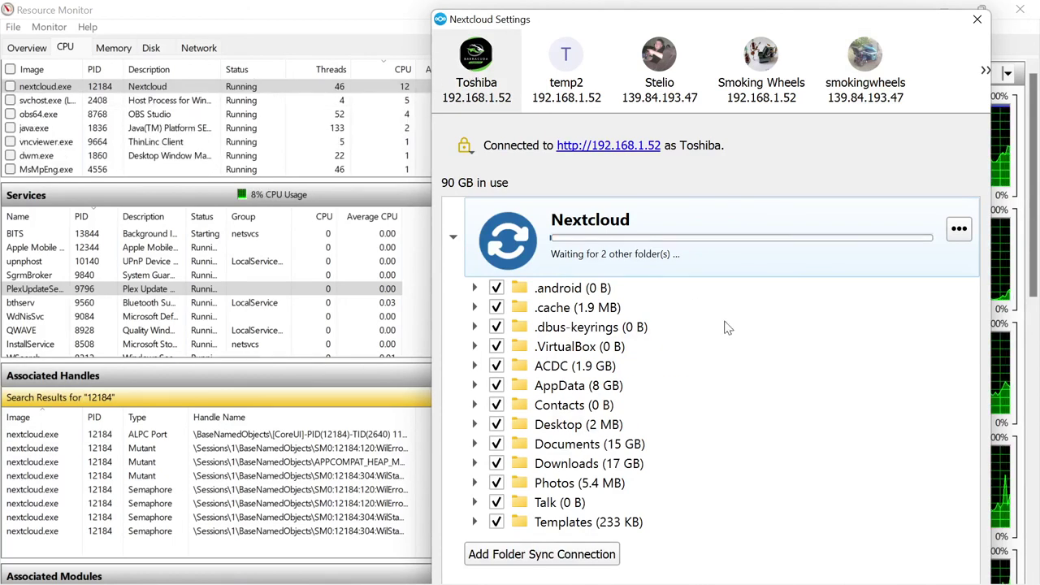
click(961, 230)
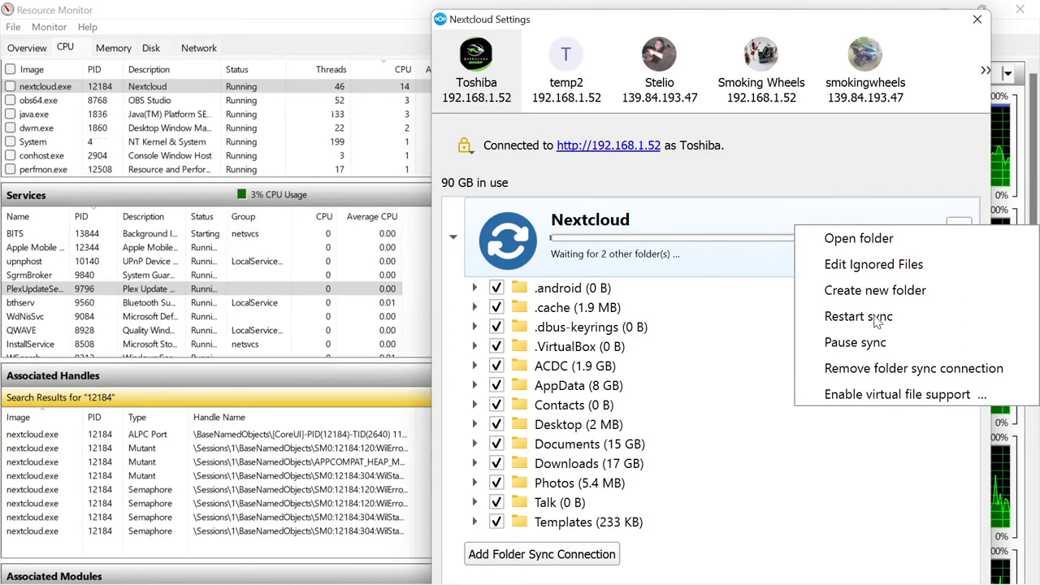
click(752, 350)
click(749, 349)
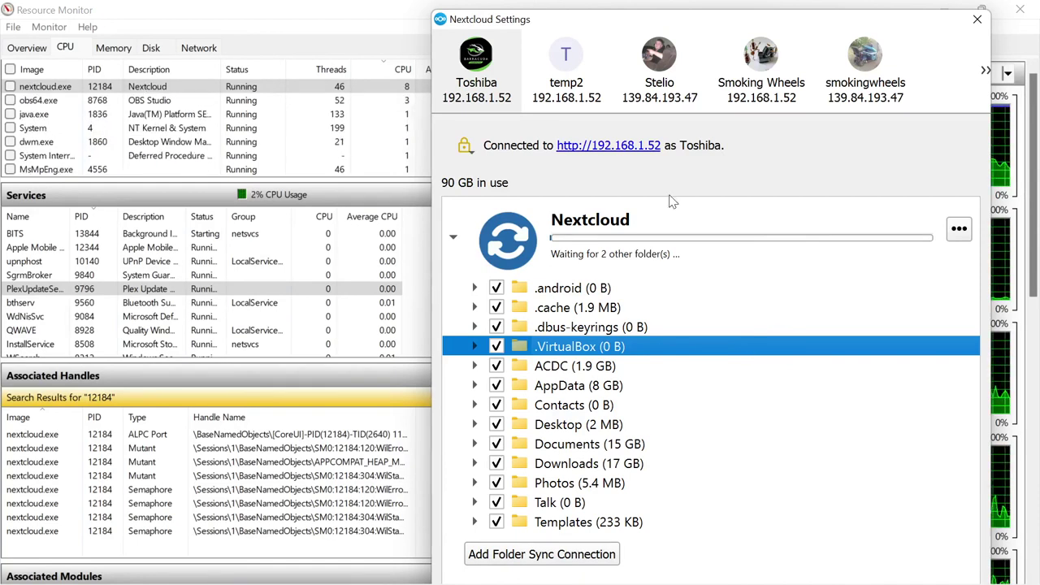
click(566, 58)
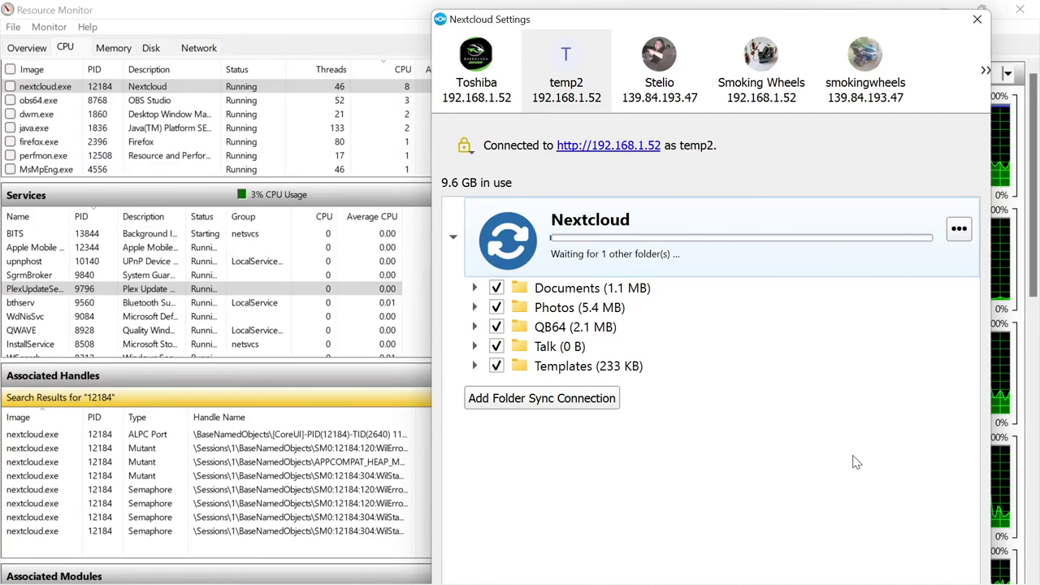
click(658, 68)
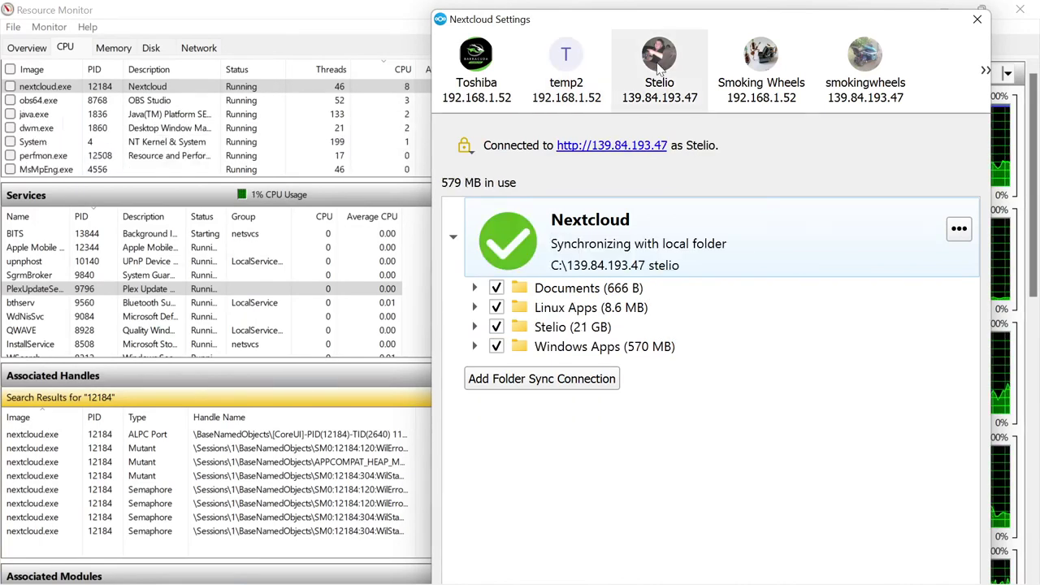
click(478, 55)
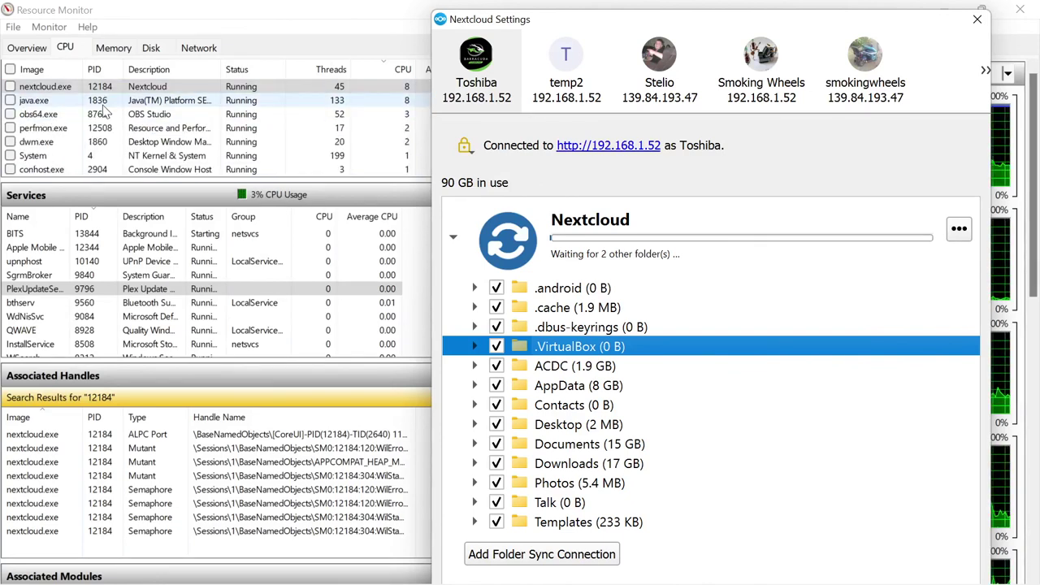
click(300, 381)
Search Associated Handles for 1838 instead of 12184, which finds nothing
click(299, 381)
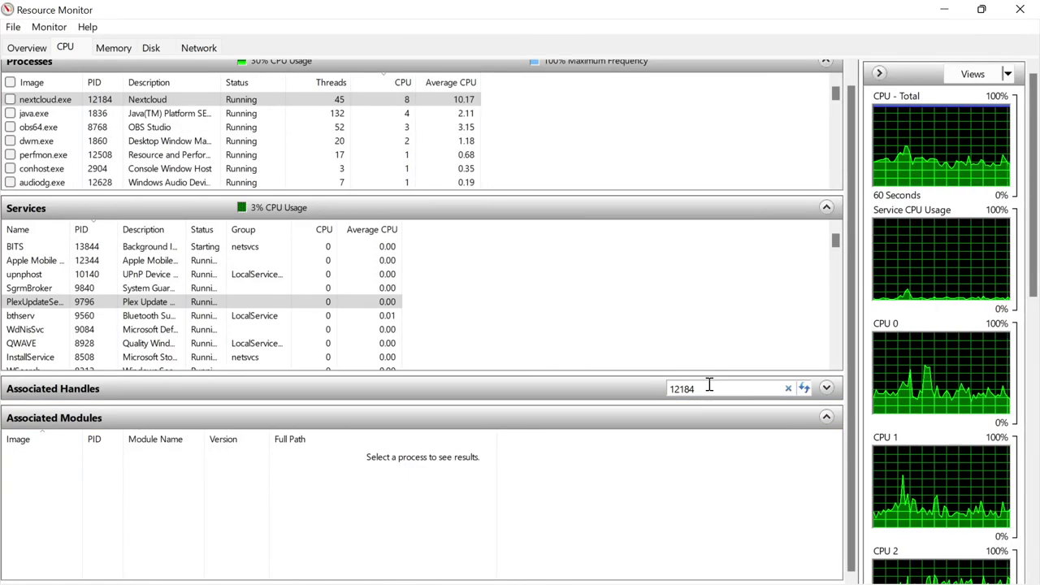
drag(707, 389, 659, 392)
text(1)
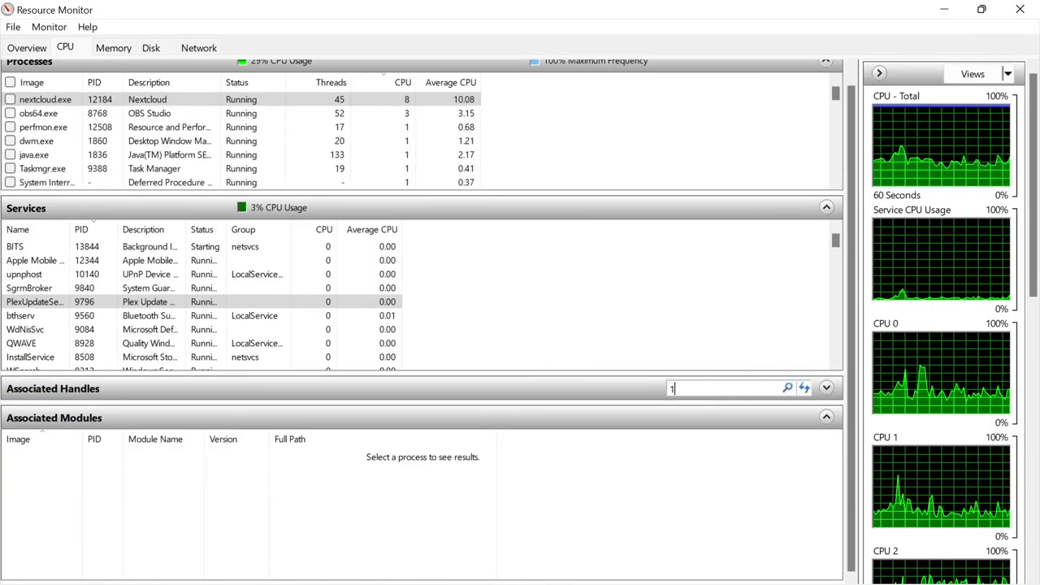
text(838)
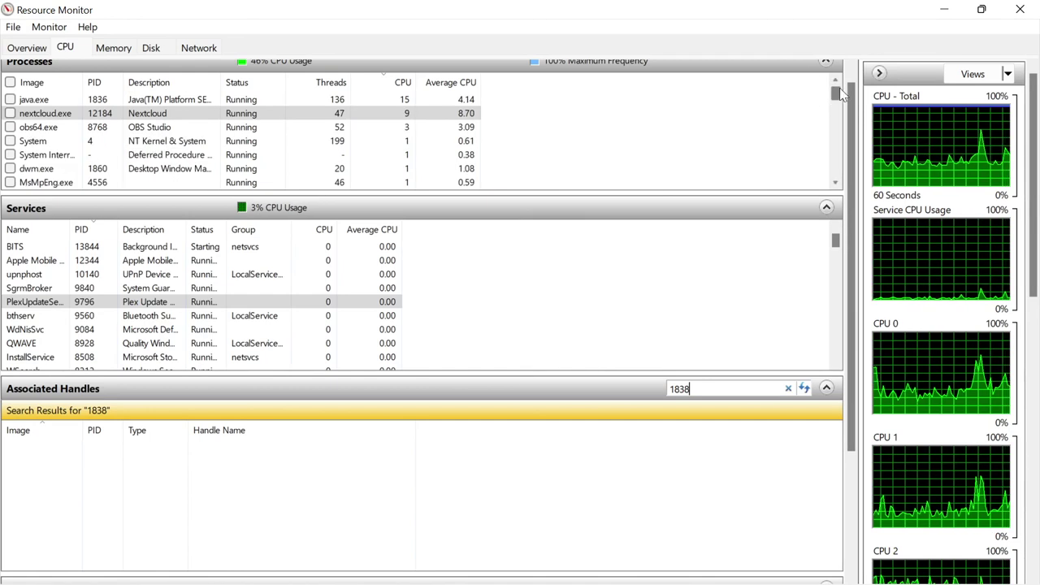
scroll(837, 95, down, 3)
scroll(838, 95, up, 3)
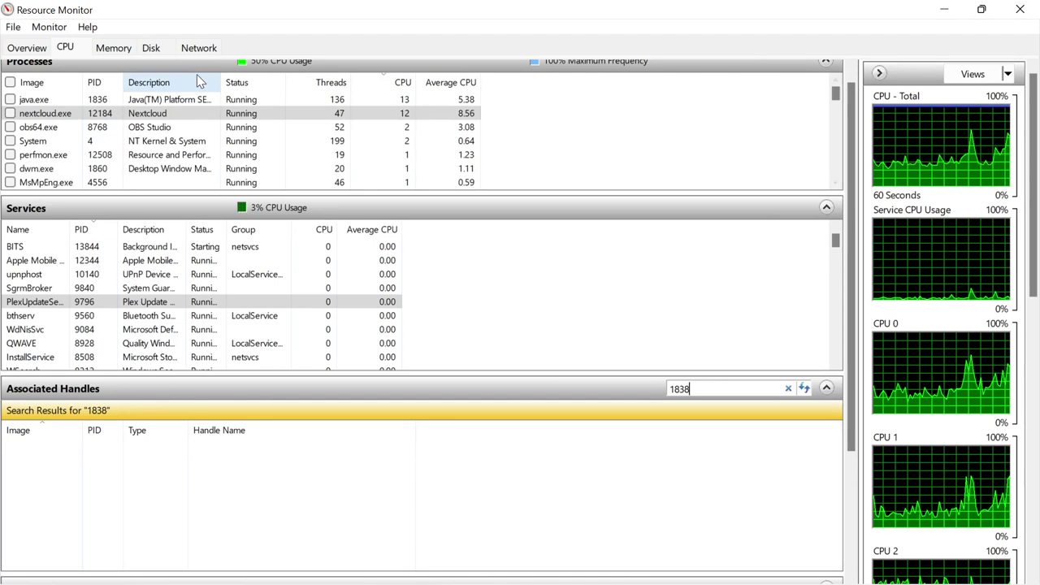
Sort processes by PID, scroll through them, and bring OBS to the front
click(115, 80)
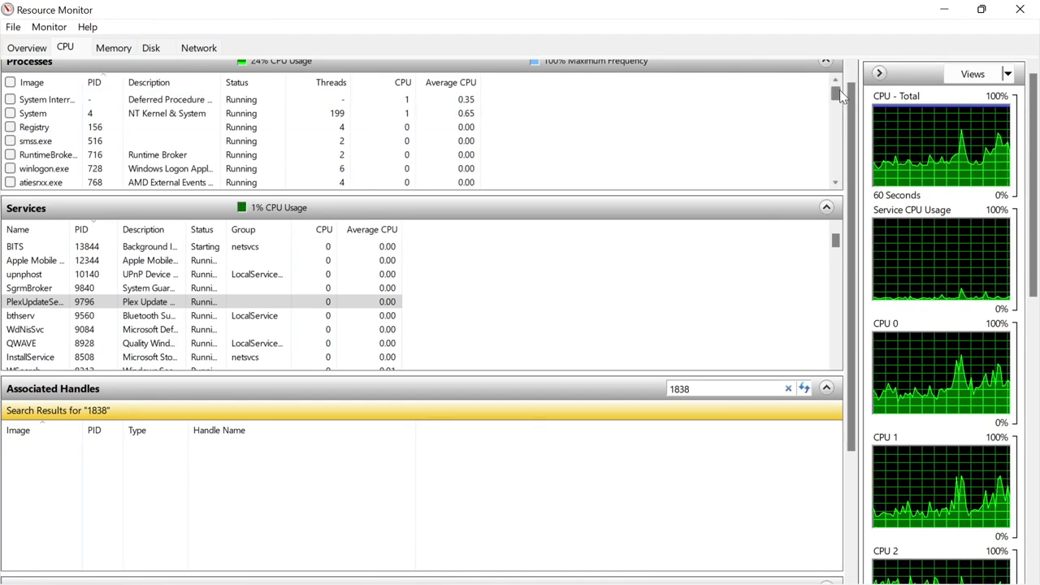
scroll(841, 95, down, 2)
scroll(841, 98, down, 2)
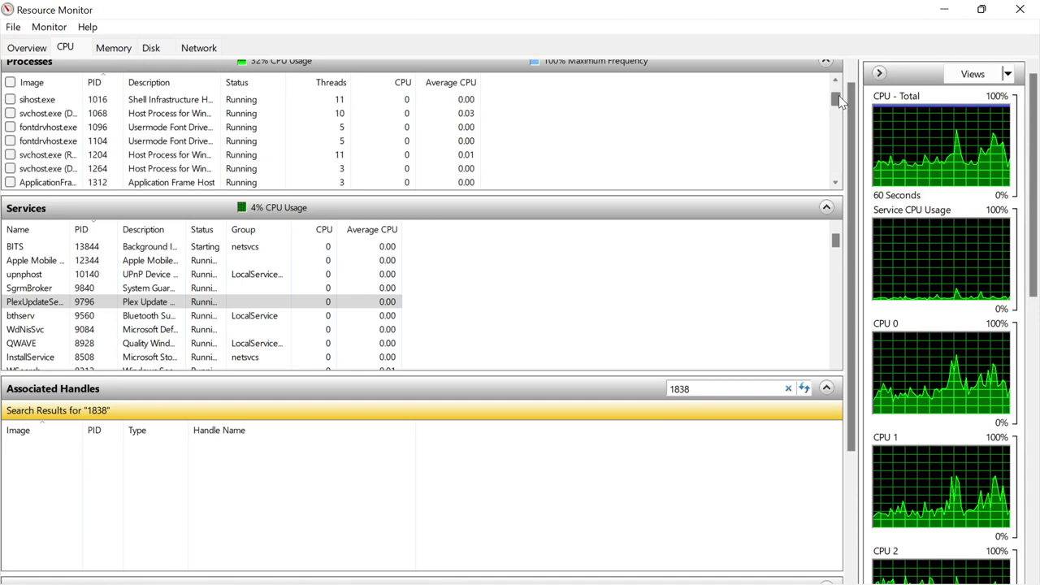
scroll(840, 100, down, 2)
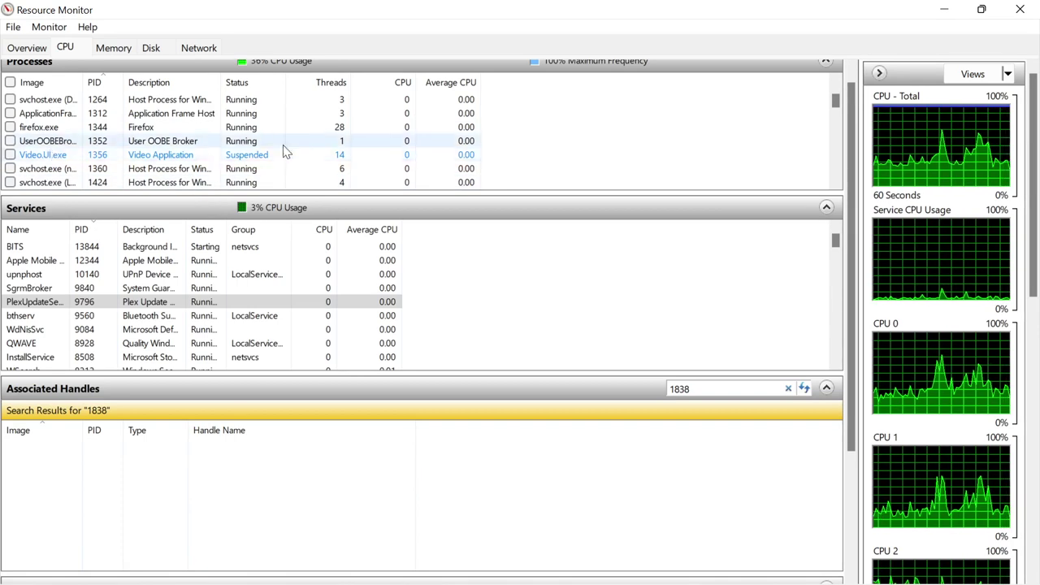
mouse_move(350, 578)
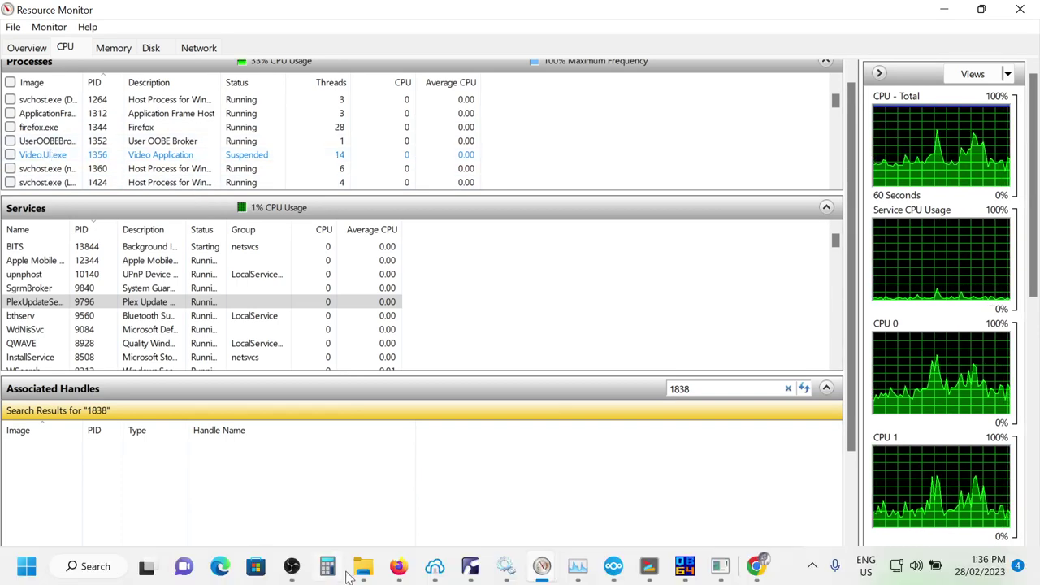
click(293, 566)
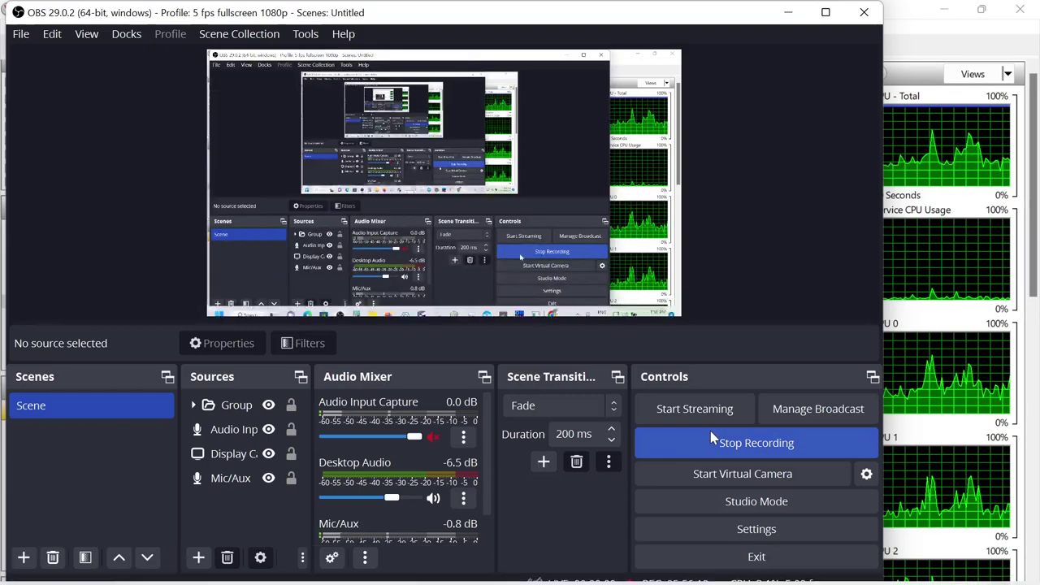